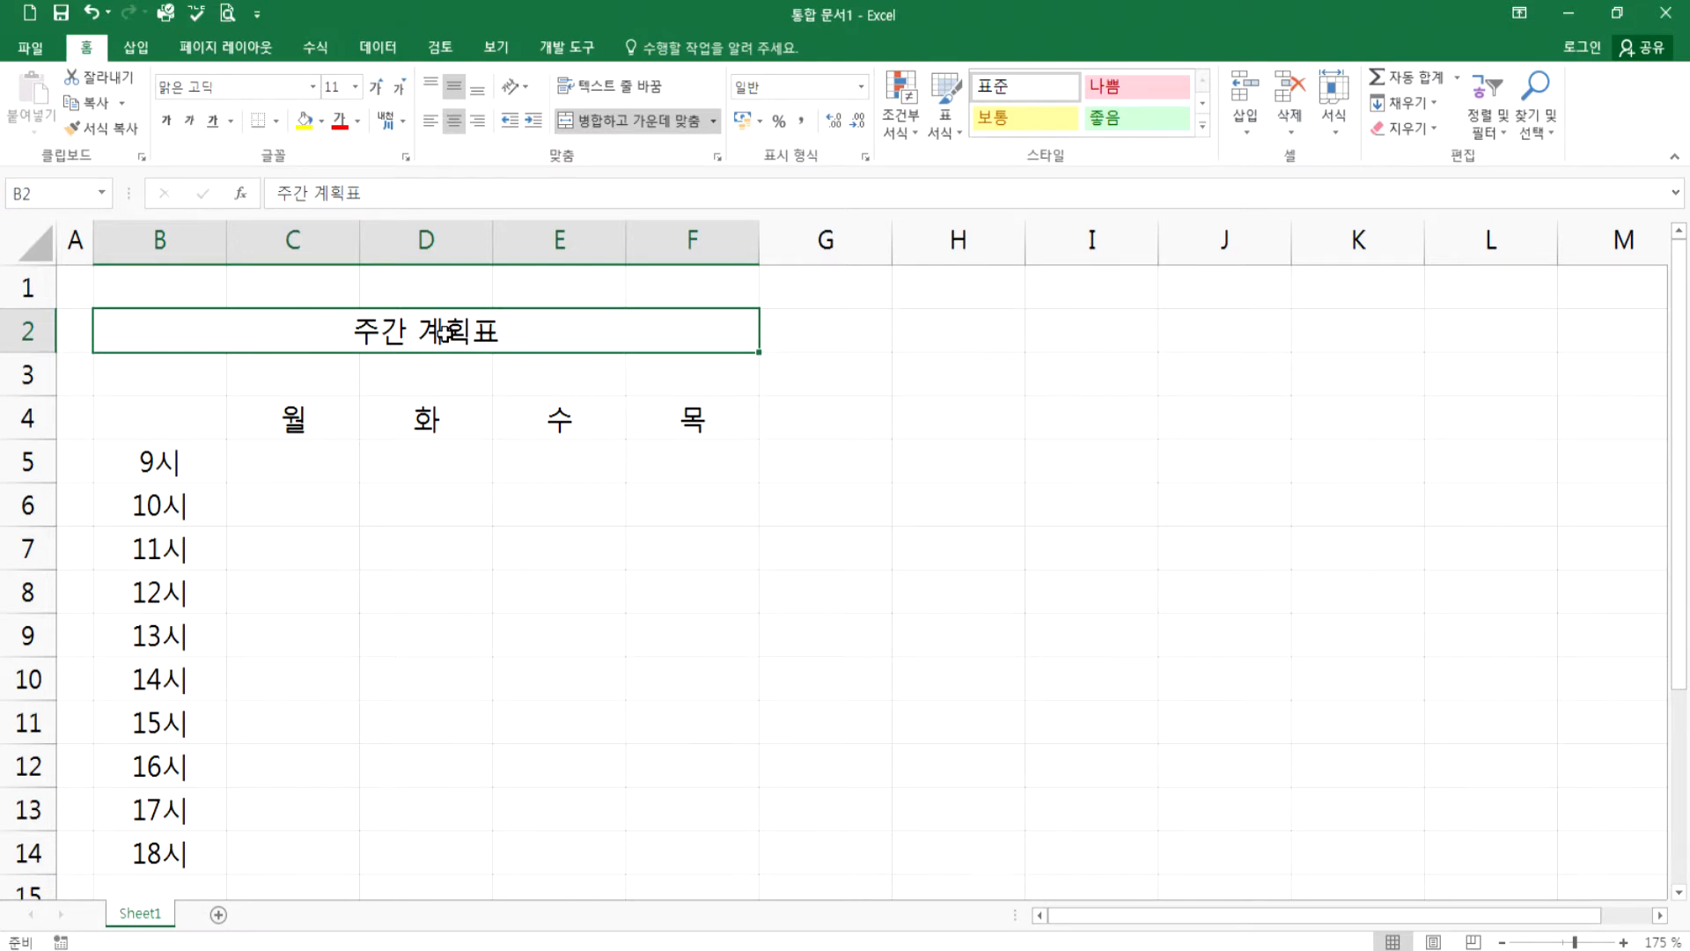
- Unmerge the title 주간 계획표 across B2:F2 and merge and center it again
left_click(605, 125)
left_click(606, 125)
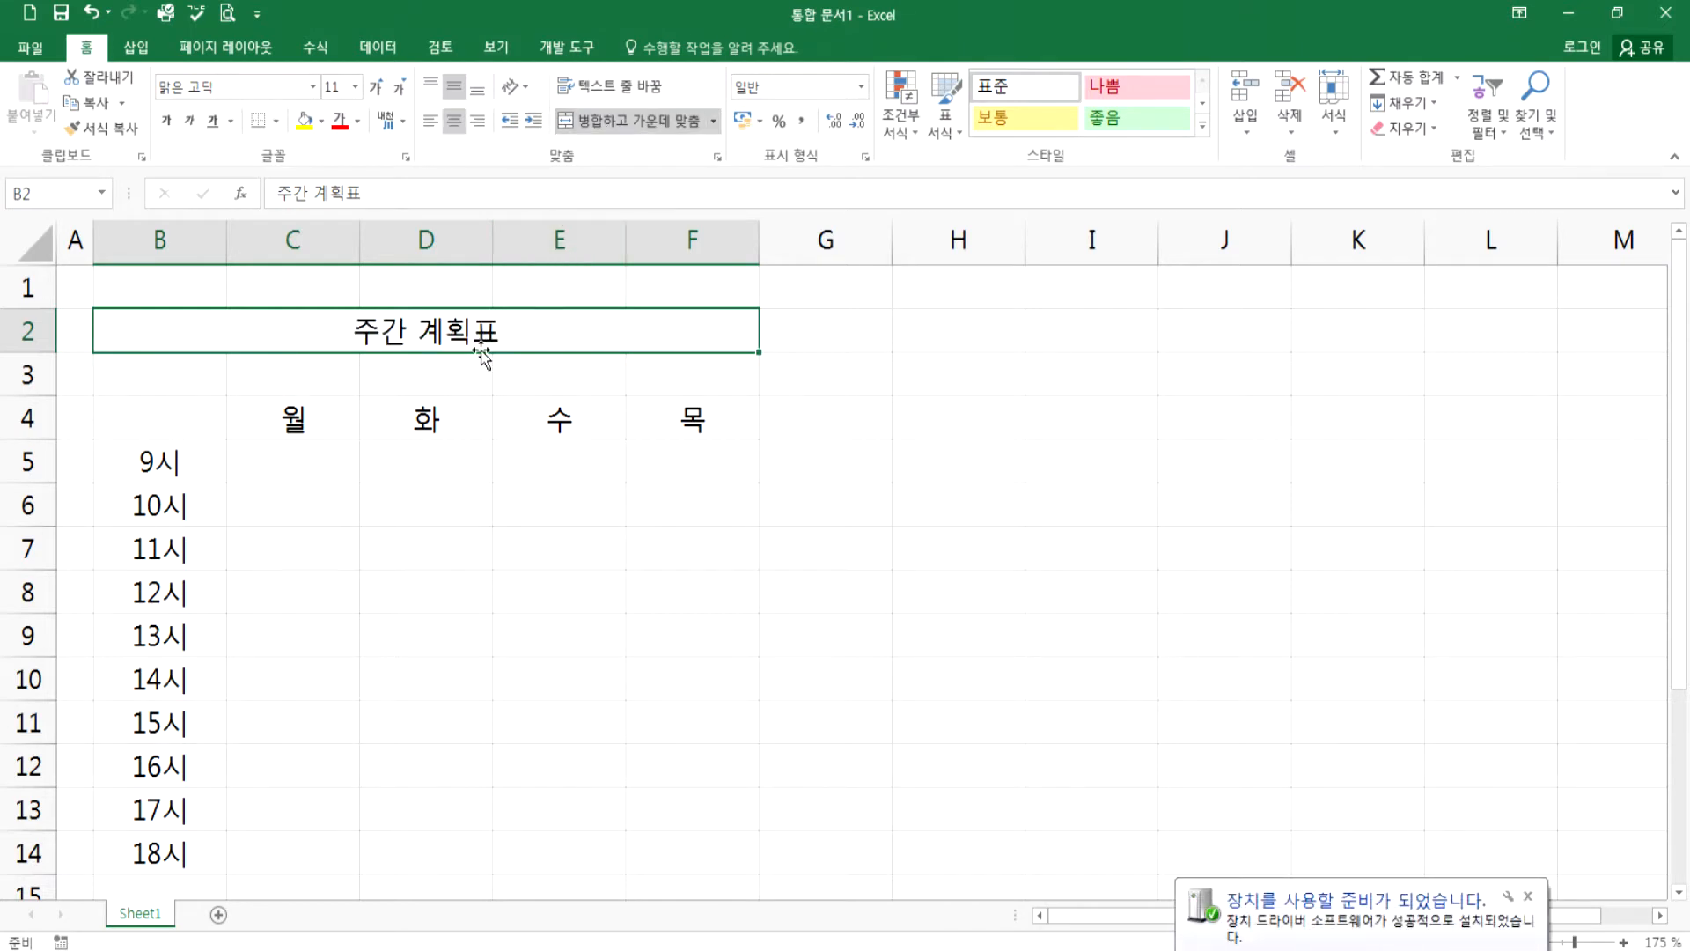
- Apply all borders to the timetable range B4:F14 and dismiss the AutoPlay window
left_click_drag(170, 419, 727, 851)
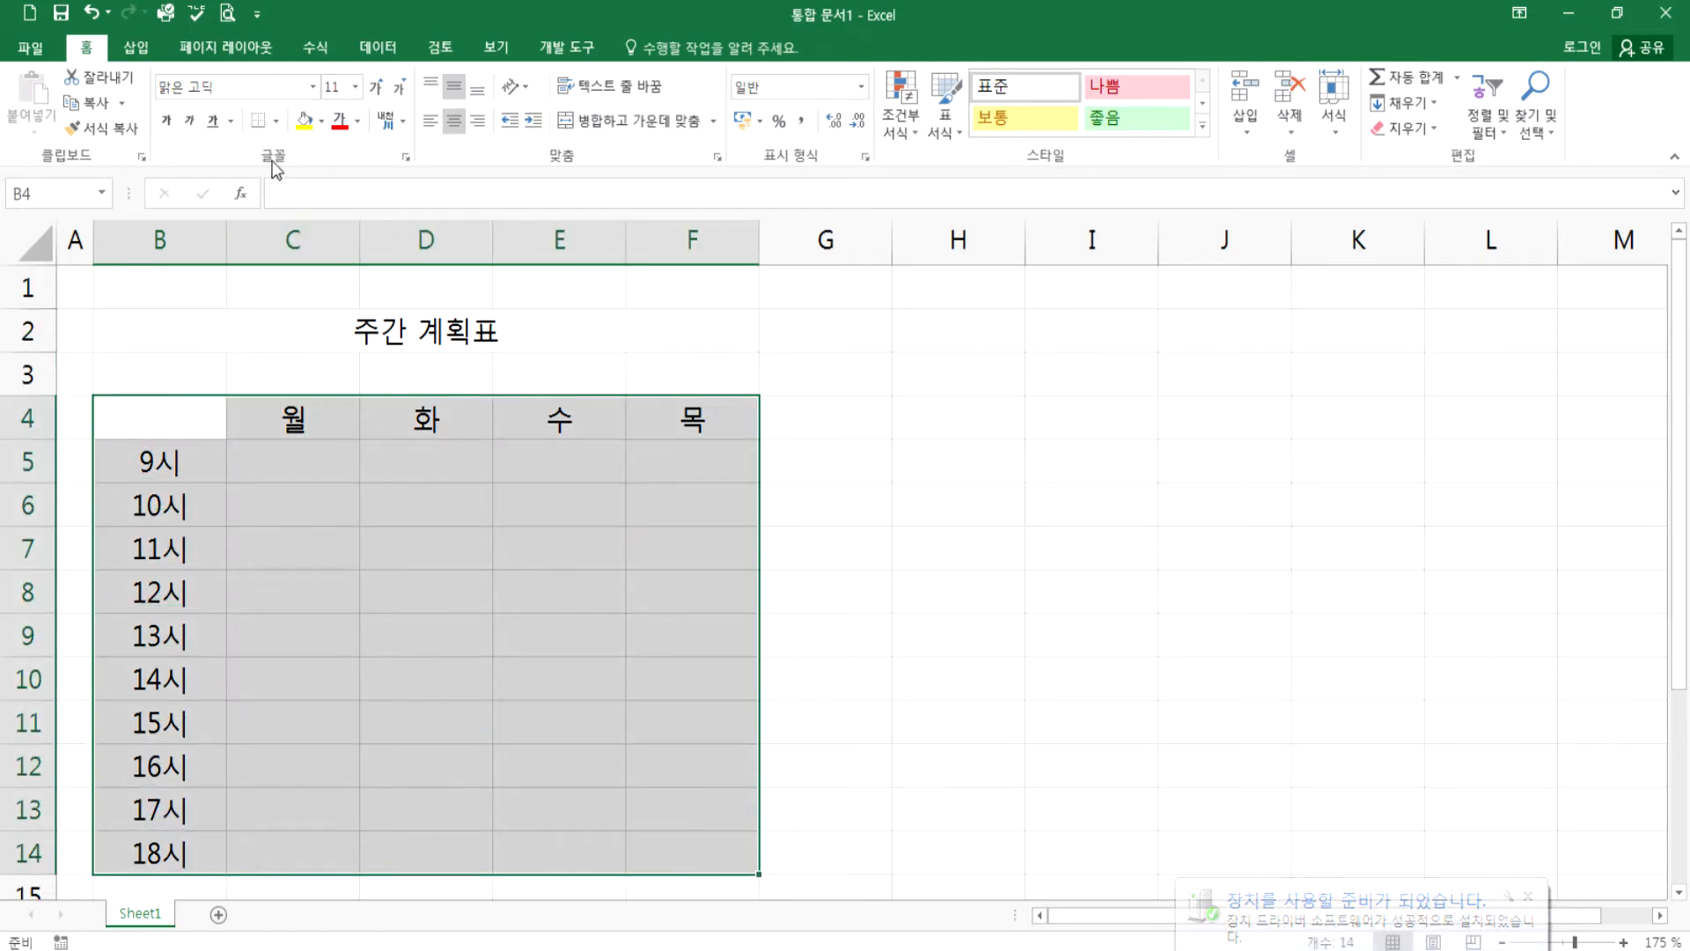
left_click(277, 121)
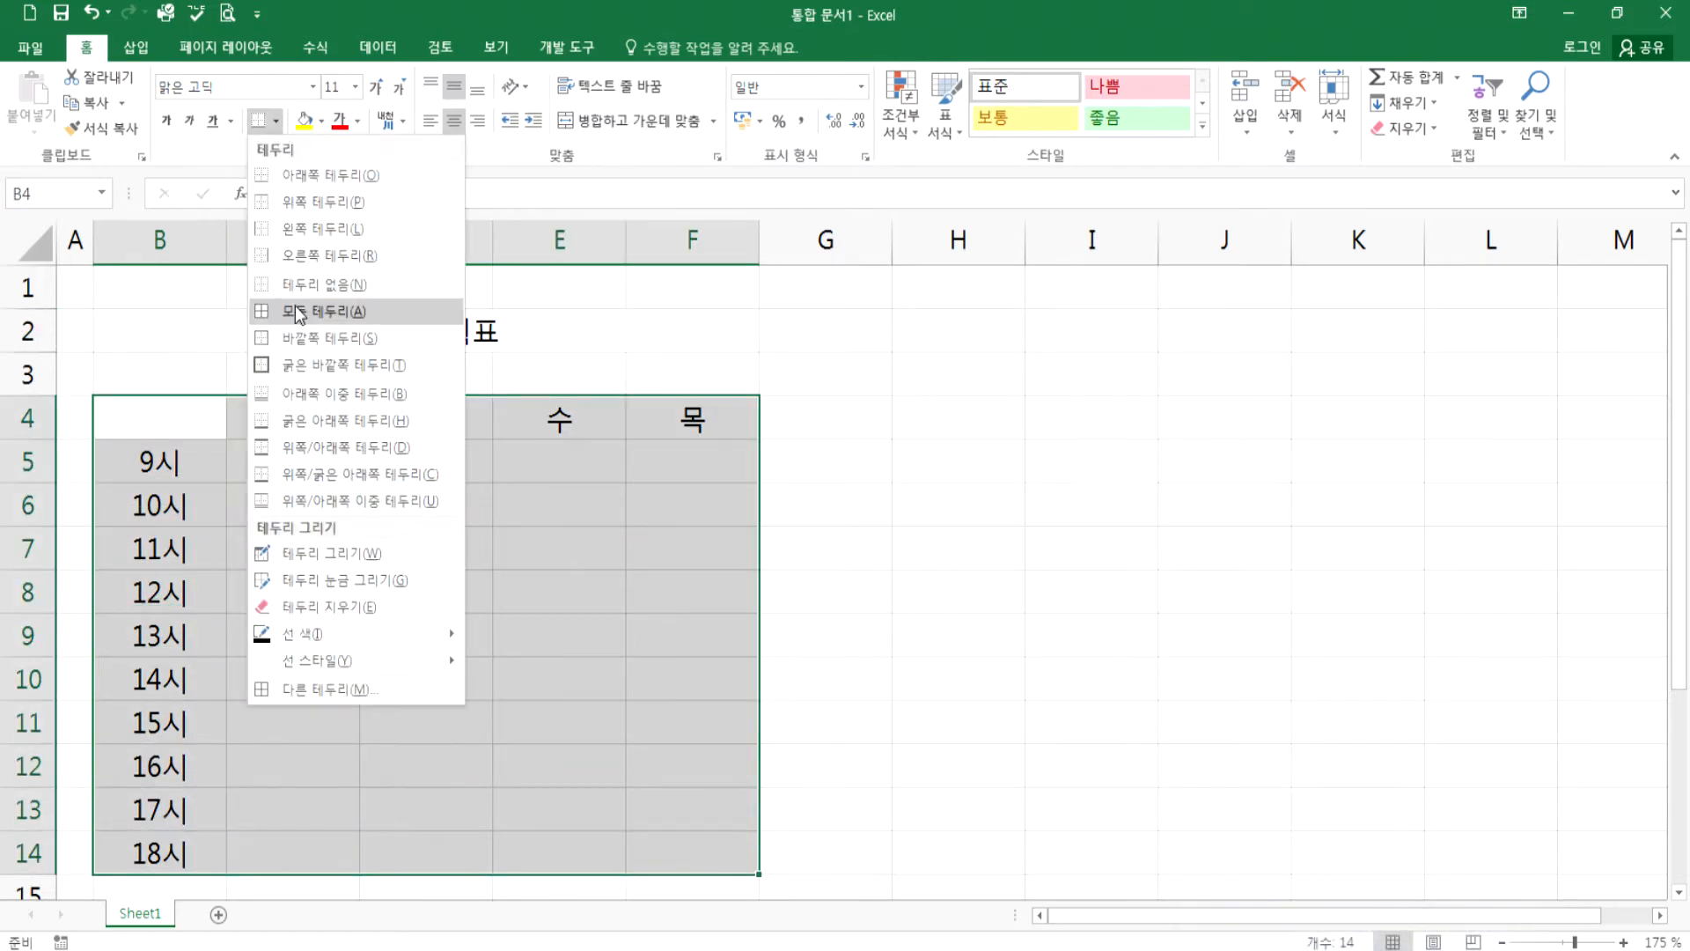
left_click(343, 310)
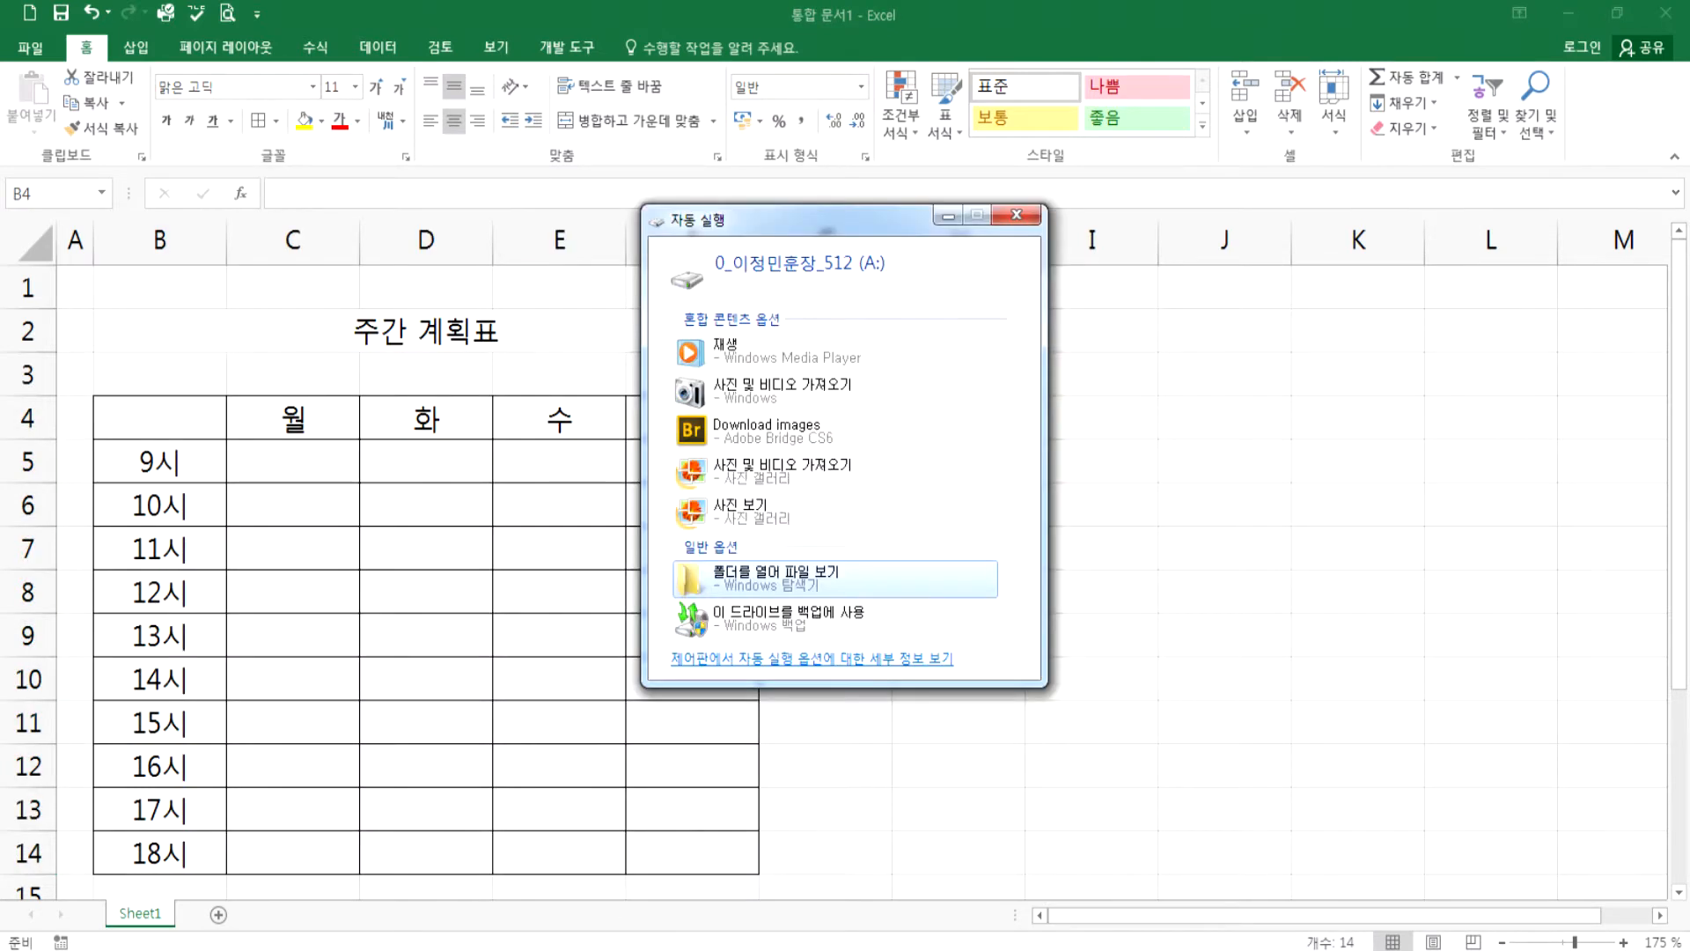
left_click(1024, 218)
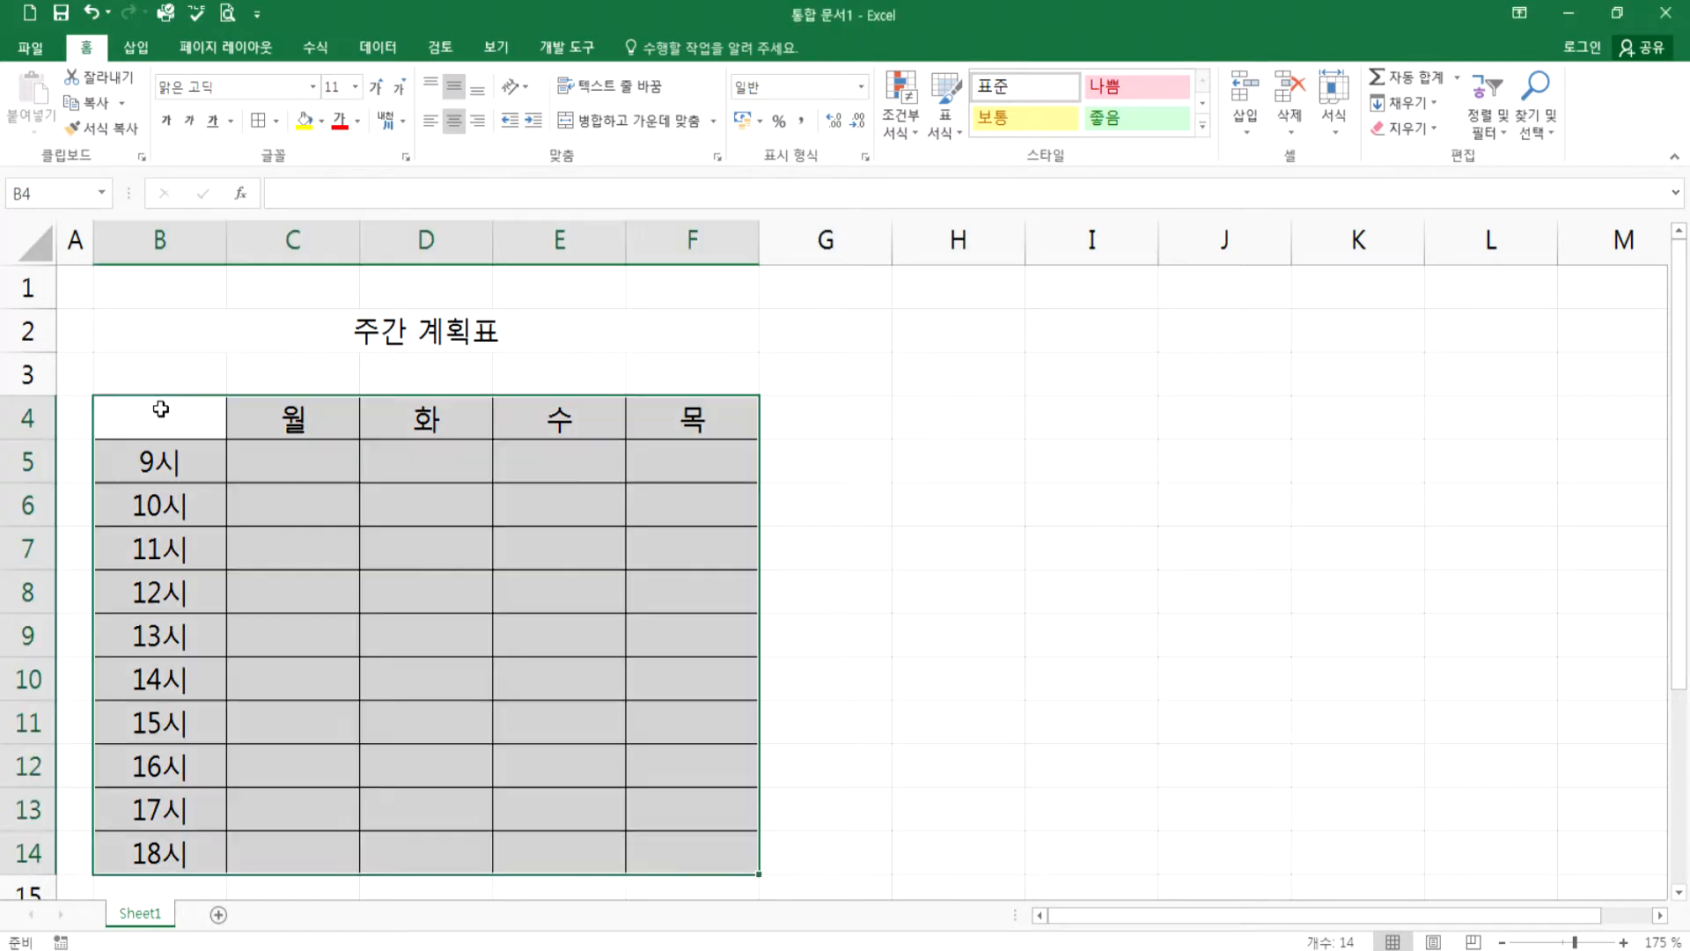
left_click(156, 417)
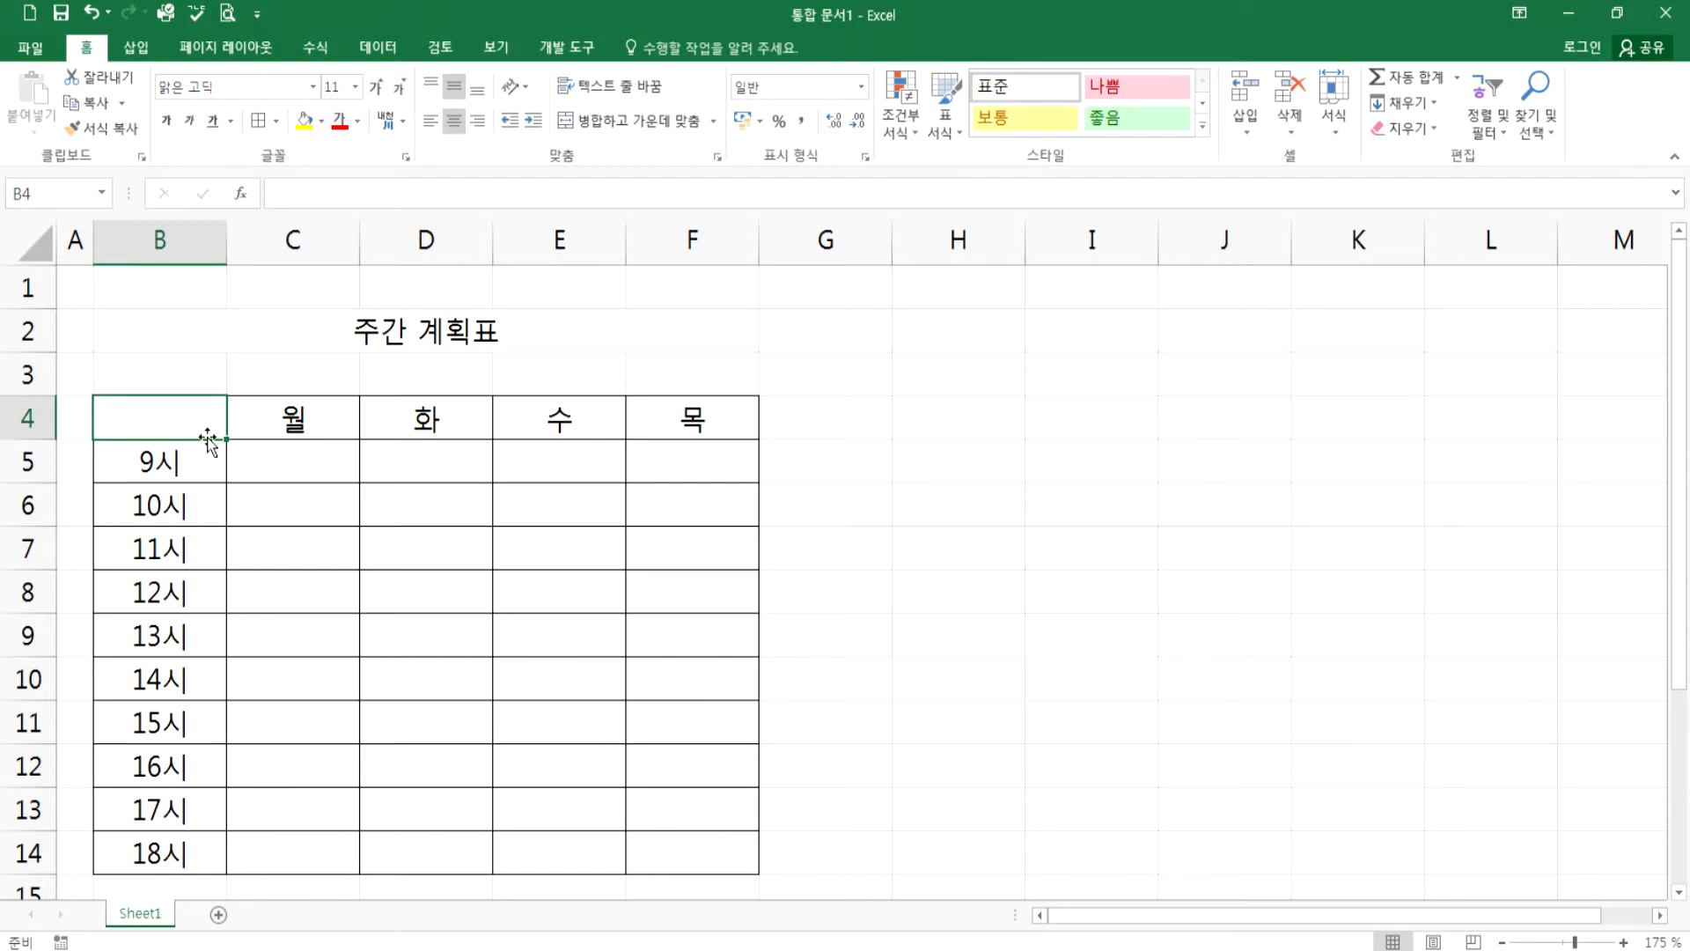
- Put a thick outside border around the whole timetable B4:F14
left_click_drag(291, 463, 669, 724)
left_click_drag(176, 421, 720, 860)
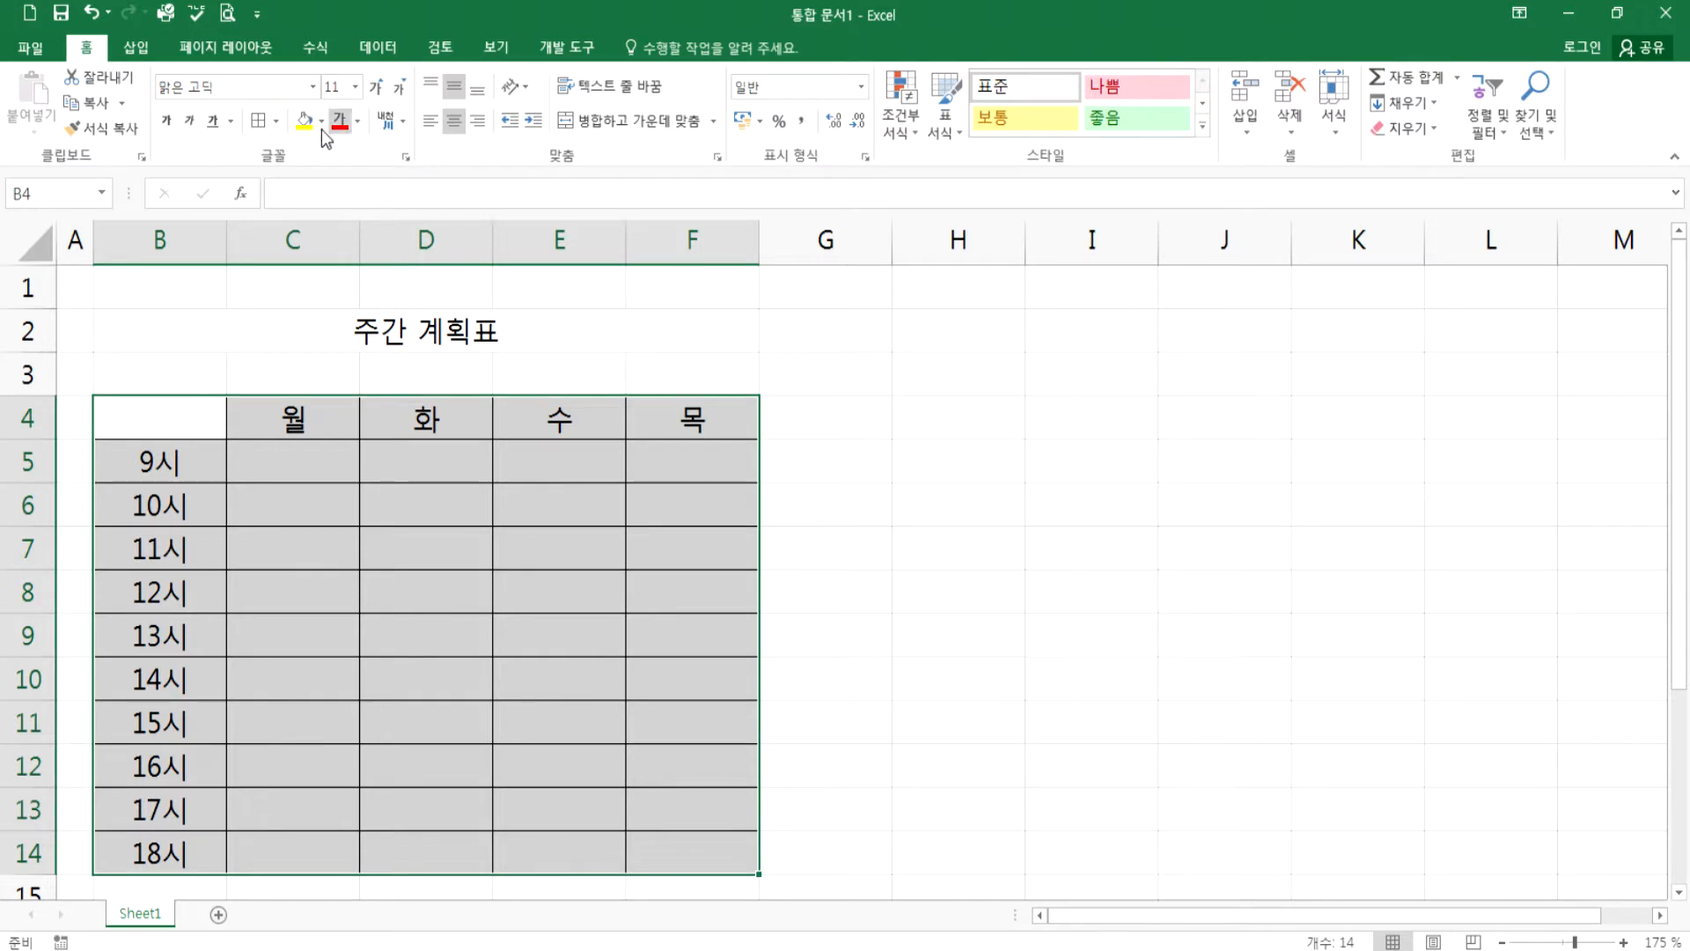
left_click(275, 123)
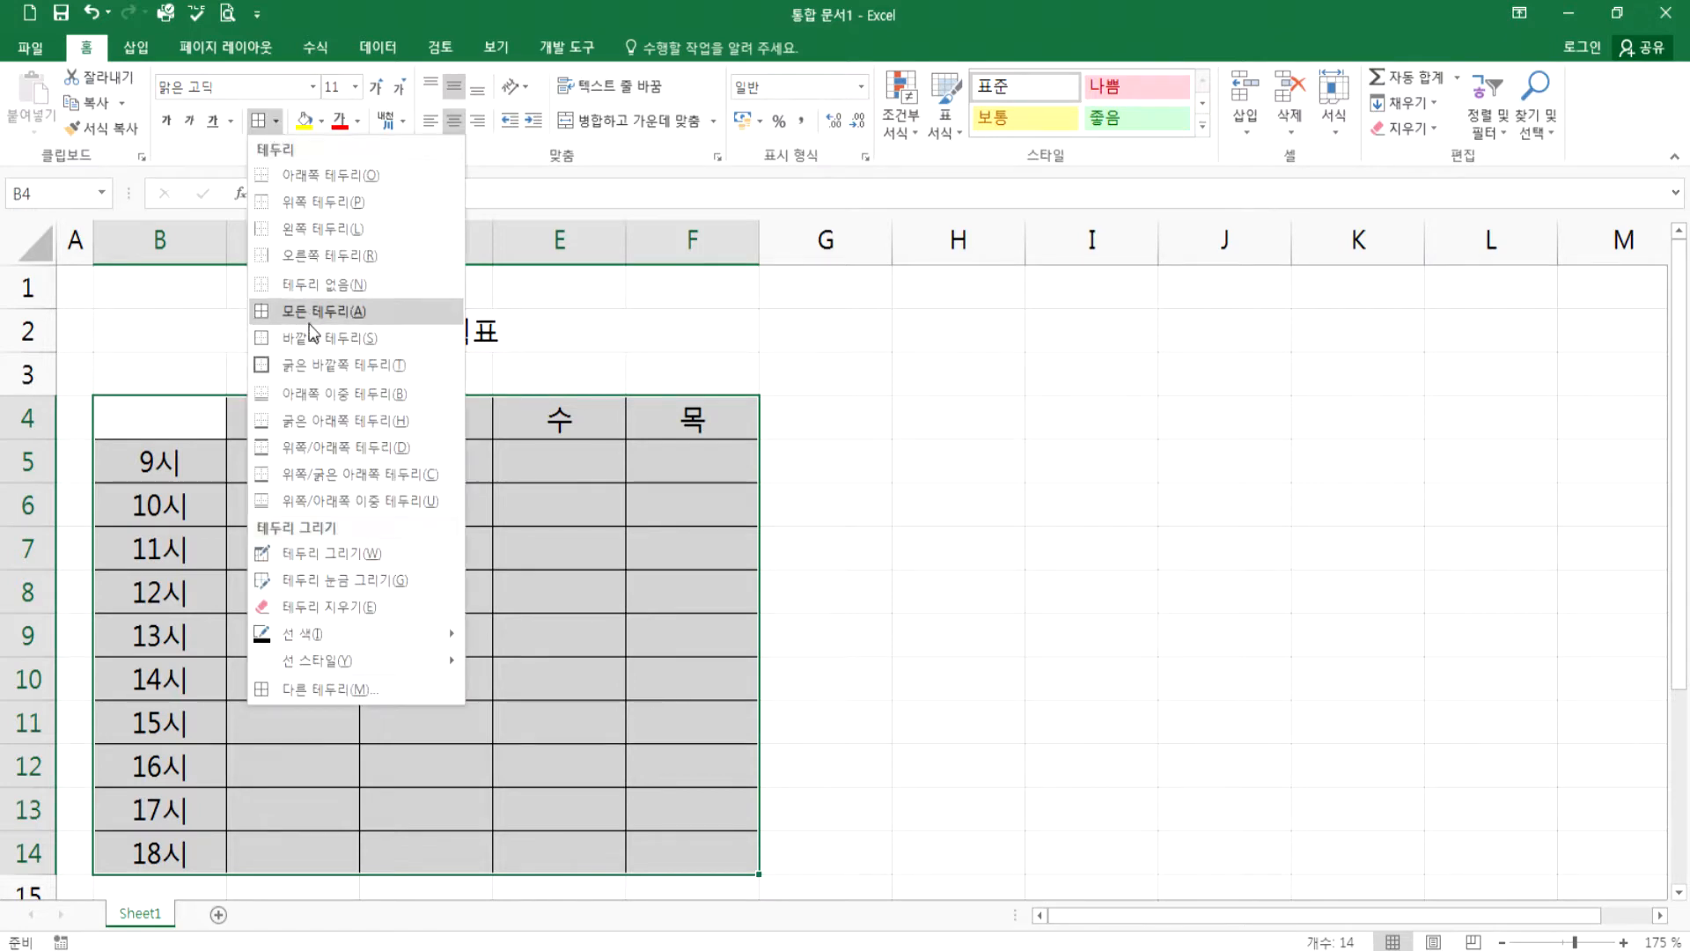
left_click(306, 365)
- Apply the thick outside border to the weekday header row B4:F4 and to the time column B4:B14
left_click_drag(165, 415, 695, 418)
left_click(260, 123)
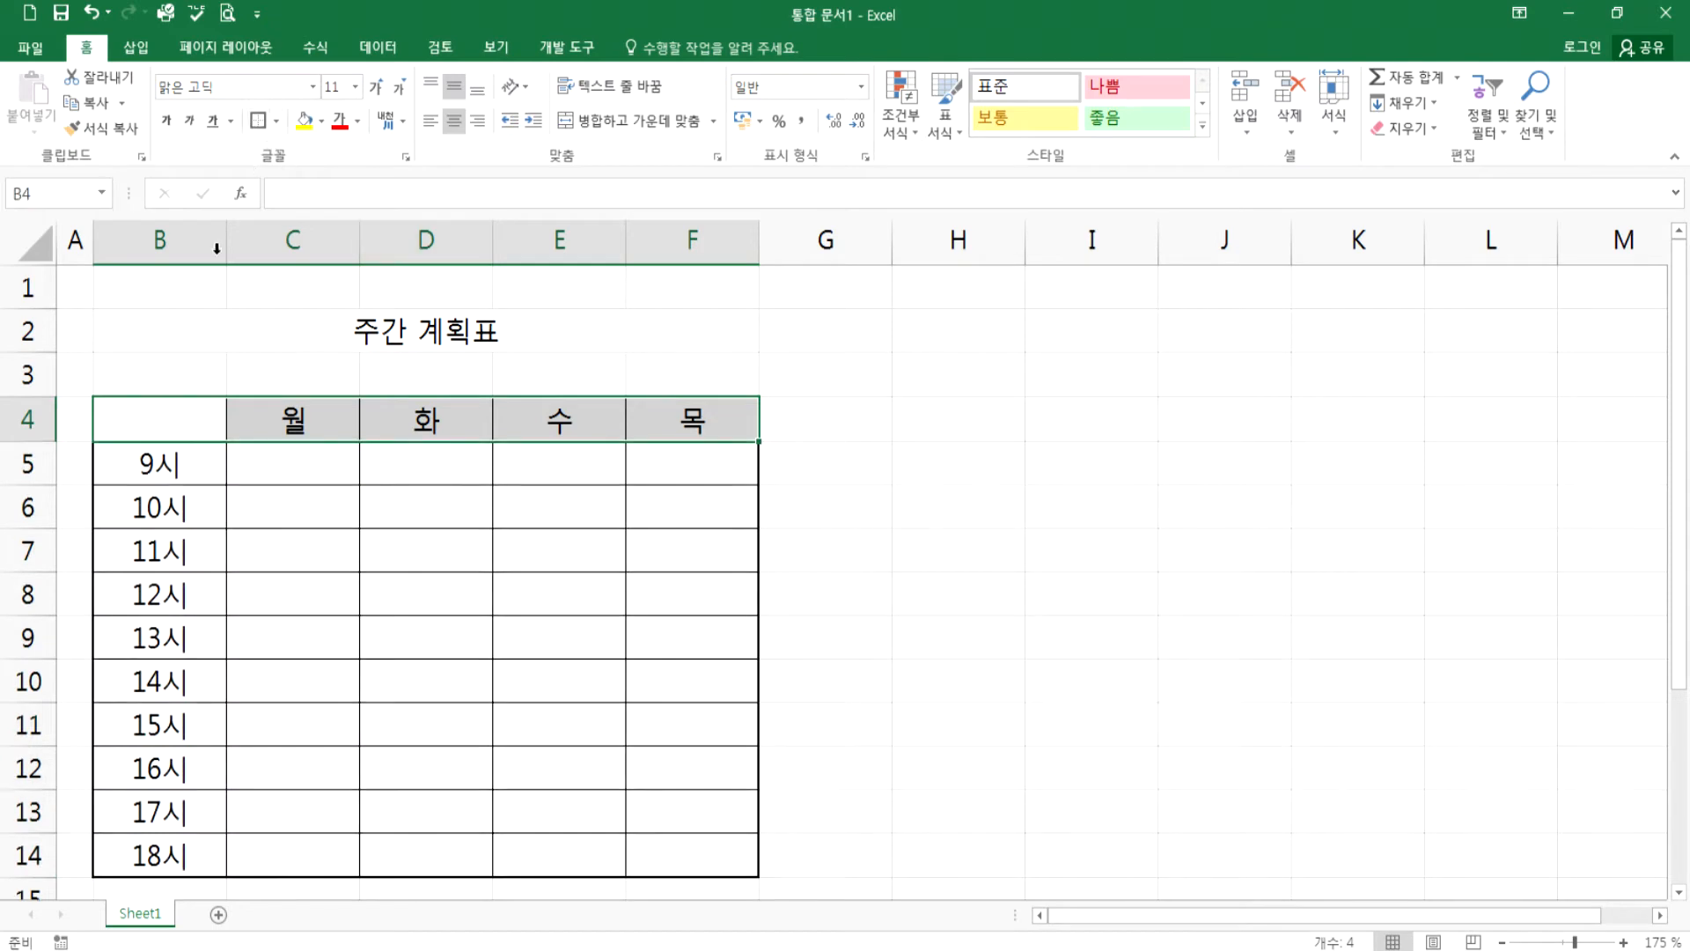
left_click_drag(144, 414, 169, 854)
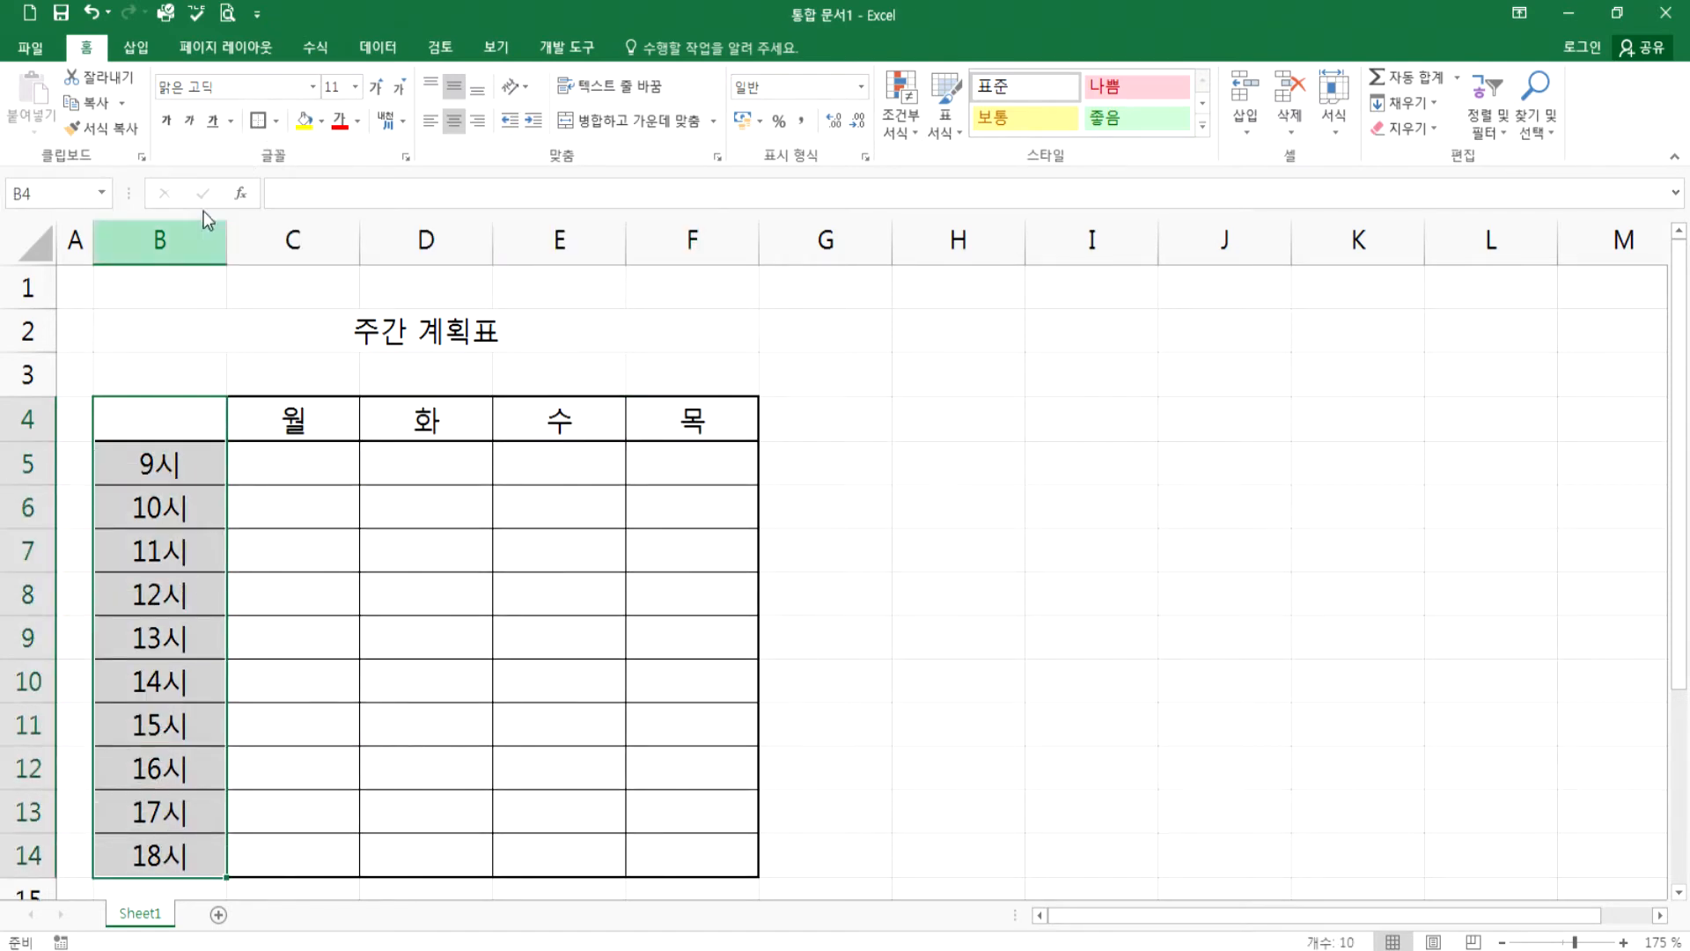
left_click(260, 123)
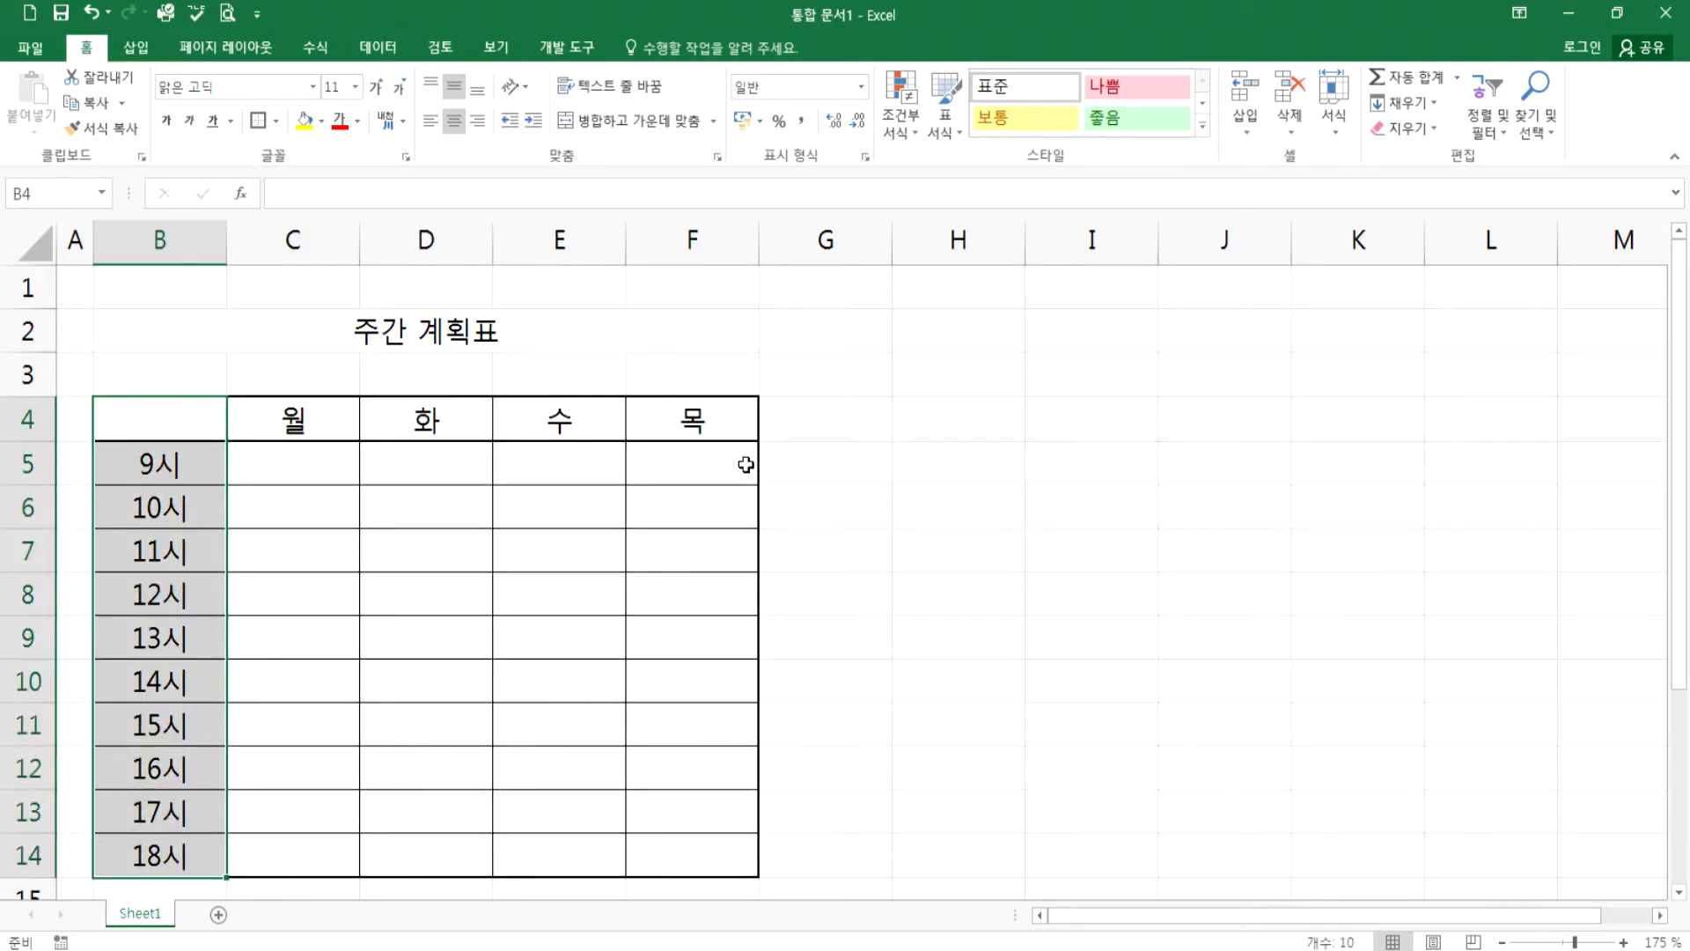
left_click(911, 534)
- Examine the border and font settings of the empty corner cell B4 in the Format Cells dialog without changing them
left_click(159, 425)
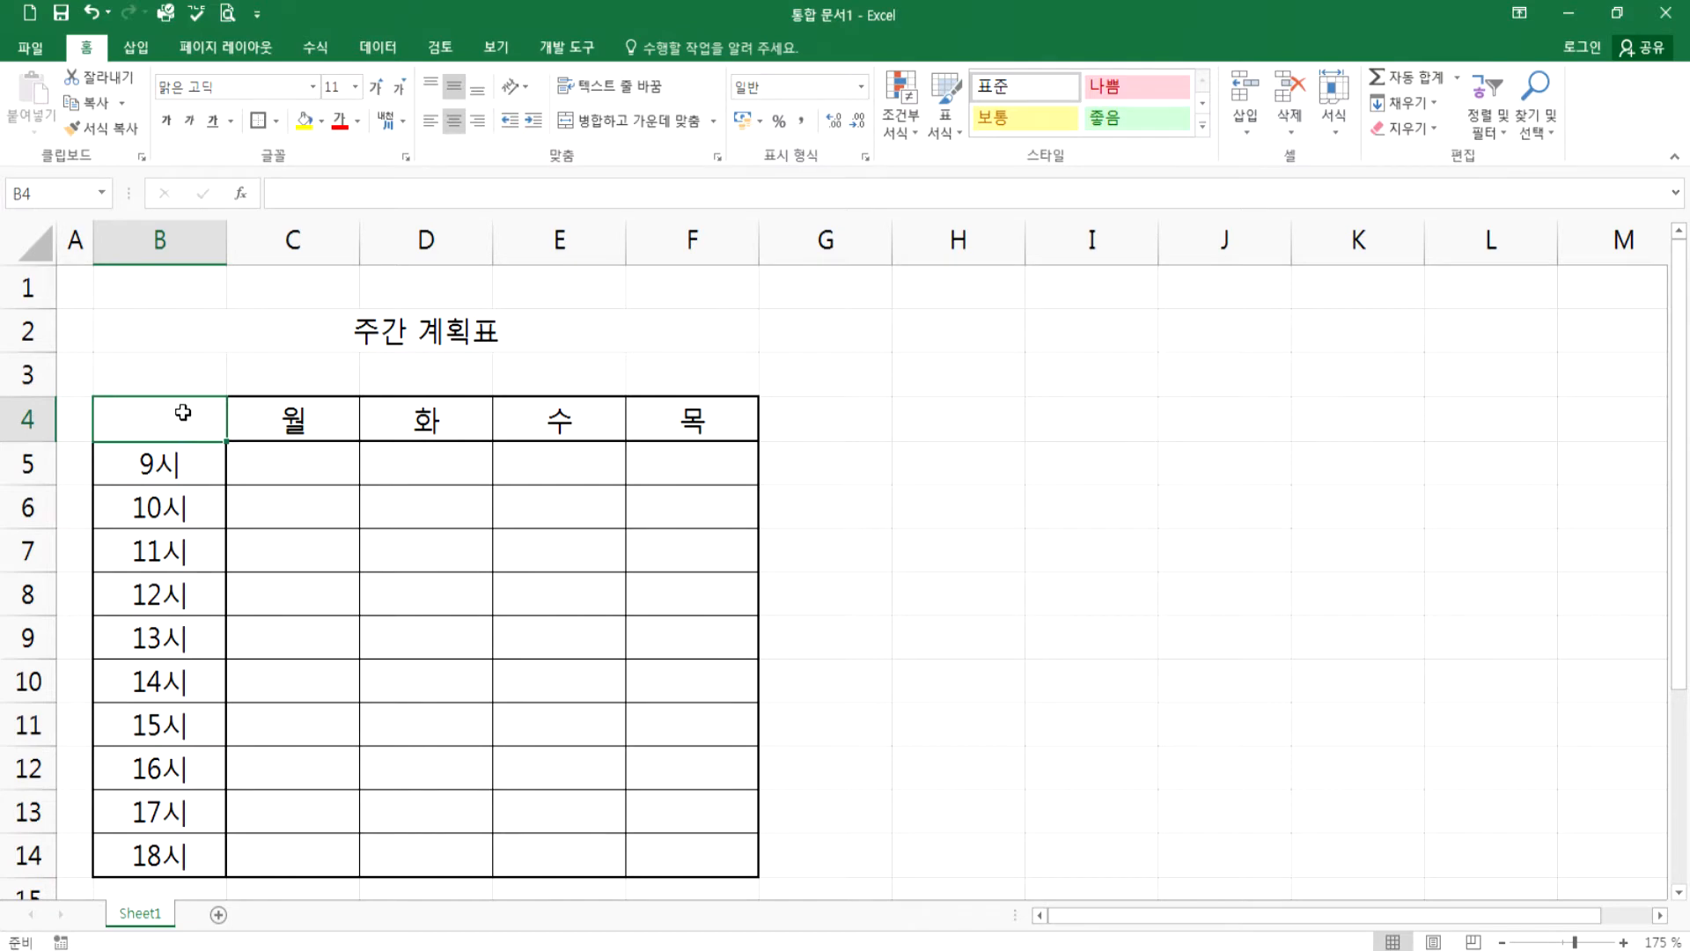
left_click(276, 120)
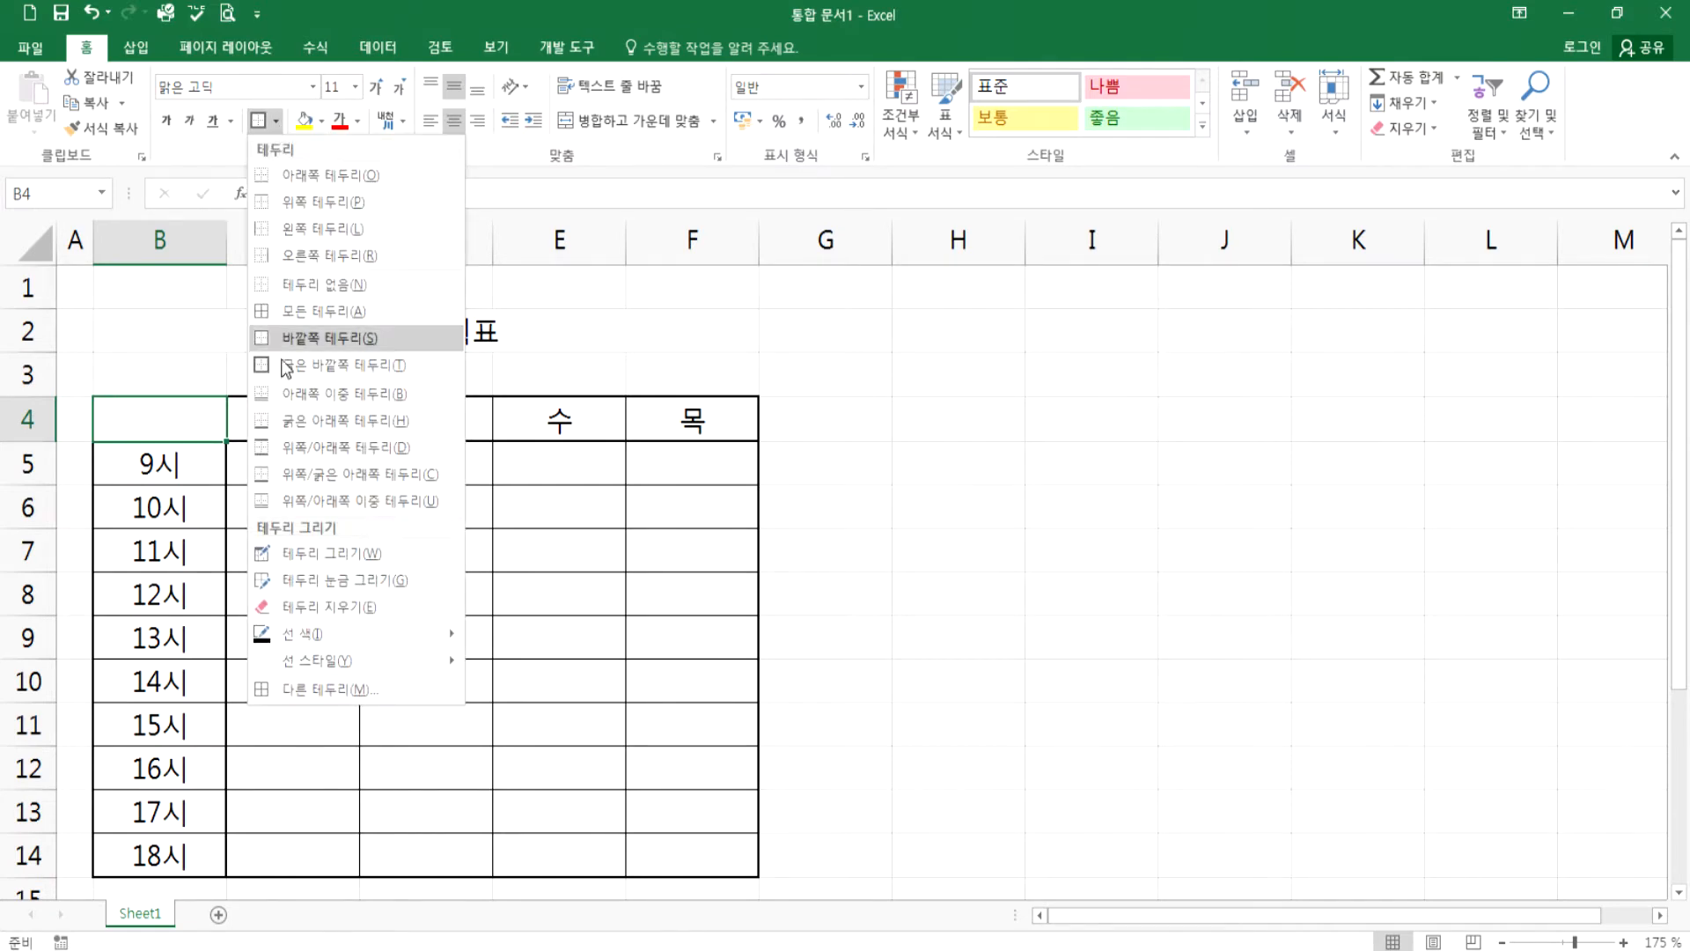
left_click(306, 696)
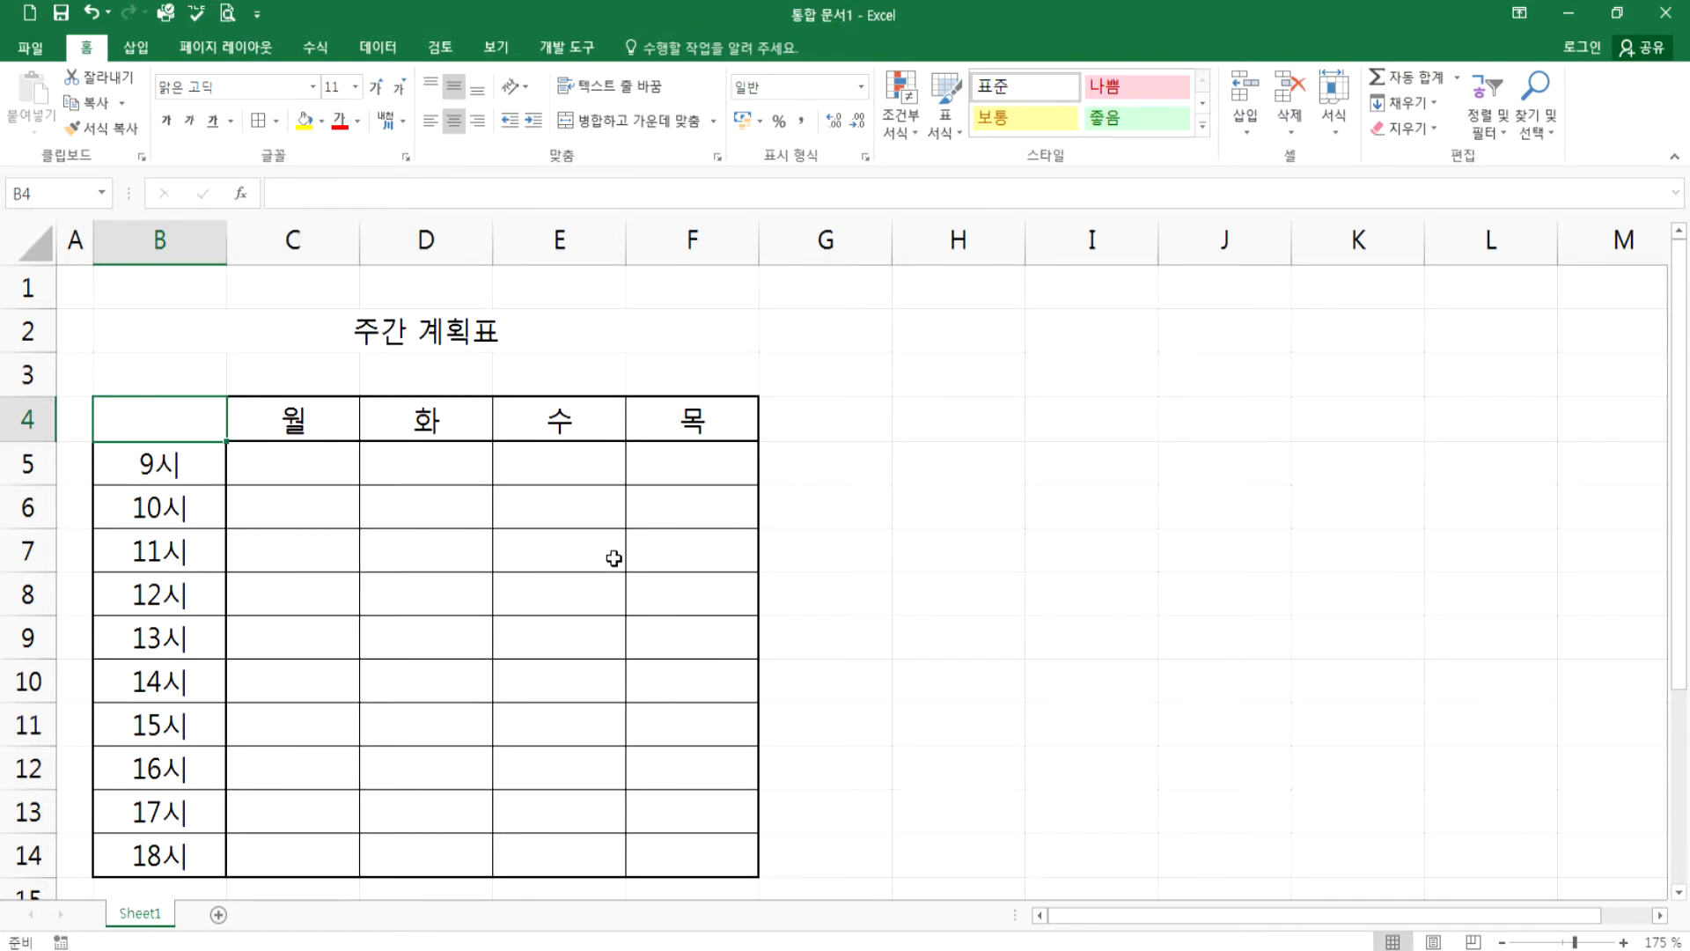
key("Escape")
right_click(164, 420)
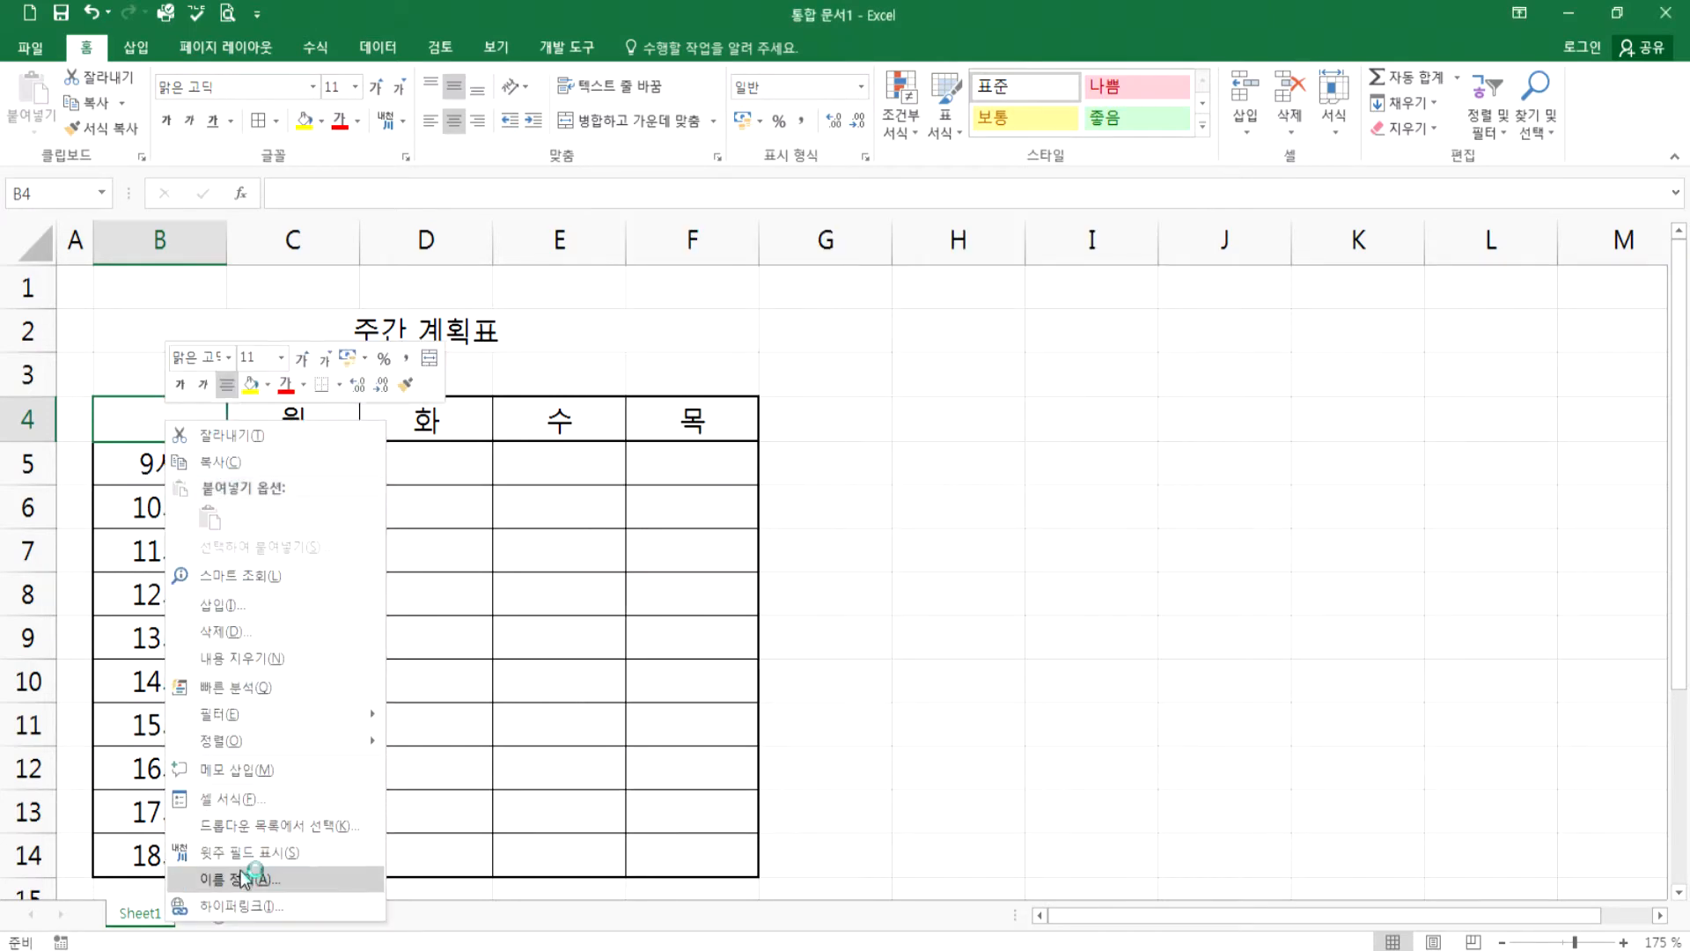
left_click(246, 801)
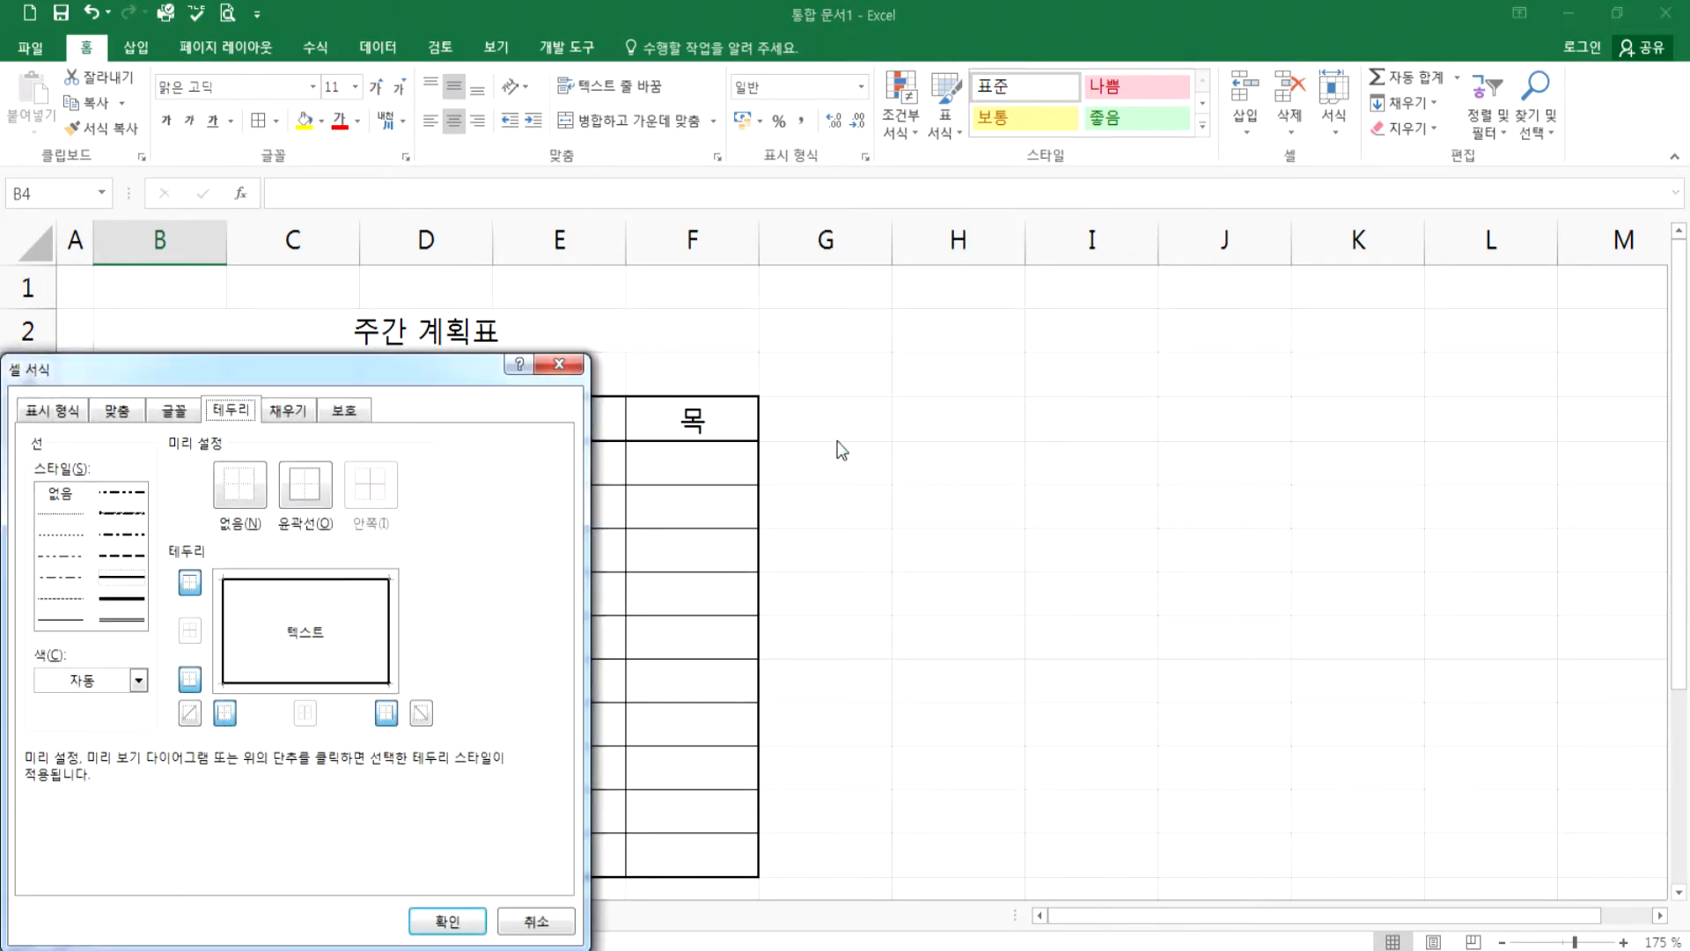
left_click(558, 364)
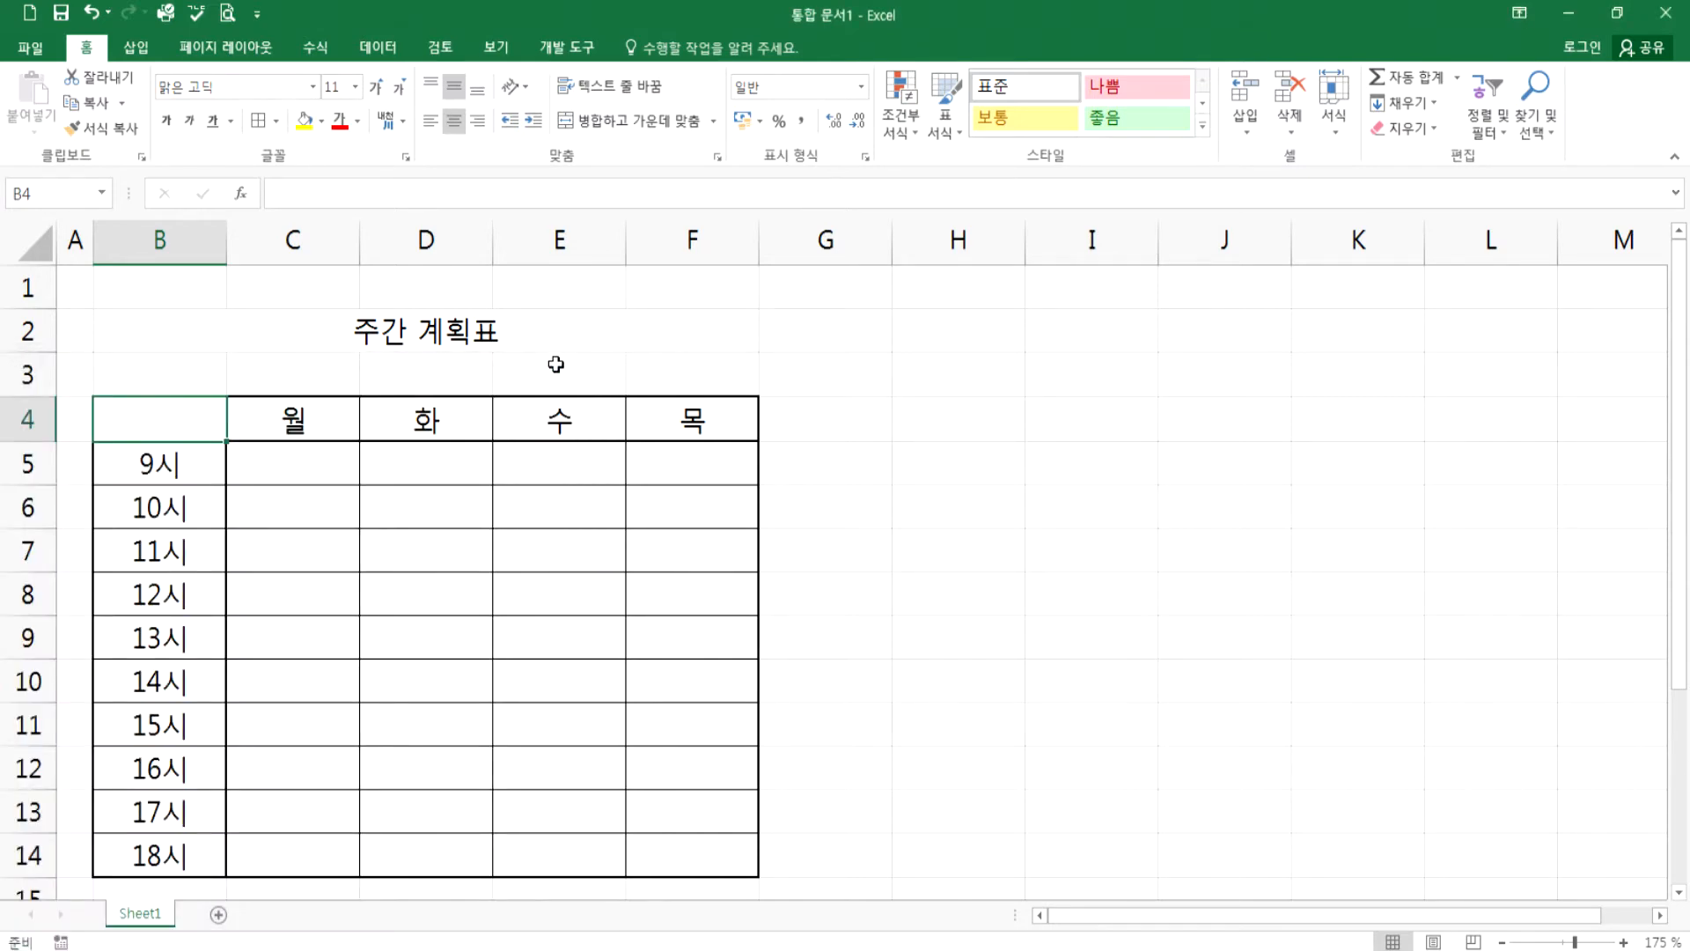
key("ctrl+1")
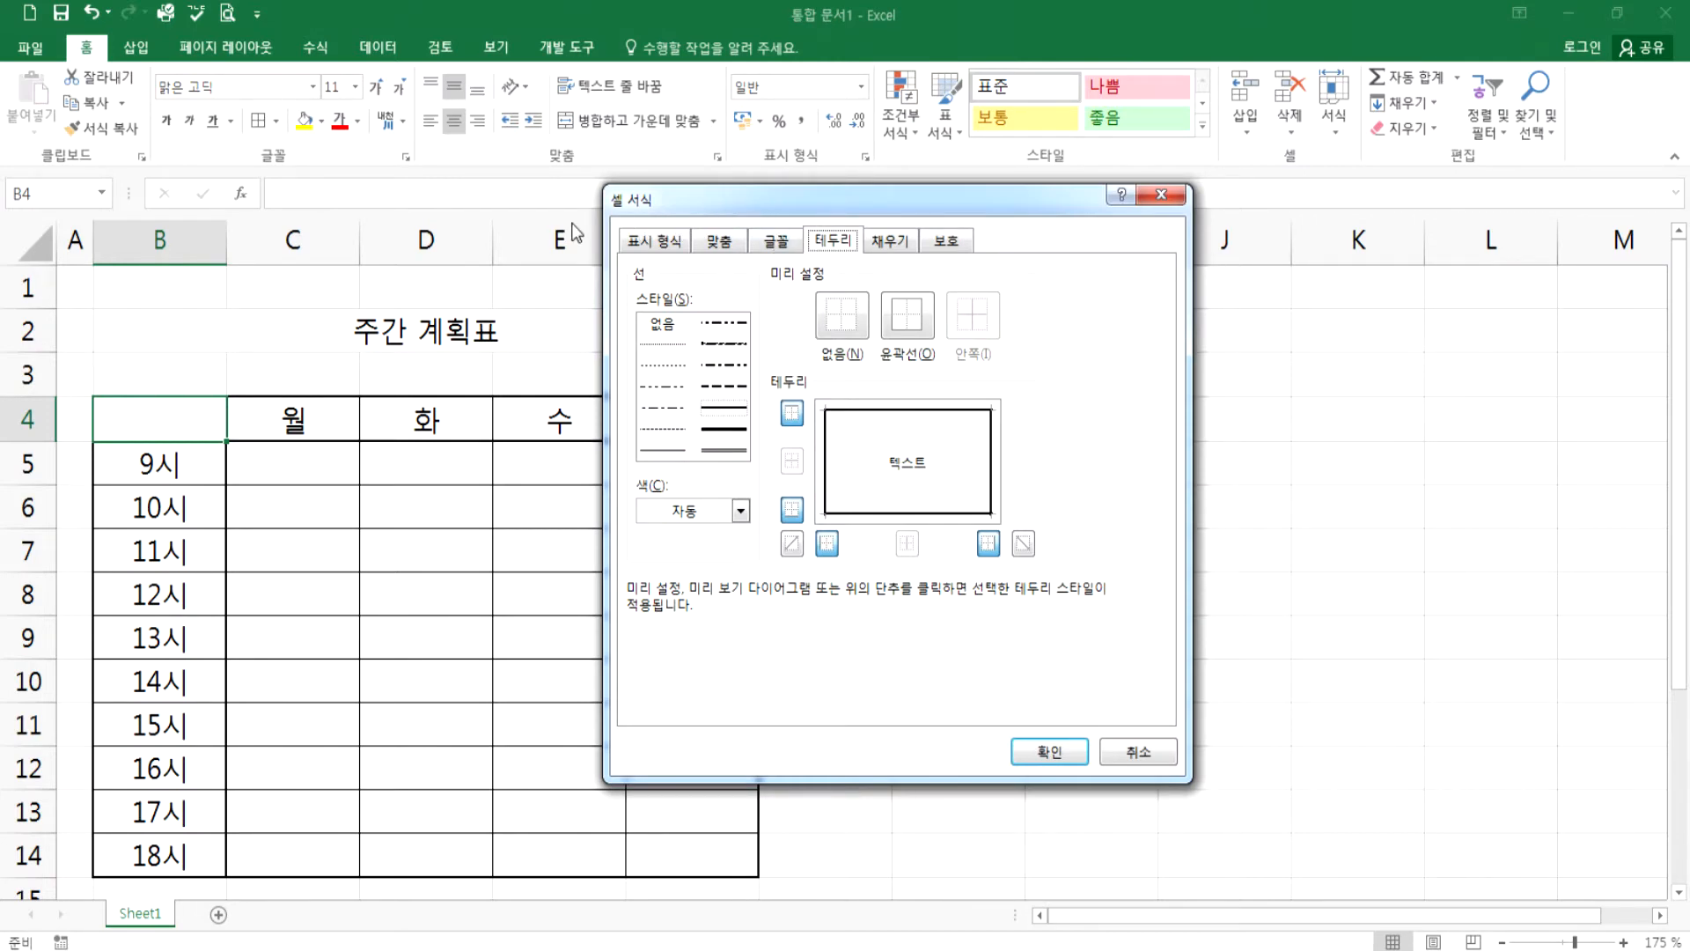
key("Escape")
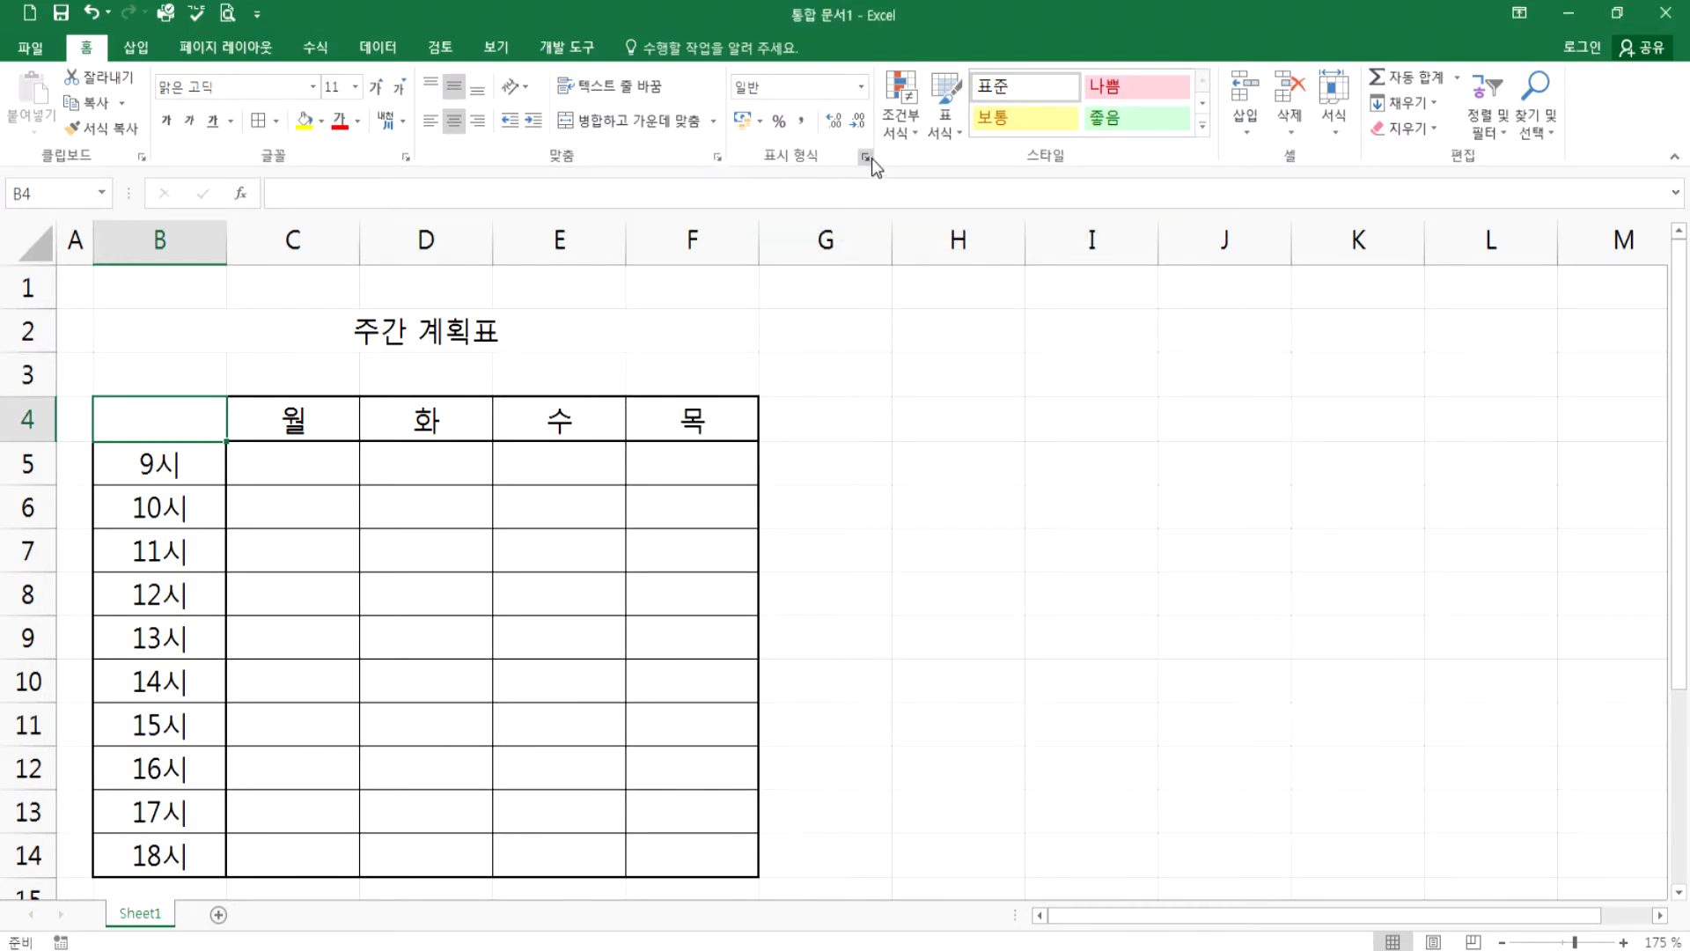
left_click(406, 157)
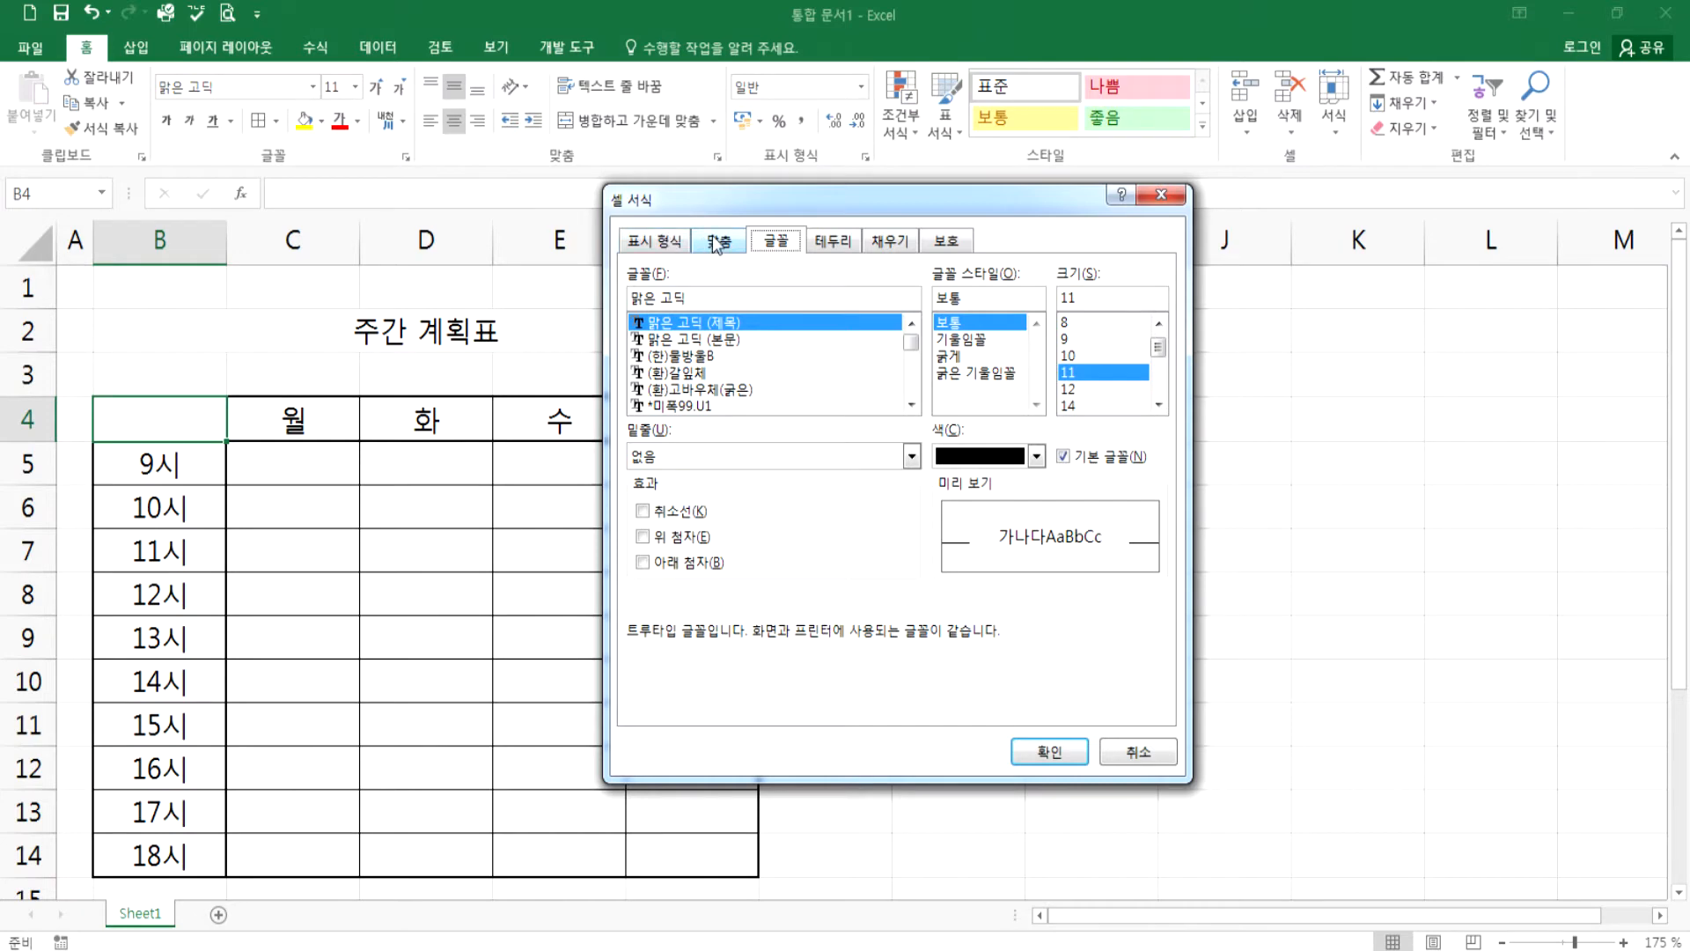
key("Escape")
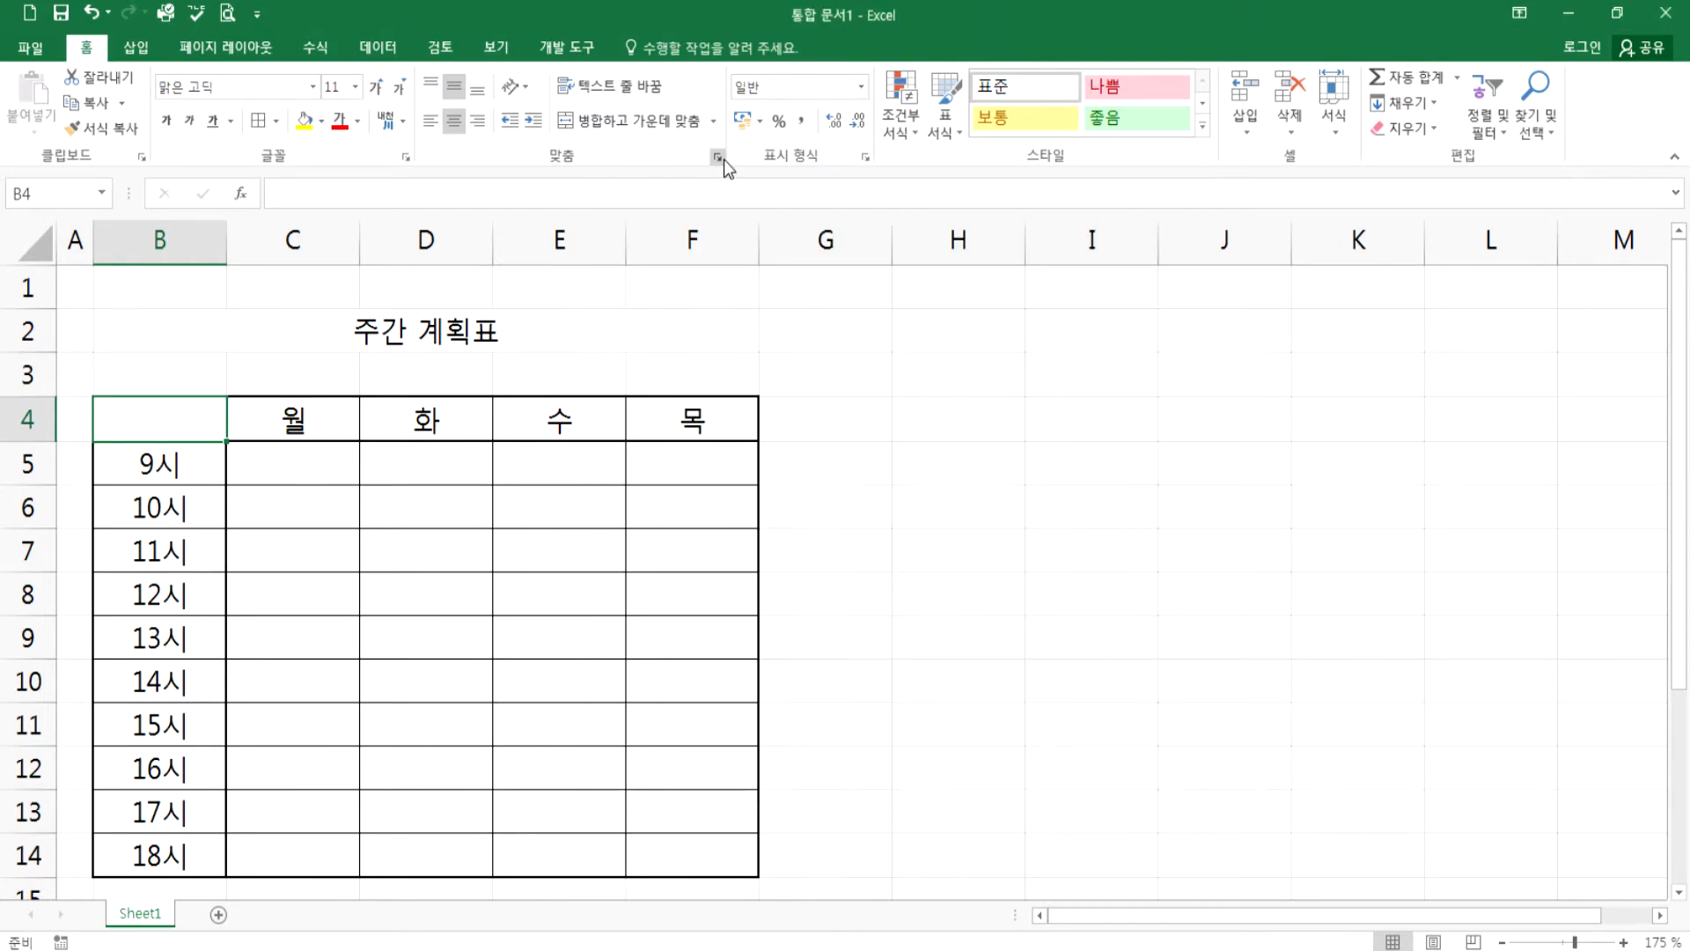
- Open the border settings of the Format Cells dialog for the corner cell B4
left_click(718, 158)
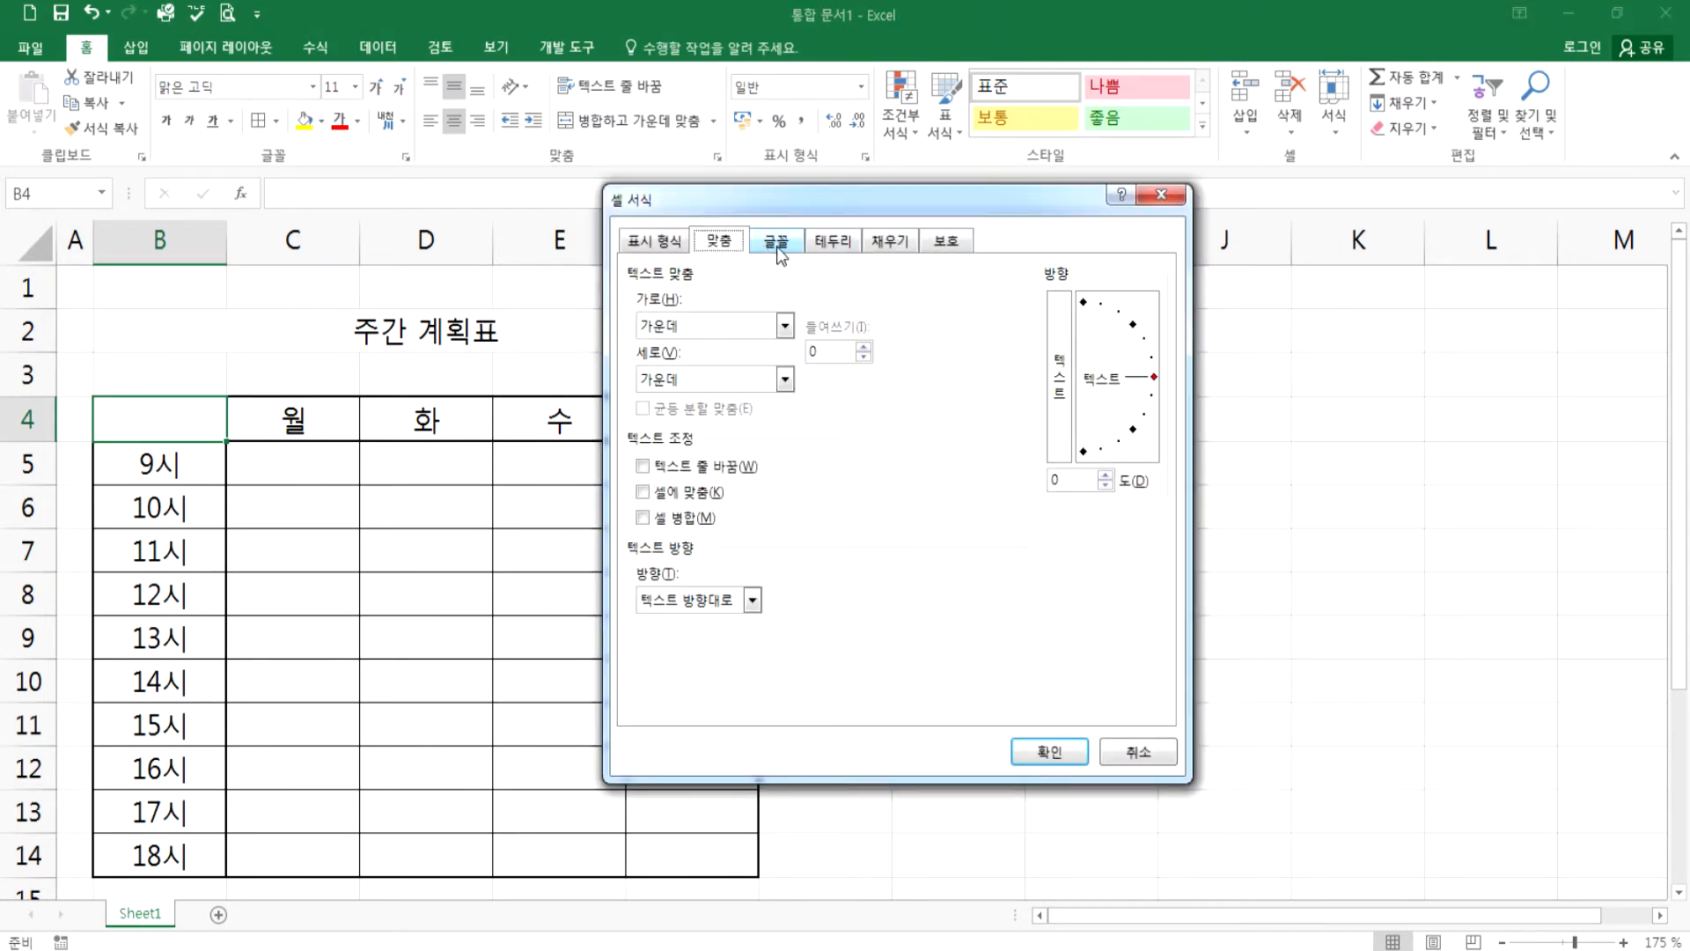
left_click(837, 242)
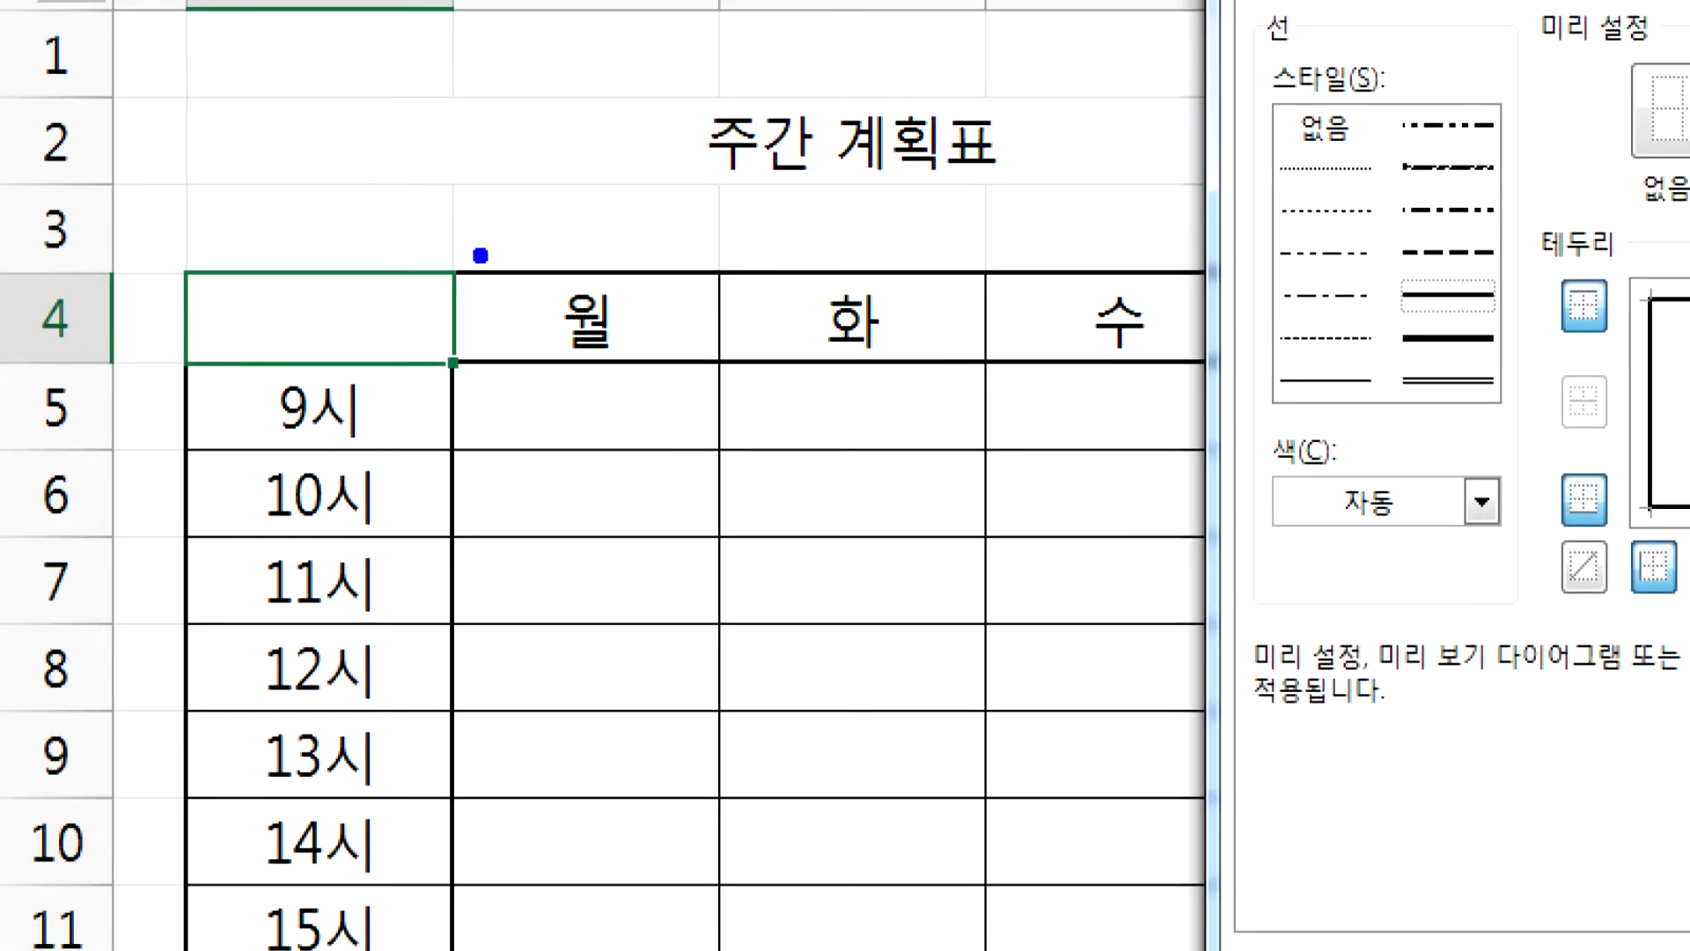
left_click(1420, 322)
left_click_drag(1249, 358, 1283, 341)
left_click_drag(1377, 283, 1412, 262)
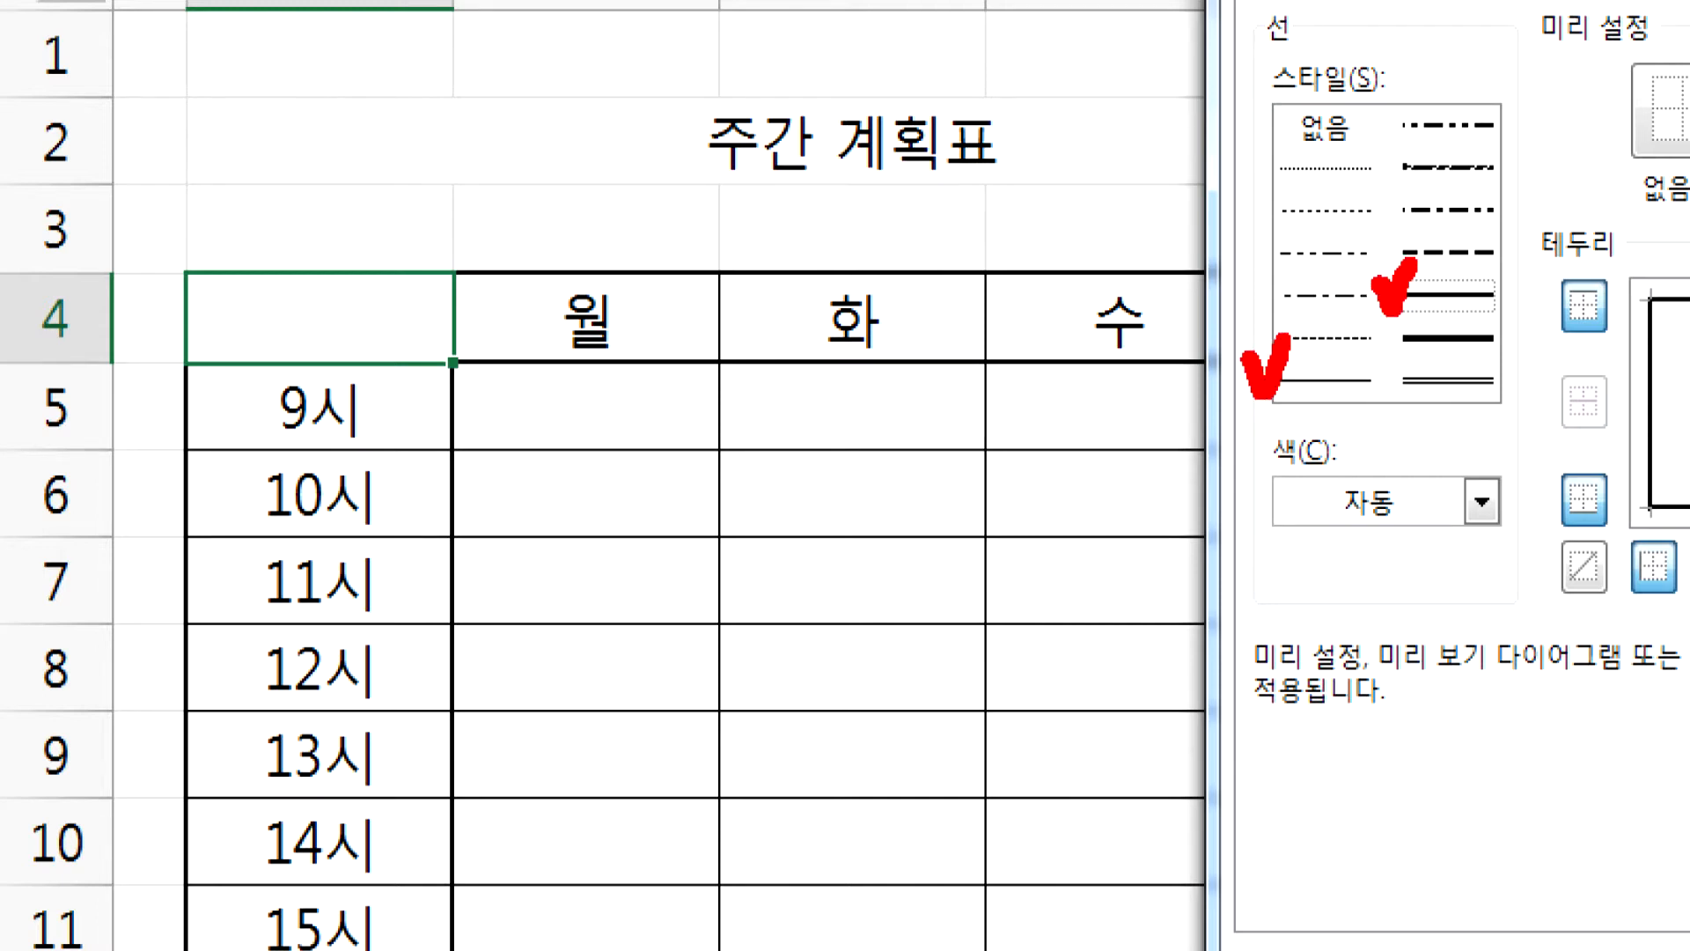
left_click_drag(1508, 370, 1547, 348)
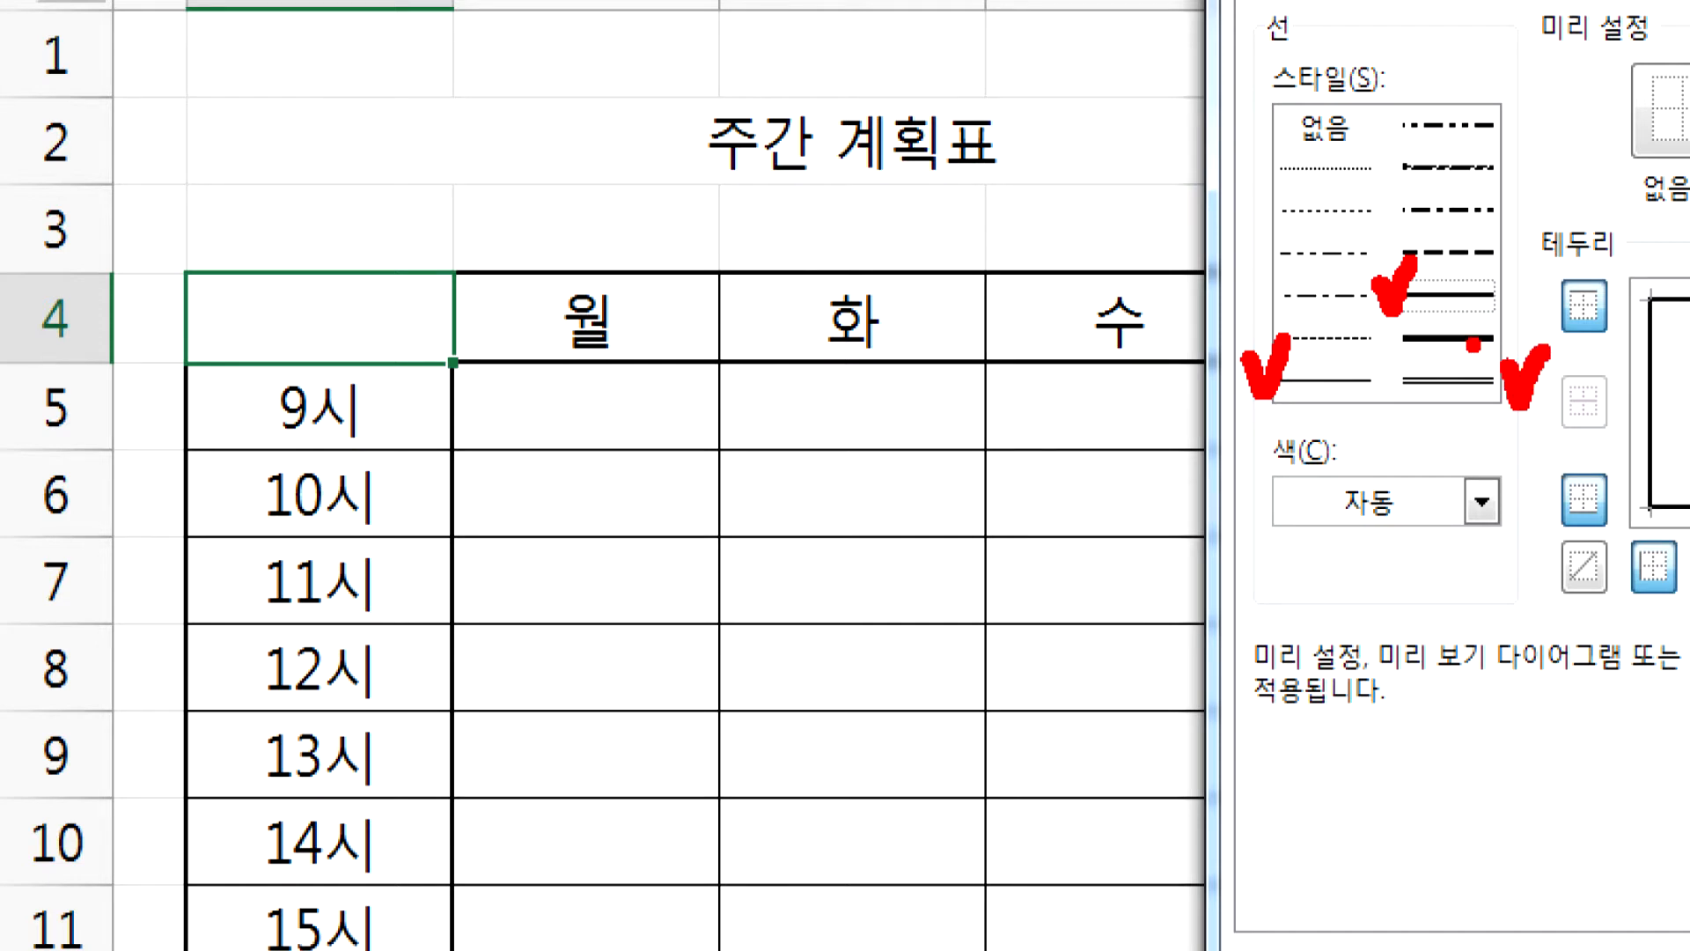
key("b")
mouse_move(1226, 504)
left_mouse_down()
mouse_move(1173, 317)
mouse_move(1494, 79)
mouse_move(1613, 458)
mouse_move(1274, 466)
left_mouse_up()
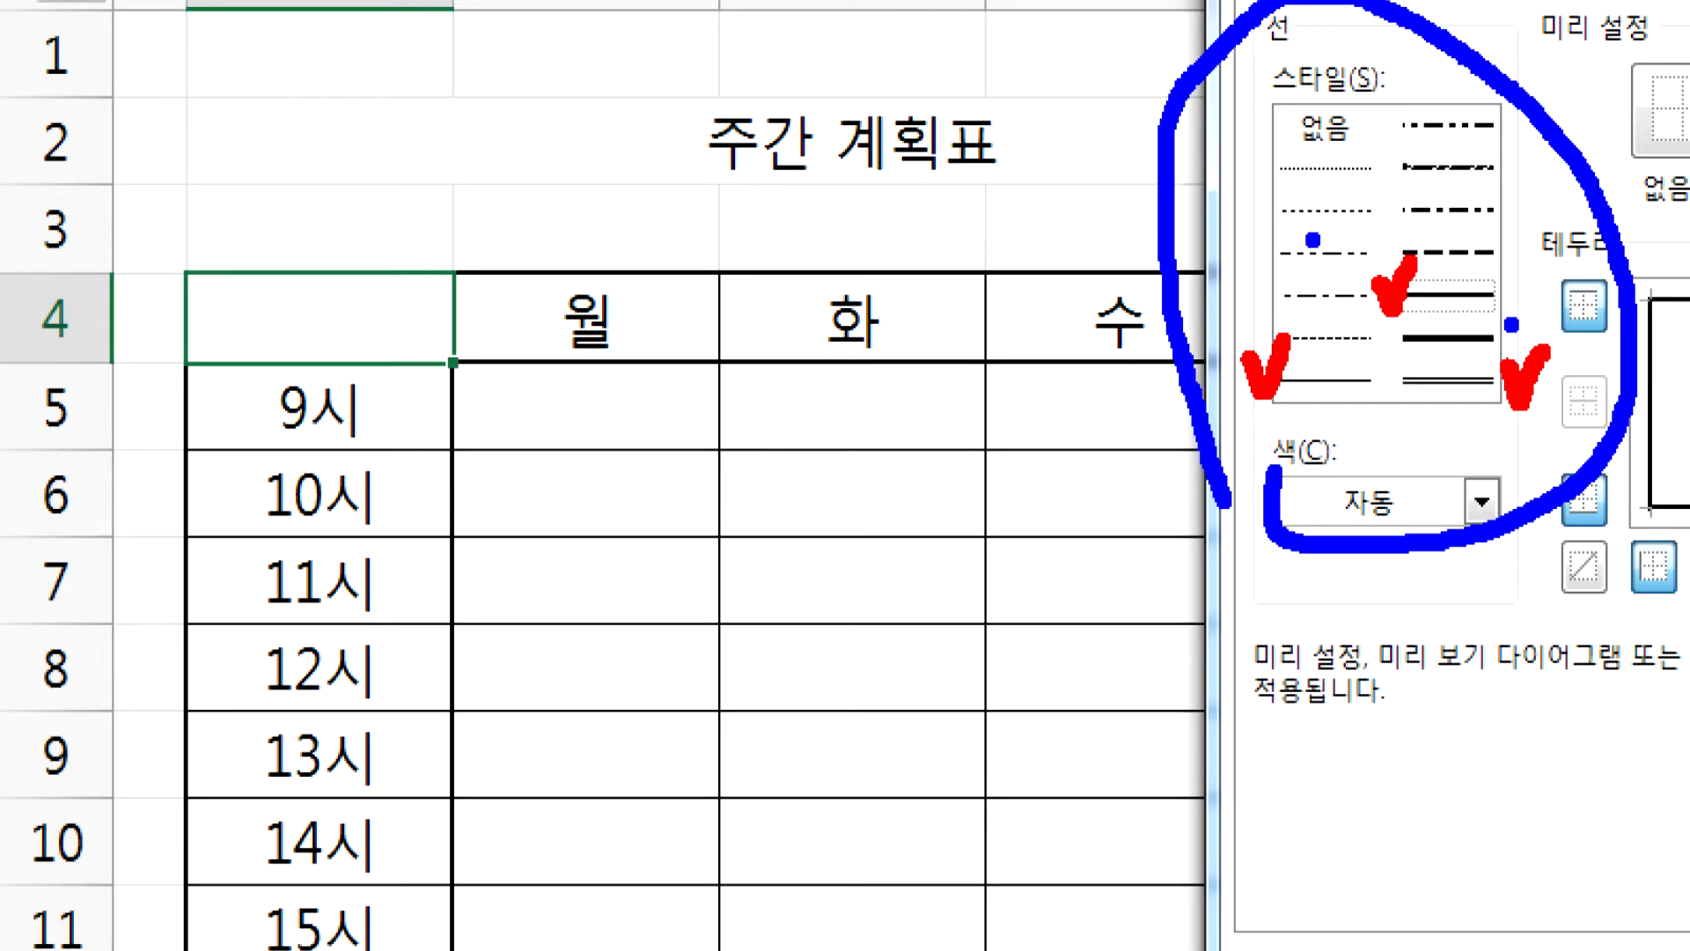
left_click_drag(1312, 186, 1296, 266)
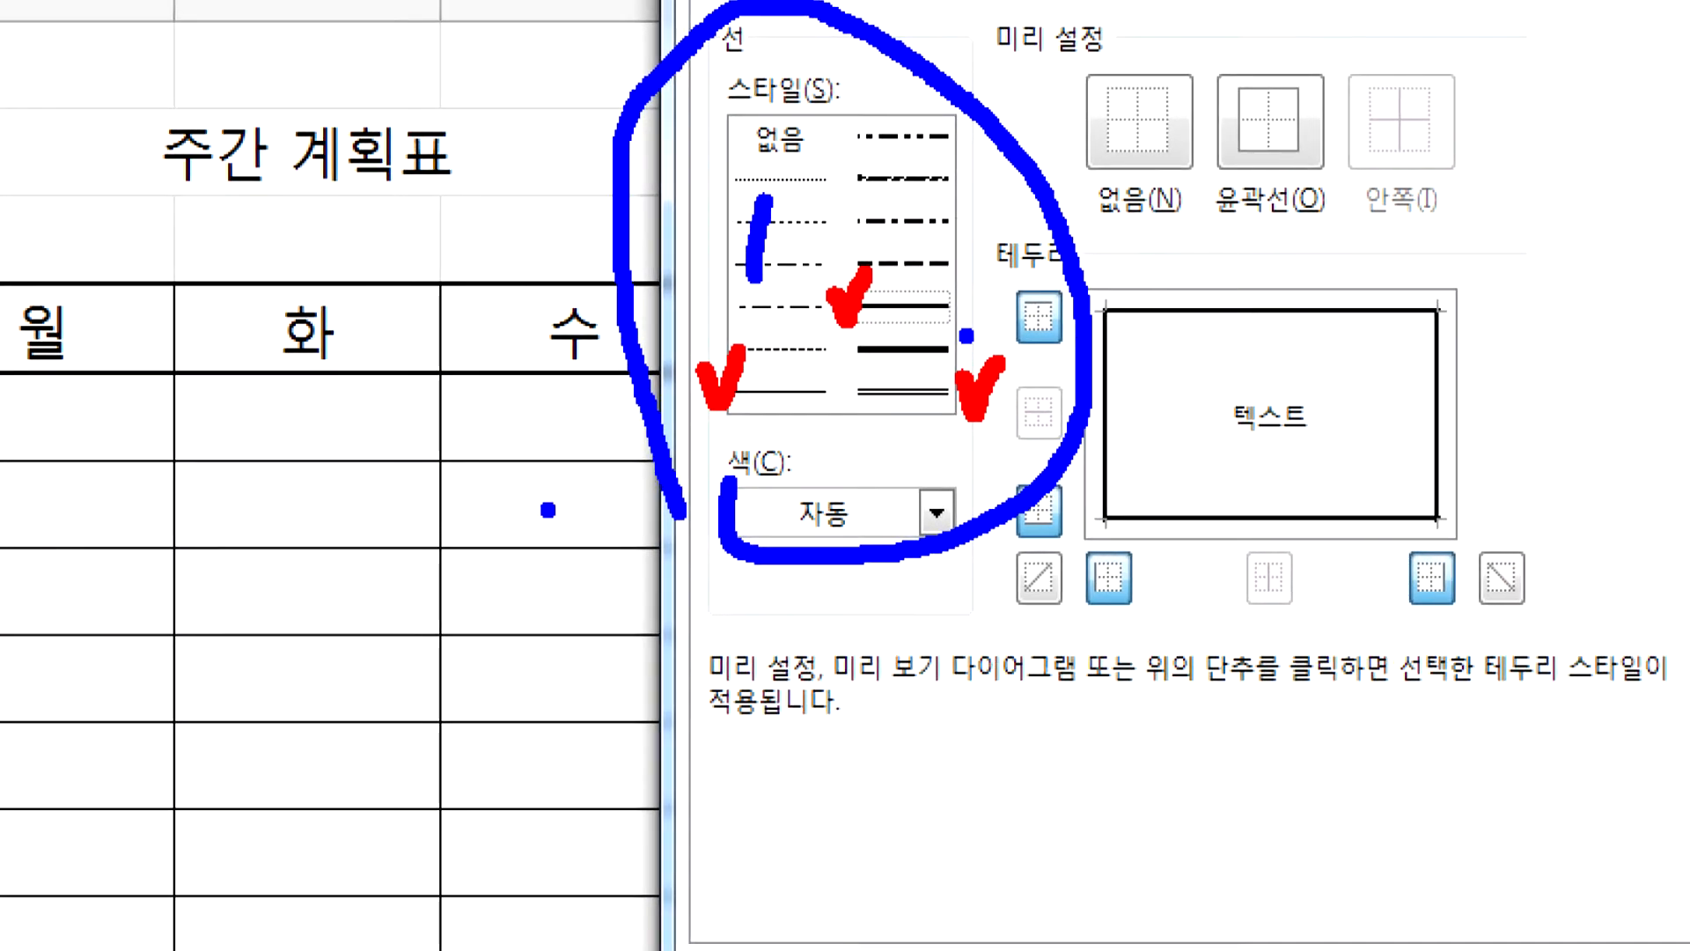
left_click_drag(1484, 558, 1554, 602)
mouse_move(1307, 250)
left_mouse_down()
mouse_move(1413, 213)
mouse_move(1537, 376)
left_mouse_up()
key("Escape")
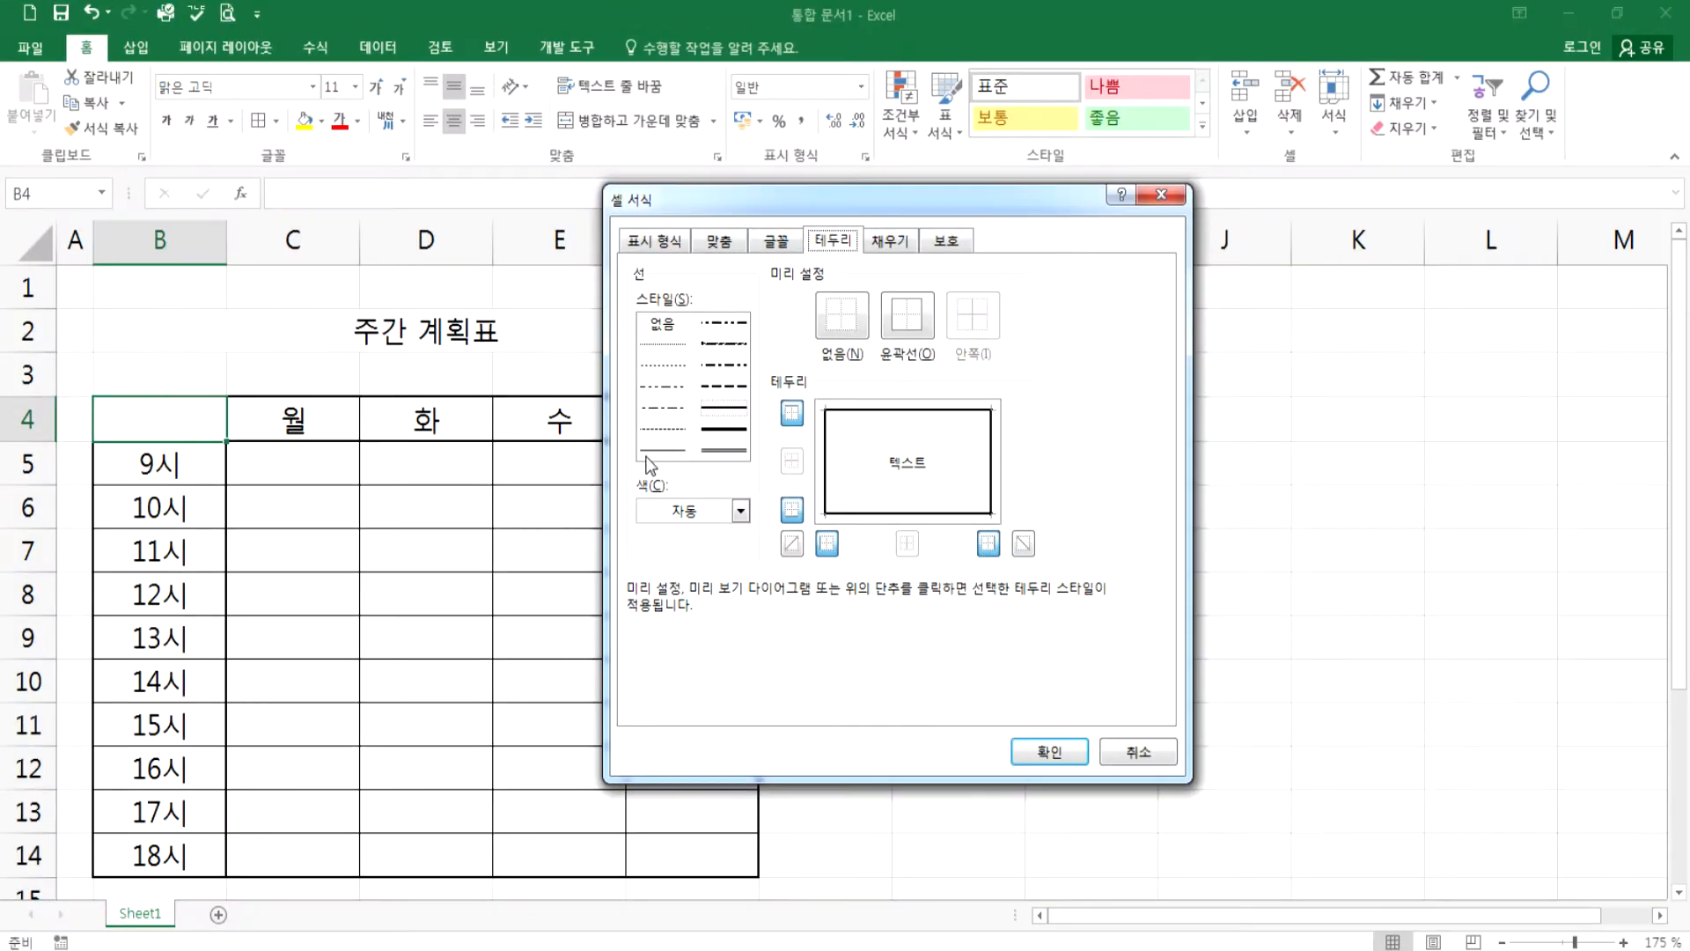
- Add a thin solid diagonal line running from upper left to lower right in the corner cell B4
left_click(655, 451)
left_click(1025, 543)
left_click(1048, 751)
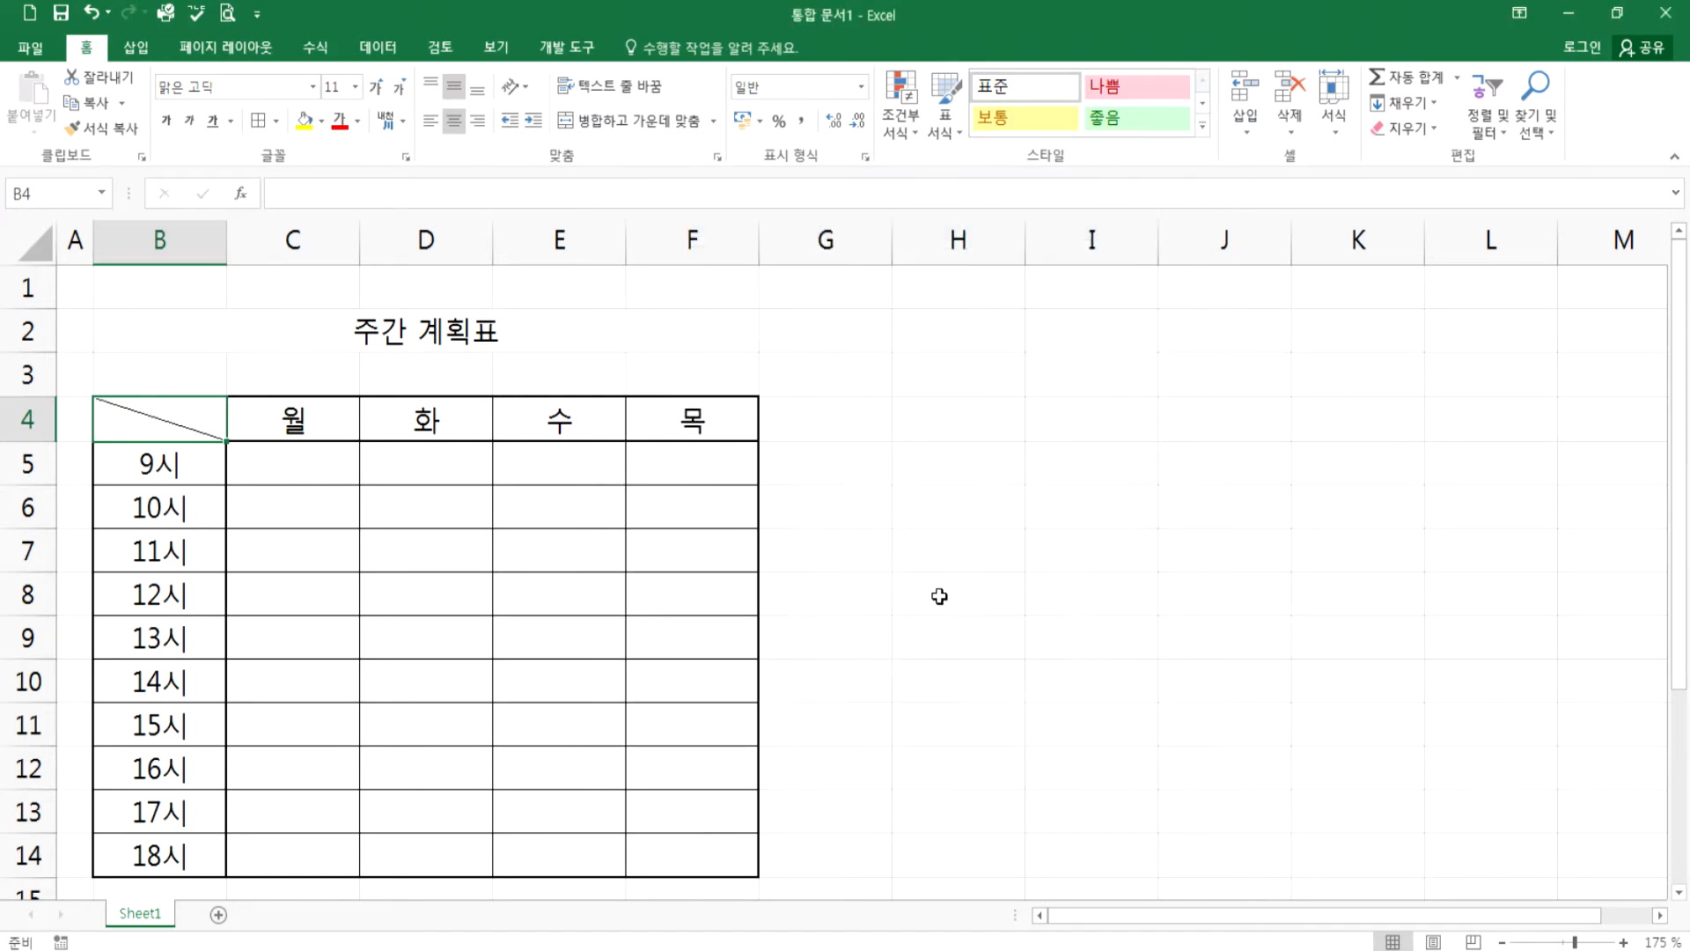
left_click(973, 607)
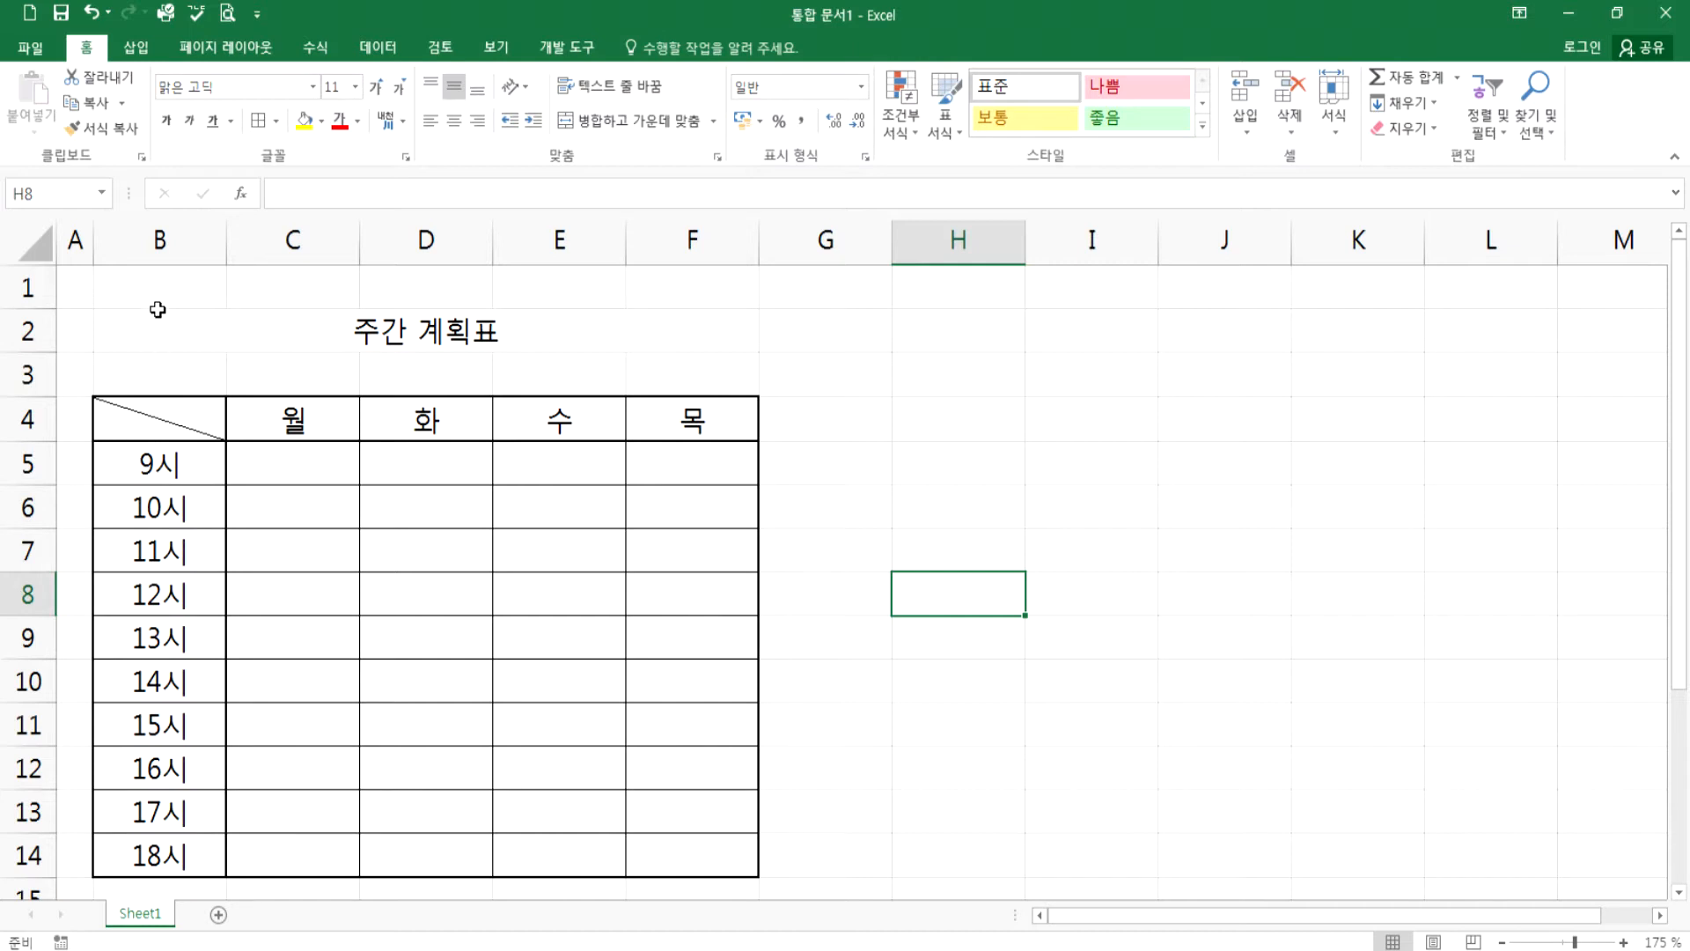
- Browse the available fonts for the merged title 주간 계획표 without applying one
left_click(304, 317)
left_click(313, 86)
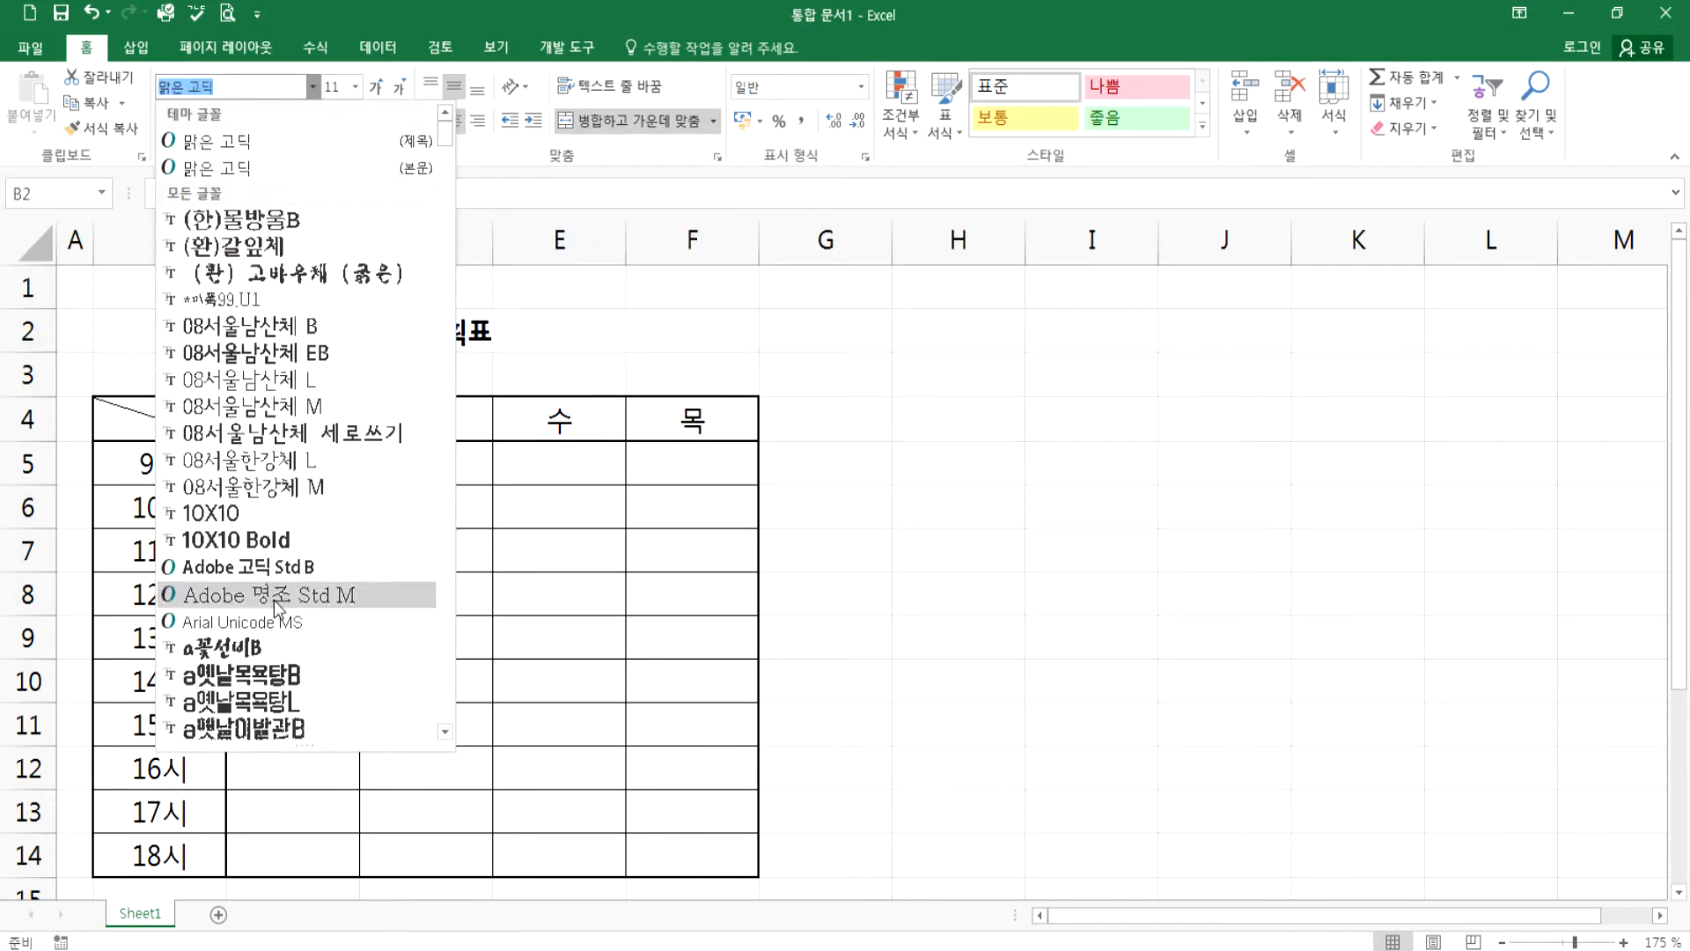
left_click(876, 583)
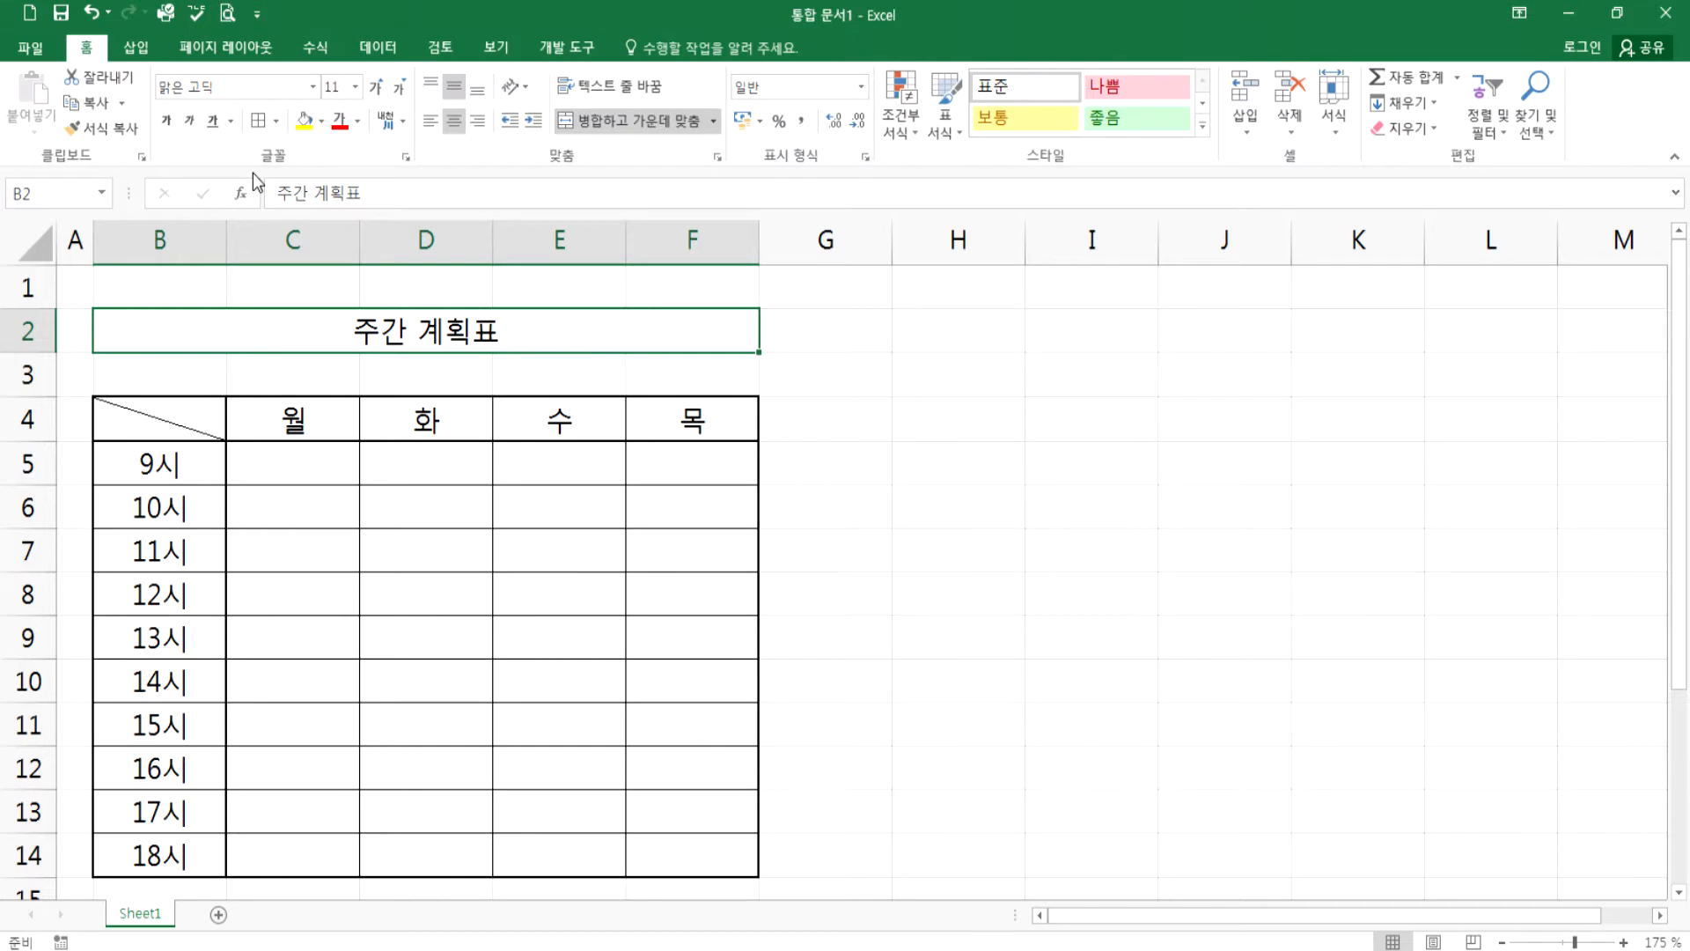
left_click_drag(162, 418, 168, 814)
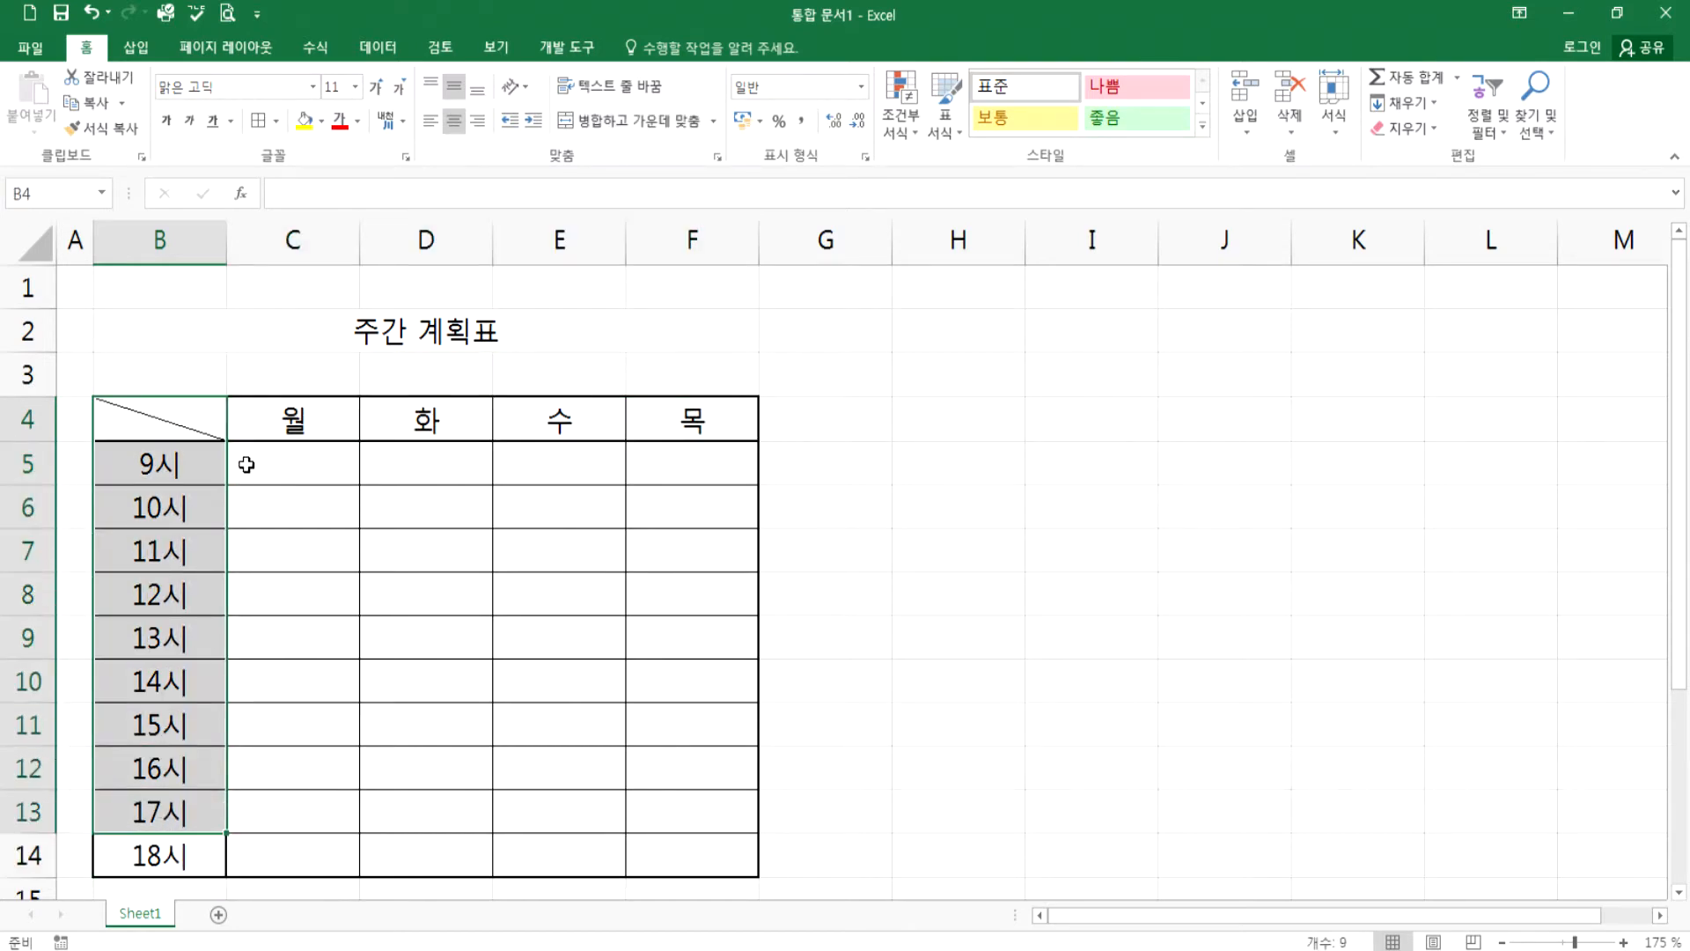
left_click_drag(214, 422, 164, 851)
left_click_drag(174, 421, 705, 854)
left_click(867, 646)
- Select the header row B4:F4 together with the time cells B5:B14 as one non-adjacent selection
left_click_drag(212, 423, 676, 418)
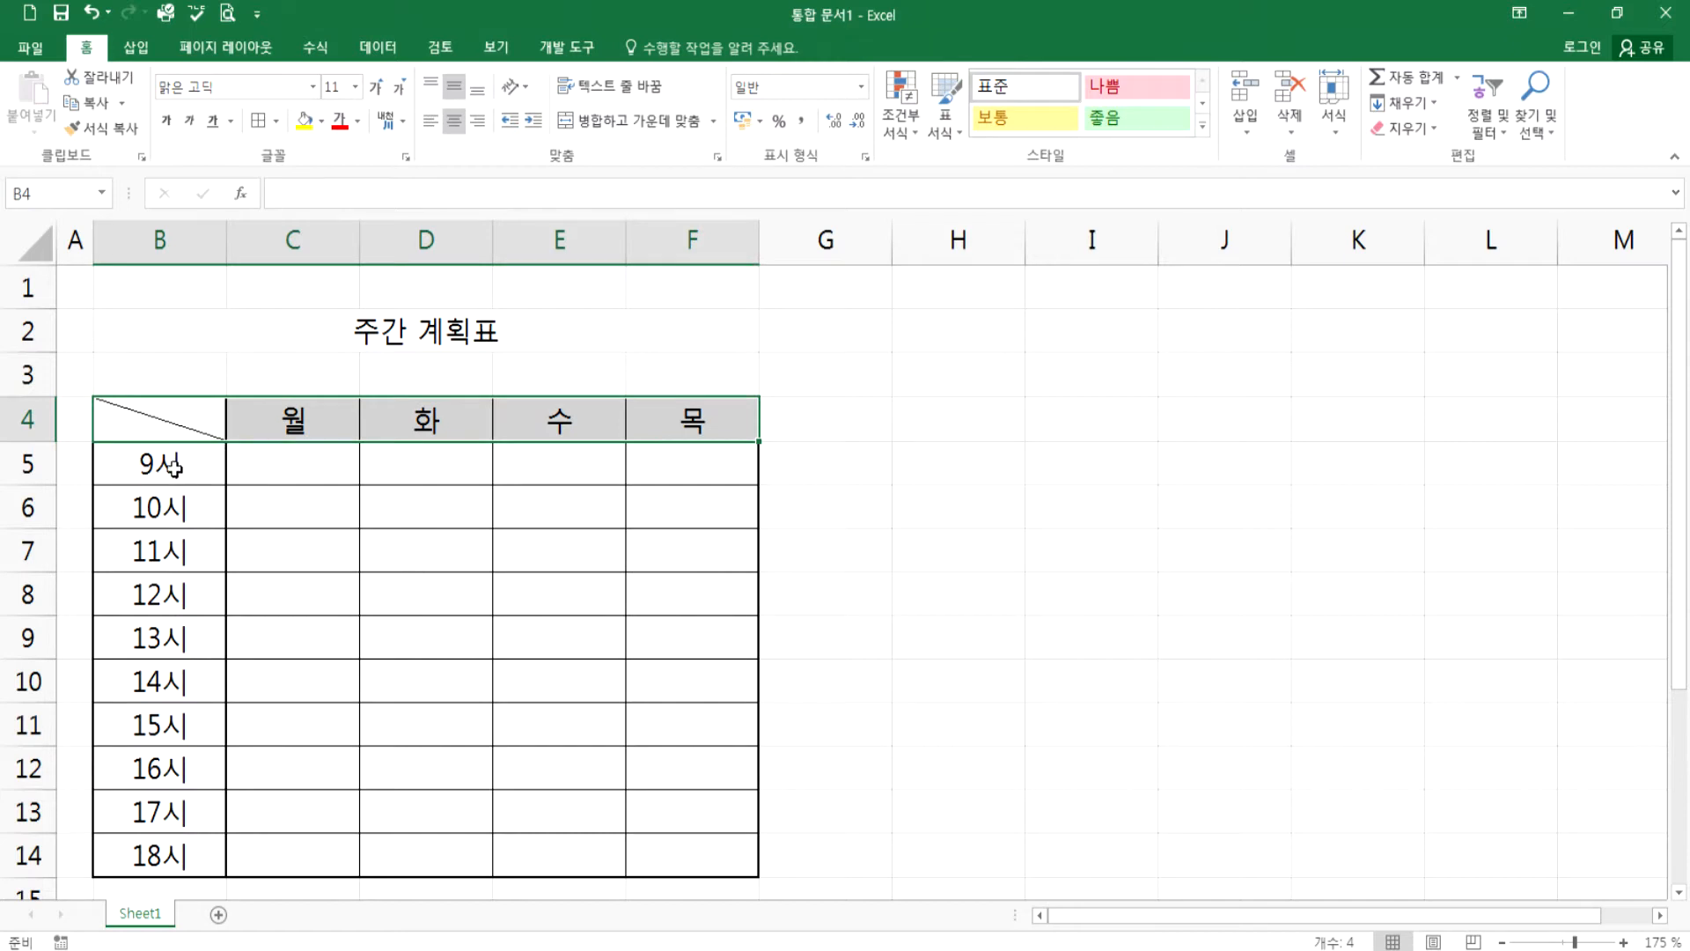
left_click_drag(144, 468, 166, 836)
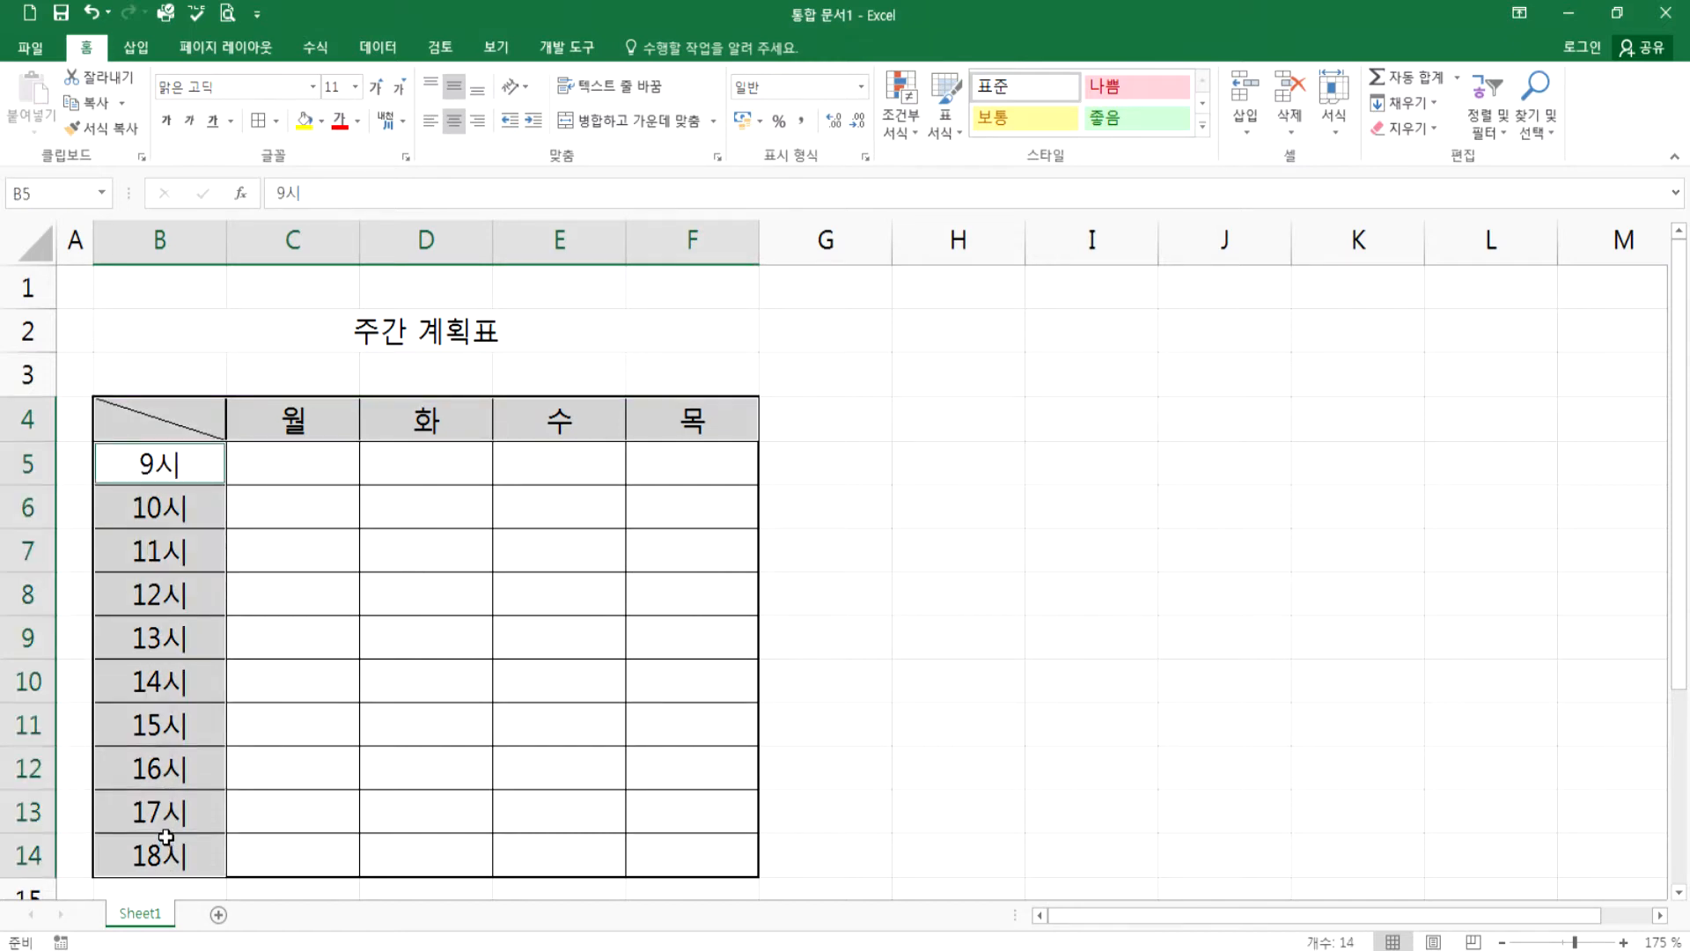
left_click(935, 425)
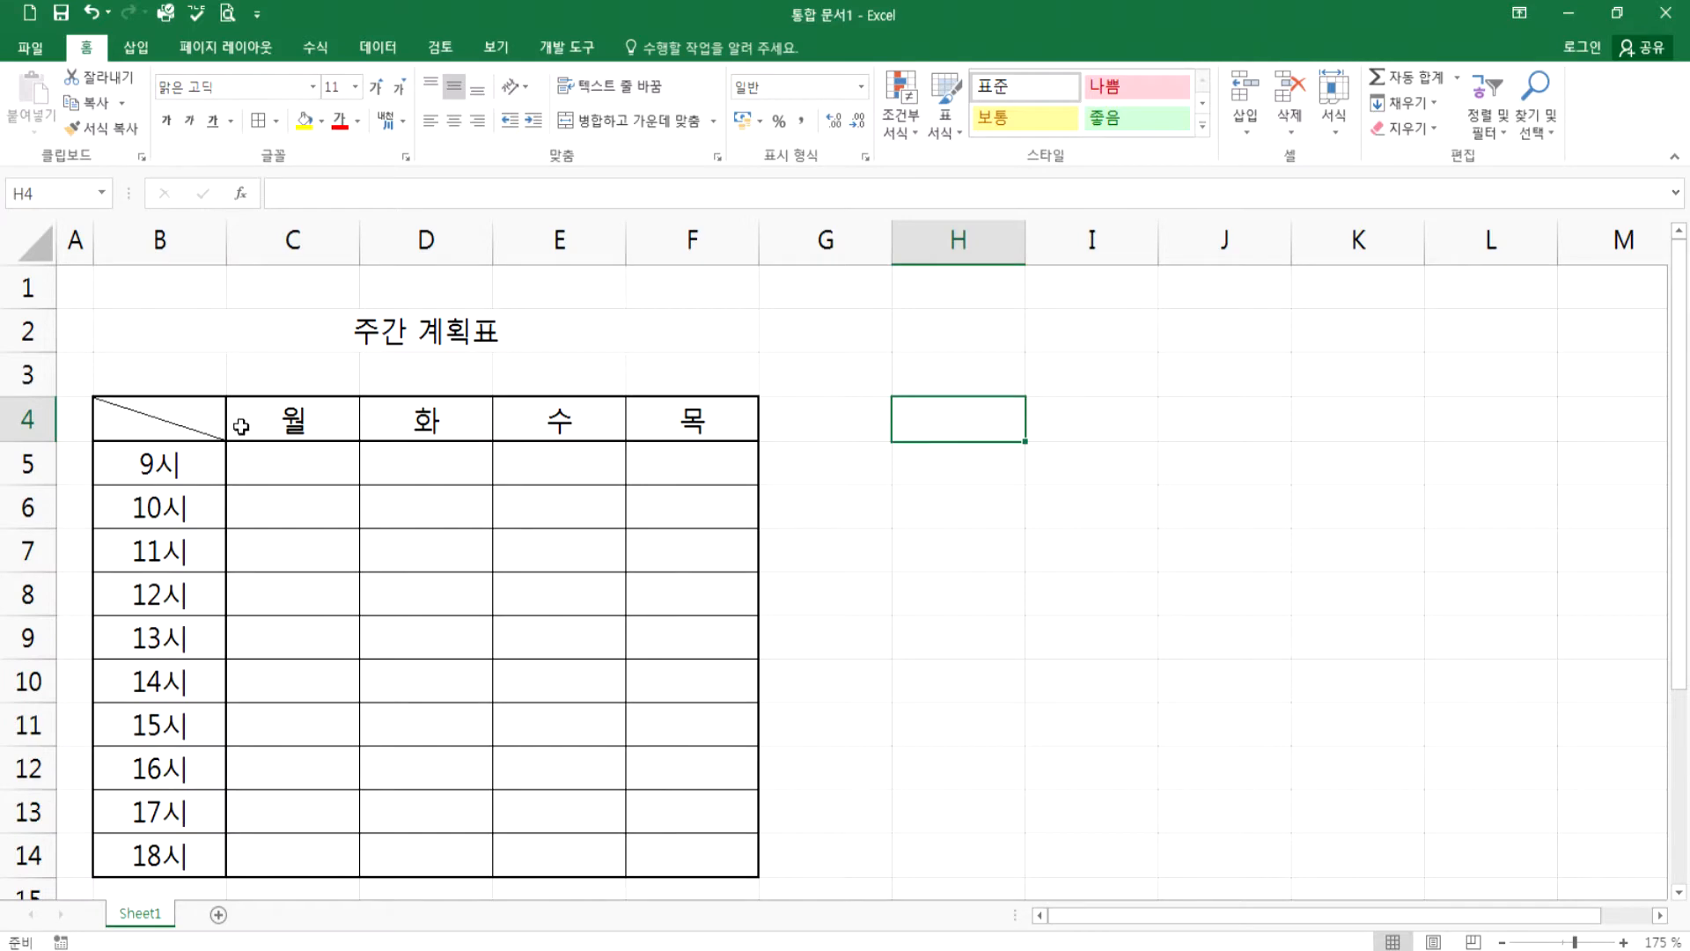
left_click_drag(189, 418, 663, 404)
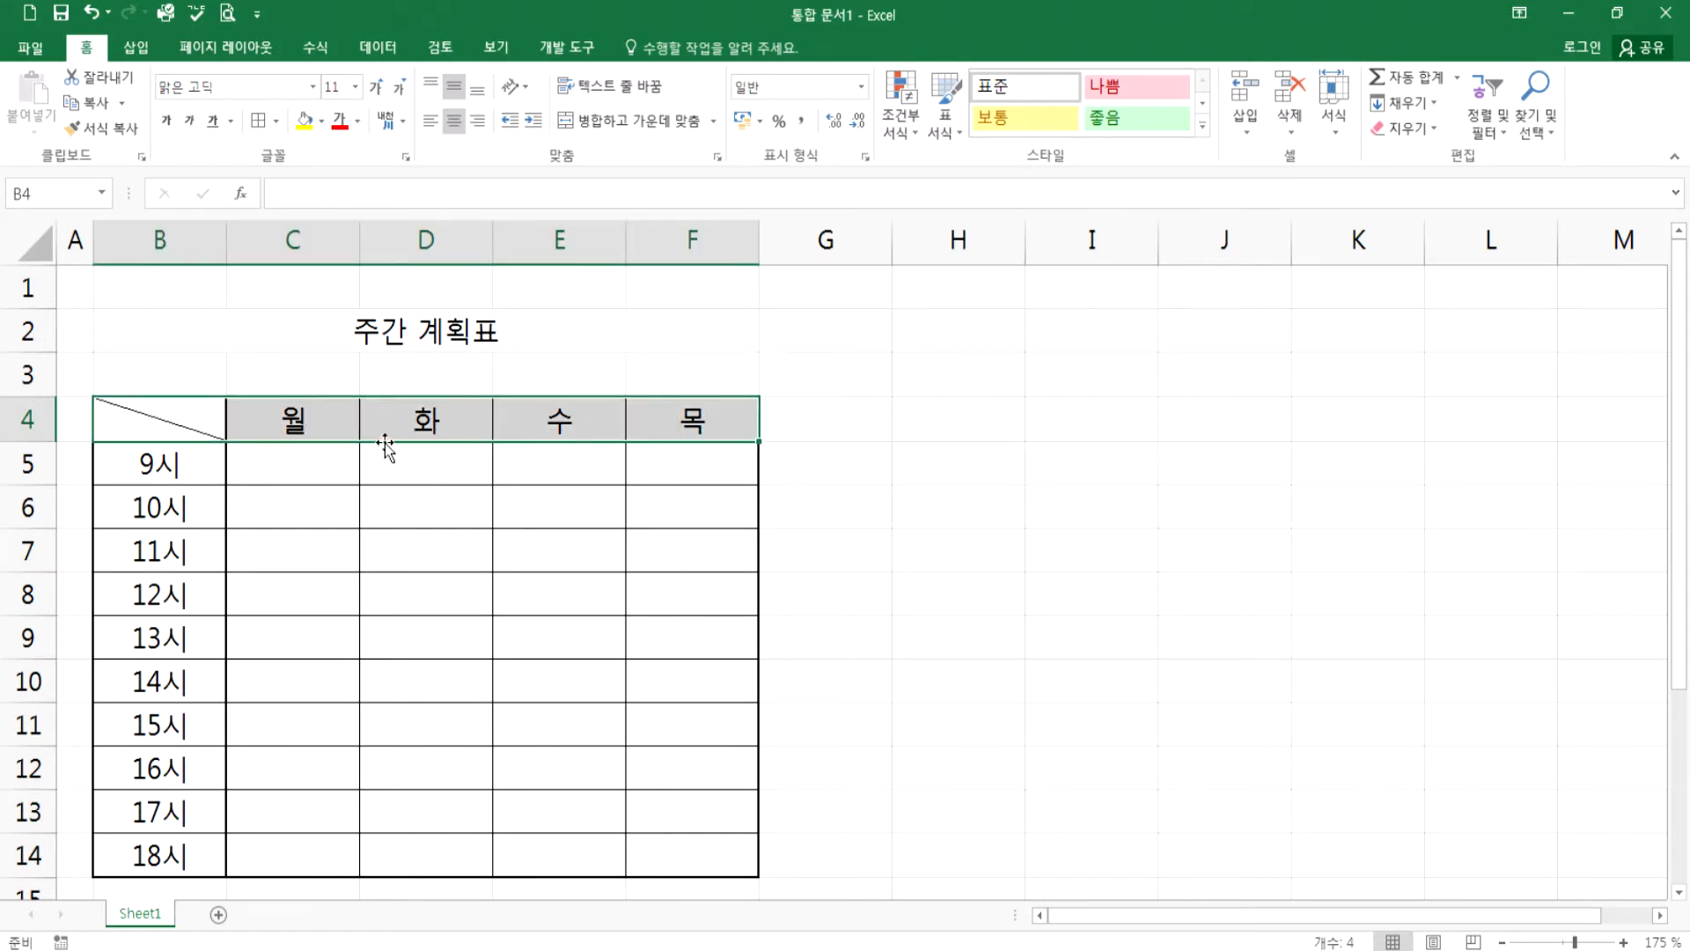
left_click_drag(185, 464, 195, 849)
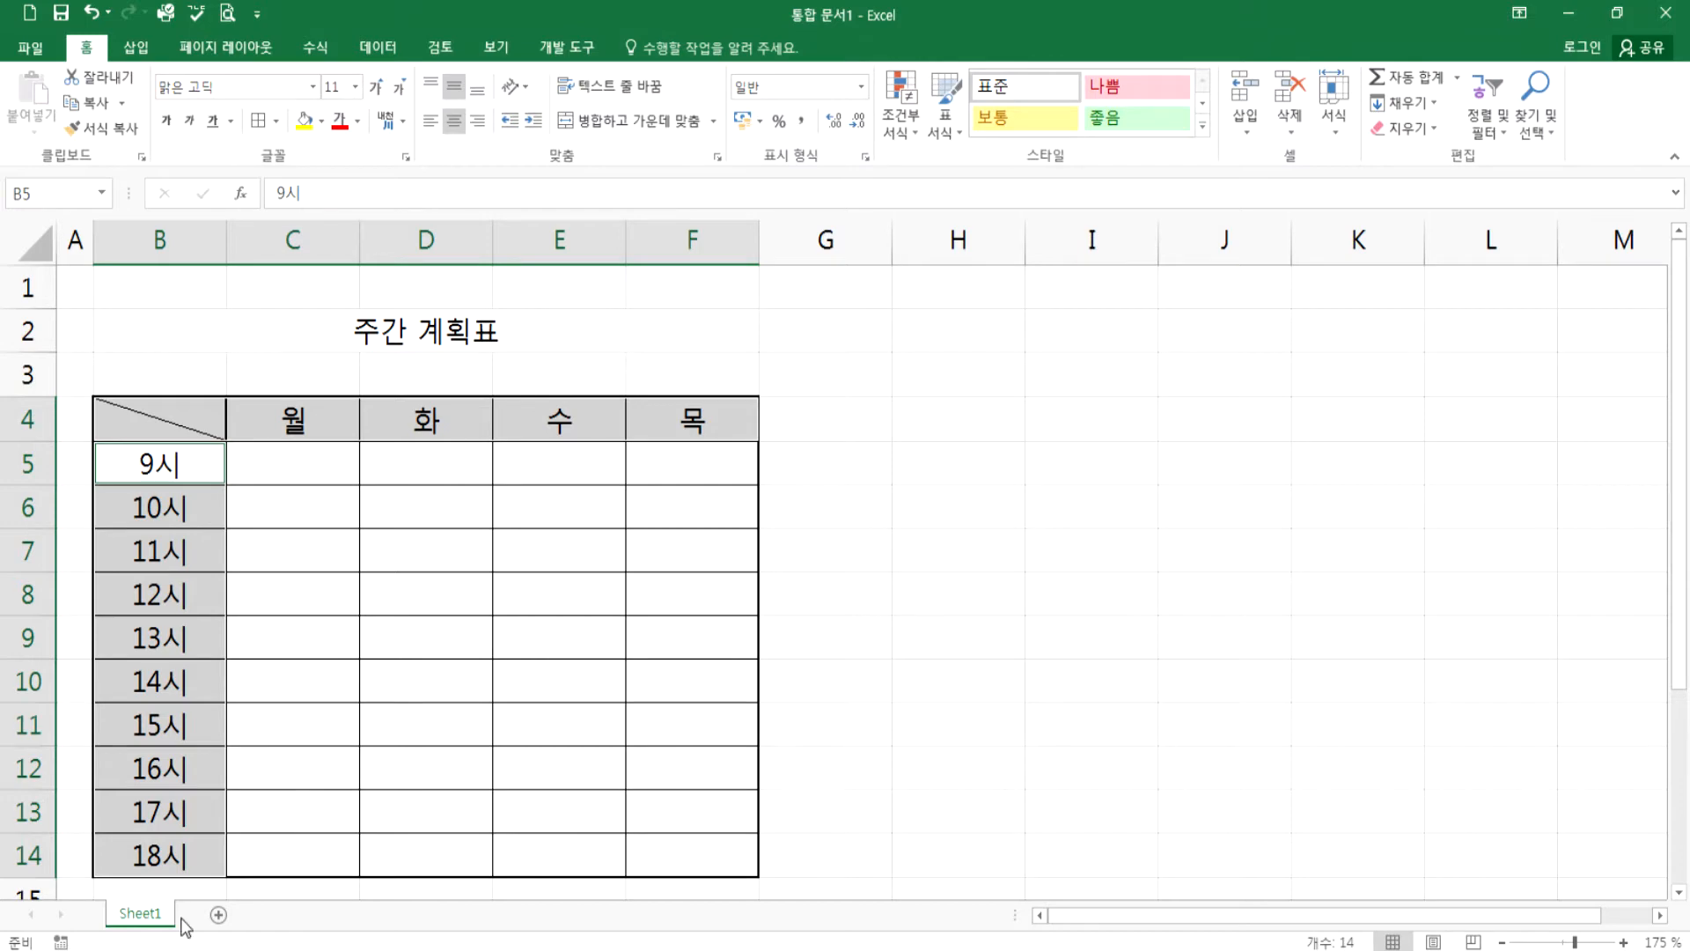
- Switch to Notepad and write the note heading "* 다중 블록"
key("alt+Tab")
left_click_drag(759, 475, 802, 132)
type("다중 ")
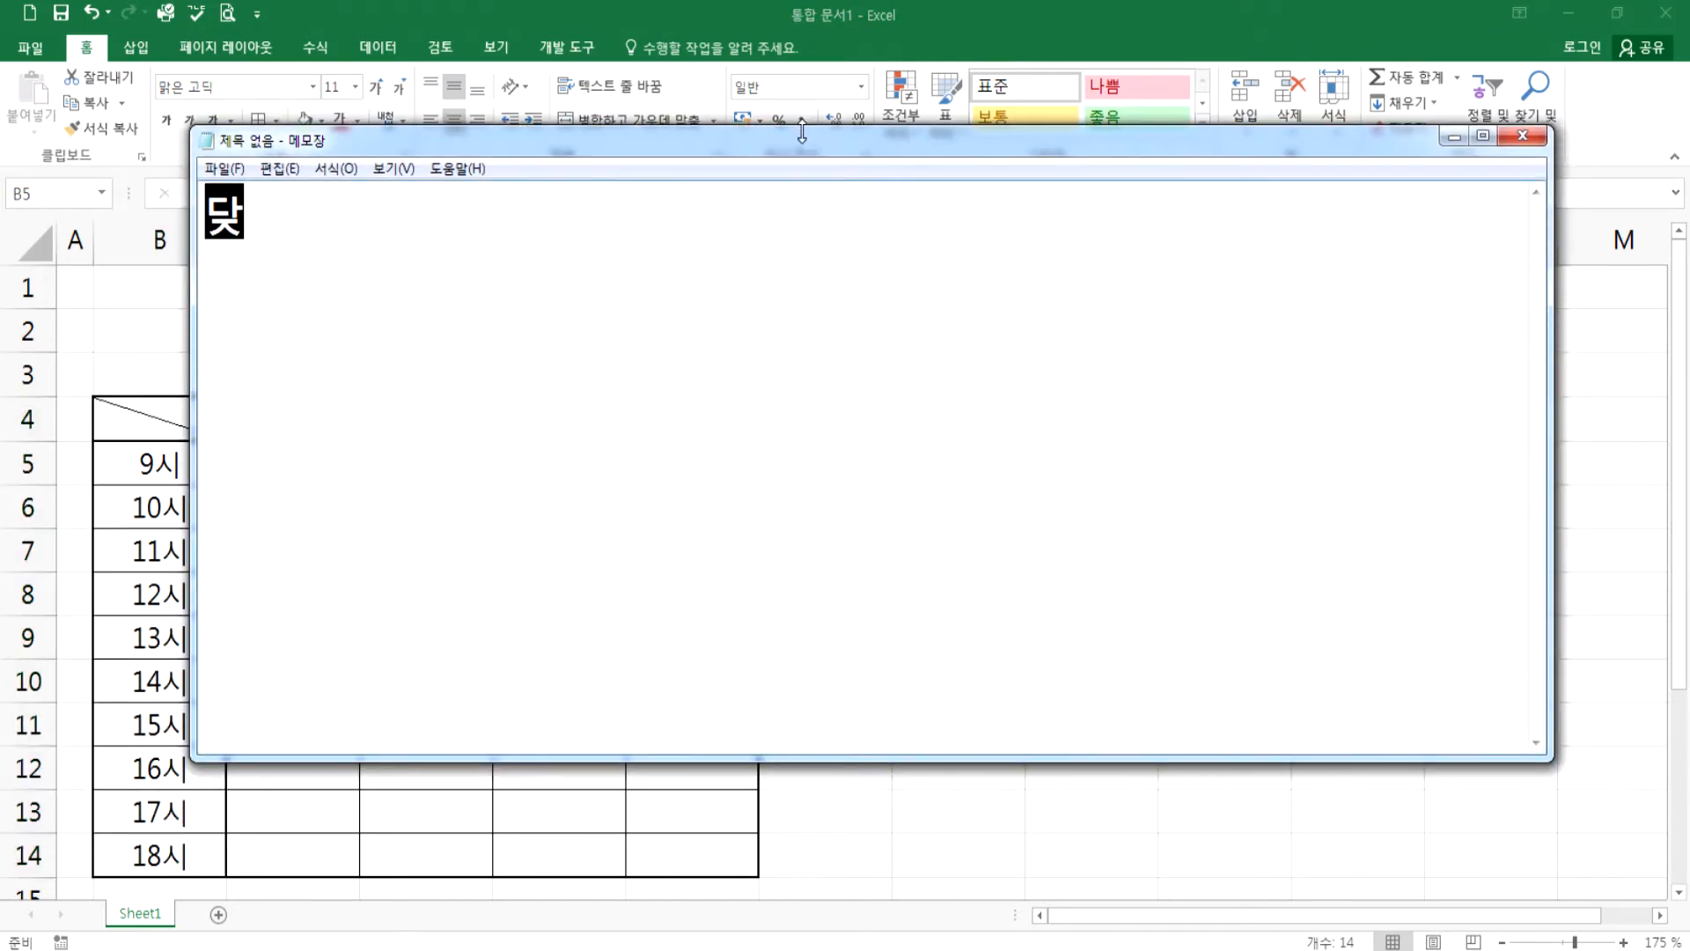
type("블록")
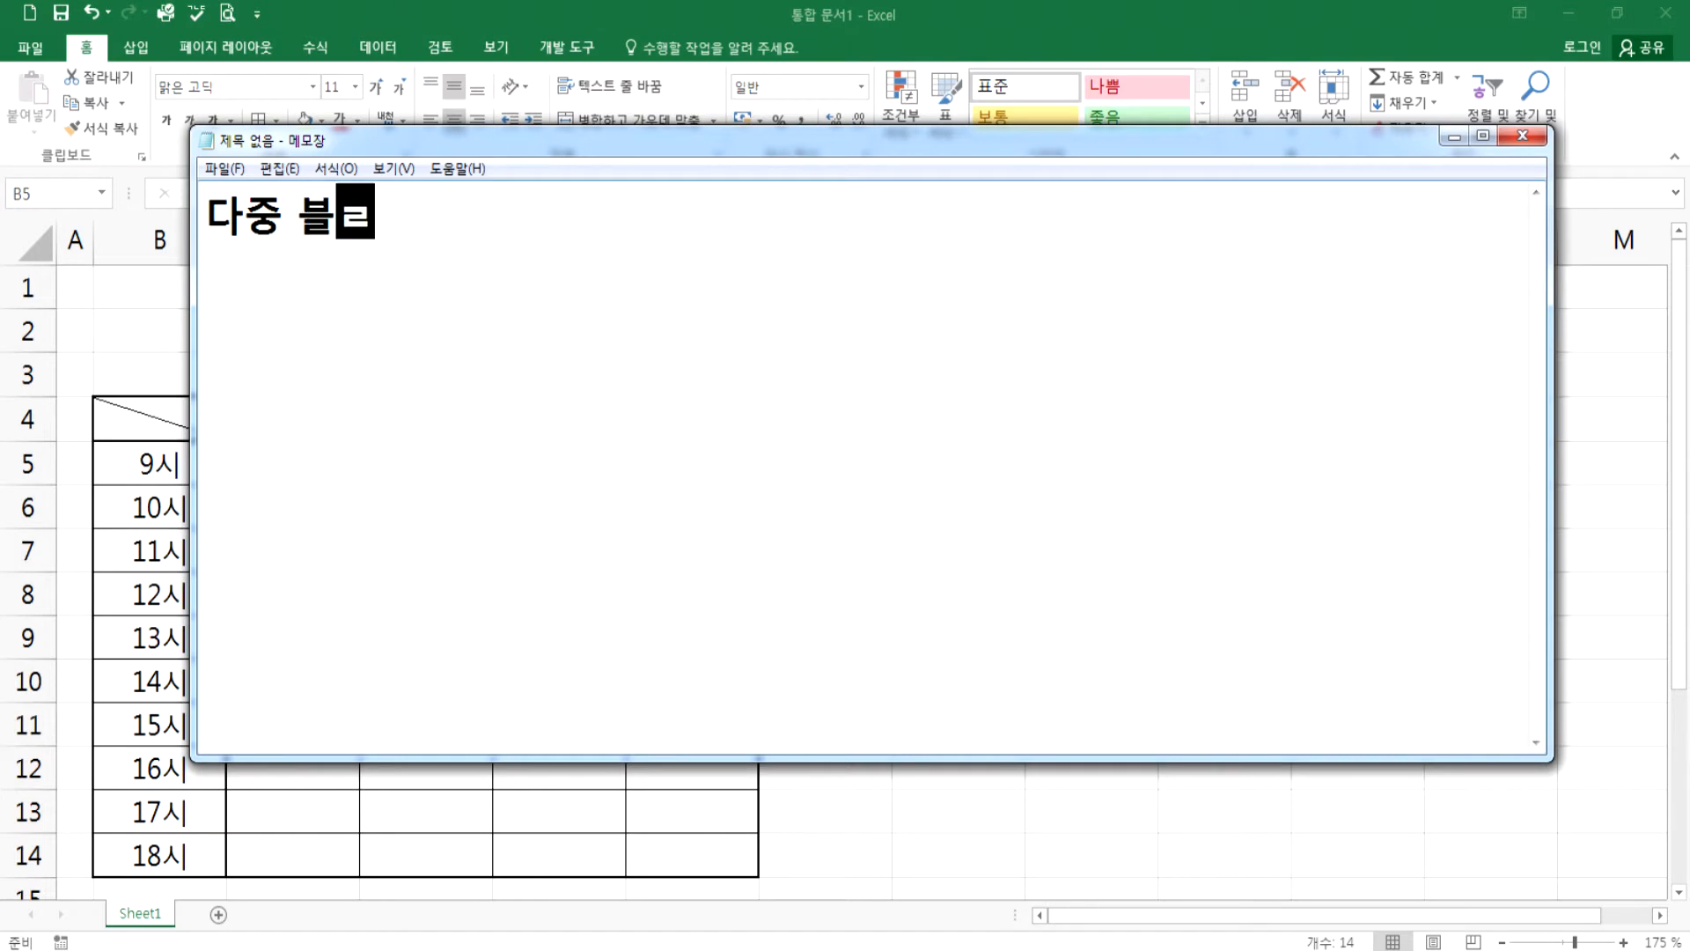
type("/*")
key("BackSpace")
key("BackSpace")
type("*")
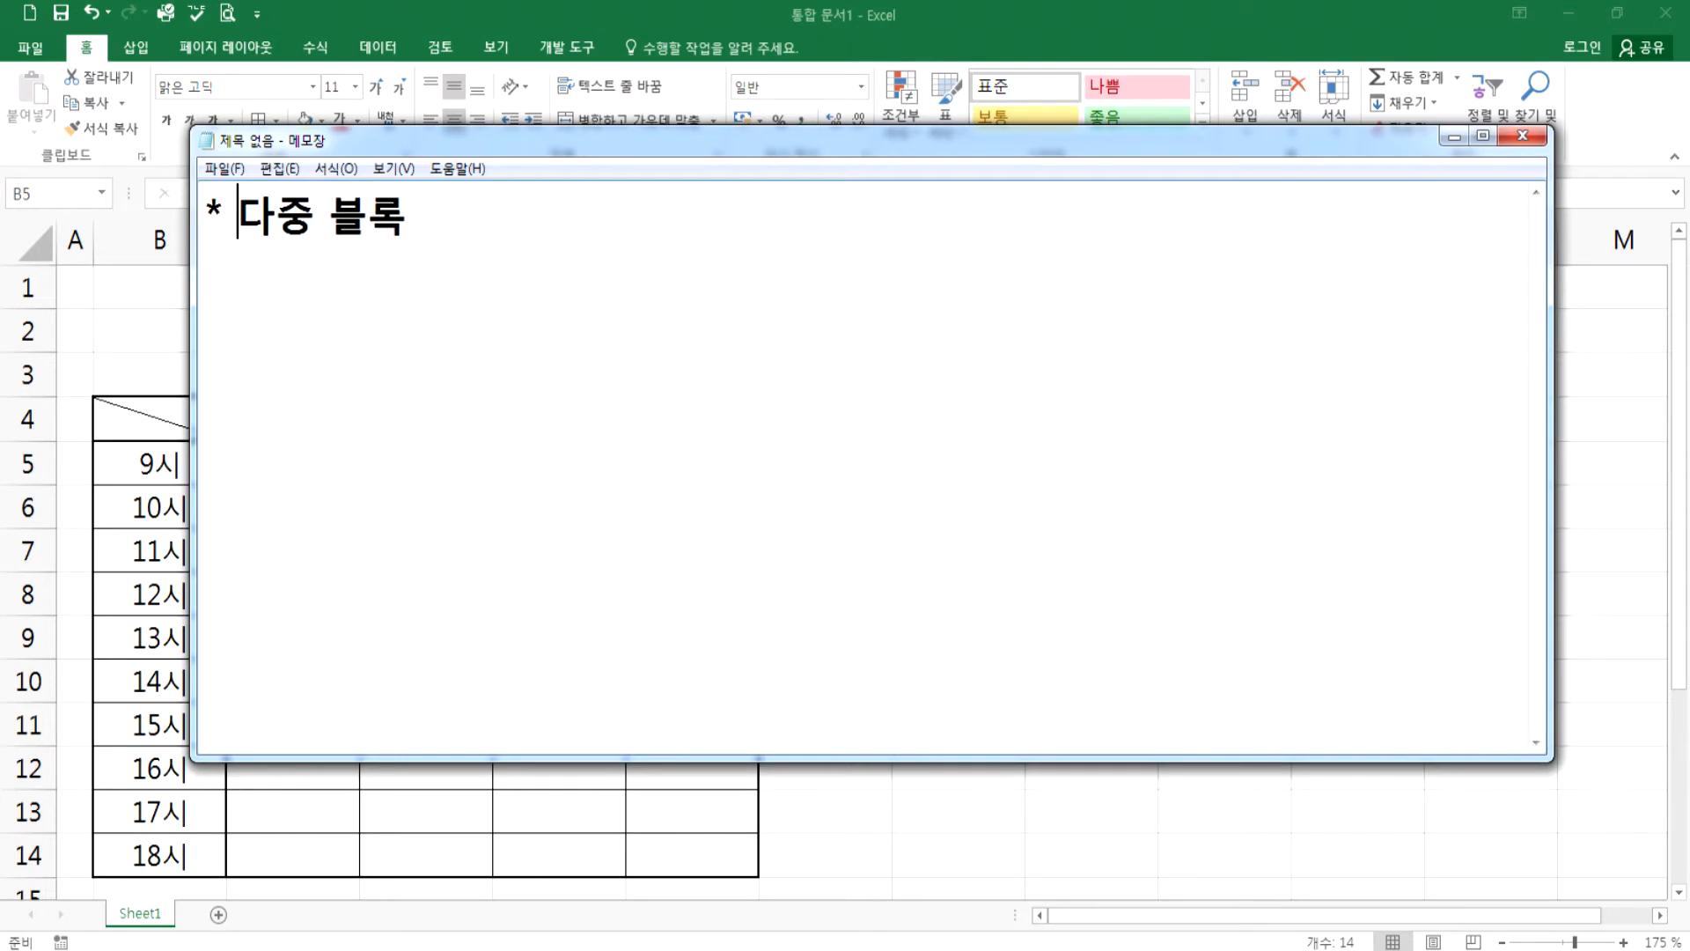
- Append "(비연속 블록)" to the end of the note heading
key("End")
key("Return")
key("Return")
key("BackSpace")
key("BackSpace")
type("(비")
key("BackSpace")
key("BackSpace")
type("비연속 블로")
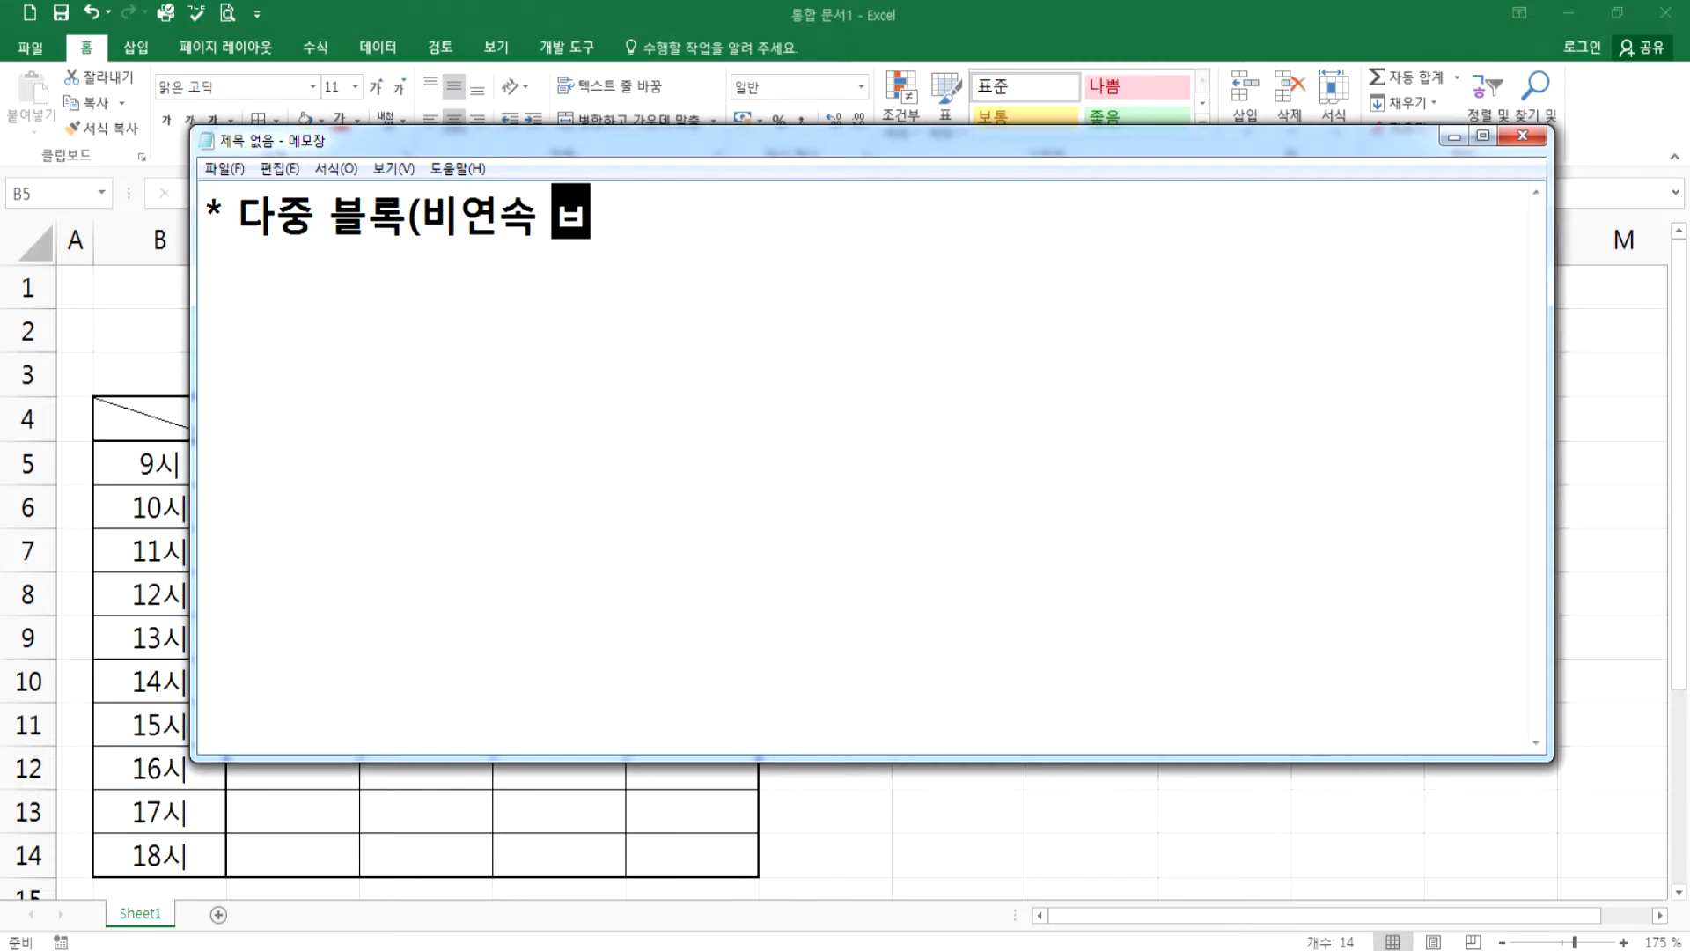
type("ㄱ)")
- Add the first instruction line "1. 블록 설정" below the heading
key("Return")
type("1")
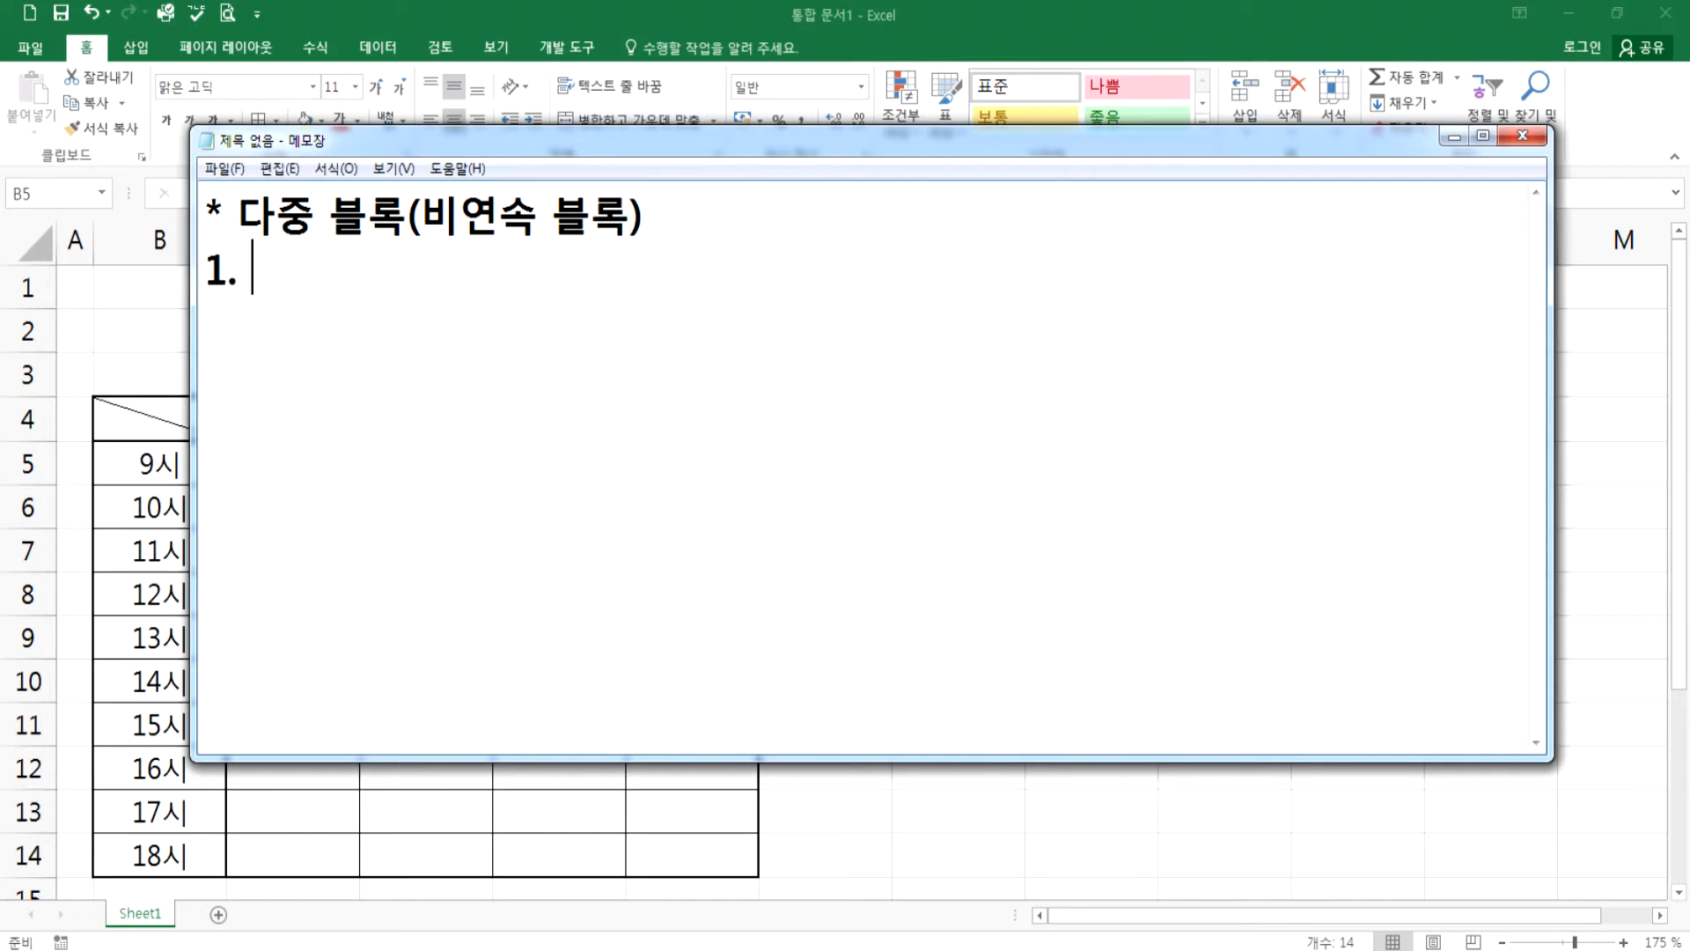
type(". 블록 설저")
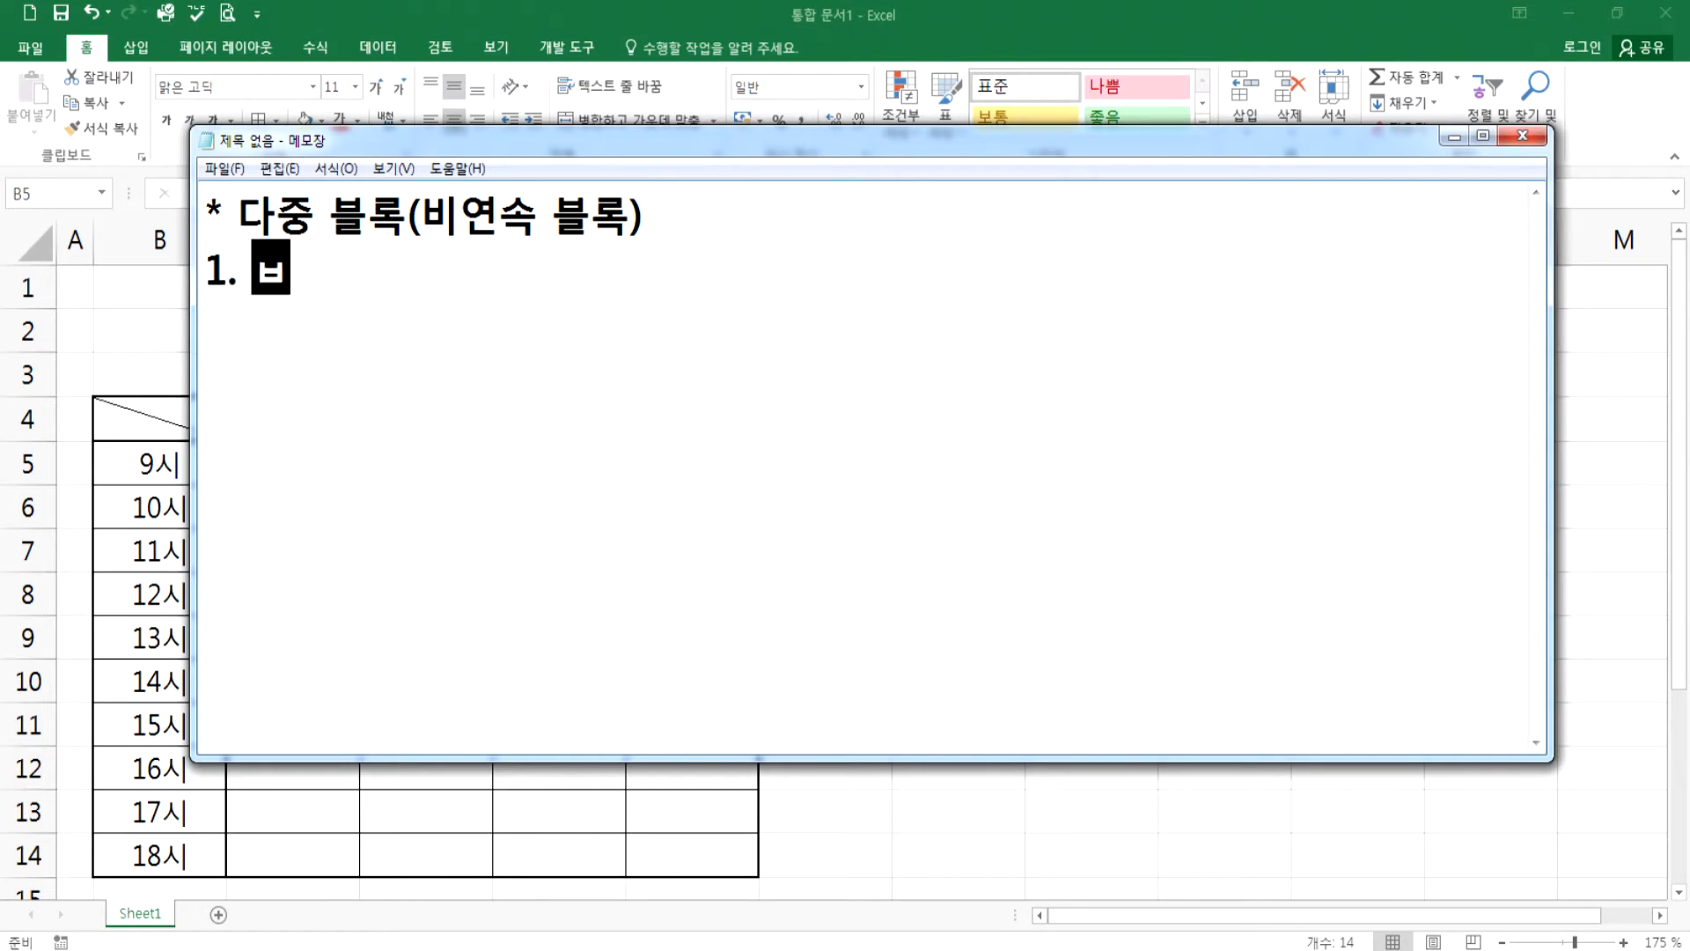
type("ㅇ")
key("Return")
- Add the second instruction line "2. Ctrl 키를 누른 상태에서 다른 곳 블록 설정" to the note
type("2")
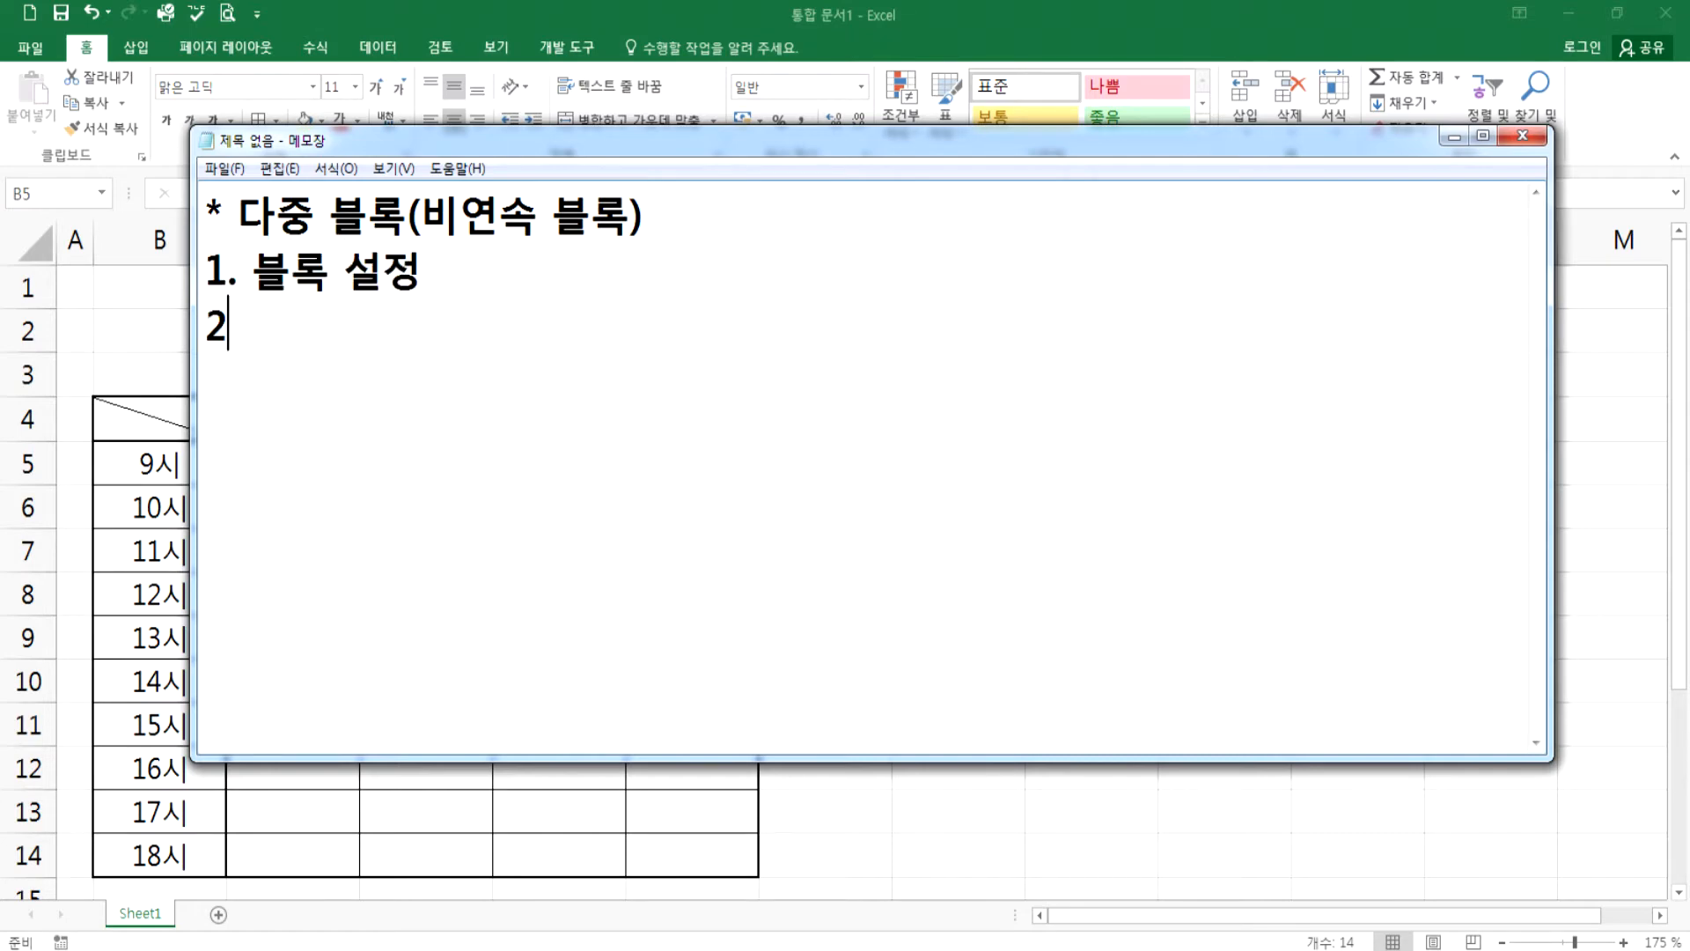
type(". CTYRL")
key("BackSpace")
key("BackSpace")
key("BackSpace")
key("BackSpace")
type("trk")
key("BackSpace")
type("l 키르 ㄹ")
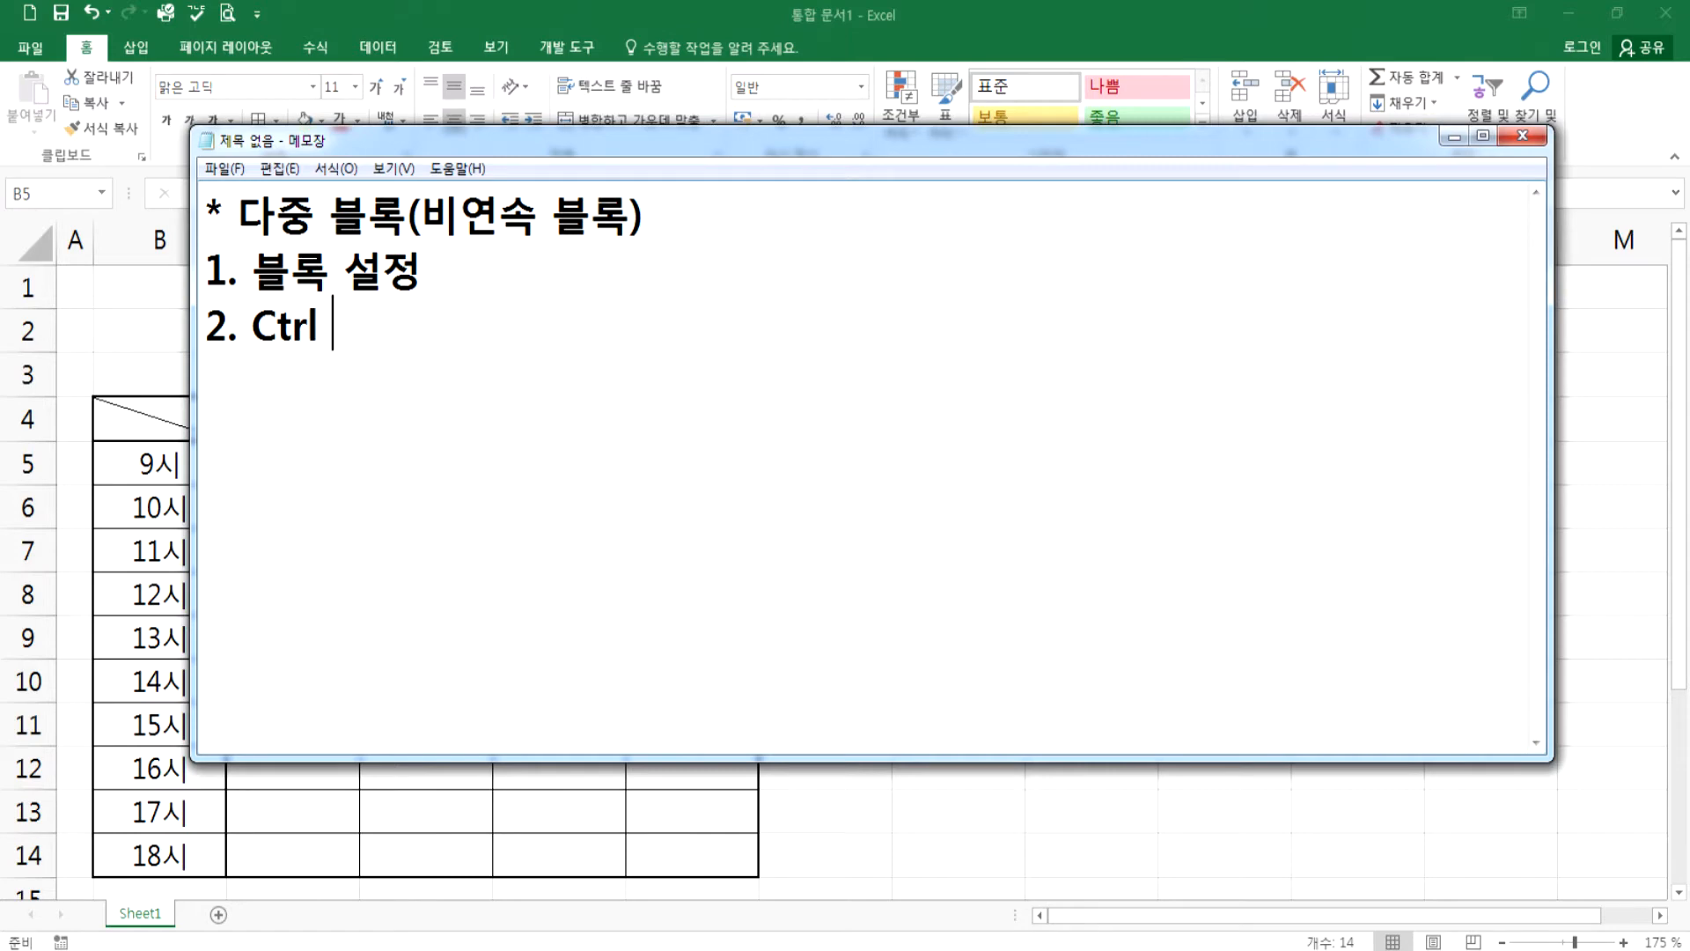
key("BackSpace")
key("BackSpace")
key("BackSpace")
type("를 누른 상")
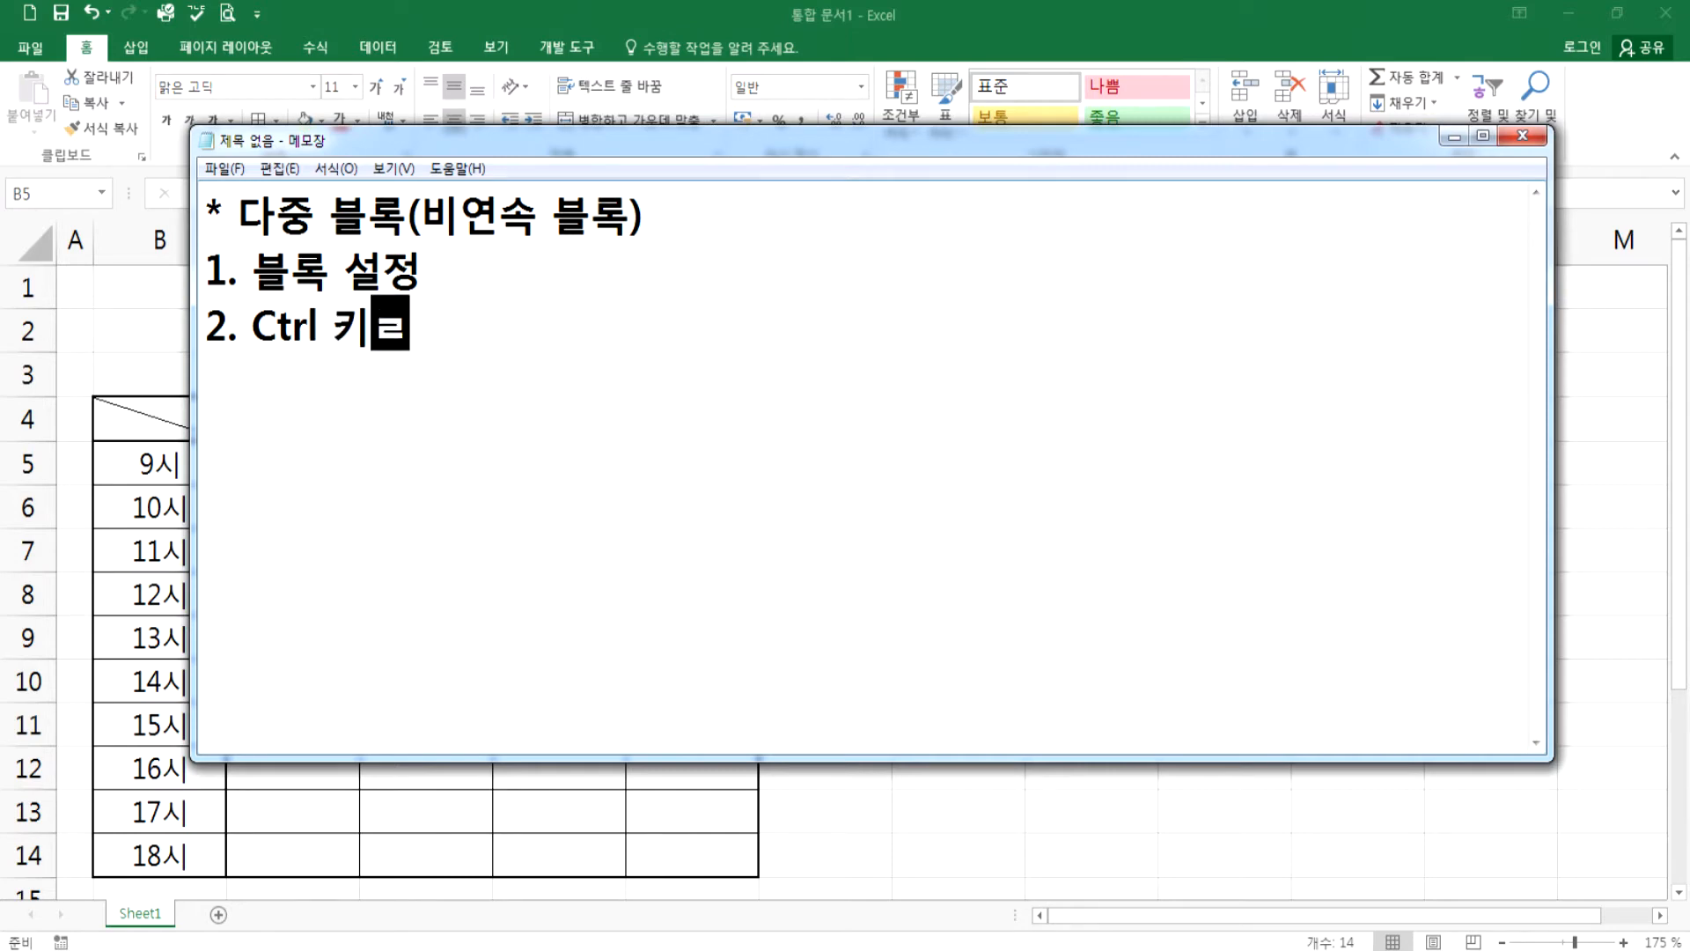
type("태에")
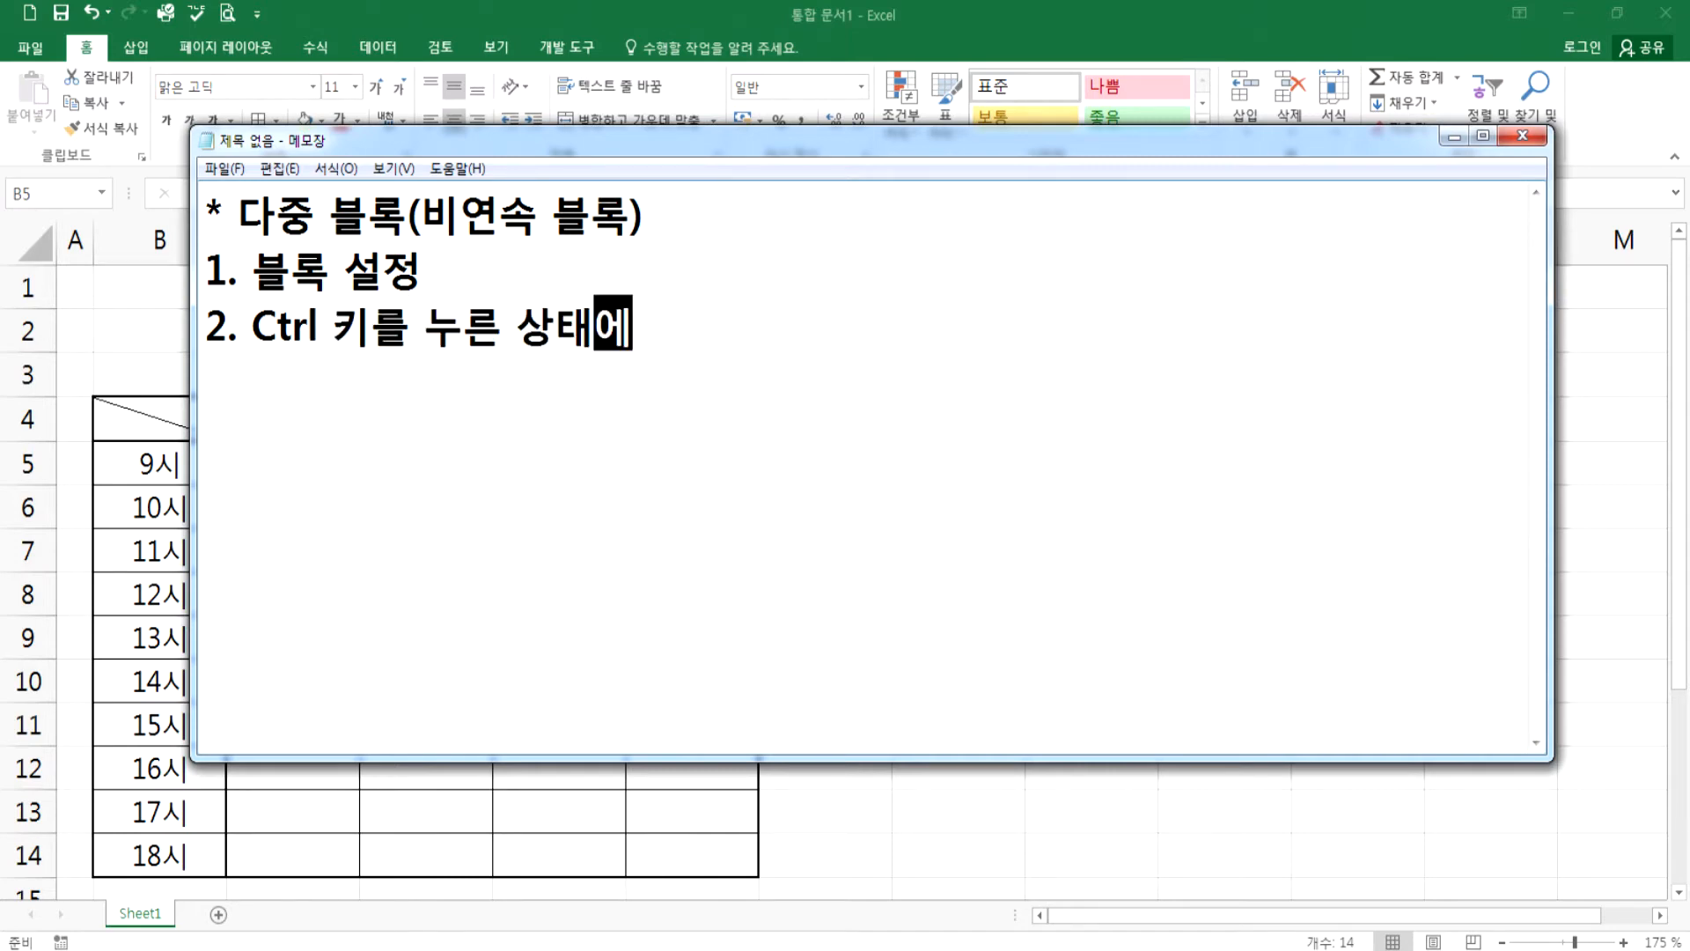
type("서 다른 ㄱ곳 블록 설정")
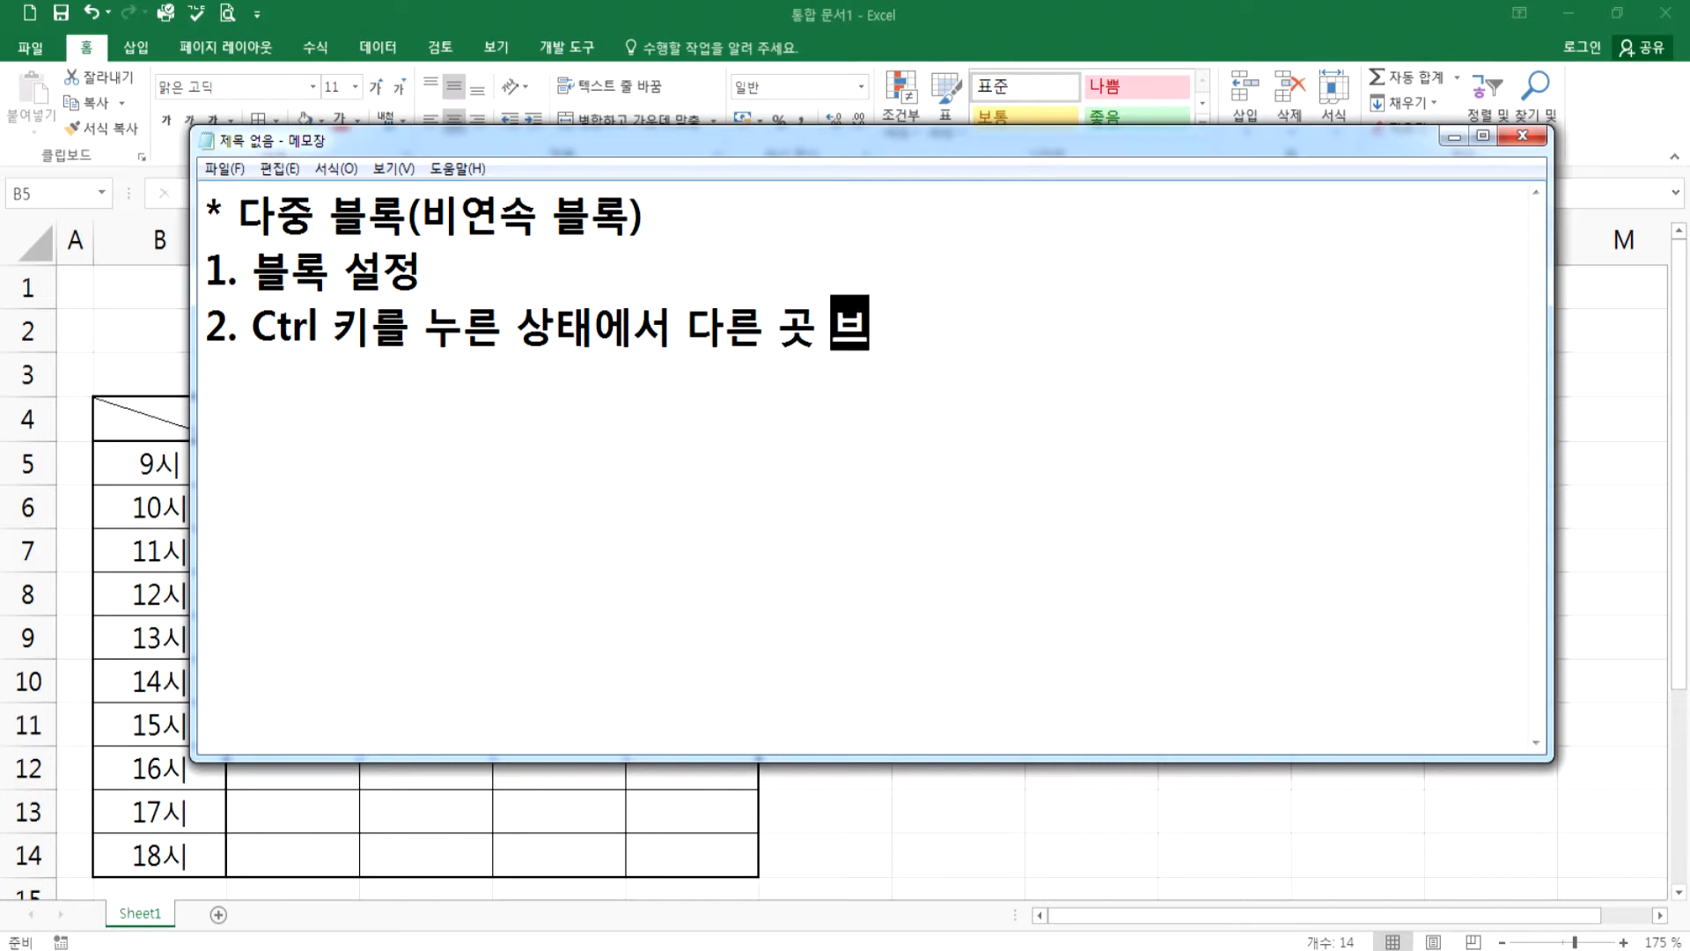
key("Return")
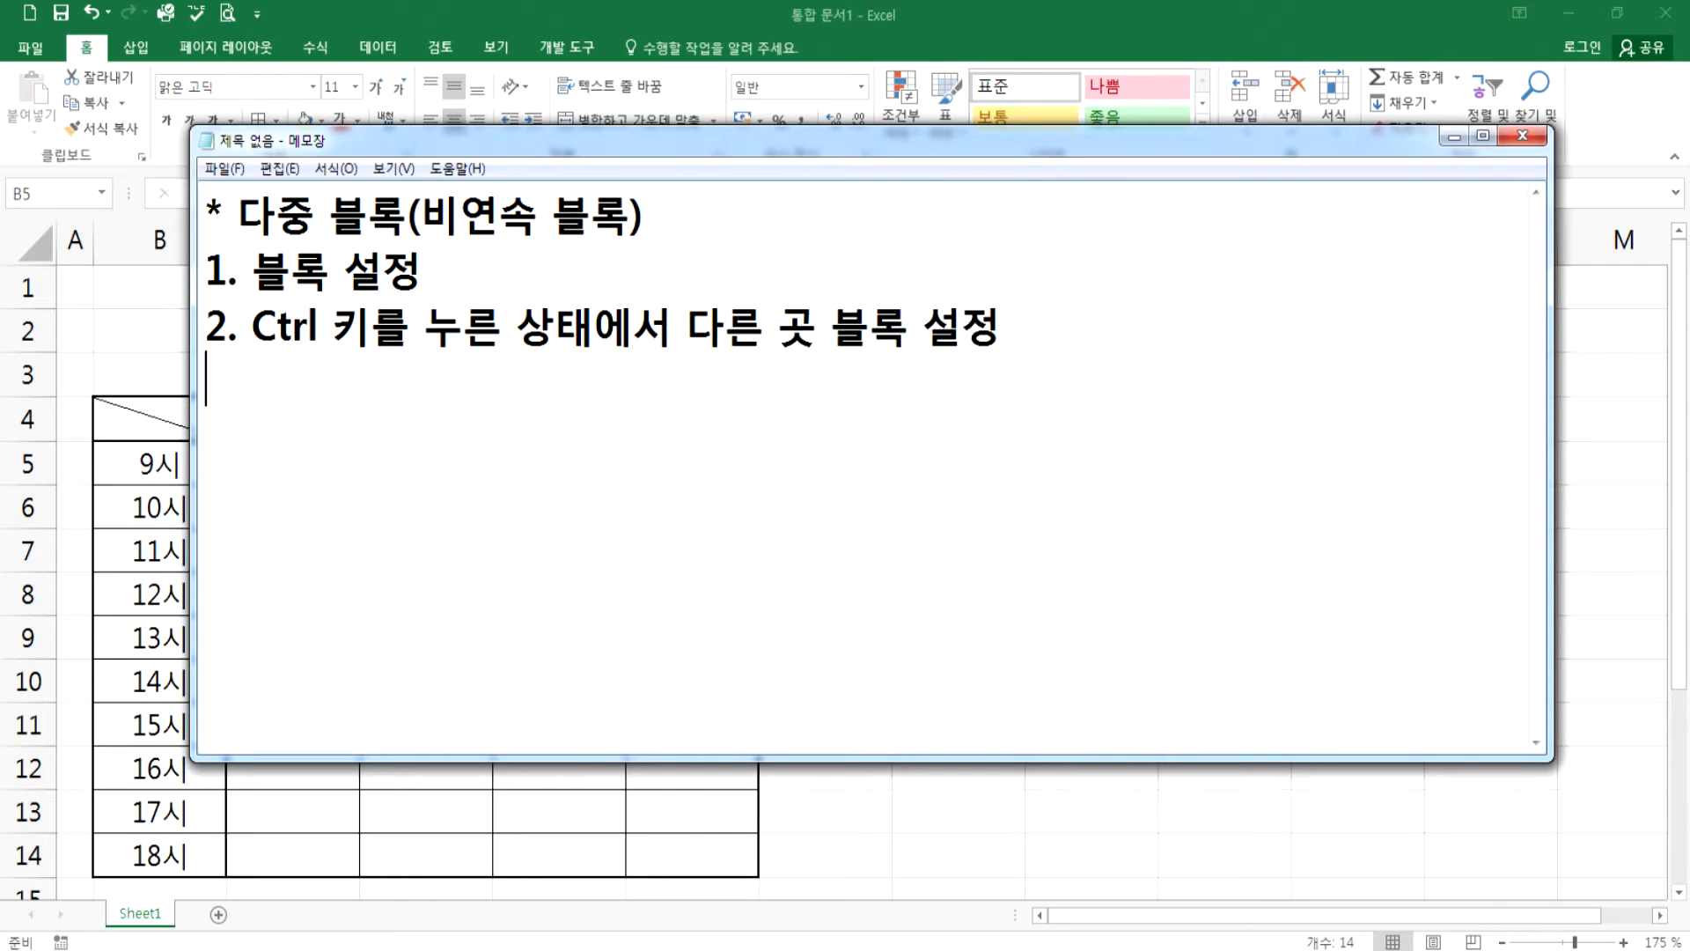
- Add the third instruction line "3. 2번 항목을 반복" to the note
type("3. 반복")
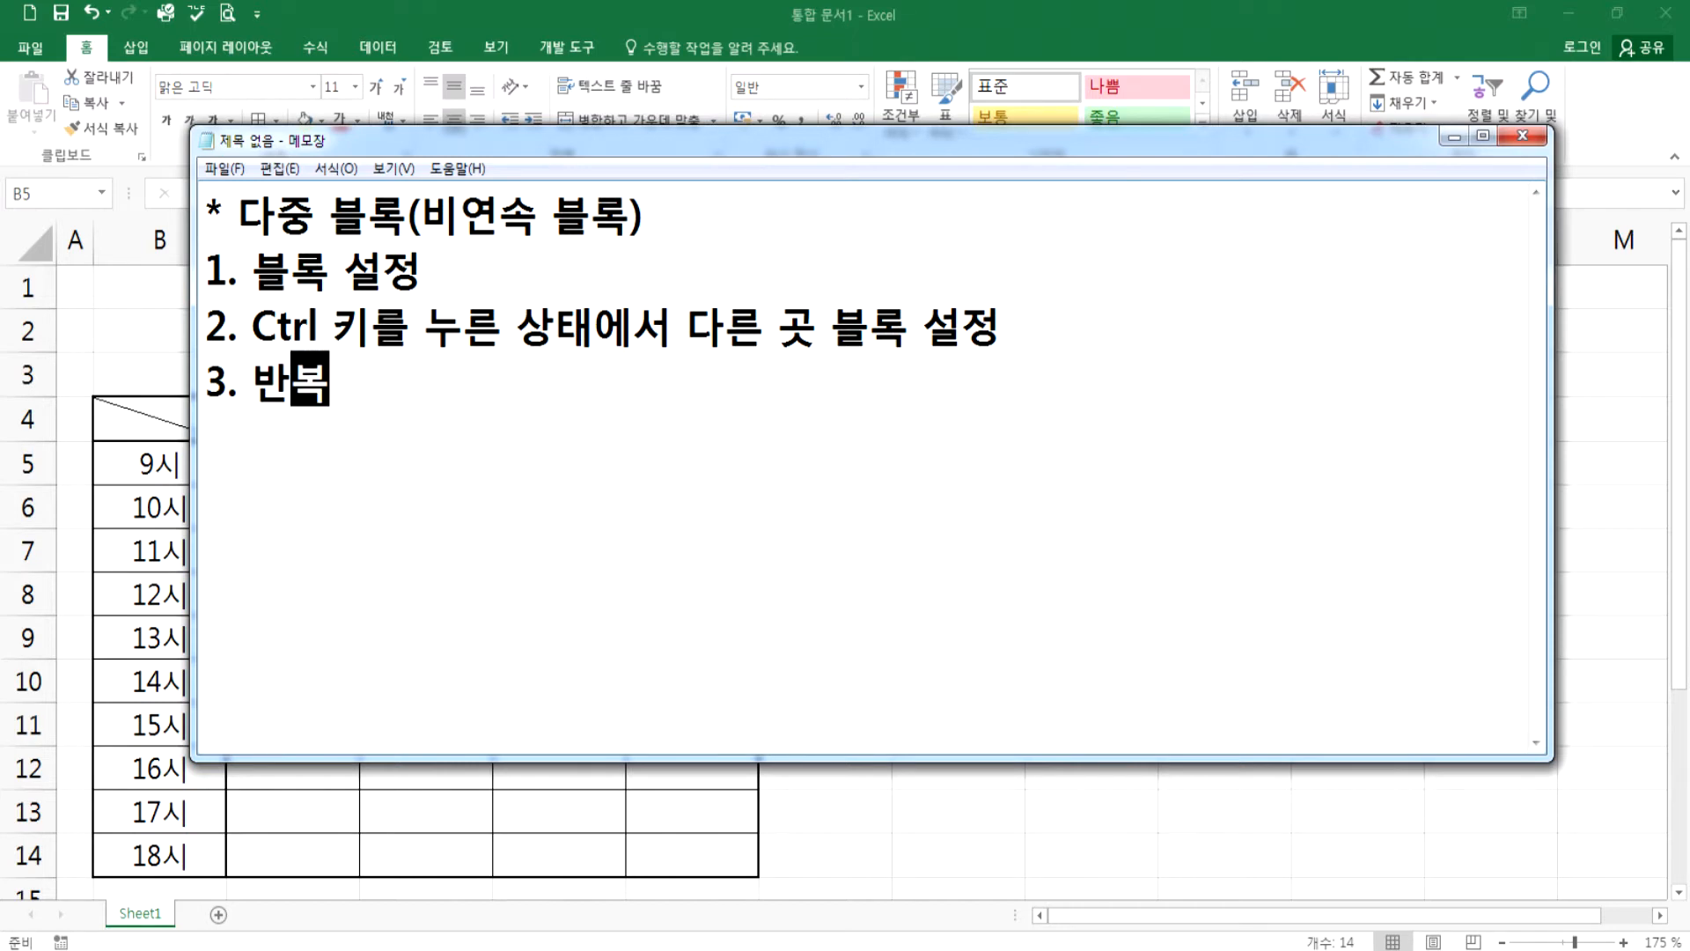
type("2번 항목")
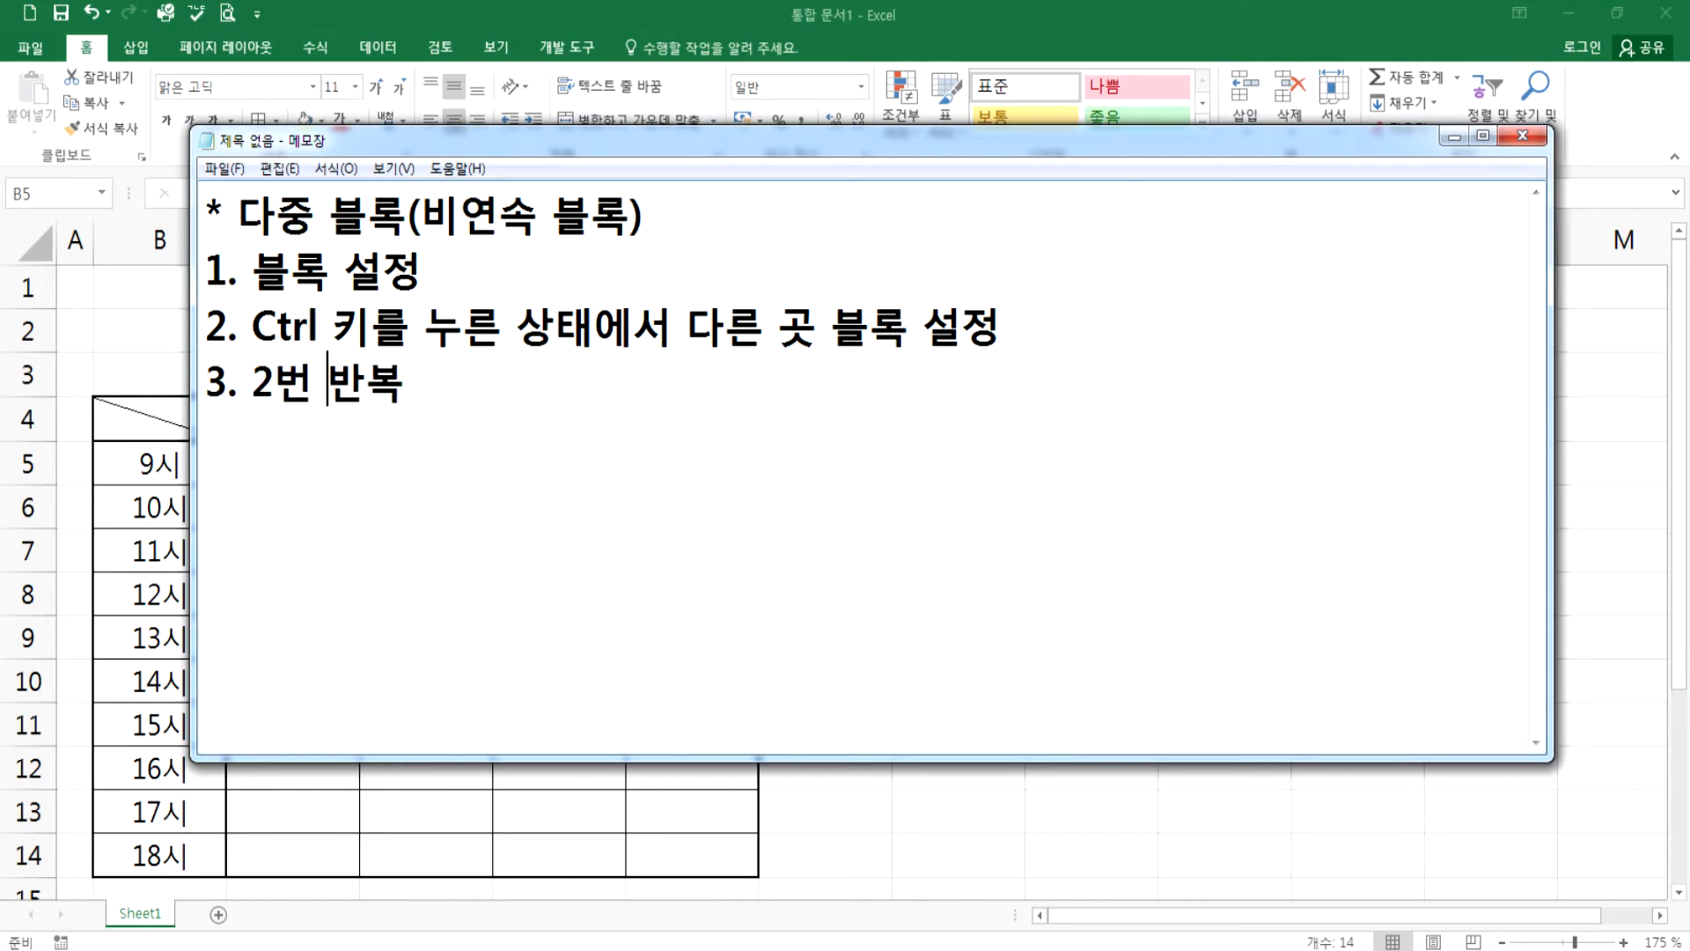
type("을")
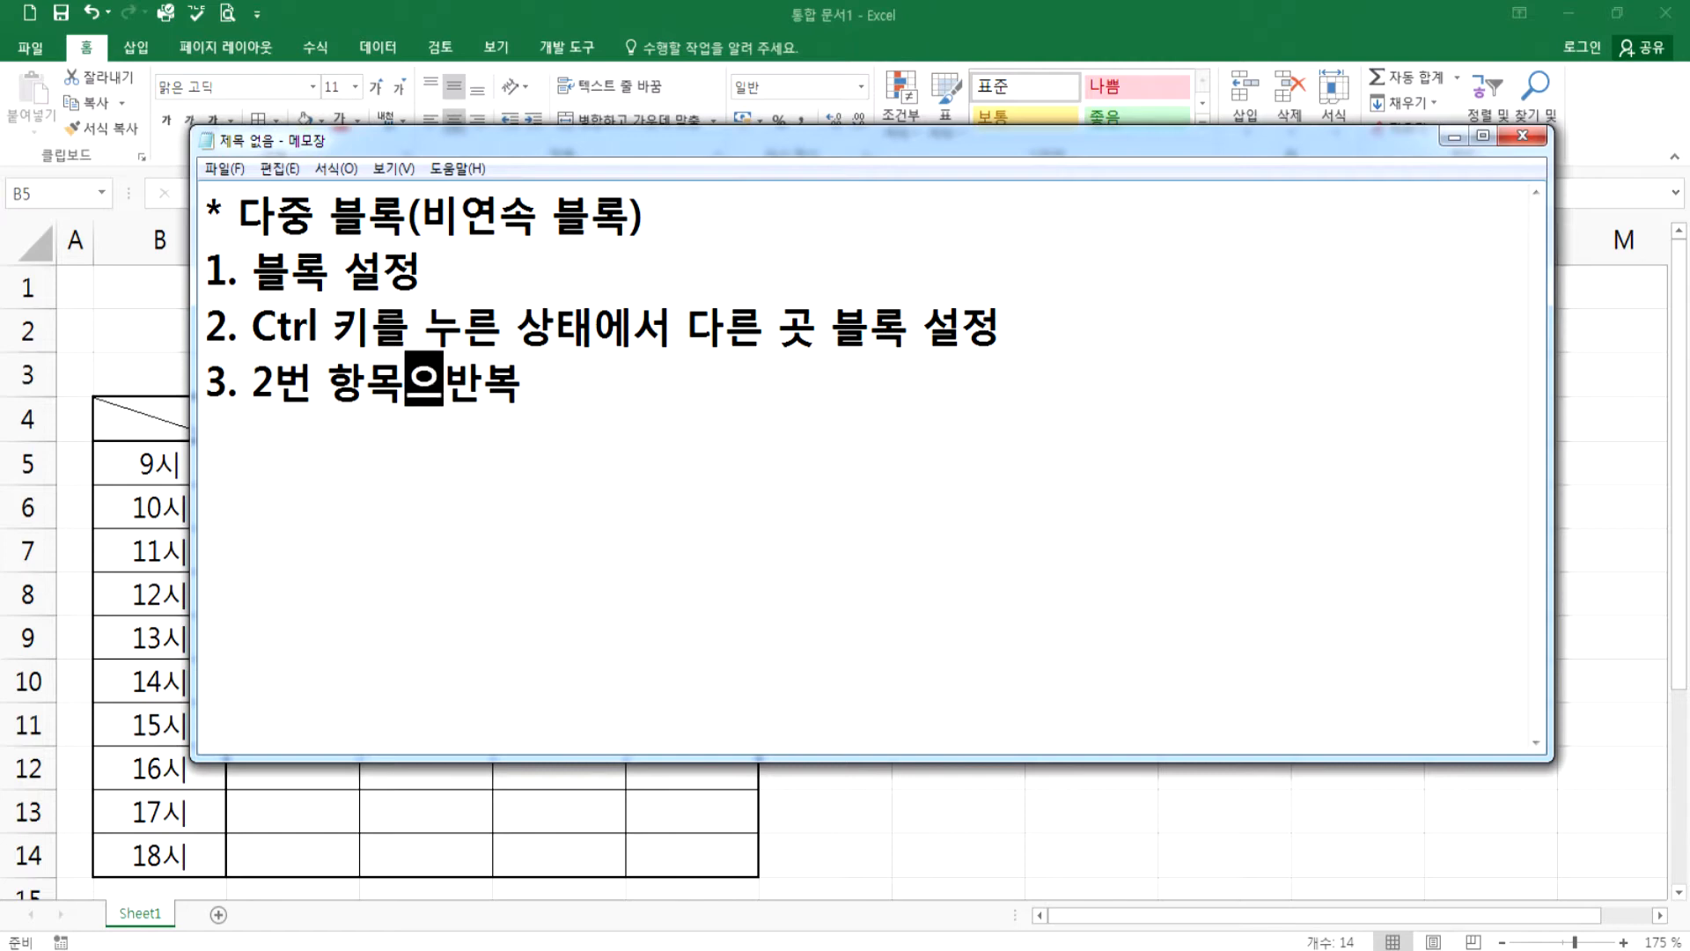
key("Return")
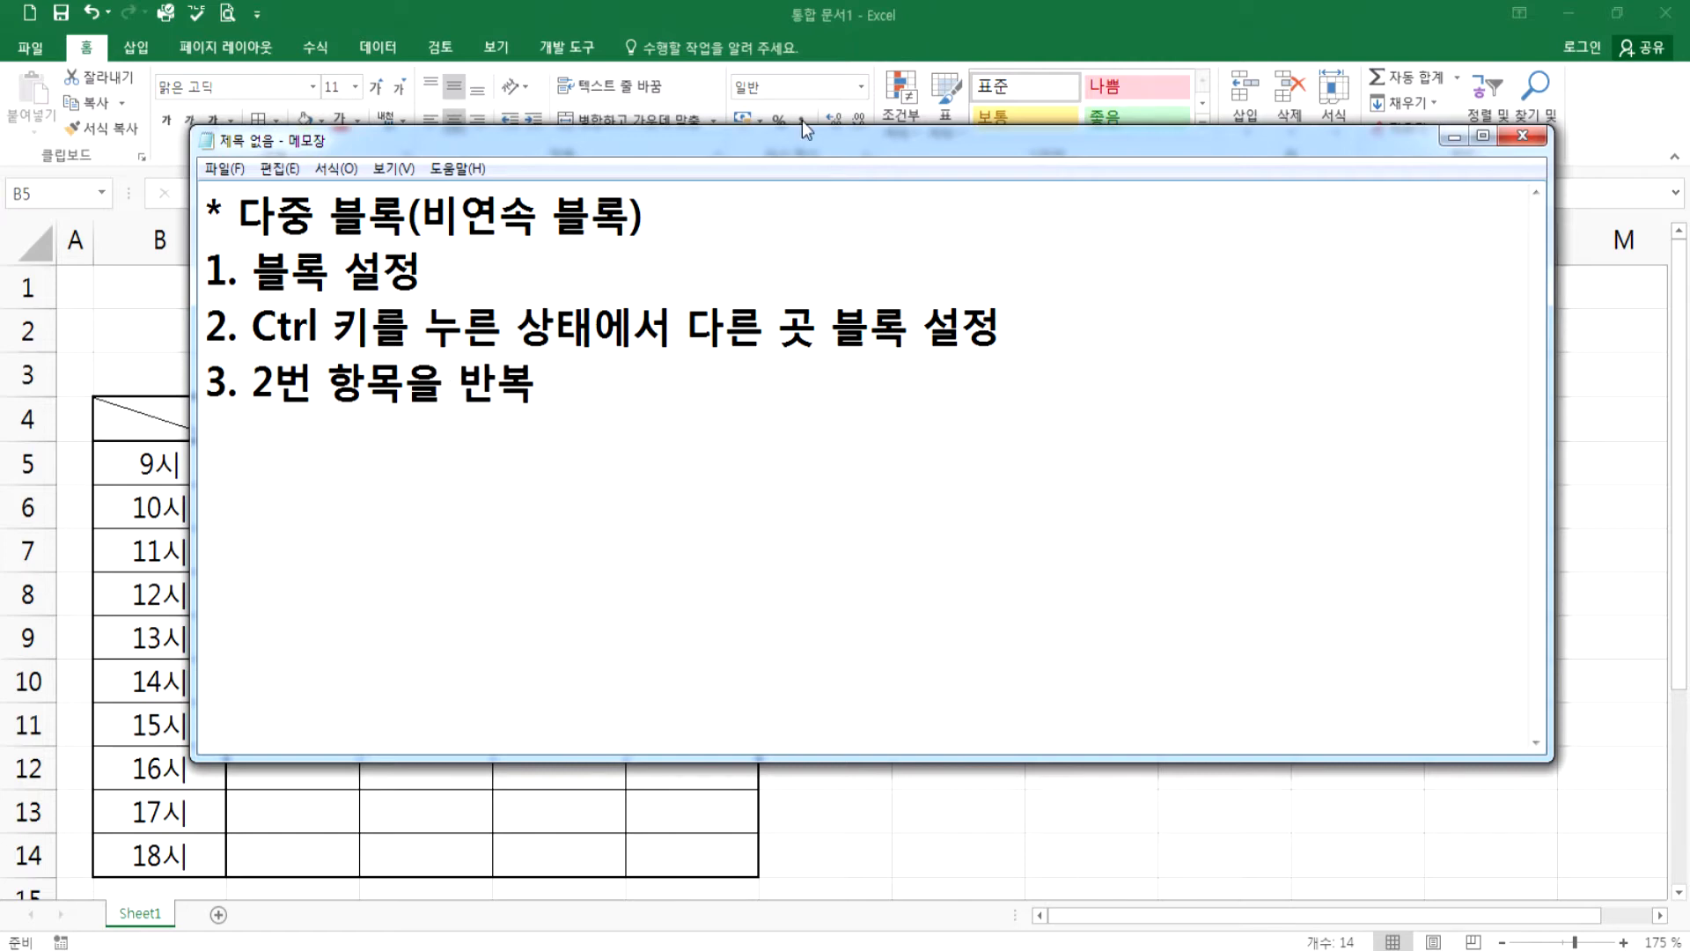
left_click_drag(317, 324, 528, 324)
left_click_drag(405, 380, 539, 381)
left_click_drag(632, 324, 819, 324)
left_click_drag(278, 264, 351, 268)
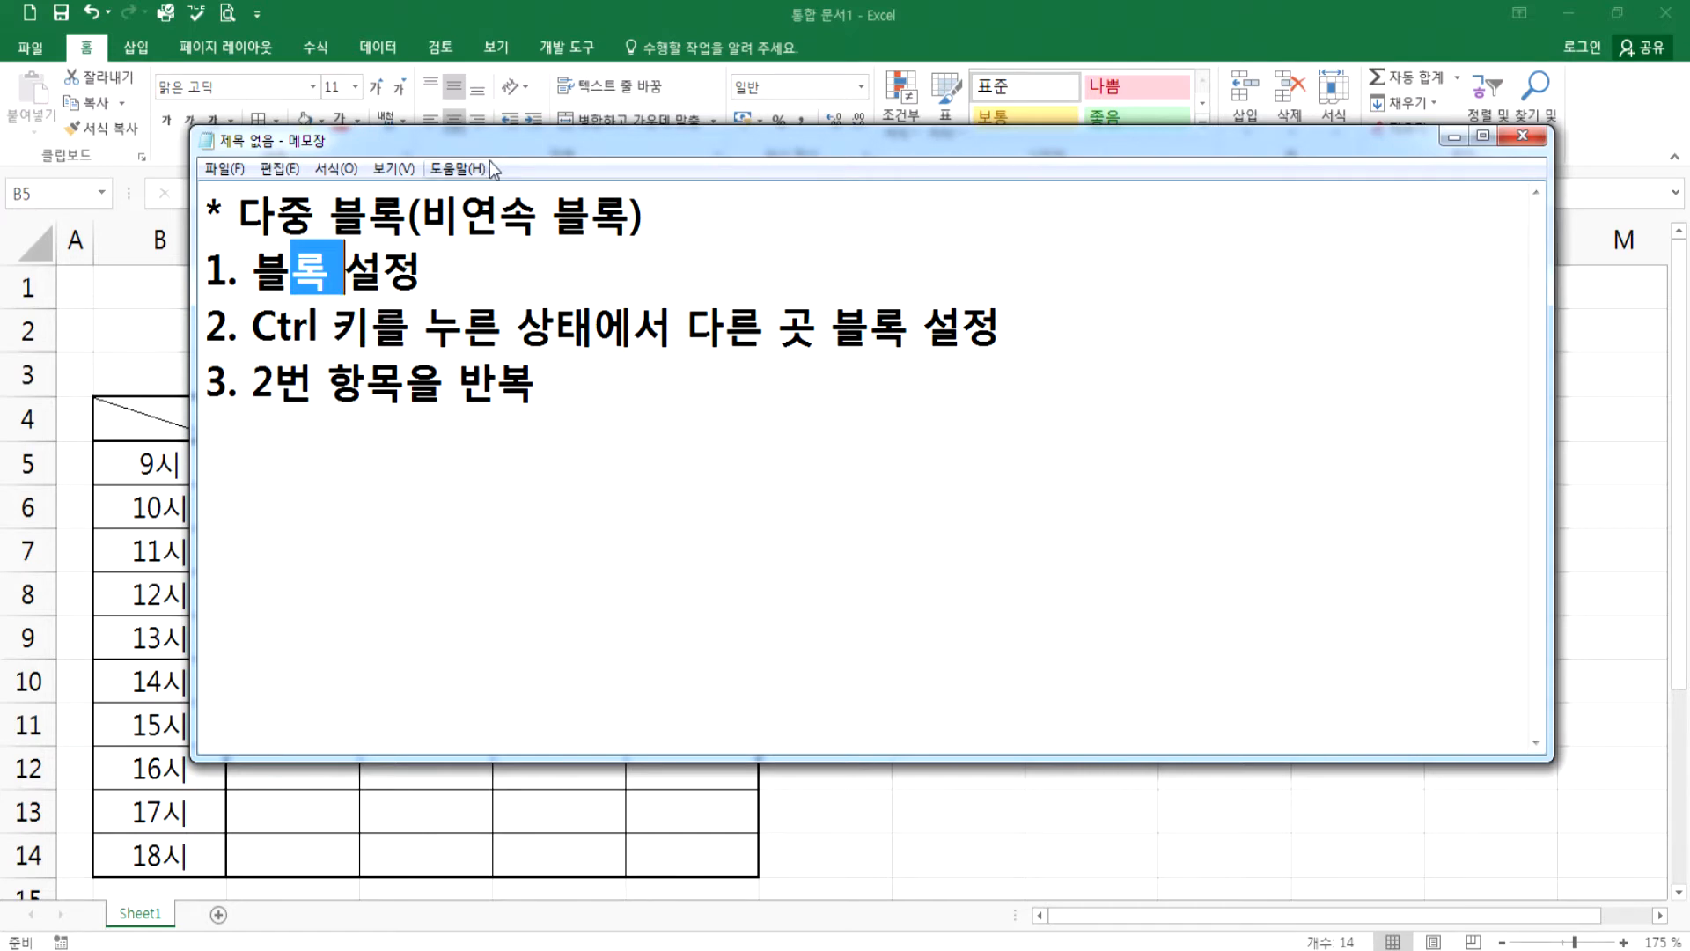
- Switch back to Excel and fill the header row B4:F4 and time cells B5:B14 with the standard light green color
left_click_drag(557, 145, 971, 116)
left_click_drag(312, 430, 683, 416)
left_click_drag(190, 421, 678, 412)
left_click_drag(189, 466, 188, 856)
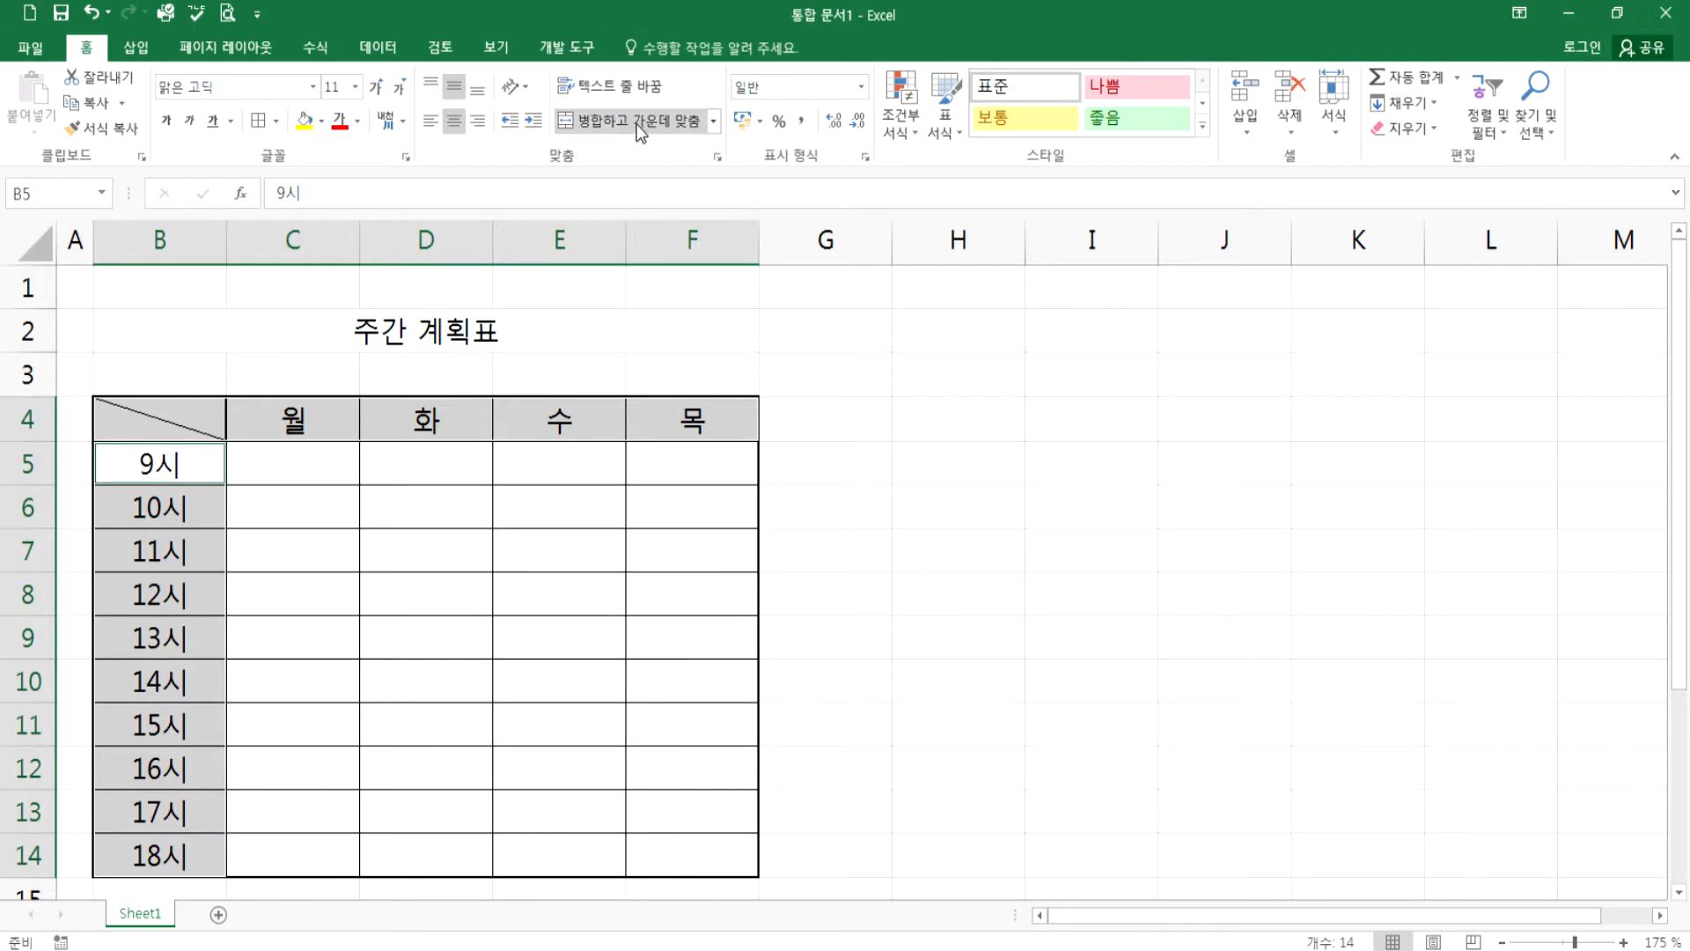
left_click(321, 121)
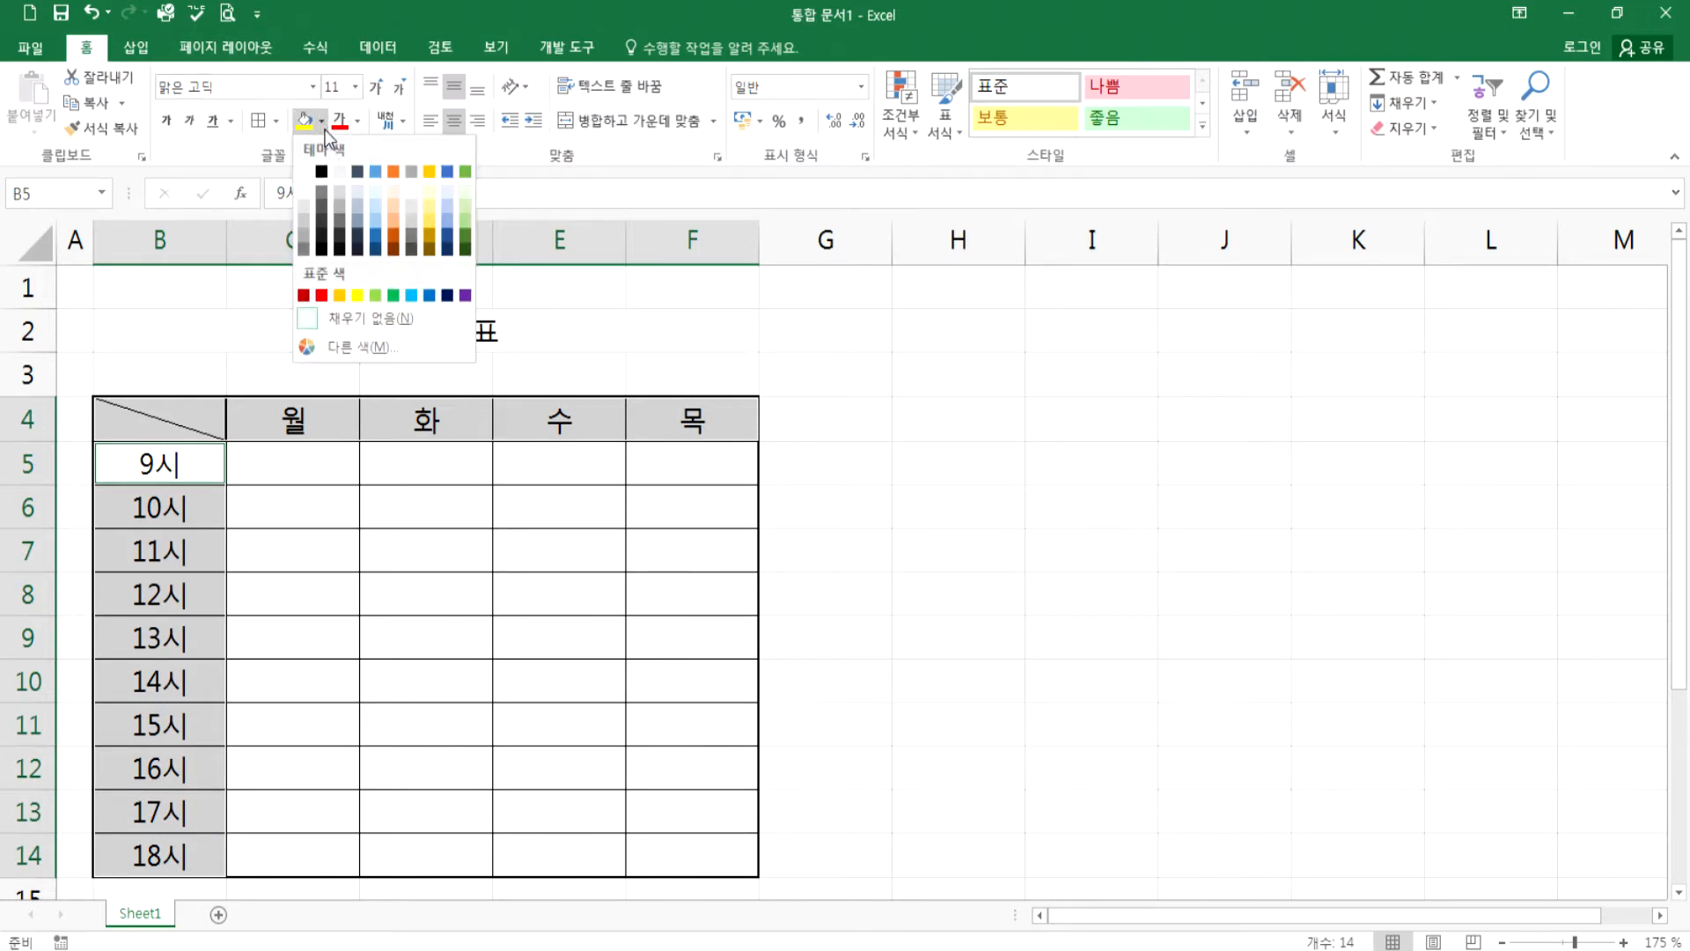
left_click(375, 296)
left_click(938, 463)
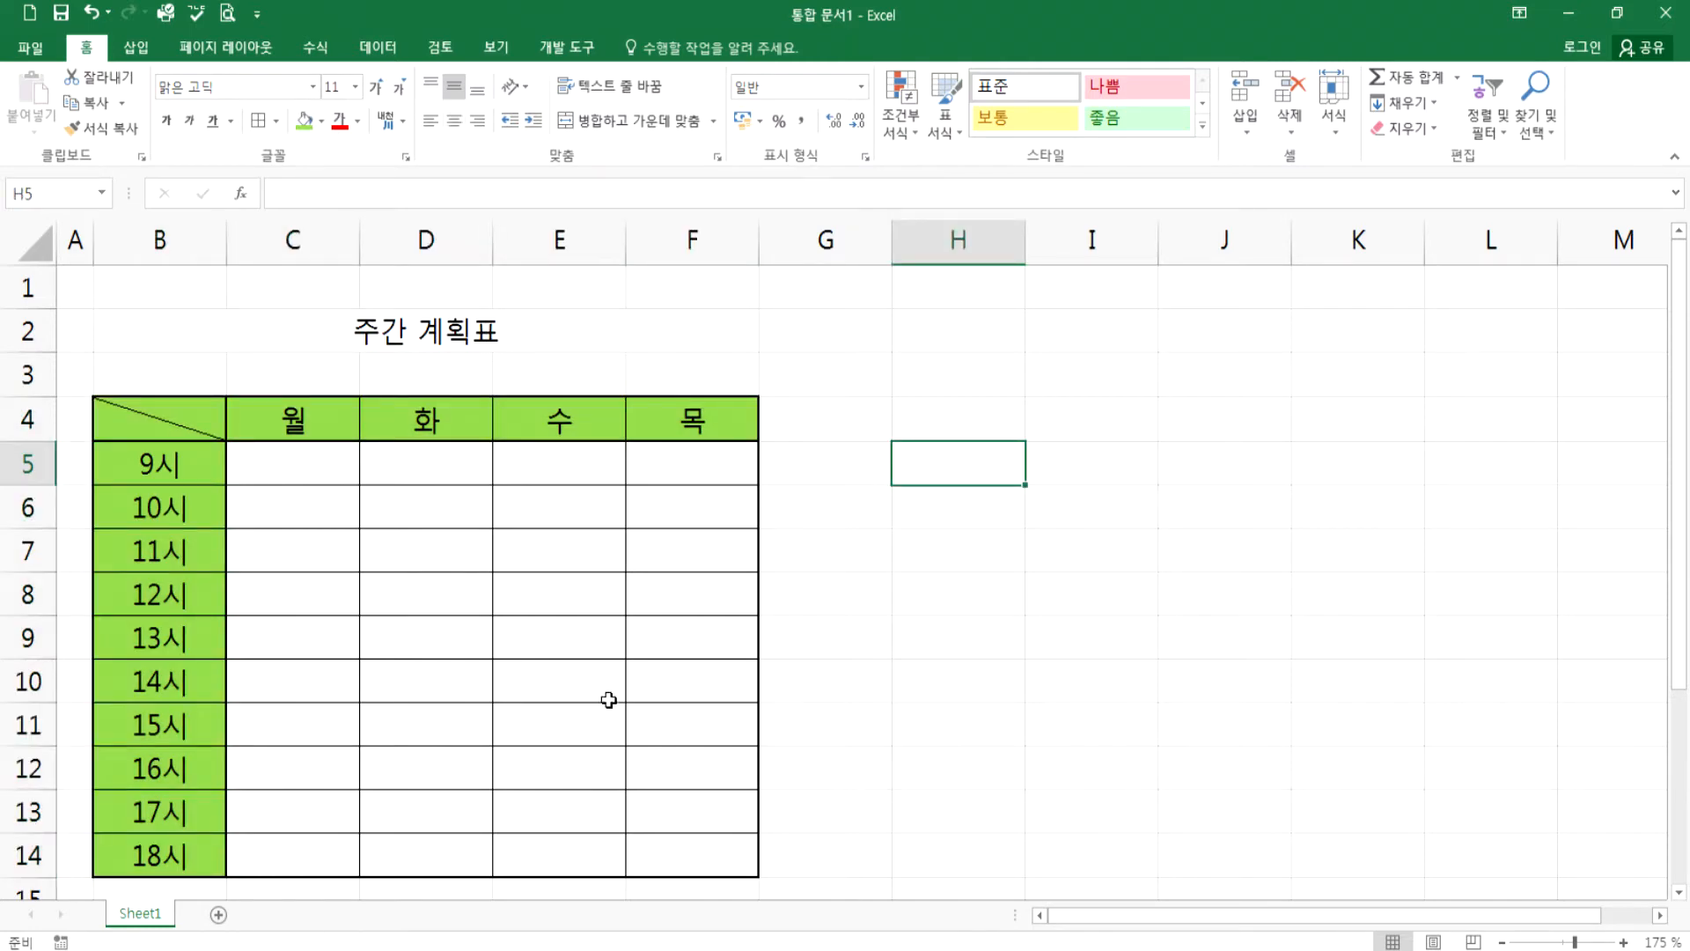
- Switch to Notepad and add a second heading "* 연속 블록" below the existing notes, separated by a blank line
left_click(396, 949)
left_click(706, 515)
left_click(699, 451)
type("* ")
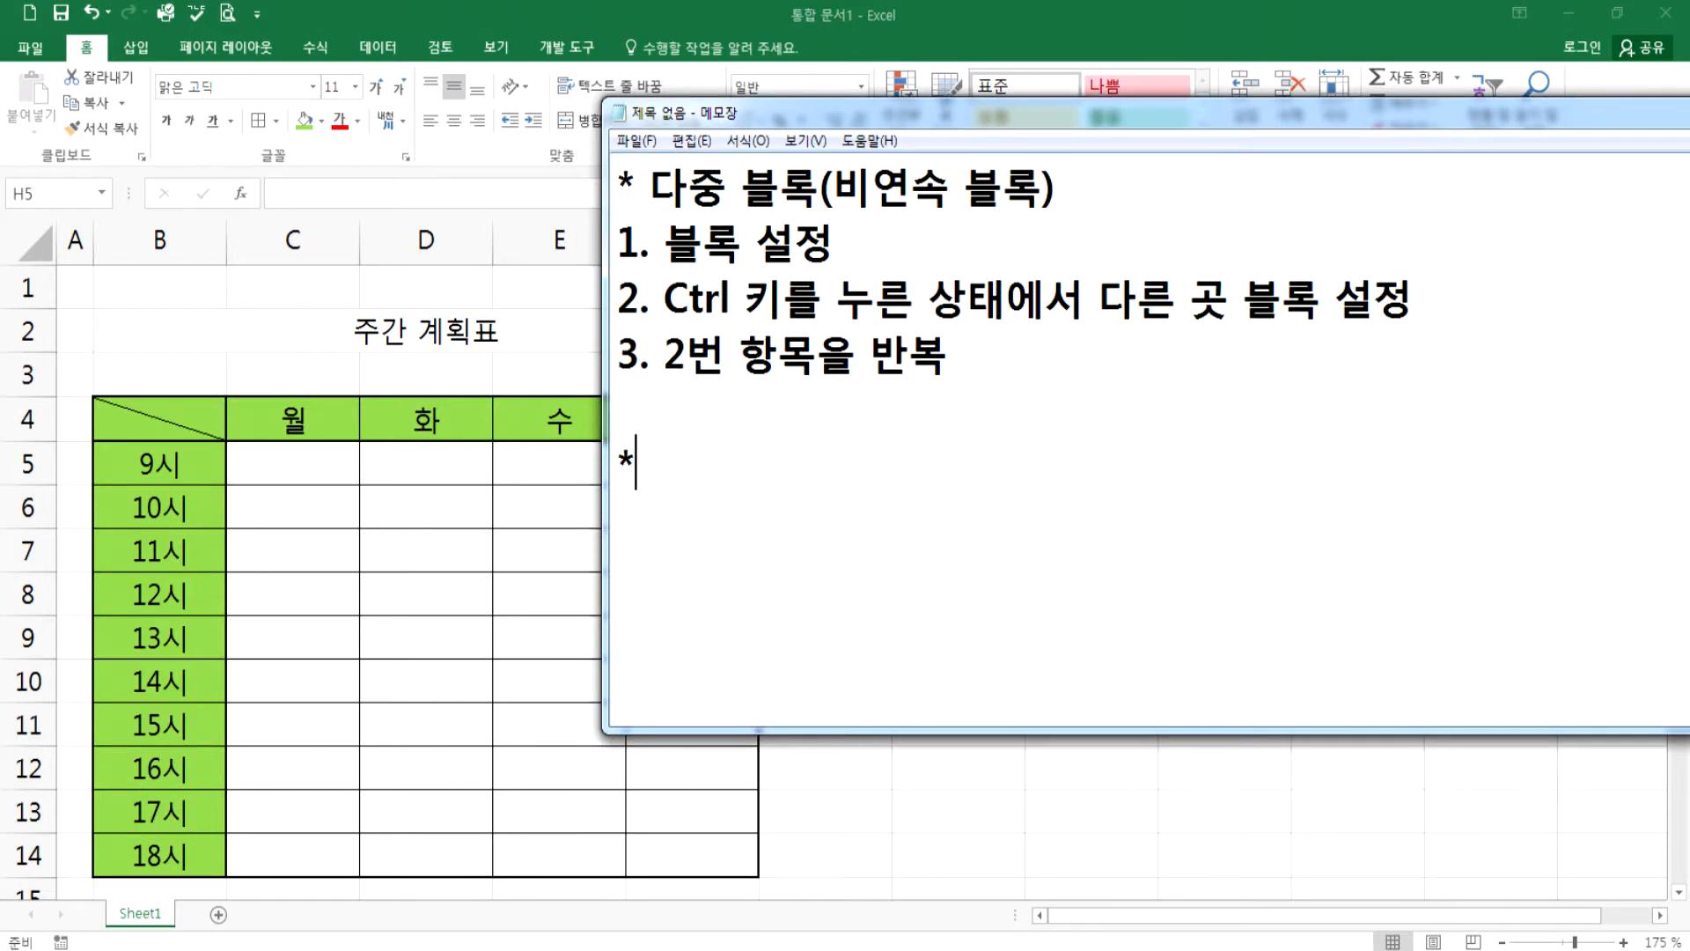
type("연속")
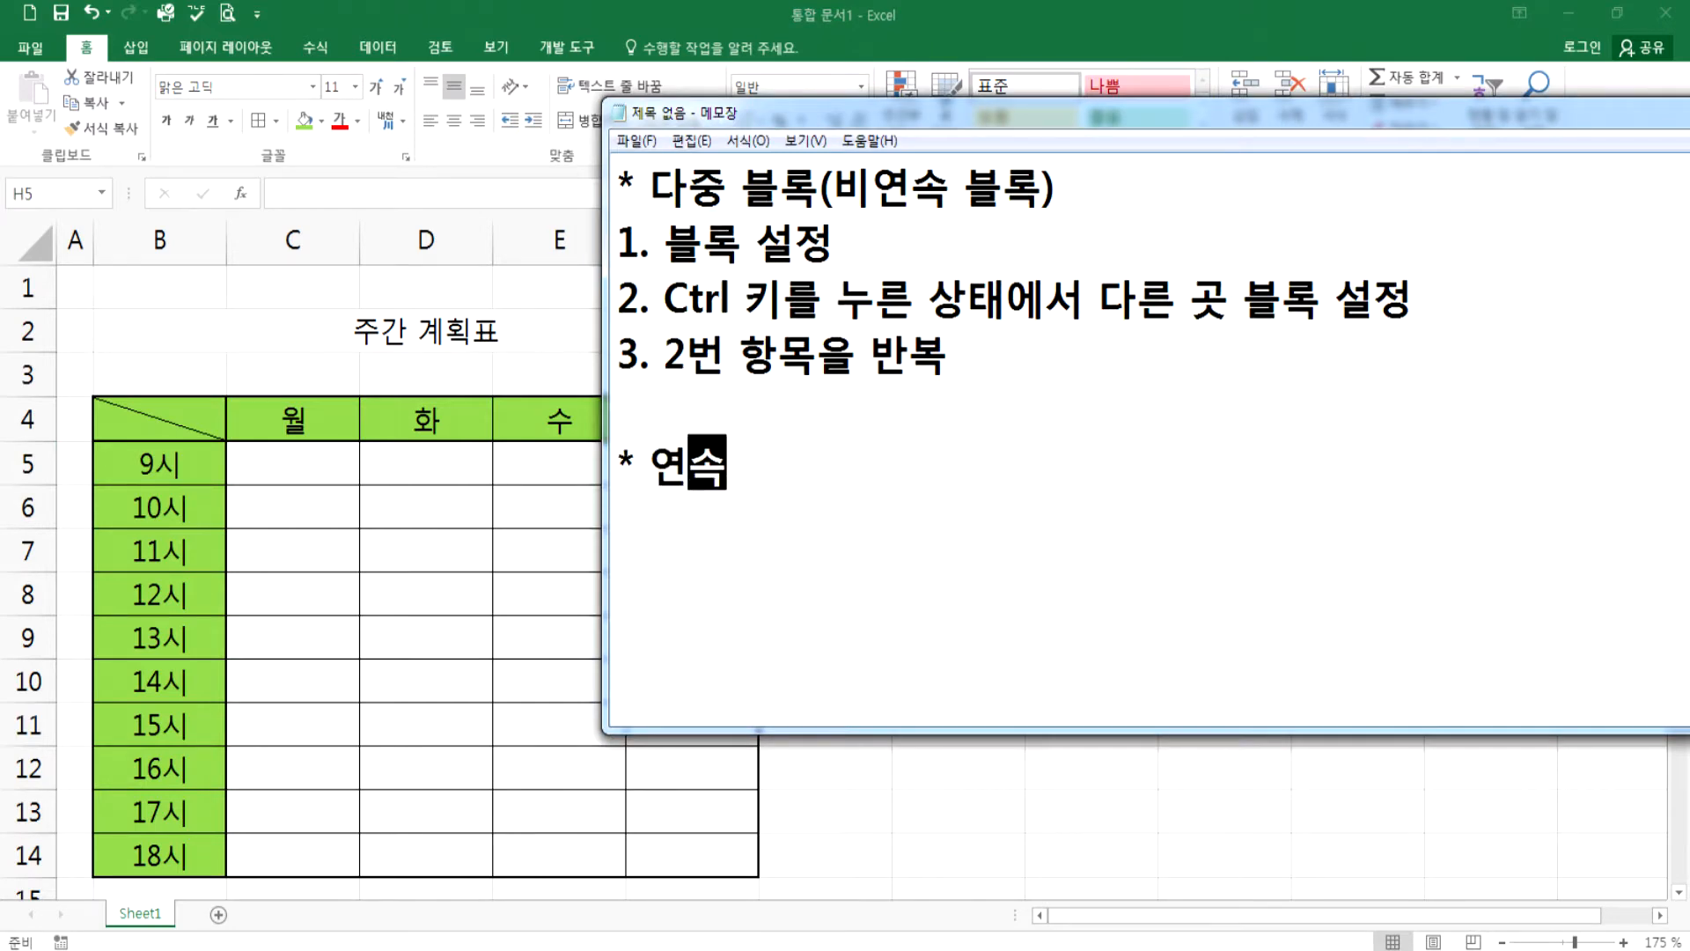
type(" ㅂ블록")
key("Return")
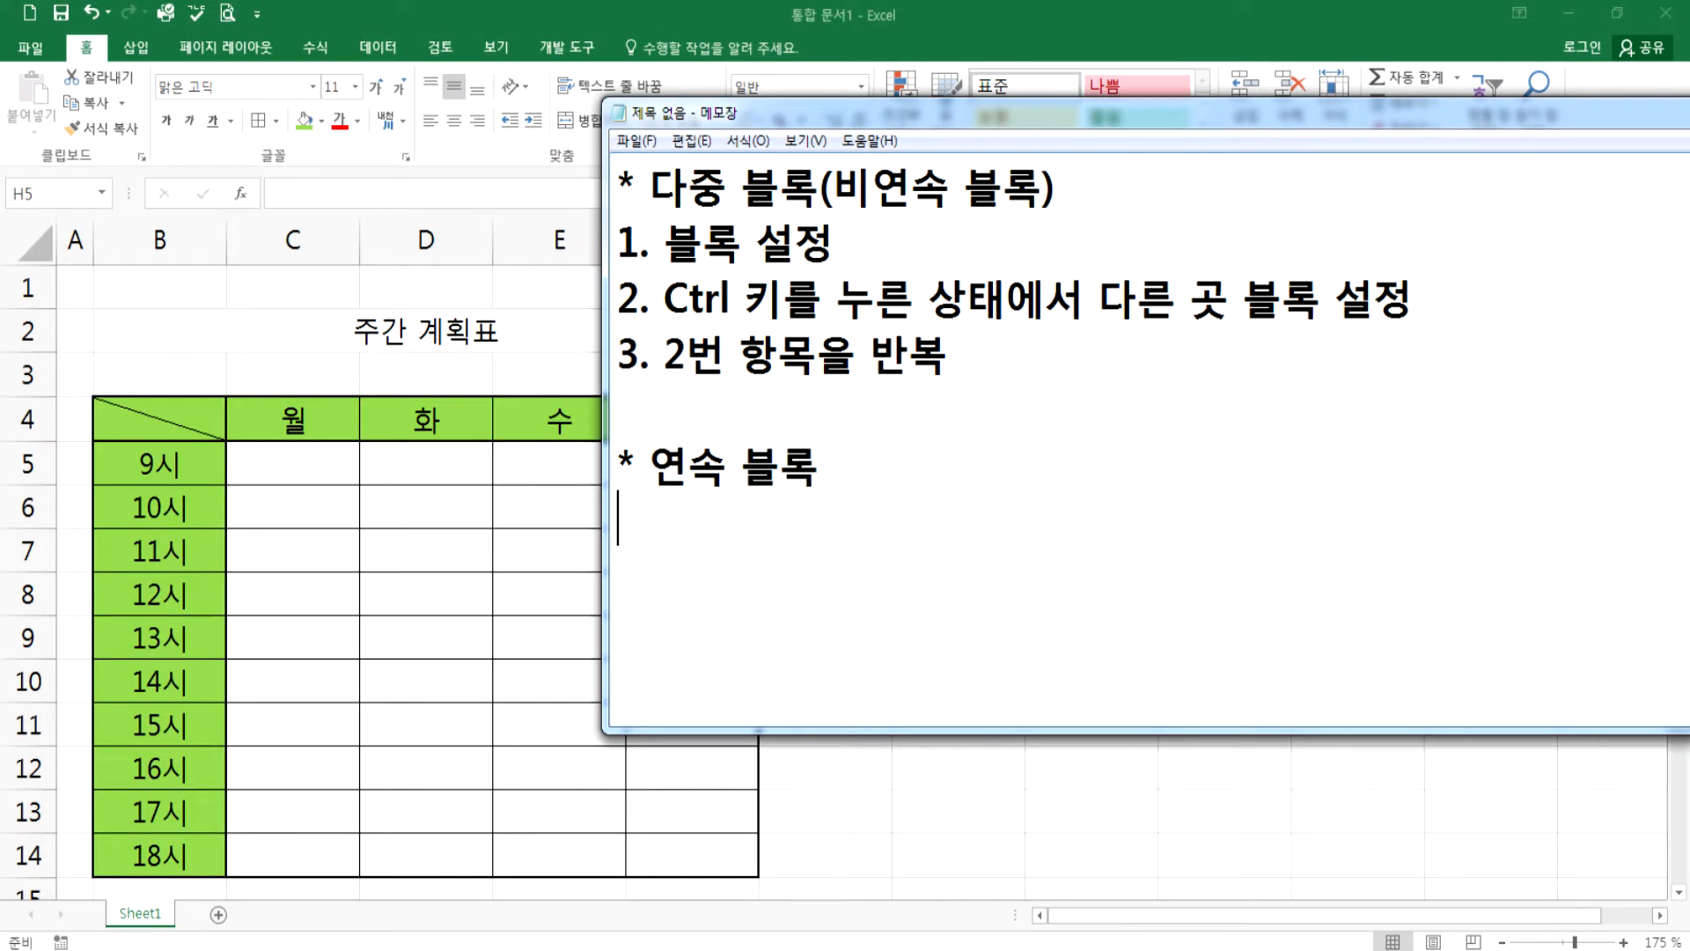
- Write "1. Shift 키를 누른 상태에서 블록 설정" under the second heading and return to Excel
type("1. SHIF")
key("BackSpace")
key("BackSpace")
key("BackSpace")
type("hist")
key("BackSpace")
key("BackSpace")
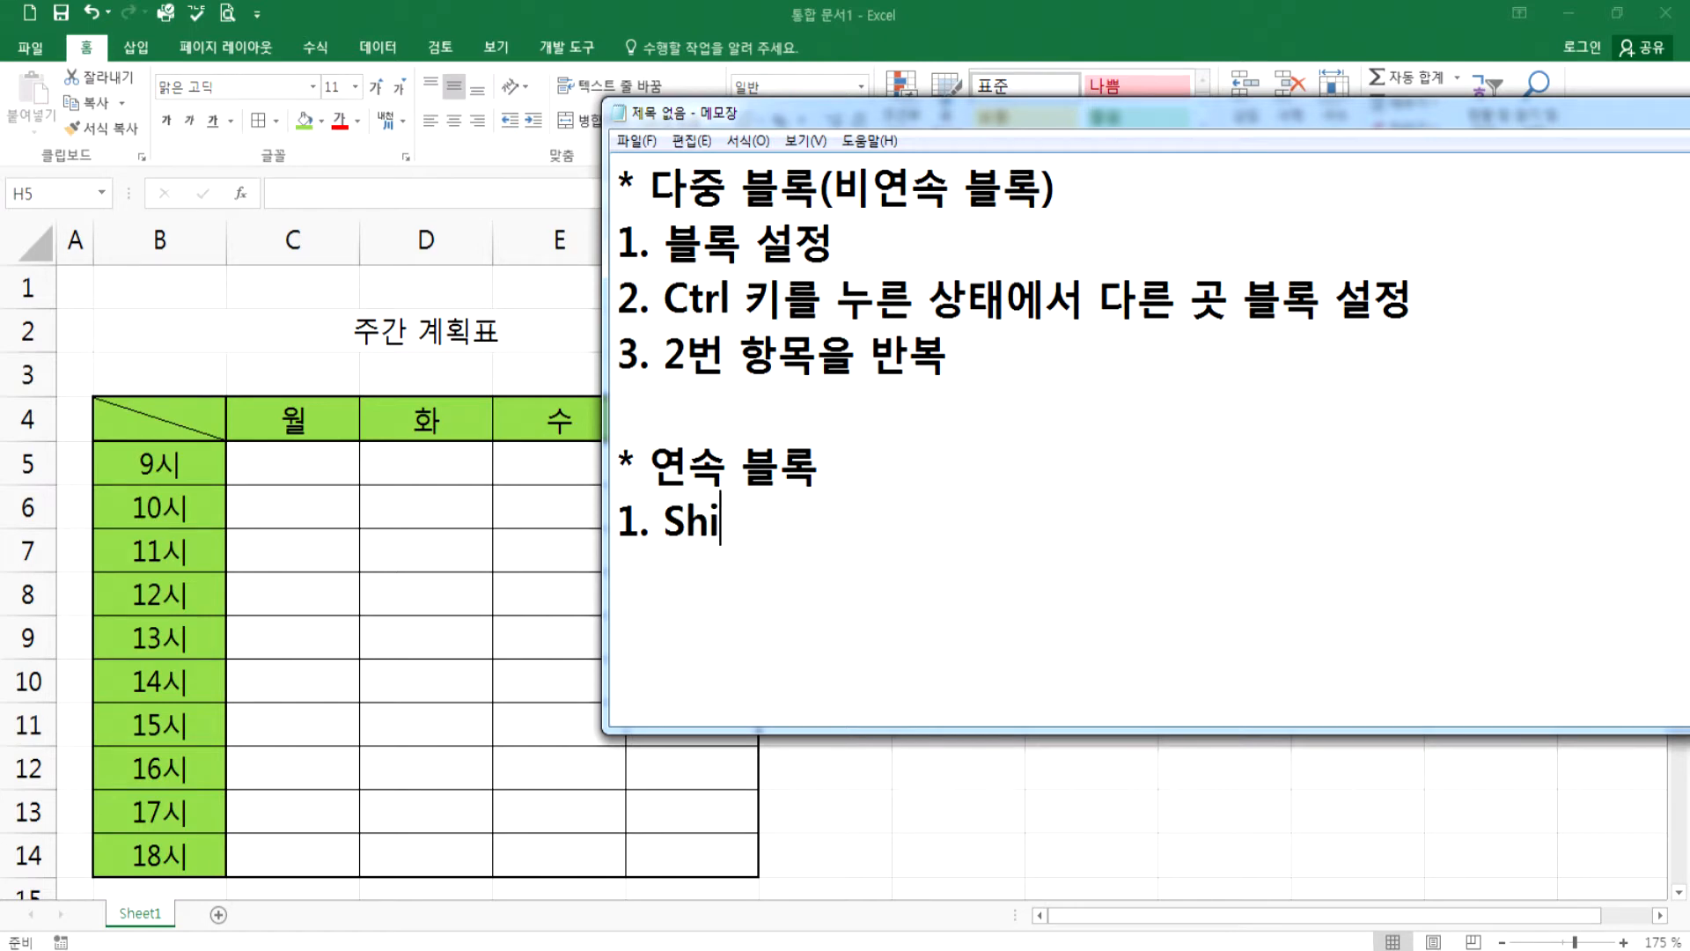
type("f")
key("BackSpace")
key("BackSpace")
type("ㅑㄽ")
key("BackSpace")
key("BackSpace")
key("BackSpace")
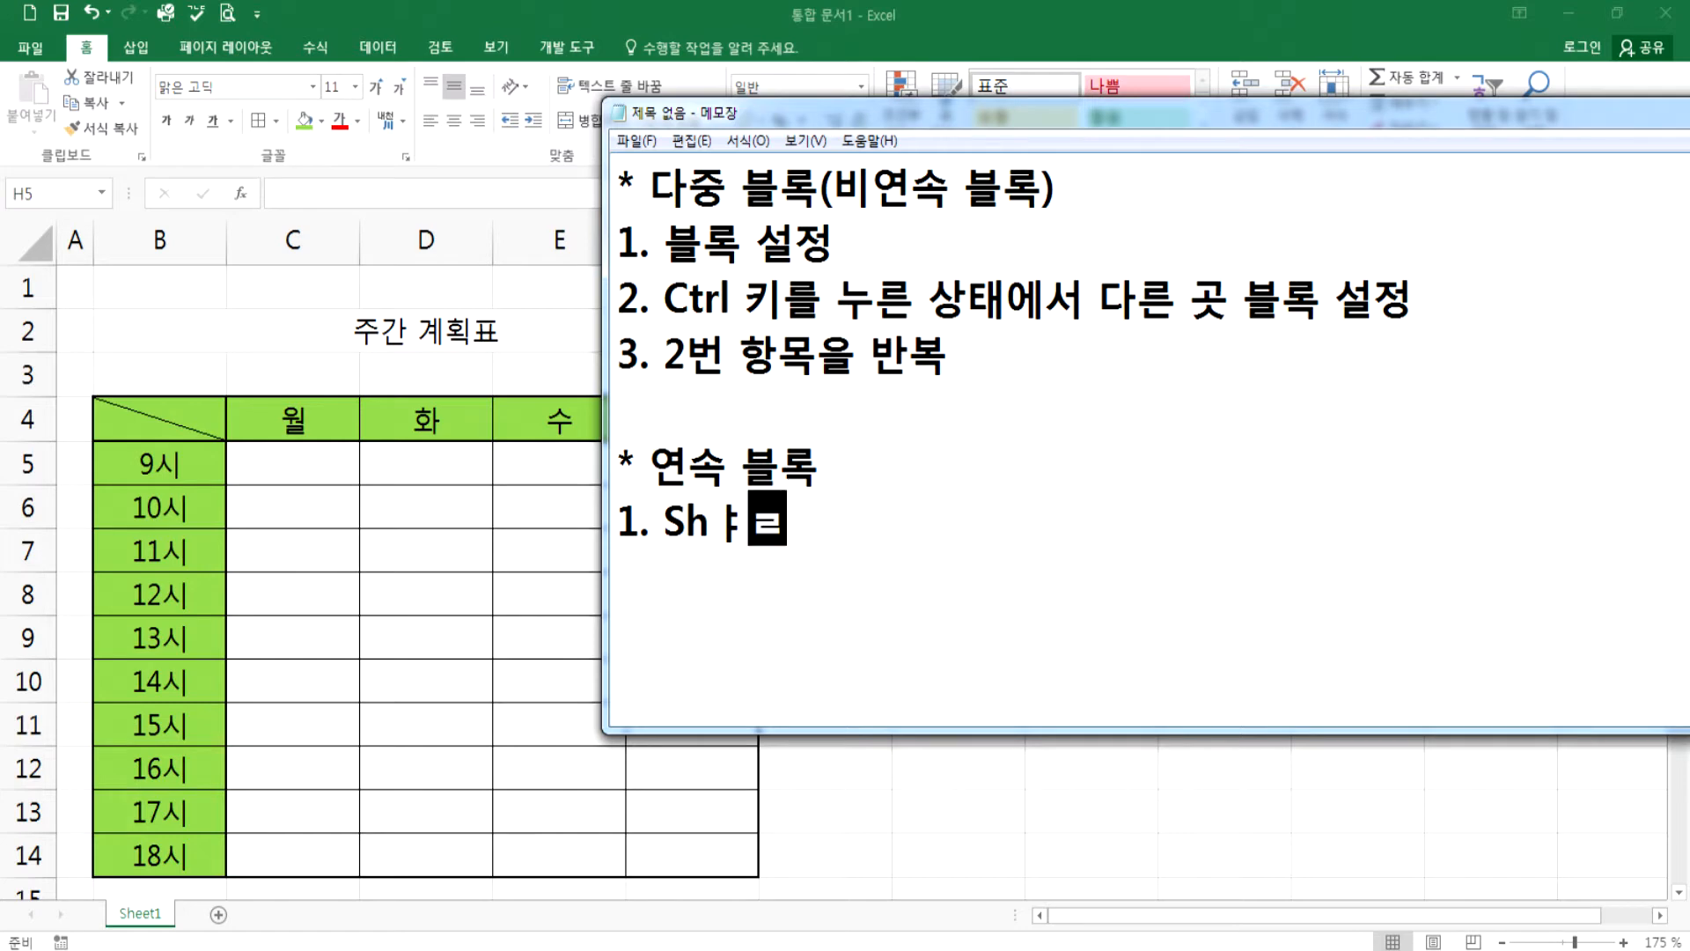
type("ift")
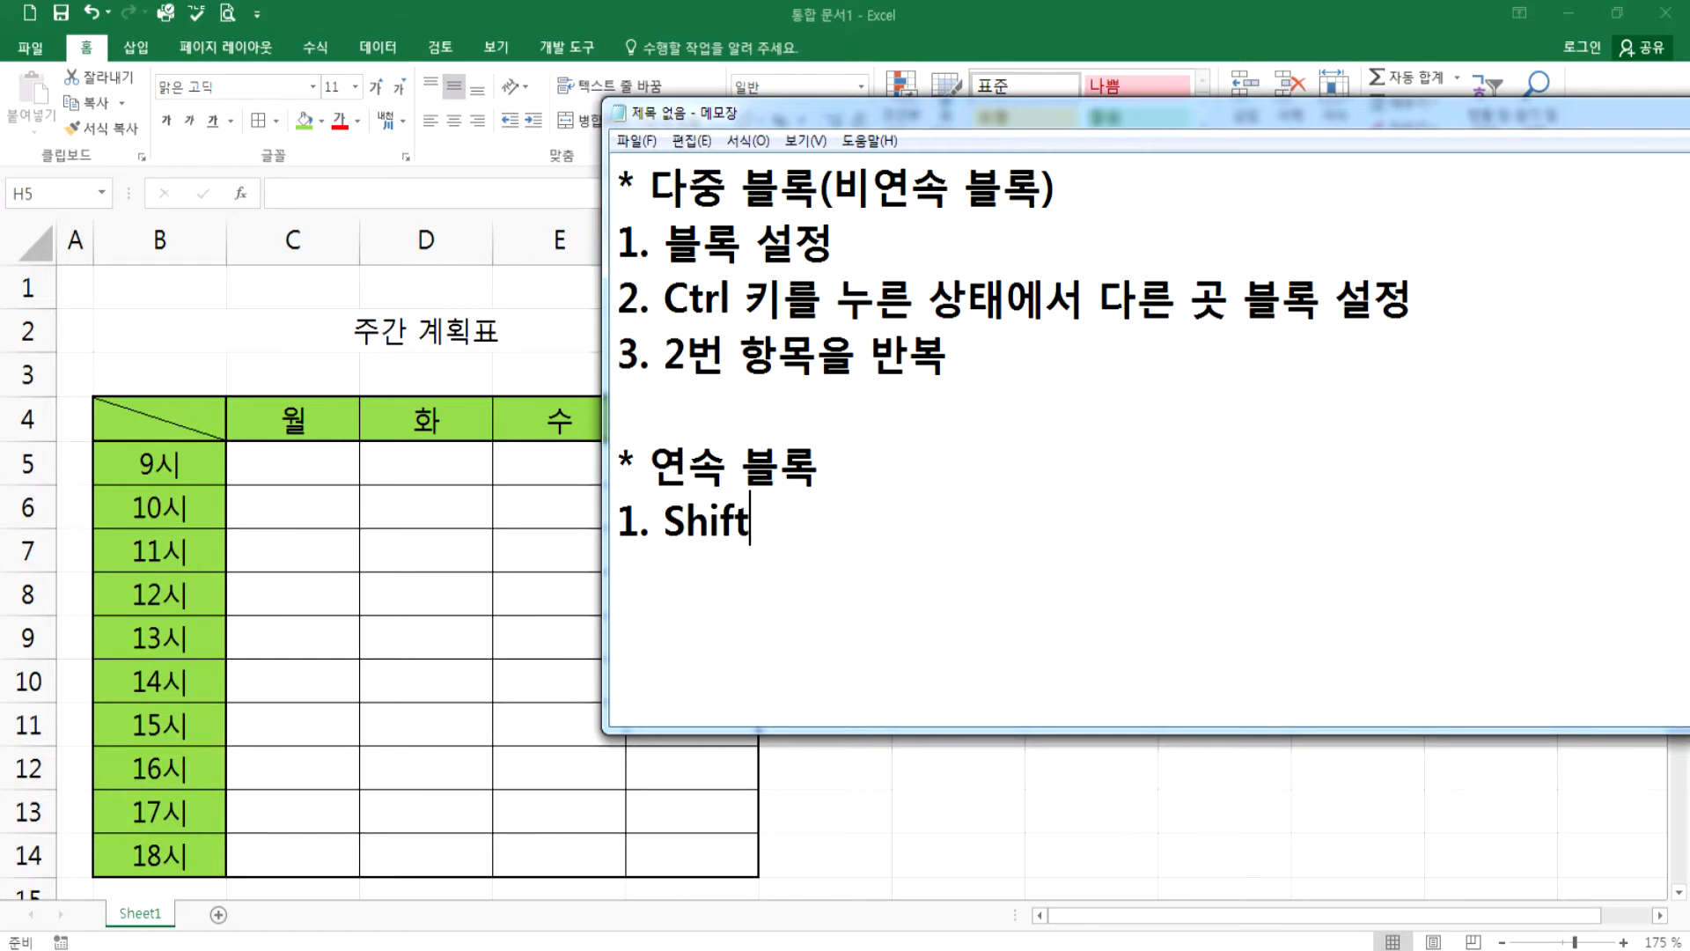
type(" 키를 누른 상태에서")
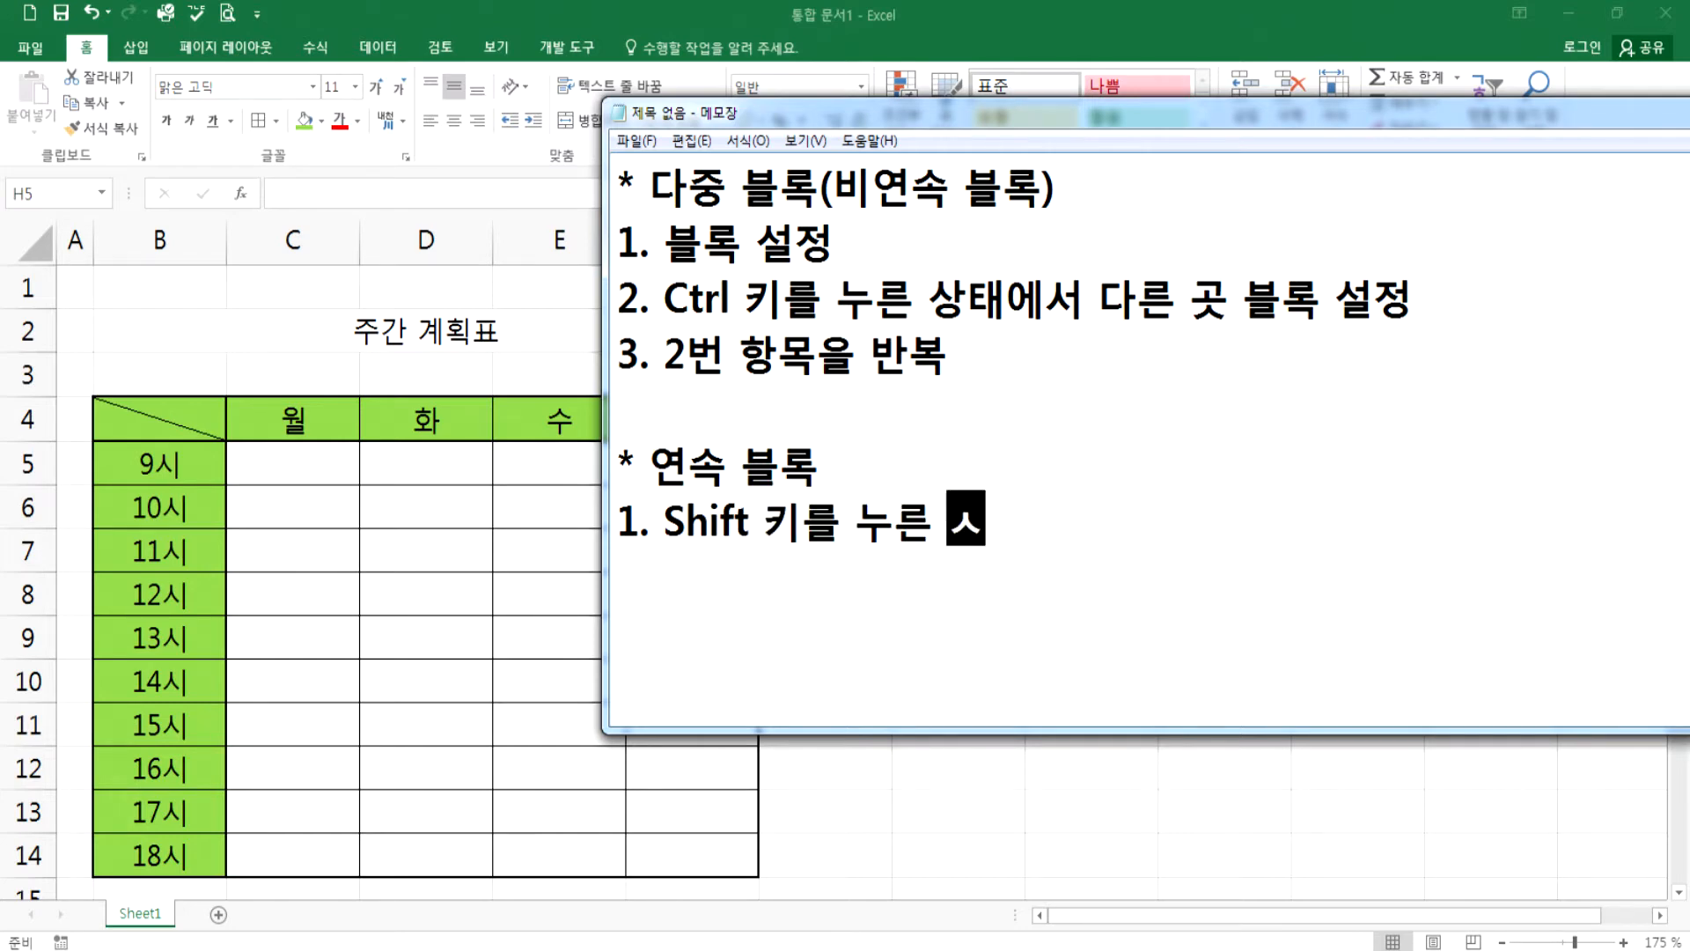
type(" 블록 설정")
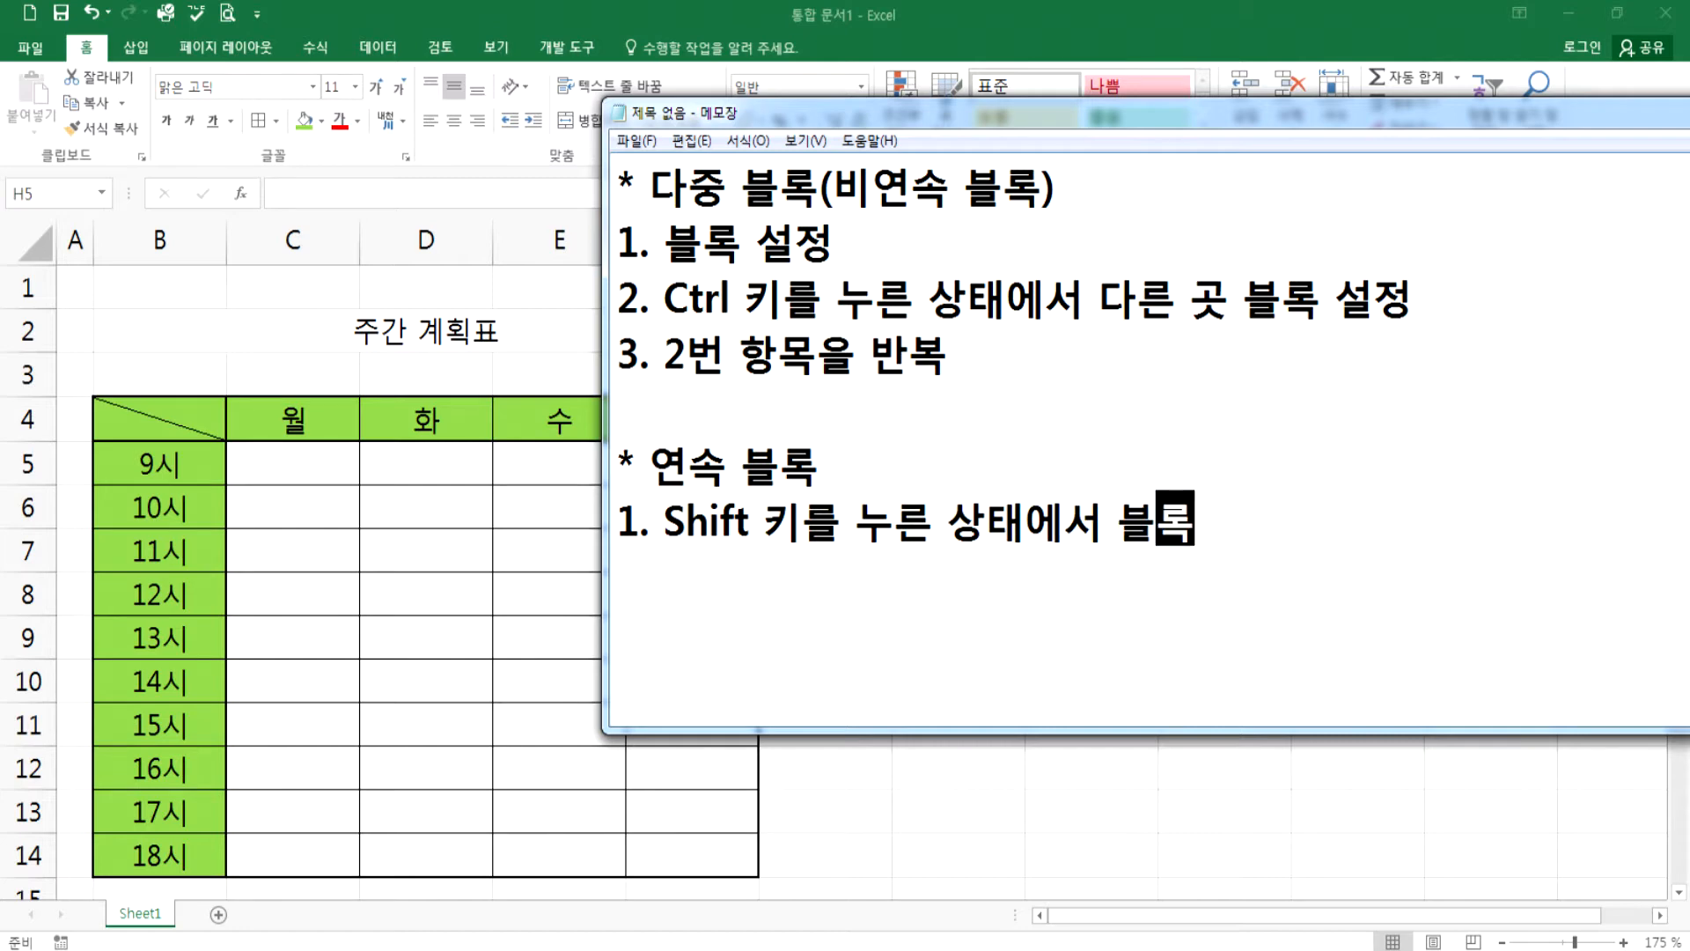
key("Return")
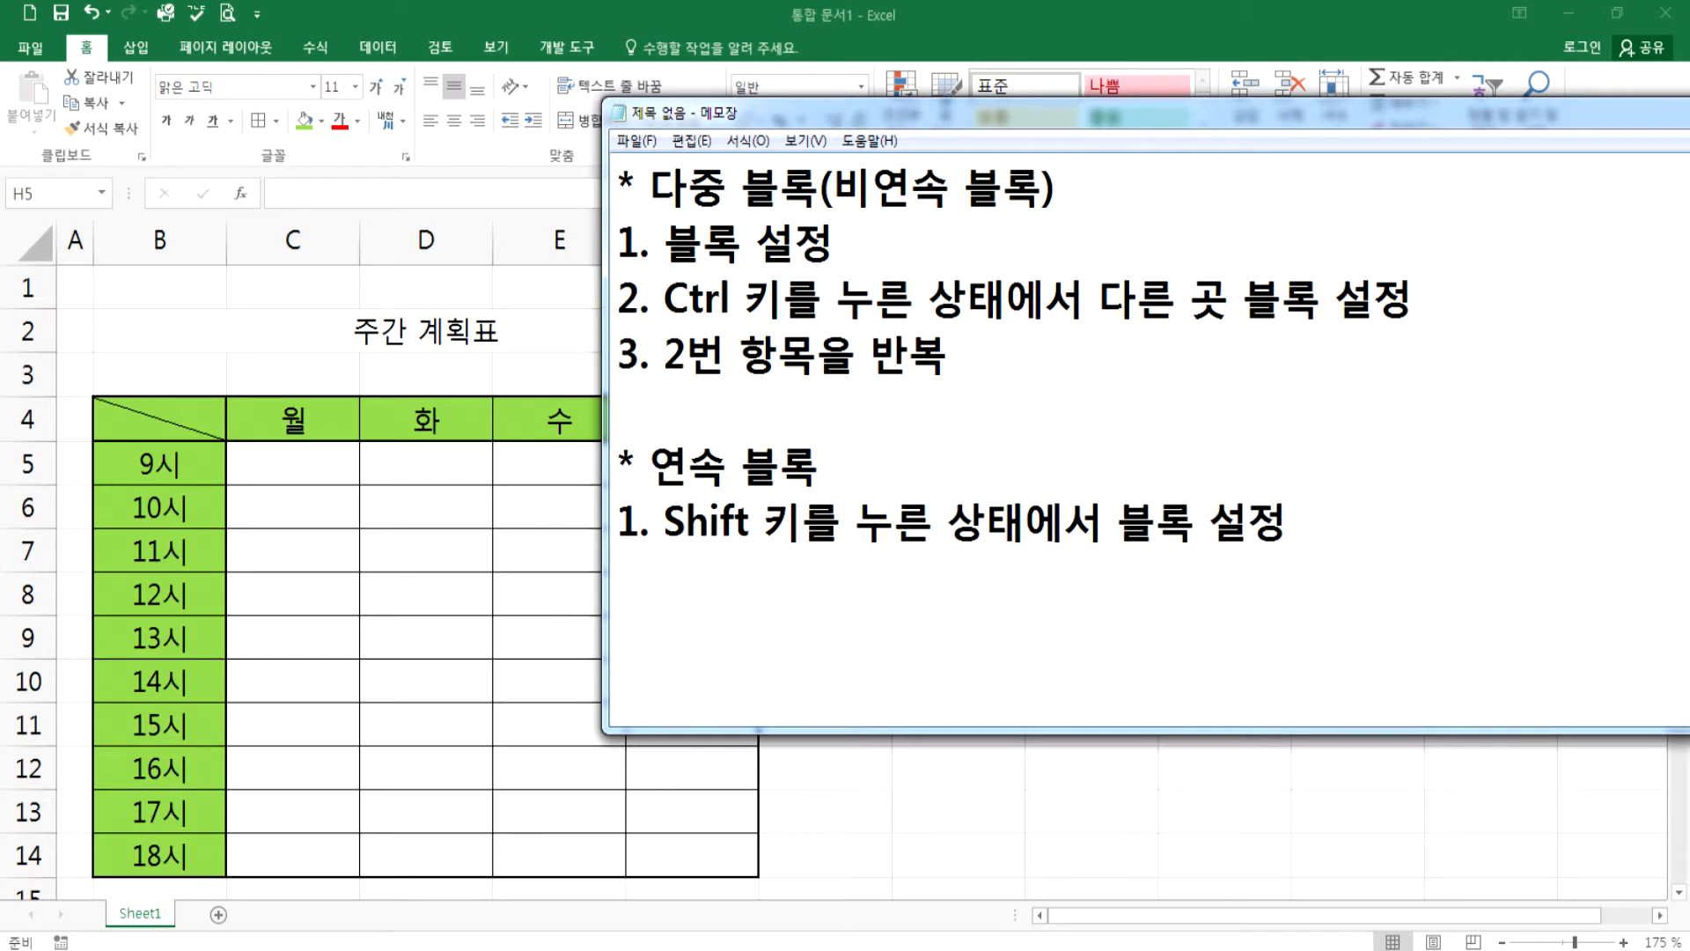
left_click(447, 538)
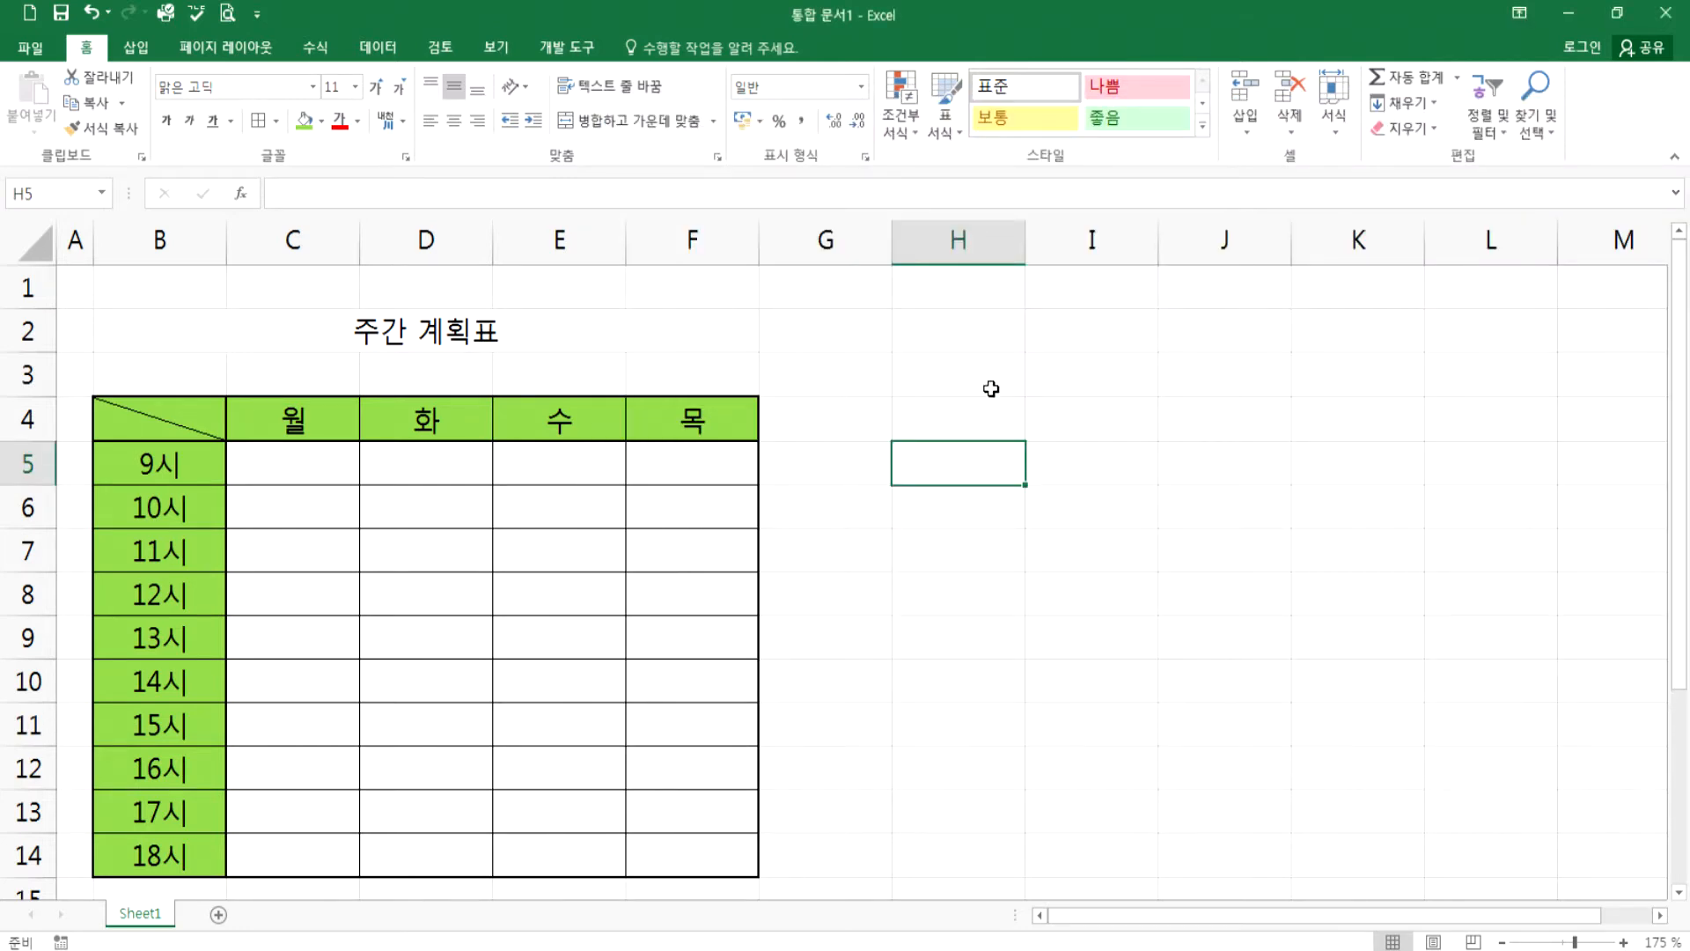
- Try selecting a block of empty cells starting at H3
left_click_drag(939, 369, 1384, 678)
left_click_drag(927, 381, 1356, 653)
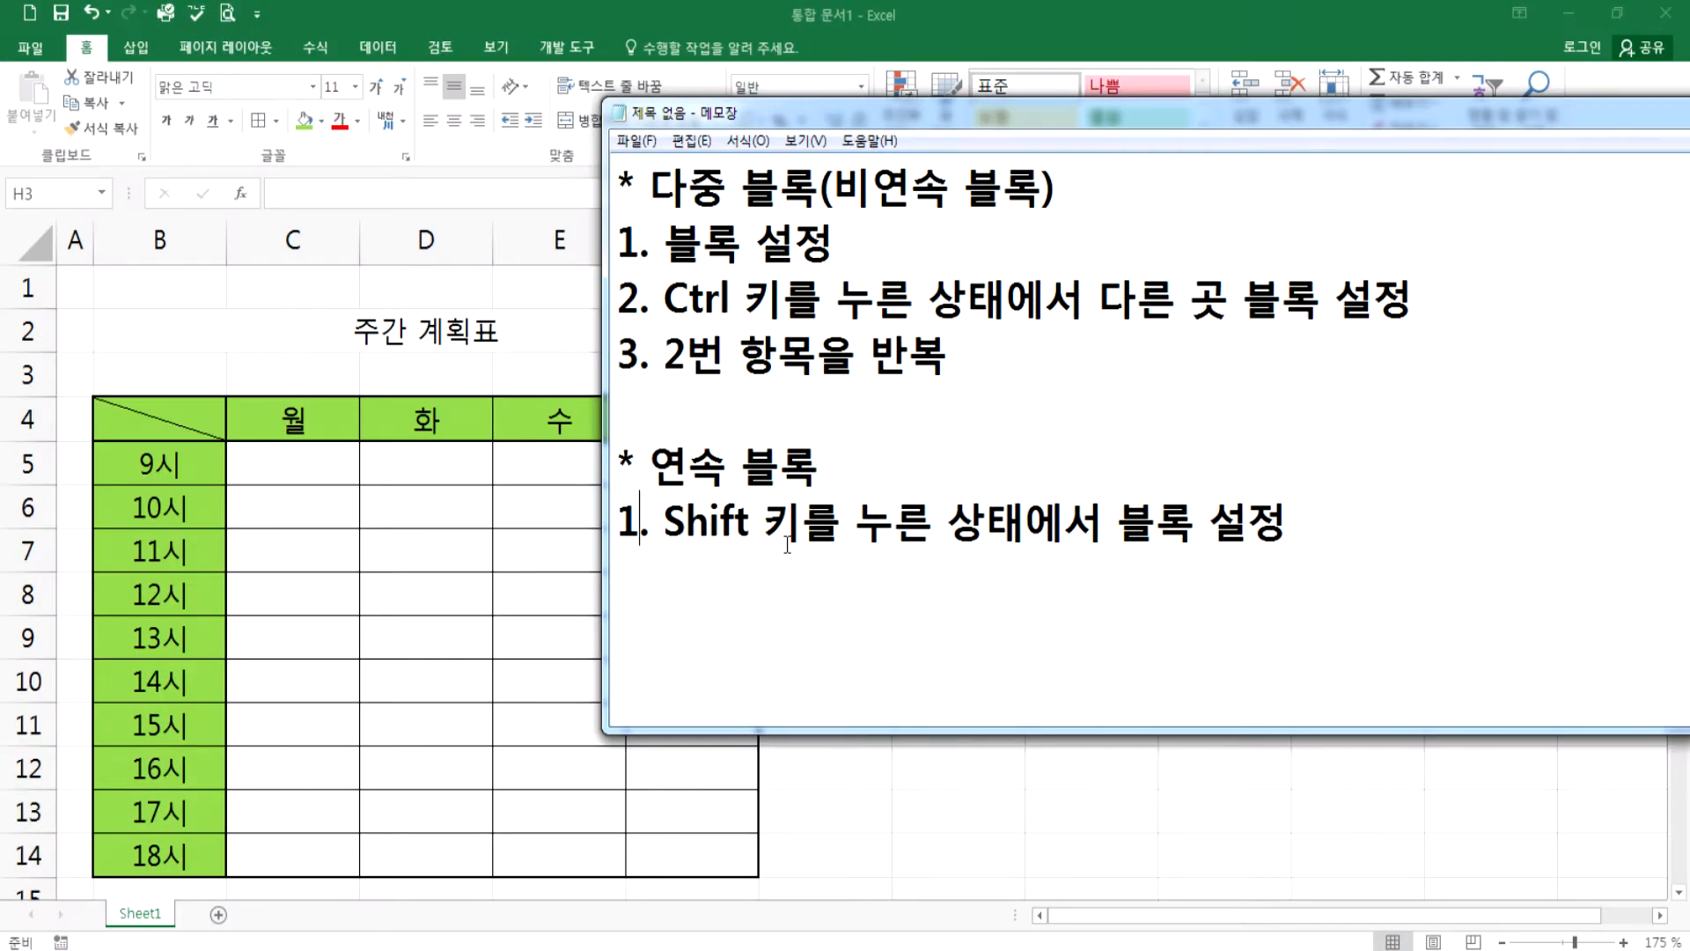
- Switch to Notepad and insert "1. 처음 클릭" under "* 연속 블록", renumbering the Shift instruction as 2
type("처음 ㅋ")
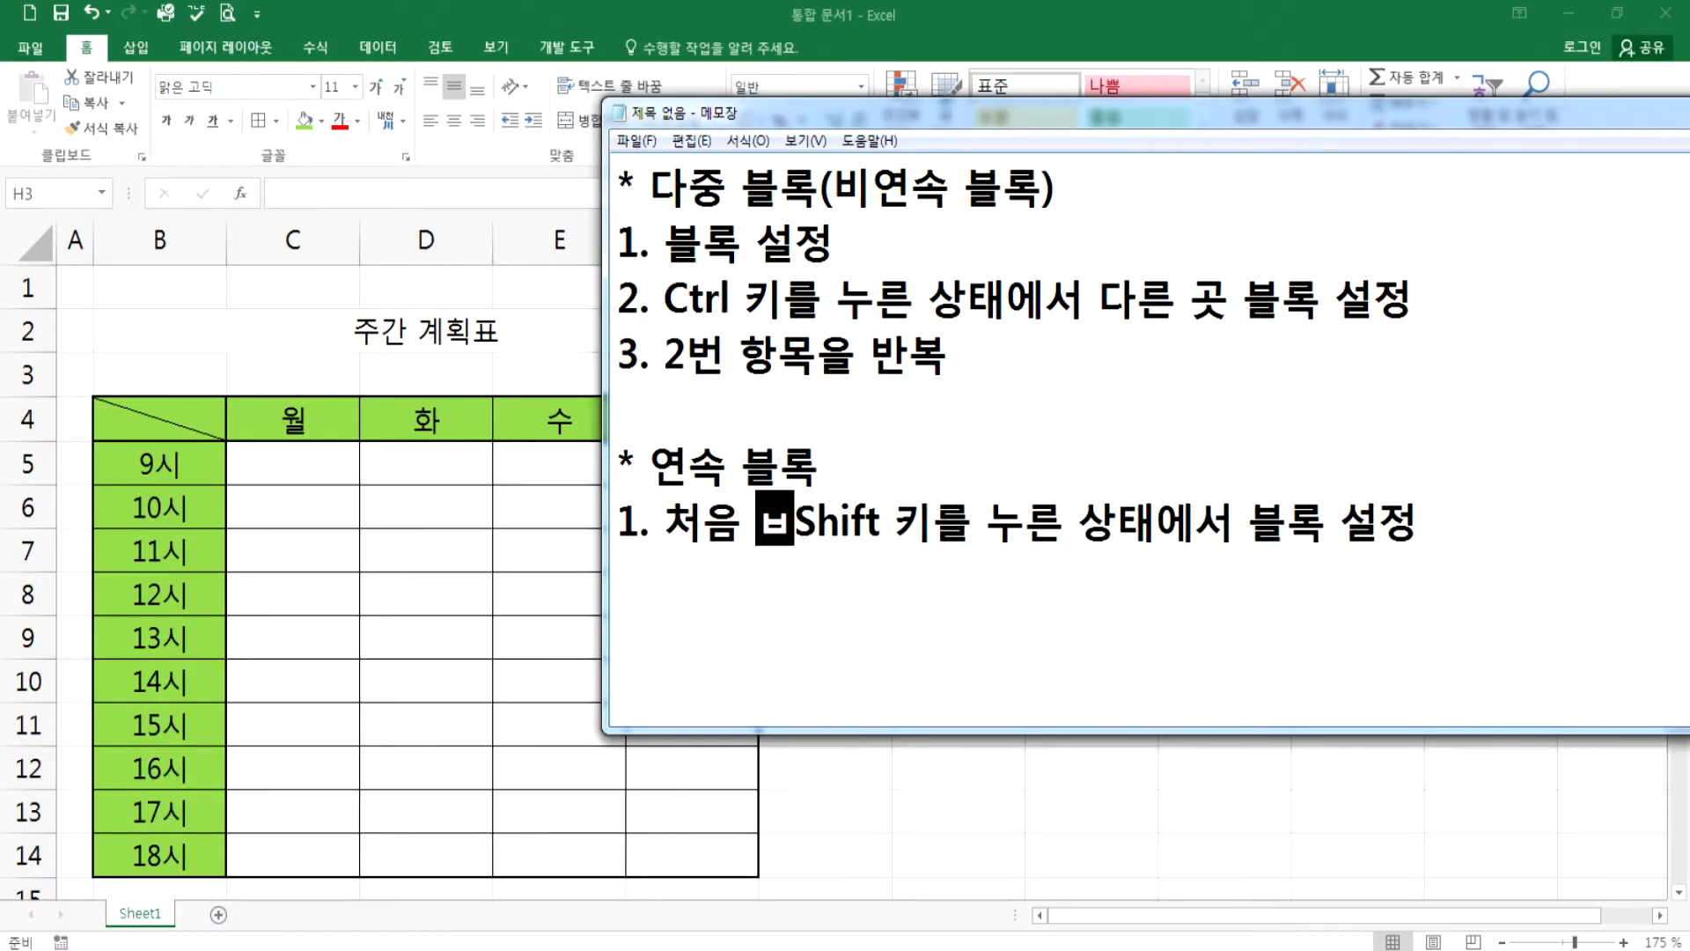
type("클릭")
key("Return")
type("2. ")
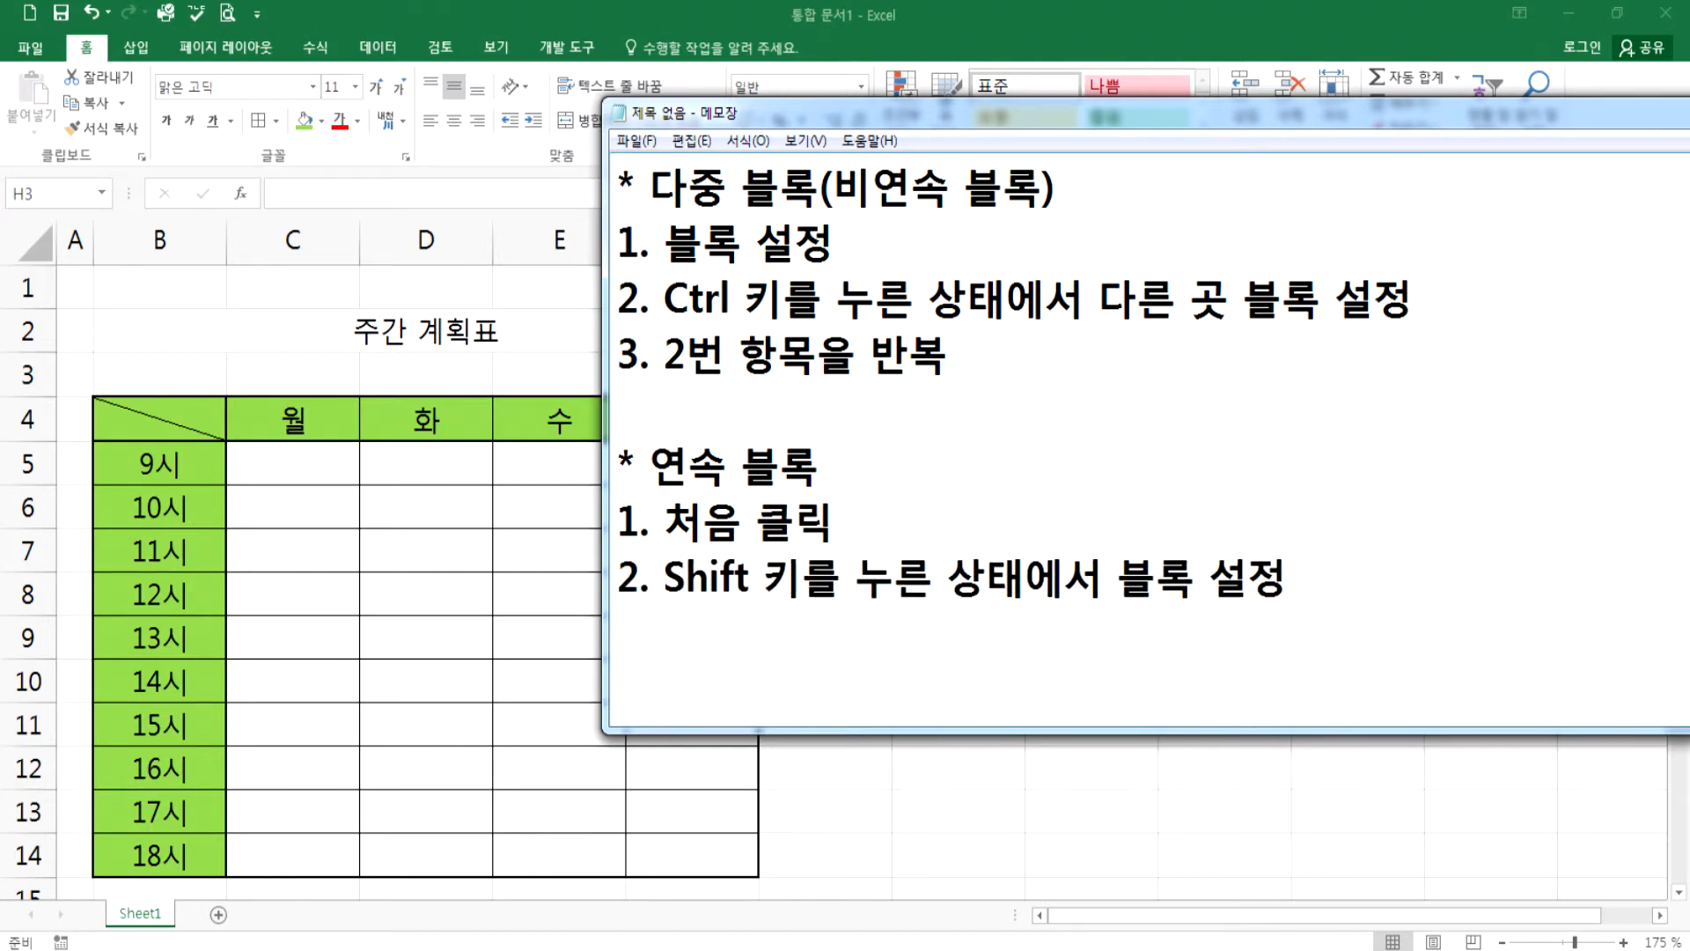
- Reword the second instruction to "2. Shift 키를 누른 상태에서 나중 클릭" and return to Excel
type("나중")
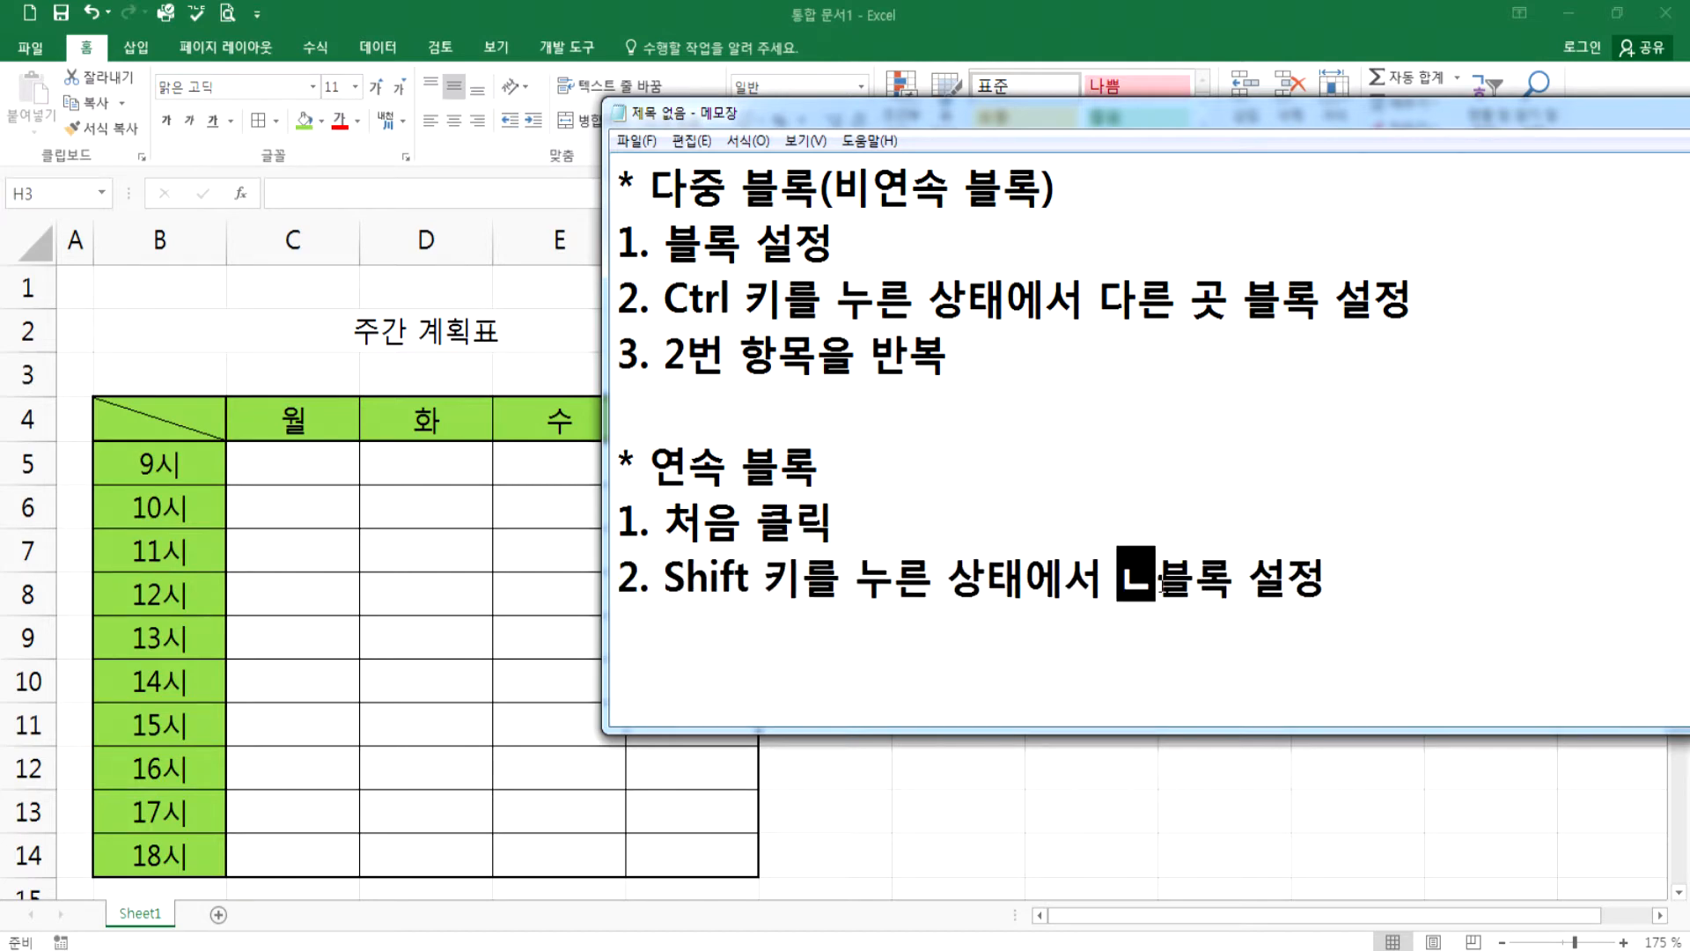
key("Delete")
key("Delete")
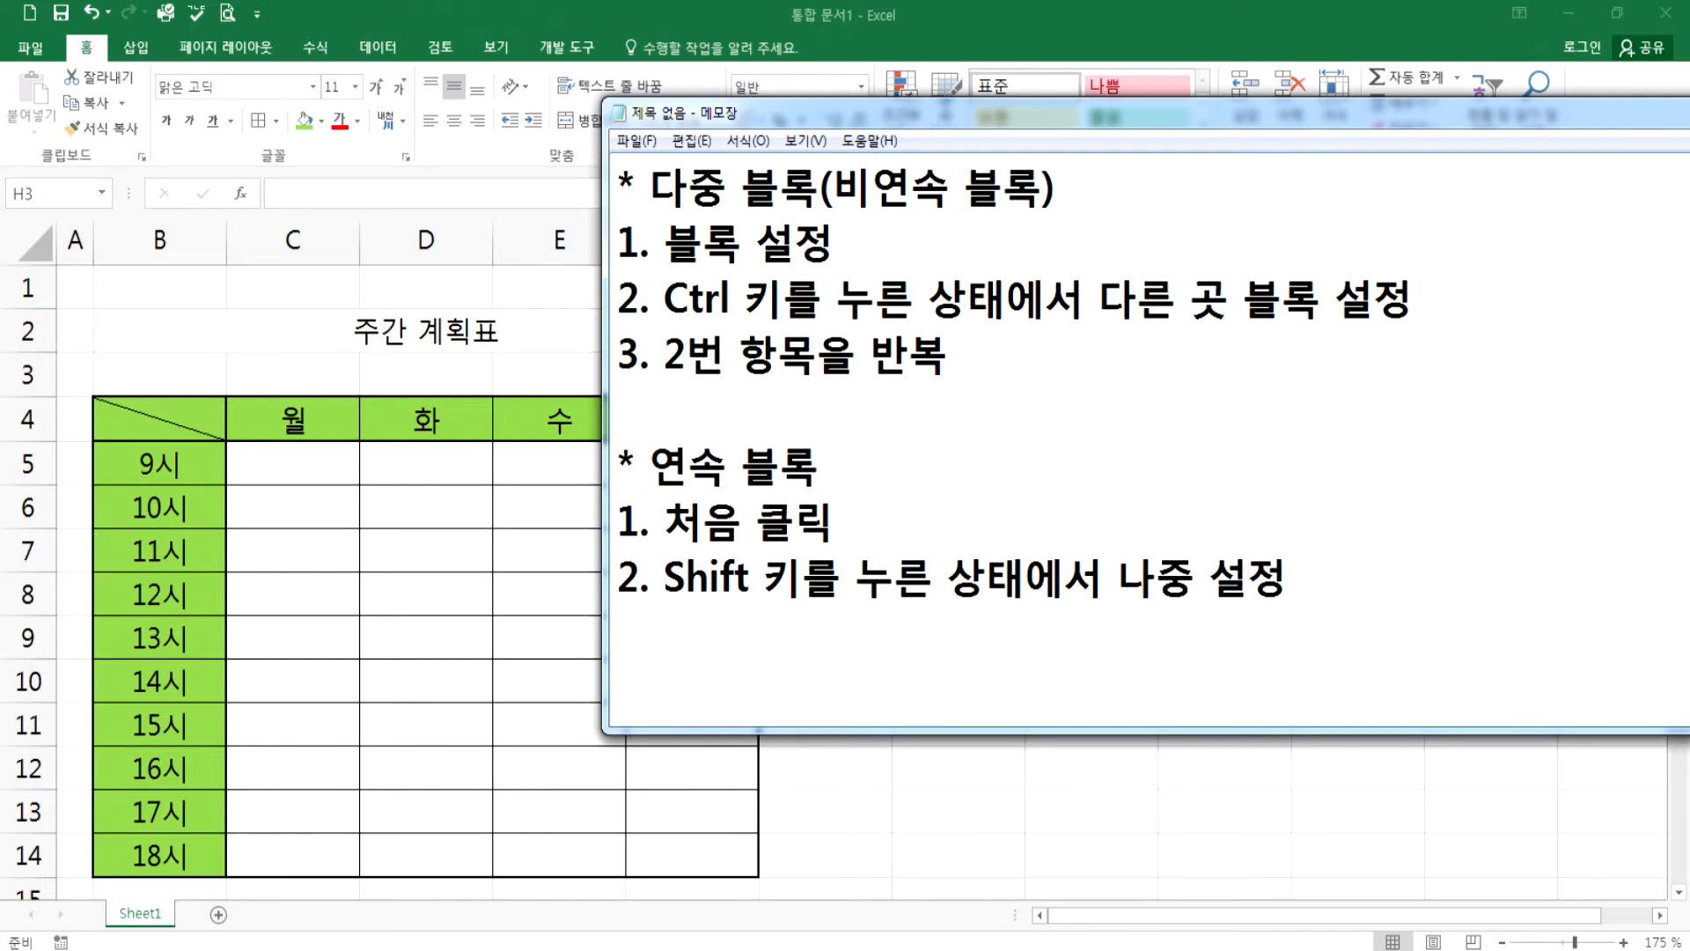
type("클릭")
key("Delete")
key("Delete")
key("Delete")
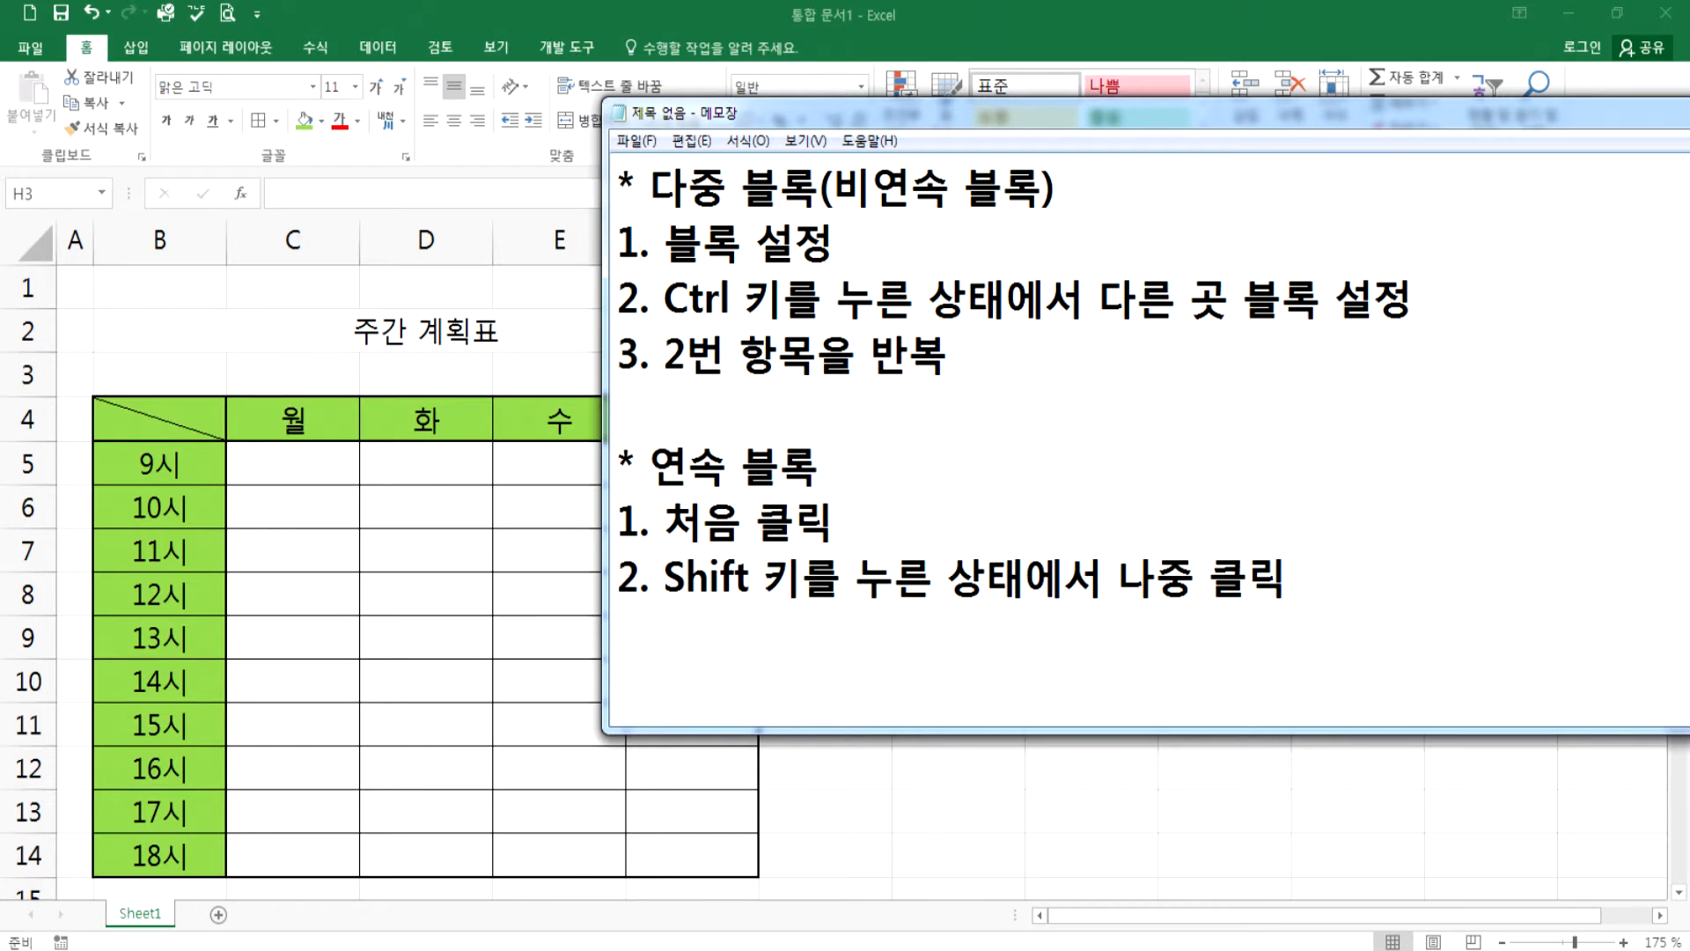
key("alt+Tab")
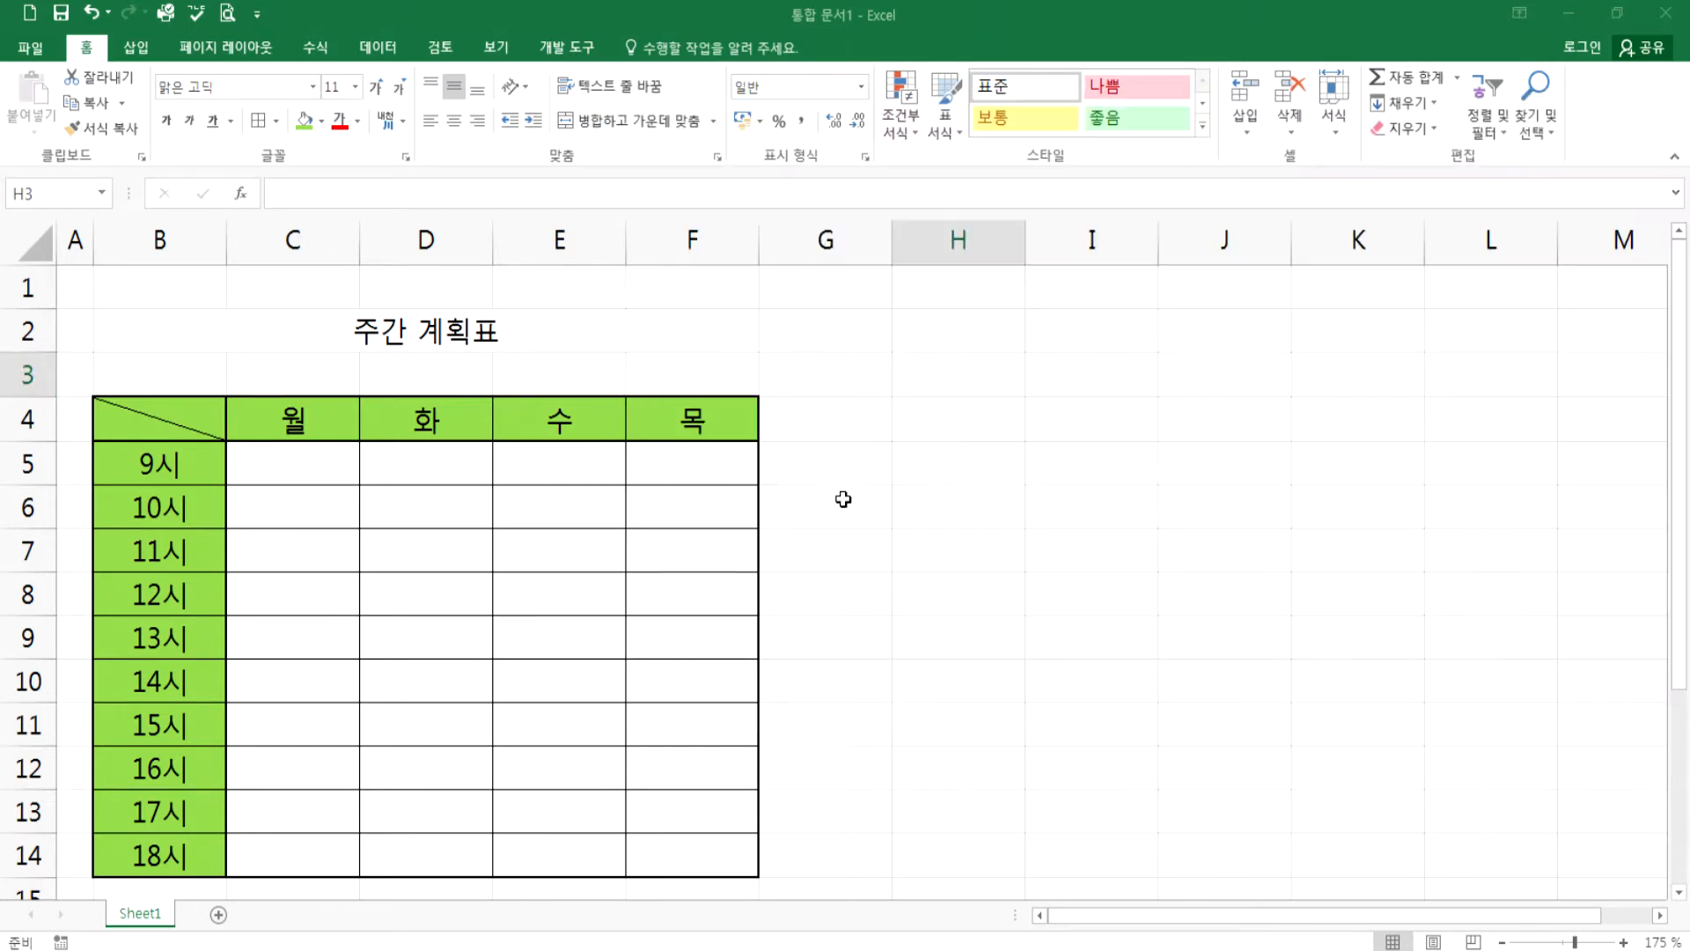
- Select the continuous block G2:K106 by marking its first and last cells, and review the selected range
left_click(848, 340)
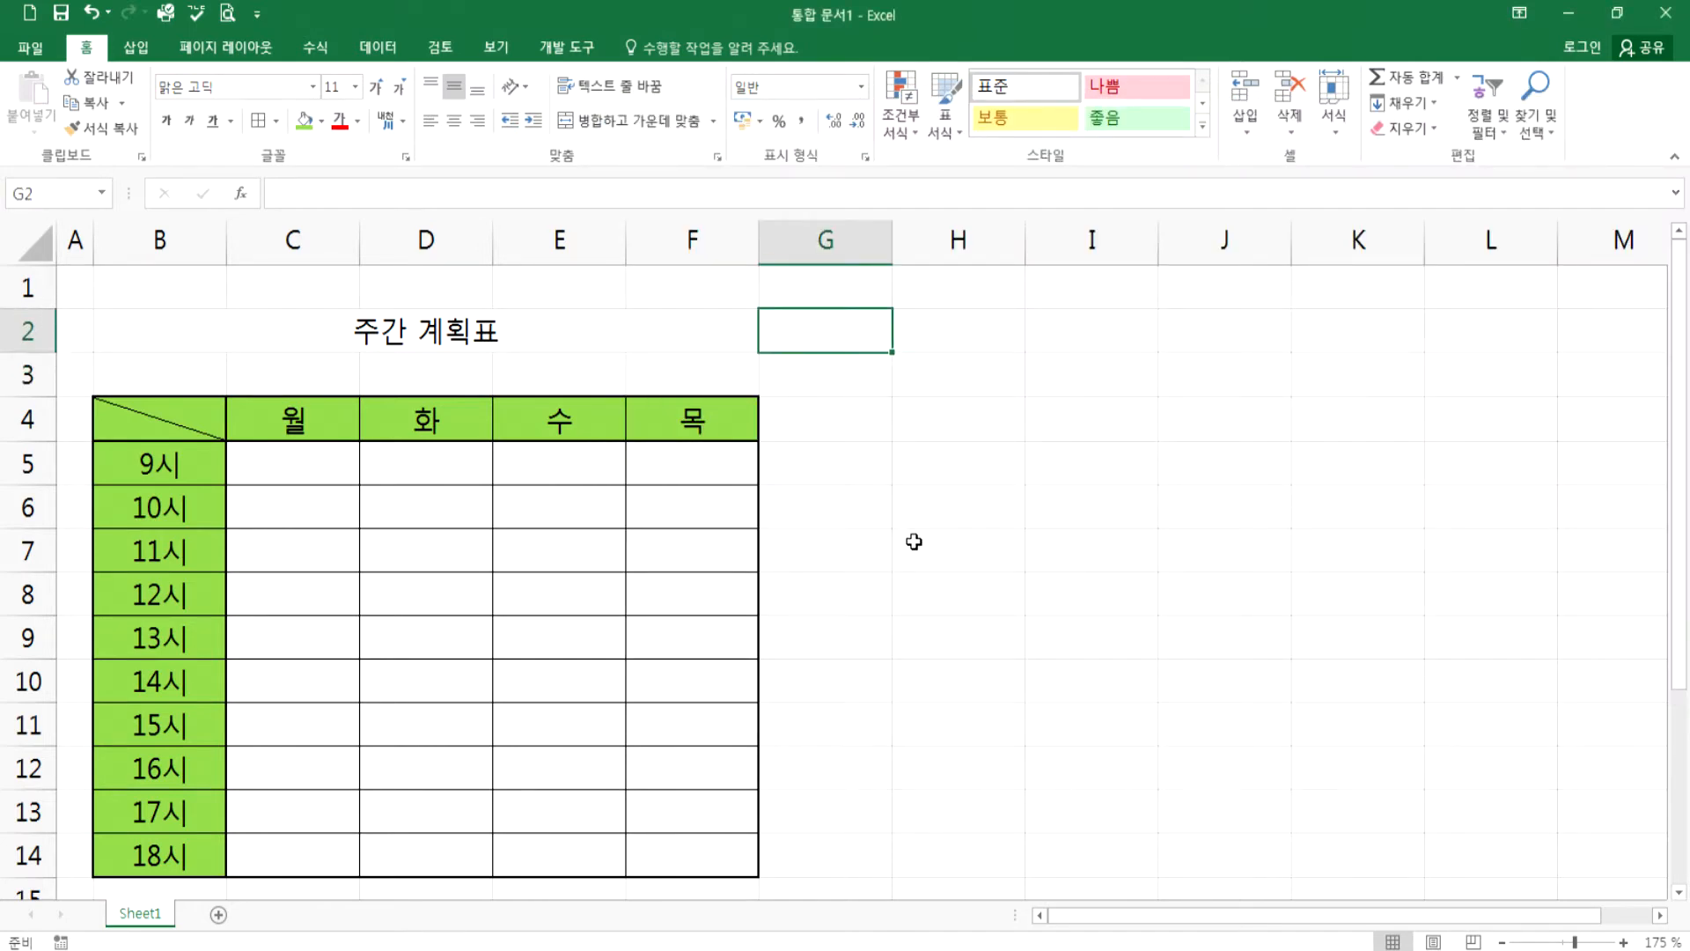
scroll(1409, 607, "down", 20)
scroll(1449, 614, "down", 13)
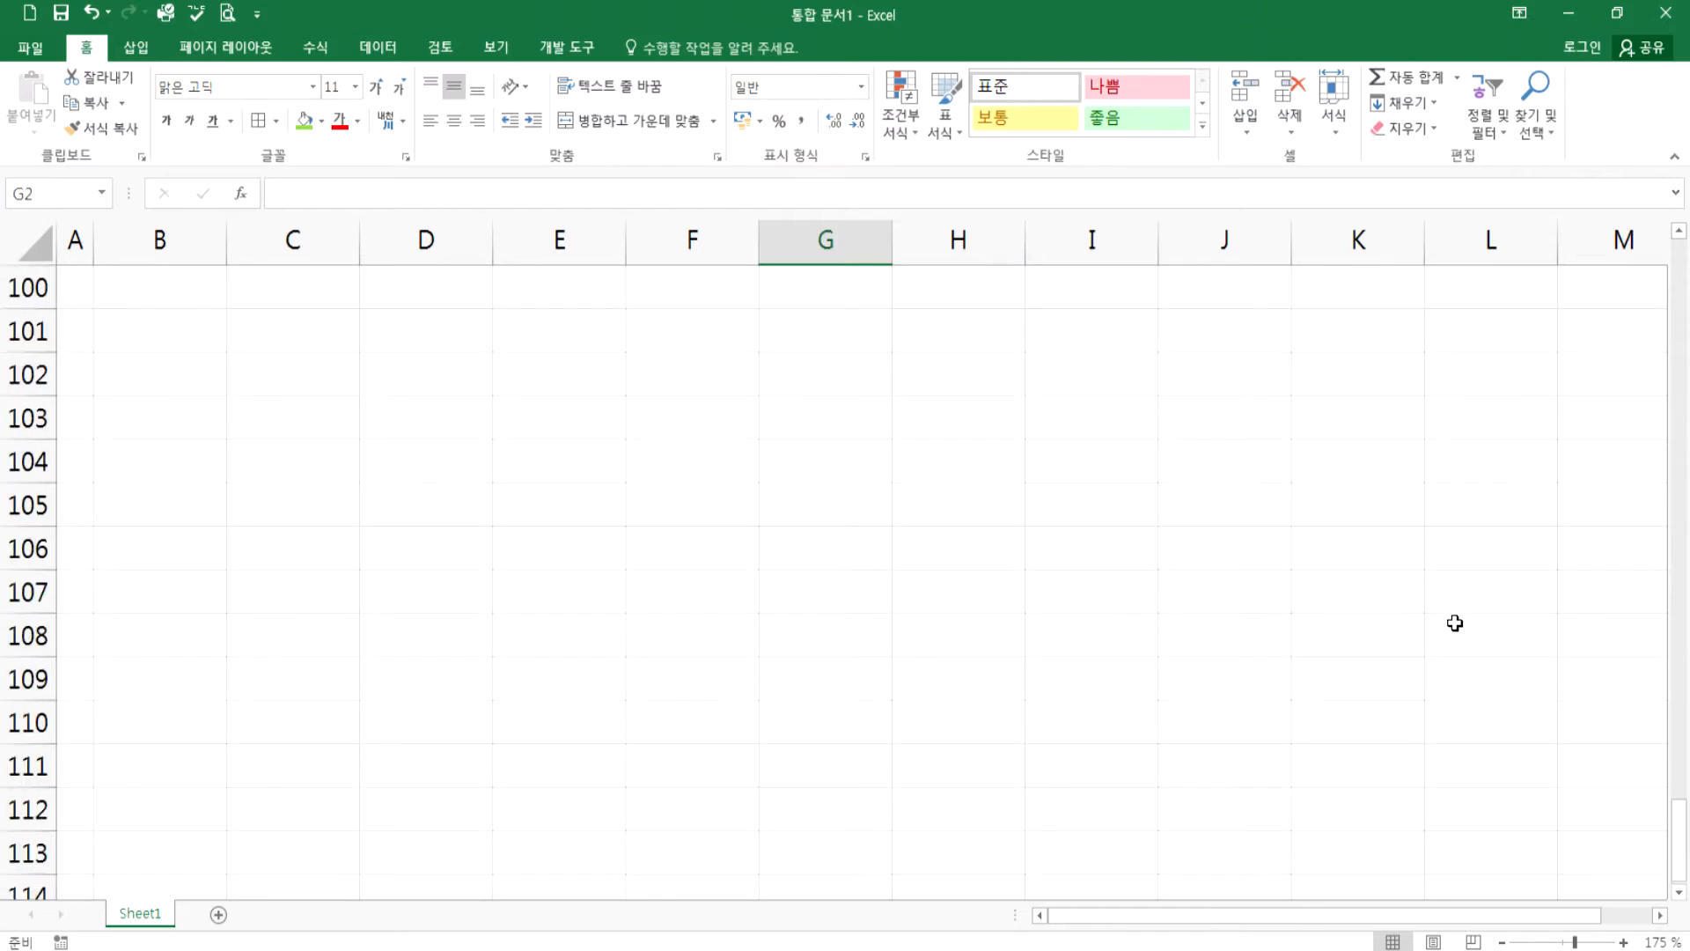
left_click(1406, 567, "shift")
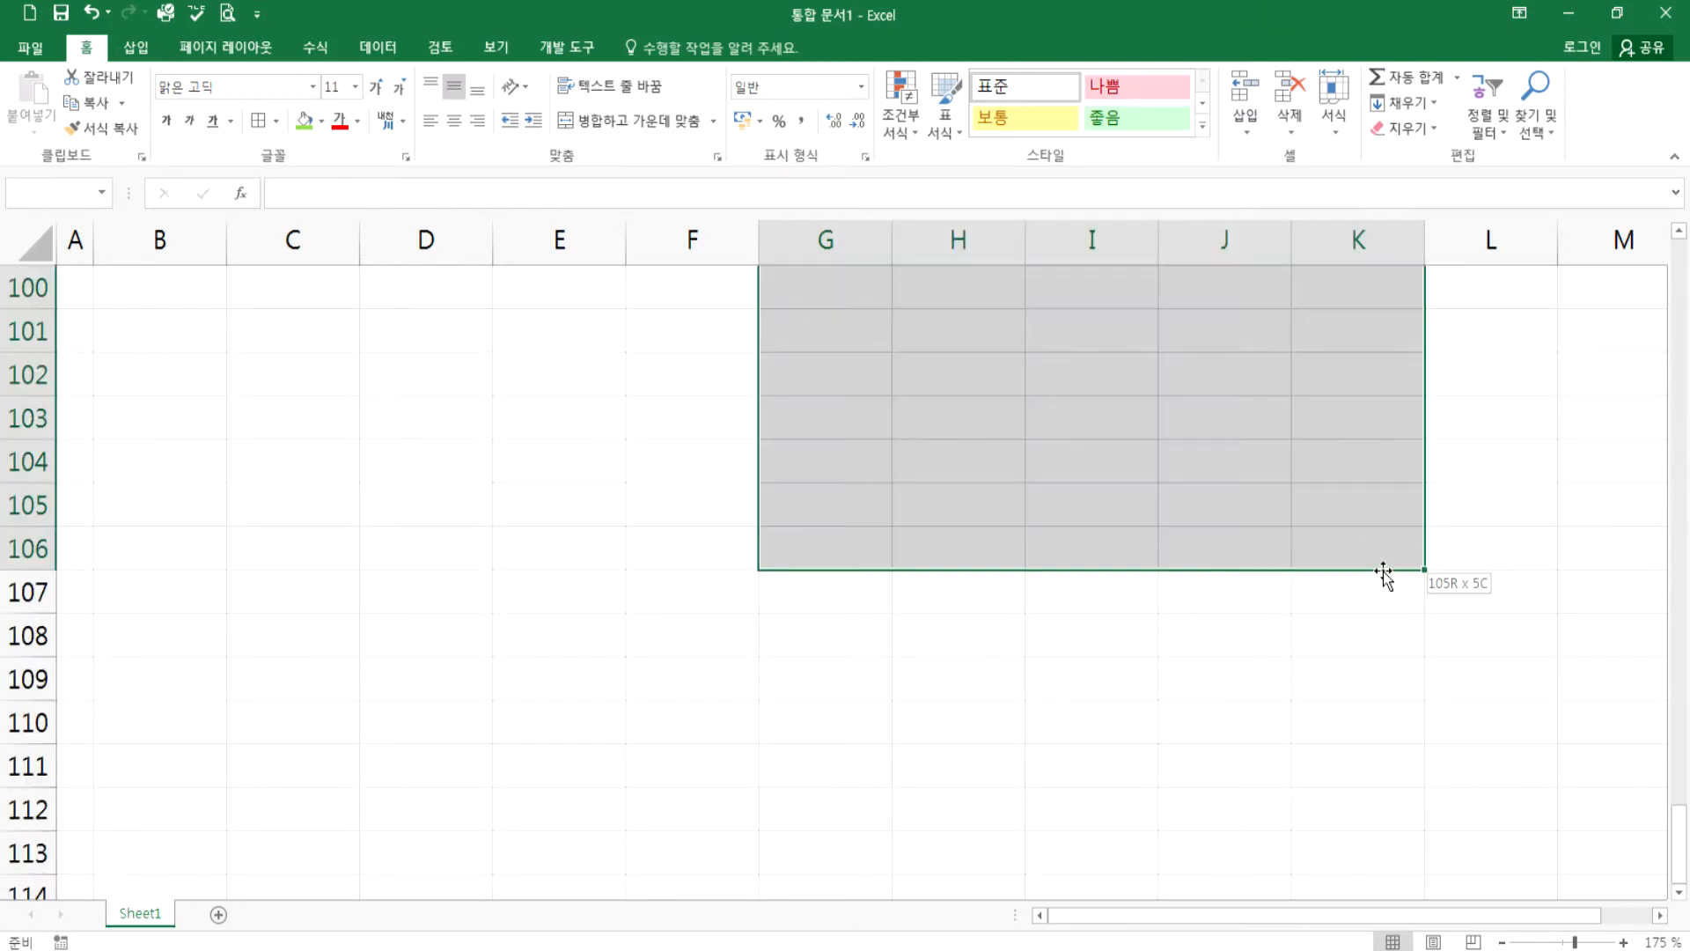
scroll(1227, 566, "up", 20)
scroll(1226, 538, "up", 9)
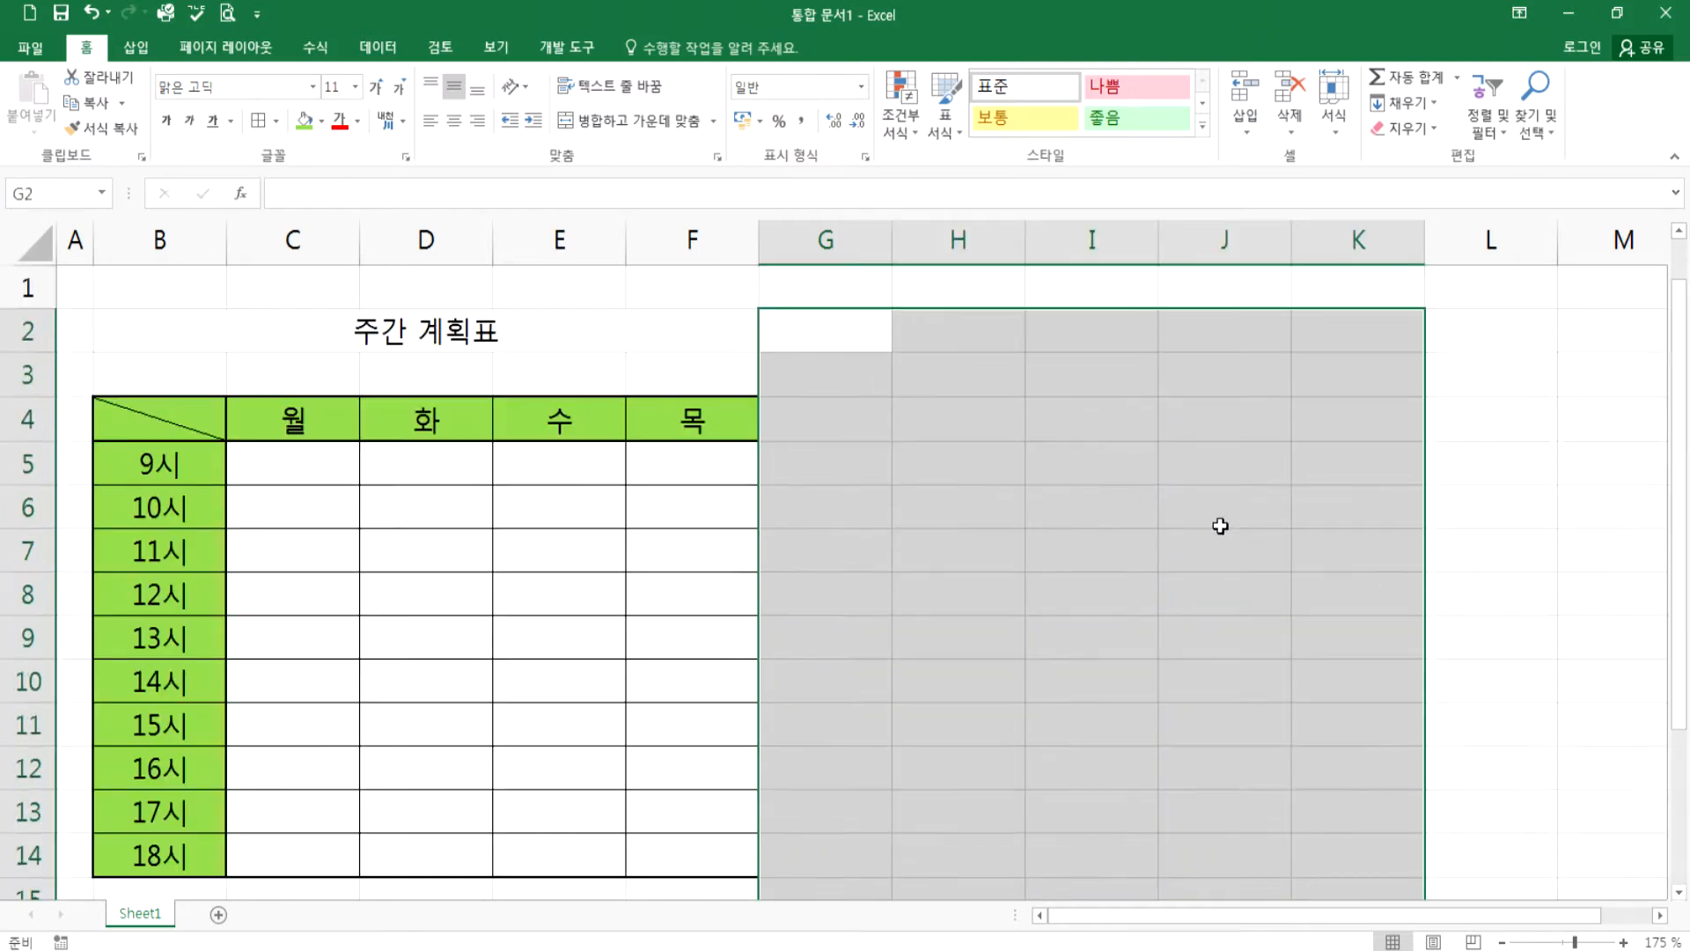
scroll(1219, 526, "down", 4)
scroll(1216, 526, "down", 3)
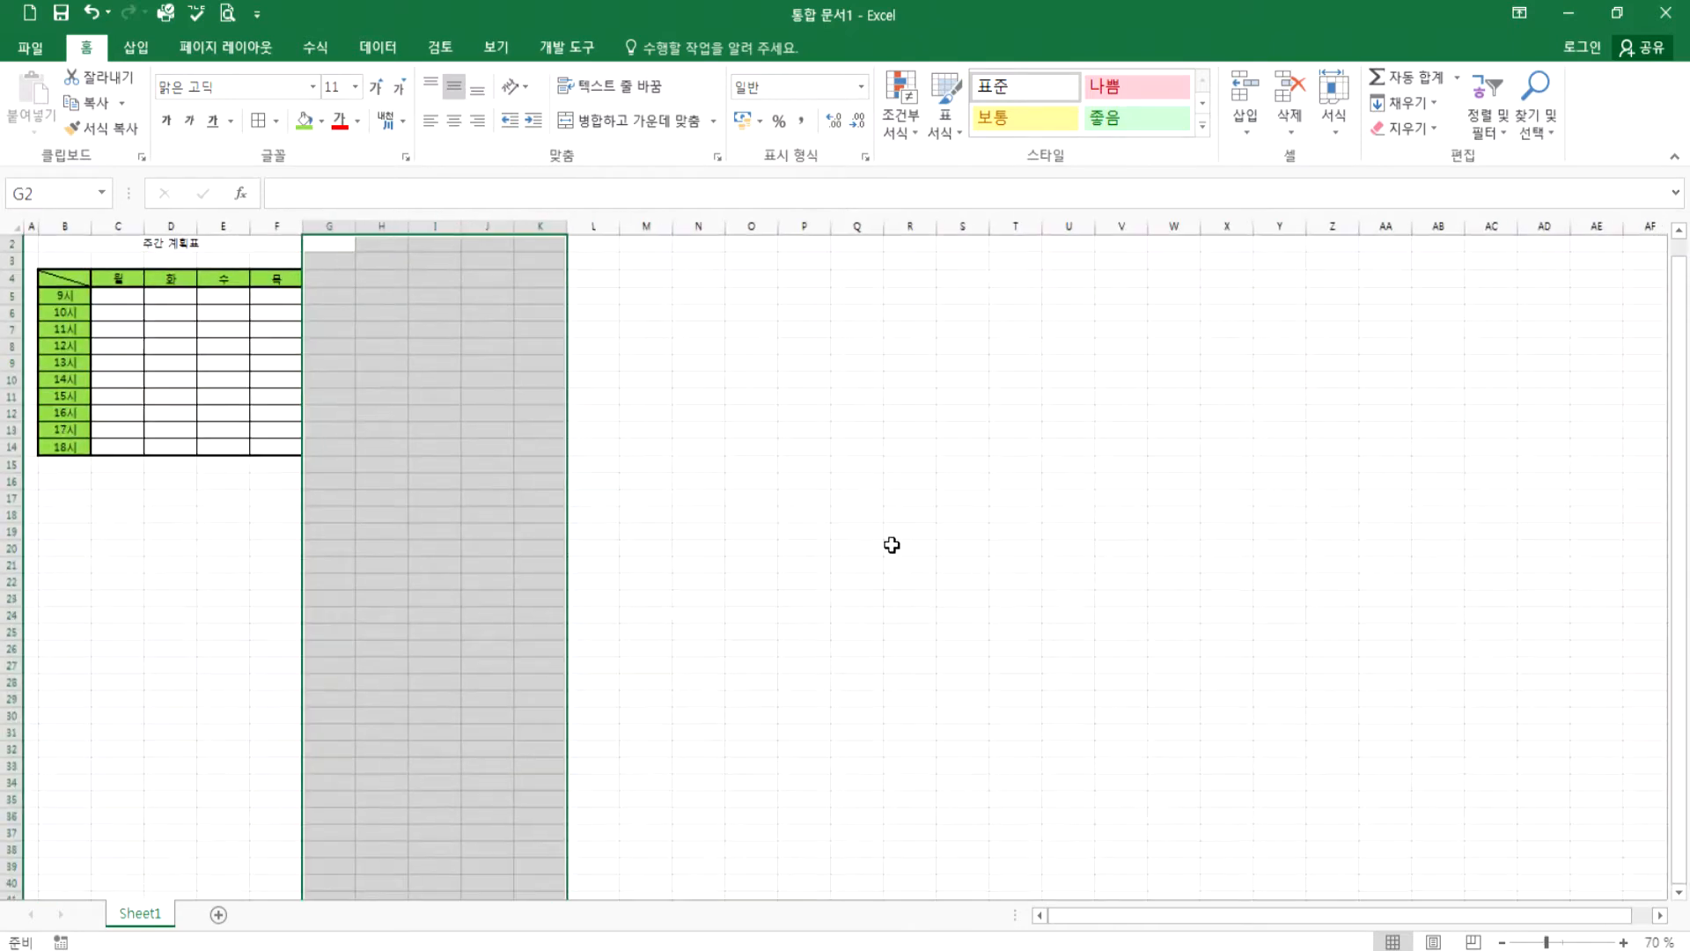
- Select the continuous block H4:AA25 by marking its first and last cells
left_click(645, 388)
left_click(387, 277)
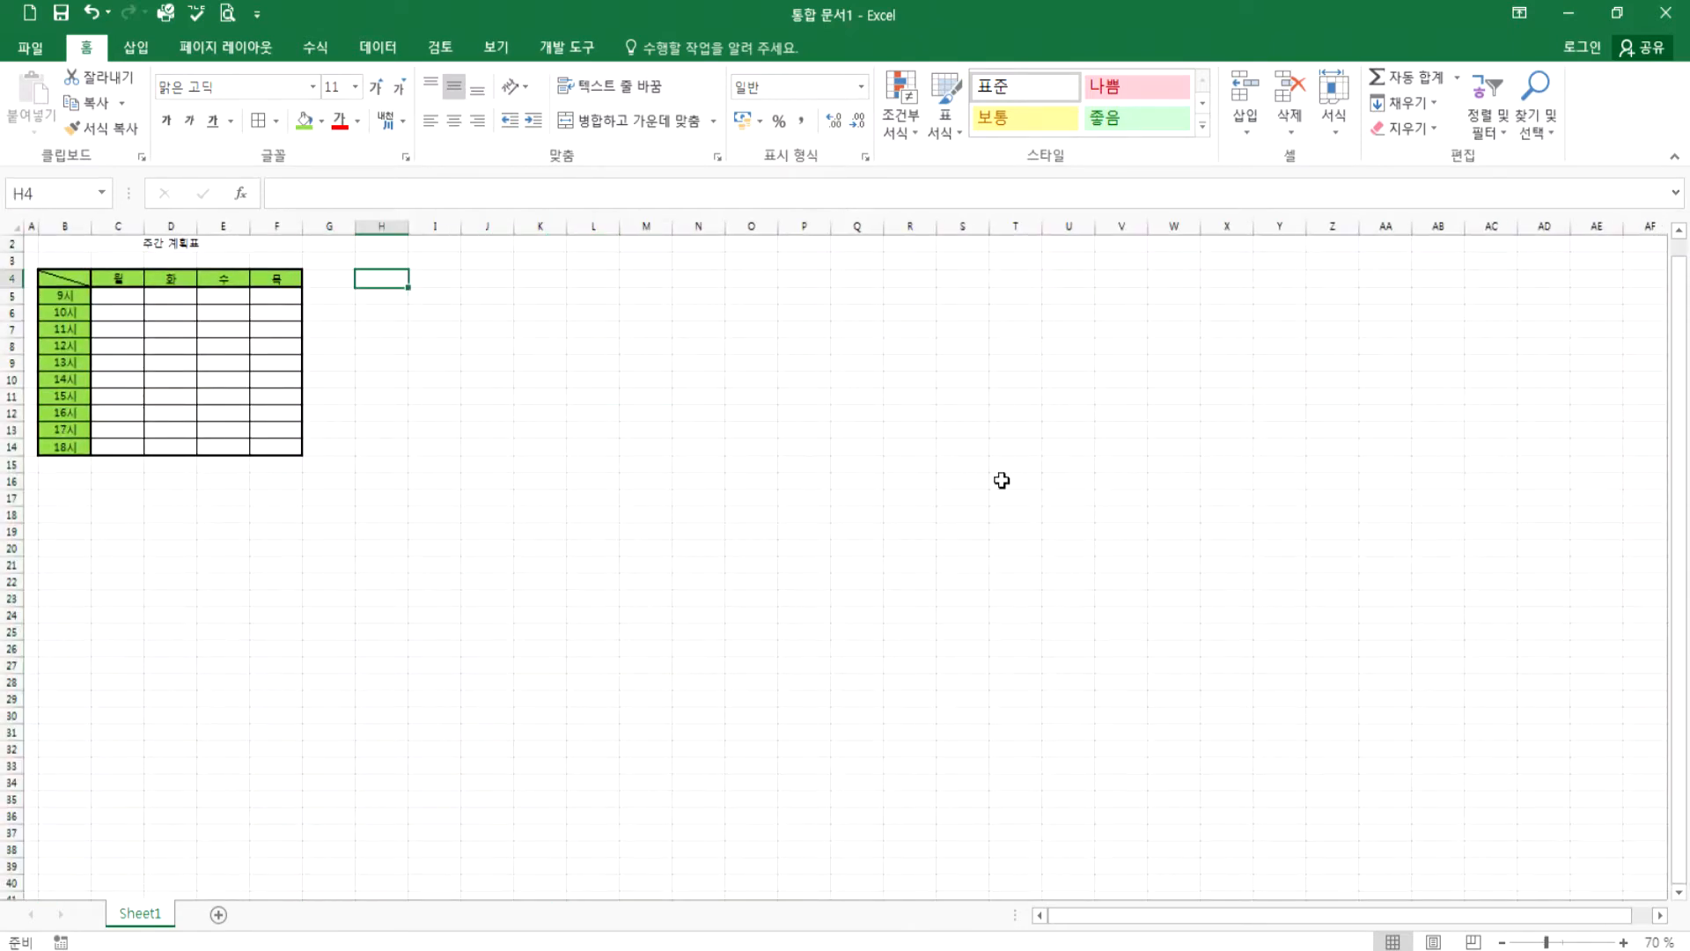
left_click(1404, 630, "shift")
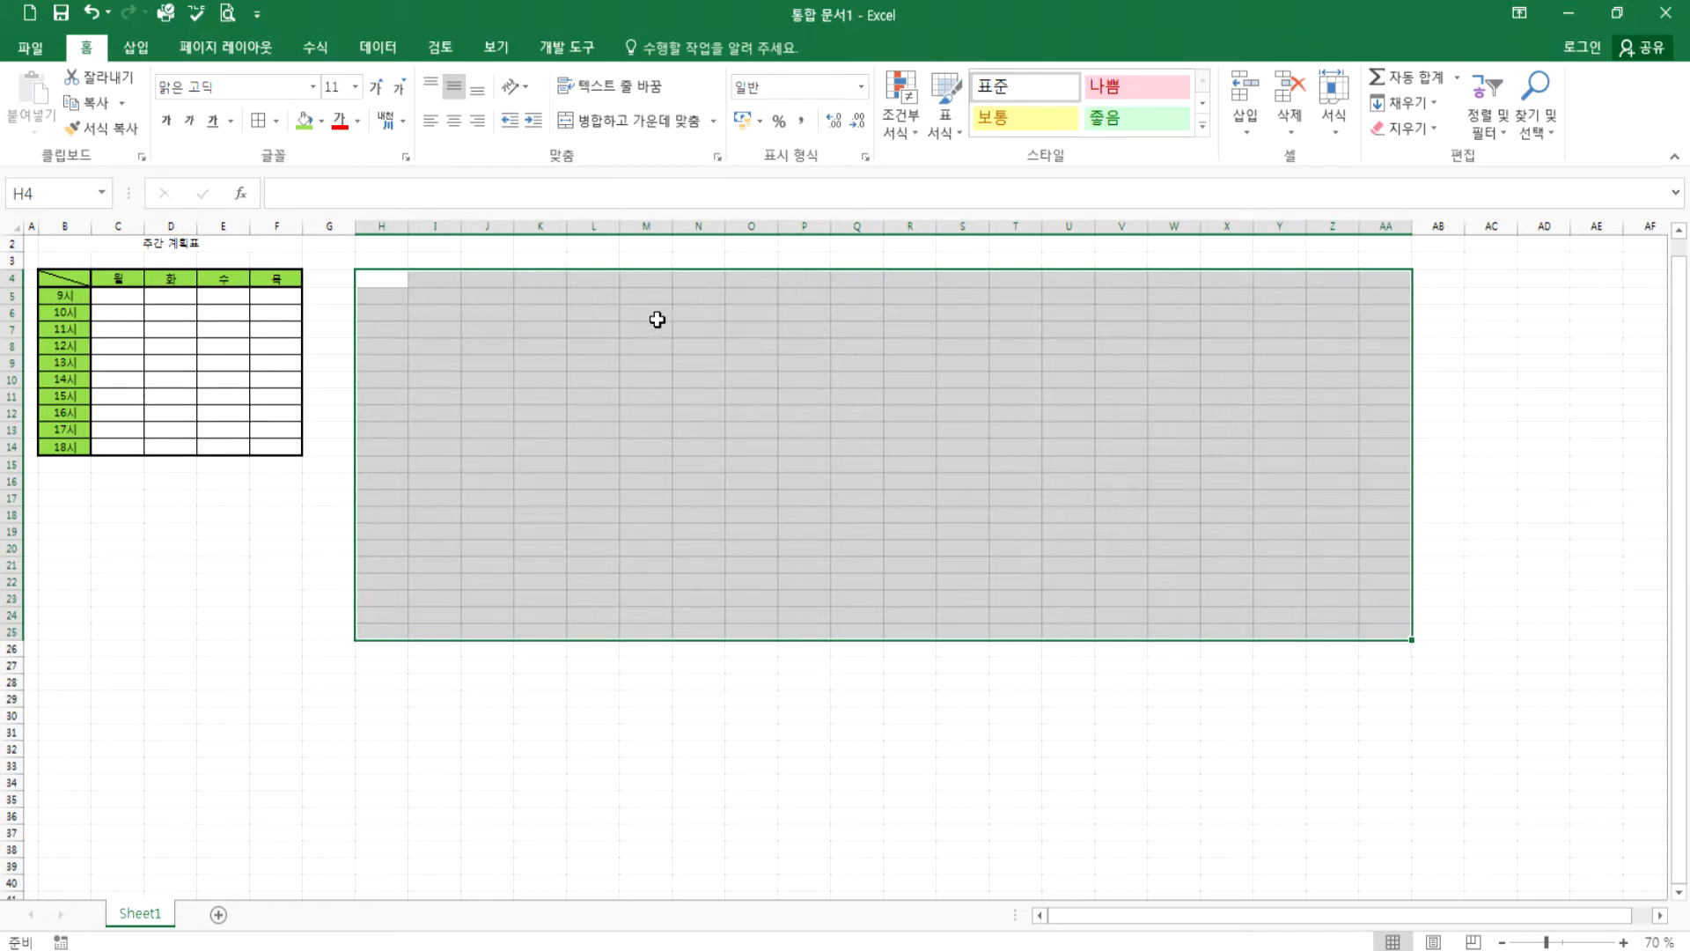
left_click_drag(379, 279, 1318, 2)
- Select the long continuous block from H4 down to Z156
scroll(617, 352, "up", 4)
left_click(366, 295)
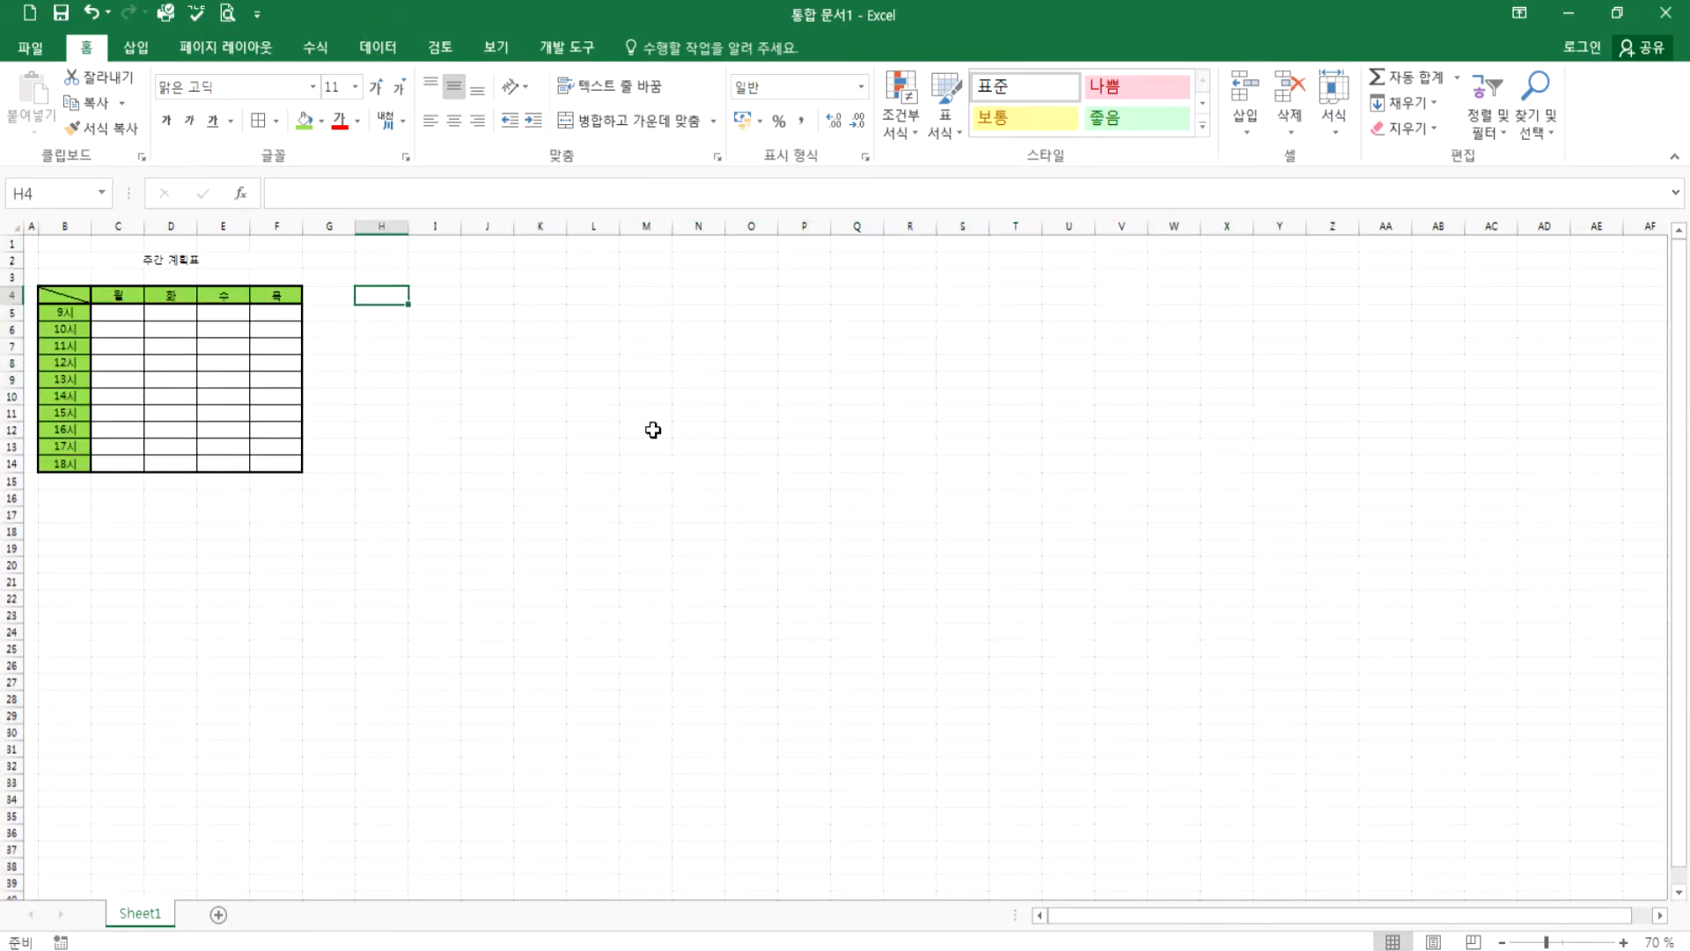
scroll(702, 434, "down", 20)
scroll(1186, 530, "down", 19)
left_click(1310, 677, "shift")
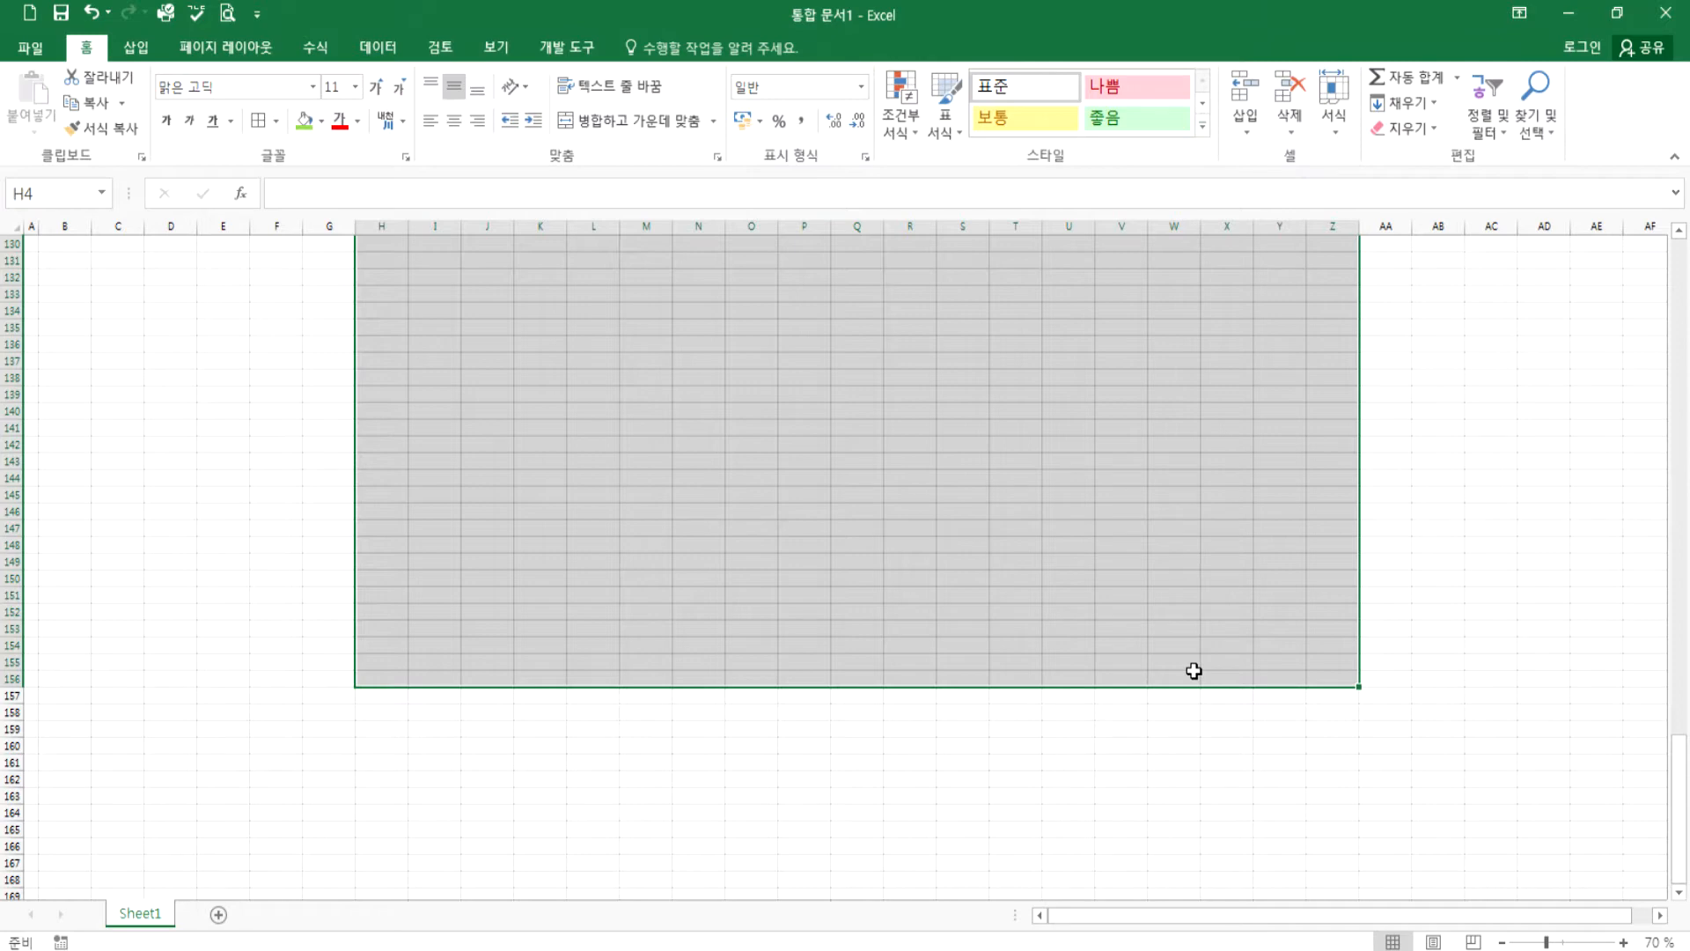
- Return to H4 and extend the selection cell by cell to P16
key("Home")
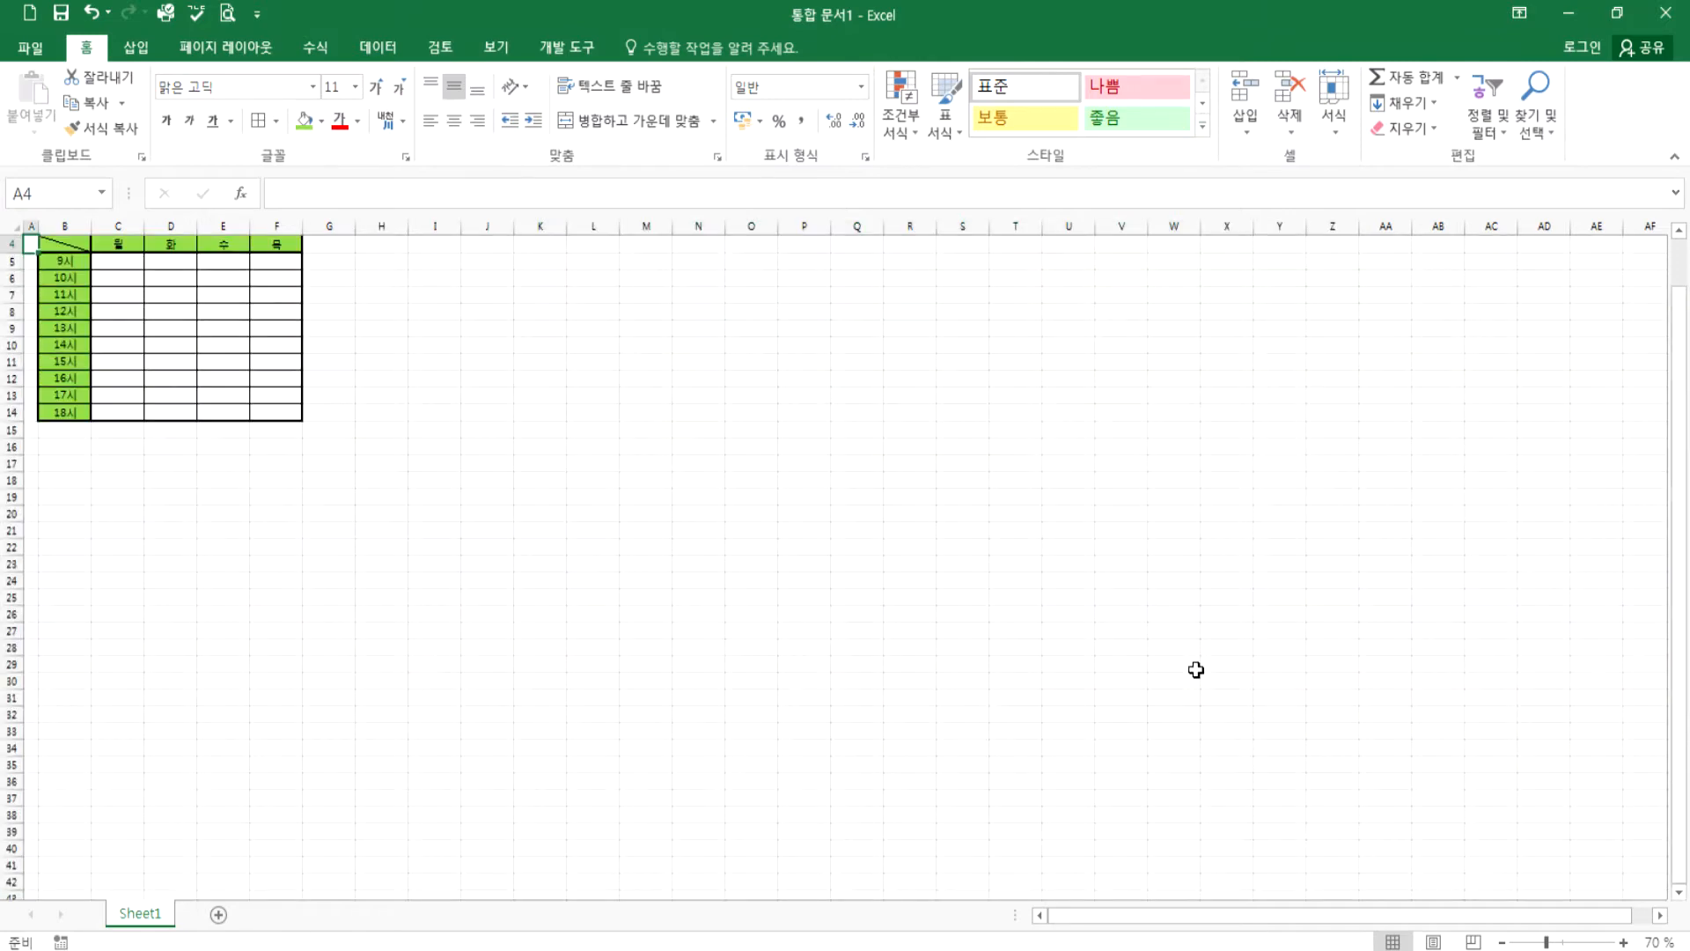
scroll(440, 480, "up", 1)
left_click(381, 295)
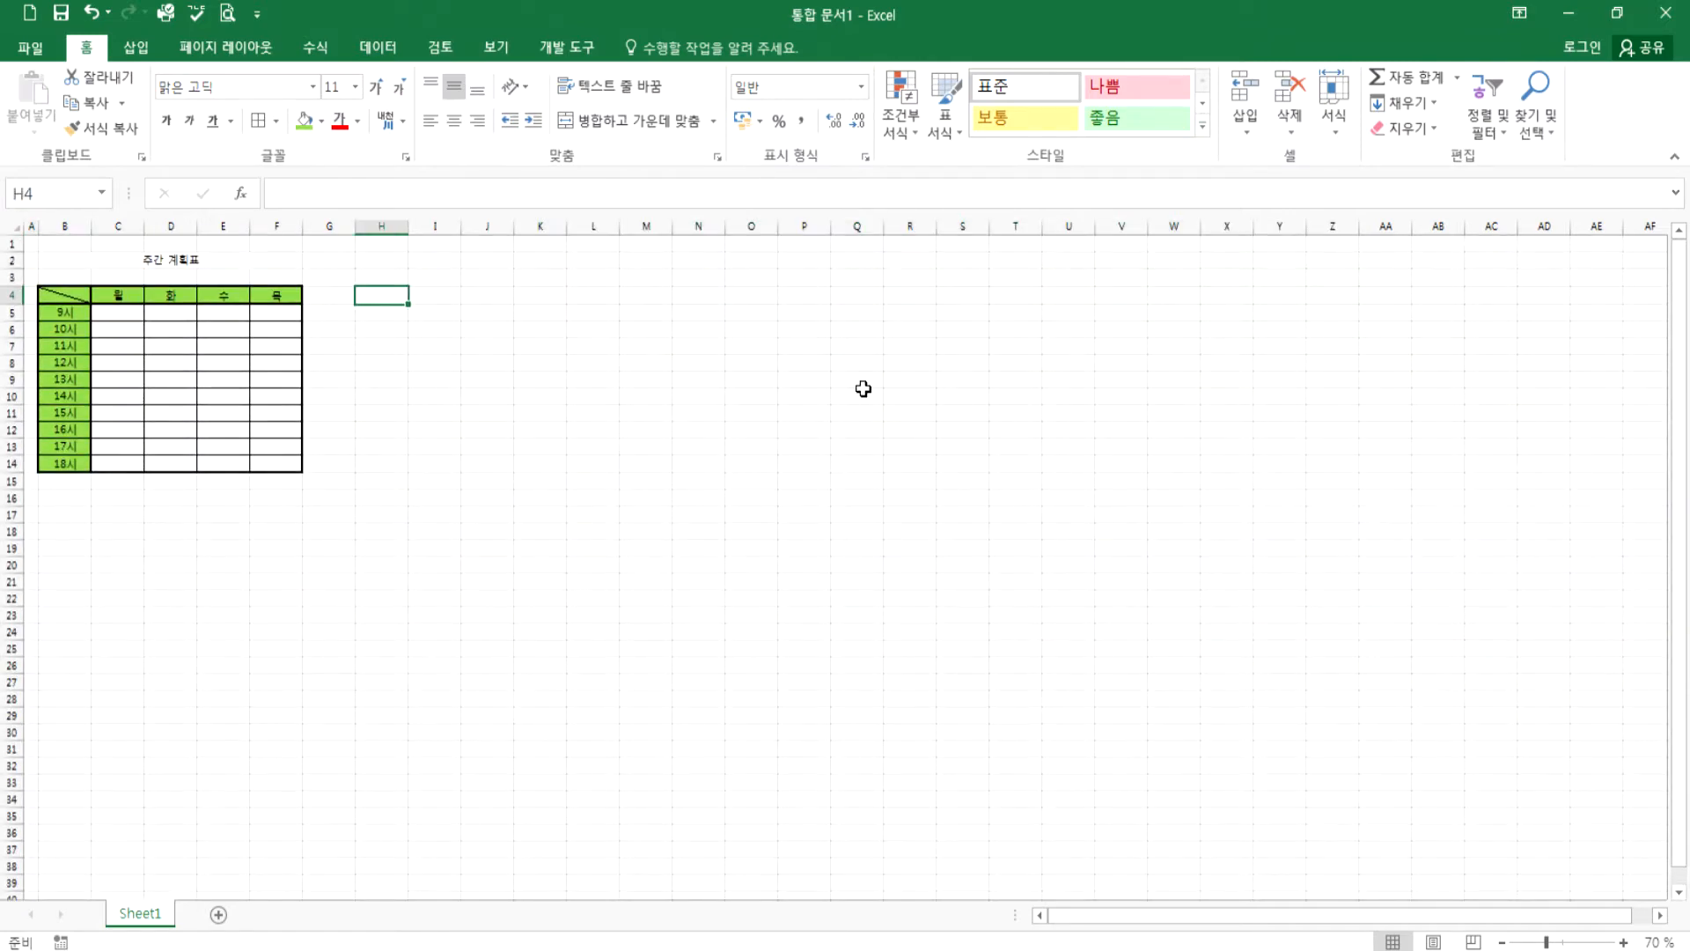
key("shift+Right")
key("shift+Right")
key("shift+Right")
key("shift+Right")
key("shift+Right")
key("shift+Right")
key("shift+Right")
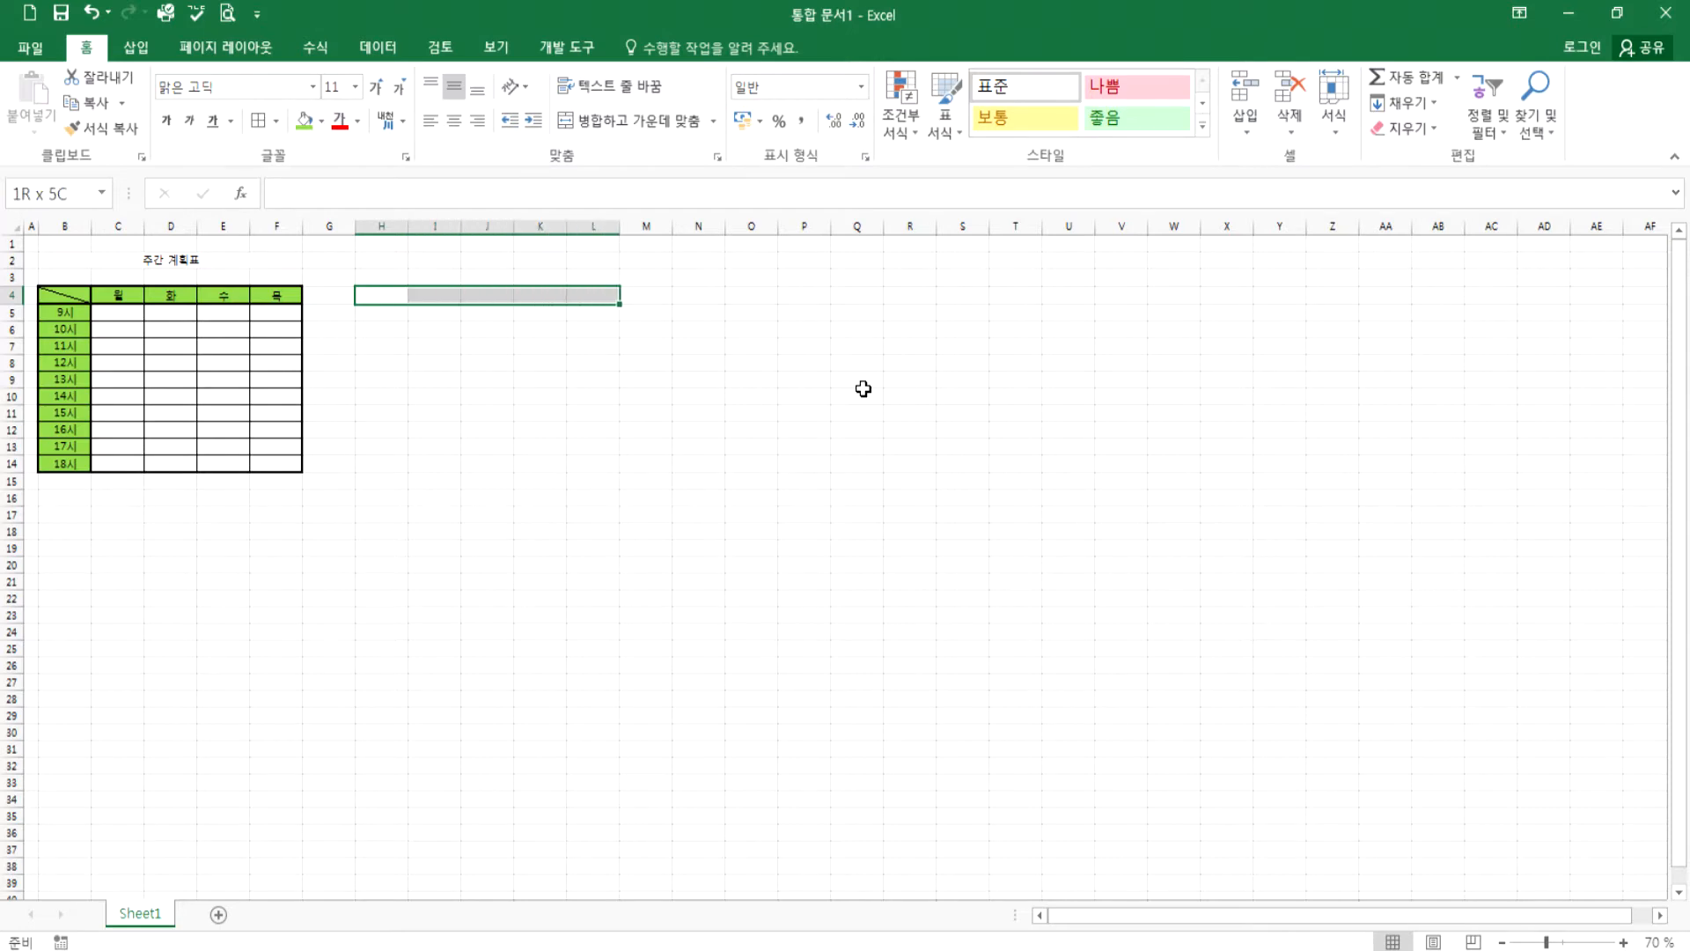
key("shift+Down")
key("shift+Down")
key("shift+Down")
key("shift+Down")
key("shift+Down")
key("shift+Down")
key("shift+Down")
key("shift+Down")
key("shift+Down")
key("shift+Down")
key("shift+Down")
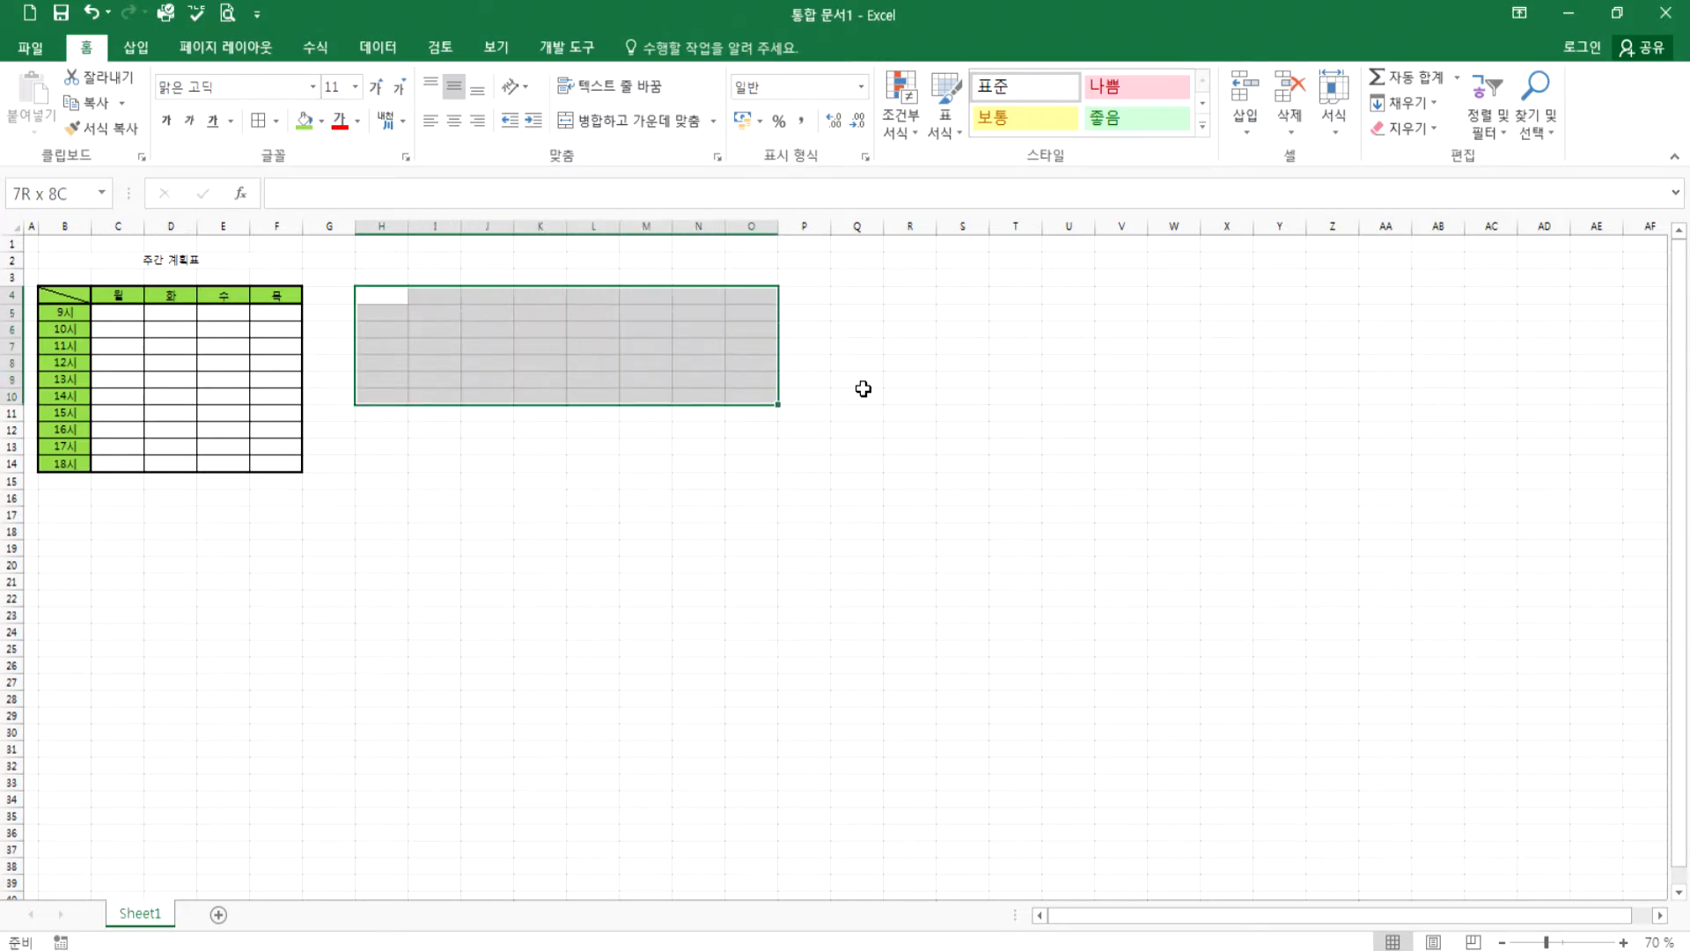
key("shift+Right")
key("shift+Down")
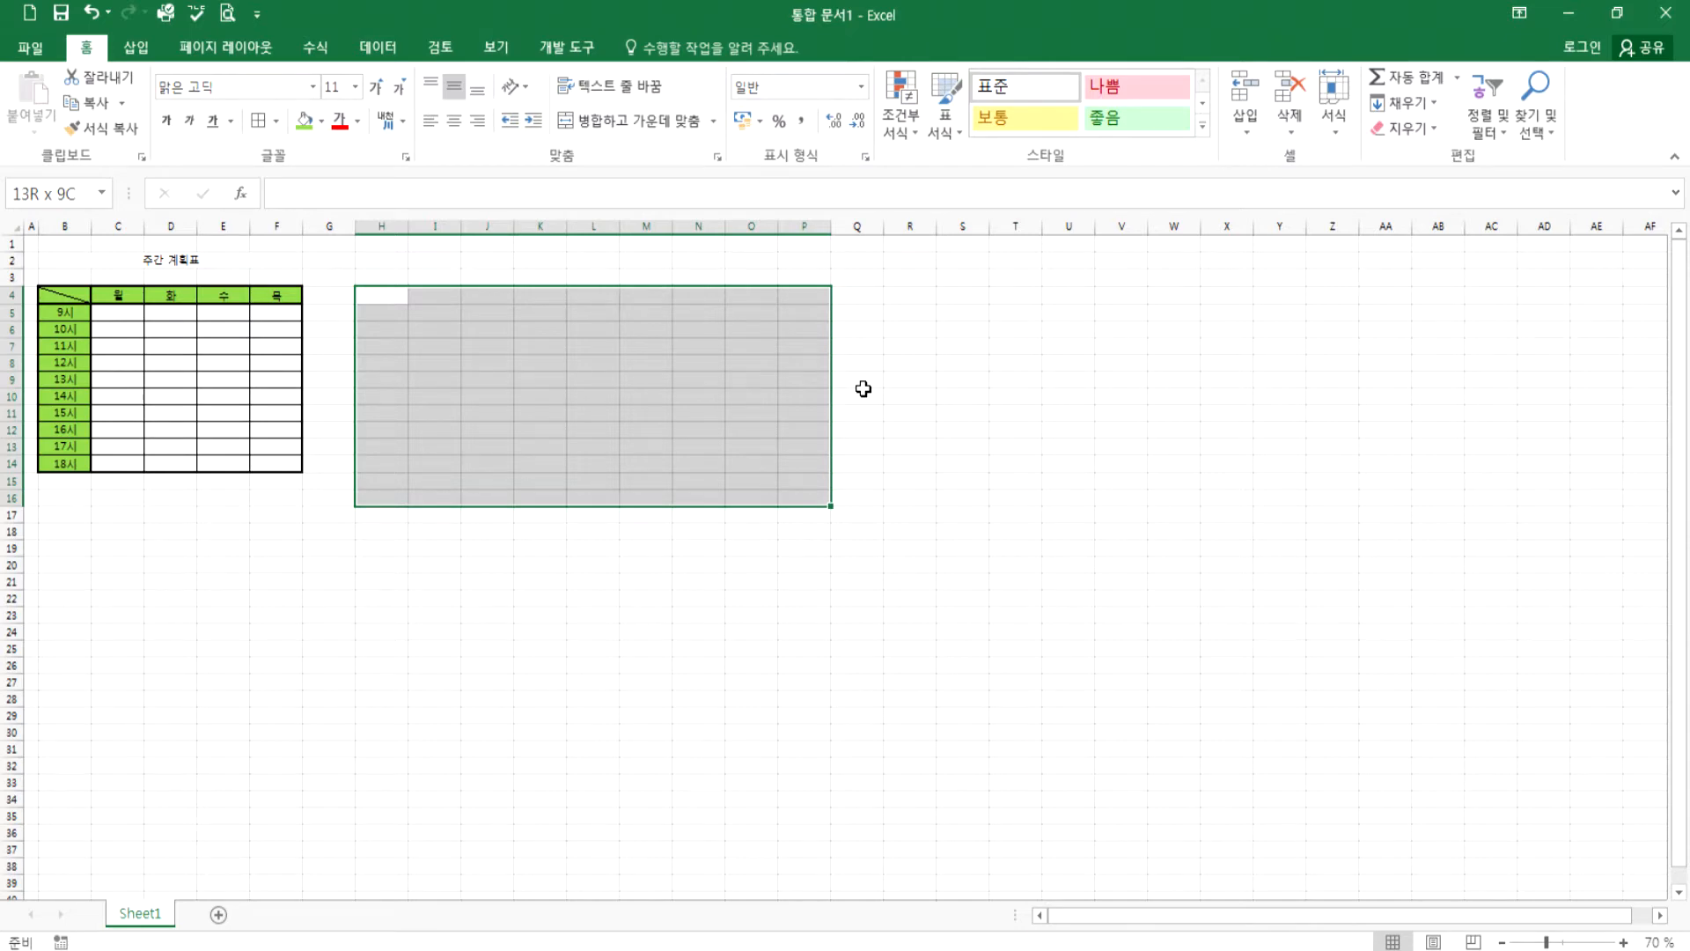
- Select cell C5, check the selection notes in Notepad and return to Excel
scroll(563, 462, "up", 4)
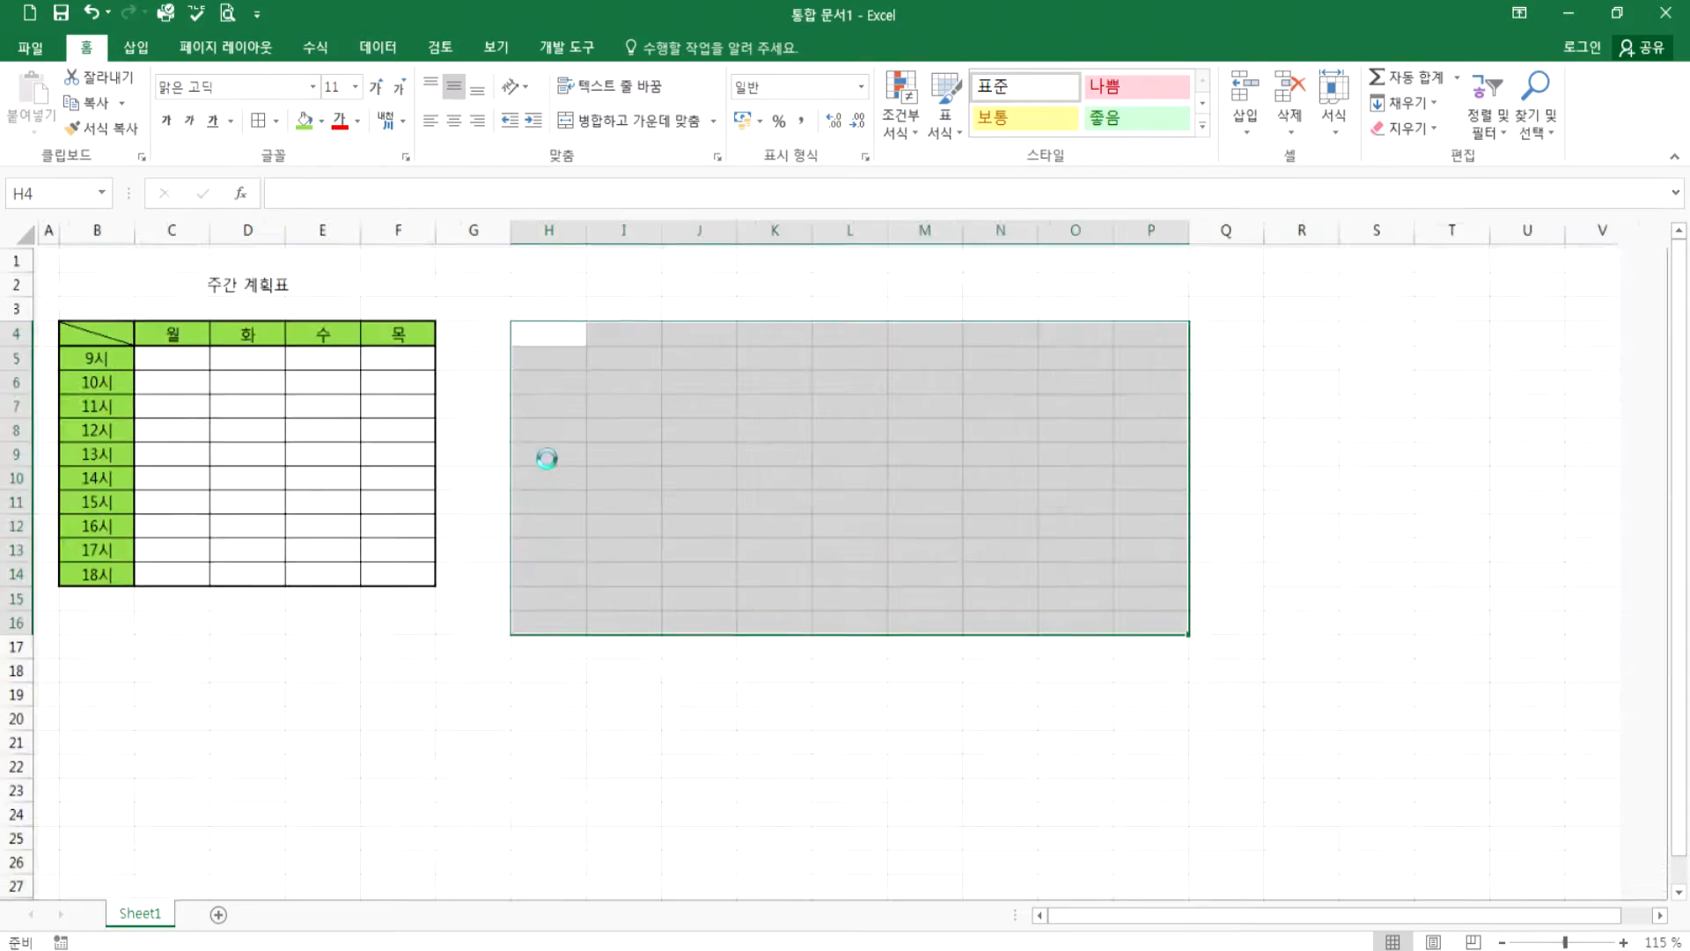
left_click(227, 407)
scroll(215, 401, "up", 2)
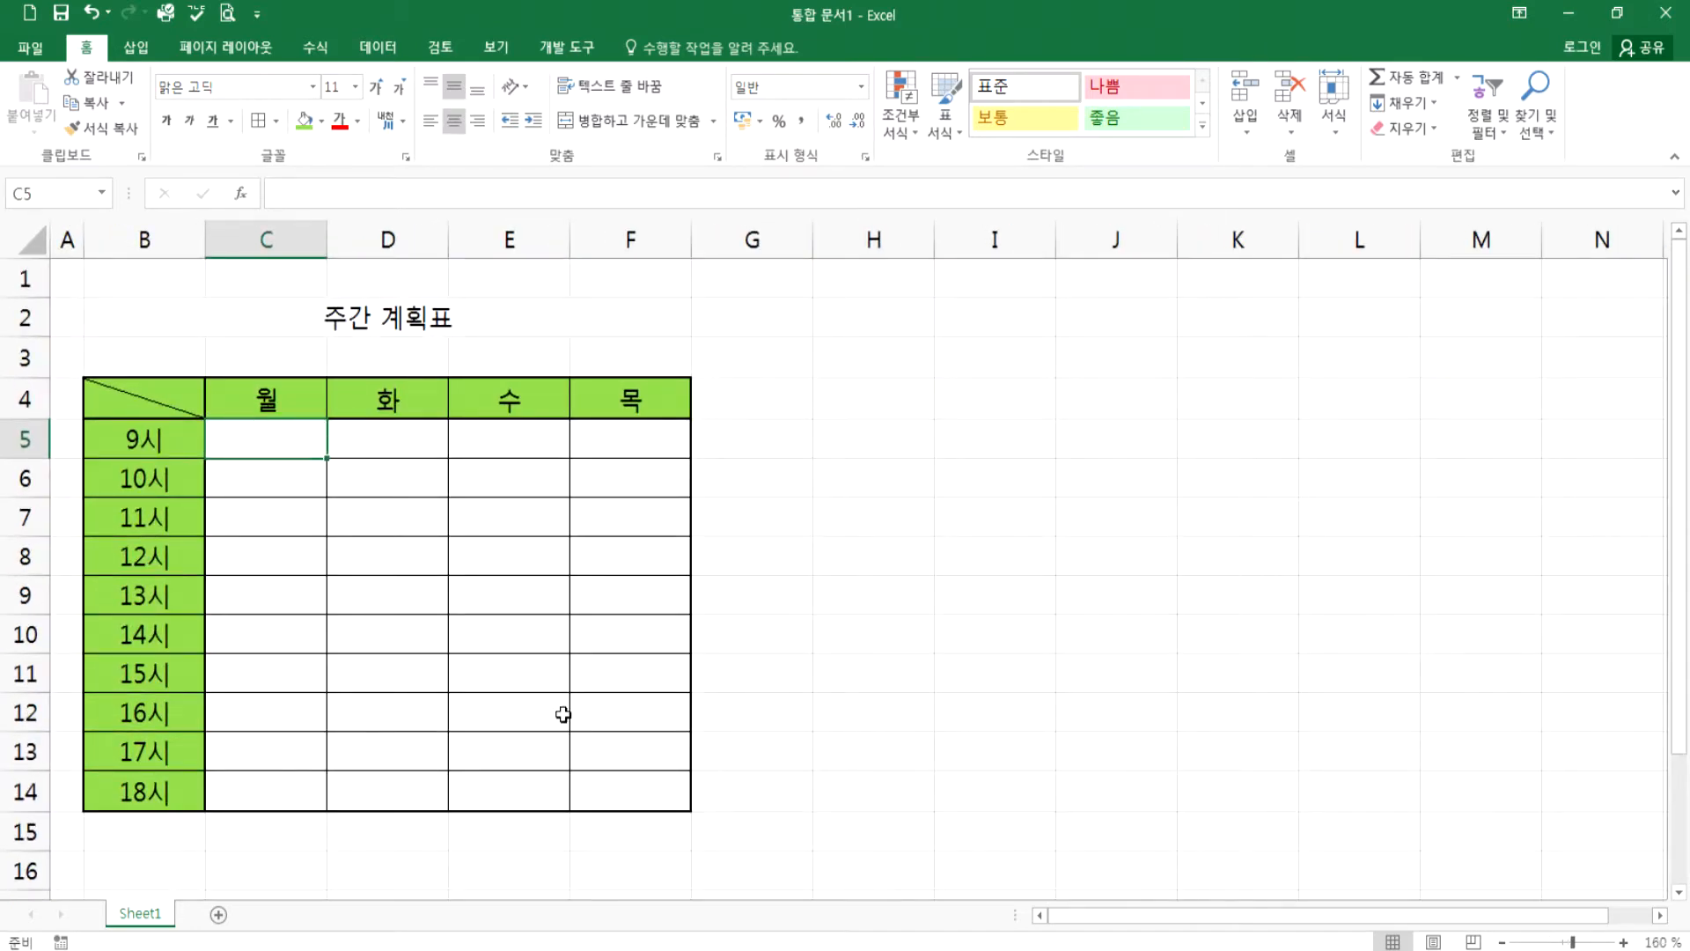
key("alt+Tab")
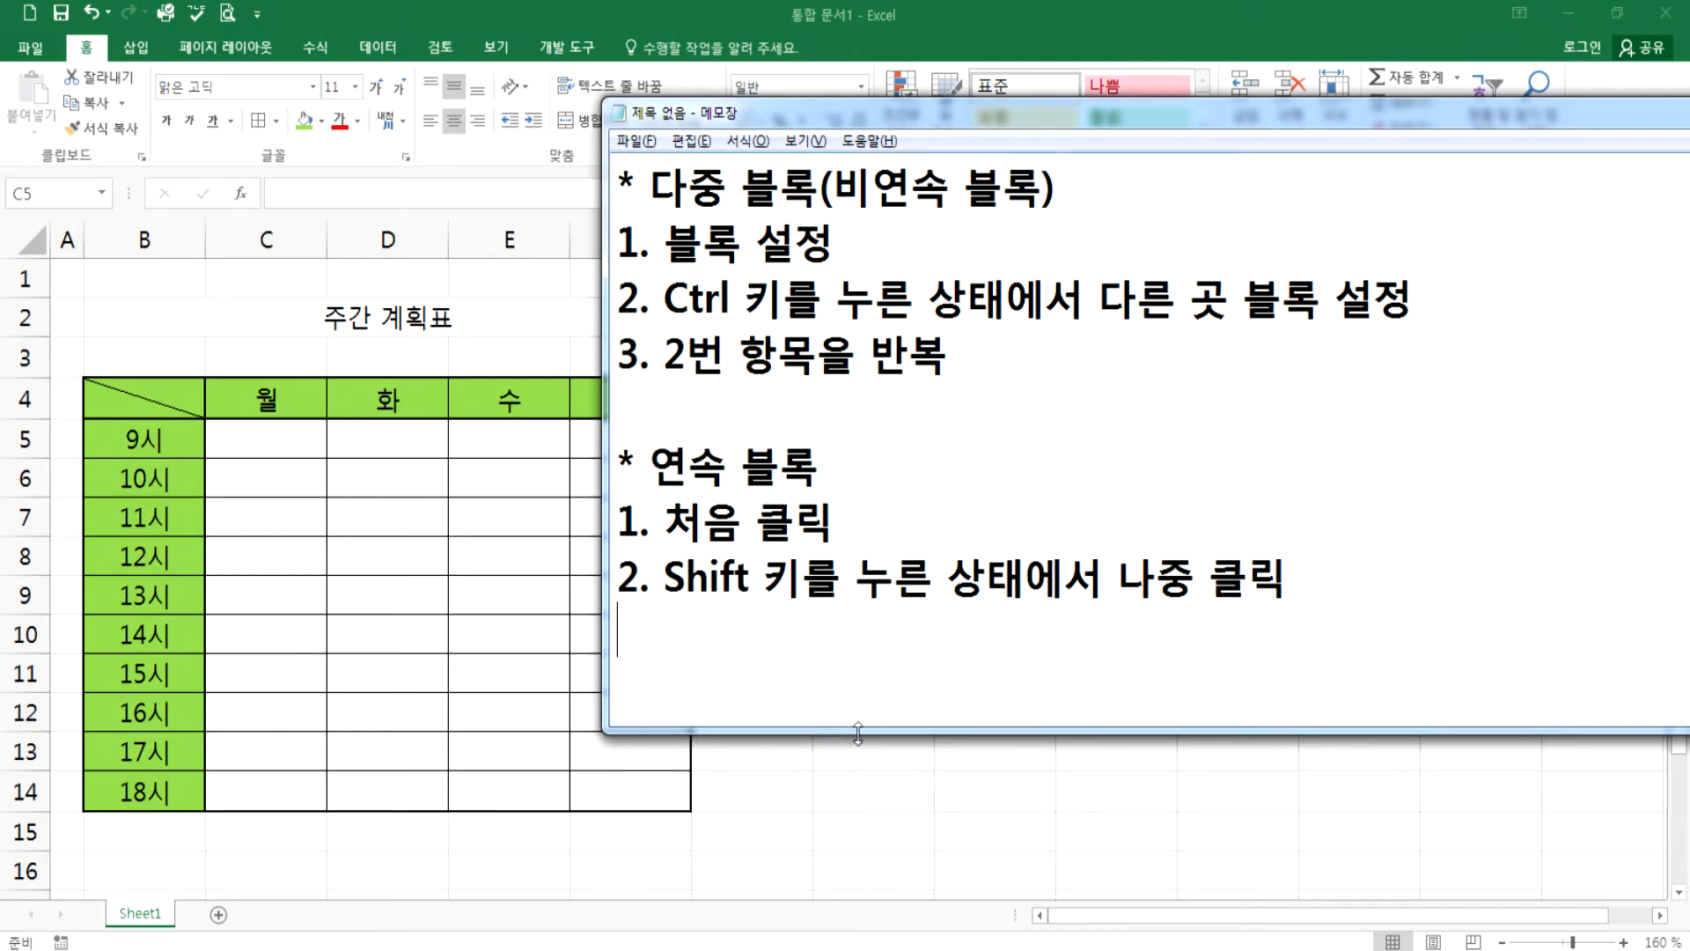
key("alt+Tab")
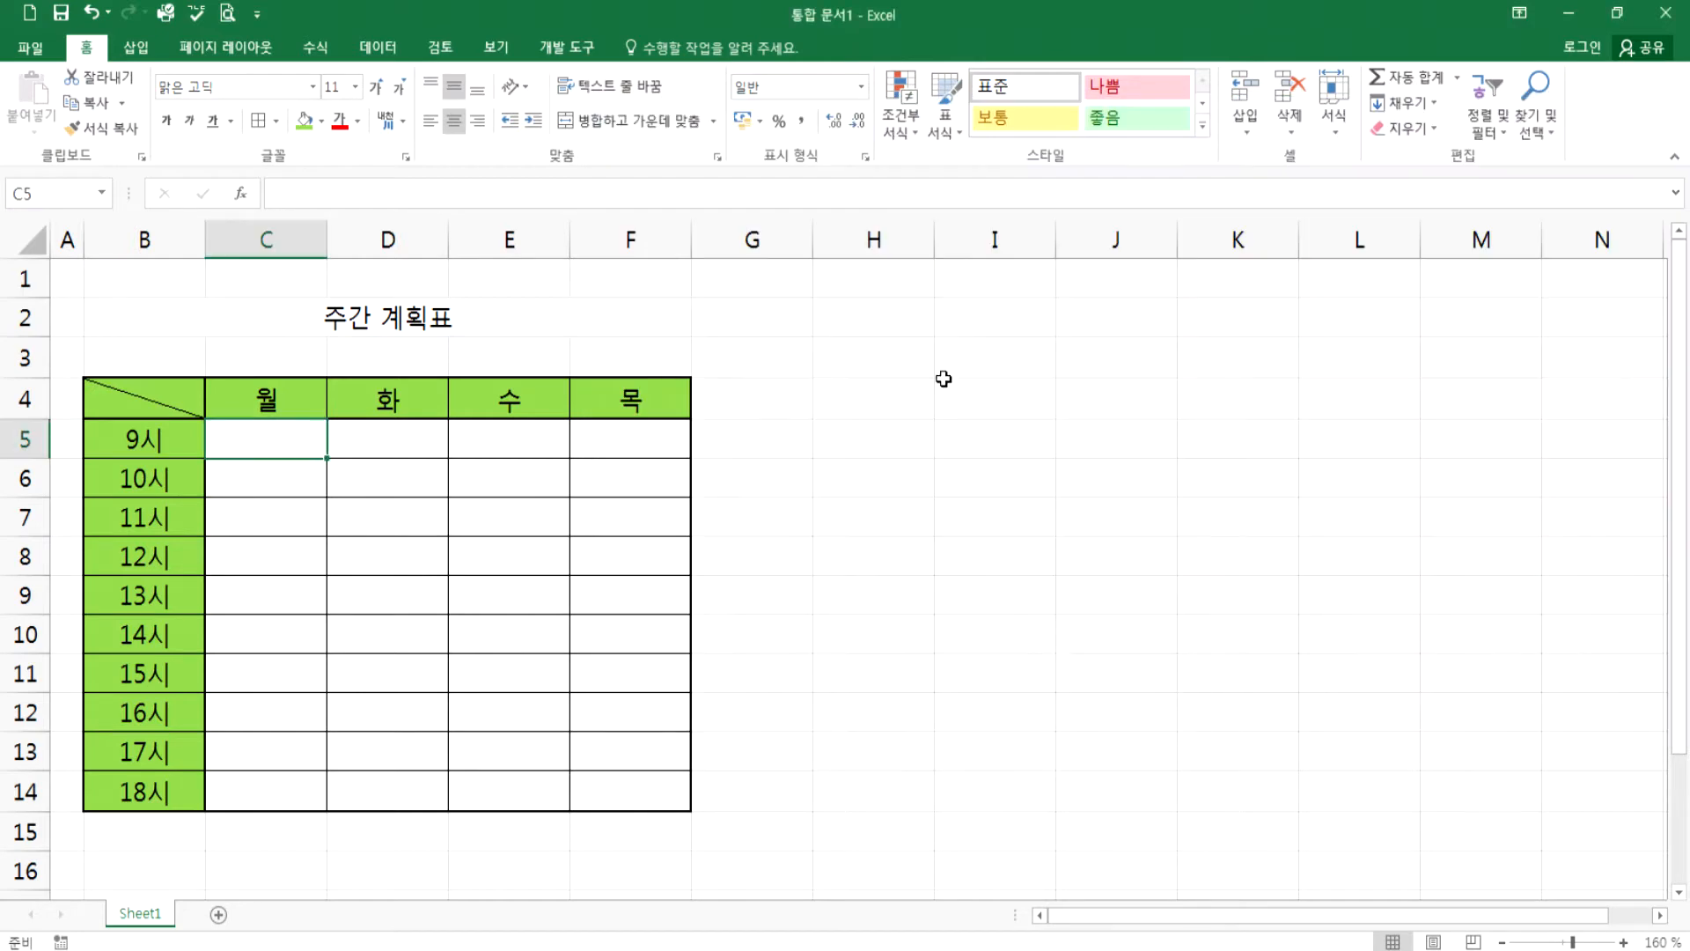
- Select the whole of column I and the whole of row 4, and clear the selection by choosing H2
left_click(995, 357)
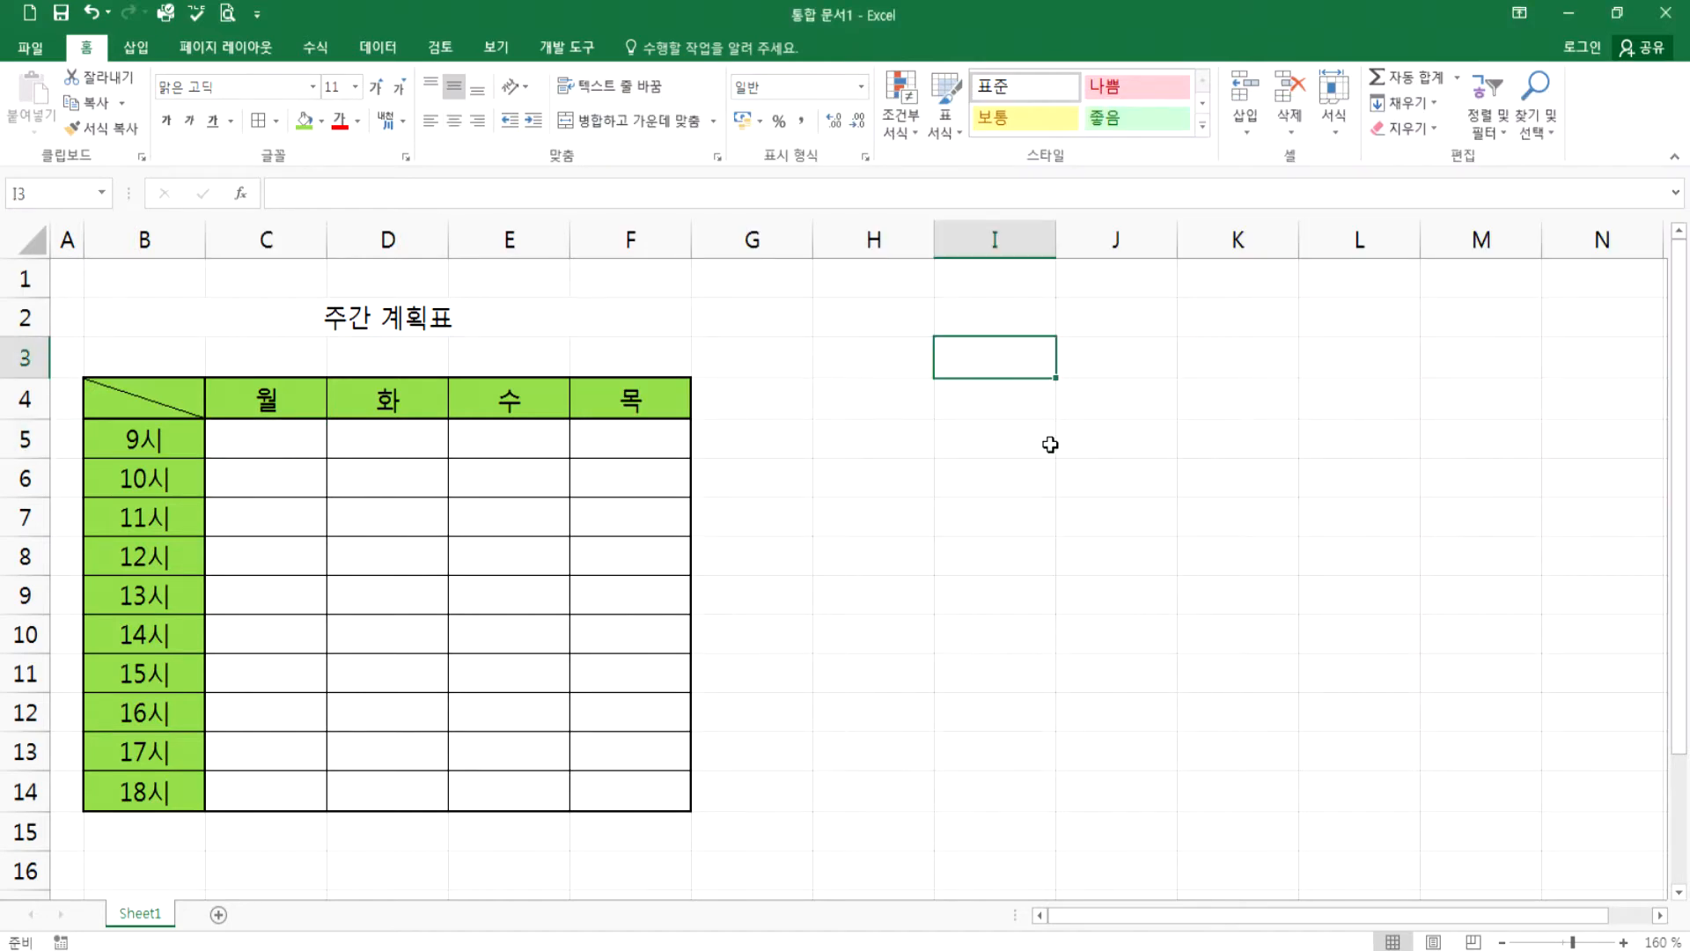
left_click(971, 238)
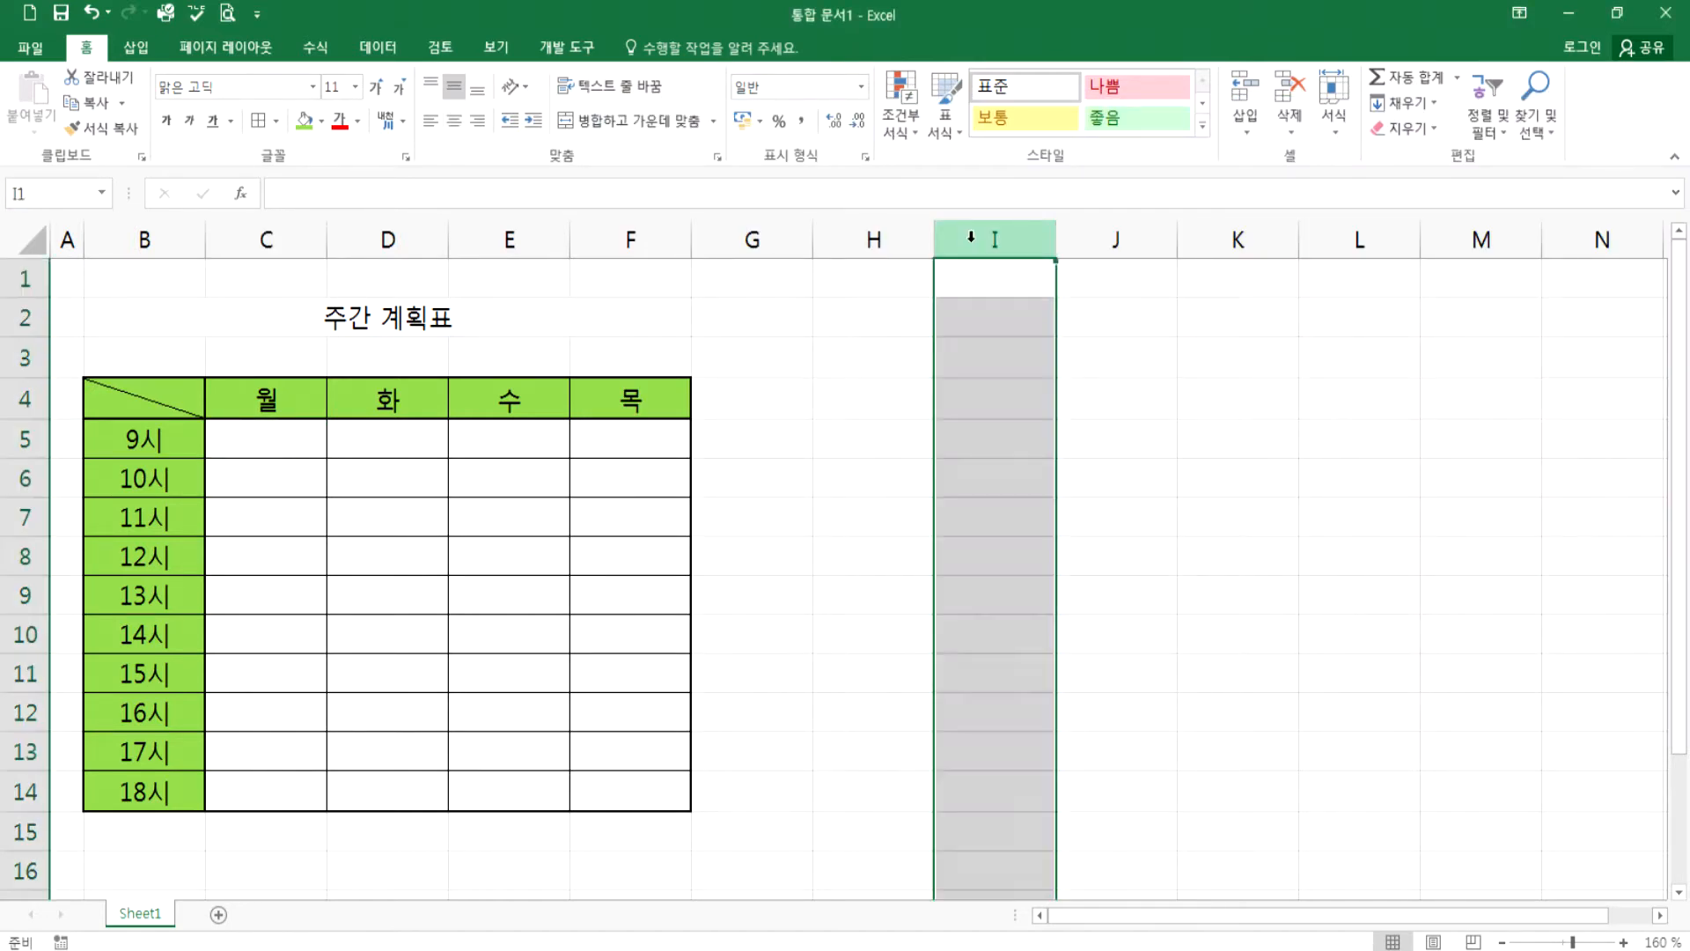
left_click(24, 399)
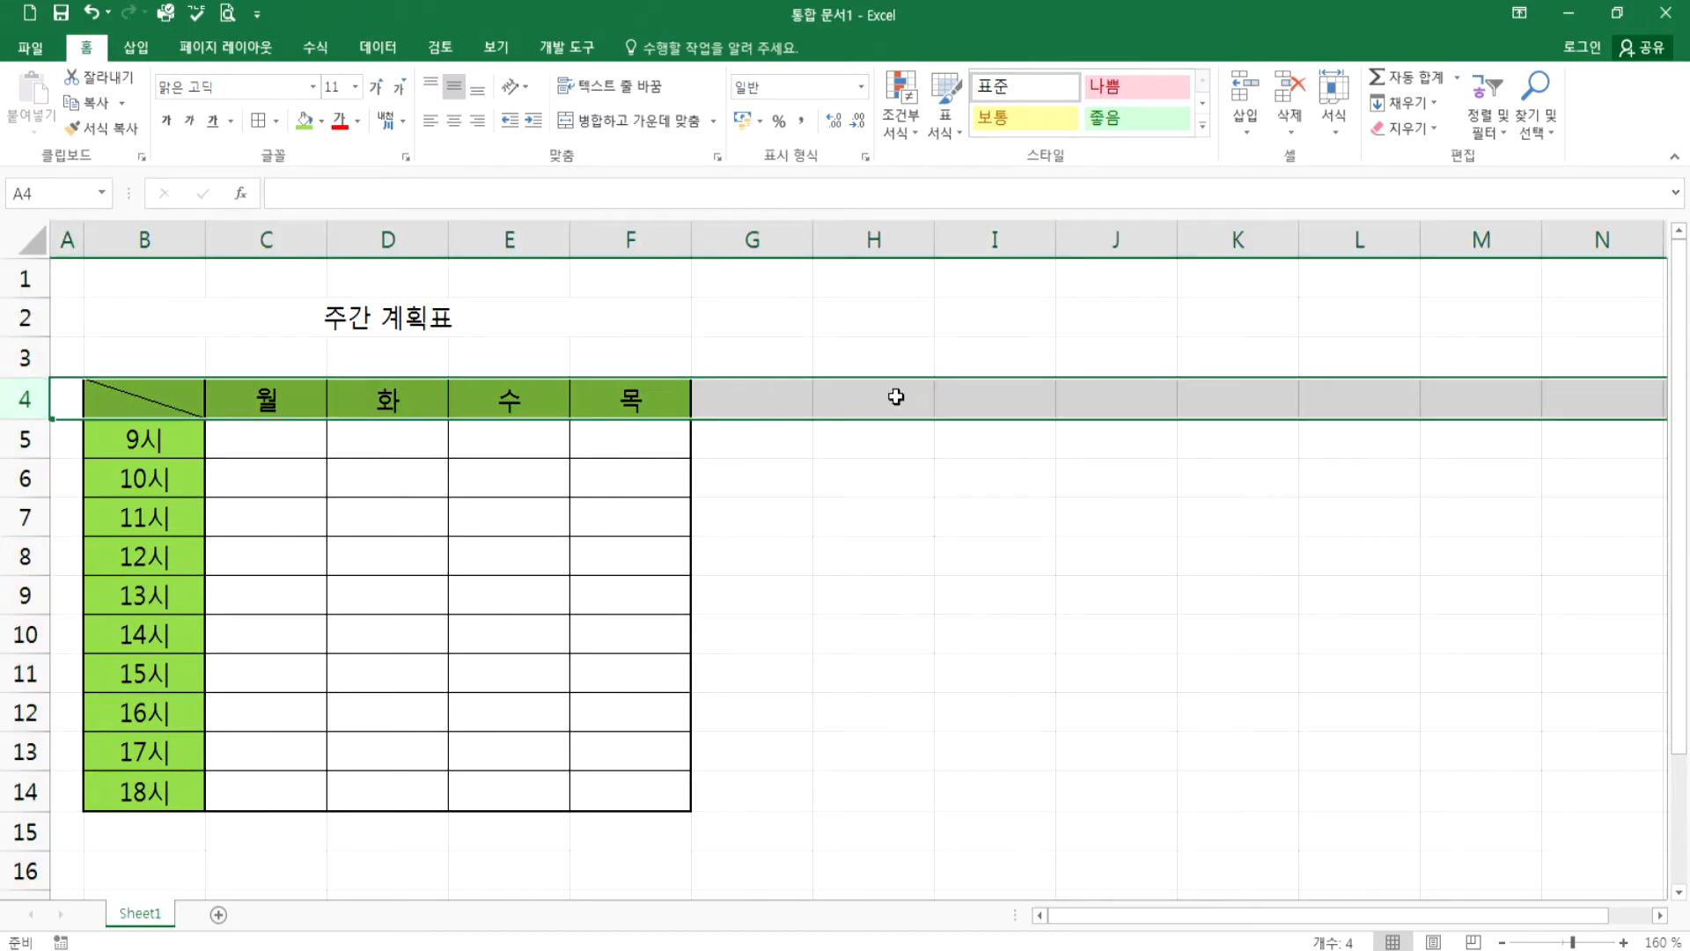
left_click(885, 333)
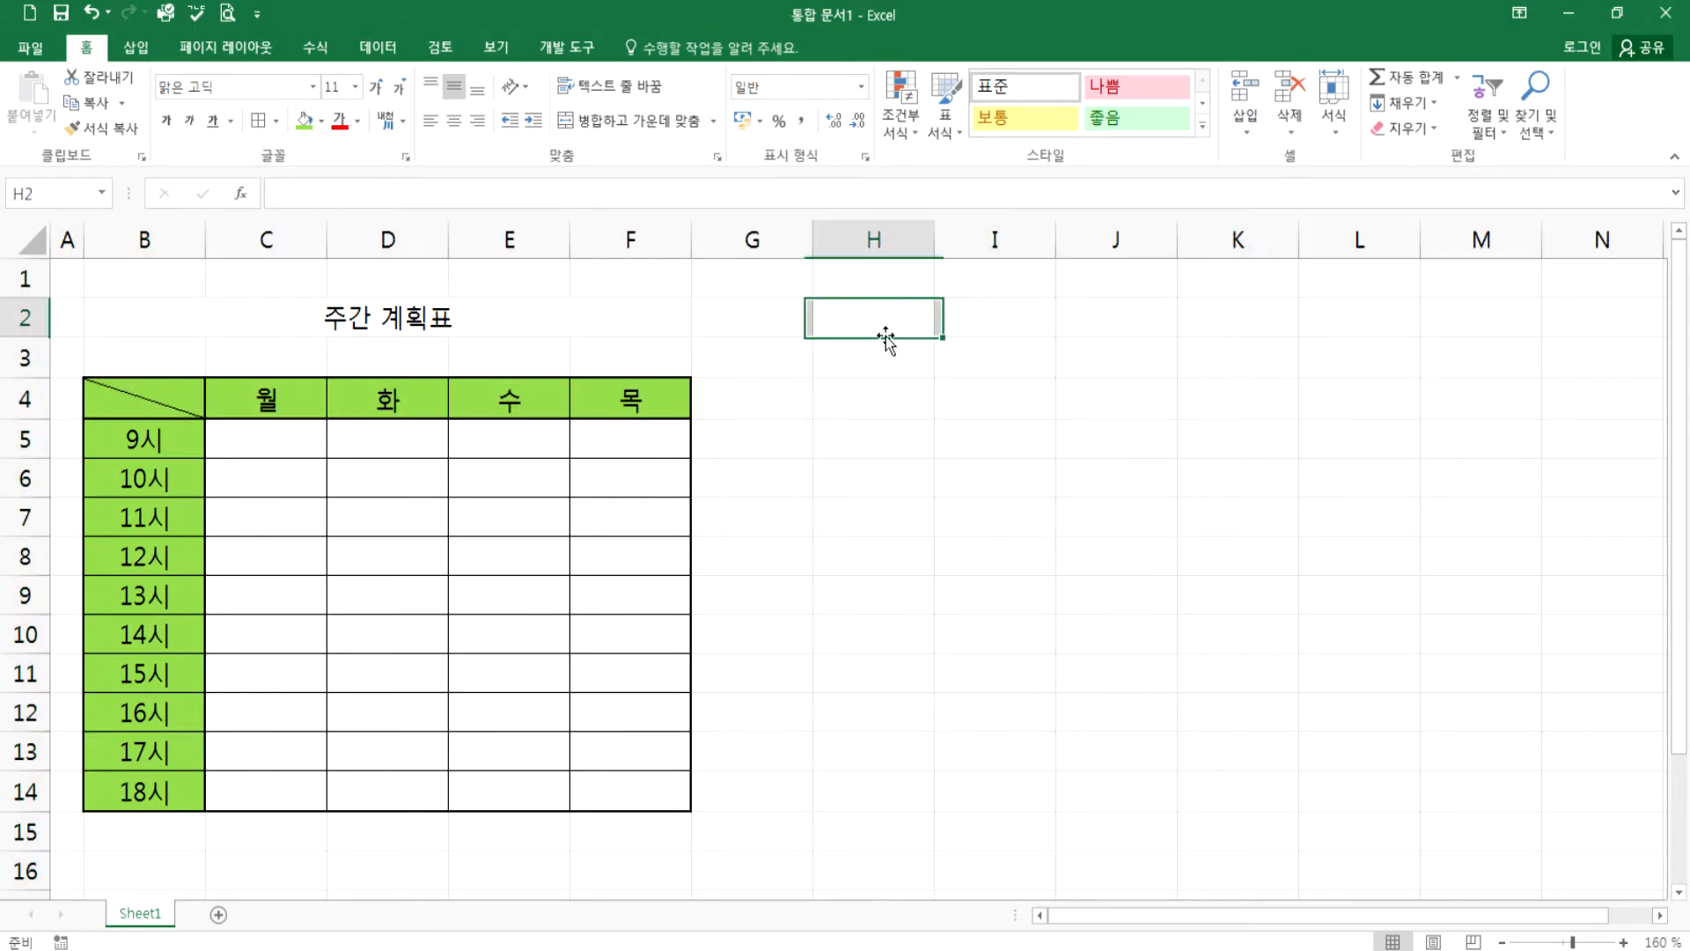
- Select column H, narrow it slightly by its border, and undo the width change
left_click(876, 240)
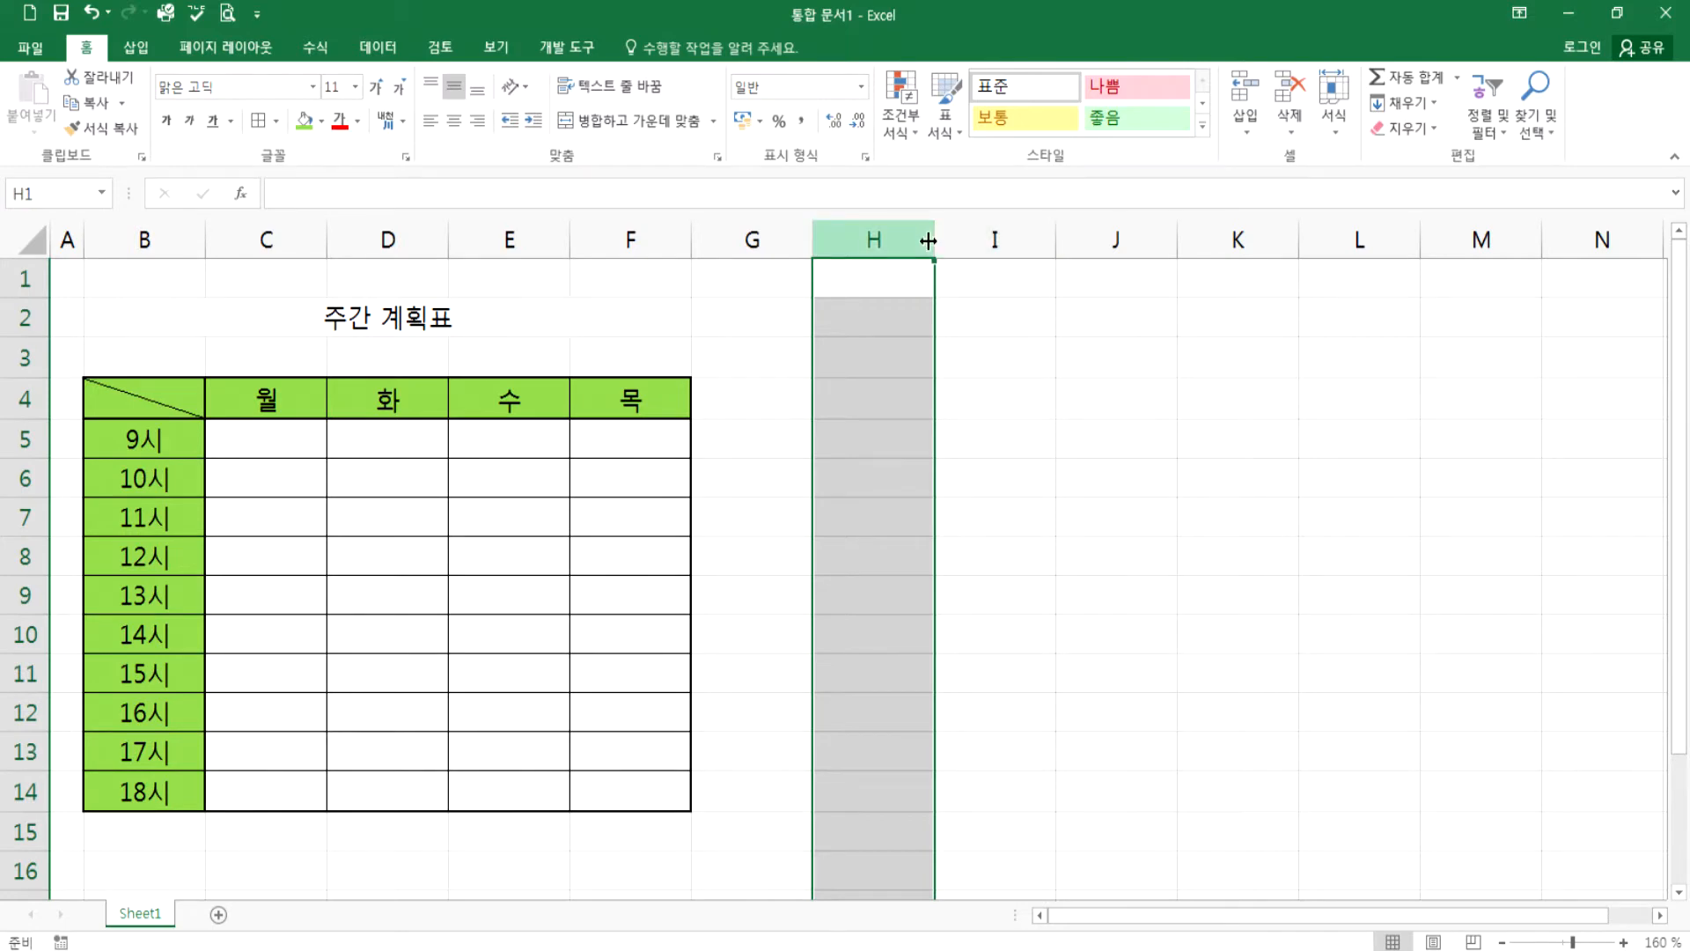
mouse_move(932, 238)
left_mouse_down()
mouse_move(1097, 234)
mouse_move(905, 251)
left_mouse_up()
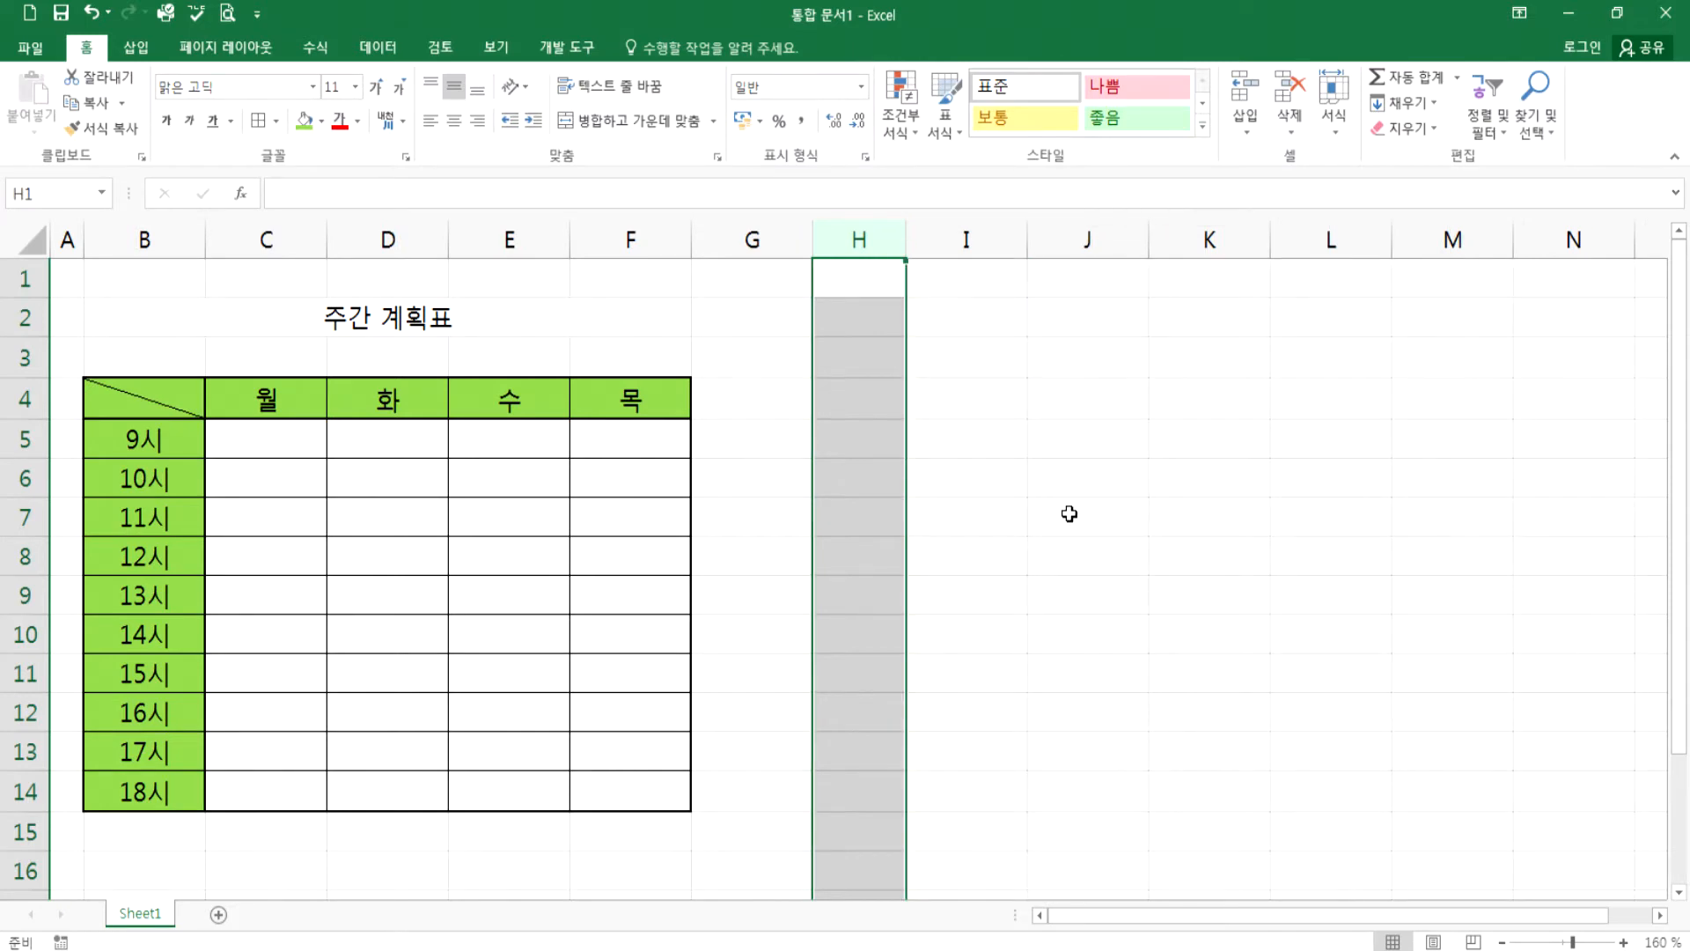
key("ctrl+z")
key("ctrl+z")
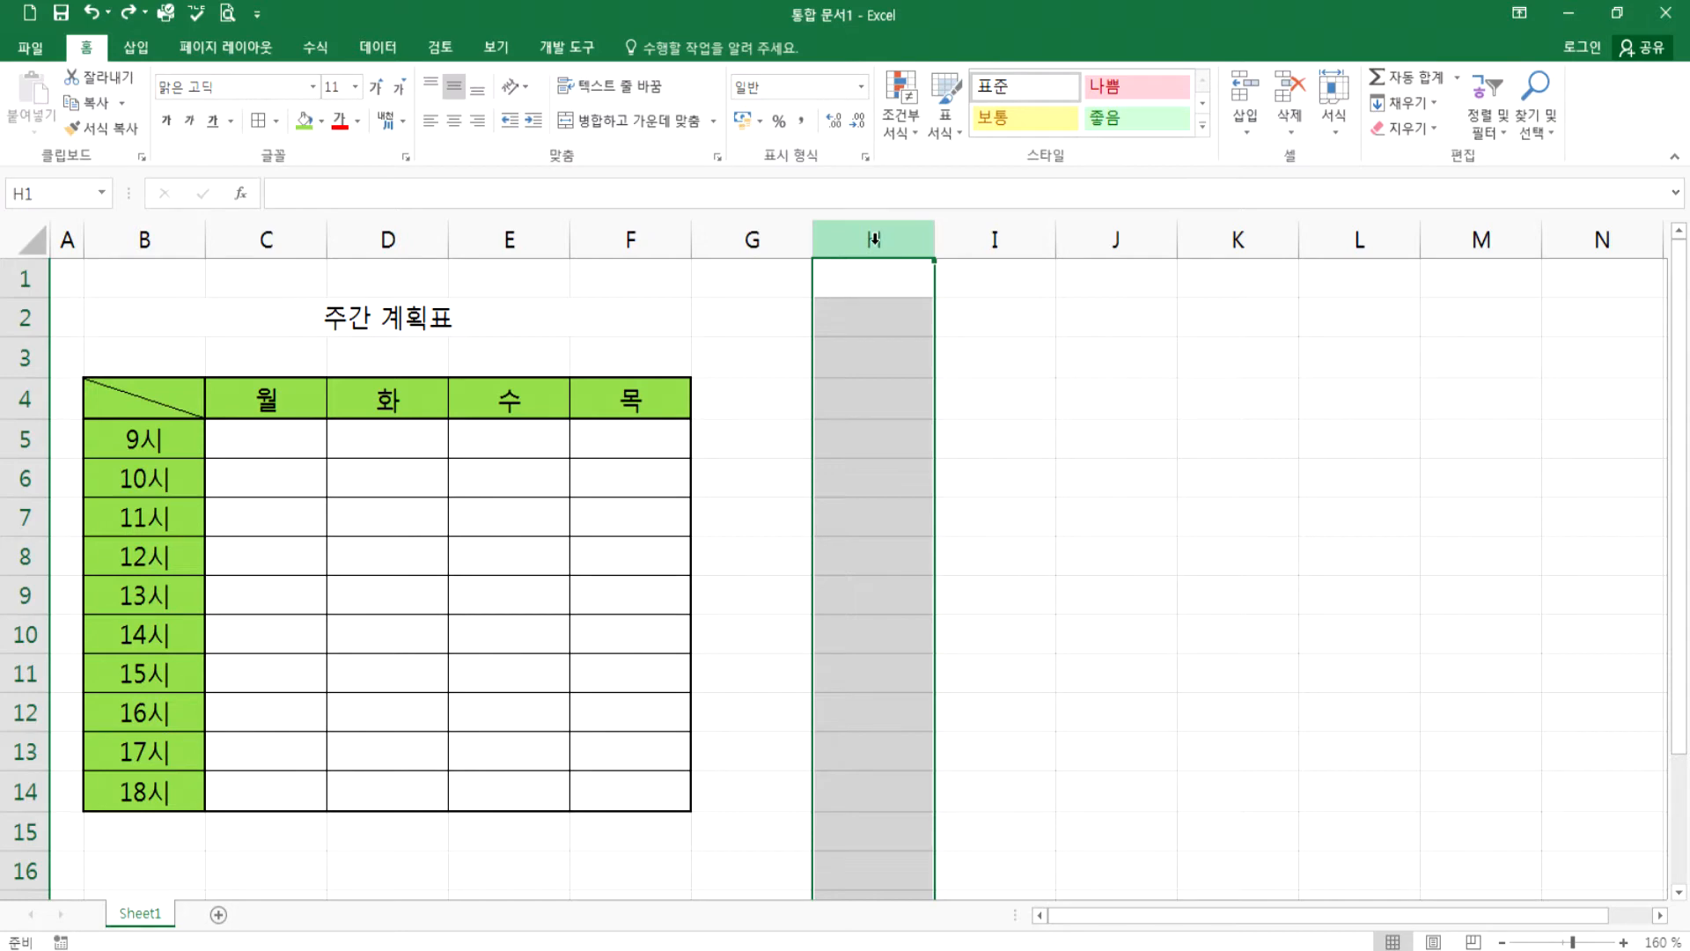
- Set the width of column H to exactly 20
right_click(874, 238)
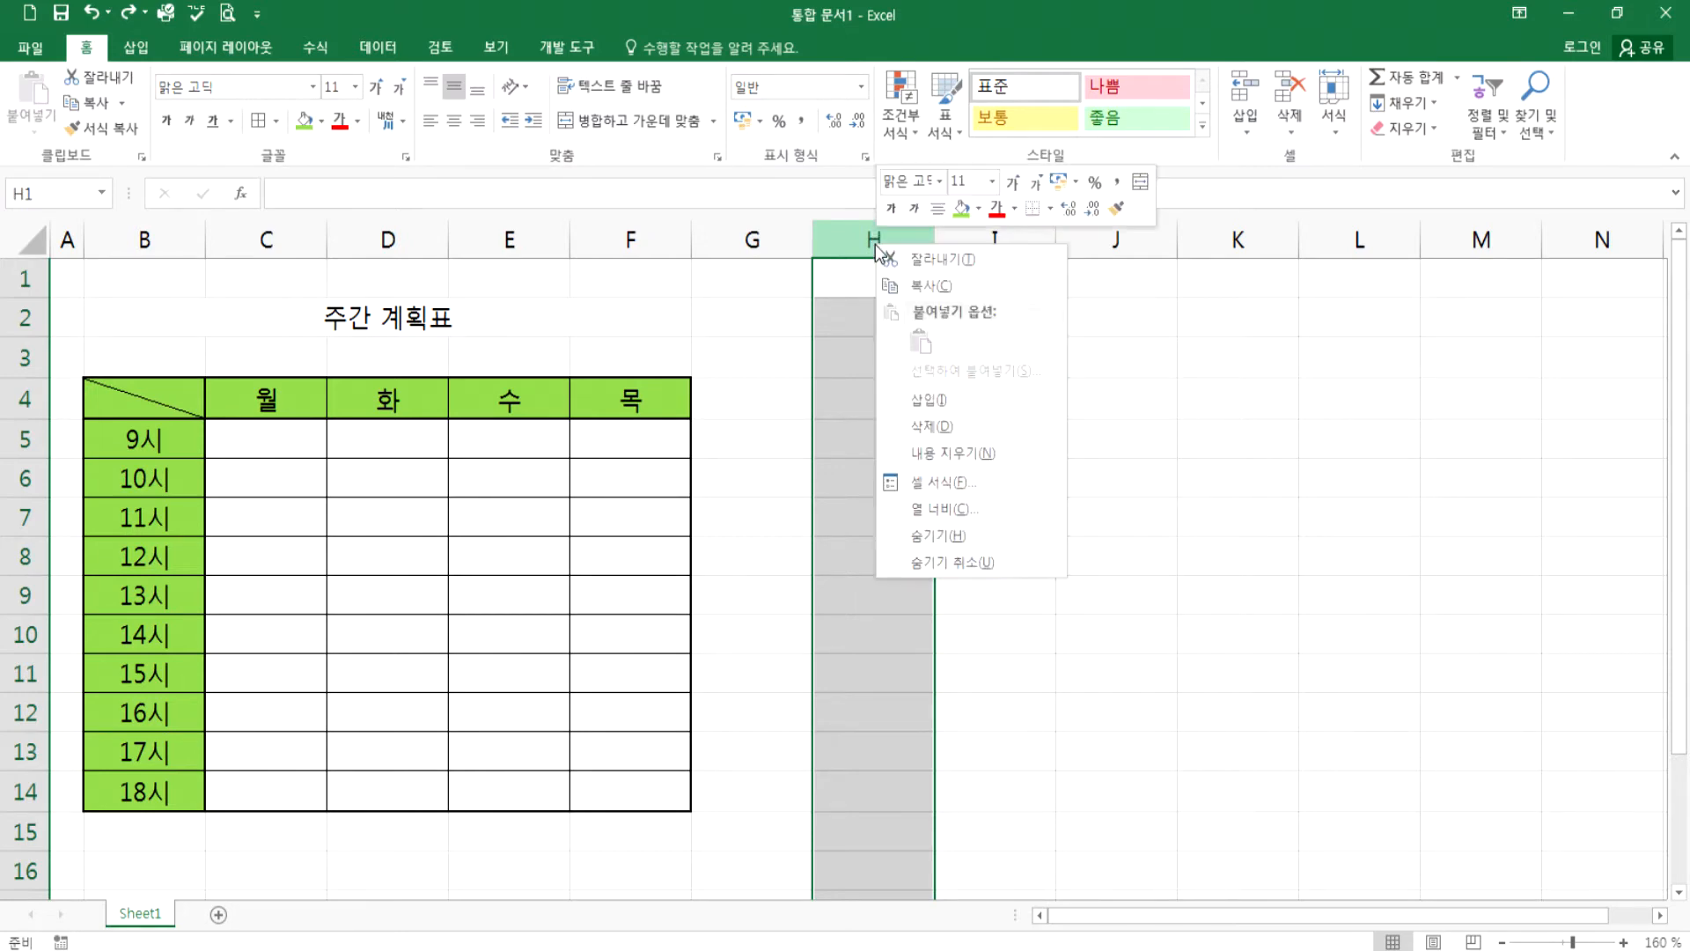
left_click(934, 511)
left_click_drag(906, 451, 1241, 311)
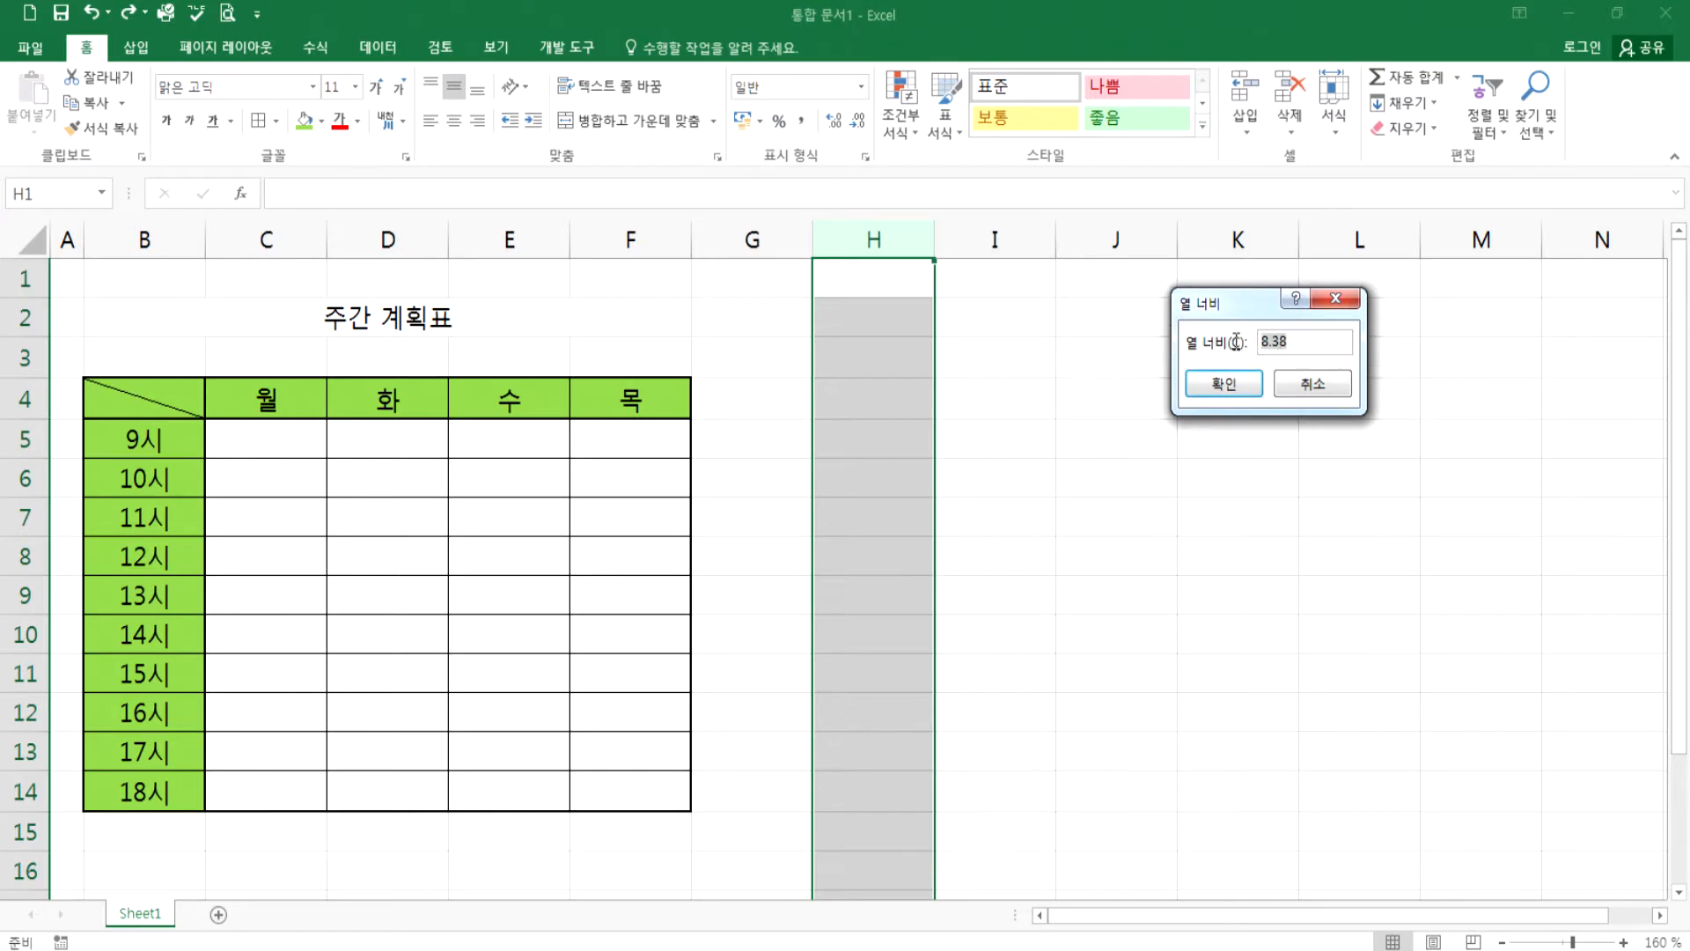
type("20")
key("Return")
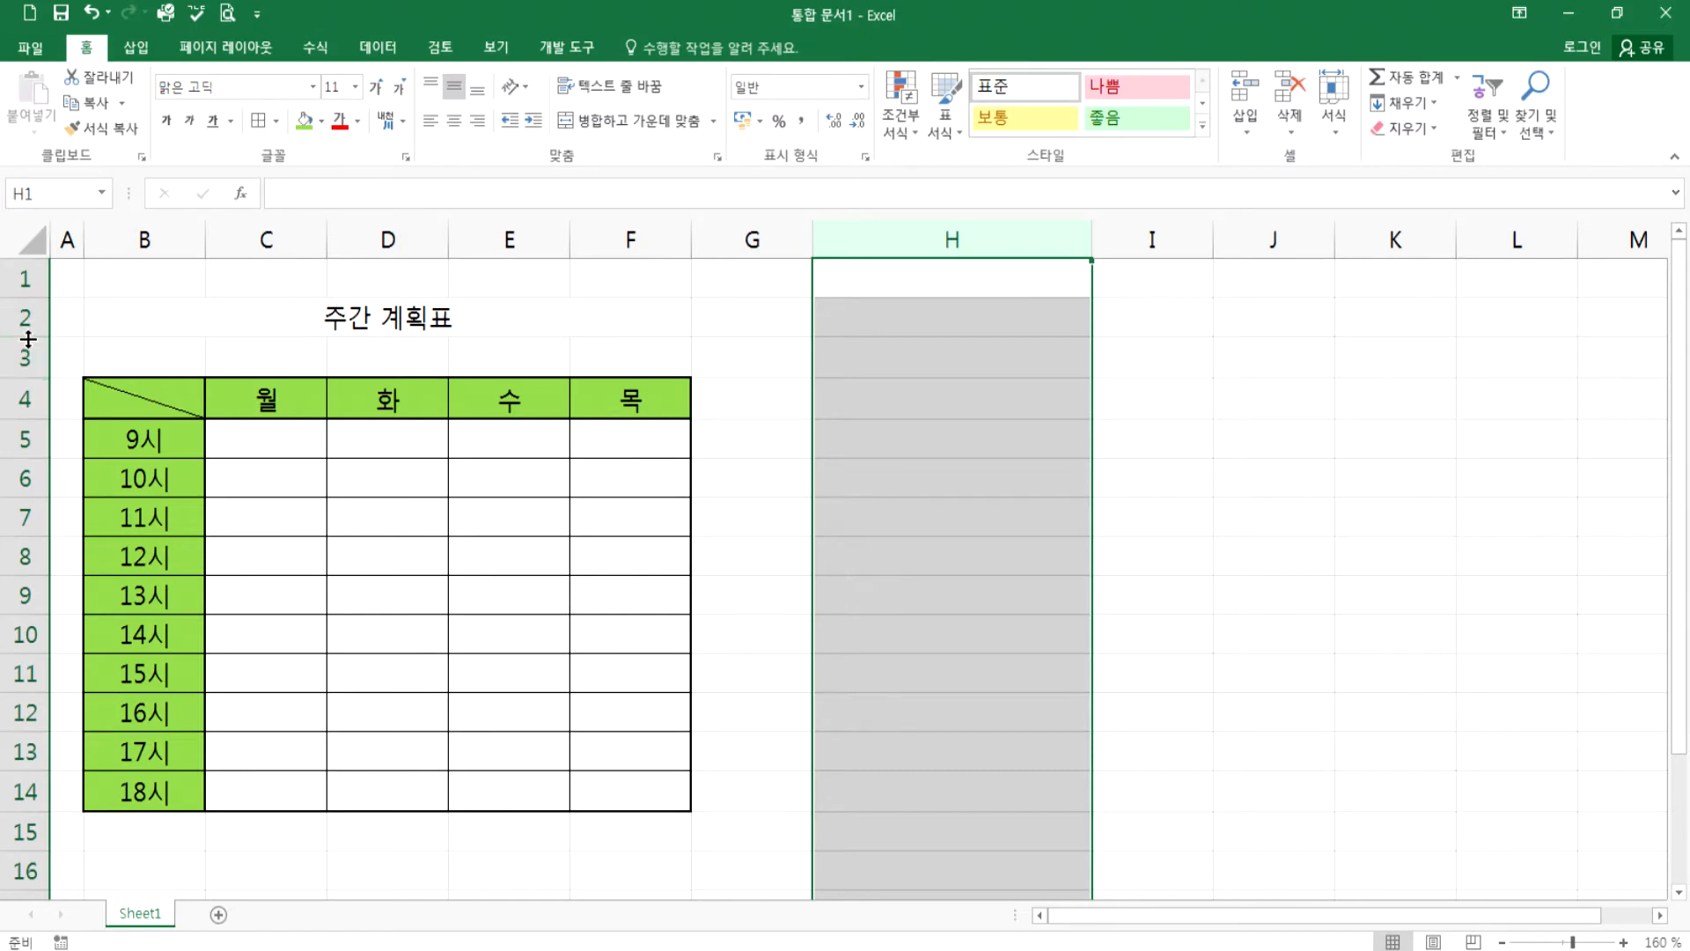
- Resize row 2 by its border, first much taller, then very short, and return it to about its normal height
left_click_drag(26, 338, 26, 468)
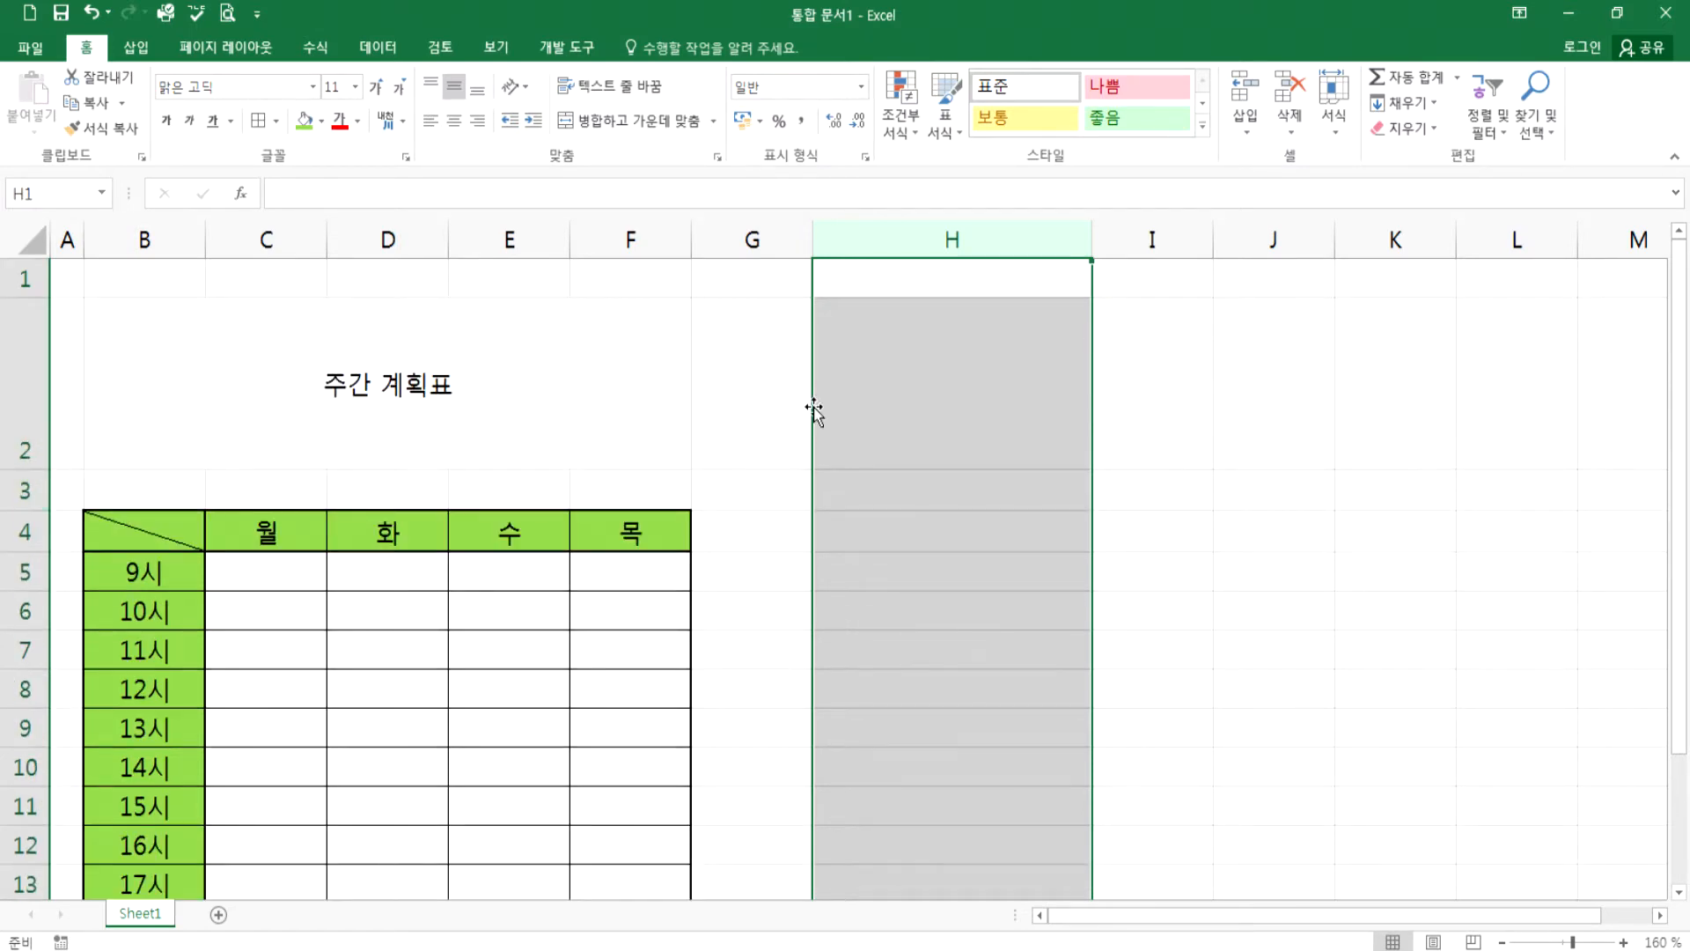
left_click(913, 394)
left_click_drag(27, 468, 27, 316)
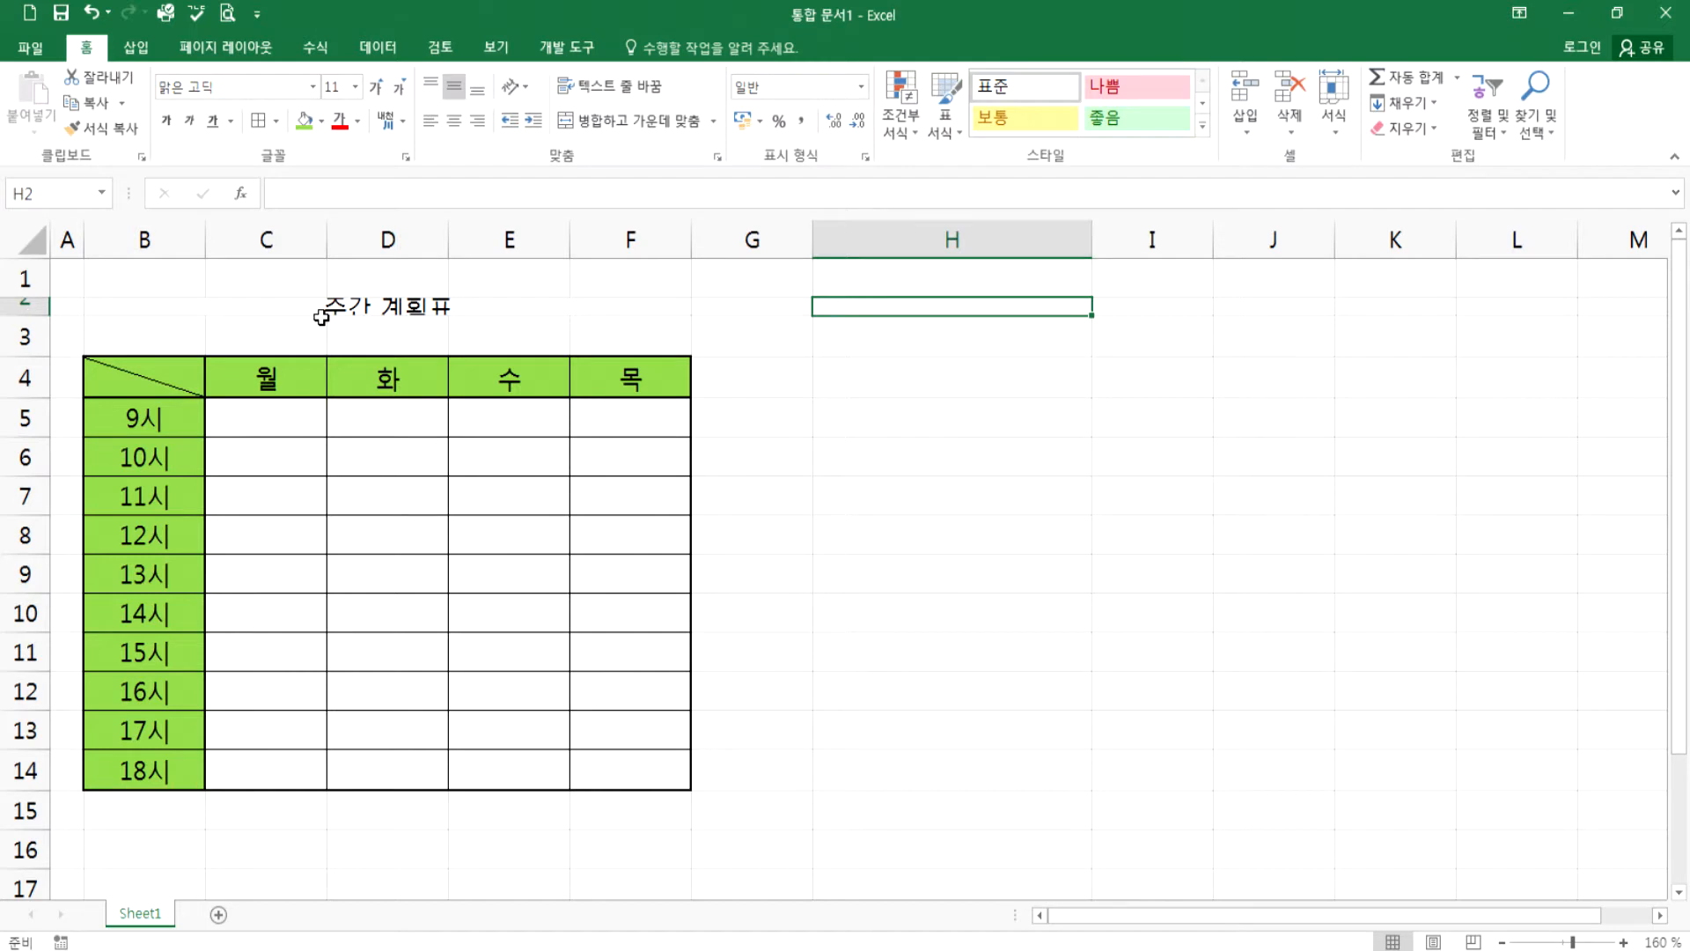
left_click_drag(46, 317, 45, 337)
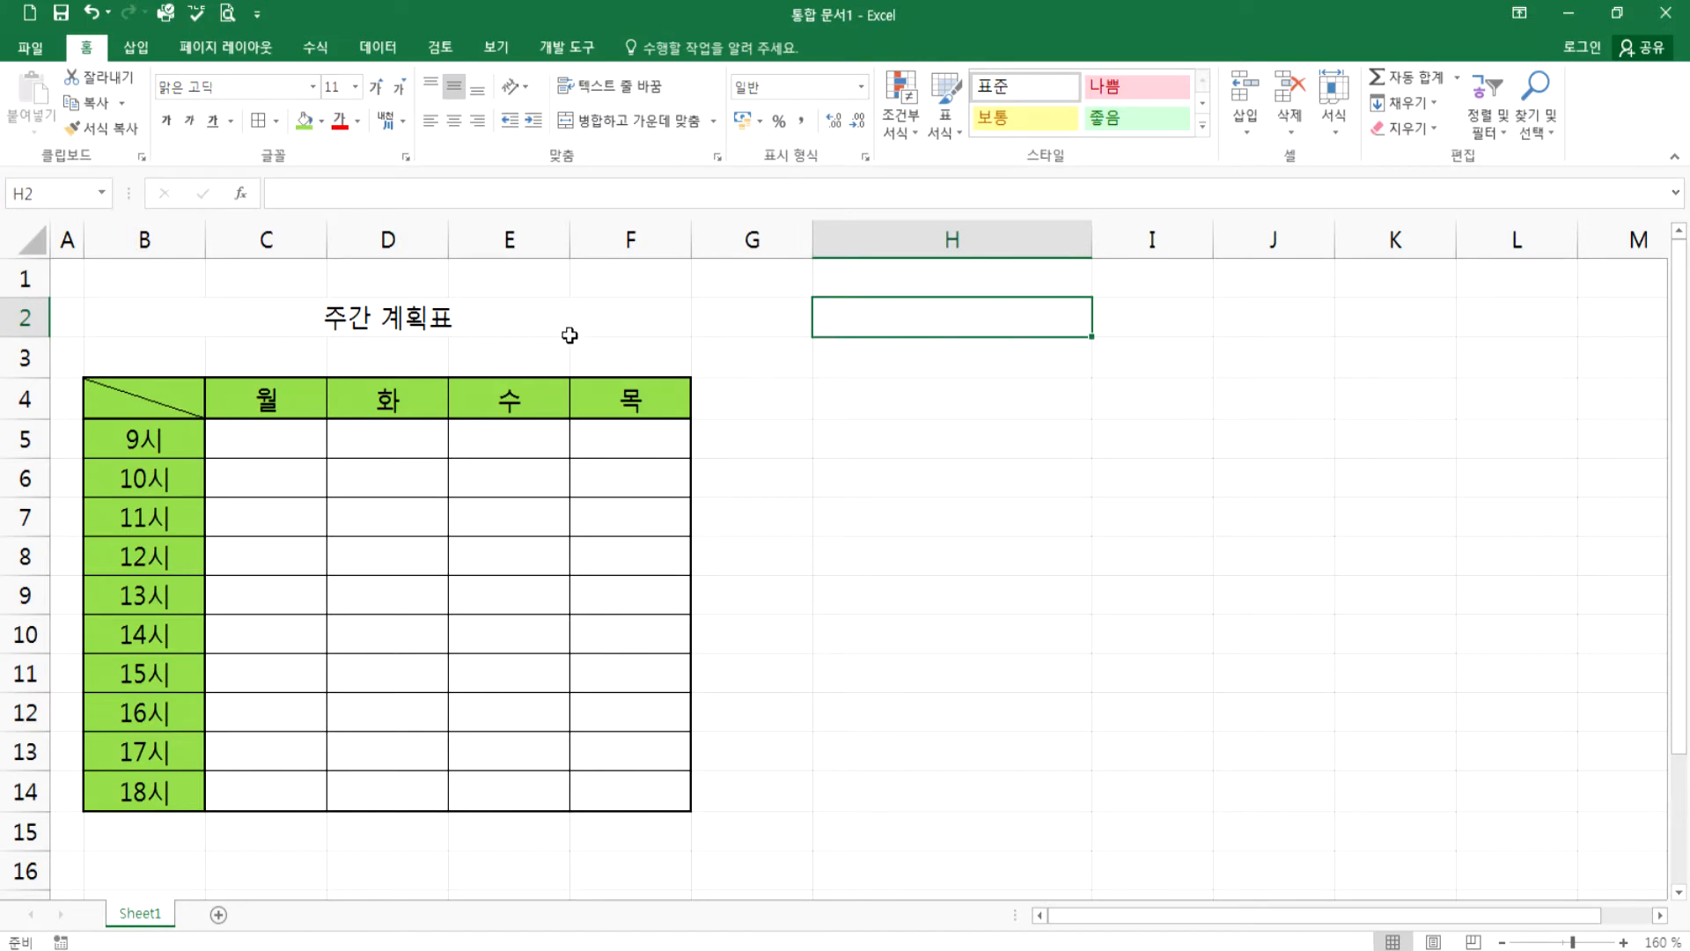
- Try narrowing column F by its border, try auto-fitting columns B to F to their contents, and undo each change
left_click_drag(693, 239, 614, 239)
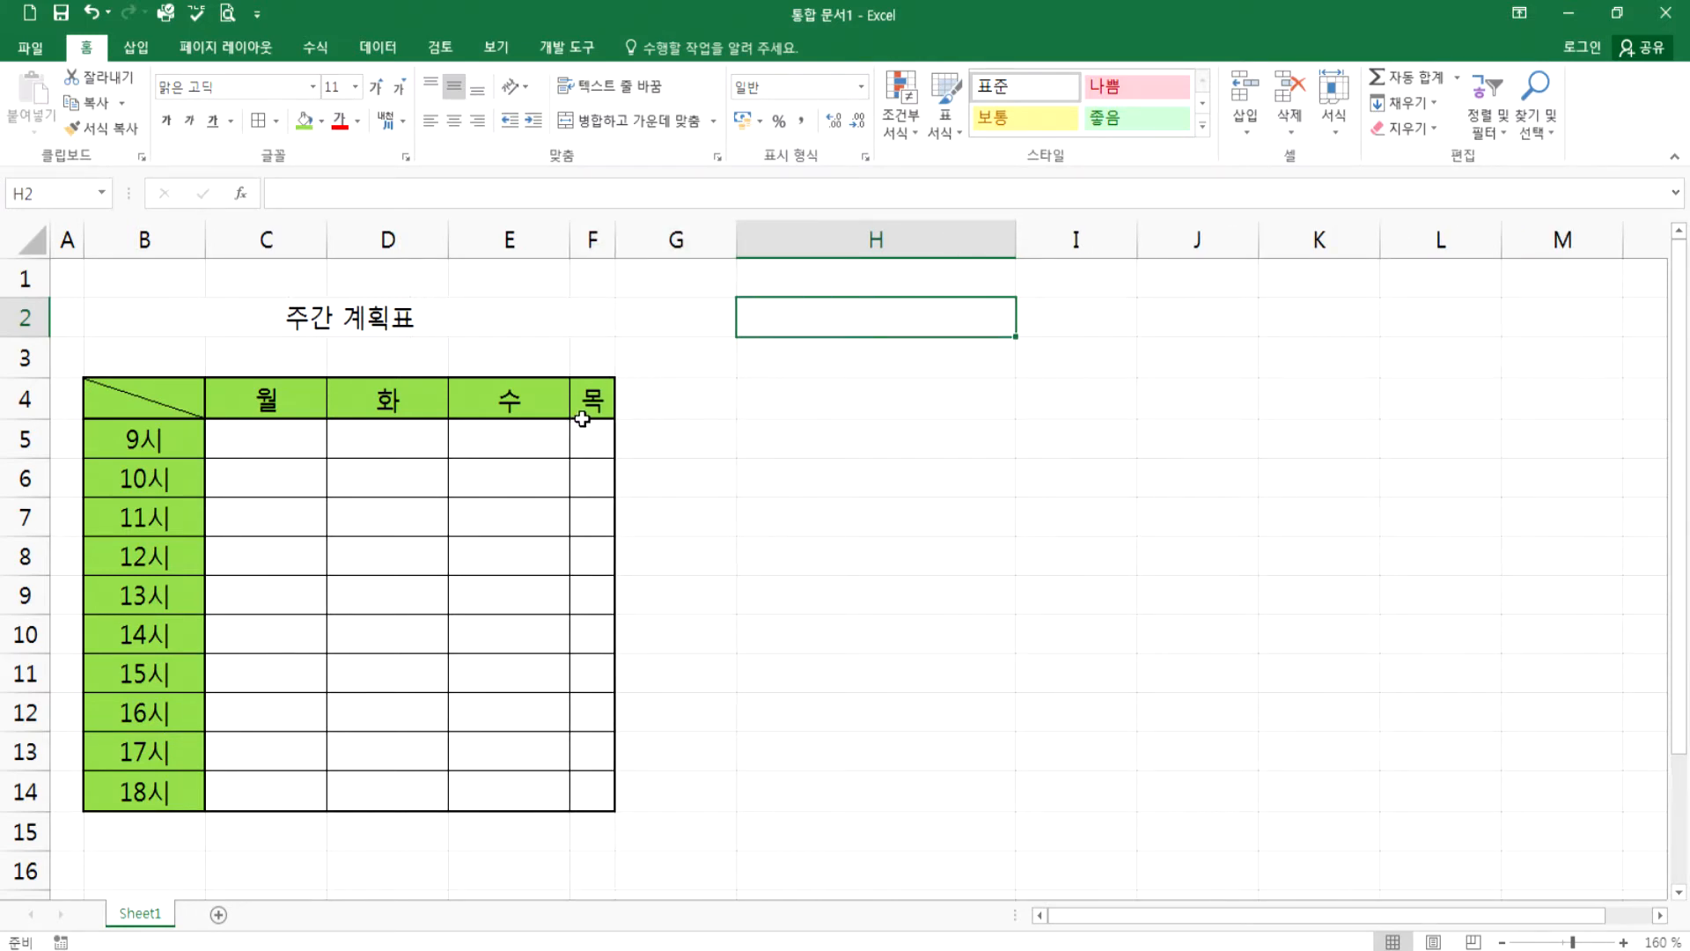
key("ctrl+z")
left_click_drag(140, 234, 617, 231)
double_click(567, 241)
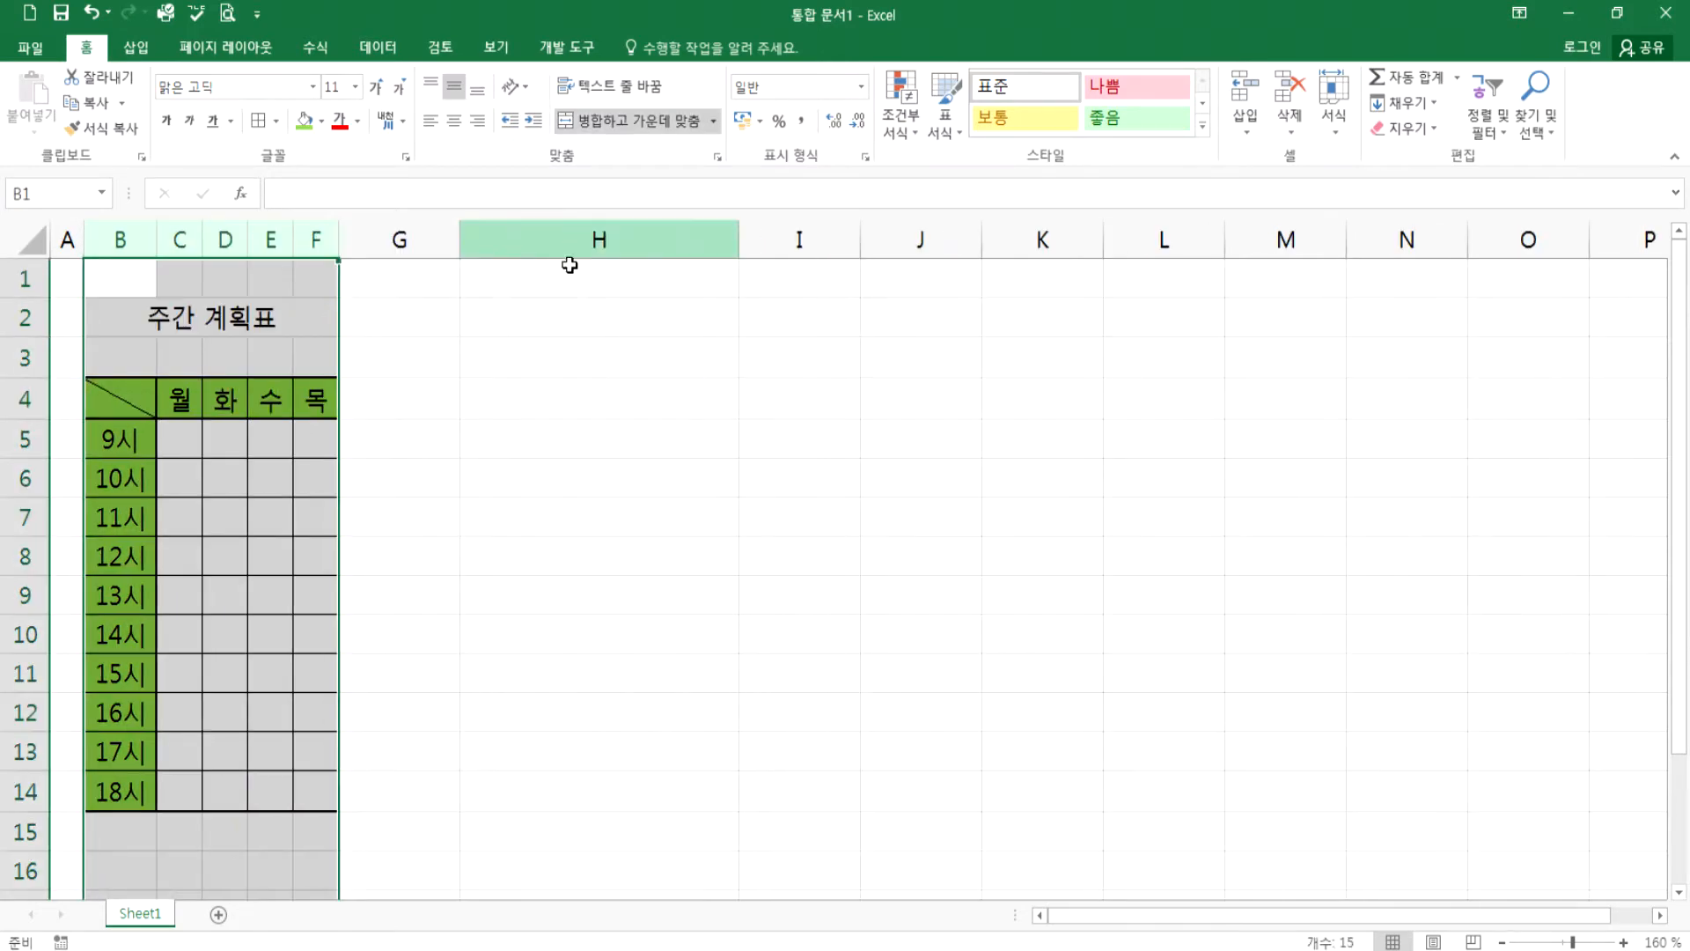
left_click_drag(231, 475, 234, 464)
left_click(234, 464)
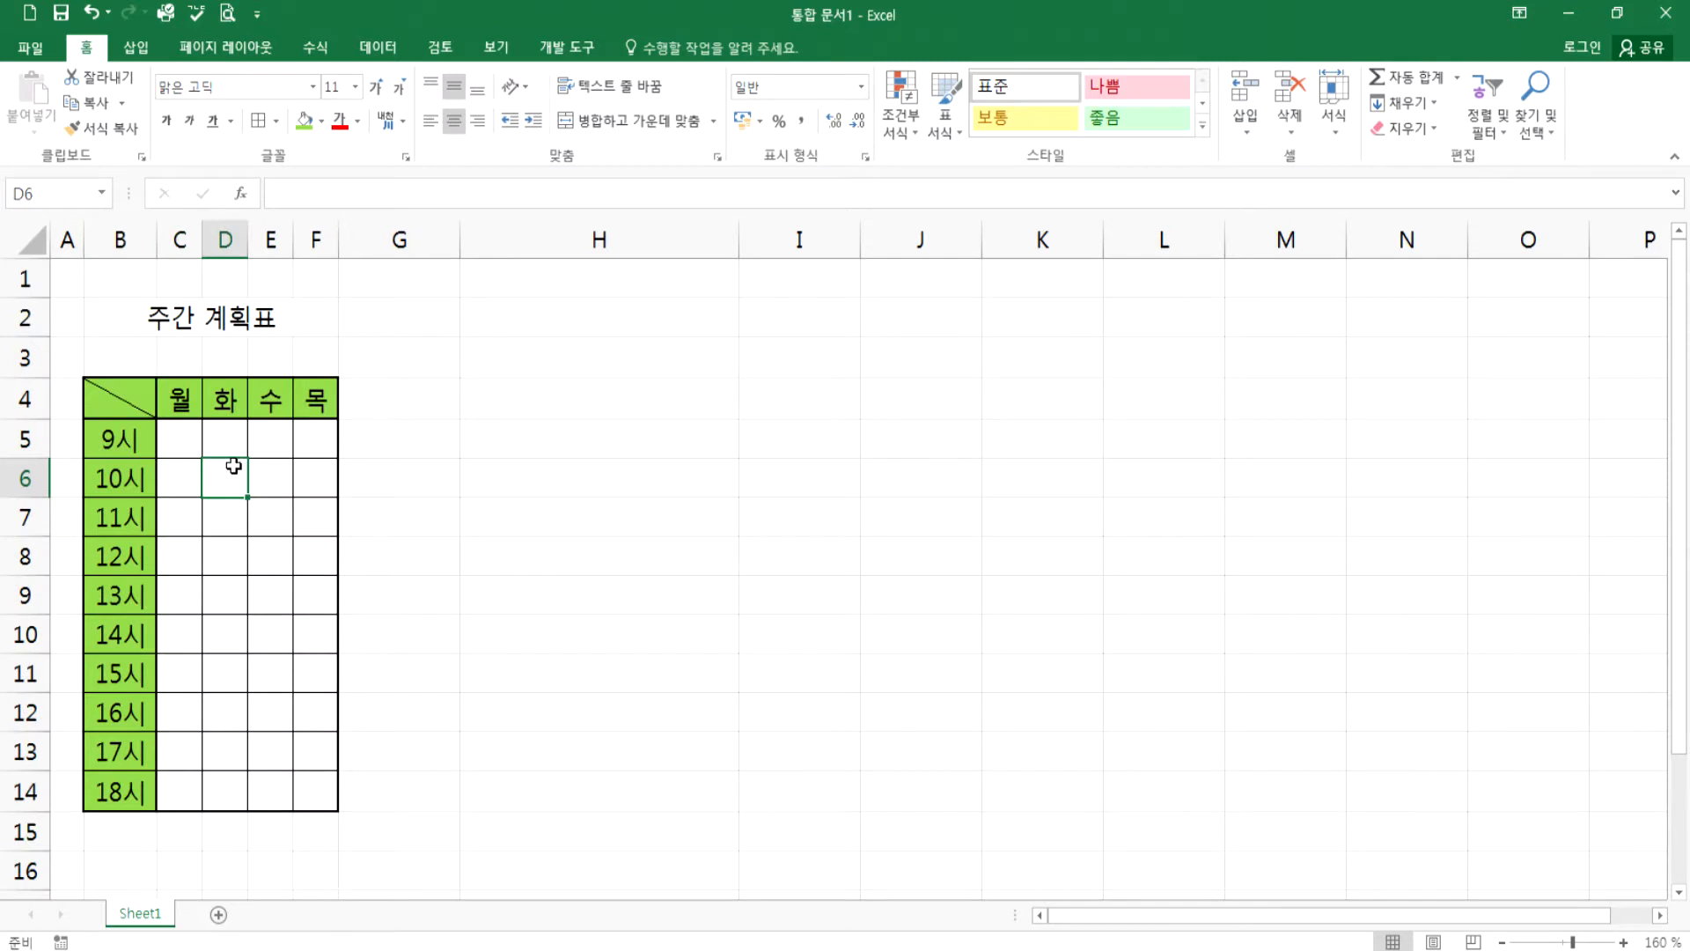
key("Home")
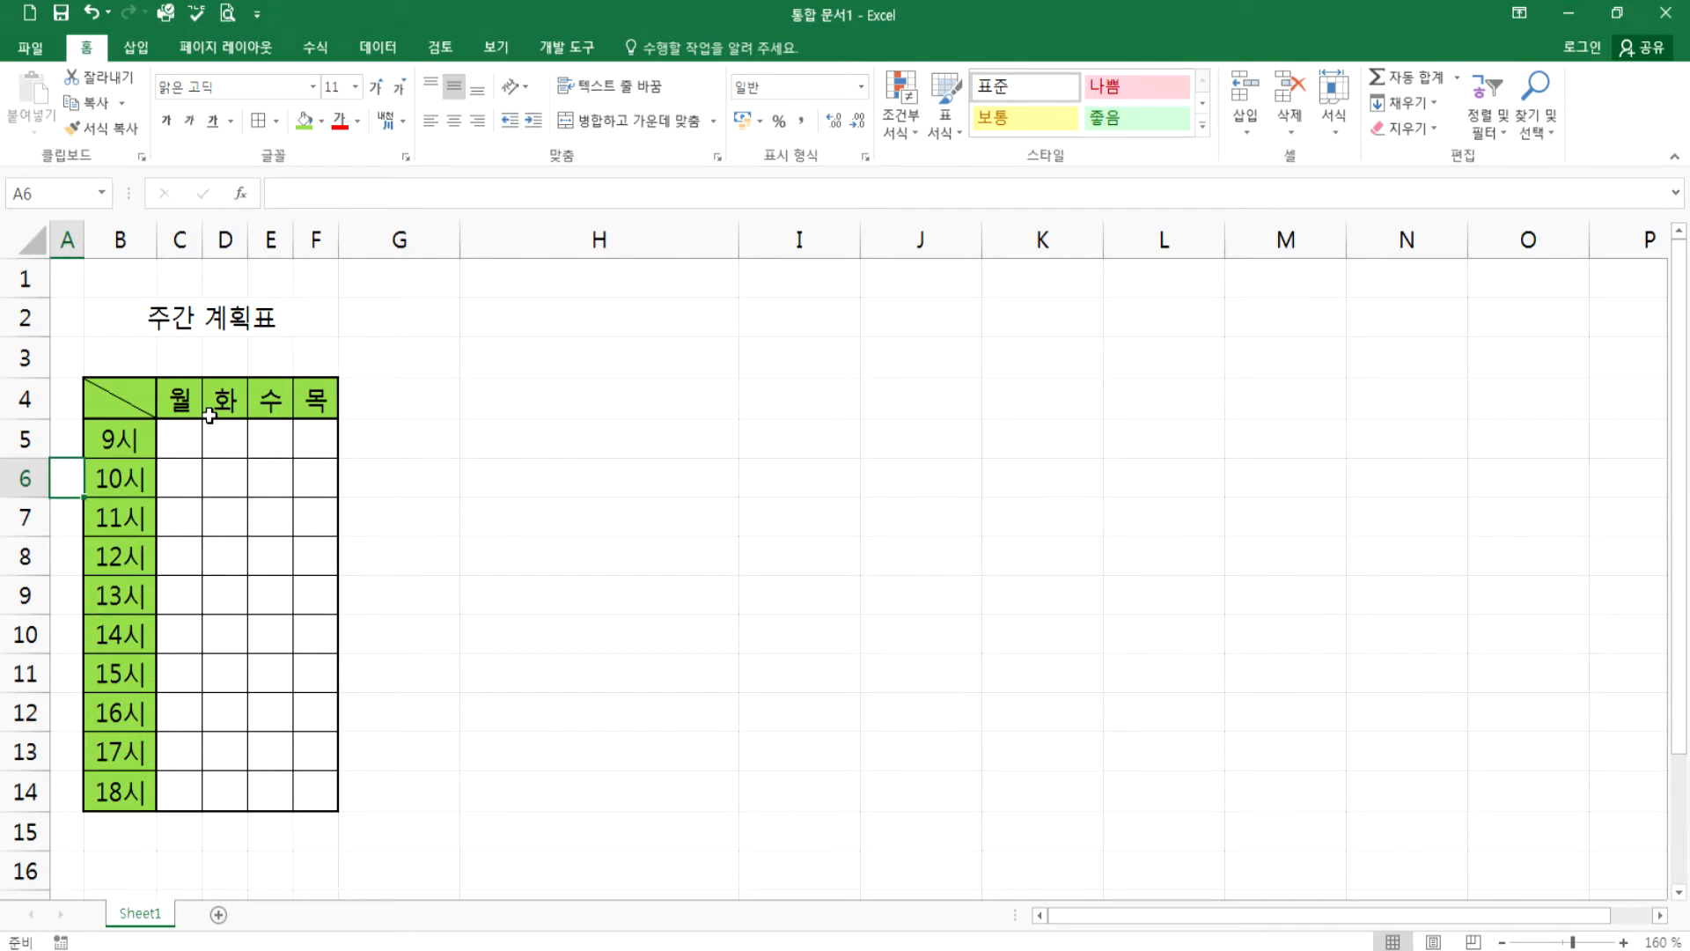
key("ctrl+z")
left_click(334, 410)
- Widen columns C to F equally and increase the height of rows 5 to 14 equally by their borders
left_click_drag(262, 241, 632, 241)
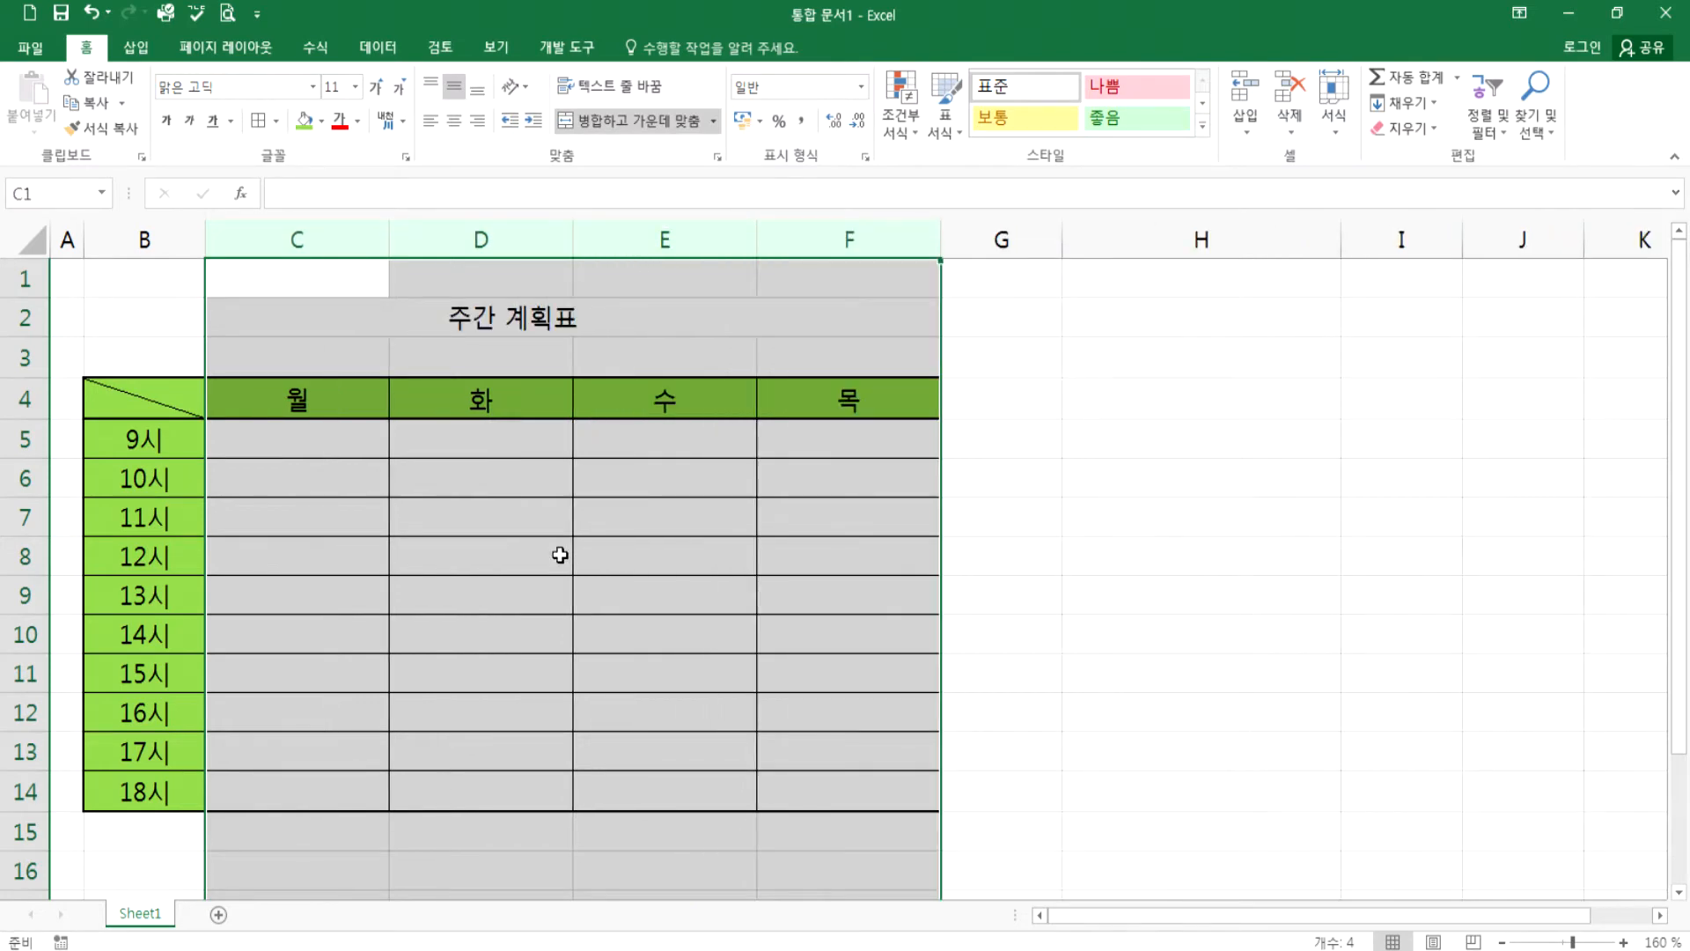
left_click(22, 451)
left_click_drag(22, 451, 22, 783)
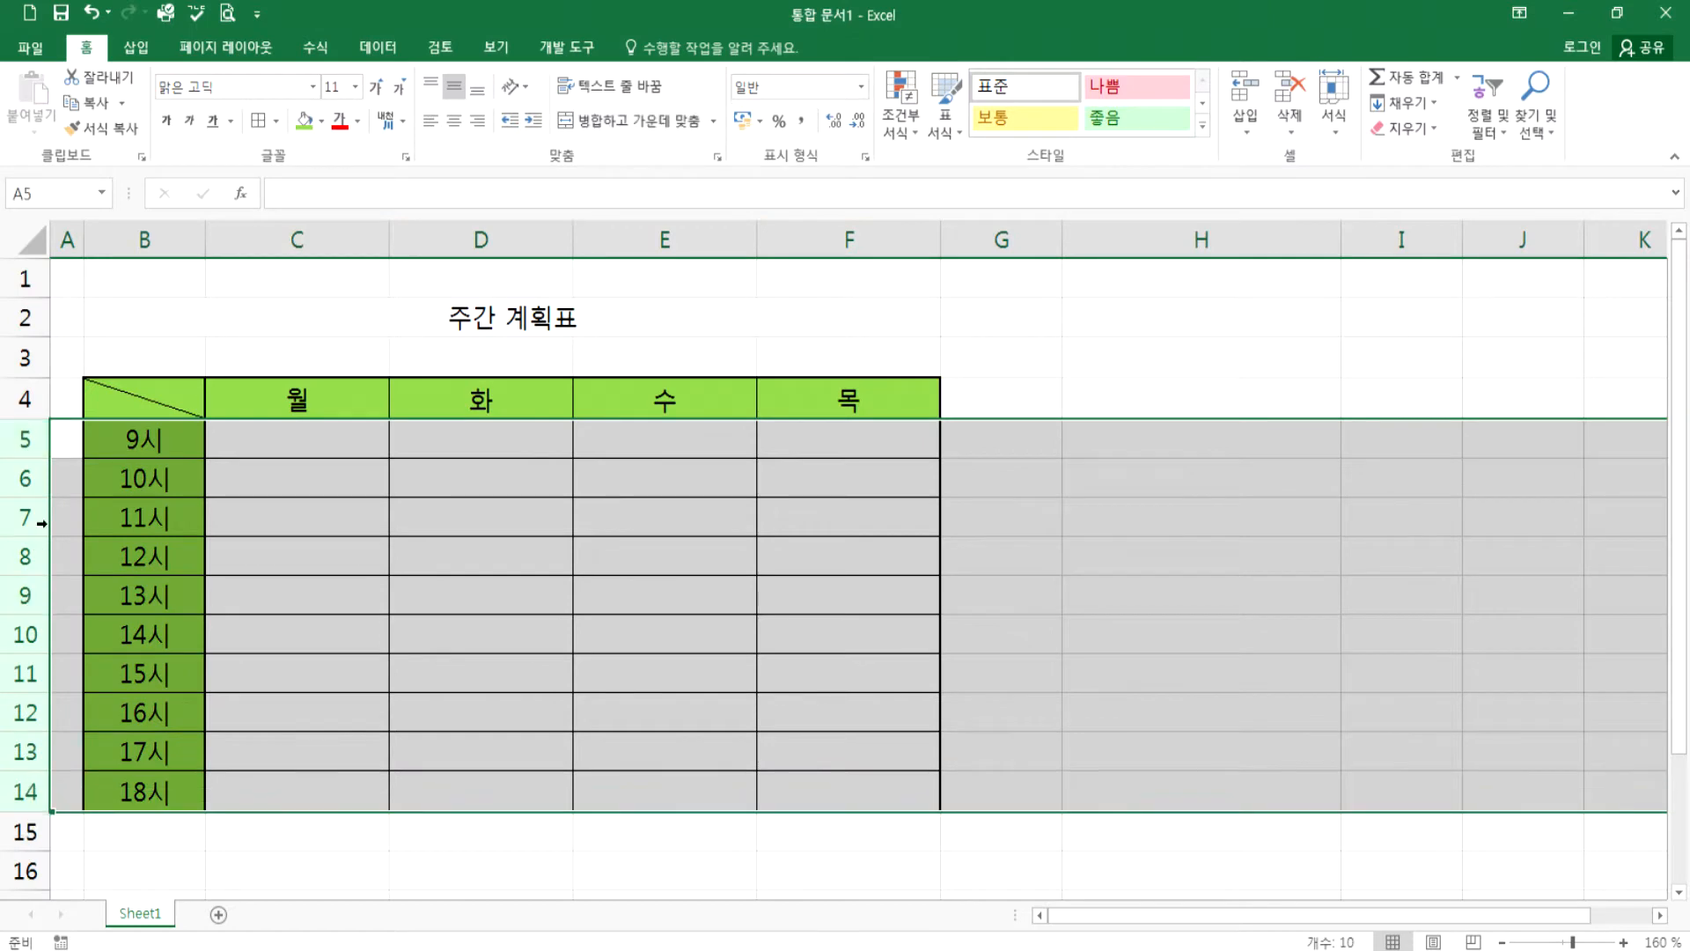
left_click_drag(37, 462, 37, 480)
left_click(318, 531)
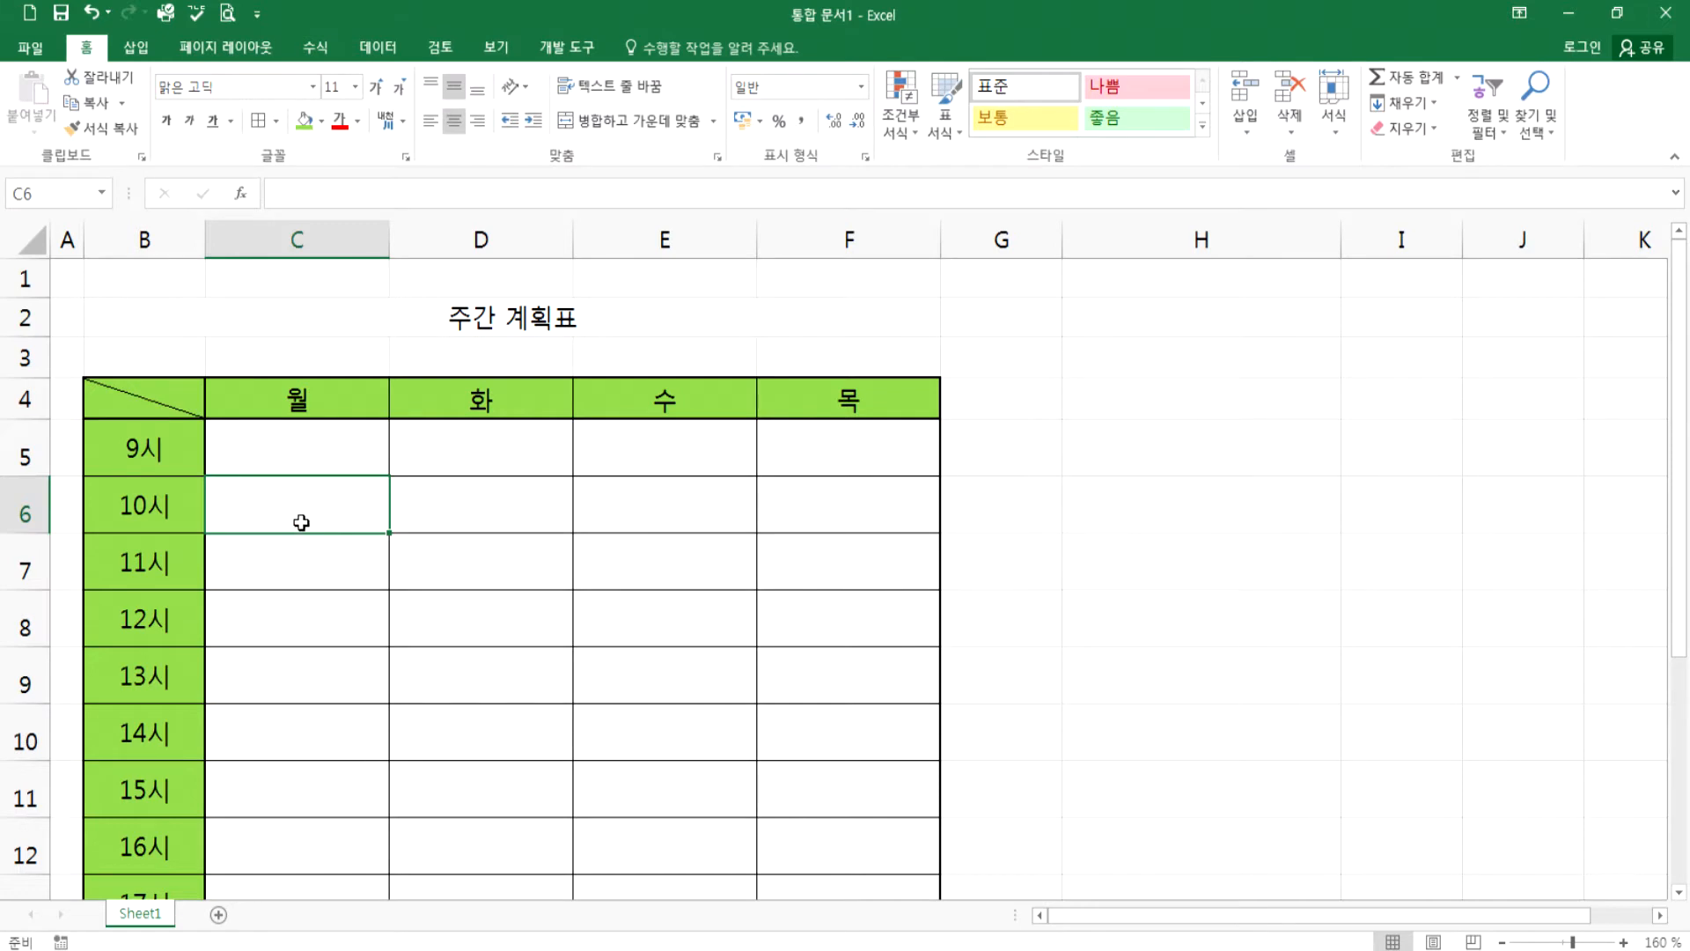
- Check the column width setting of column G and close it without changes
scroll(616, 454, "down", 9)
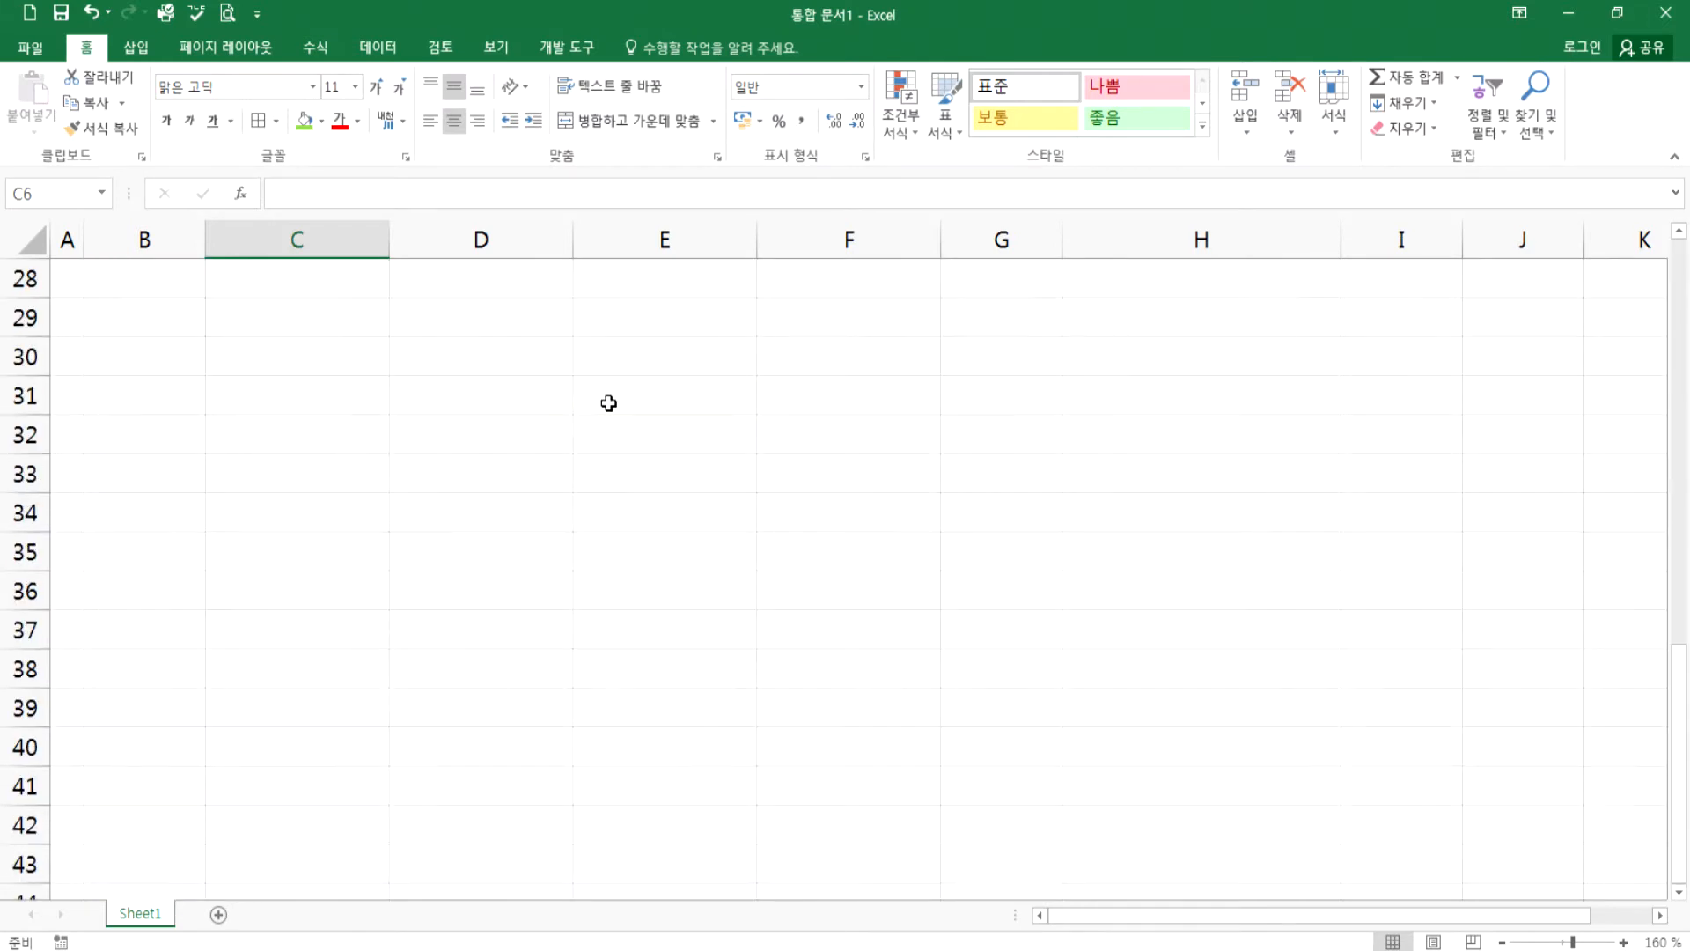
right_click(1002, 239)
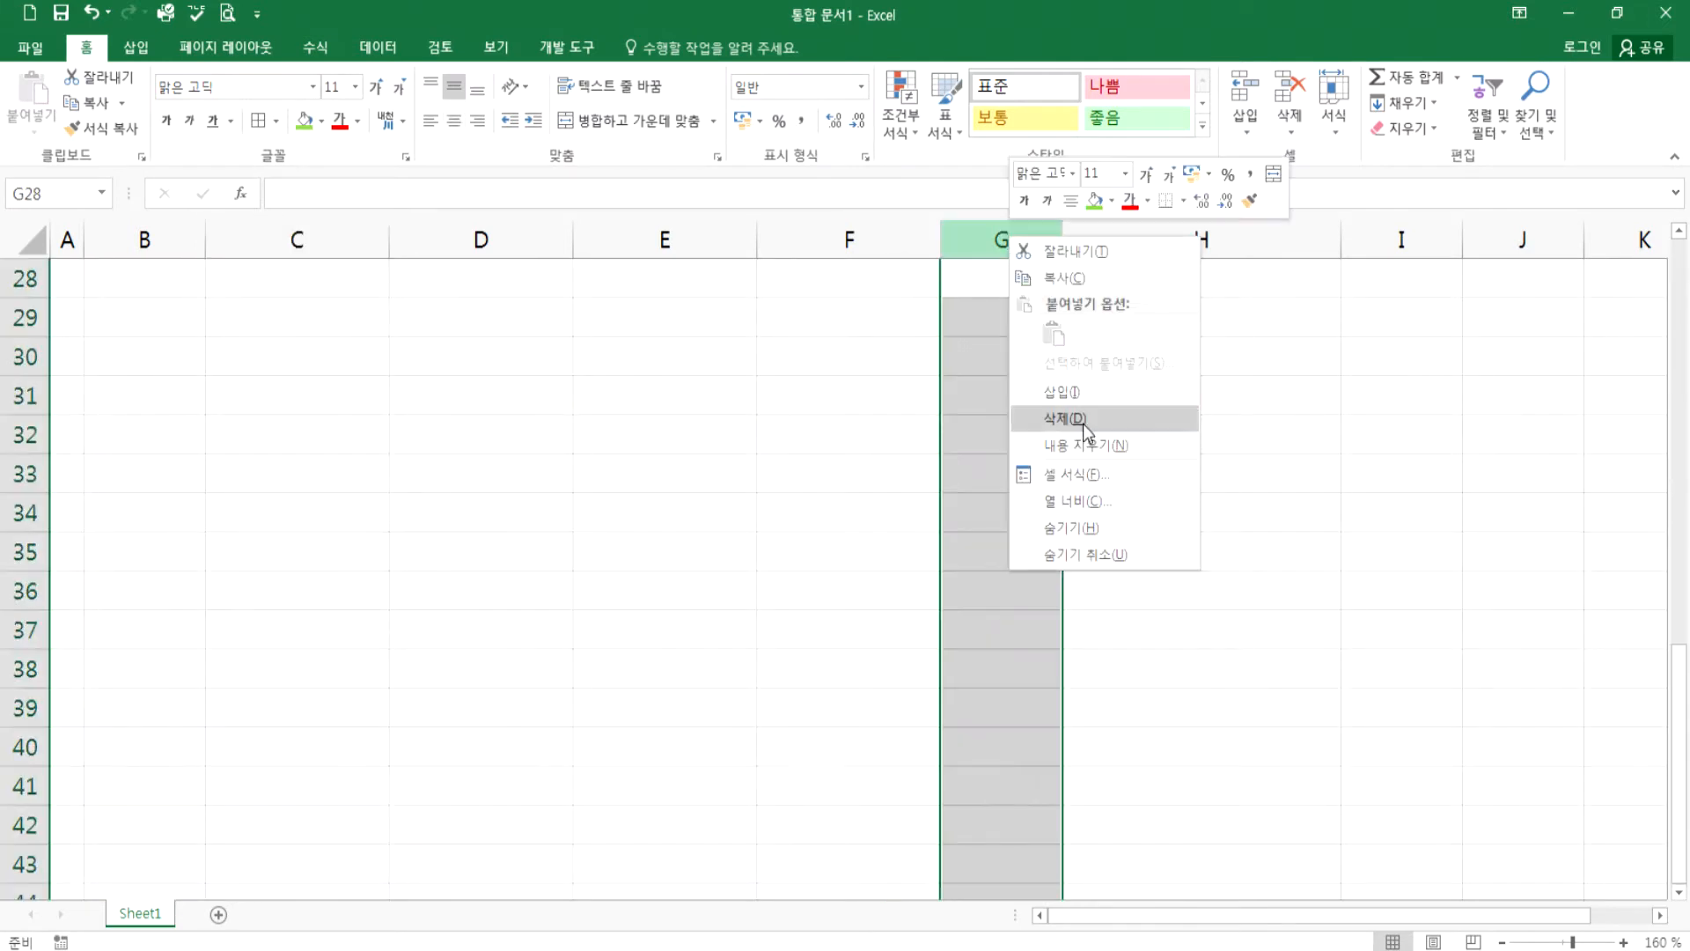
left_click(1087, 493)
left_click(1101, 527)
- Switch to Notepad, add the line "셀의 기본 열 너비 > 8.38" and start a line "셀의 기본 행 높이 >"
key("alt+Tab")
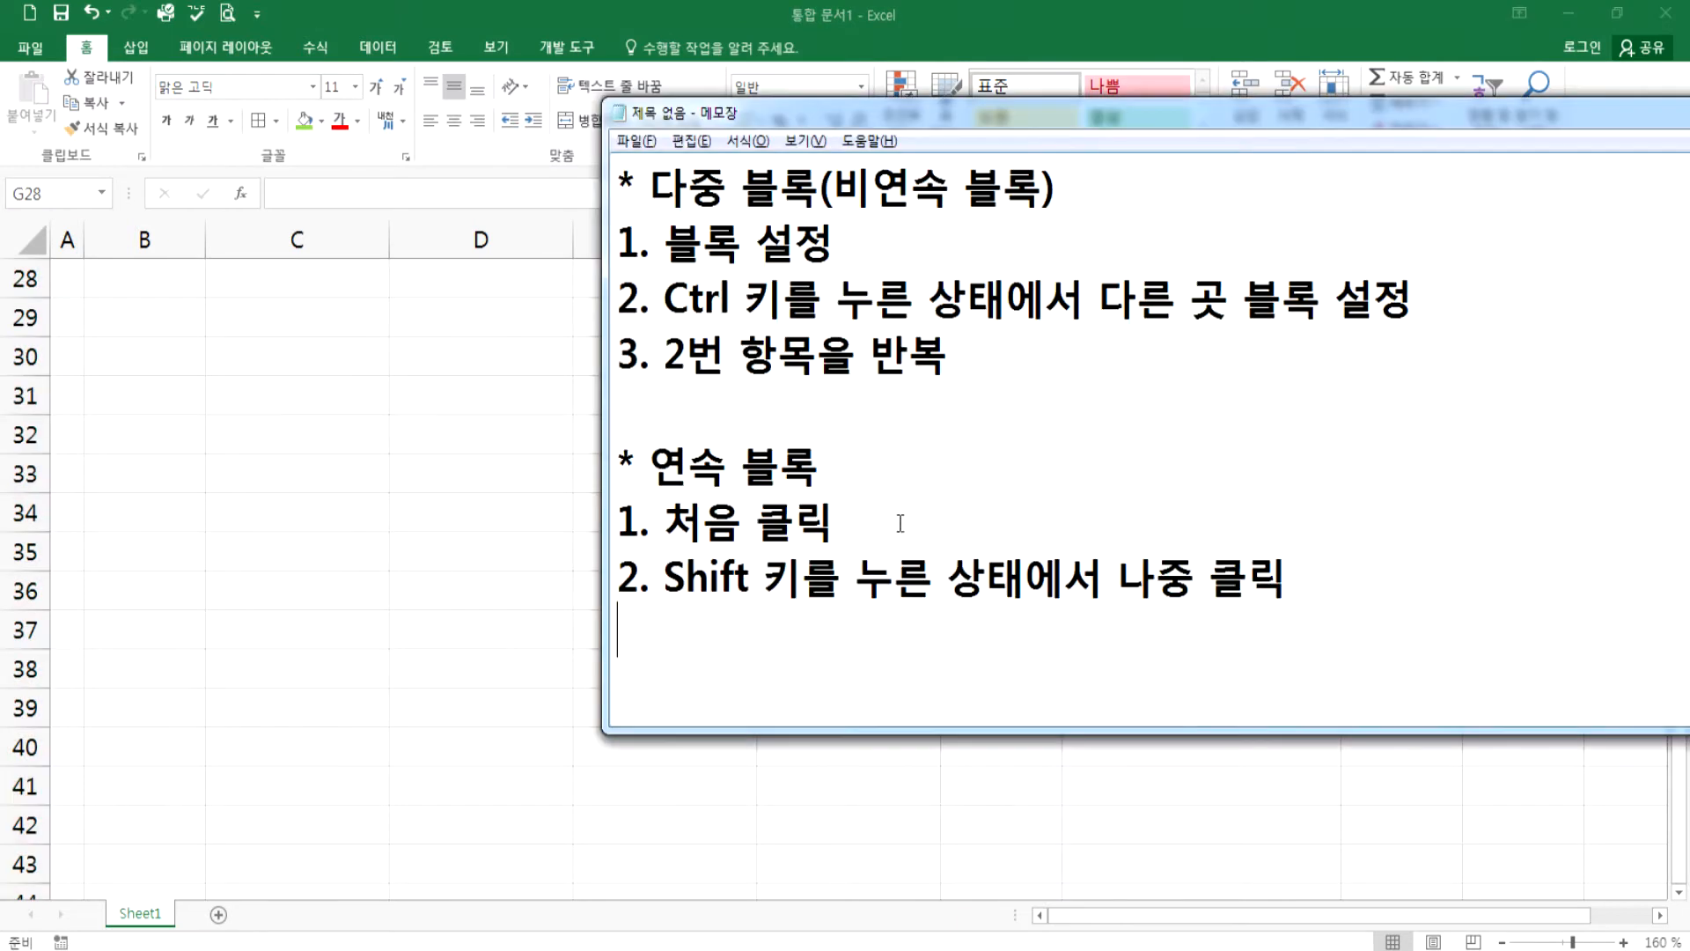
type("셀의 기본 ")
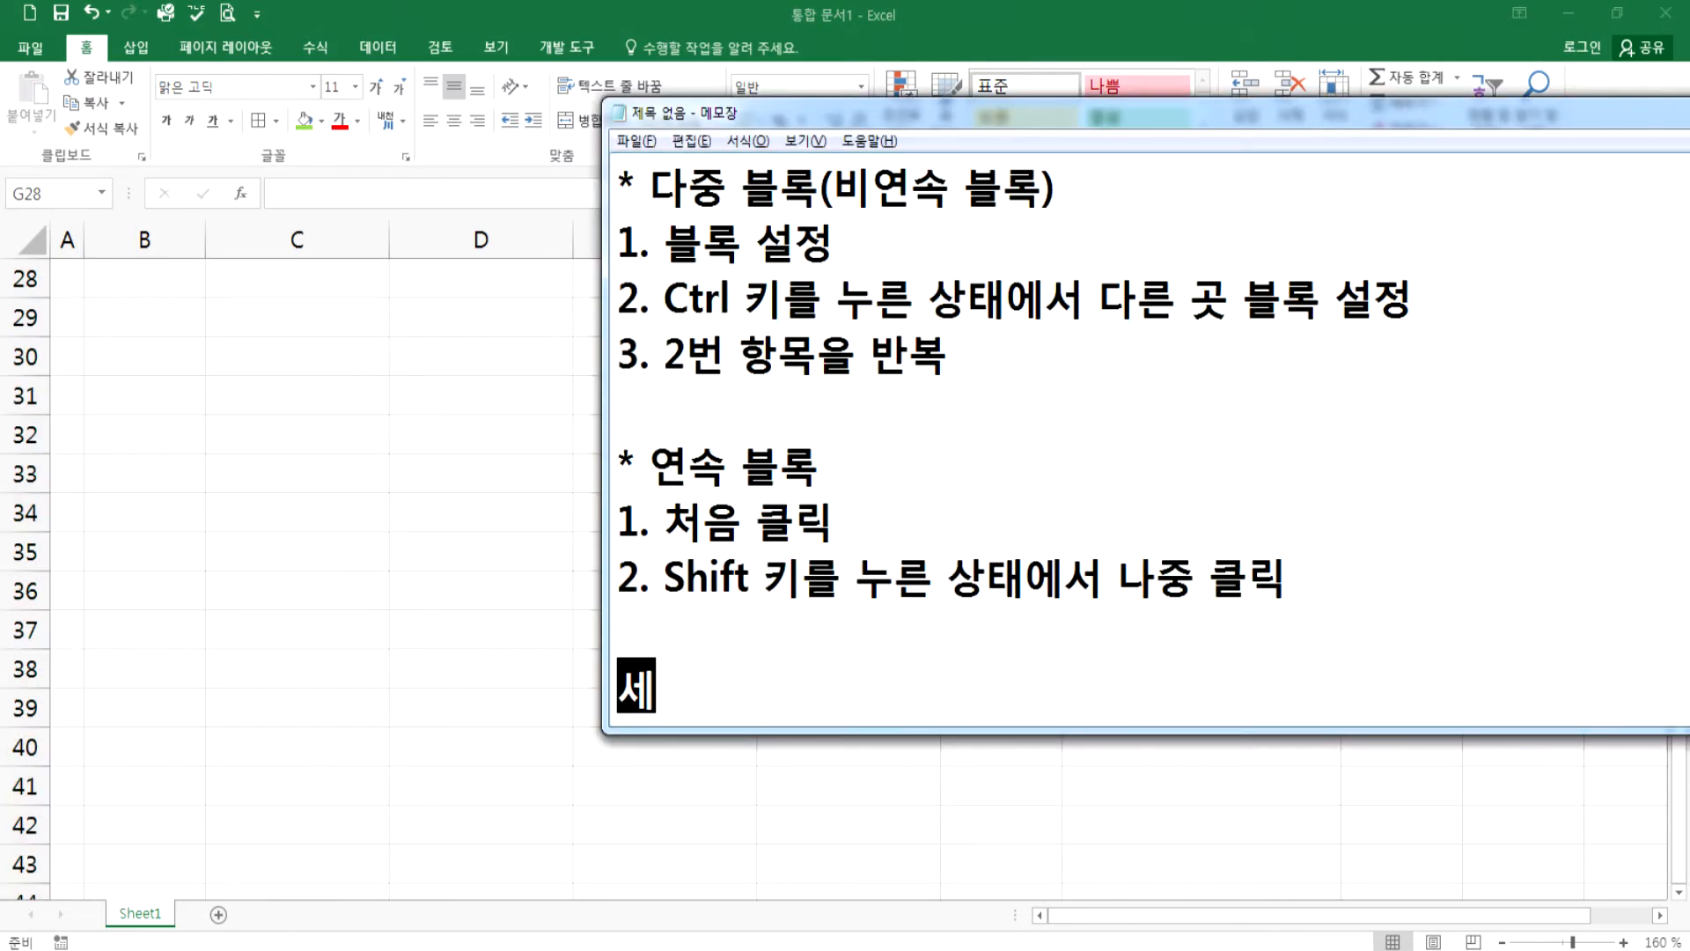
type("열 ")
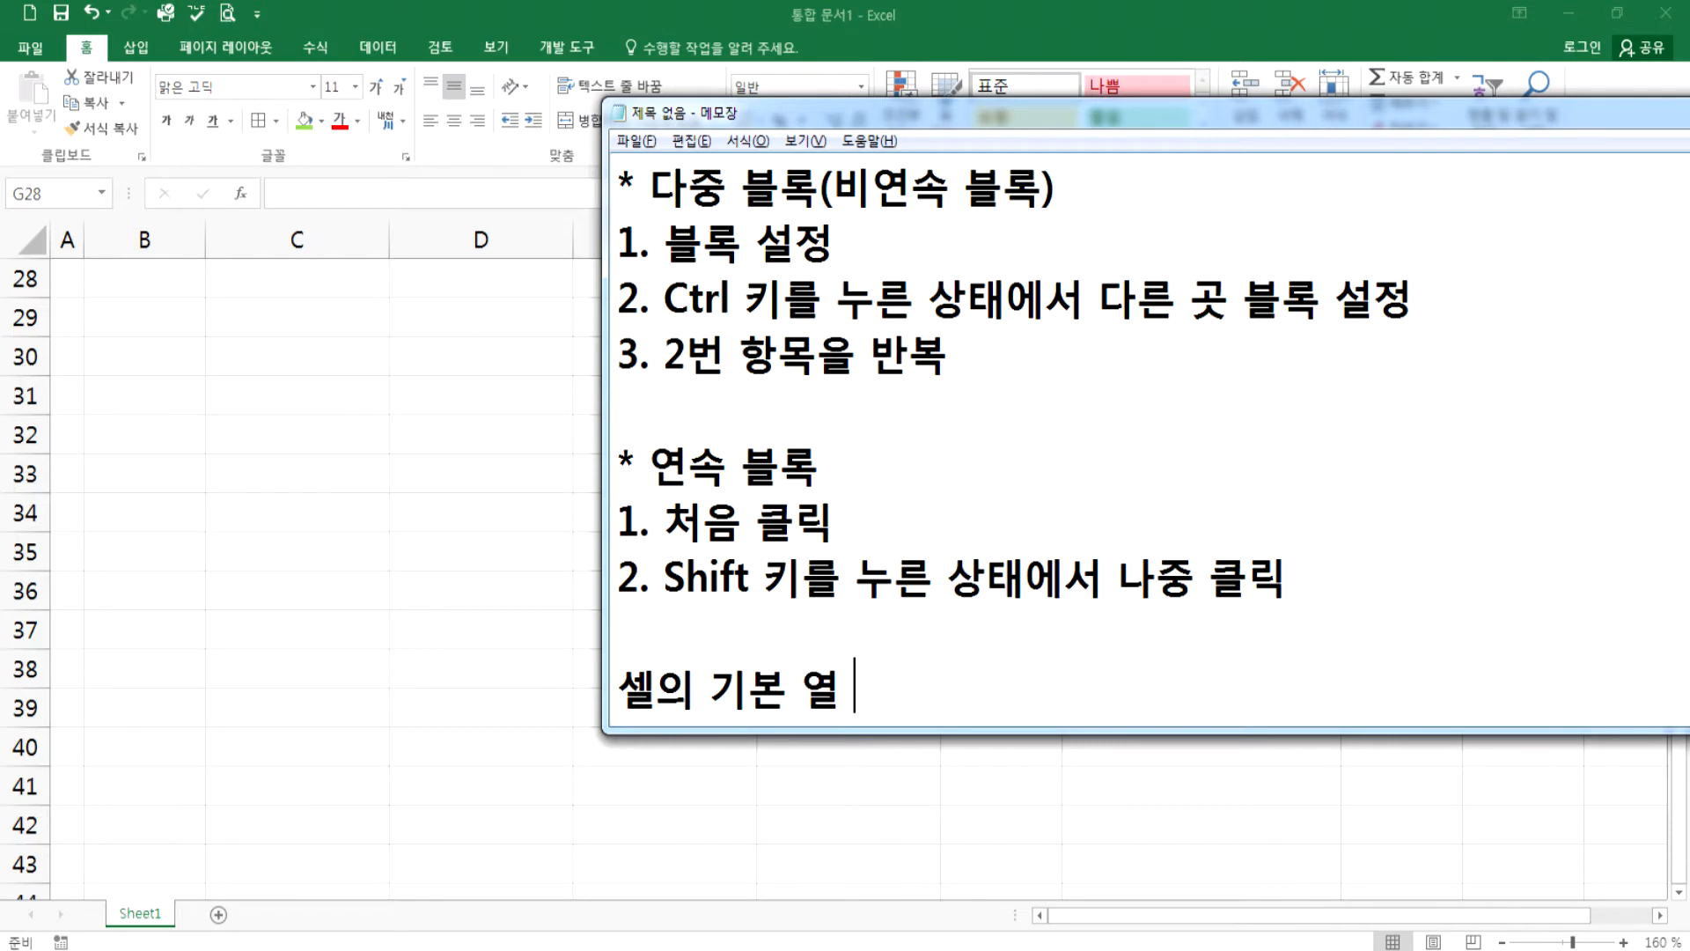
type("너비 > 8.38")
key("Return")
type("셀의 기본 ")
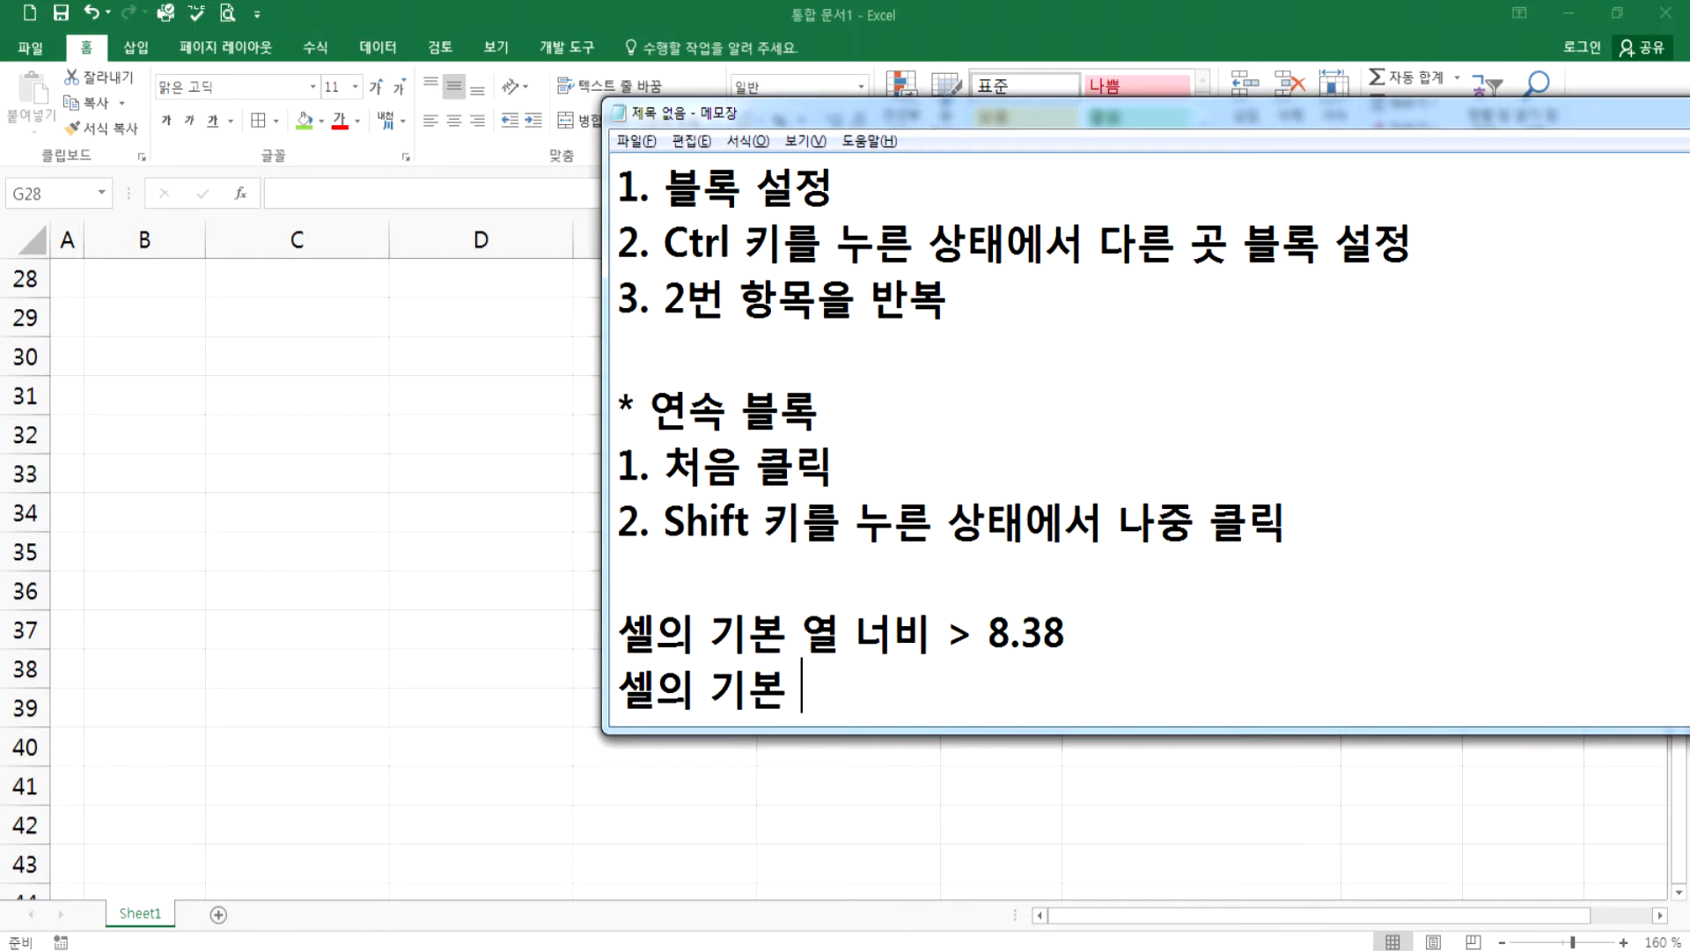
type("행 높이 >")
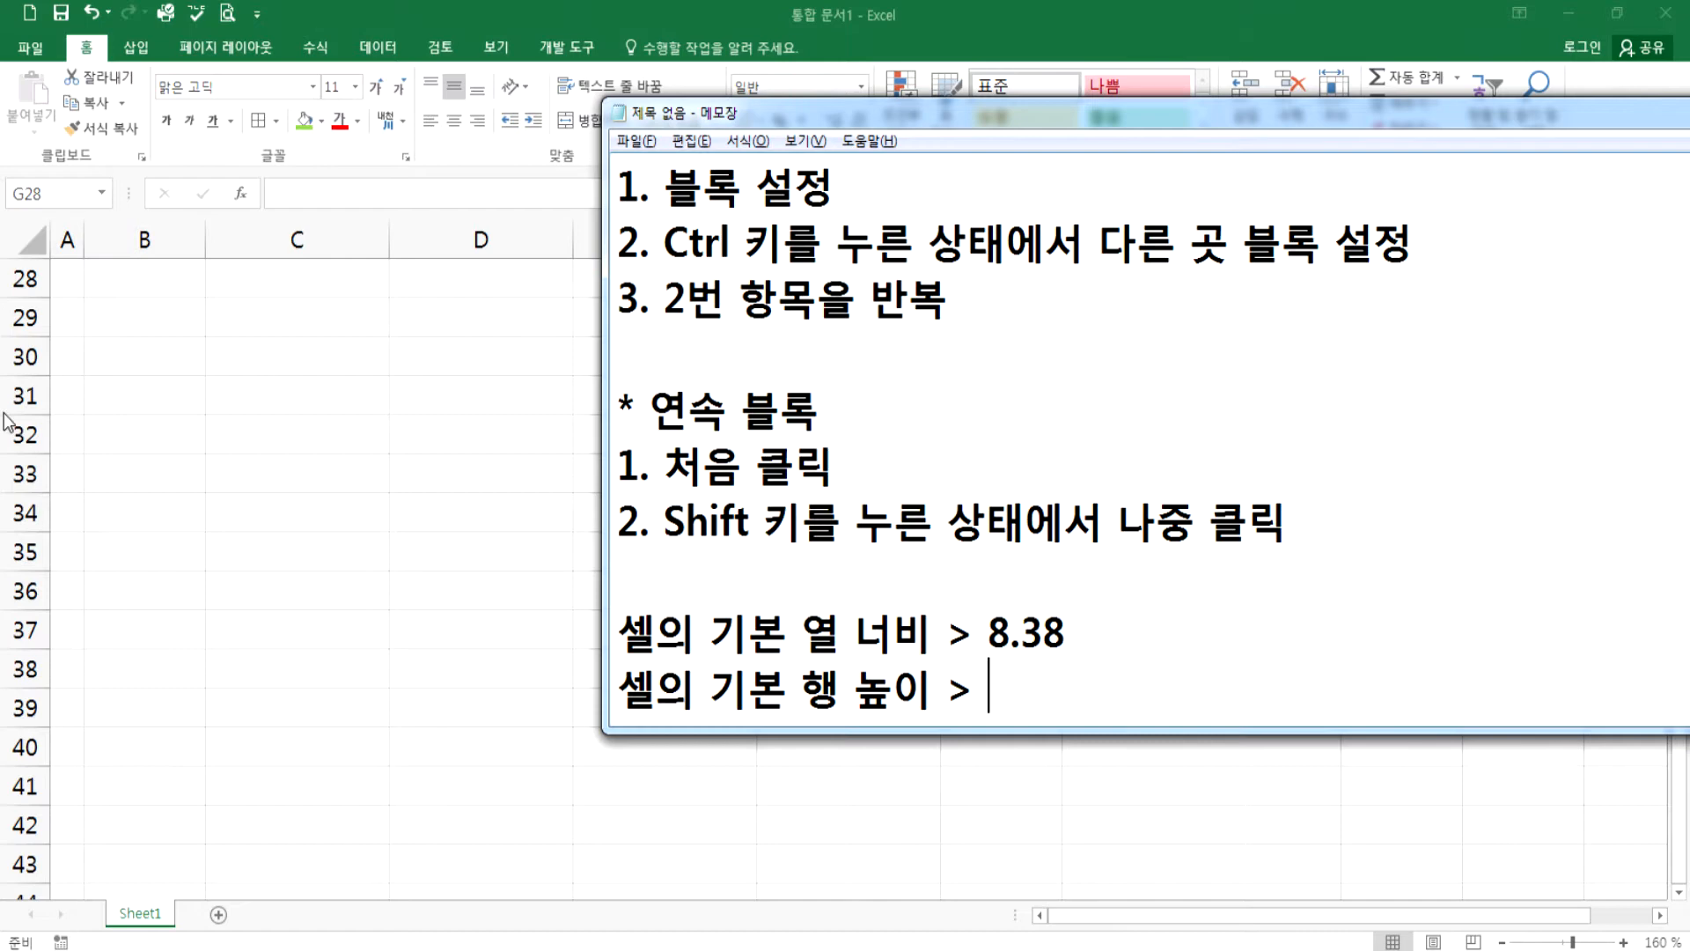
- Switch to Excel and check the row height setting of row 32 without changing it
key("alt+Tab")
right_click(19, 434)
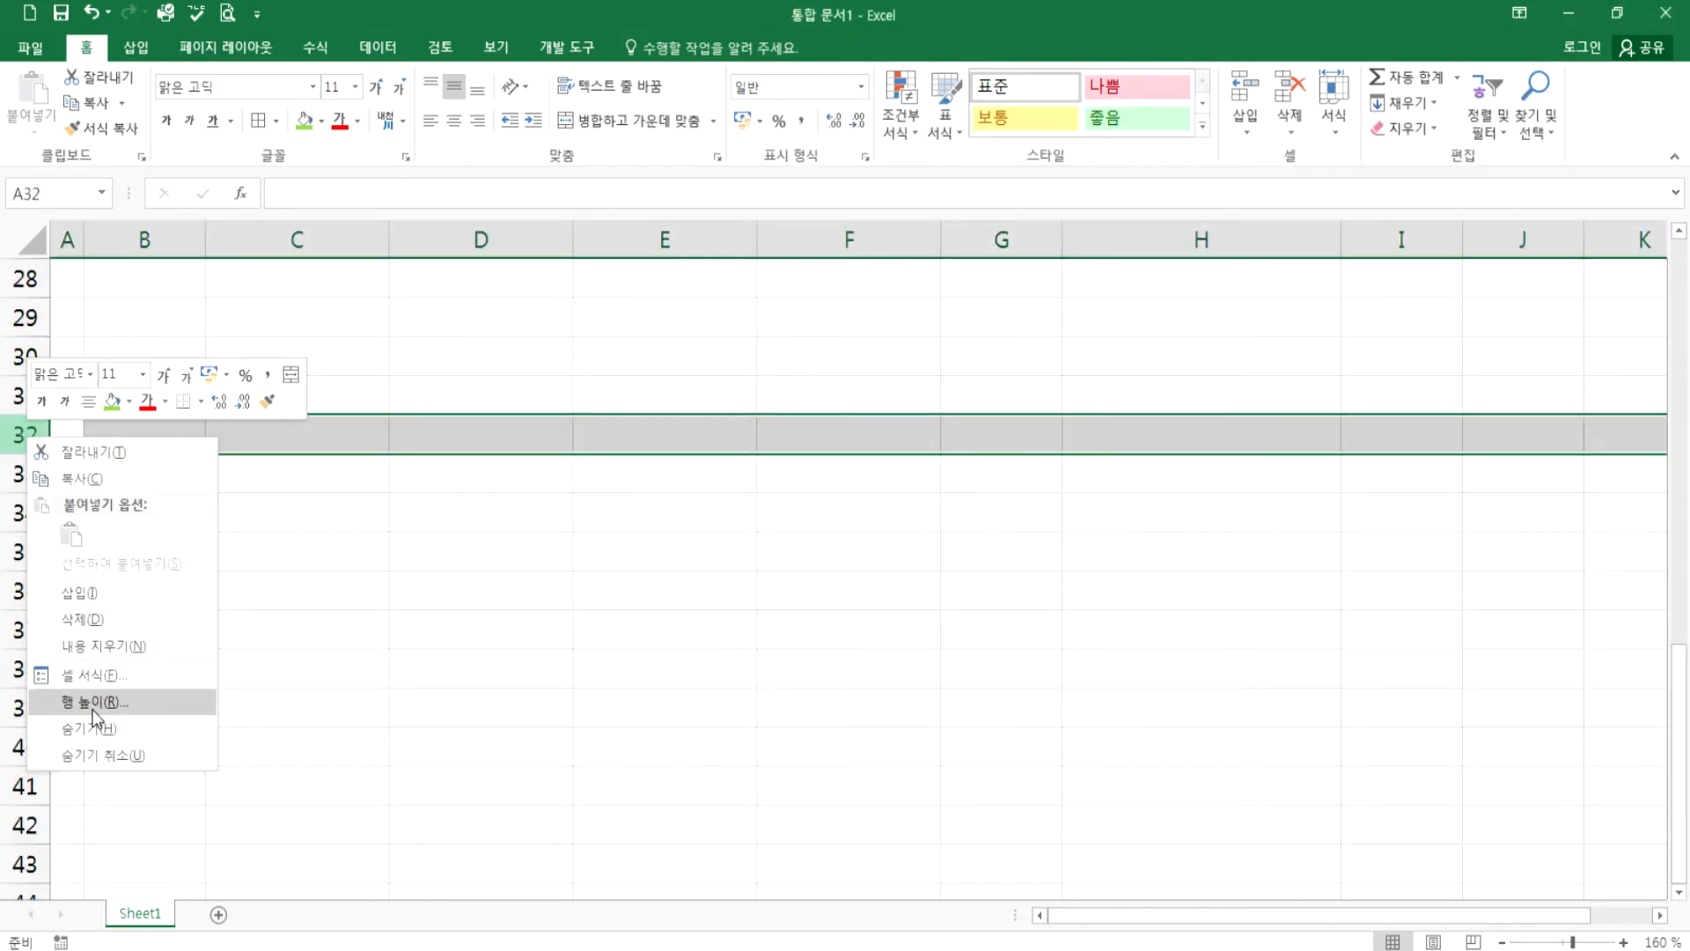
left_click(106, 698)
left_click(141, 728)
- Return to Notepad, complete the row height line with 16.5 and add blank lines below it
key("alt+Tab")
type("16.5")
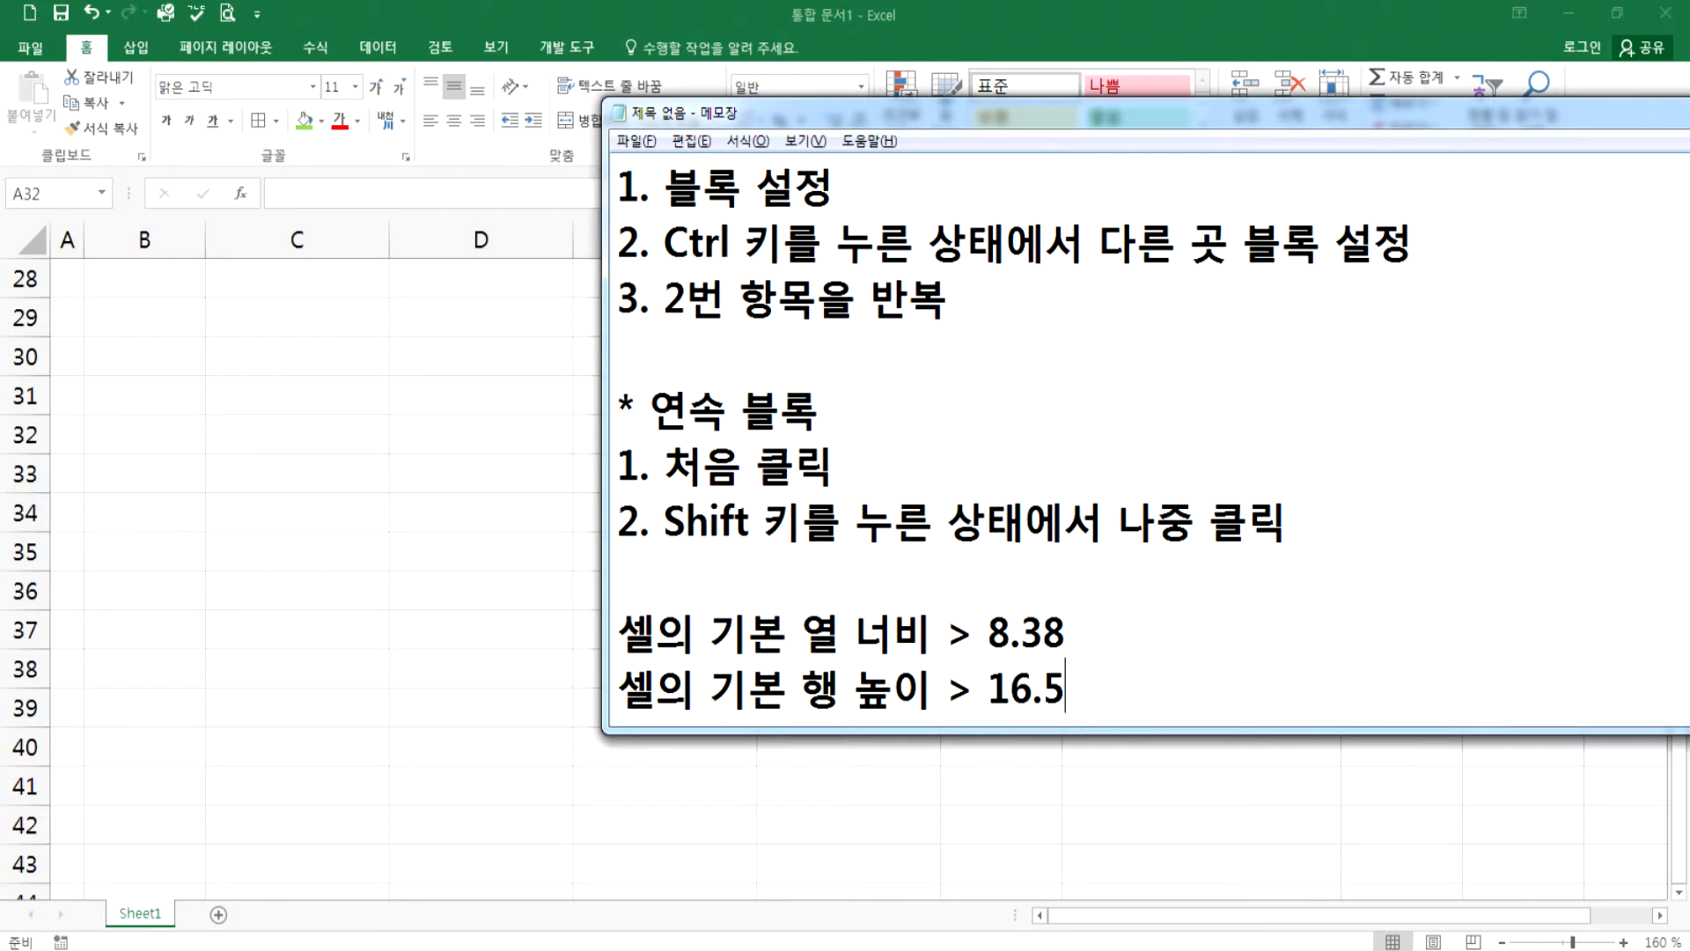
key("Return")
key("Return")
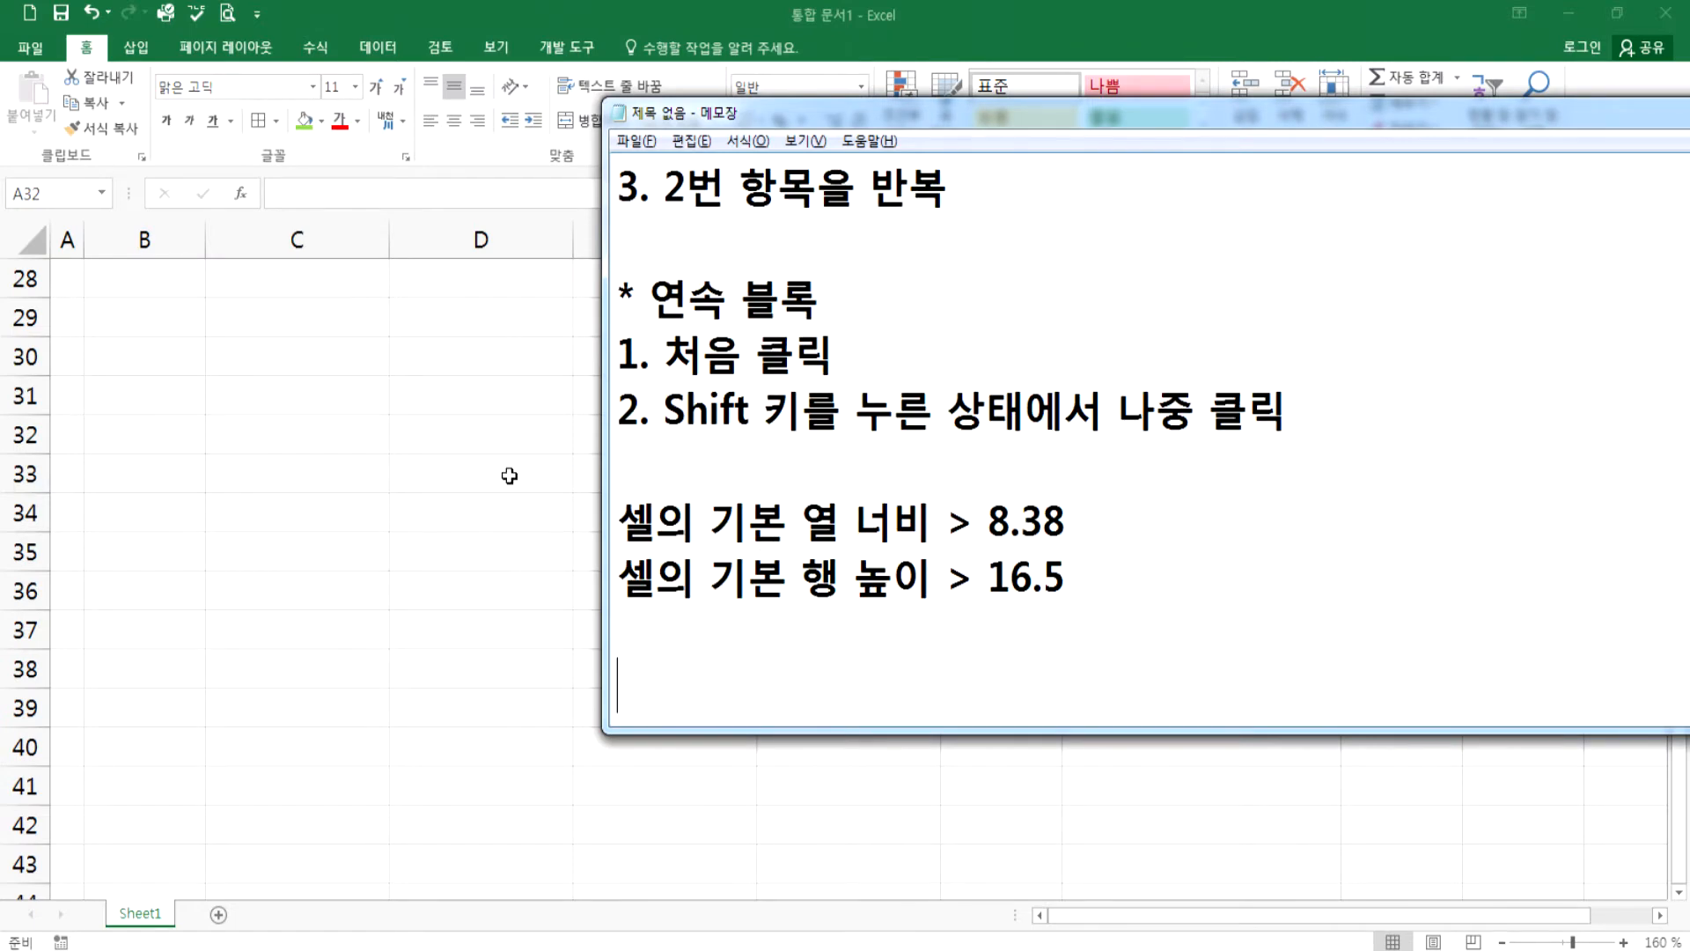
- Switch to Excel, select cell G32 and mark its width with blue lines and the handwritten value 8.38 on the zoomed view
key("alt+Tab")
left_click(996, 433)
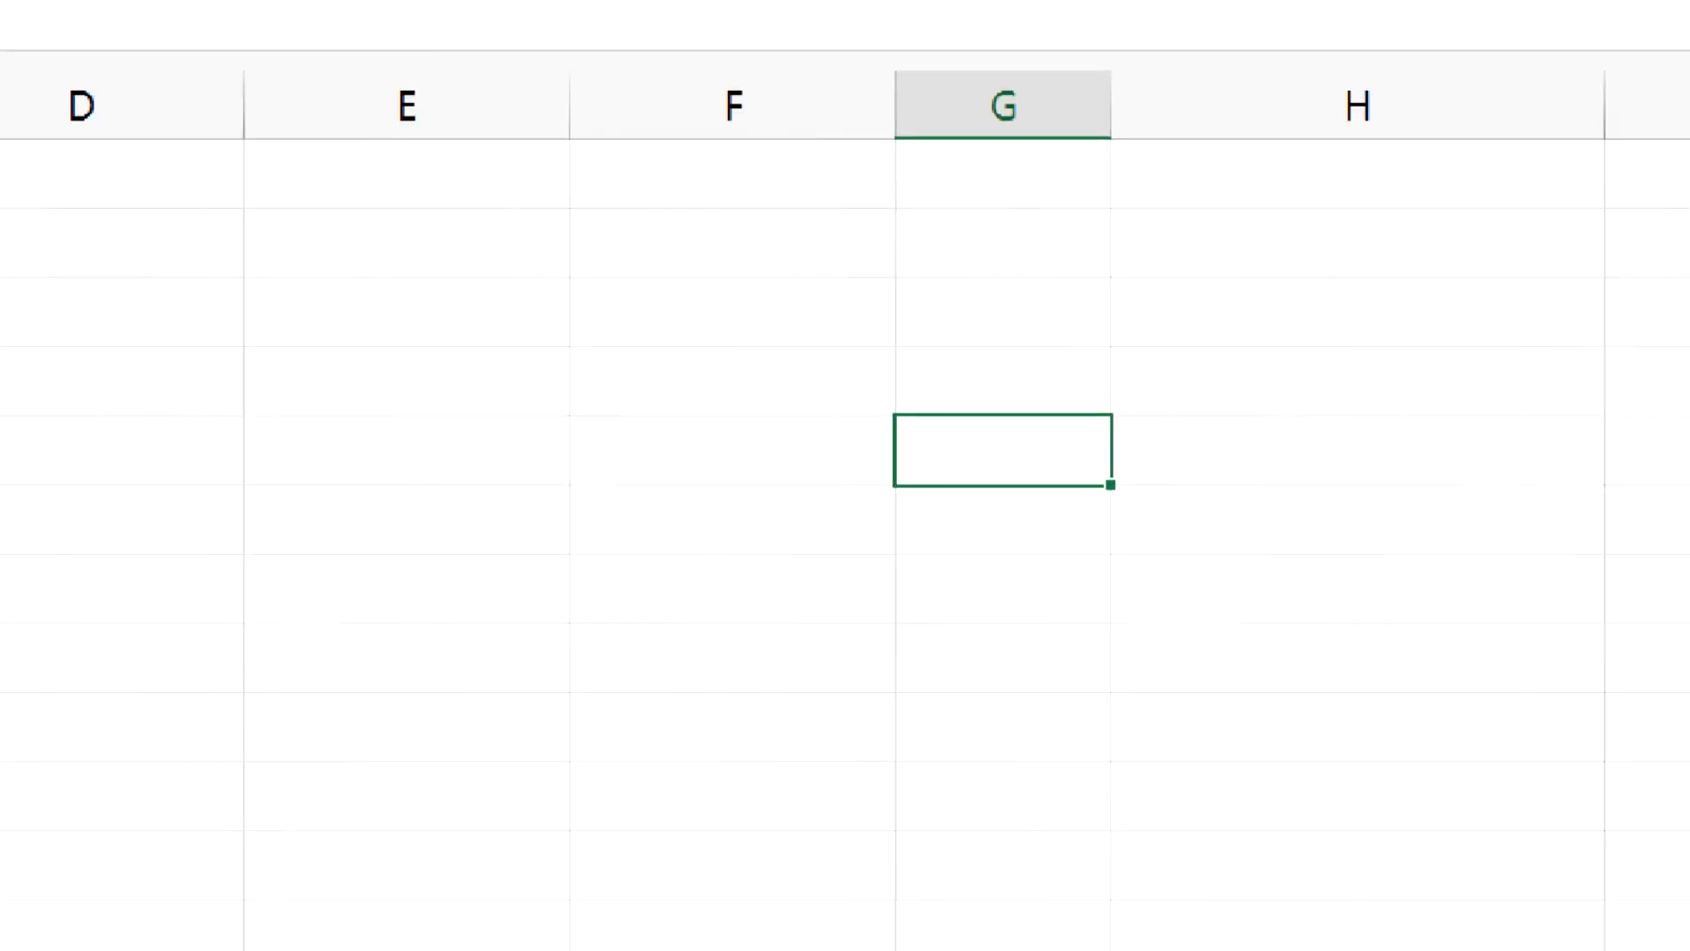
left_click_drag(941, 376, 940, 411)
left_click_drag(1190, 325, 1192, 430)
mouse_move(981, 304)
left_mouse_down()
mouse_move(969, 234)
mouse_move(946, 353)
left_mouse_up()
left_click(1048, 349)
left_click(1083, 289)
left_click_drag(1085, 260, 1096, 353)
mouse_move(1180, 278)
left_mouse_down()
mouse_move(1178, 237)
mouse_move(1155, 290)
mouse_move(1194, 290)
left_mouse_up()
- Mark the height of cell G32 with blue lines and an arrow, and handwrite 16.5 below
left_click_drag(750, 430, 864, 424)
left_click_drag(724, 509, 881, 525)
mouse_move(660, 444)
left_mouse_down()
mouse_move(647, 491)
mouse_move(696, 476)
left_mouse_up()
mouse_move(635, 459)
left_mouse_down()
mouse_move(651, 444)
mouse_move(694, 456)
left_mouse_up()
left_click_drag(797, 615, 770, 659)
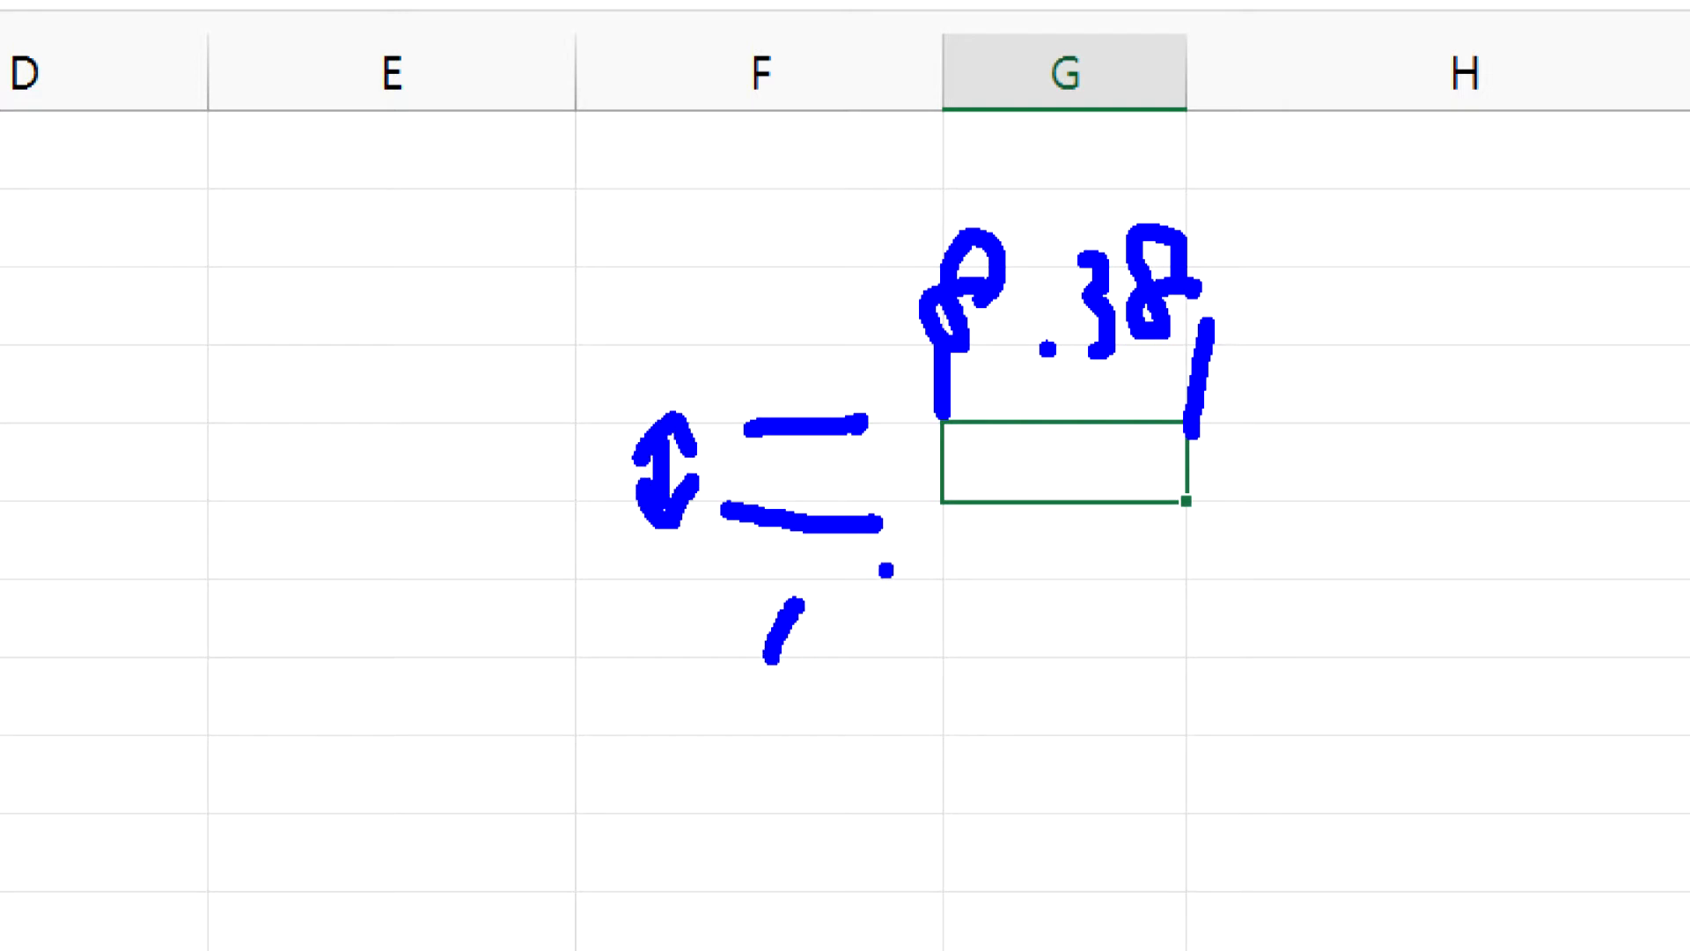
left_click_drag(888, 569, 859, 648)
mouse_move(997, 563)
left_mouse_down()
mouse_move(1003, 671)
mouse_move(988, 668)
left_mouse_up()
left_click_drag(1008, 568, 1086, 553)
left_click_drag(871, 608, 876, 663)
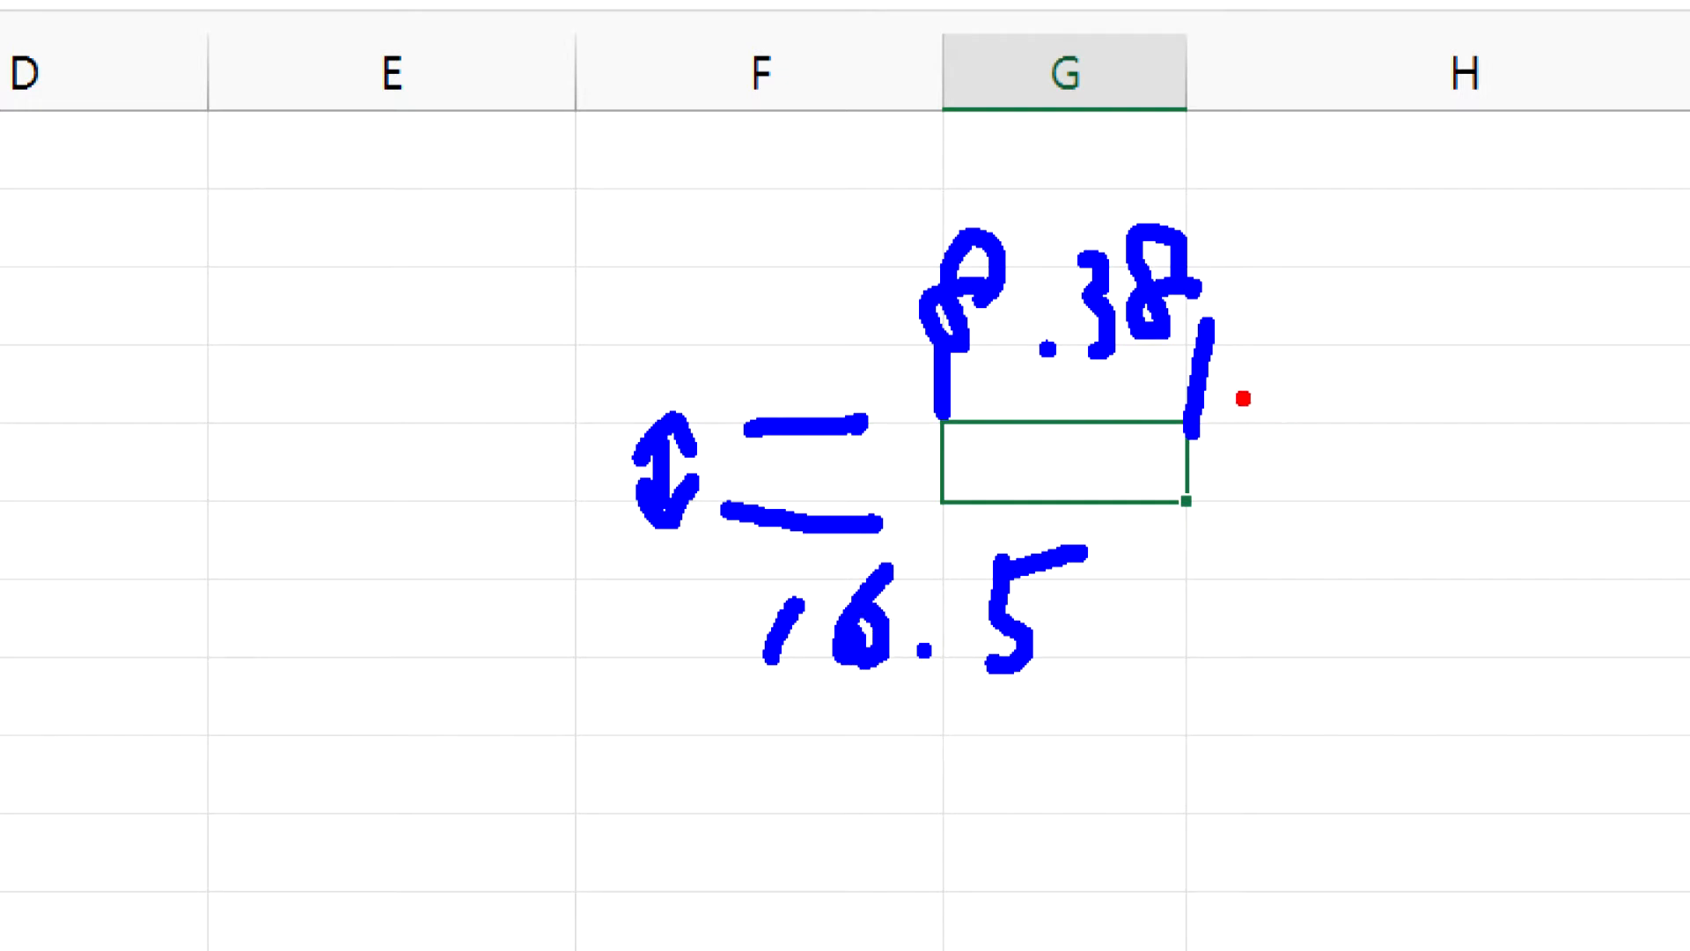
- Trace a red corner beside cell G32 and put red check marks next to the handwritten 8.38 and 16.5
left_click_drag(1241, 398, 1511, 385)
left_click_drag(1230, 405, 1236, 504)
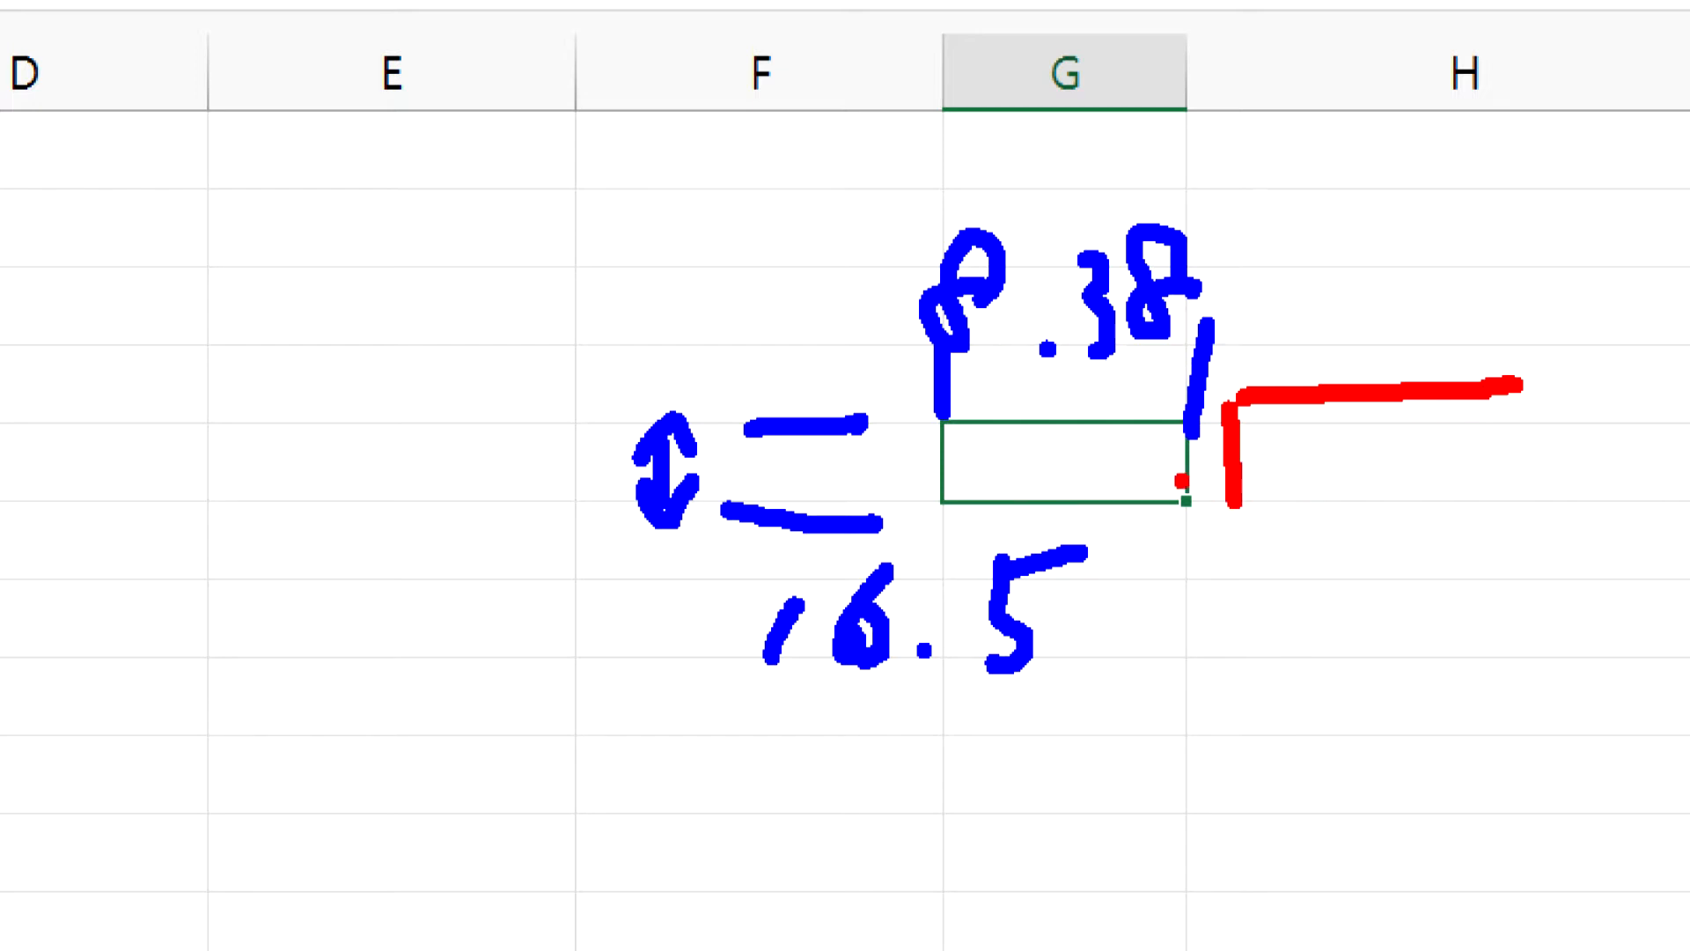
left_click_drag(1236, 392, 1517, 384)
left_click_drag(1224, 393, 1224, 498)
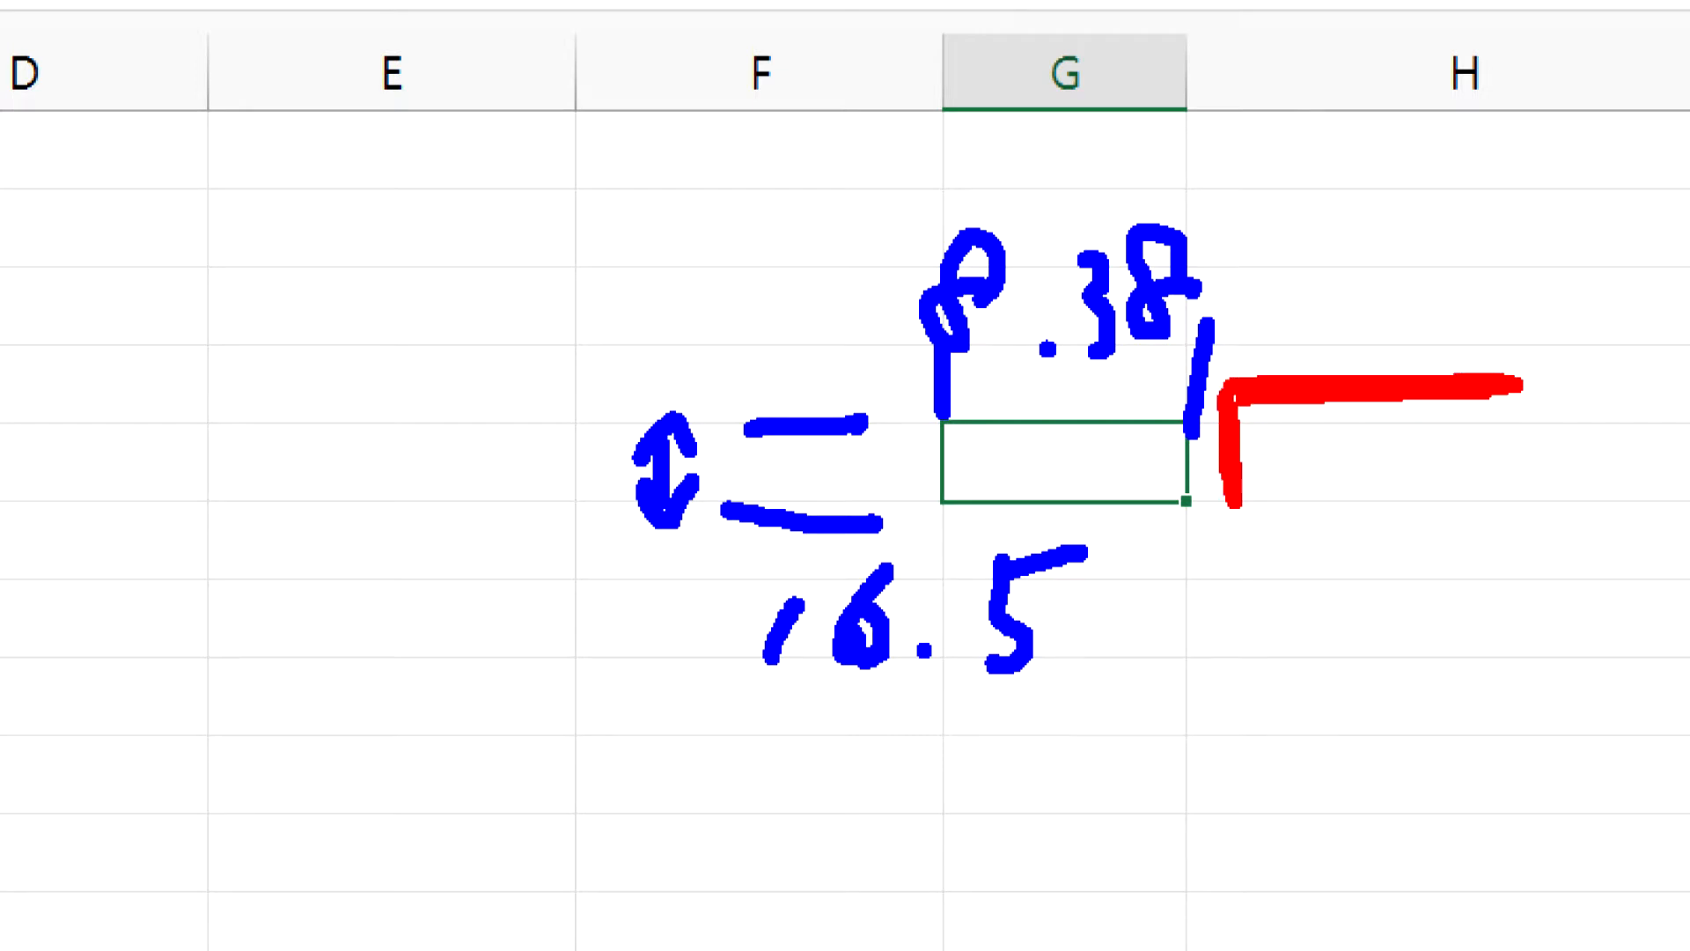
left_click_drag(851, 234, 919, 216)
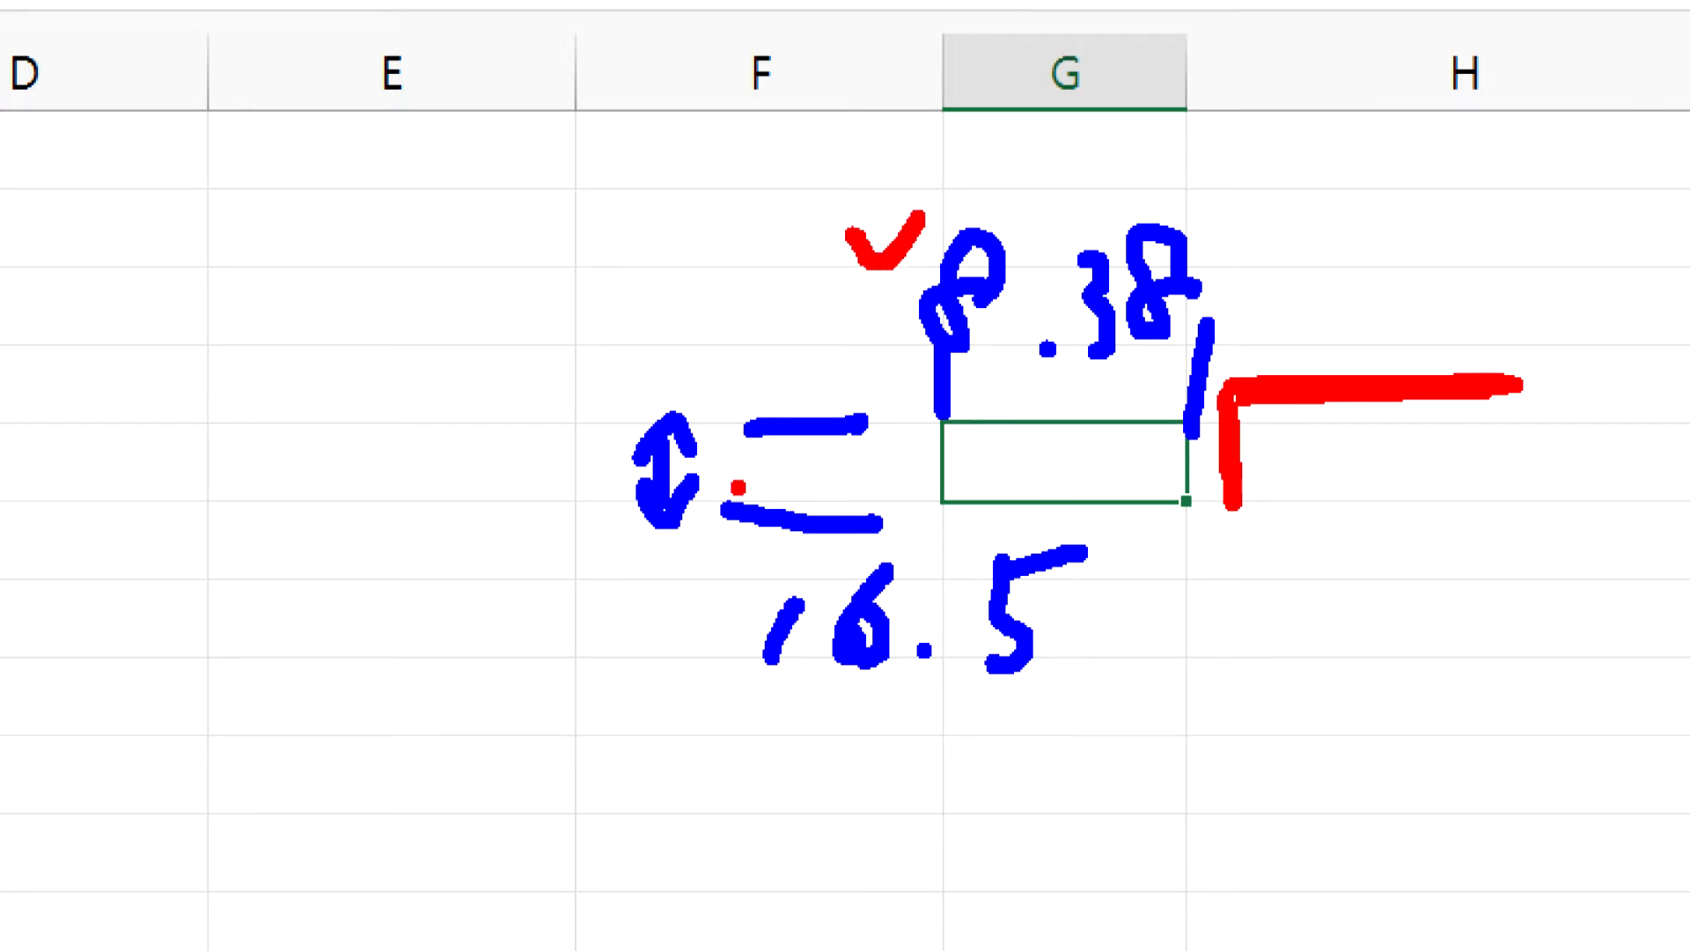
left_click_drag(677, 599, 733, 583)
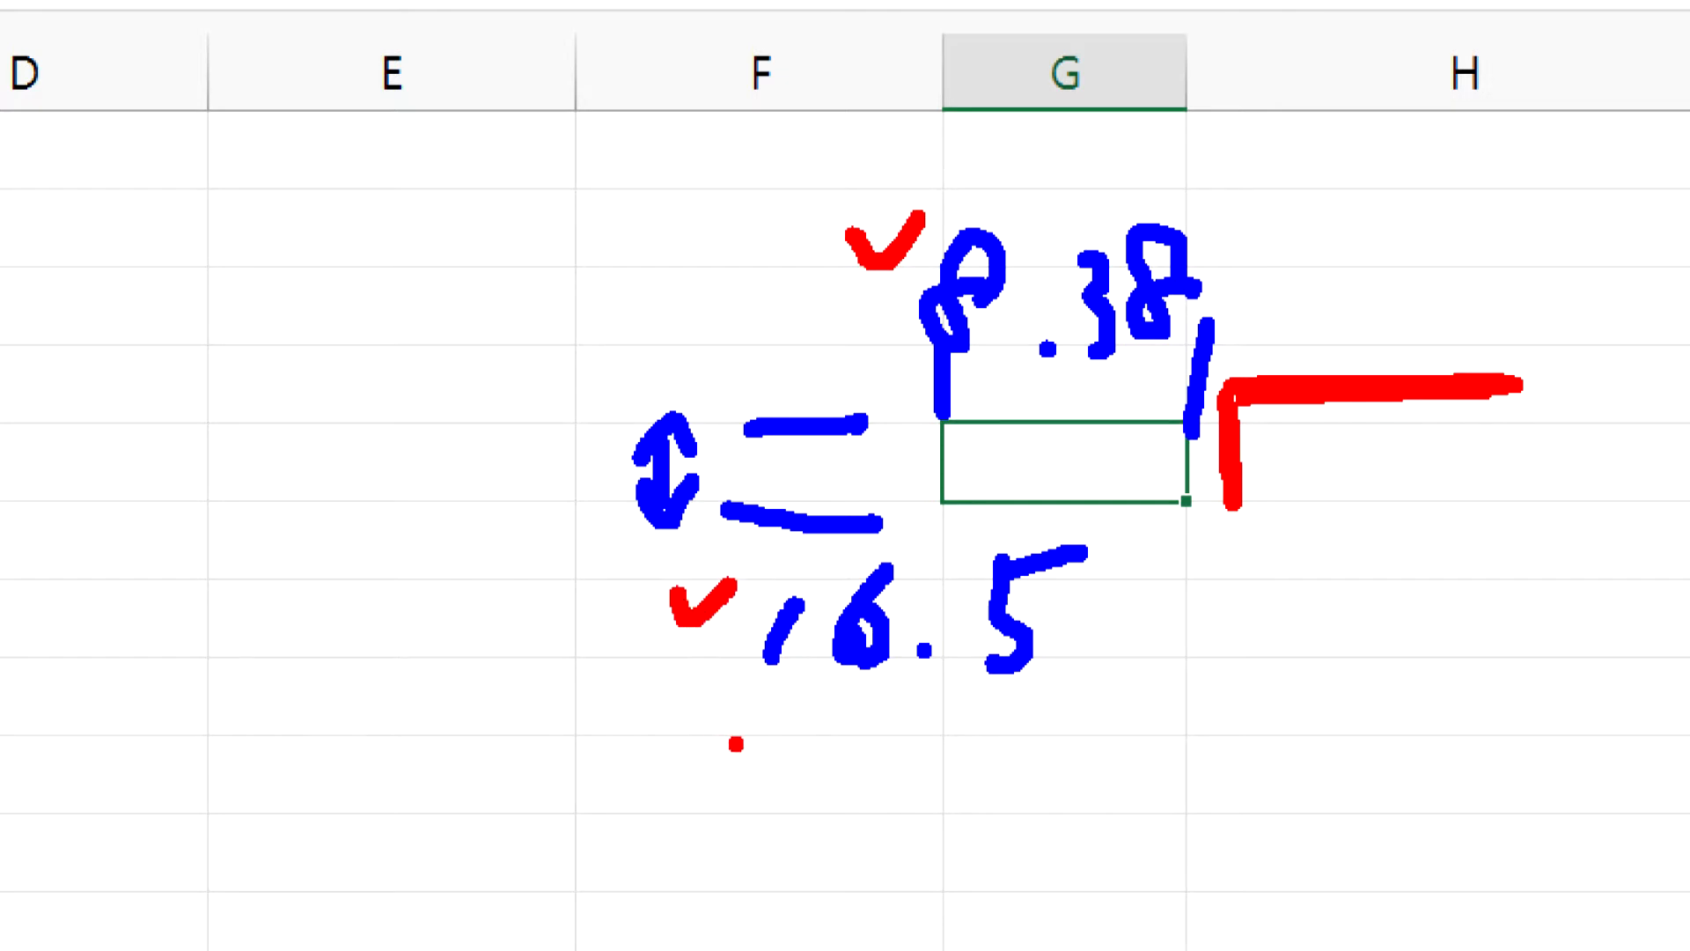
- Underline both values in red, label 8.38 with 개수 and 16.5 with p, and clear all the annotations
left_click_drag(928, 374, 1231, 362)
mouse_move(1092, 130)
left_mouse_down()
mouse_move(1133, 128)
mouse_move(1142, 185)
left_mouse_up()
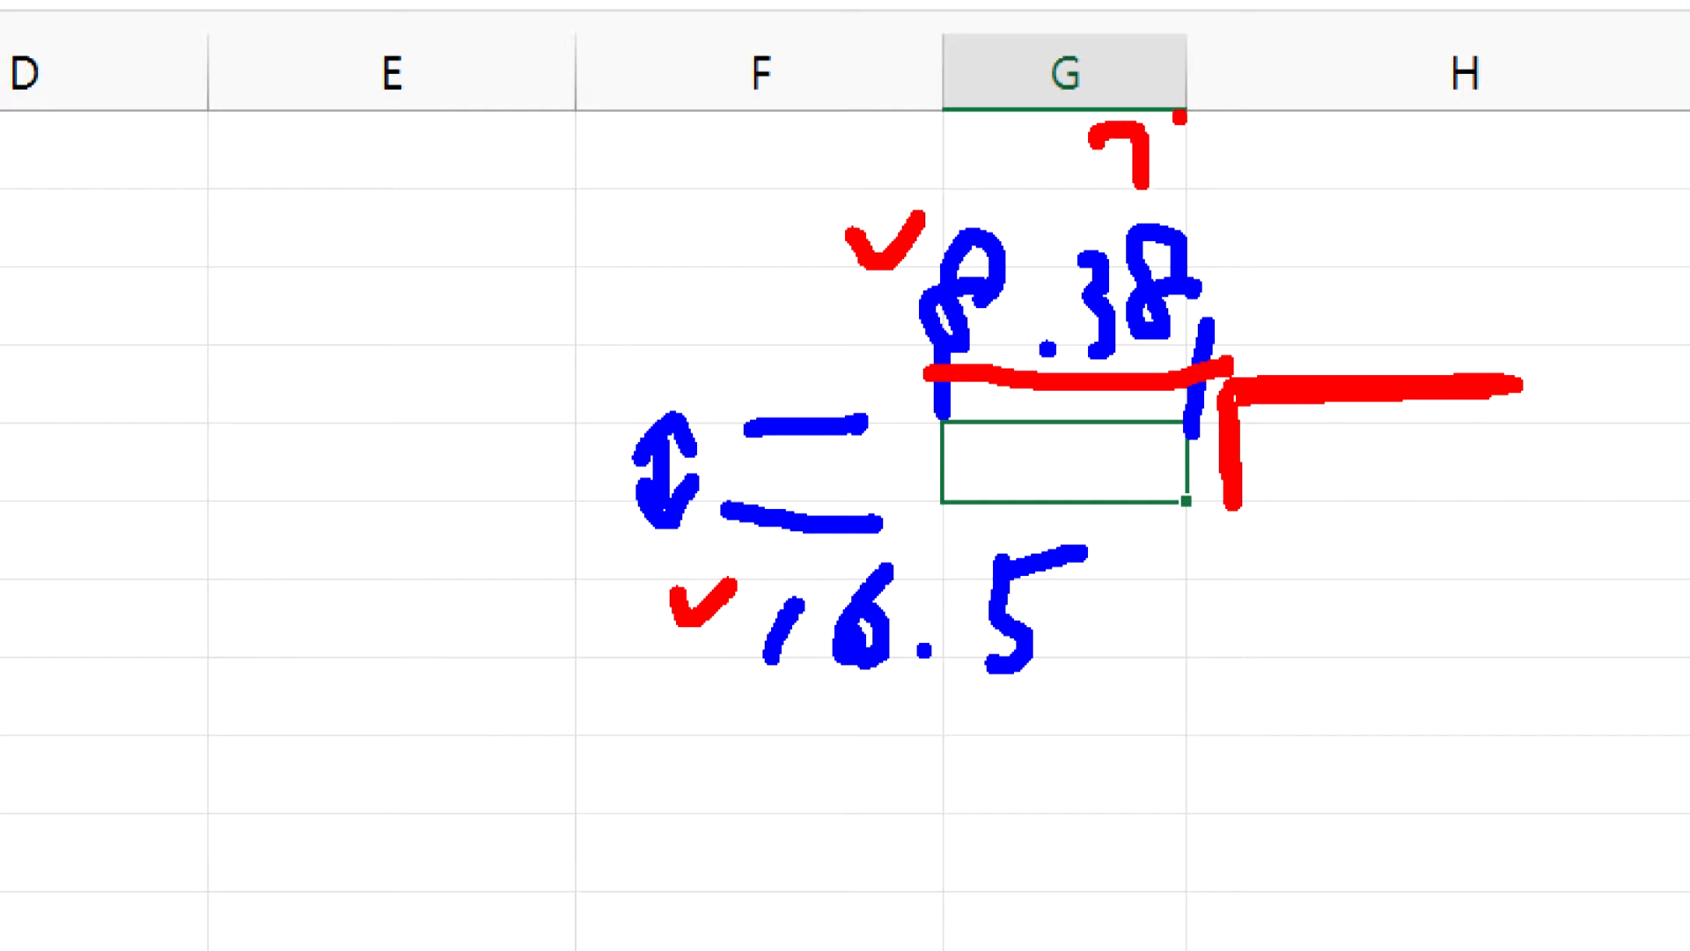
mouse_move(1178, 114)
left_mouse_down()
mouse_move(1176, 181)
mouse_move(1249, 136)
mouse_move(1230, 234)
left_mouse_up()
mouse_move(1292, 128)
left_mouse_down()
mouse_move(1274, 176)
mouse_move(1329, 171)
left_mouse_up()
left_click_drag(1261, 211, 1347, 208)
left_click_drag(1310, 216, 1305, 300)
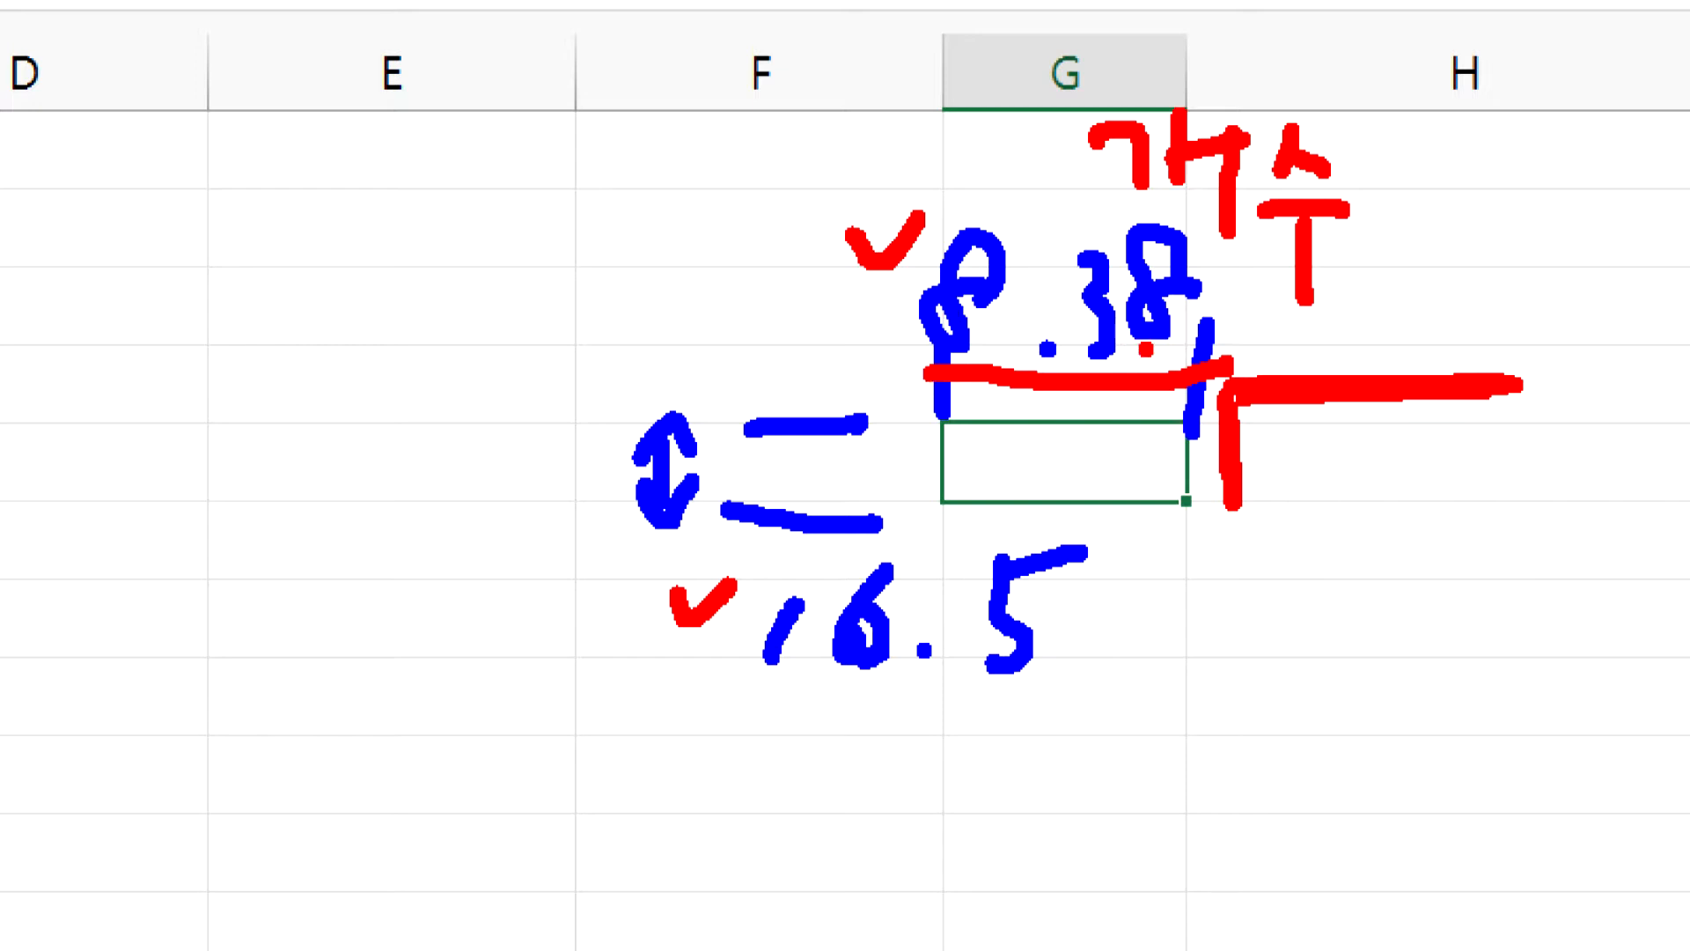
left_click_drag(754, 724, 1100, 742)
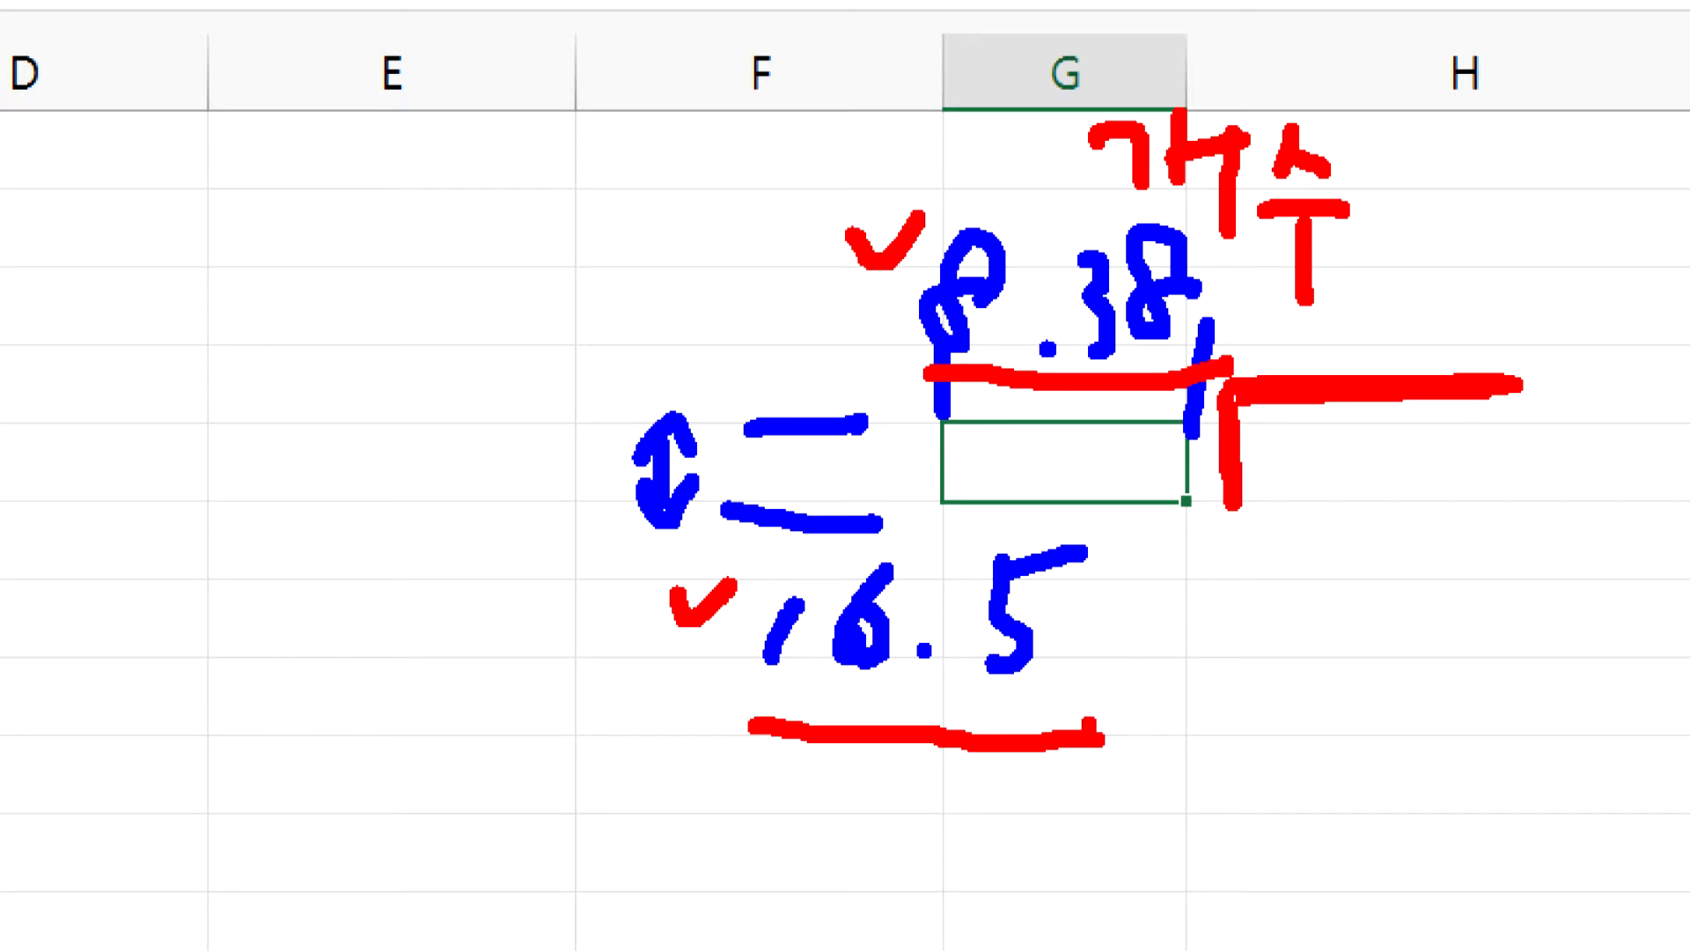
mouse_move(1178, 627)
left_mouse_down()
mouse_move(1200, 850)
mouse_move(1206, 677)
left_mouse_up()
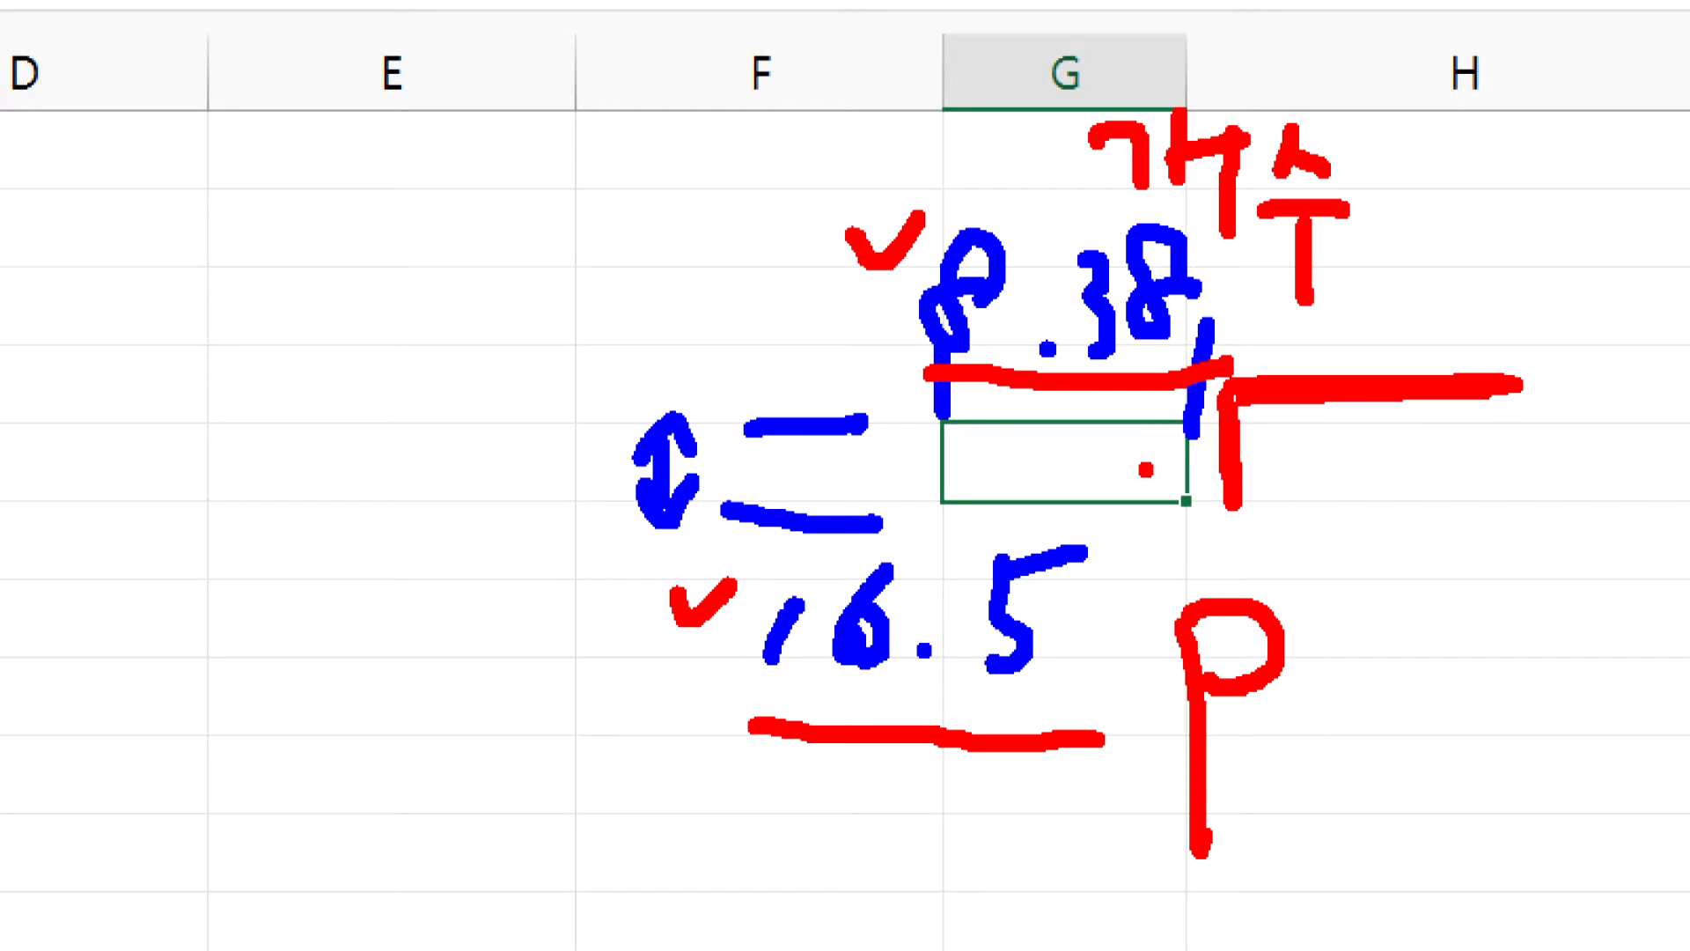
key("Escape")
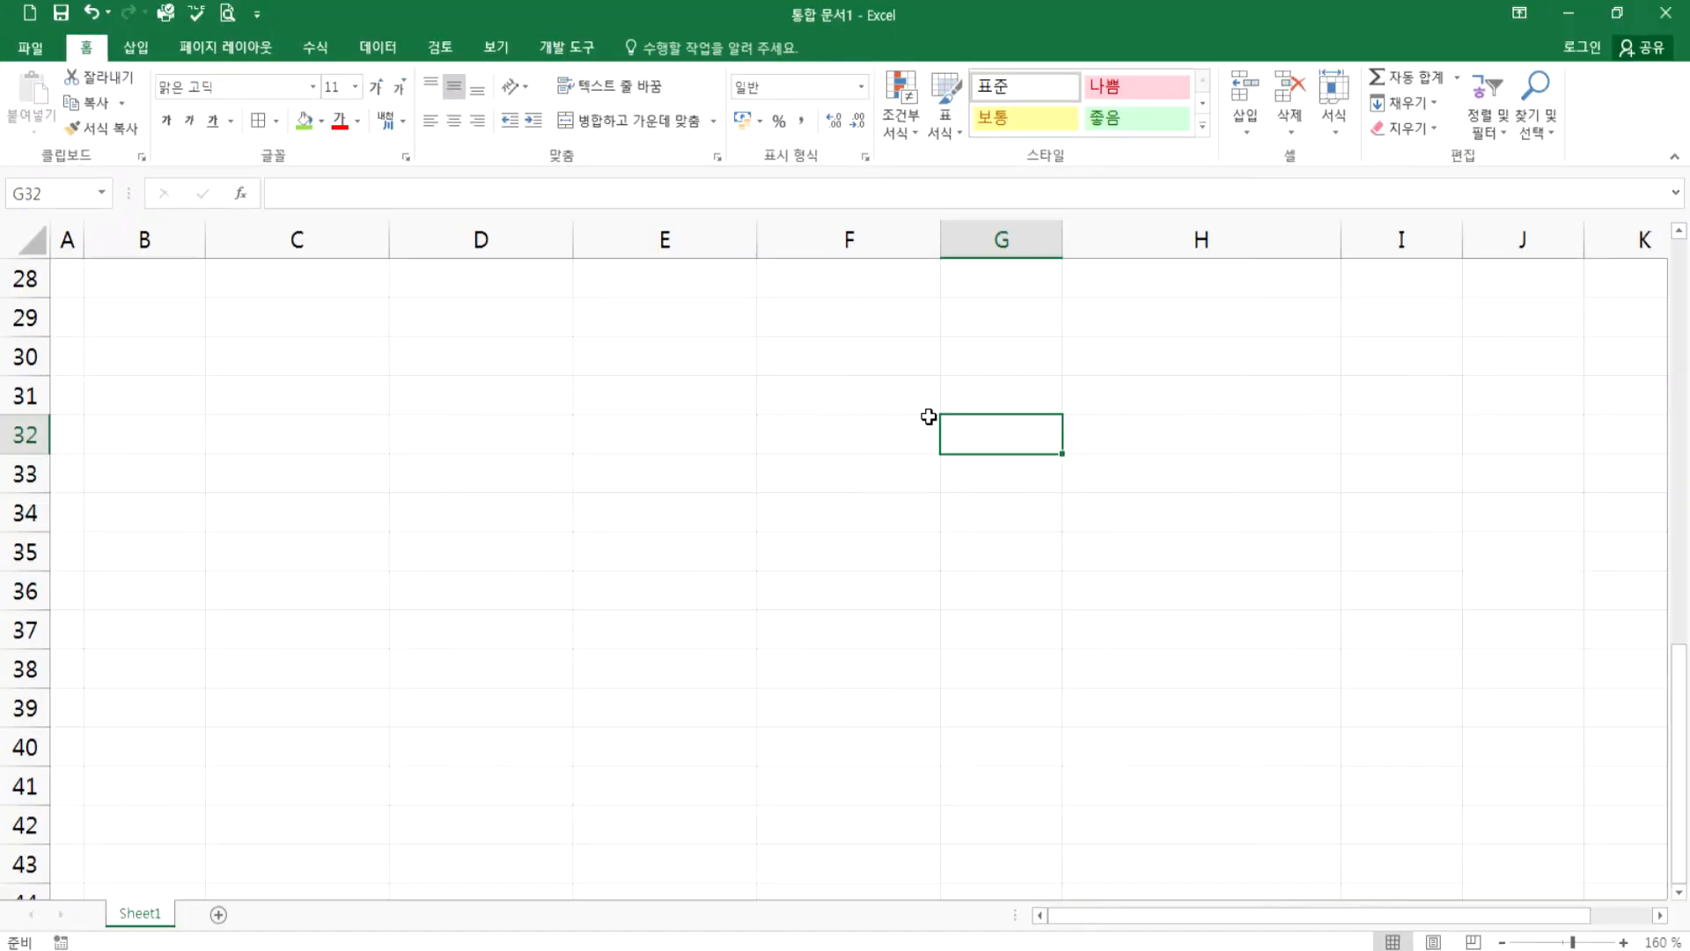
- Switch to Notepad and append "> 글자의 개수(영문, 기호)" to the column width line and "> 포인트" to the row height line
key("alt+Tab")
type("> 글자의 ㄱ")
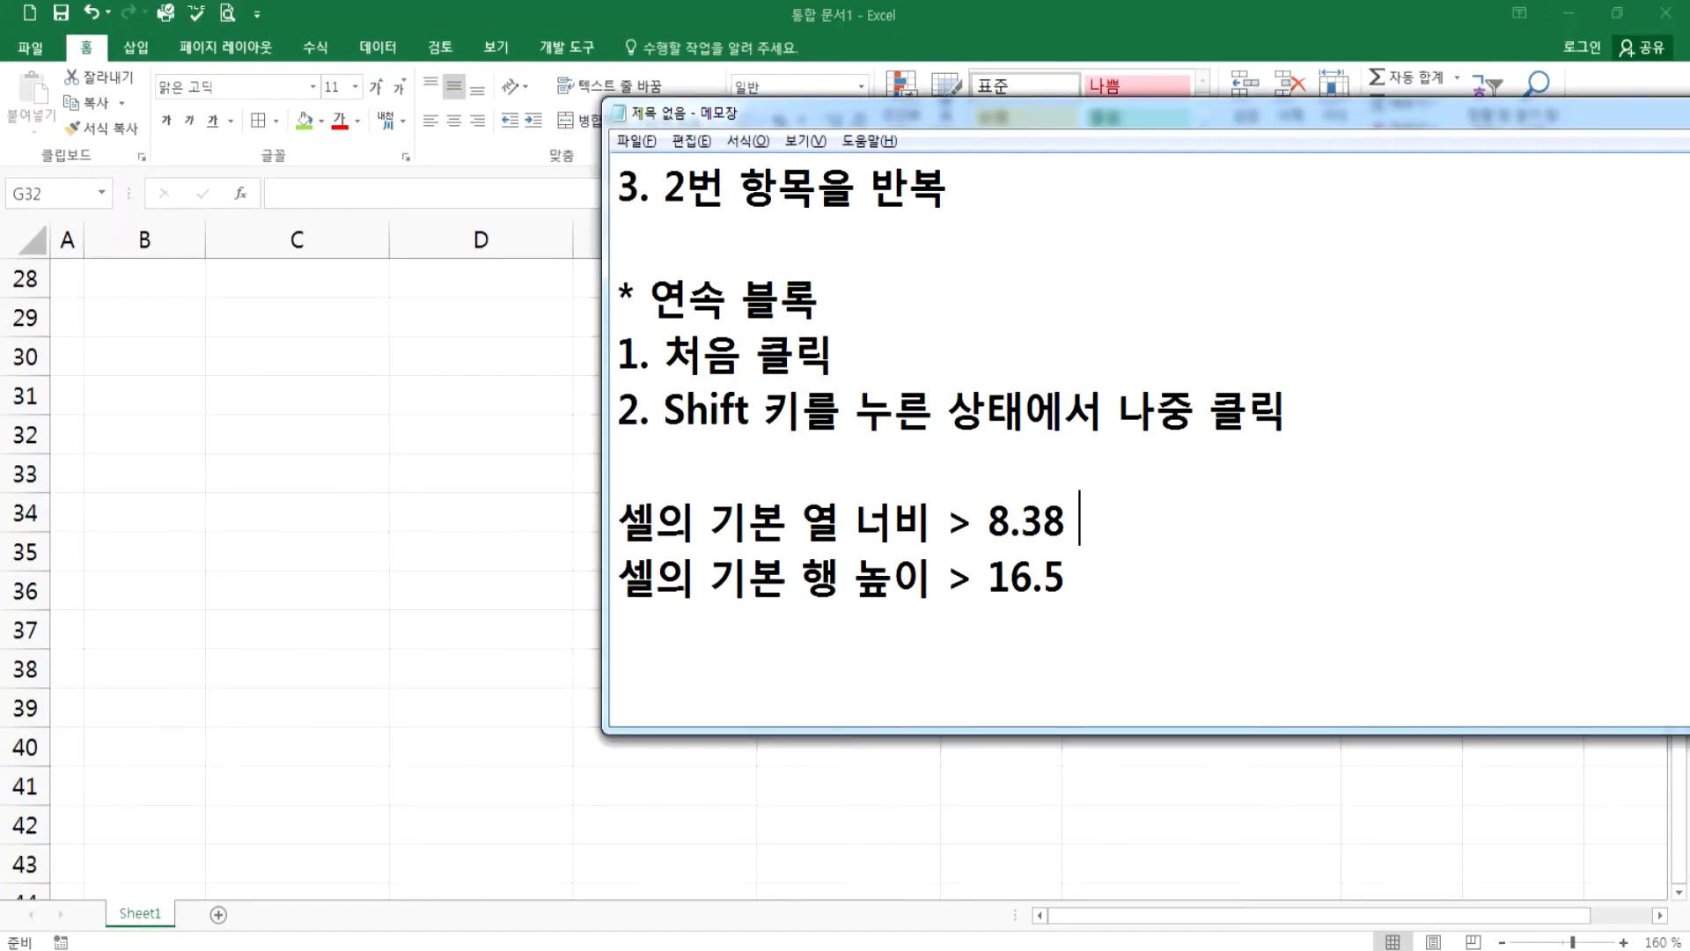
type("개수")
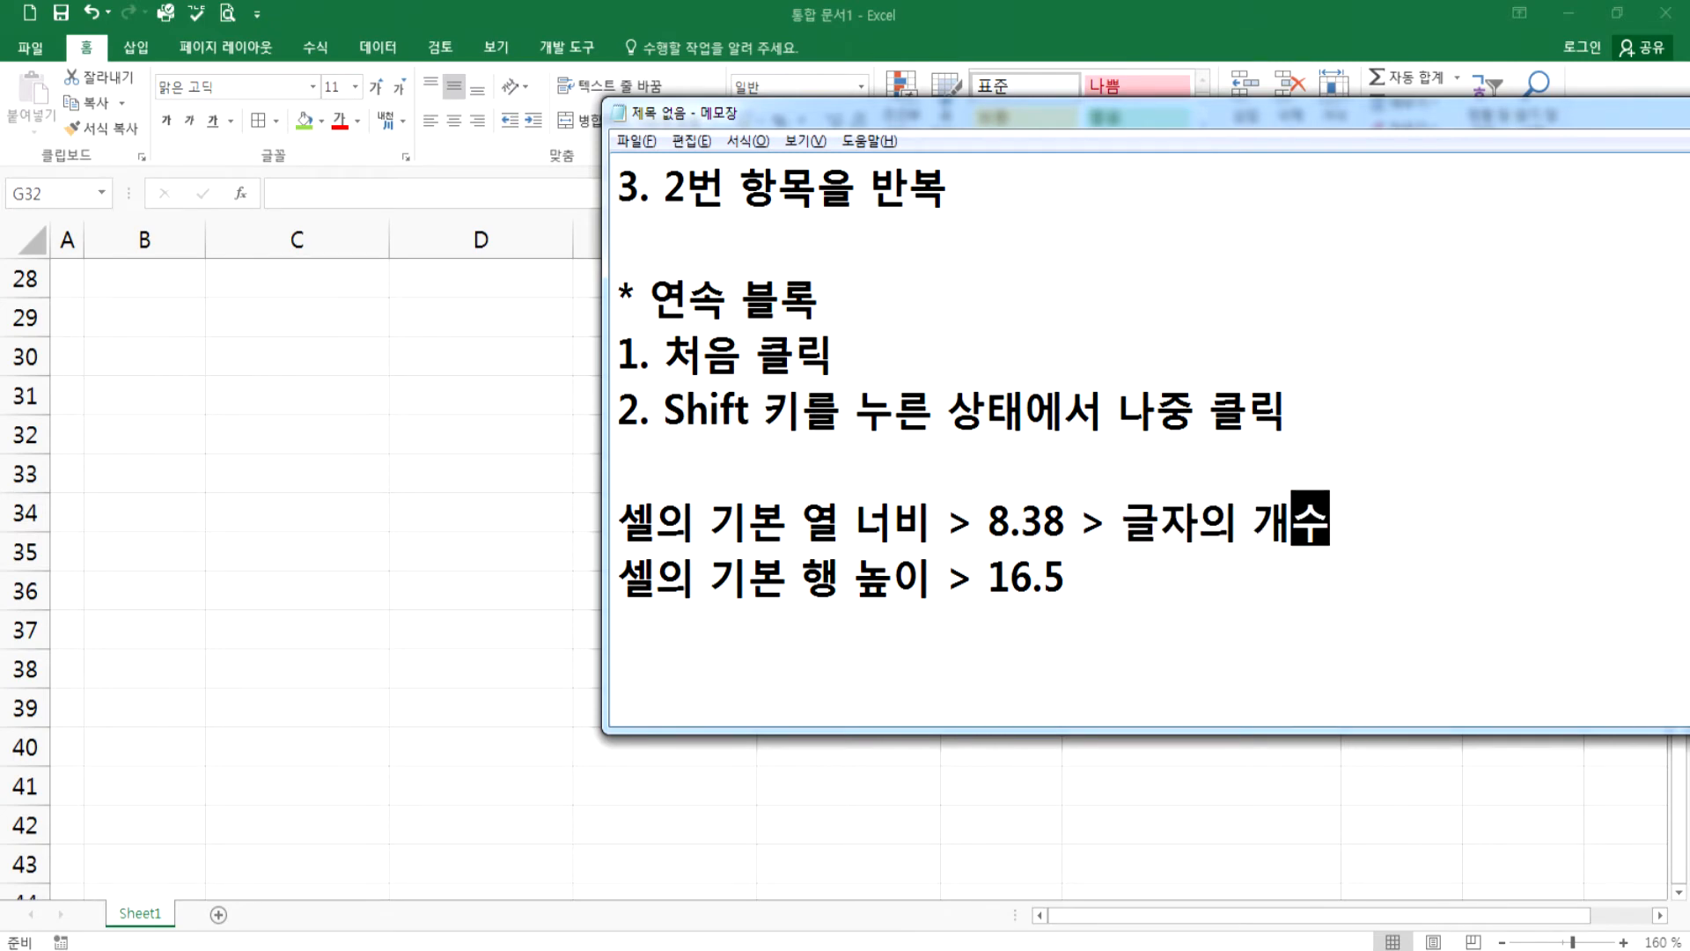
type("(영문, 기호")
type(")")
type("> ")
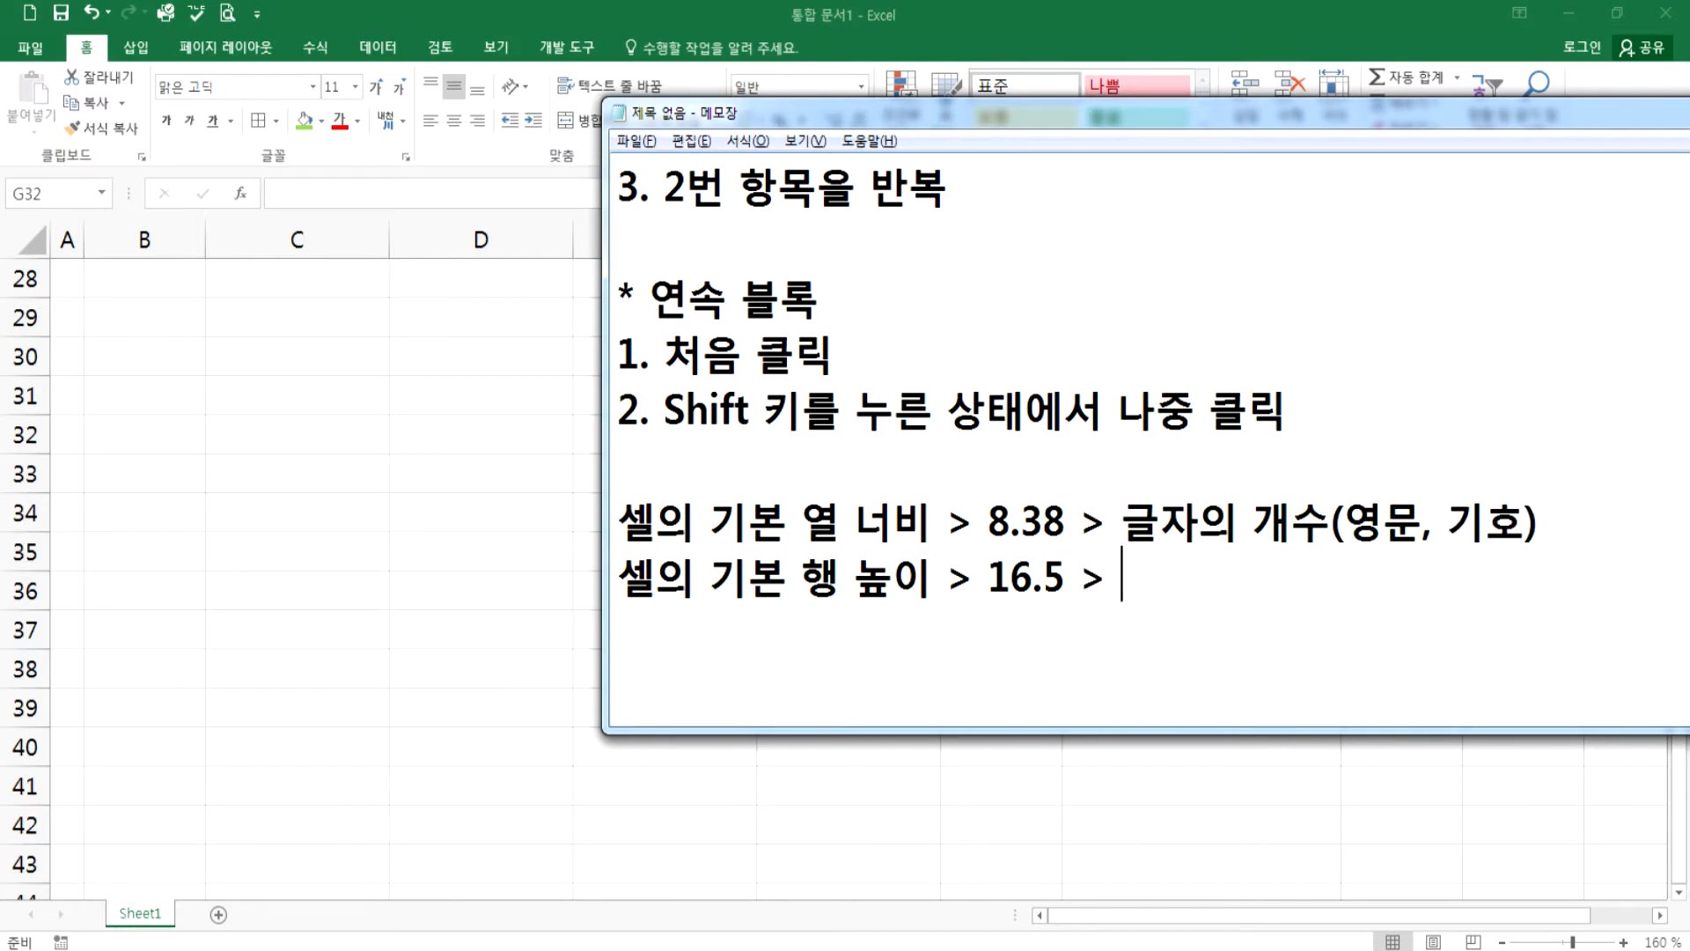
type("포인트")
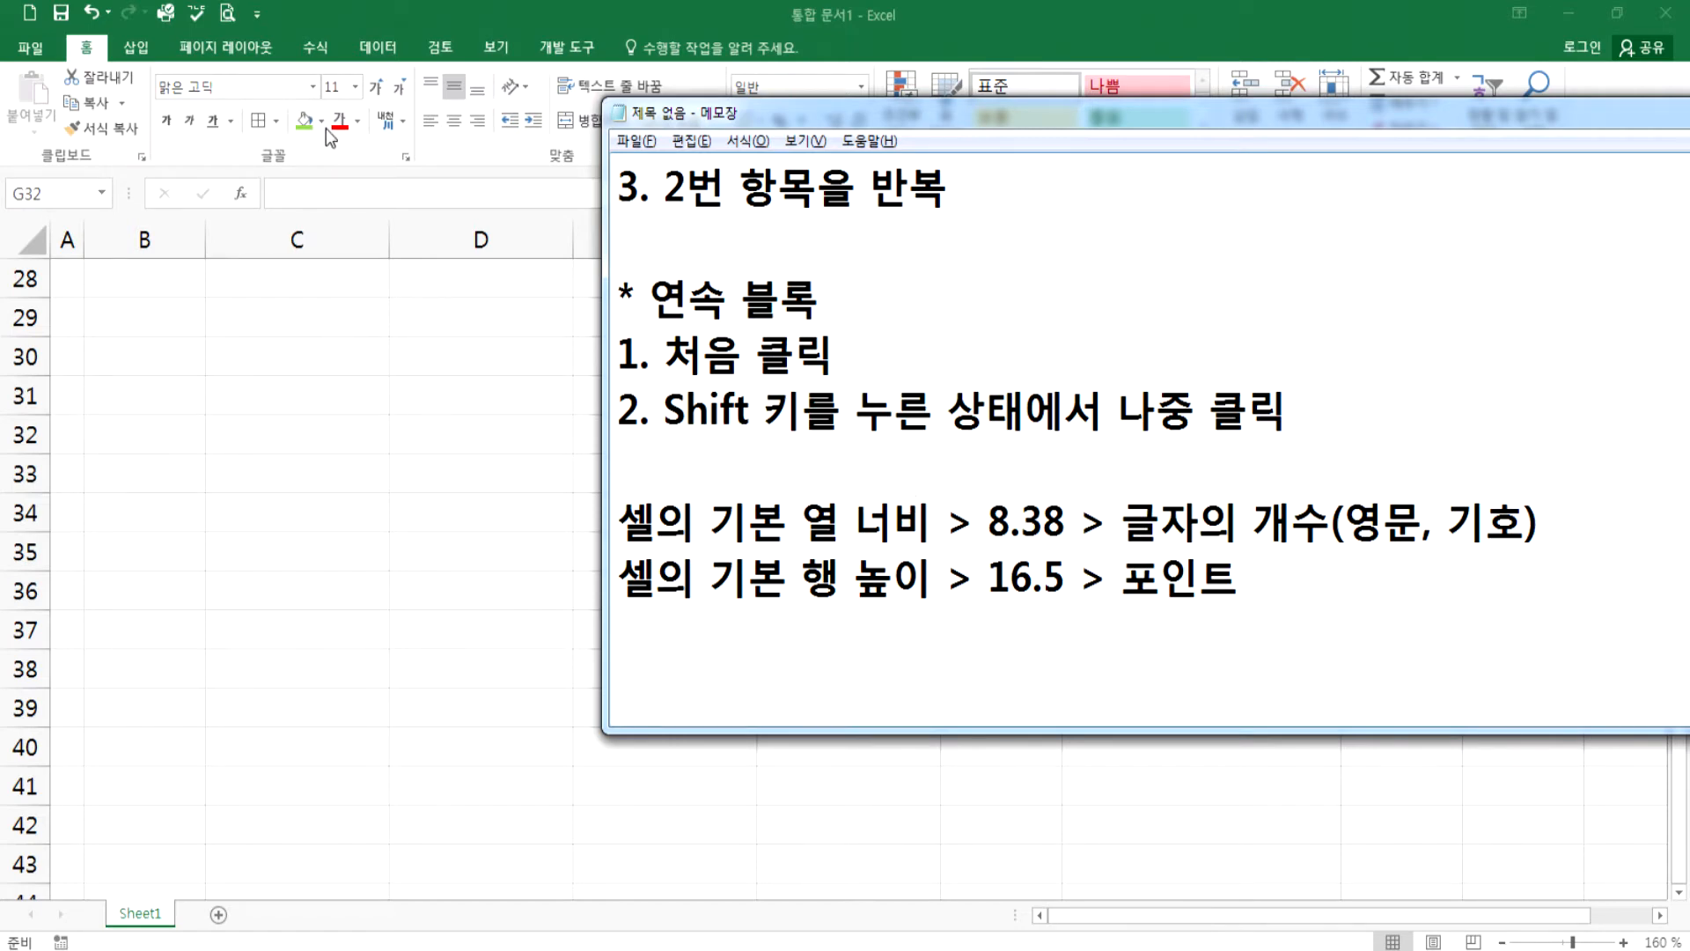
- Switch to Excel and set the height of row 2, which holds the title 주간 계획표, to 10
left_click(282, 352)
scroll(282, 352, "up", 9)
left_click(345, 302)
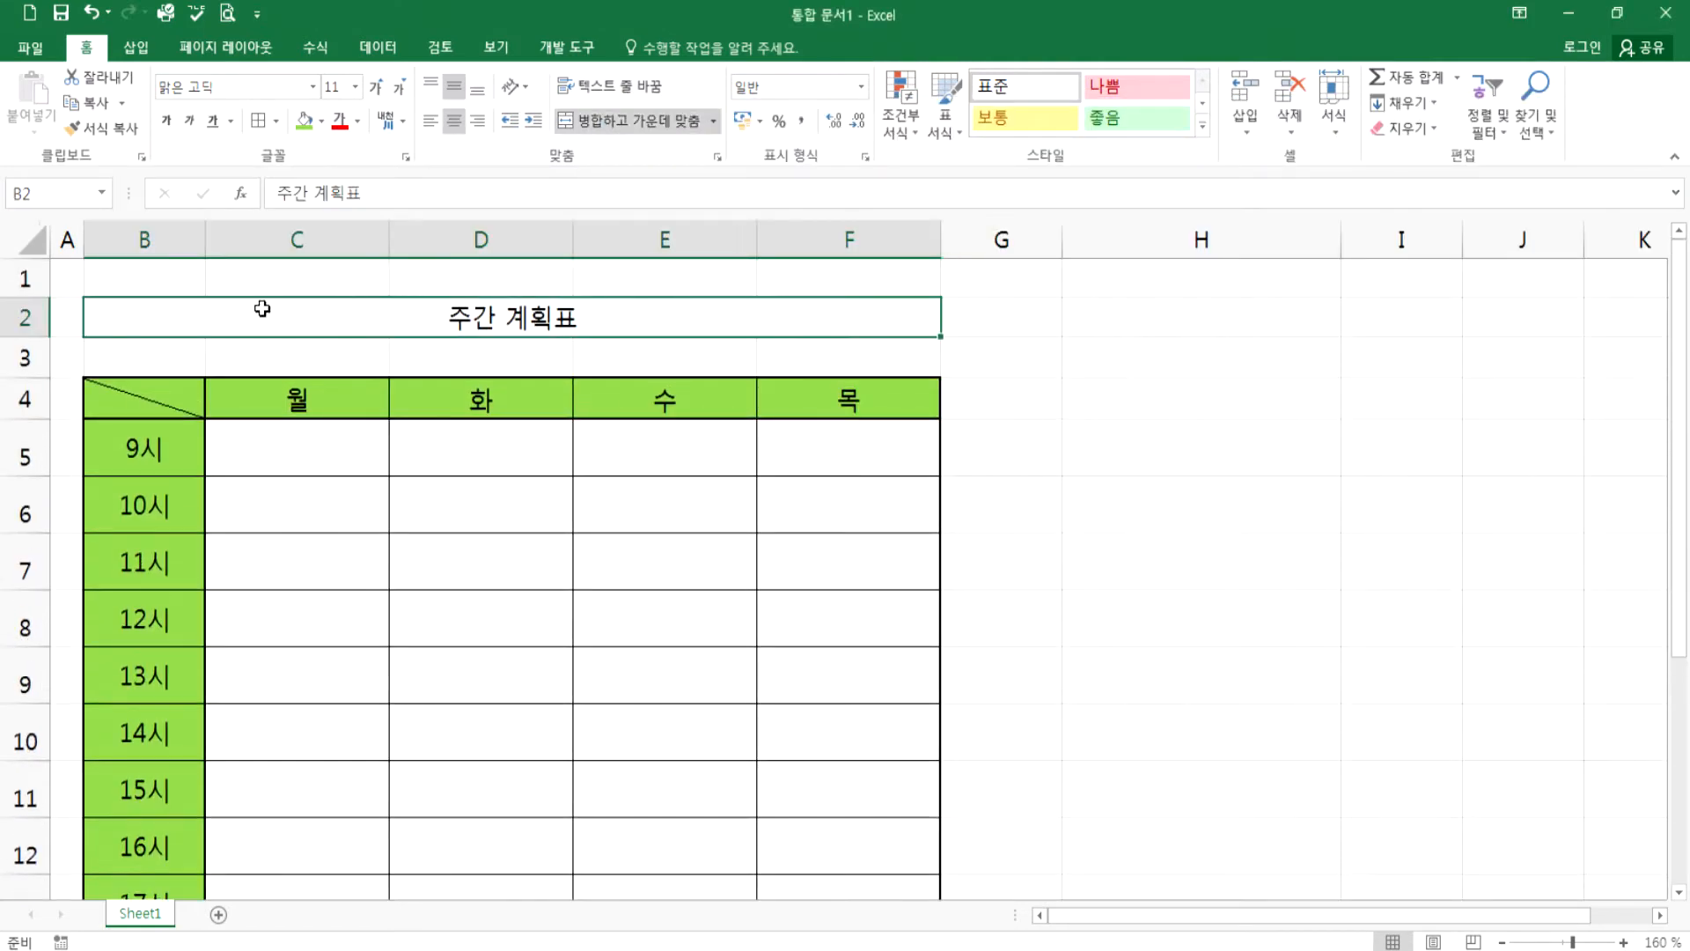
right_click(25, 317)
left_click(127, 601)
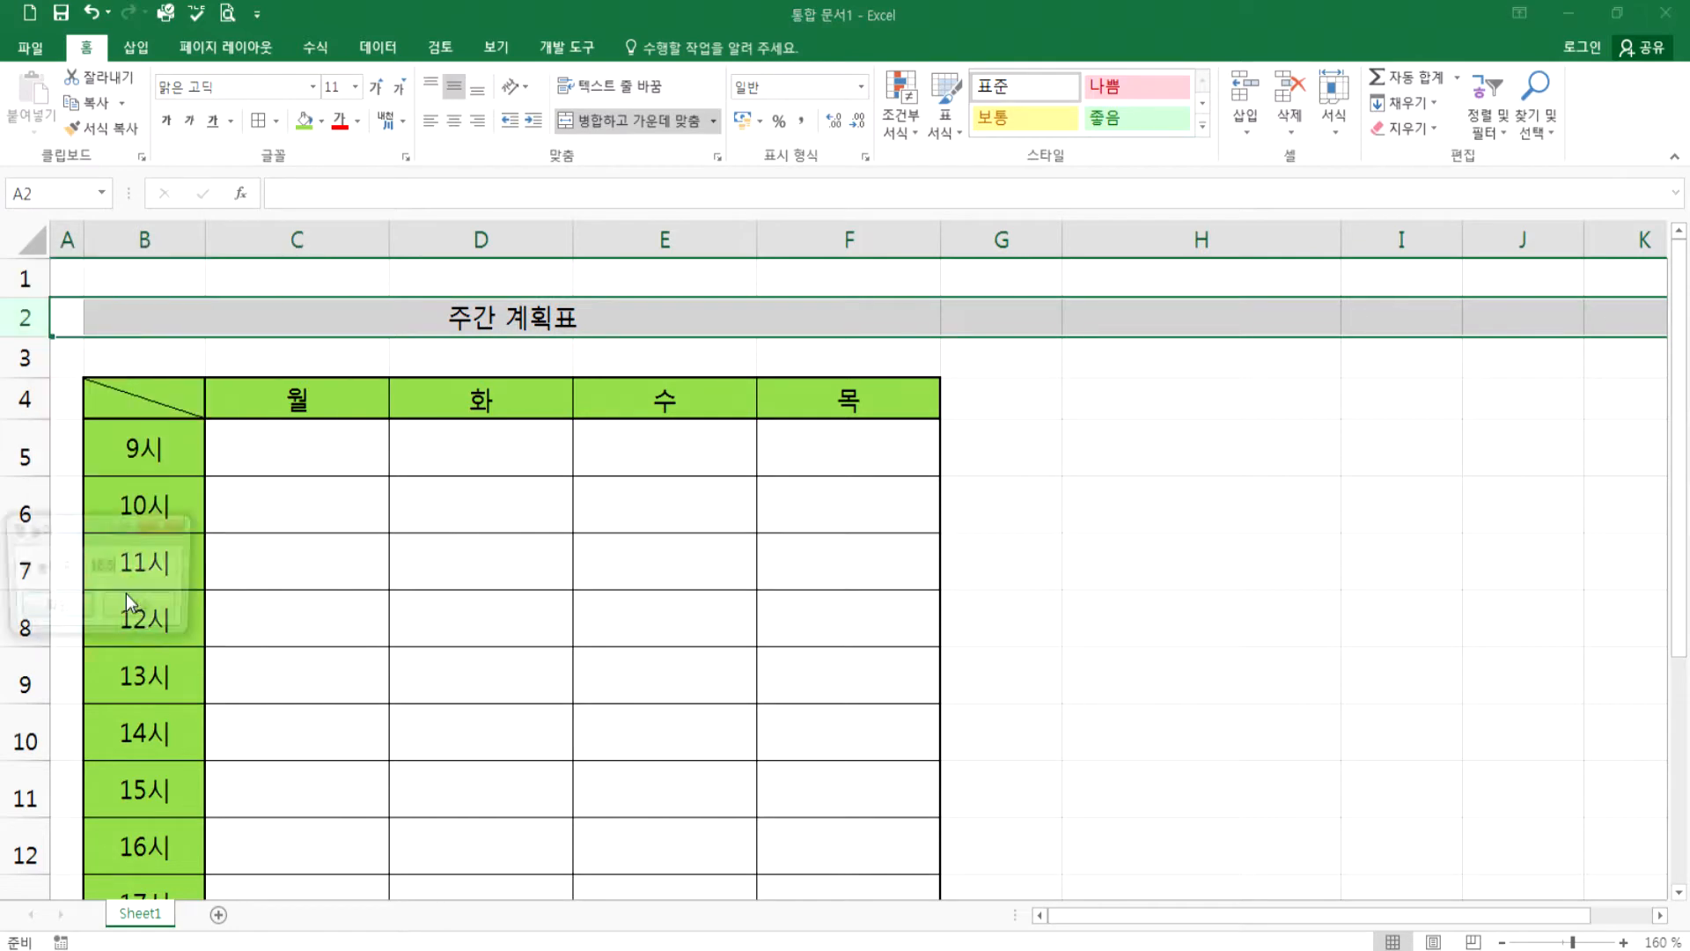
type("10")
key("Return")
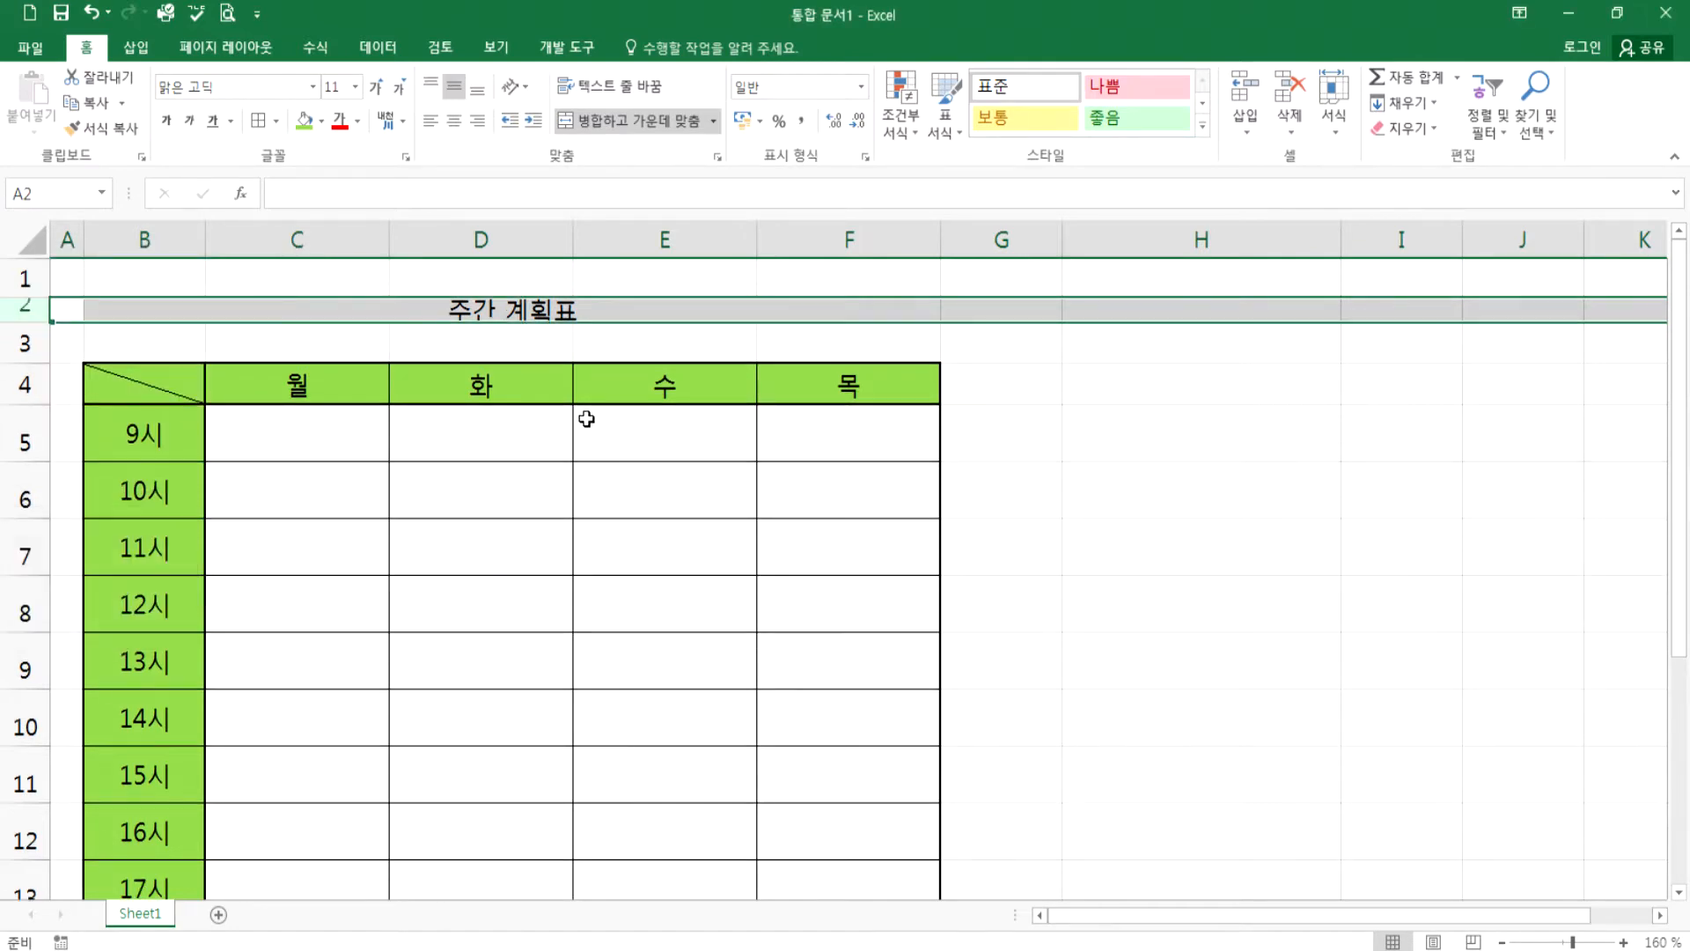
left_click(523, 345)
left_click(716, 484)
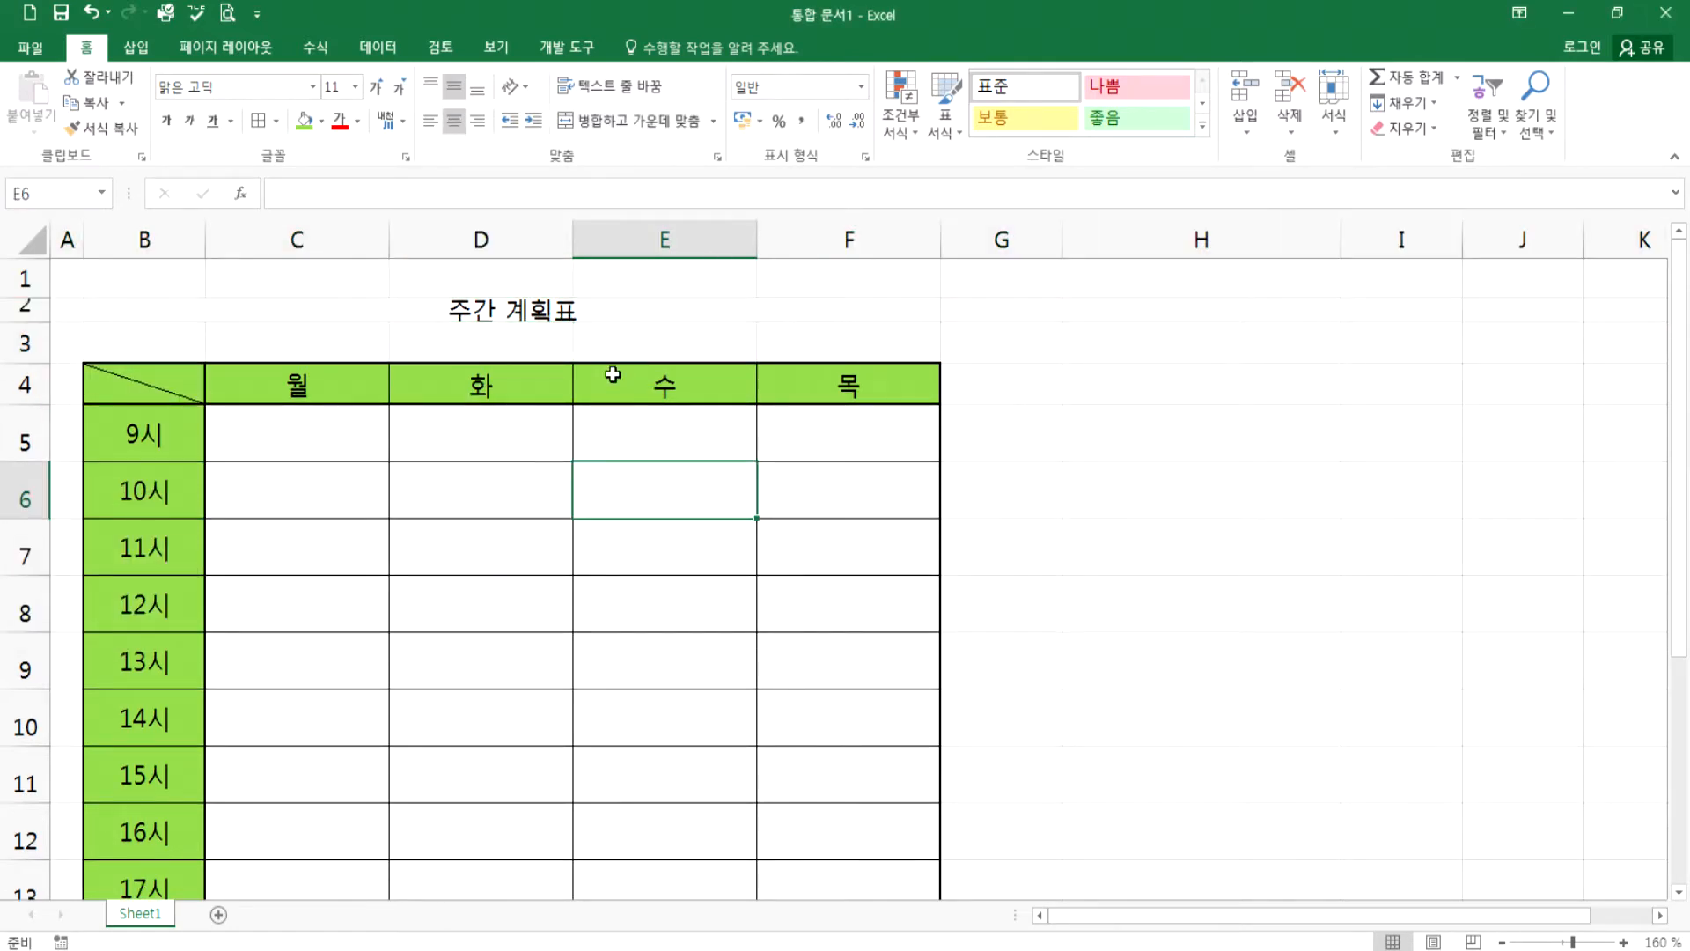
- Enlarge row 2 by its lower border until the title text 주간 계획표 fits fully
left_click(570, 310)
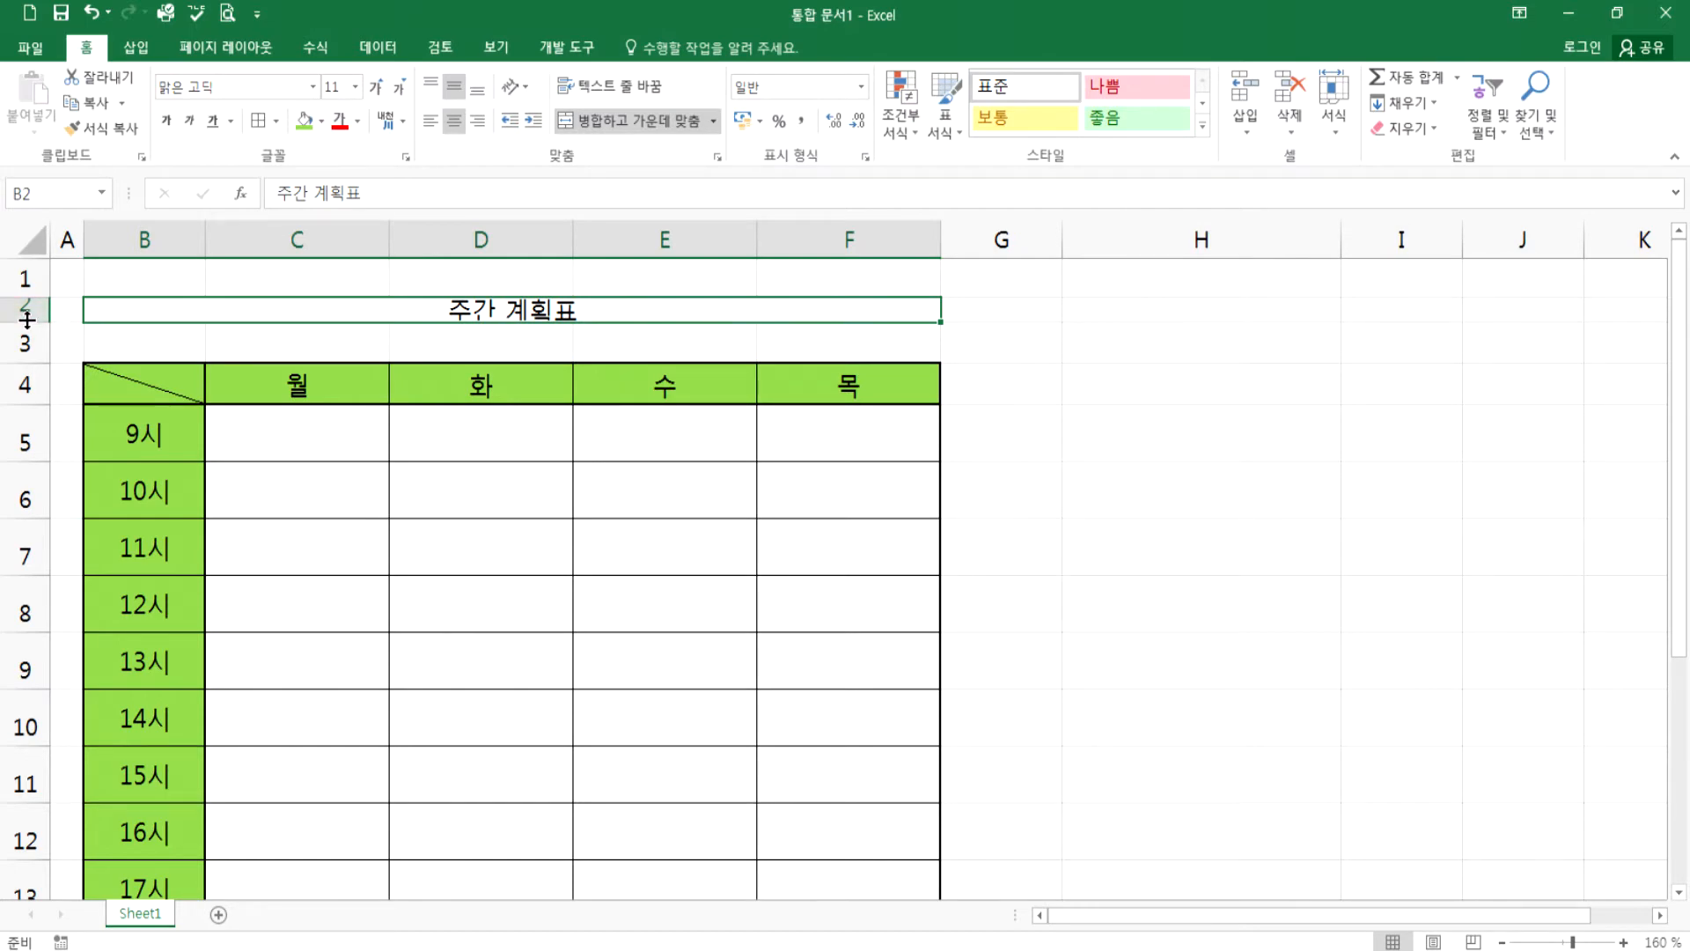
left_click_drag(27, 321, 27, 336)
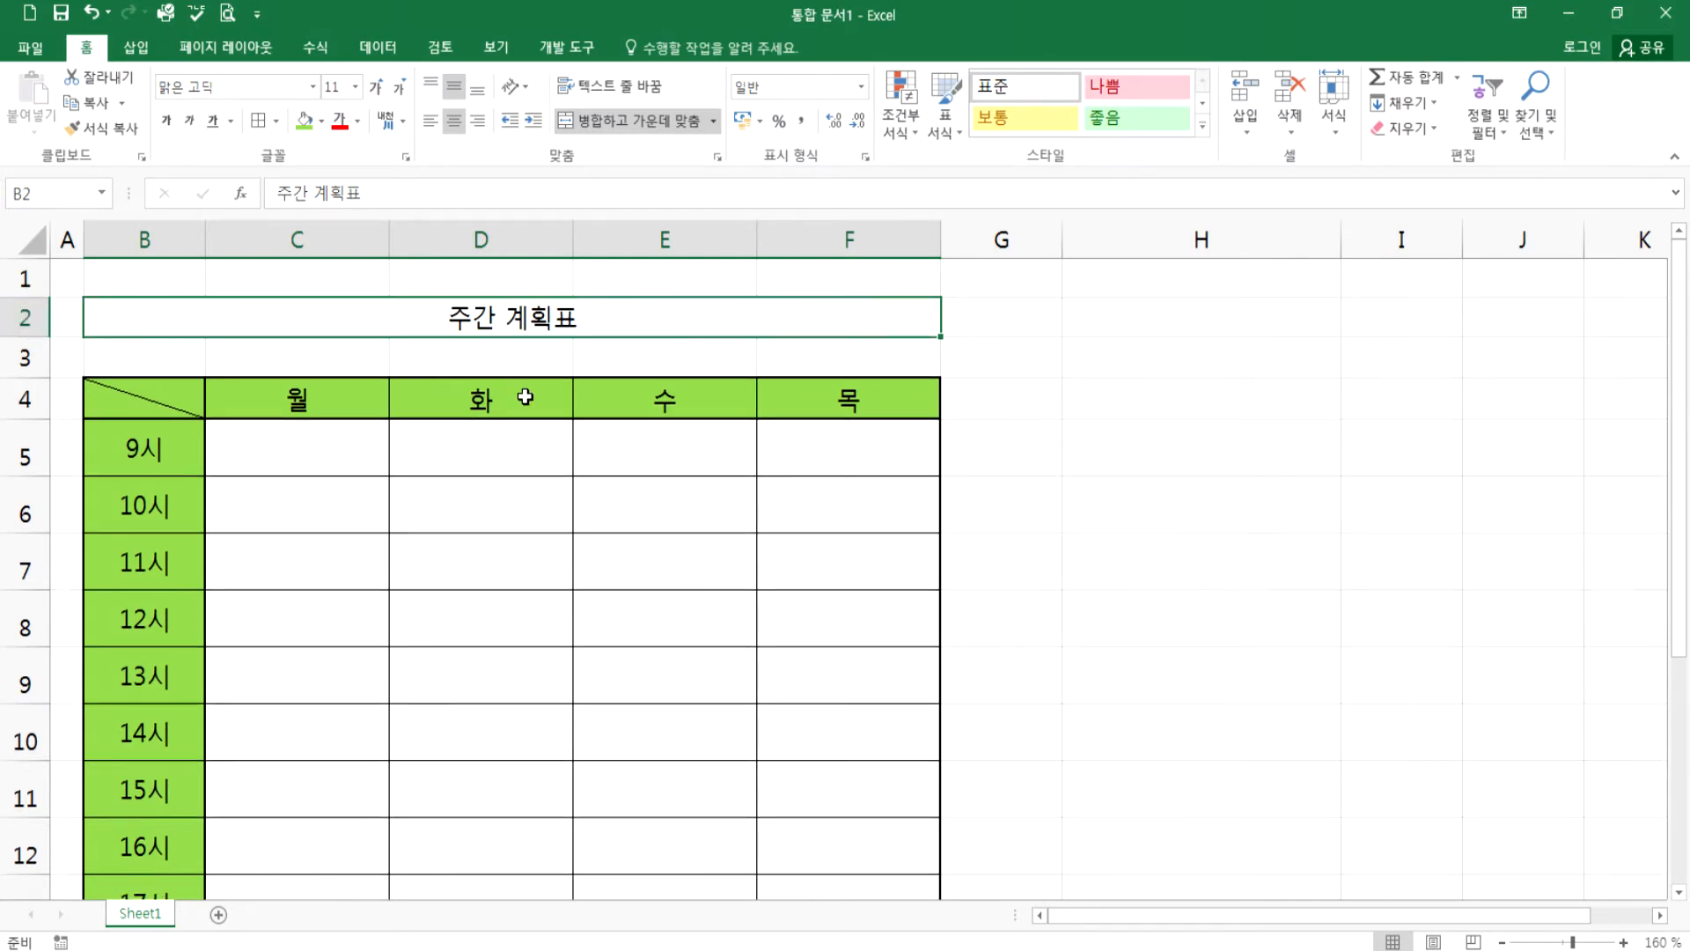
key("alt+Tab")
left_click(429, 335)
- Set the height of row 2 to 11 and select the title cell
right_click(27, 324)
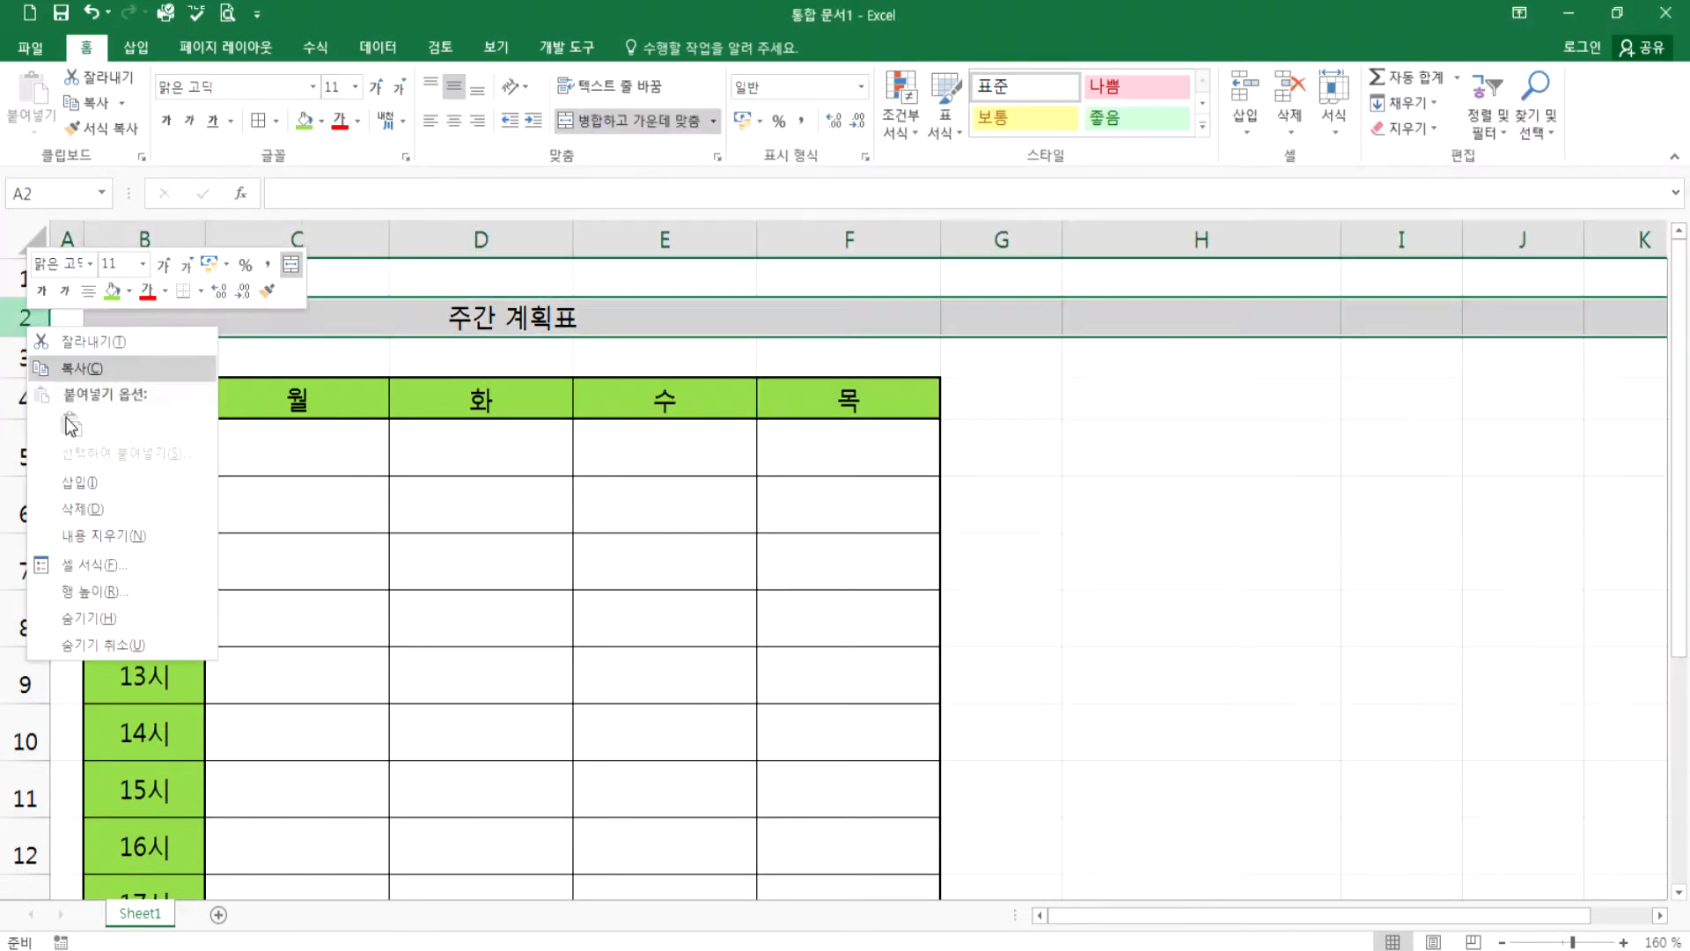
left_click(92, 591)
type("11")
left_click(62, 616)
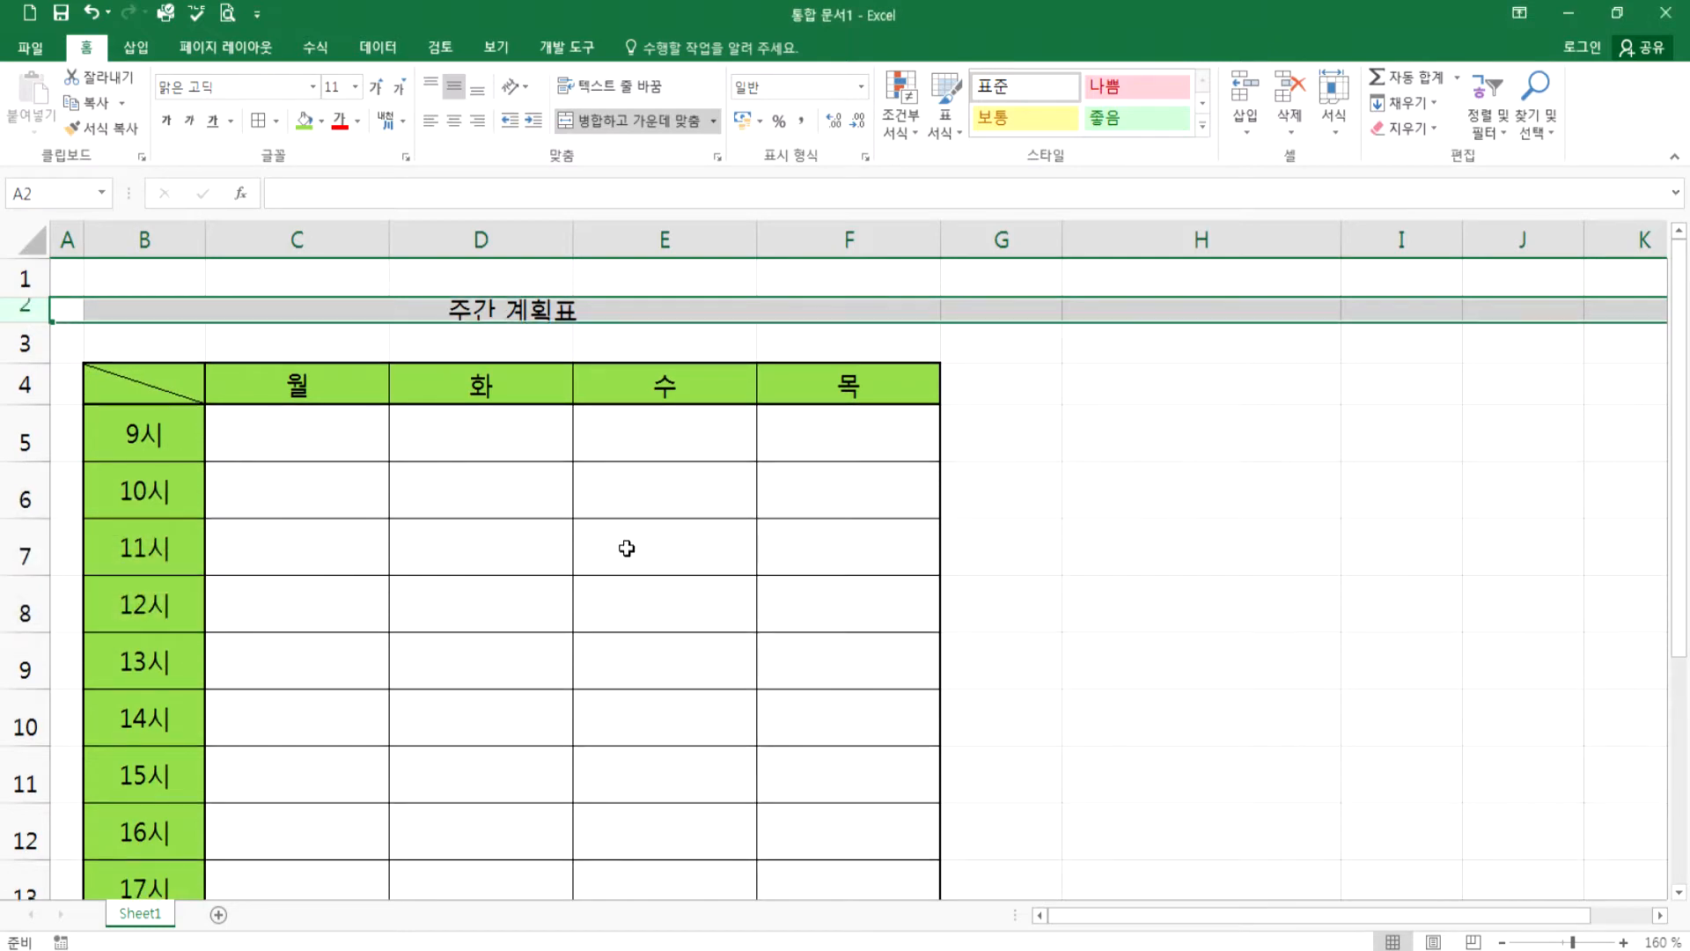
left_click(1049, 614)
left_click(513, 312)
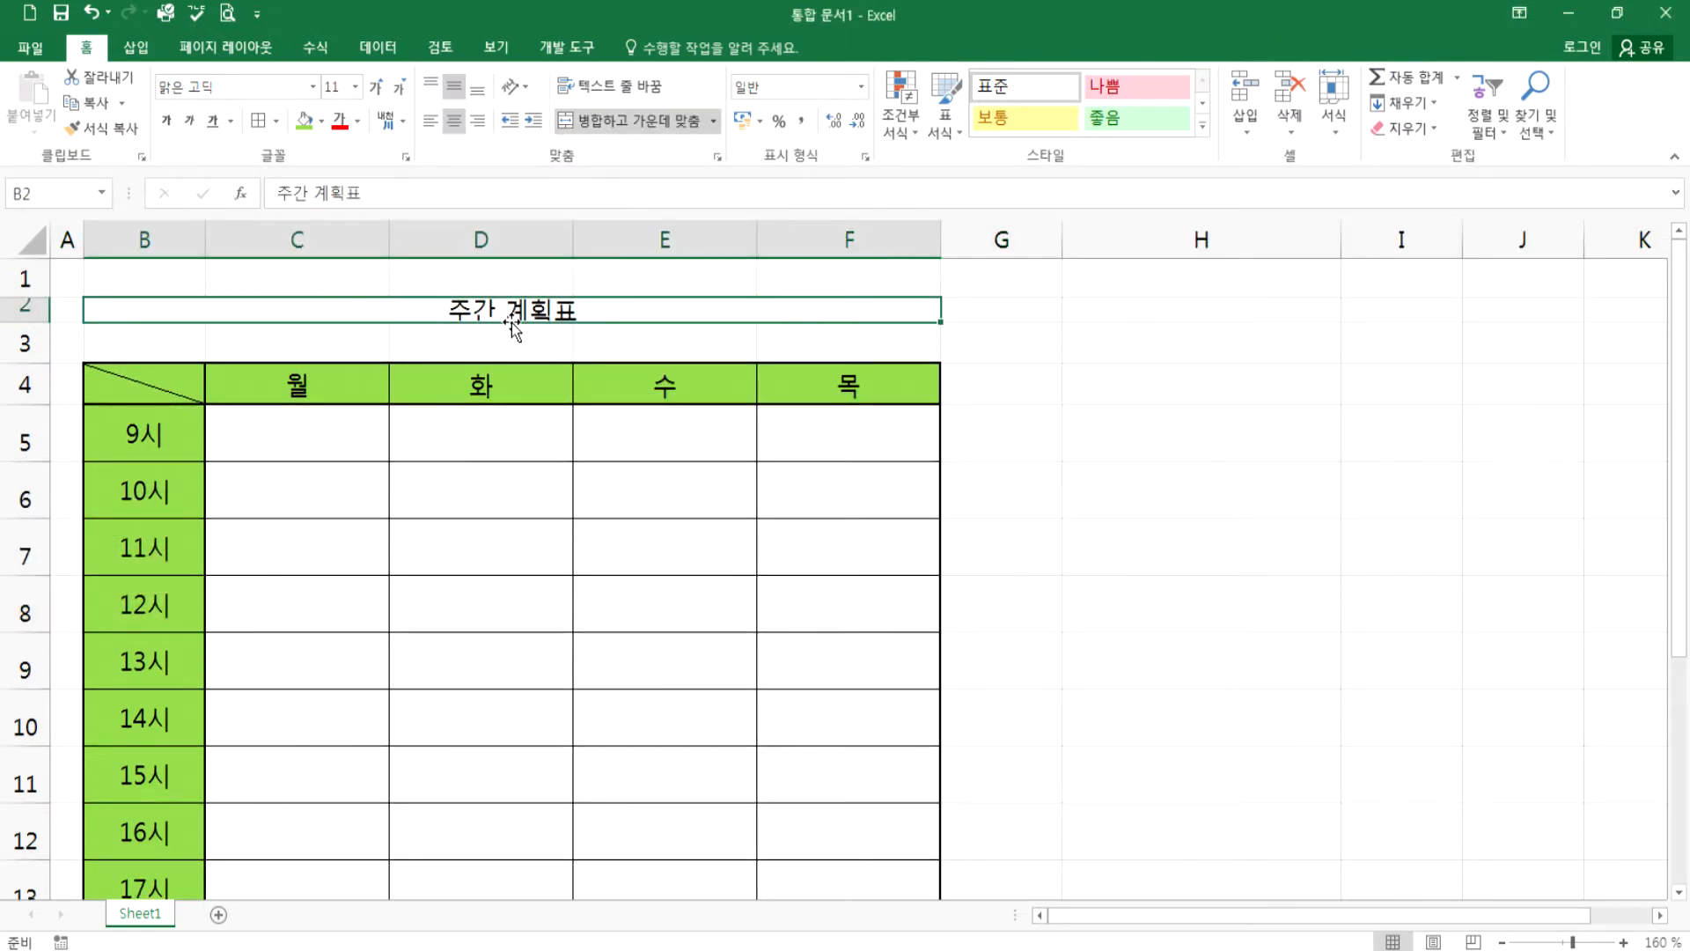
- Auto-fit the height of row 2 to its text, check its row height value, and reselect the title
right_click(26, 315)
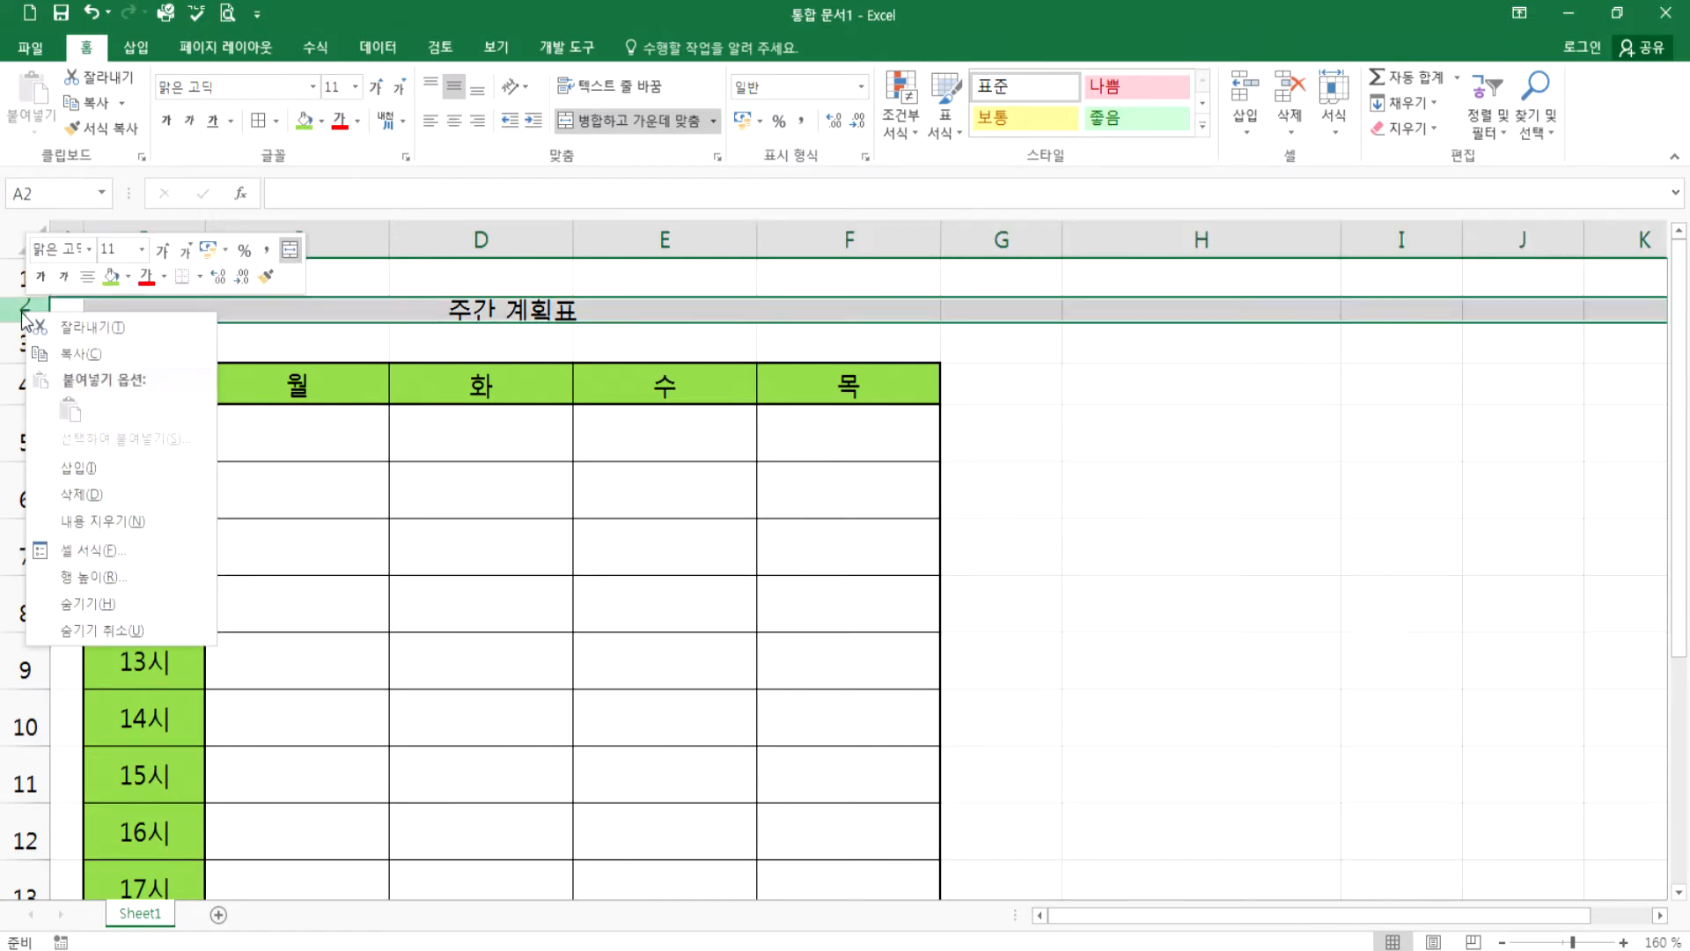
left_click(15, 323)
double_click(17, 322)
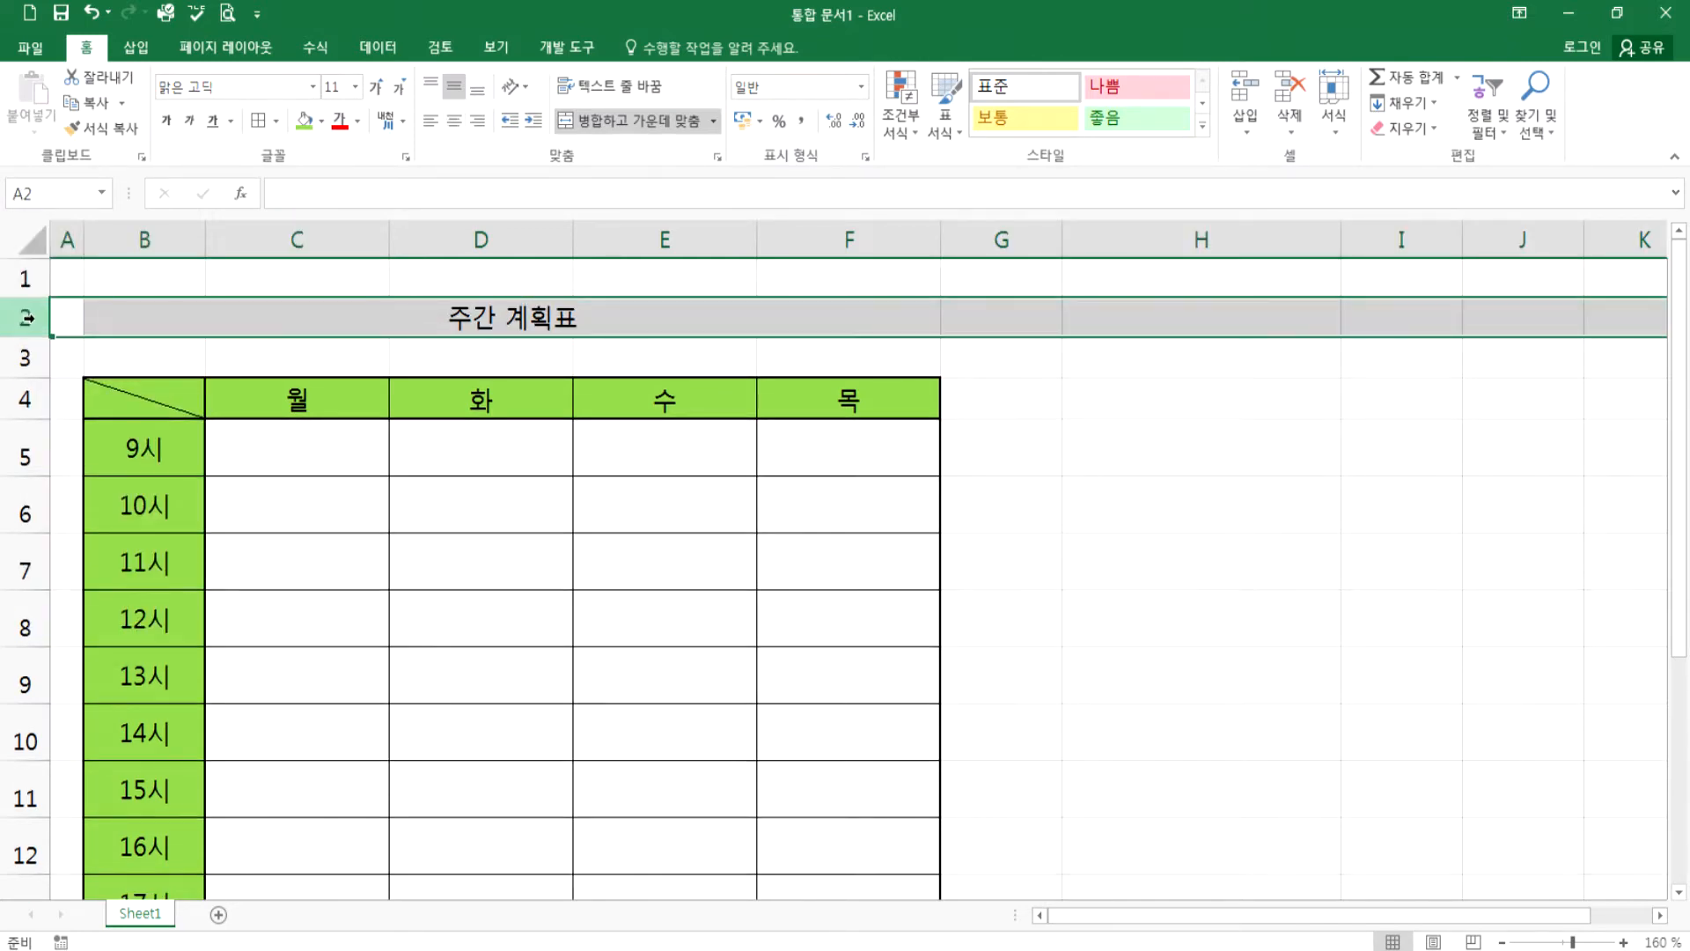
right_click(27, 317)
left_click(105, 585)
key("Return")
left_click(414, 308)
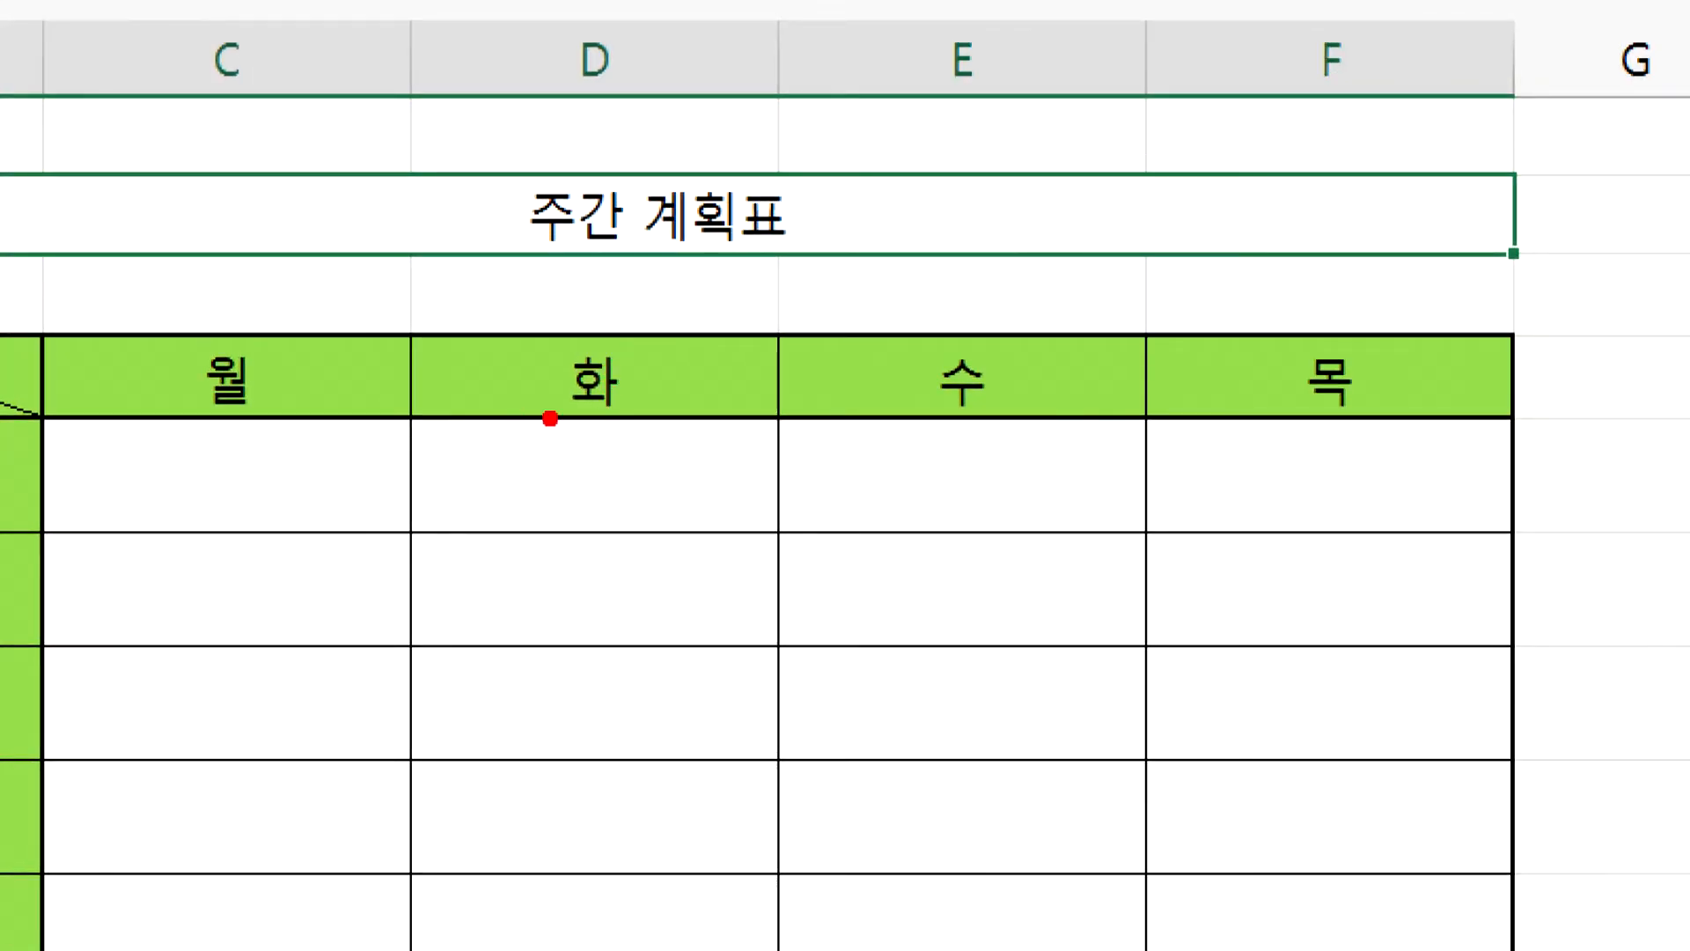
- Mark both side edges of the 화 header cell with red lines on the zoomed view and clear the annotations
left_click_drag(403, 458, 408, 328)
left_click_drag(791, 297, 773, 454)
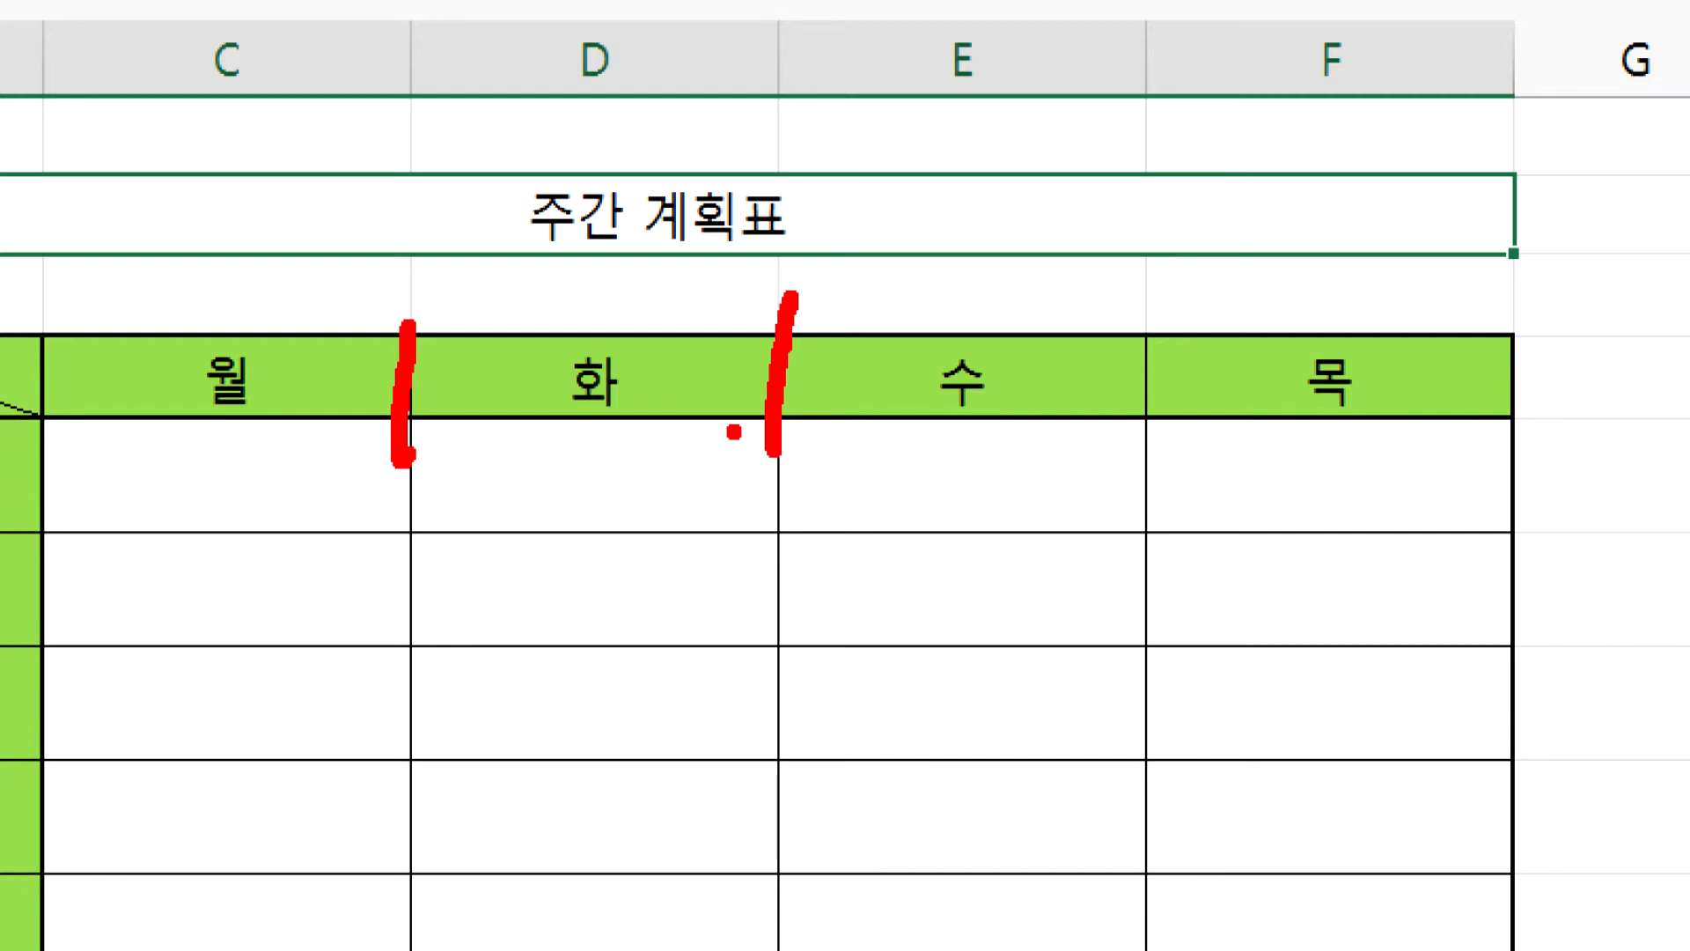
key("Escape")
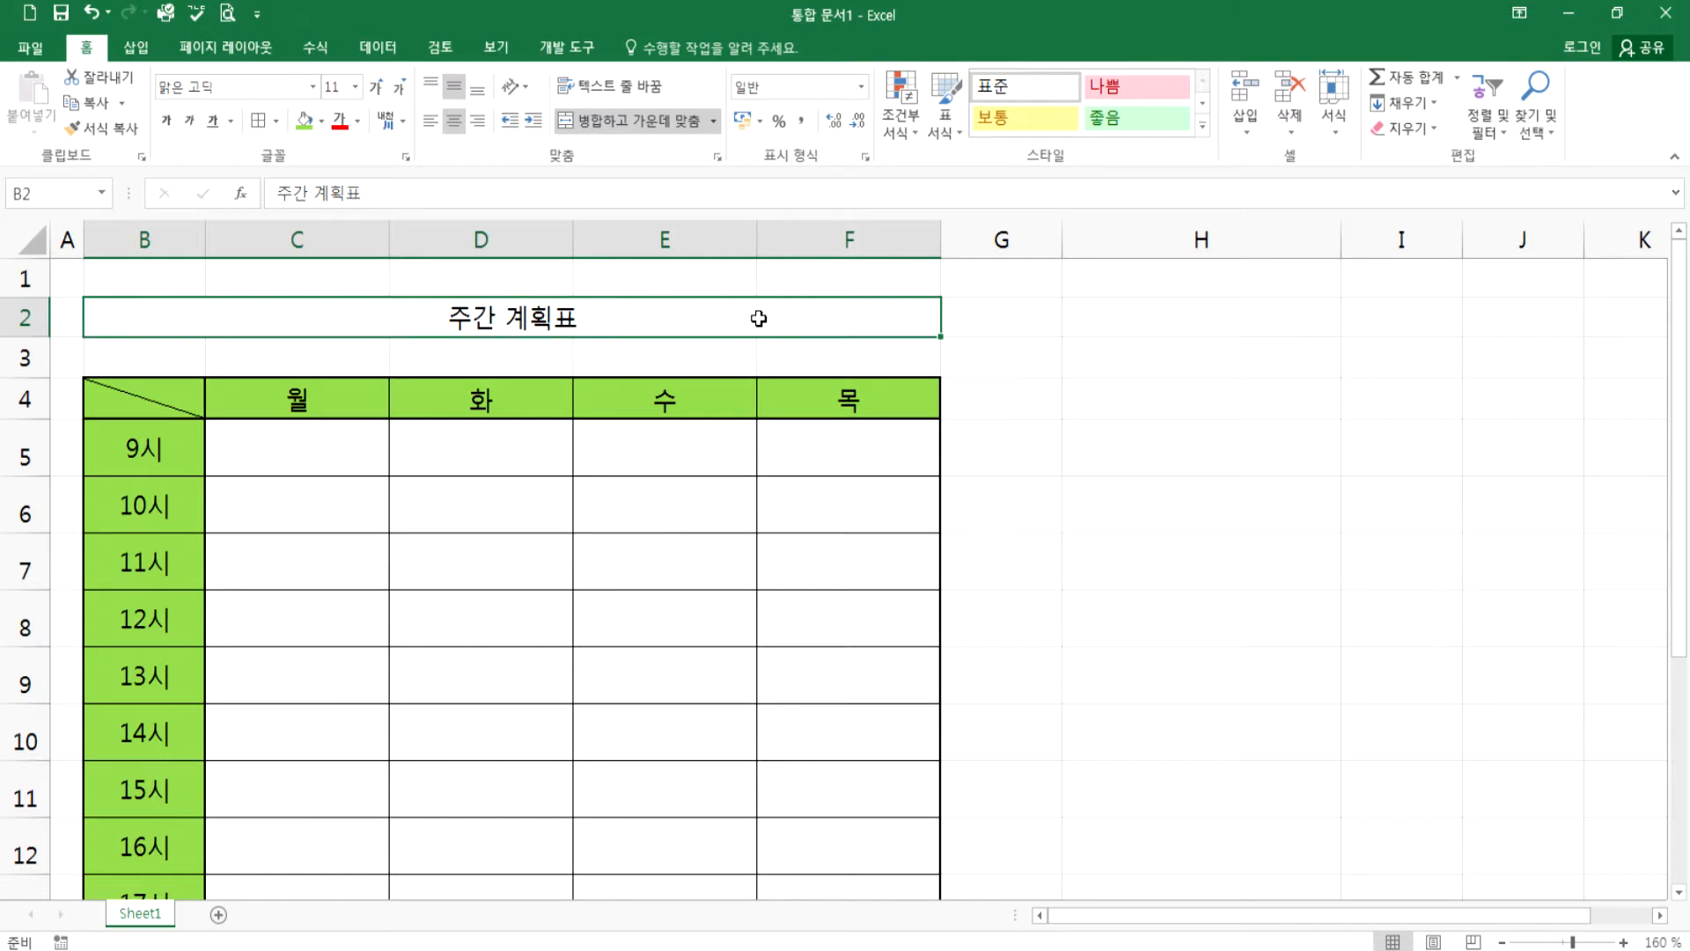
- Enter 주간 계획표 in cell I4 and reselect the cell
left_click(1003, 400)
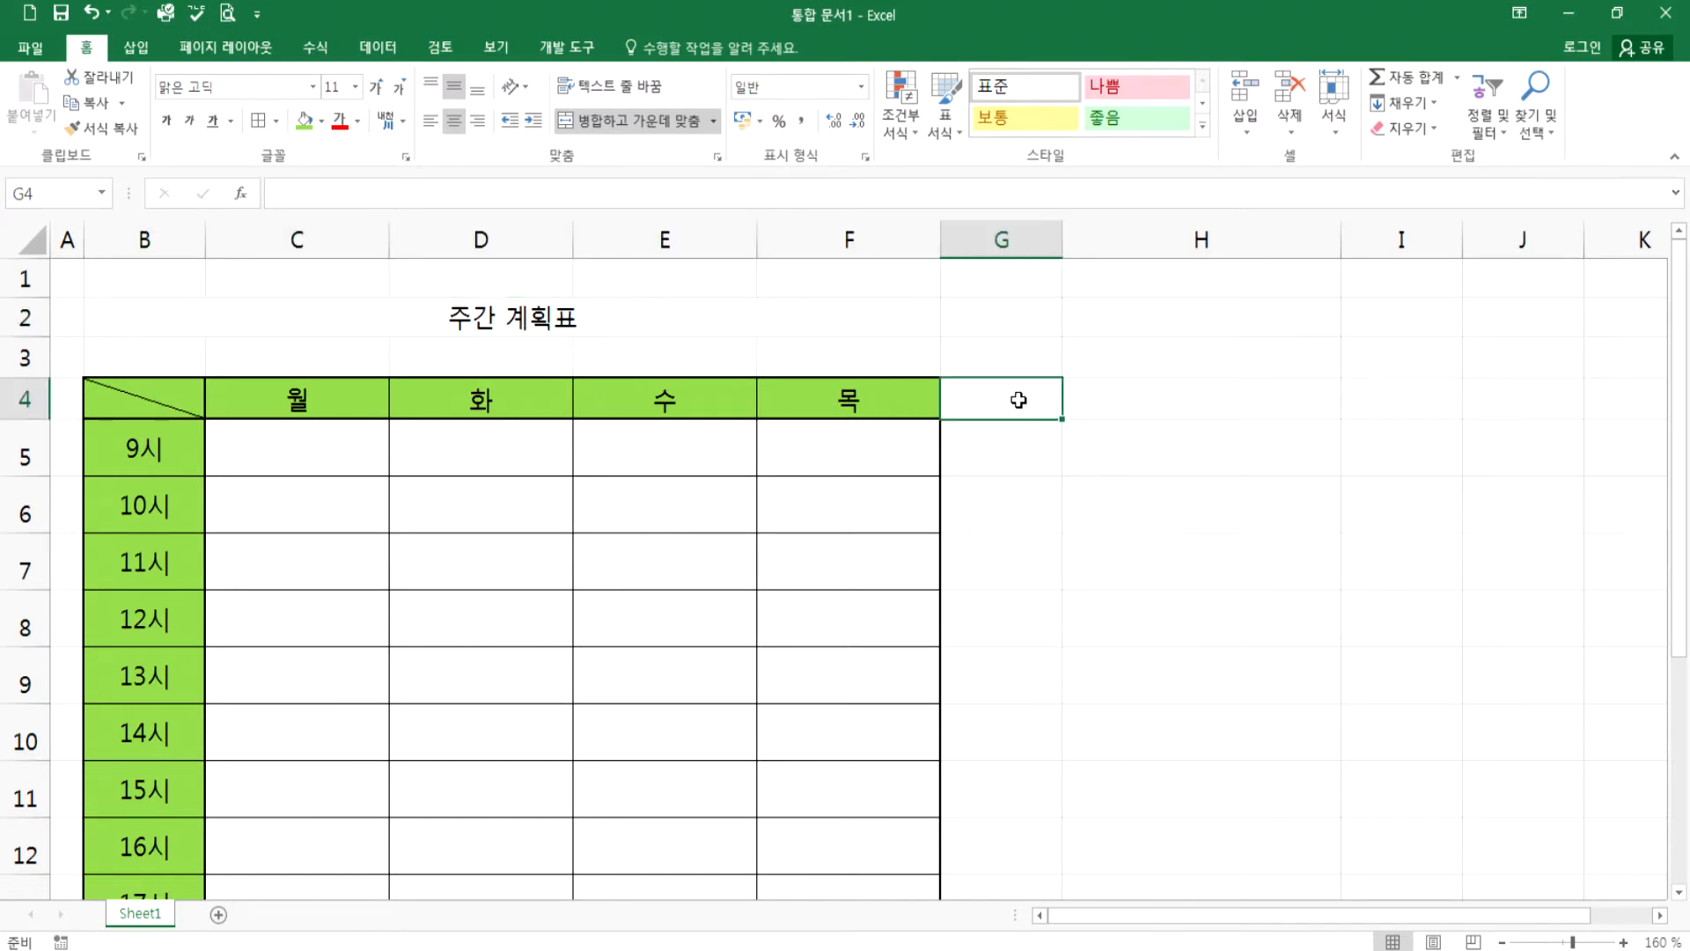
left_click(1391, 399)
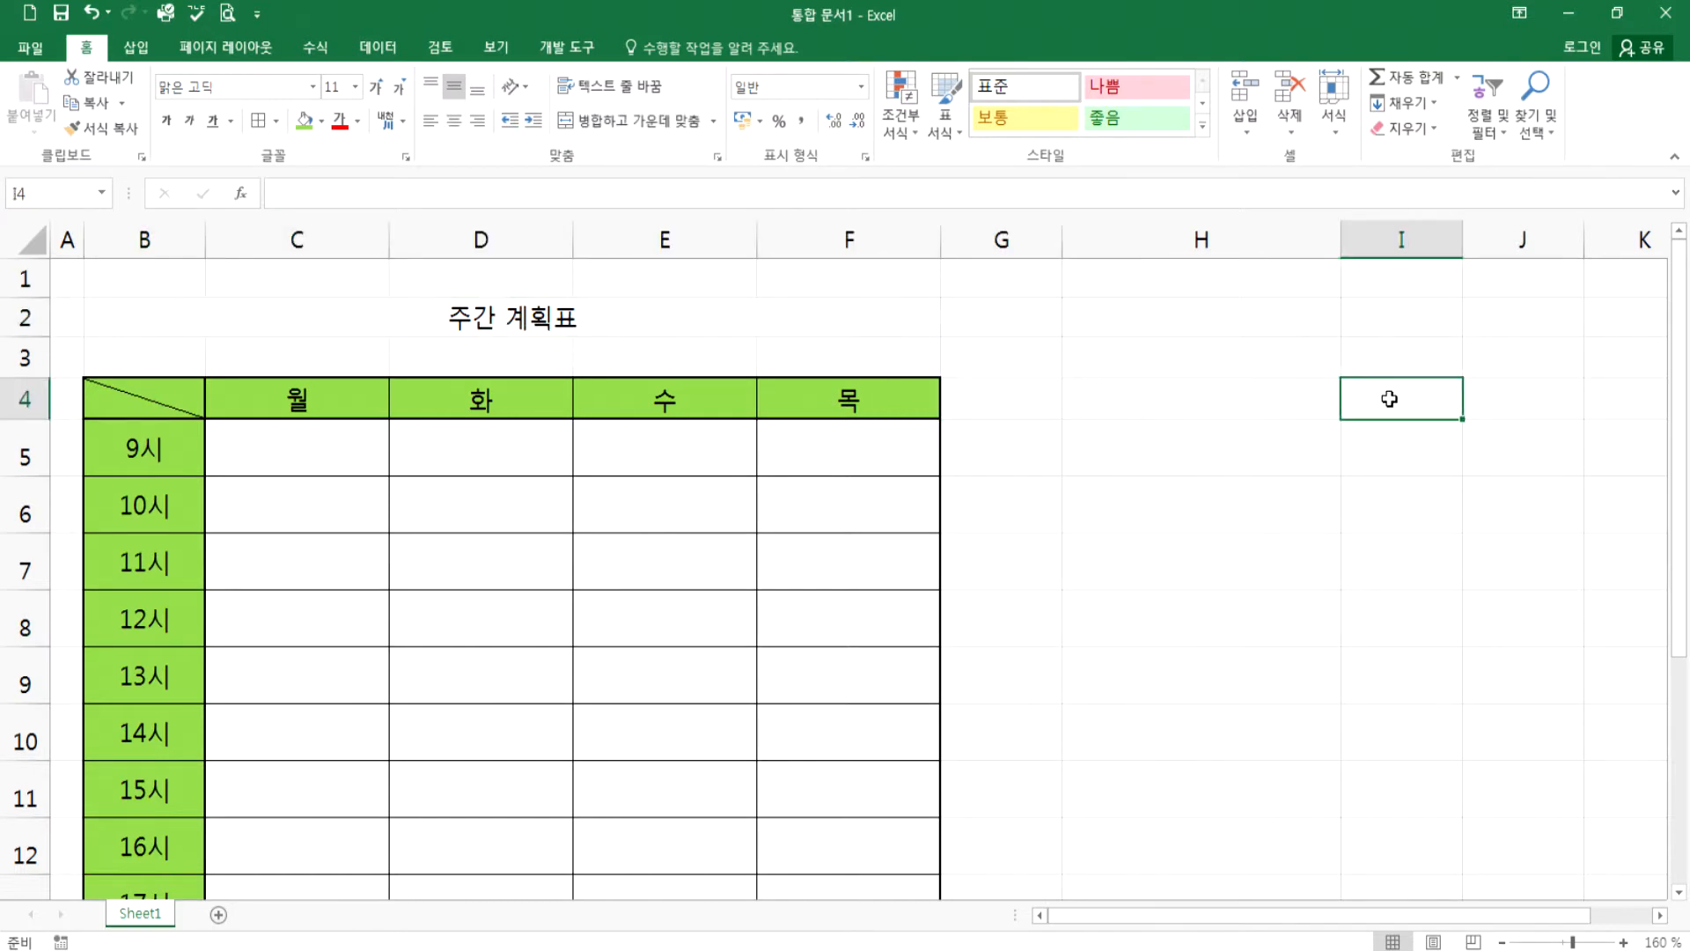
type("ㅈ주간 계호")
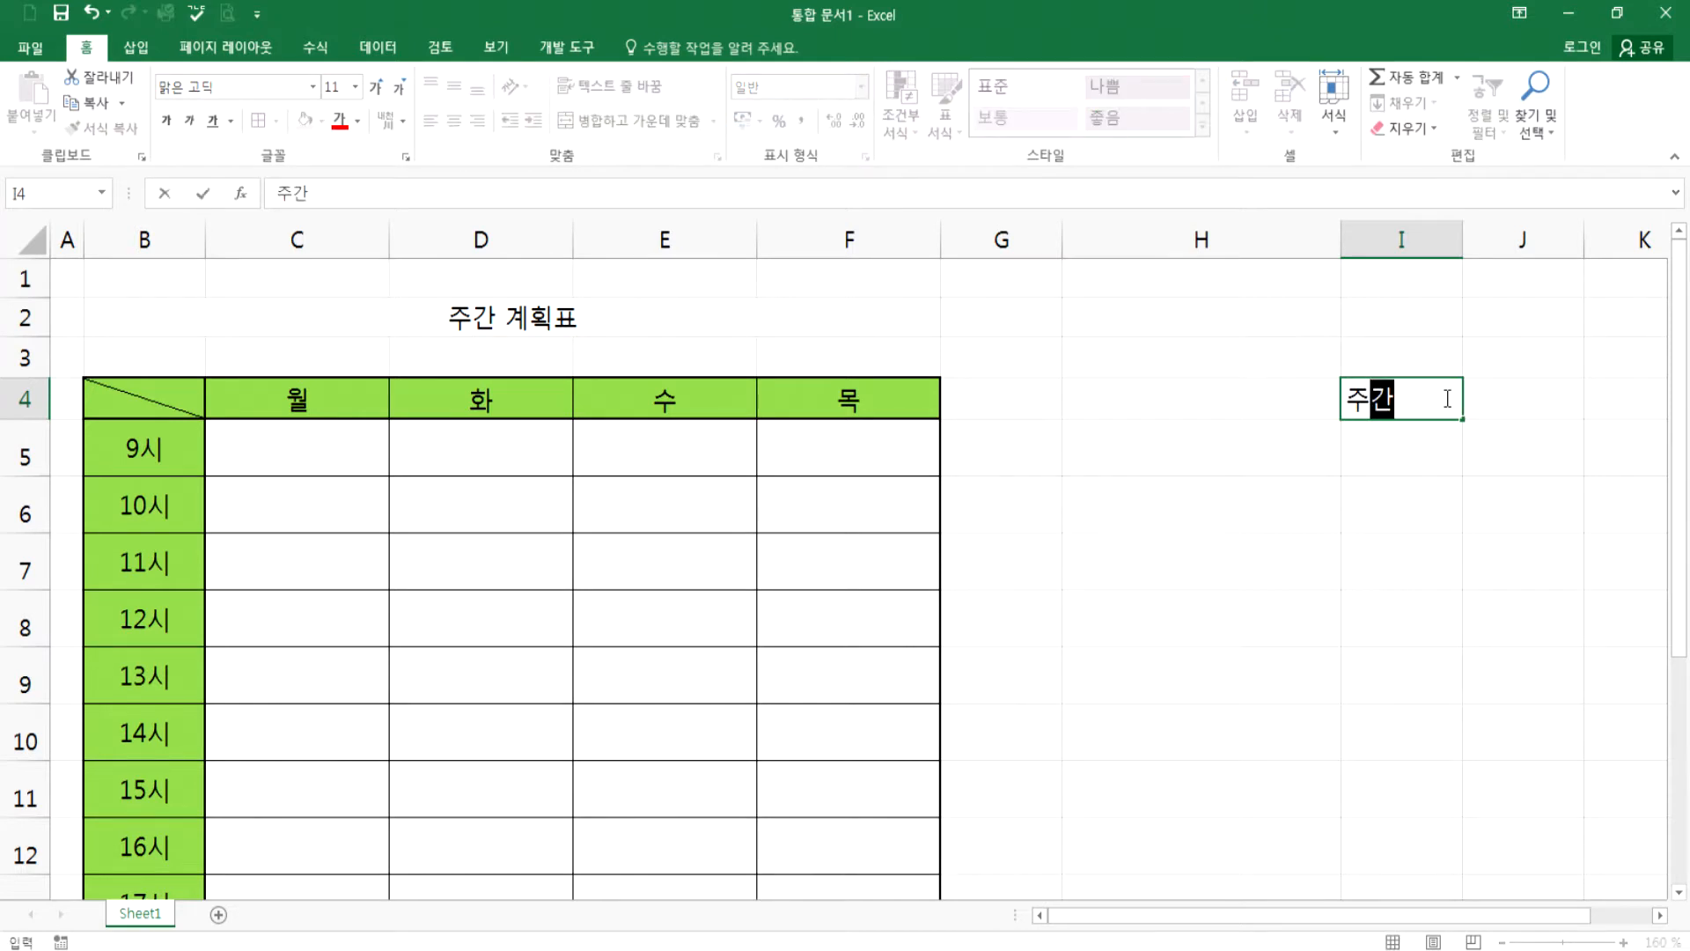
type("획표")
key("Return")
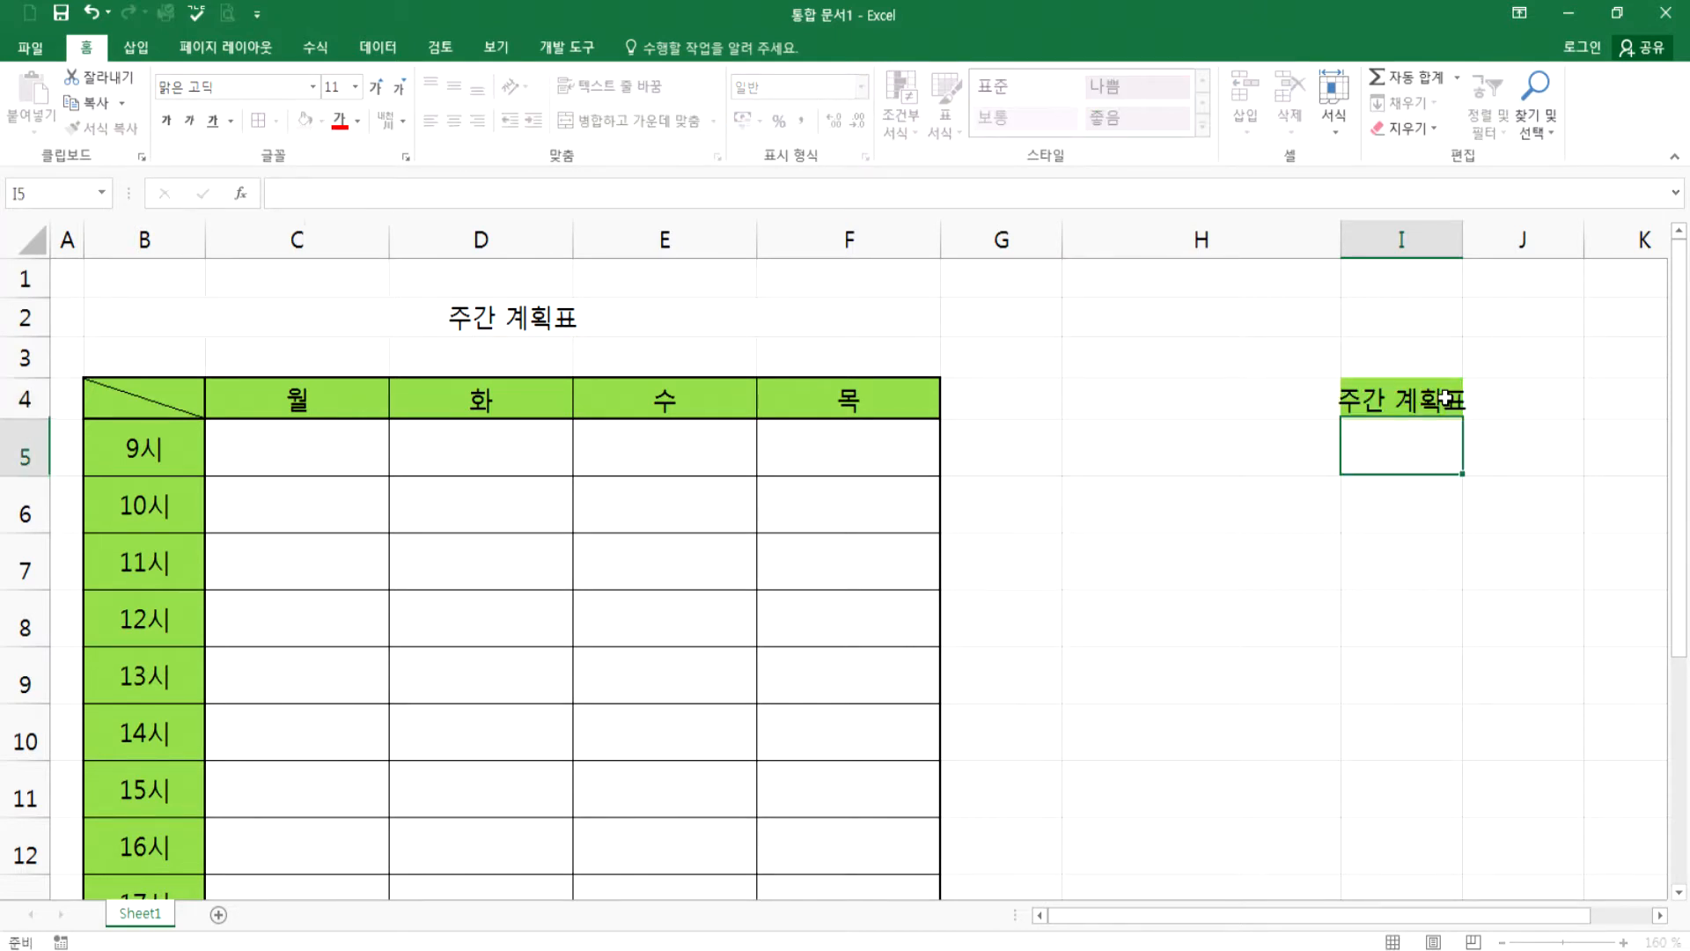
left_click(1448, 401)
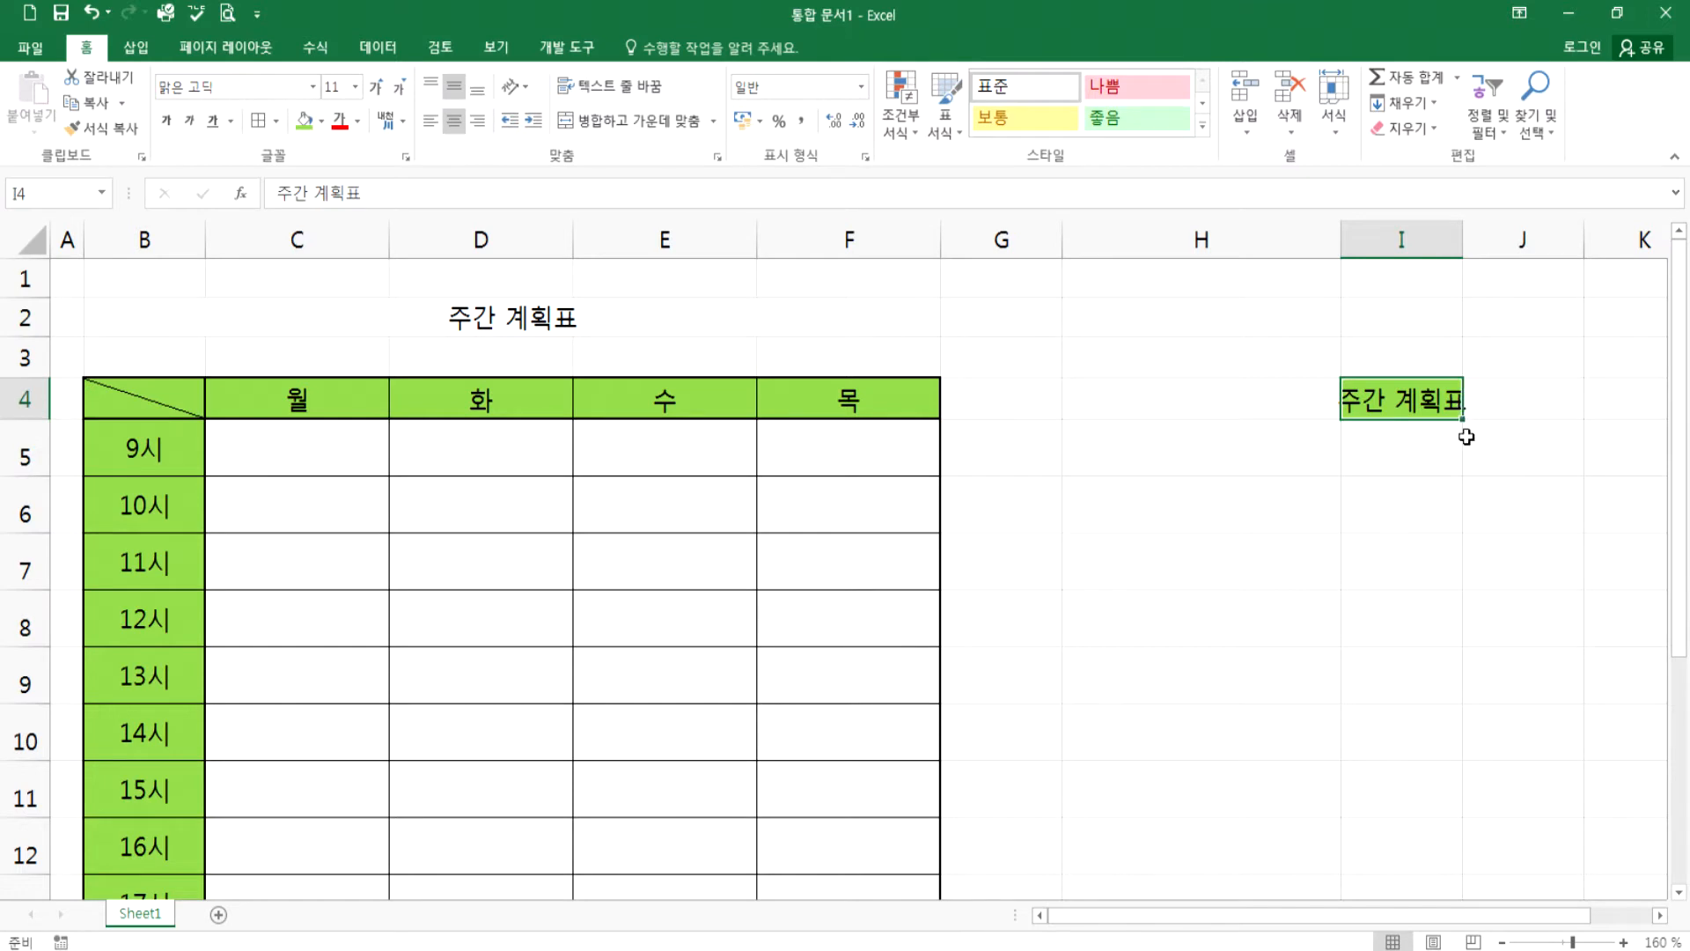
- Turn off centre alignment for cell I4 and auto-fit the width of column I to its text
left_click(1449, 489)
left_click(1409, 403)
left_click(454, 121)
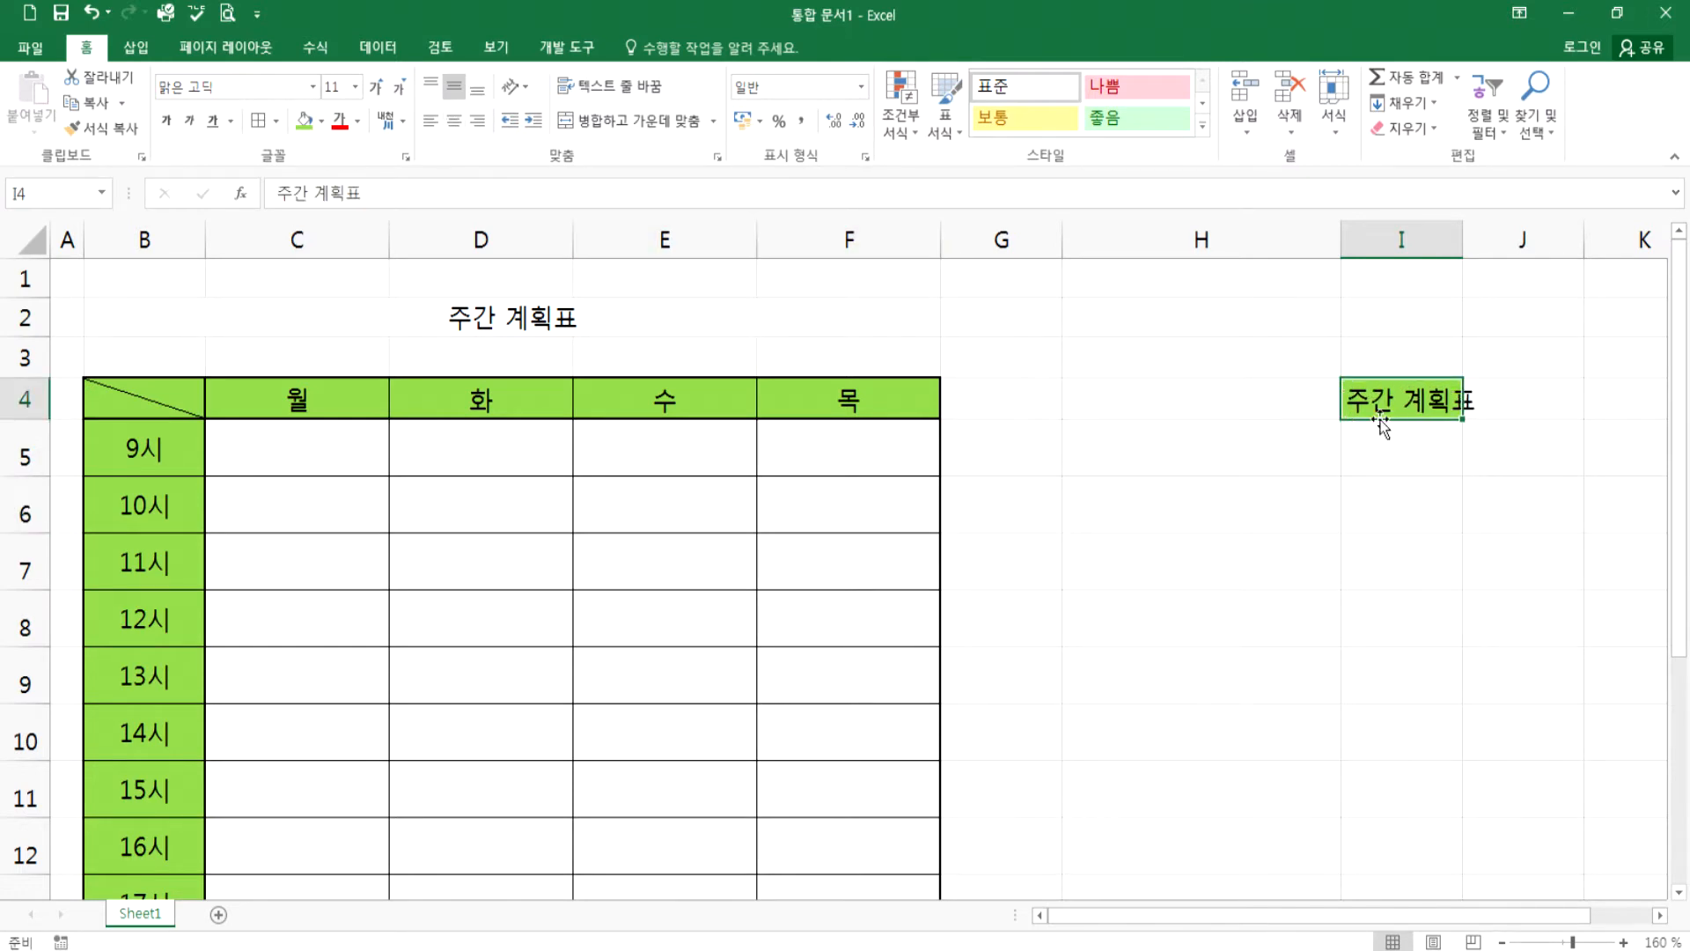
left_click(1438, 466)
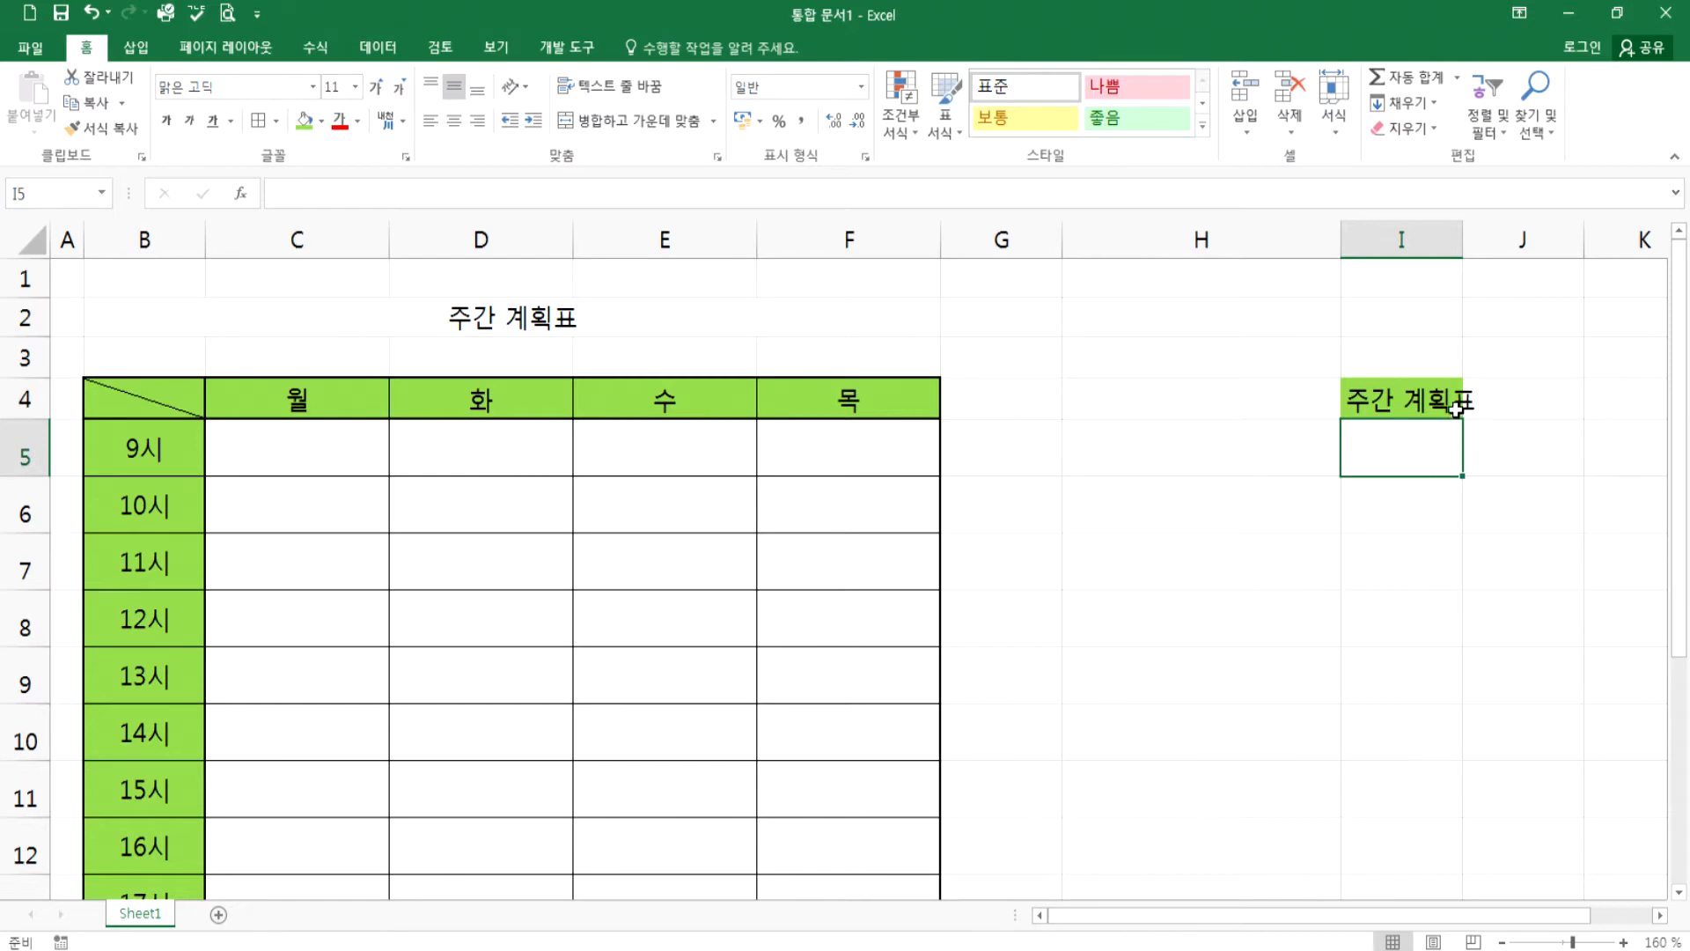
double_click(1462, 236)
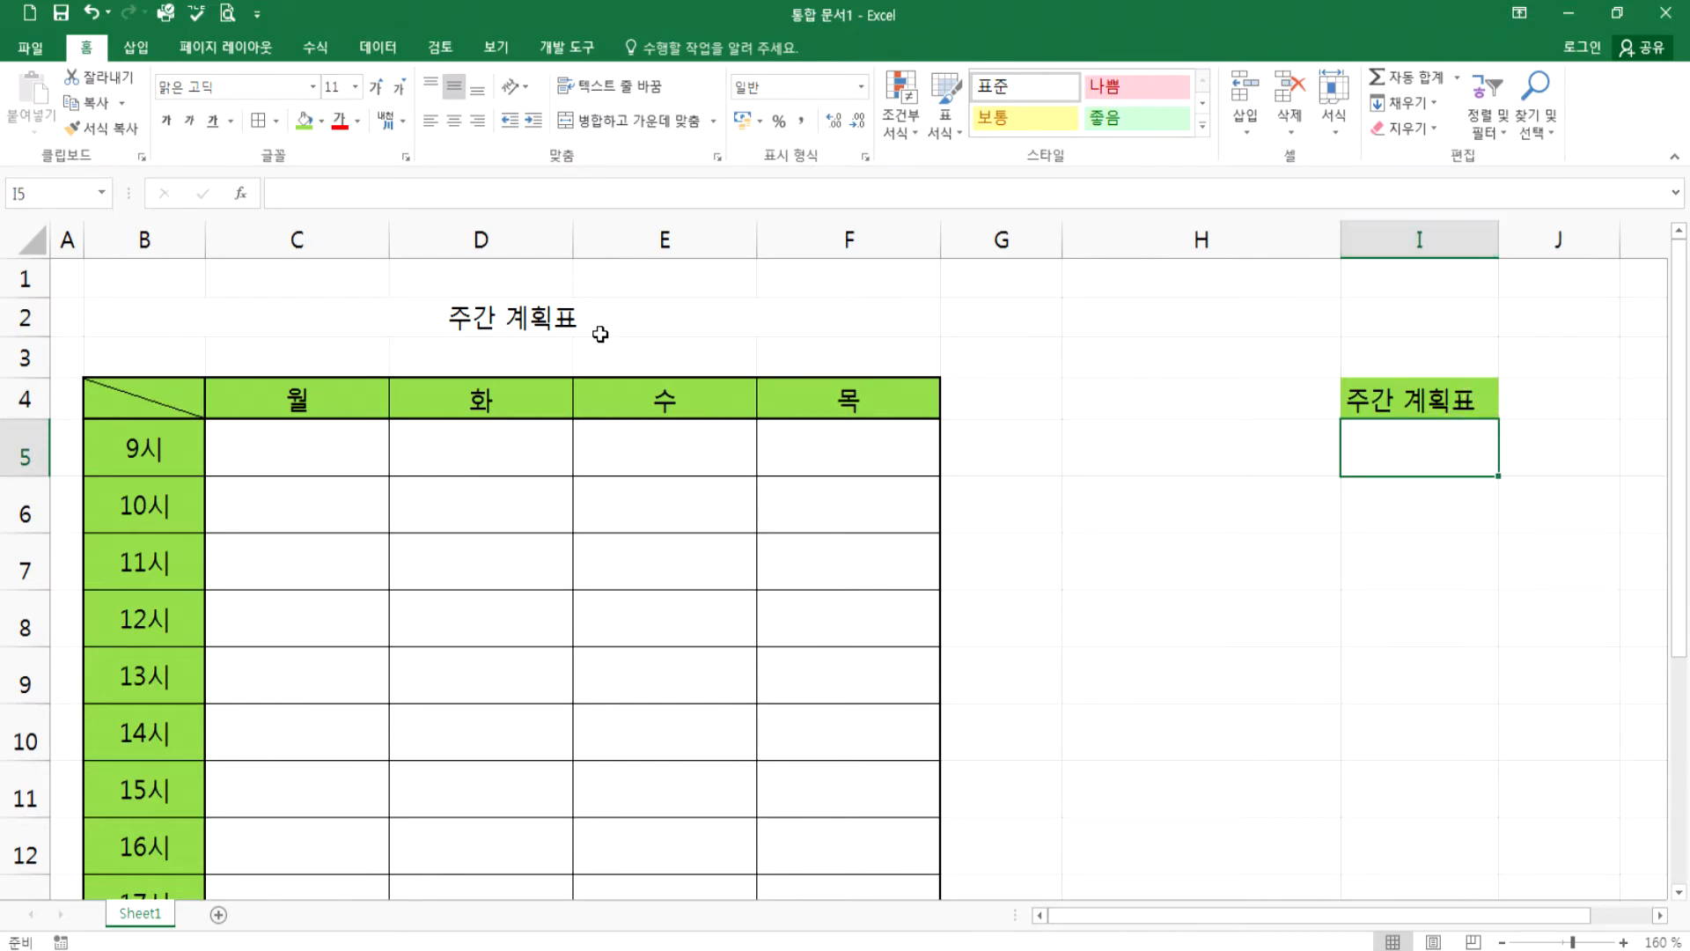
- Select row 5, the 9시 row, and increase its height slightly by its lower border
left_click(546, 323)
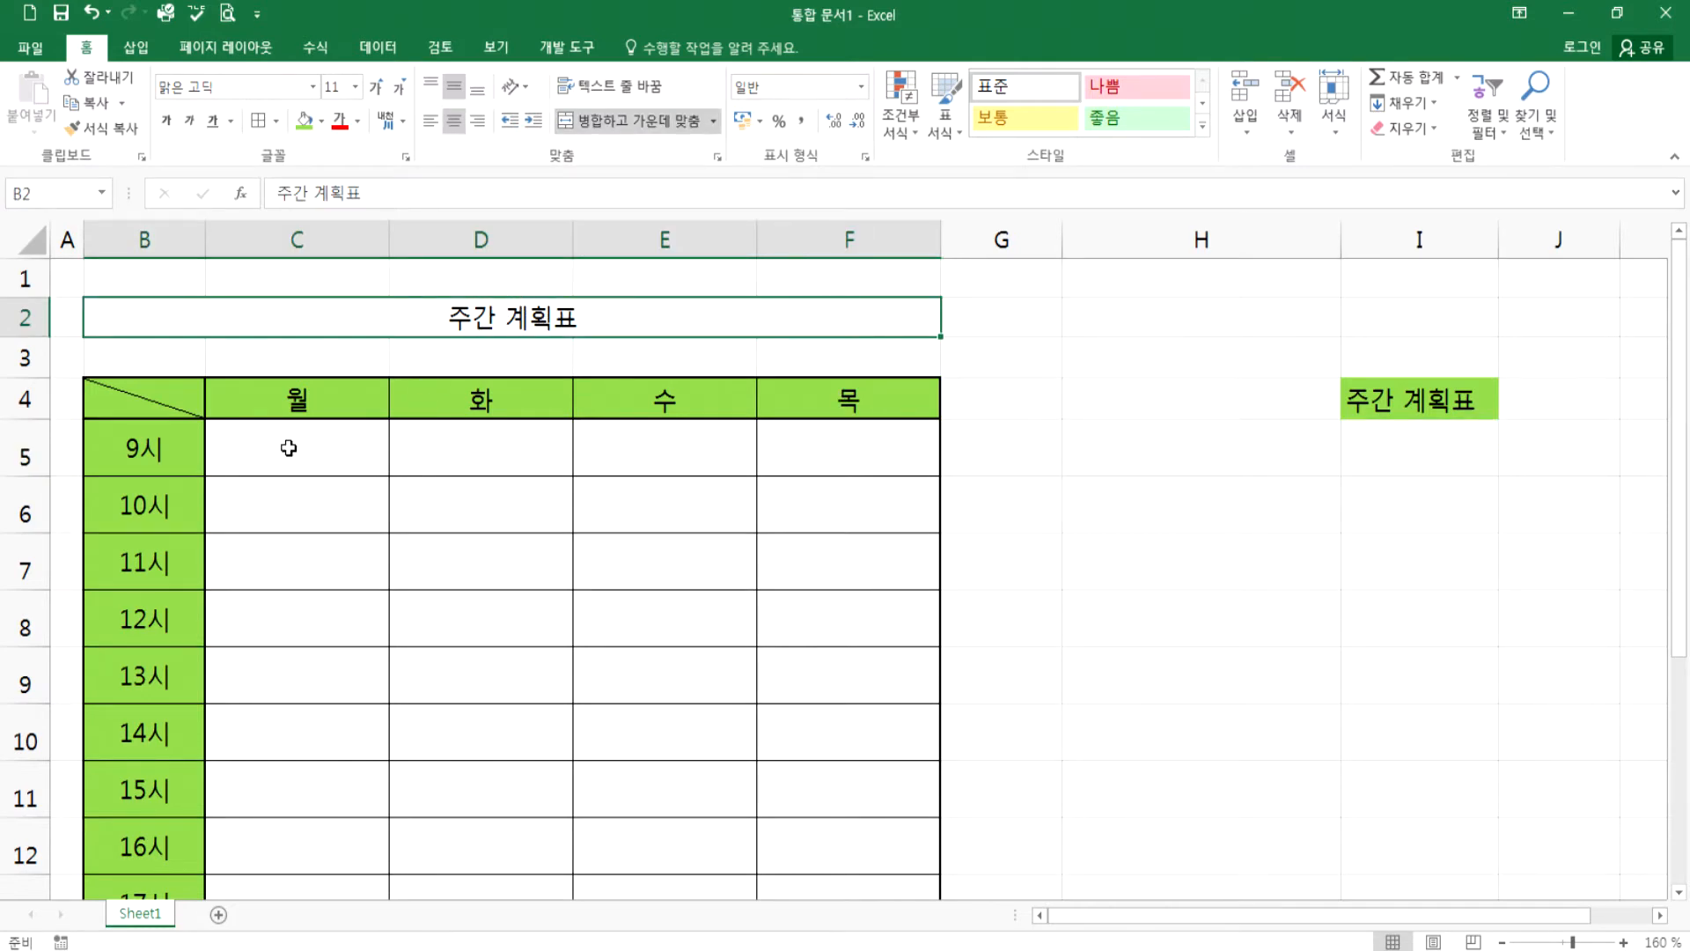
left_click(132, 461)
left_click(304, 460)
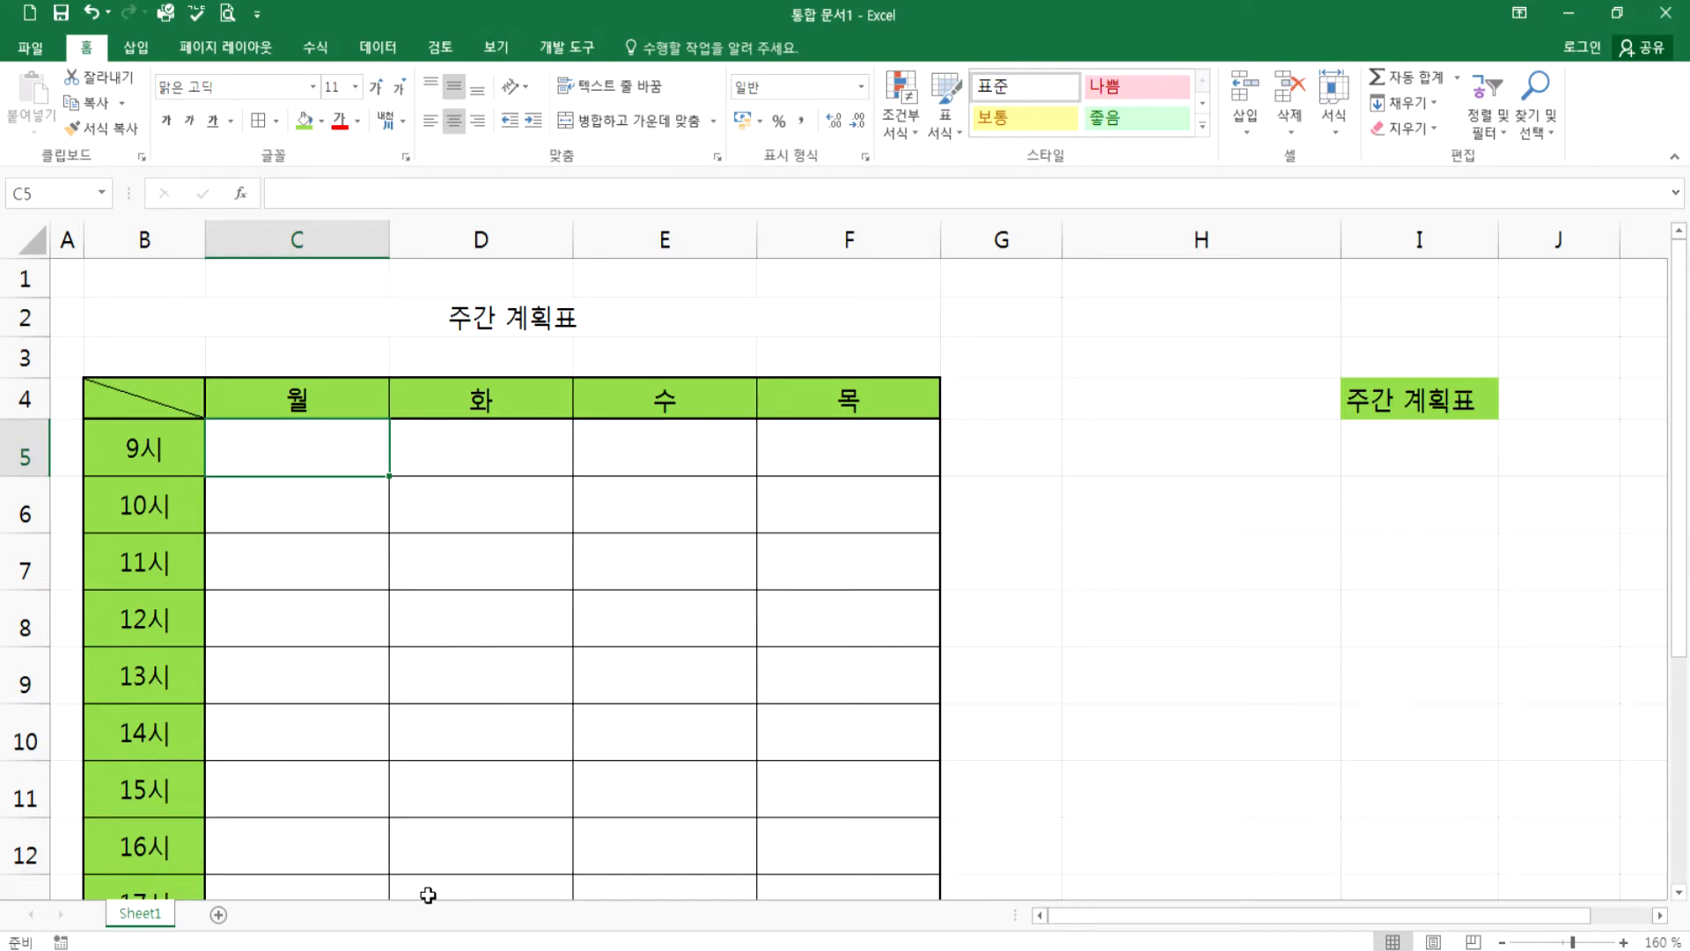
left_click(27, 455)
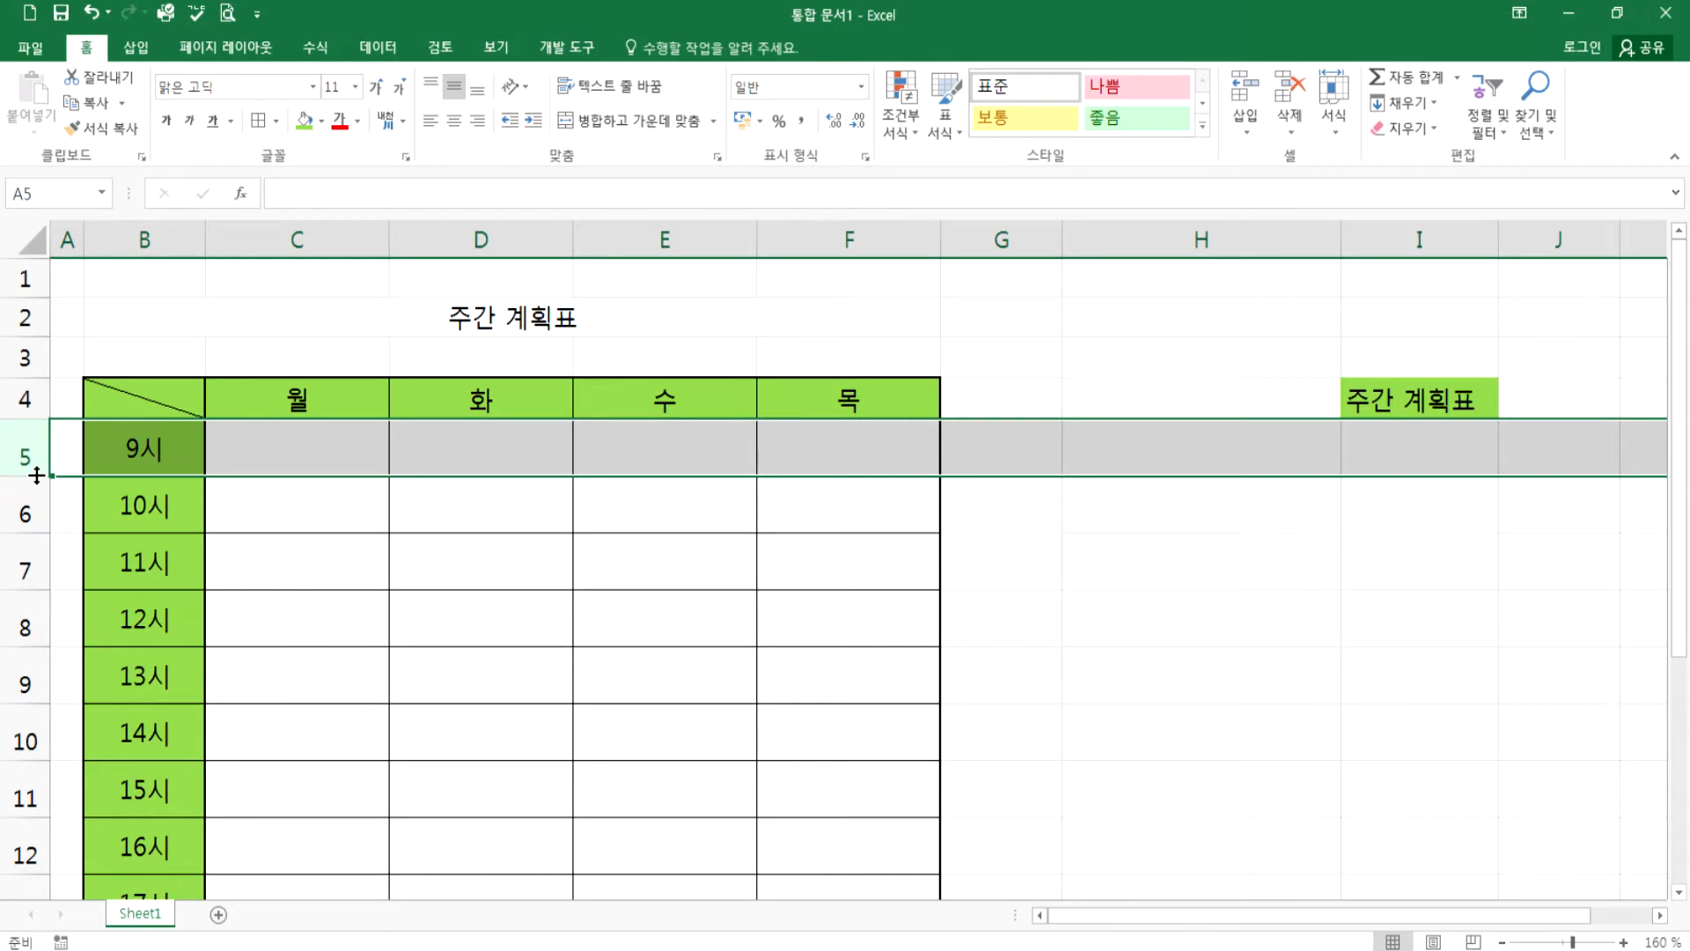
left_click_drag(36, 475, 26, 620)
left_click_drag(308, 474, 657, 736)
left_click_drag(1110, 462, 1408, 743)
- Select rows 5 through 14 and auto-fit their heights to the text
left_click_drag(25, 469, 16, 809)
scroll(123, 721, "up", 2)
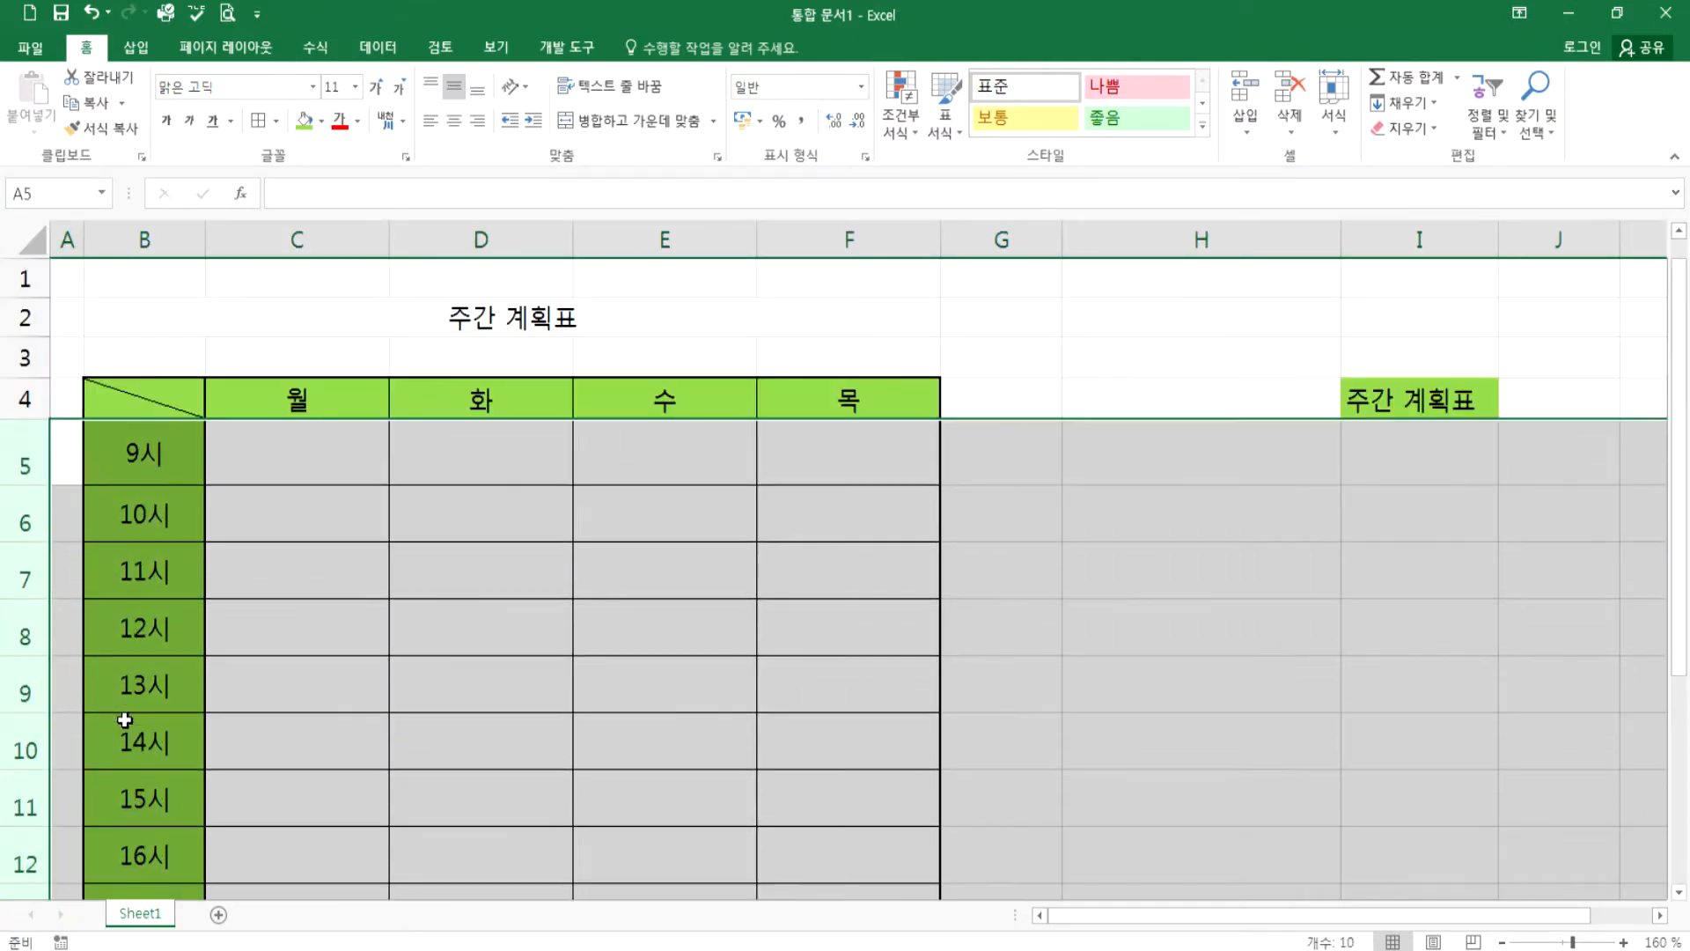
double_click(26, 483)
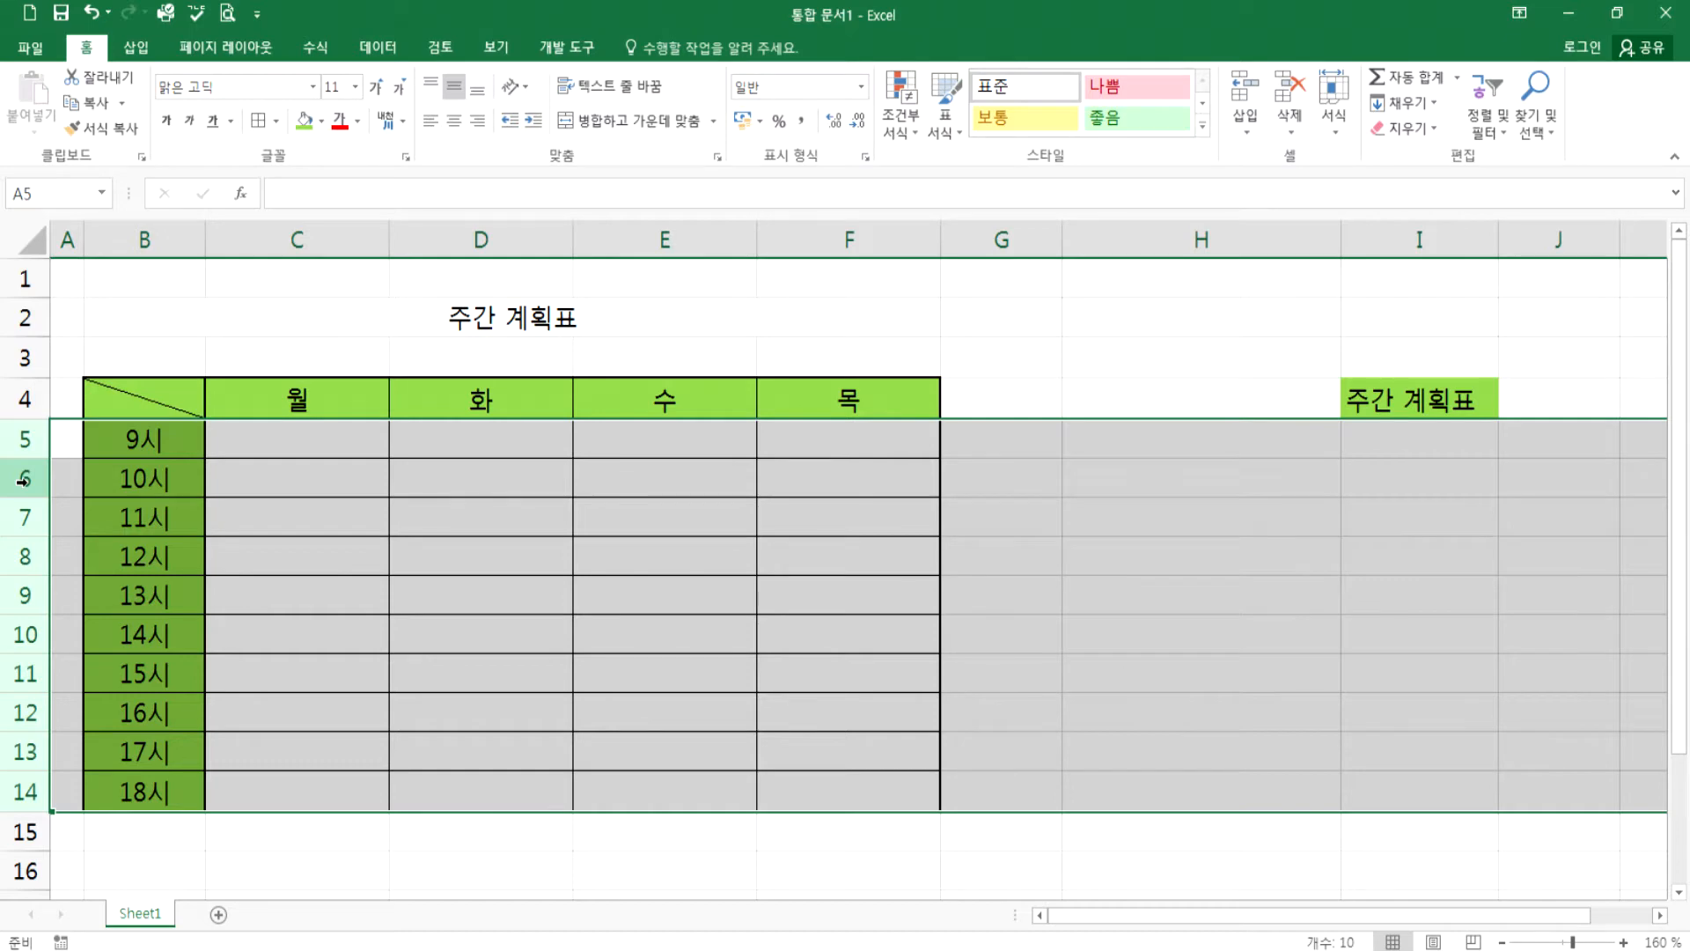
- Enlarge rows 5 through 14 together to a height of about 24.75 and shrink them back to fit the text
left_click_drag(29, 460, 32, 478)
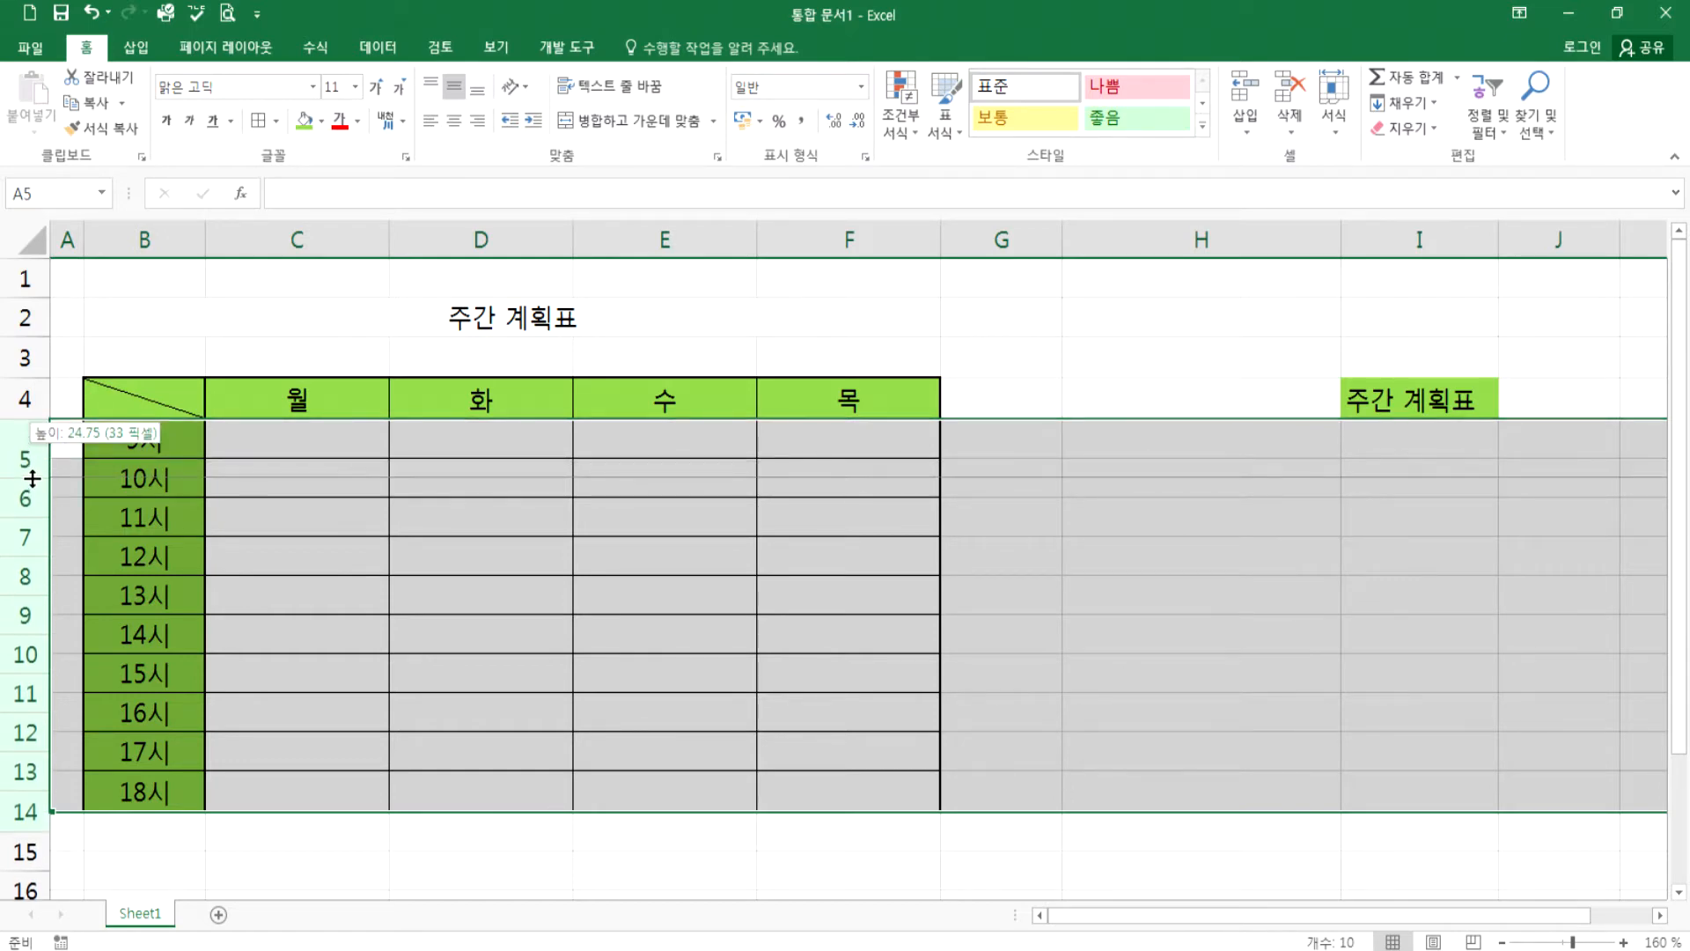
left_click_drag(33, 478, 33, 478)
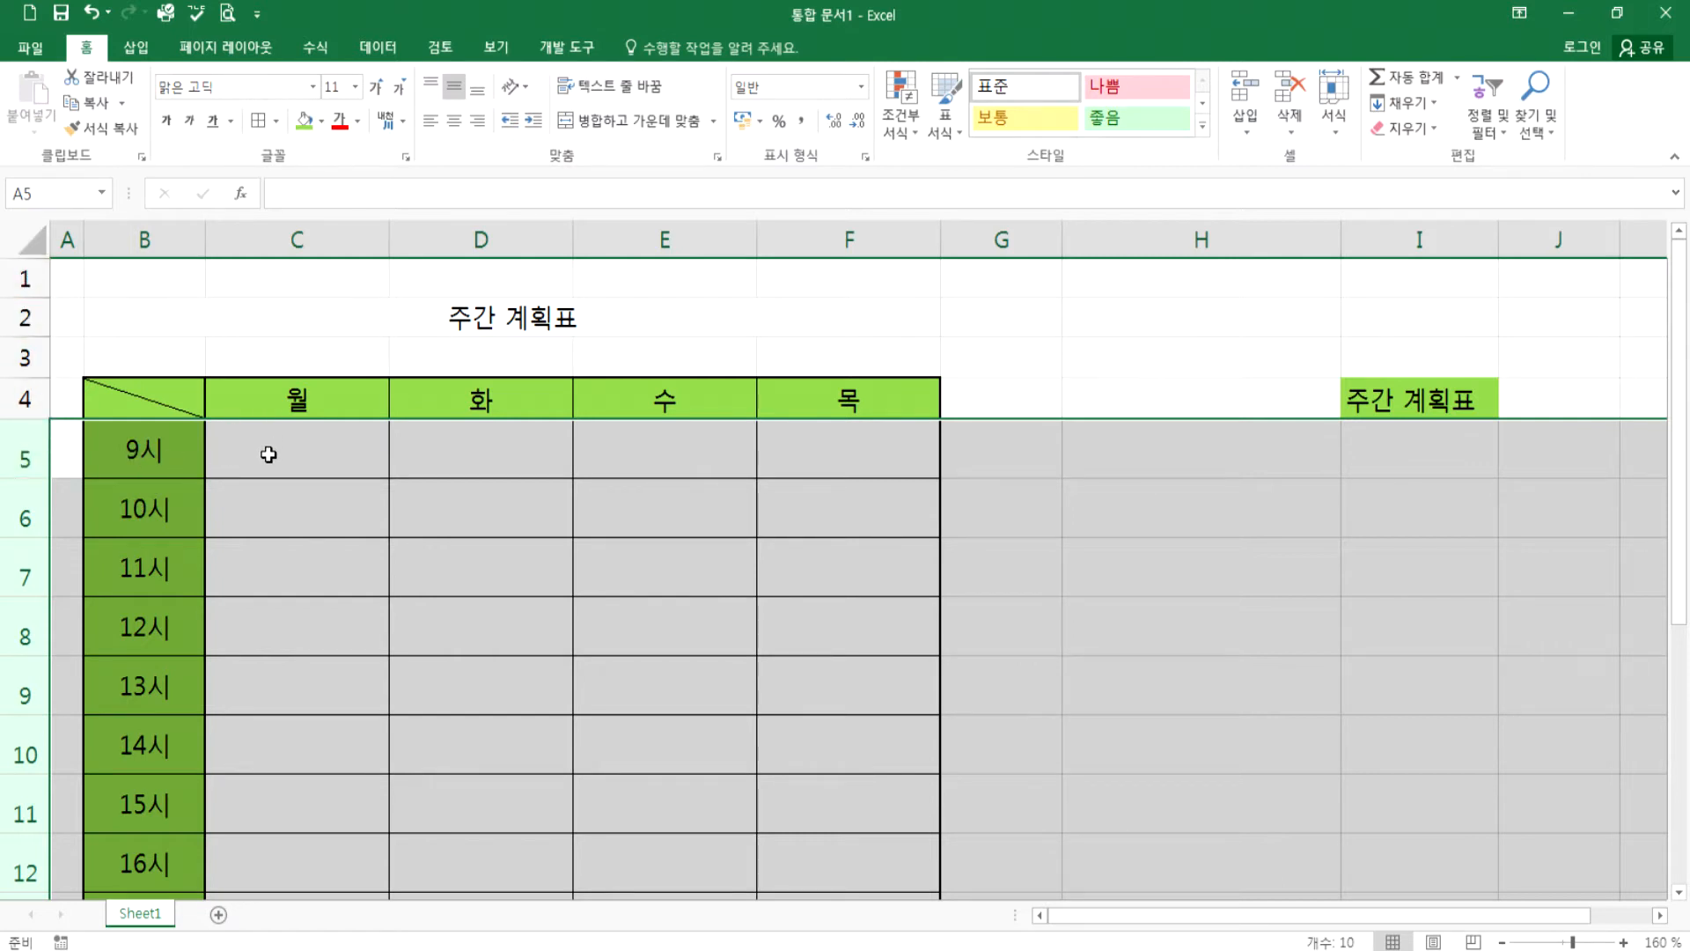
left_click_drag(27, 478, 26, 459)
- Select the empty timetable cells C5:F14 and return the selection to cell C5
left_click_drag(264, 436, 853, 789)
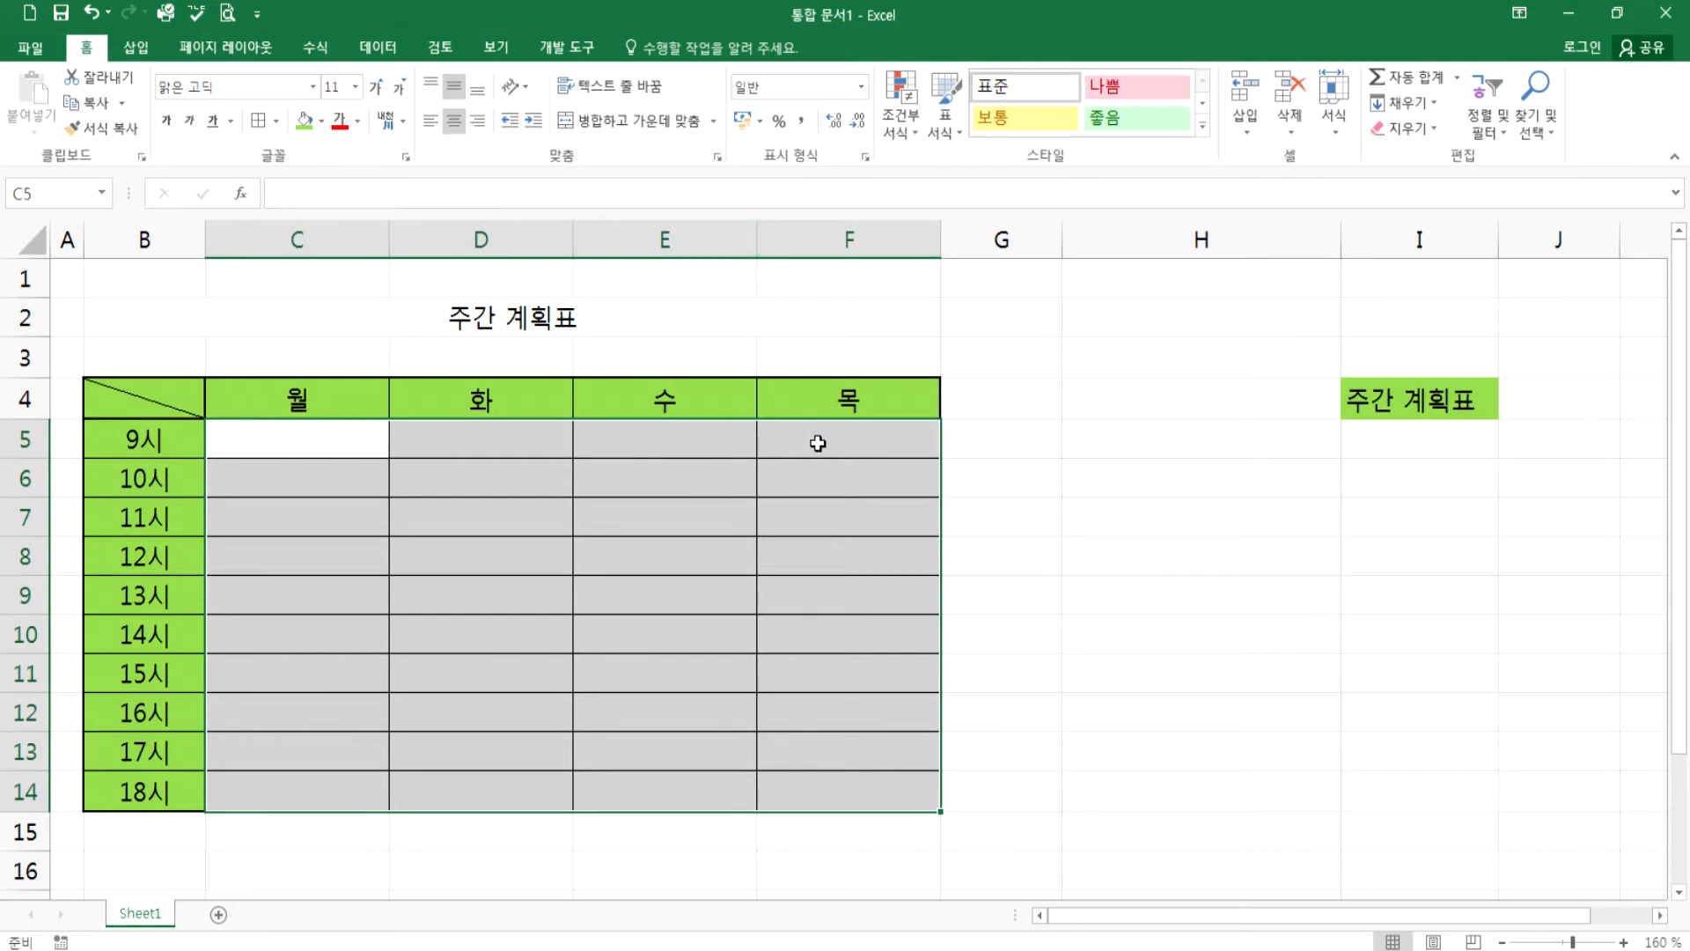
left_click(325, 439)
left_click(302, 476)
left_click(262, 441)
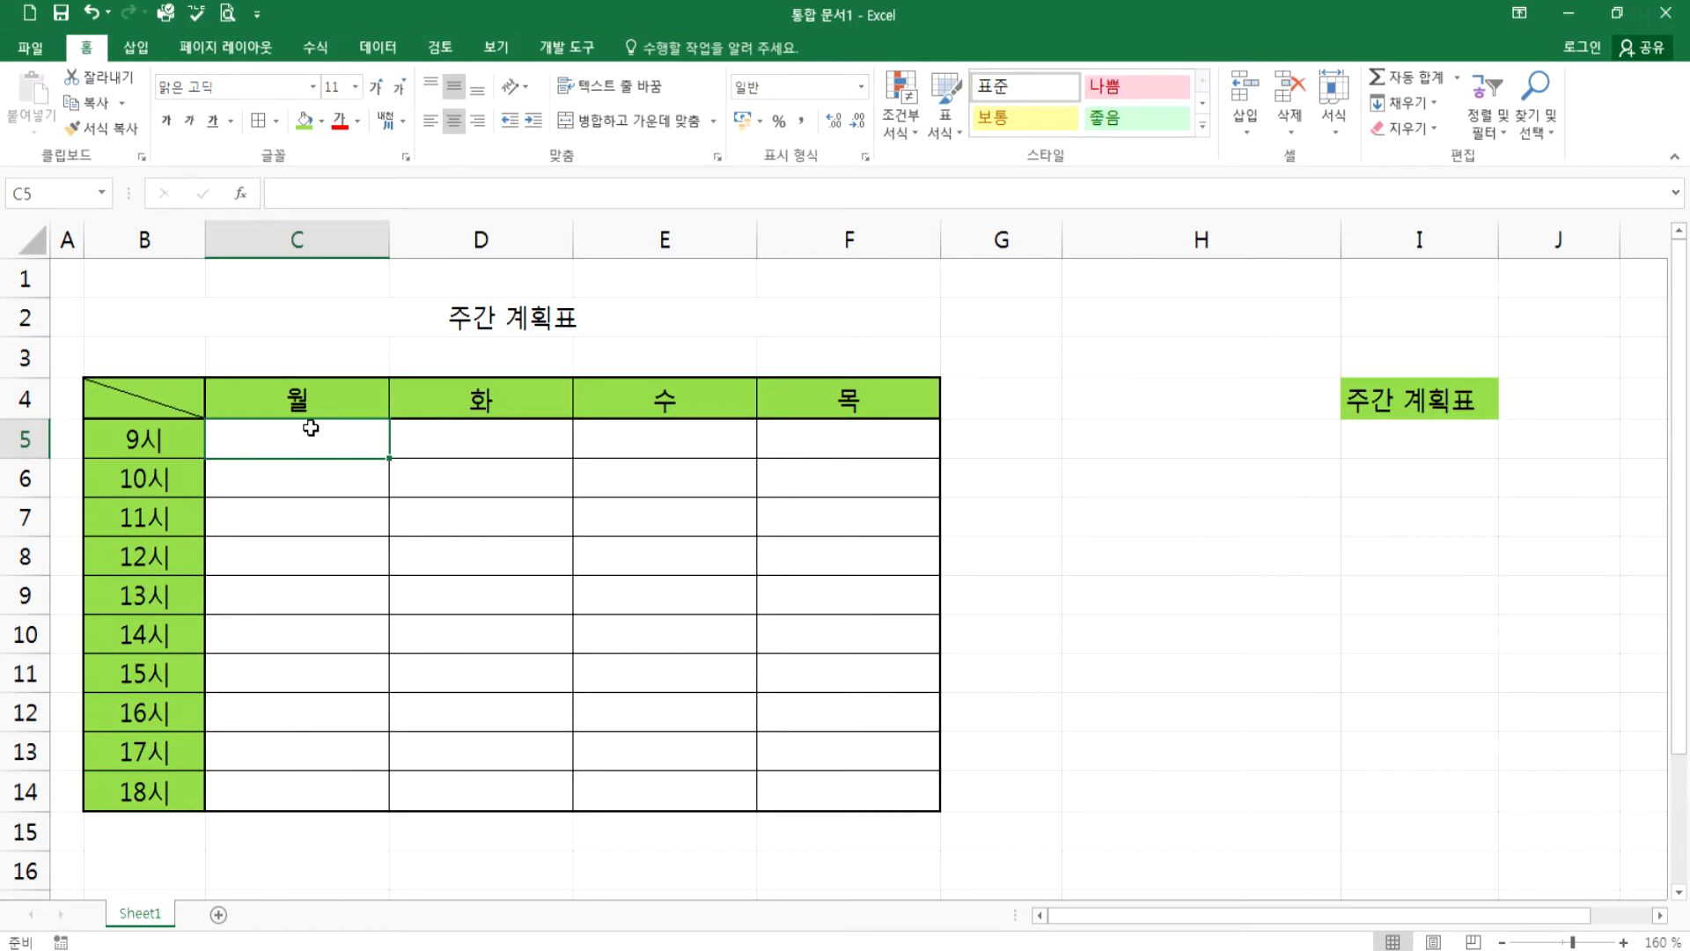
left_click_drag(227, 236, 831, 234)
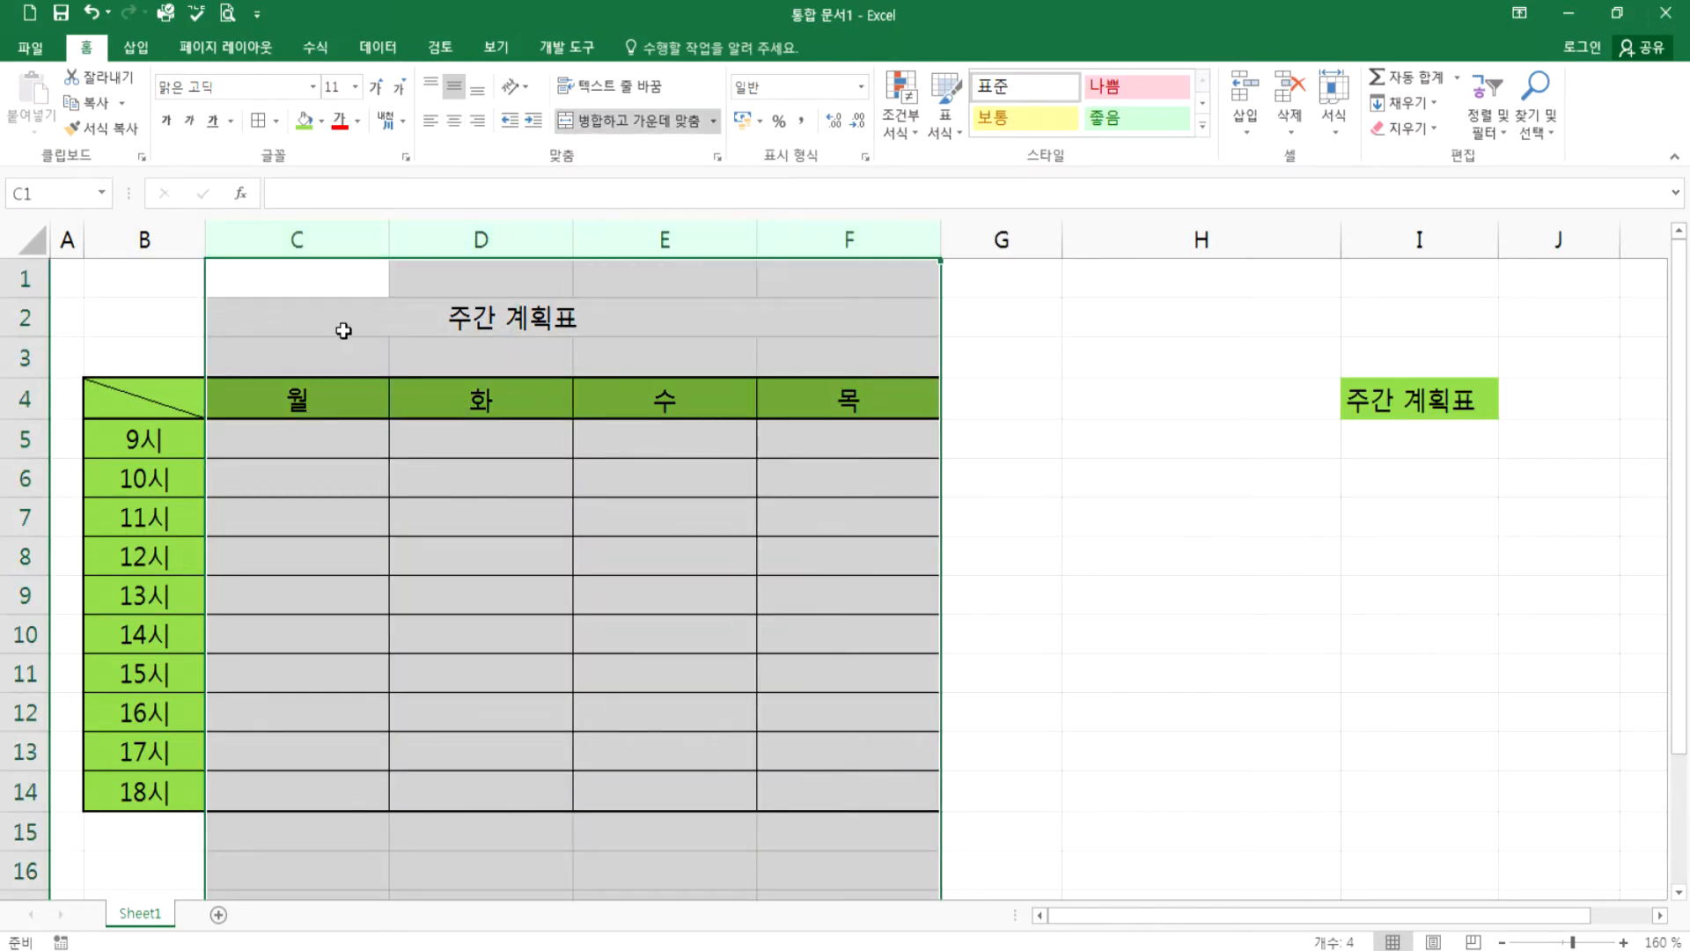
left_click(283, 378)
left_click_drag(286, 353, 929, 709)
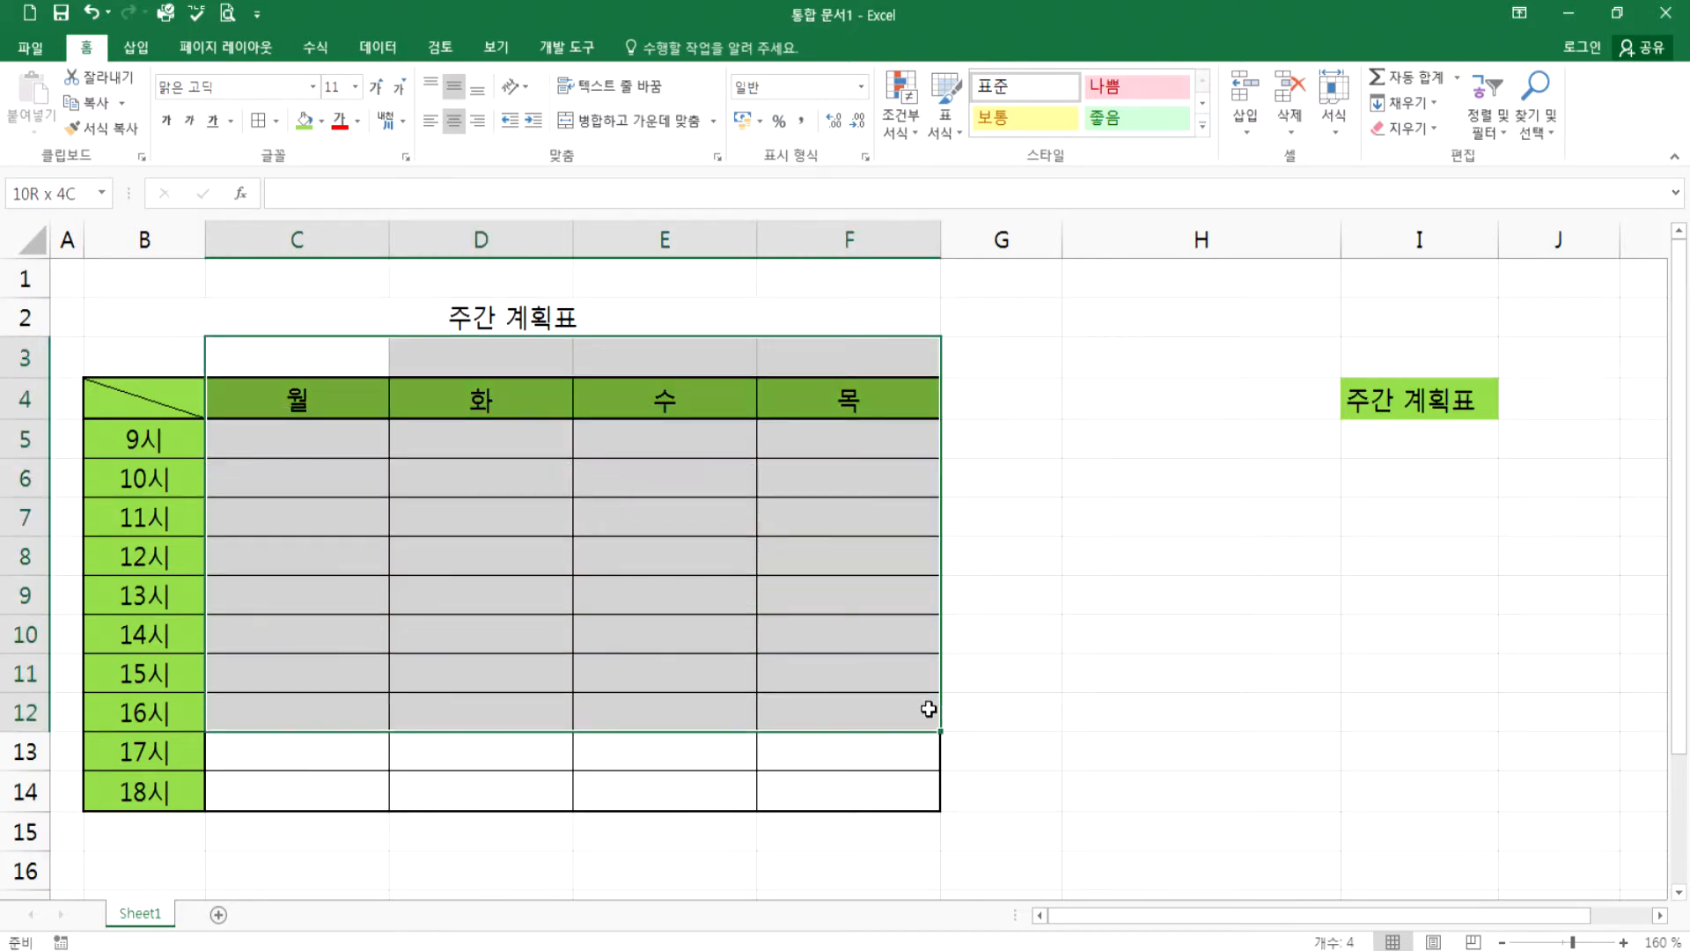
left_click_drag(287, 234, 652, 238)
left_click_drag(19, 318, 4, 562)
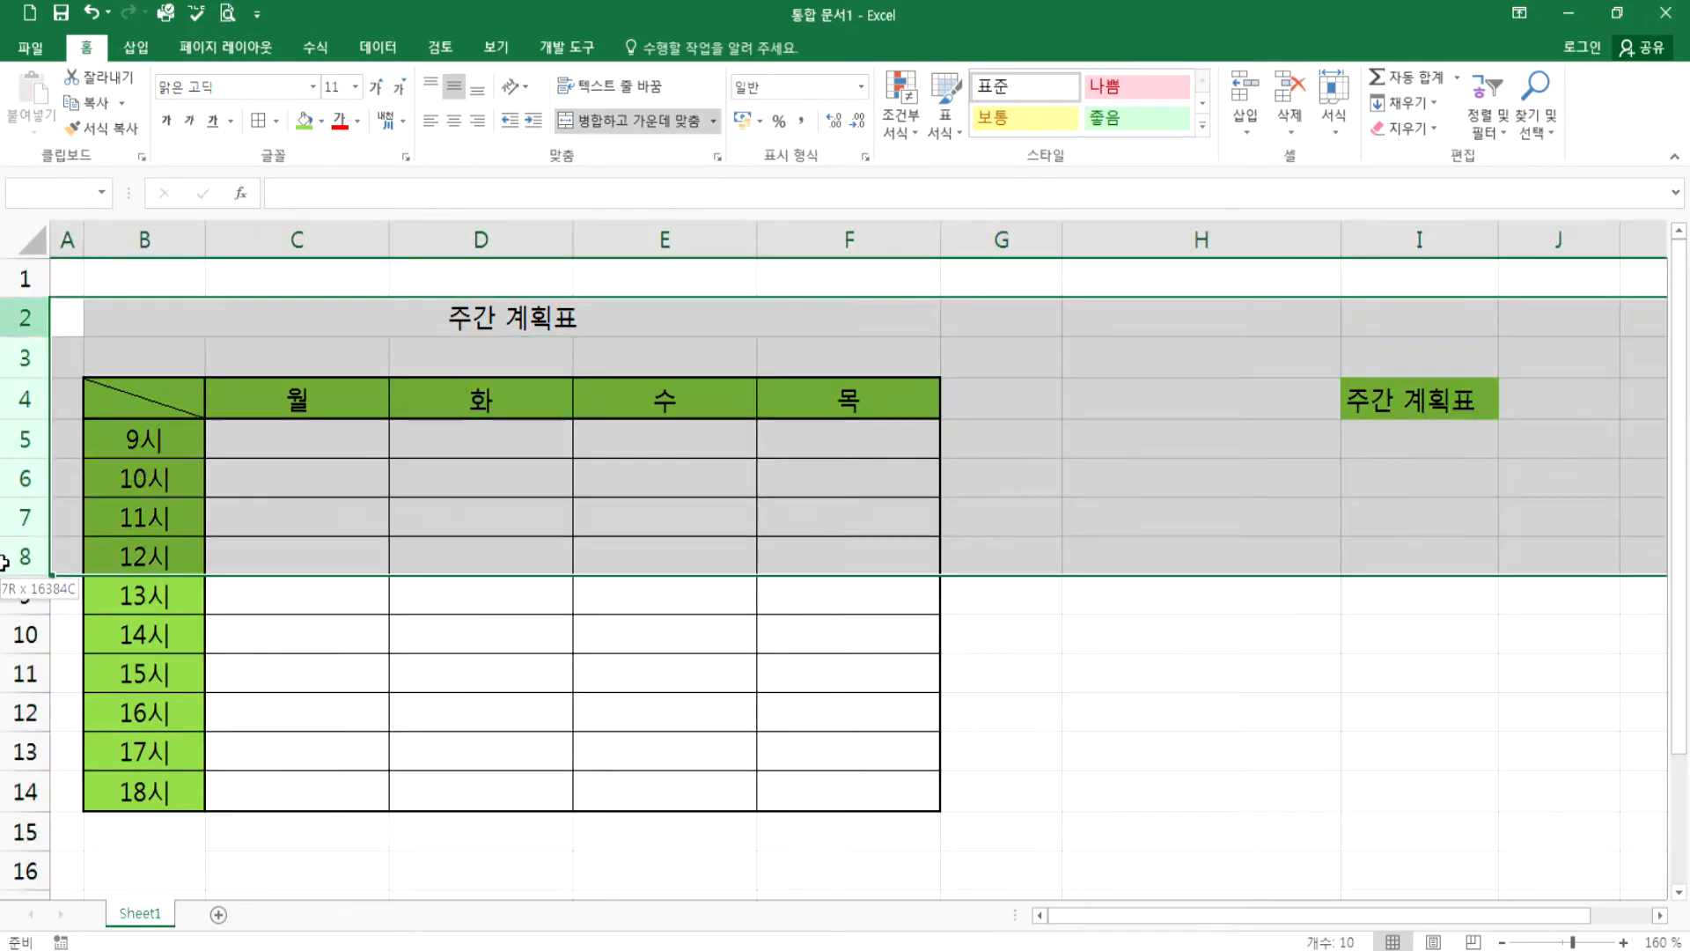
- Resize columns C through F together to a wider equal width and narrow columns E and F as a pair
left_click_drag(324, 238, 726, 236)
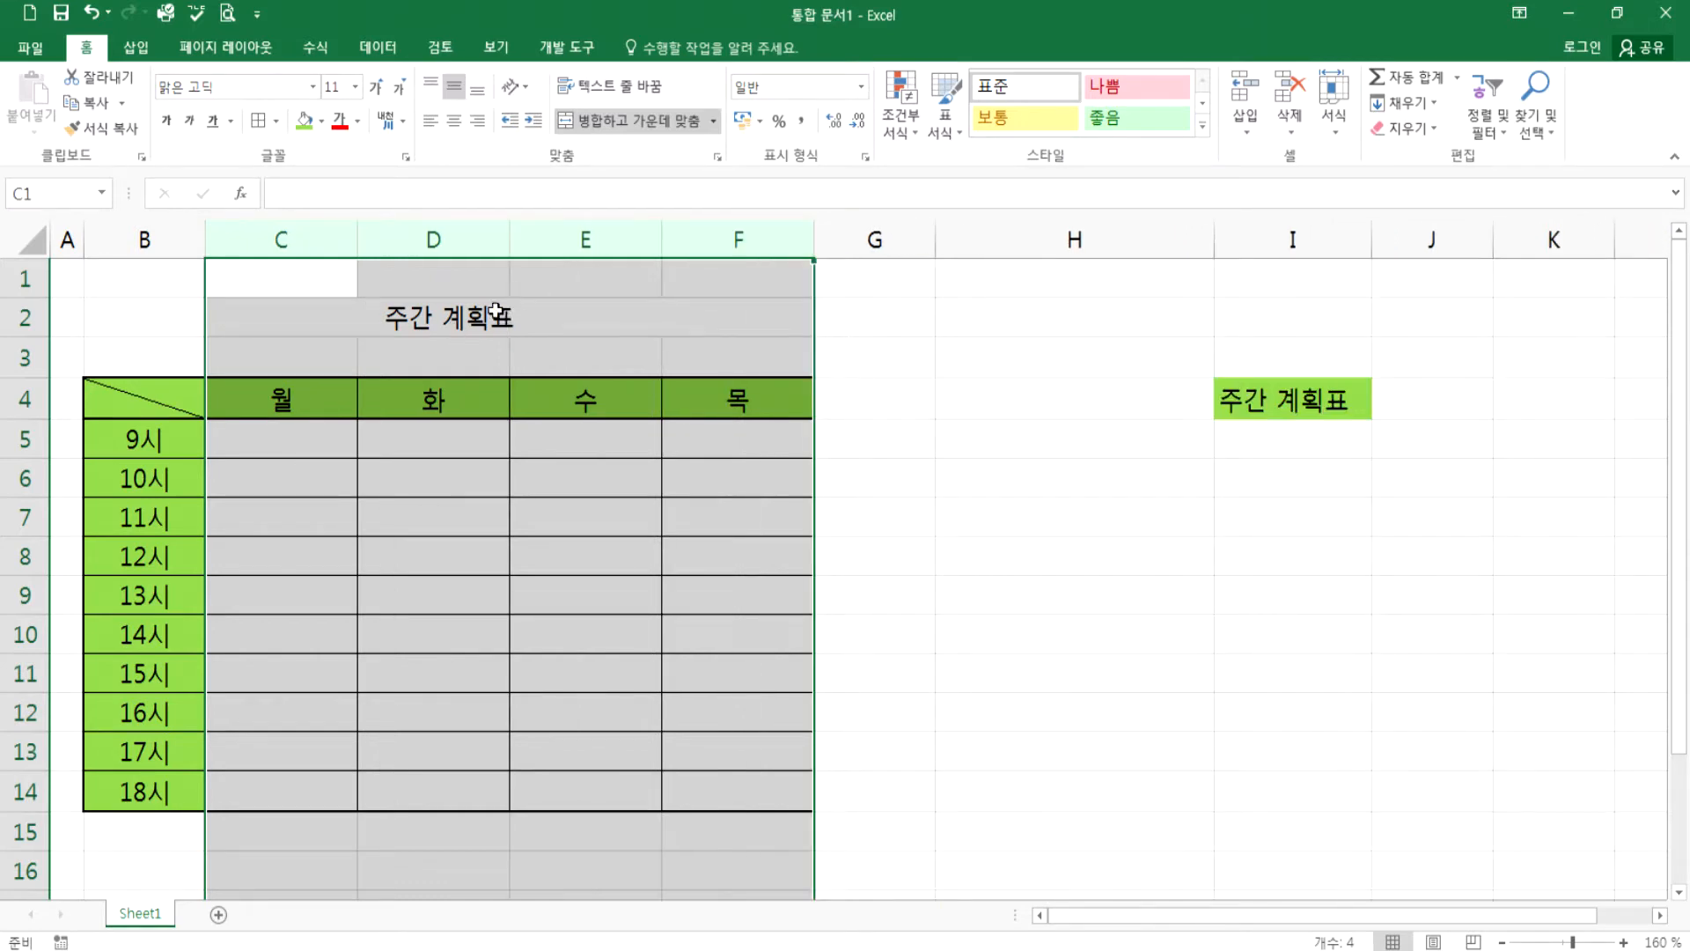
left_click_drag(661, 241, 766, 241)
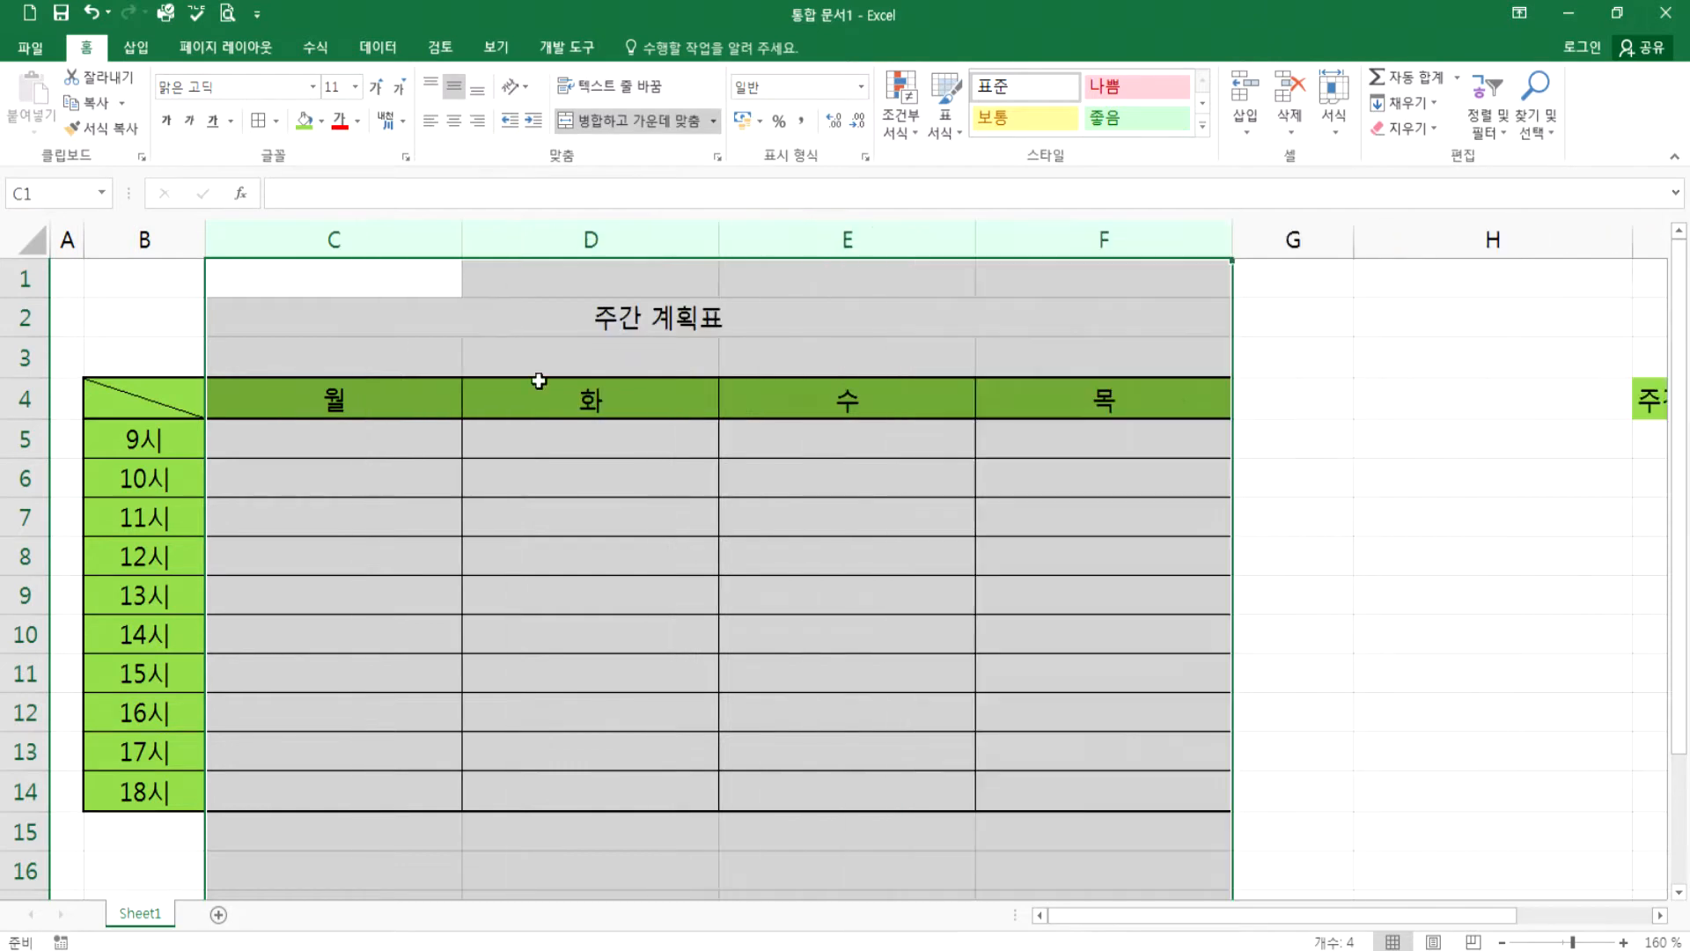
left_click(843, 238)
left_click_drag(975, 239, 855, 244)
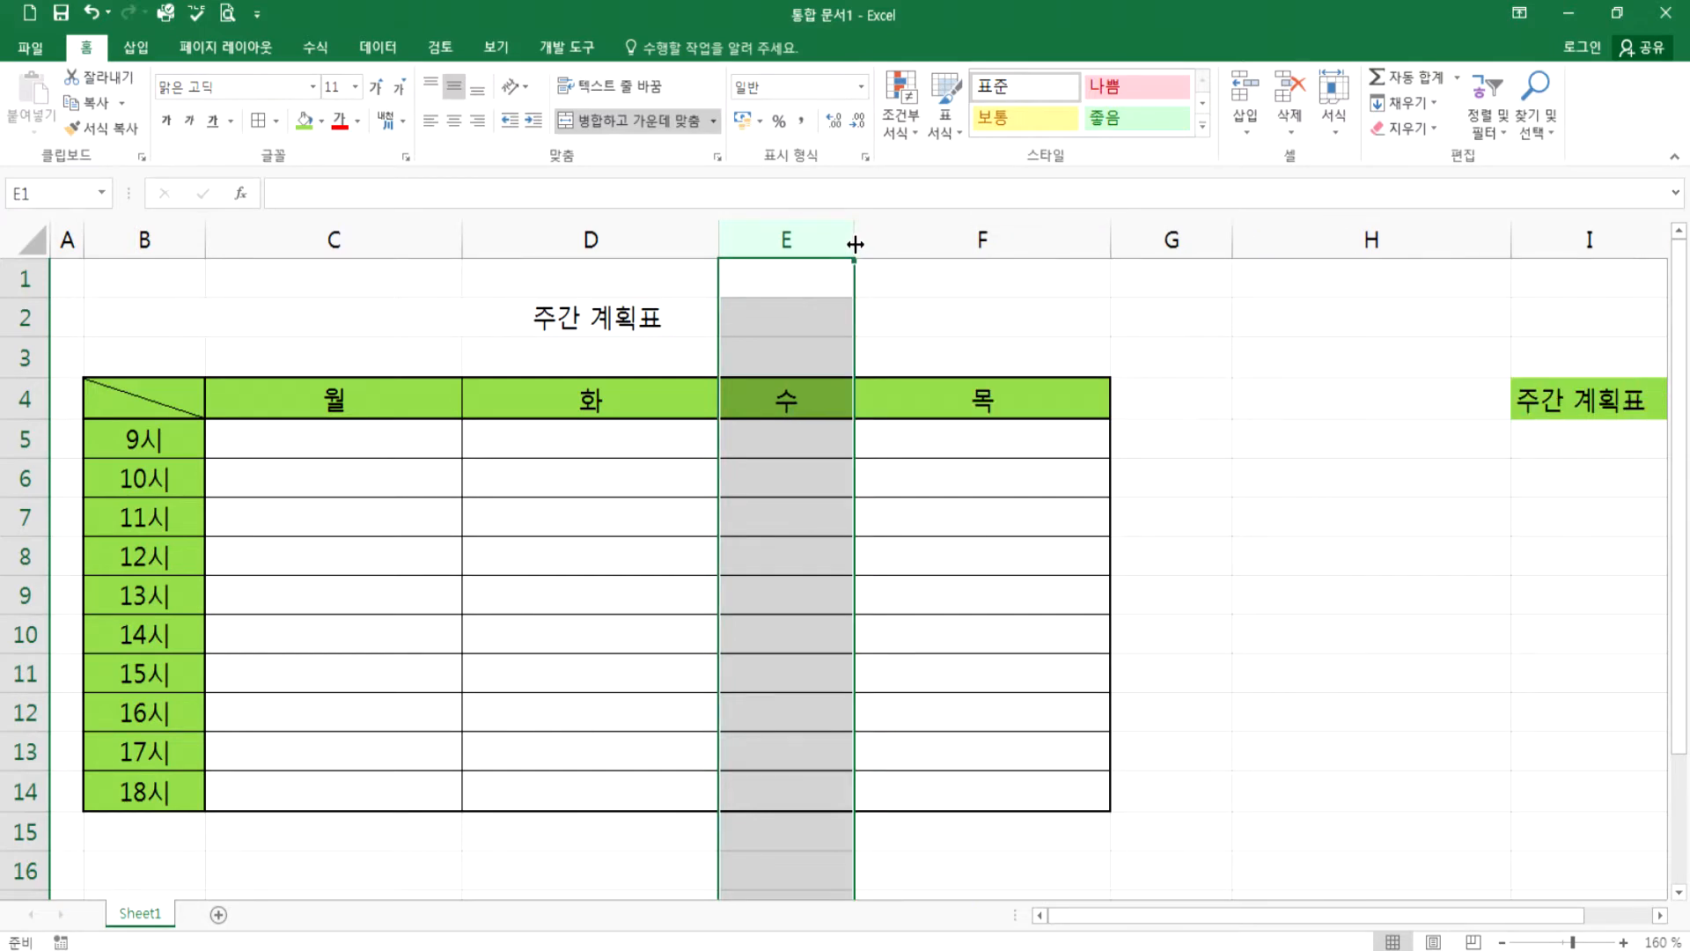
mouse_move(838, 243)
left_mouse_down()
mouse_move(861, 240)
mouse_move(834, 239)
left_mouse_up()
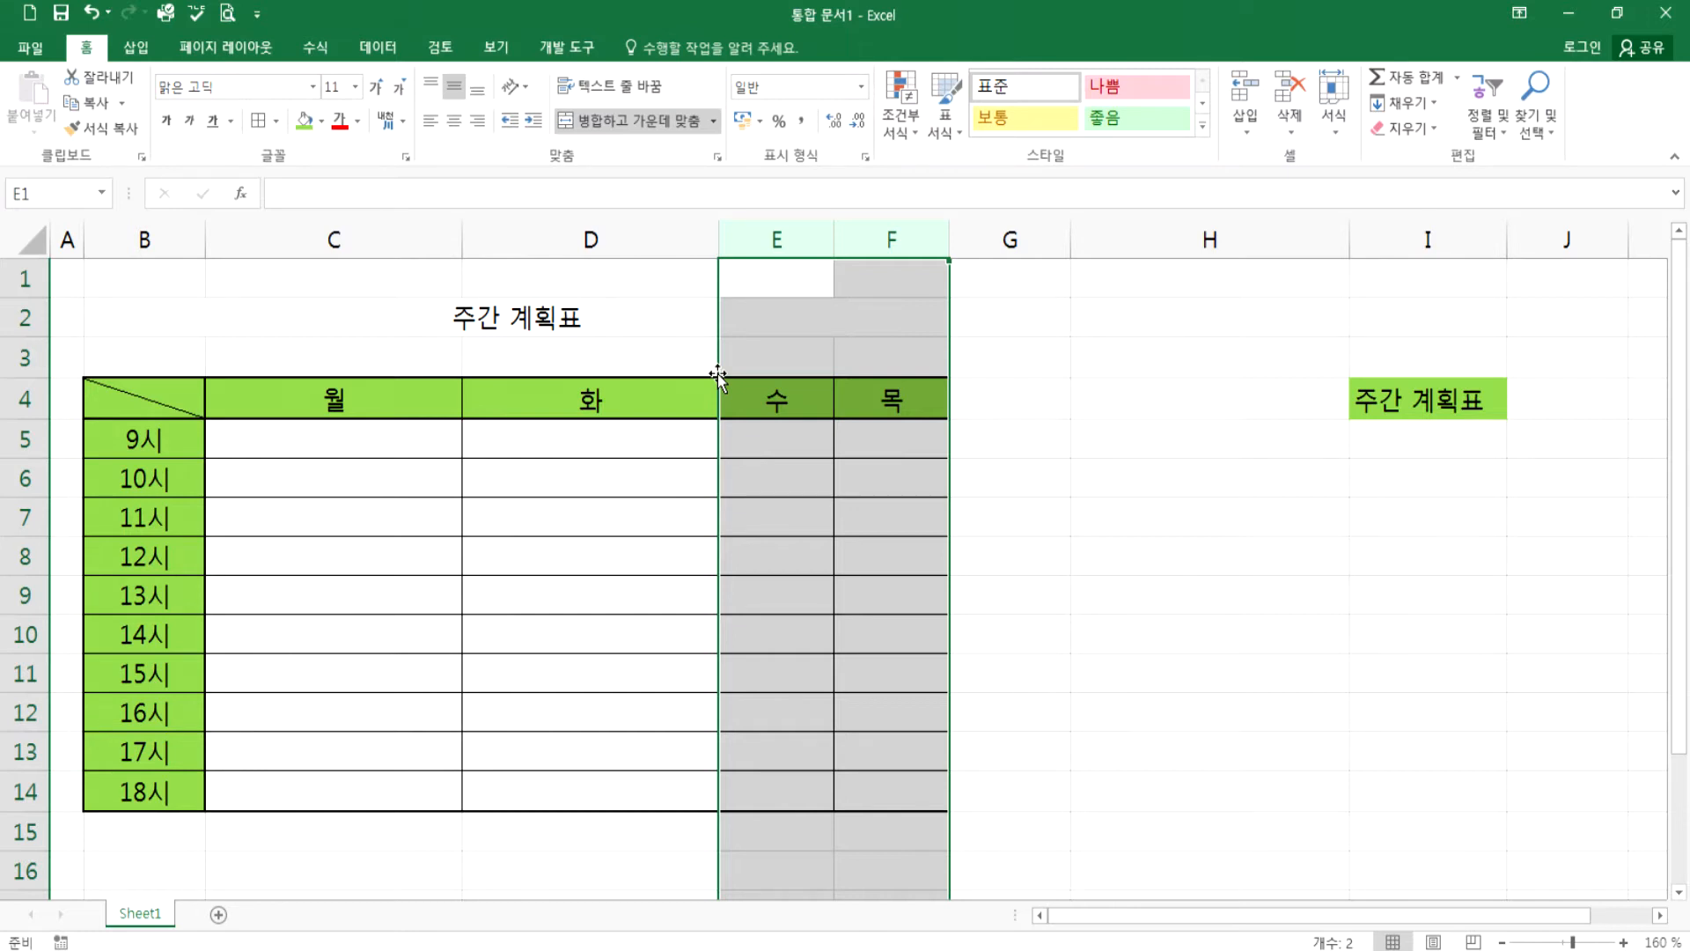
- Unmerge the 주간 계획표 title cell in row 2
left_click(331, 399)
left_click(378, 317)
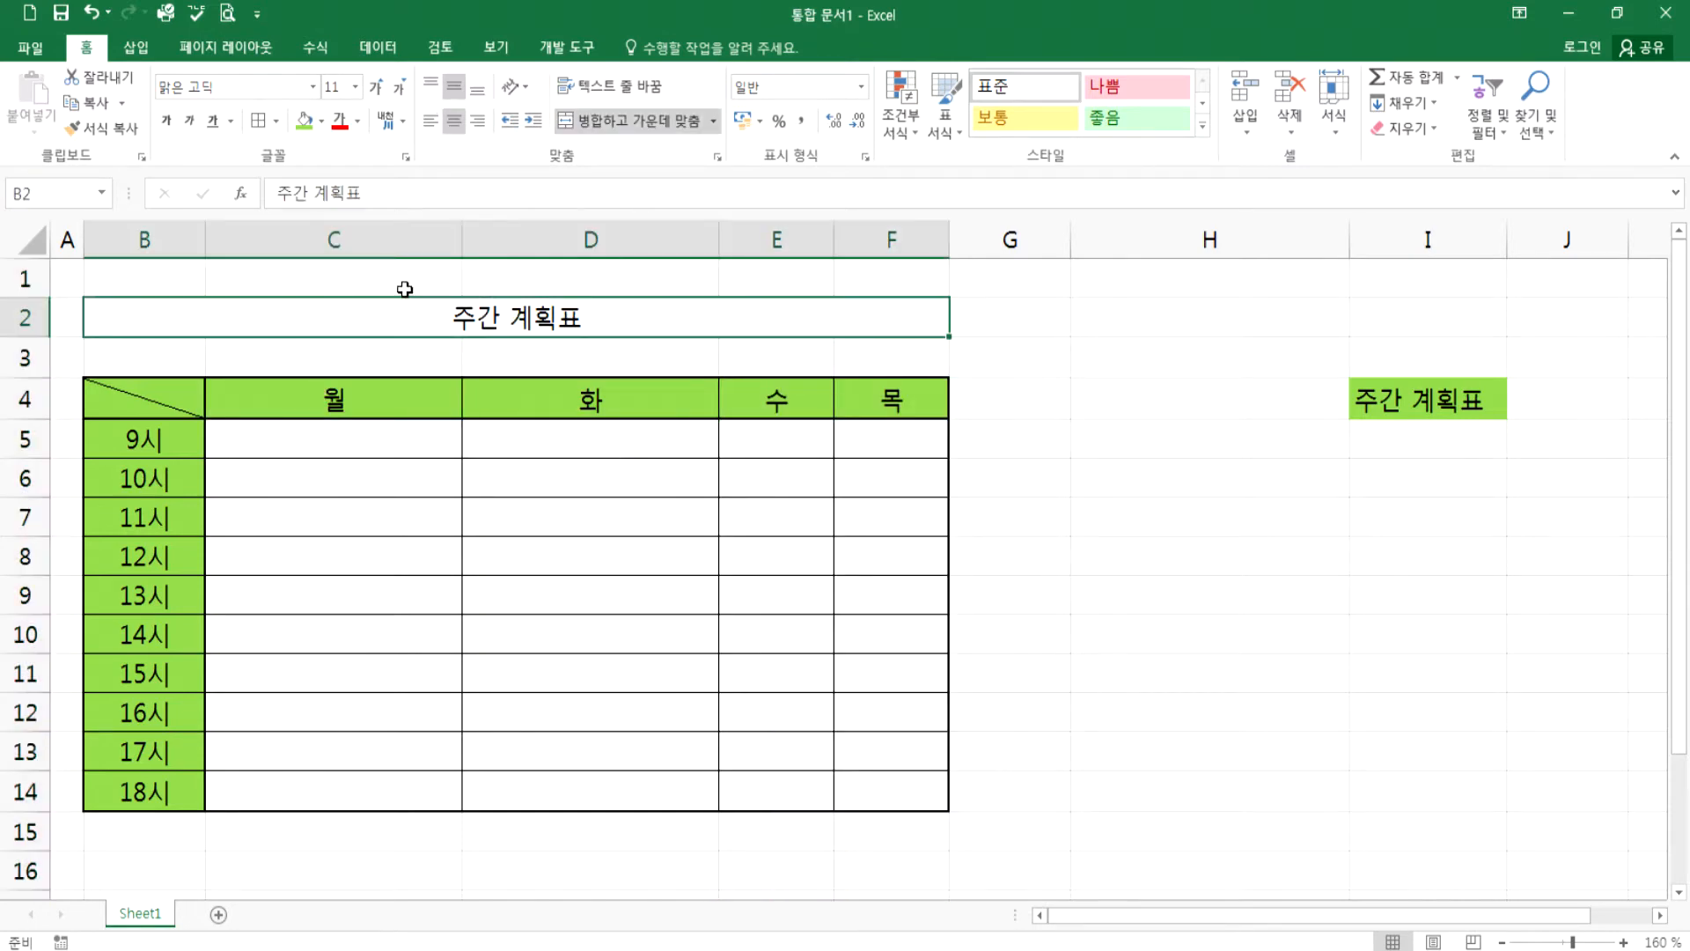
left_click(597, 129)
left_click(260, 405)
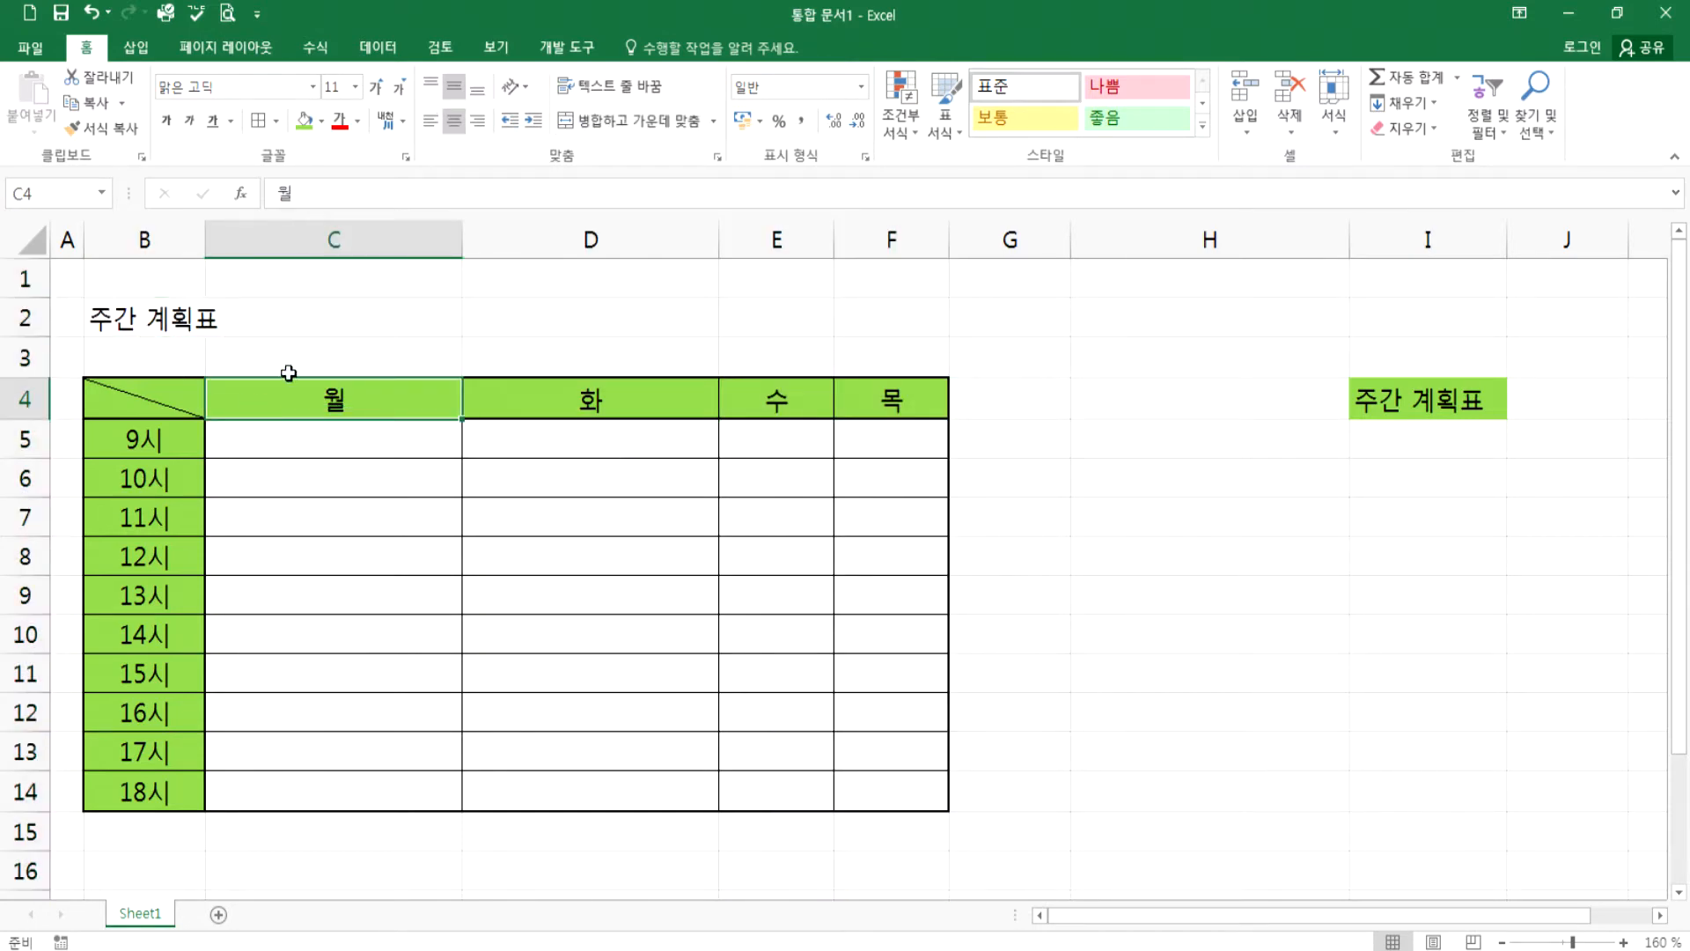
- Auto-fit columns B through F to their contents and check the title and the weekday headers against the fitted widths
left_click_drag(132, 240, 892, 239)
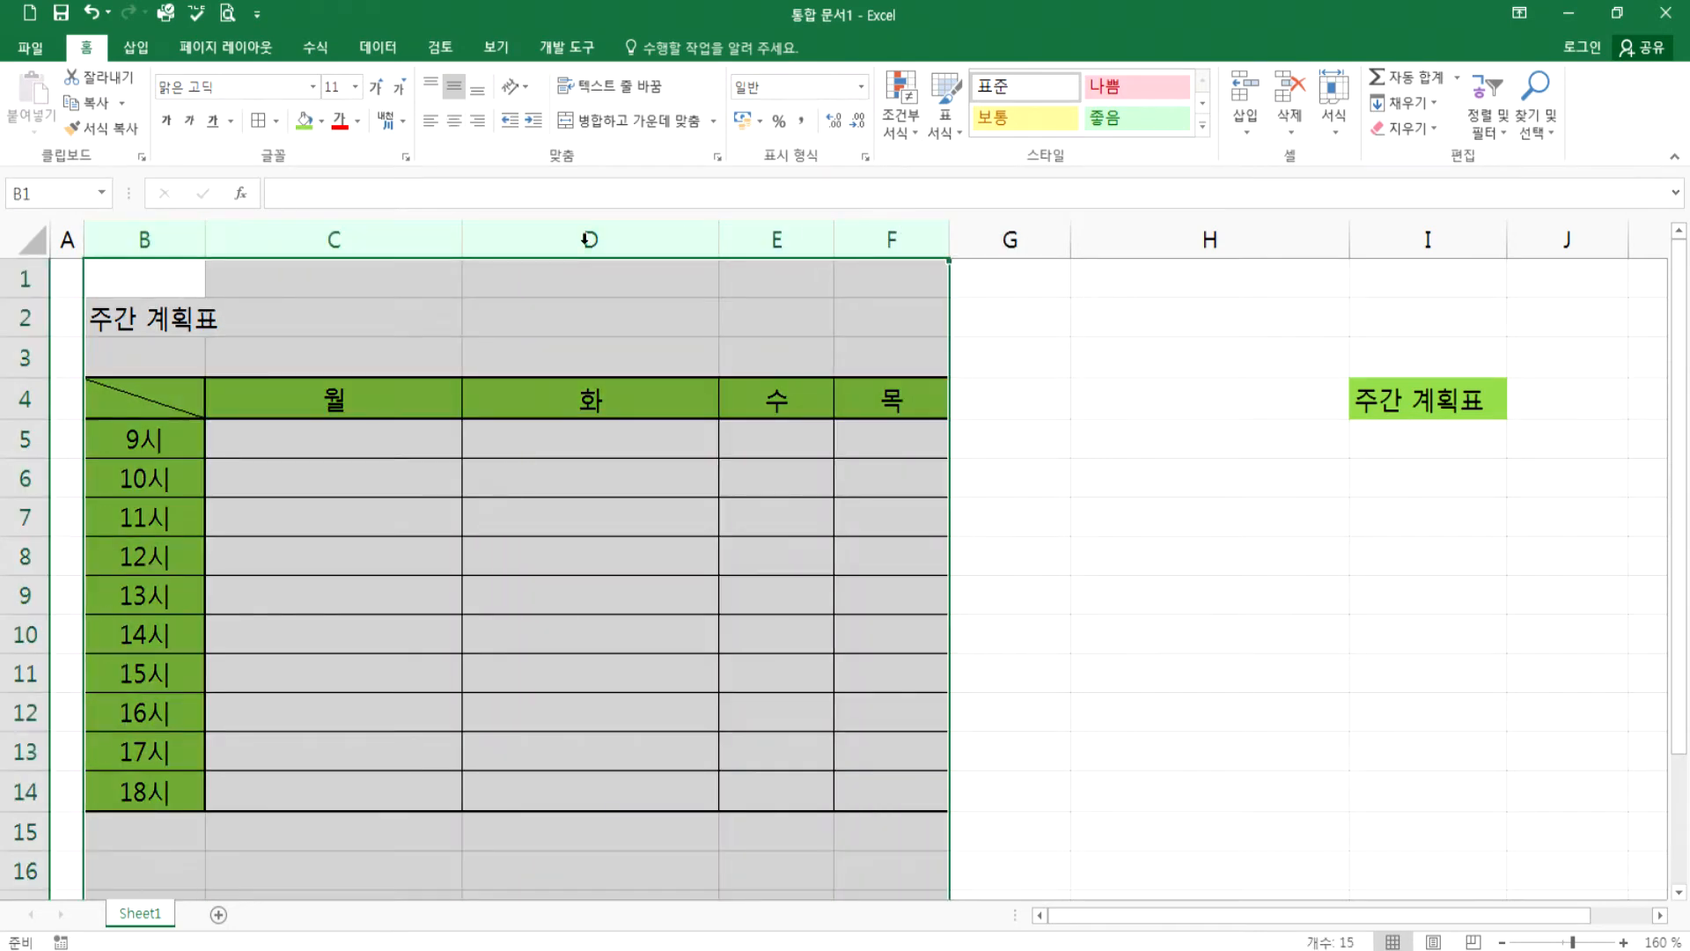
double_click(202, 240)
left_click(202, 453)
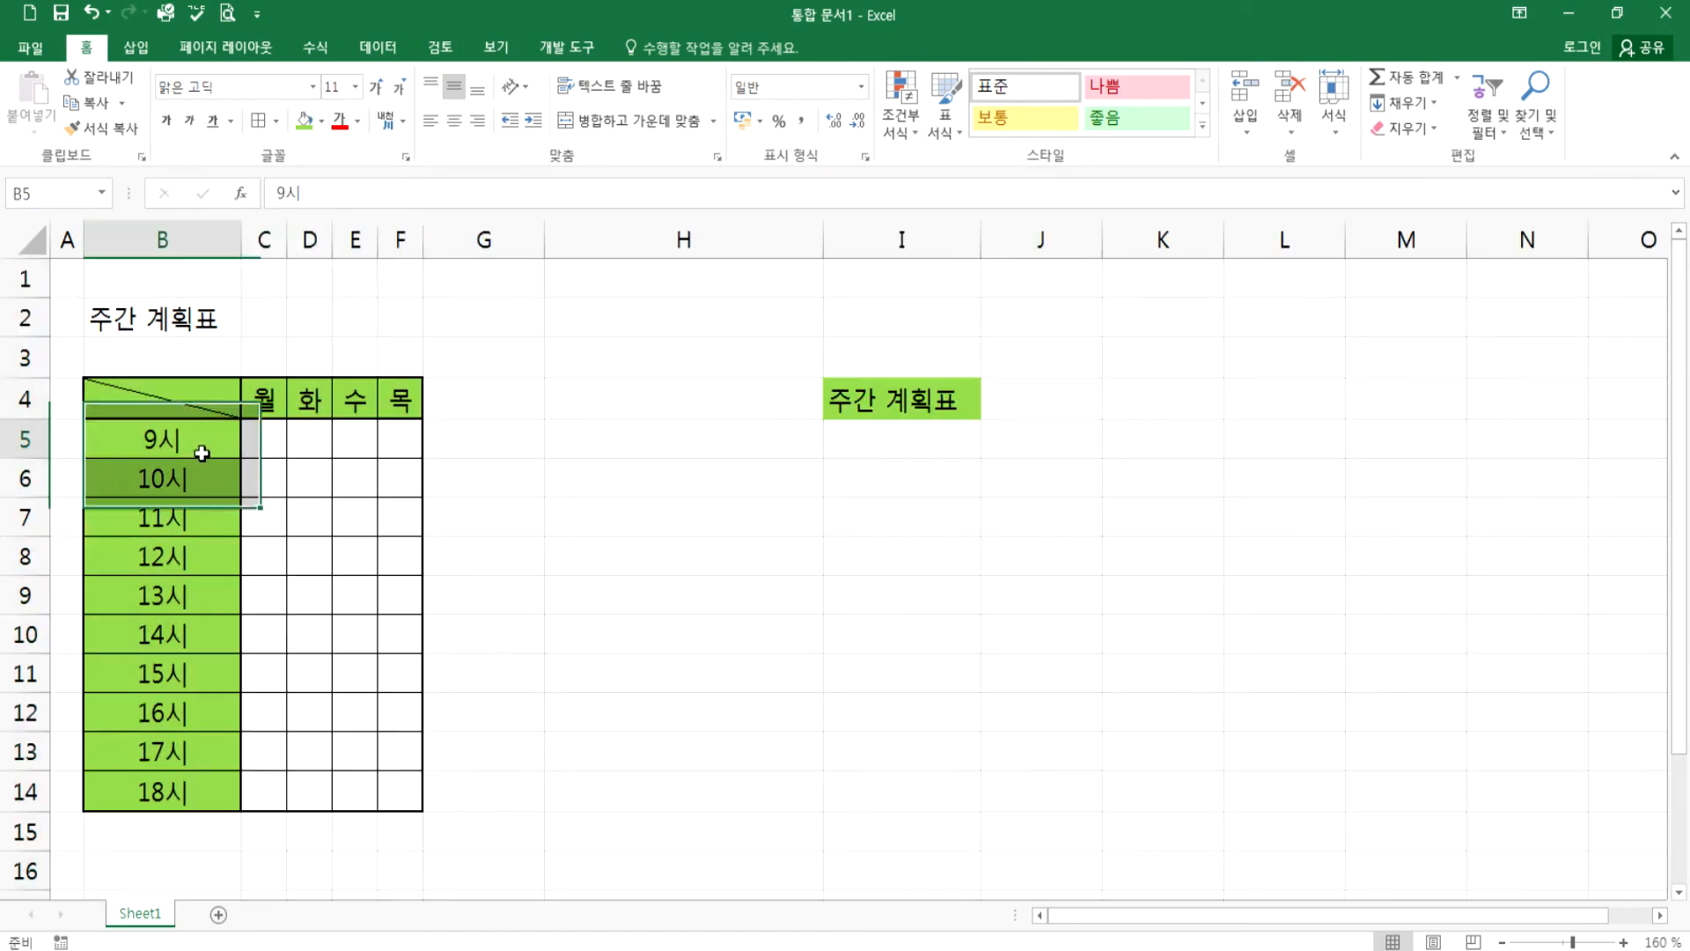
left_click(151, 318)
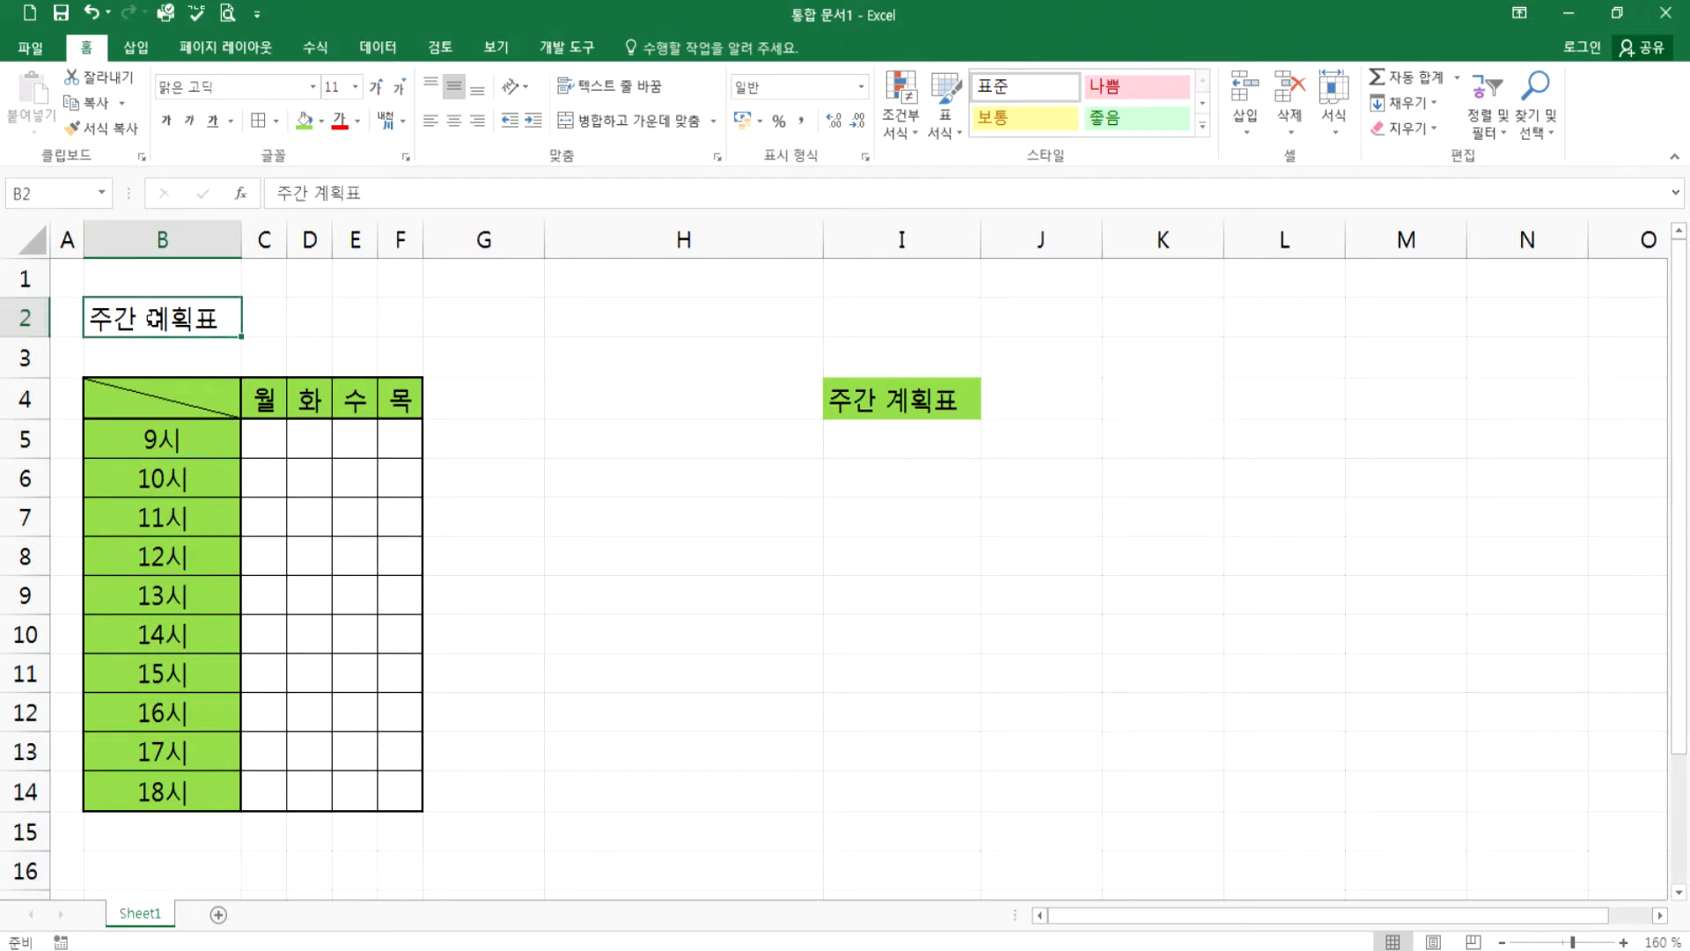
left_click(192, 247)
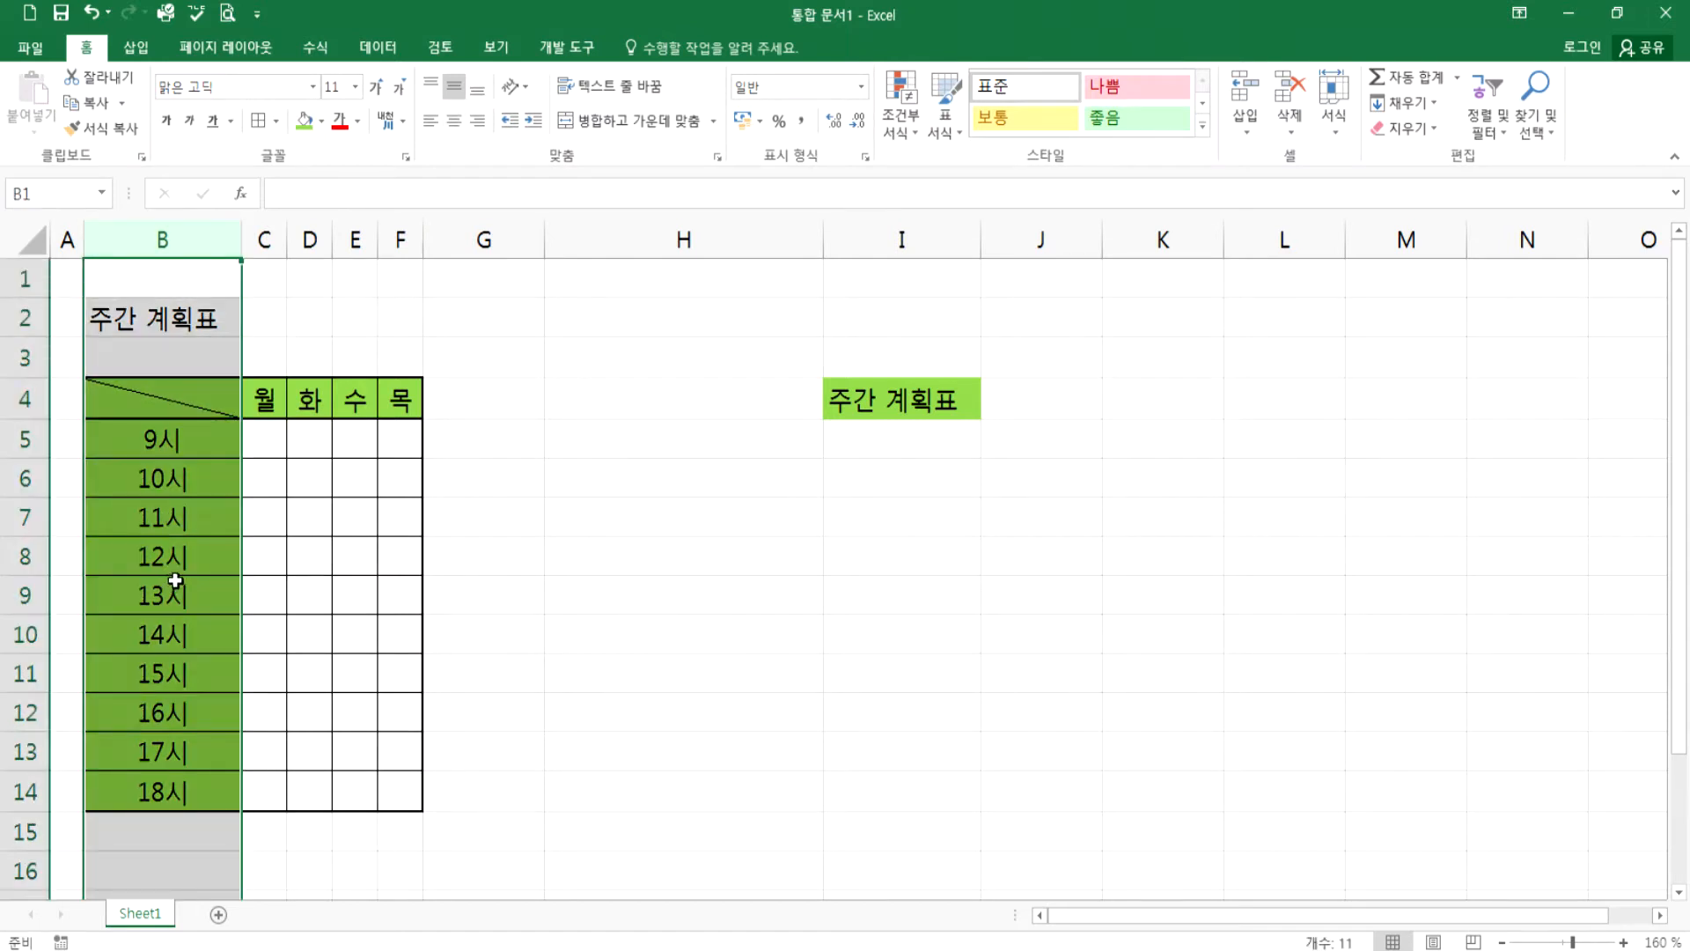
left_click_drag(261, 410, 400, 398)
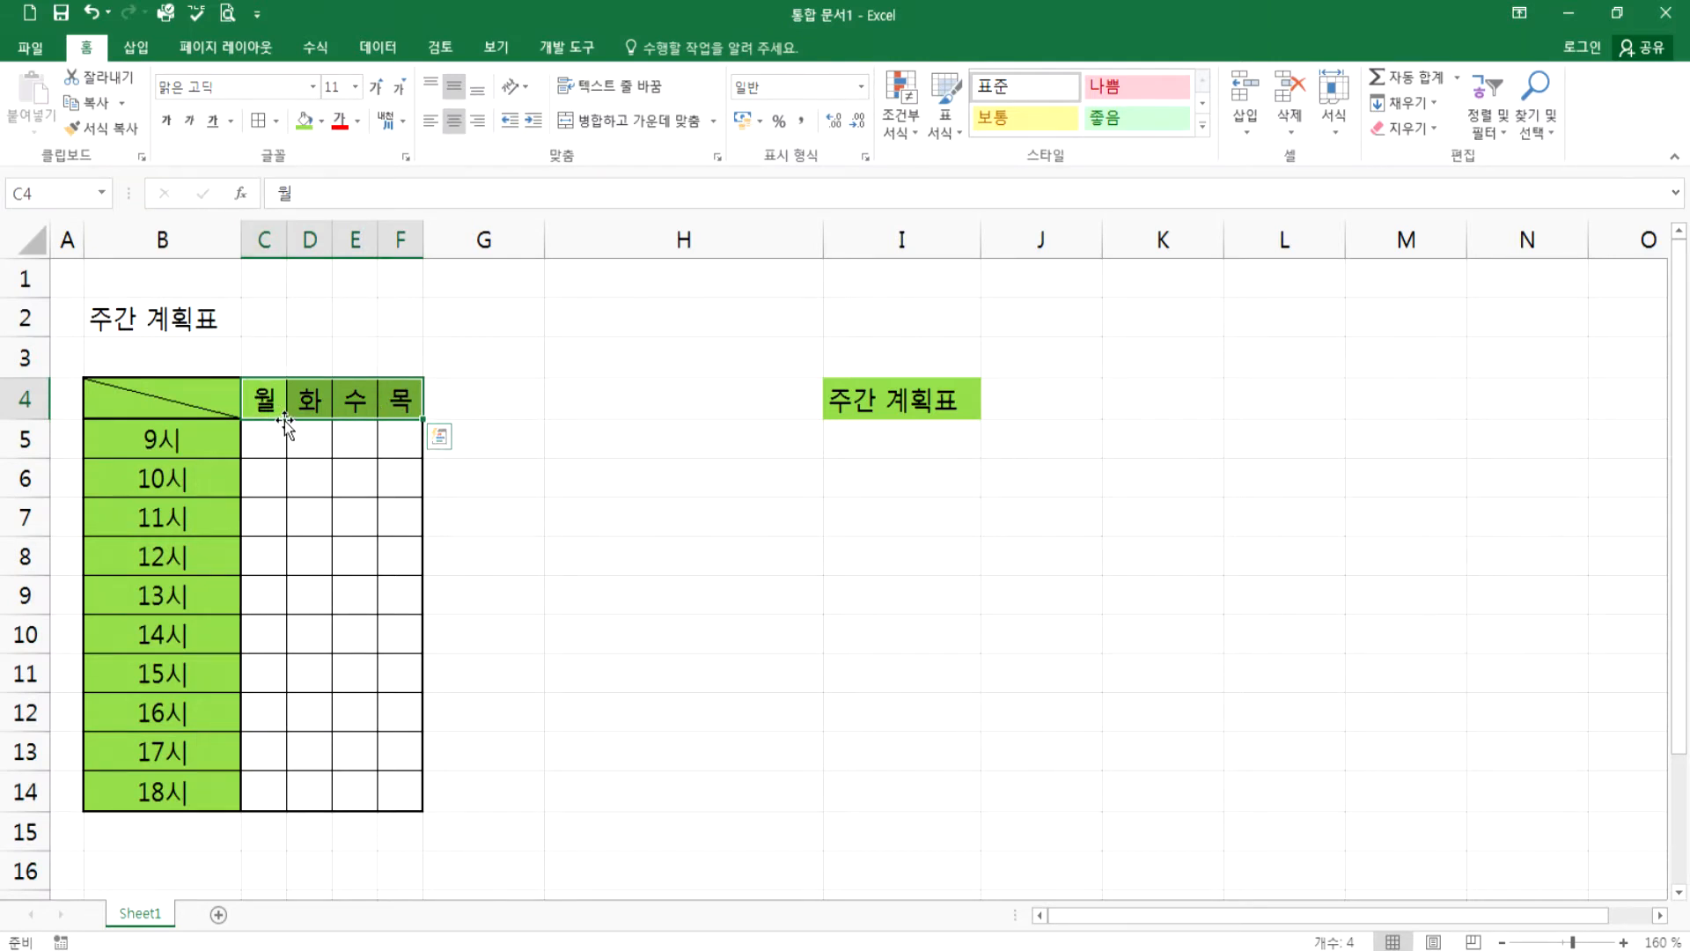
- Set the width of columns B through J to 8.38
left_click_drag(192, 240, 982, 240)
right_click(982, 239)
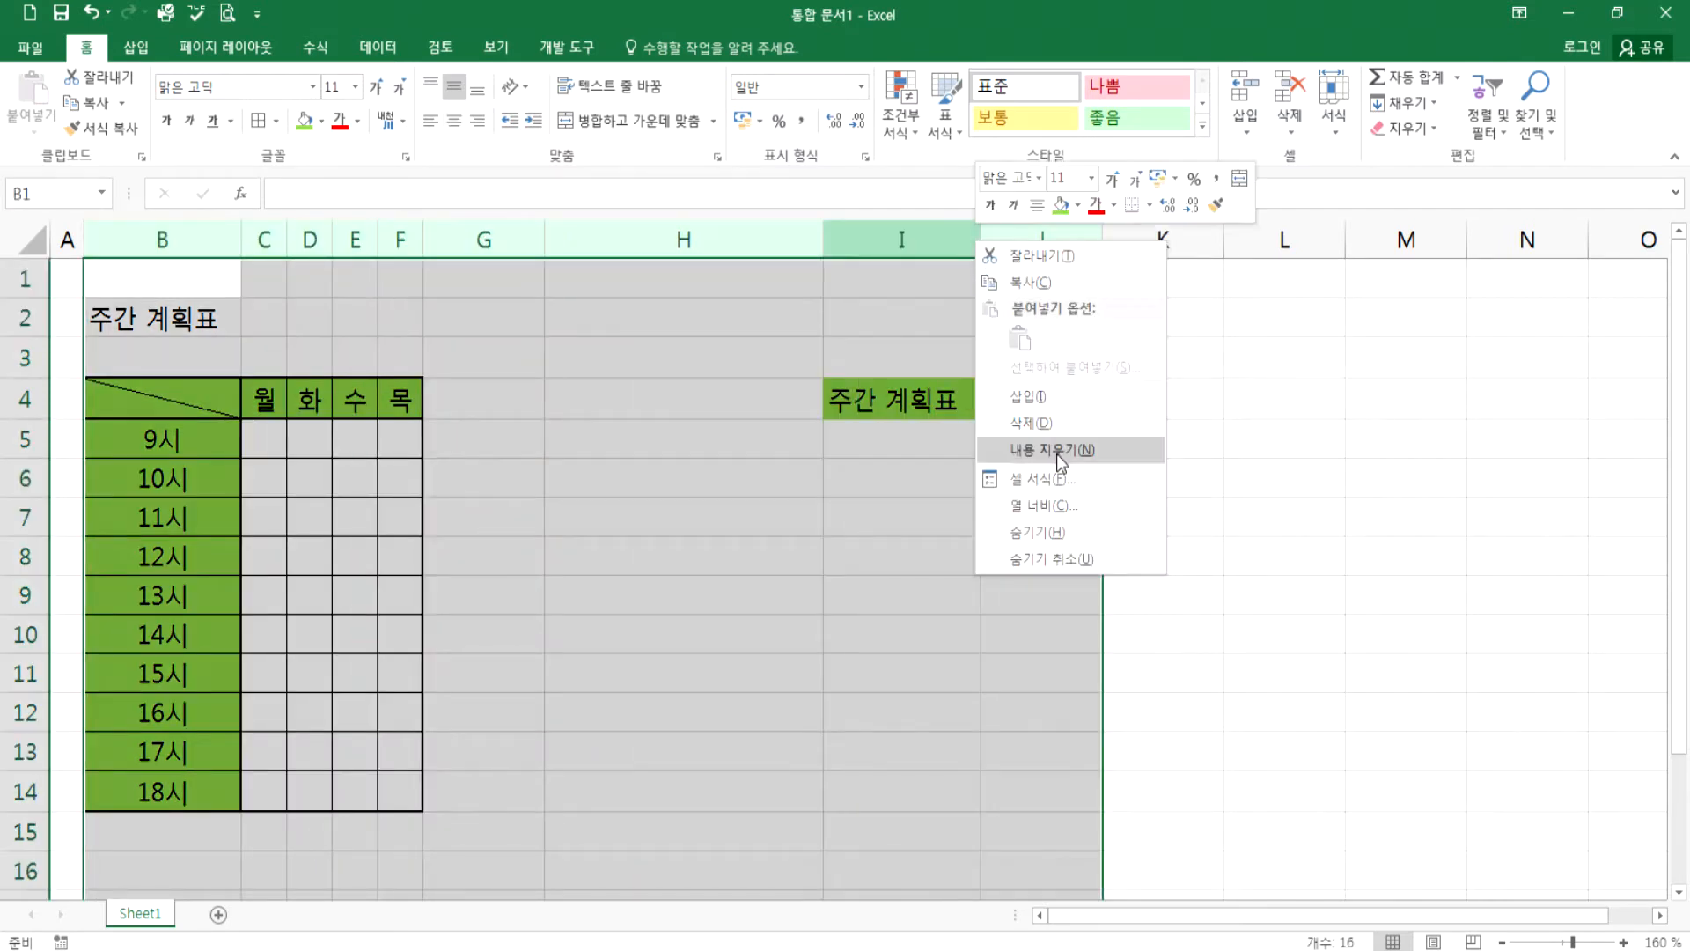
left_click(1034, 504)
type("8.38")
key("Return")
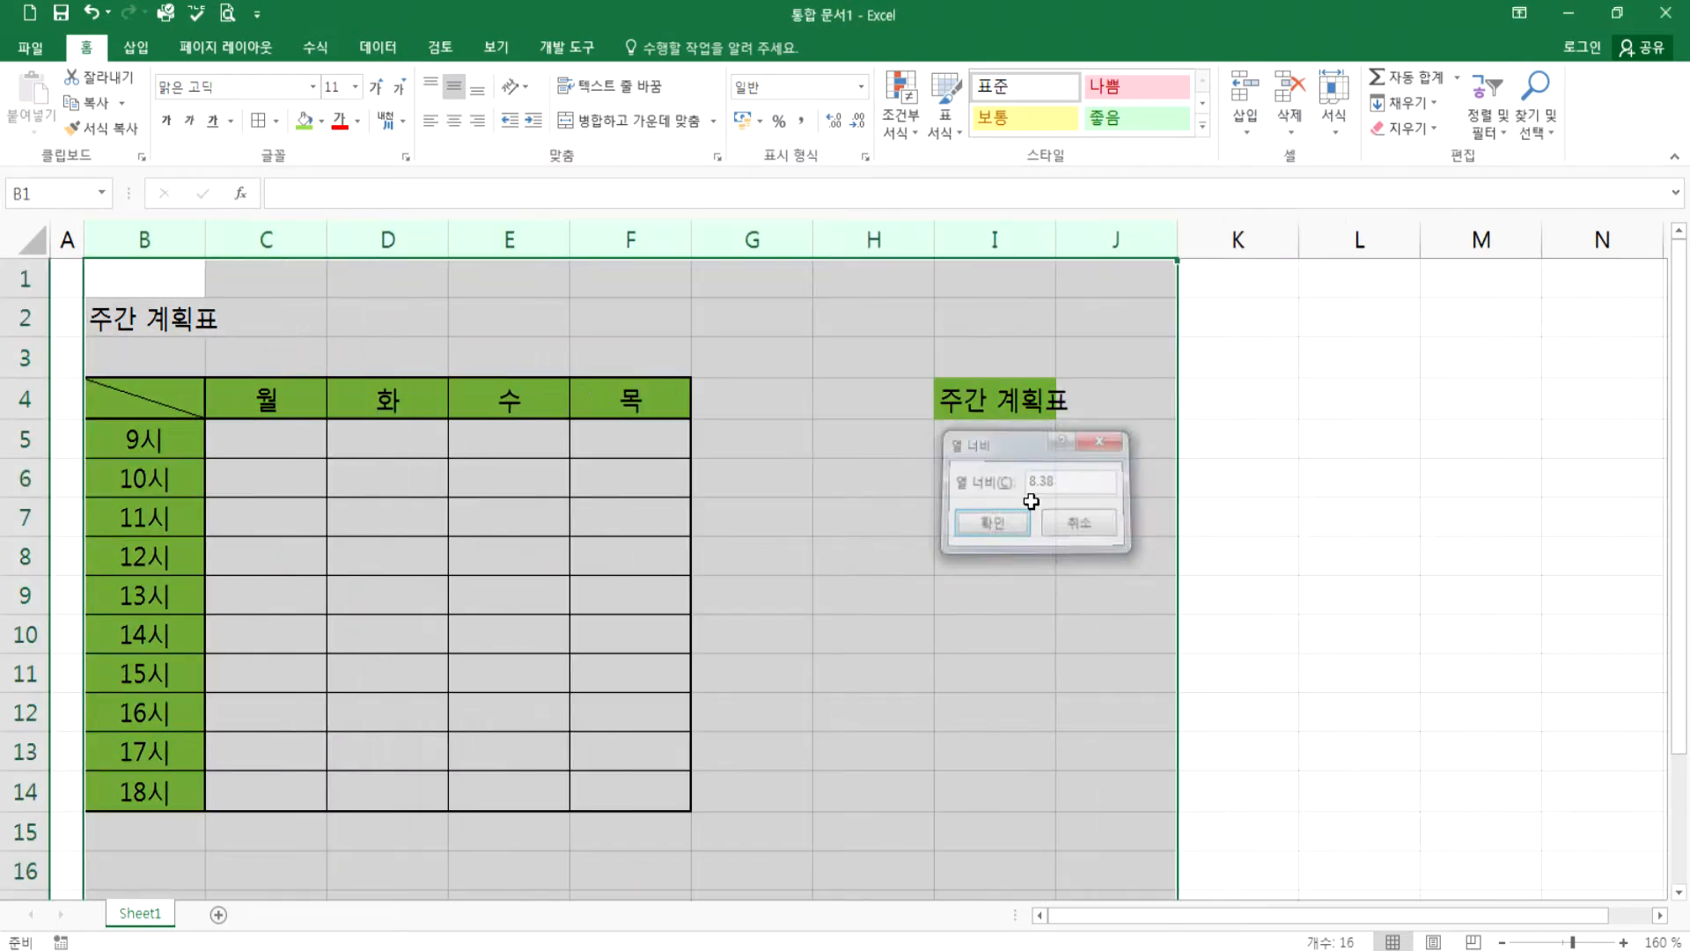
- Merge and center the 주간 계획표 title across B2:F2
left_click(427, 494)
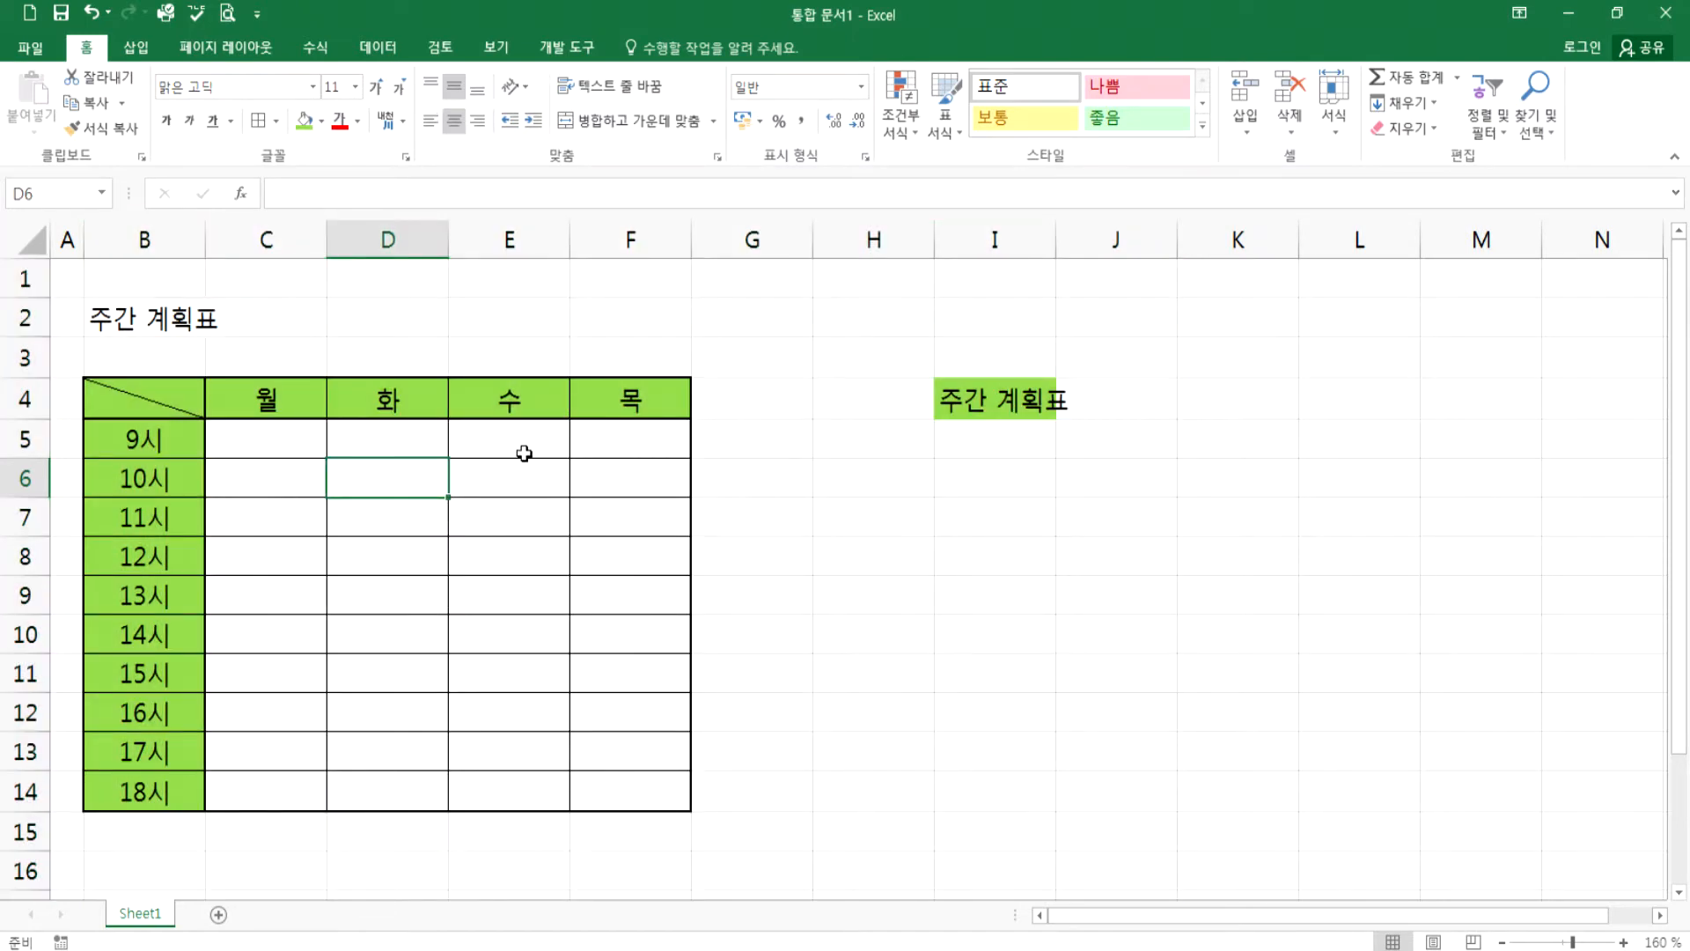
left_click_drag(94, 312, 649, 312)
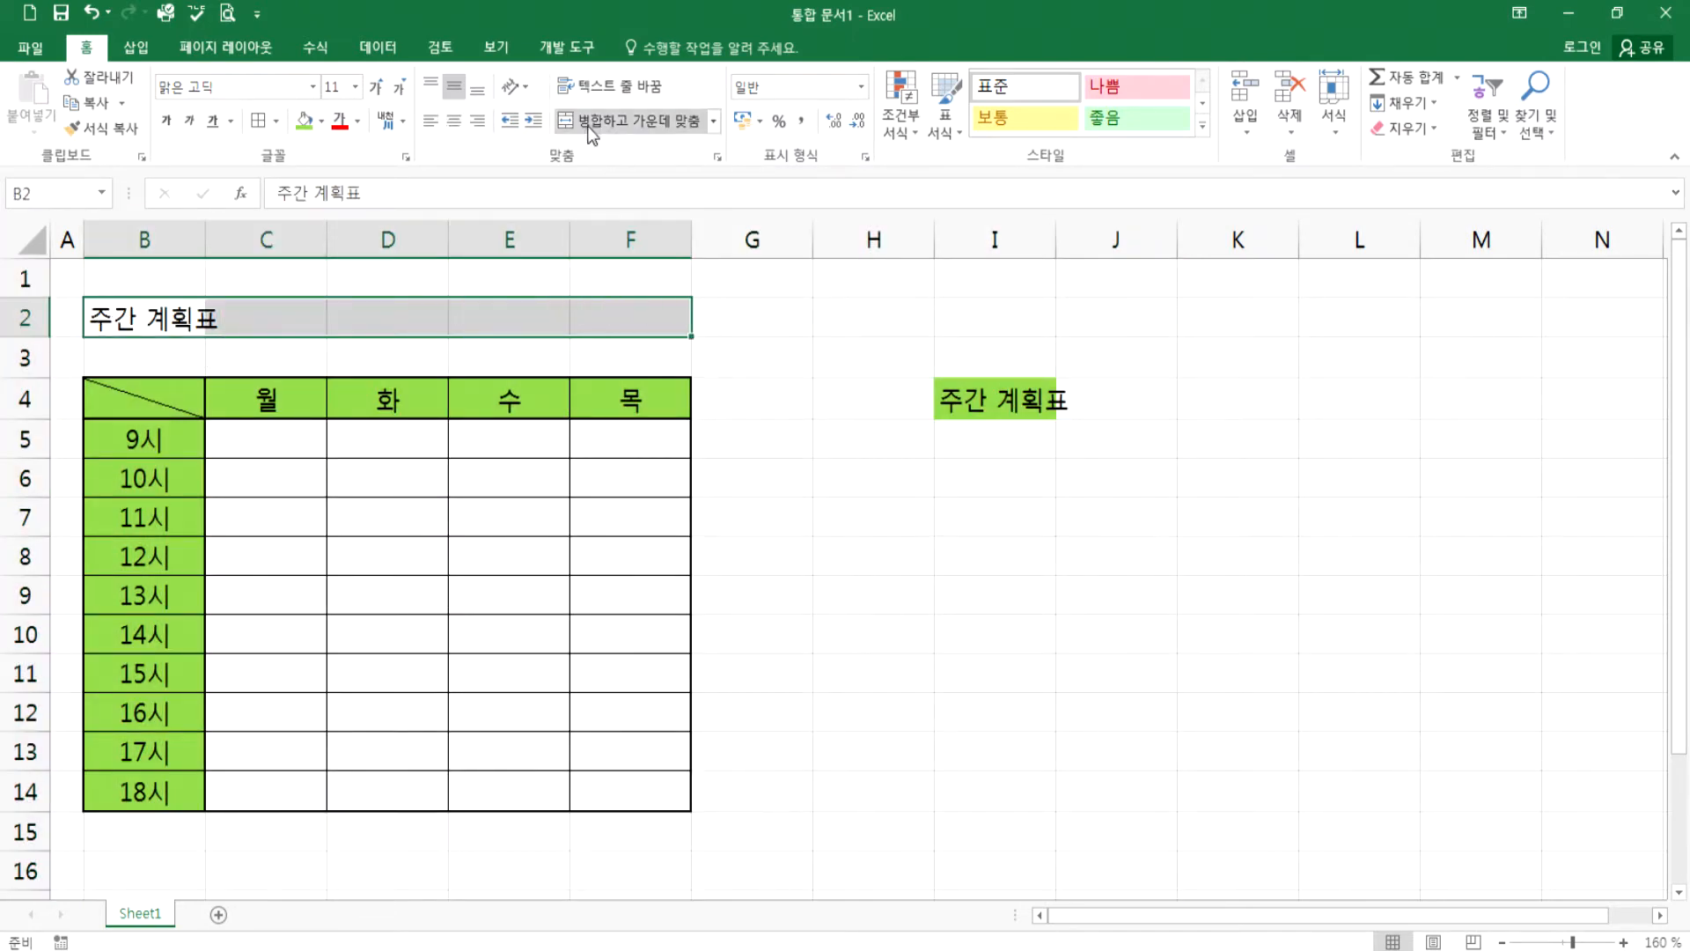
left_click(629, 120)
- Enter 국어 in C5 and 러닝머신후에 유산소운동 in C6, and left-align the C6 entry
left_click(264, 431)
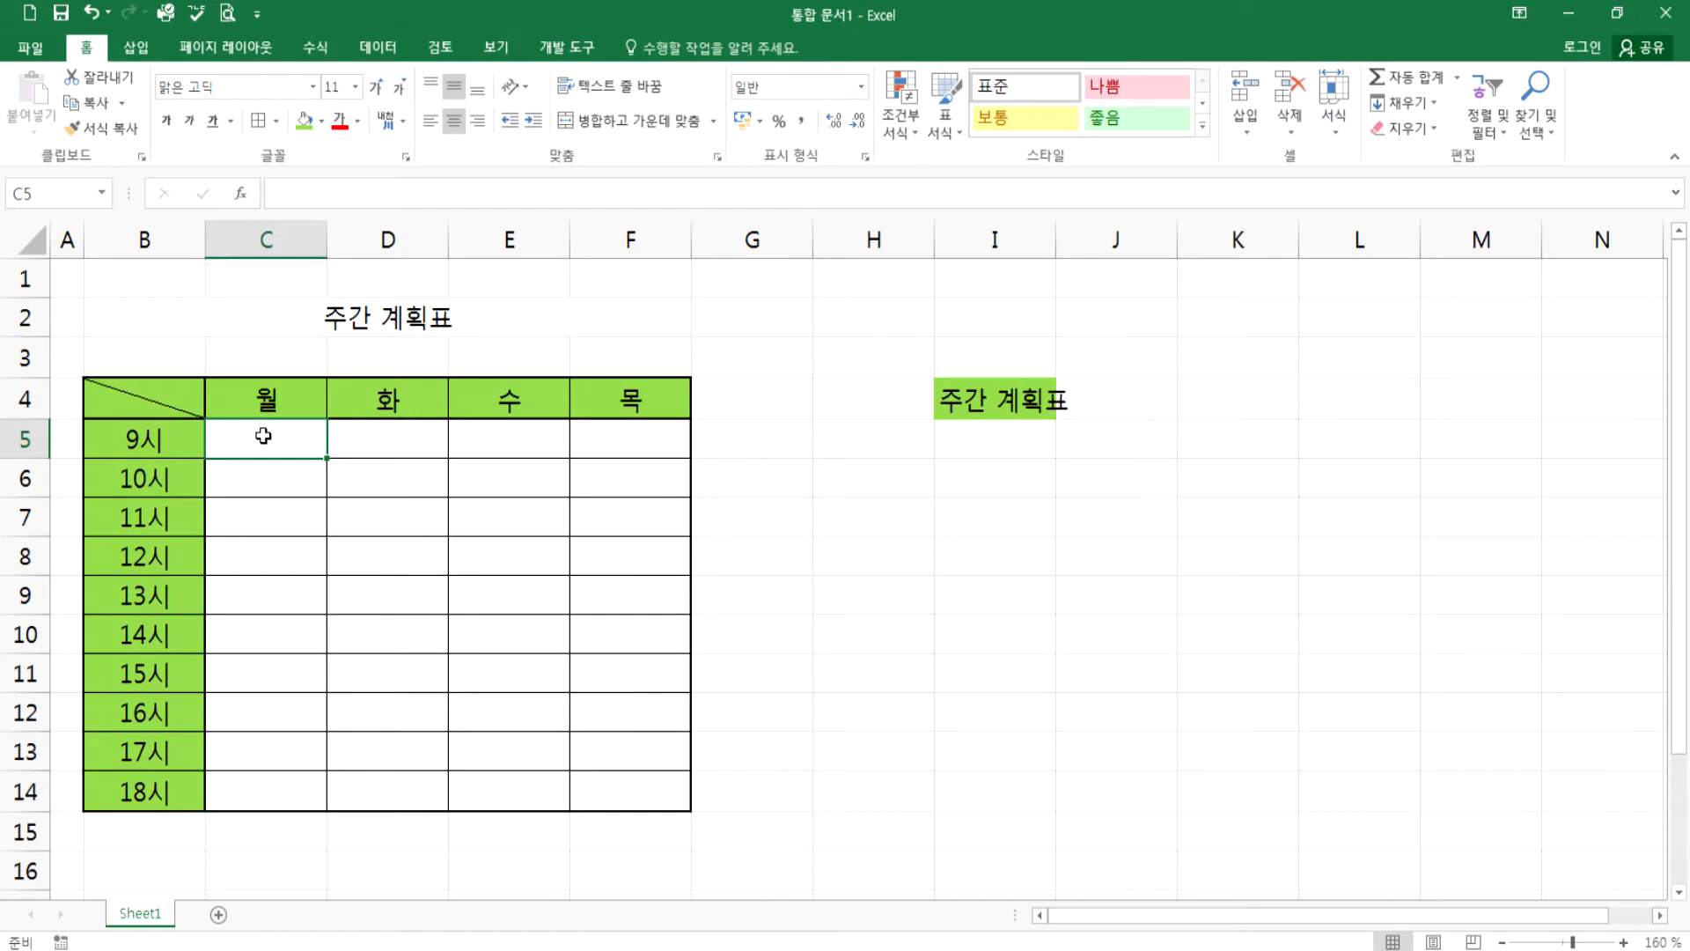
type("국어")
key("Return")
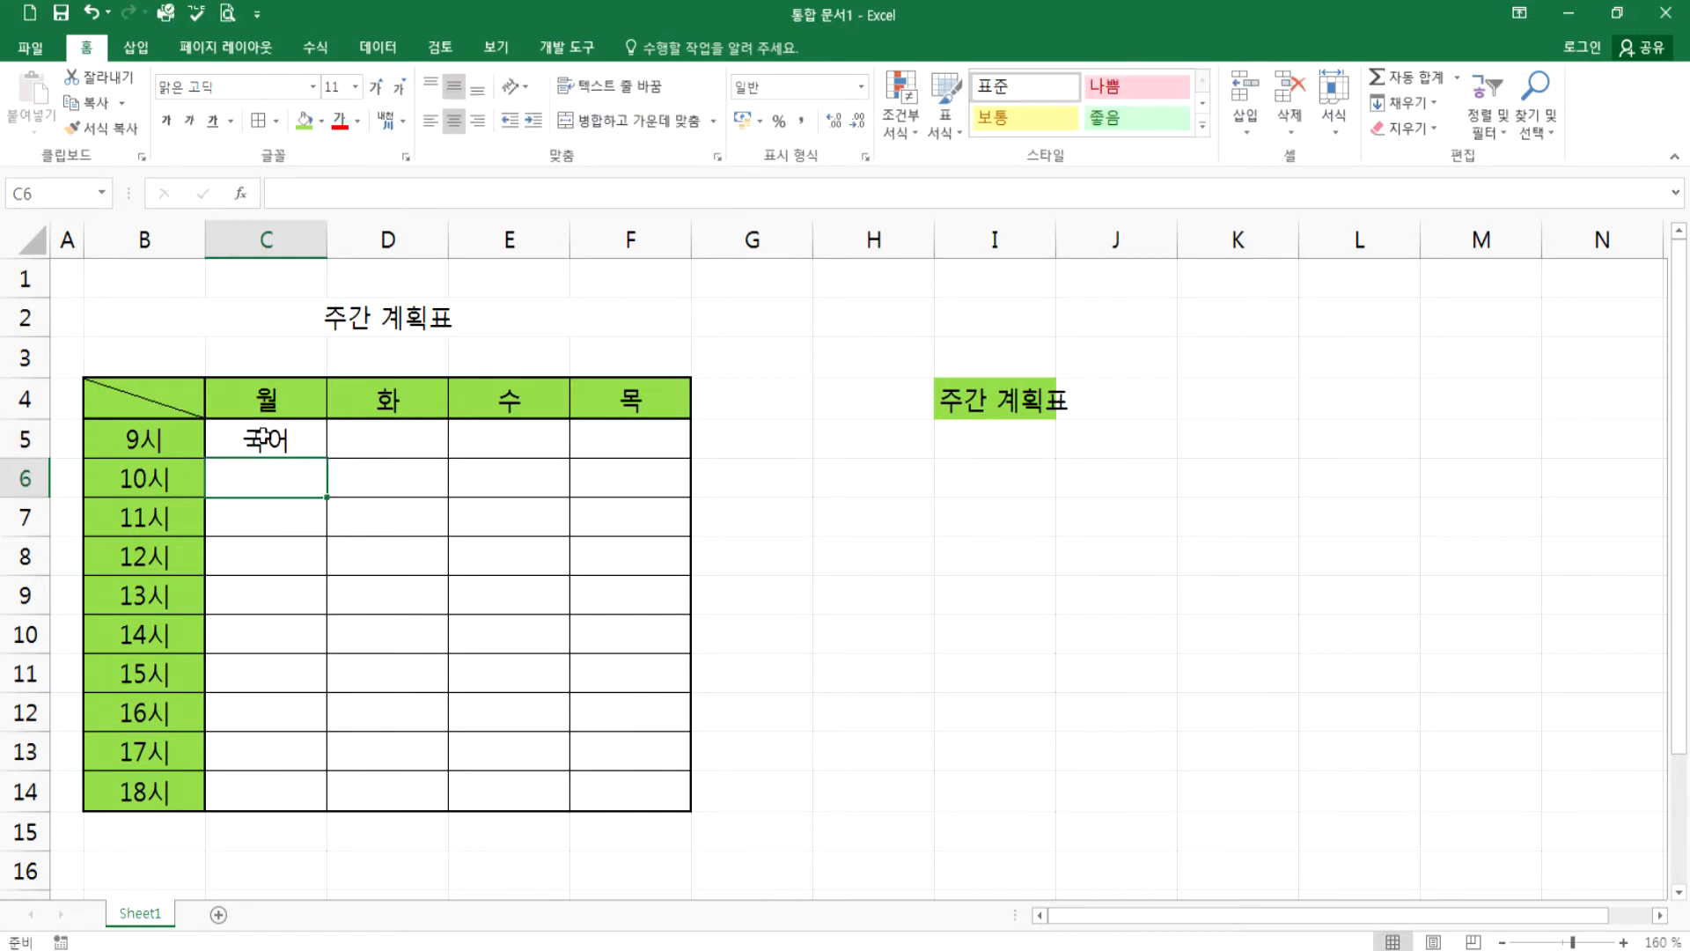
type("러")
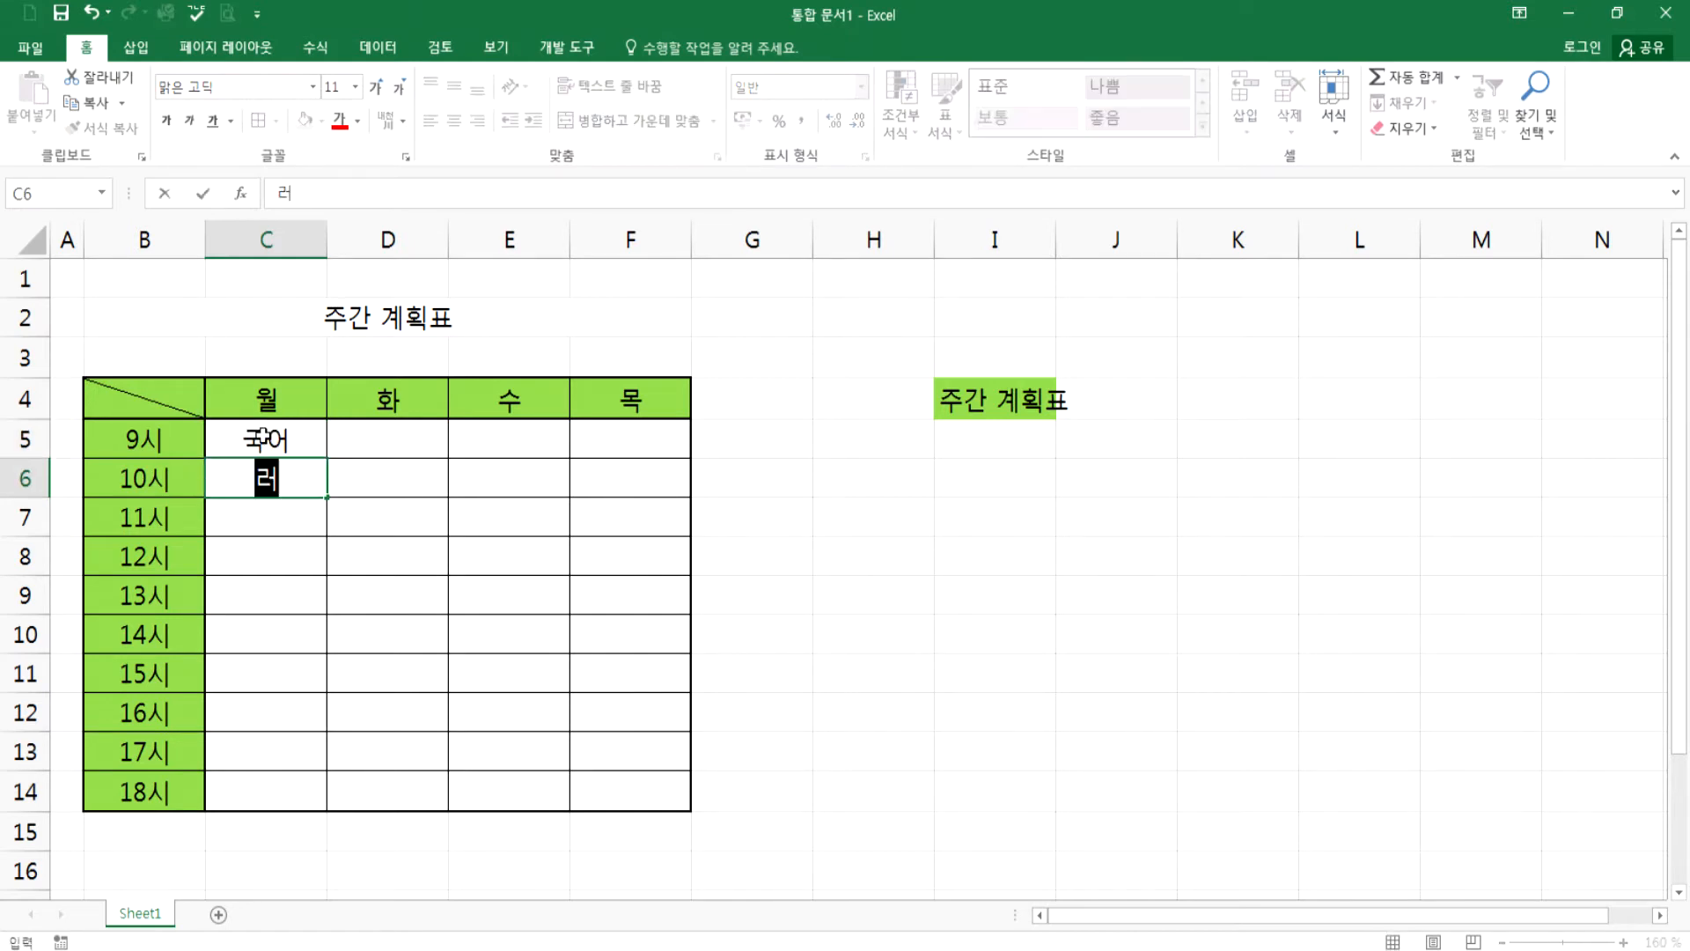
type("링ㅁ")
key("BackSpace")
key("BackSpace")
key("BackSpace")
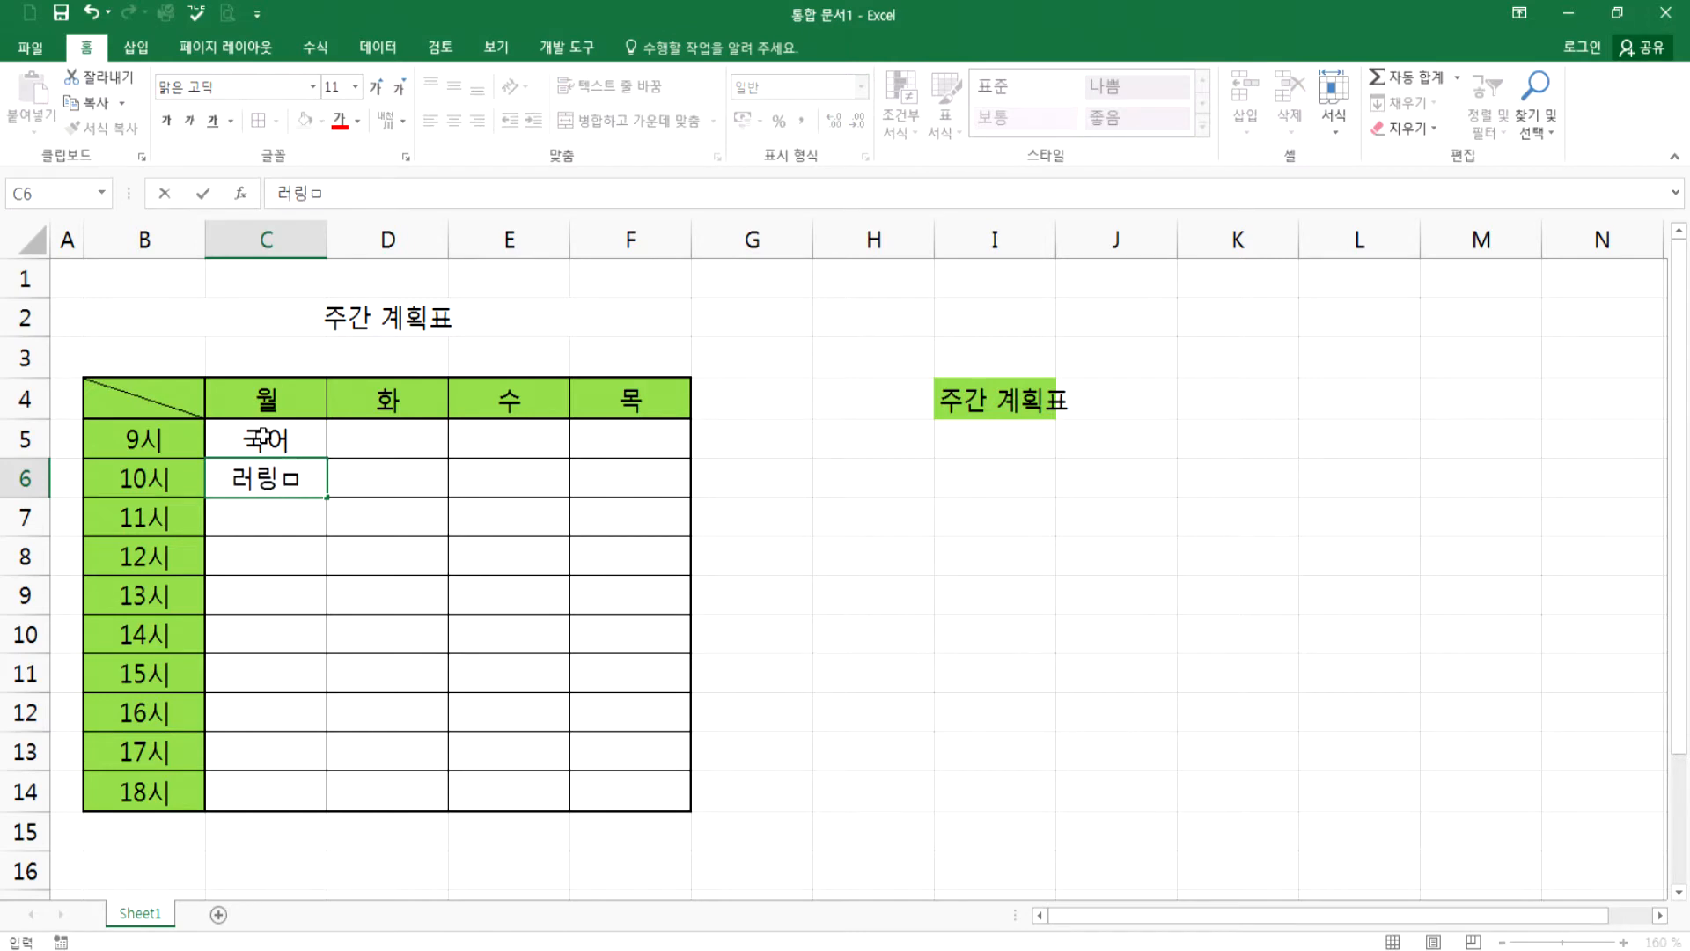
type("러니ㅇ머신후에")
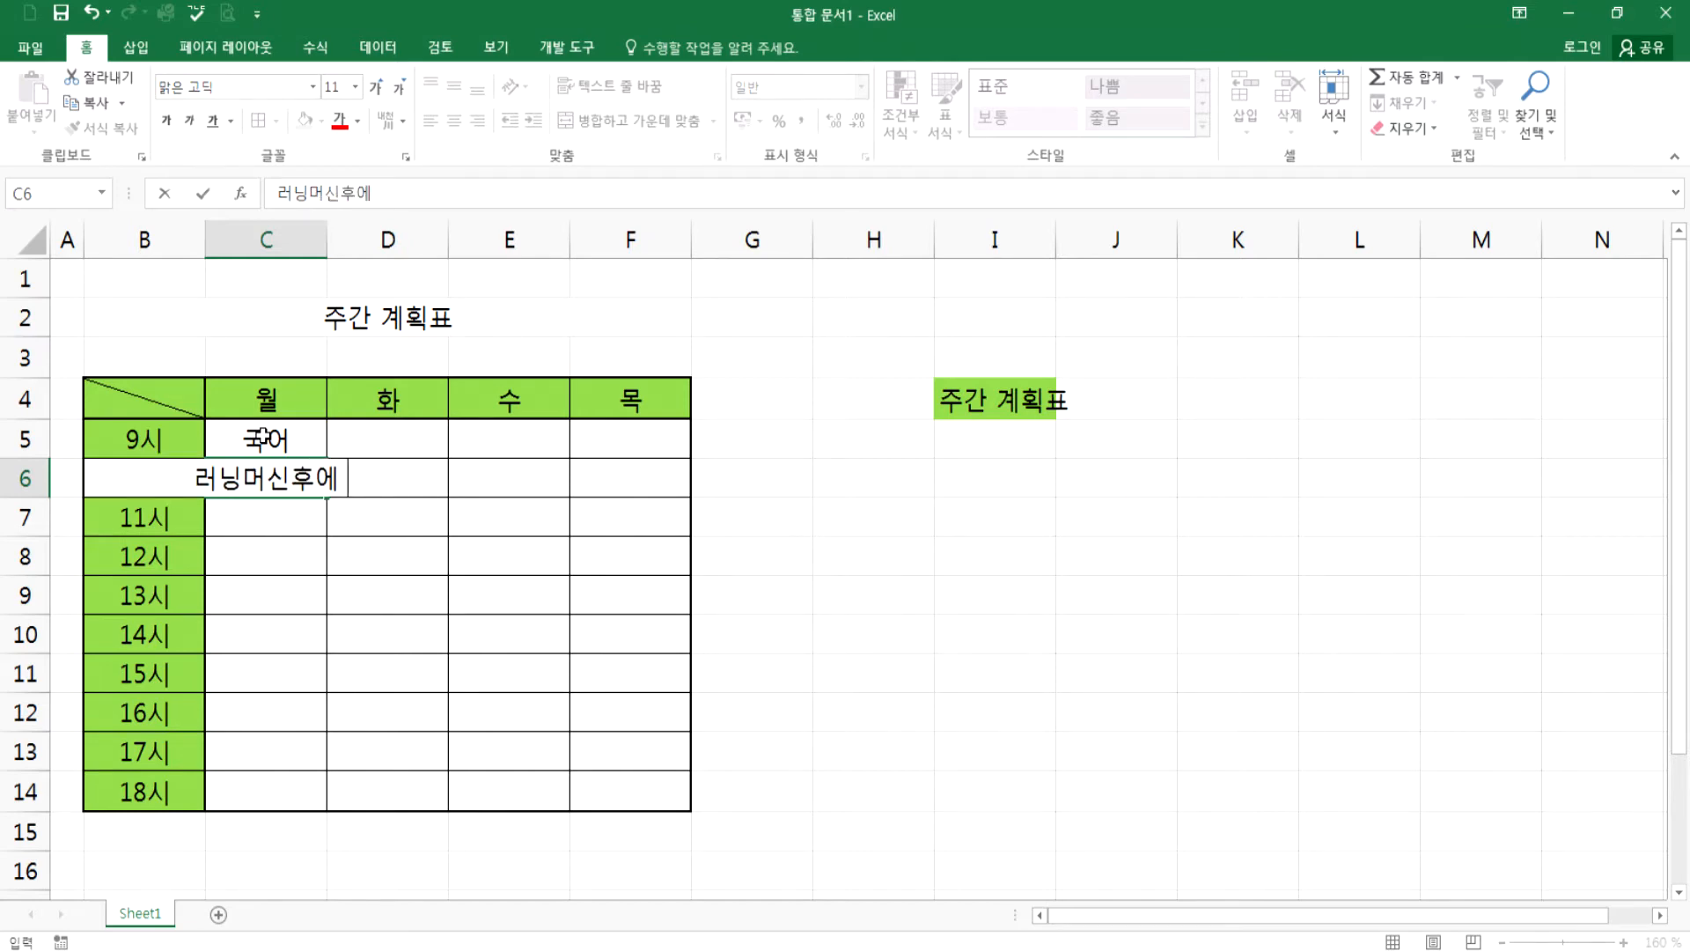
type(" 유")
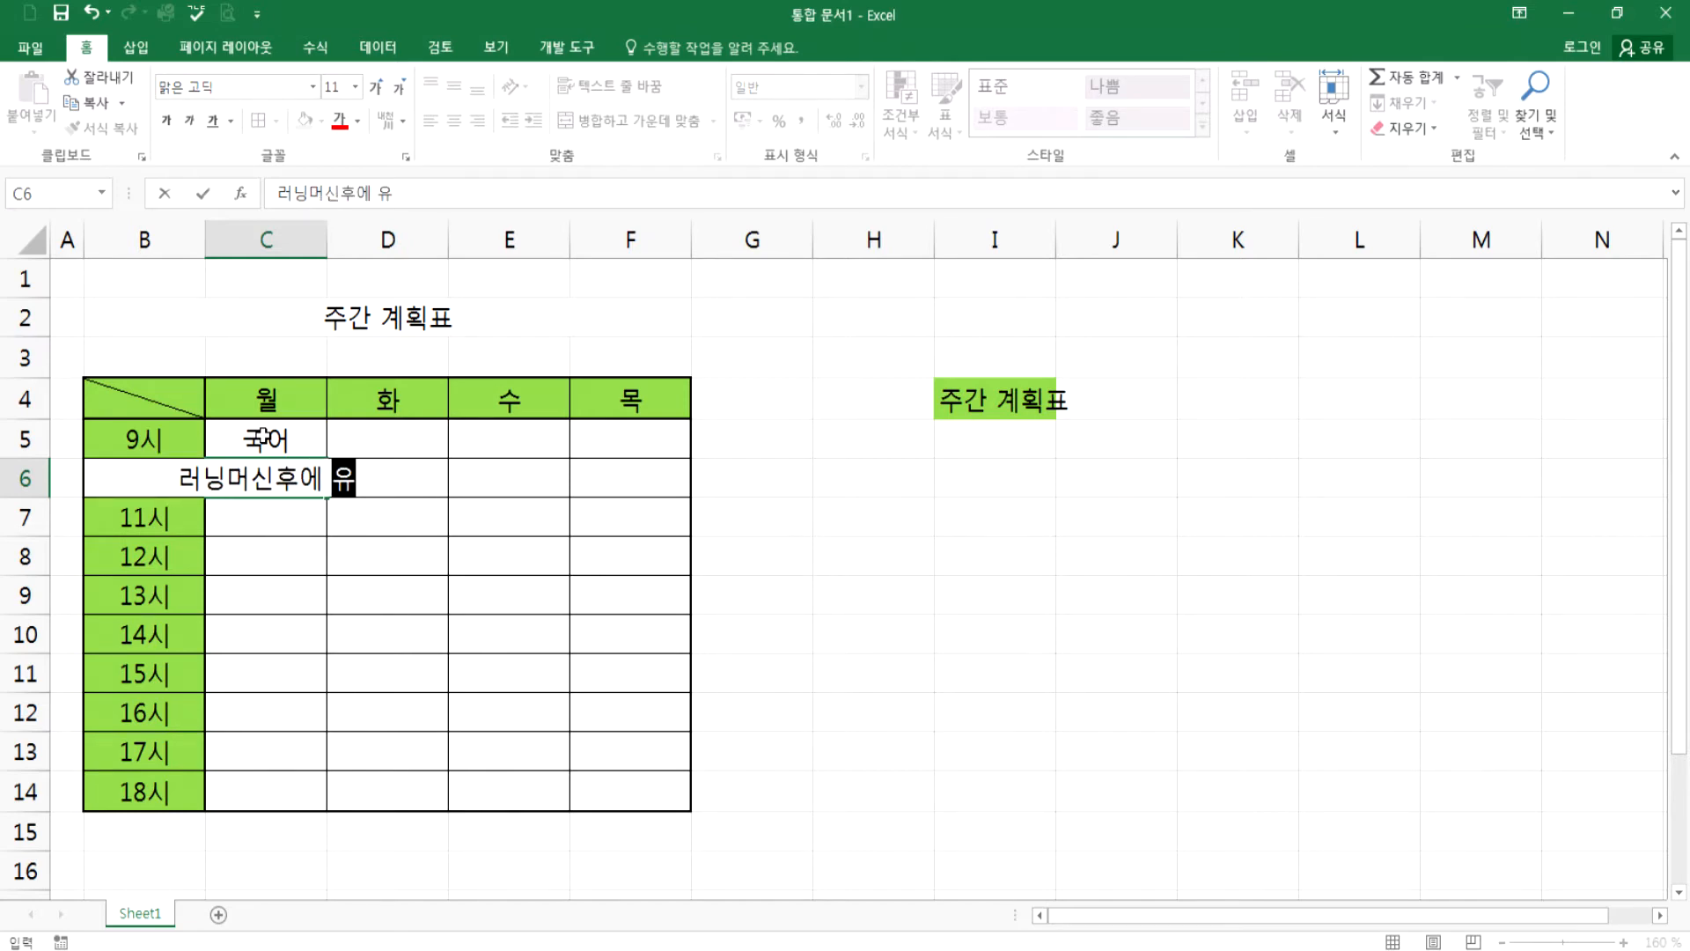
type("산송운동")
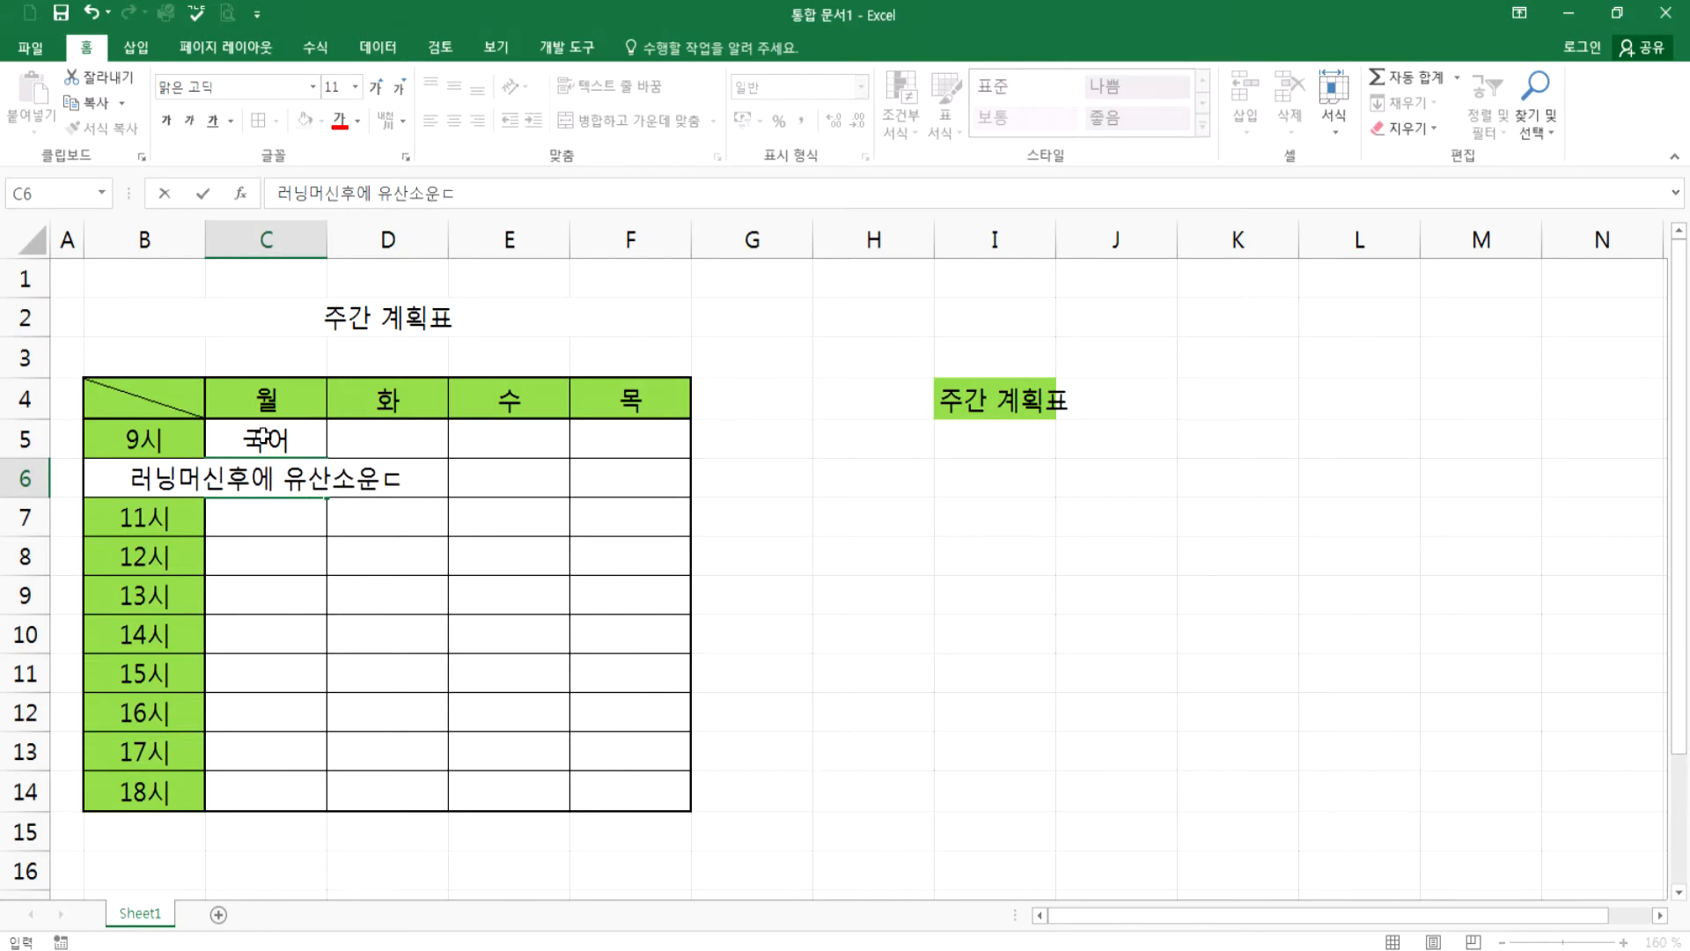
key("Return")
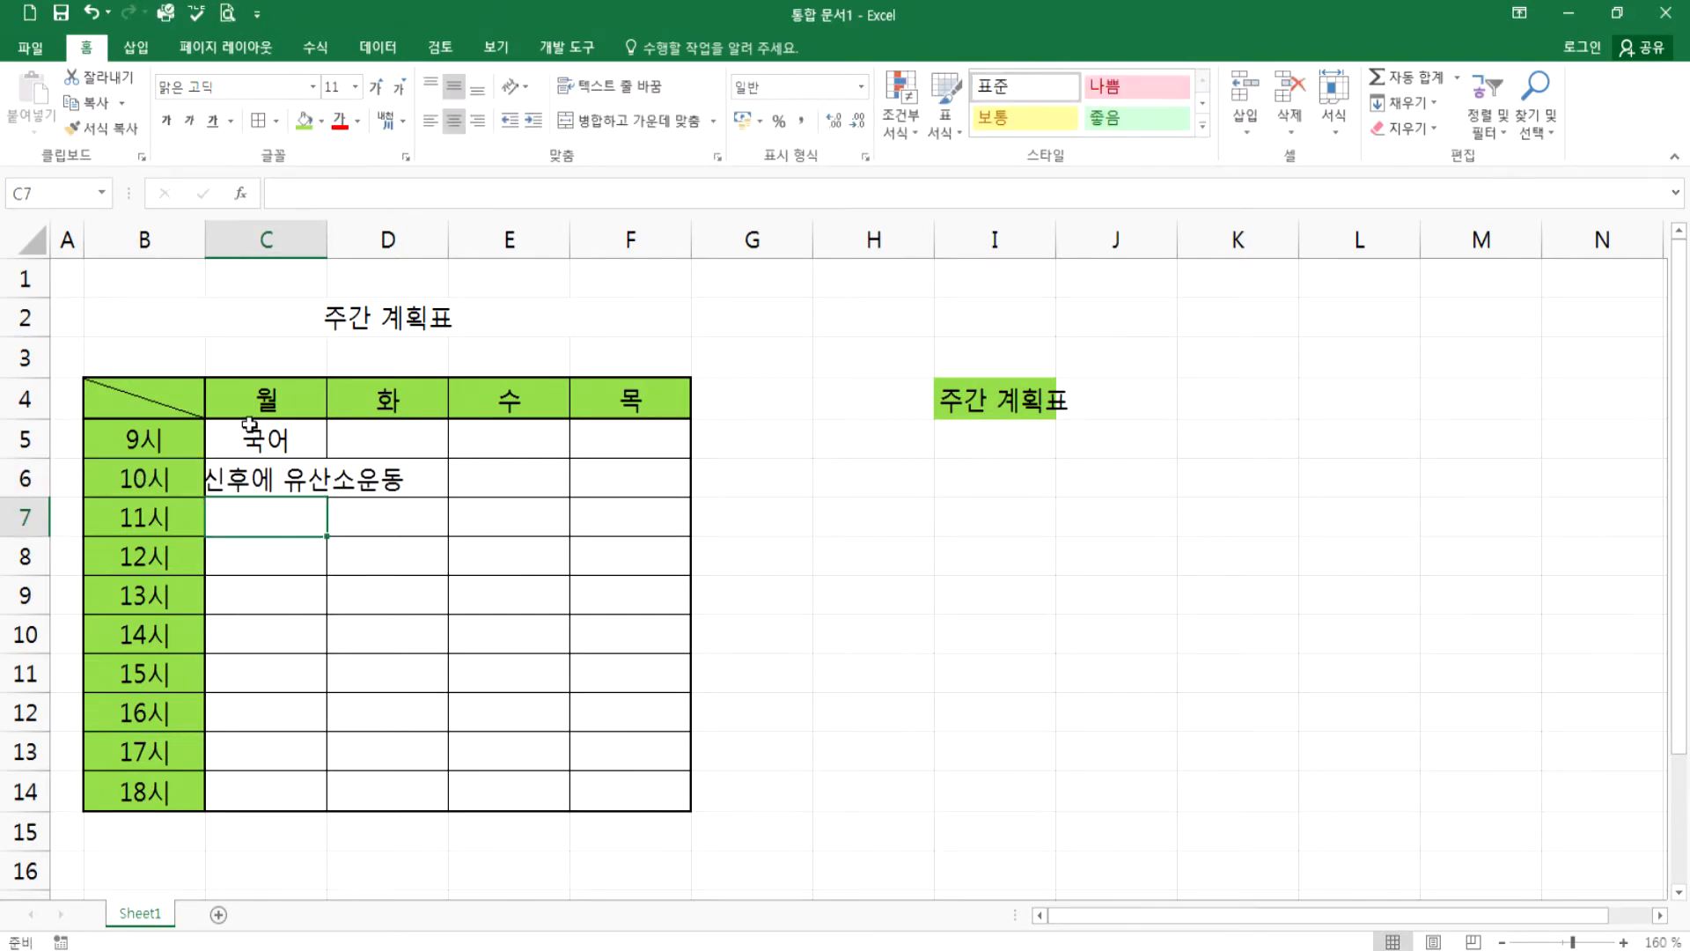
left_click(296, 480)
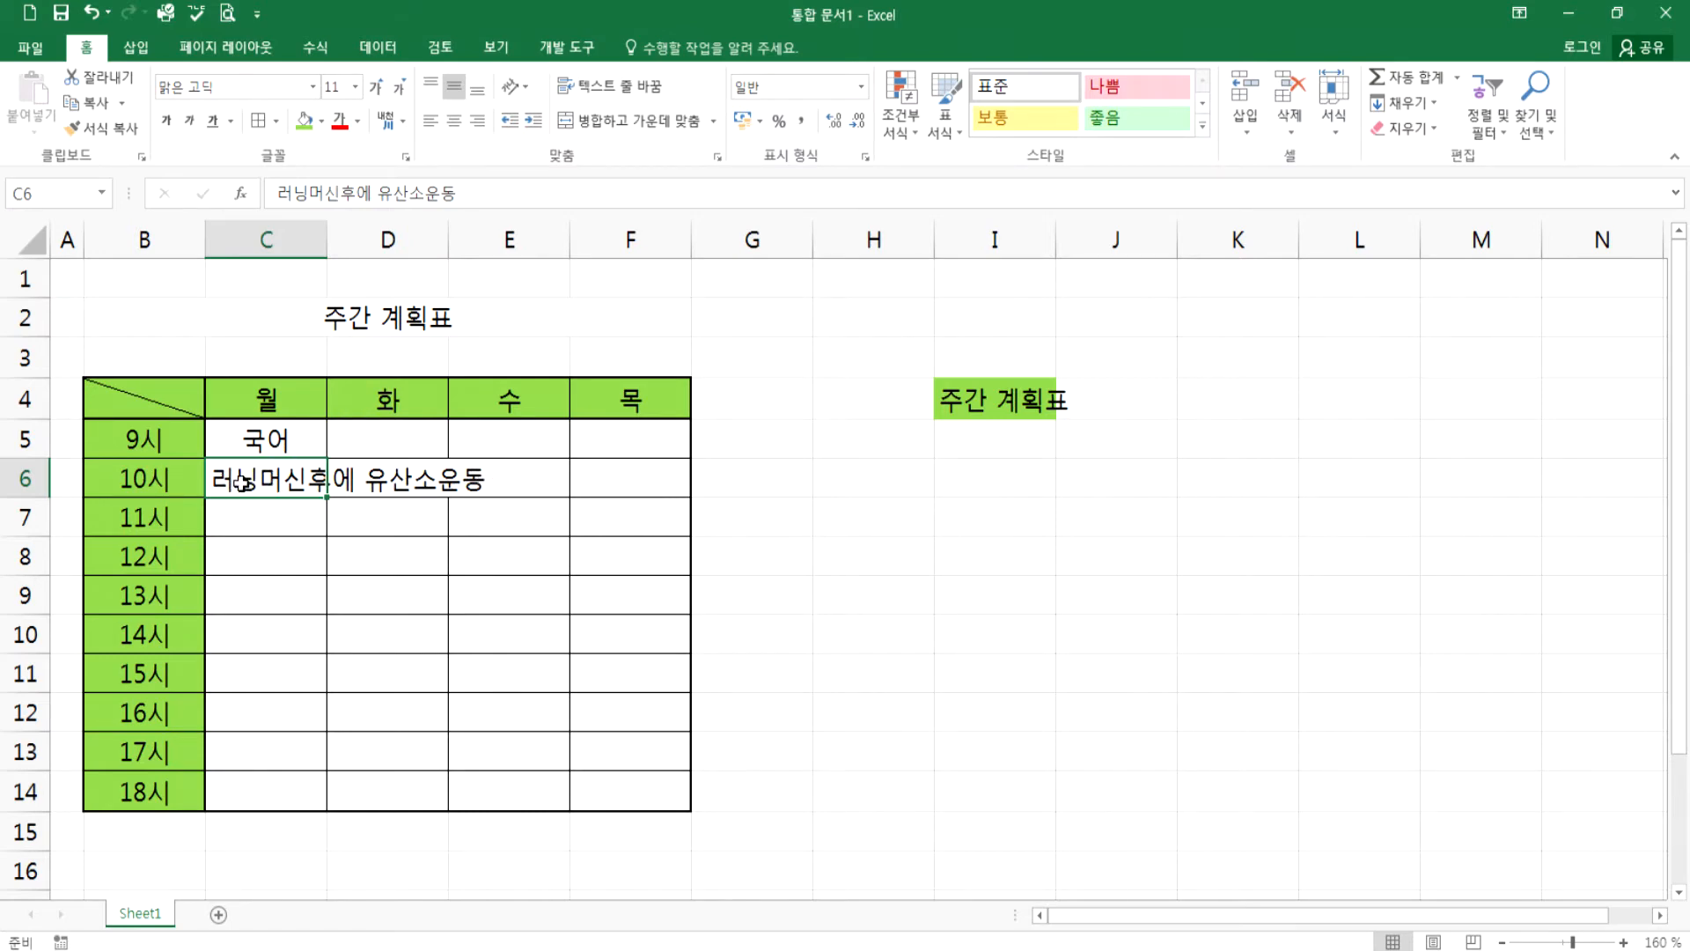
- Auto-fit column C to the long entry in C6, undo the width change and check cells C6 and D6
left_click(286, 246)
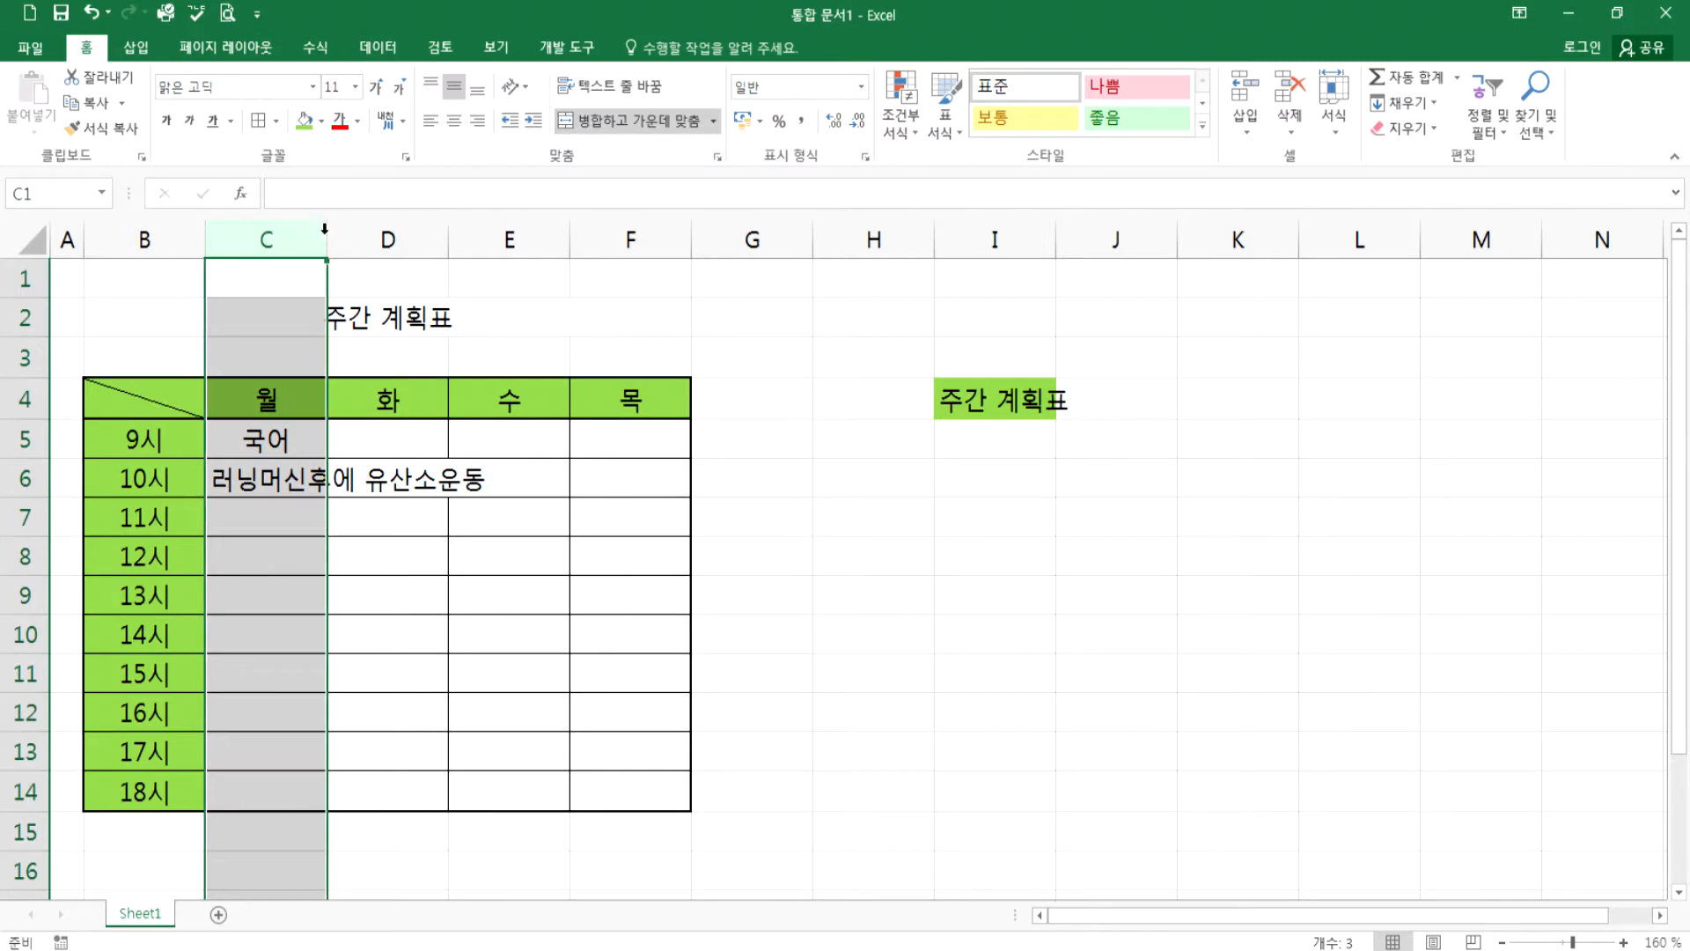
double_click(326, 234)
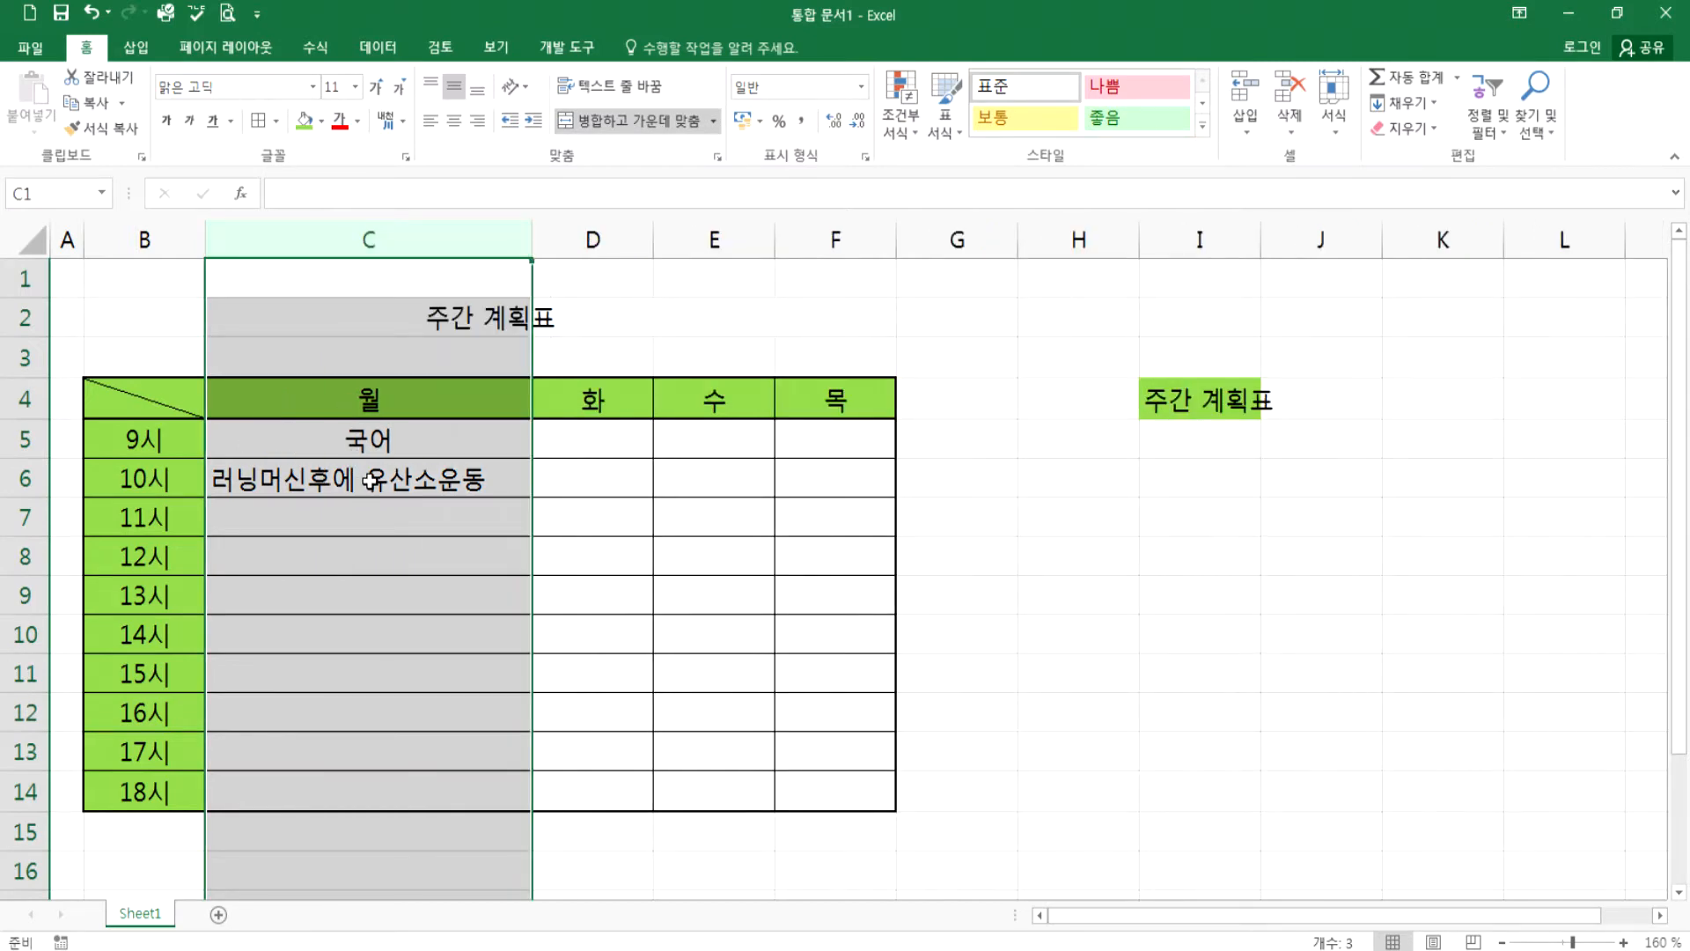
key("ctrl+z")
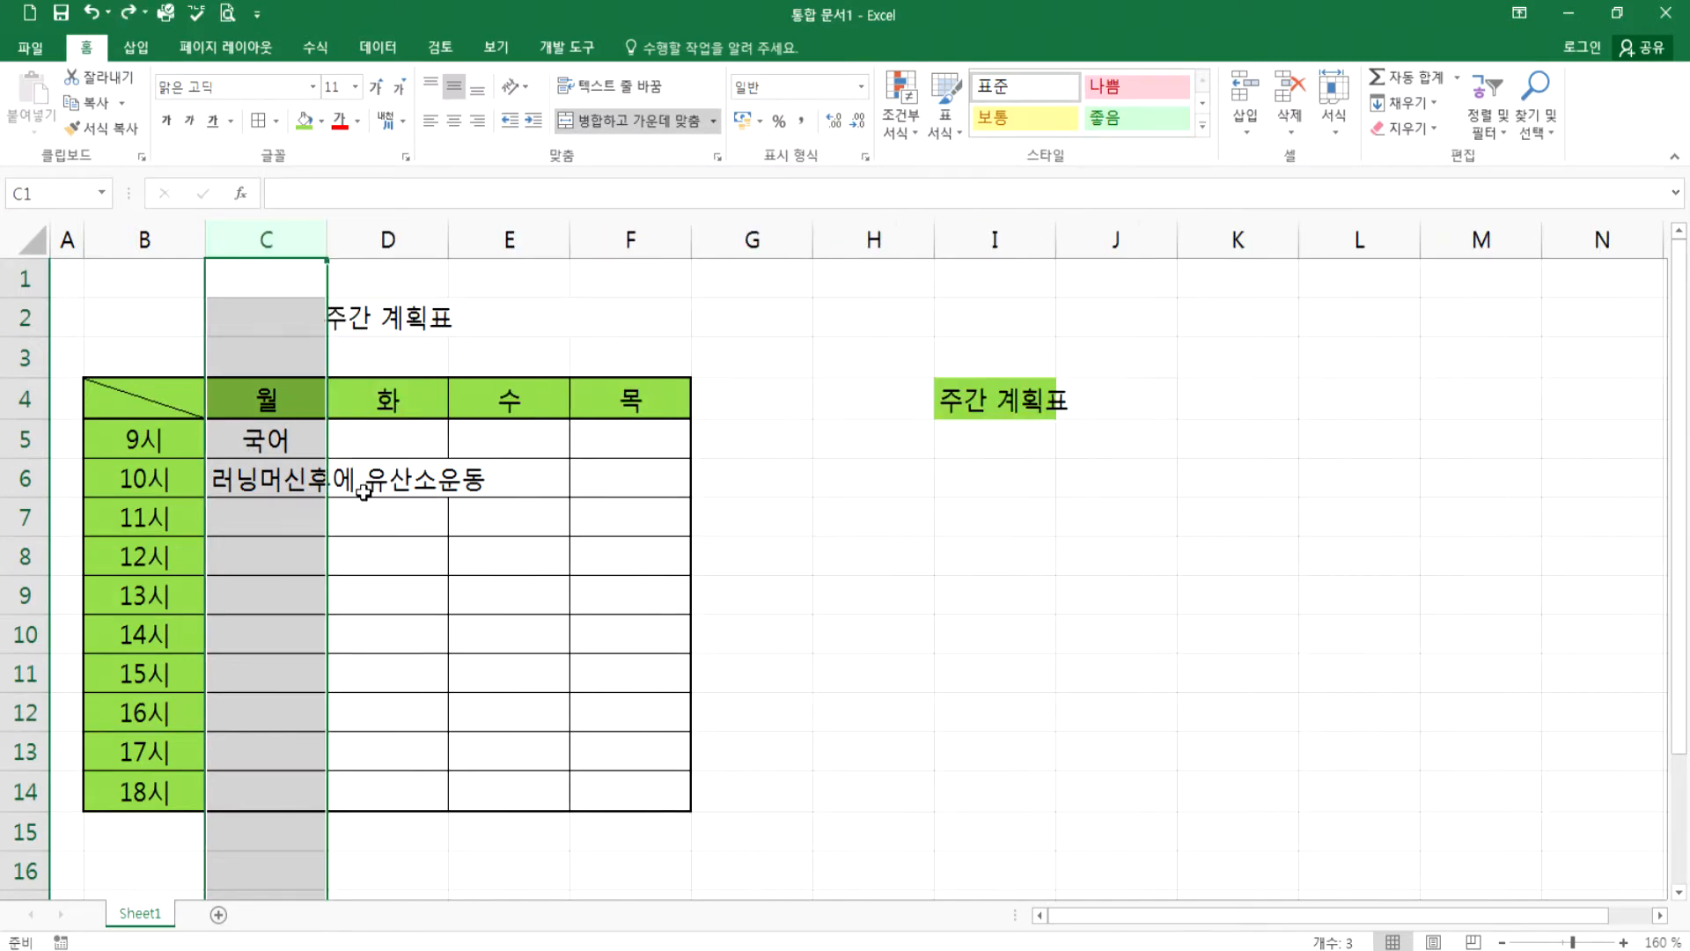
left_click(295, 484)
left_click(378, 481)
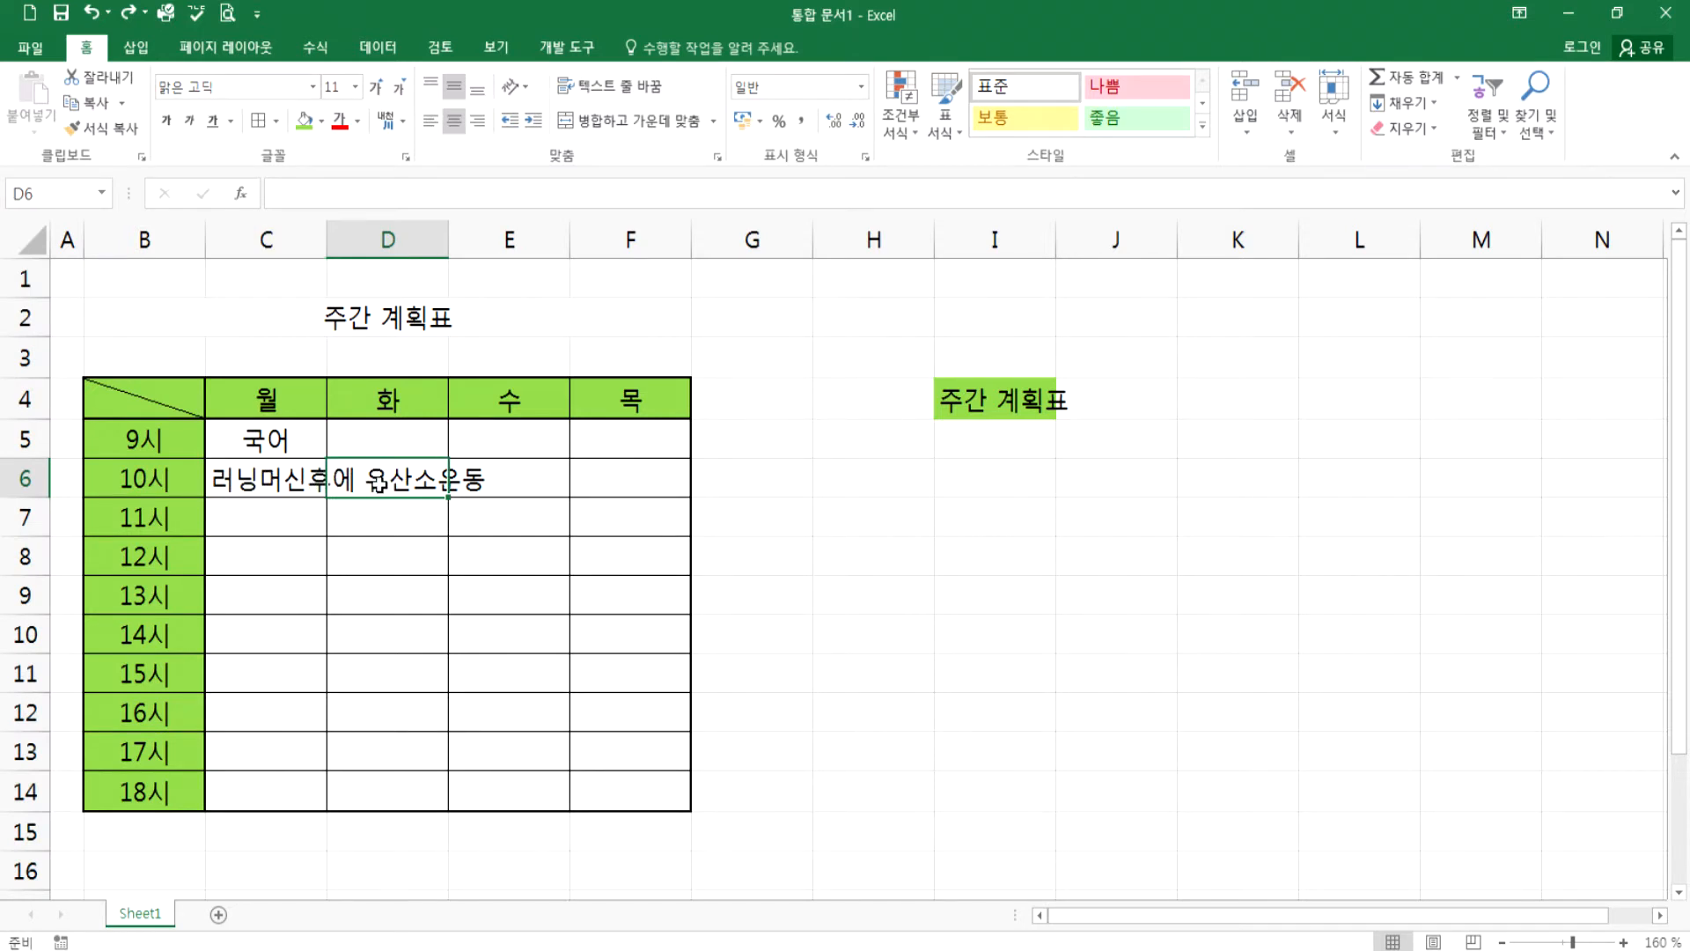
- Select rows 5 through 14 and increase their height together to about double
left_click_drag(19, 438, 26, 788)
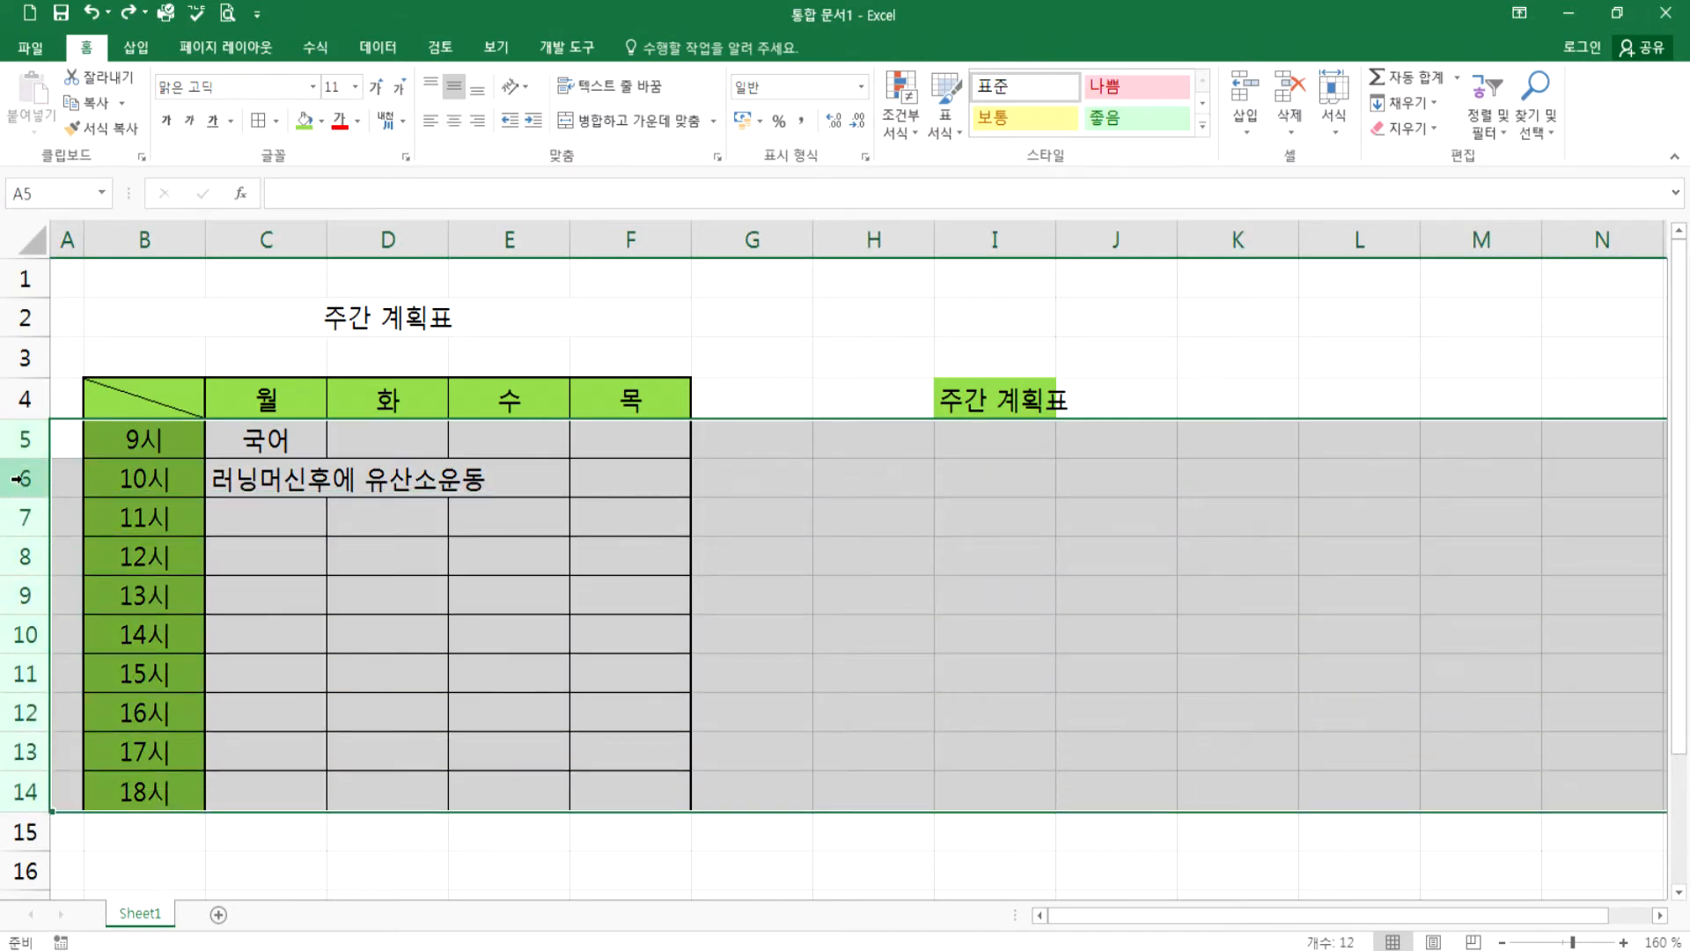
left_click_drag(24, 493, 30, 539)
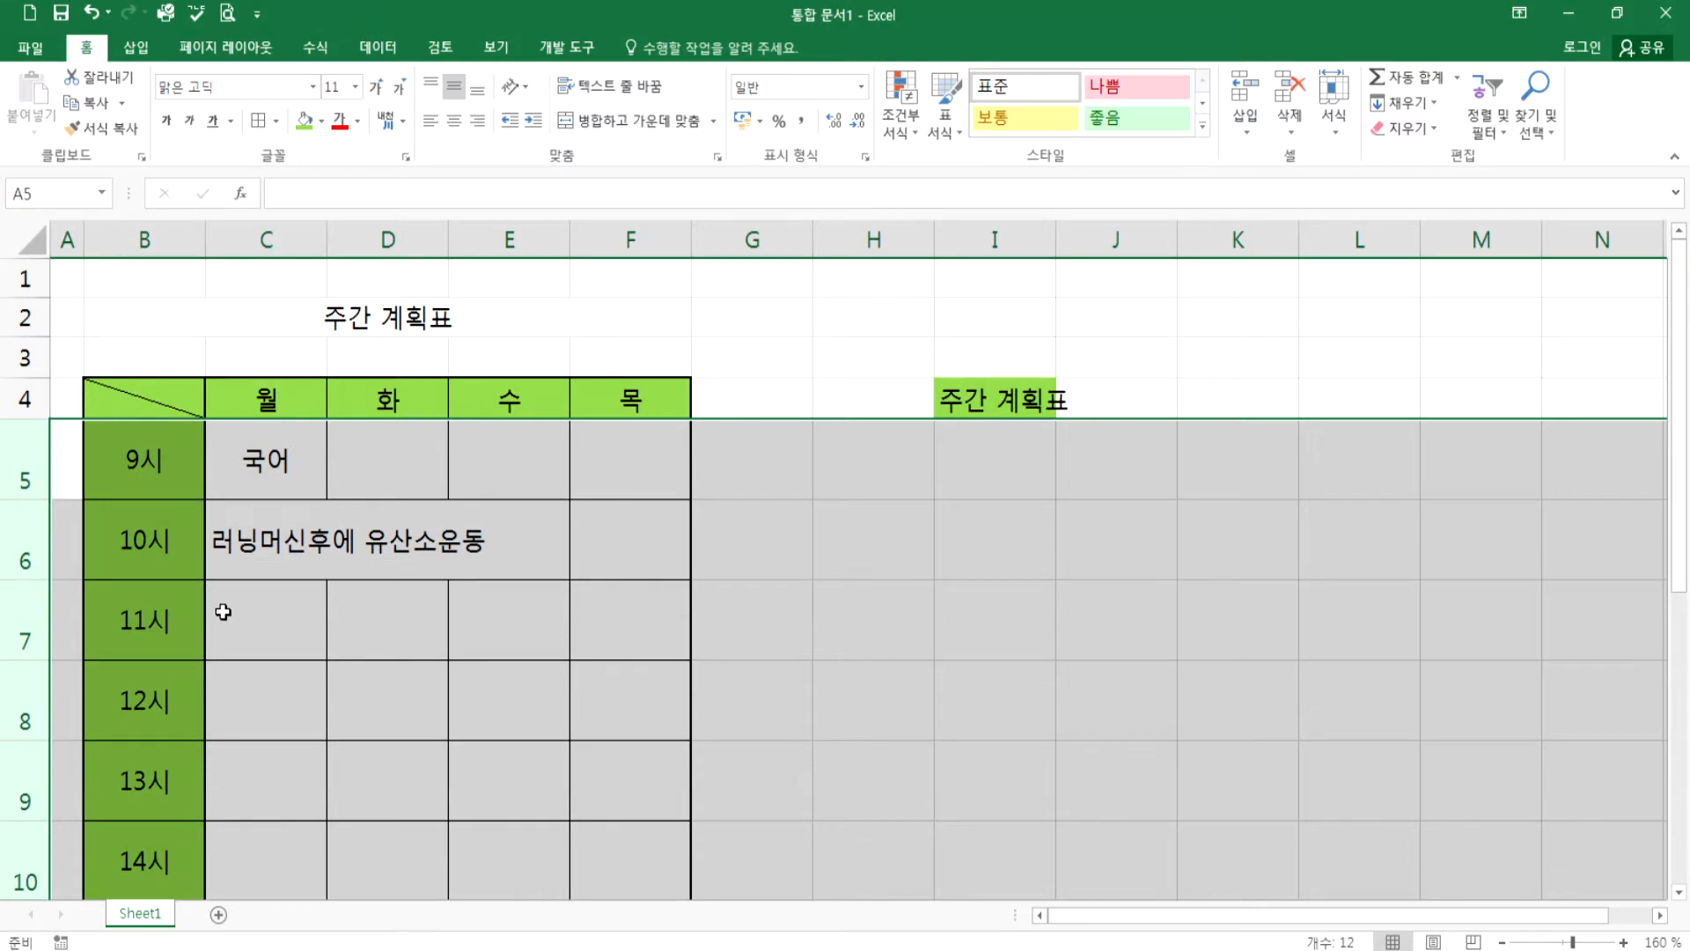
left_click(125, 464)
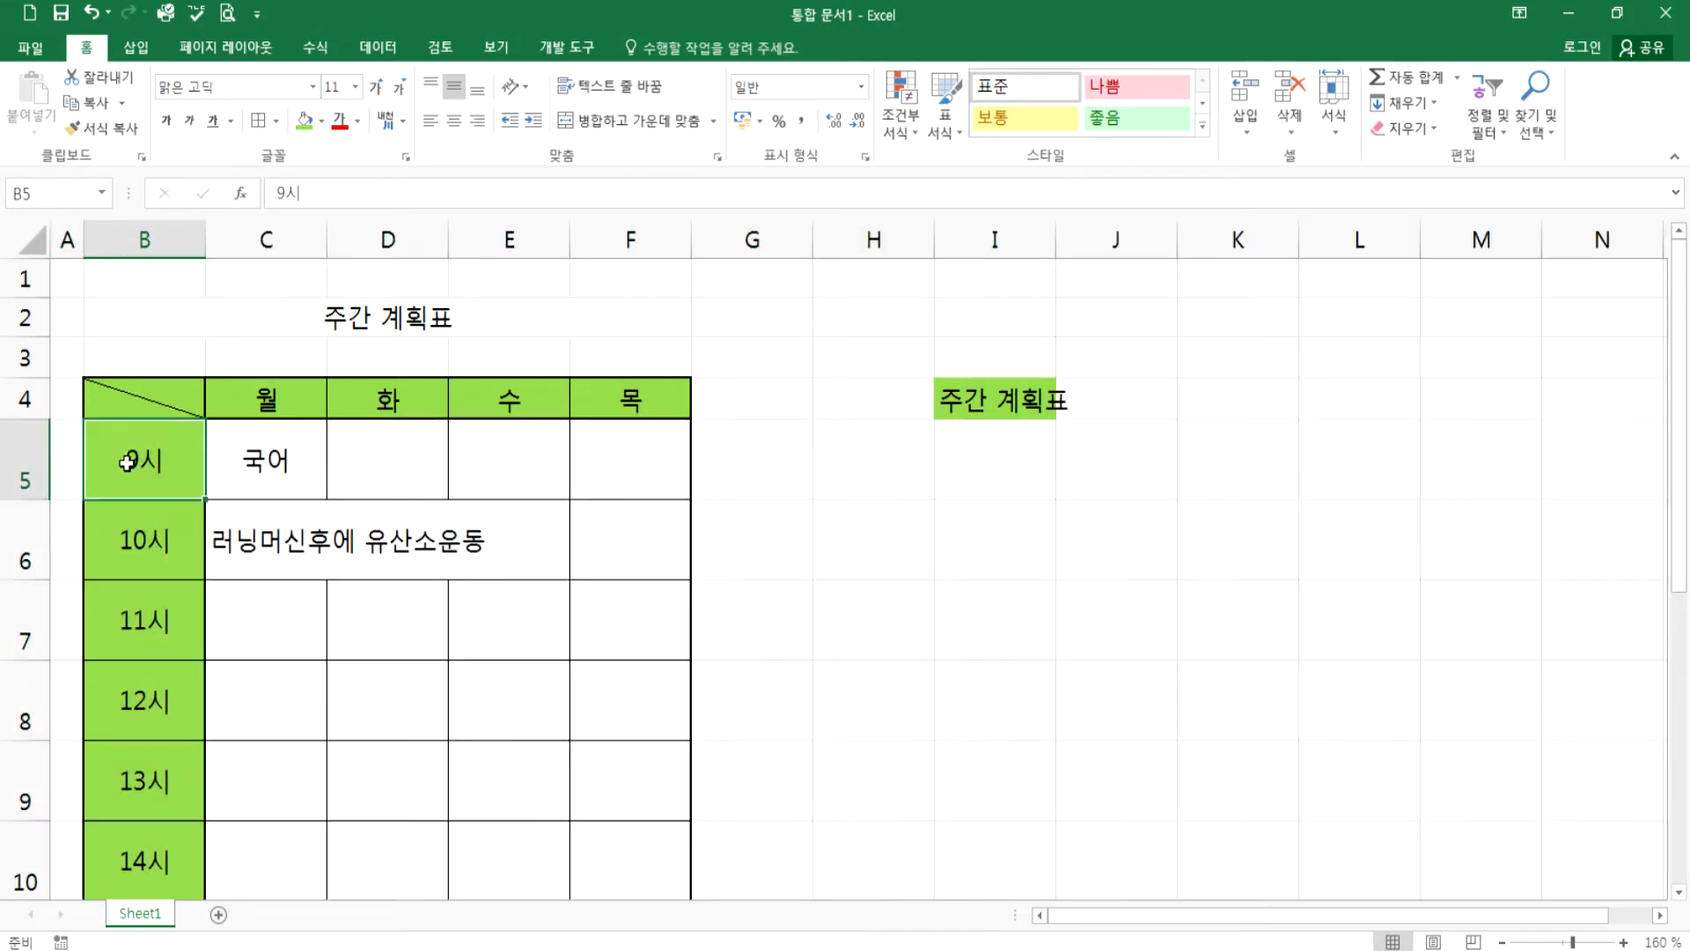
- Select the timetable entry cells from C5 across to column F and review the rows down the table
left_click_drag(222, 444, 646, 879)
scroll(564, 722, "down", 3)
scroll(547, 691, "up", 4)
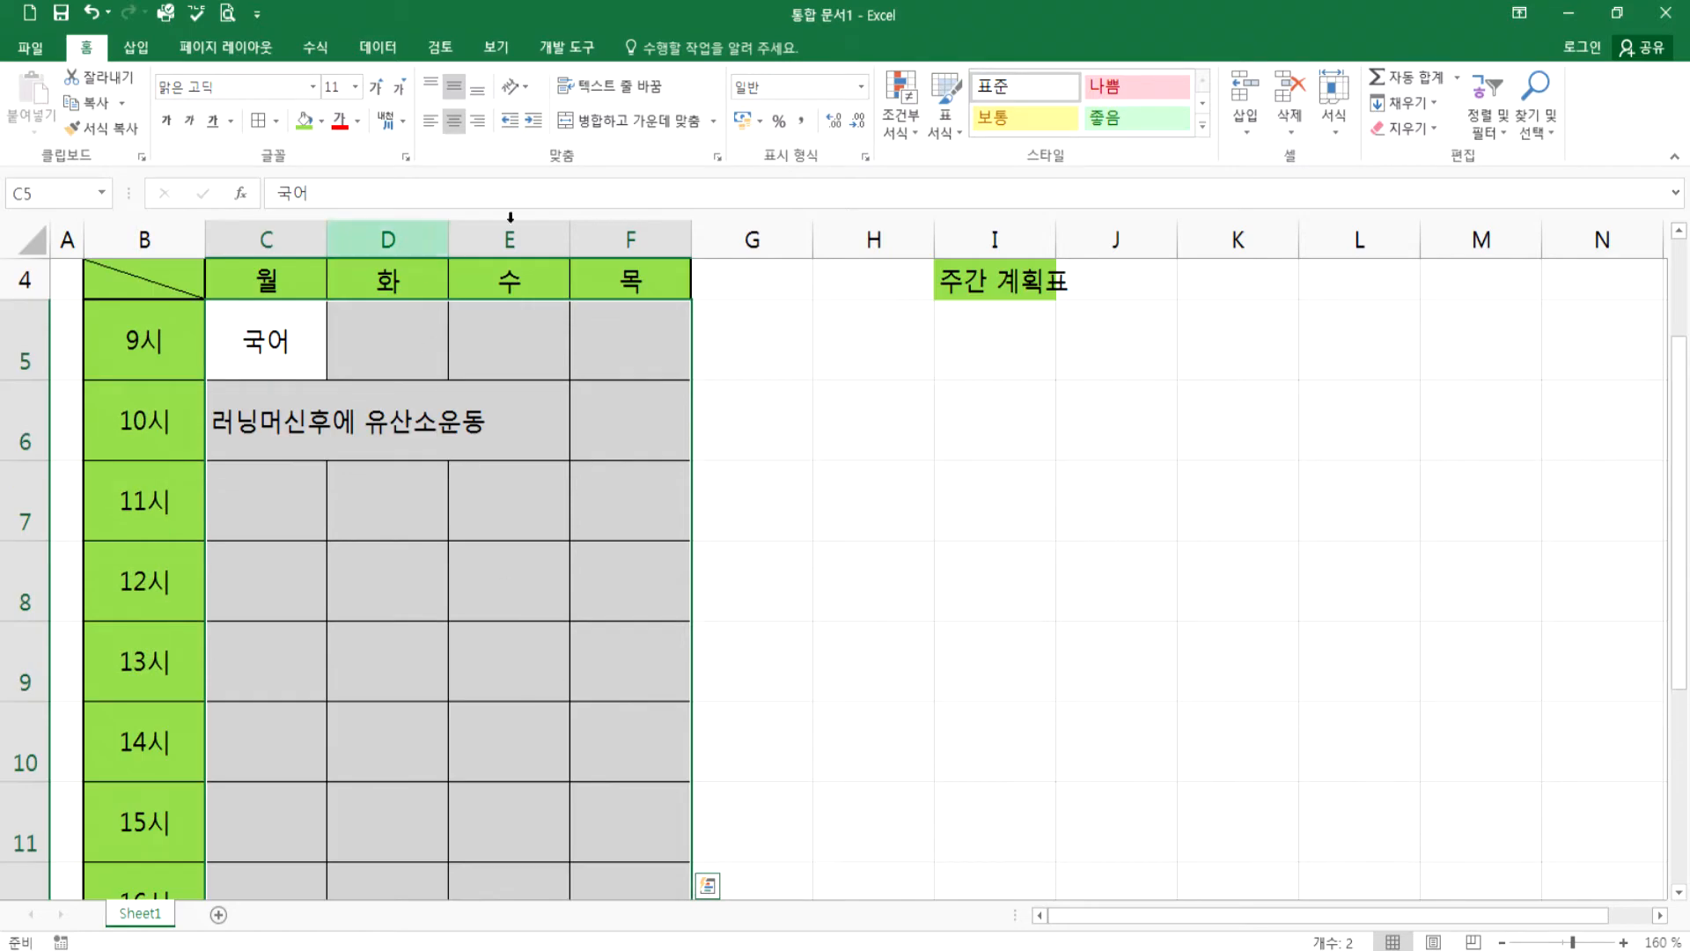
- Turn on text wrapping for the selected timetable entry cells
left_click(718, 157)
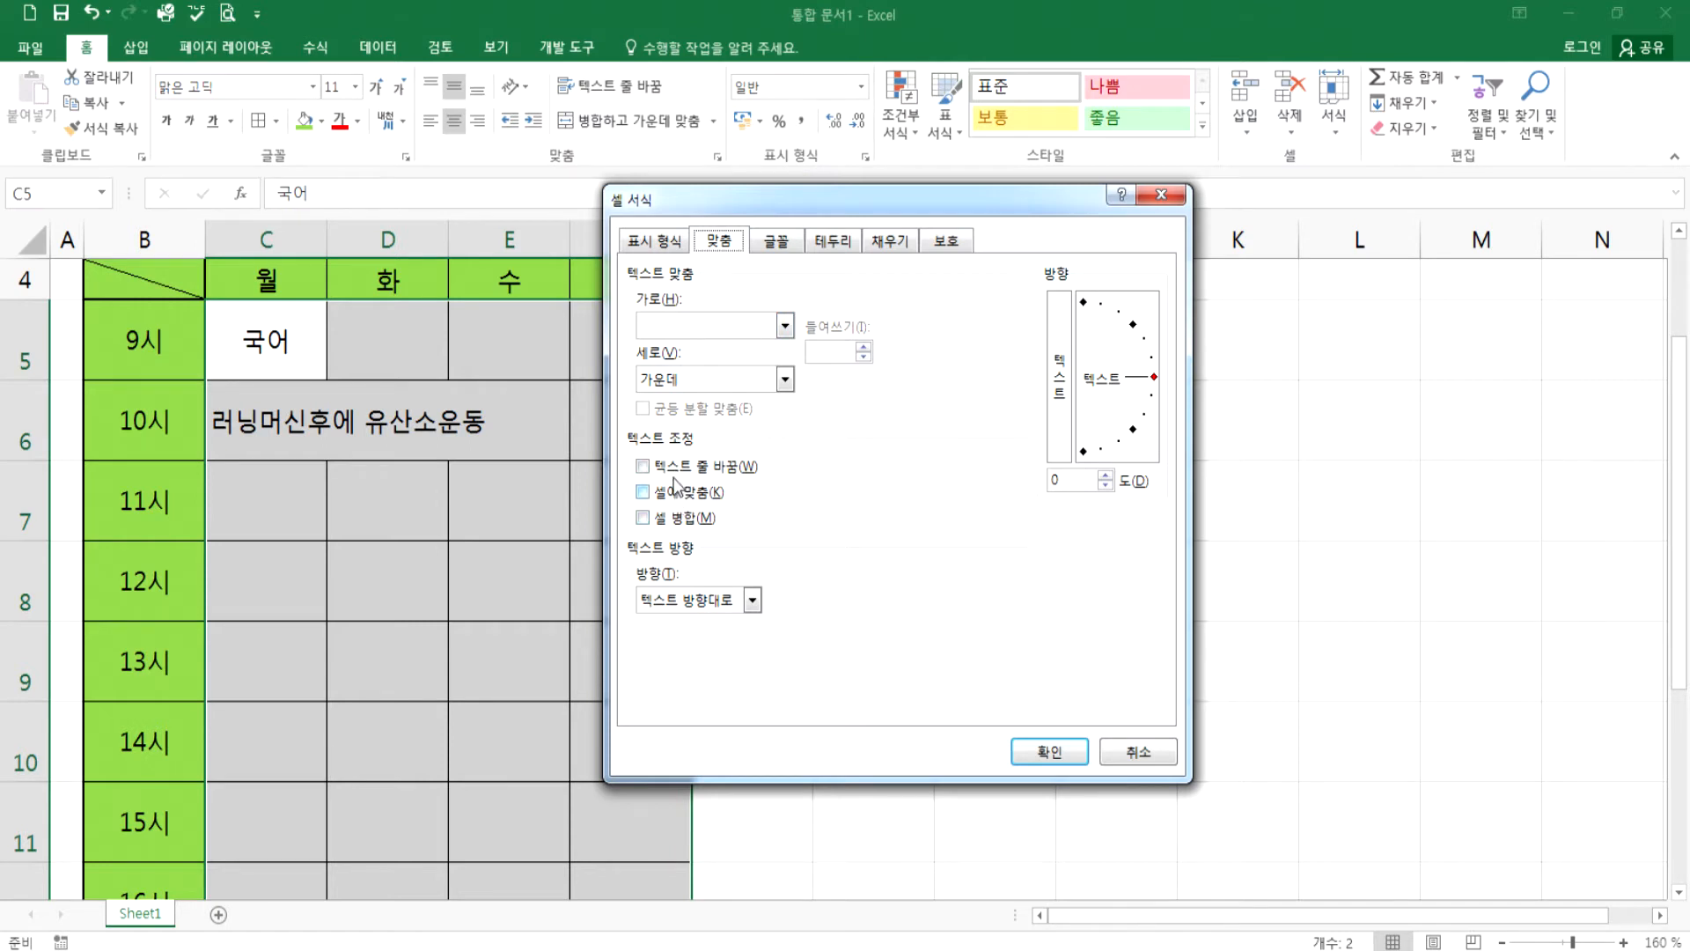
left_click(672, 471)
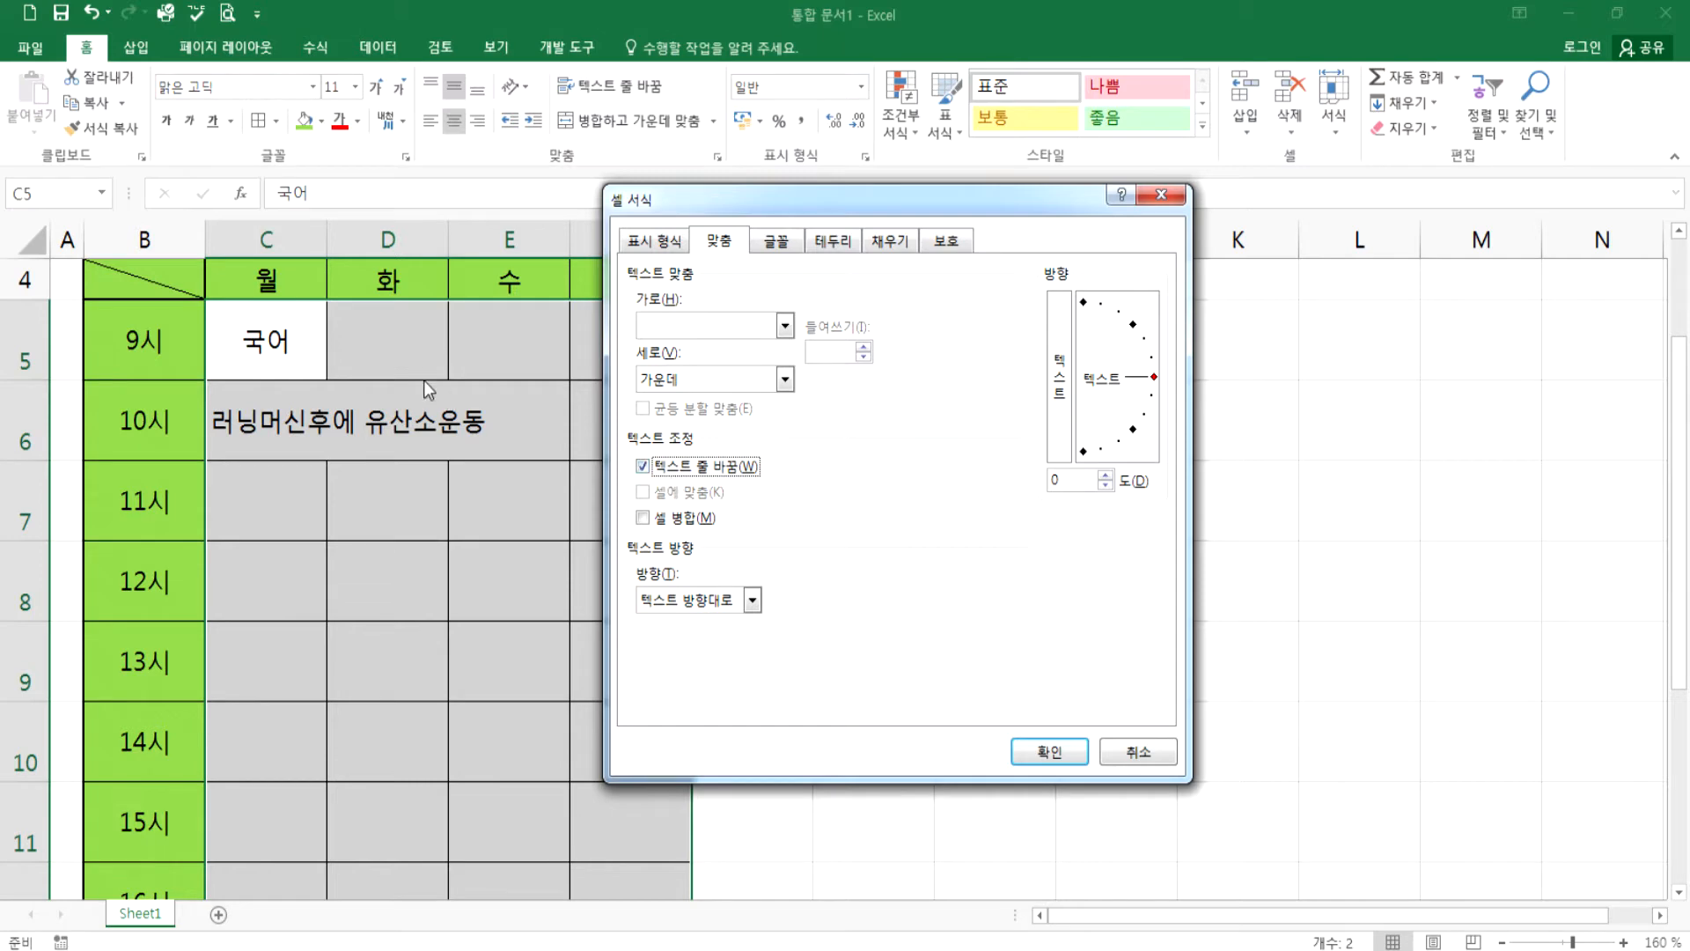
left_click(1030, 750)
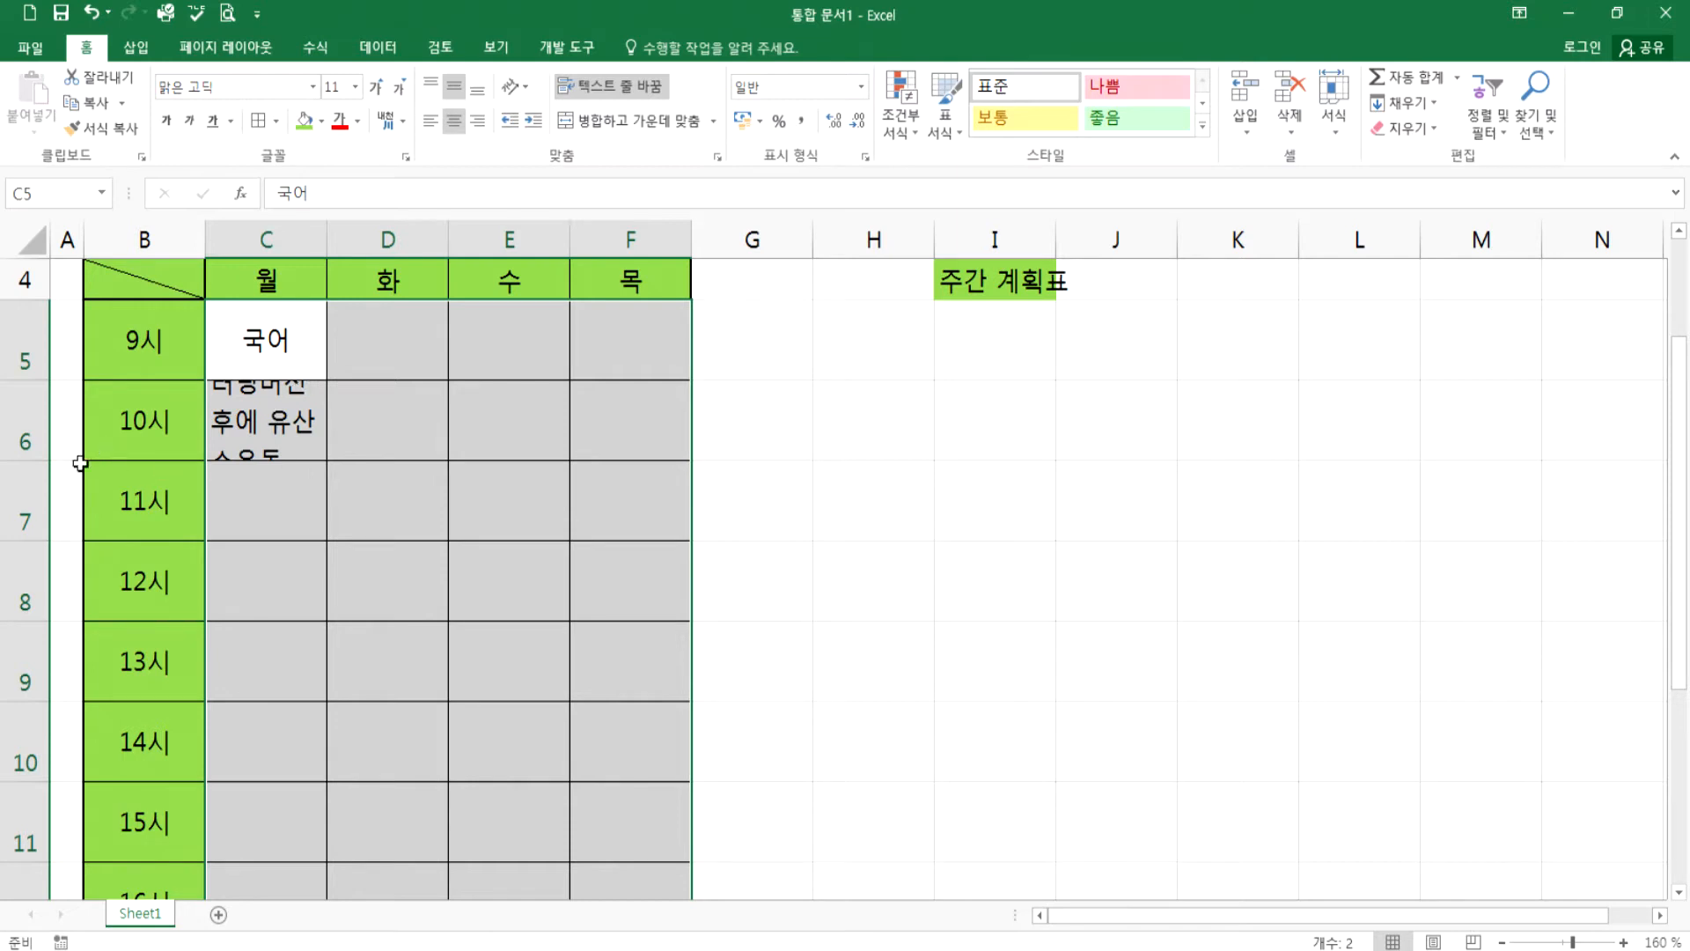
- Auto-fit the height of row 6, widen column C, and reduce row 6 to fit the entry in two lines
double_click(28, 460)
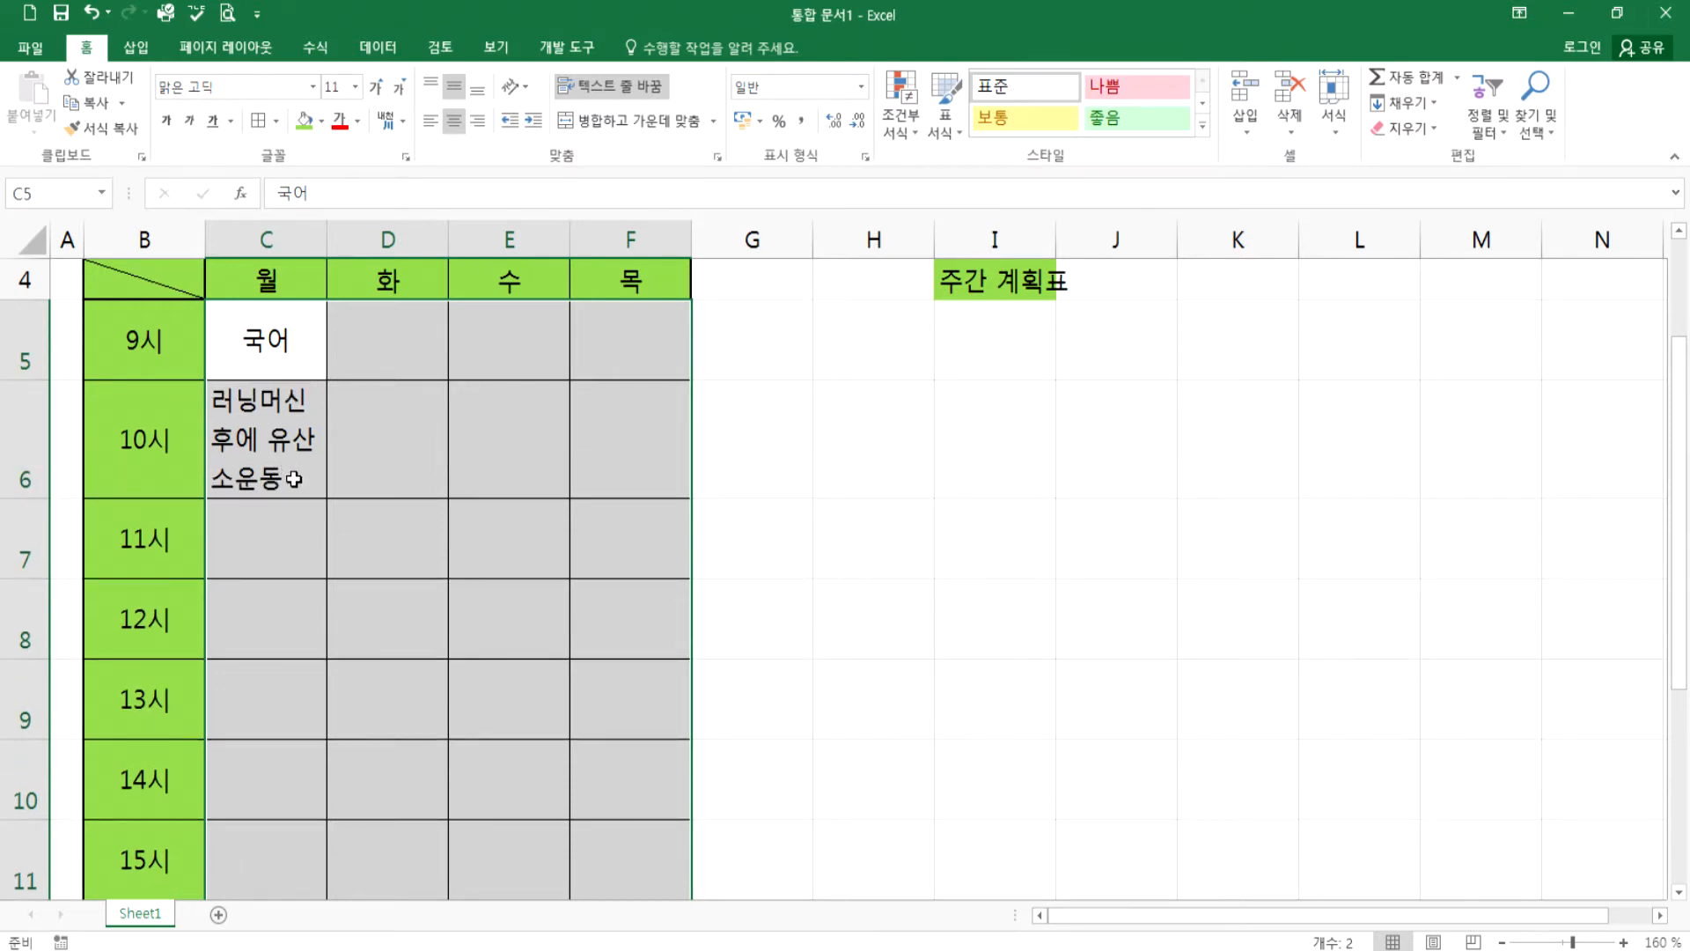
left_click_drag(327, 232, 416, 234)
left_click_drag(33, 498, 33, 458)
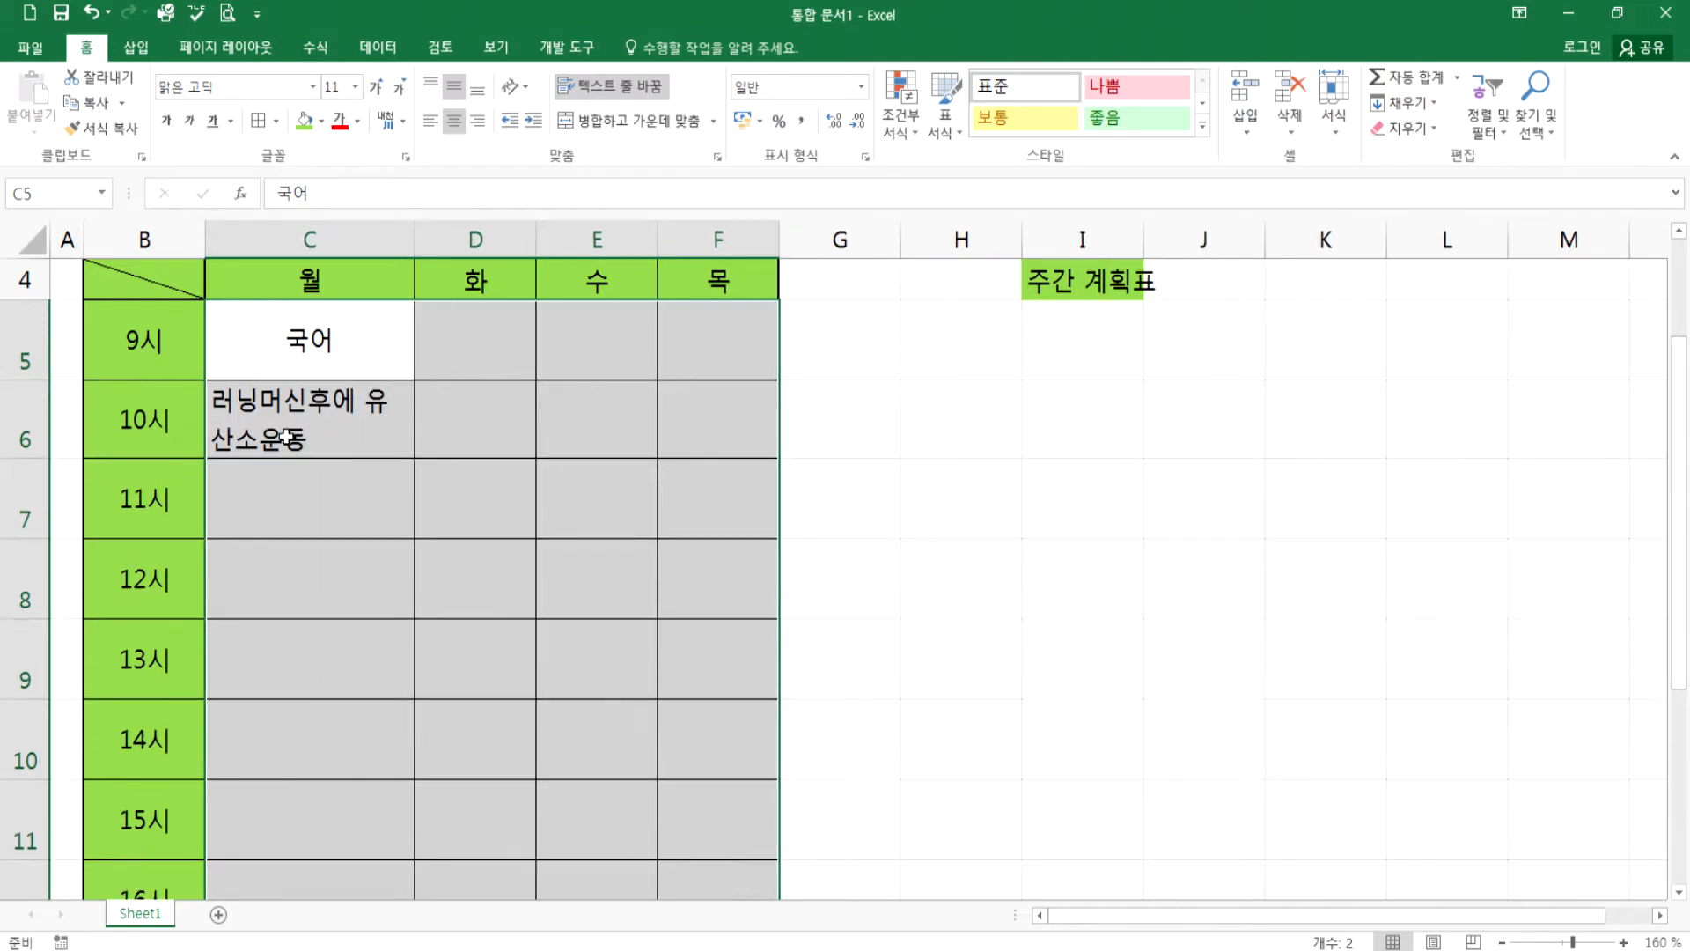
left_click(283, 434)
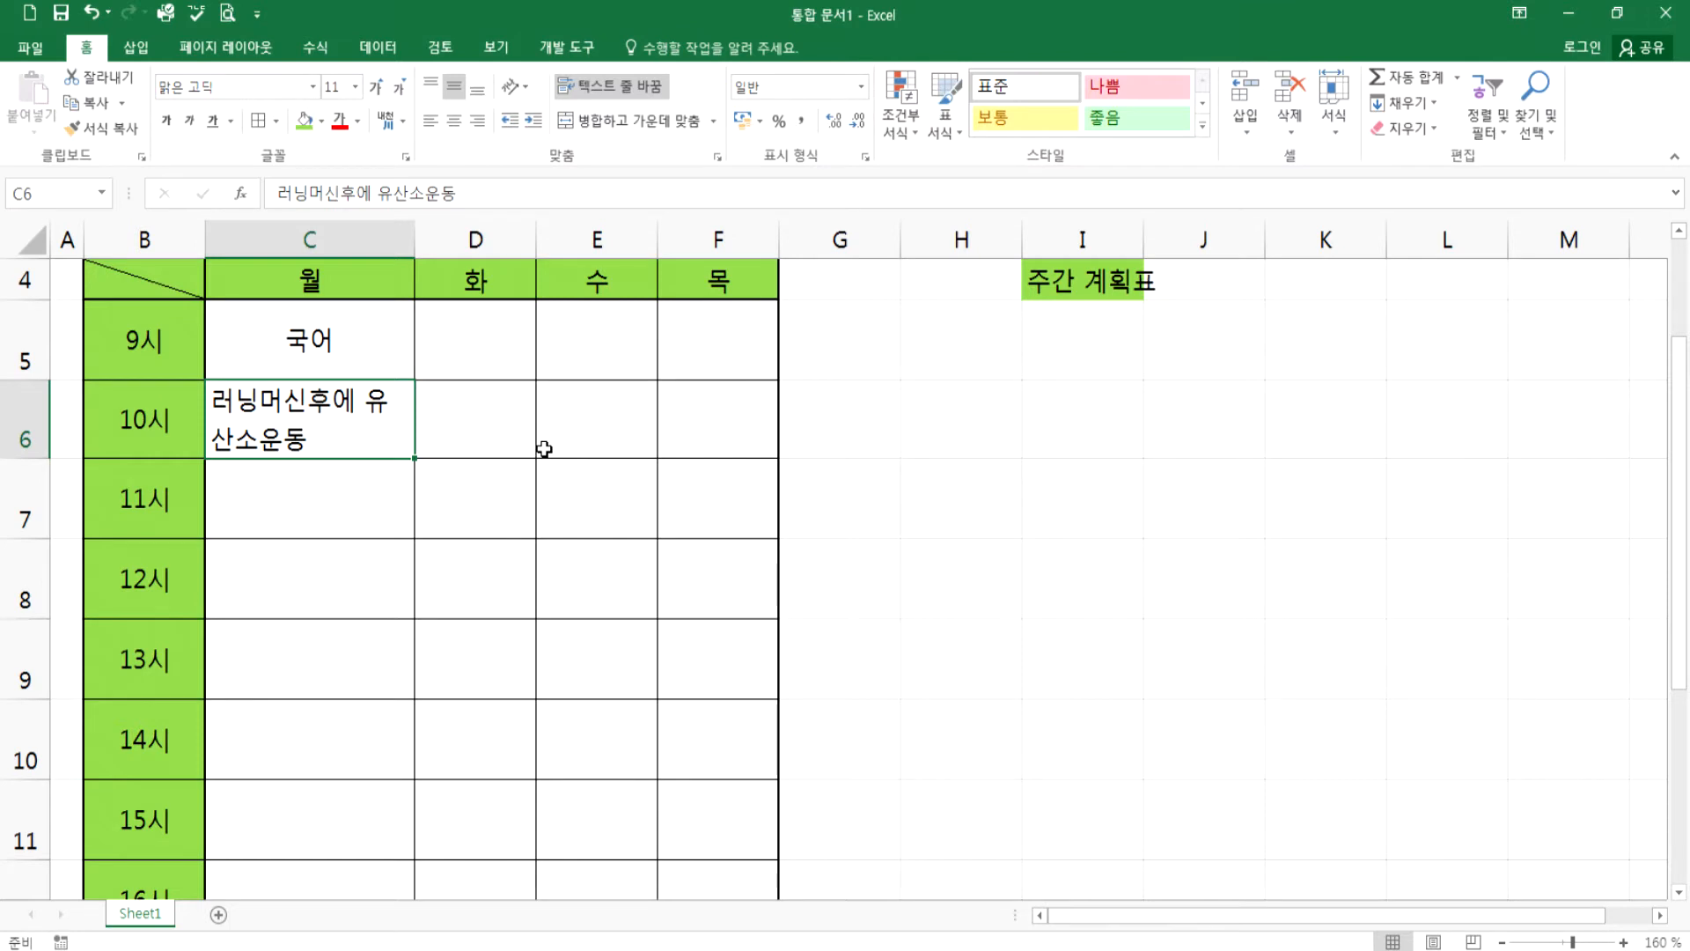
left_click_drag(376, 338, 1221, 426)
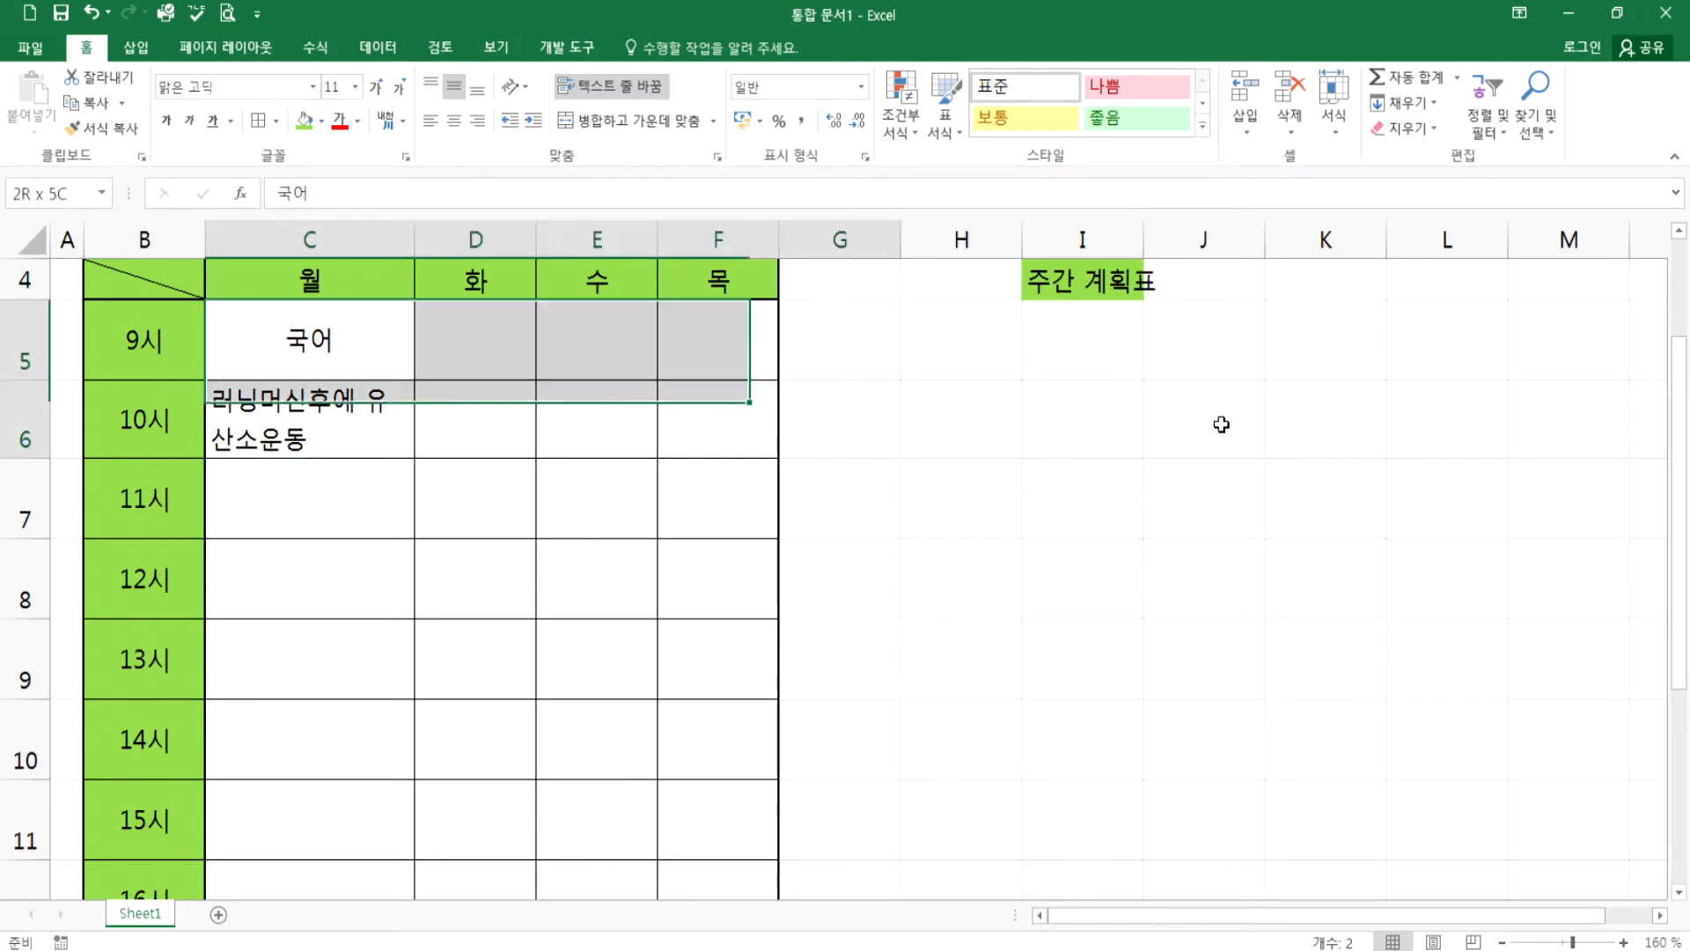
left_click_drag(1102, 498, 1103, 789)
left_click(330, 390)
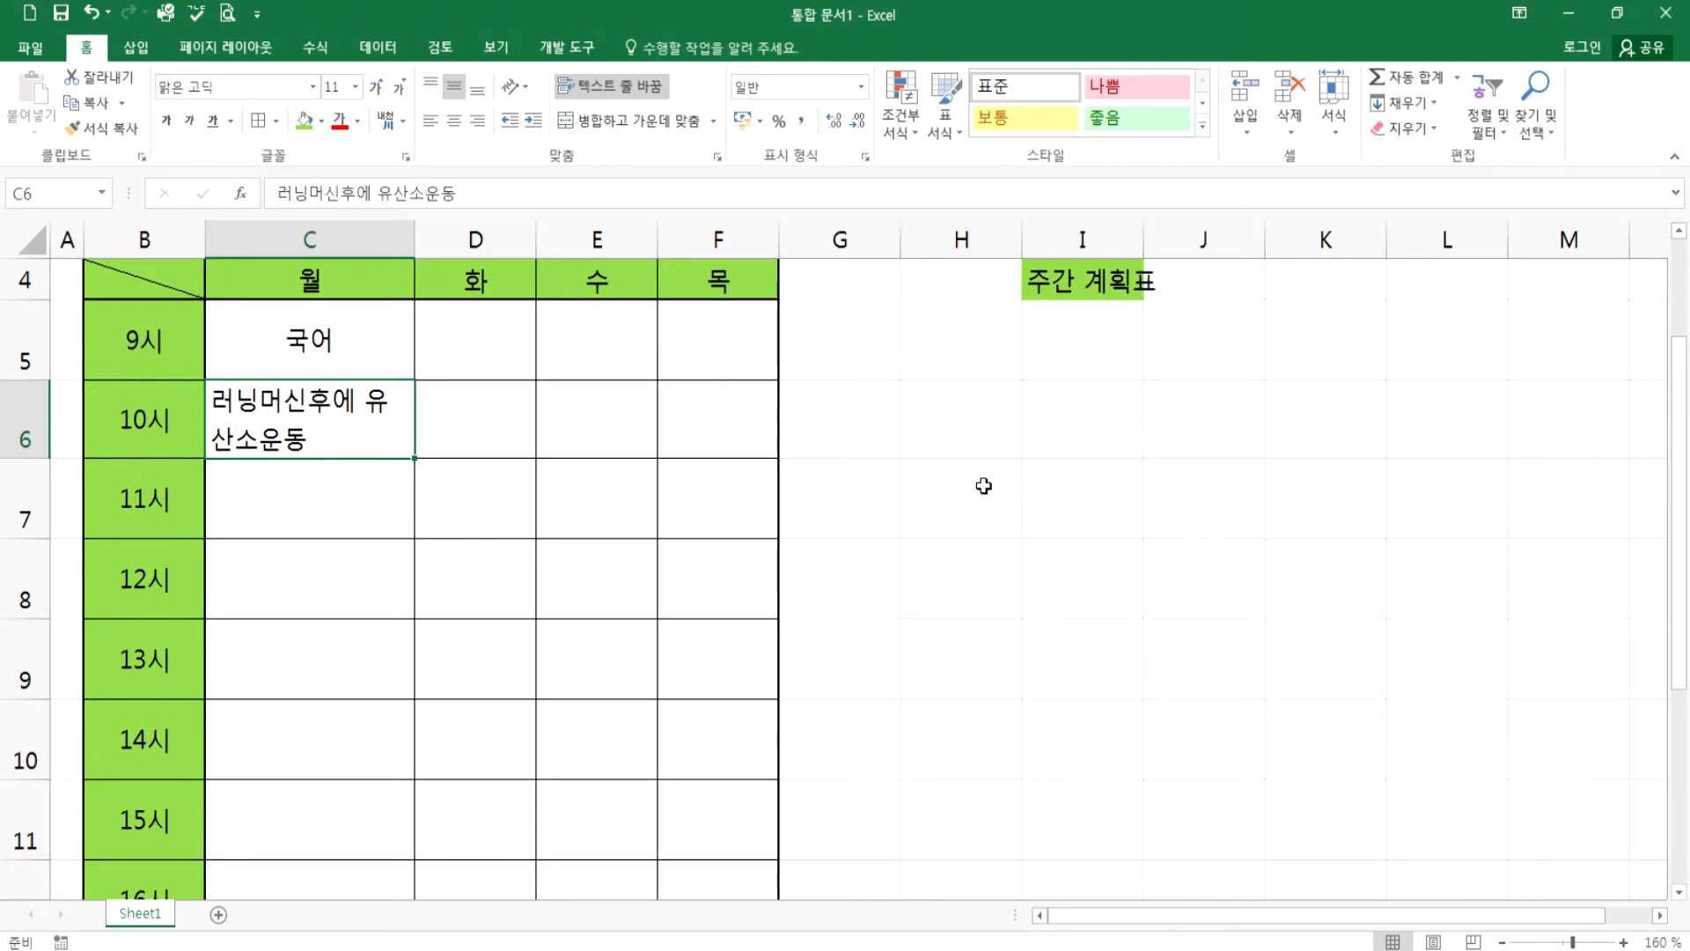
- Delete column I, which holds the spare 주간 계획표 title beside the timetable
scroll(555, 446, "up", 1)
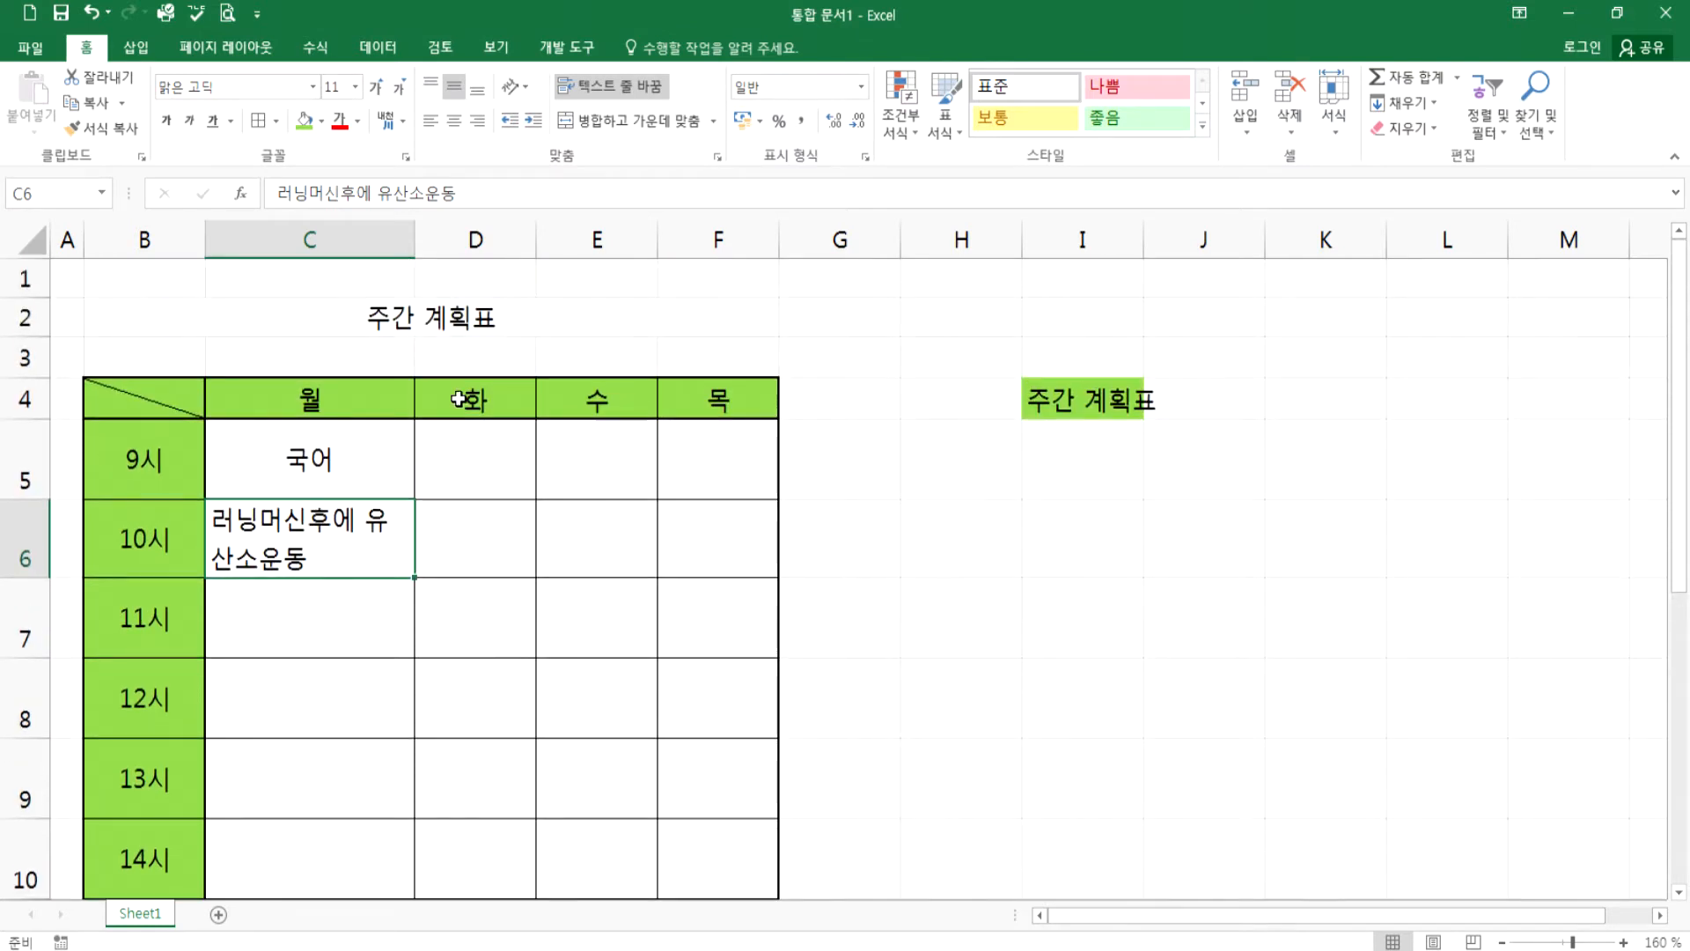
left_click(355, 330)
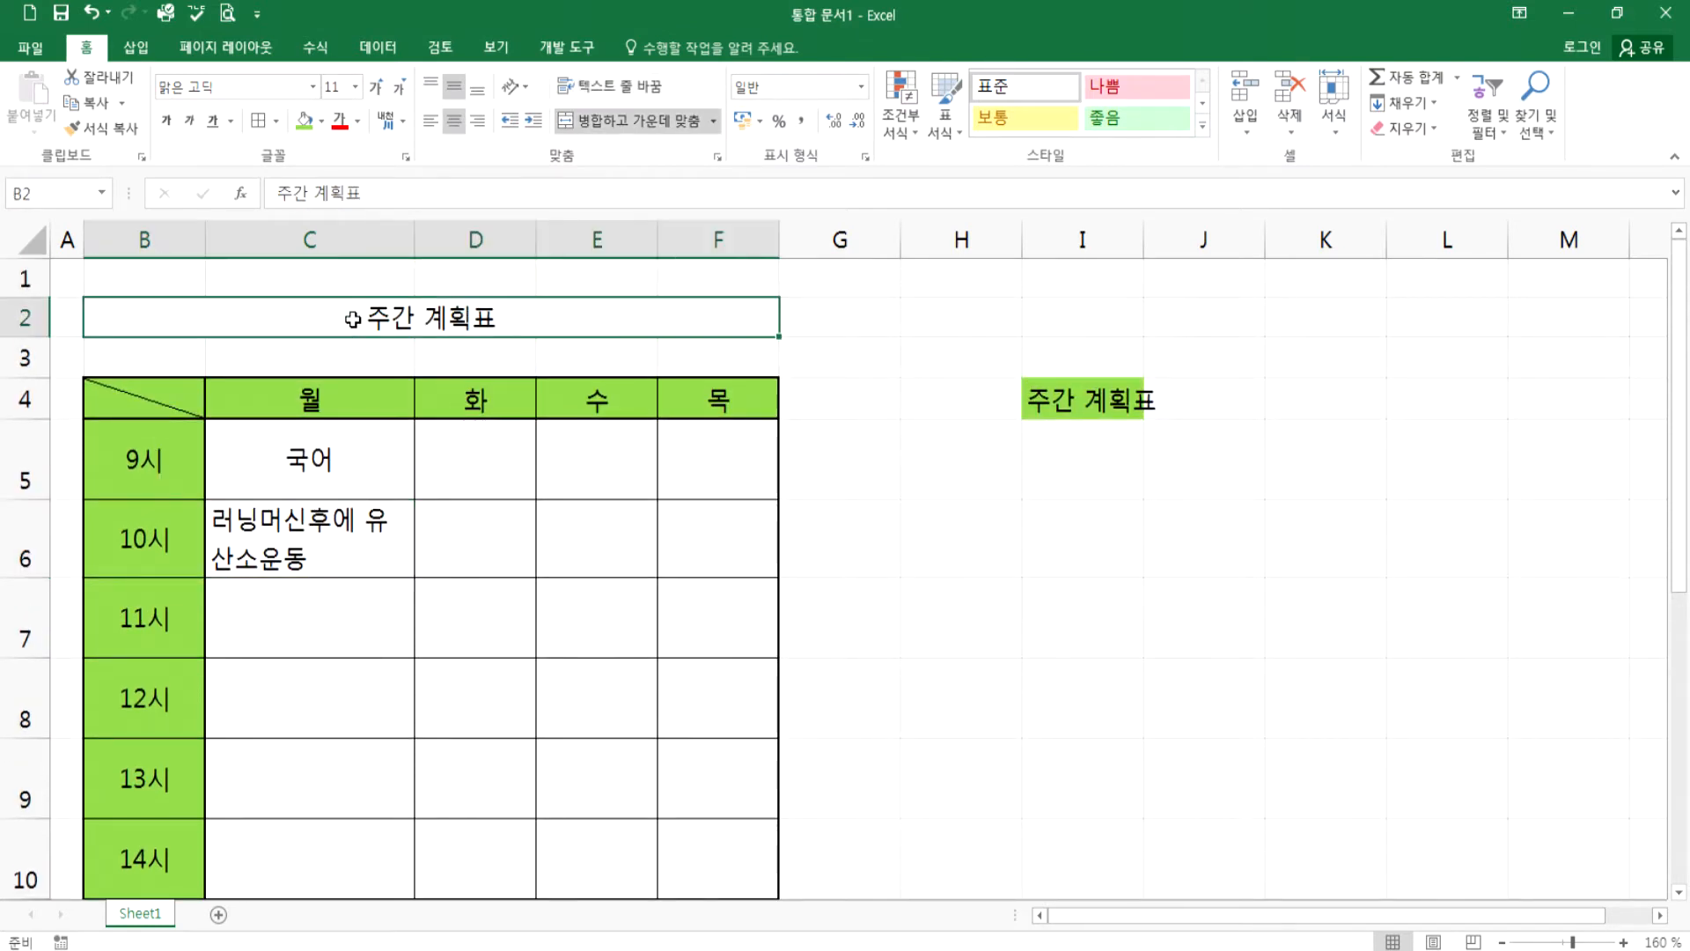
right_click(1060, 231)
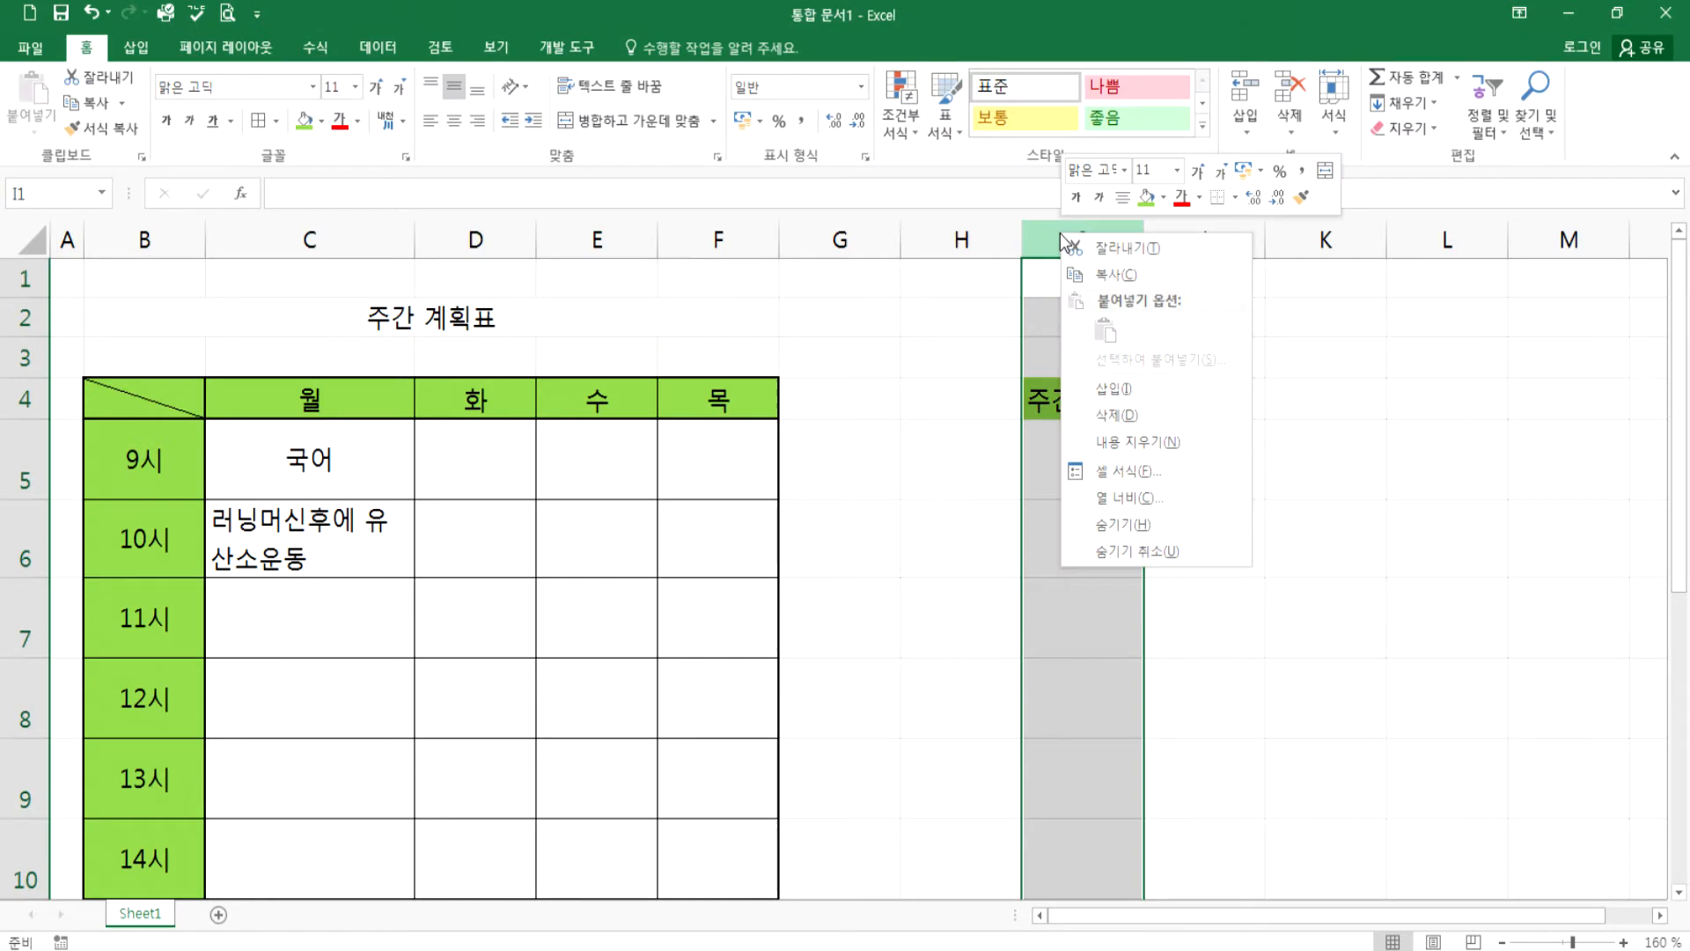
left_click(1158, 455)
key("Escape")
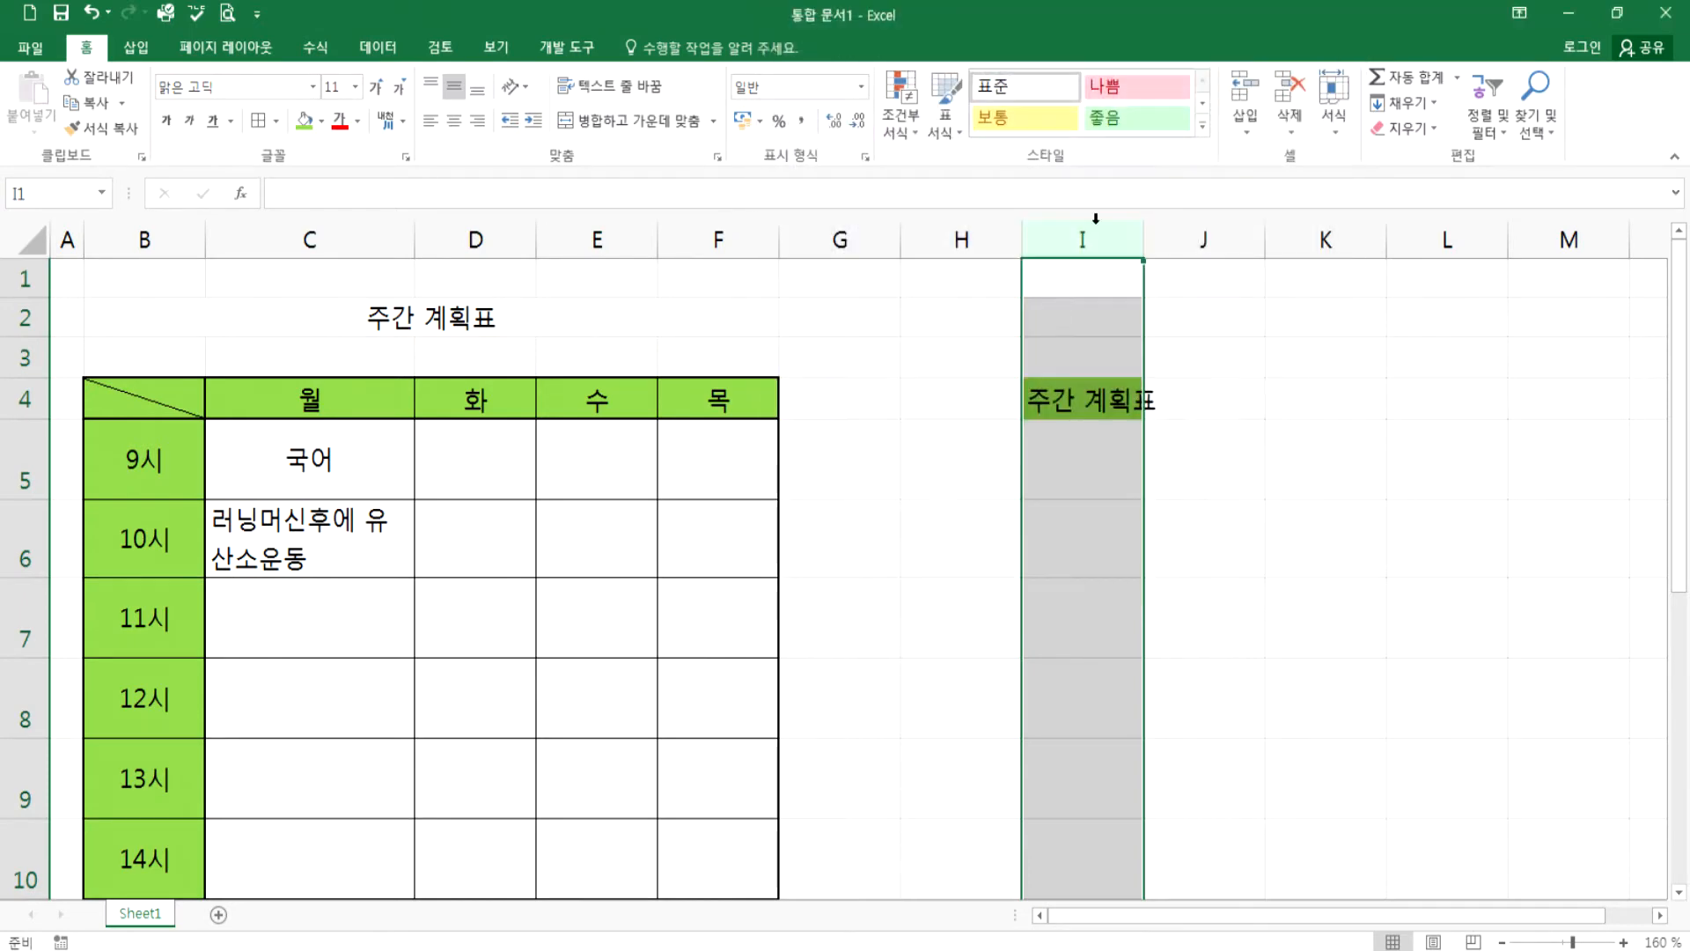
right_click(1082, 243)
key("d")
left_click(849, 464)
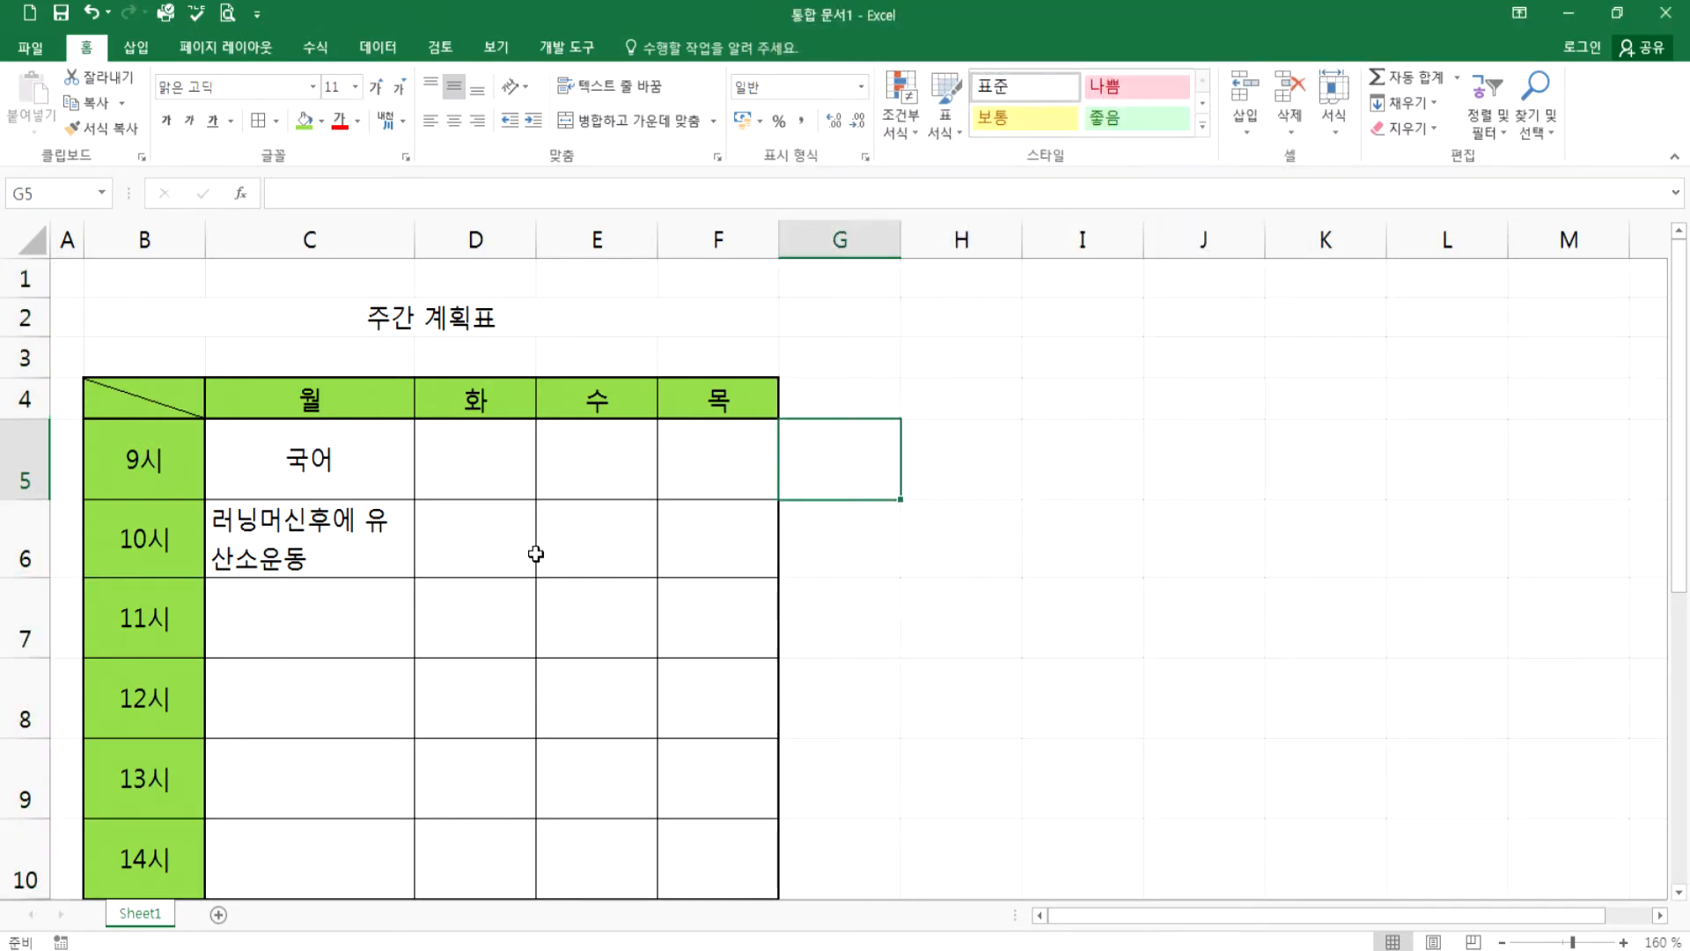
- Add a new worksheet after Sheet1
scroll(519, 555, "down", 1)
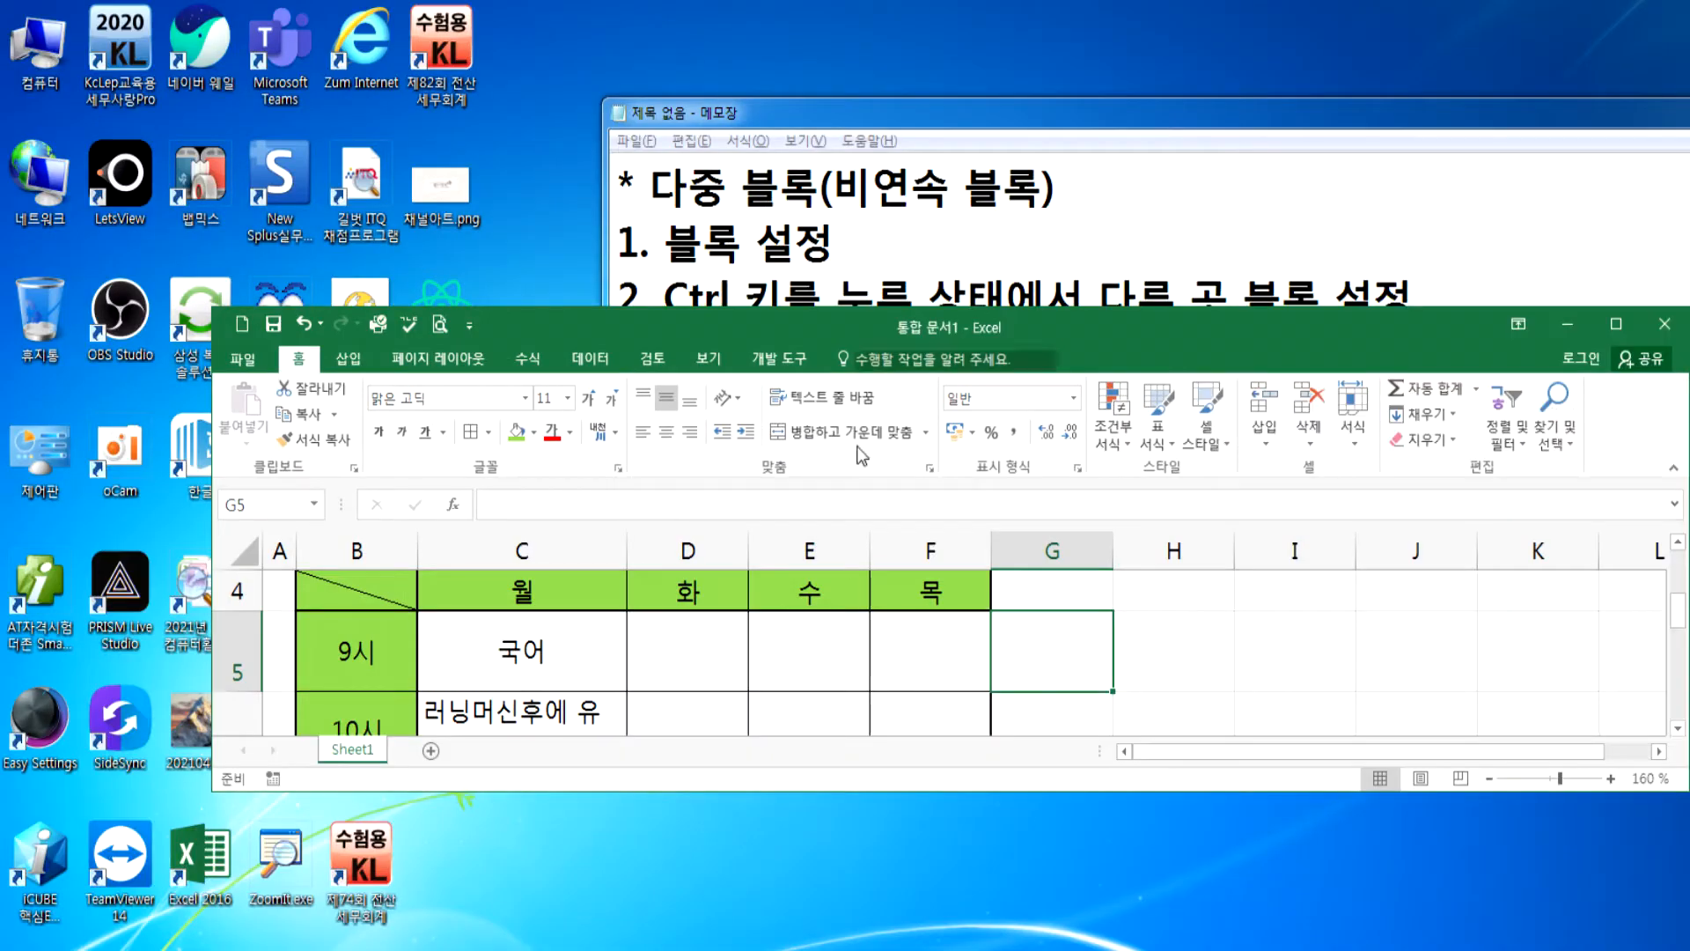
left_click(1617, 12)
scroll(362, 755, "down", 7)
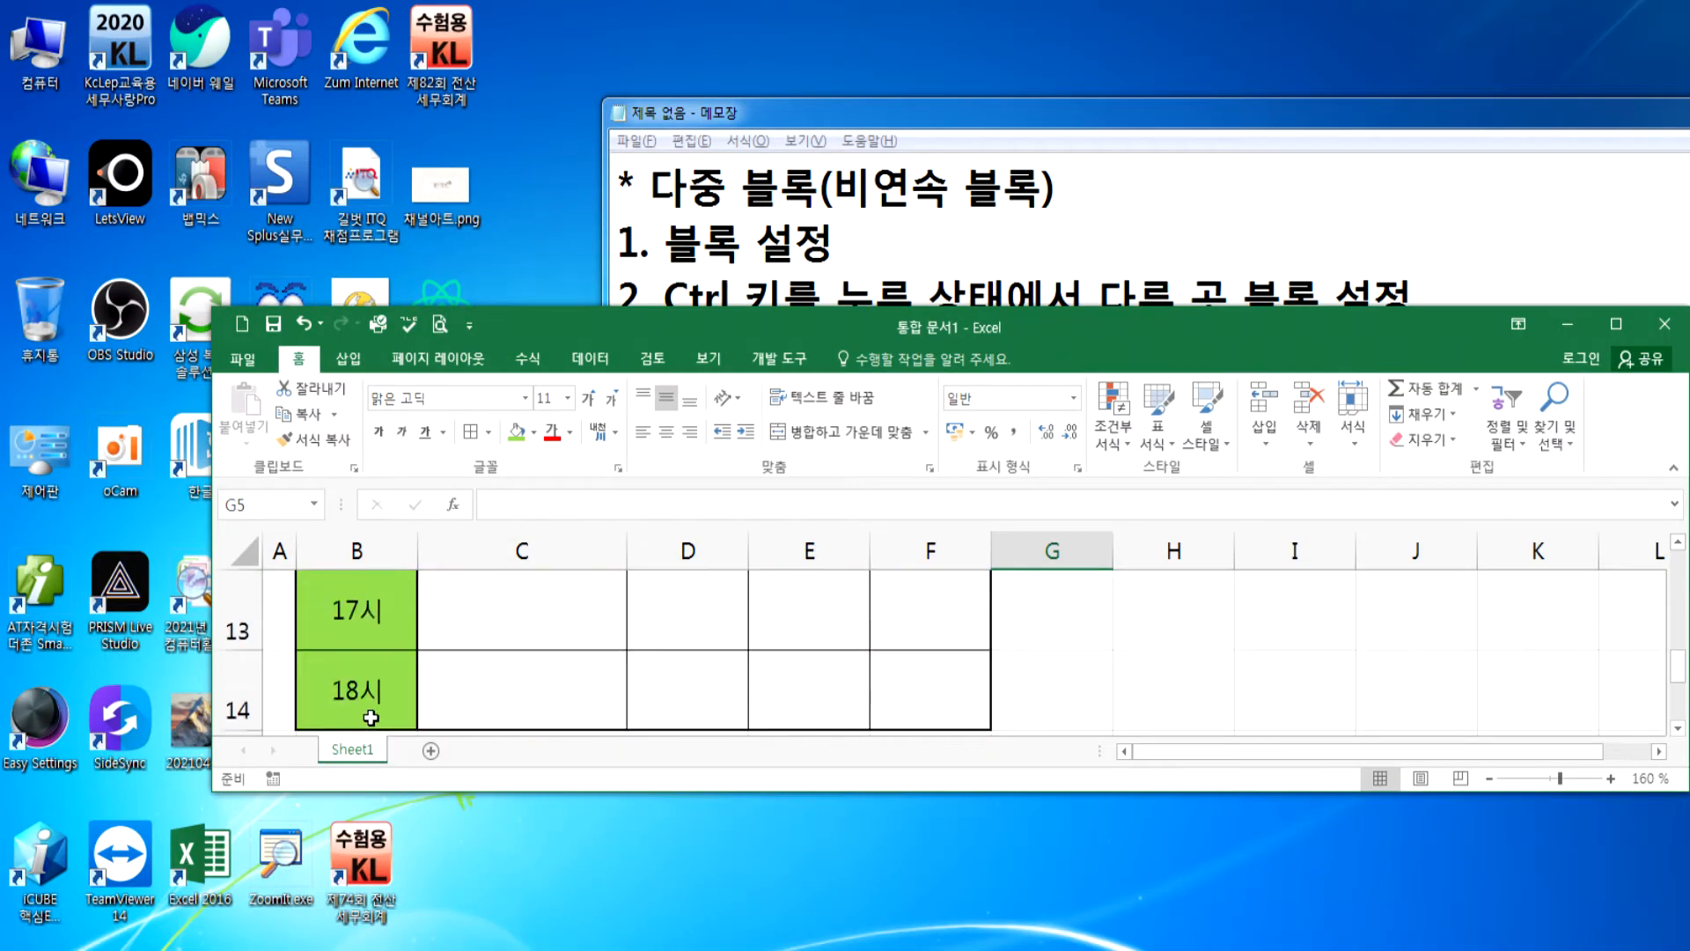
left_click(430, 750)
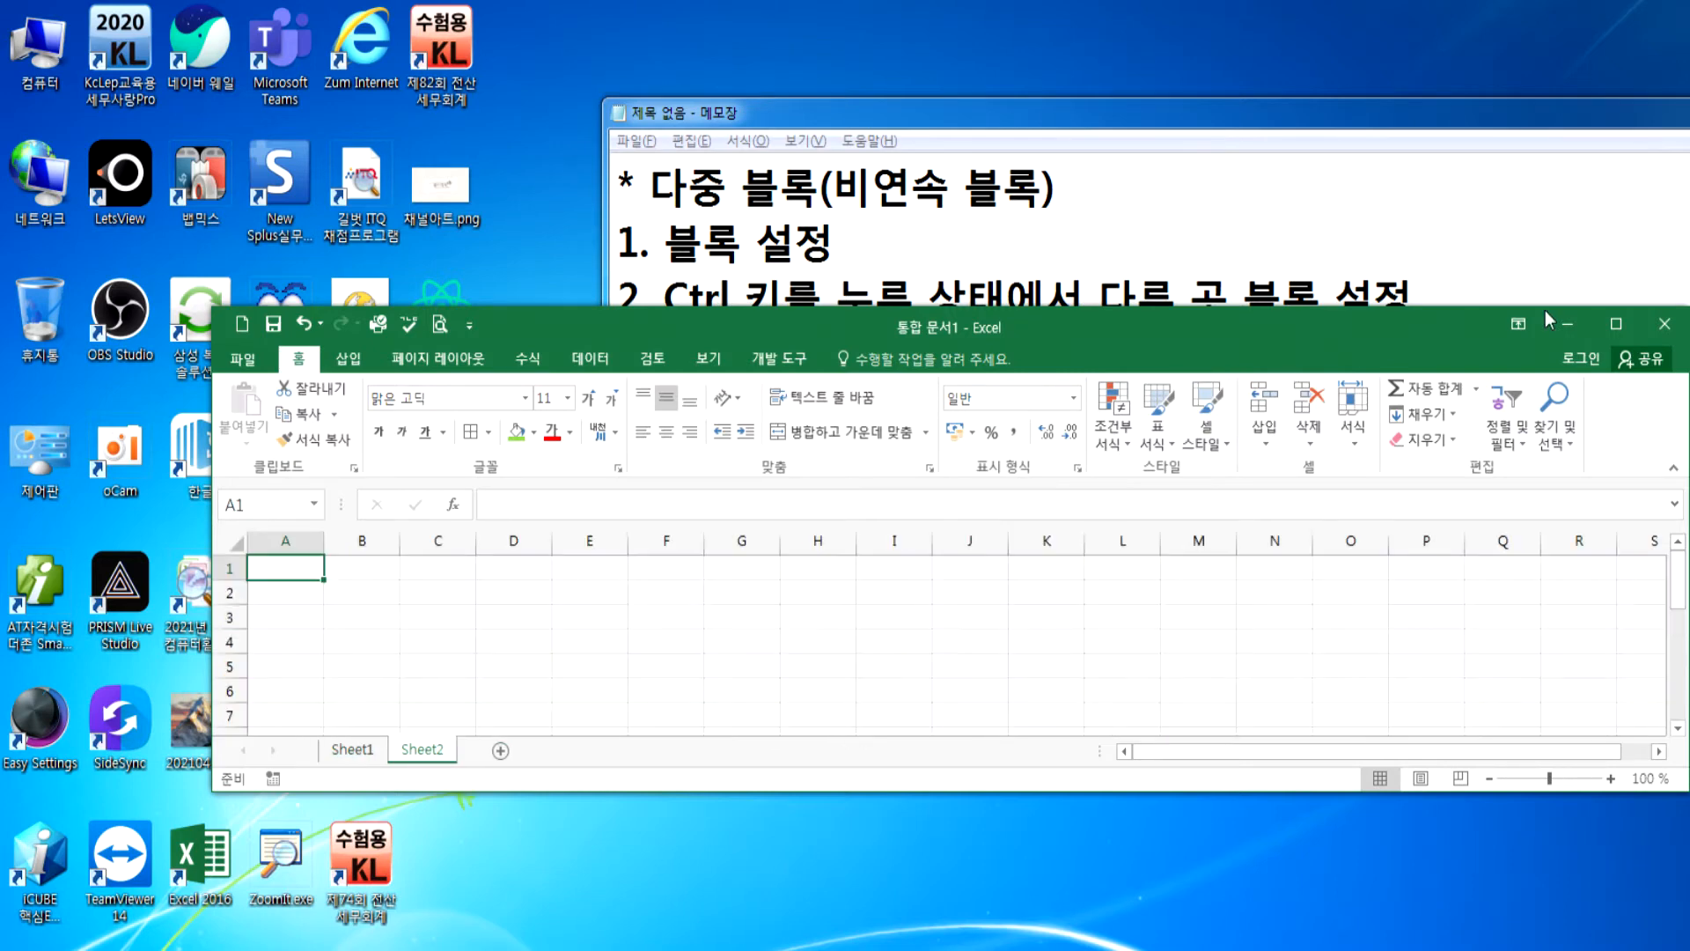
- Maximize the workbook window and enter the title 월간 계획표 in cell B2 of Sheet2
left_click(1616, 324)
left_click(153, 283)
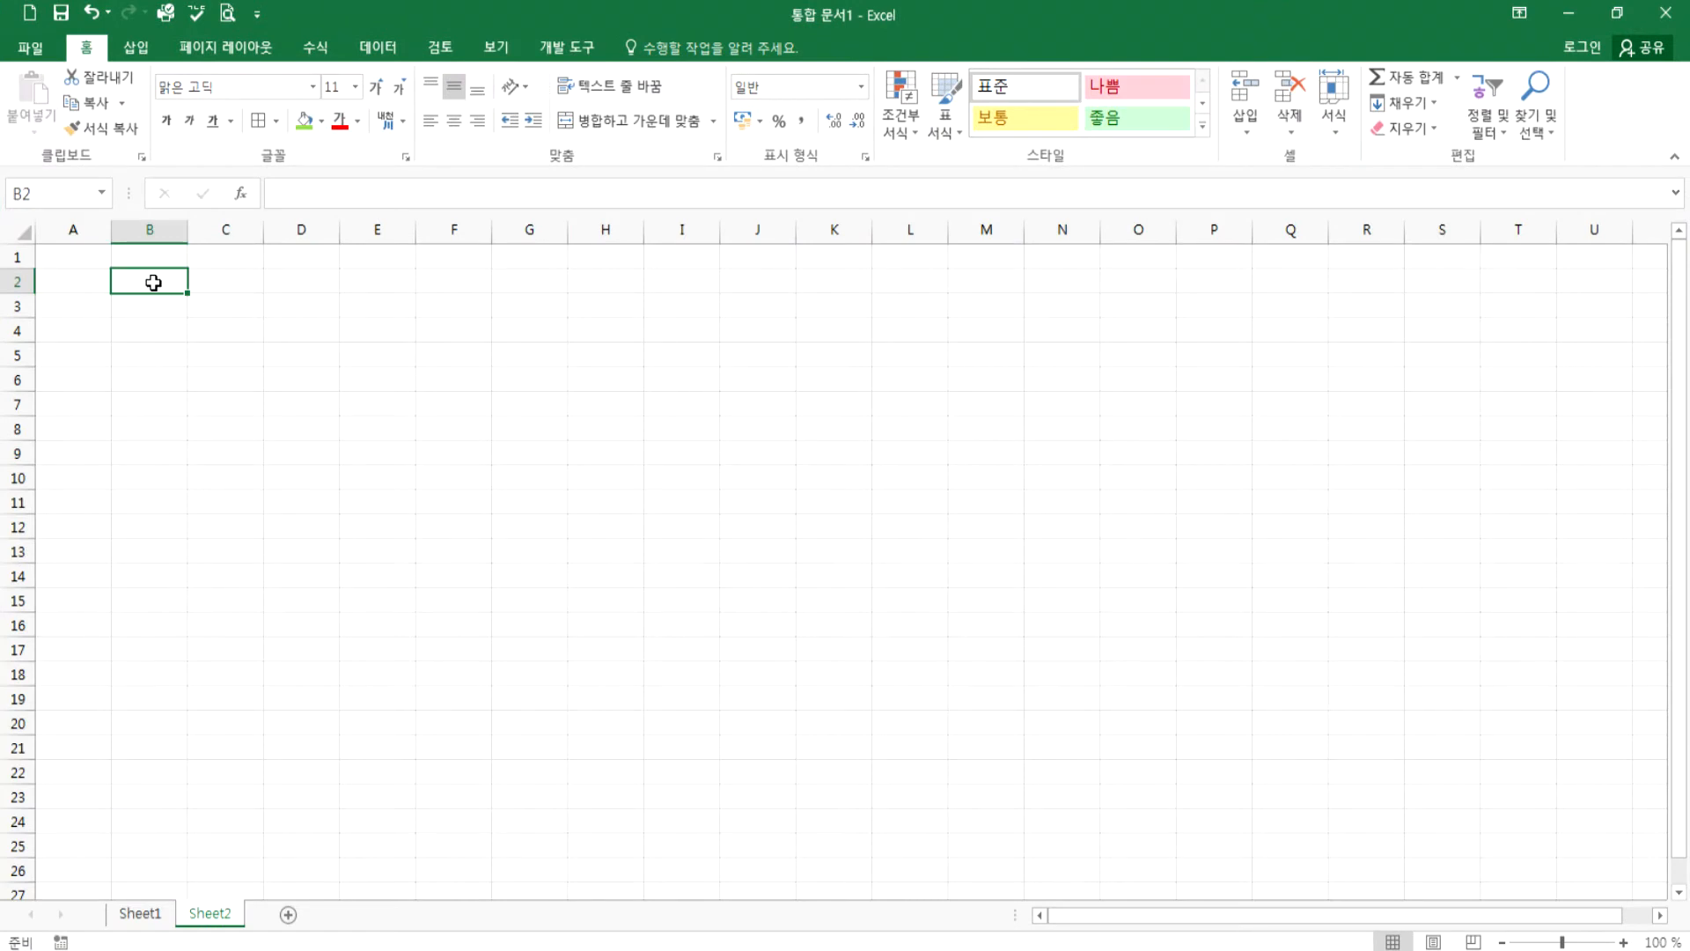
type("월ㄱ")
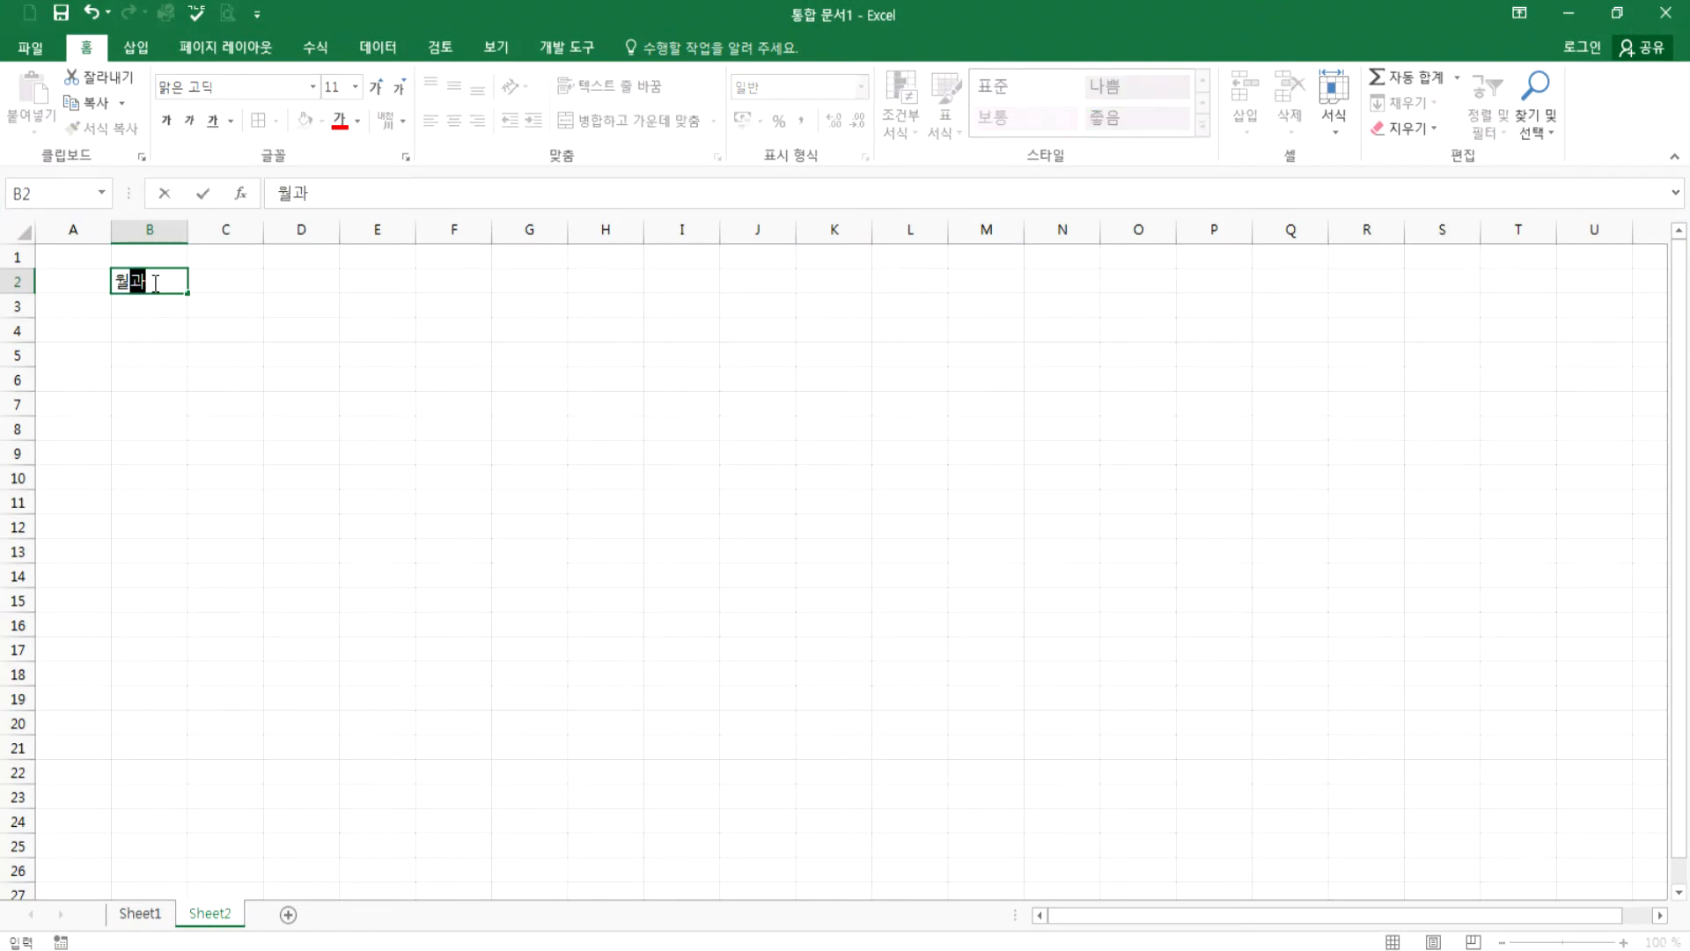
type("간 계호획표")
key("Return")
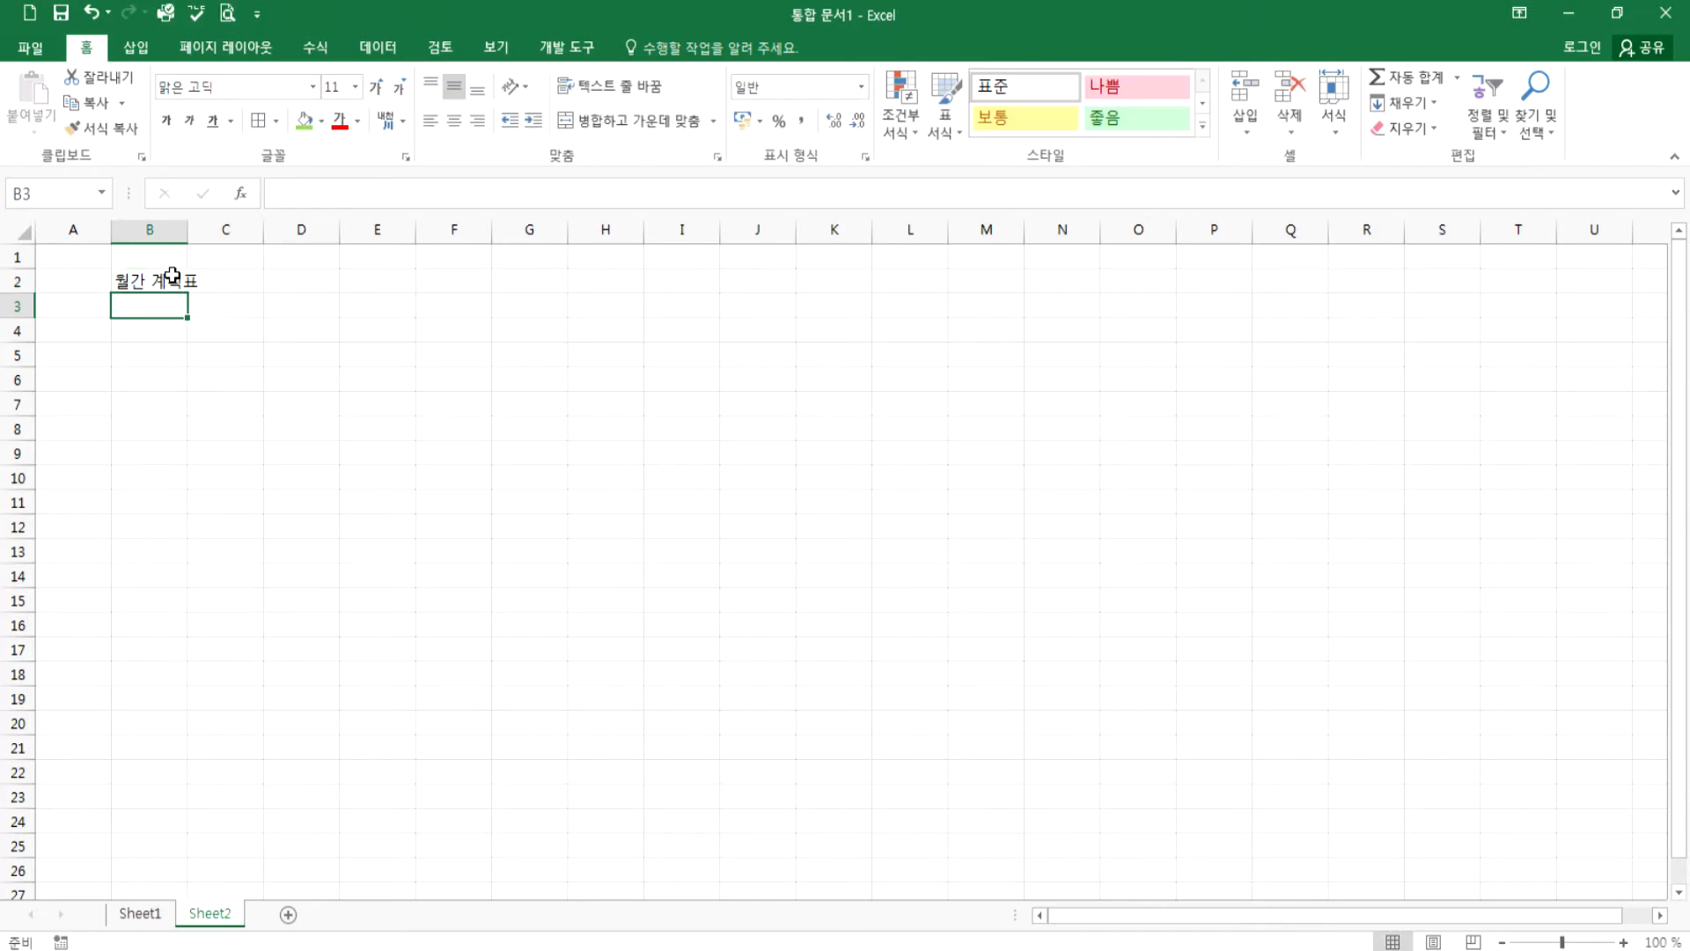
- Switch back and forth between Sheet1 and Sheet2 to compare the weekly and monthly plan sheets
scroll(99, 361, "up", 6)
scroll(98, 361, "up", 1)
left_click(146, 914)
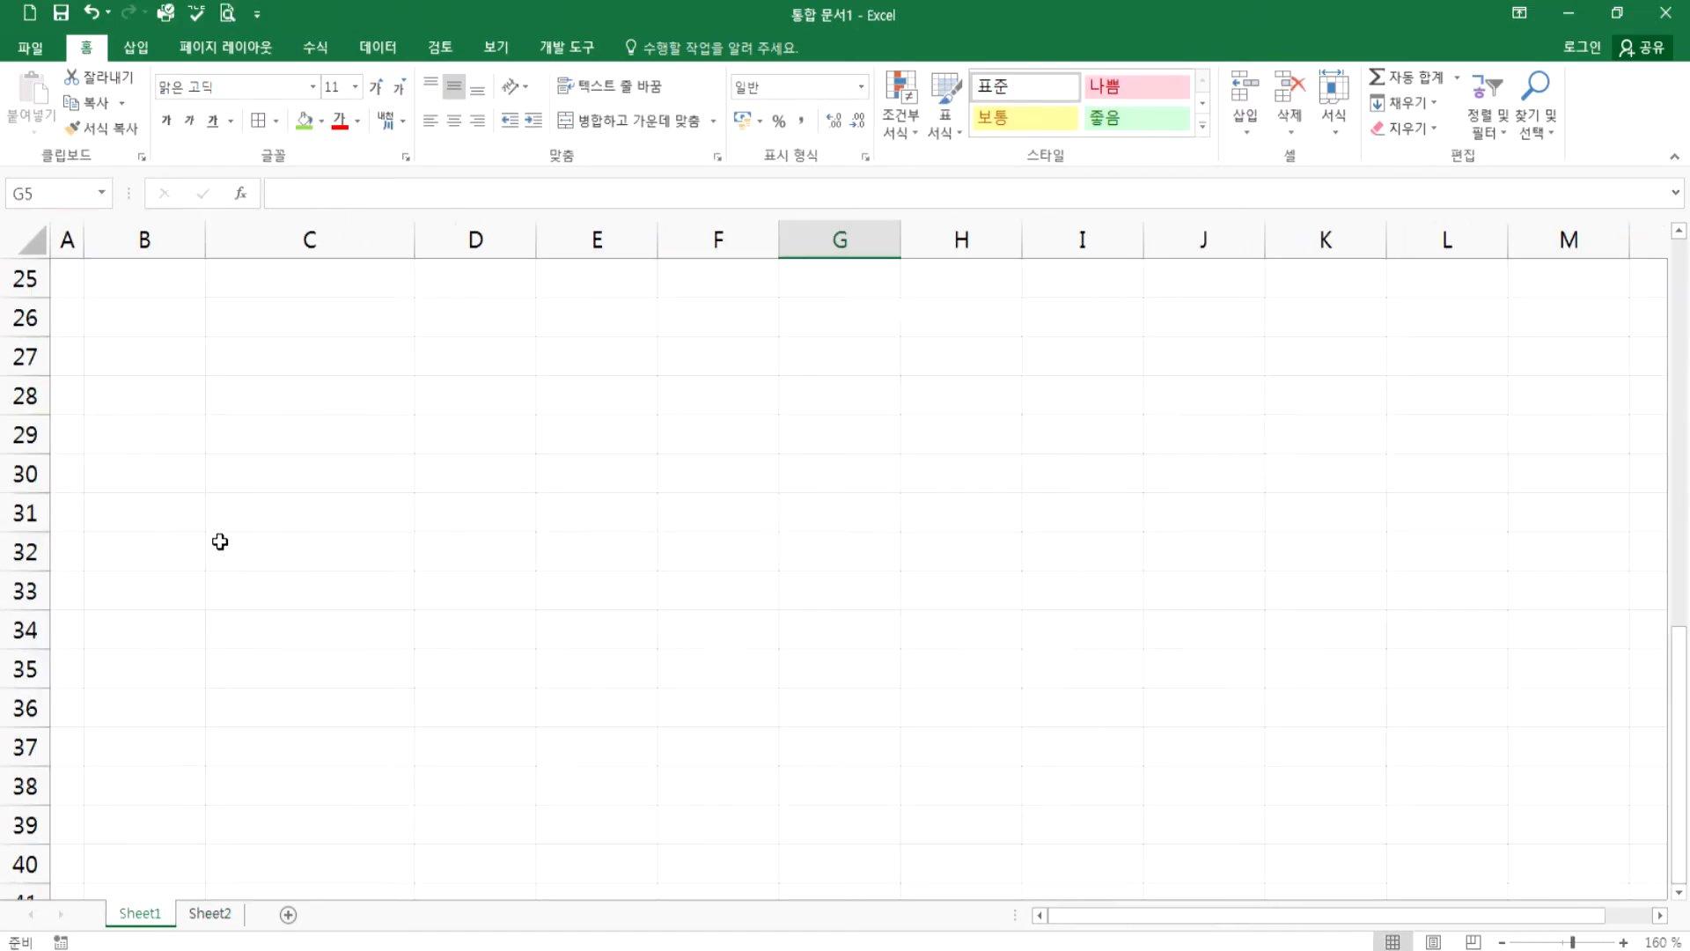
scroll(232, 478, "up", 4)
scroll(232, 478, "up", 4)
scroll(236, 445, "down", 3)
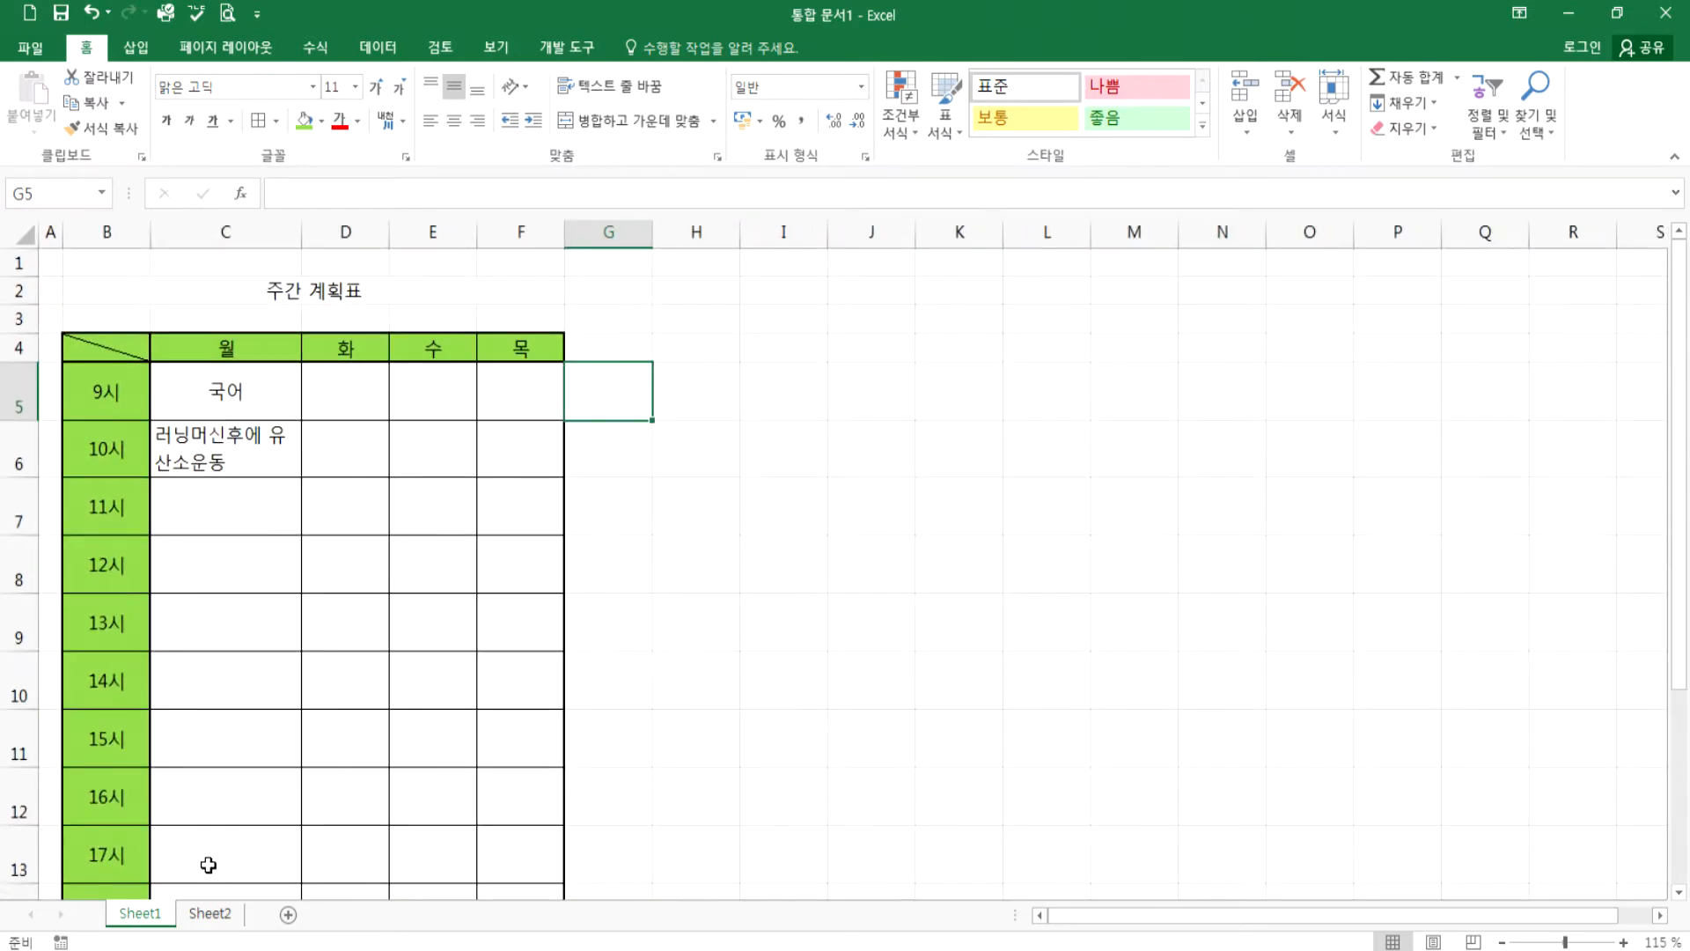
left_click(209, 913)
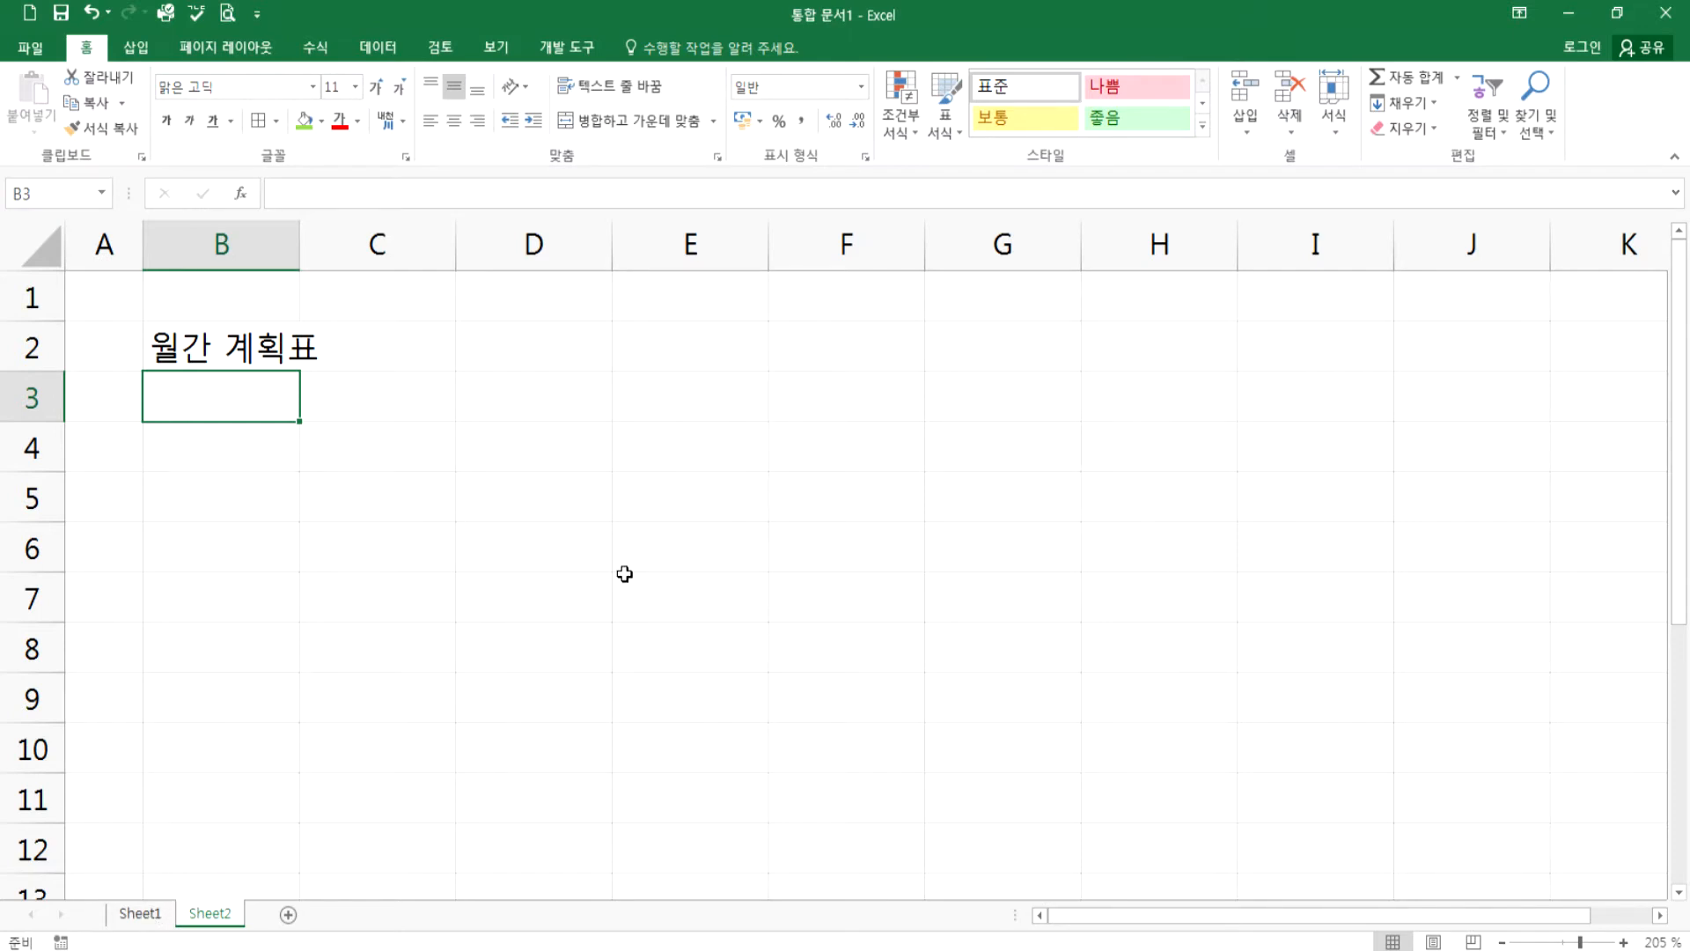
left_click(143, 916)
left_click(215, 915)
left_click(144, 916)
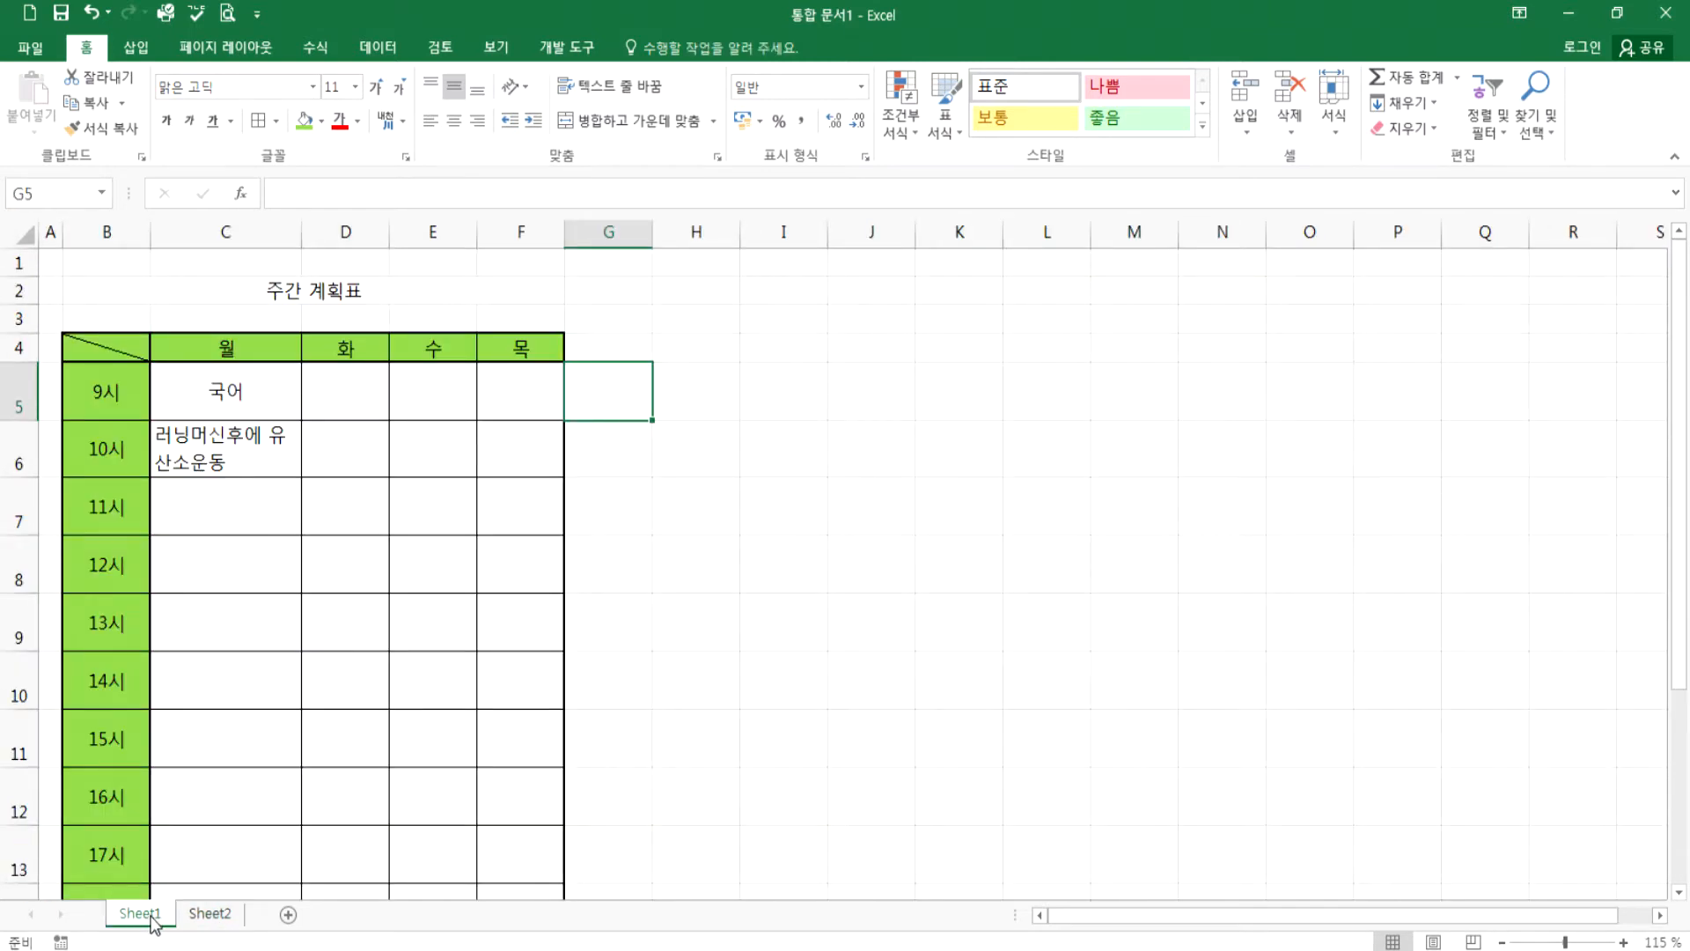
- Reduce the workbook window to a smaller size, move it up the desktop, and rename Sheet1 as 주간계획표
left_click(1617, 12)
left_click_drag(592, 326, 701, 45)
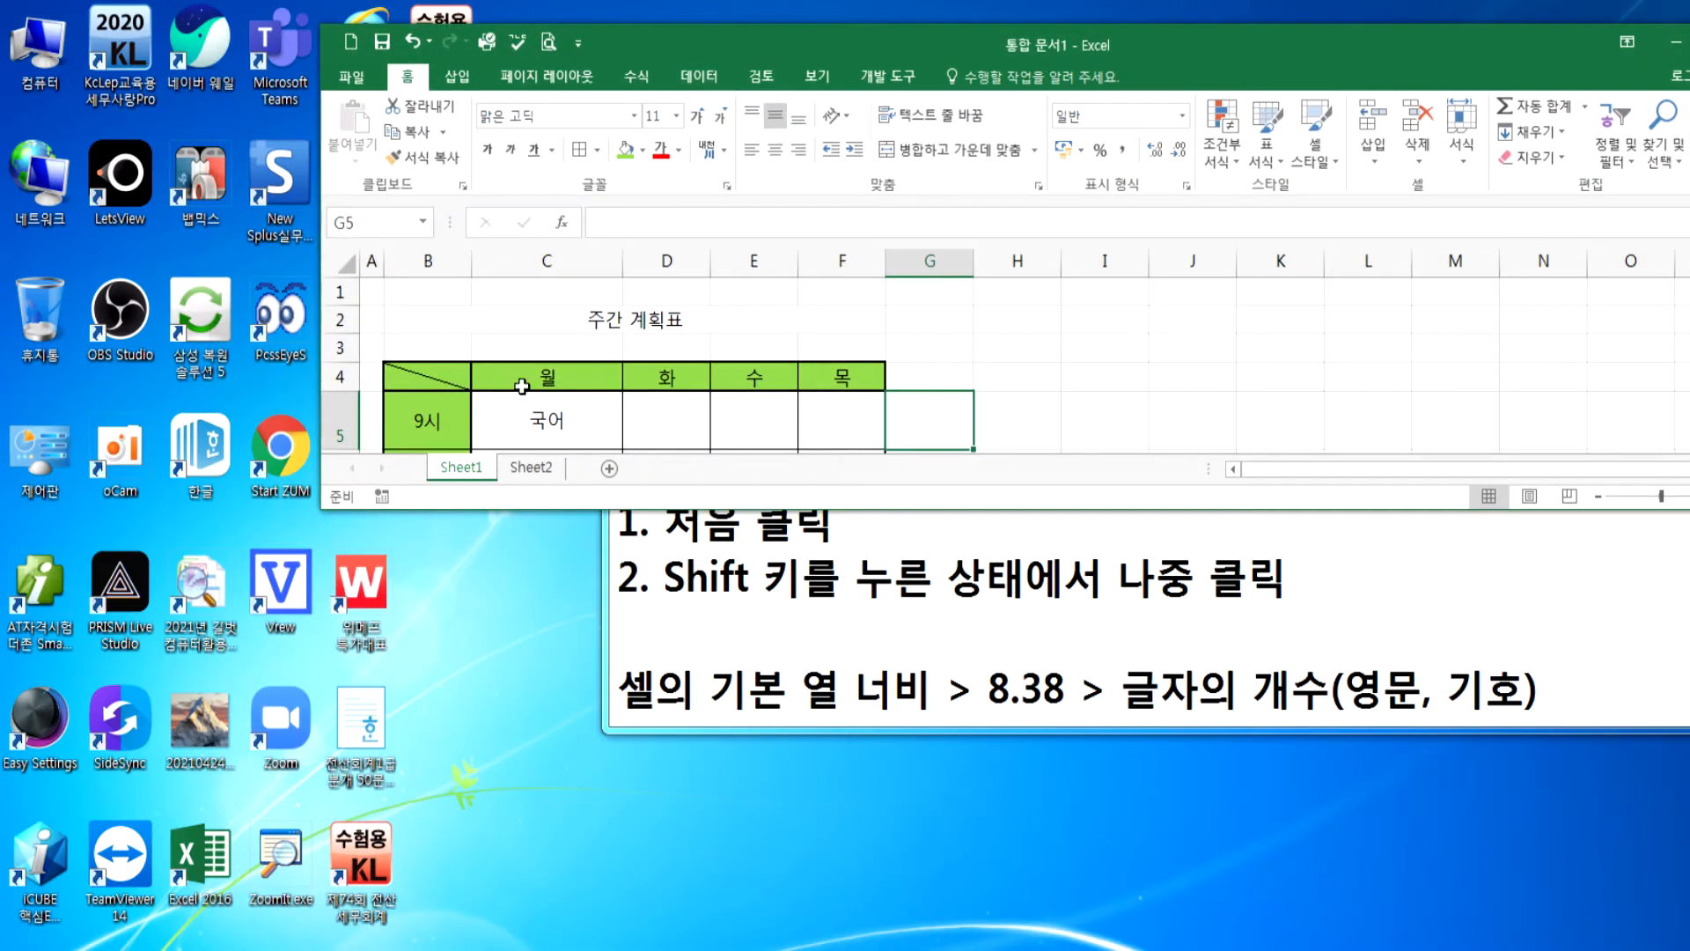
double_click(476, 467)
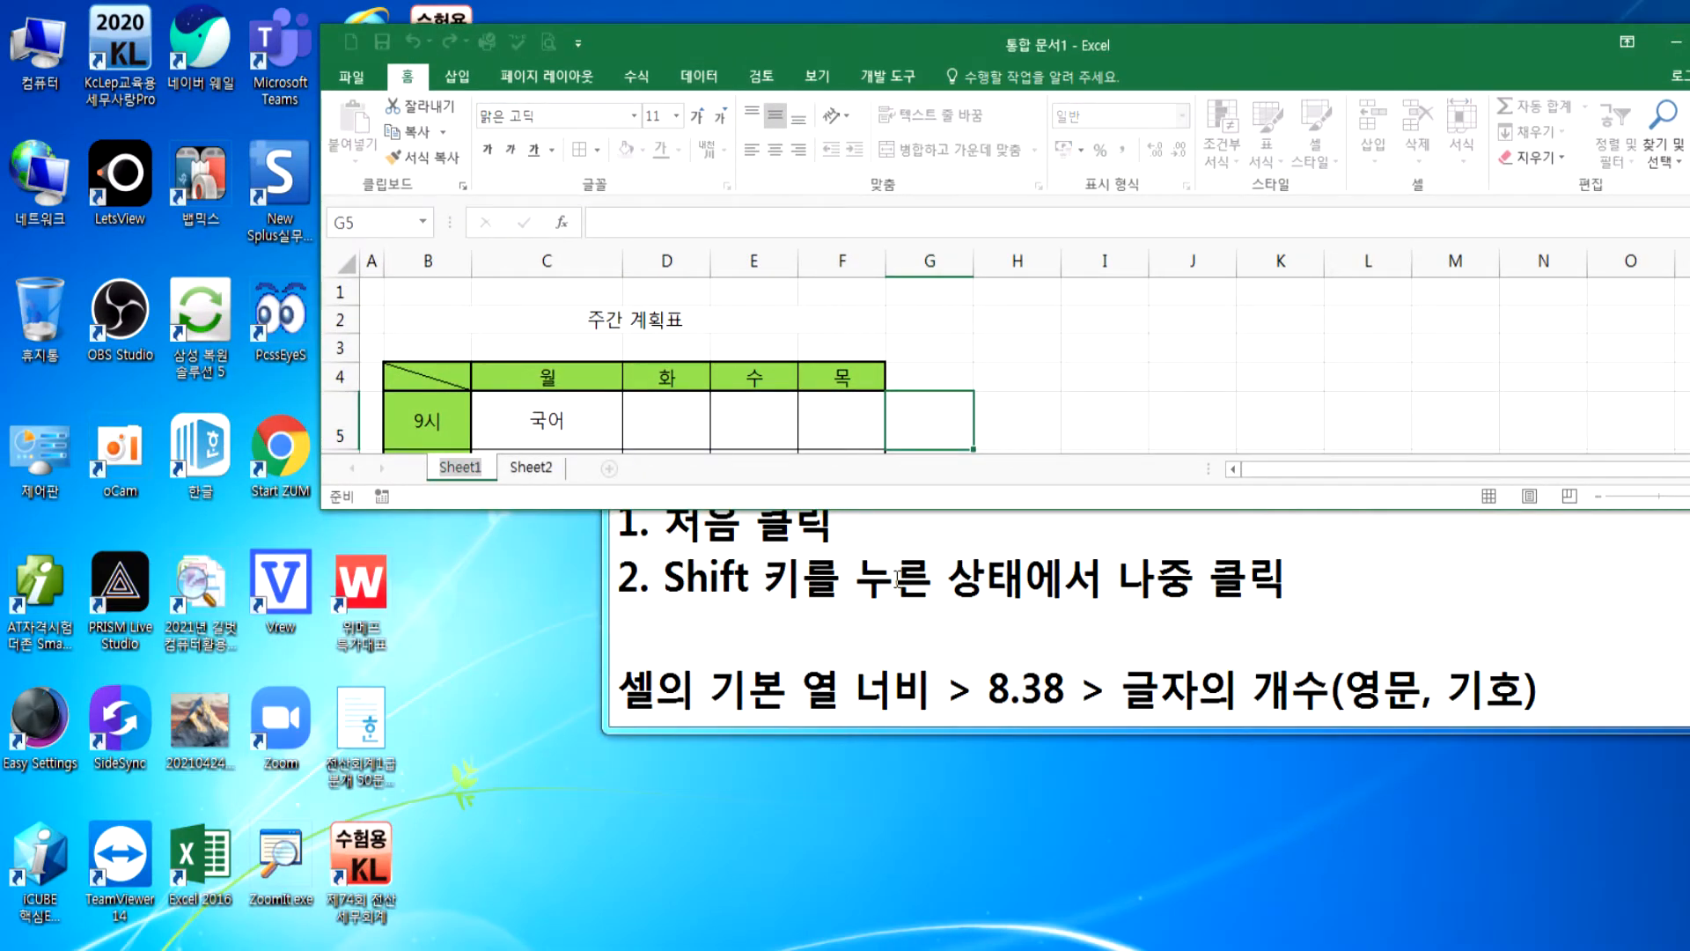
type("주간")
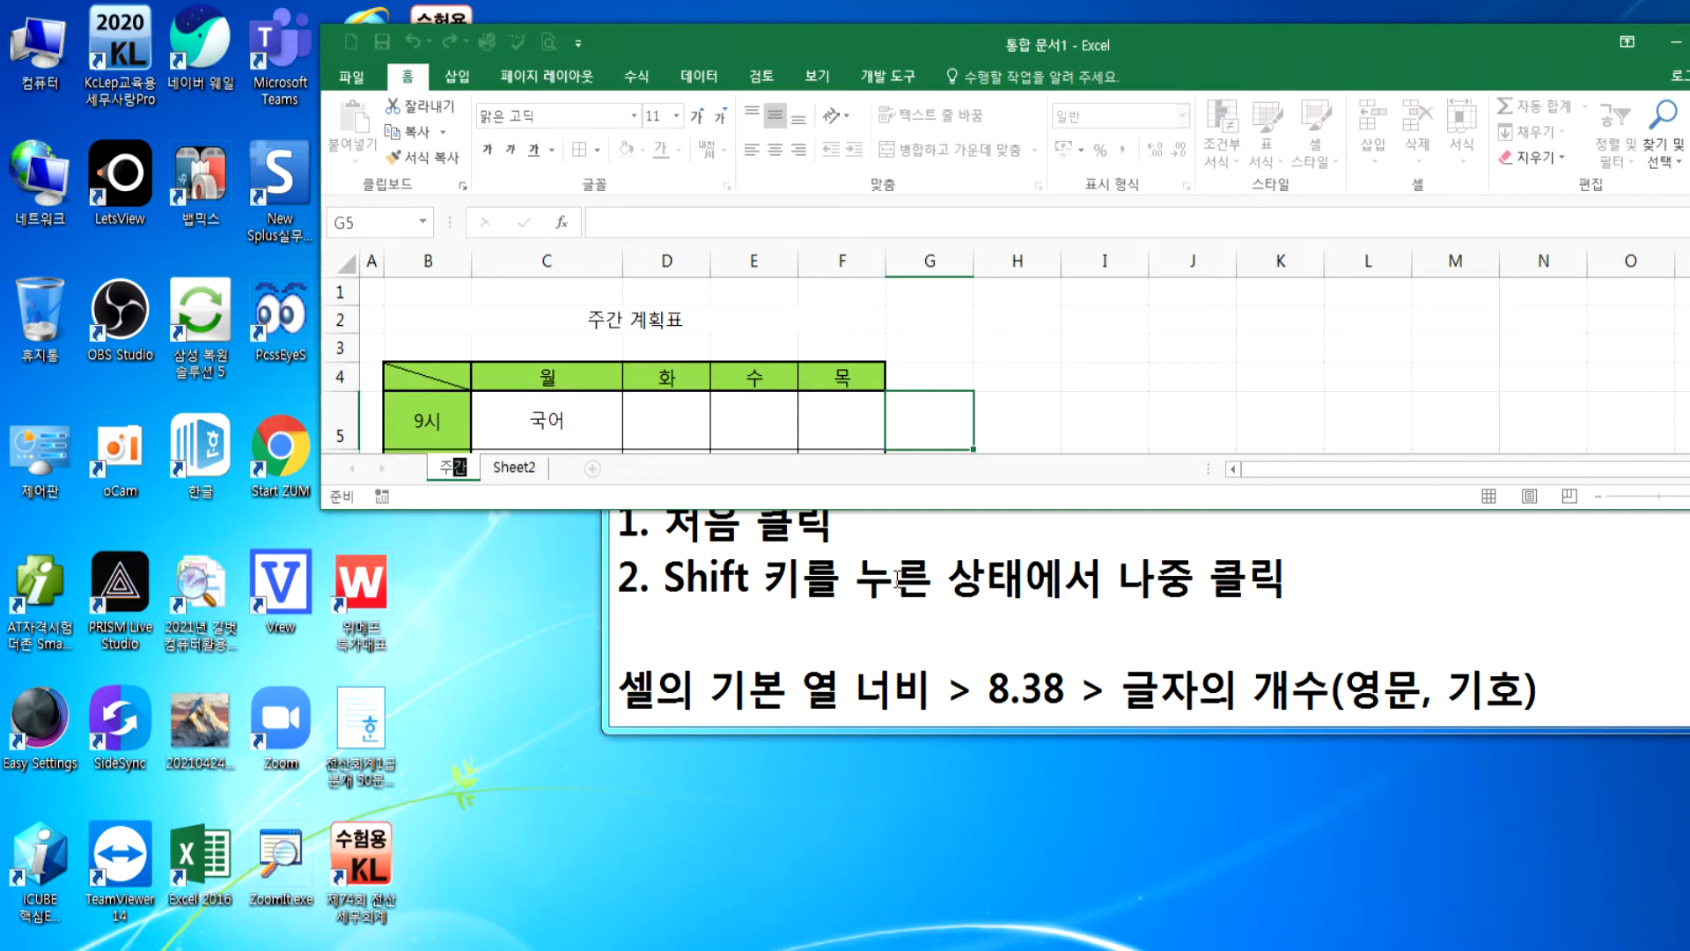
type("계획표")
key("Return")
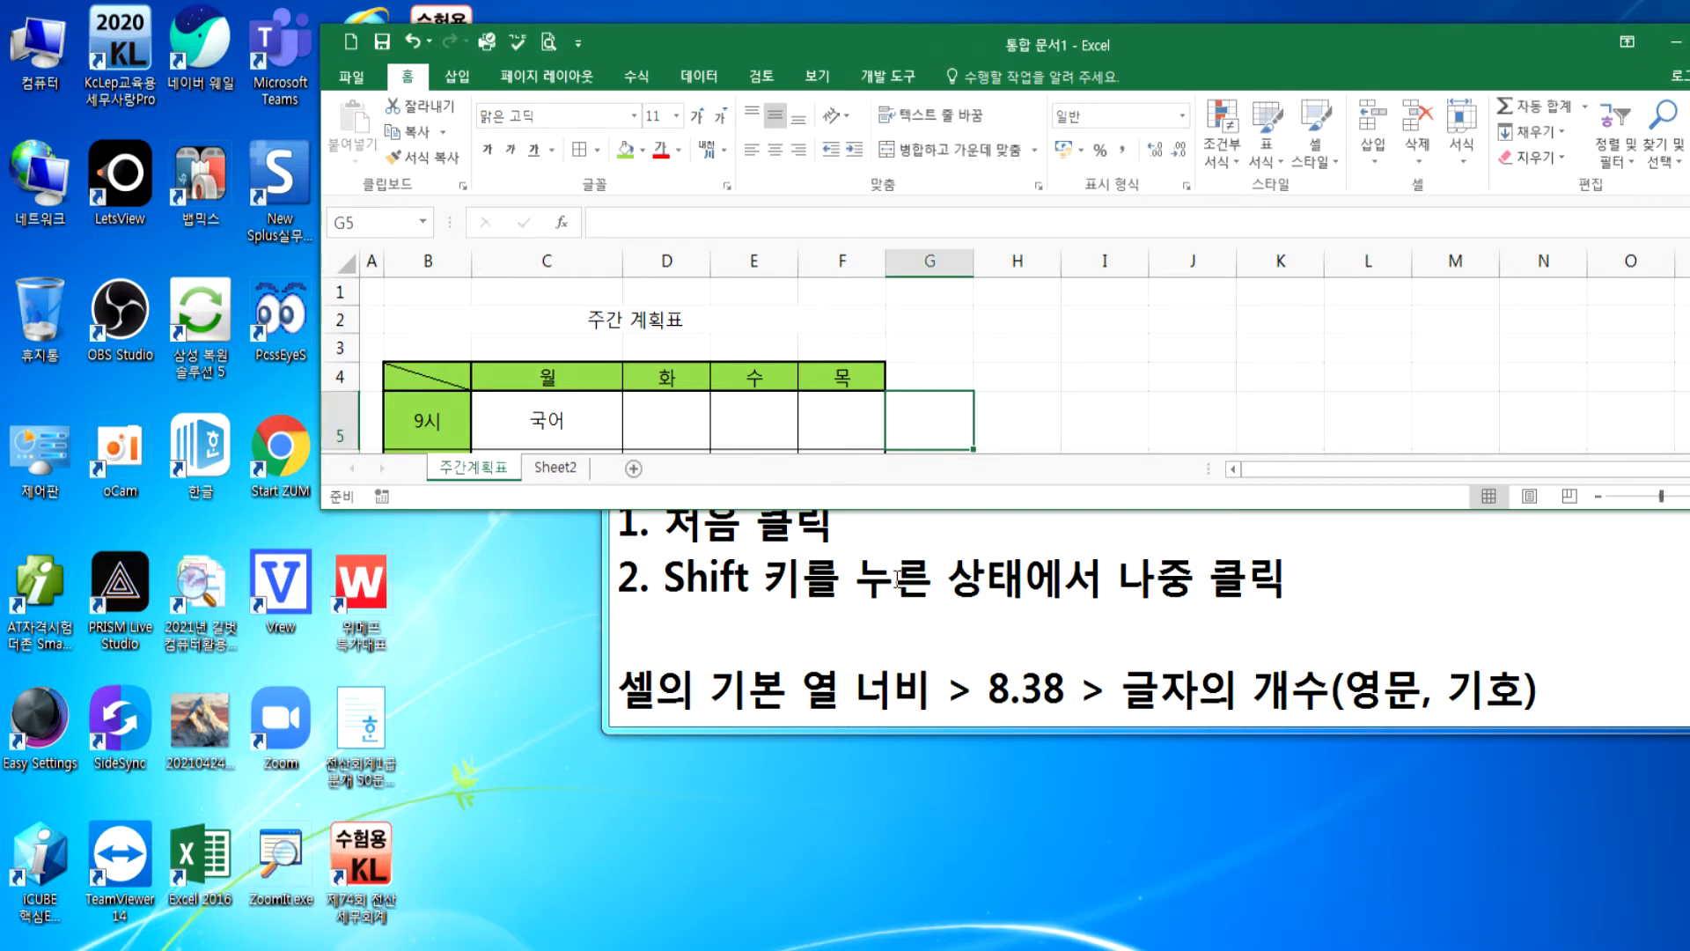
- Rename Sheet2 as 월간계획표
double_click(554, 467)
type("ㅇ월간계획")
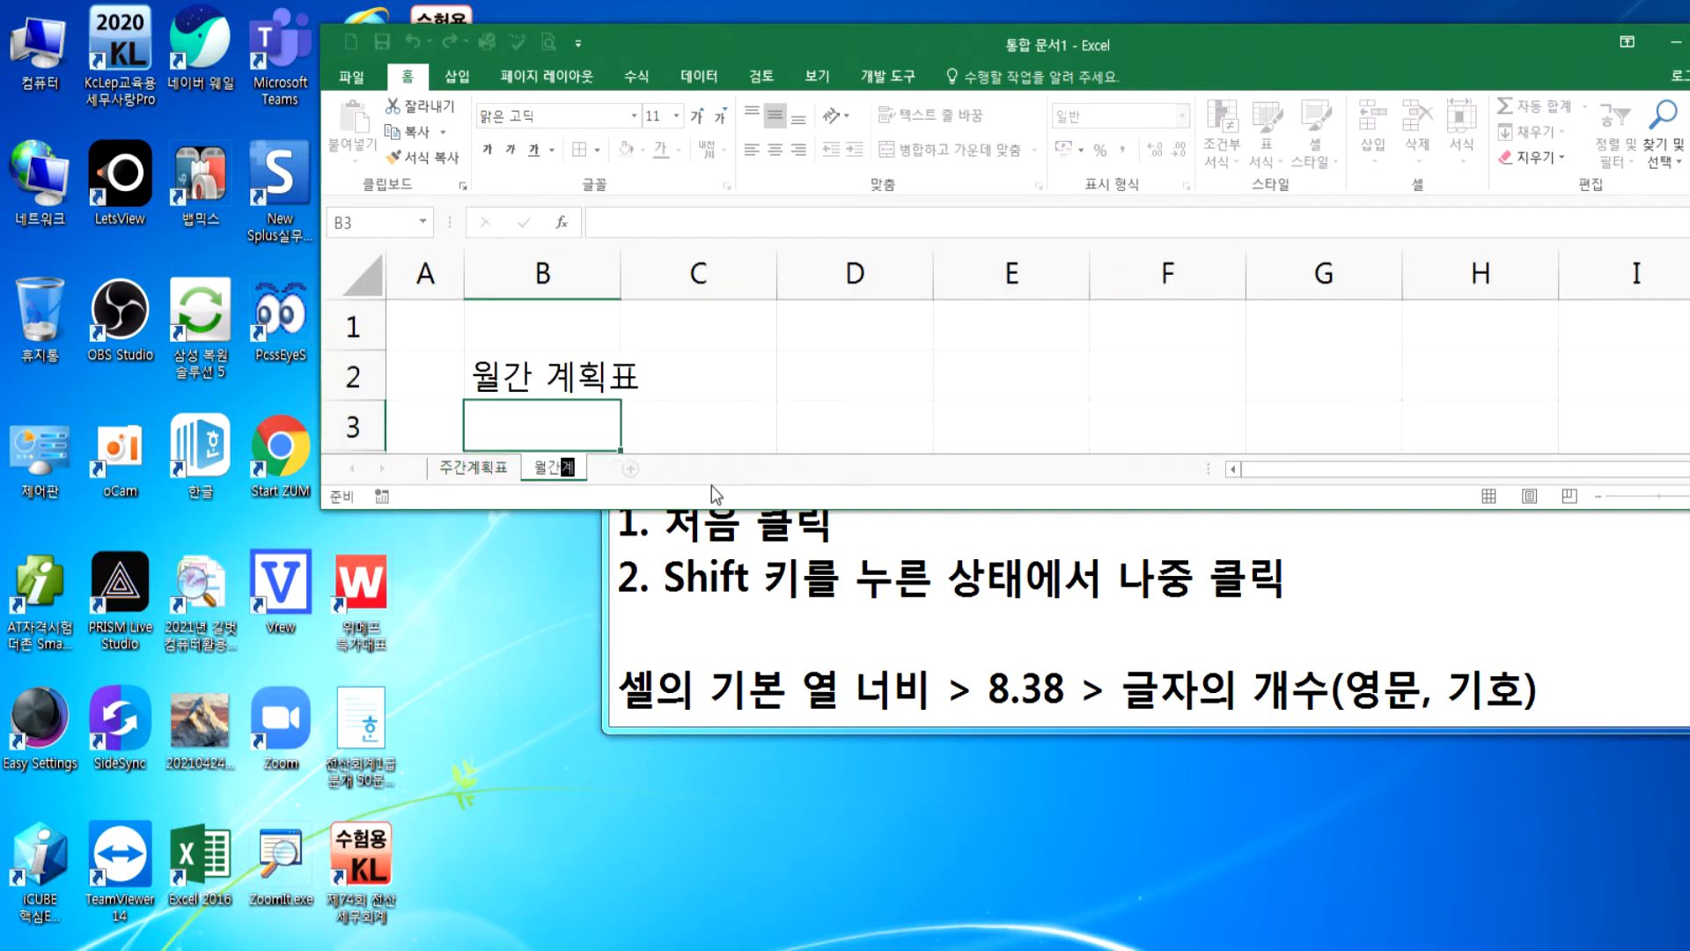
type("표")
key("Return")
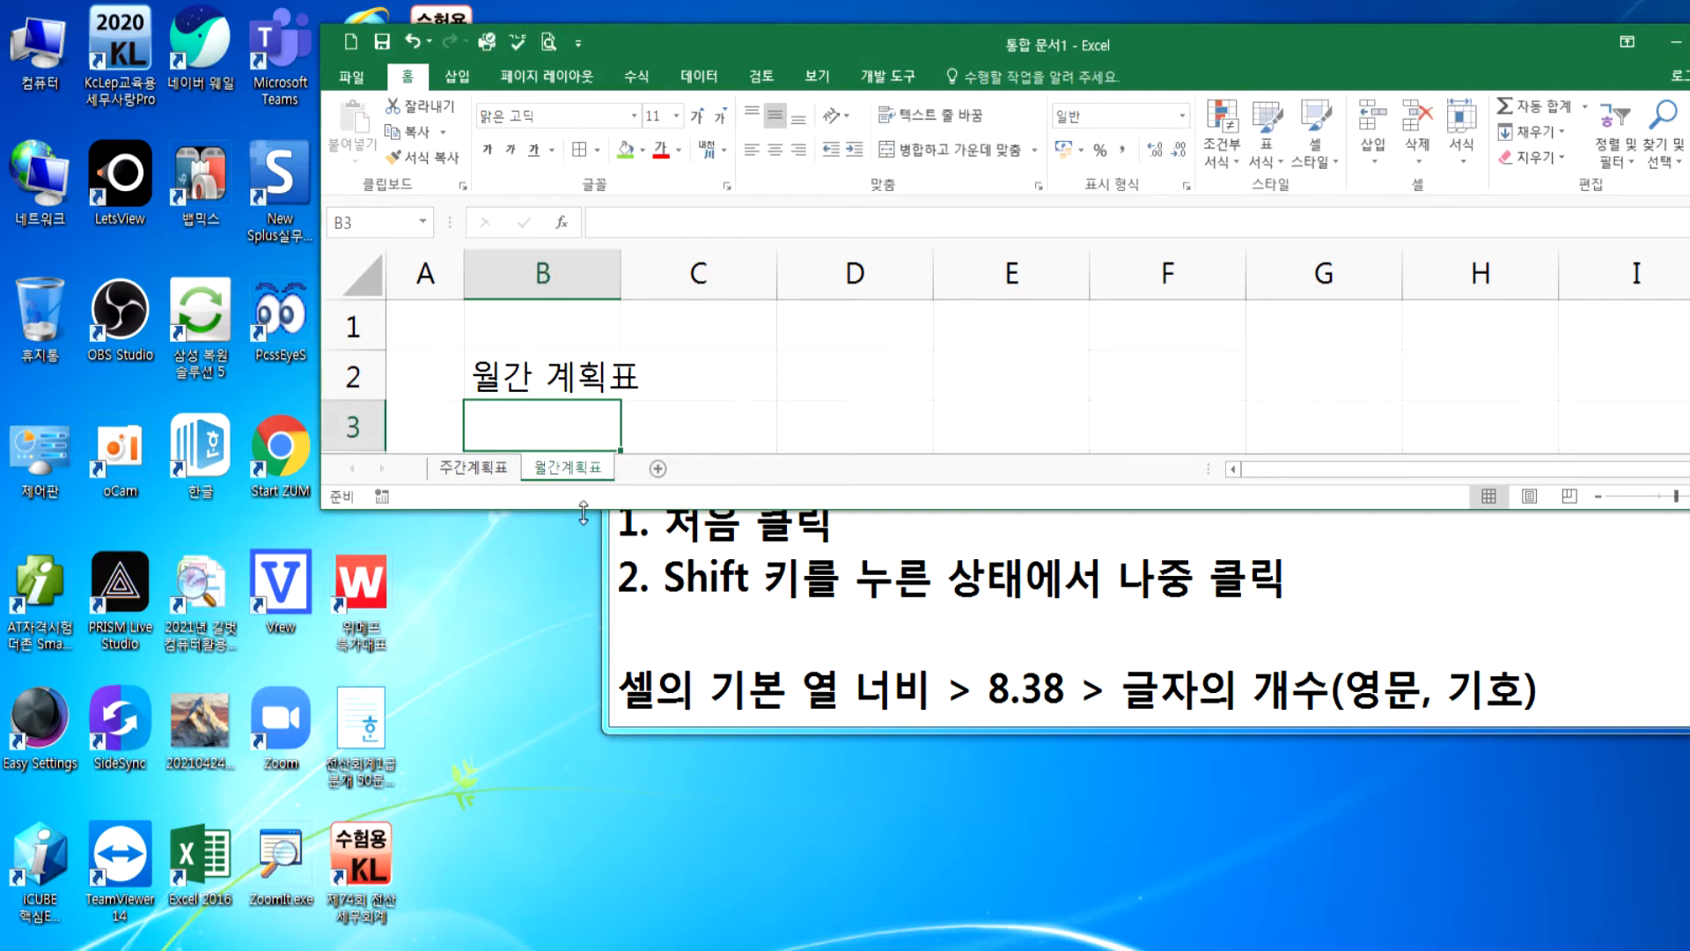
- Add a third worksheet and move it to the end, after 월간계획표
left_click(471, 468)
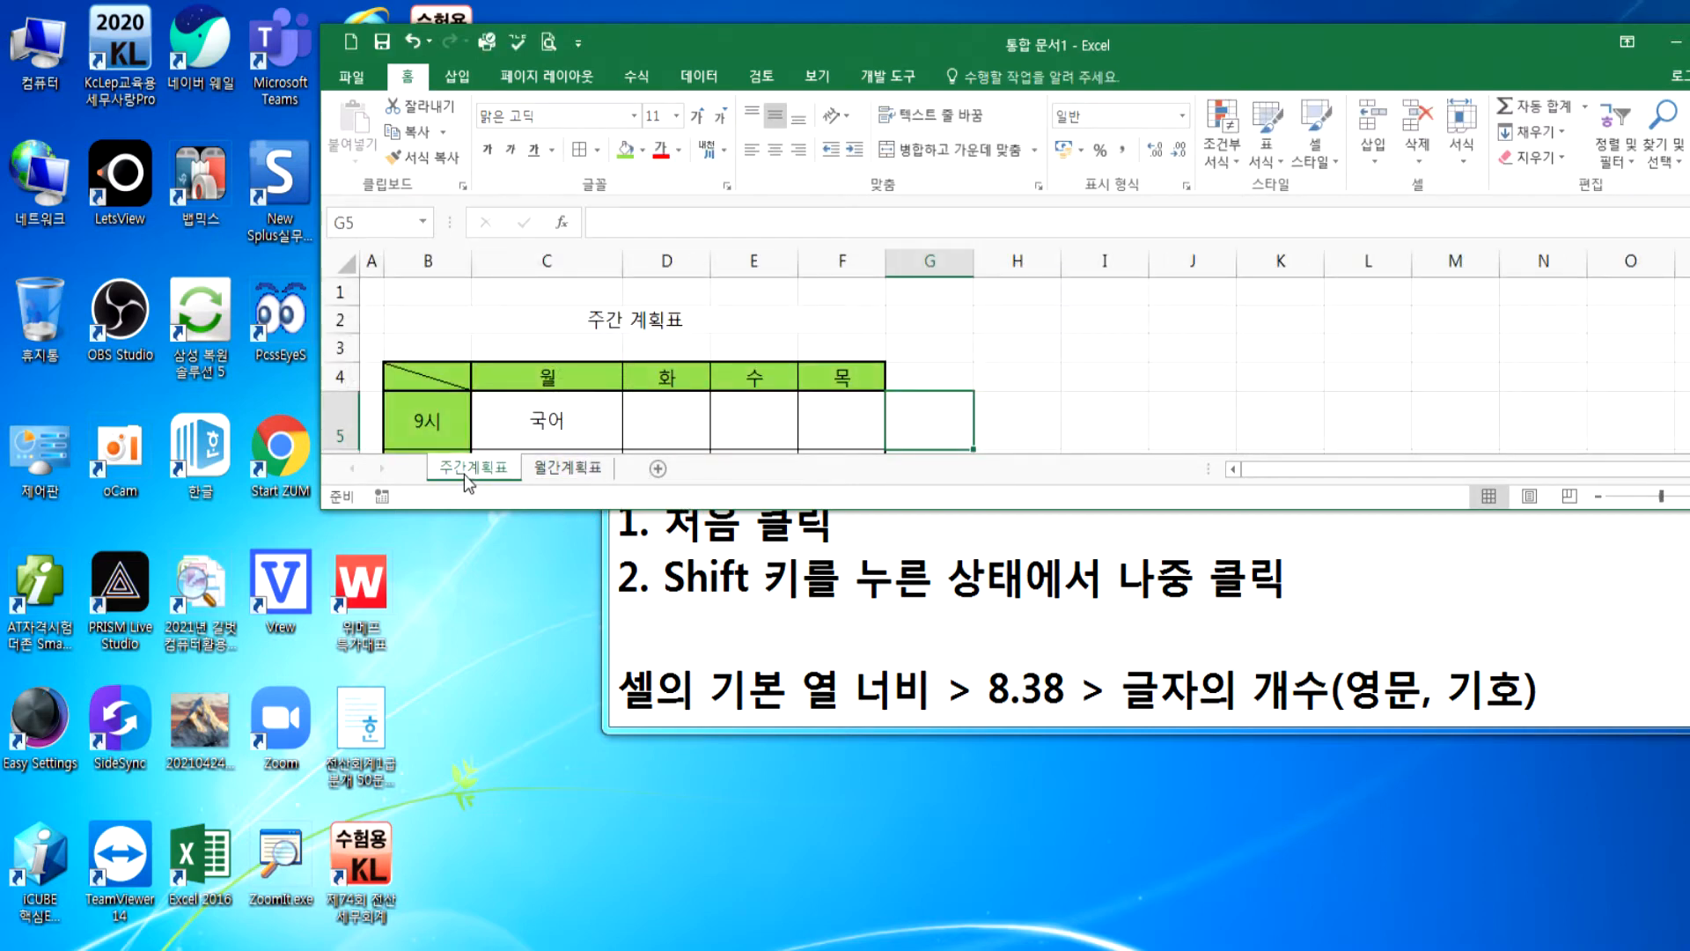
left_click(658, 469)
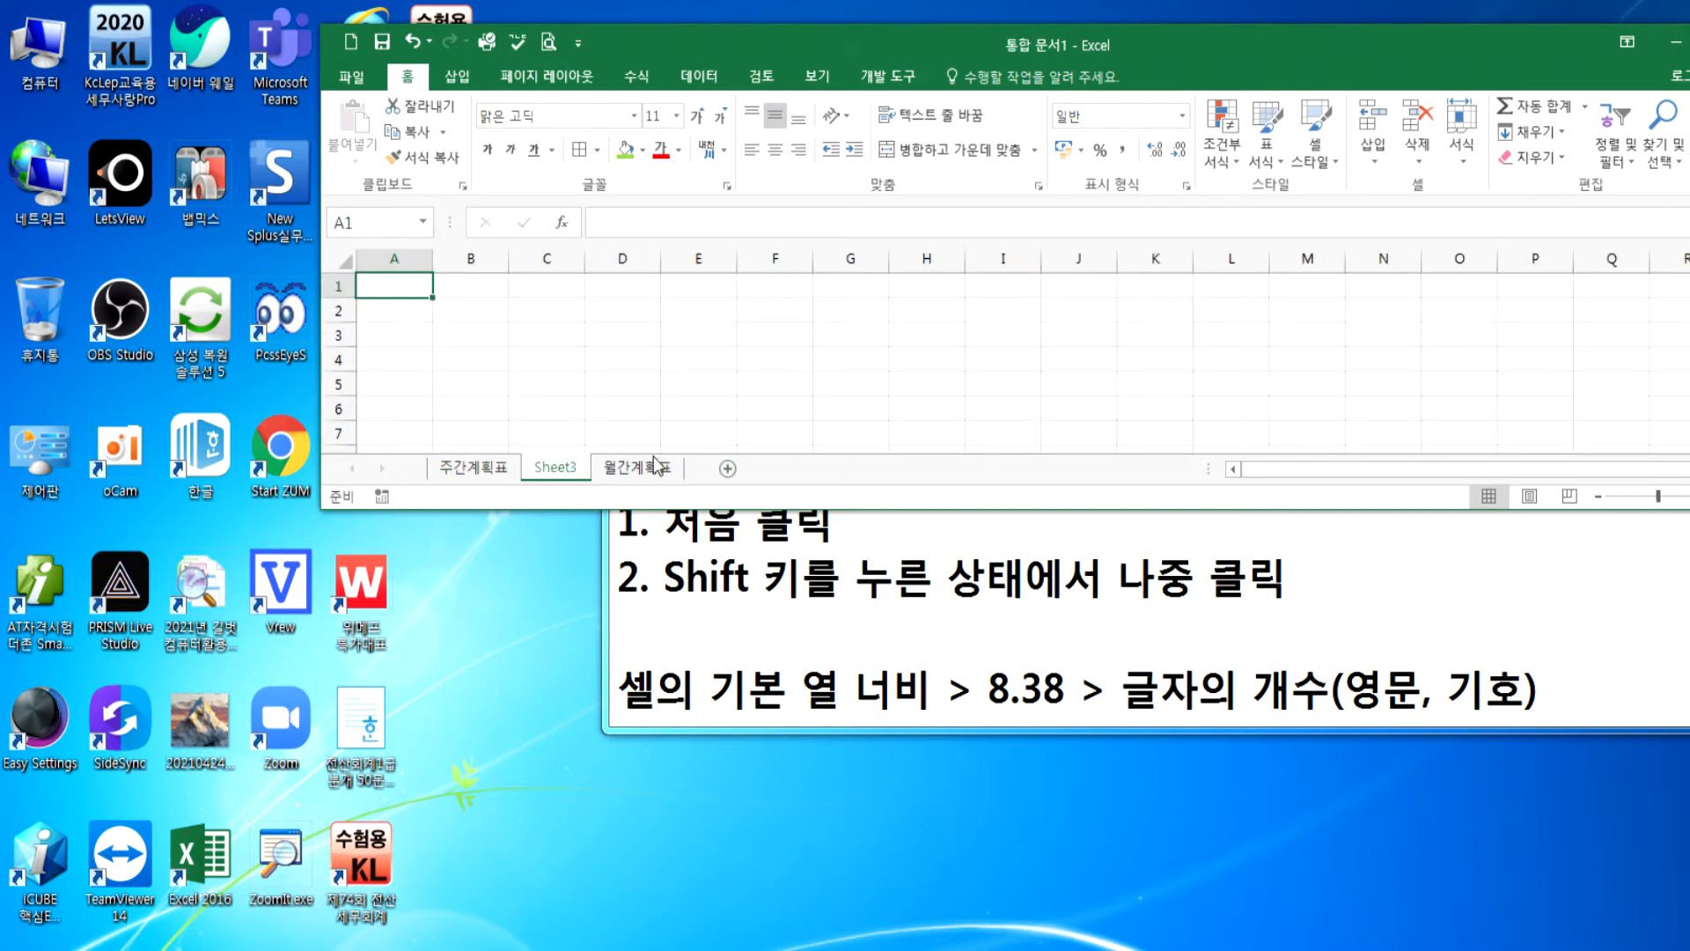
left_click_drag(566, 479, 696, 466)
- Open the name of Sheet3 for editing
right_click(633, 475)
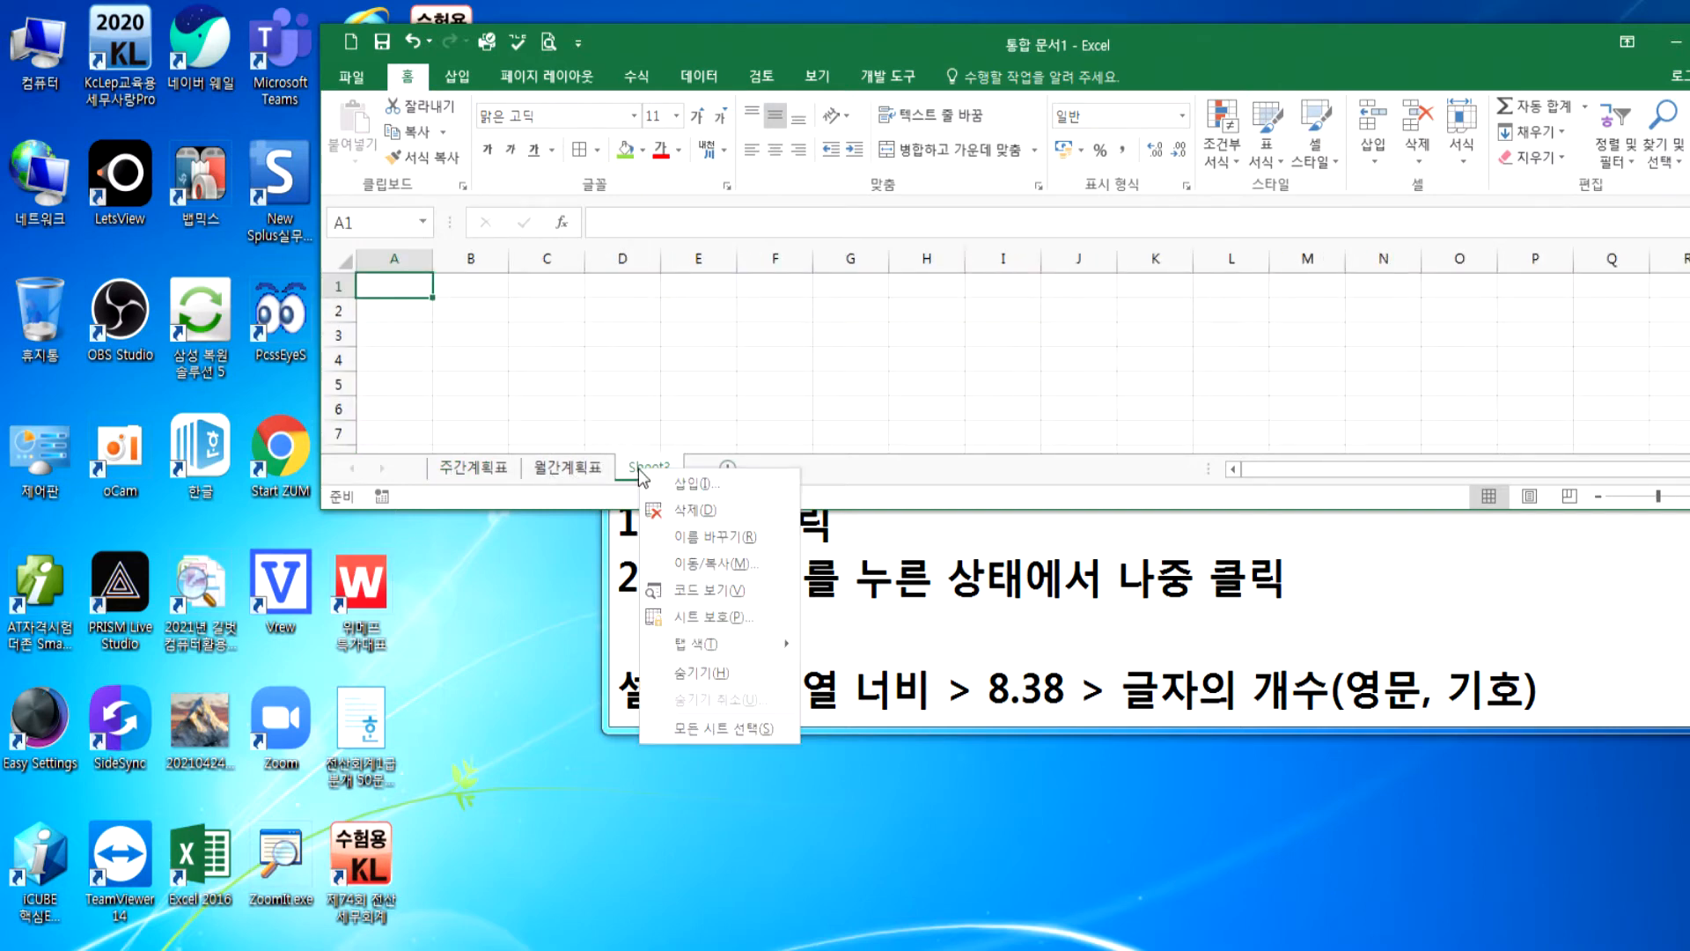
left_click(682, 545)
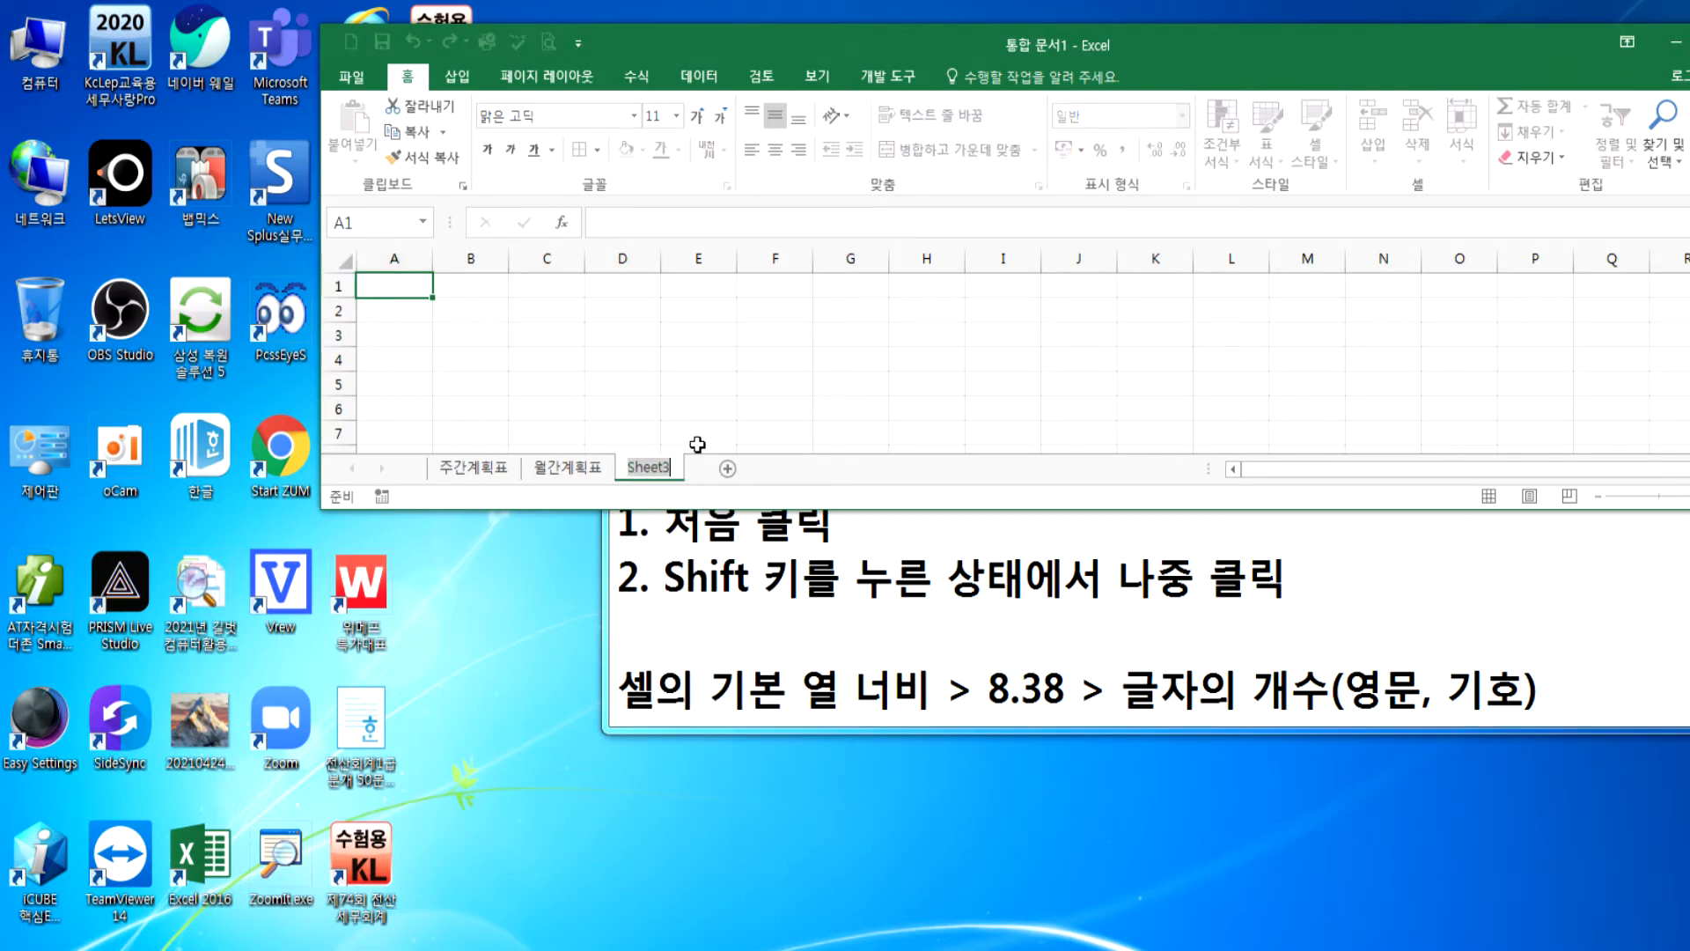
left_click(701, 400)
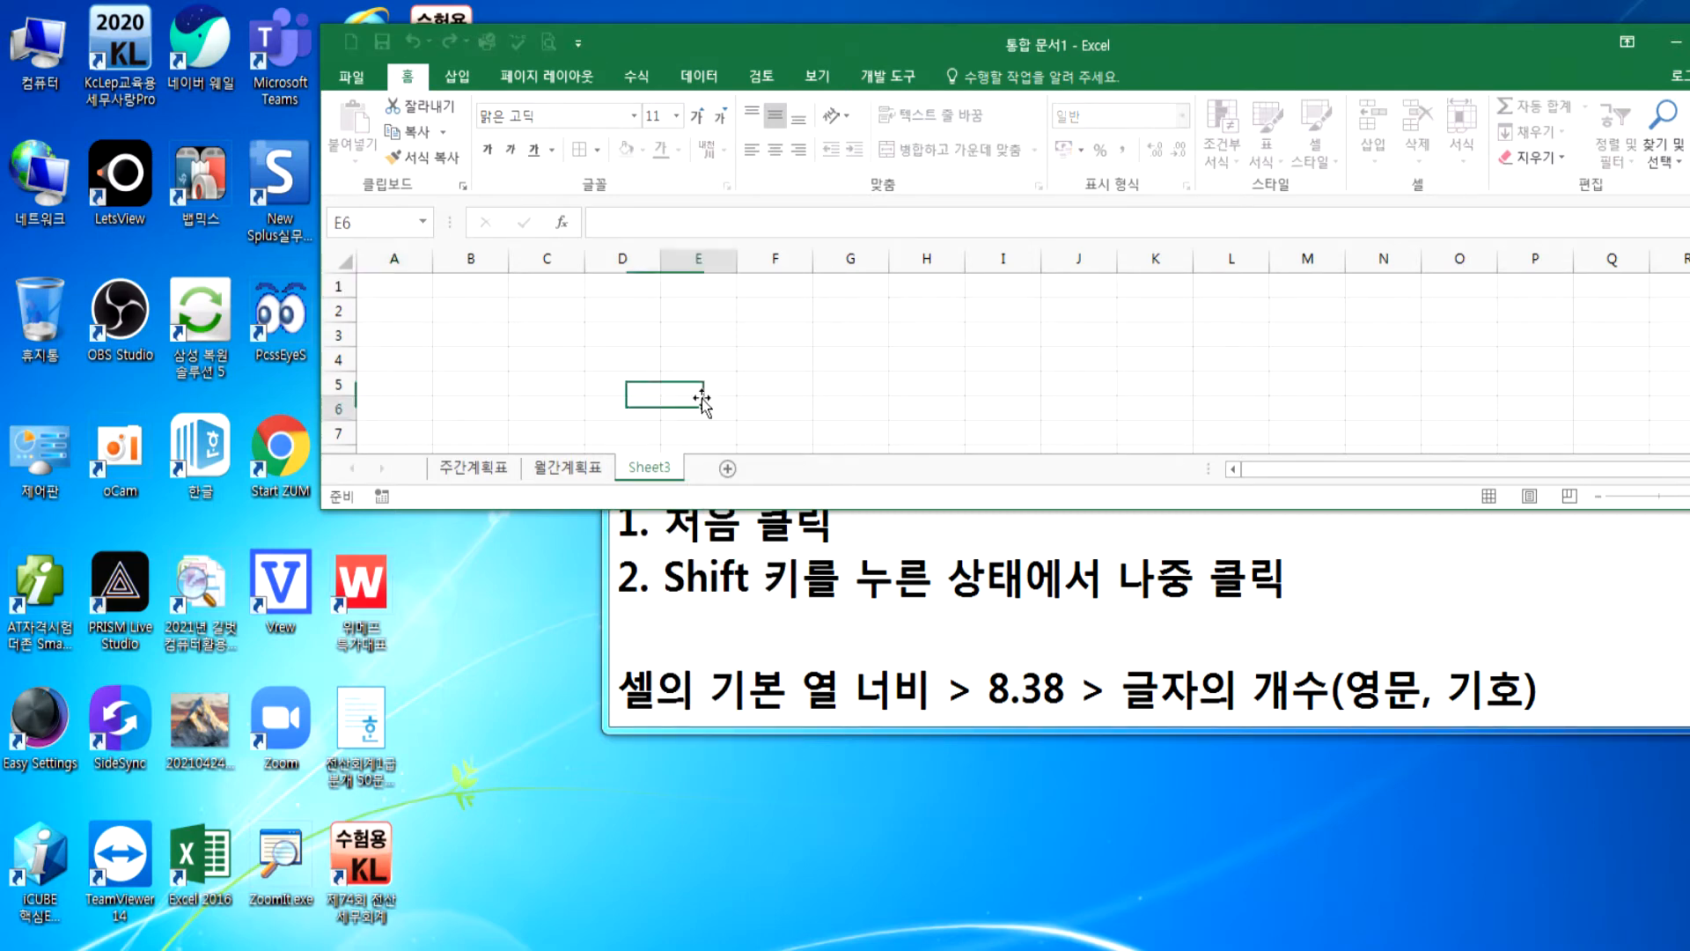
double_click(660, 473)
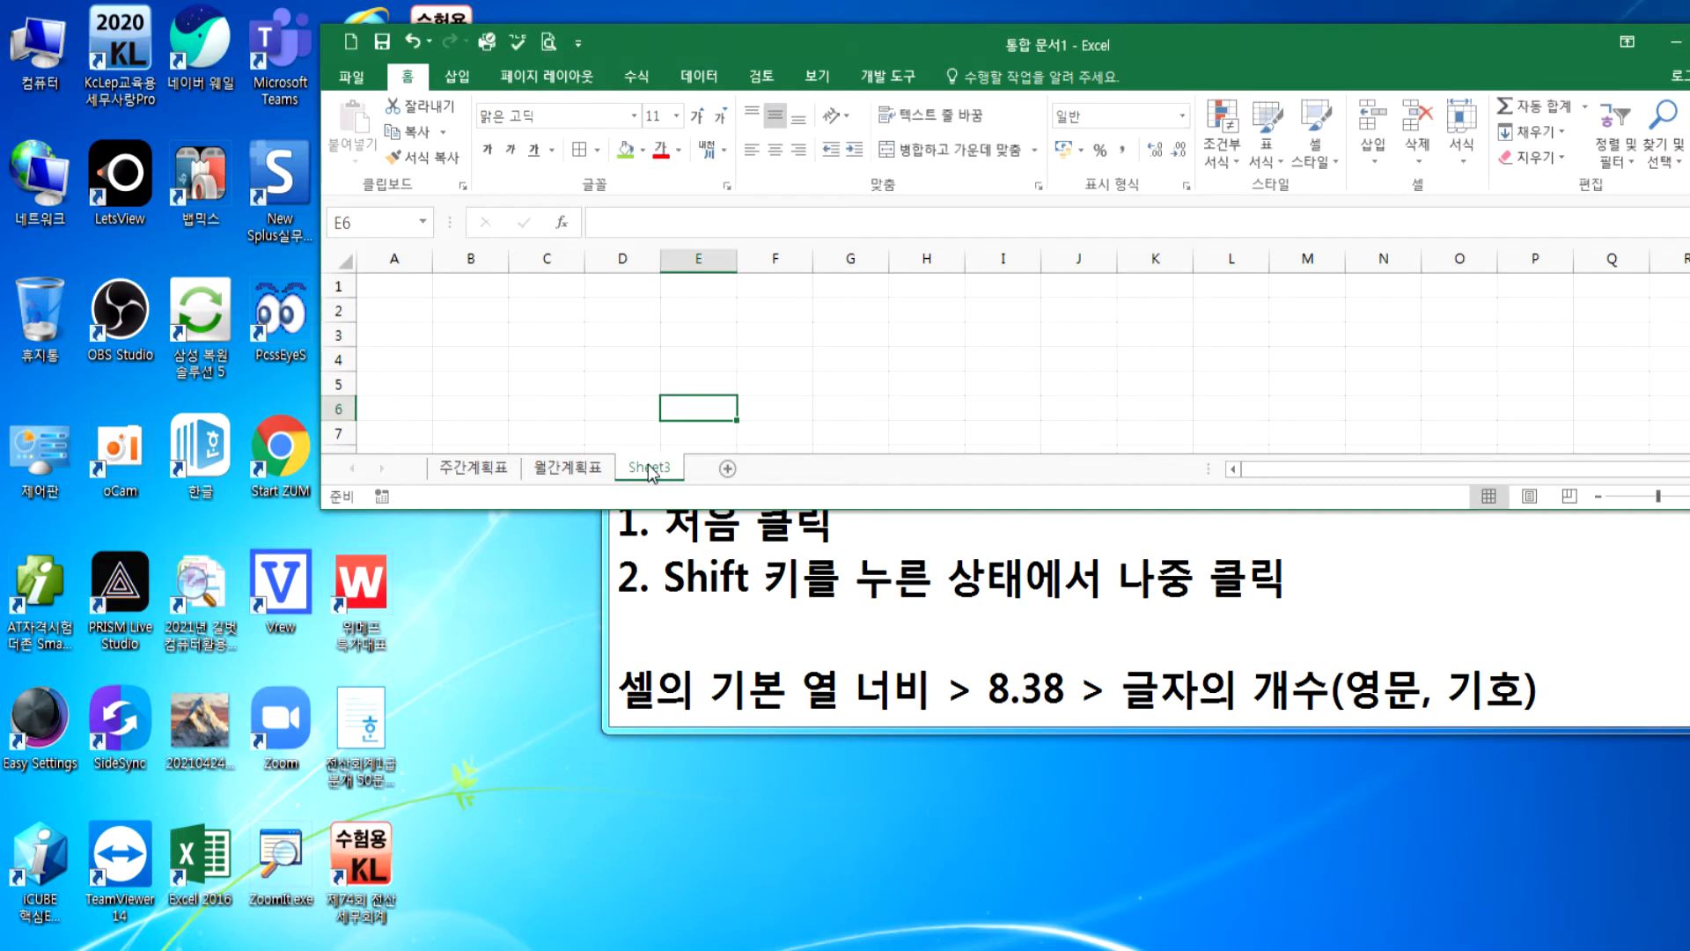
- Switch between the 주간계획표 and 월간계획표 sheets, viewing the weekly timetable in the maximized window before restoring its size
right_click(654, 467)
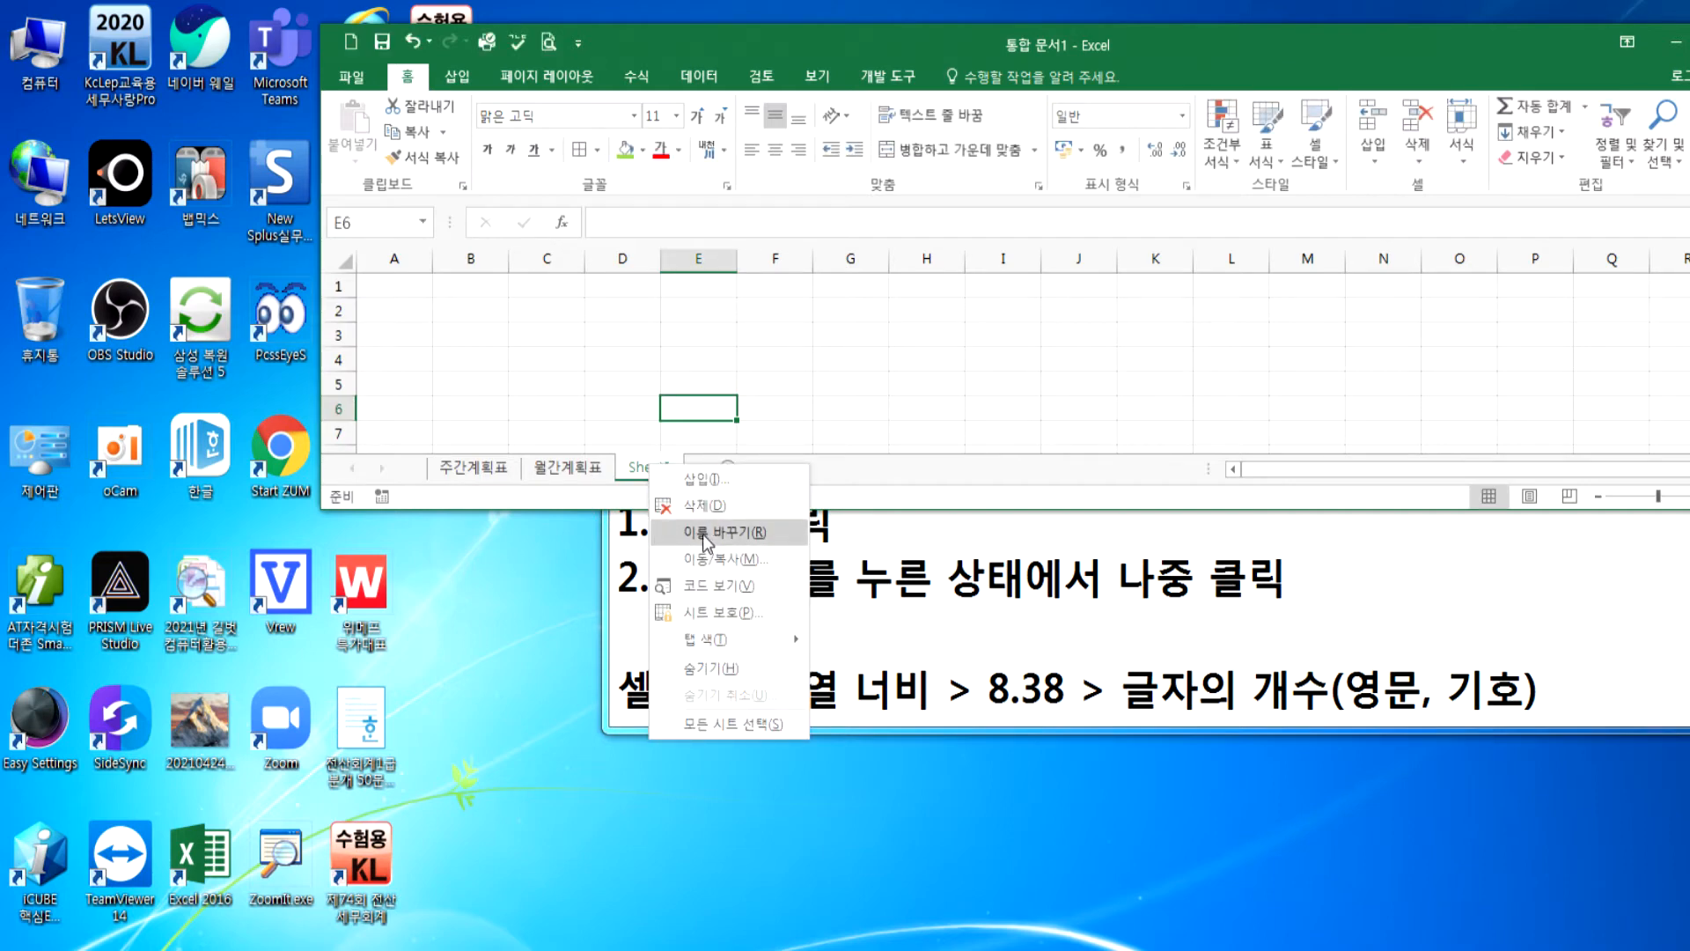
left_click(556, 485)
left_click(462, 476)
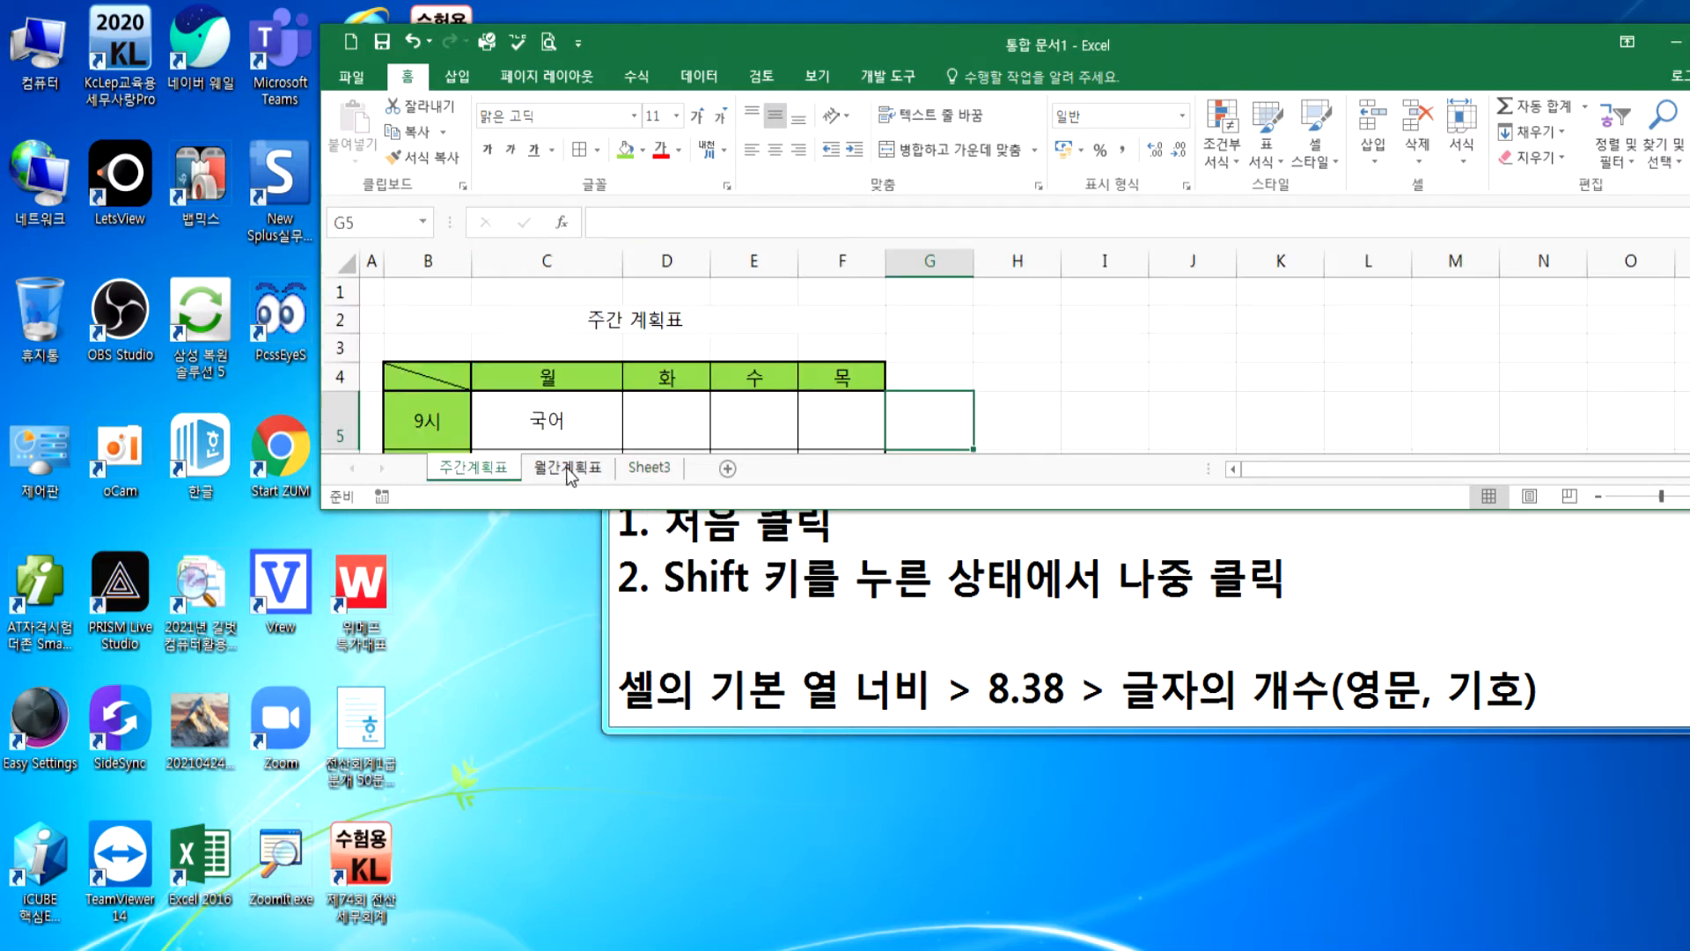
left_click(571, 467)
left_click(483, 473)
double_click(1527, 32)
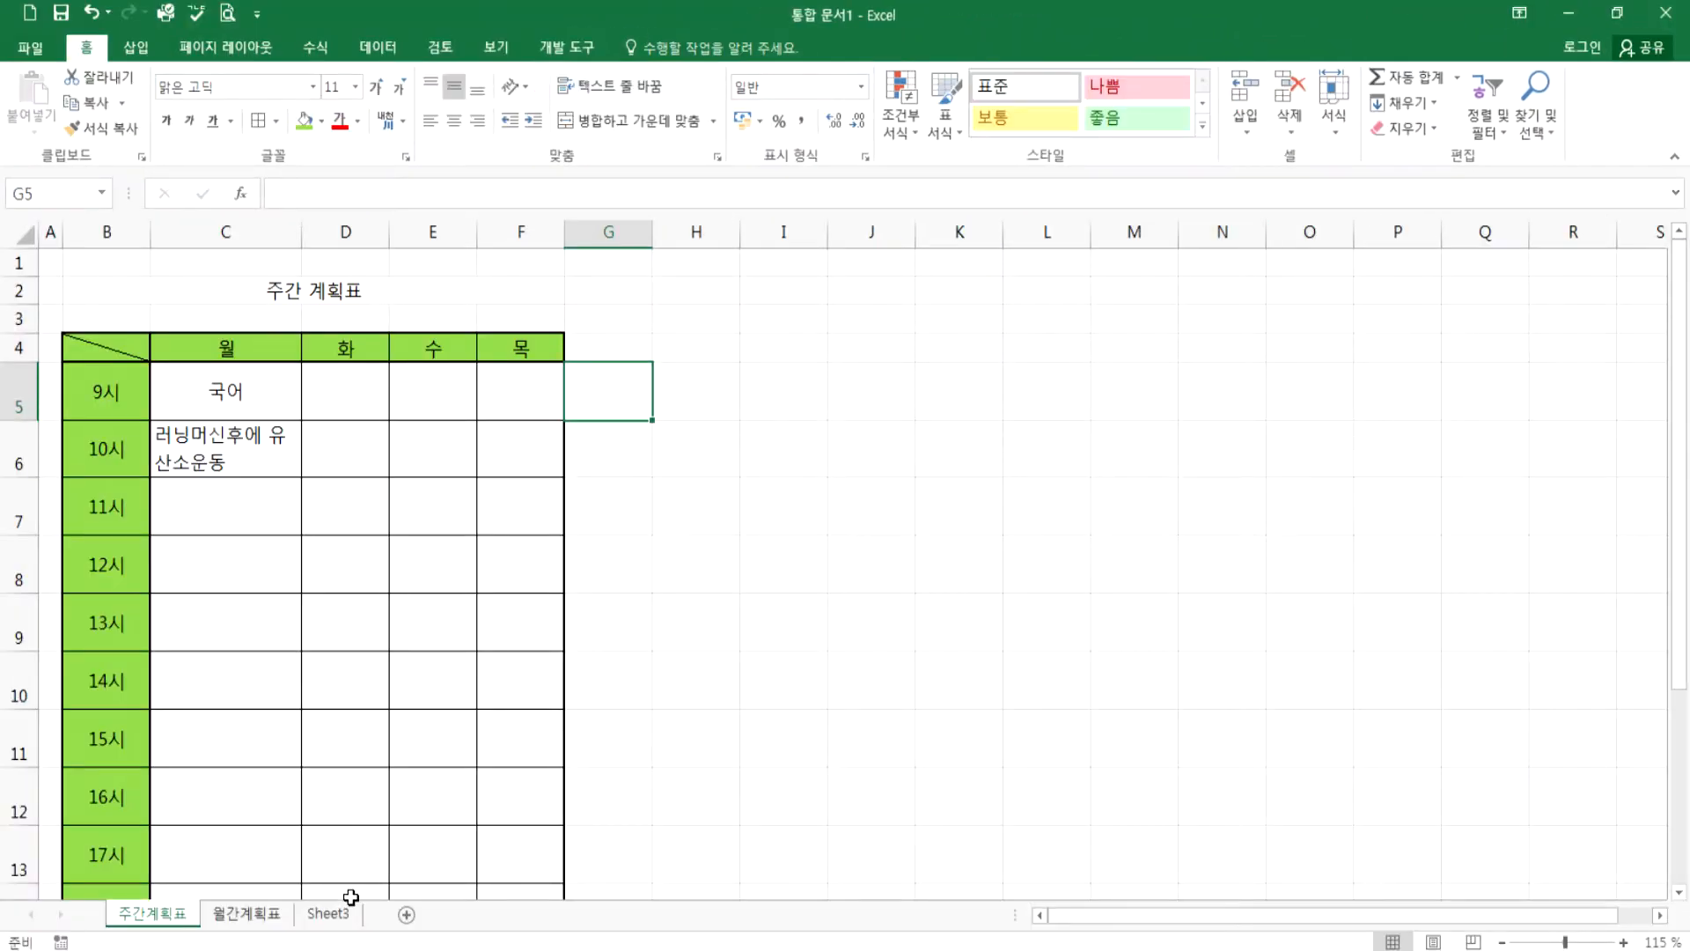
left_click(252, 916)
left_click(152, 916)
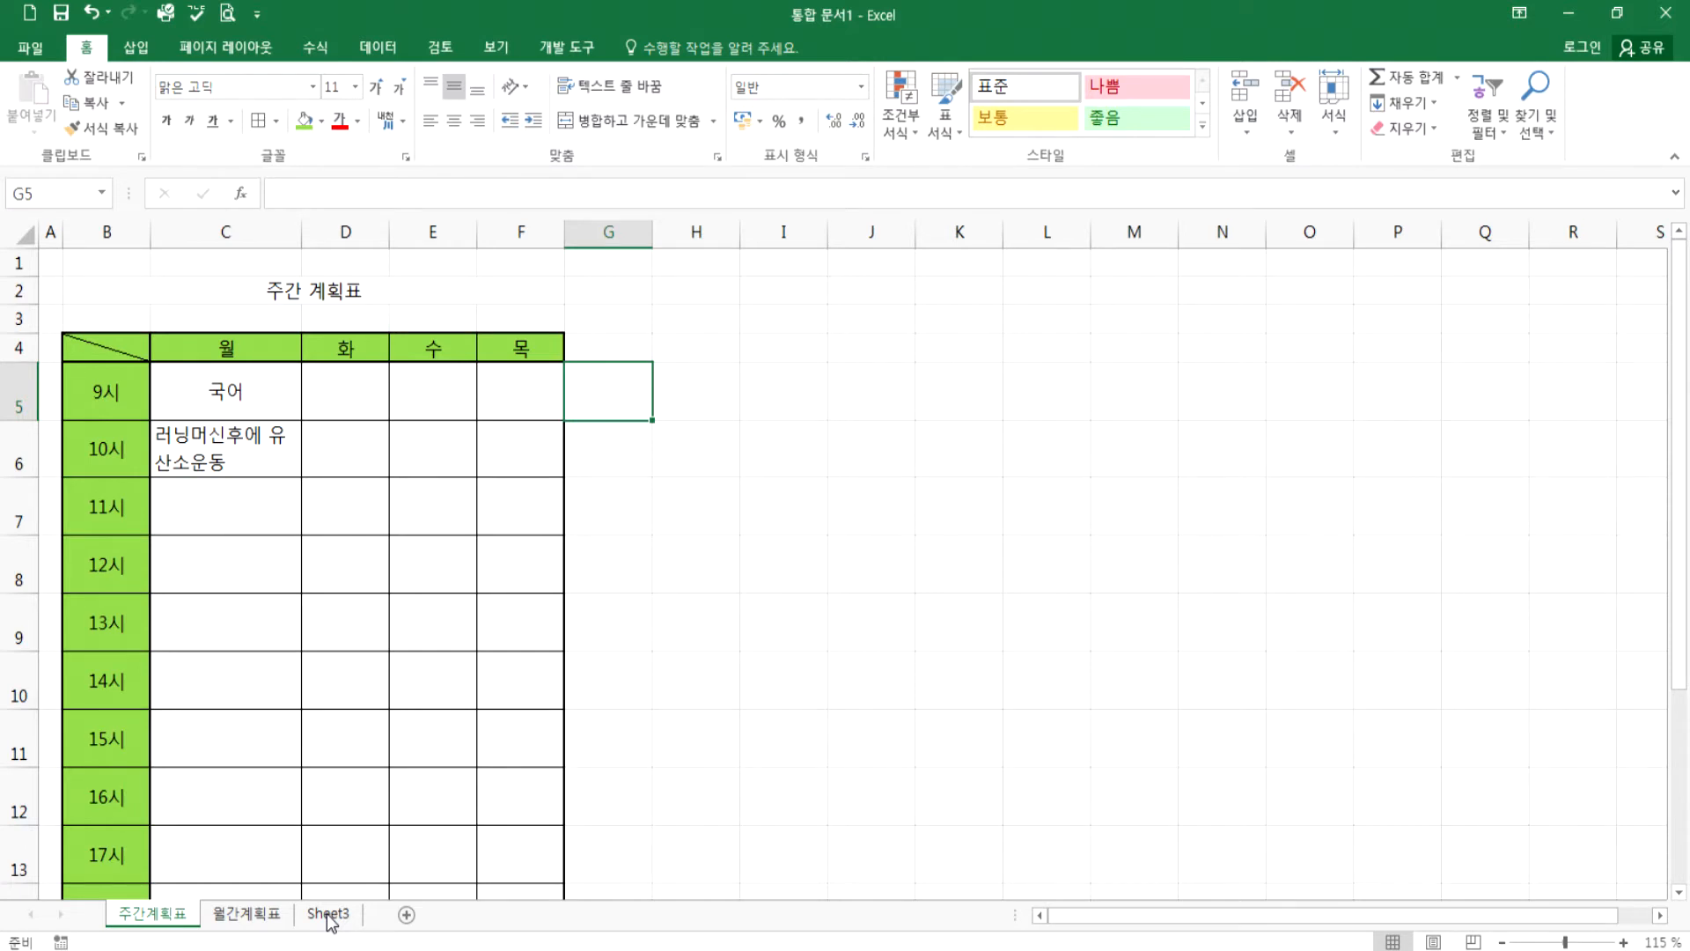
left_click(1617, 12)
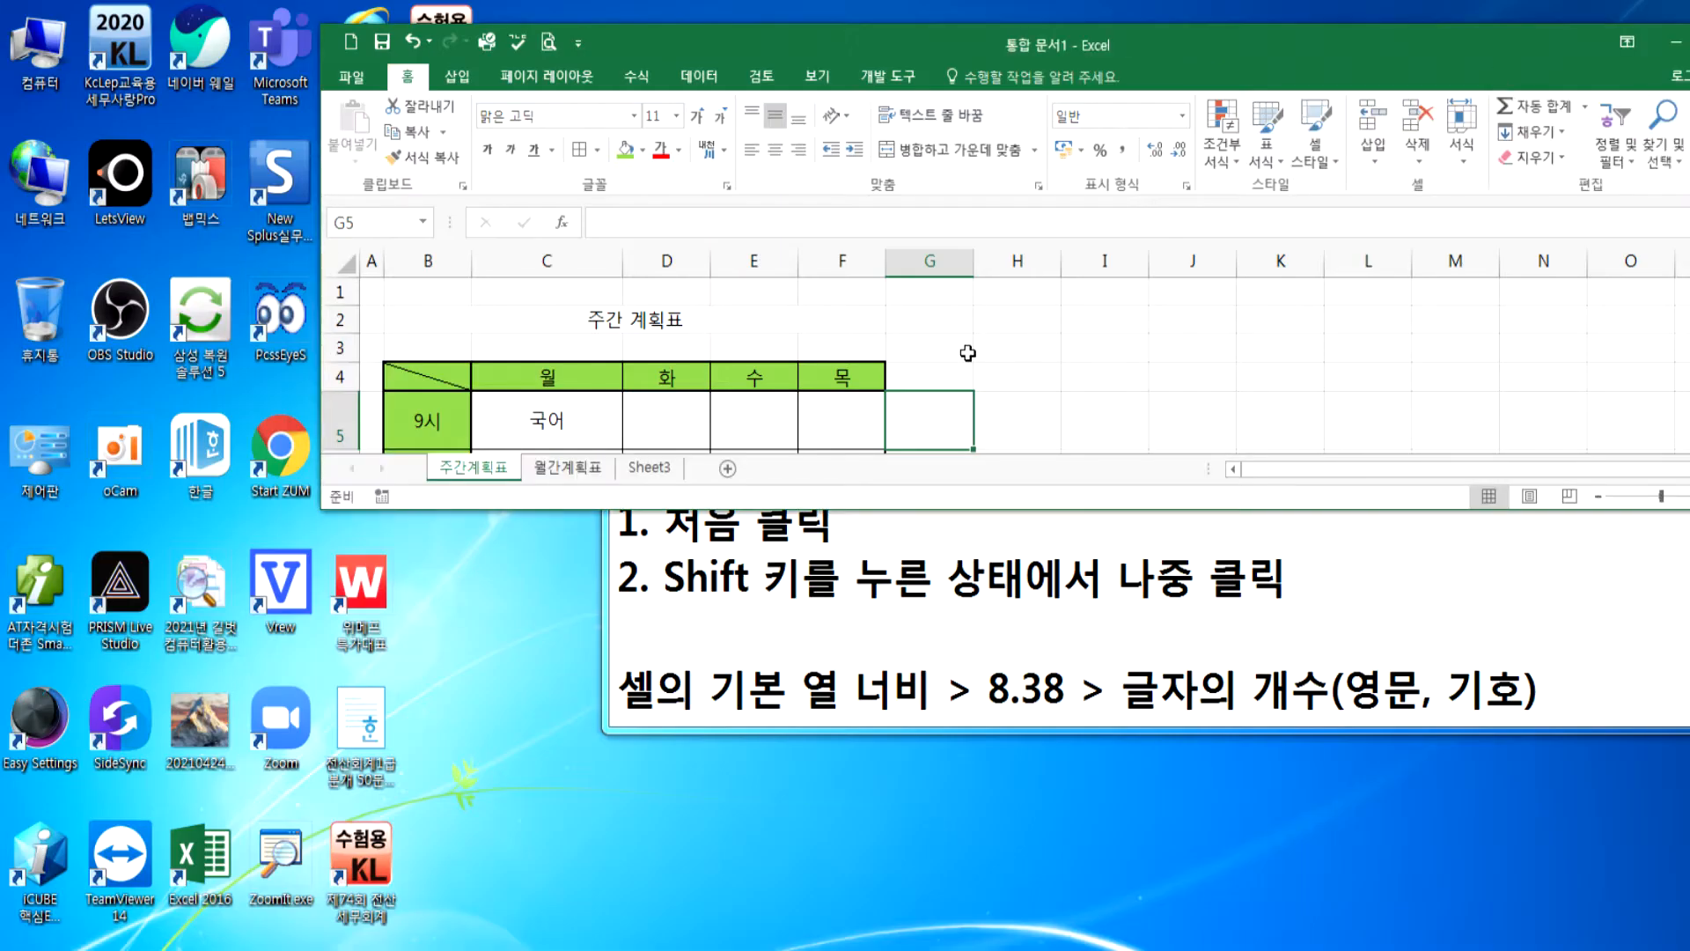
left_click(571, 468)
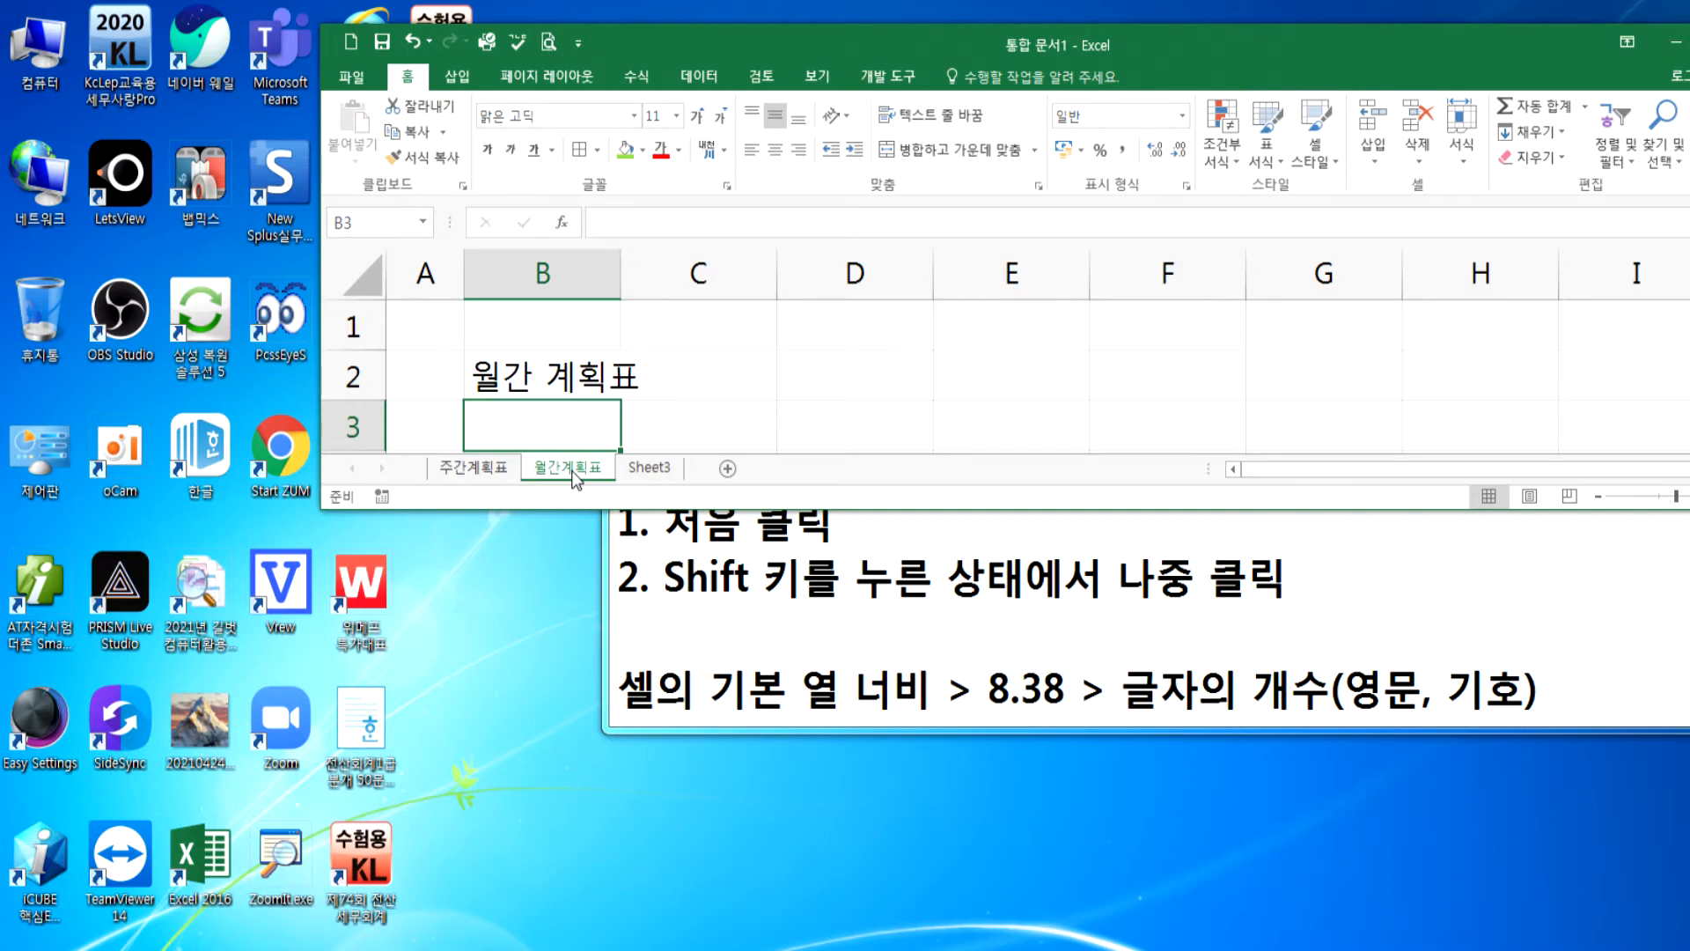
right_click(574, 478)
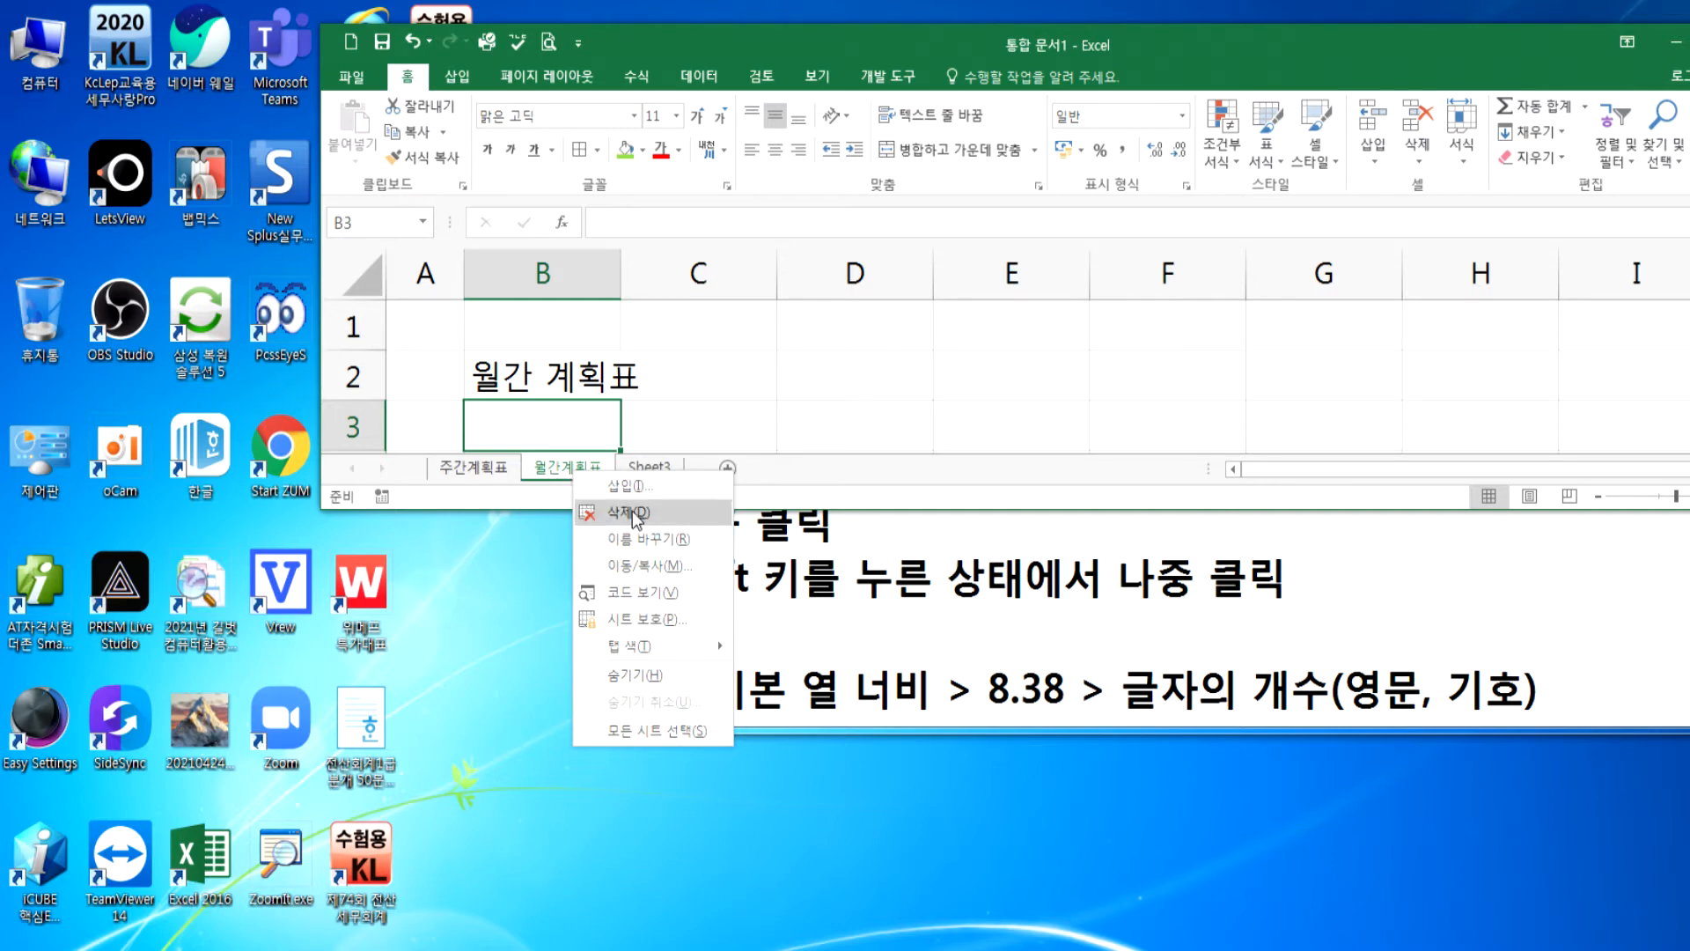
left_click(633, 513)
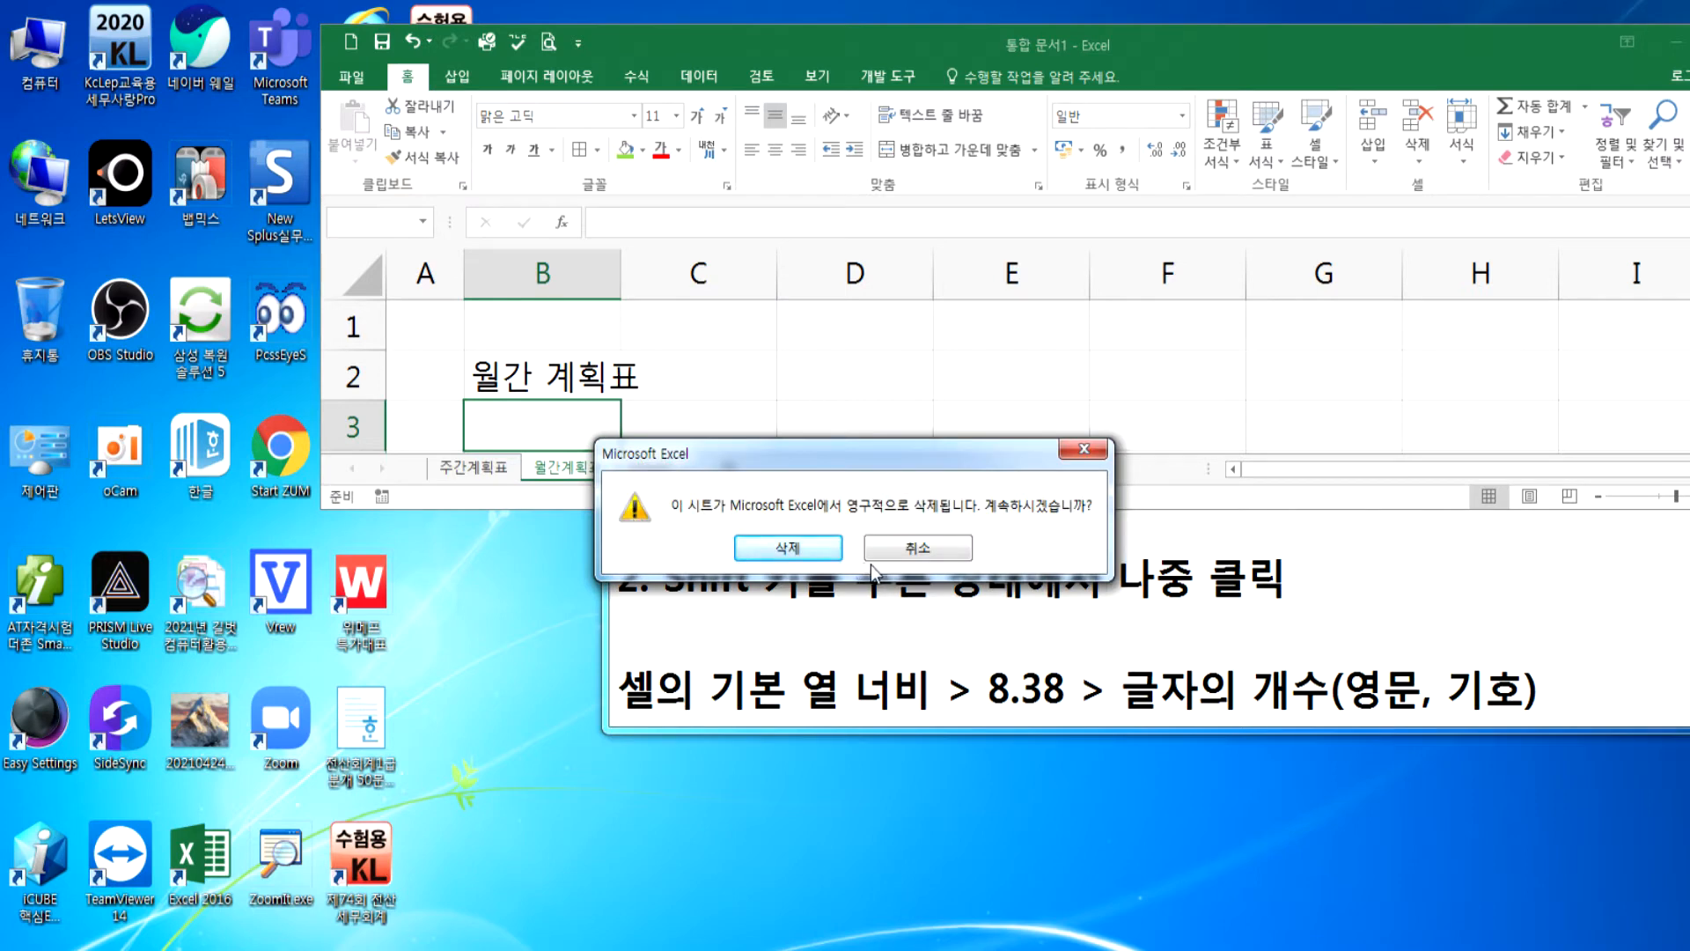
left_click(909, 553)
right_click(581, 475)
left_click(692, 423)
- Delete the empty Sheet3 from the workbook
left_click(647, 469)
right_click(647, 473)
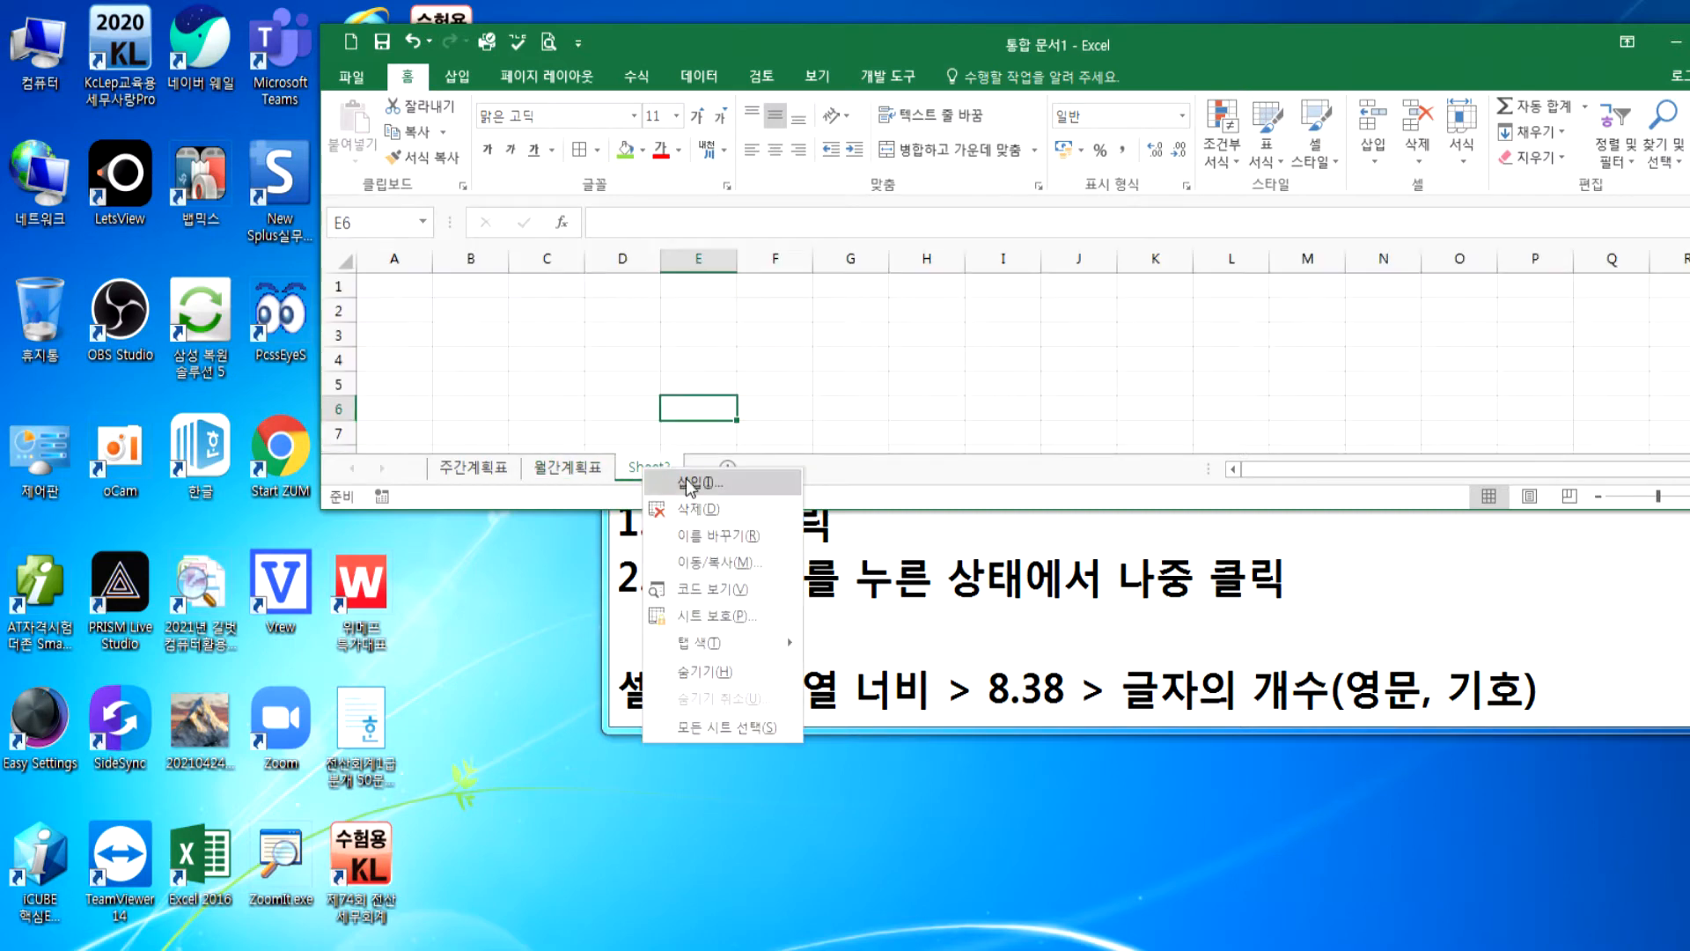
left_click(696, 504)
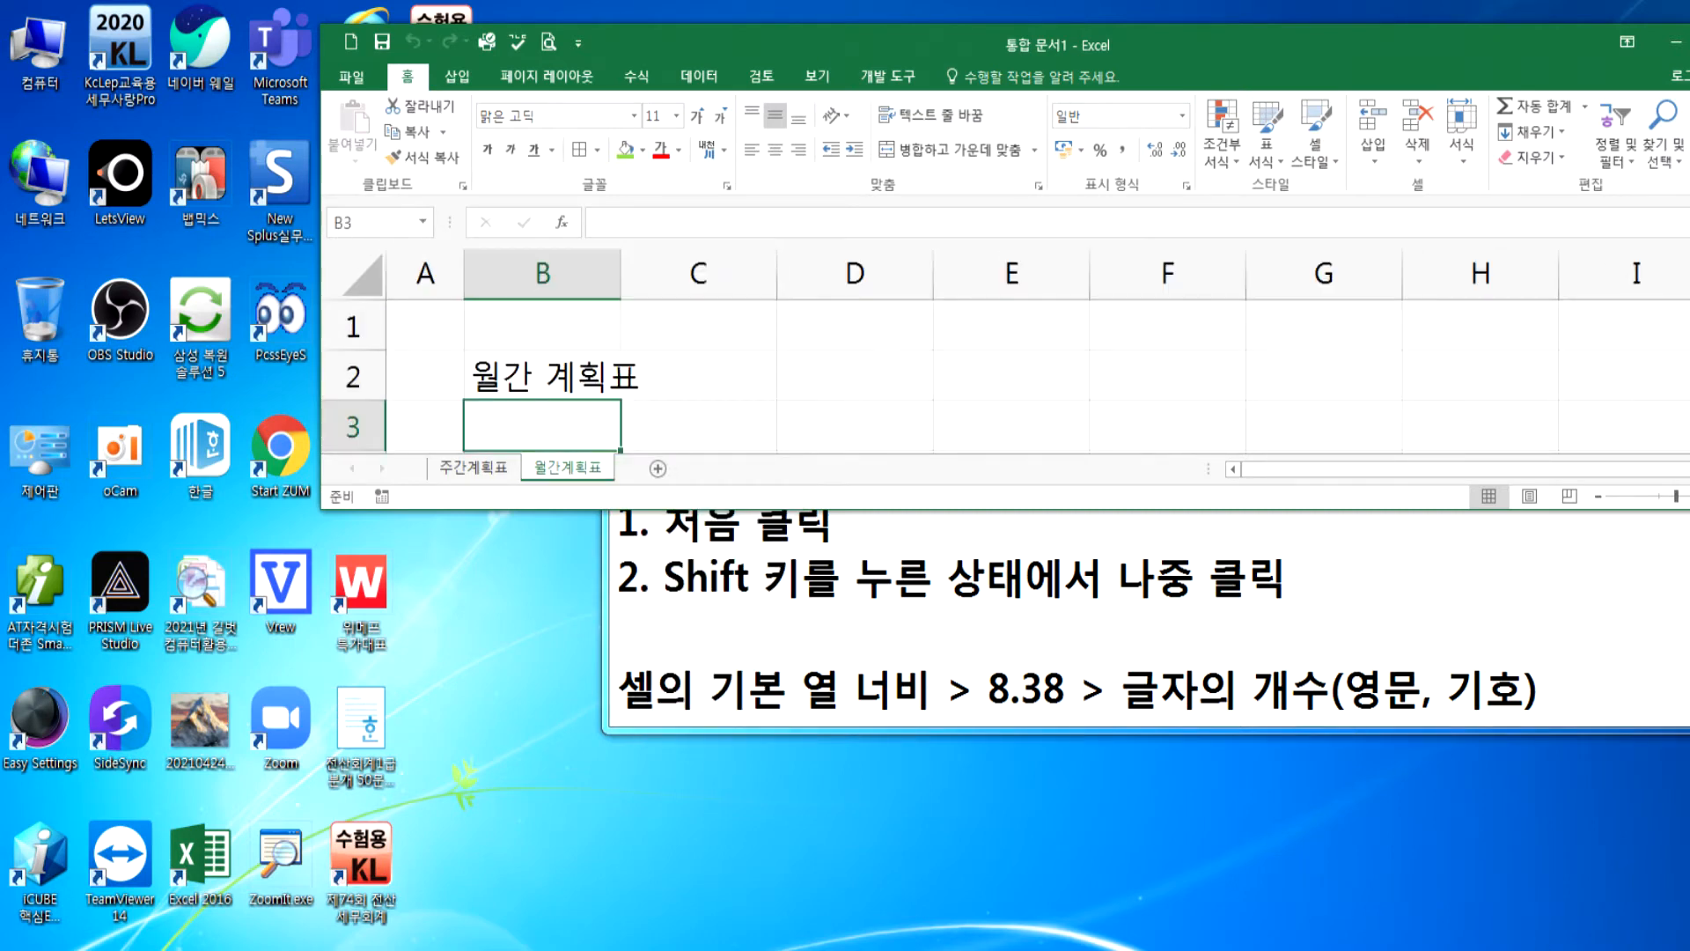
left_click(1536, 950)
left_click(1536, 830)
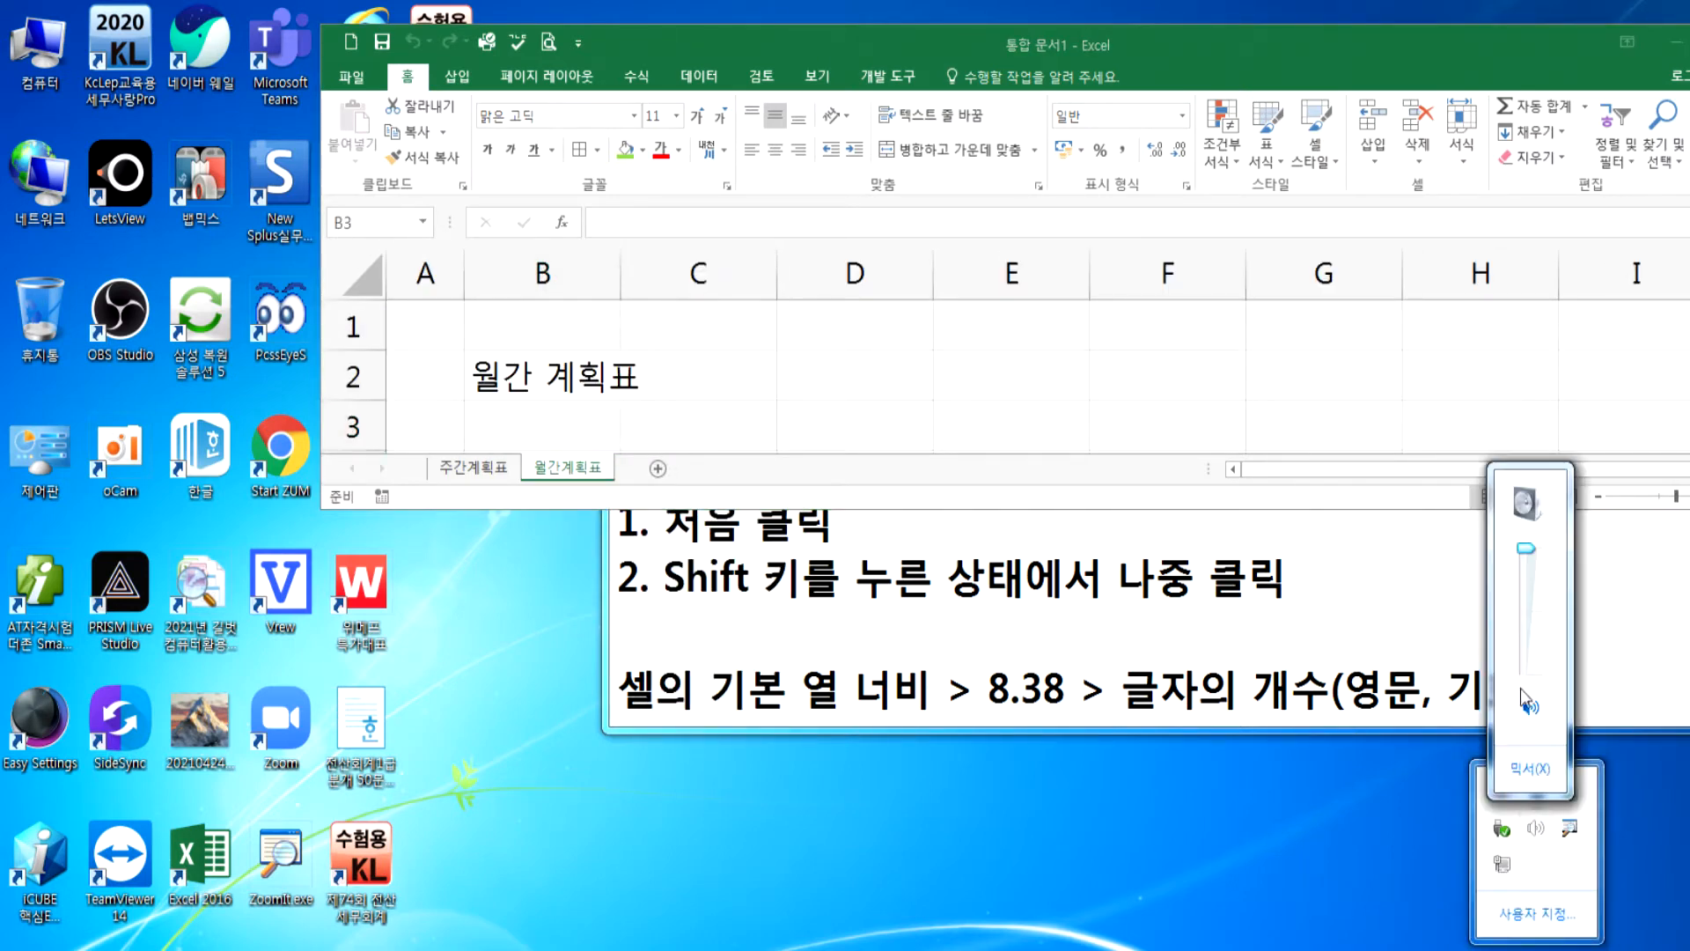
- Delete the 월간계획표 sheet permanently, including its contents
mouse_move(1529, 568)
left_click(563, 474)
right_click(588, 465)
left_click(626, 508)
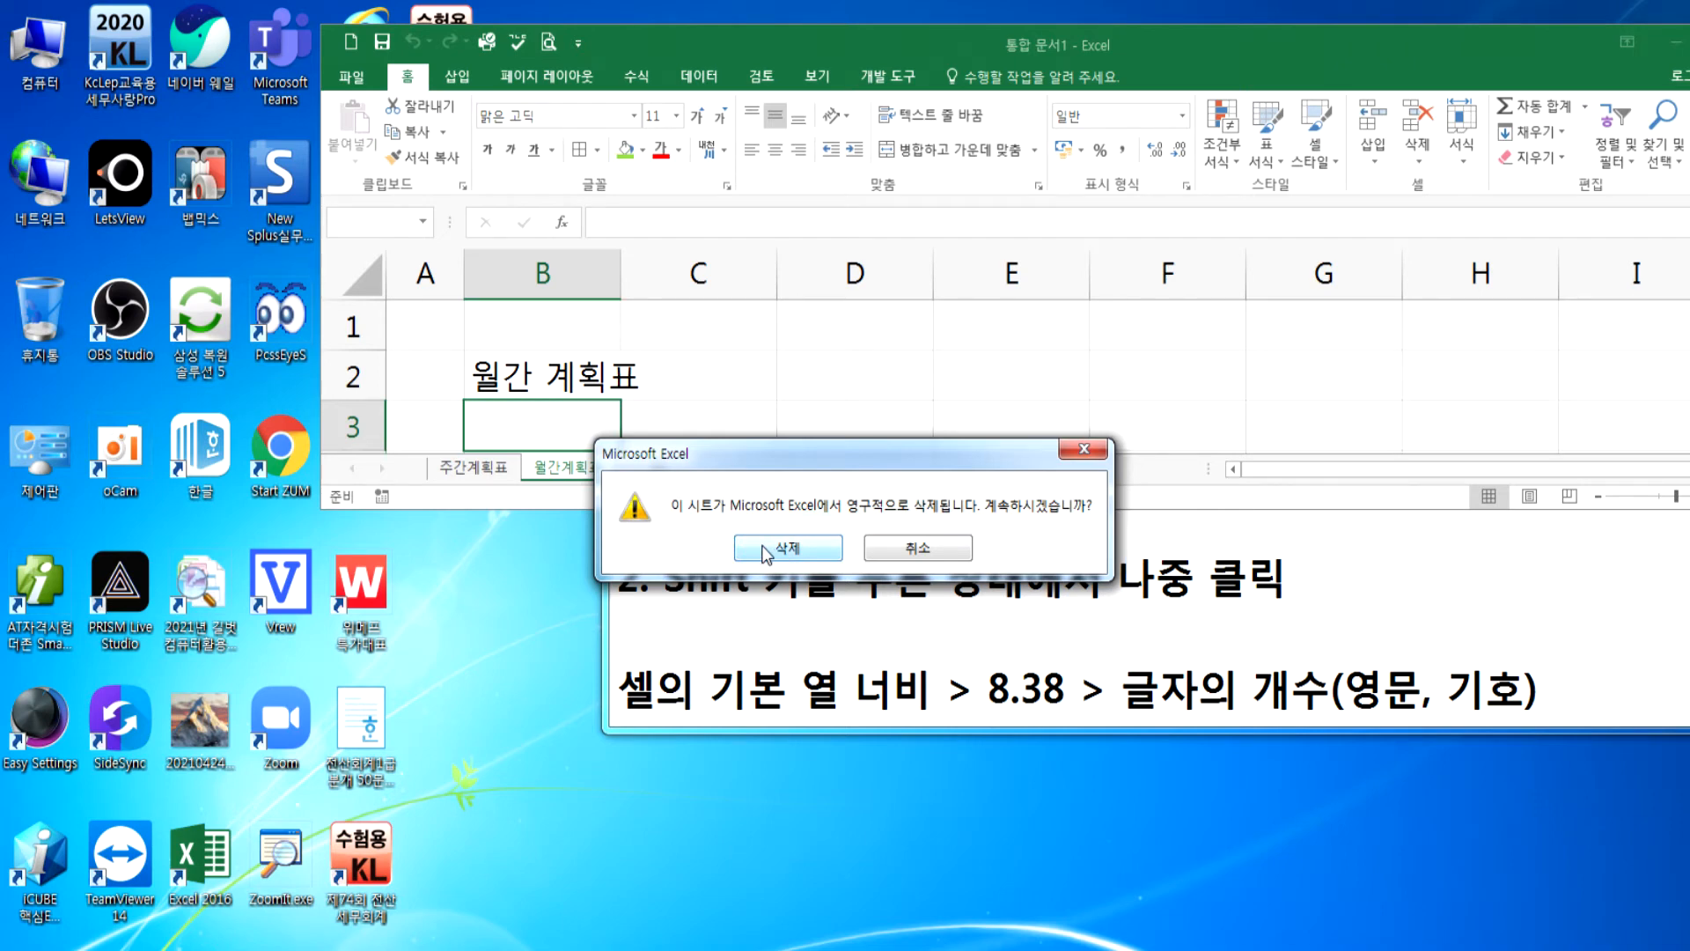
left_click(764, 549)
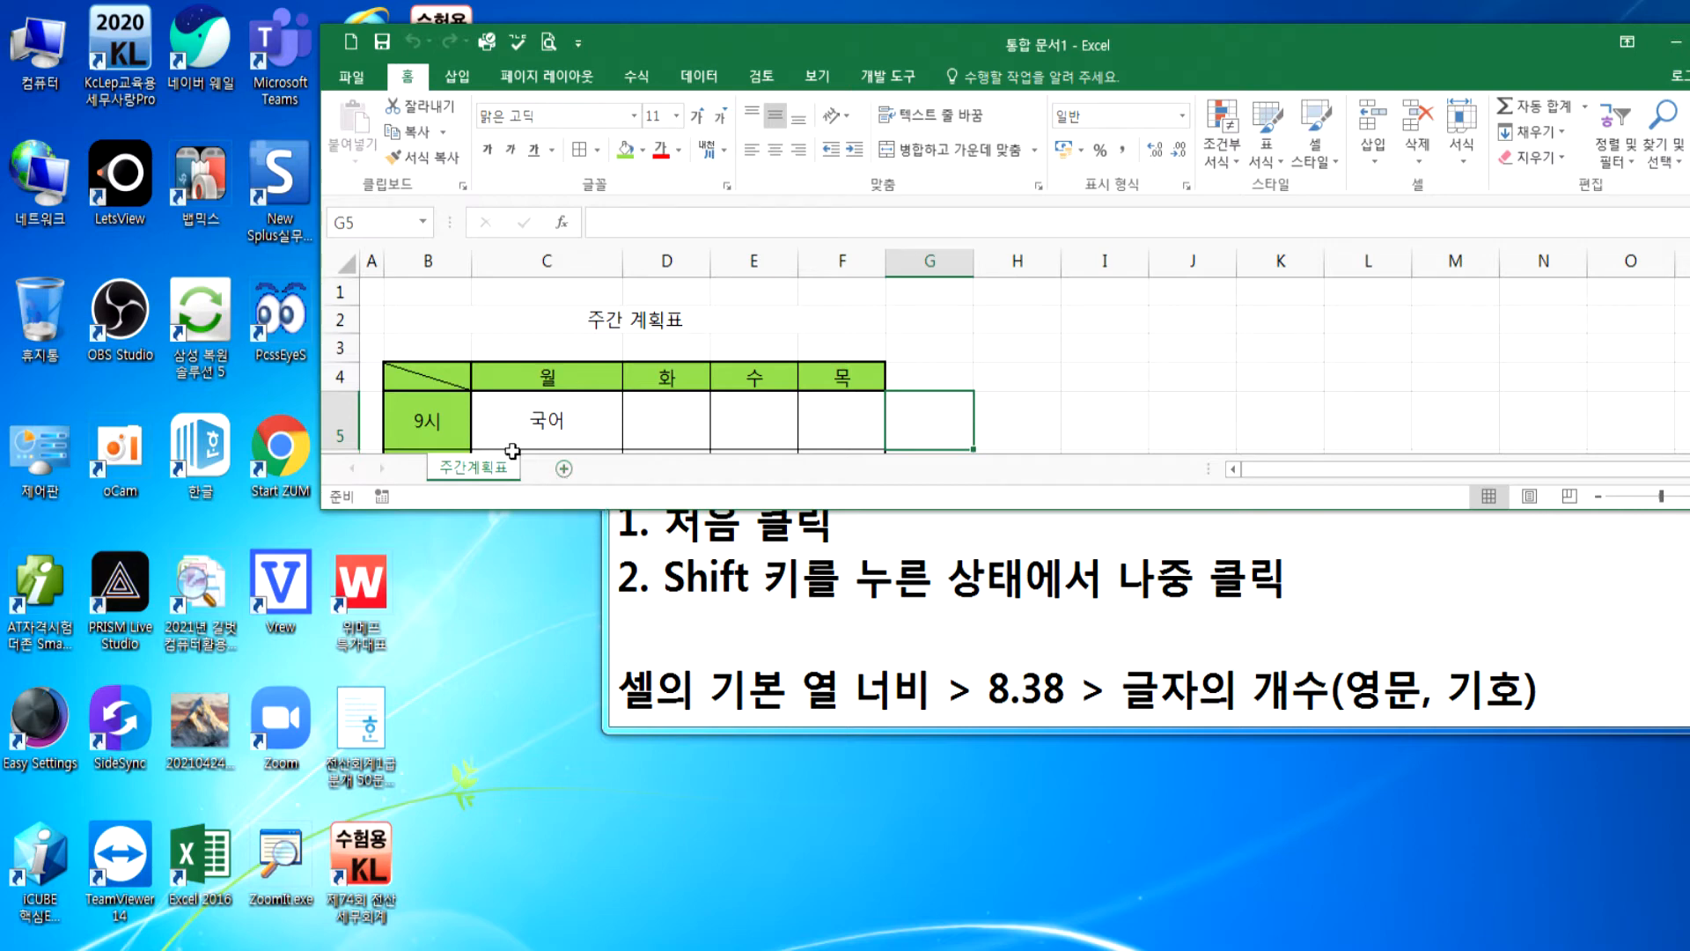
- Make the workbook window taller and rename the 주간계획표 sheet as 1주
left_click_drag(542, 508, 541, 702)
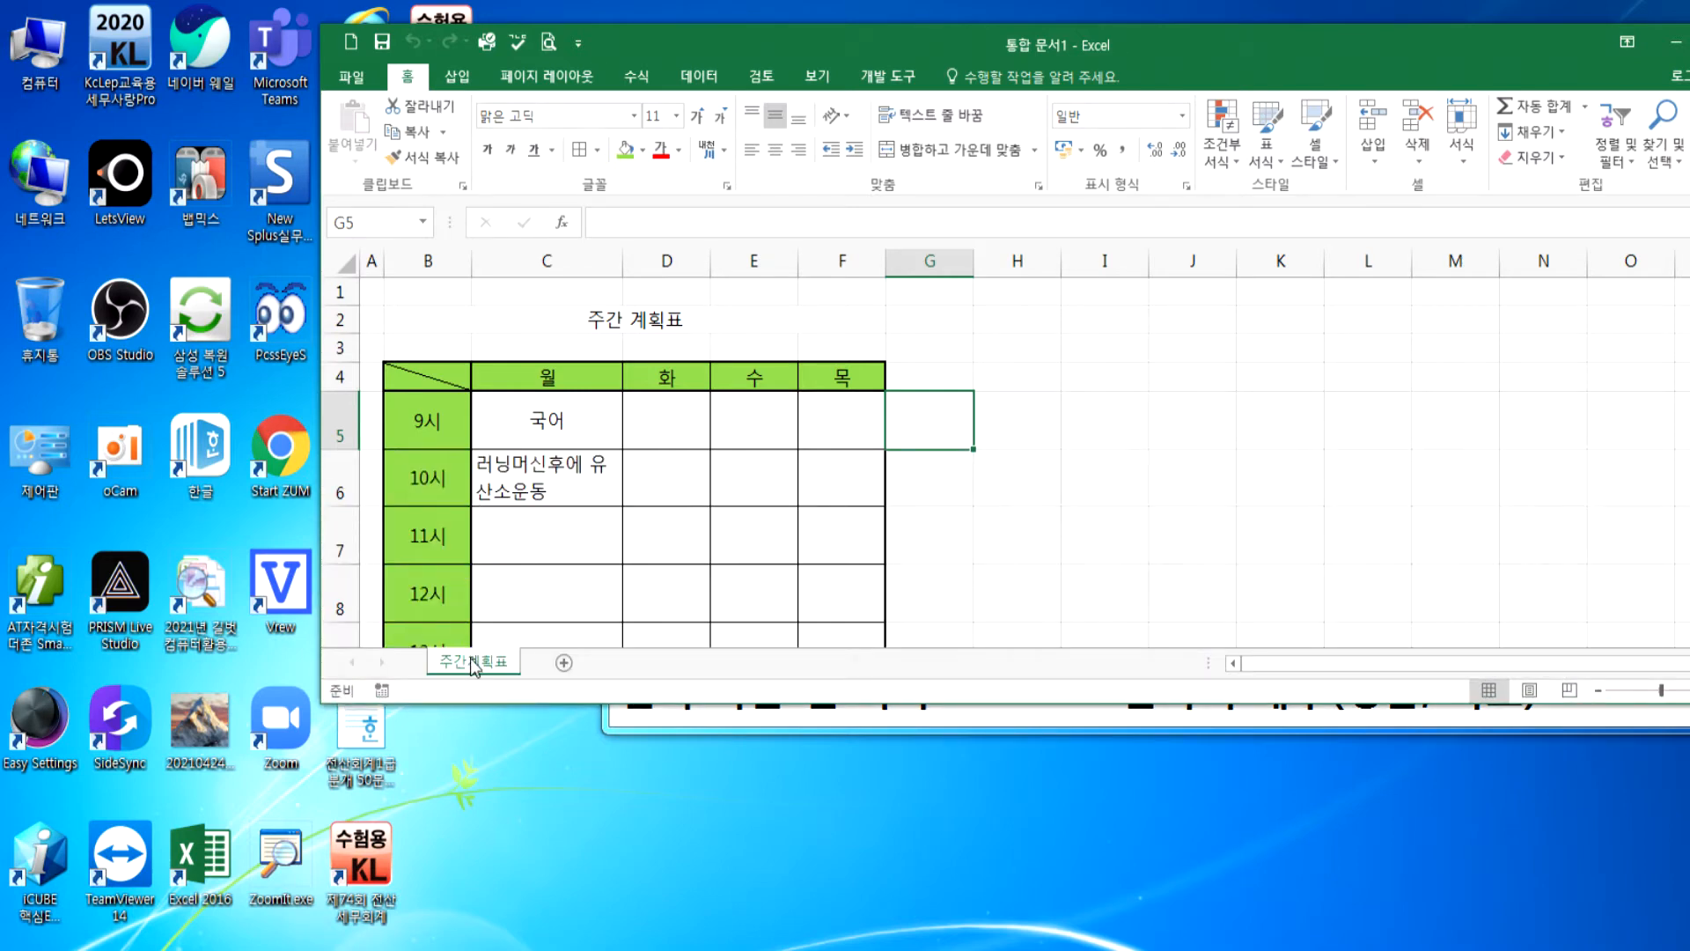
double_click(475, 662)
type("1주")
key("Return")
left_click(599, 495)
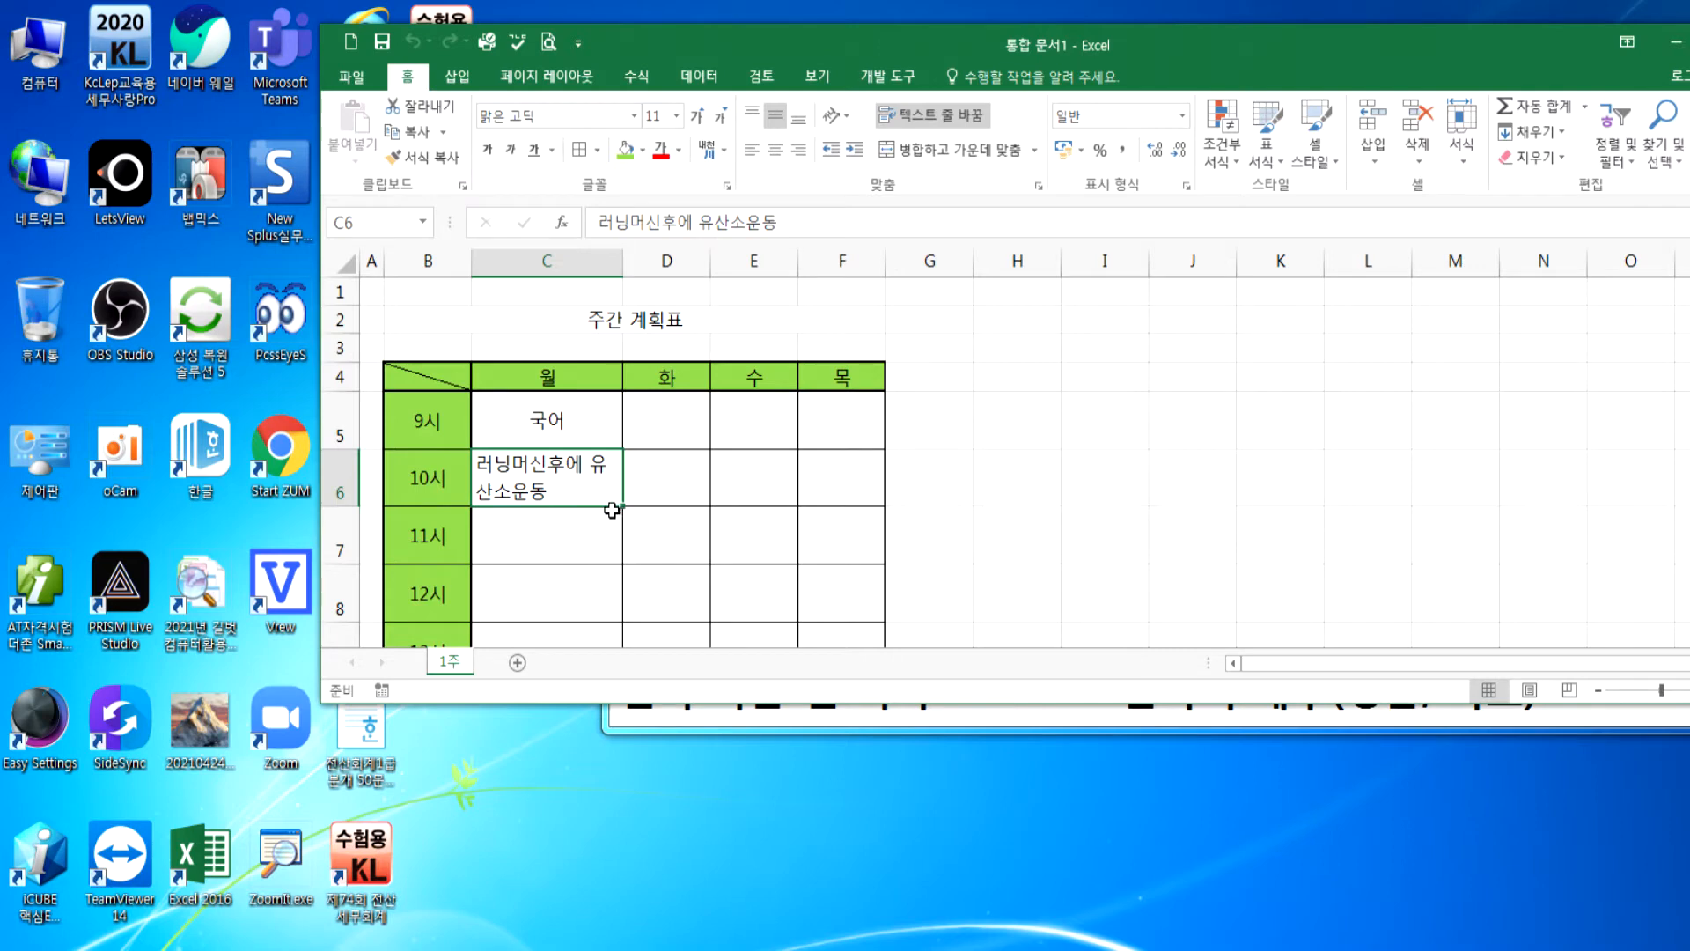
- Create a copy of the 1주 sheet in front of the original
right_click(453, 665)
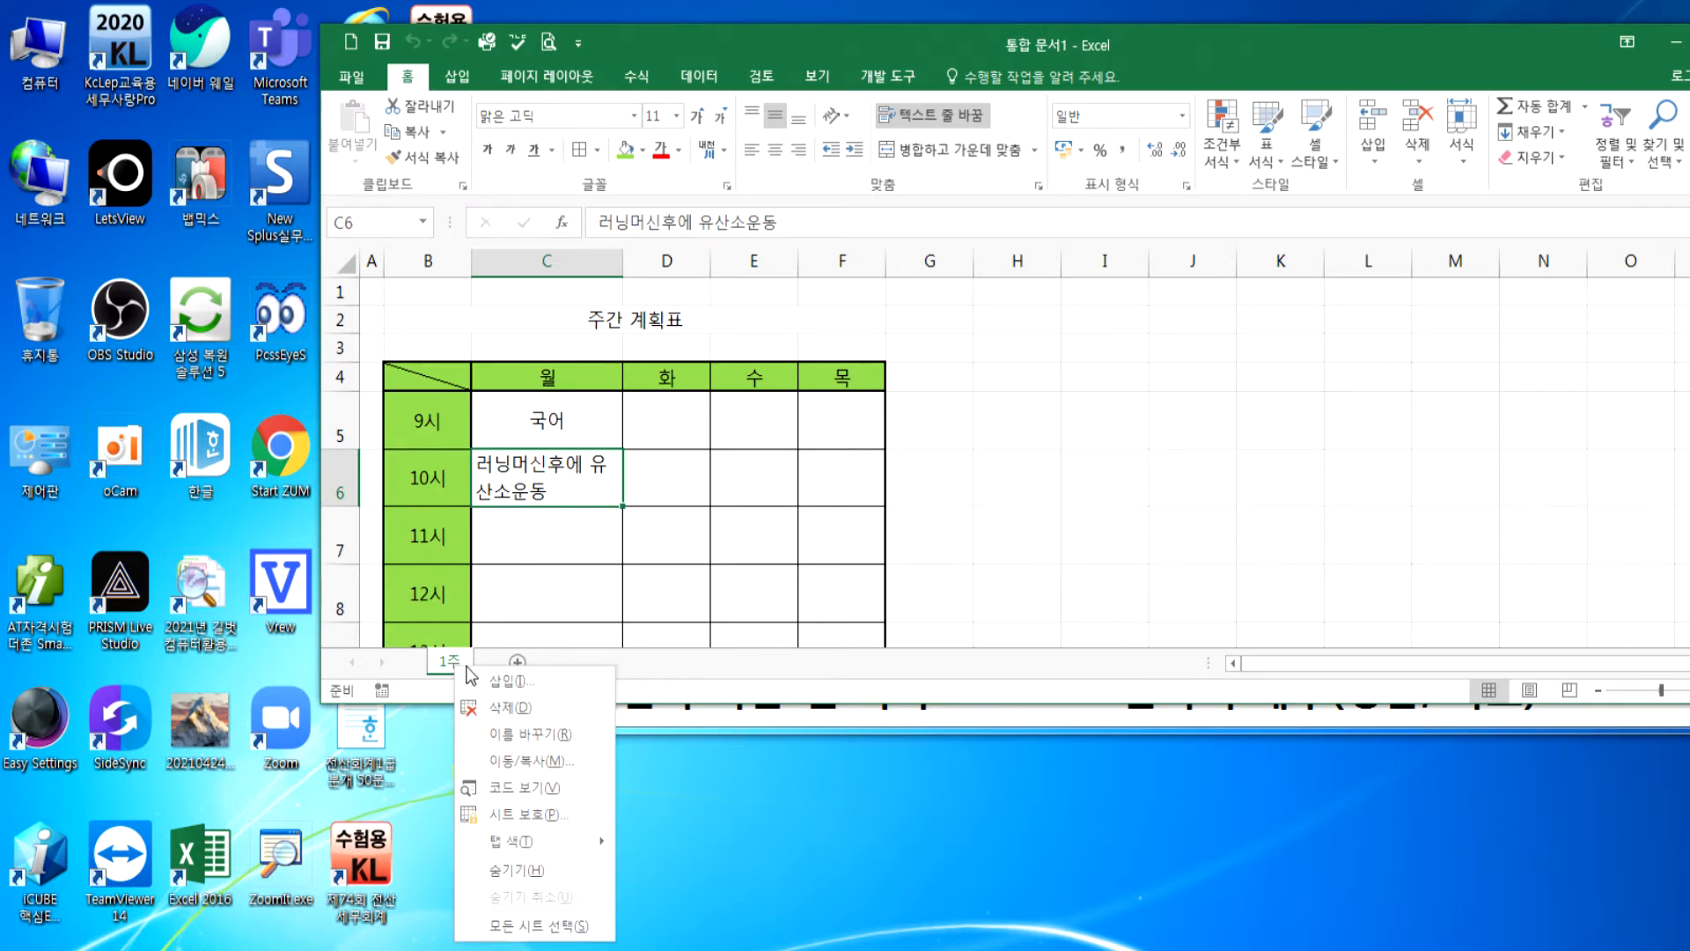
left_click(512, 763)
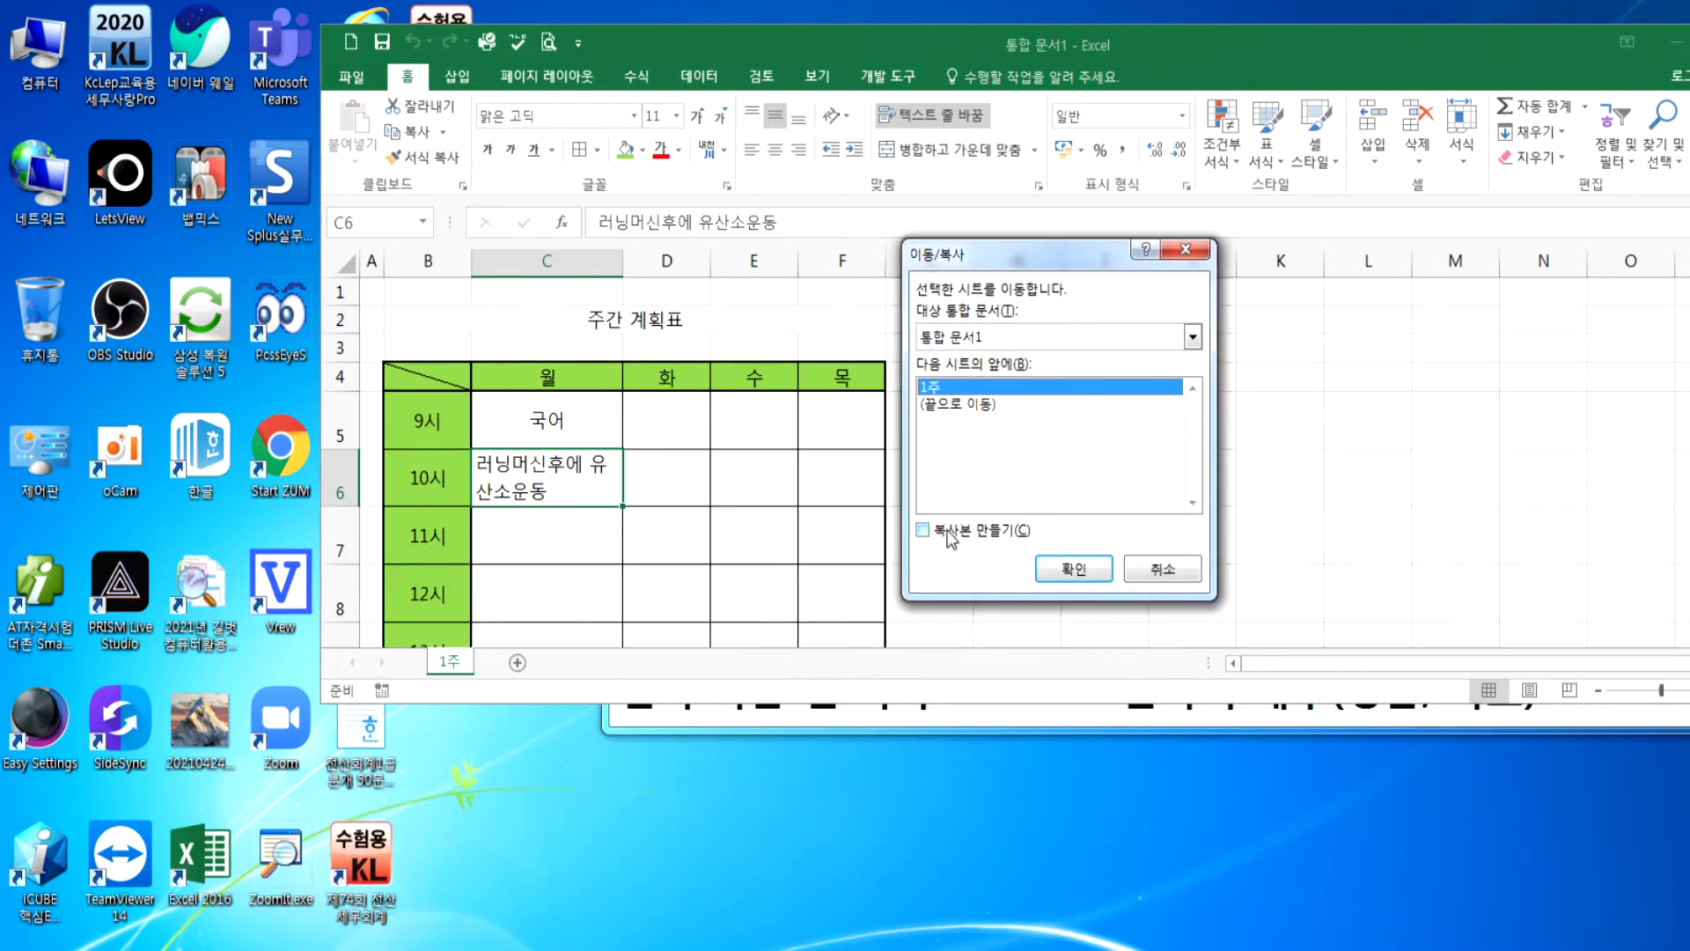
left_click(944, 532)
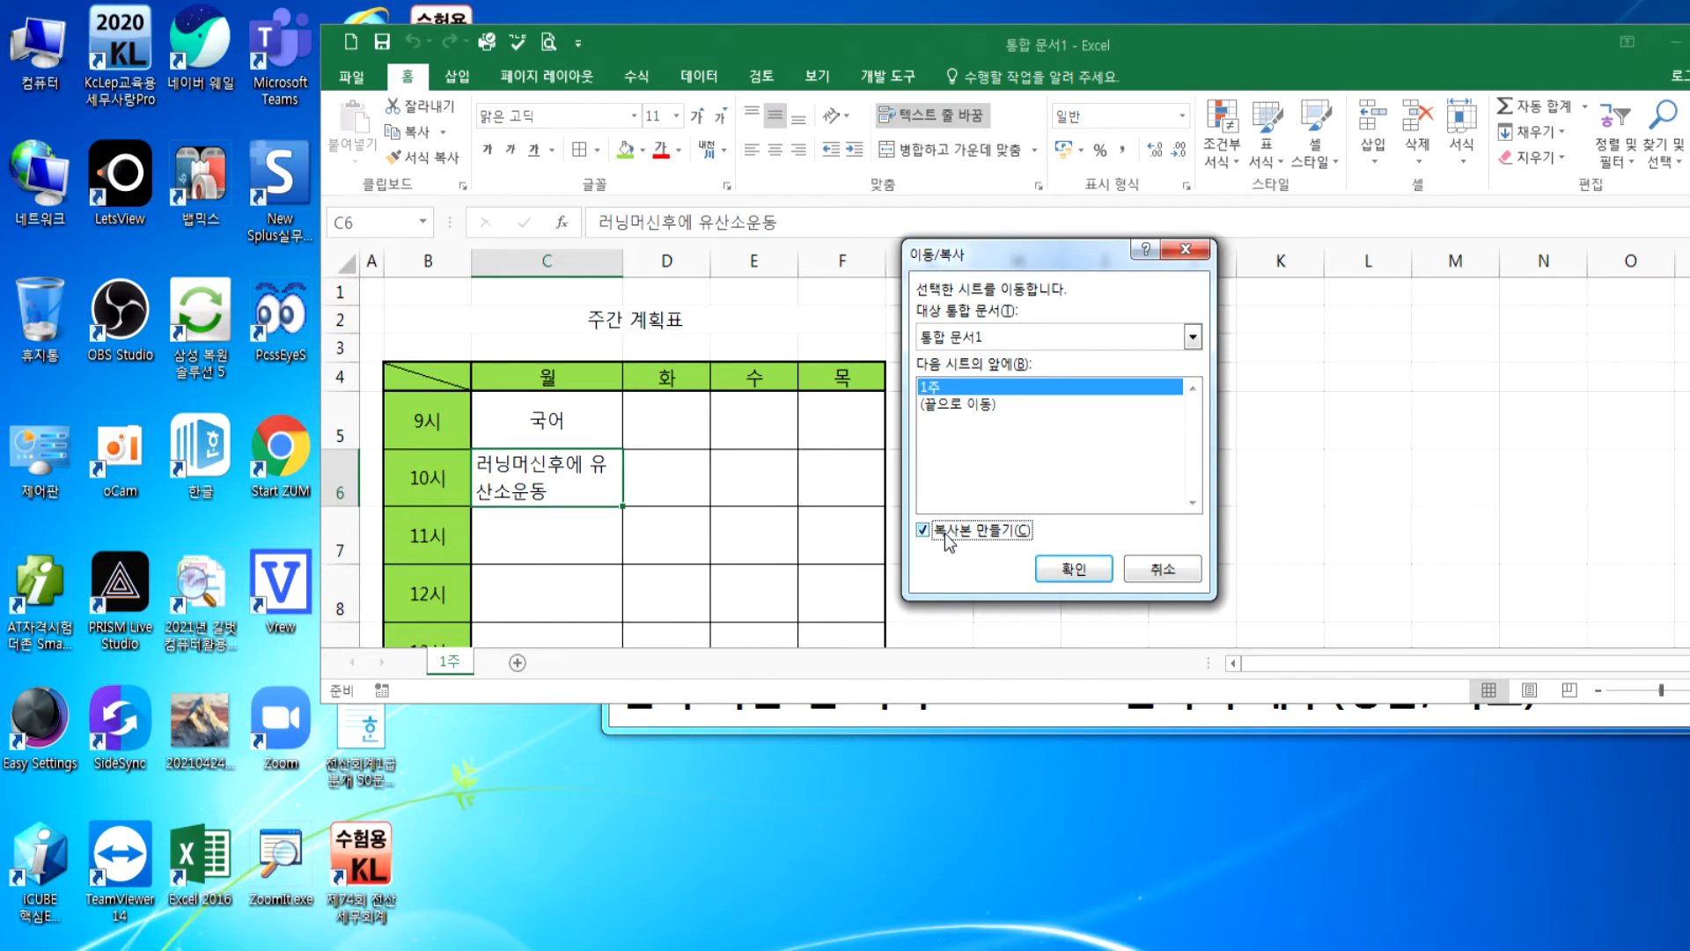
left_click(1073, 568)
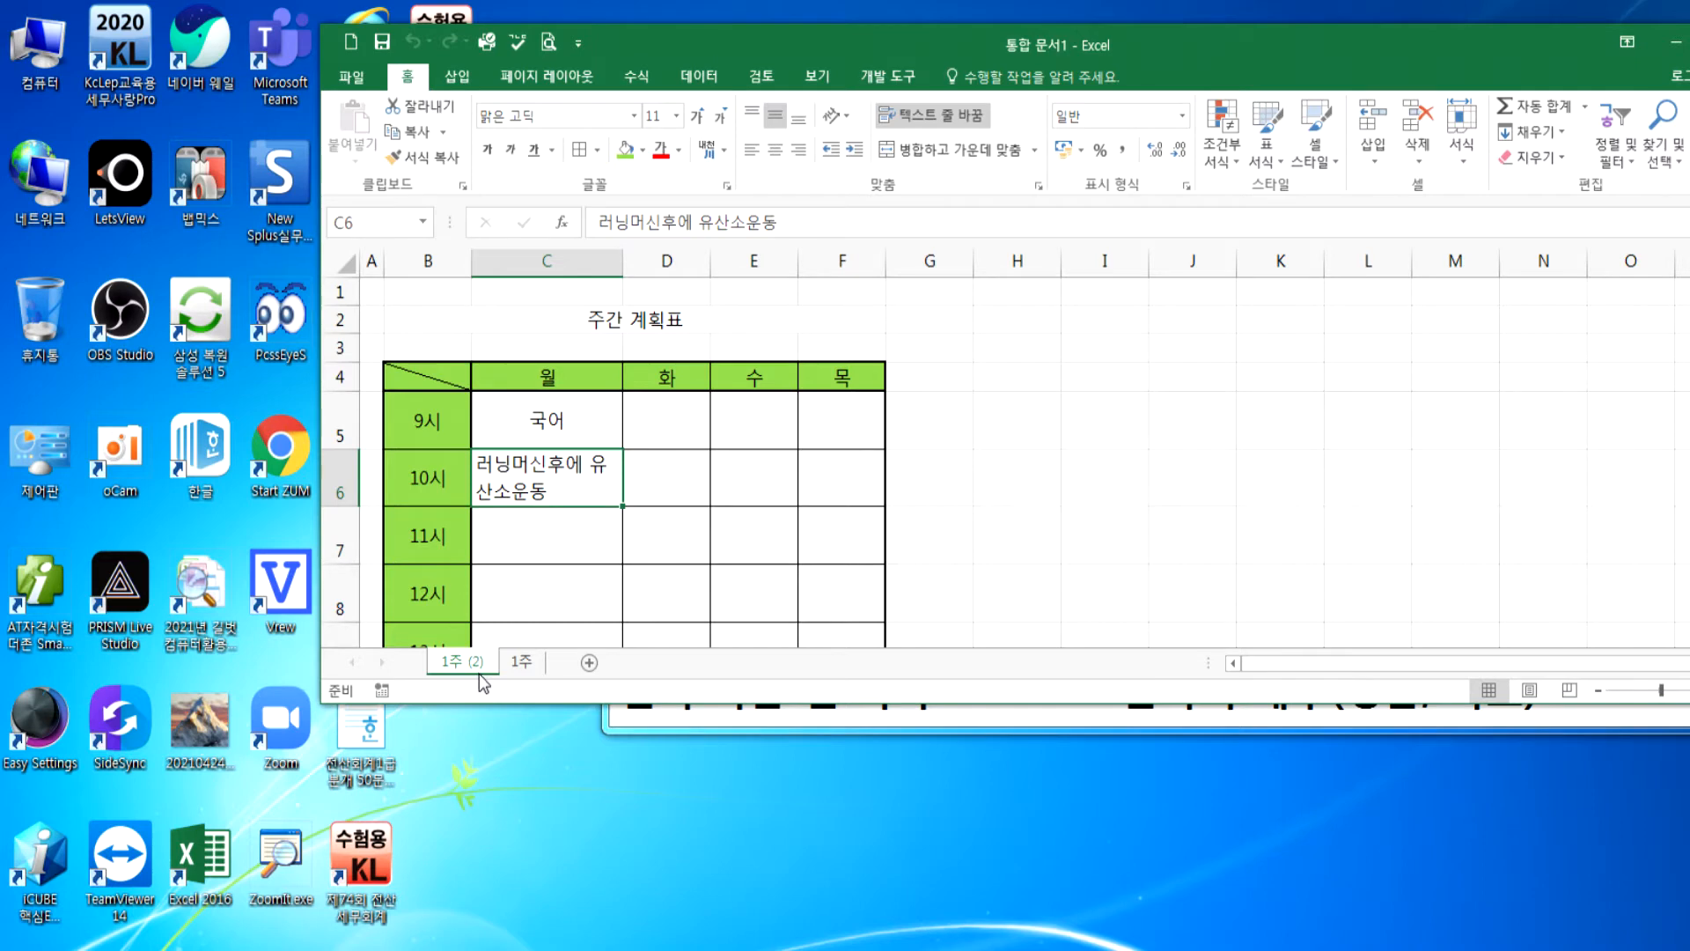
- Delete the copied sheet that stands in front of 1주
right_click(479, 674)
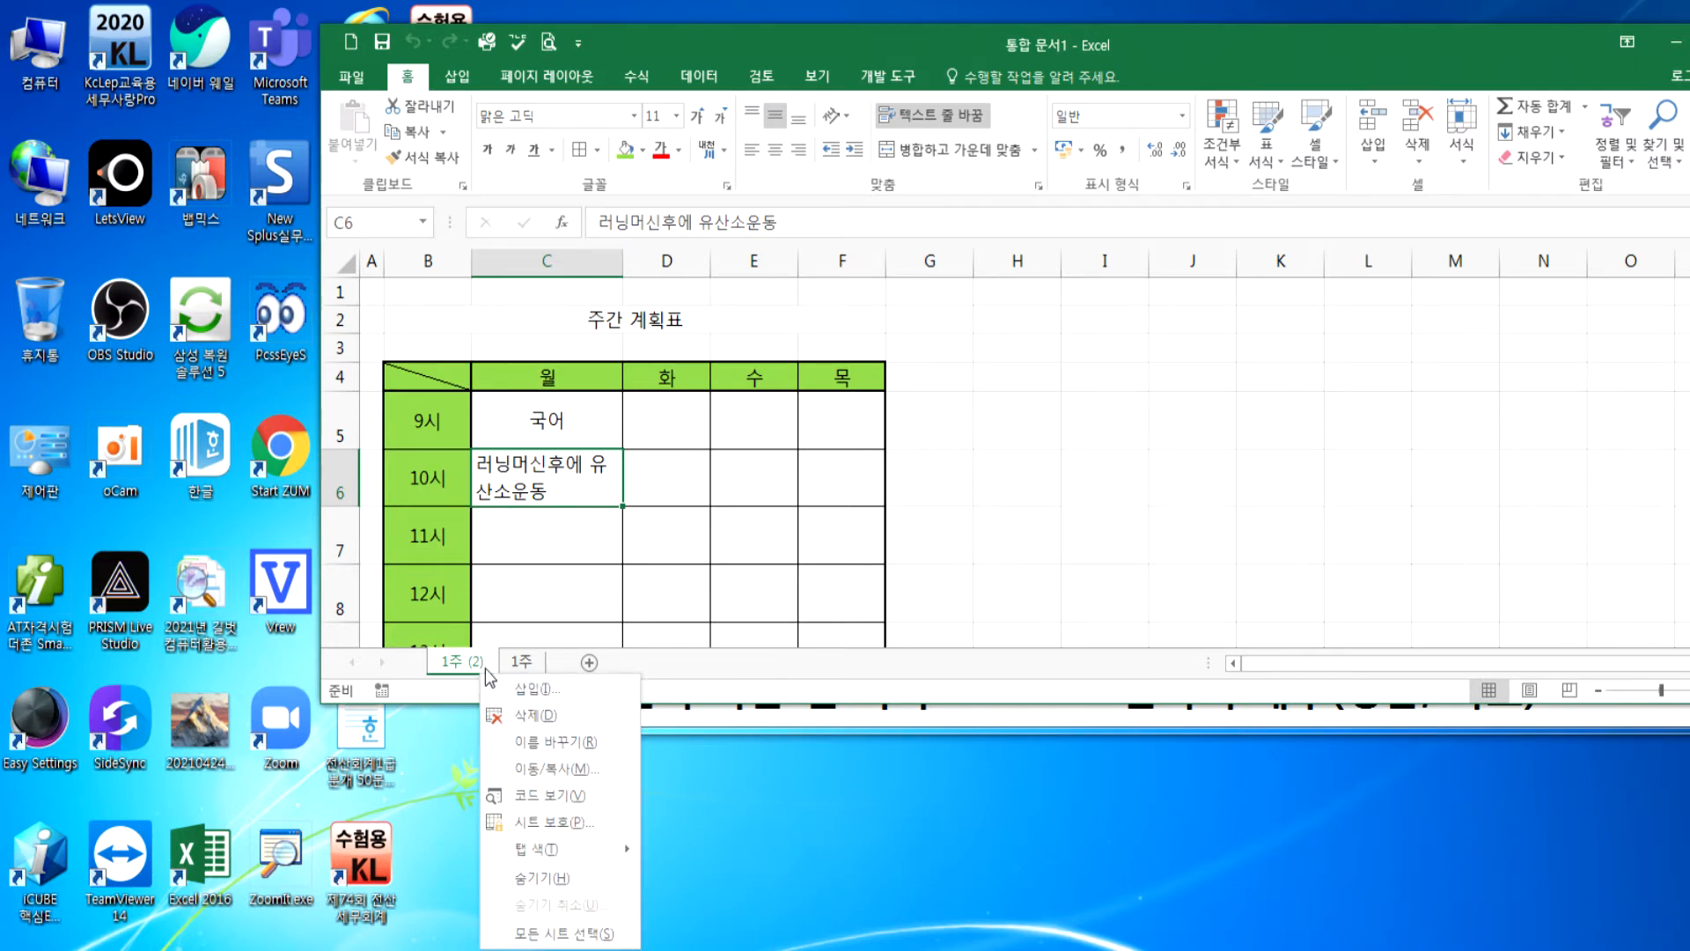
left_click(532, 716)
left_click(797, 549)
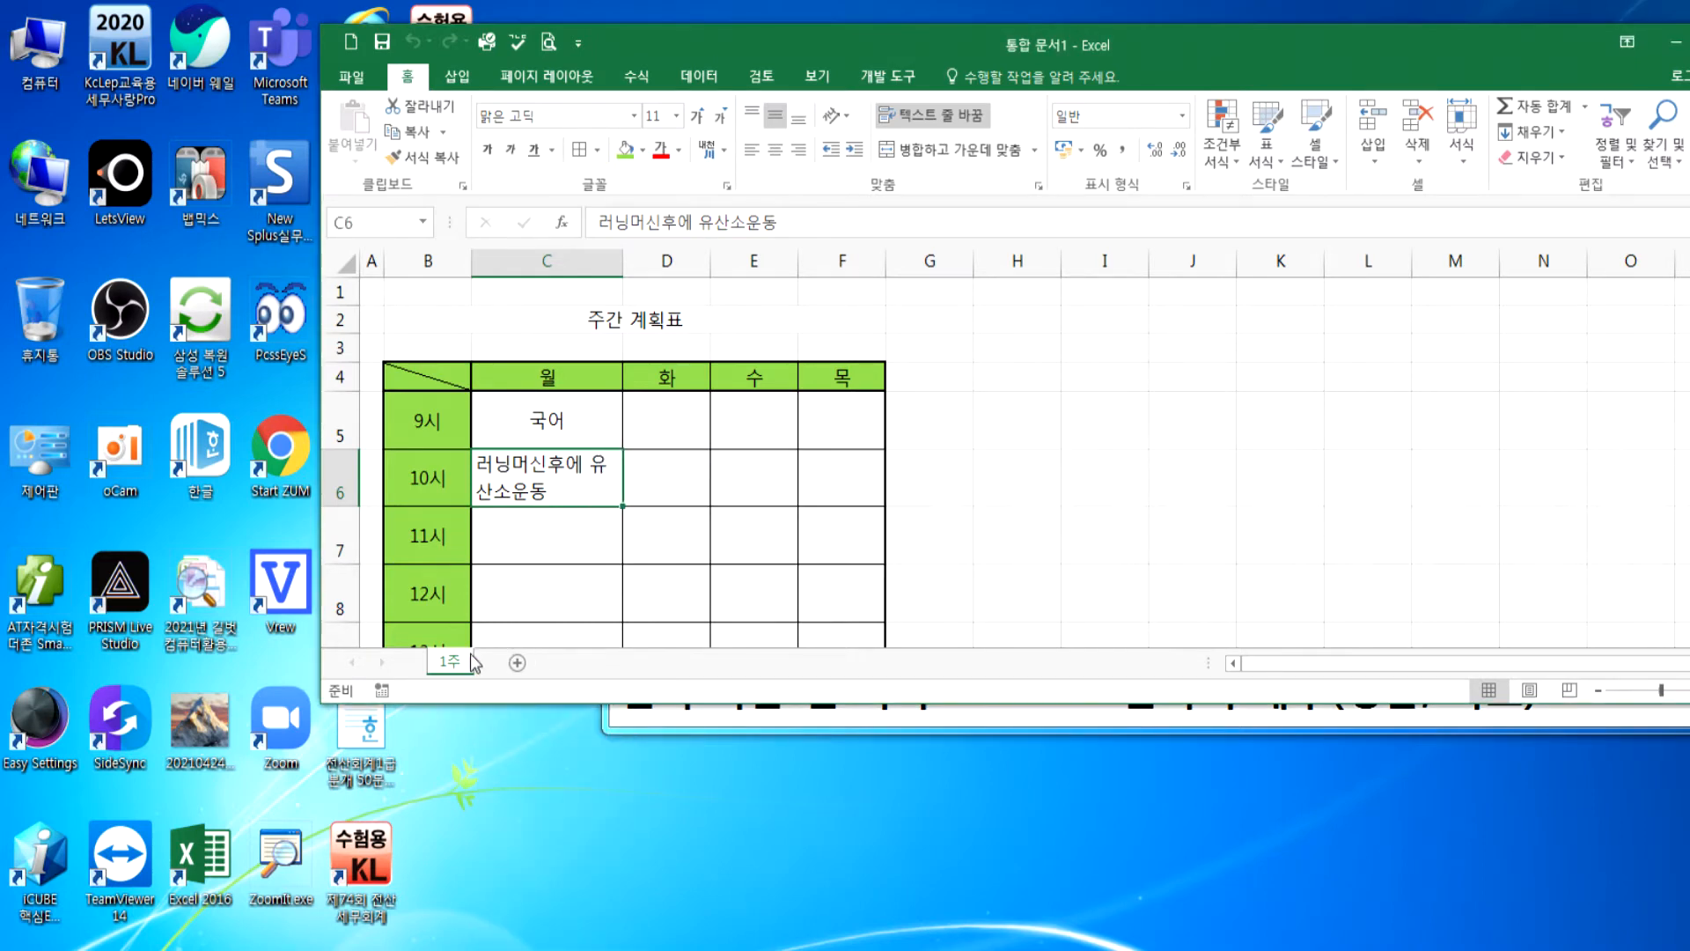
- Create a copy of the 1주 sheet and place it at the end of the workbook
right_click(463, 662)
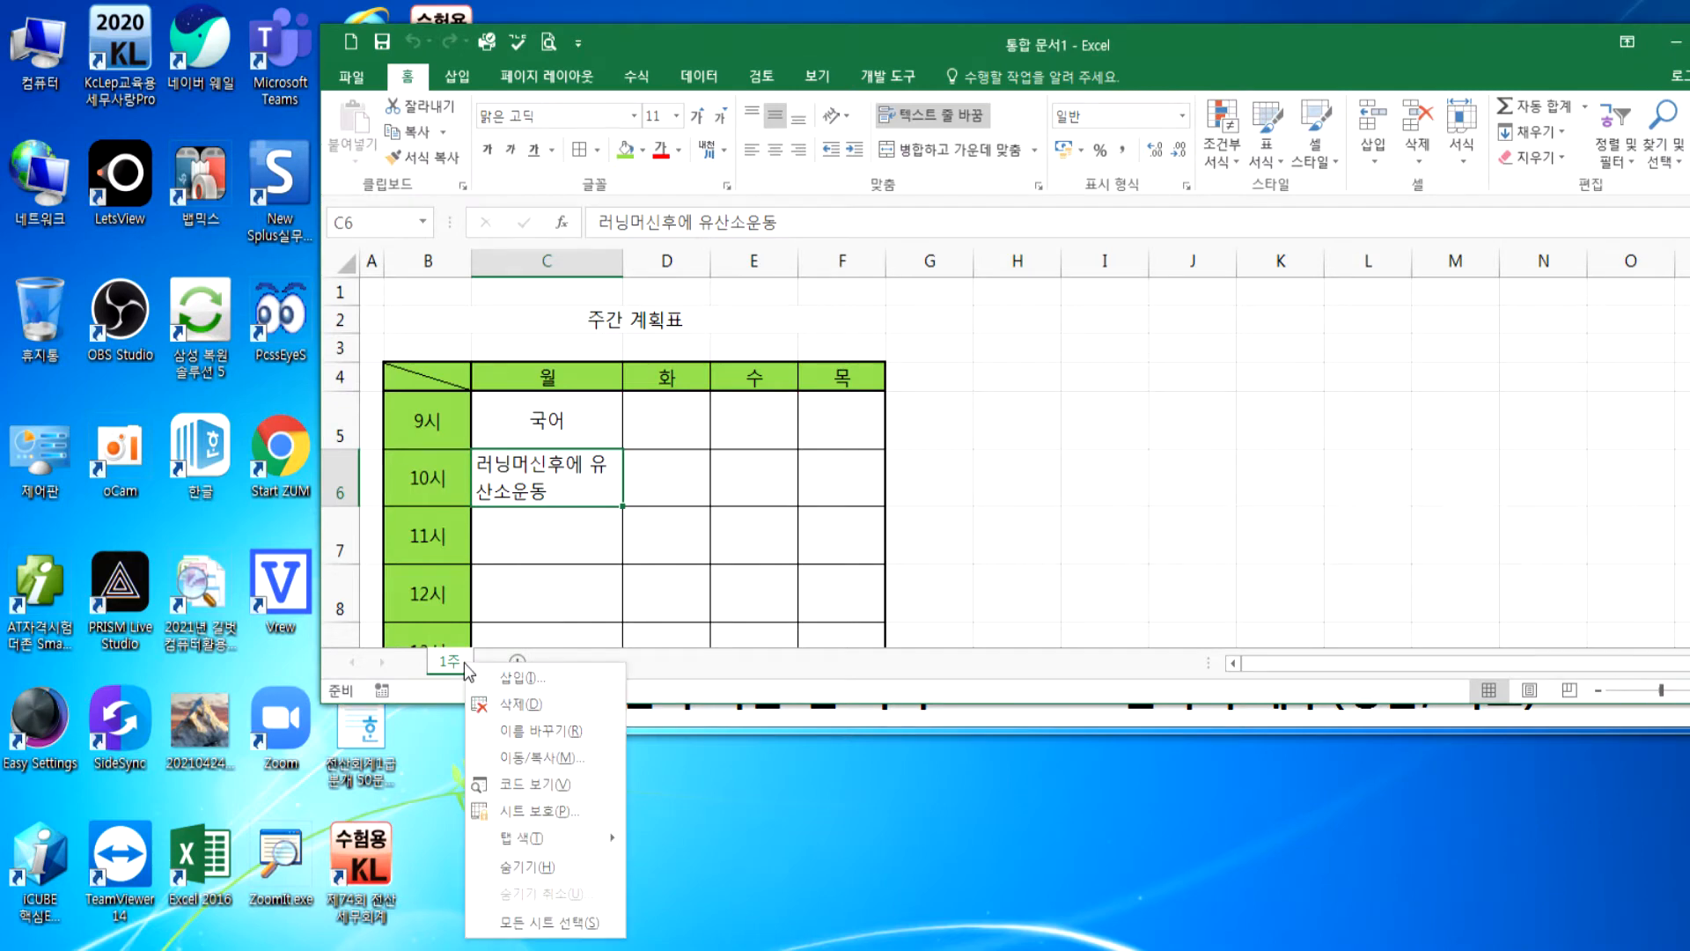
left_click(514, 756)
left_click_drag(606, 539, 1059, 238)
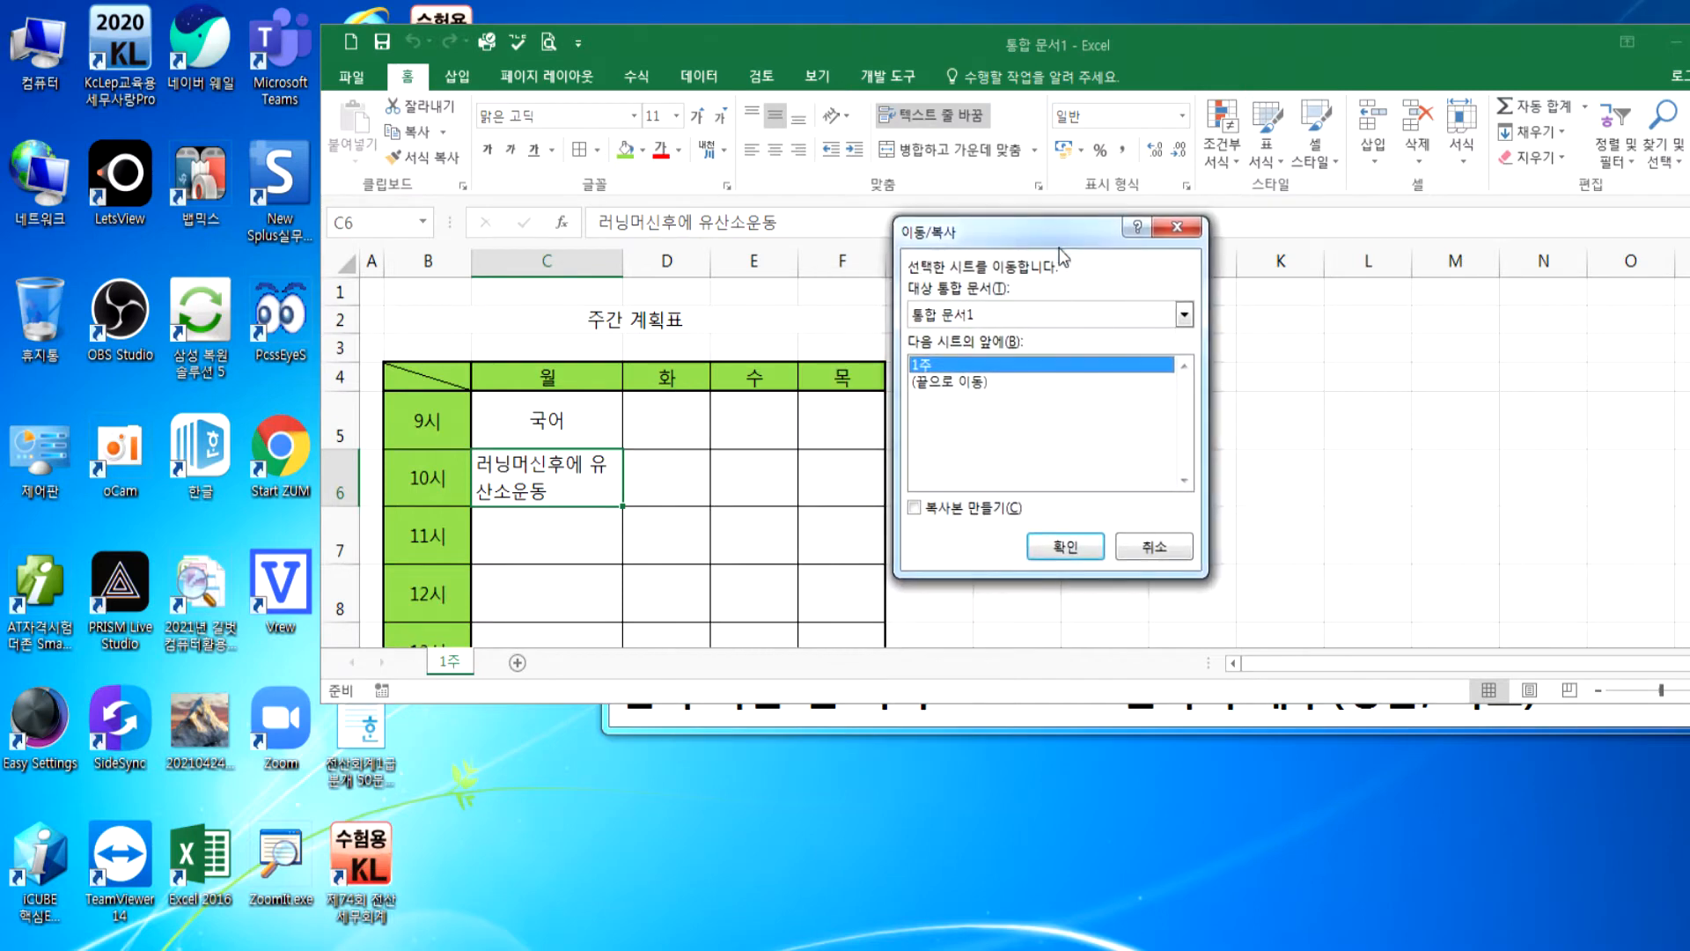
left_click(928, 514)
left_click(913, 509)
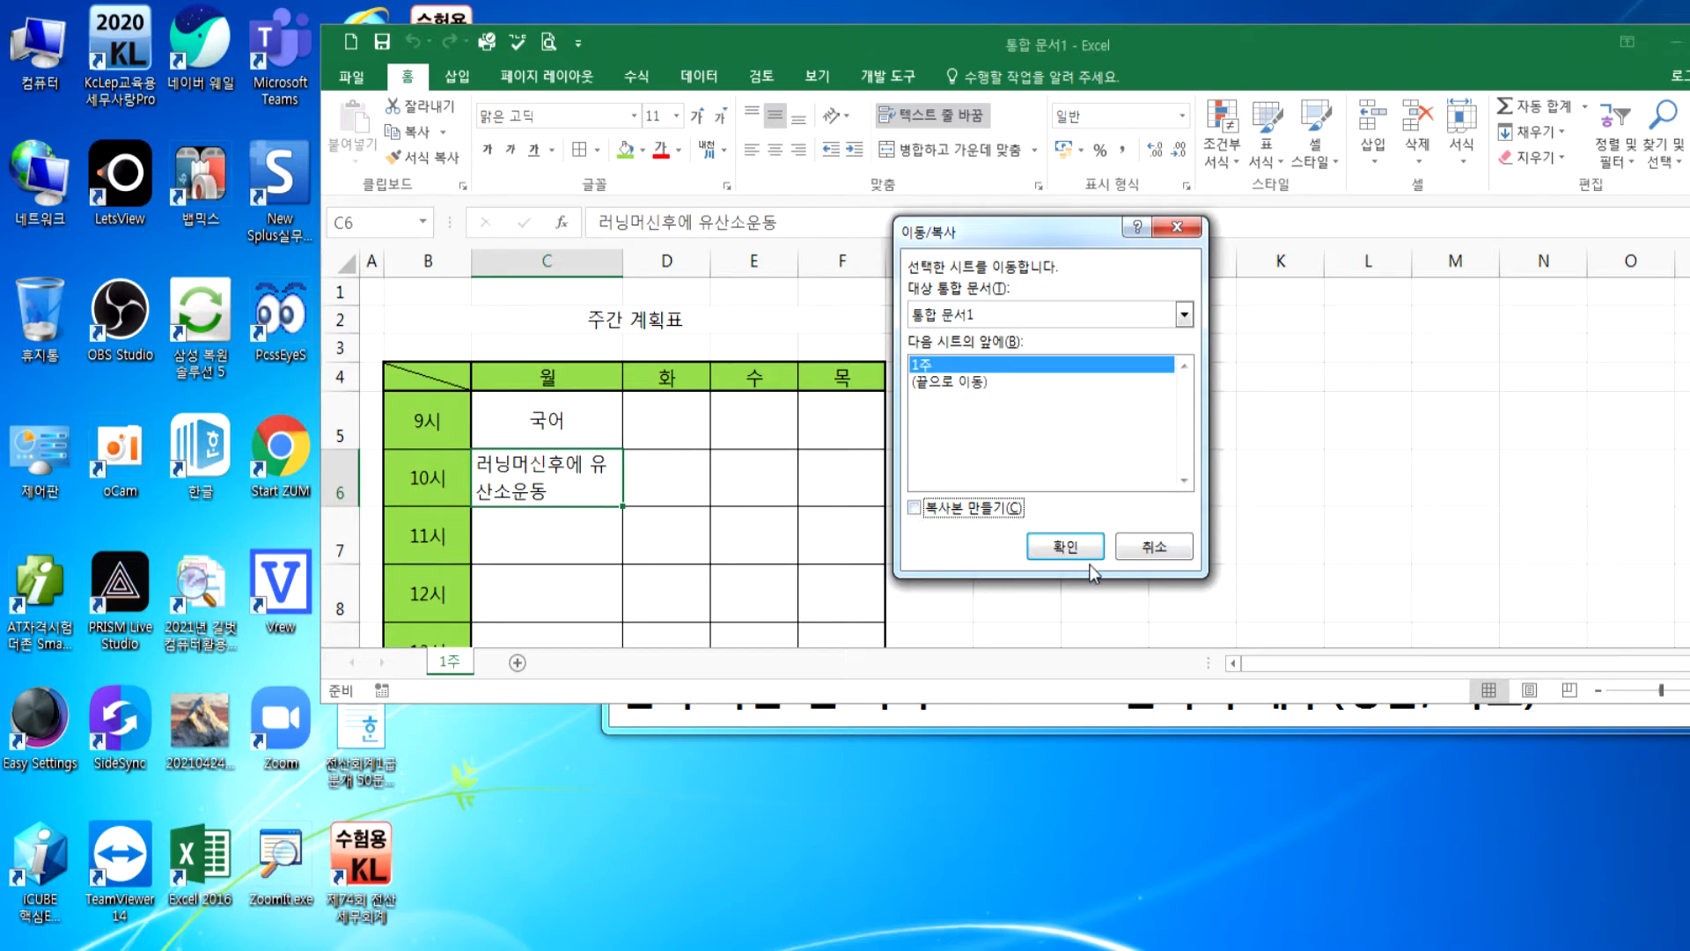
left_click(976, 514)
left_click(969, 383)
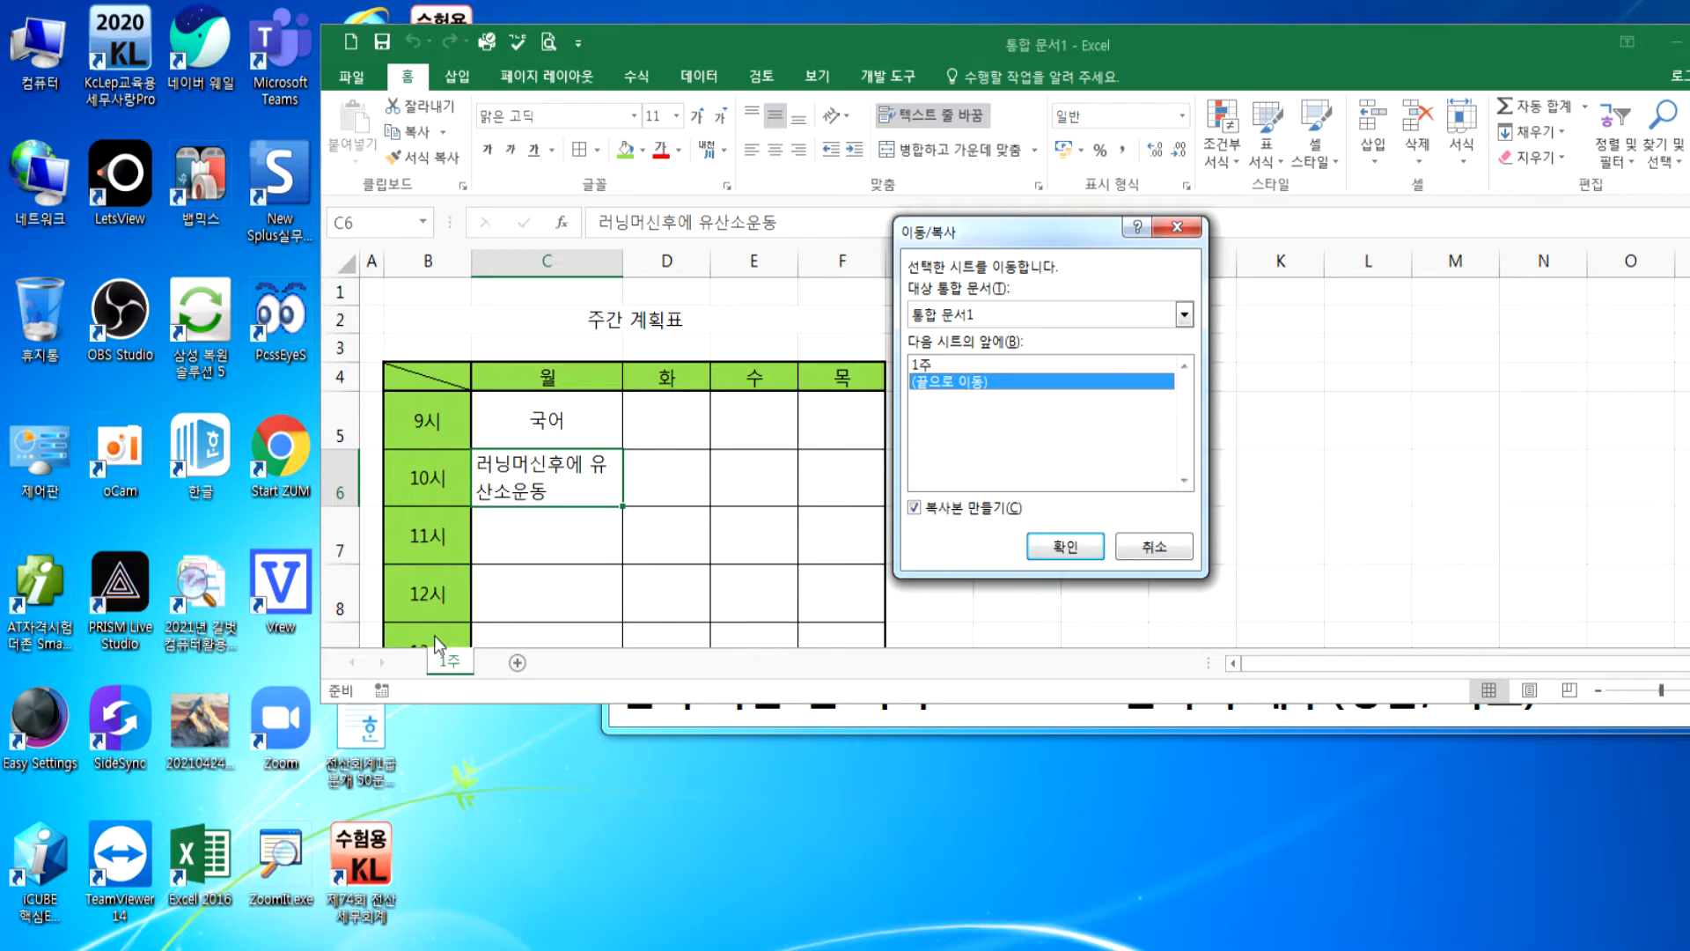
left_click(1062, 550)
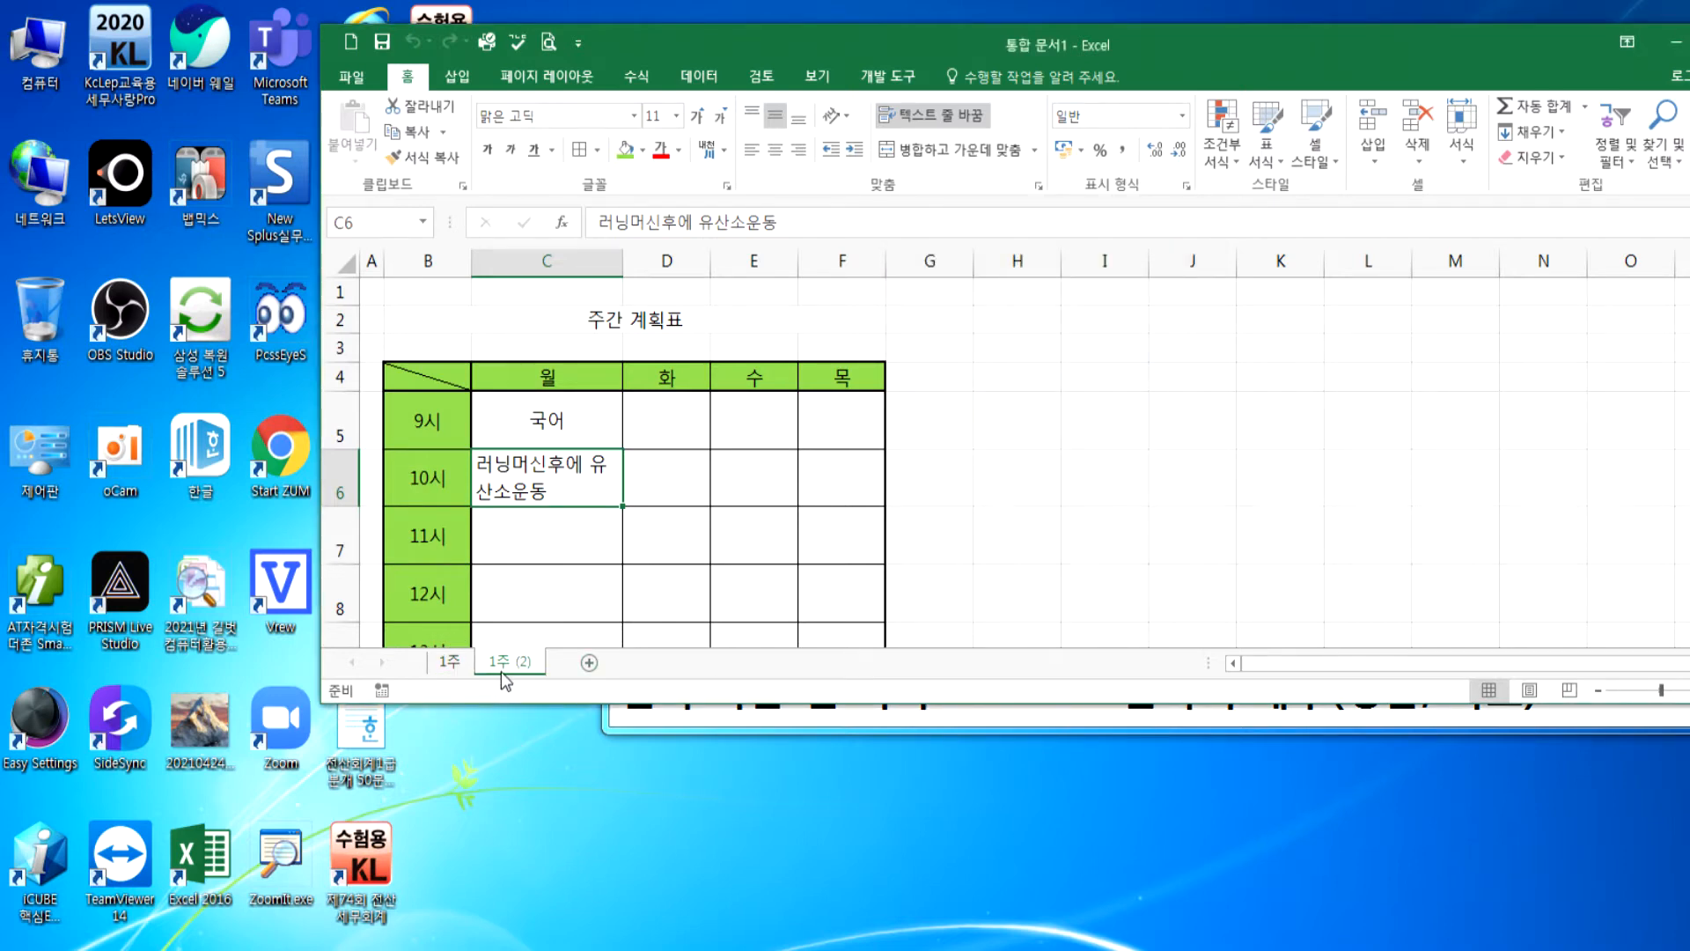
- Rename the copied sheet as 2주 and select the empty cell I5 on it
double_click(507, 662)
type("2주")
key("Return")
right_click(507, 665)
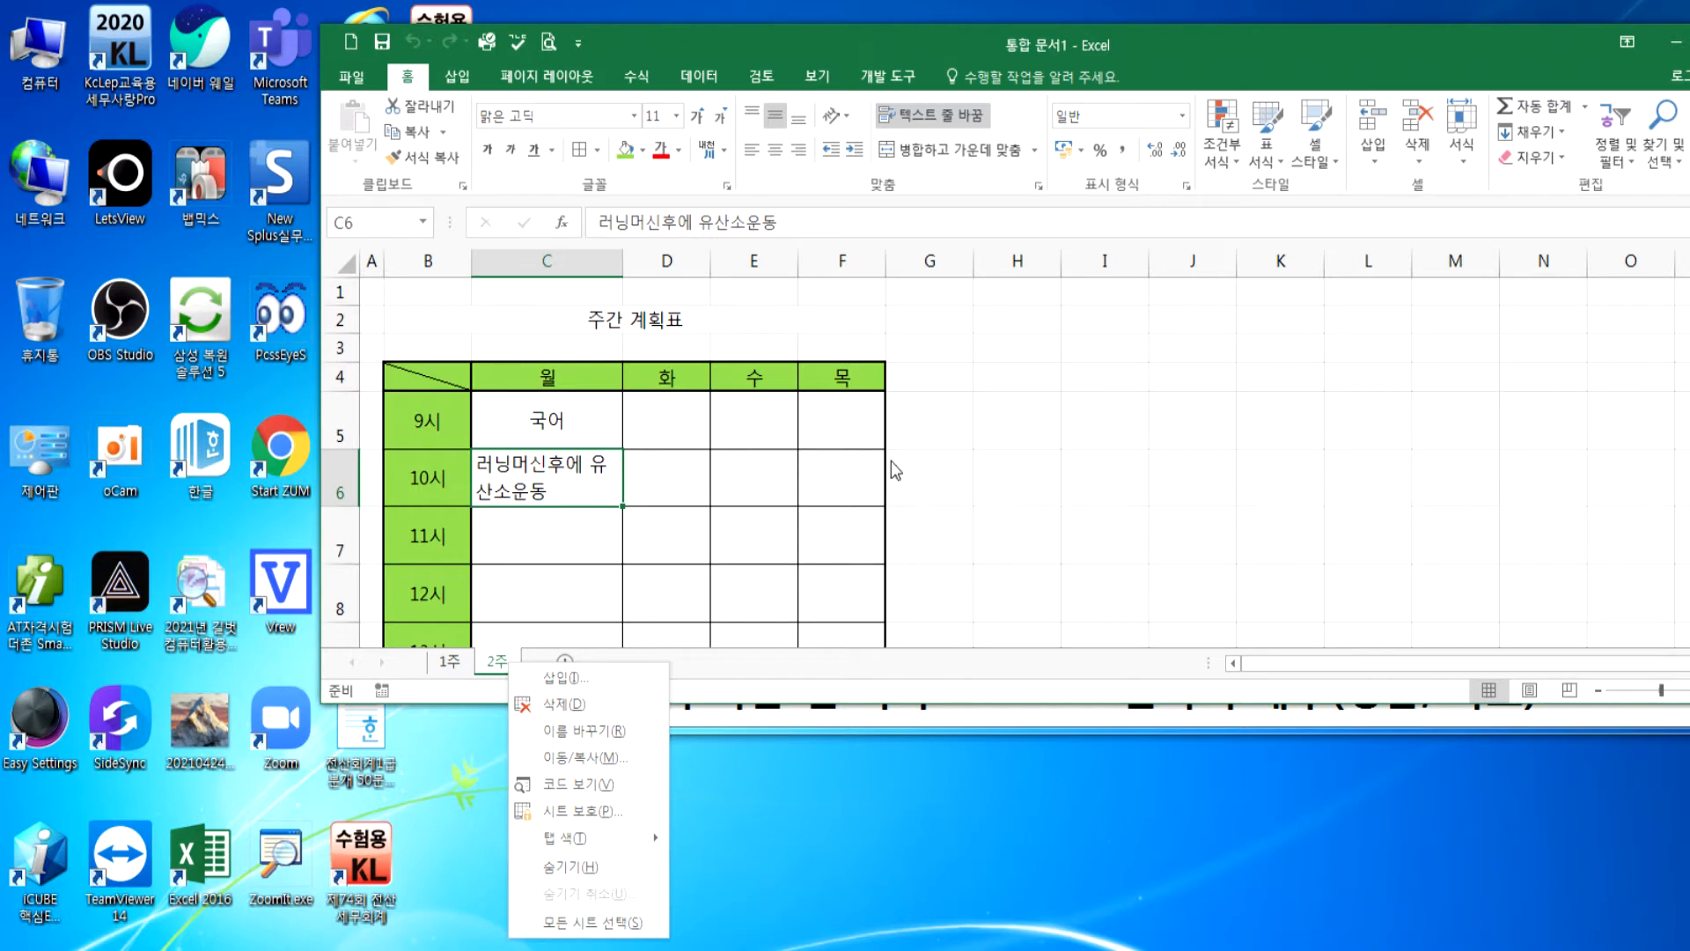
left_click(1060, 447)
left_click(1080, 394)
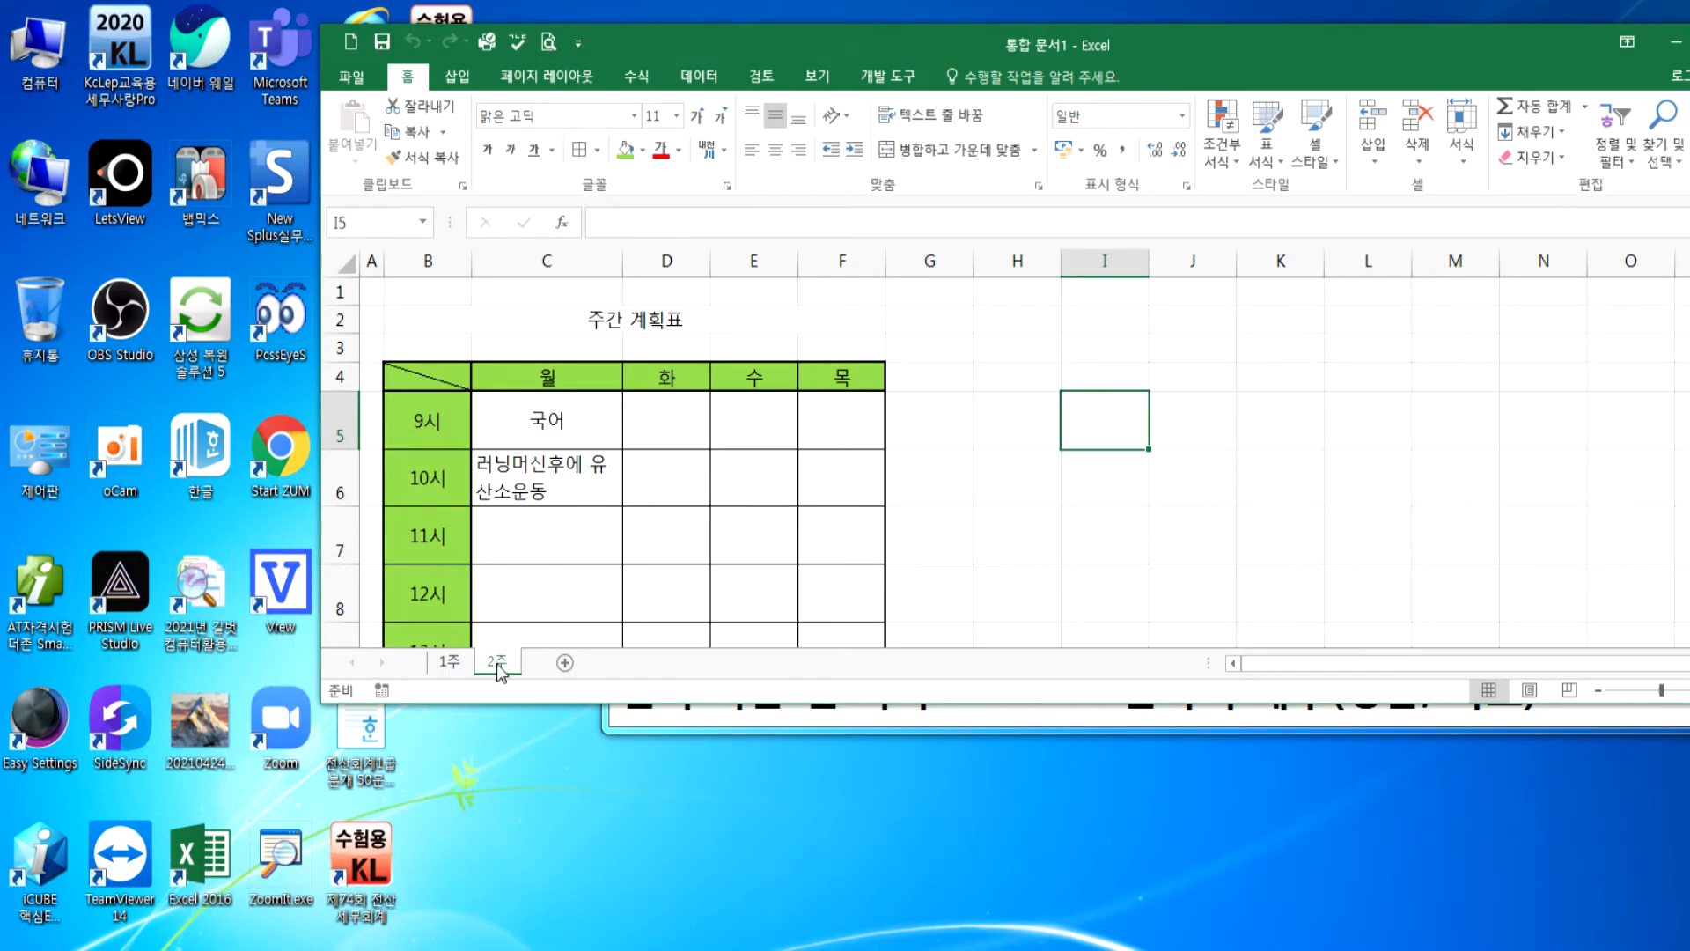
- Move the 1주 sheet behind 2주, and restore the order with 1주 first
left_click(449, 661)
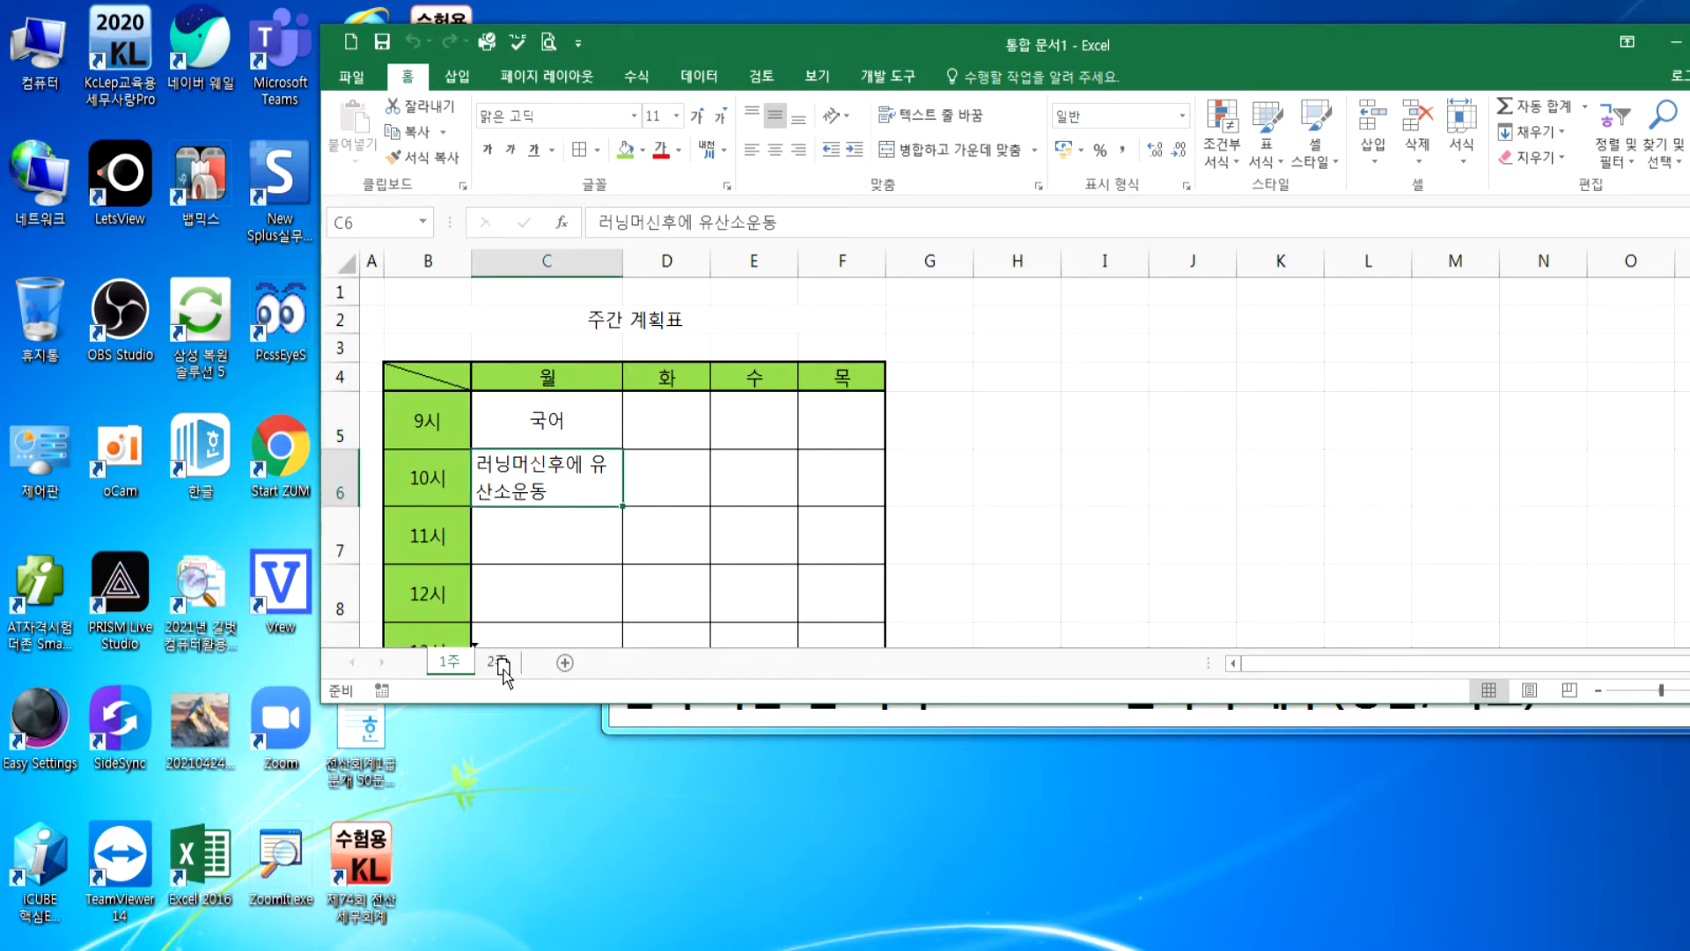
left_click_drag(552, 674, 547, 673)
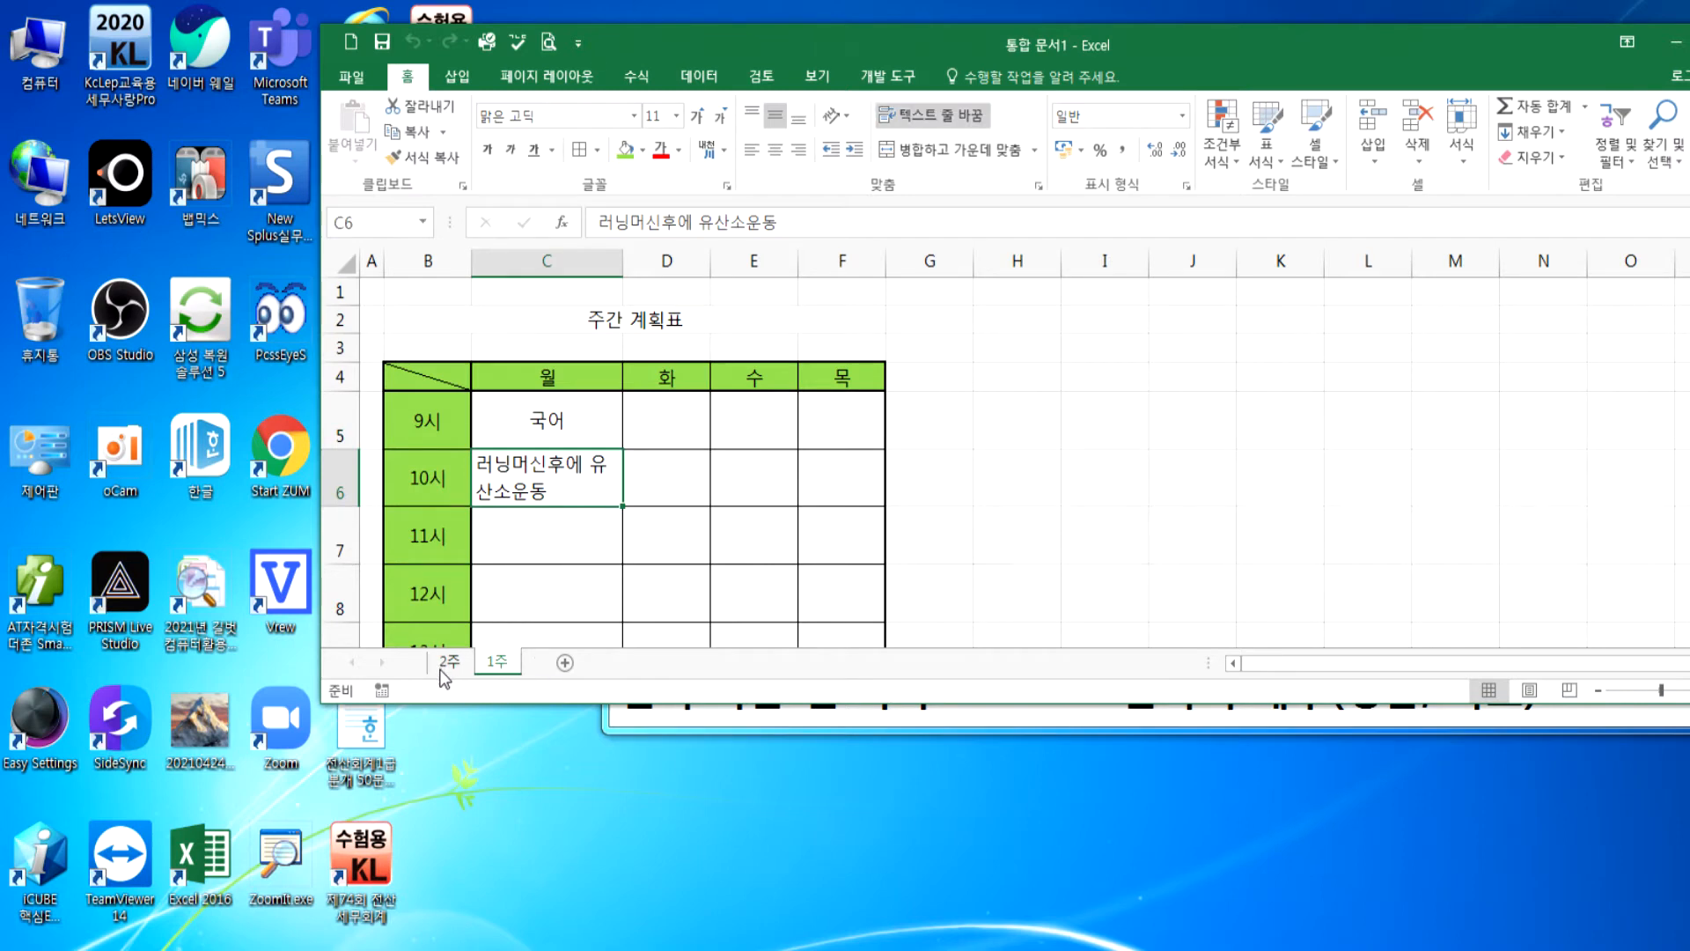
left_click(446, 677)
left_click_drag(520, 667, 449, 673)
- Duplicate the 2주 timetable sheet three times, placing the copies after it
left_click(490, 665)
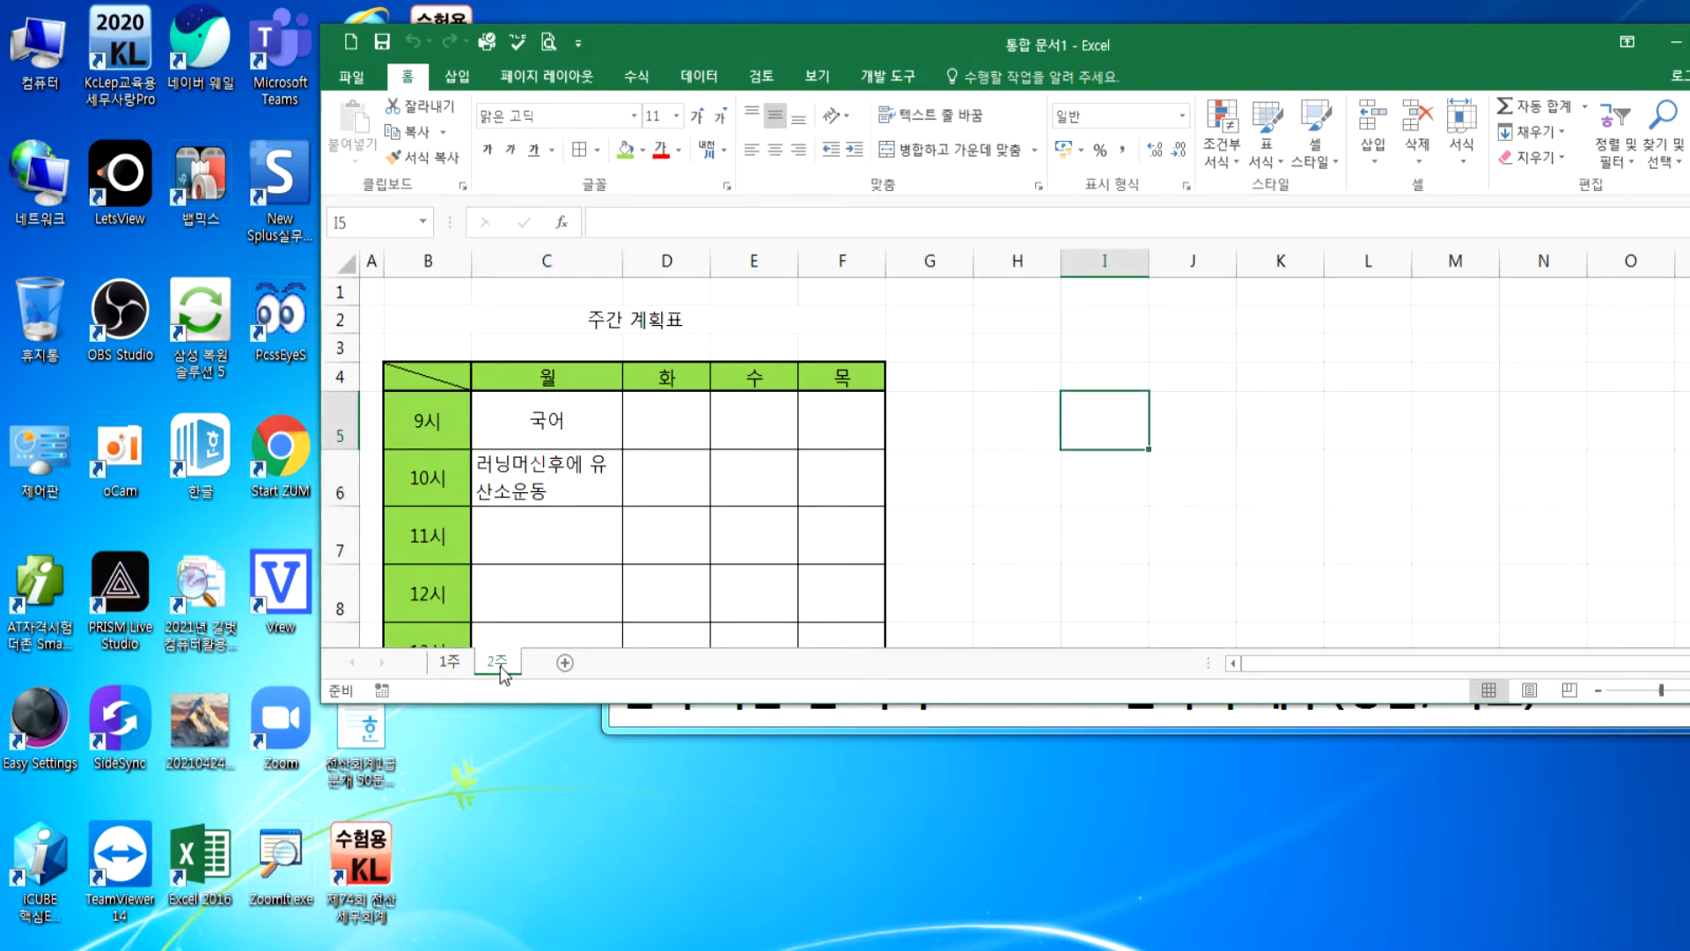
left_click_drag(547, 663, 548, 663)
left_click_drag(621, 665, 616, 669)
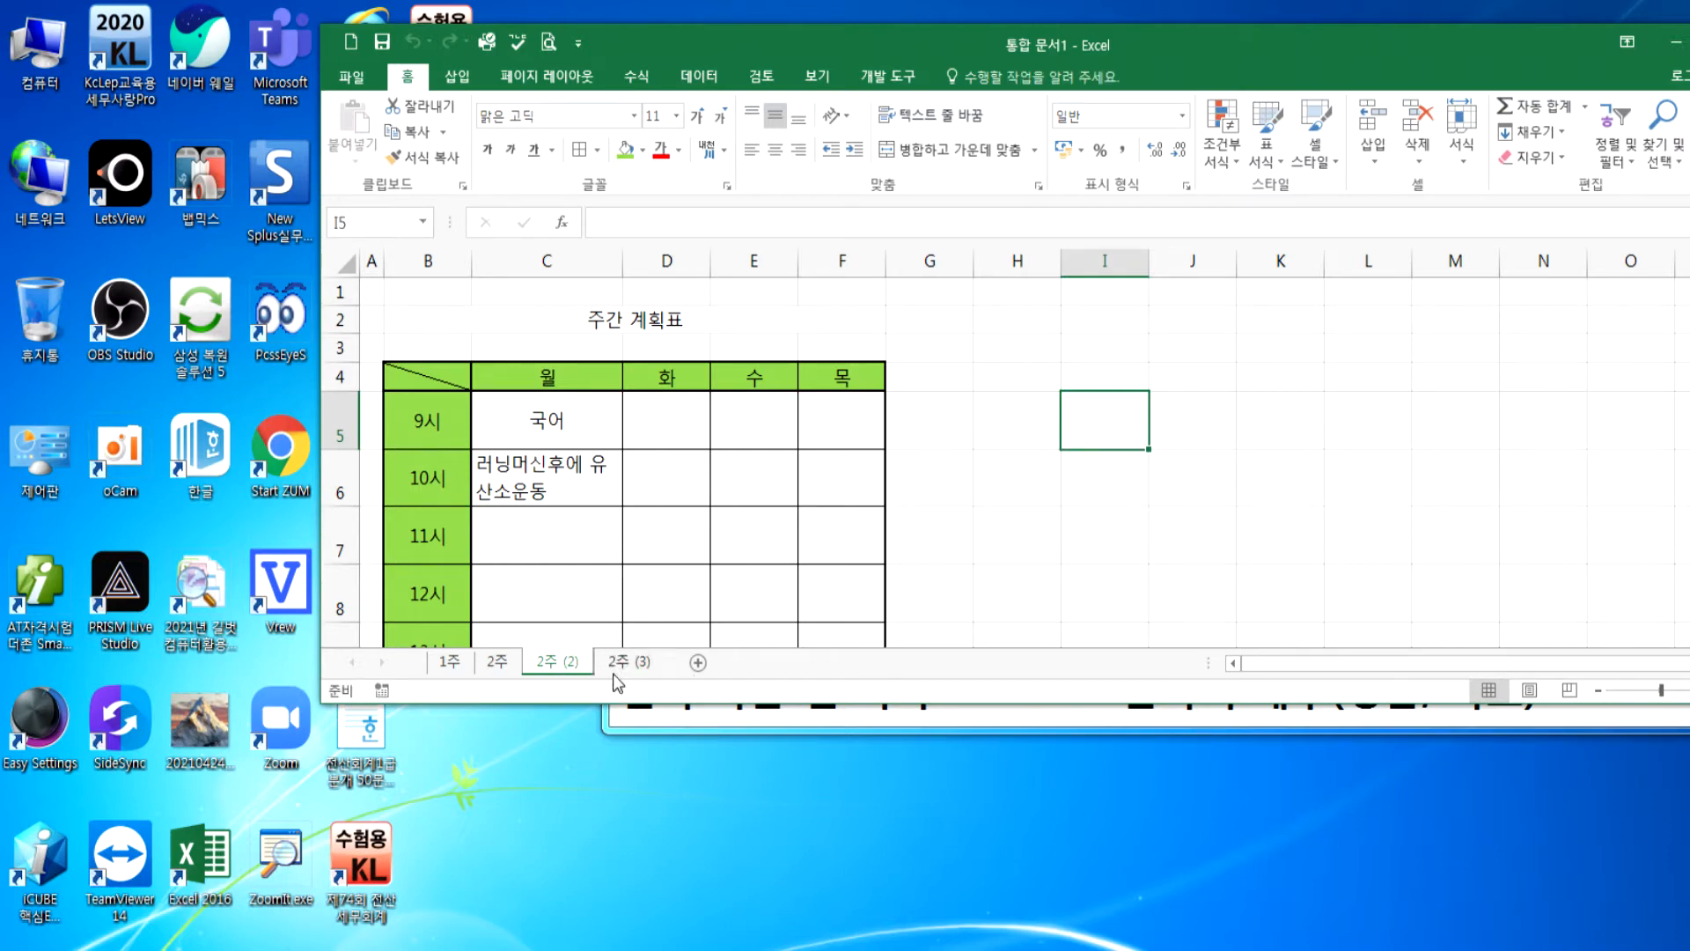
left_click(553, 666)
left_click_drag(549, 670, 683, 672)
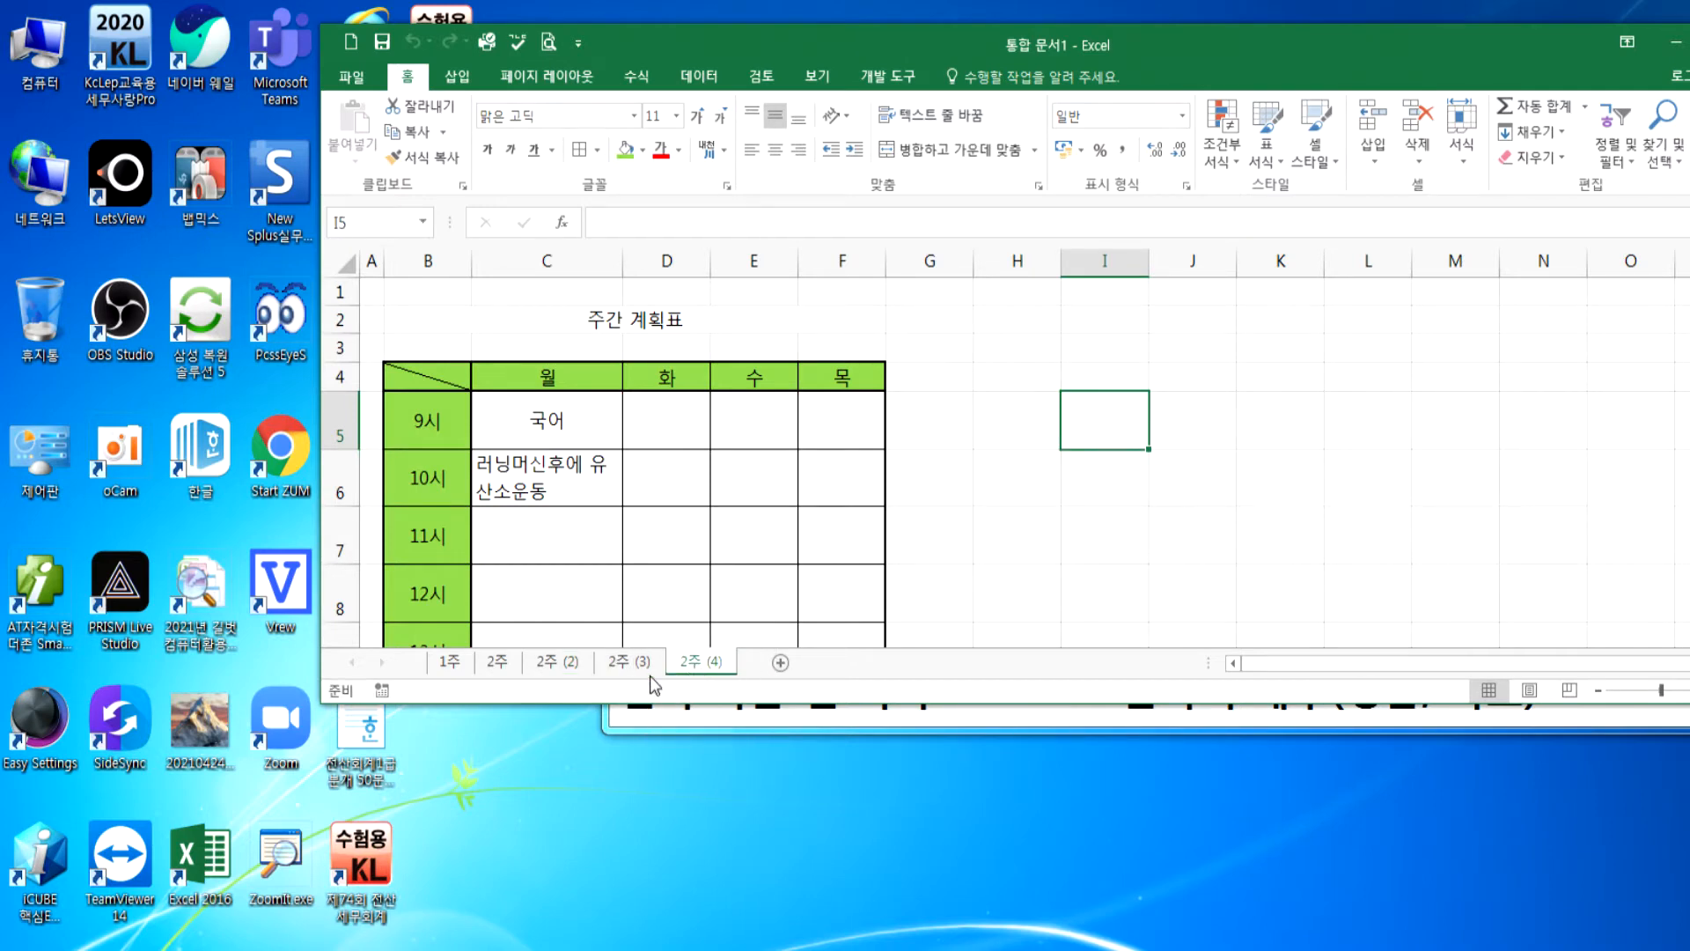
- Rename the three copied sheets, in order, as 3주, 4주 and 5주
double_click(568, 665)
type("3ㅈㅜ")
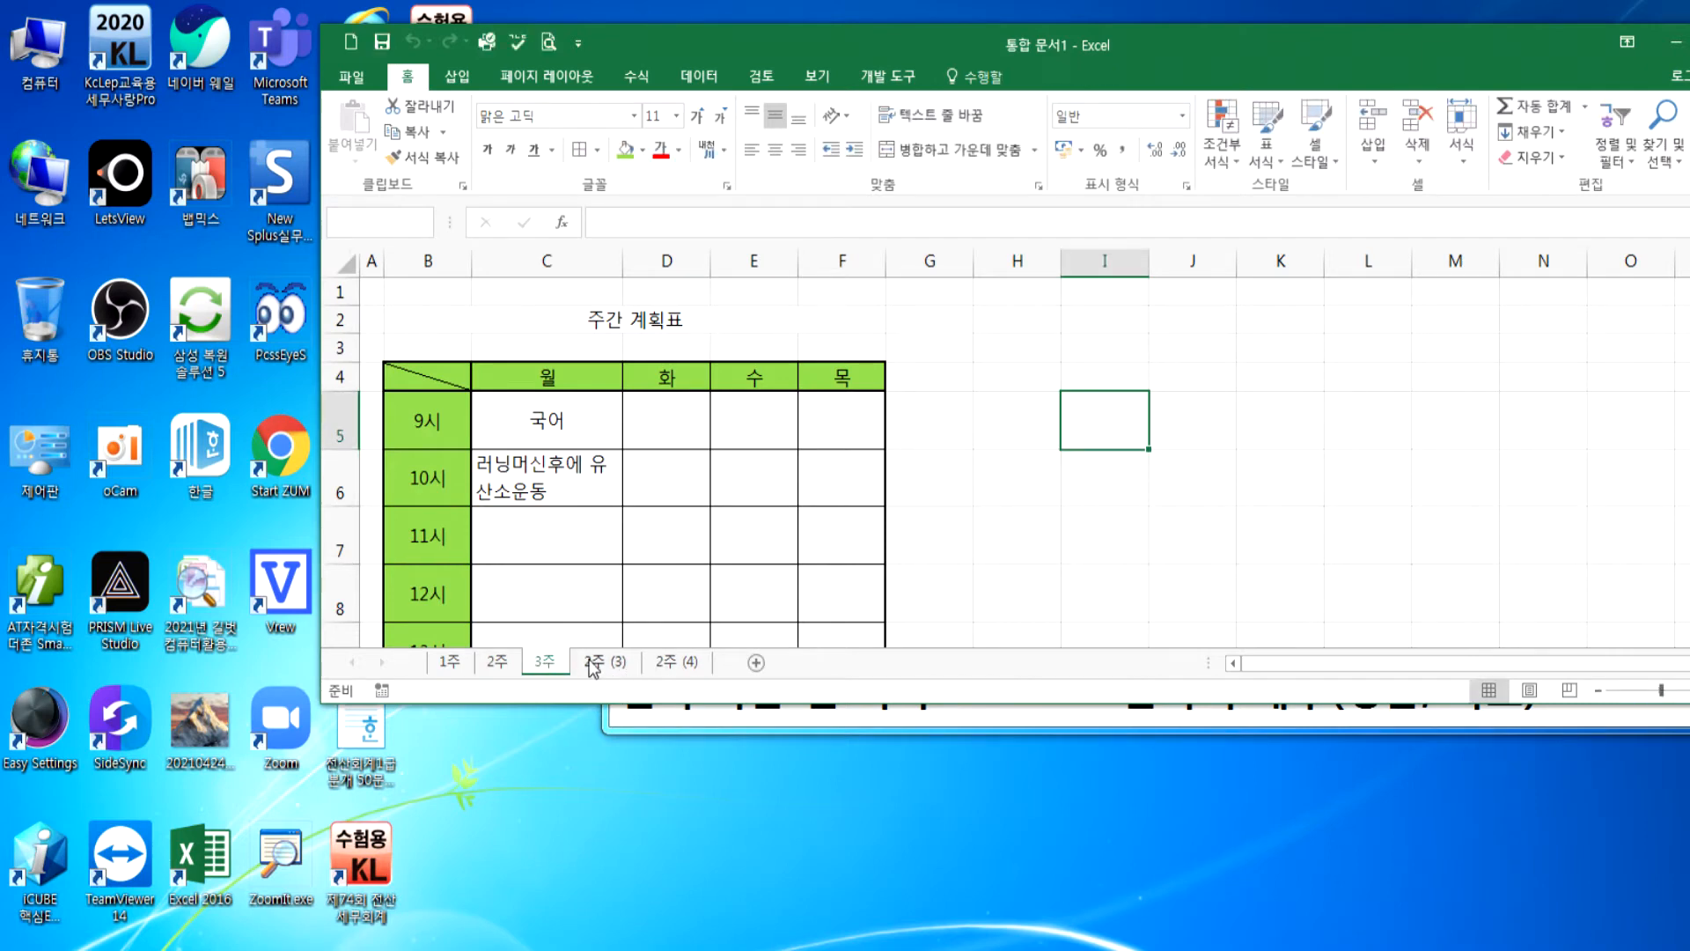
double_click(590, 661)
left_click(605, 659)
left_click_drag(627, 661, 558, 664)
type("4ㅈㅜ")
double_click(623, 661)
type("5주")
key("Return")
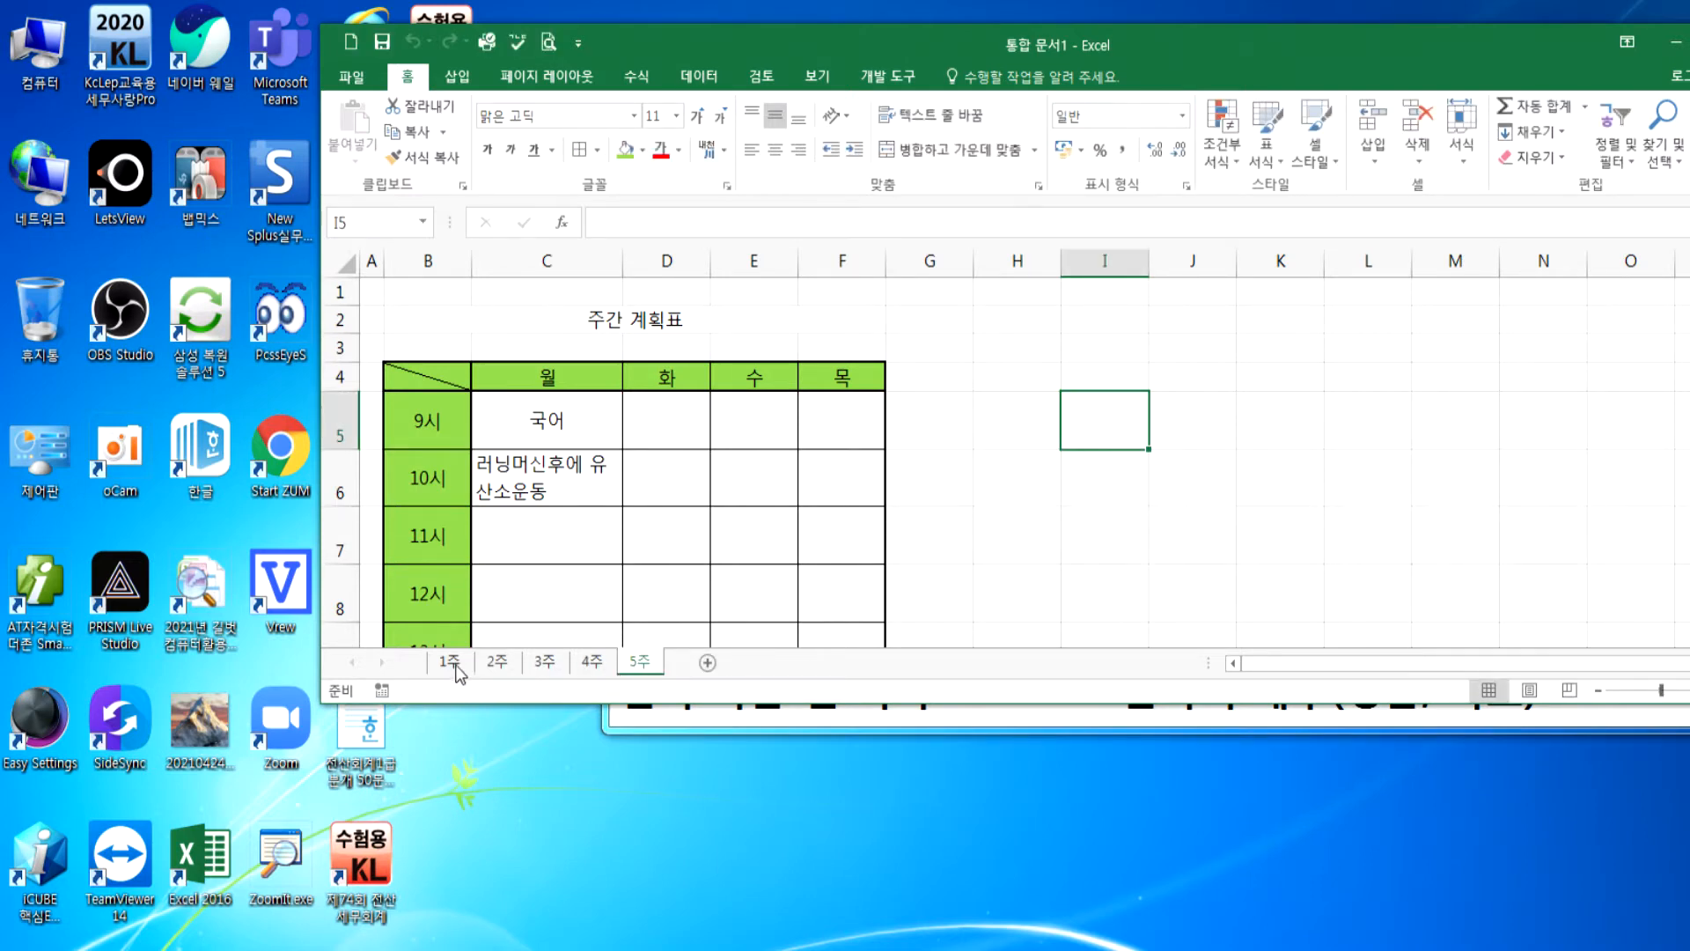
- Look through the timetable sheets from 1주 to 5주
left_click(456, 671)
left_click(497, 670)
left_click(543, 670)
left_click(592, 669)
left_click(638, 669)
left_click(495, 666)
left_click(548, 666)
left_click(644, 668)
- Duplicate the 5주 sheet directly after itself and compare the copy with the 1주 sheet
left_click_drag(646, 667, 696, 668)
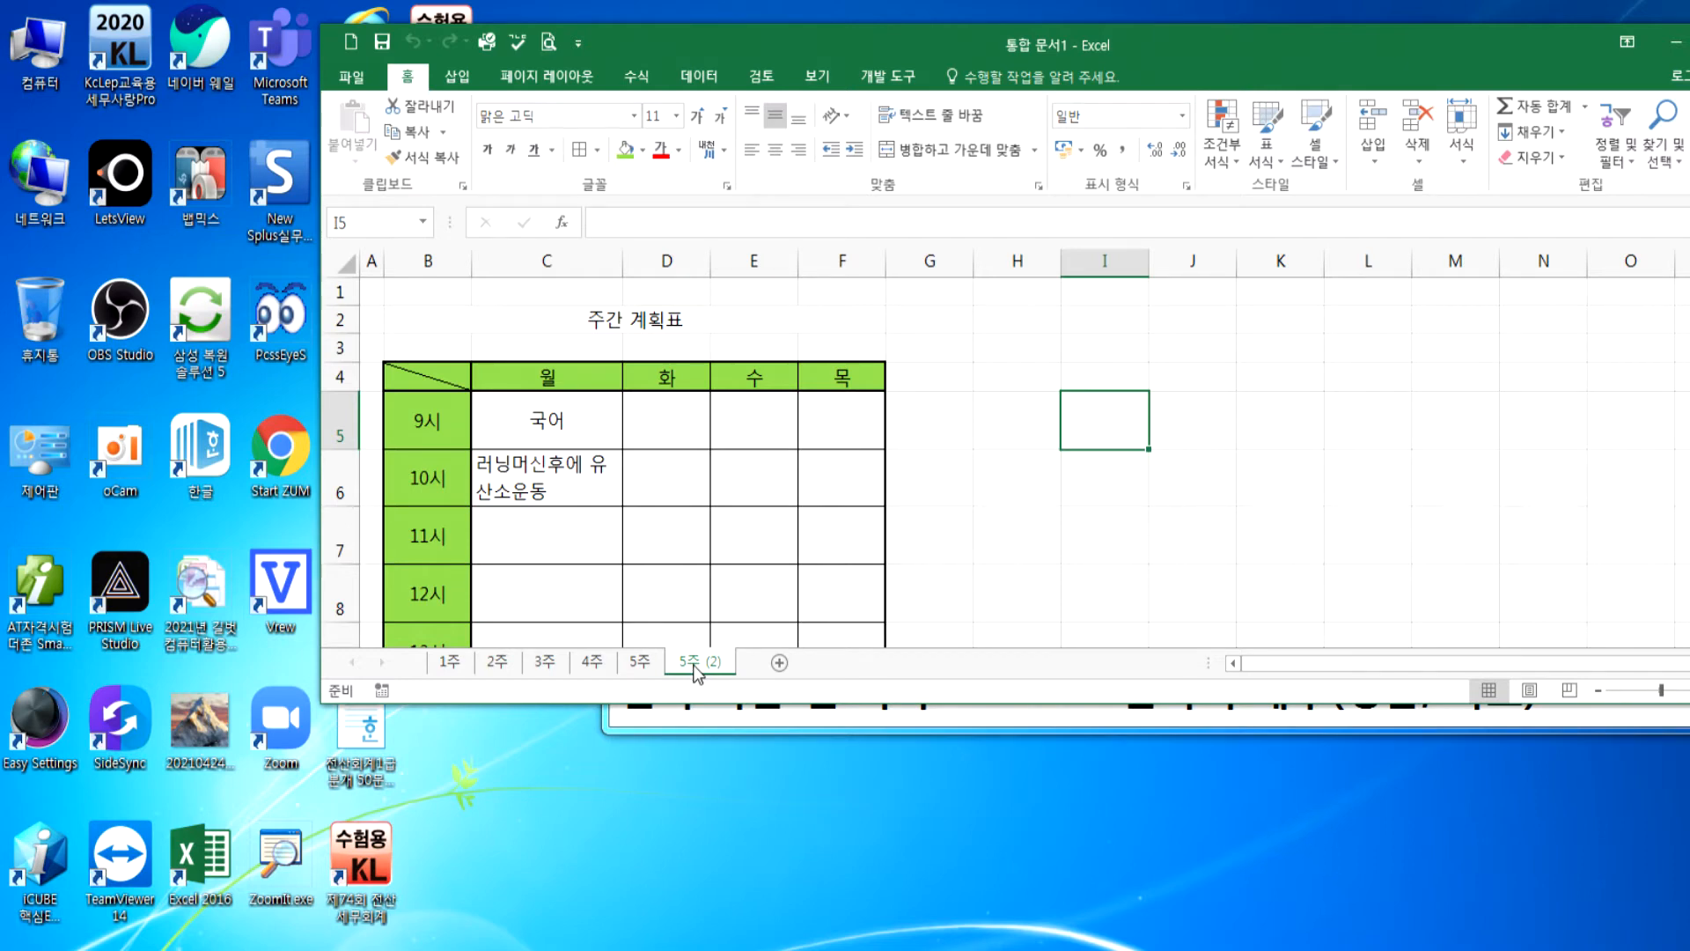
left_click(451, 662)
left_click(507, 662)
left_click(451, 668)
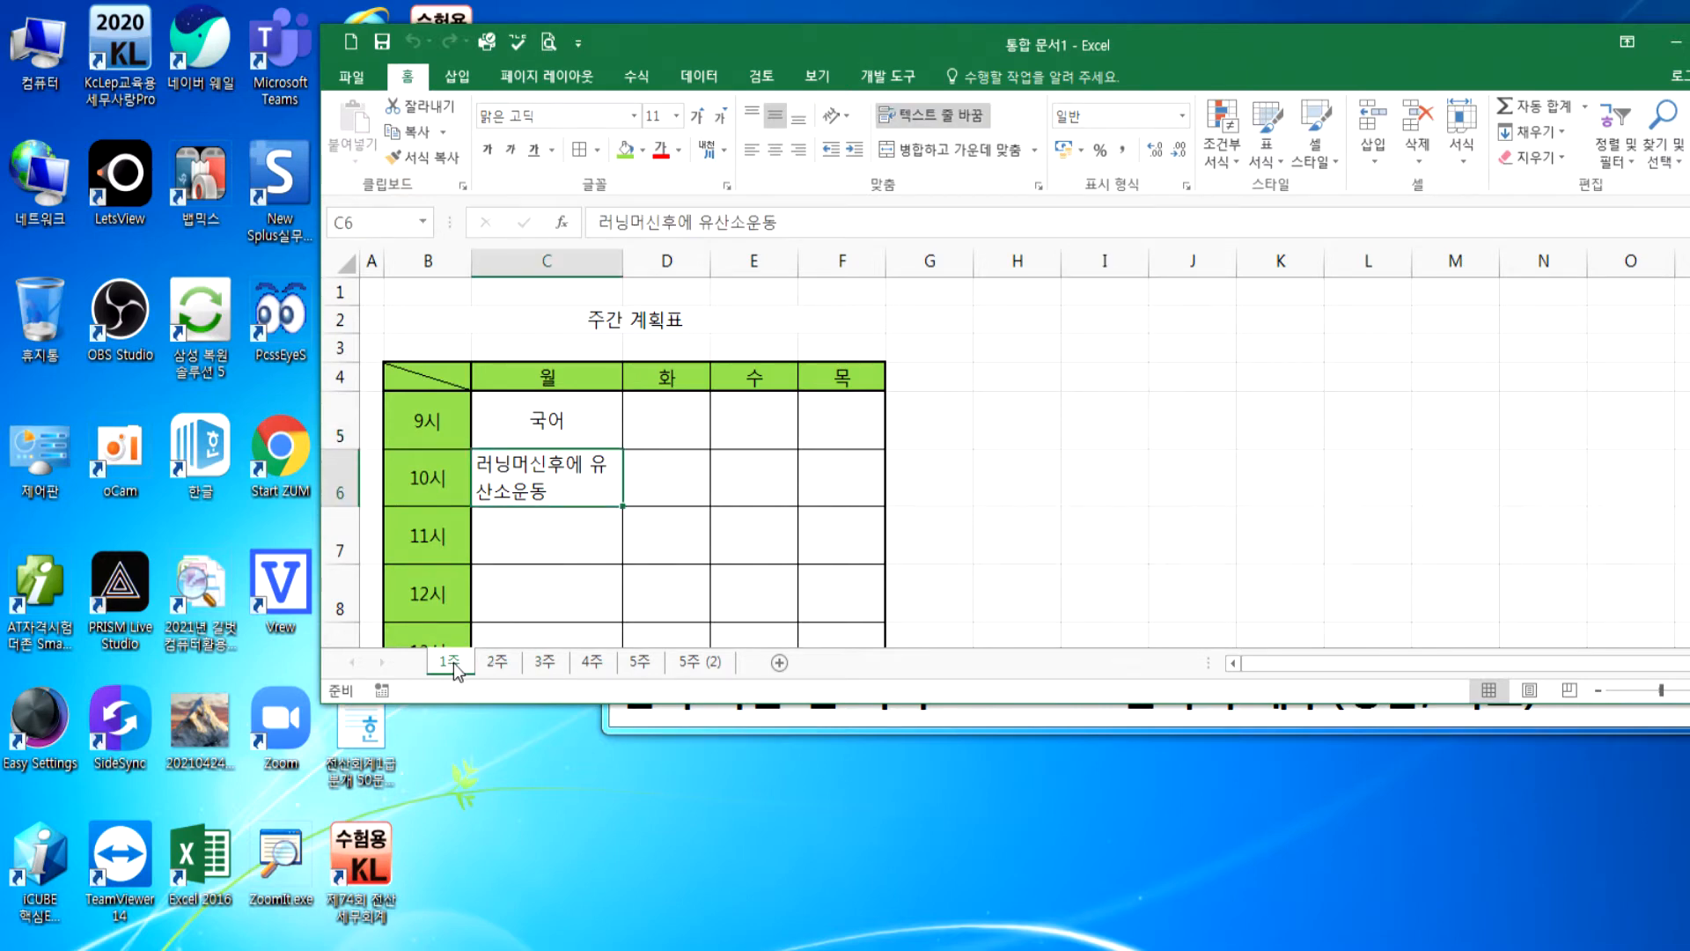
left_click(702, 669)
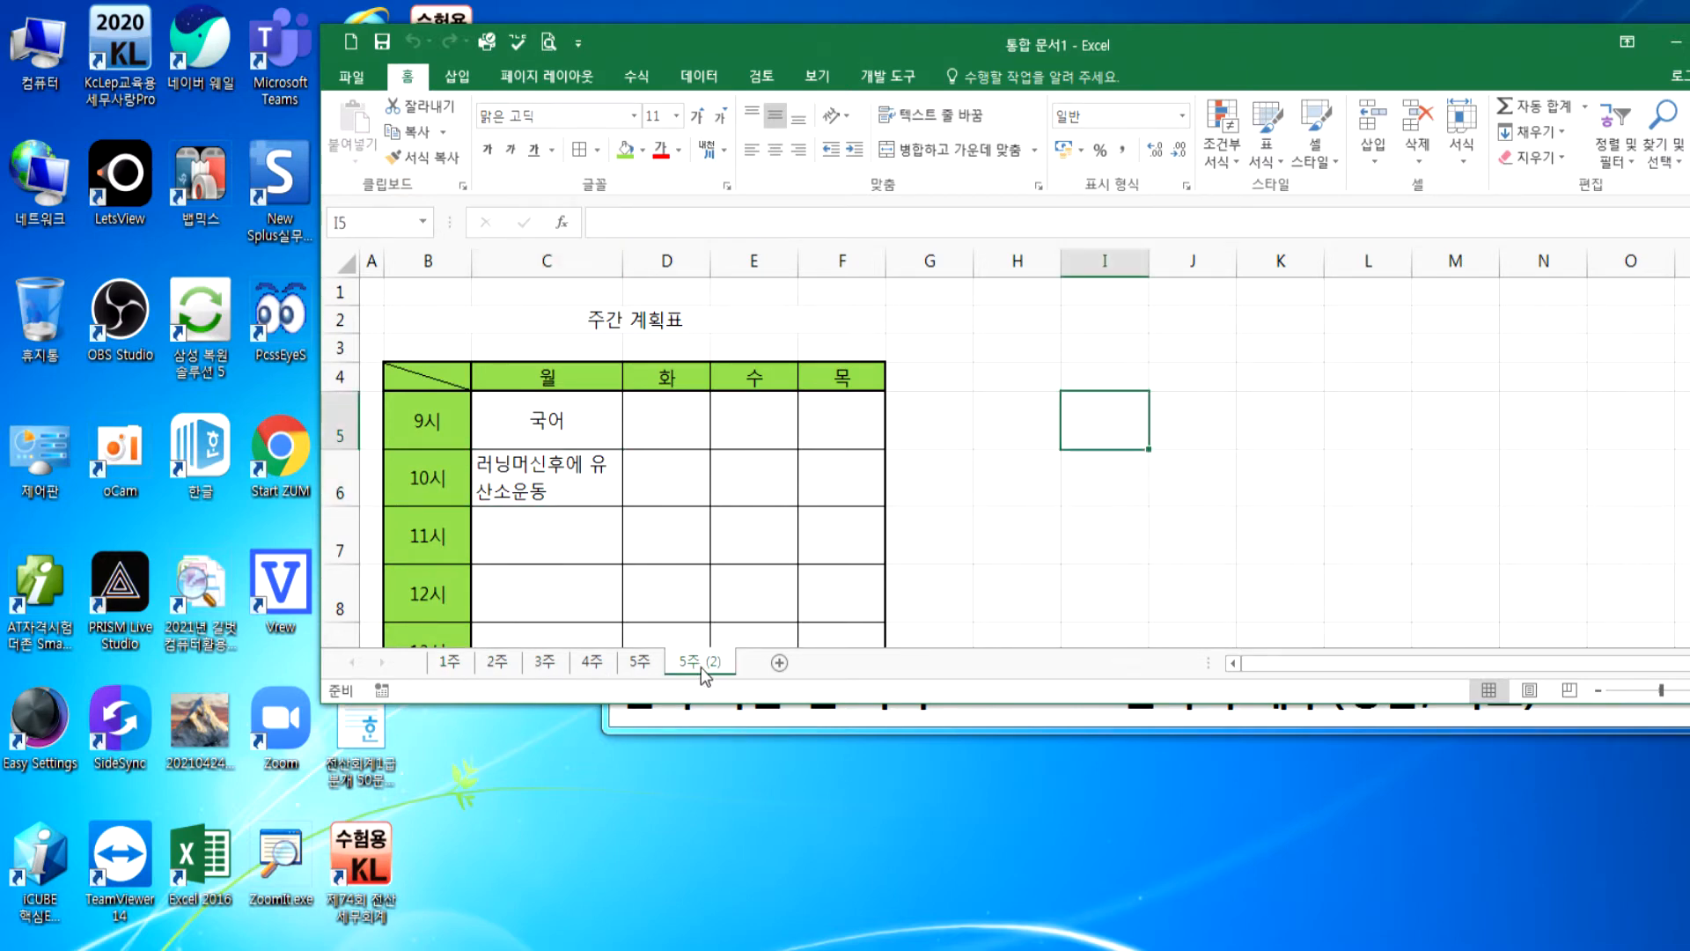
- Rename the copied sheet as 6주 and return to the 1주 sheet
double_click(700, 662)
type("6주")
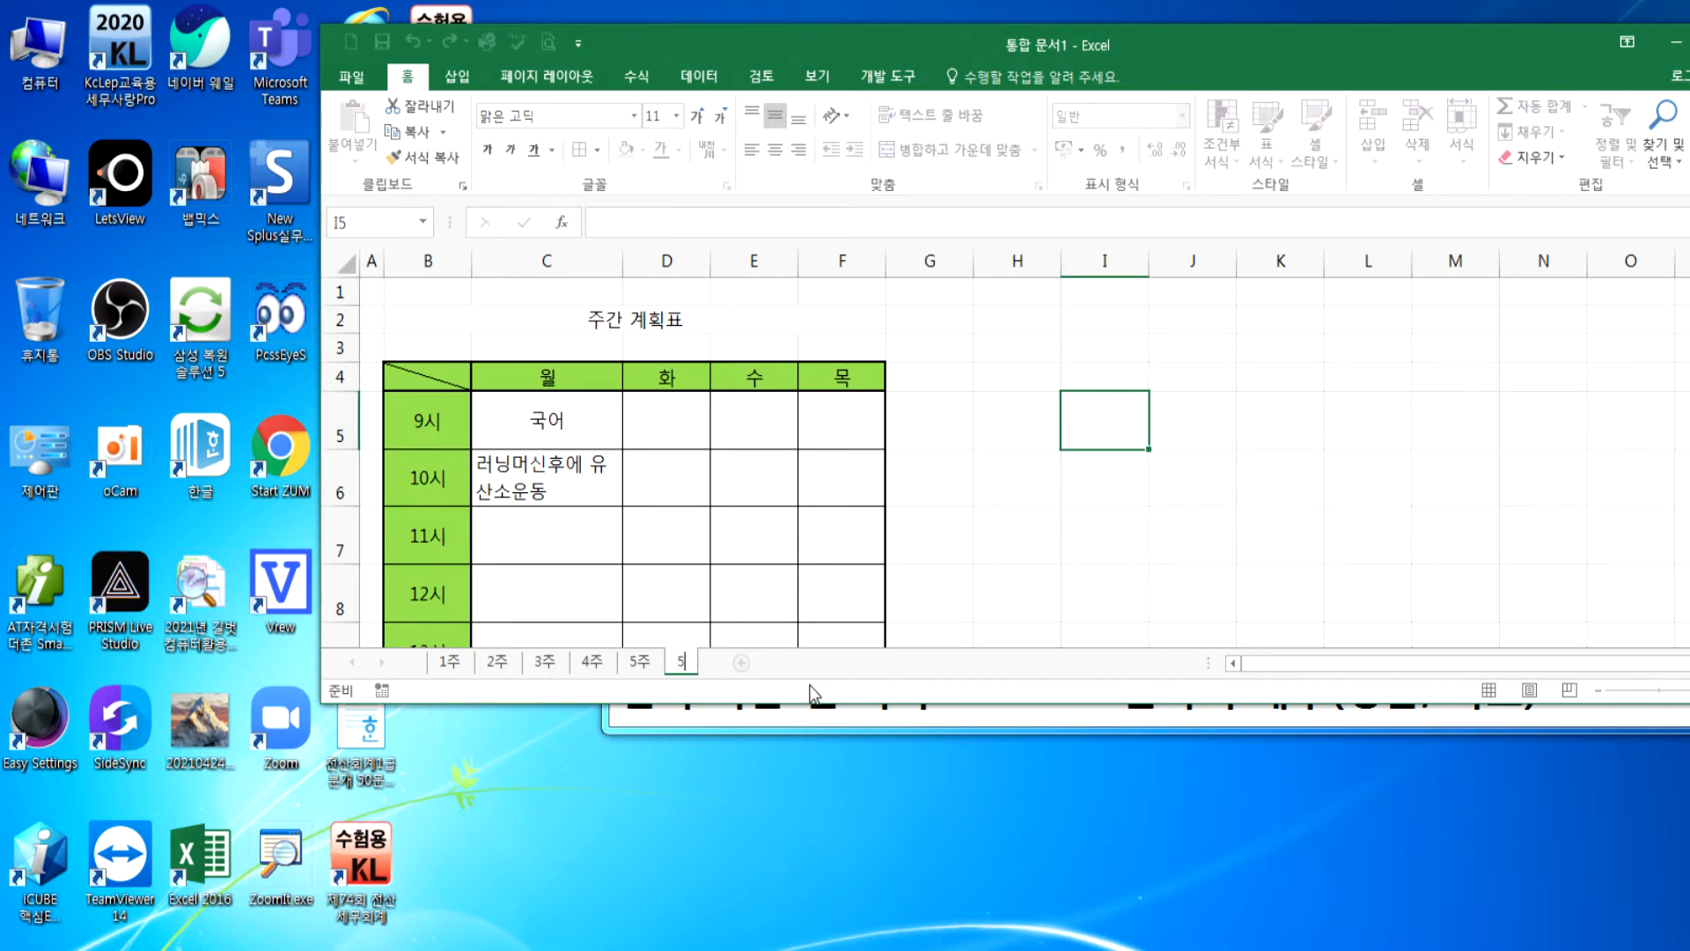
key("Return")
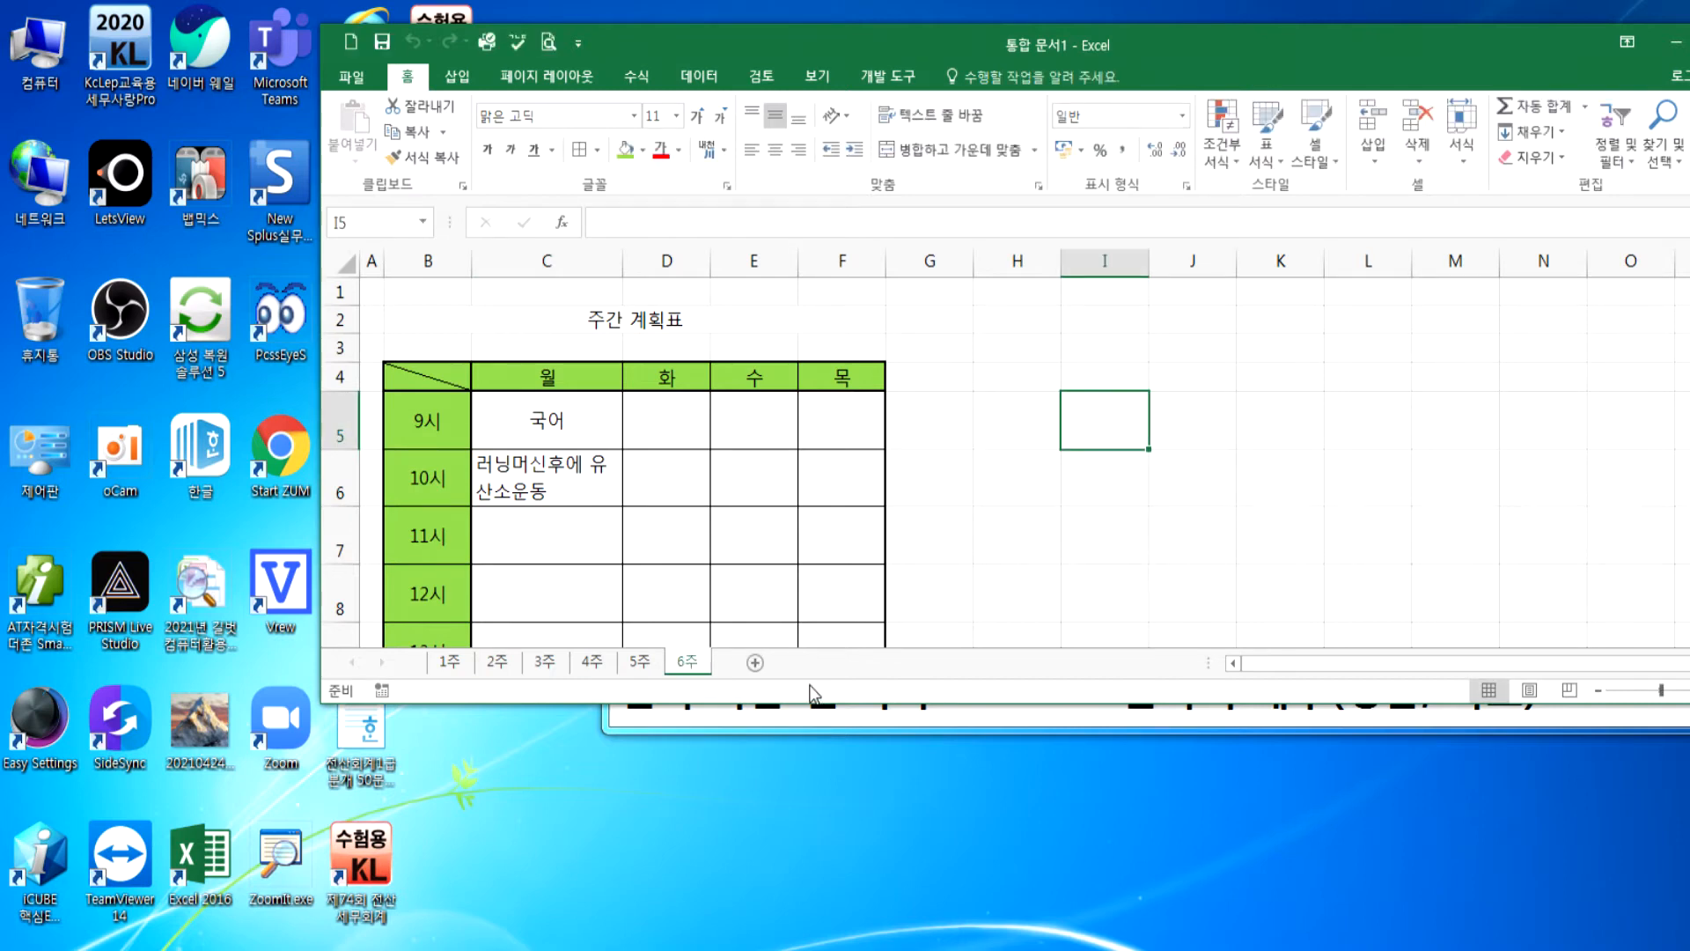
left_click(451, 663)
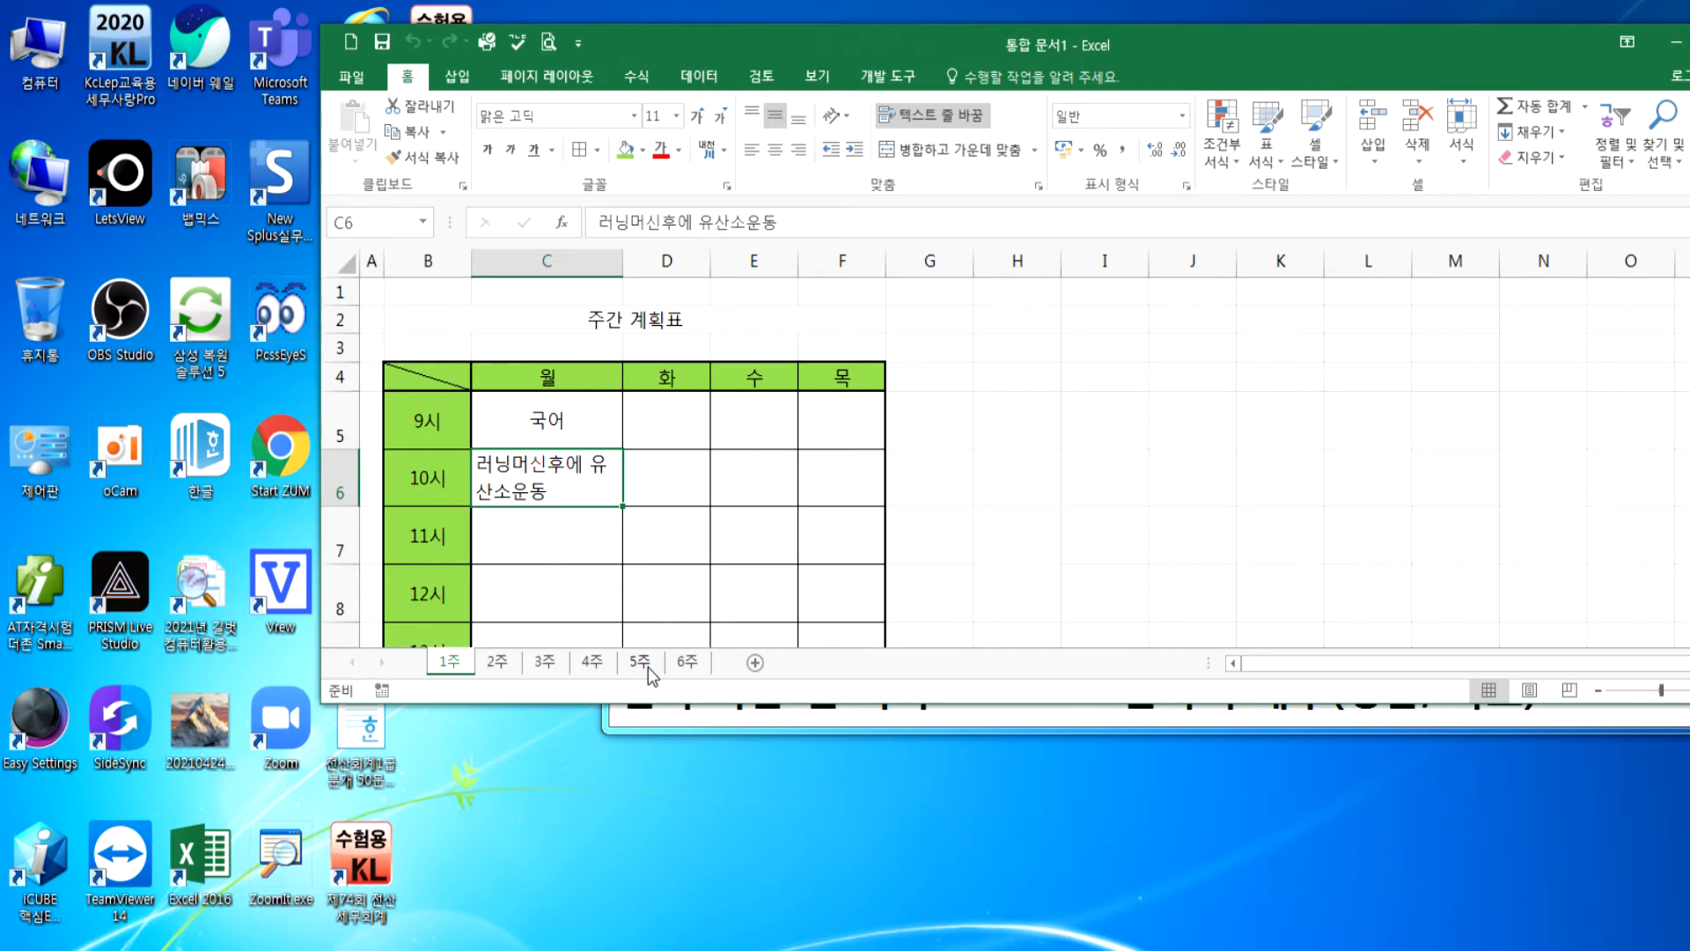
- Switch to File Explorer and duplicate ZoomIt.exe within the 1_작업용[A] folder
key("alt+Tab")
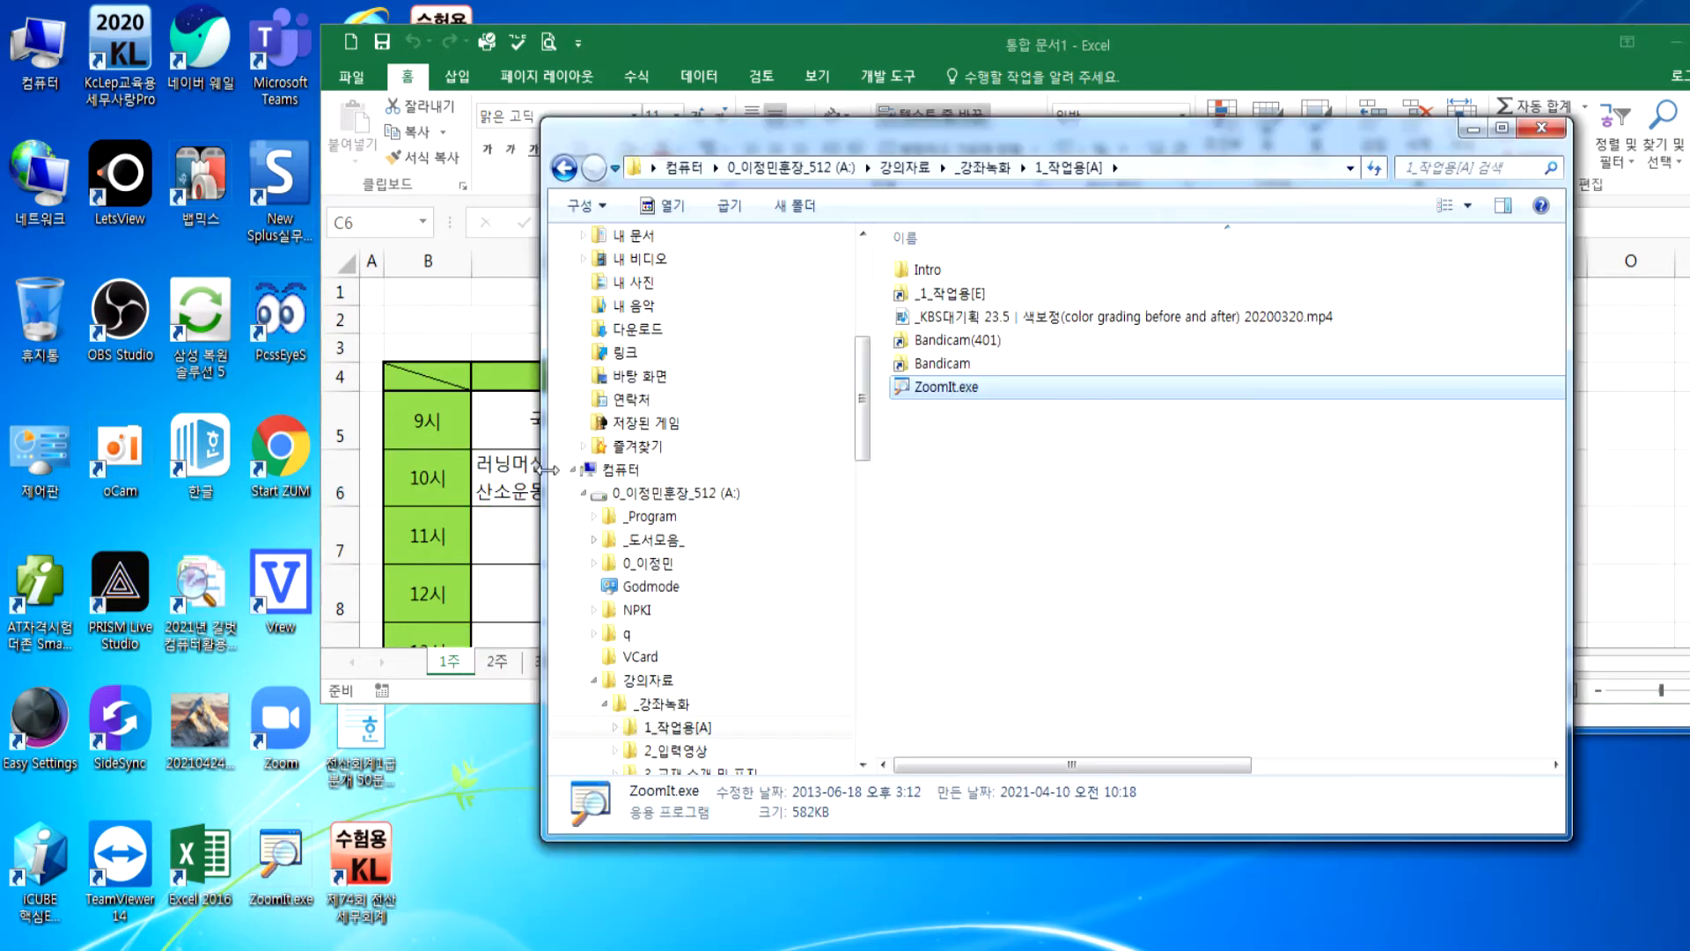
left_click(932, 430)
left_click(944, 395)
key("ctrl+c")
key("ctrl+v")
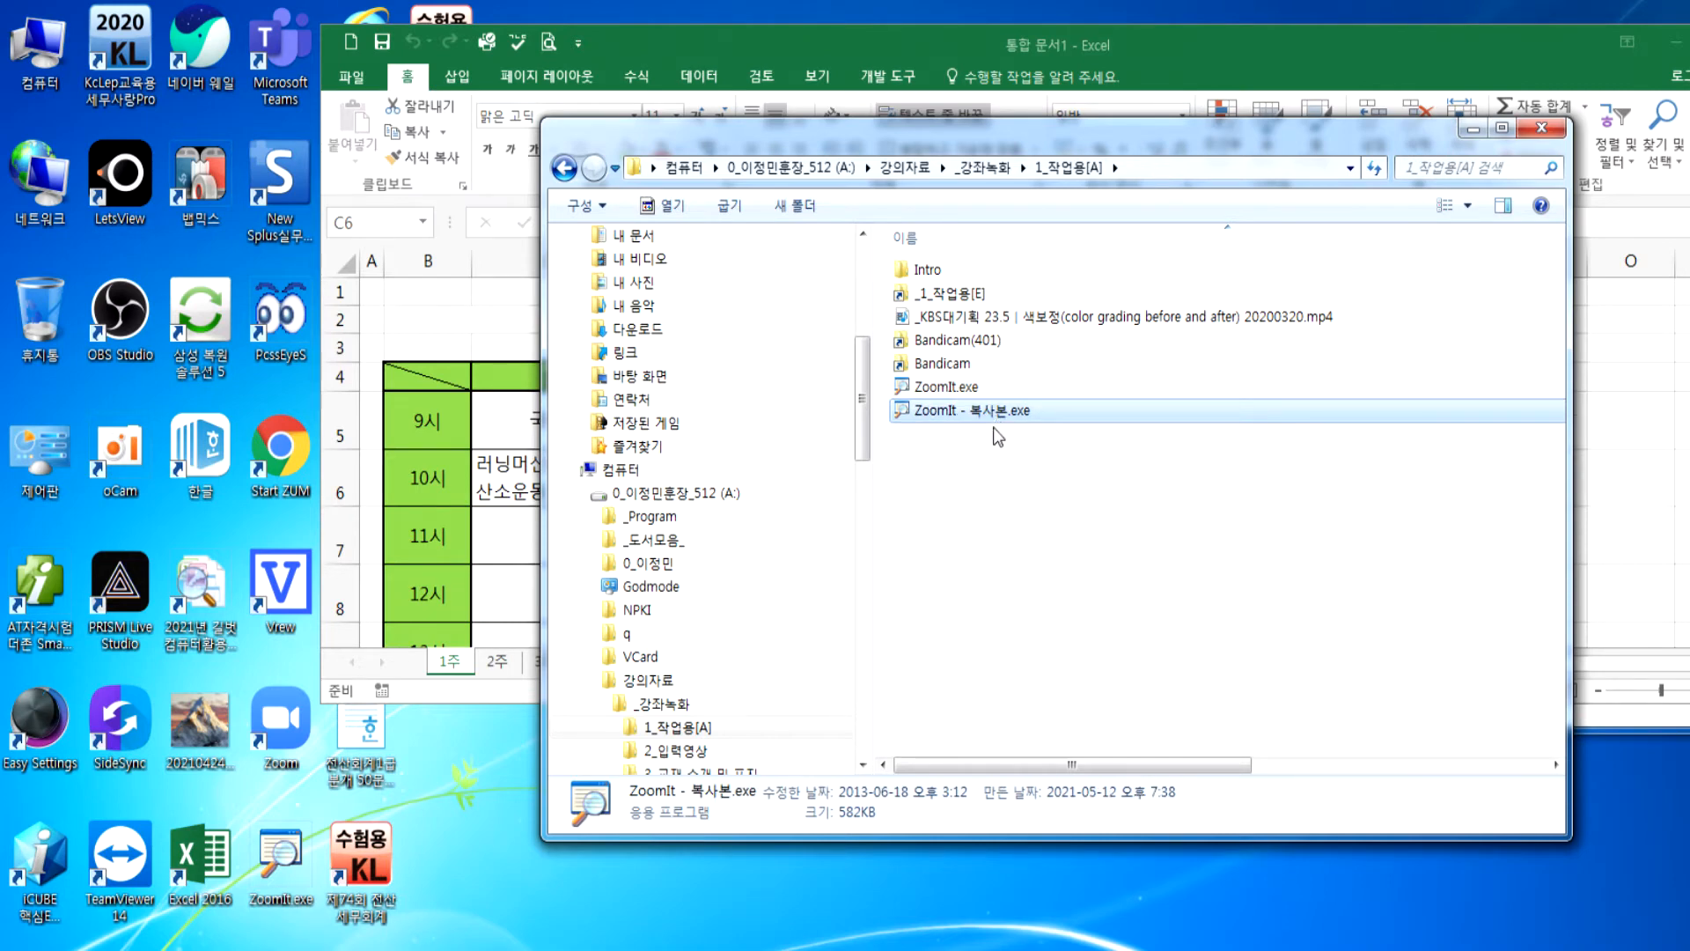
- Permanently delete the file ZoomIt - 복사본.exe and minimize the folder window
key("Delete")
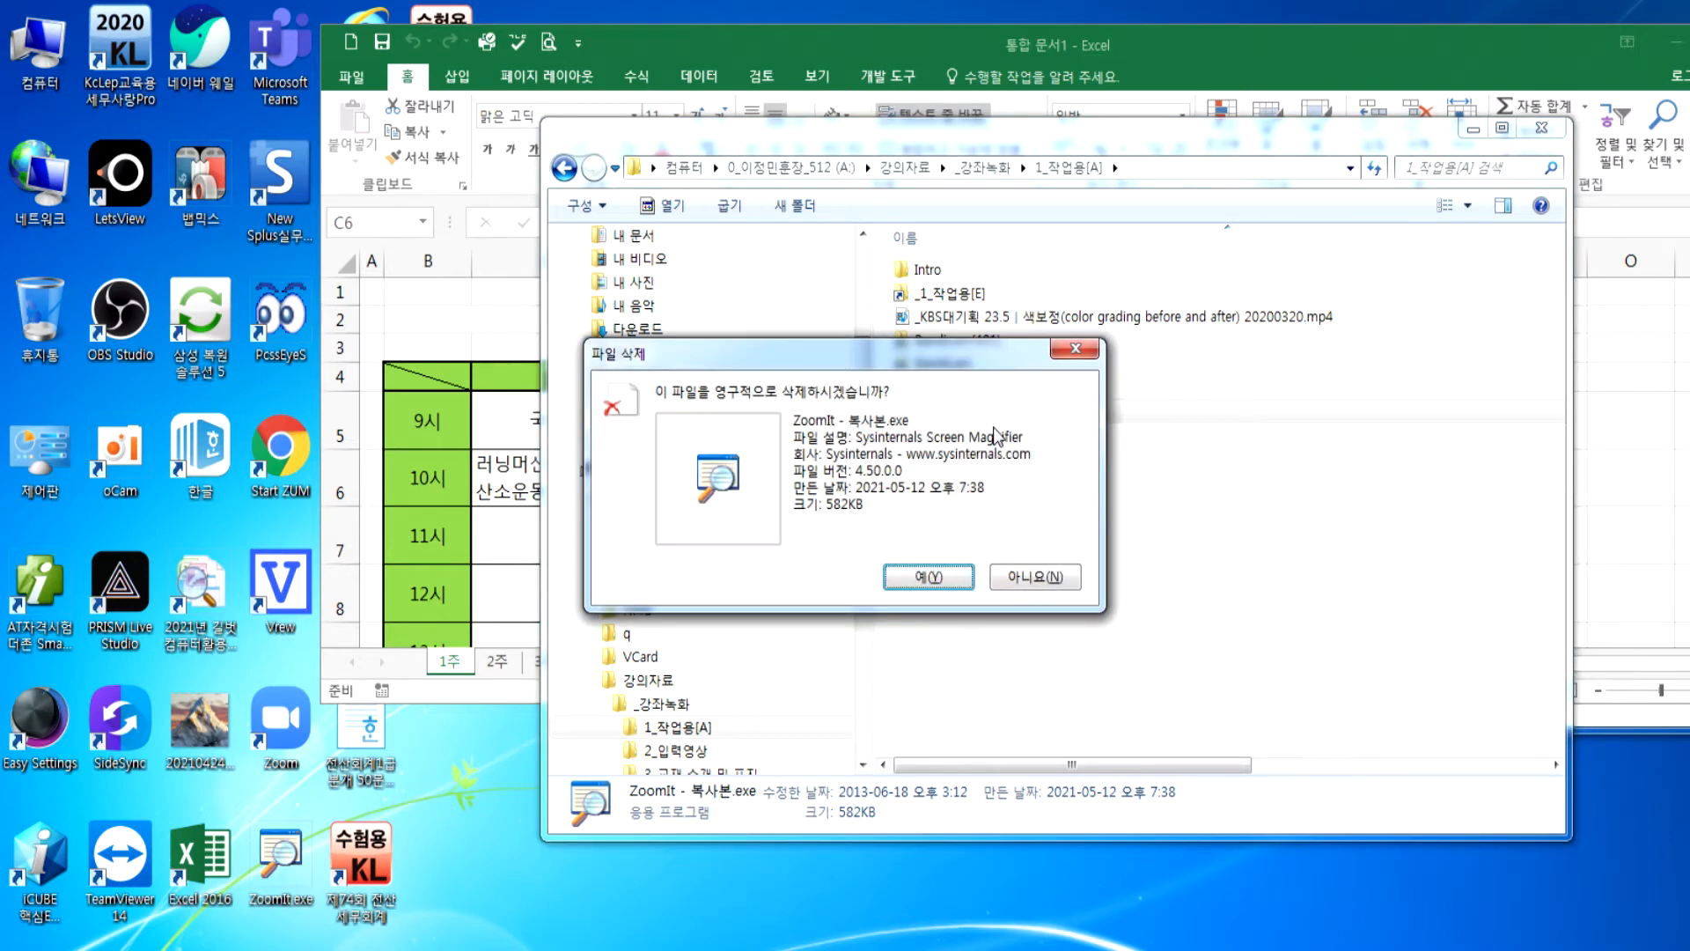
key("Return")
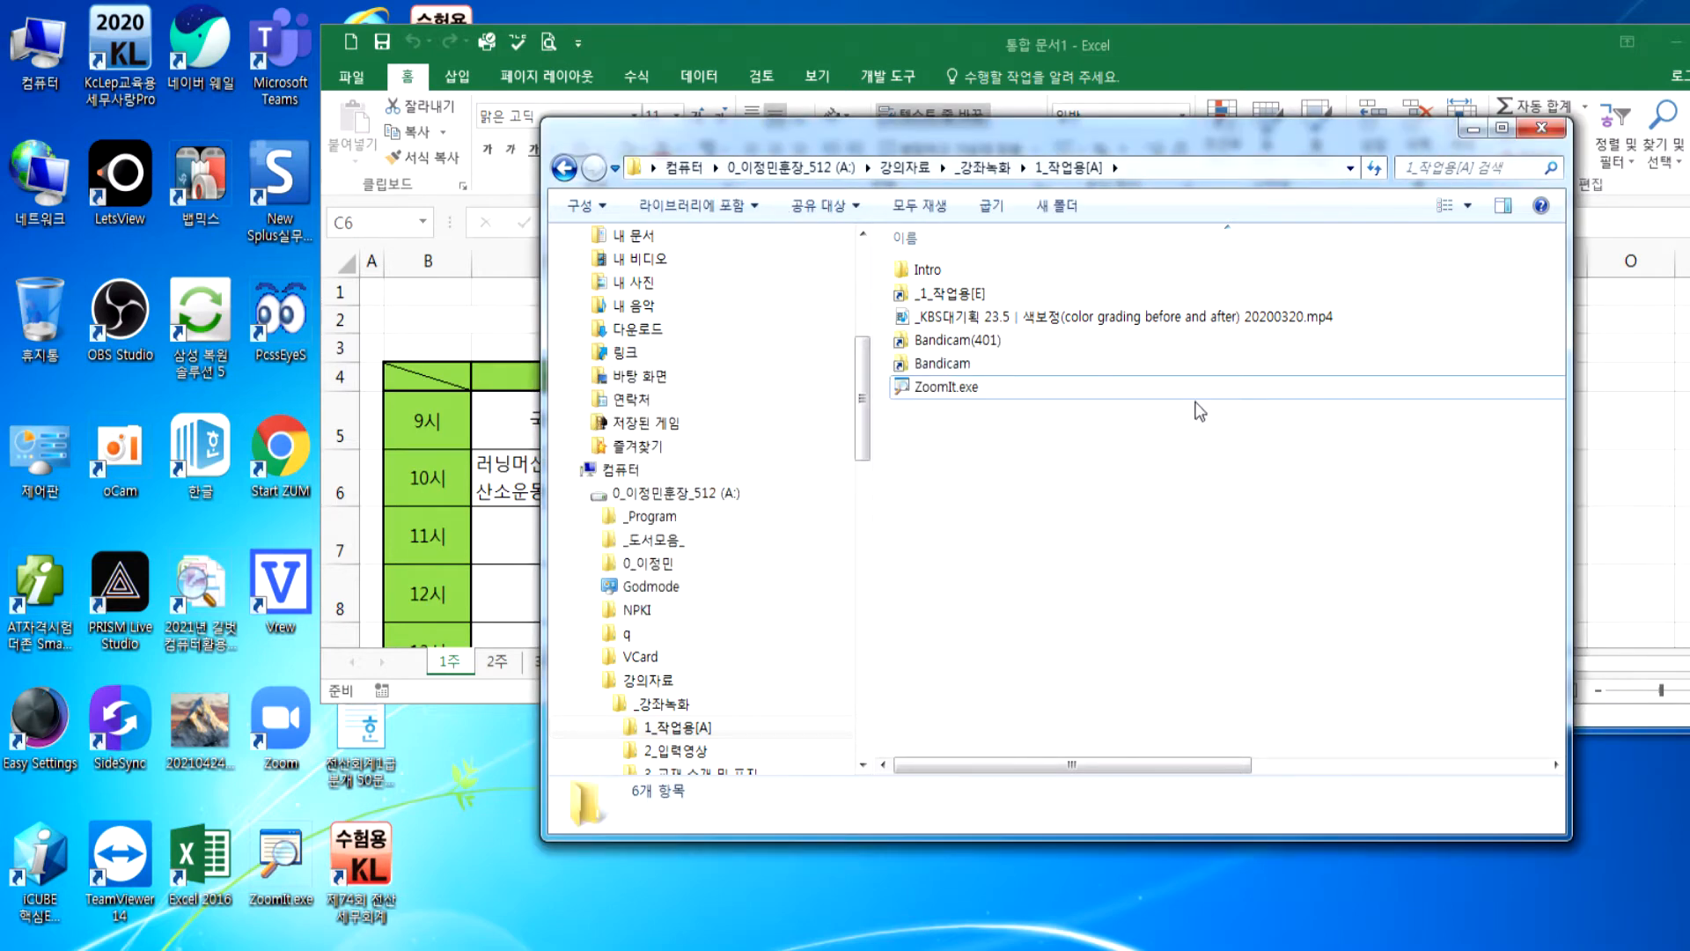
left_click(1472, 130)
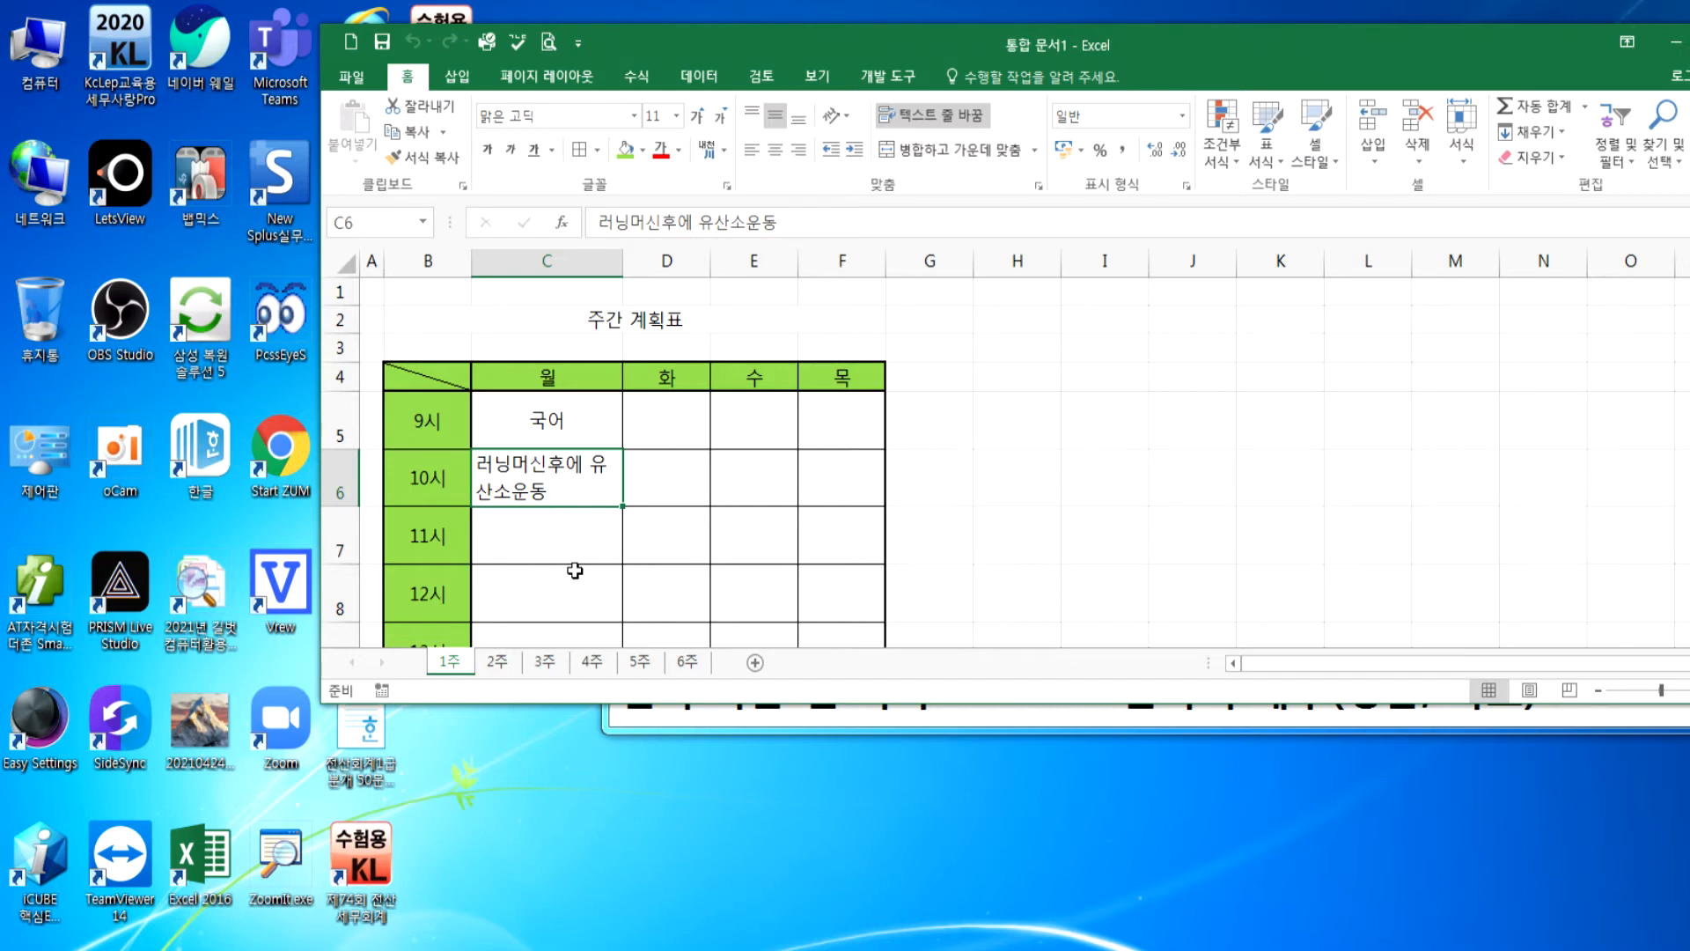
- Insert a blank sheet after 1주, delete that sheet again, and return to 1주
left_click(754, 663)
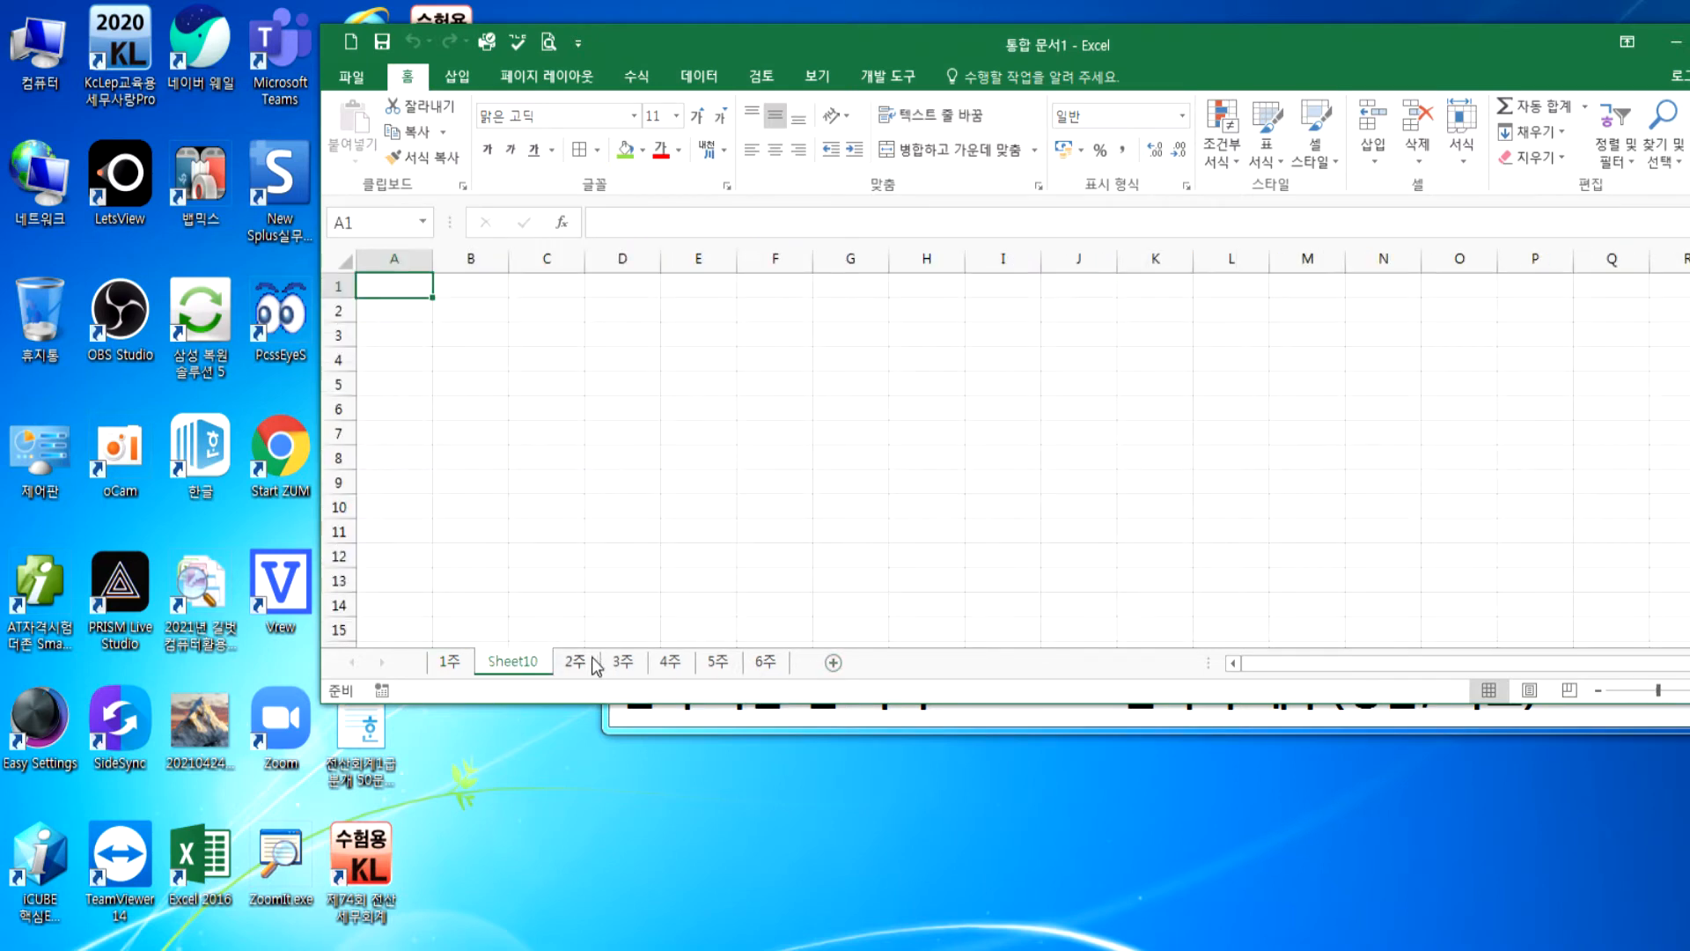
mouse_move(528, 667)
left_mouse_down()
mouse_move(811, 673)
mouse_move(549, 673)
left_mouse_up()
right_click(527, 665)
left_click(570, 709)
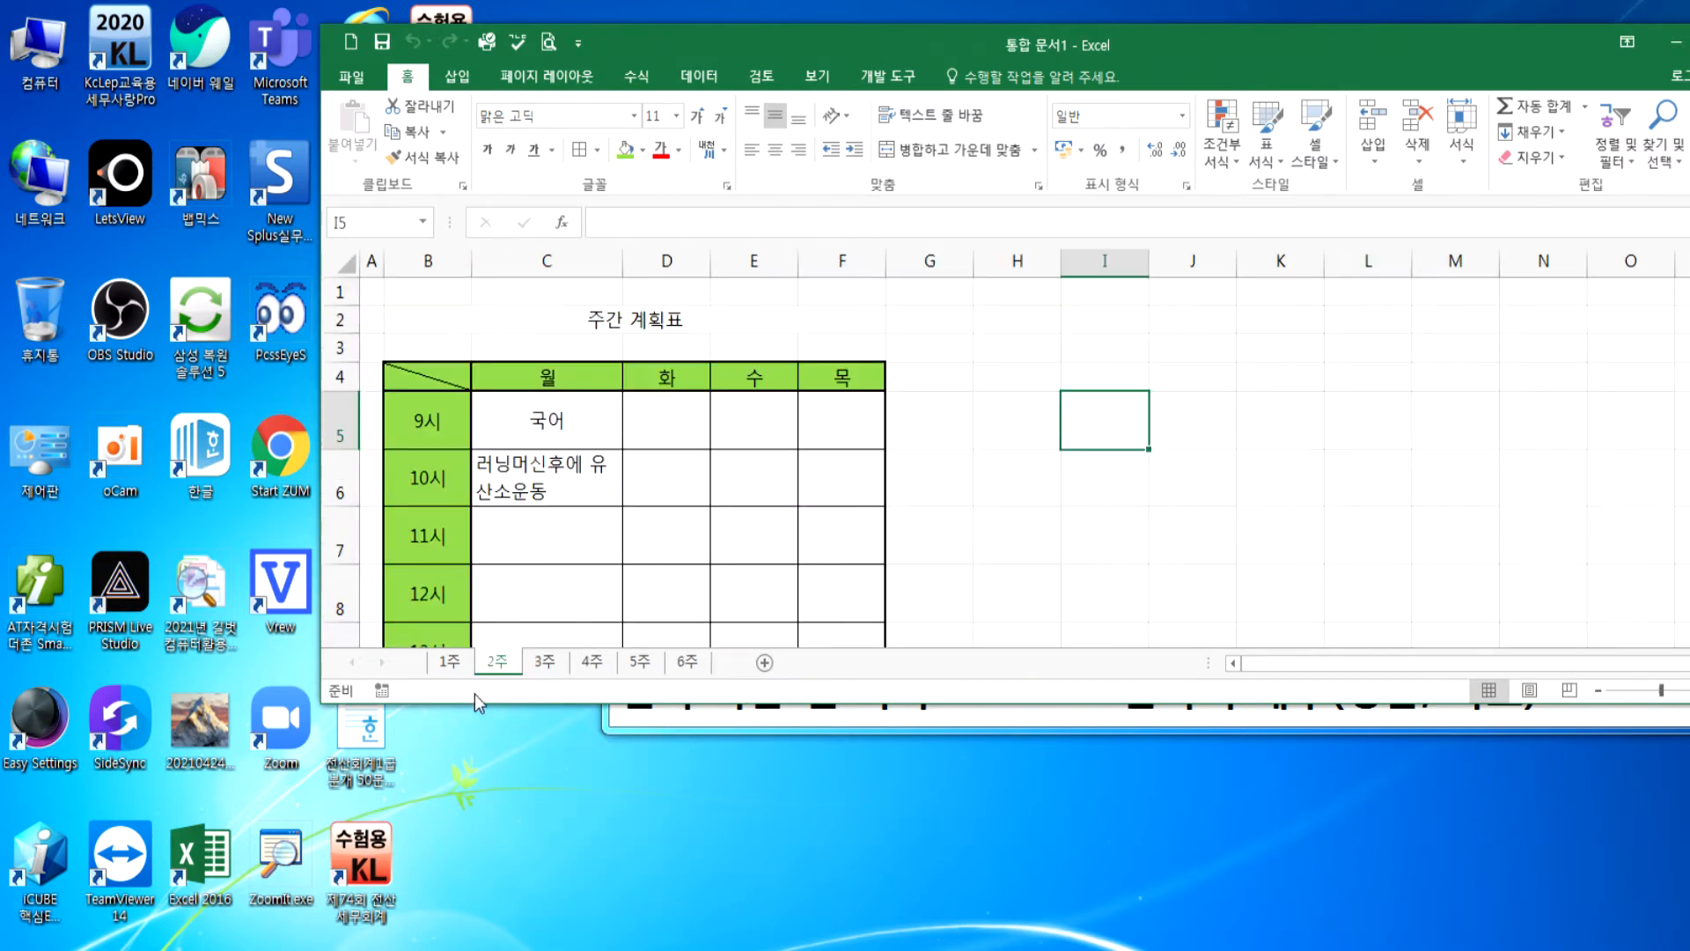
left_click(452, 667)
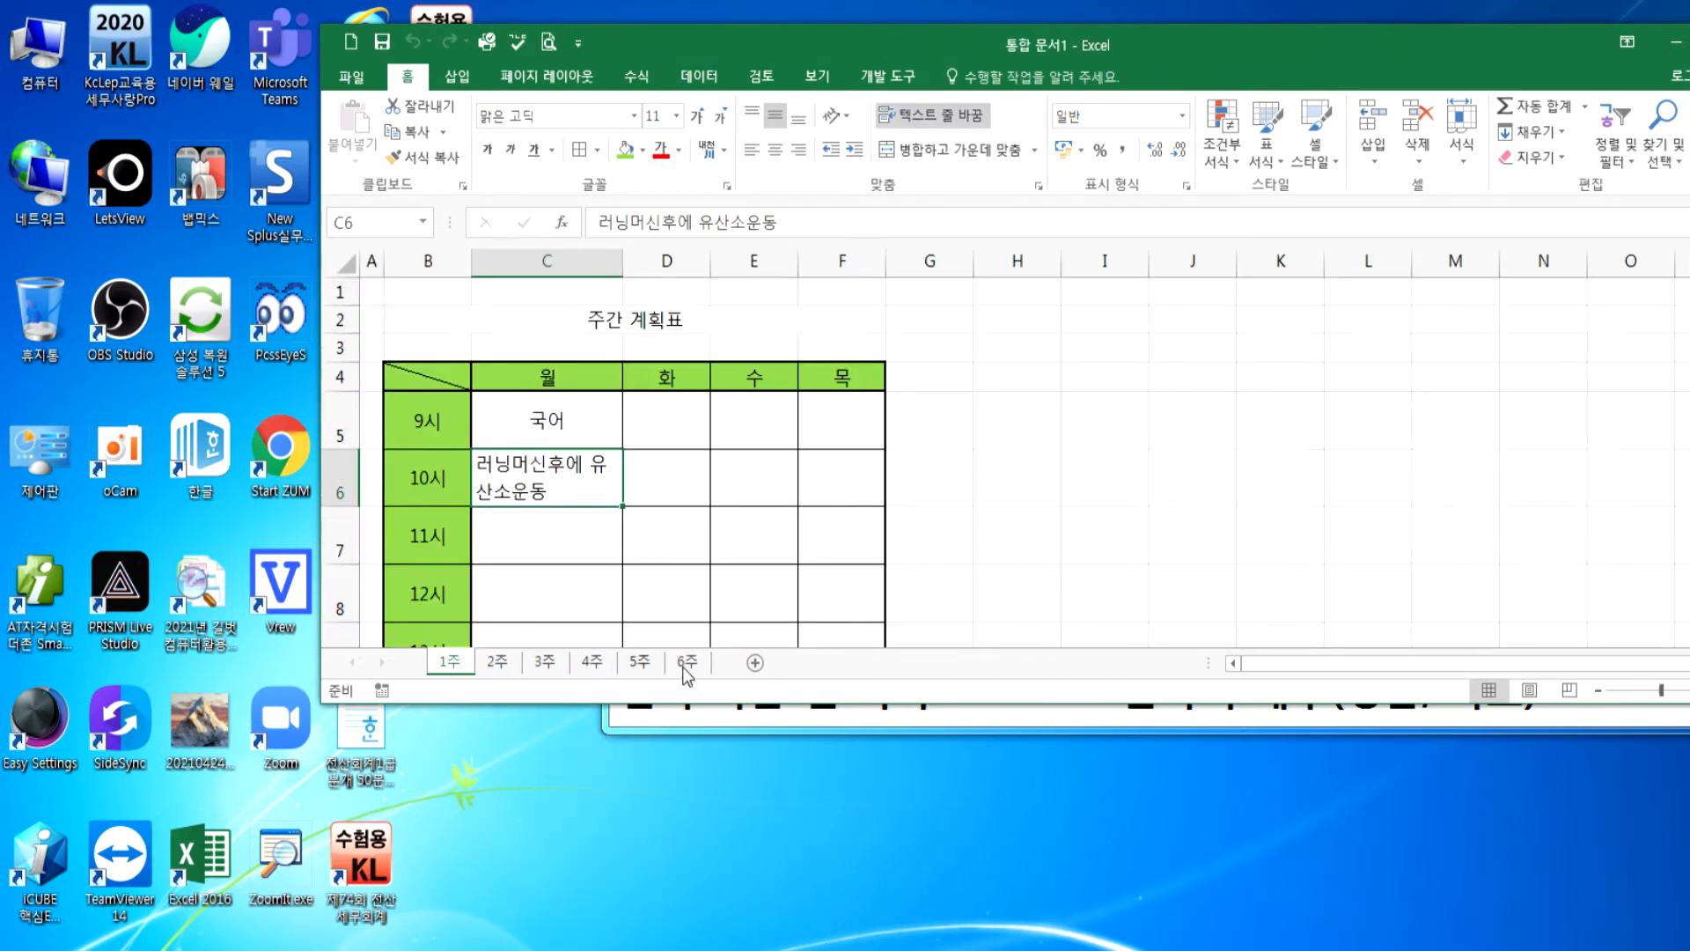
- Insert two blank sheets after 1주, open the first one, and maximize the workbook window
left_click(757, 664)
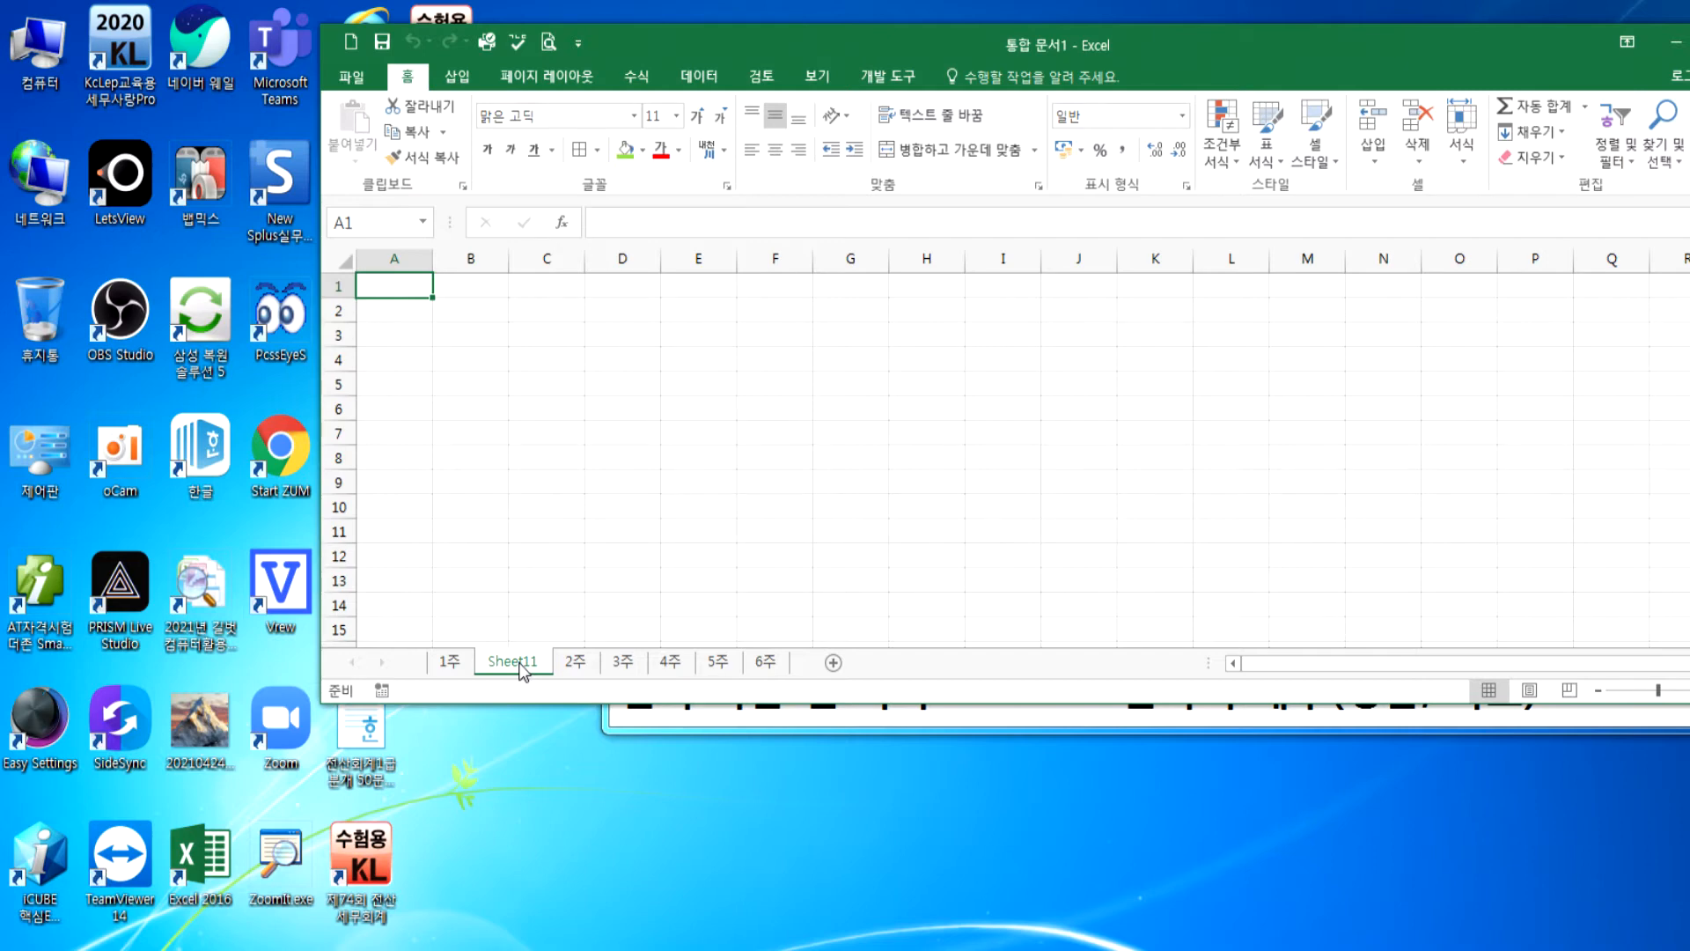
left_click(833, 662)
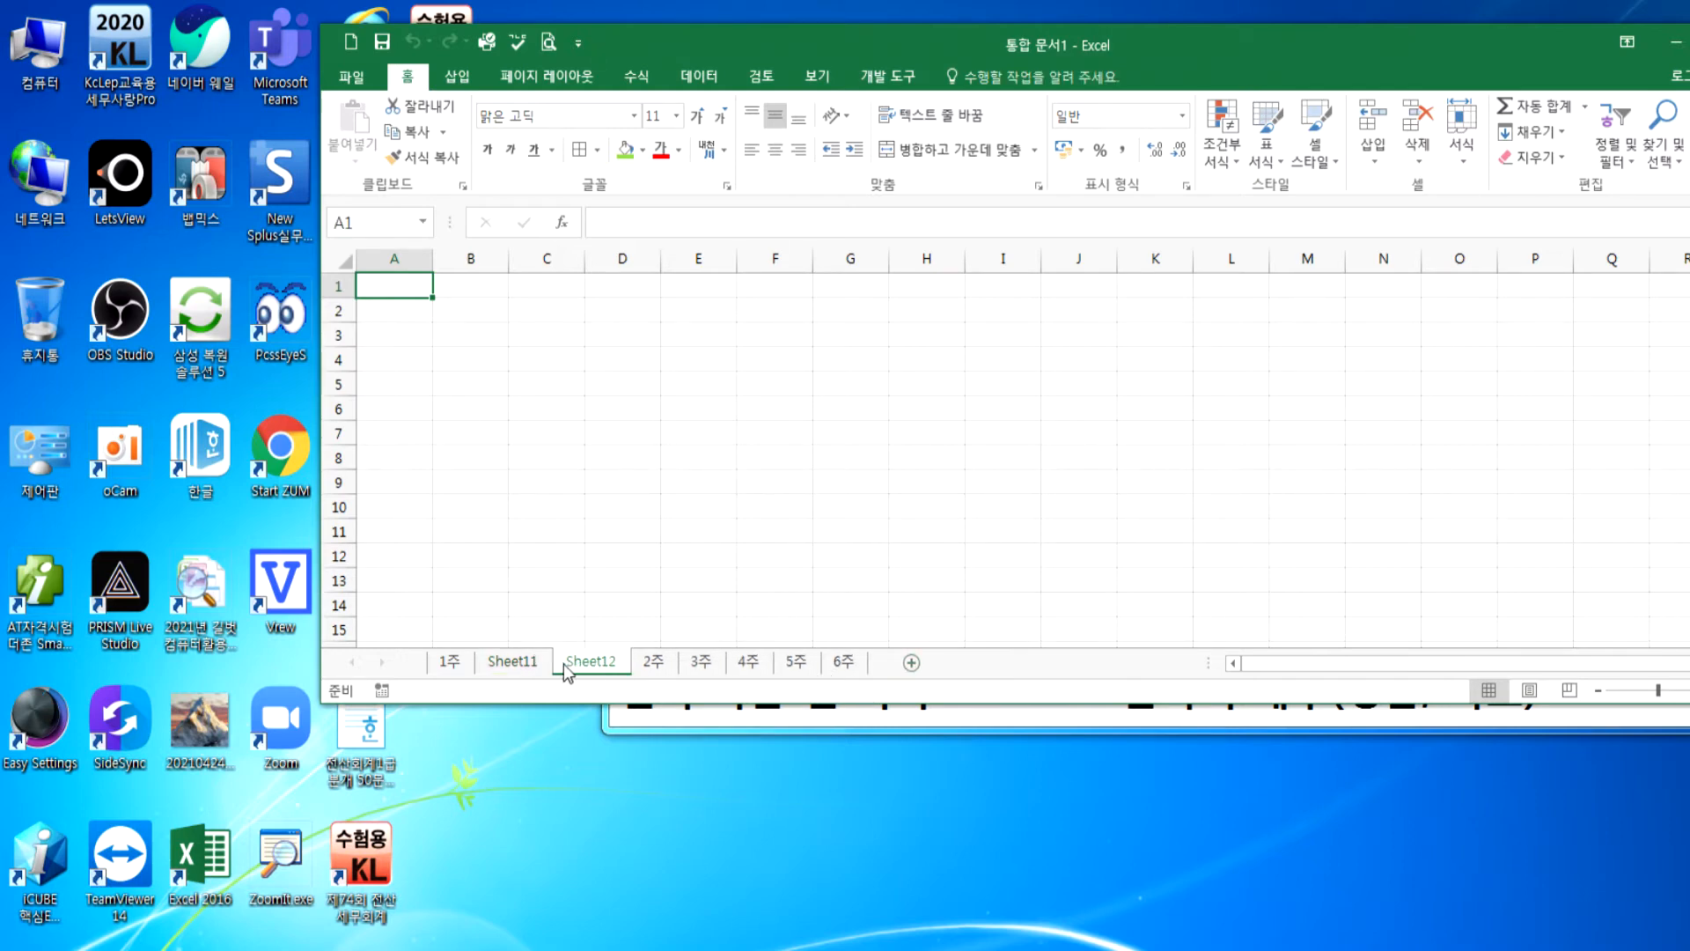
left_click(509, 662)
double_click(685, 45)
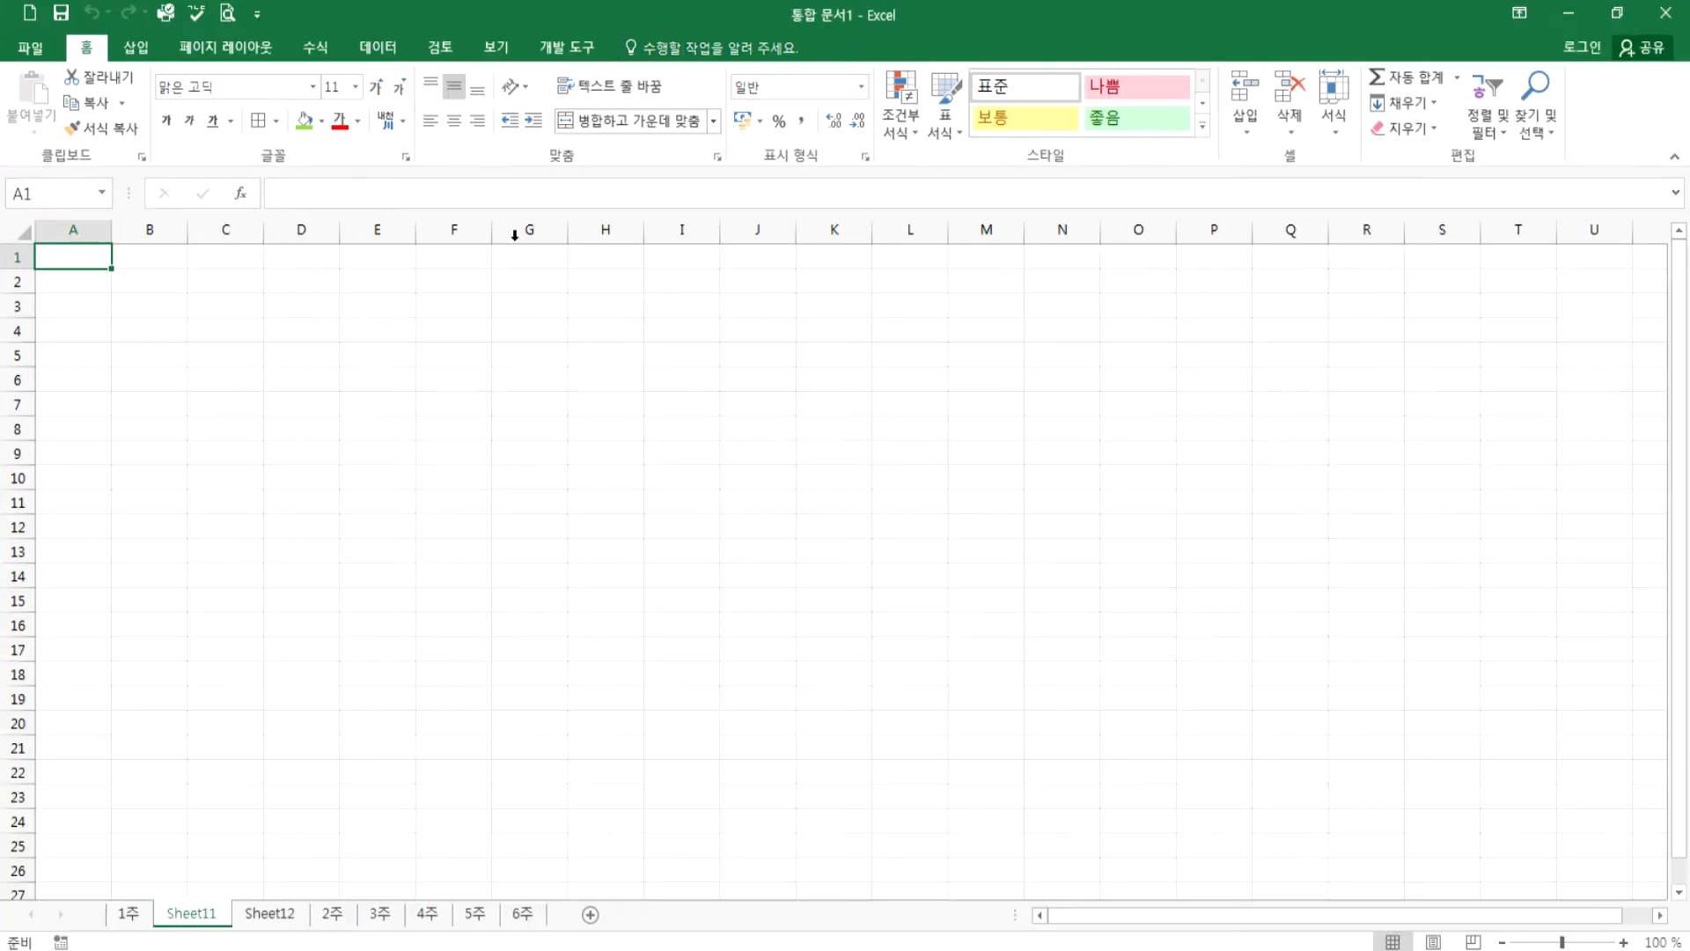
- Enter the title 셔틀버스 시간표 in cell B1 of the new sheet
scroll(438, 459, "up", 3)
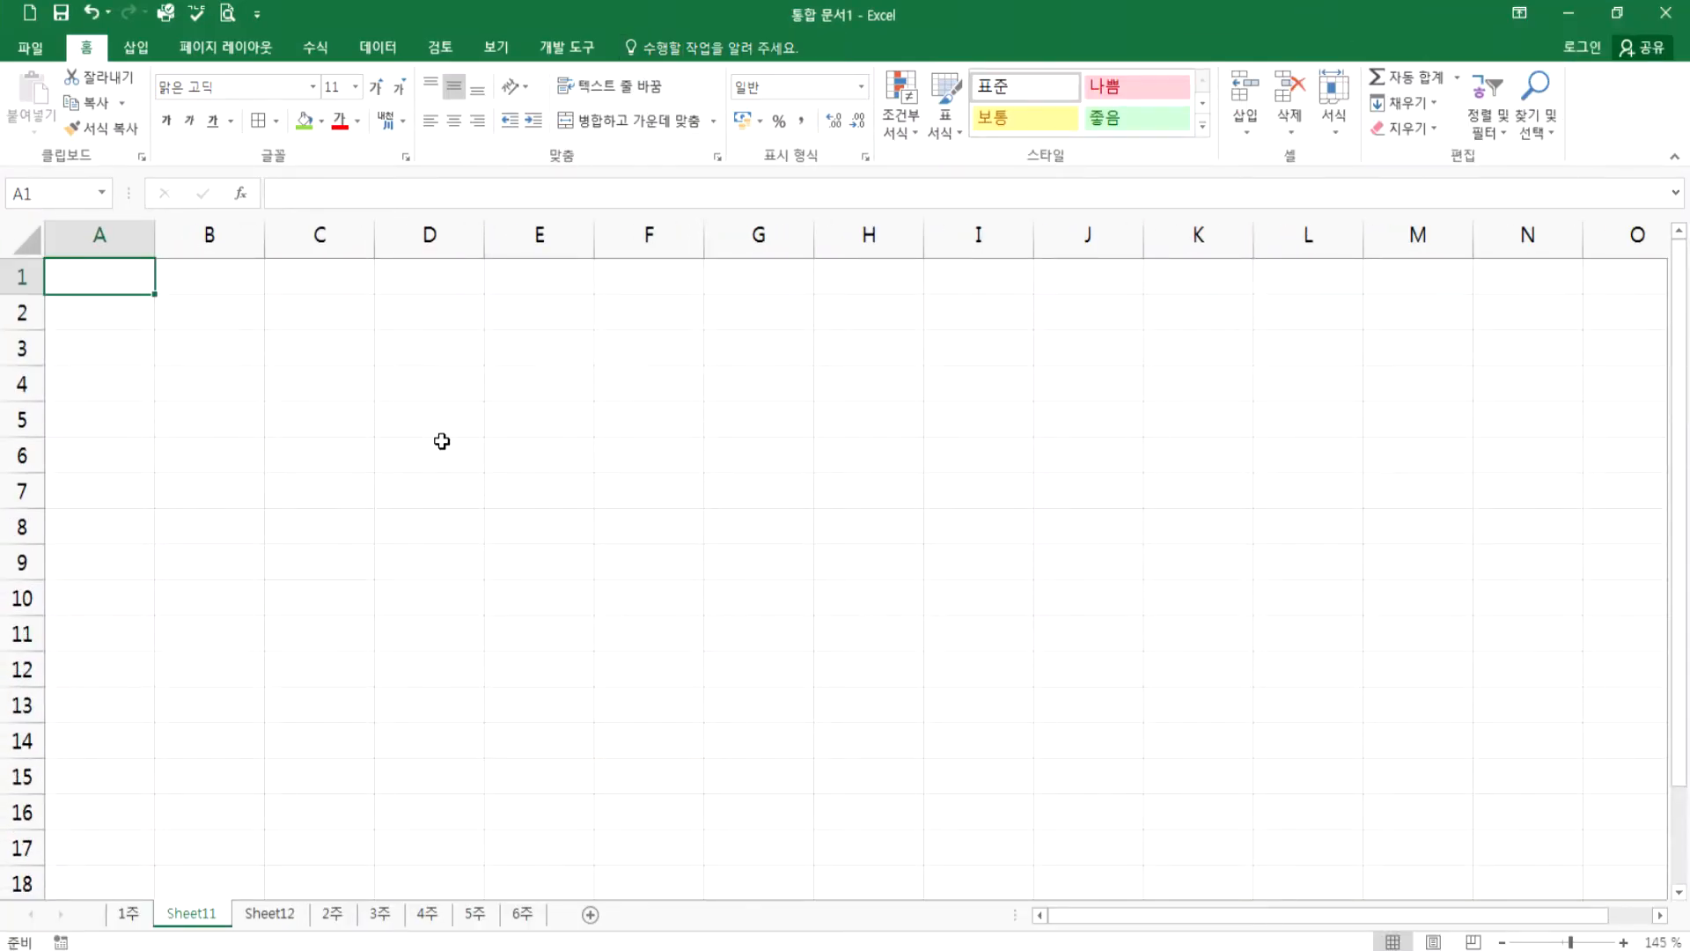
double_click(193, 279)
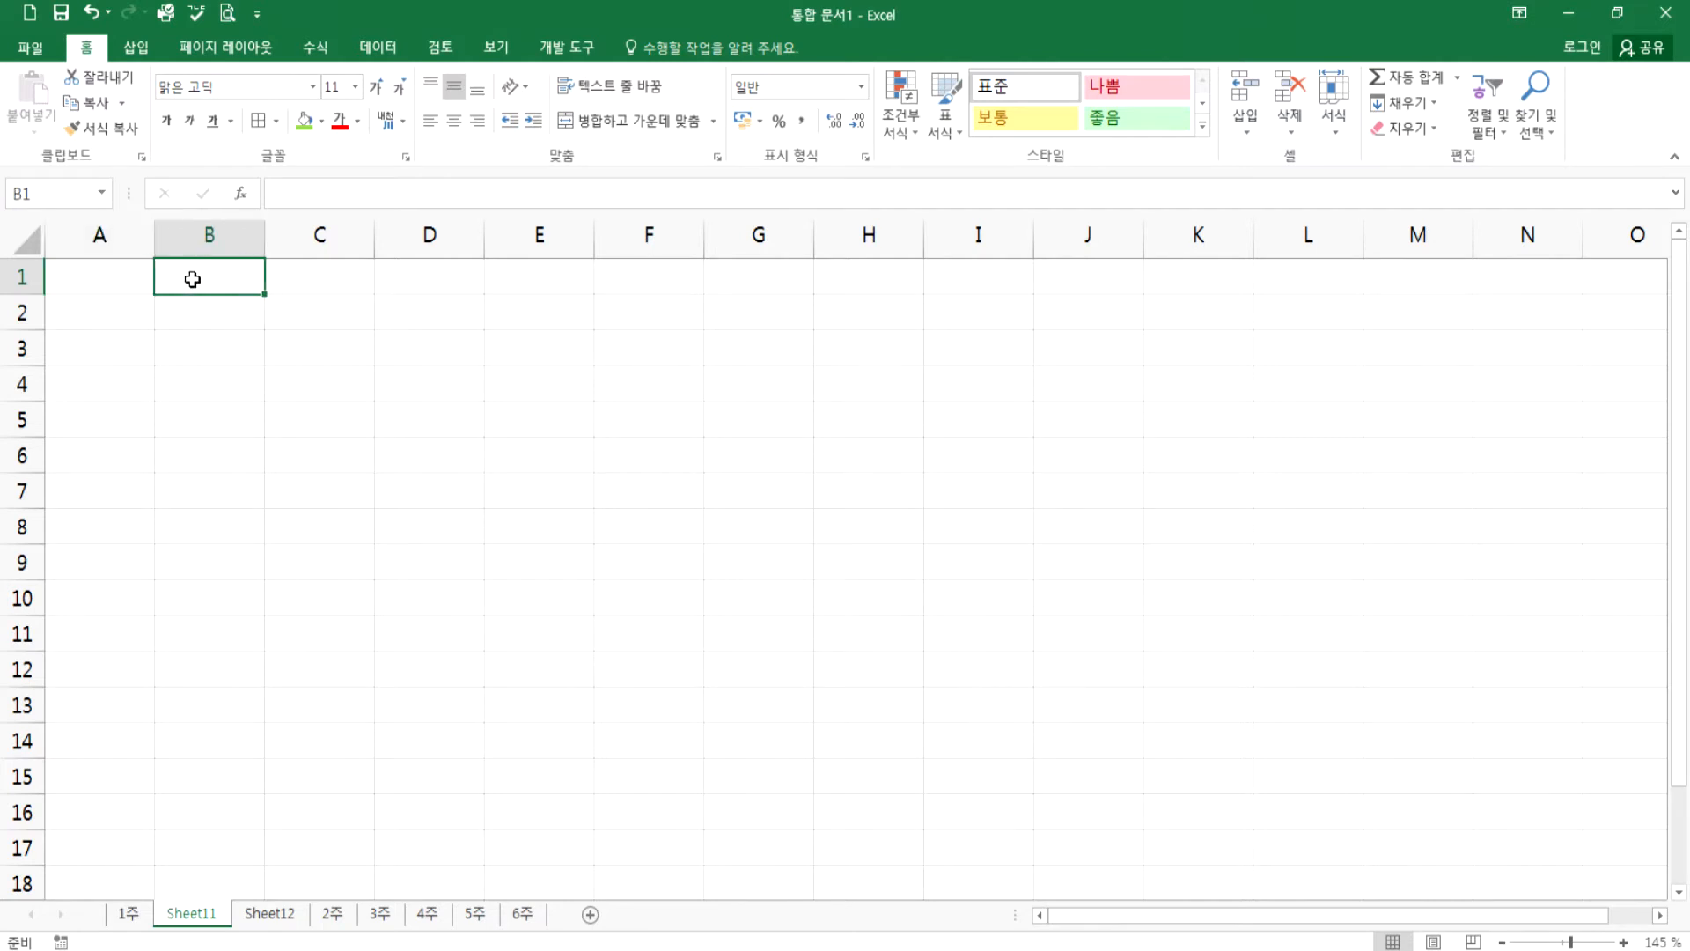
type("셔틀버스 ㅅ")
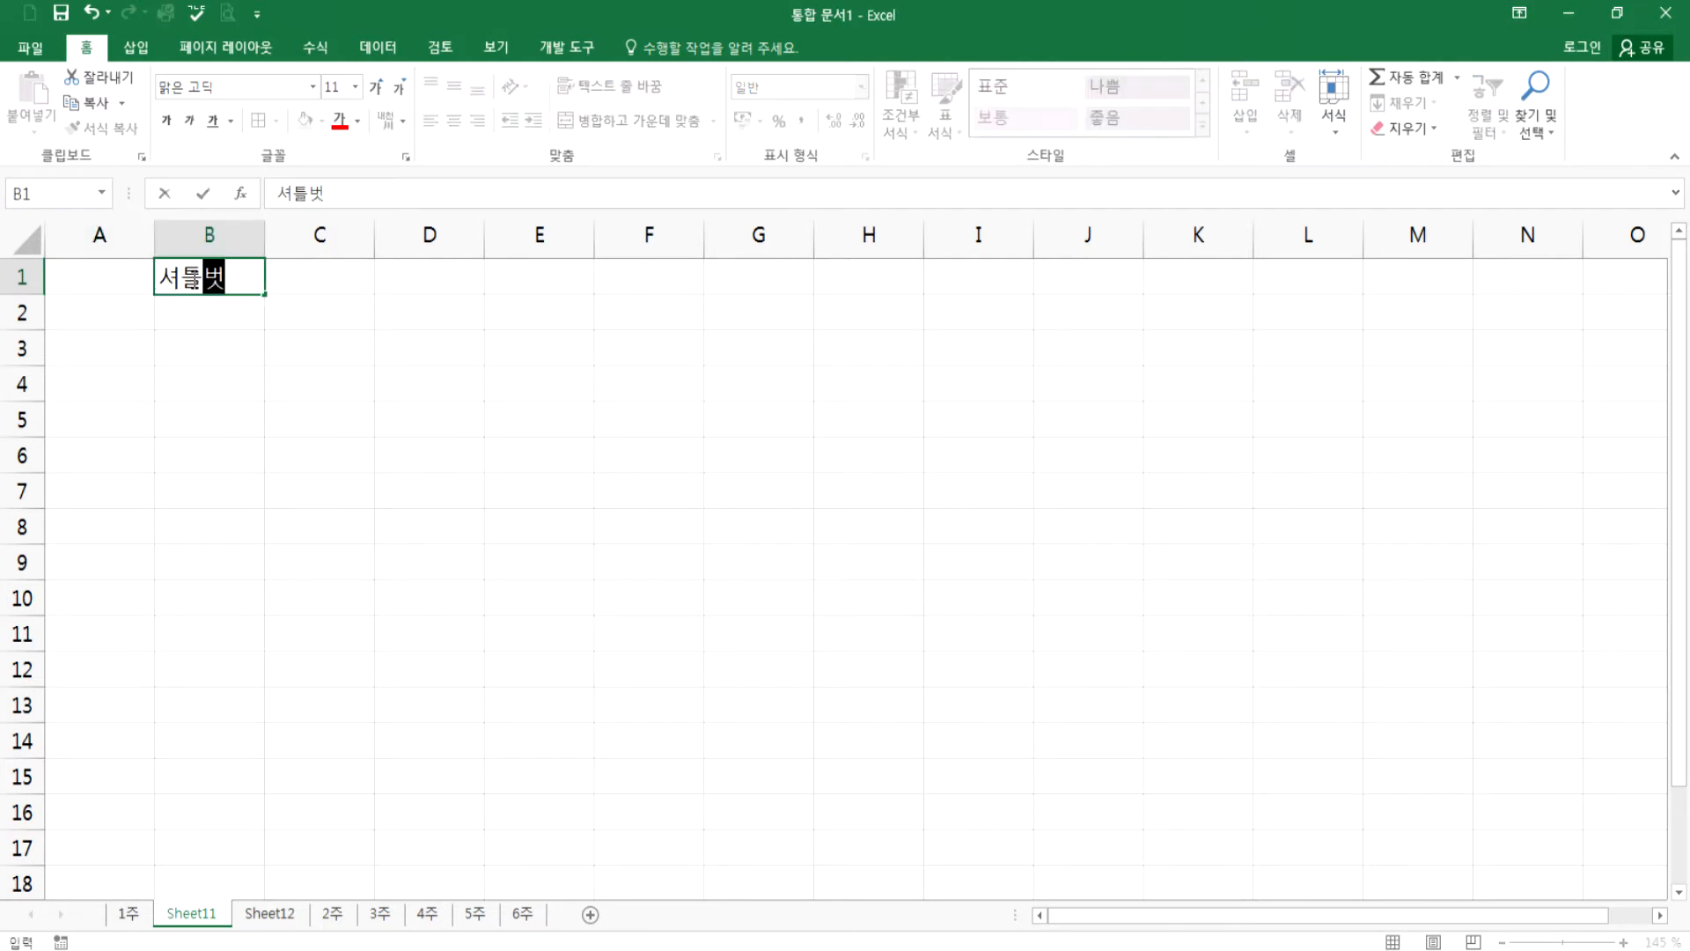
type("시간표")
key("Return")
key("Return")
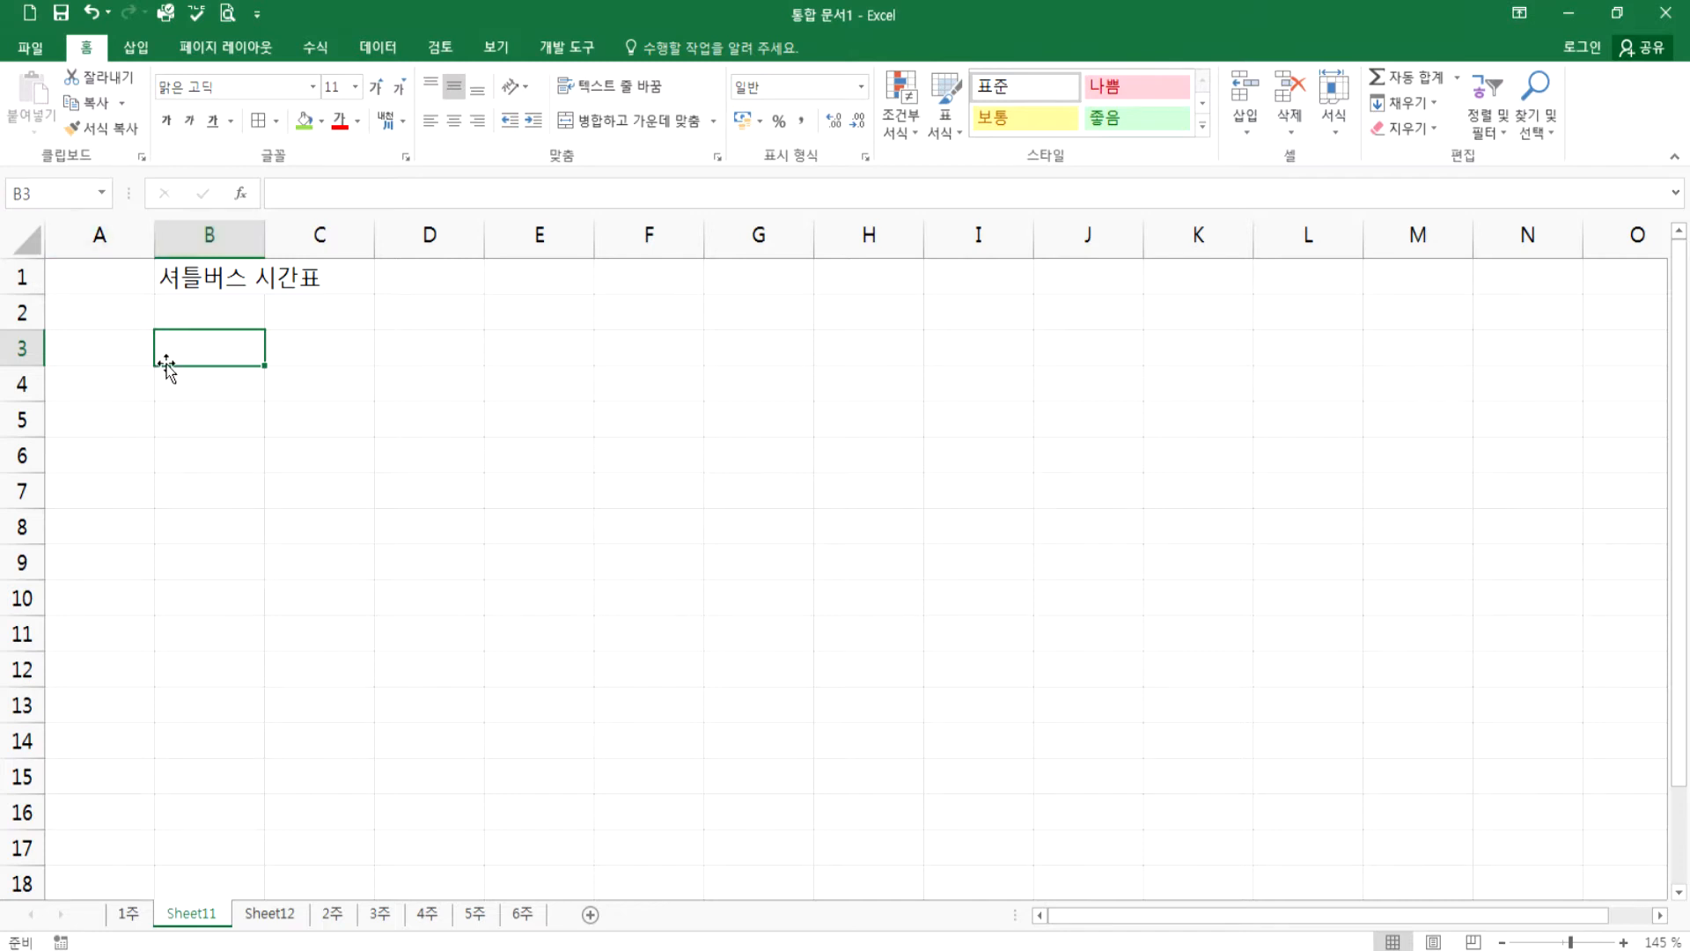
- Enter the time 9:00 in cell B5
left_click_drag(183, 353, 521, 358)
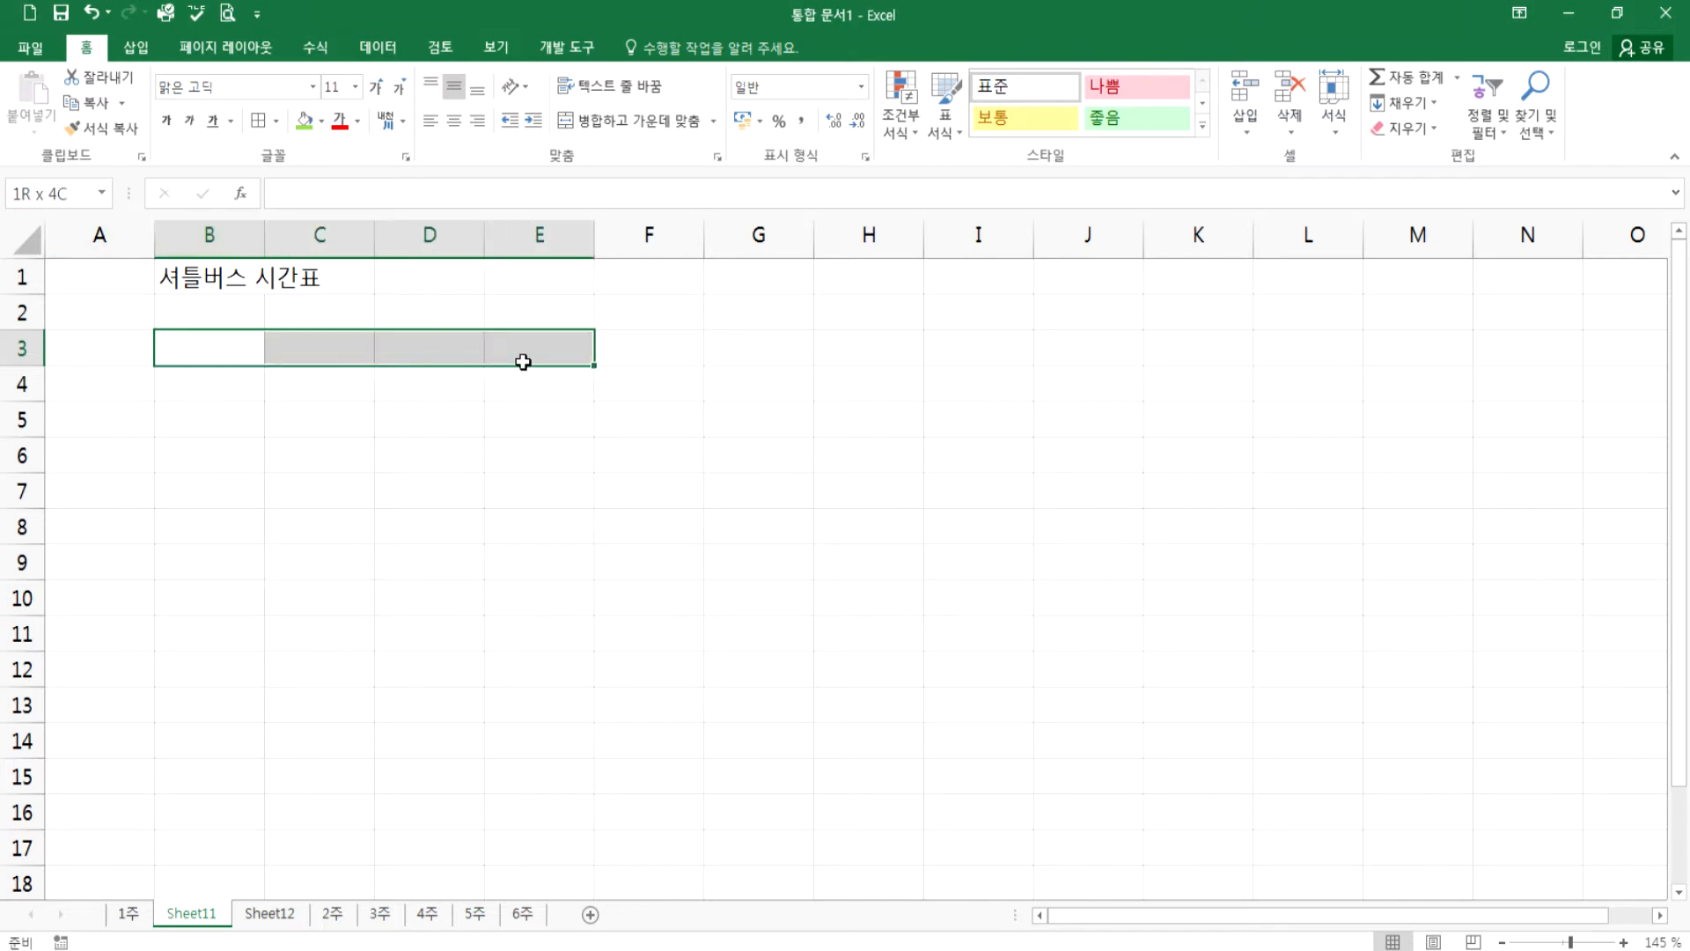
left_click(198, 415)
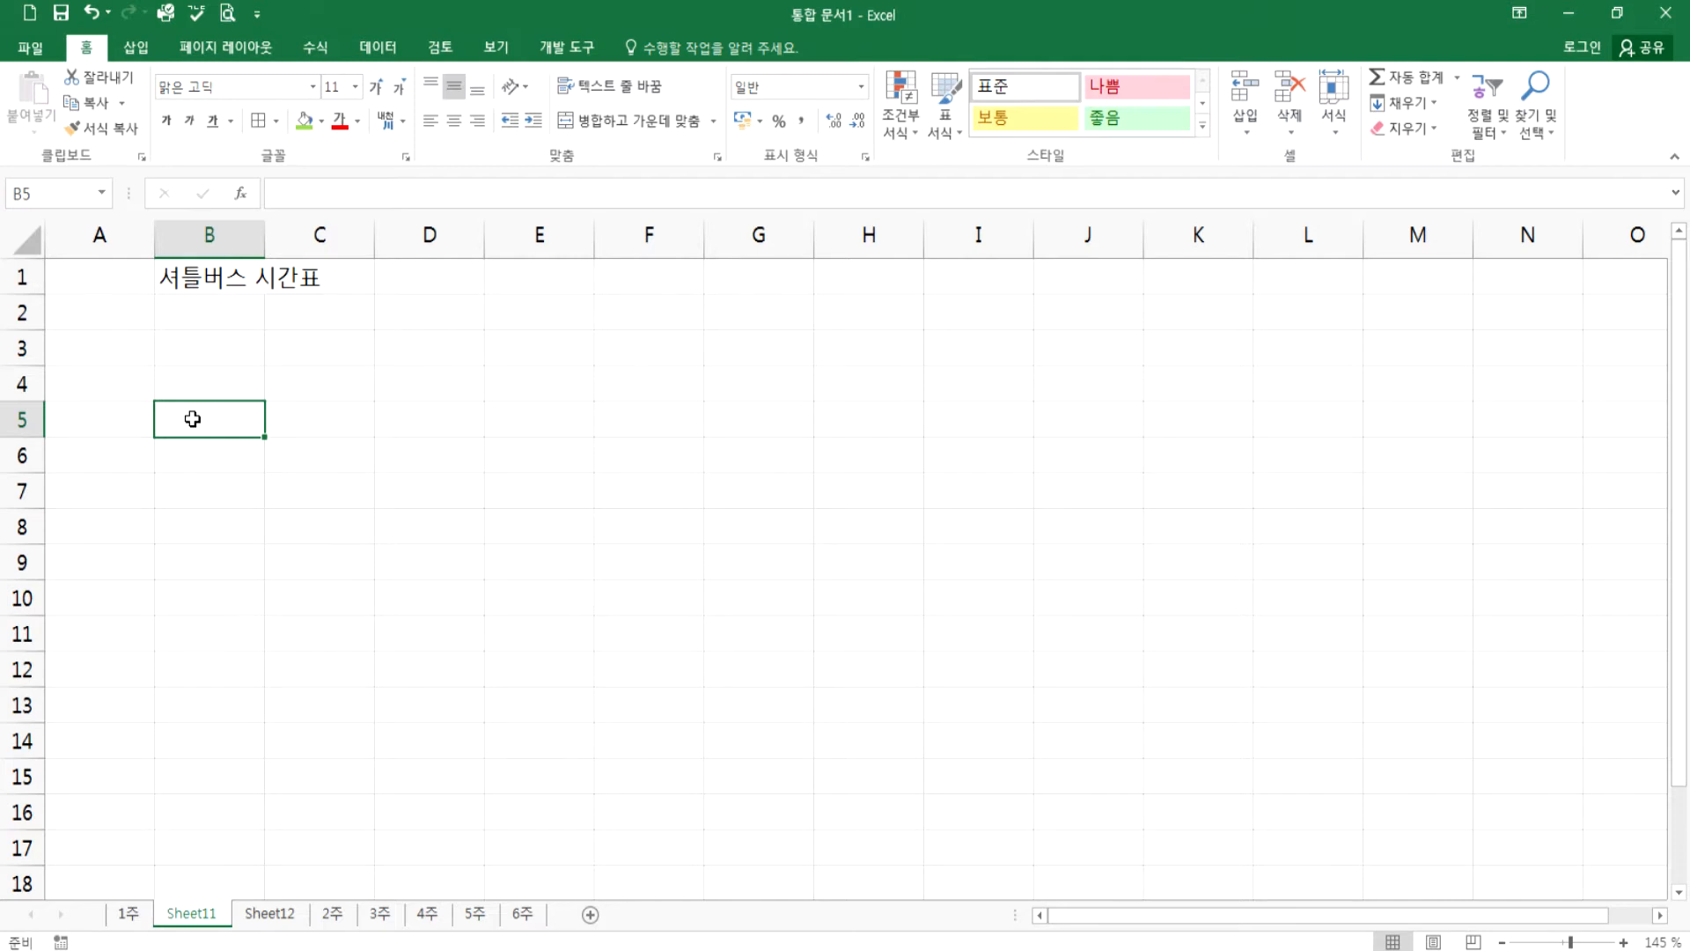
type("9:00")
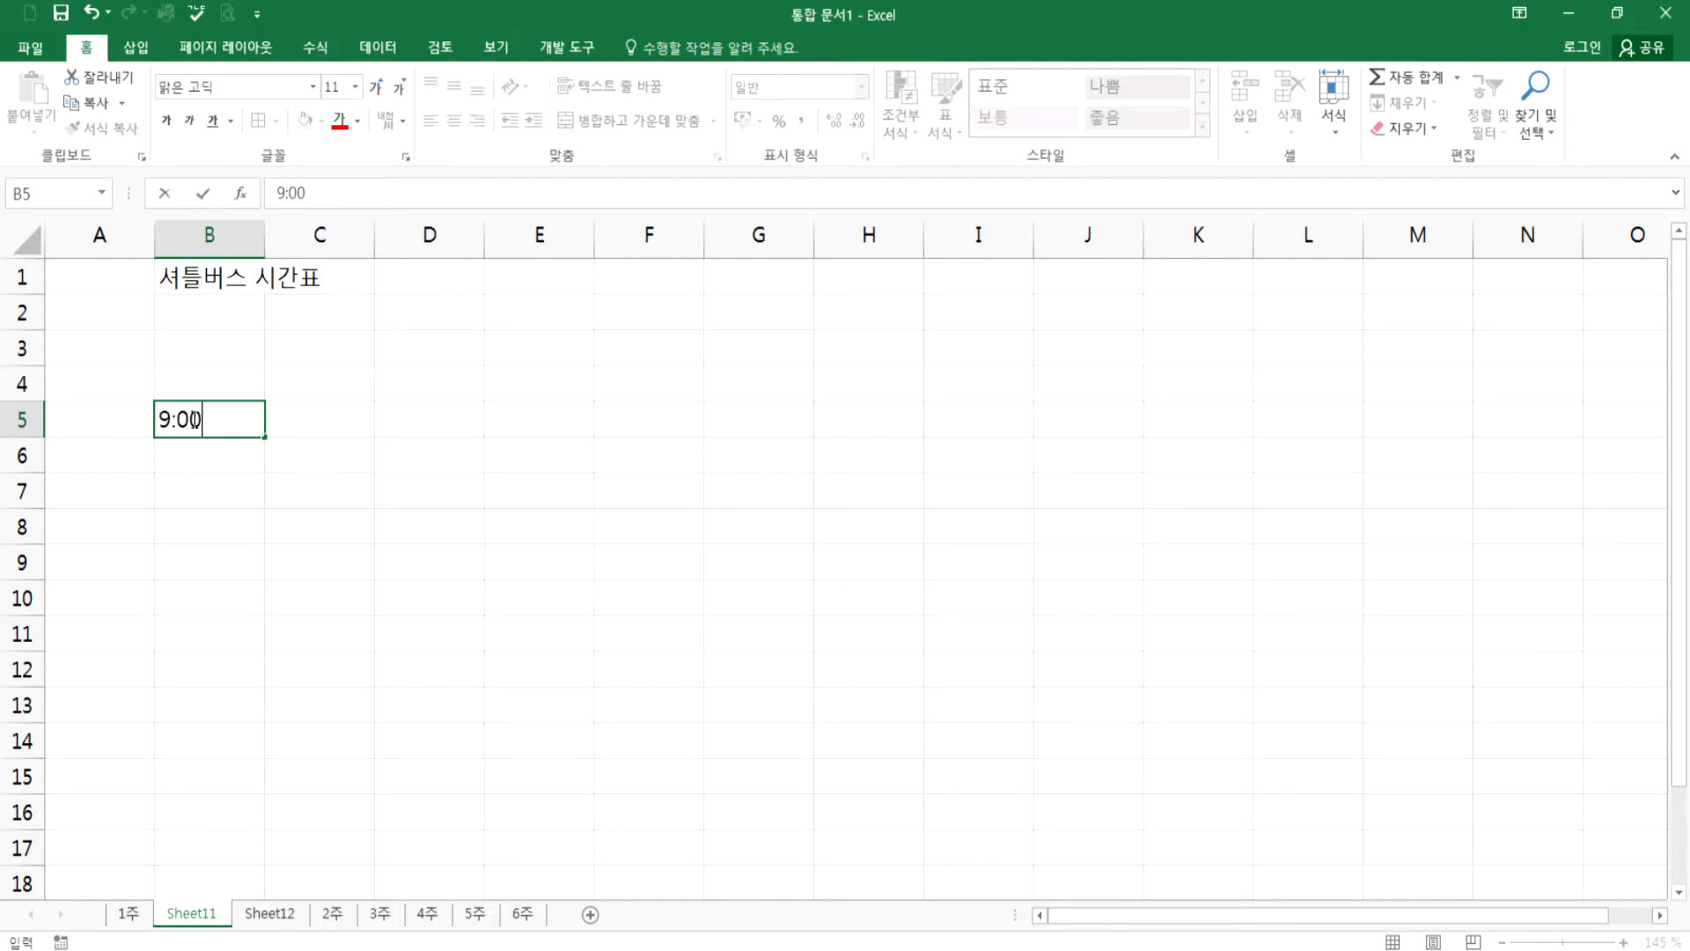
key("Return")
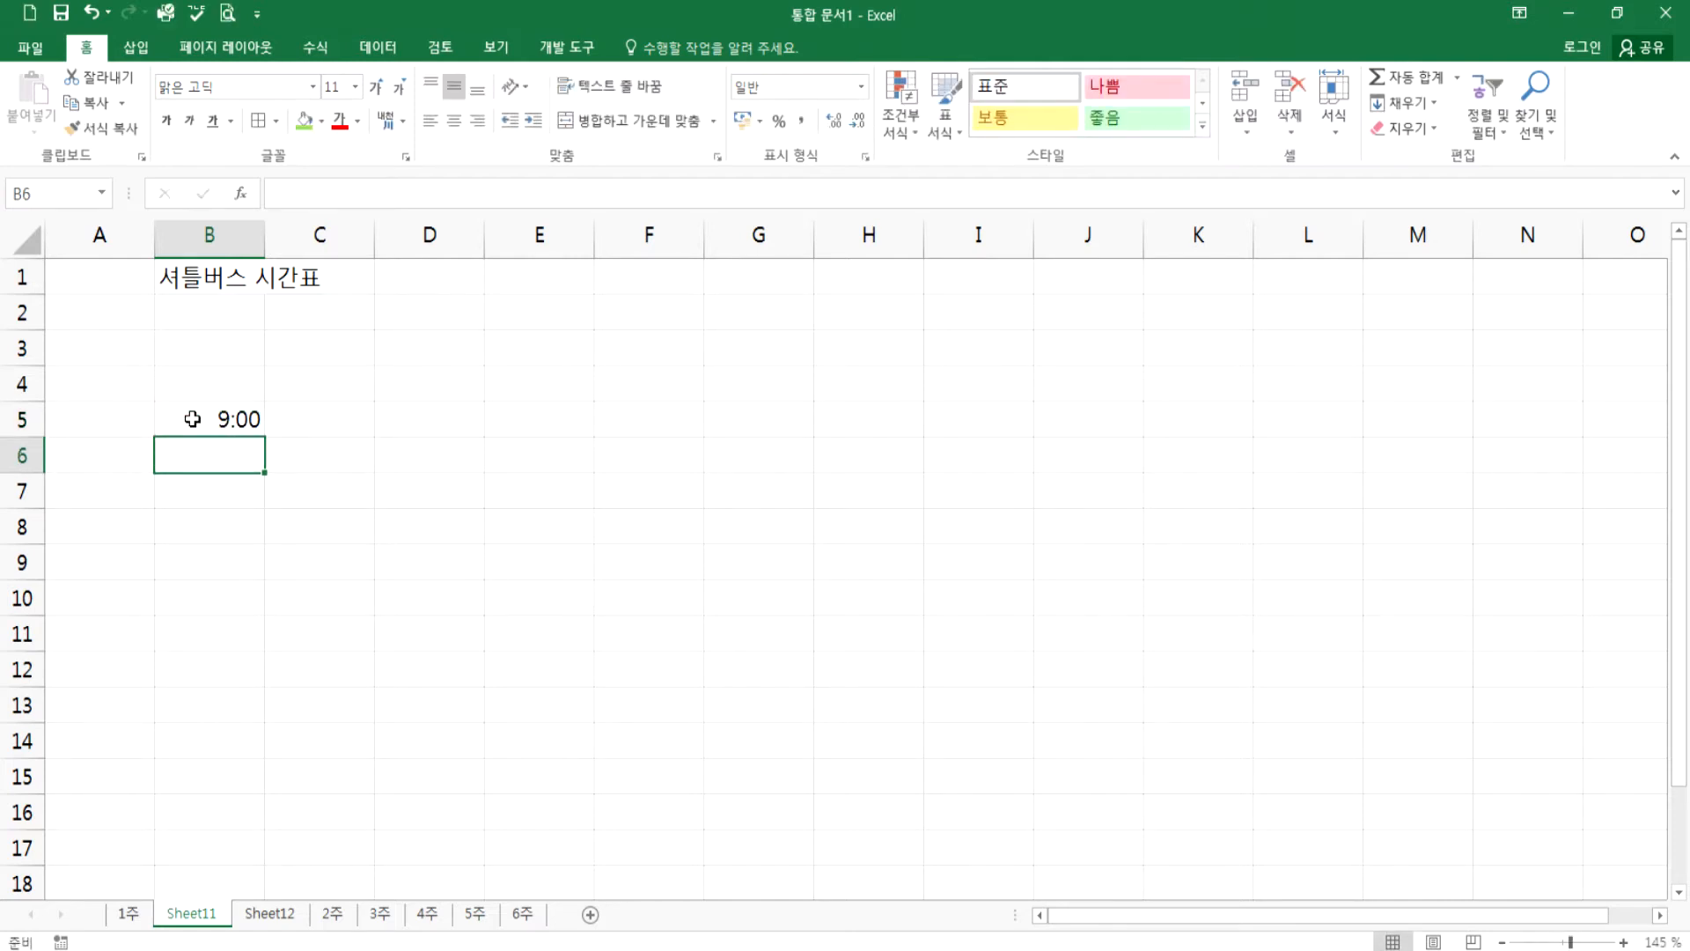
type("10:00")
key("Return")
key("Up")
key("Delete")
- Enter the time 9:05 in cell C5
key("Up")
key("Right")
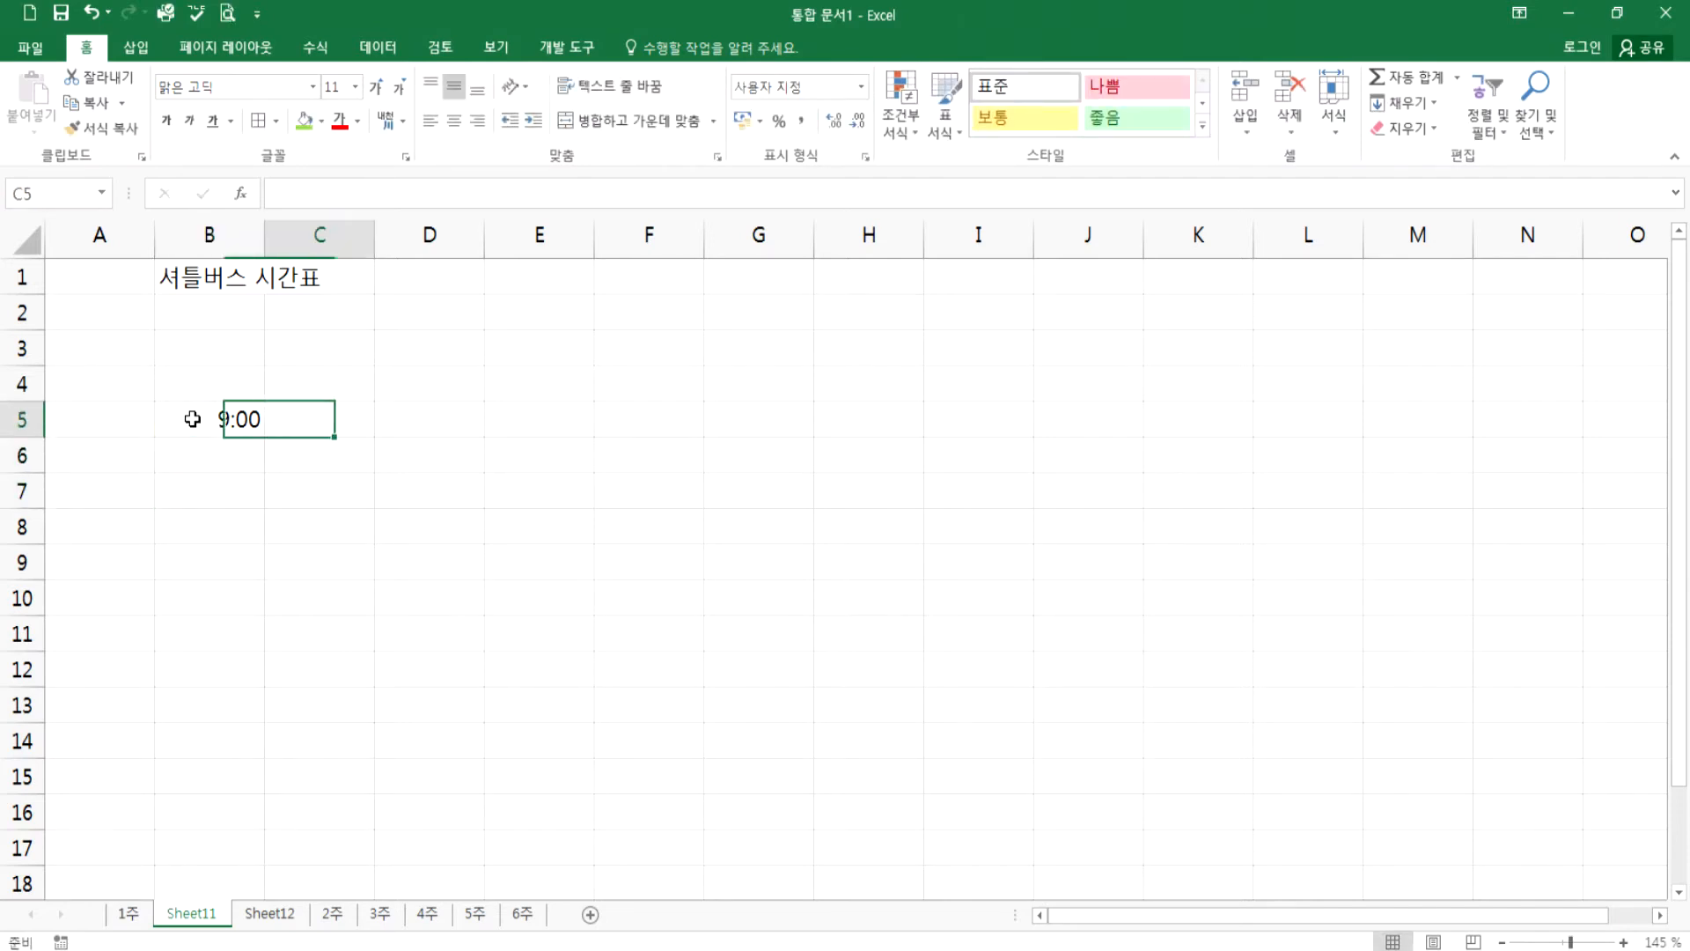
type("9:05")
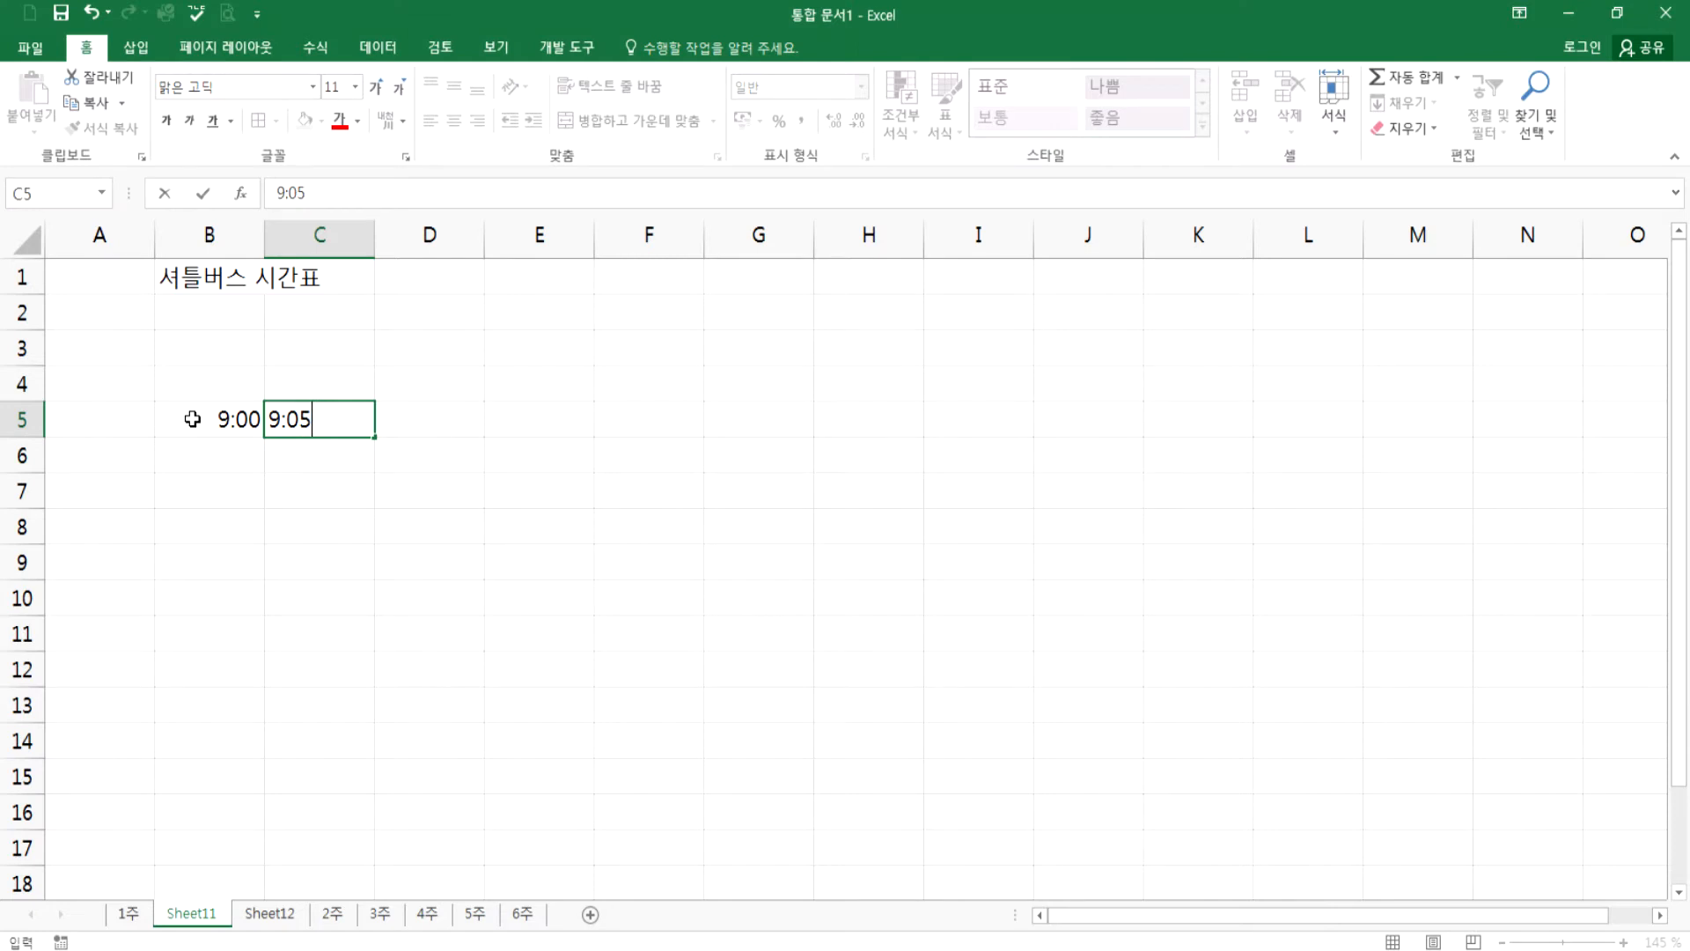
key("Return")
- Outline the timetable area B5:K14 by selecting it, and move the title 셔틀버스 시간표 down to B2
left_click_drag(227, 418, 1151, 736)
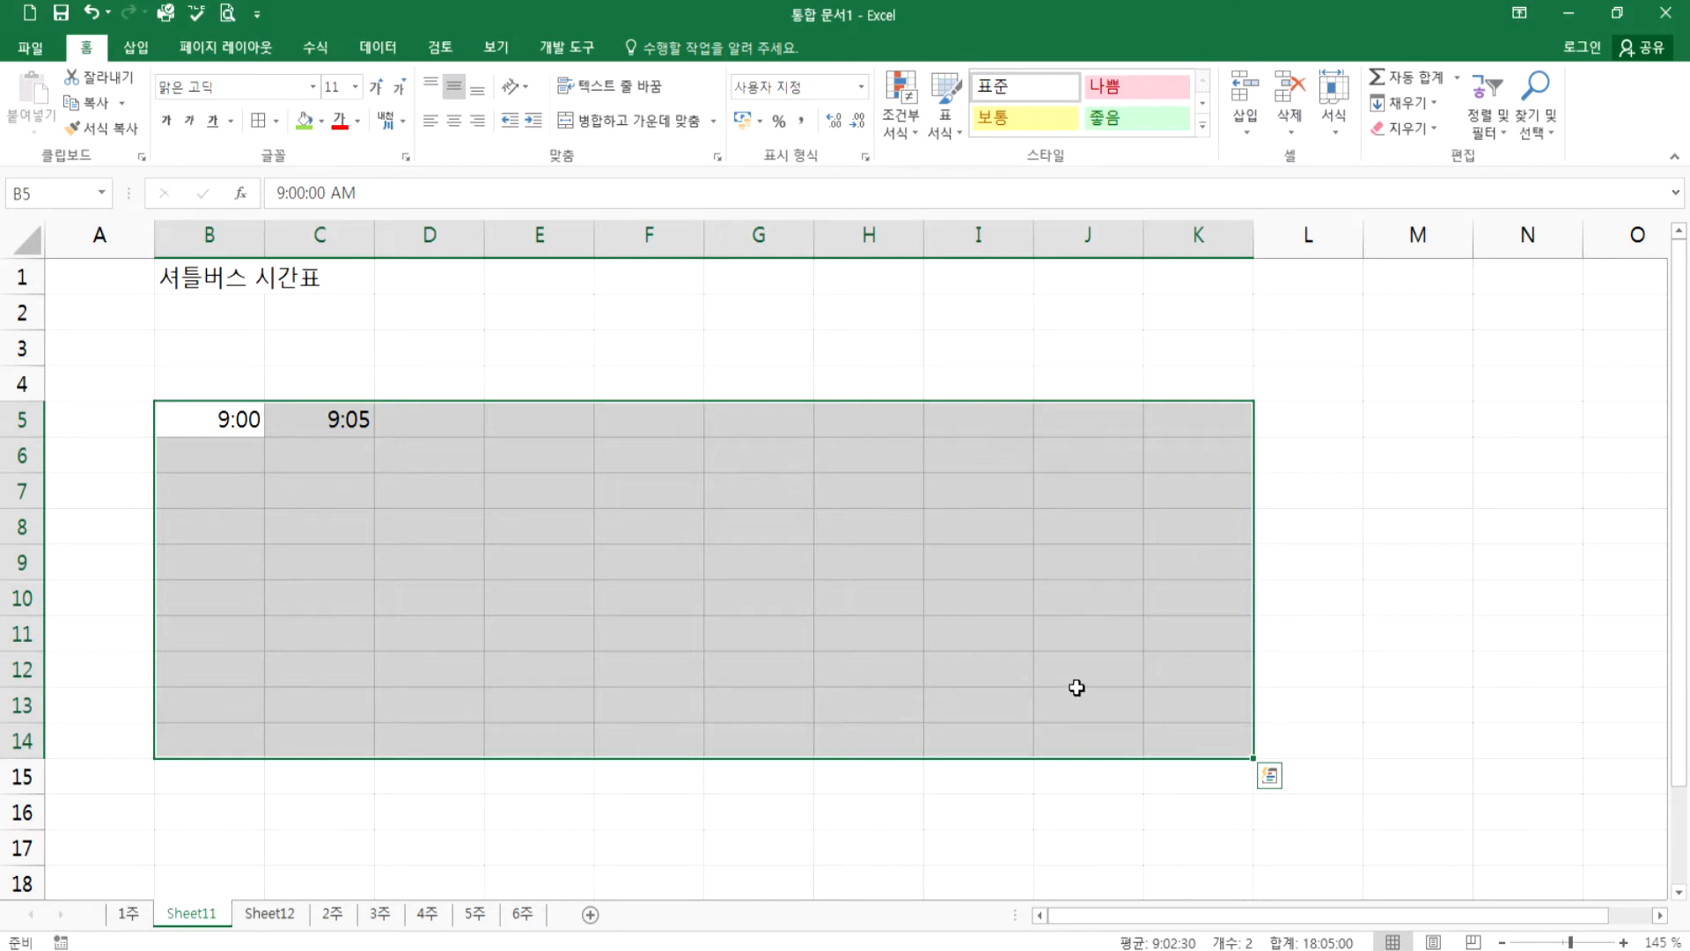
left_click(1020, 679)
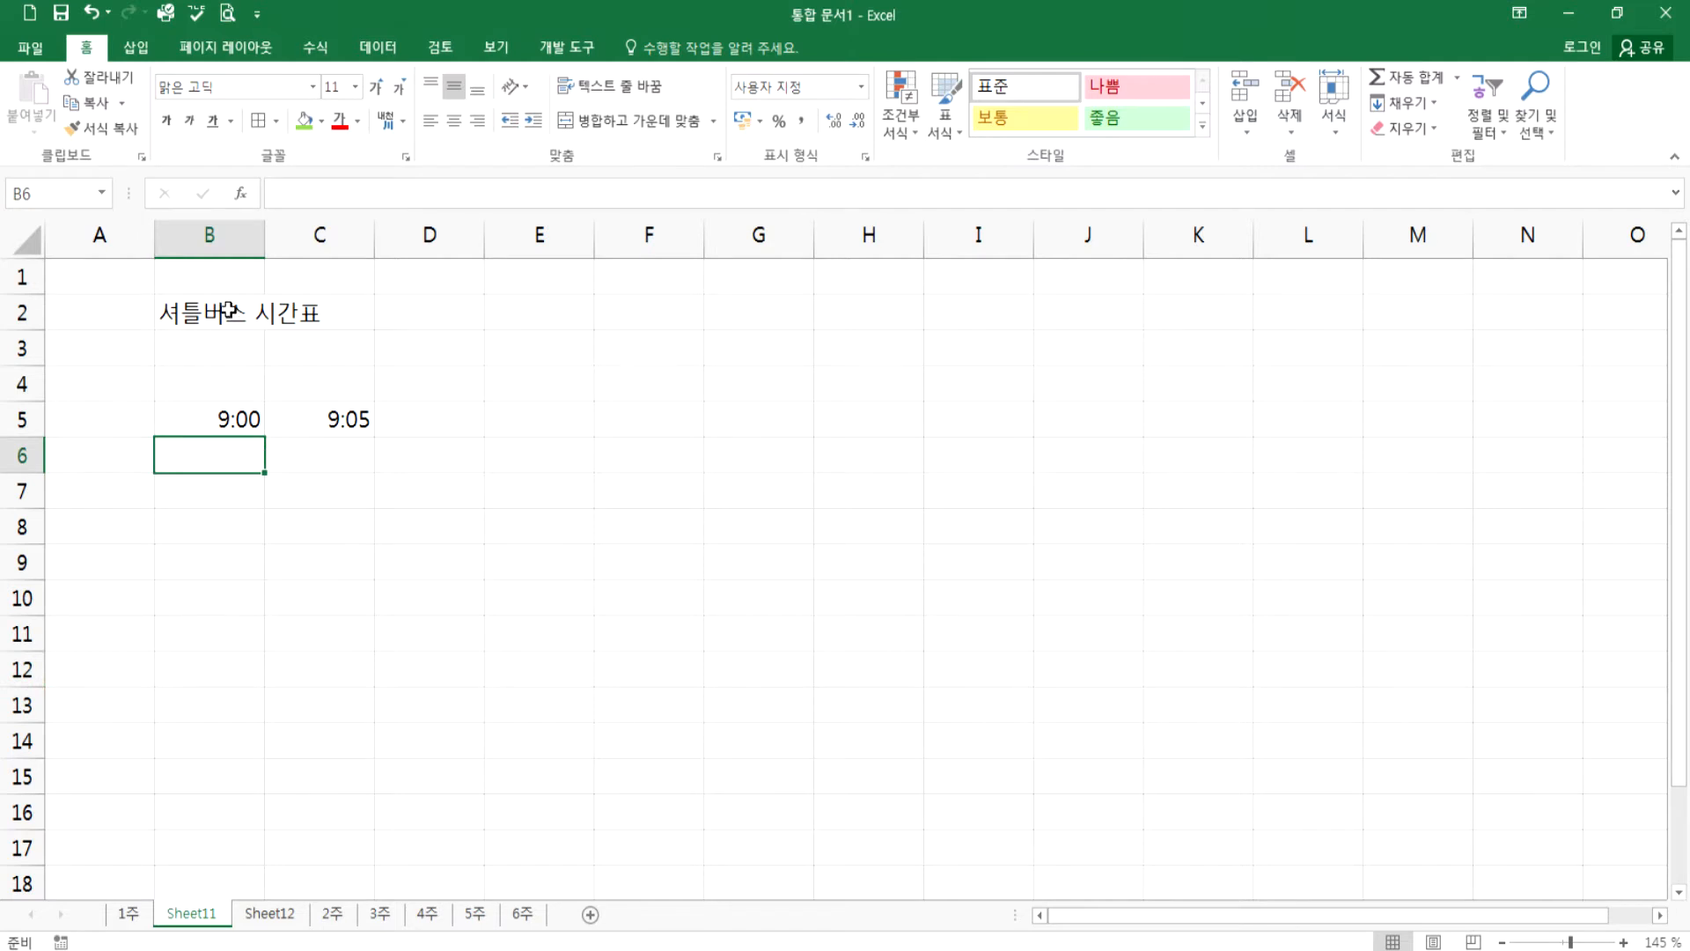
left_click_drag(209, 314, 799, 326)
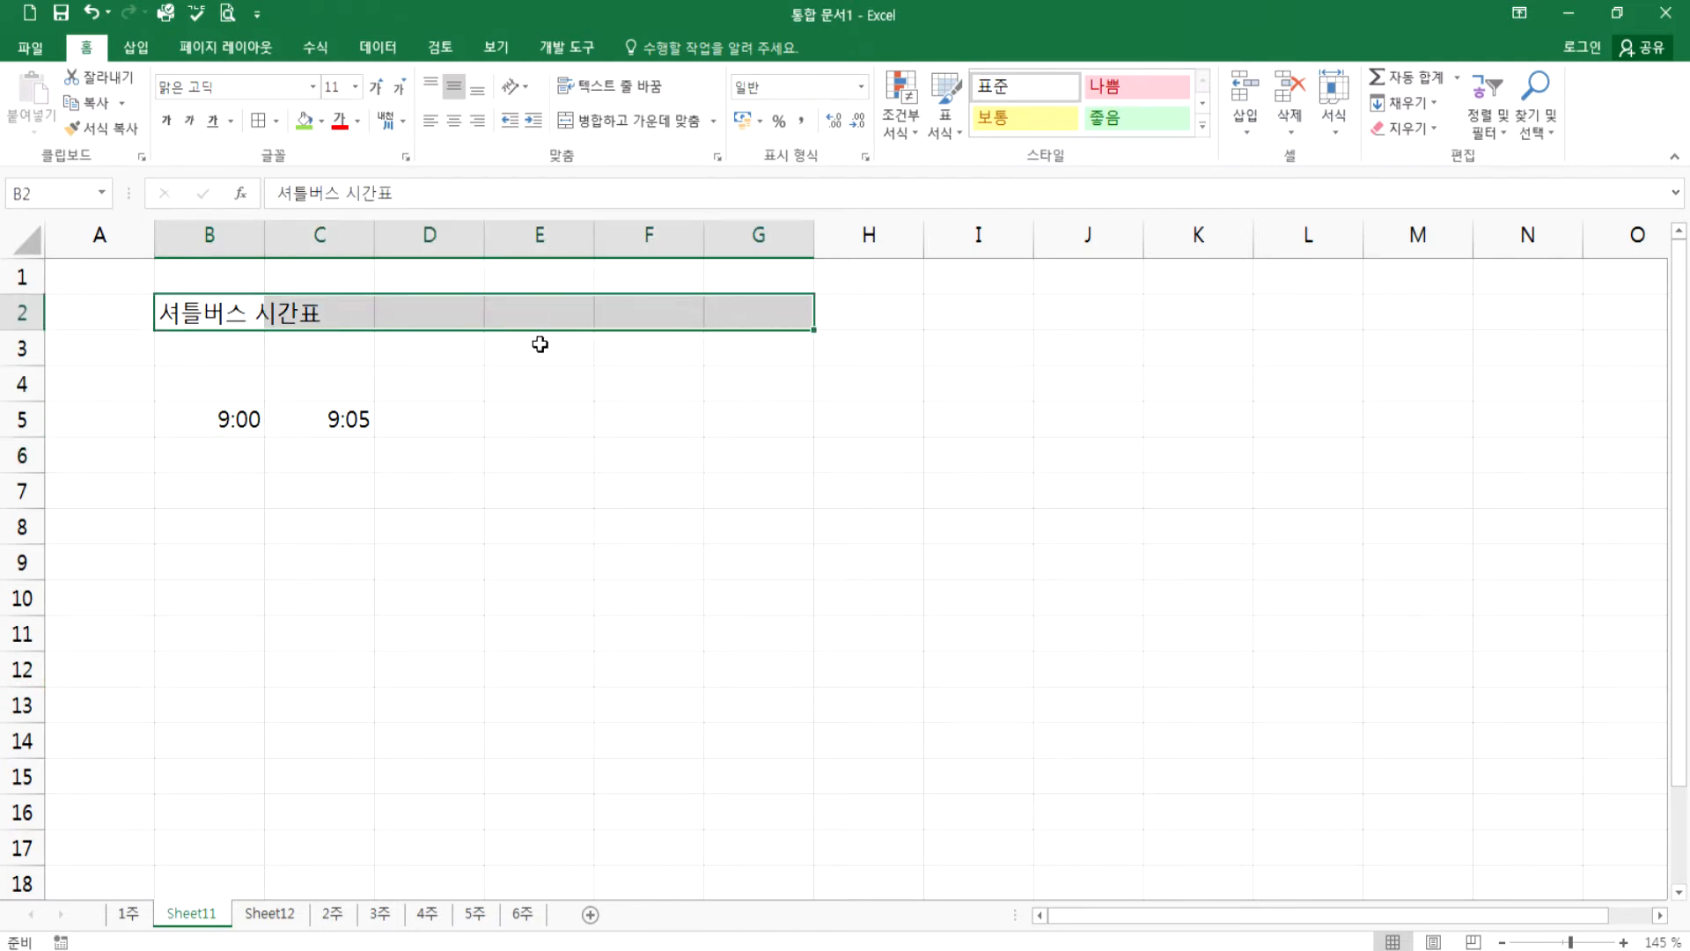
- Enter the header 정거장 / 시간 on two lines in cell B4
left_click(218, 385)
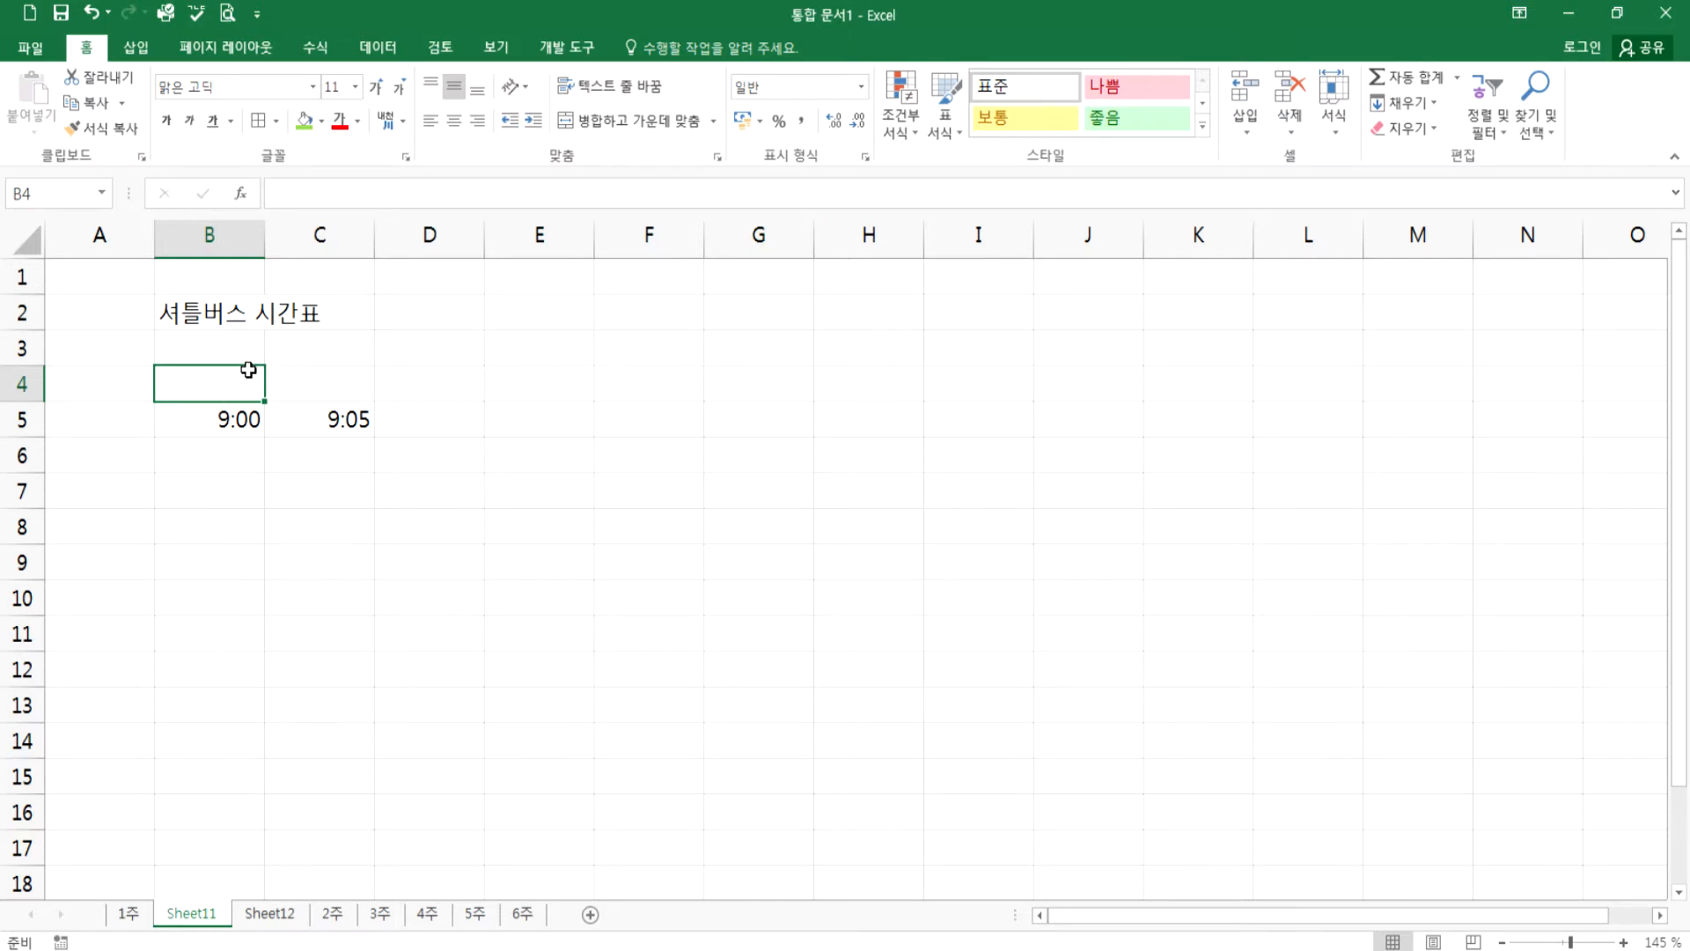
type("정거장")
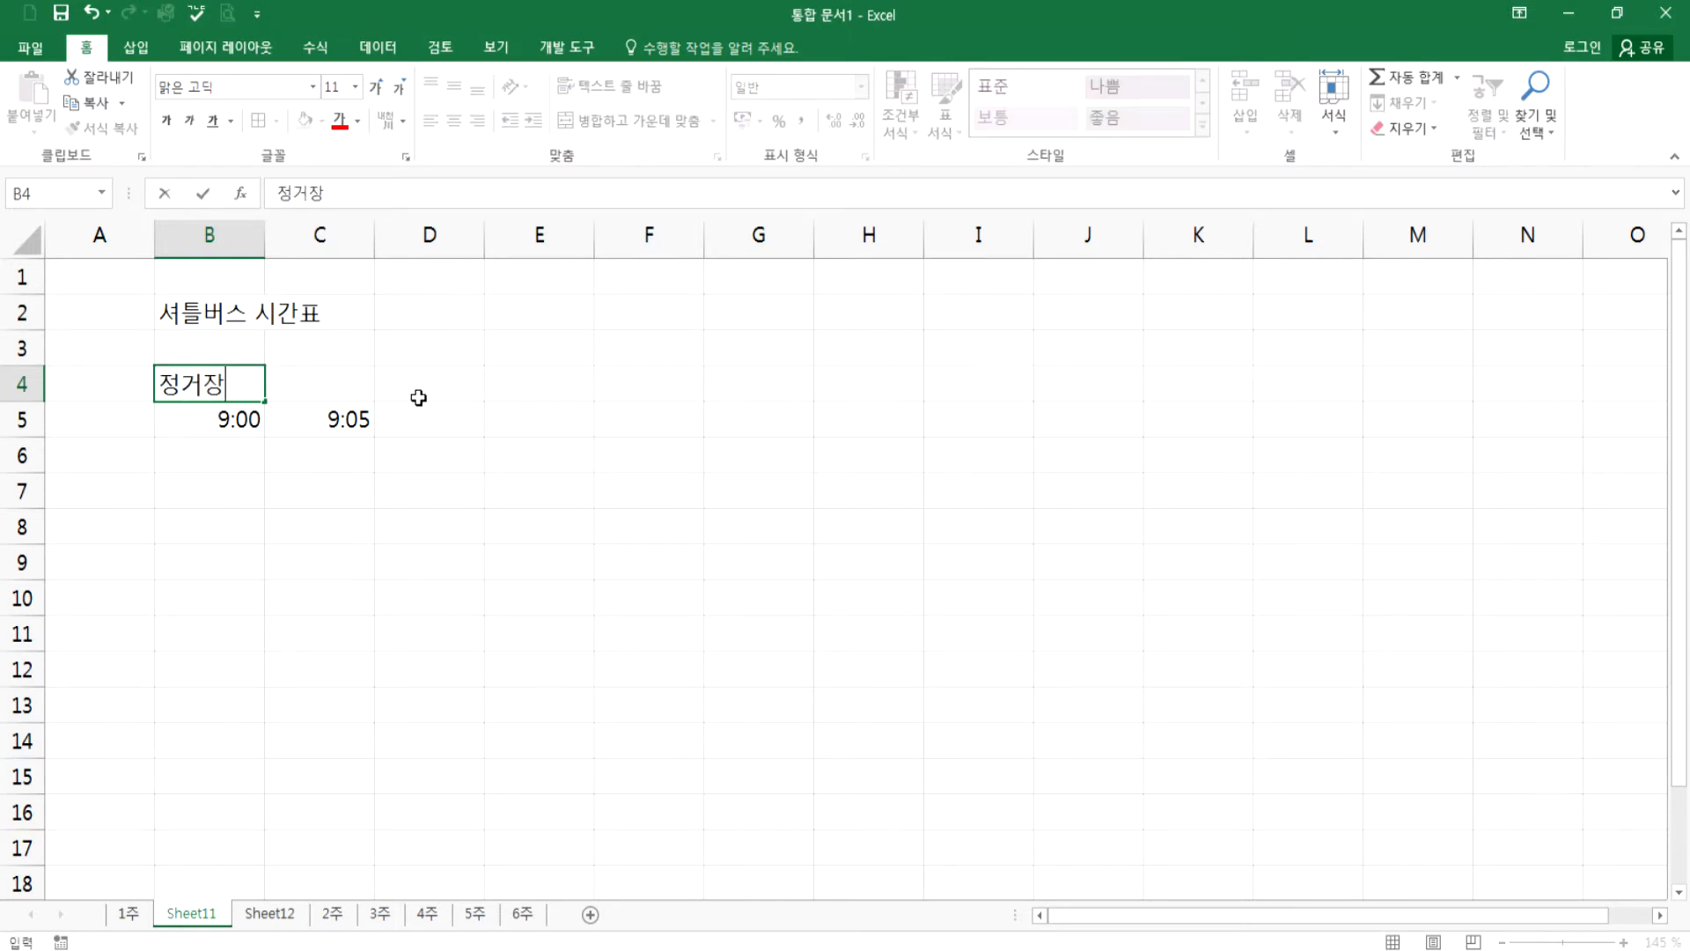
key("alt+Return")
type("시간")
key("Tab")
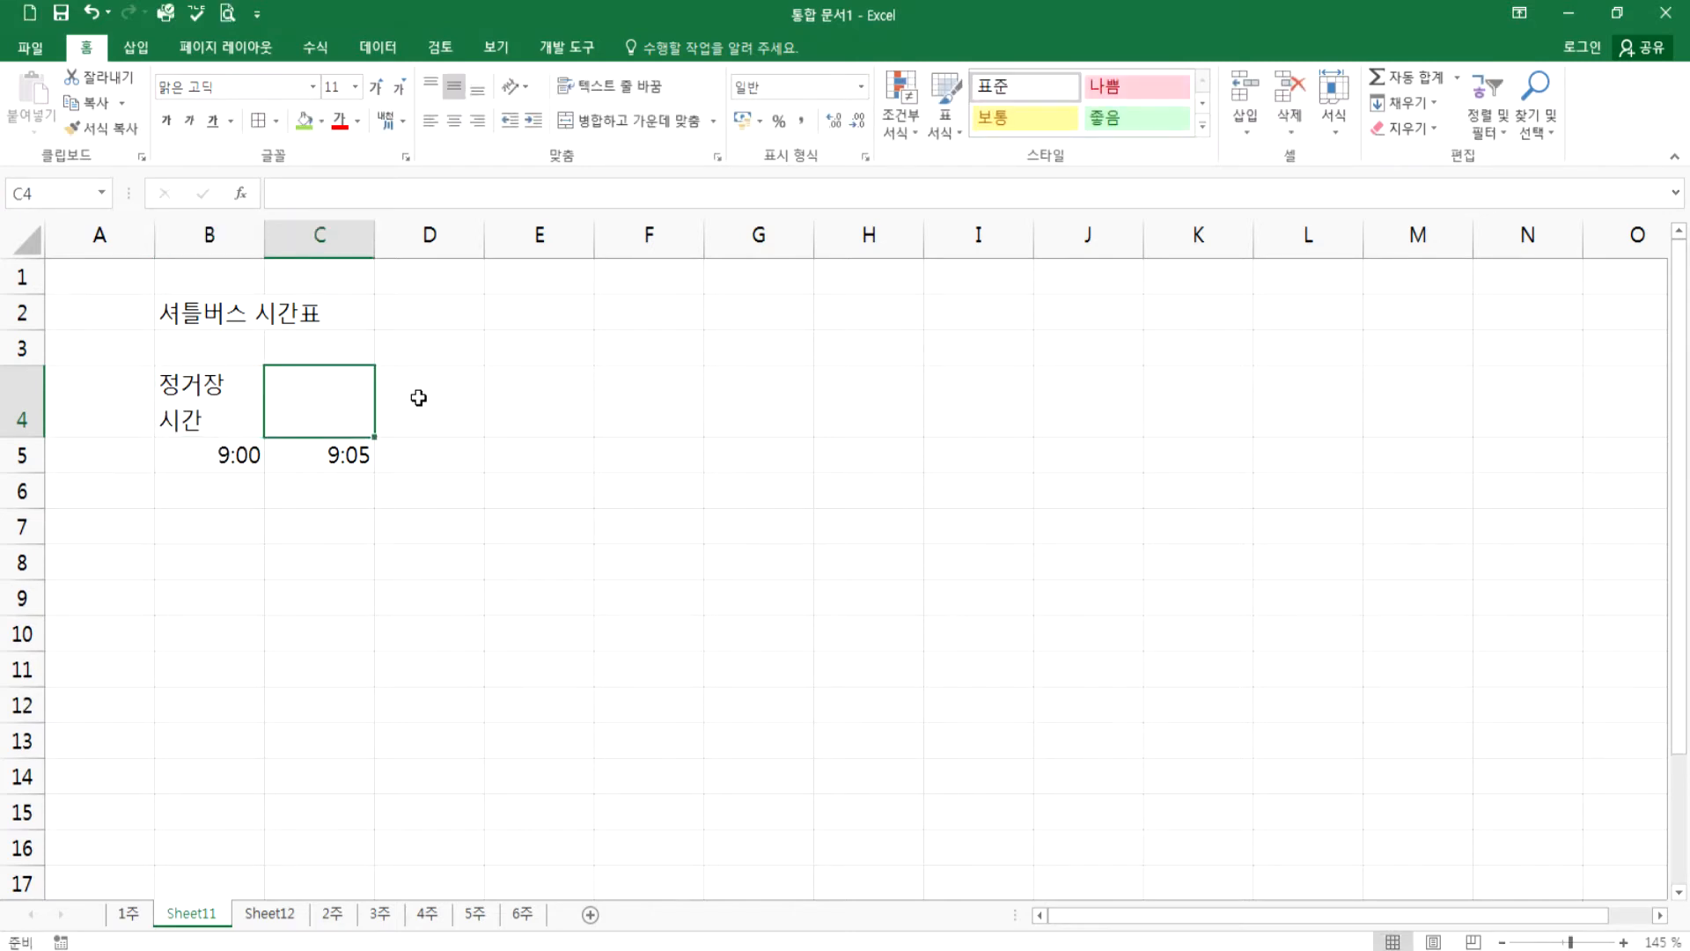
- Enter the stop header 서초 / 레미안 on two lines in cell C4
type("서초")
key("alt+Return")
type("레미안")
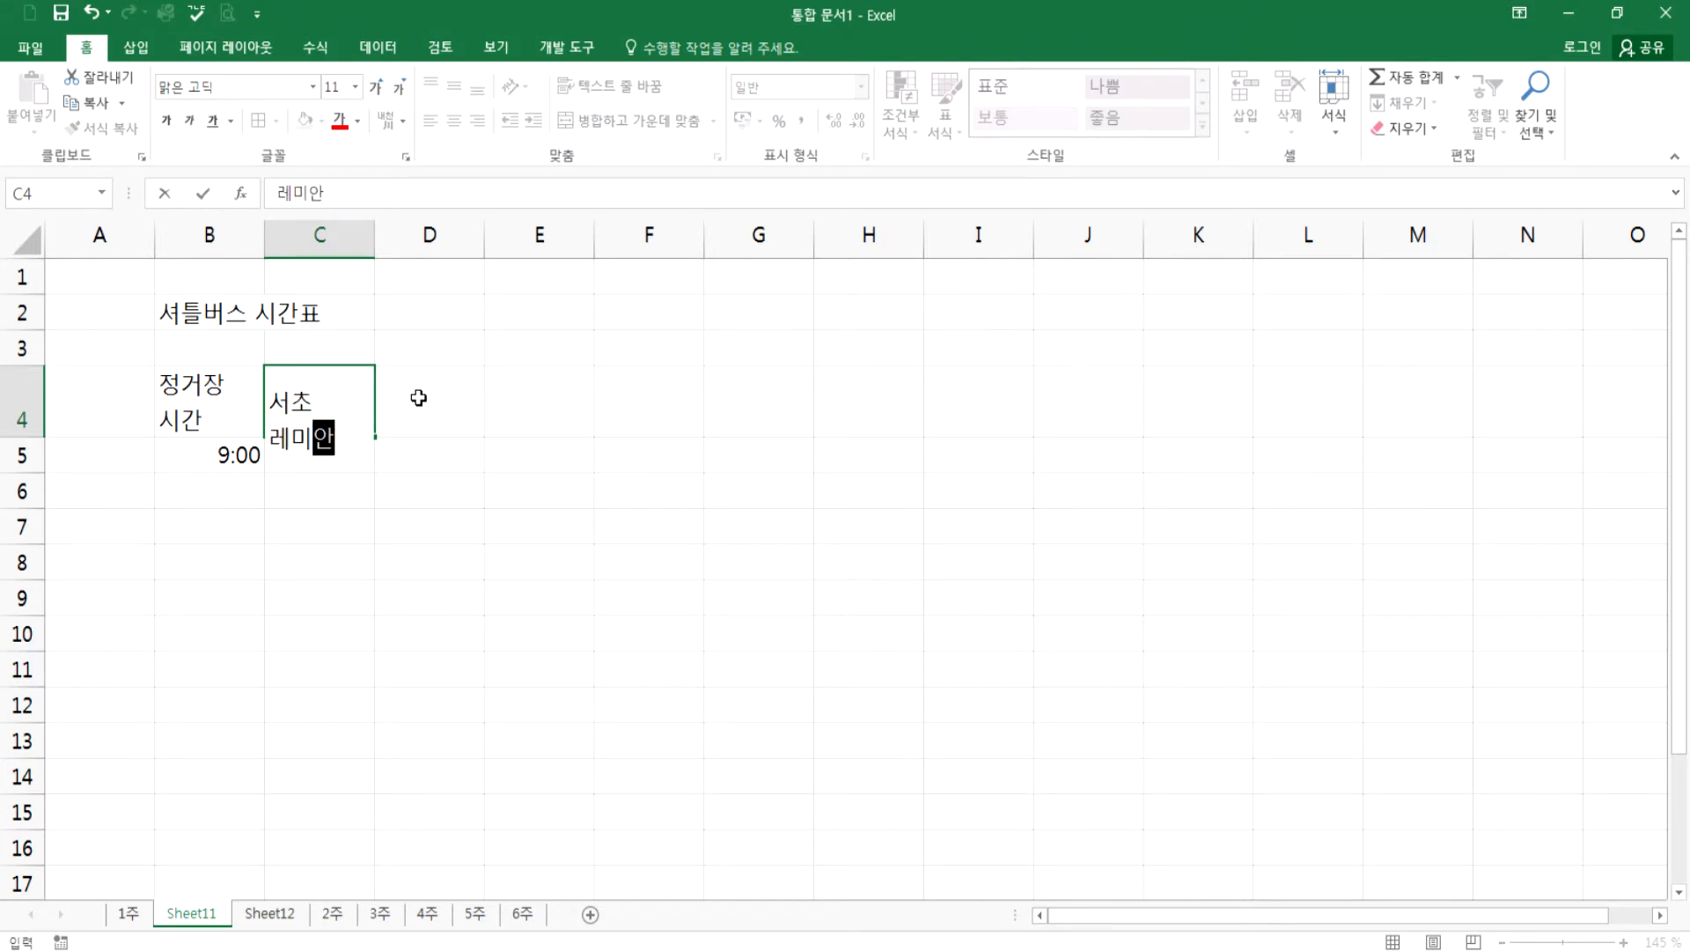
- Enter the stop header 2호선 / 교대역 on two lines in cell D4
left_click(419, 398)
type("2호선")
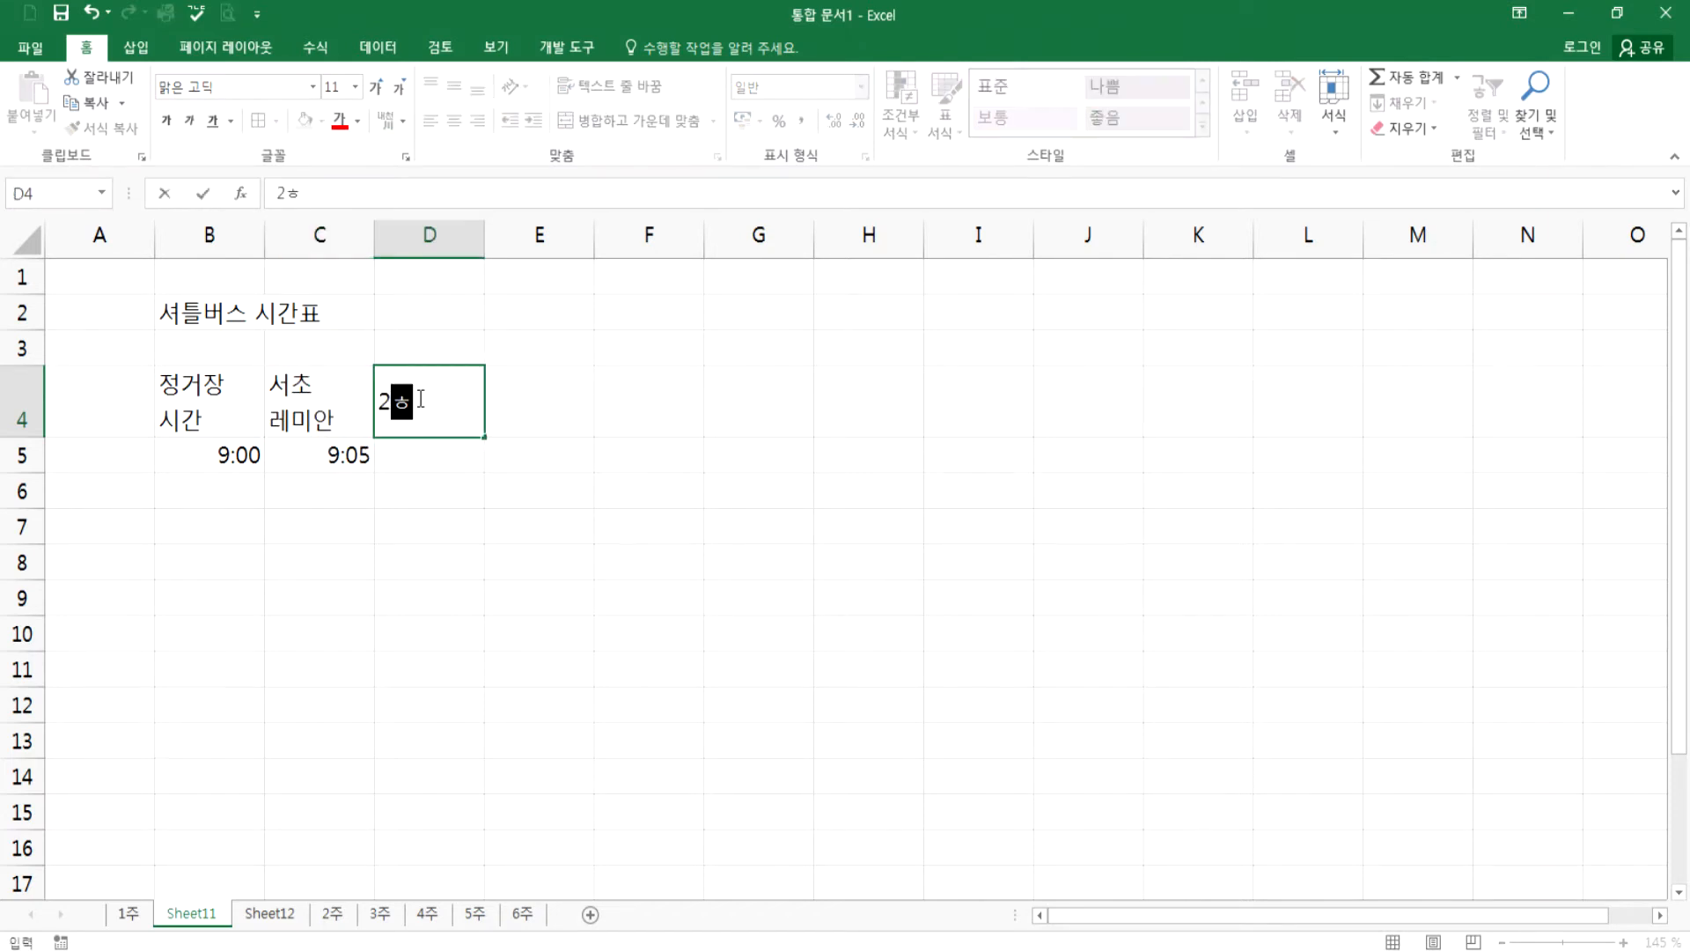
key("alt+Return")
type("겨ㅛ")
key("BackSpace")
key("BackSpace")
type("교재역")
key("BackSpace")
key("BackSpace")
type("대역")
key("Tab")
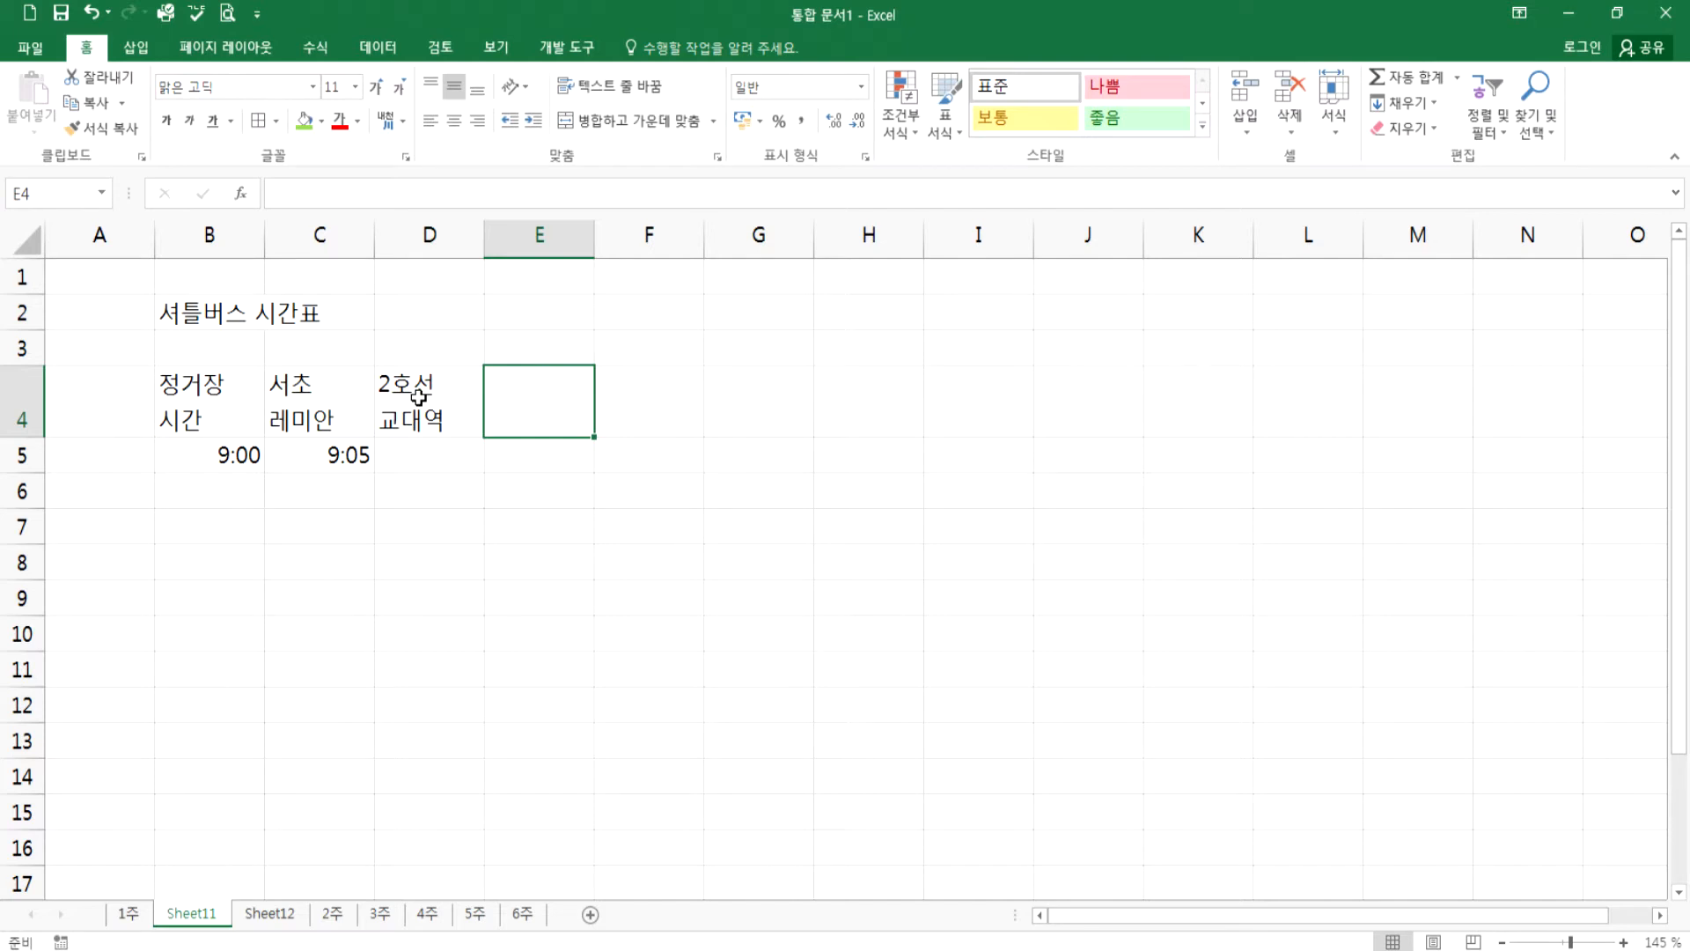
- Enter the stop header 교육대학 / 후문 on two lines in cell E4
type("교육대학")
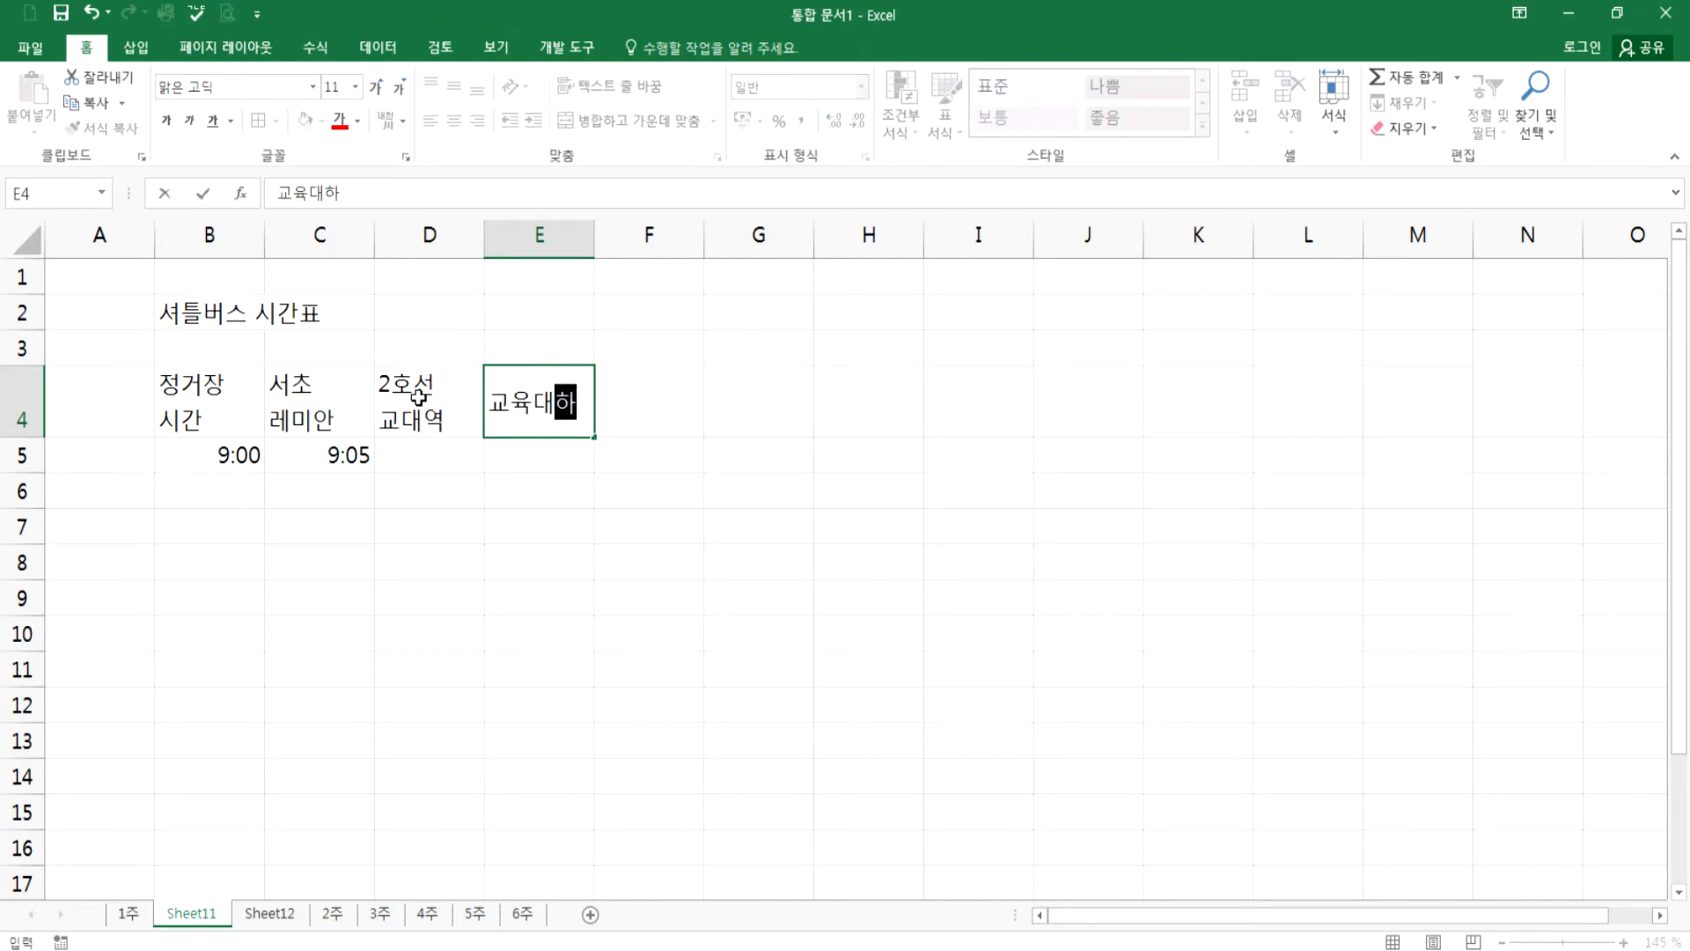
key("alt+Return")
type("후문")
key("Tab")
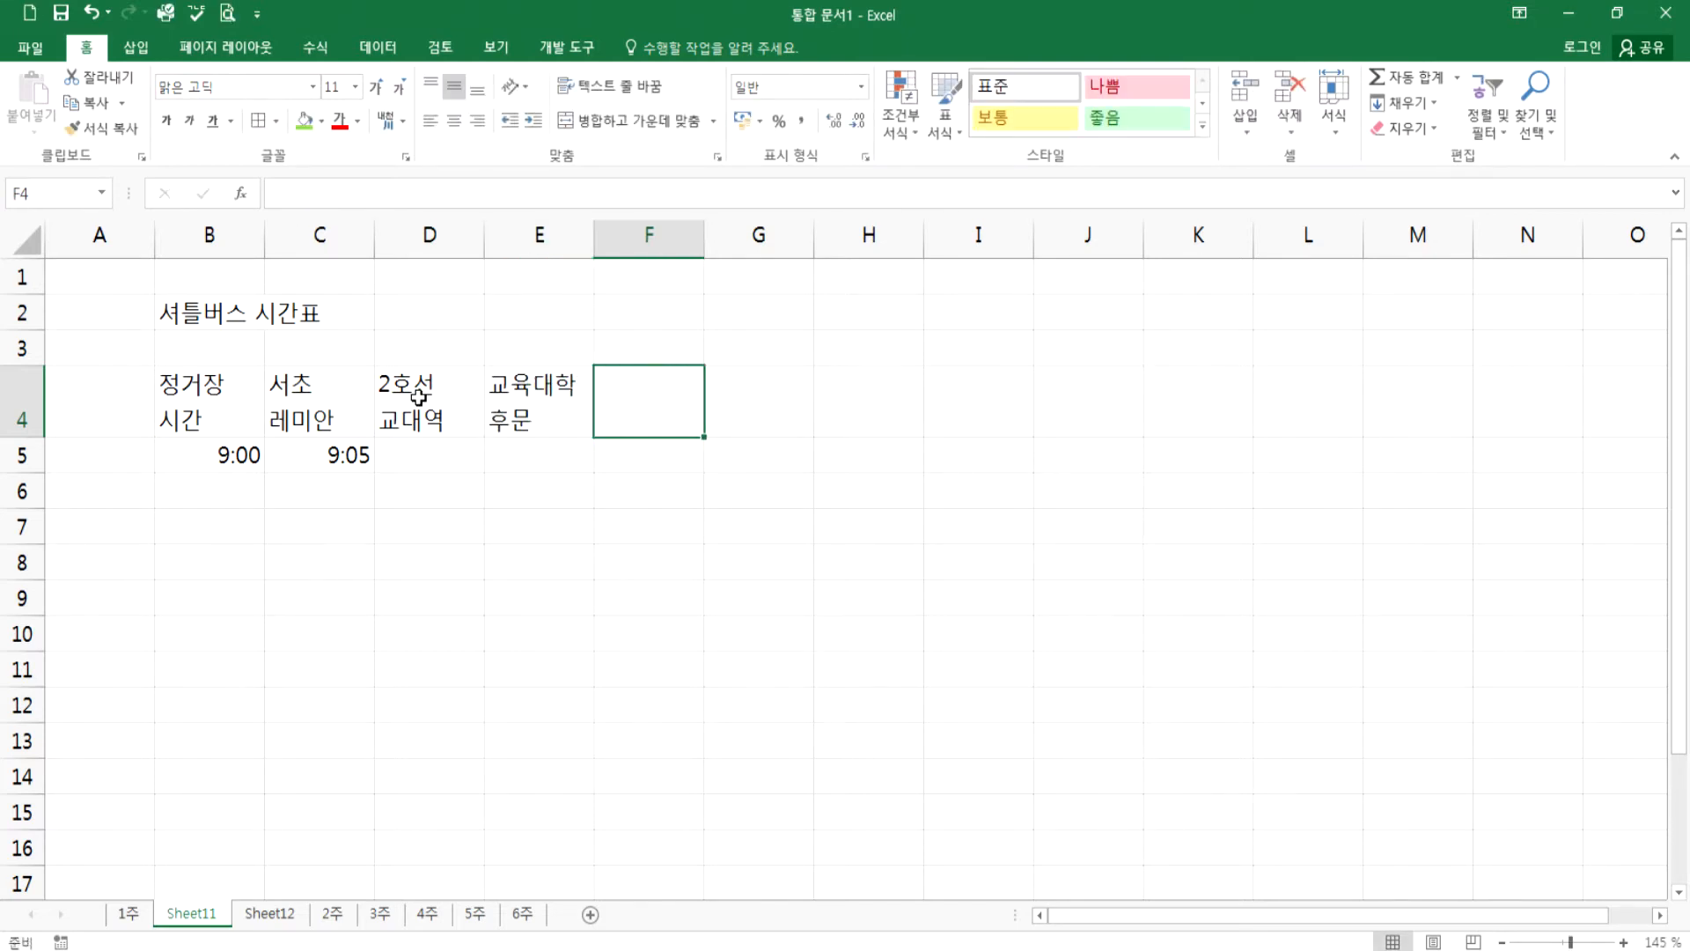
- Enter the stop header 남부터미널 in cell F4, with a line break between 남부 and 터미널
type("남부")
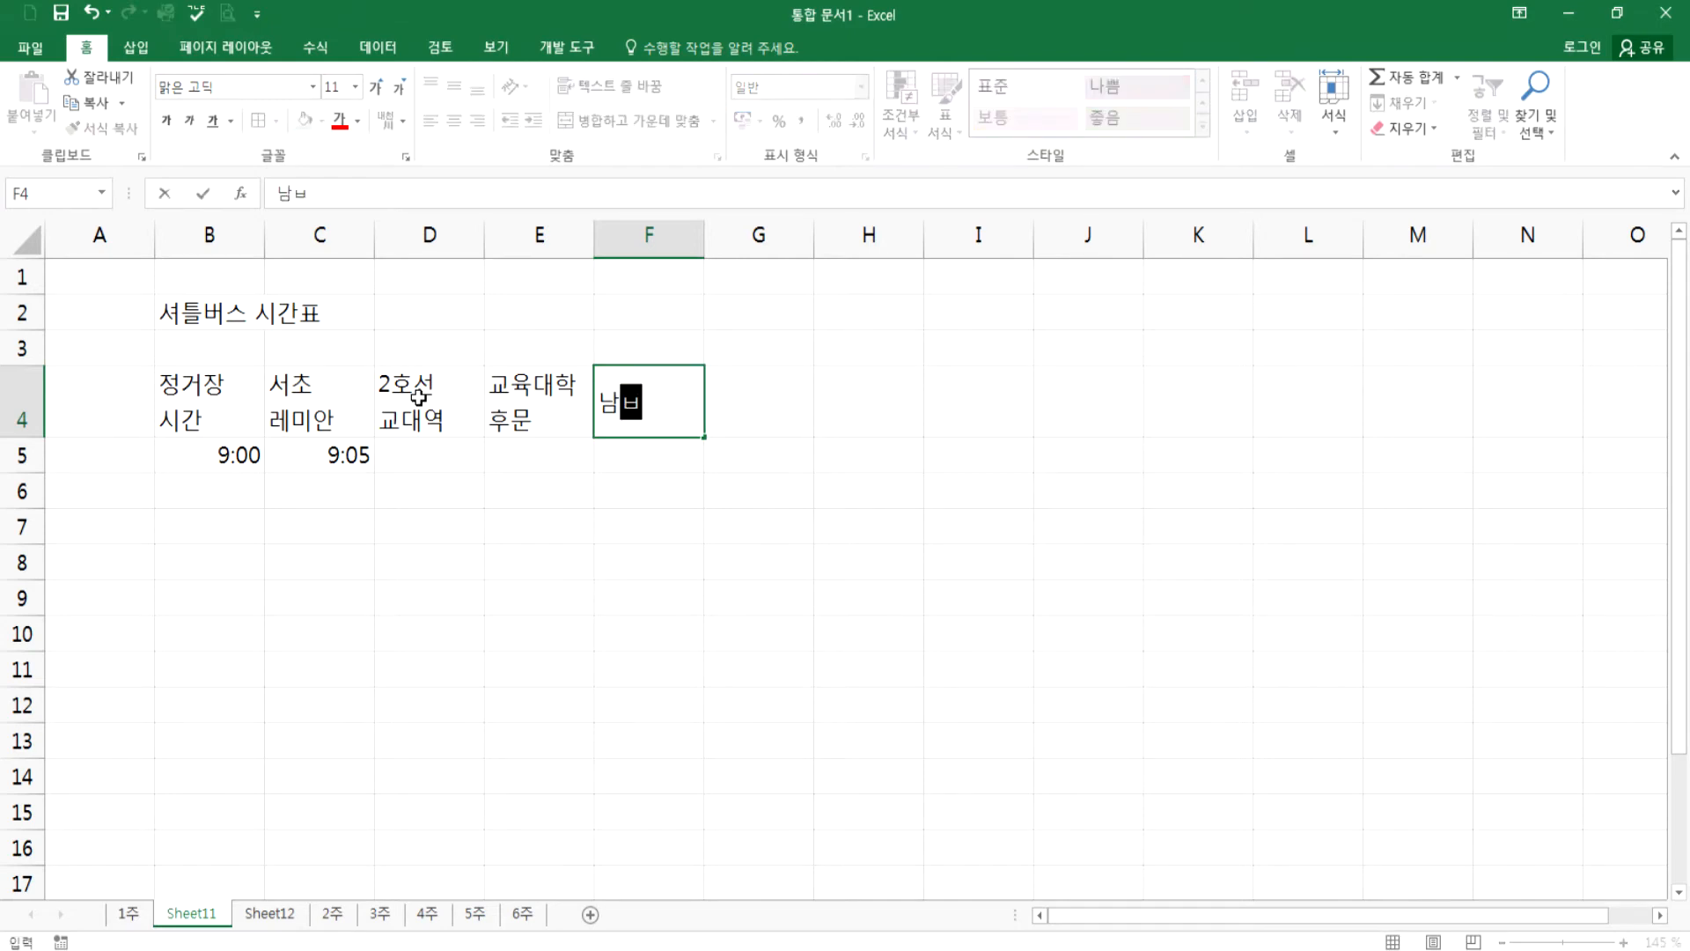
type("터미너")
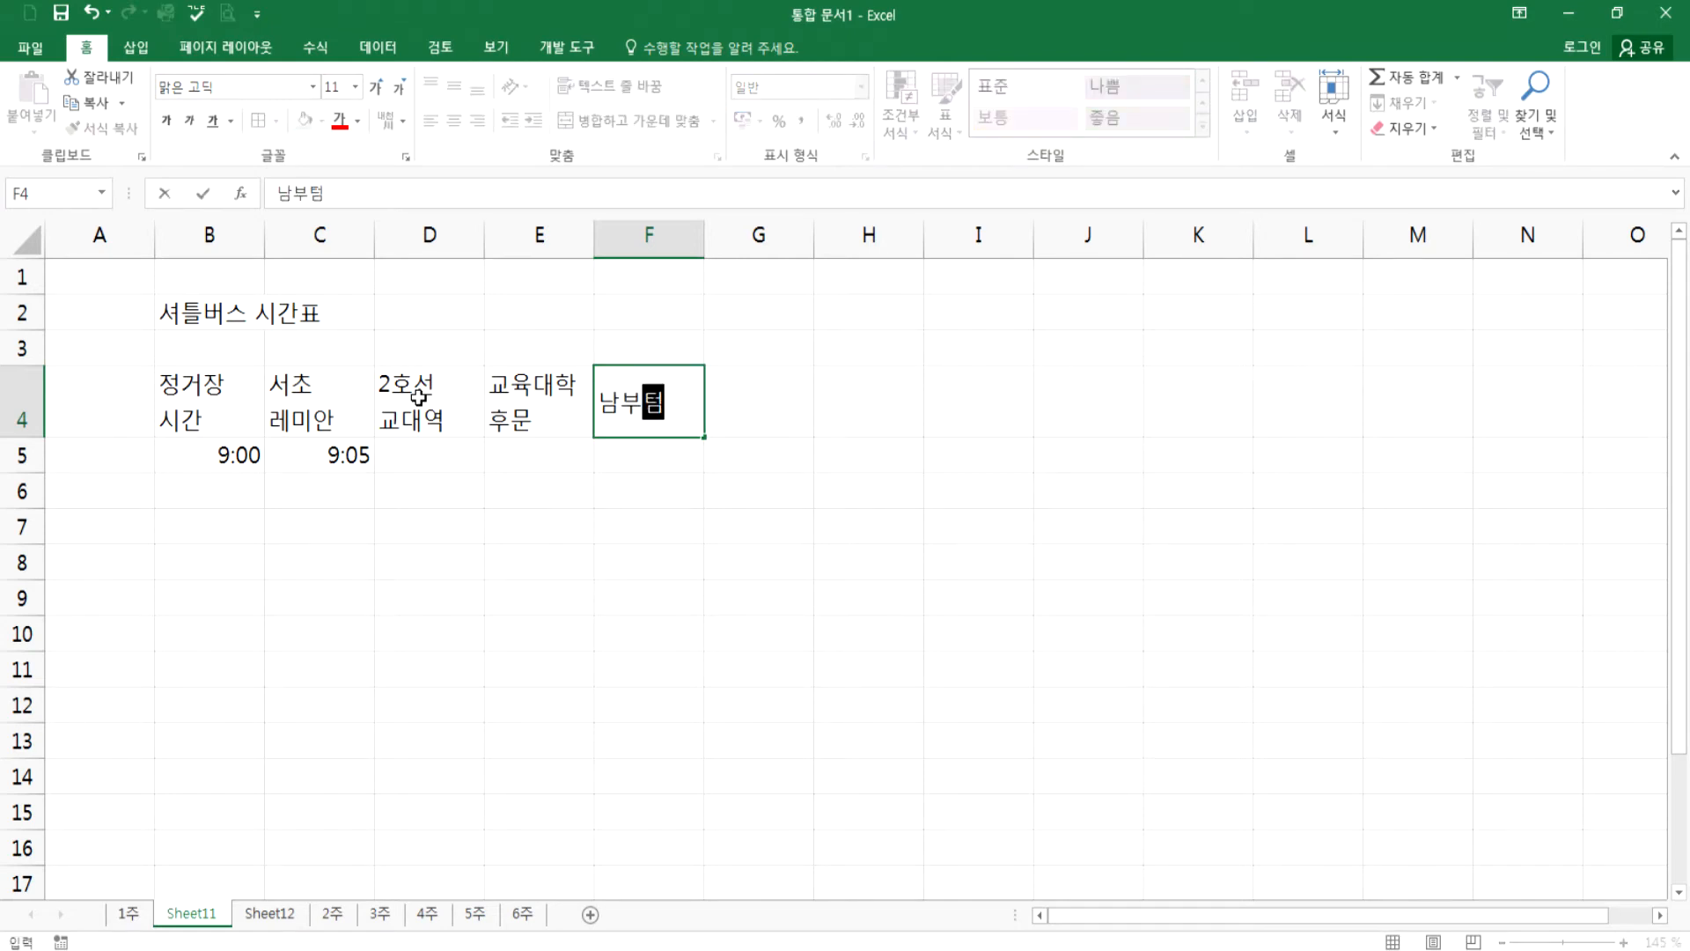
type("ㄹ")
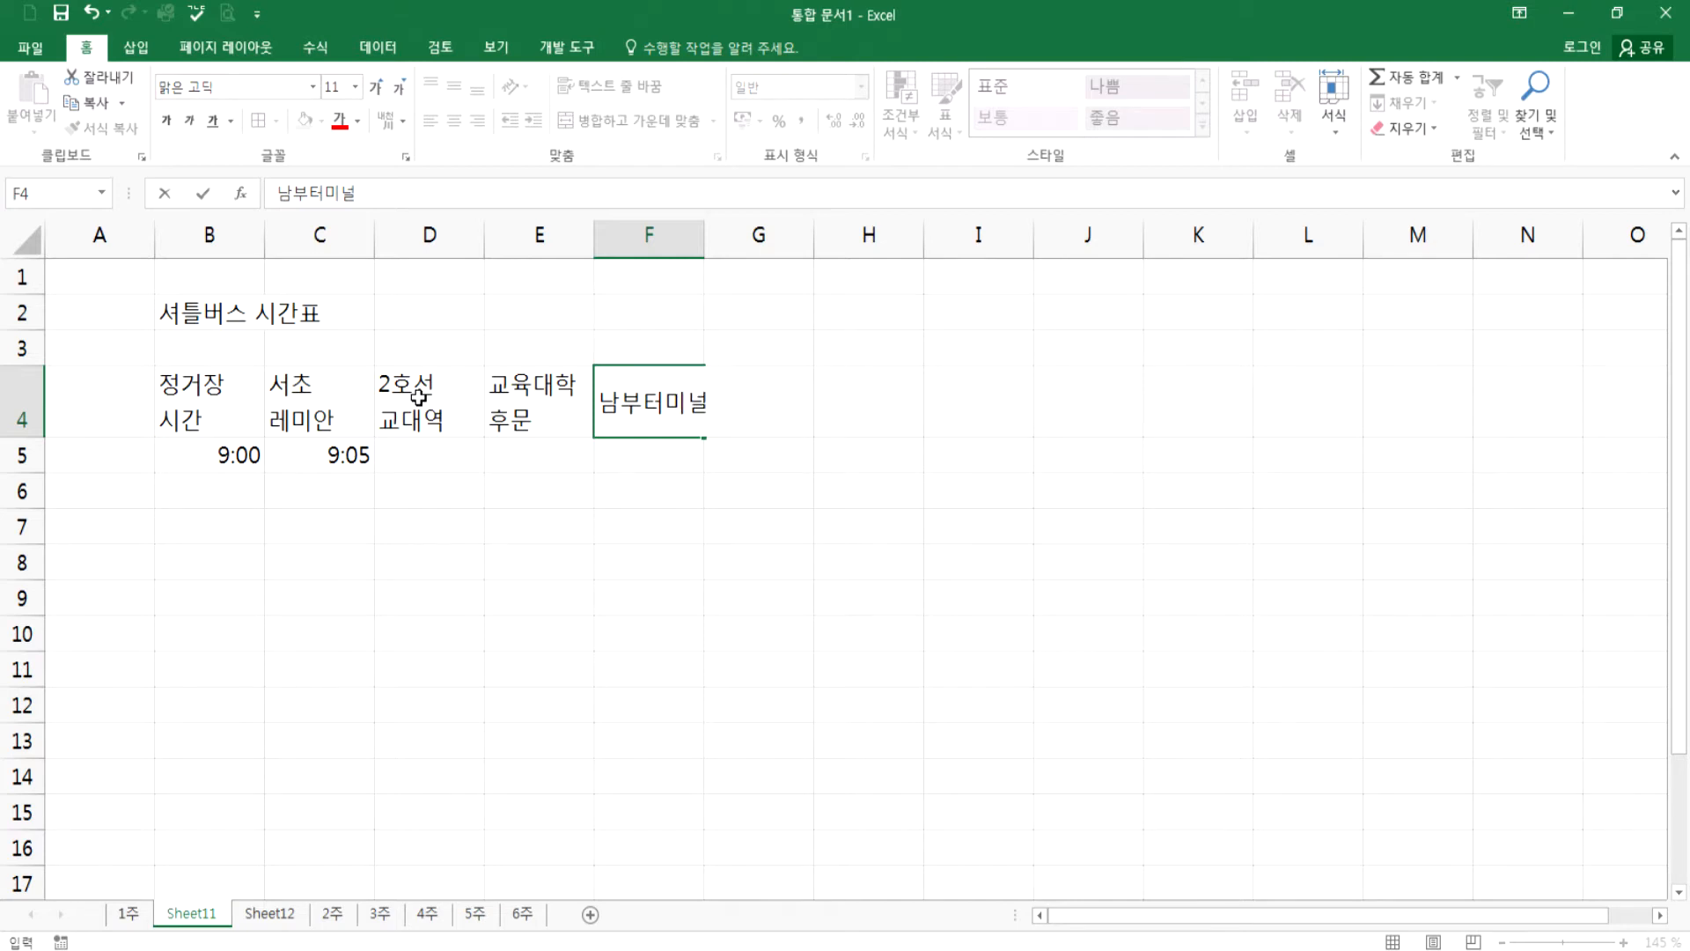
key("Return")
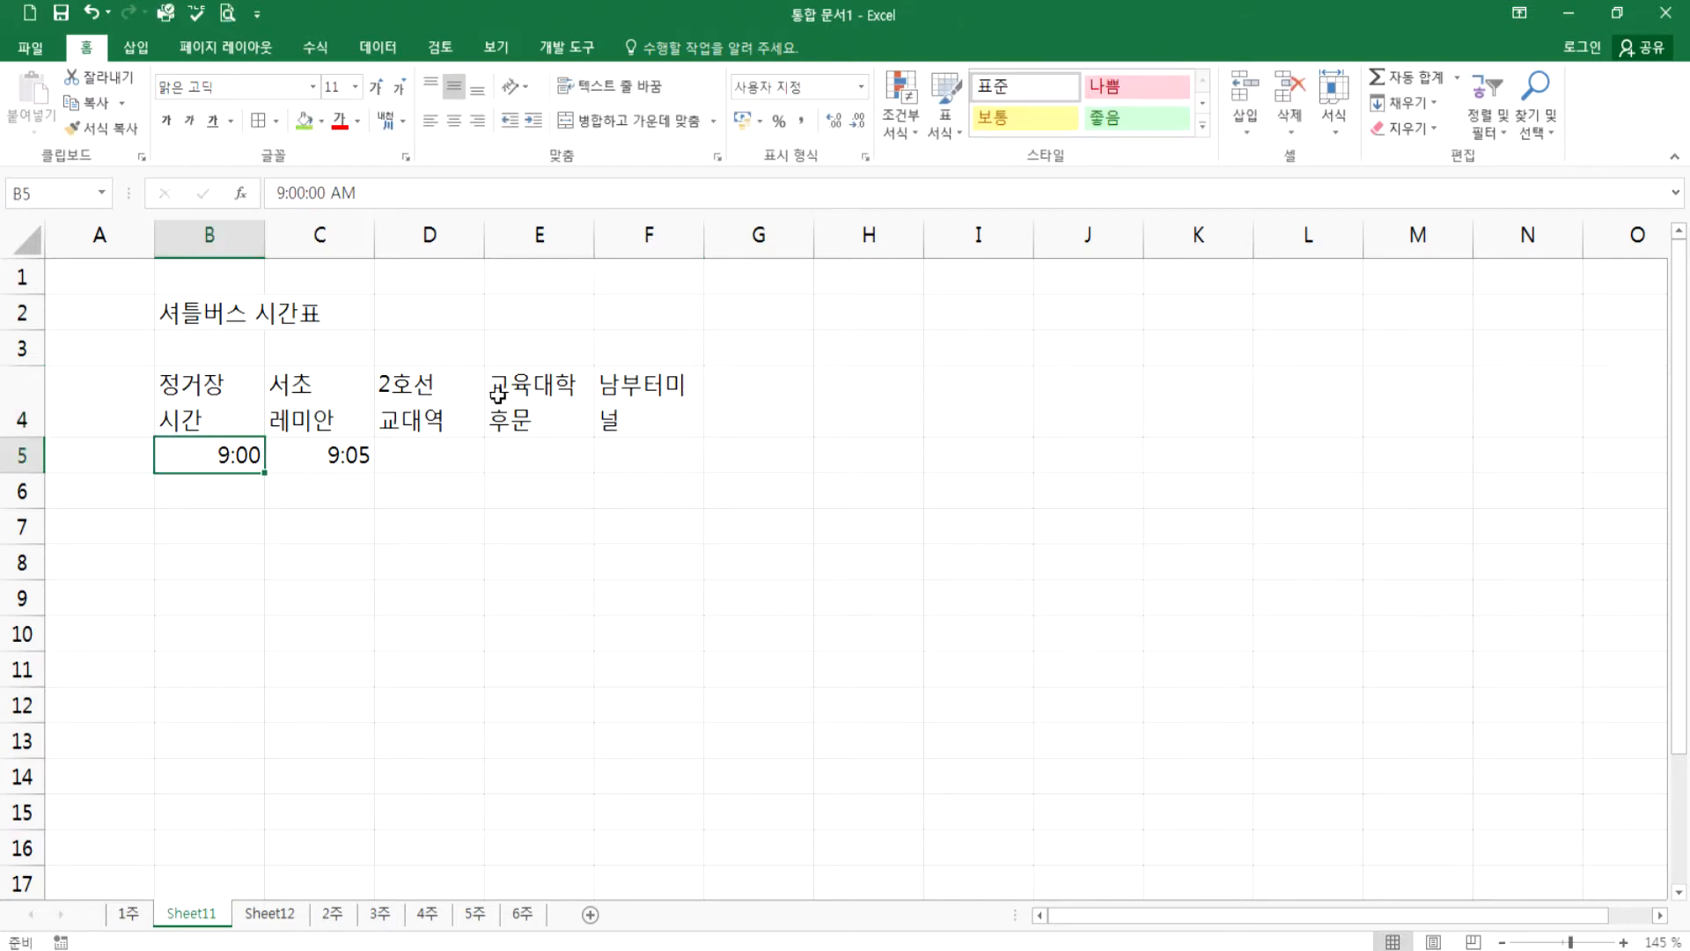
left_click(662, 457)
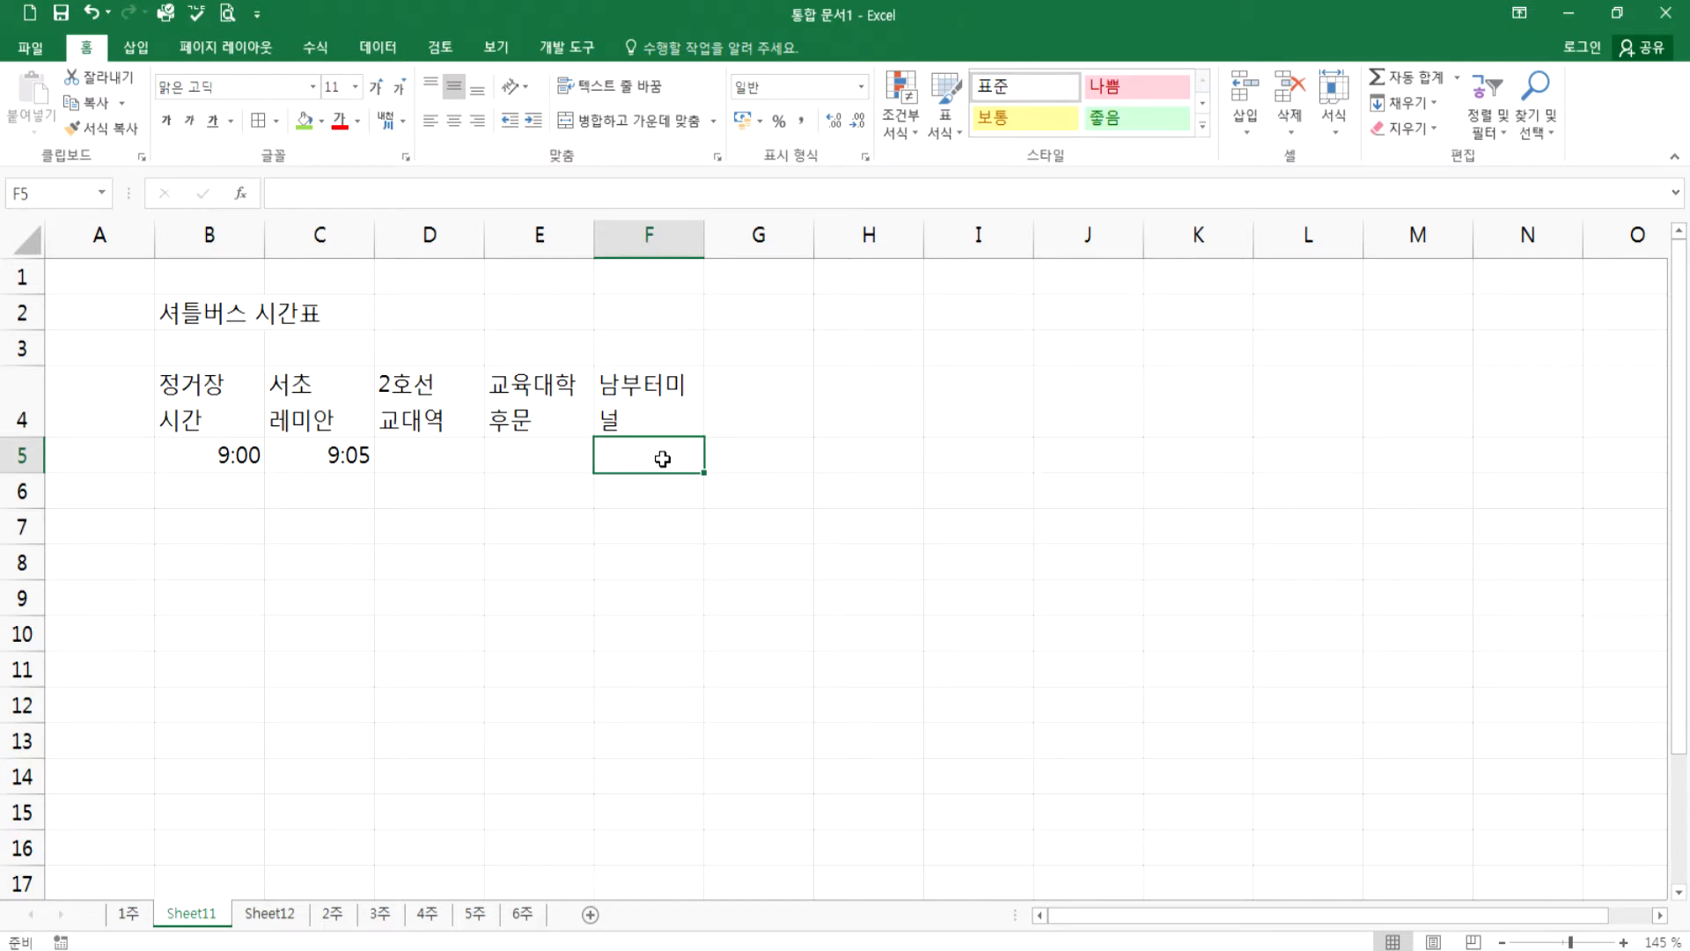
double_click(641, 387)
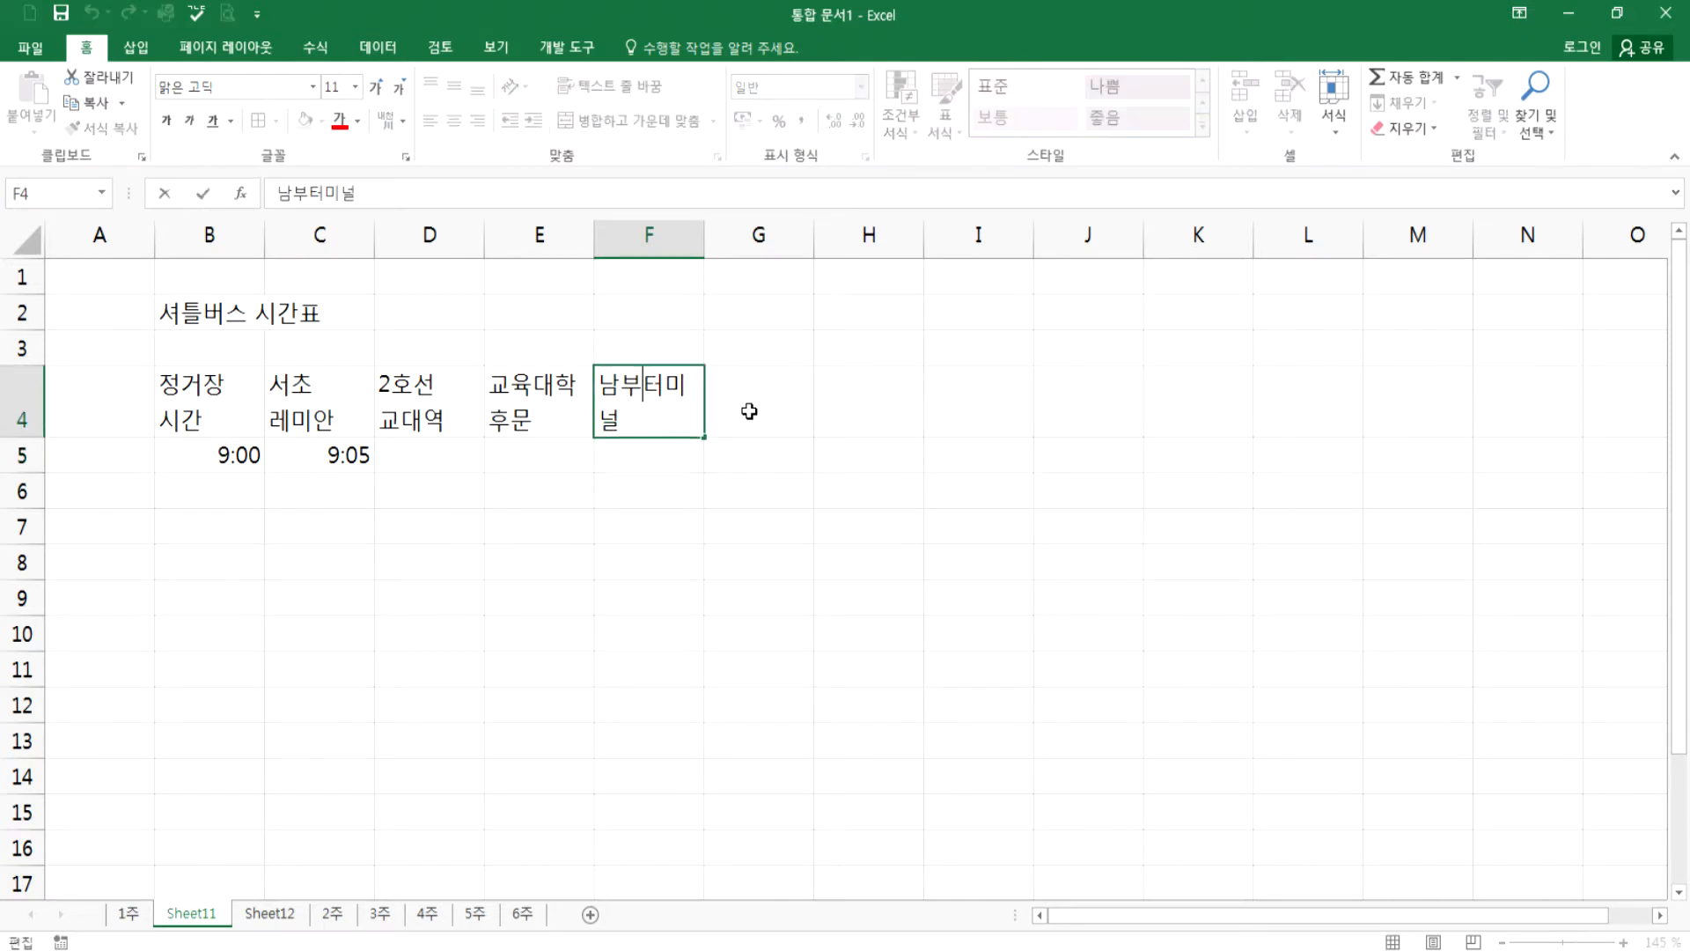
key("alt+Return")
key("Return")
key("Up")
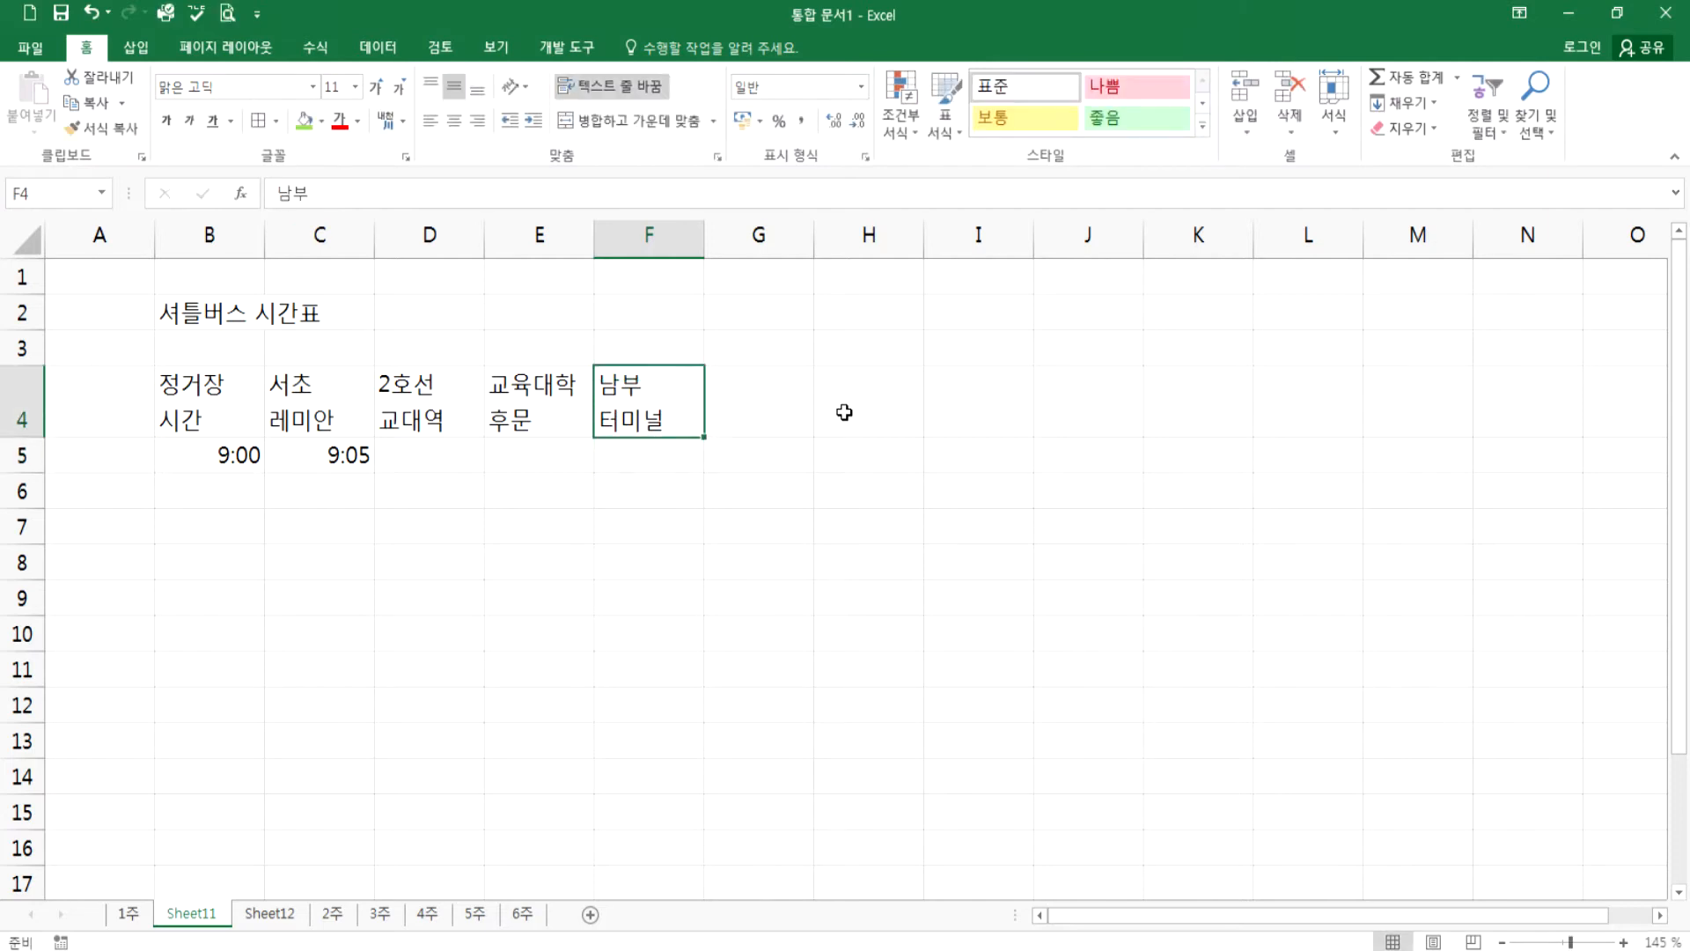
- Enter the stop header 서초 / 우체국 on two lines in cell G4
key("Left")
key("Left")
key("Right")
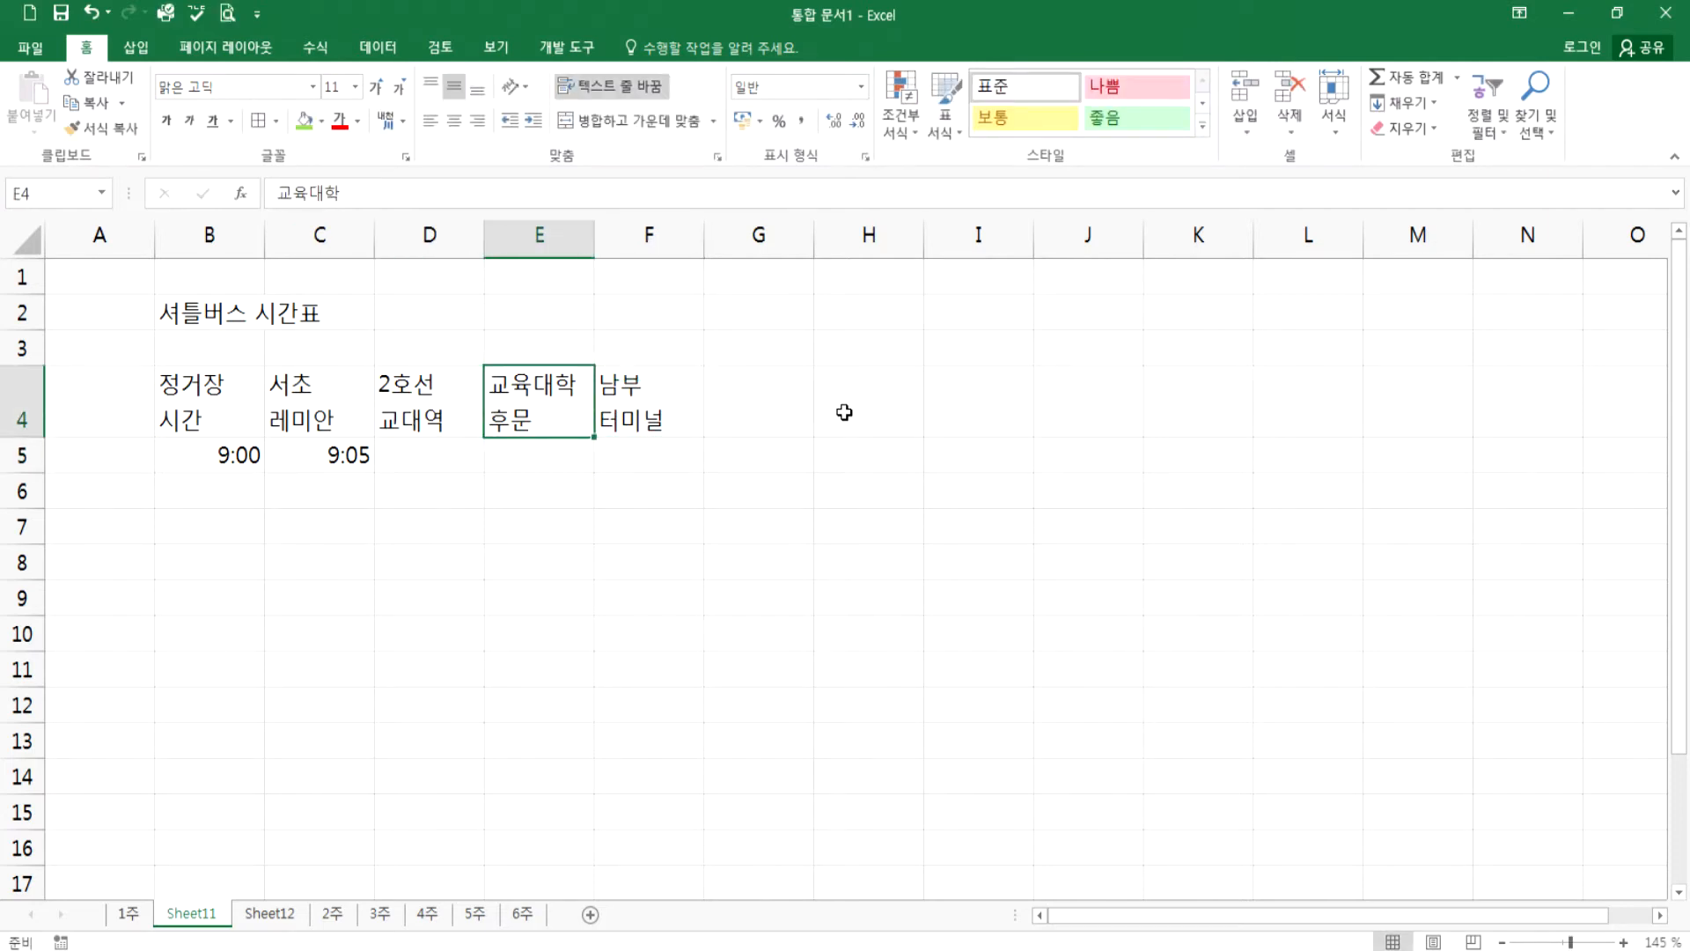
key("Right")
key("Right")
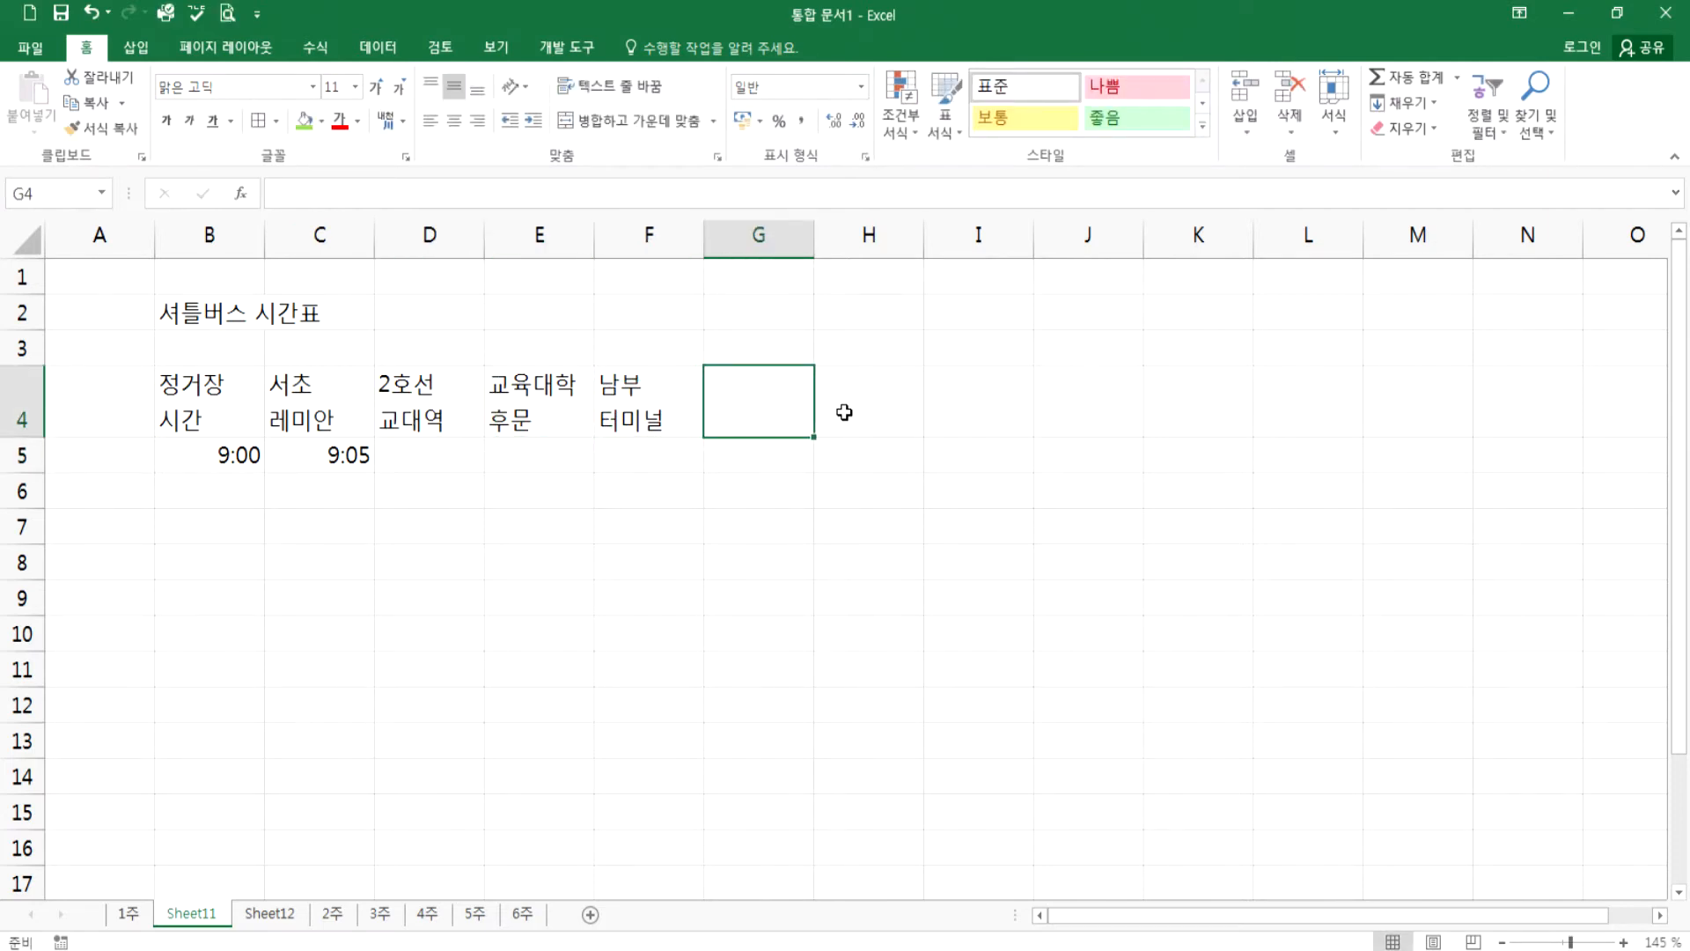
type("서초")
key("alt+Return")
type("ㅜ우체국")
key("ctrl+Return")
- Enter the two-line stop headers 현대 / 아파트 in cell H4 and 무지개 / 아파트 in cell I4
key("Right")
type("현대")
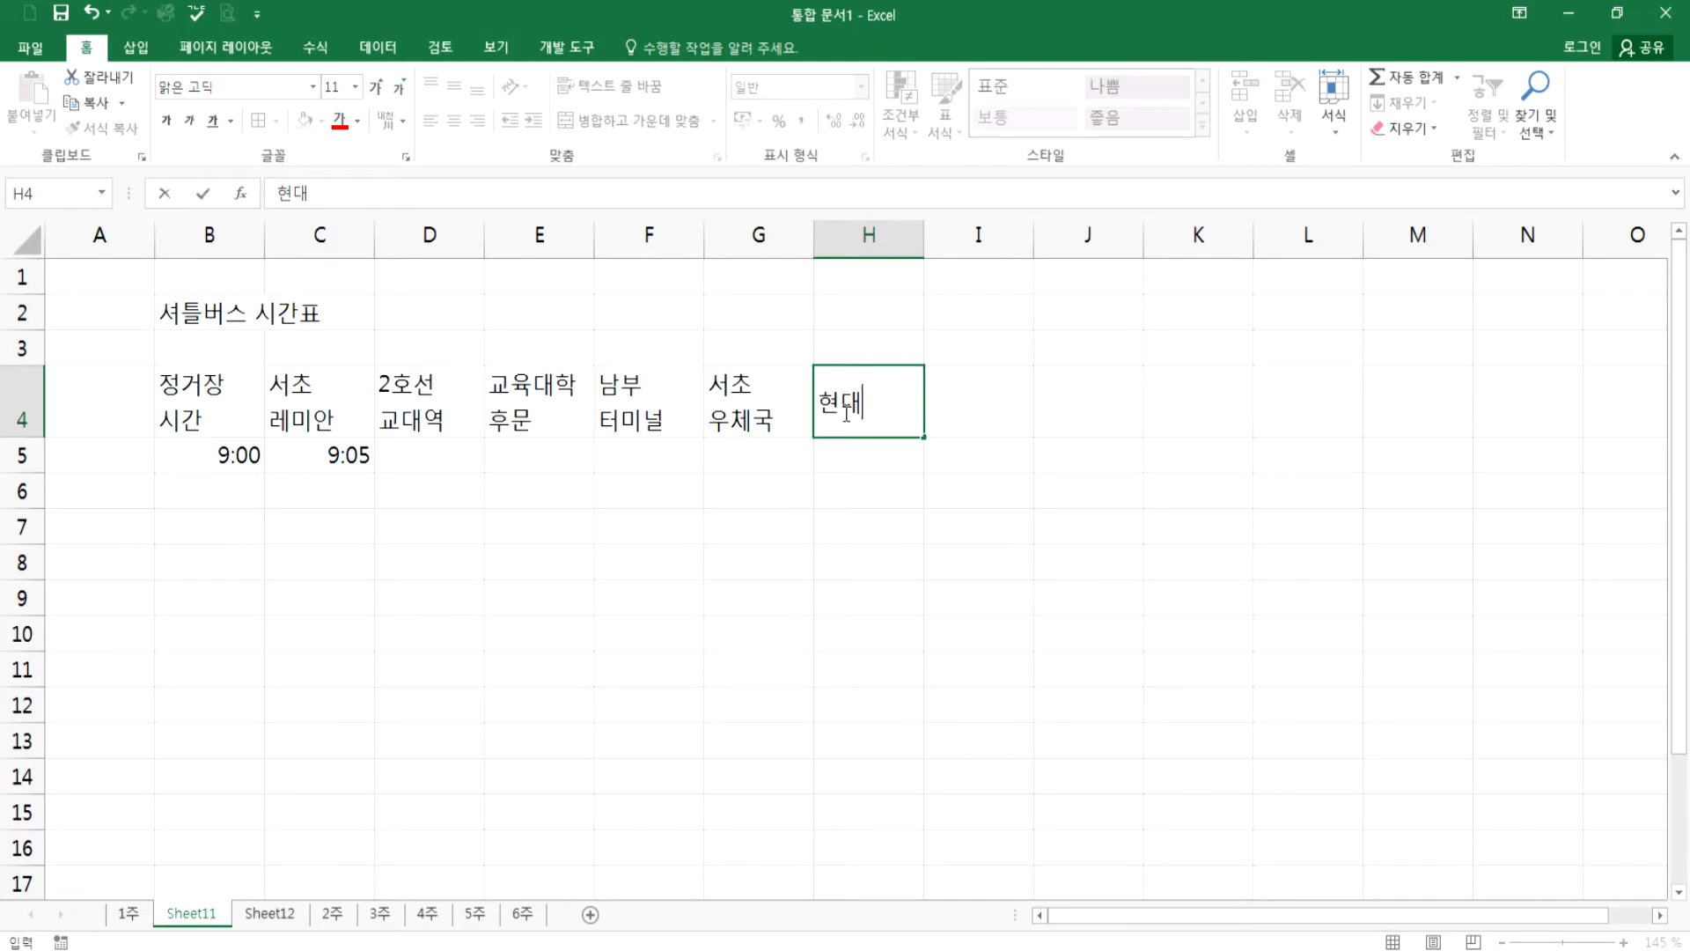
key("alt+Return")
type("아파트")
key("Tab")
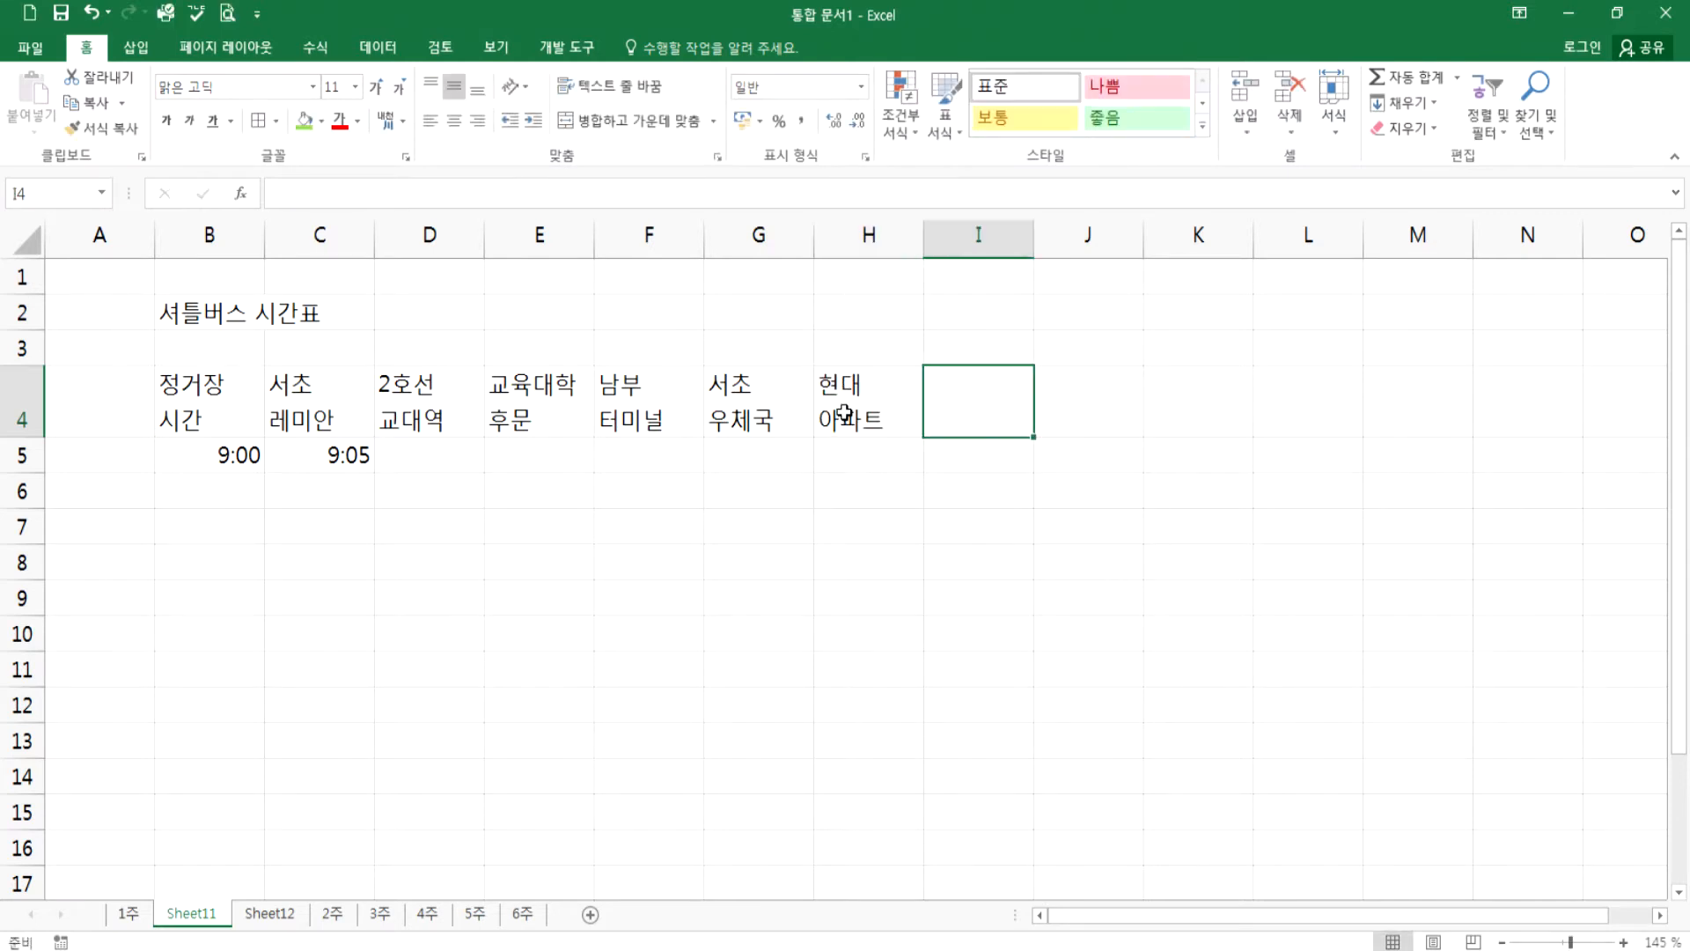
type("무지개")
key("alt+Return")
type("ㅇㅏ파트")
key("Tab")
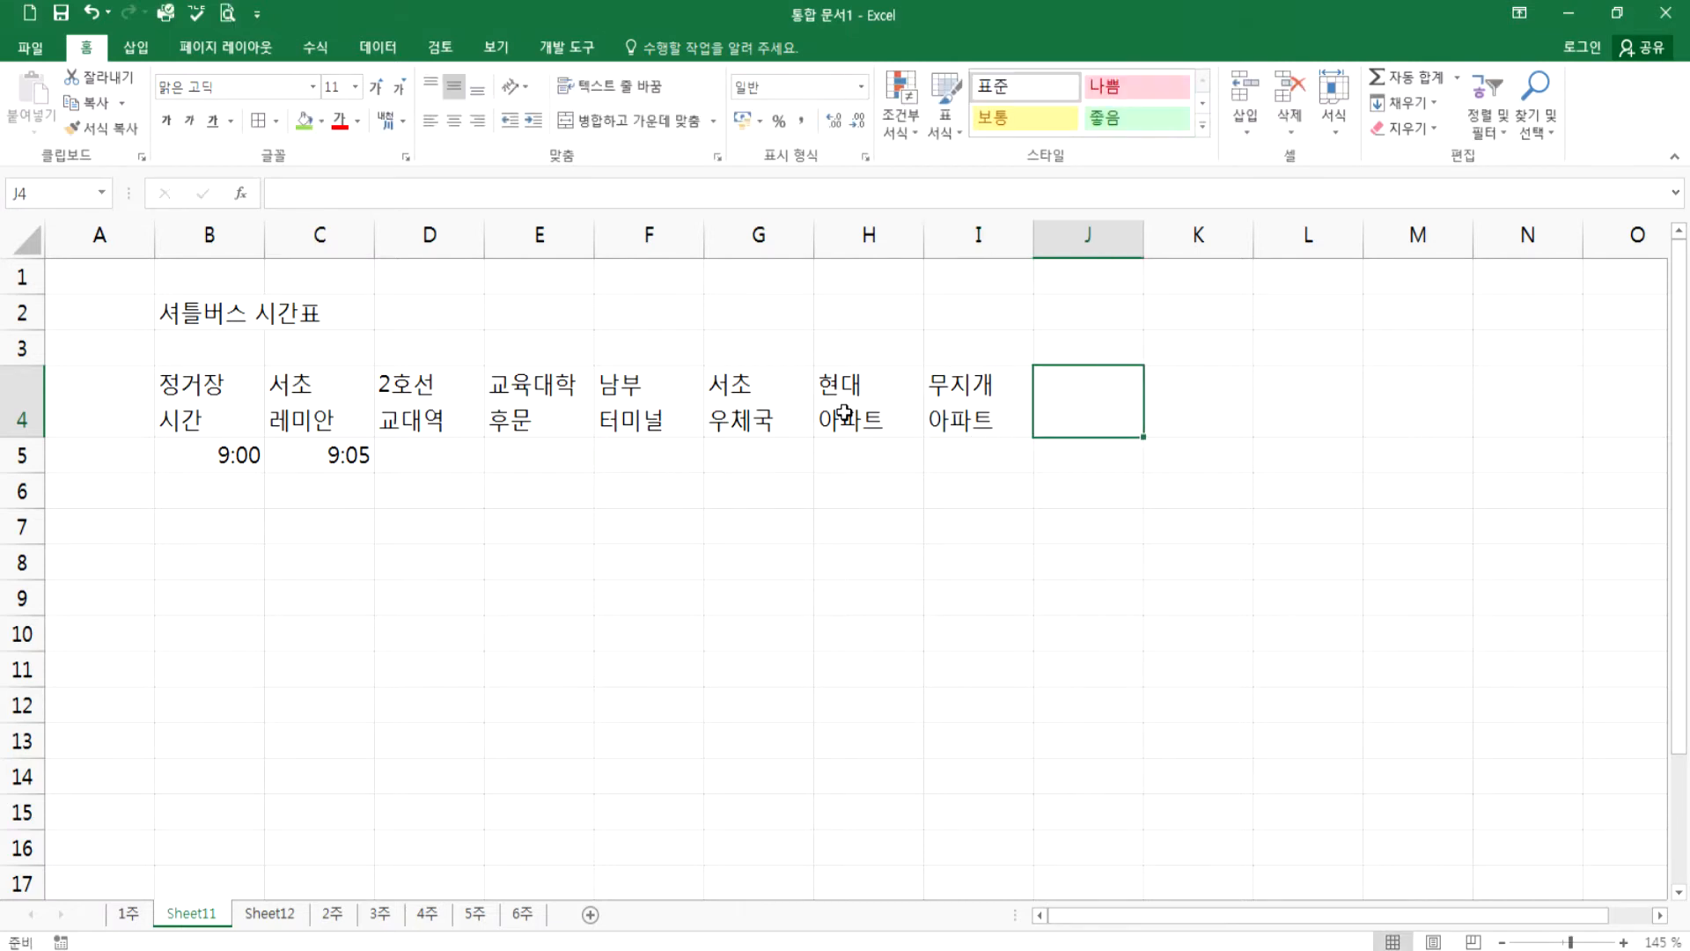
- Enter the stop header 신동아 / 상가 on two lines in cell J4
type("신ㄷ")
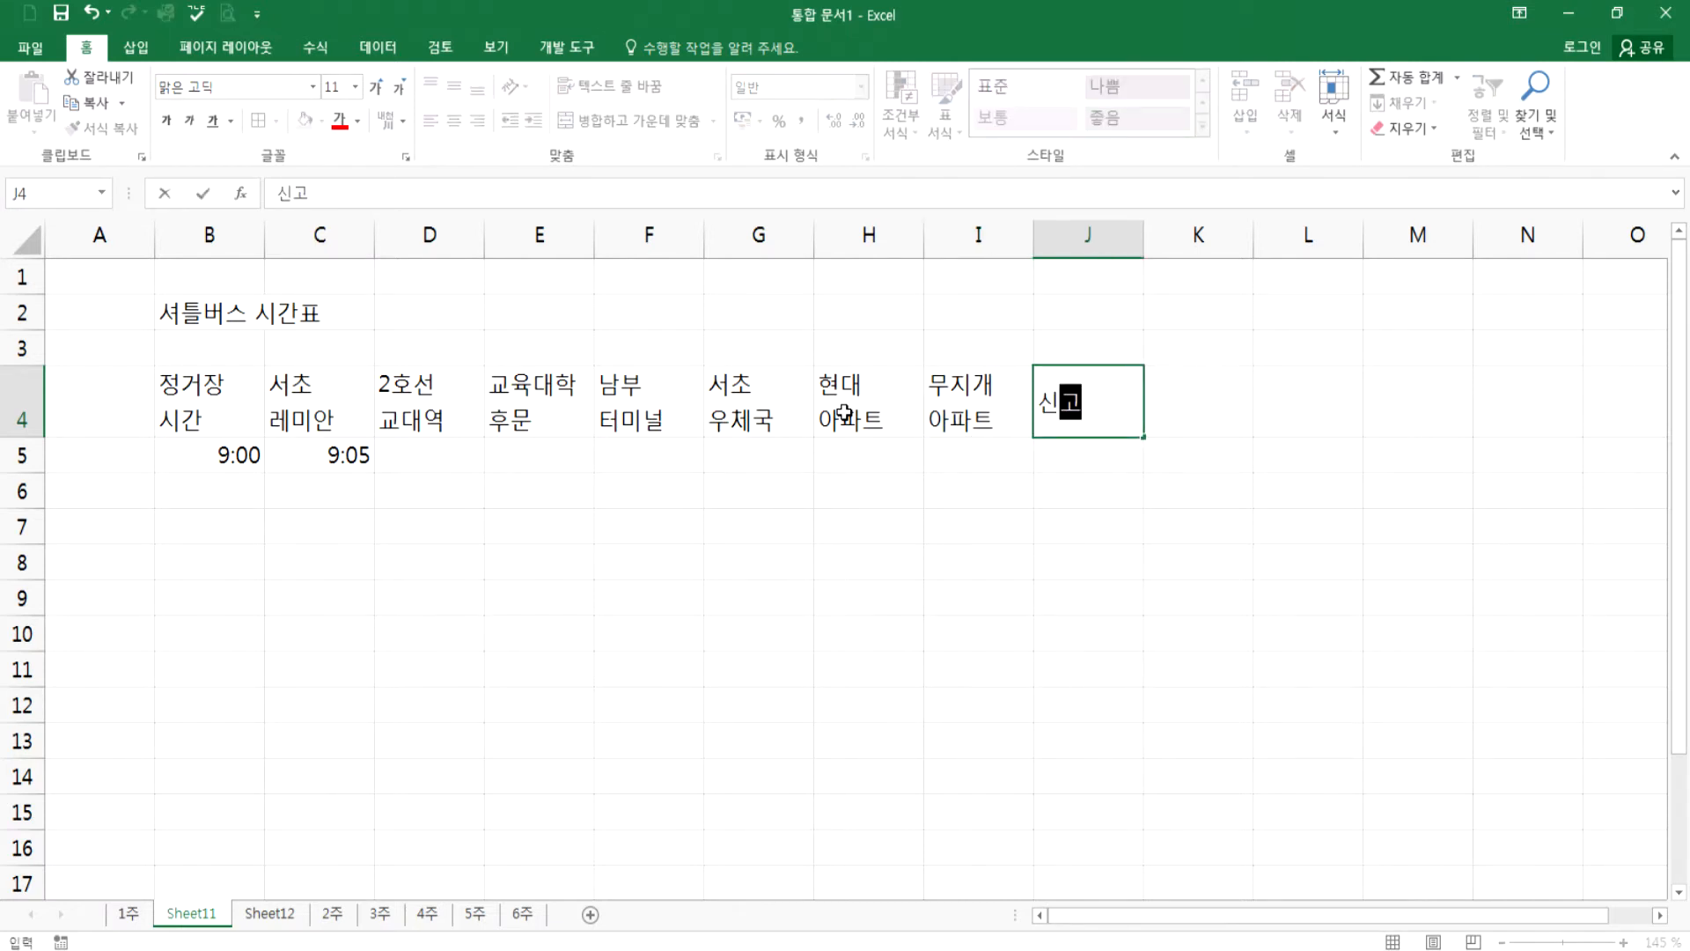
type("ㅗㅇ아")
key("alt+Return")
type("상가")
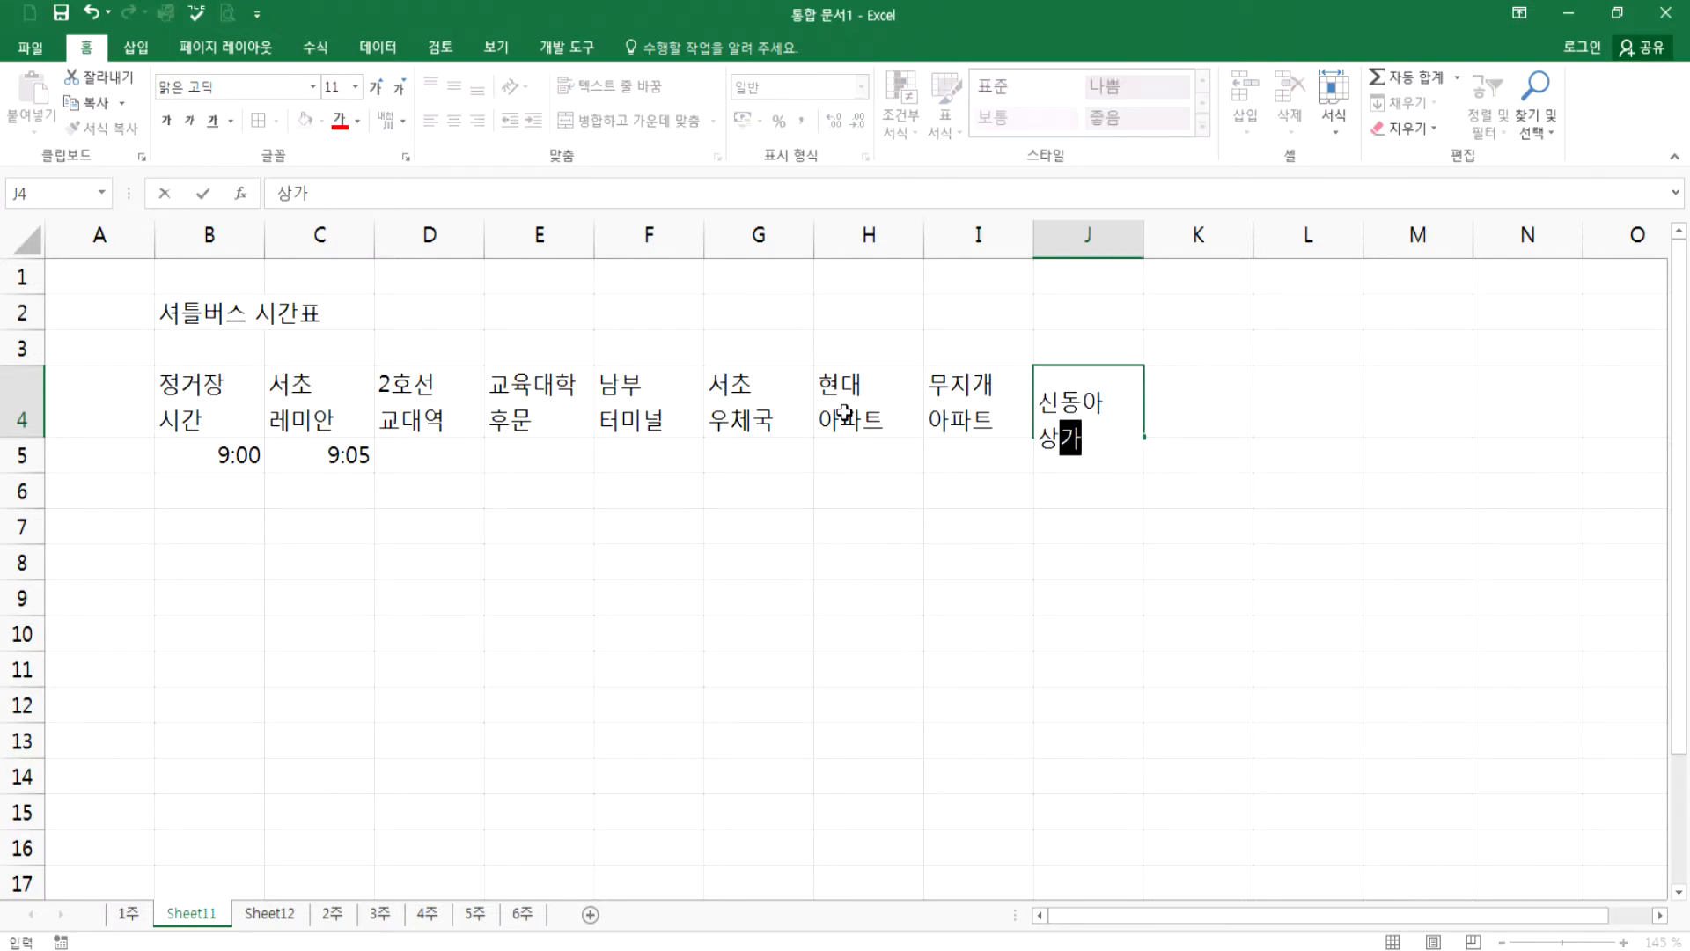
key("Return")
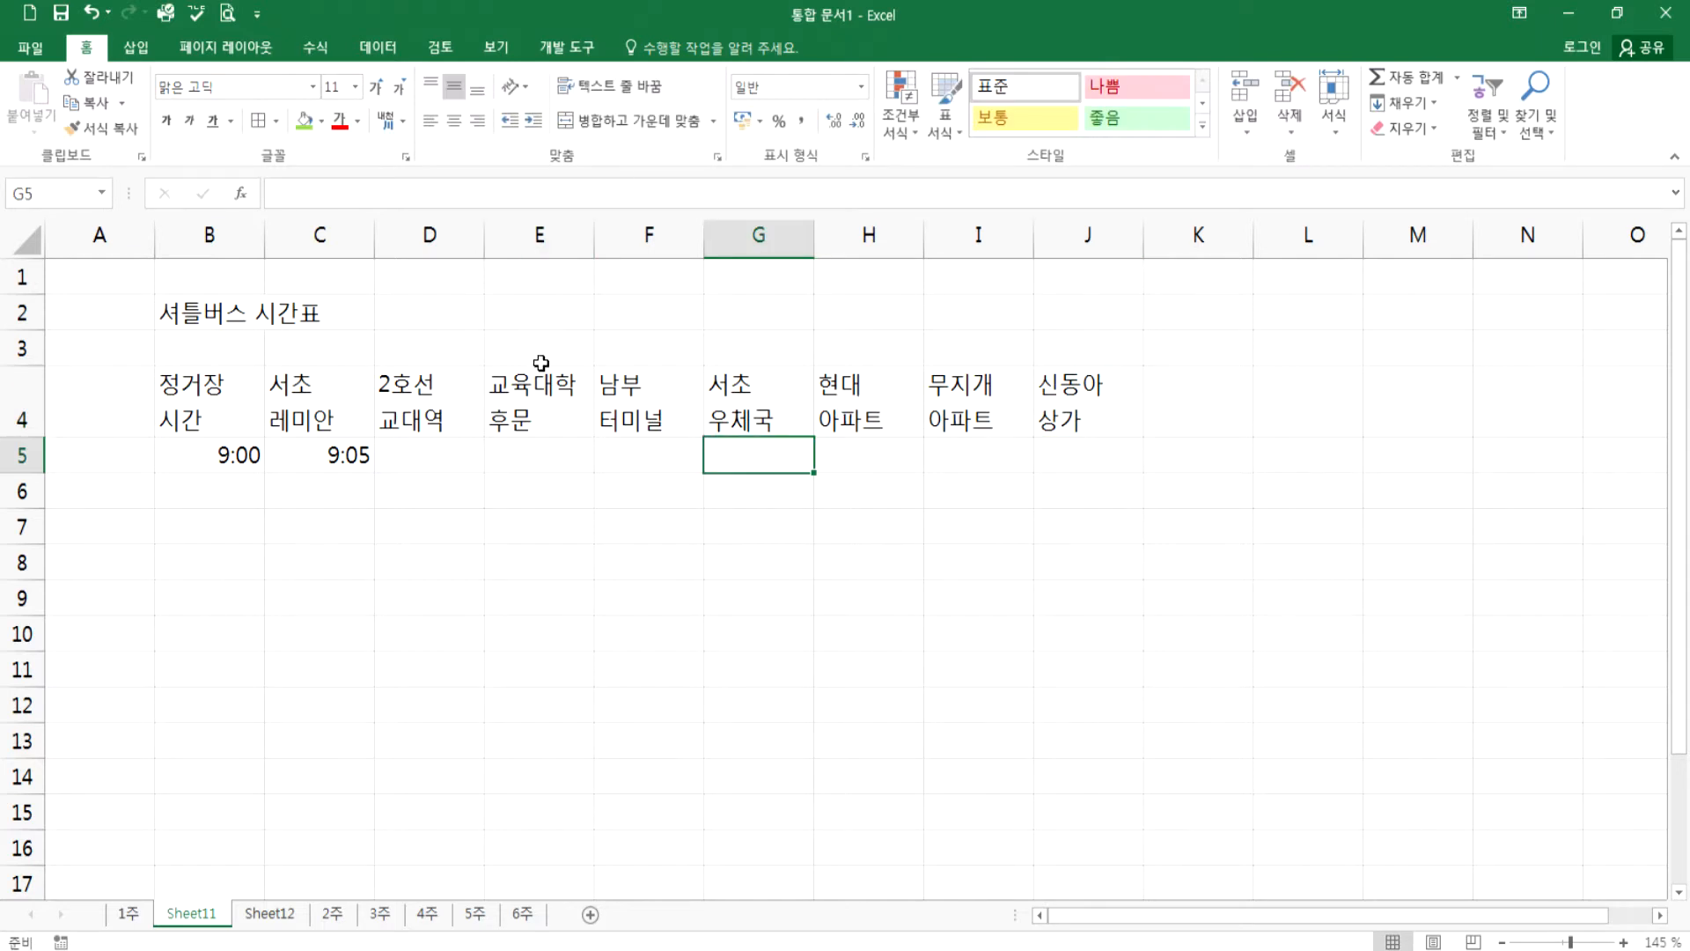
- Try right alignment on the header cell B4 and return it to left alignment
left_click(550, 387)
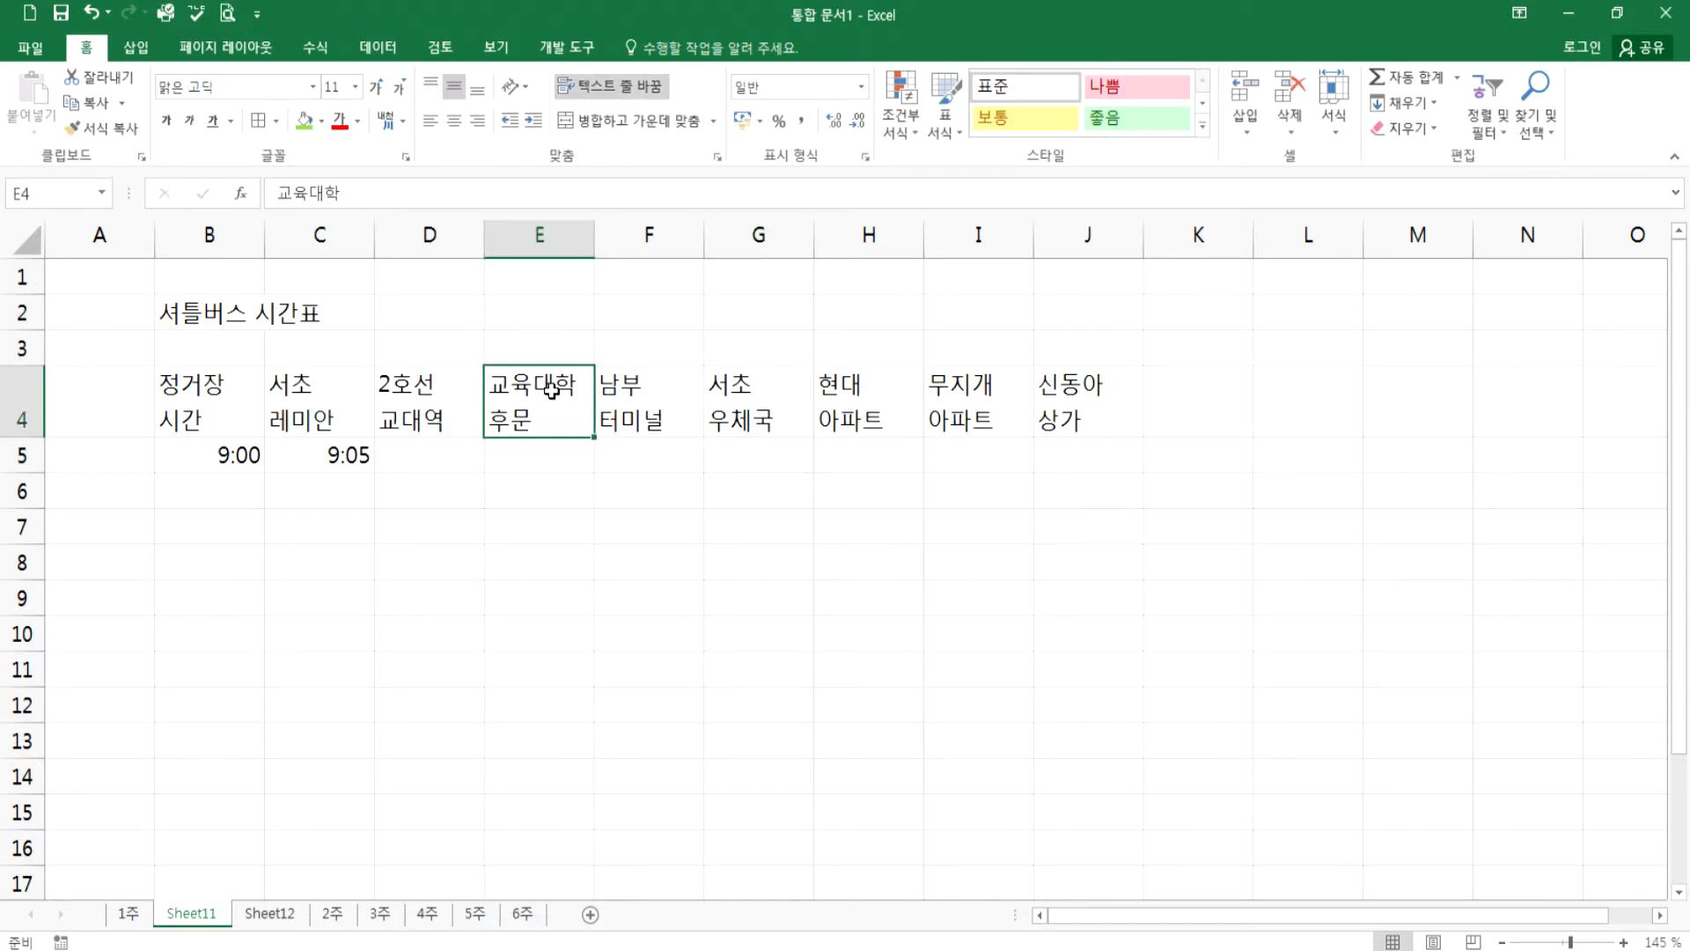
left_click(173, 387)
left_click(477, 121)
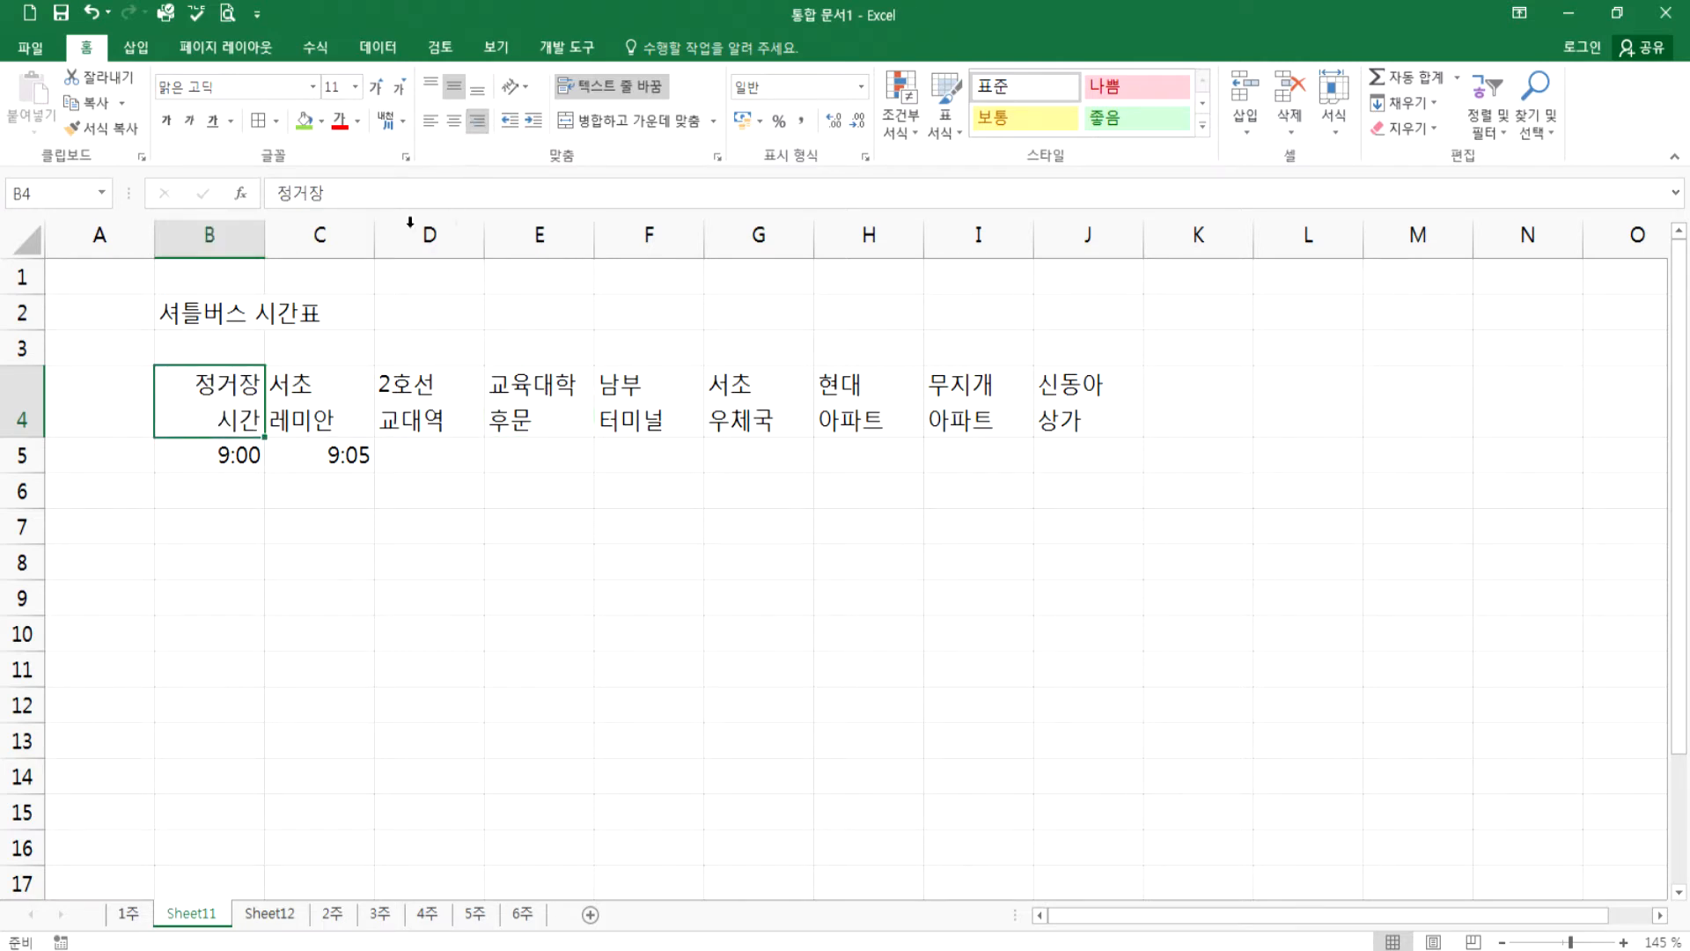
left_click(430, 120)
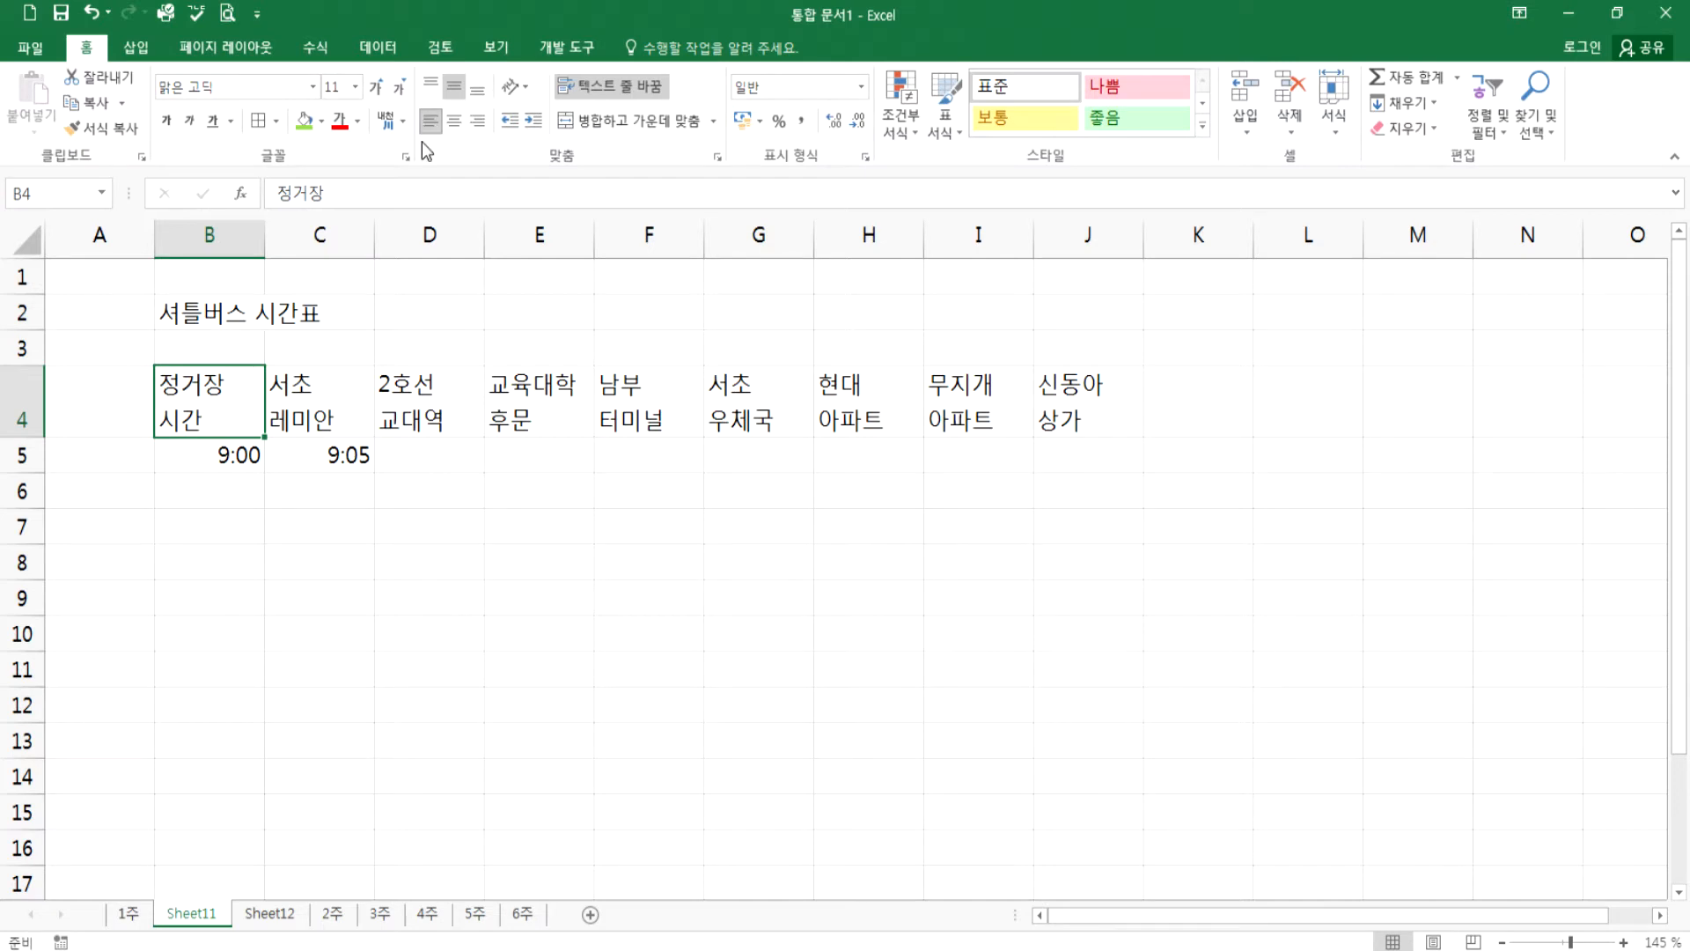
- Try to right-align only the word 정거장 inside the header cell B4
double_click(181, 385)
left_click_drag(164, 385, 242, 381)
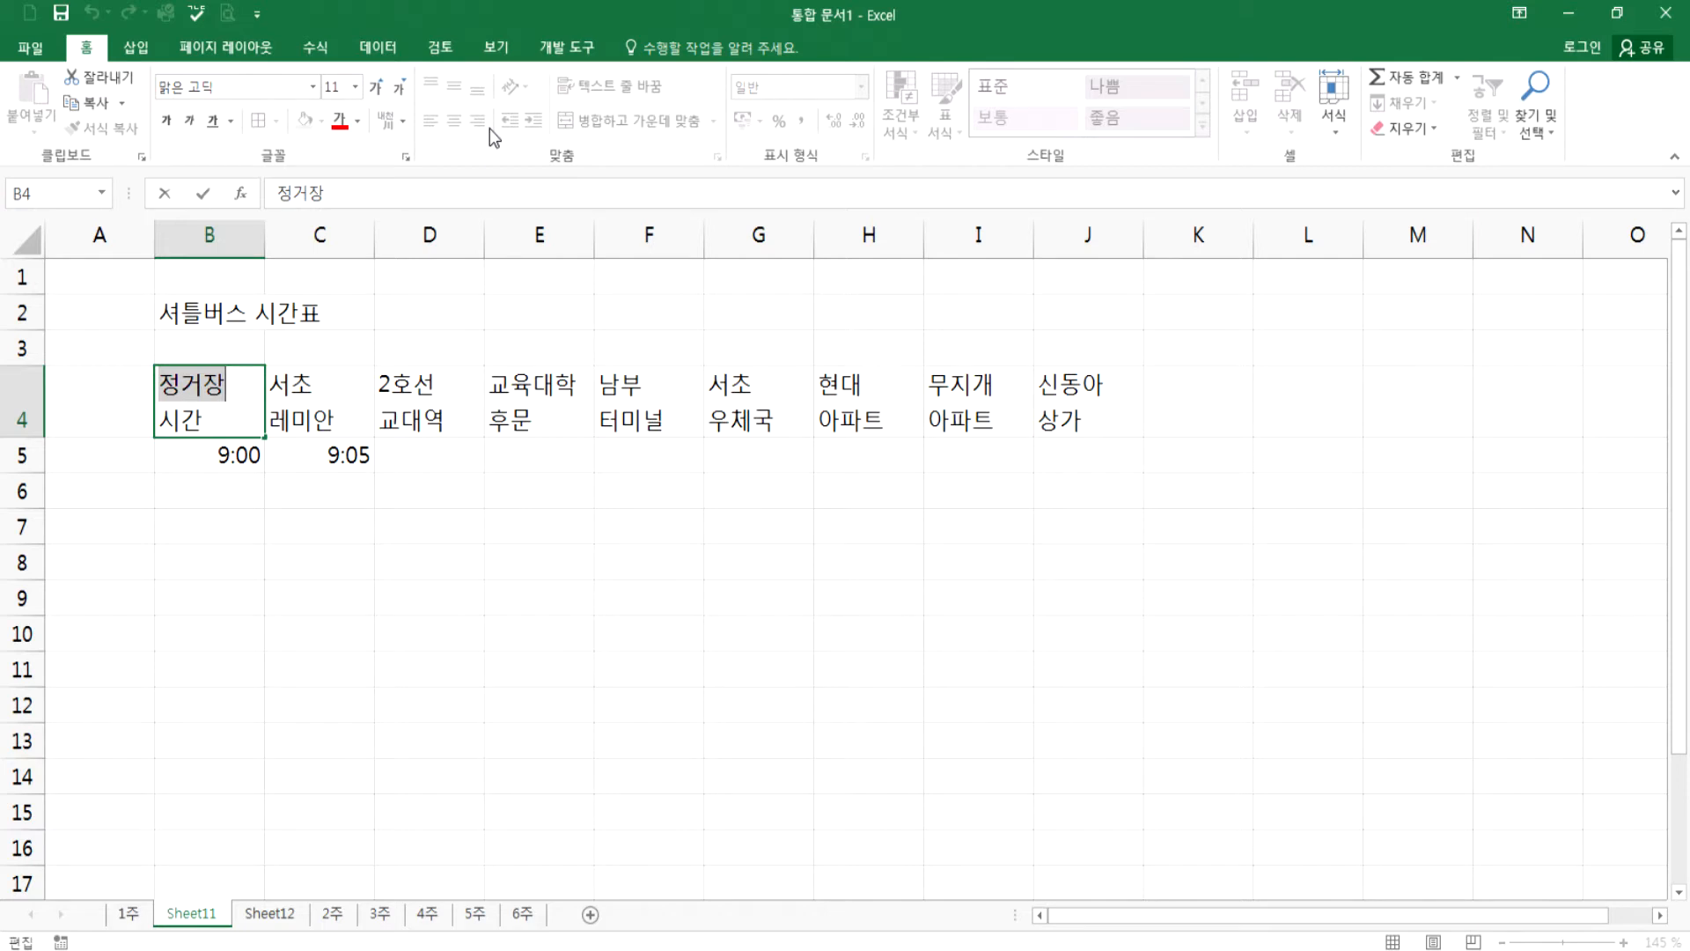
key("Escape")
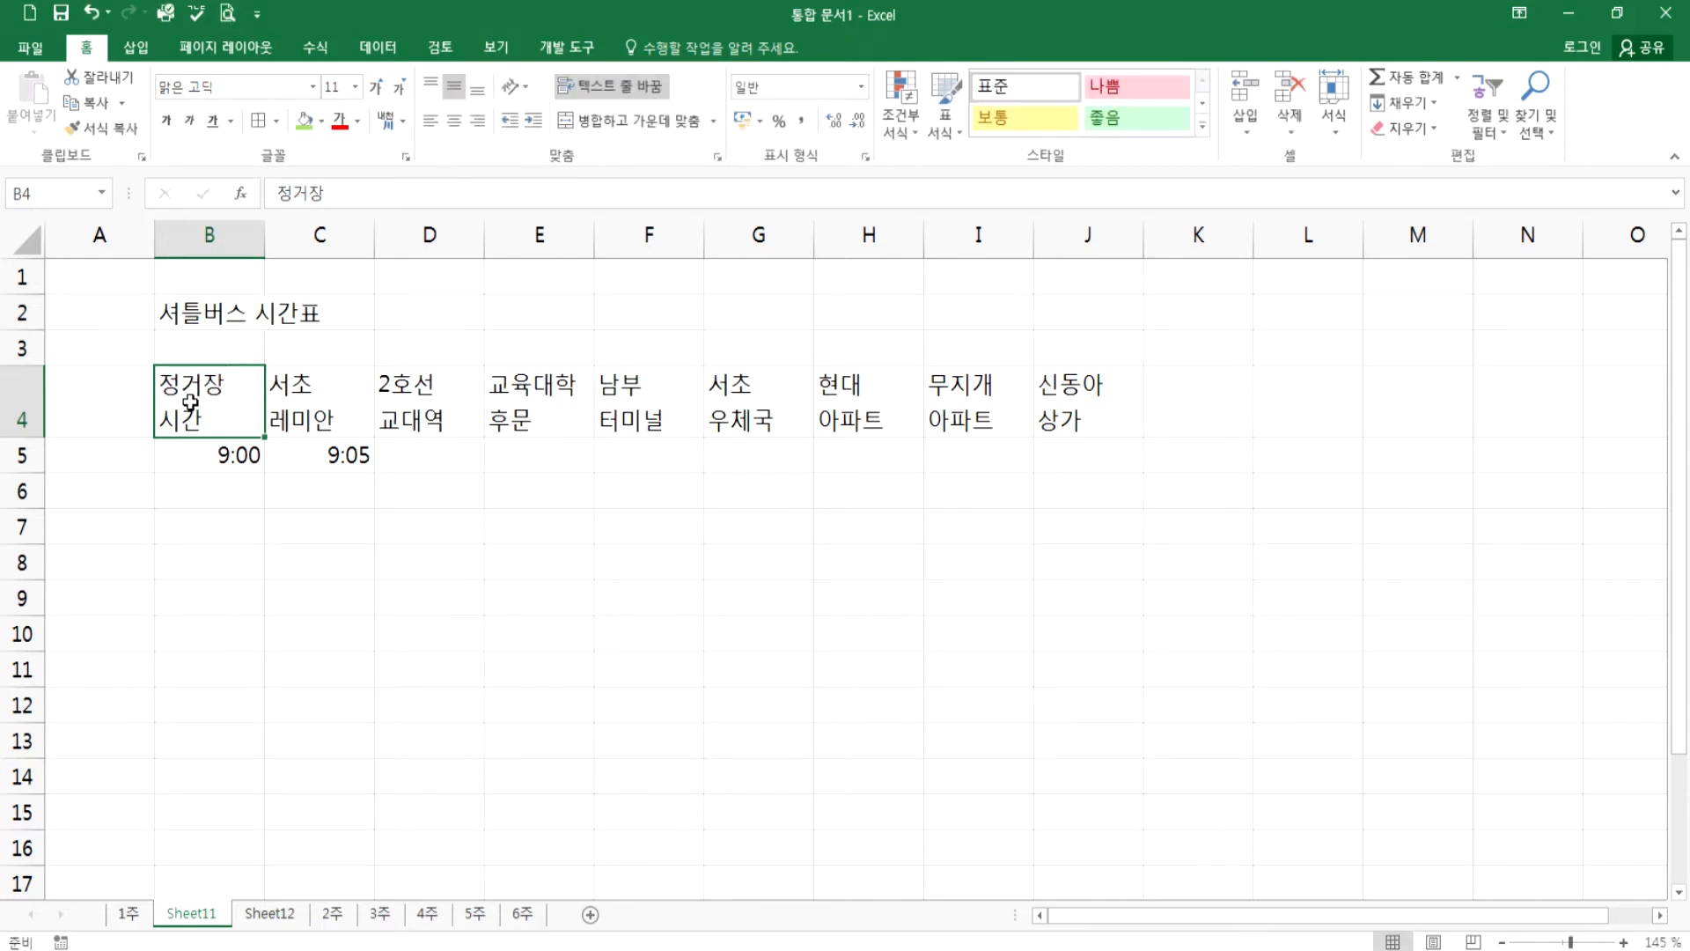
double_click(166, 384)
left_click(233, 417)
key("Escape")
left_click(475, 121)
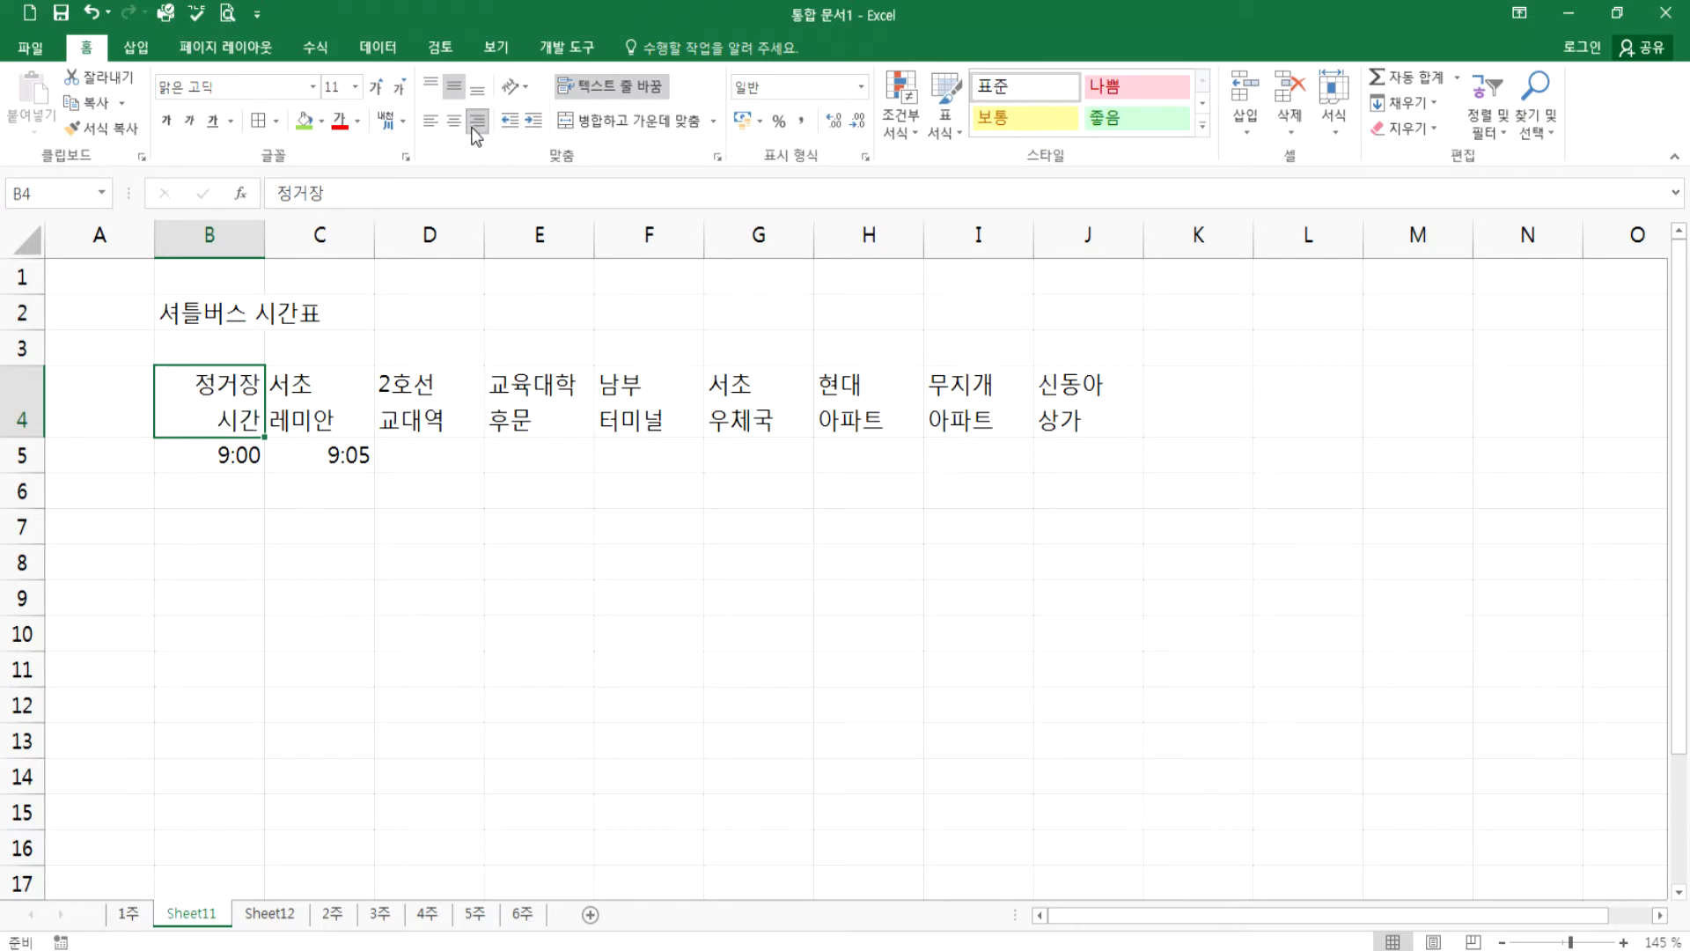
left_click(474, 129)
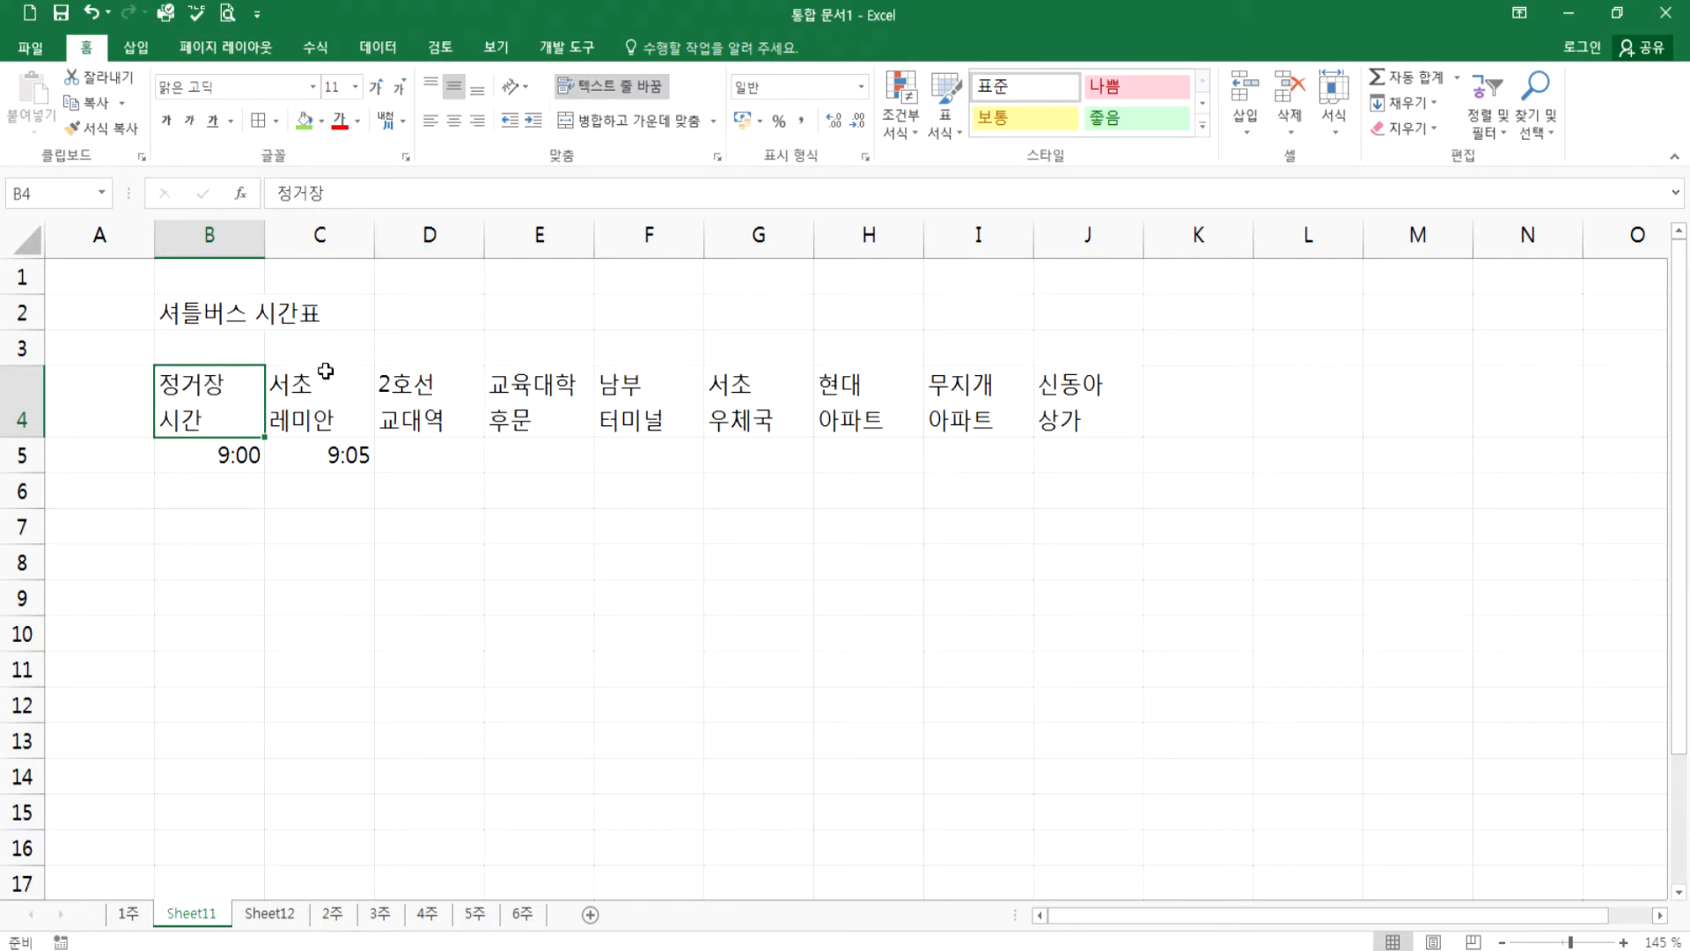
- Try inserting leading spaces before 정거장 in cell B4 and undo the edit
double_click(165, 384)
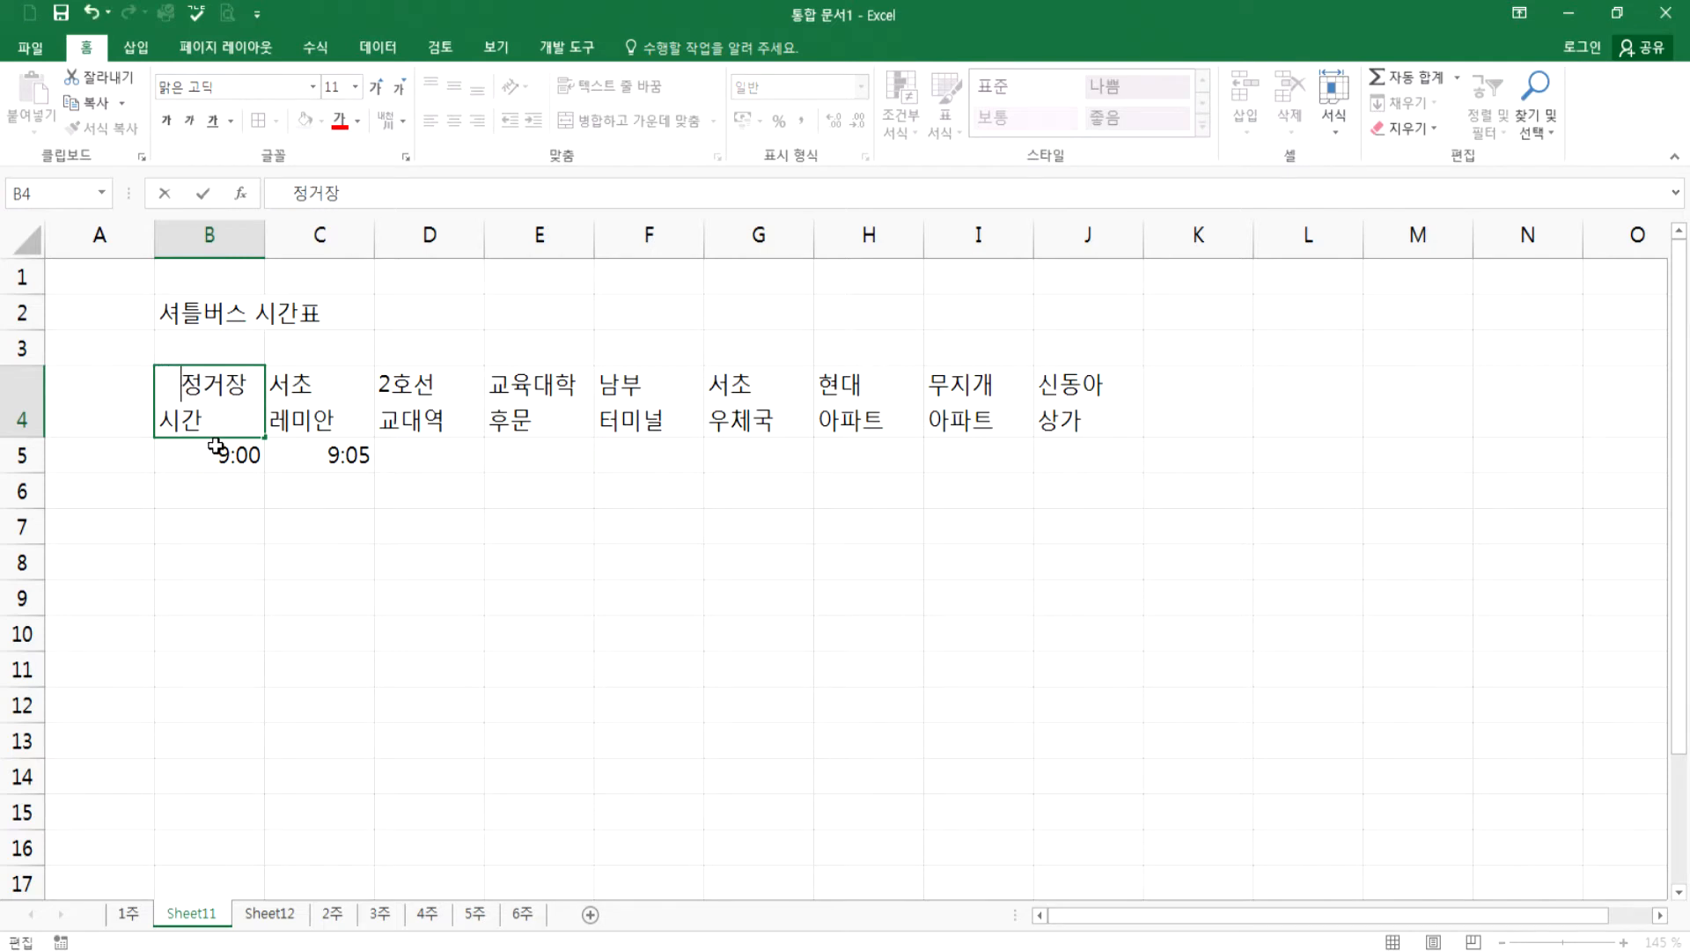
left_click(215, 445)
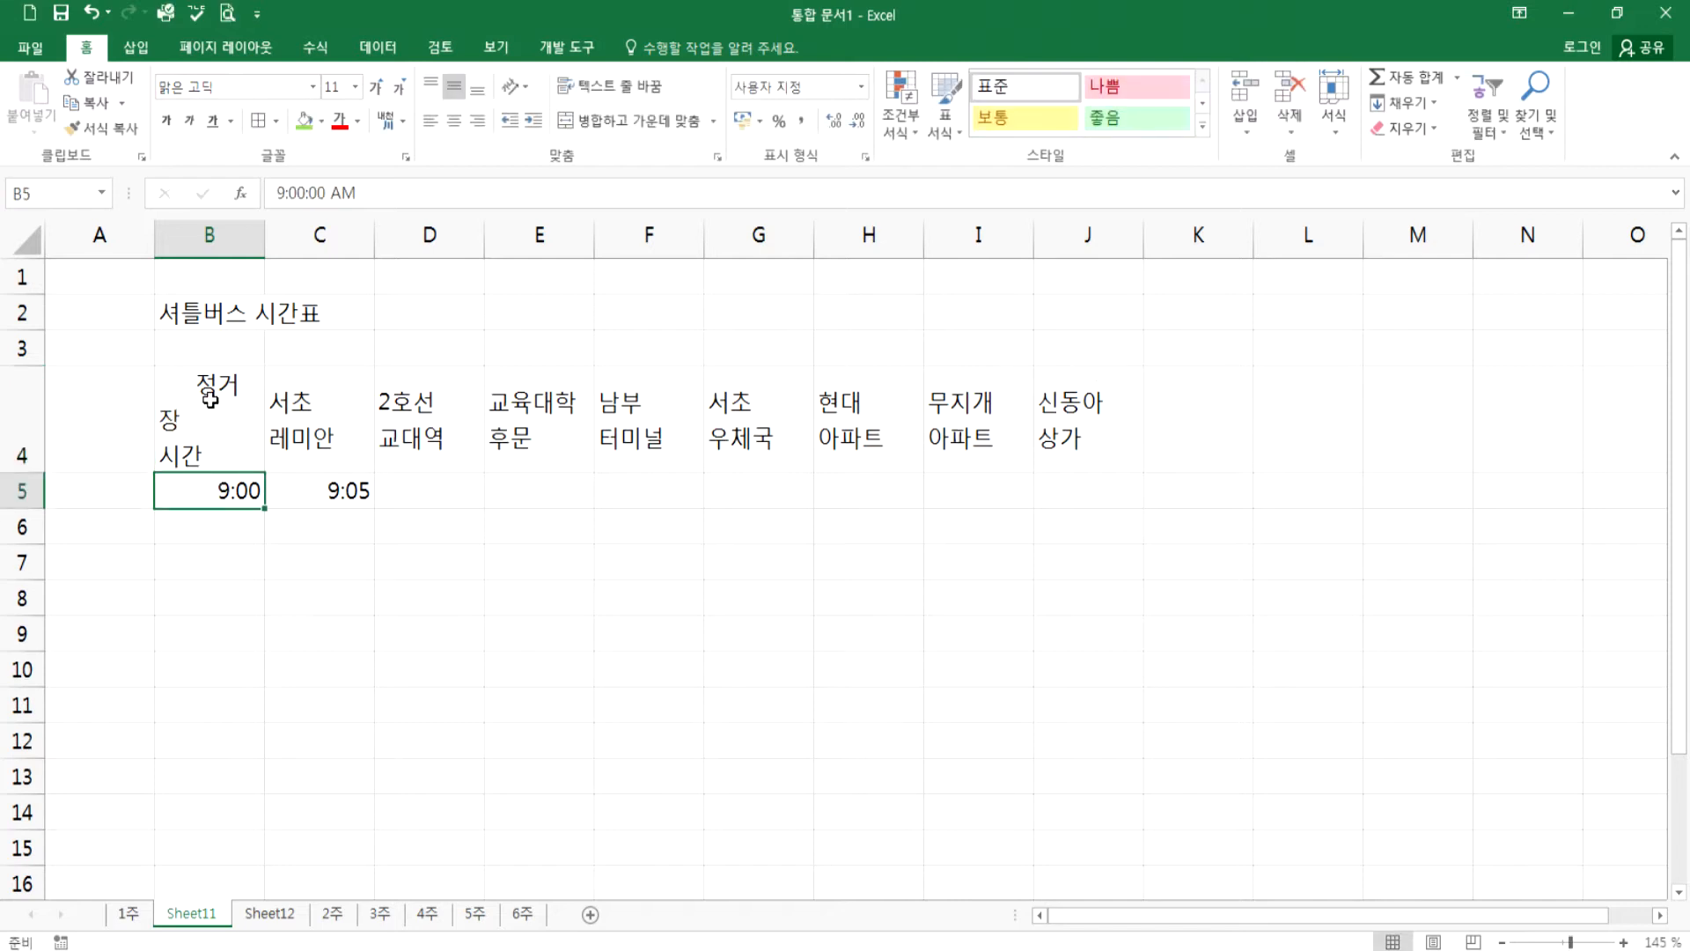
key("ctrl+z")
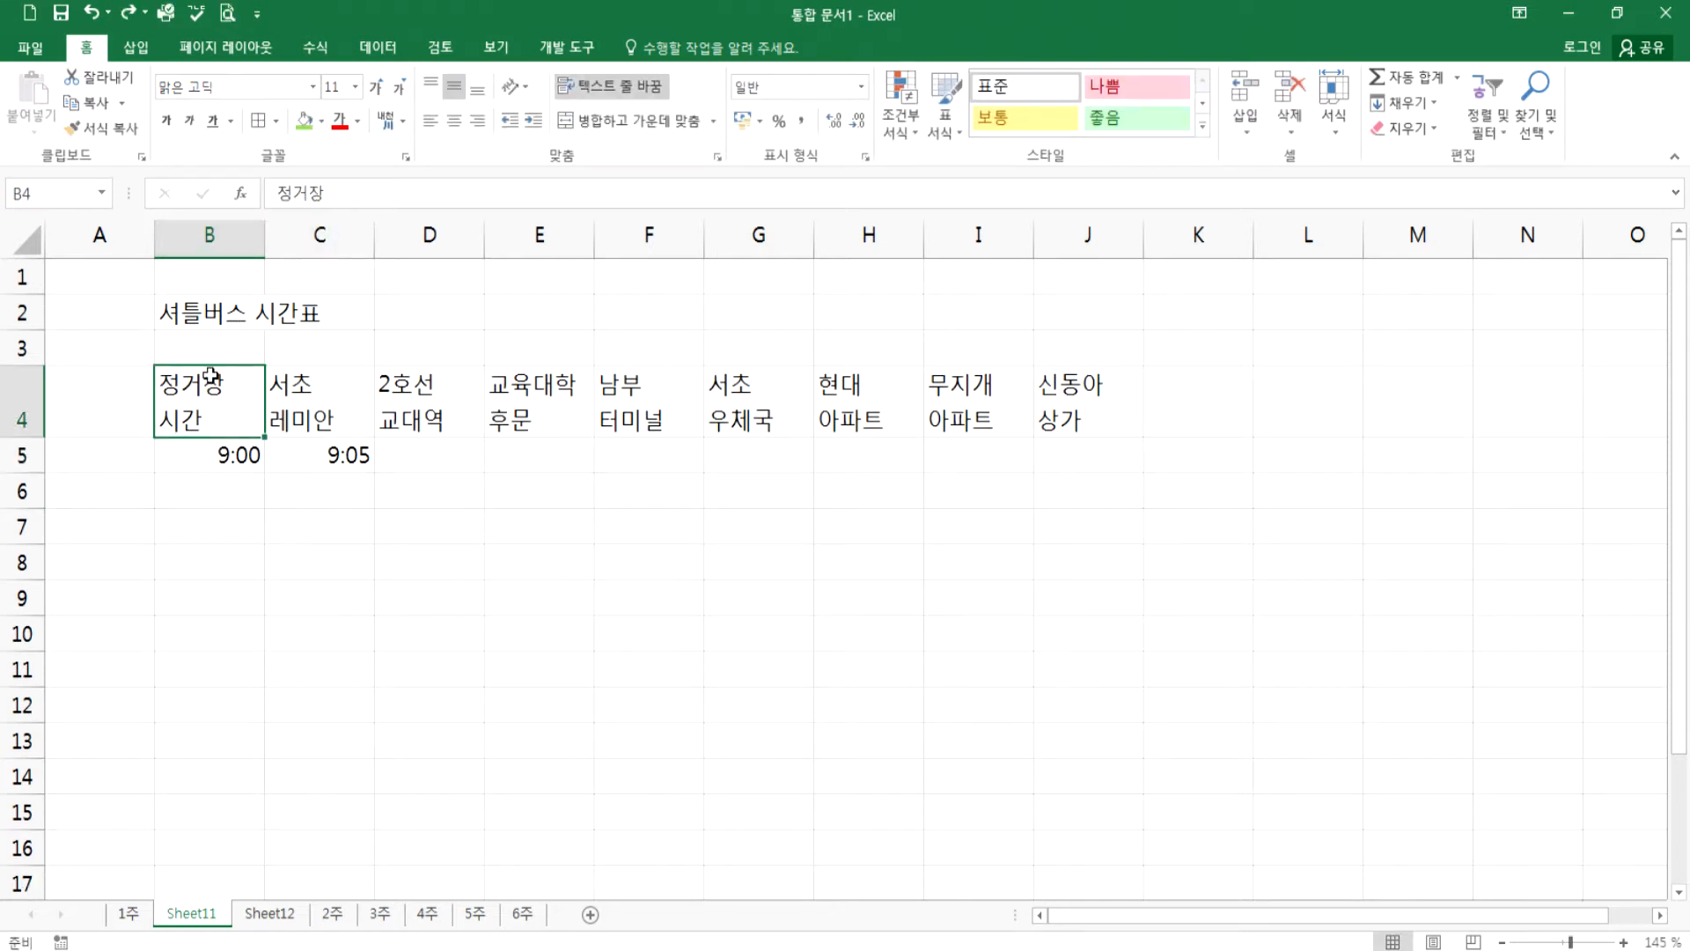
- Indent the first line 정거장 in cell B4 with leading spaces, keeping the header on two lines
double_click(176, 387)
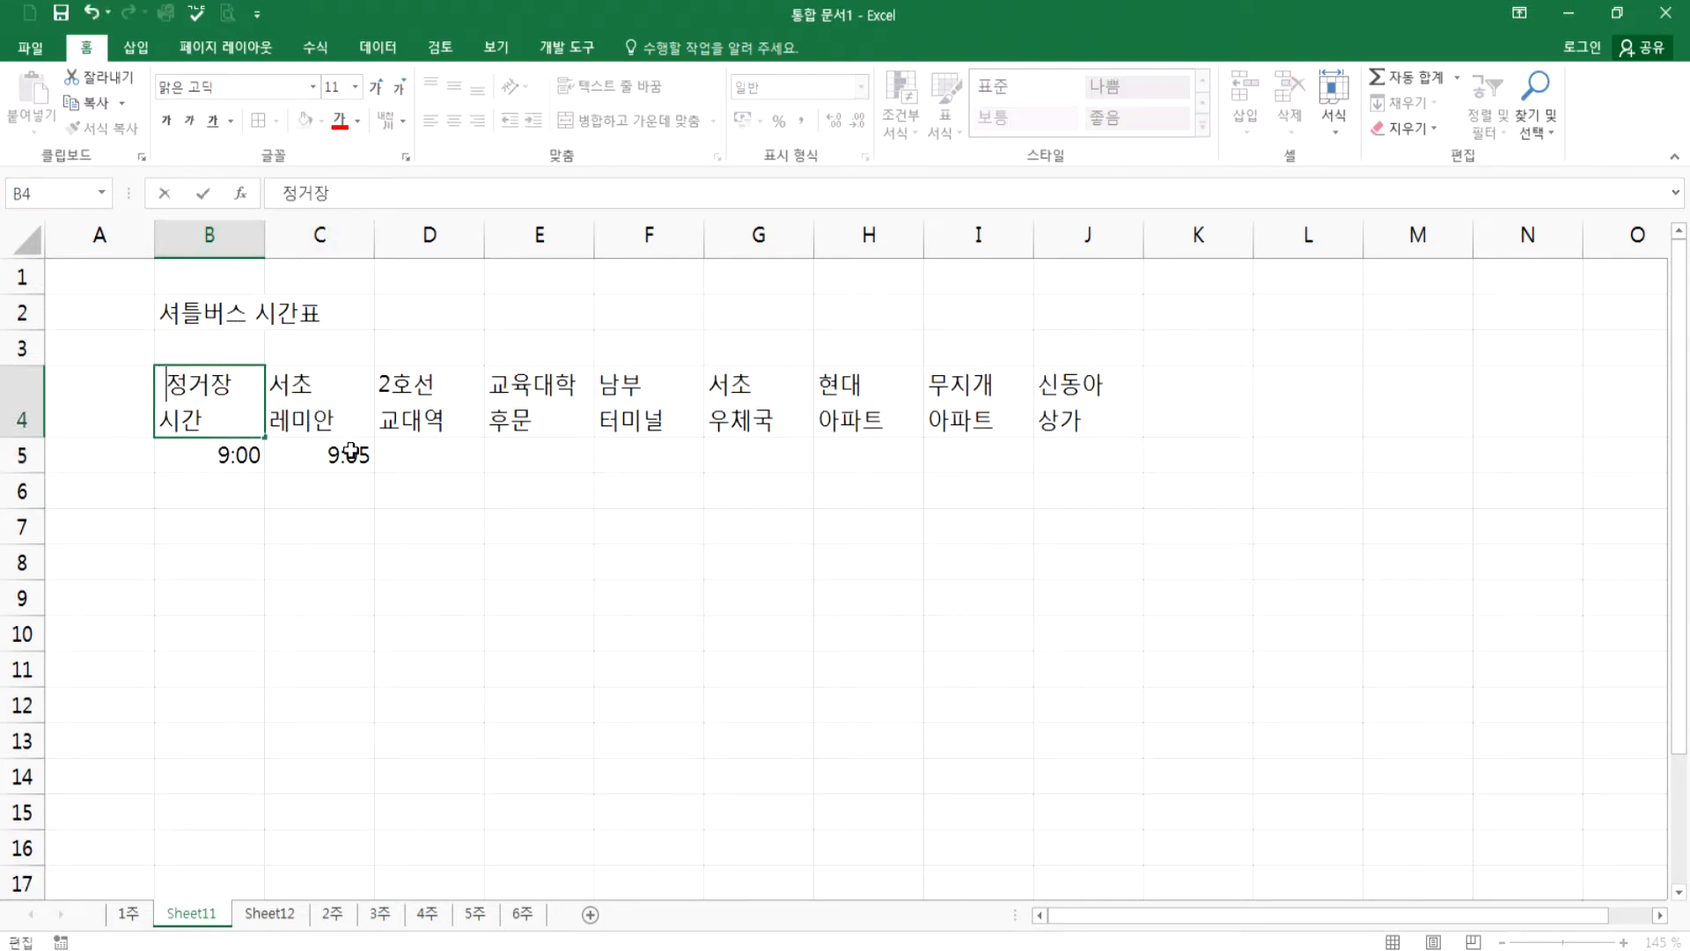
key("BackSpace")
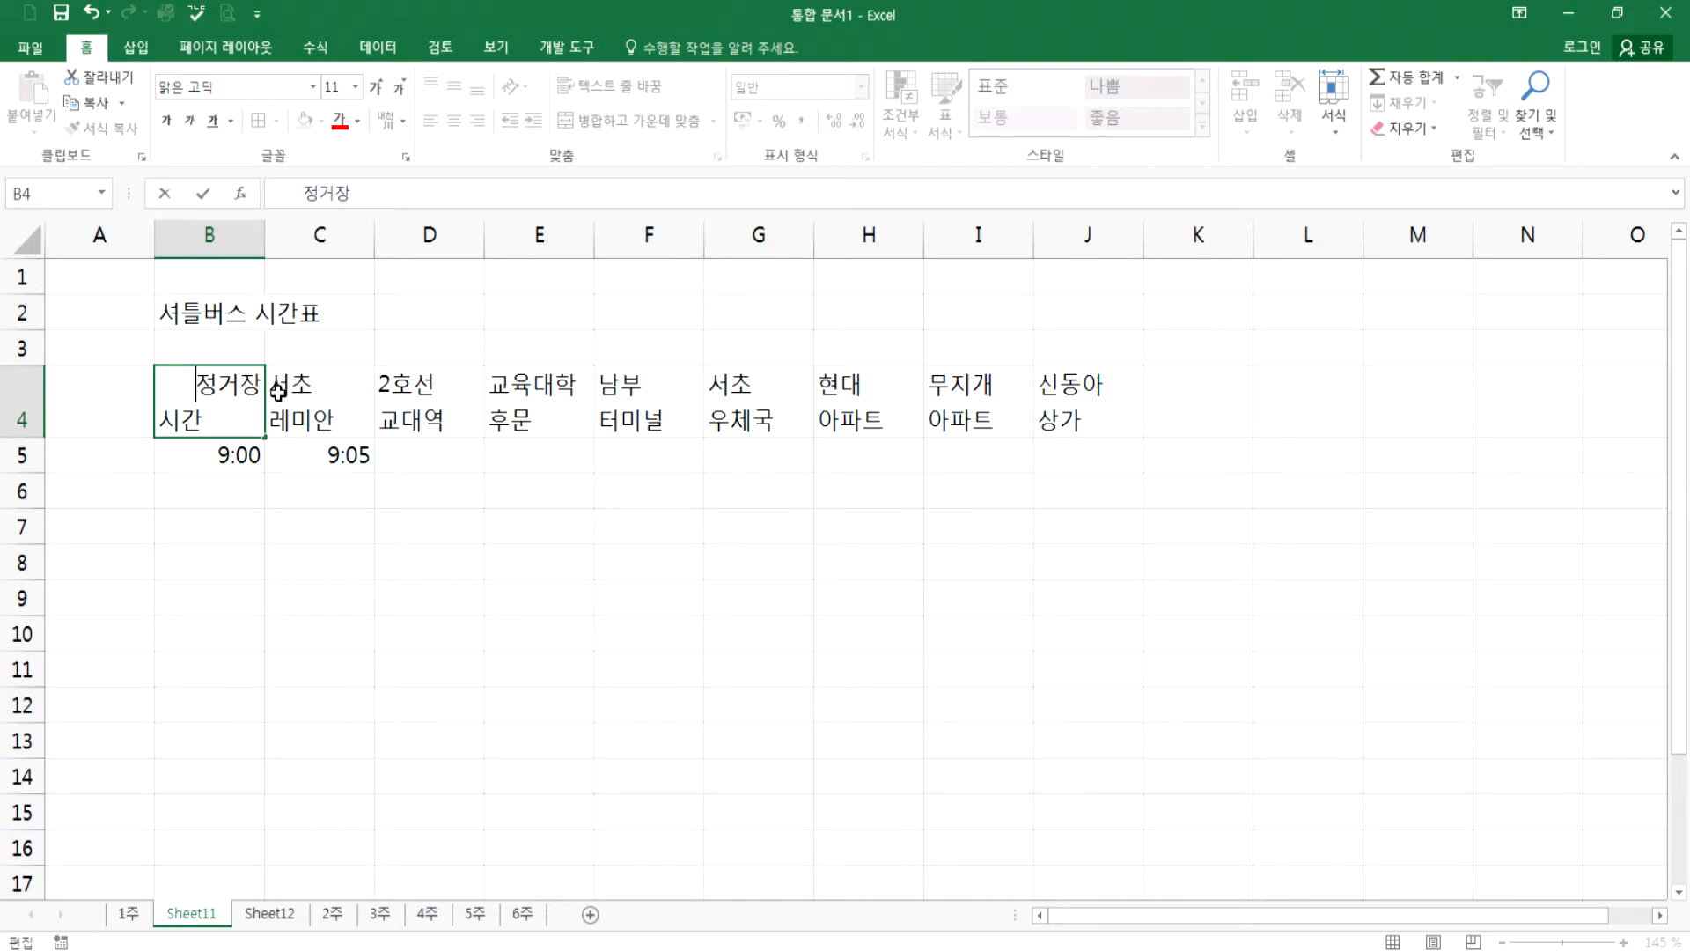
key("Return")
double_click(181, 397)
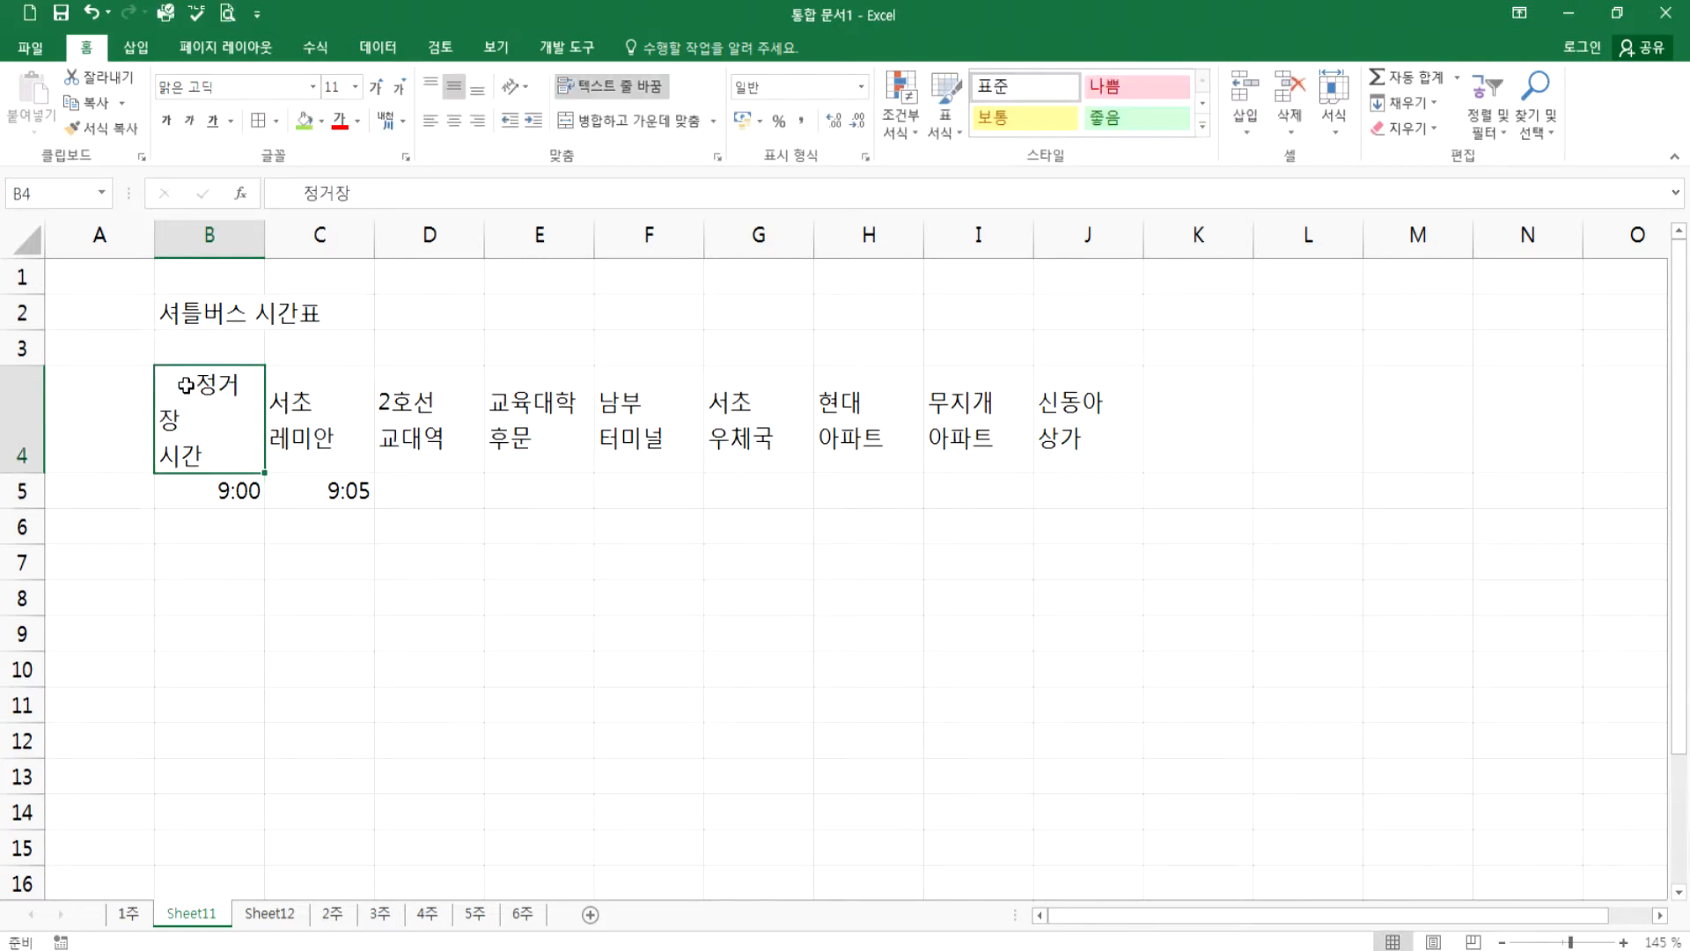
key("BackSpace")
key("Return")
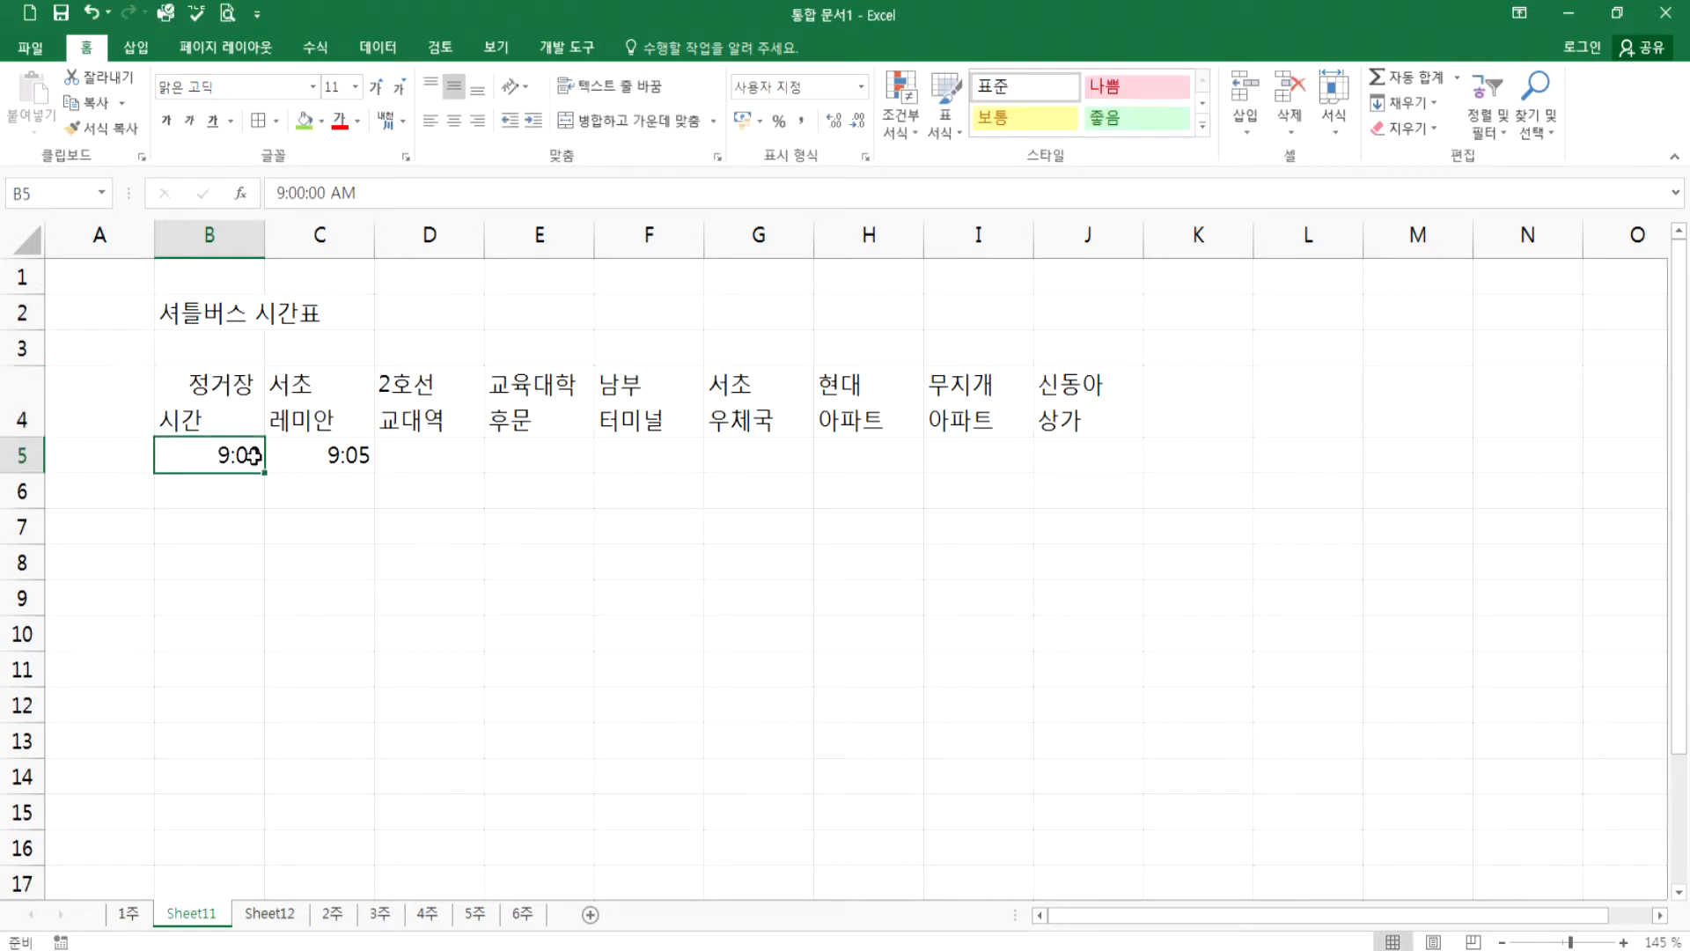
left_click(205, 405)
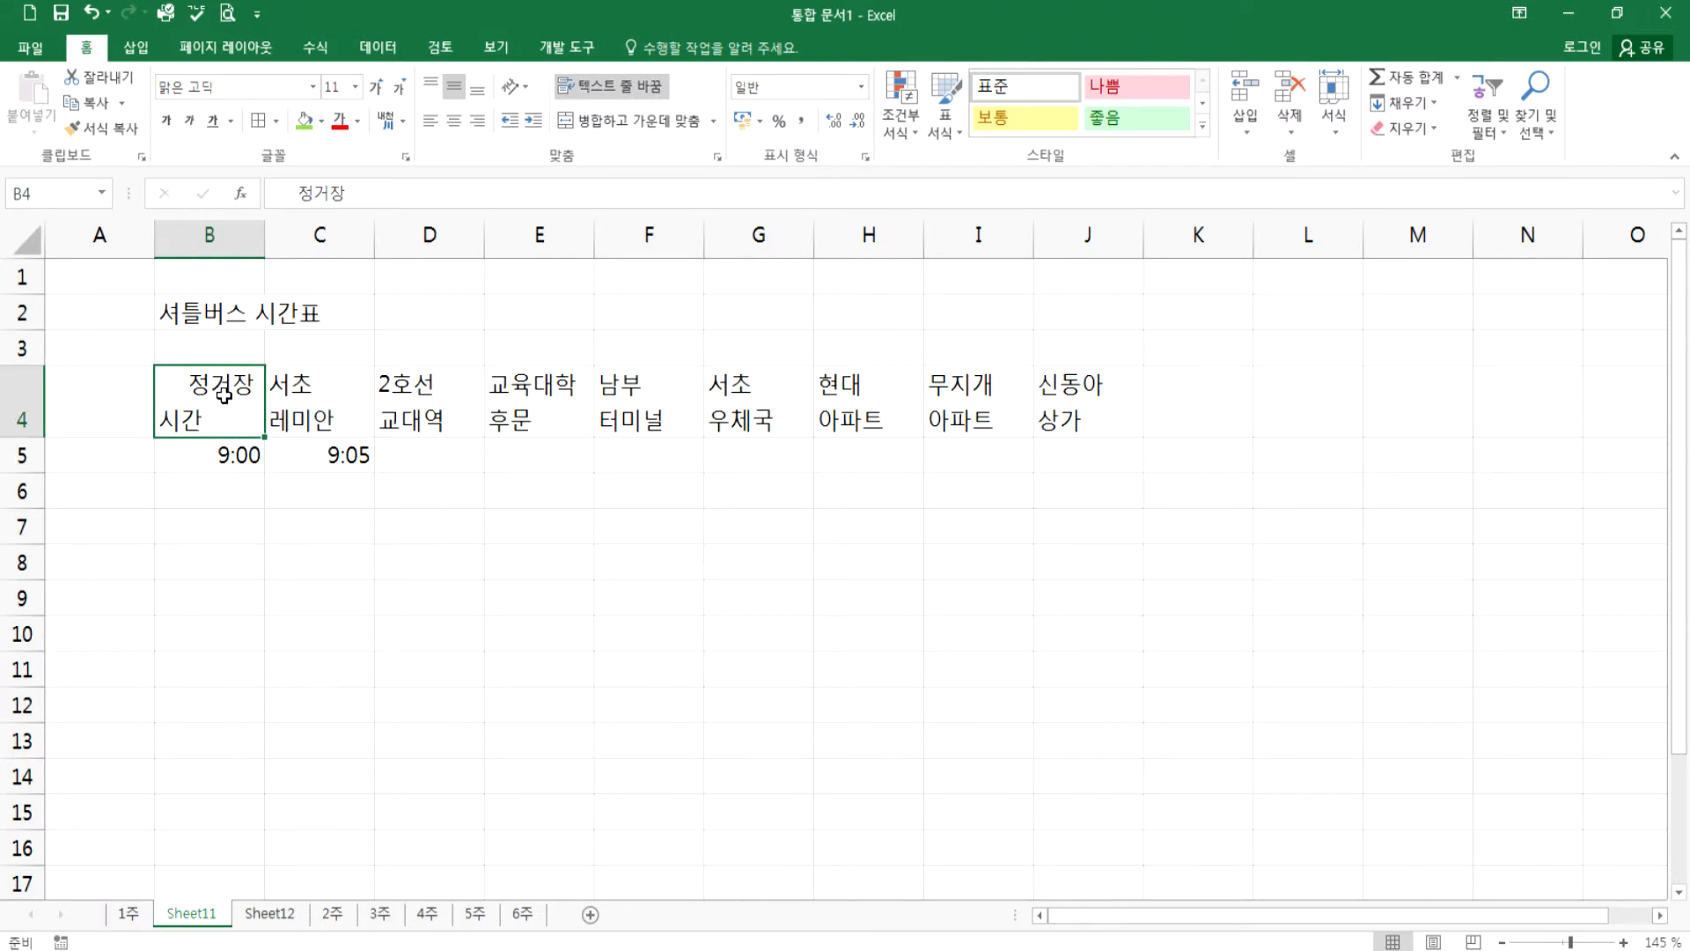
- Add a diagonal border from upper-left to lower-right in header cell B4 to separate 정거장 and 시간
key("ctrl+1")
left_click(833, 241)
left_click(1023, 543)
left_click(1048, 751)
- Apply all borders to the timetable range B4:J12
left_click_drag(208, 411, 1084, 705)
key("ctrl+1")
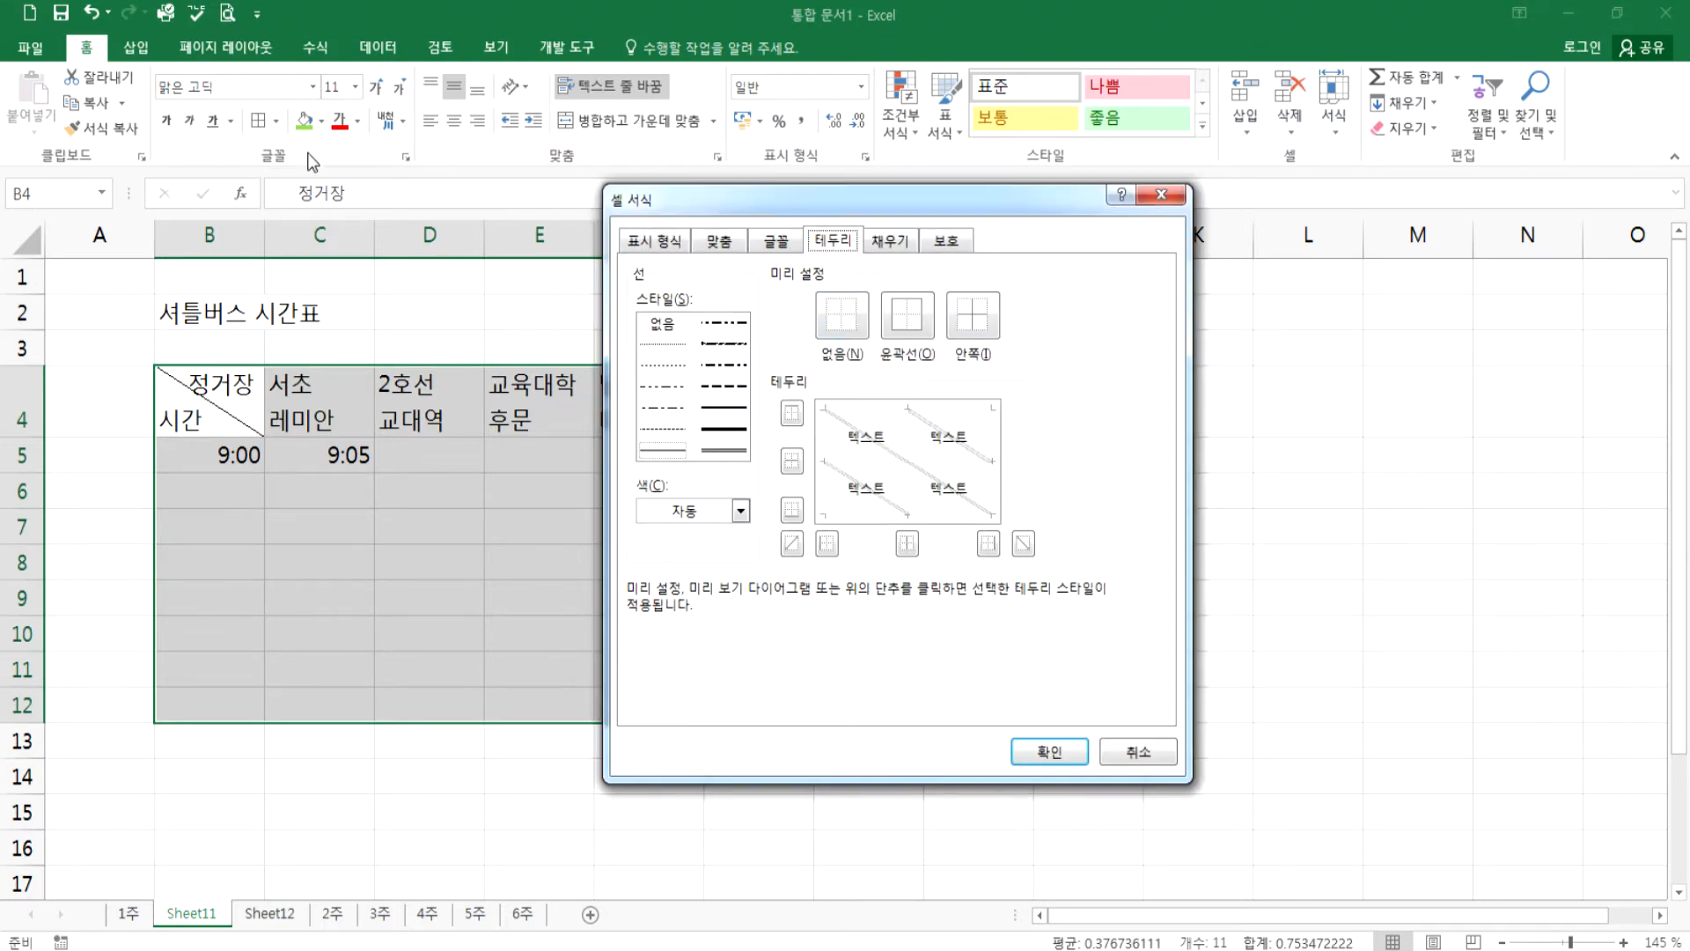
key("Escape")
key("ctrl+1")
key("Escape")
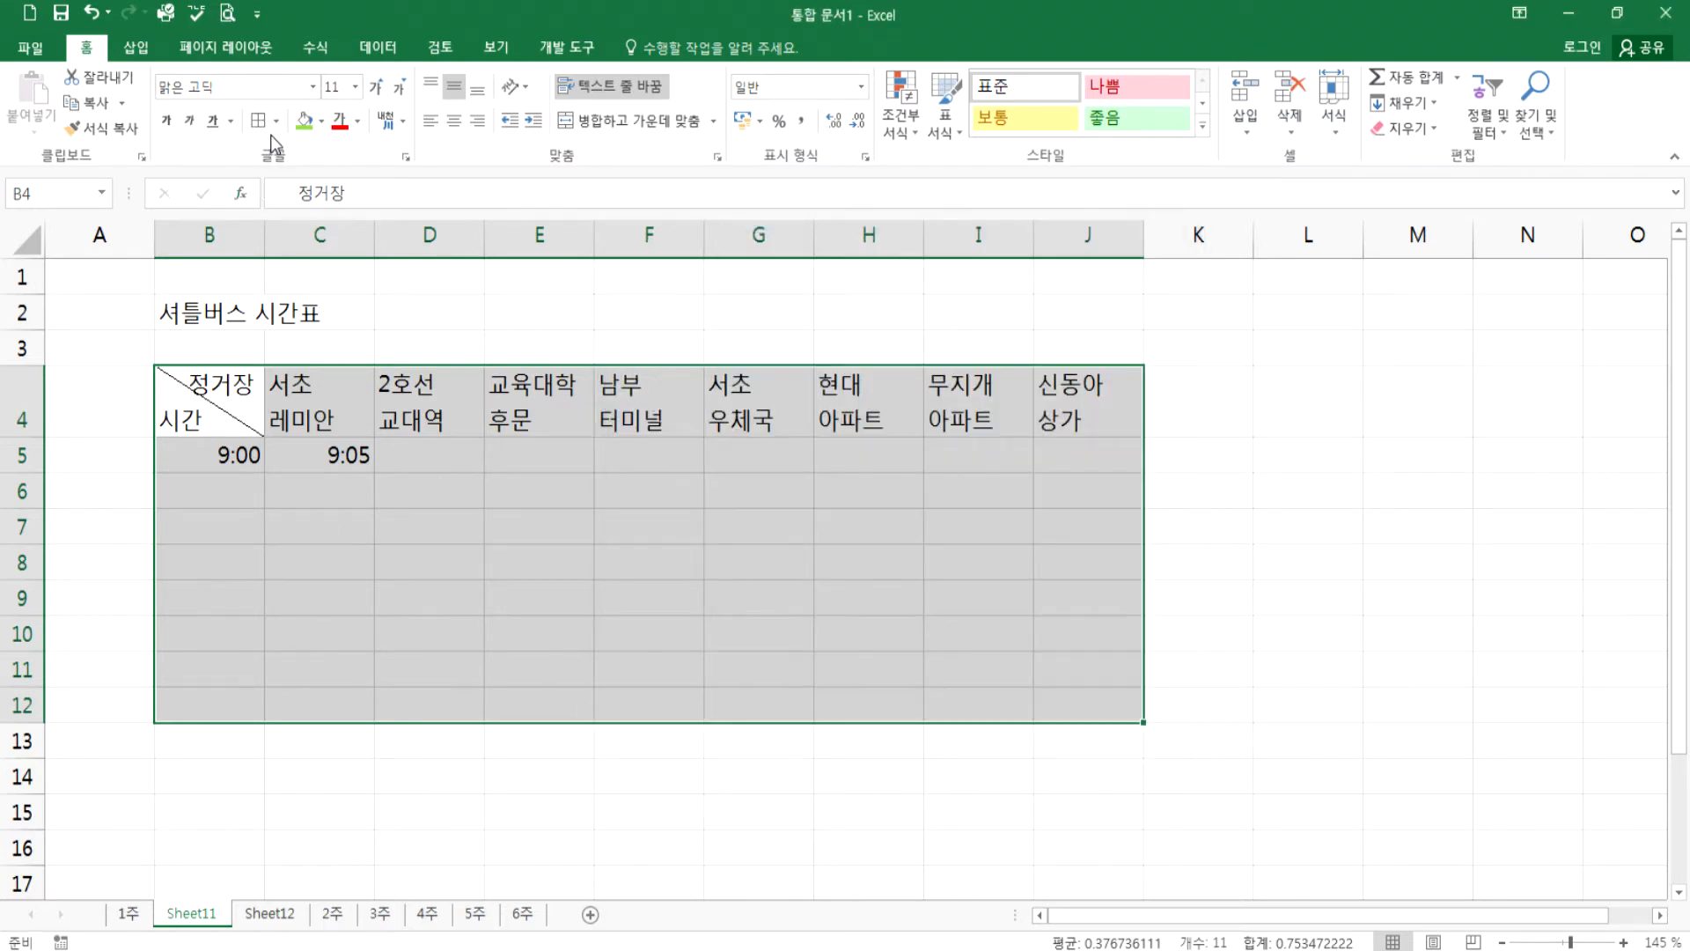
left_click(275, 120)
left_click(290, 310)
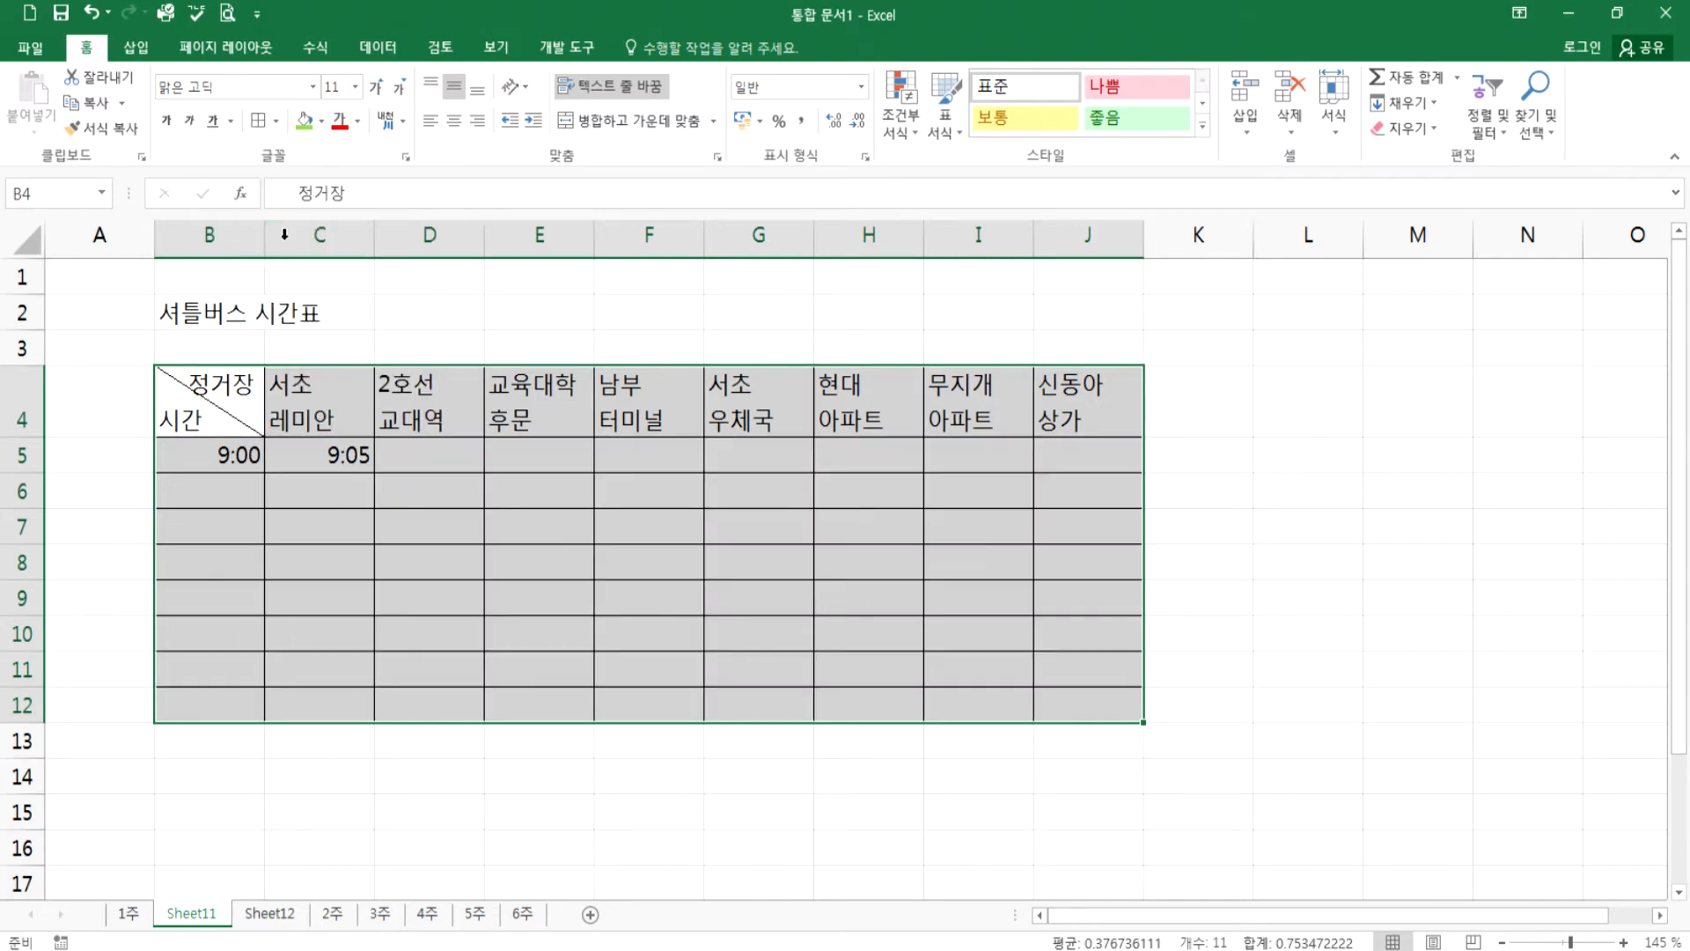
- Center the stop names in C4:J4 horizontally
left_click(219, 461)
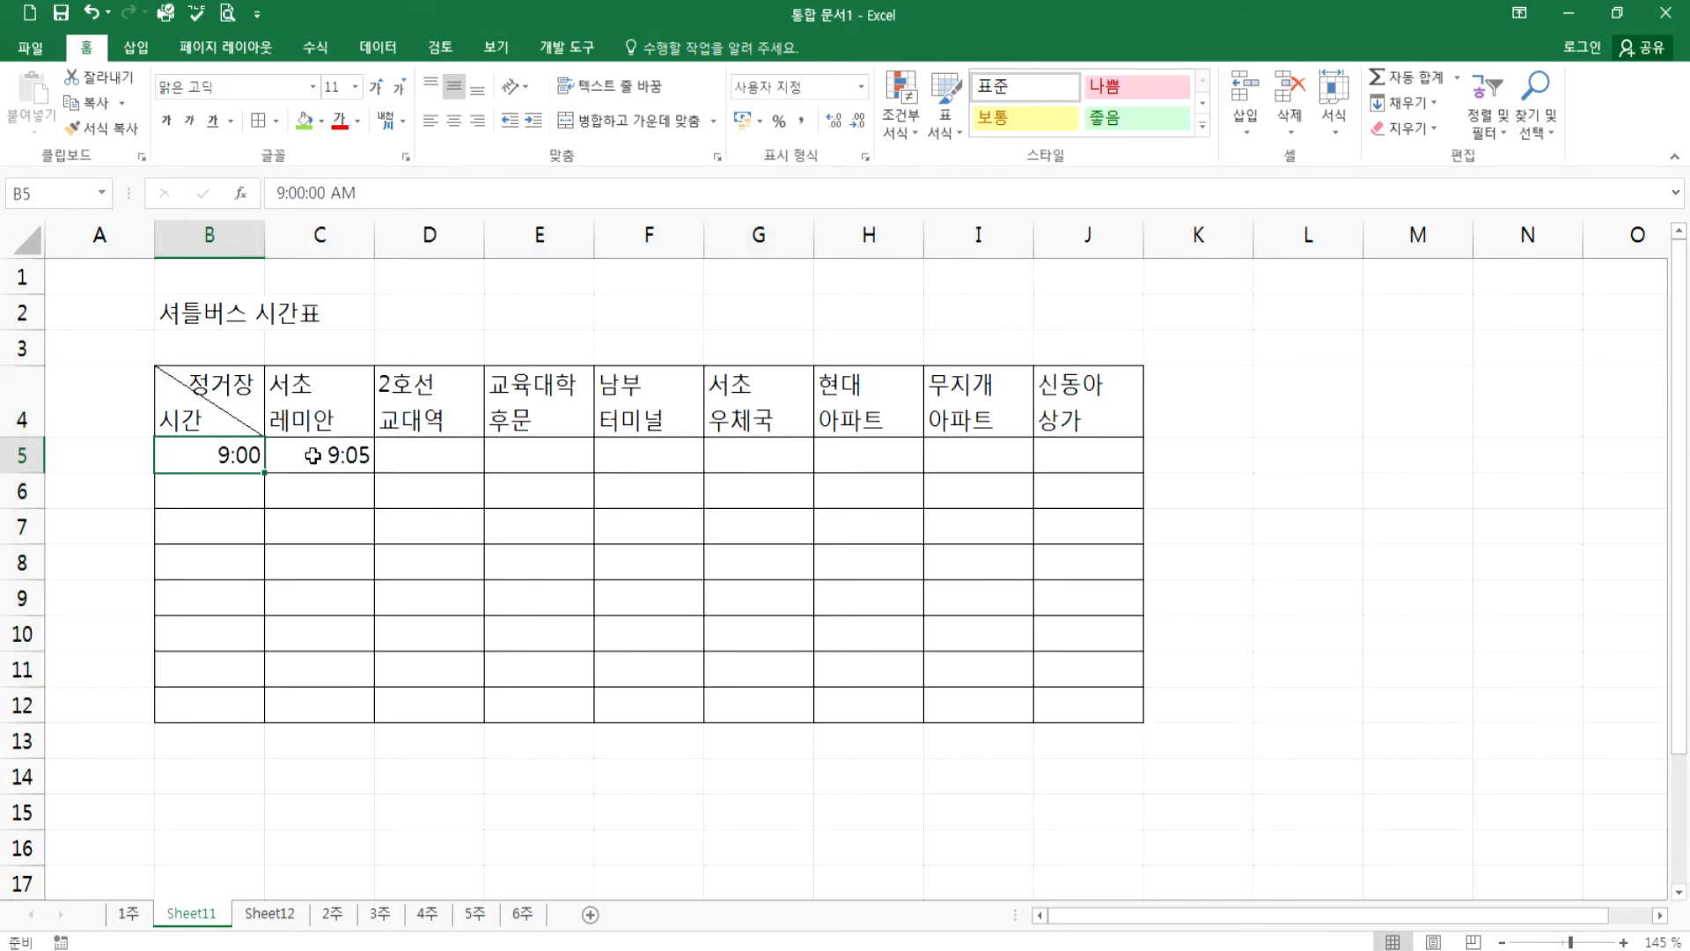
left_click_drag(297, 407, 1091, 405)
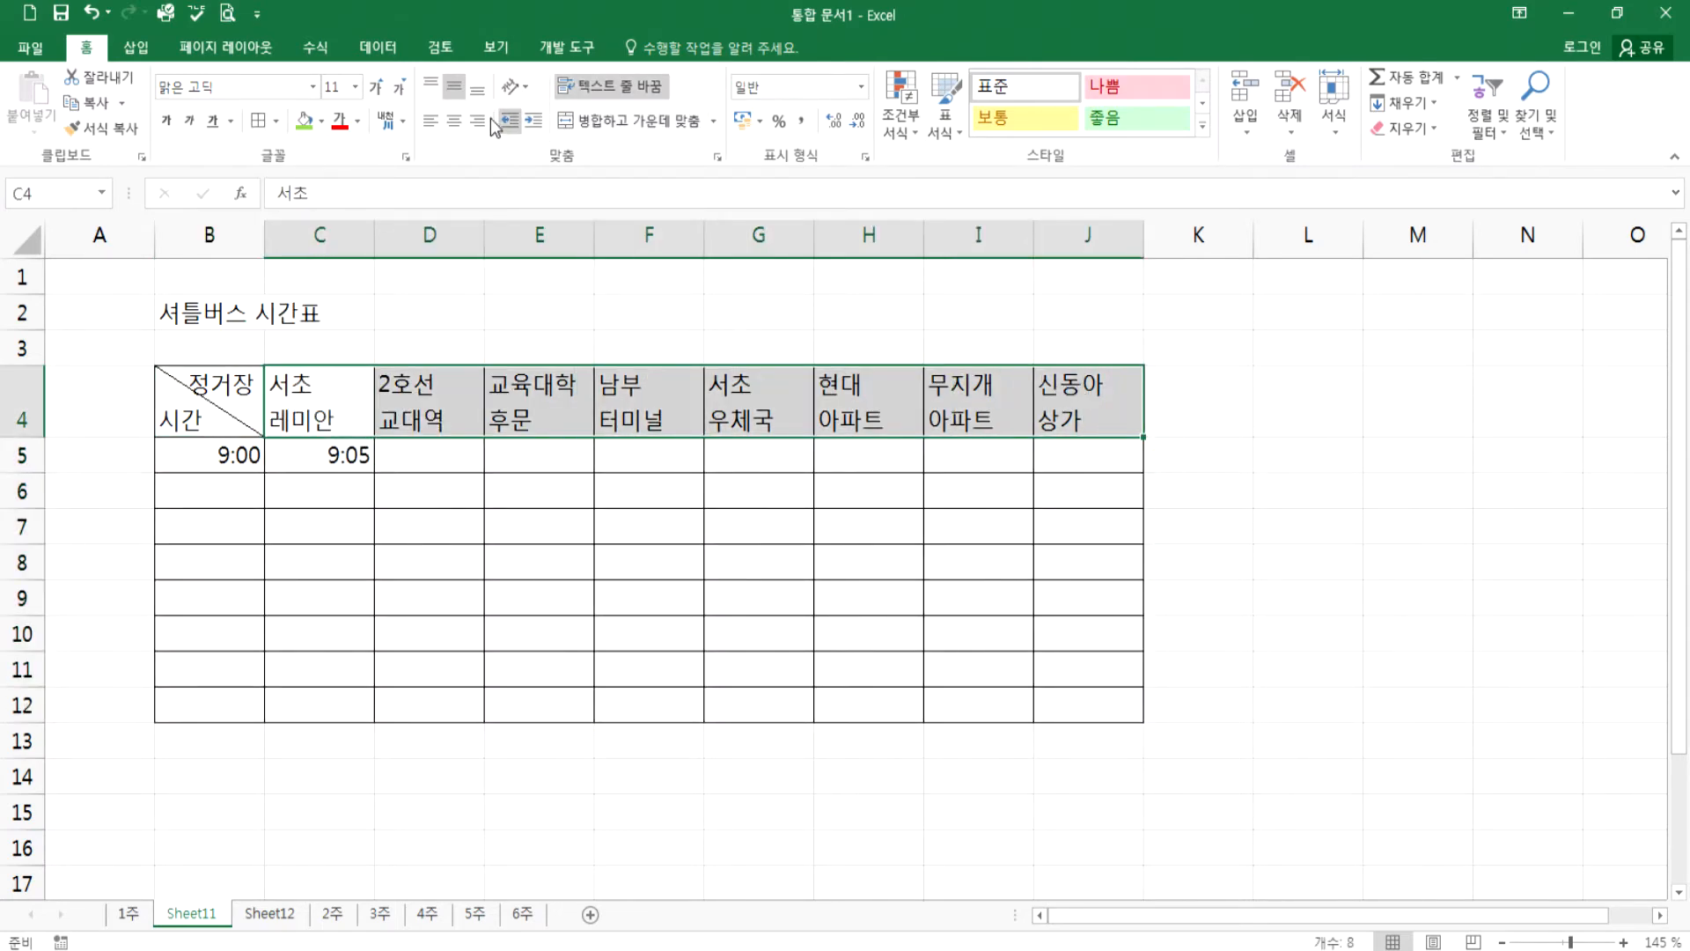
left_click(454, 121)
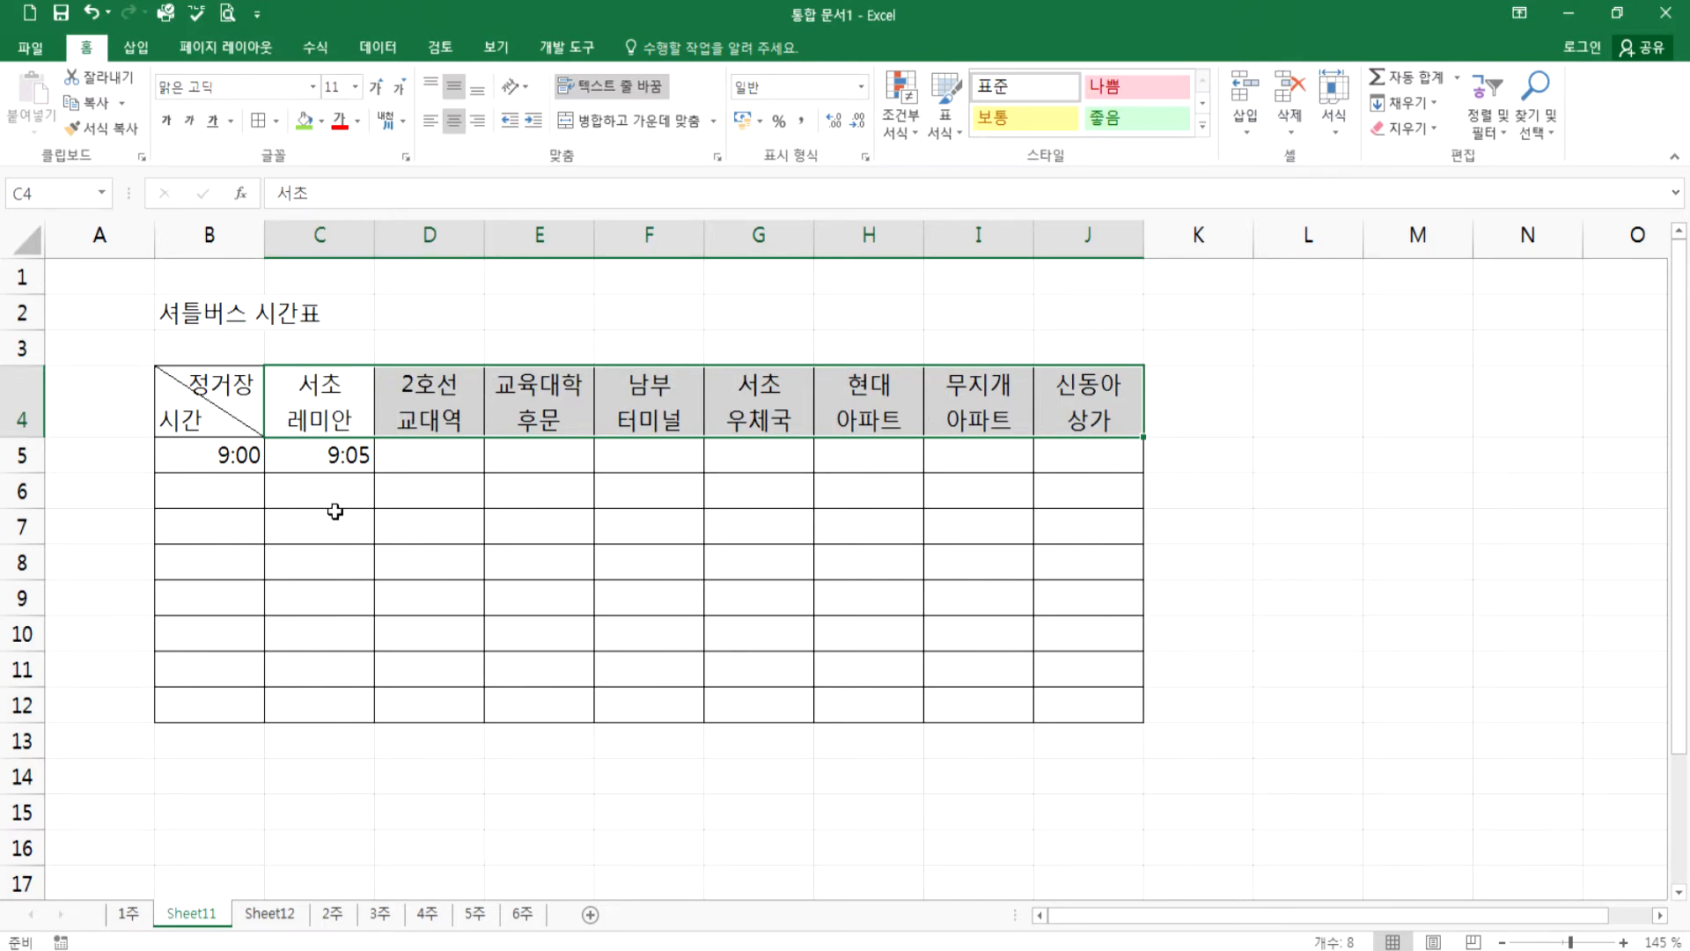
- Extend the five-minute time series from B5:C5 across row 5 to J5
left_click_drag(225, 451, 1144, 464)
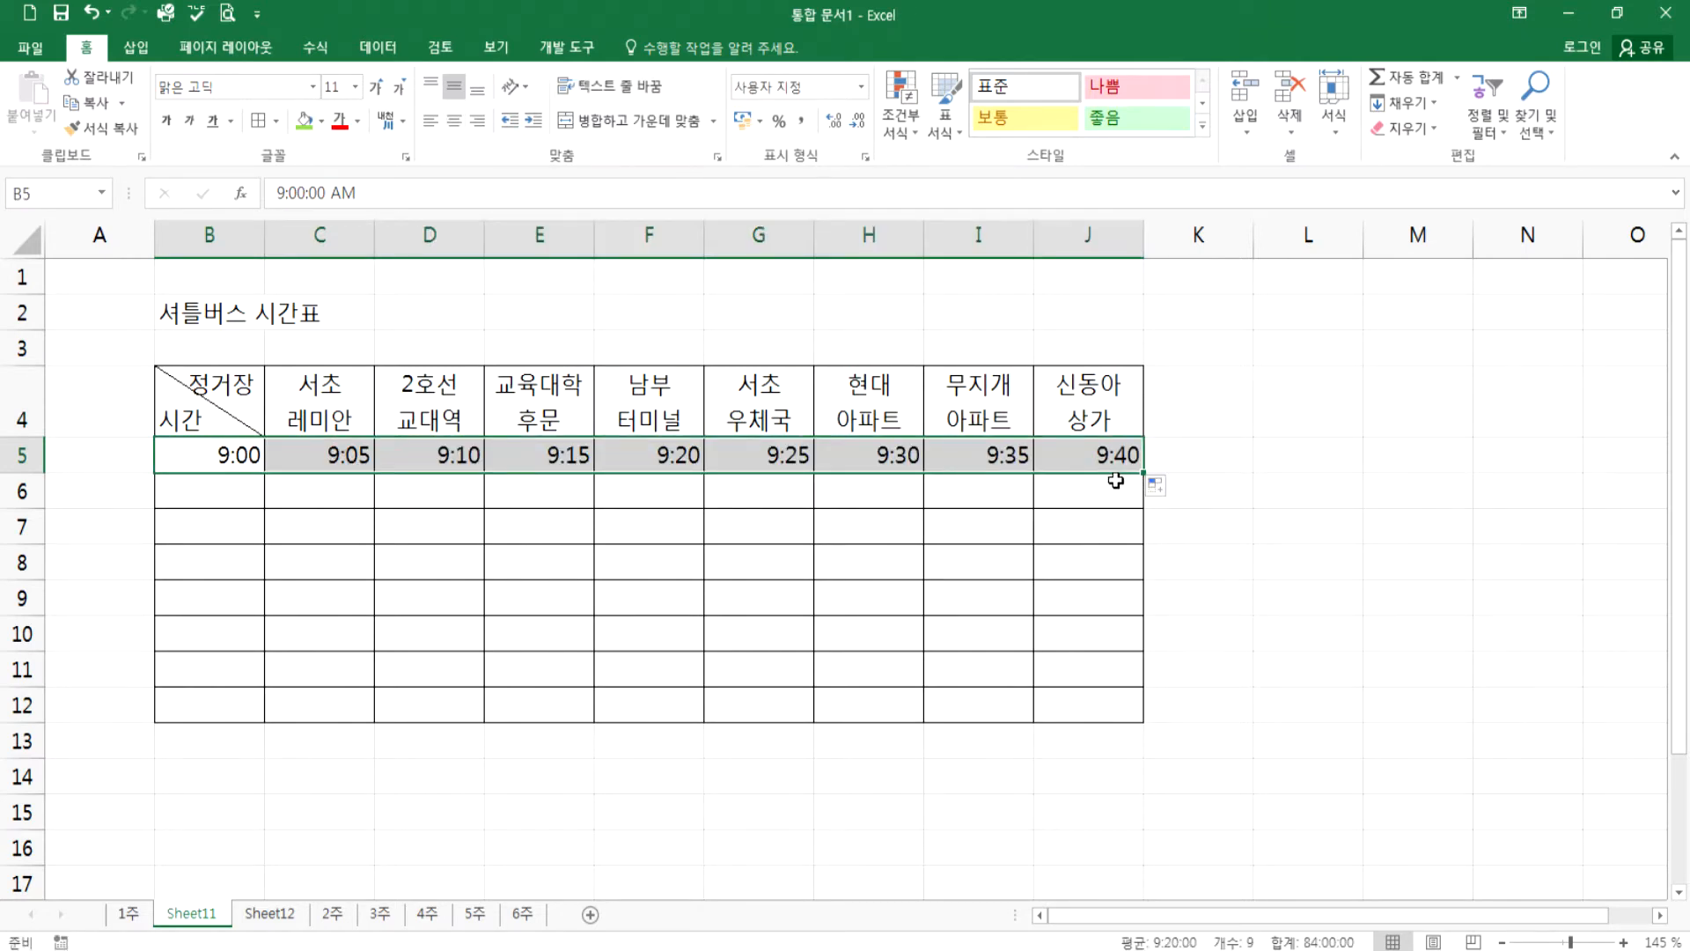
left_click(652, 555)
- Try filling the whole row of times B5:J5 down to row 12 at once, and undo the fill
left_click(207, 456)
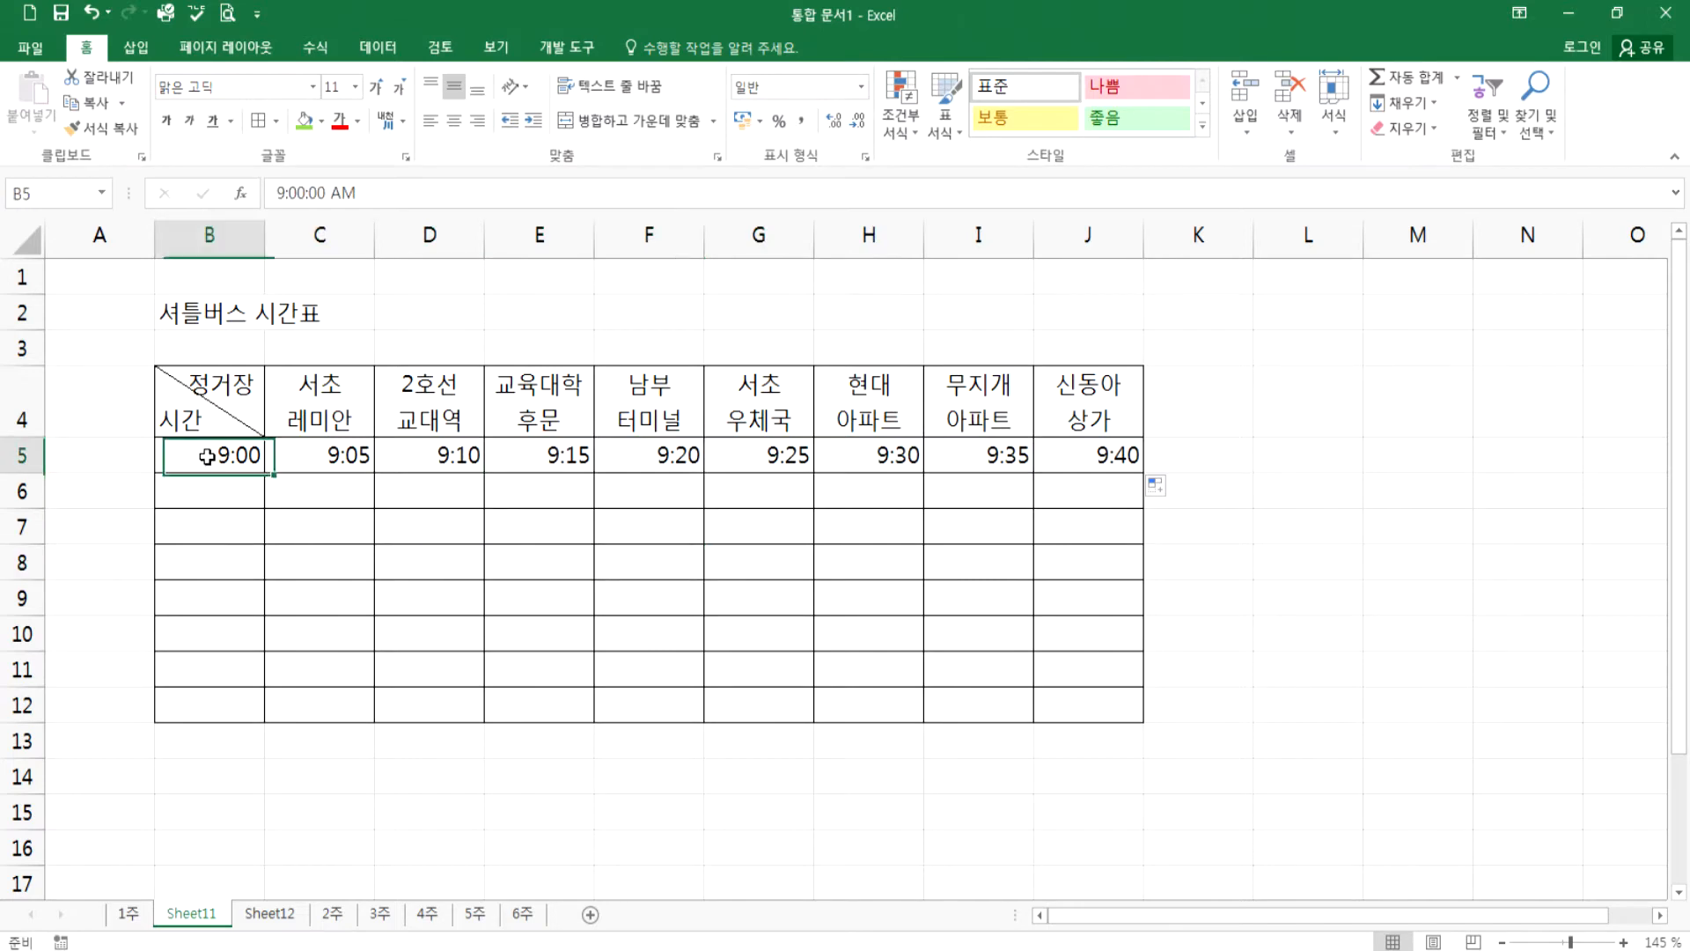
left_click_drag(207, 456, 215, 491)
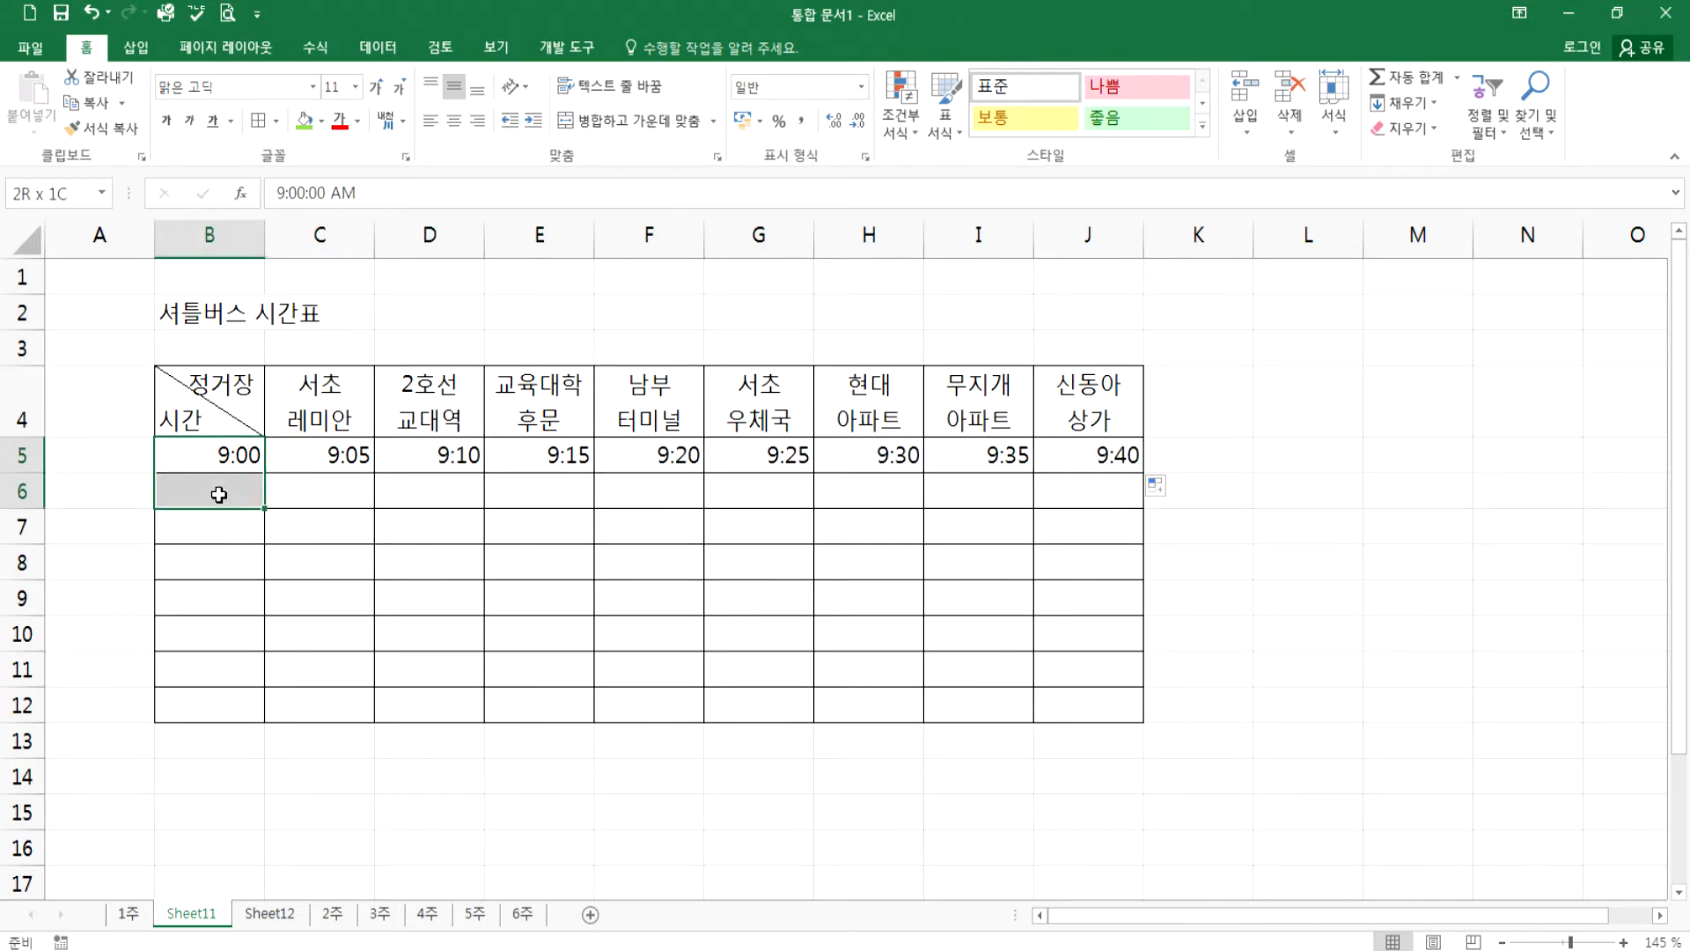
left_click_drag(204, 455, 1146, 717)
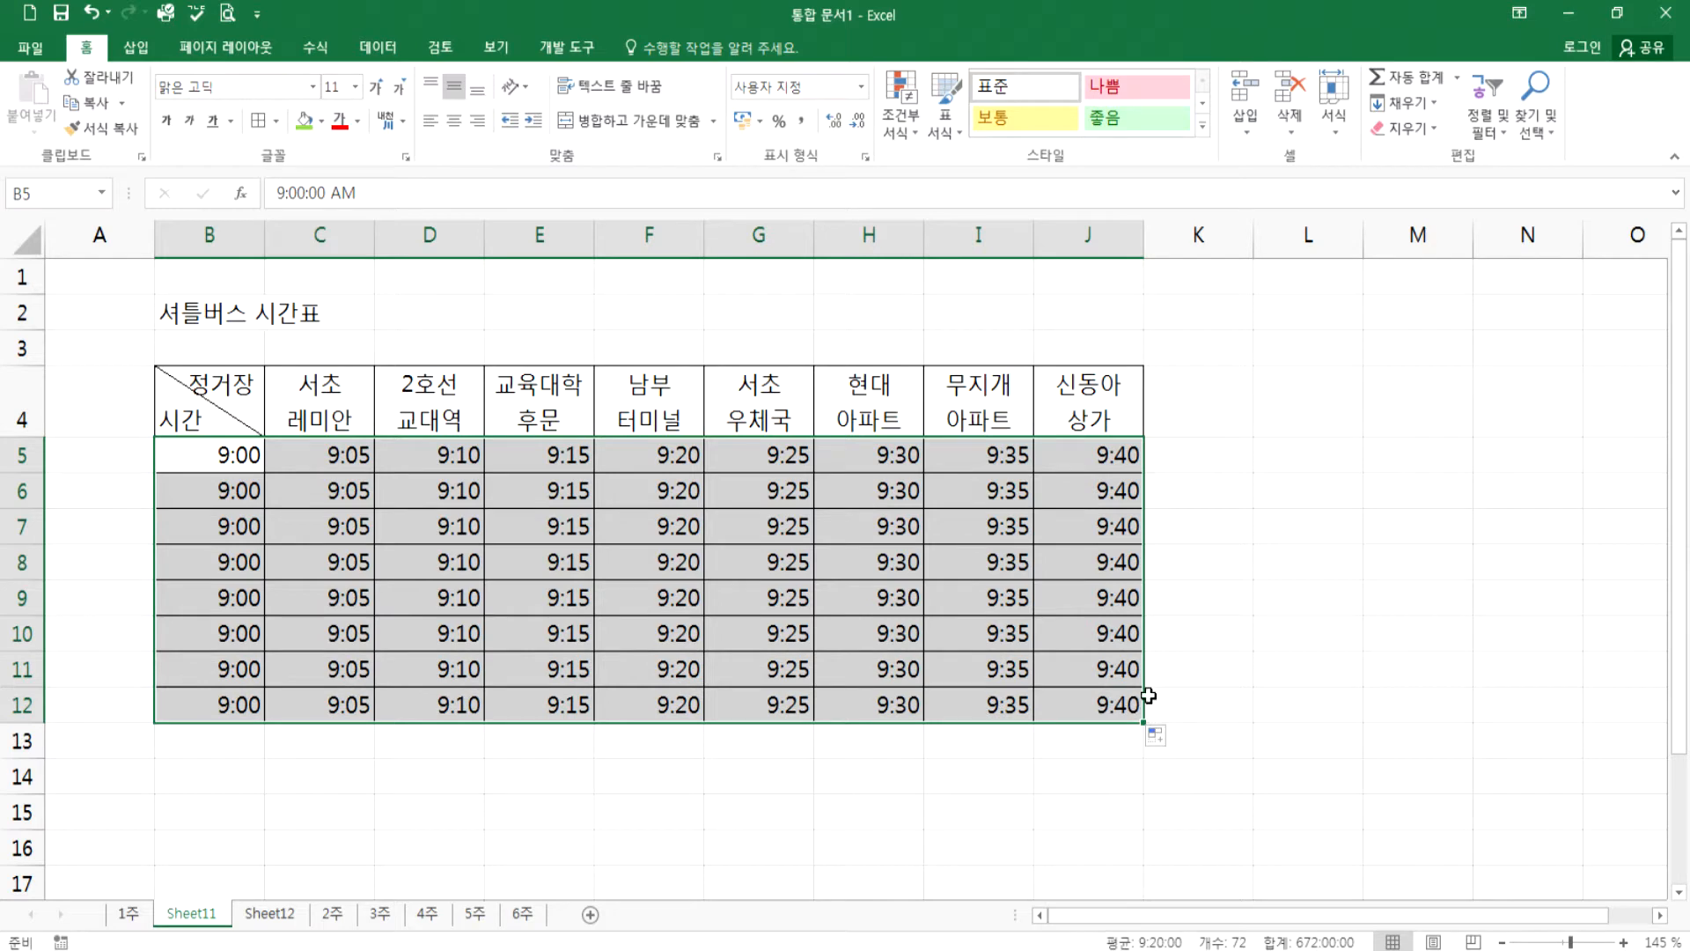
key("ctrl+z")
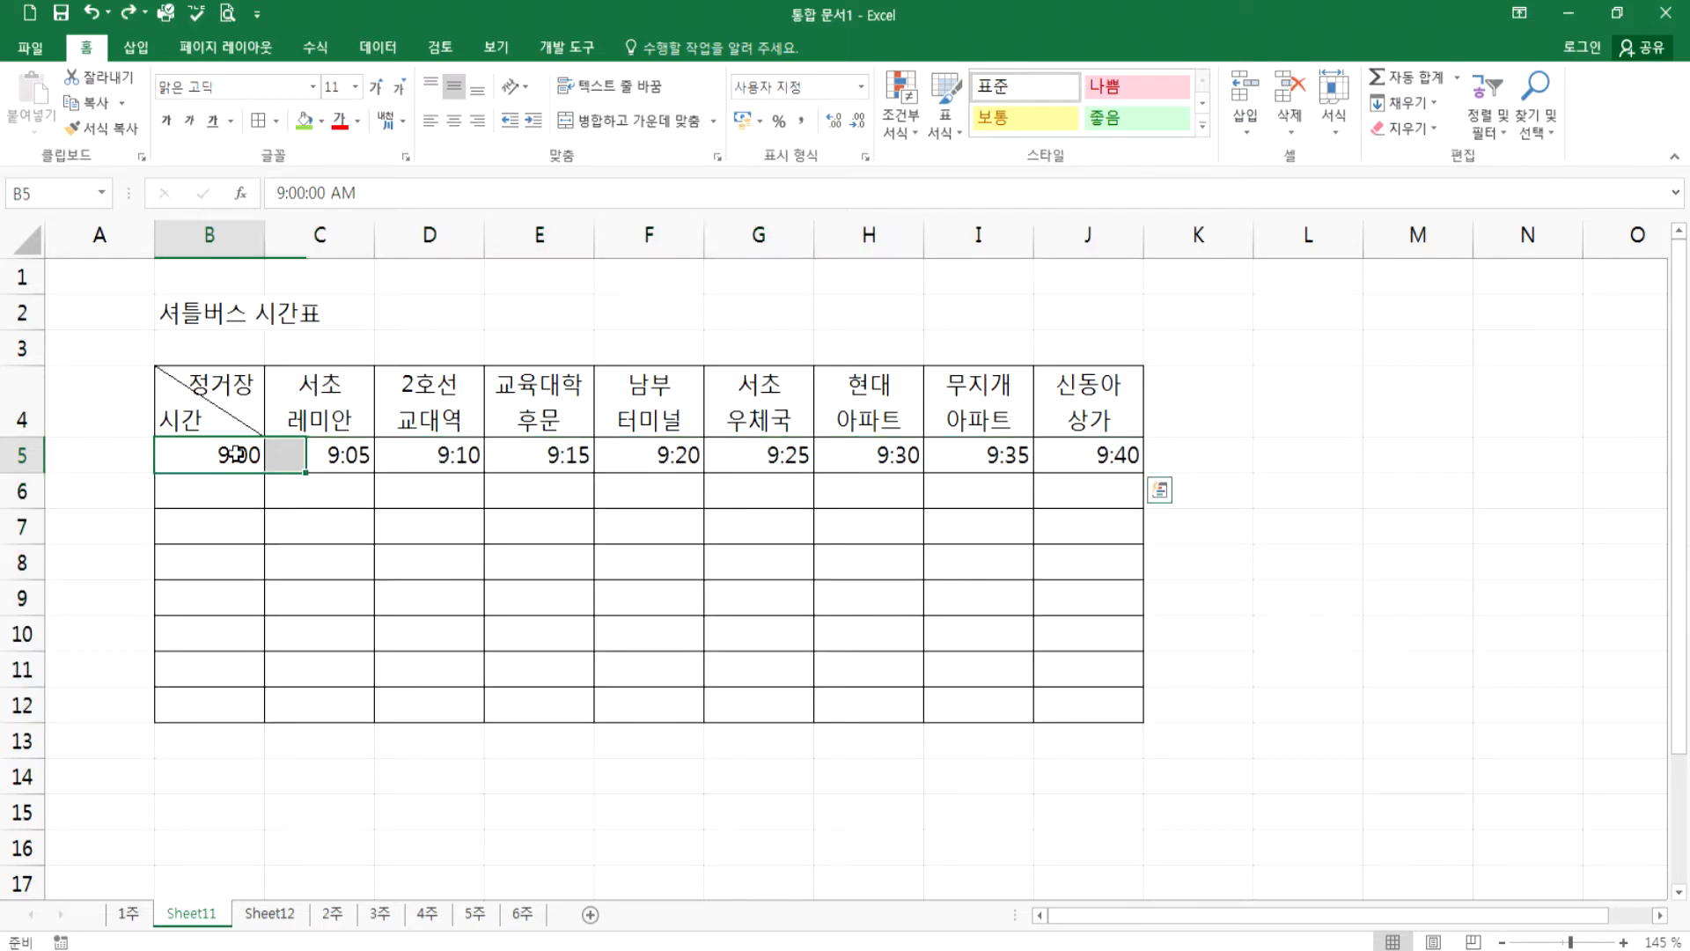
- Fill the 9:00 time in B5 down to B12 as an hourly series
left_click_drag(264, 473, 259, 716)
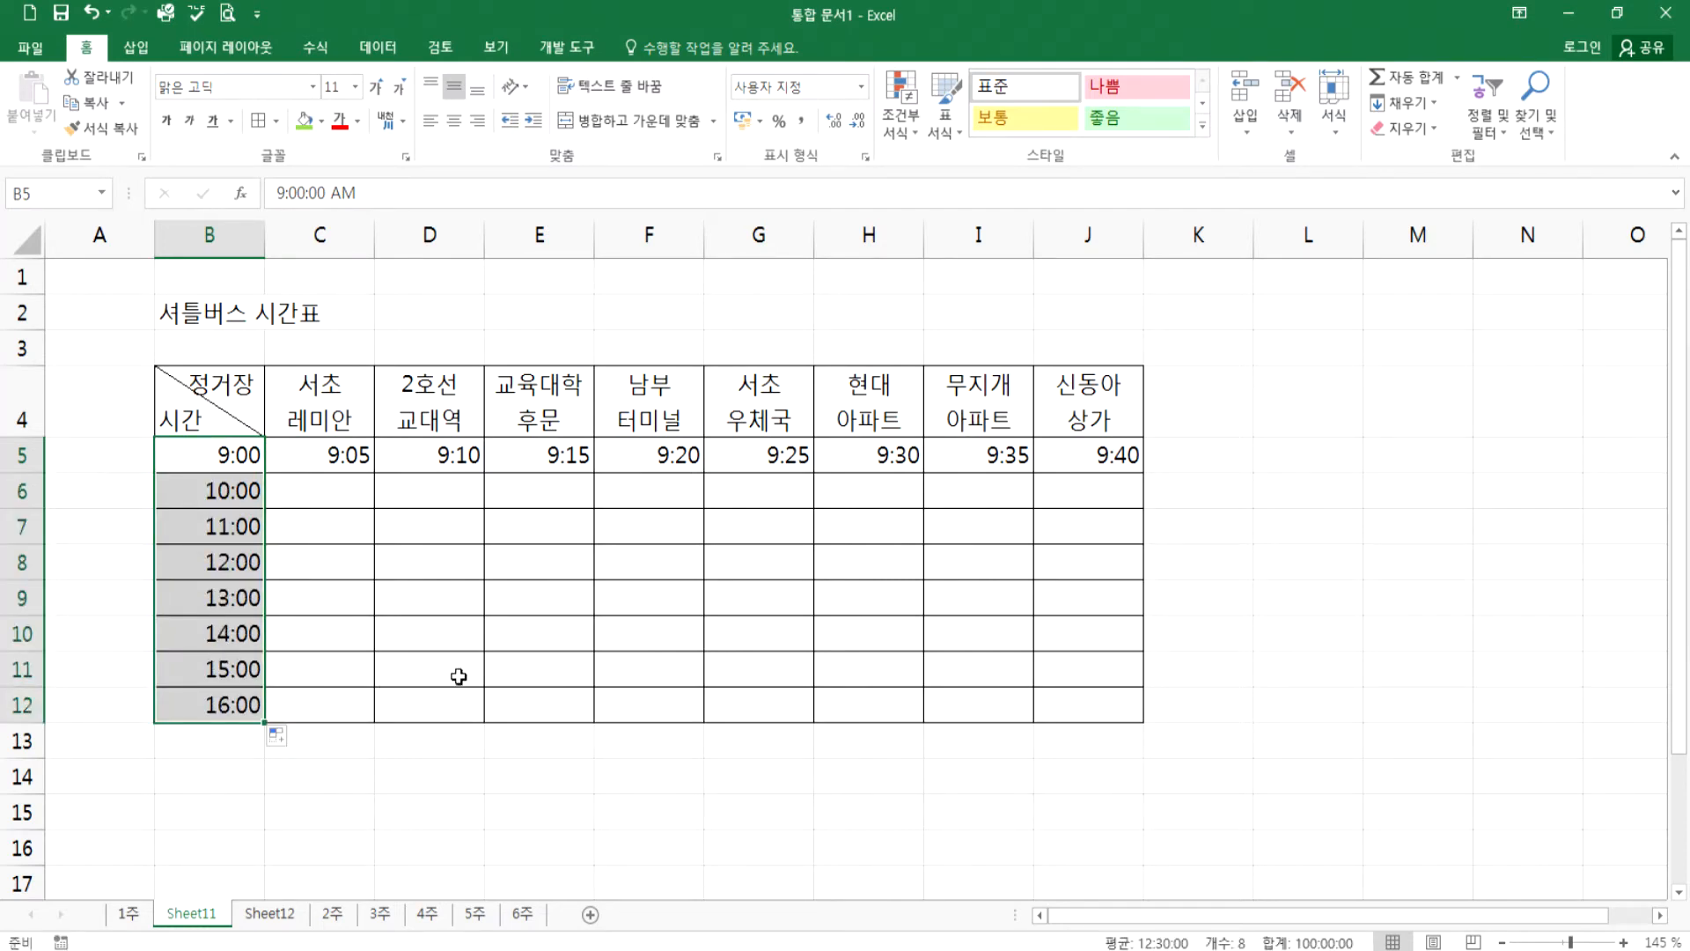
- Try filling the times in C5 and D5 down to row 12, compare them with column B, and undo both fills
left_click(352, 462)
double_click(374, 473)
left_click(455, 455)
double_click(484, 473)
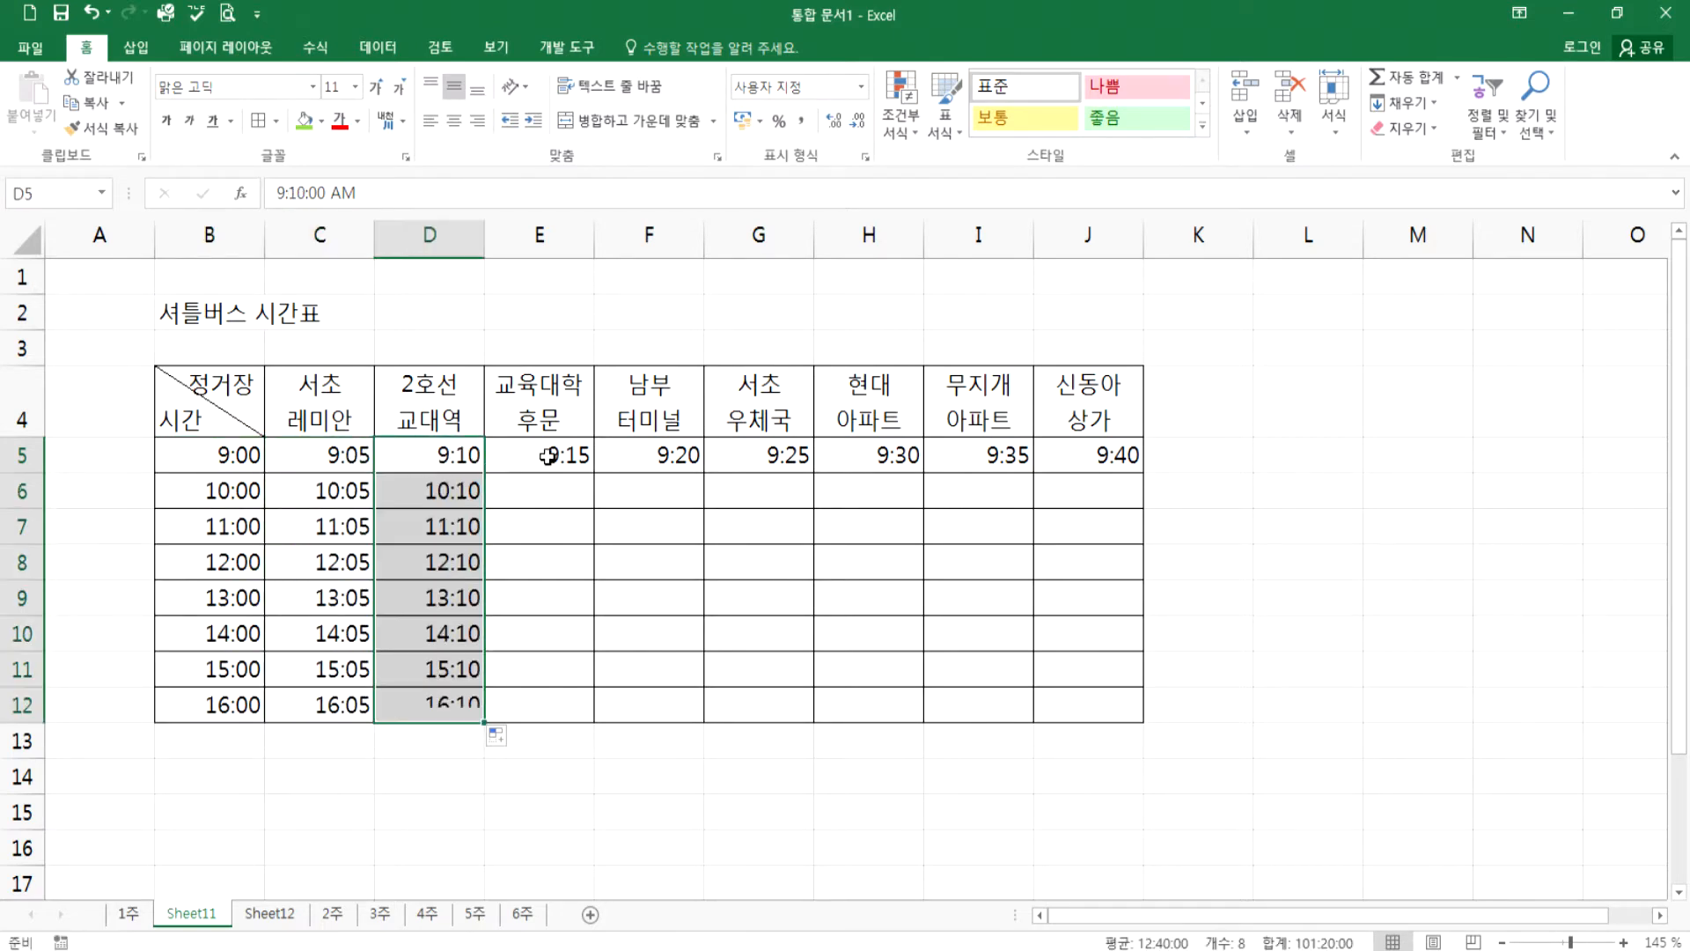
left_click(550, 460)
left_click_drag(236, 458, 213, 697)
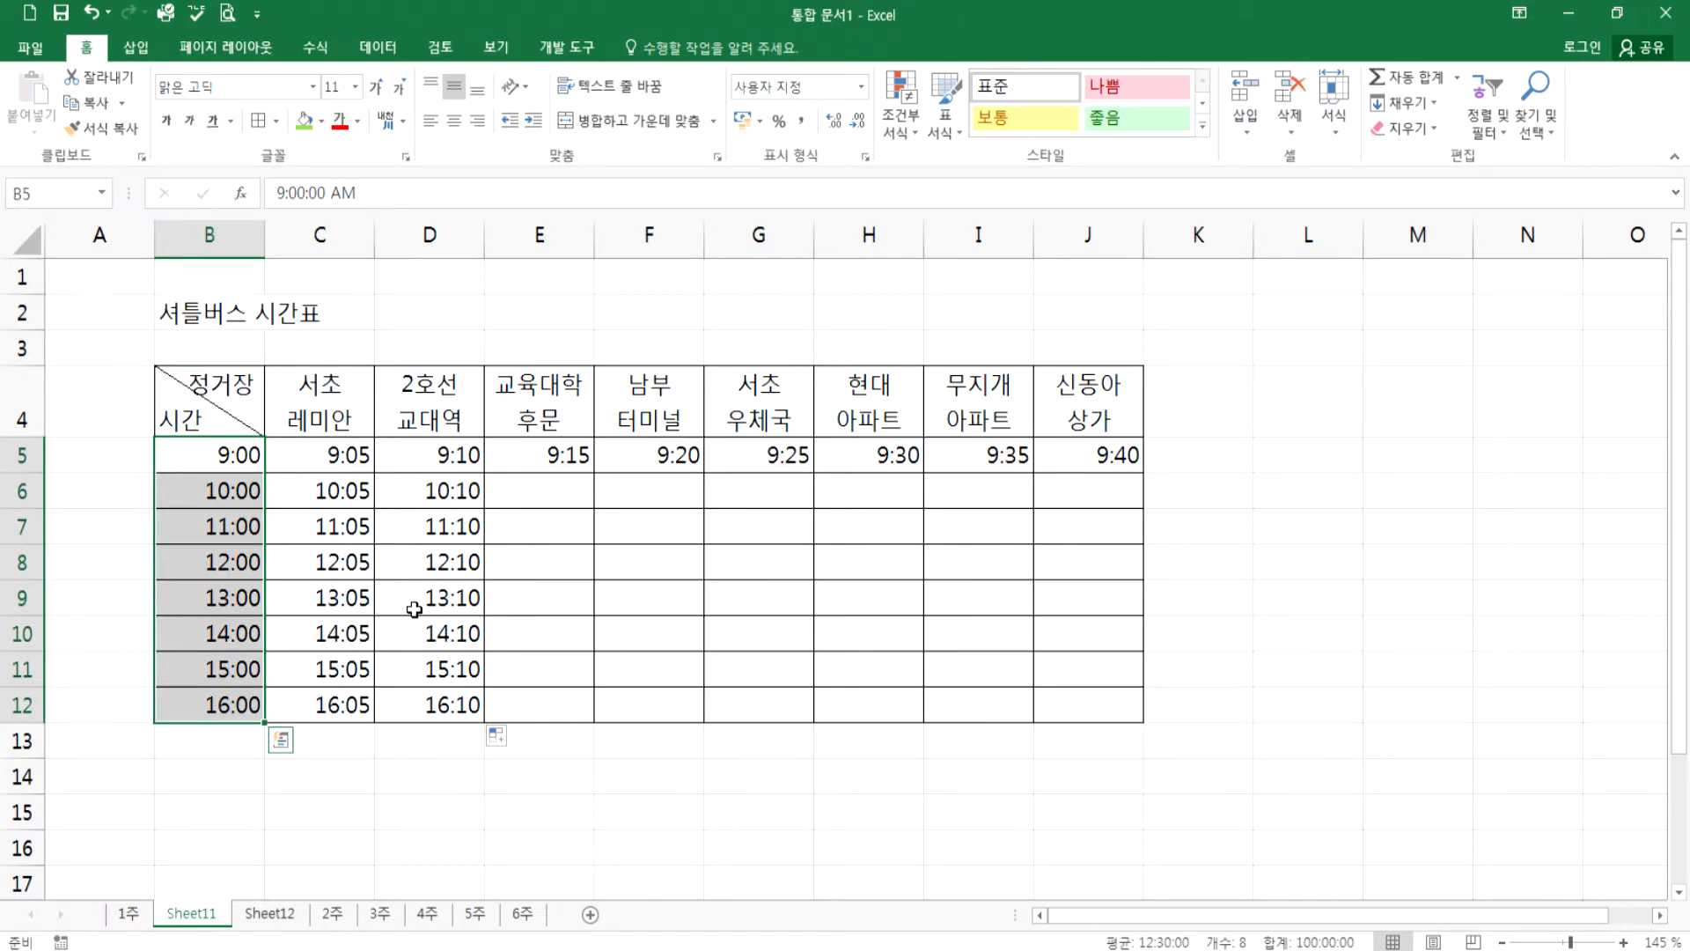
key("ctrl+z")
key("ctrl+z")
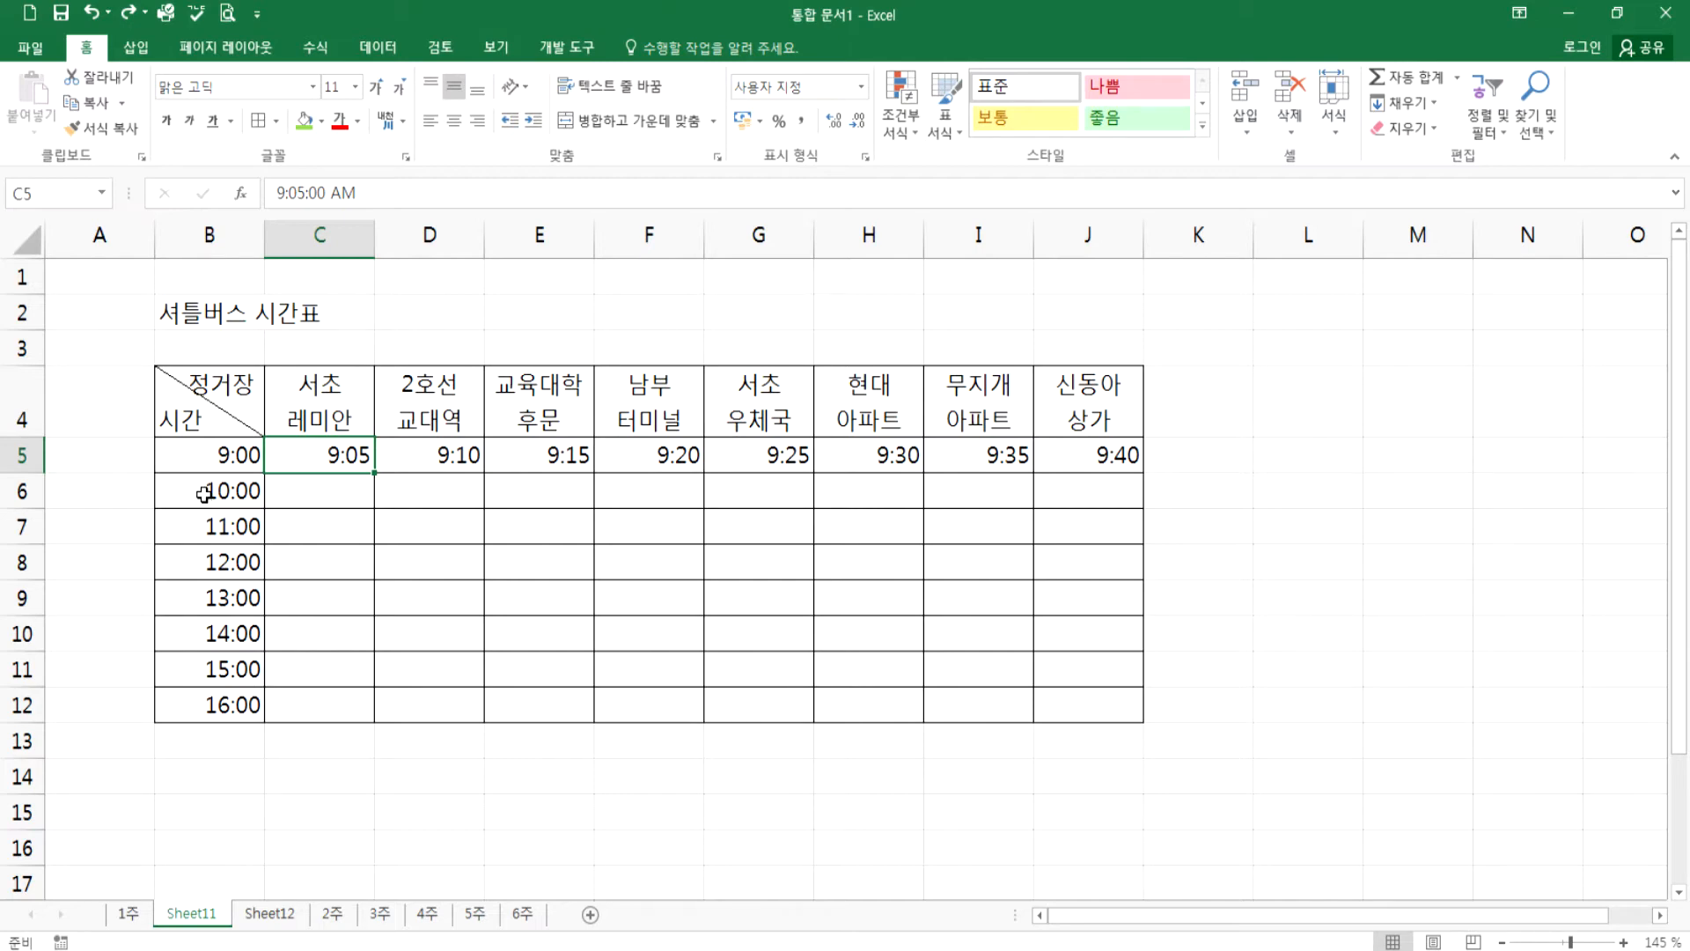
- Auto-fill the times in C5, D5, E5 and F5 down to row 12, one column at a time
double_click(373, 472)
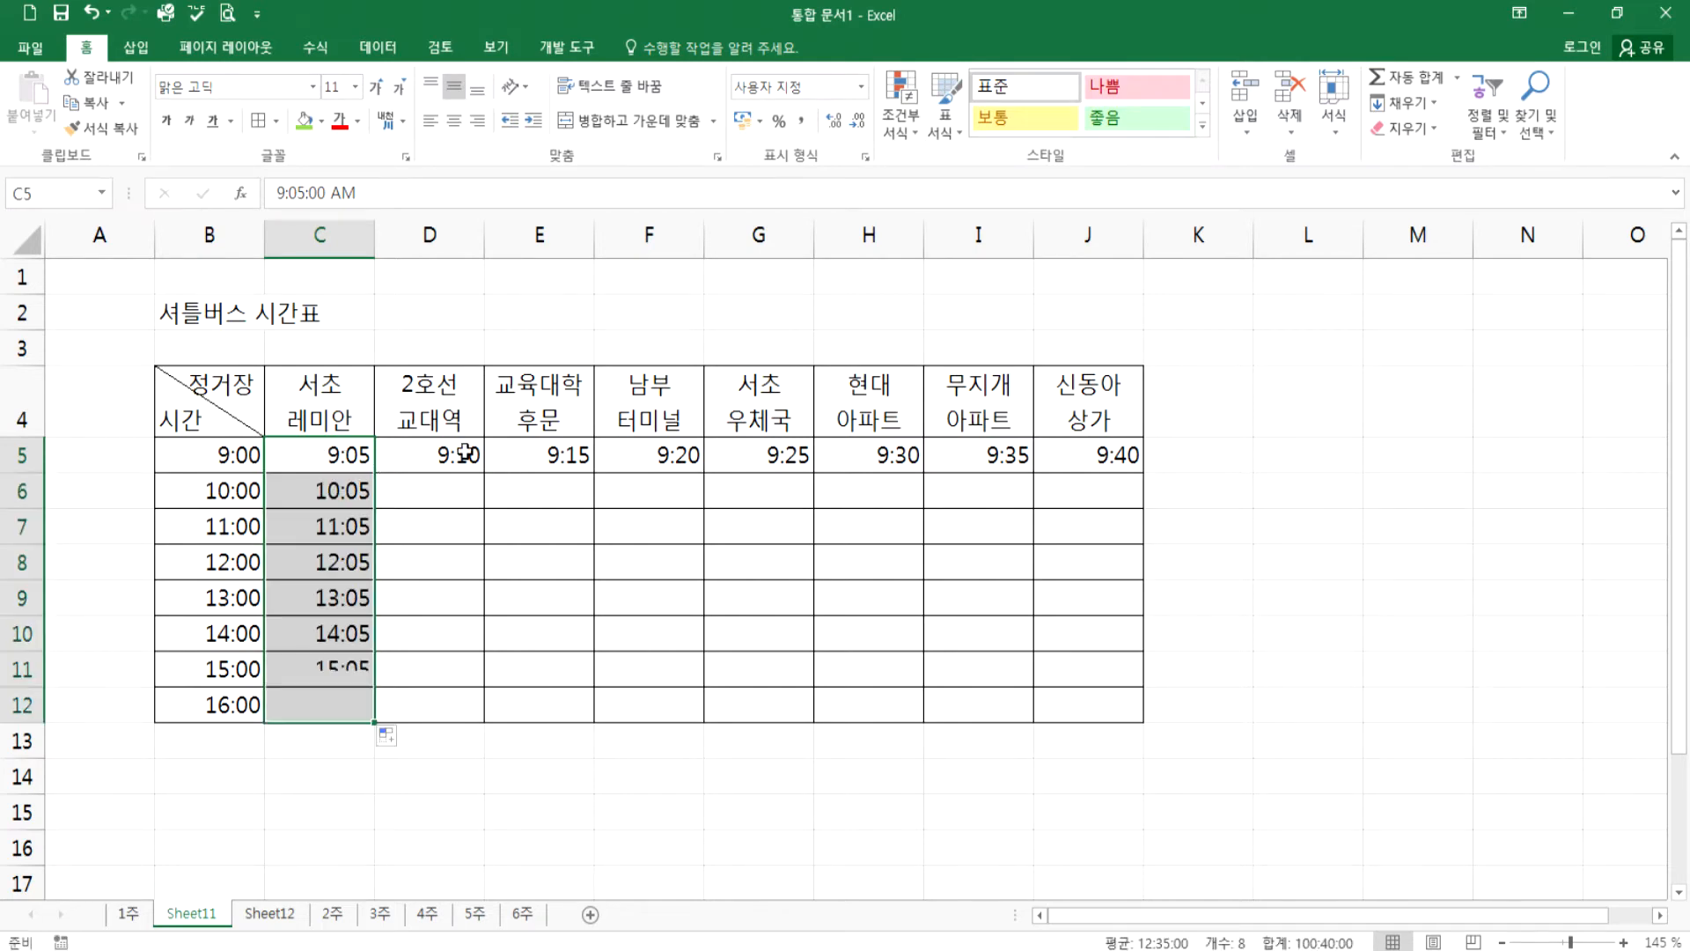
left_click(460, 451)
double_click(484, 472)
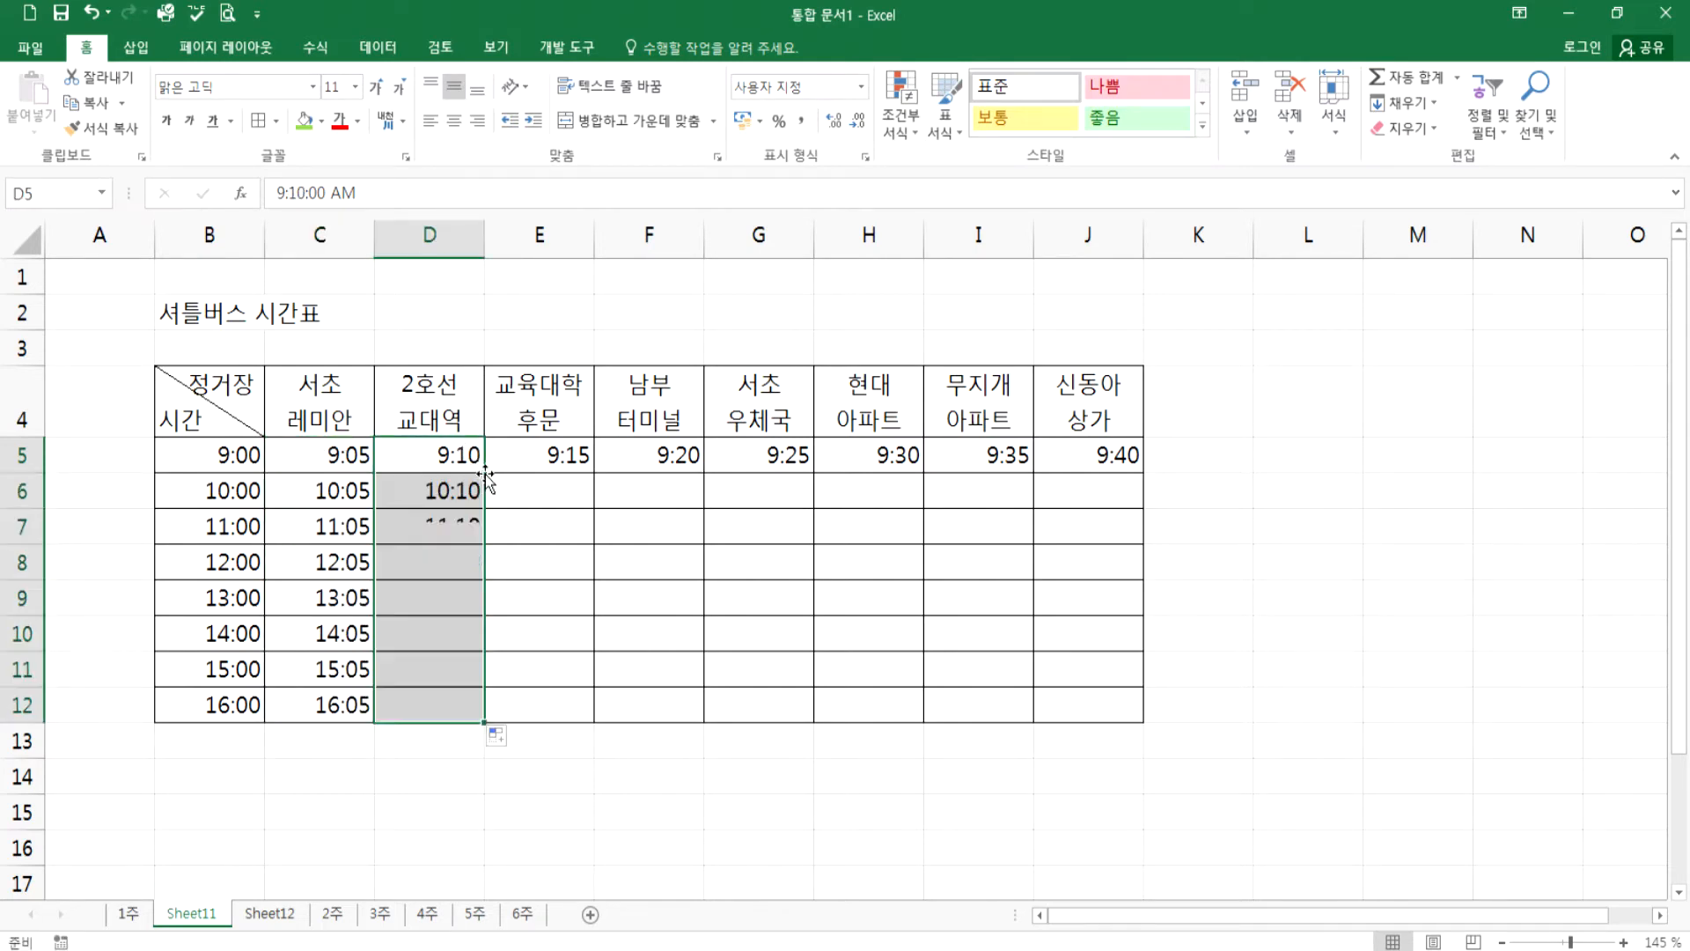
left_click(553, 456)
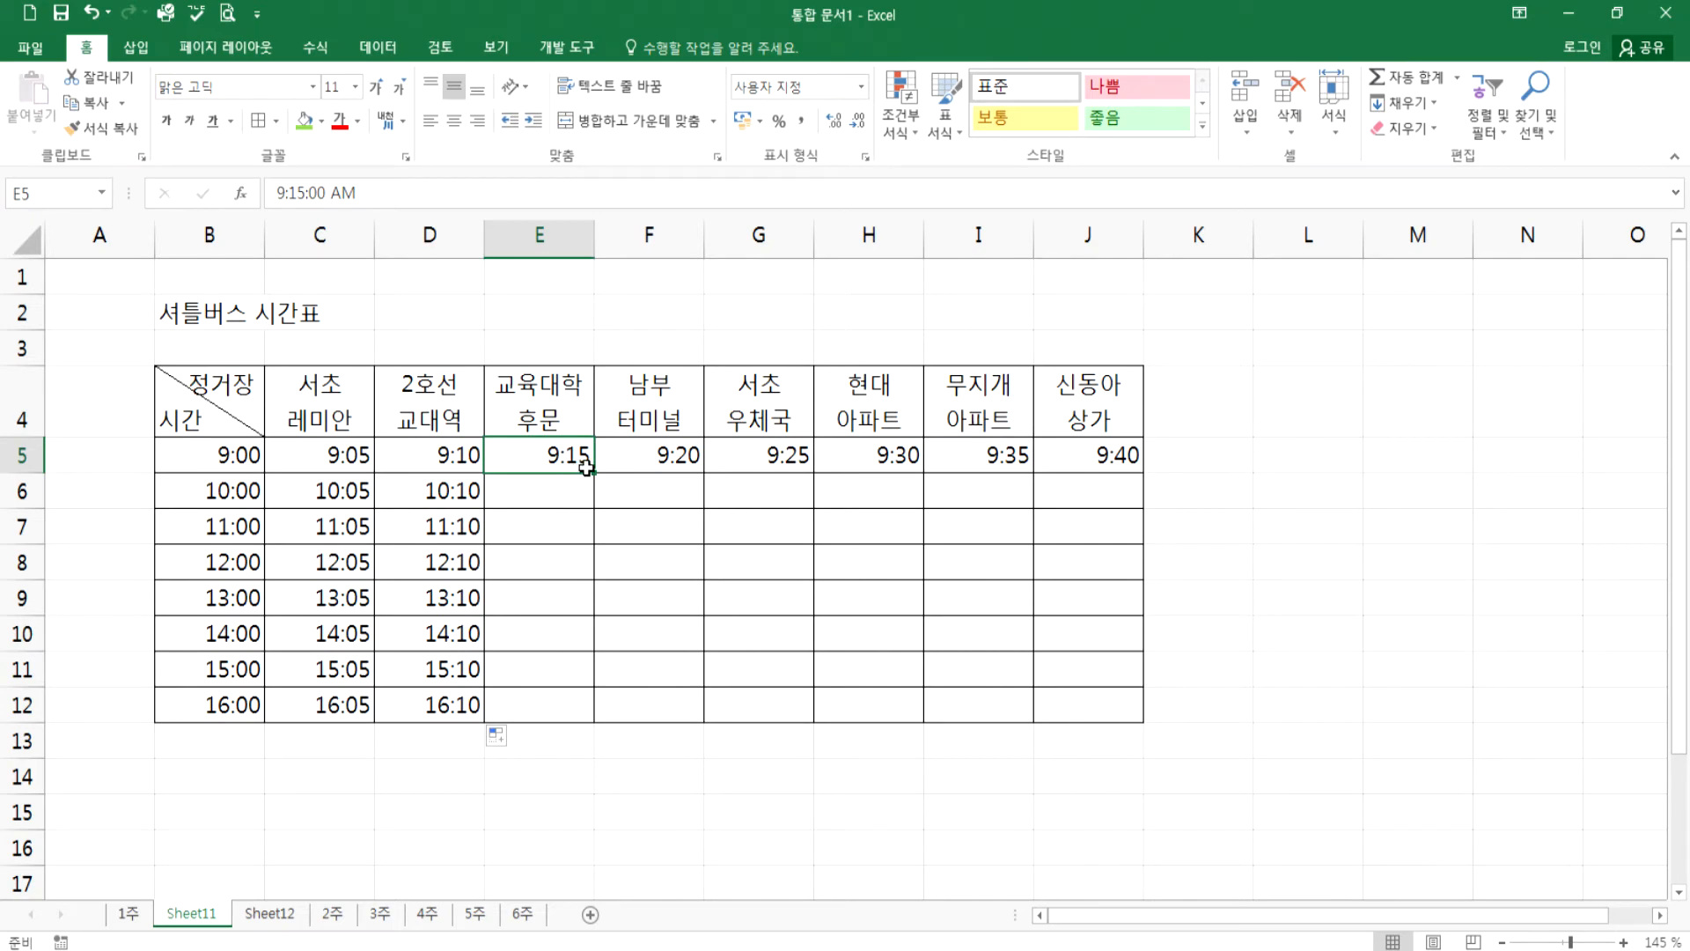
double_click(594, 473)
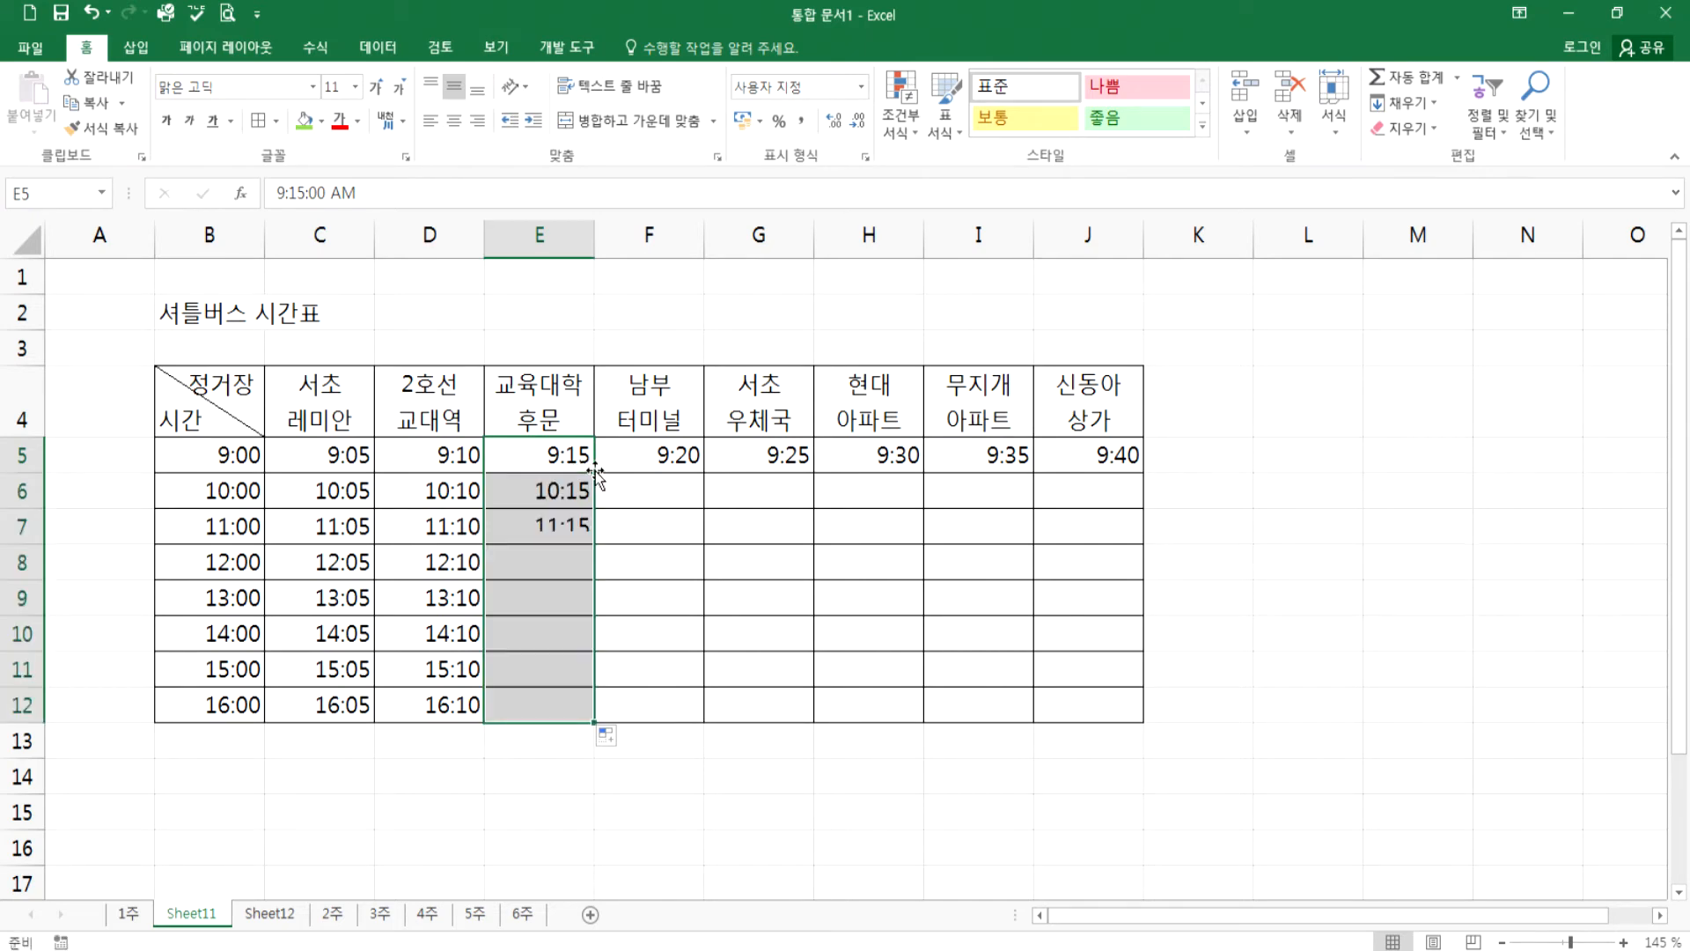
left_click(690, 453)
double_click(704, 473)
- Auto-fill the times in G5, H5, I5 and J5 down to row 12, one column at a time
left_click(805, 455)
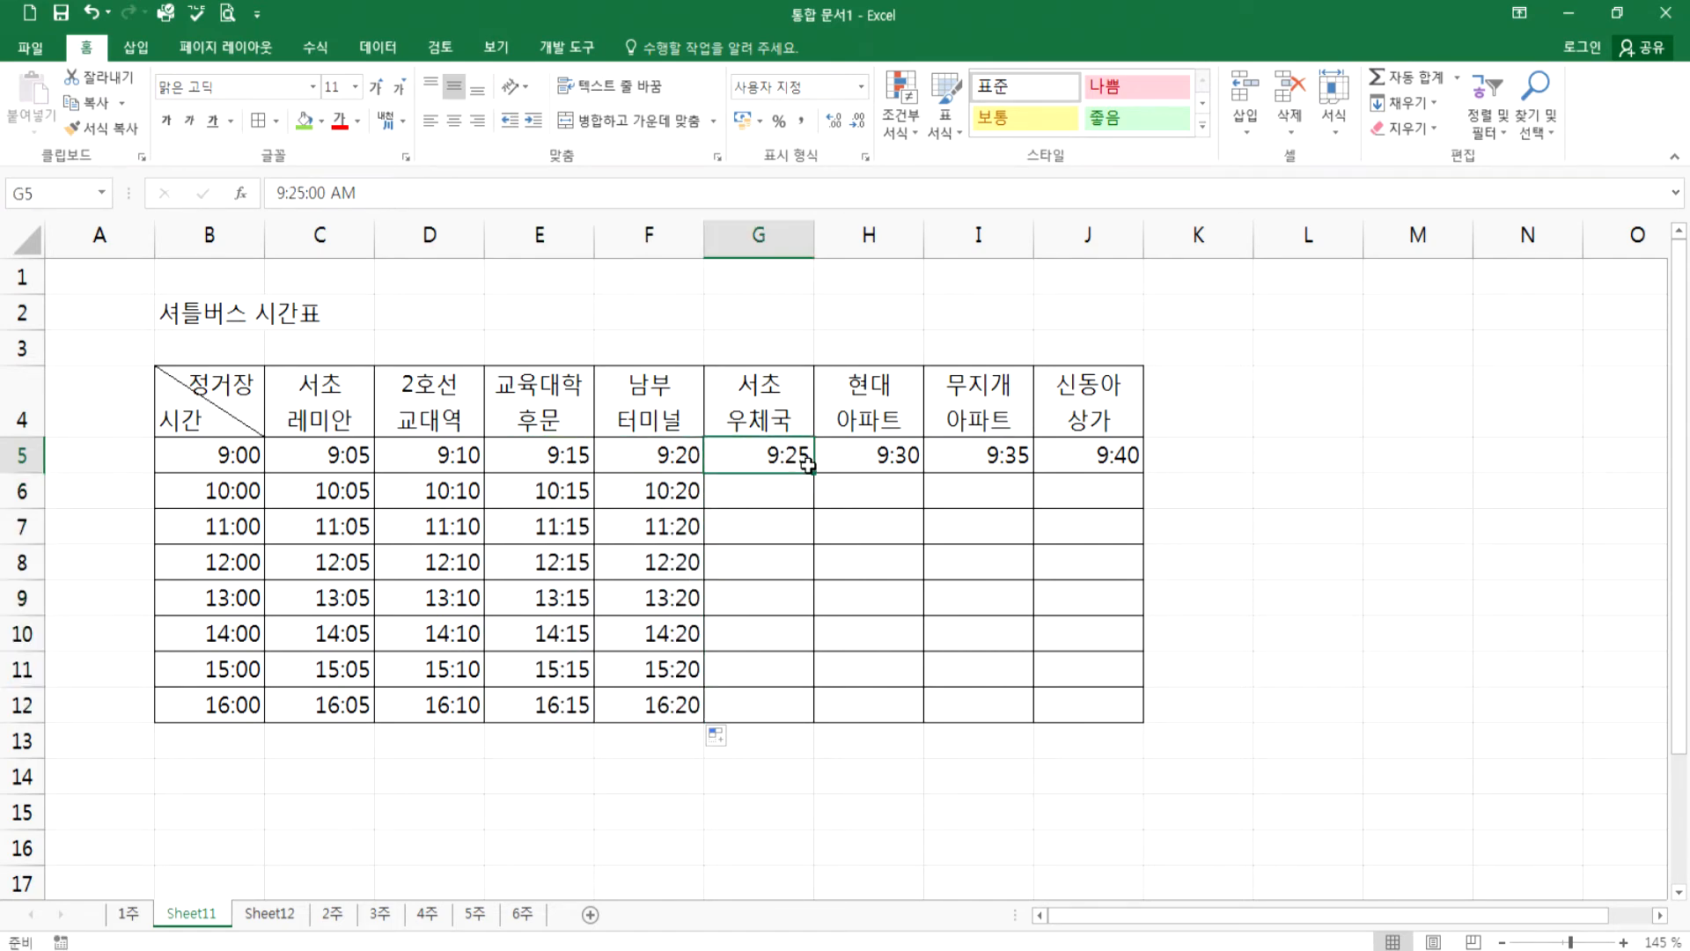
double_click(814, 473)
left_click(877, 463)
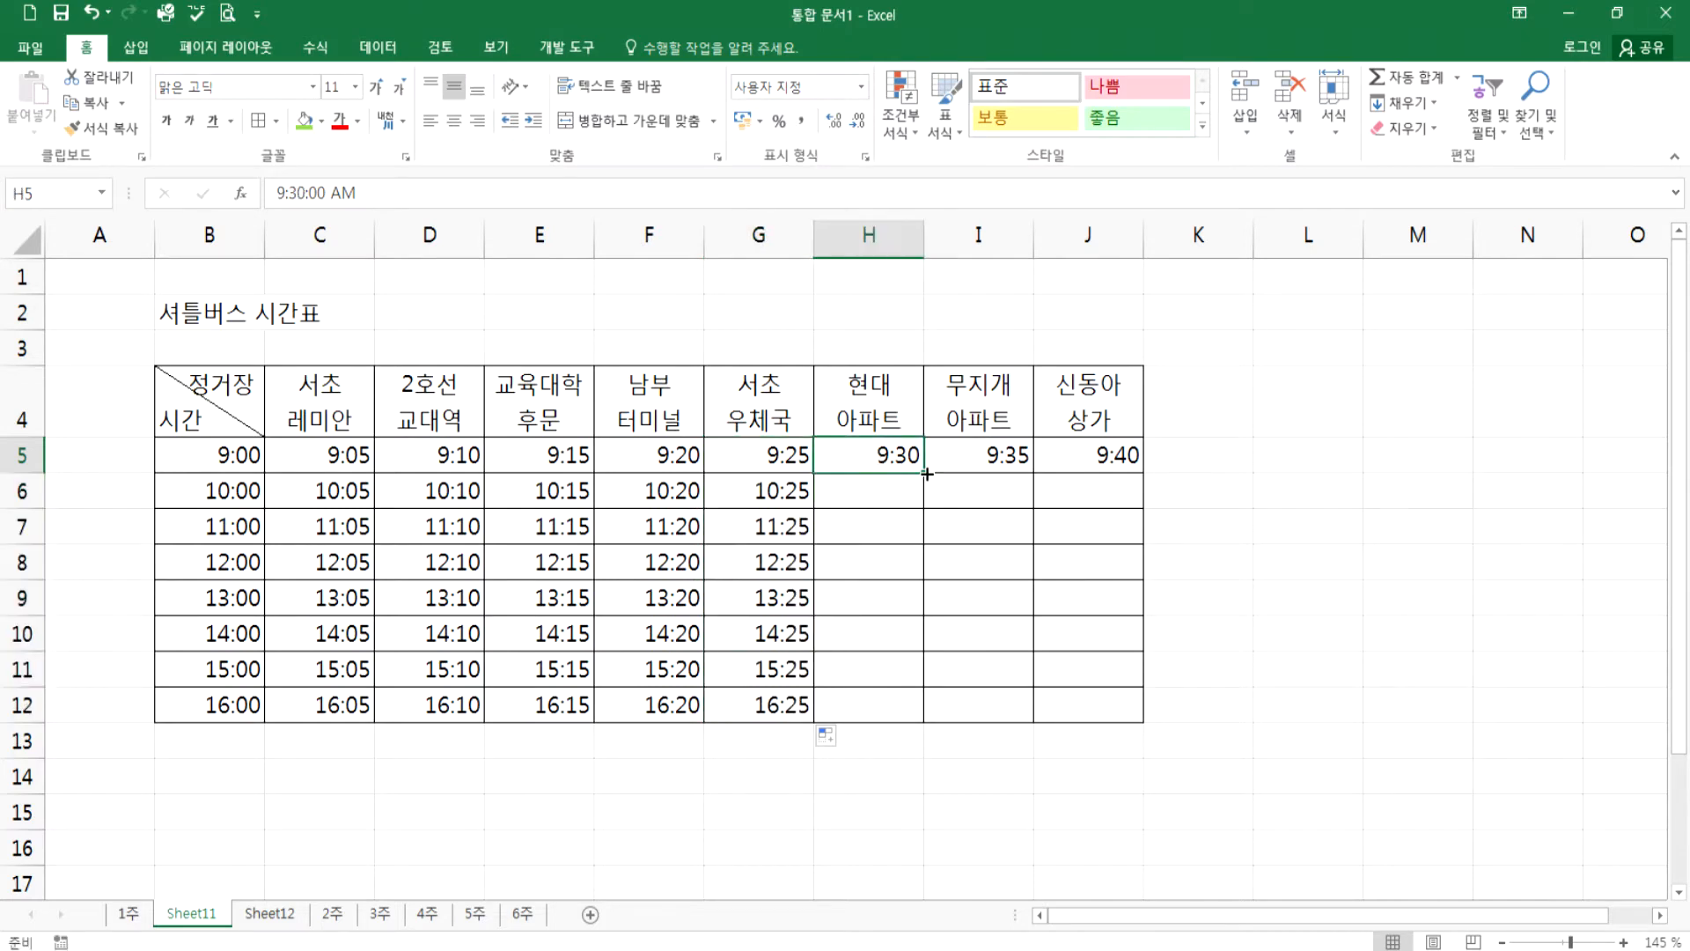
double_click(926, 473)
left_click(977, 464)
double_click(1036, 474)
left_click(1074, 464)
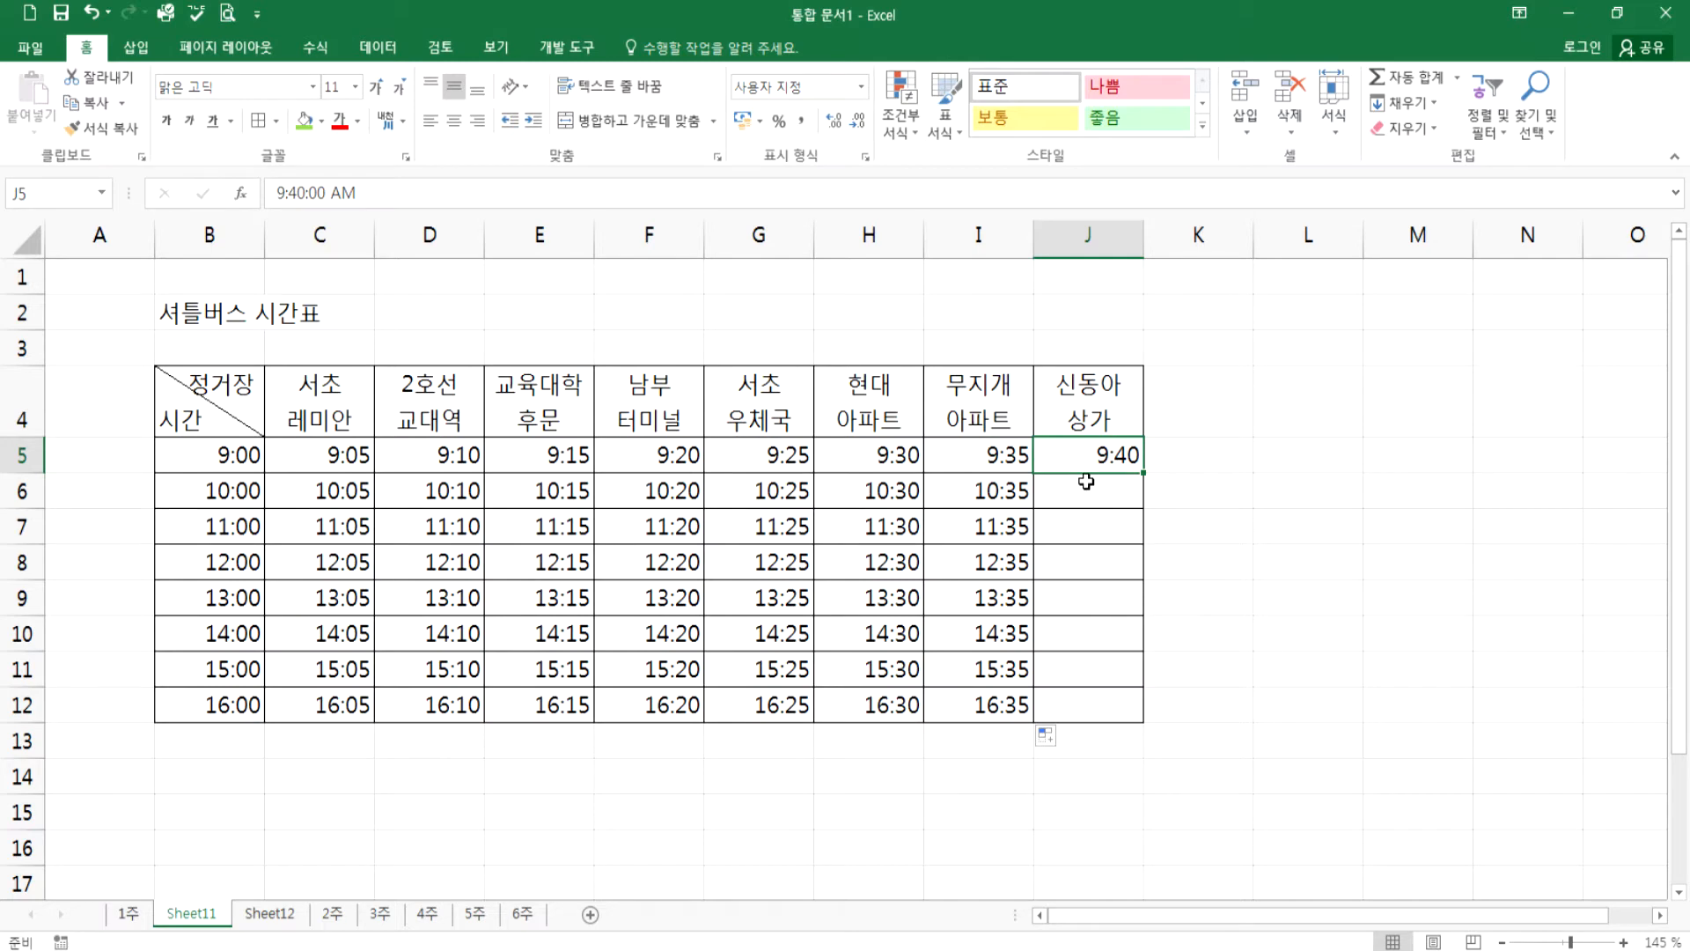
double_click(1143, 474)
left_click(1079, 460)
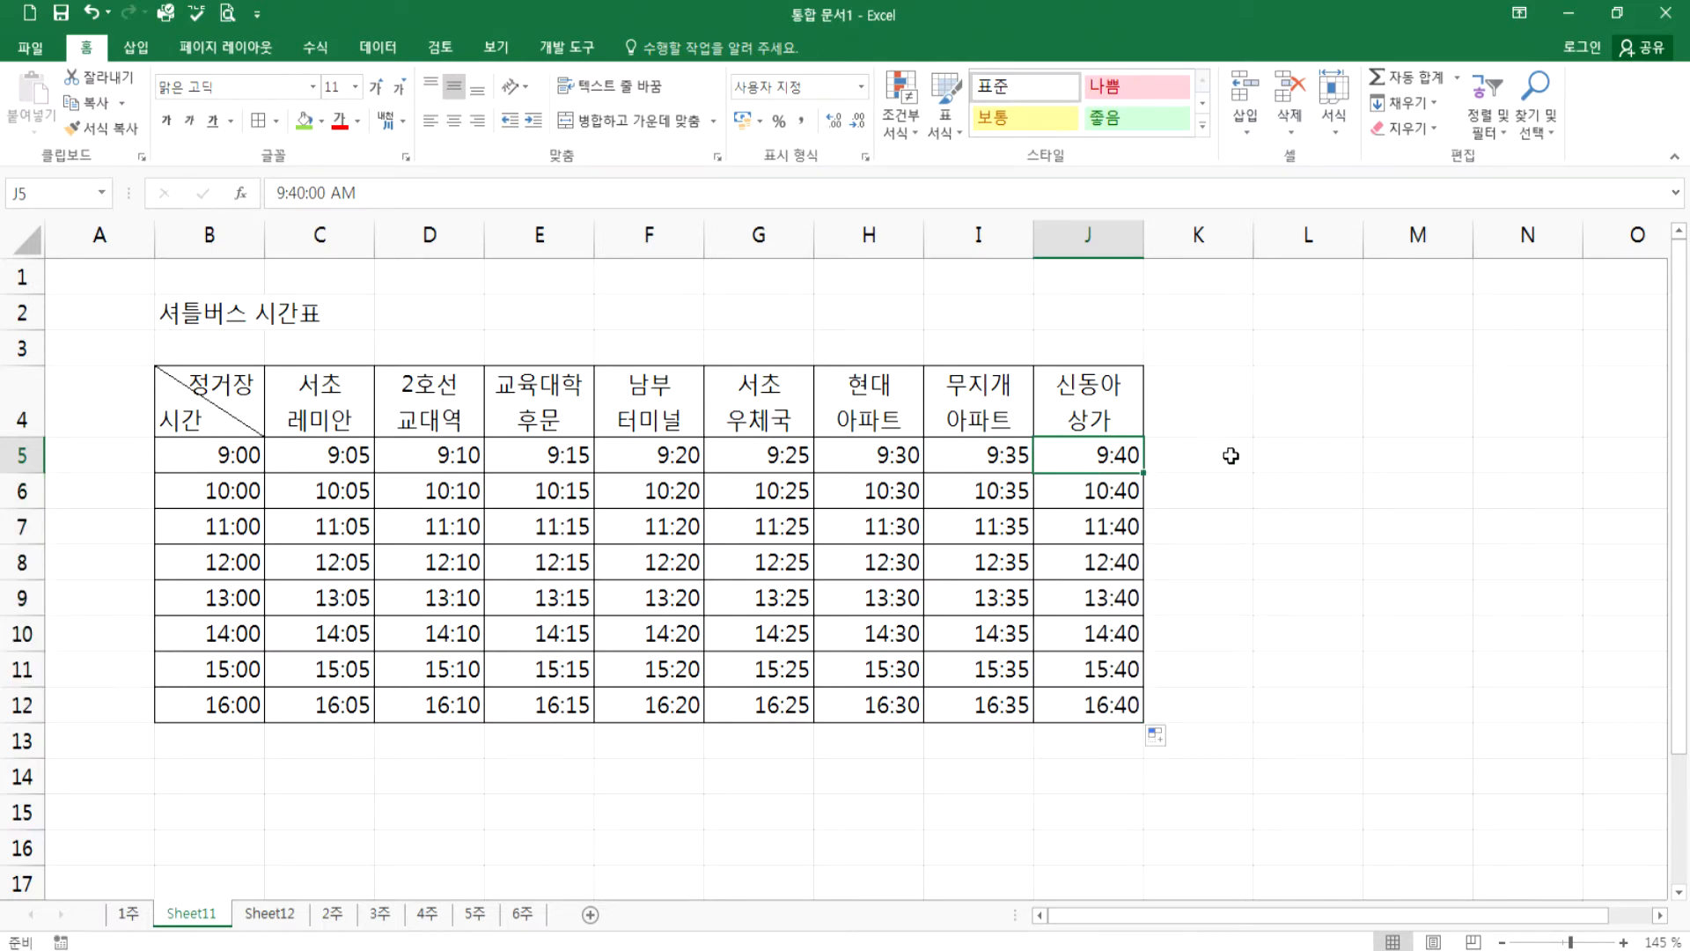
left_click(1310, 460)
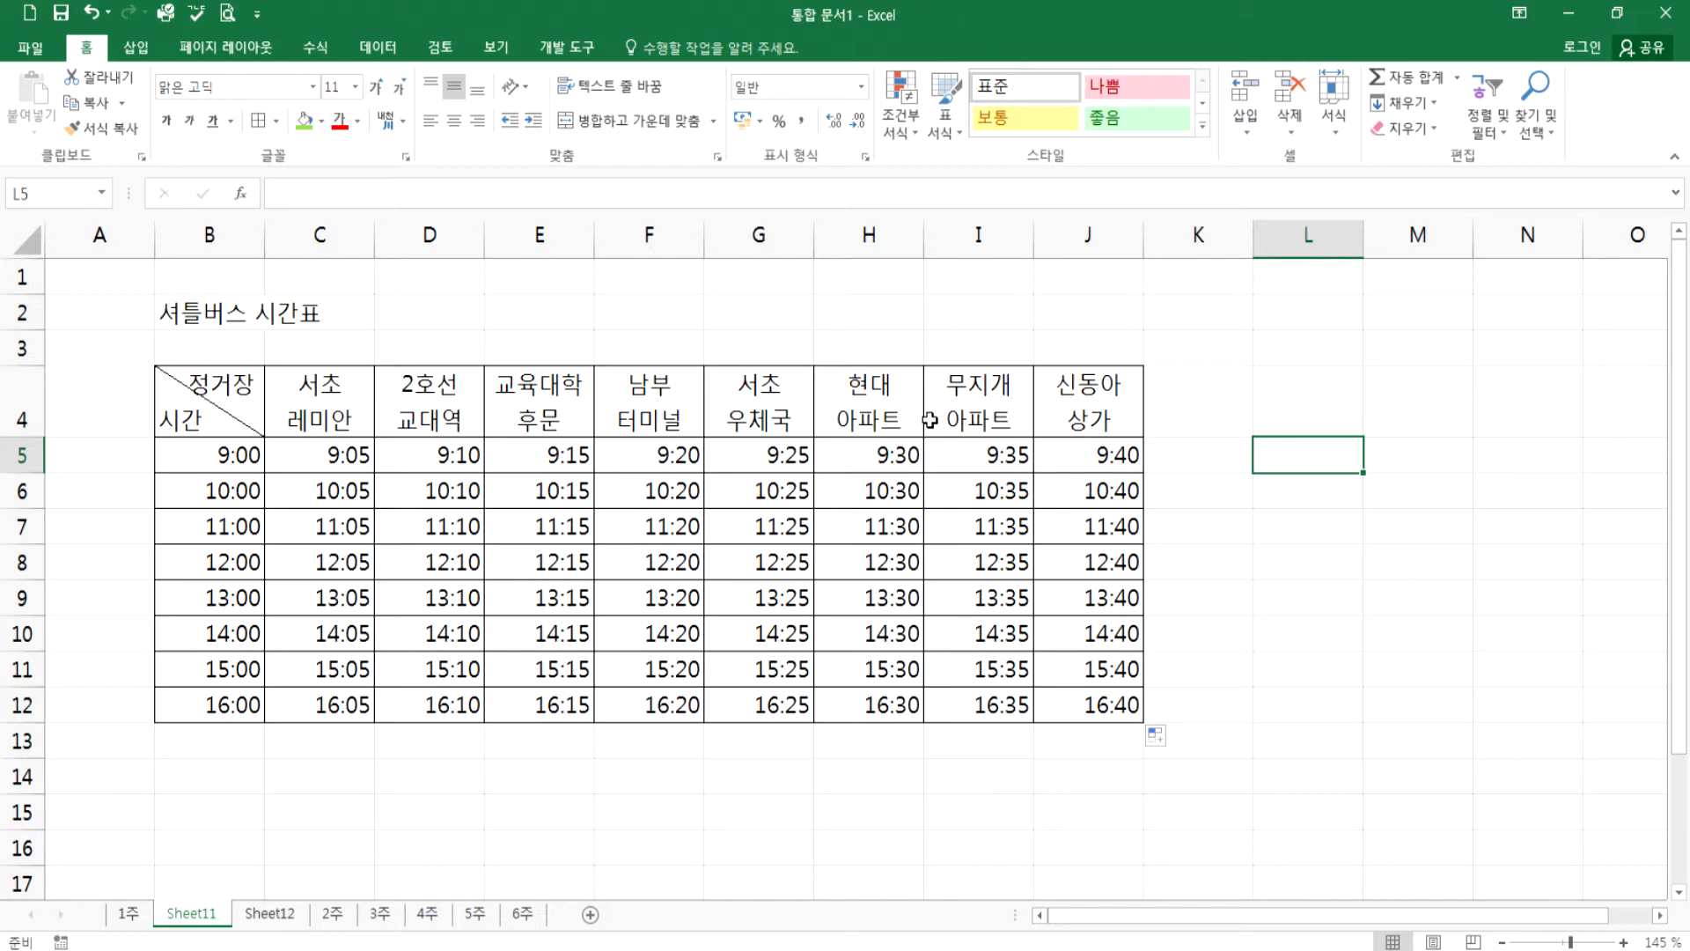
- Select entire row 12 and examine the commands offered for the selected row and for a cell outside it
left_click(197, 715)
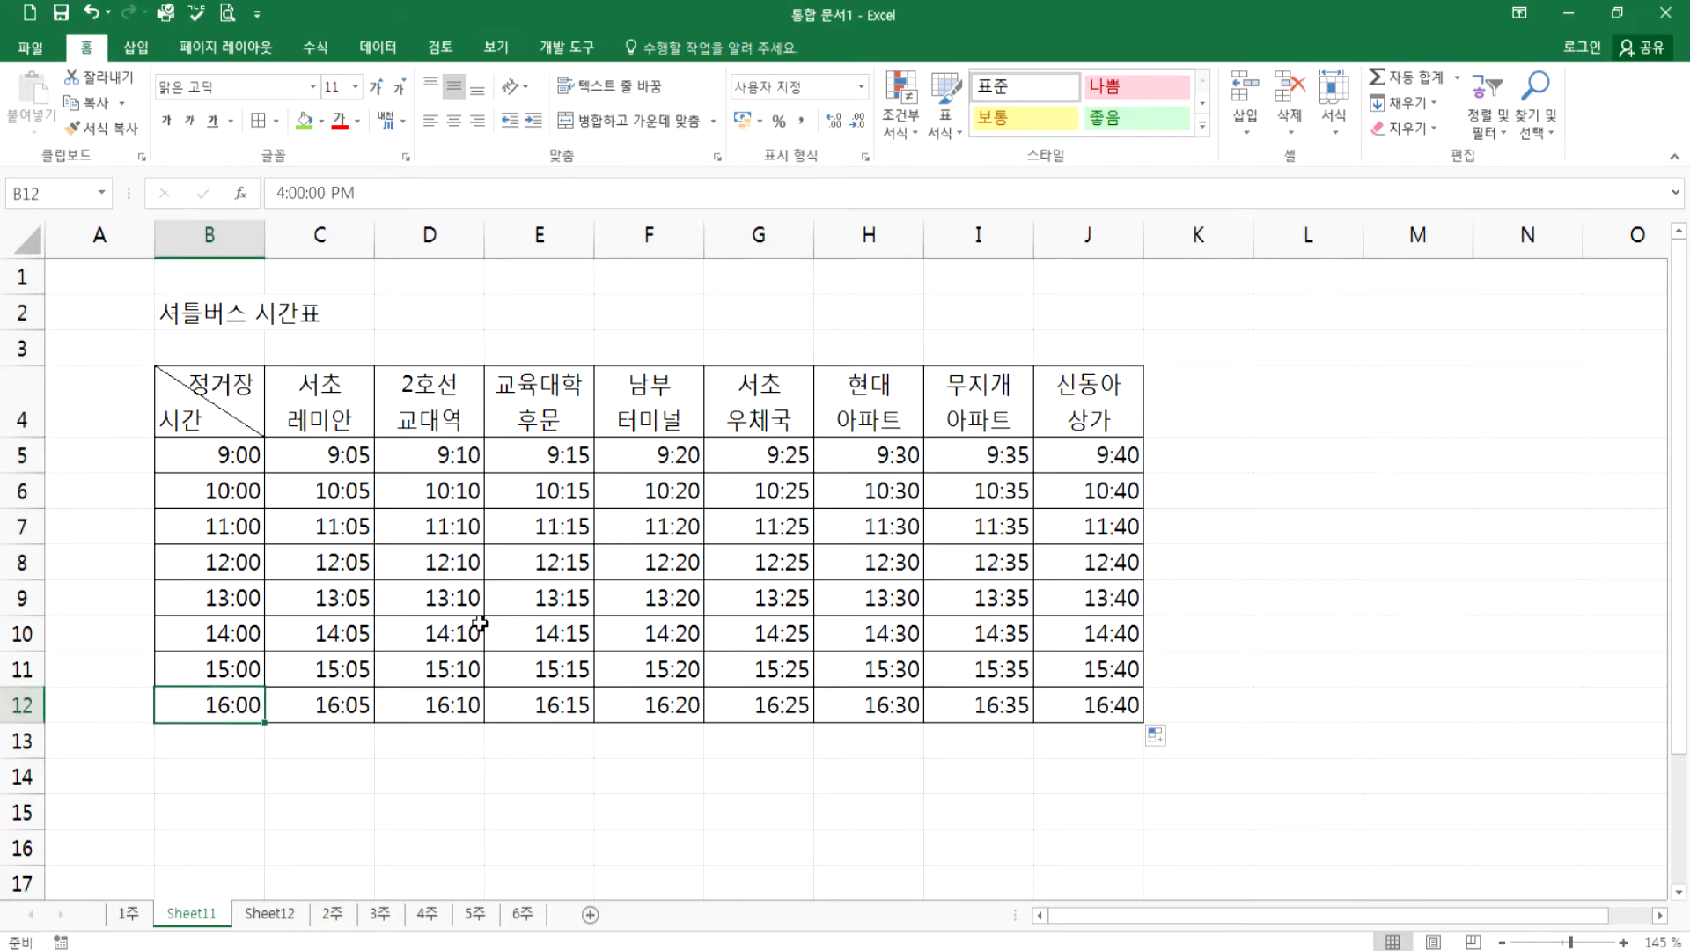
scroll(520, 572, "down", 2)
left_click_drag(204, 457, 1197, 455)
left_click(9, 455)
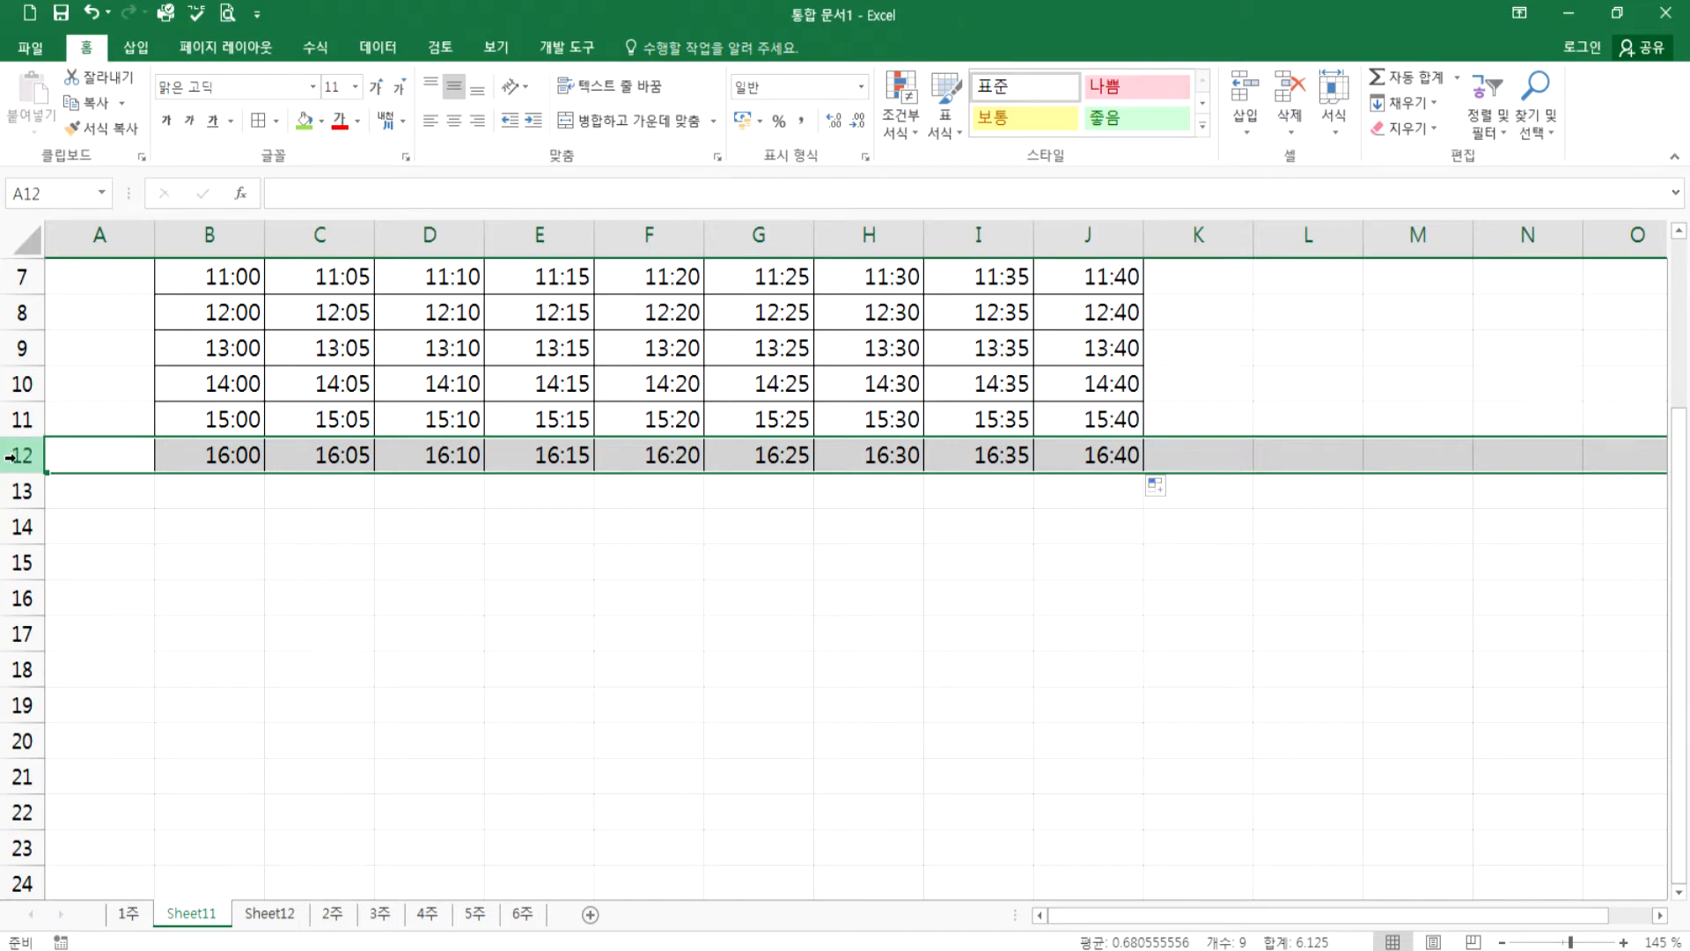
right_click(323, 455)
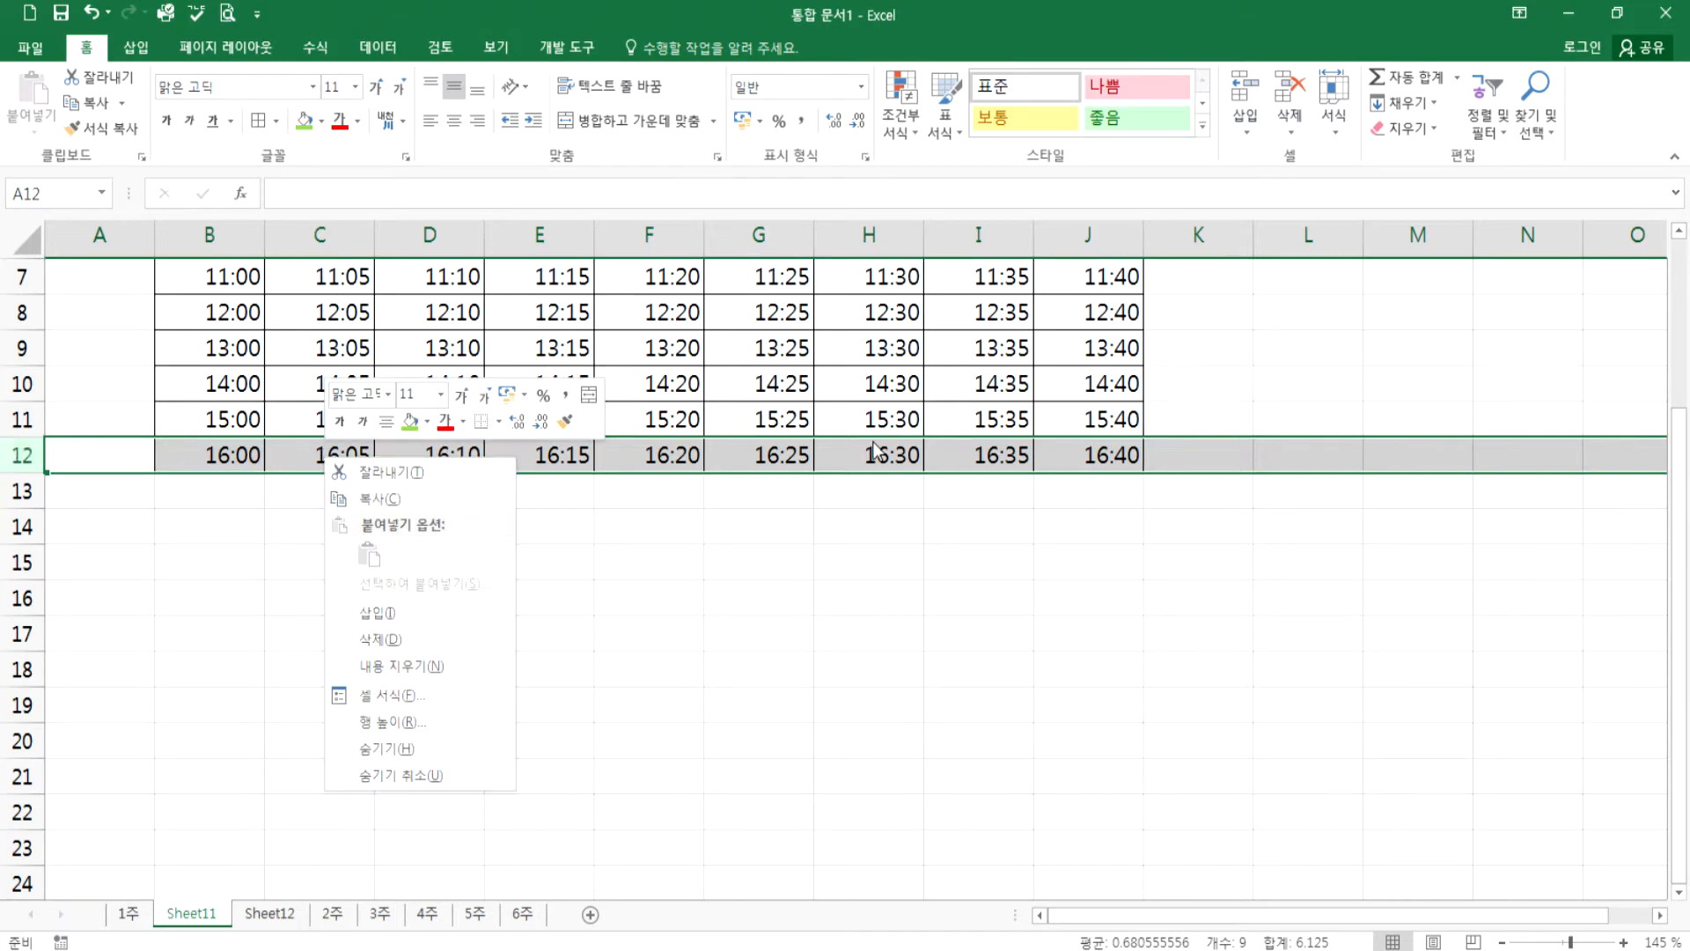
left_click(1360, 419)
right_click(1360, 421)
right_click(1287, 573)
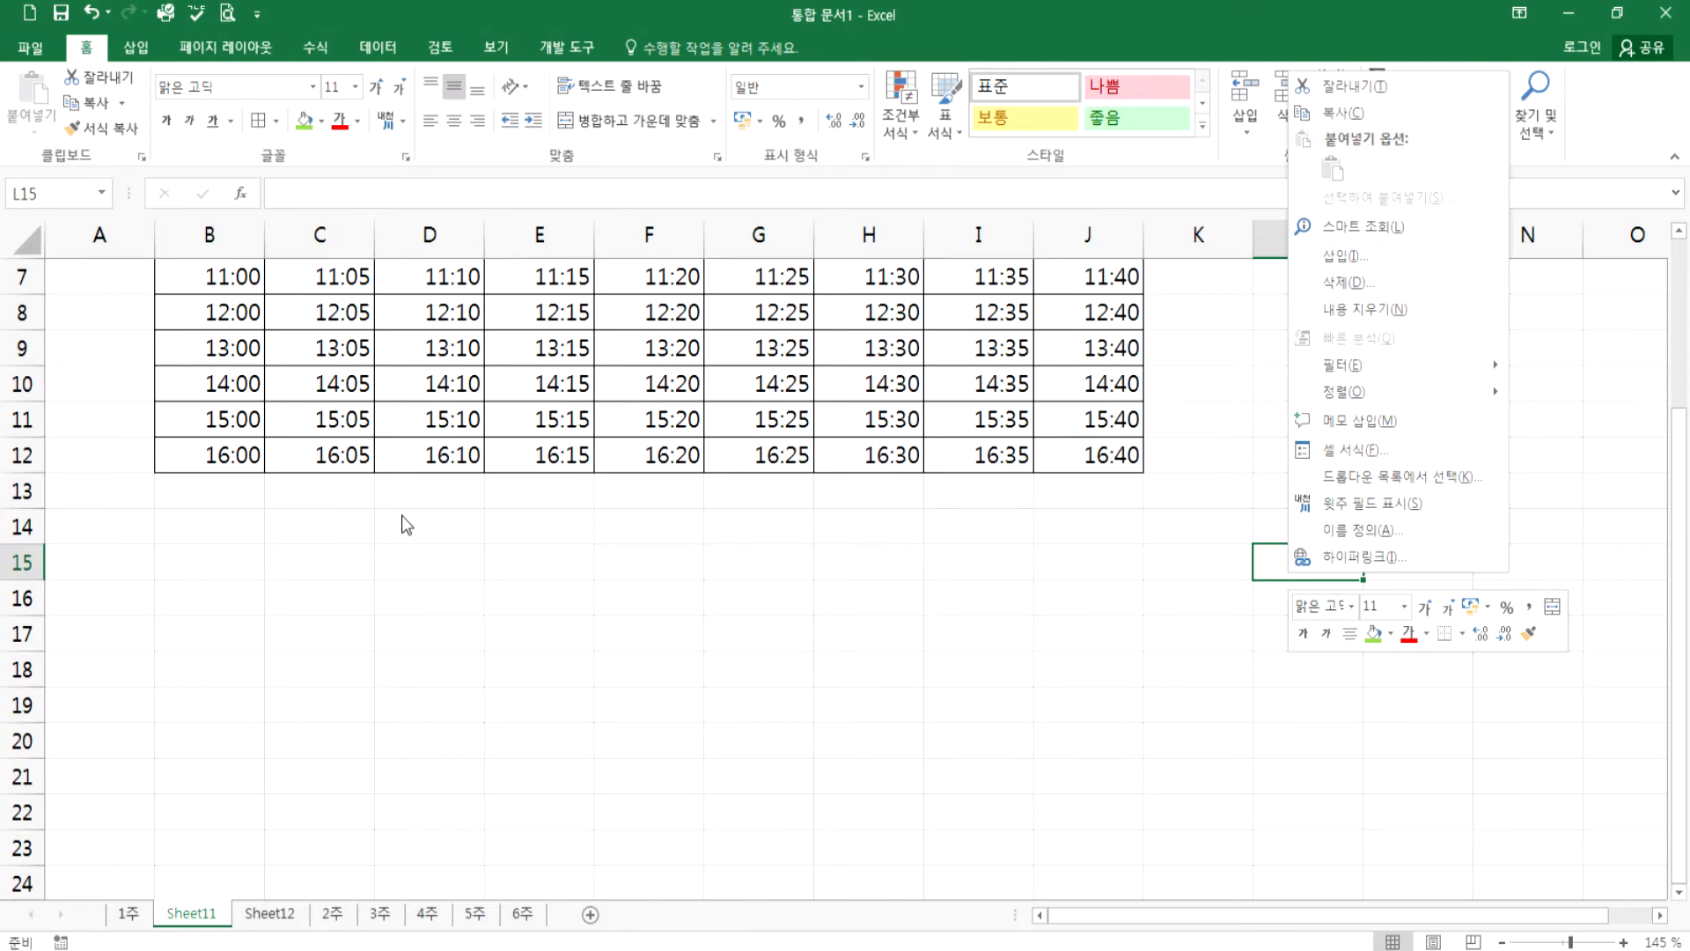
left_click(13, 460)
left_click(12, 455)
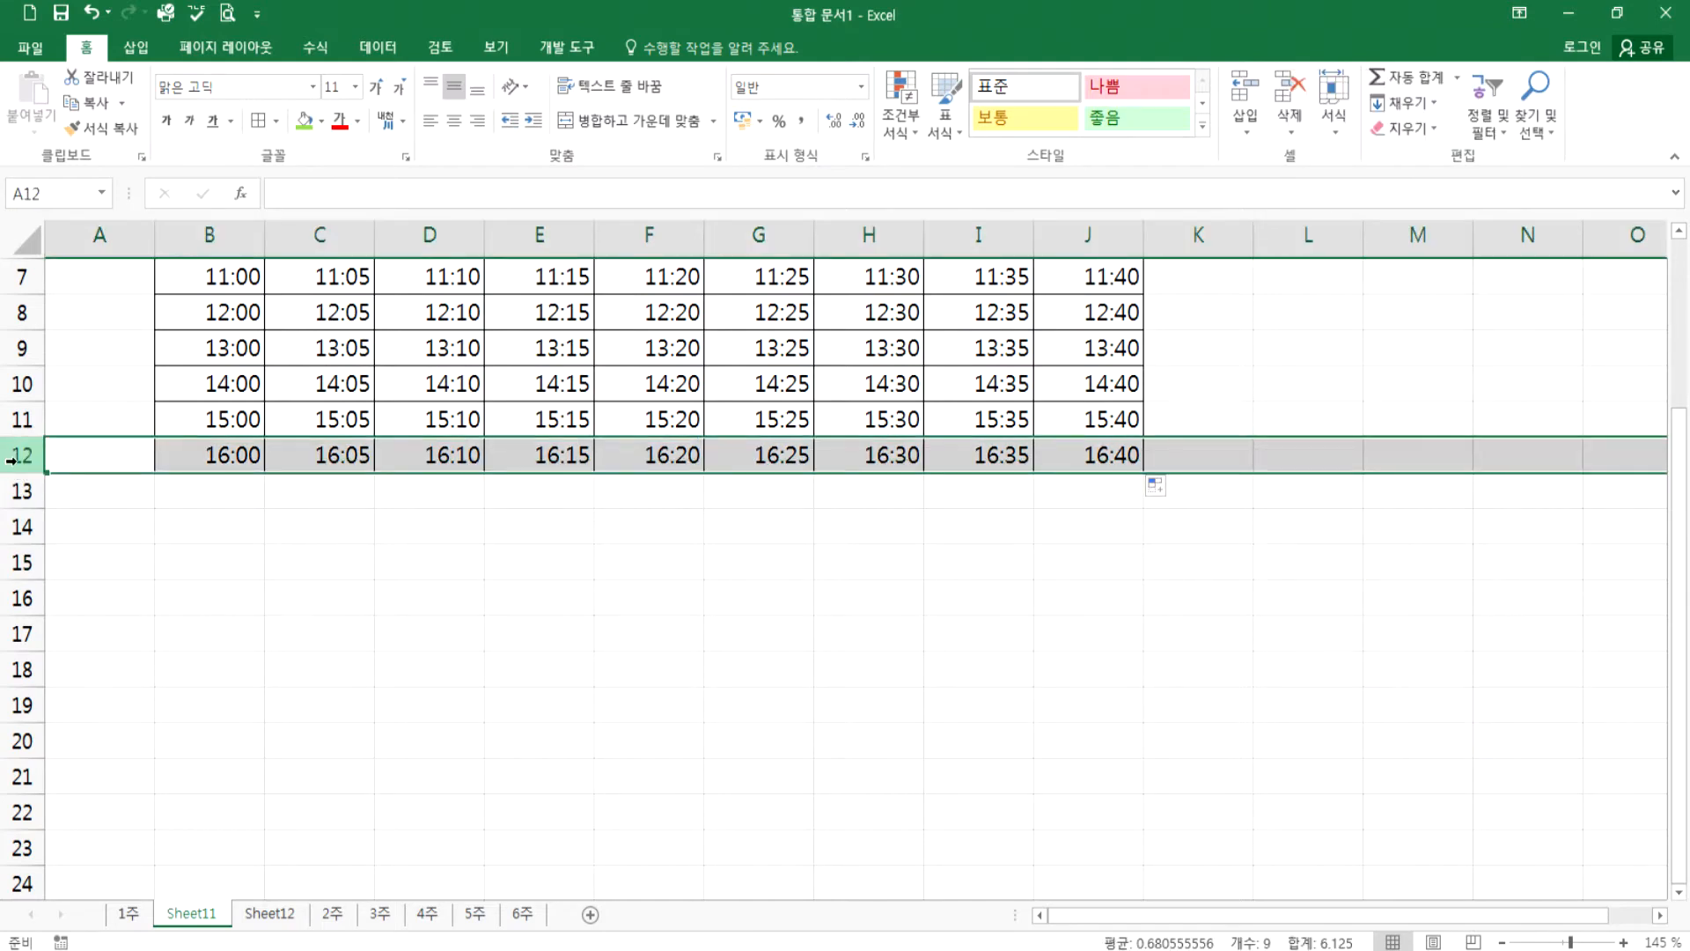
right_click(387, 605)
left_click(19, 457)
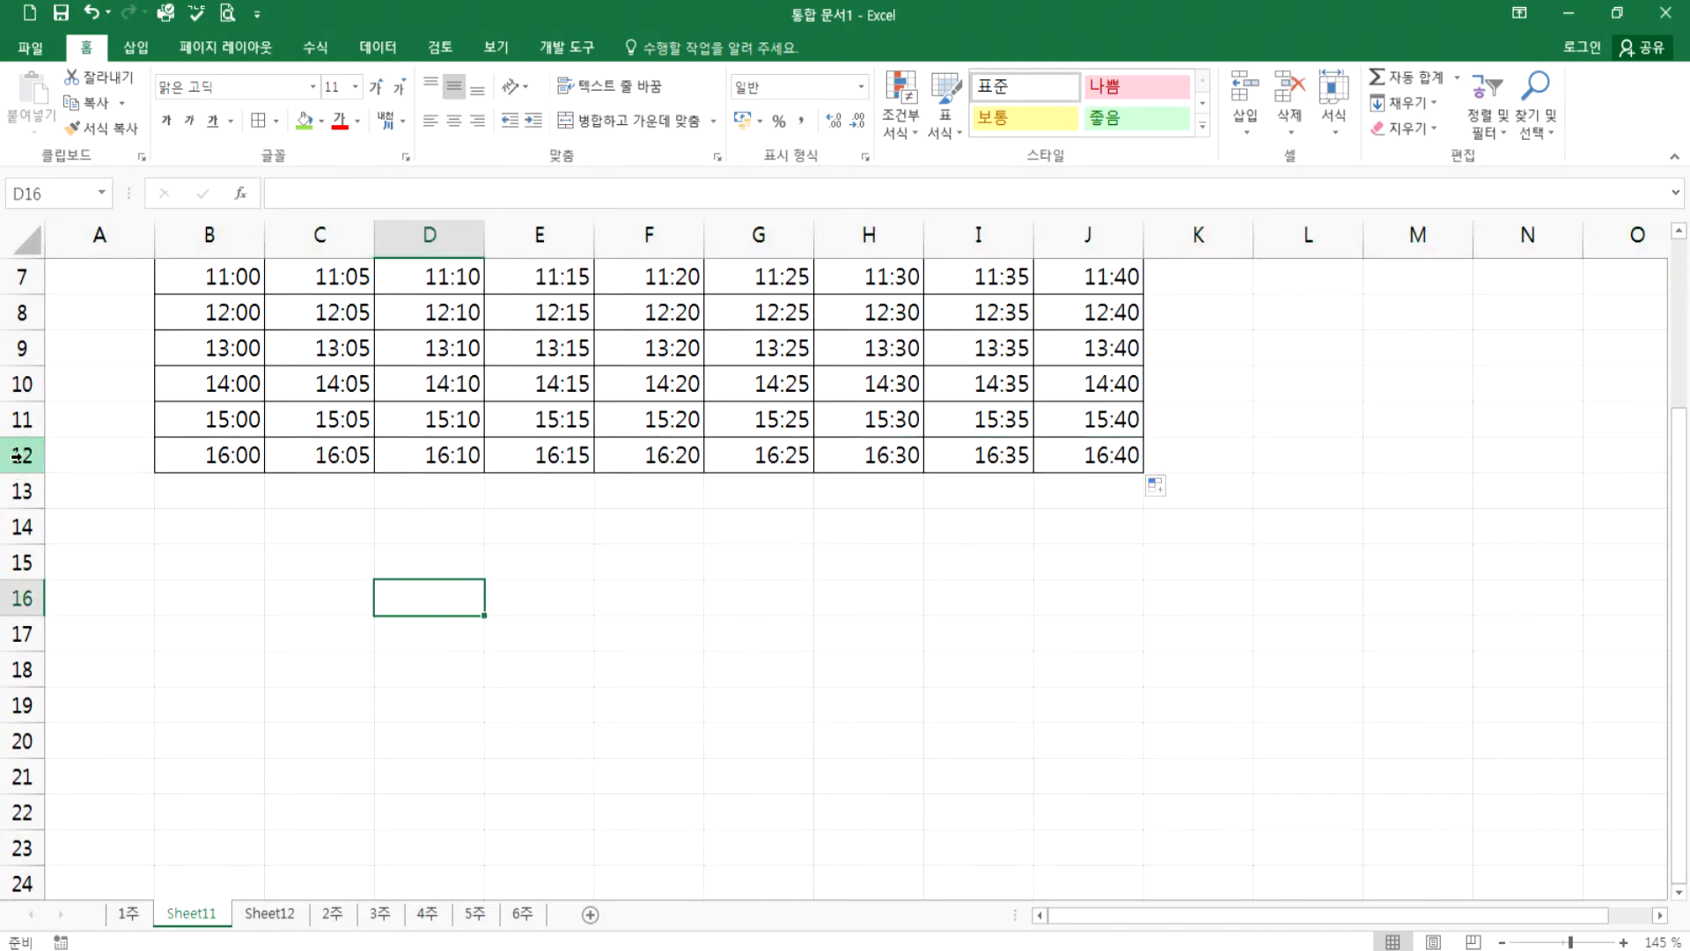
left_click(19, 457)
right_click(242, 463)
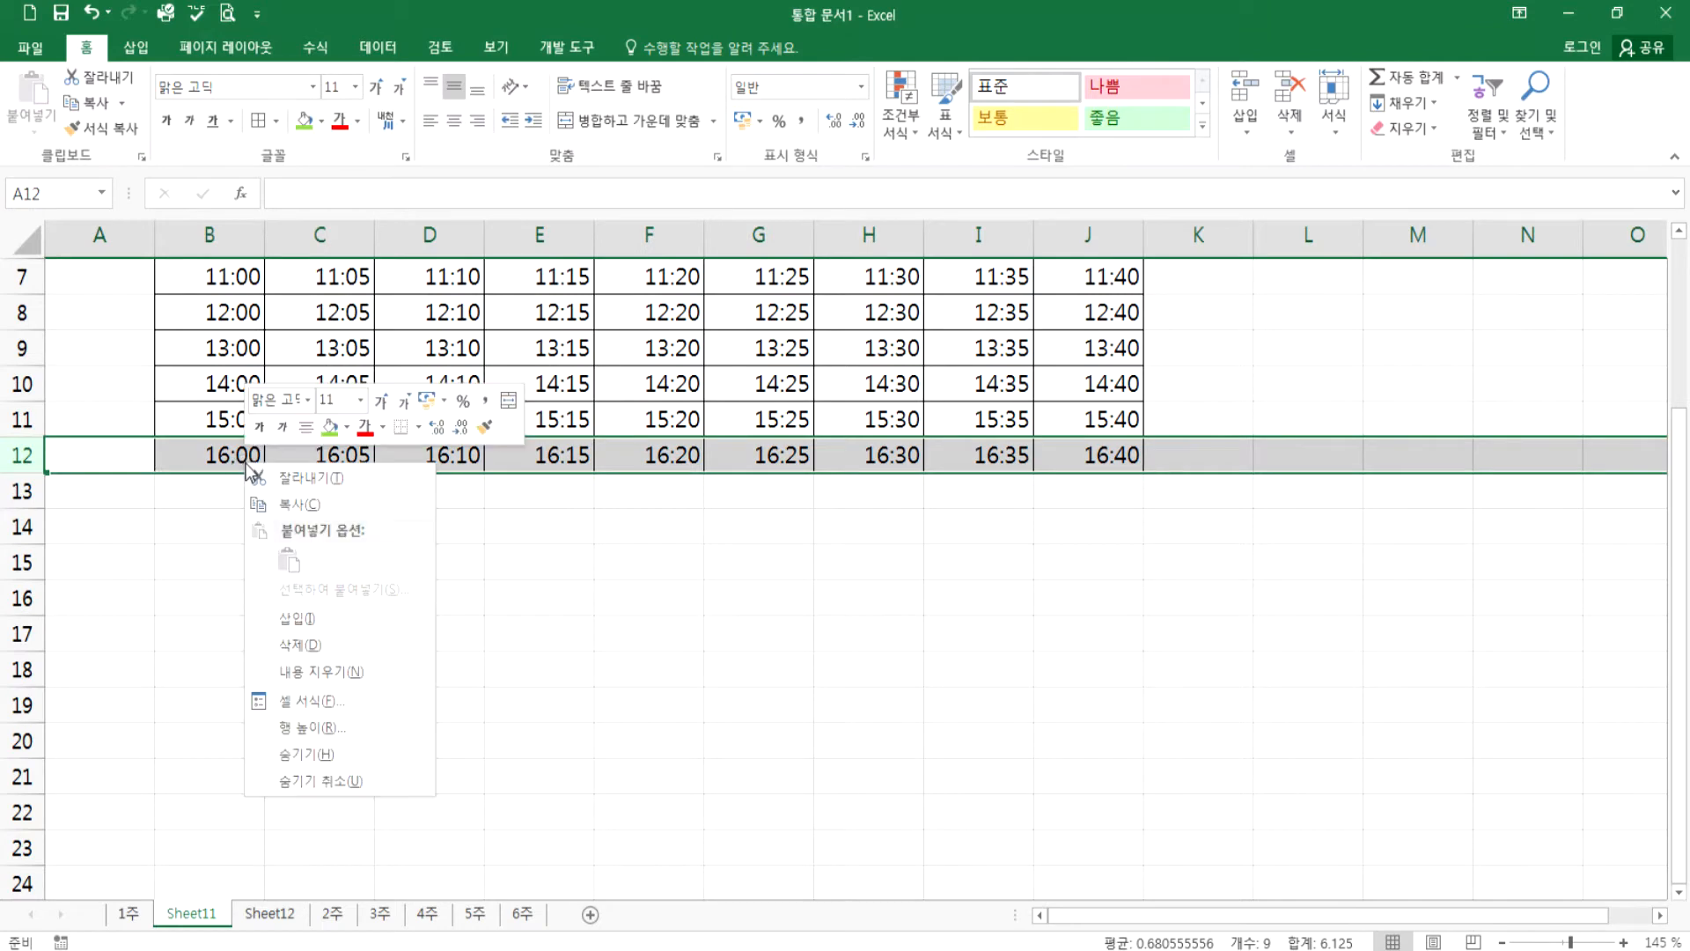
left_click(630, 616)
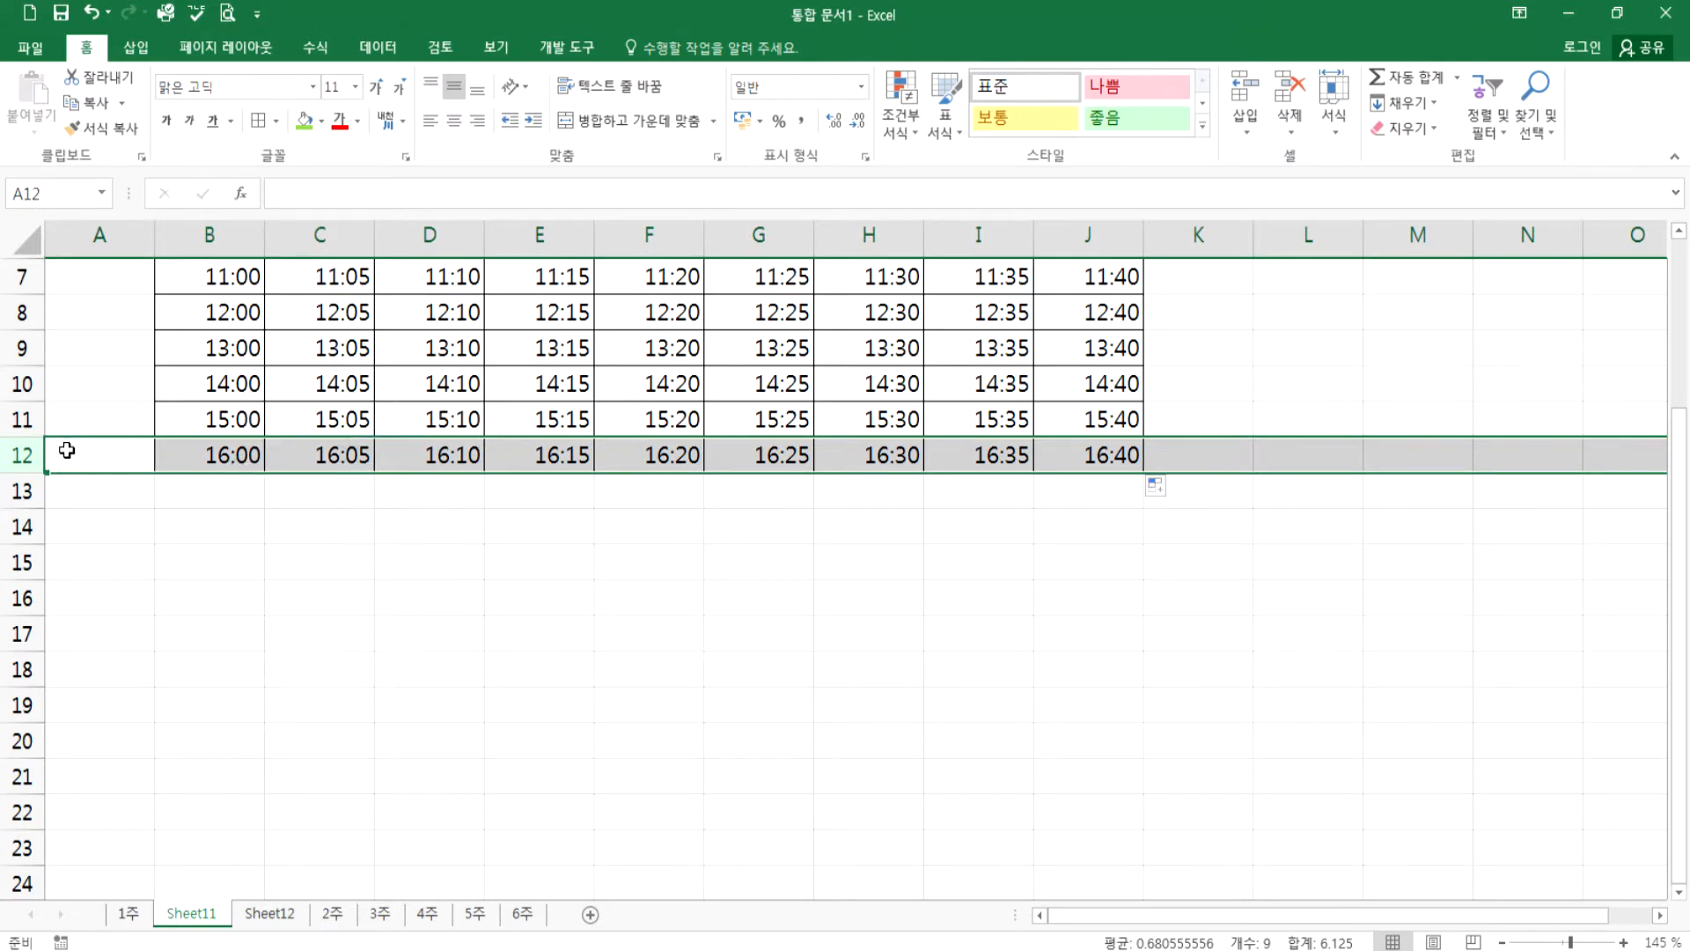
- Try to delete entire row 12, which holds the 16:00 departures
left_click(18, 457)
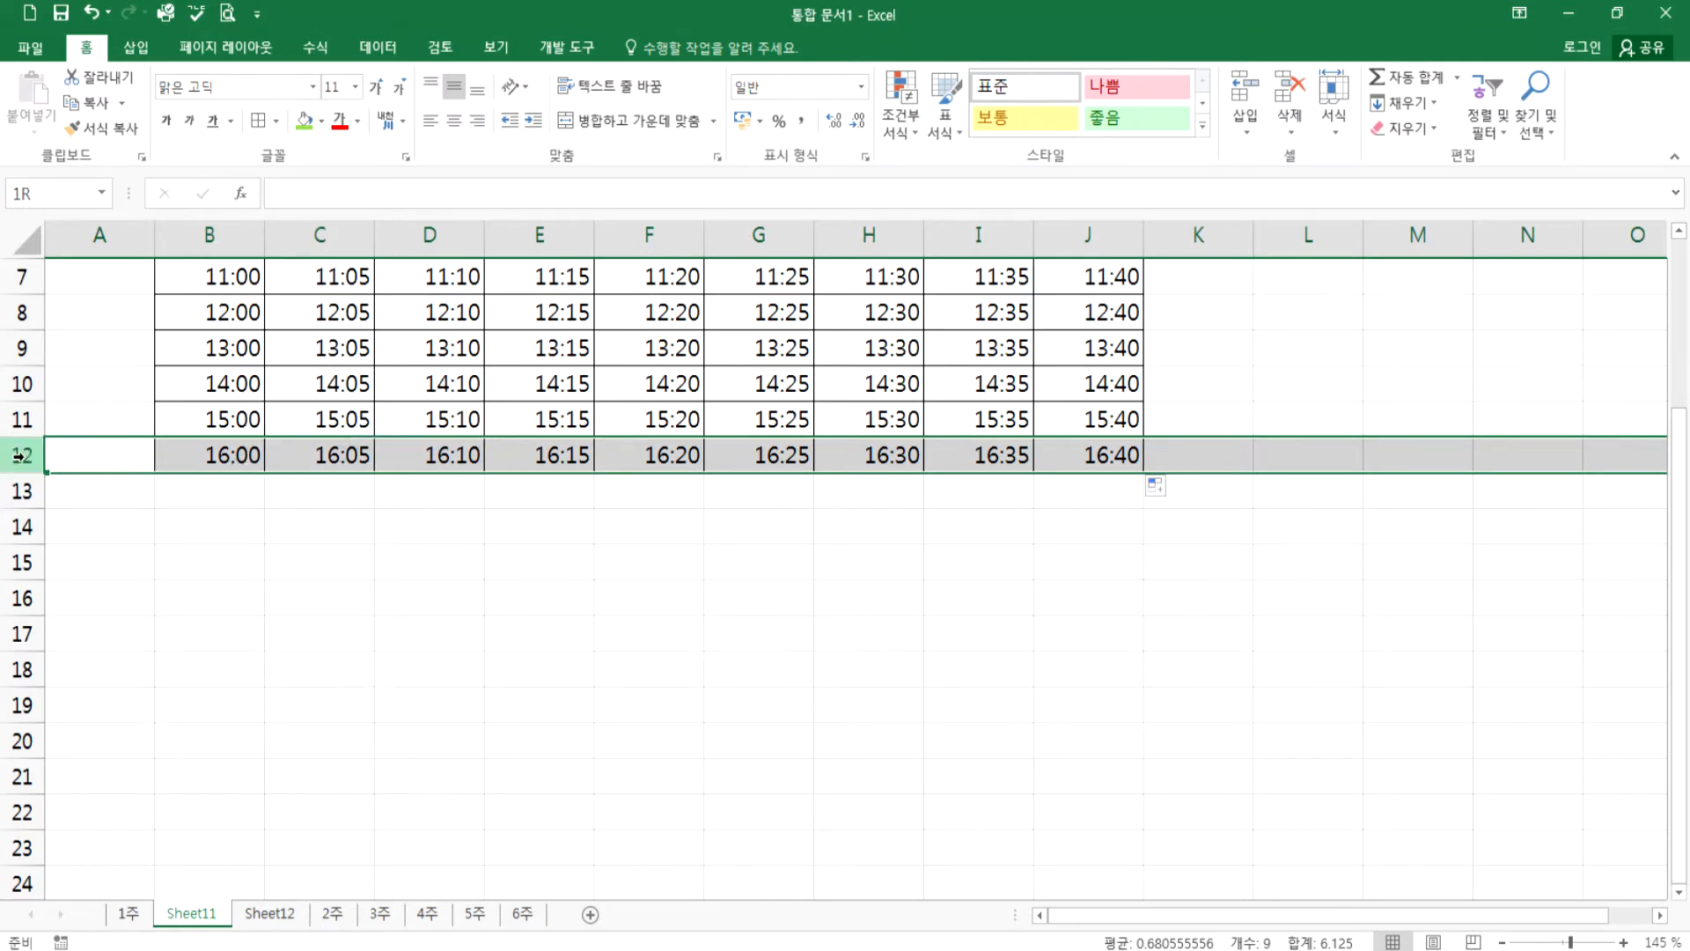
right_click(412, 464)
left_click(22, 458)
right_click(22, 460)
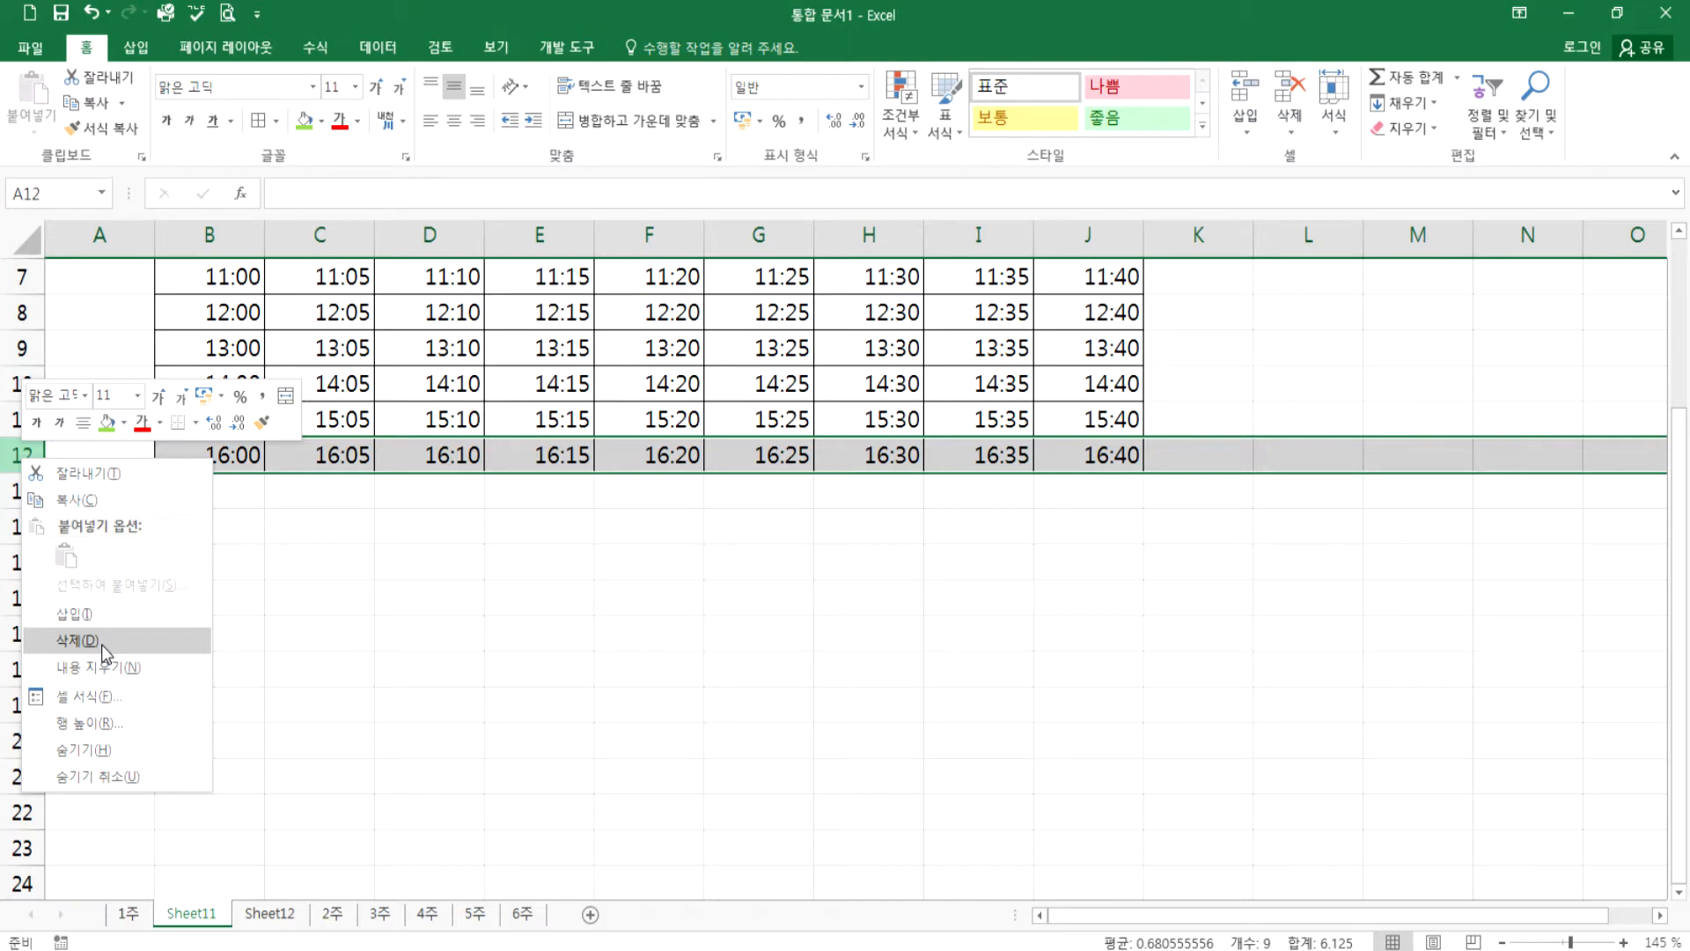
left_click(102, 644)
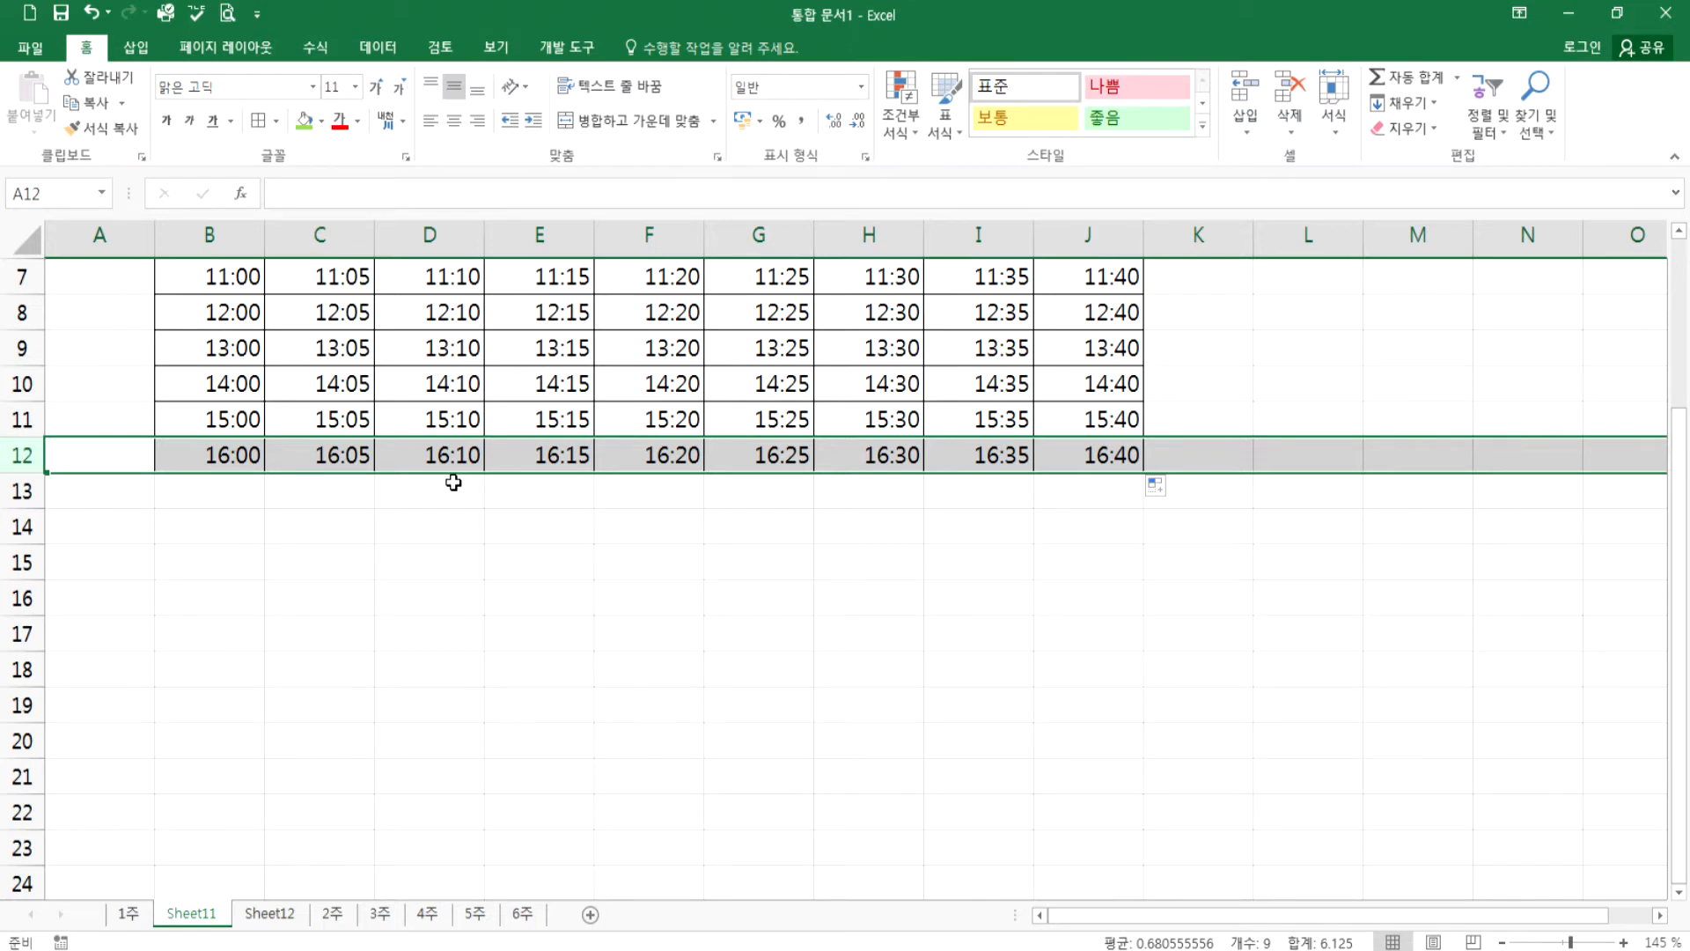
- Try clearing the contents of entire row 12, and undo the clearing
right_click(17, 455)
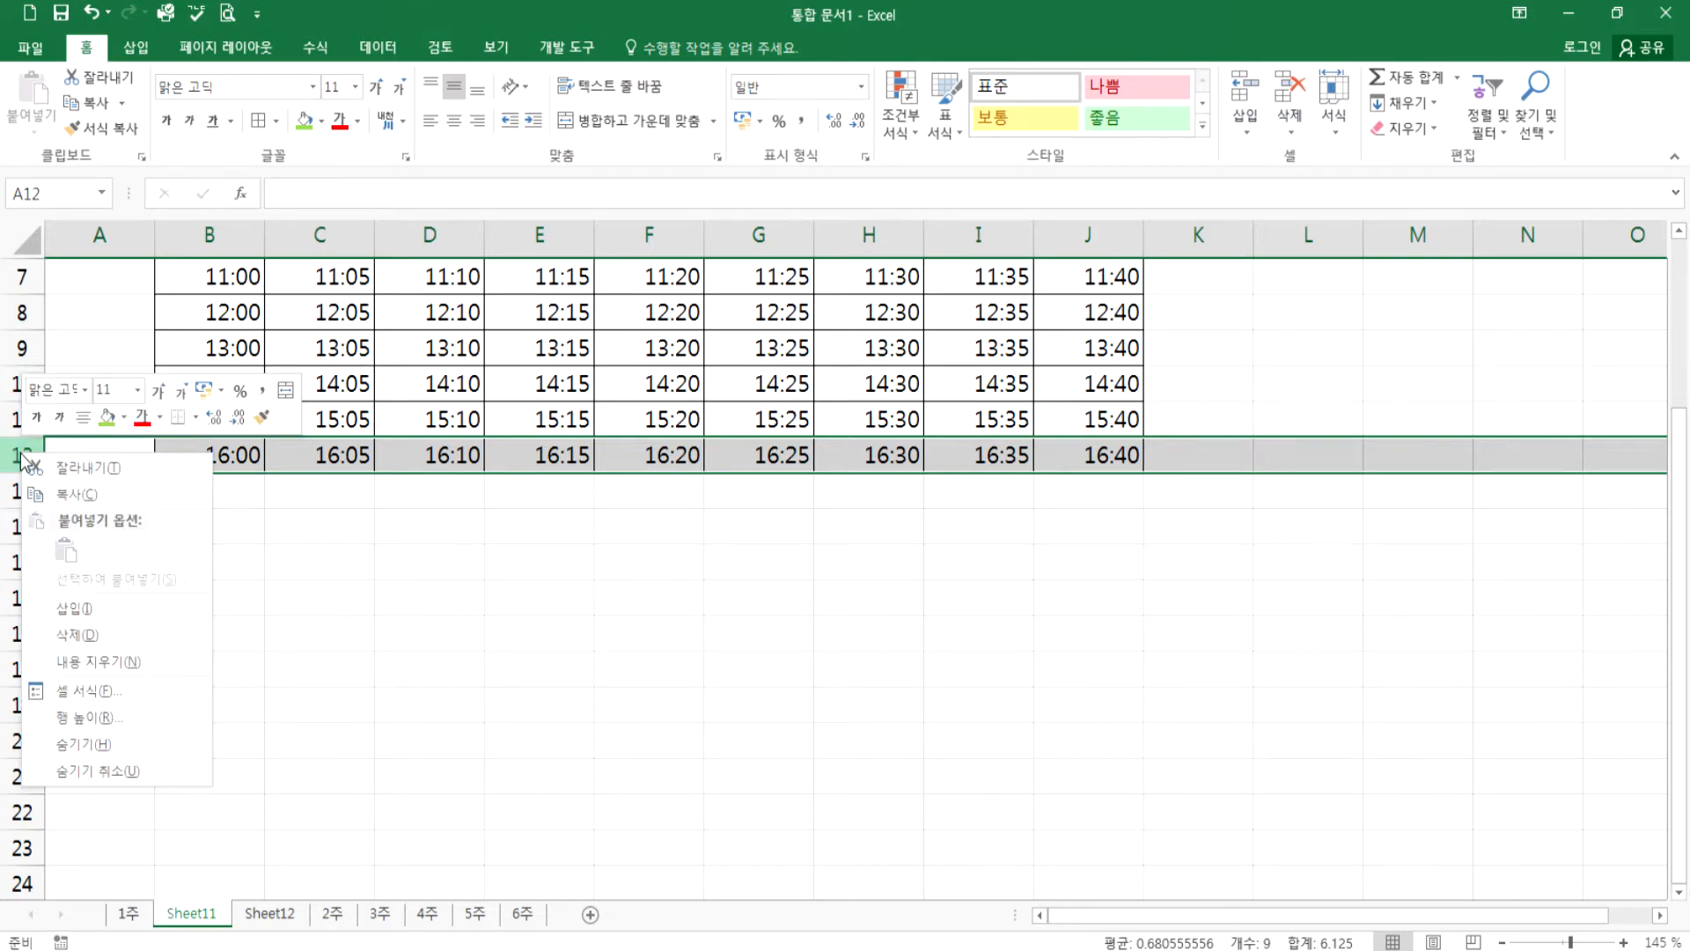
key("n")
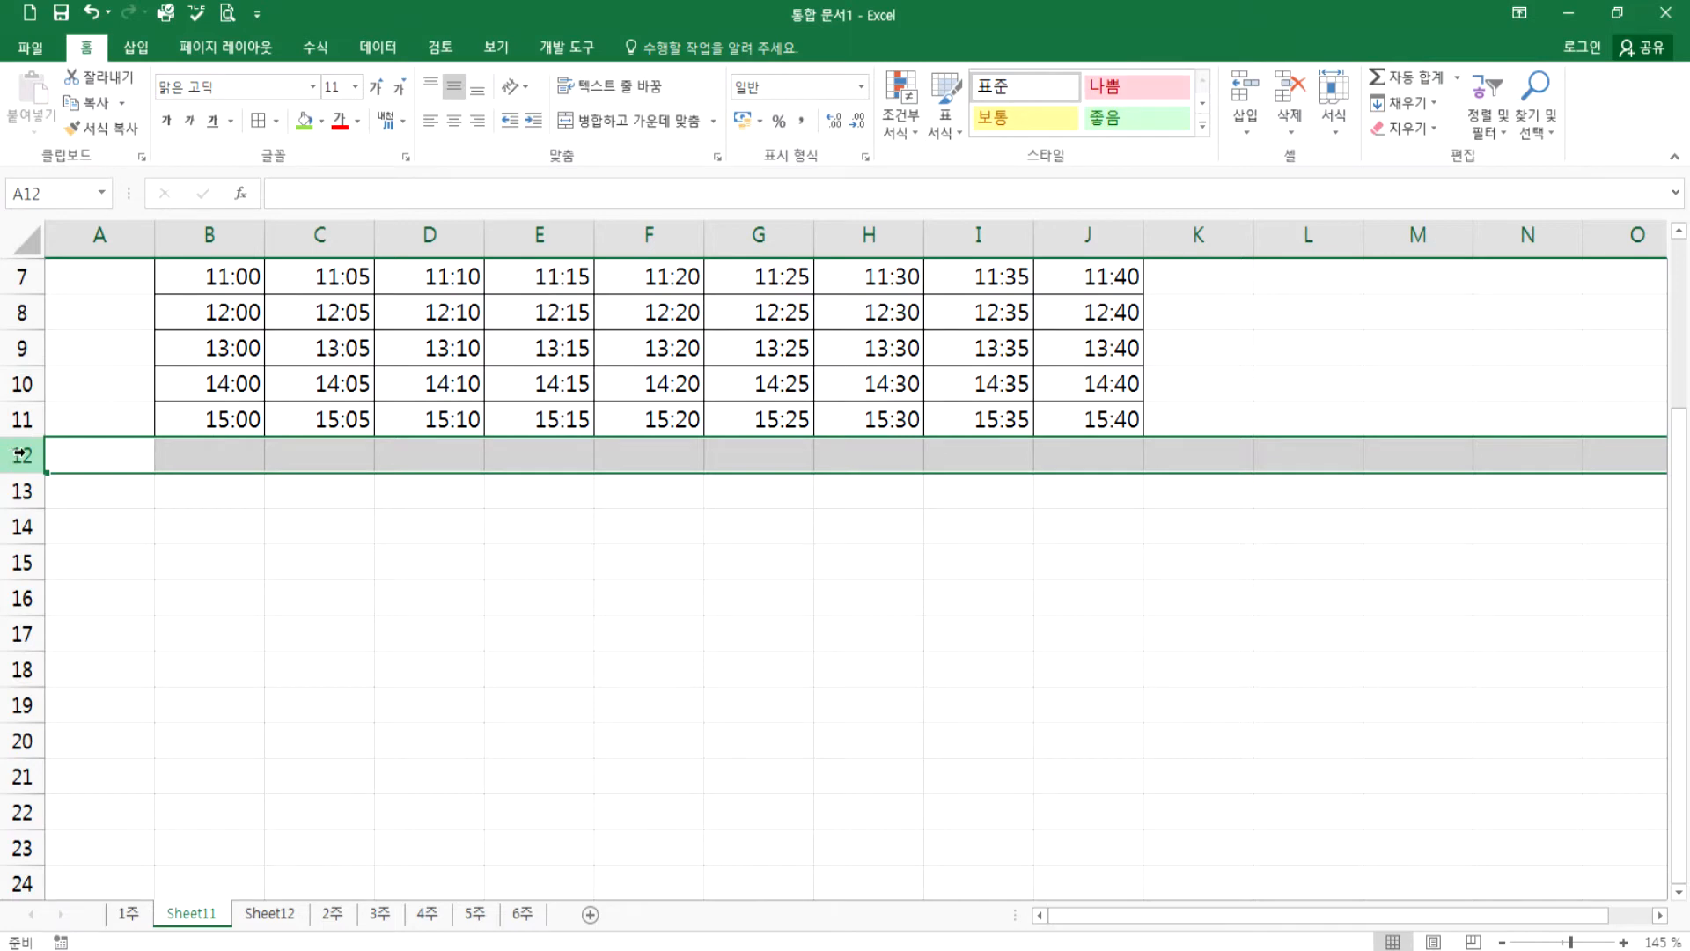
key("ctrl+z")
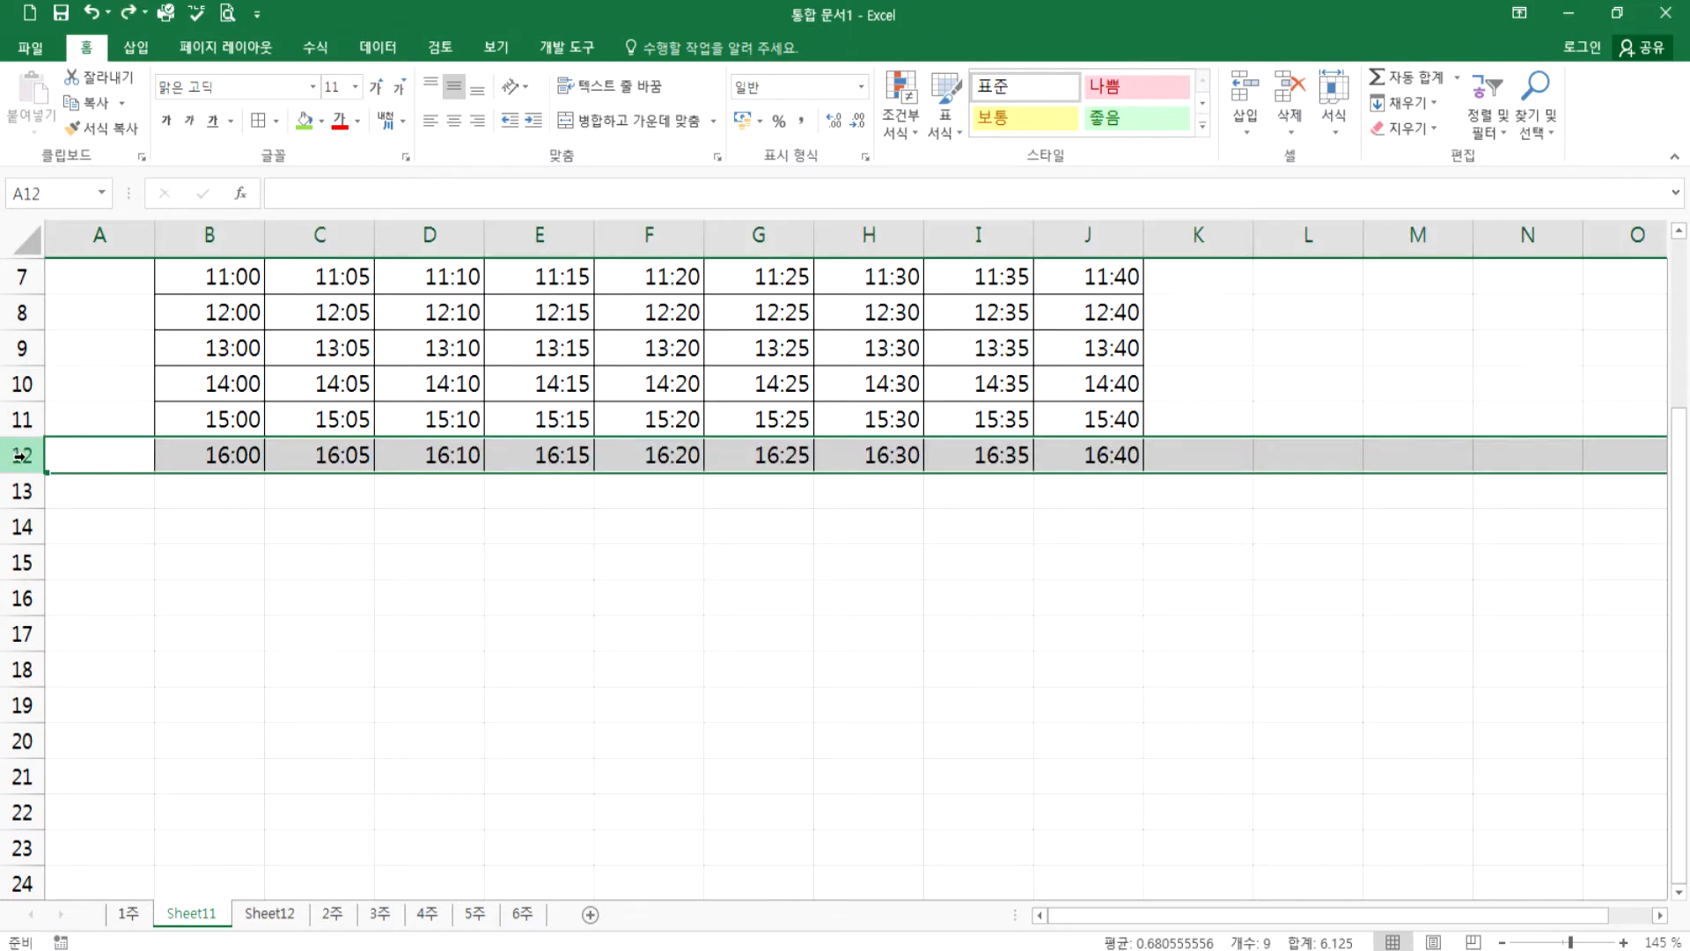
right_click(20, 456)
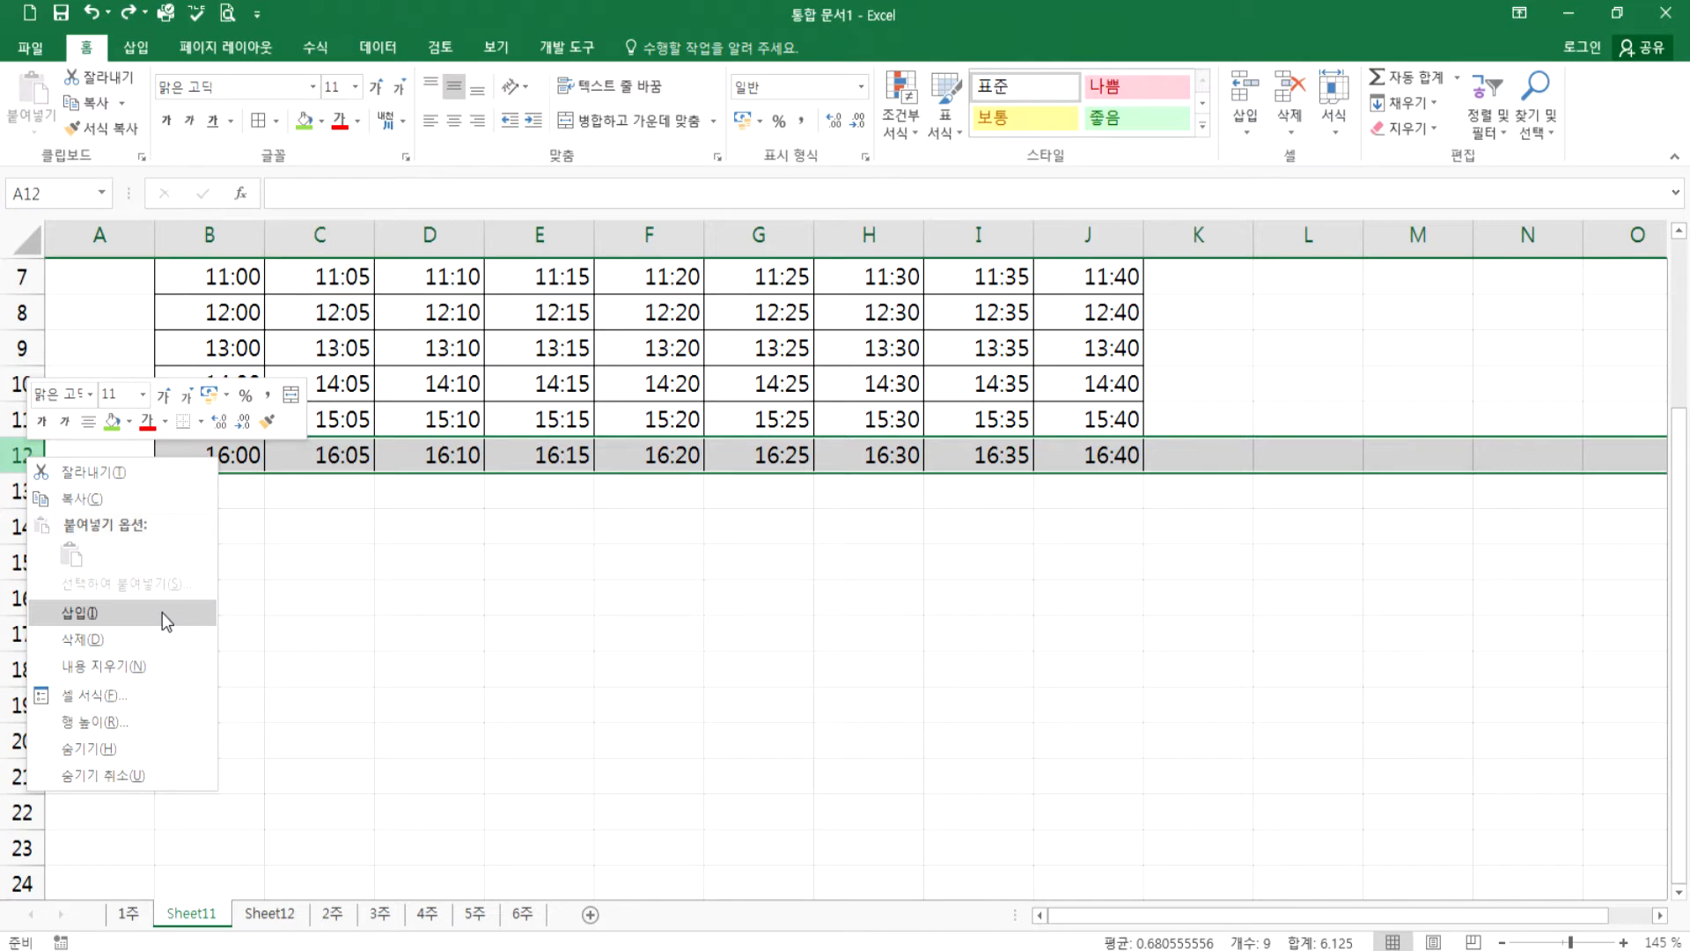
key("Escape")
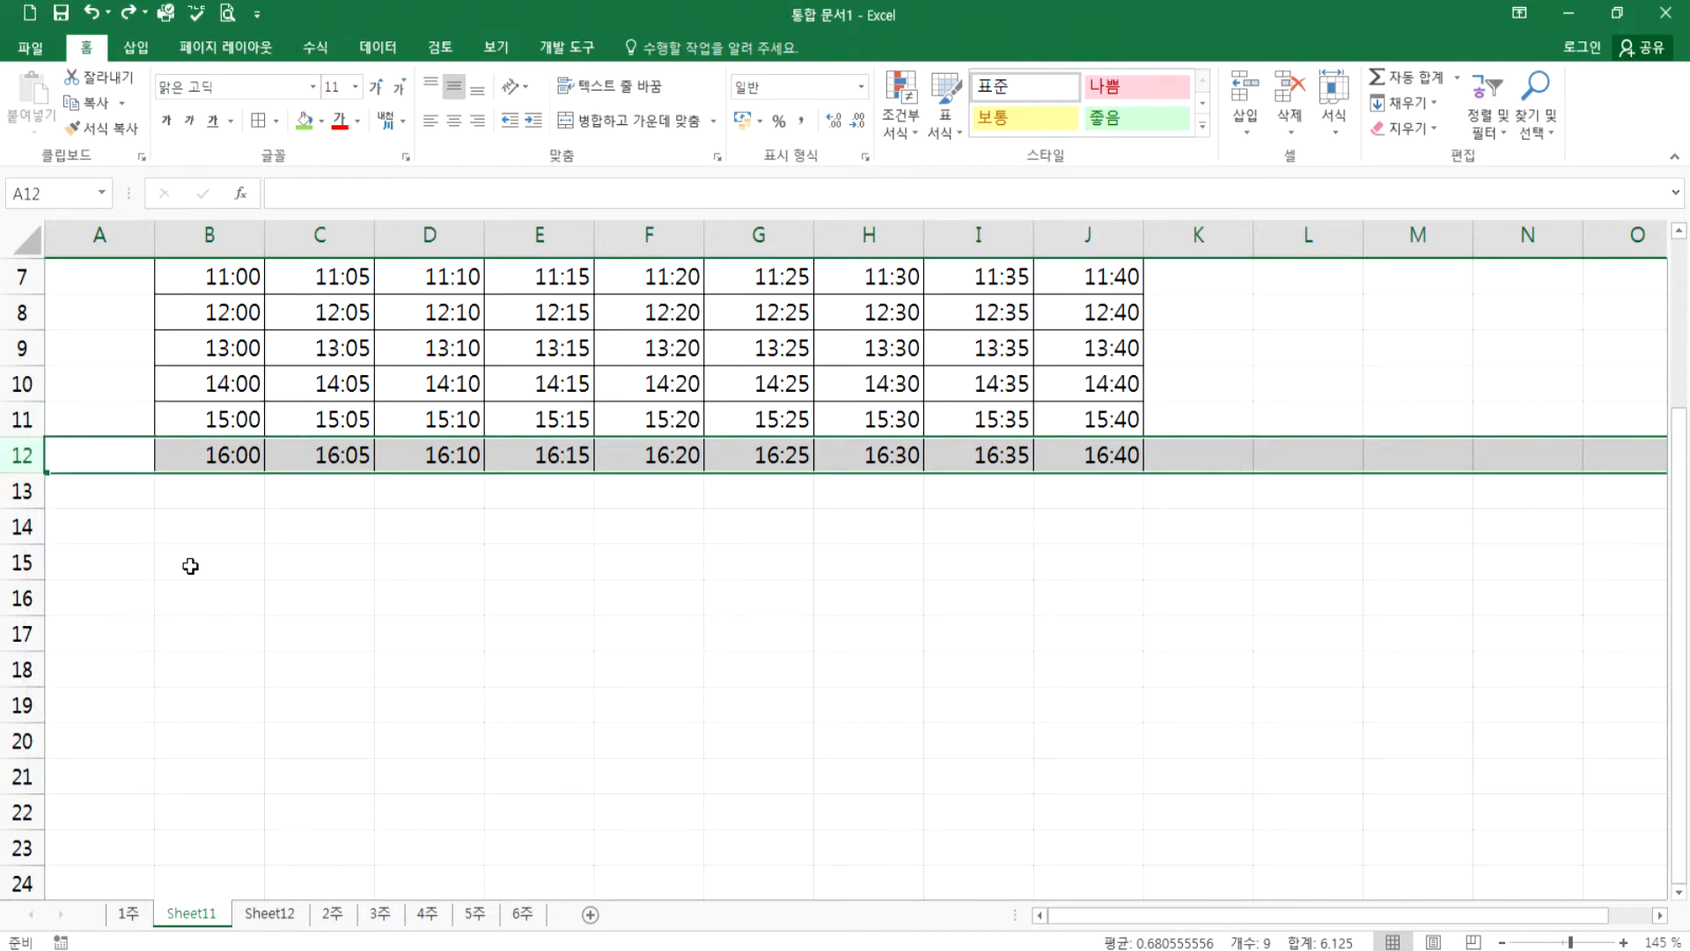
- Delete entire row 12, which holds the 16:00 departures
right_click(19, 456)
key("d")
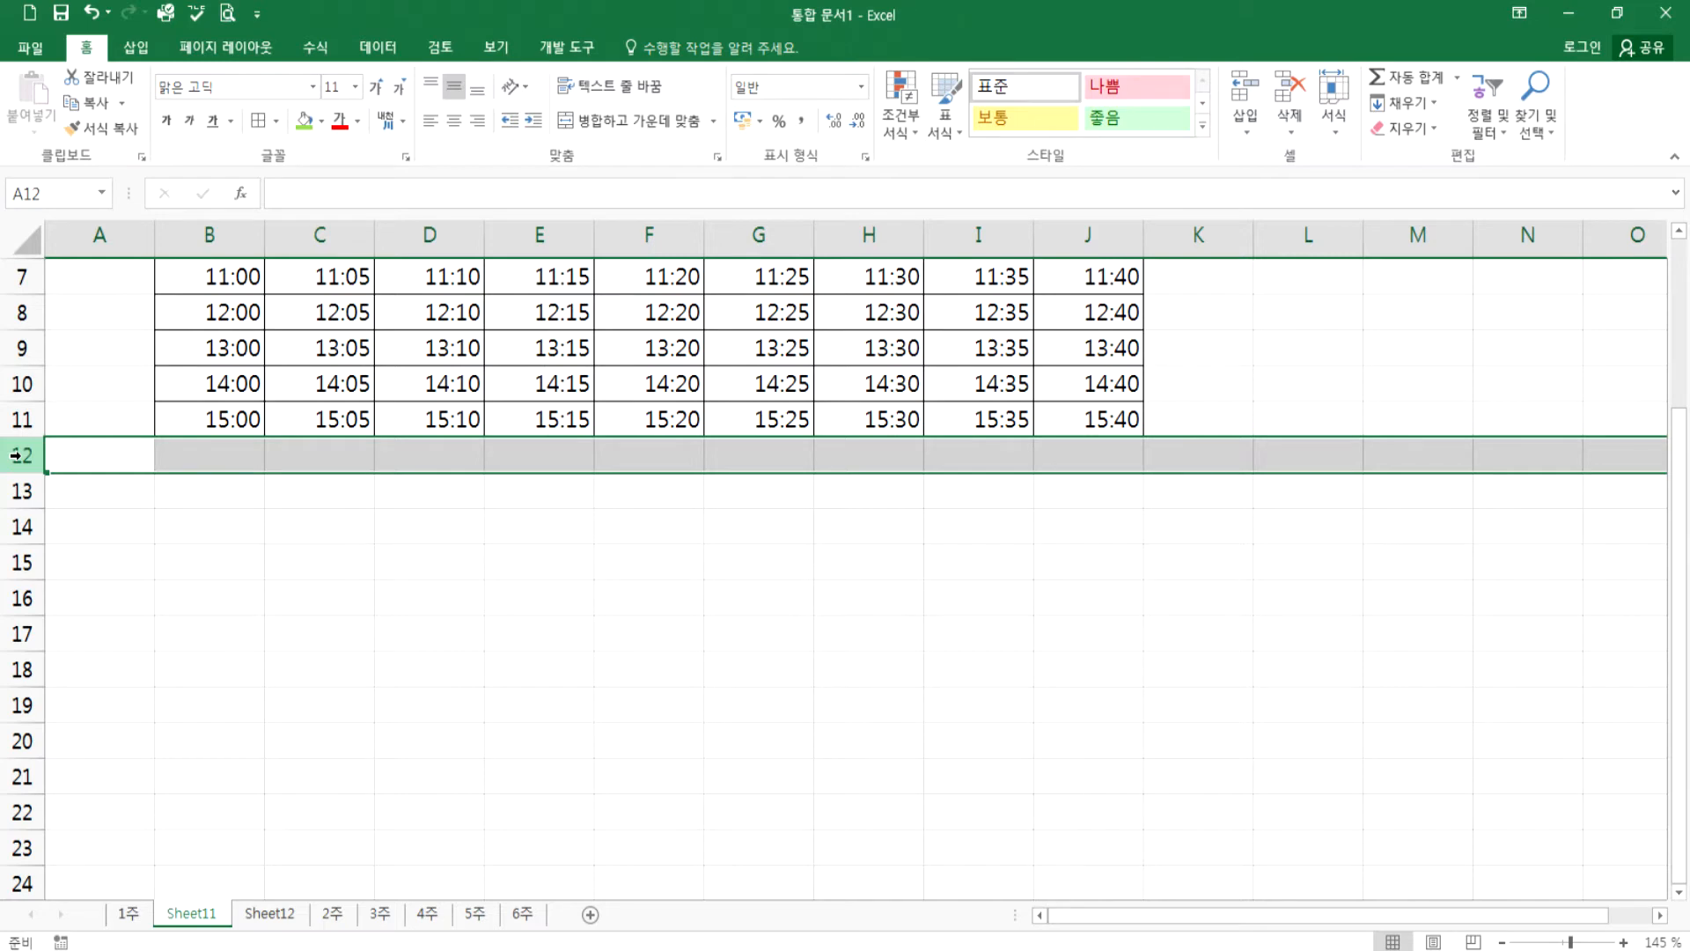
scroll(143, 453, "up", 2)
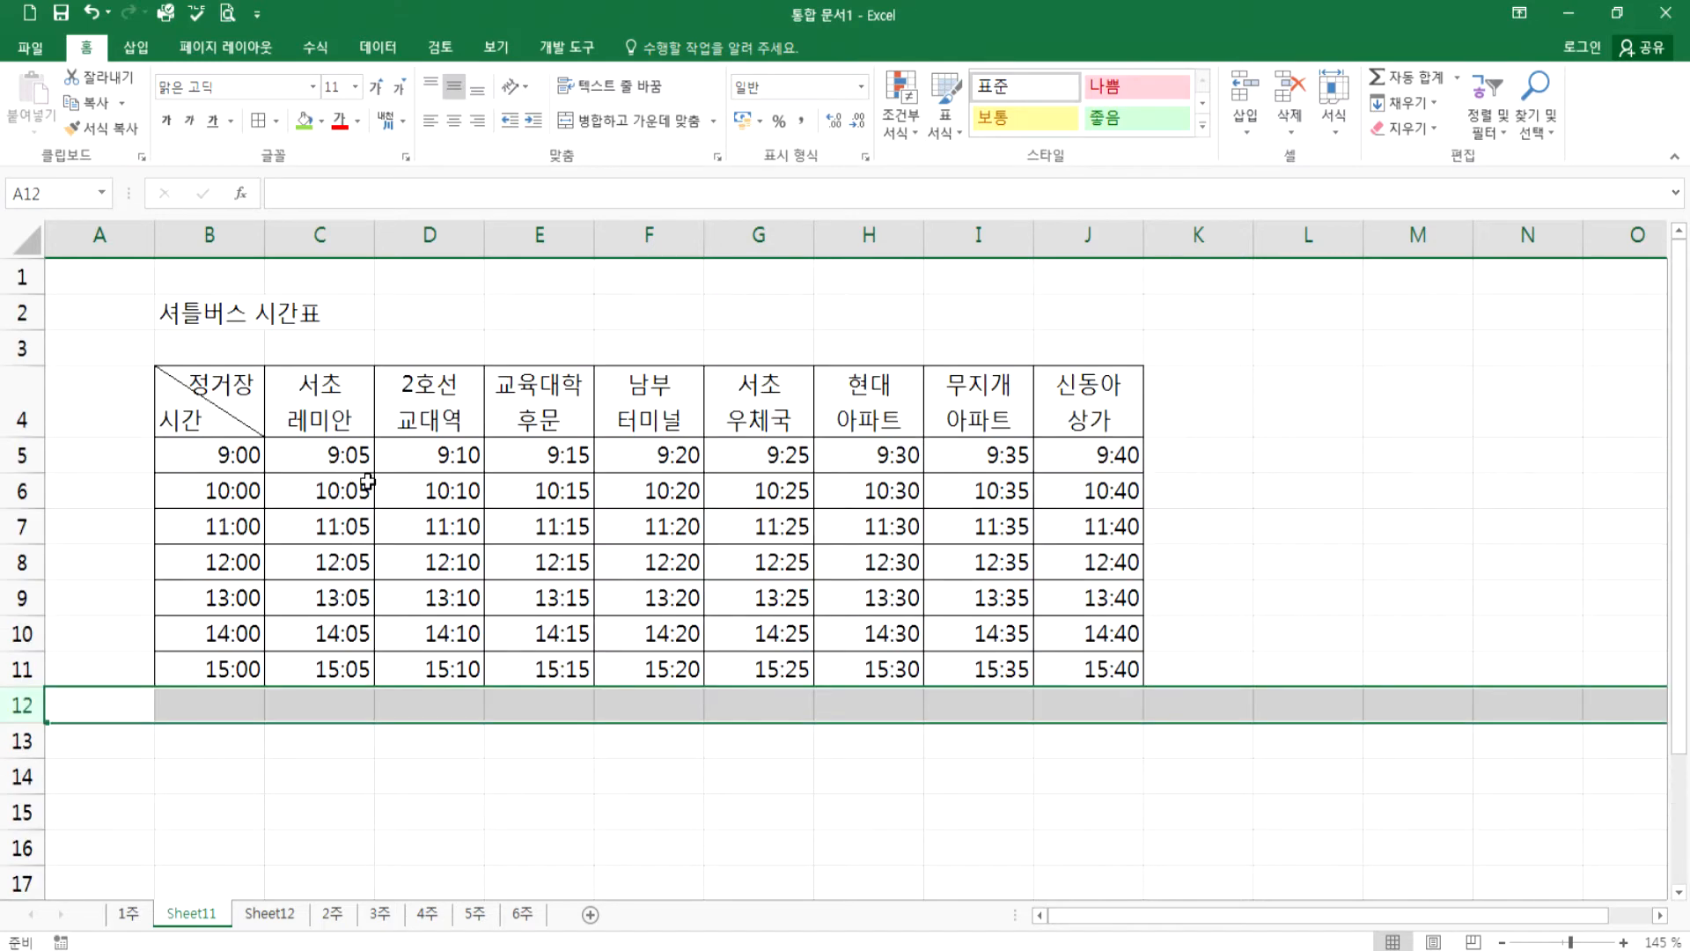
left_click(390, 485)
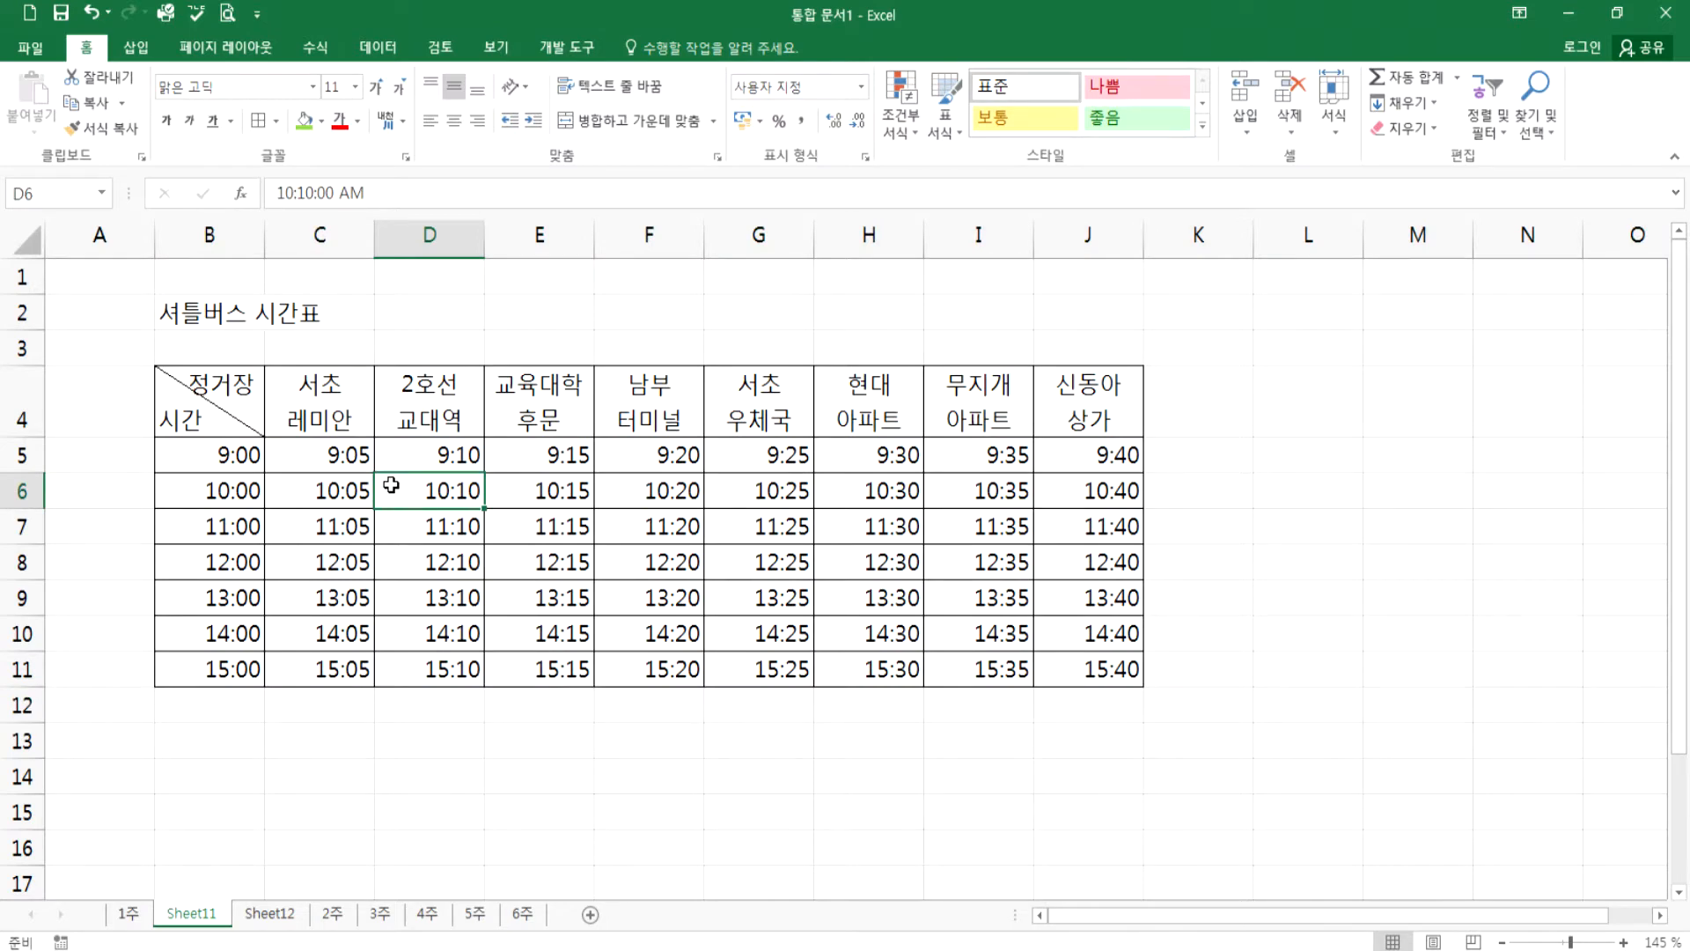
- Apply a double-line outline border around the whole timetable, B4:J11
left_click_drag(220, 428, 1084, 679)
key("ctrl+1")
left_click(722, 454)
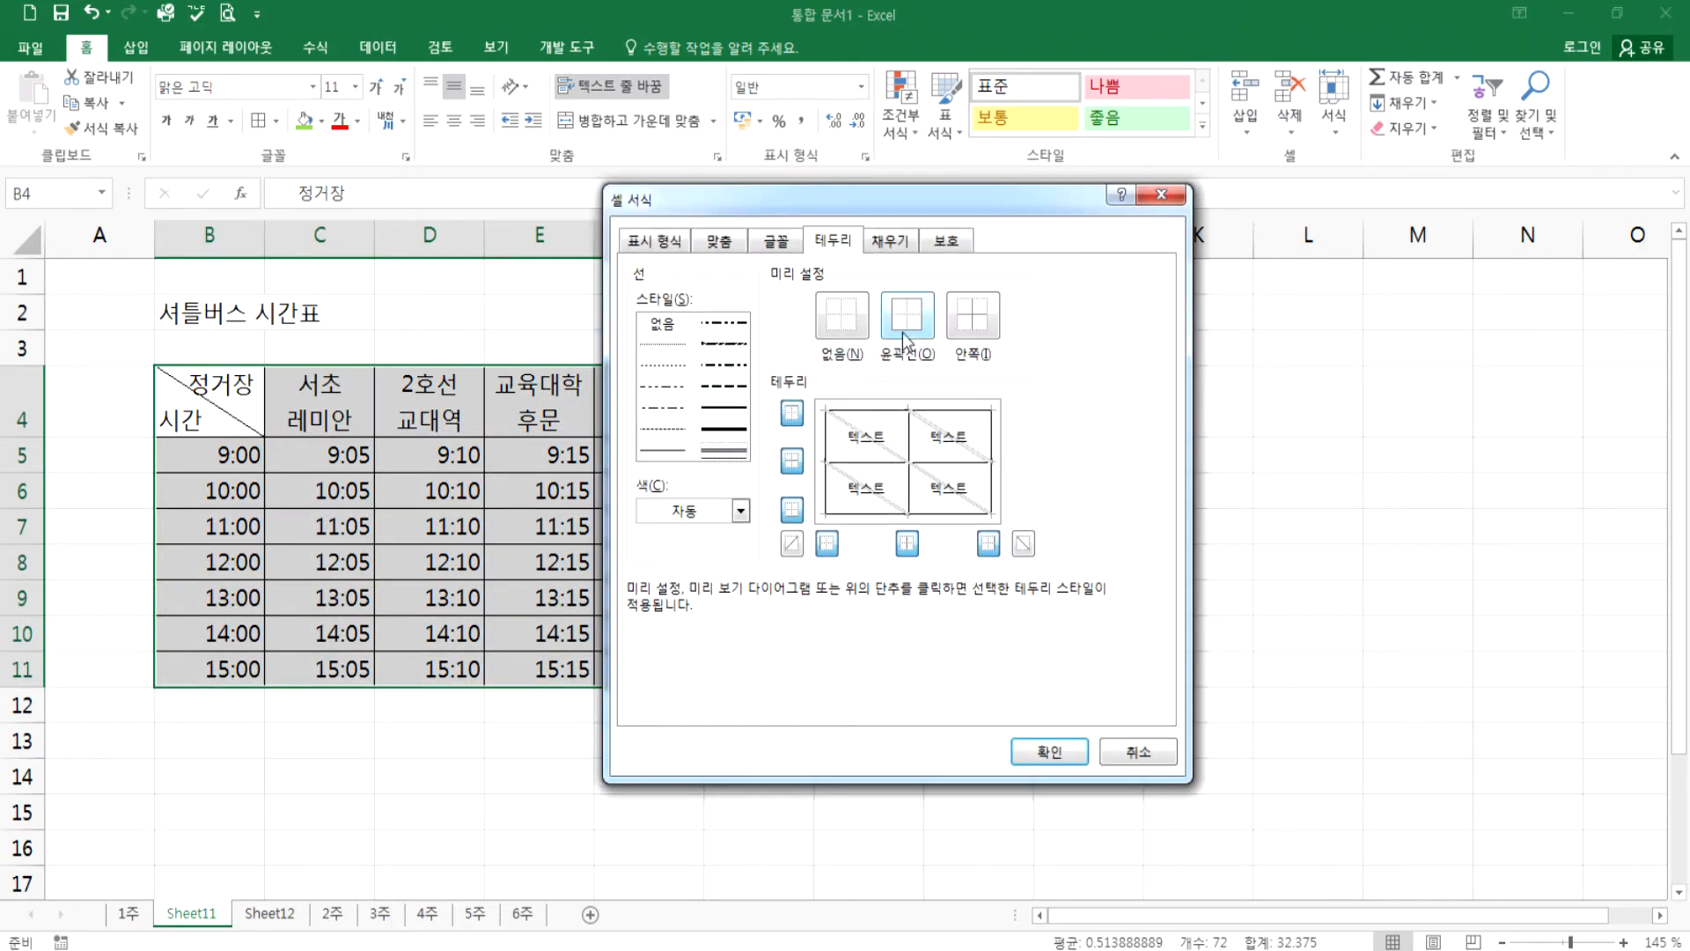
left_click(907, 314)
left_click(1048, 753)
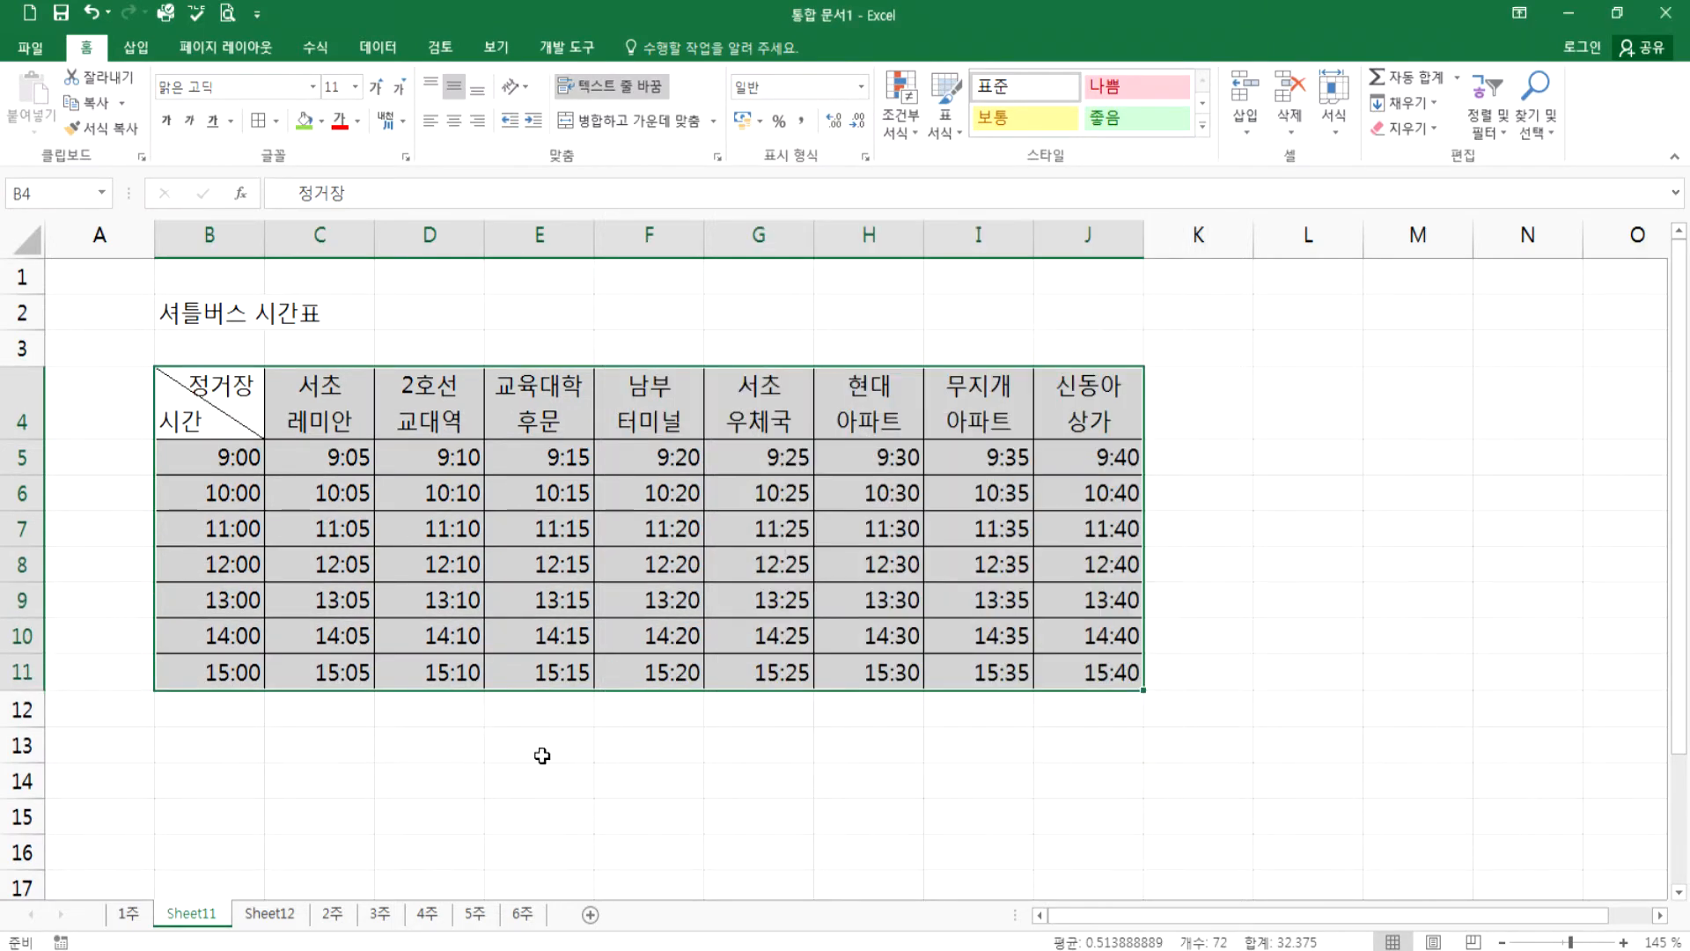
left_click(578, 748)
- Apply a double-line outline border around the stop header row, B4:J4
left_click_drag(229, 419, 1088, 424)
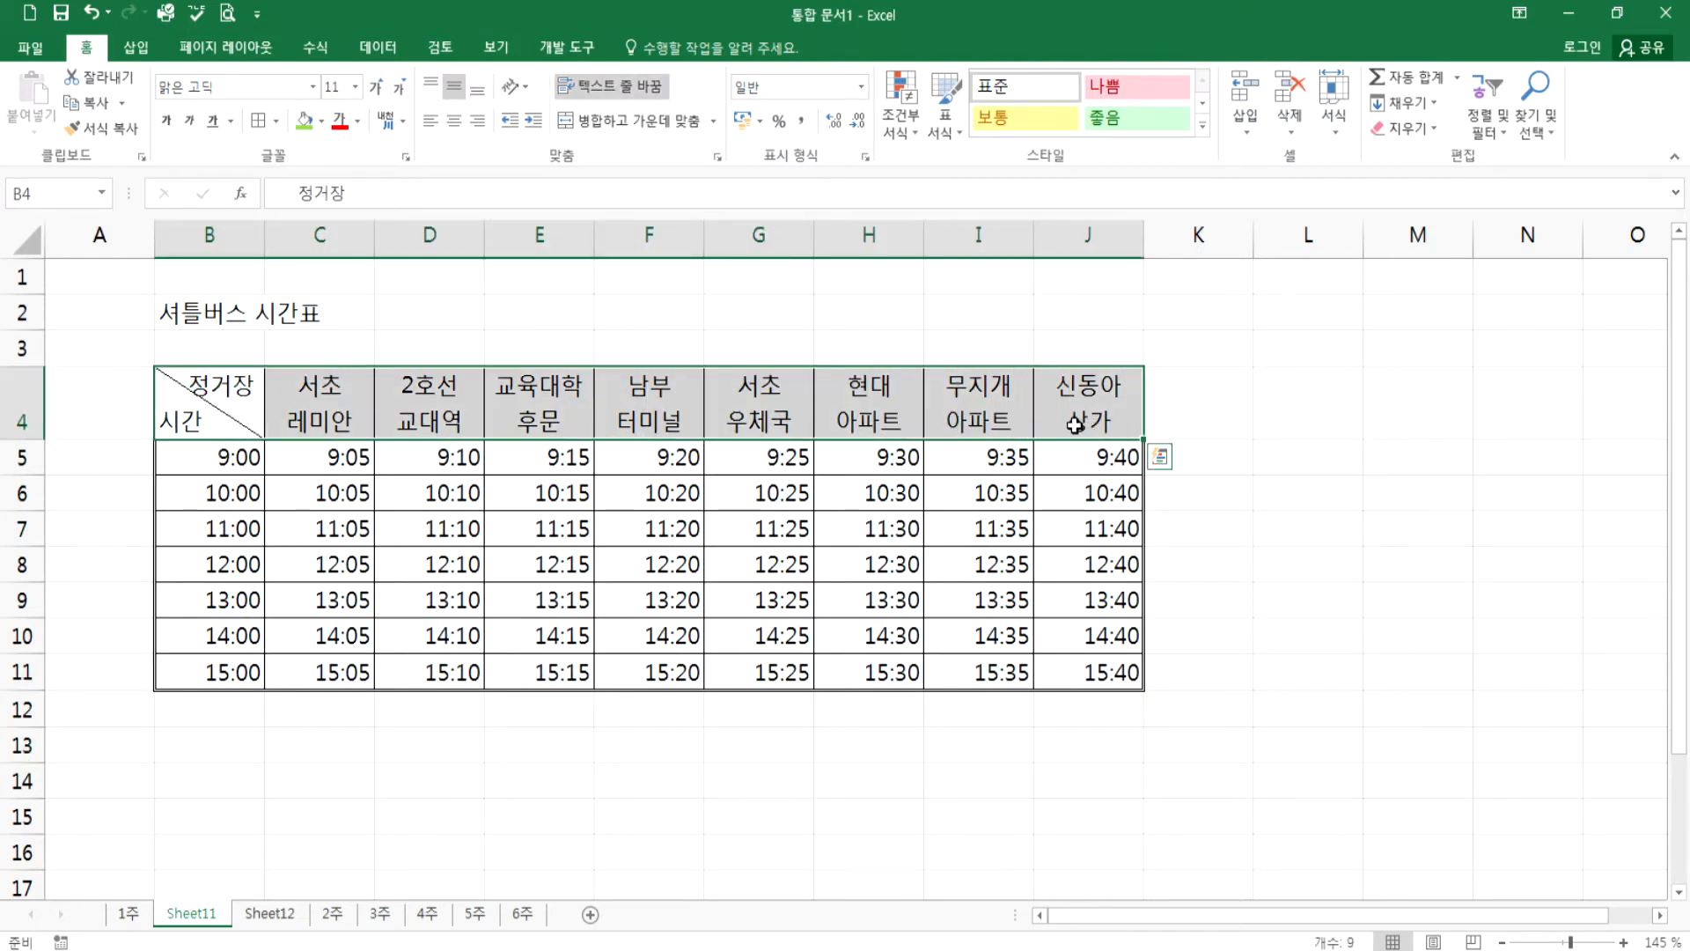
key("ctrl+1")
left_click(907, 314)
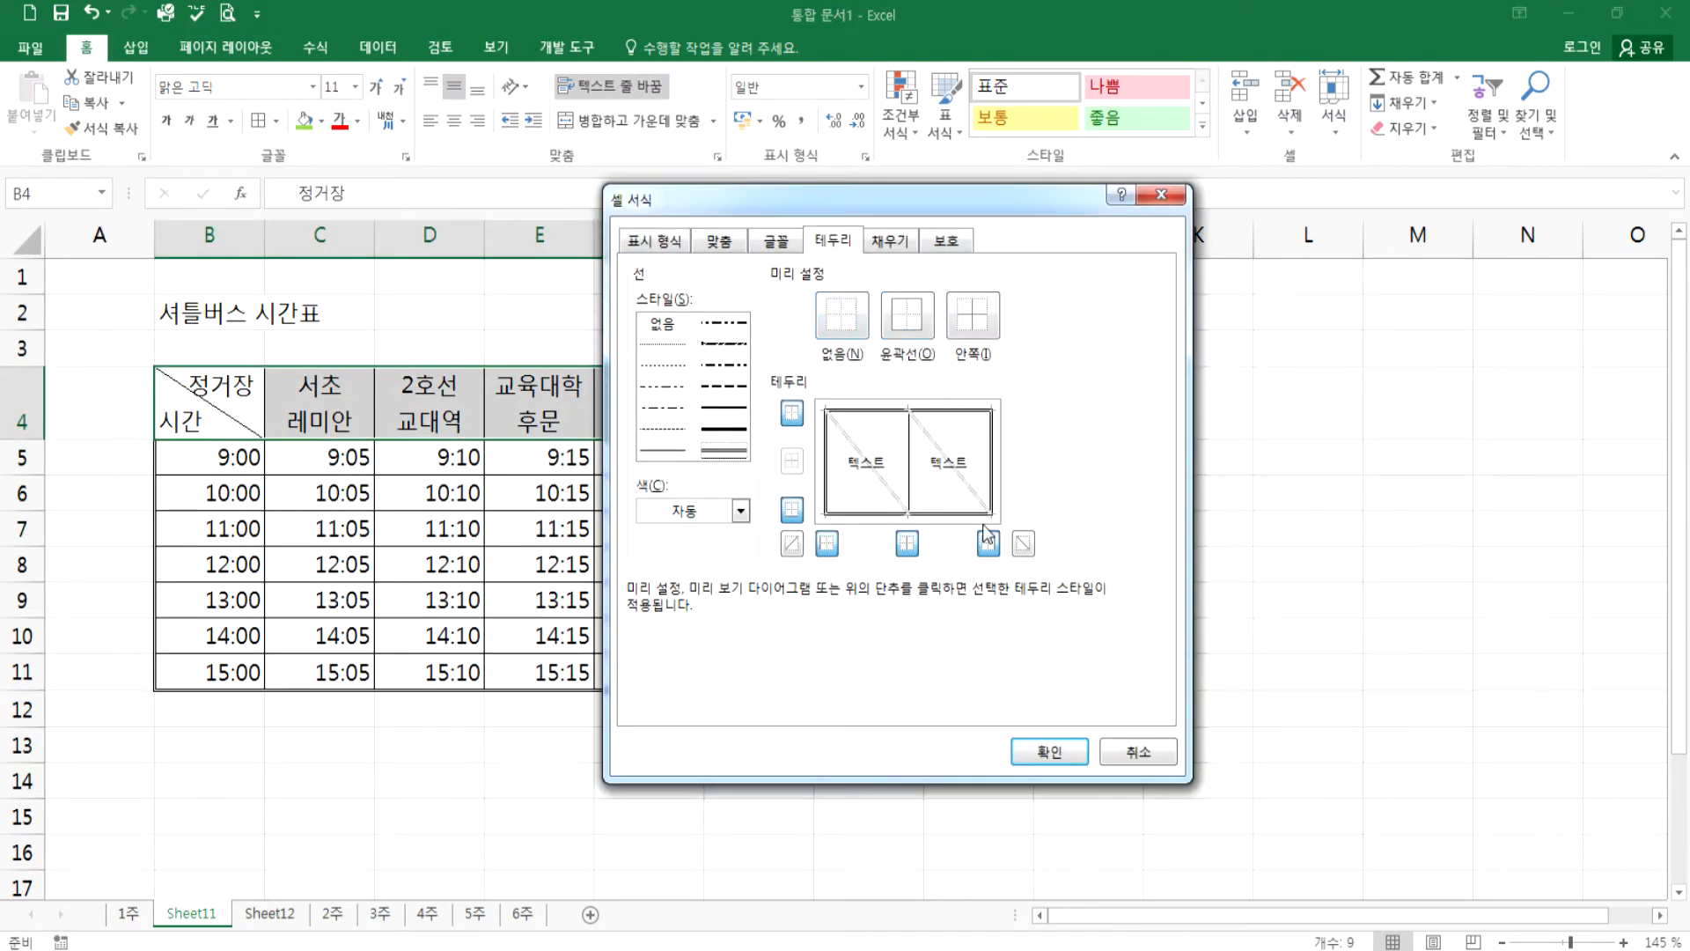
left_click(1048, 751)
- Apply a double-line outline border around the departure time column, B4:B11
left_click_drag(222, 405, 216, 669)
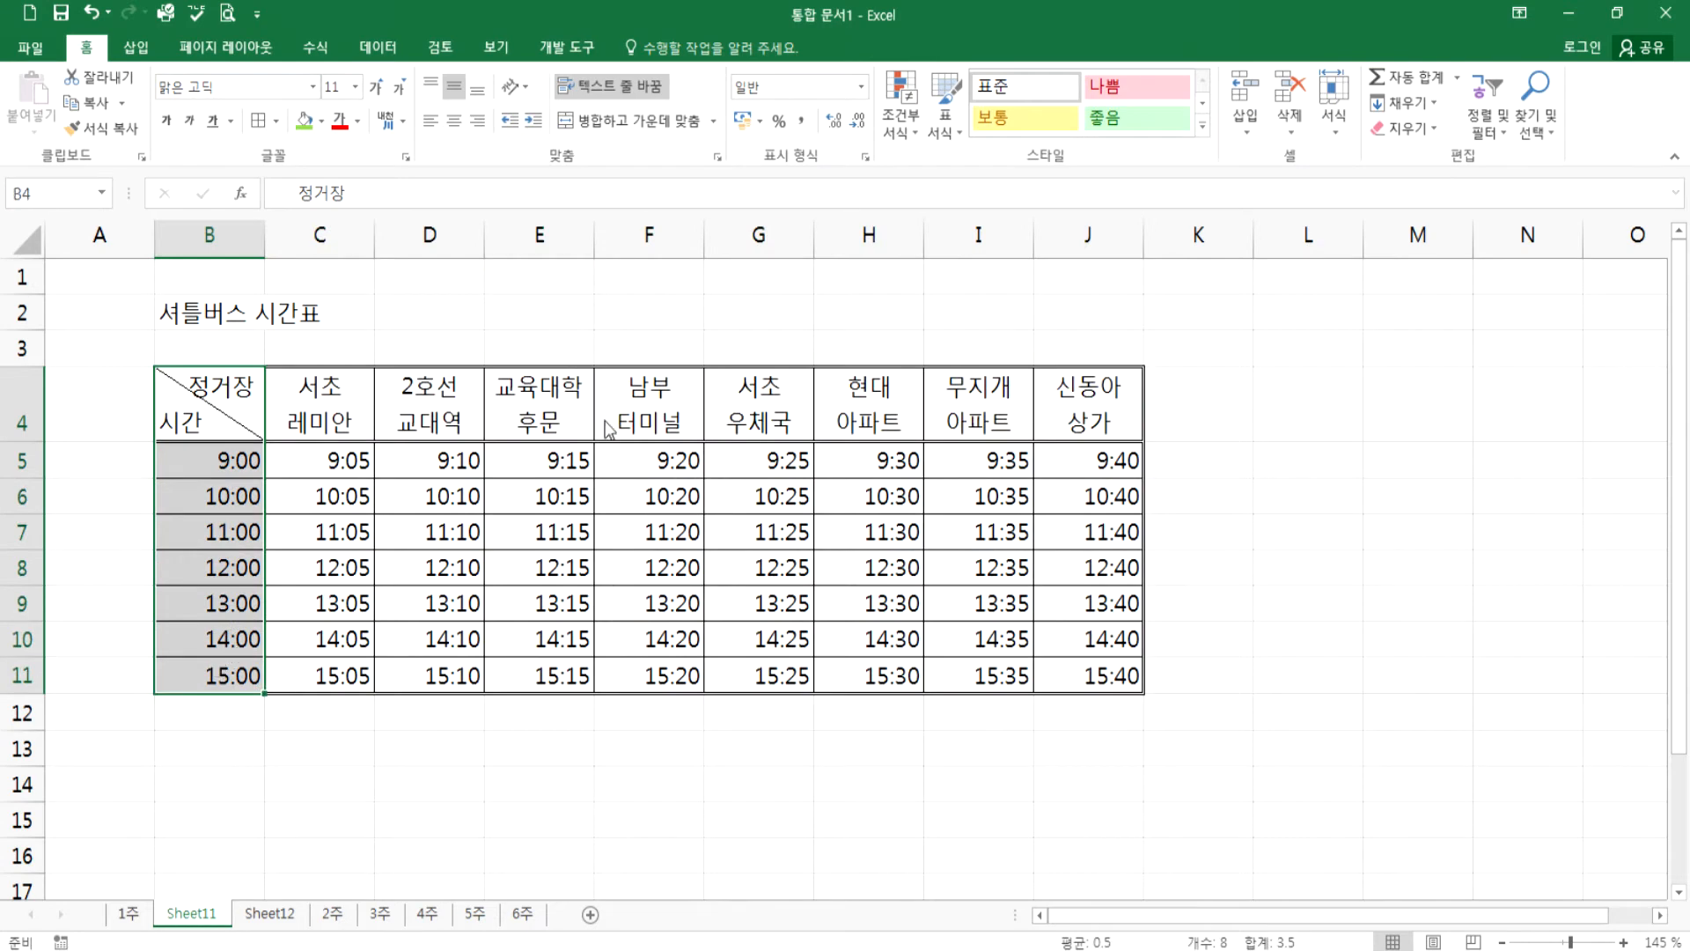
key("ctrl+1")
left_click(905, 327)
left_click(1048, 752)
left_click(626, 785)
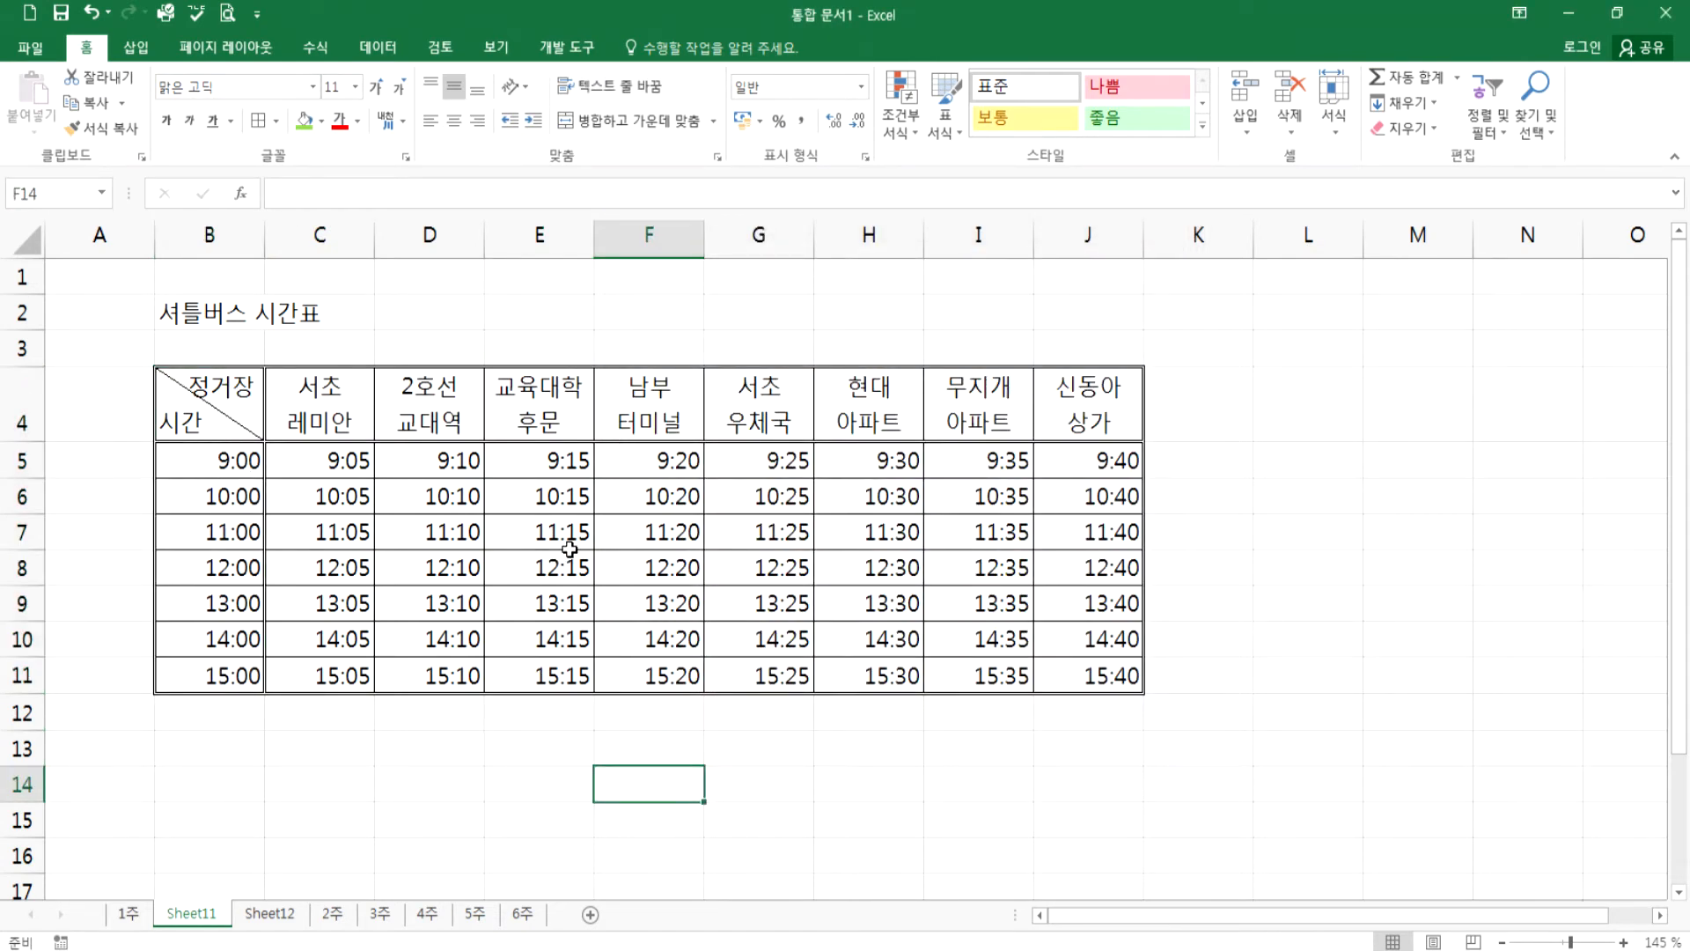
- Reset the outline and inside borders of the whole timetable, B4:J11, to a thin solid line
left_click_drag(209, 401, 1066, 398)
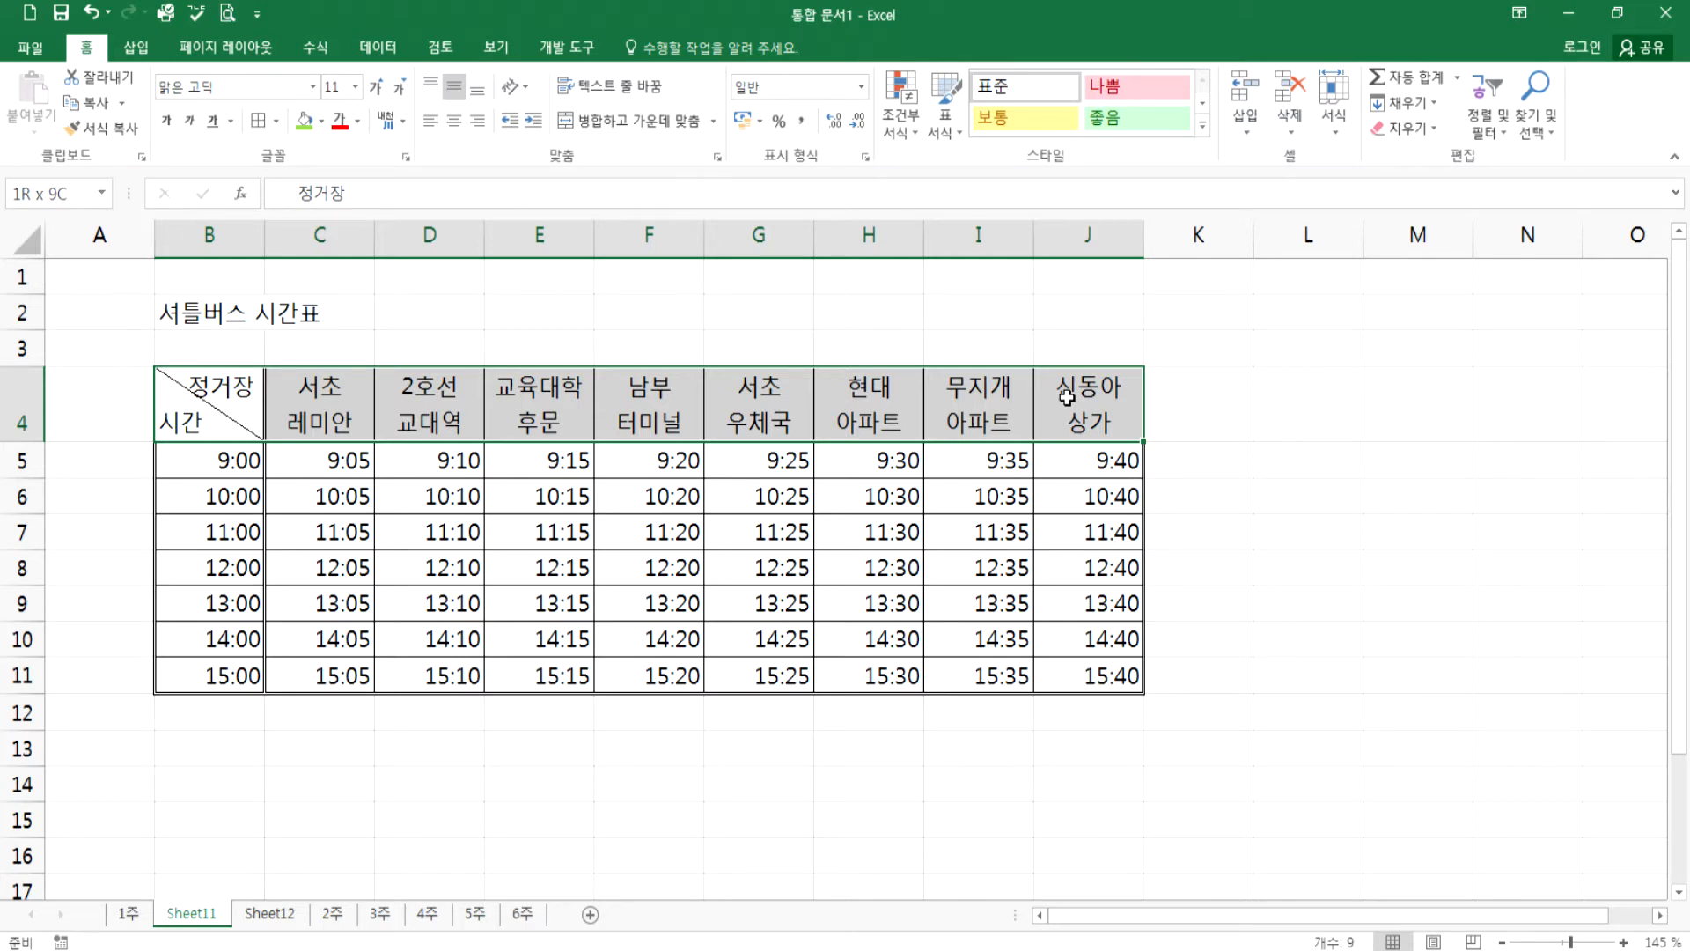
left_click_drag(1066, 398, 1070, 674)
key("ctrl+1")
left_click(662, 453)
left_click(911, 330)
left_click(966, 328)
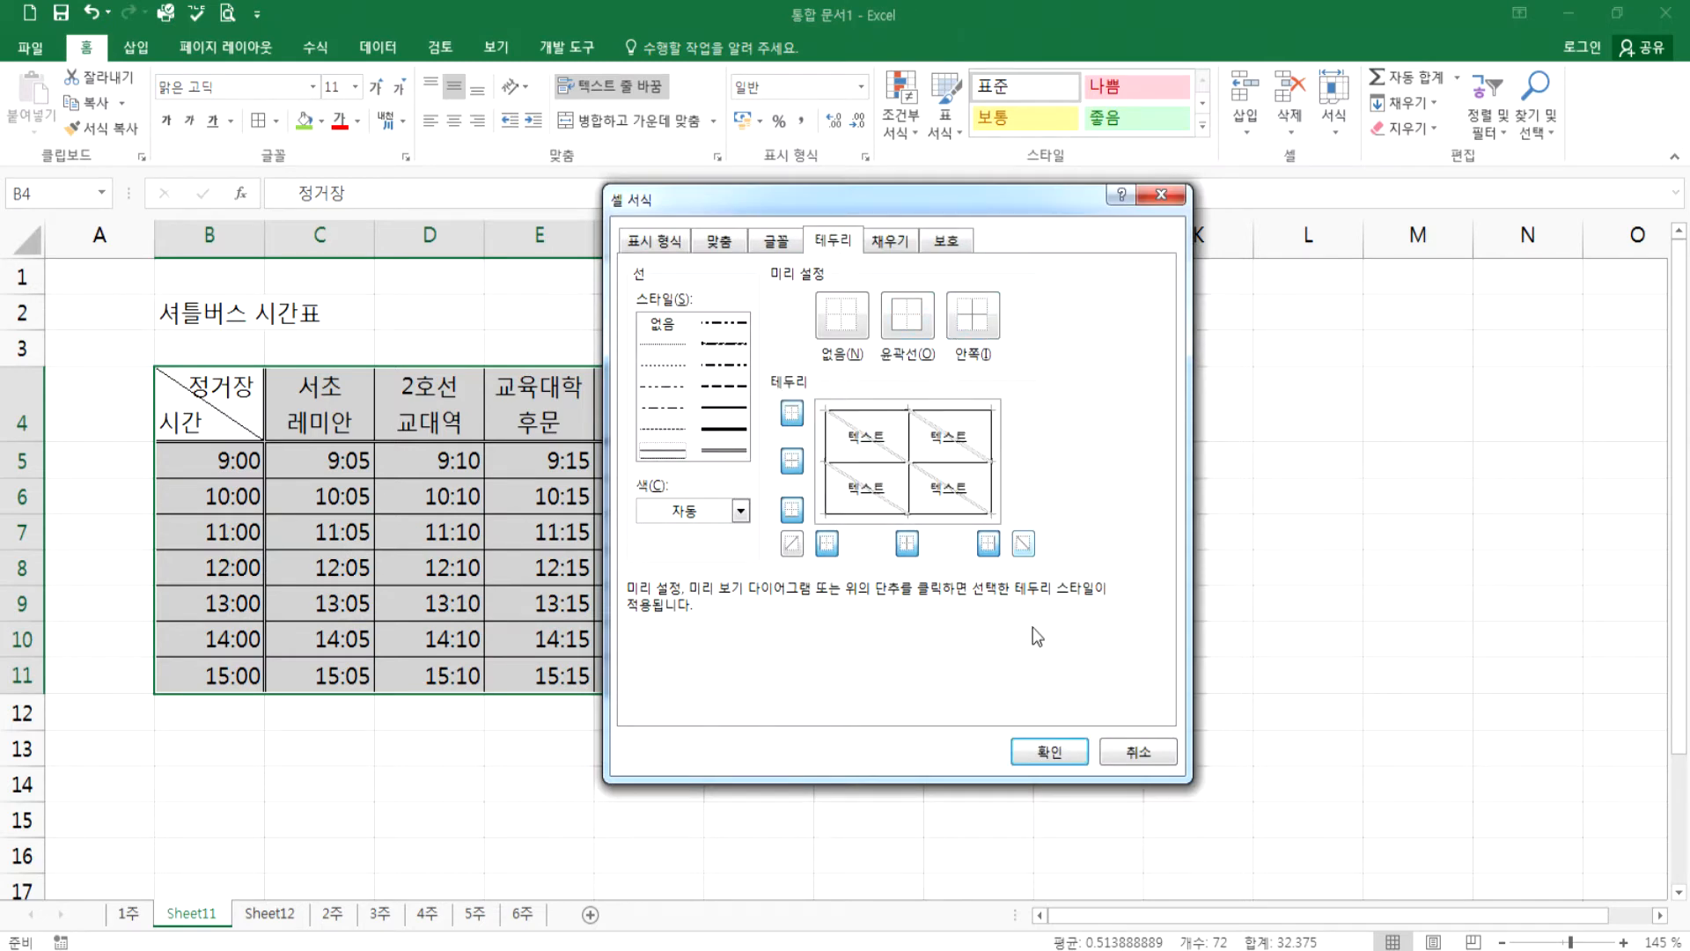
left_click(1050, 751)
left_click(820, 741)
- Apply a medium-weight solid outline border around the whole timetable, B4:J11, keeping the inside lines
left_click_drag(240, 394, 1082, 664)
key("ctrl+1")
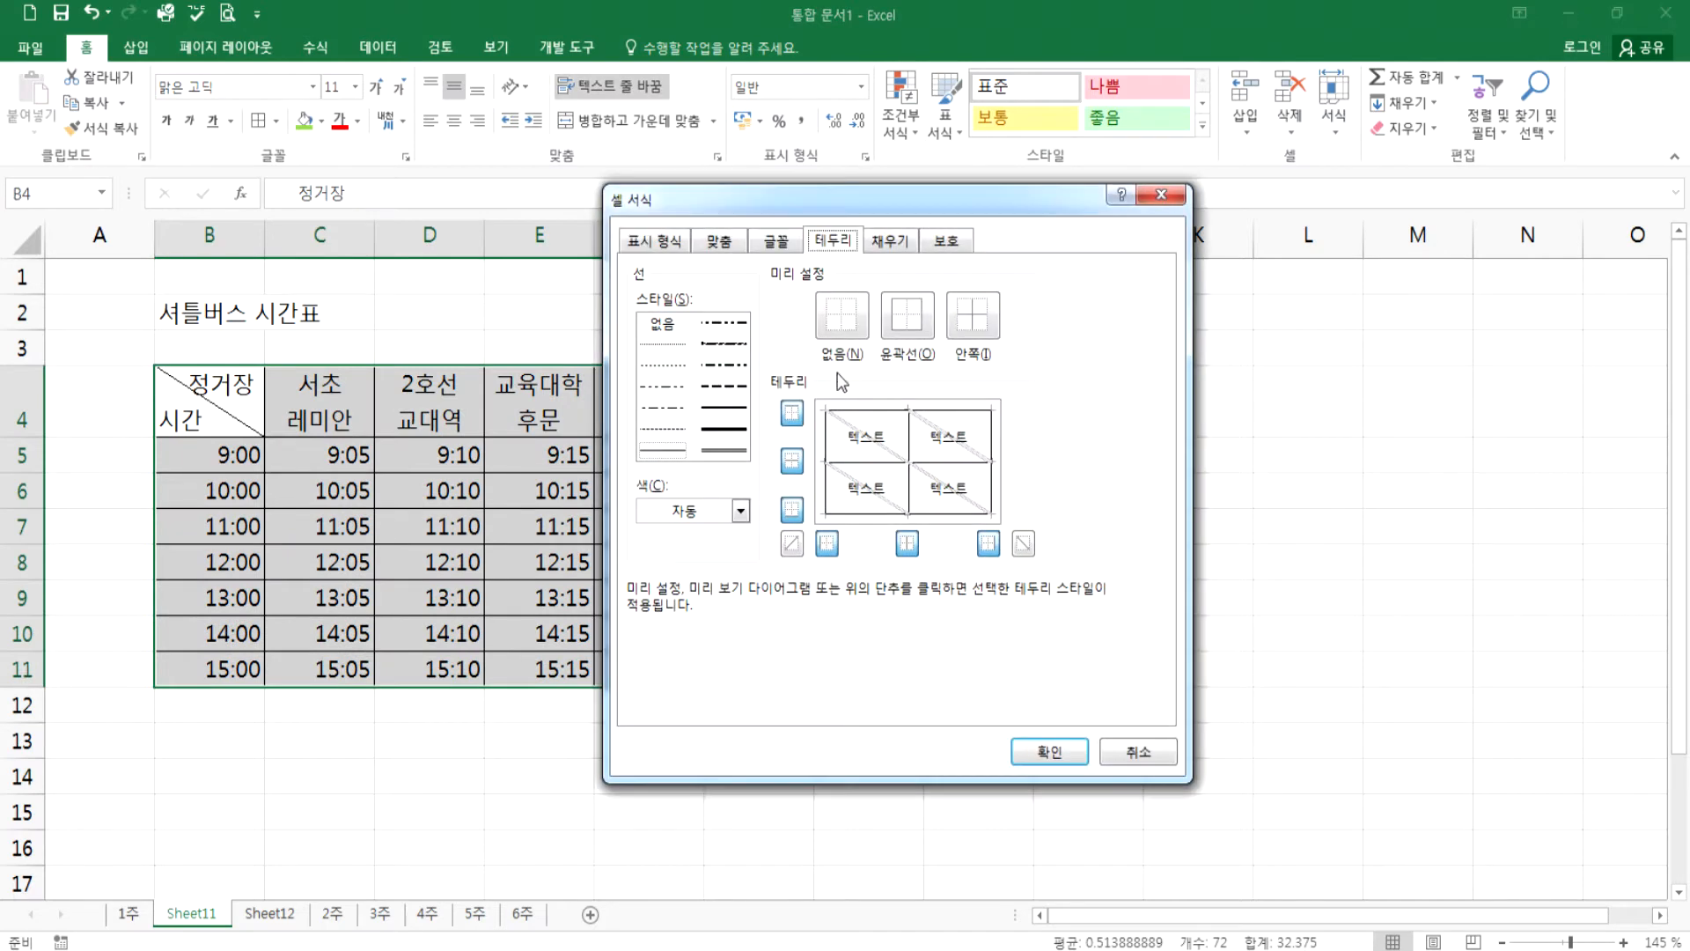
left_click(724, 407)
left_click(911, 327)
left_click(1050, 751)
left_click(690, 803)
- Set a double-line bottom border under the stop header row, B4:J4
left_click(231, 414)
left_click_drag(394, 408, 1095, 404)
key("ctrl+1")
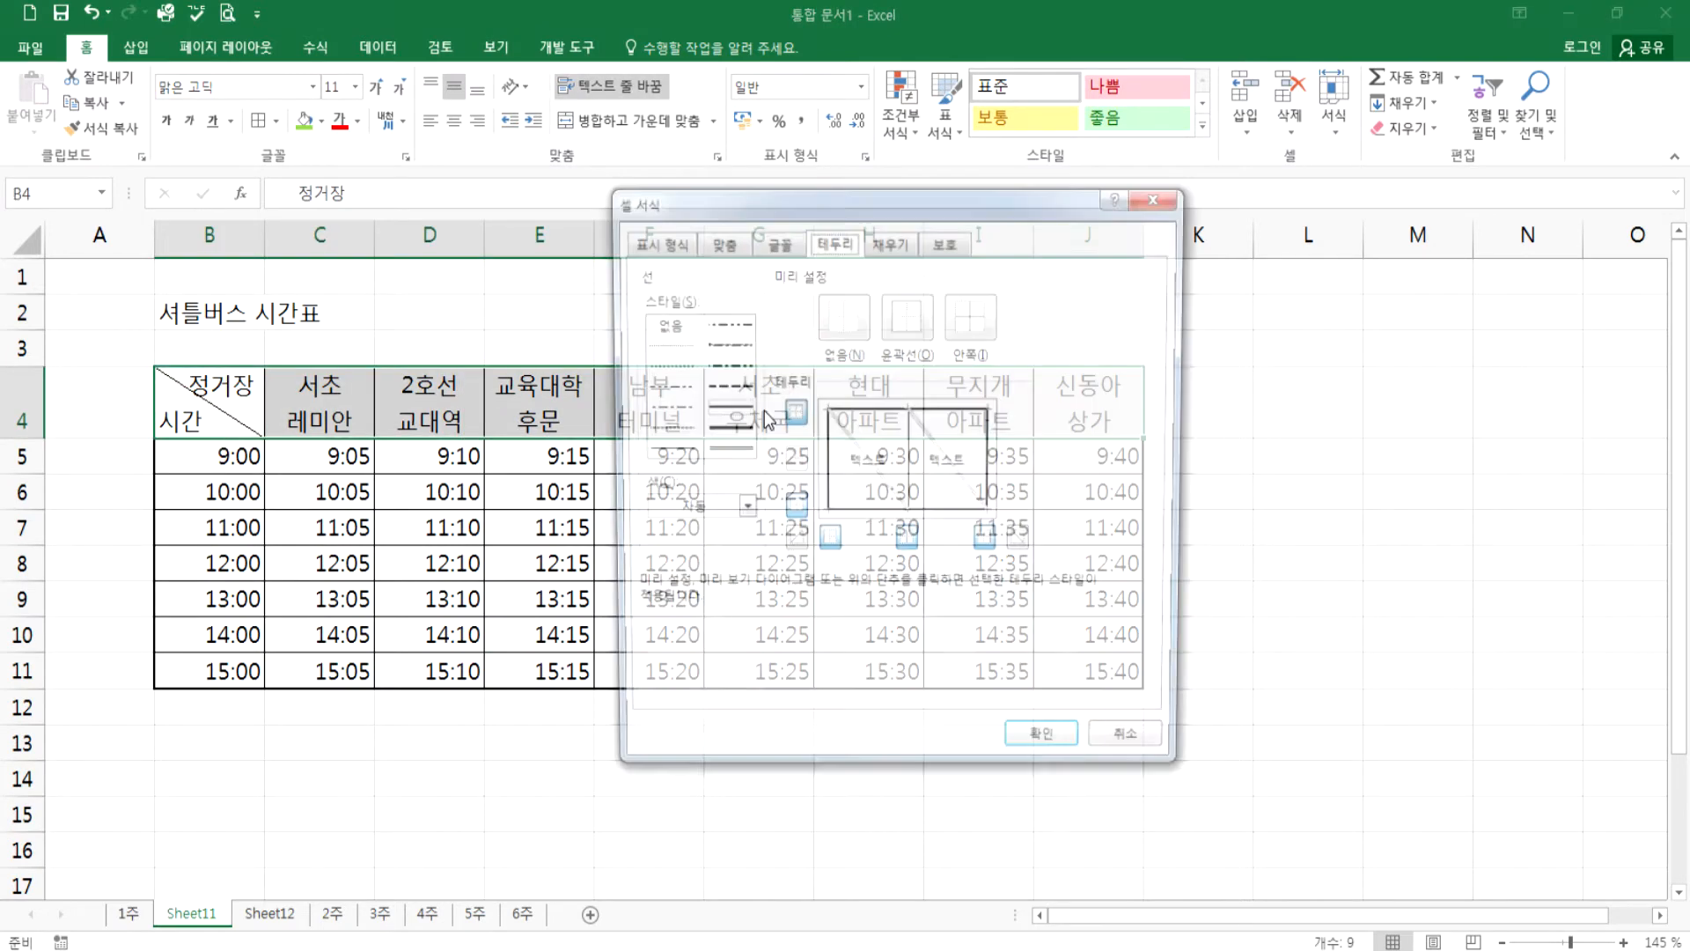
left_click(725, 451)
left_click(793, 508)
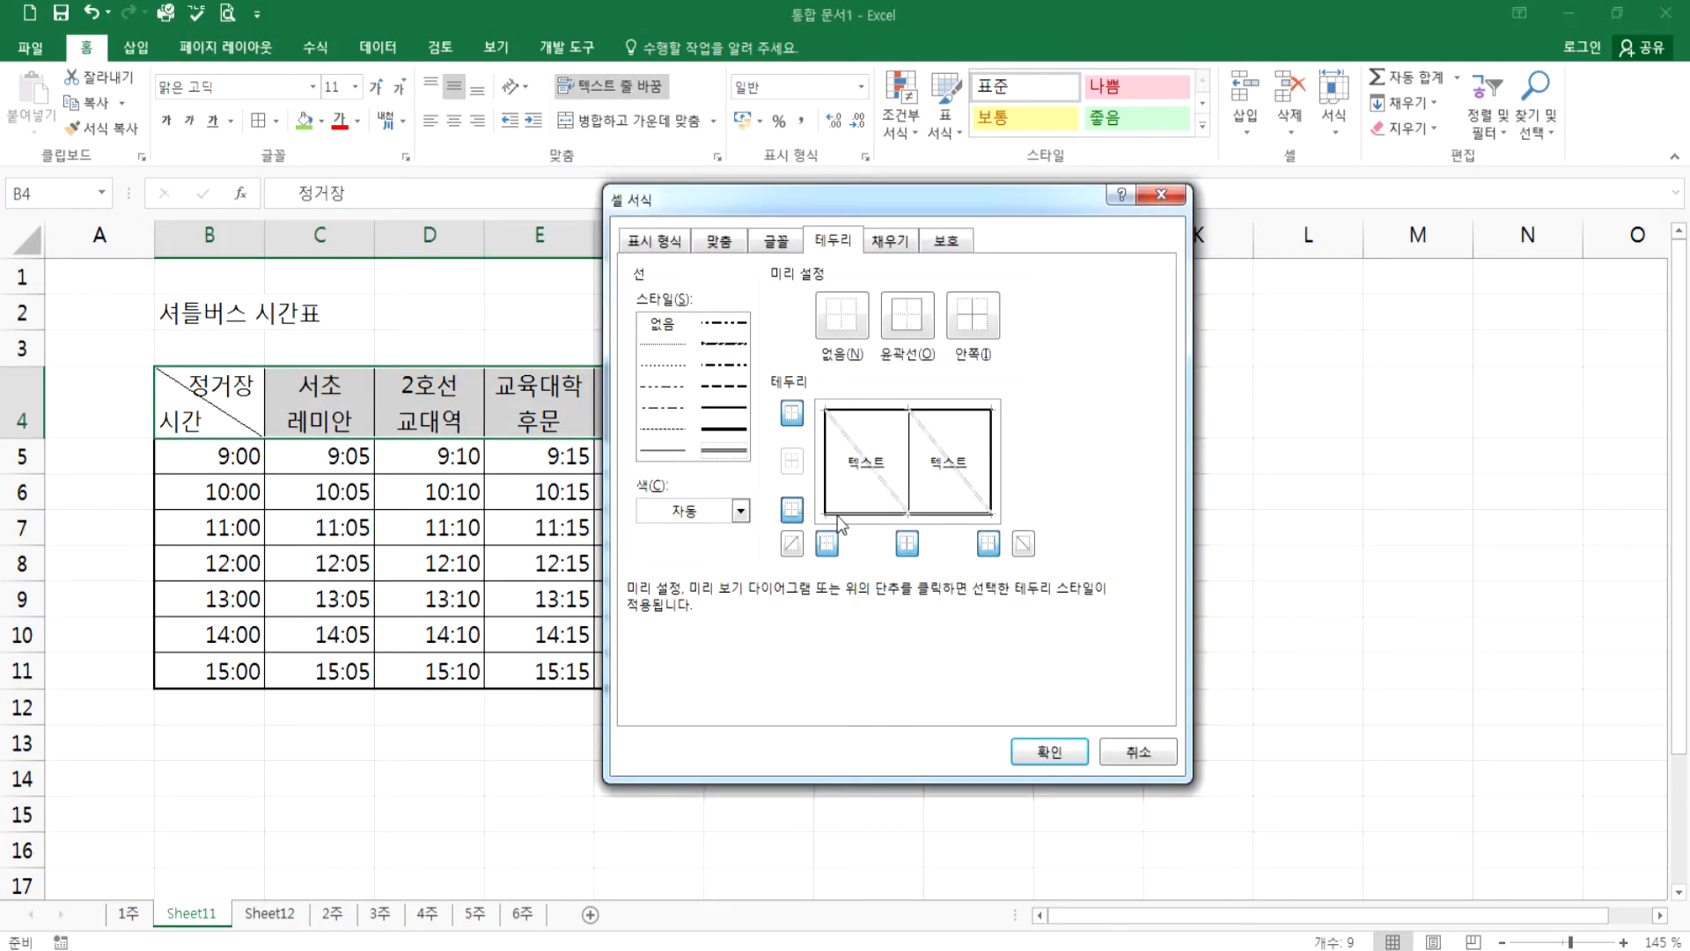
left_click(1049, 751)
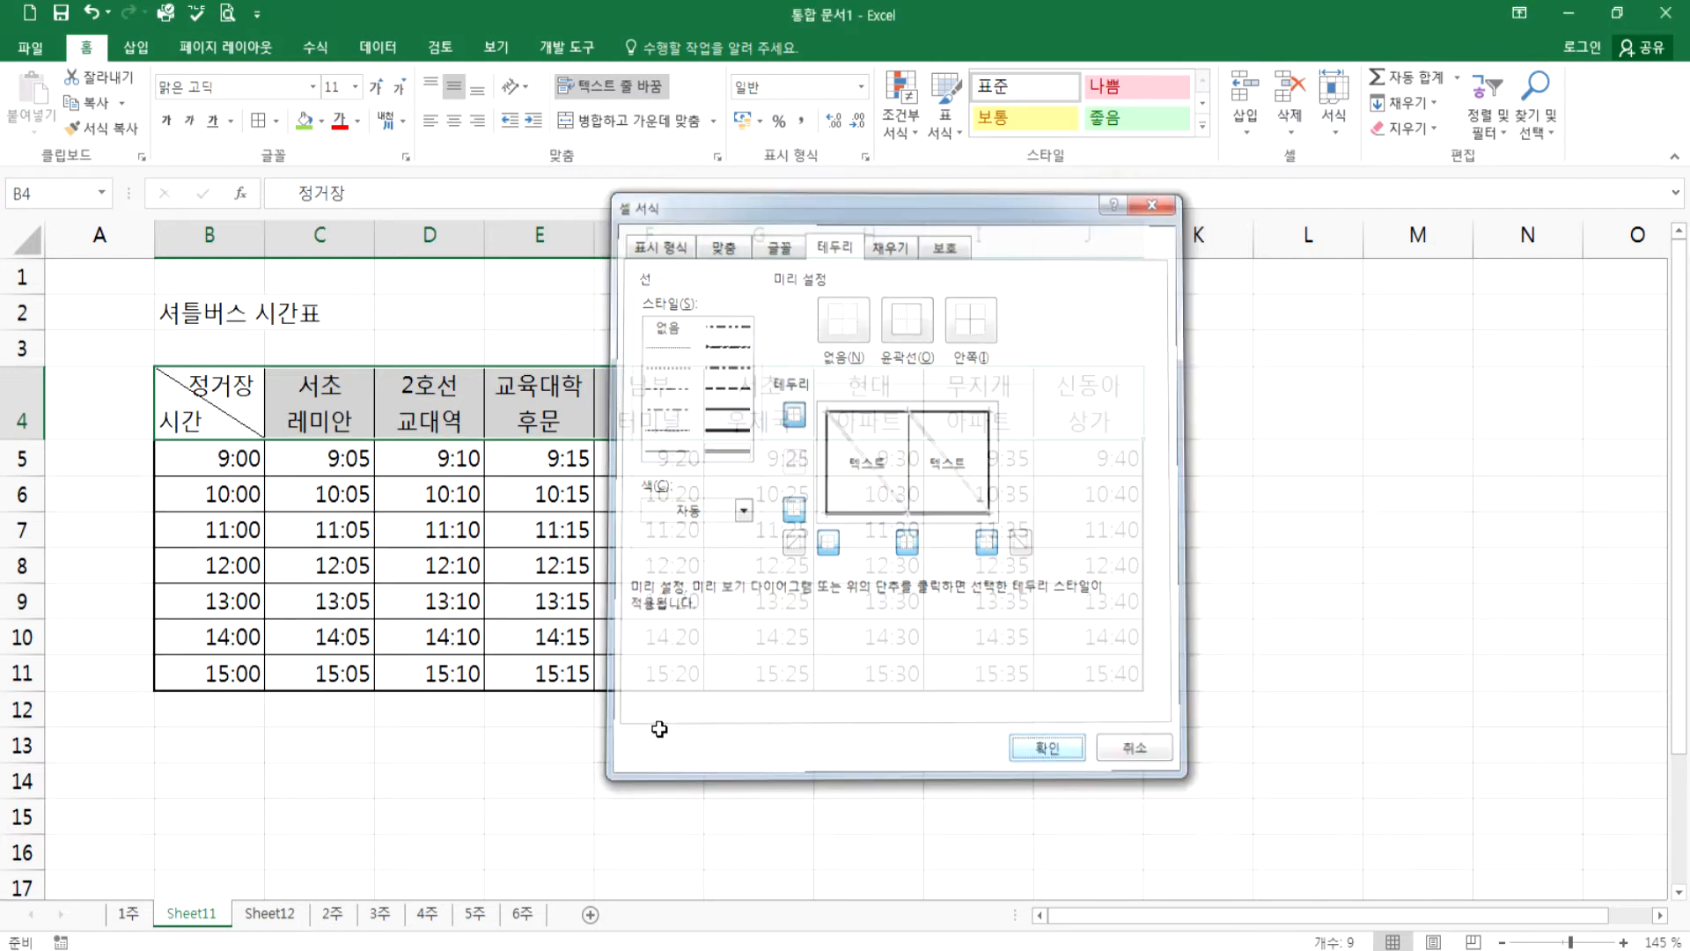
left_click(648, 719)
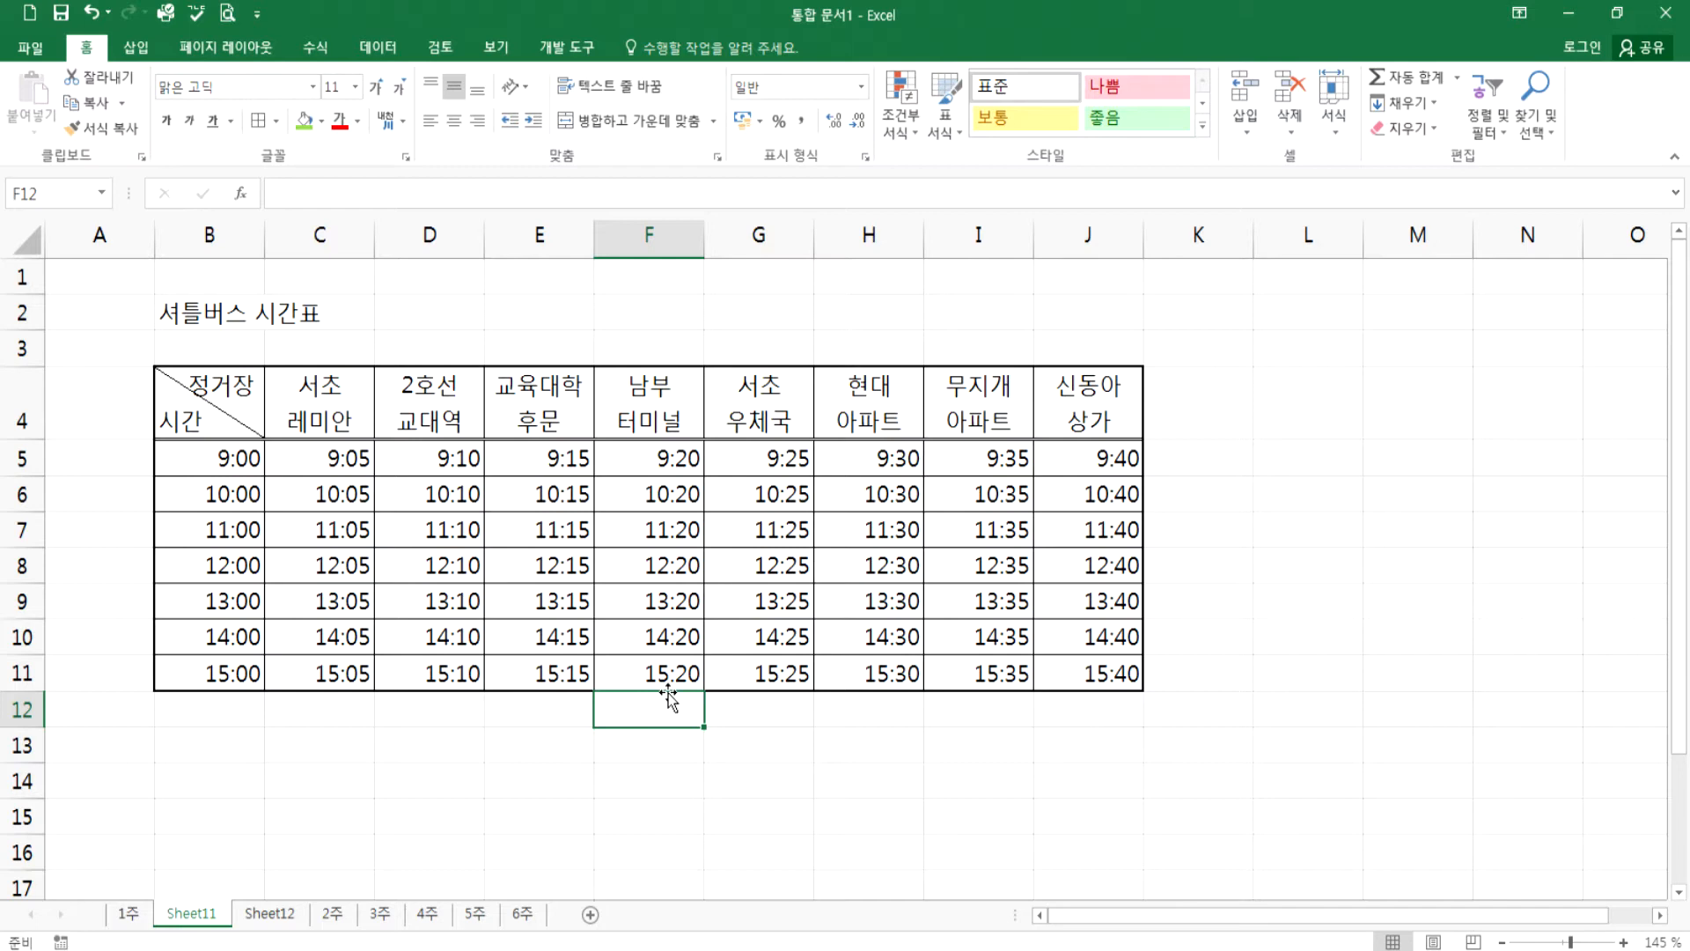
- Clear all the times from the timetable body B5:J11, leaving the headers and borders in place
left_click(187, 459)
left_click(327, 460)
left_click(441, 458)
left_click_drag(228, 458, 347, 456)
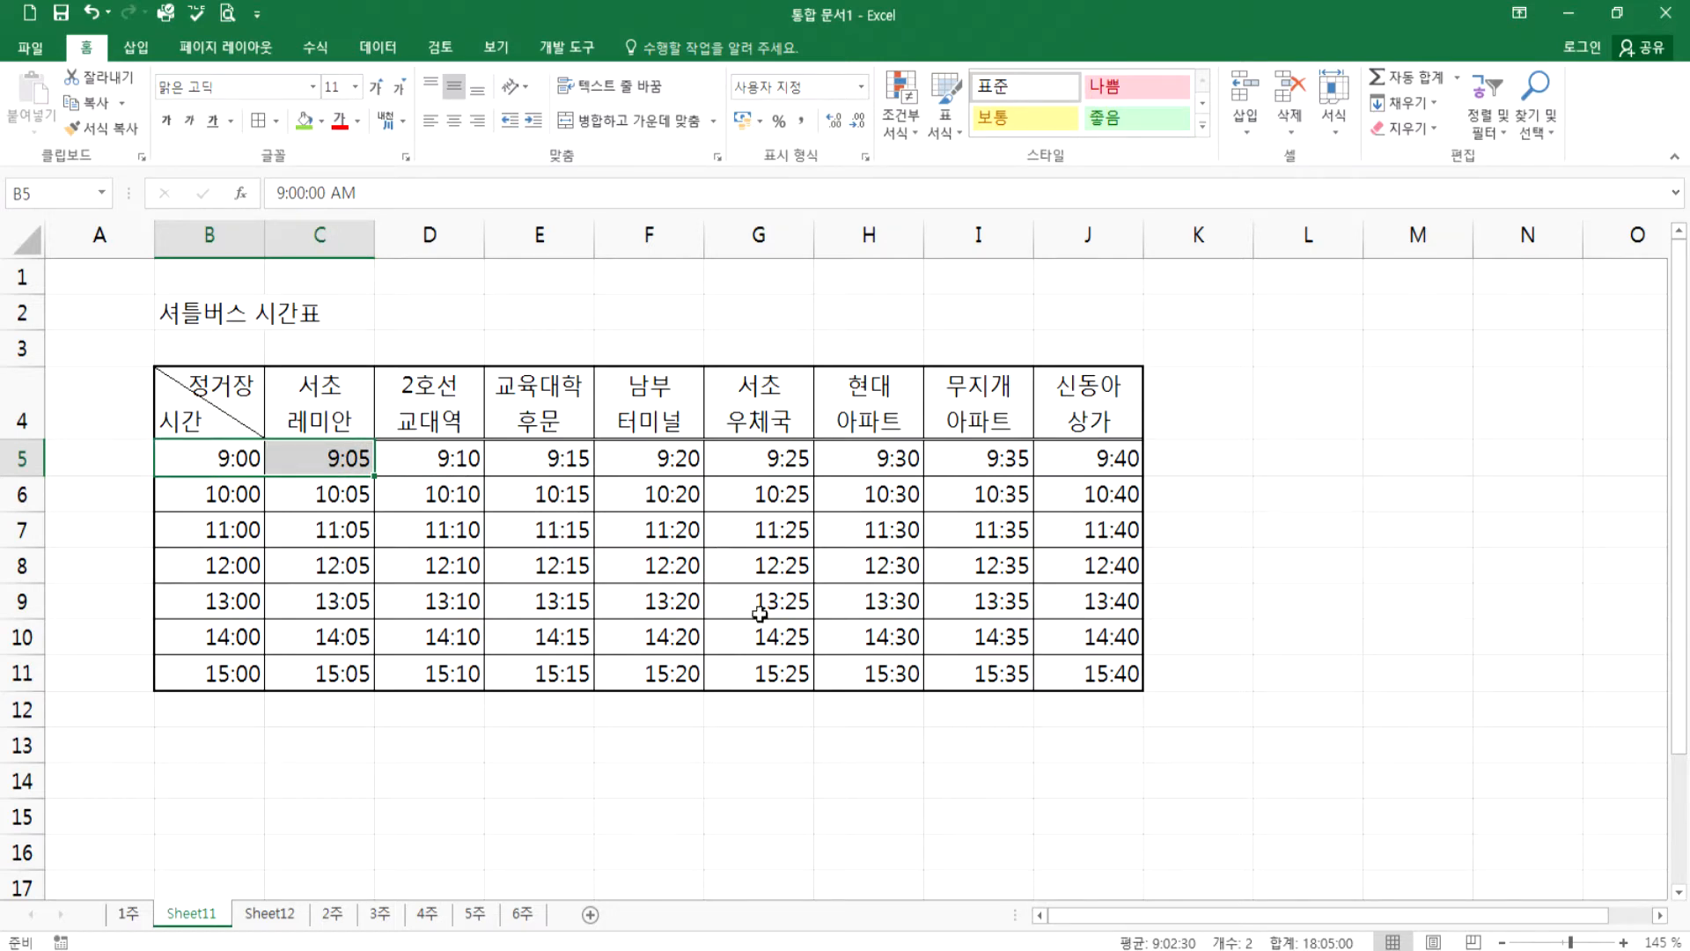
left_click_drag(212, 458, 1063, 684)
key("Delete")
left_click(796, 801)
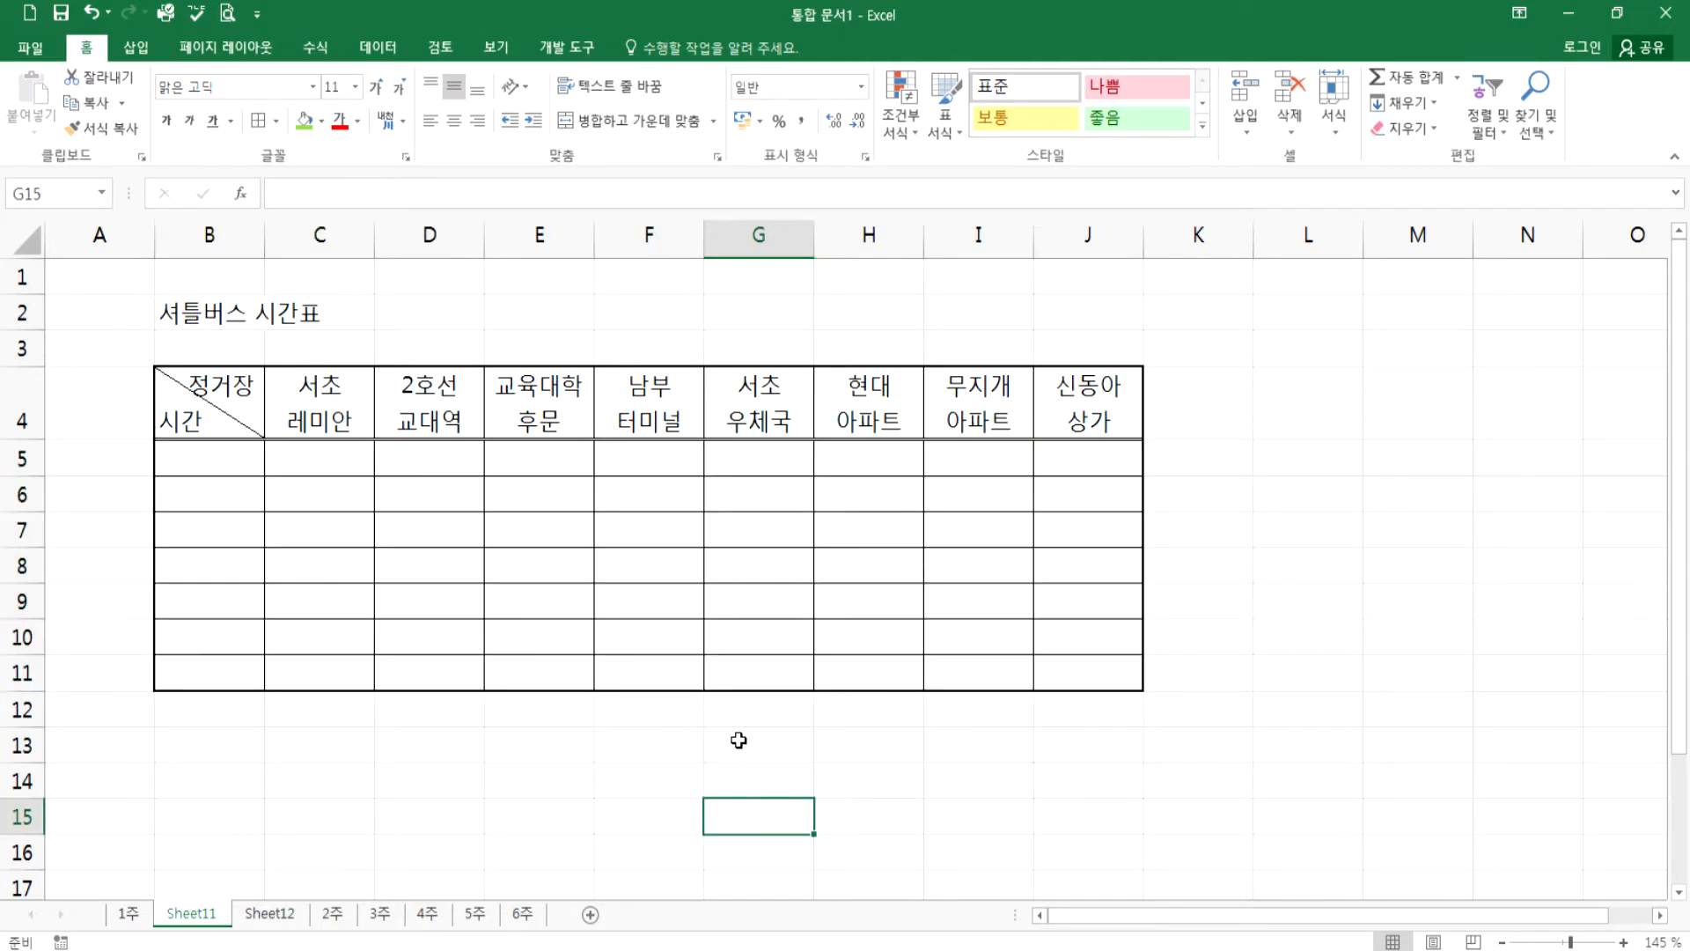
- Enter the first two departure times, 9:00 in B5 and 9:05 in C5
left_click(199, 474)
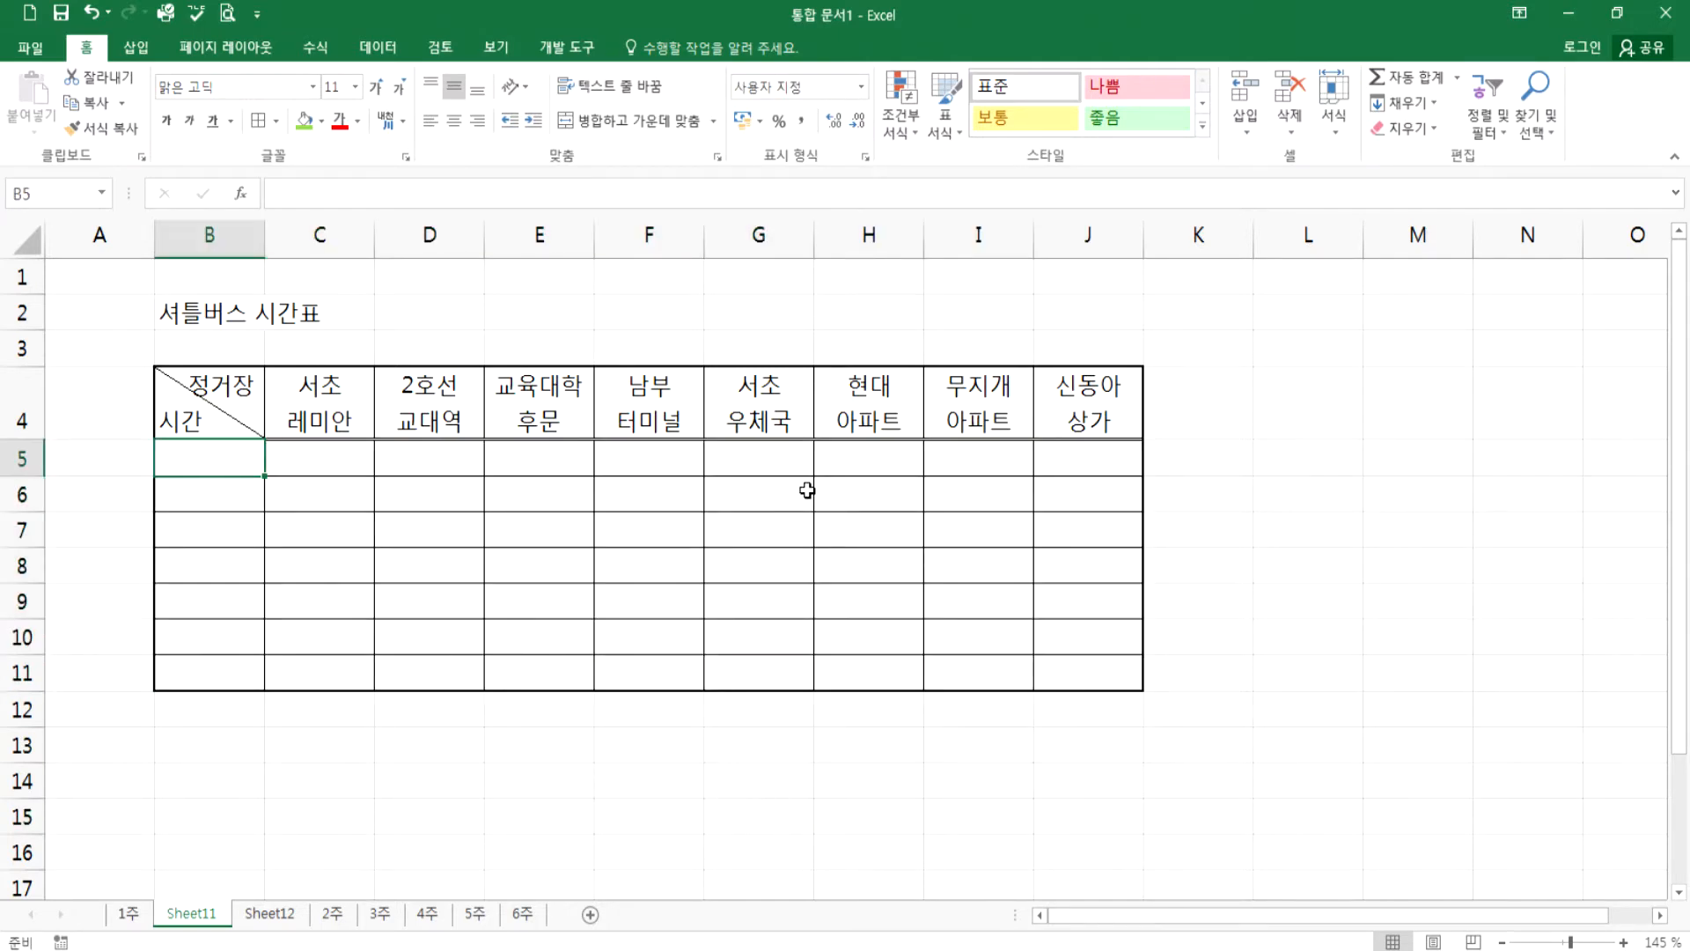
type("9:00")
key("Tab")
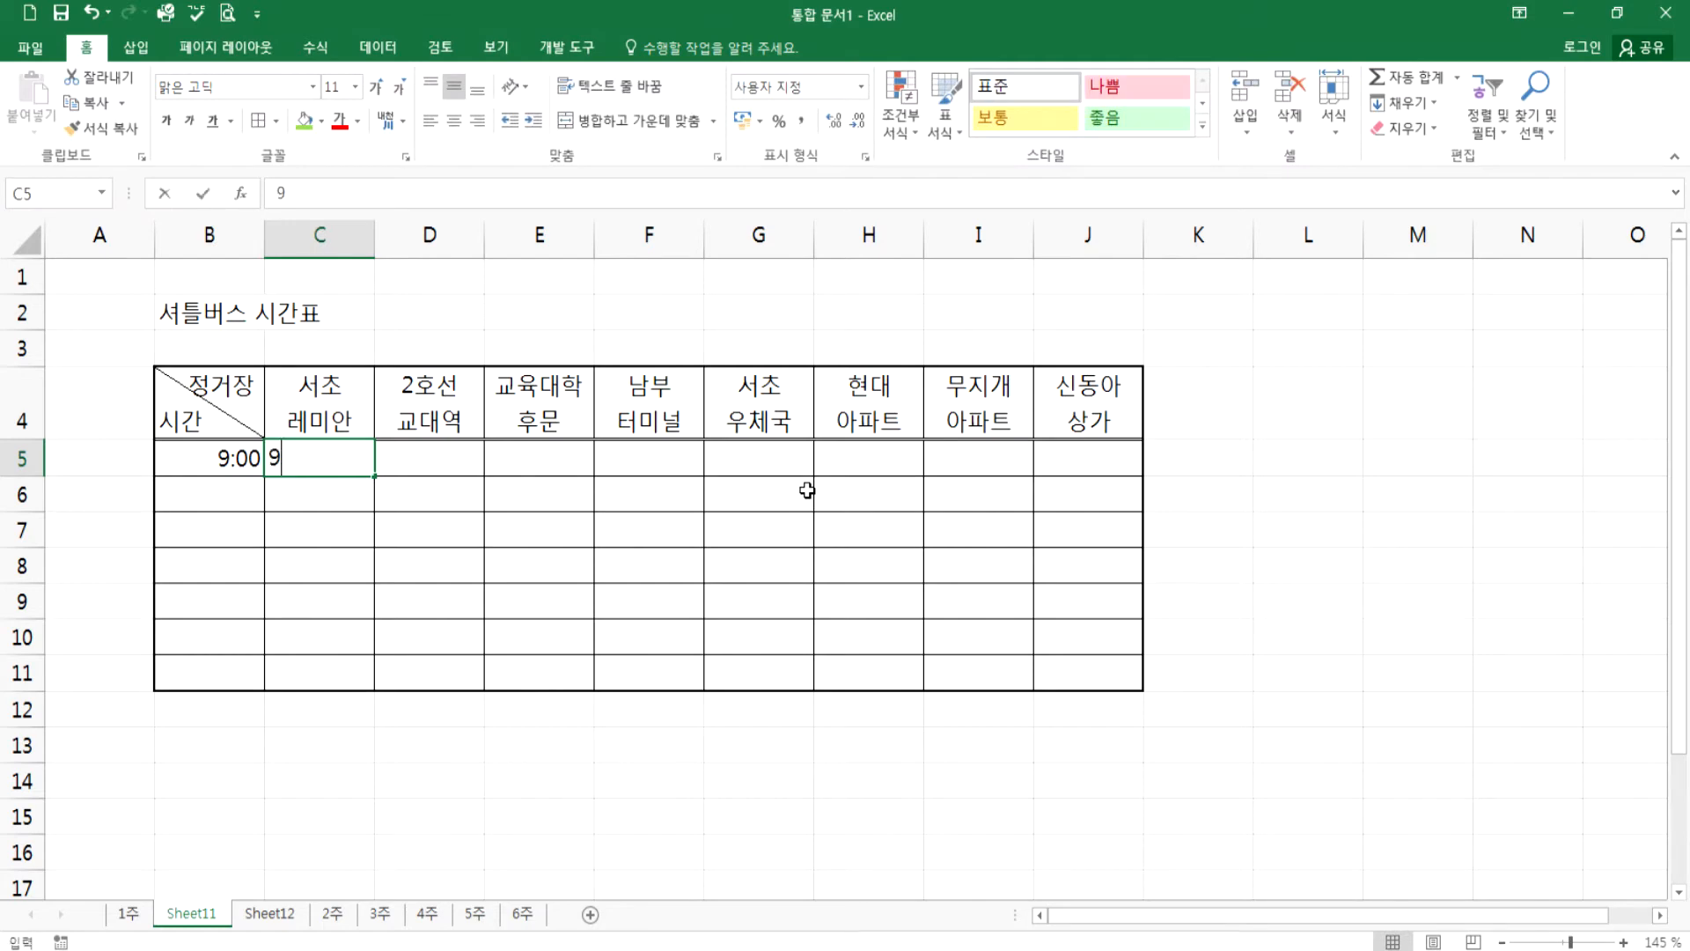
type("9:05")
key("Return")
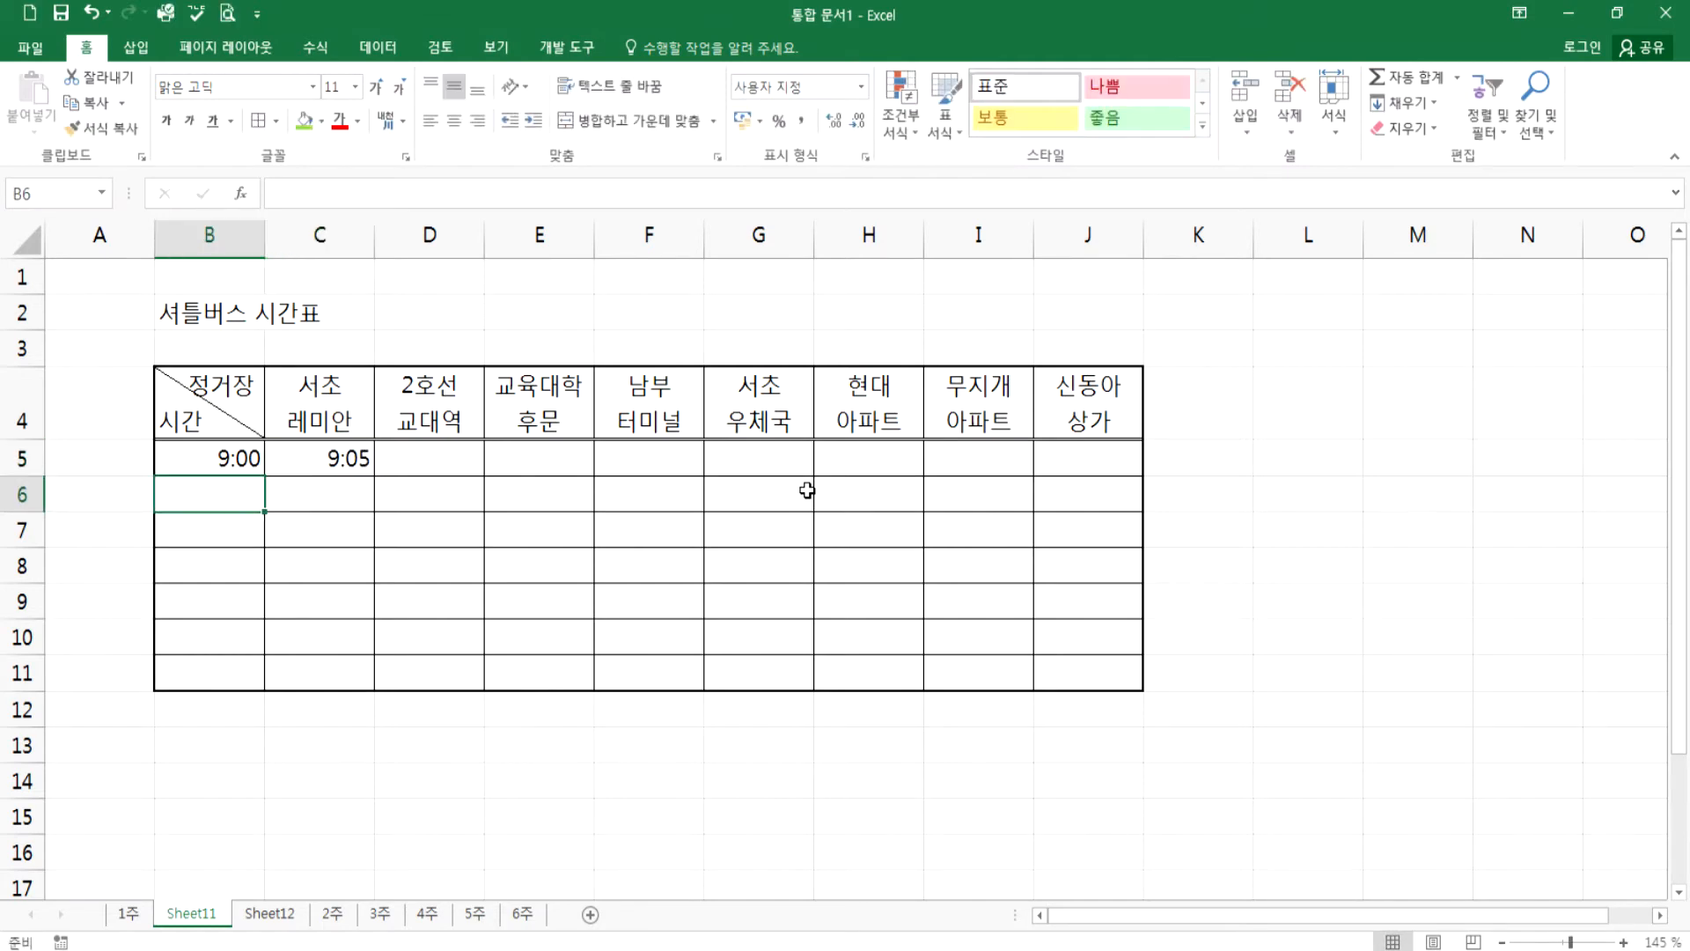
- Extend the five-minute series from B5:C5 across to J5, filling without formatting to preserve the borders
left_click_drag(180, 458, 1140, 476)
left_click(1445, 502)
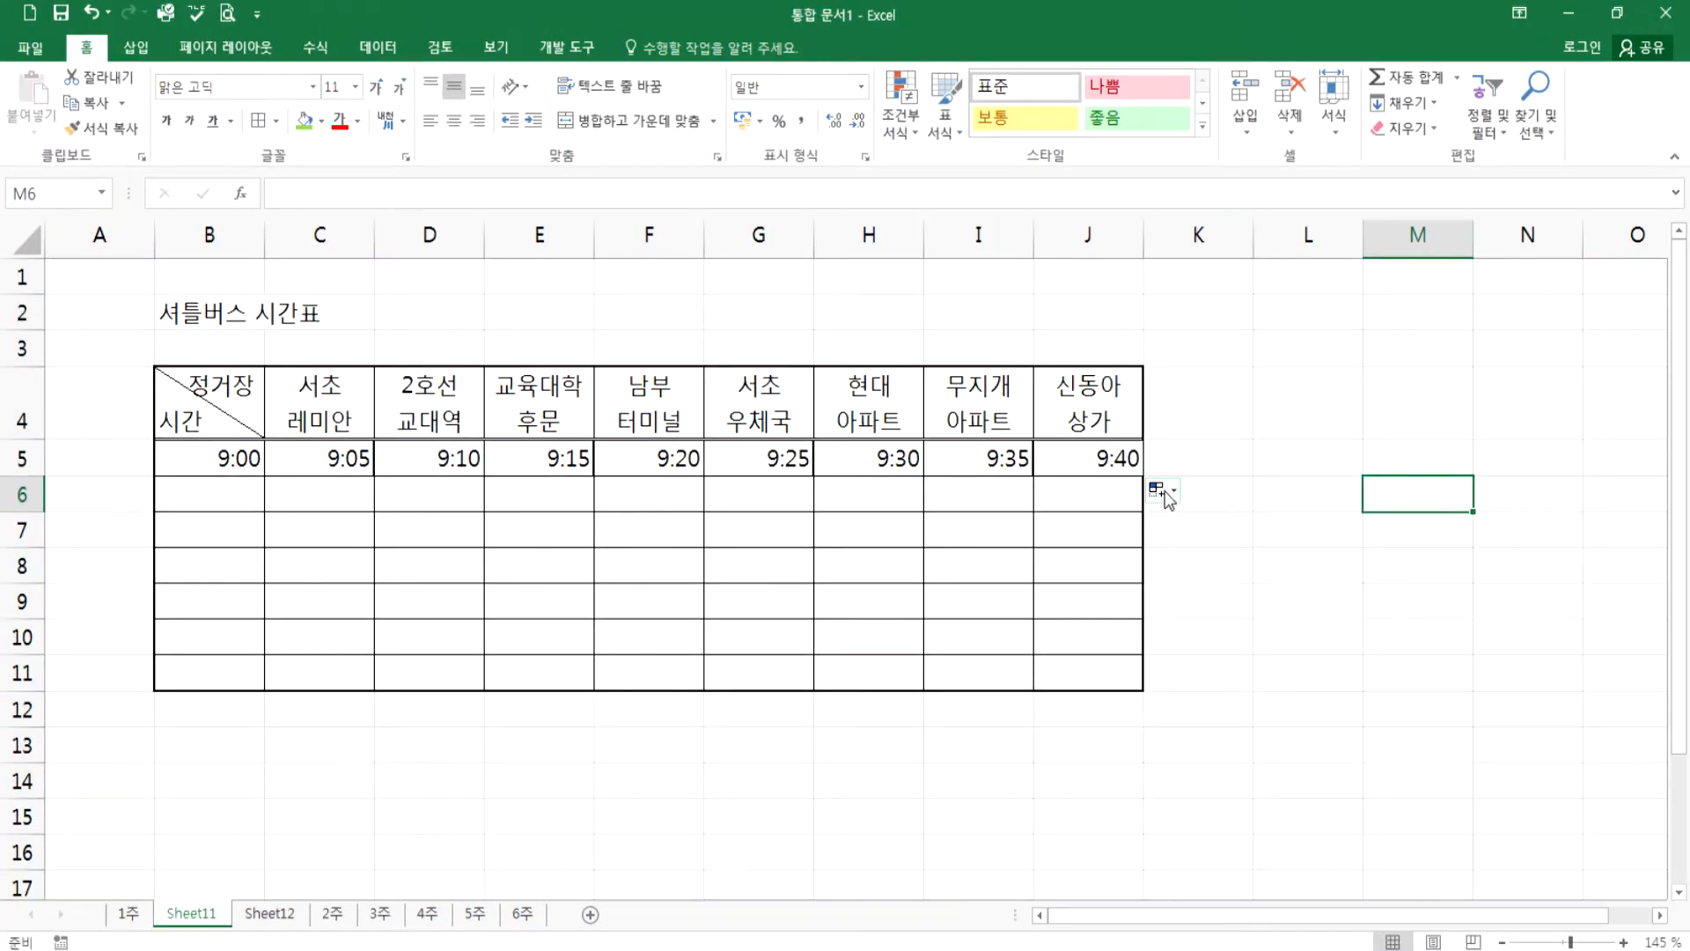
left_click(1166, 495)
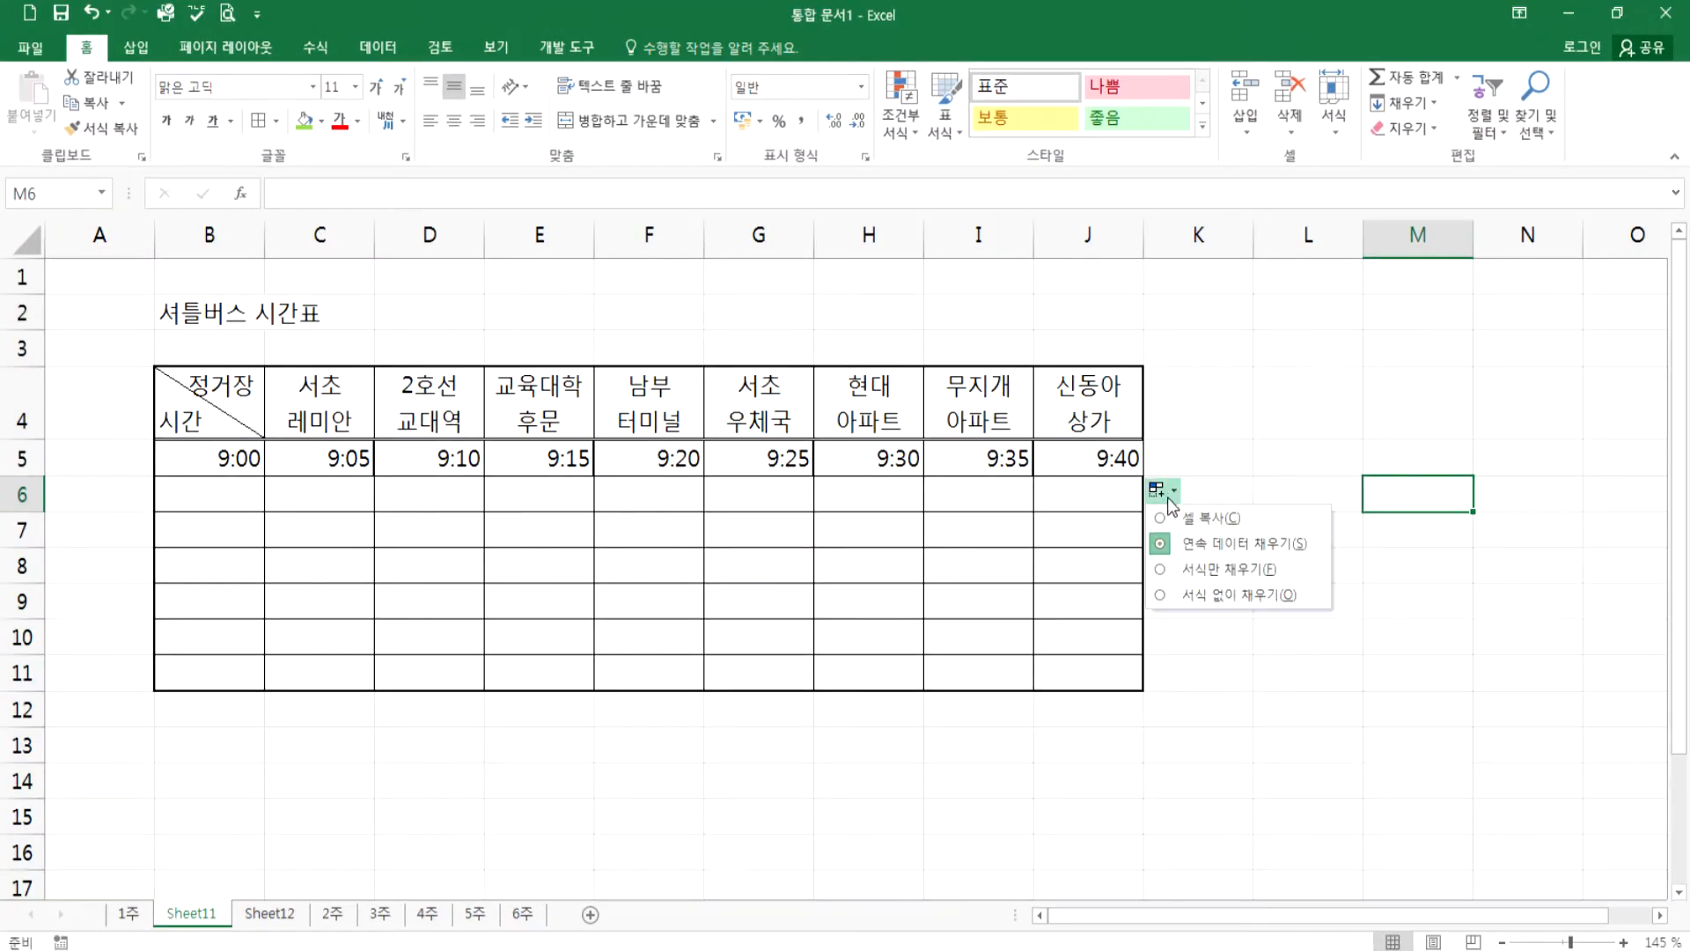
left_click(1197, 597)
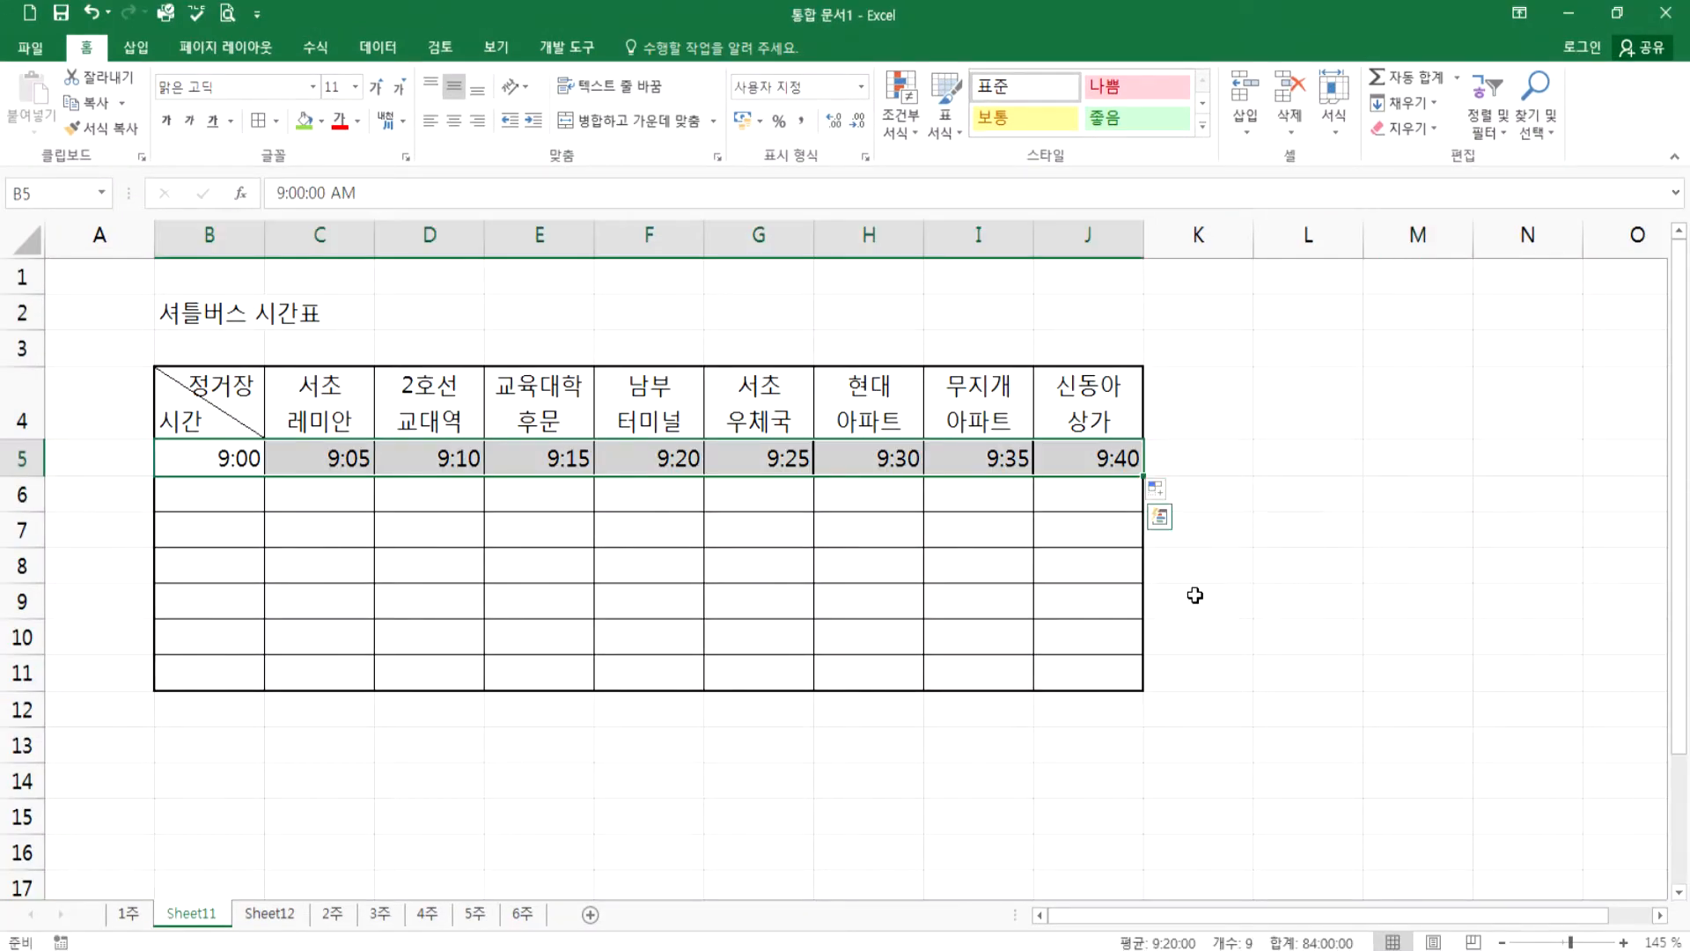
left_click(1310, 618)
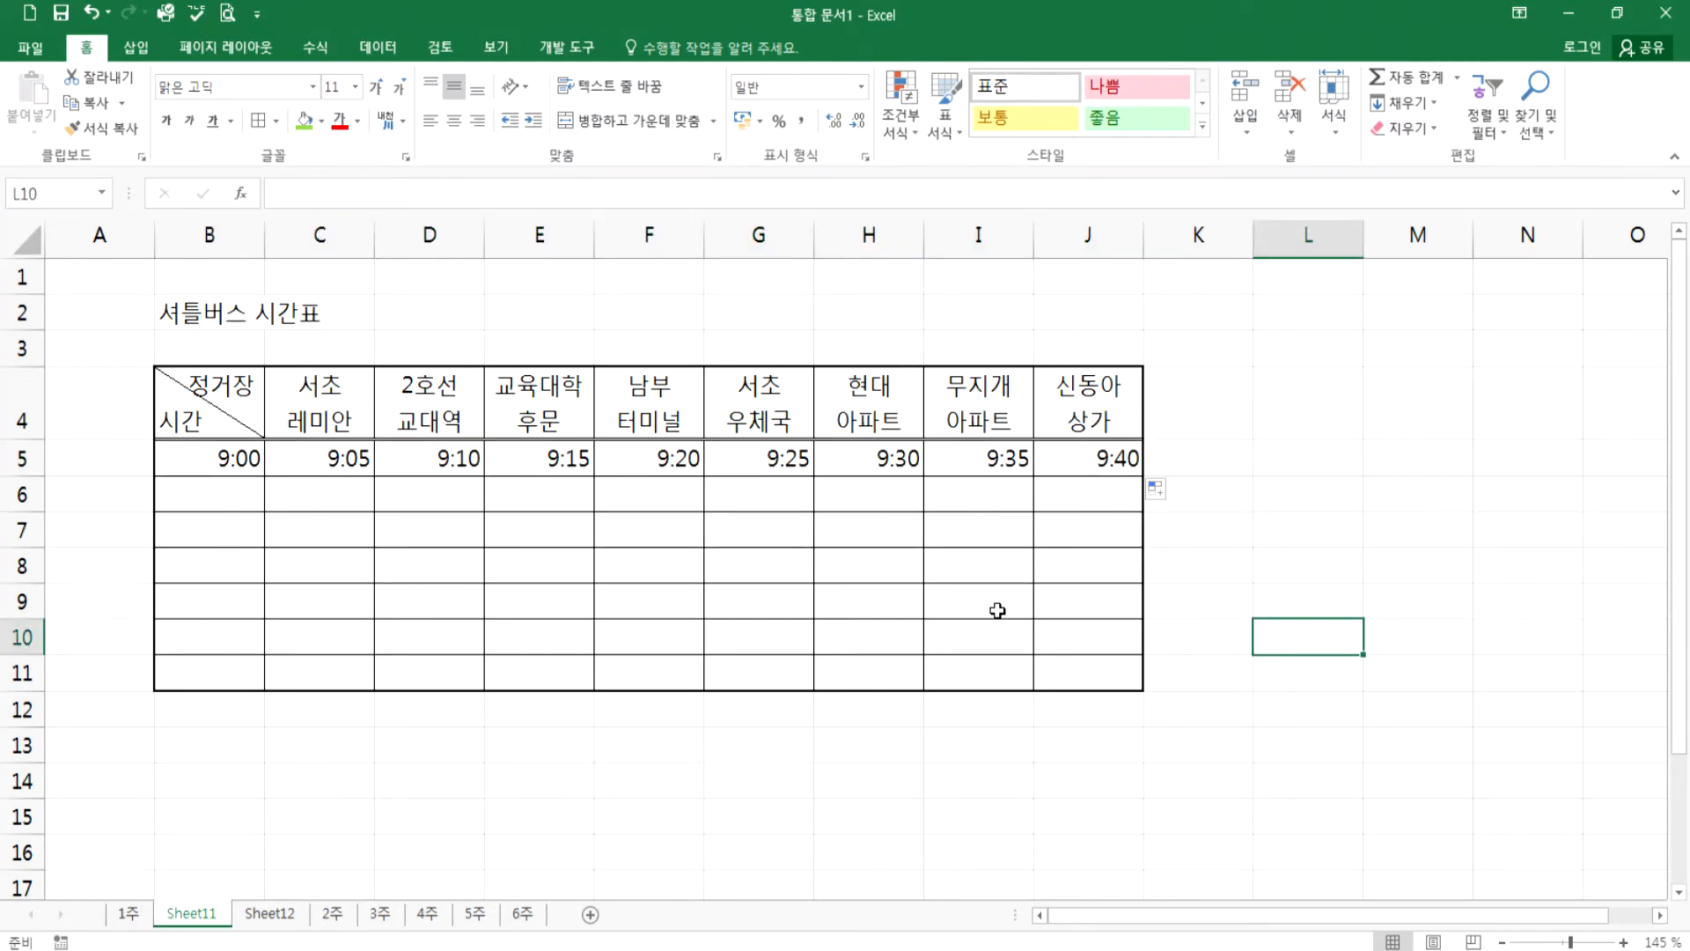
- Fill the hourly series from B5 down to B11 using the fill without formatting option
left_click(225, 456)
left_click_drag(264, 476, 265, 686)
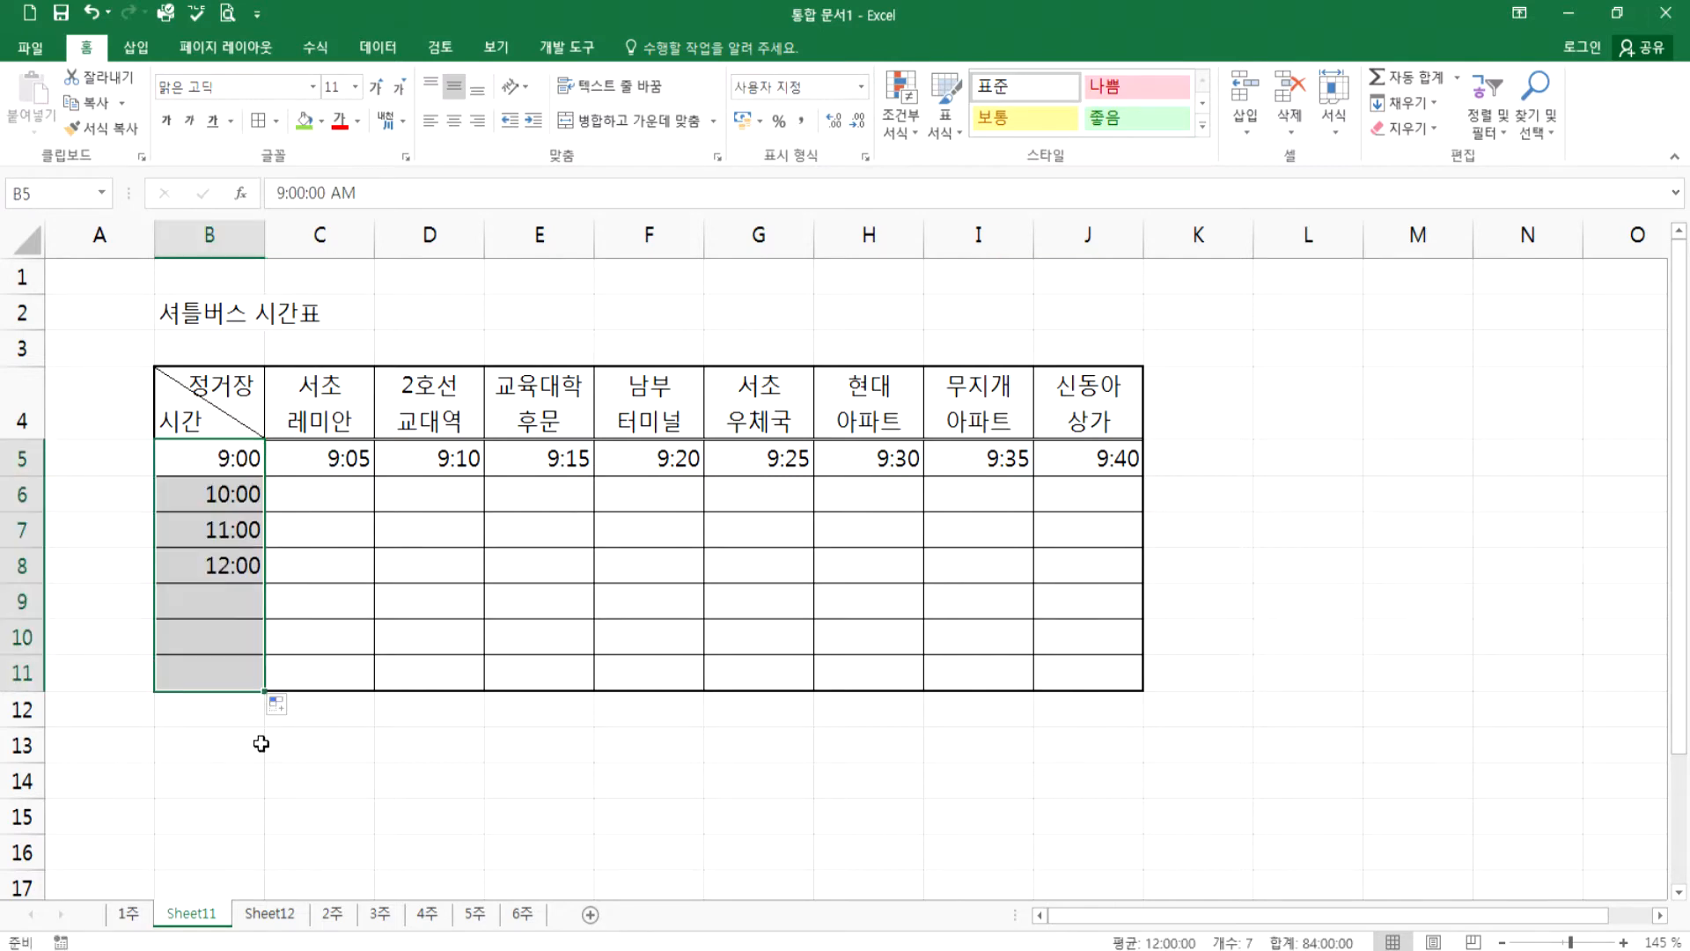
left_click(266, 825)
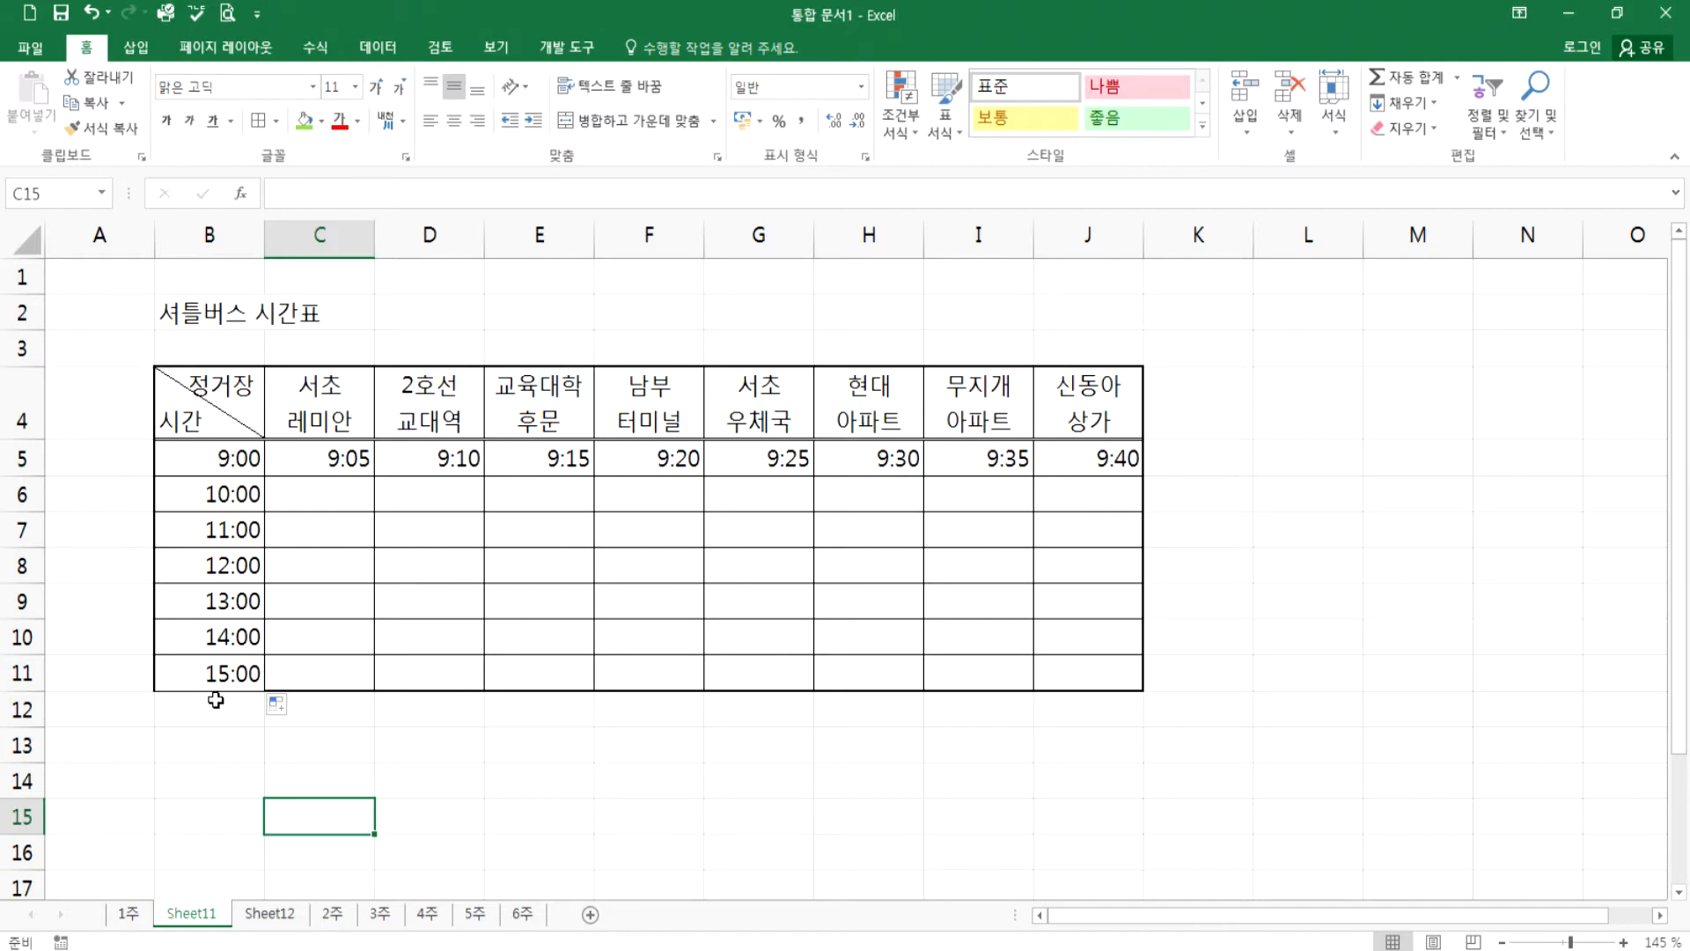
left_click(279, 704)
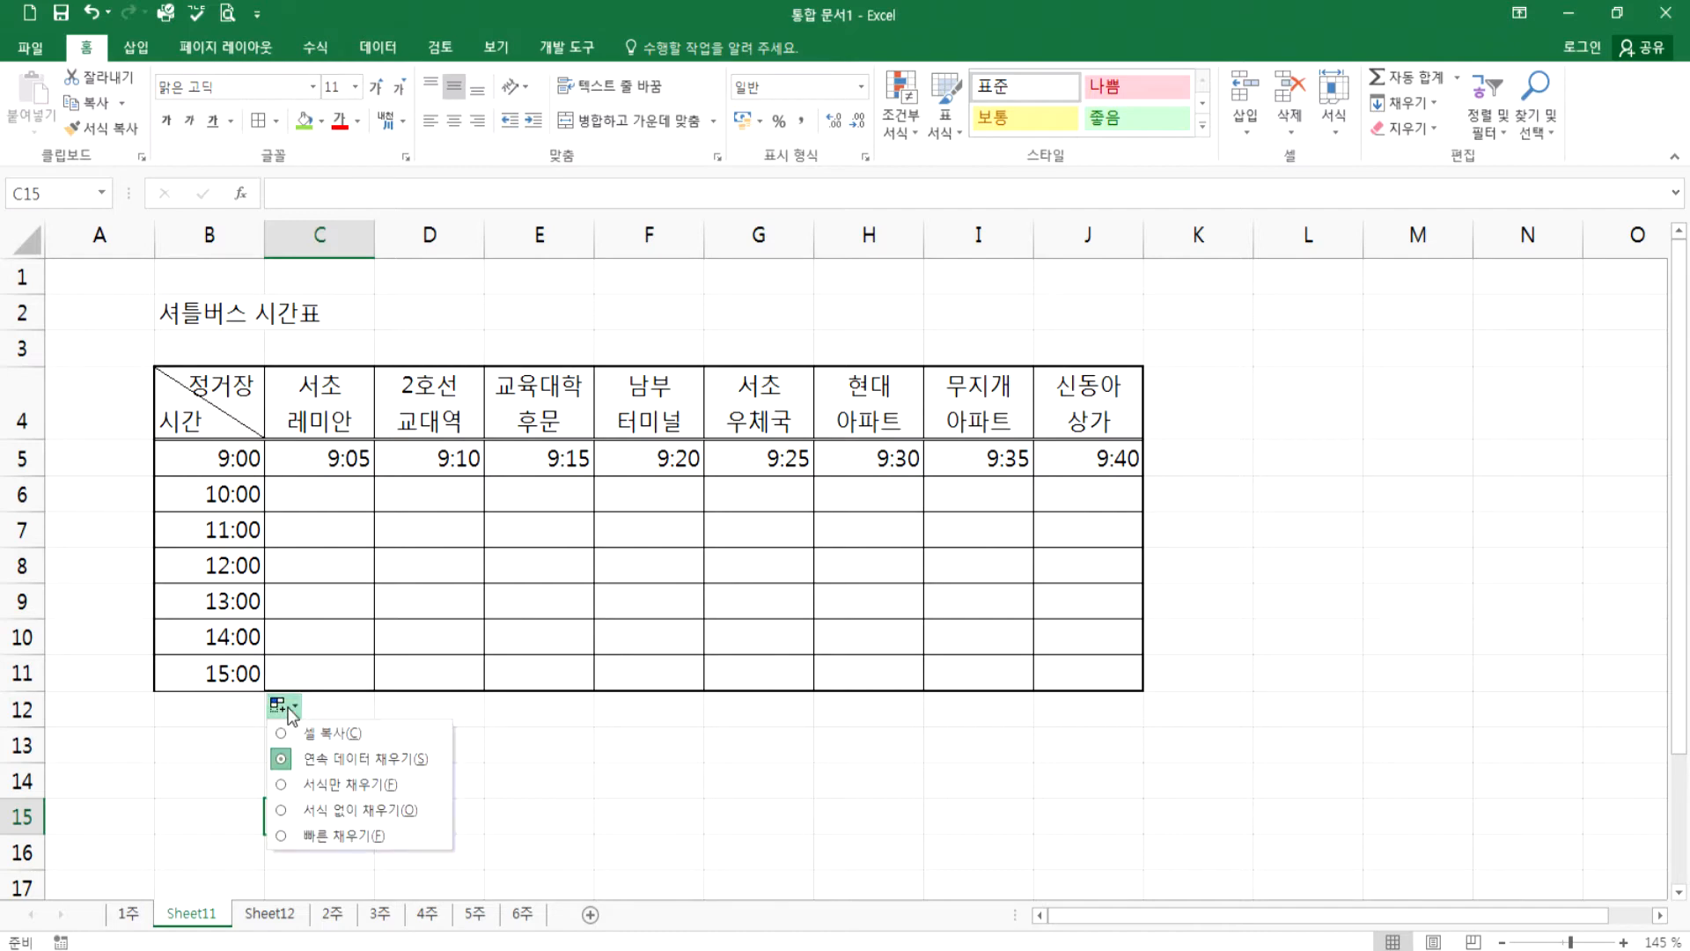
left_click(299, 810)
- Fill the 9:05 time in C5 down to C11 as an hourly series without formatting
left_click(370, 471)
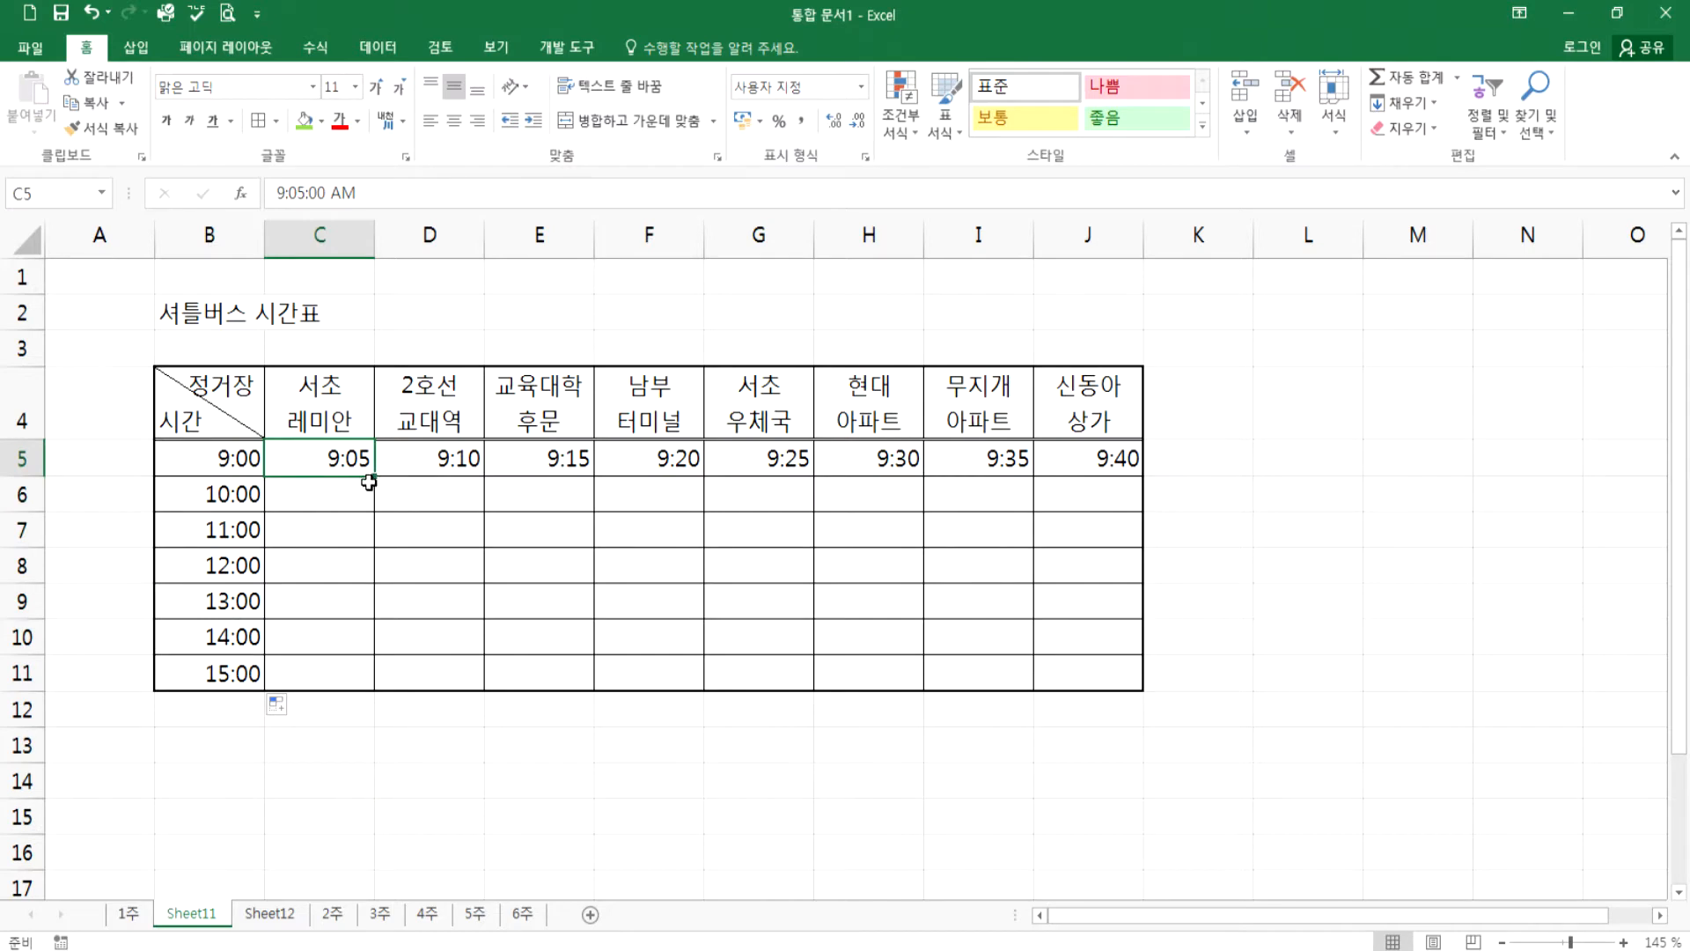
left_click_drag(369, 482, 369, 676)
left_click(315, 801)
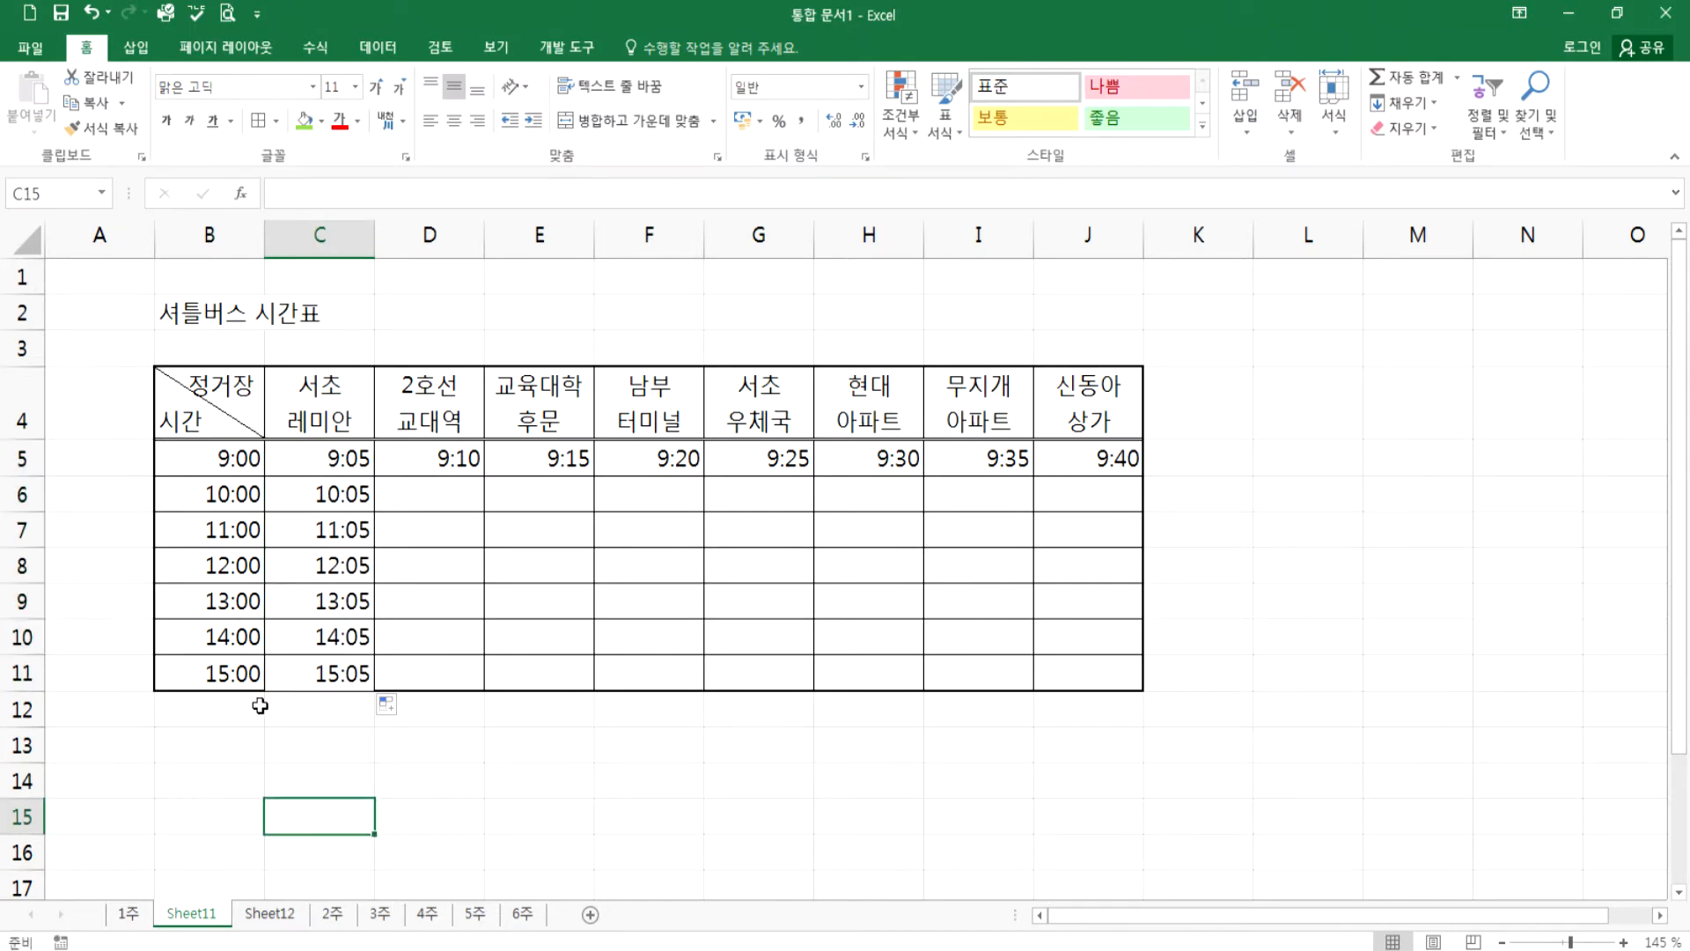
left_click(387, 707)
left_click(422, 810)
left_click(559, 808)
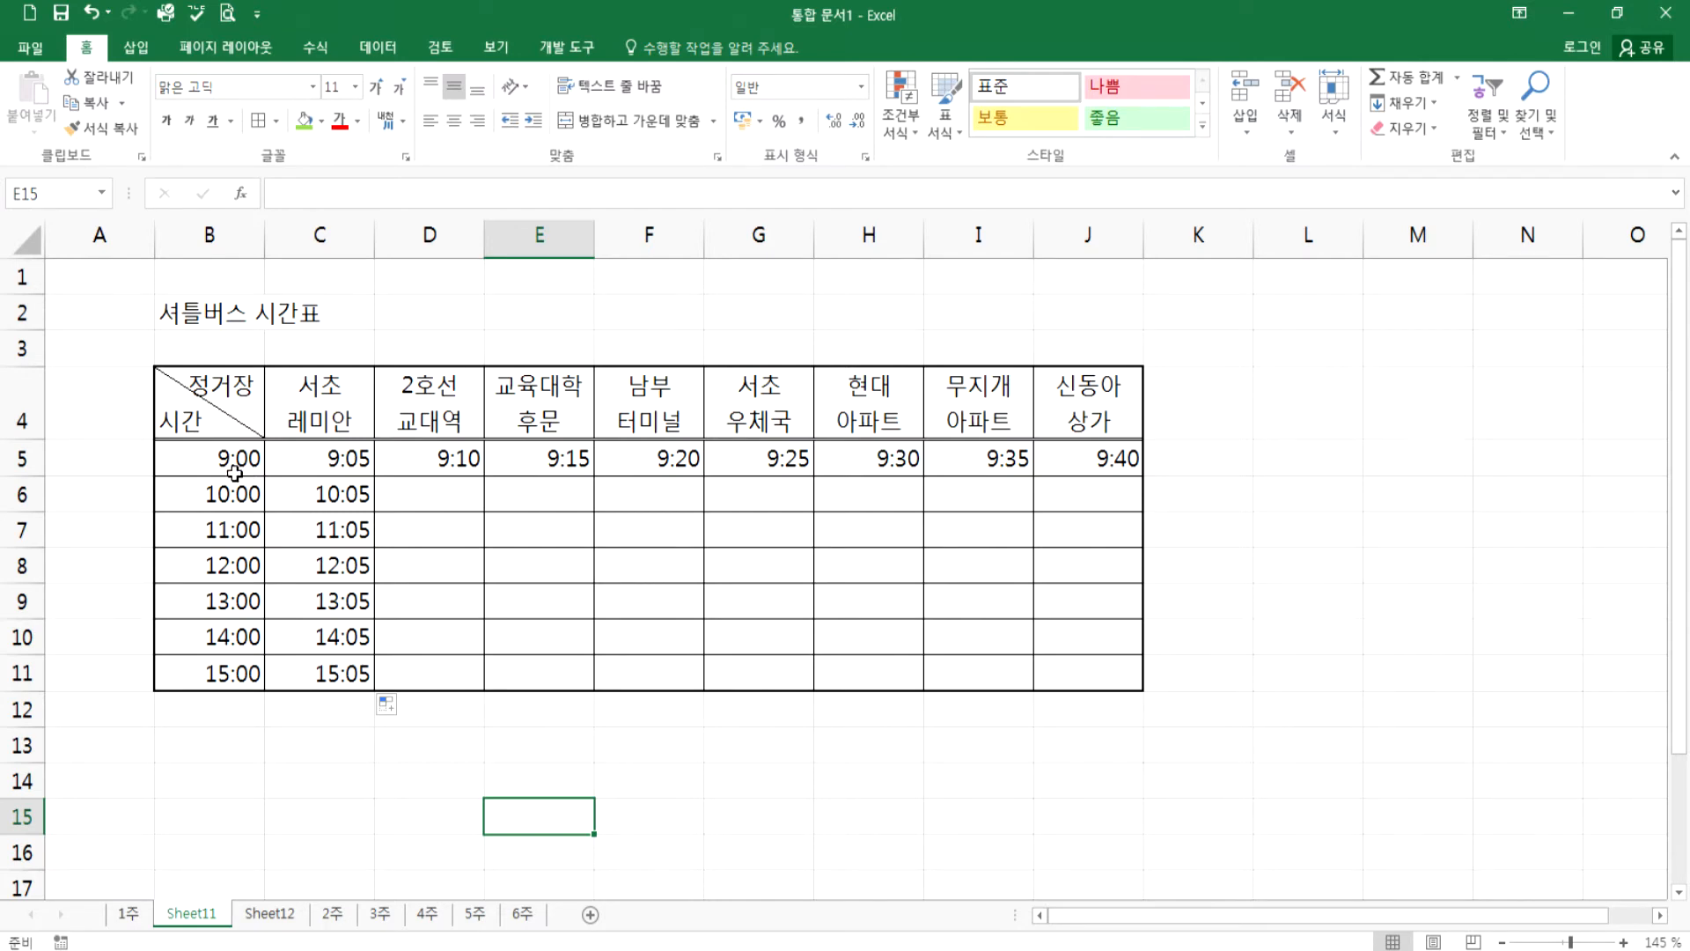
- Apply uniform thin borders to every cell of the timetable range B4:J11
left_click_drag(190, 397, 1057, 673)
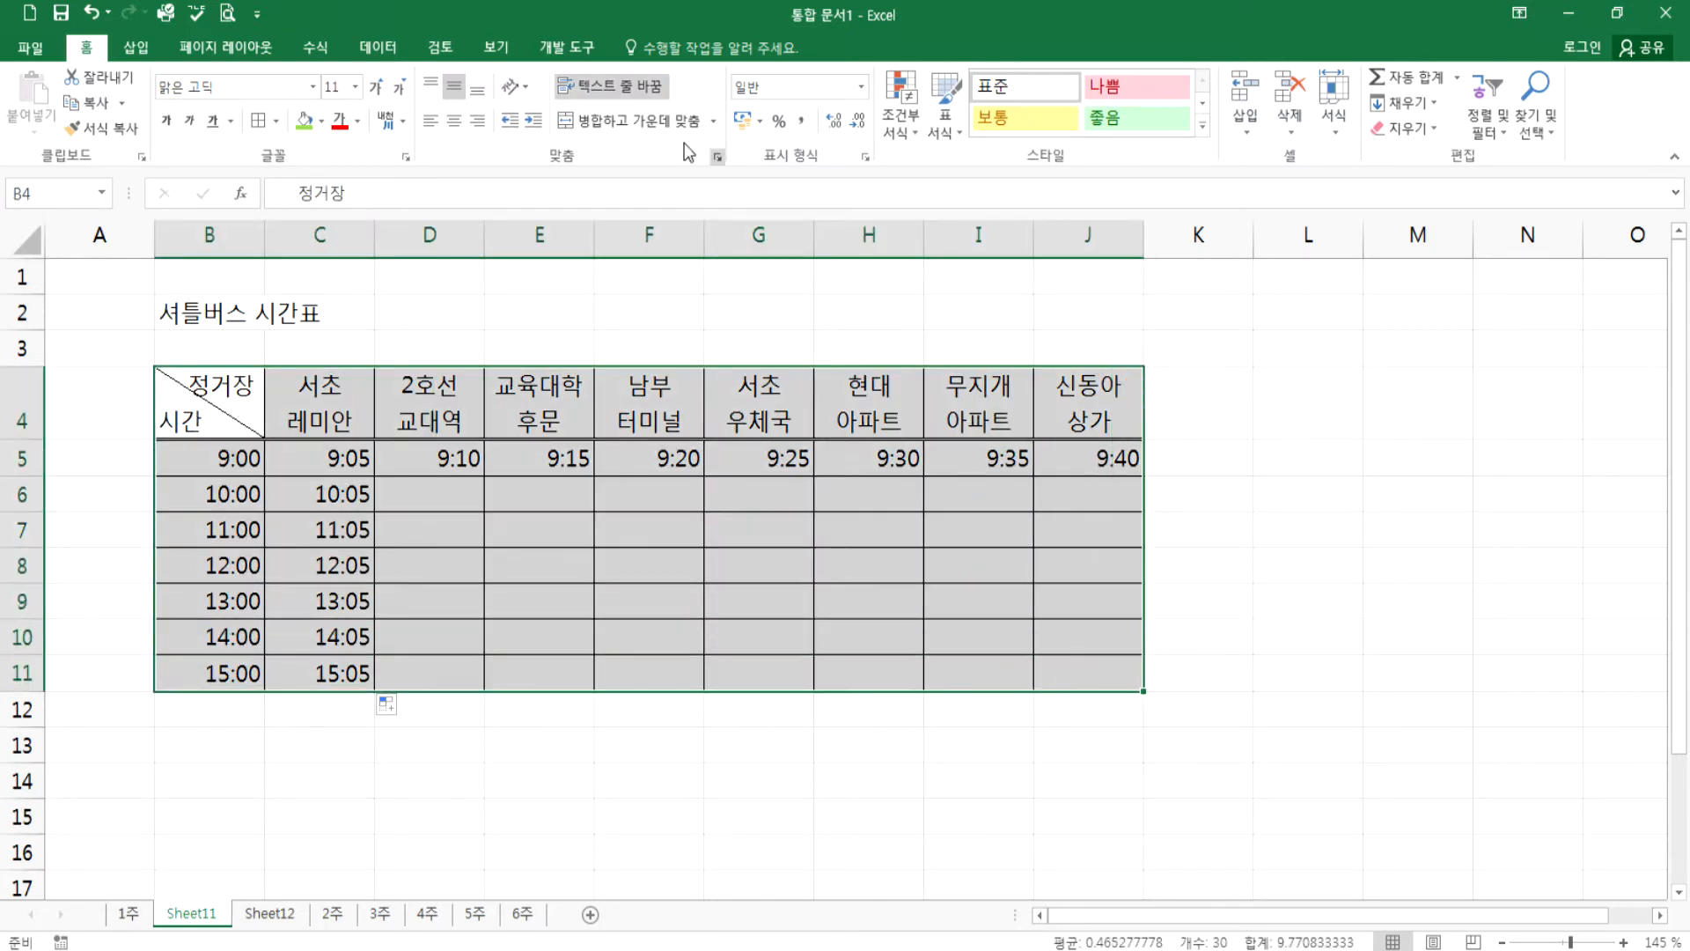
left_click(253, 123)
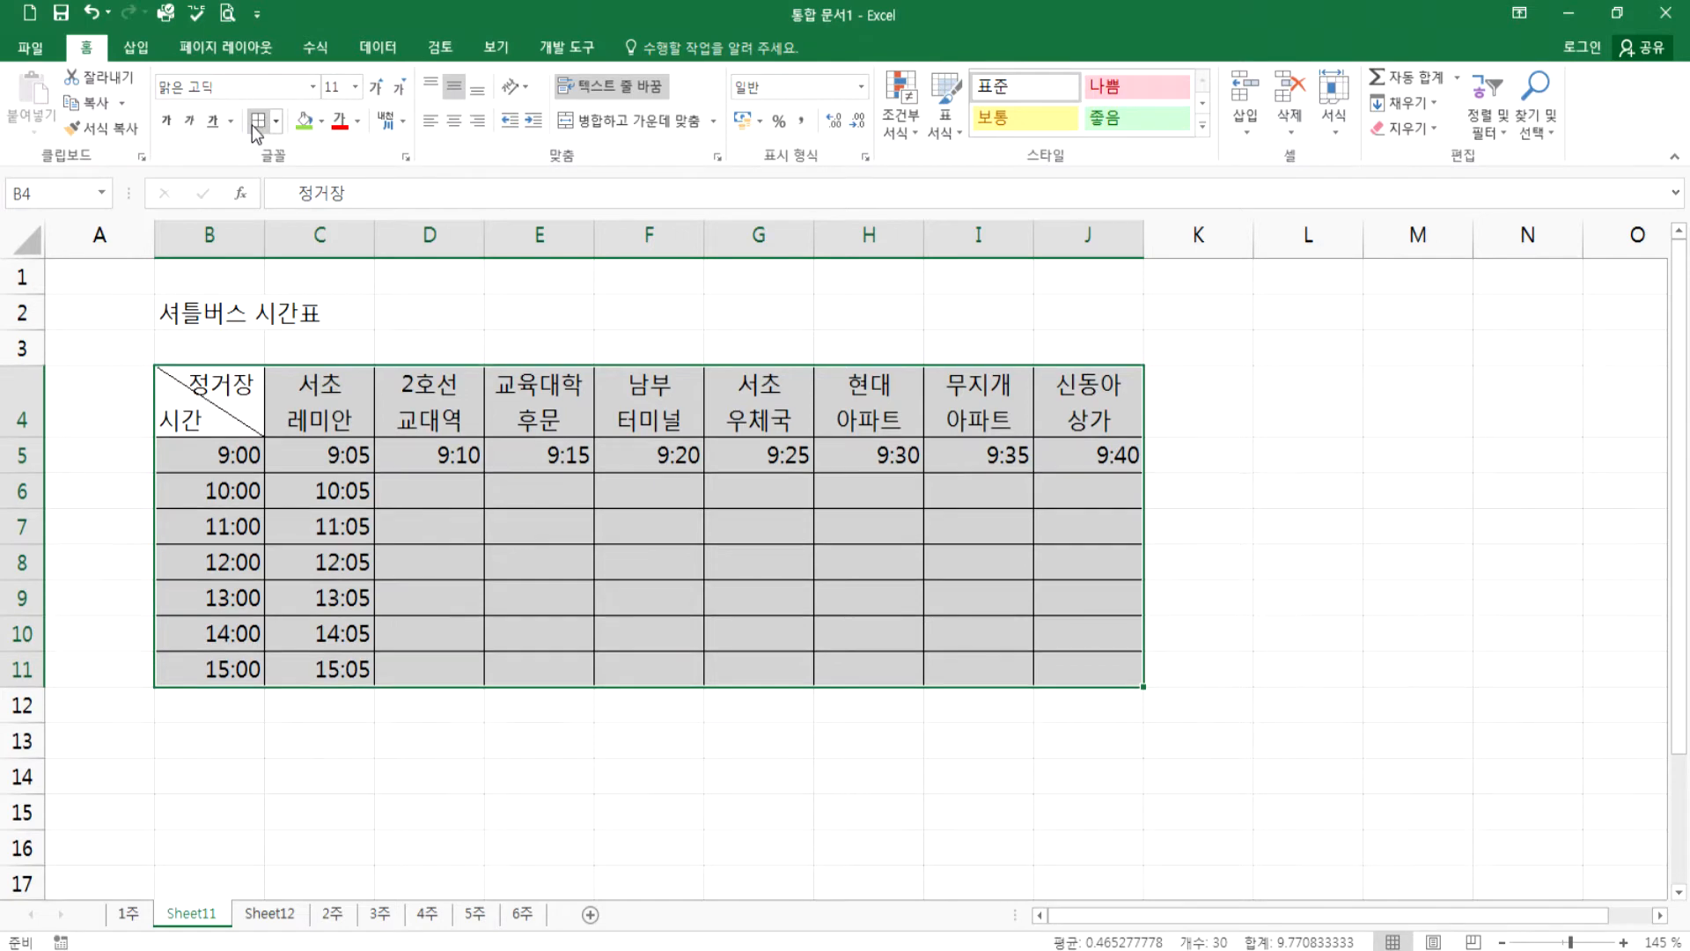
left_click(472, 803)
- Fill the times in D5, E5, F5 and G5 down to row 11 as hourly series
left_click(453, 447)
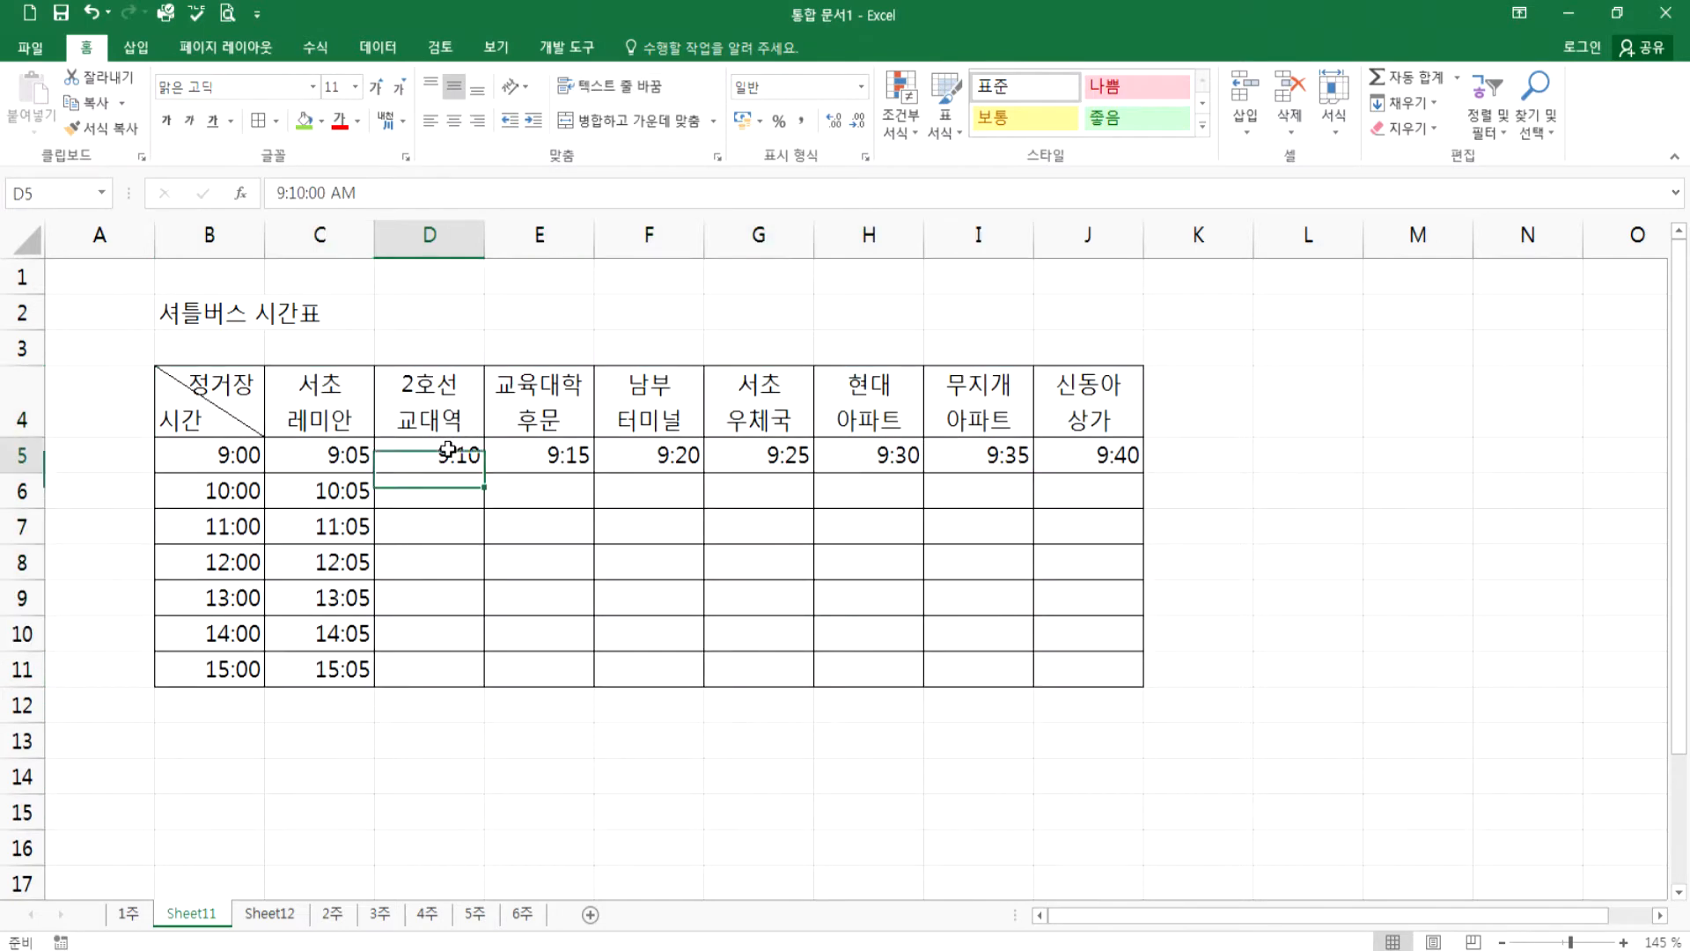
left_click_drag(489, 474, 489, 680)
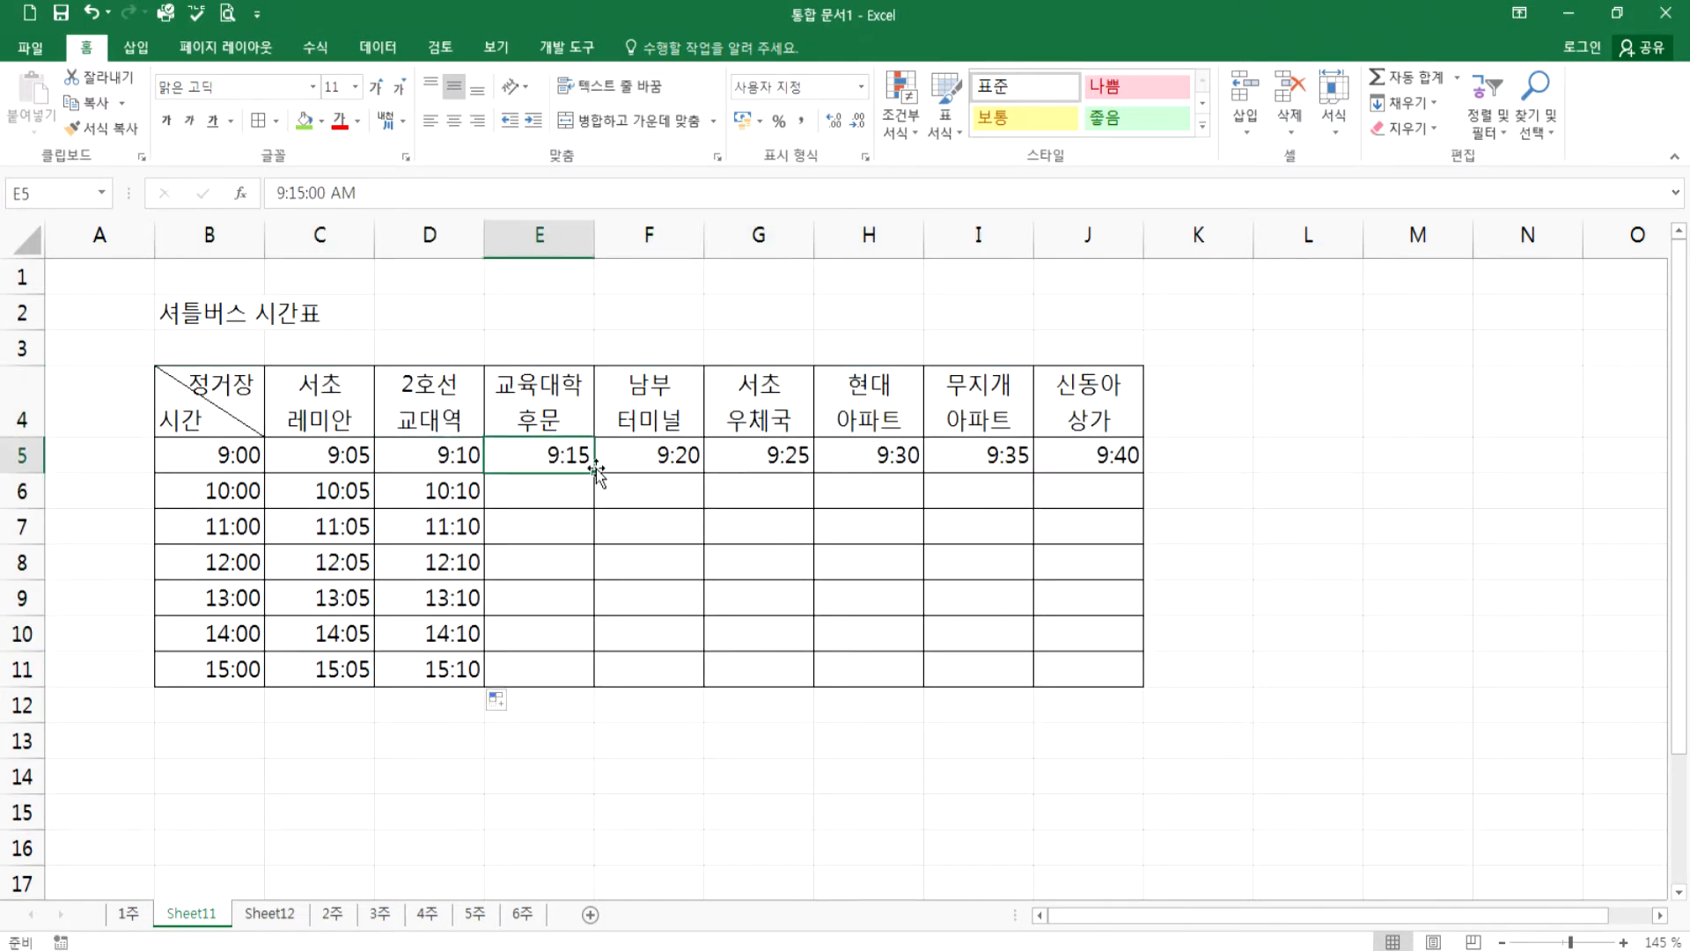
left_click_drag(594, 474, 594, 680)
left_click_drag(707, 473, 707, 685)
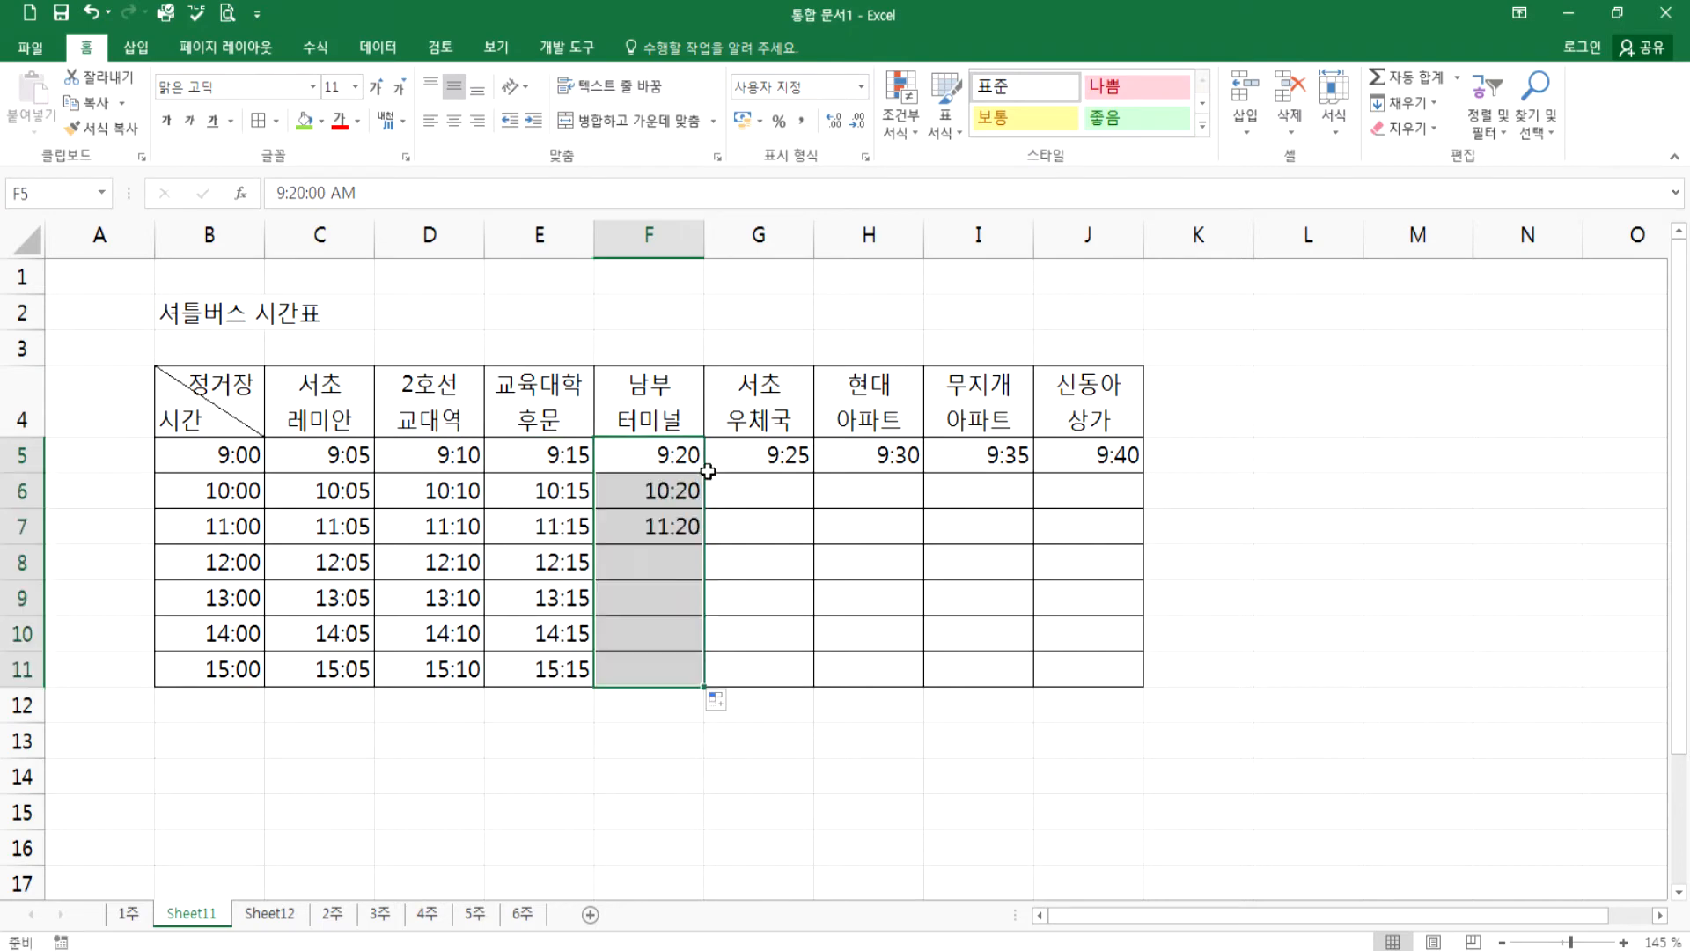
left_click(806, 458)
left_click_drag(812, 473, 813, 685)
- Fill the times in H5, I5 and J5 down to row 11 to complete the timetable
left_click(881, 458)
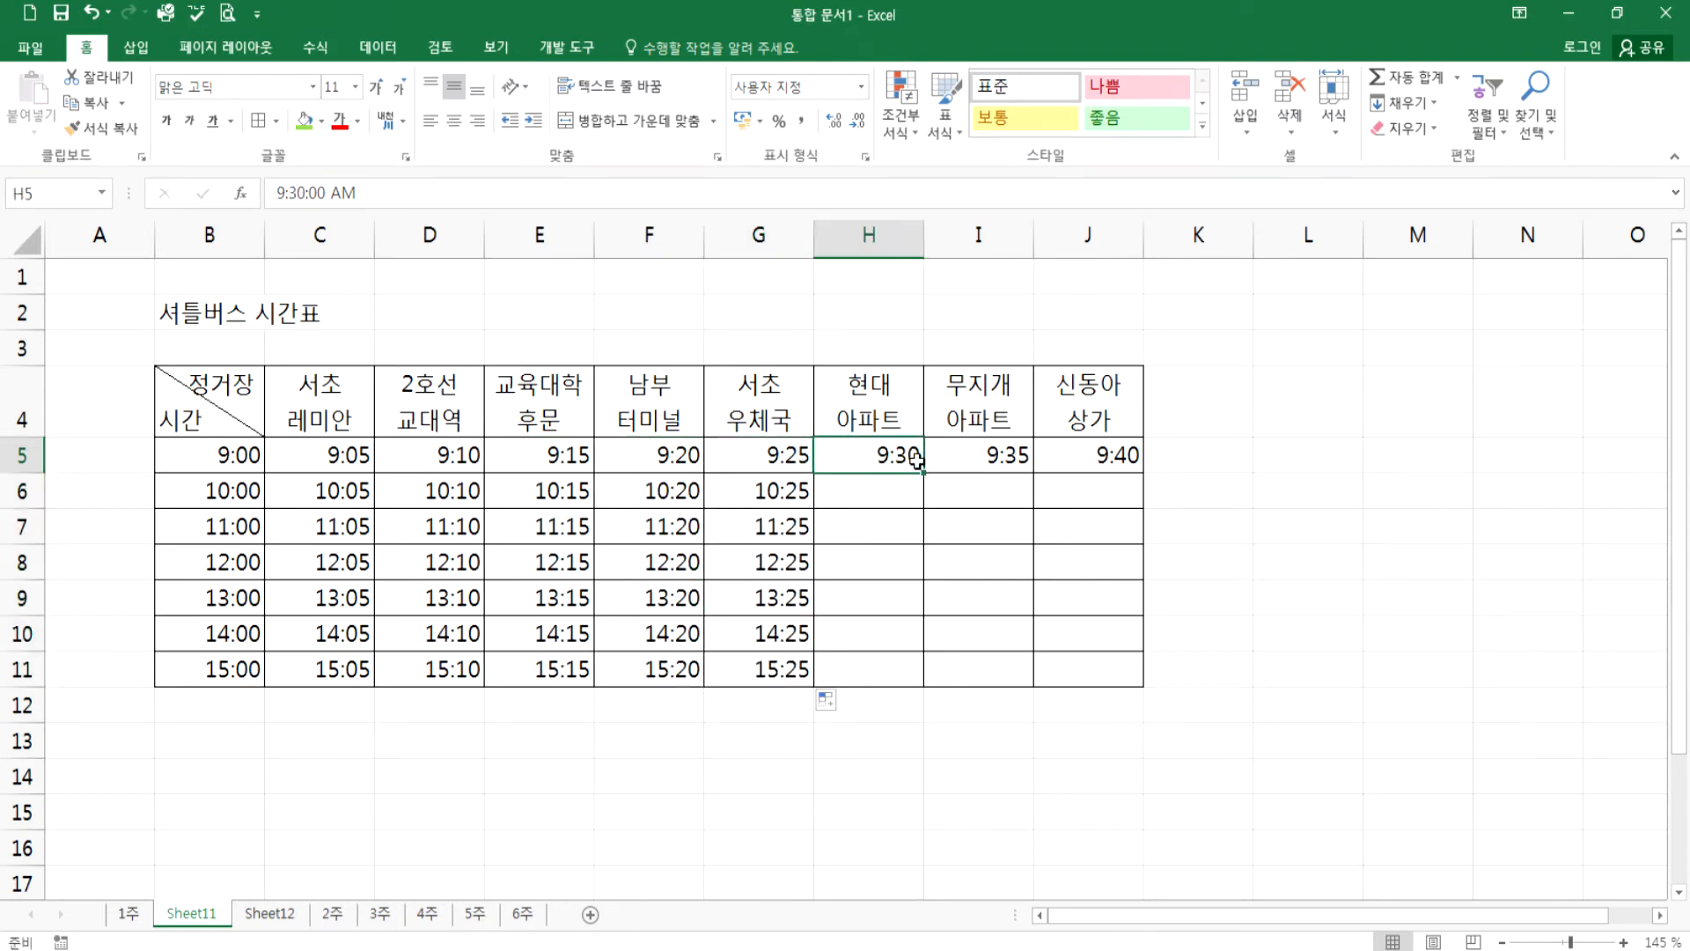
double_click(923, 472)
left_click(975, 460)
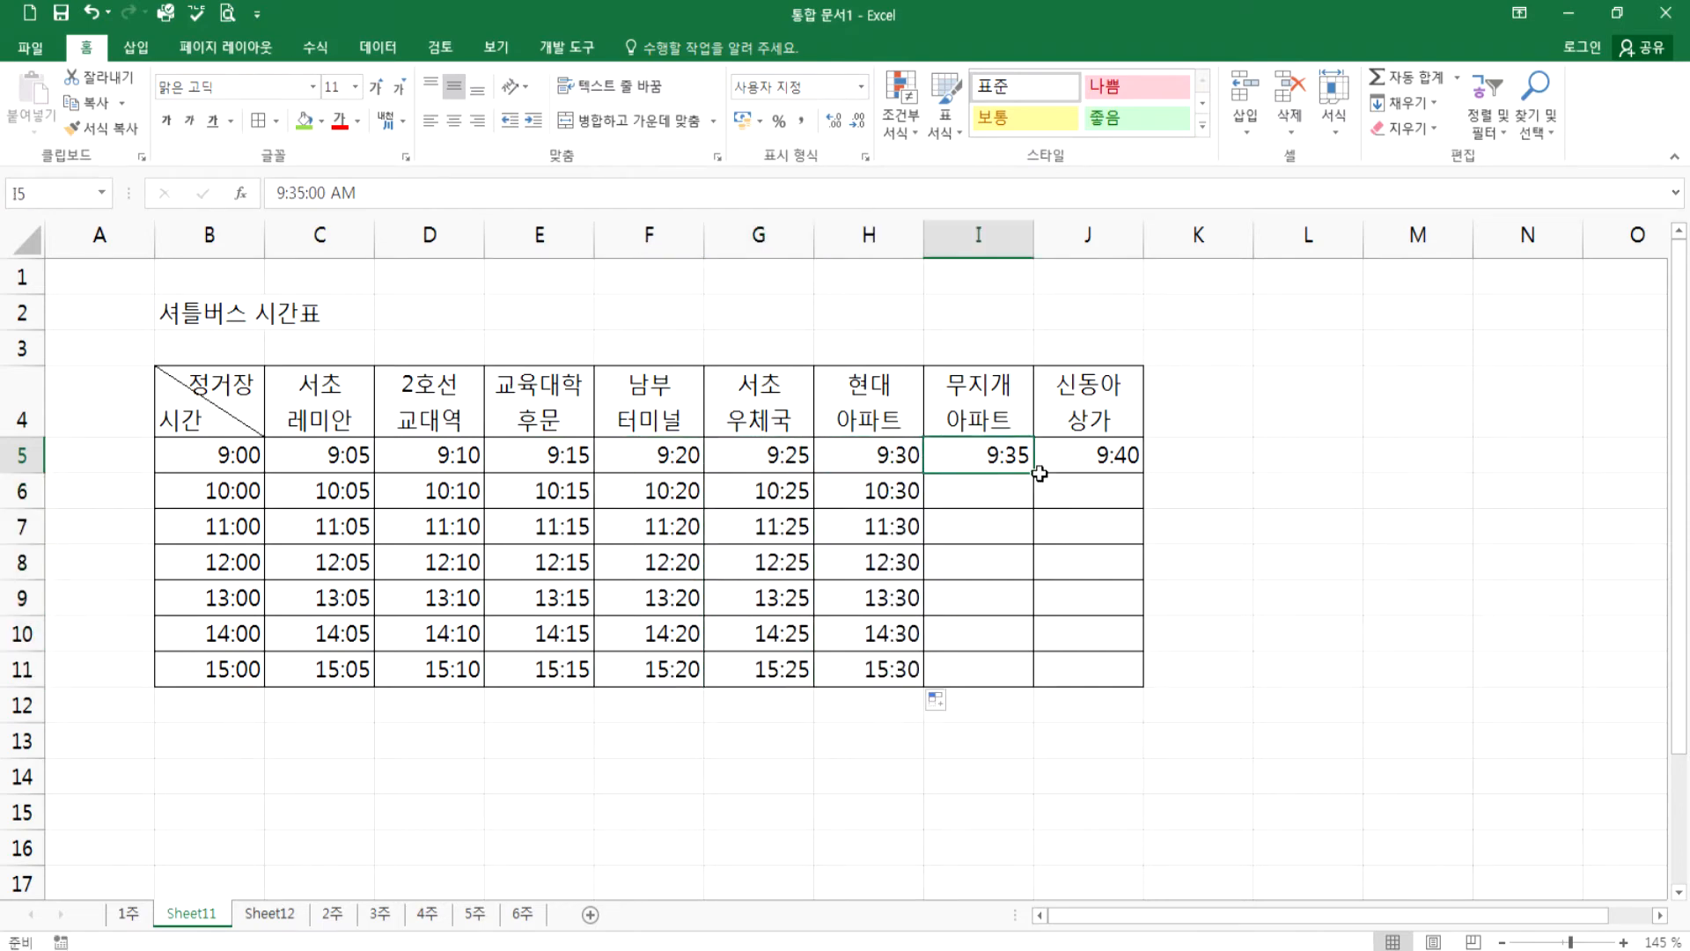
double_click(1033, 473)
left_click(1138, 458)
left_click_drag(1143, 473, 1140, 685)
left_click(1308, 562)
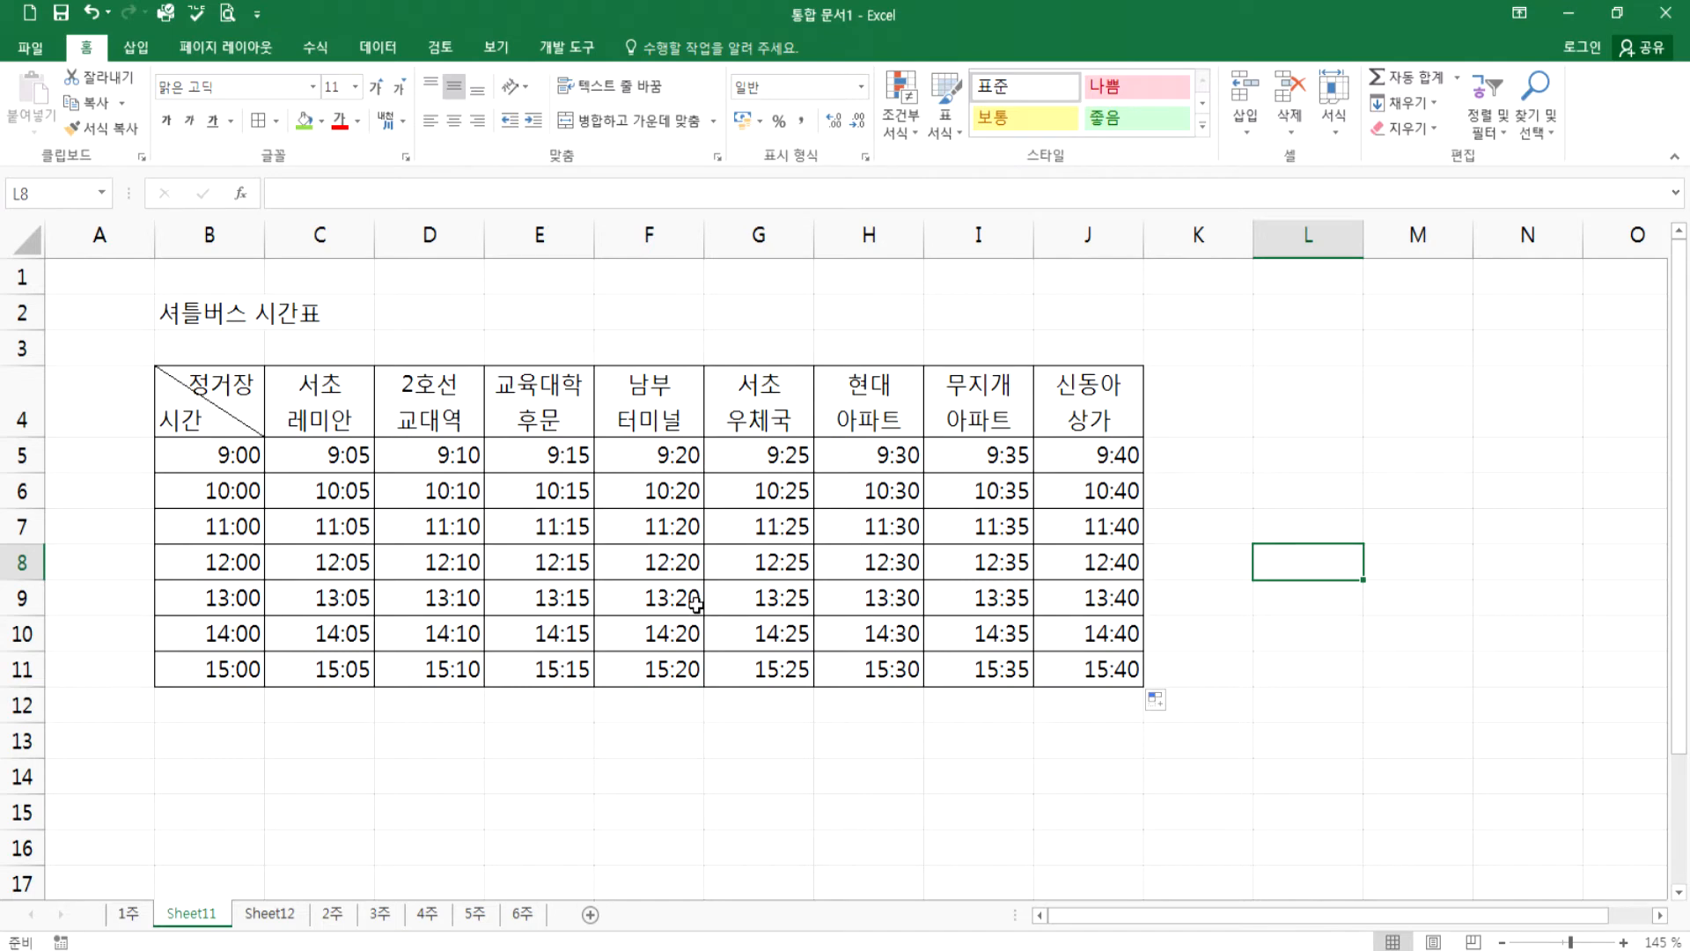
- Merge and center the title 셔틀버스 시간표 across B2:J2
left_click_drag(196, 313, 1073, 320)
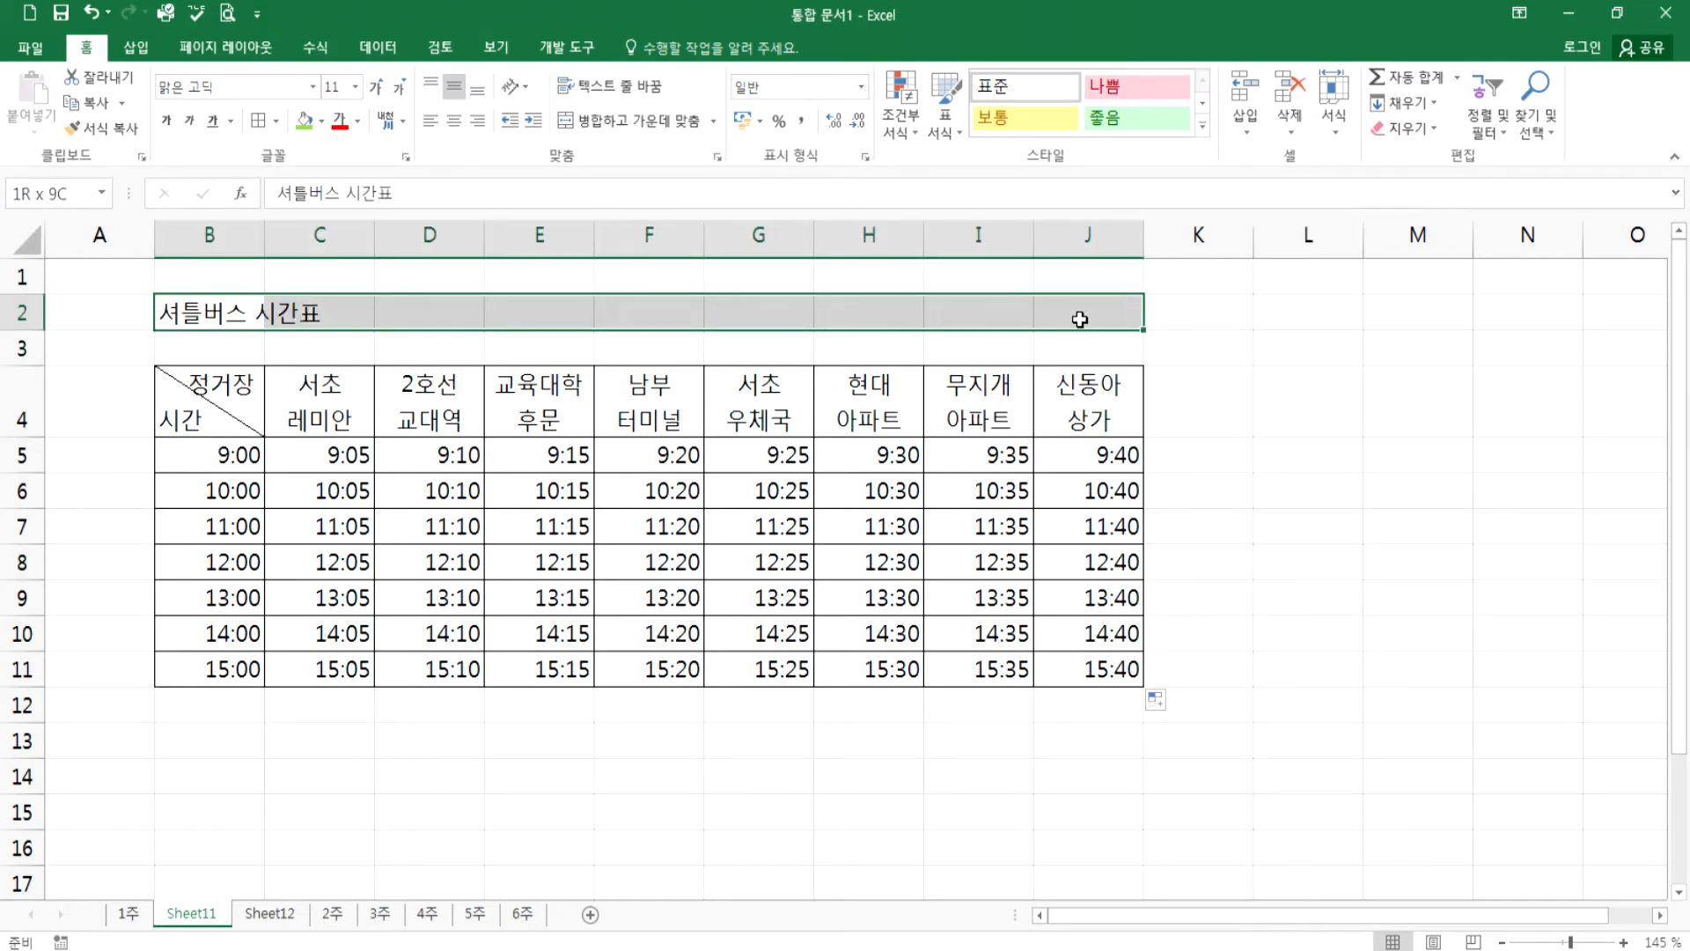
left_click(652, 118)
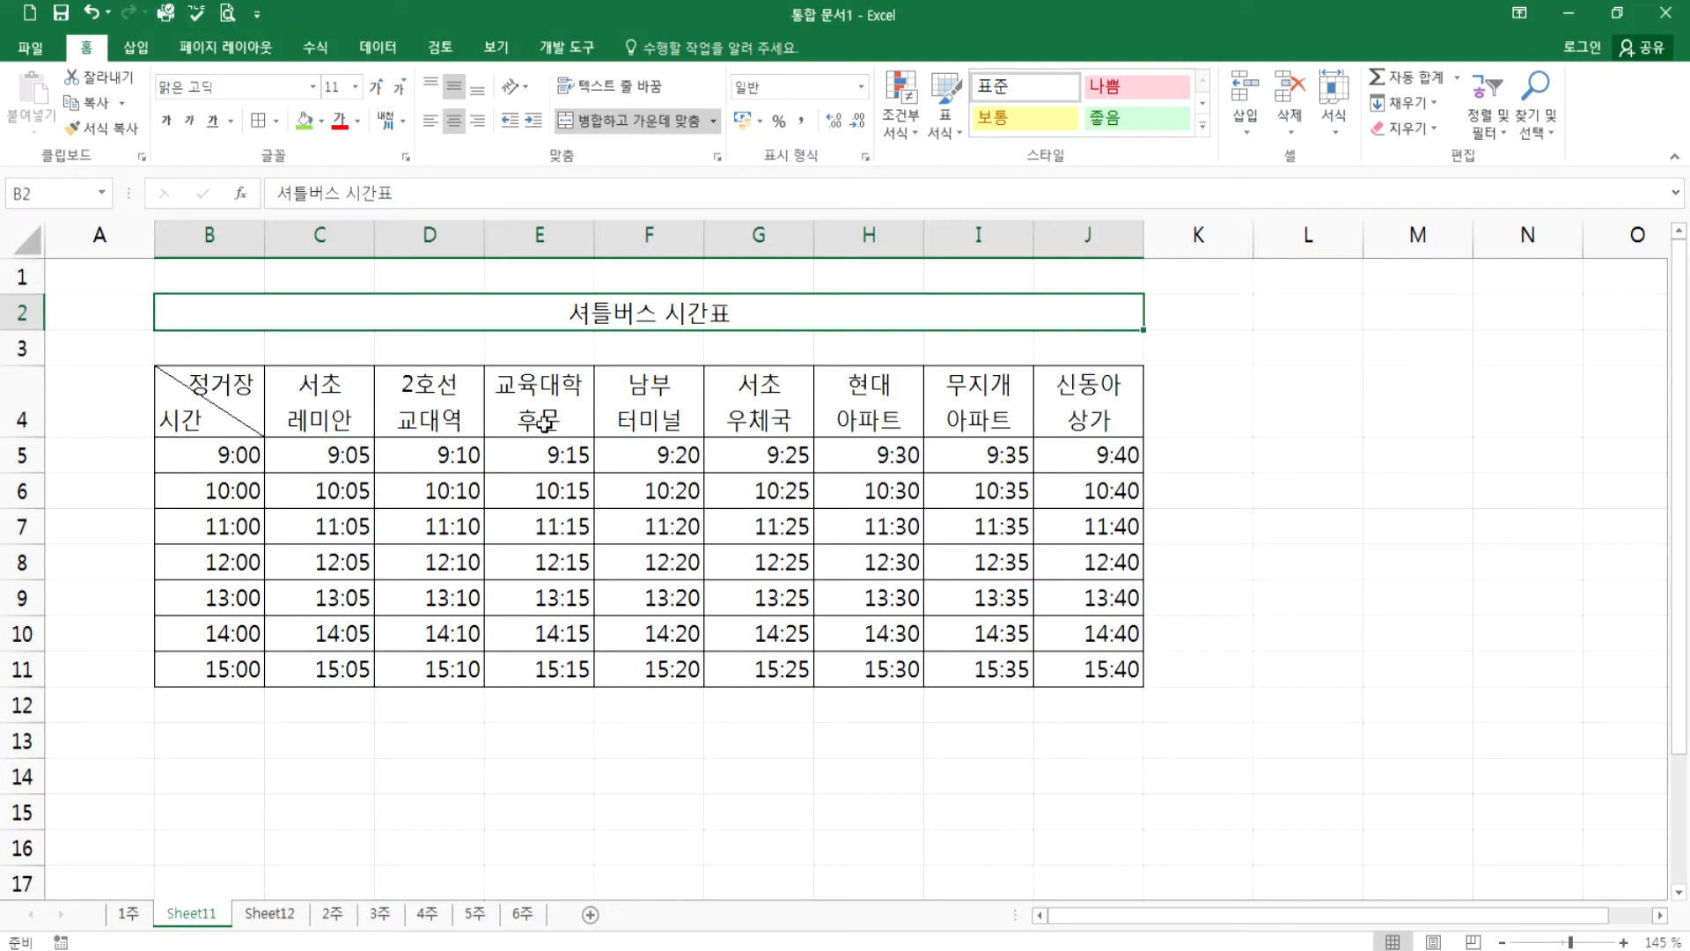
- Open the fill color palette for the timetable header cells B4:J4
left_click_drag(210, 388, 1088, 414)
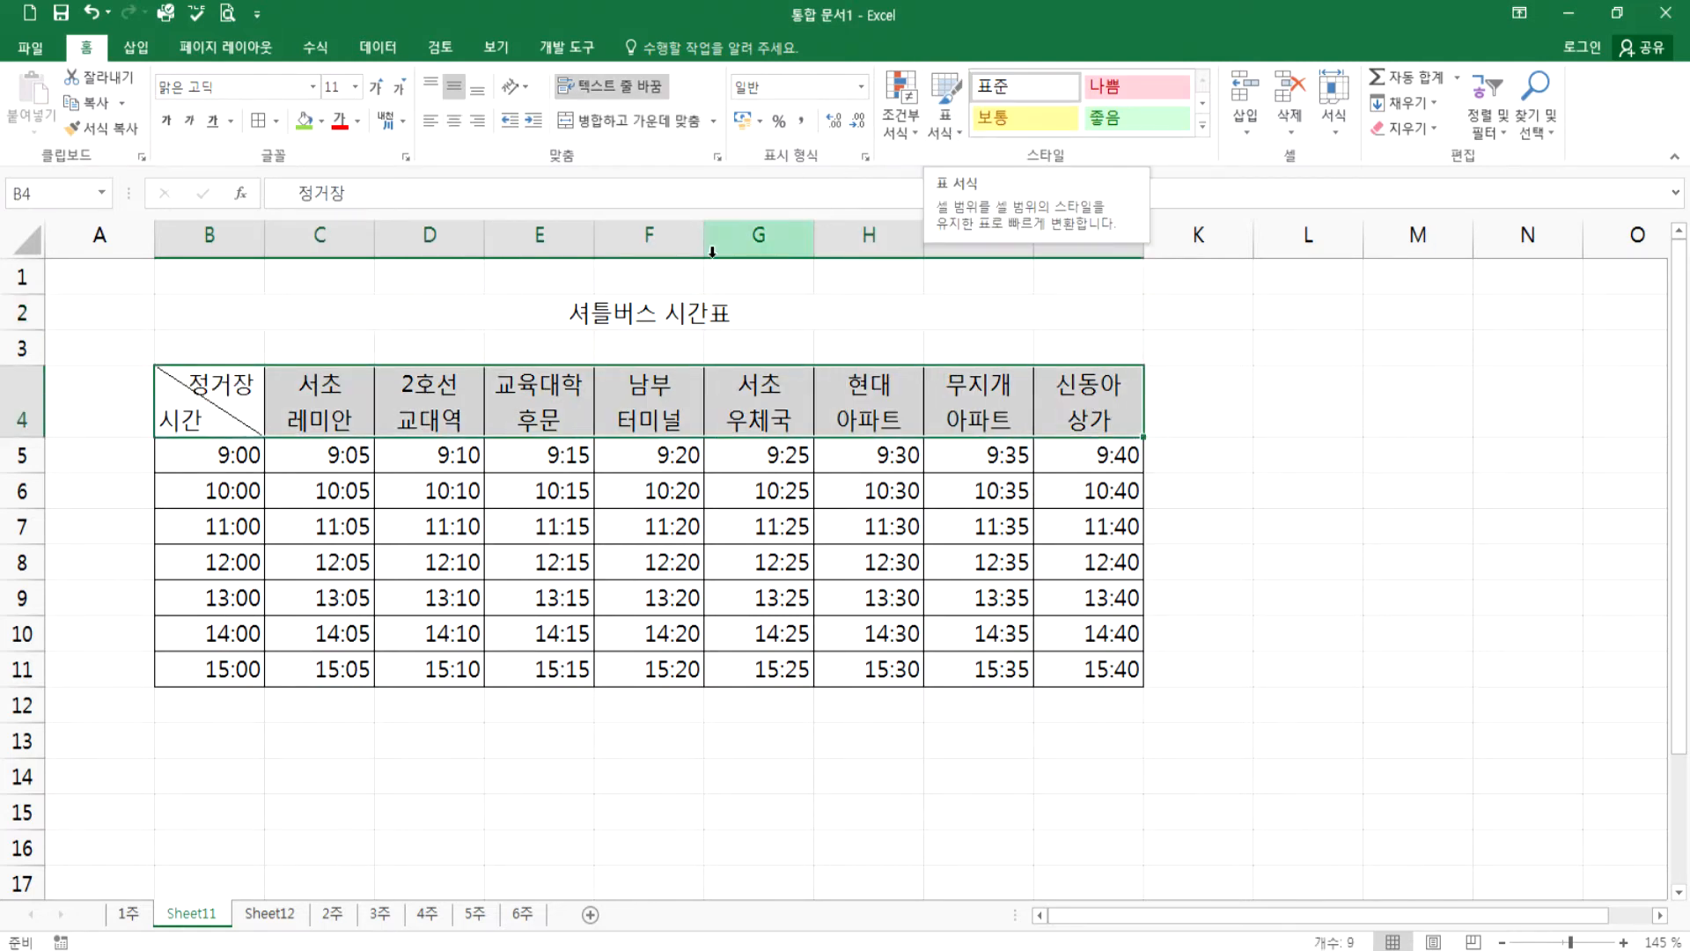
left_click(323, 123)
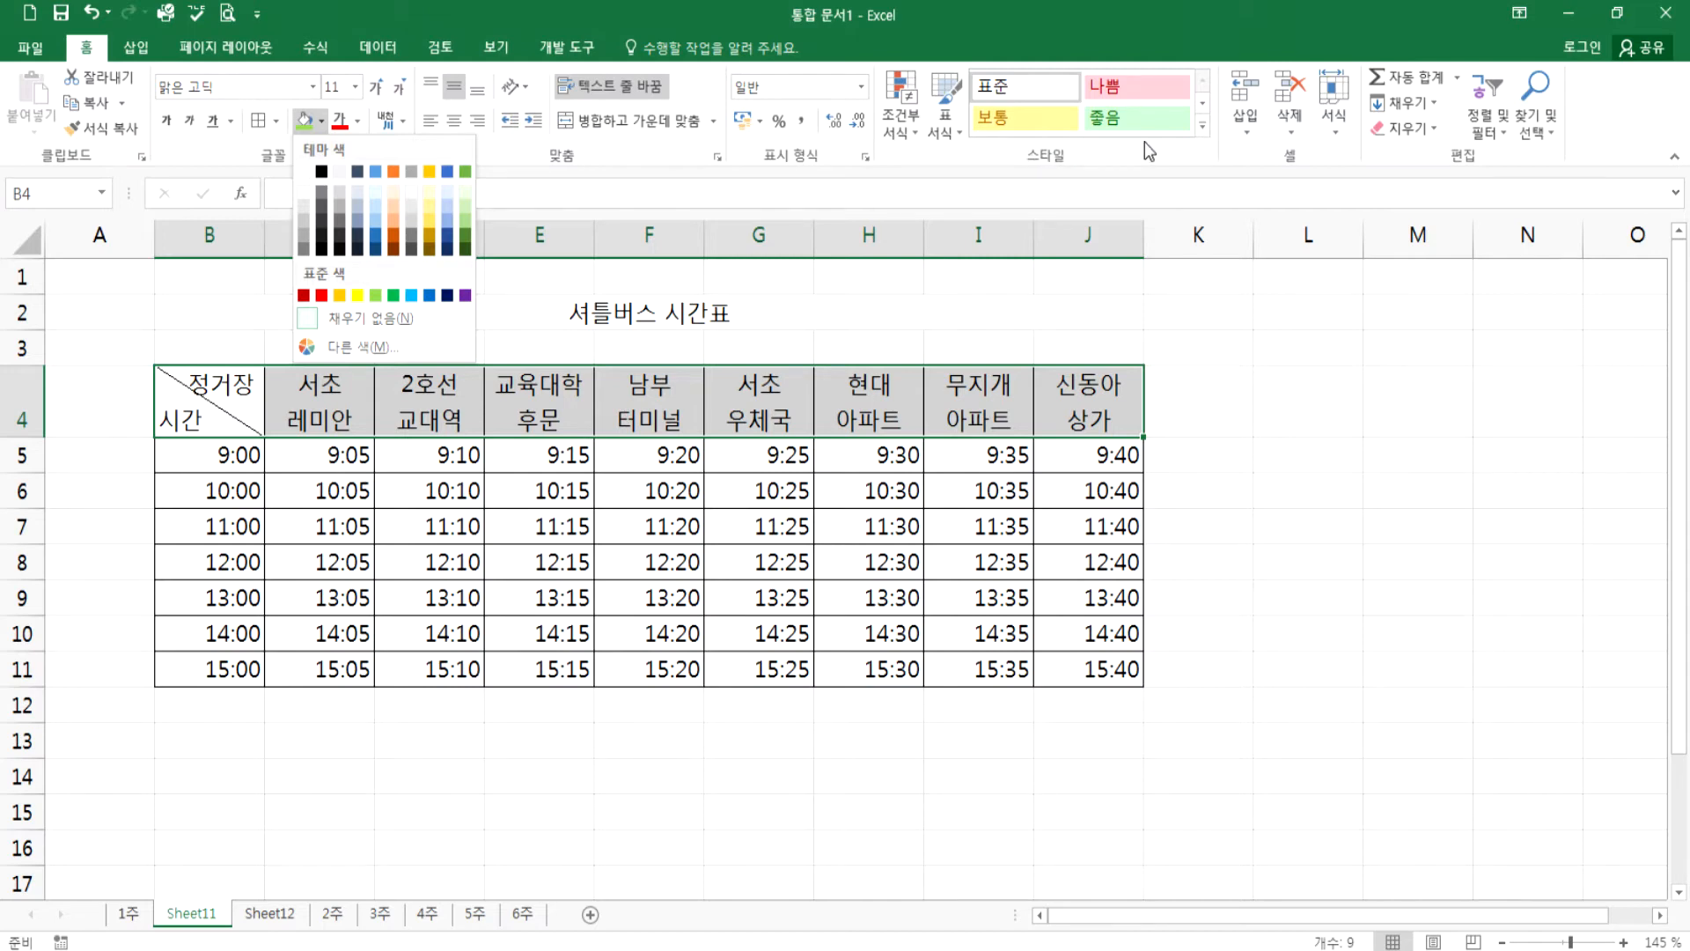
- Minimize the workbook and review the resolution choices in the desktop's screen resolution settings, keeping 1600 × 900
left_click(1570, 10)
left_click(1571, 10)
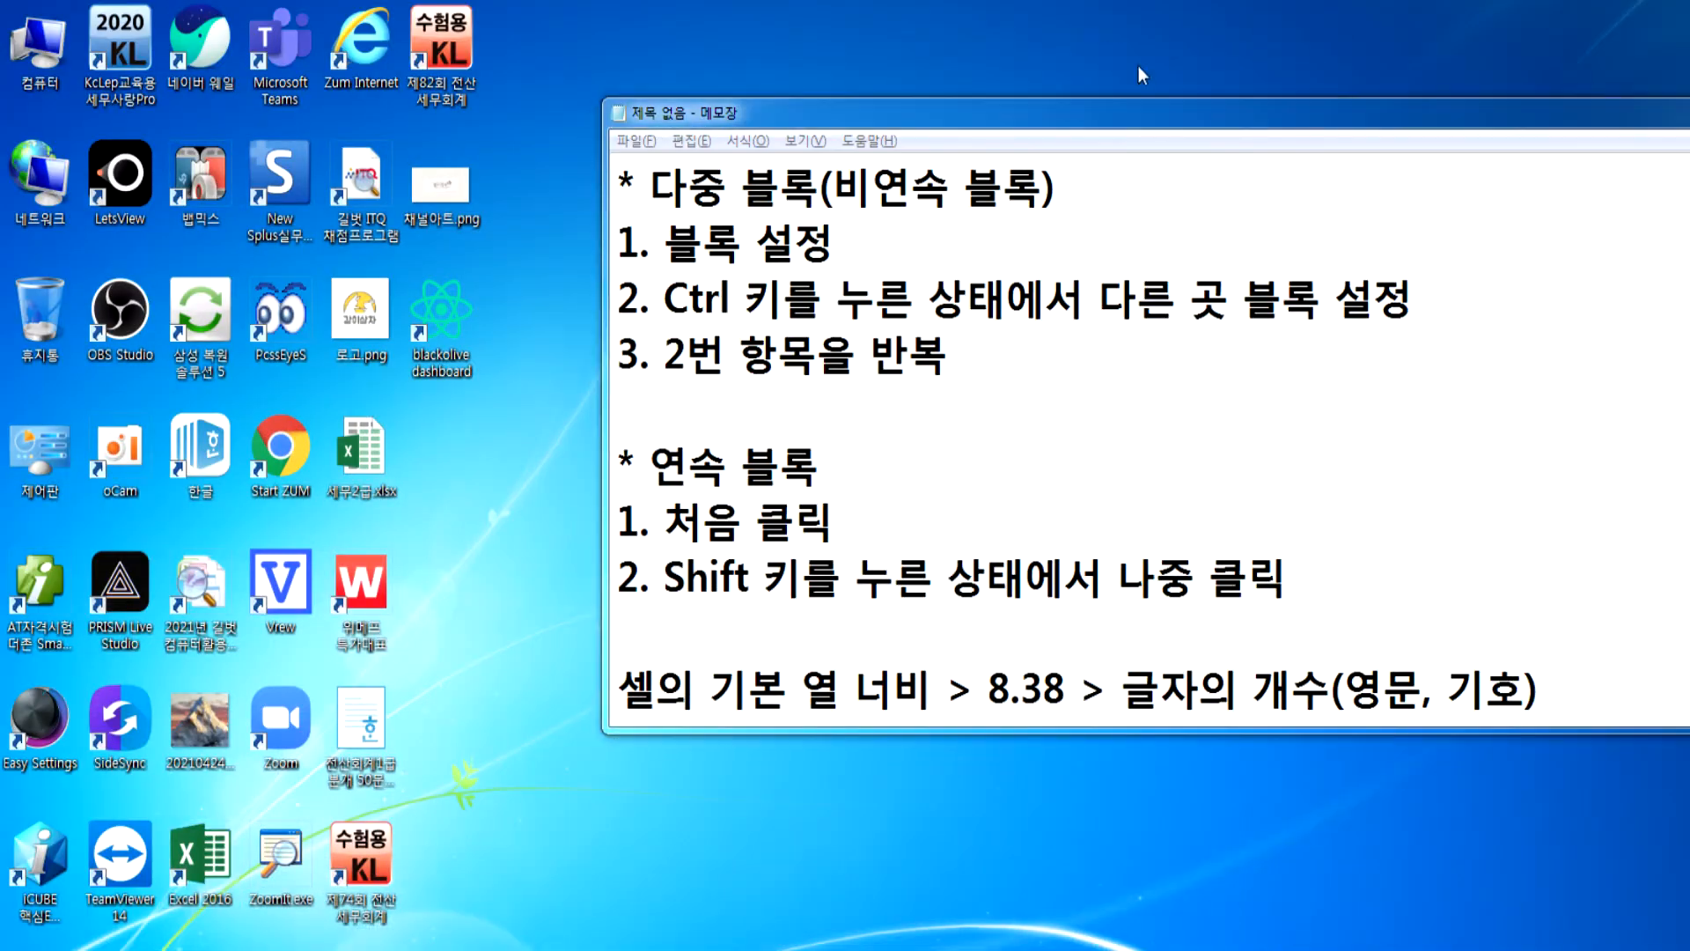
right_click(1099, 33)
left_click(1149, 347)
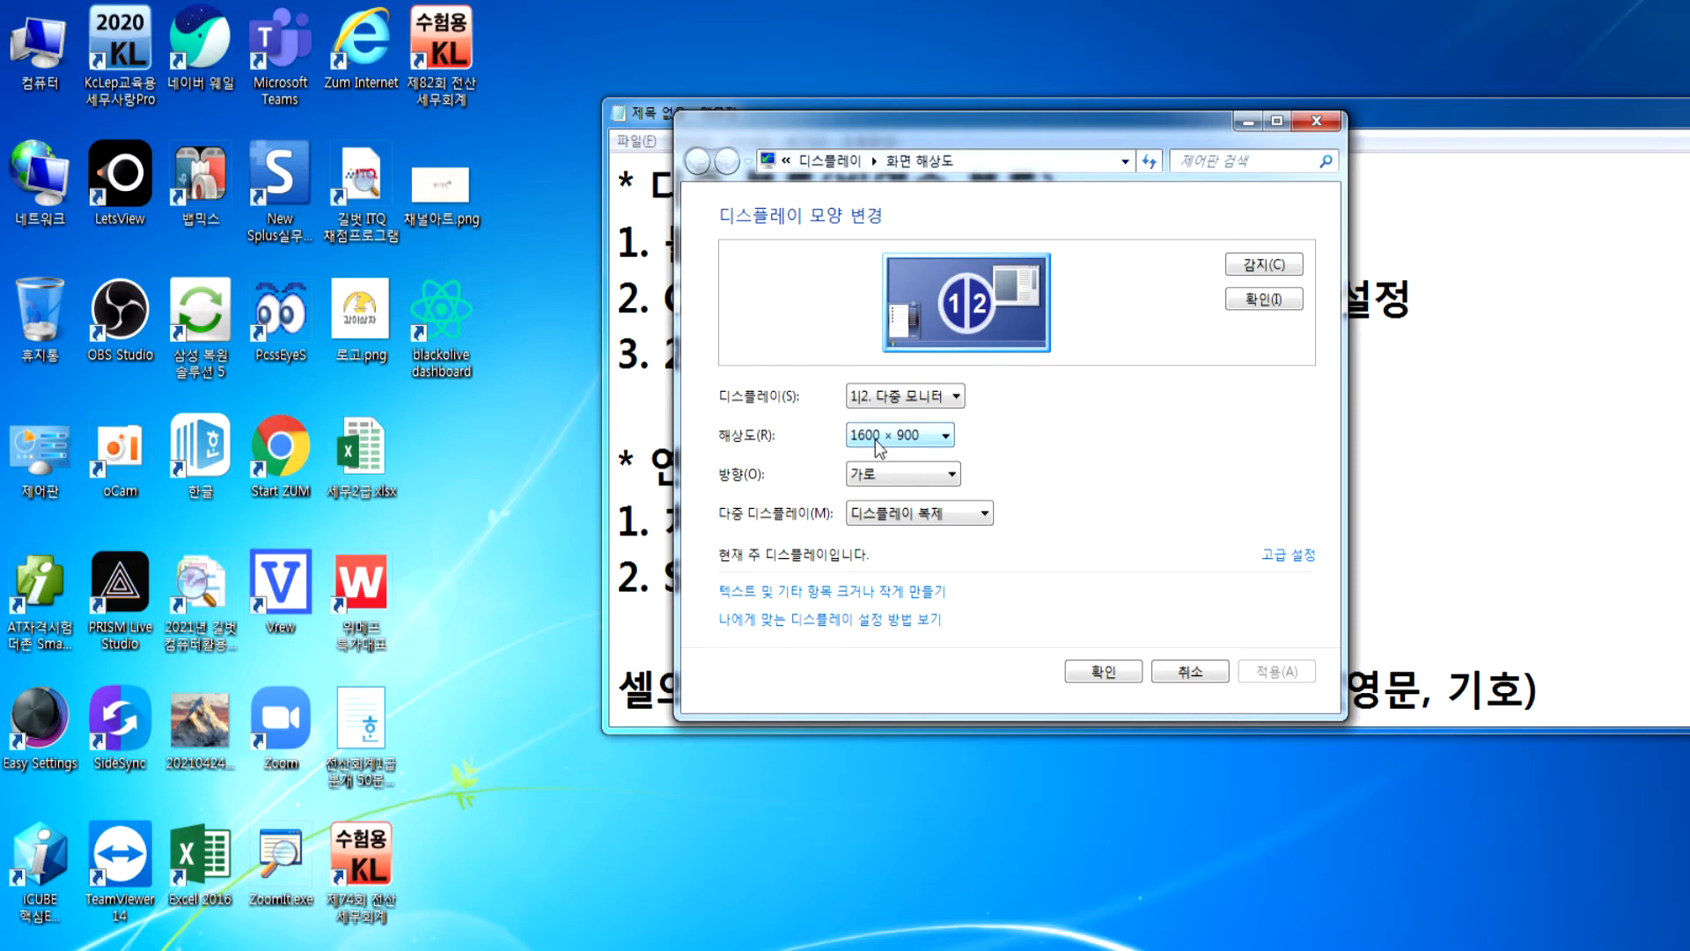
left_click(879, 443)
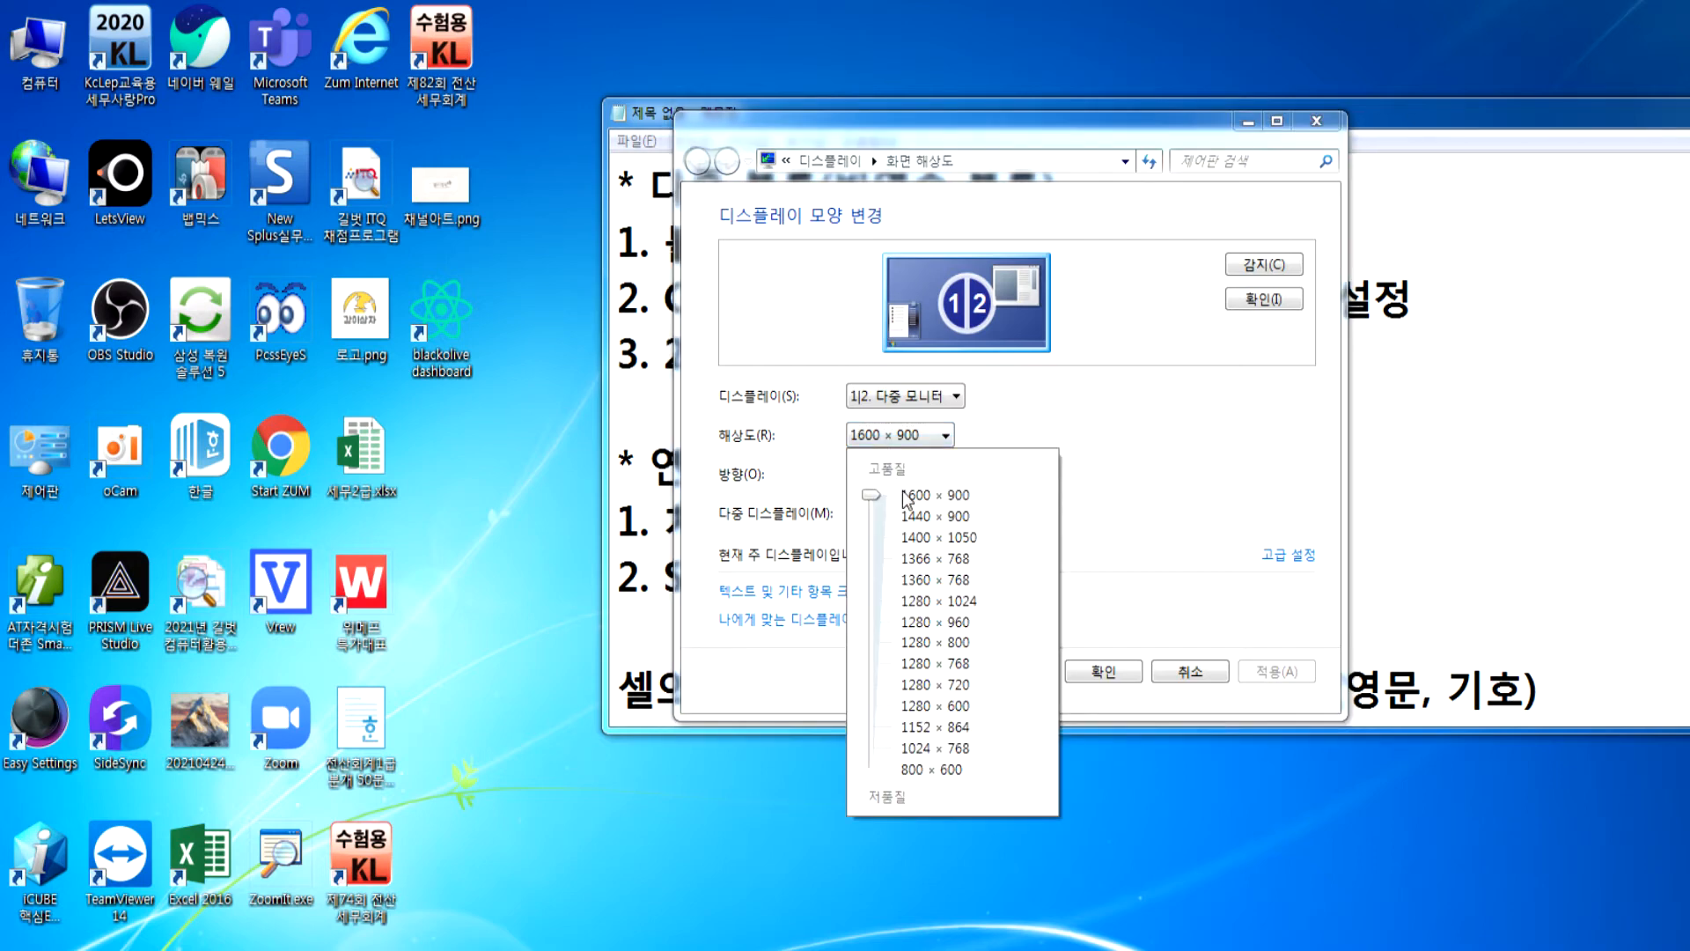
left_click(947, 495)
key("Escape")
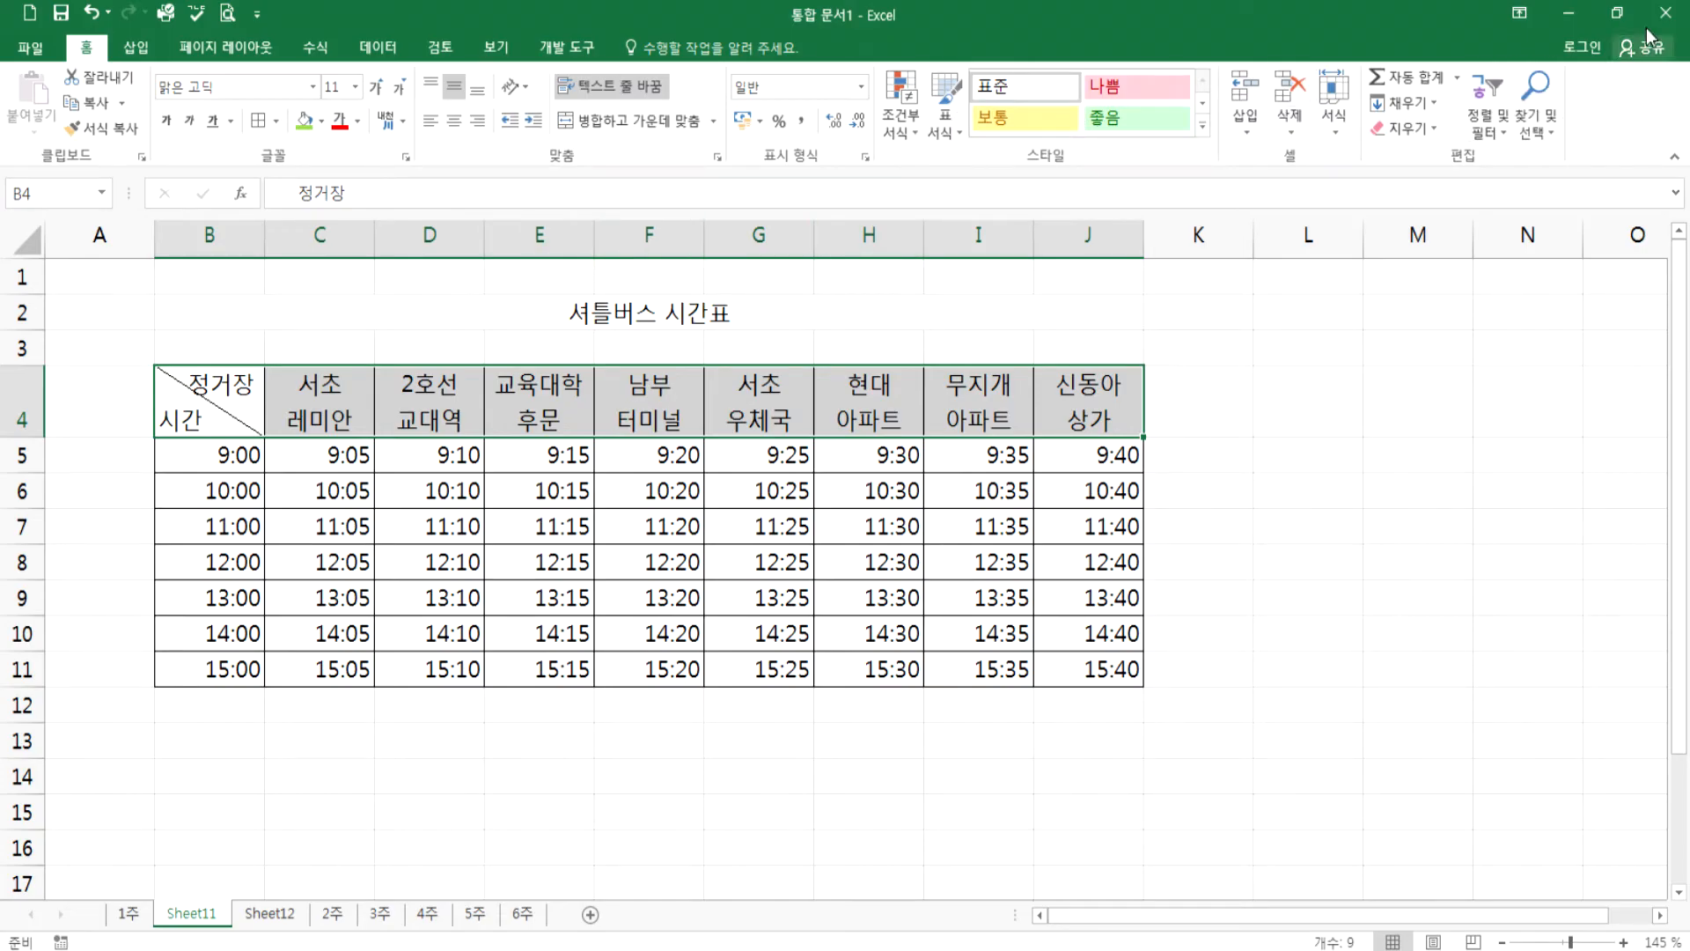
- Restore the workbook window from full screen, move it to the screen's upper-left corner and widen it to the full screen width
left_click(1616, 19)
left_click_drag(1425, 45, 1181, 34)
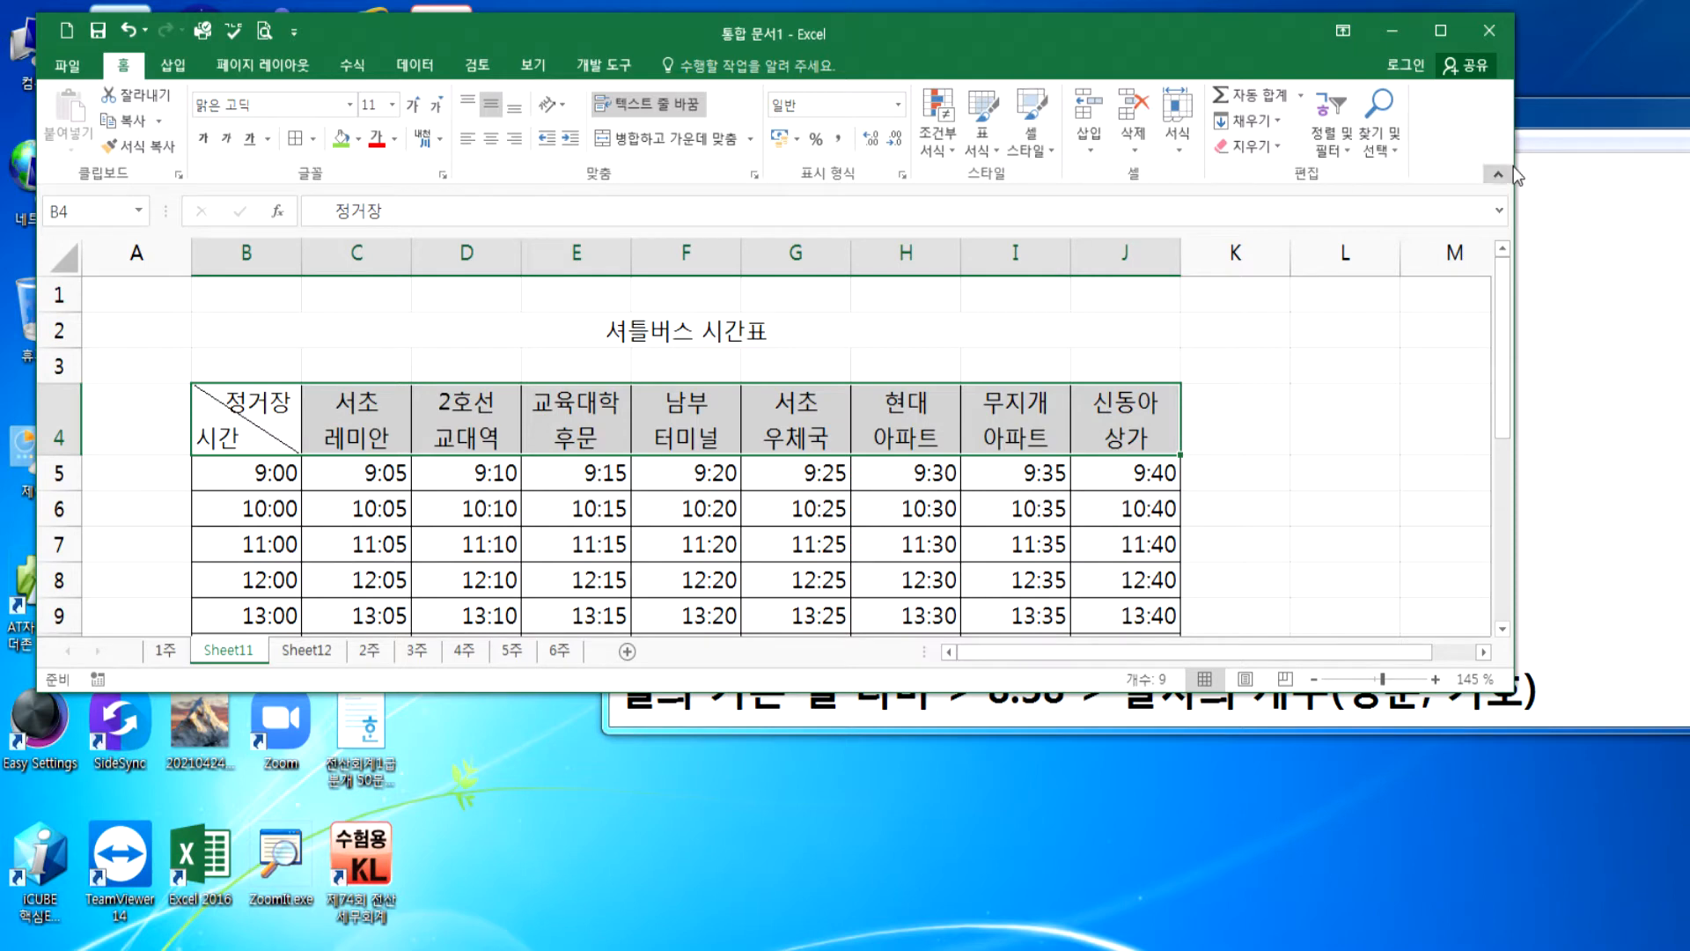
left_click_drag(1514, 166, 1681, 165)
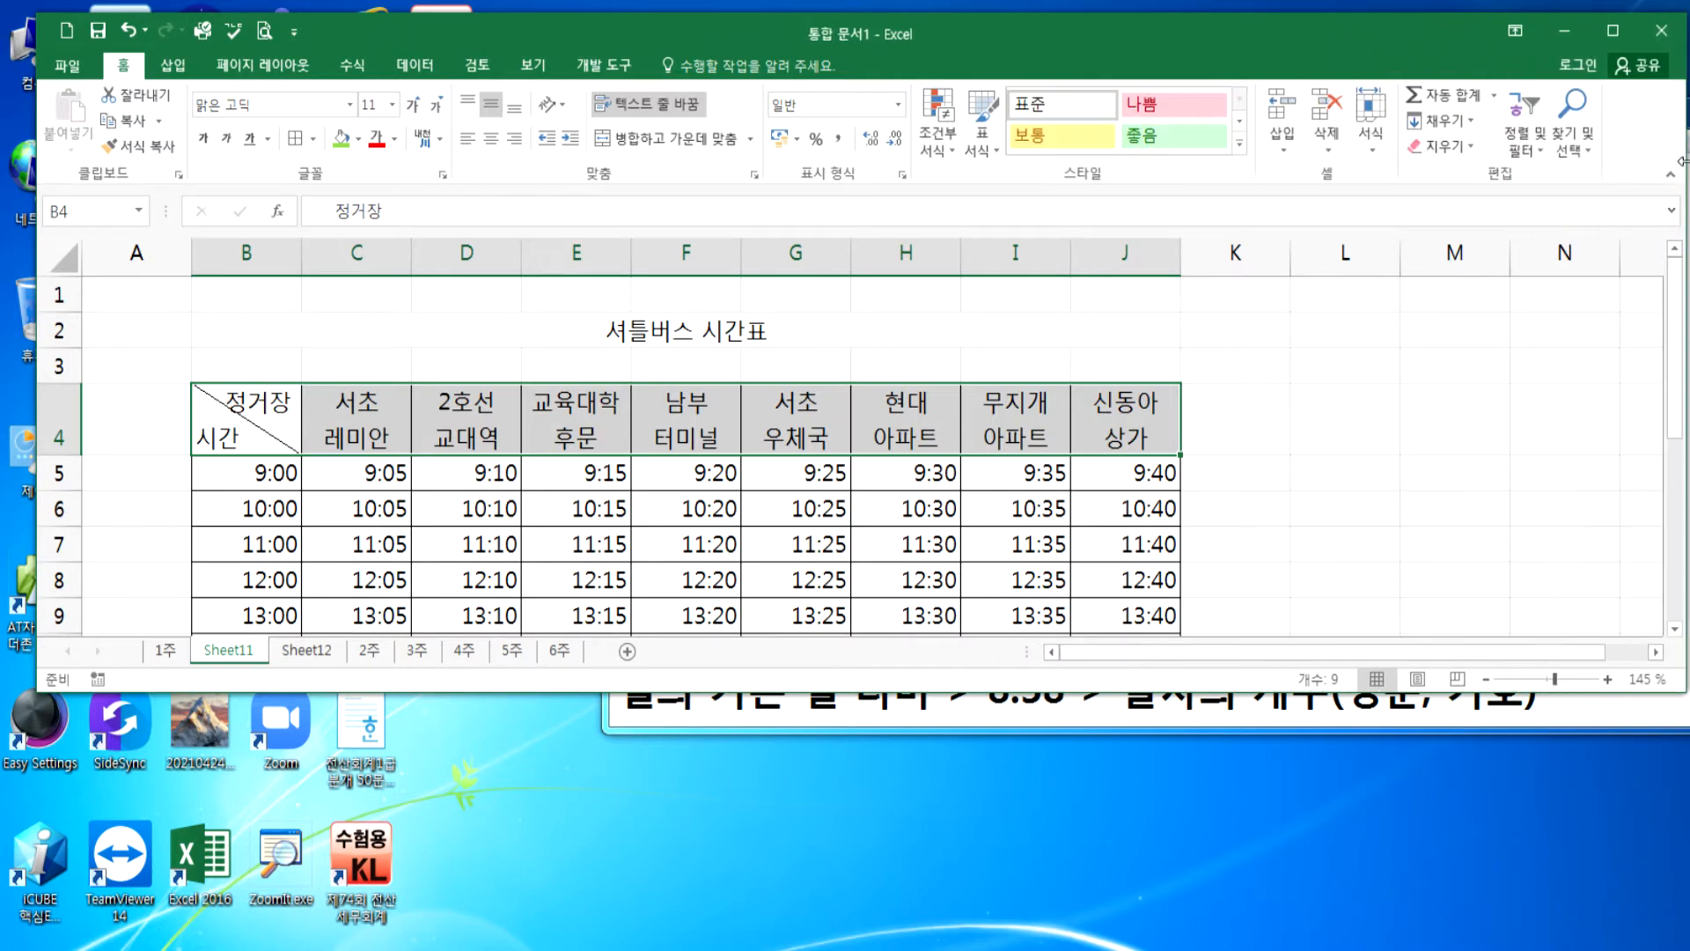
left_click_drag(1160, 46, 1107, 22)
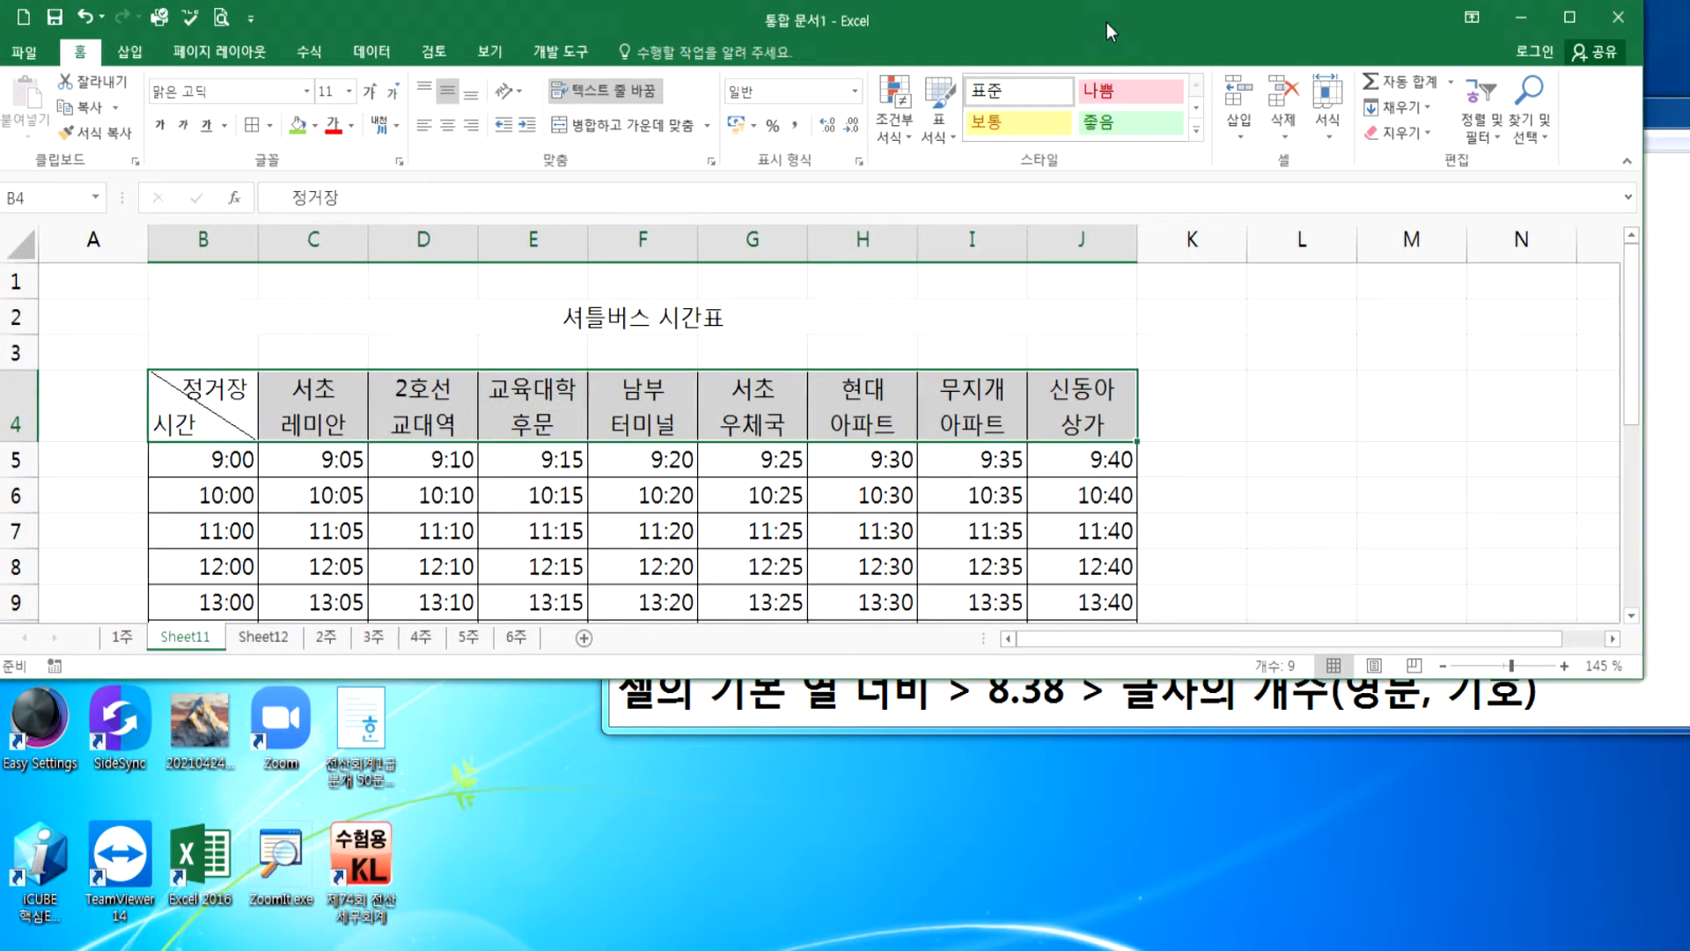
left_click_drag(1645, 142, 1682, 131)
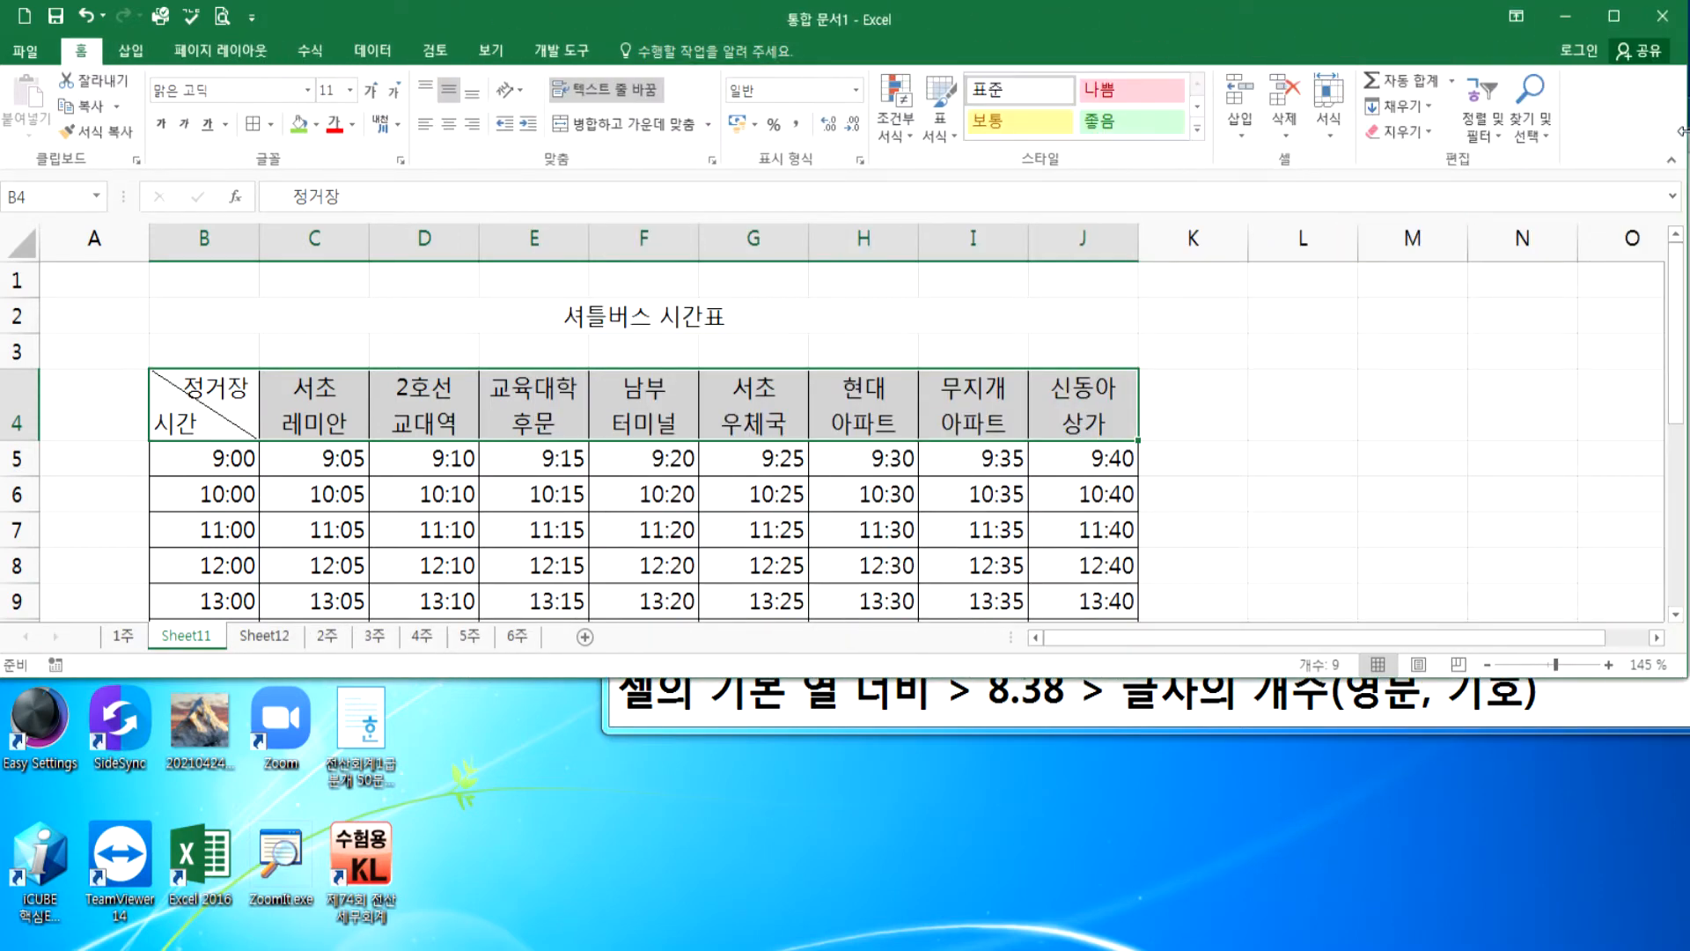
- Try the 강조색5 cell style on the timetable header cells B4:J4 and undo it
mouse_move(1418, 18)
left_mouse_down()
mouse_move(1107, 35)
mouse_move(1389, 44)
mouse_move(1417, 30)
left_mouse_up()
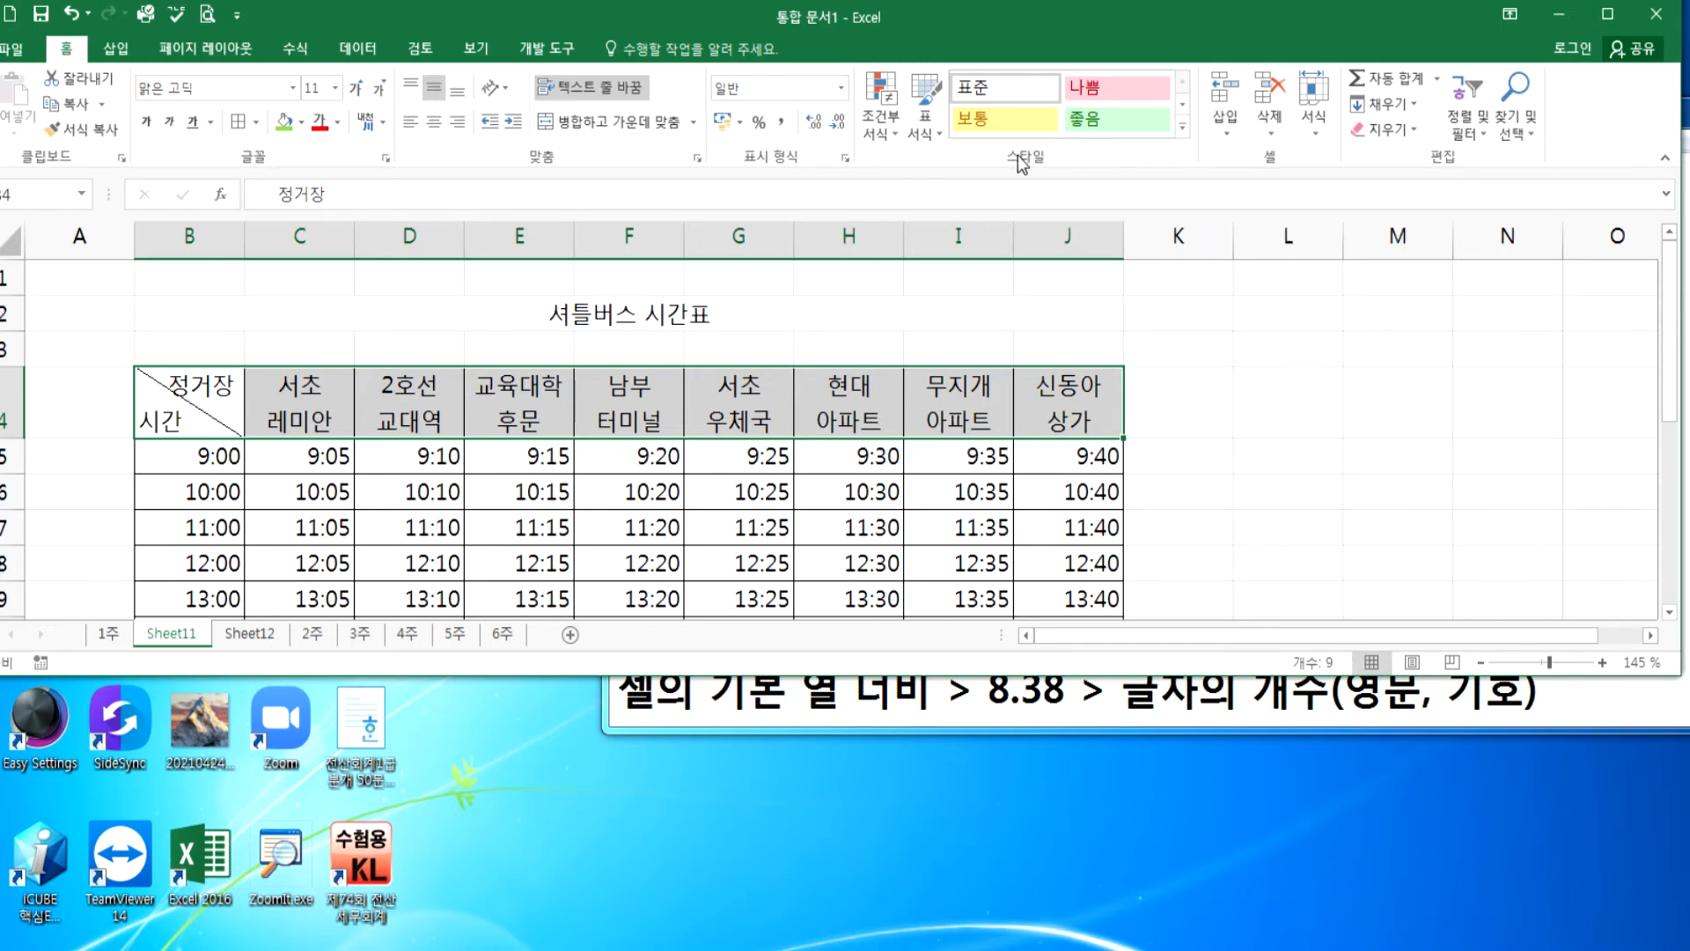
left_click(1182, 132)
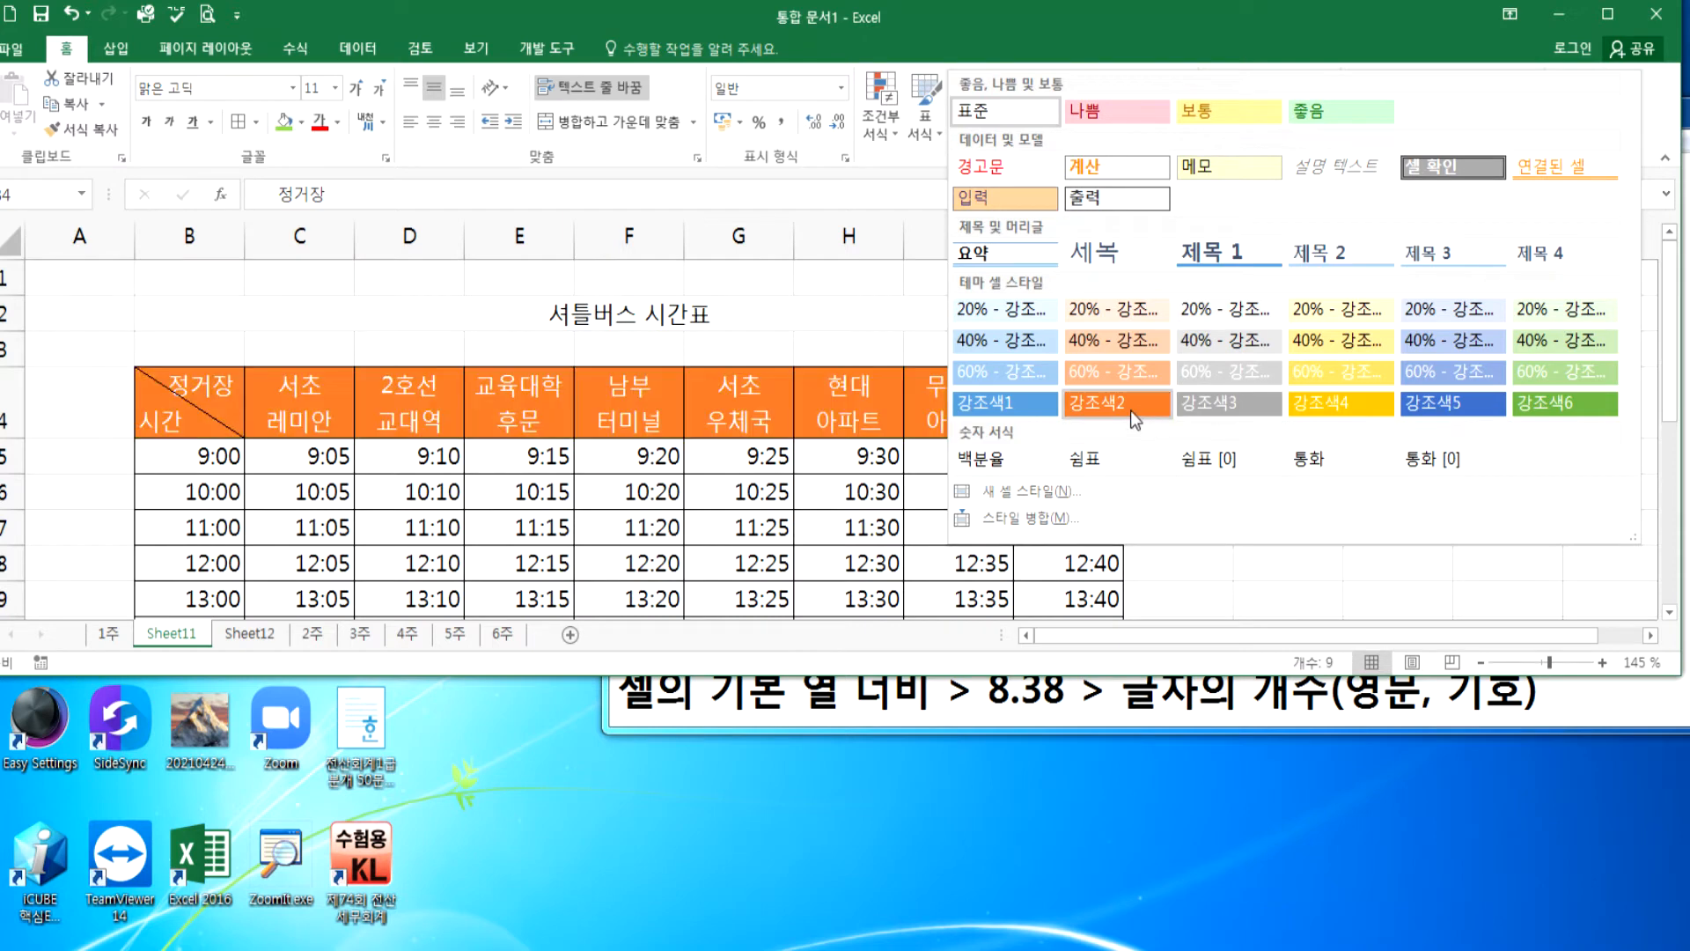
left_click(1453, 405)
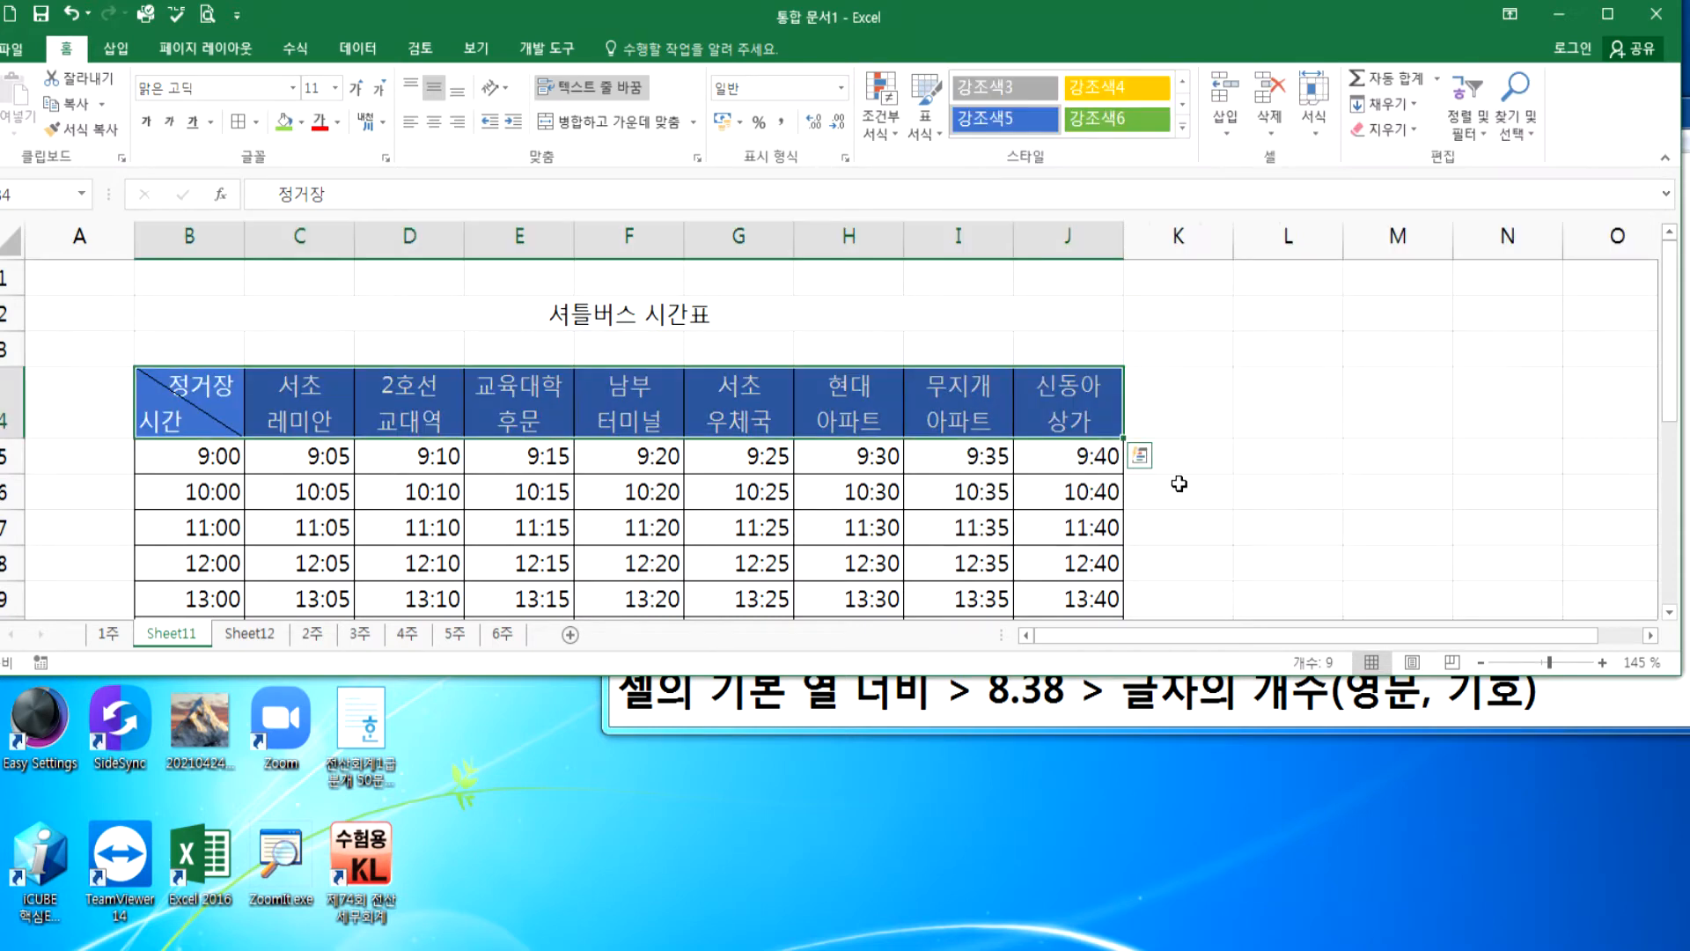
key("ctrl+z")
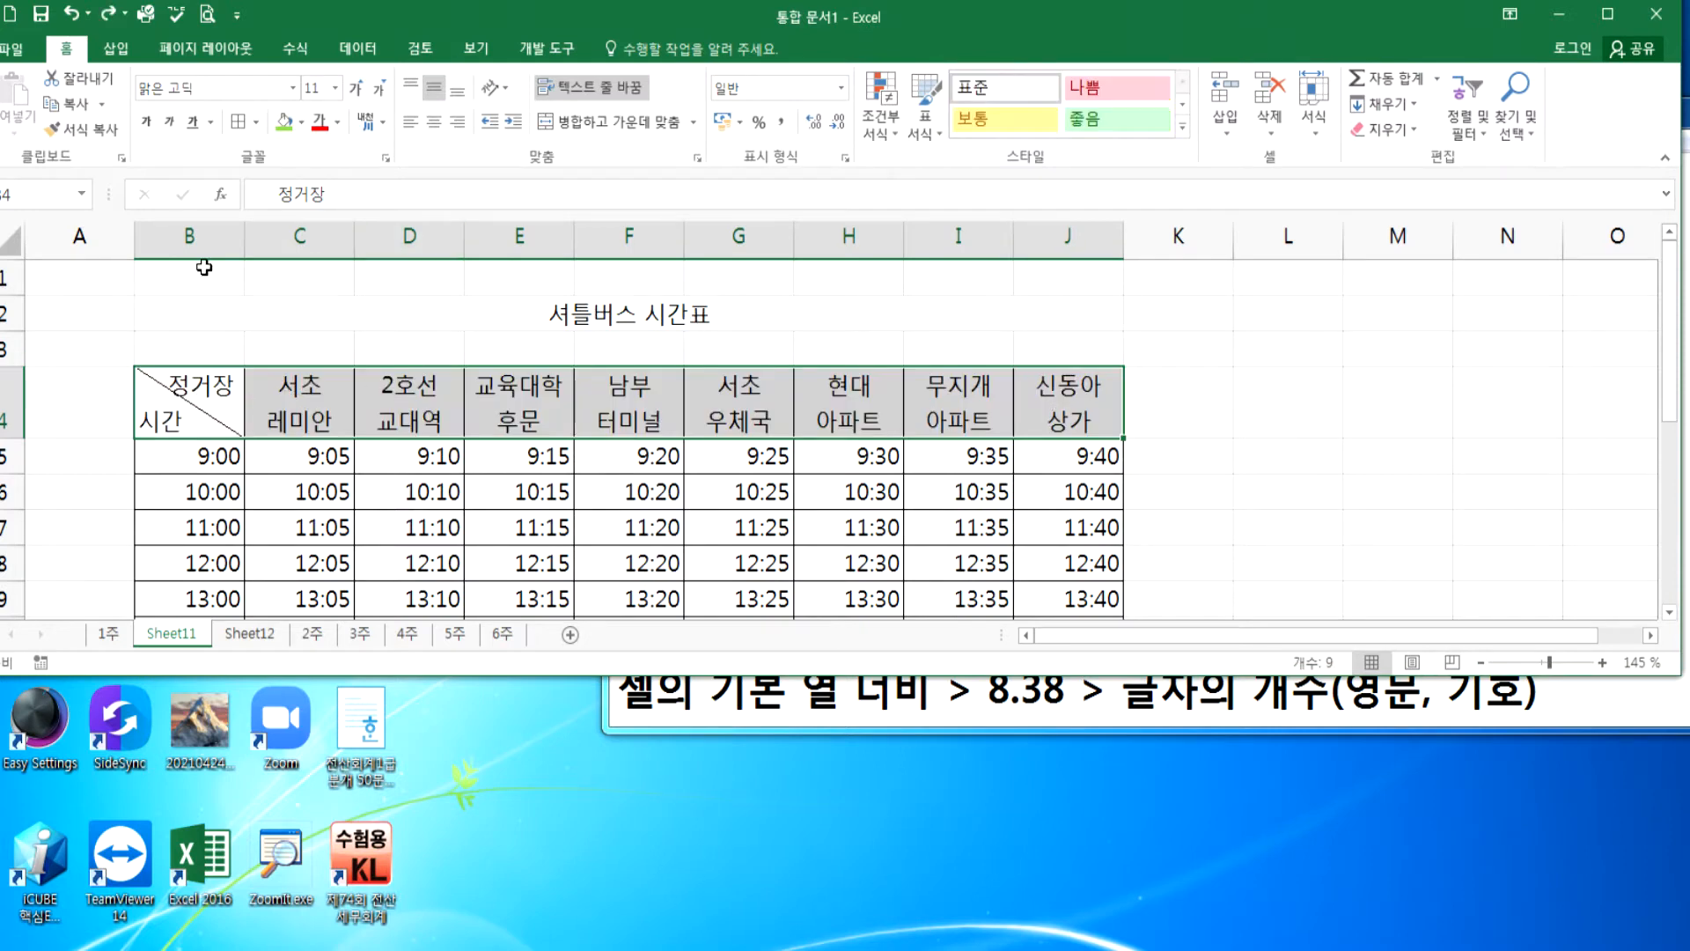
- Try a standard blue fill with white font on the header cells B4:J4, and undo both changes
left_click(301, 122)
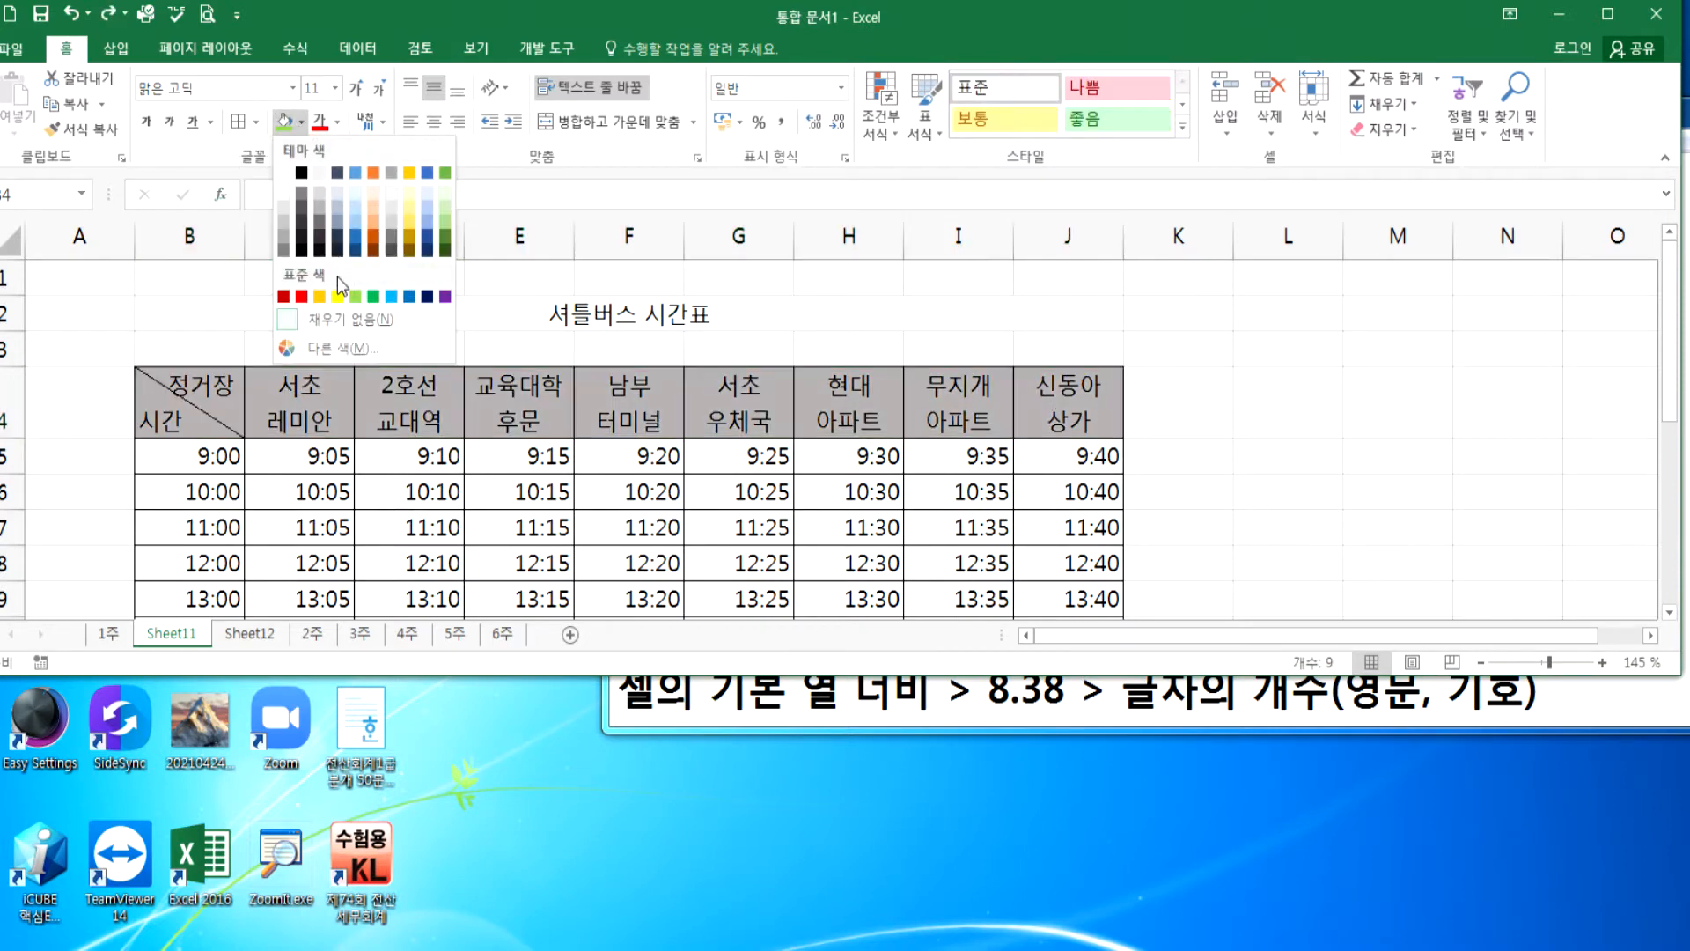
left_click(409, 297)
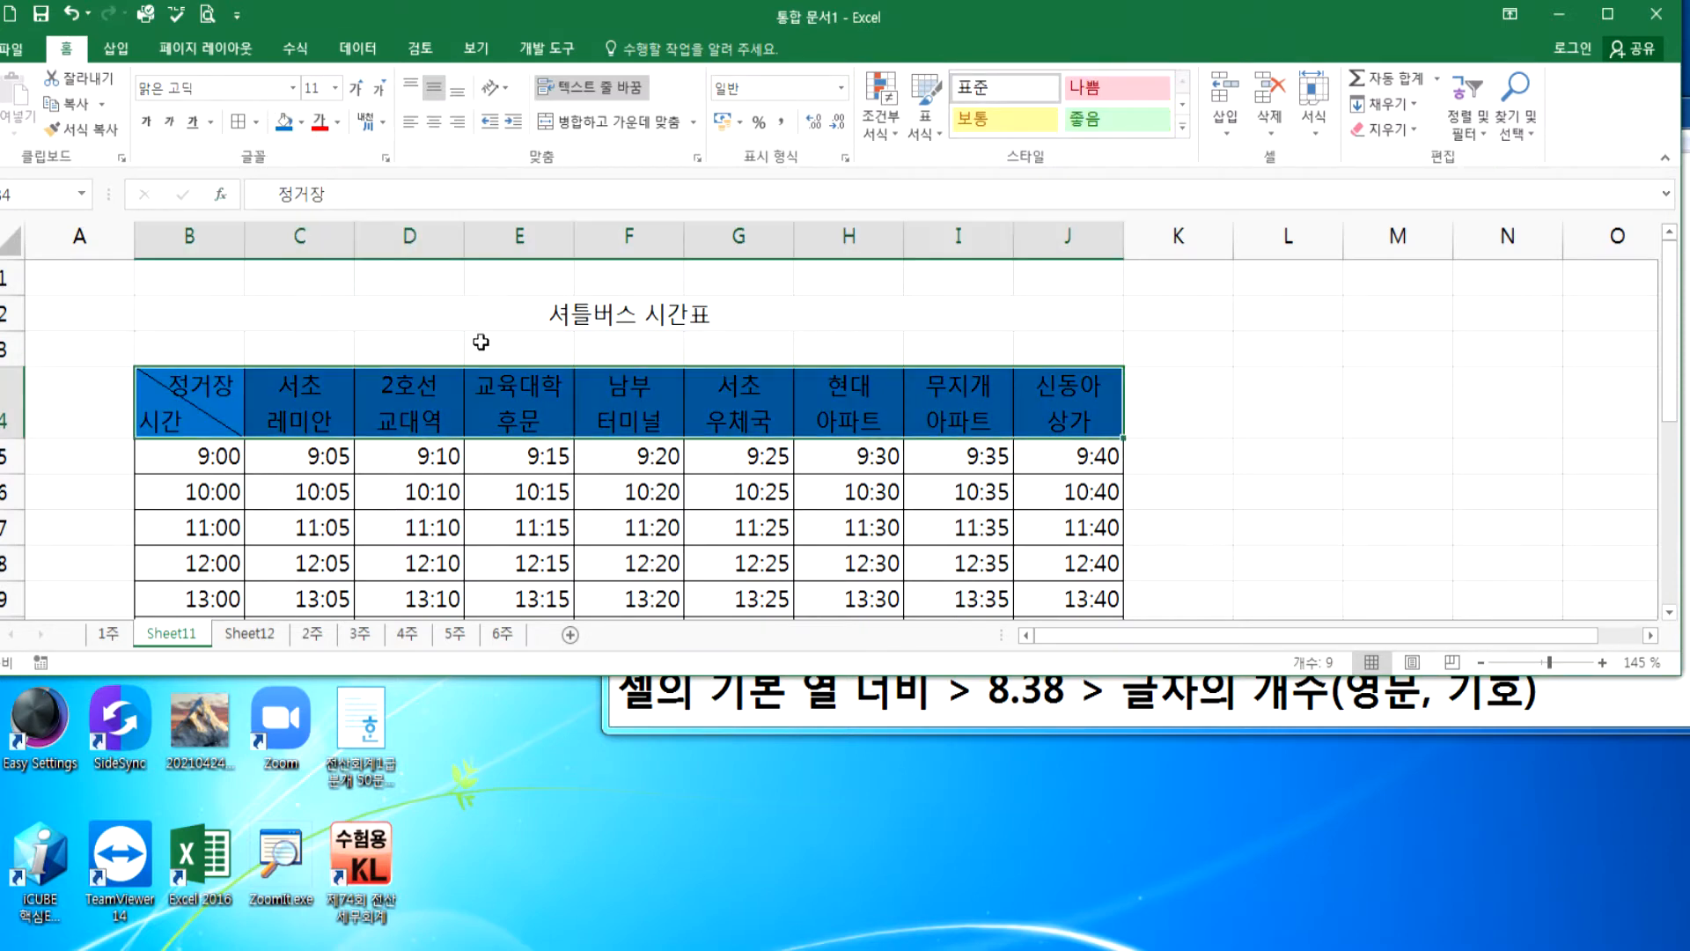
left_click(338, 122)
left_click(320, 199)
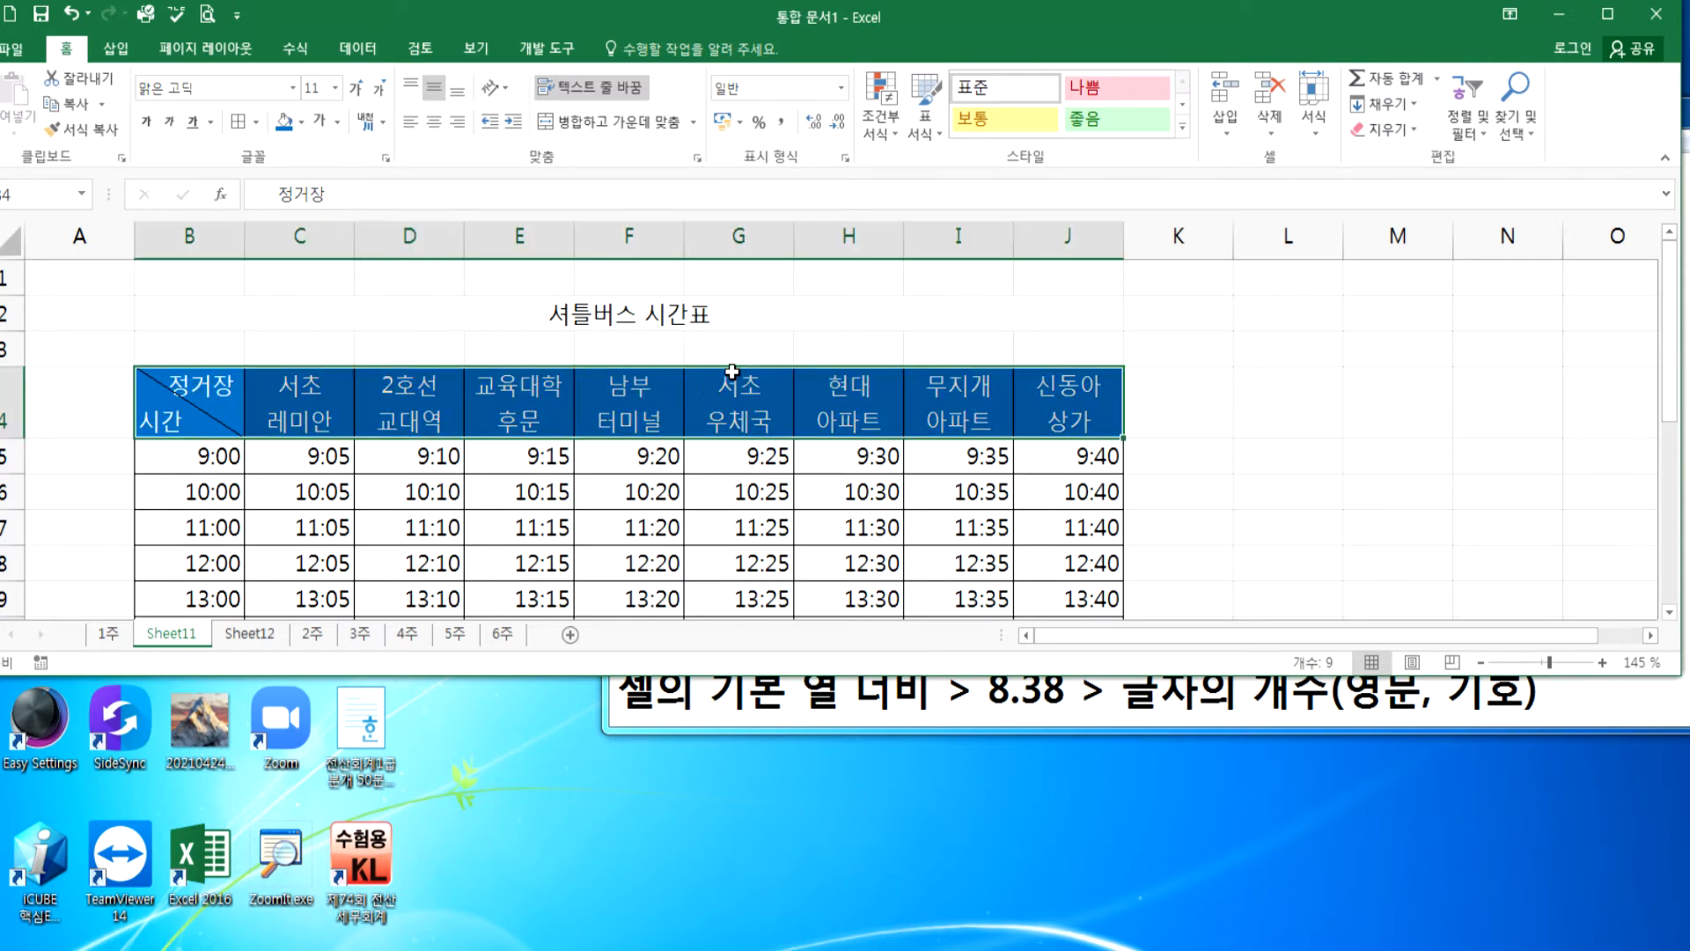
key("ctrl+z")
key("ctrl+z")
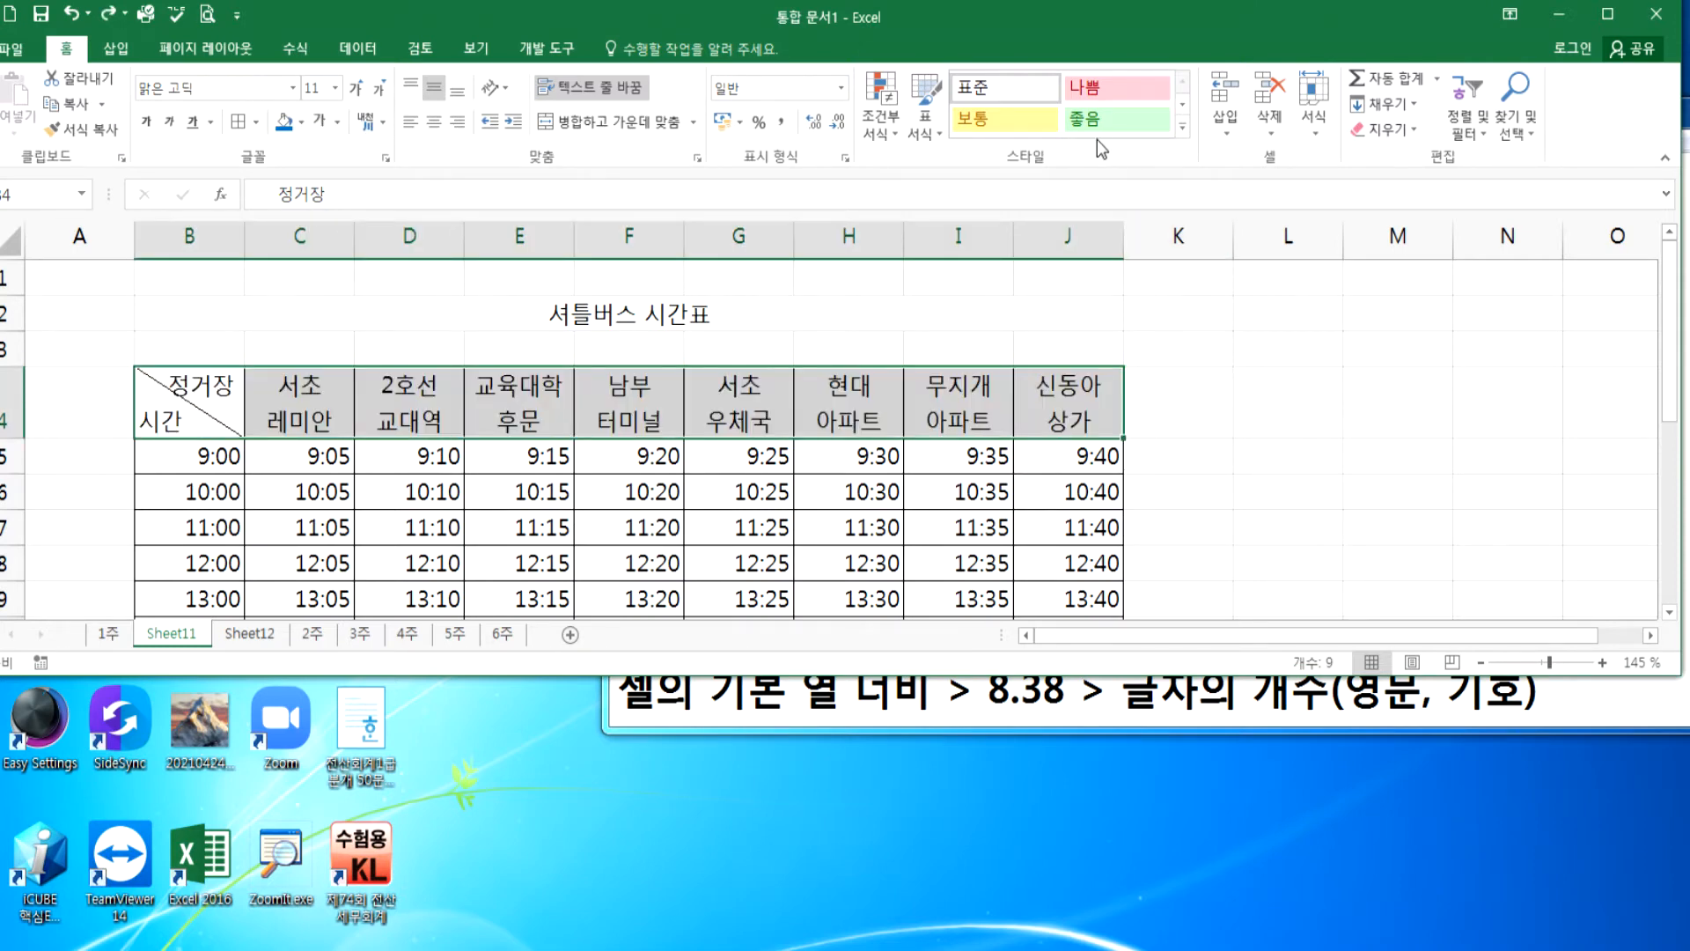
- Apply the 강조색5 cell style to header cells B4:J4, maximize the workbook window and select the merged title
left_click(1183, 128)
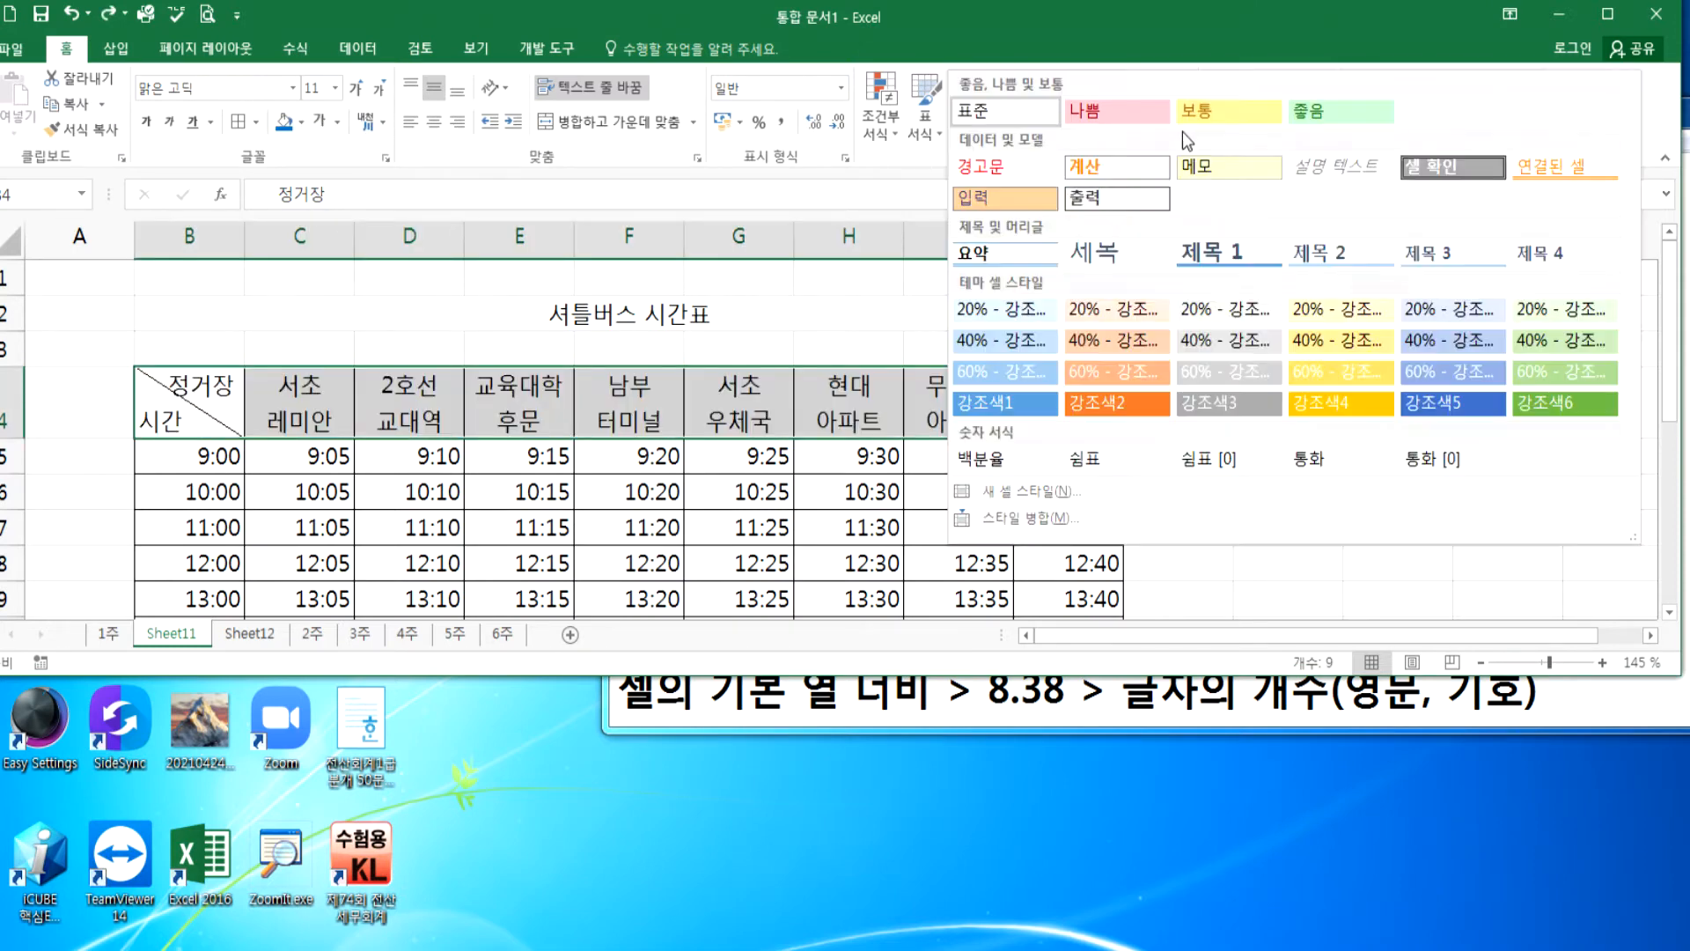
left_click(1433, 407)
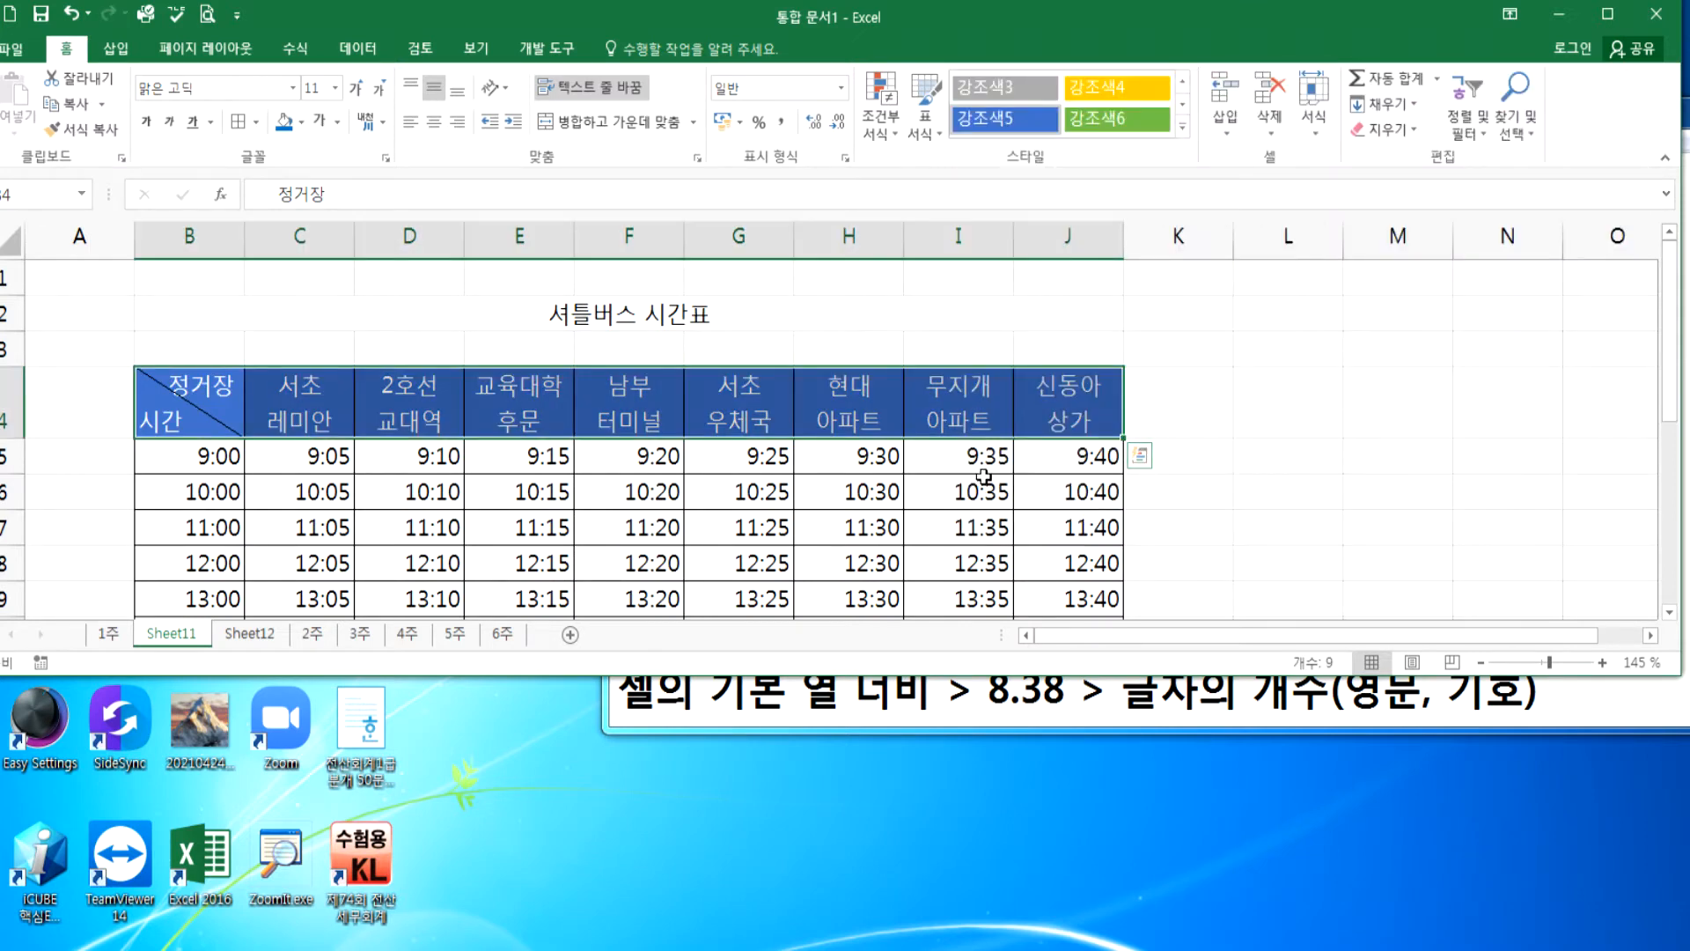
left_click(1237, 348)
left_click(1277, 319)
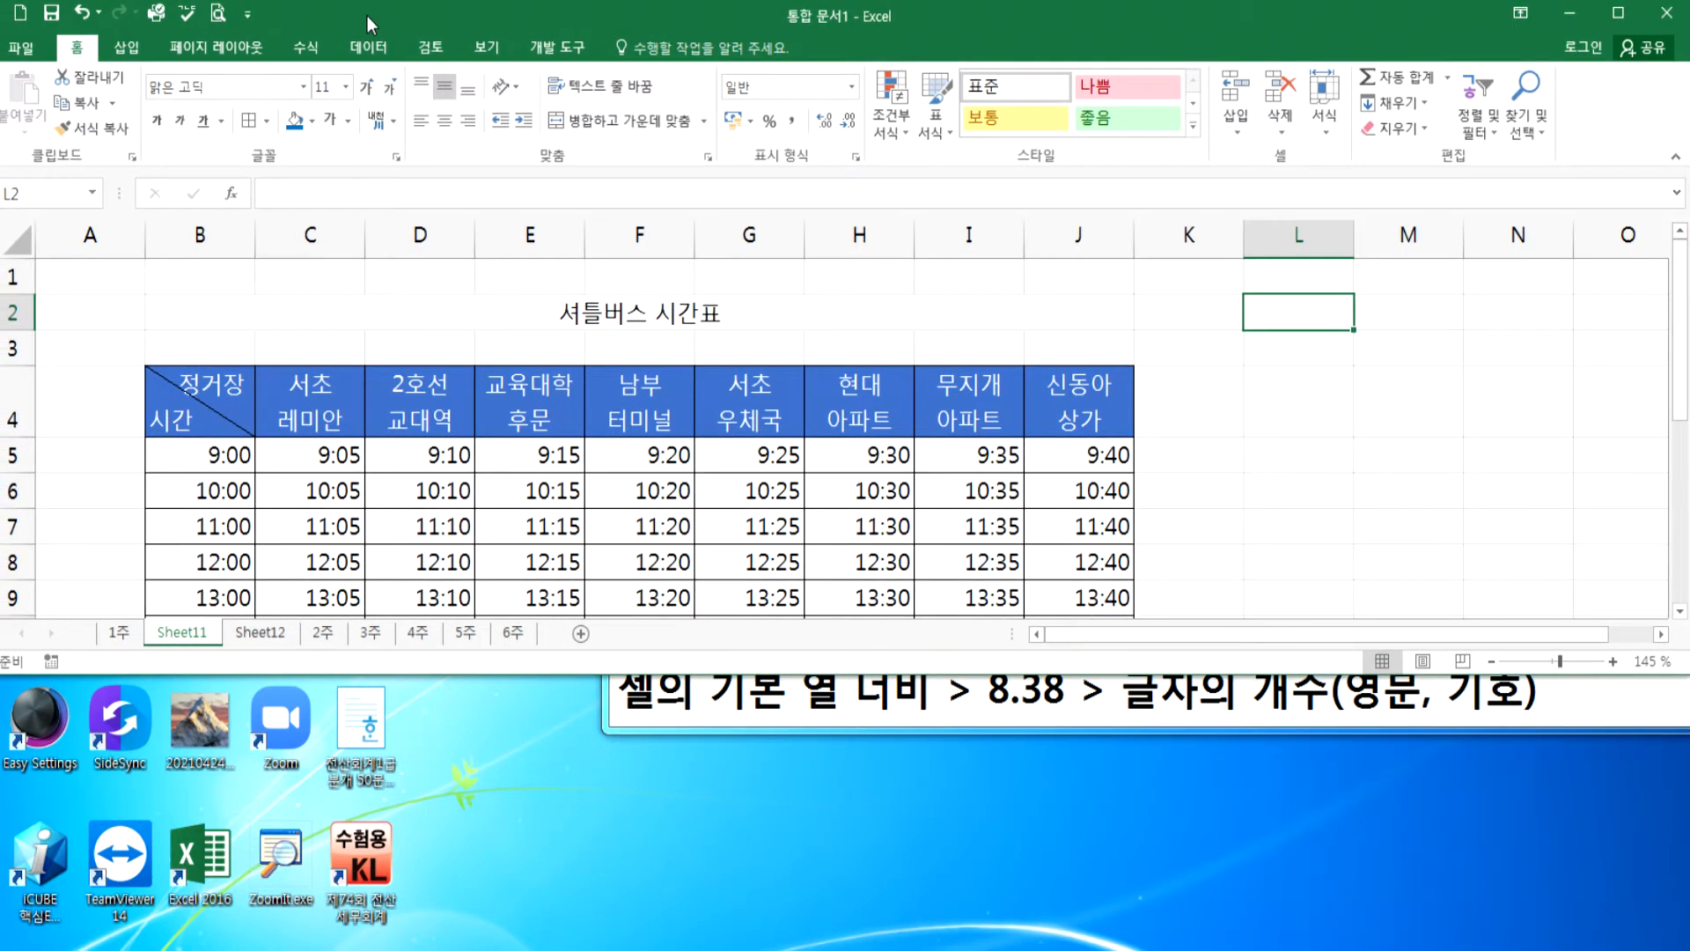
double_click(367, 16)
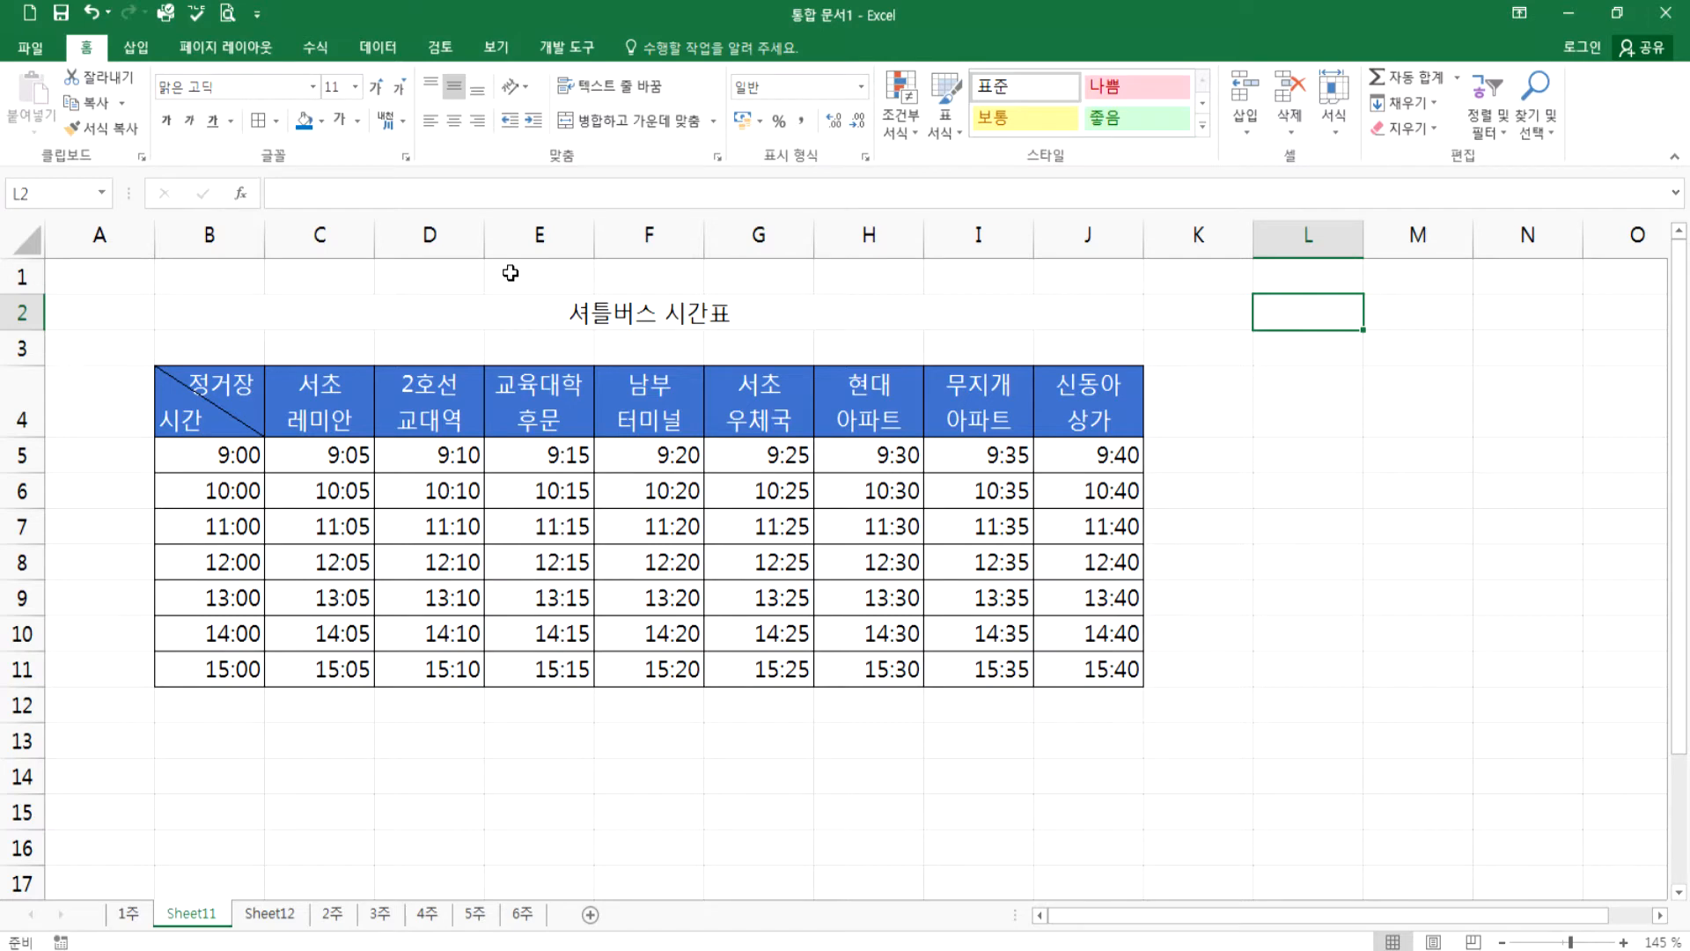
left_click(431, 317)
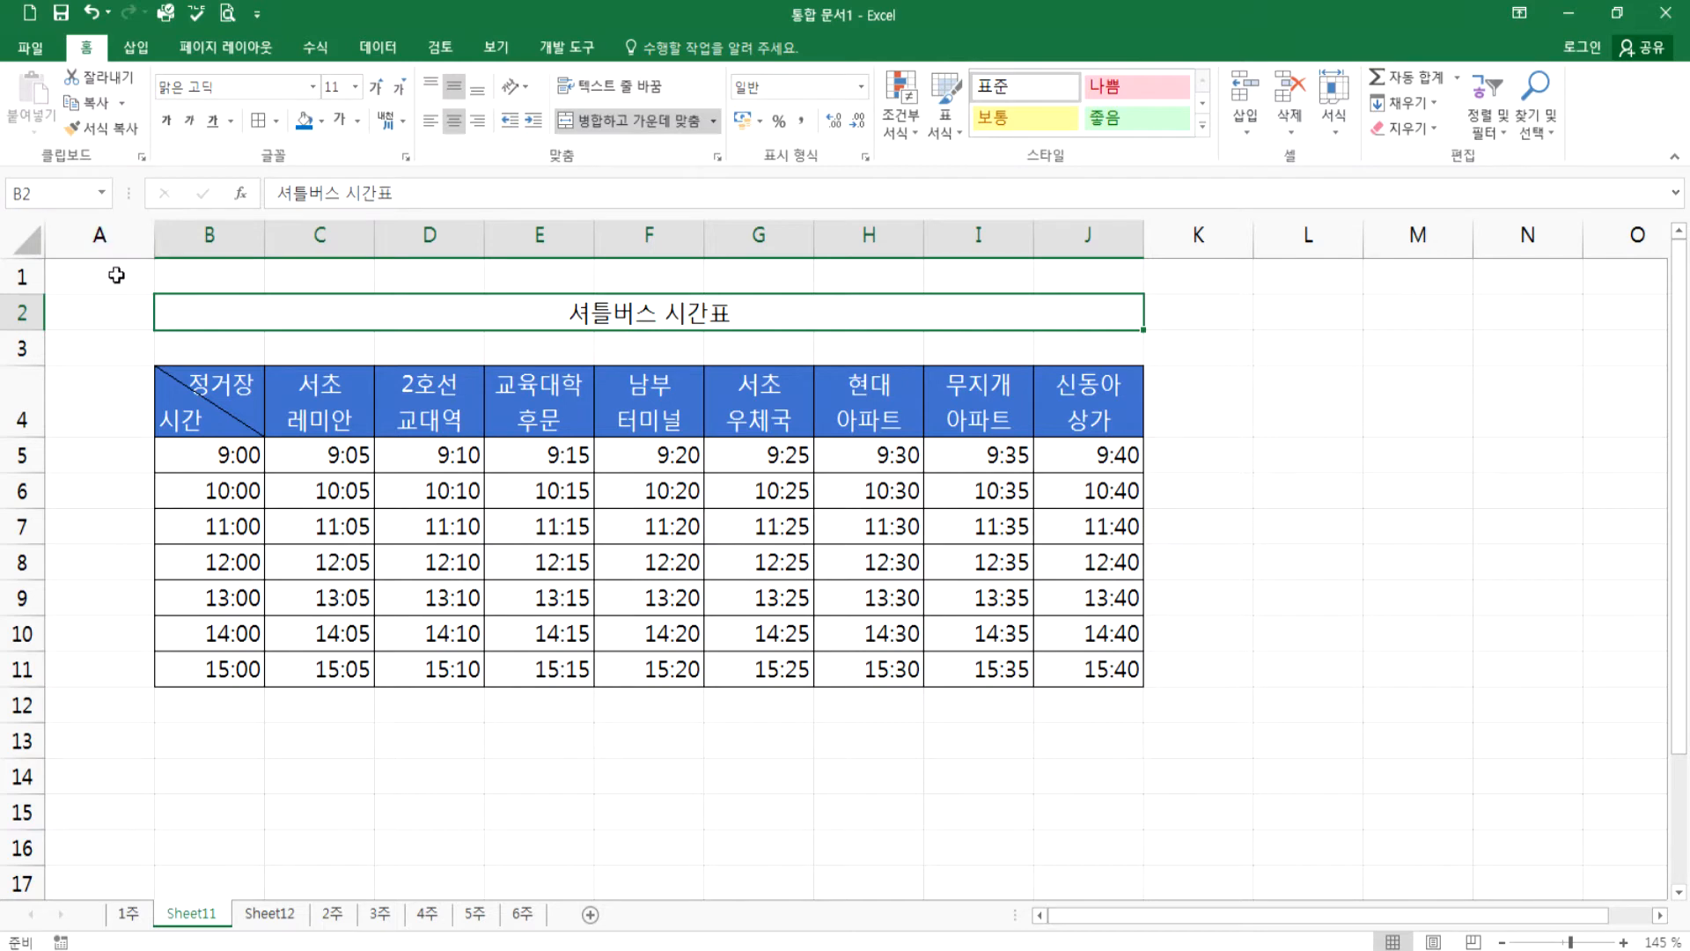
- Reduce the font size of all cells on the 2주 sheet to 10
left_click(334, 914)
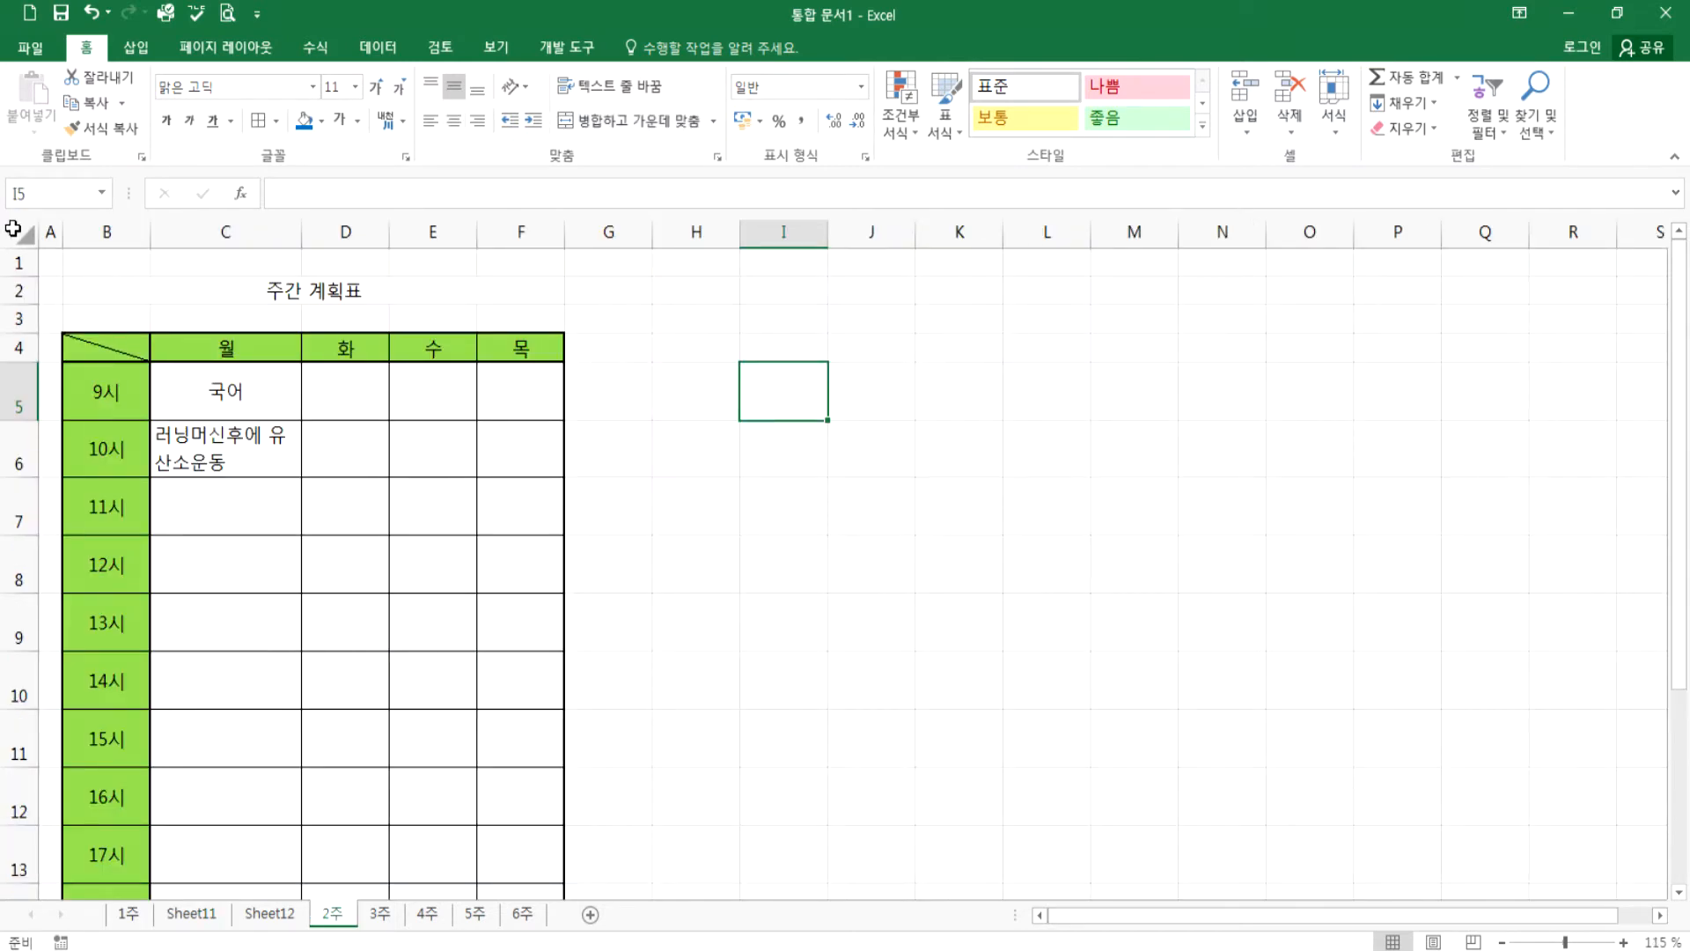
left_click(24, 233)
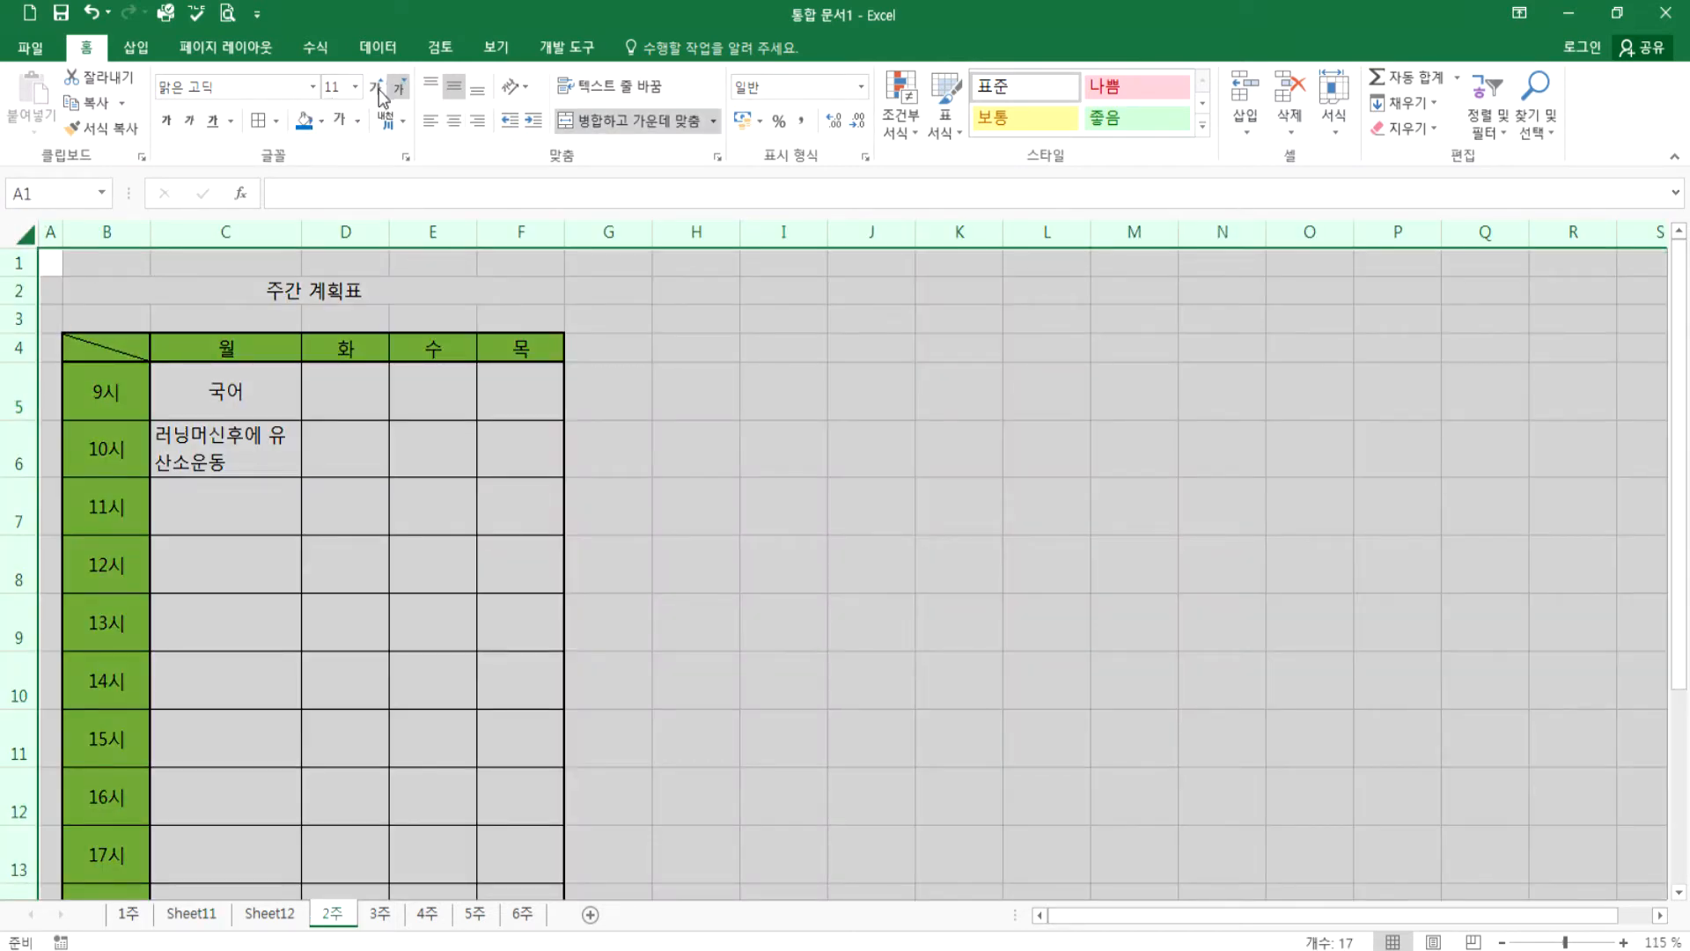
left_click(396, 85)
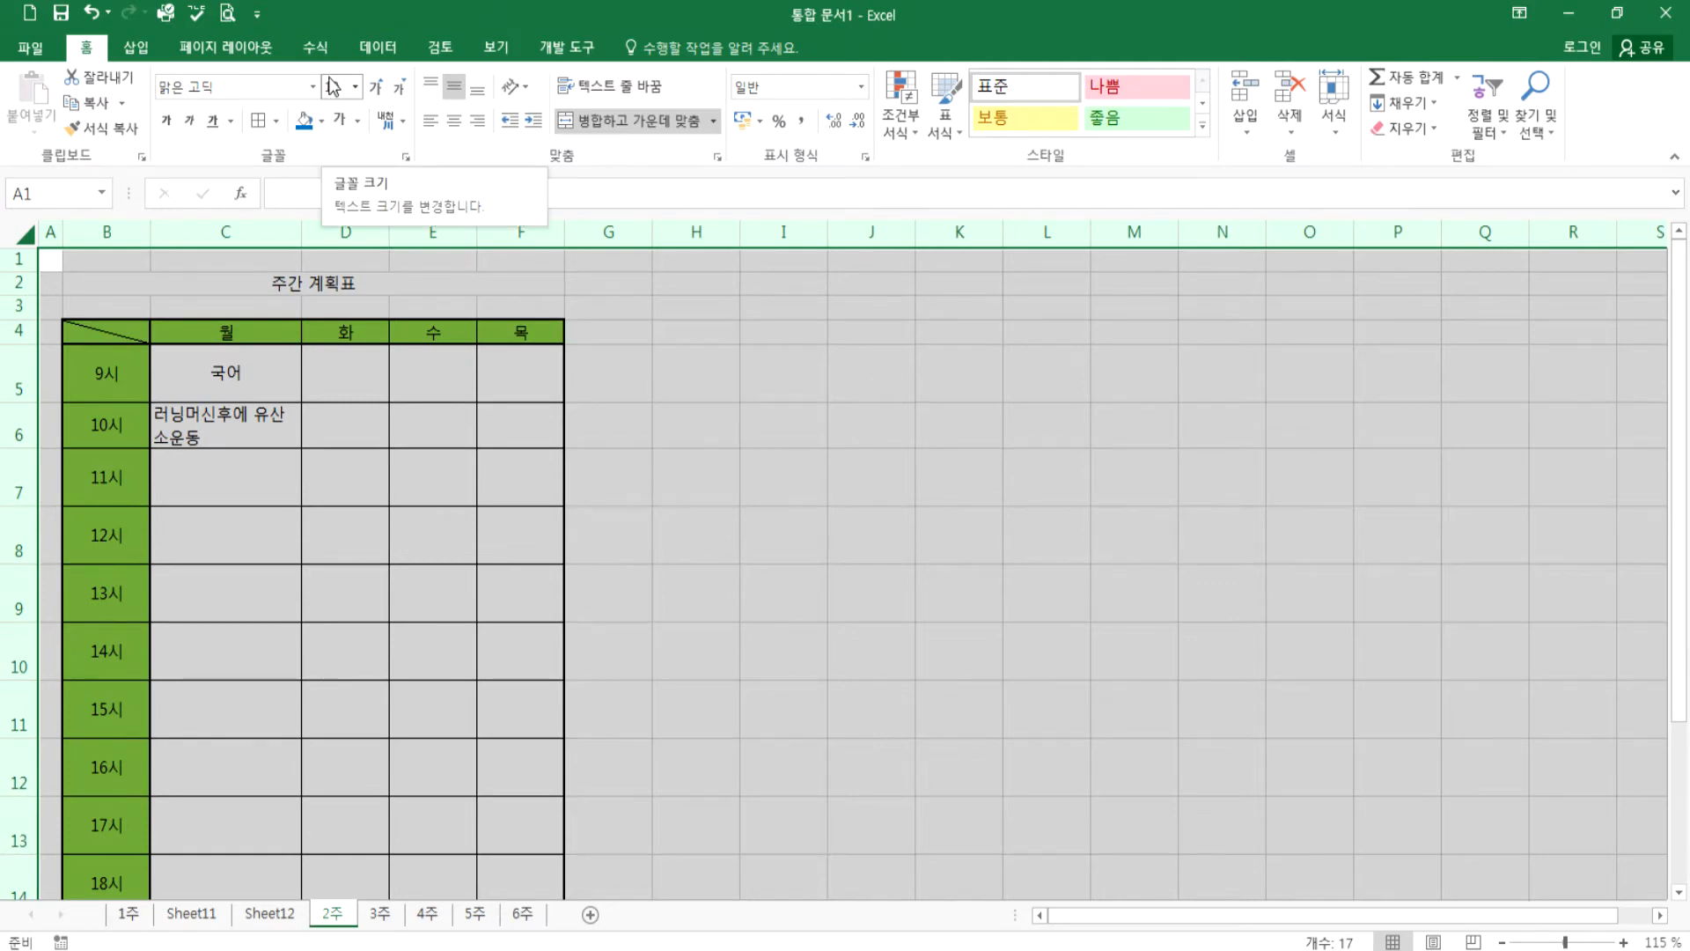
left_click(392, 387)
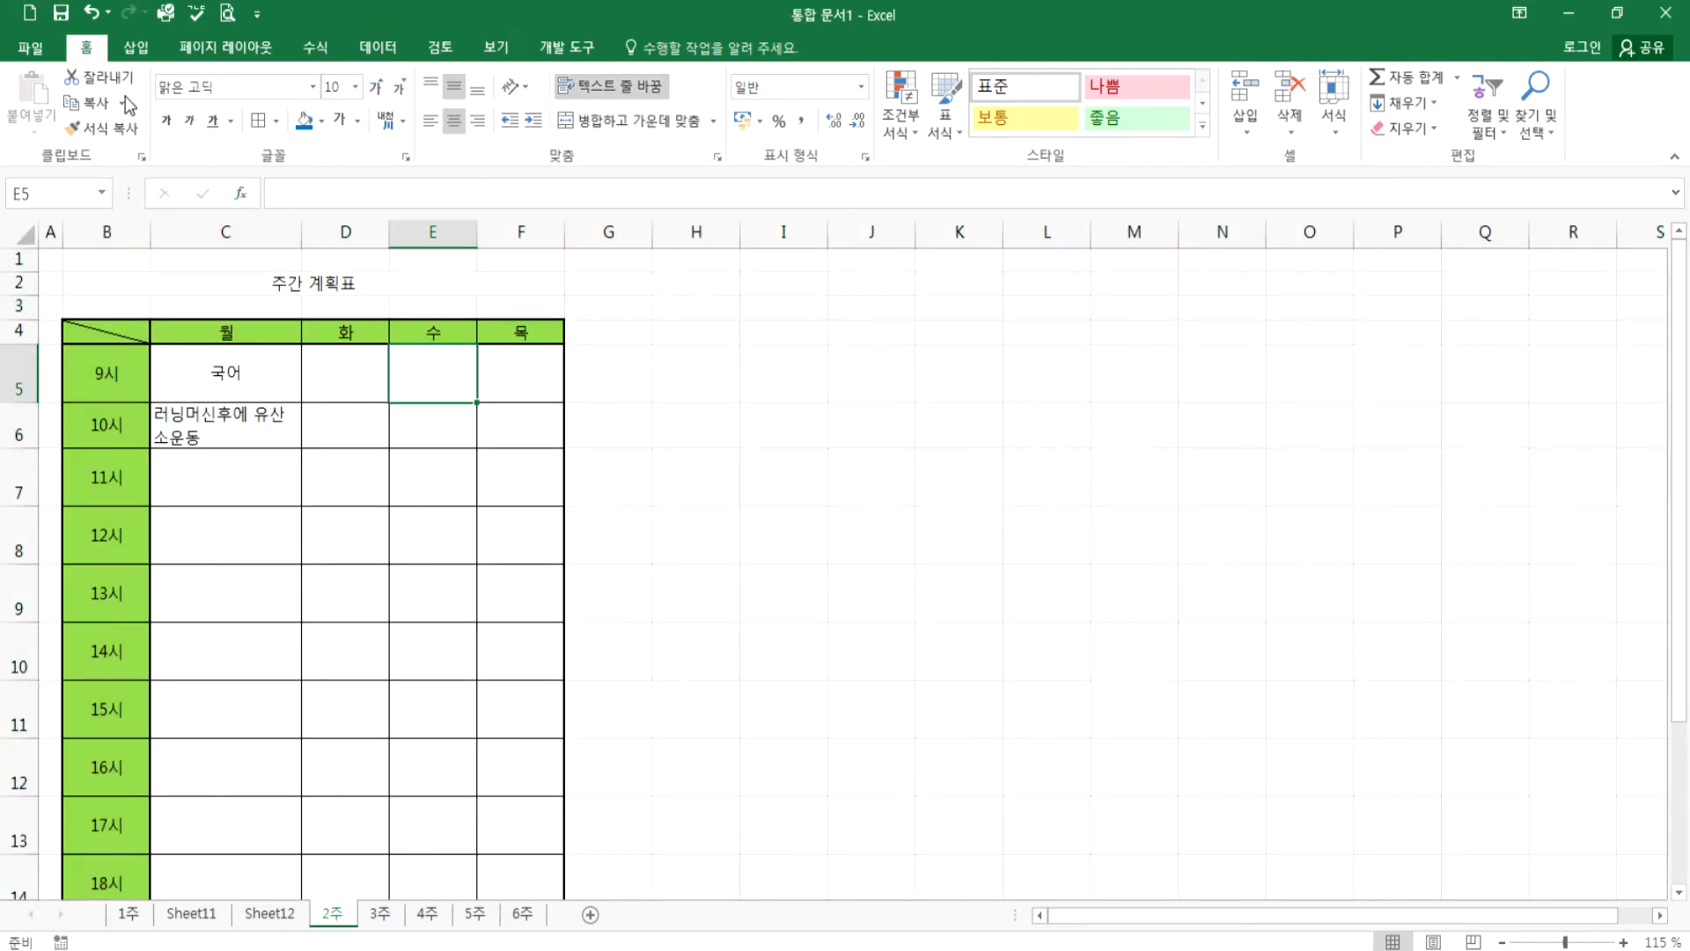
- In the Excel options, choose 10 as the default font size for new workbooks
left_click(34, 47)
left_click(36, 44)
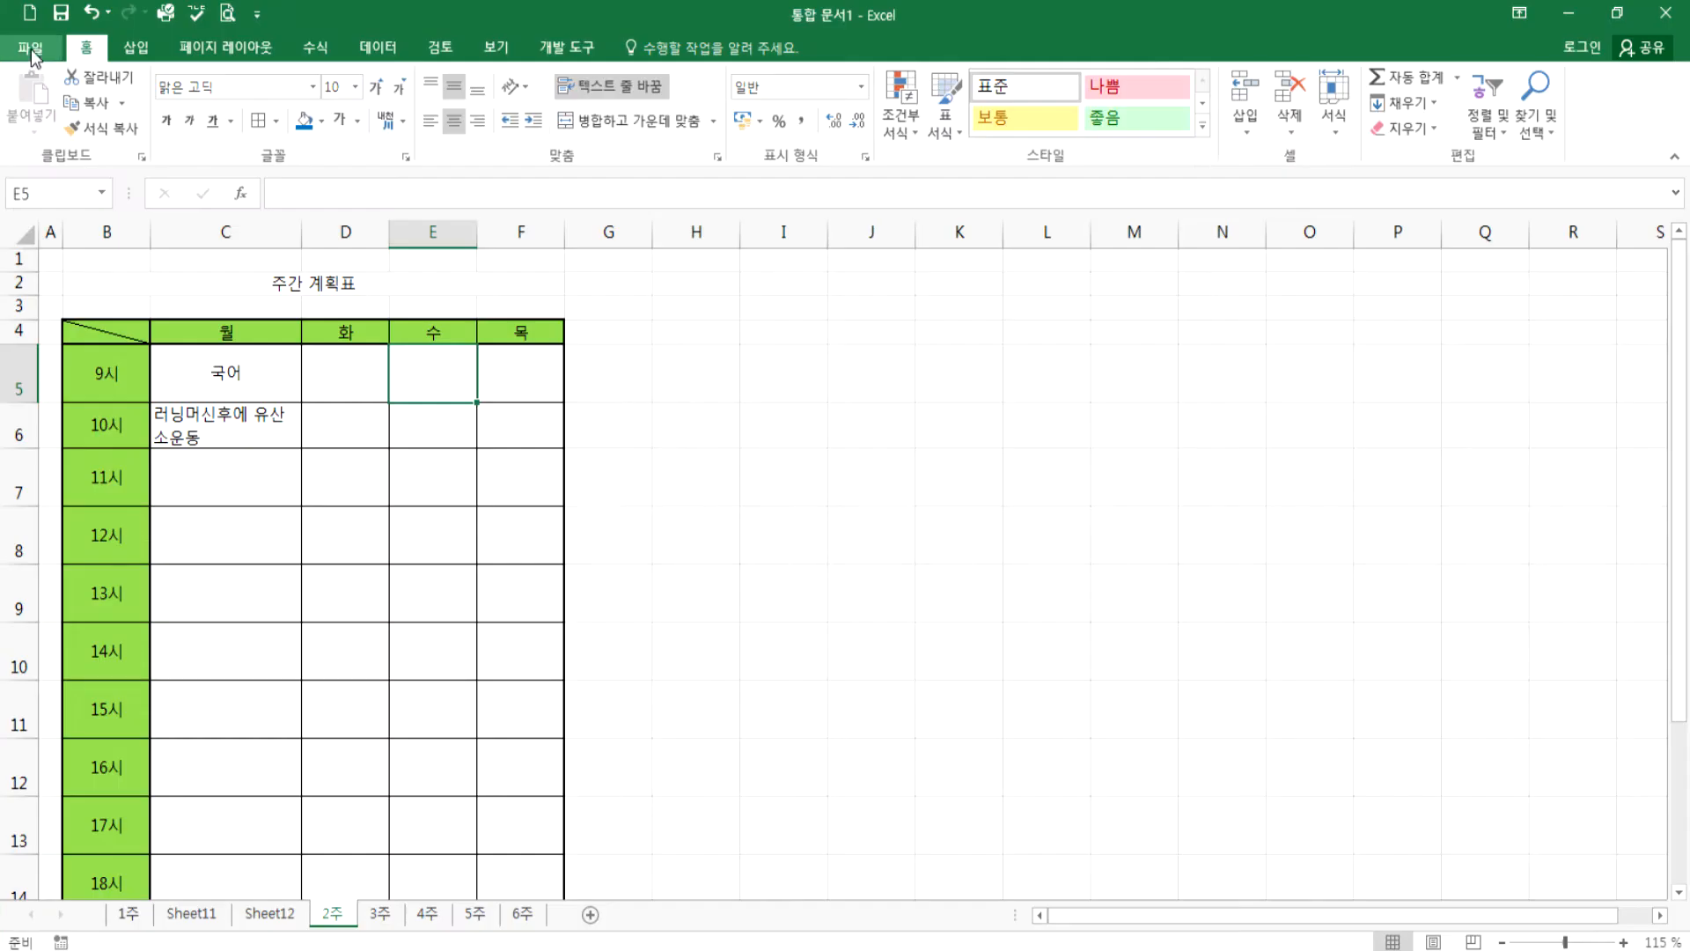
left_click(35, 50)
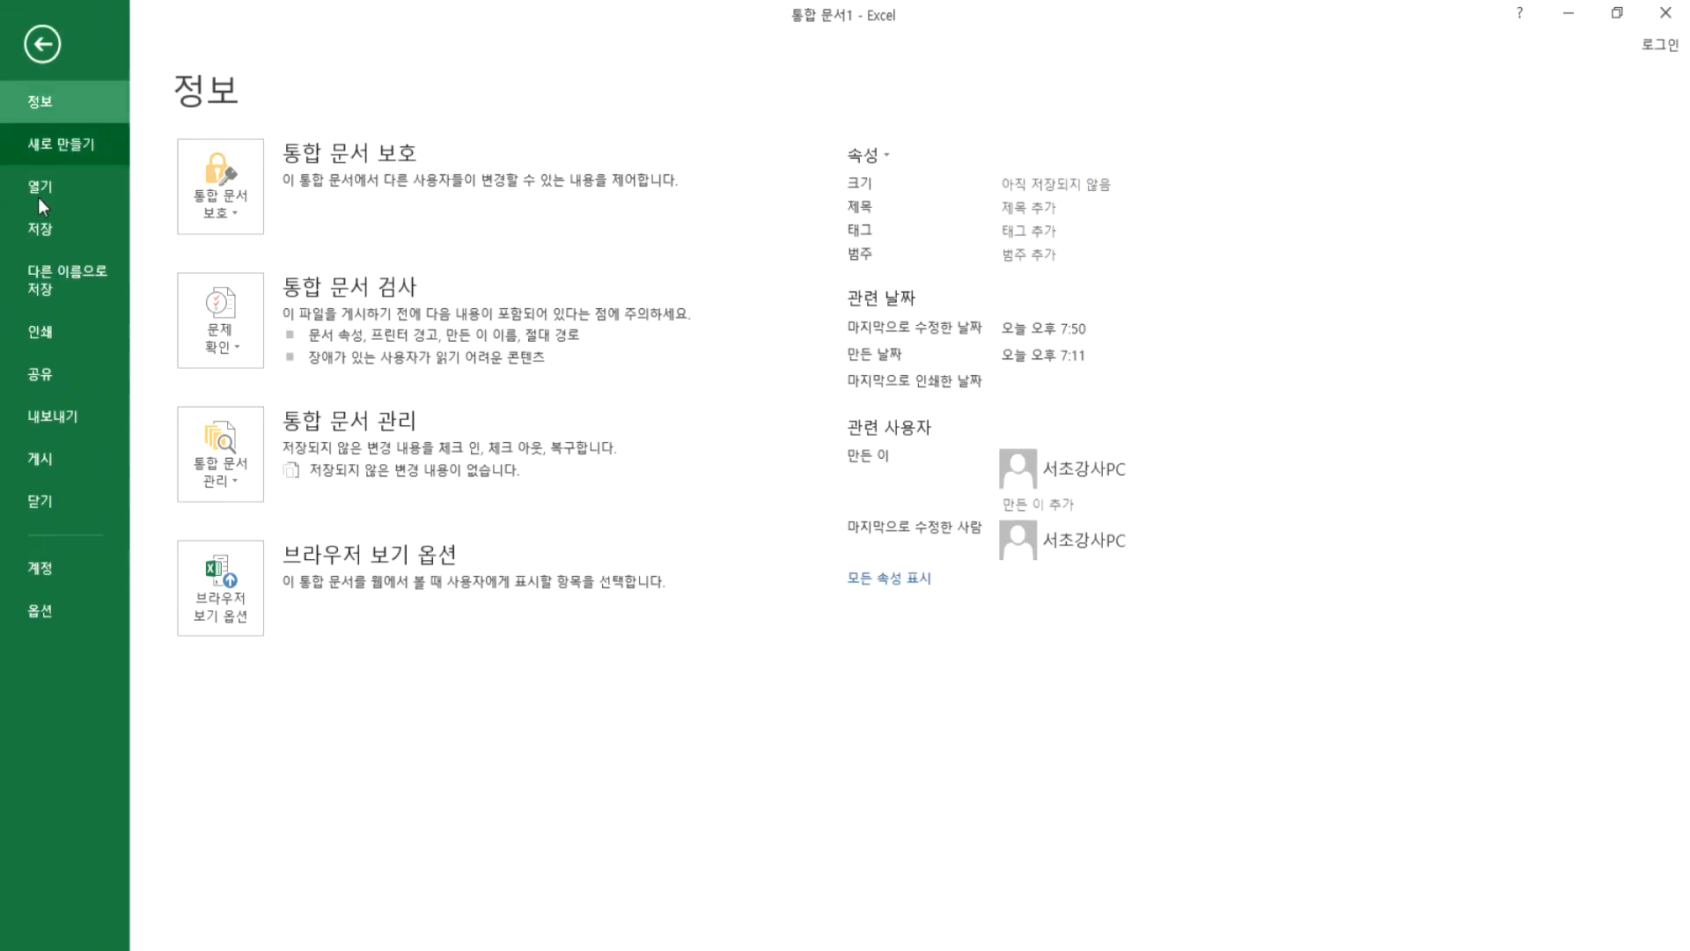
left_click(39, 610)
left_click_drag(951, 132, 902, 42)
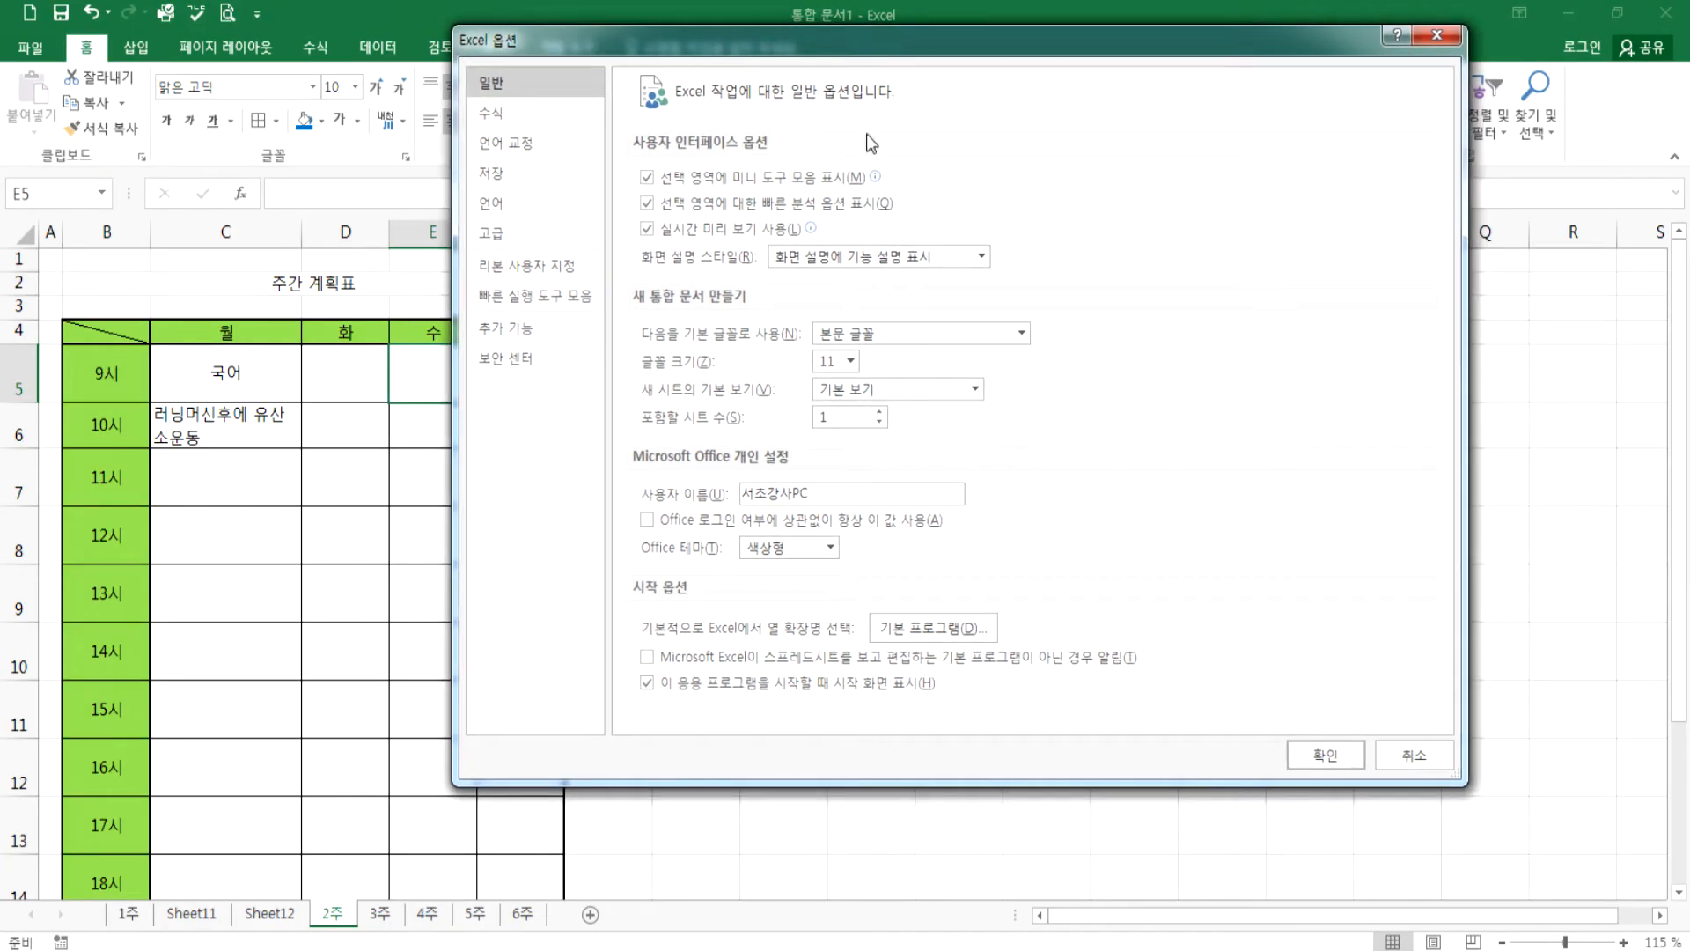
left_click(850, 361)
left_click(828, 449)
mouse_move(856, 417)
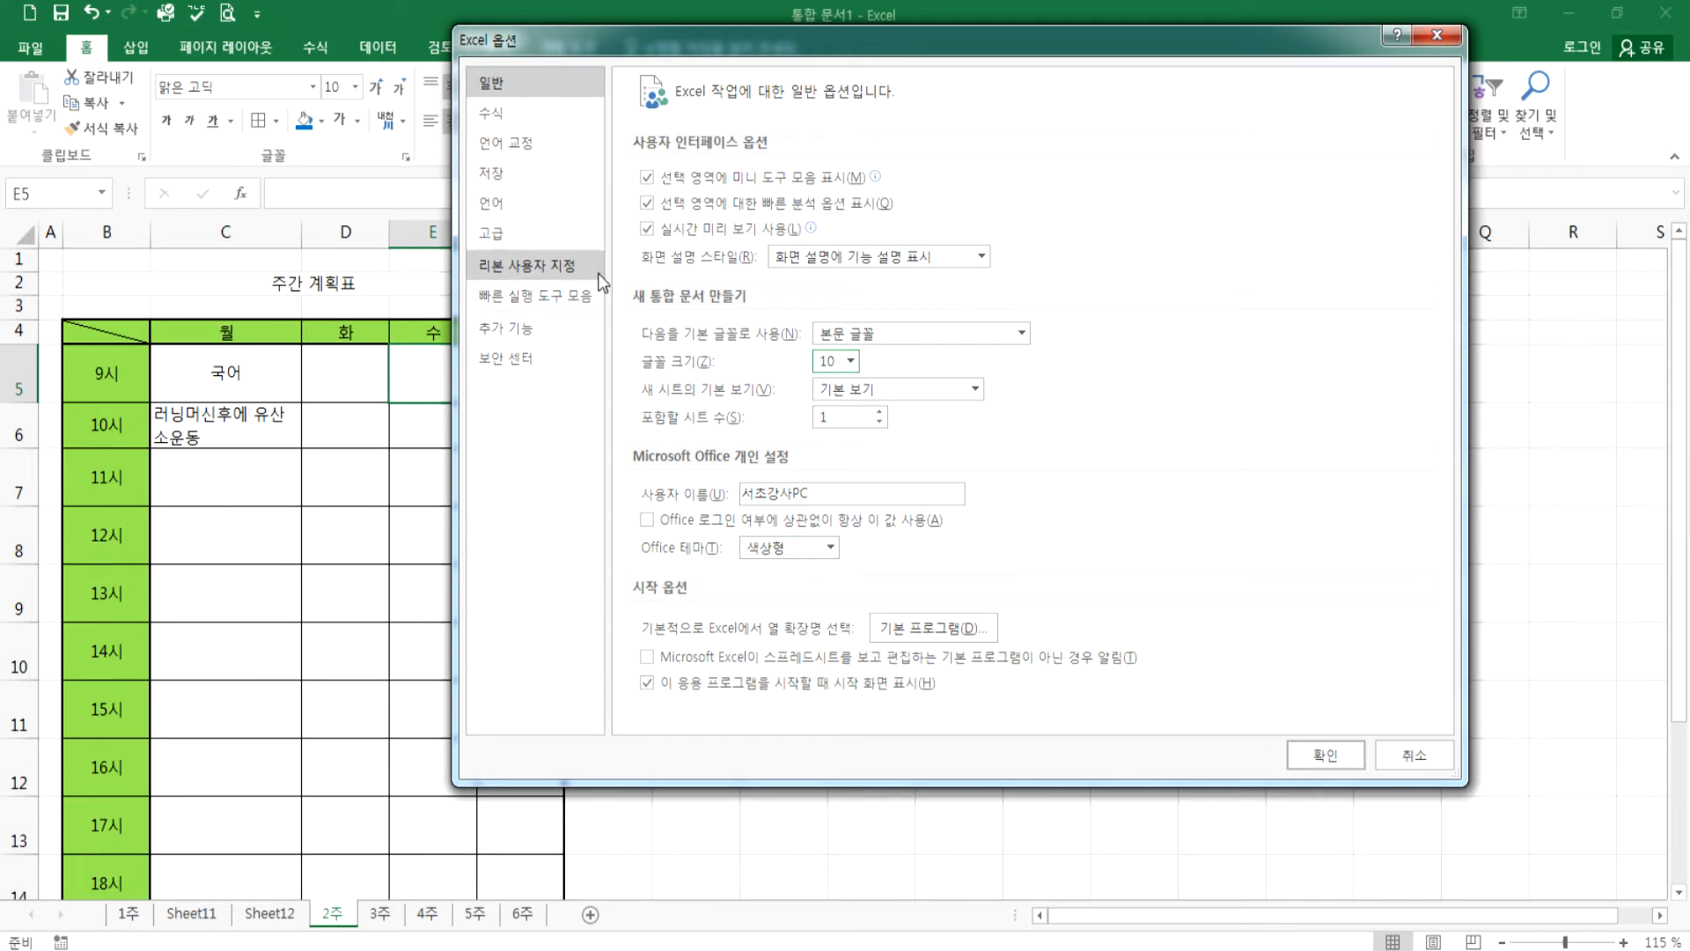
- Examine the formula calculation settings and the AutoCorrect replacement list in the Excel options, and close the dialogs without saving
left_click(490, 117)
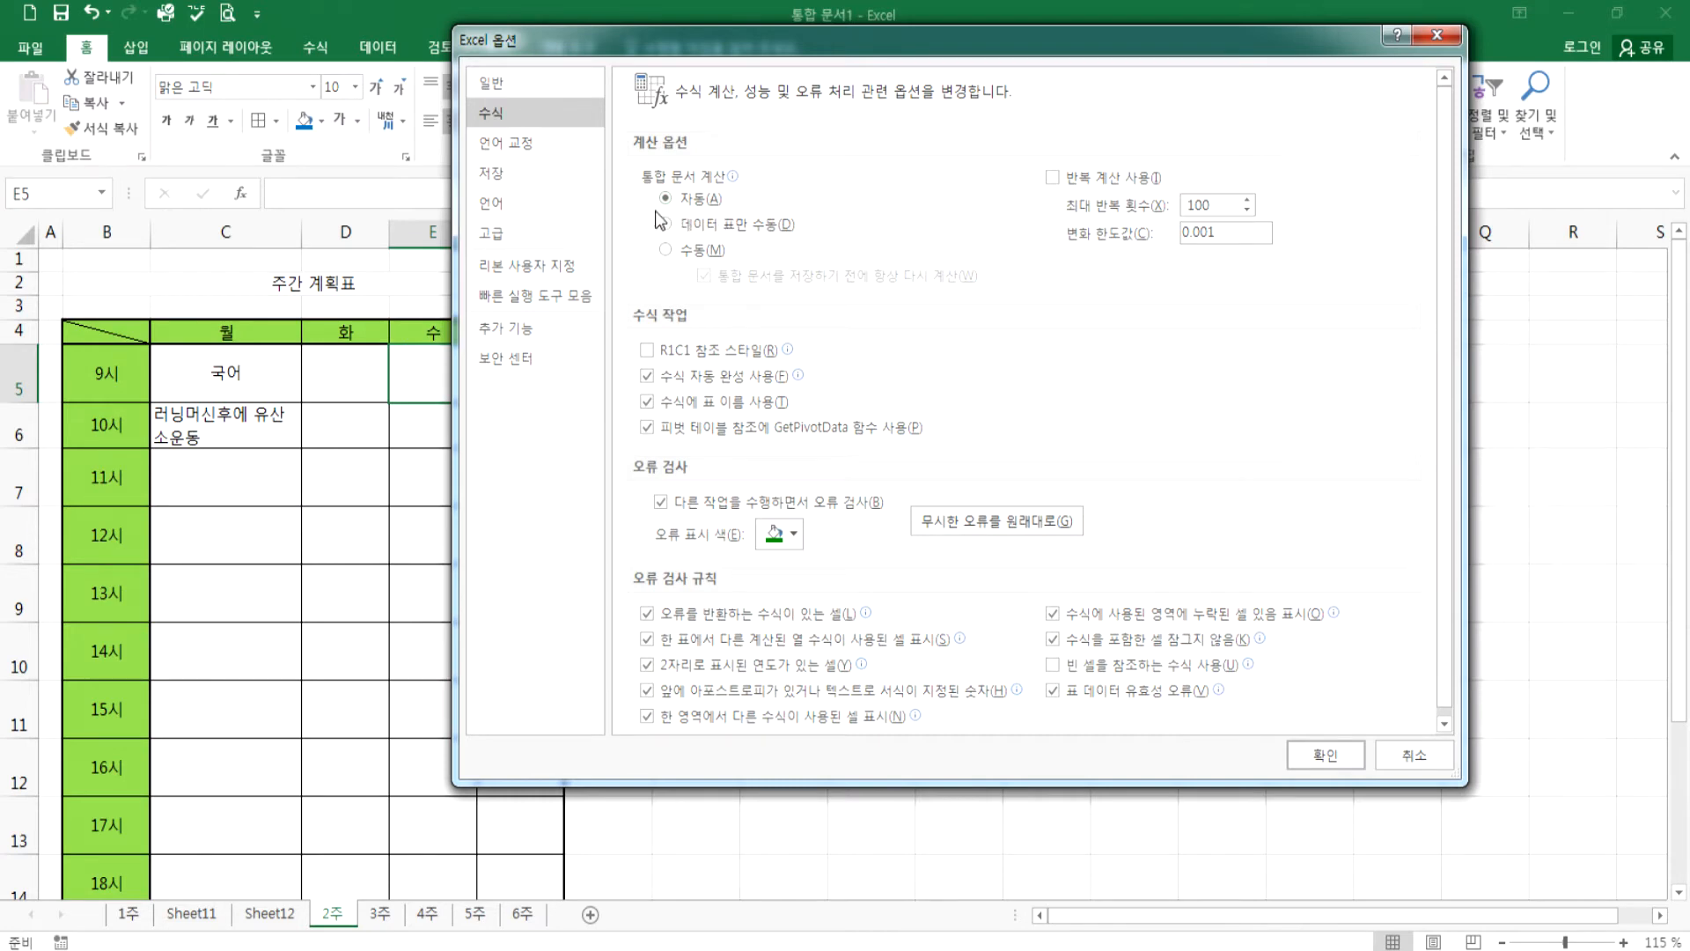
mouse_move(662, 211)
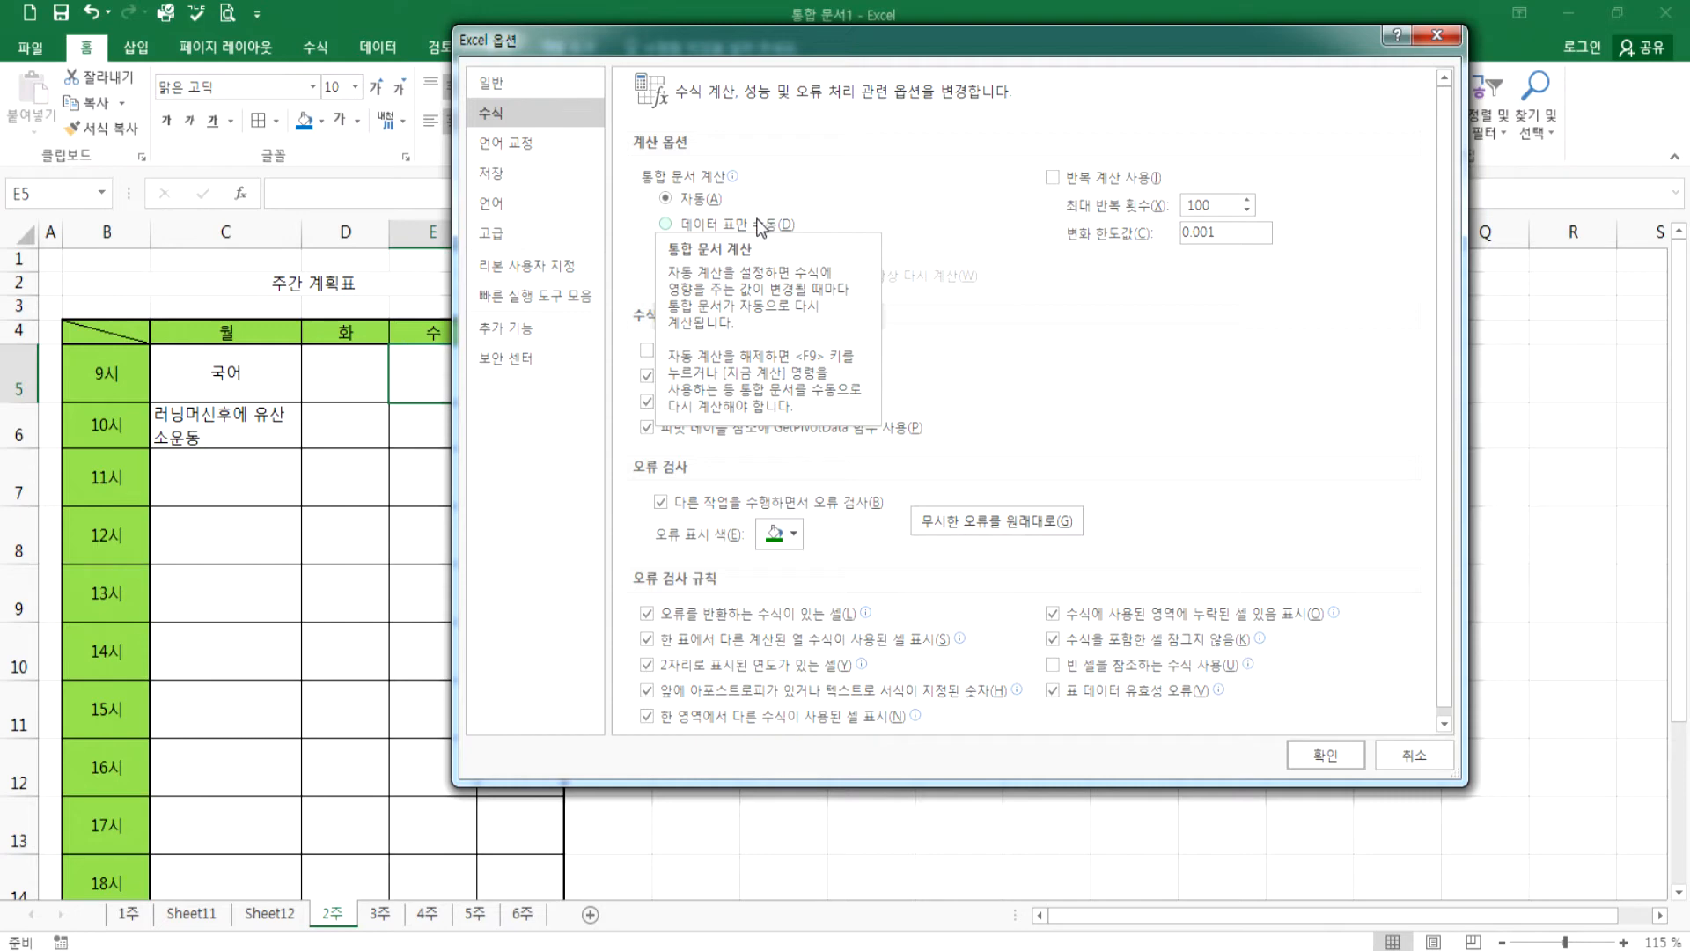
left_click(512, 141)
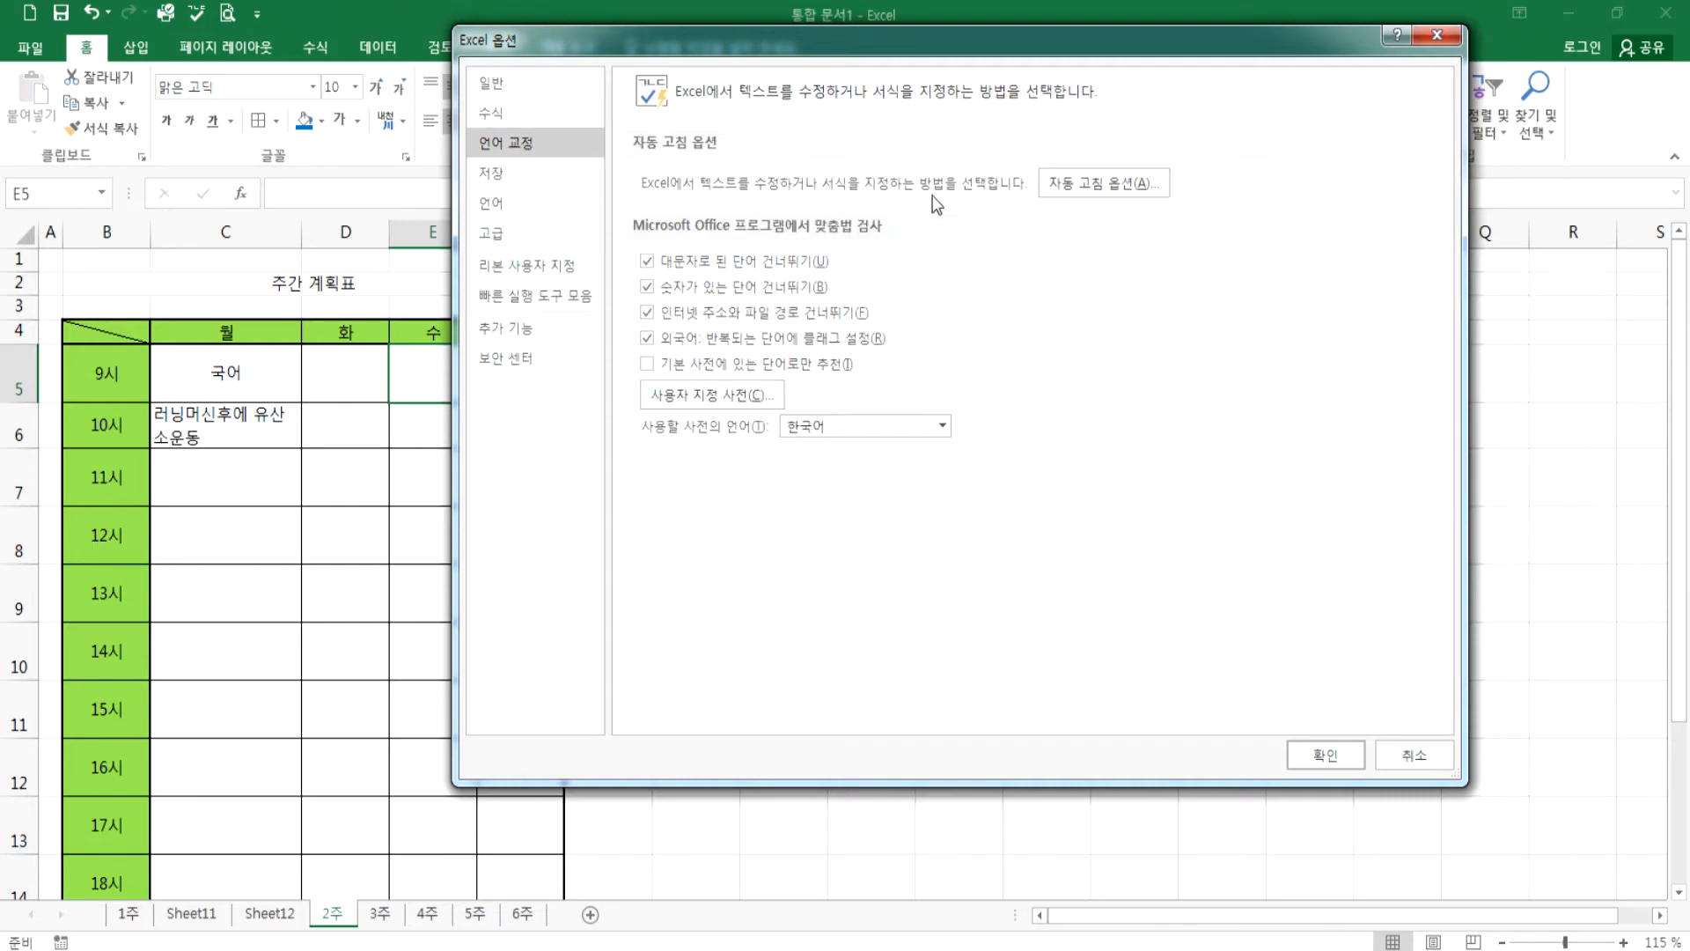
left_click(1082, 187)
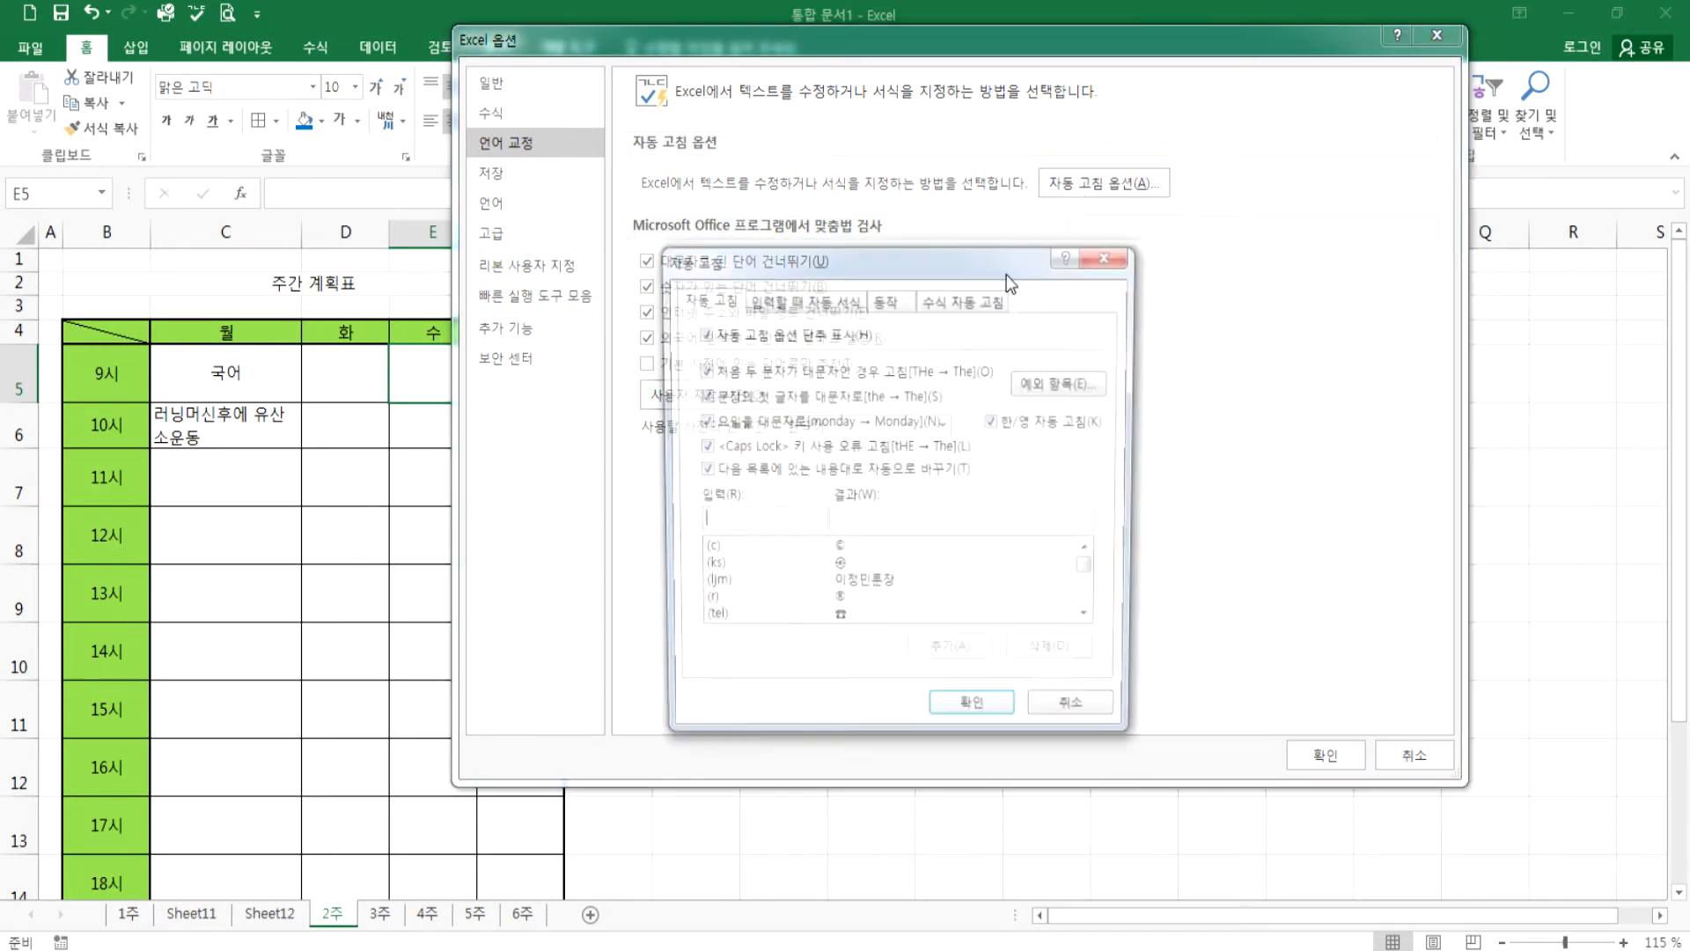
left_click_drag(896, 256, 1018, 177)
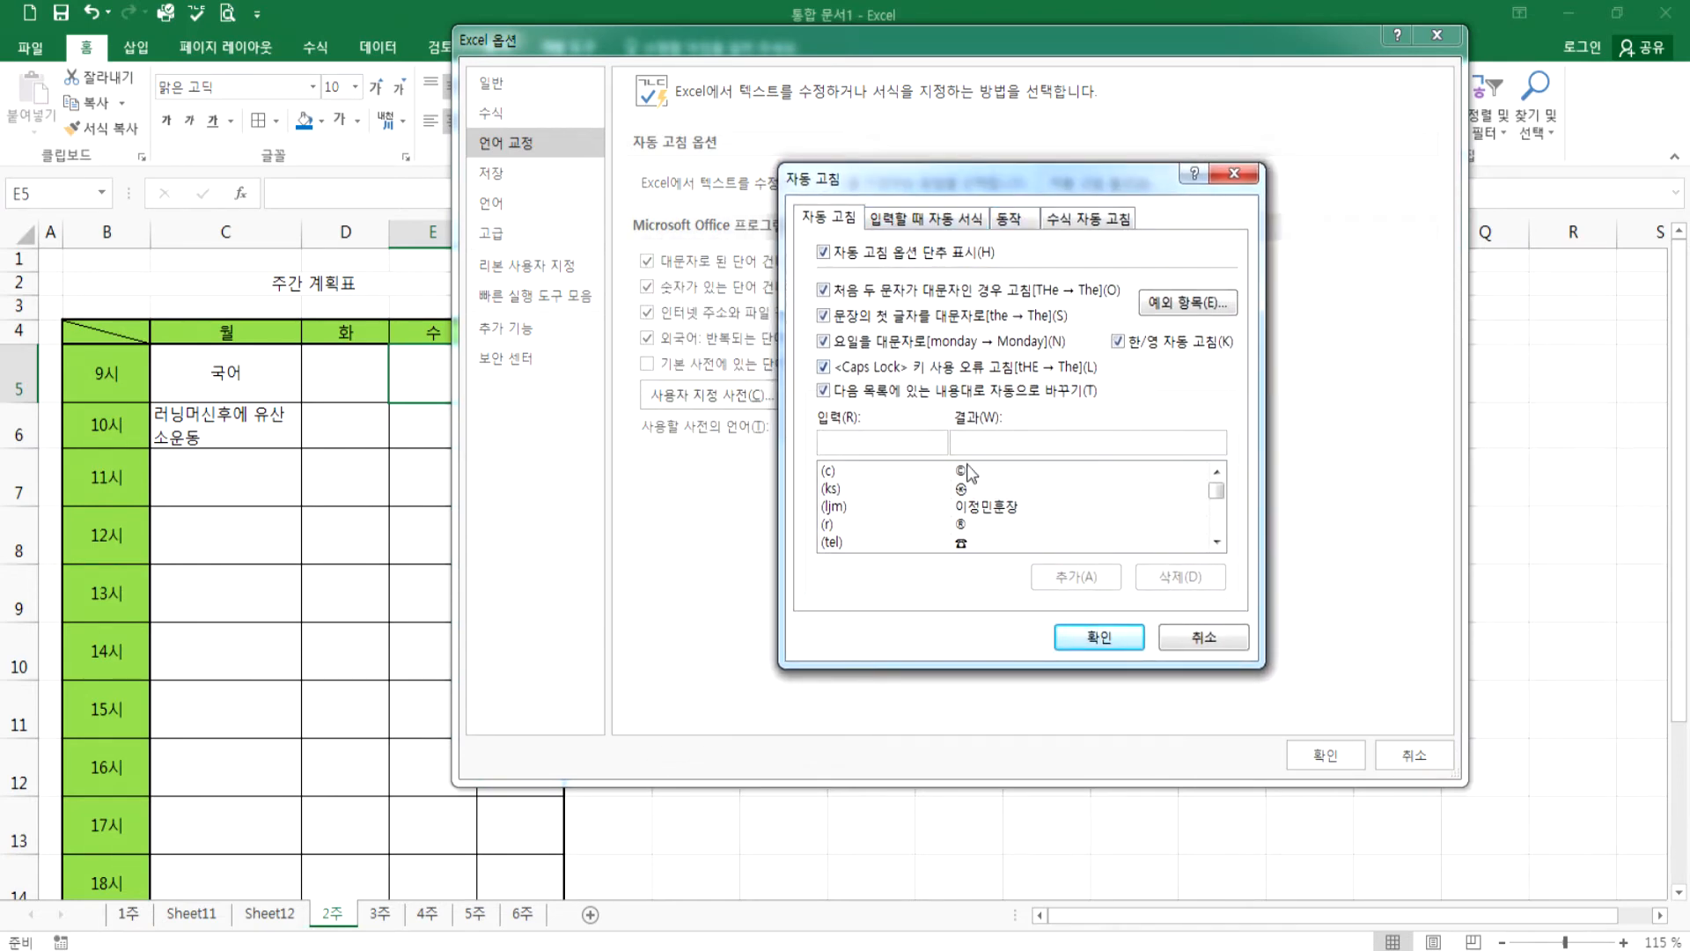
left_click(973, 508)
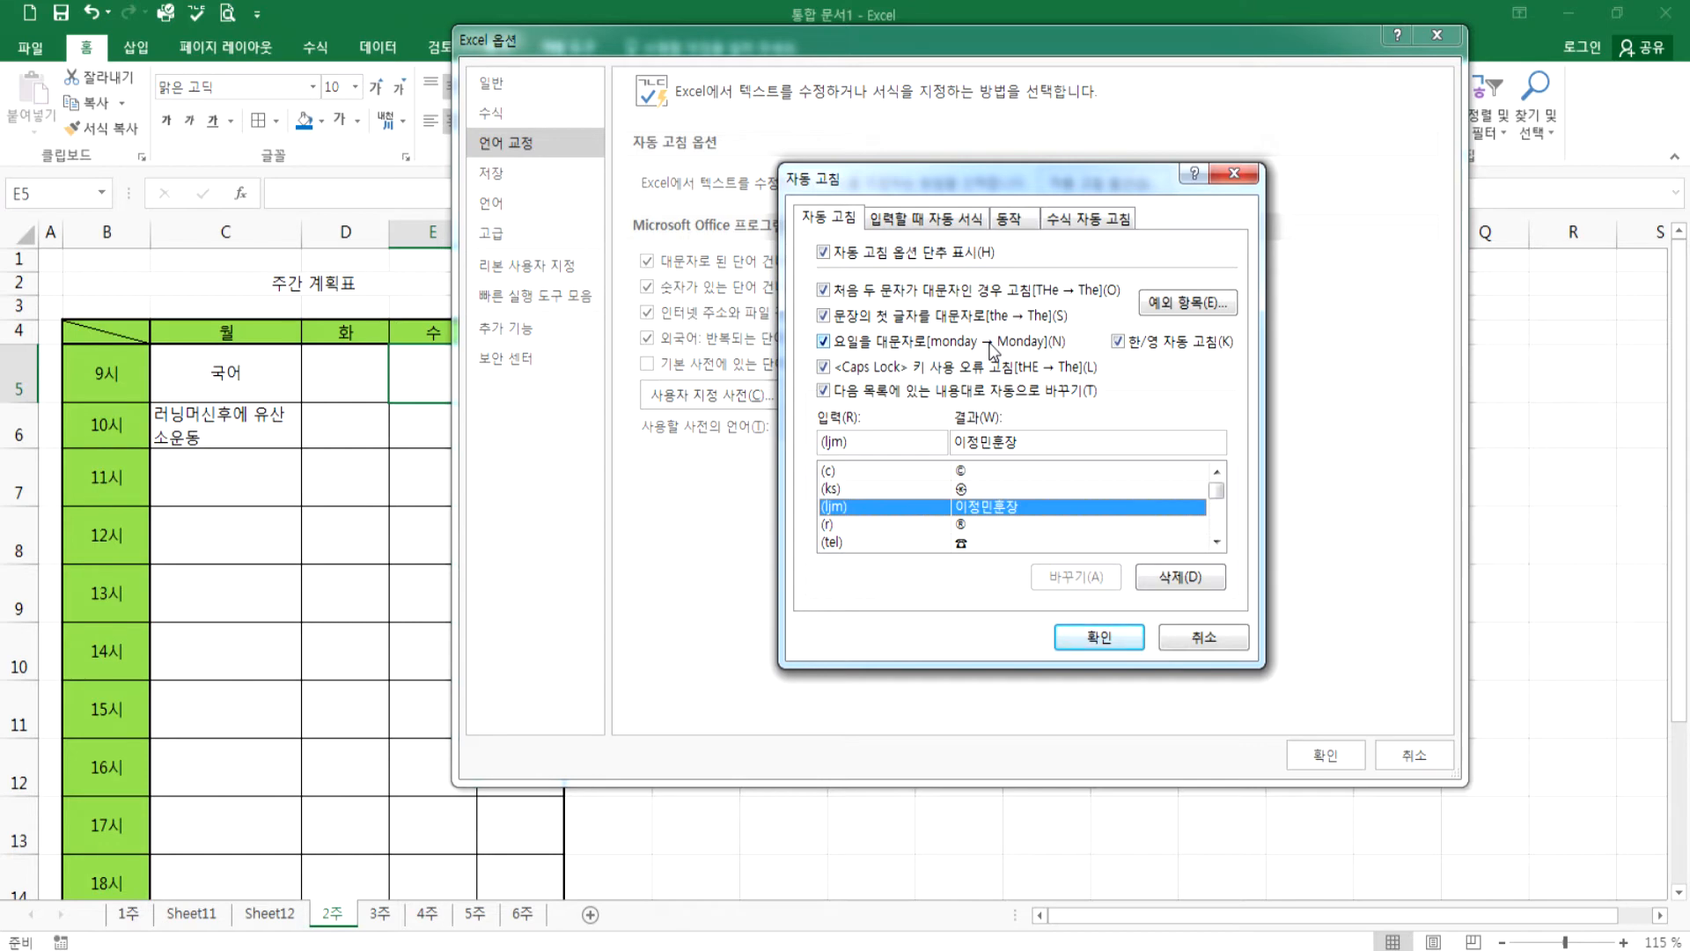
key("Escape")
key("Escape")
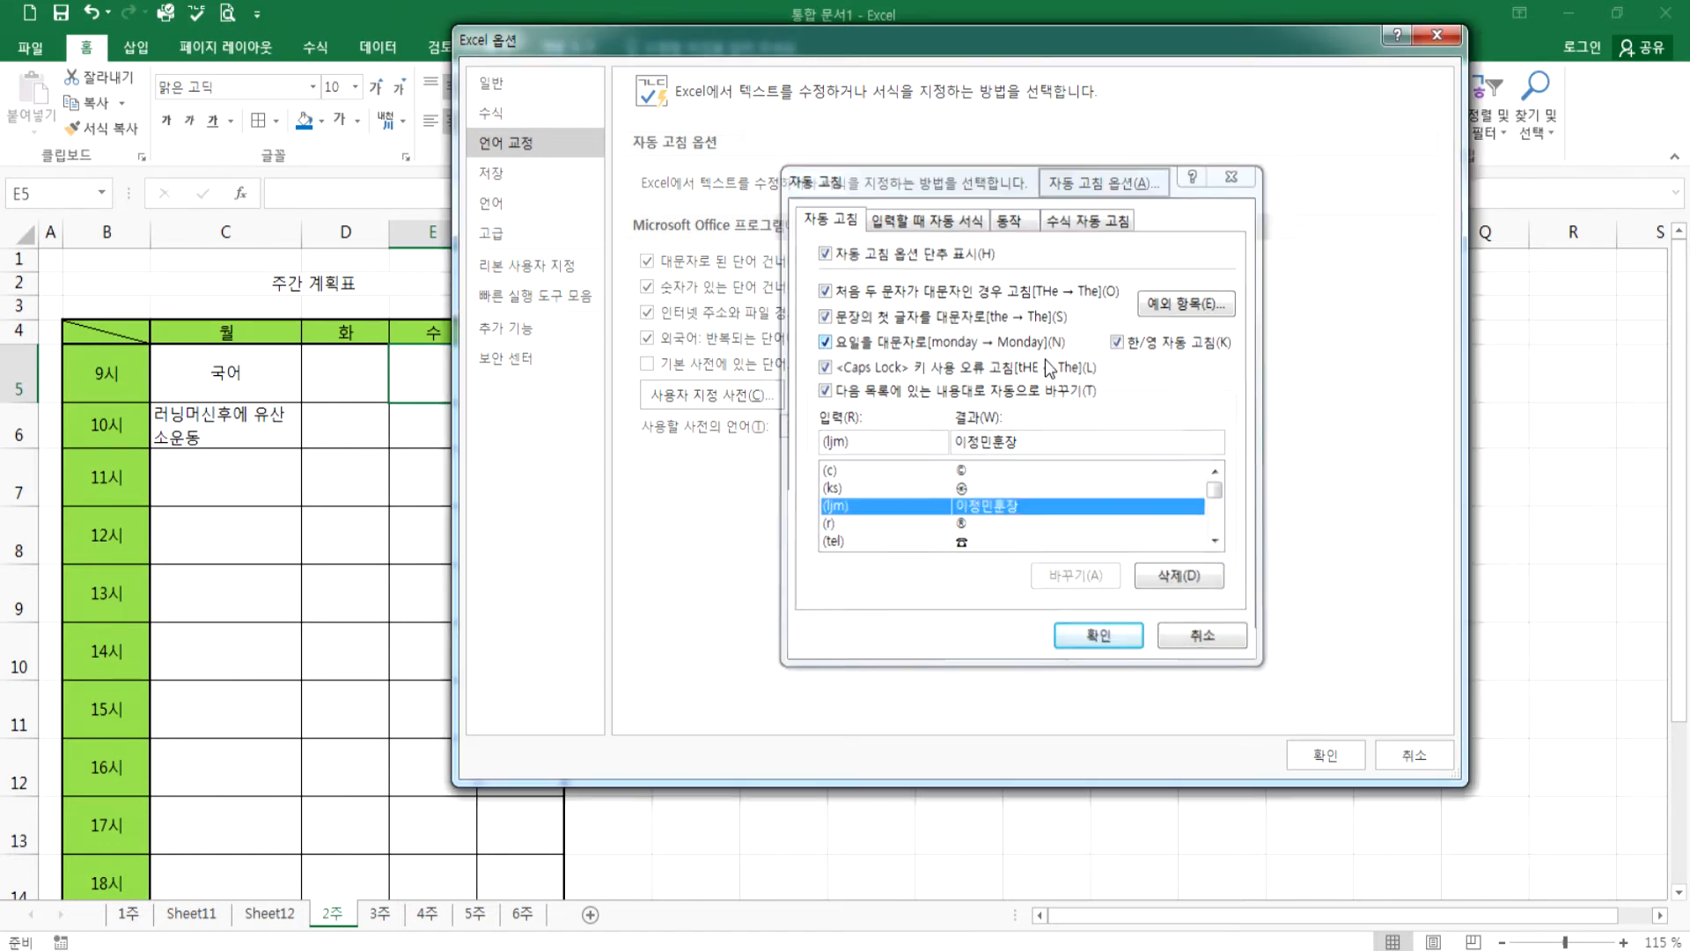
- Enter the lowercase sentence "i am a boy." in cell I5 of the 2주 sheet to test AutoCorrect capitalization
left_click(808, 399)
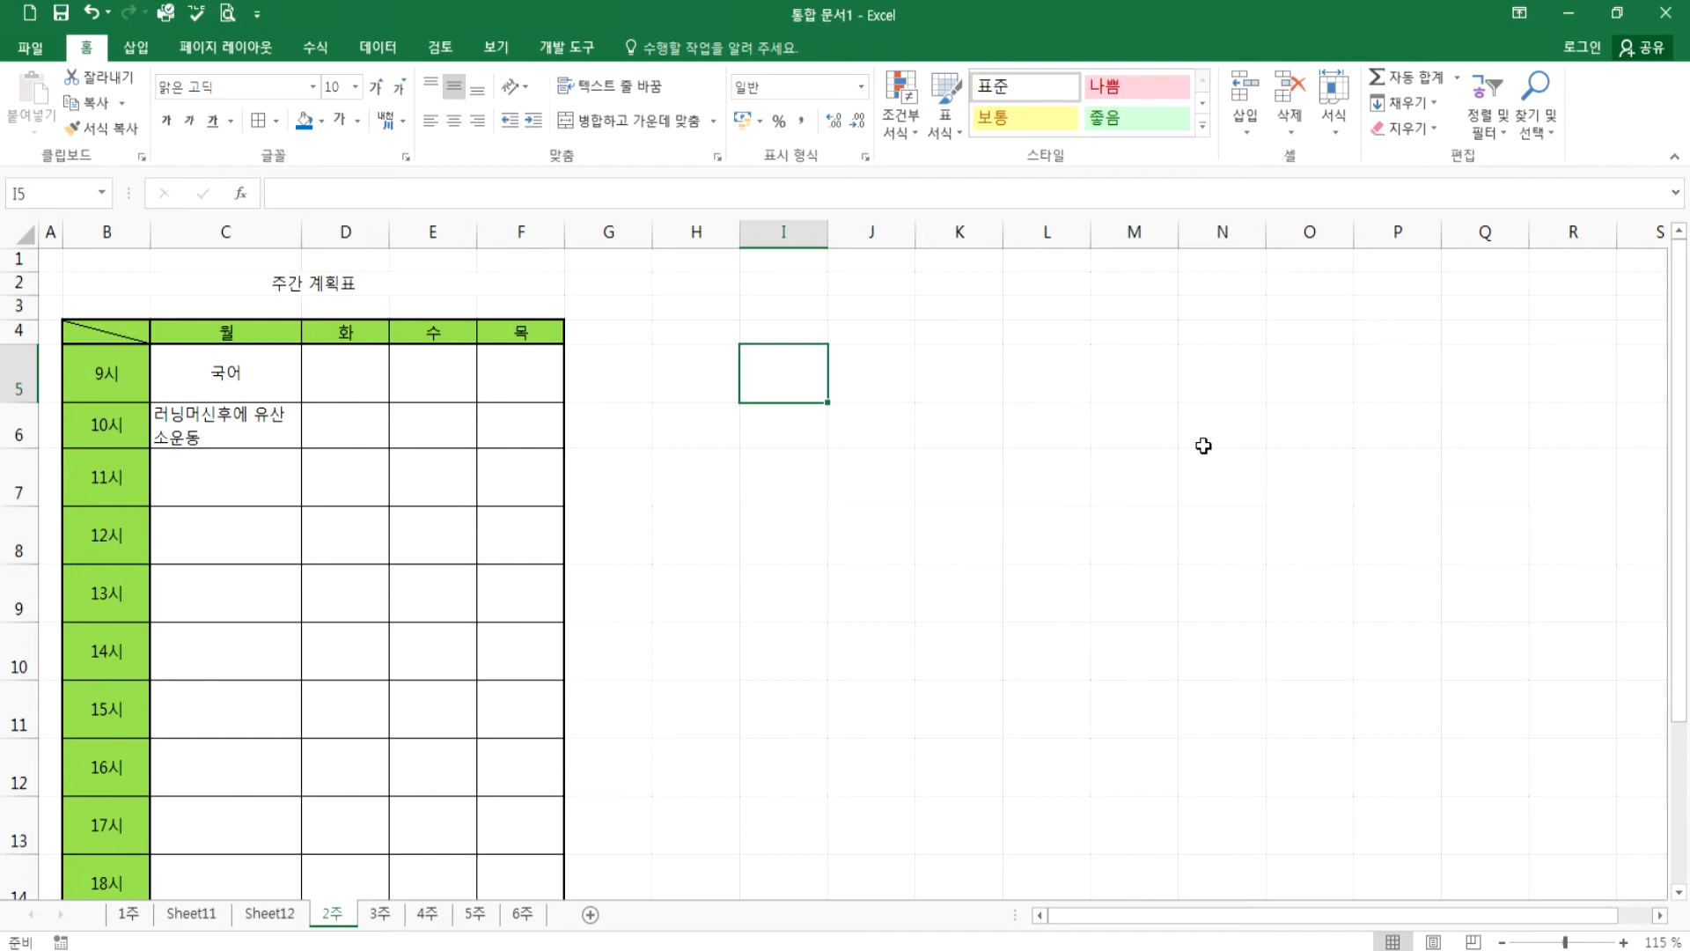
type("나는")
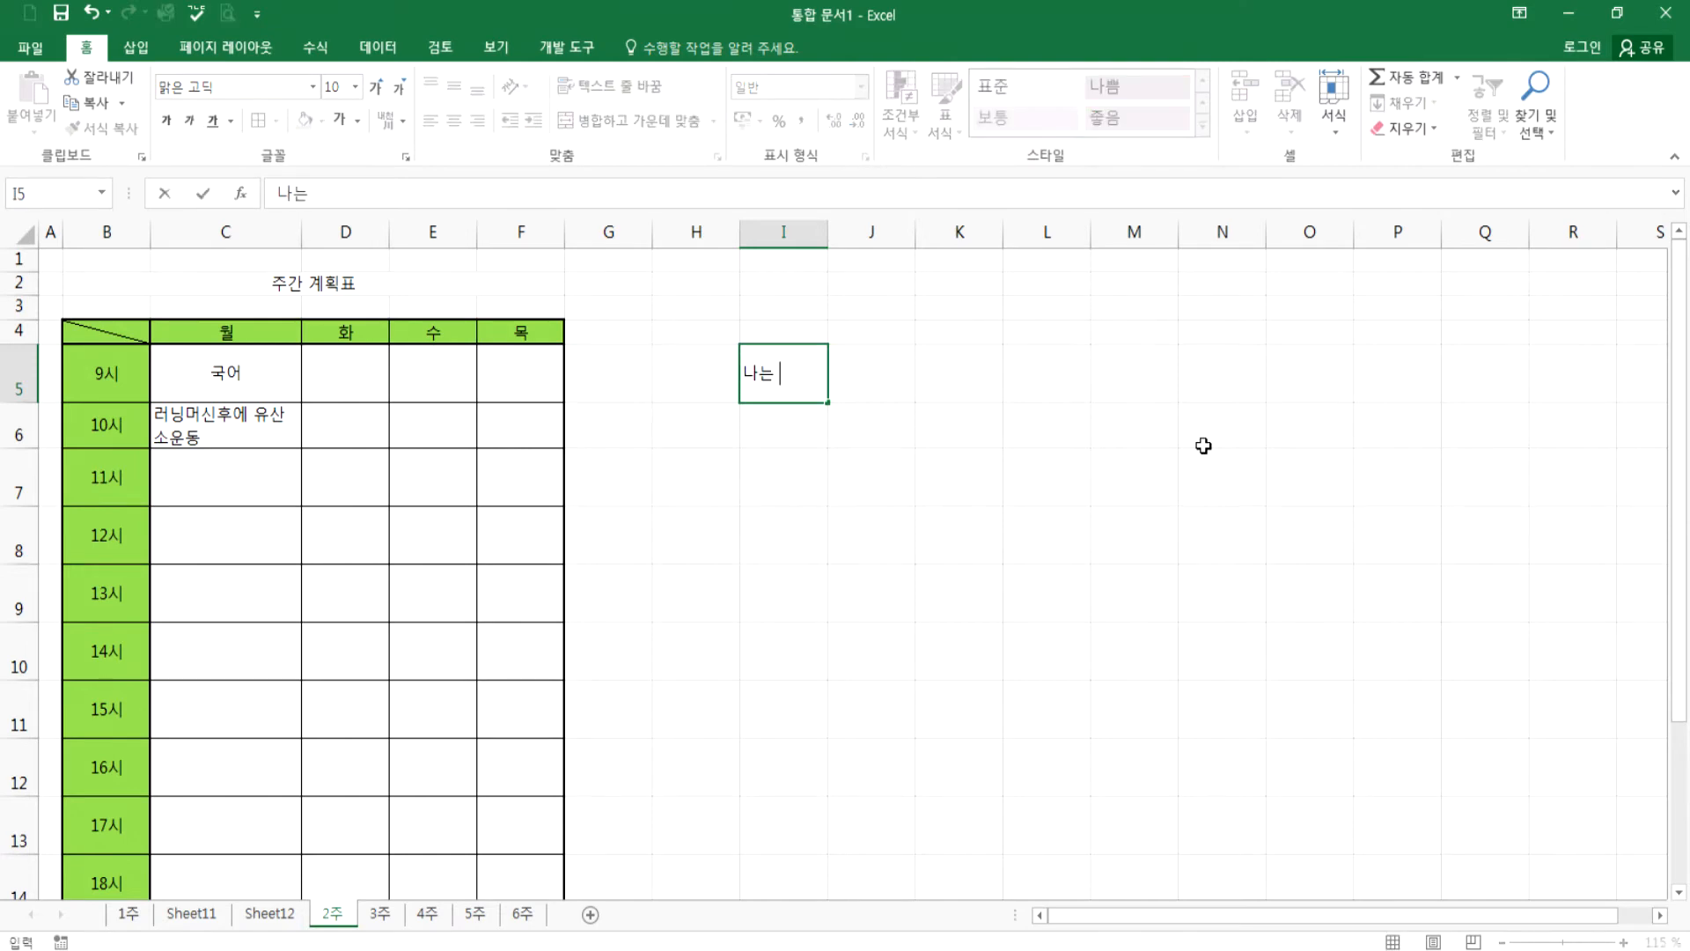
key("Escape")
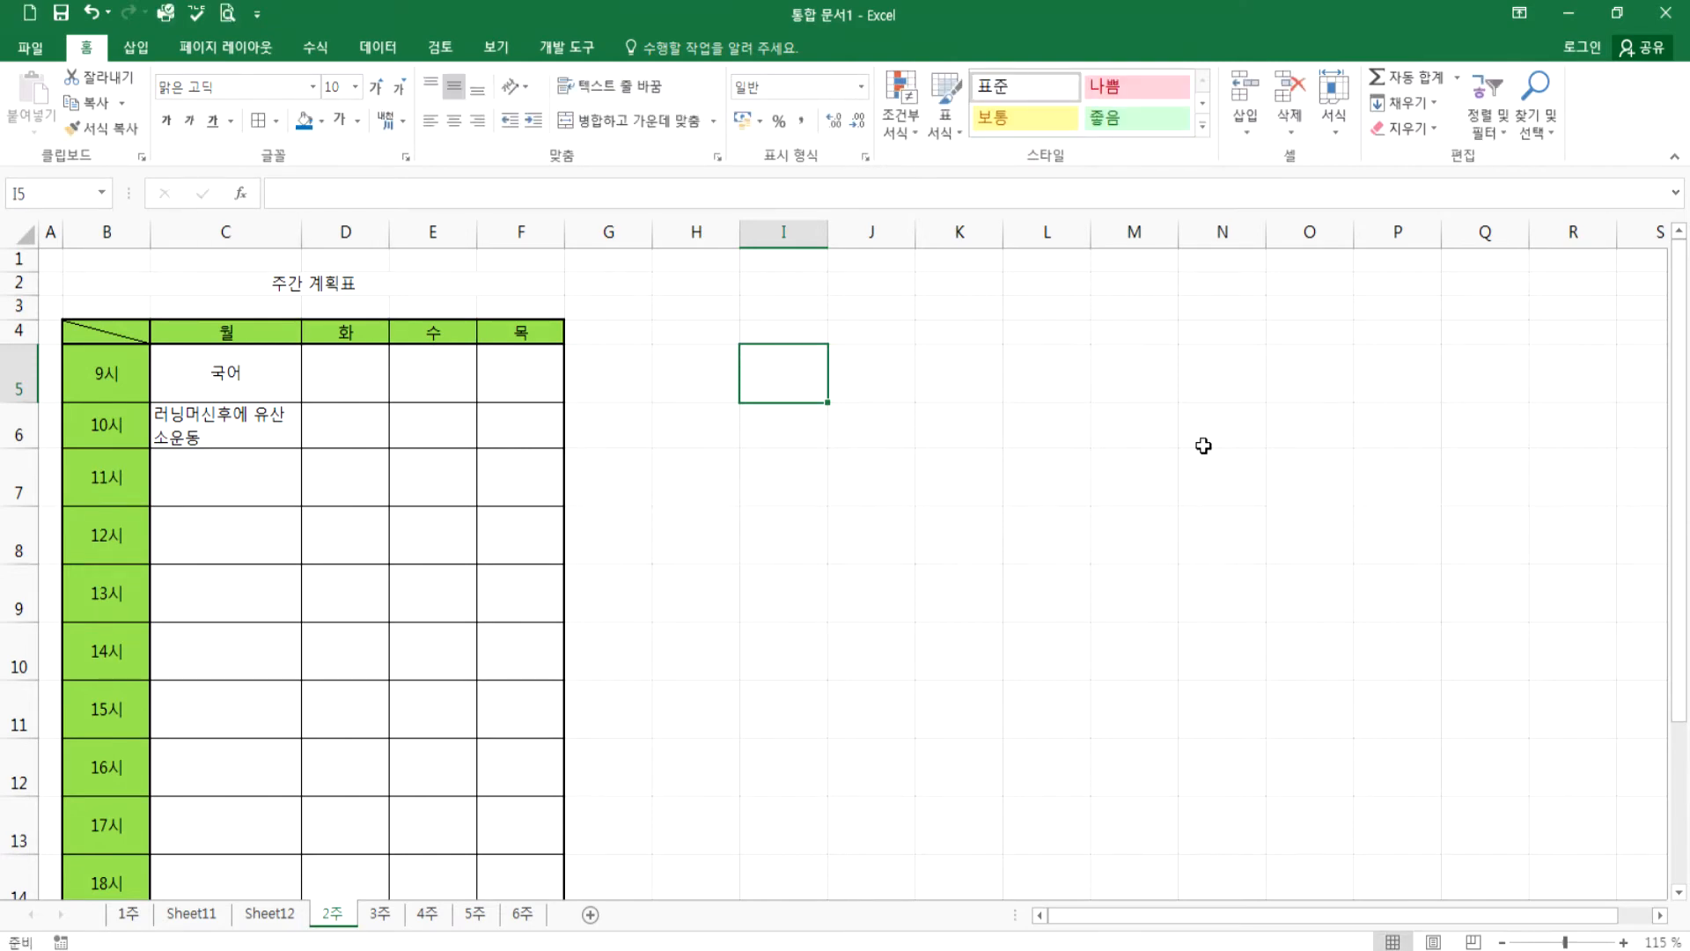
type("I")
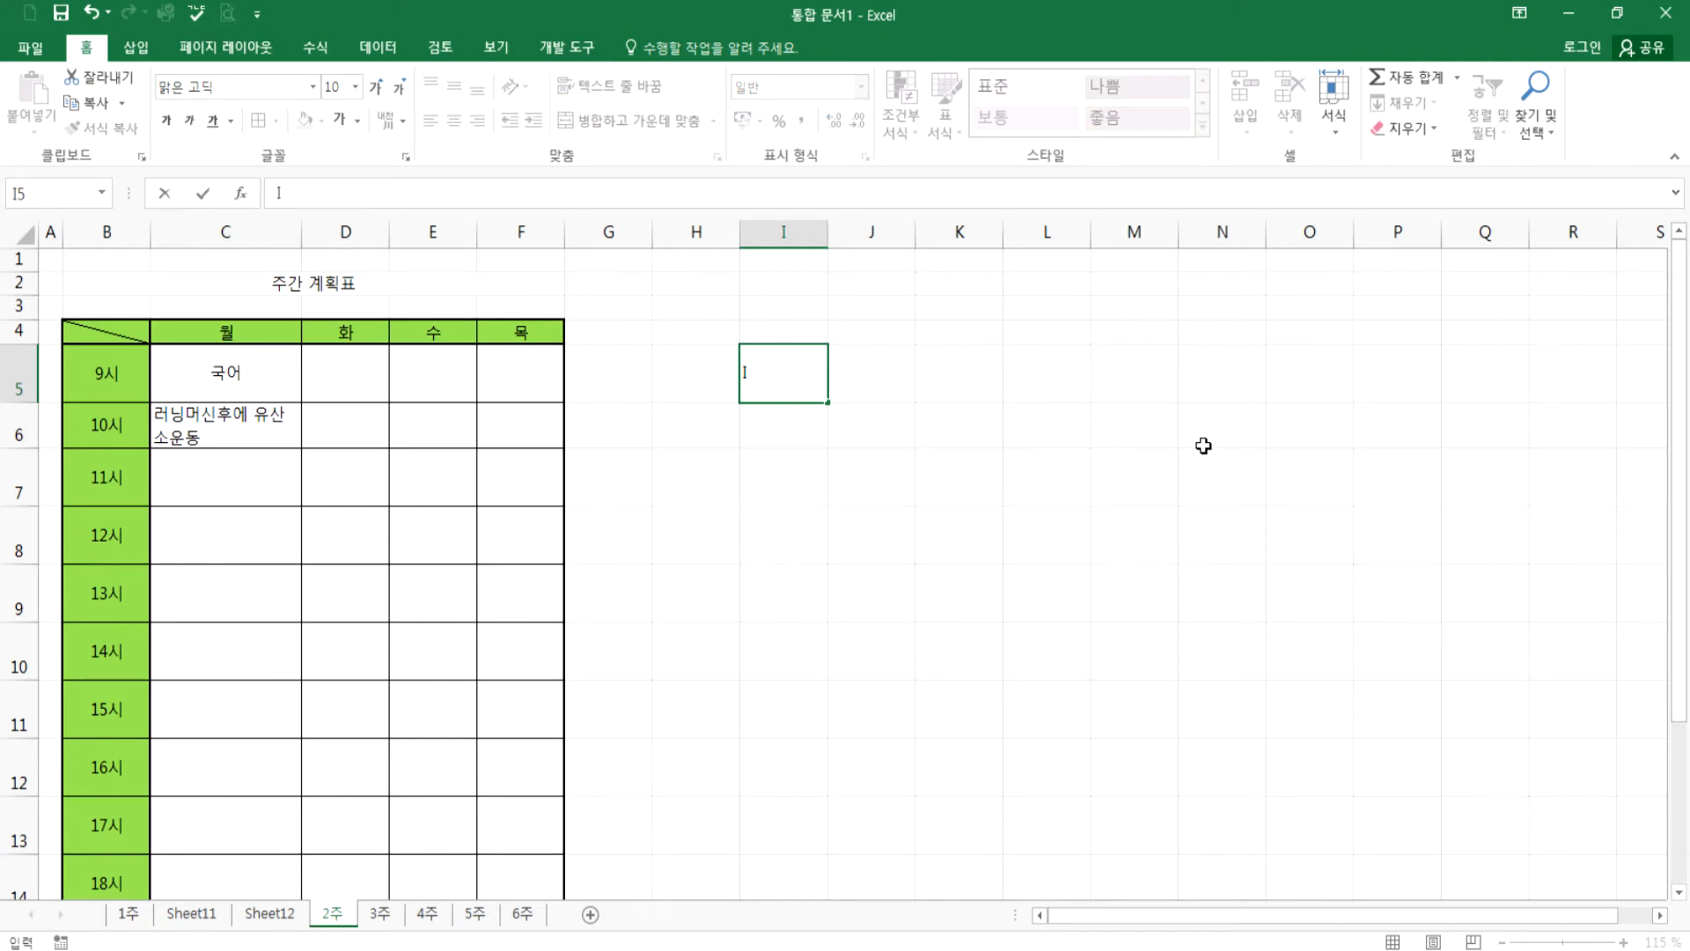
key("BackSpace")
type("i am a boy.")
key("Return")
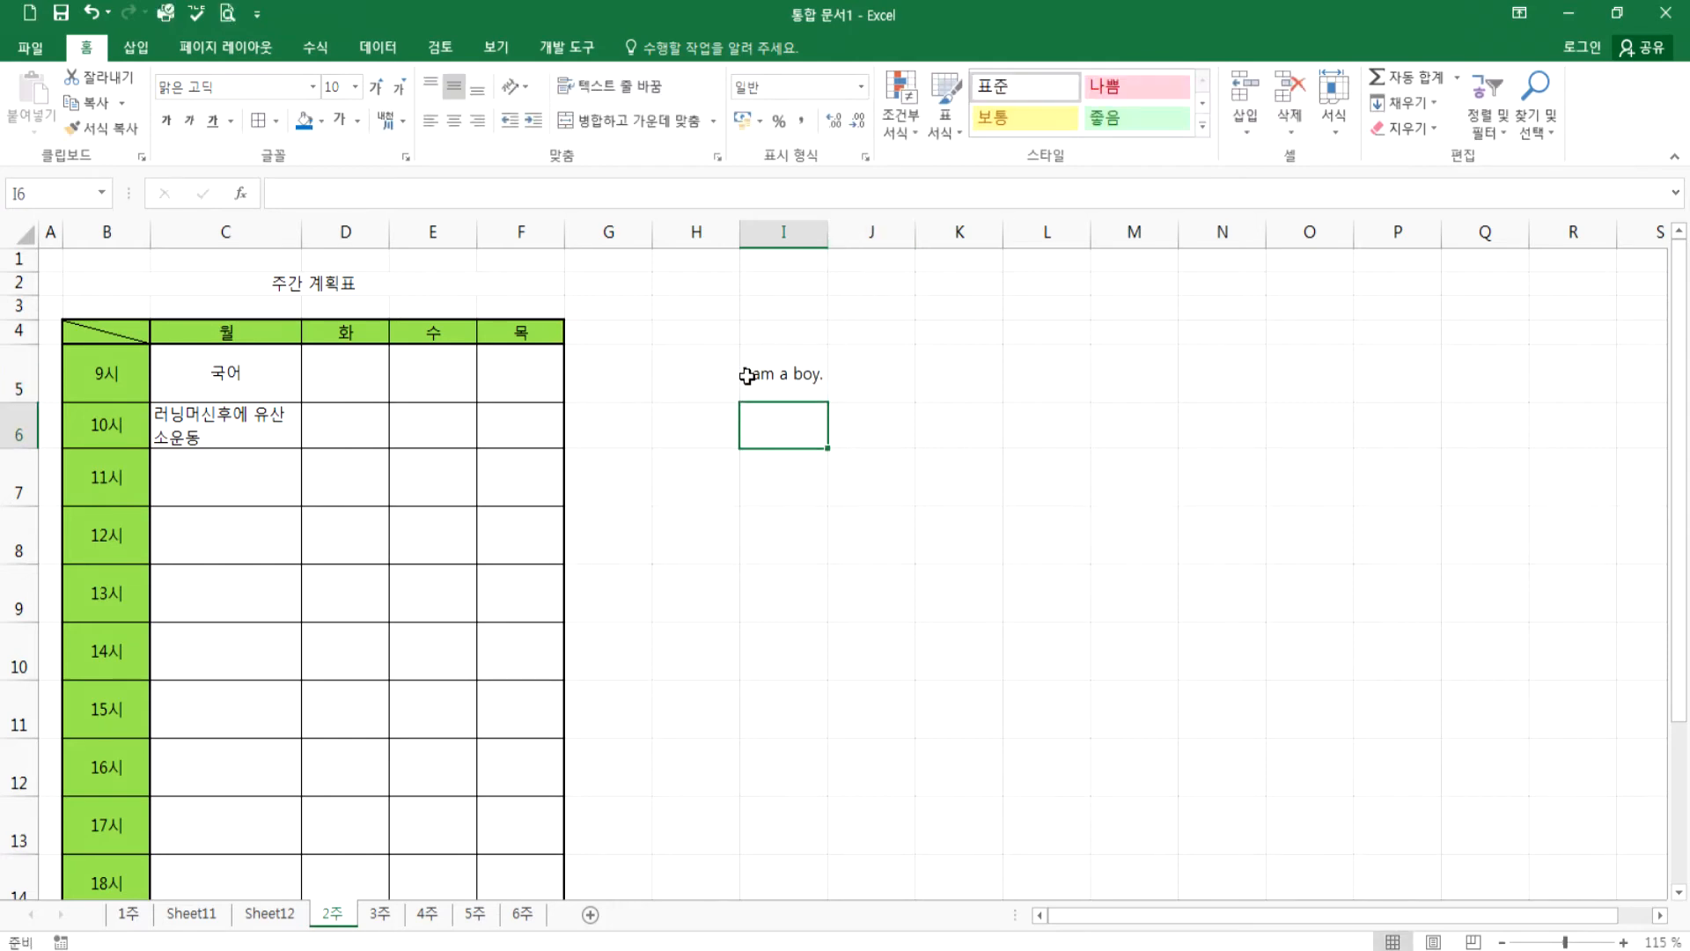
- Enter the lowercase sentence "you are a girl." in cell I6 and again in cell I7 of the 2주 sheet
scroll(757, 381, "up", 3, "ctrl")
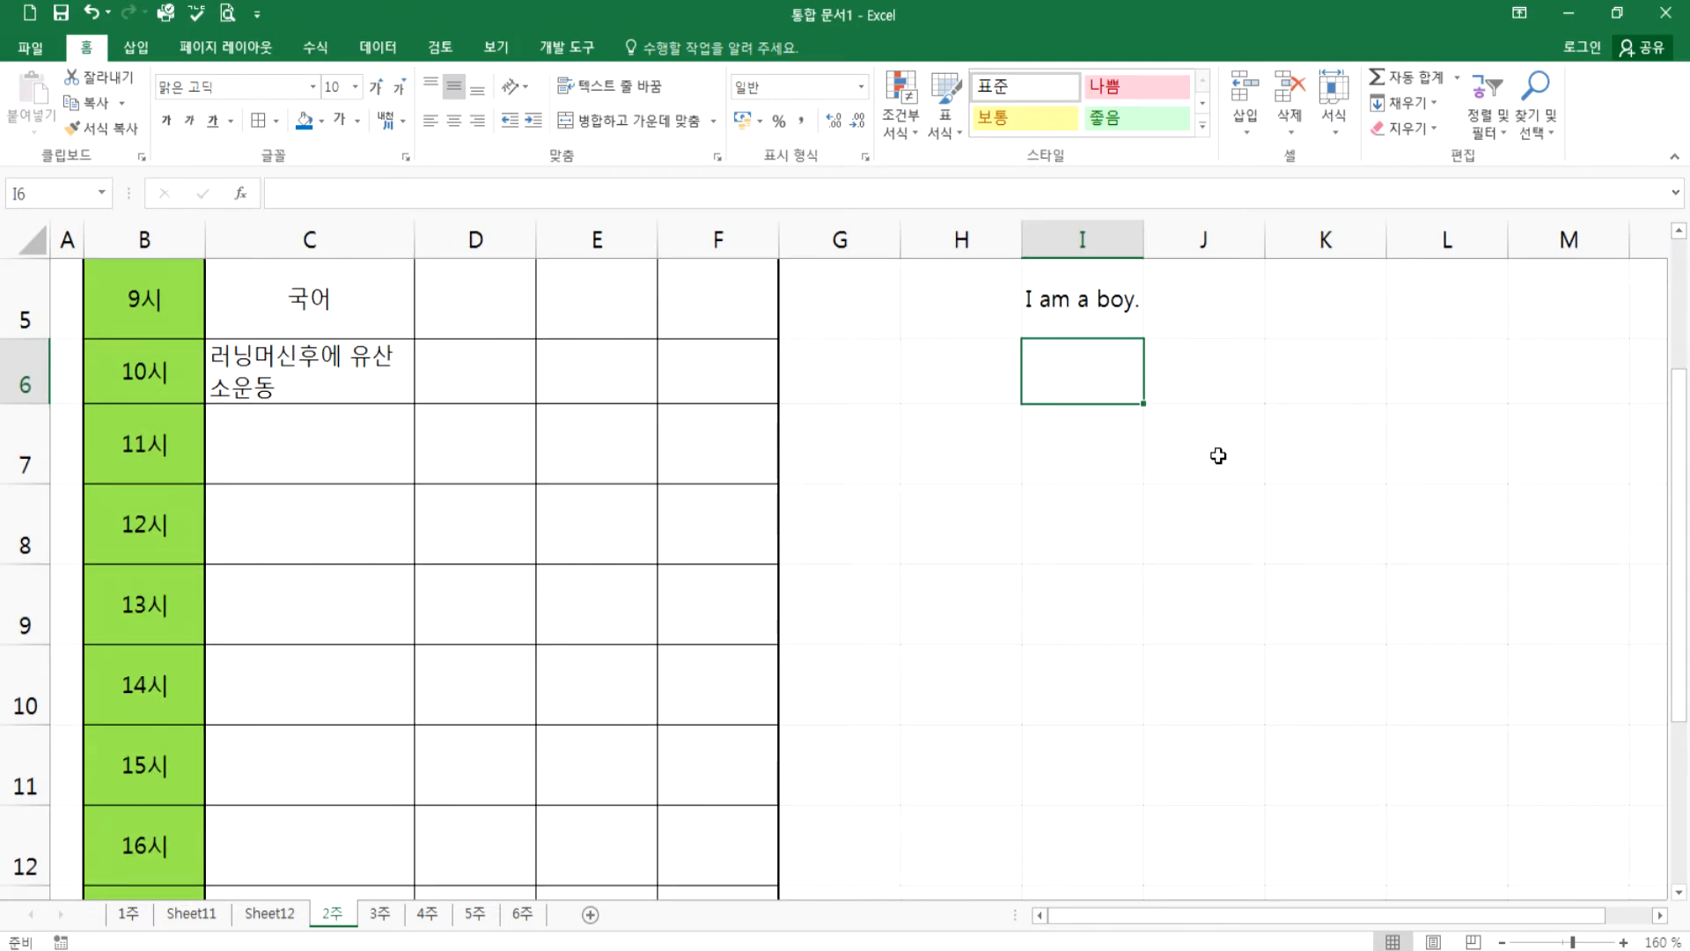
type("you are a girl.")
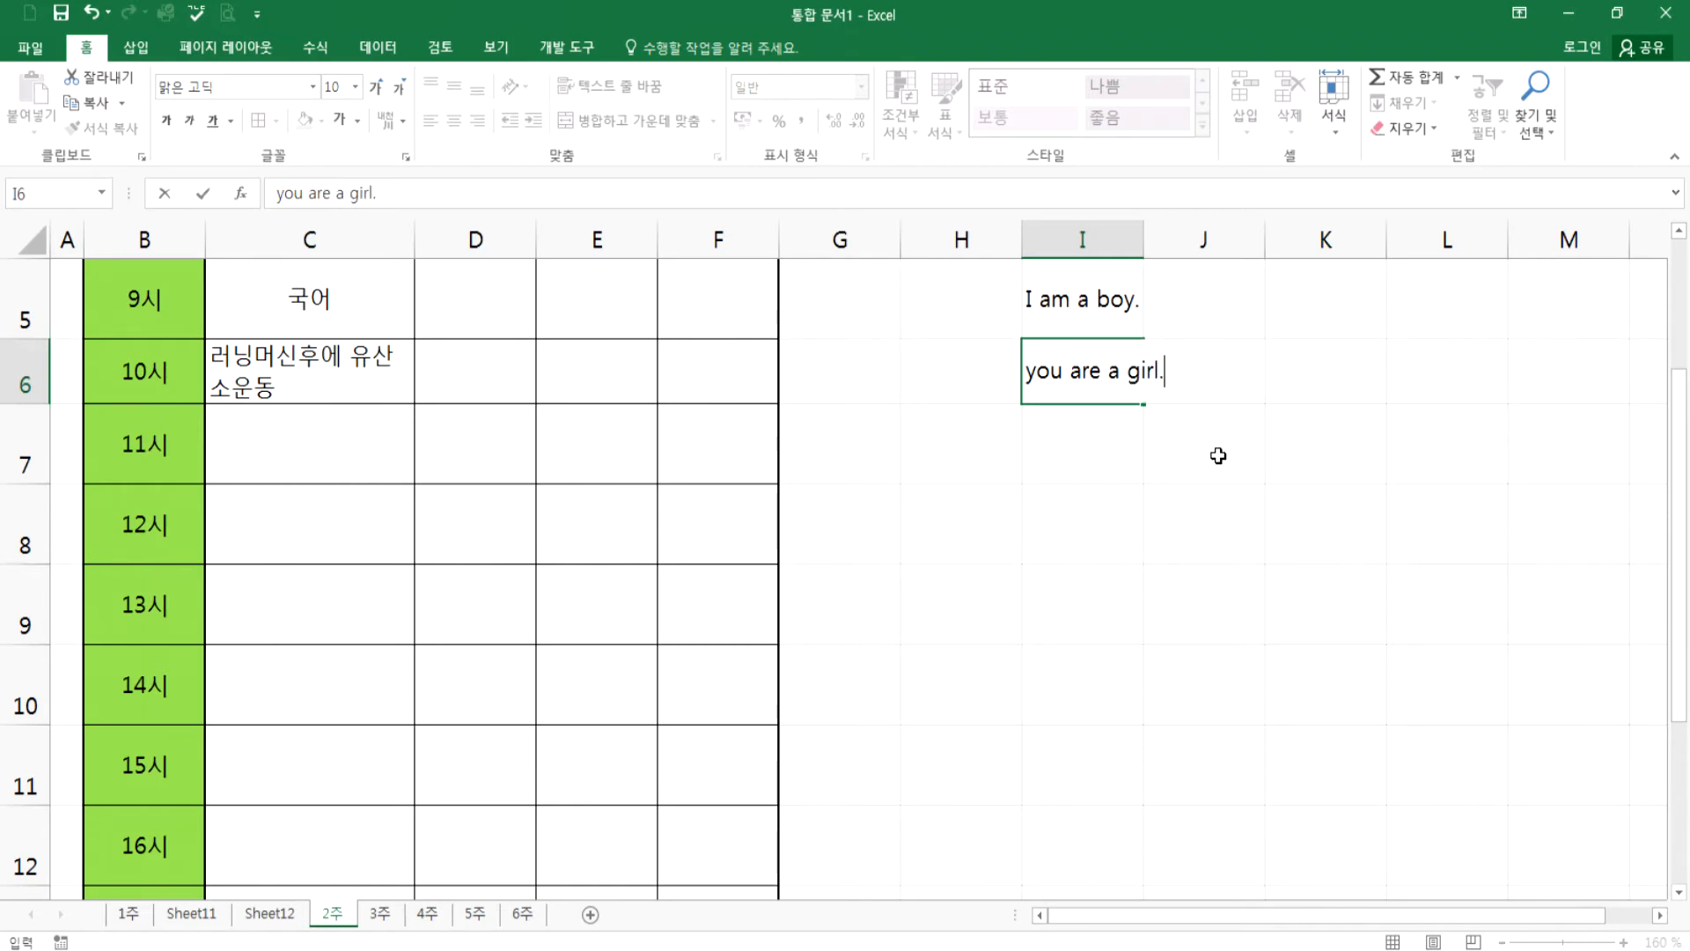
key("Return")
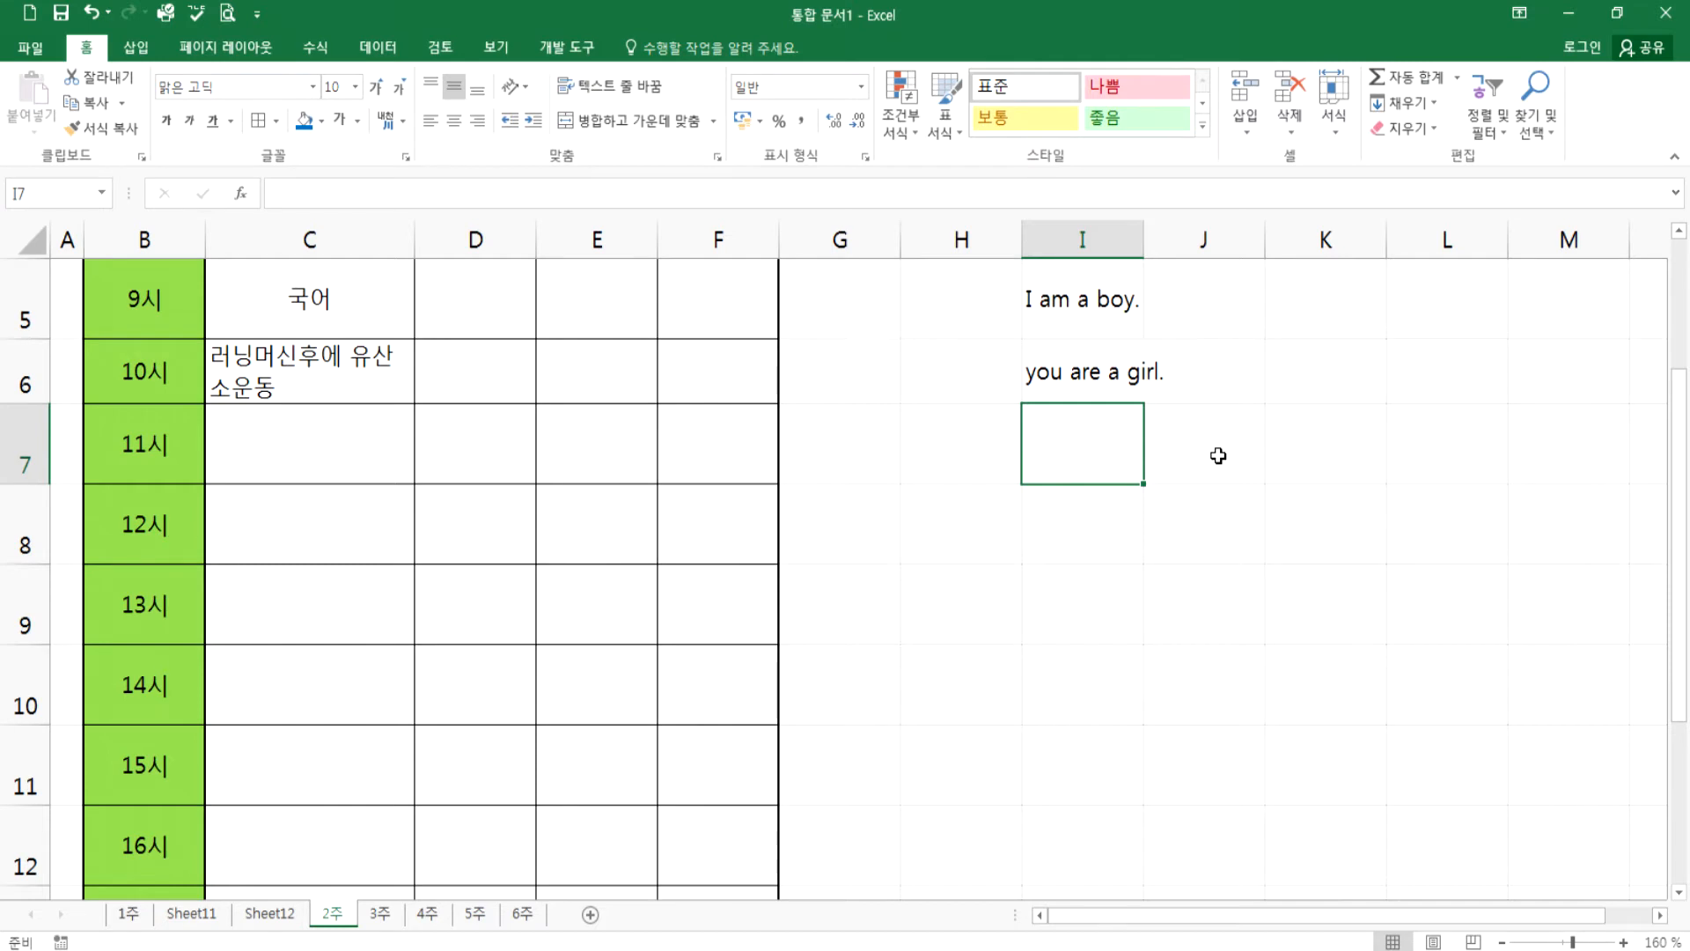
left_click(1061, 376)
left_click(1059, 453)
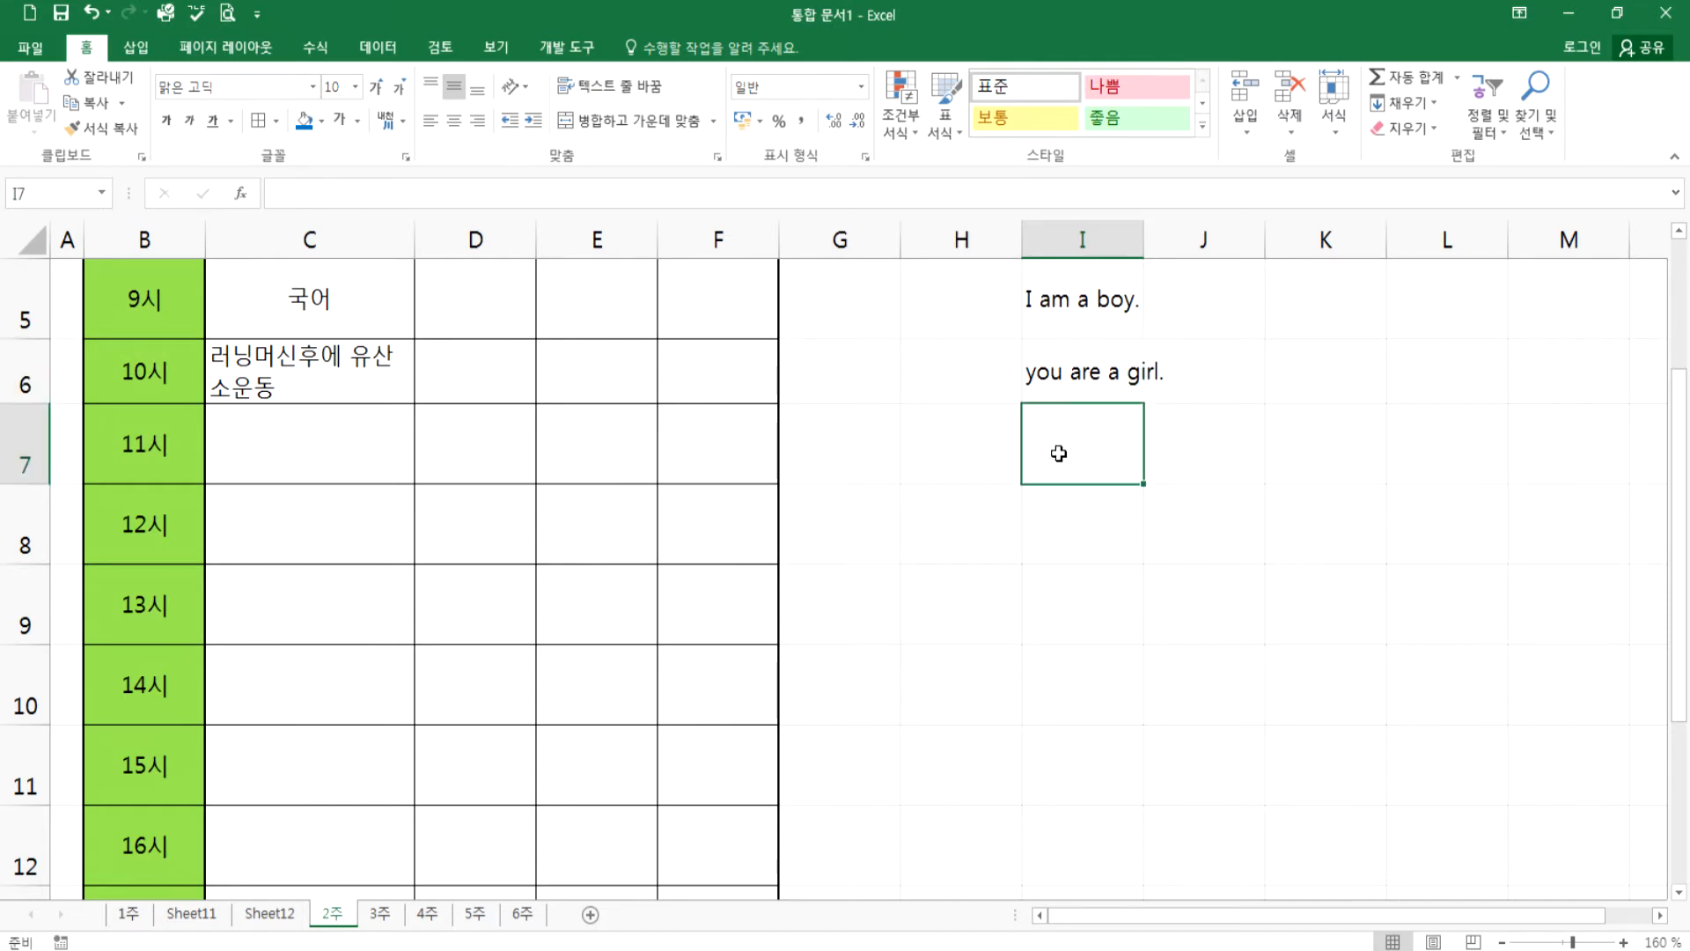
left_click(1060, 373)
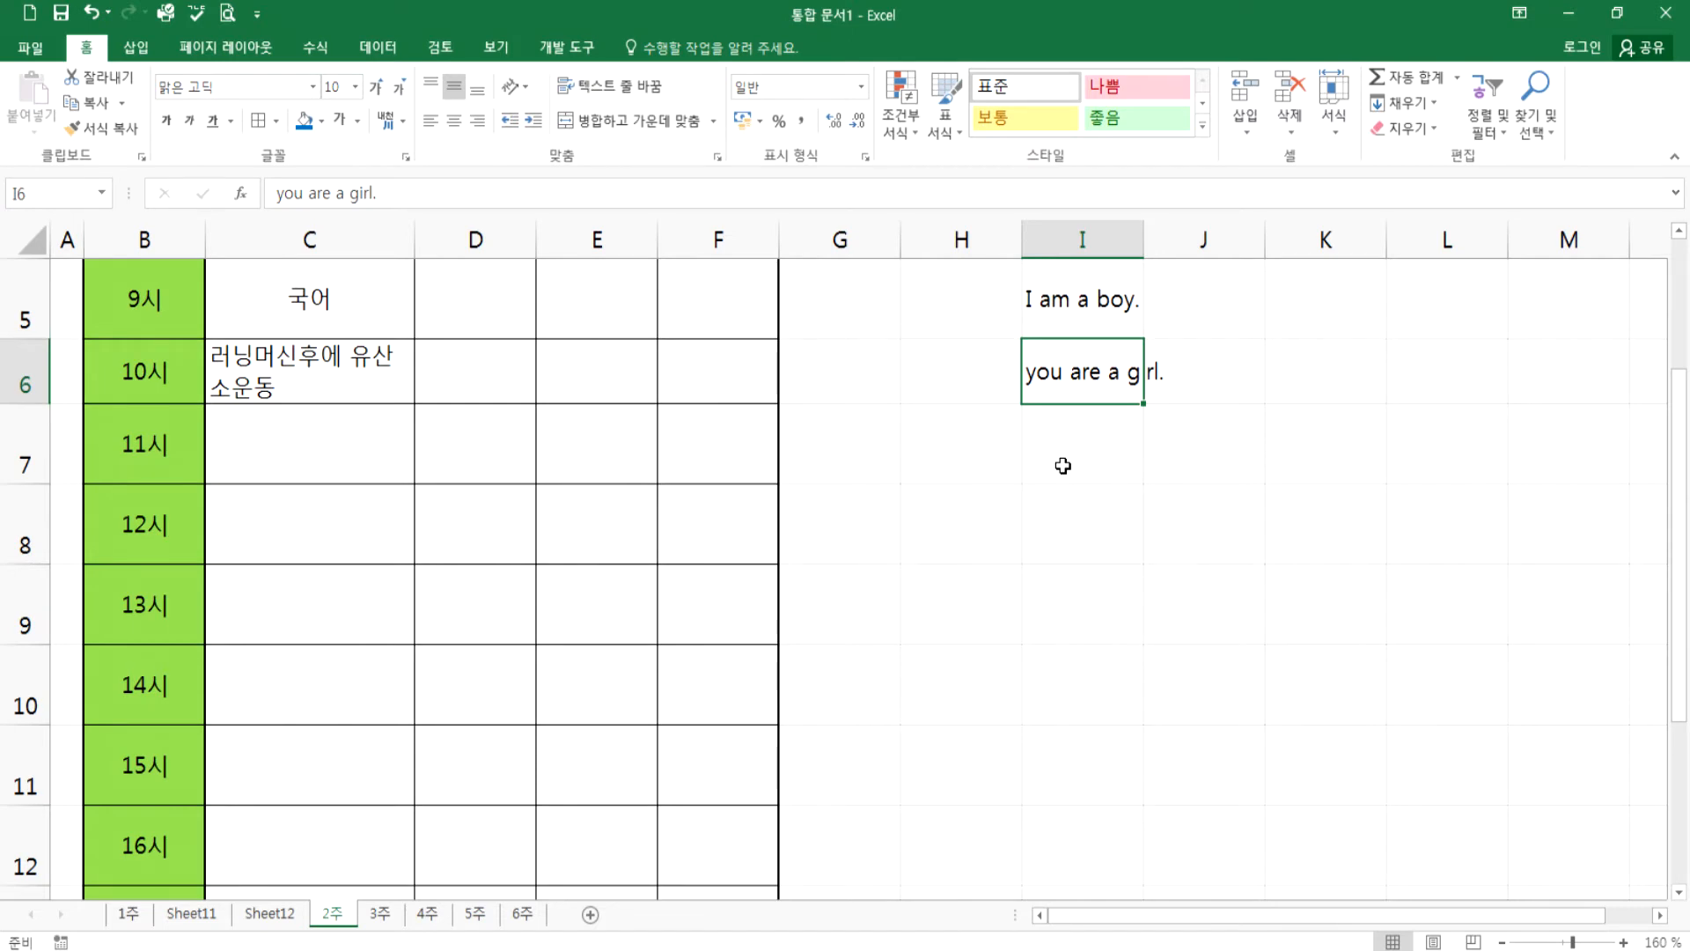
left_click(1064, 466)
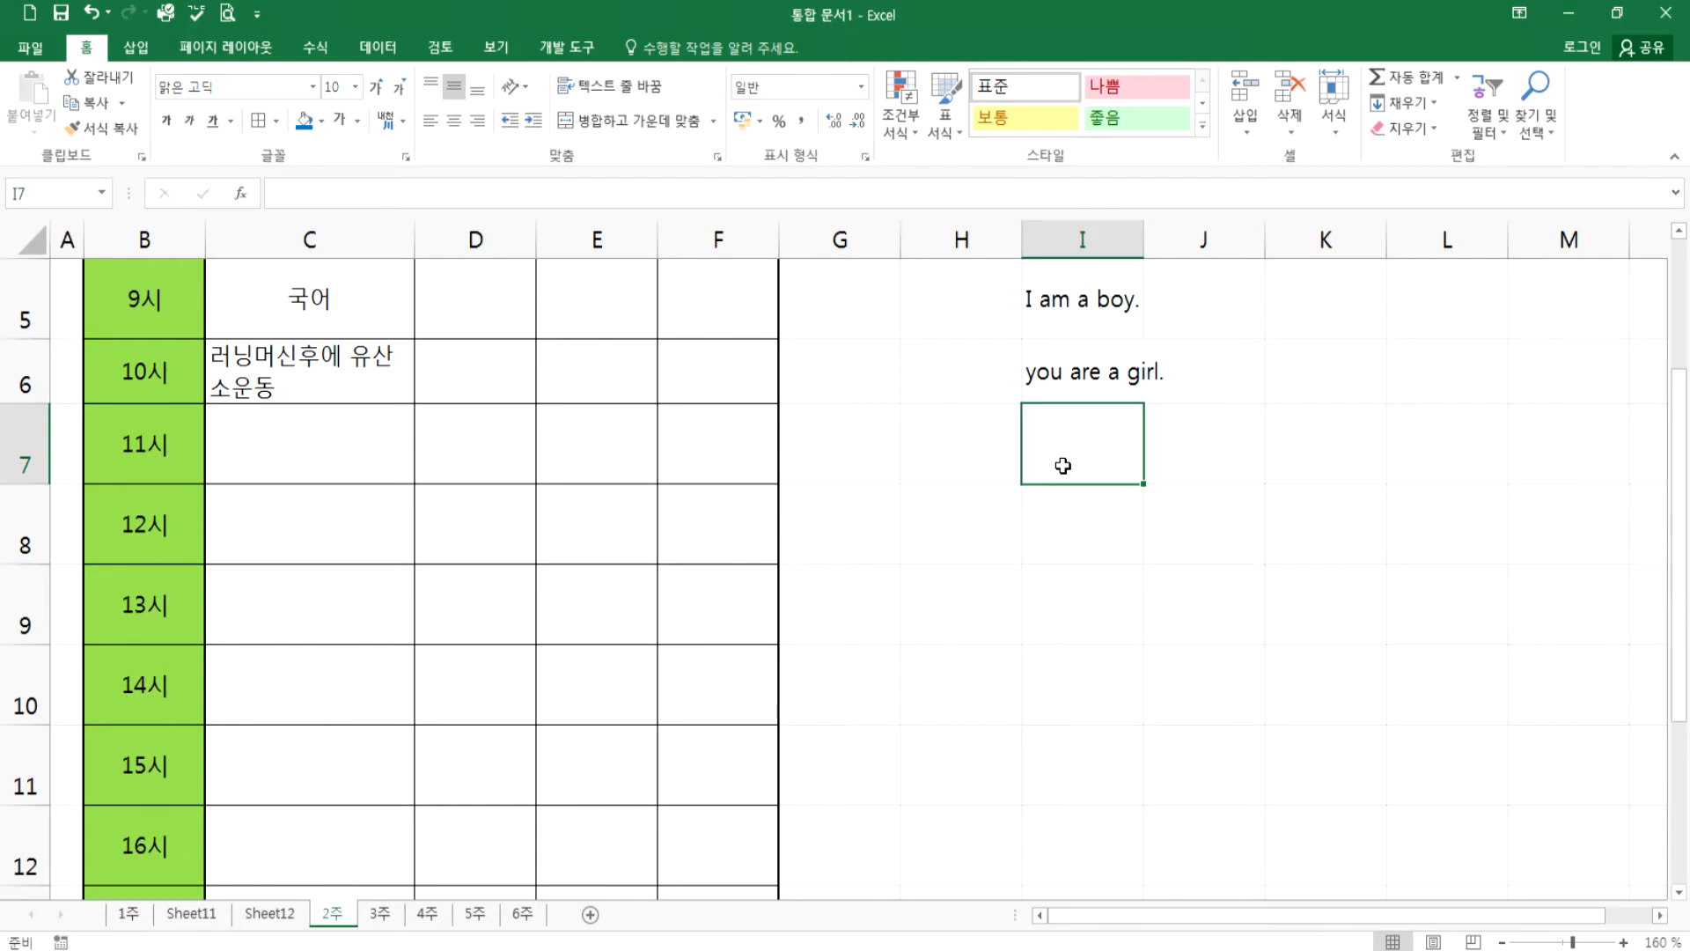
type("you")
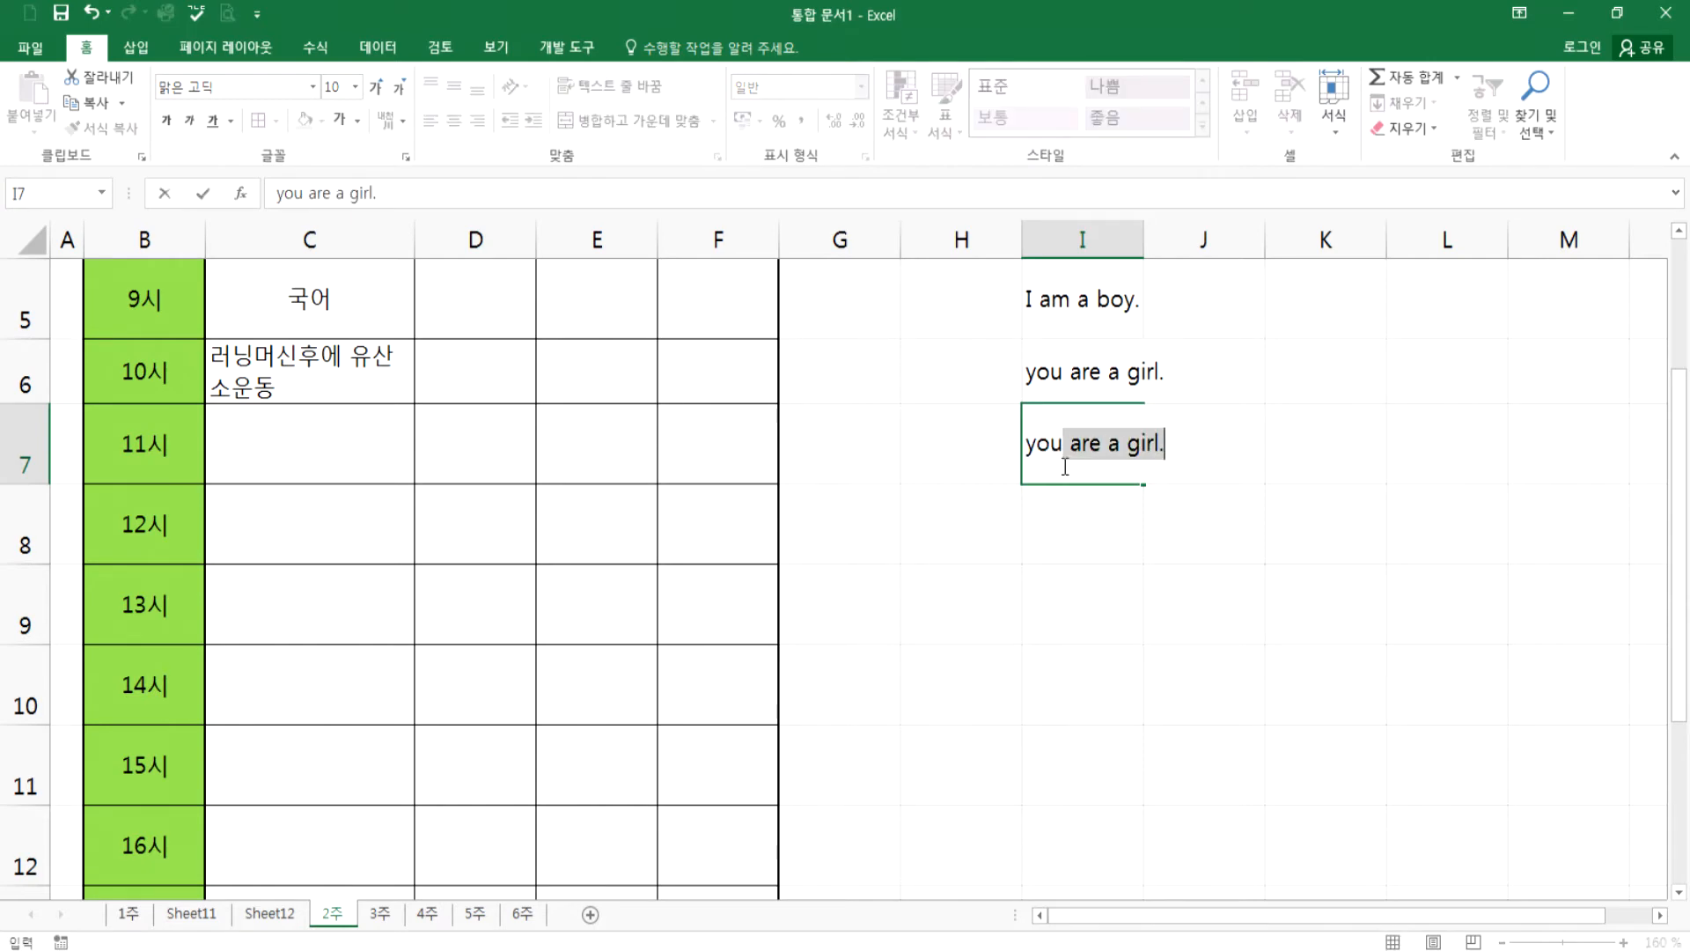
key("ctrl+Return")
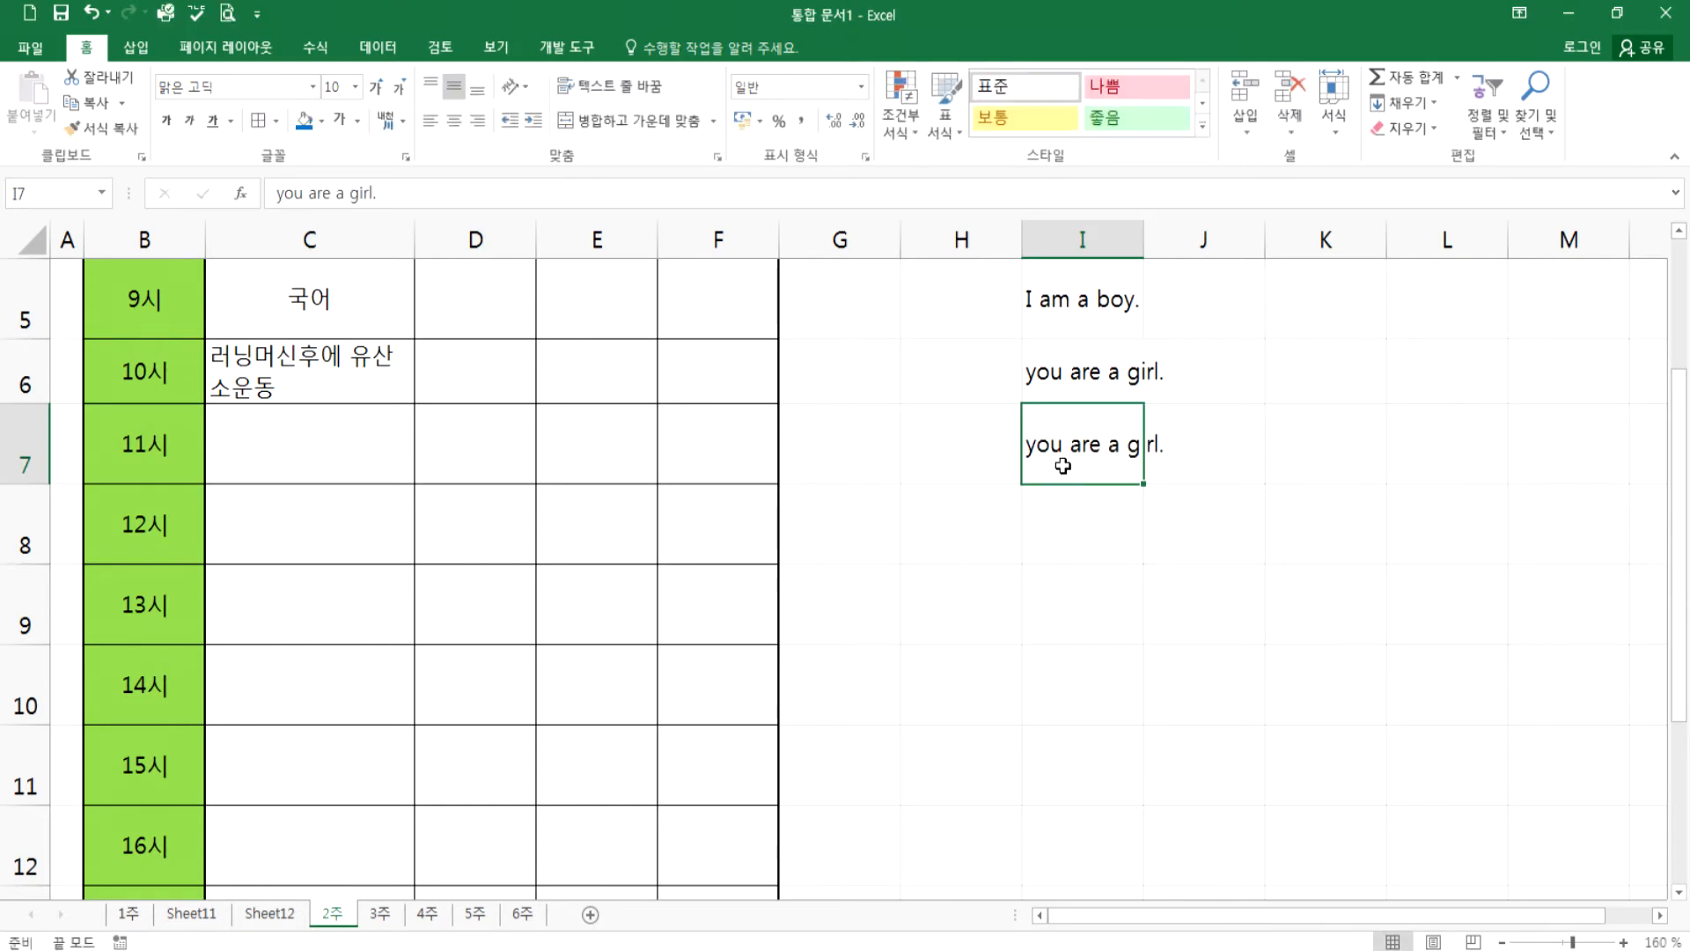
- Append a lowercase "you" after the sentence in cell I7 to test automatic sentence capitalization
key("F2")
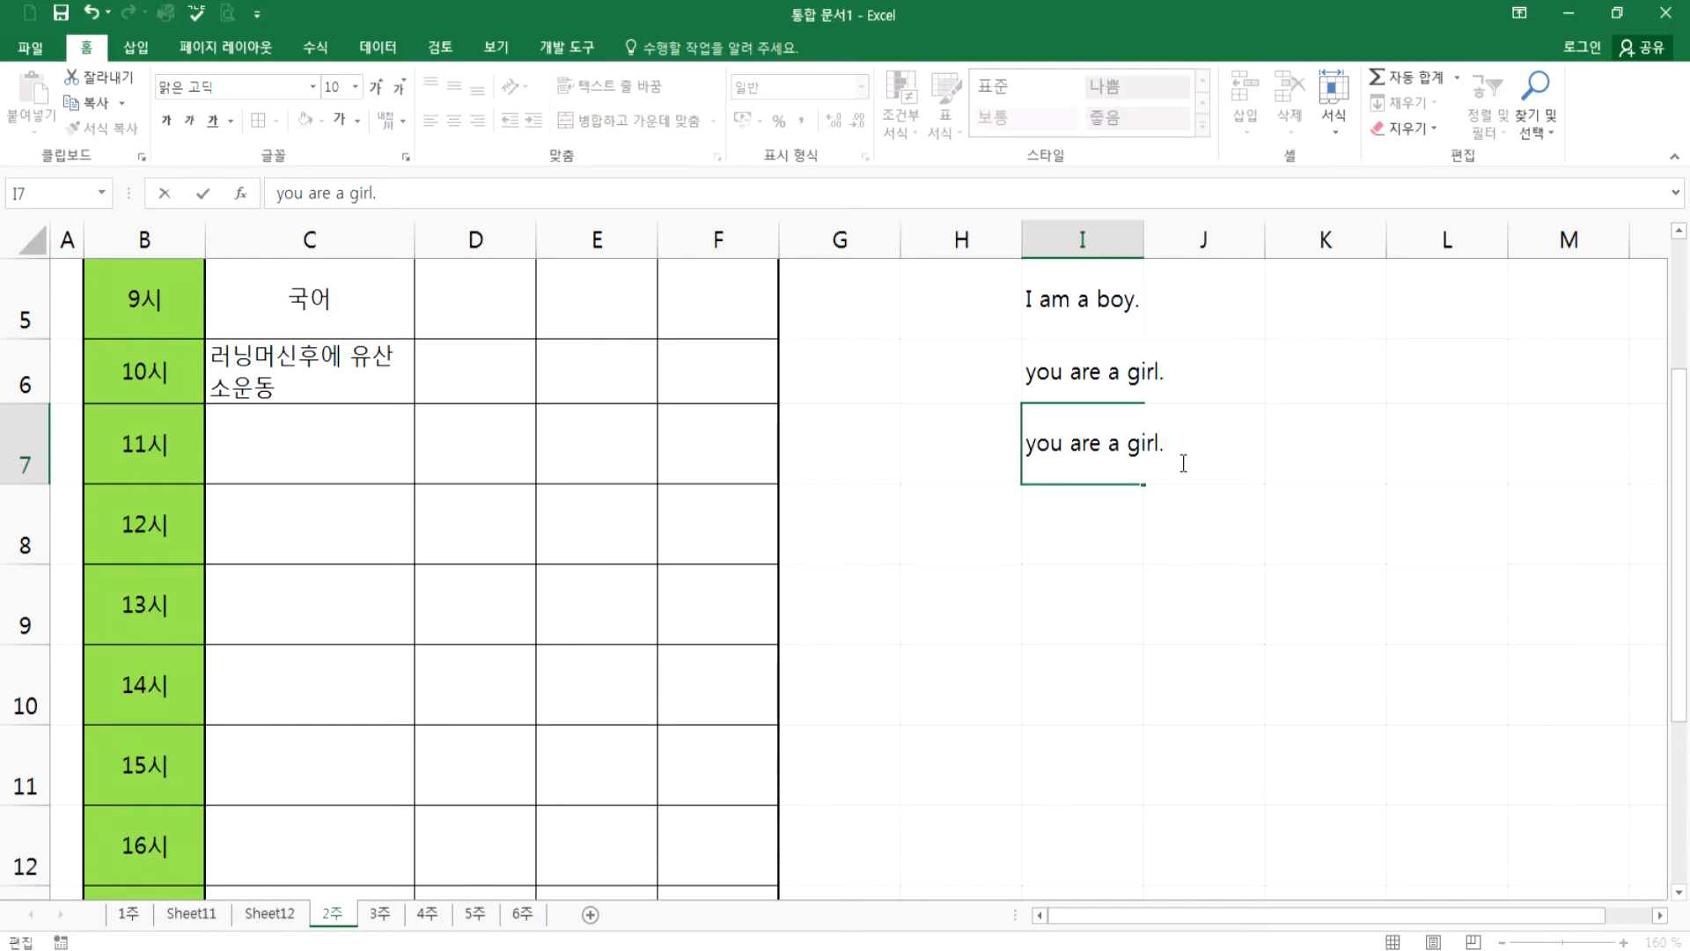
type("you")
key("BackSpace")
key("BackSpace")
key("BackSpace")
key("BackSpace")
key("BackSpace")
key("BackSpace")
type(". you")
left_click_drag(1171, 442, 1186, 442)
left_click(1185, 445)
left_click(1102, 520)
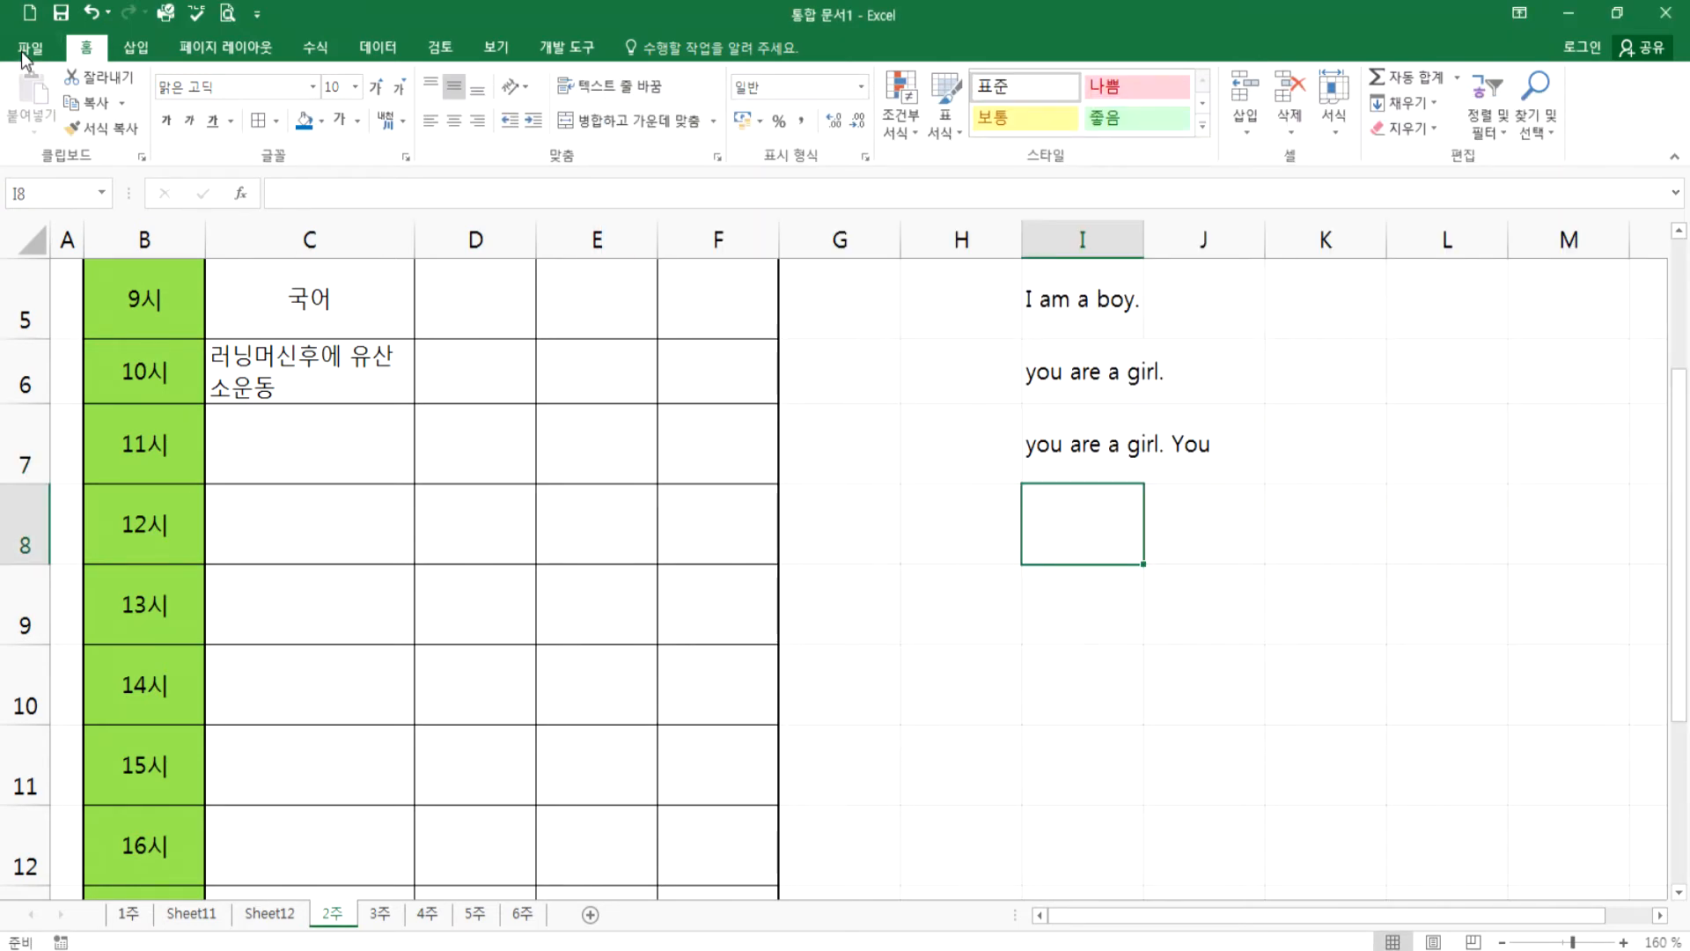
- Examine the AutoCorrect options, including autoformat, actions, math AutoCorrect and the end of the replacement list, and close the dialogs without saving
left_click(26, 51)
left_click(33, 606)
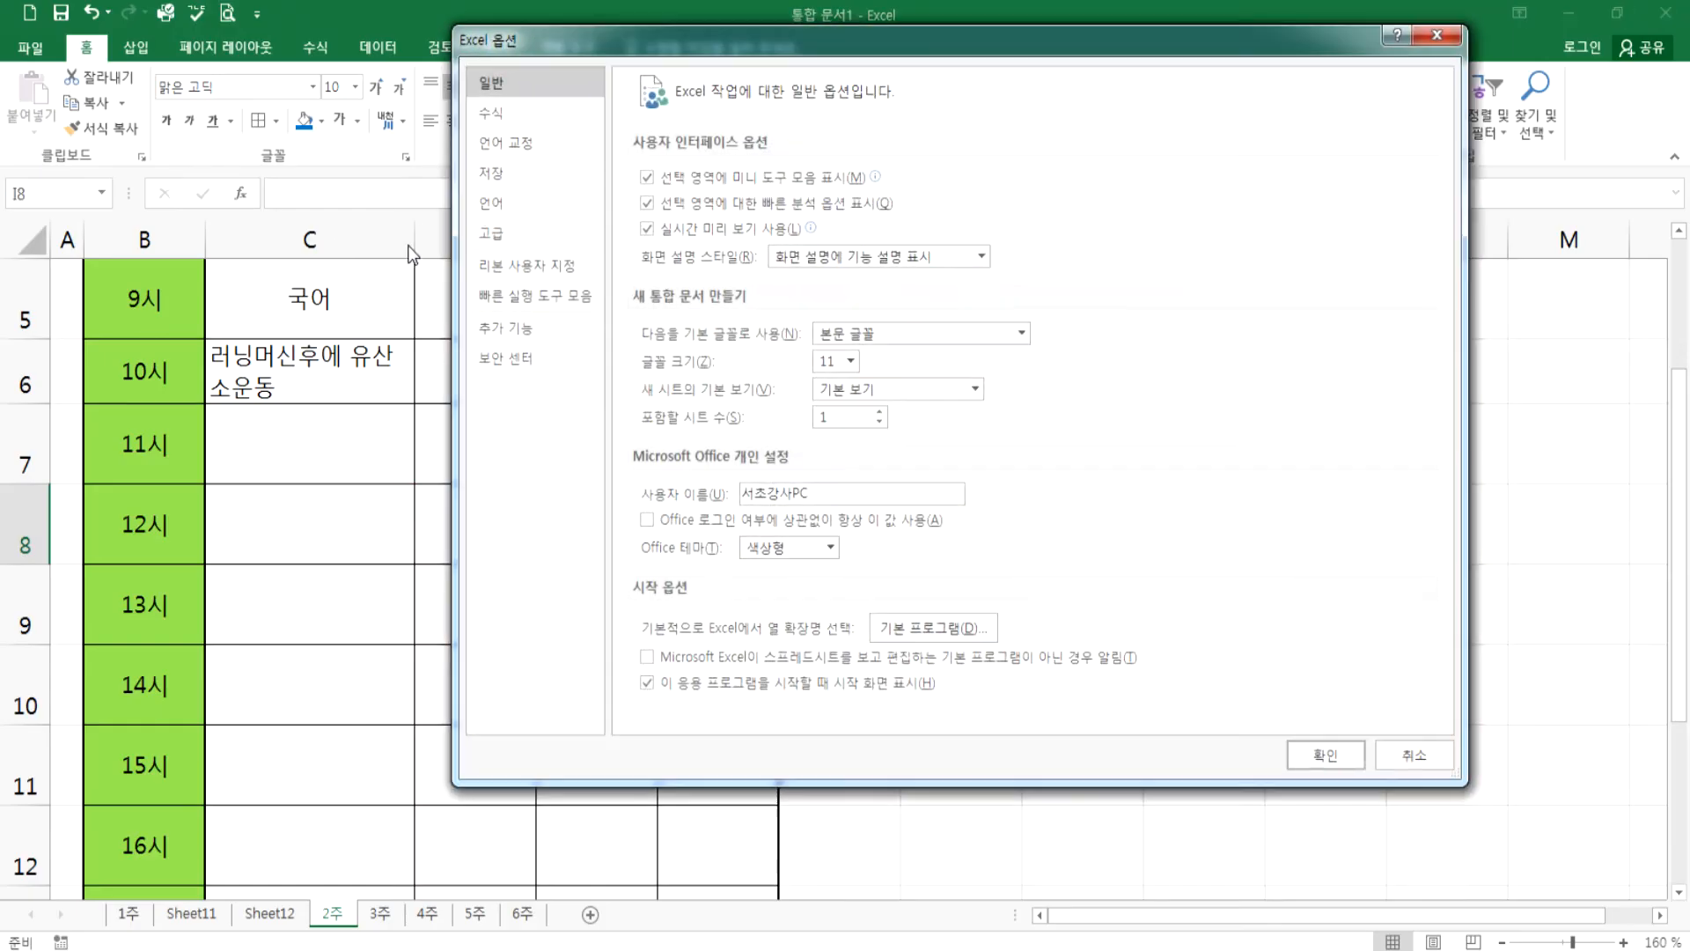
left_click(507, 143)
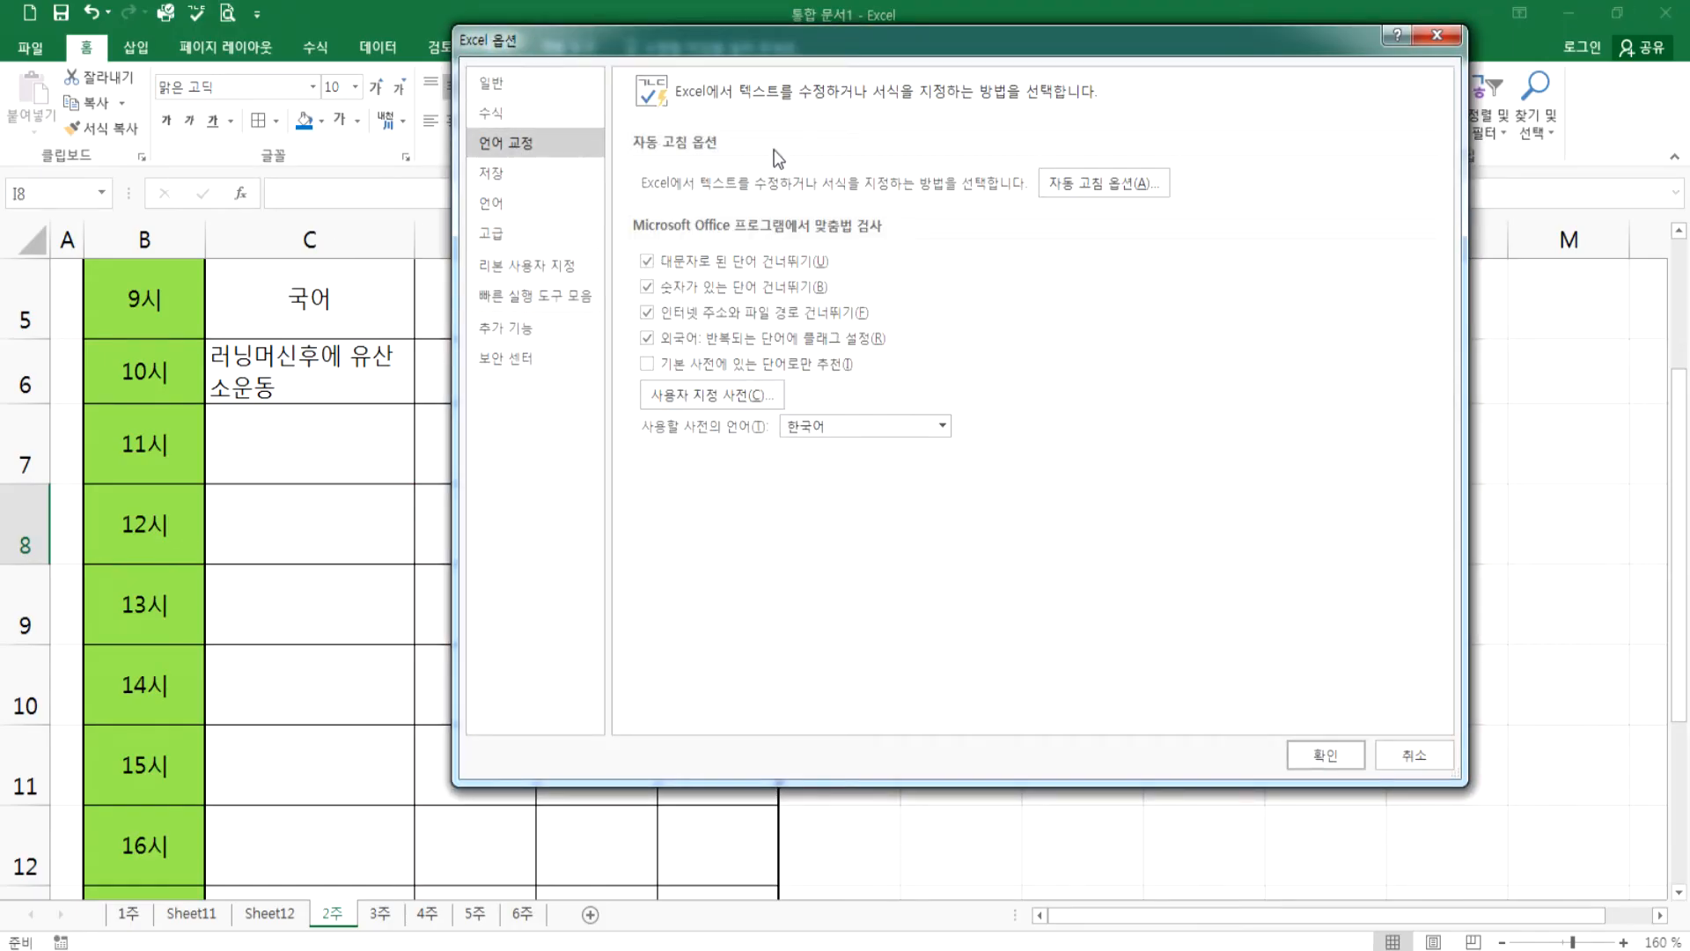
left_click(1069, 186)
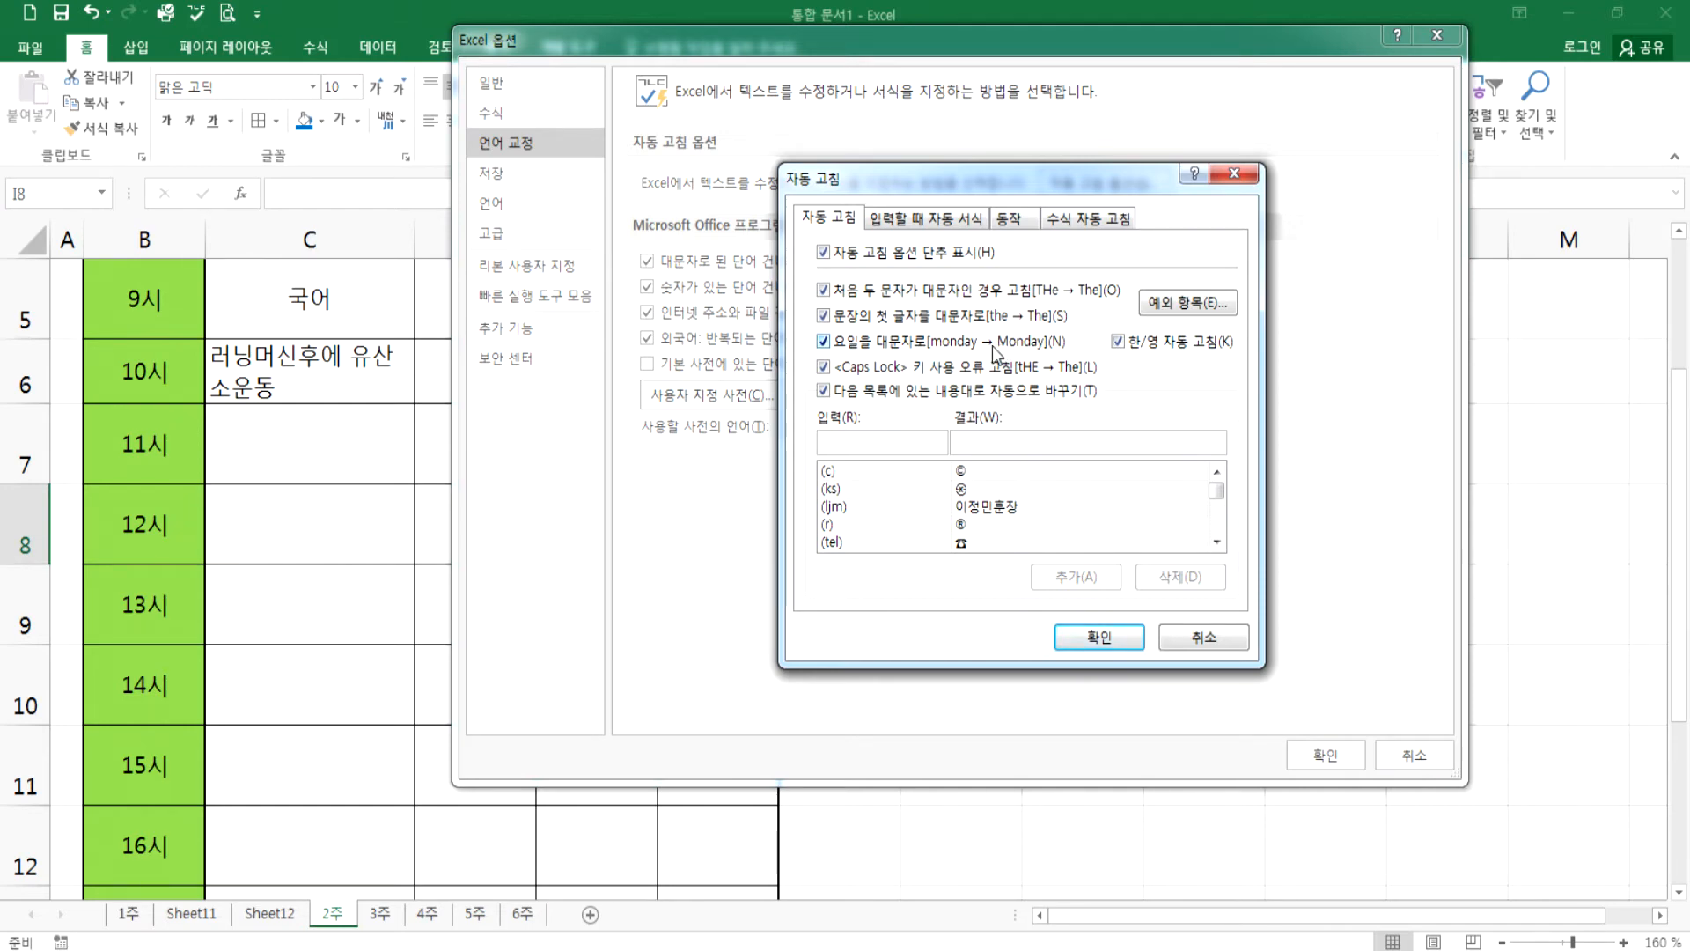
left_click(898, 226)
left_click(1017, 227)
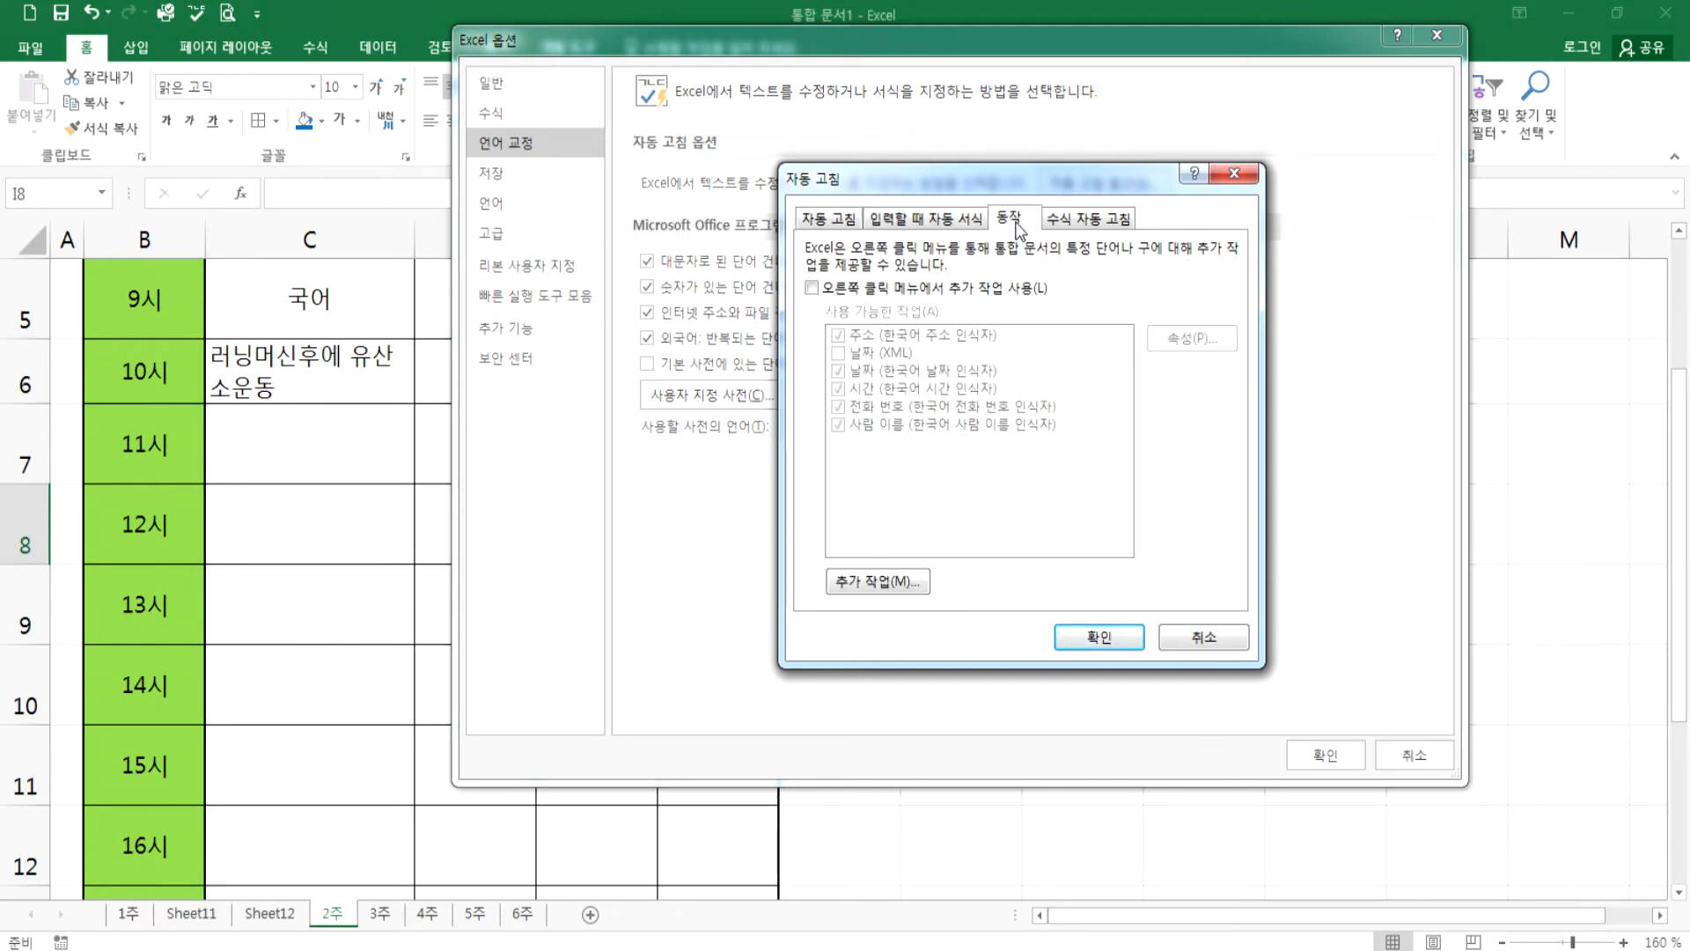
left_click(1076, 221)
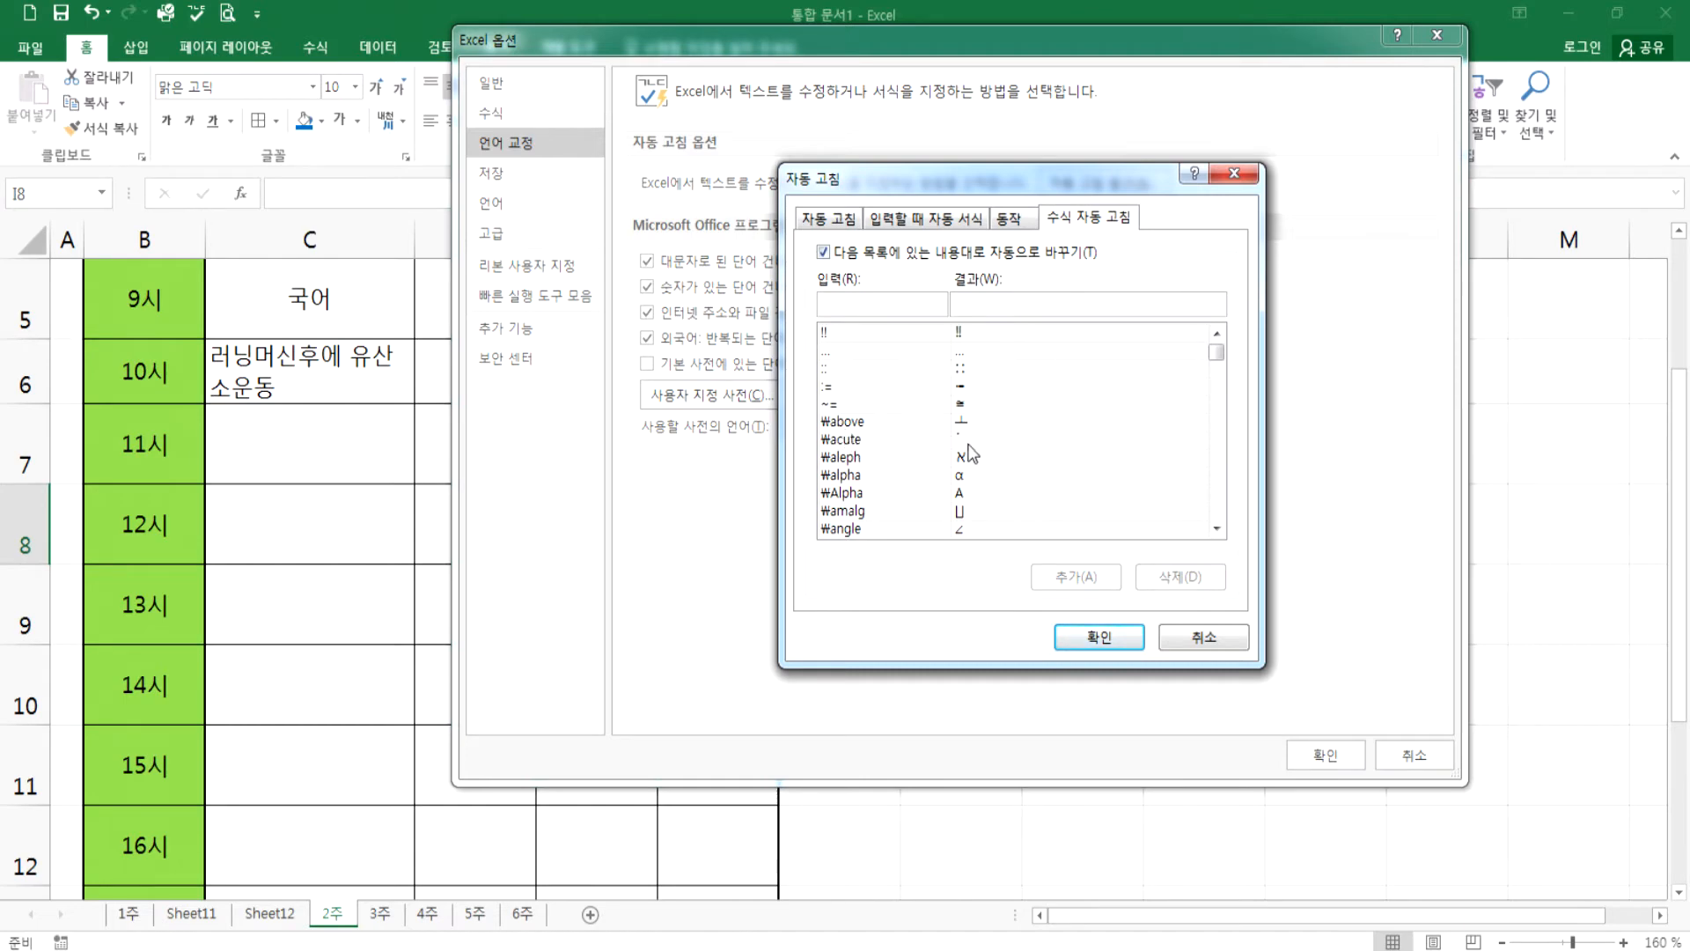
left_click_drag(1218, 368, 1216, 445)
left_click(850, 220)
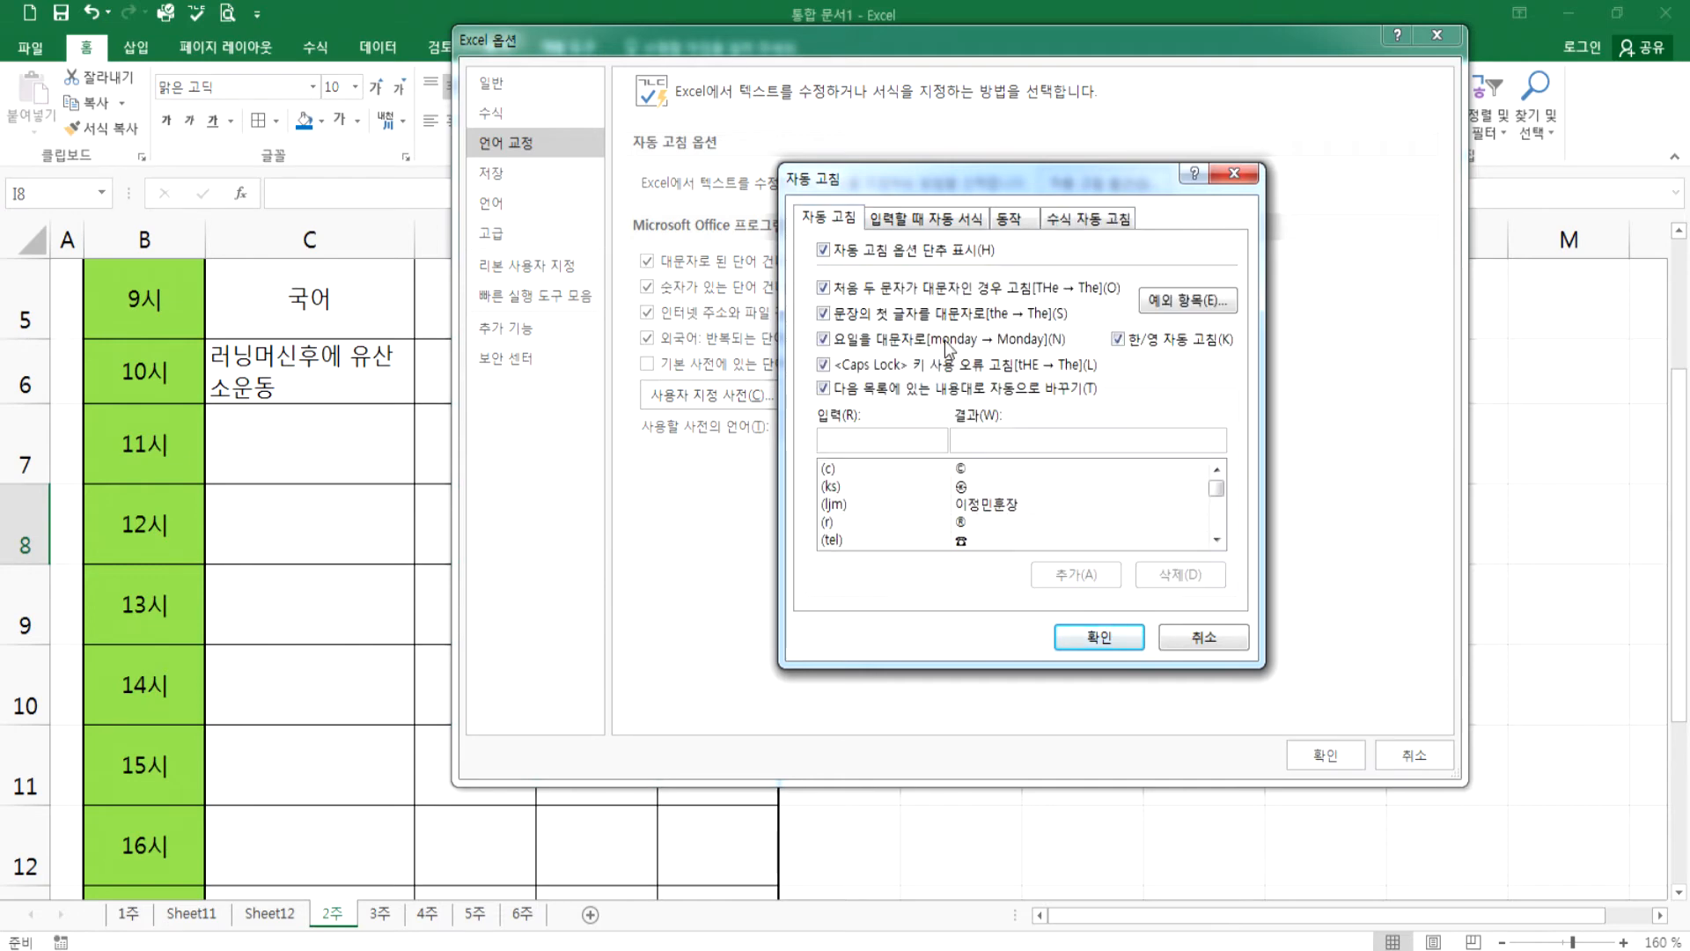
left_click_drag(1216, 479, 1219, 541)
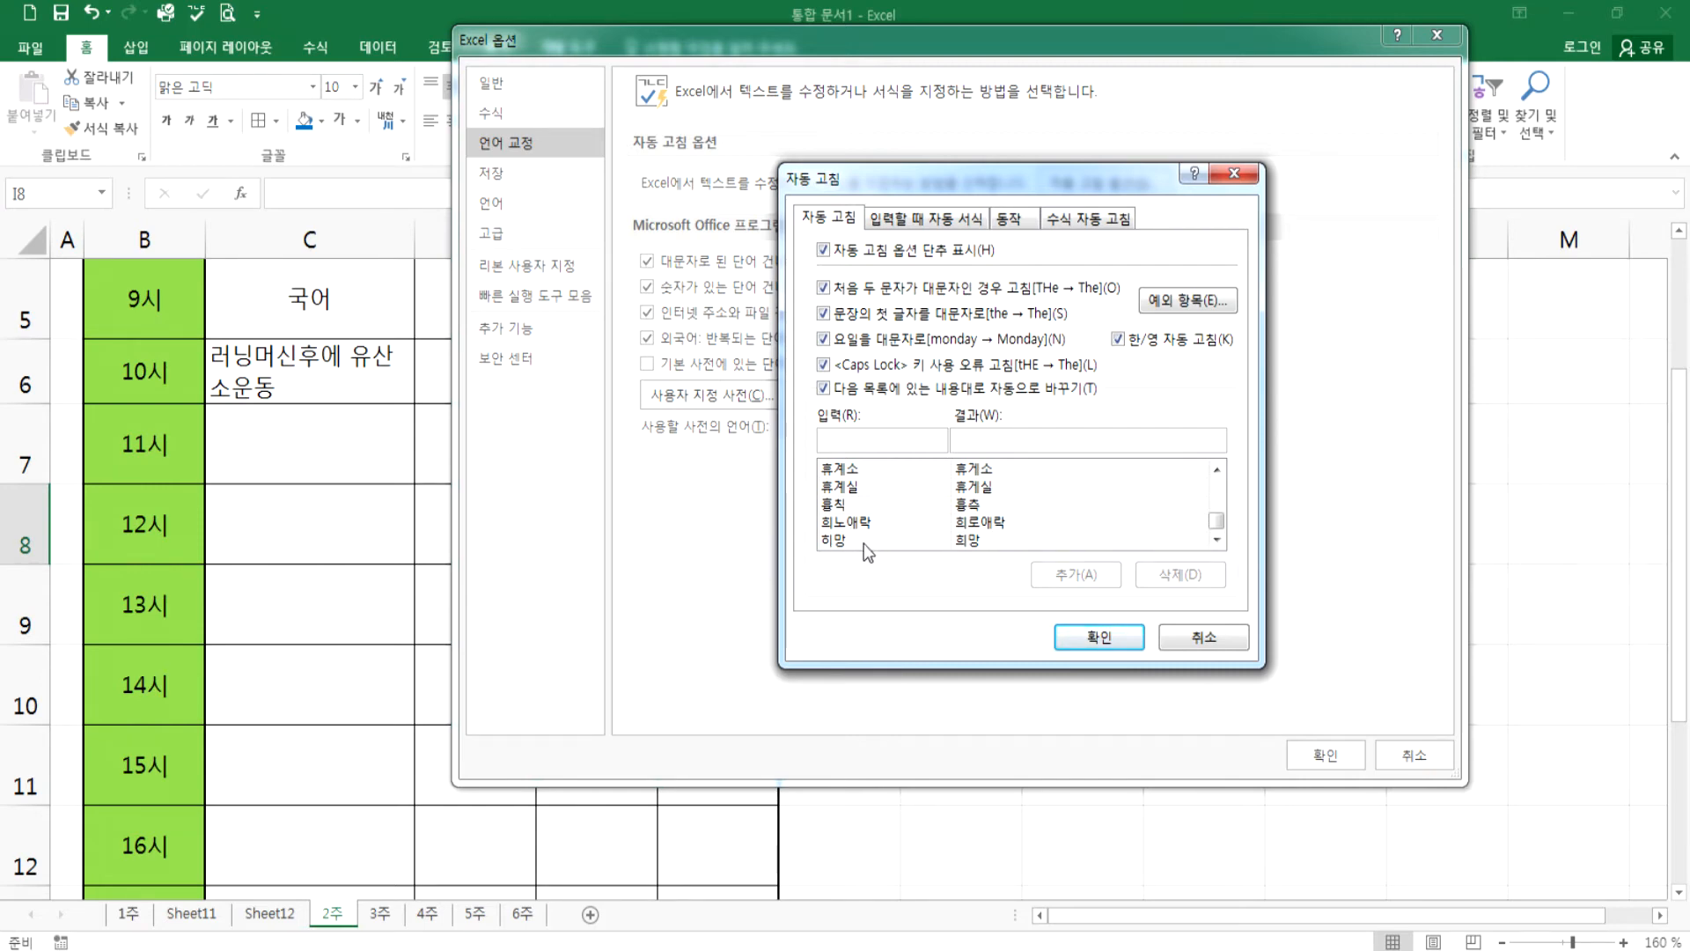
left_click(1193, 636)
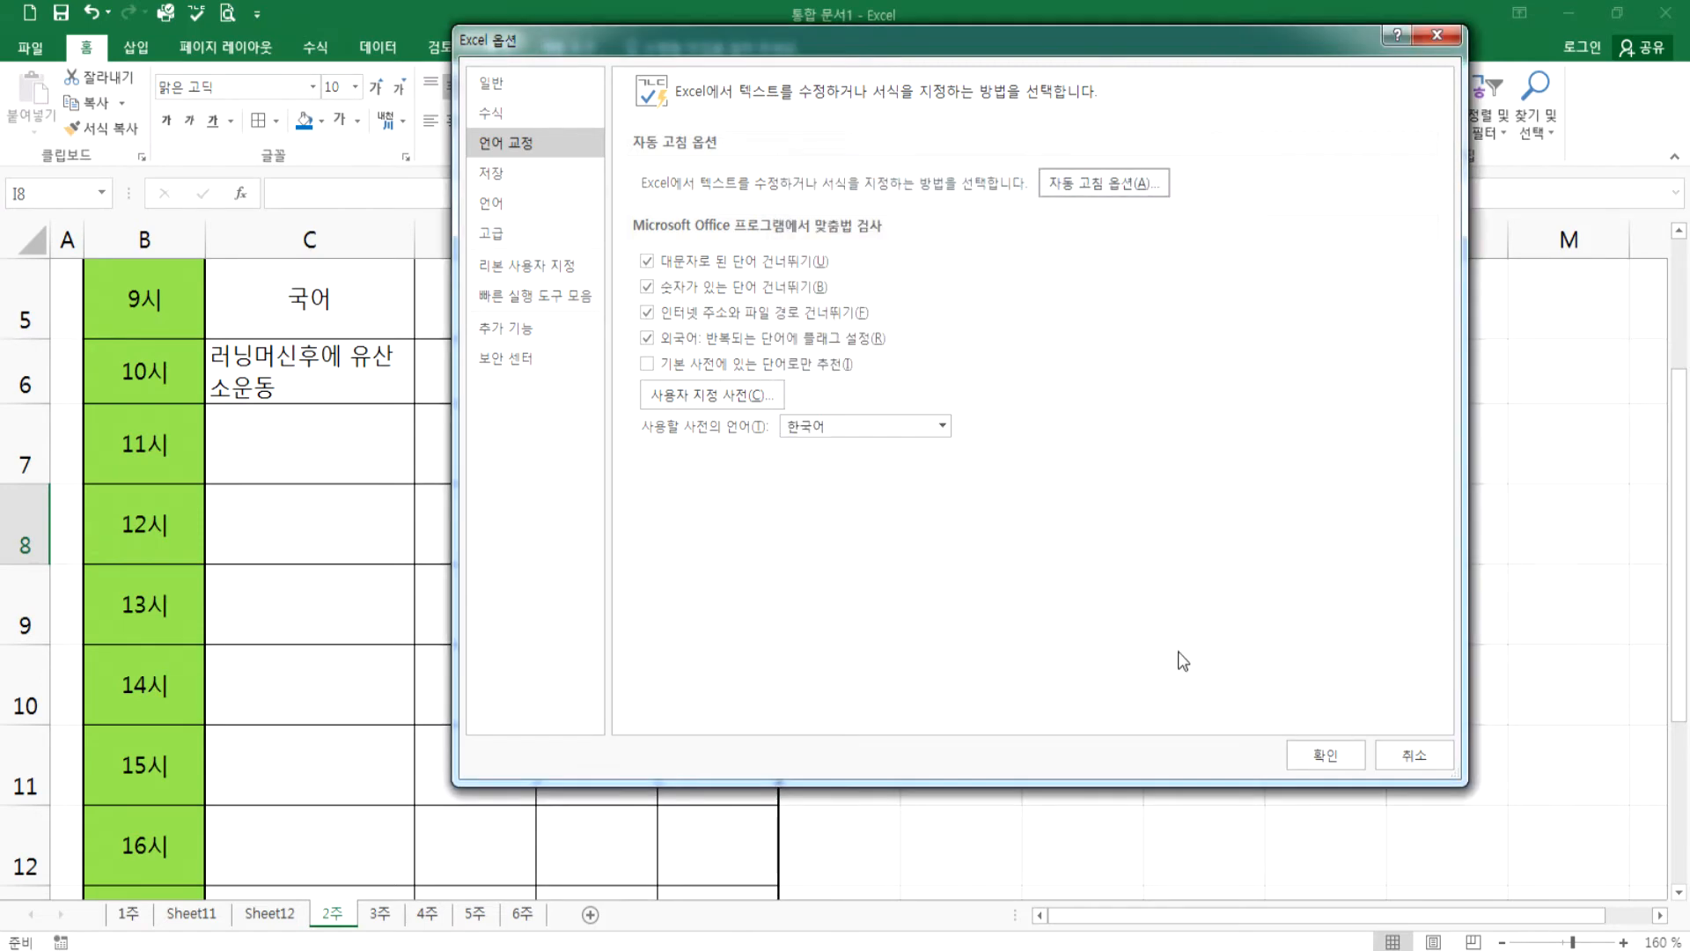
left_click(1398, 752)
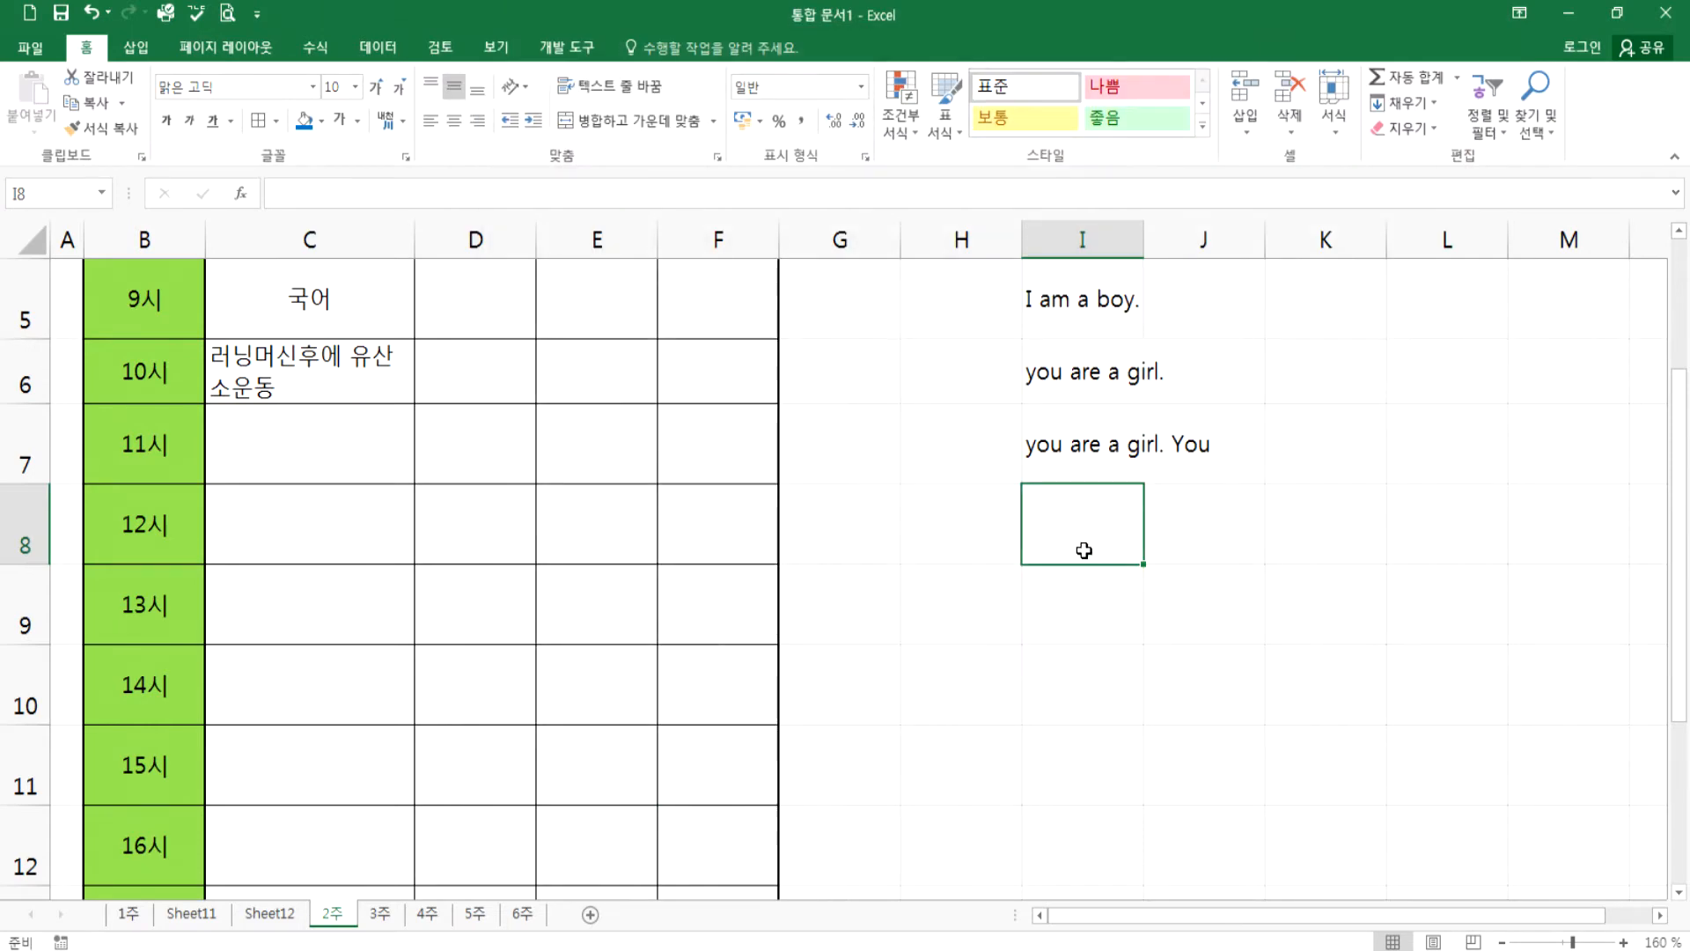
- Test Korean AutoCorrect in cell I8 with "희망", the misspelling "히망" and a misspelled "휴게실", and discard the entry
type("희망 ")
type("히망")
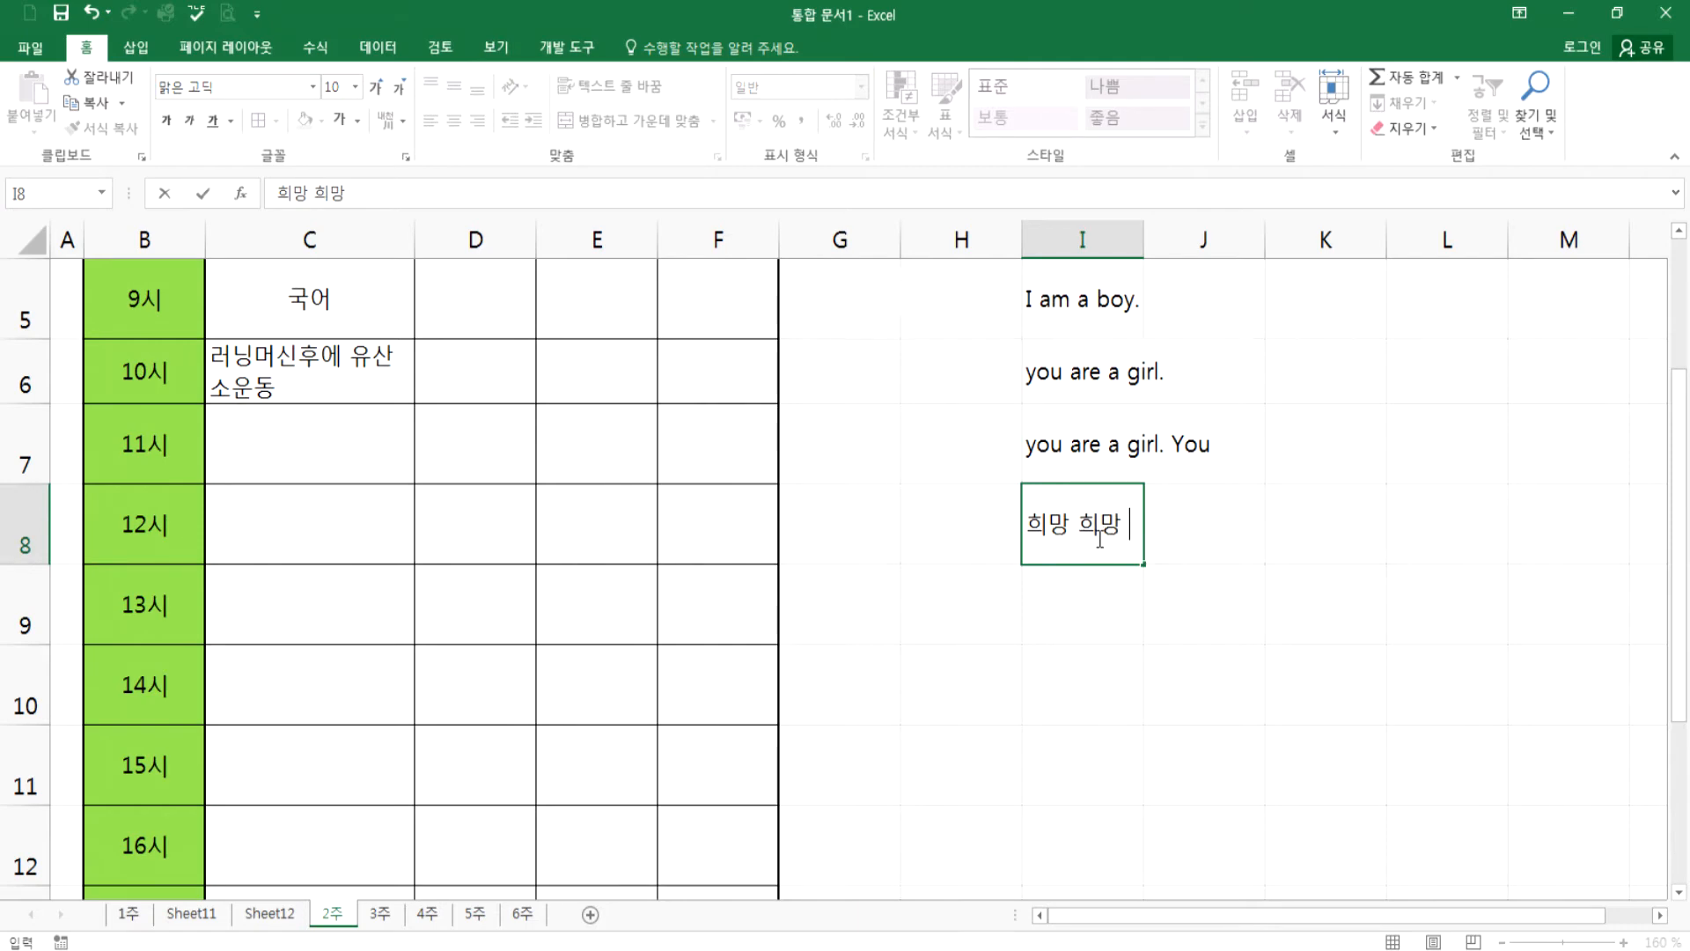
type(" 휴겟")
type("실")
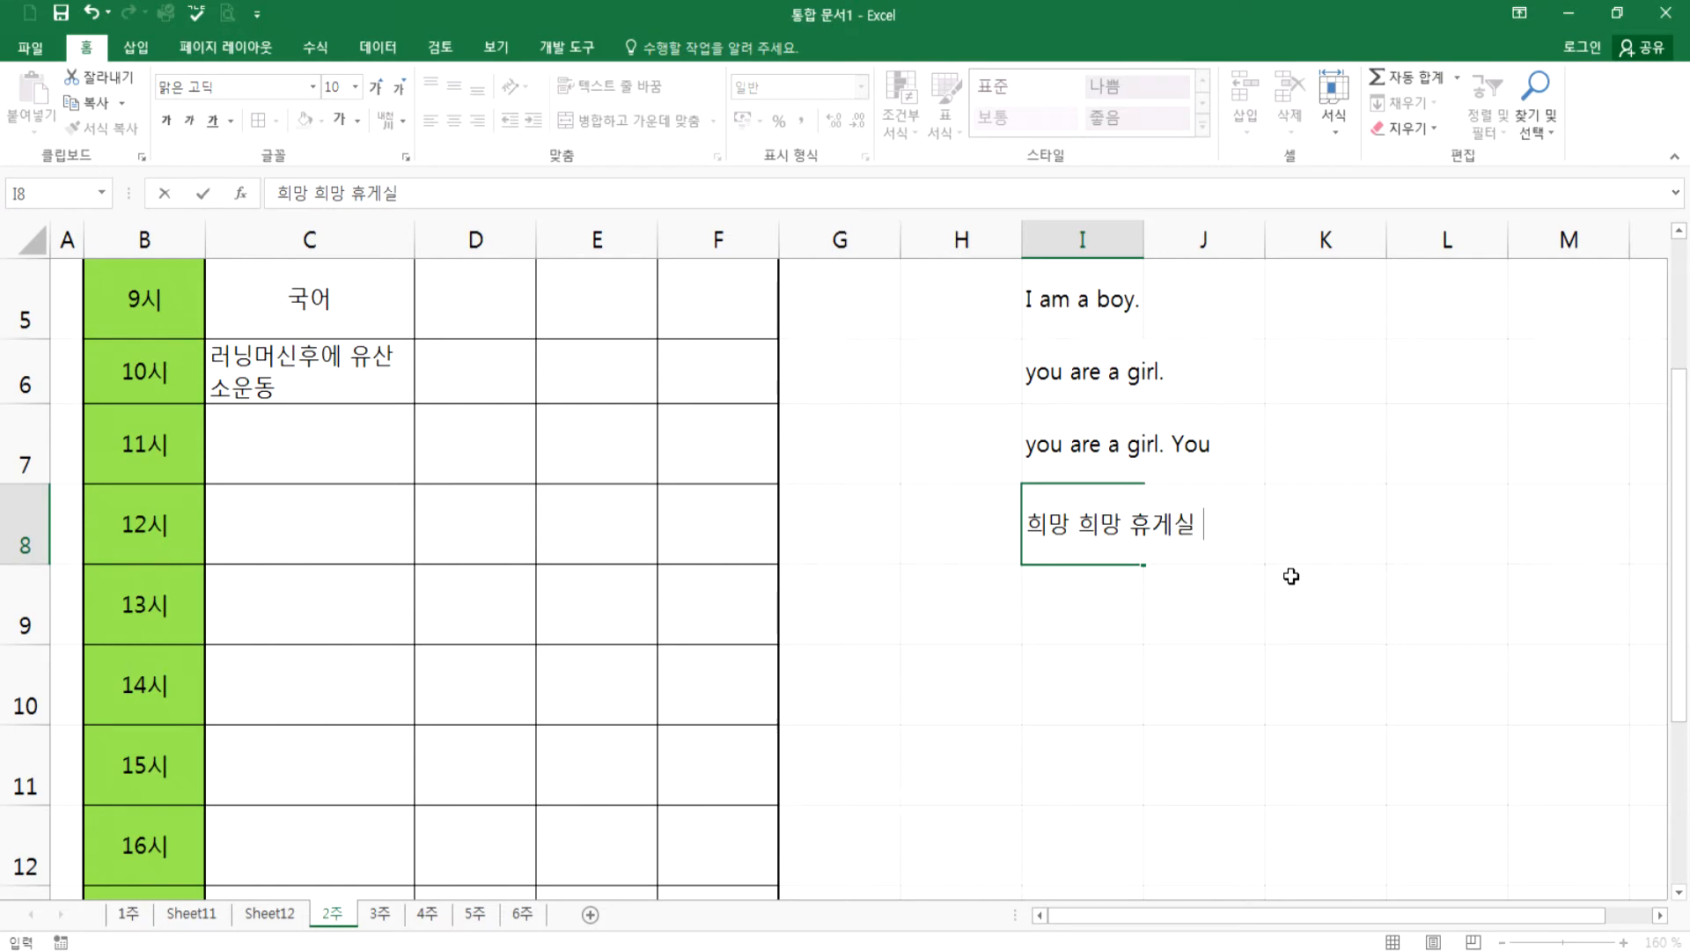
key("Escape")
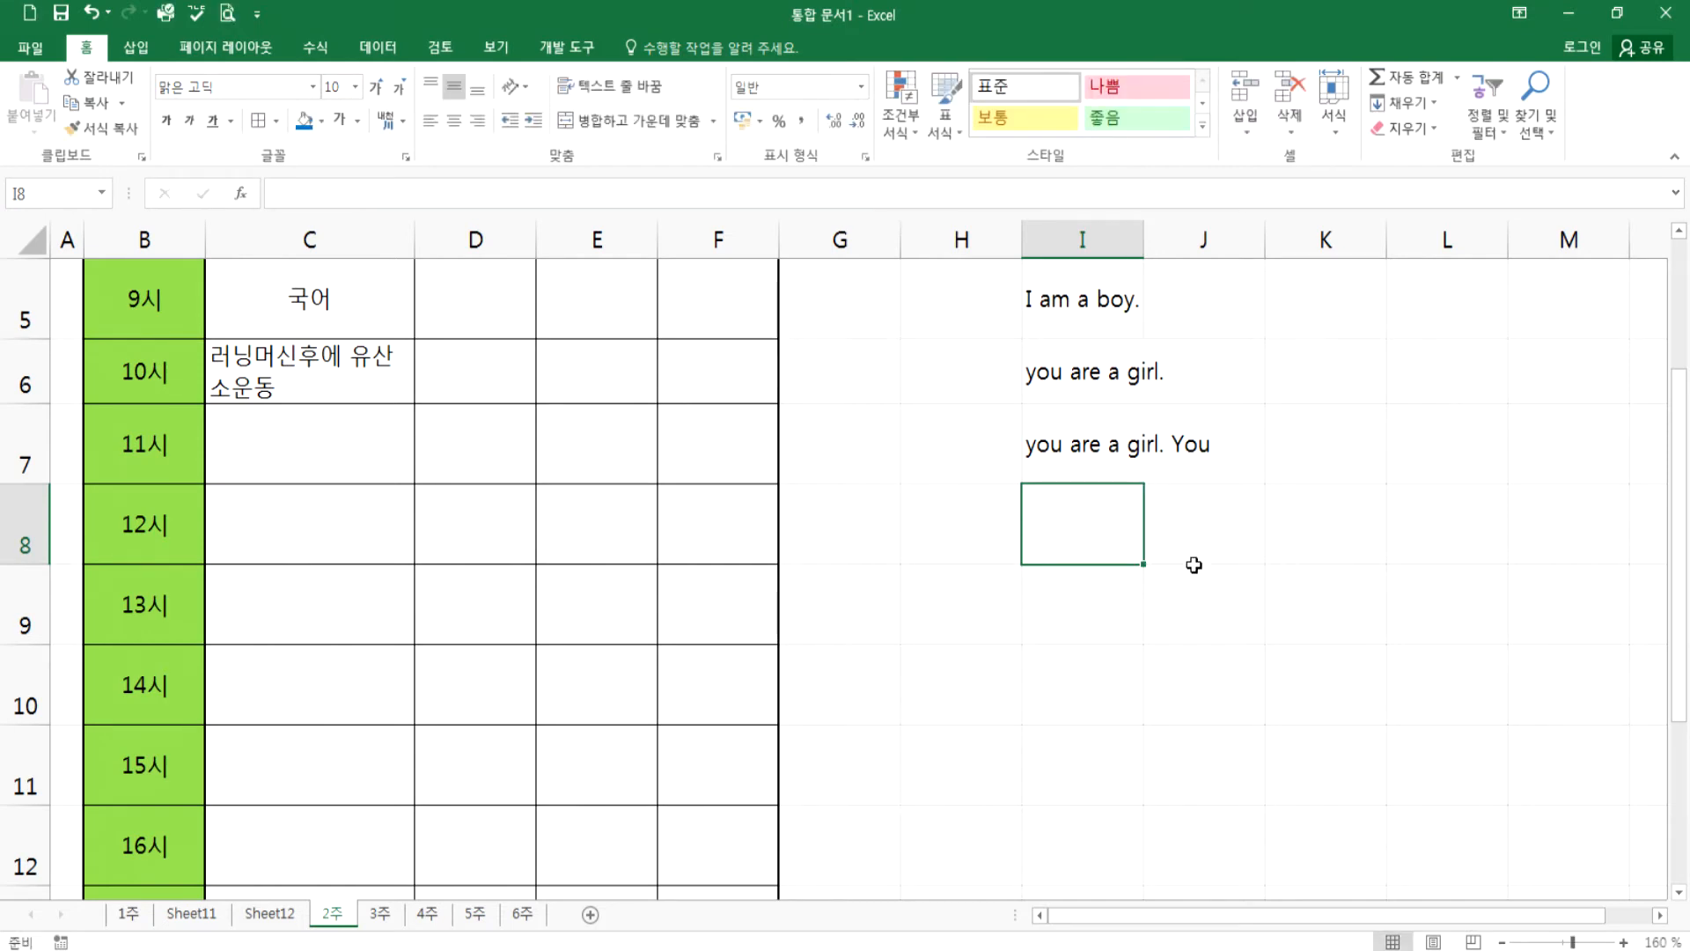
- Clear all contents of column I on the 2주 sheet and switch to the shuttle bus timetable on Sheet11
left_click(1086, 236)
key("Delete")
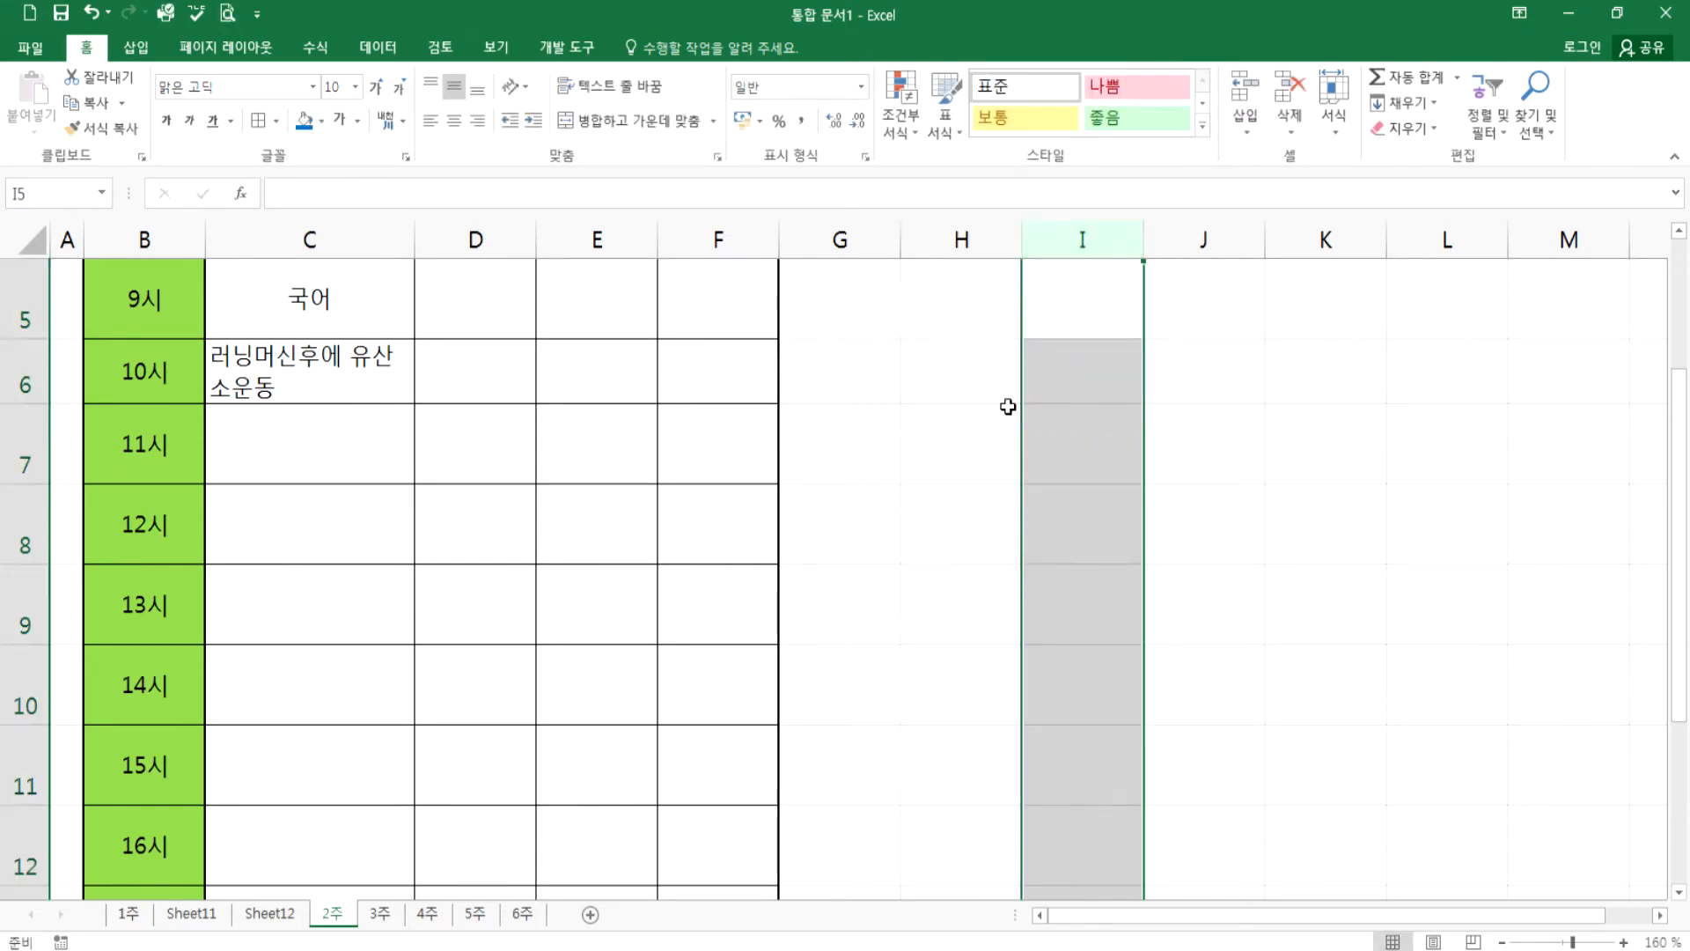
left_click(823, 489)
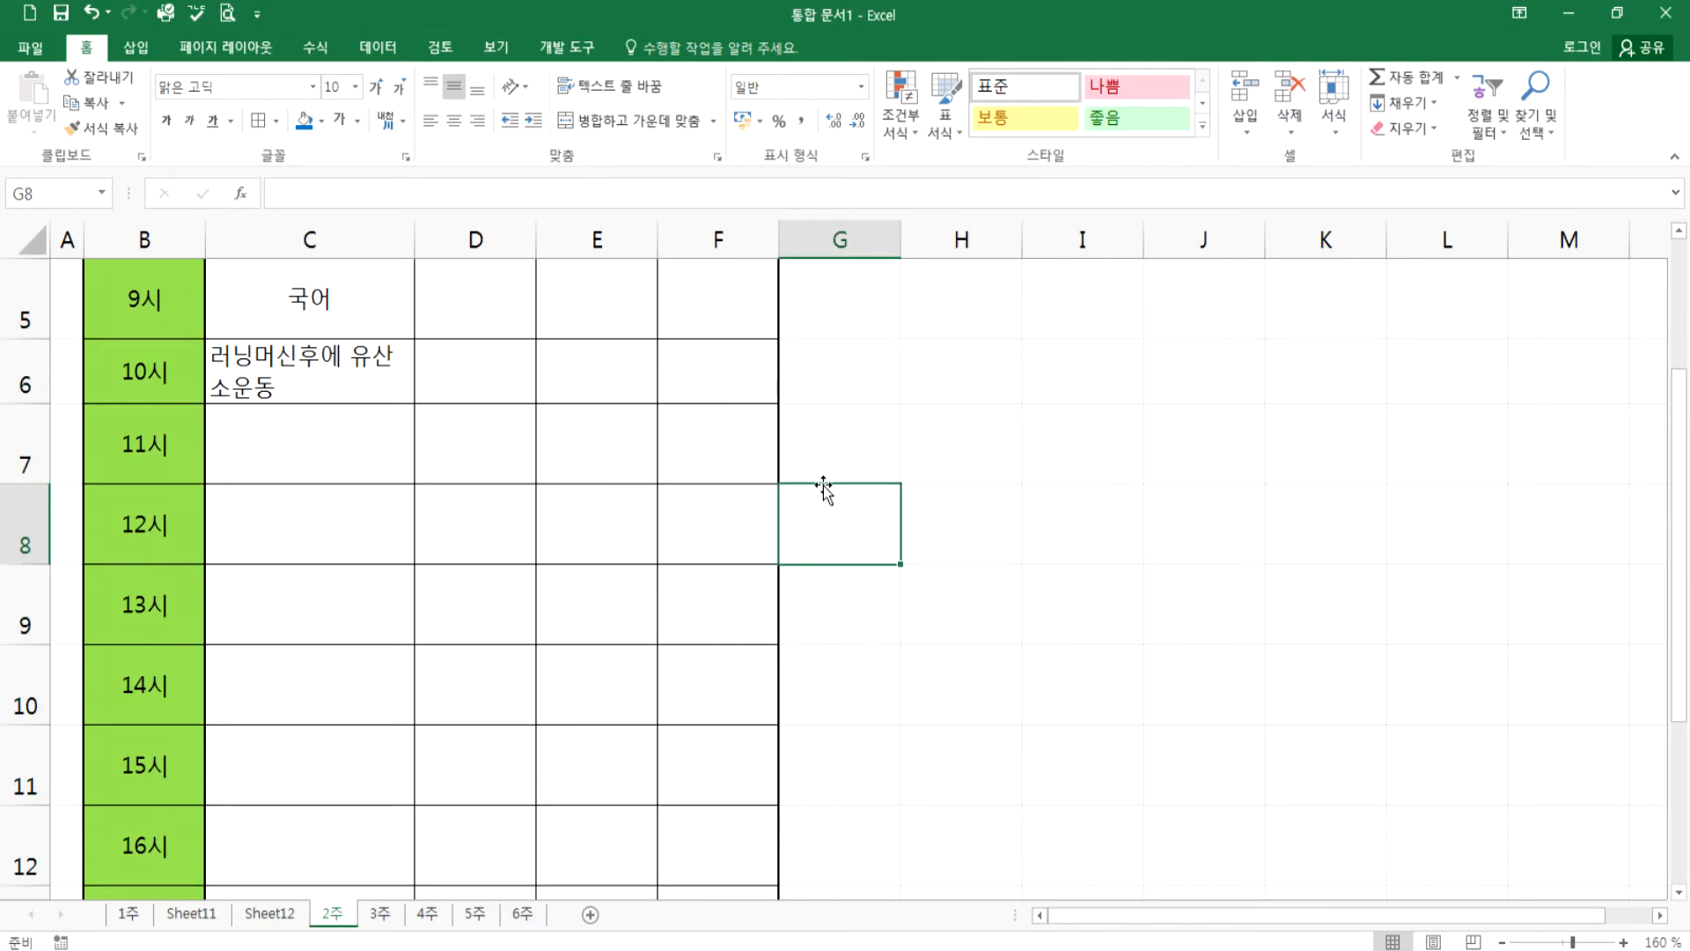
scroll(528, 379, "up", 2)
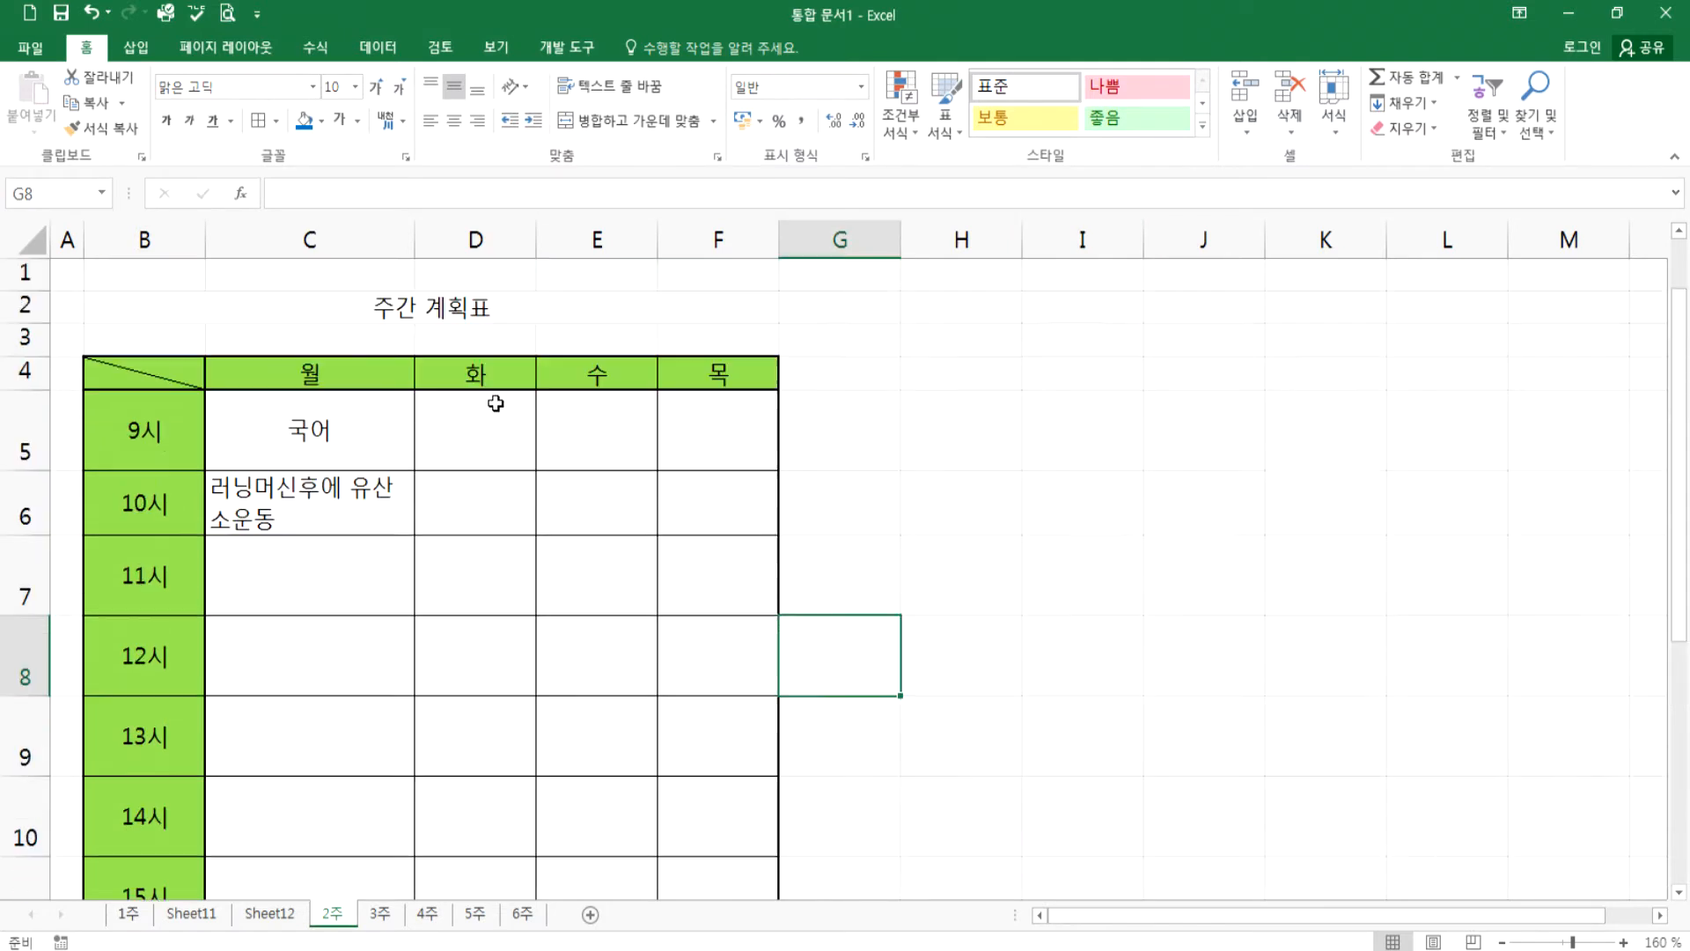
left_click(132, 913)
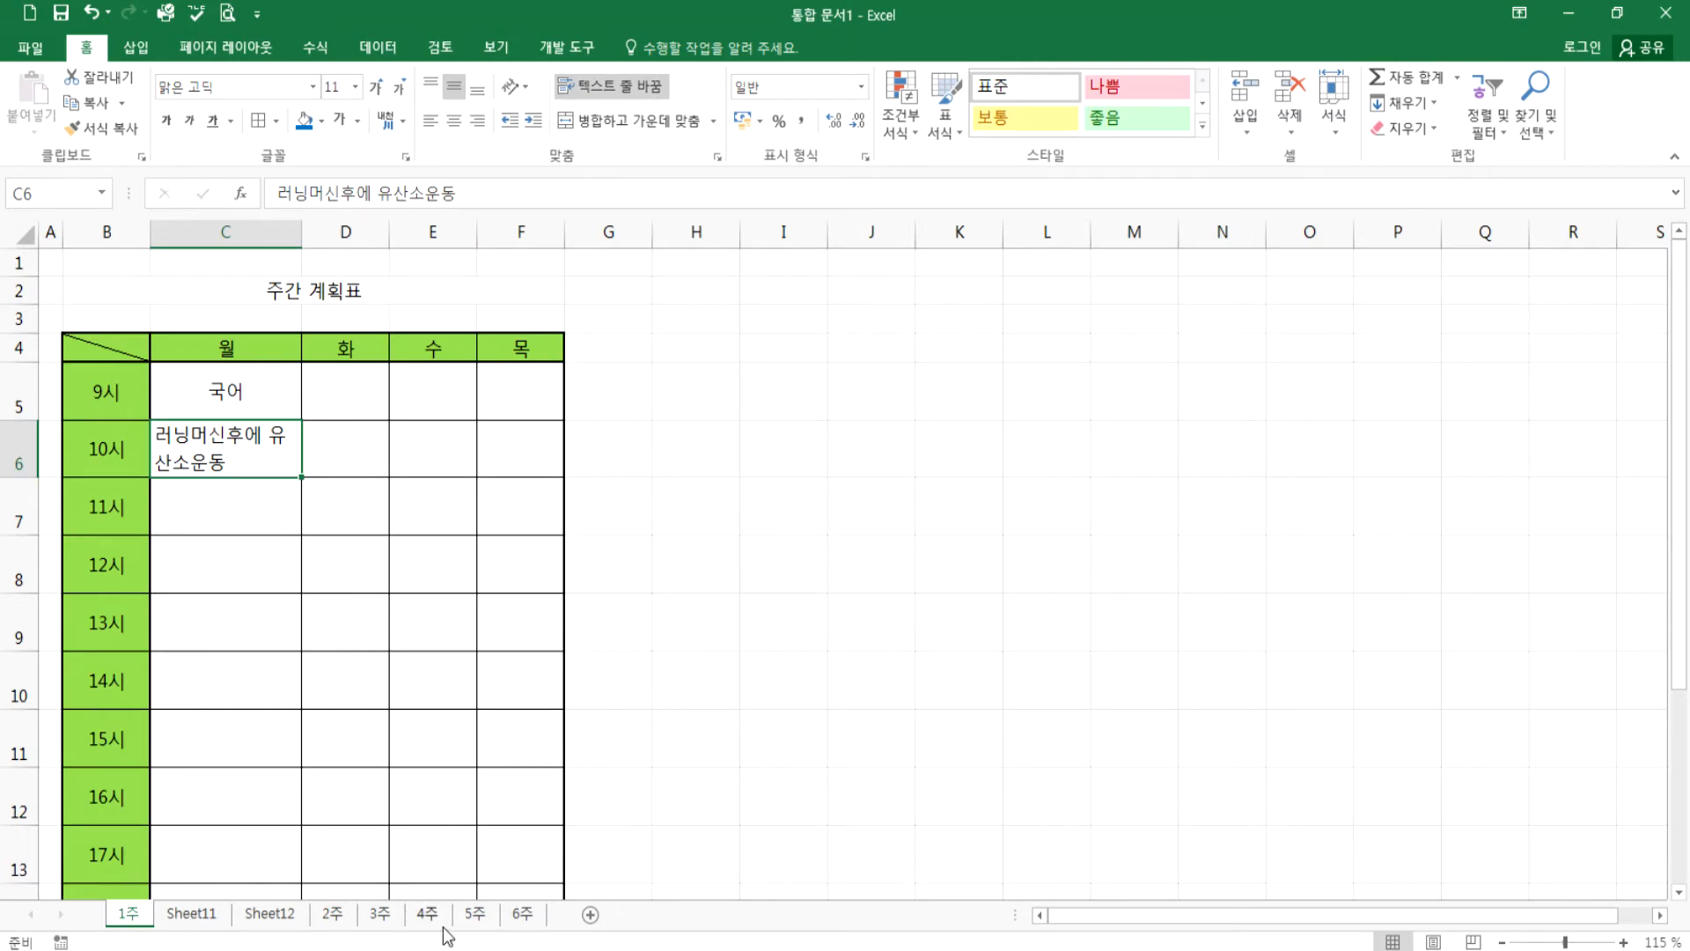
left_click(209, 916)
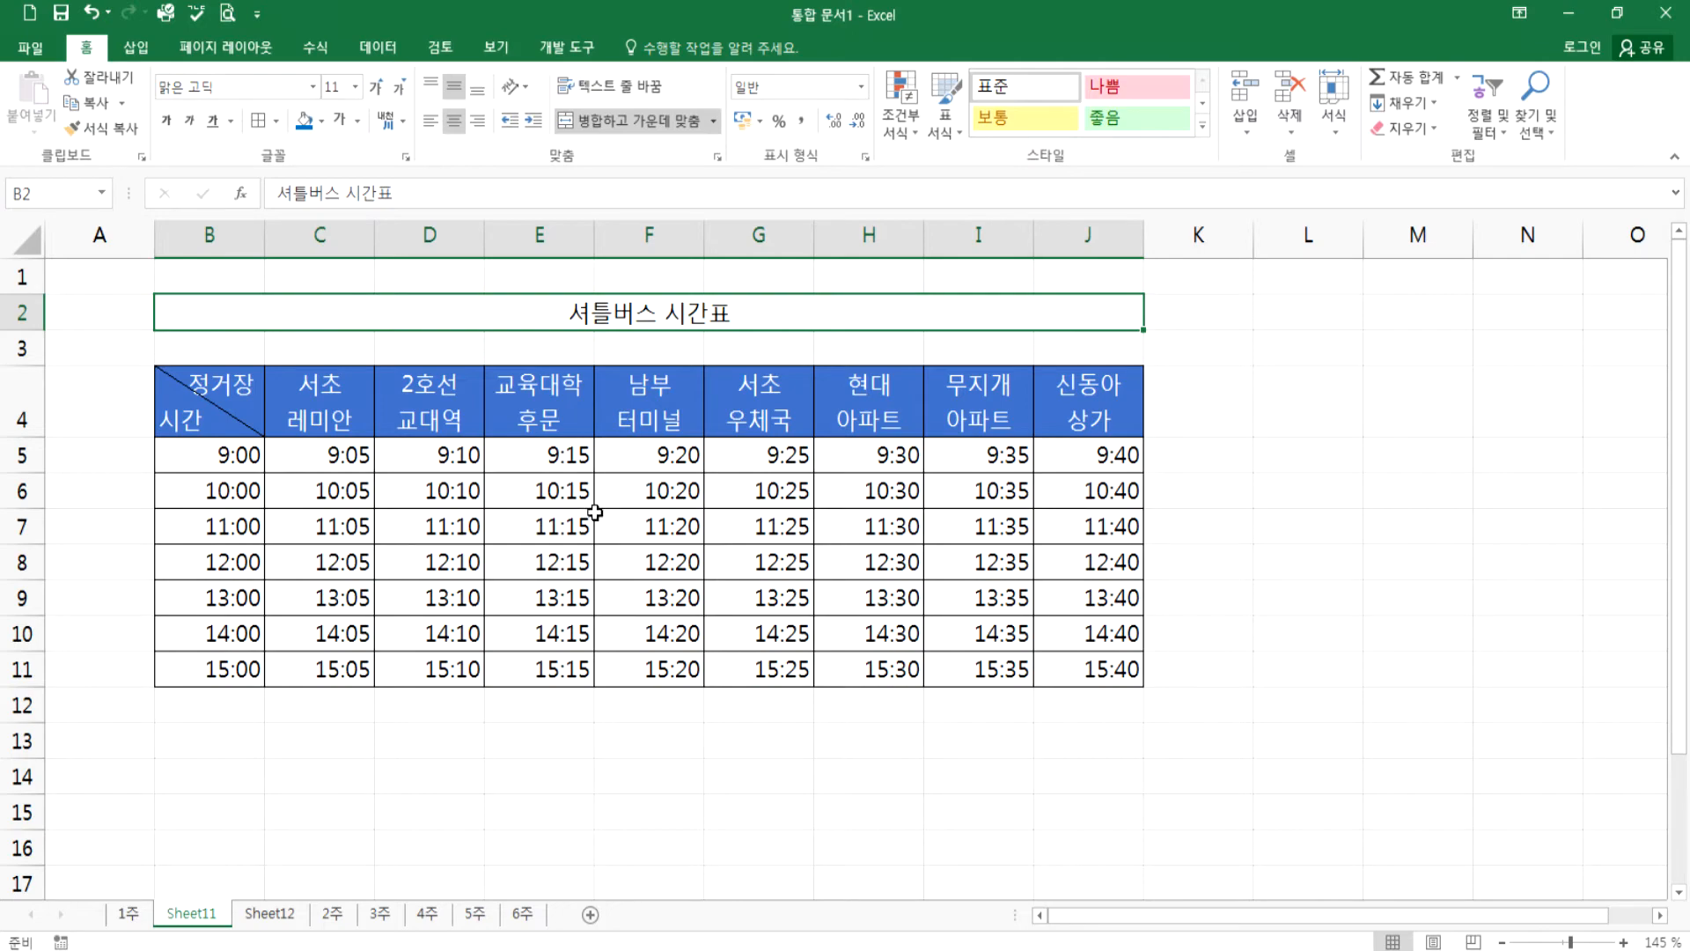
- Open the workbook 혼자 풀기(3장)-결과.xlsx from the 3장 folder under 315-5624(엑셀) > 엑셀2016 on drive D
left_click(31, 47)
left_click(65, 181)
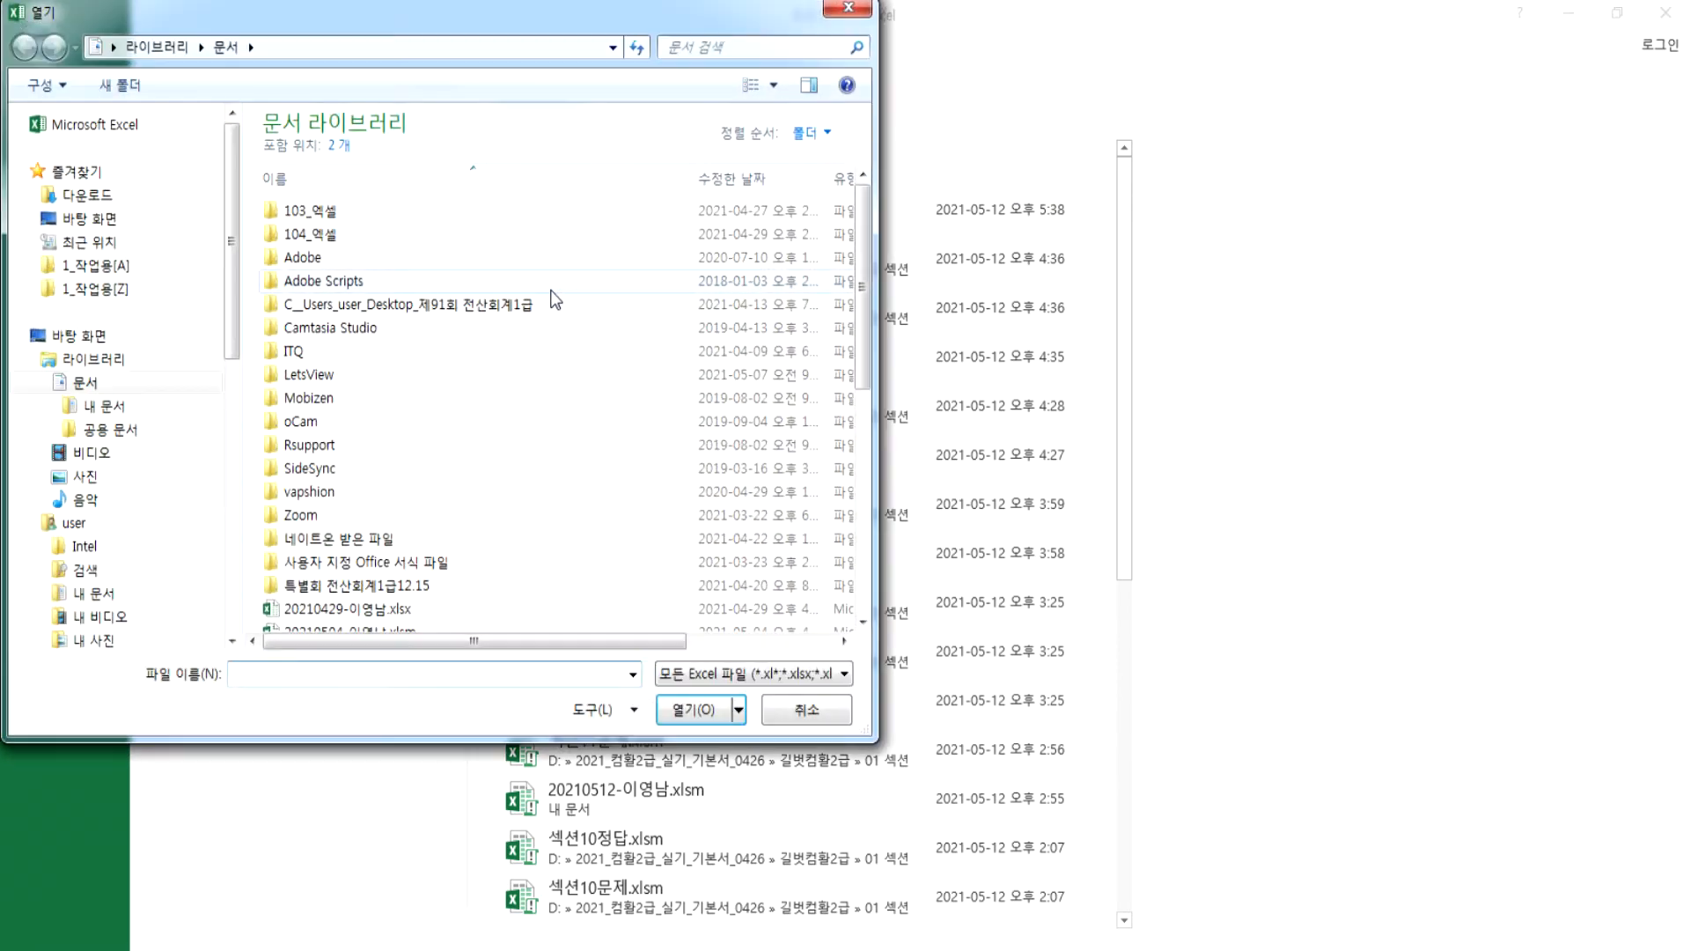
scroll(236, 421, "down", 3)
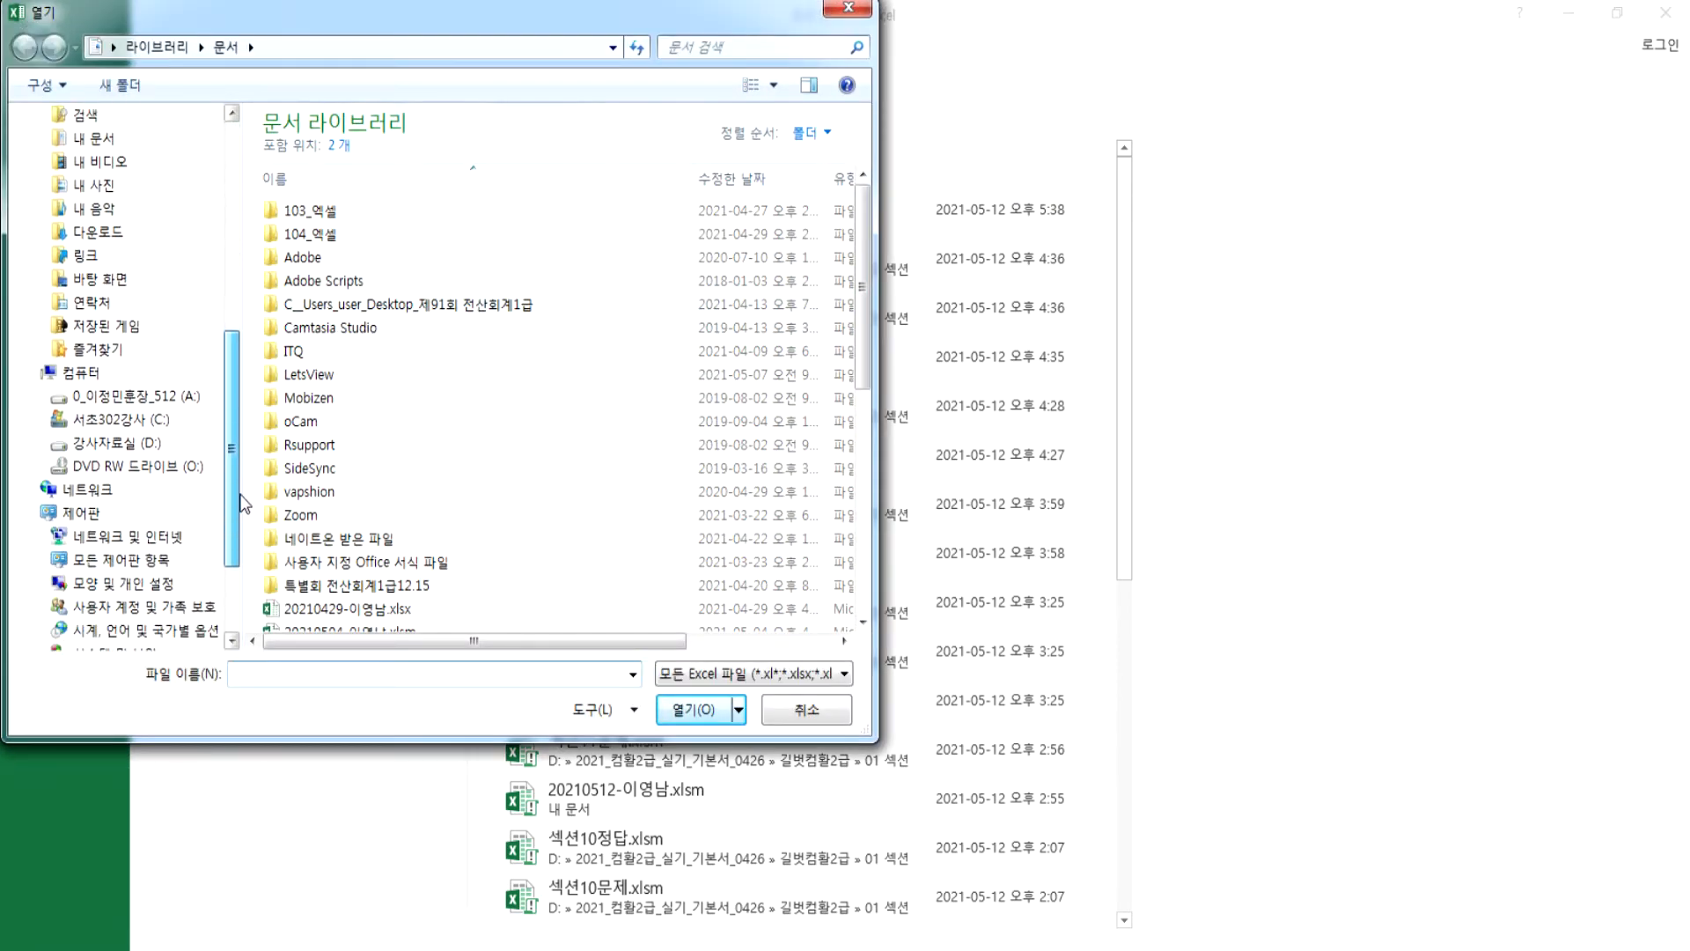
left_click(119, 445)
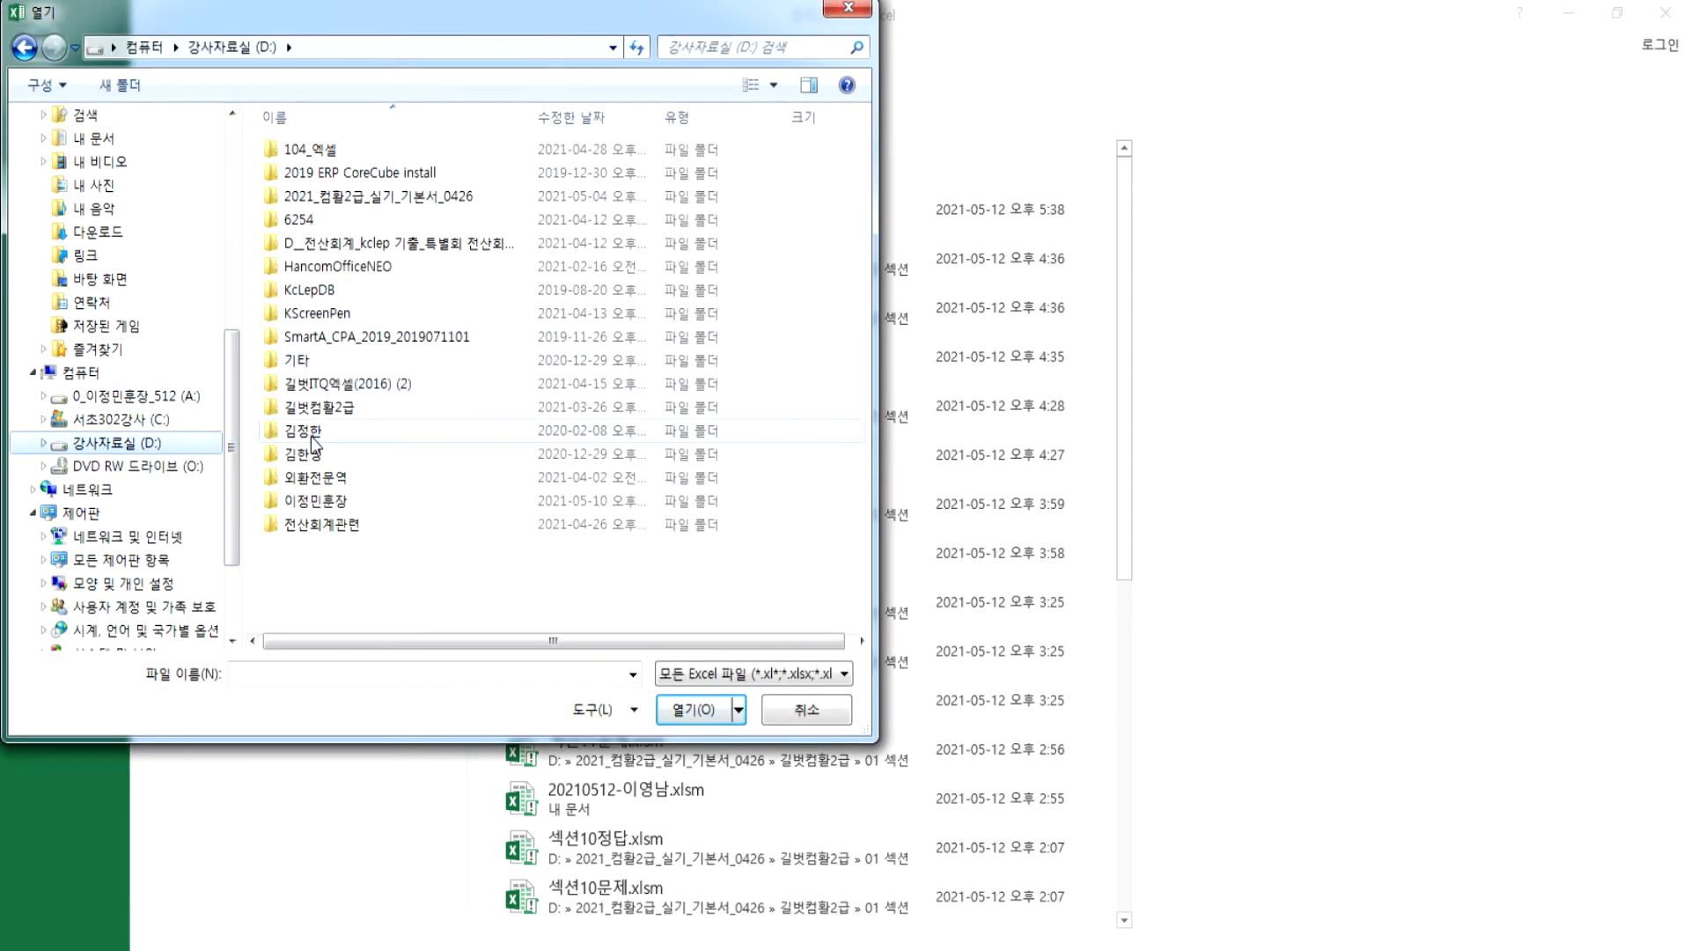
double_click(310, 500)
double_click(301, 175)
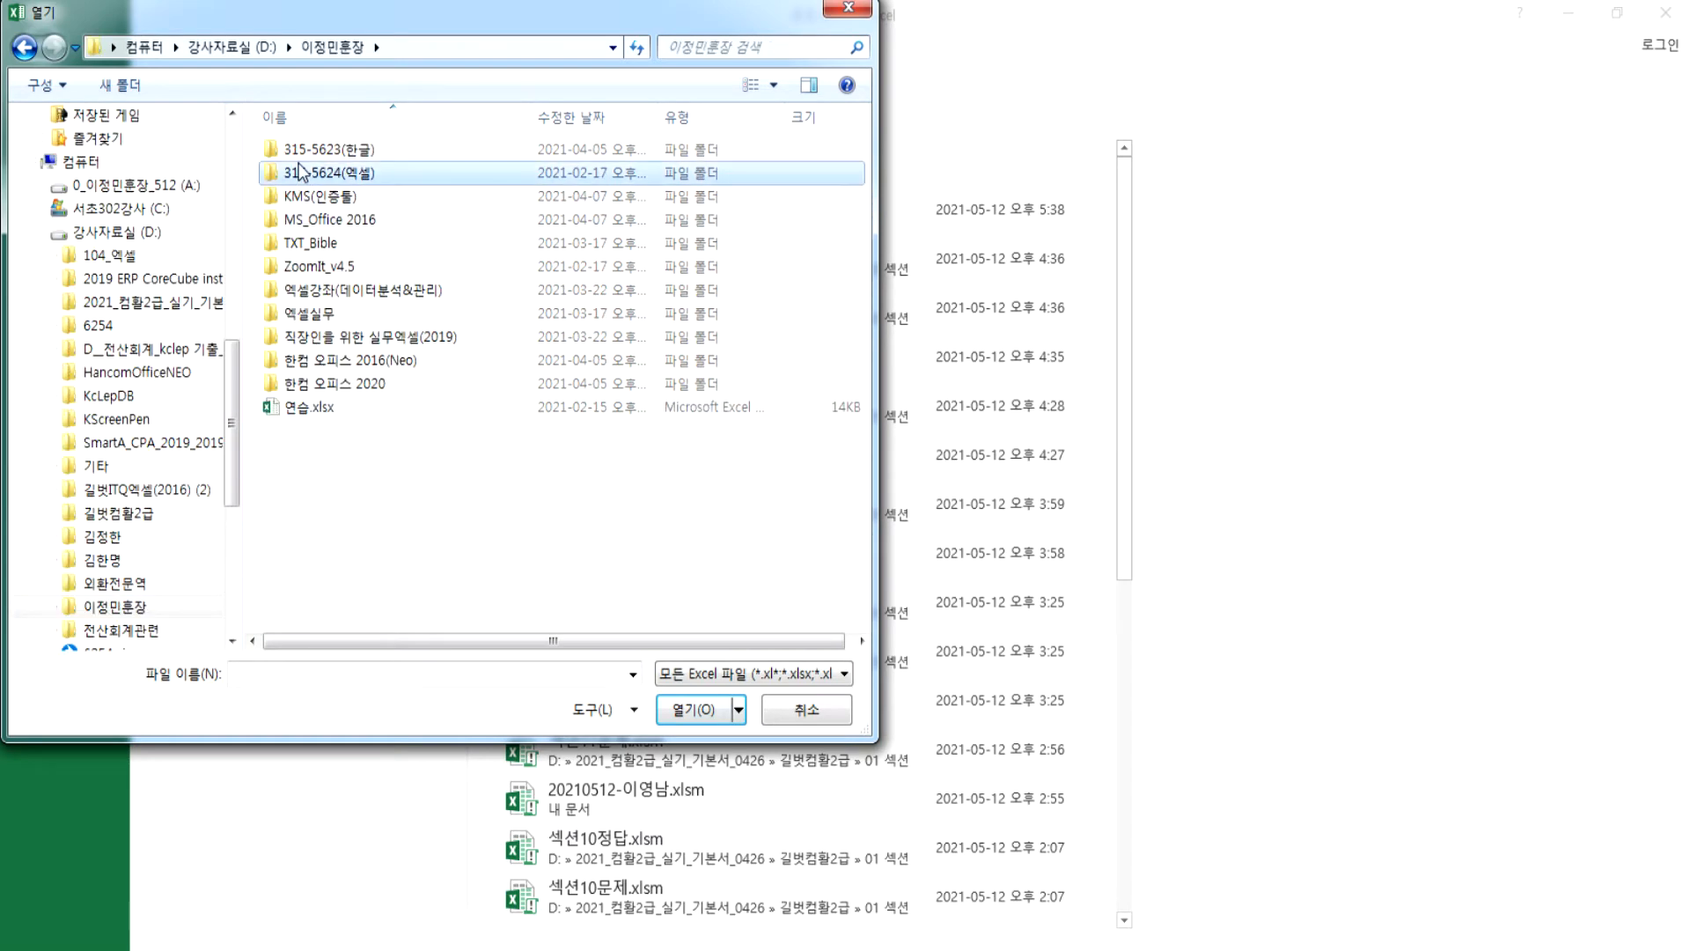
double_click(299, 152)
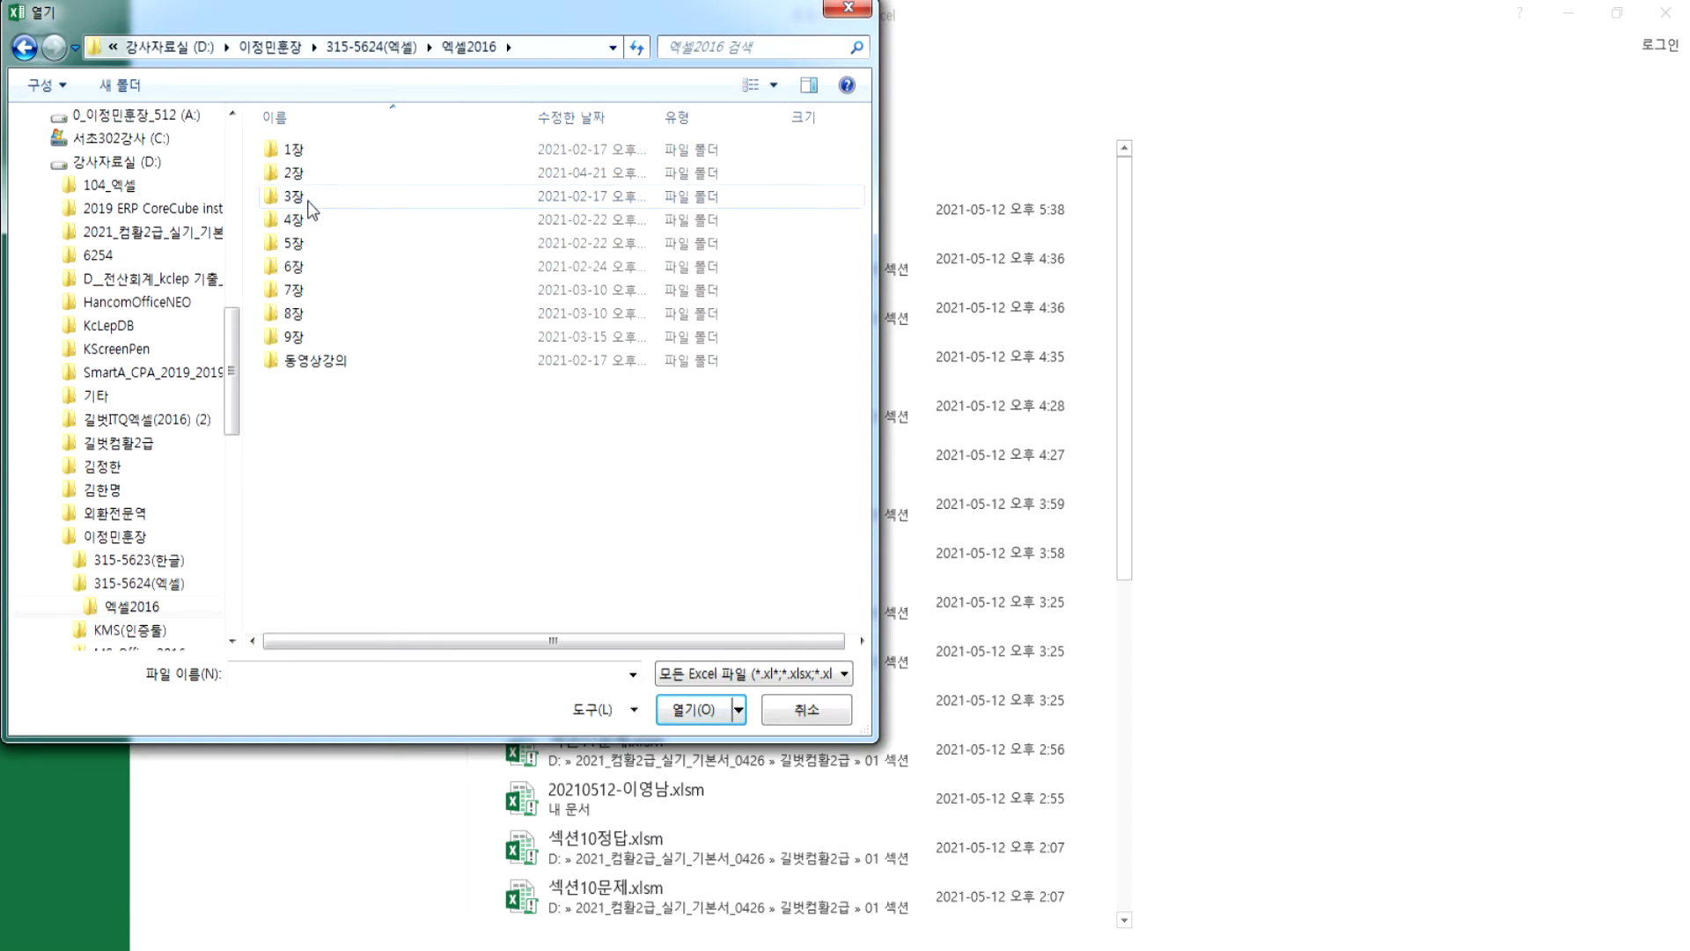
double_click(317, 195)
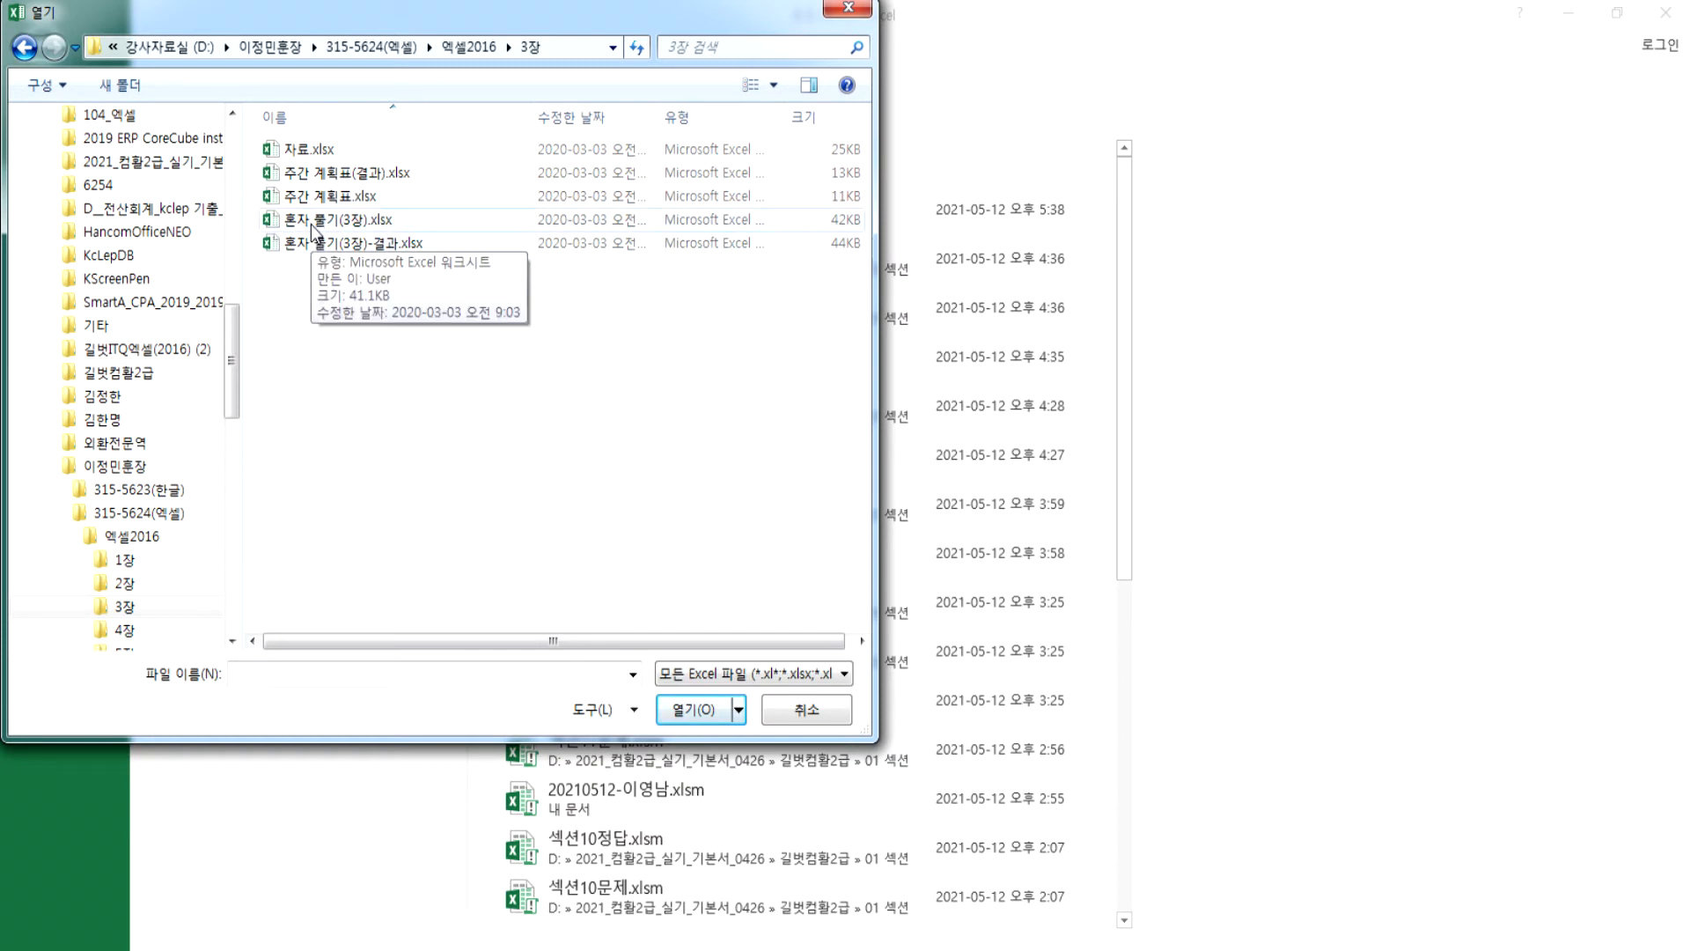
double_click(317, 243)
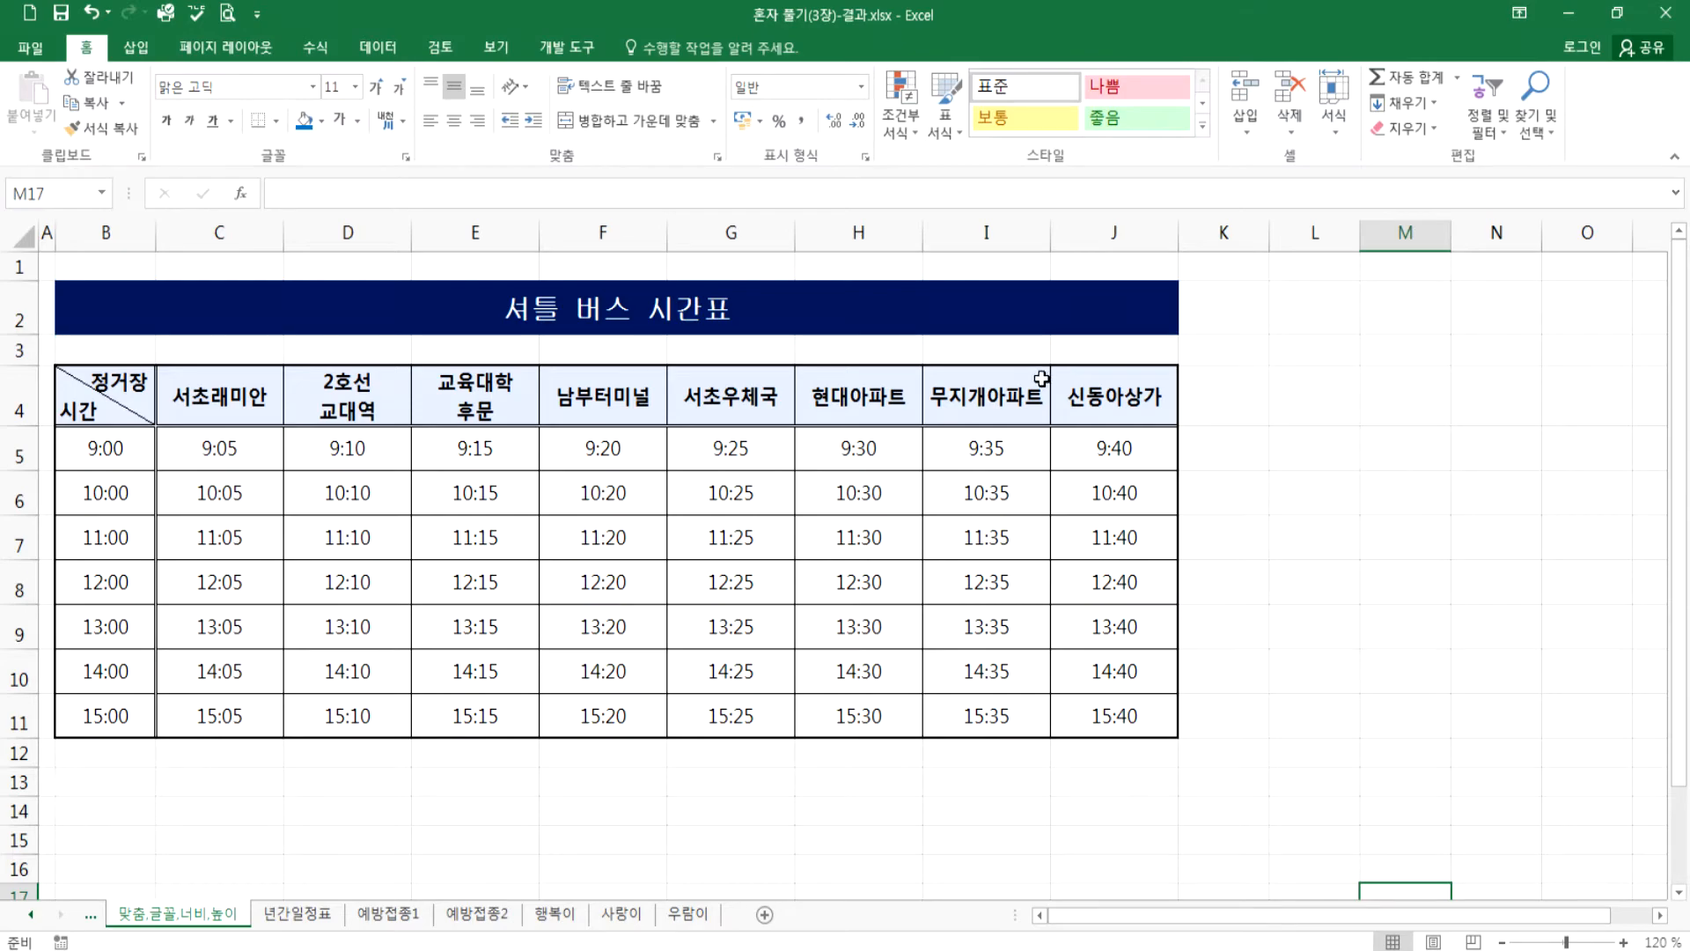
- Preview both printed pages of the finished shuttle bus timetable and return to the workbook 통합 문서1
left_click(228, 12)
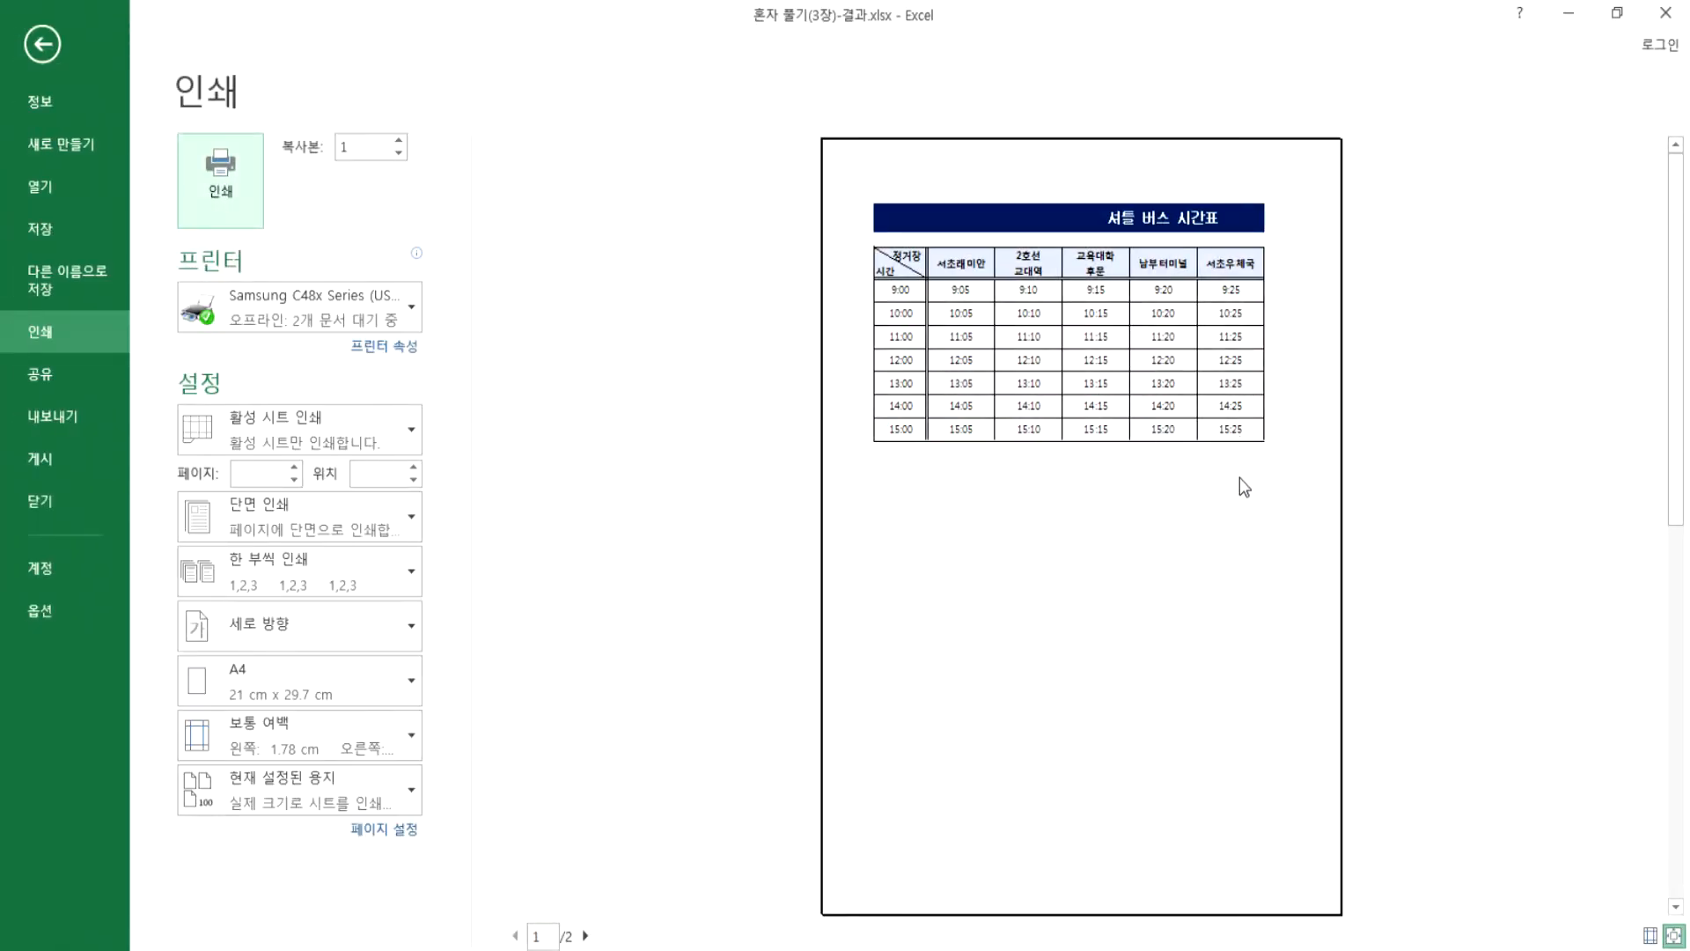
left_click(585, 936)
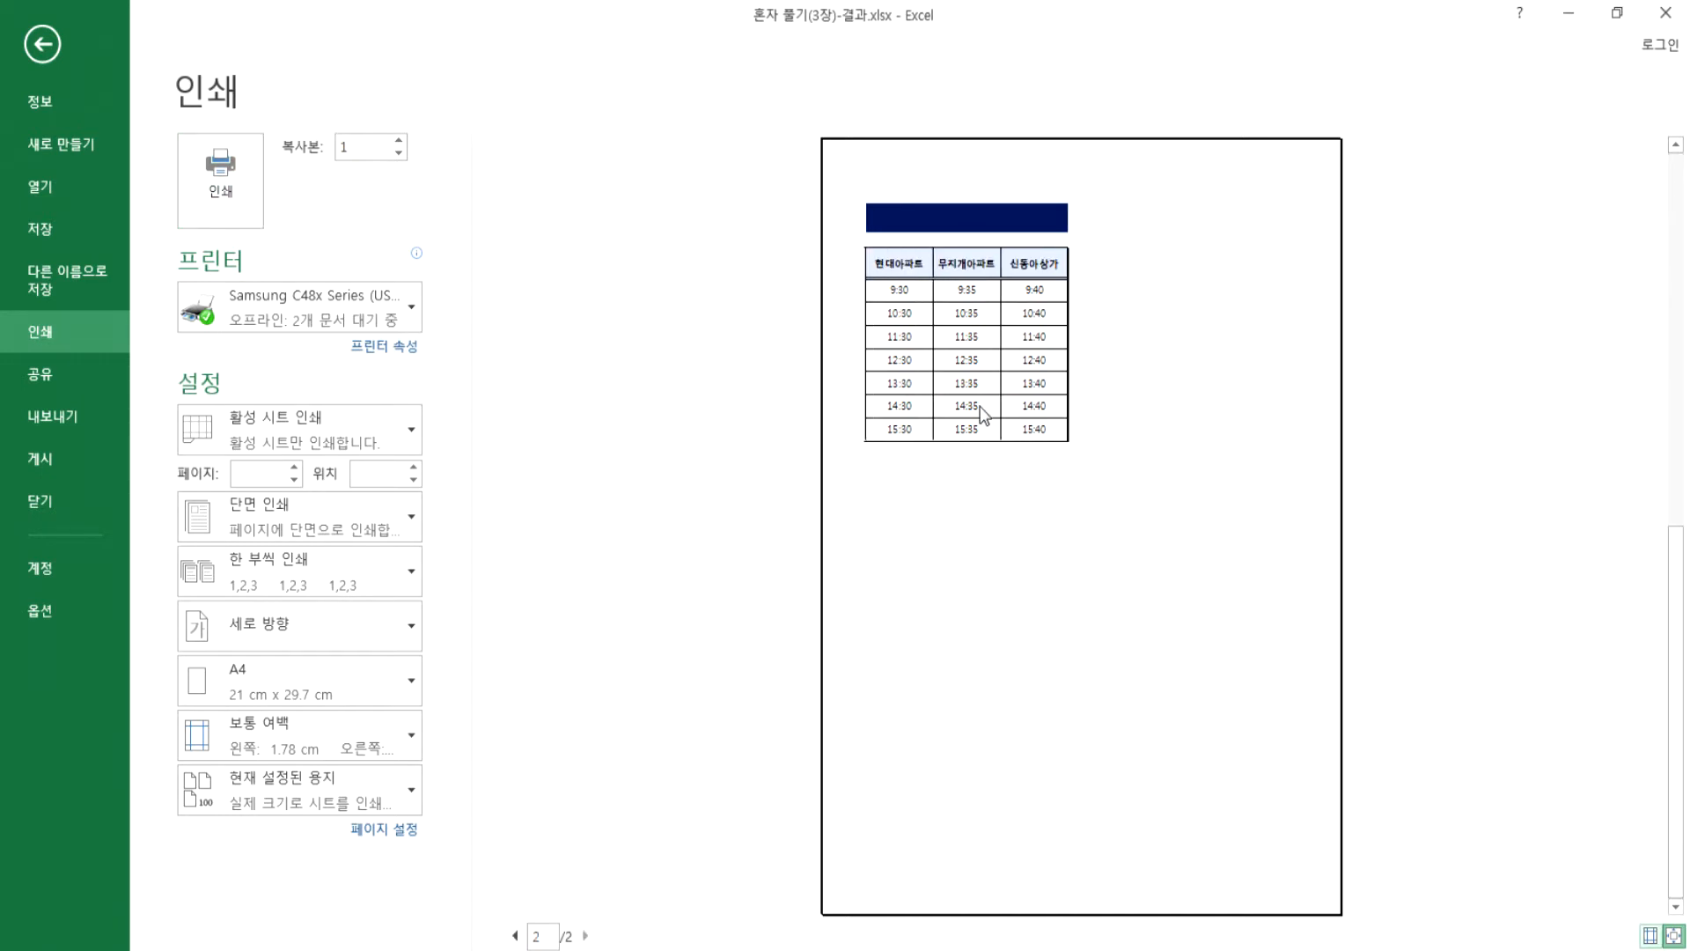
key("Escape")
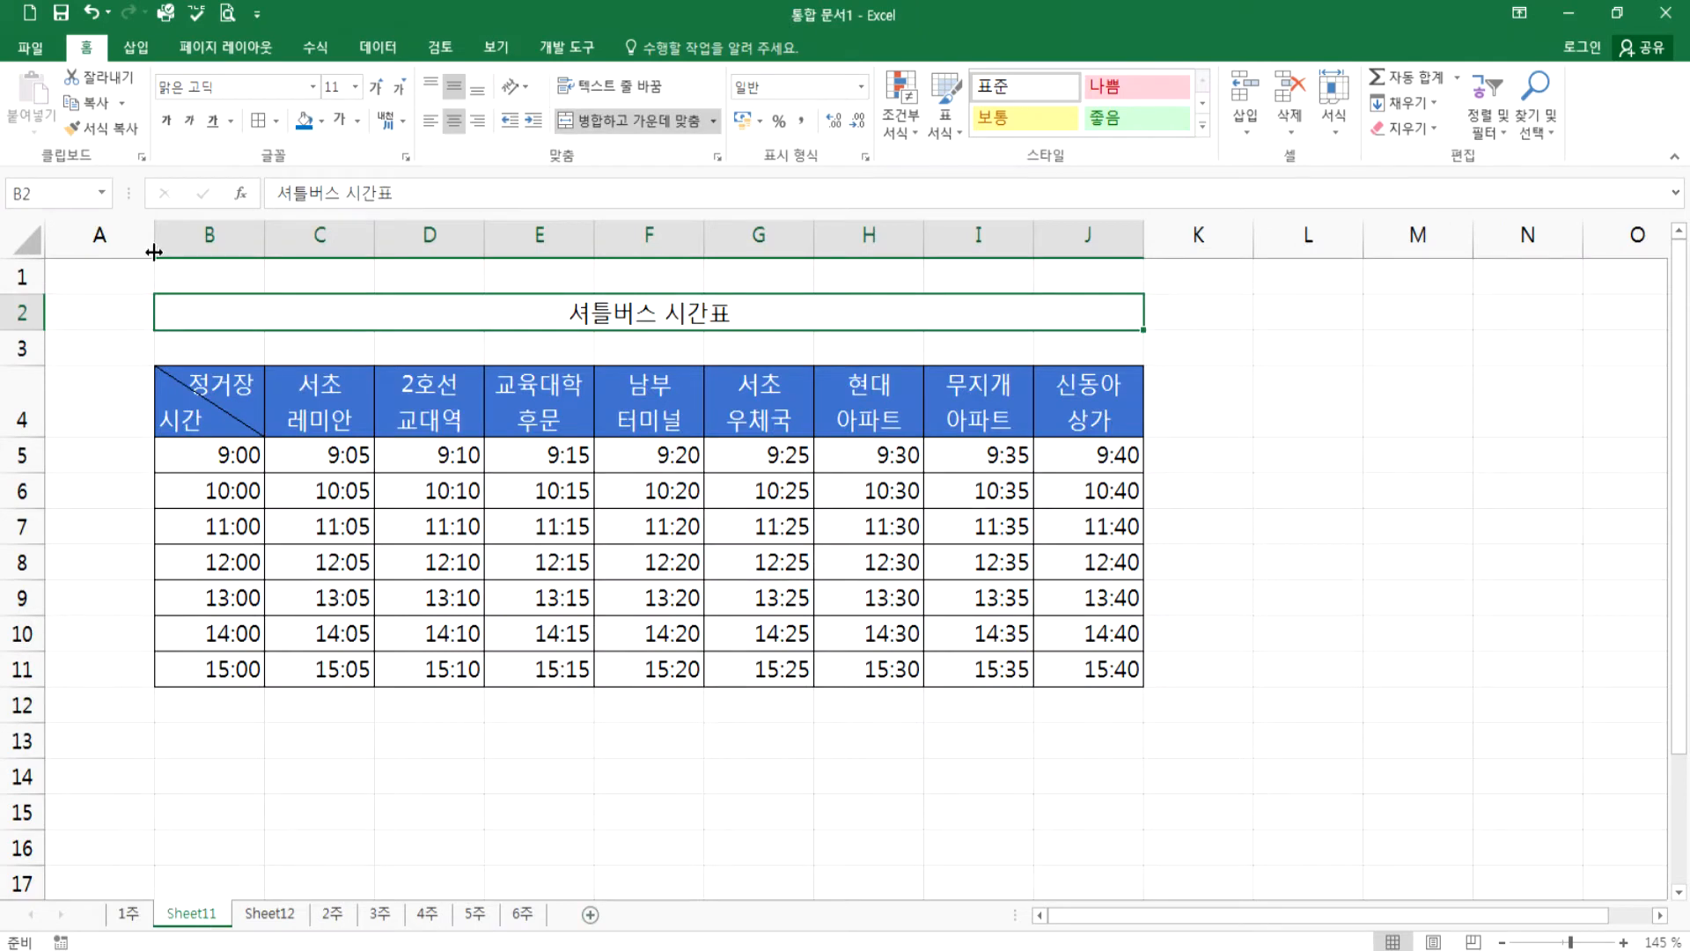
- Narrow column A on Sheet11 to a thin margin and check both pages in the print preview
left_click_drag(154, 253, 54, 252)
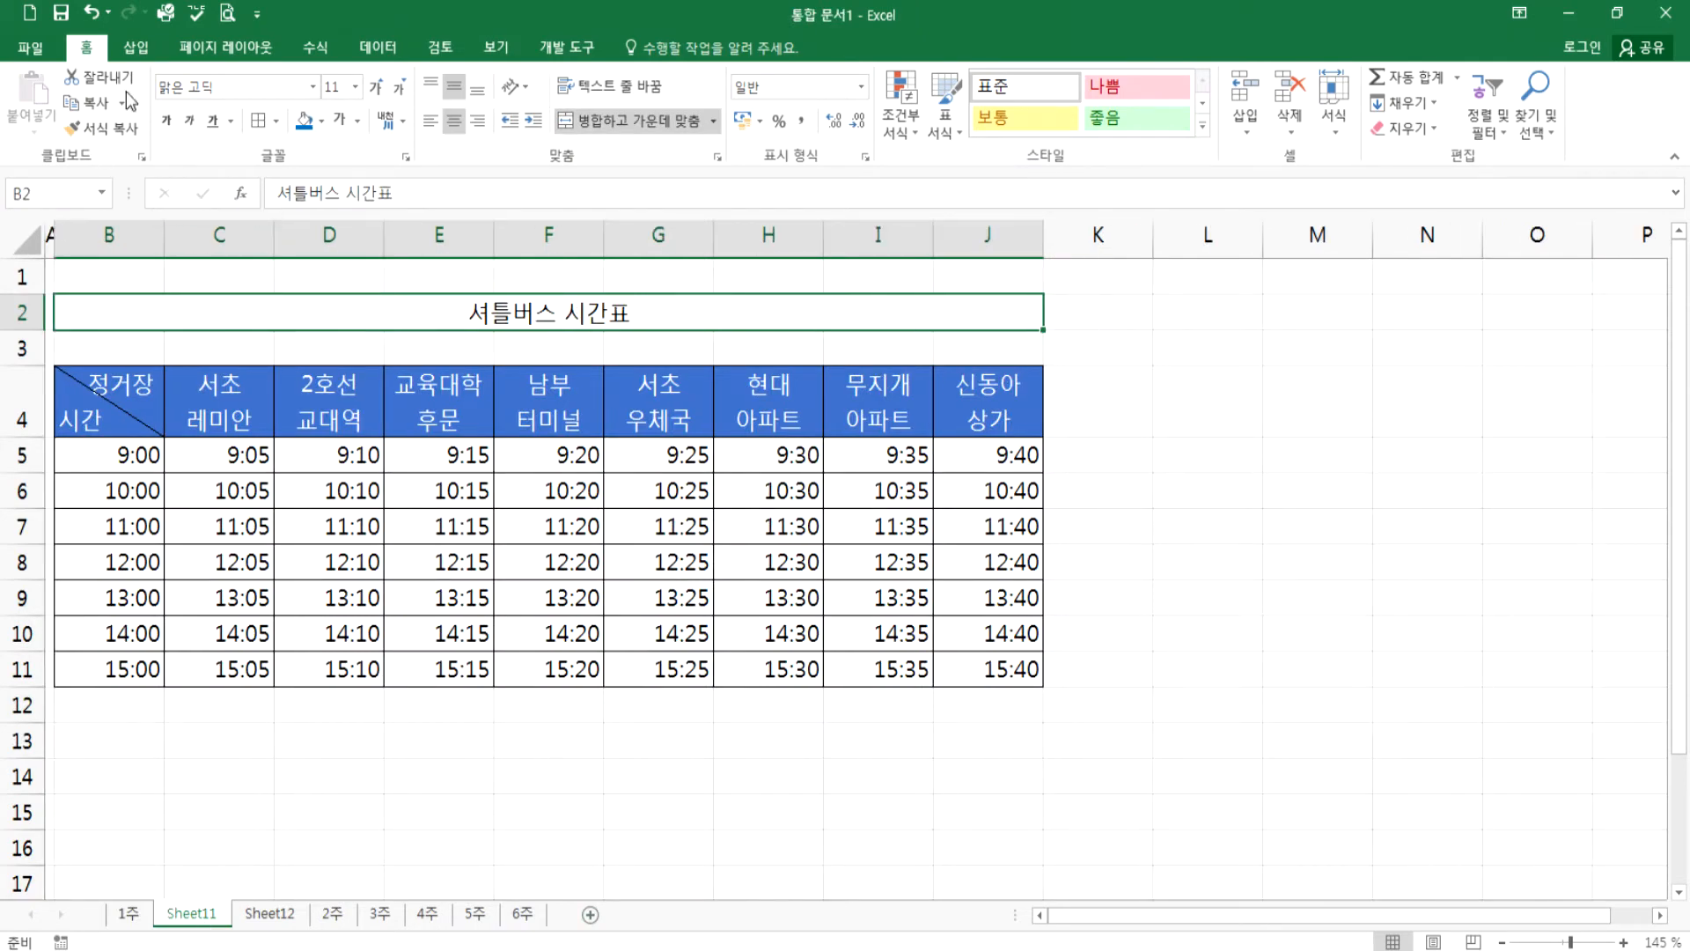
left_click(224, 22)
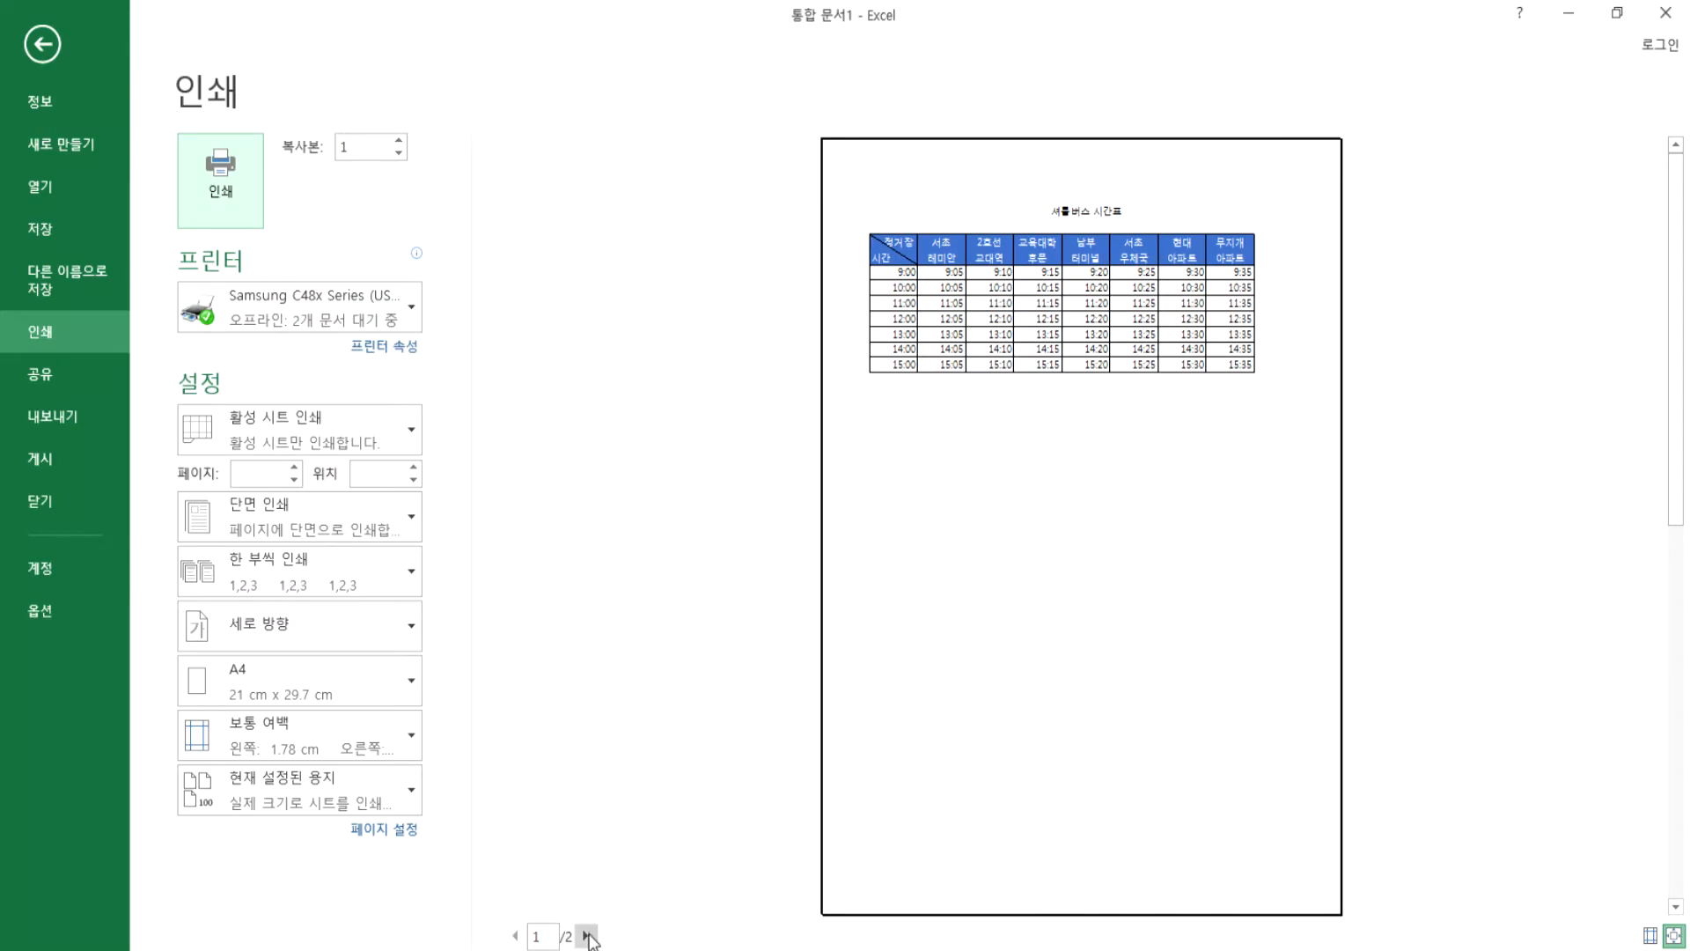
left_click(588, 937)
key("Escape")
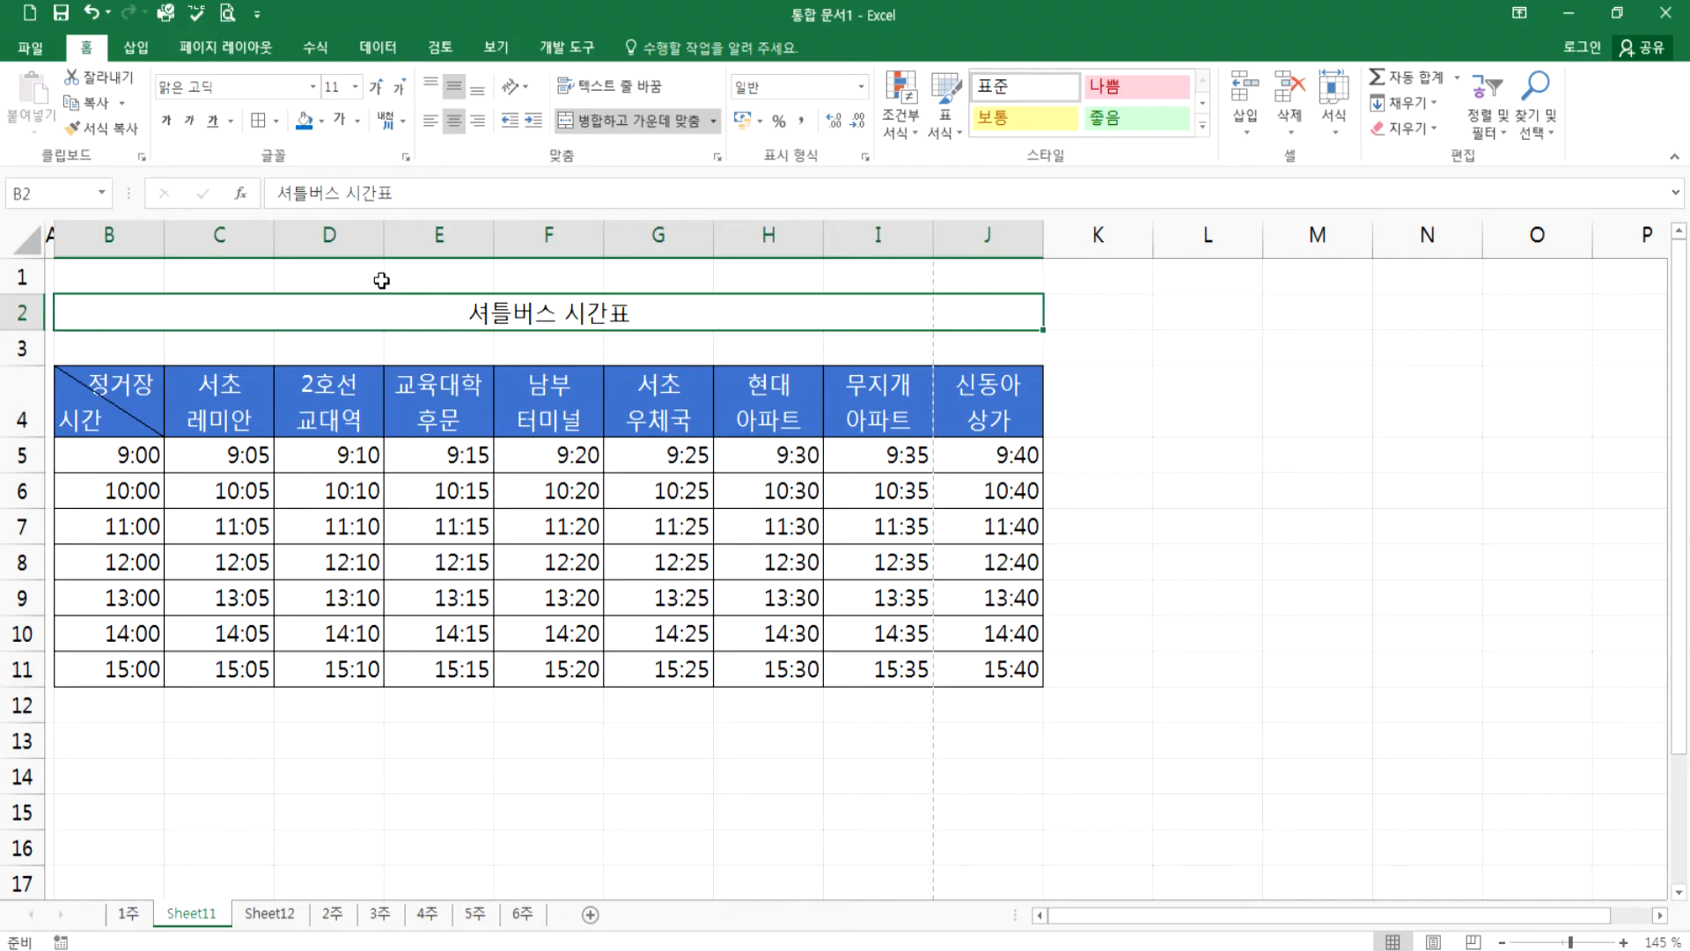
- Narrow columns C through J of the Sheet11 timetable equally and check the page fit in the print preview
left_click(137, 239)
left_click_drag(220, 234, 924, 229)
left_click(841, 491)
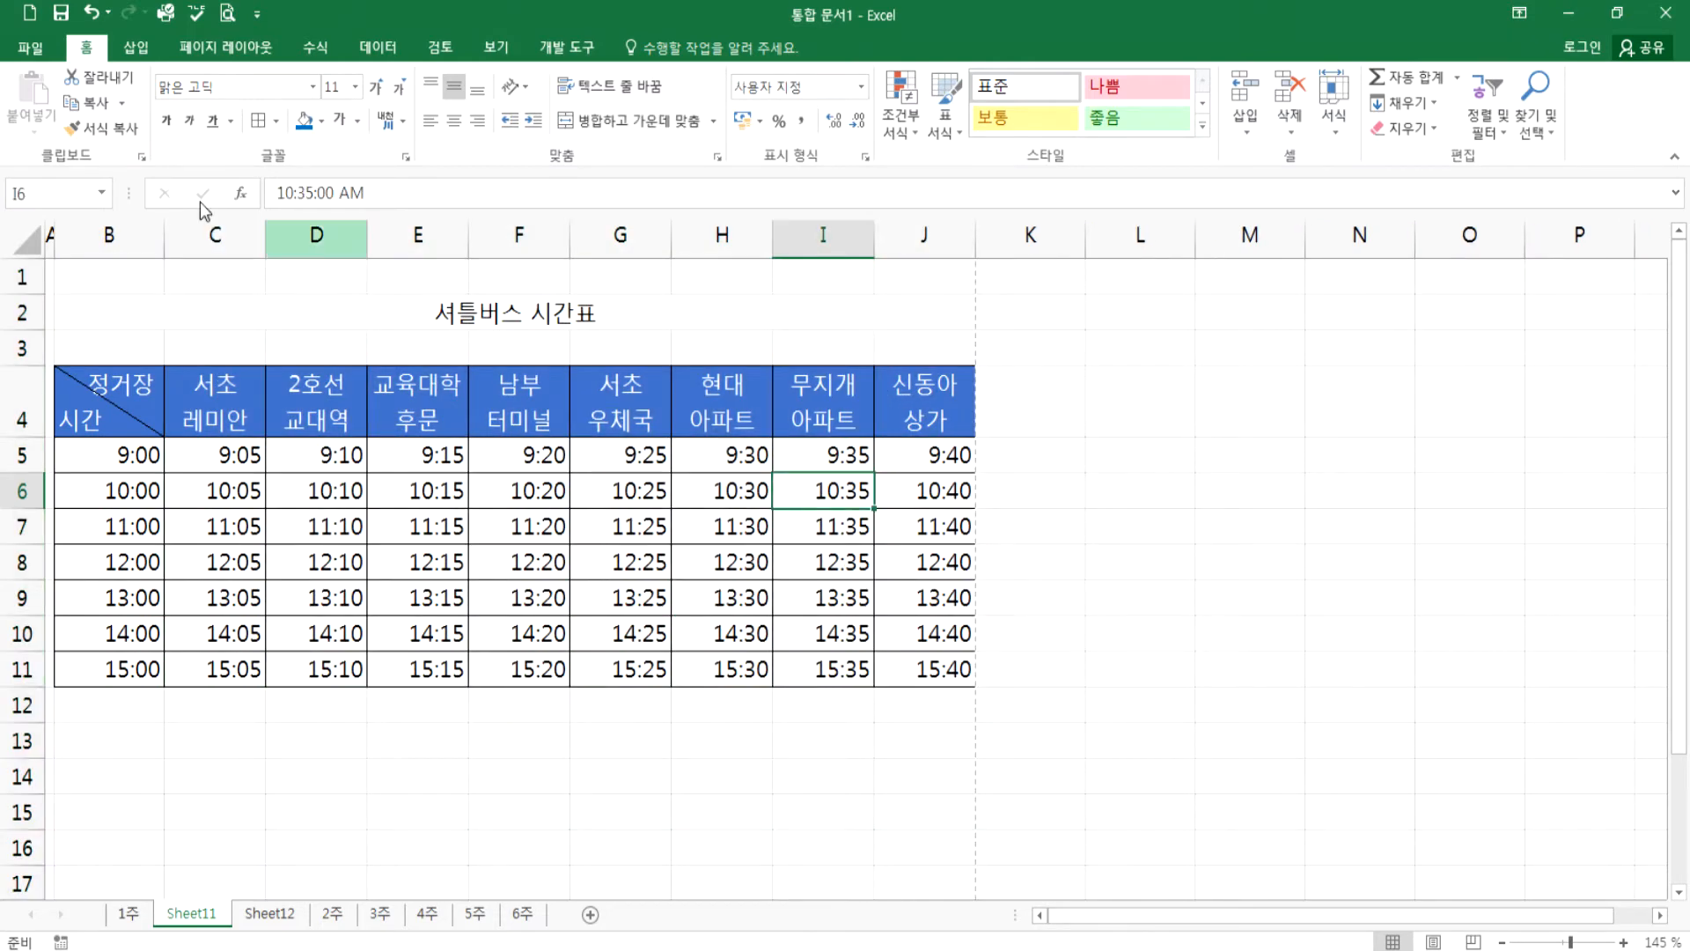
left_click(228, 13)
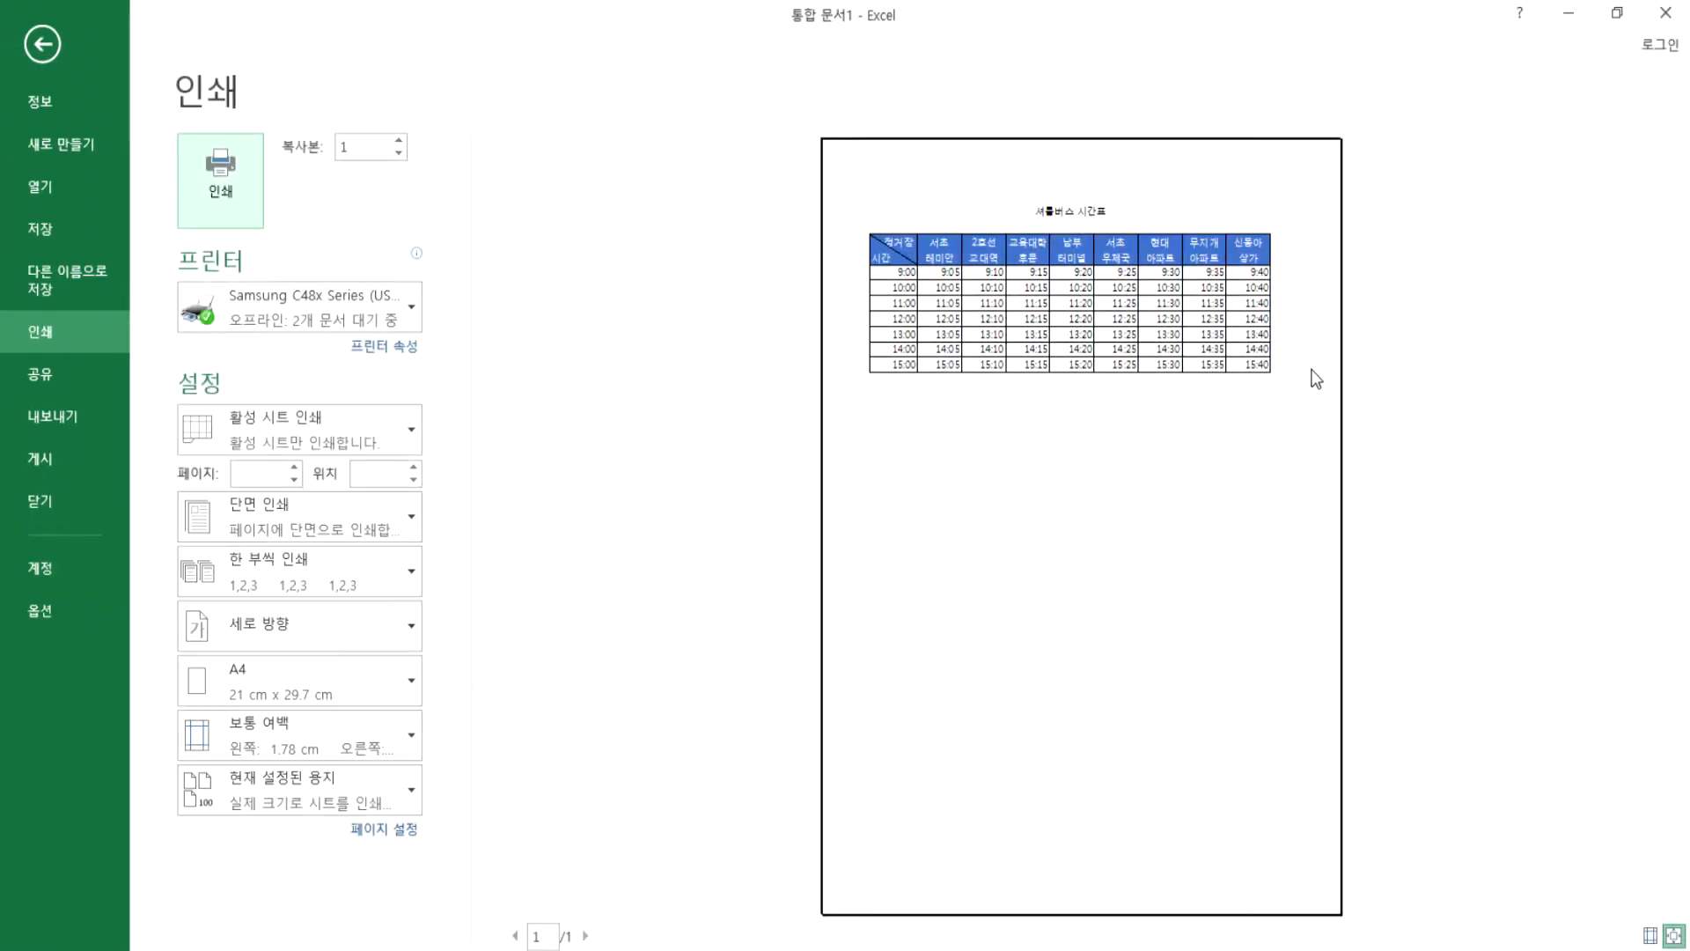
key("Escape")
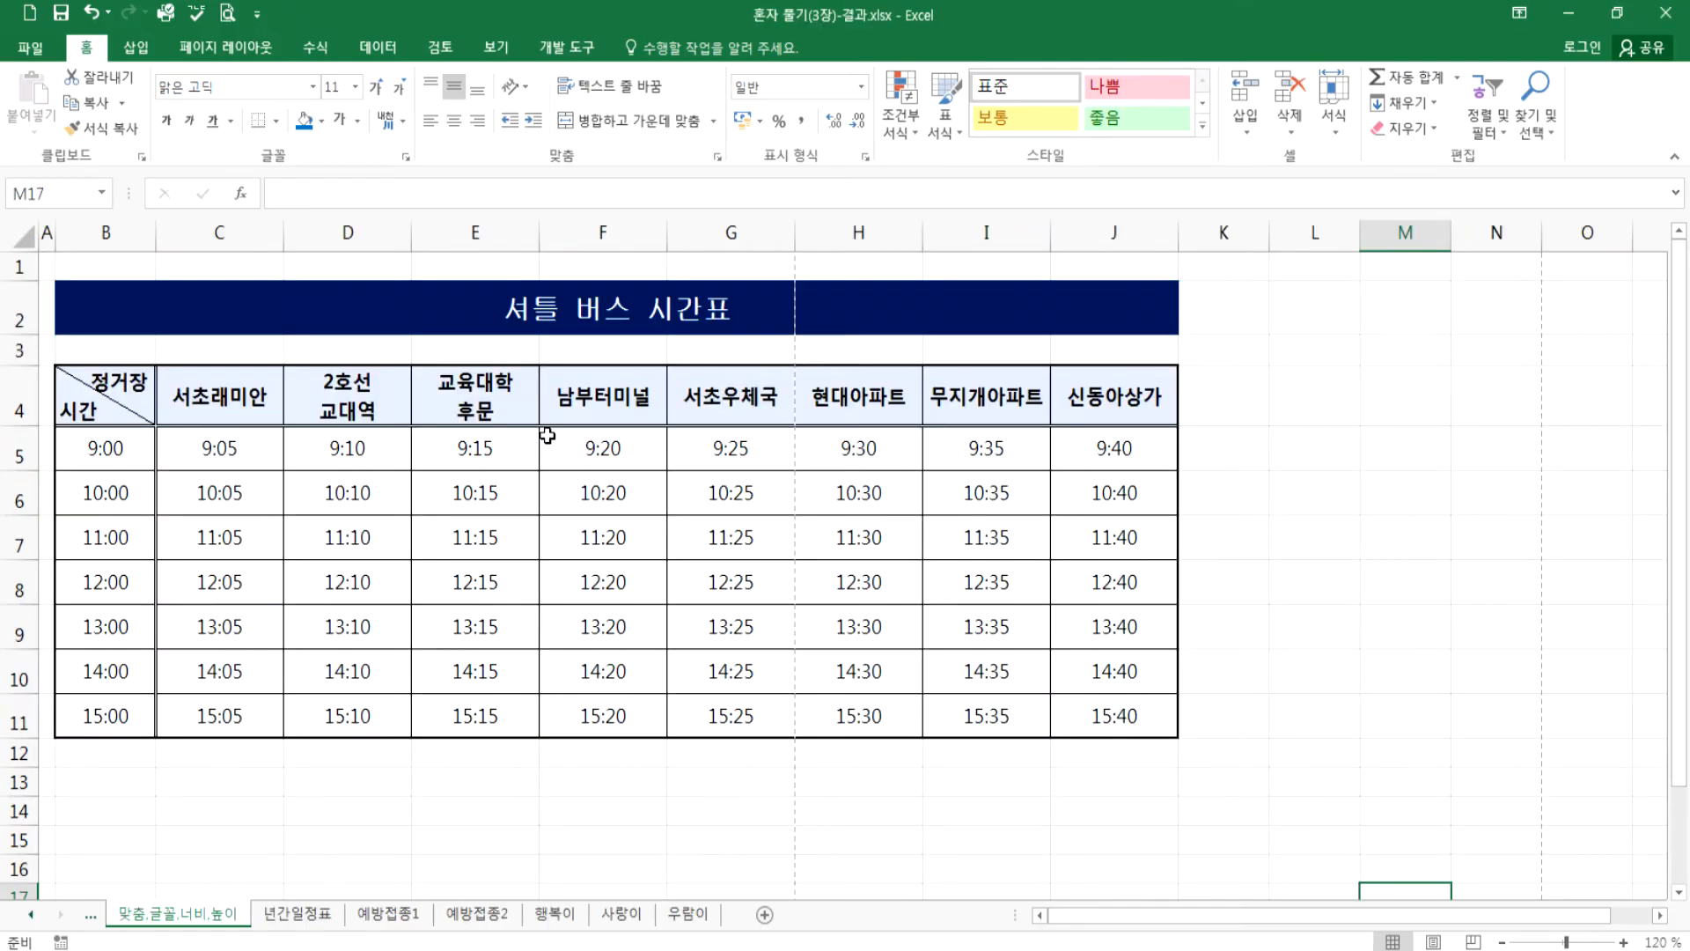
- Set the shuttle bus timetable in 혼자 풀기(3장)-결과.xlsx to print in landscape orientation (가로 방향)
left_click_drag(852, 232, 1120, 205)
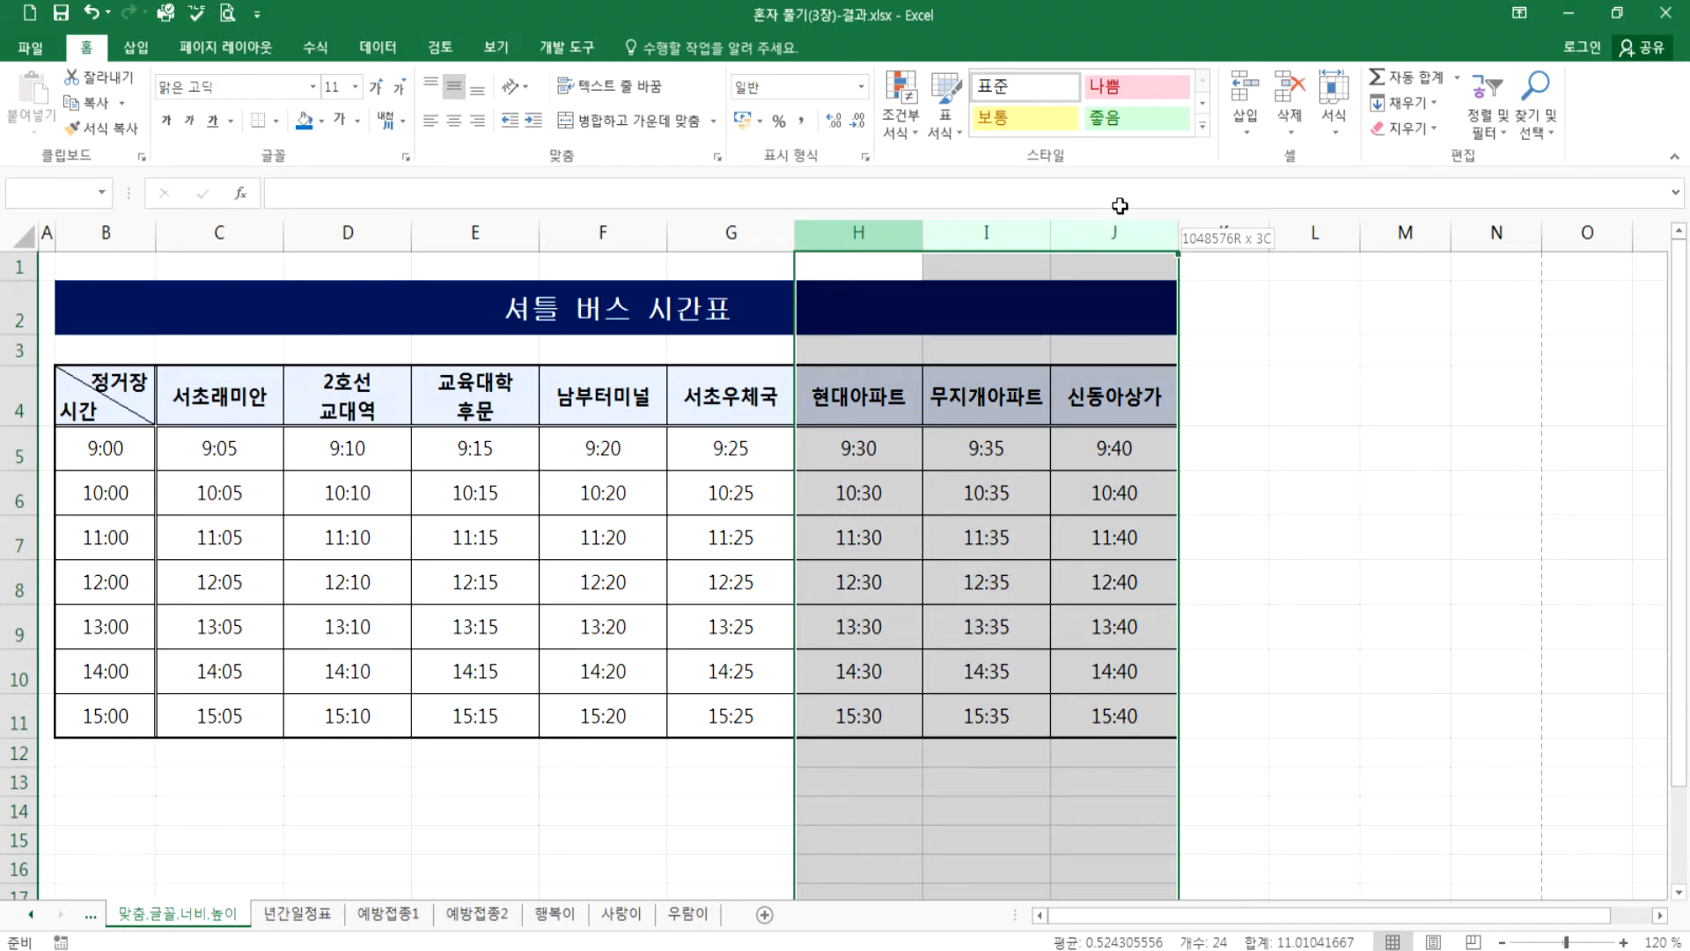
left_click(992, 392)
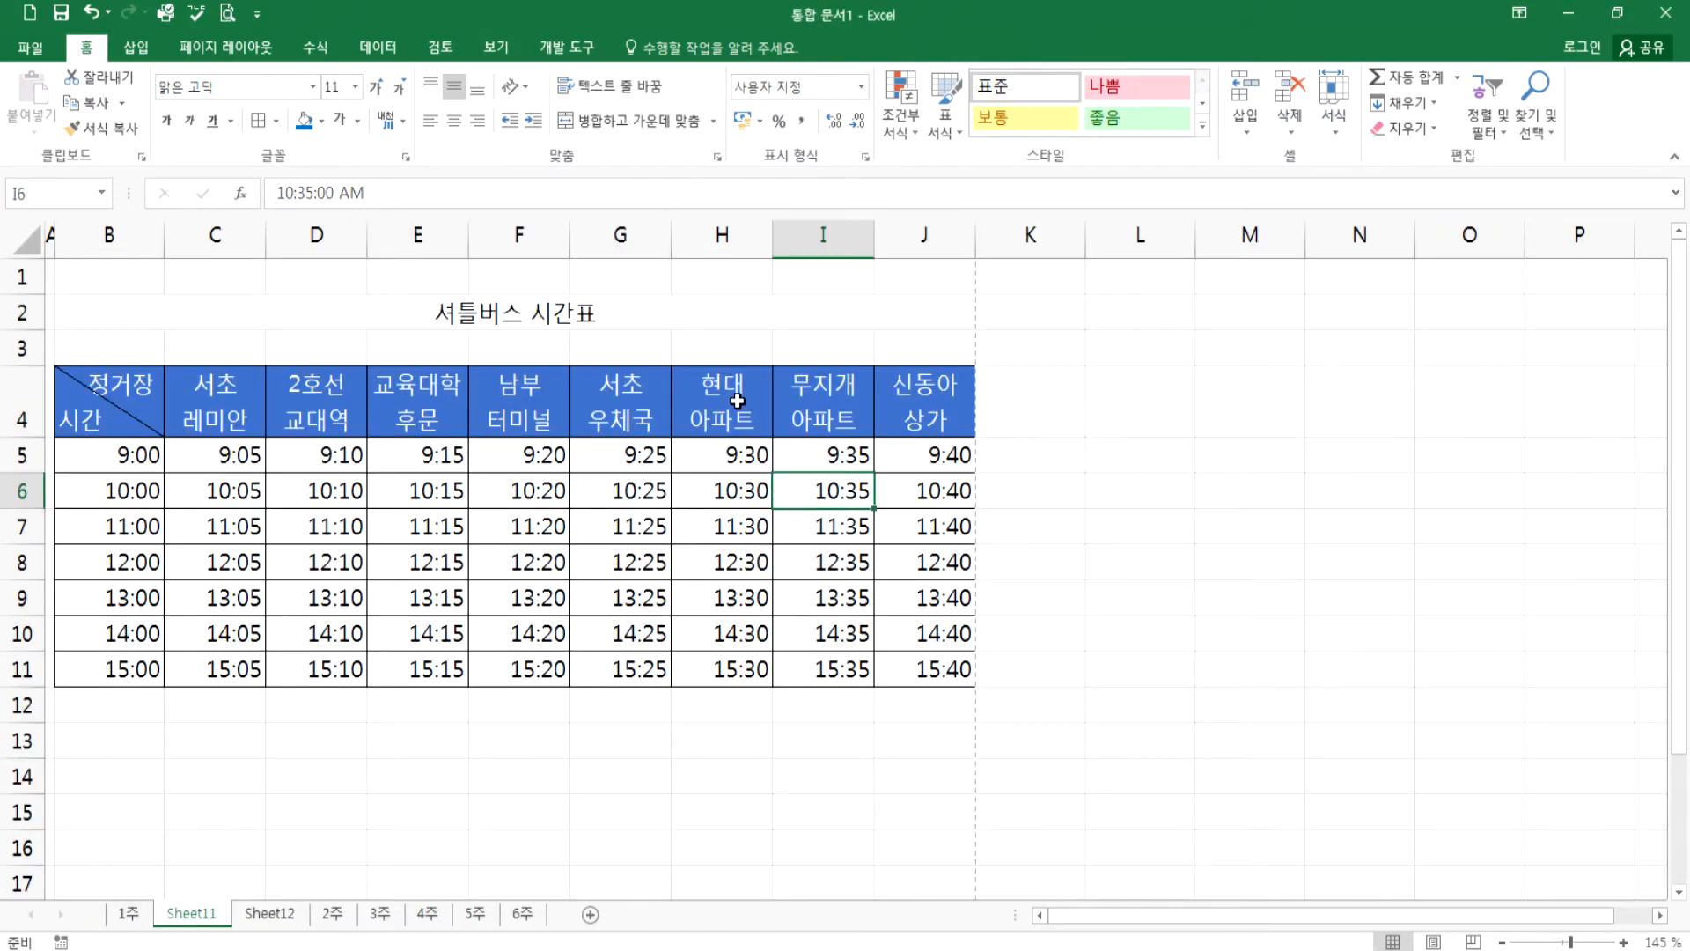
left_click(734, 401)
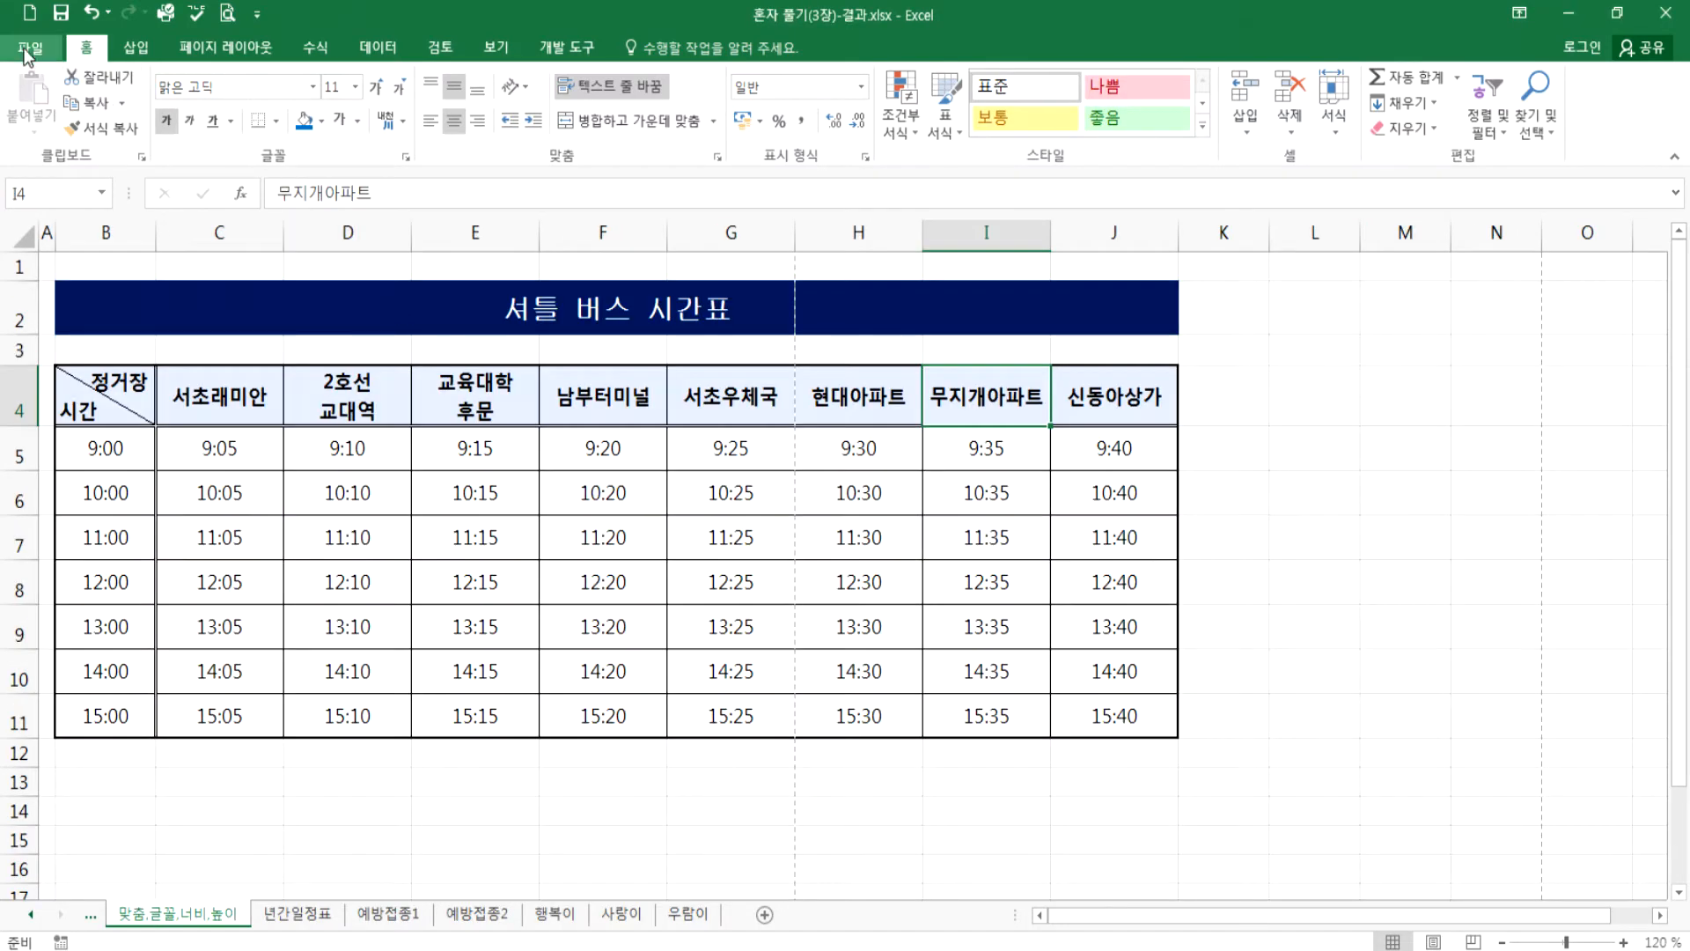
left_click(29, 47)
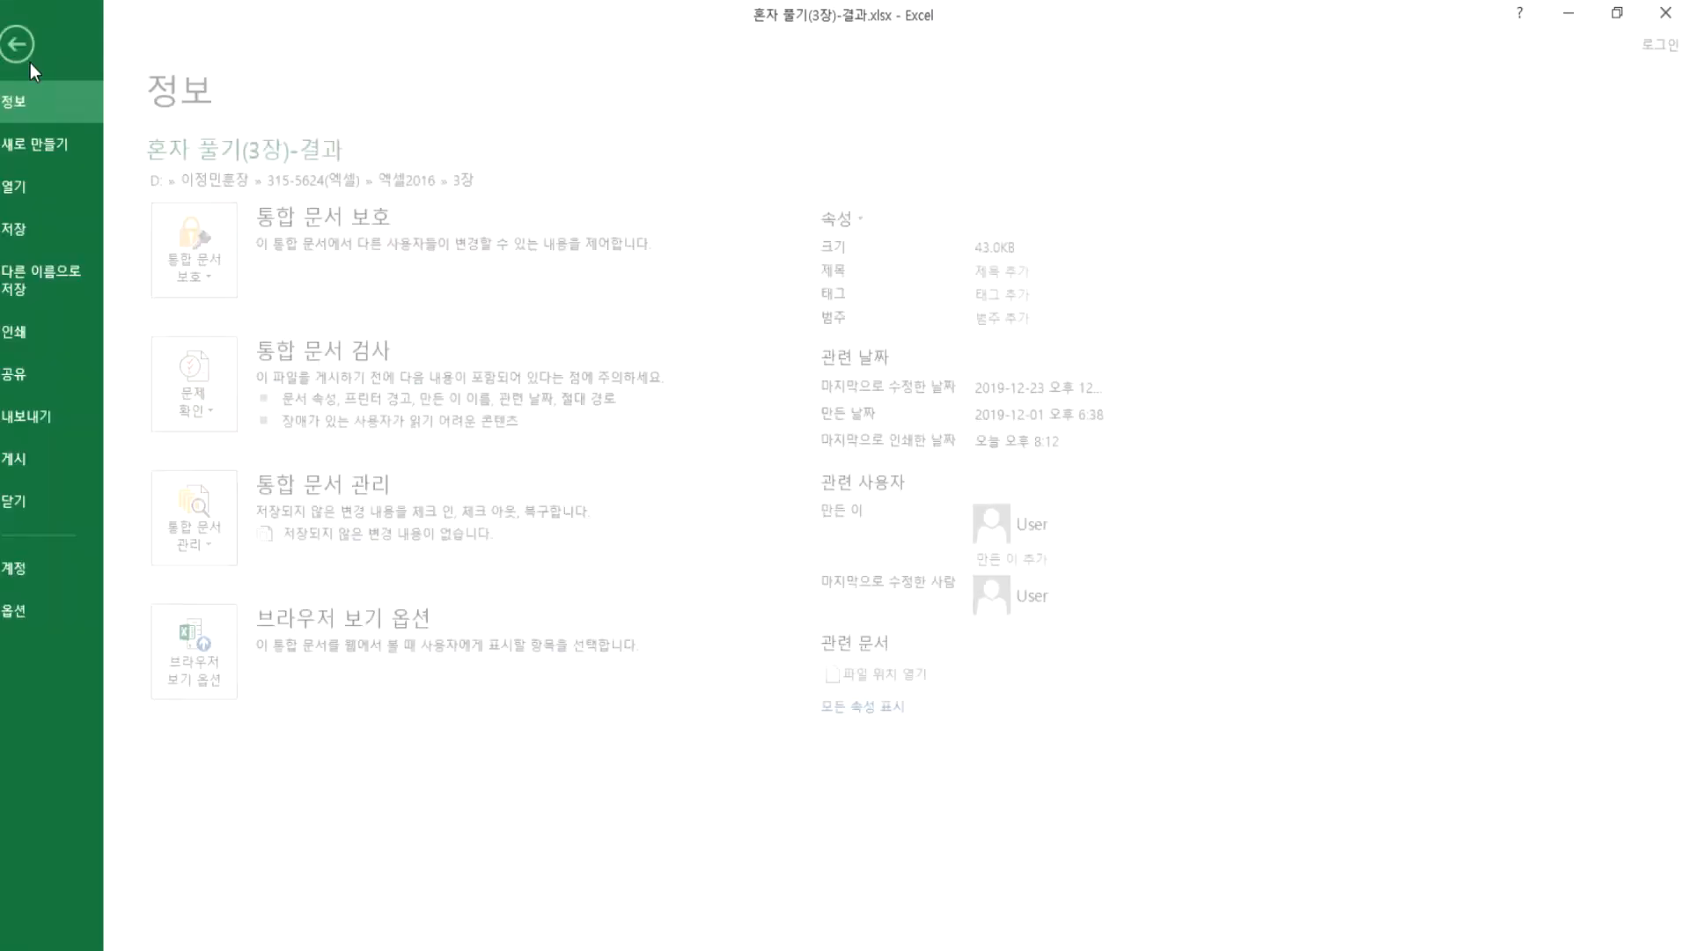
left_click(55, 333)
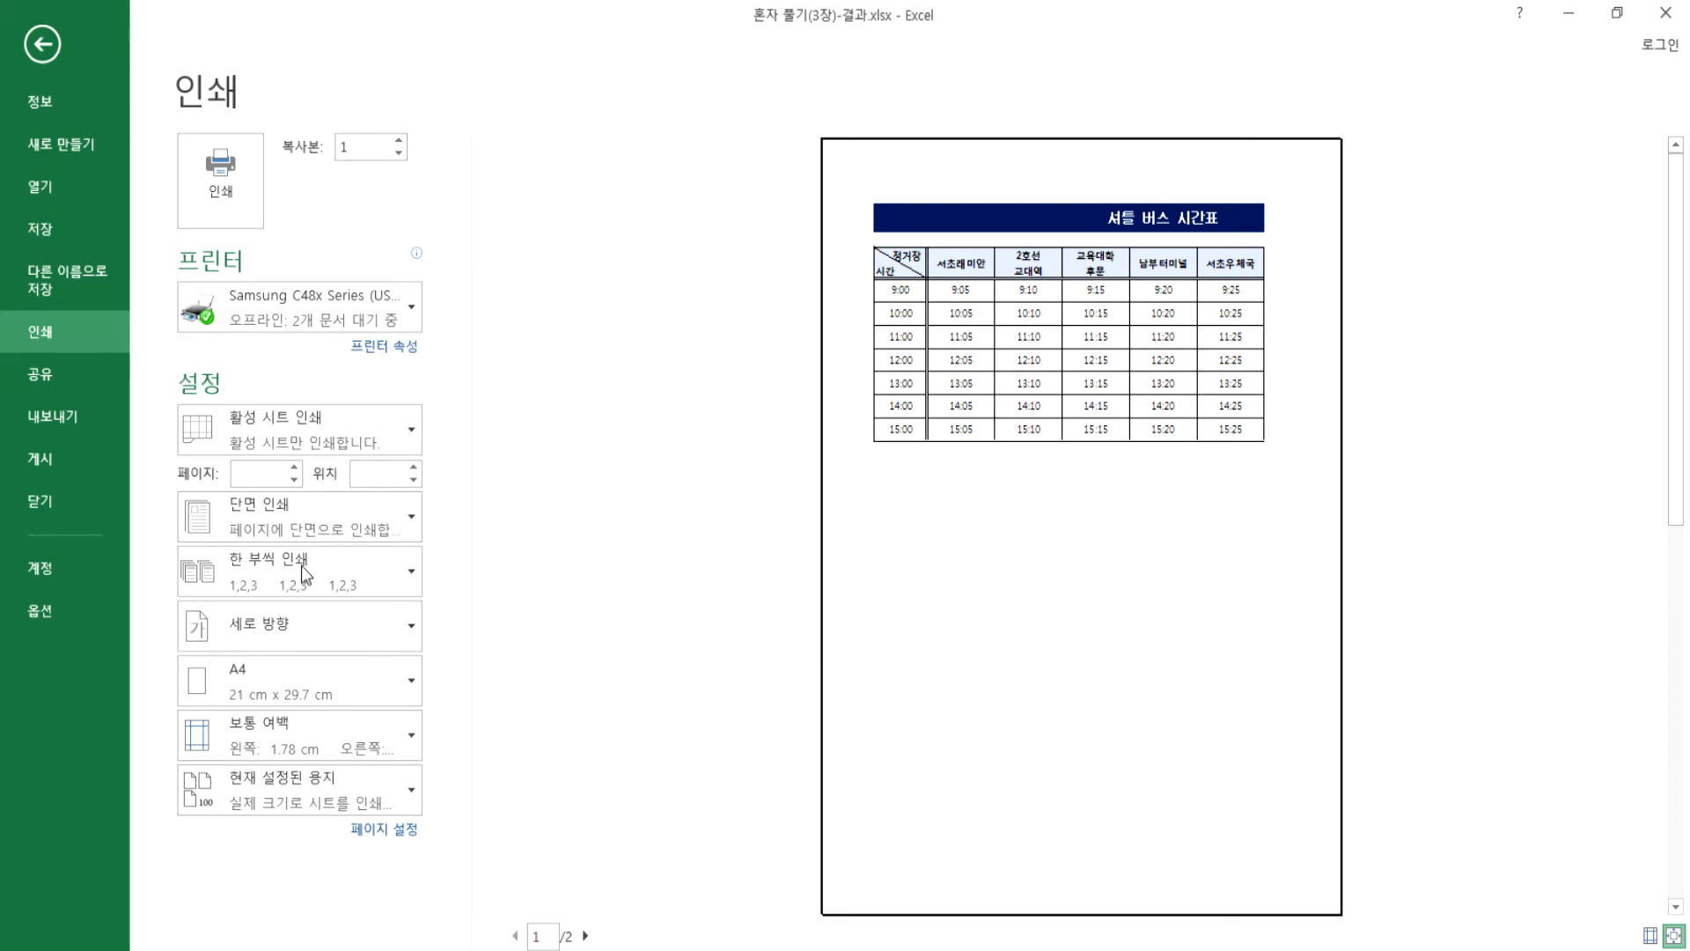
left_click(255, 627)
left_click(243, 732)
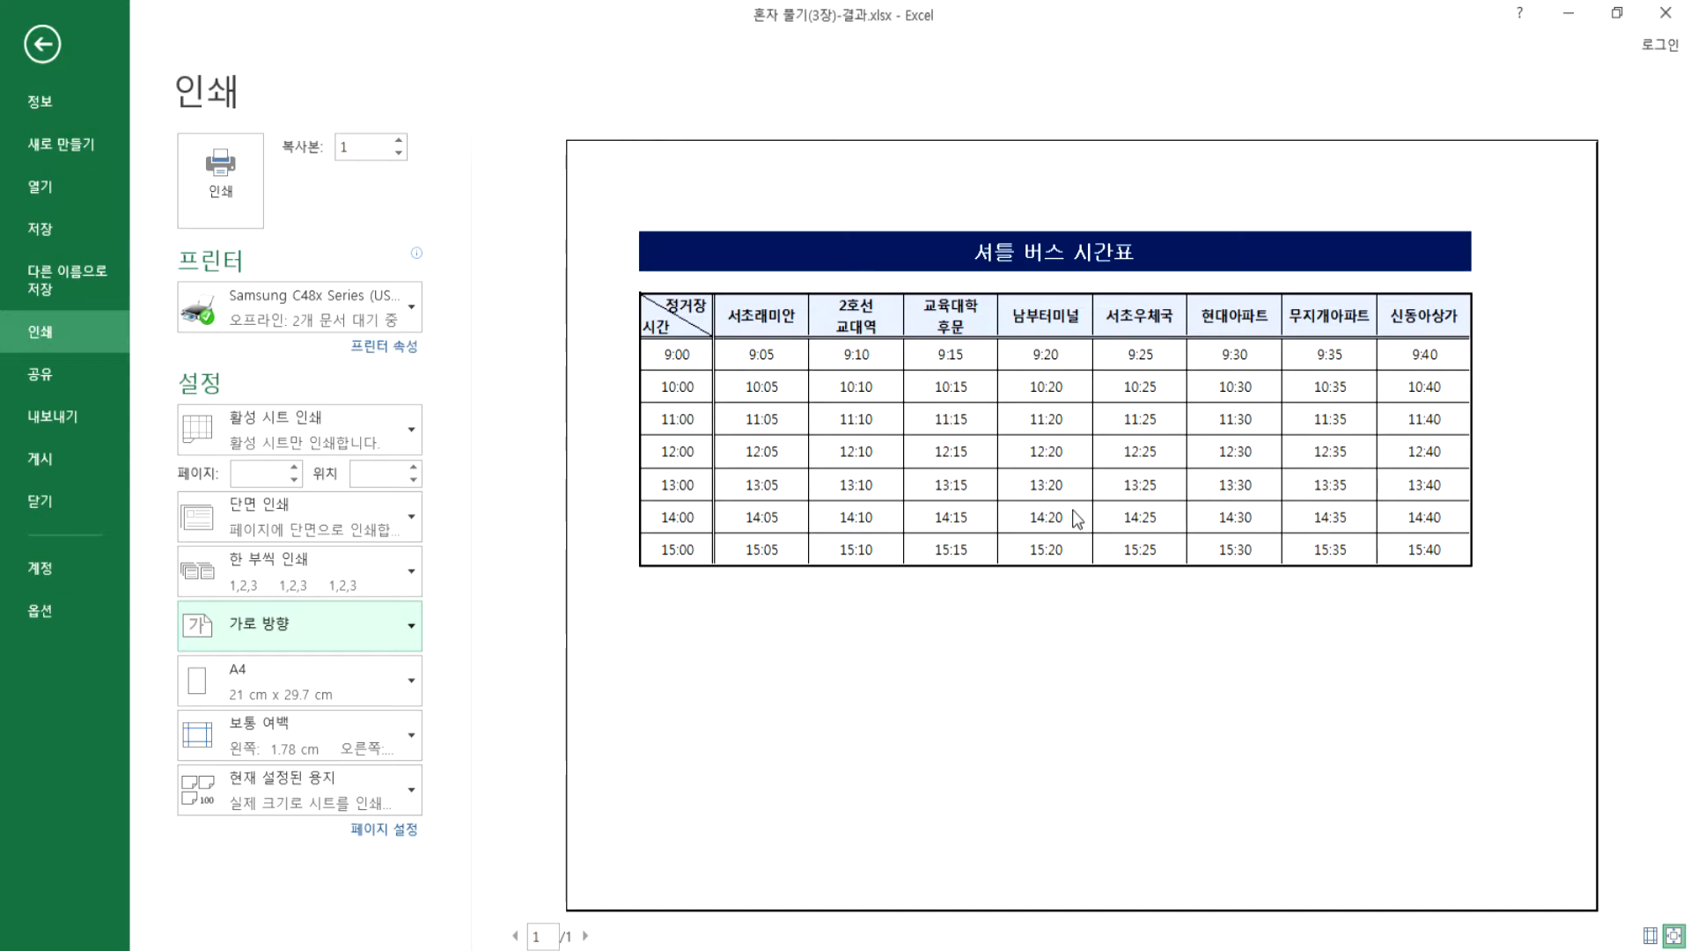
key("Escape")
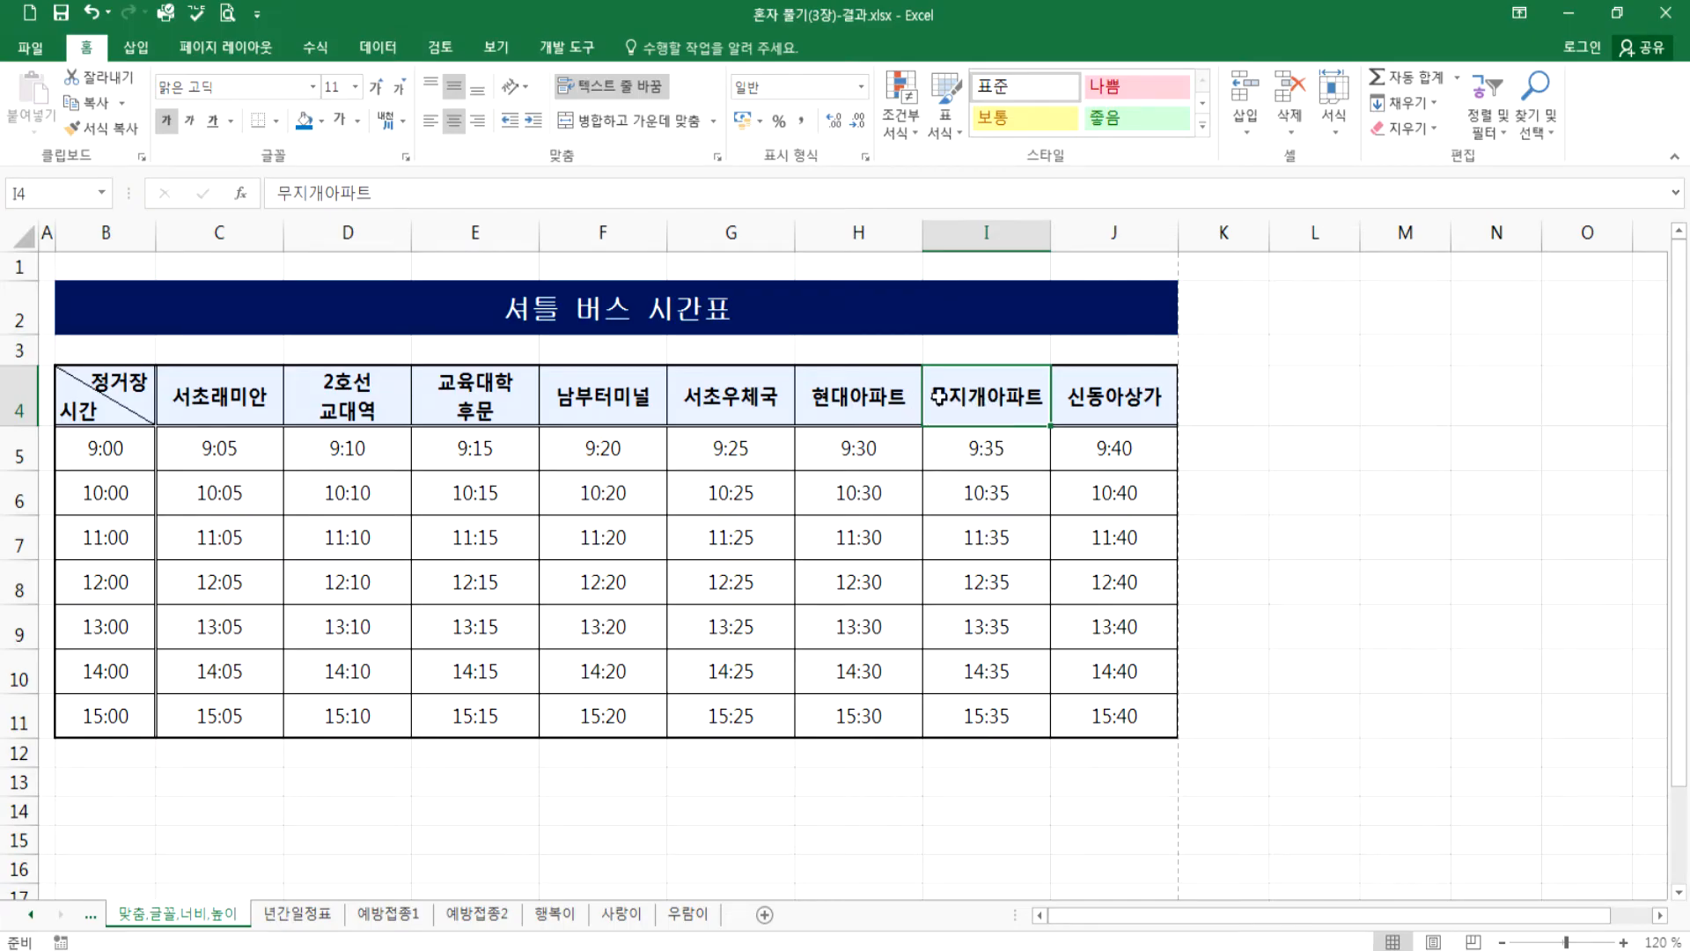
- Review the finished 년간일정표 sheet, including the first-quarter block B5:E7
left_click(310, 914)
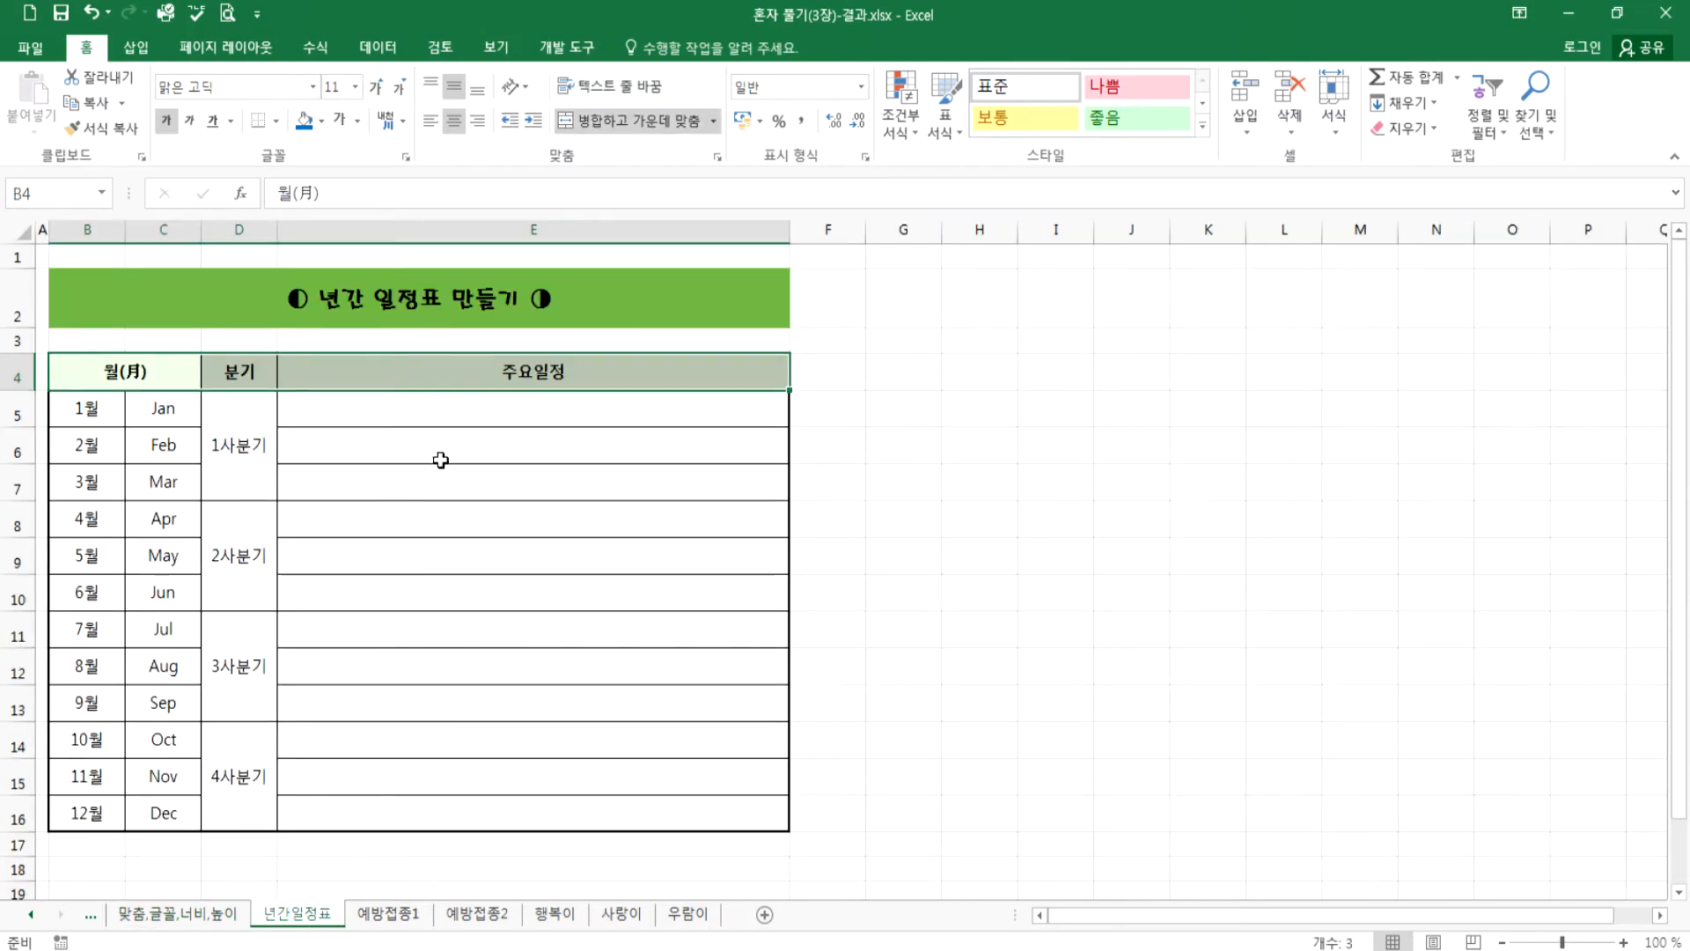
left_click_drag(68, 408, 572, 464)
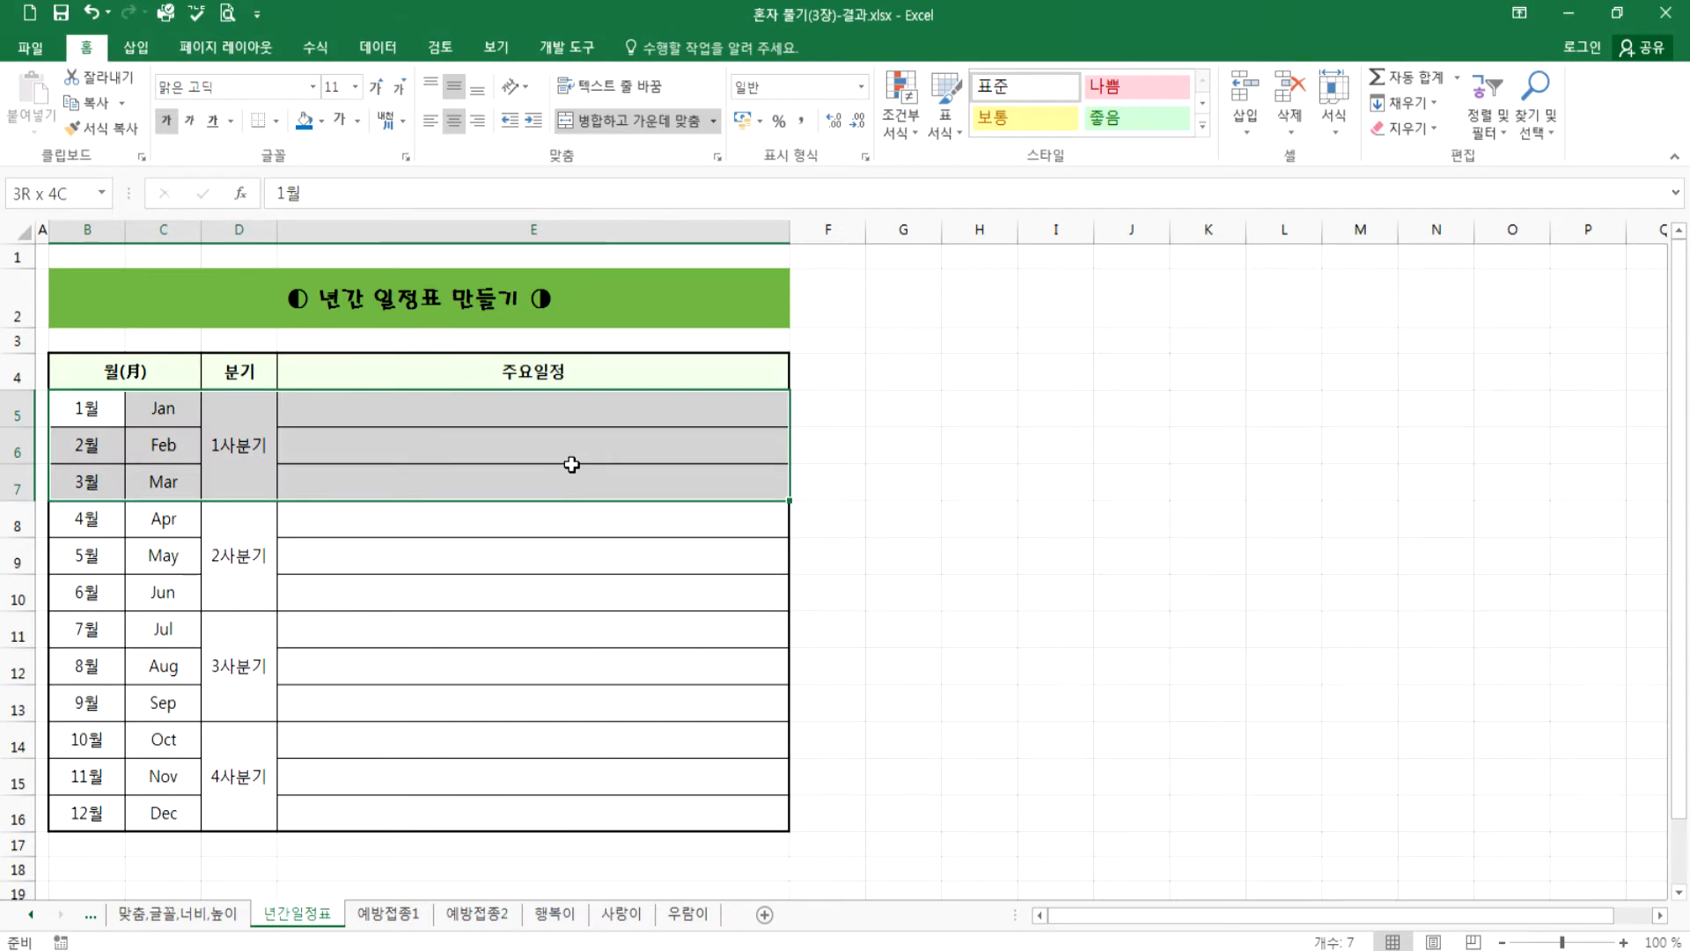
left_click_drag(572, 464, 571, 464)
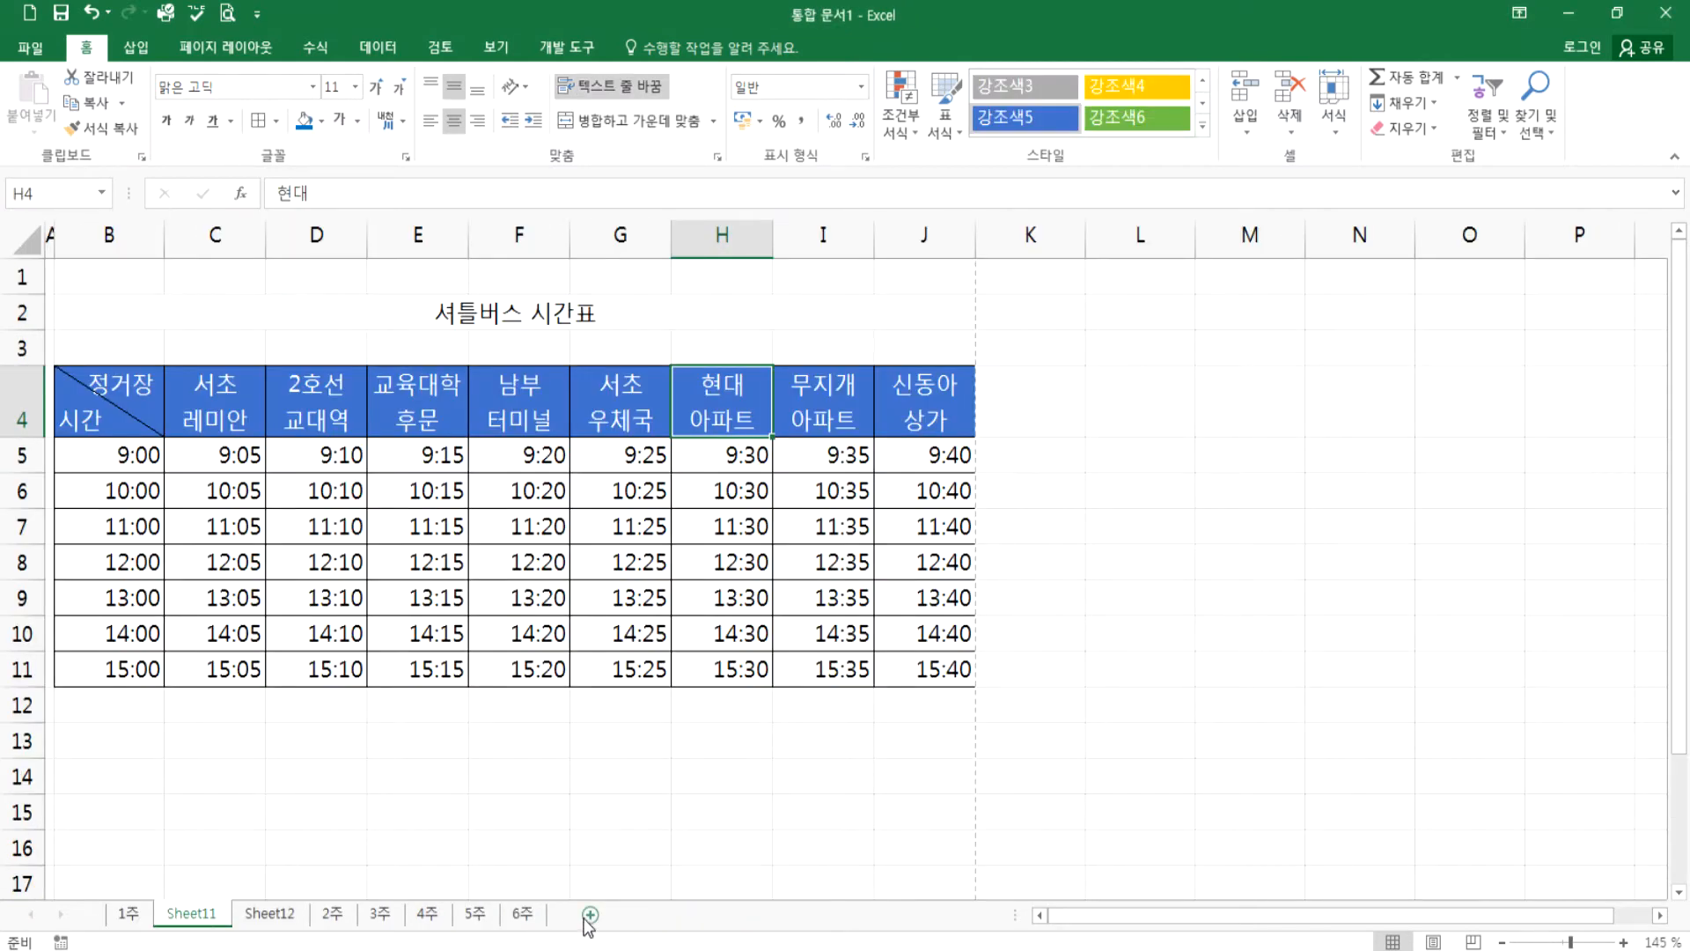
- On Sheet12 of 통합 문서1, enter the title "년간 일정표 만들기" in cell B2
left_click(280, 916)
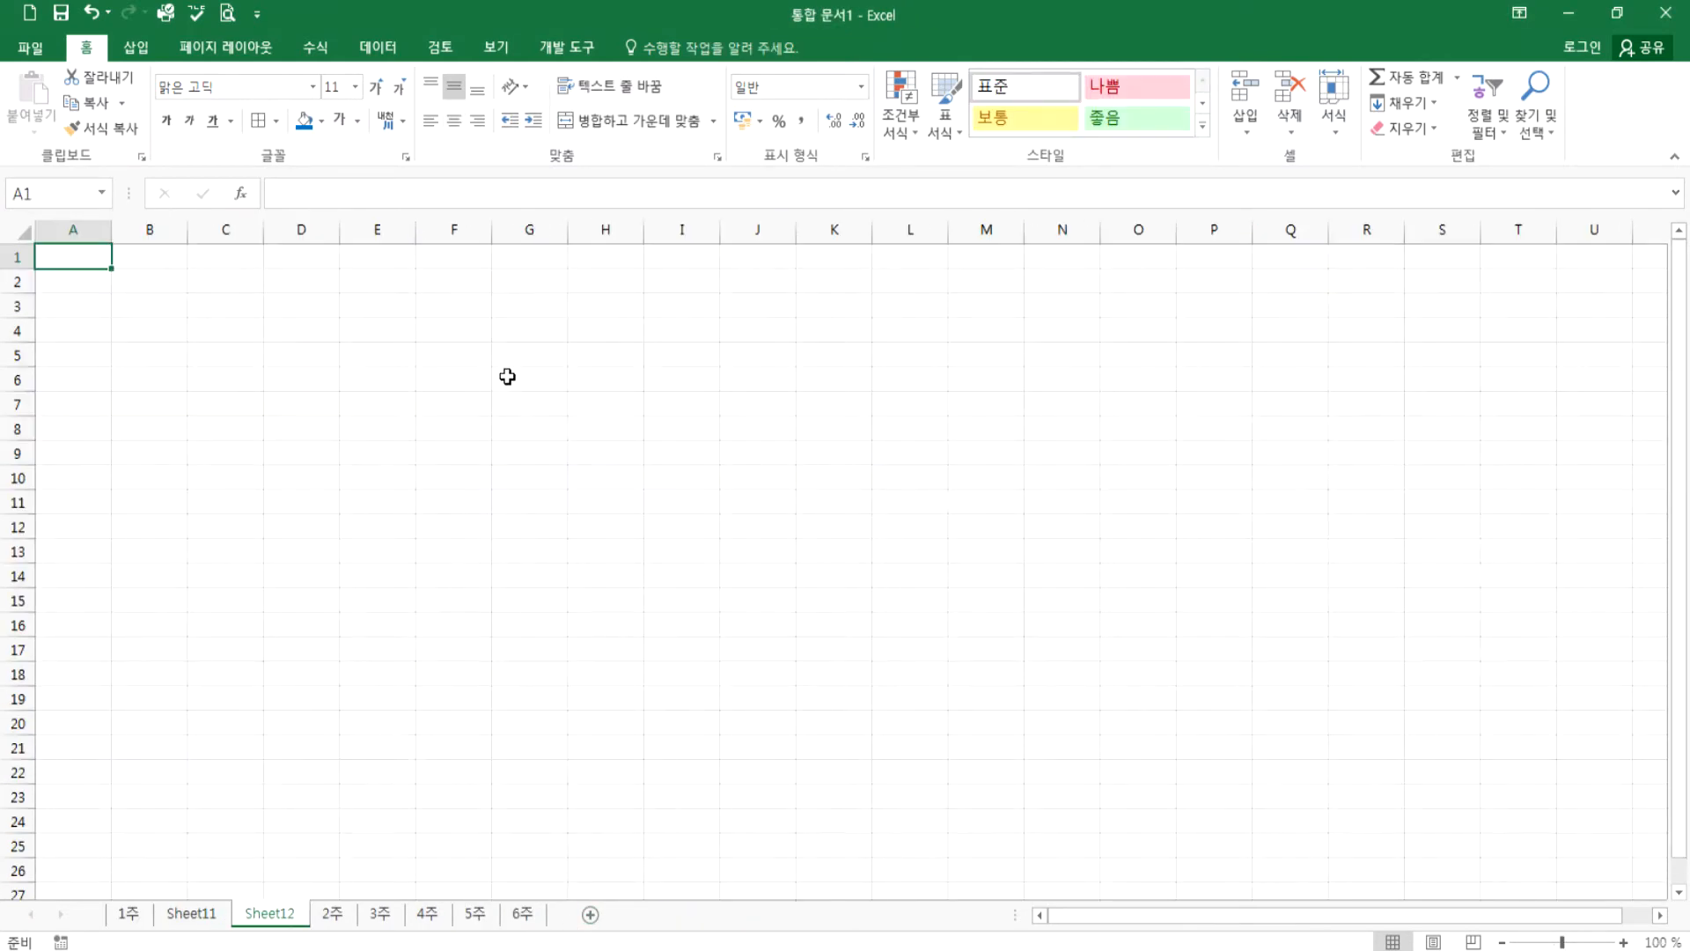
left_click(148, 282)
type("년간 ")
type("일정표 만")
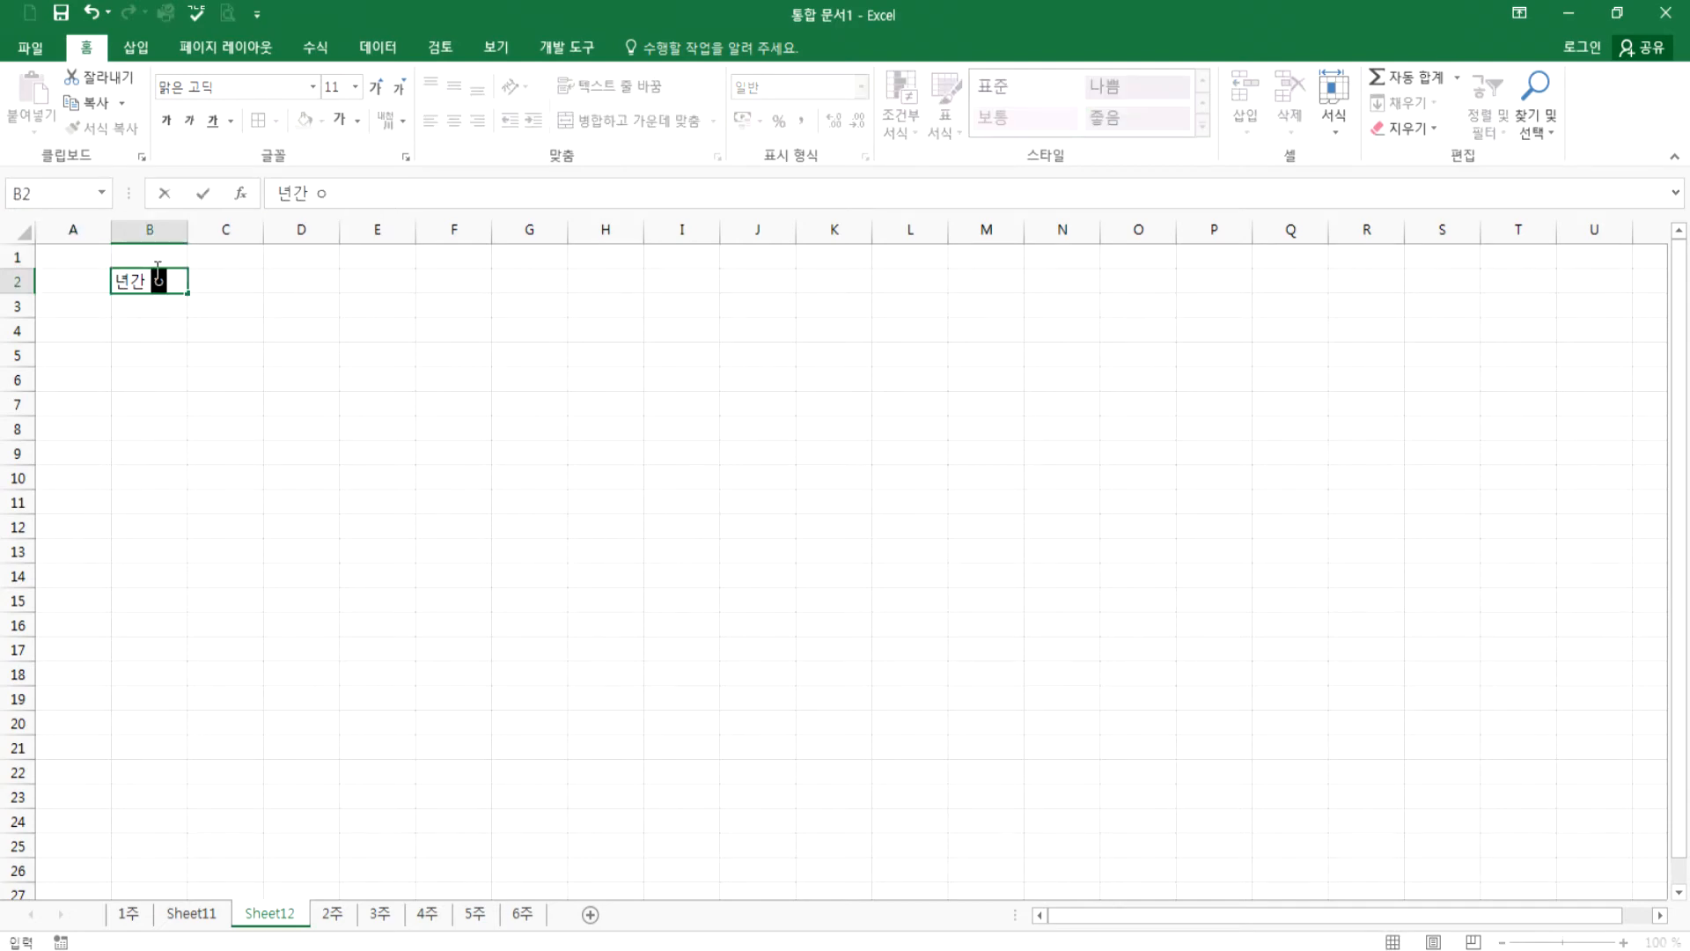
type("들기")
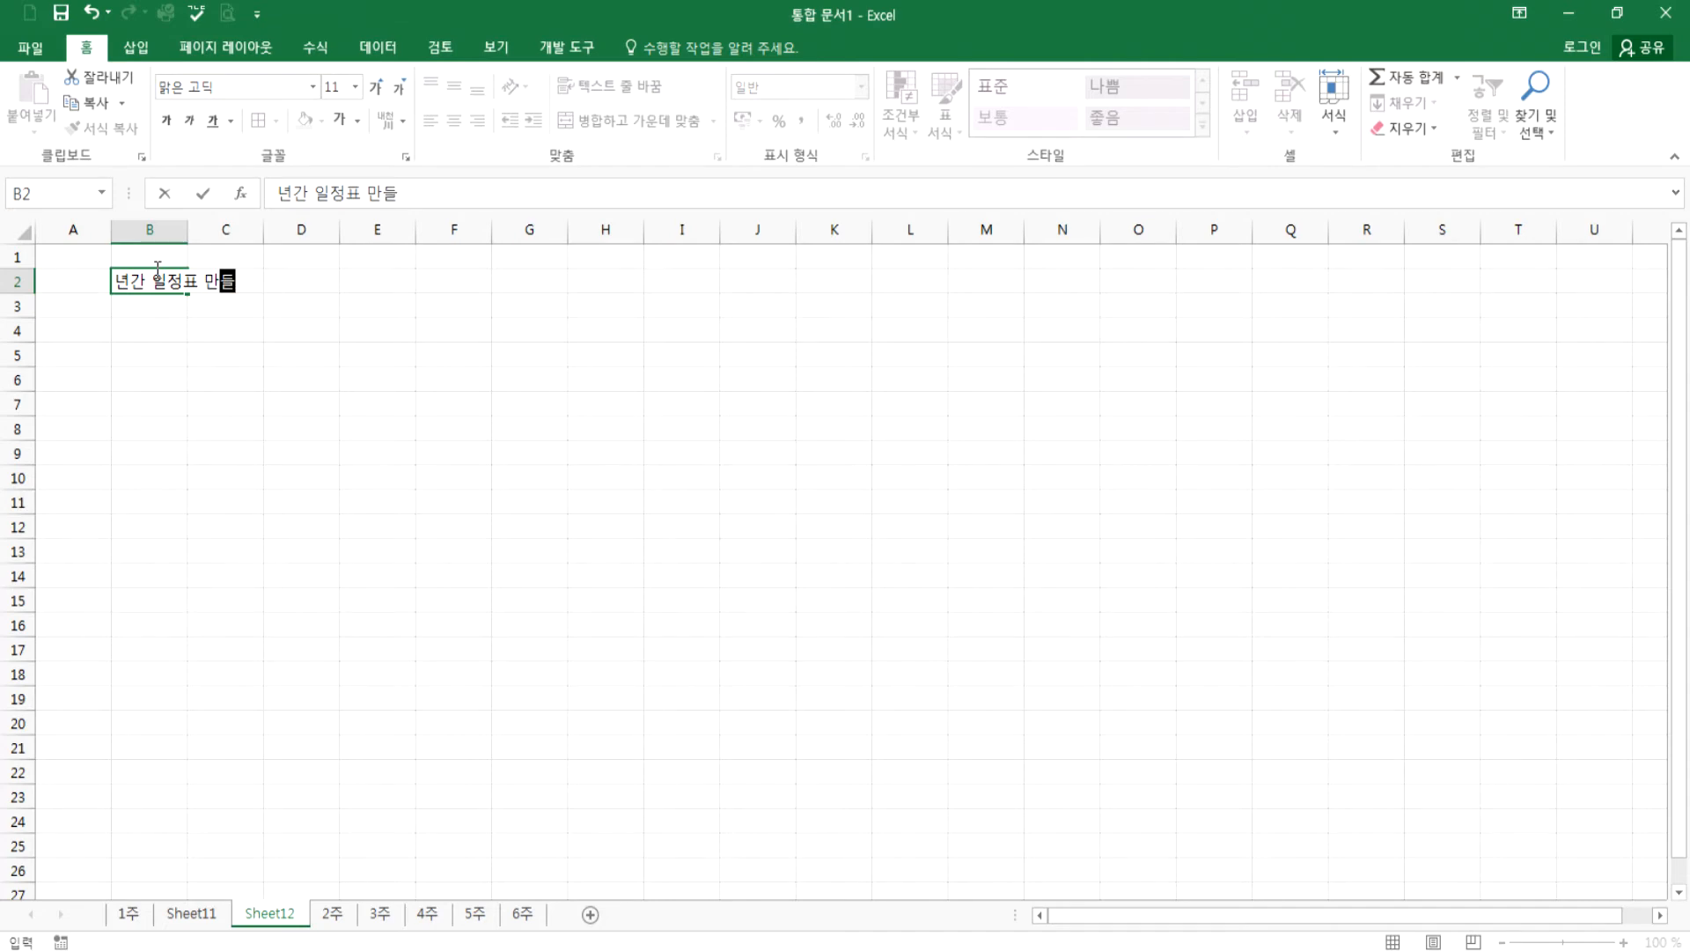
key("Return")
key("Return")
- Enter the row 4 headers "월" in B4, "분기" in D4 and "주요일정" in E4
type("ㅇㅝㄹ")
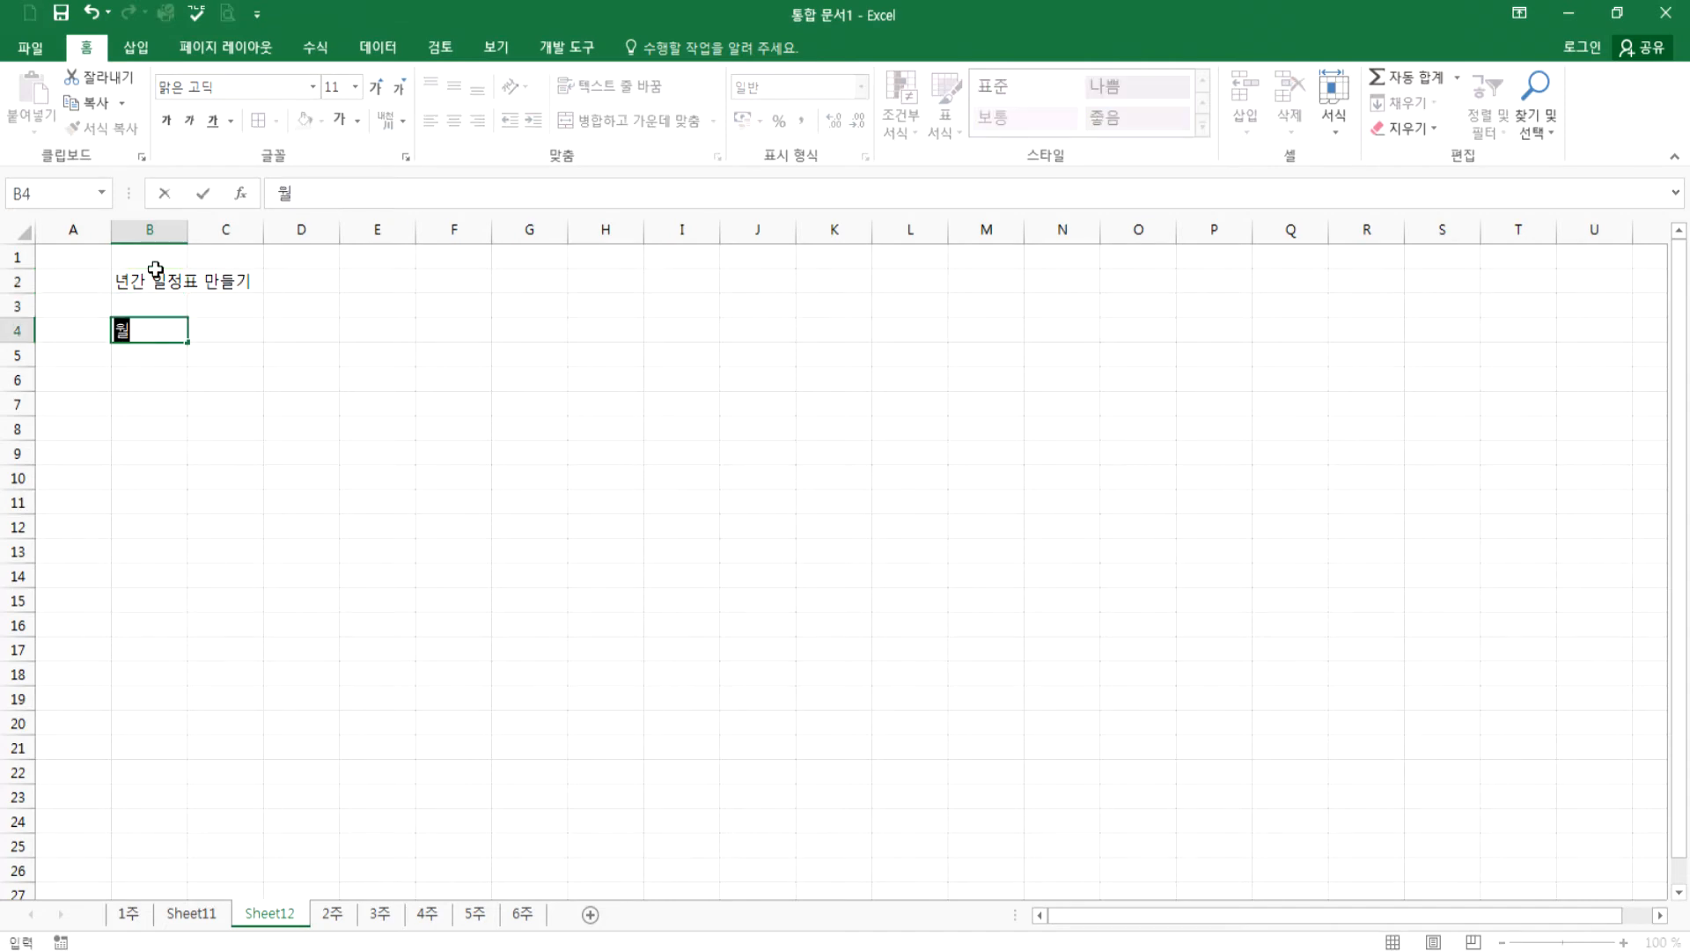
key("Tab")
key("Tab")
type("분ㄱㅣ")
key("Tab")
type("ㅈㅜㅇㅛㅇㅣㄹㅈㅓㅇ")
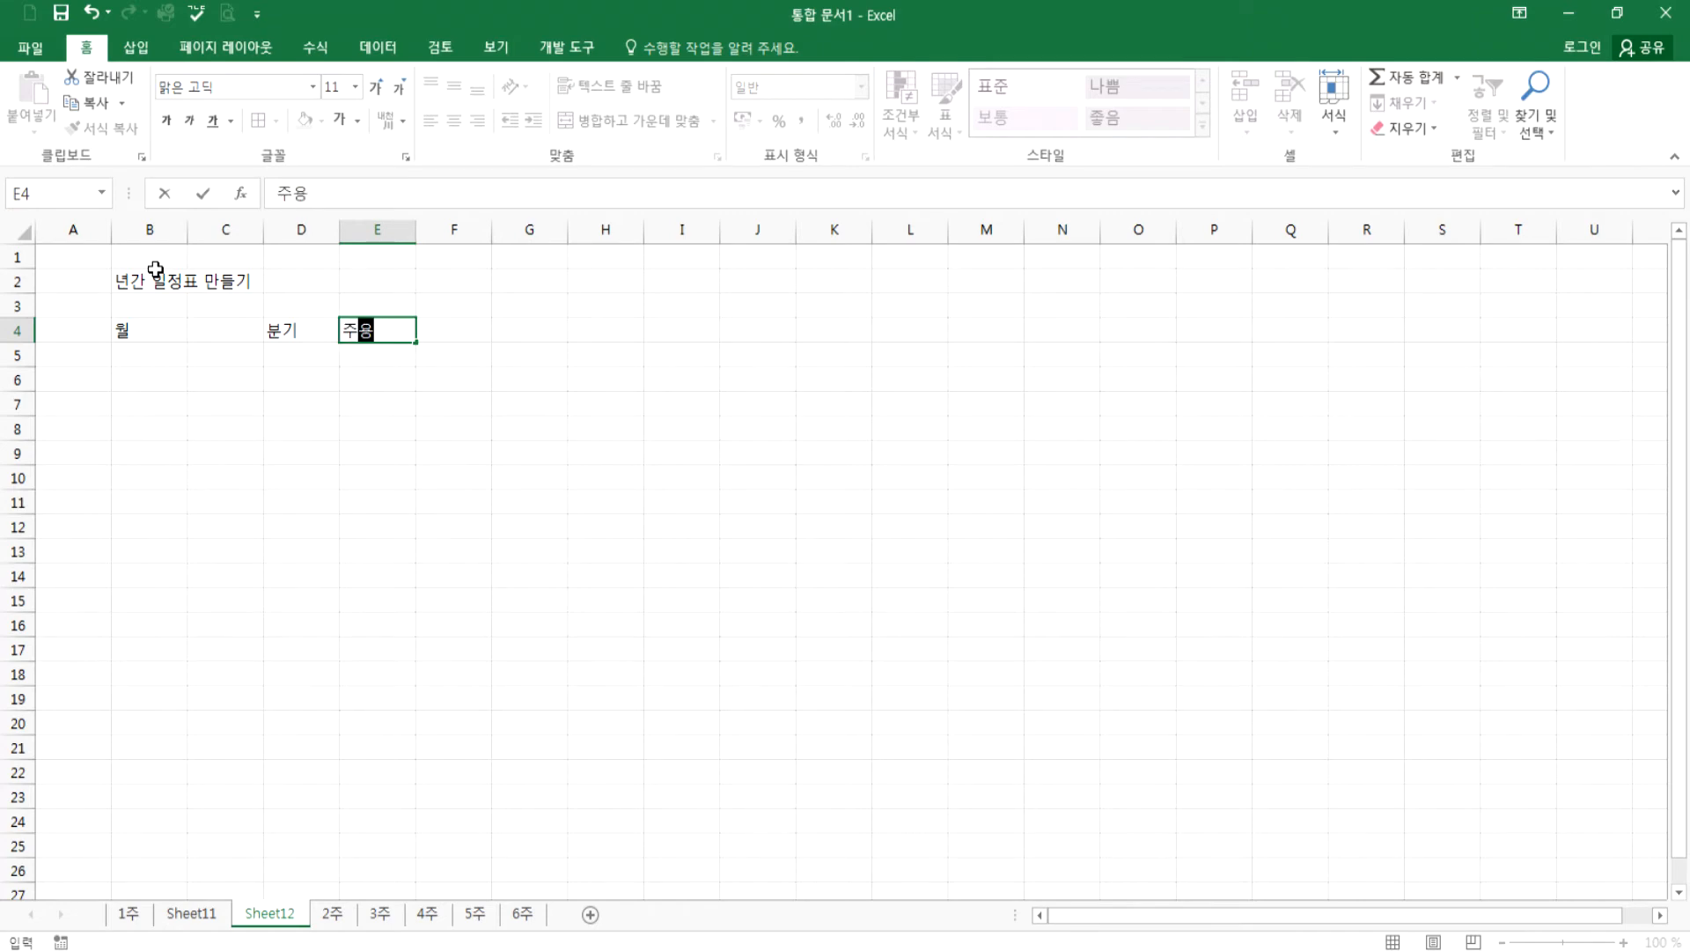
key("Return")
left_click_drag(123, 327, 227, 326)
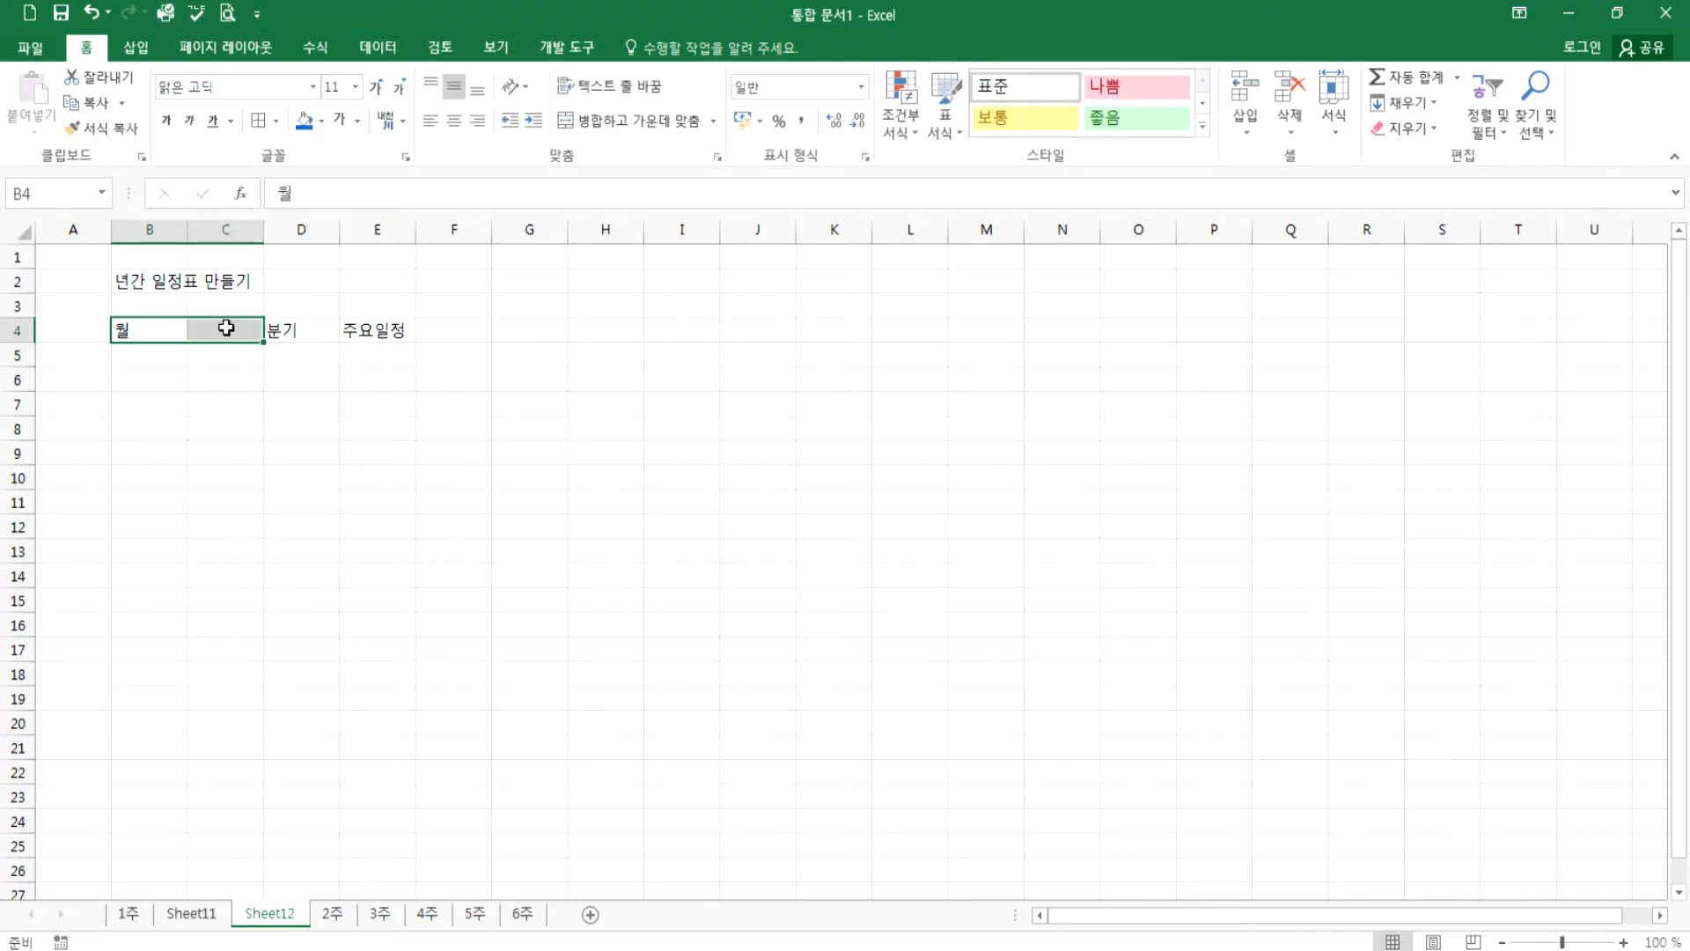
- Enter "1월" in B5 and "Jan" in C5, and autofill both month series down to row 16
left_click(150, 356)
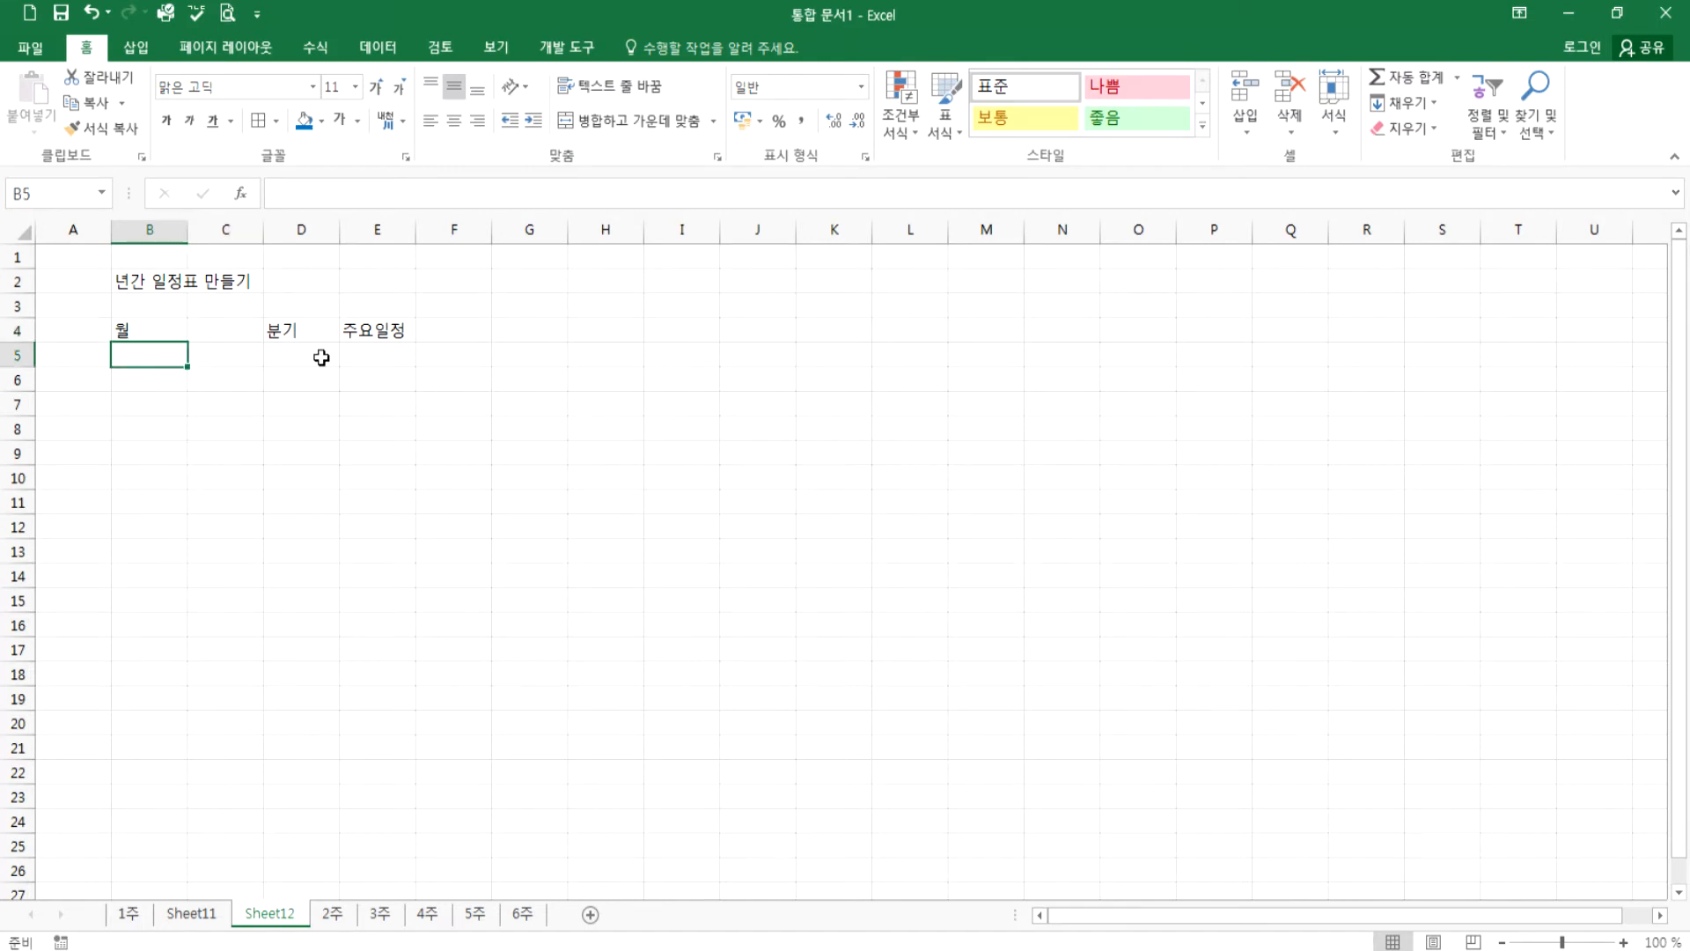
type("1ㅇㅜㅓㄹ")
key("Tab")
type("ㅈan")
key("Return")
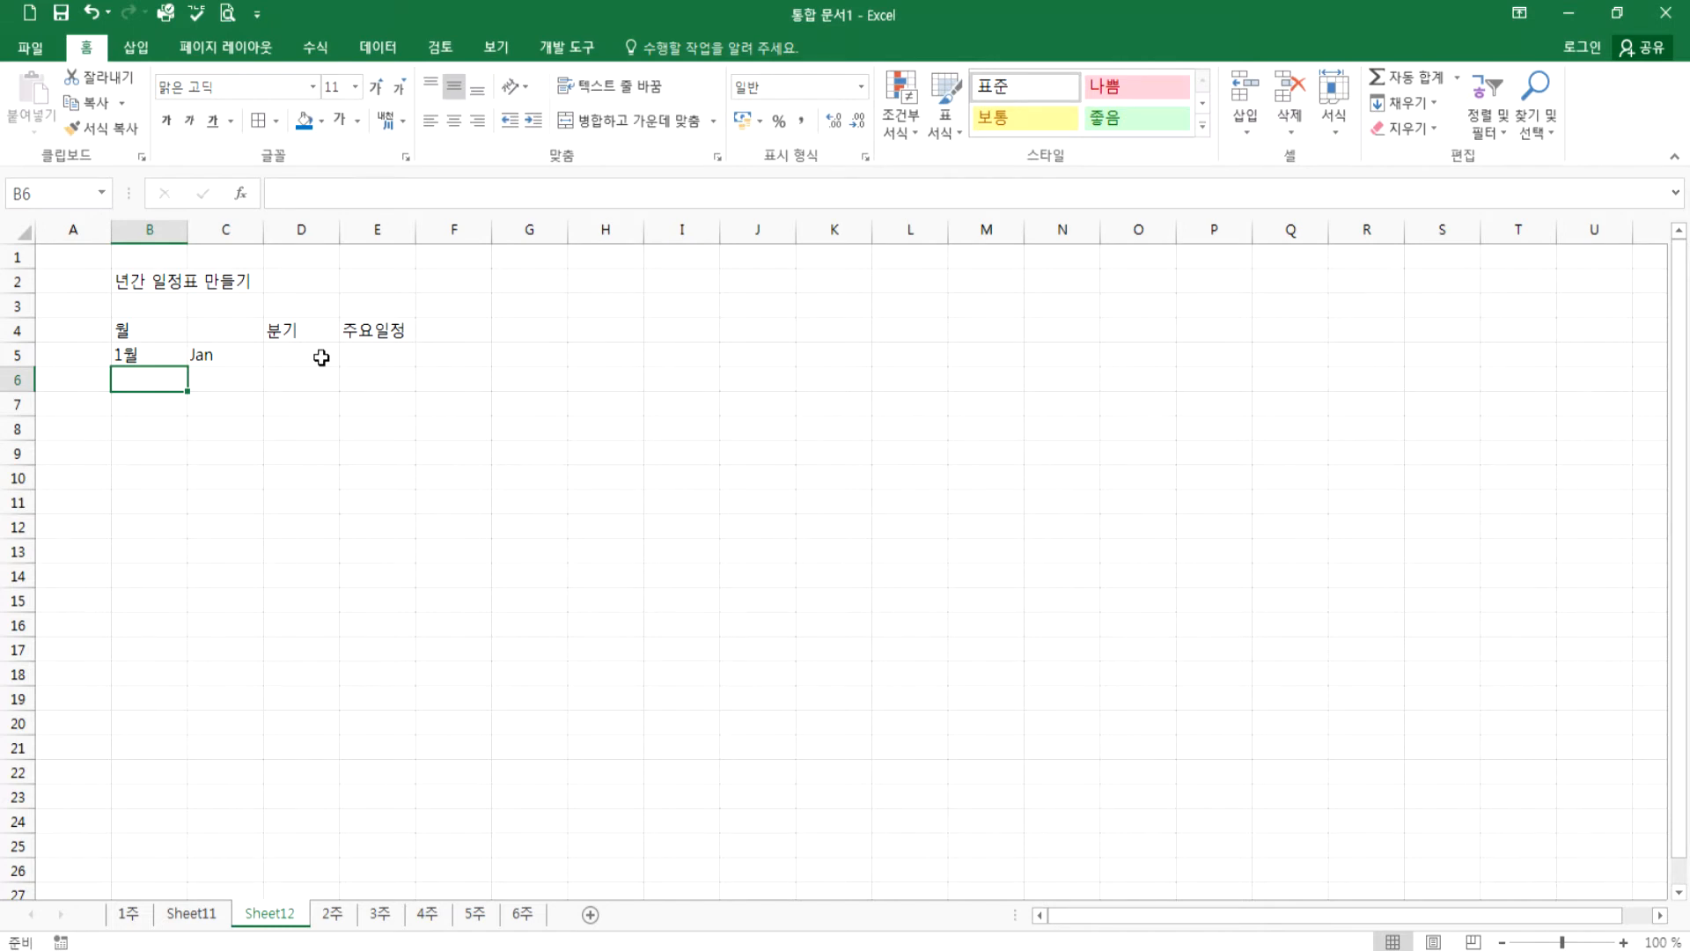
left_click(141, 359)
left_click_drag(186, 366, 191, 634)
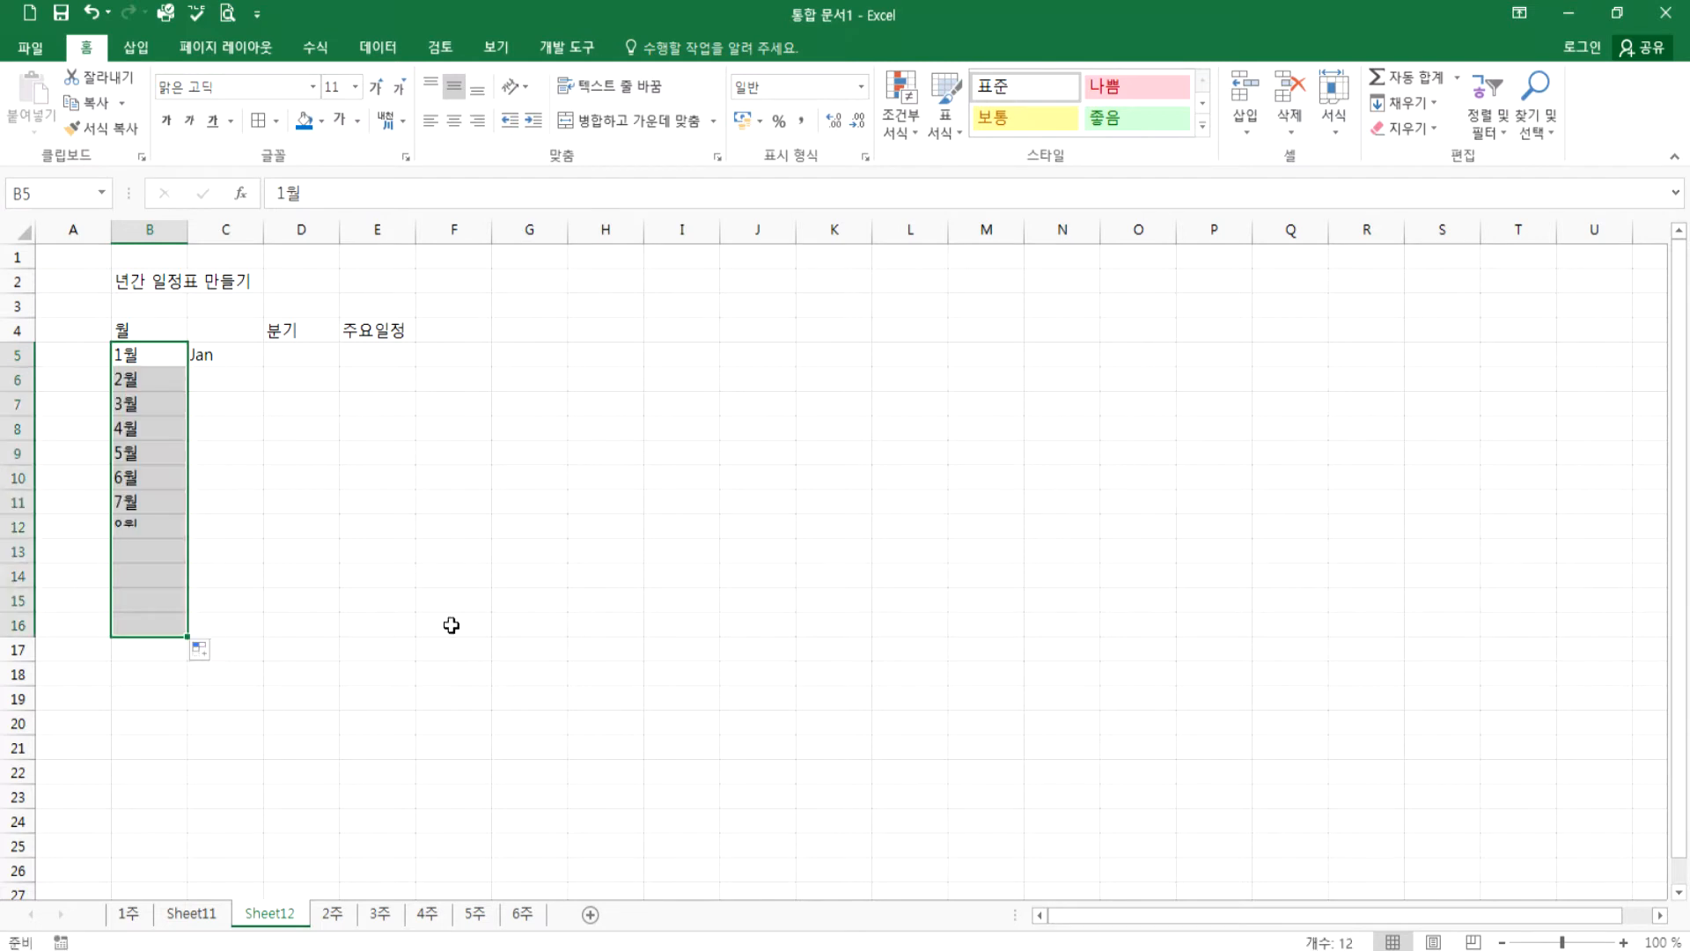
left_click(243, 355)
left_click_drag(264, 367, 269, 638)
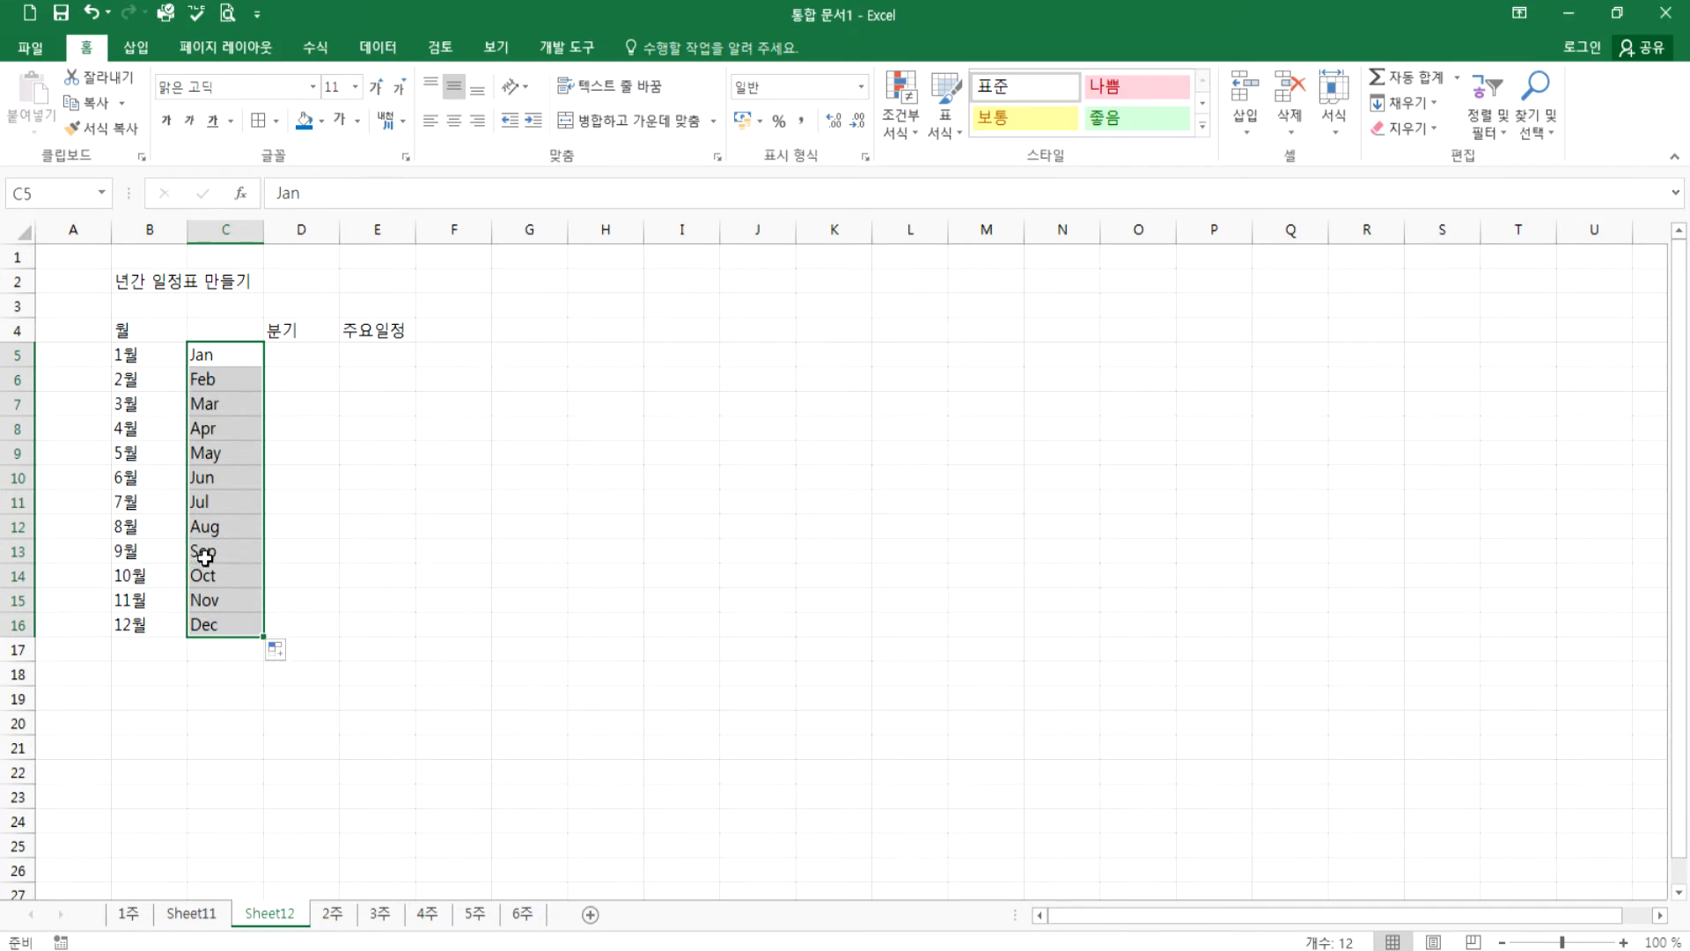
left_click(298, 363)
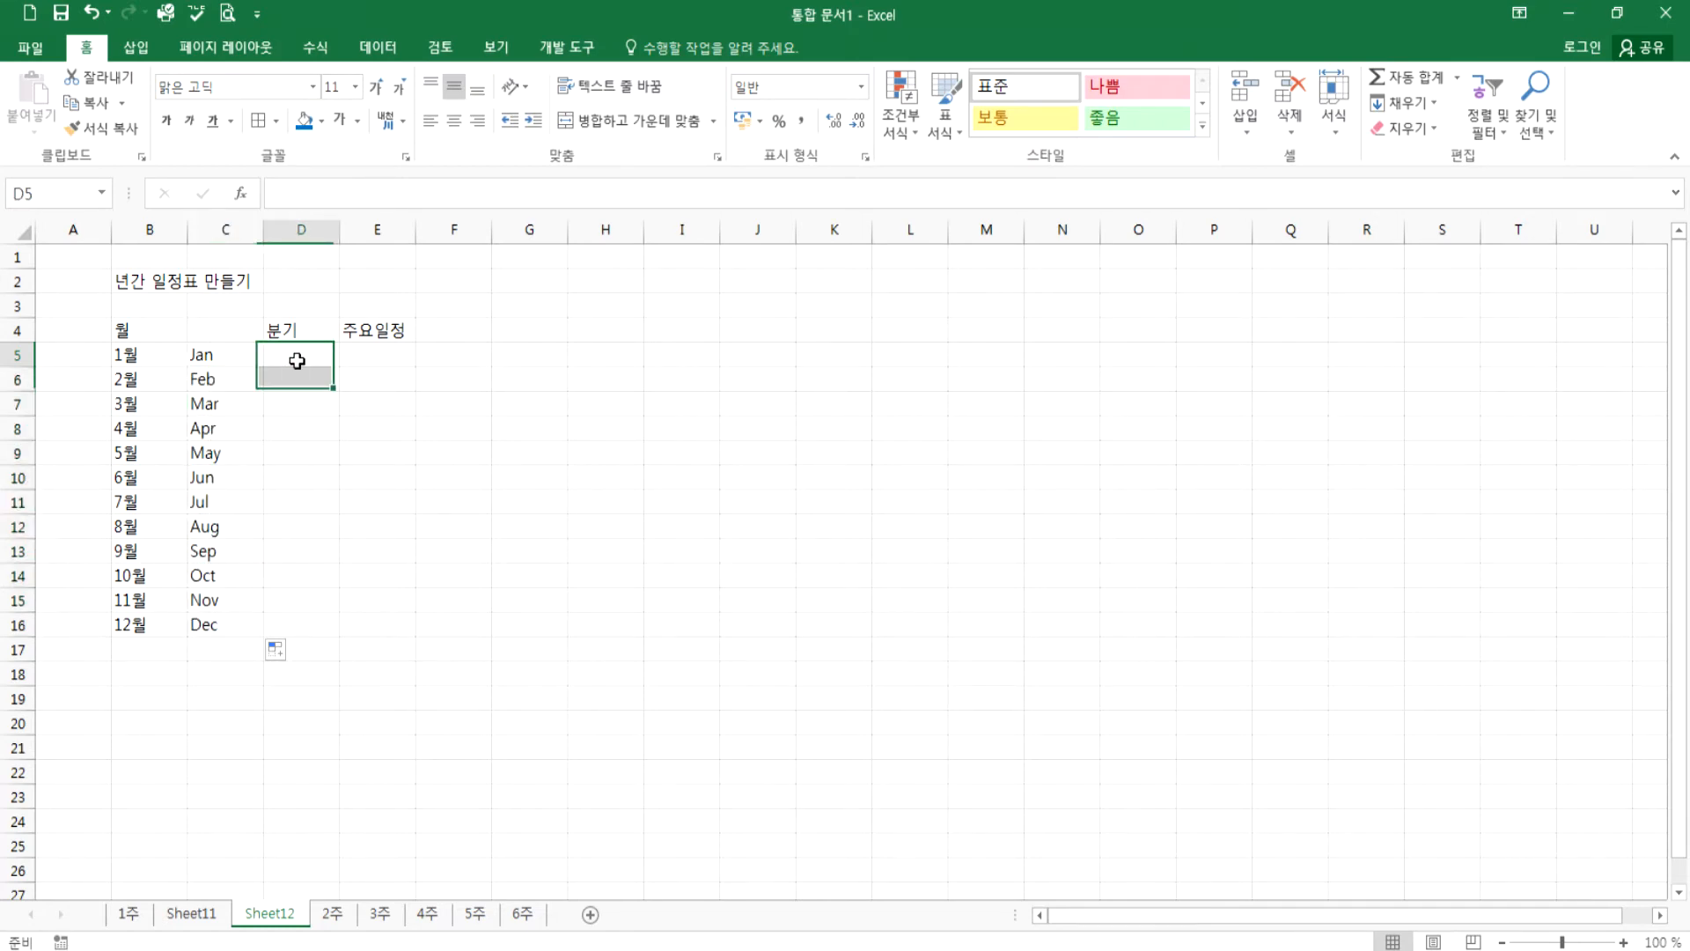
type("1tkqnsrl")
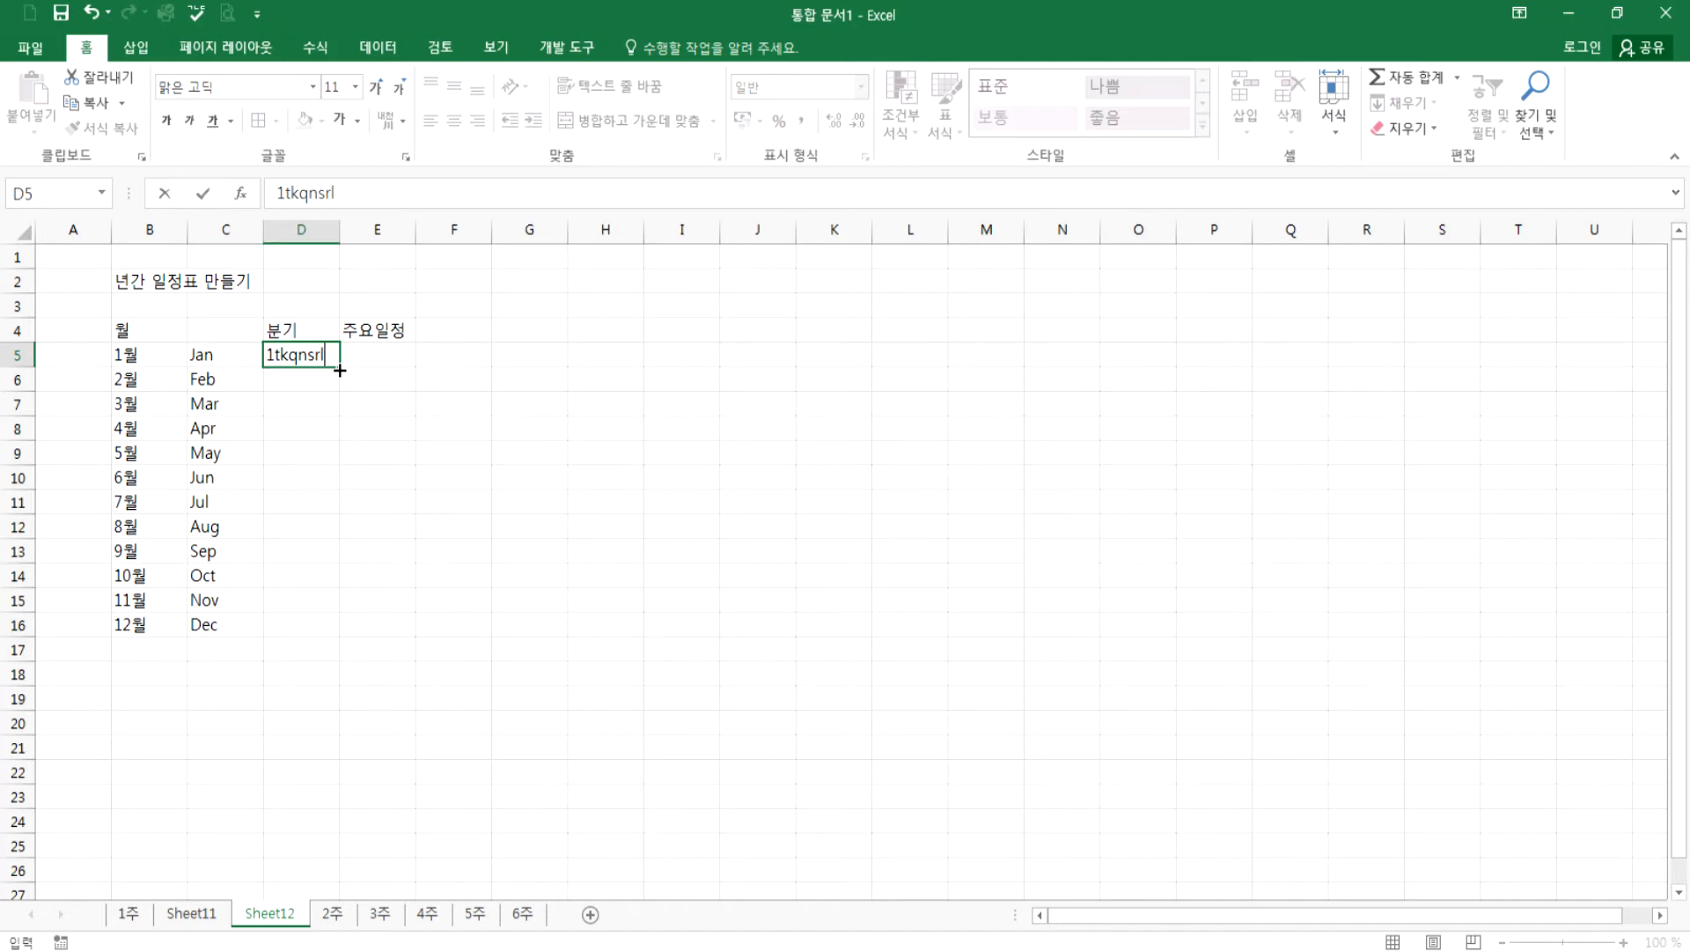
key("Return")
key("Up")
type("`")
key("Escape")
type("1`사분ㄱ;")
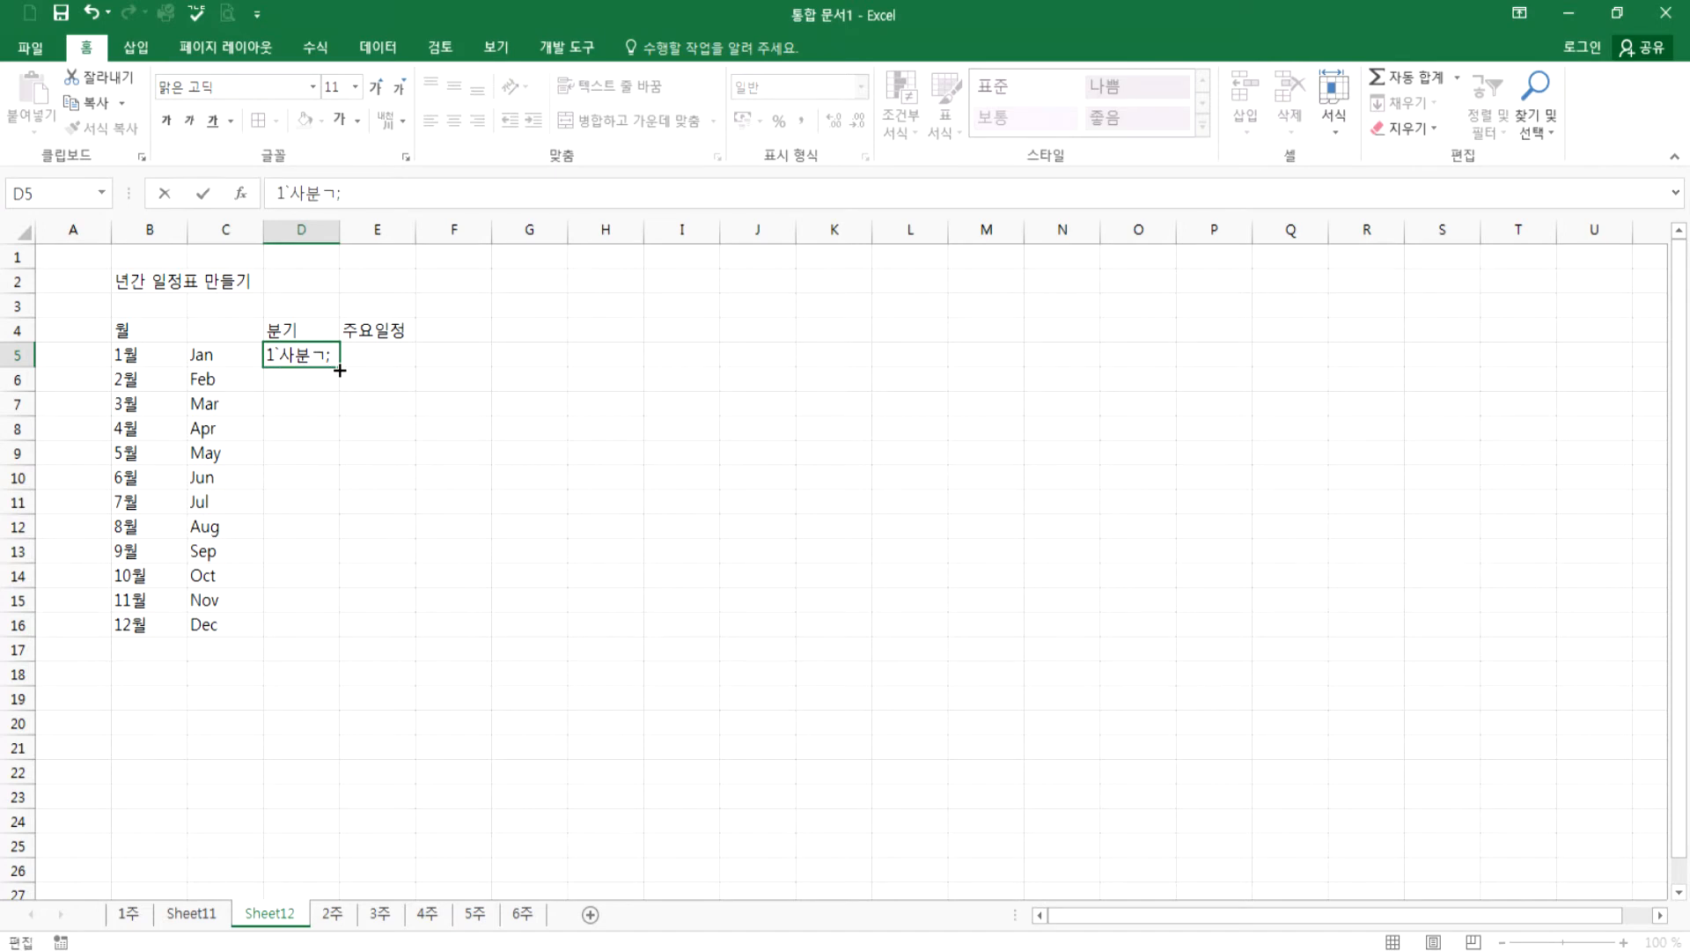
key("Escape")
type("ㅂ")
key("Tab")
type("사부")
key("Escape")
key("Left")
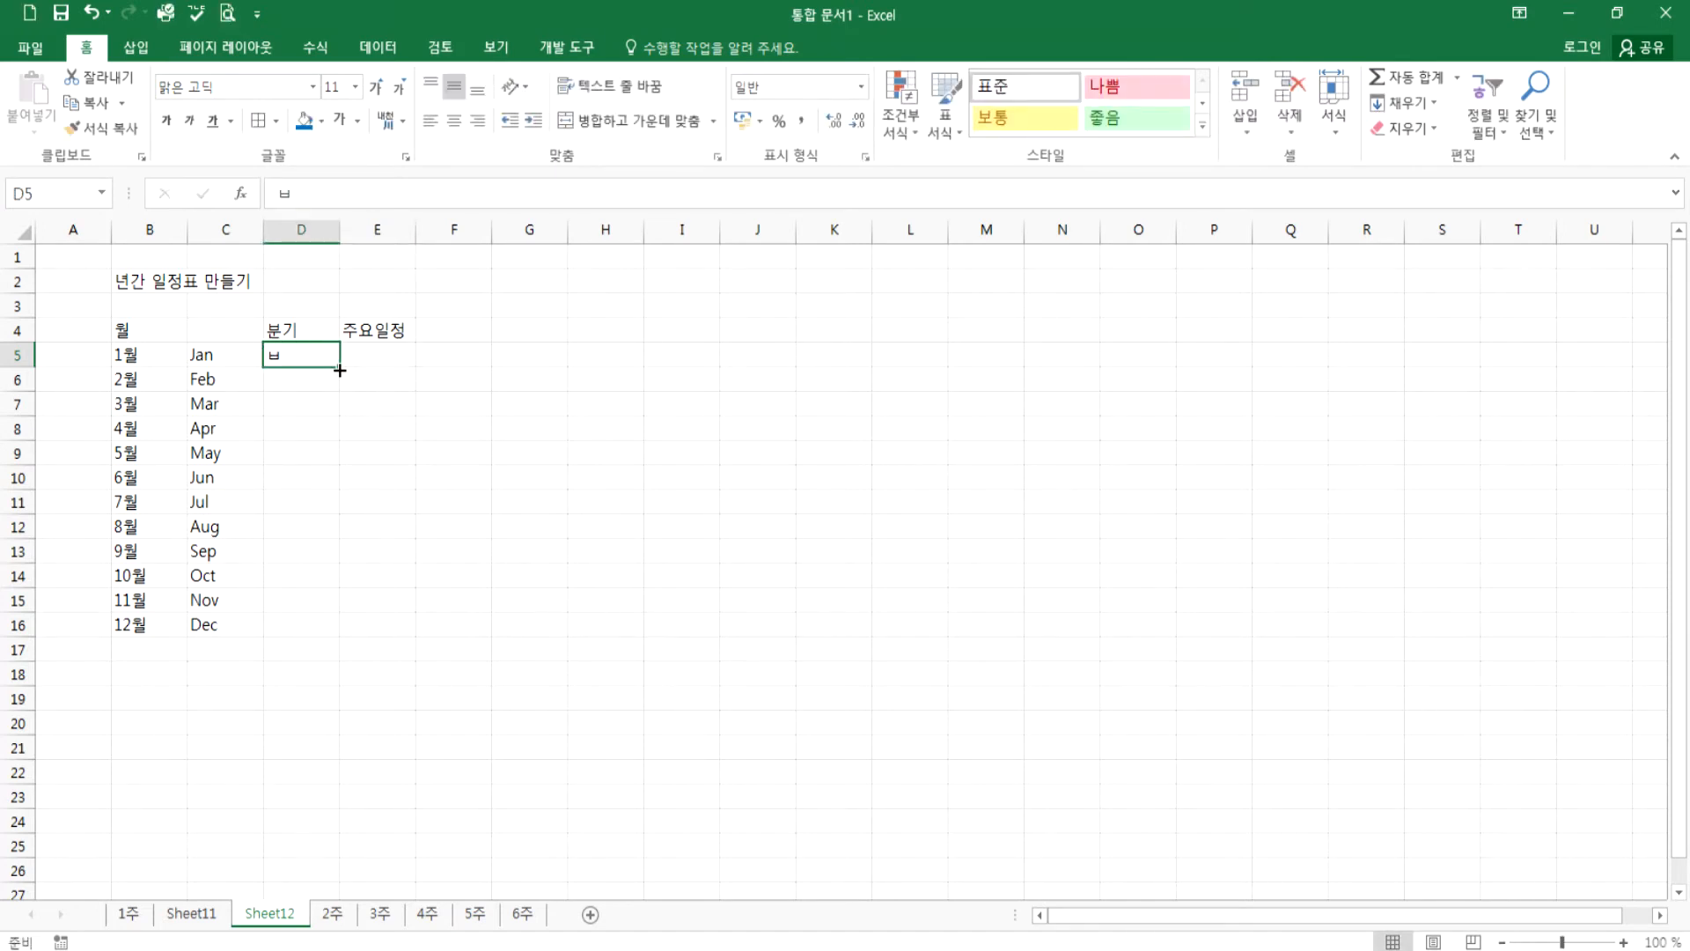
- Fill D5:D16 with merged and centered three-row quarter cells, from "1사분기" to "4사분기"
type("1사분기")
key("Return")
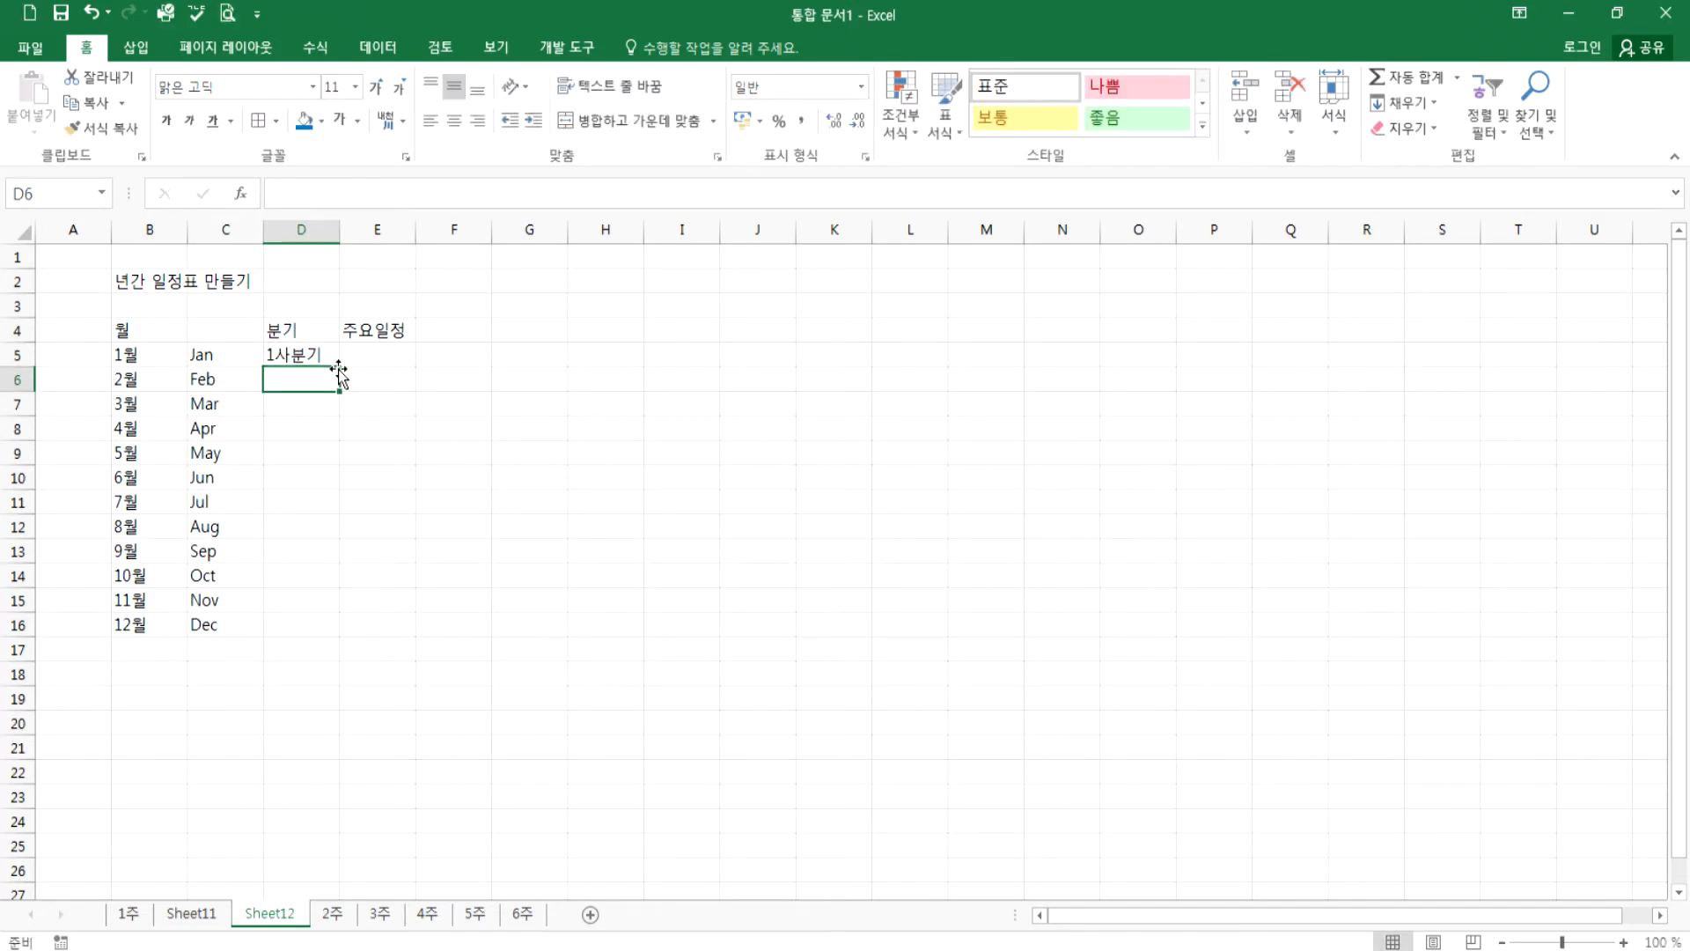
left_click_drag(302, 351, 301, 409)
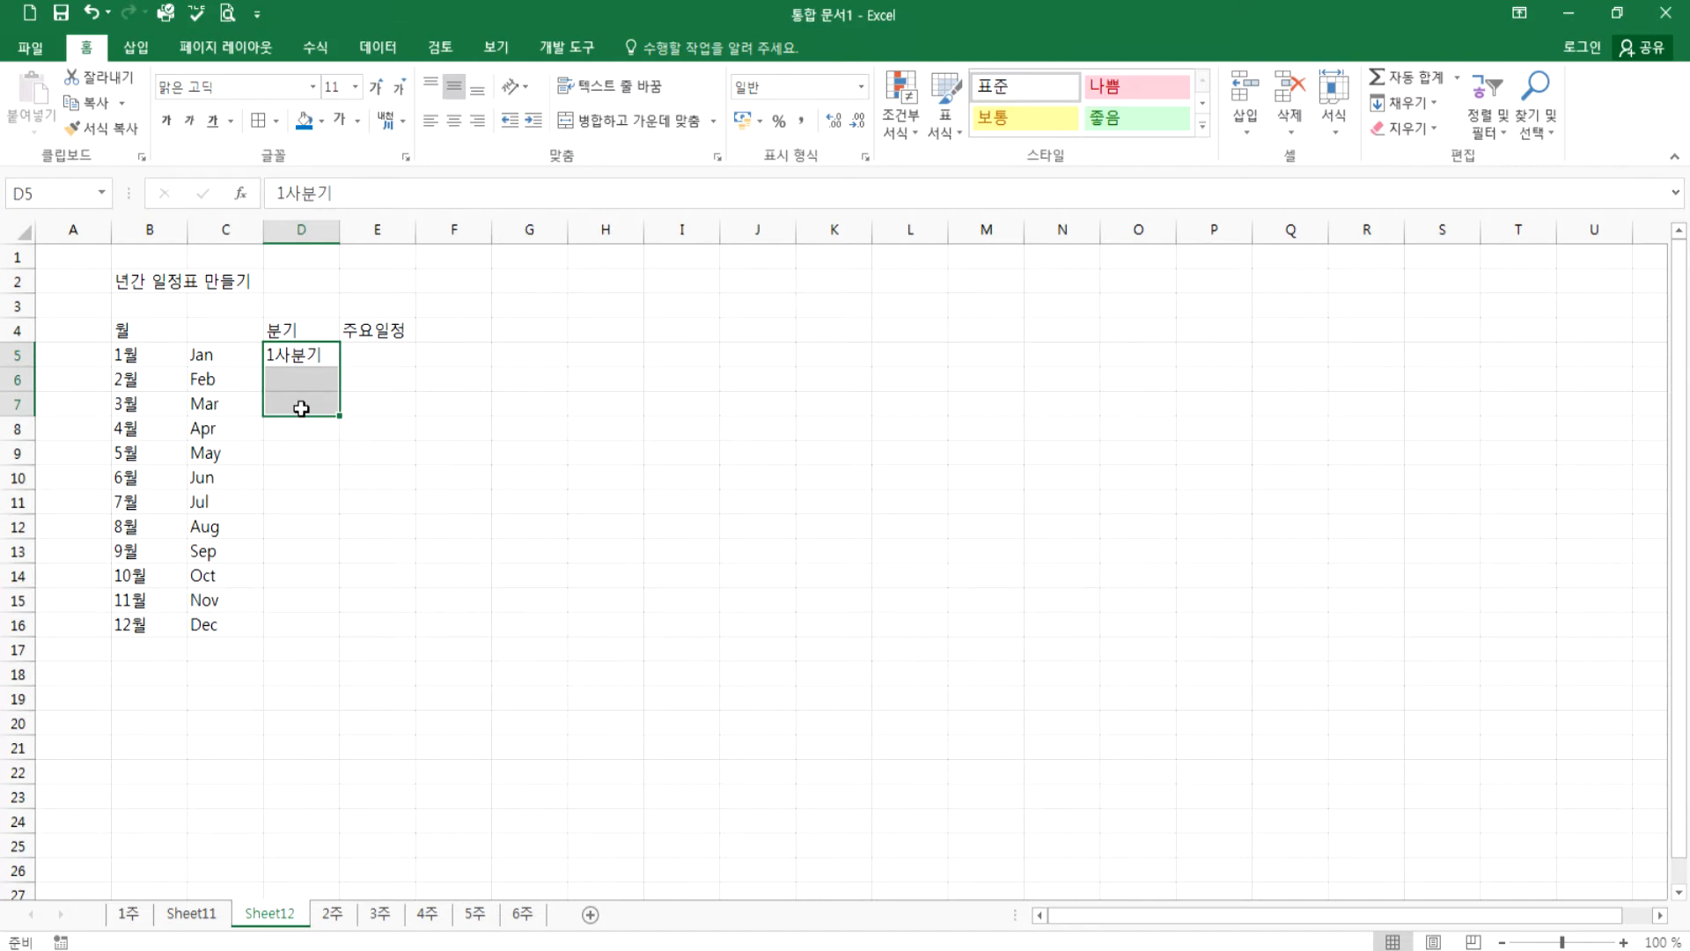
left_click(635, 121)
left_click_drag(339, 418, 340, 636)
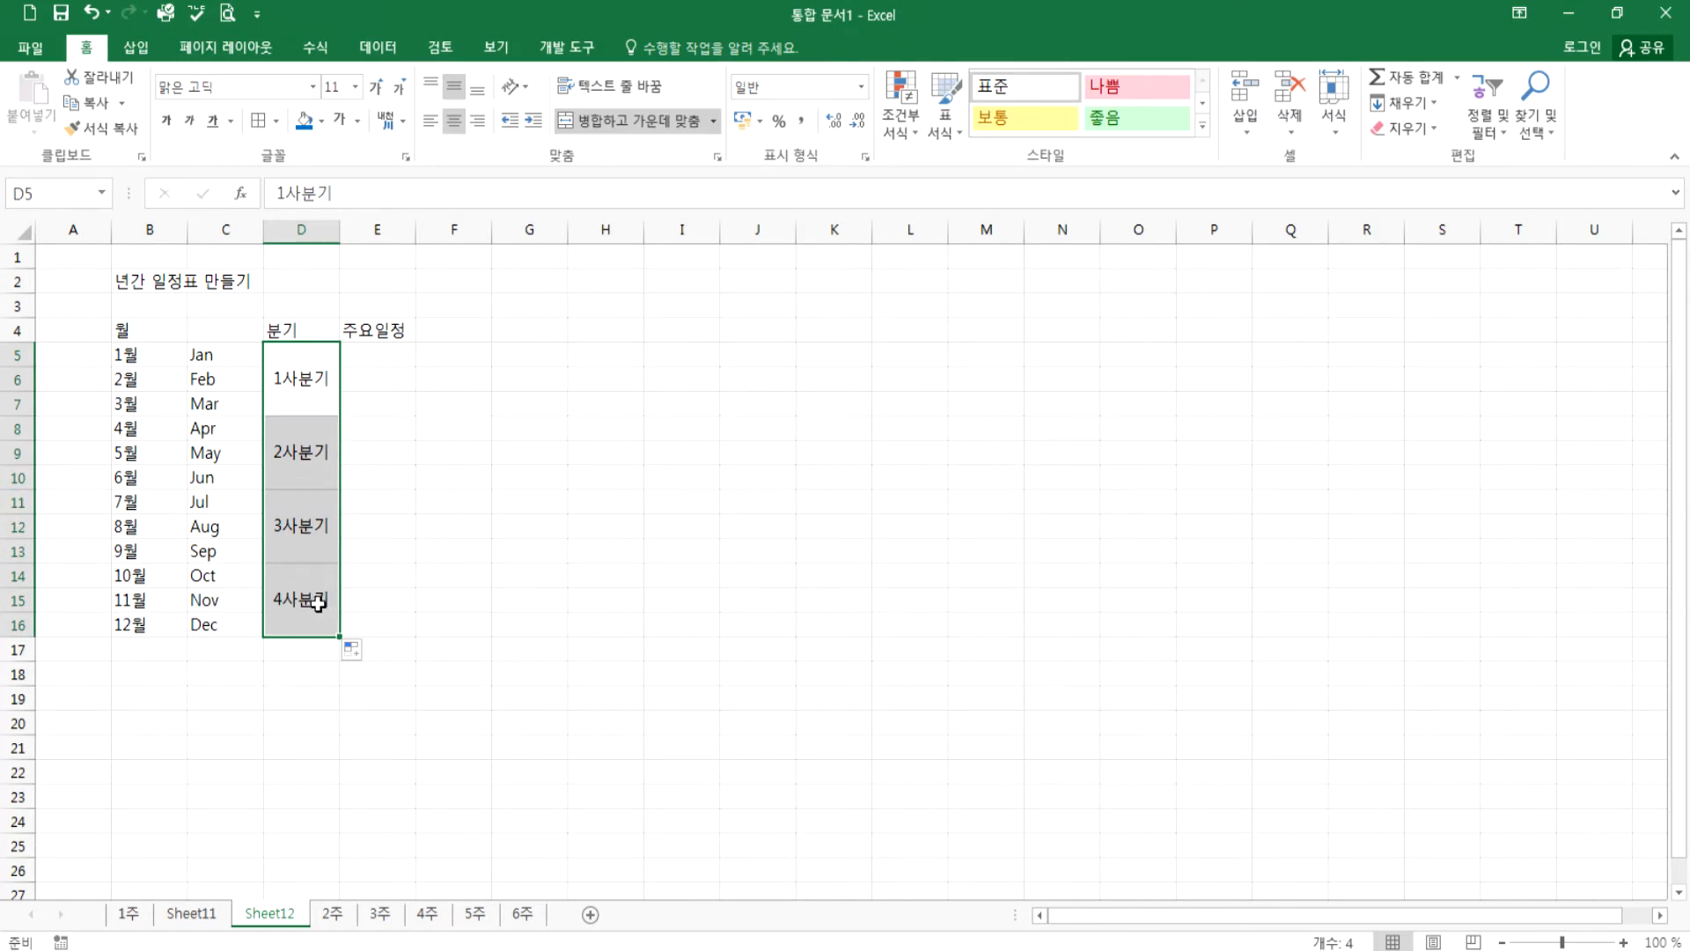
left_click(275, 392)
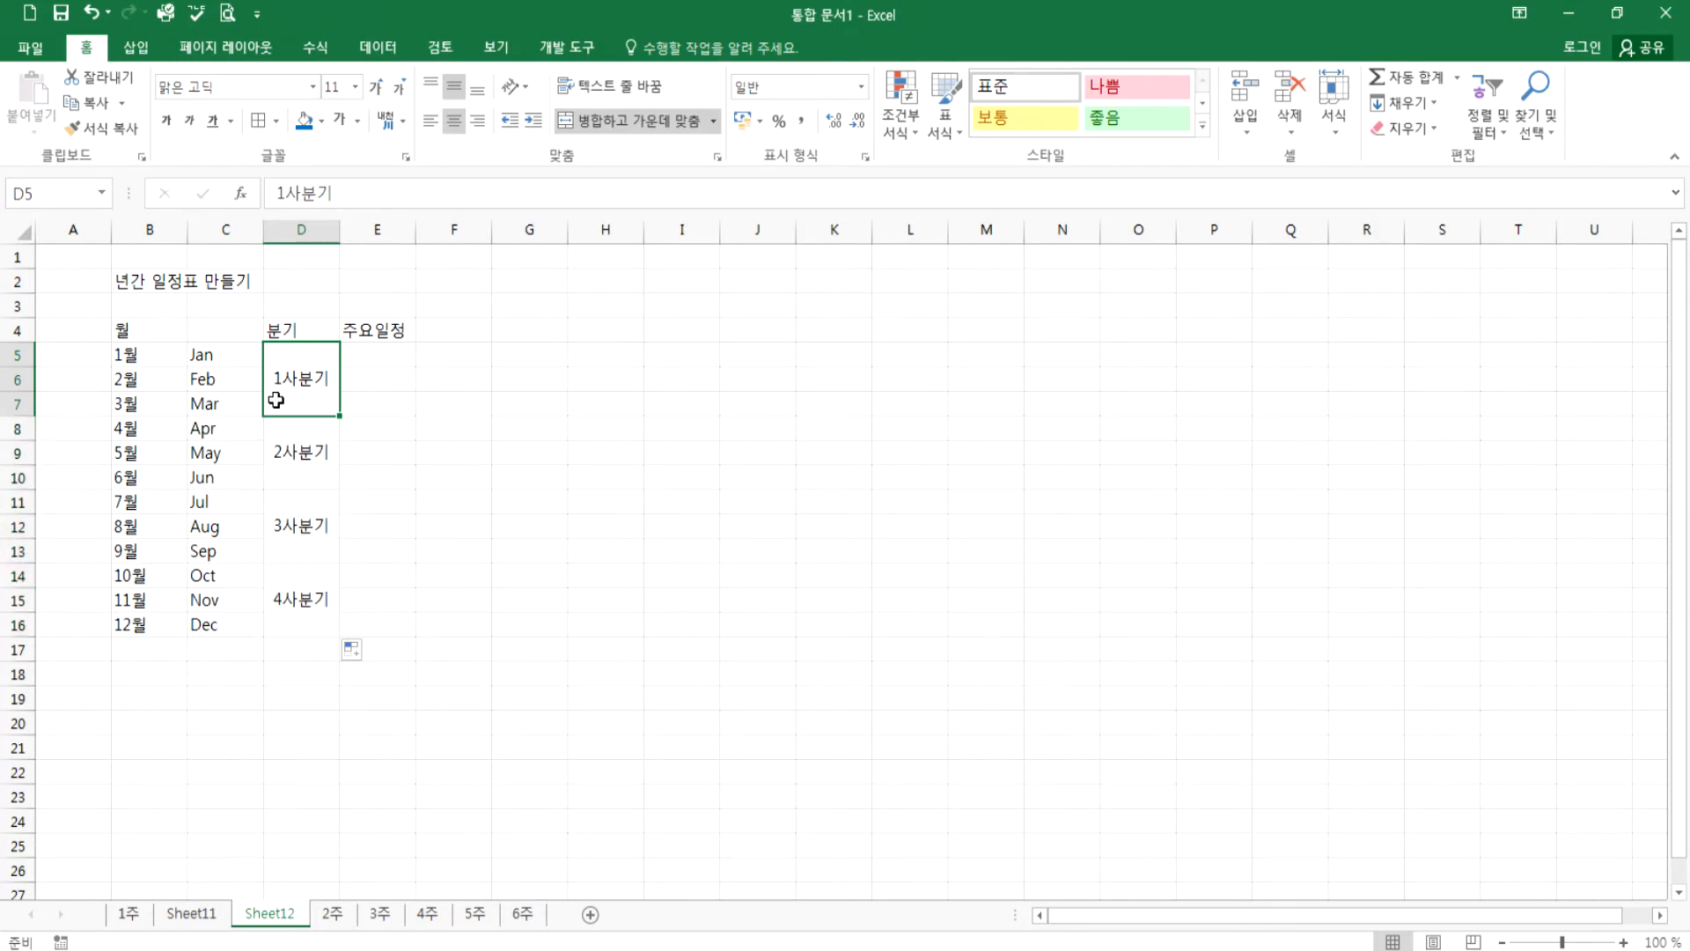
- Widen the 주요일정 column E to a width of about 45.88
scroll(202, 479, "up", 2)
left_click_drag(160, 396, 170, 612)
left_click(366, 430)
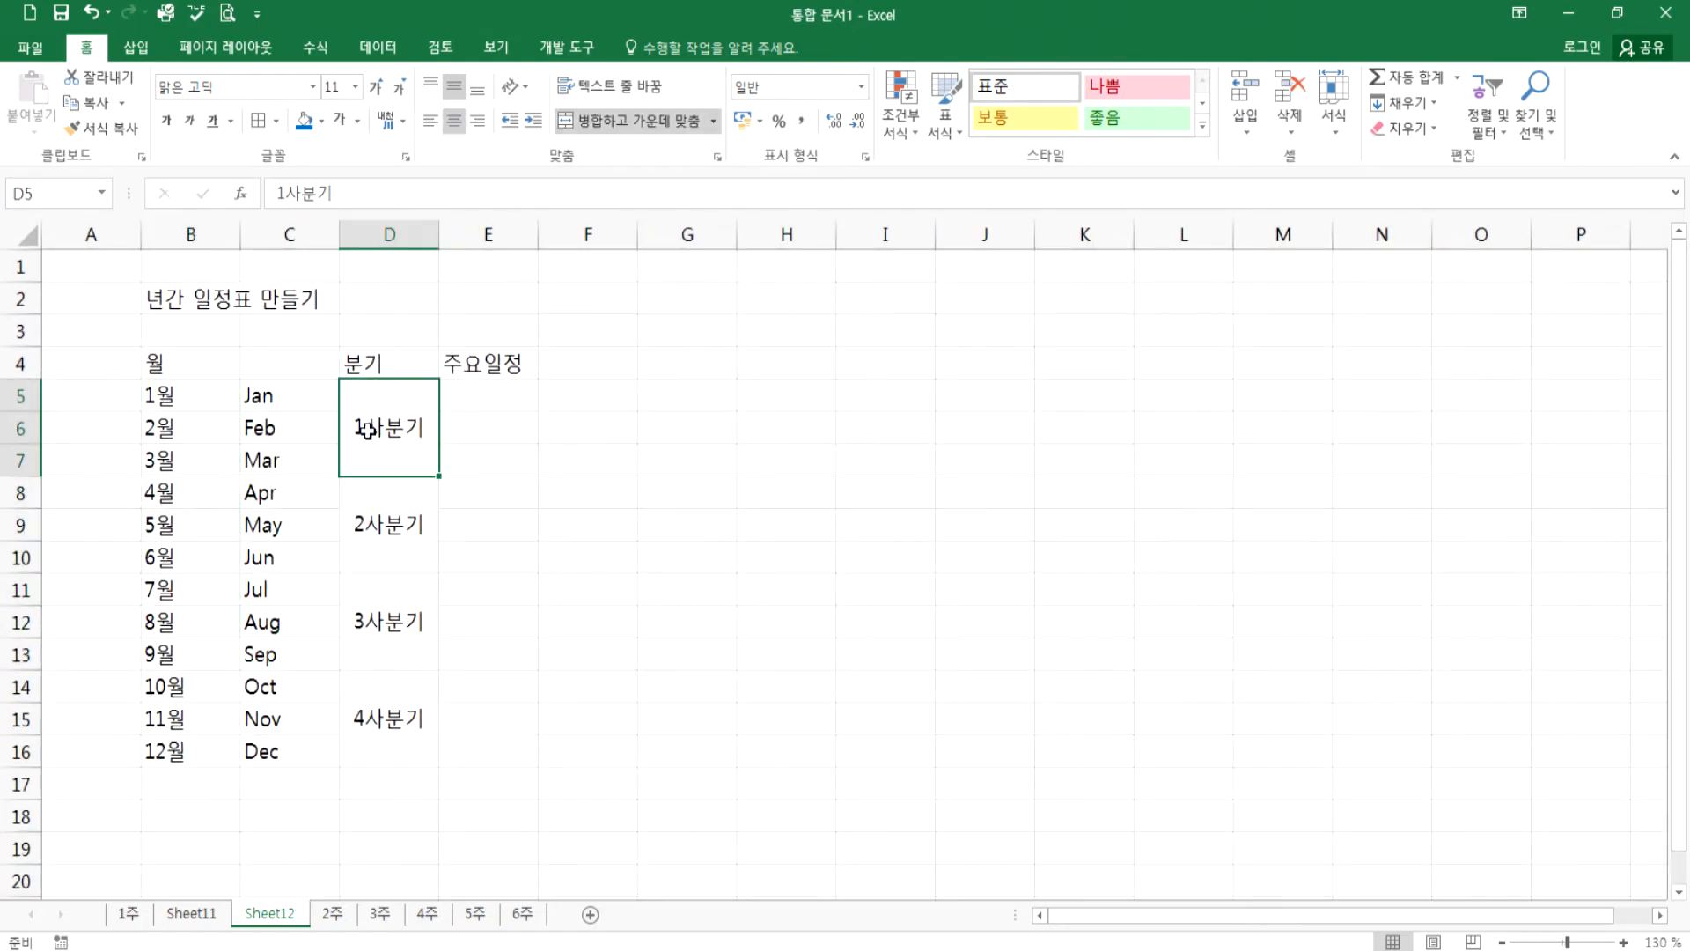
left_click(358, 524)
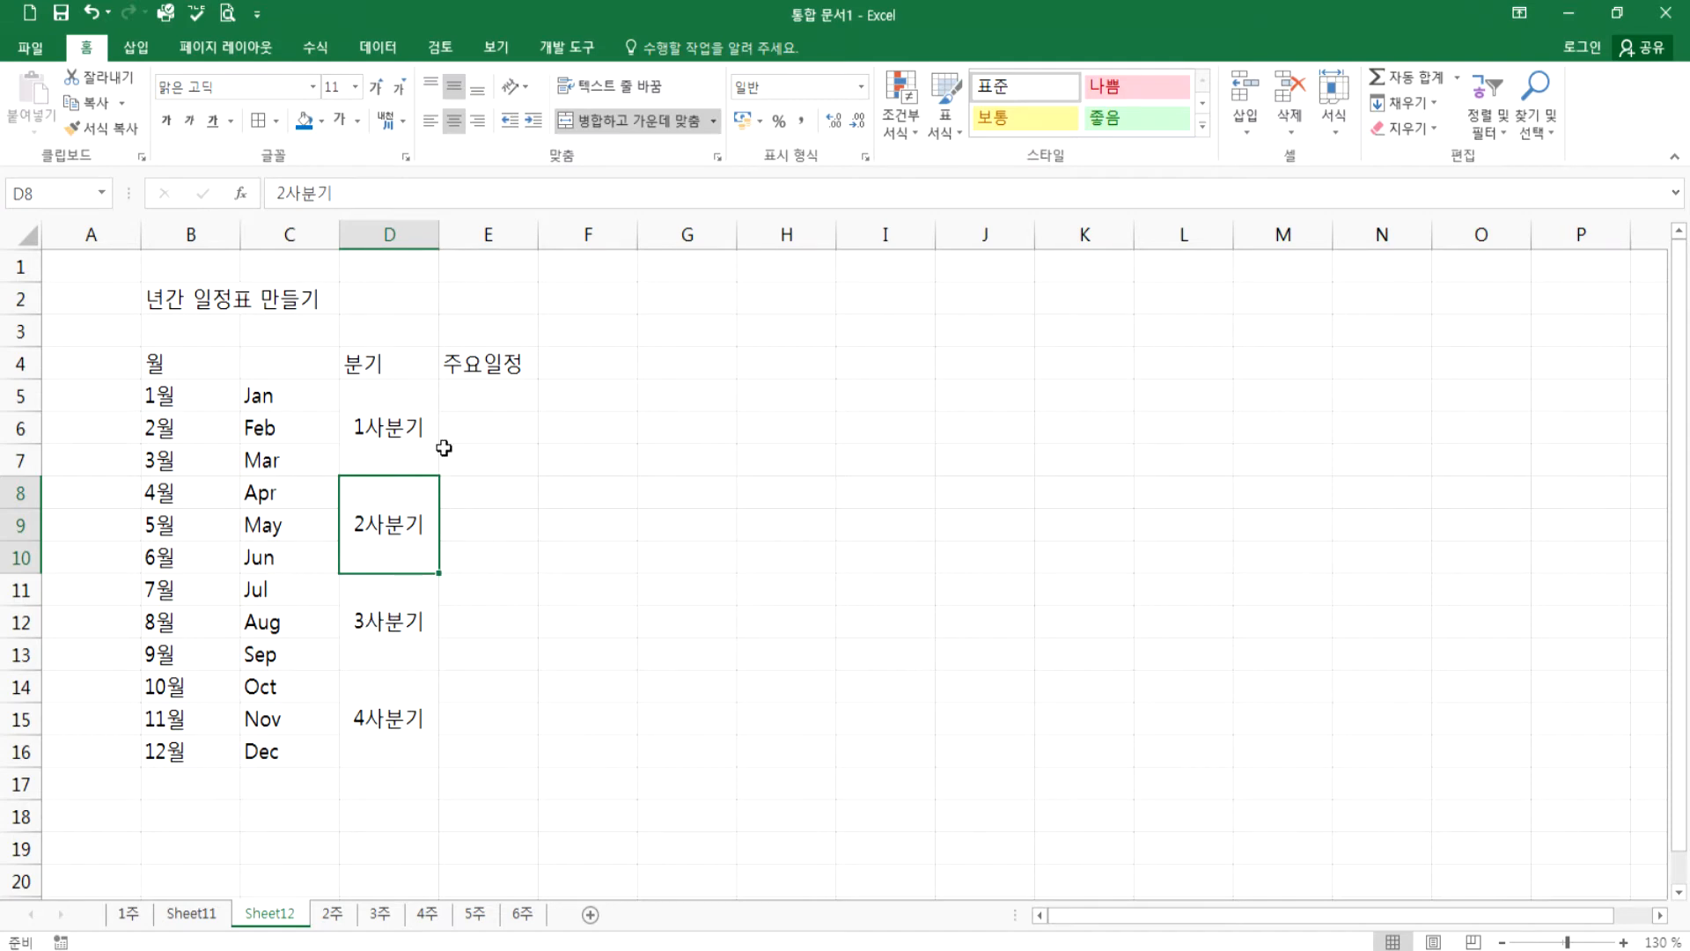
left_click_drag(538, 235, 948, 230)
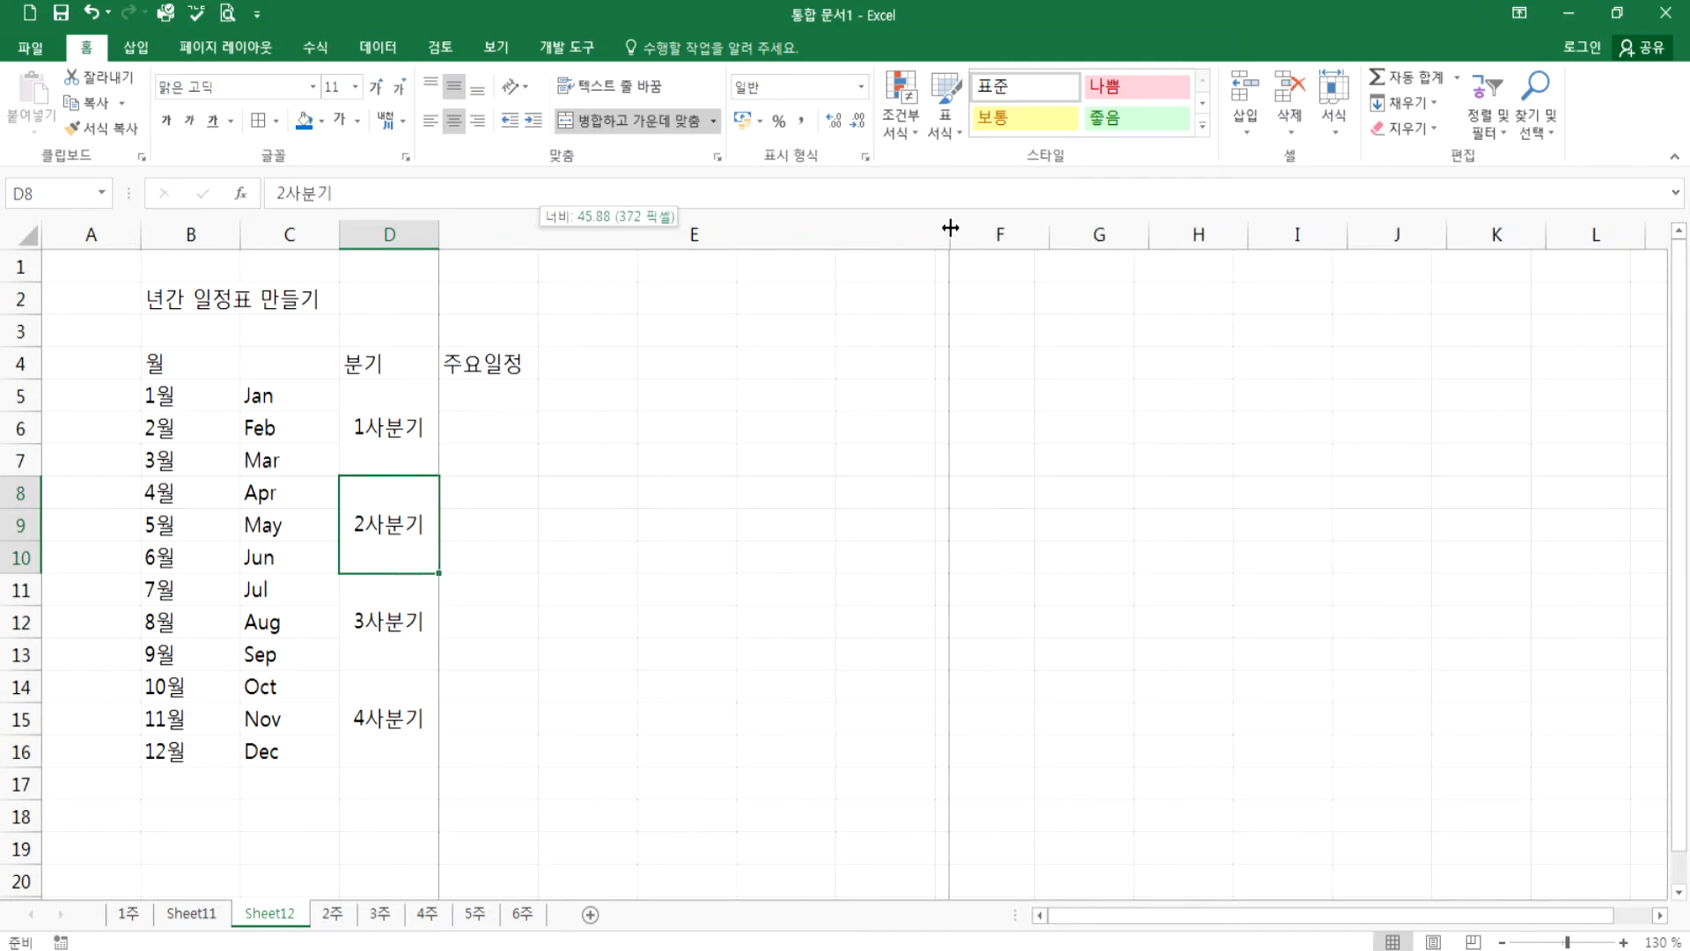
- Add all borders to the table B4:E16 and center its contents horizontally
left_click_drag(156, 364, 830, 728)
left_click(257, 121)
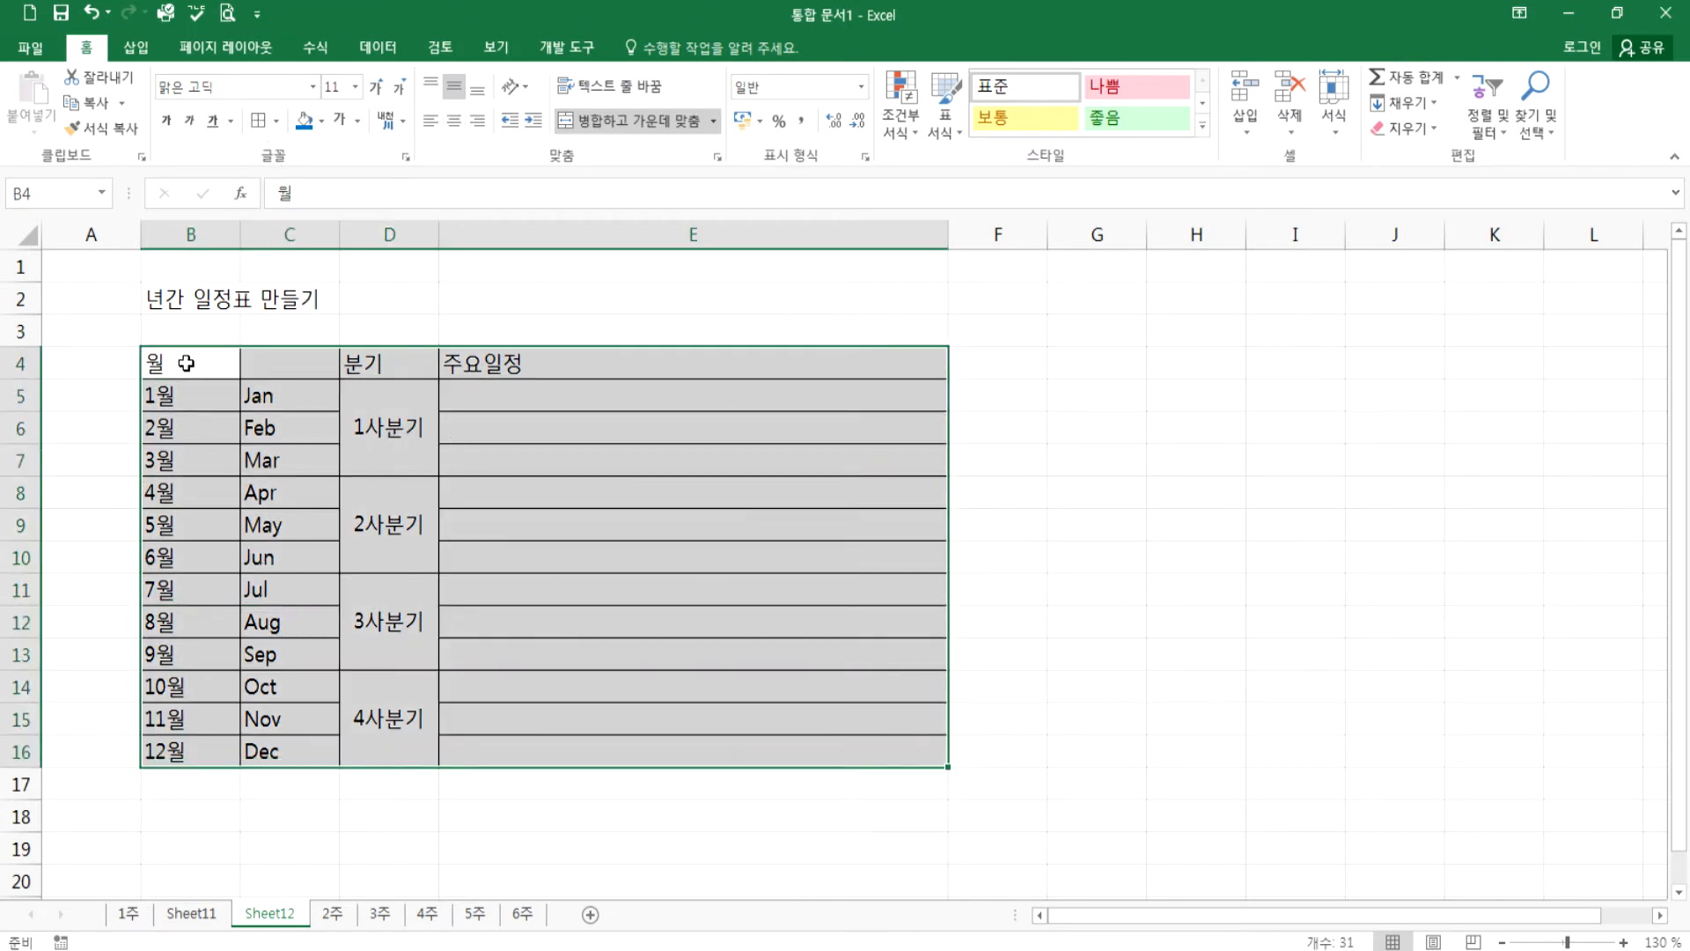
left_click(454, 120)
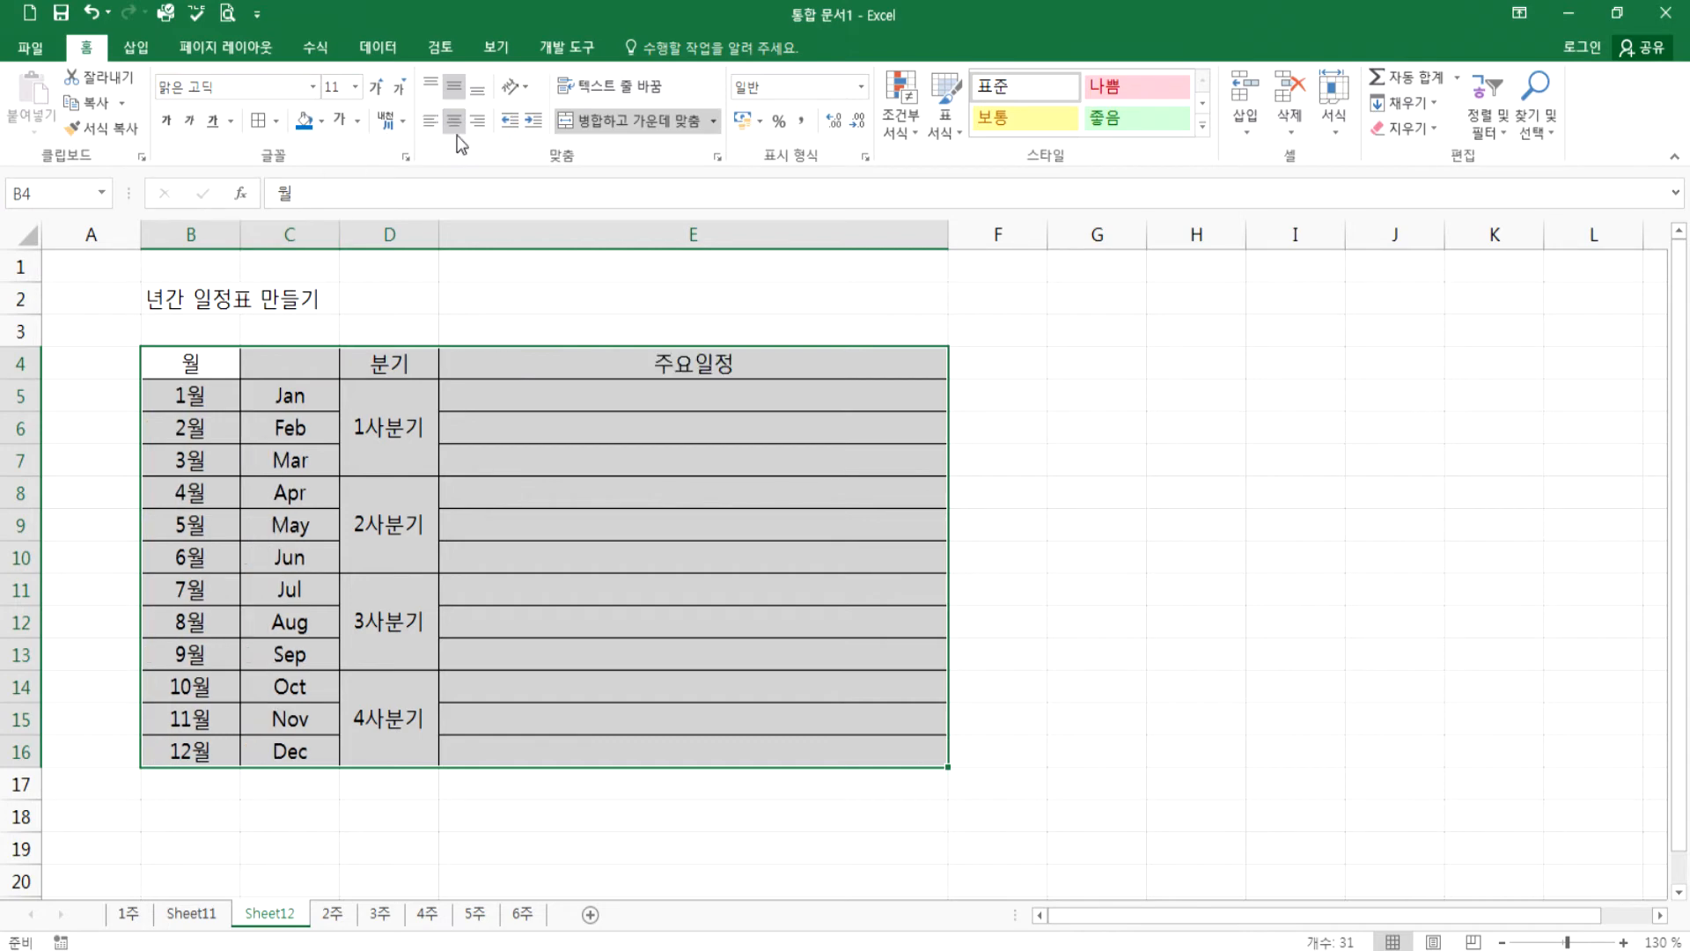
left_click(523, 537)
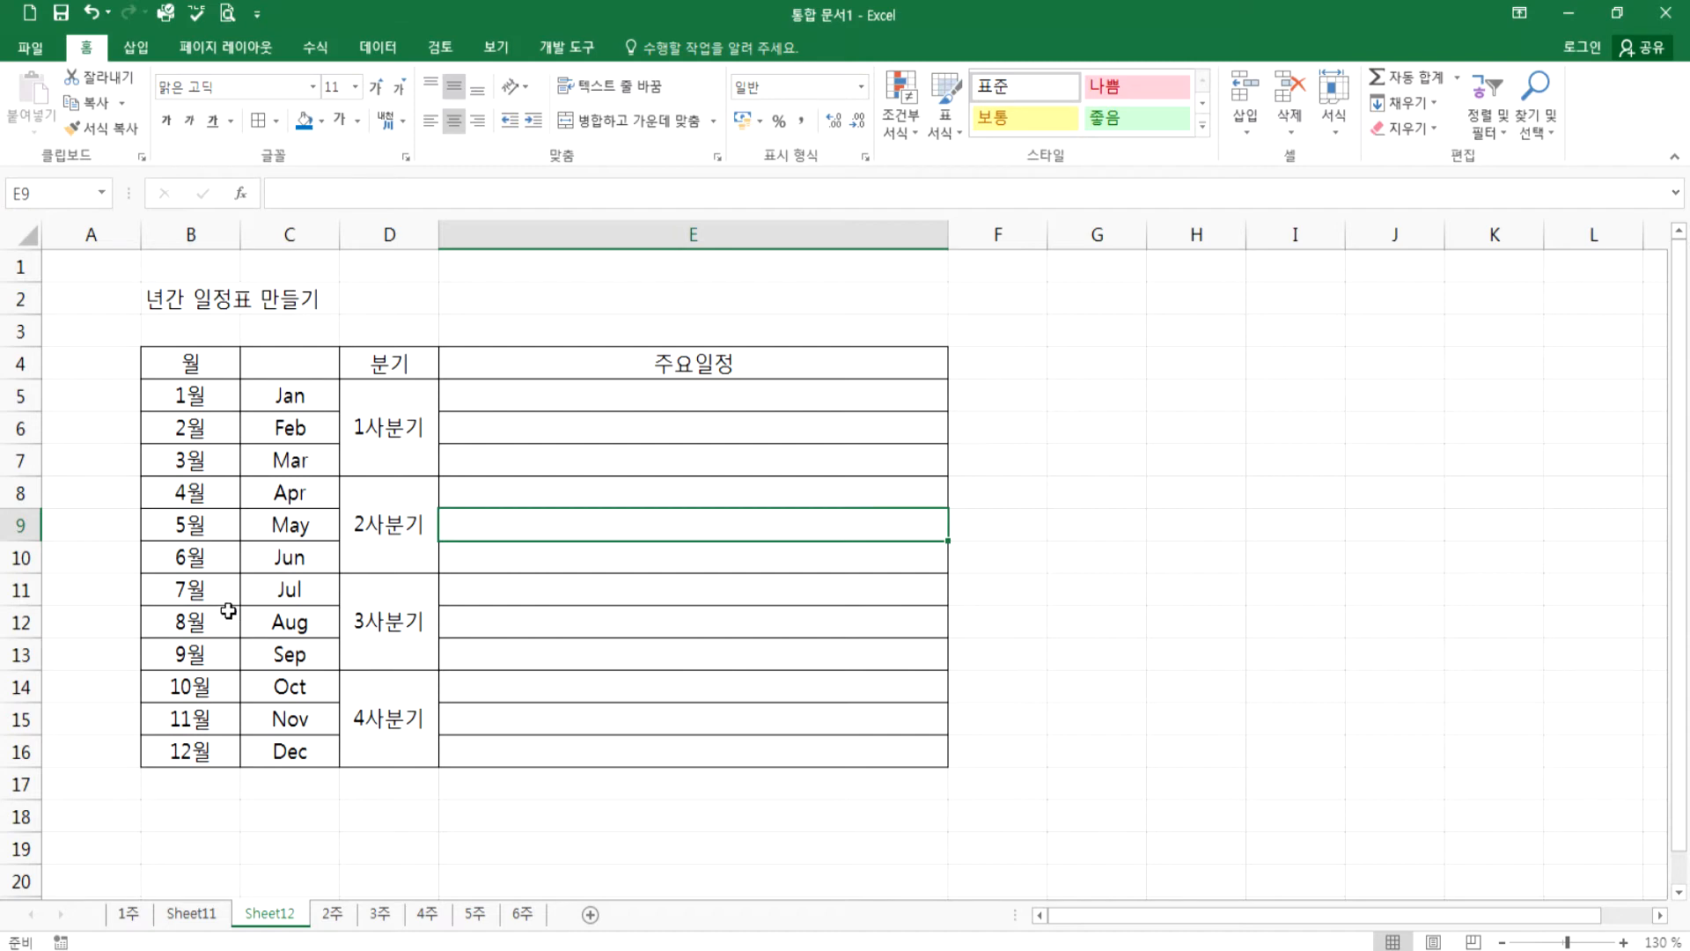
- Merge and center header cells B4:C4 and convert the "월" header to "월(月)" with the Hangul(Hanja) form
left_click_drag(215, 377, 294, 349)
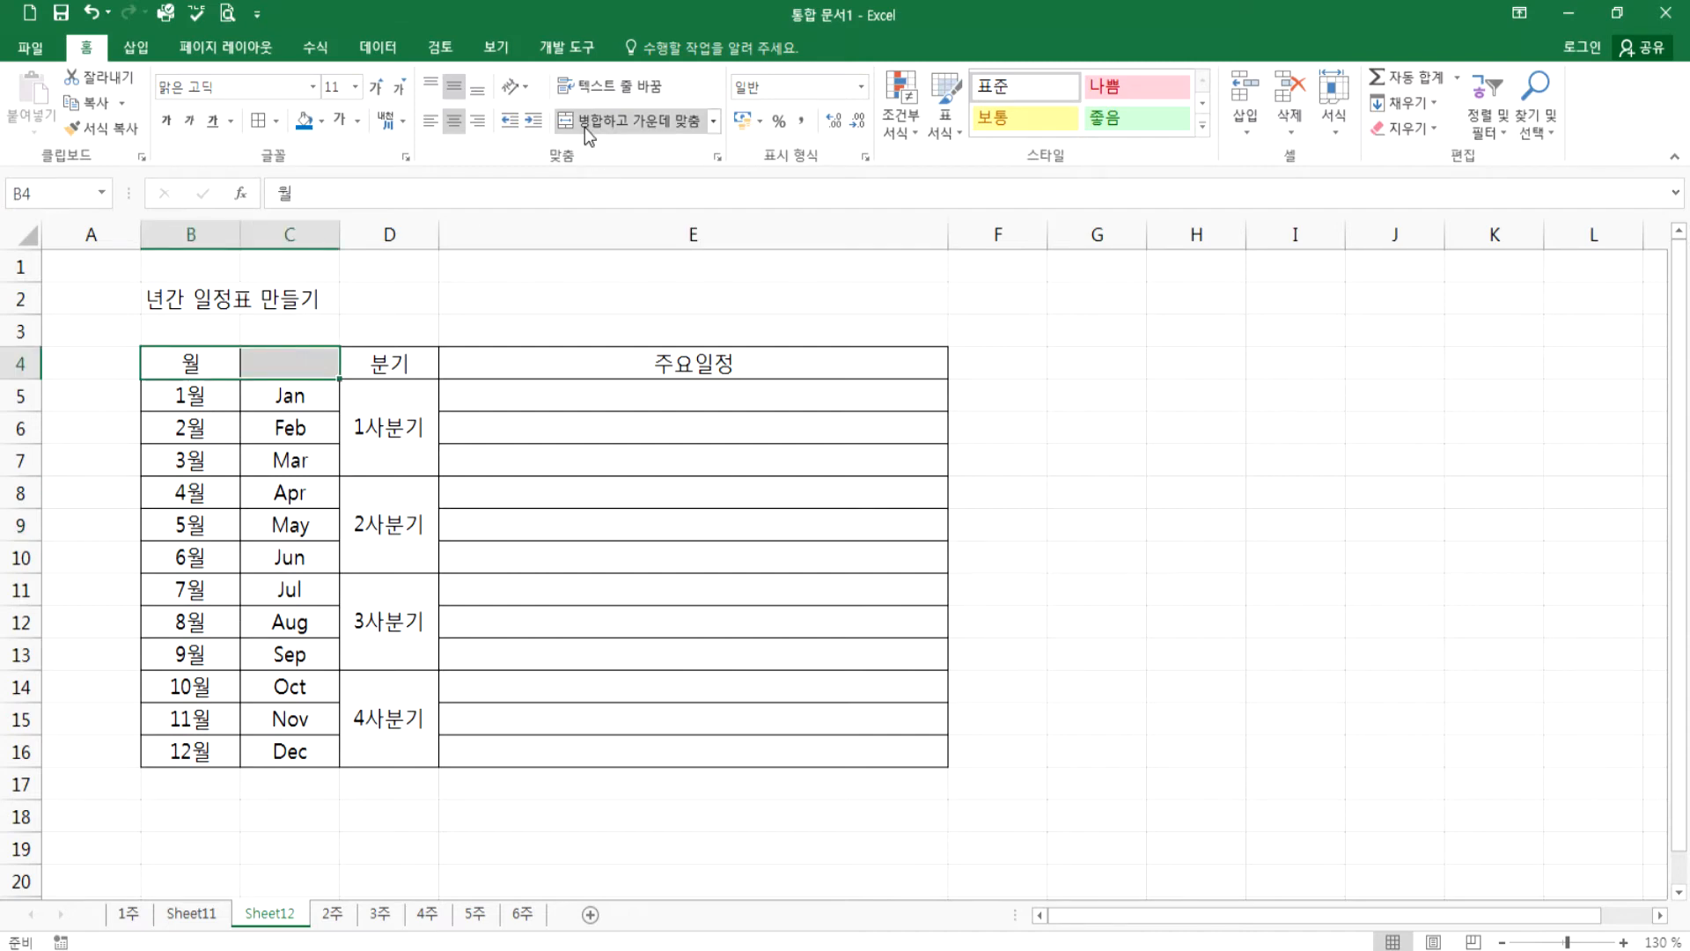
left_click(629, 121)
double_click(250, 363)
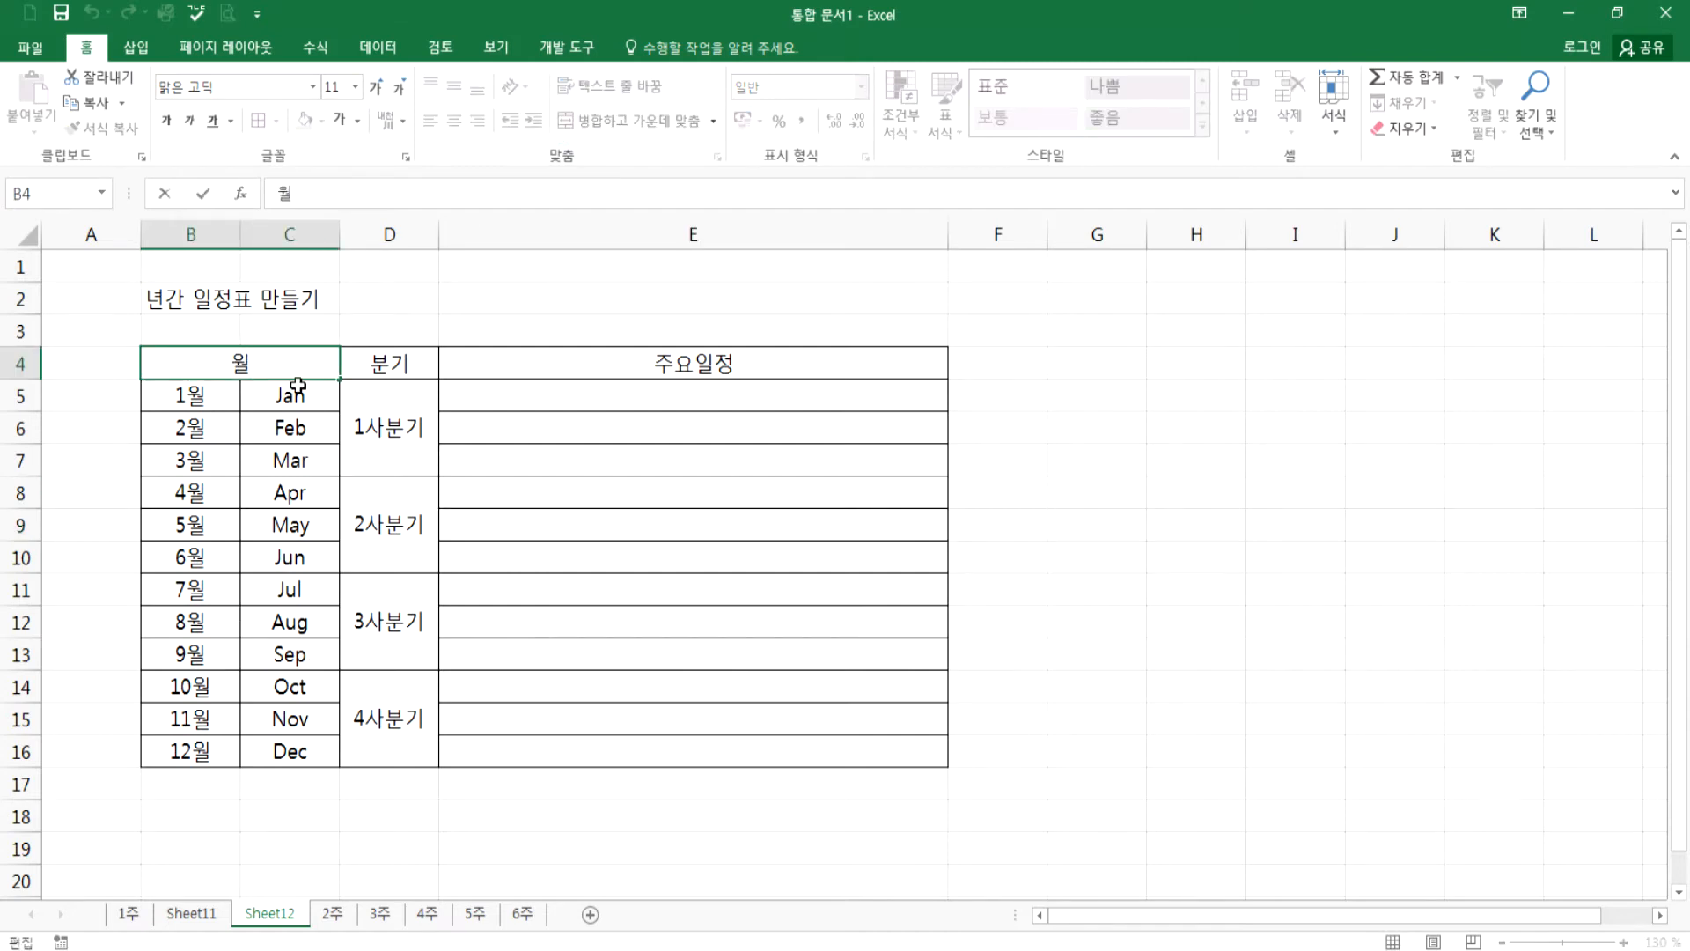
key("Hangul_Hanja")
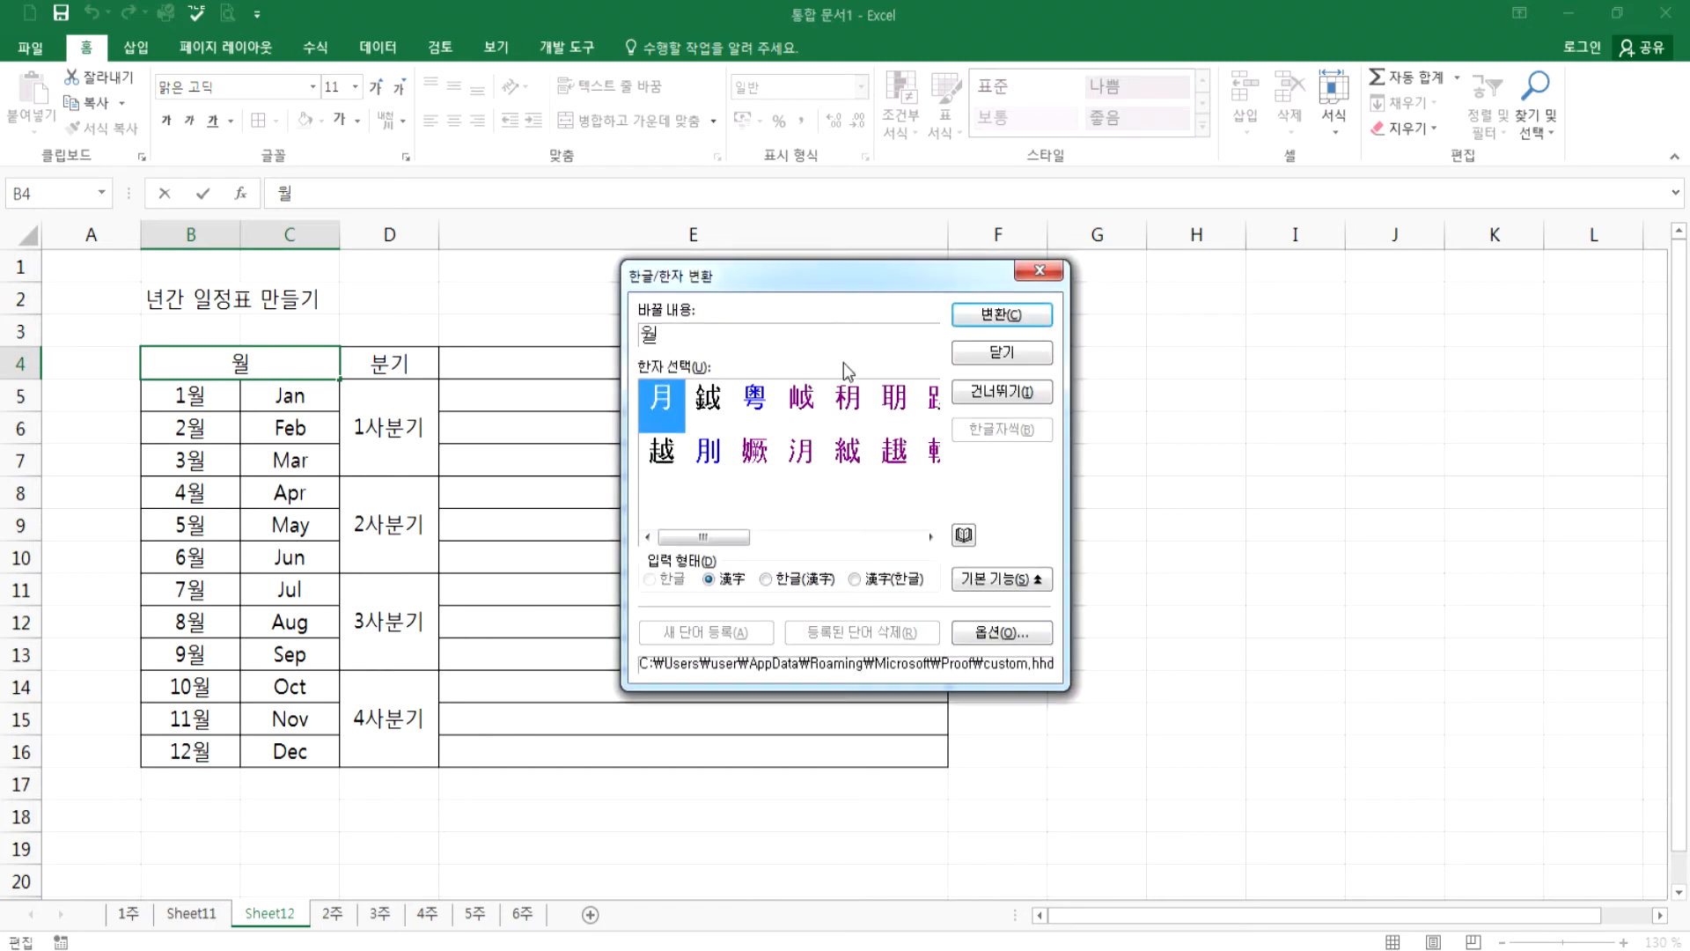
left_click(784, 583)
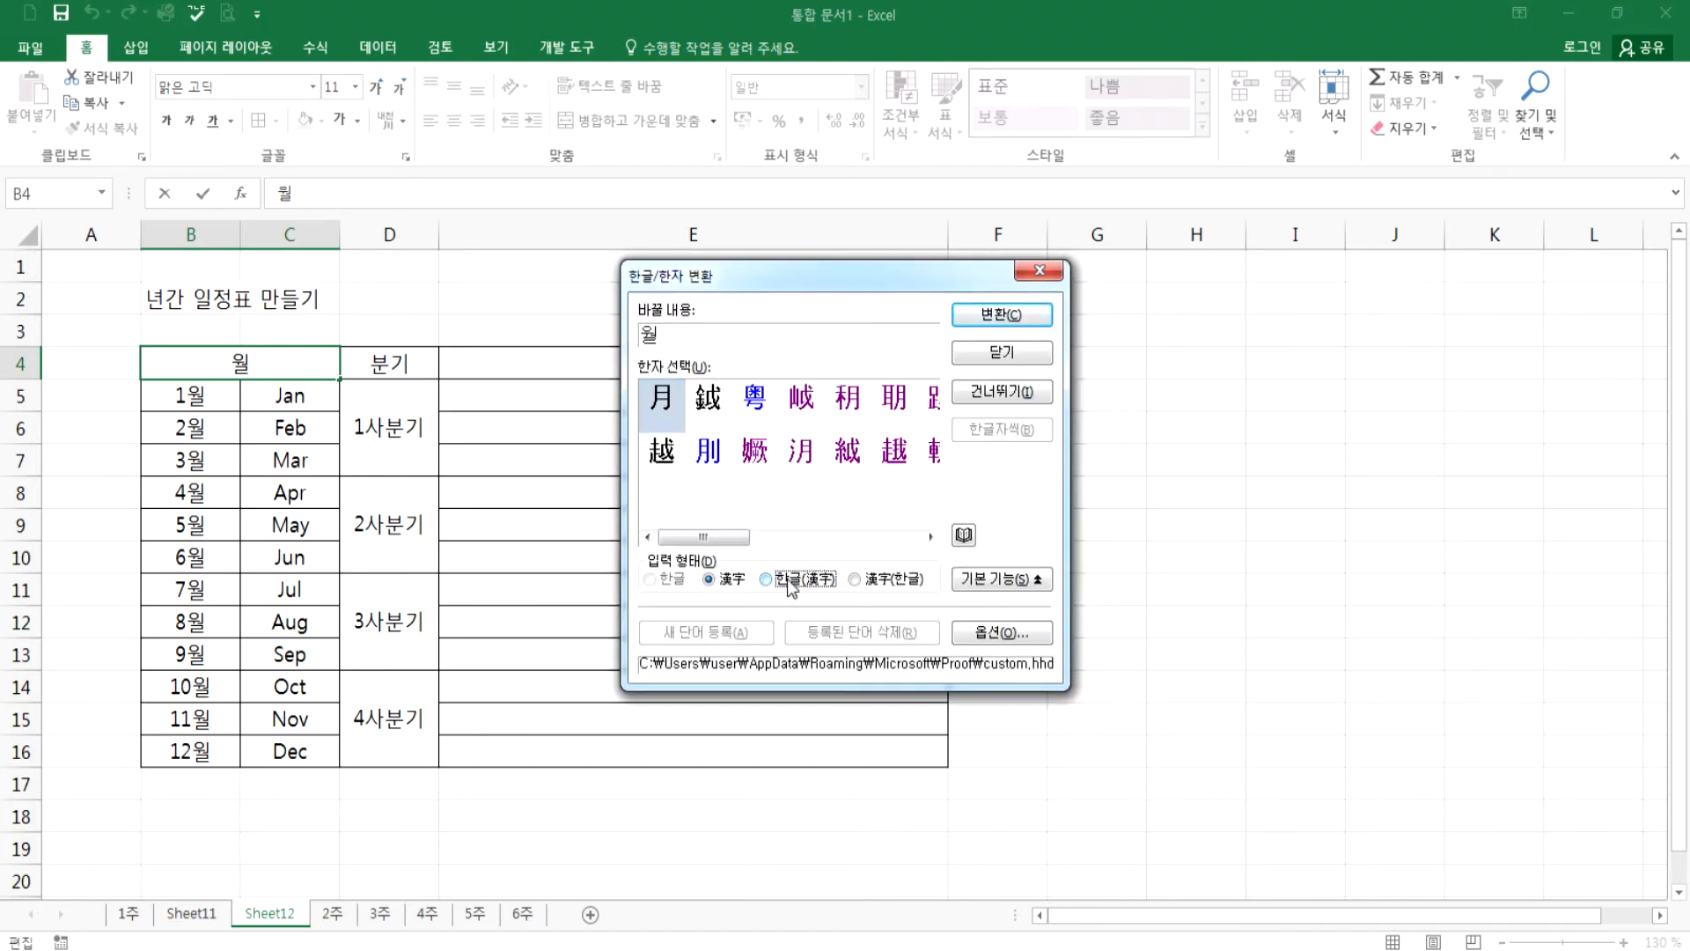
left_click(1021, 317)
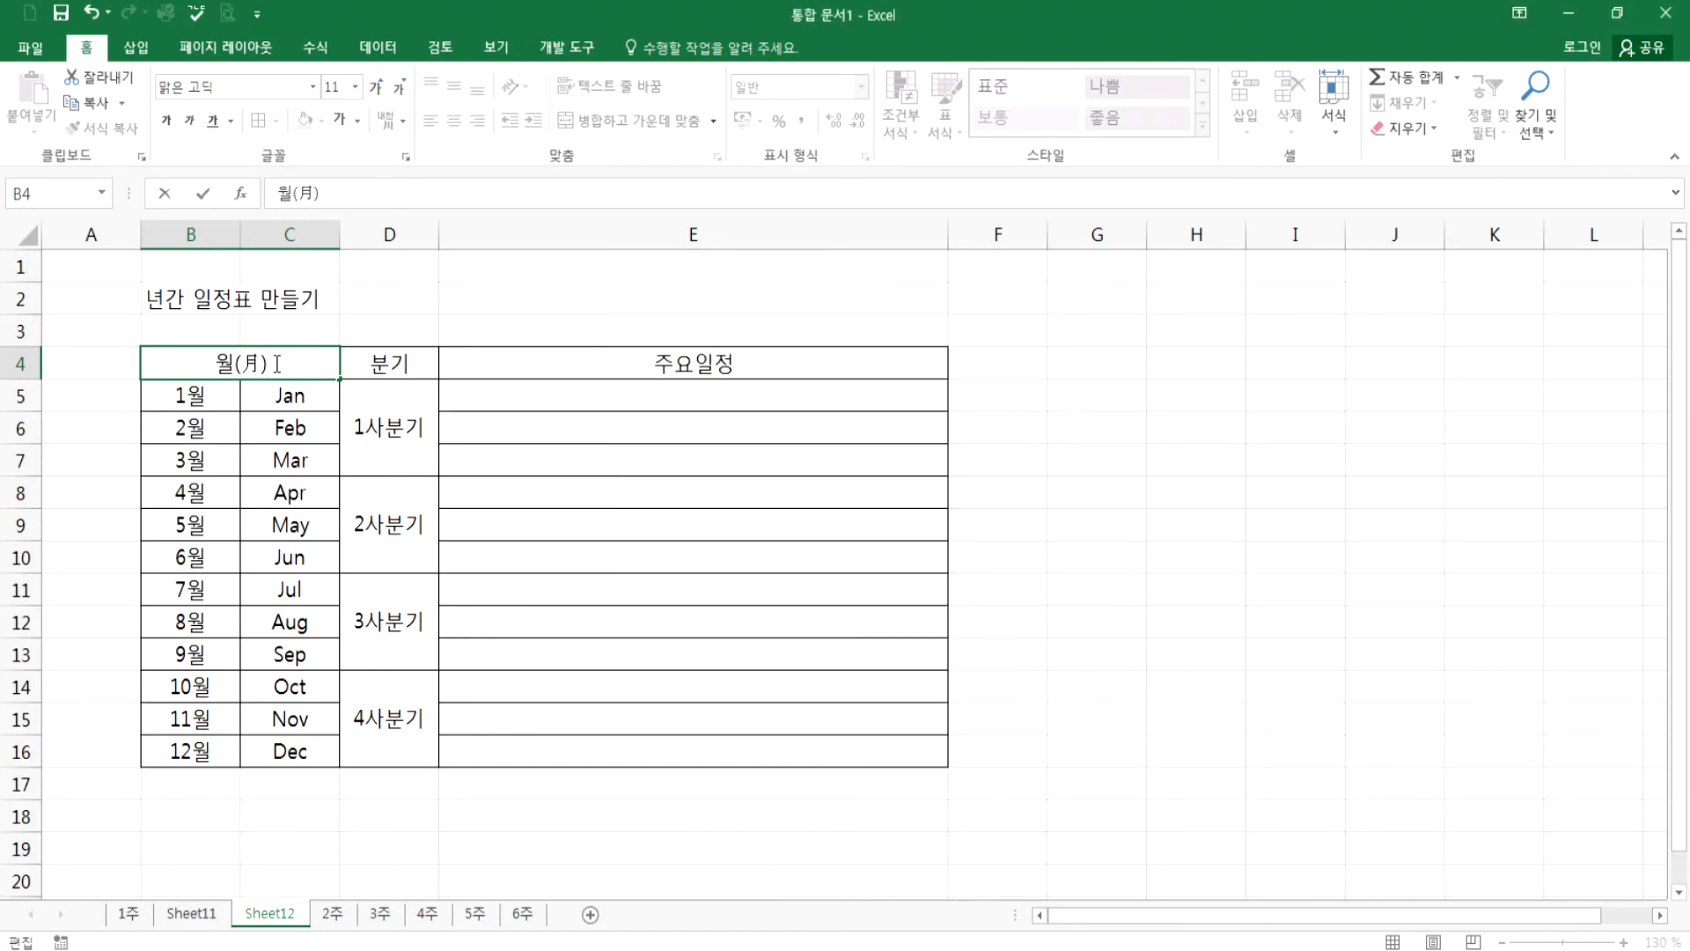
left_click(1207, 725)
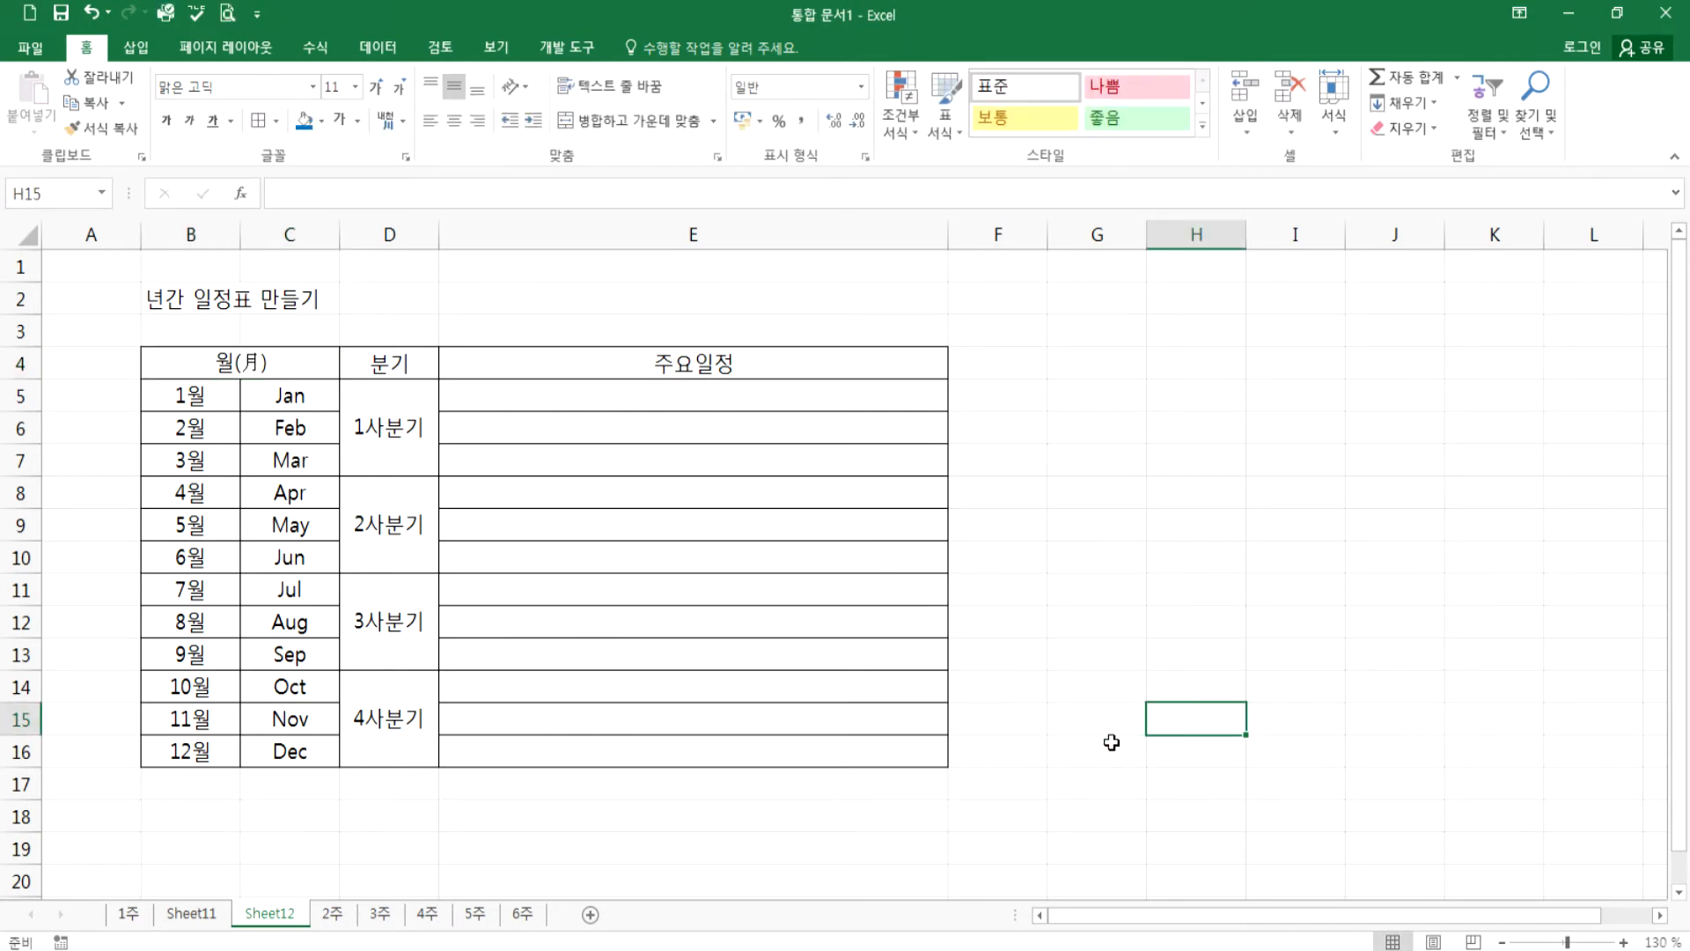
- Merge and center the title "년간 일정표 만들기" across B2:E2
left_click(386, 428)
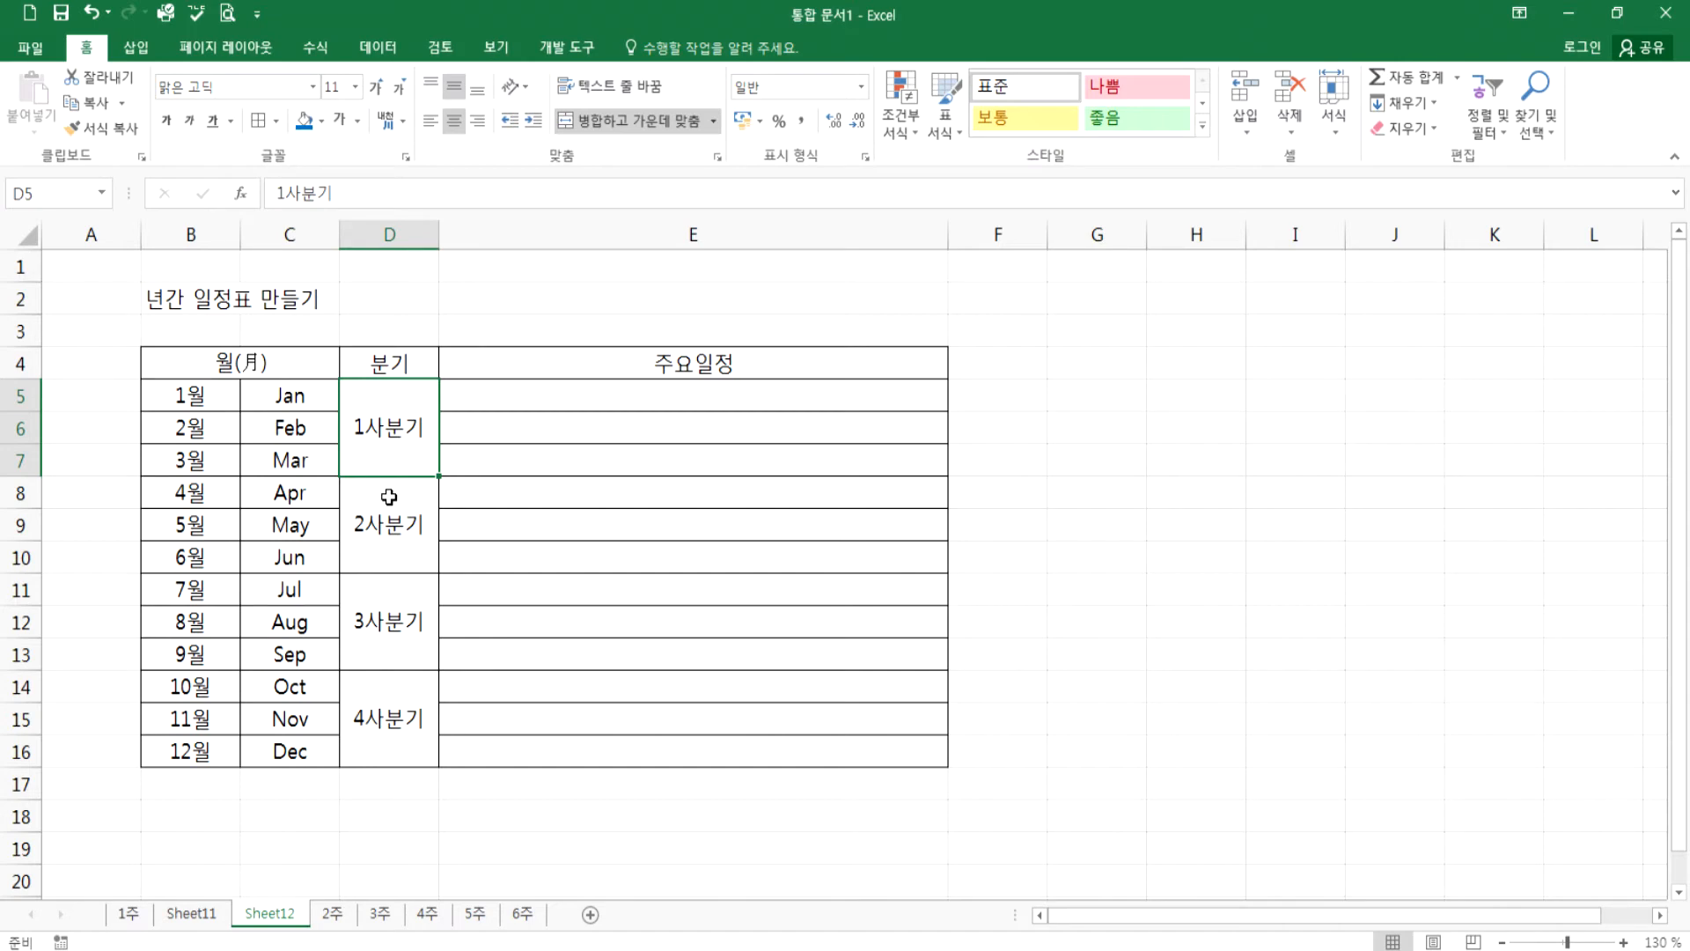
left_click_drag(177, 290, 754, 290)
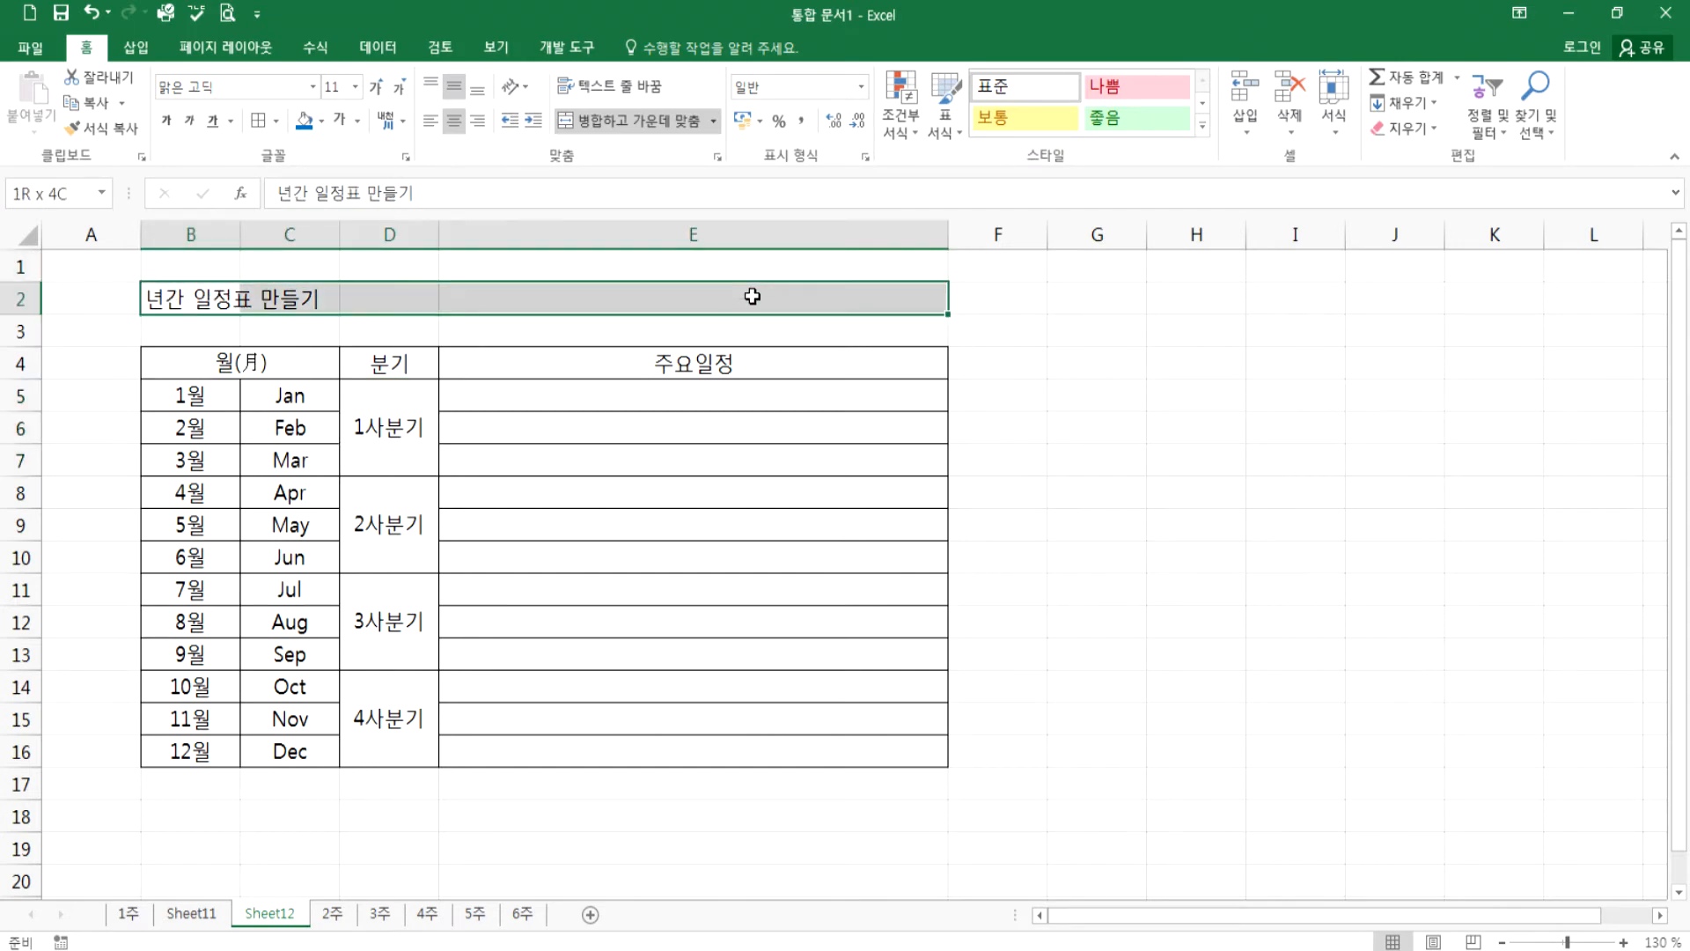
left_click(627, 120)
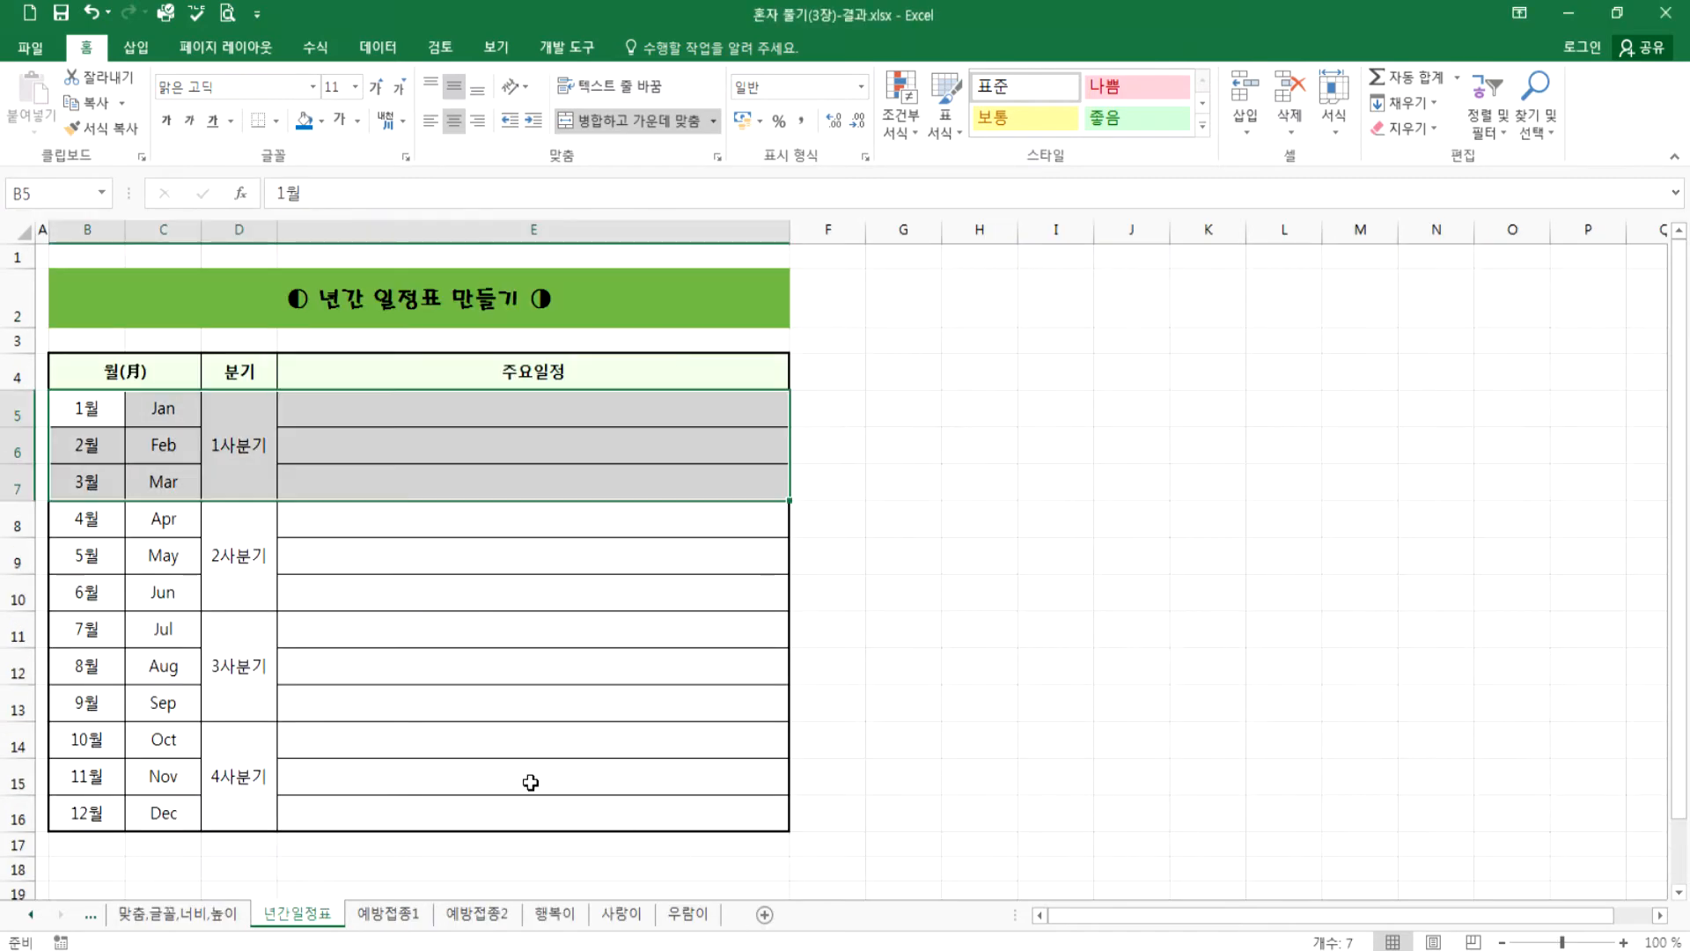
- In the 혼자 풀기(3장)-결과.xlsx workbook, look through the 예방접종1, 예방접종2 and 행복이 sheets
left_click(390, 913)
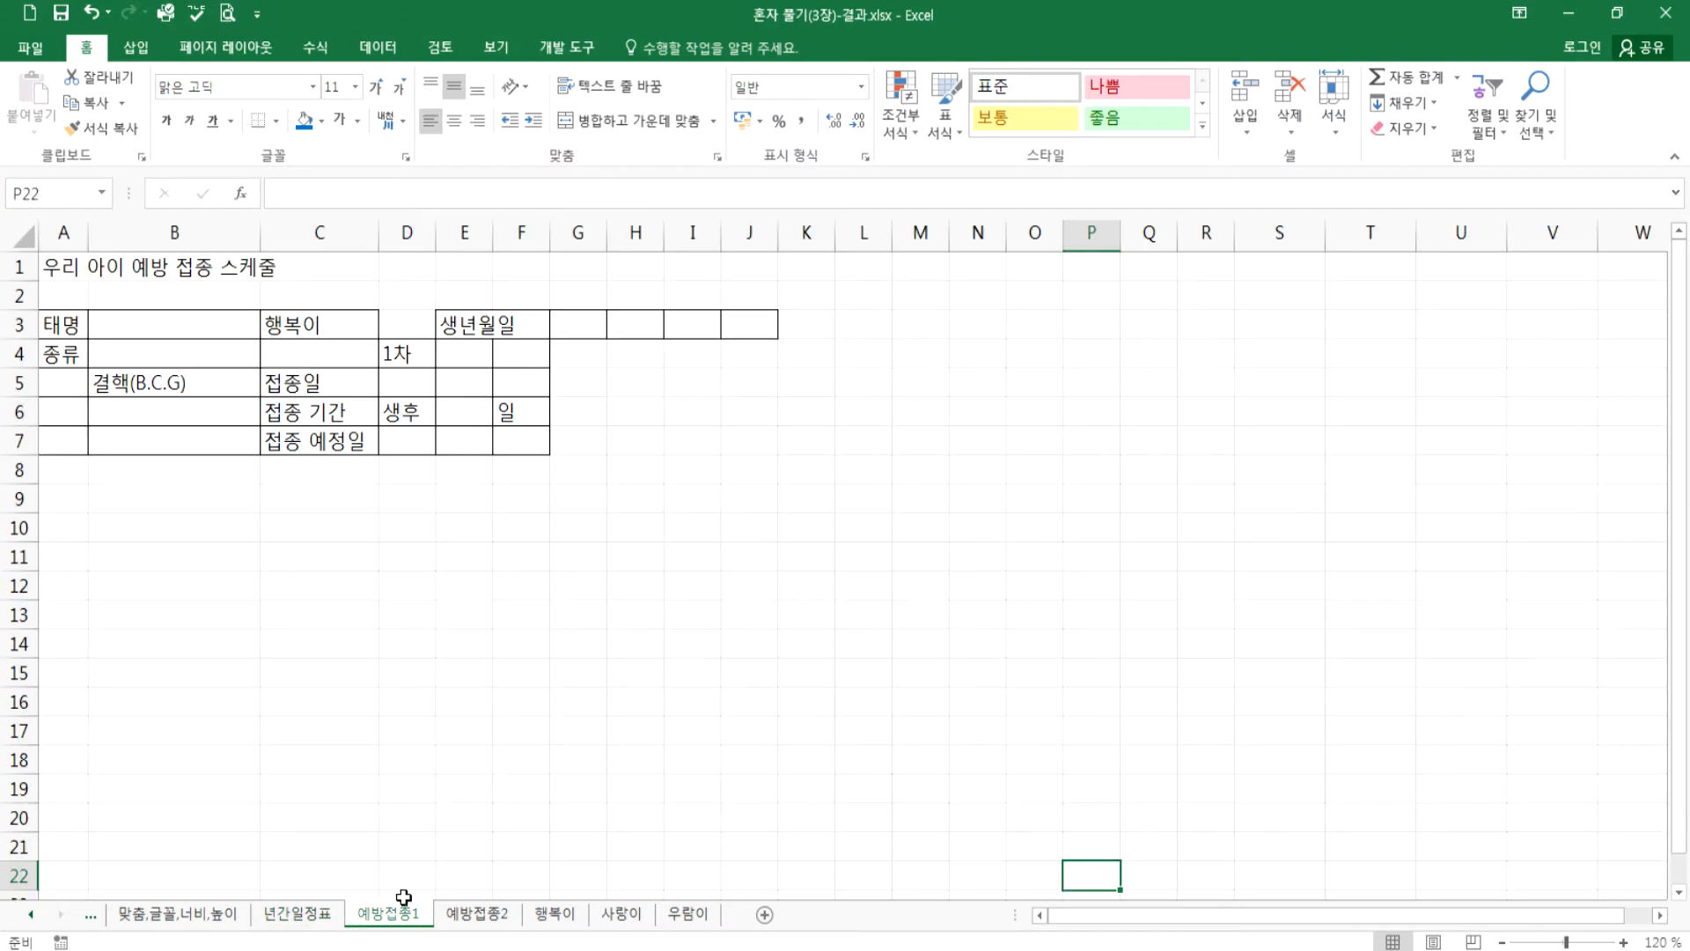
left_click(475, 913)
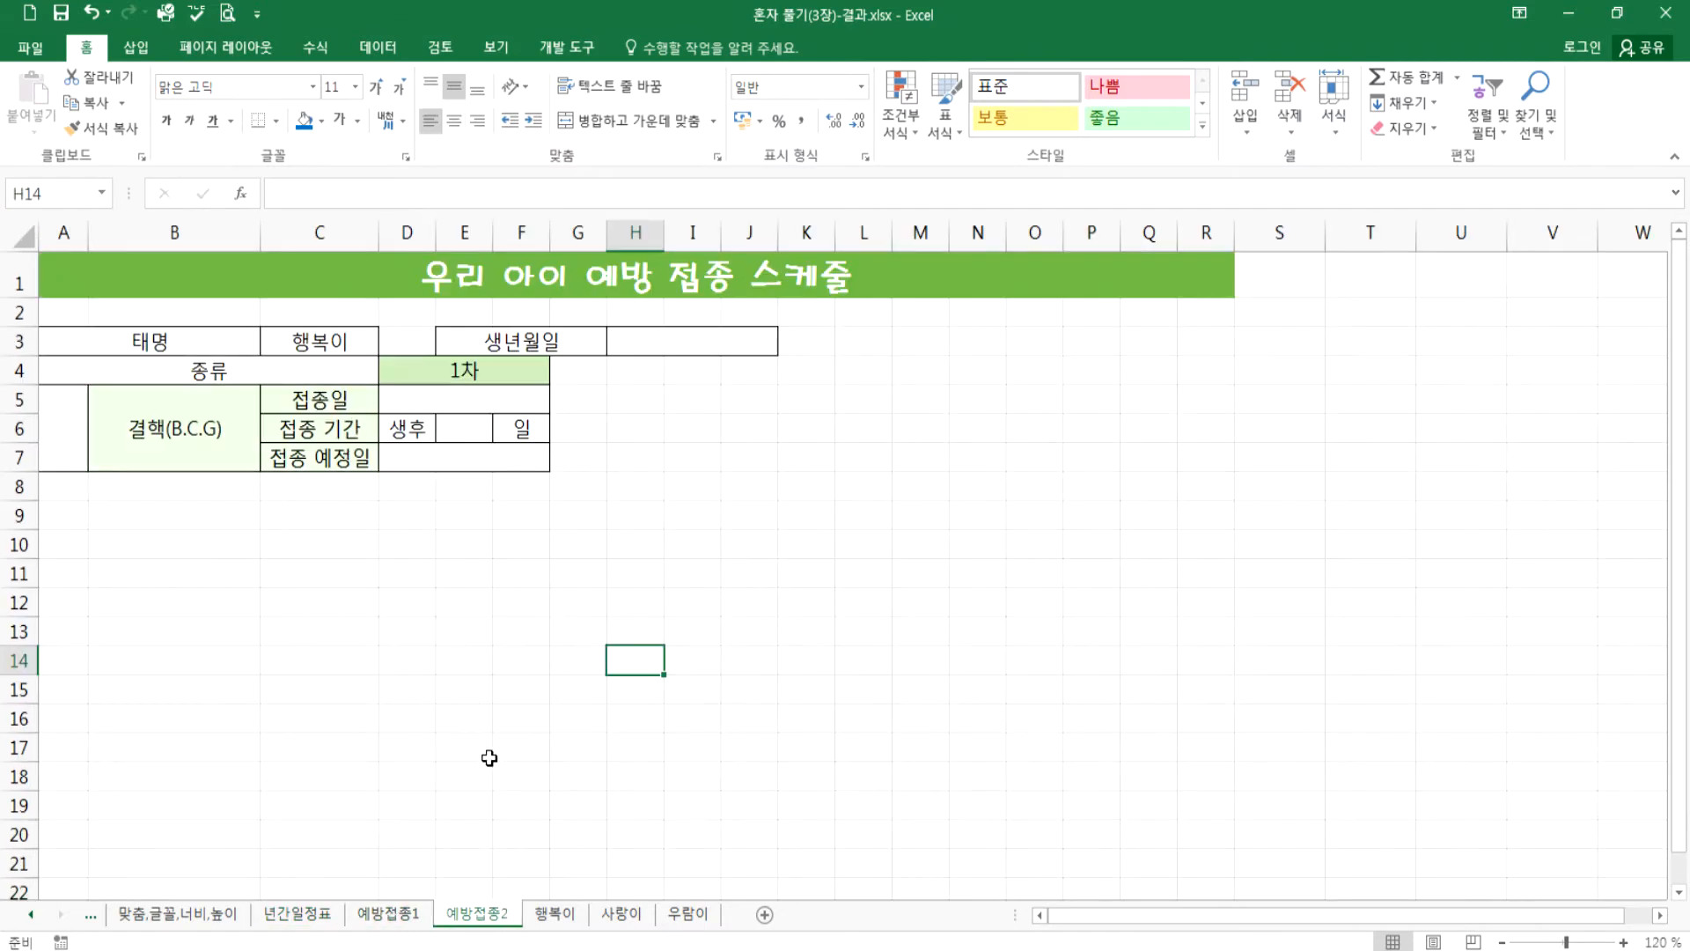
left_click(555, 913)
scroll(1061, 683, "down", 2)
scroll(1047, 688, "up", 2)
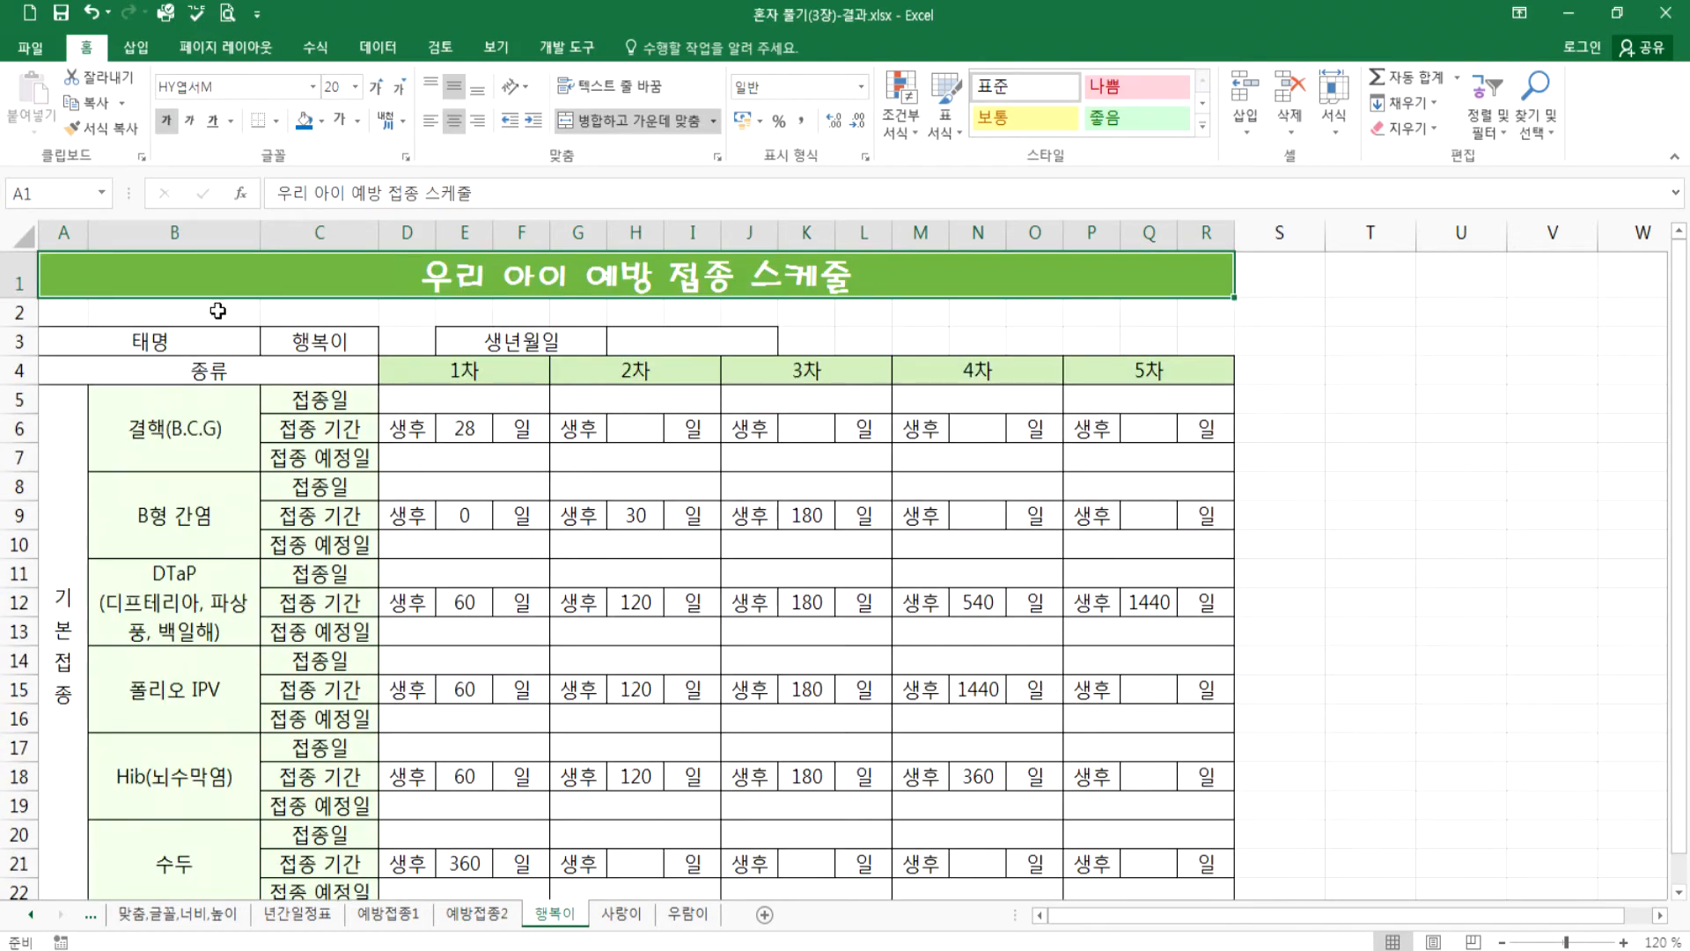
- Examine the column layout of the 행복이 vaccination schedule, from column A to the 3차 columns J:L
left_click(64, 231)
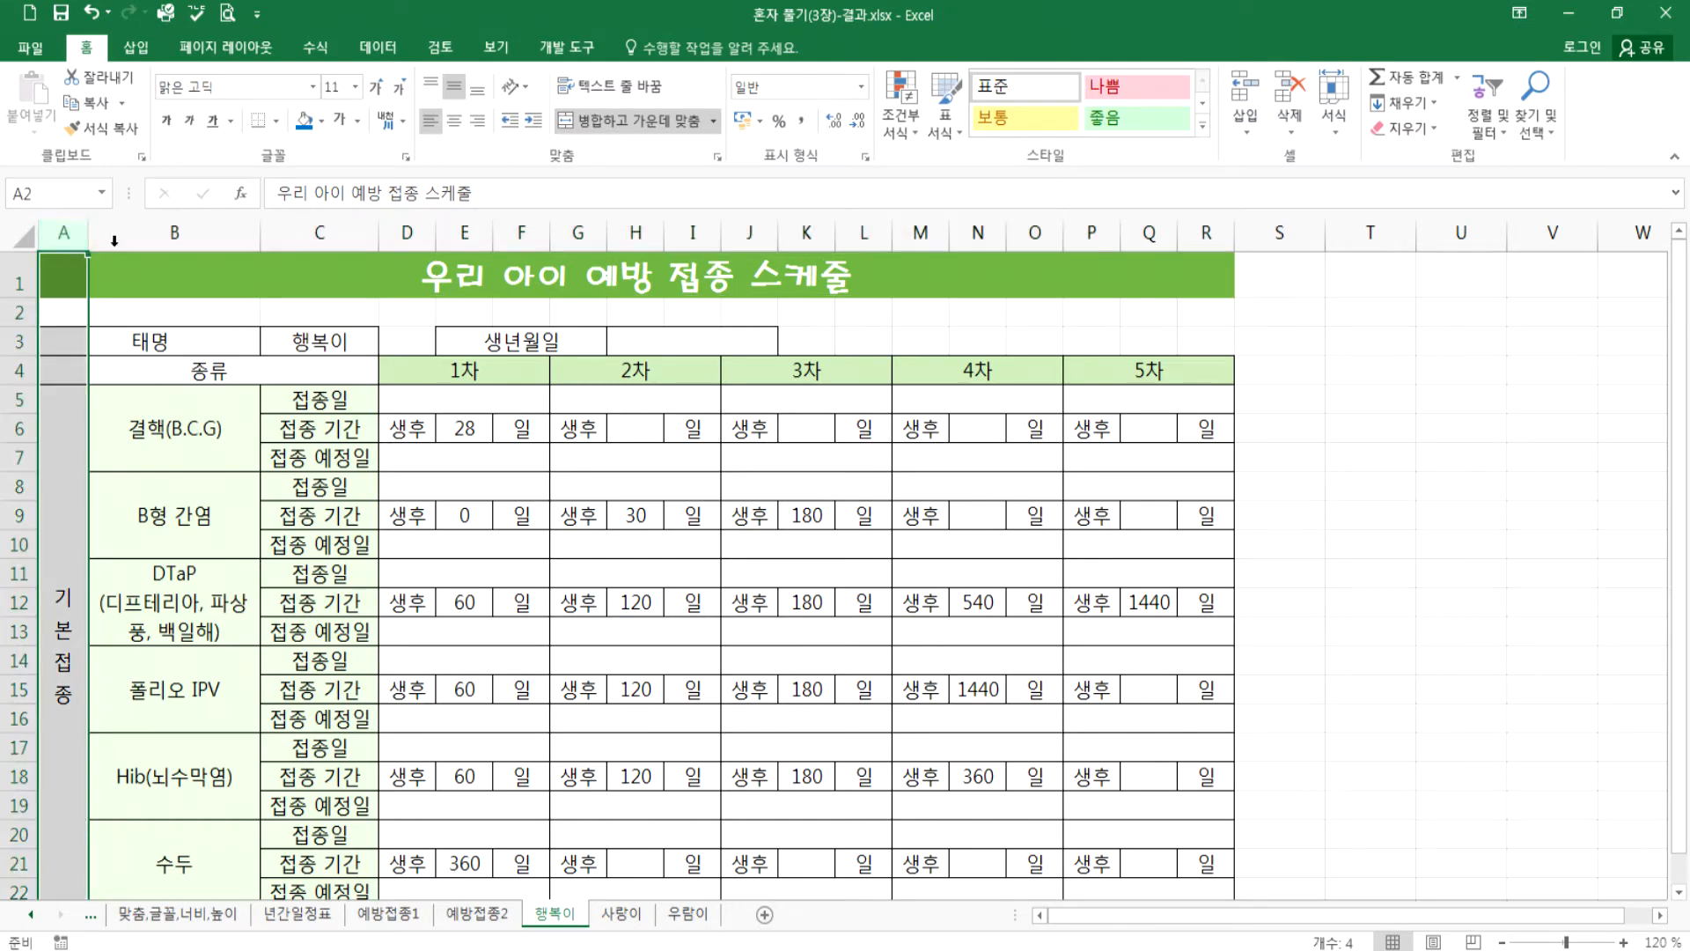
left_click(172, 232)
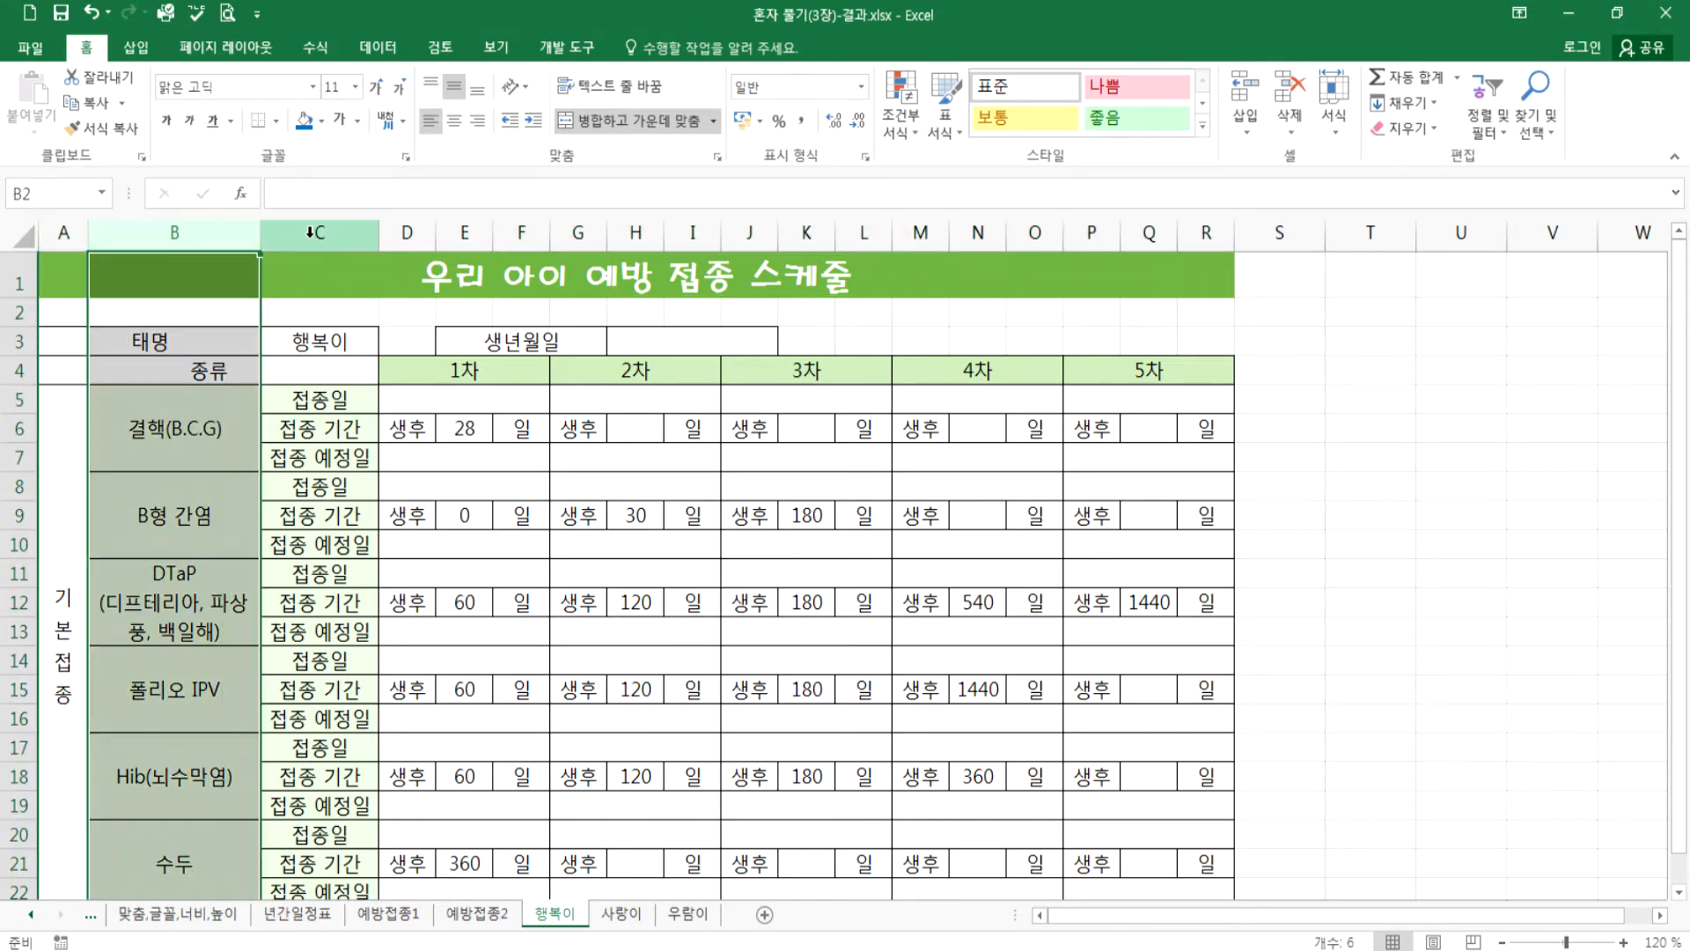
left_click(319, 232)
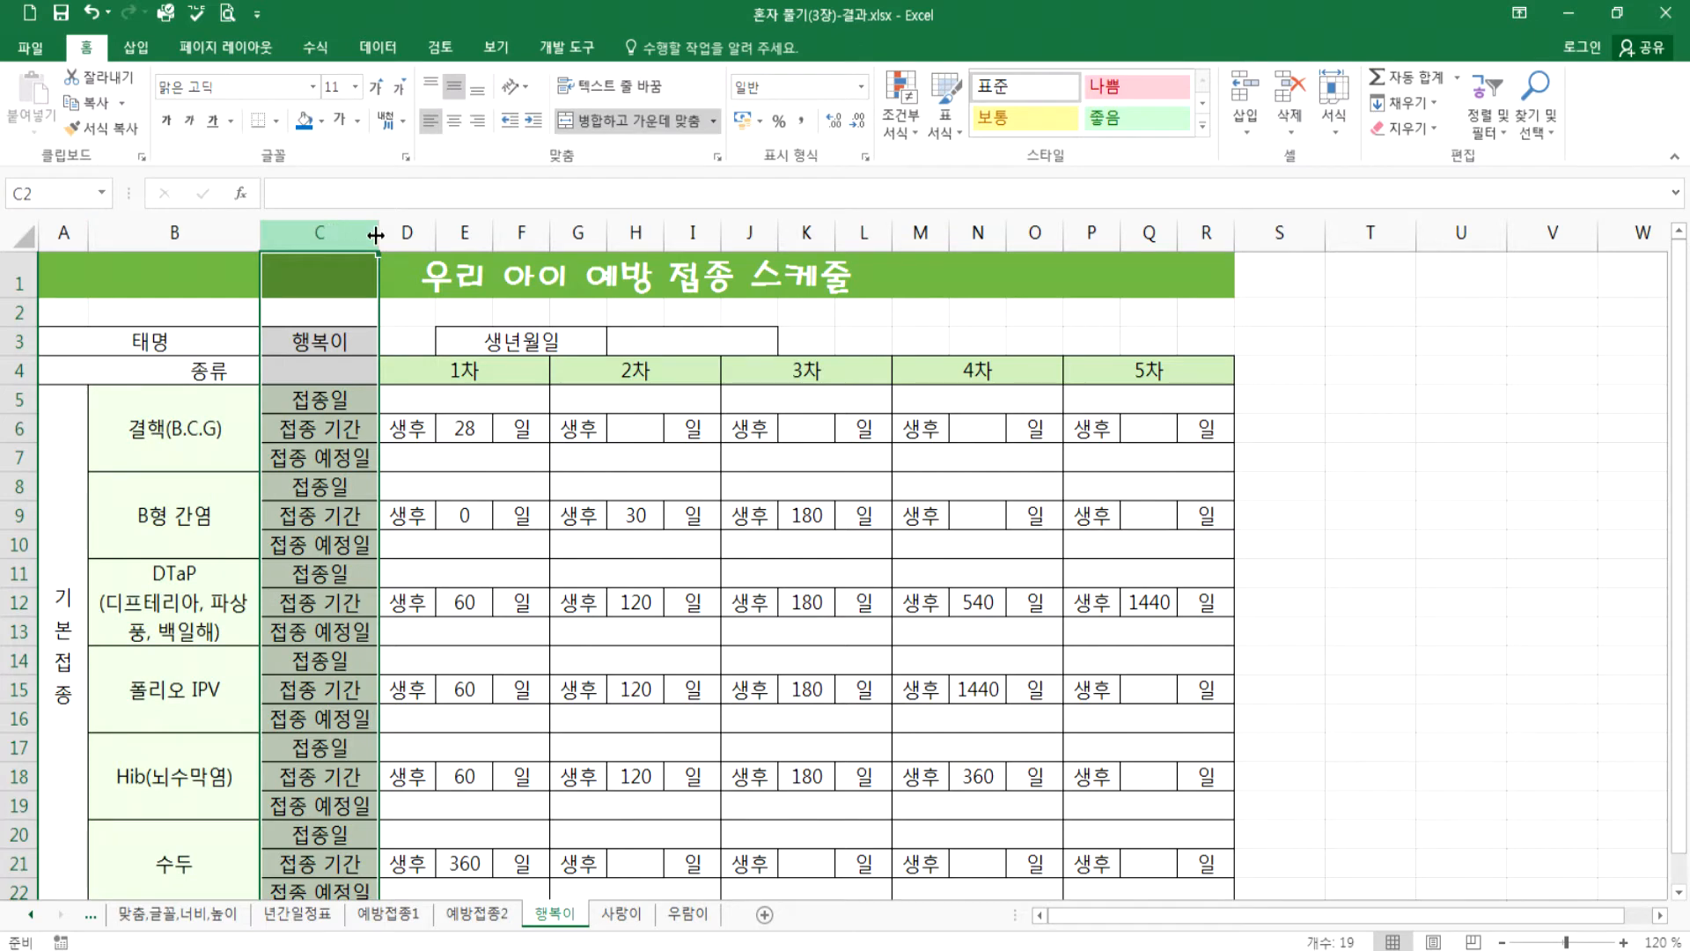
left_click_drag(408, 231, 691, 230)
left_click(748, 232)
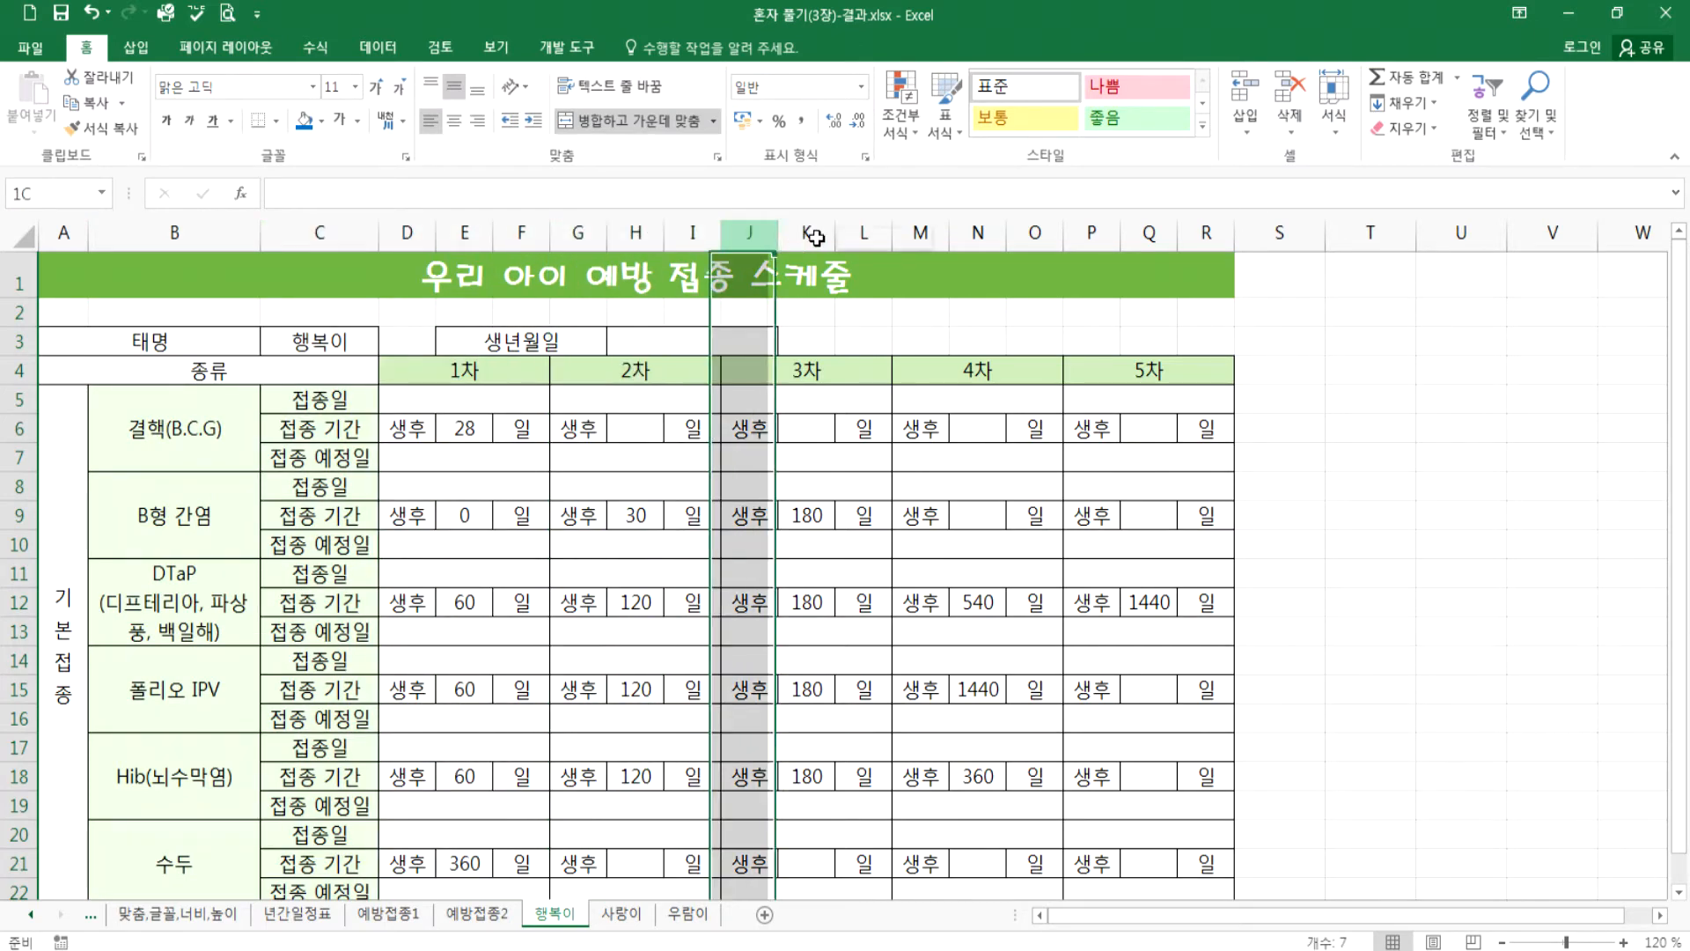
left_click_drag(815, 236, 864, 233)
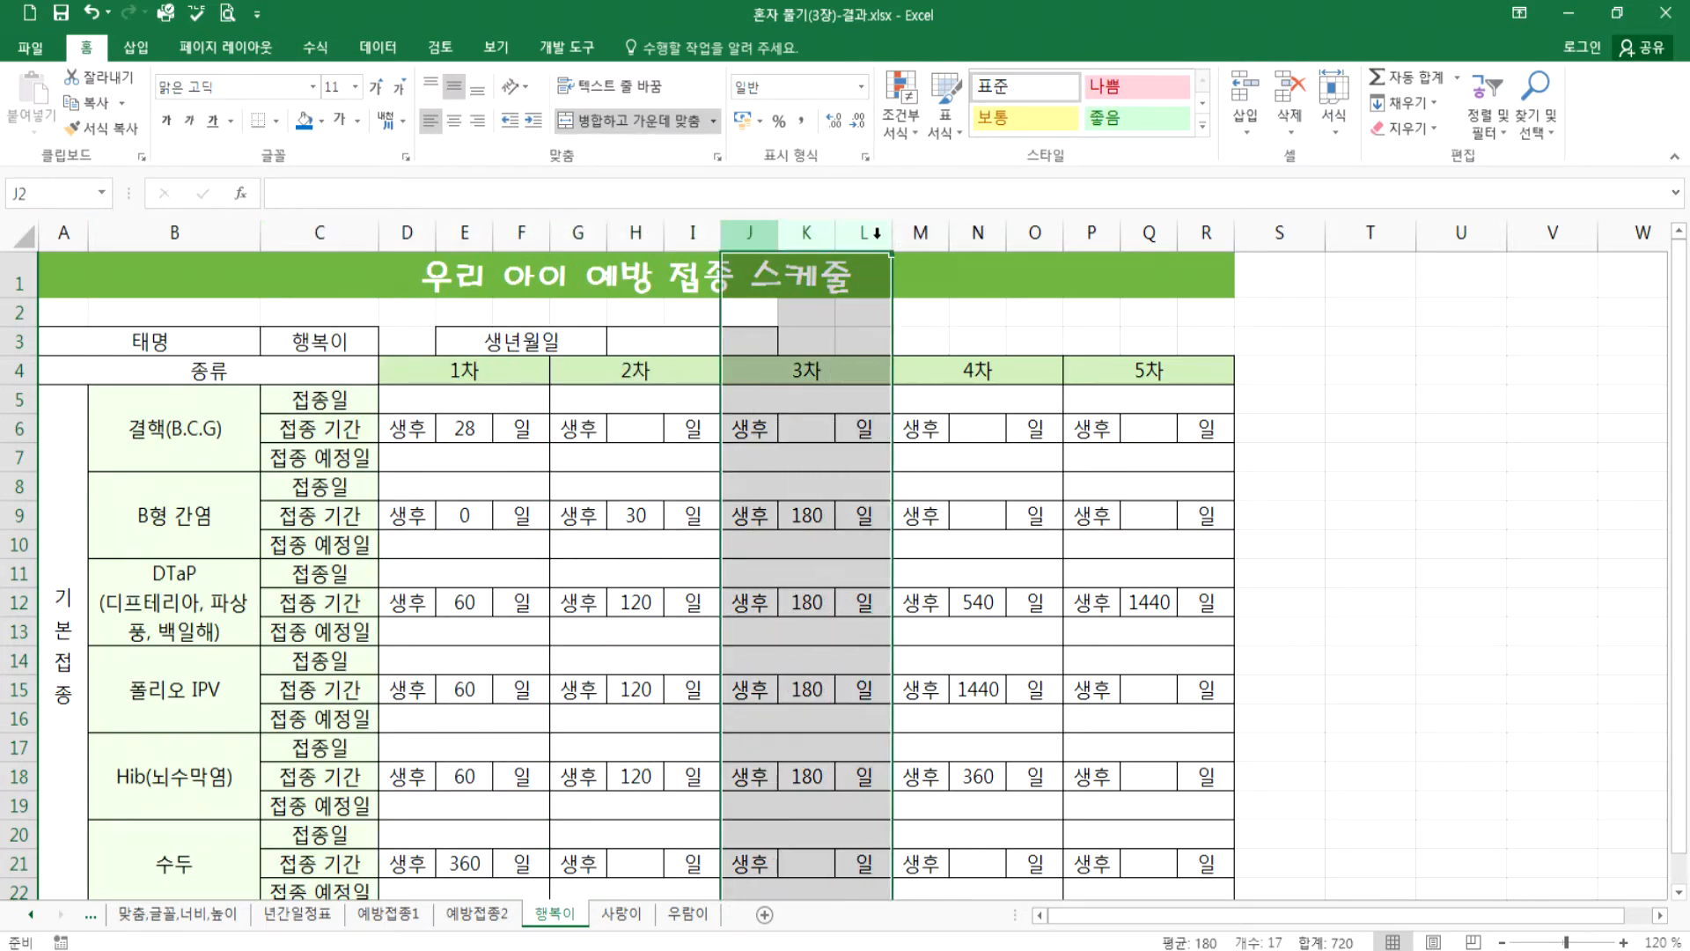
- Examine the vaccine blocks from 결핵(B.C.G) to Hib(뇌수막염) and the first-dose block C5:F7 on the 행복이 sheet
left_click(307, 403)
left_click(211, 421)
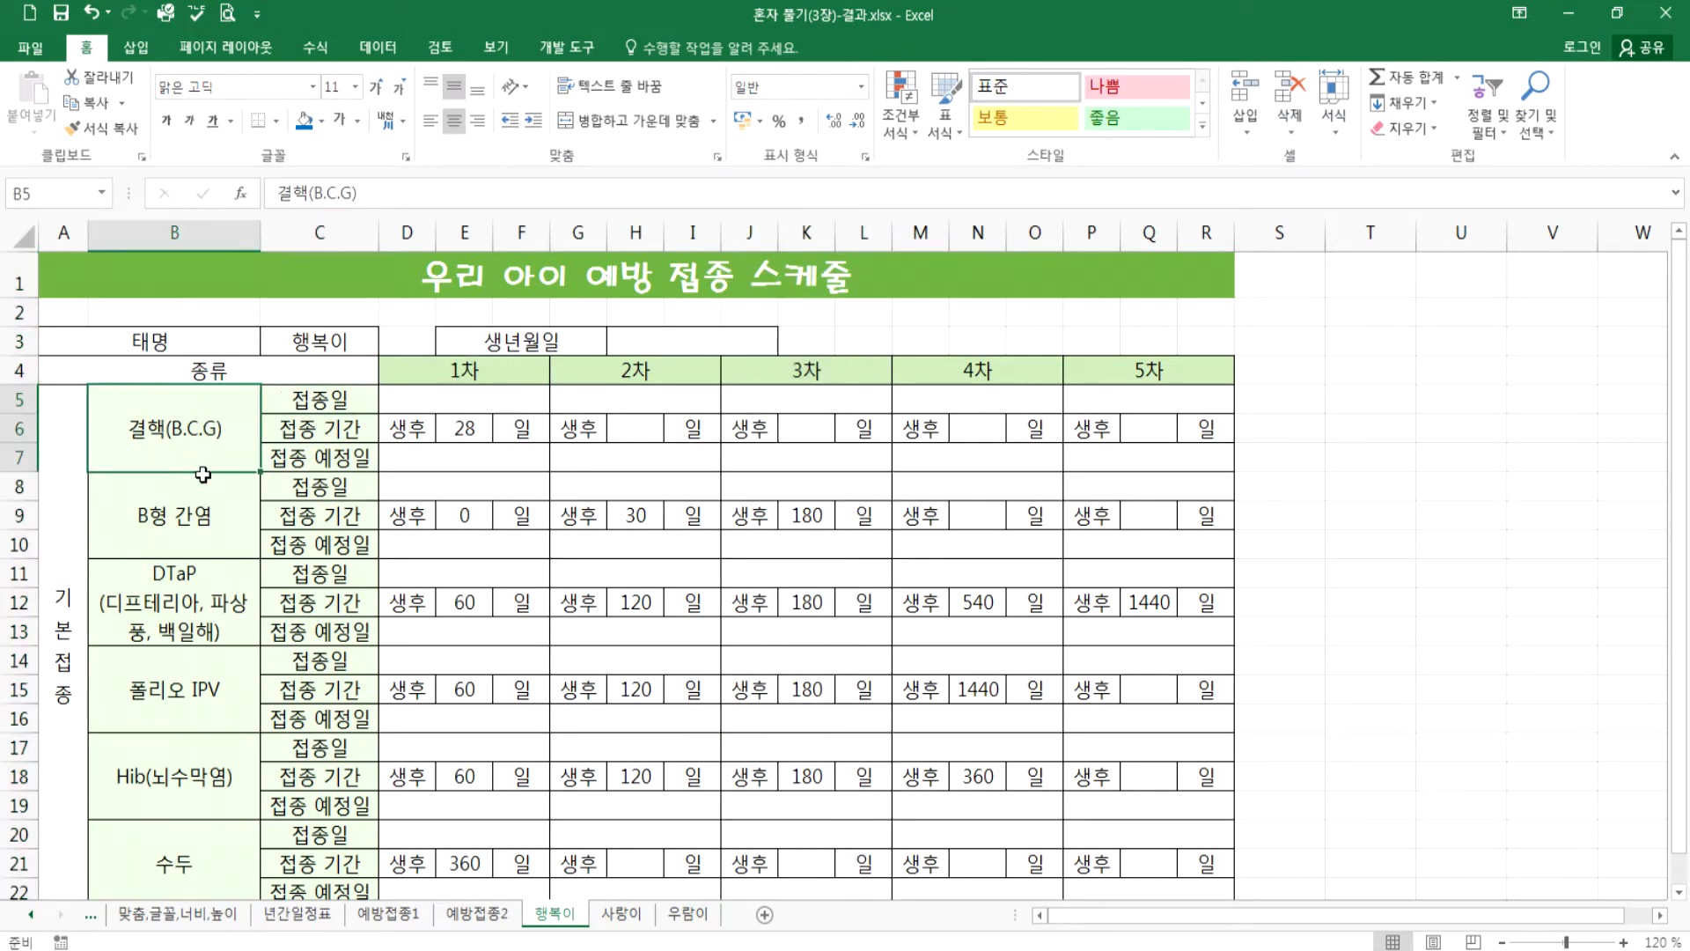
left_click(200, 480)
left_click(180, 572)
left_click(174, 661)
left_click(154, 748)
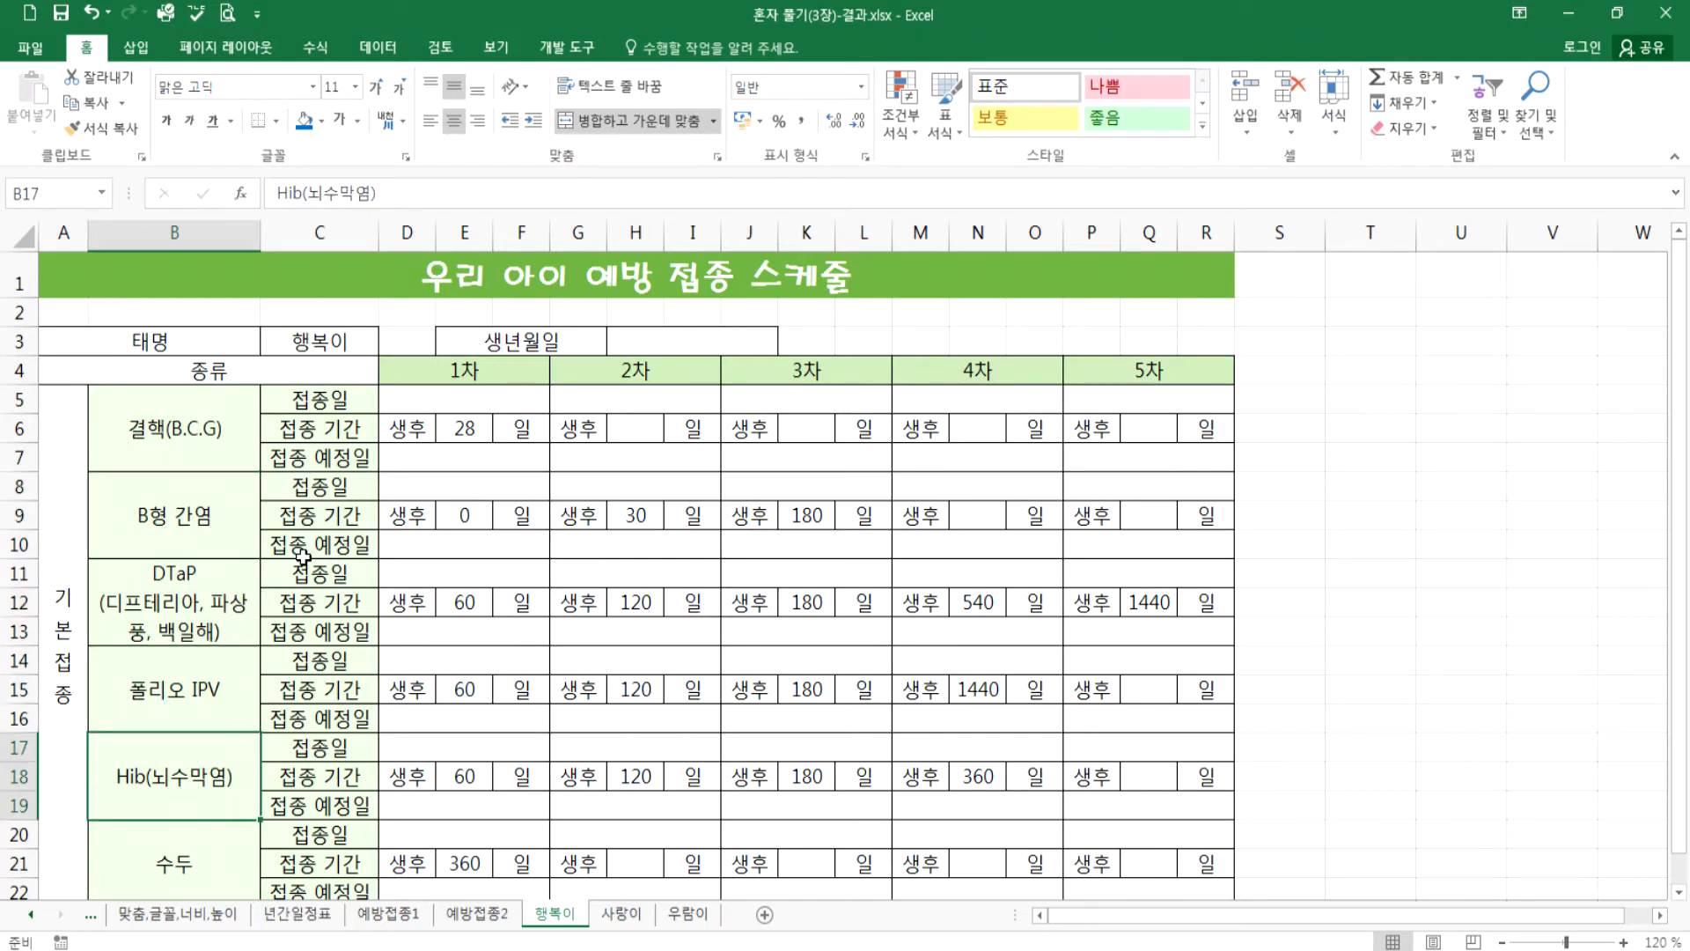
left_click_drag(328, 406, 503, 453)
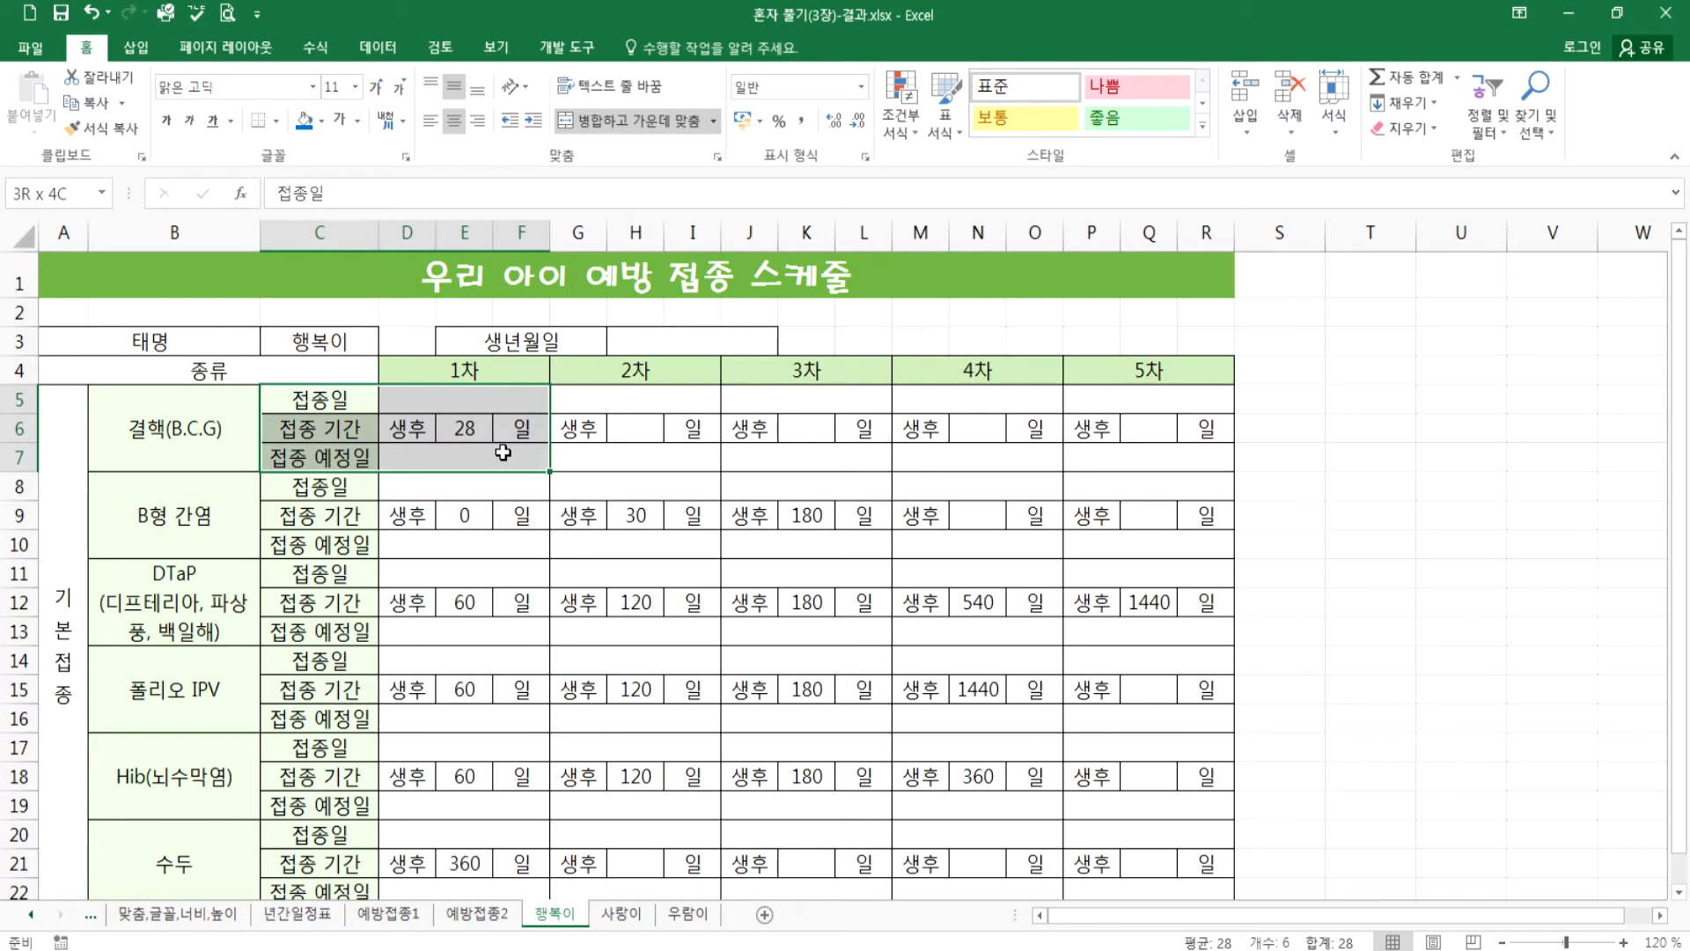
left_click_drag(502, 453, 501, 454)
- On the 예방접종2 sheet, copy the 1차 block D4:F7 and paste it at G4, J4, M4 and P4
left_click(397, 916)
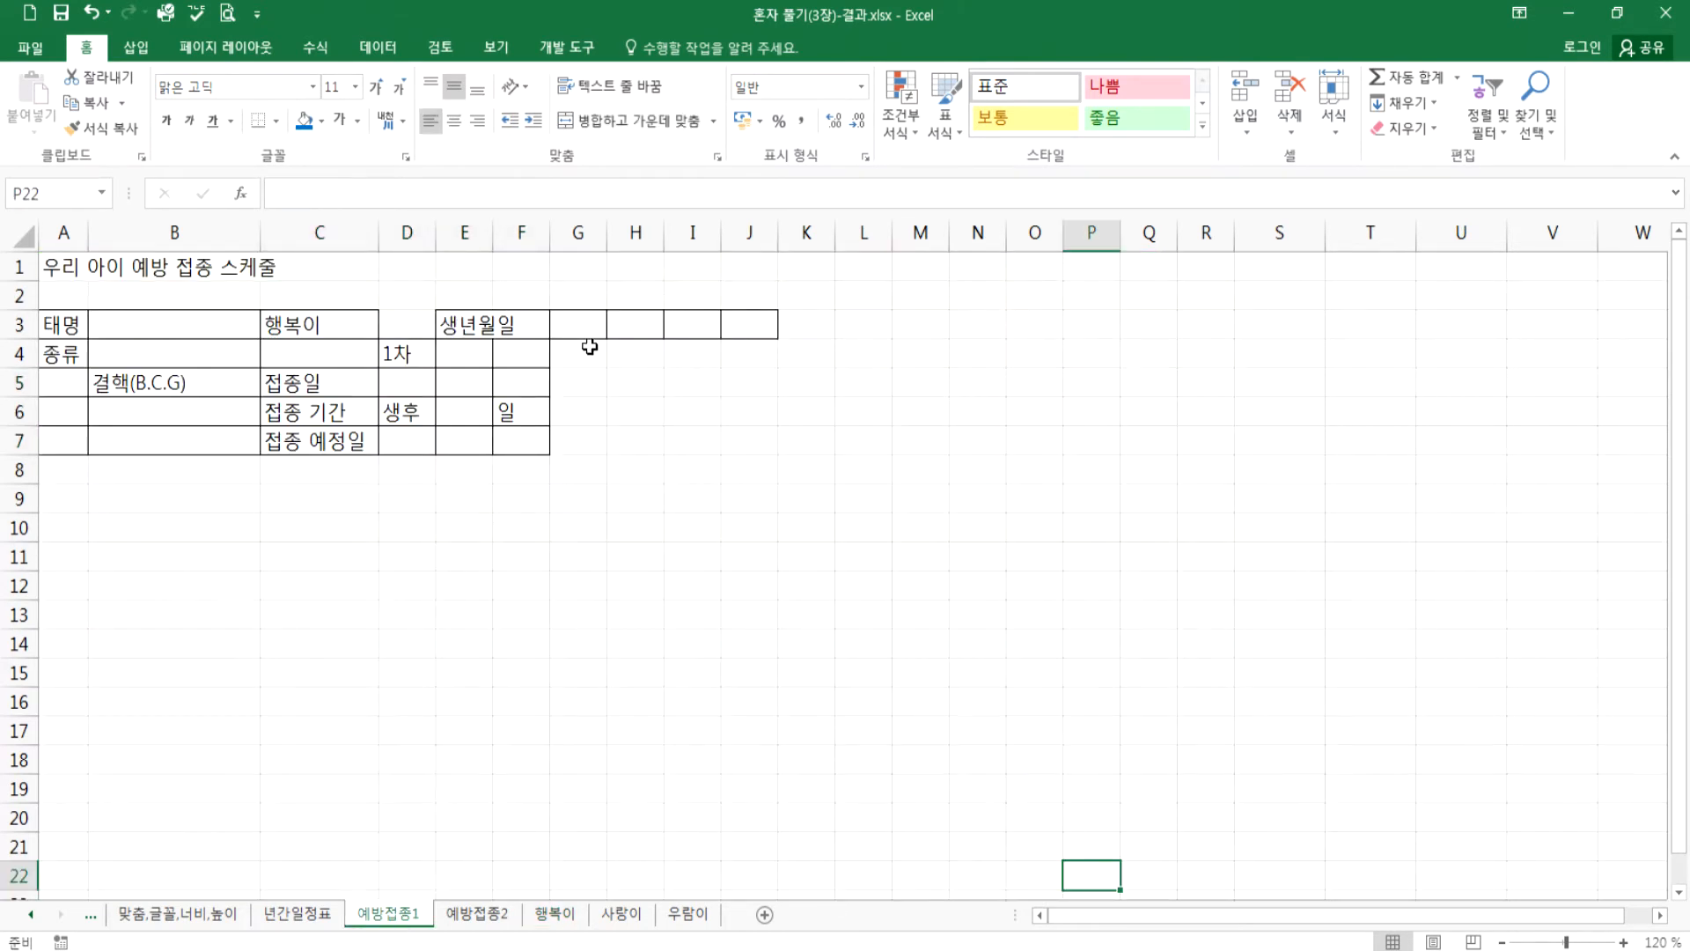
left_click(473, 916)
left_click_drag(395, 366, 513, 461)
key("ctrl+c")
left_click(574, 367)
key("ctrl+v")
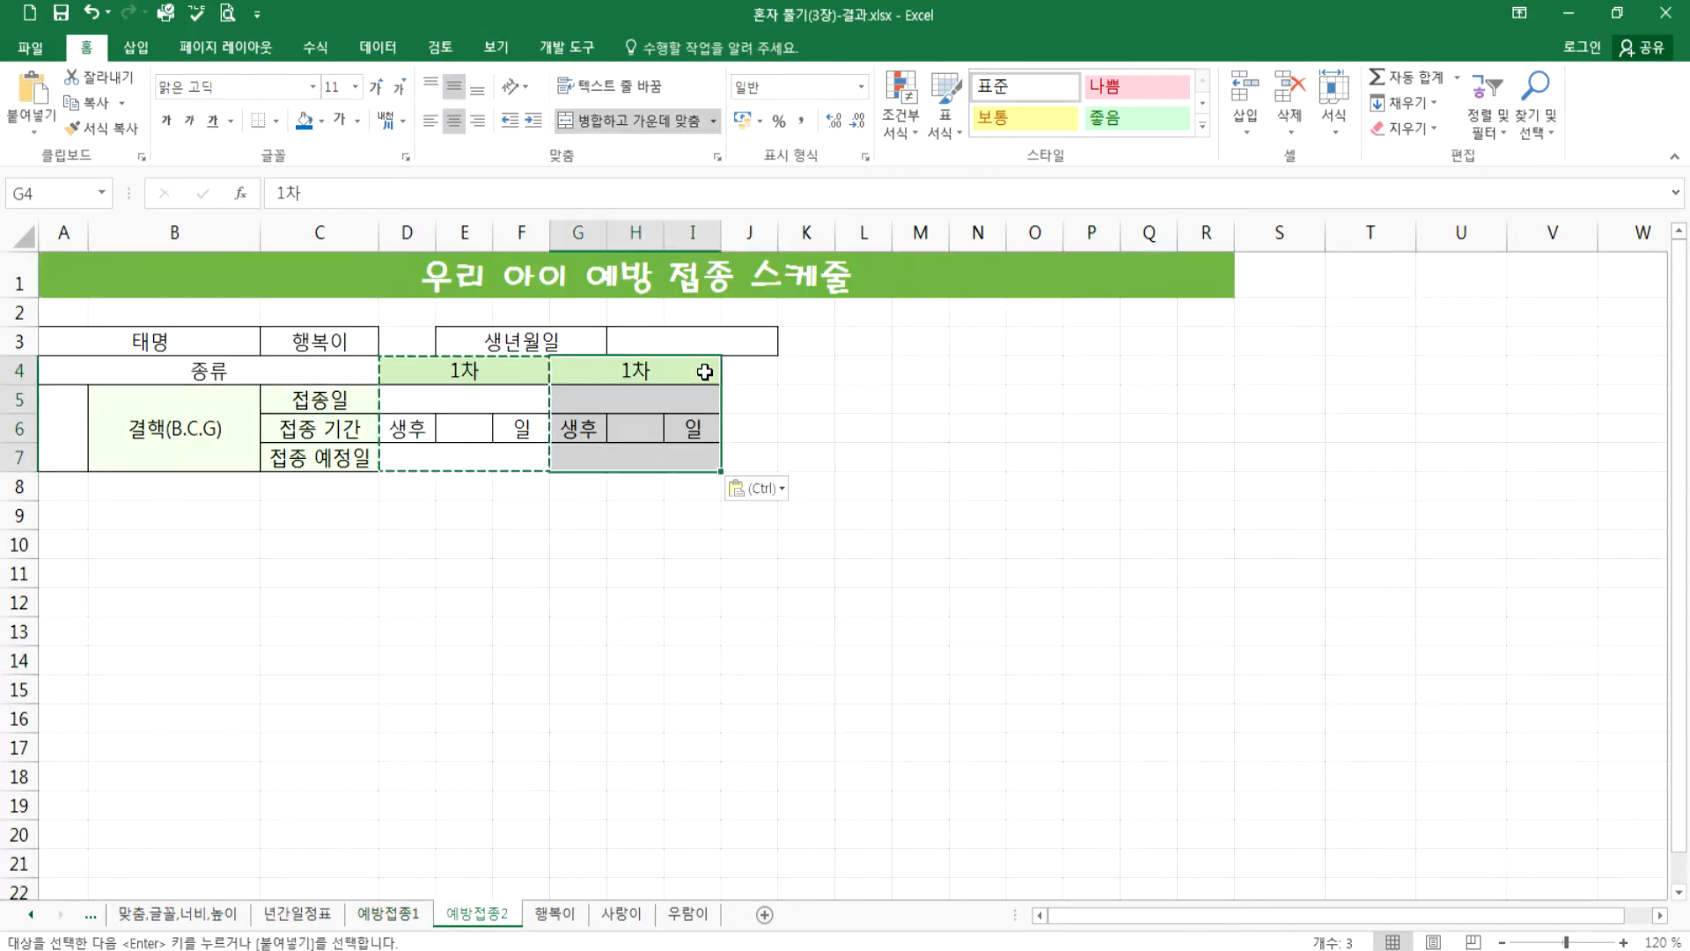
left_click(762, 370)
key("ctrl+v")
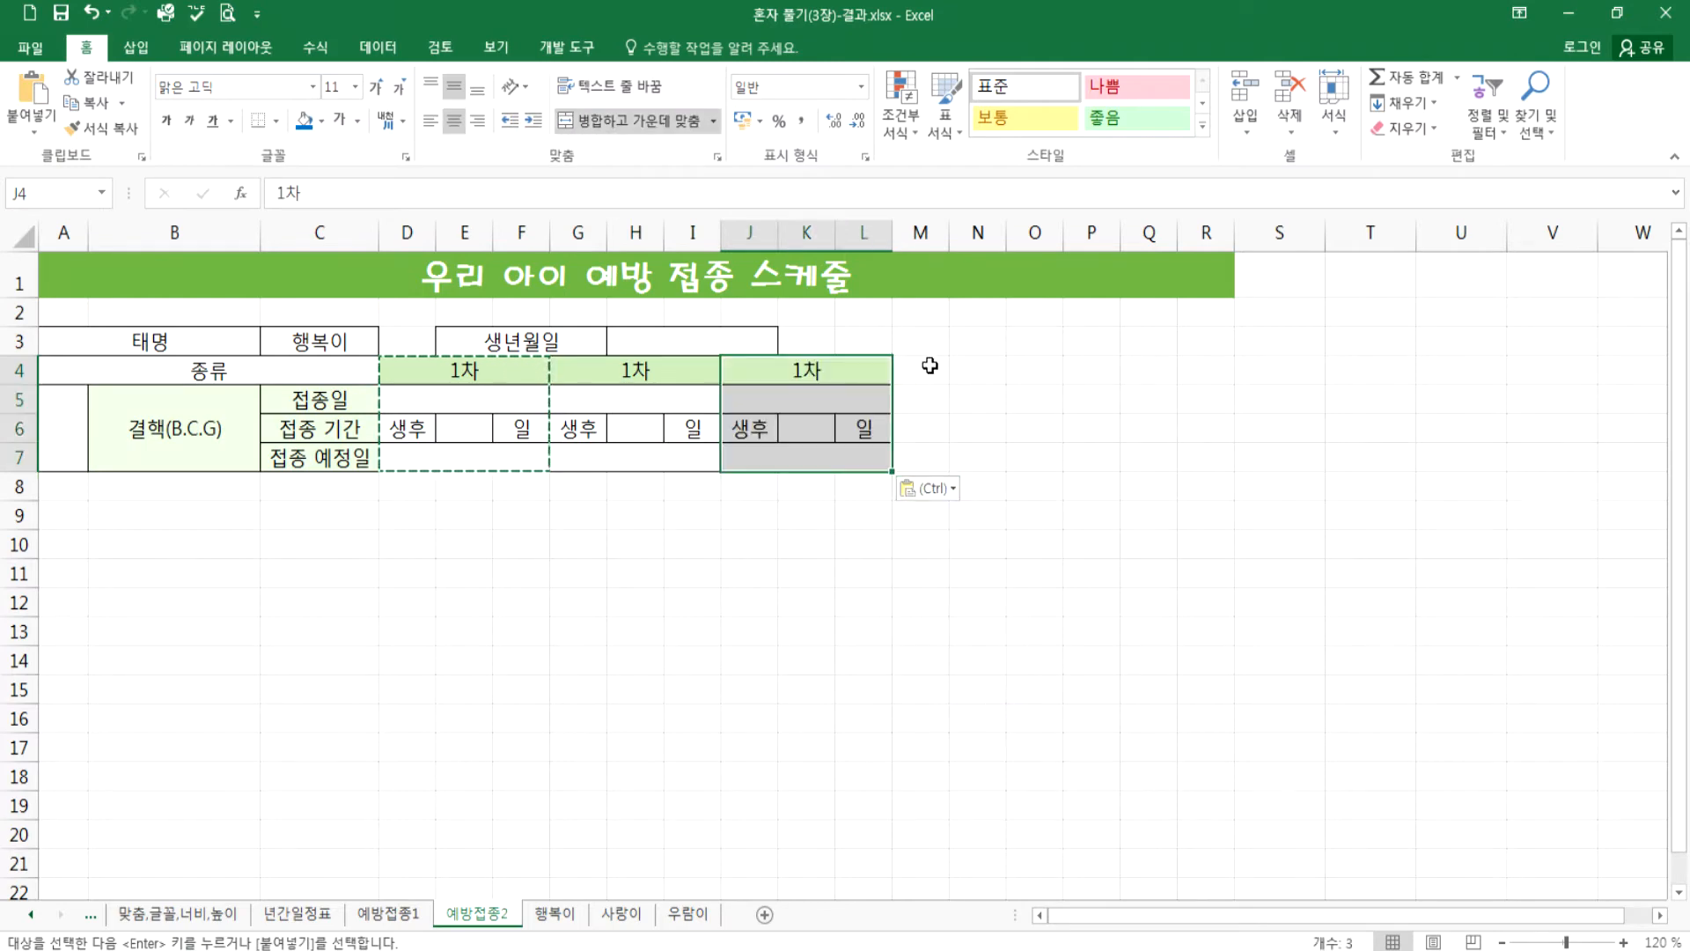
left_click(924, 366)
key("ctrl+v")
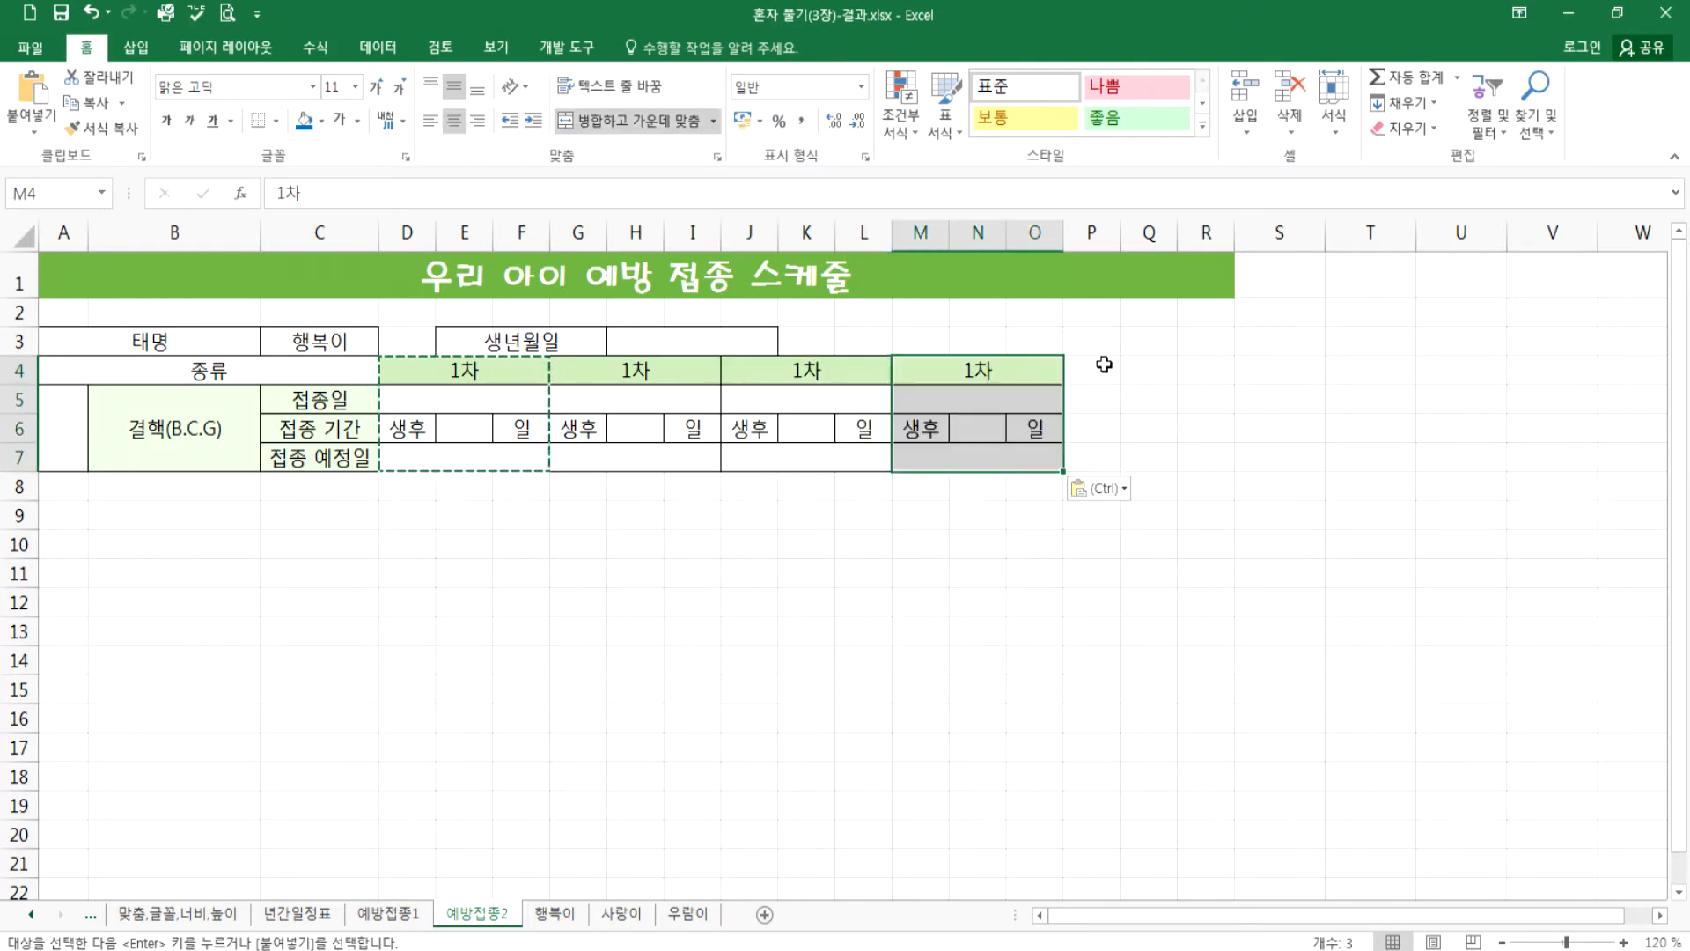
left_click(1104, 364)
key("ctrl+v")
left_click(485, 381)
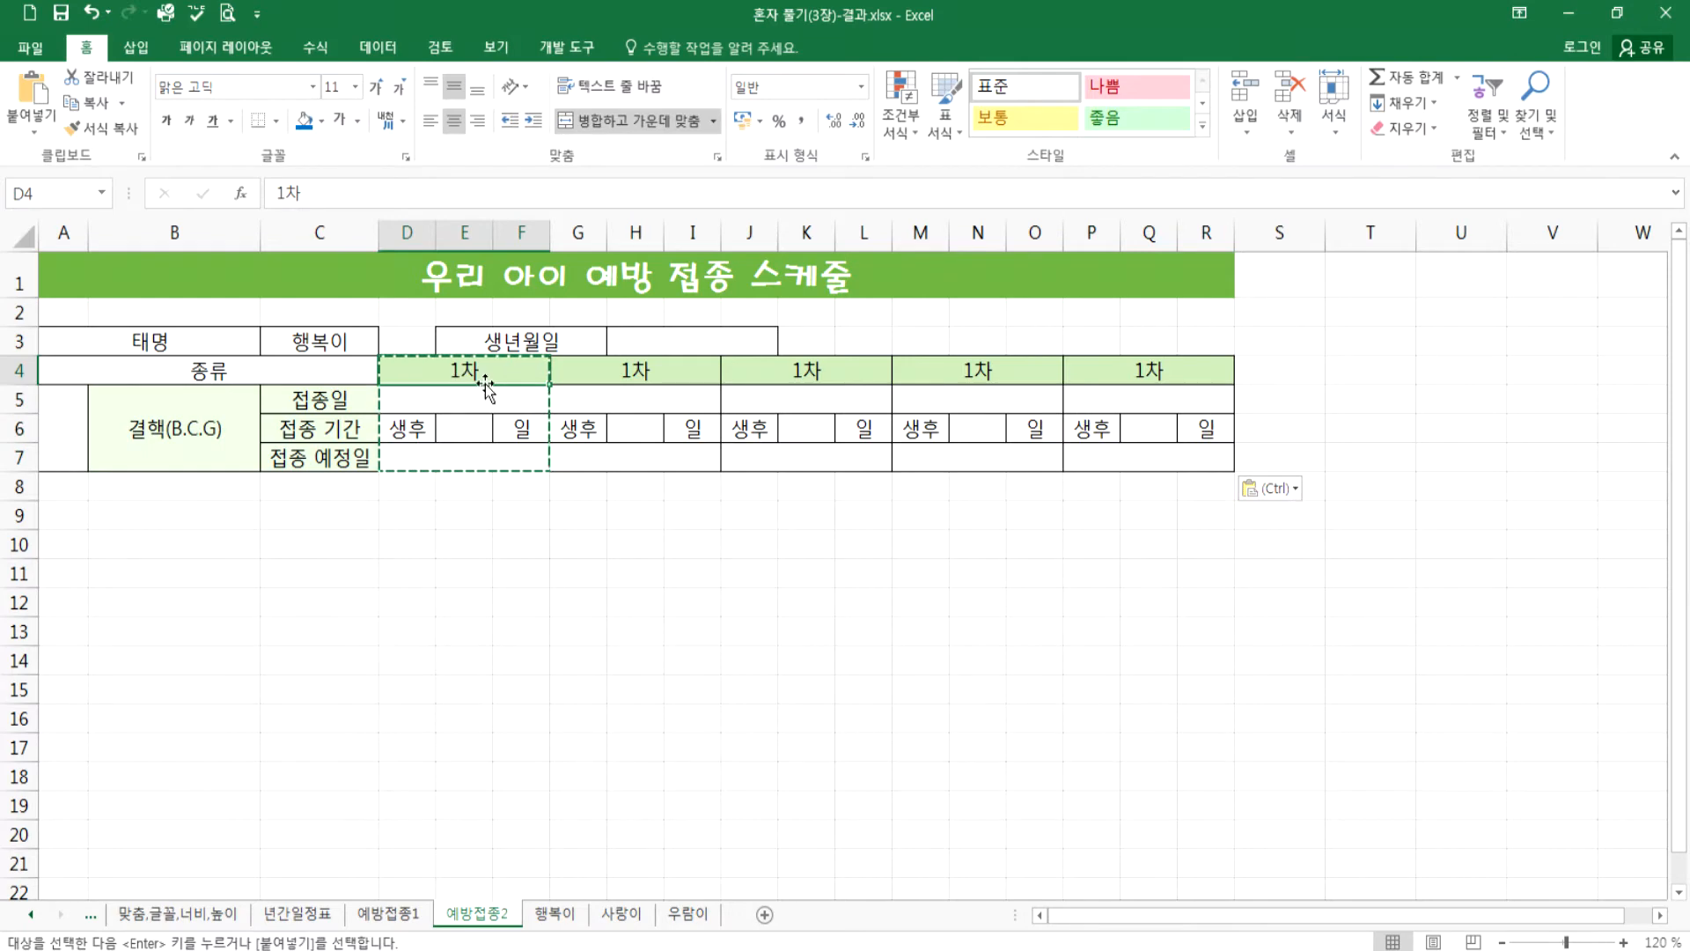
- Fill the 1차 header across row 4 up to 5차, and copy rows 5:7 to rows 8, 11, 14 and 17
left_click_drag(549, 384, 1204, 372)
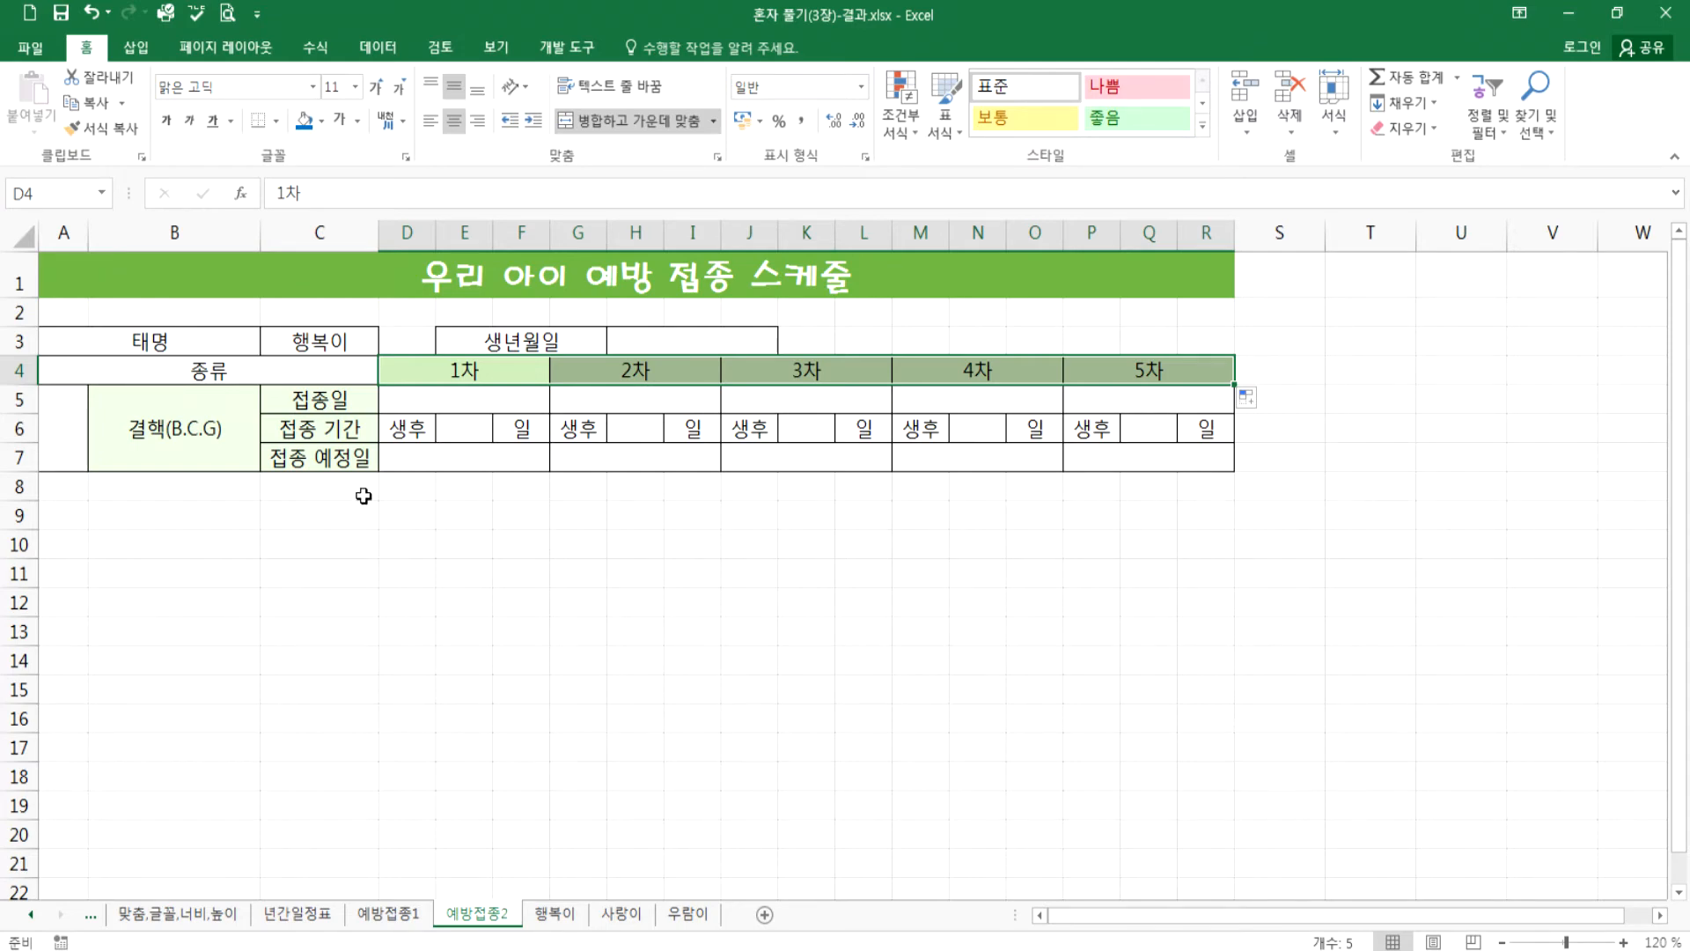
left_click_drag(19, 400, 20, 464)
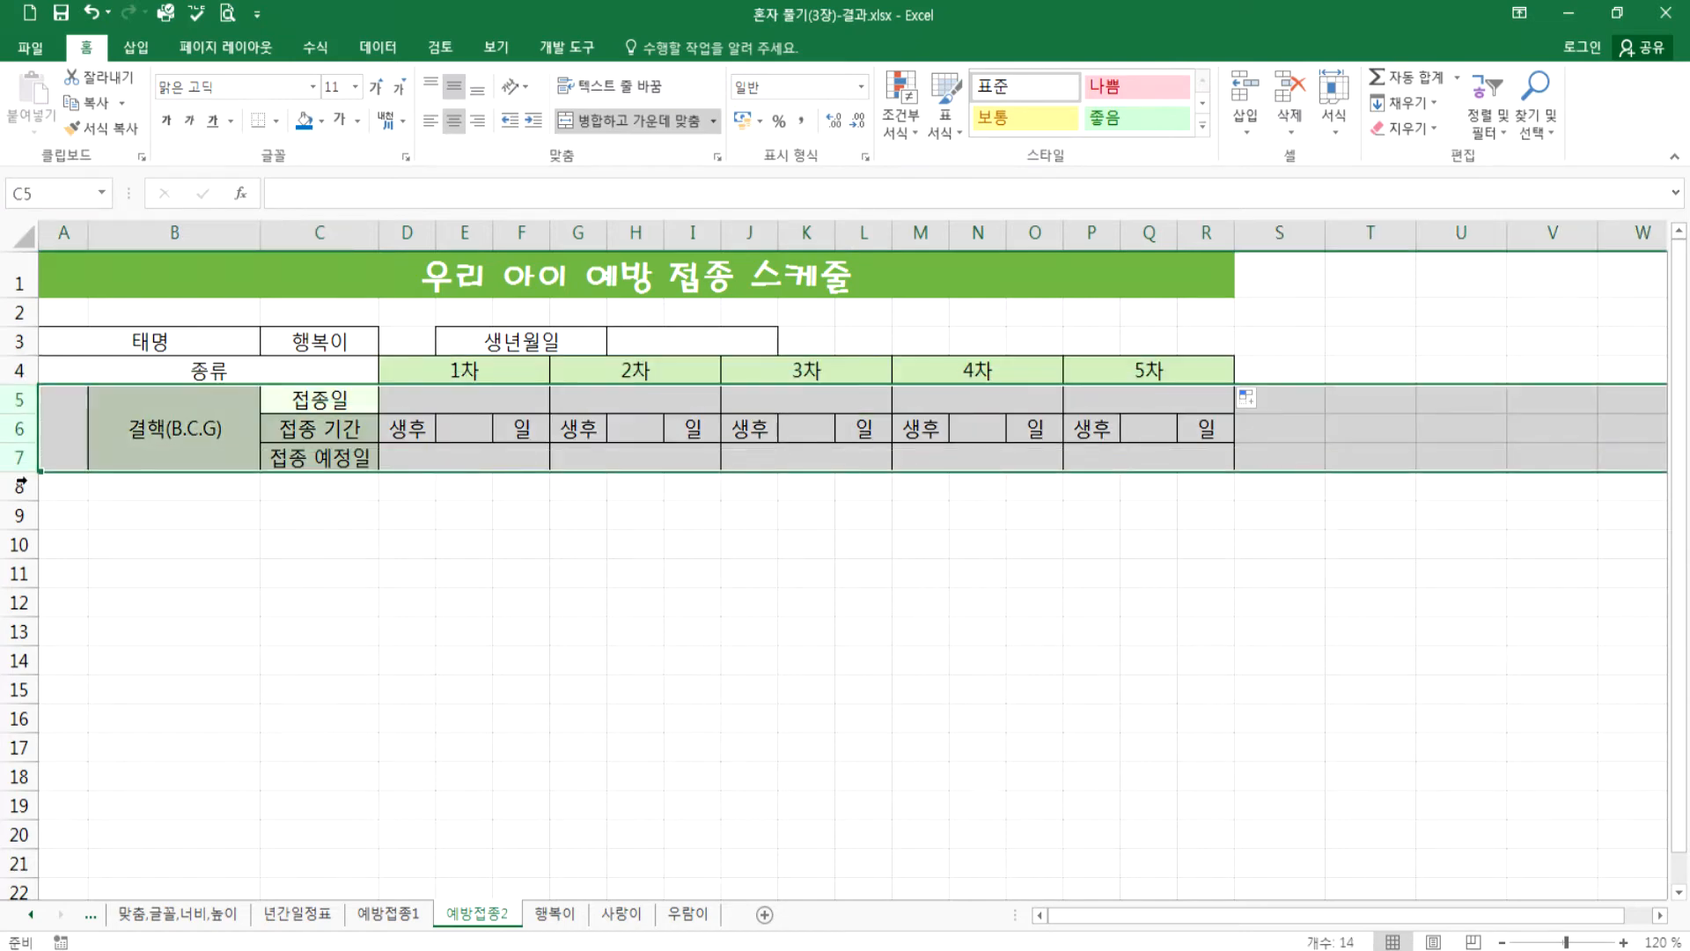
key("ctrl+c")
left_click(18, 488)
key("ctrl+v")
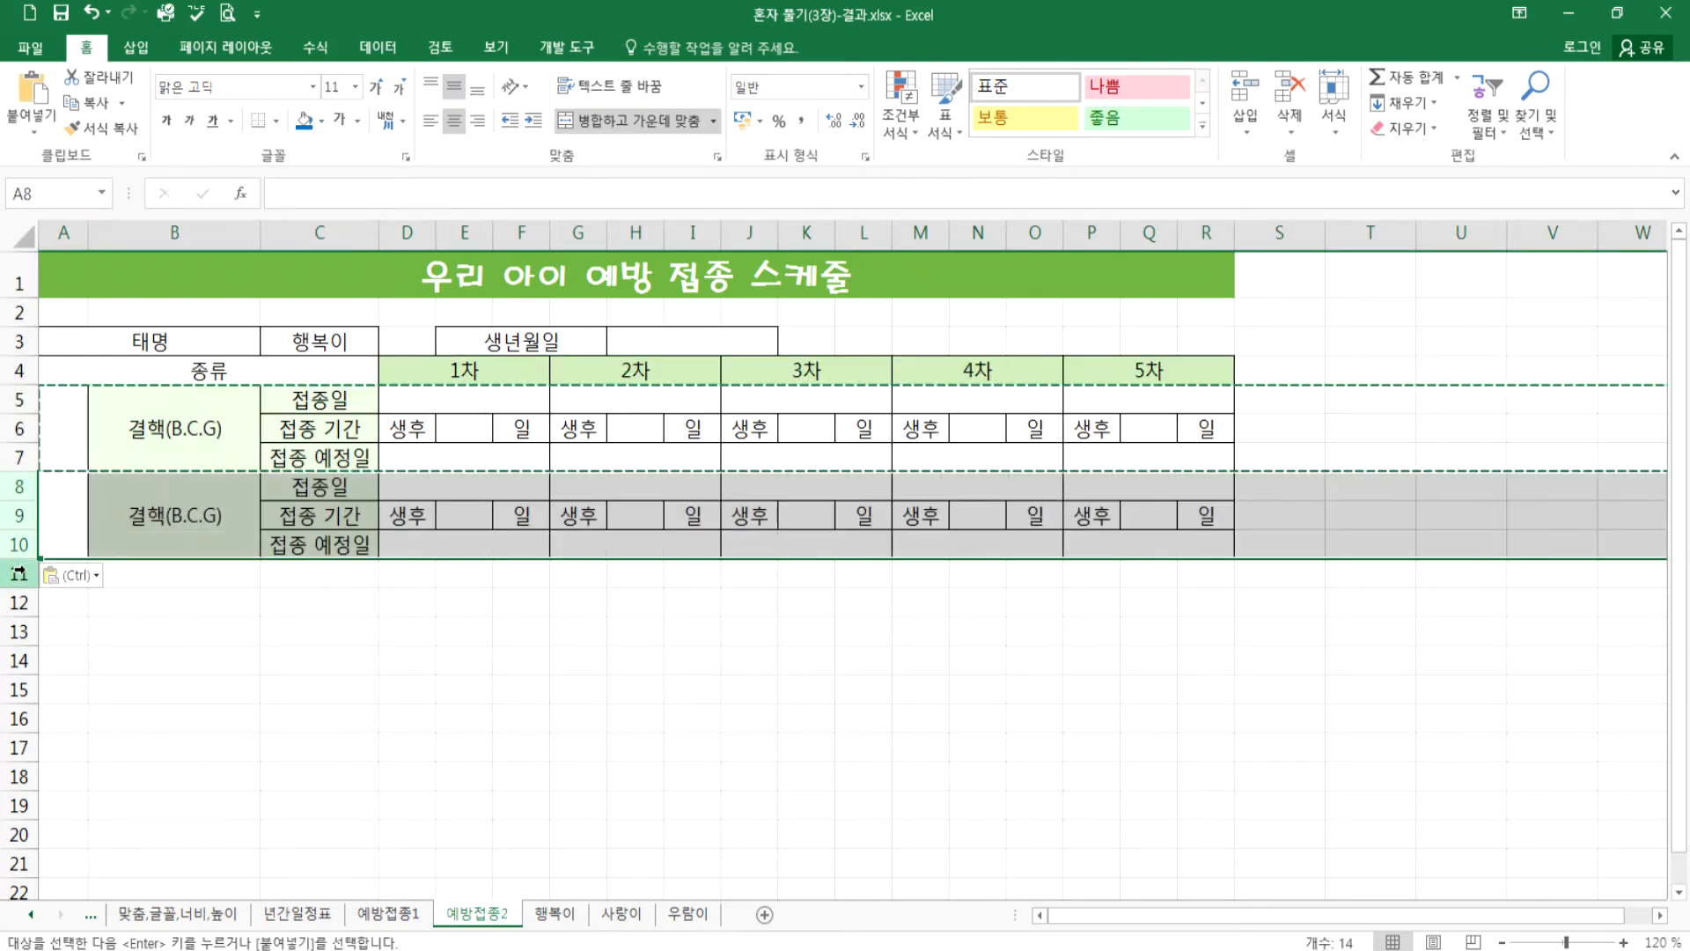
left_click(20, 573)
key("ctrl+v")
left_click(19, 660)
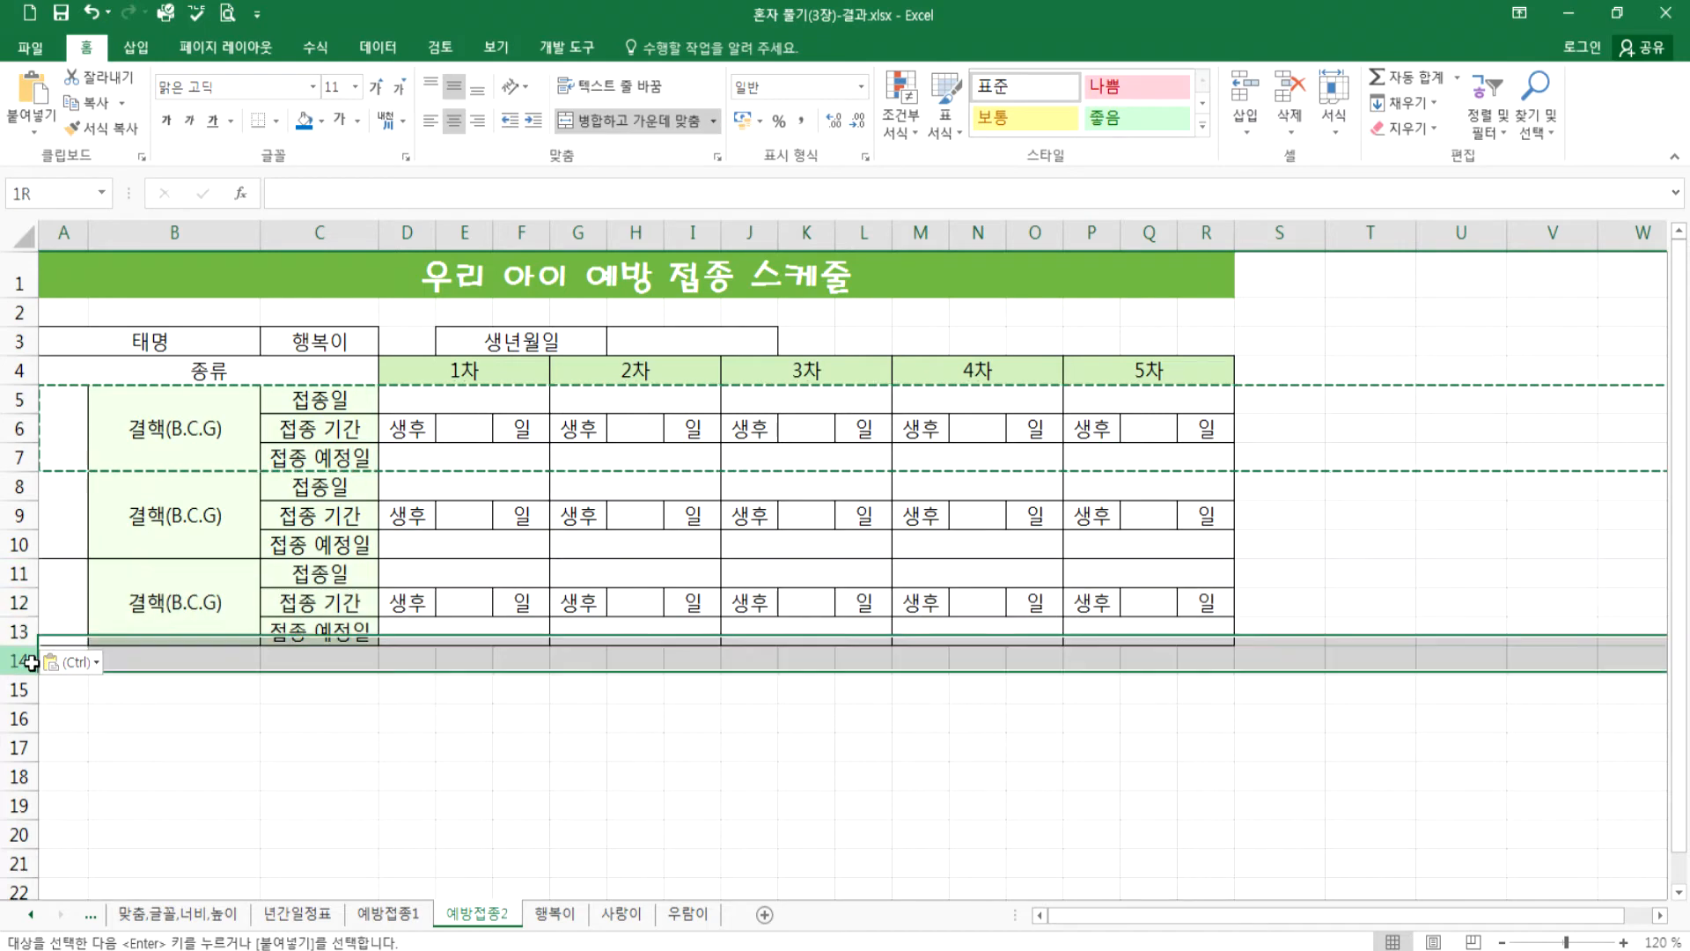
key("ctrl+v")
left_click(20, 747)
key("ctrl+v")
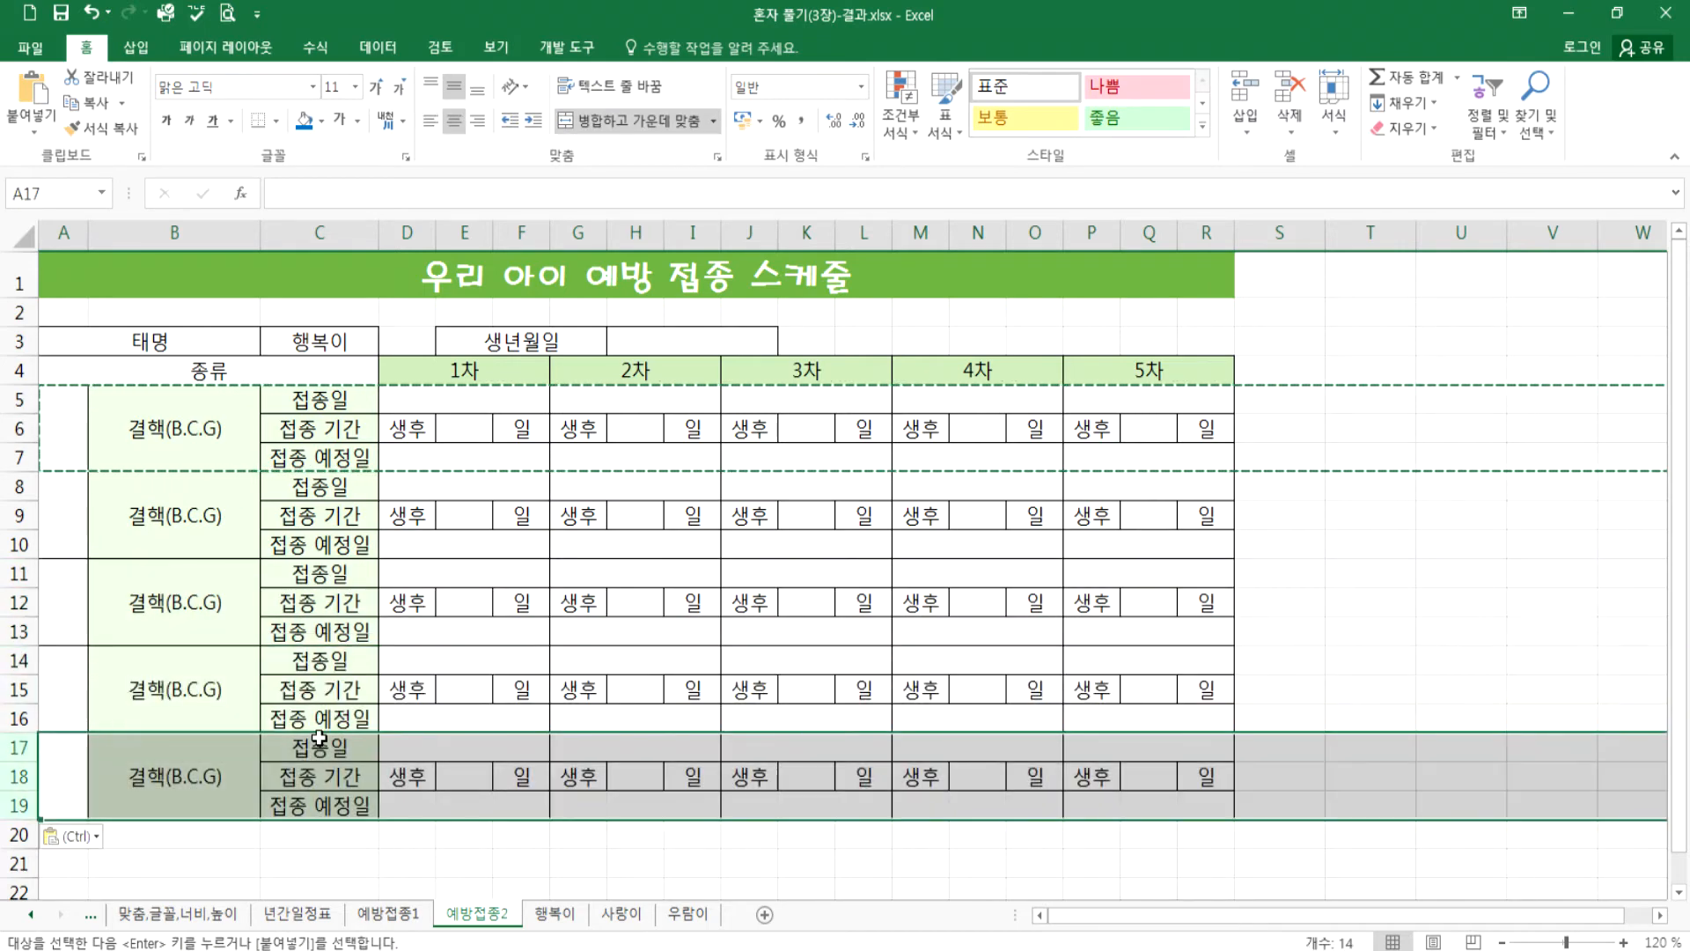
scroll(574, 748, "down", 1)
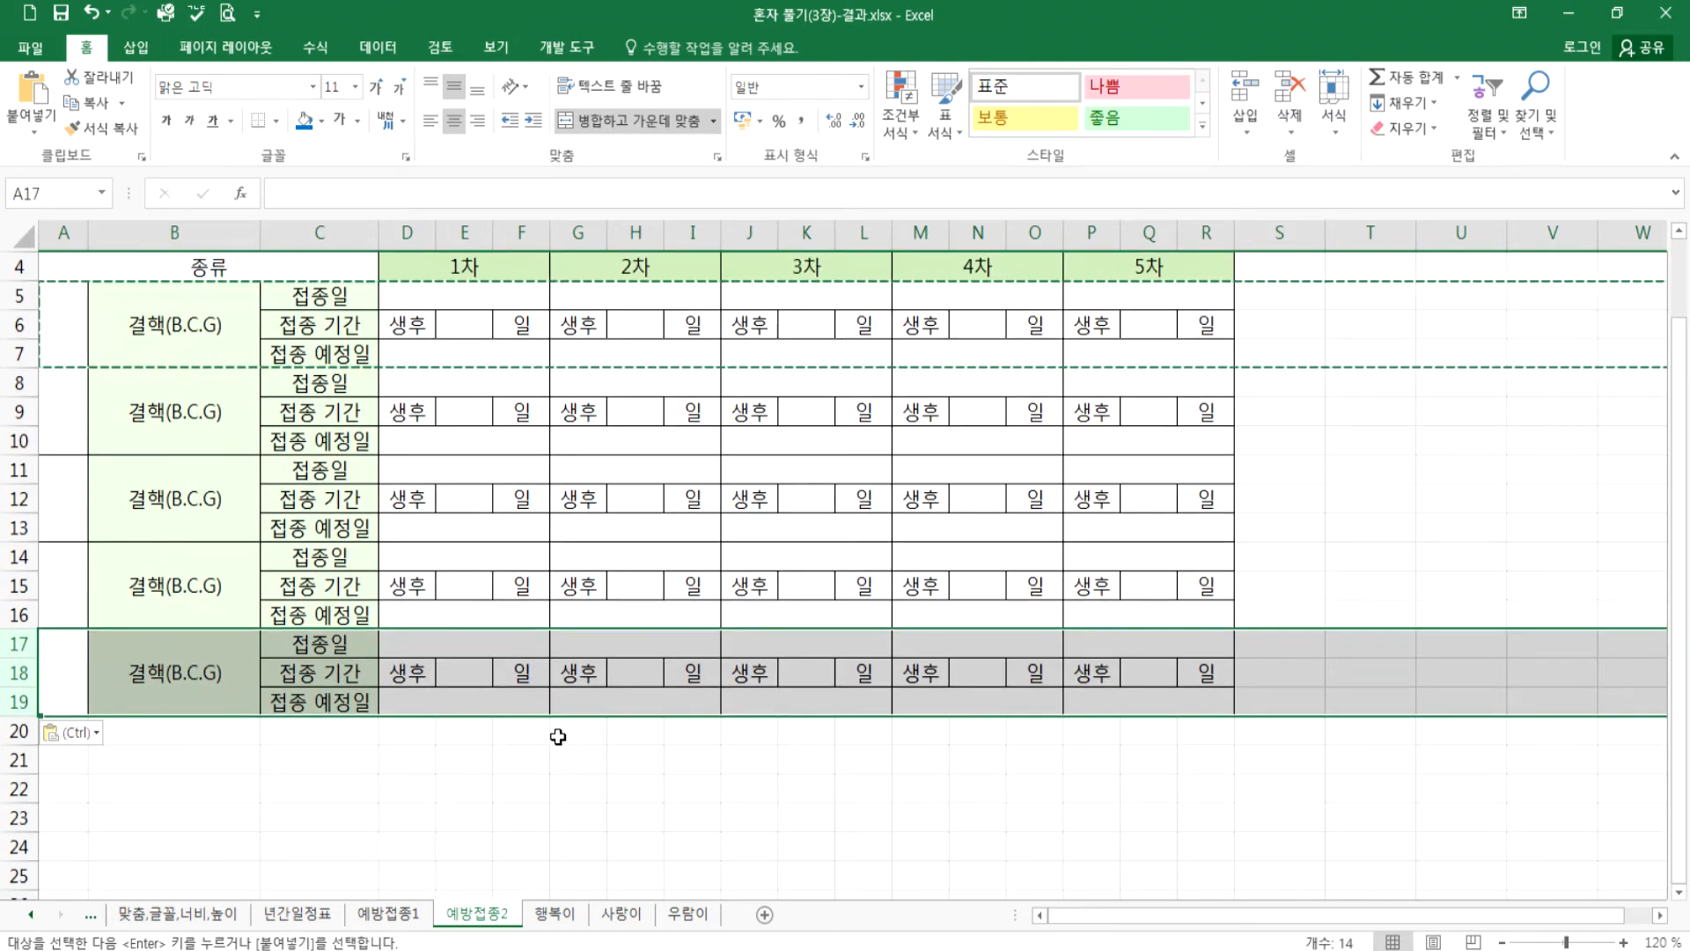
key("Escape")
- Compare the copied vaccine name cells B8 to B17 with columns B to R of the 행복이 sheet's schedule
left_click(145, 406)
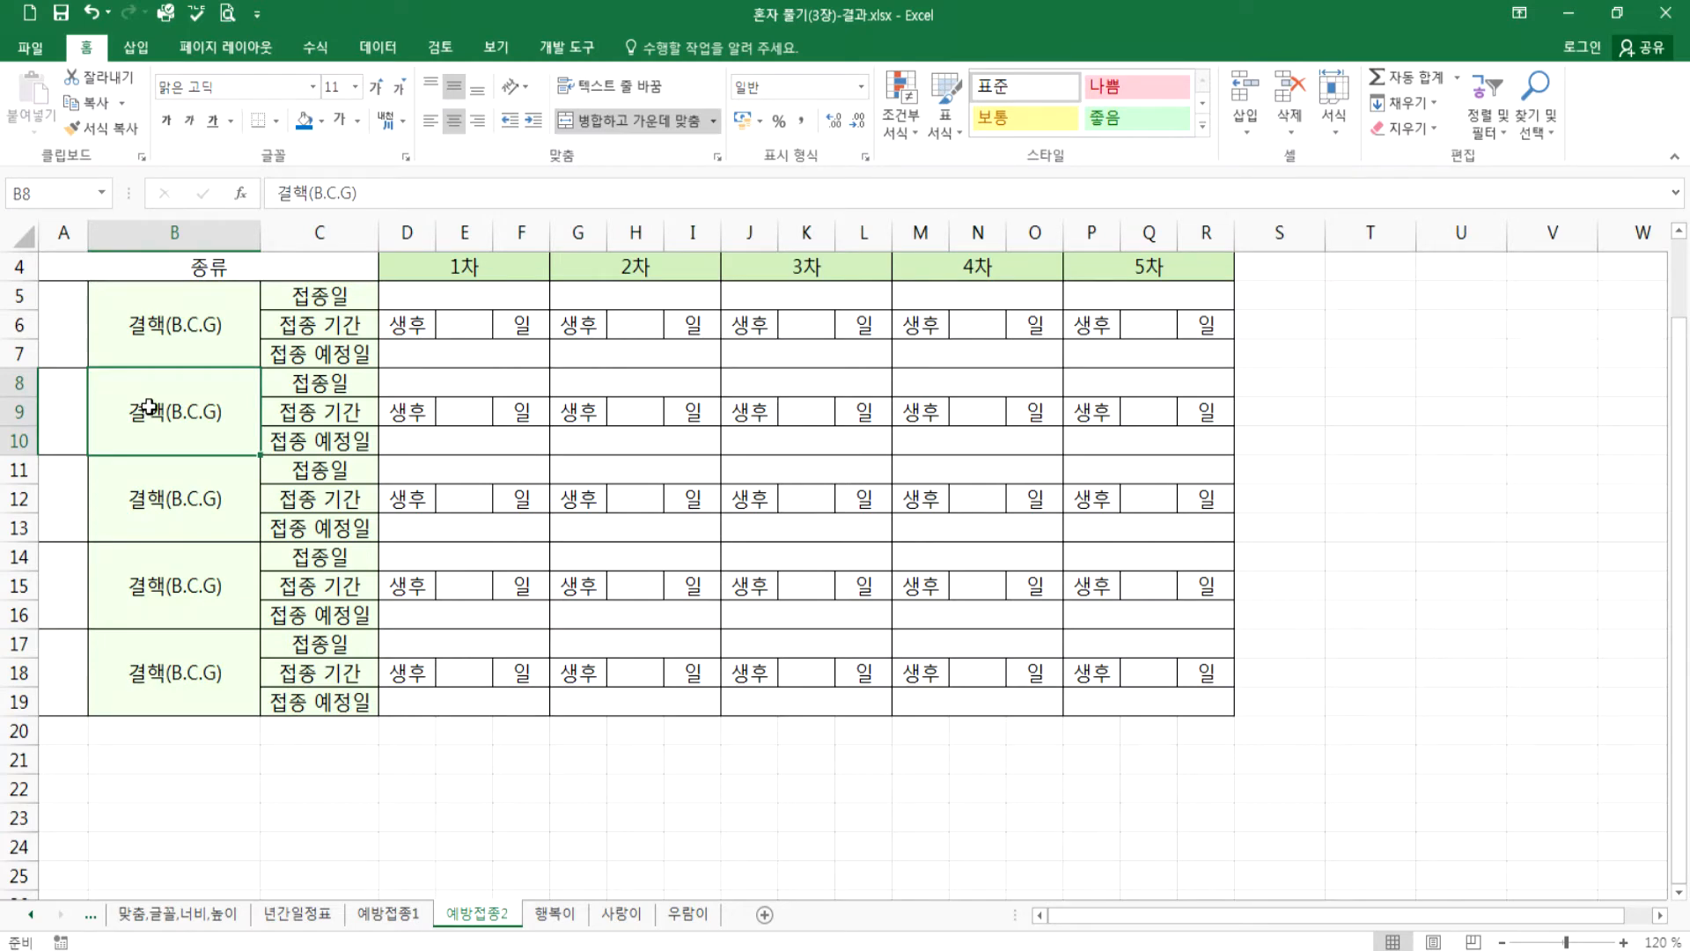
left_click(141, 499)
left_click(150, 583)
left_click(160, 657)
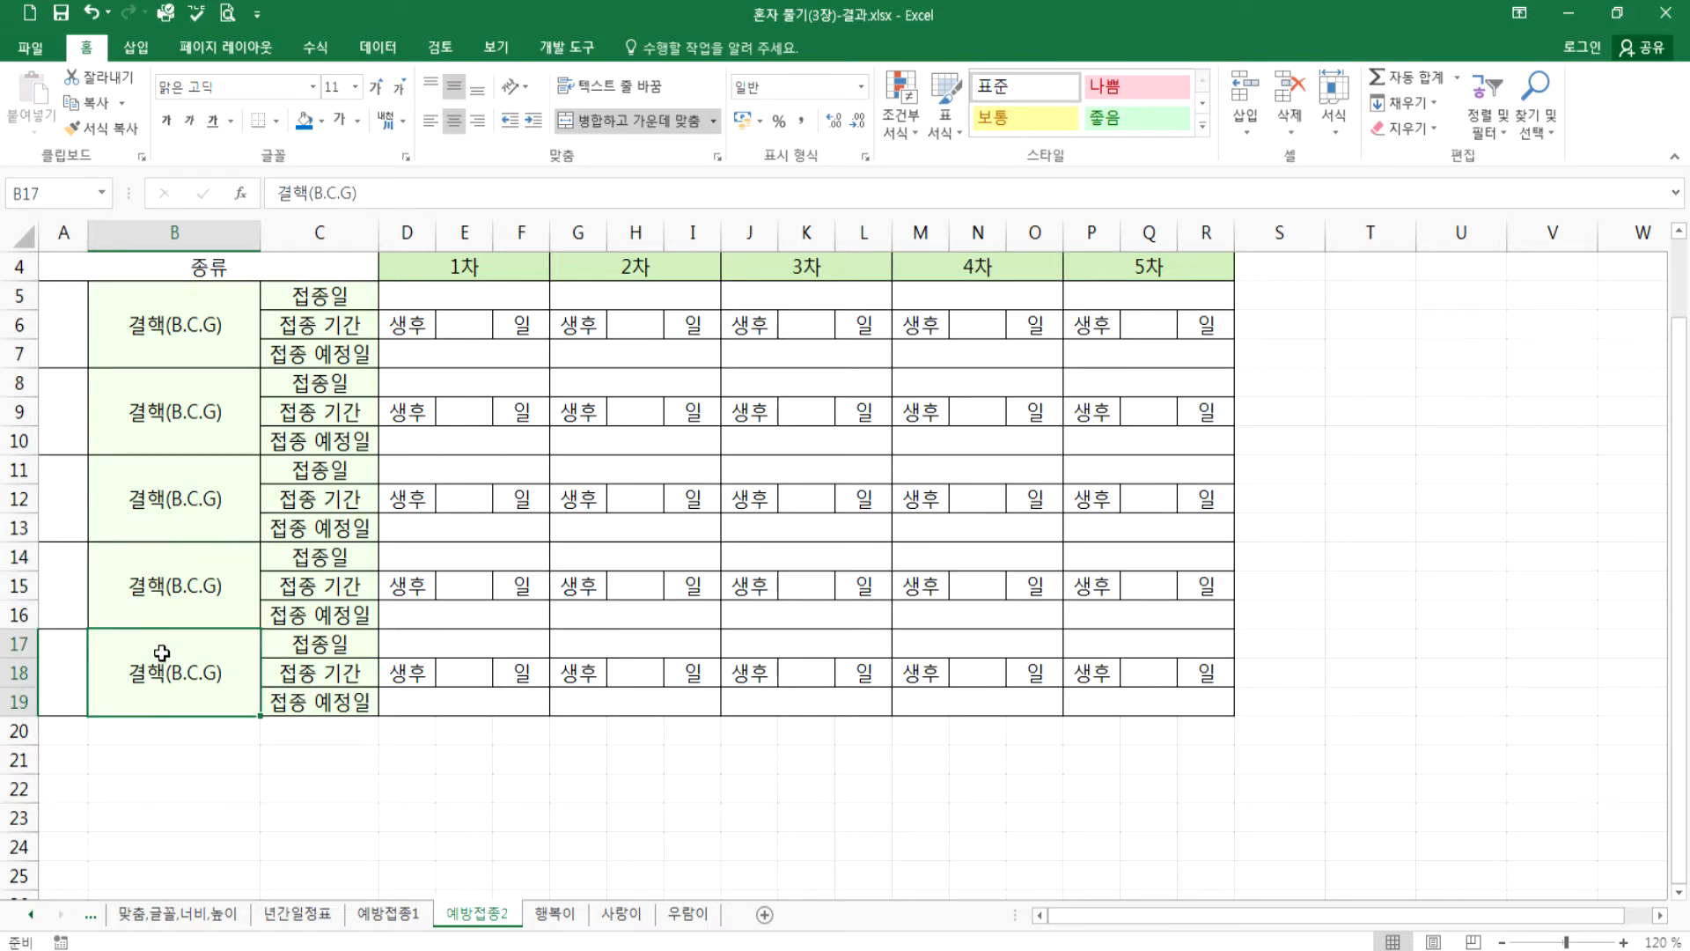
left_click(555, 914)
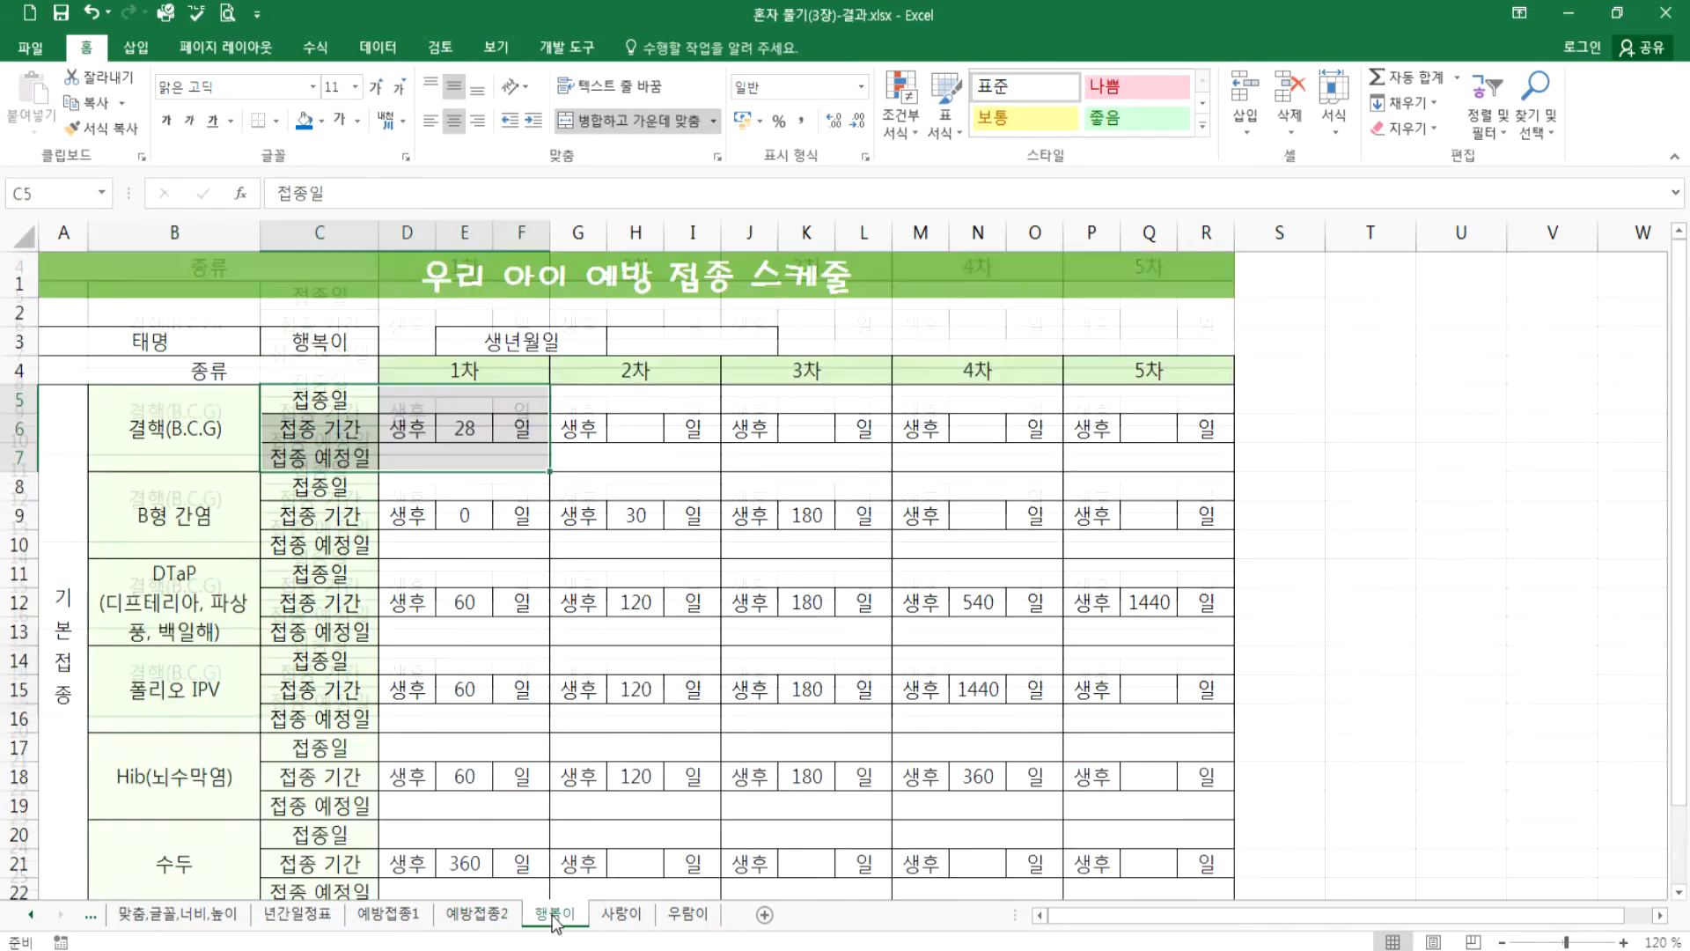
left_click_drag(320, 232, 1220, 238)
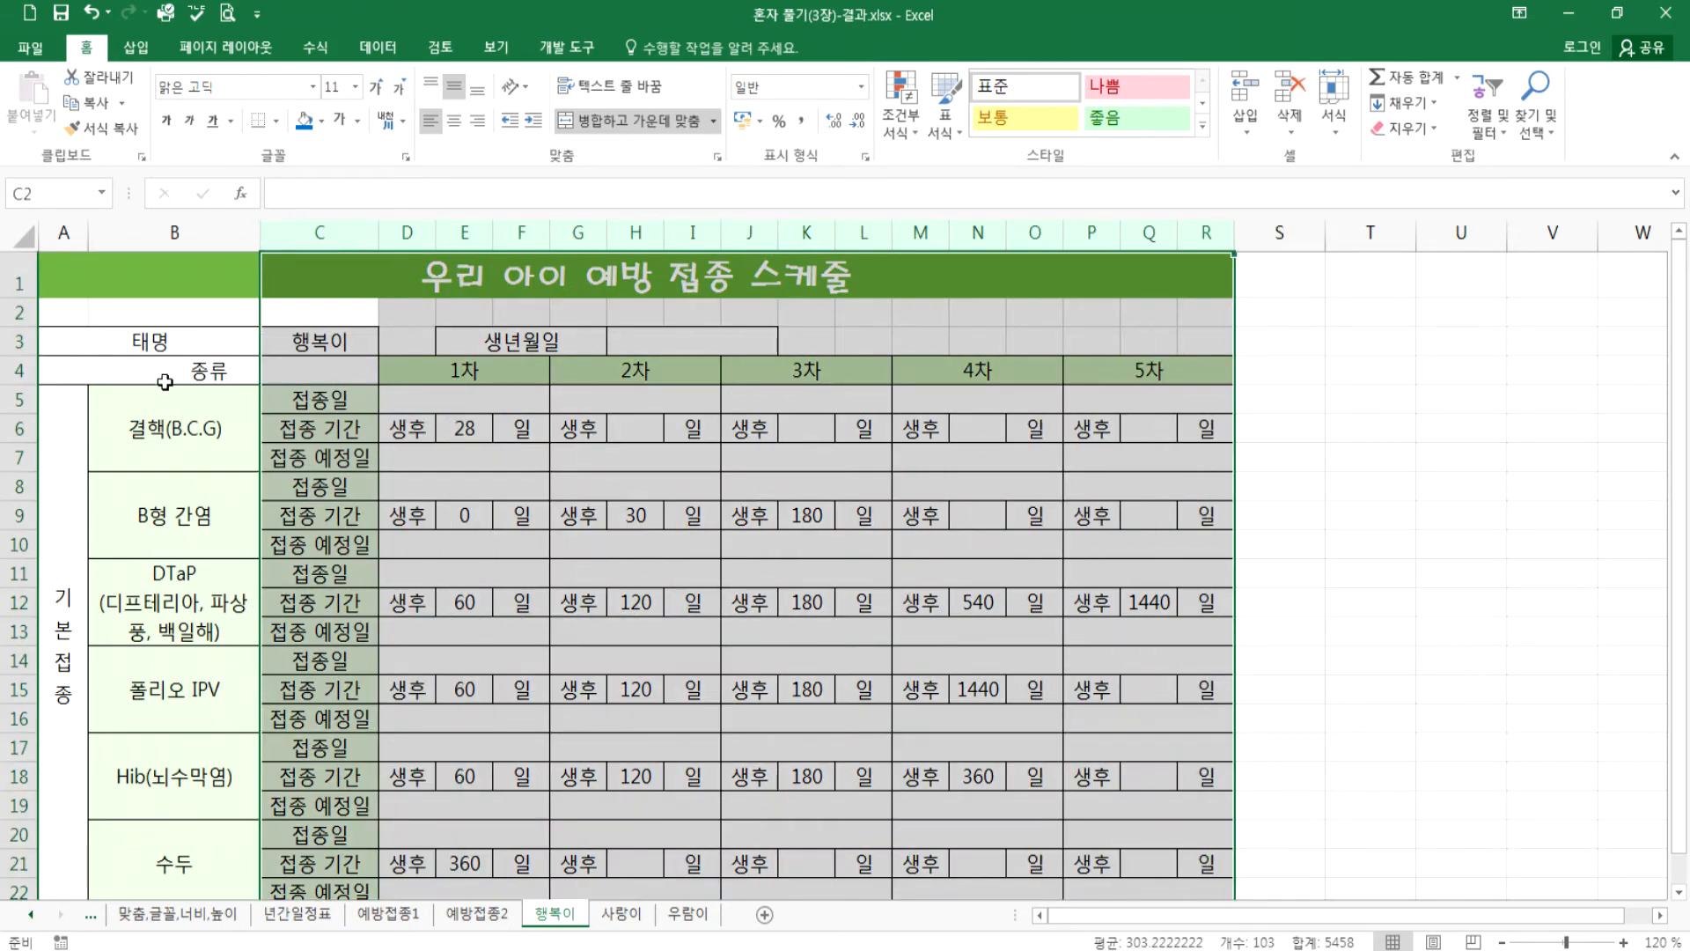
left_click(172, 234)
scroll(170, 660, "down", 2)
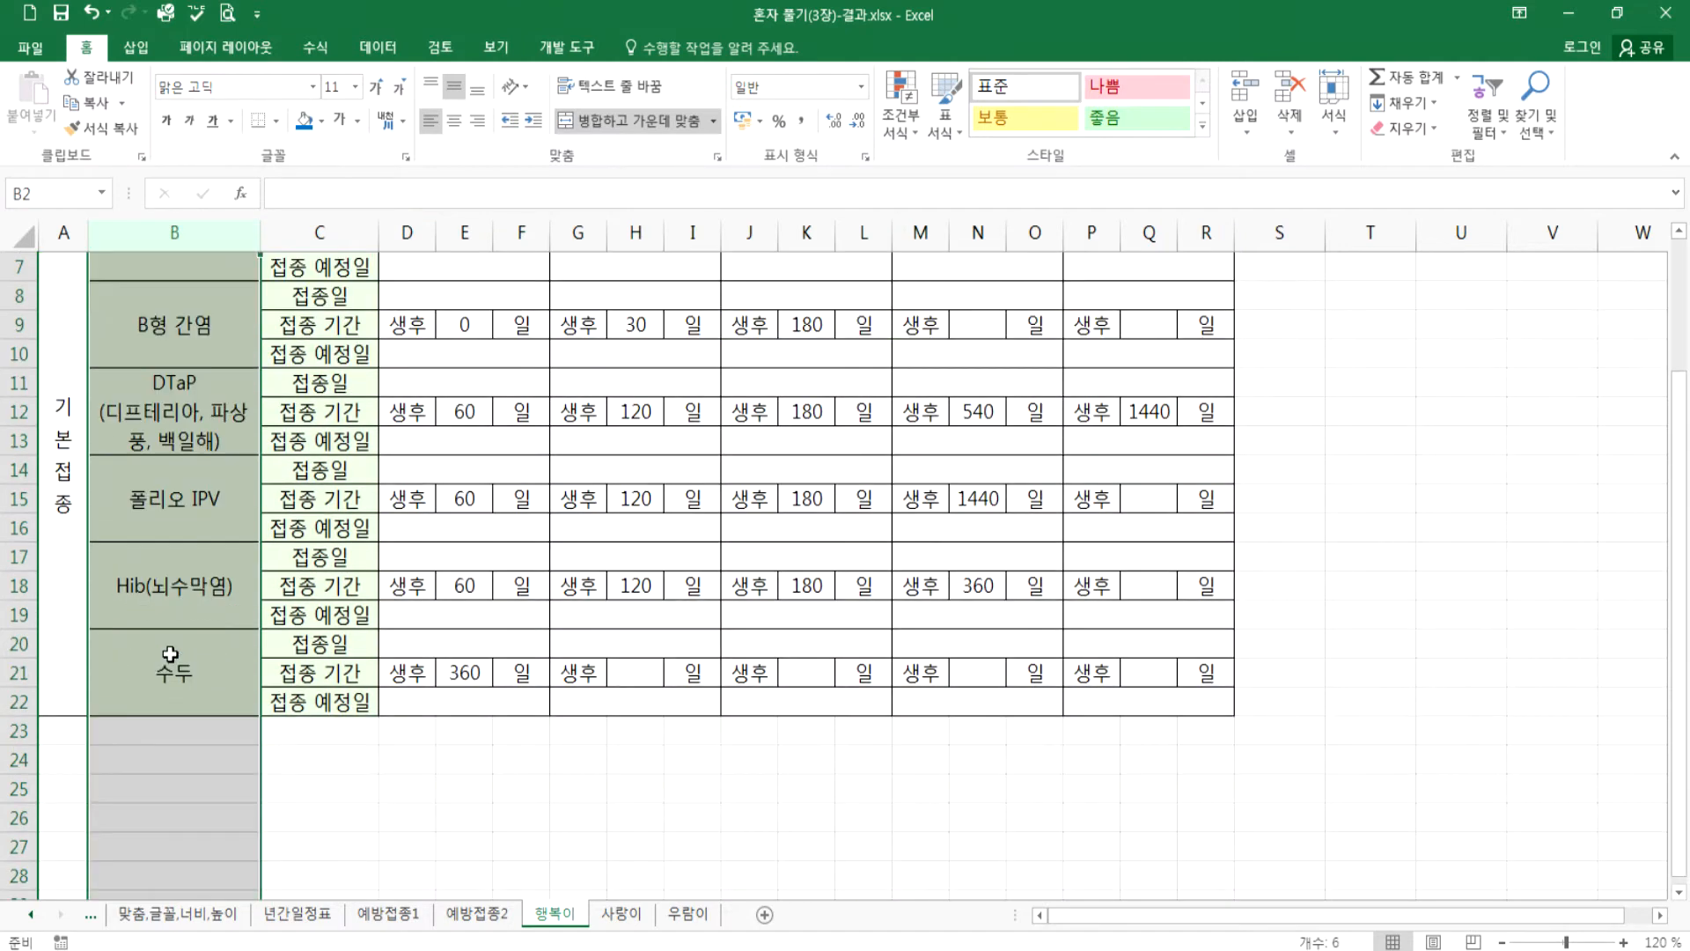
scroll(190, 574, "up", 2)
left_click(476, 673)
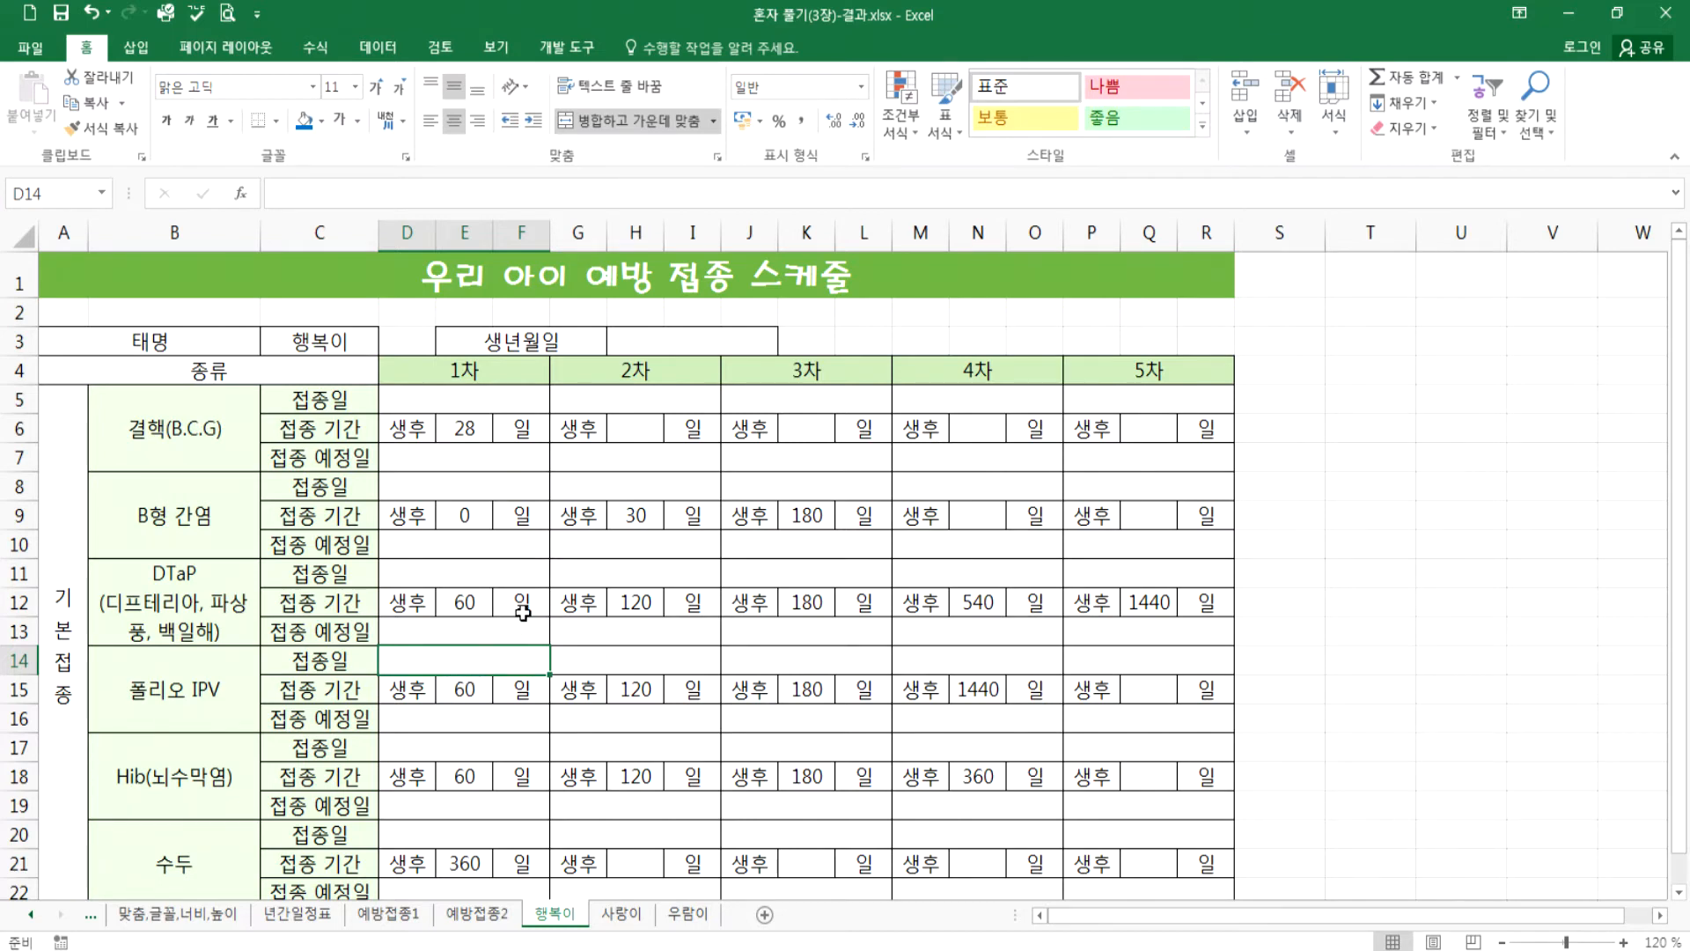
- Examine the 5차 block on the 행복이 sheet, from its header P4 down to P7
left_click_drag(1347, 374, 1449, 374)
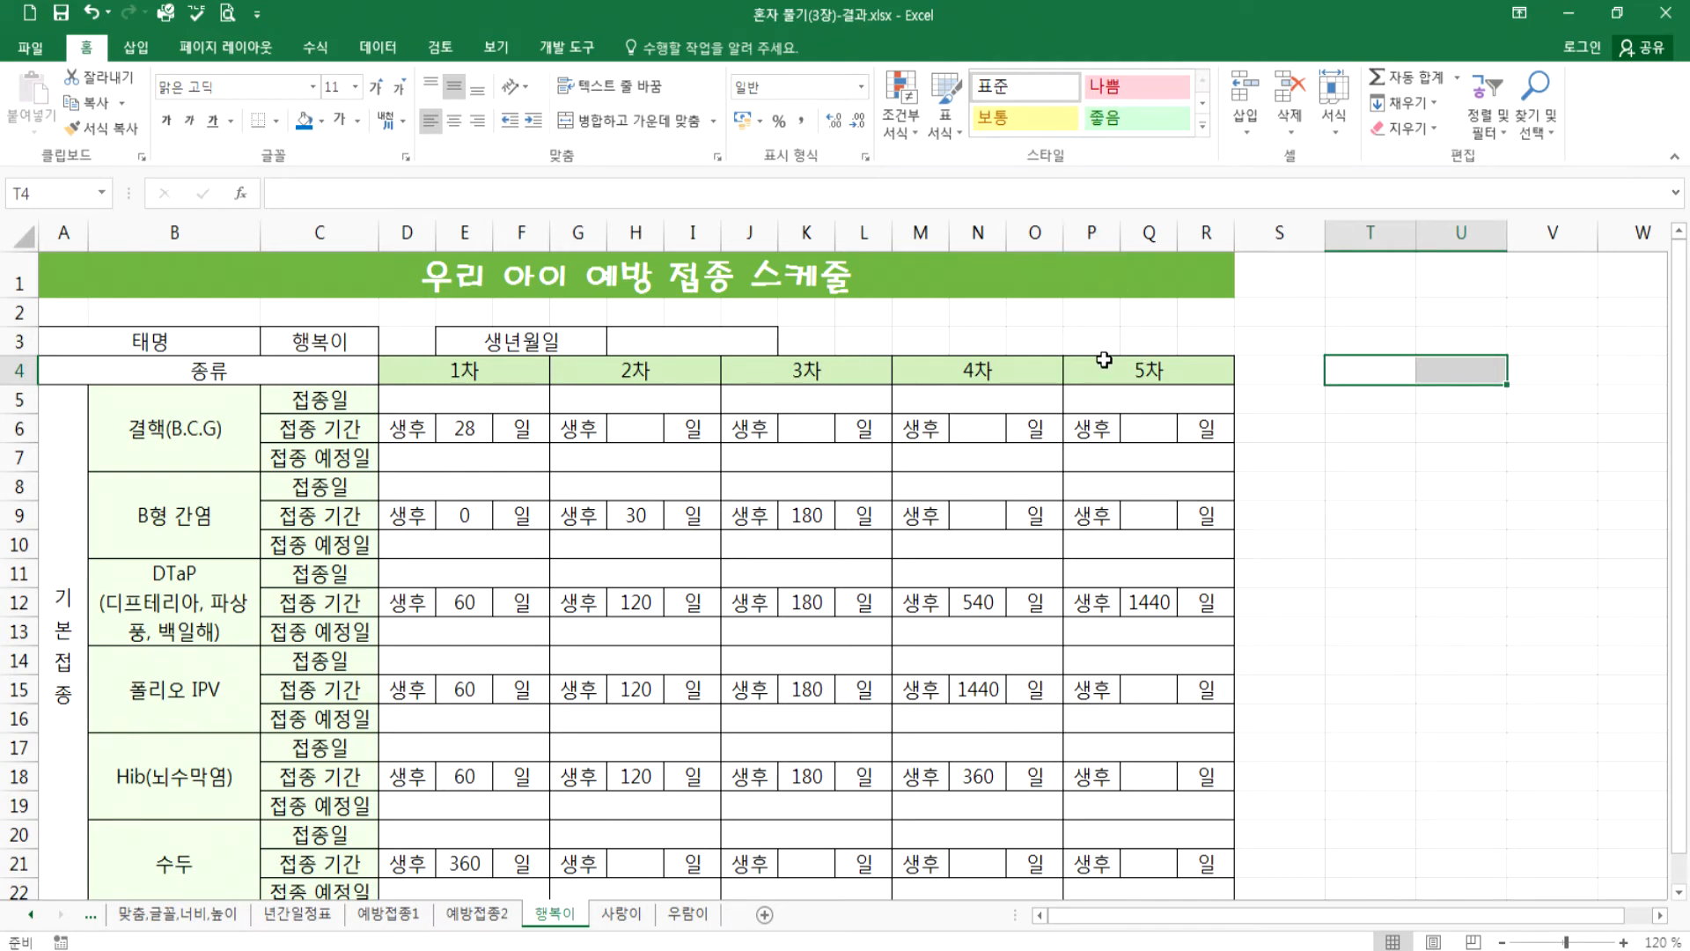
left_click_drag(1091, 428, 1210, 428)
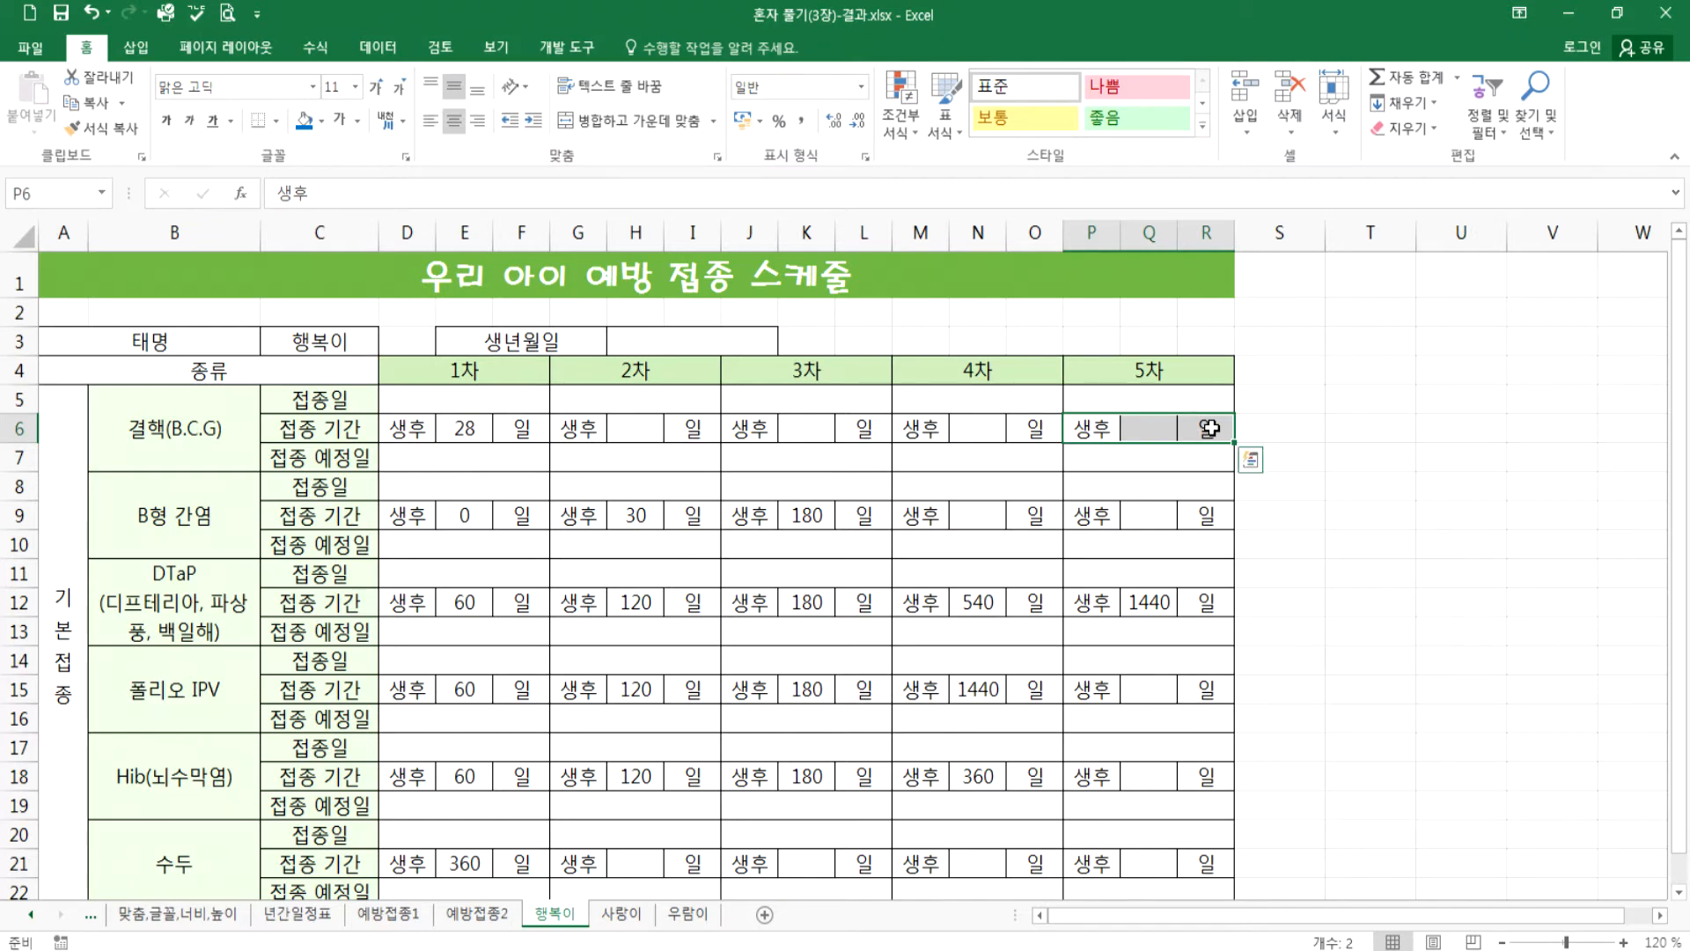
left_click(1102, 453)
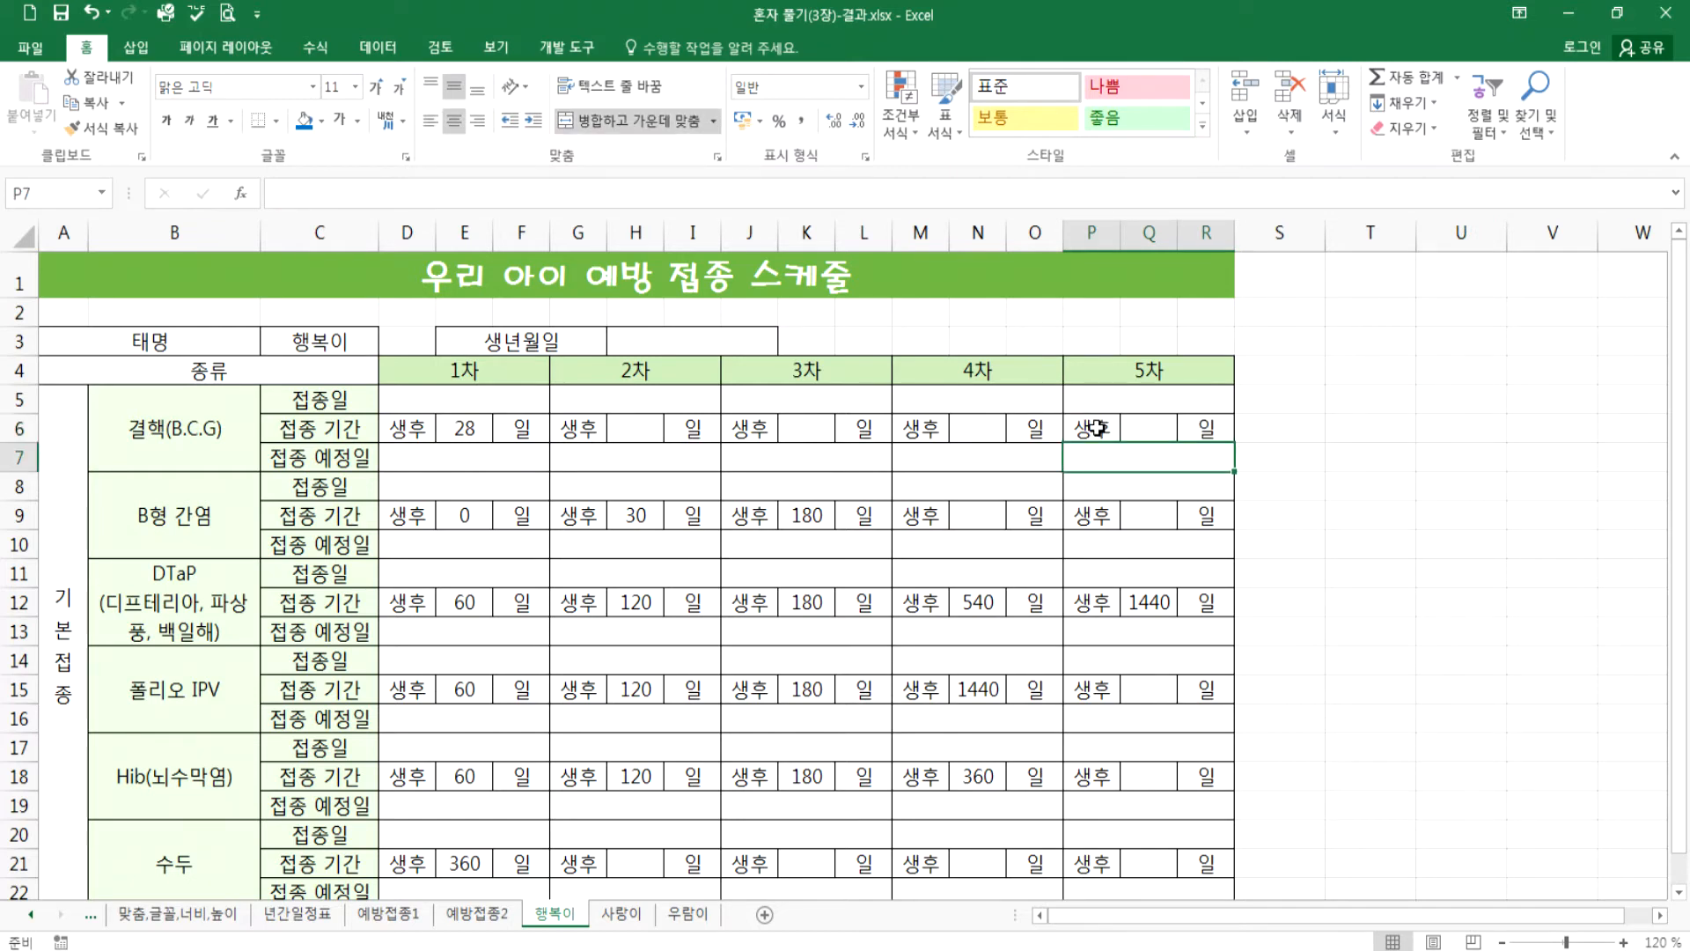
left_click(1096, 400)
left_click(1095, 372)
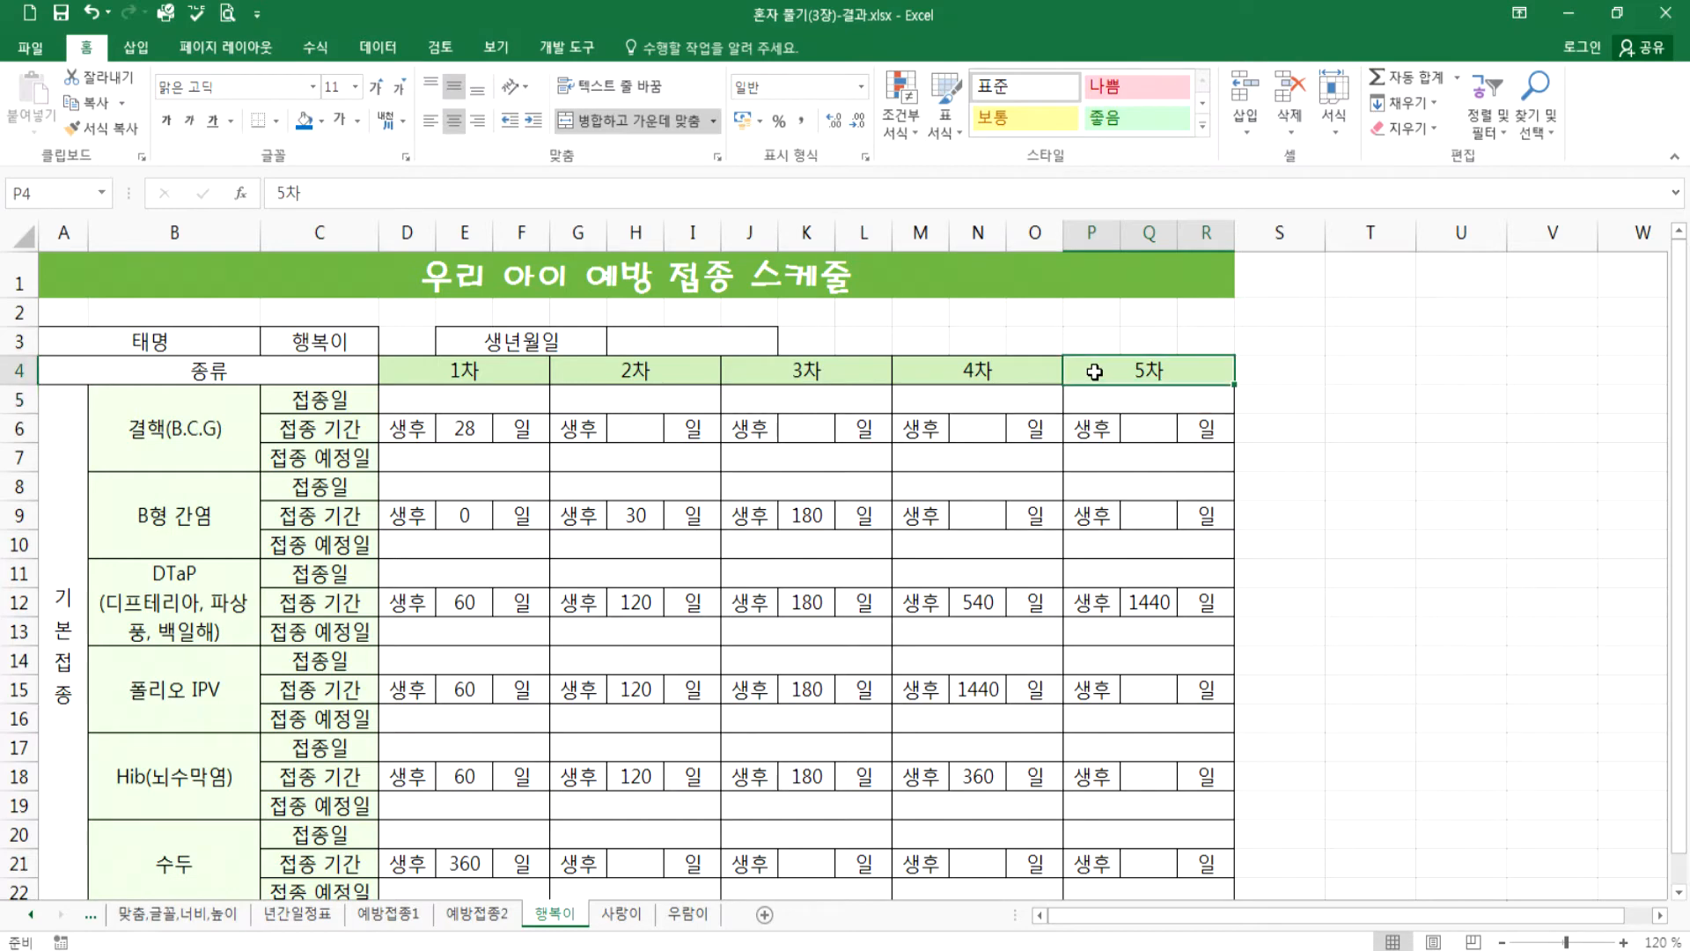
- Look through the 예방접종2, 예방접종1, 우람이, 사랑이 and 행복이 sheets
left_click(462, 916)
left_click(401, 918)
left_click(458, 915)
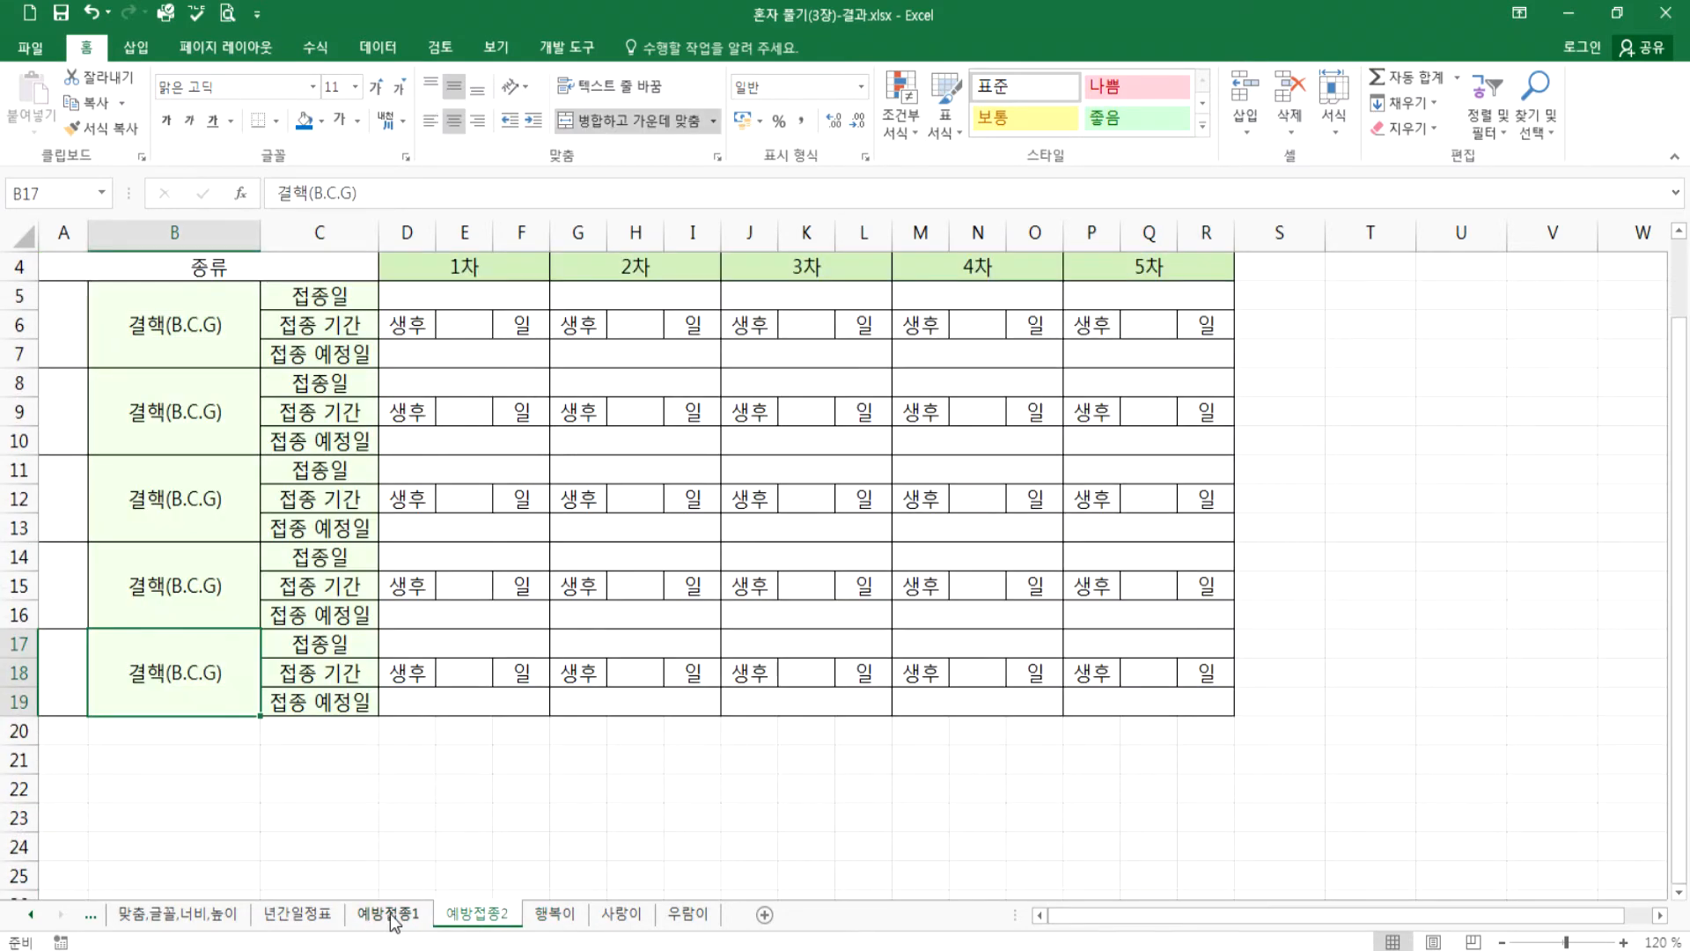
left_click(394, 917)
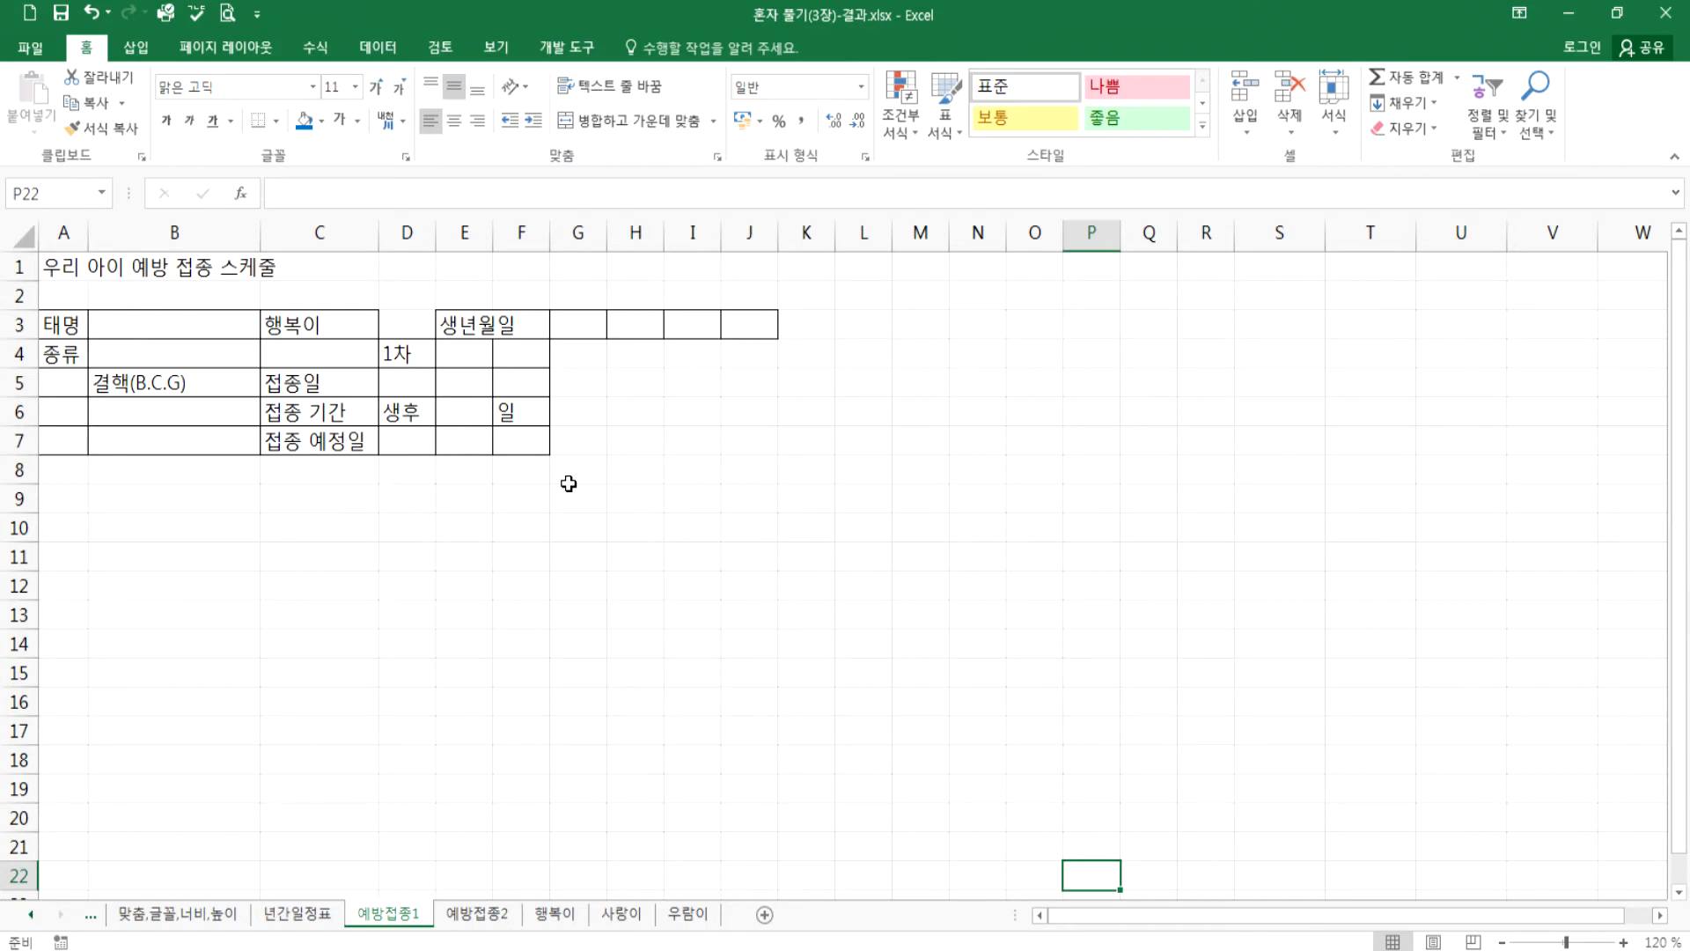
left_click(687, 914)
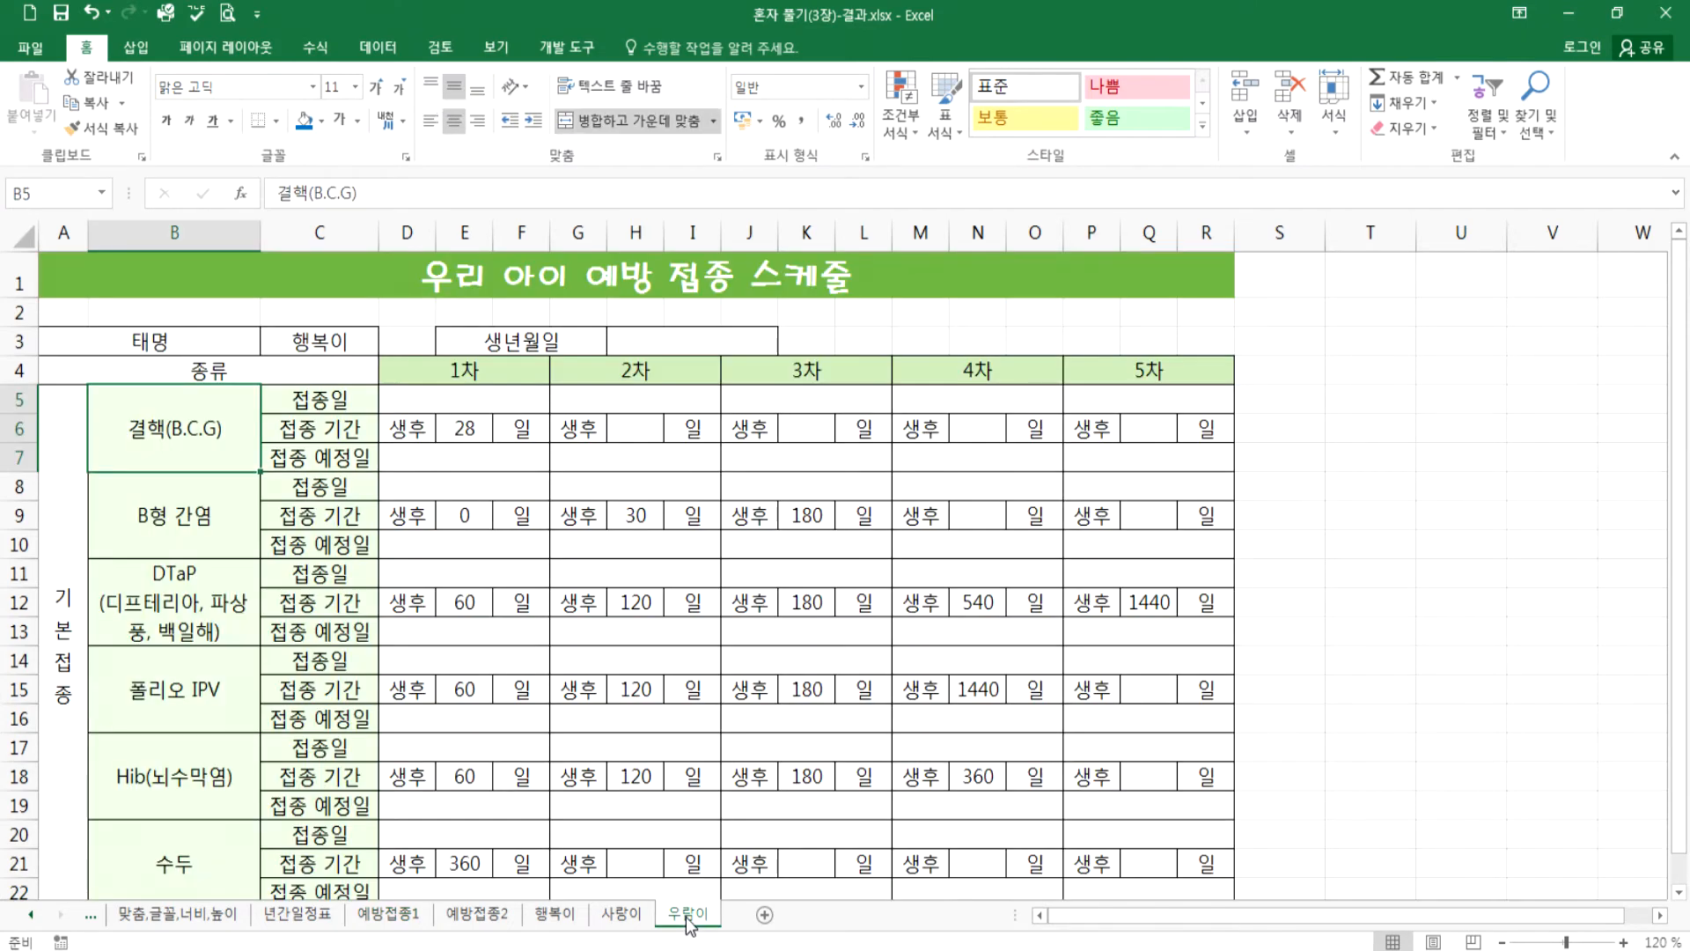
left_click(616, 916)
left_click(554, 915)
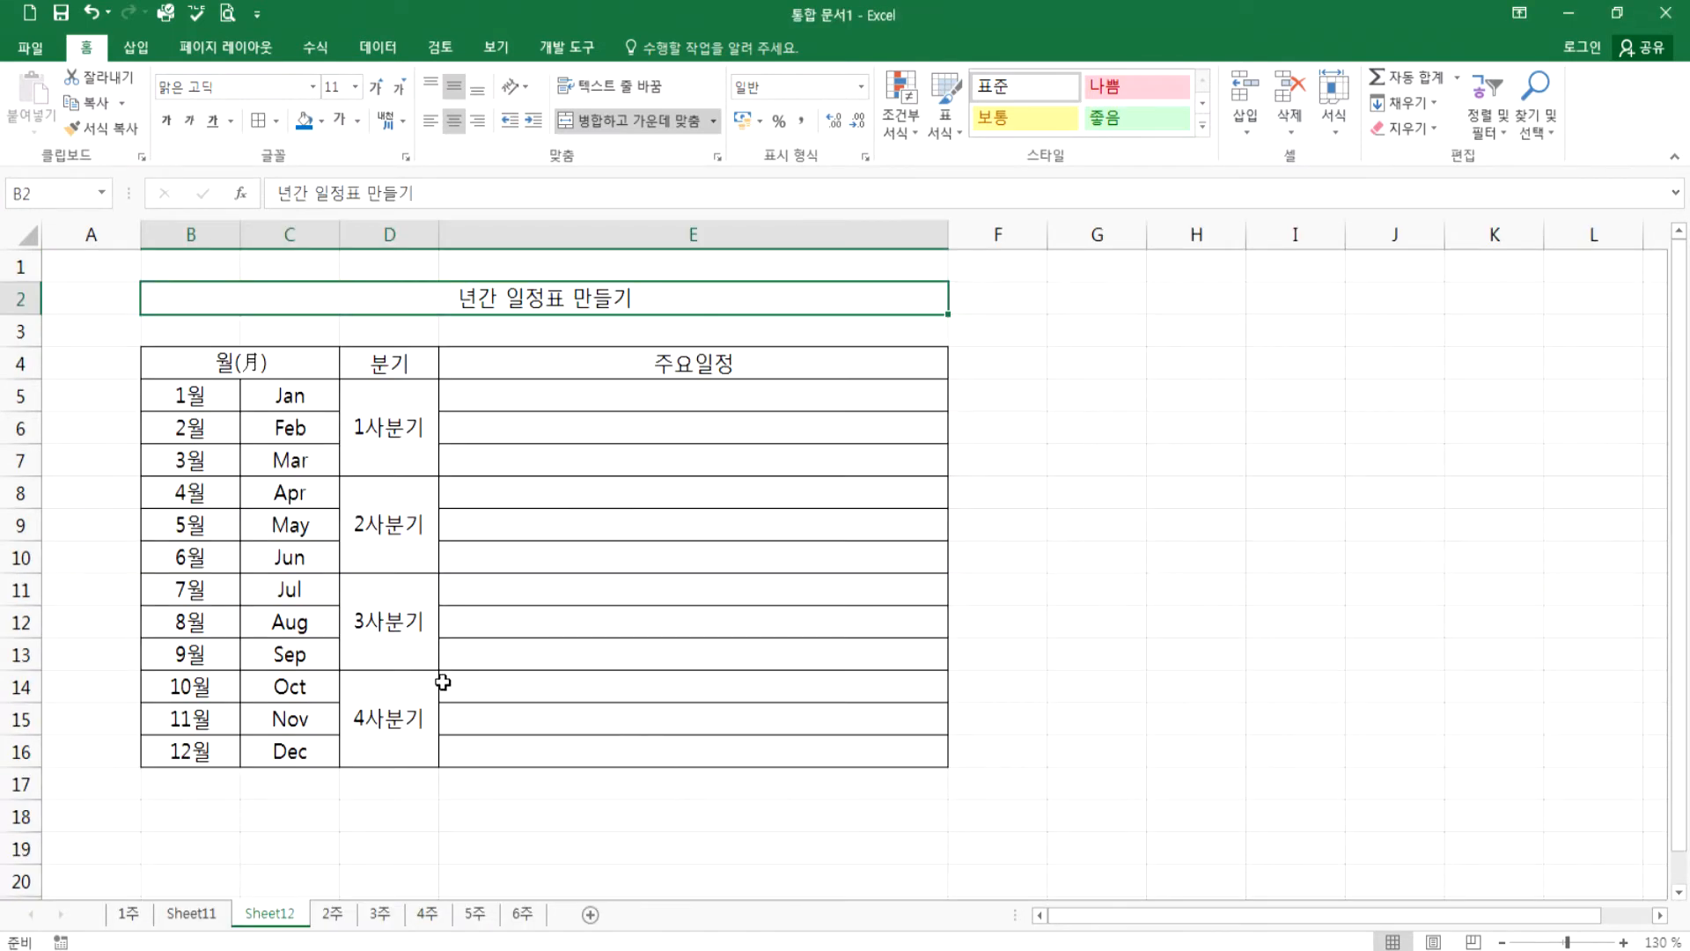
- From the 통합 문서1 workbook, open 나만의 서식.xlsx from the 4장 folder
left_click(214, 365)
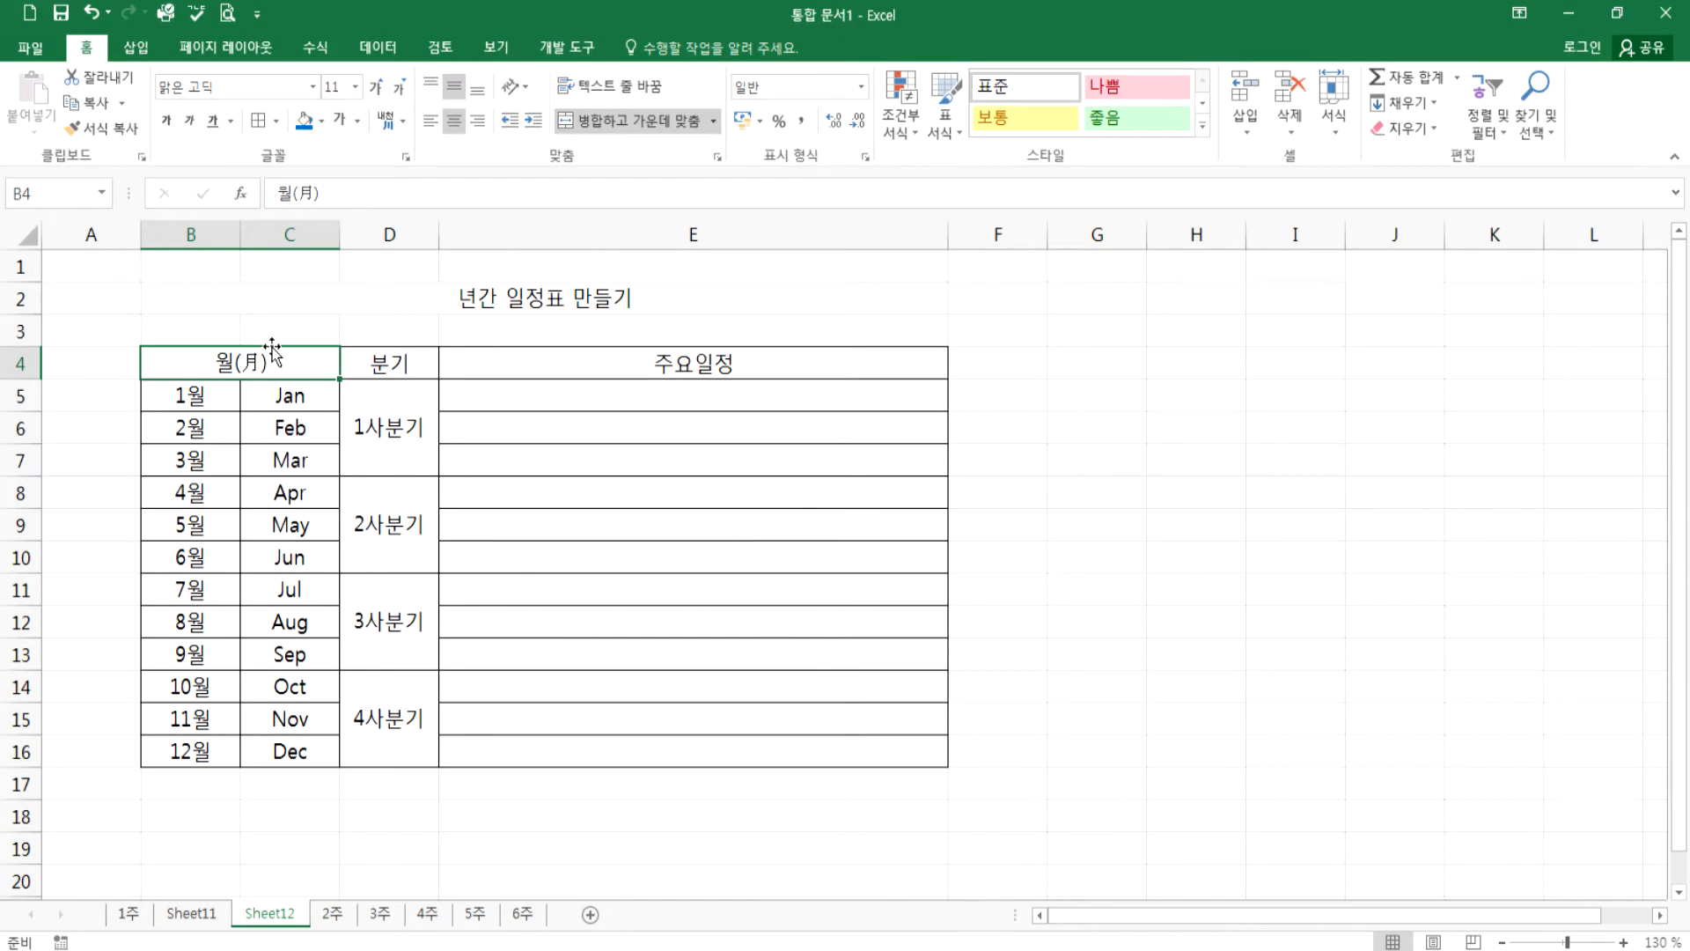
left_click(13, 49)
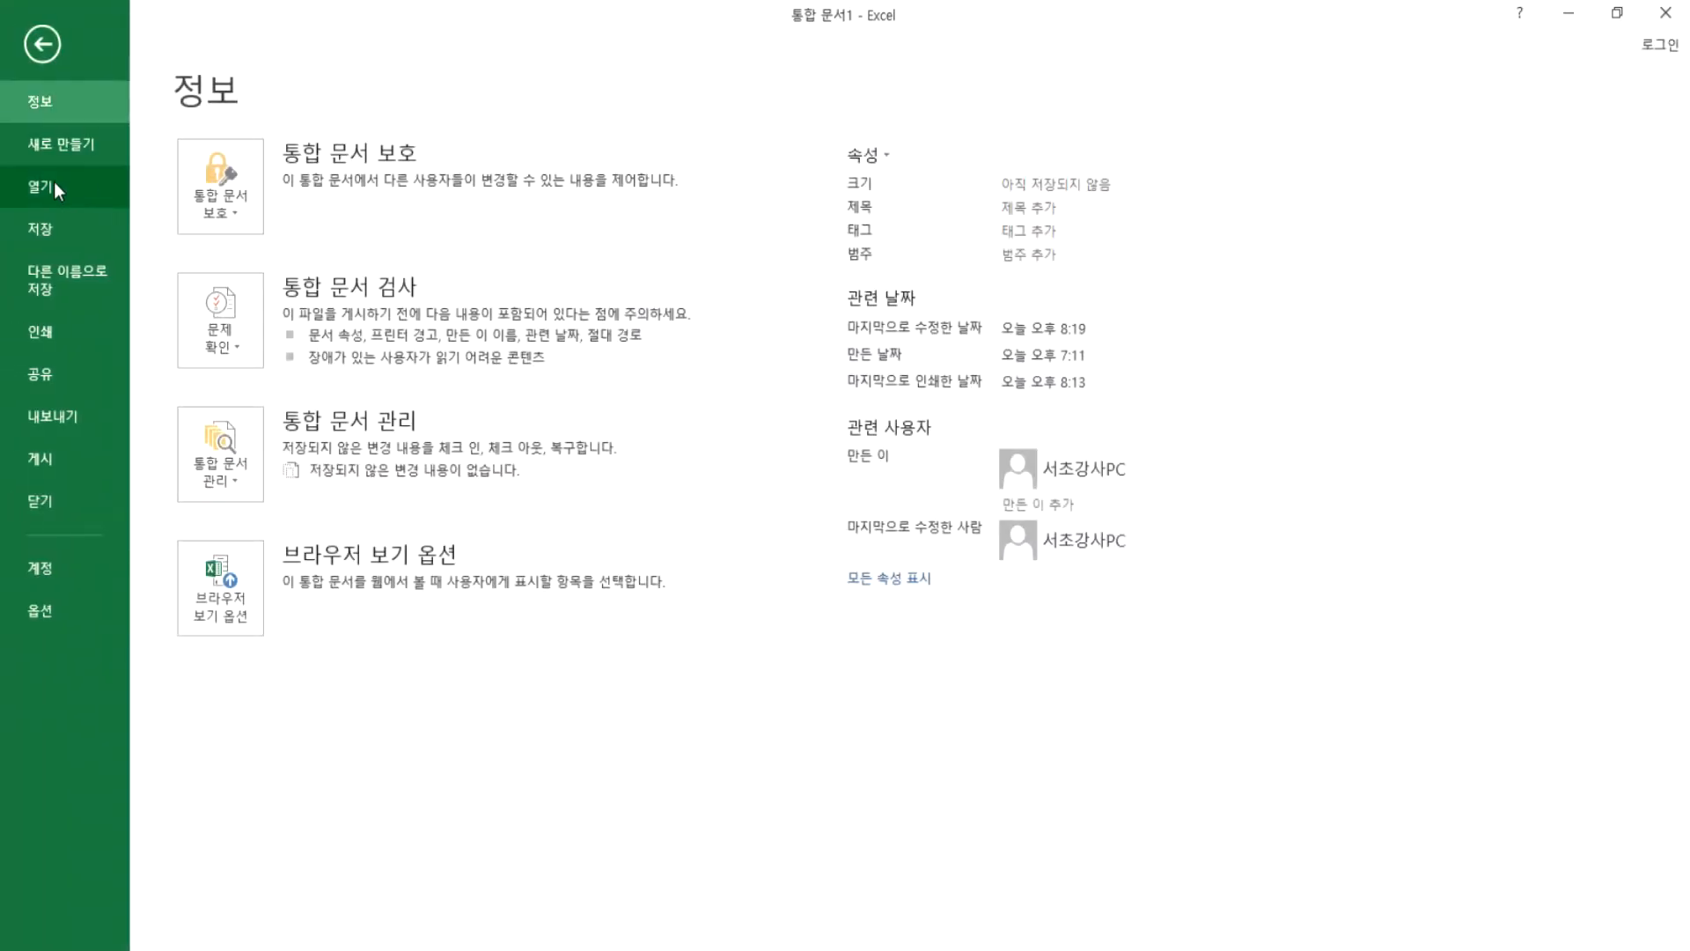
left_click(55, 183)
left_click(289, 420)
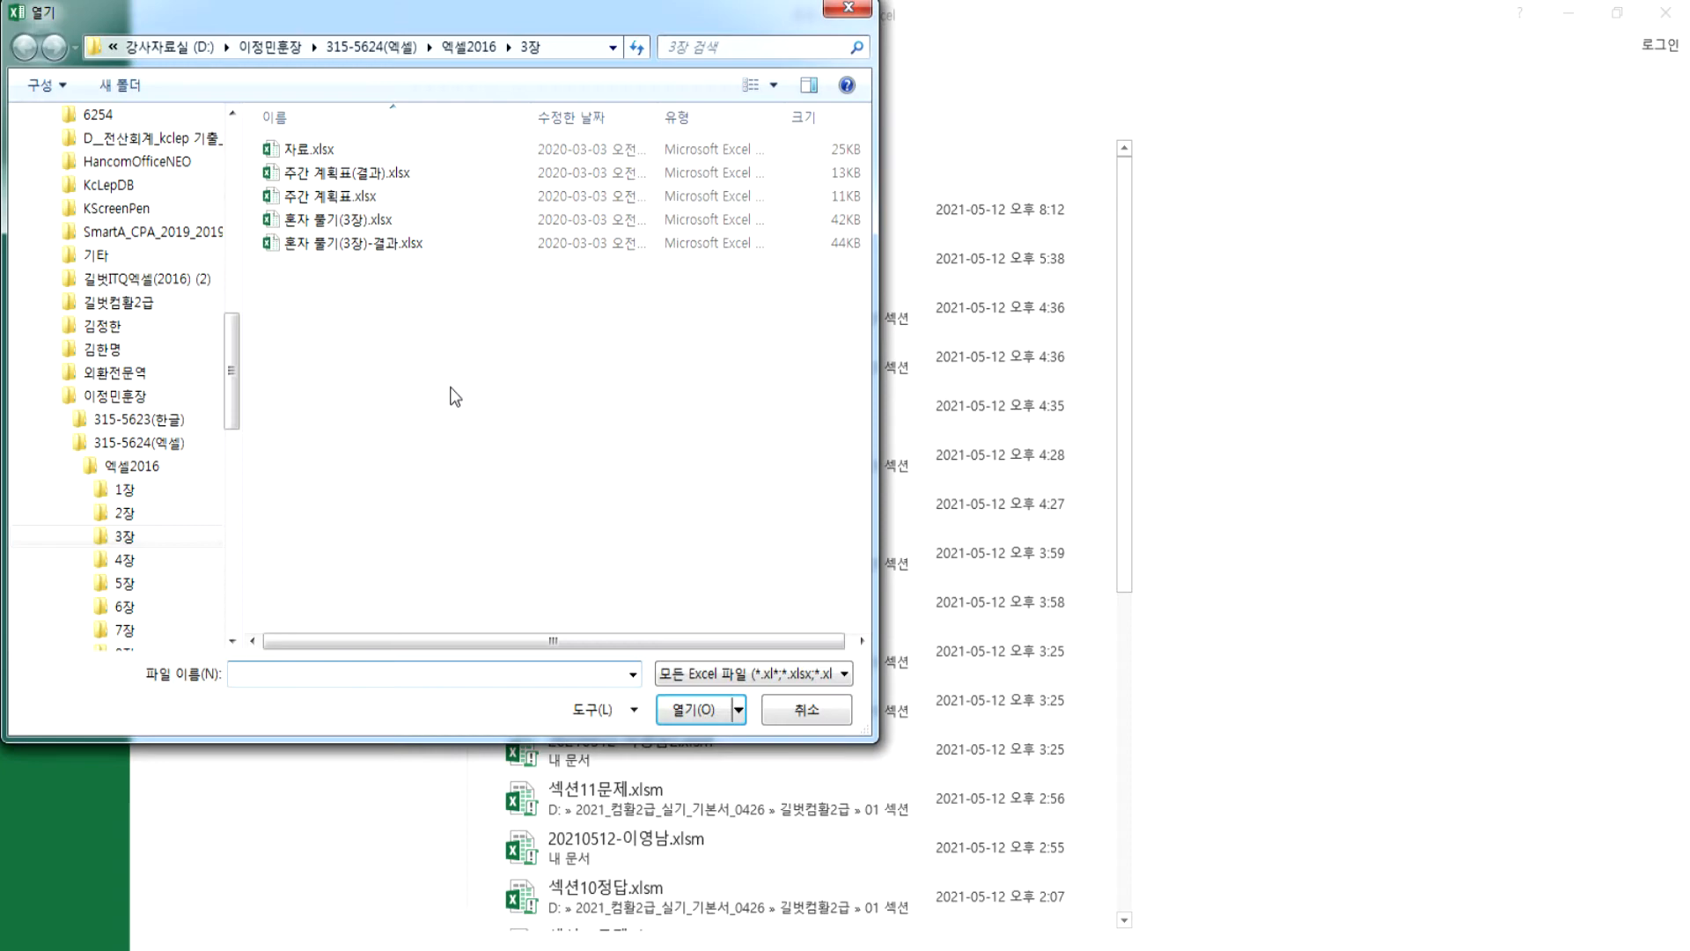
left_click(155, 556)
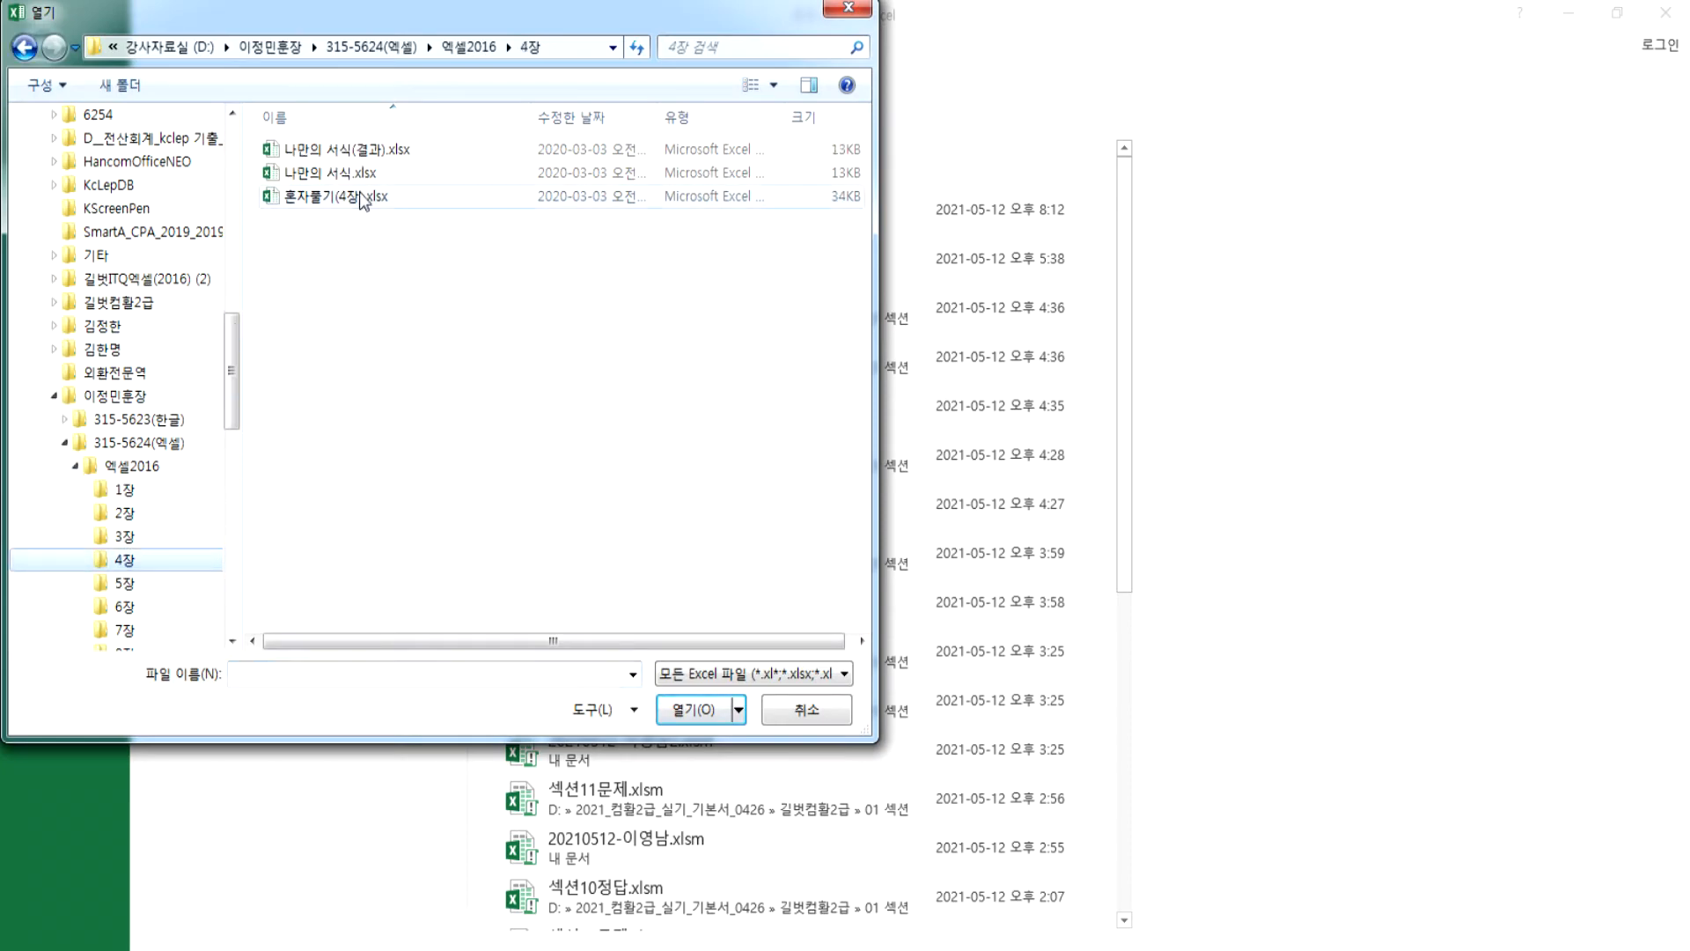
double_click(309, 178)
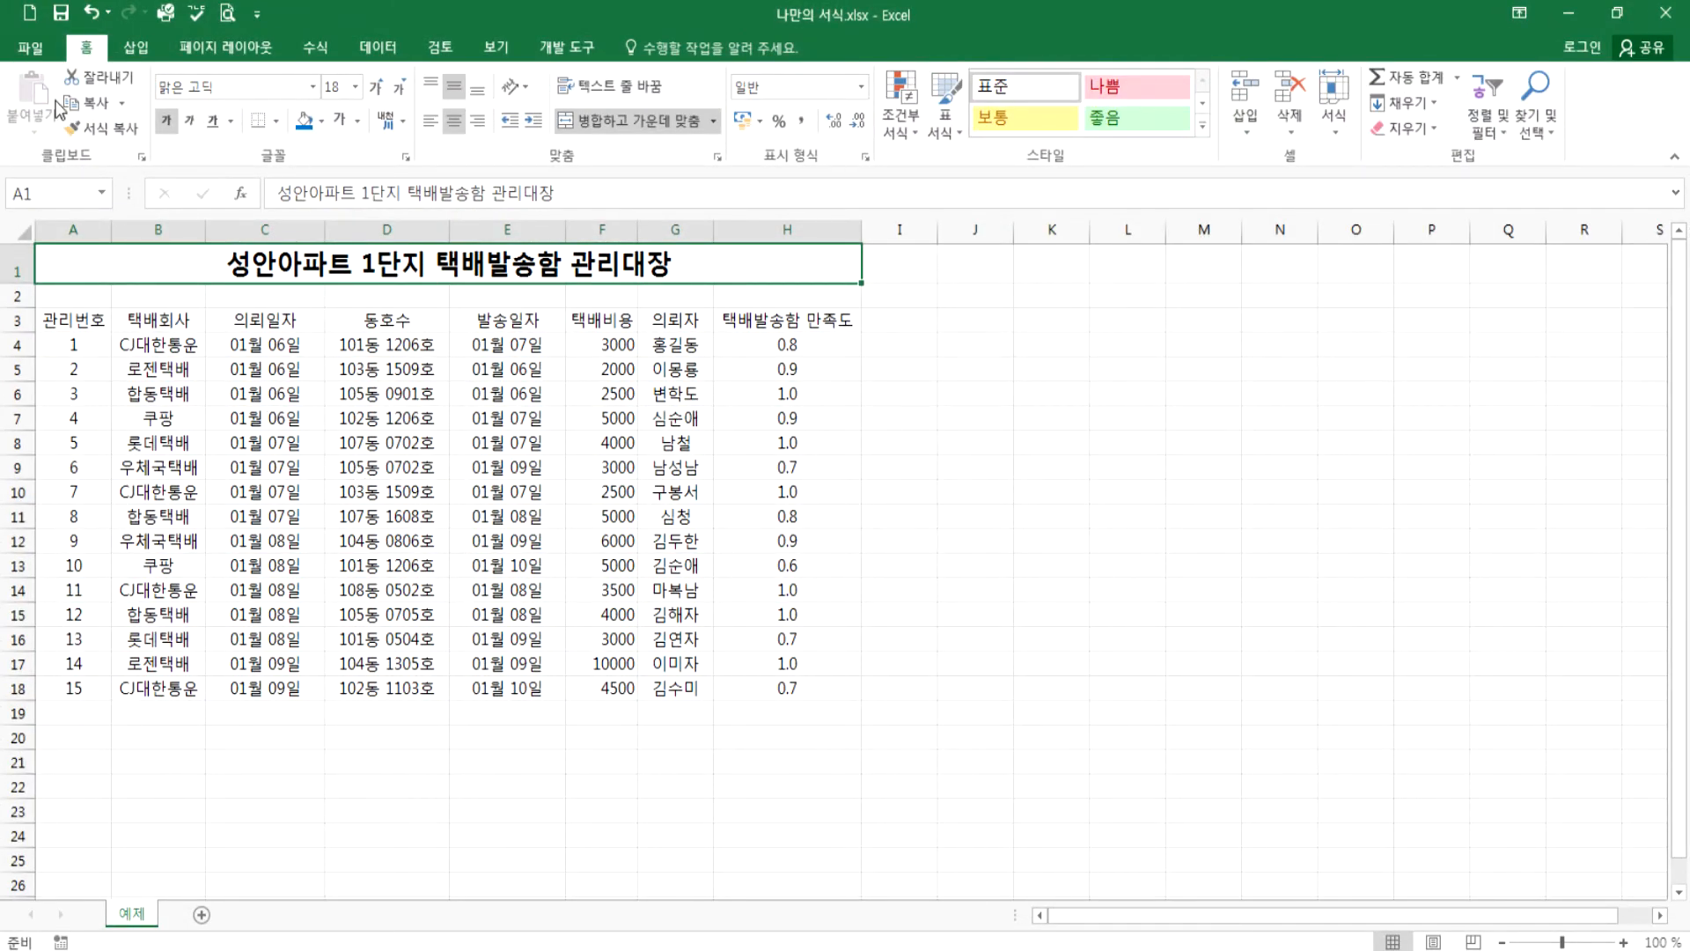
- Open the finished example 나만의 서식(결과).xlsx from the 4장 folder
key("ctrl+o")
left_click(313, 400)
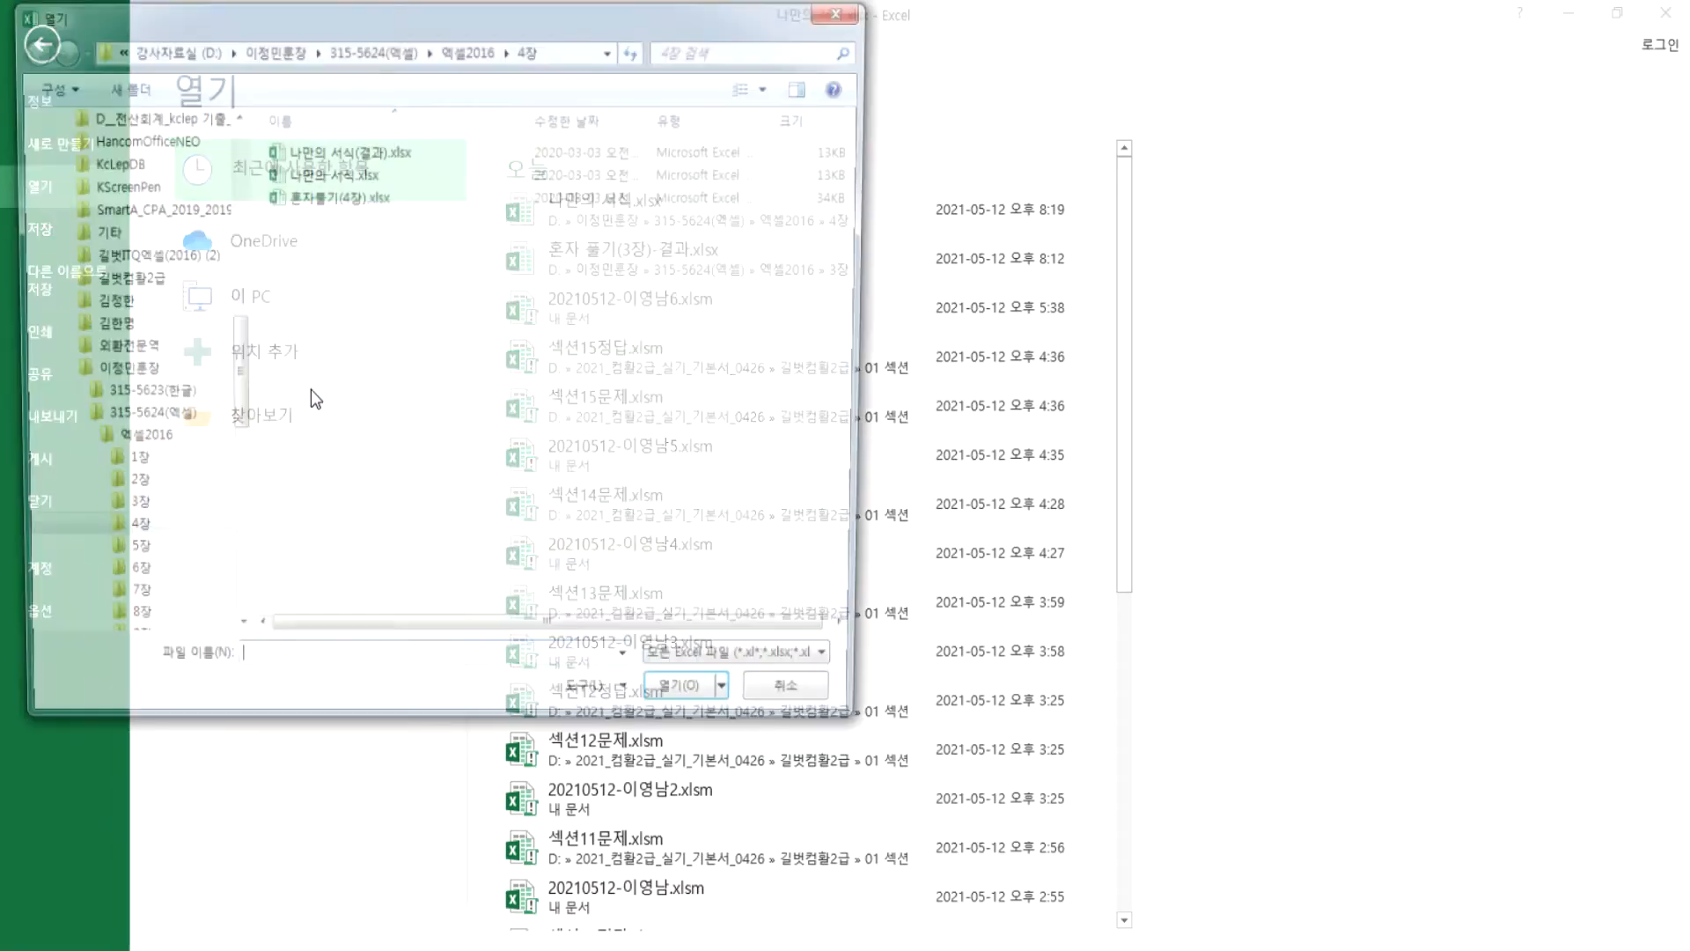
double_click(315, 157)
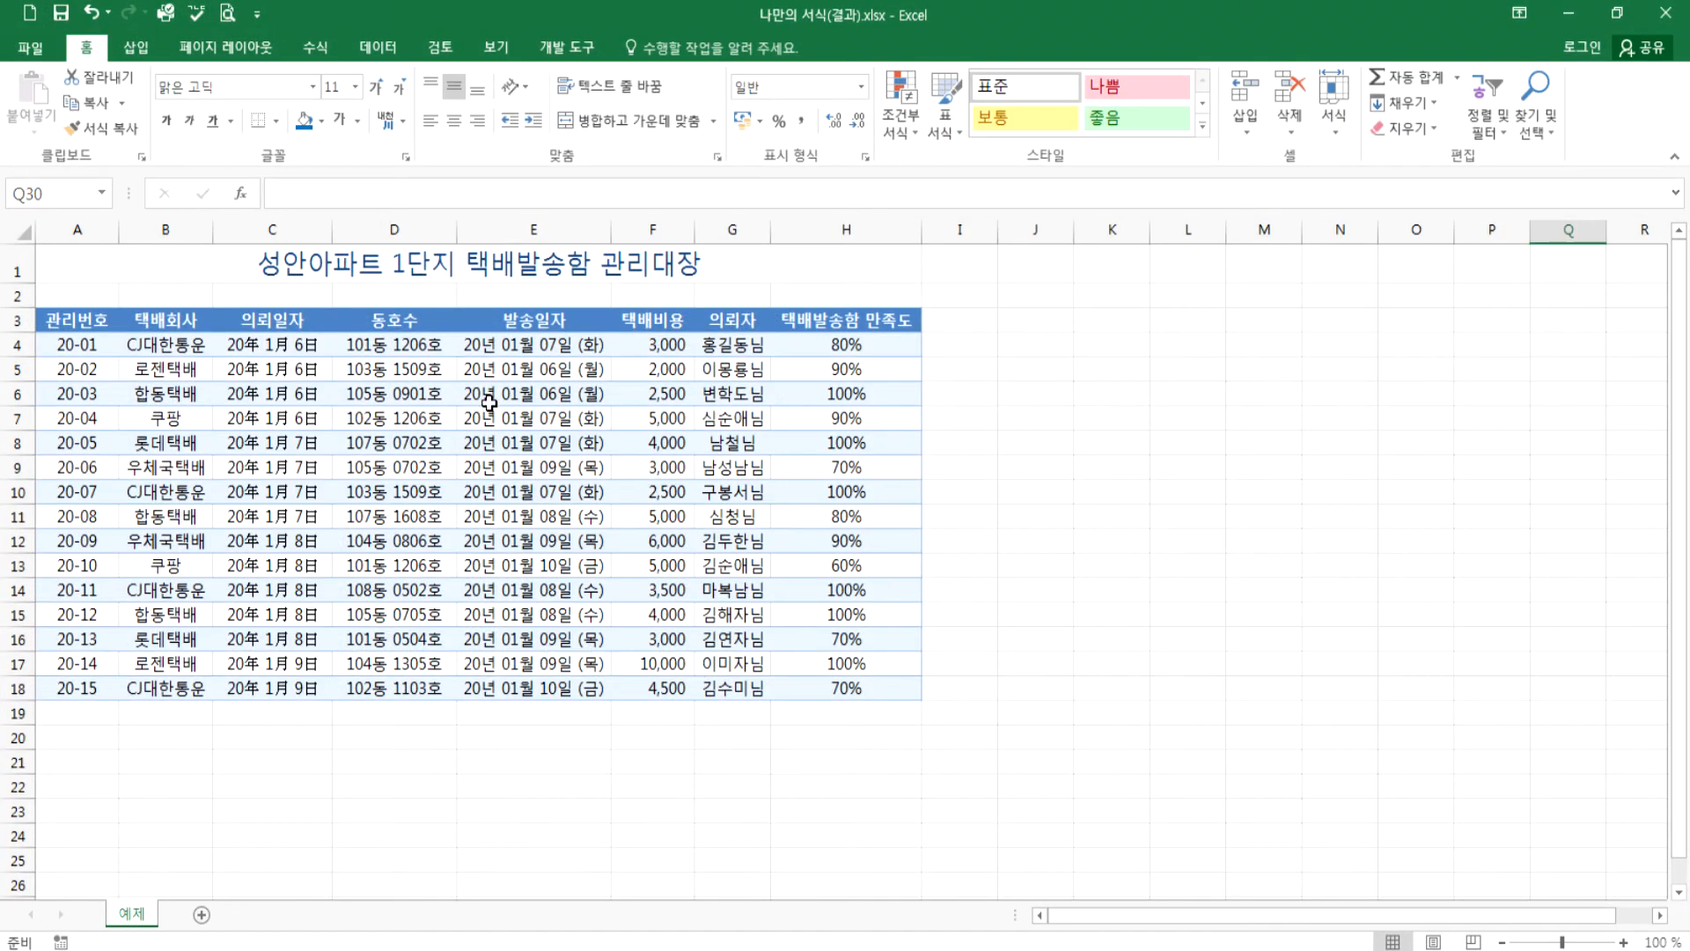
- Place the 나만의 서식(결과).xlsx window below the header rows of 나만의 서식.xlsx and collapse its ribbon
key("alt+Tab")
key("alt+Tab")
left_click_drag(536, 46, 579, 393)
left_click(574, 428)
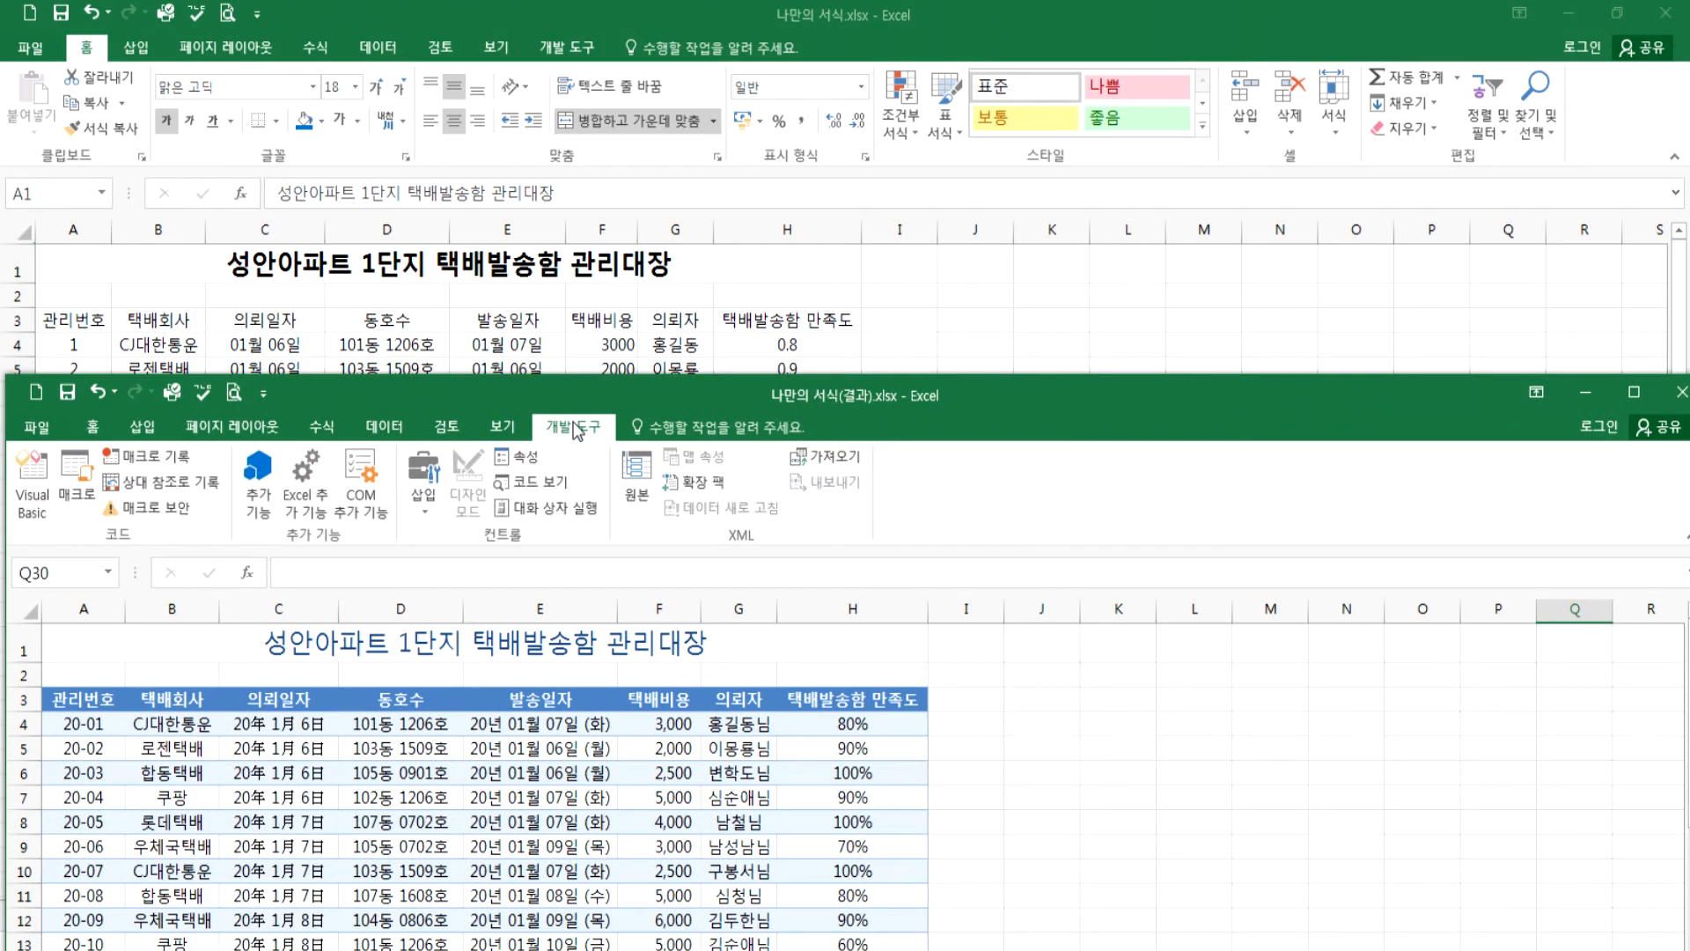
double_click(574, 428)
left_click(798, 404)
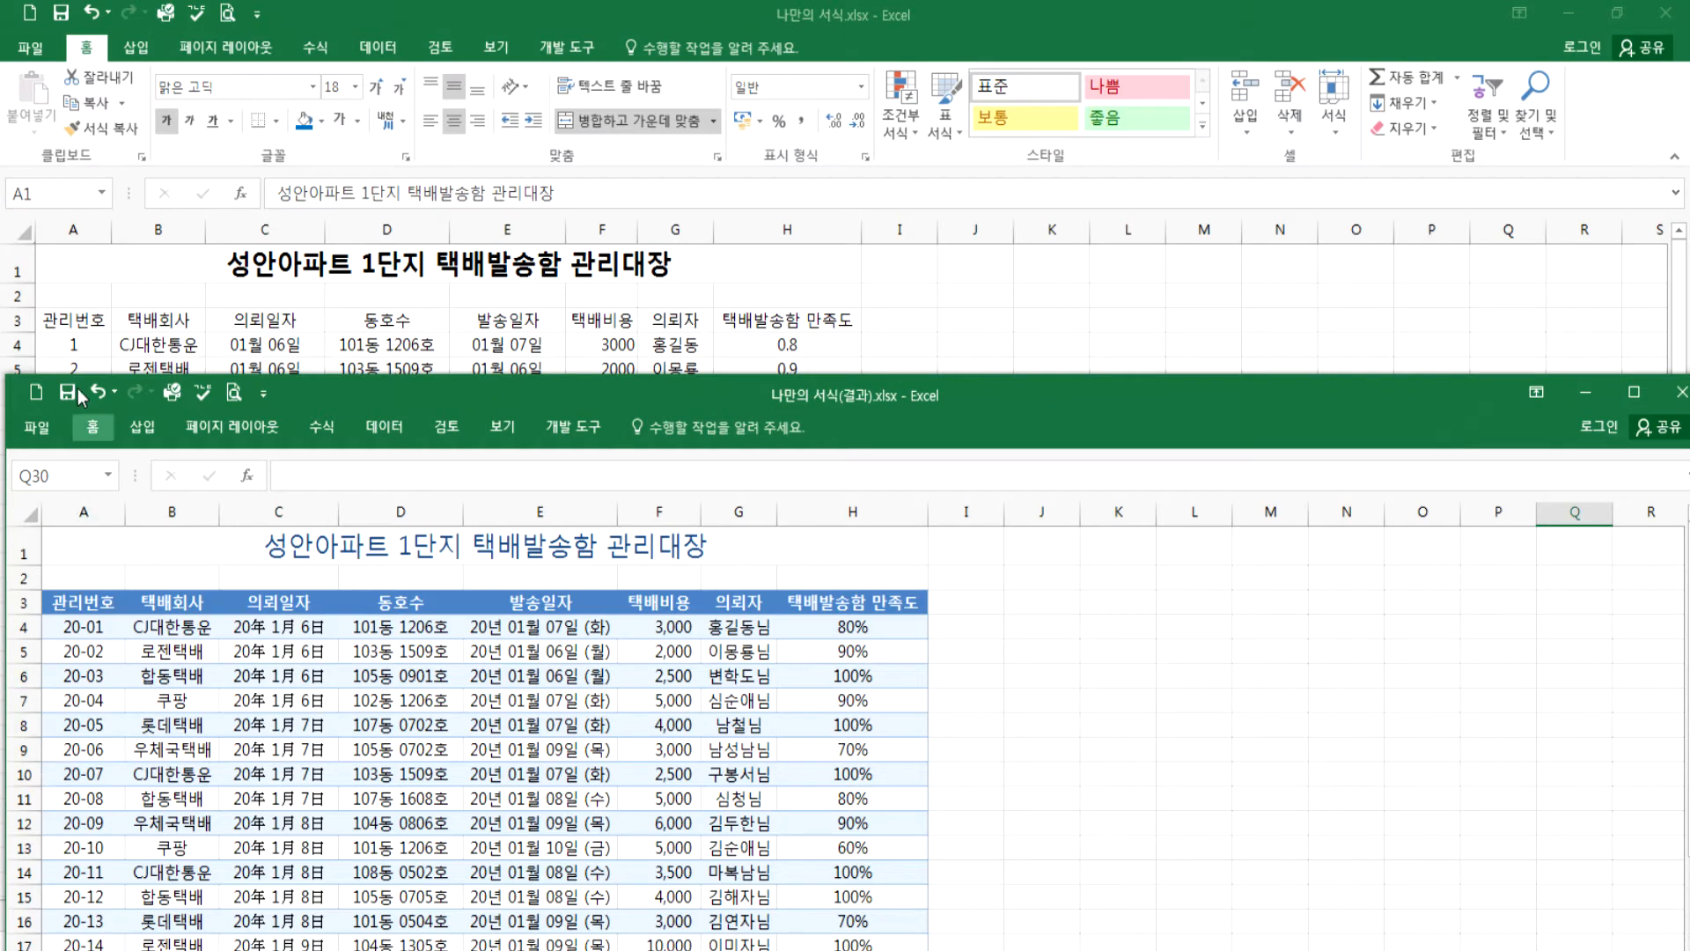
- Move the 나만의 서식(결과).xlsx window beside columns A to C of 나만의 서식.xlsx
left_click_drag(364, 396, 527, 140)
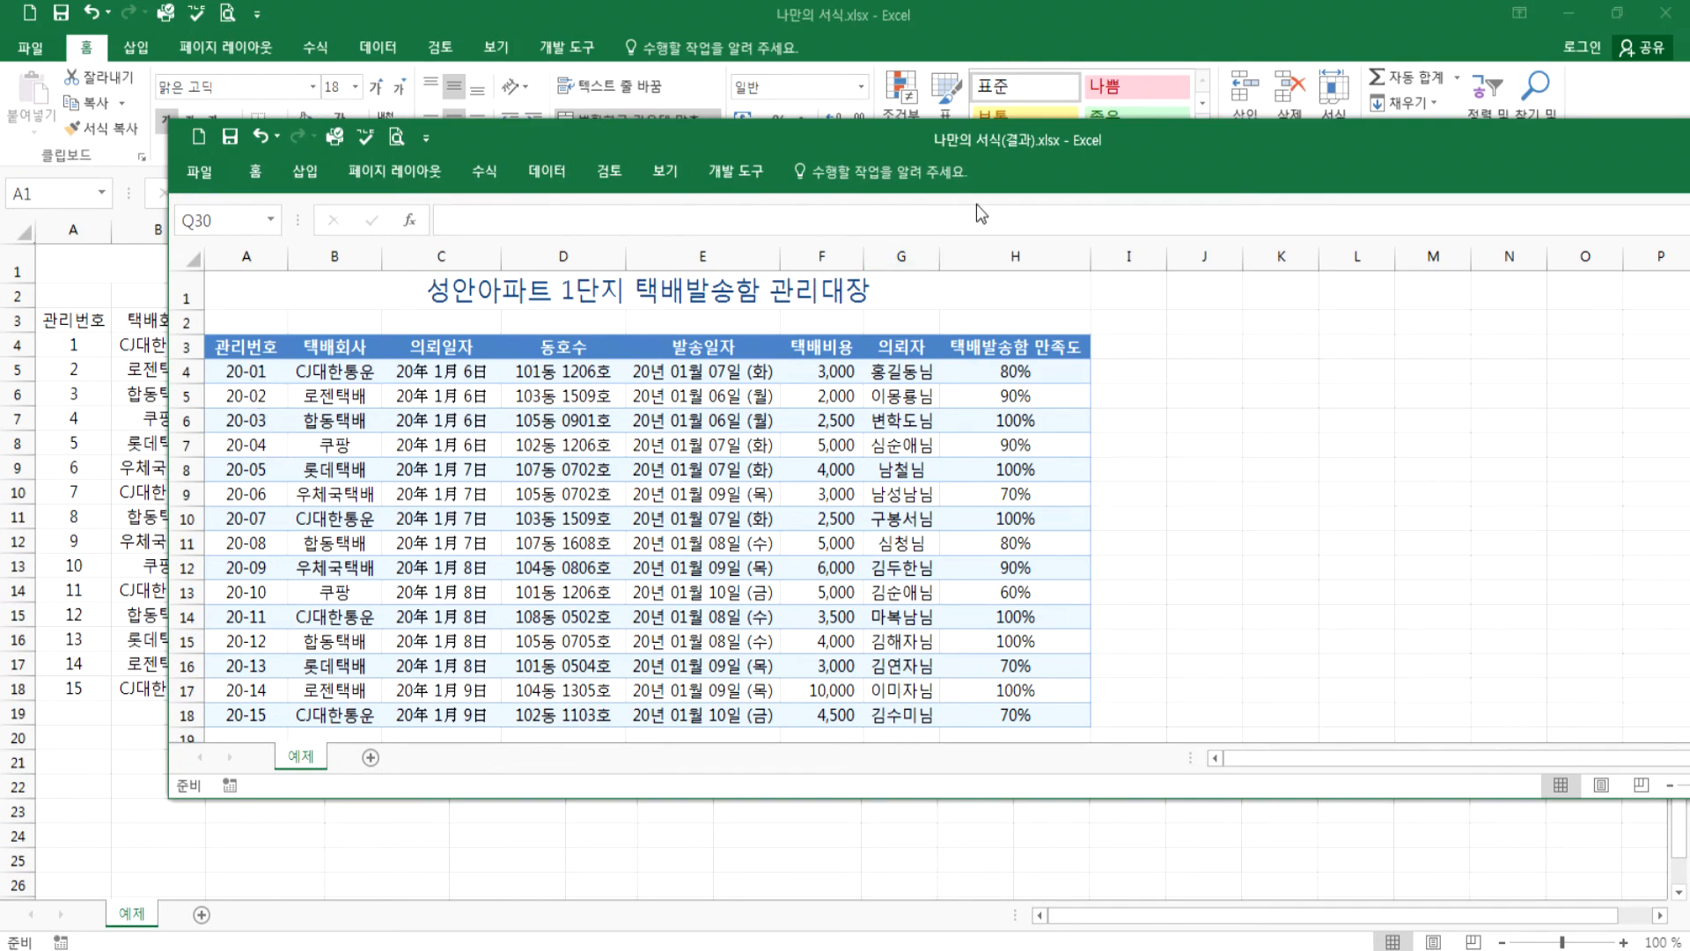
left_click_drag(1069, 141, 1172, 106)
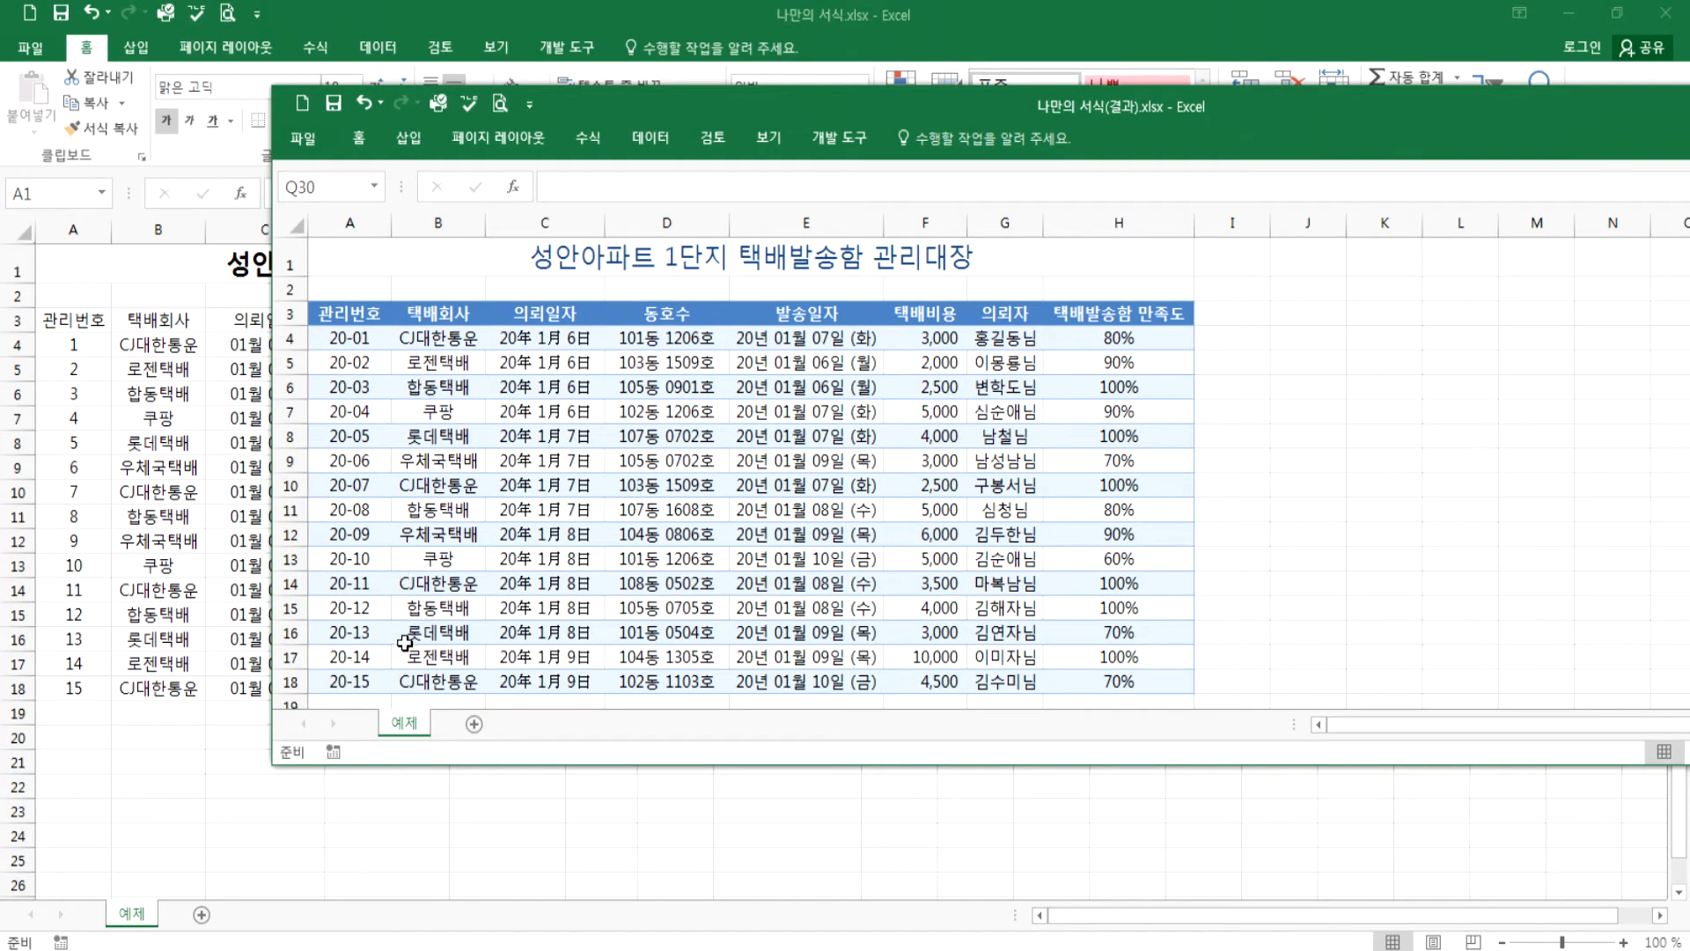
left_click_drag(1175, 95, 1238, 82)
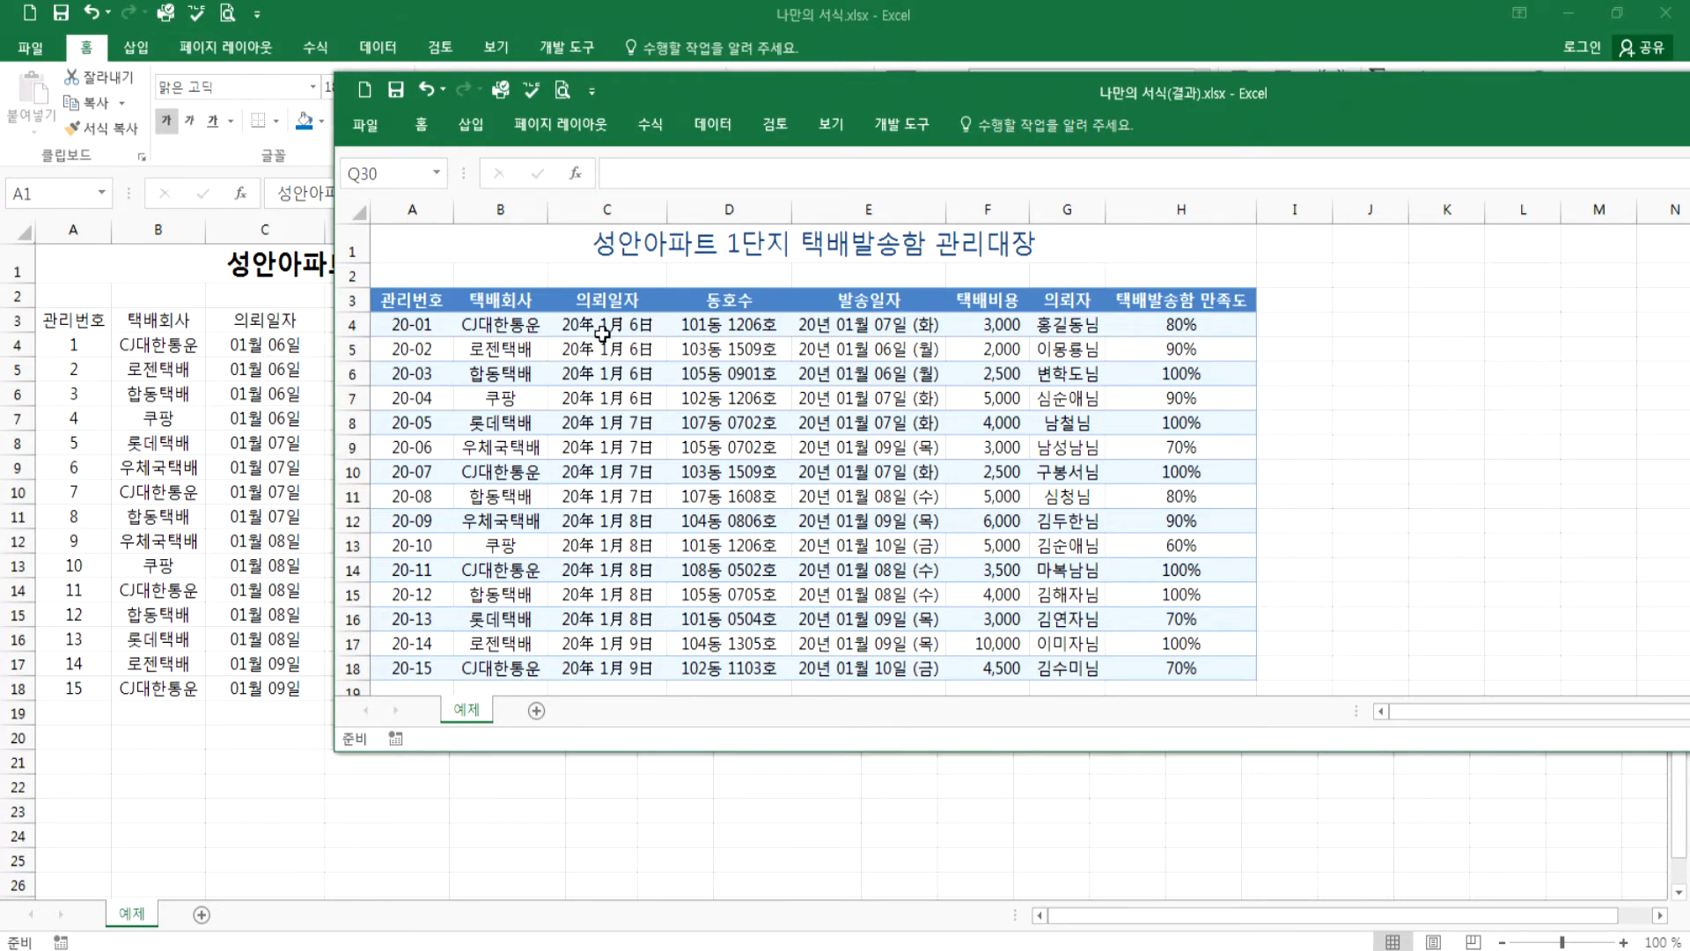
- Place the 나만의 서식(결과).xlsx window under row 4 of 나만의 서식.xlsx and view its records down to row 18
left_click_drag(837, 90, 668, 370)
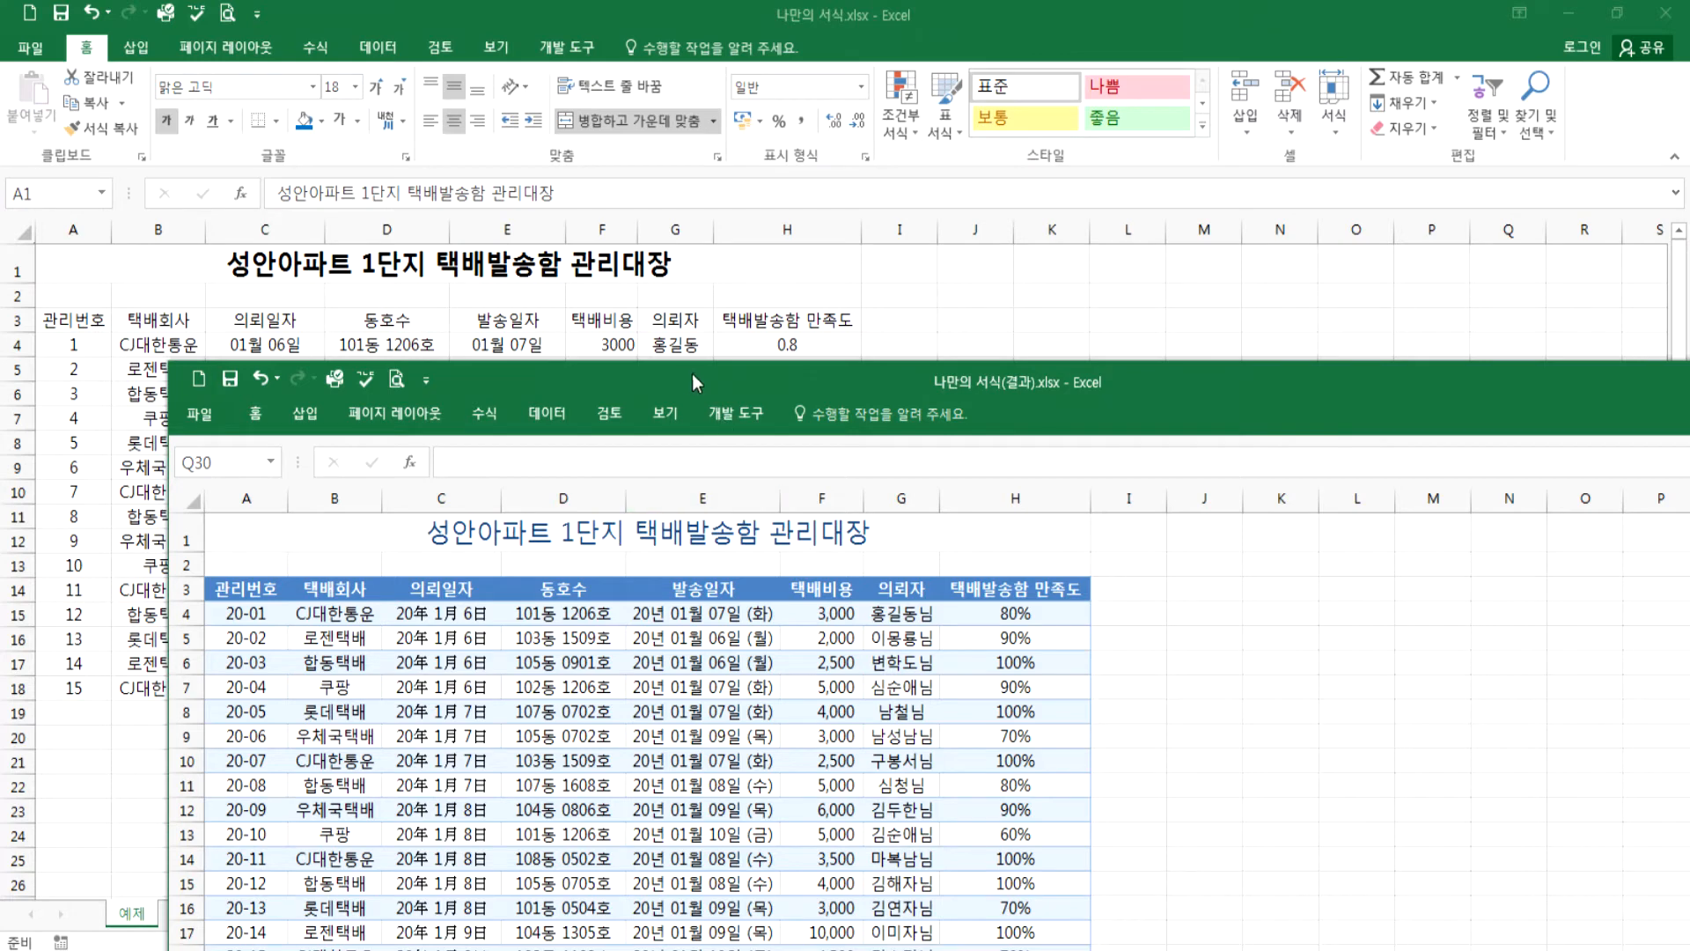
left_click_drag(685, 374, 572, 373)
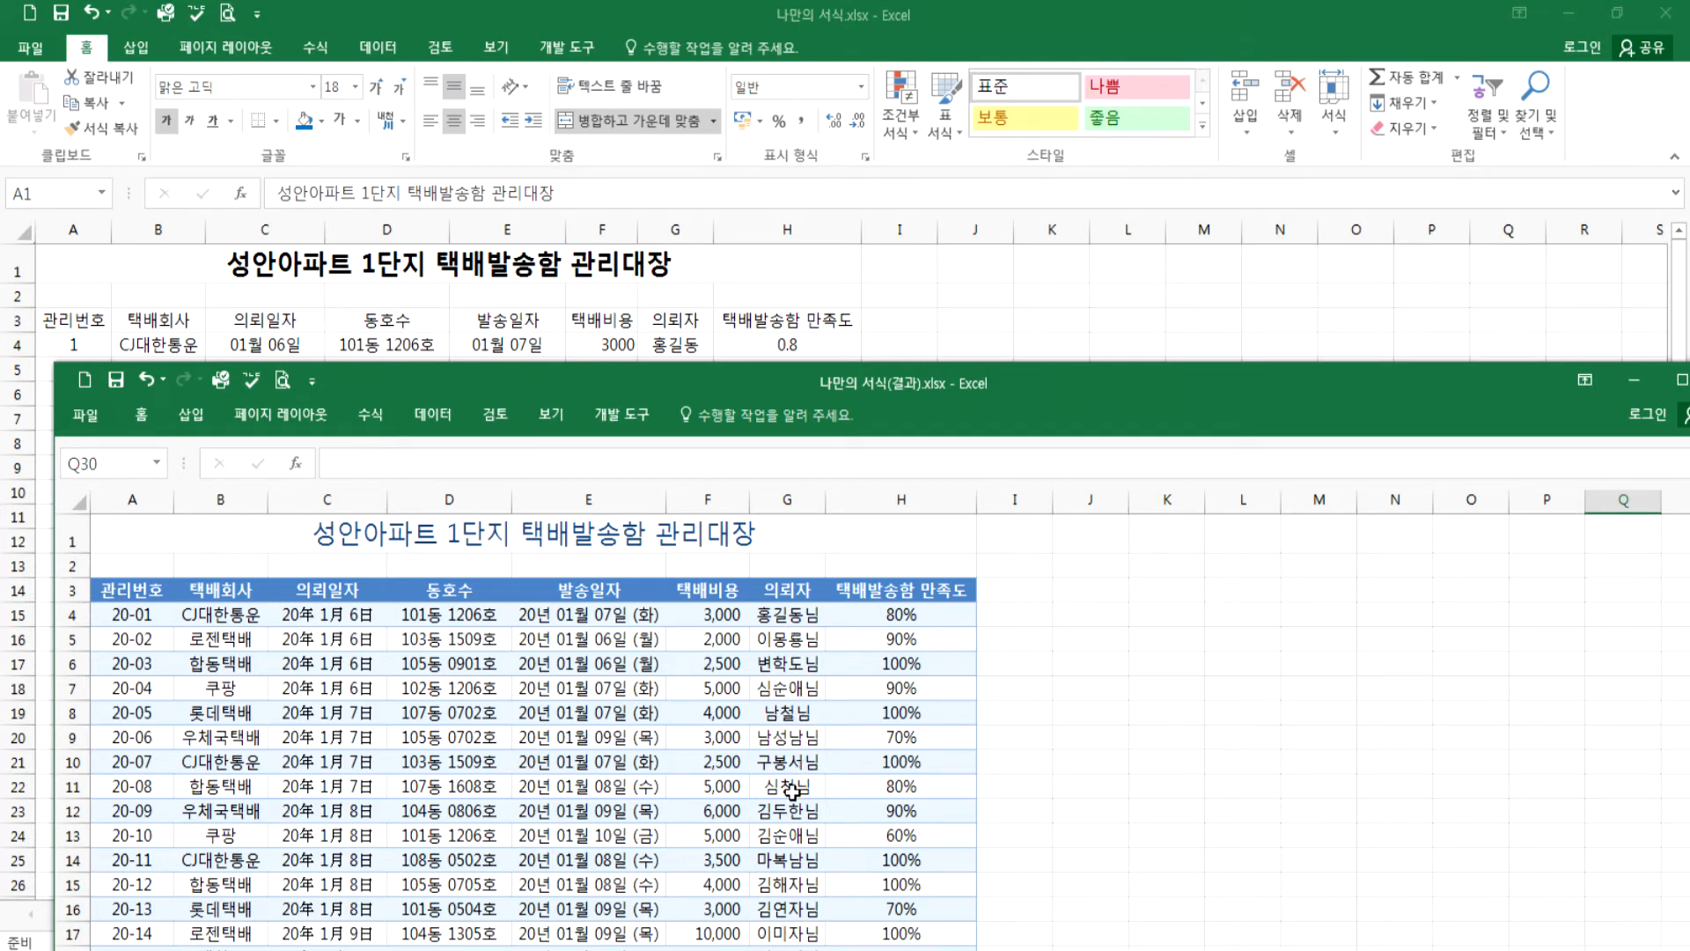
scroll(793, 791, "down", 2)
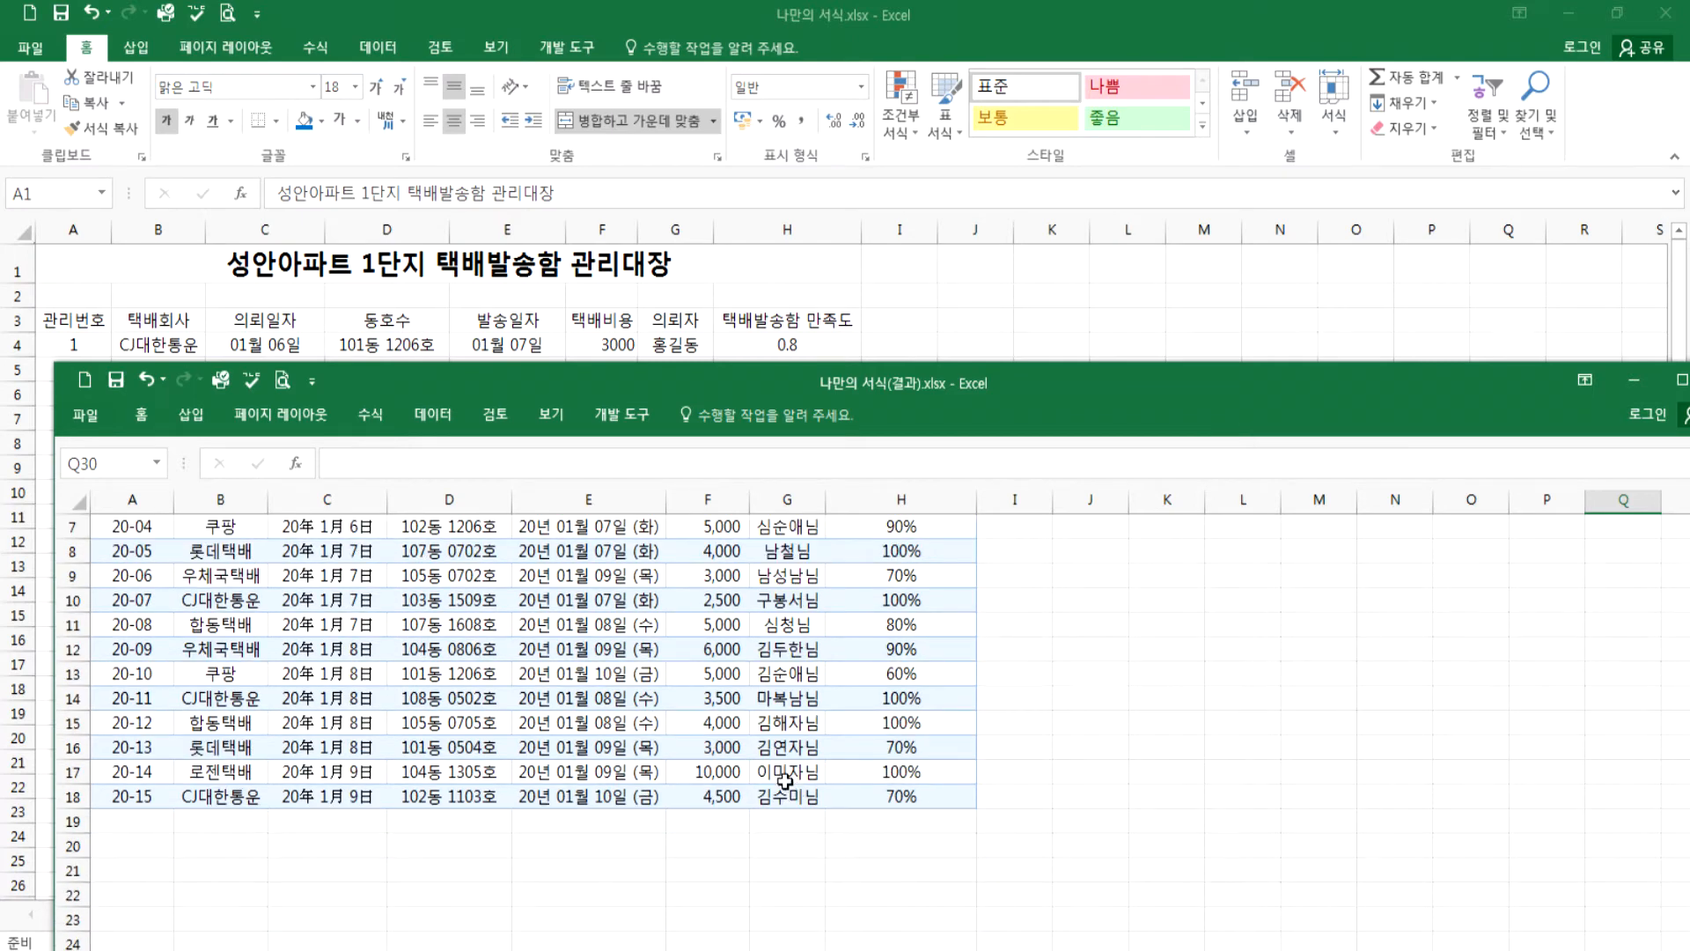
- Review the finished register from its title down to row 18, placing its window beside columns A and B of 나만의 서식.xlsx
scroll(777, 757, "up", 2)
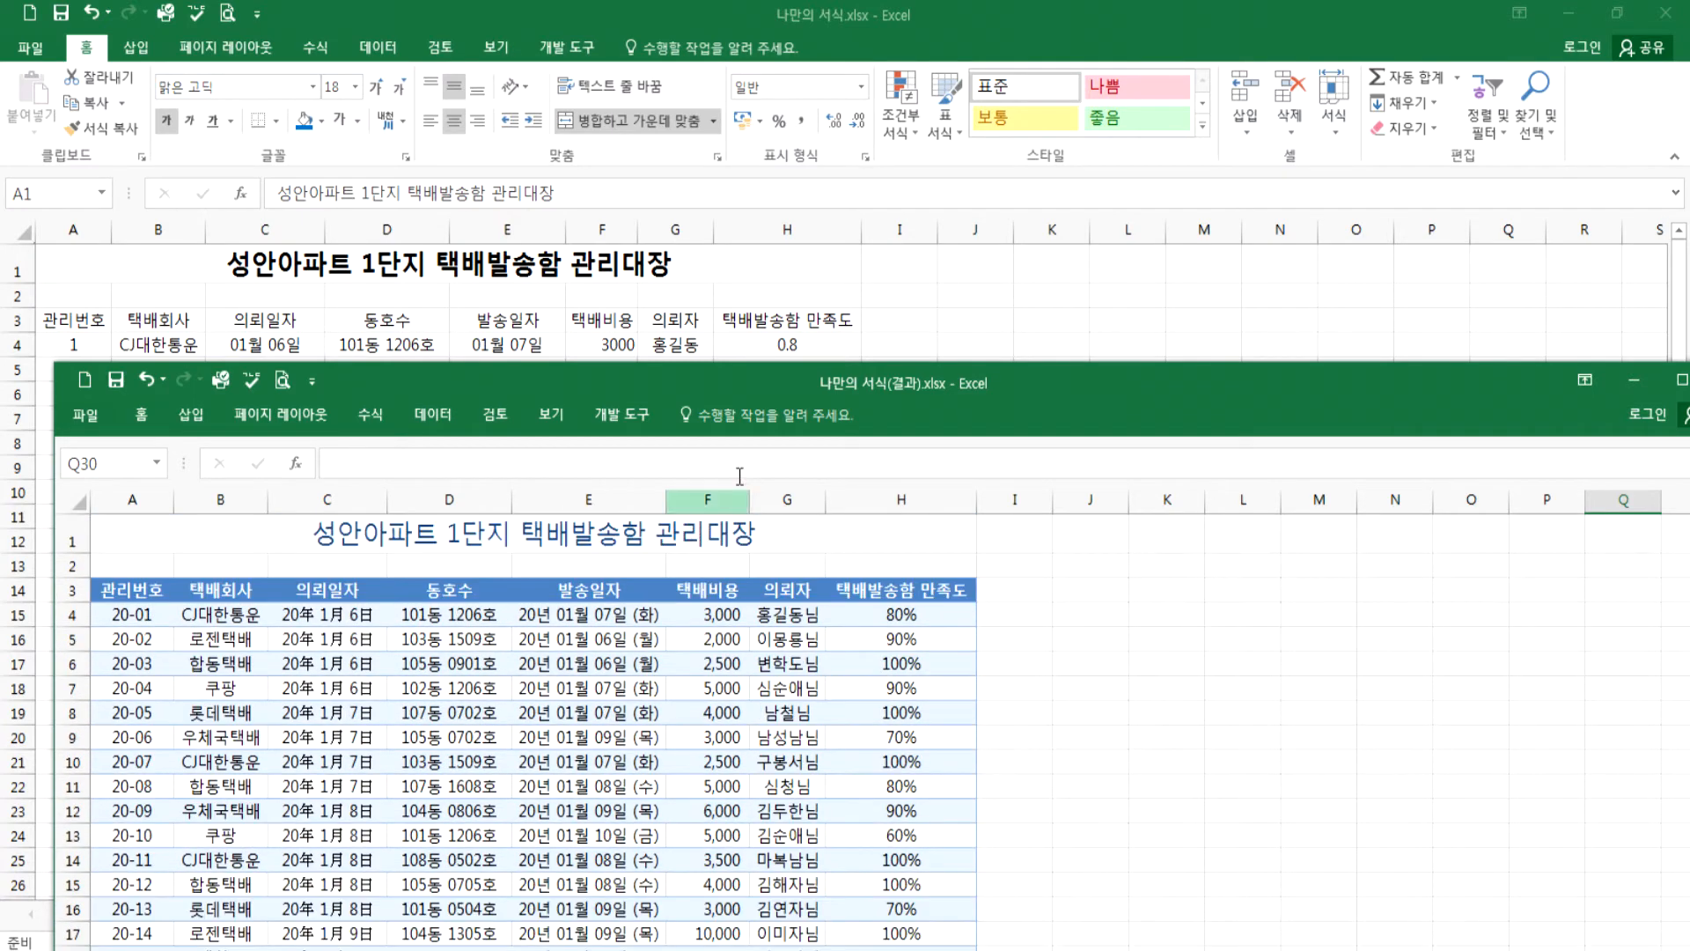
left_click_drag(786, 370, 747, 402)
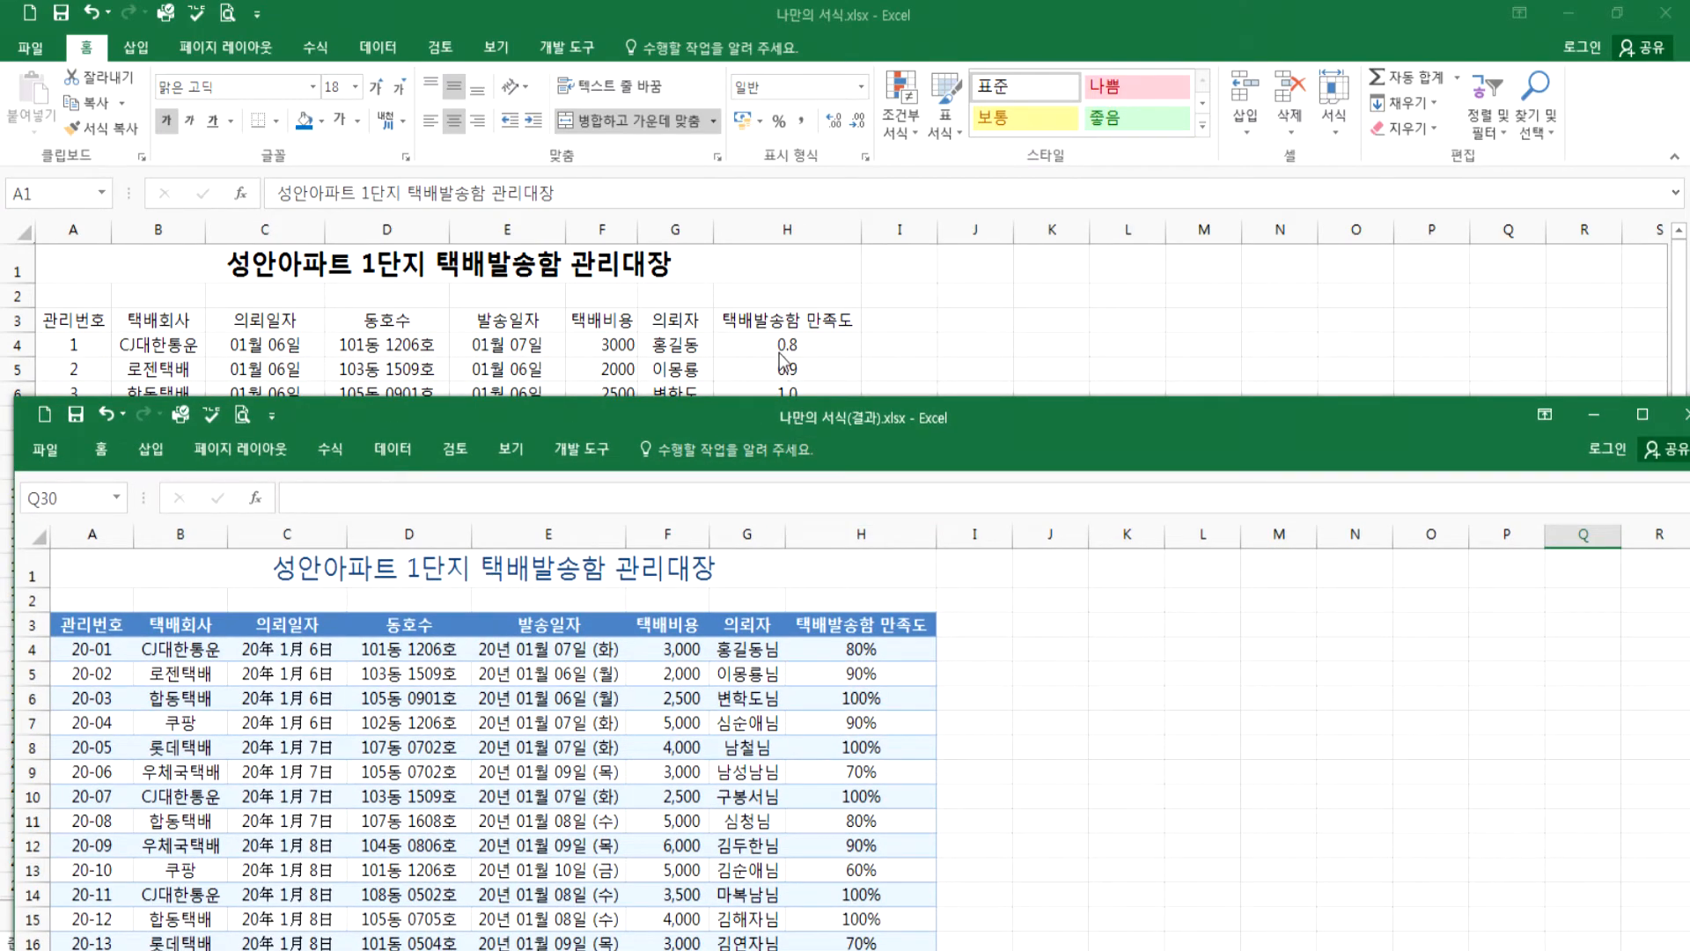
left_click_drag(627, 420, 891, 102)
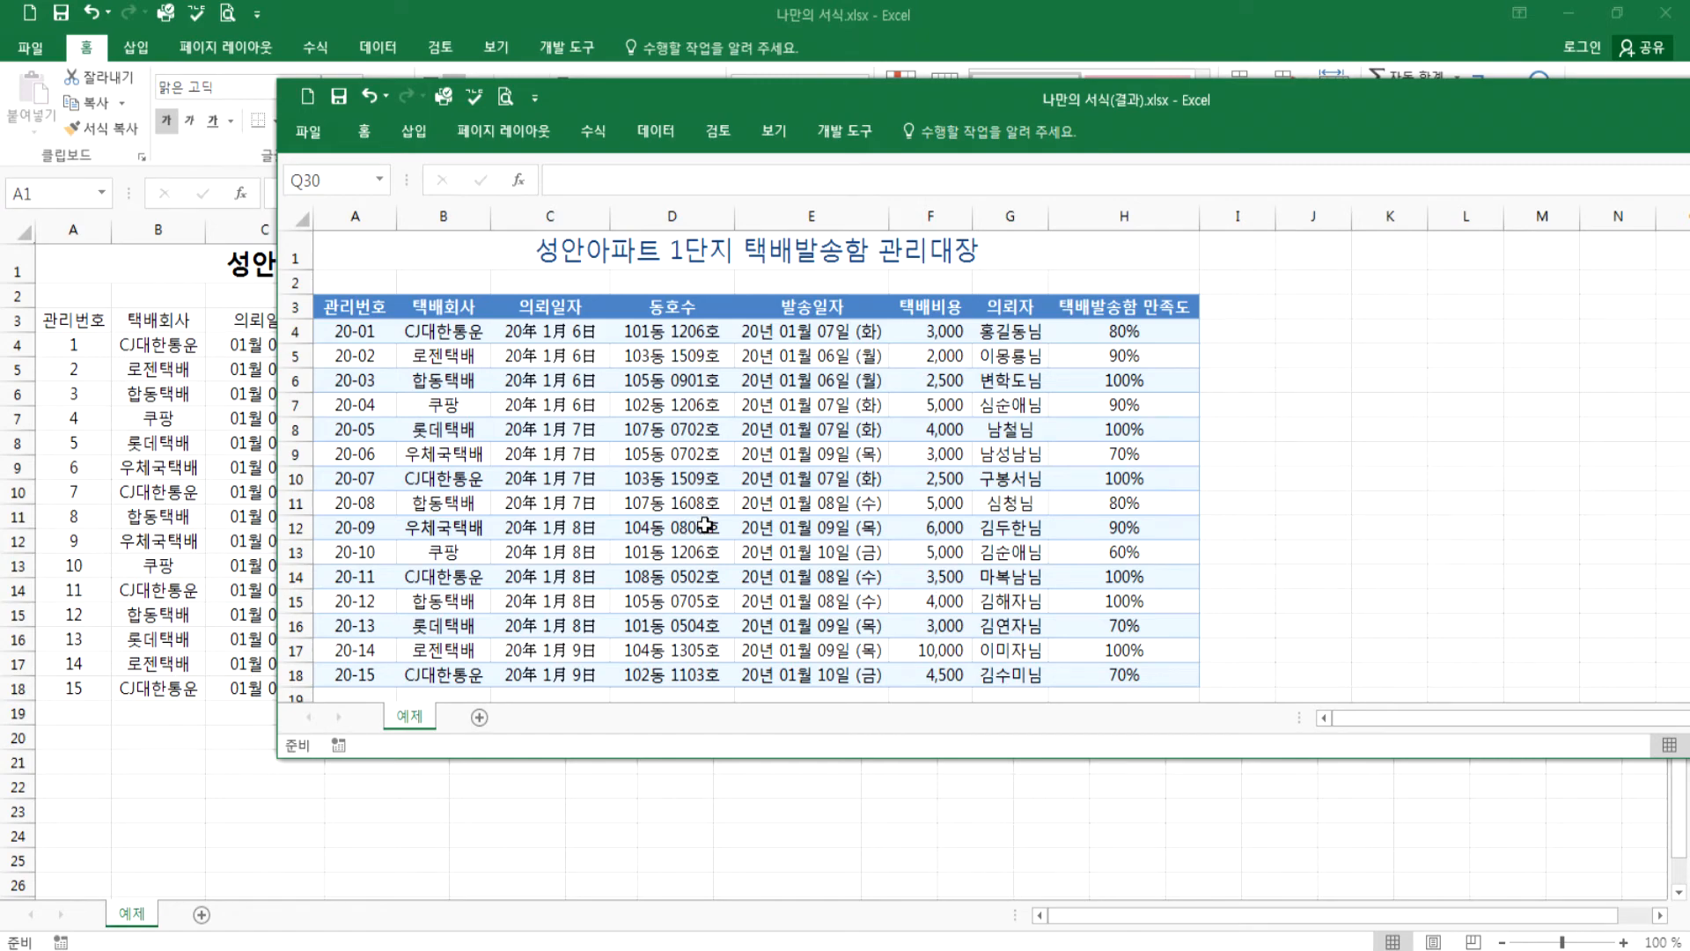
- Bring 나만의 서식.xlsx back to full size and zoom its sheet to 130%
double_click(1041, 14)
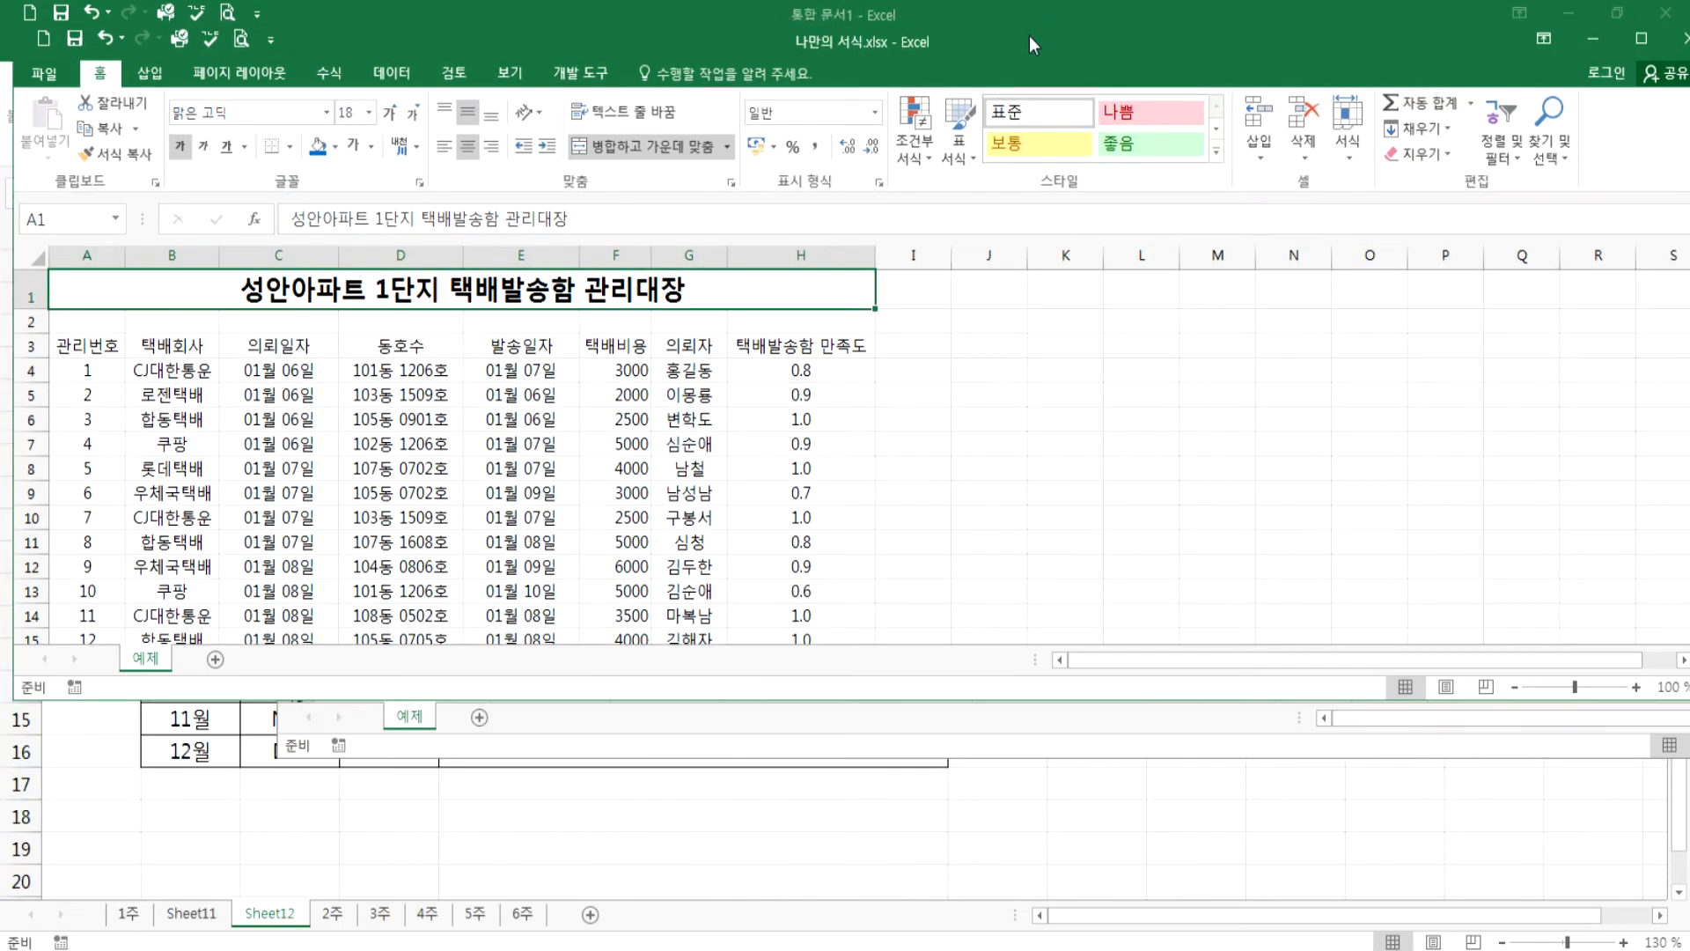
double_click(886, 35)
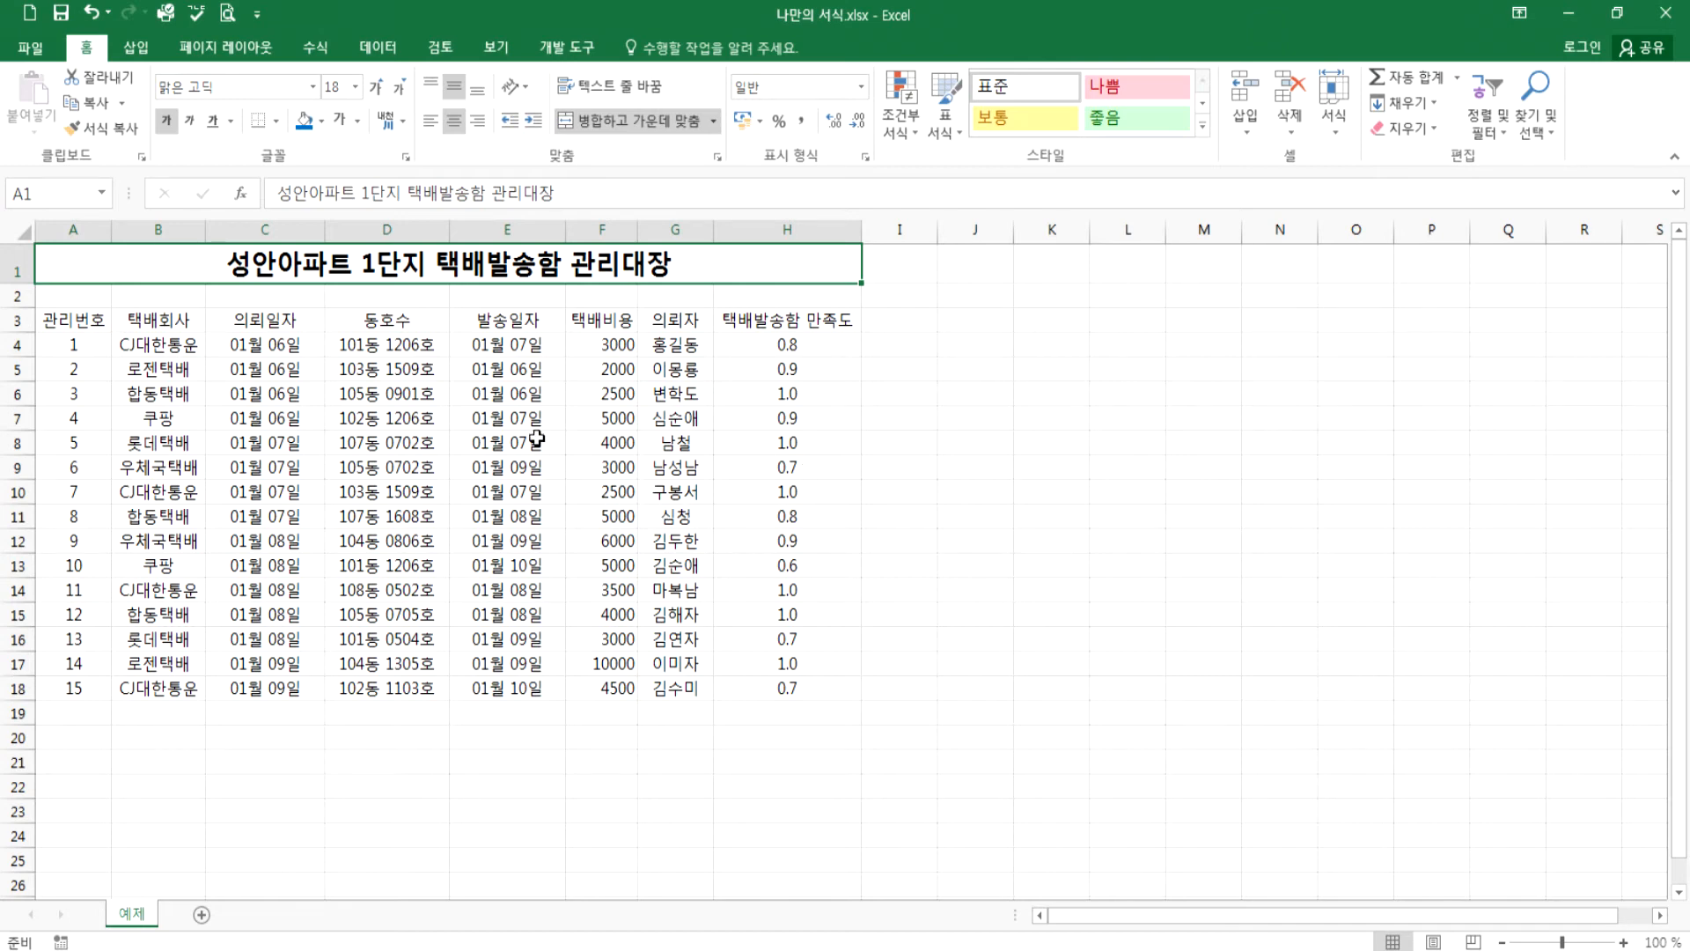
scroll(482, 438, "up", 2, "ctrl")
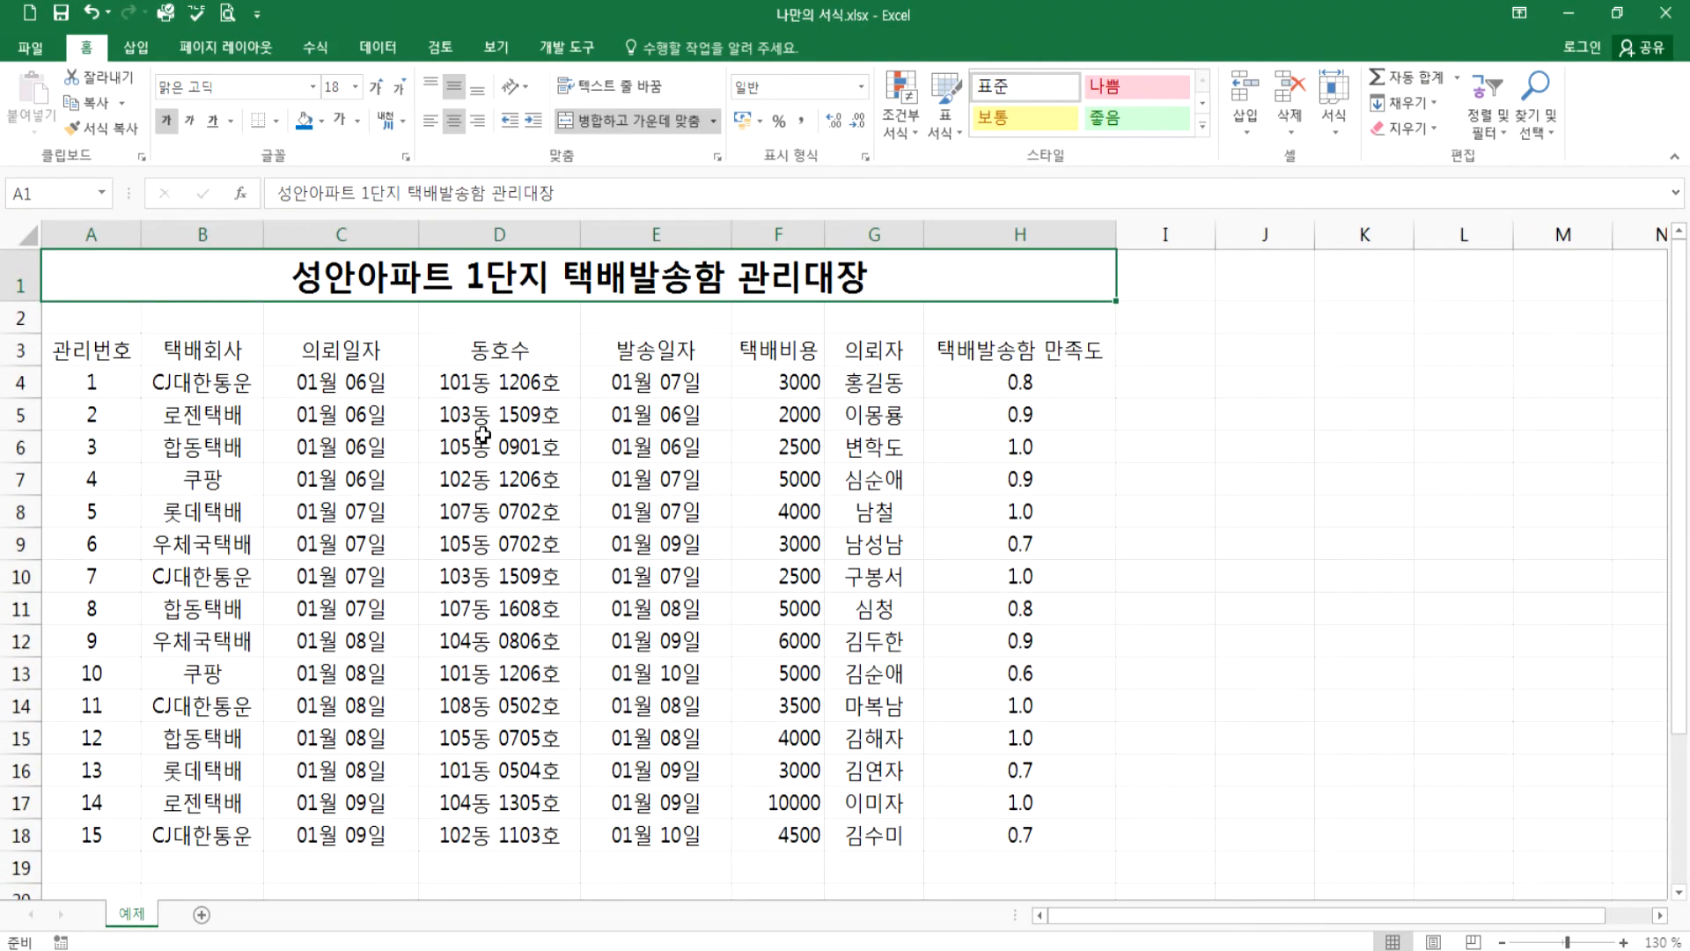
- Apply the comma style to the 택배비용 values in F4:F18 and show the satisfaction values in H4:H18 as percentages with one decimal
left_click_drag(778, 382, 776, 834)
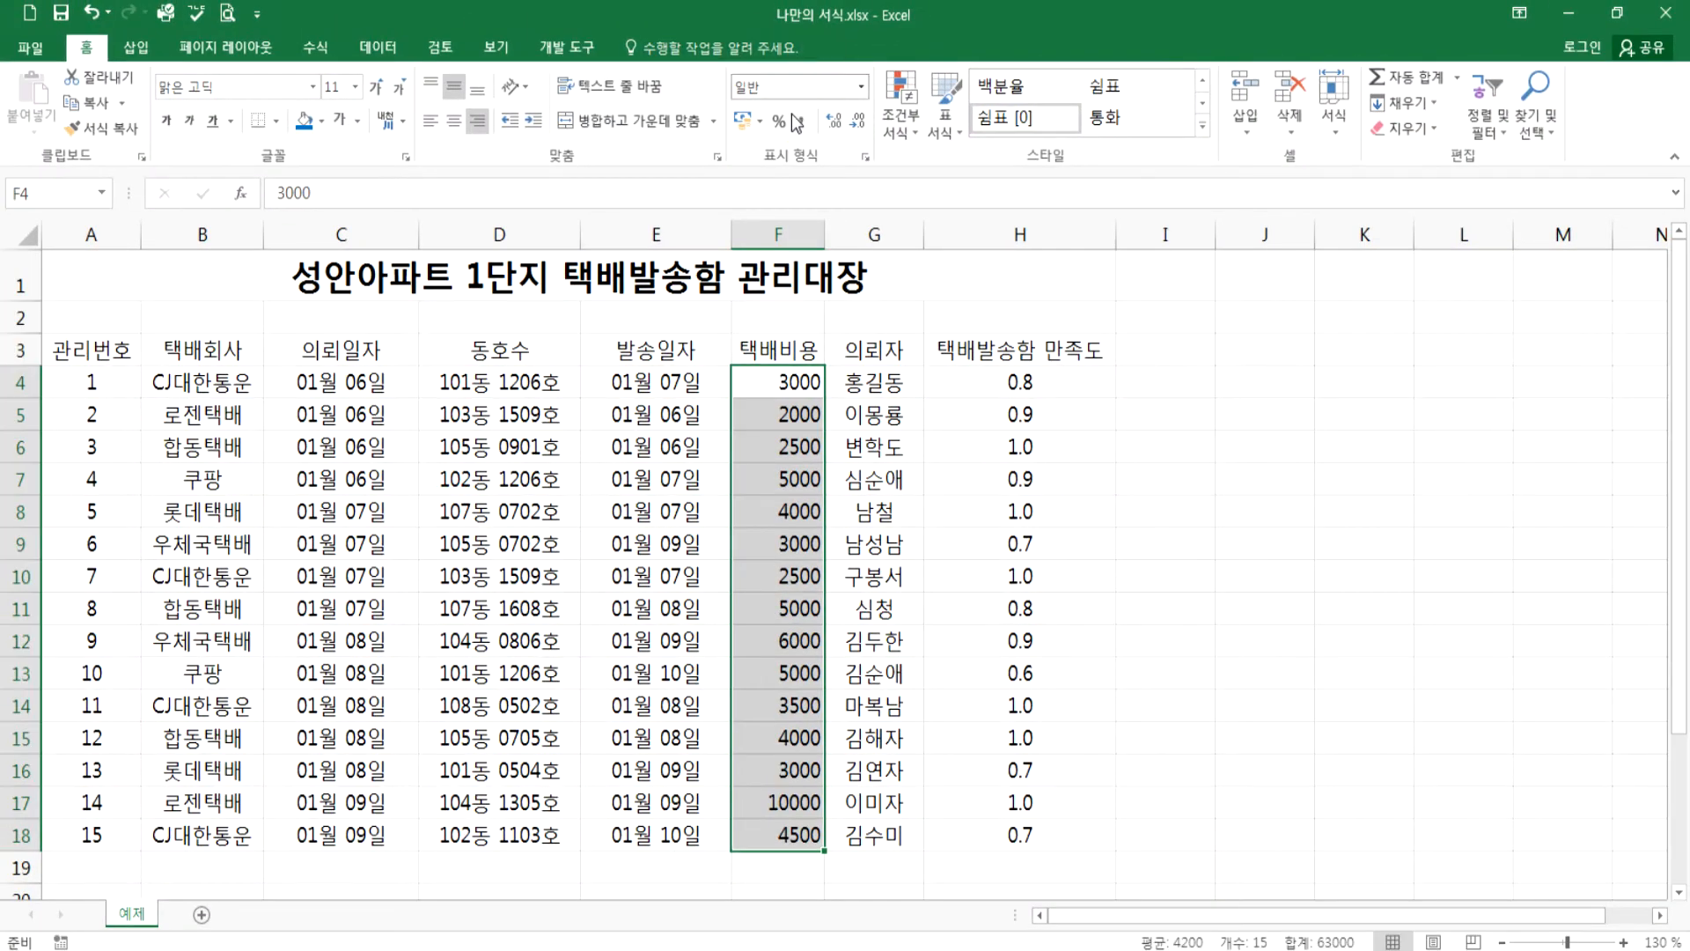
left_click(800, 121)
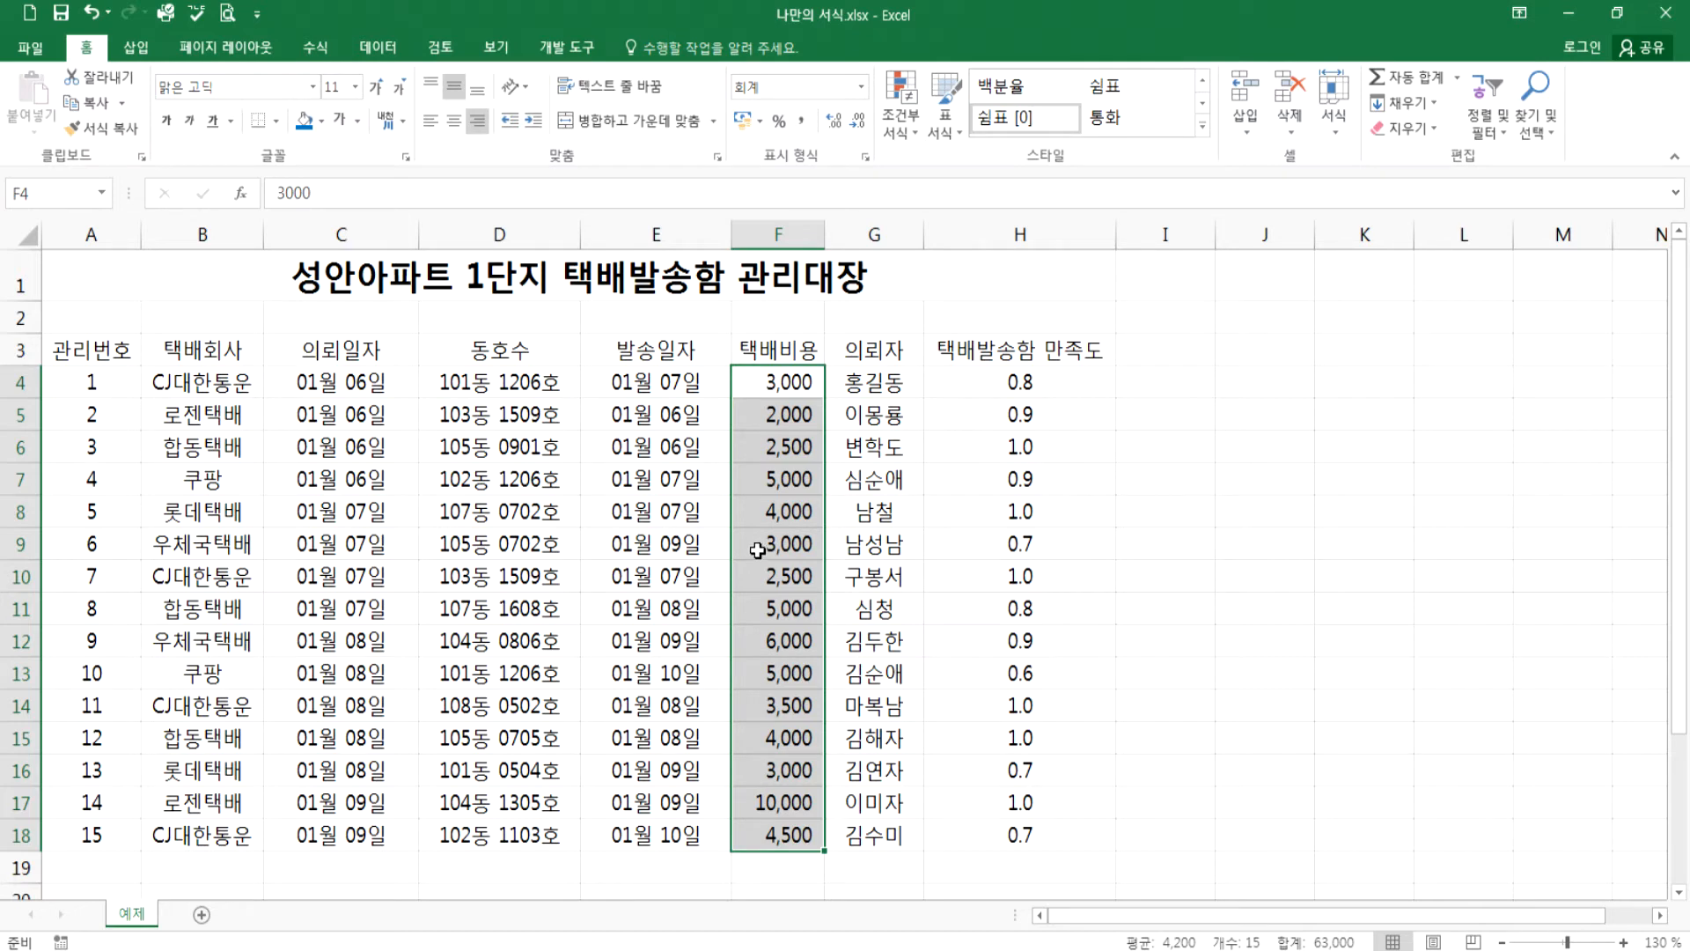
left_click_drag(989, 388, 968, 832)
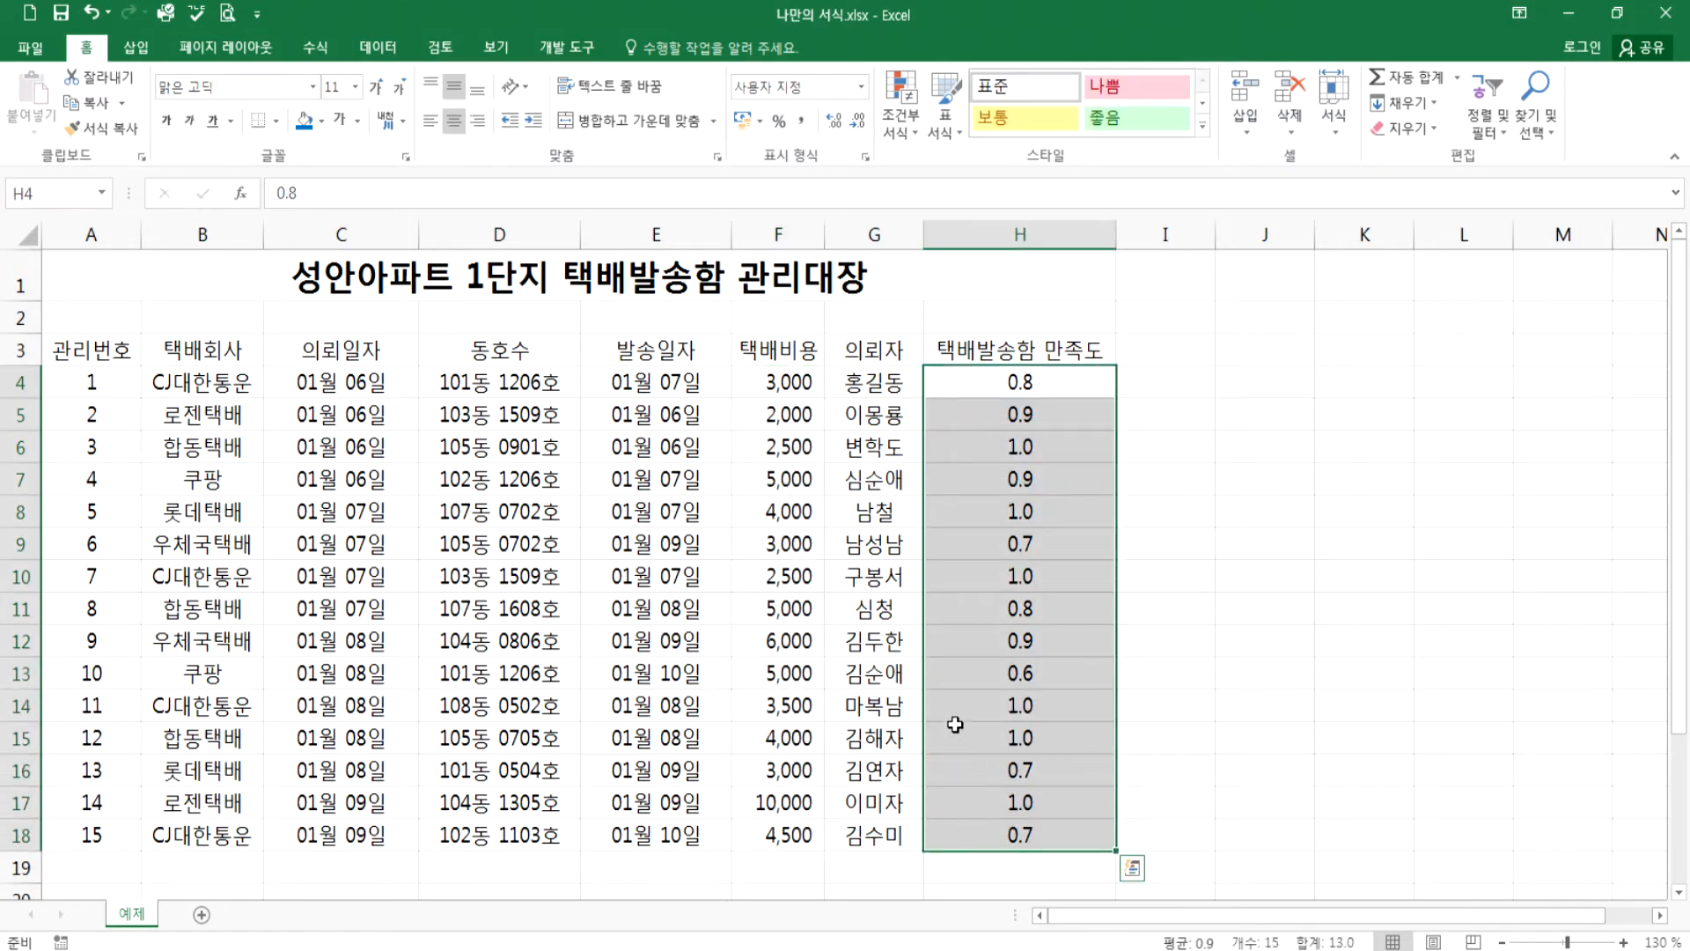
left_click(777, 124)
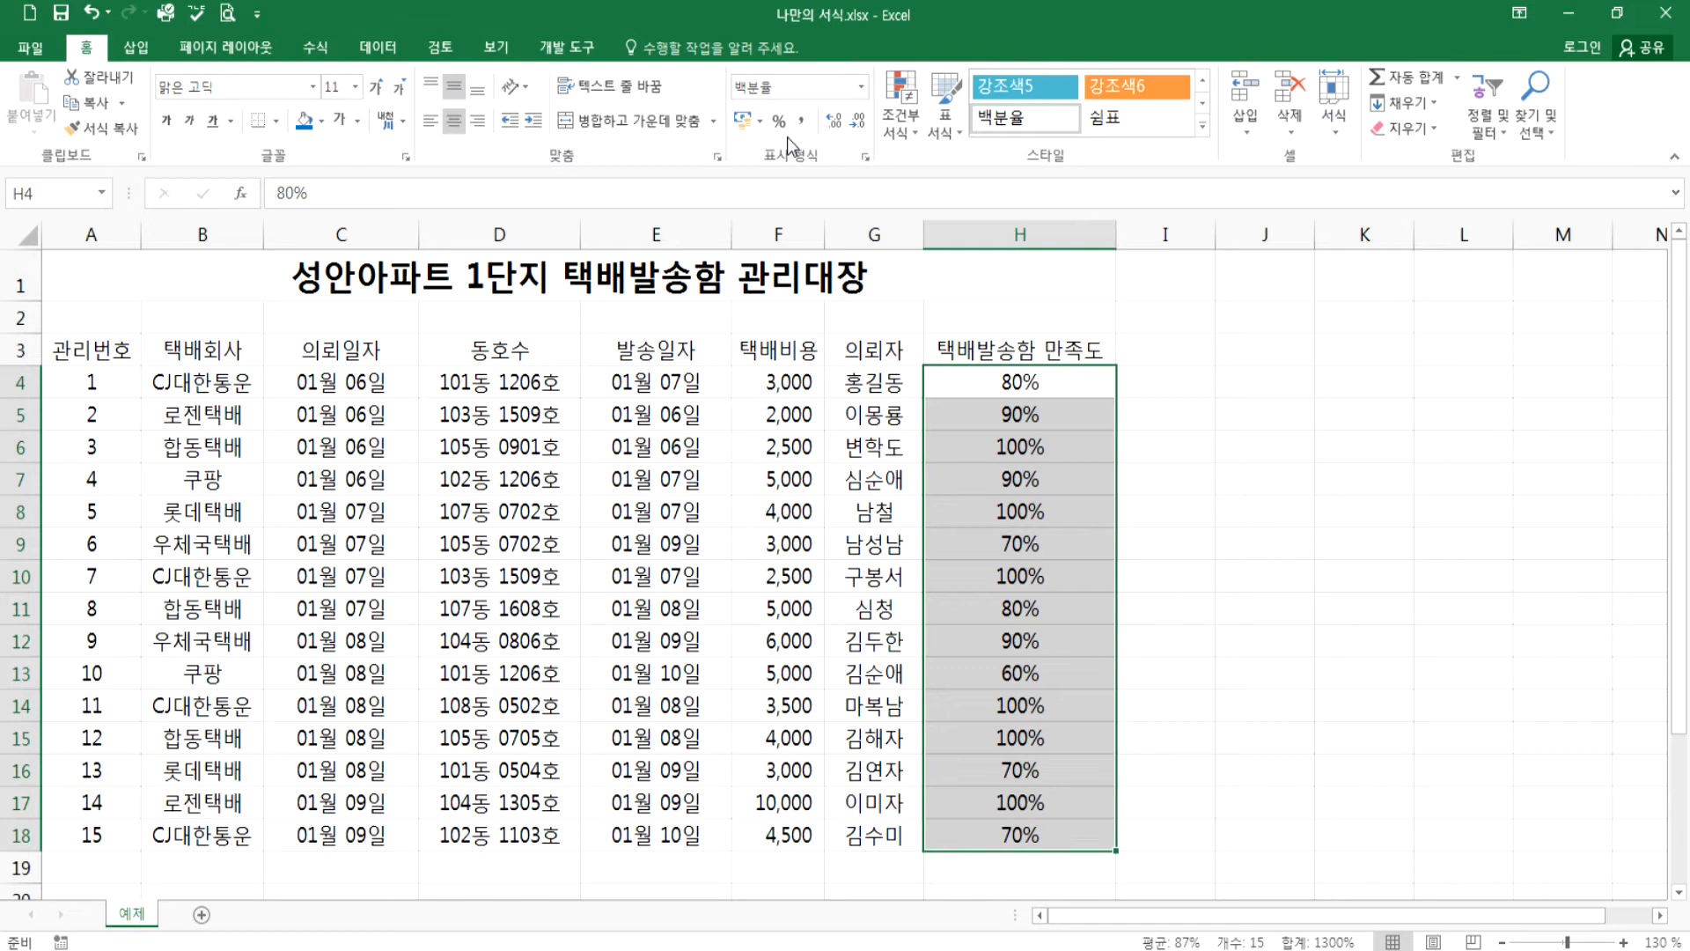
left_click(833, 122)
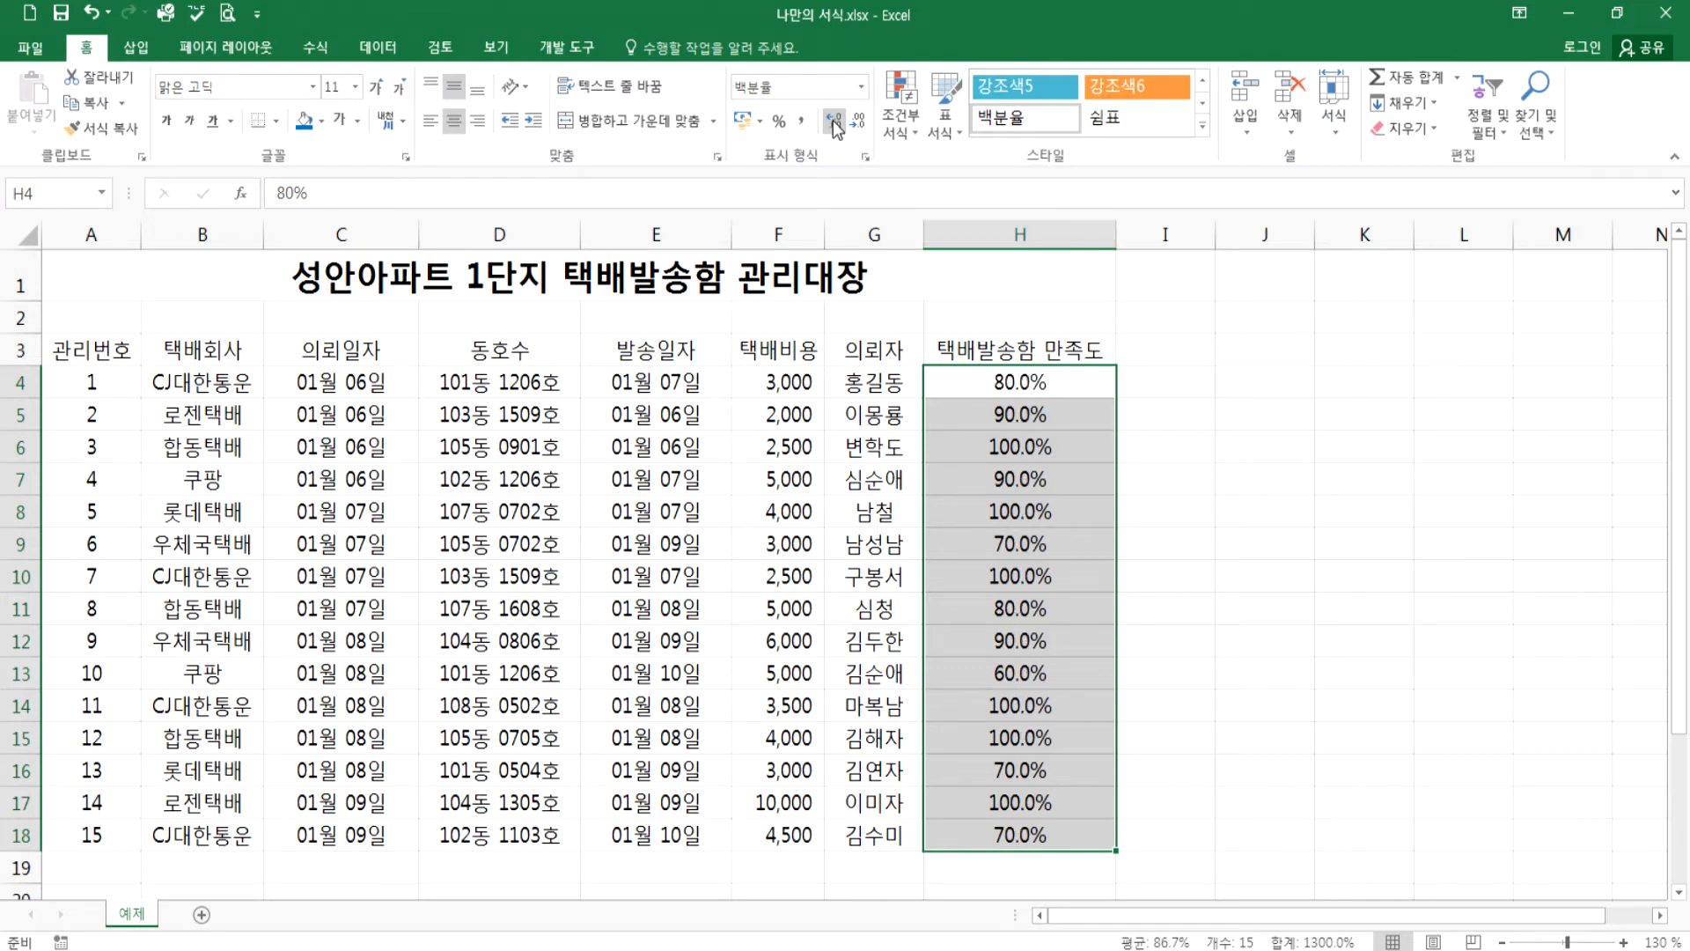
left_click(1048, 950)
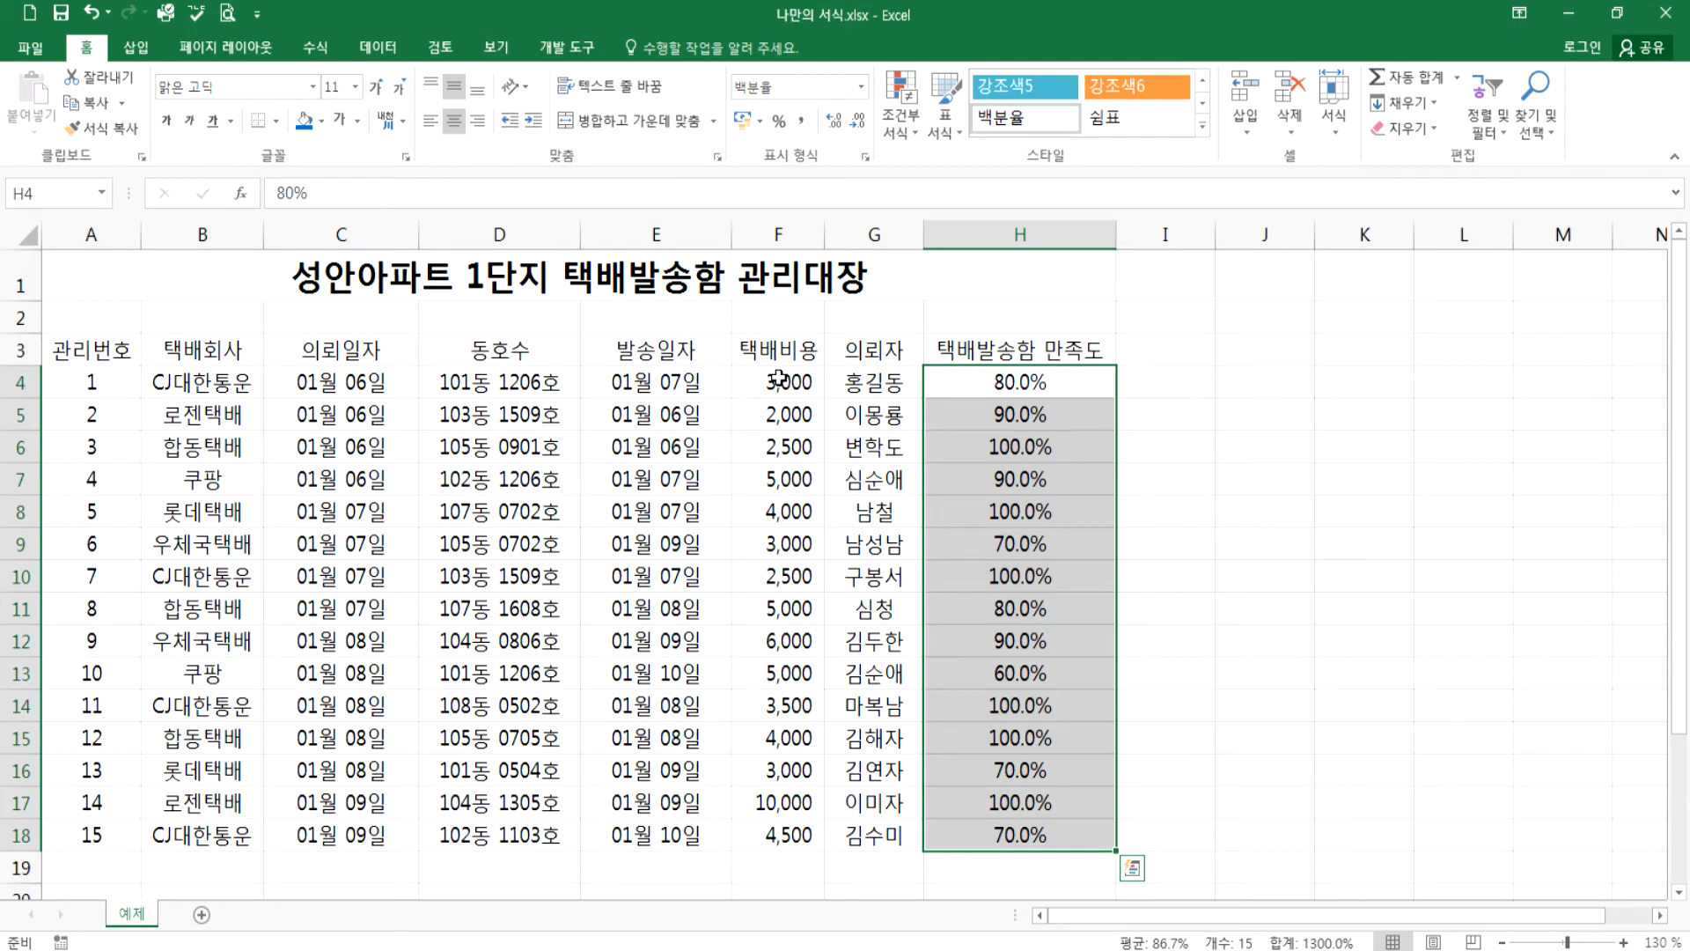
- Try right-aligning the satisfaction percentages in H4:H18 like the 택배비용 values
left_click_drag(788, 382, 798, 826)
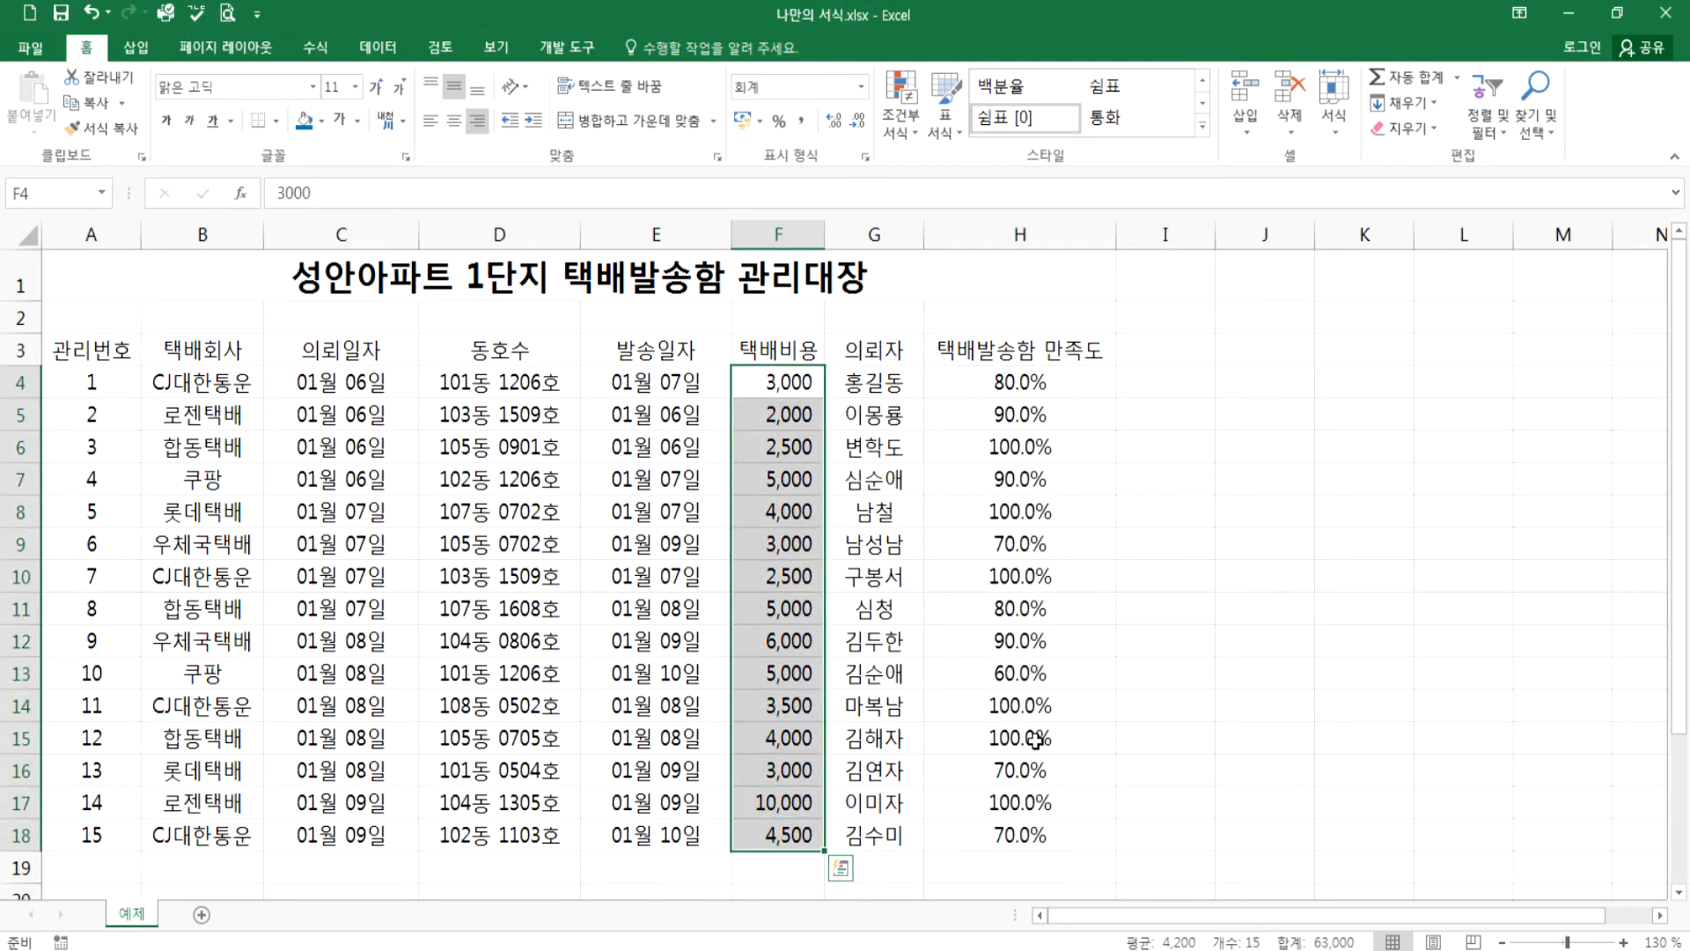
left_click_drag(1017, 387, 1010, 834)
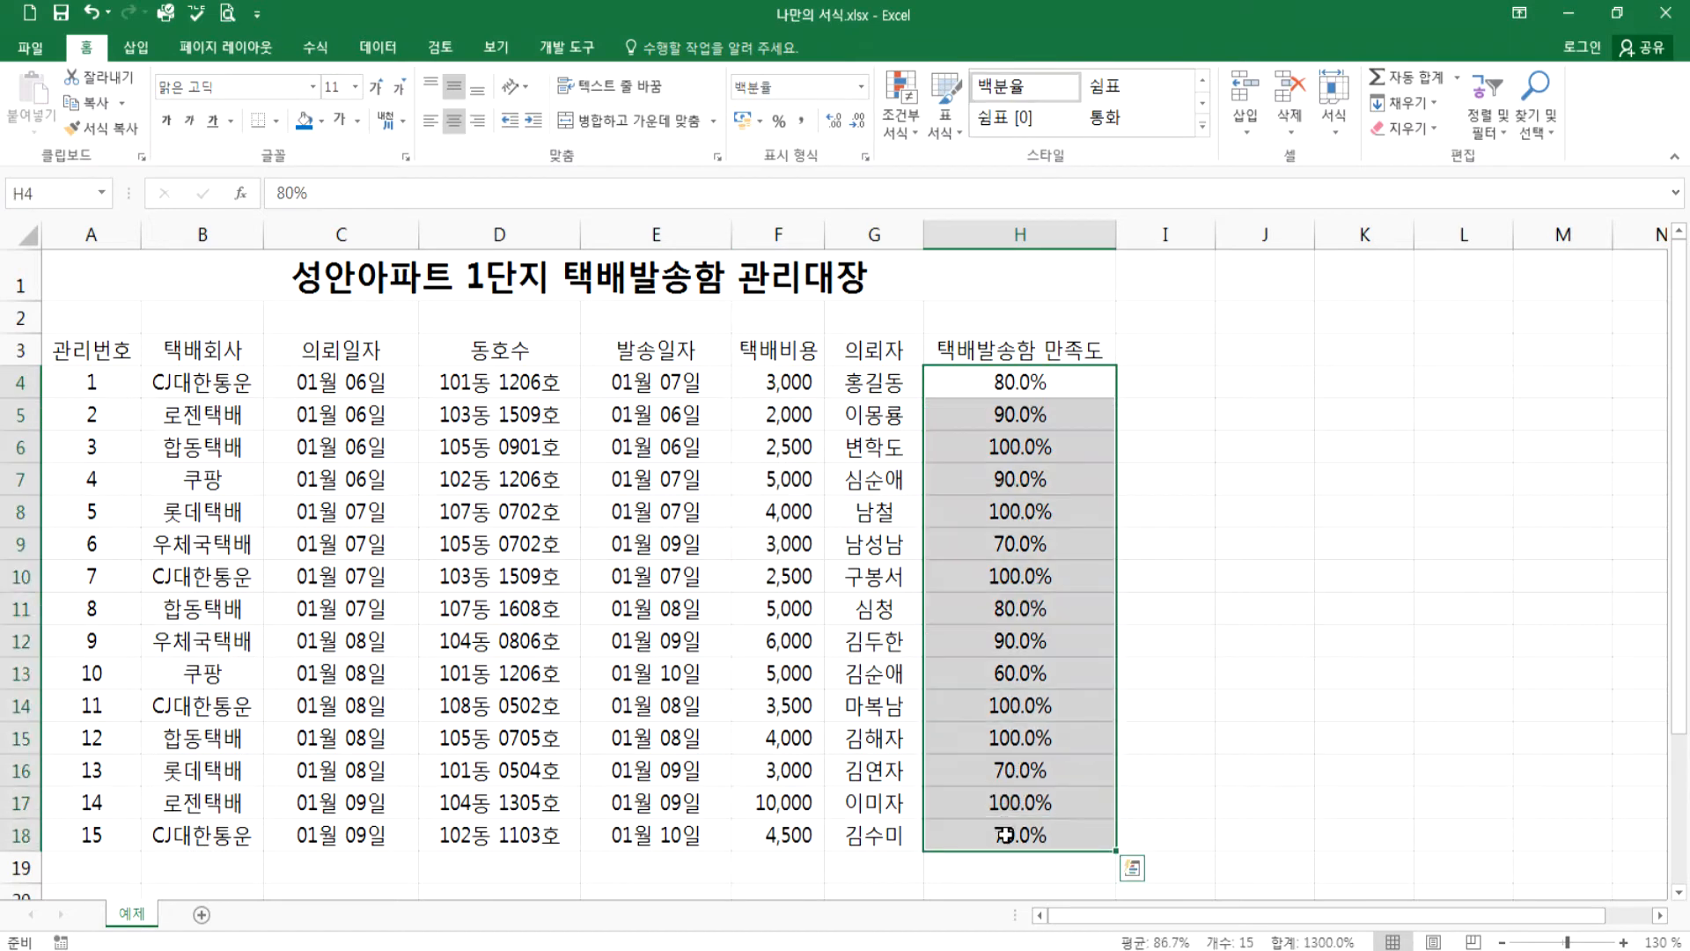
left_click(454, 120)
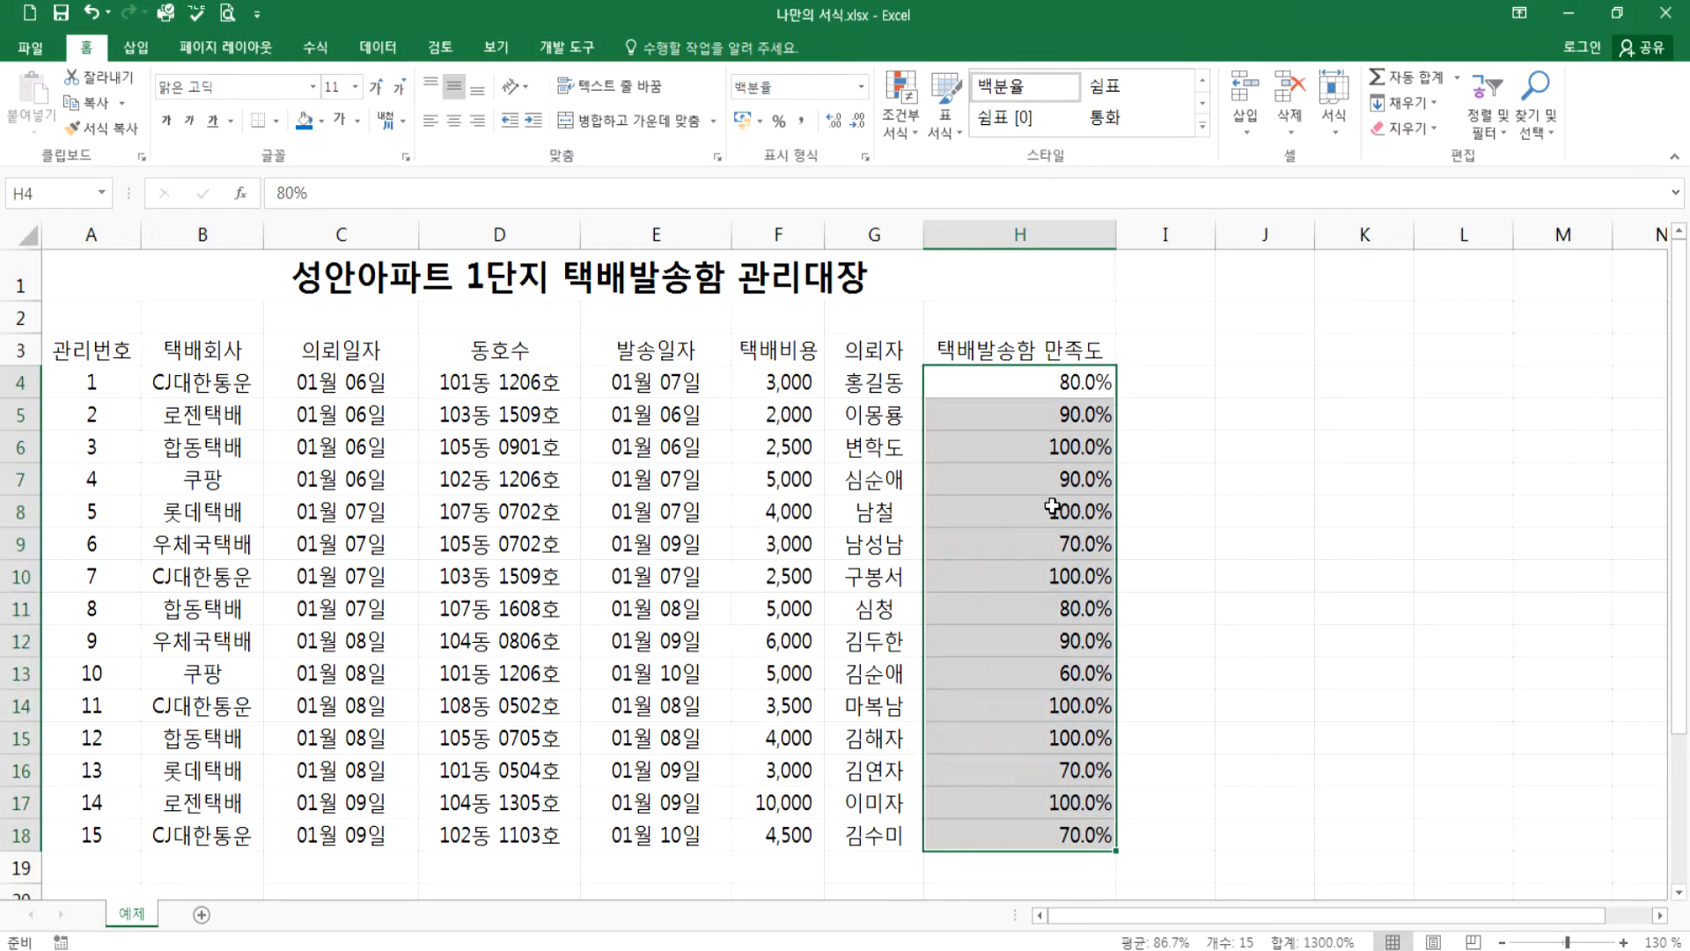
left_click(454, 119)
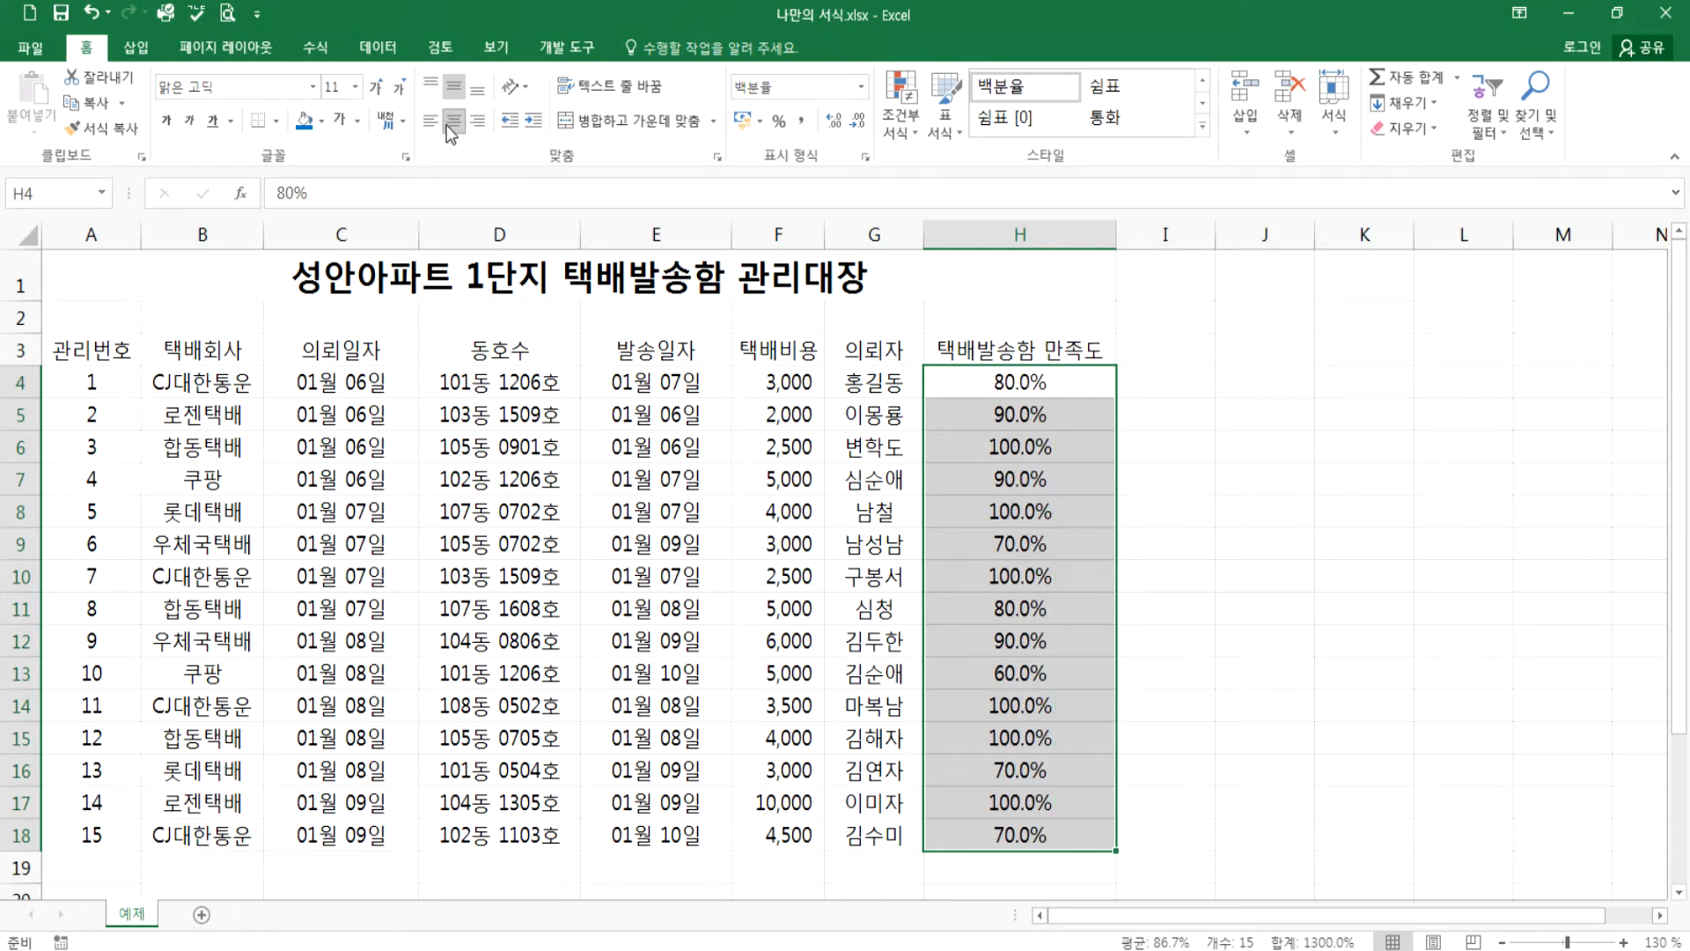
left_click(453, 122)
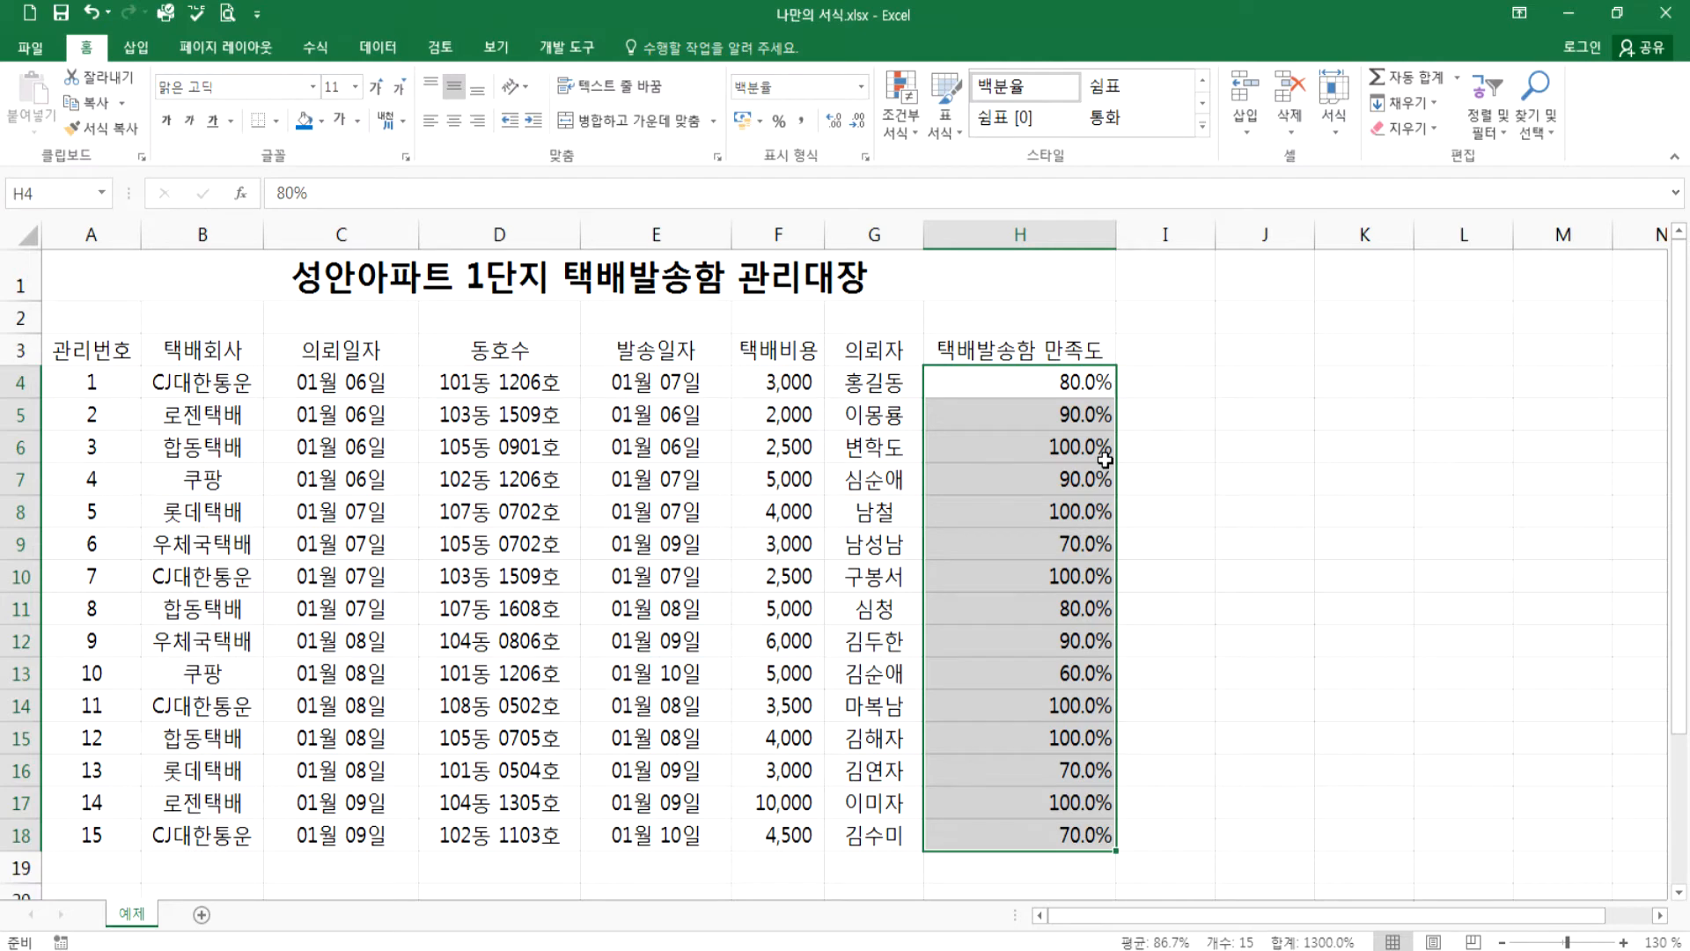
- Try breaking the 택배발송함 만족도 header in H3 into two lines and autofitting column H, and undo both changes
double_click(1036, 353)
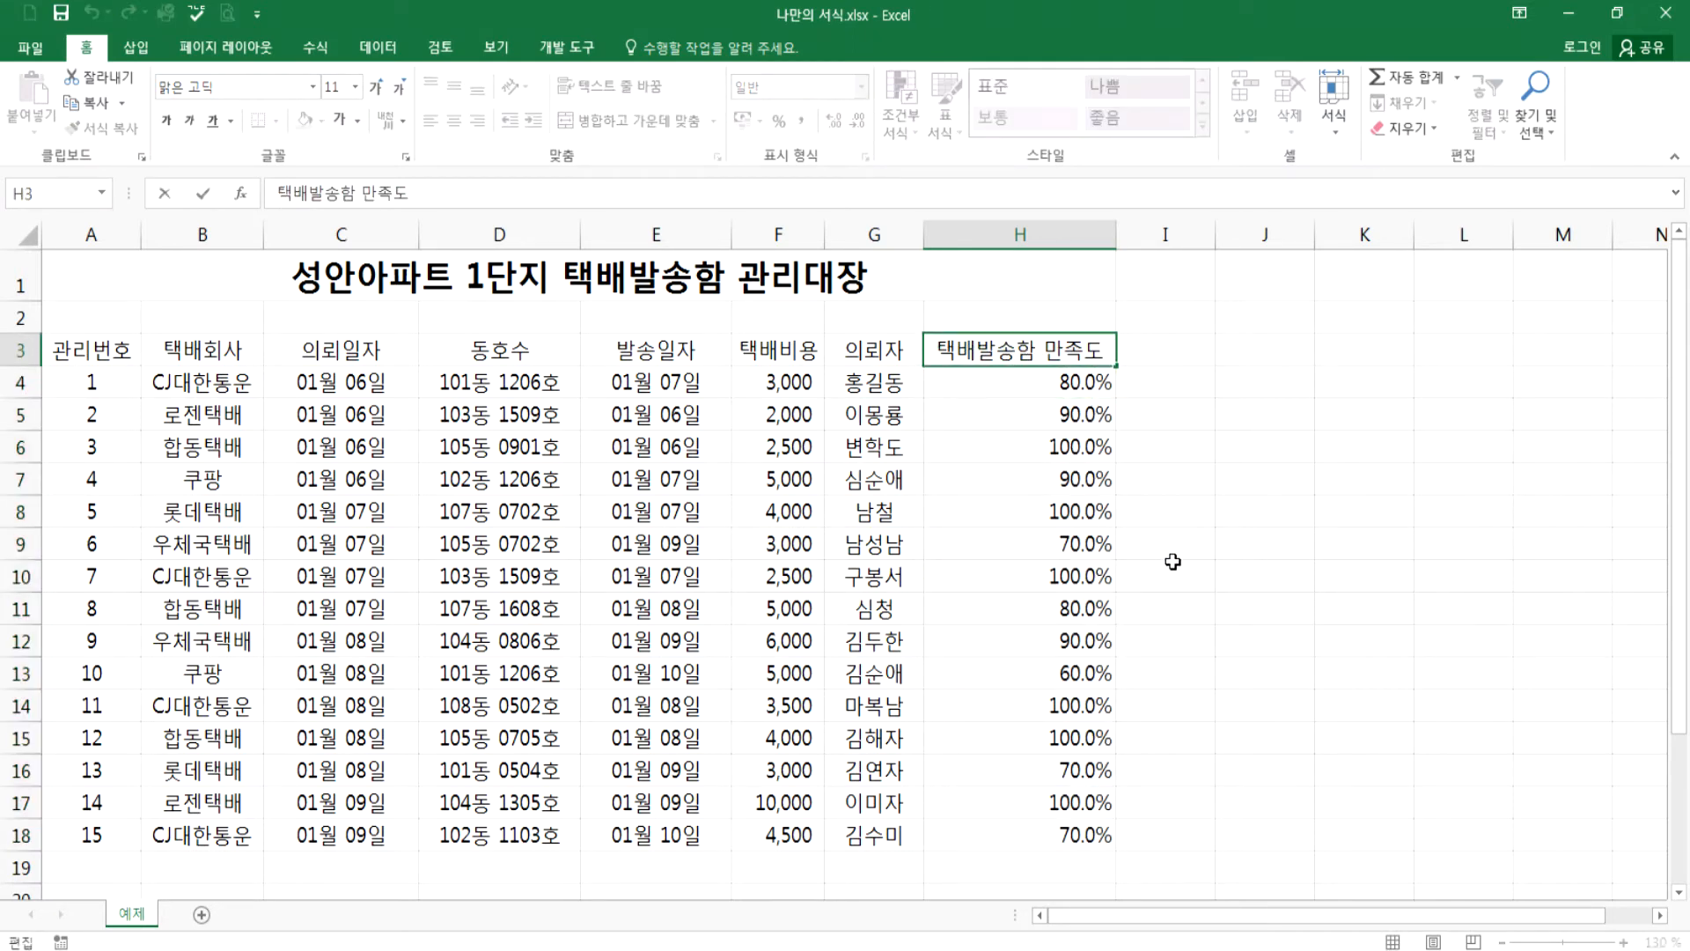
key("Delete")
key("alt+Return")
key("Return")
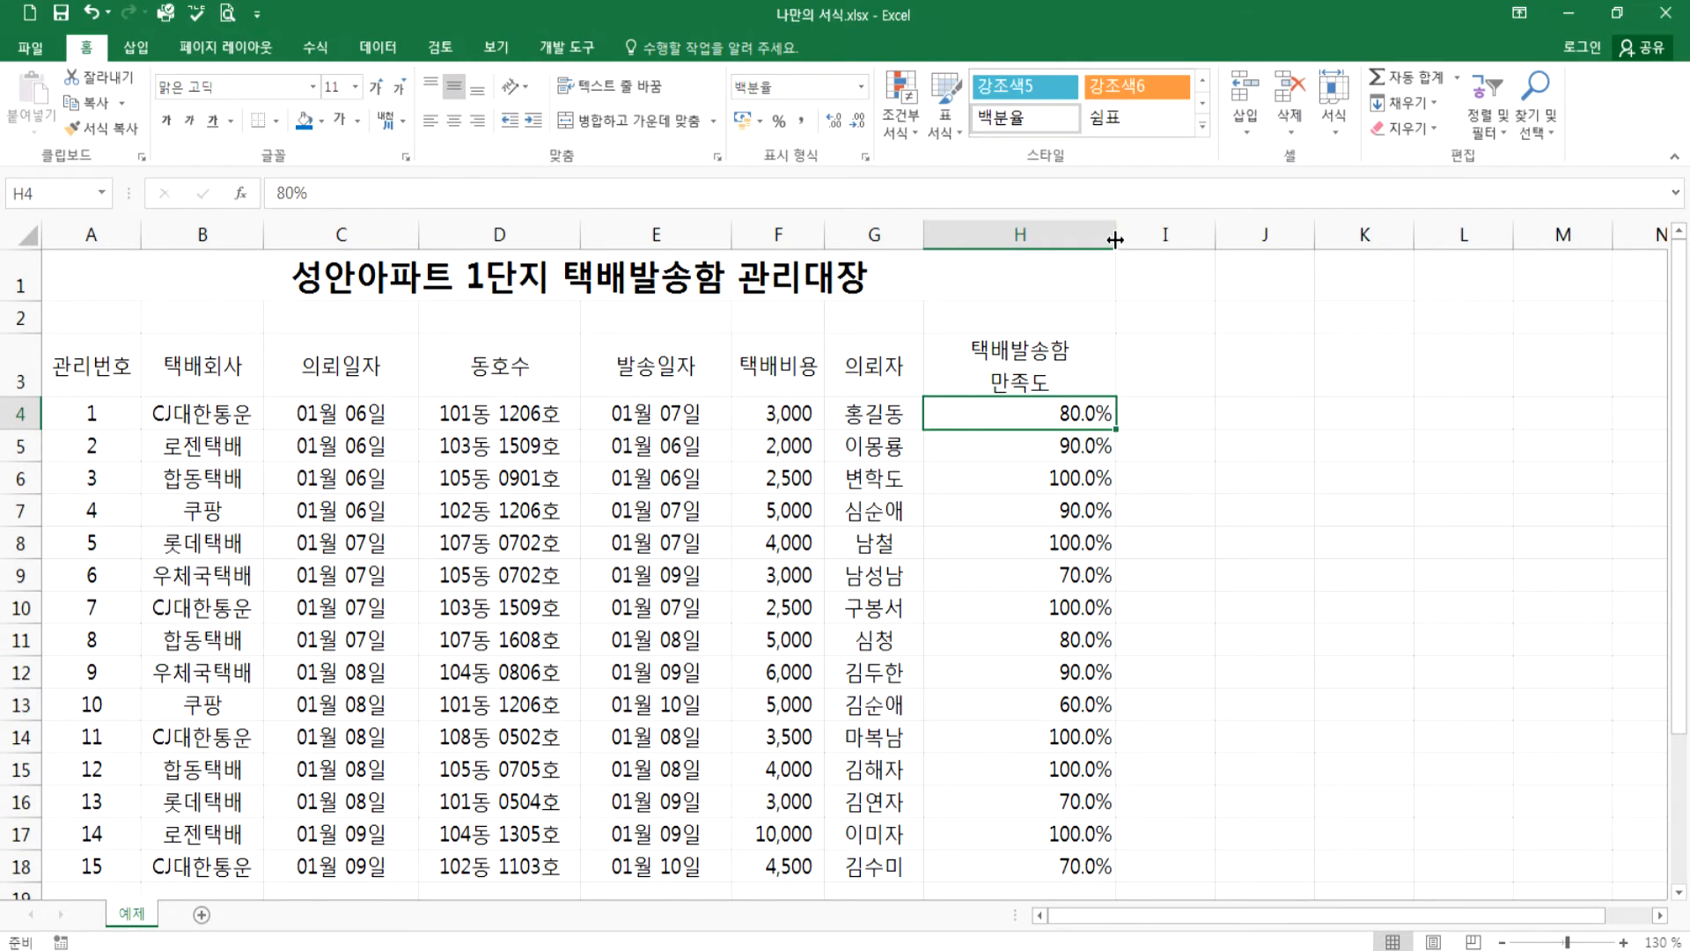
double_click(1116, 234)
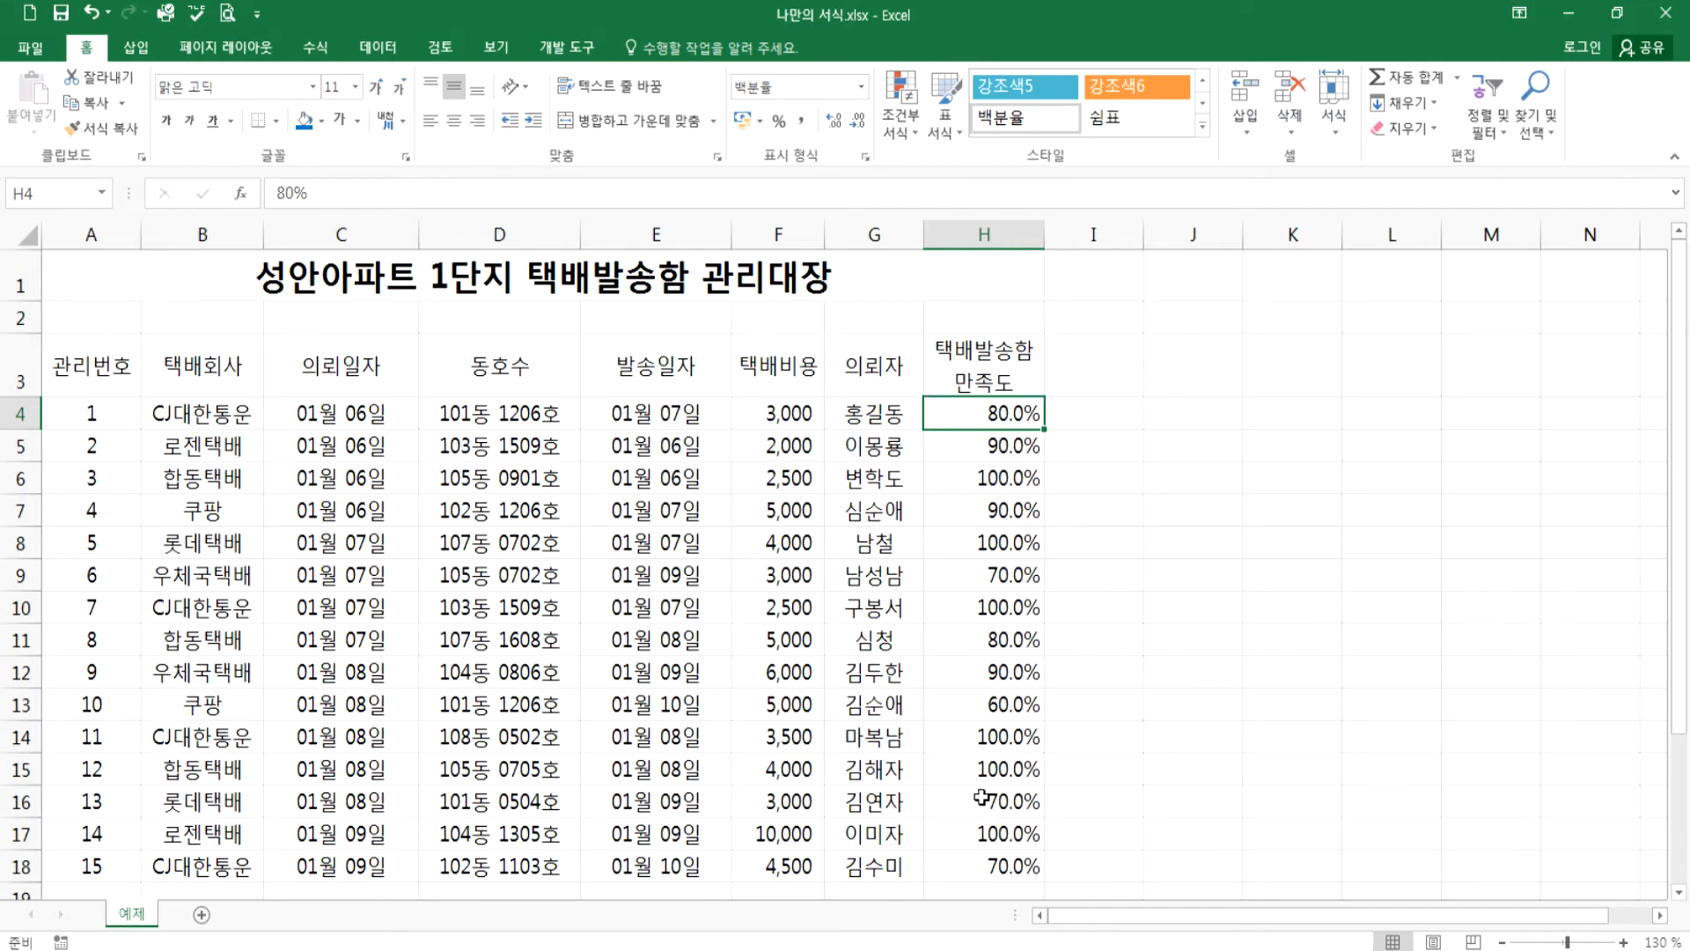
key("ctrl+z")
key("ctrl+z")
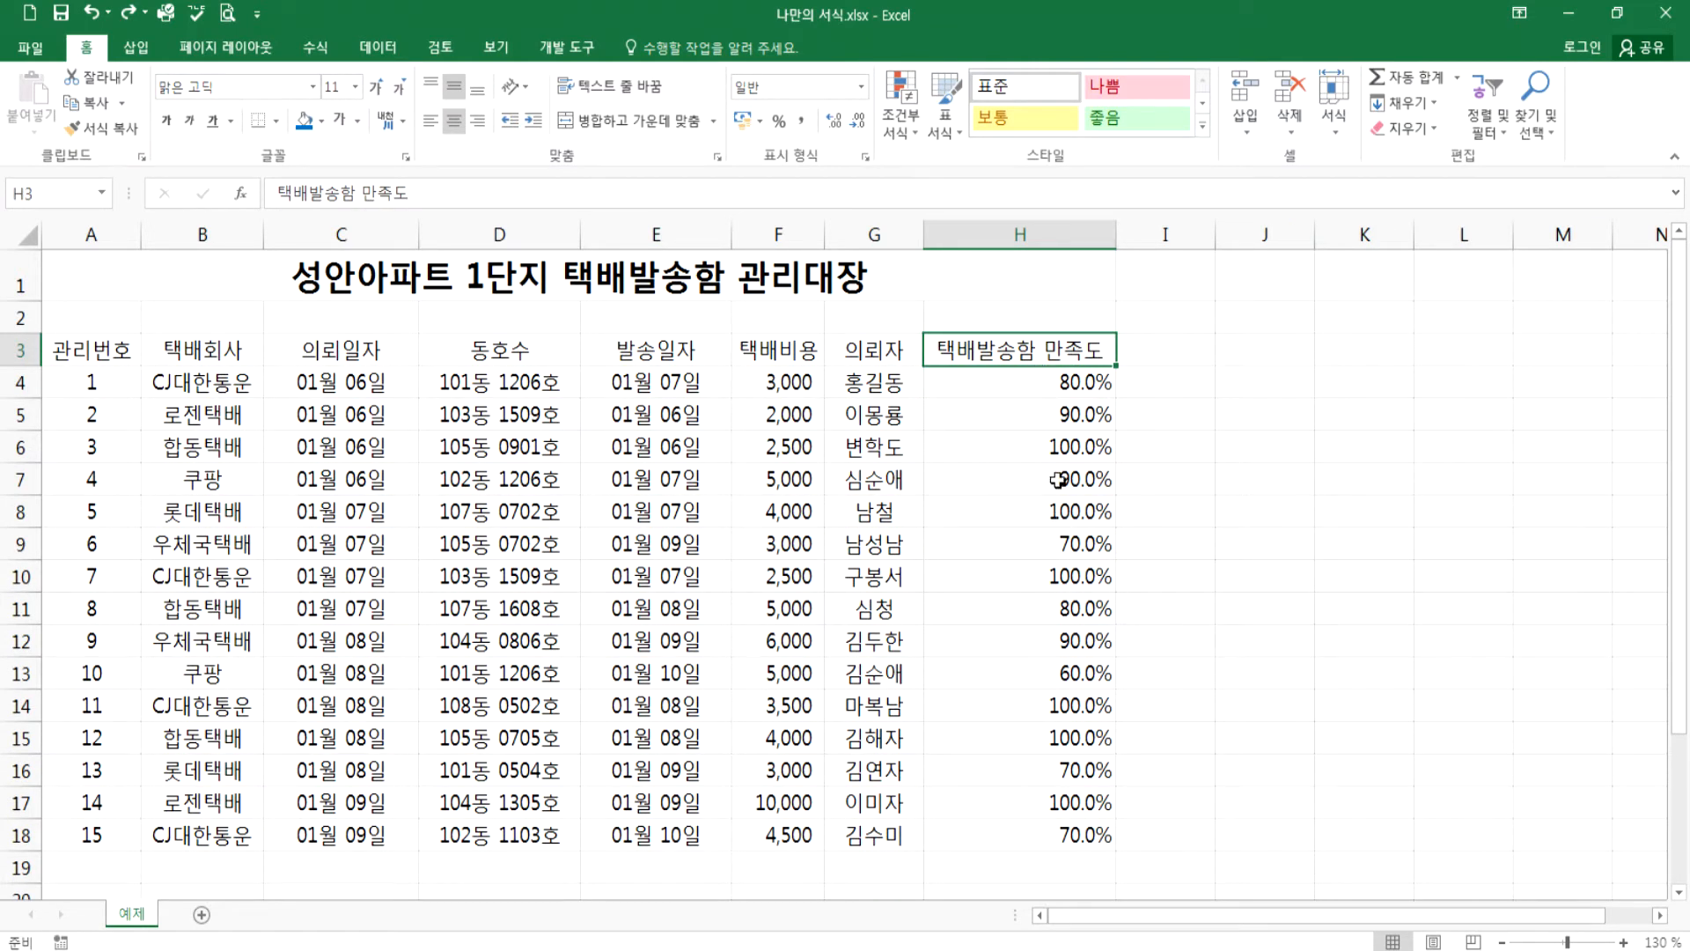
- Compare center and right alignment on the percentages in H4:H18, and leave them centered
left_click_drag(1013, 384, 1018, 695)
left_click_drag(1020, 847, 1019, 847)
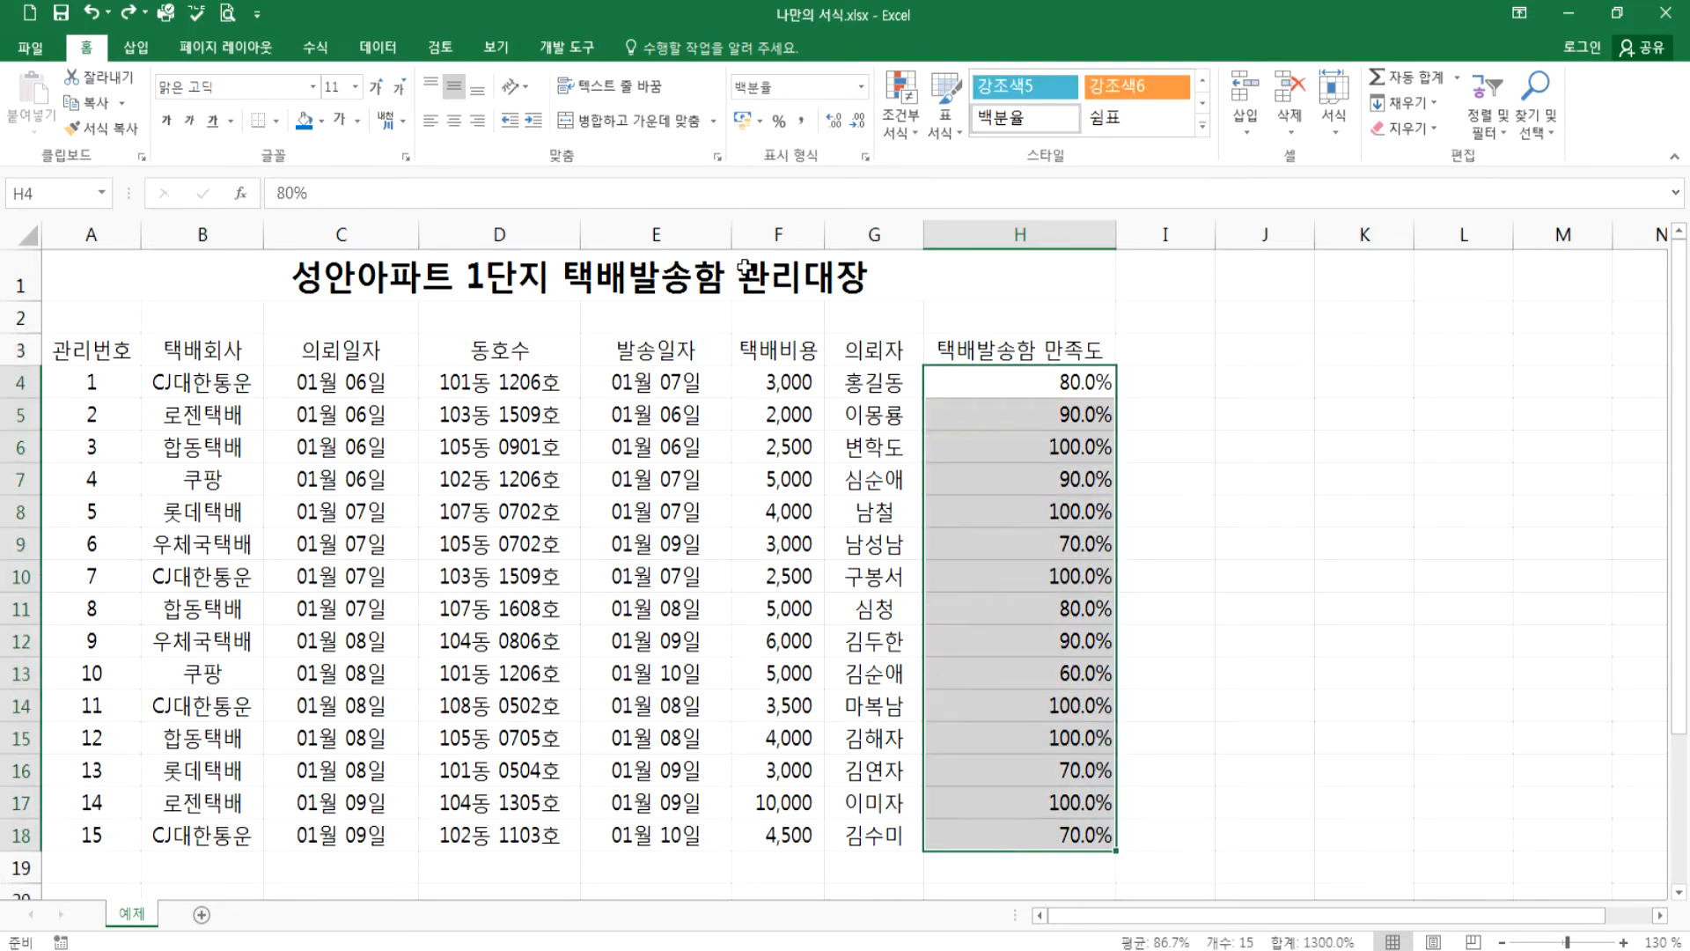
left_click(455, 121)
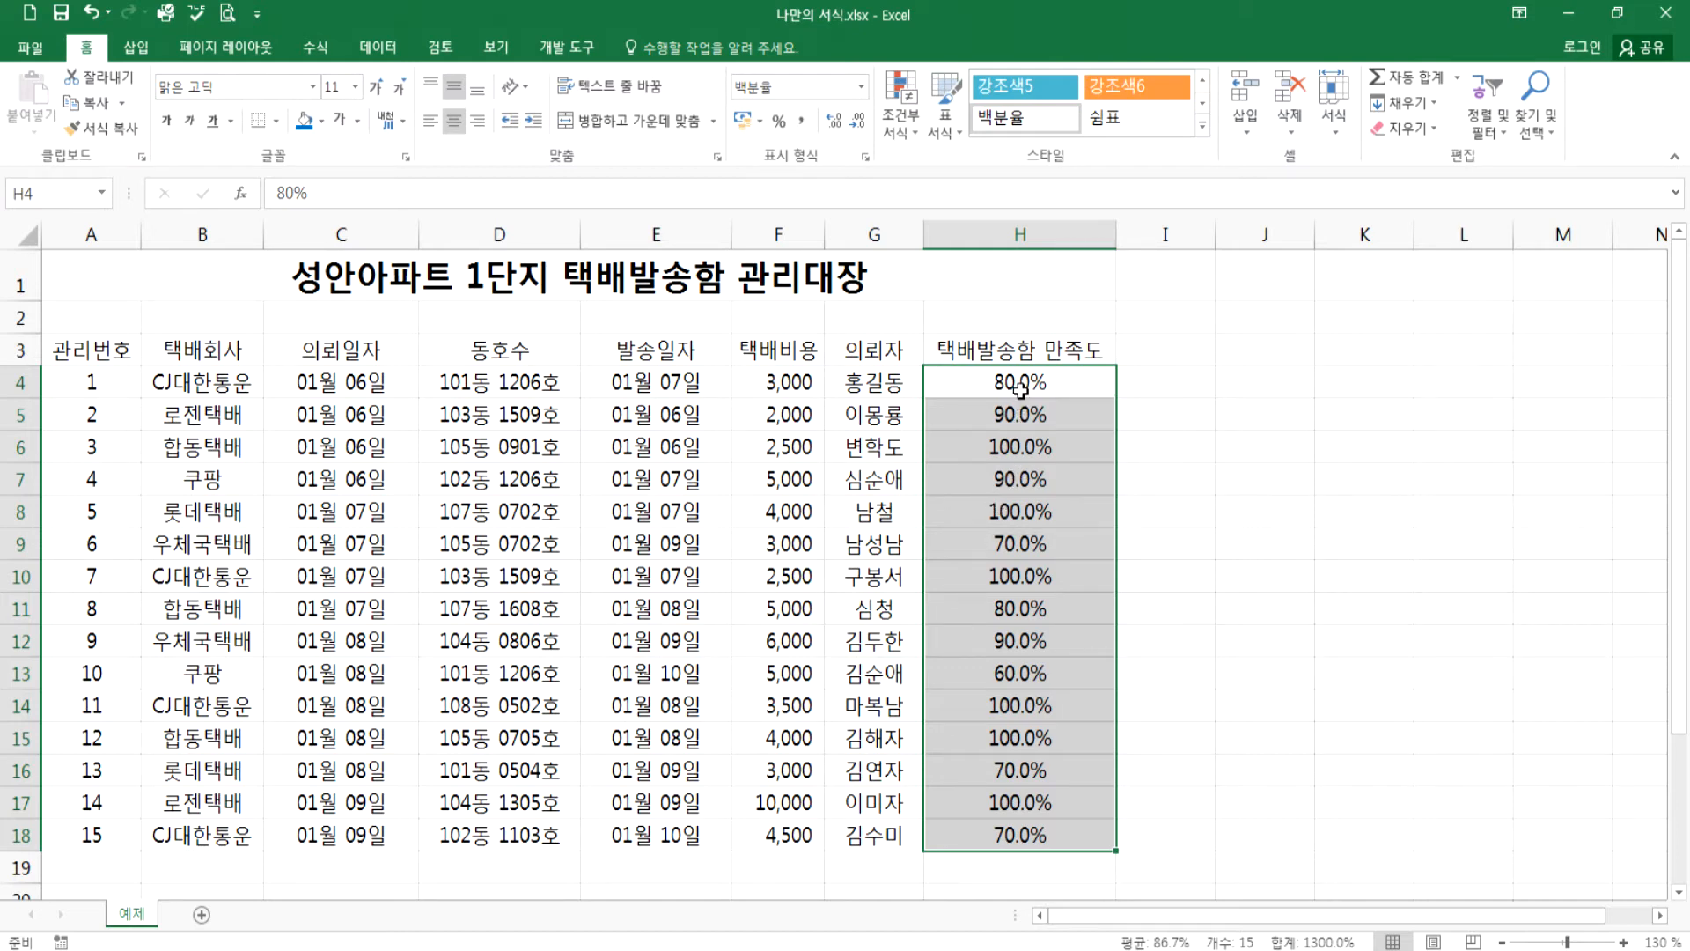
left_click(477, 121)
left_click(1086, 534)
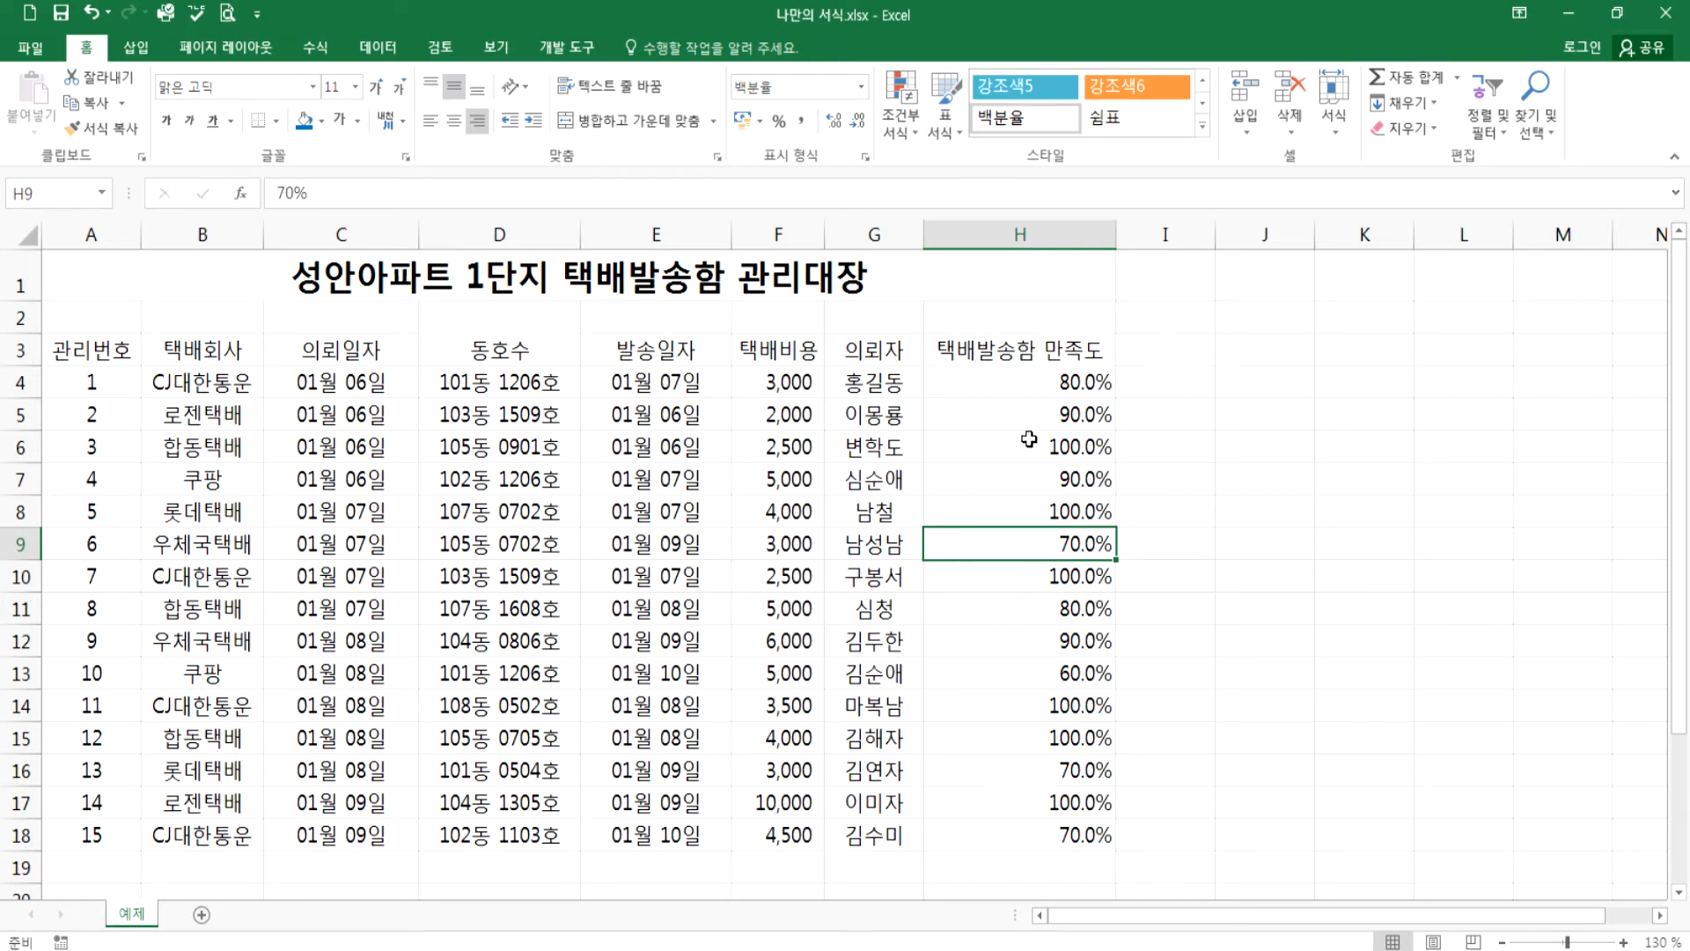
left_click_drag(1046, 385, 1029, 812)
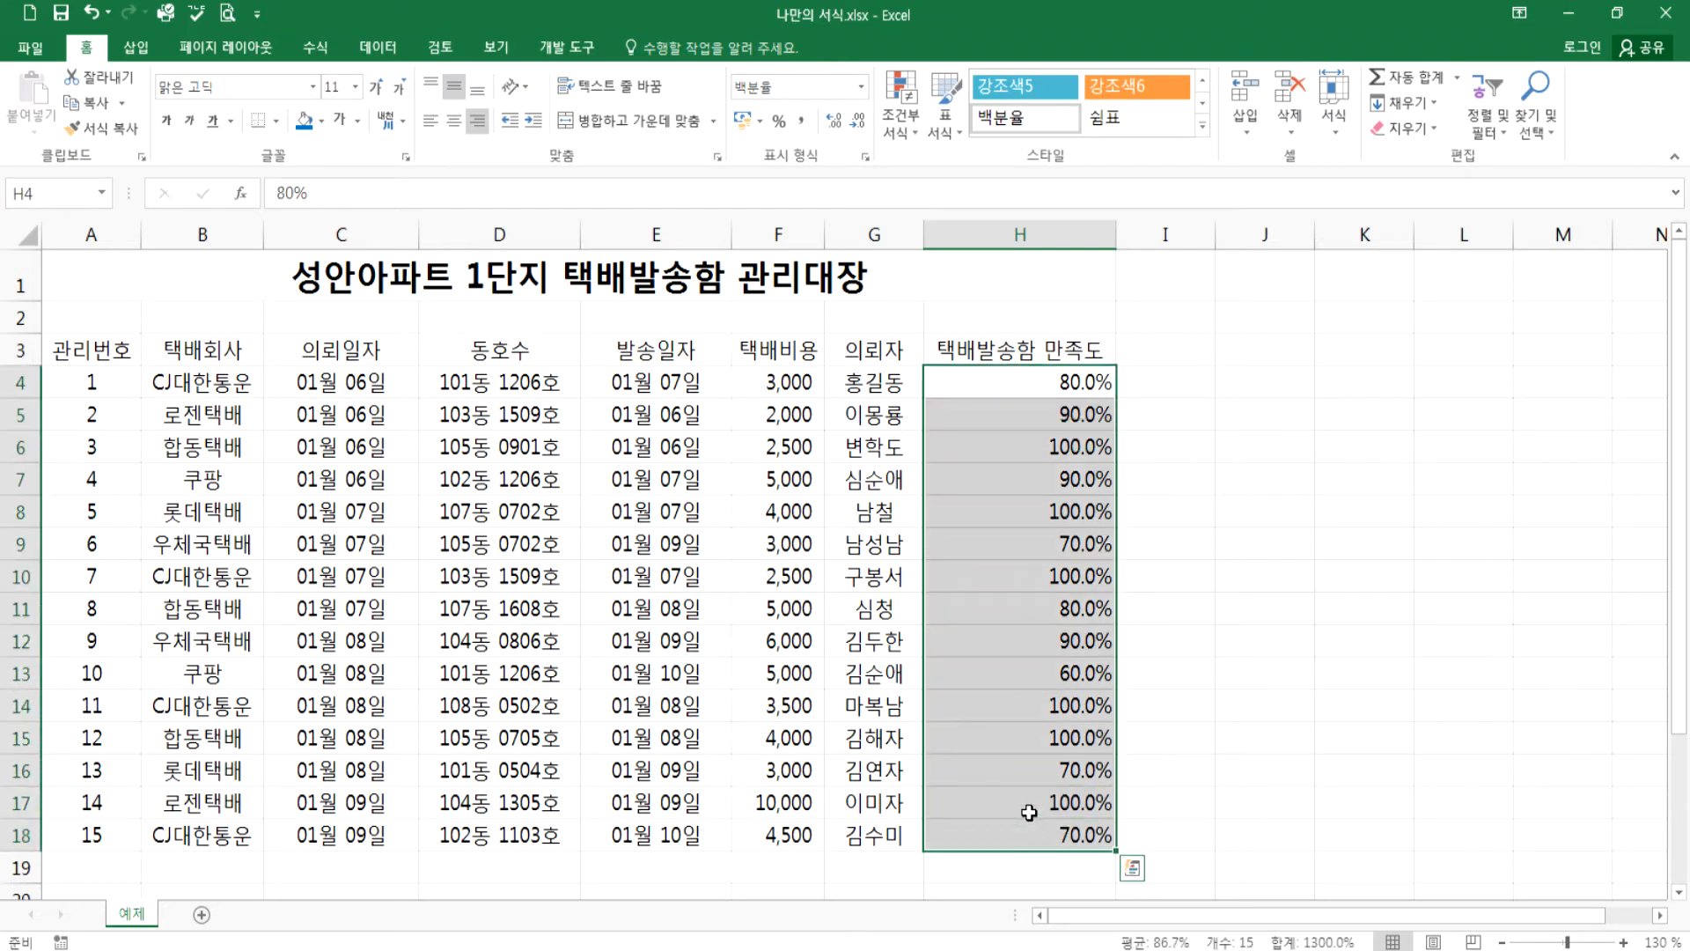
left_click(454, 123)
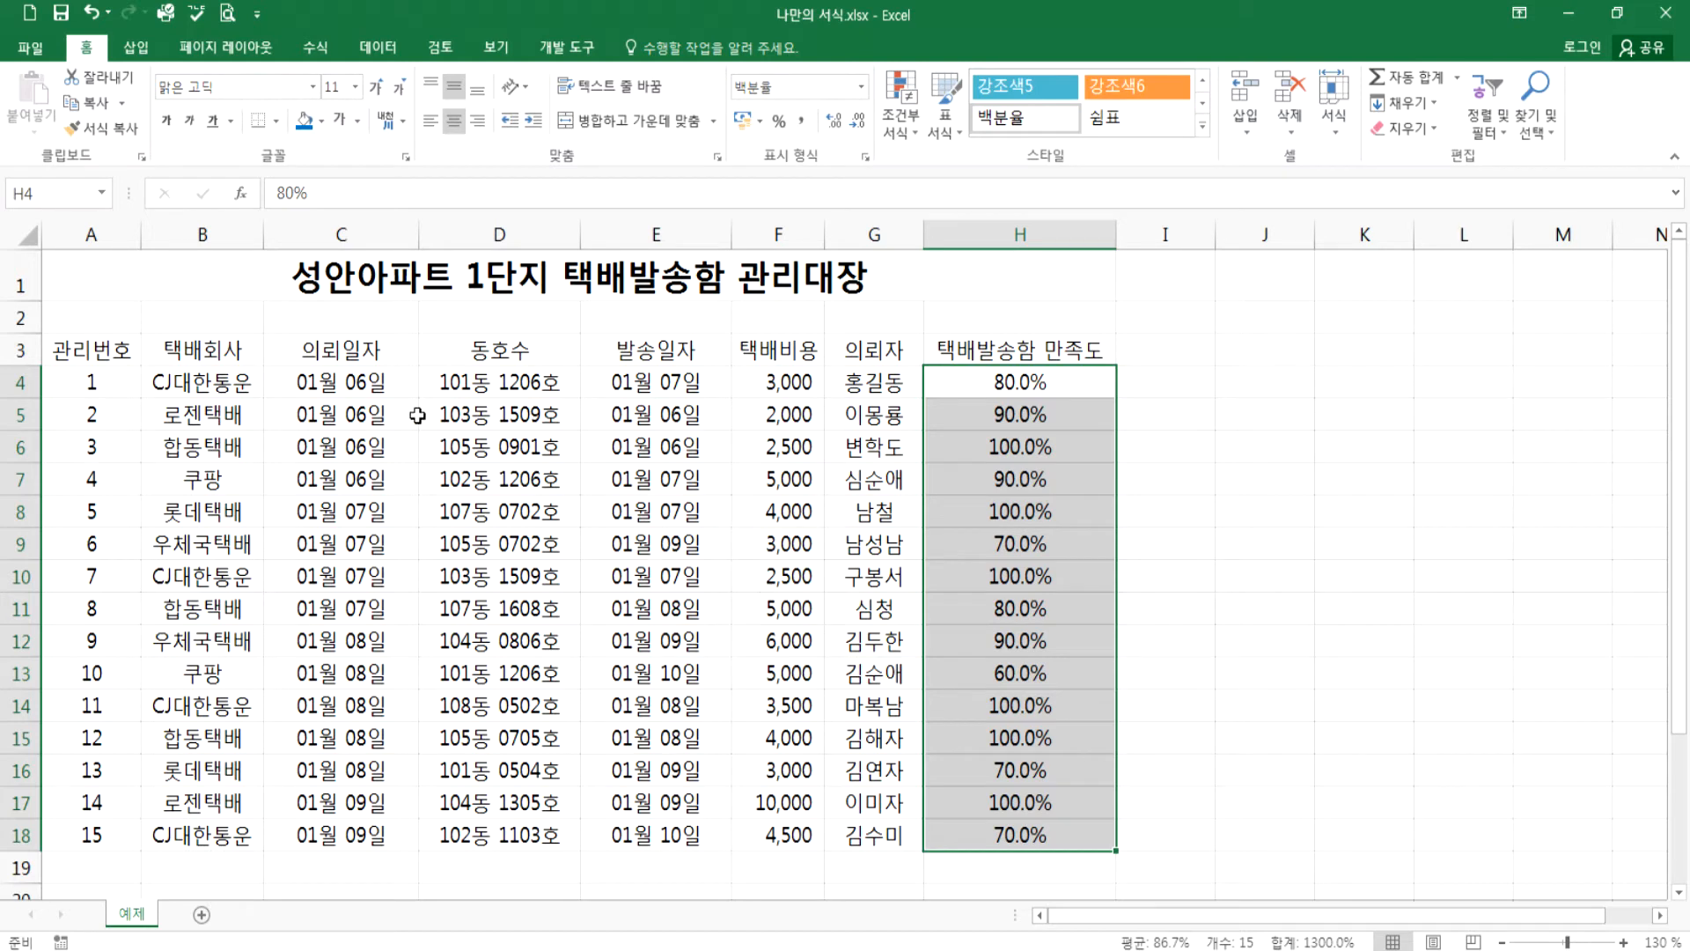
- Examine the full date stored in C4 against the month-and-day format displayed in the cell
left_click(365, 389)
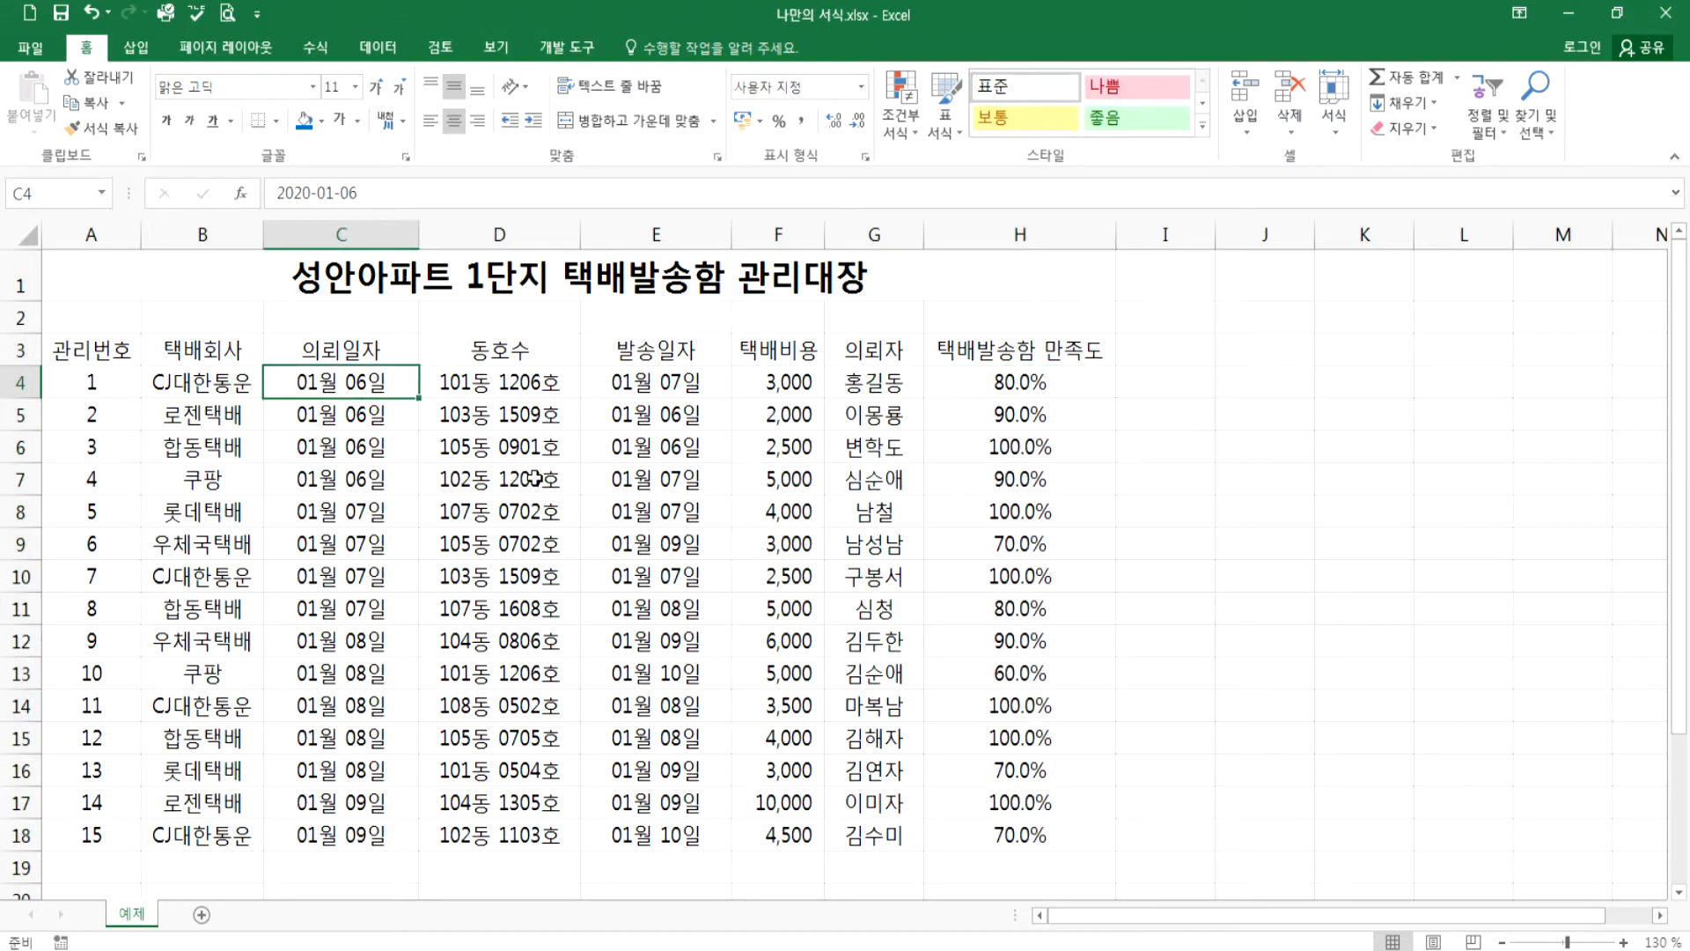
left_click(363, 409)
left_click(368, 378)
double_click(368, 378)
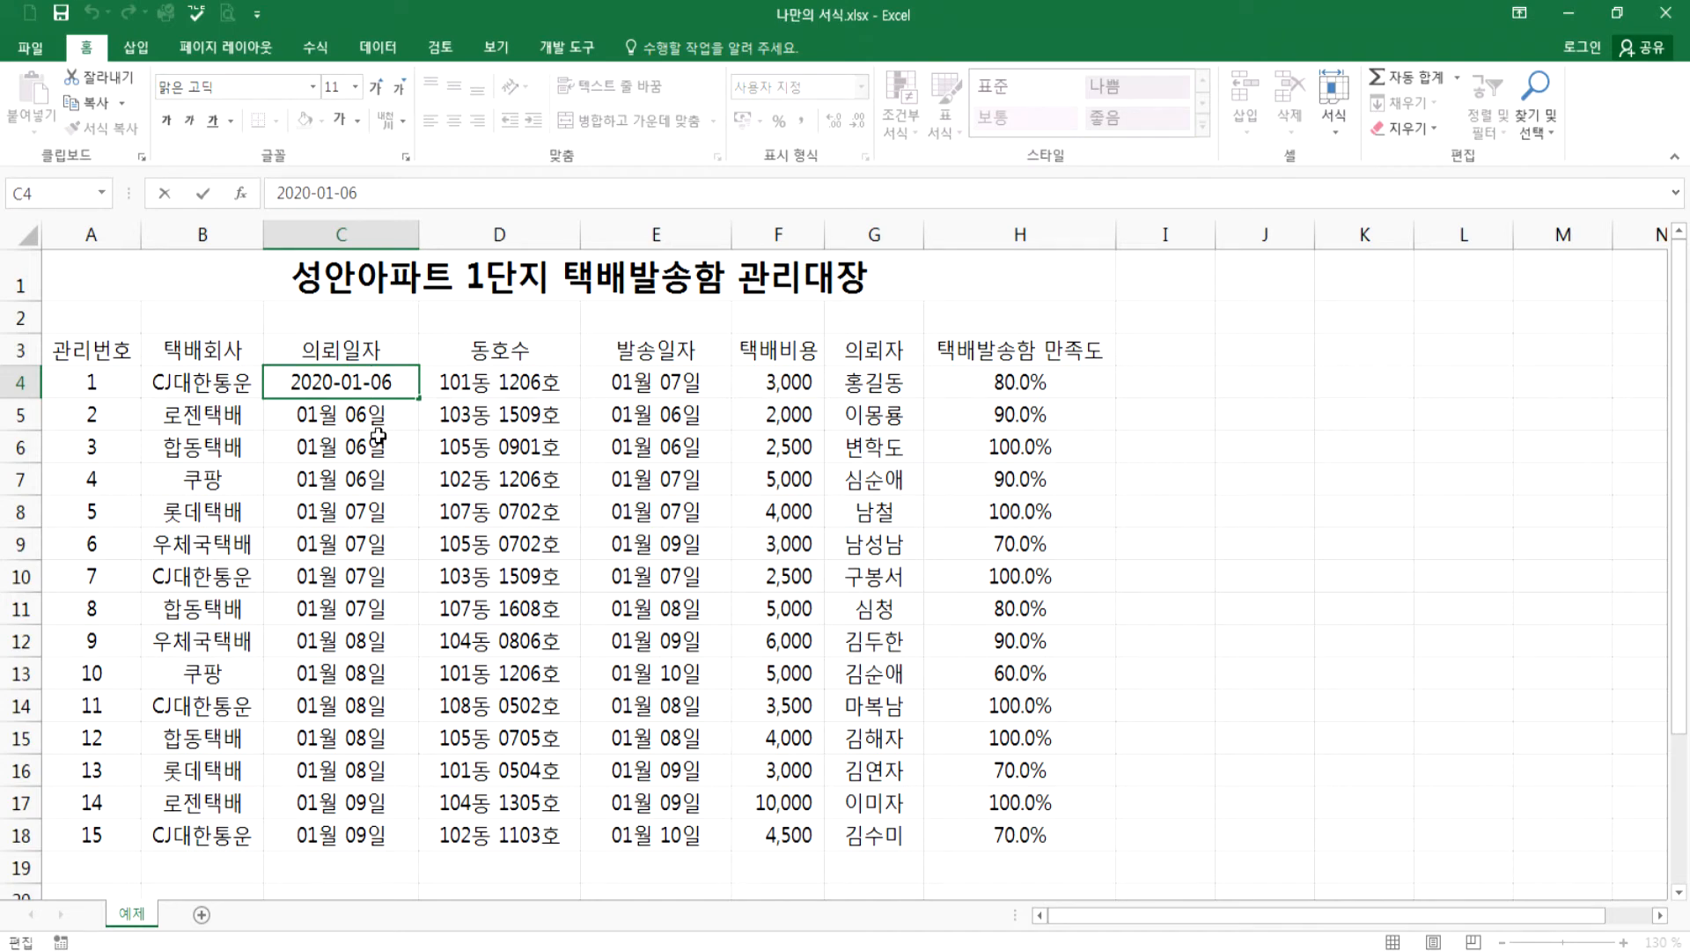
key("Escape")
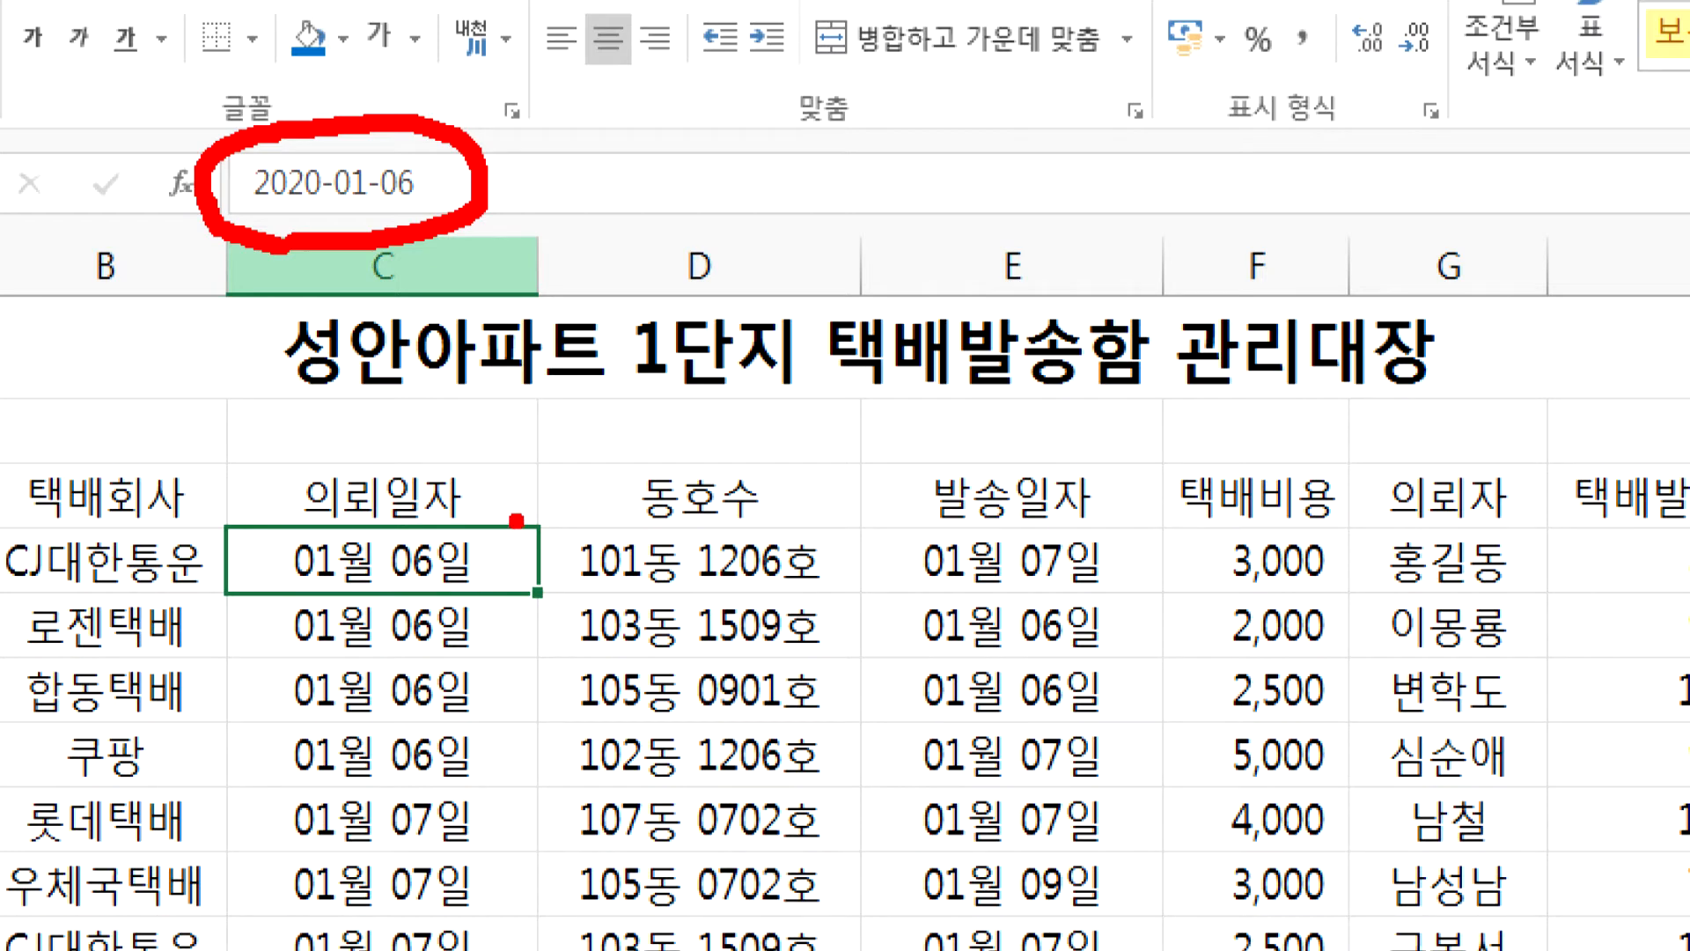
left_click_drag(514, 527, 592, 480)
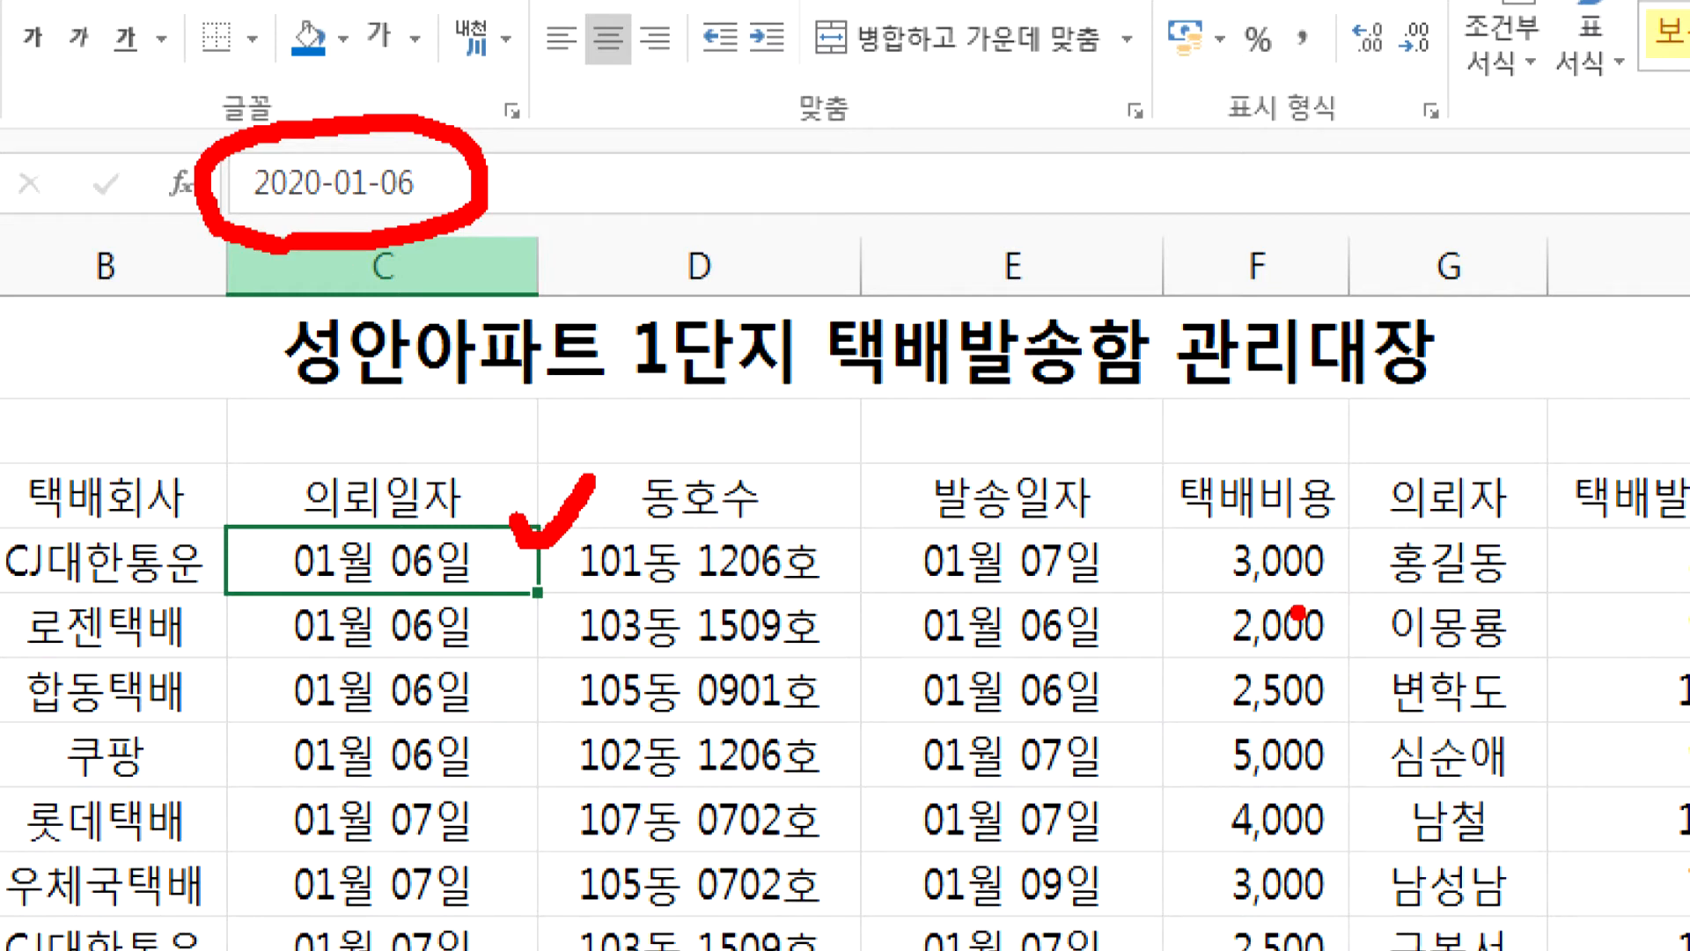
mouse_move(1199, 532)
left_mouse_down()
mouse_move(1218, 592)
mouse_move(1281, 489)
mouse_move(1360, 524)
mouse_move(1330, 590)
mouse_move(1218, 607)
left_mouse_up()
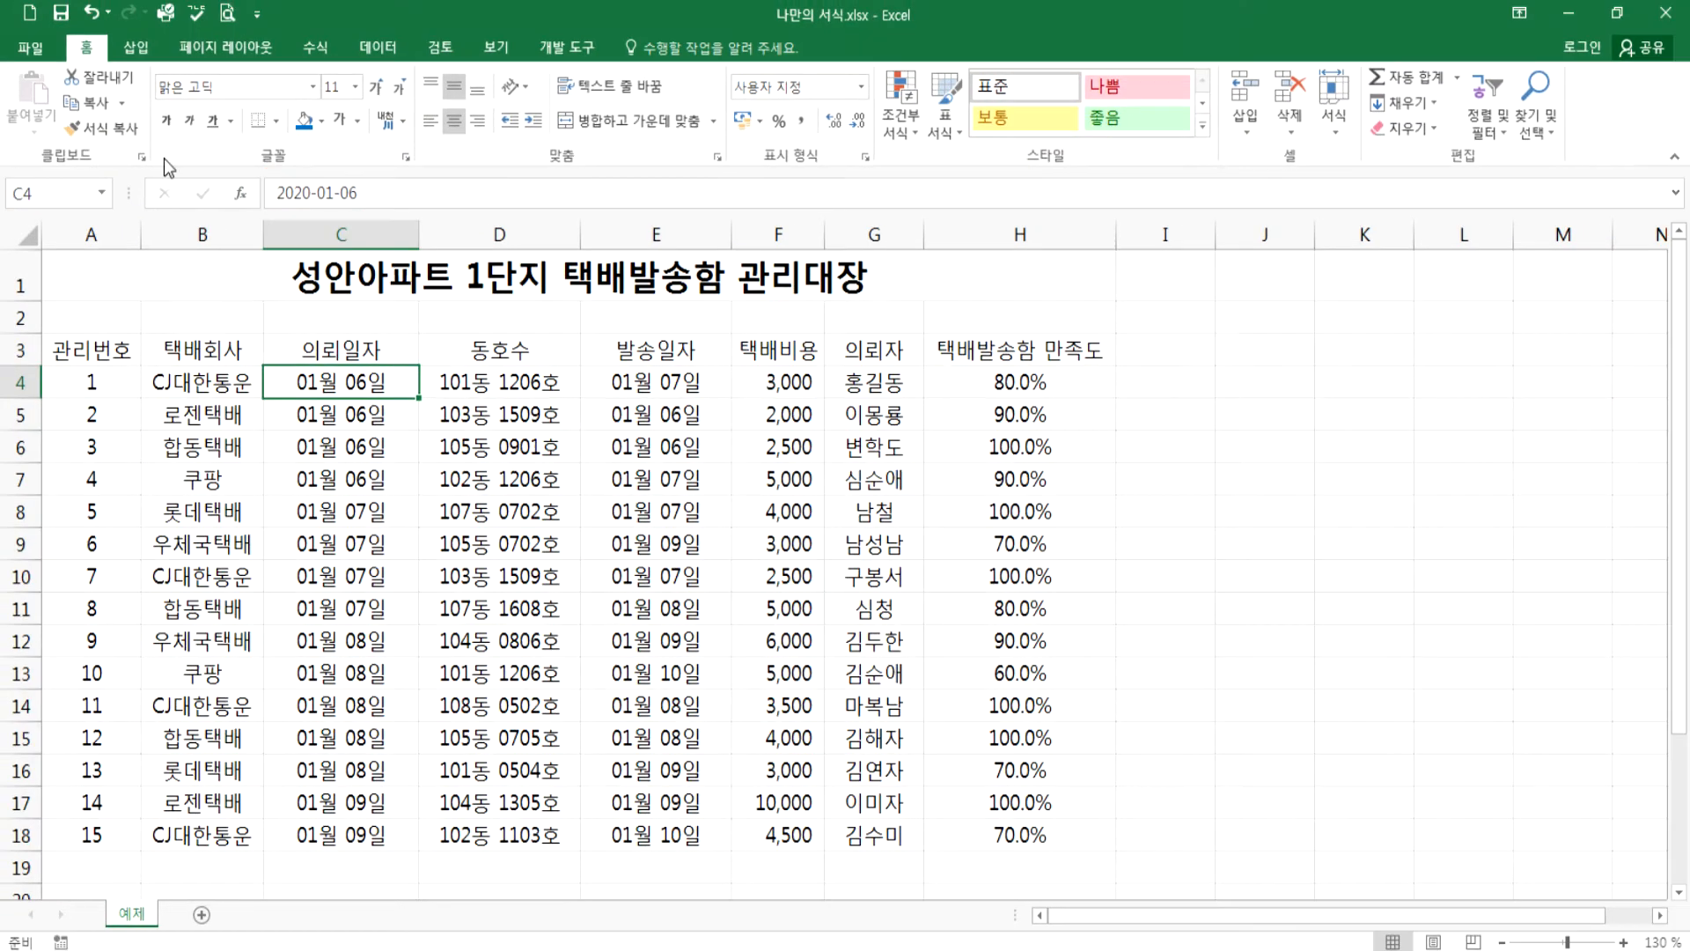
- Enter the formula =2000+1000 in F4 and compare the cell's displayed value with its formula
left_click(777, 395)
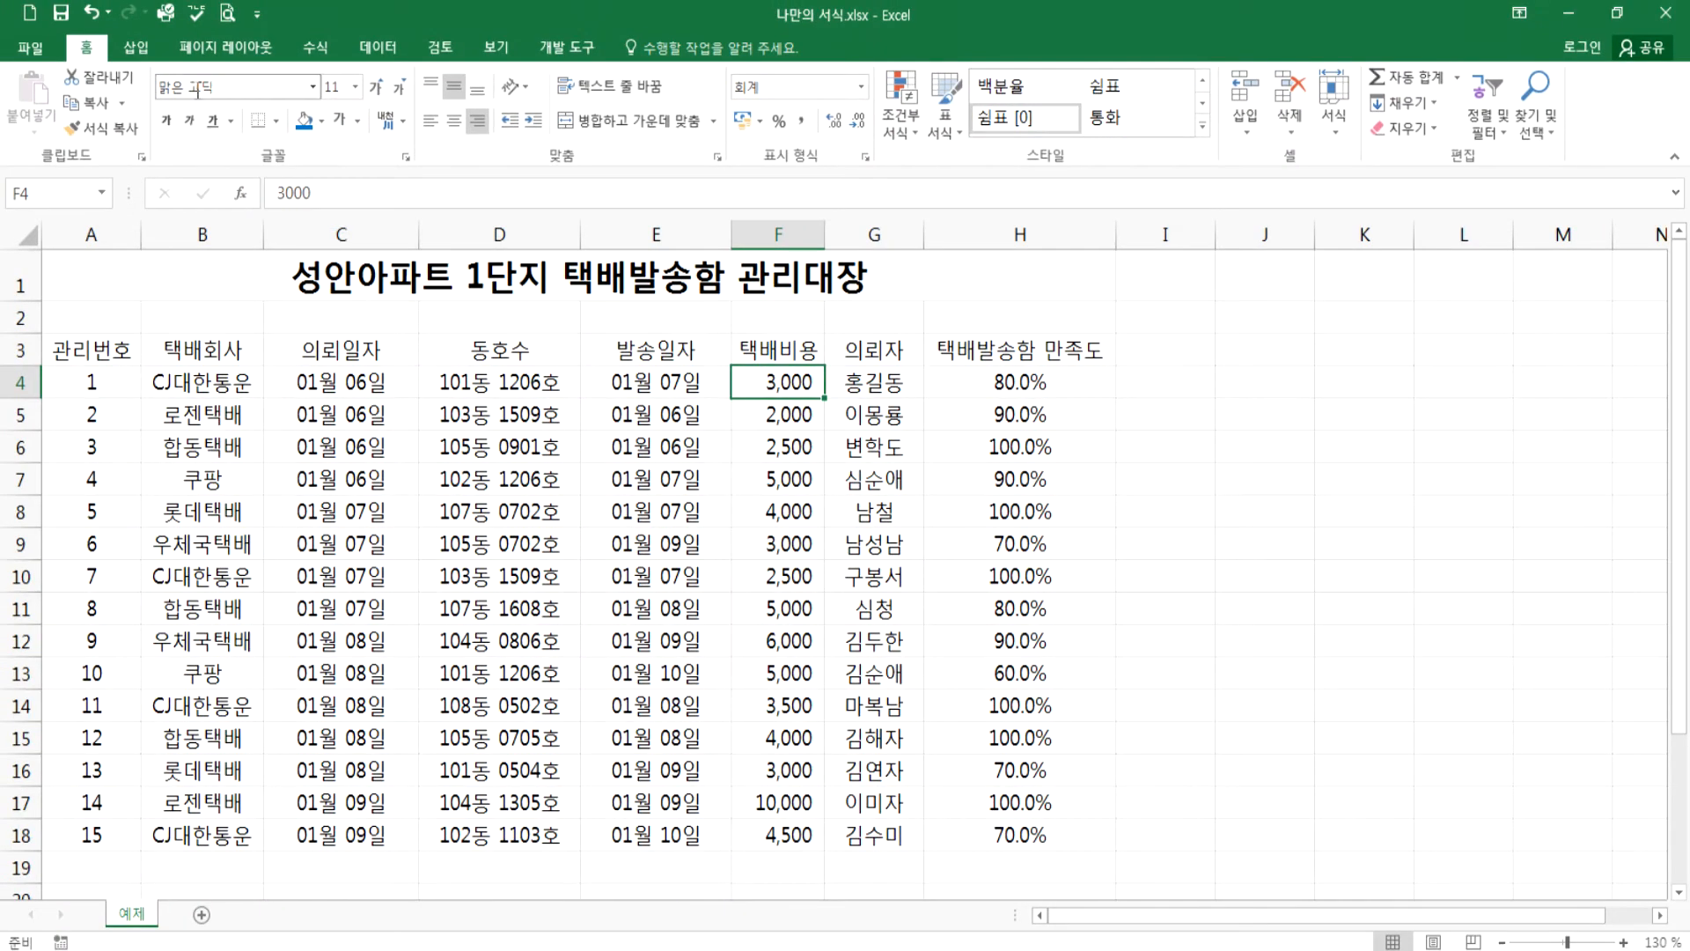
type("=2000+100")
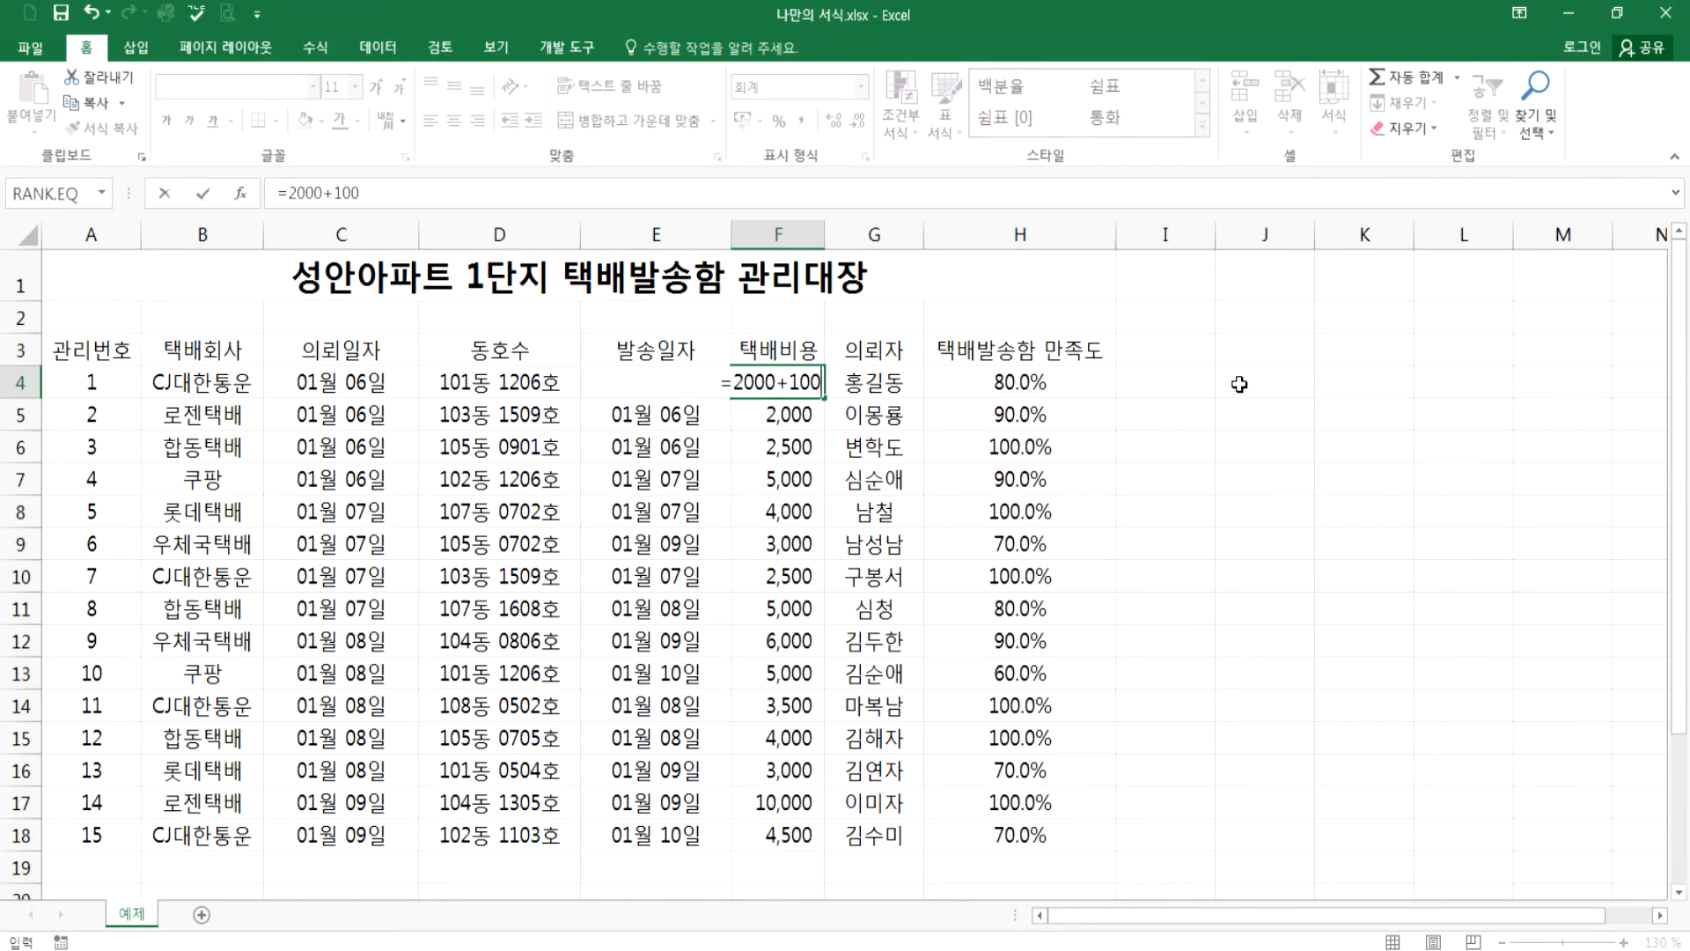
type("0")
key("Return")
left_click(801, 379)
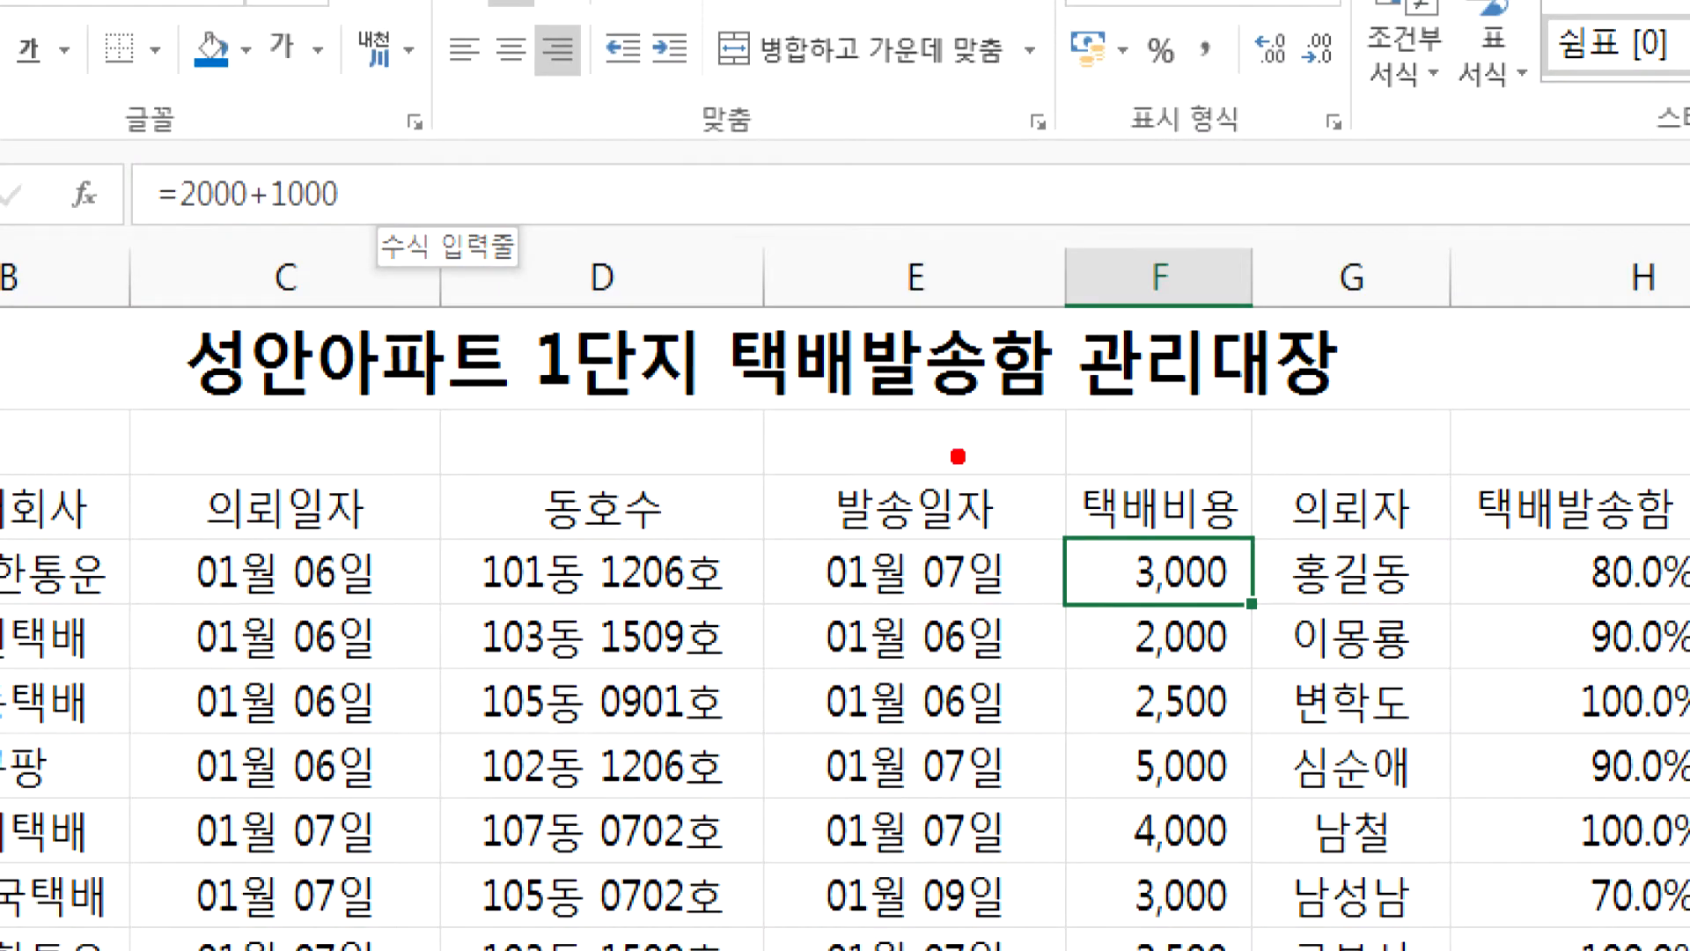
mouse_move(1083, 583)
left_mouse_down()
mouse_move(388, 201)
mouse_move(395, 264)
left_mouse_up()
left_click_drag(390, 193, 415, 172)
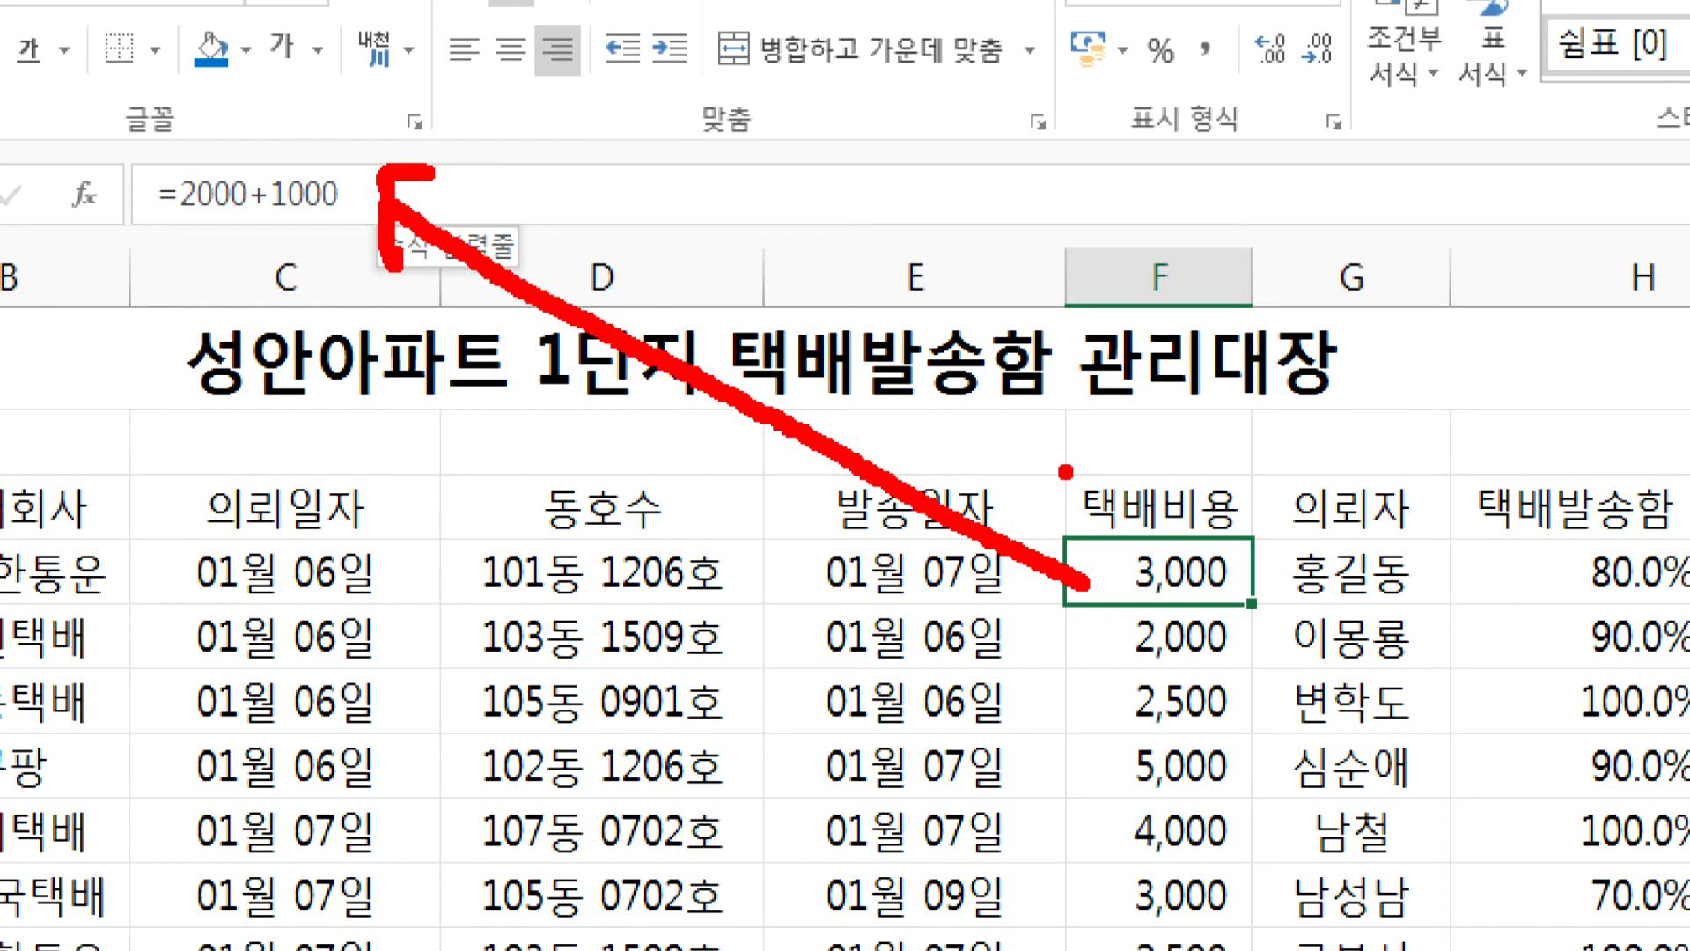
mouse_move(1230, 599)
left_mouse_down()
mouse_move(1089, 574)
mouse_move(1249, 530)
mouse_move(1235, 601)
left_mouse_up()
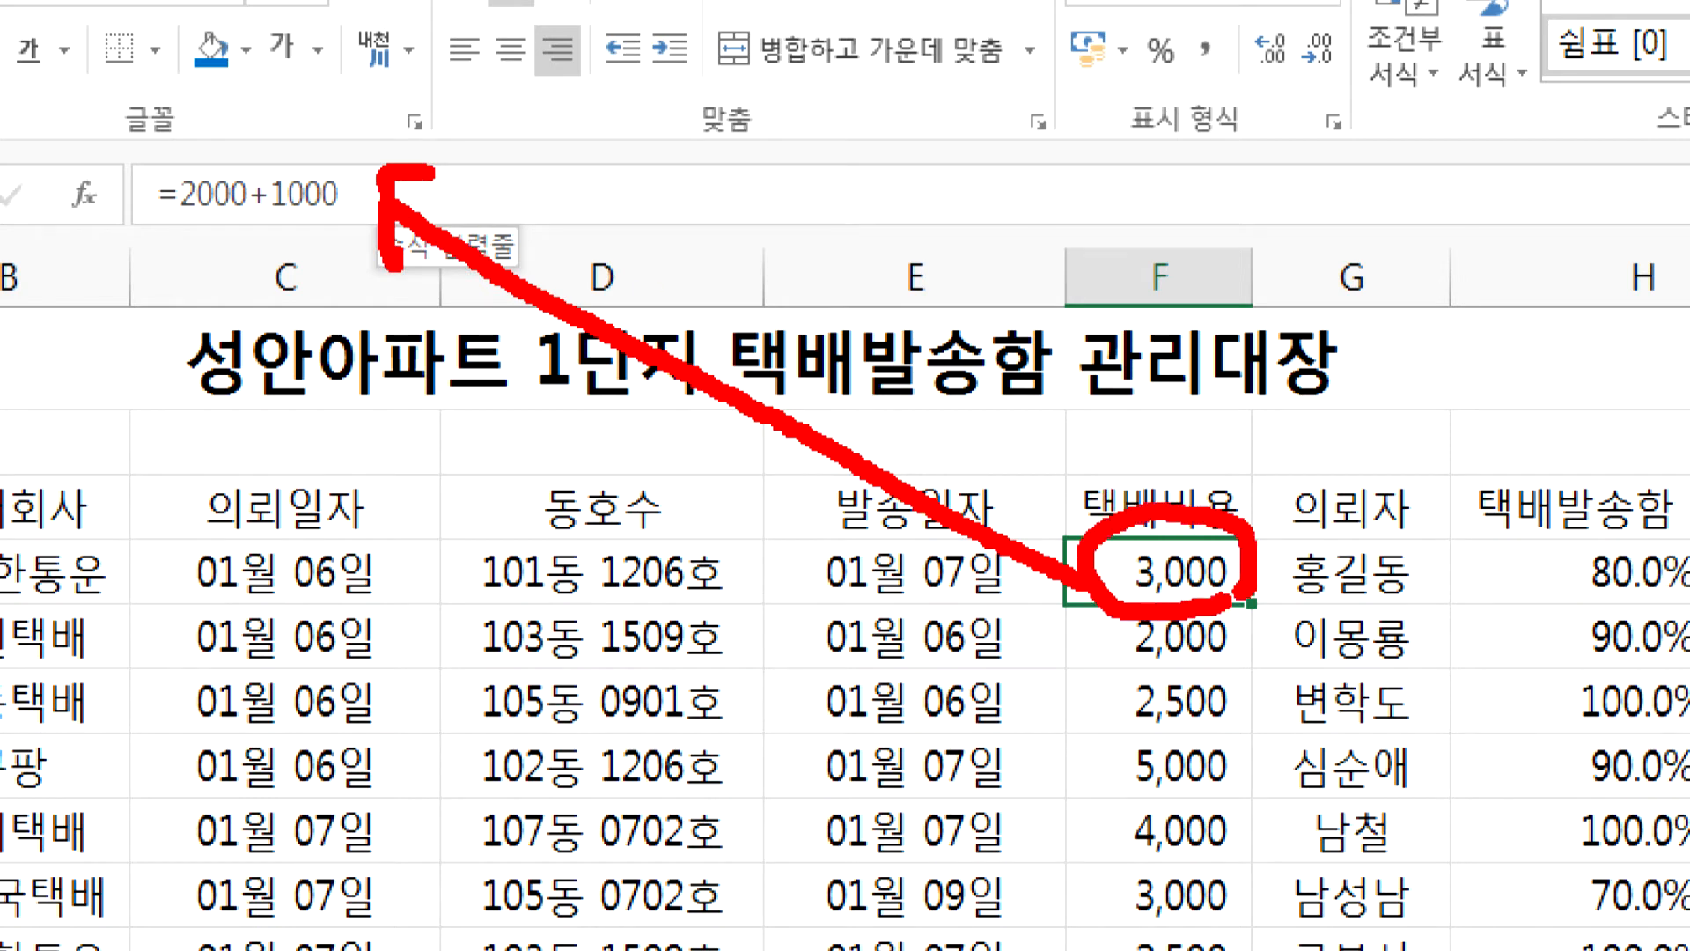
mouse_move(189, 239)
left_mouse_down()
mouse_move(172, 146)
mouse_move(363, 167)
mouse_move(192, 247)
left_mouse_up()
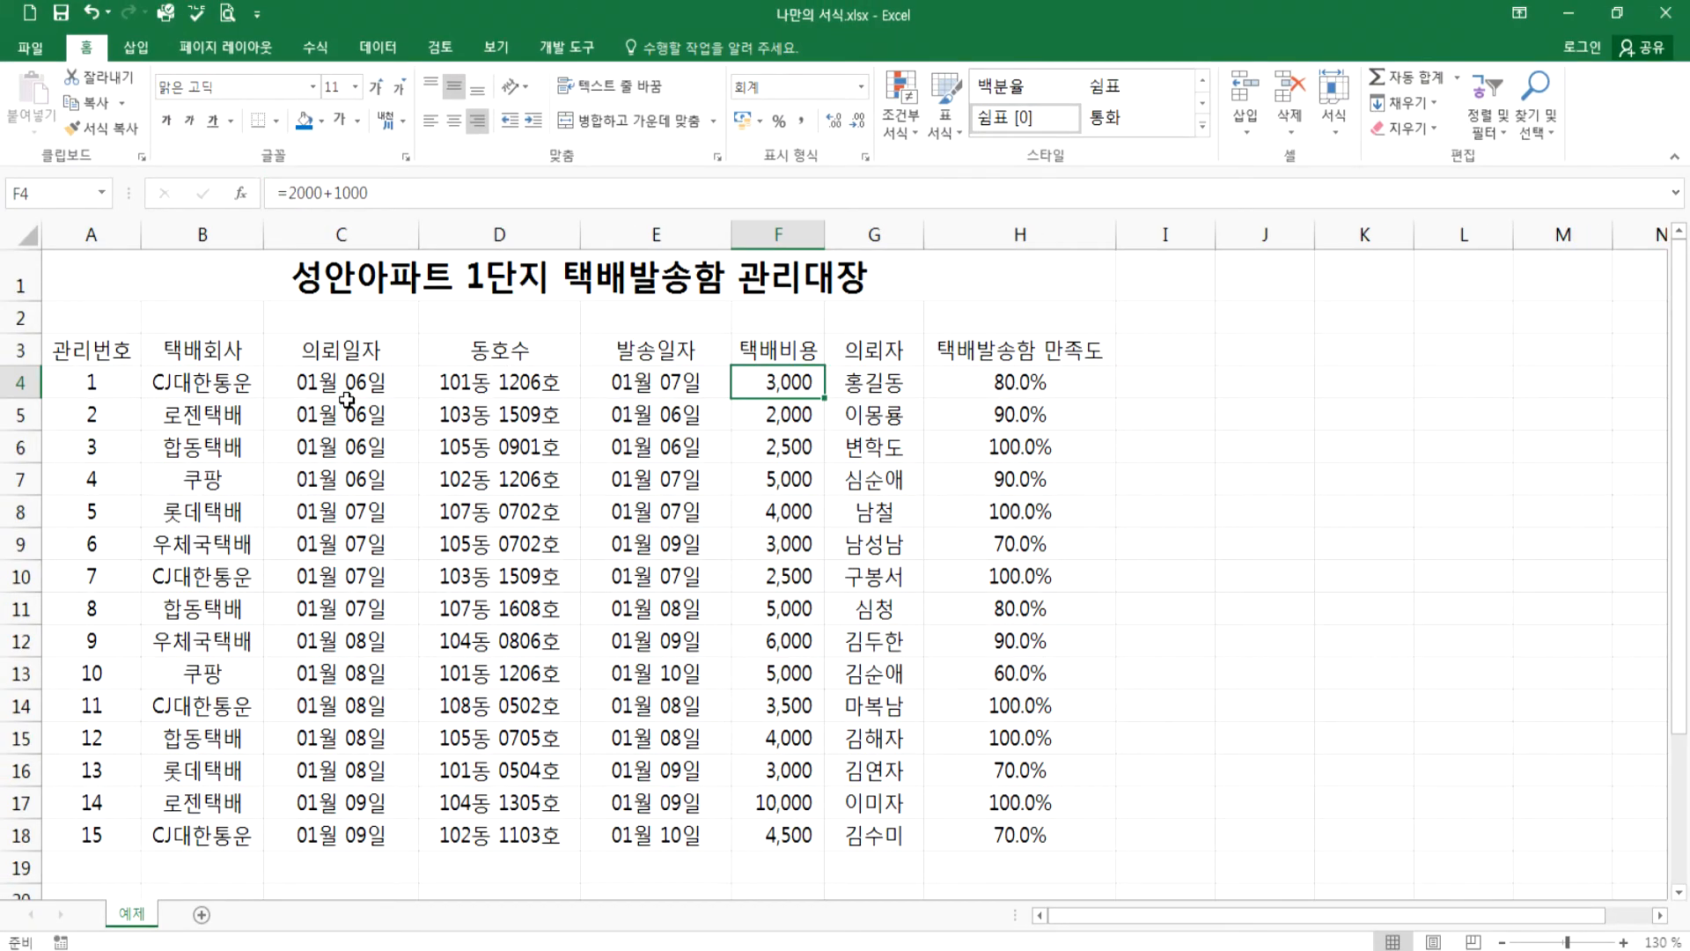
- Switch to the Notepad notes and add the line 날짜 > 년, 월, 일 below the row-height note
left_click(285, 581)
left_click_drag(340, 387, 354, 827)
key("alt+Tab")
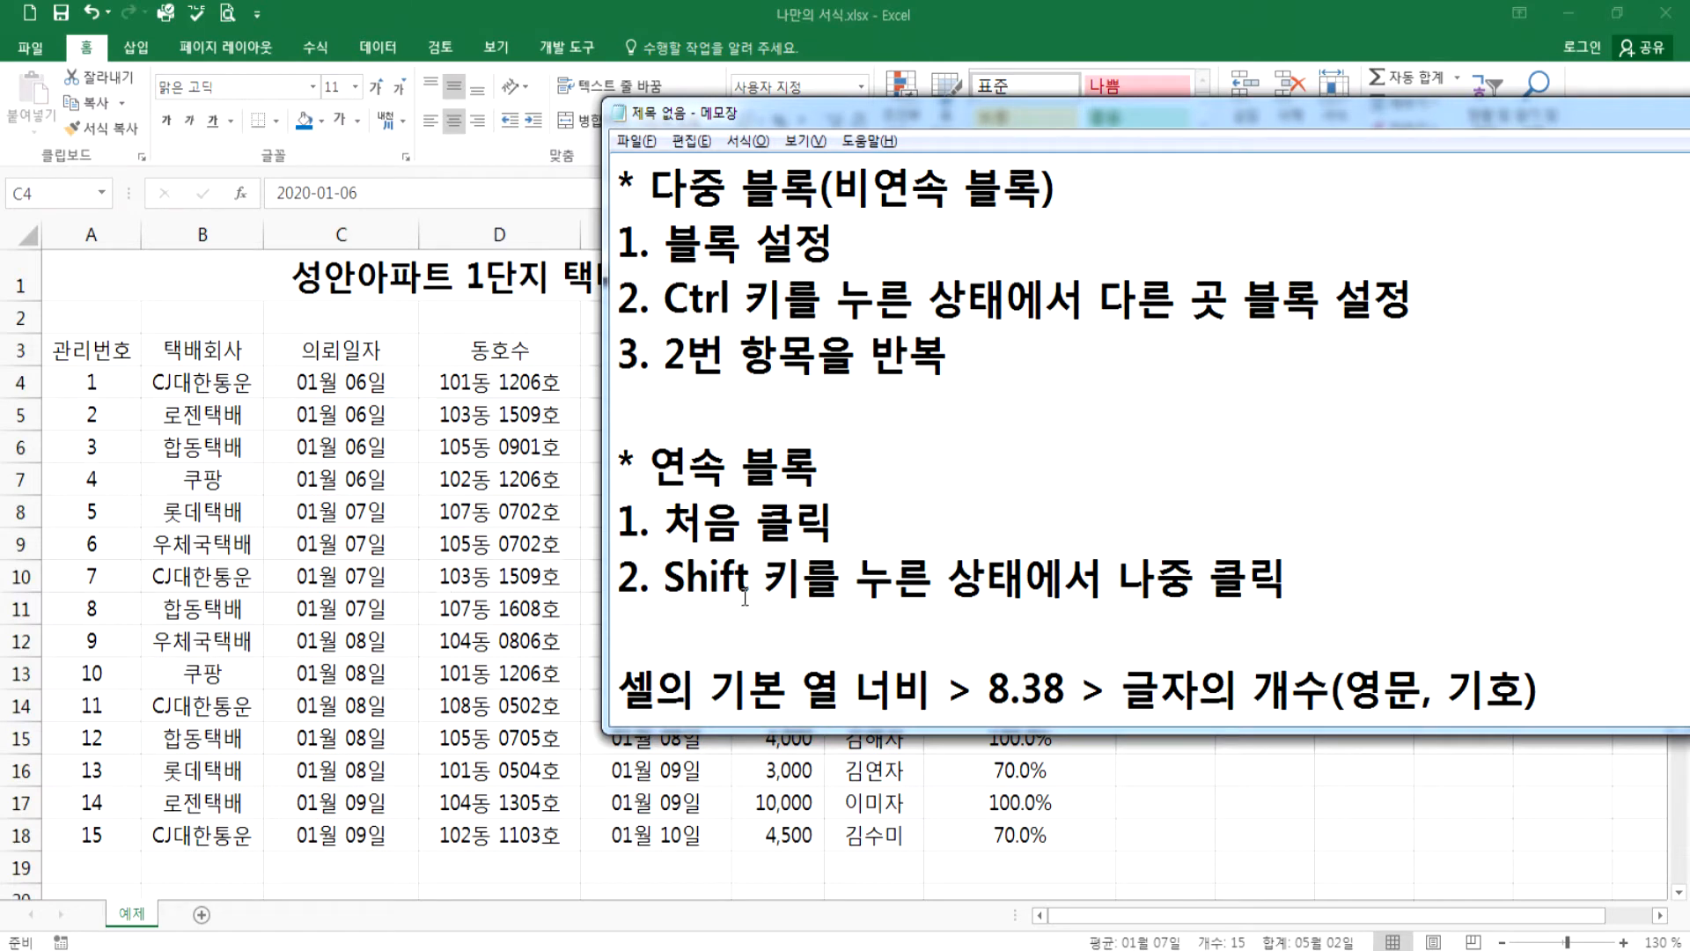
scroll(858, 556, "down", 2)
type("년")
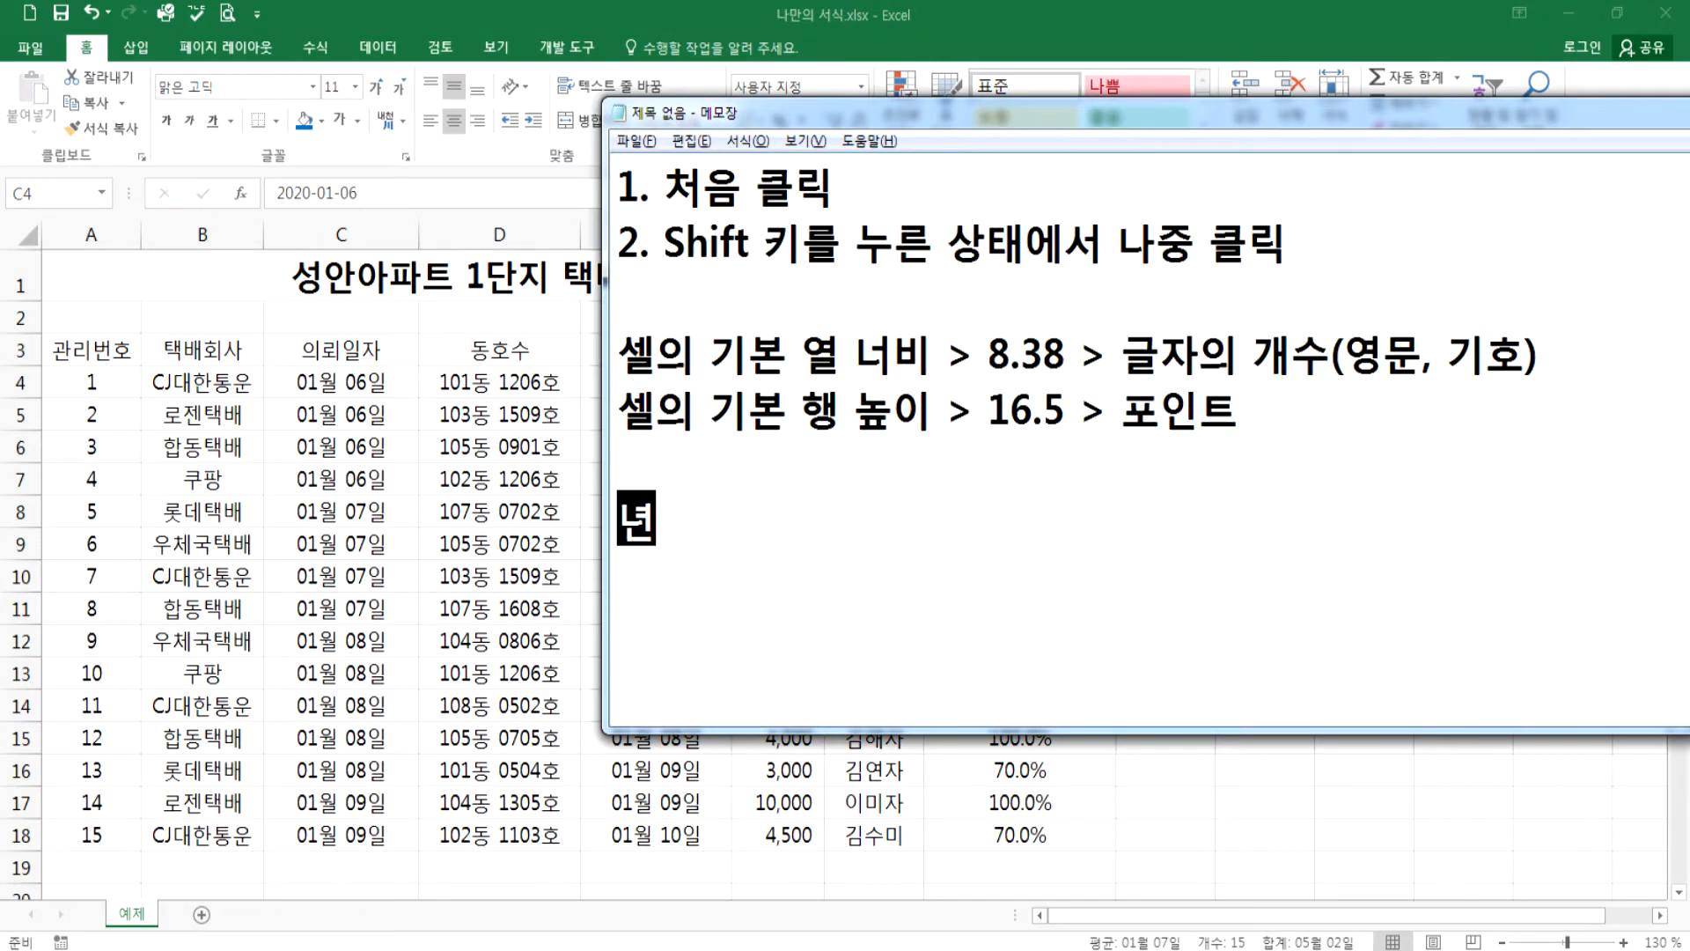
key("BackSpace")
key("BackSpace")
key("BackSpace")
type("날짜 ")
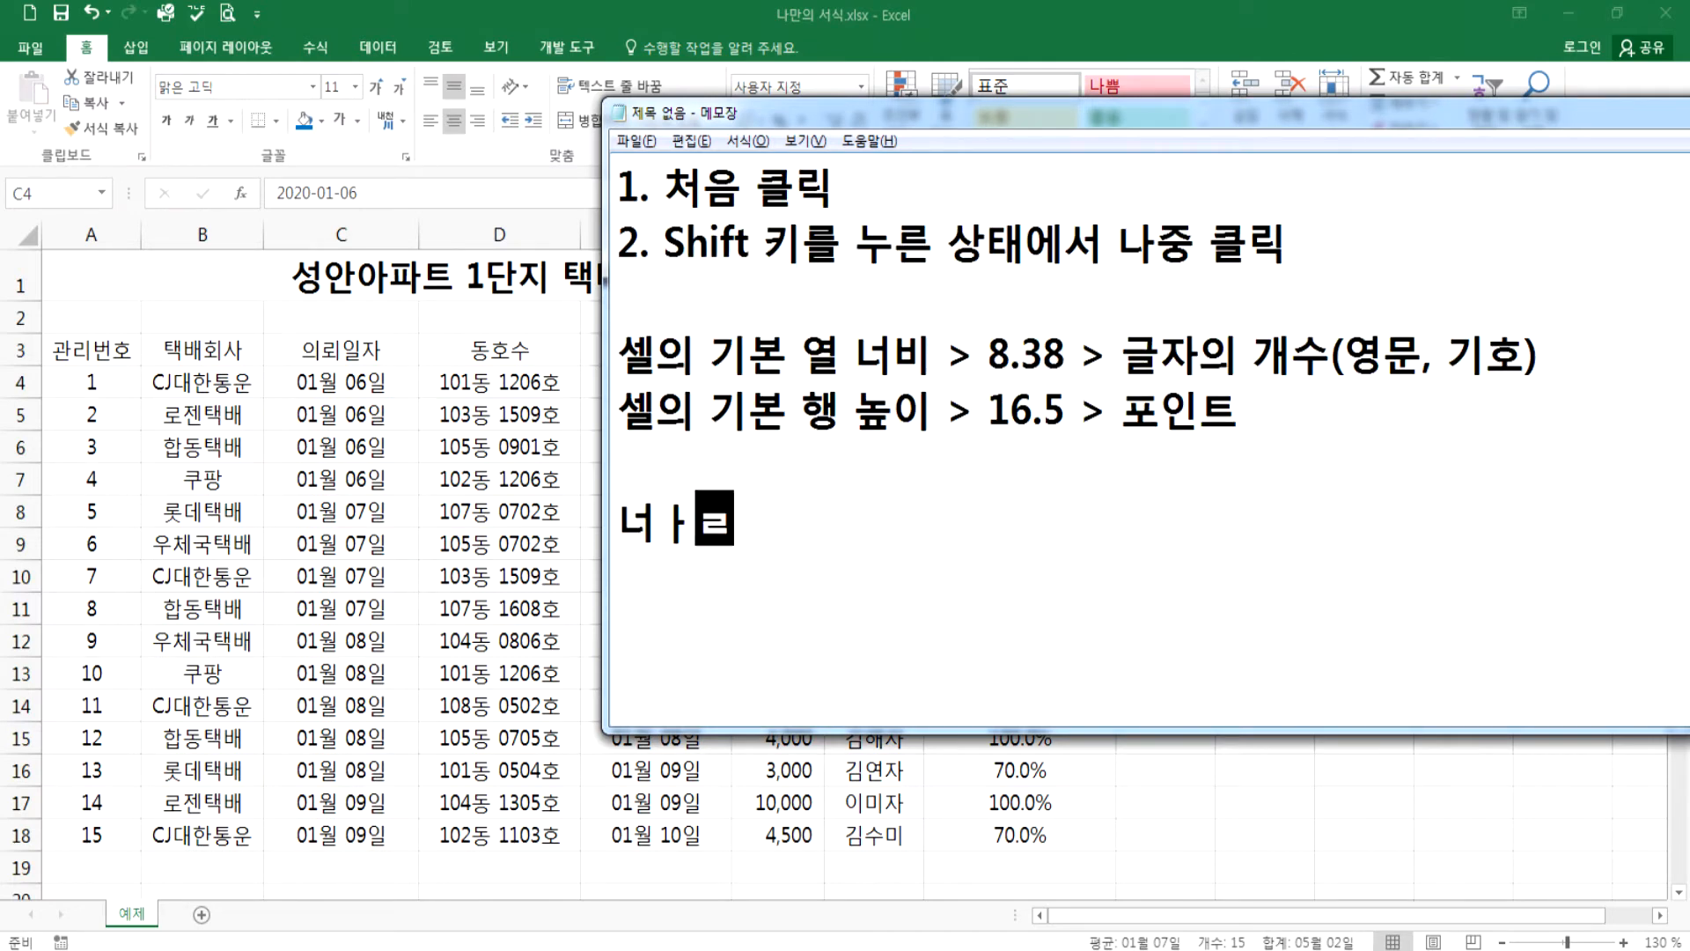
type("> 년, 월,")
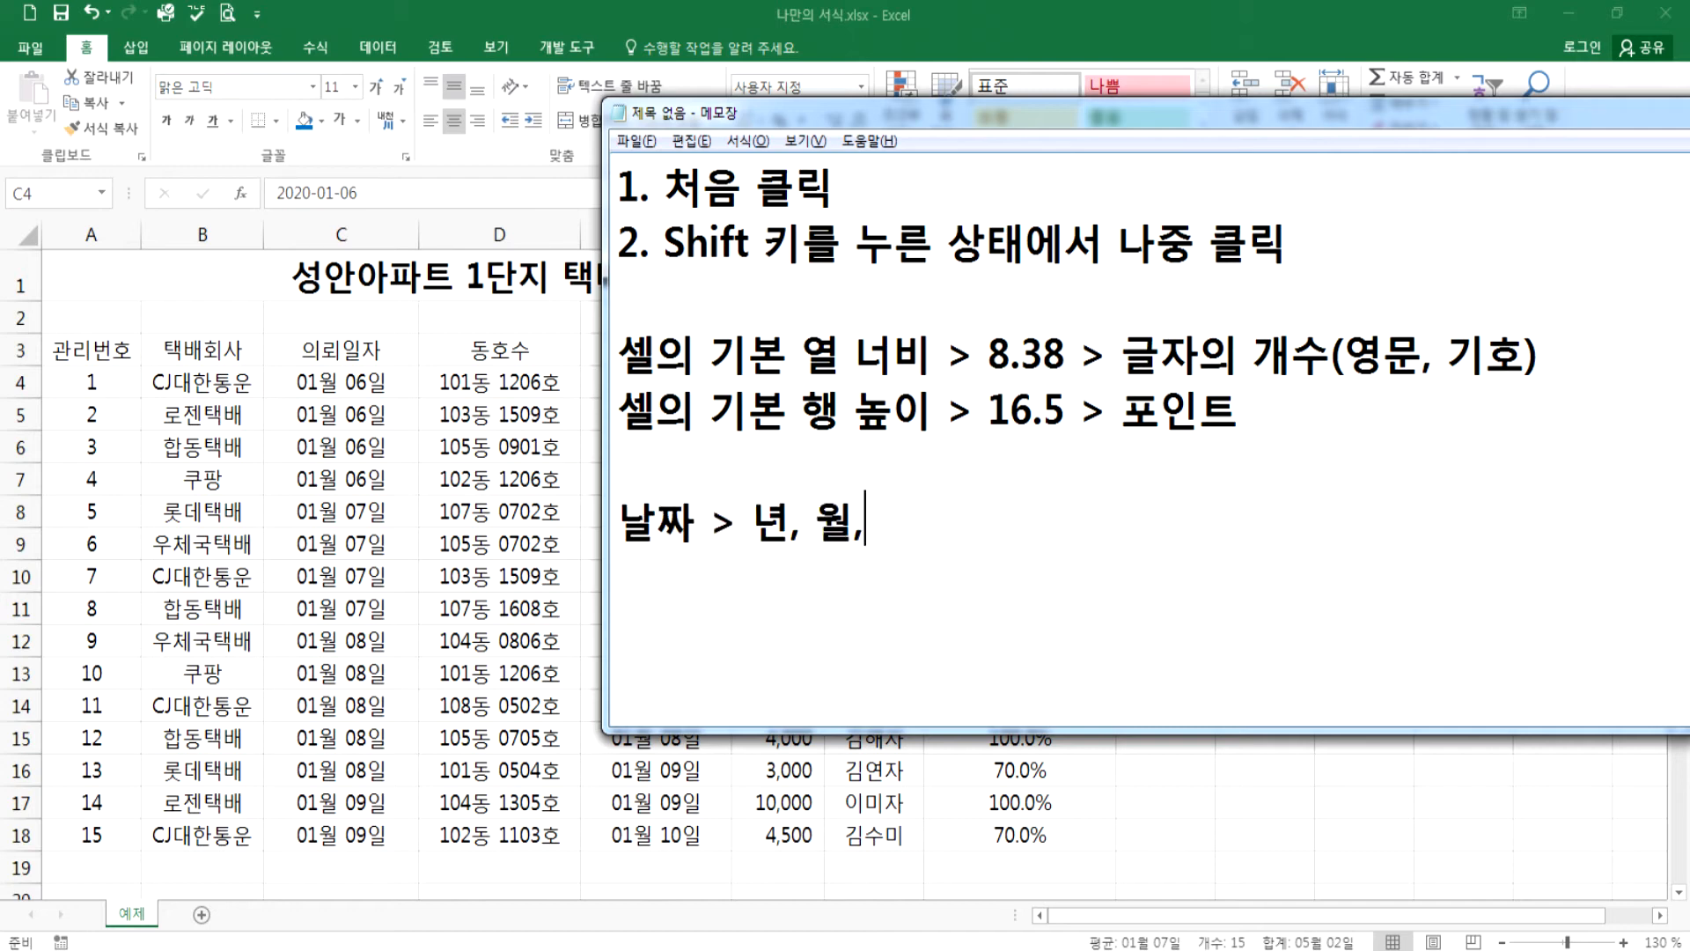
type(" 일")
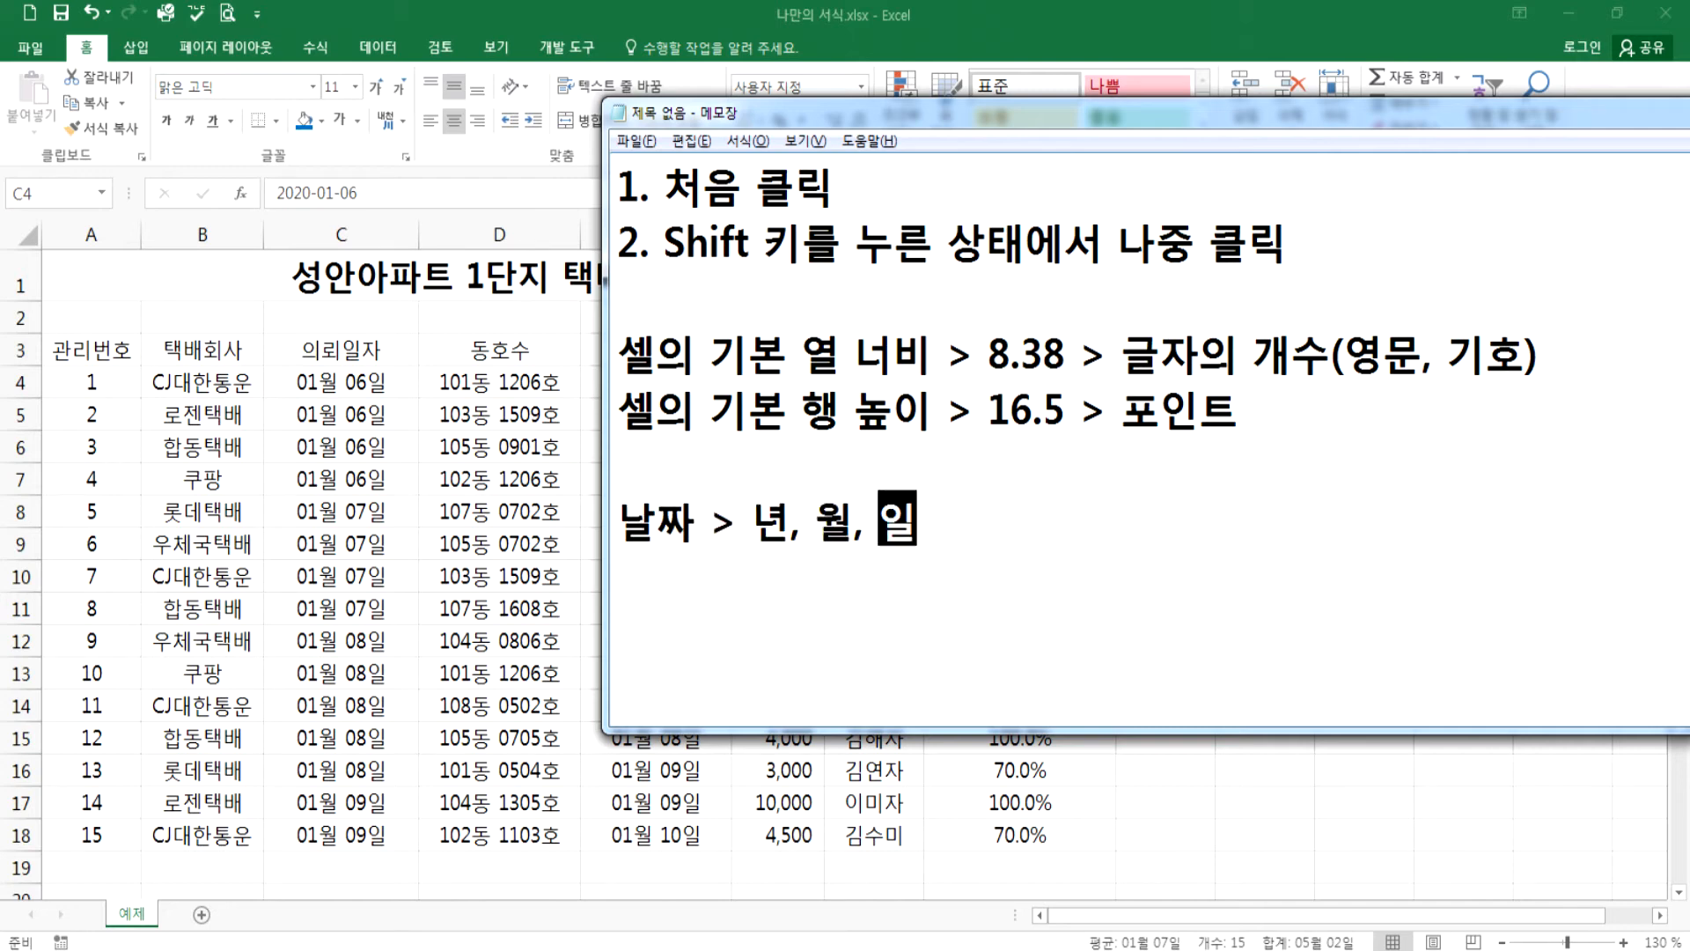
- Complete the date note with (구성요소), 요일을 계산할 수 있다. and start a new line
type(" 구성요소")
key("Left")
key("Left")
key("Left")
key("Left")
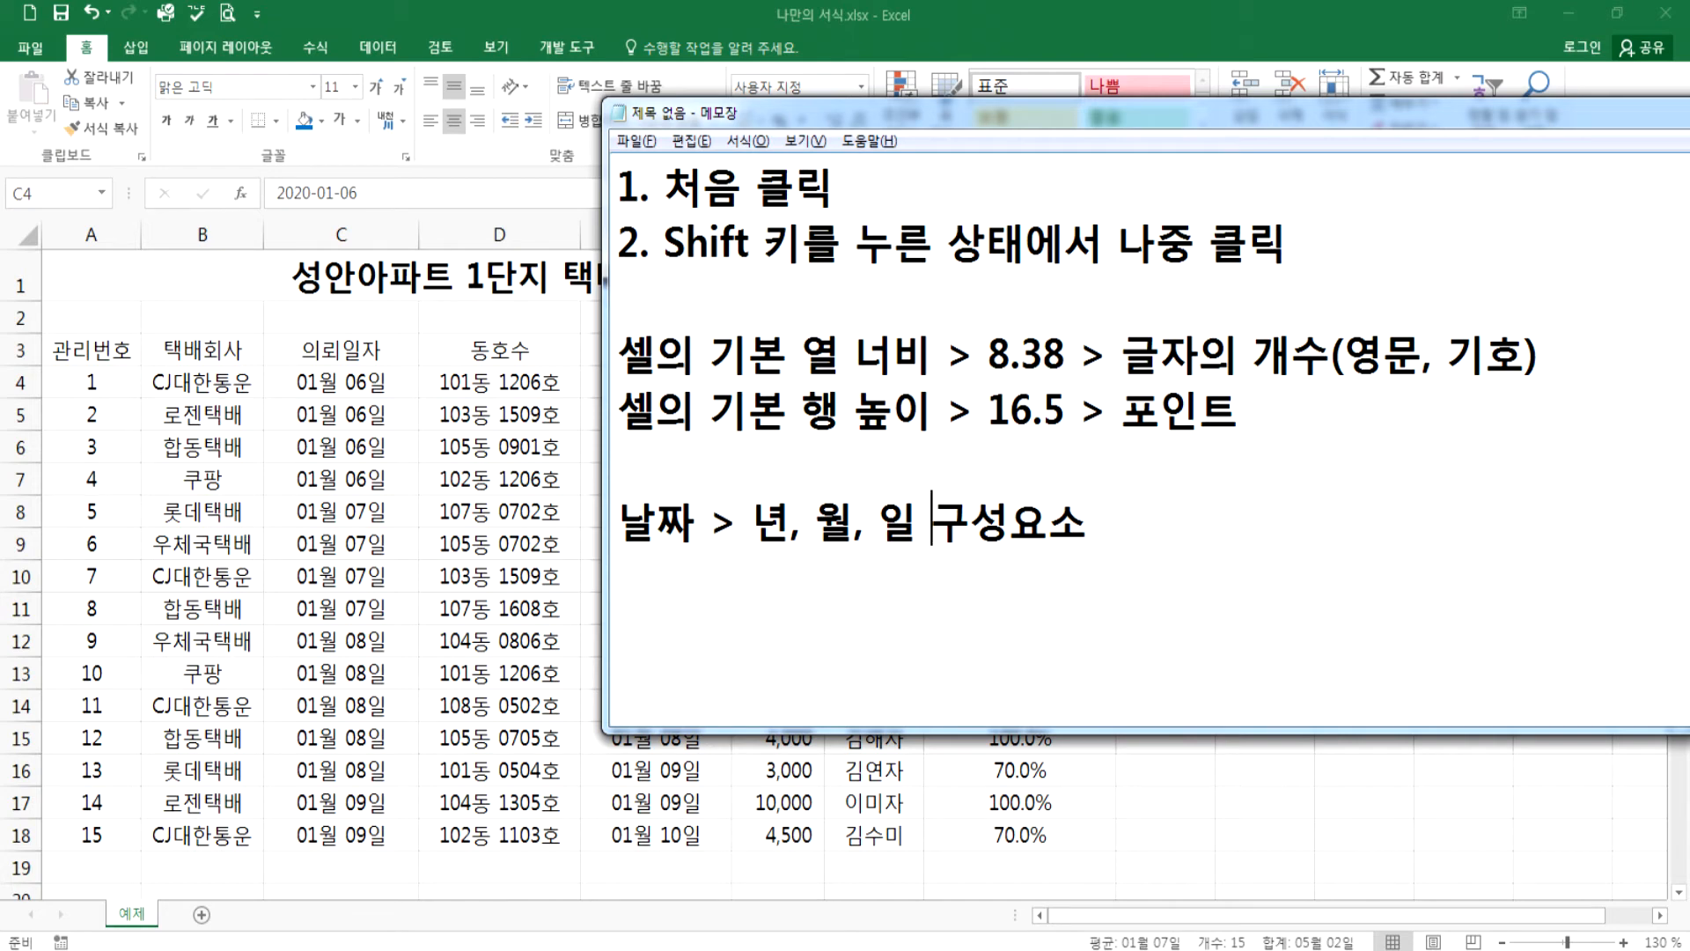
type("(")
type(")")
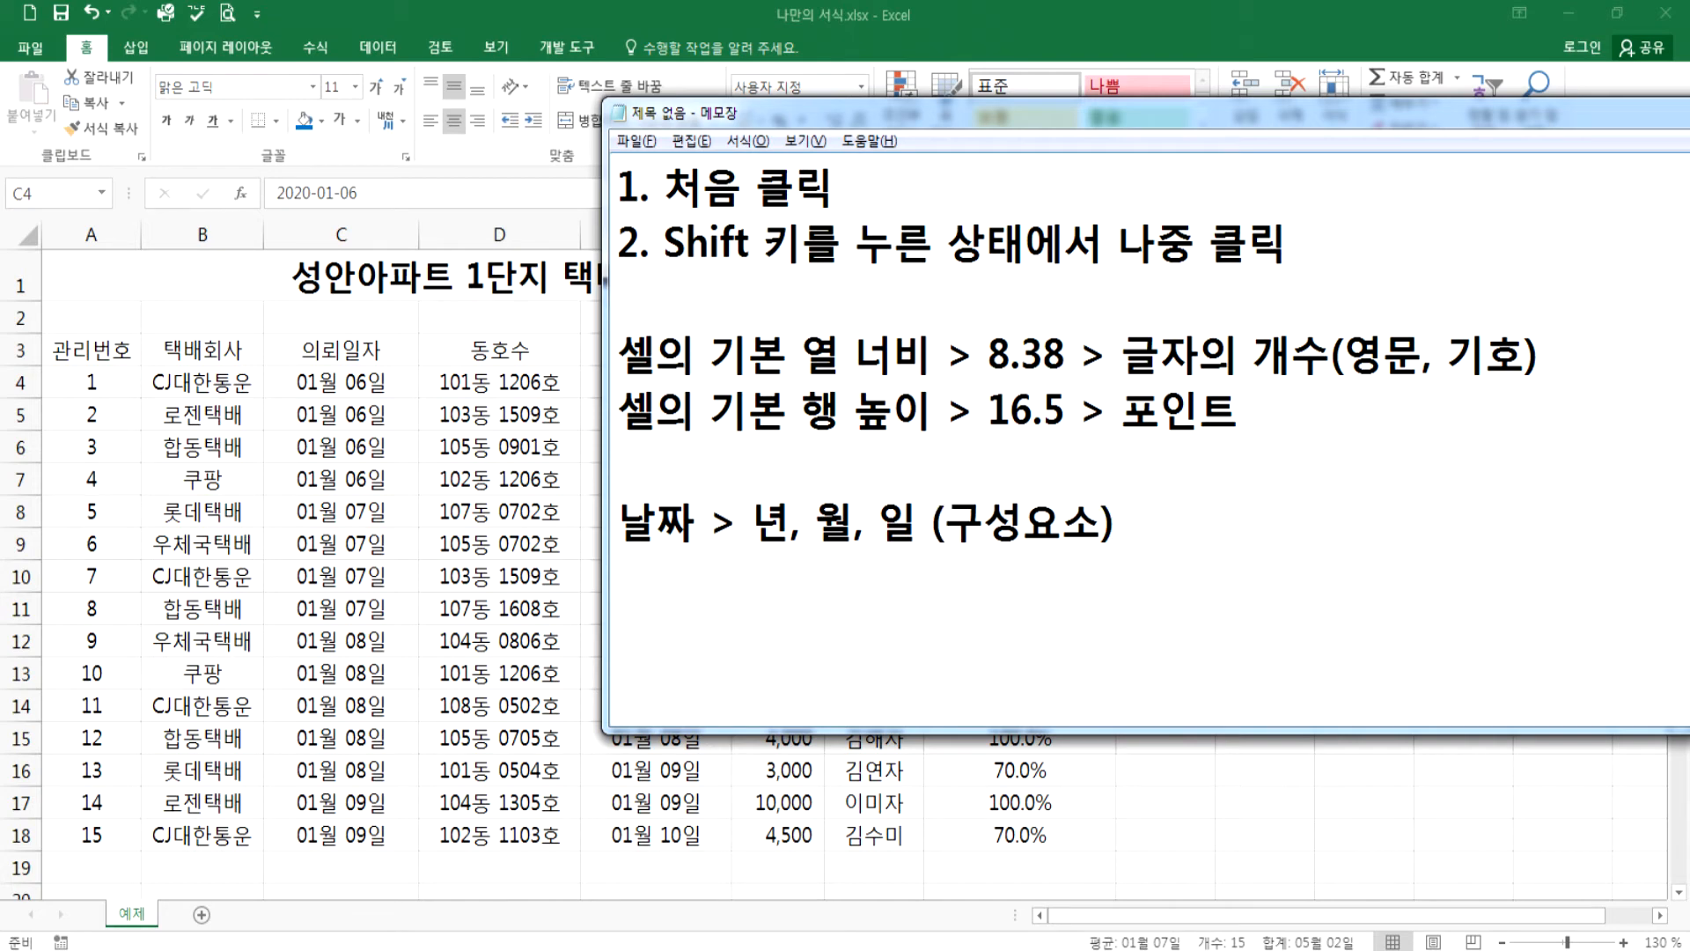
type(", 요일을 ㄱ")
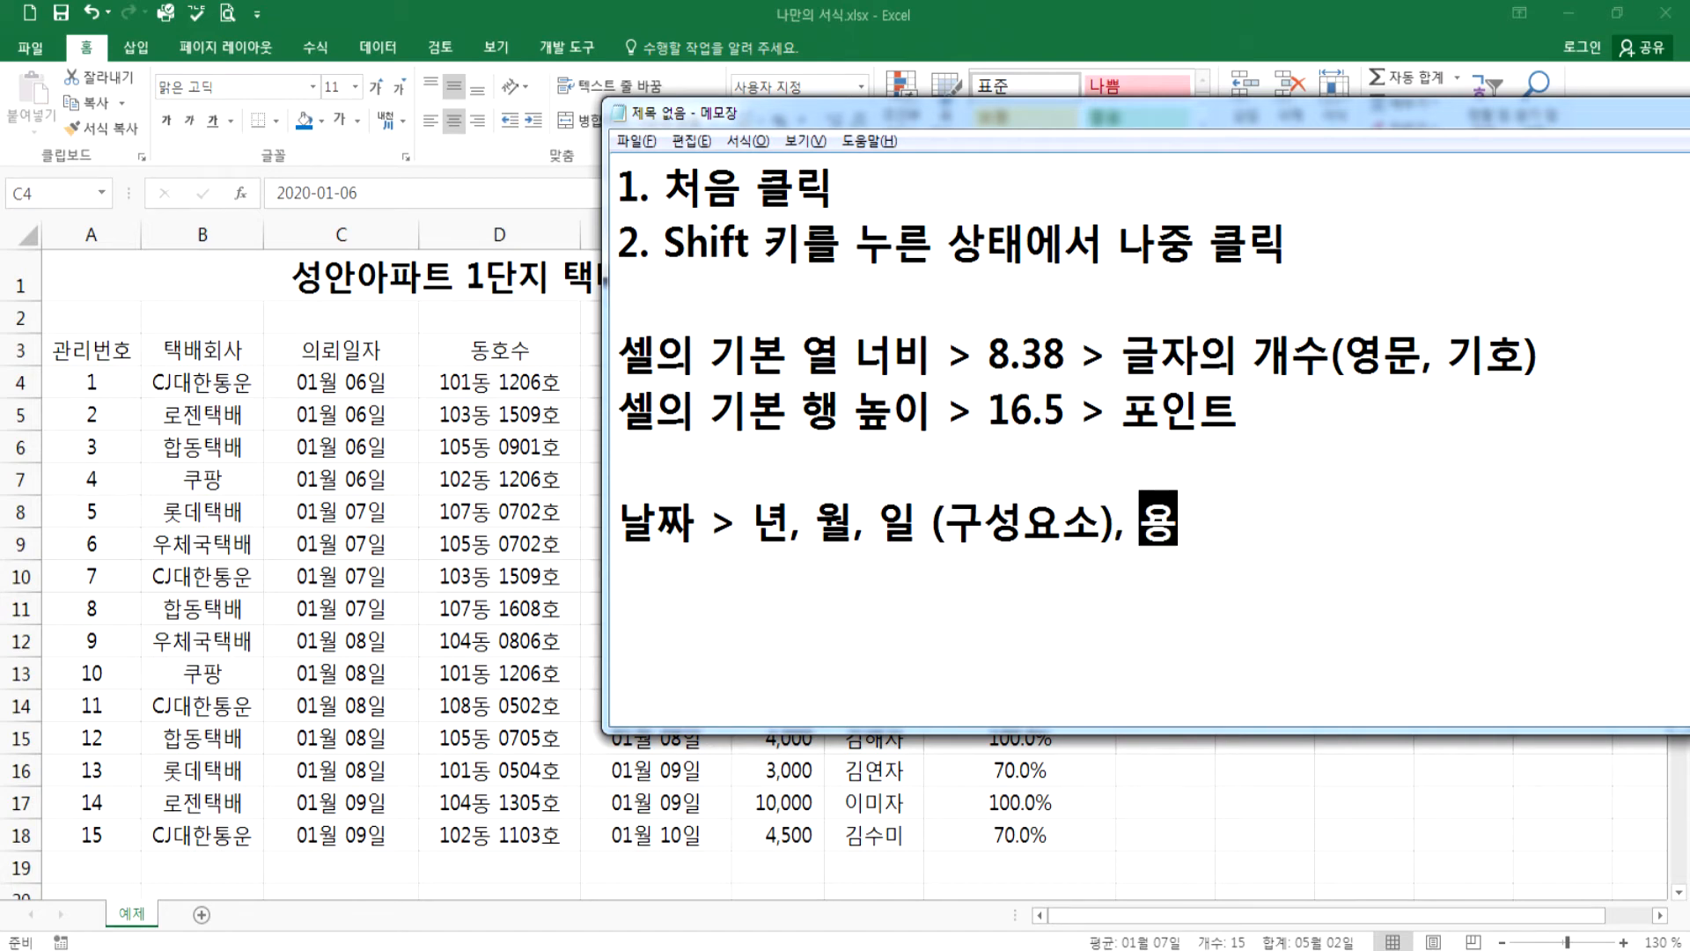
type("계산할 ")
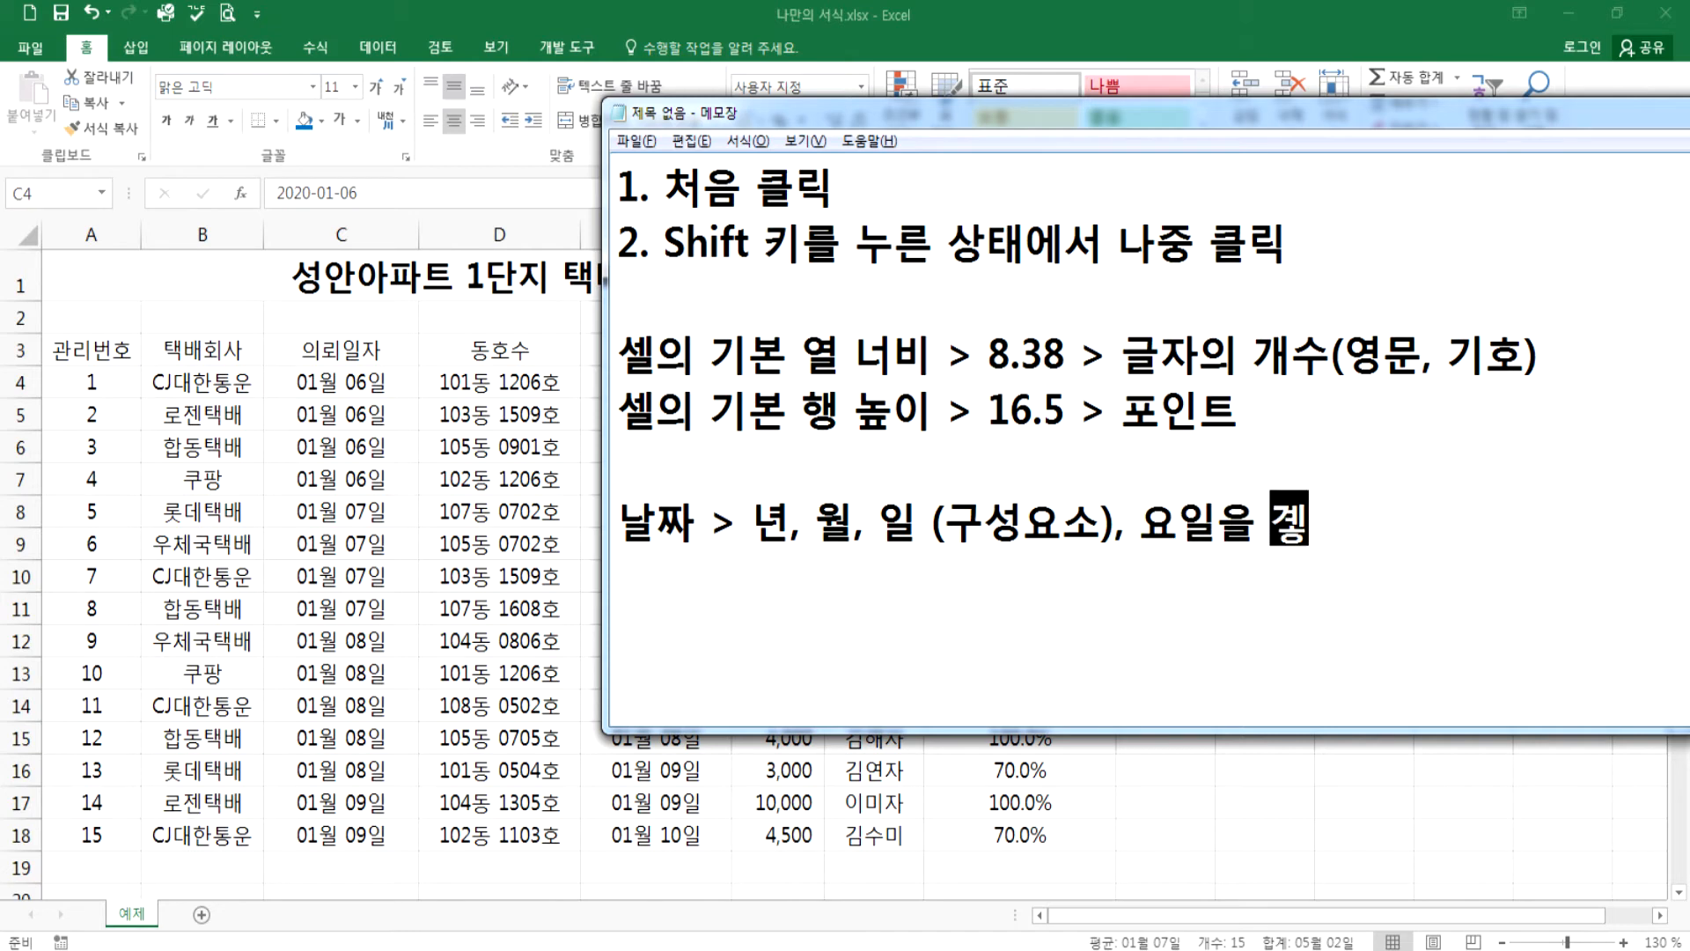
type("수 있다.")
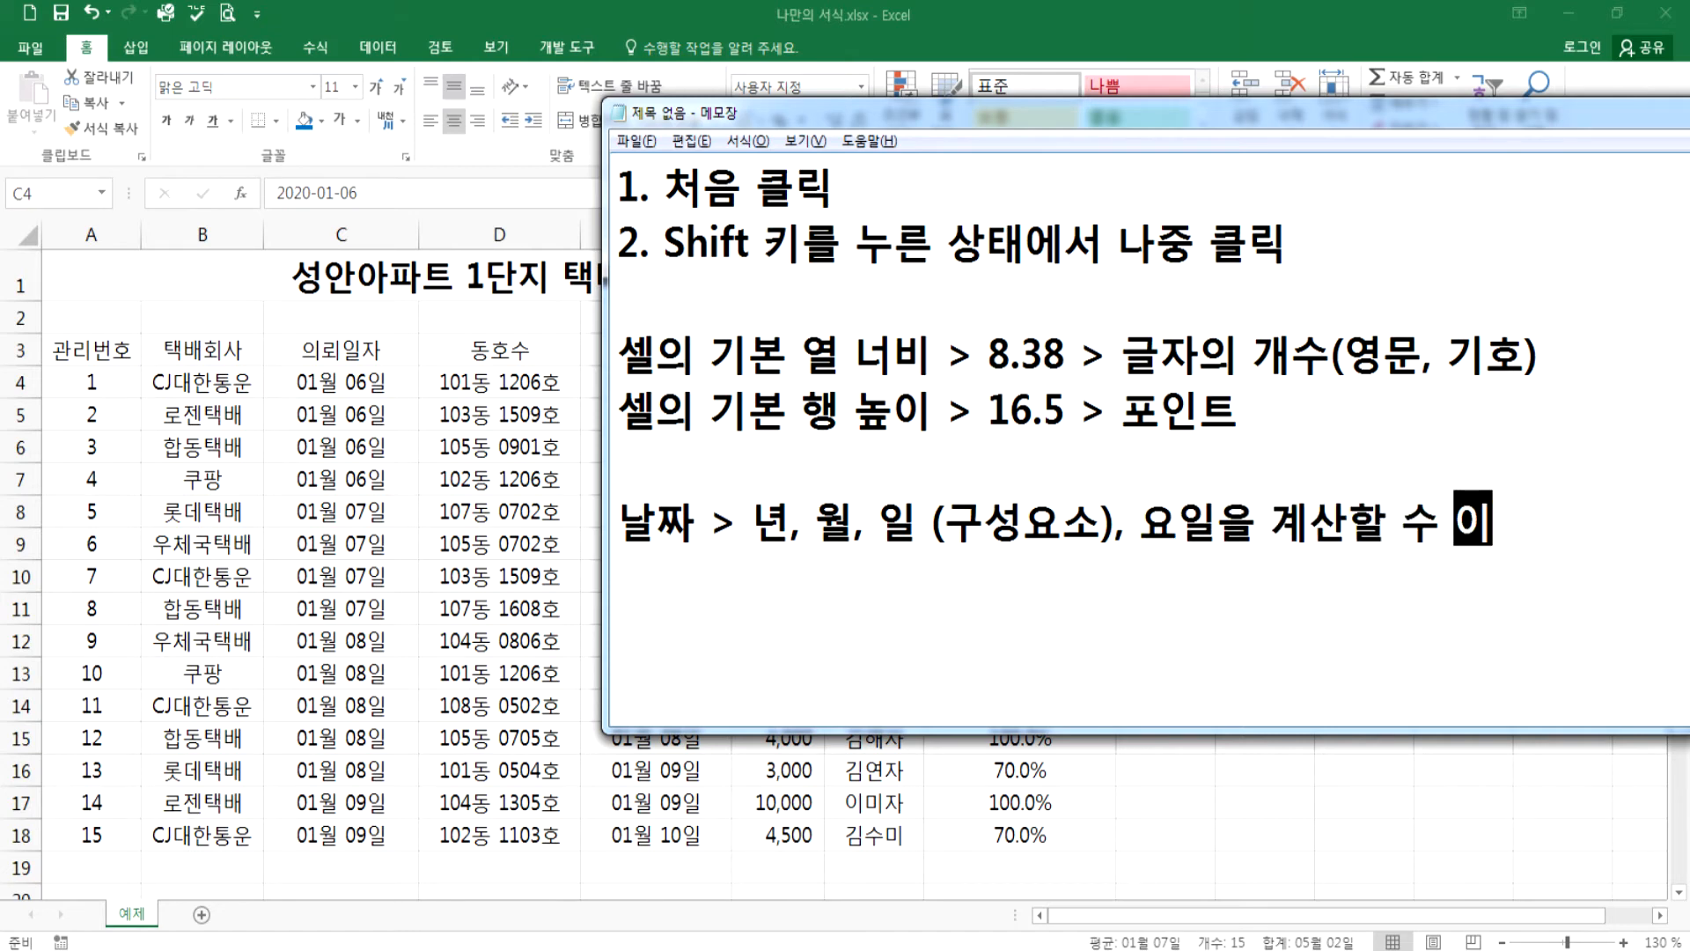
key("Return")
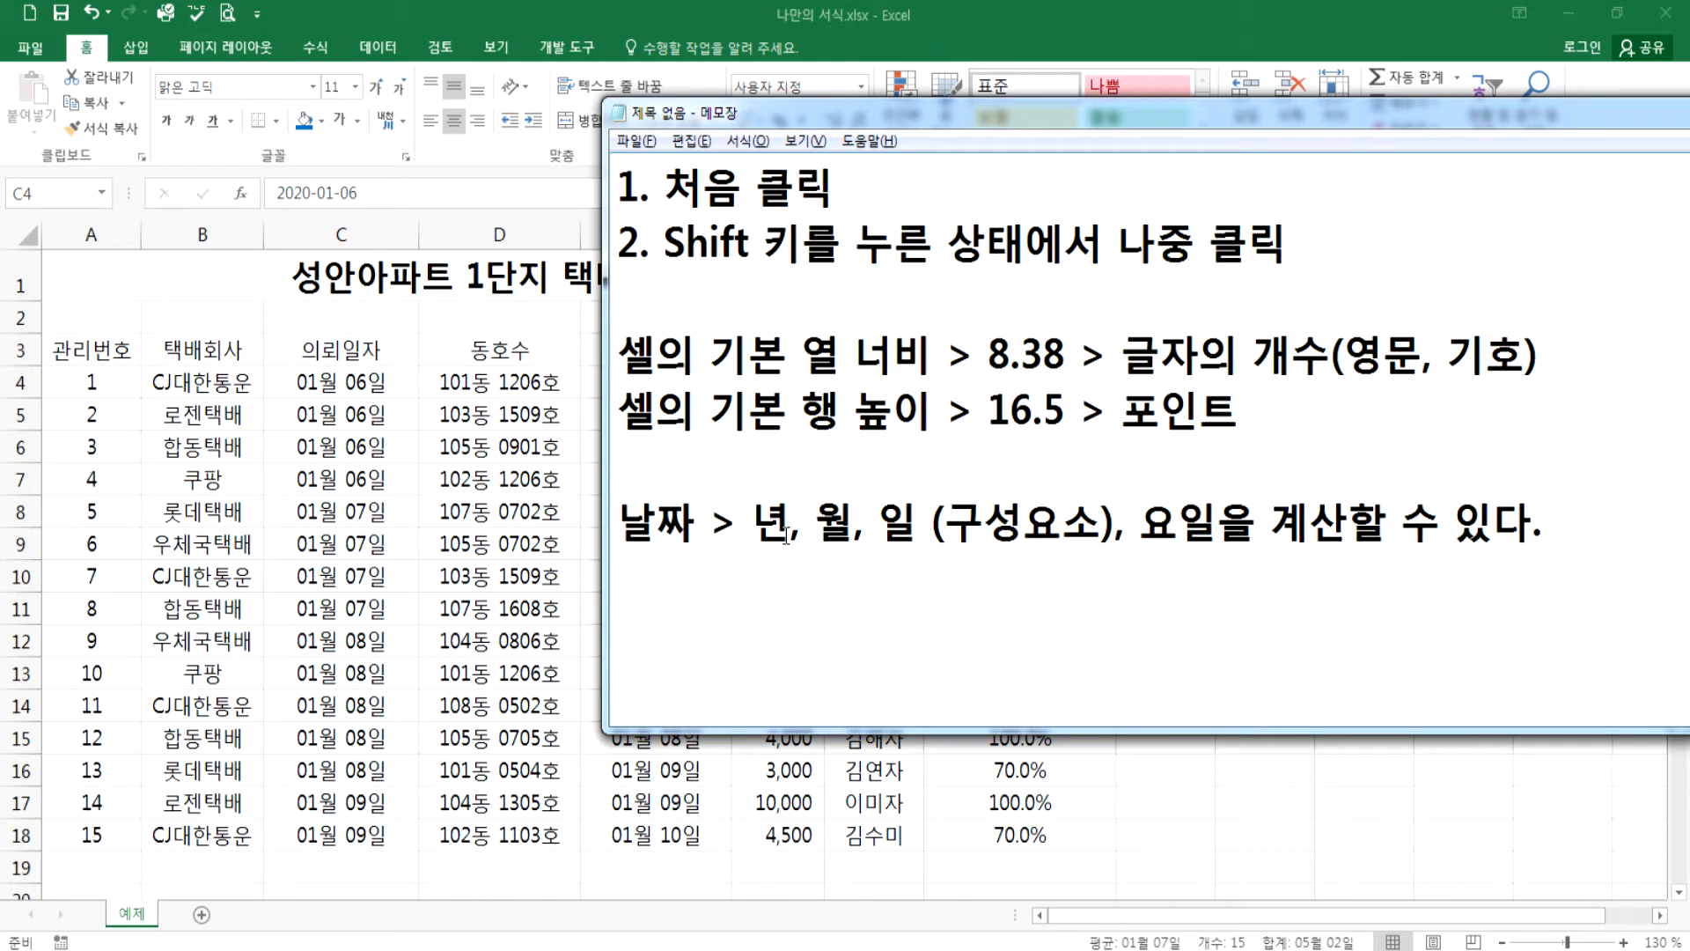
- Choose the custom date format yyyy"年" mm"月" dd"日" for the request dates in C4:C18 of the workbook
left_click(317, 391)
left_click_drag(317, 391, 341, 837)
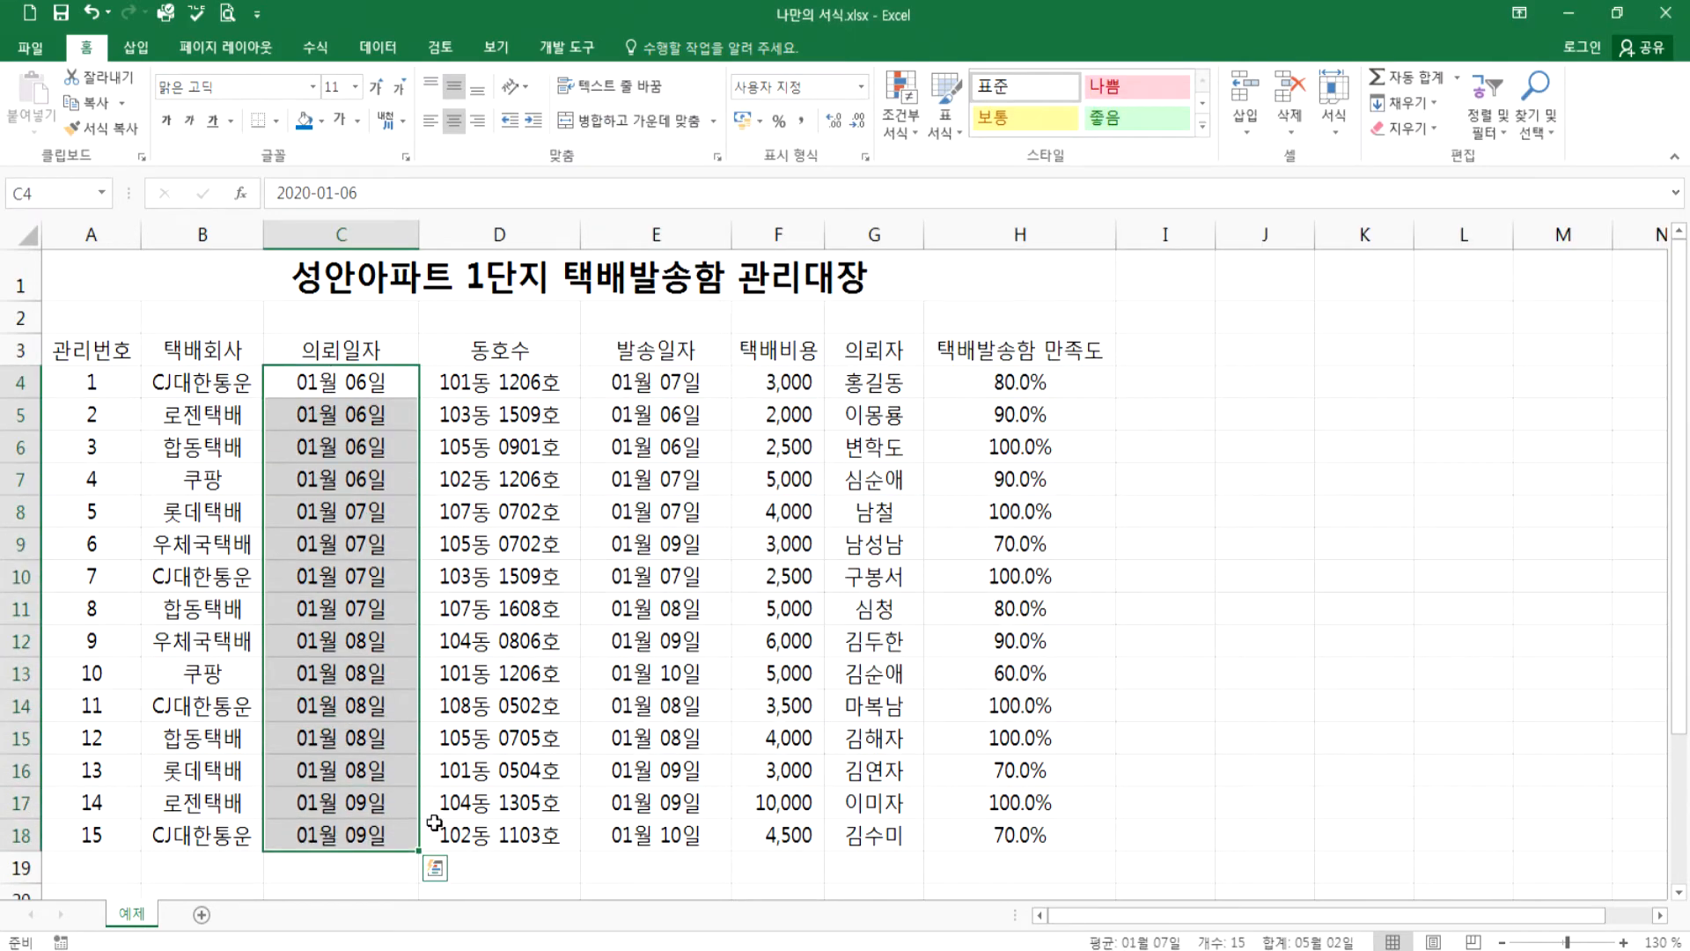
key("ctrl+1")
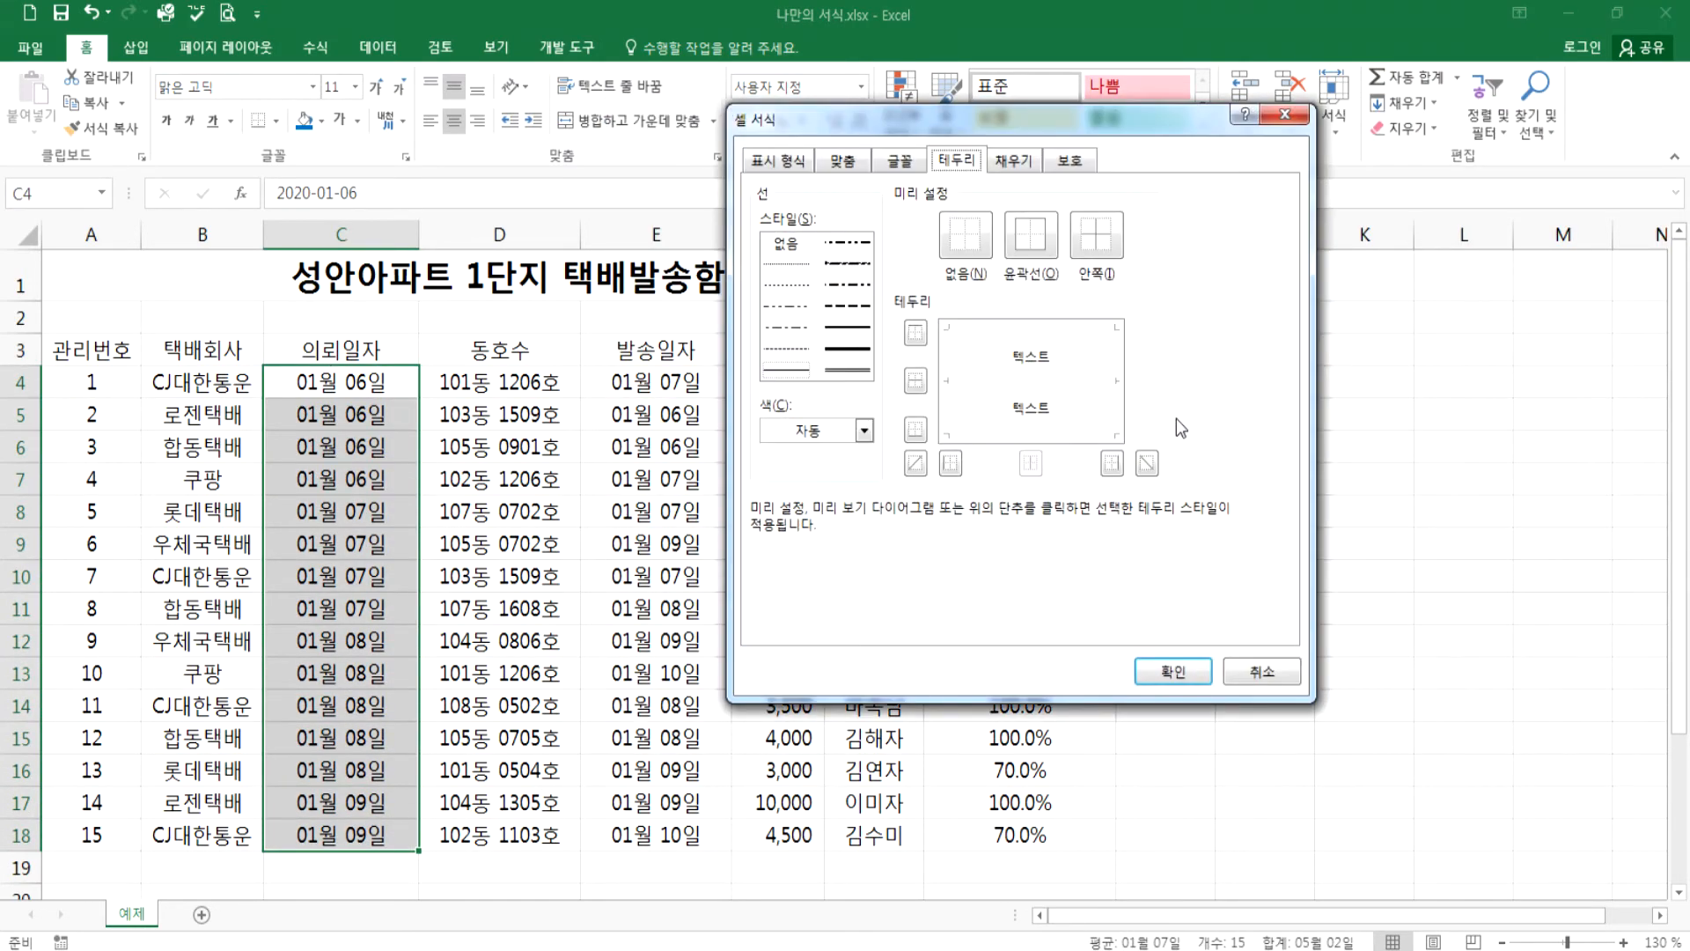
left_click(776, 164)
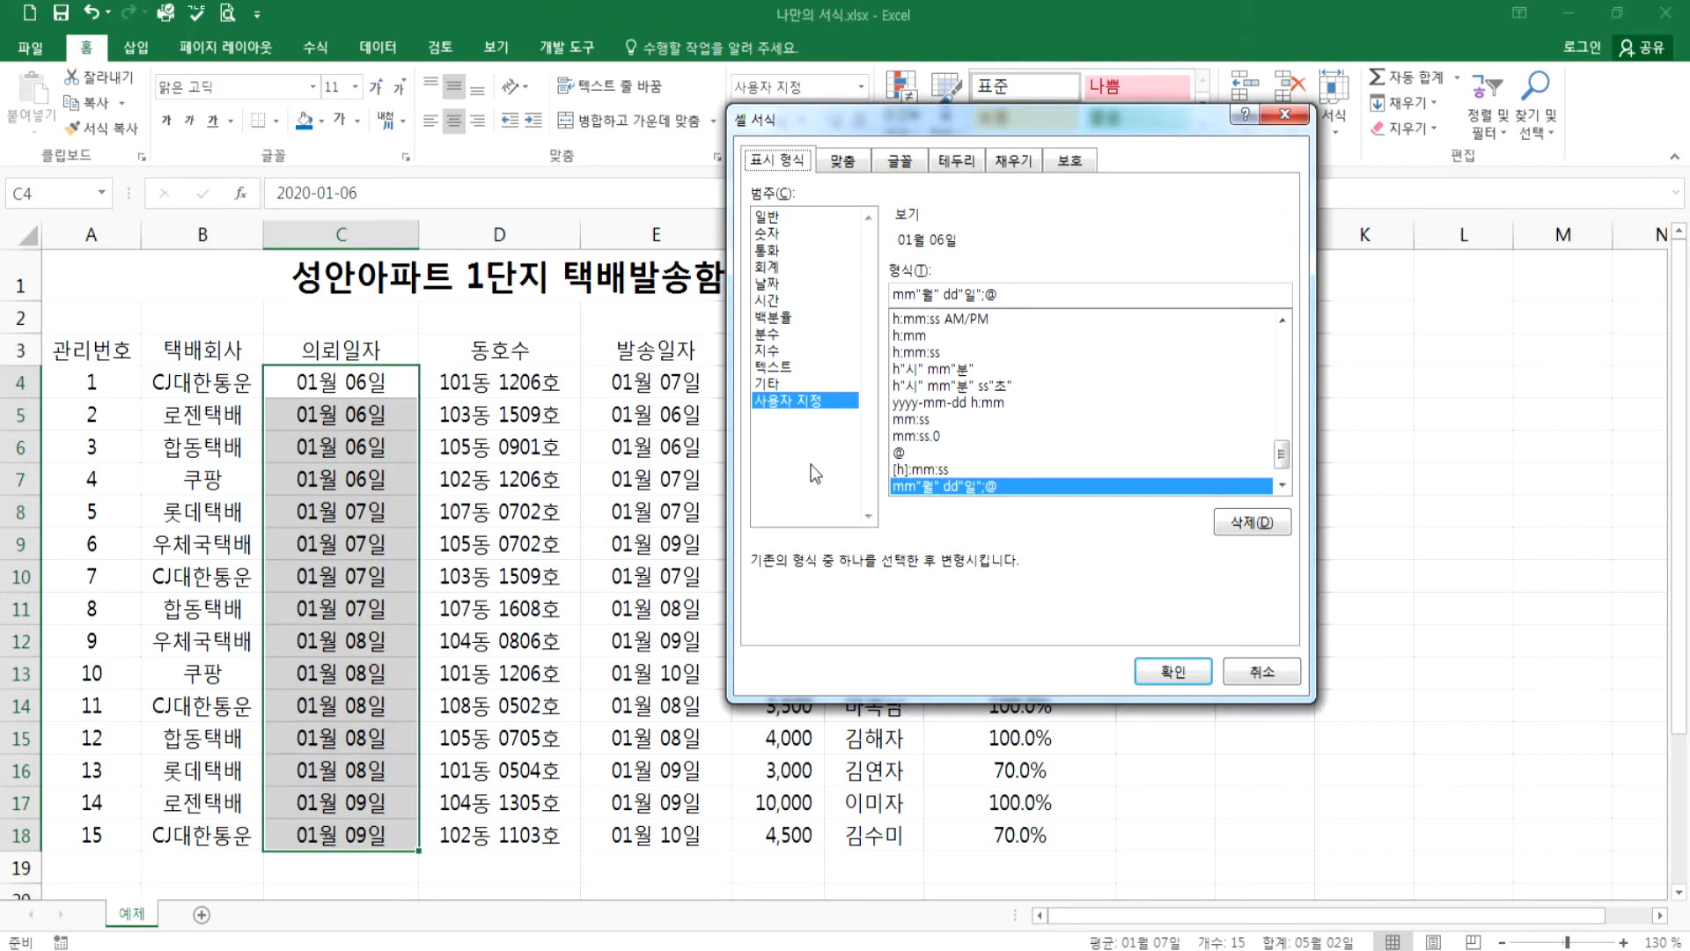
key("Return")
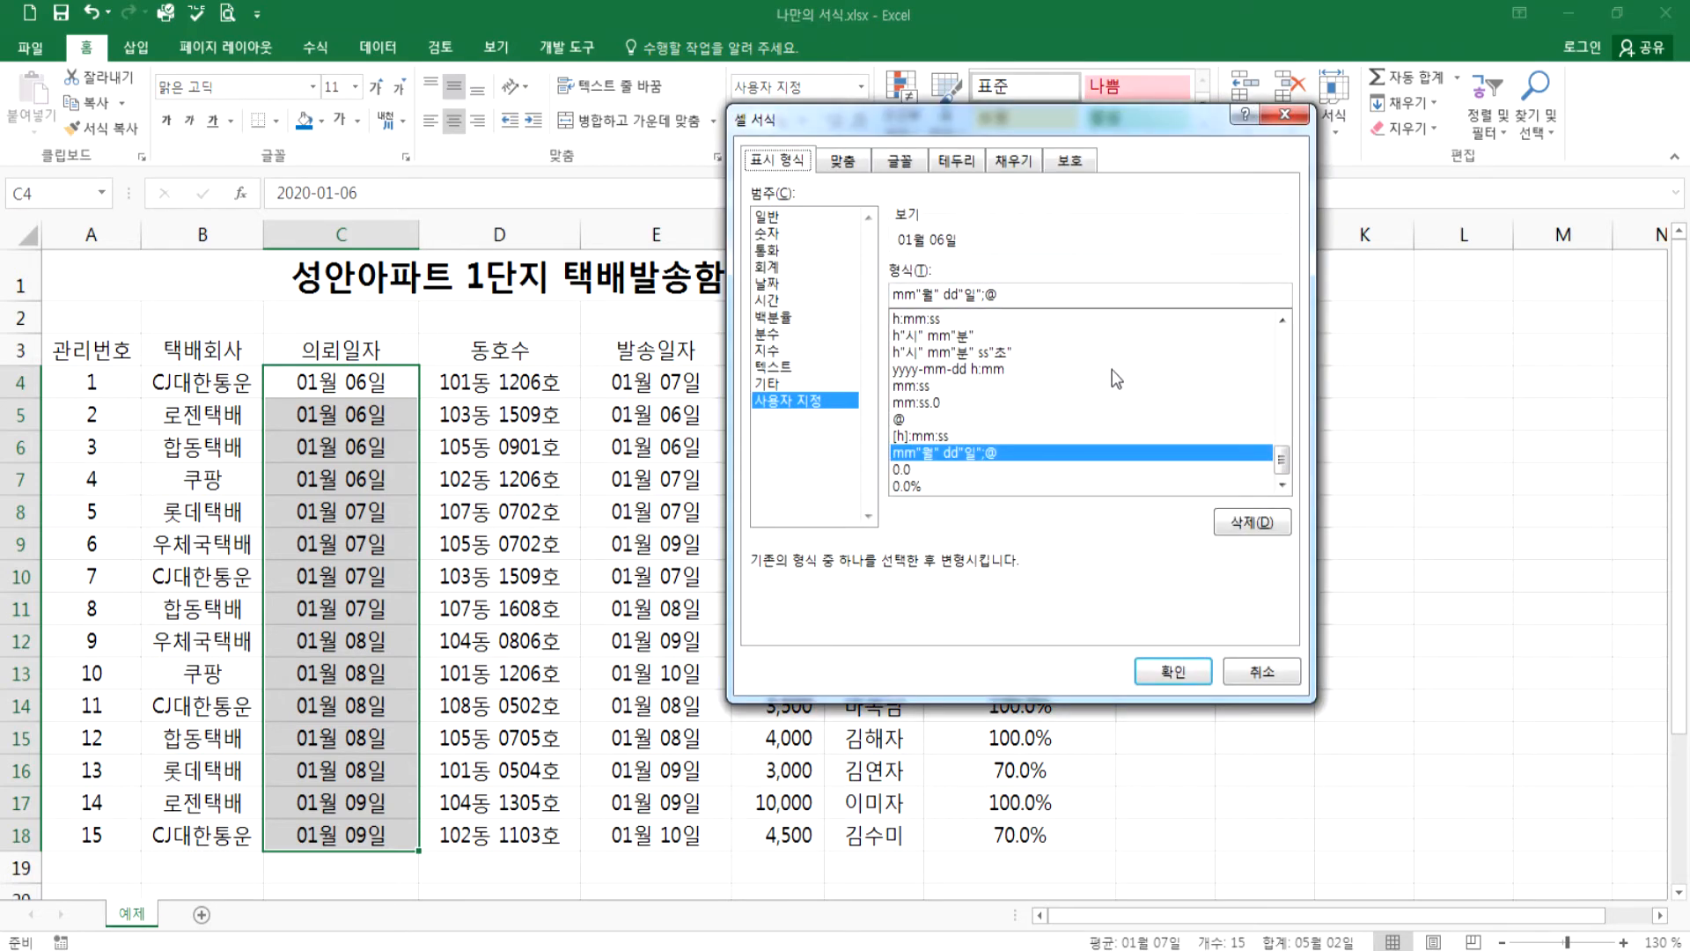
left_click(960, 174)
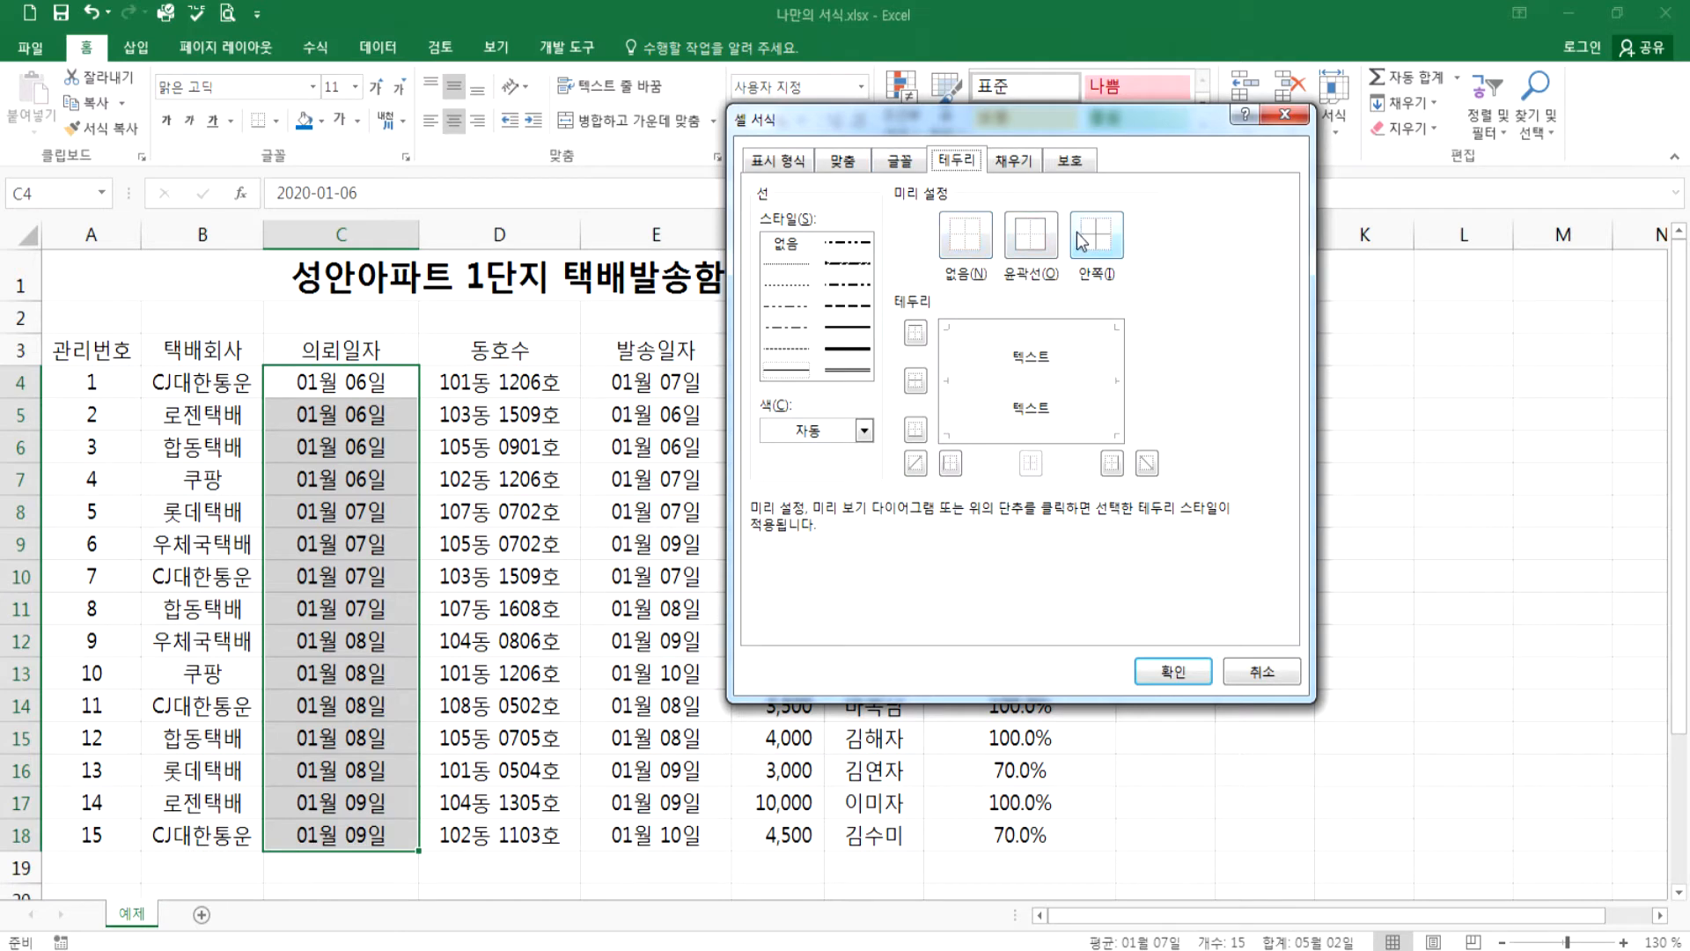
left_click(789, 161)
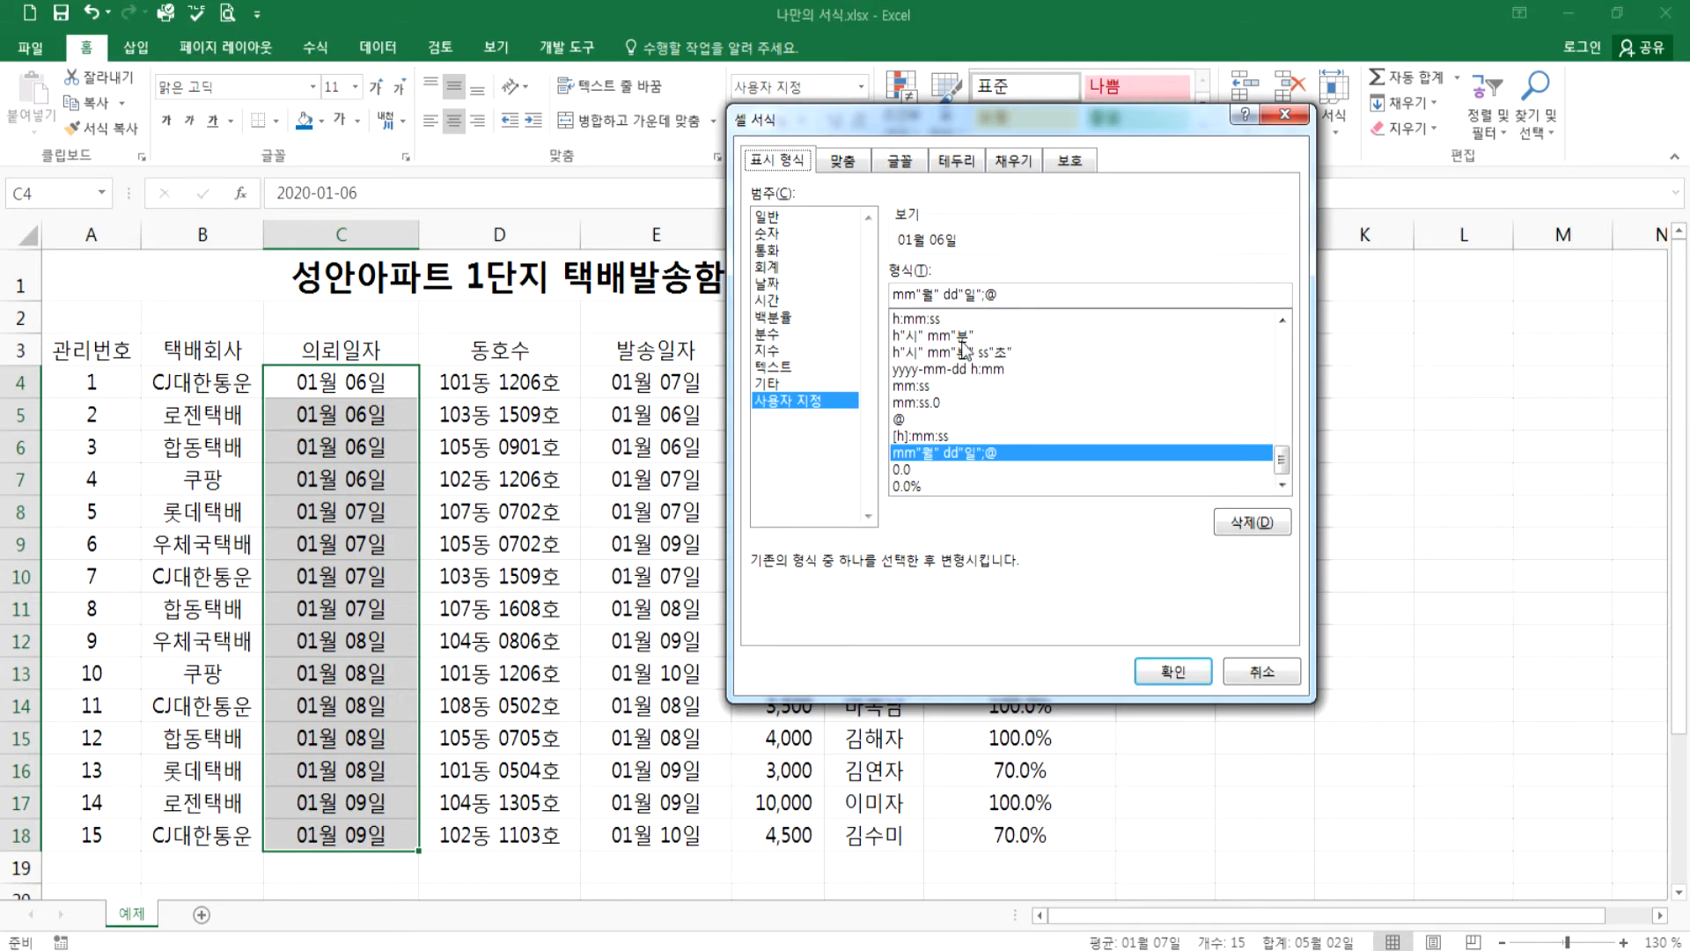
left_click_drag(1282, 464, 1283, 414)
left_click(1004, 454)
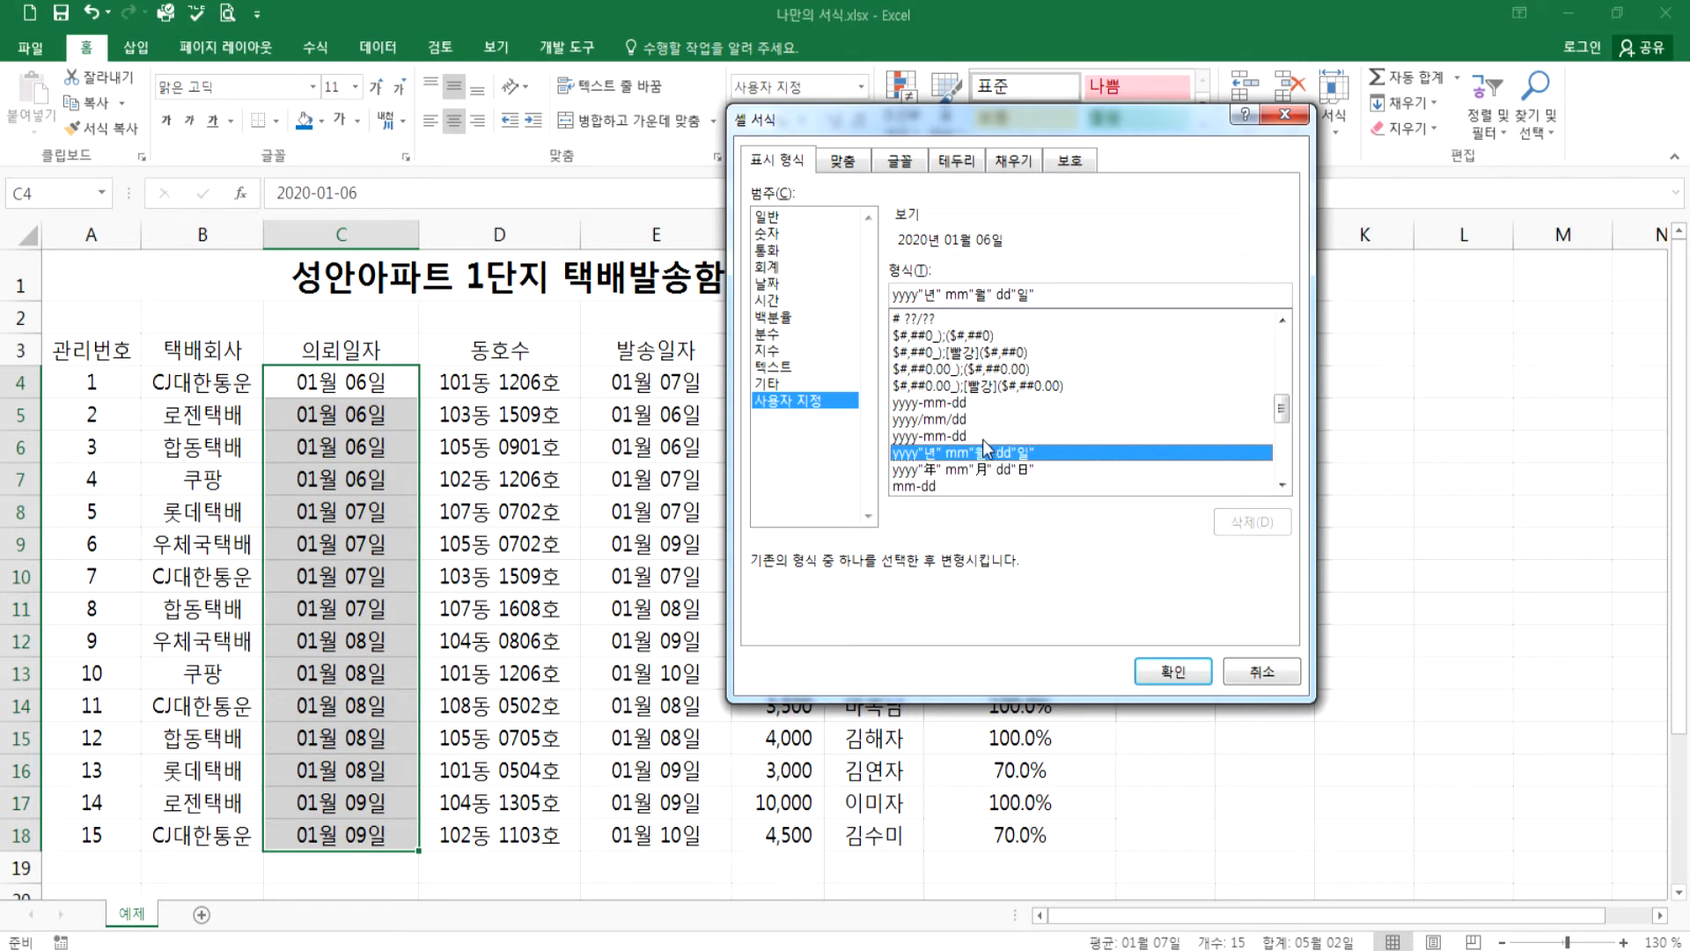
left_click(987, 474)
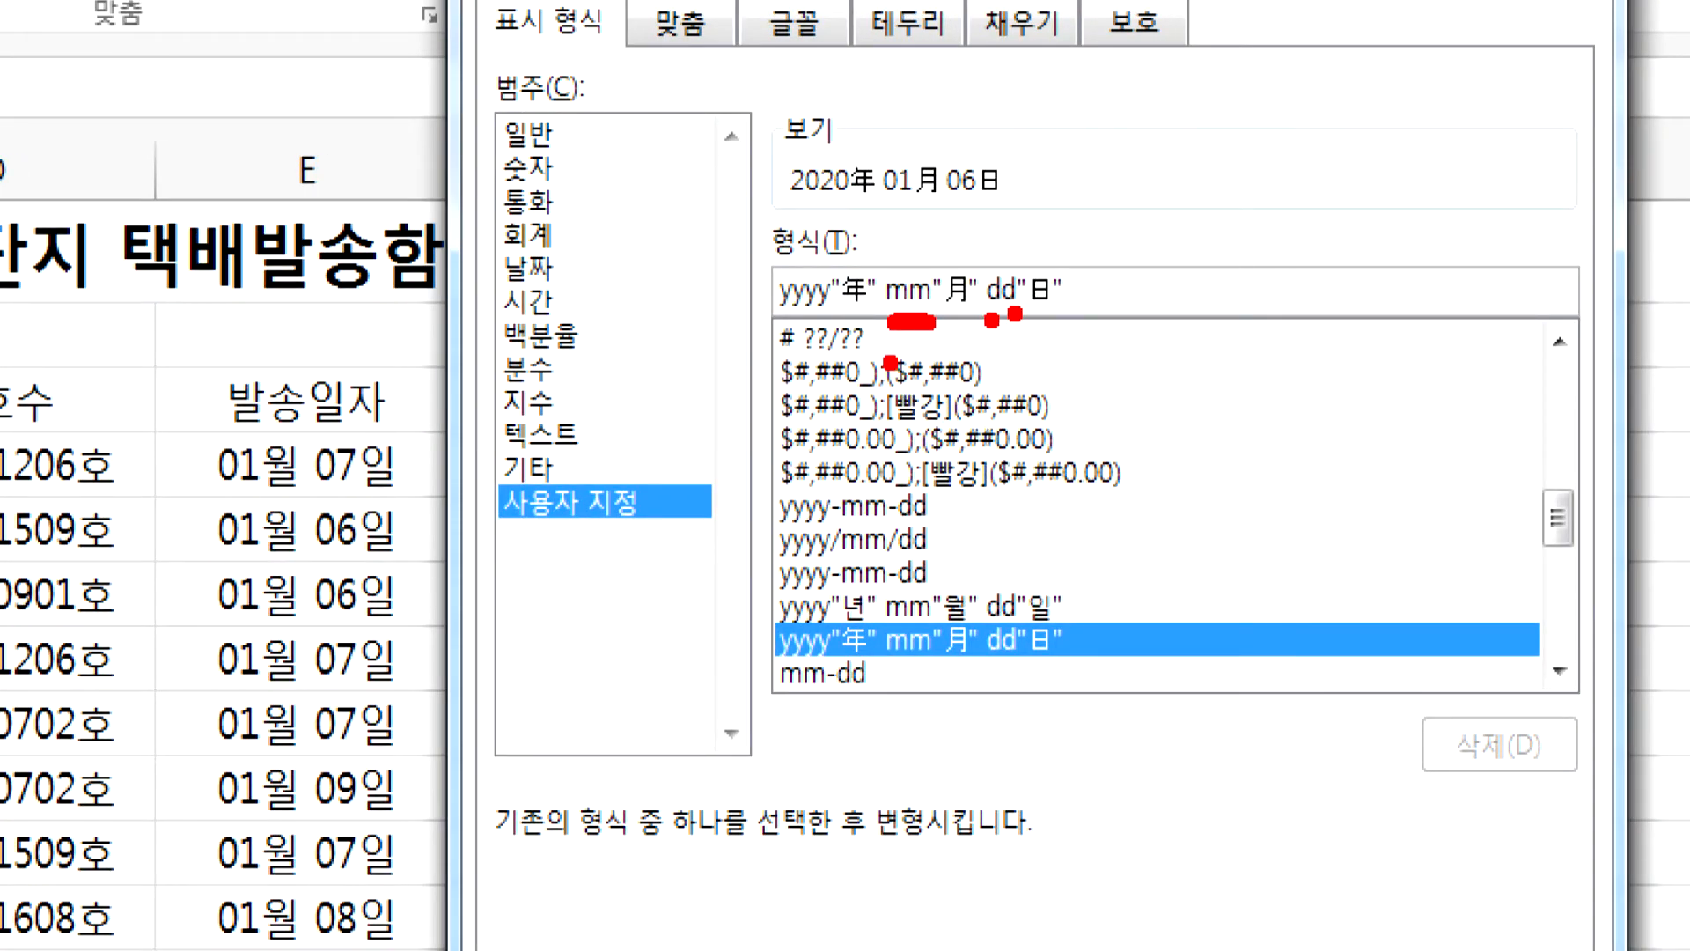
left_click_drag(1169, 105, 1154, 155)
mouse_move(1229, 84)
left_mouse_down()
mouse_move(1233, 203)
mouse_move(1326, 192)
left_mouse_up()
mouse_move(1267, 124)
left_mouse_down()
mouse_move(1300, 120)
mouse_move(1310, 147)
left_mouse_up()
left_click_drag(1199, 276, 1203, 275)
left_click_drag(1310, 280, 1298, 381)
mouse_move(1365, 263)
left_mouse_down()
mouse_move(1390, 432)
mouse_move(1488, 427)
left_mouse_up()
mouse_move(1403, 337)
left_mouse_down()
mouse_move(1452, 331)
mouse_move(1457, 357)
left_mouse_up()
left_click(1281, 349)
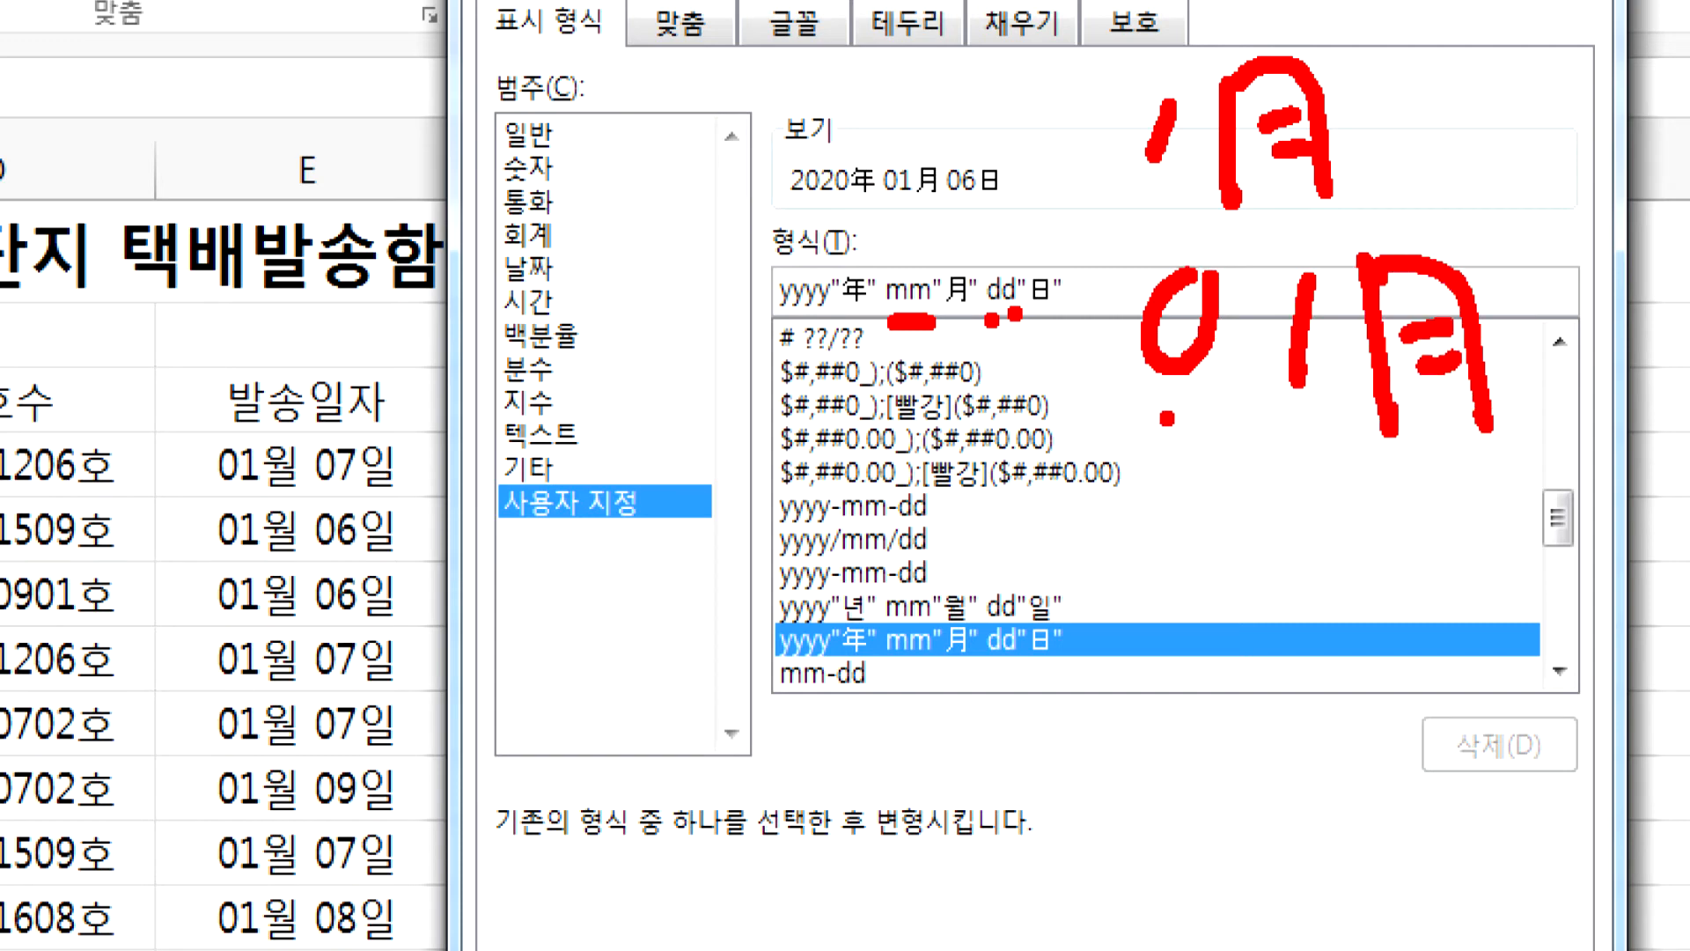
left_click_drag(1167, 417, 1325, 417)
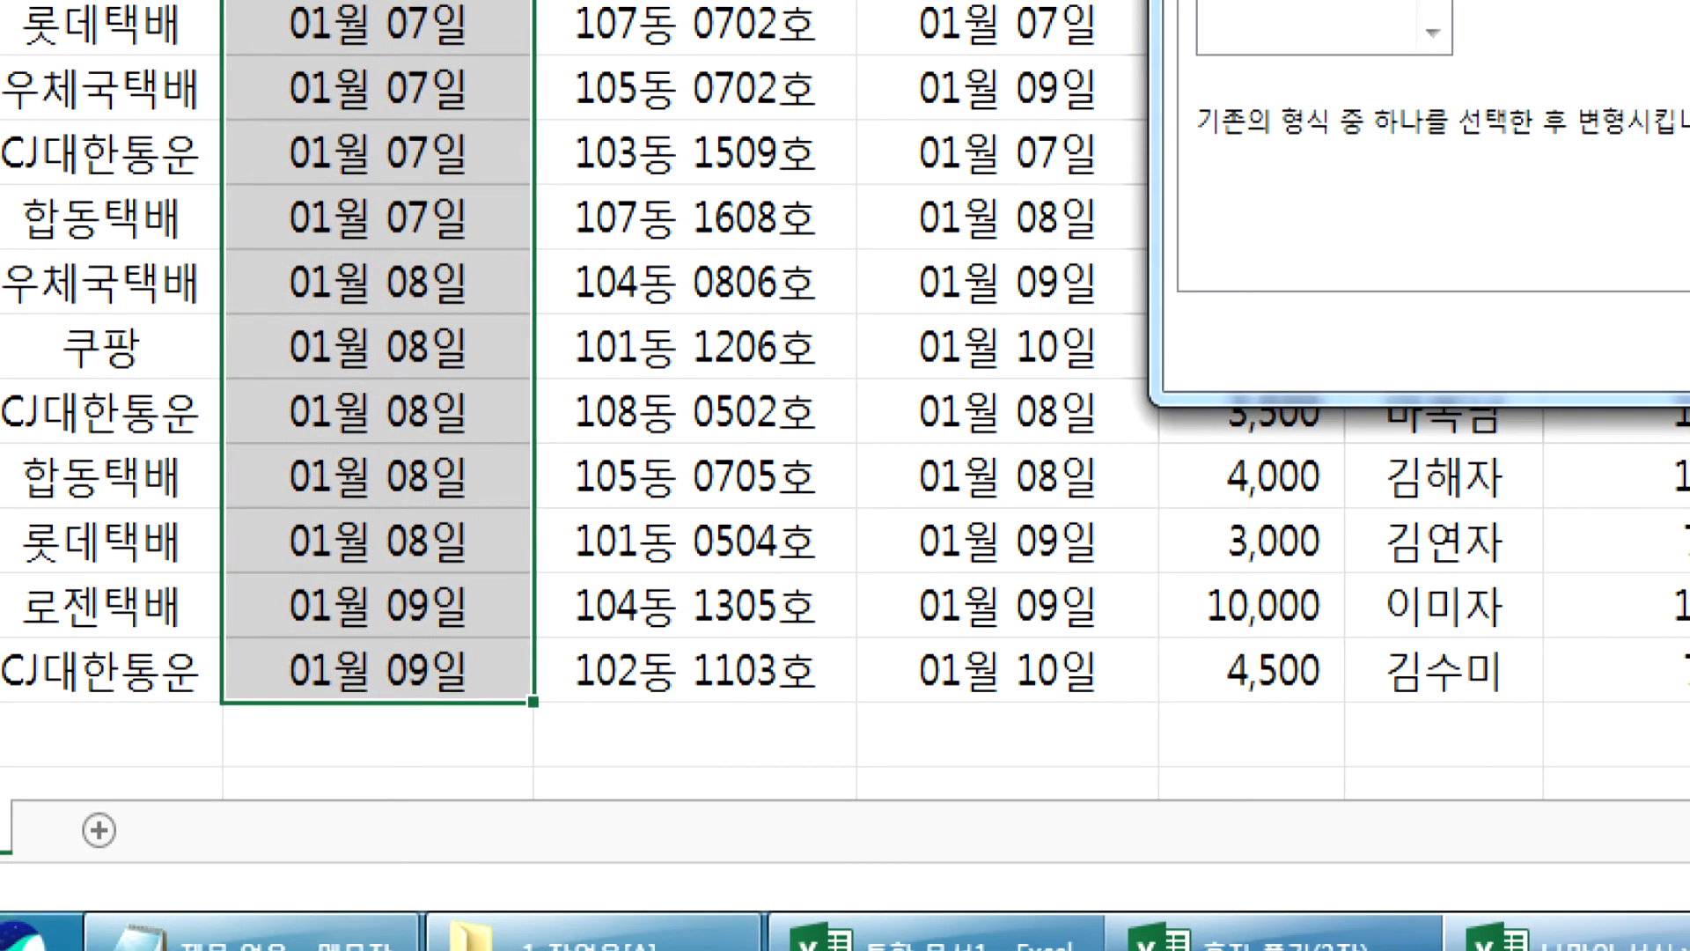
mouse_move(1104, 759)
left_mouse_down()
mouse_move(1201, 673)
mouse_move(1090, 780)
left_mouse_up()
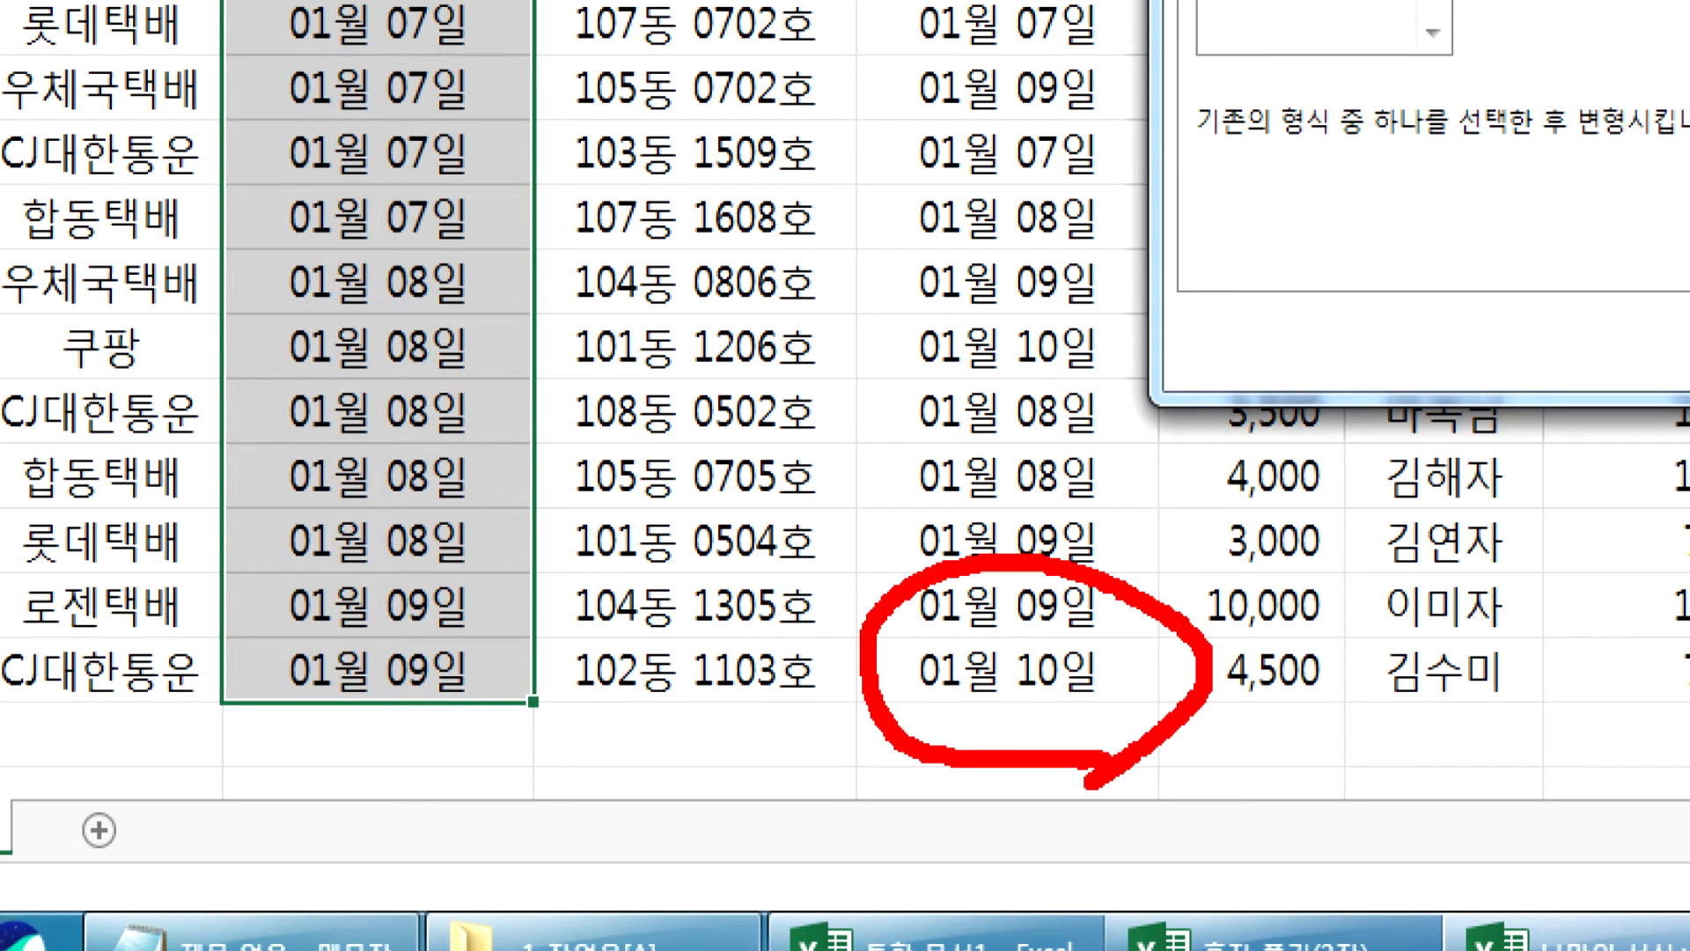
left_click_drag(1266, 195, 1254, 306)
mouse_move(1397, 161)
left_mouse_down()
mouse_move(1372, 215)
mouse_move(1454, 142)
mouse_move(1466, 233)
left_mouse_up()
mouse_move(1401, 262)
left_mouse_down()
mouse_move(1444, 324)
mouse_move(1551, 333)
left_mouse_up()
left_click_drag(1131, 383, 1126, 480)
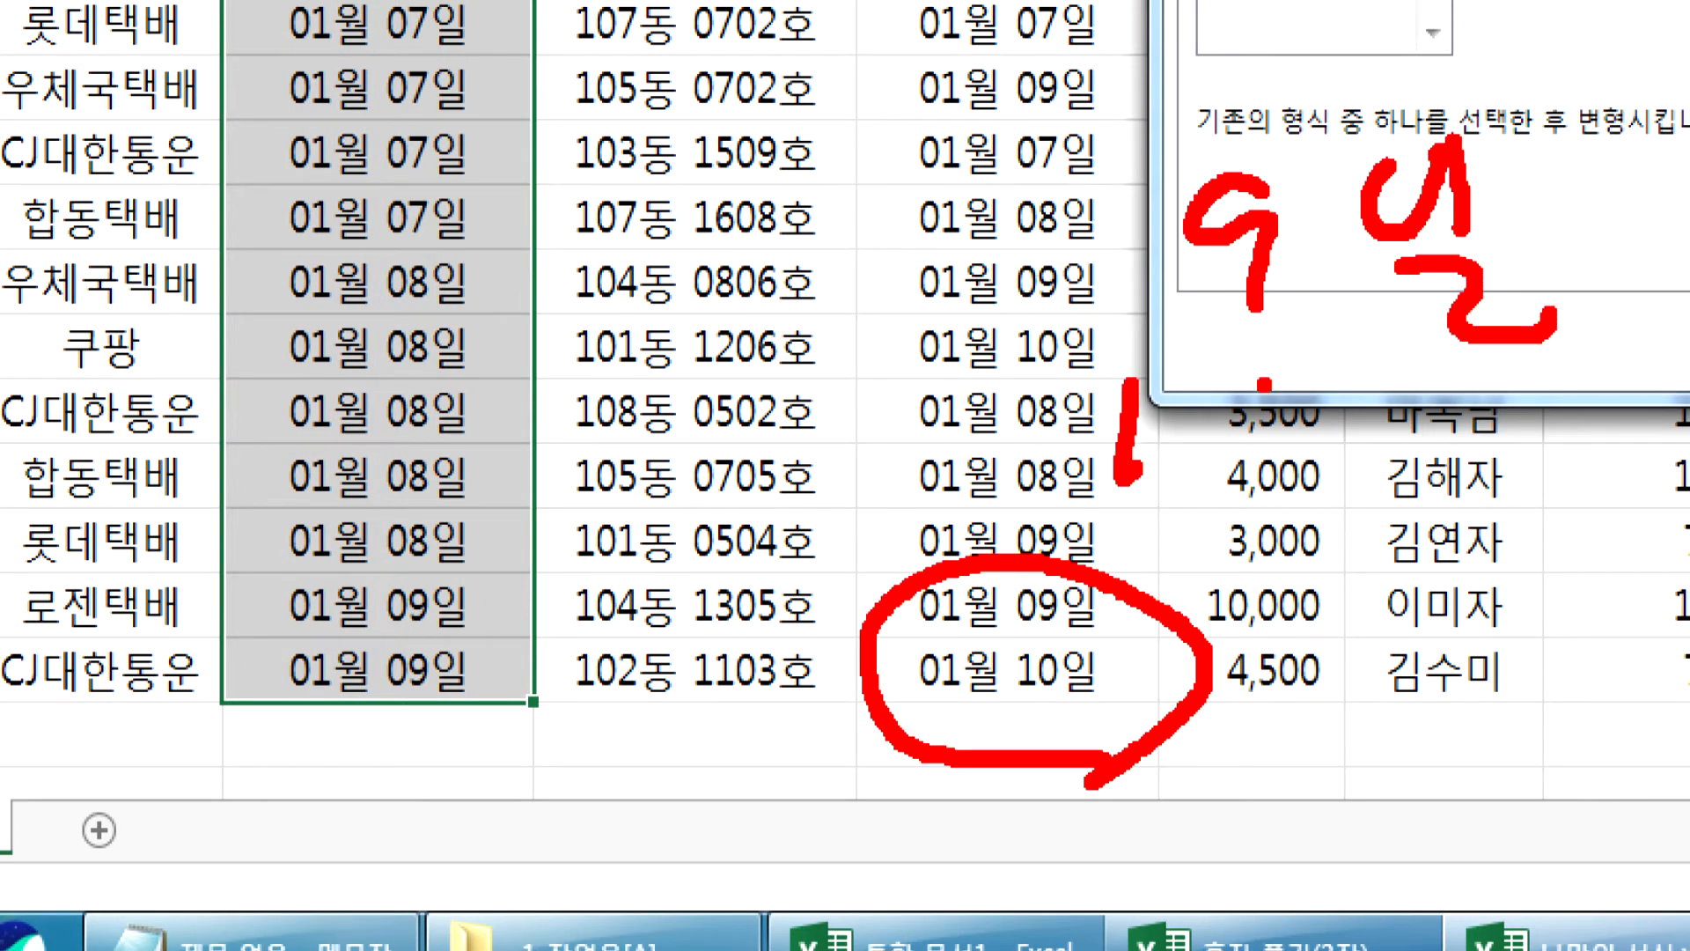
left_click_drag(1268, 381, 1272, 374)
mouse_move(1435, 388)
left_mouse_down()
mouse_move(1466, 486)
mouse_move(1619, 484)
left_mouse_up()
left_click(1376, 410)
mouse_move(1104, 203)
left_mouse_down()
mouse_move(1136, 281)
mouse_move(1131, 195)
left_mouse_up()
left_click(1117, 365)
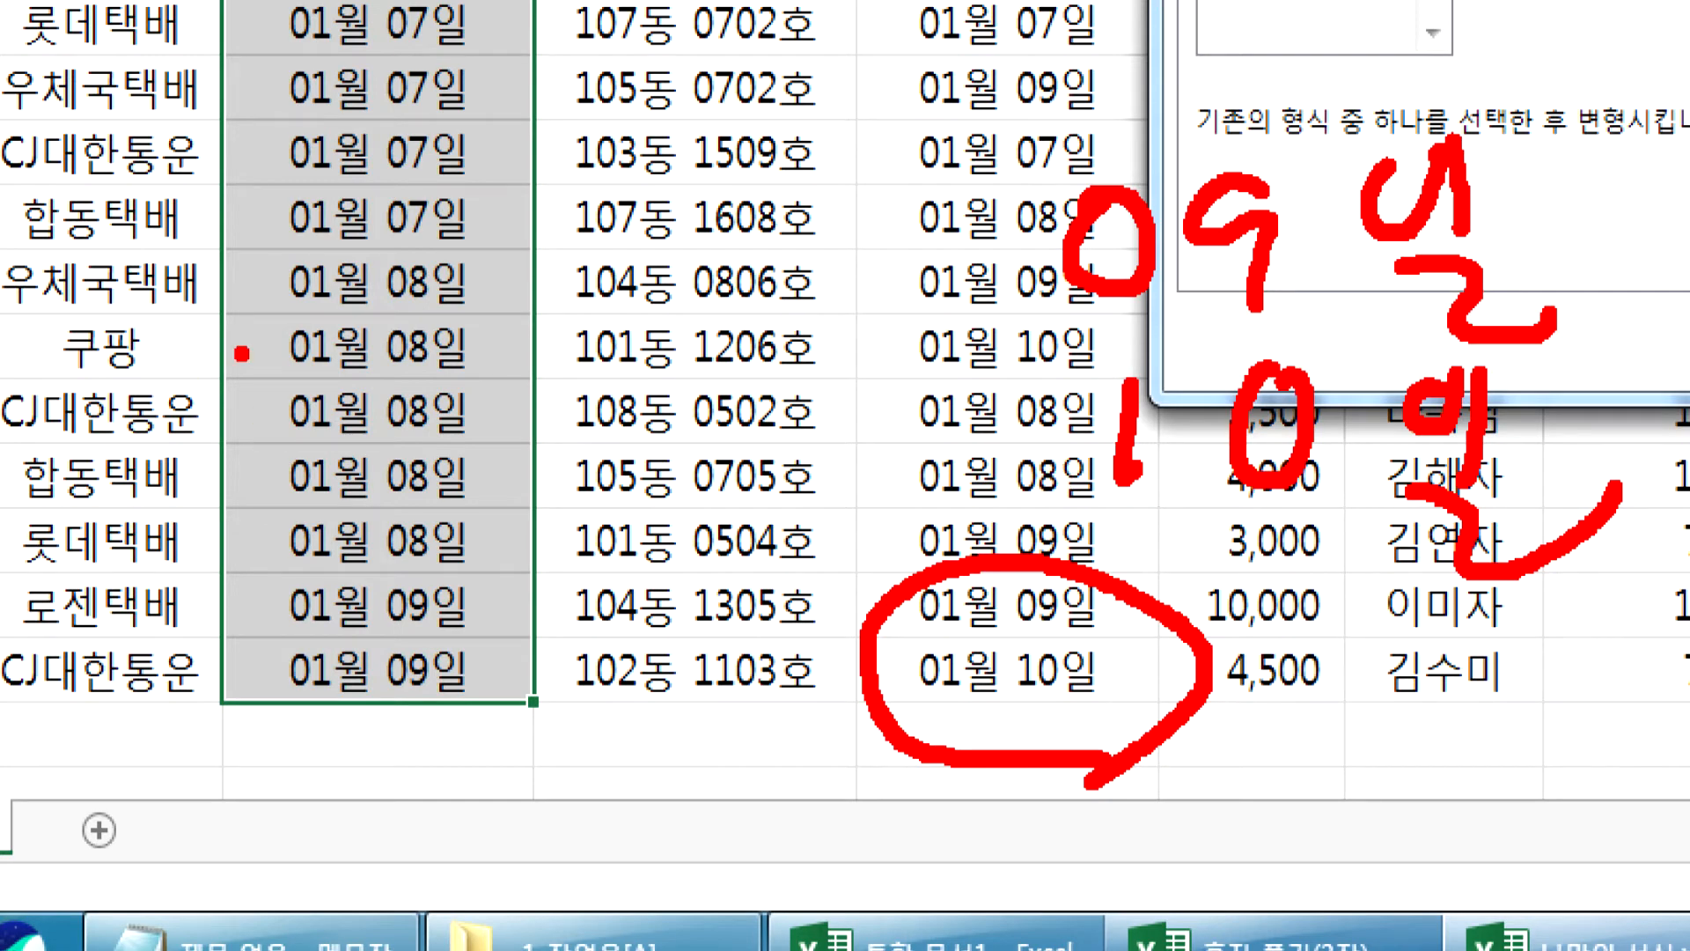
key("Escape")
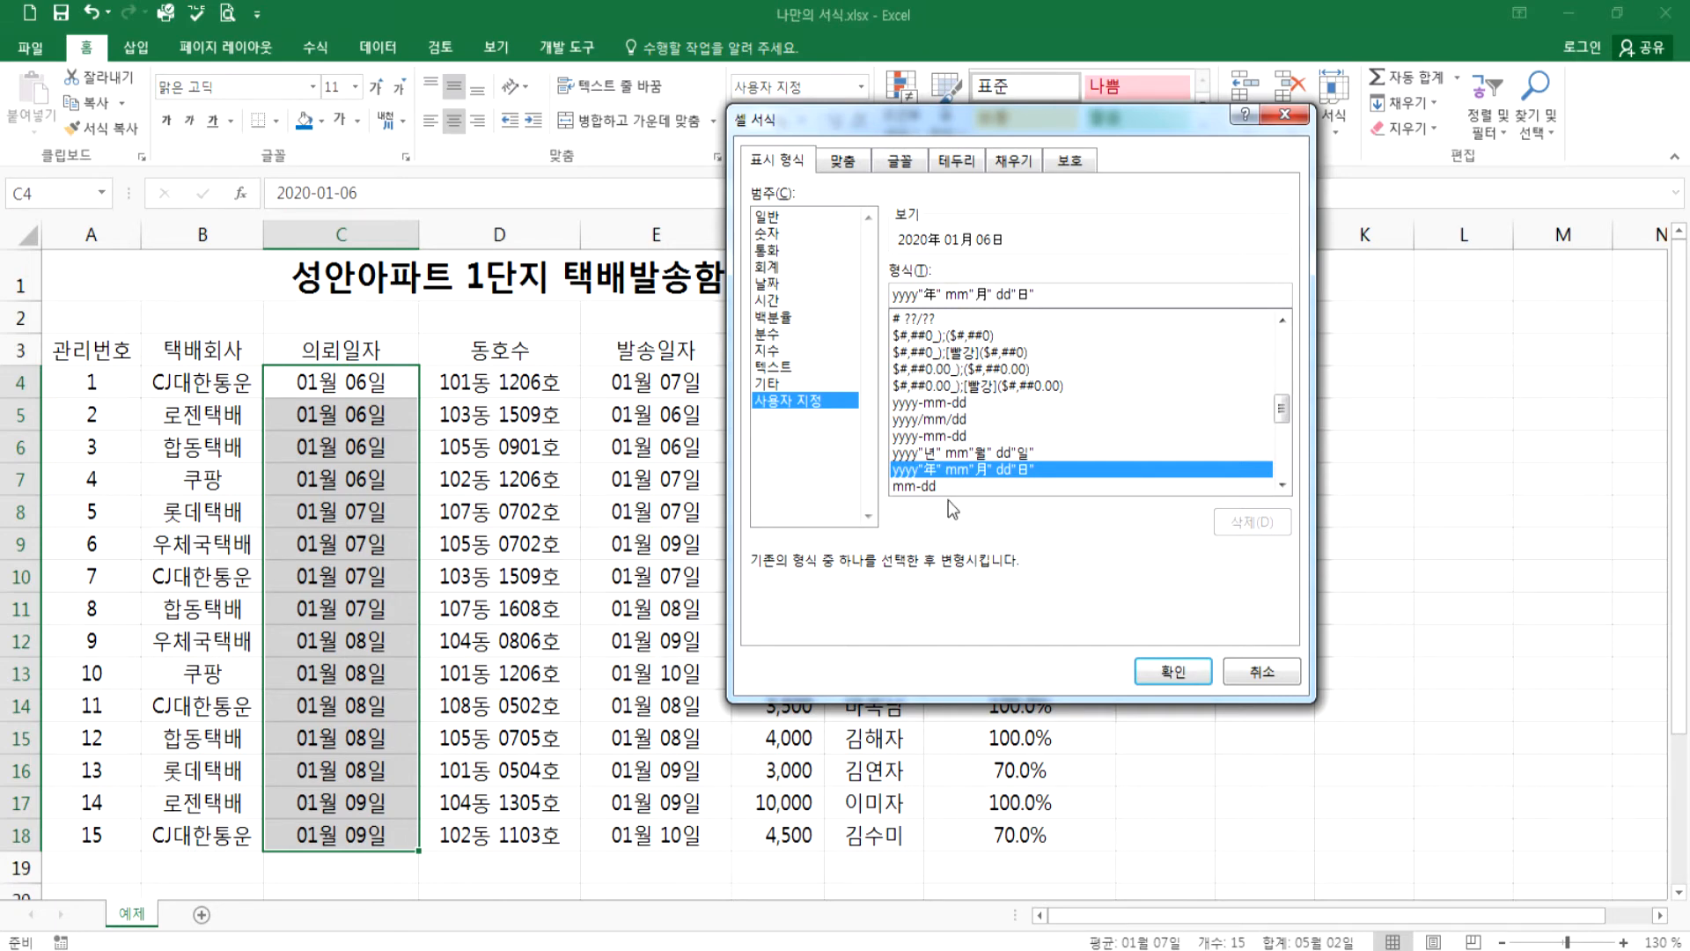
- Apply the chosen year-month-day format to the request dates in C4:C18
left_click(1170, 674)
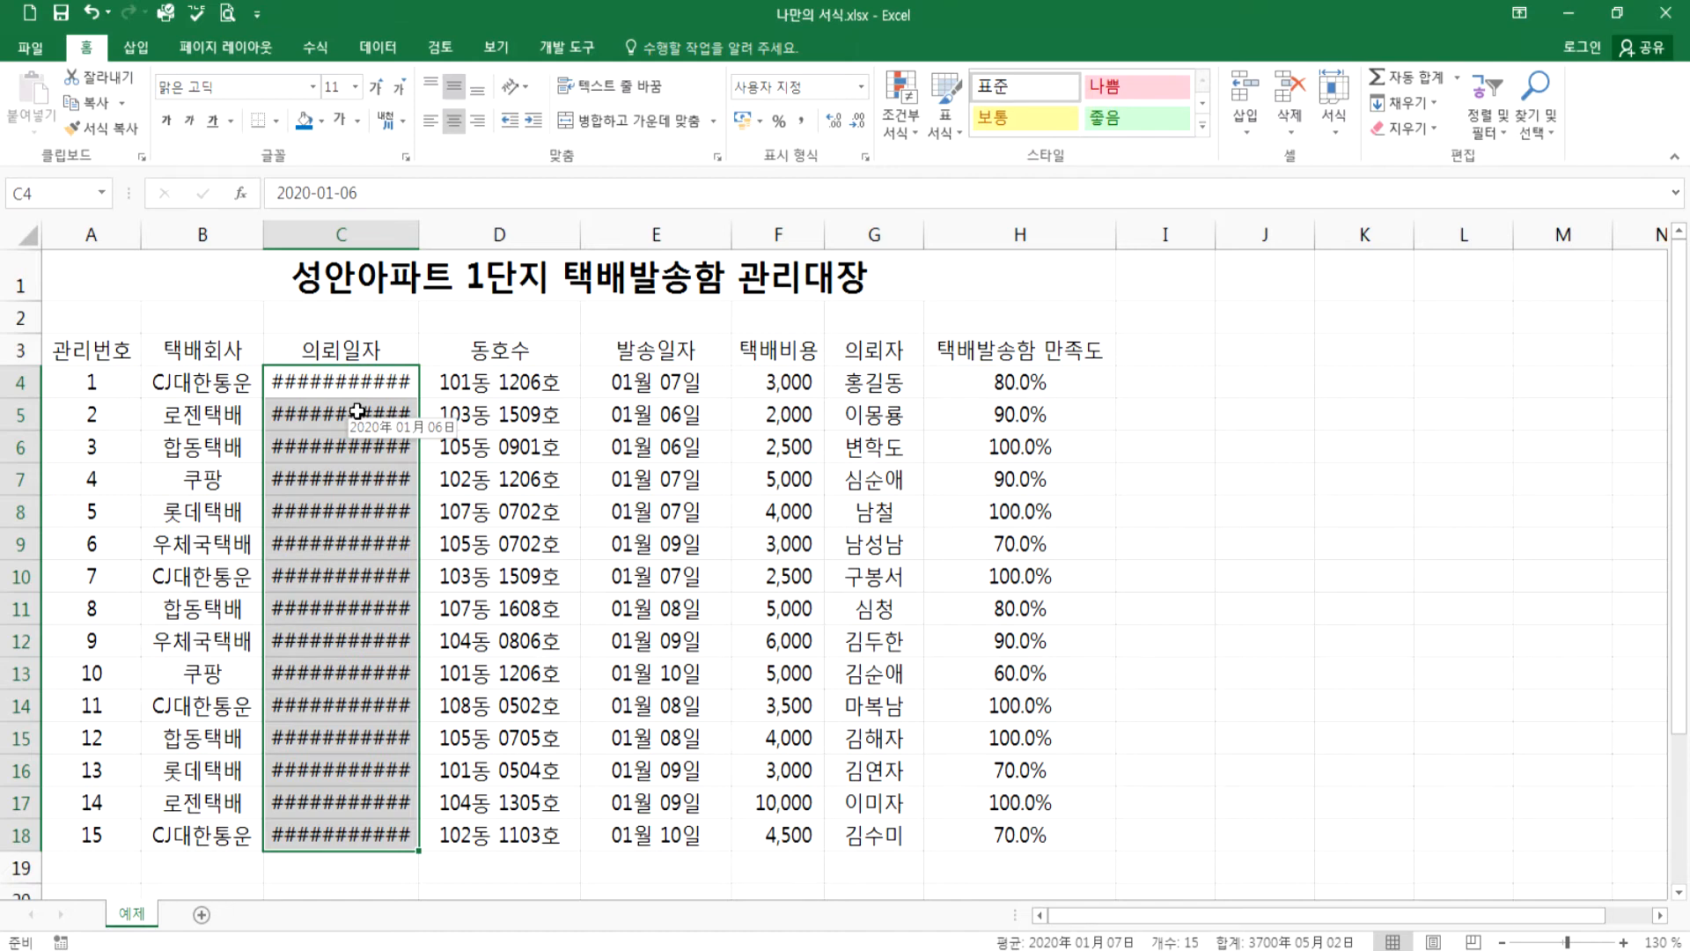
- Try widening column C by hand and autofitting it to the dates, undoing each width change
left_click_drag(419, 234, 573, 234)
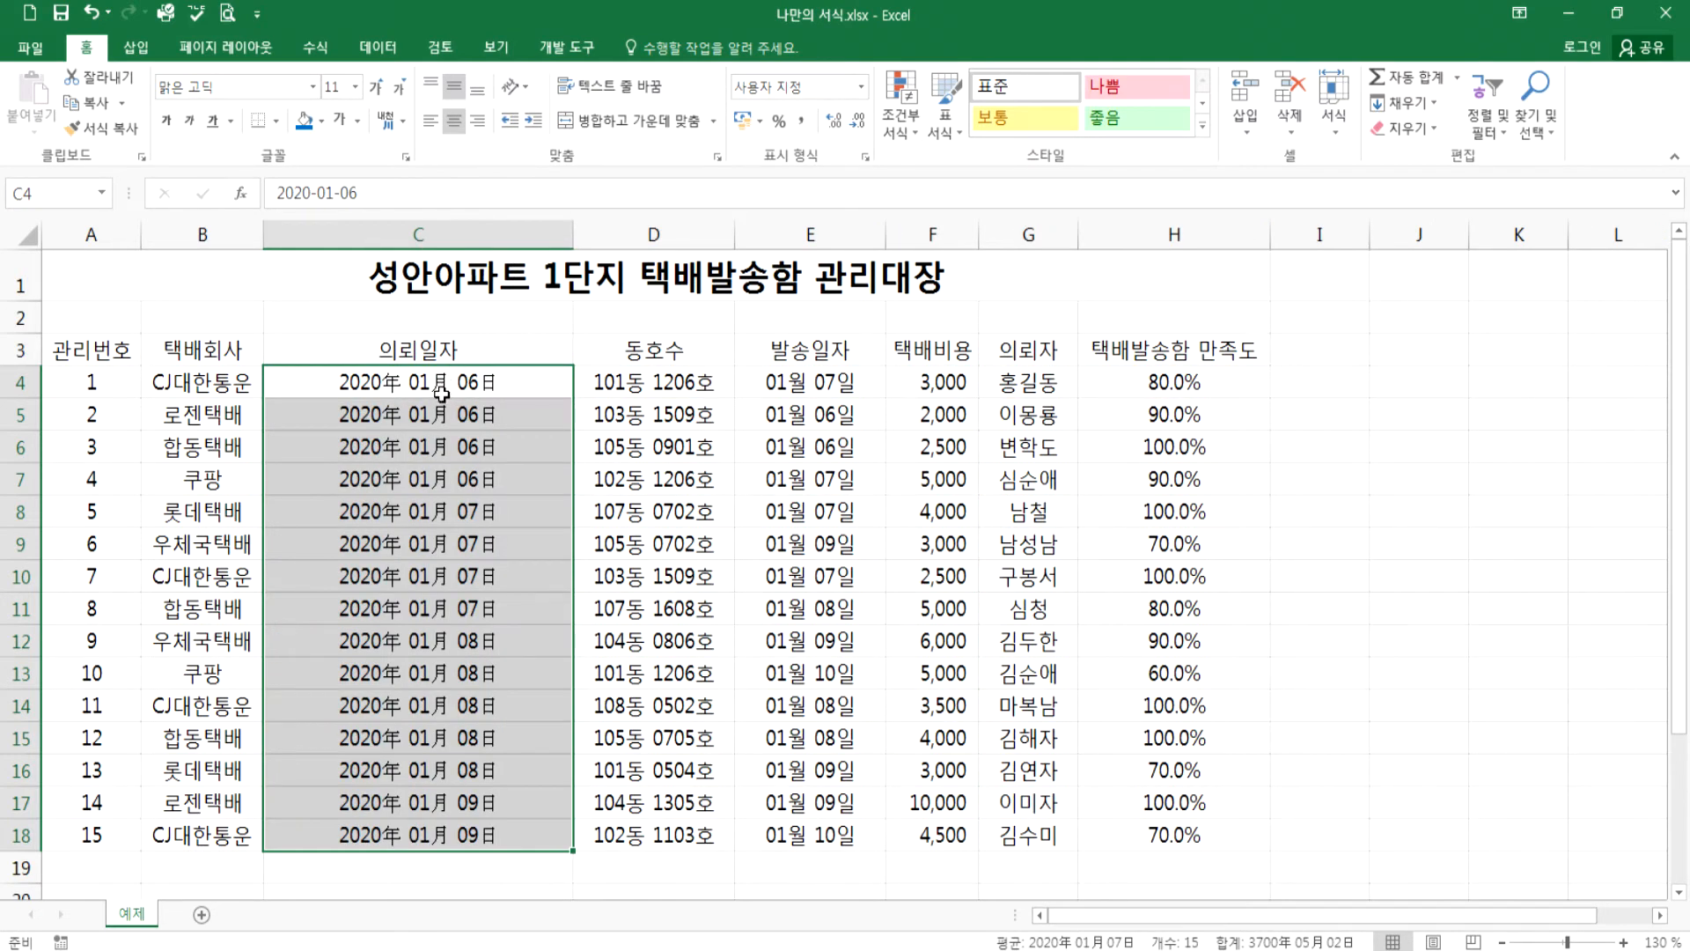
key("ctrl+z")
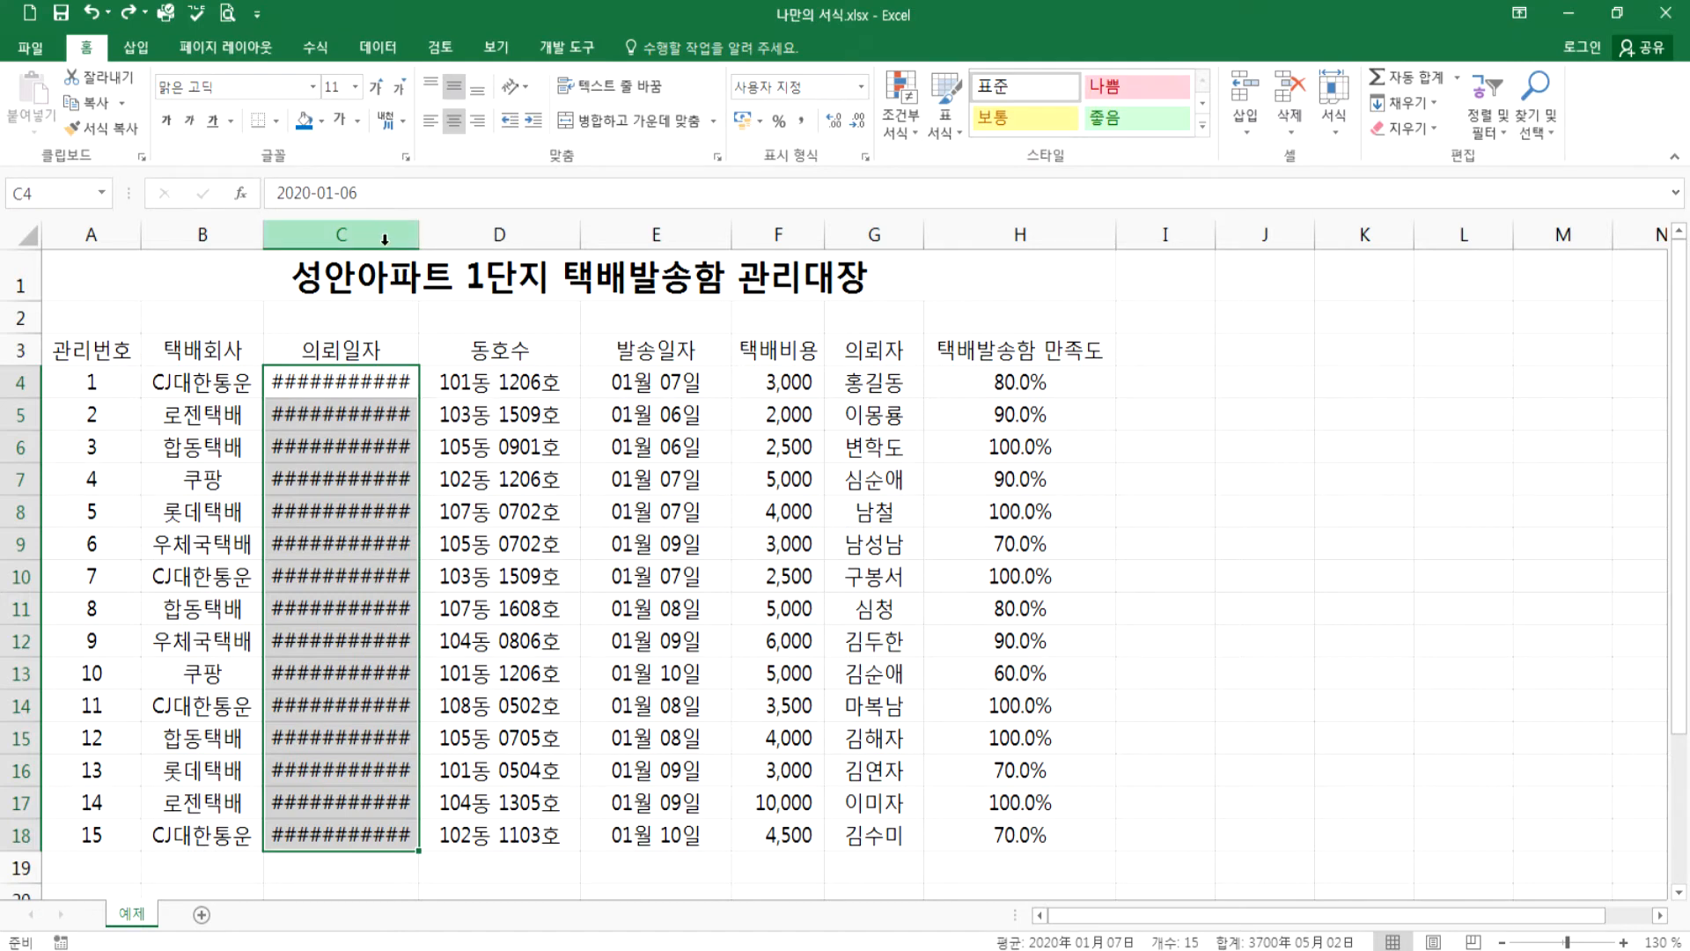
double_click(419, 241)
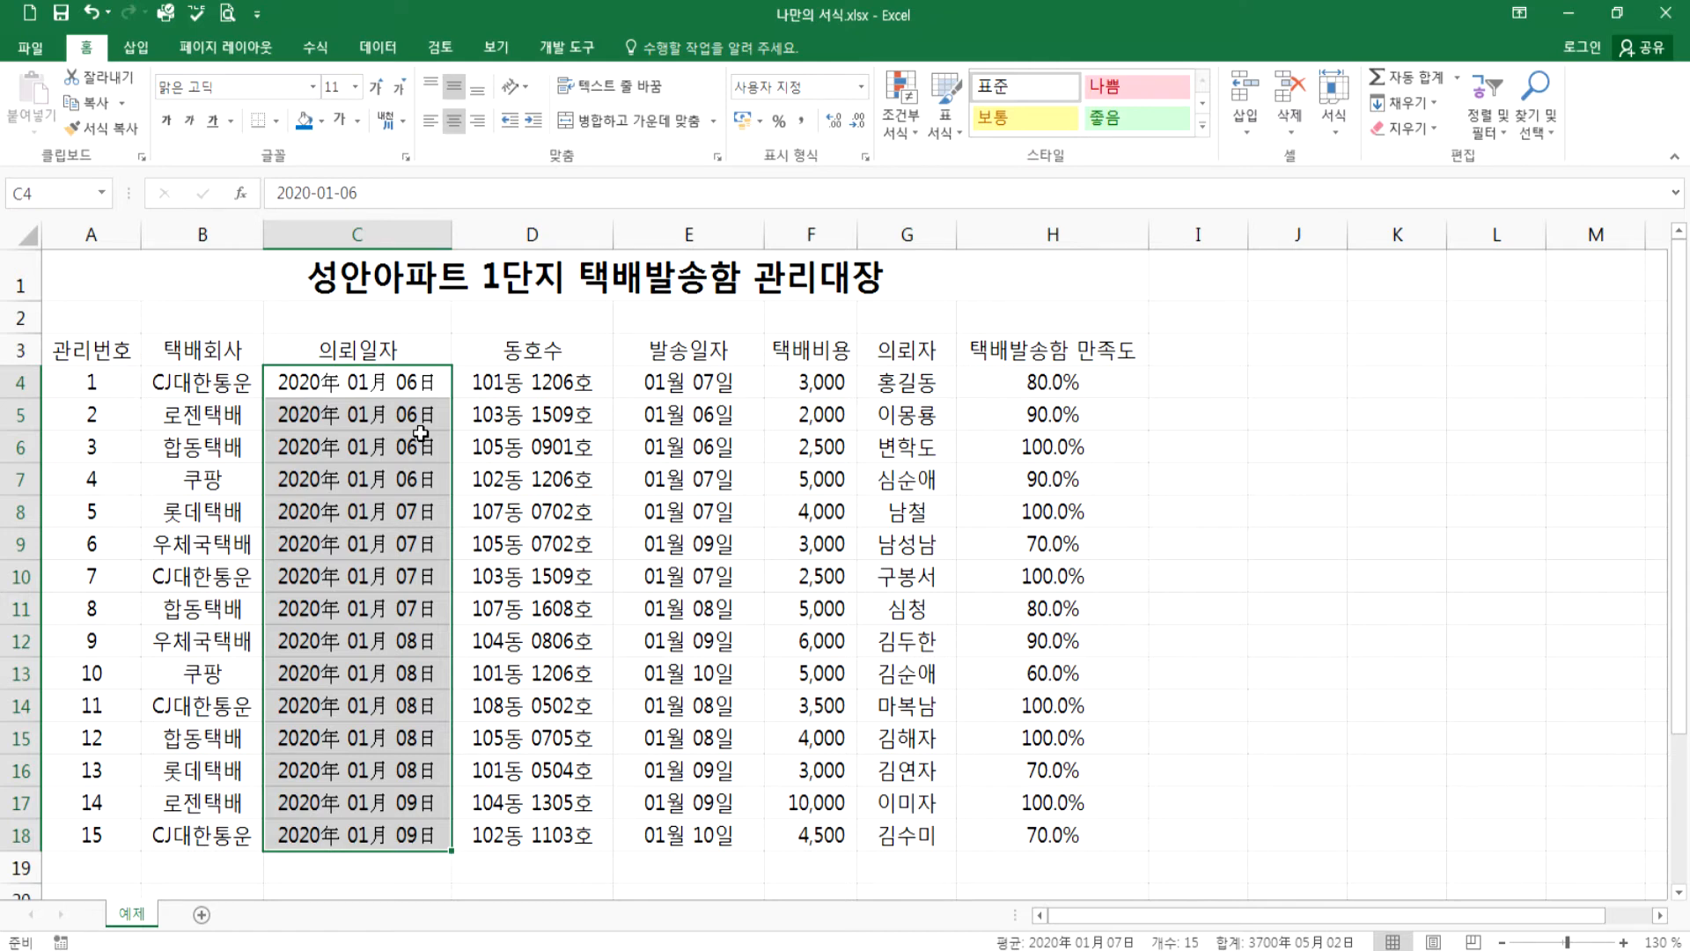
key("ctrl+z")
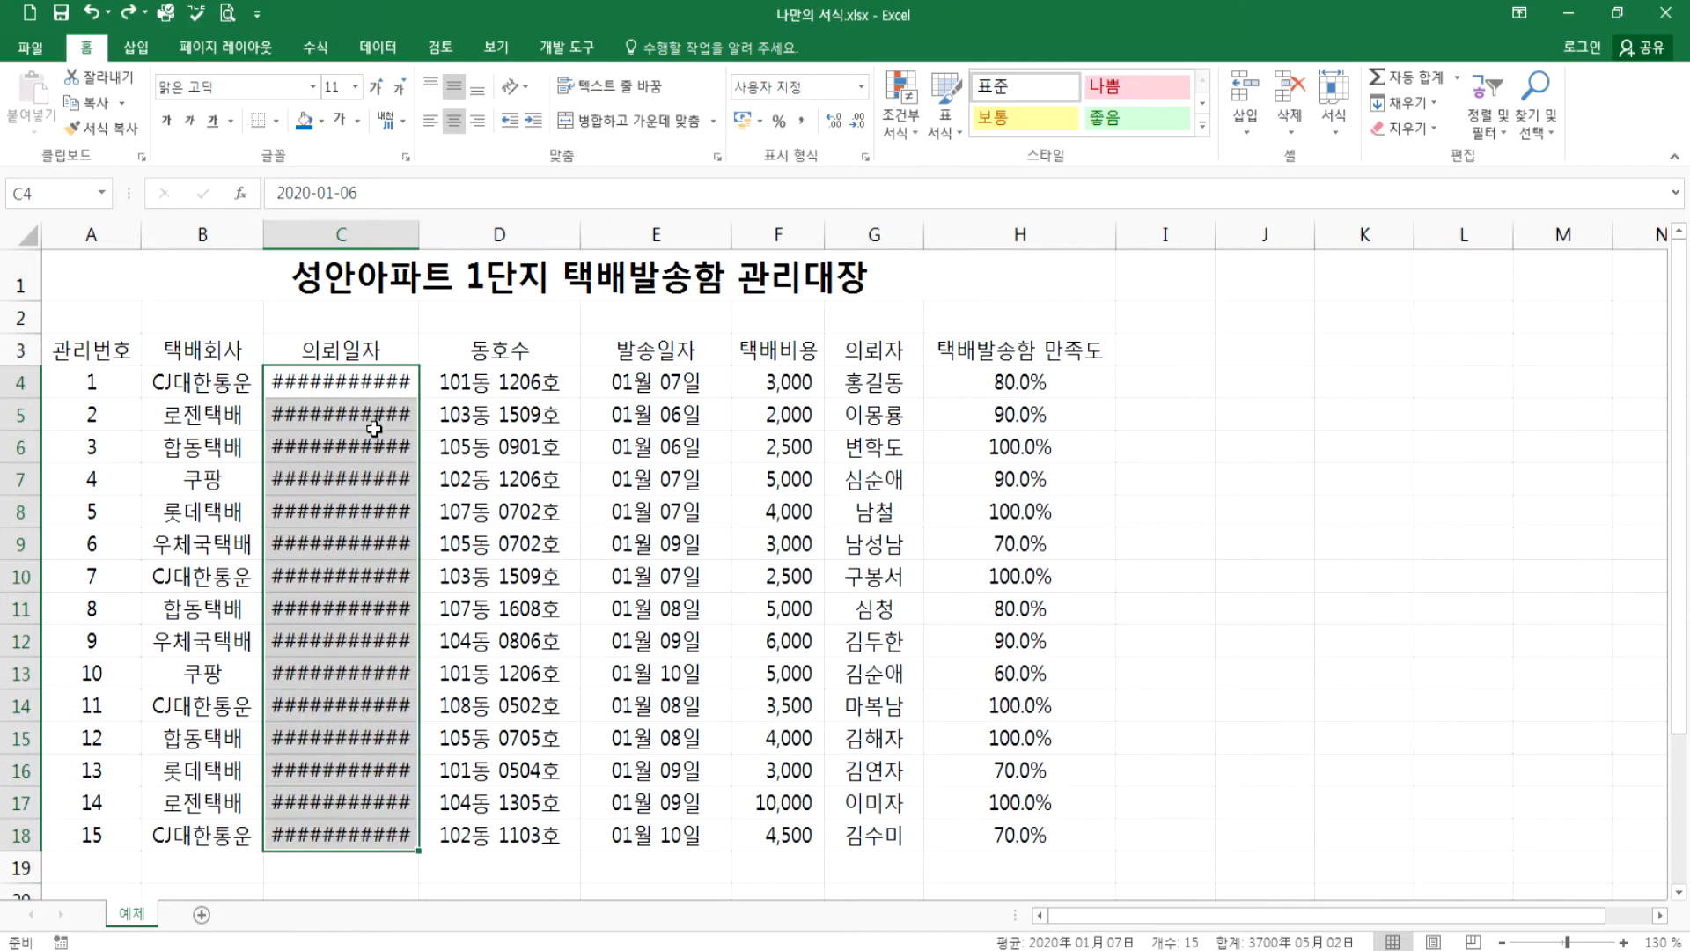
- Shorten the custom format of the dates in C4:C18 to yy"年" m"月" d"日"
key("ctrl+1")
left_click(907, 299)
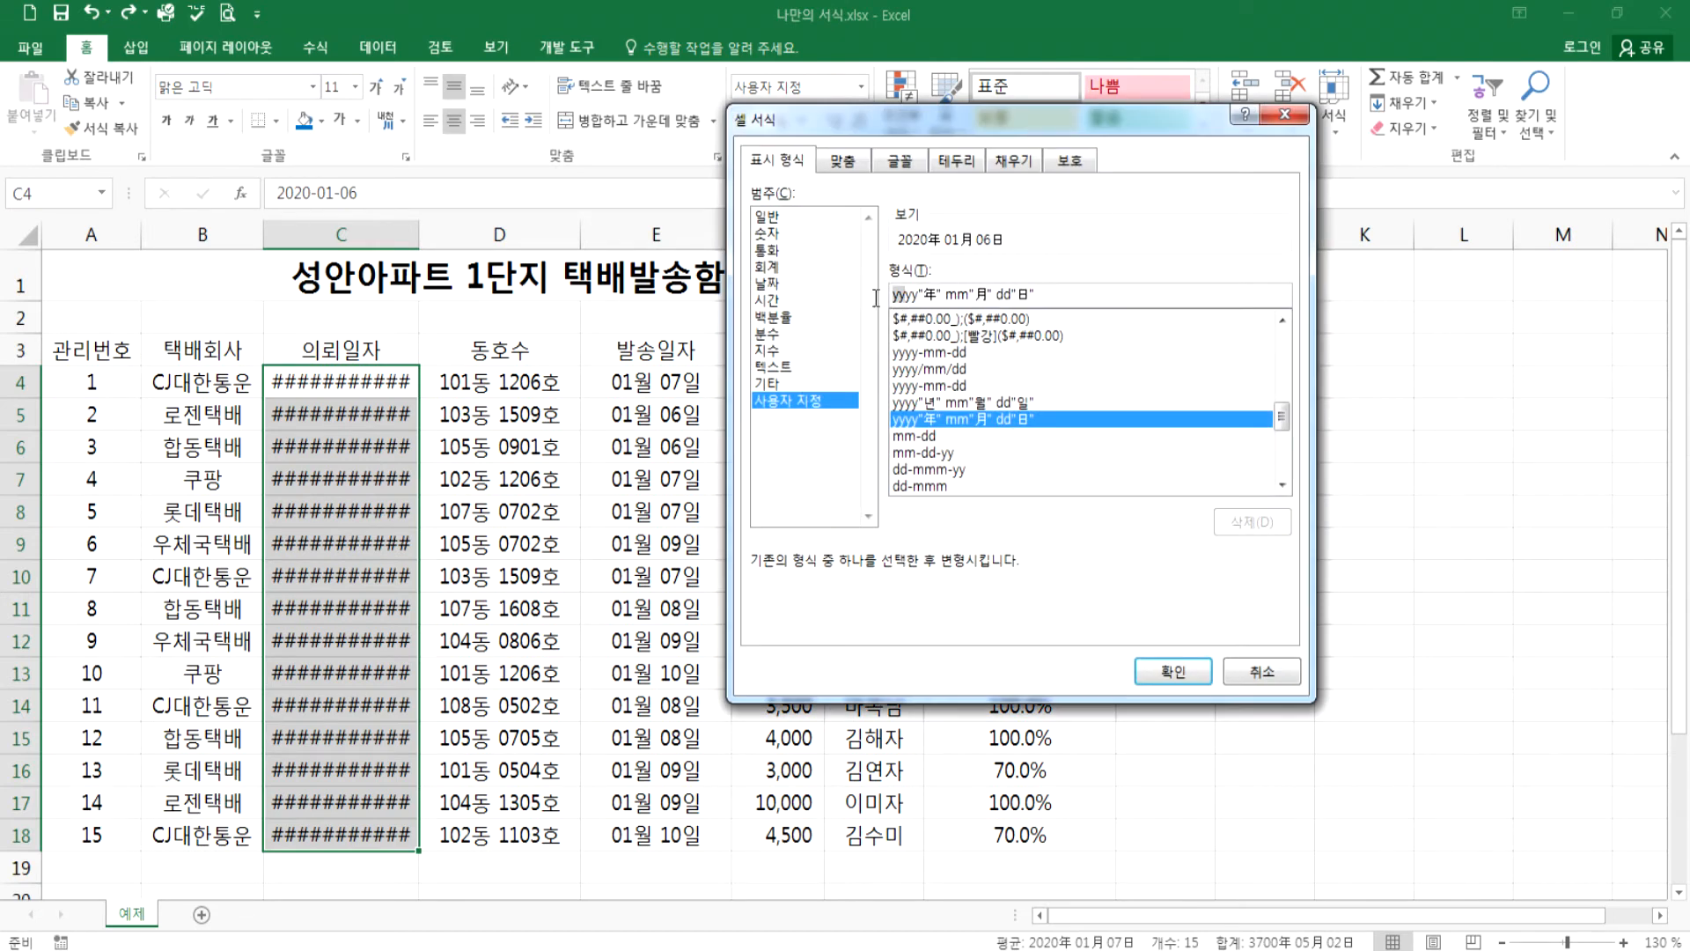
key("BackSpace")
key("BackSpace")
left_click(939, 296)
key("BackSpace")
left_click(984, 296)
key("BackSpace")
key("Return")
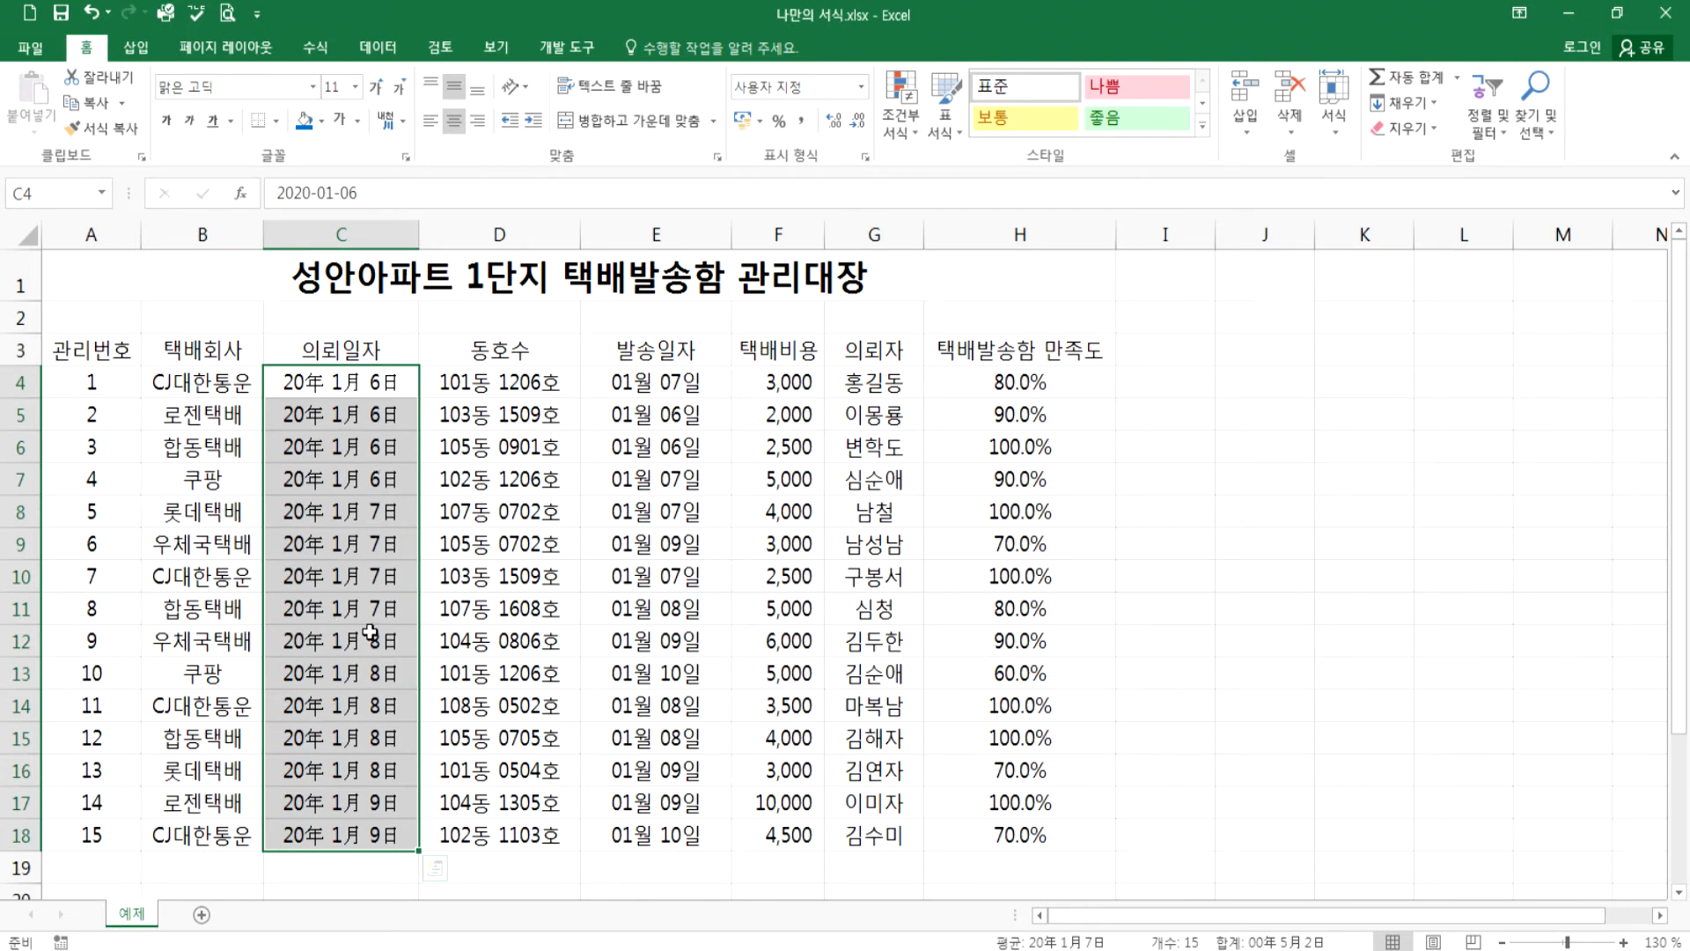
- Set the custom format of C4:C18 to yyyy"年" mm"月" dd"日" and autofit column C to the dates
key("ctrl+1")
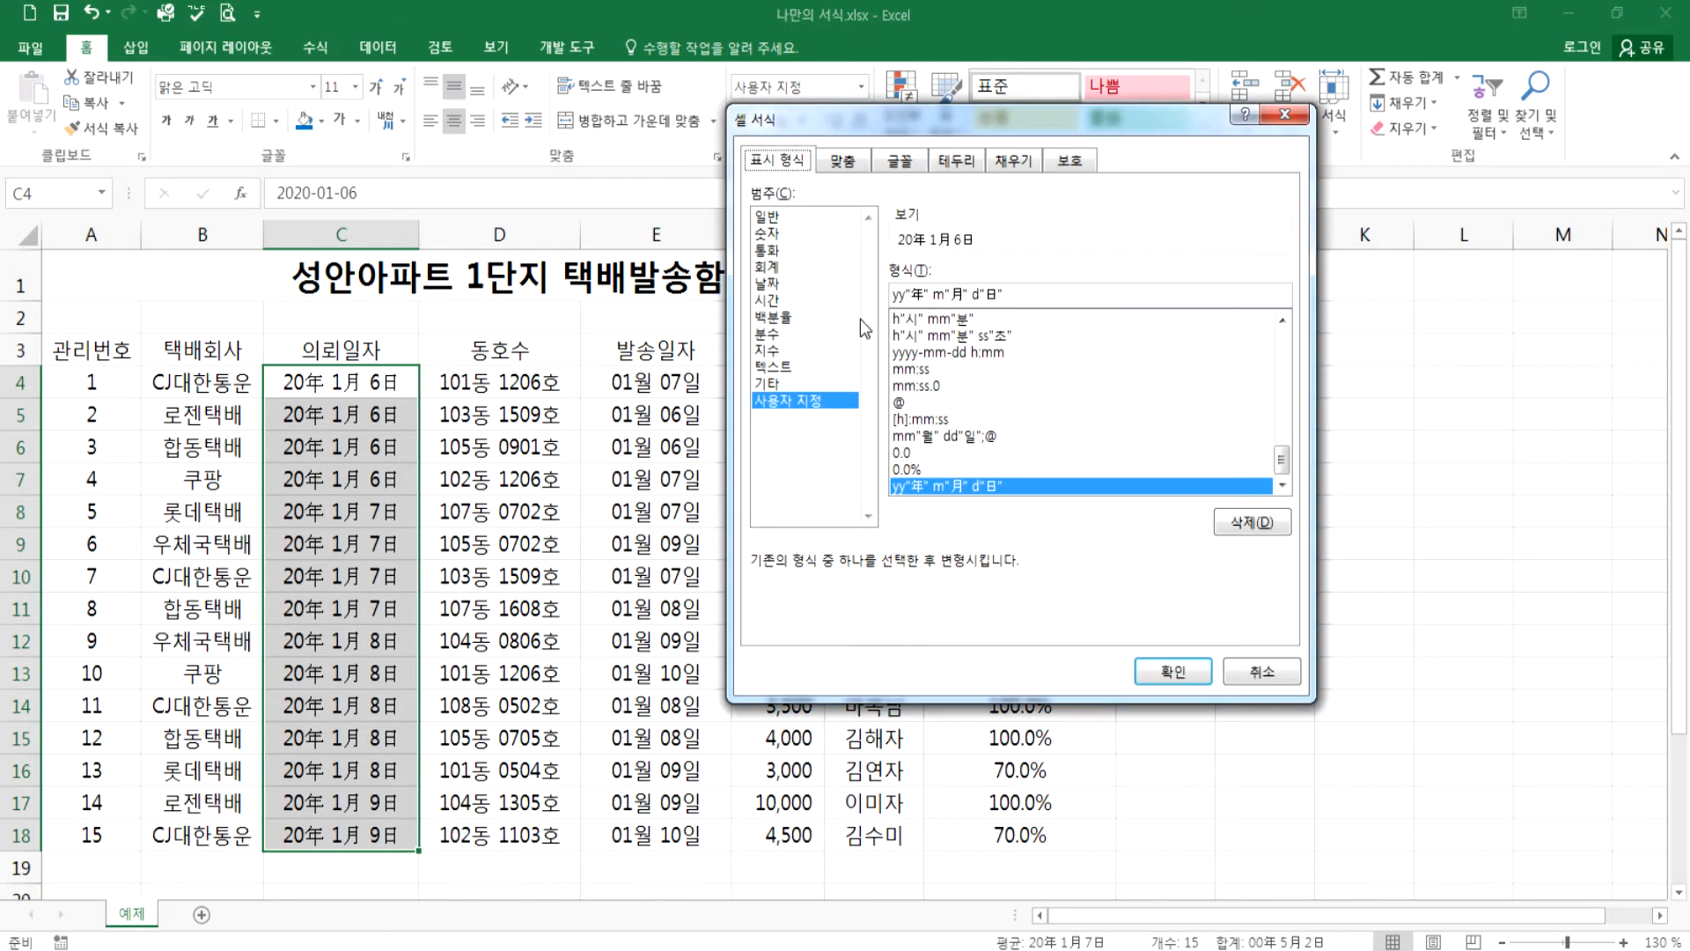
left_click(900, 294)
type("yy")
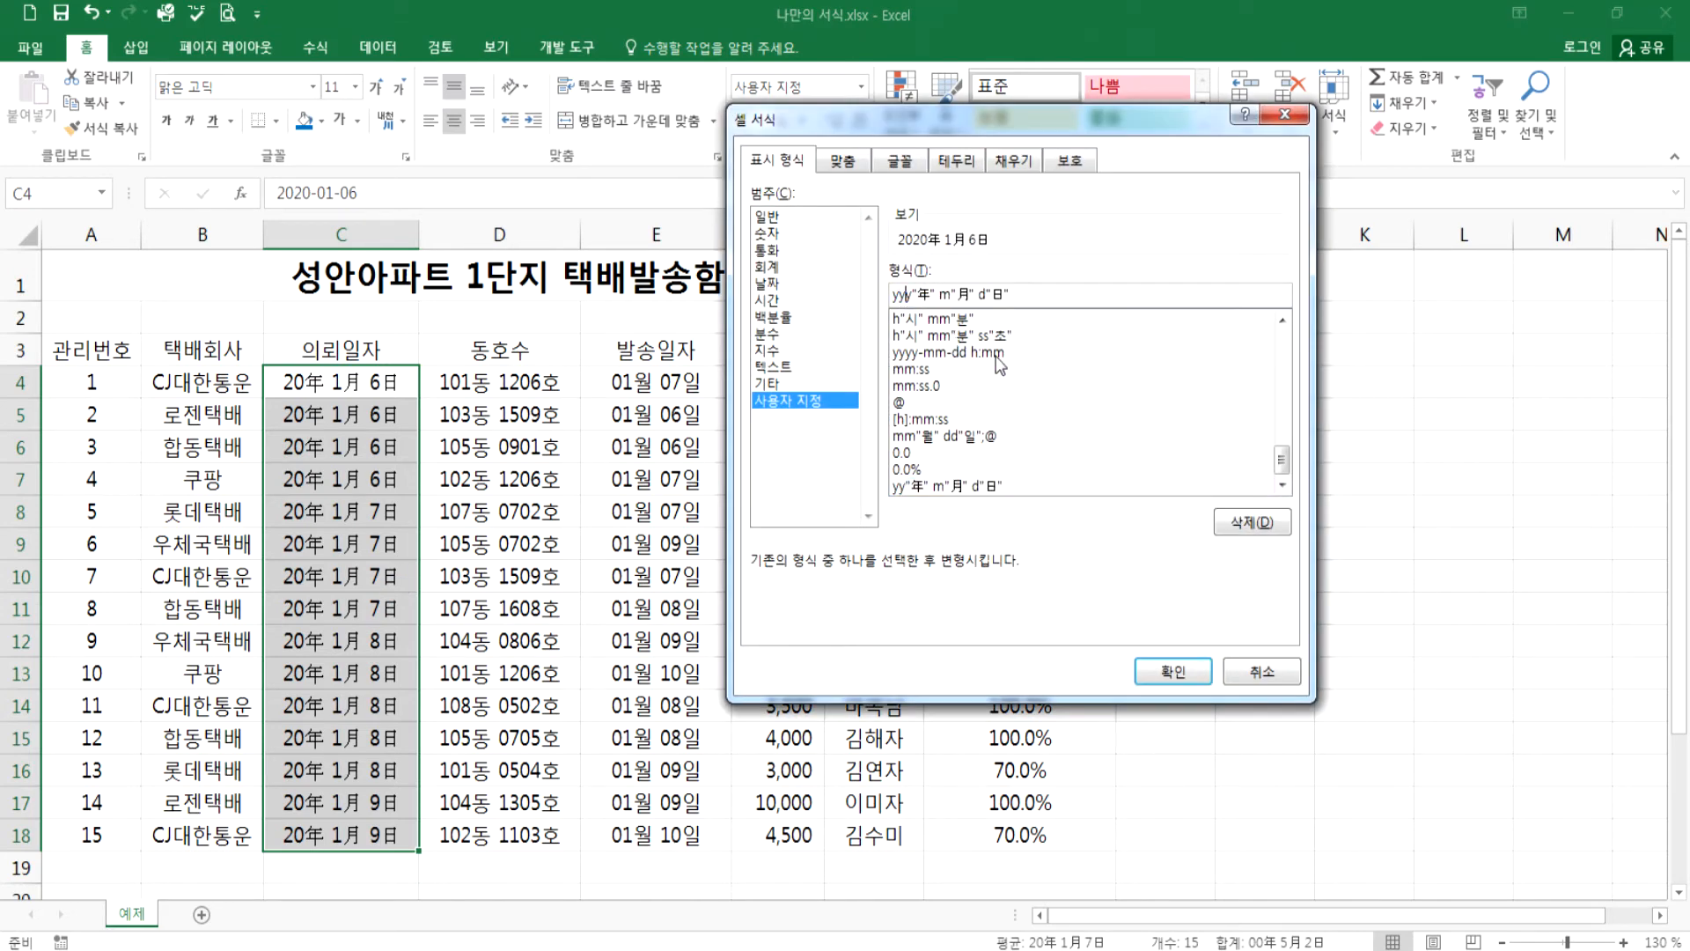
left_click(948, 294)
type("m\"月\" d")
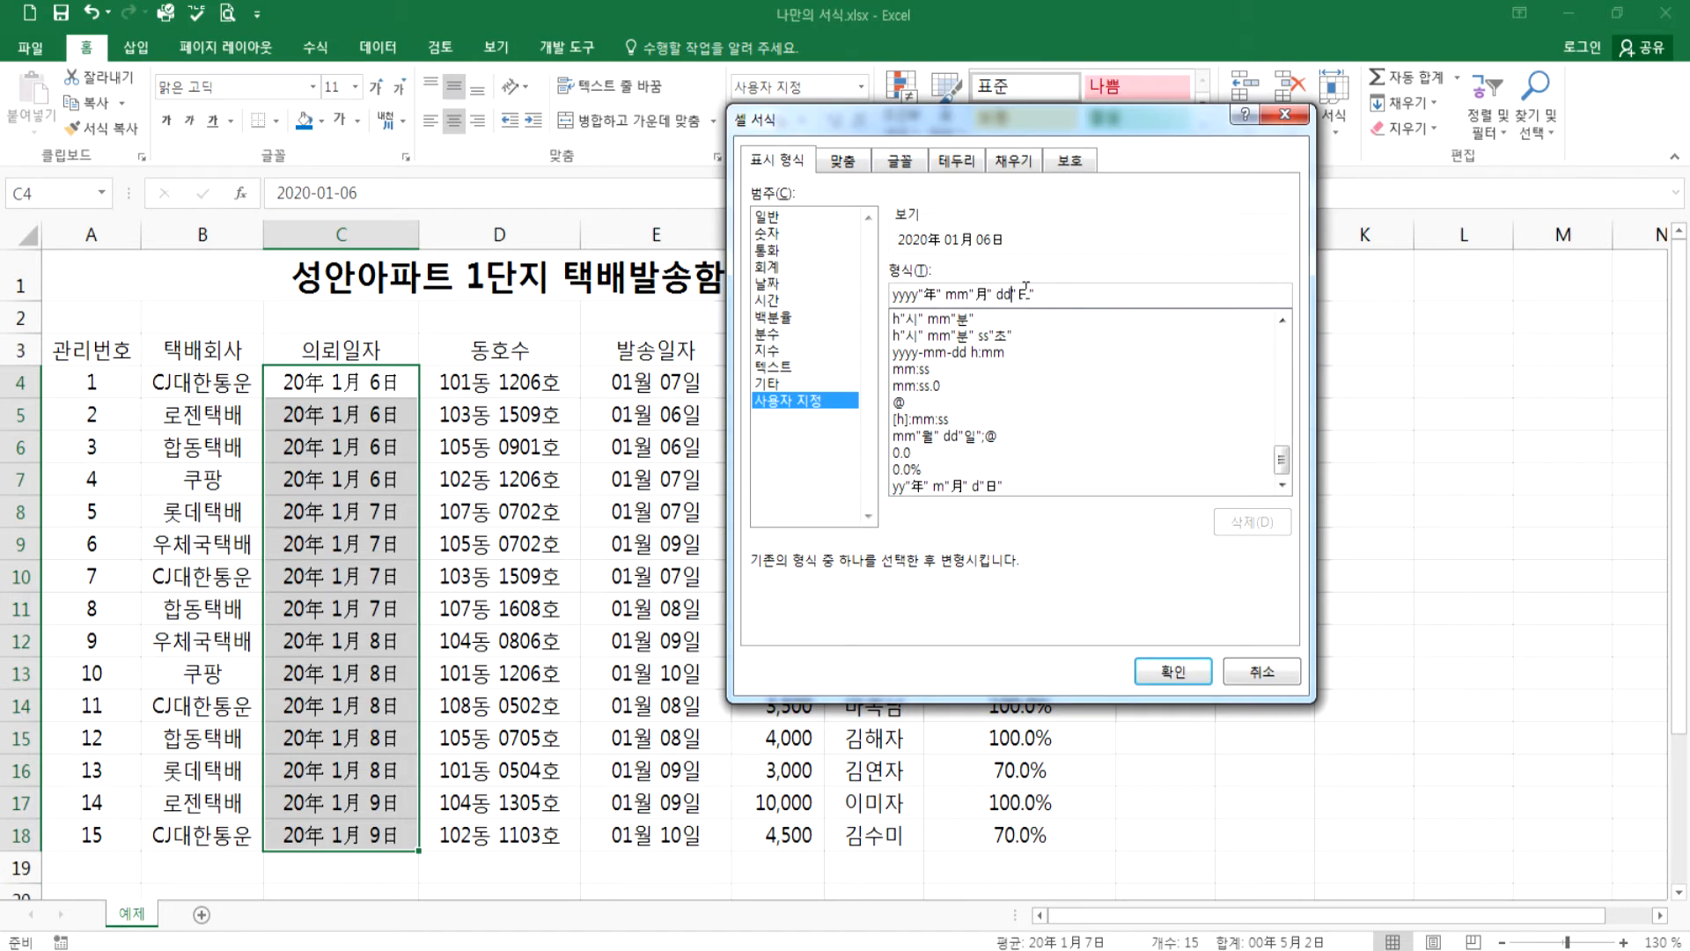
left_click(1172, 672)
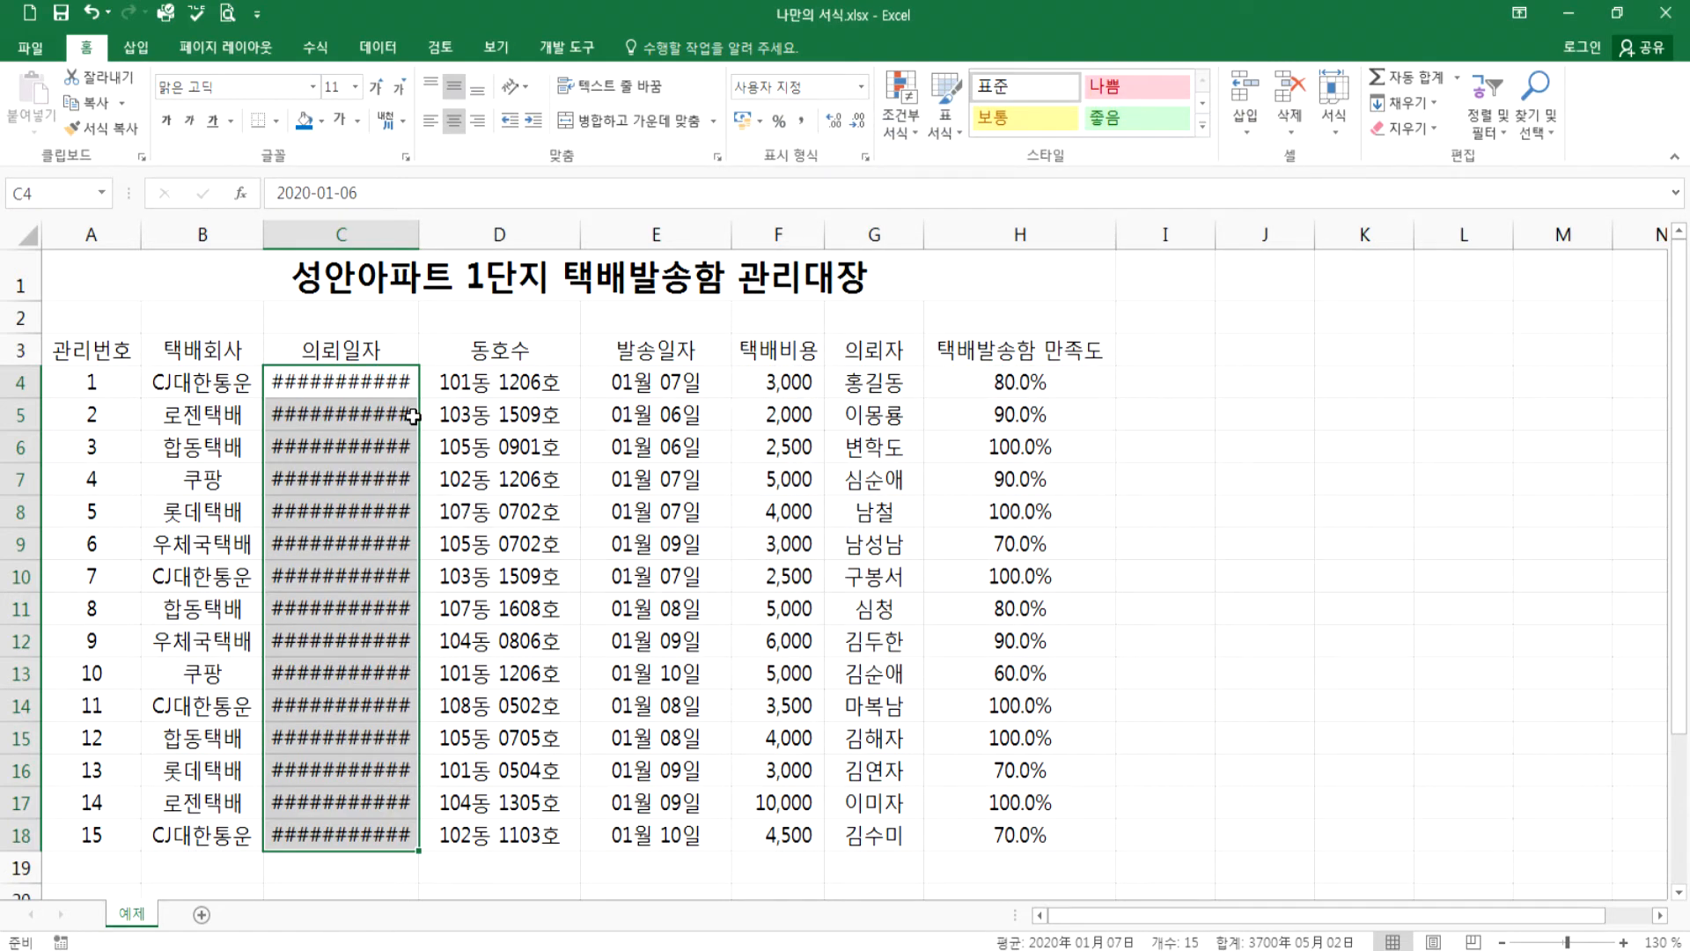
double_click(419, 235)
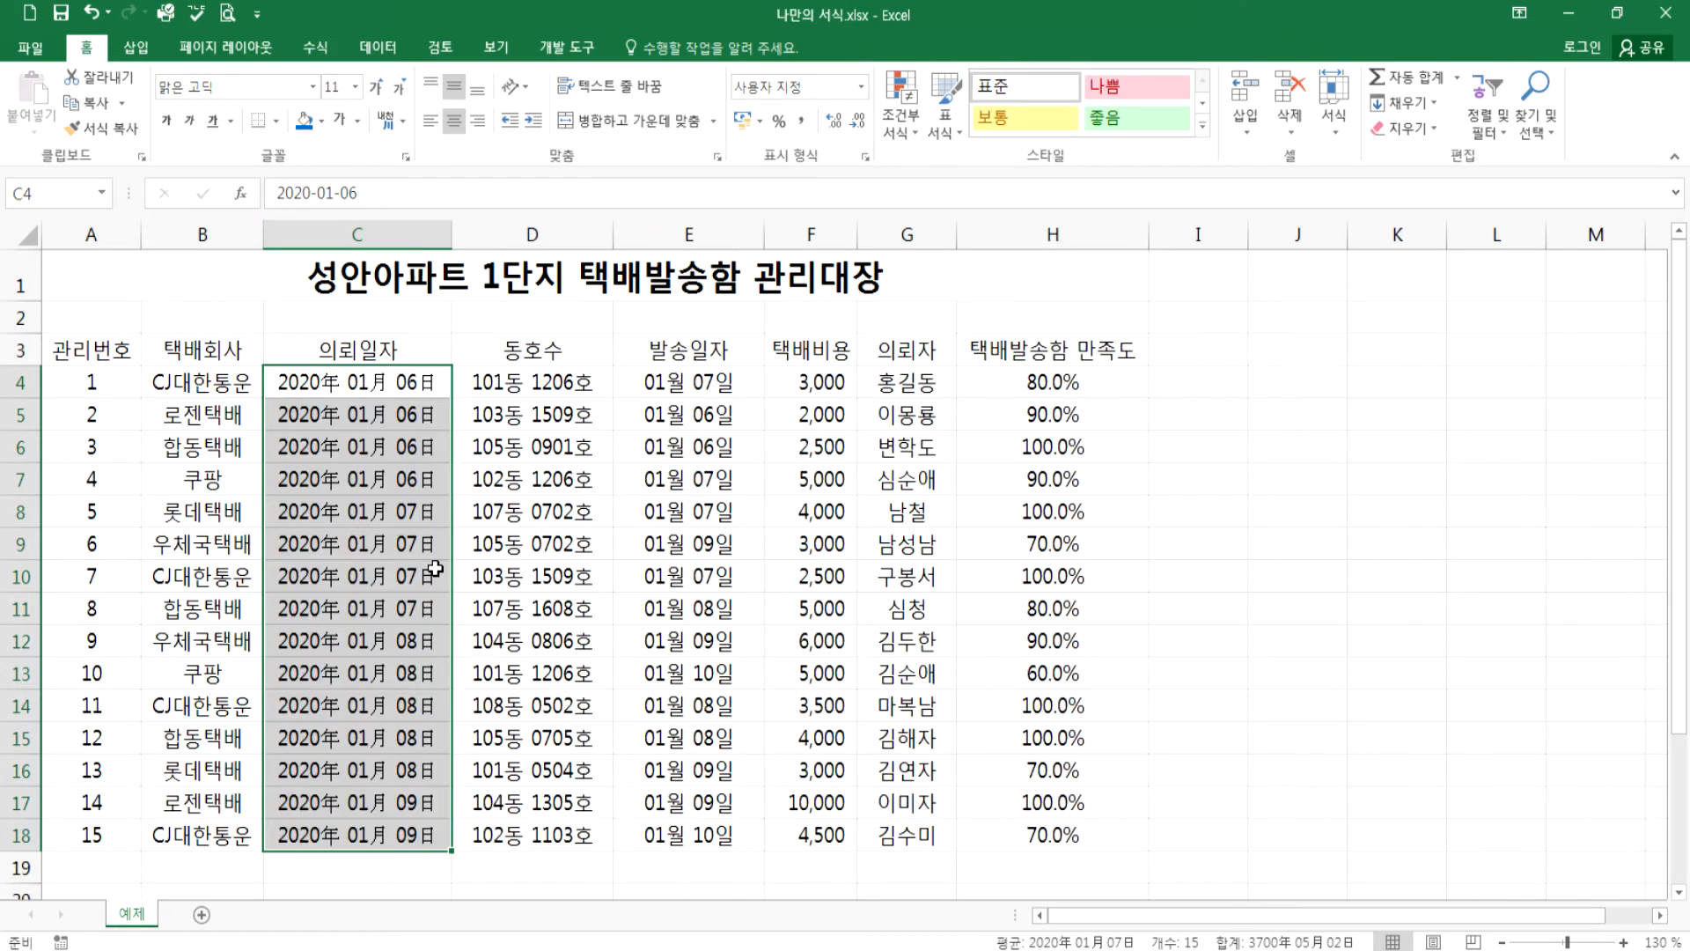
- Select the shipping dates in E4:E18 and consult the note on date components in Notepad
left_click_drag(687, 384, 684, 835)
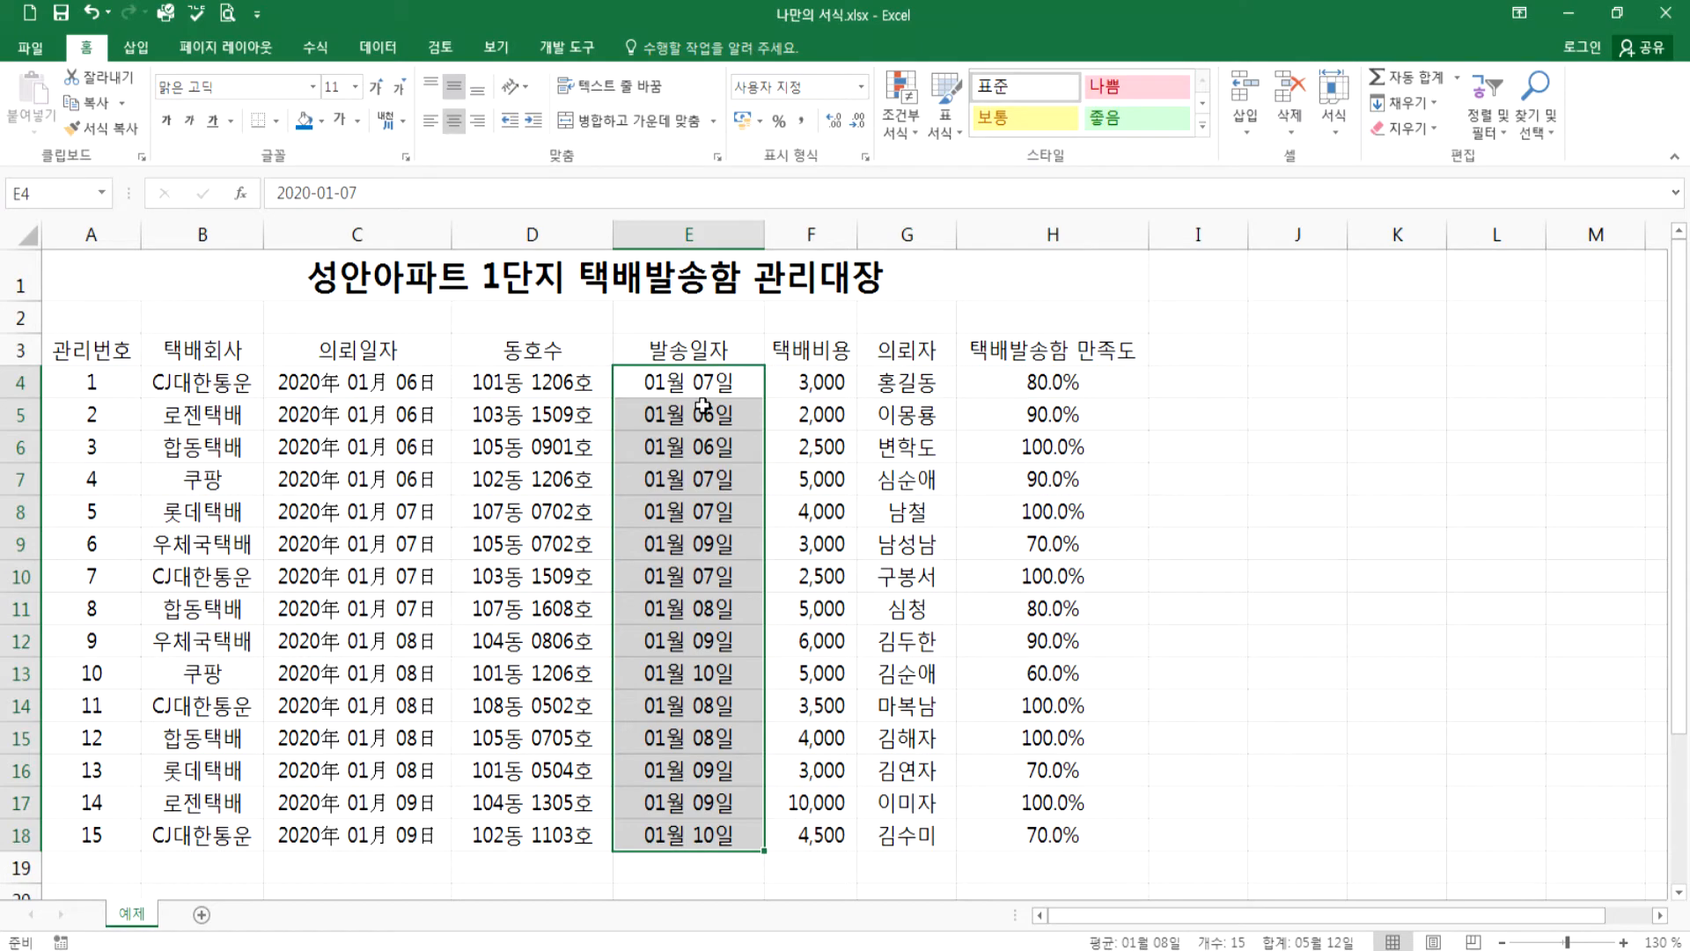
key("alt+Tab")
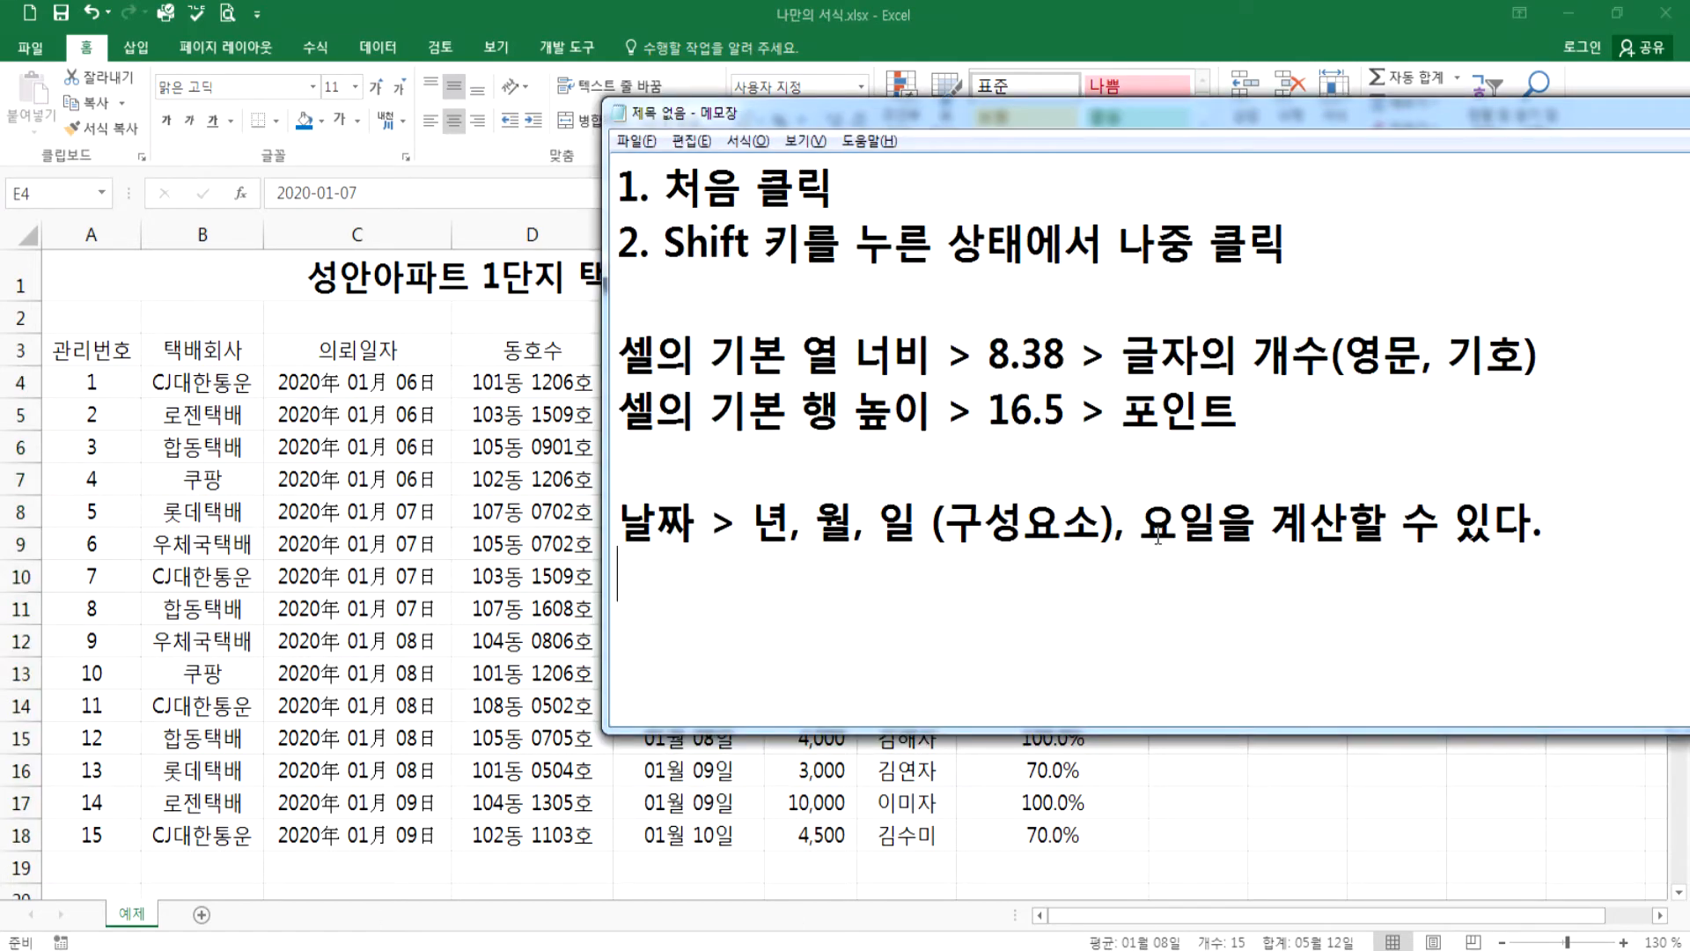
key("alt+Tab")
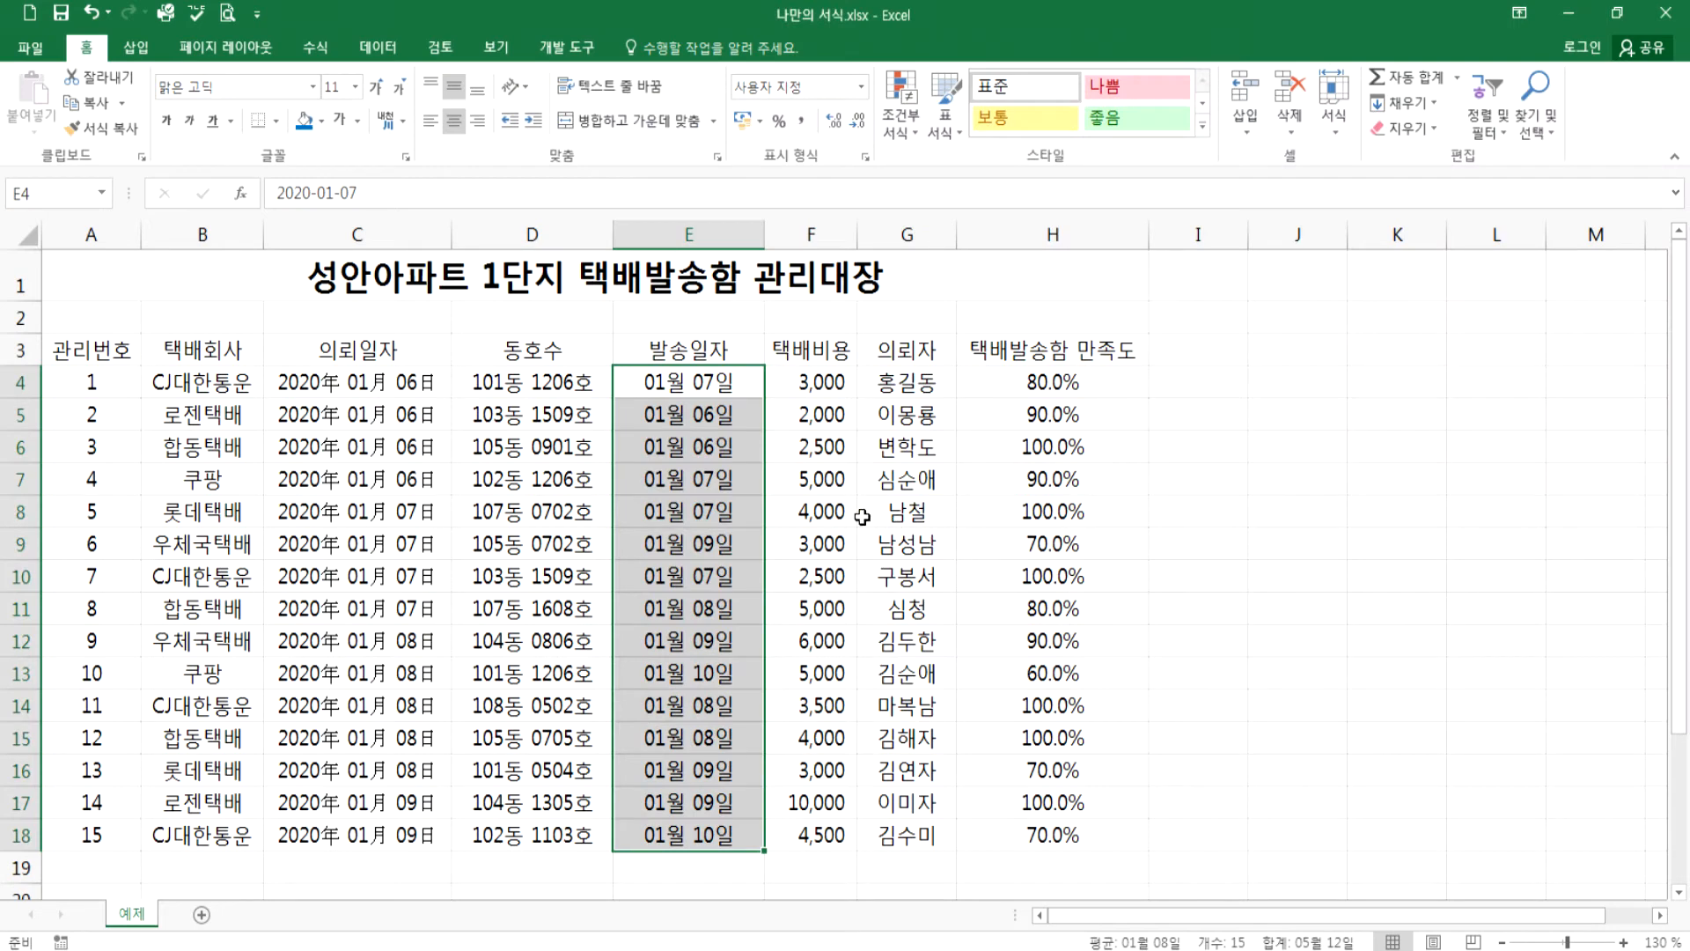
- Choose the custom format yyyy"년" mm"월" dd"일" for the shipping dates in E4:E18
left_click_drag(383, 391, 344, 841)
left_click_drag(683, 385, 687, 836)
key("ctrl+1")
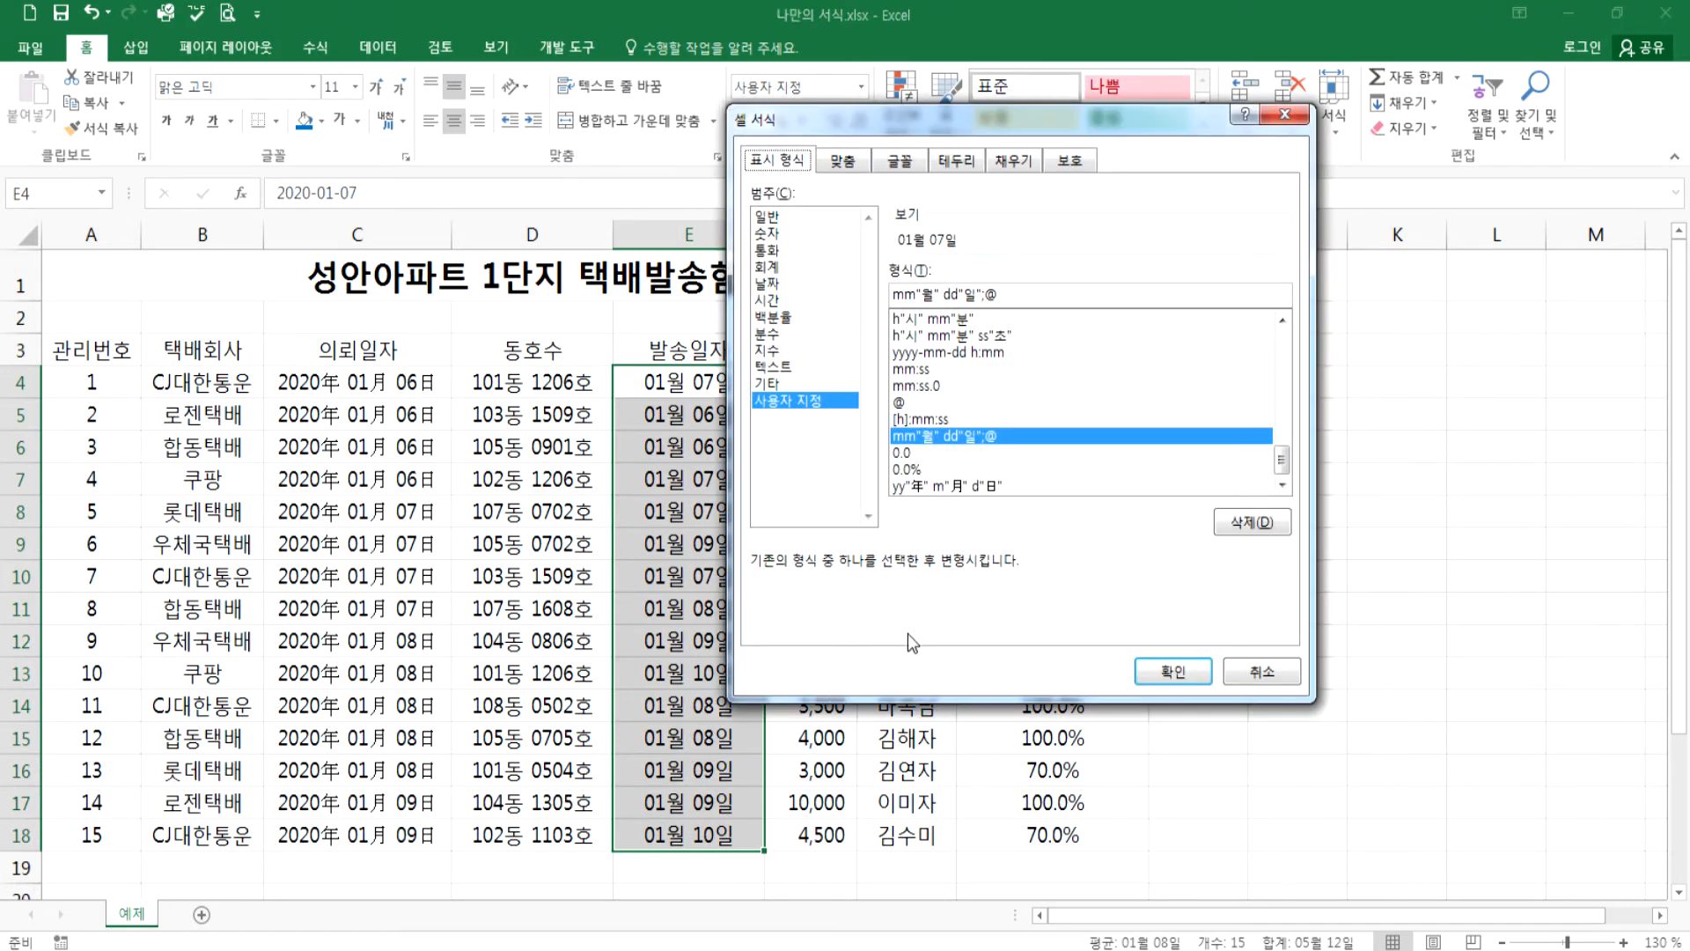
left_click_drag(1282, 460, 1284, 425)
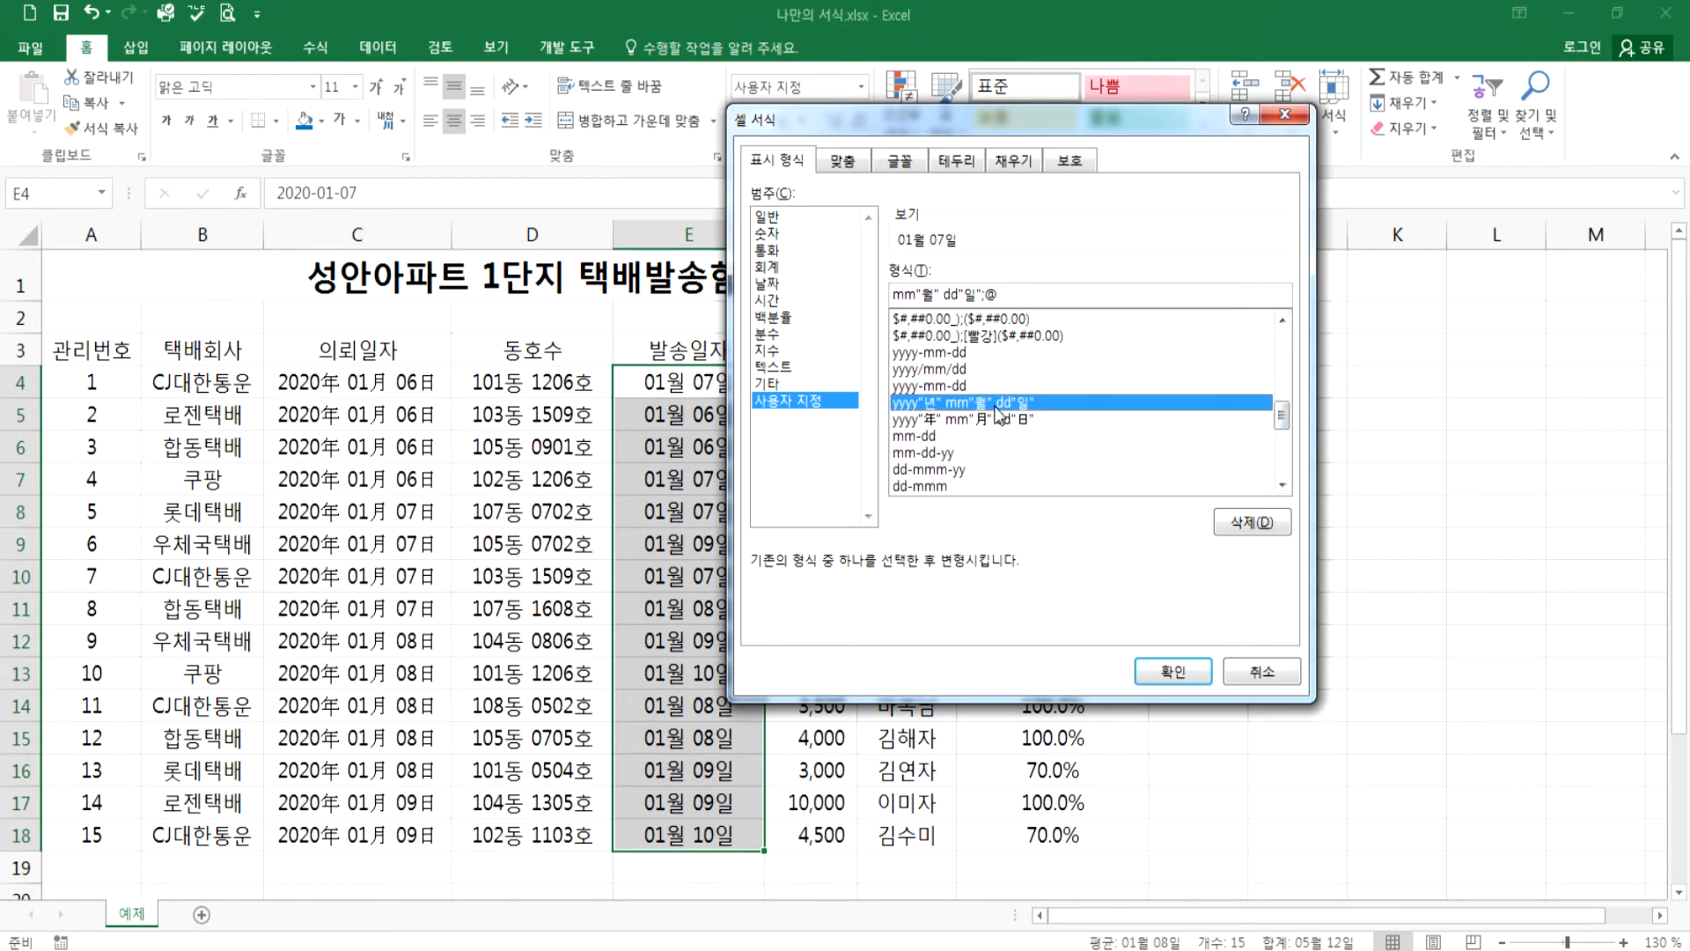
left_click(1013, 402)
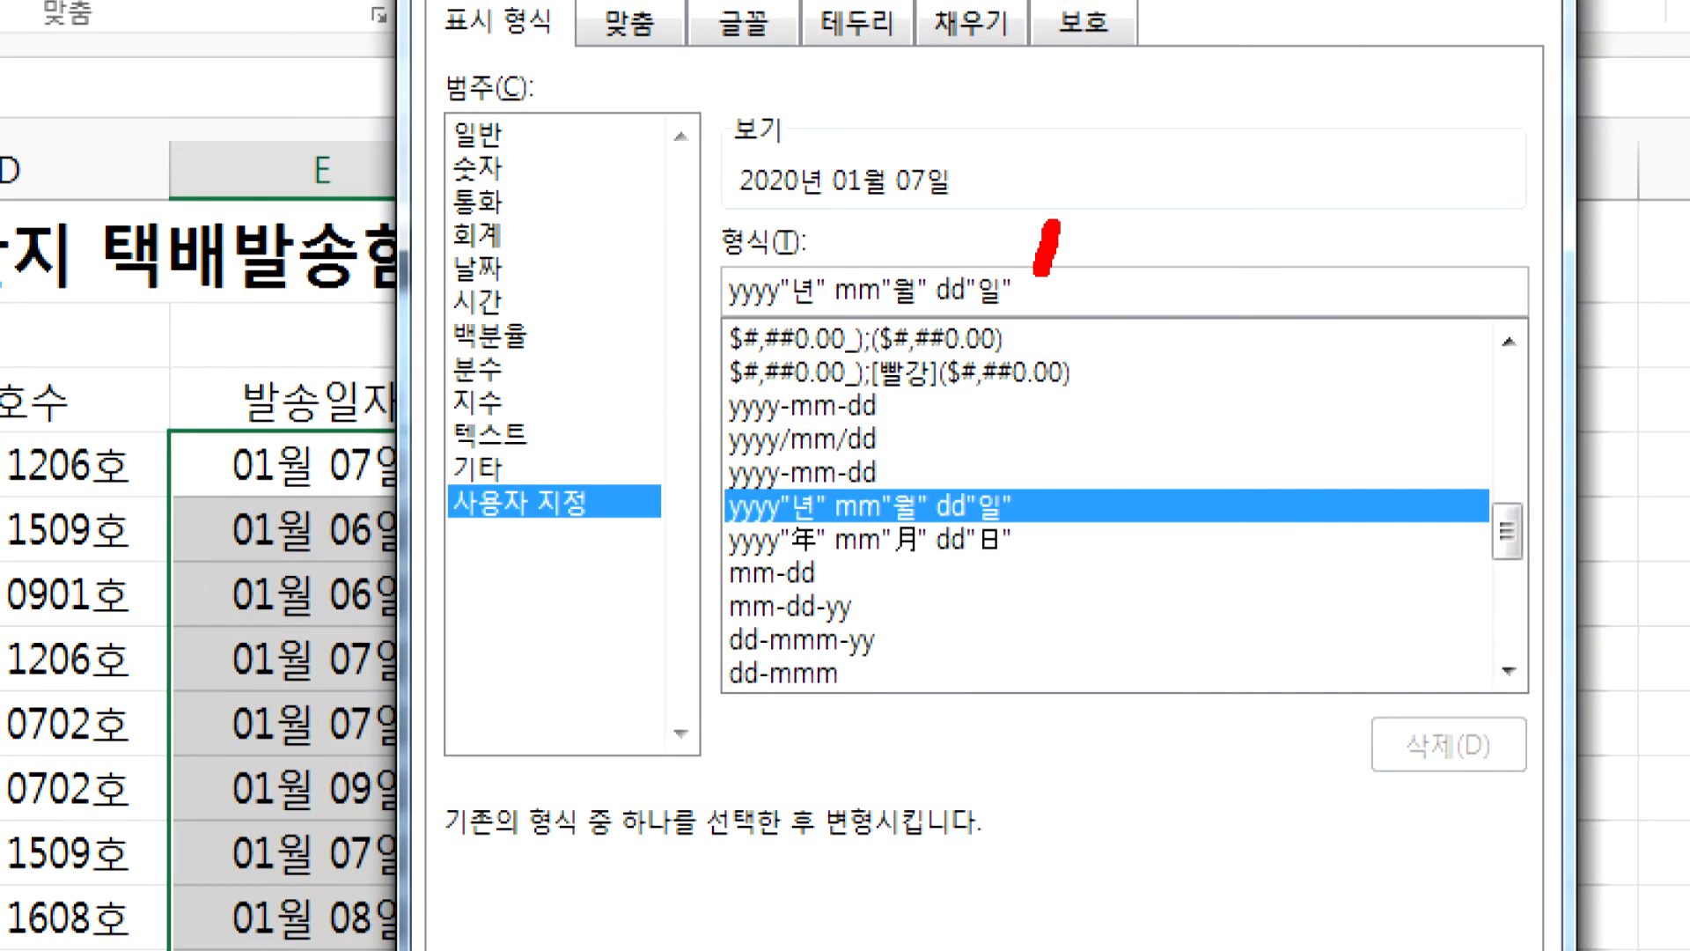
- Append the weekday code (aaa) to the custom date format of E4:E18 and apply it
left_click_drag(1044, 271, 1057, 410)
mouse_move(1142, 284)
left_mouse_down()
mouse_move(1073, 304)
mouse_move(1175, 348)
mouse_move(1180, 290)
mouse_move(1287, 352)
left_mouse_up()
mouse_move(1371, 312)
left_mouse_down()
mouse_move(1317, 254)
mouse_move(1393, 345)
left_mouse_up()
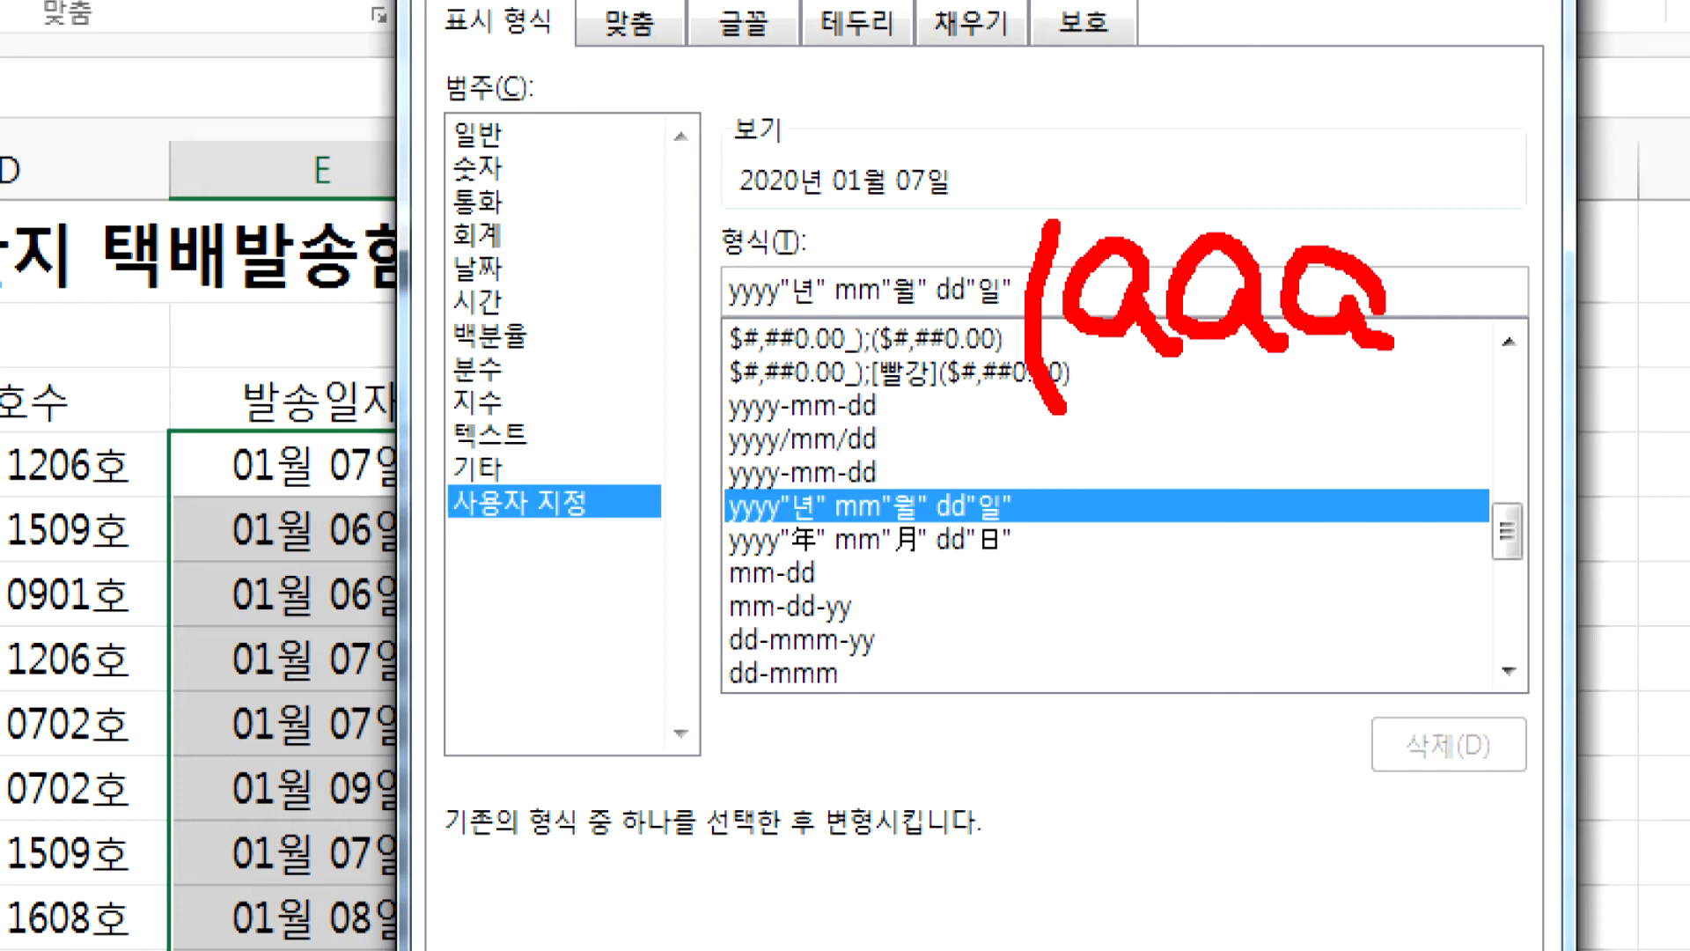
left_click_drag(1400, 183, 1463, 460)
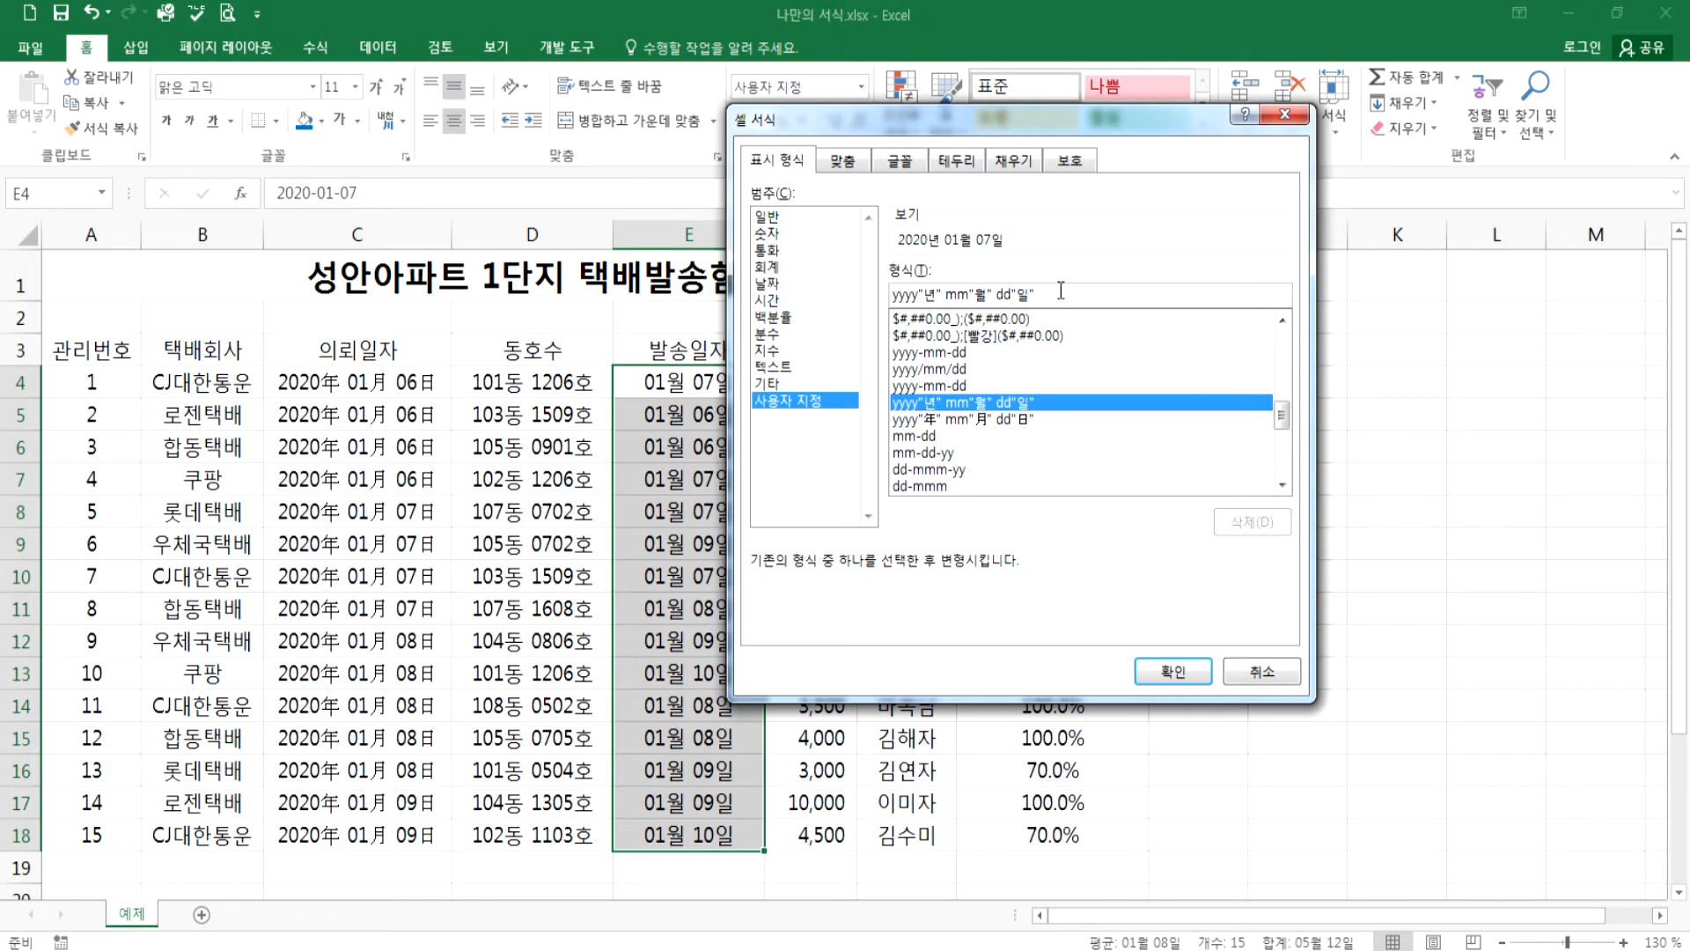
type("(aaa)")
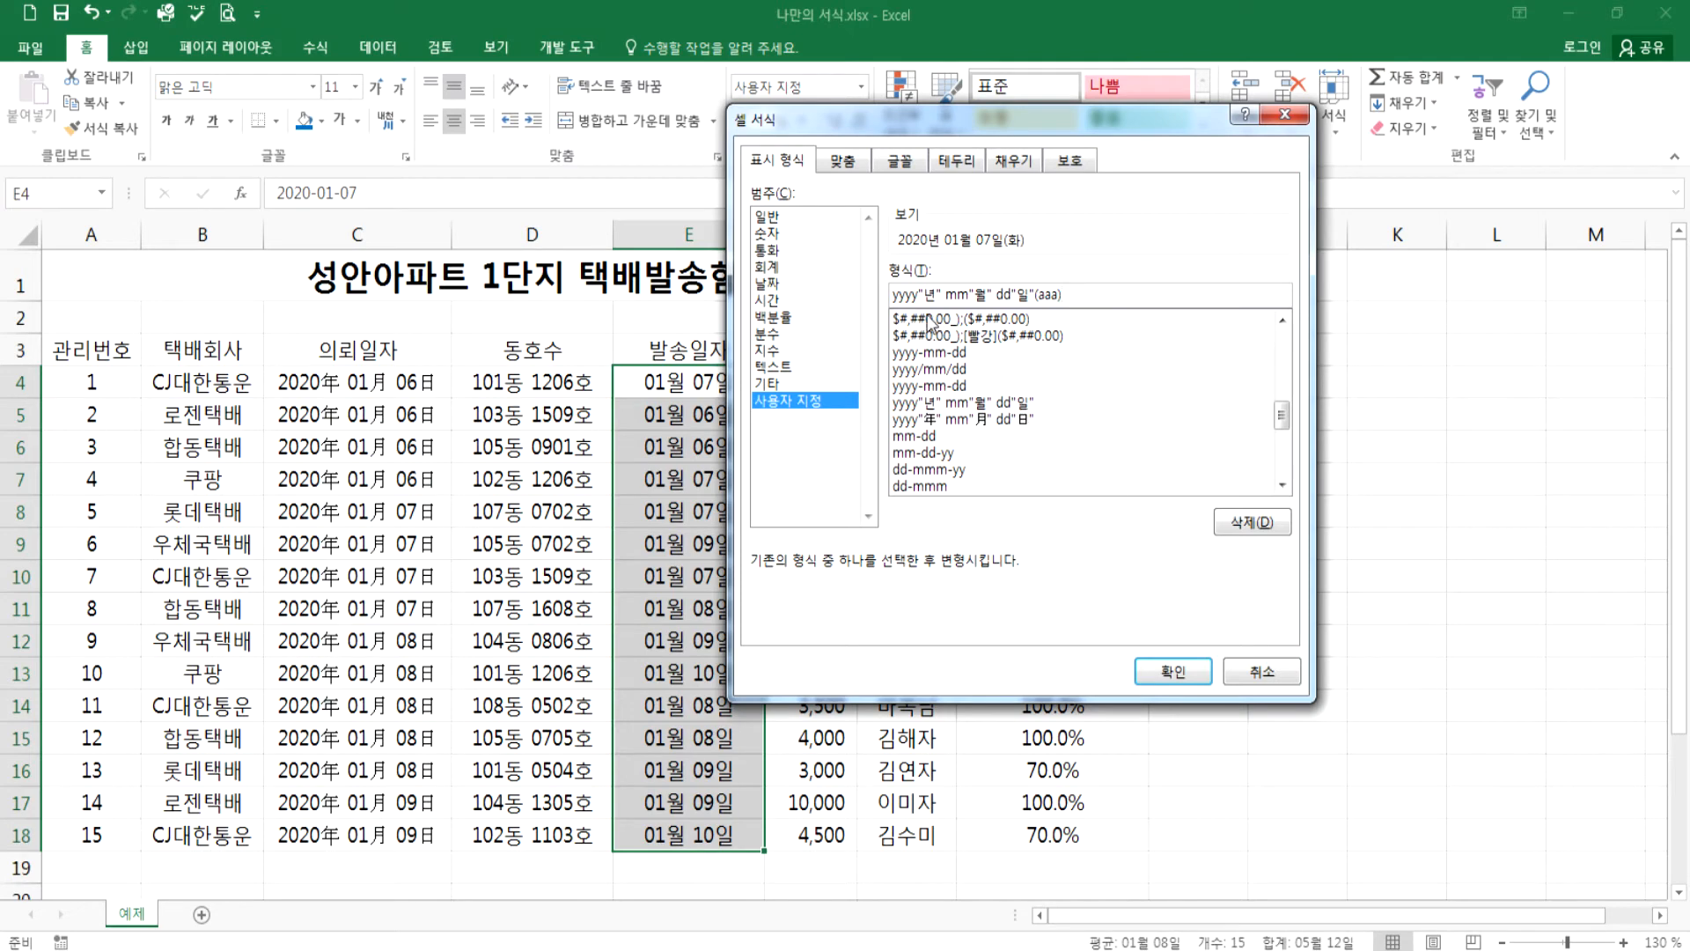
left_click(1162, 671)
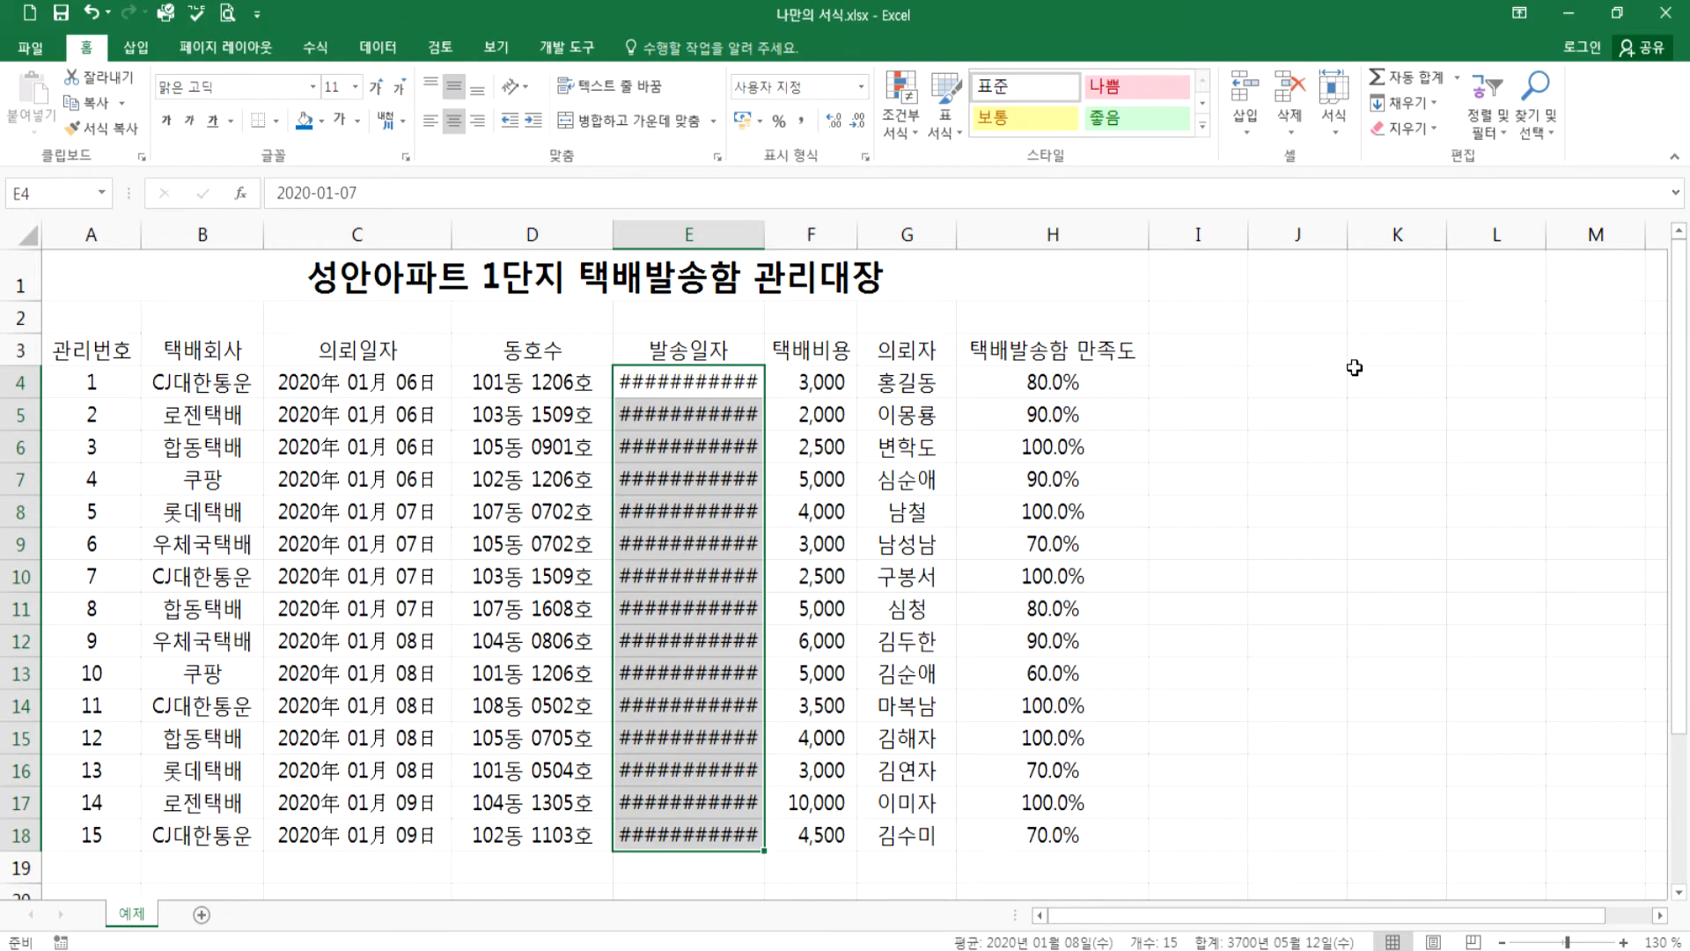
- Enter the current date in cell K4
left_click(1385, 382)
key("ctrl+semicolon")
key("Return")
key("Up")
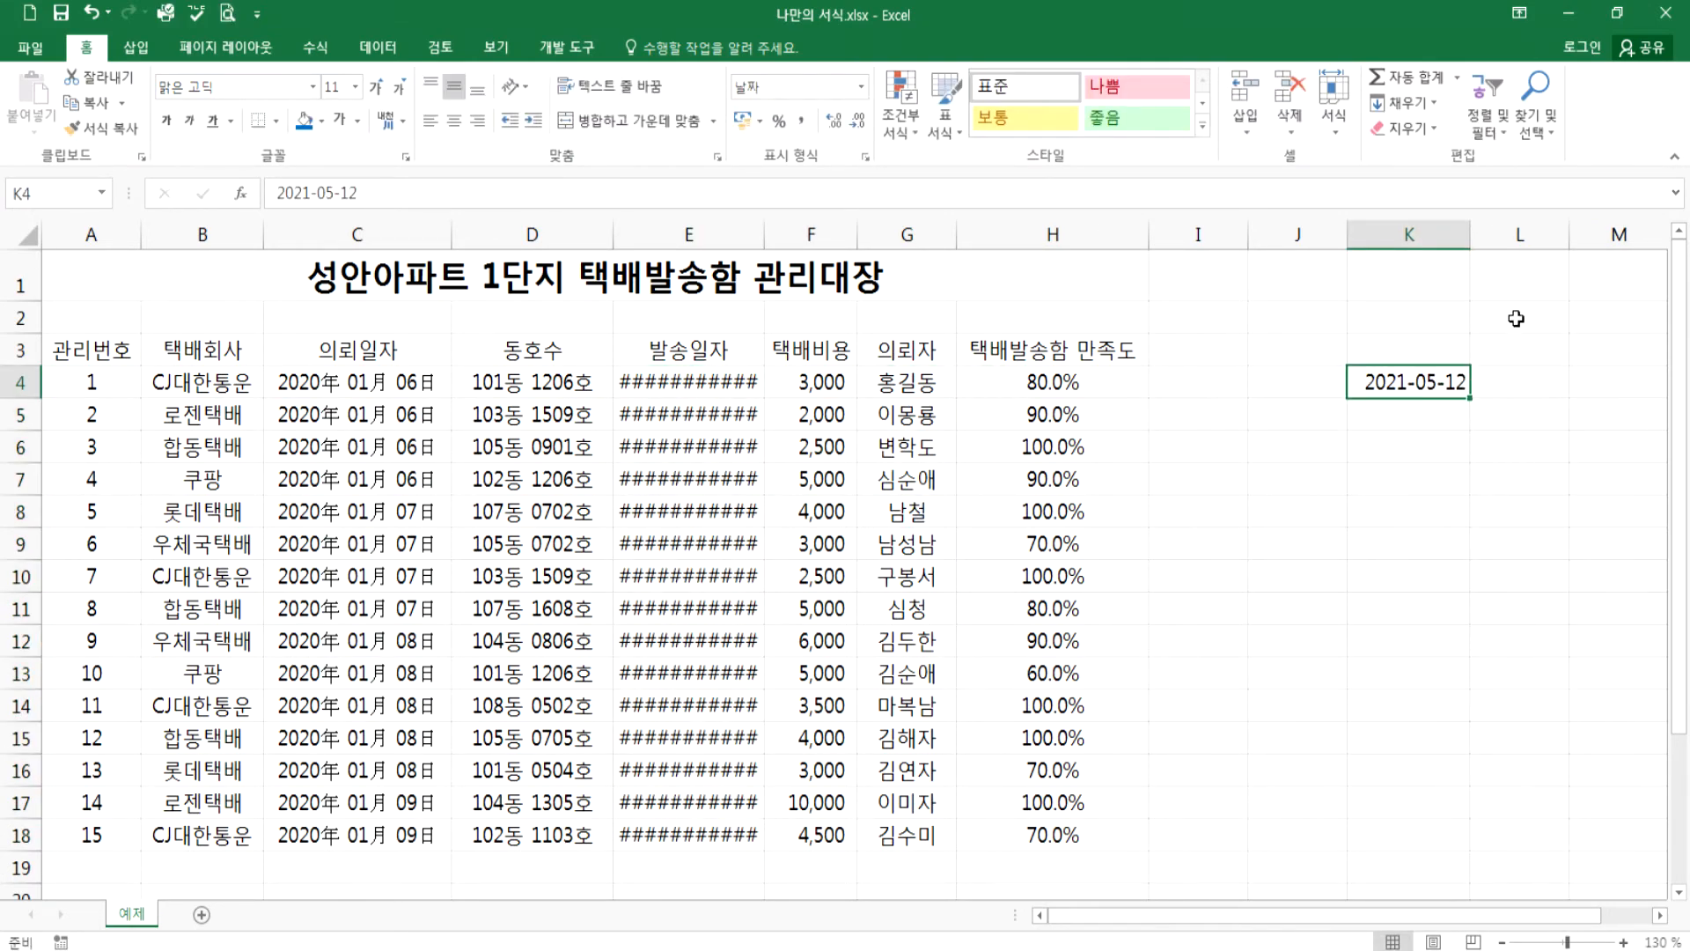
- Format the date in K4 with the custom format yyyy"년" mm"월" dd"일"(aaa)
key("ctrl+1")
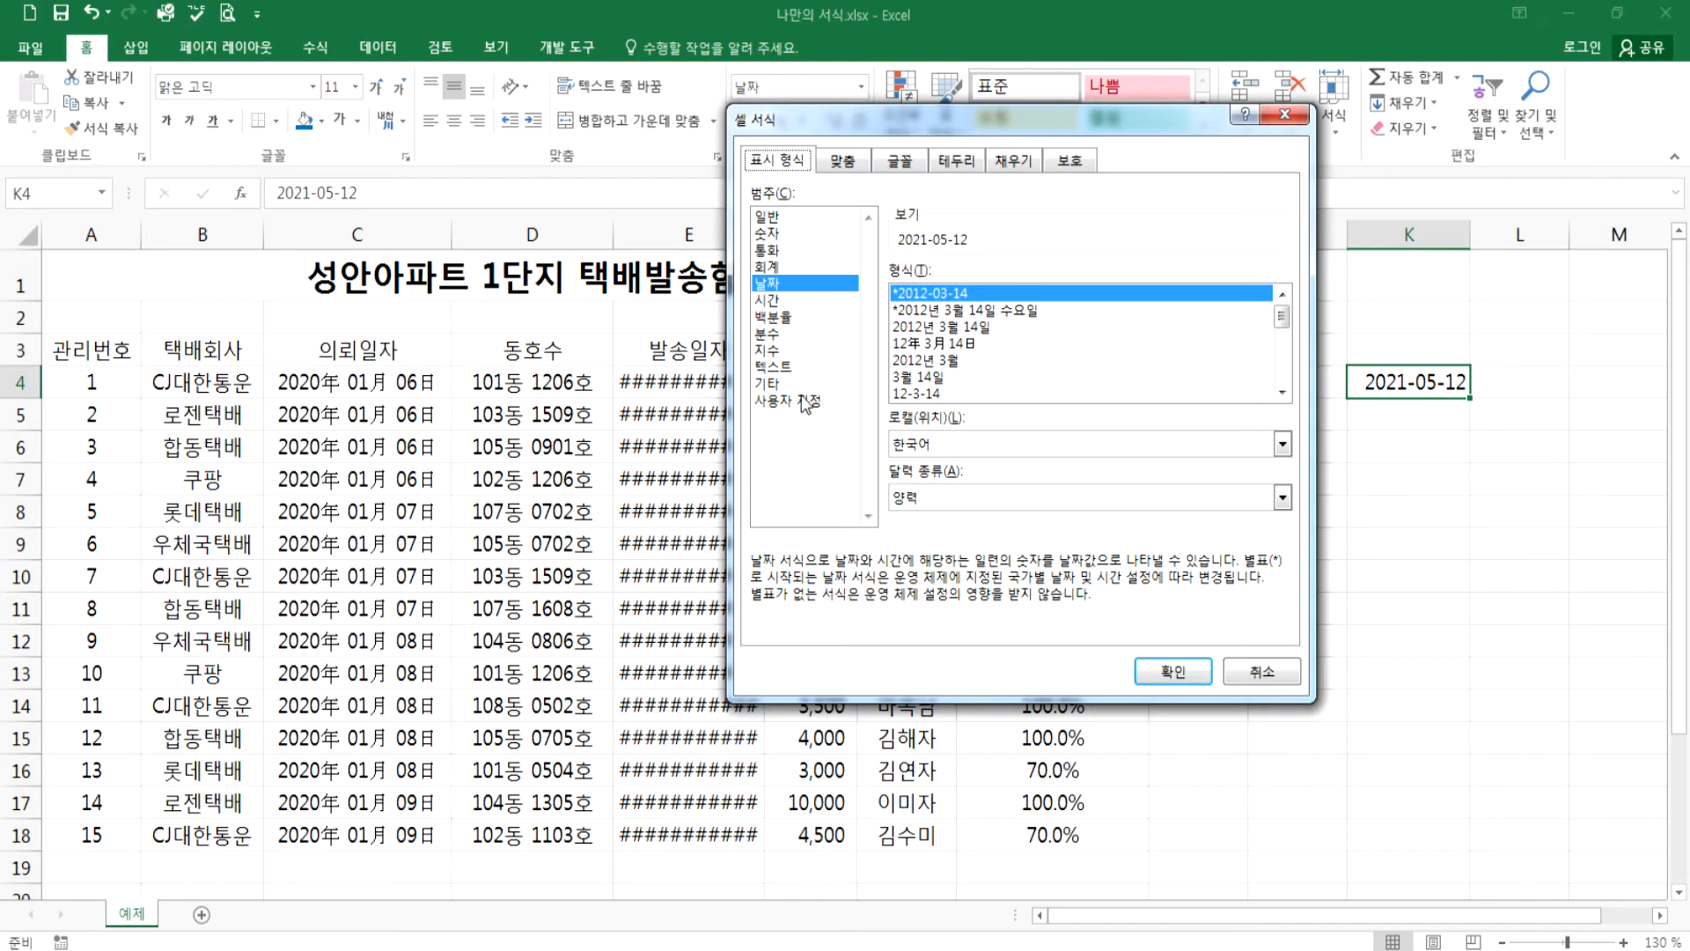
left_click(822, 402)
left_click(977, 470)
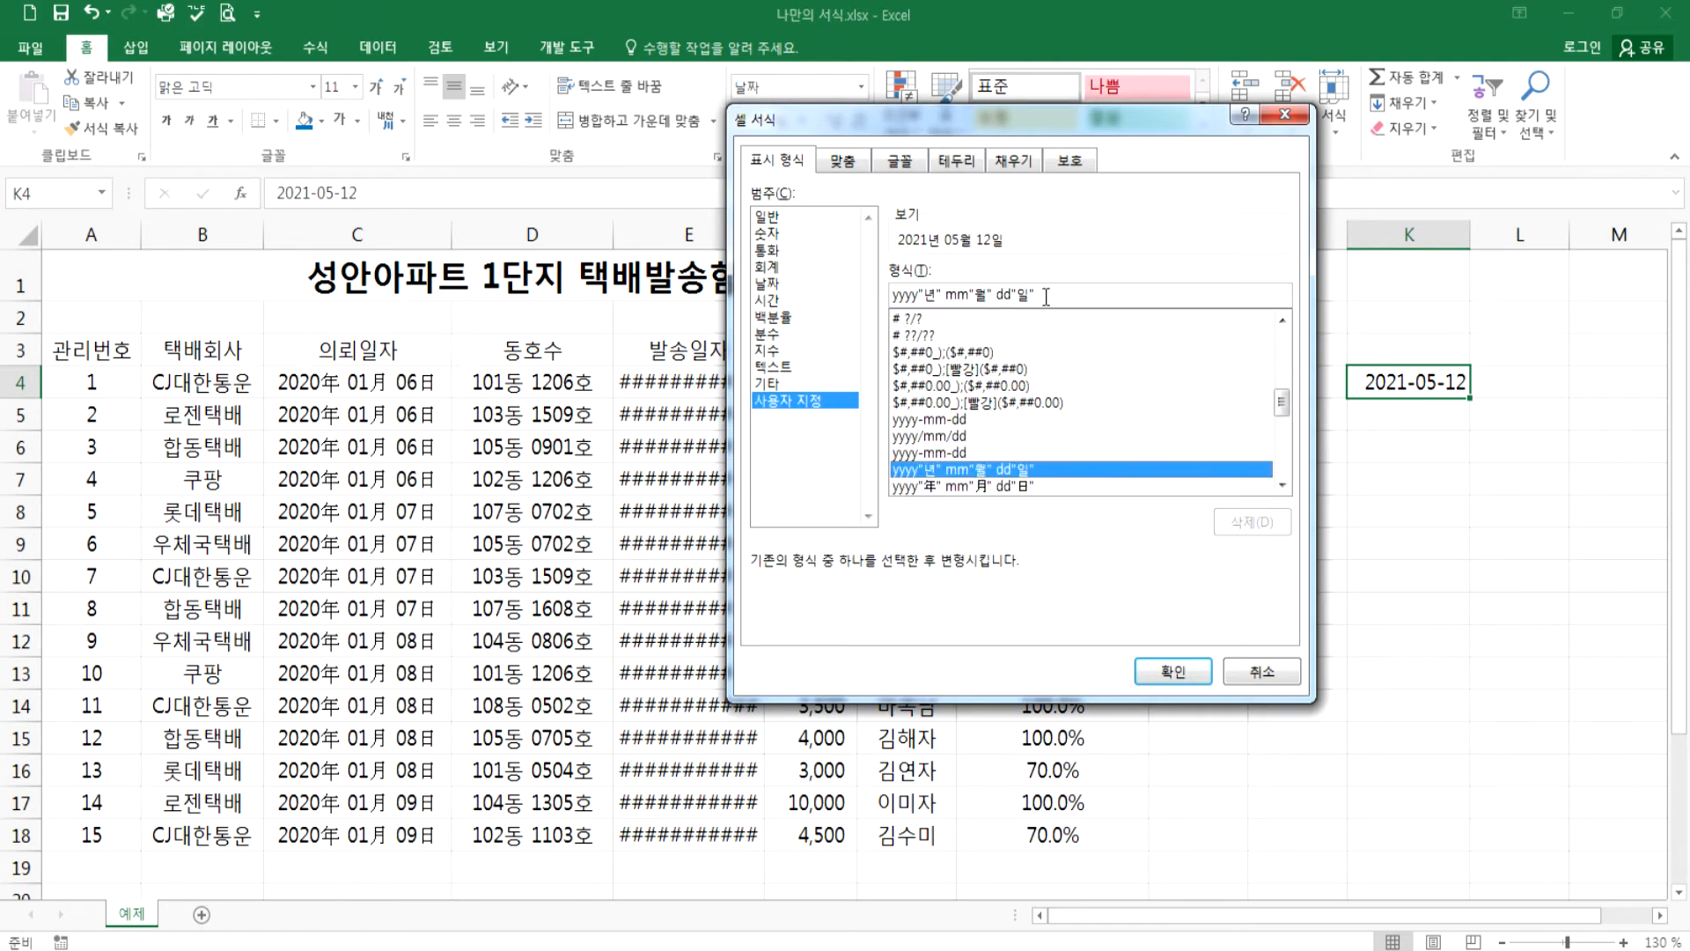
type("(aa")
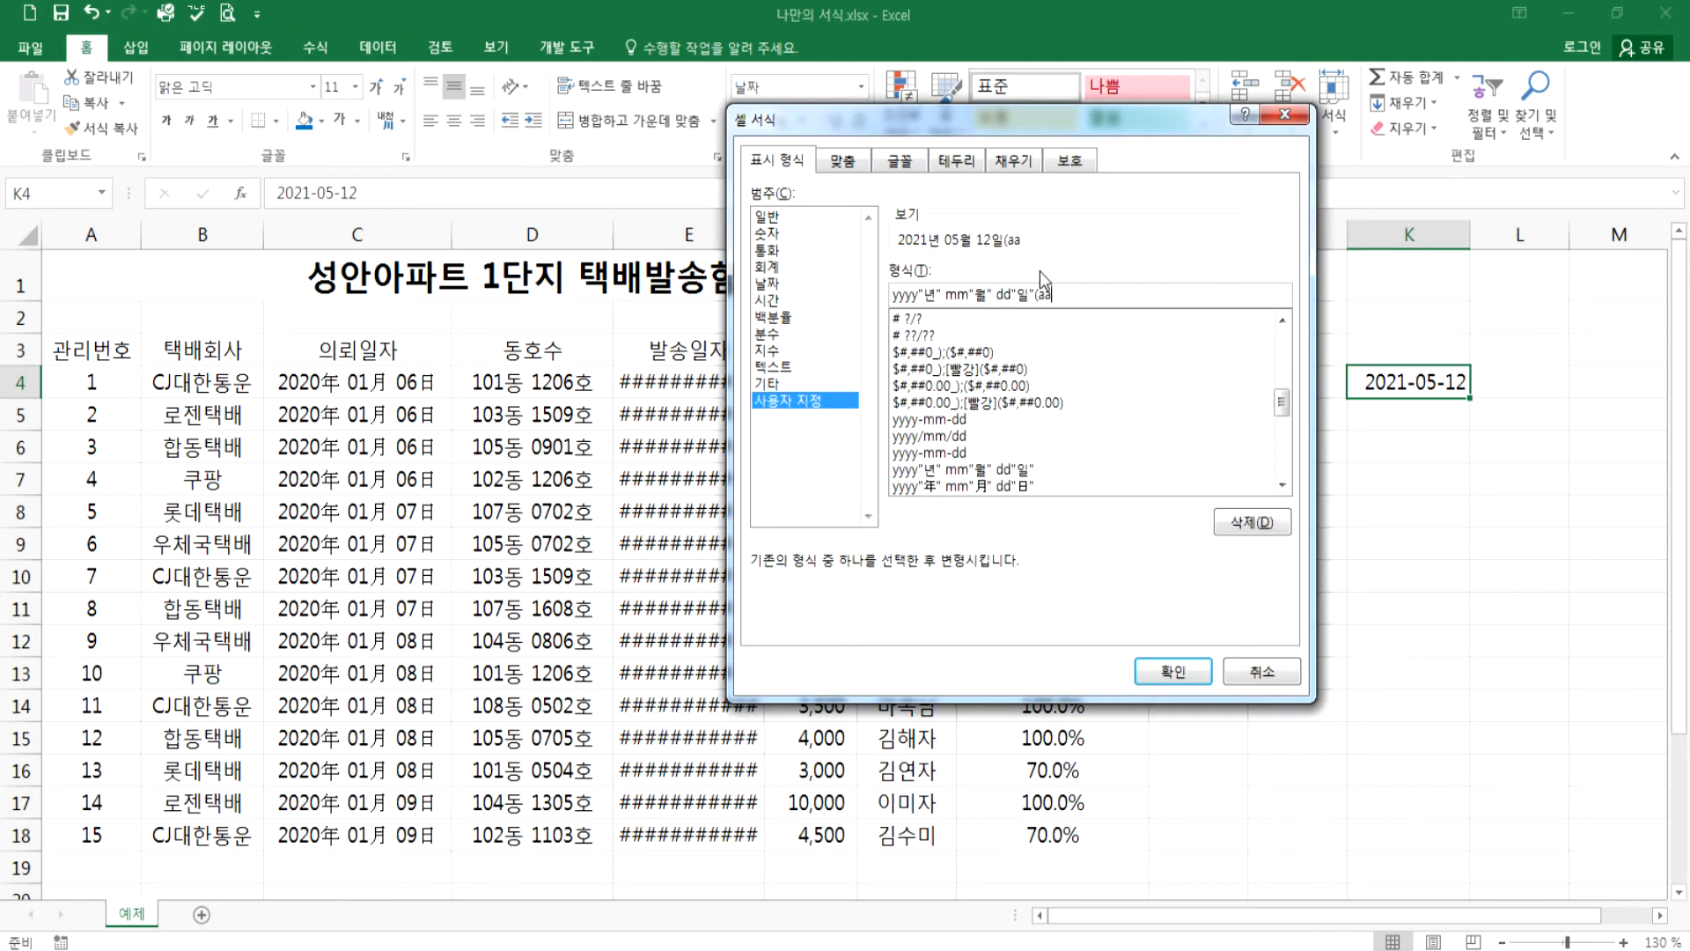
type("a)")
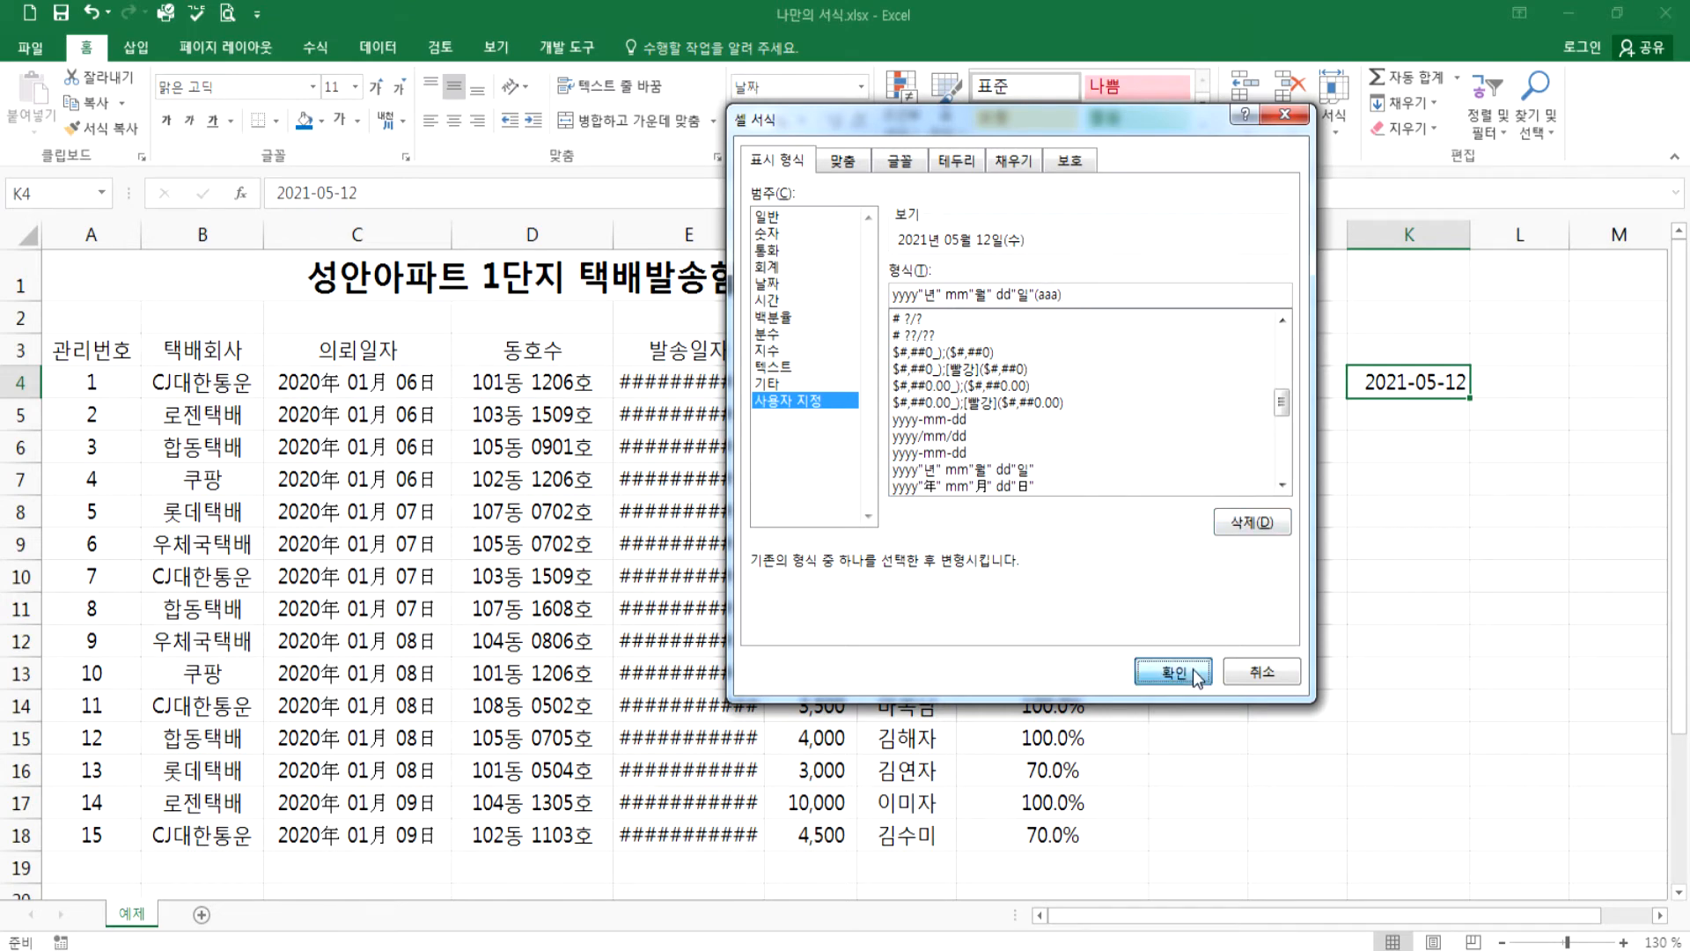
left_click(1197, 674)
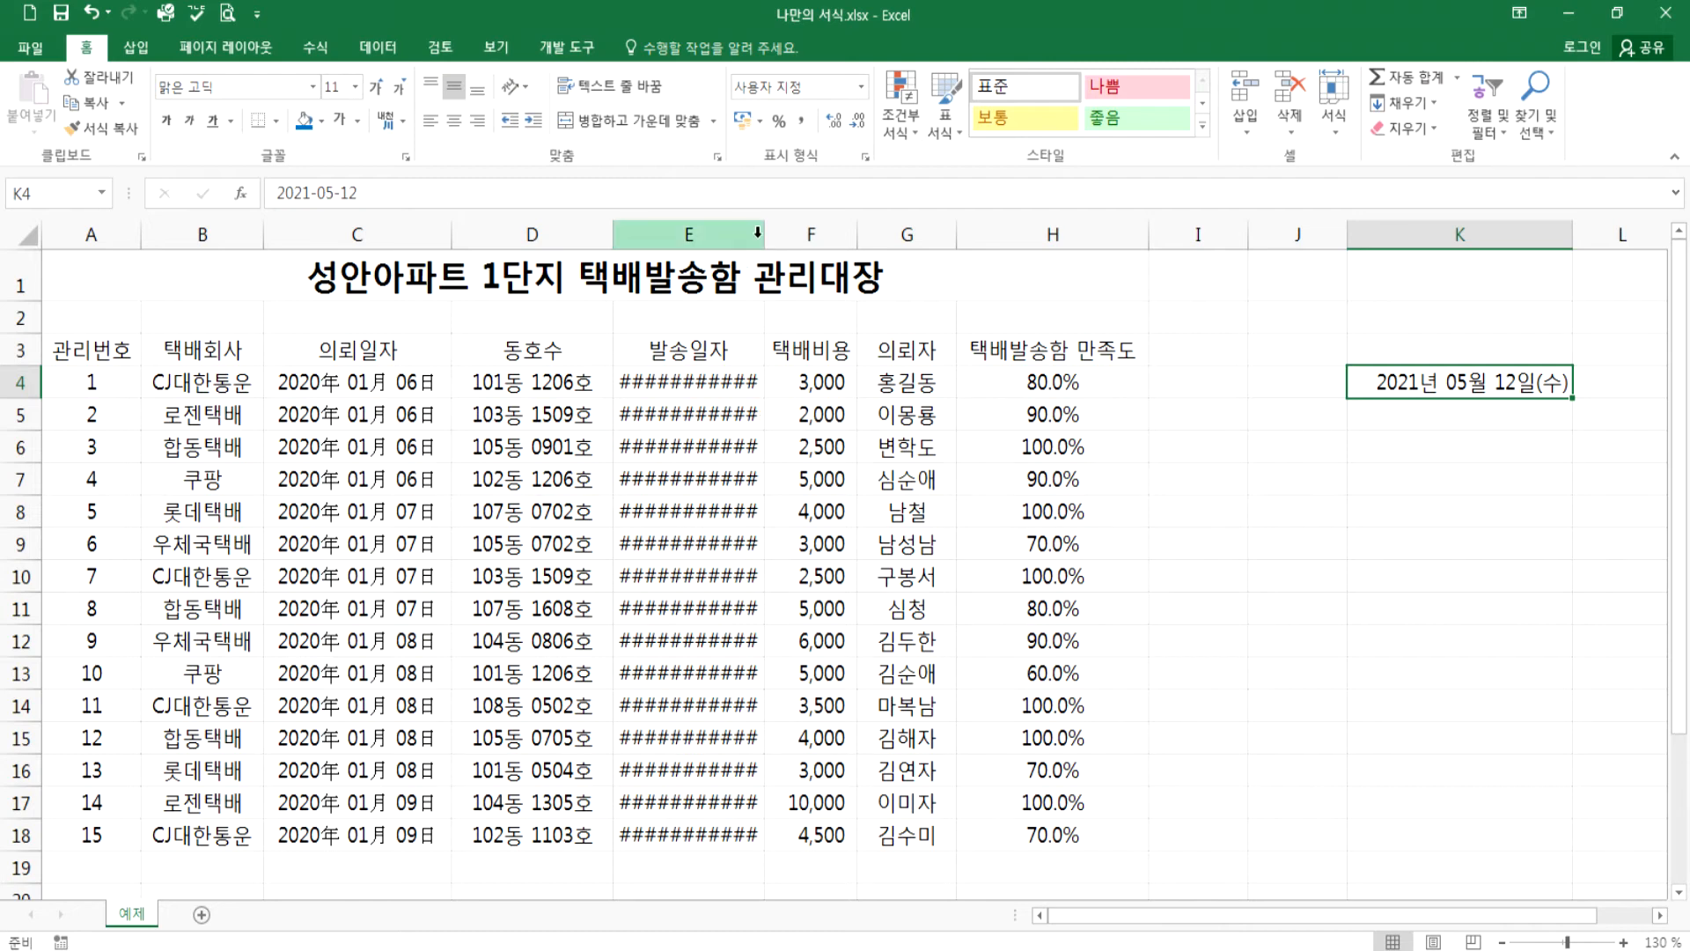
- Widen column E and autofit it to the shipping dates with weekdays
left_click_drag(765, 239, 787, 242)
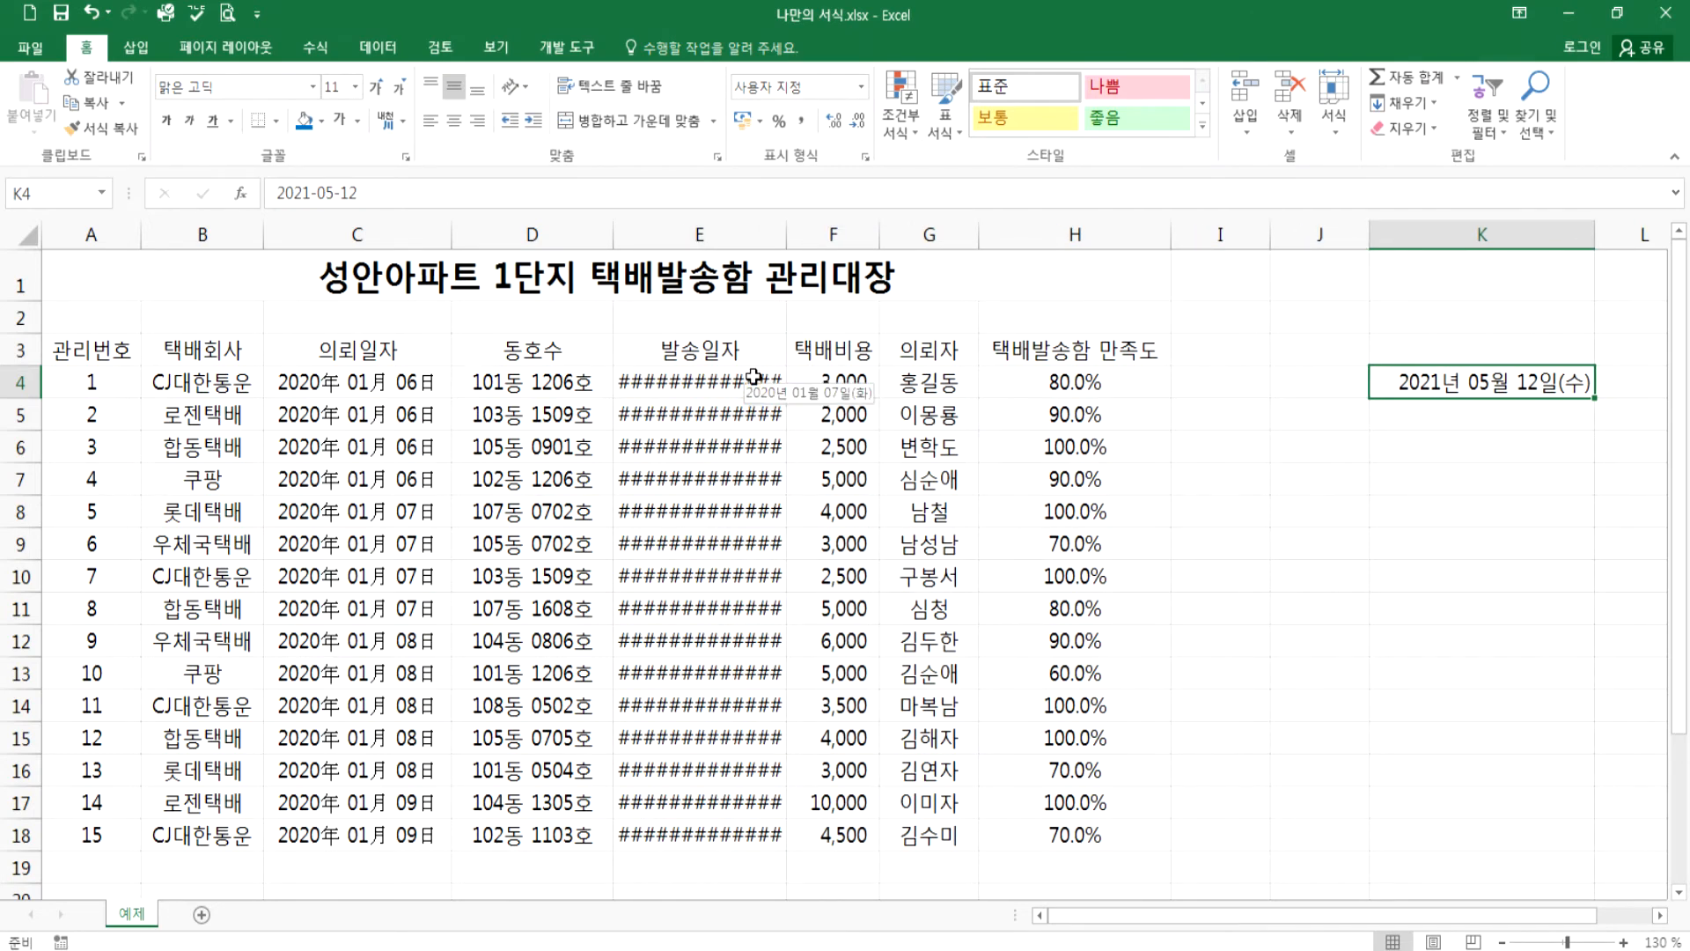
double_click(789, 240)
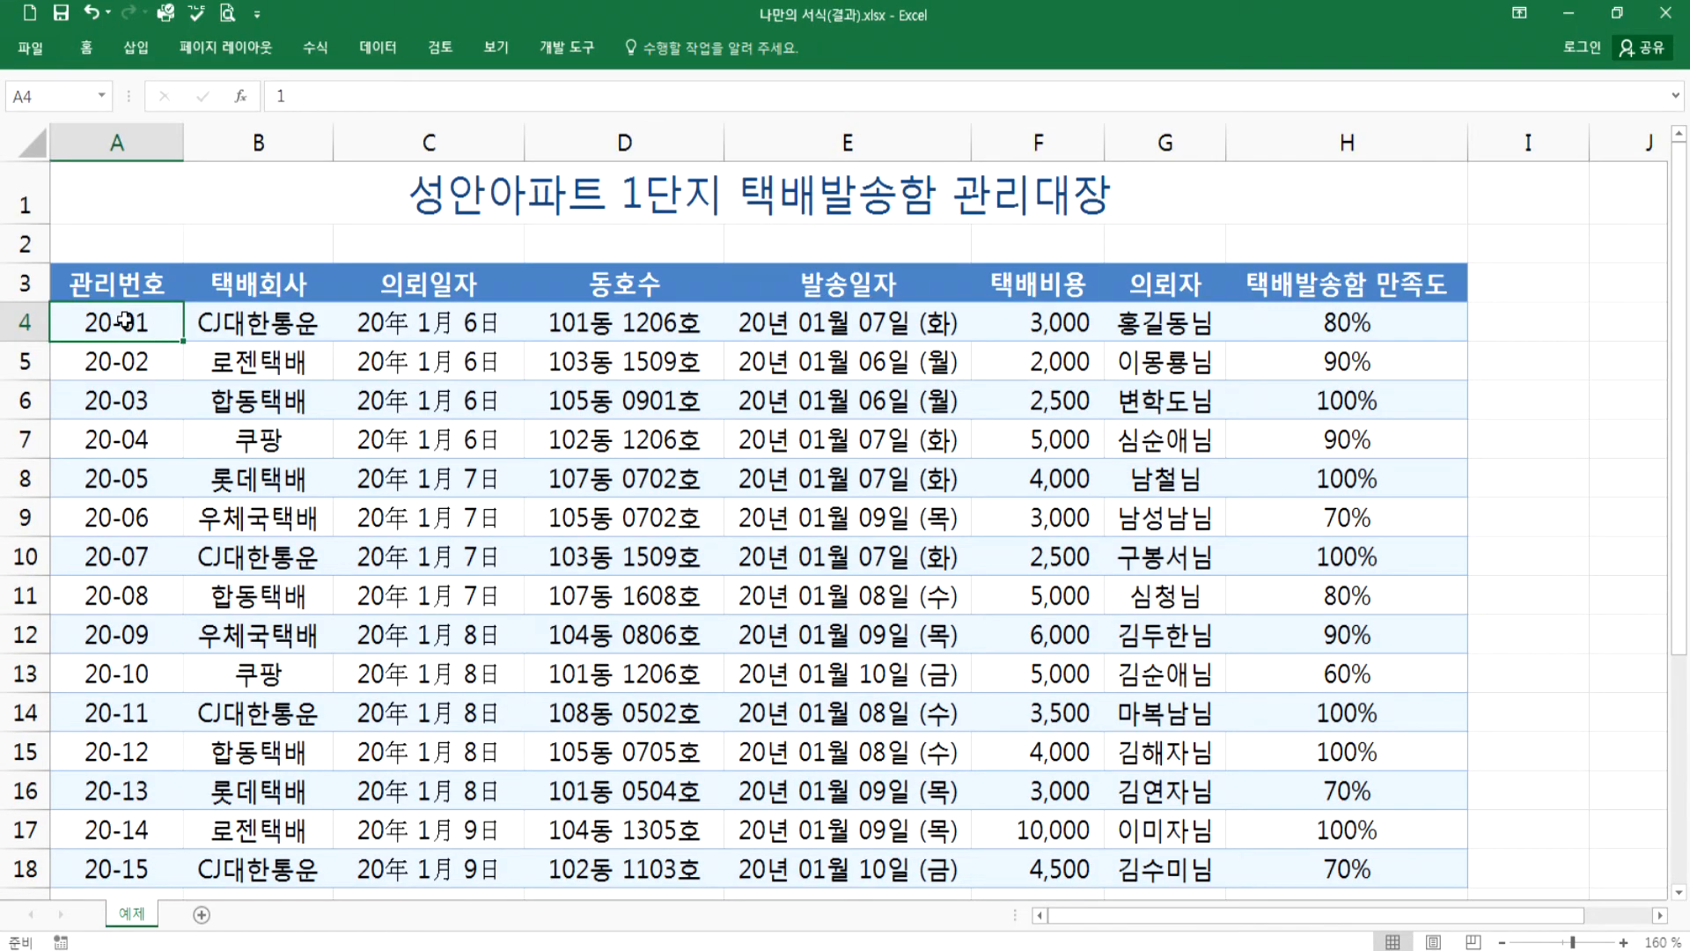
- In 나만의 서식(결과).xlsx, examine the 관리번호 values in A4:A18 and enter 20-01 in cell A21
left_click_drag(126, 319, 88, 869)
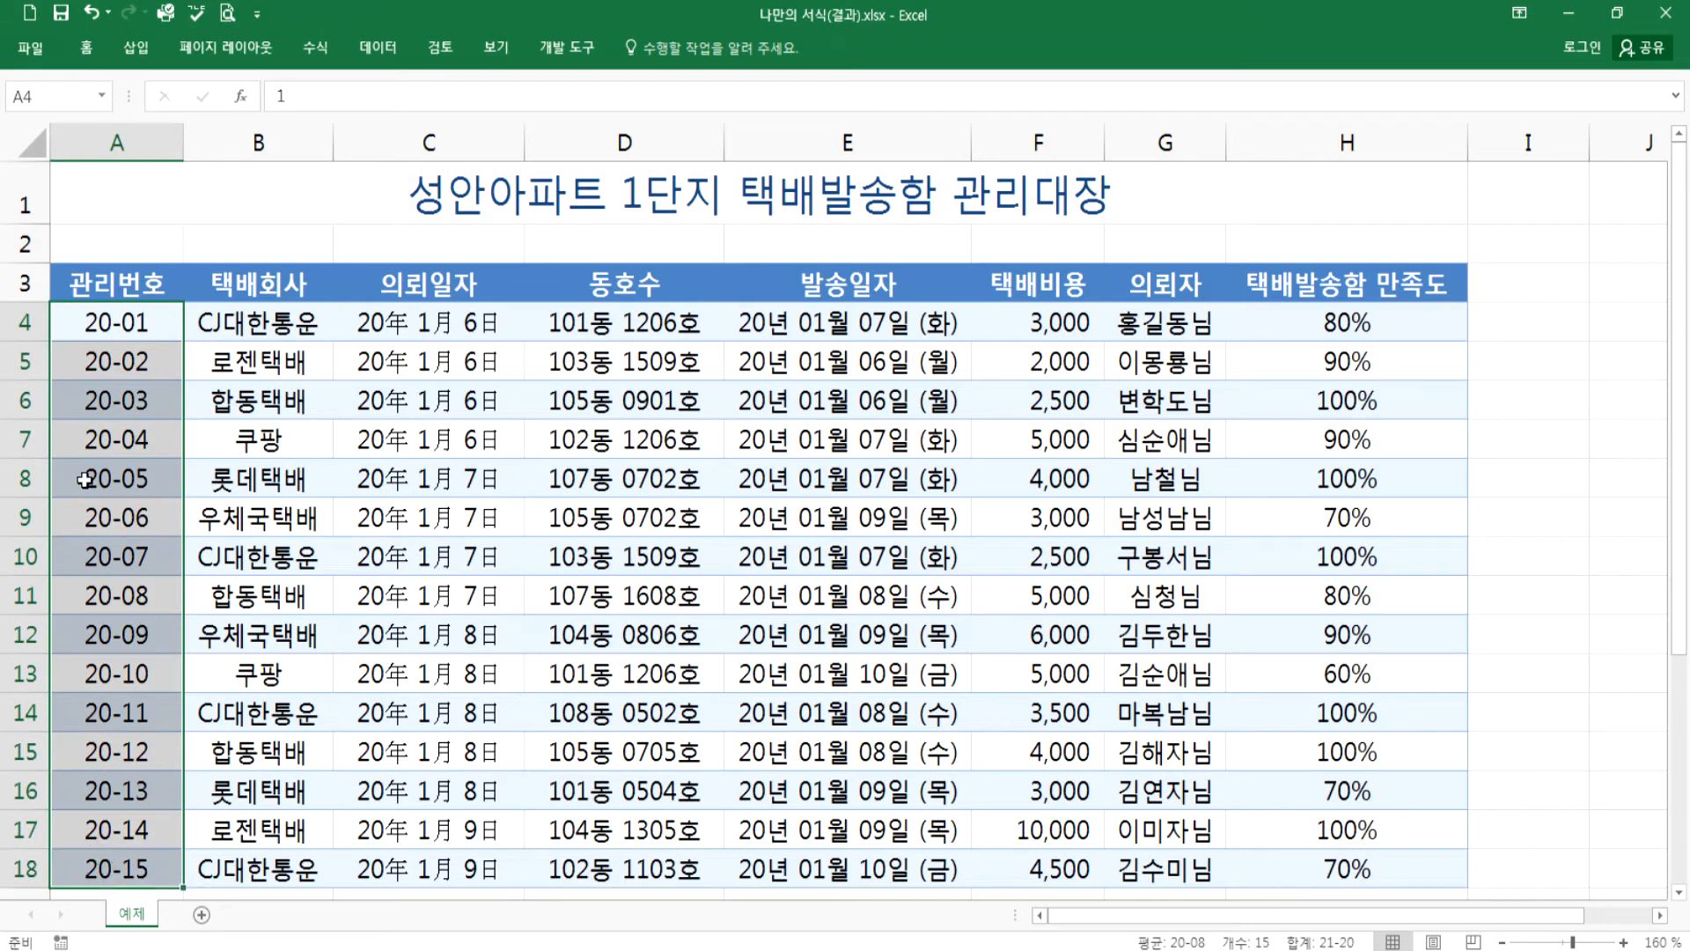
left_click(113, 330)
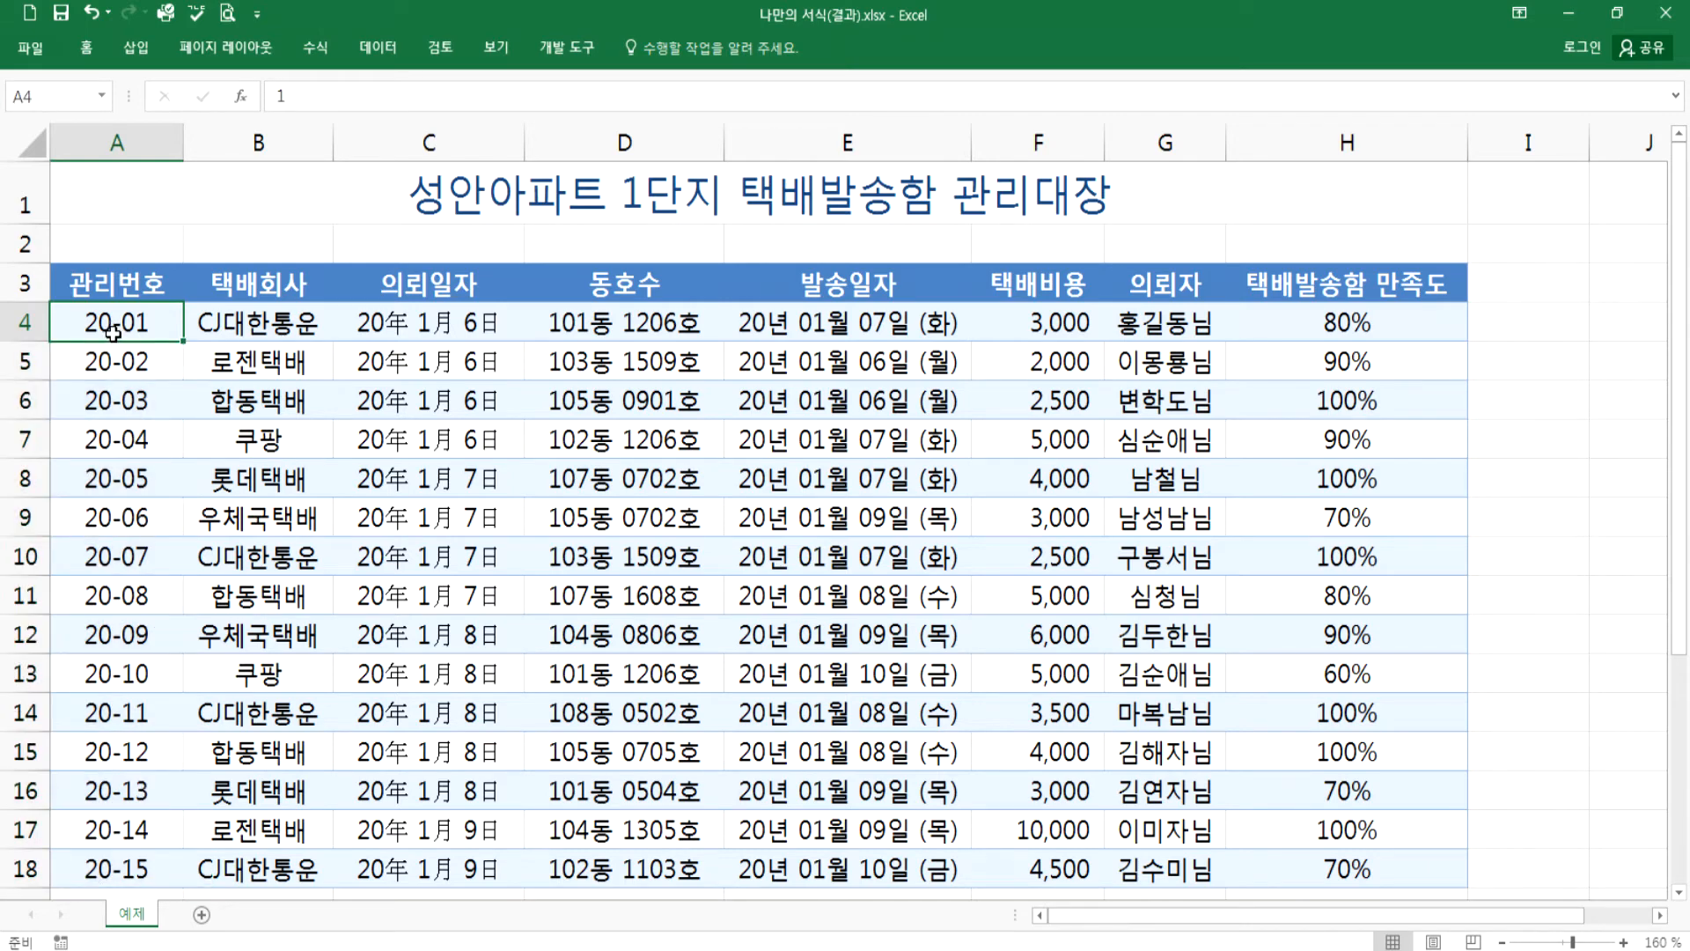
scroll(113, 329, "down", 4)
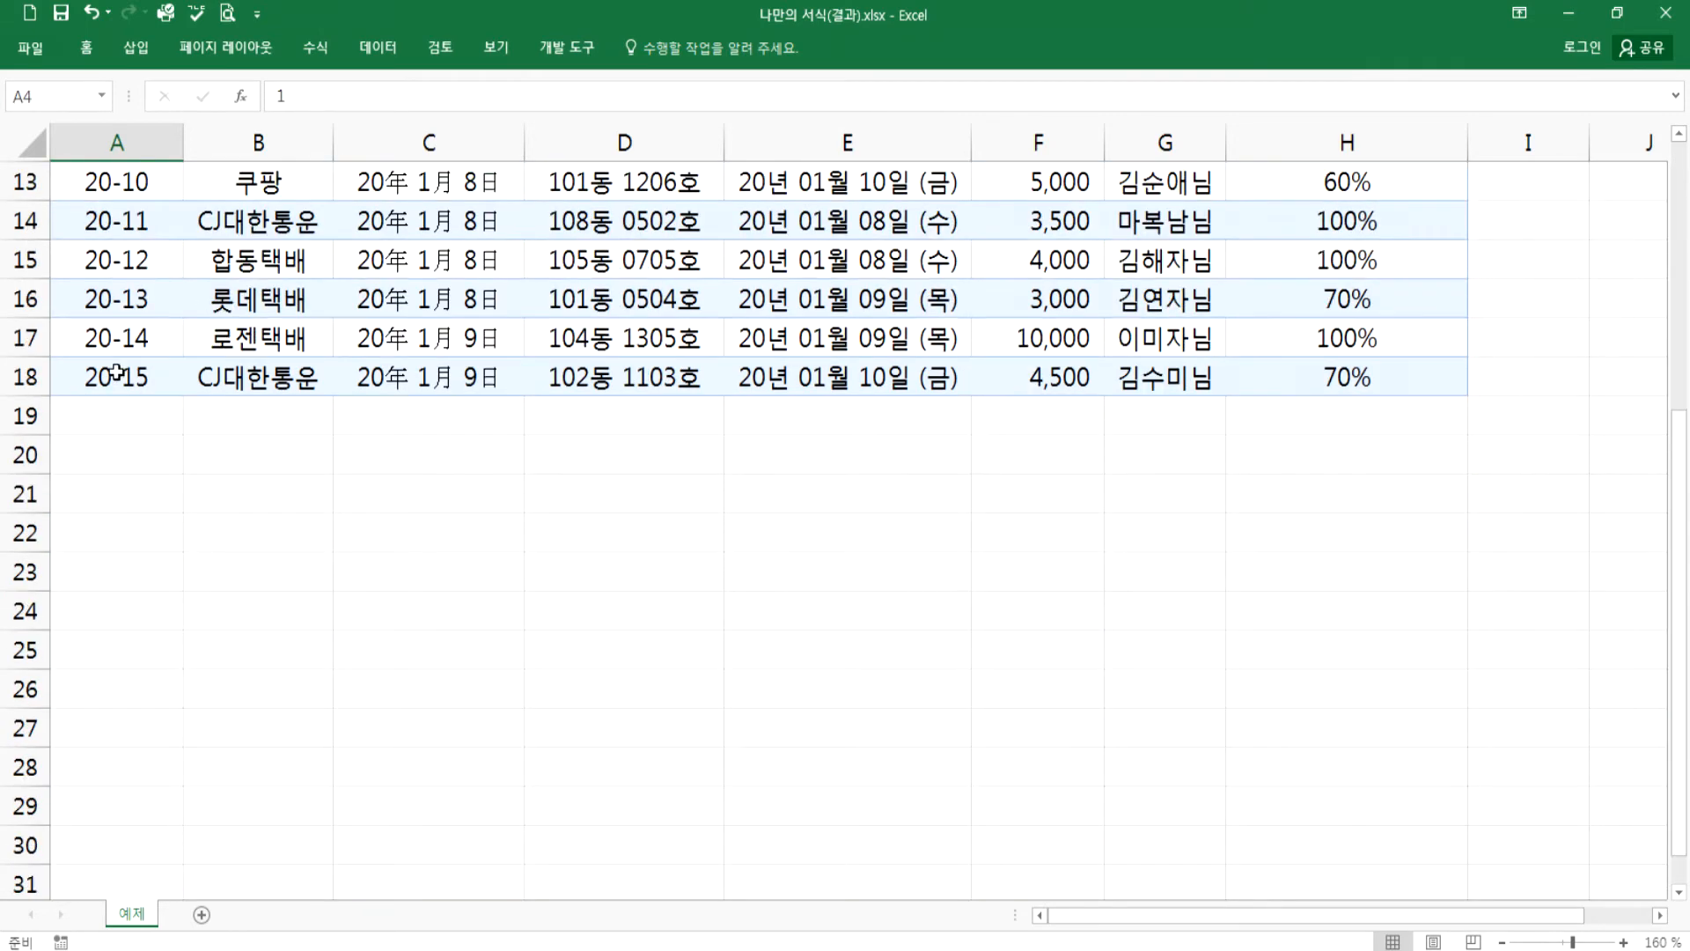
left_click(118, 483)
type("20-01")
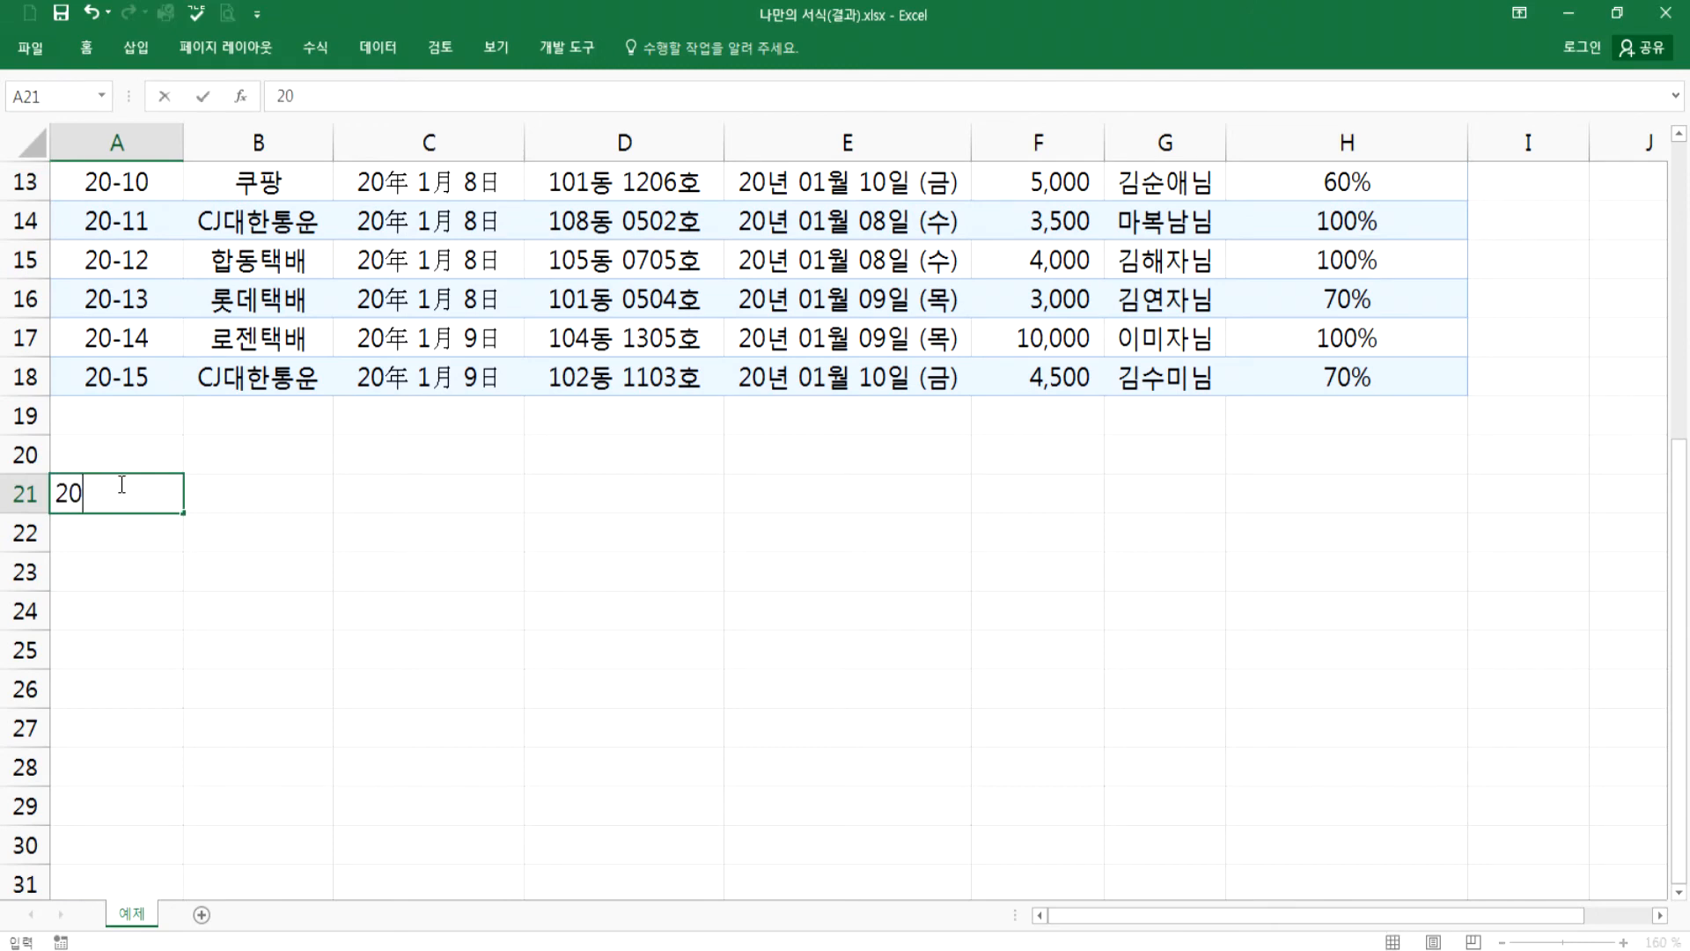
key("Return")
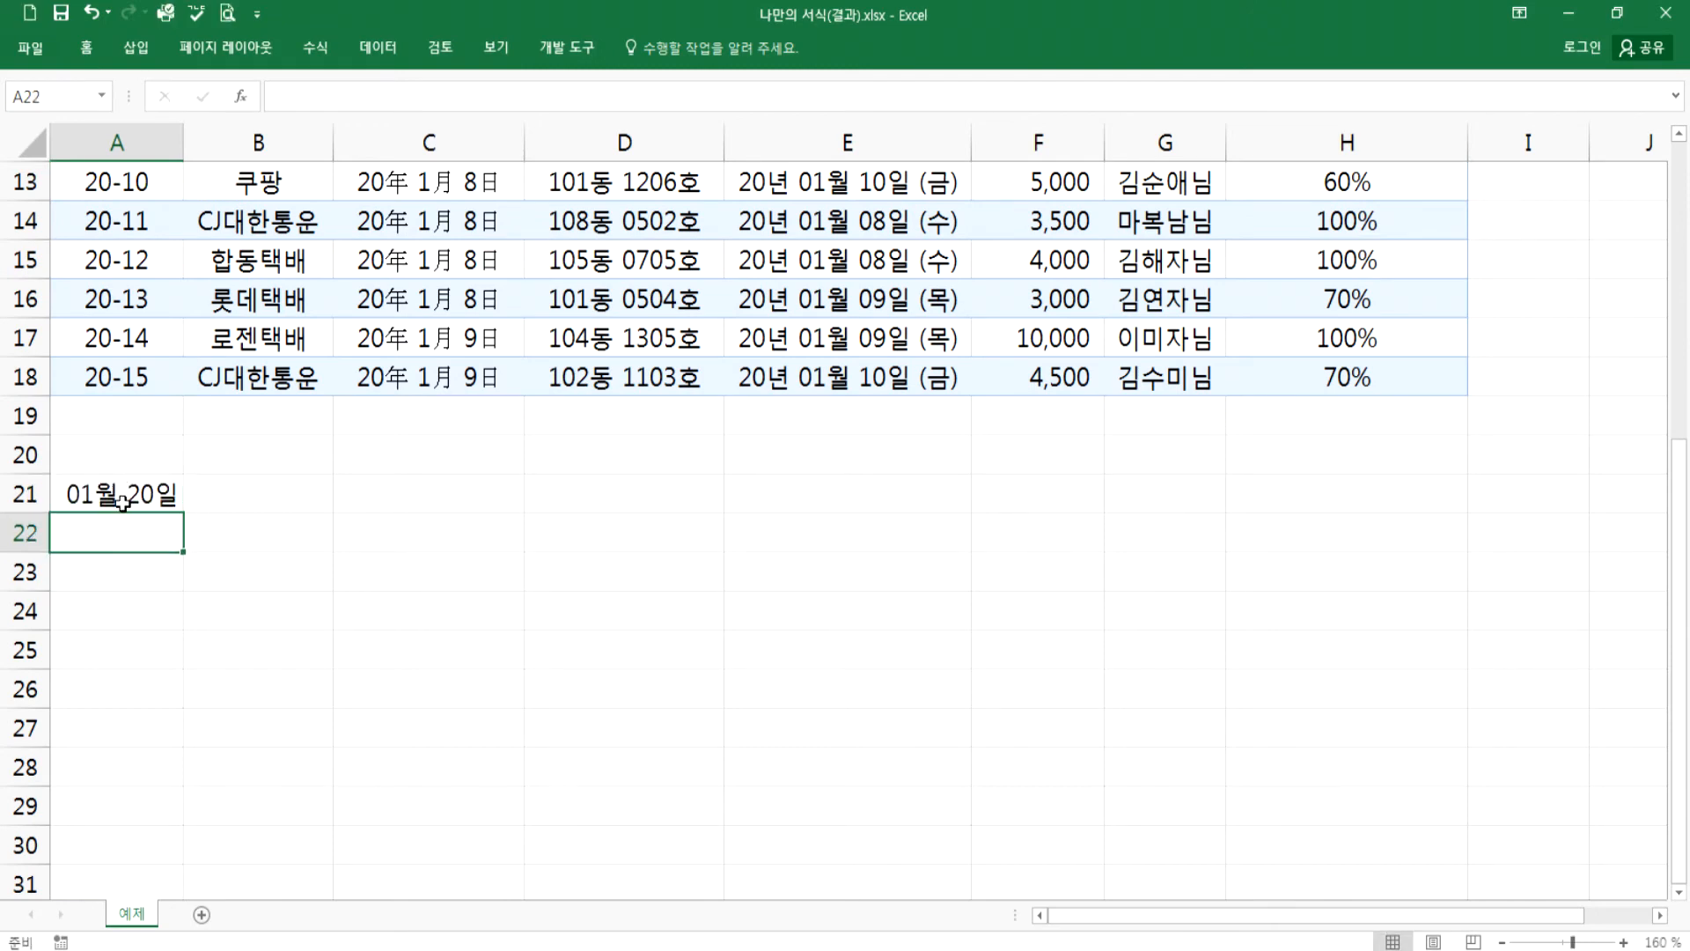
- Inspect the value stored in A21, re-enter 20-01 there and inspect the stored value again
left_click(118, 482)
key("F2")
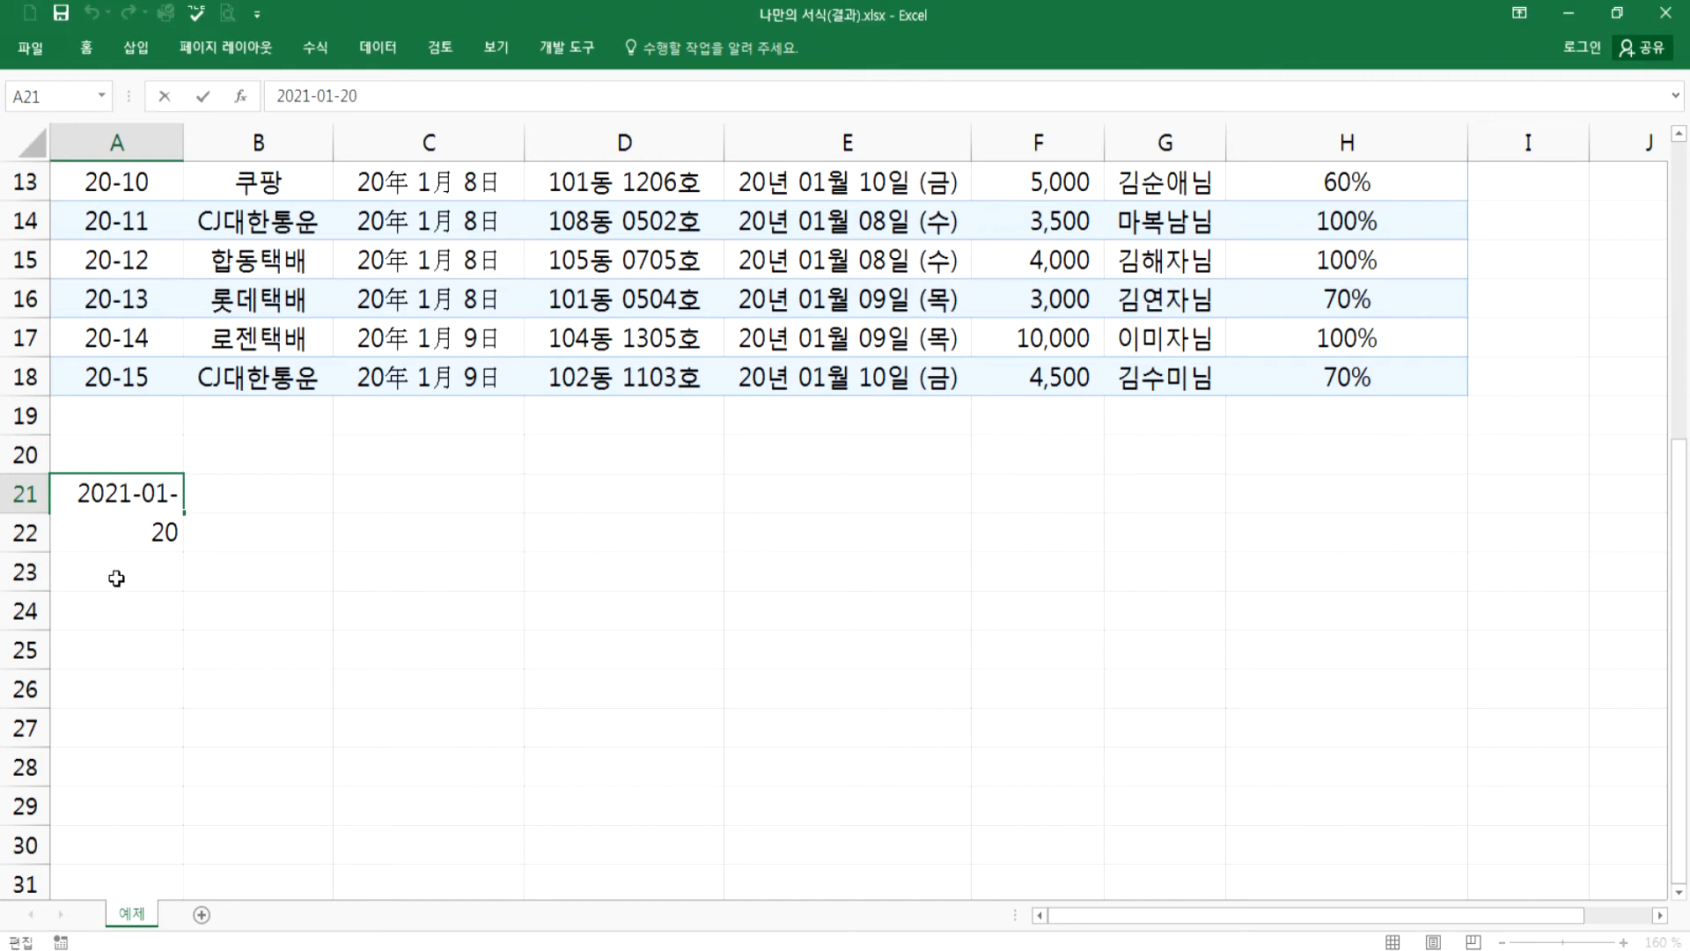
key("Escape")
type("20-01")
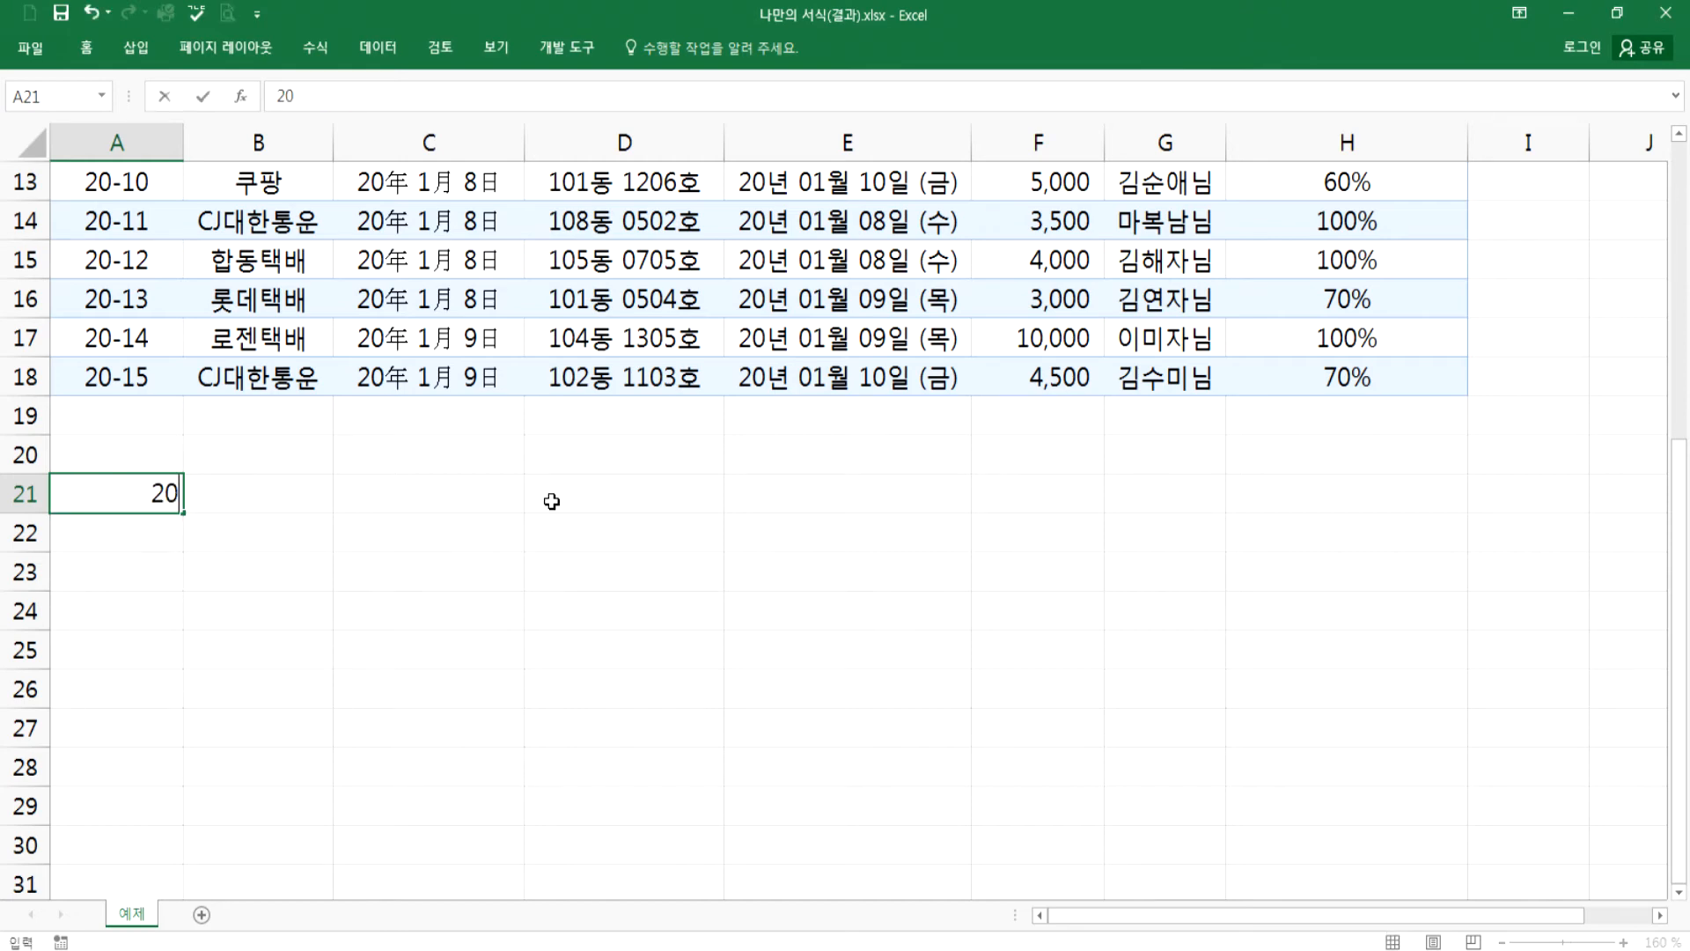
key("ctrl+Return")
key("F2")
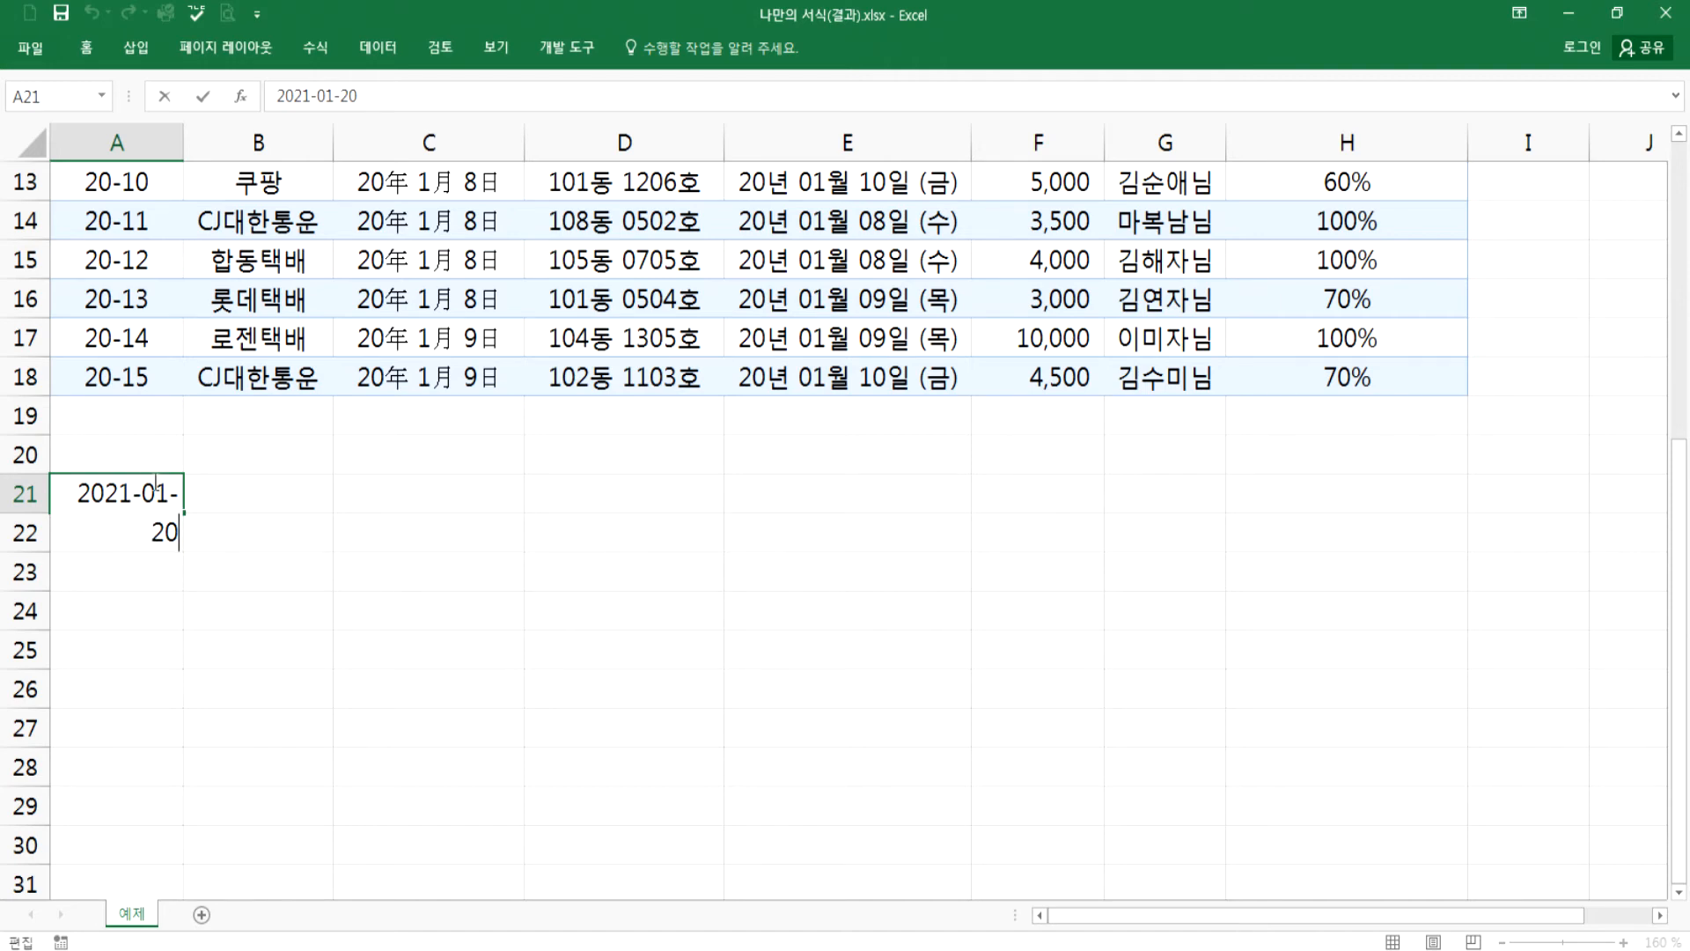
key("Escape")
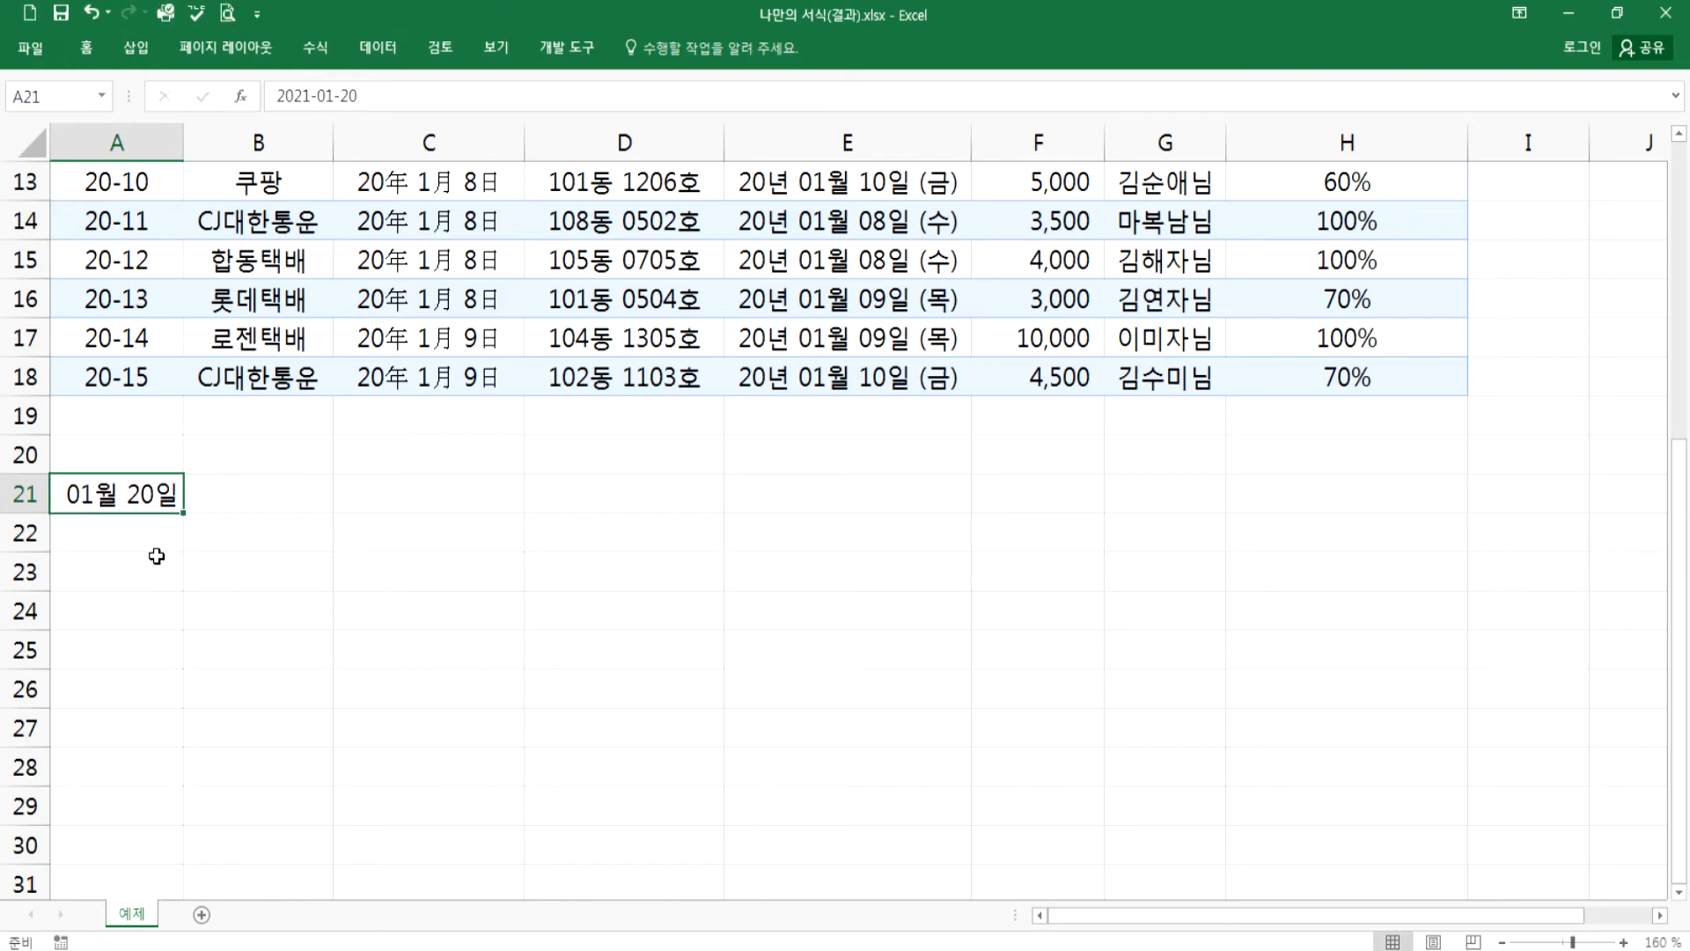
- Start entering 20-01 in A21 once more, cancel the entry and inspect the cell's stored value
type("20-01")
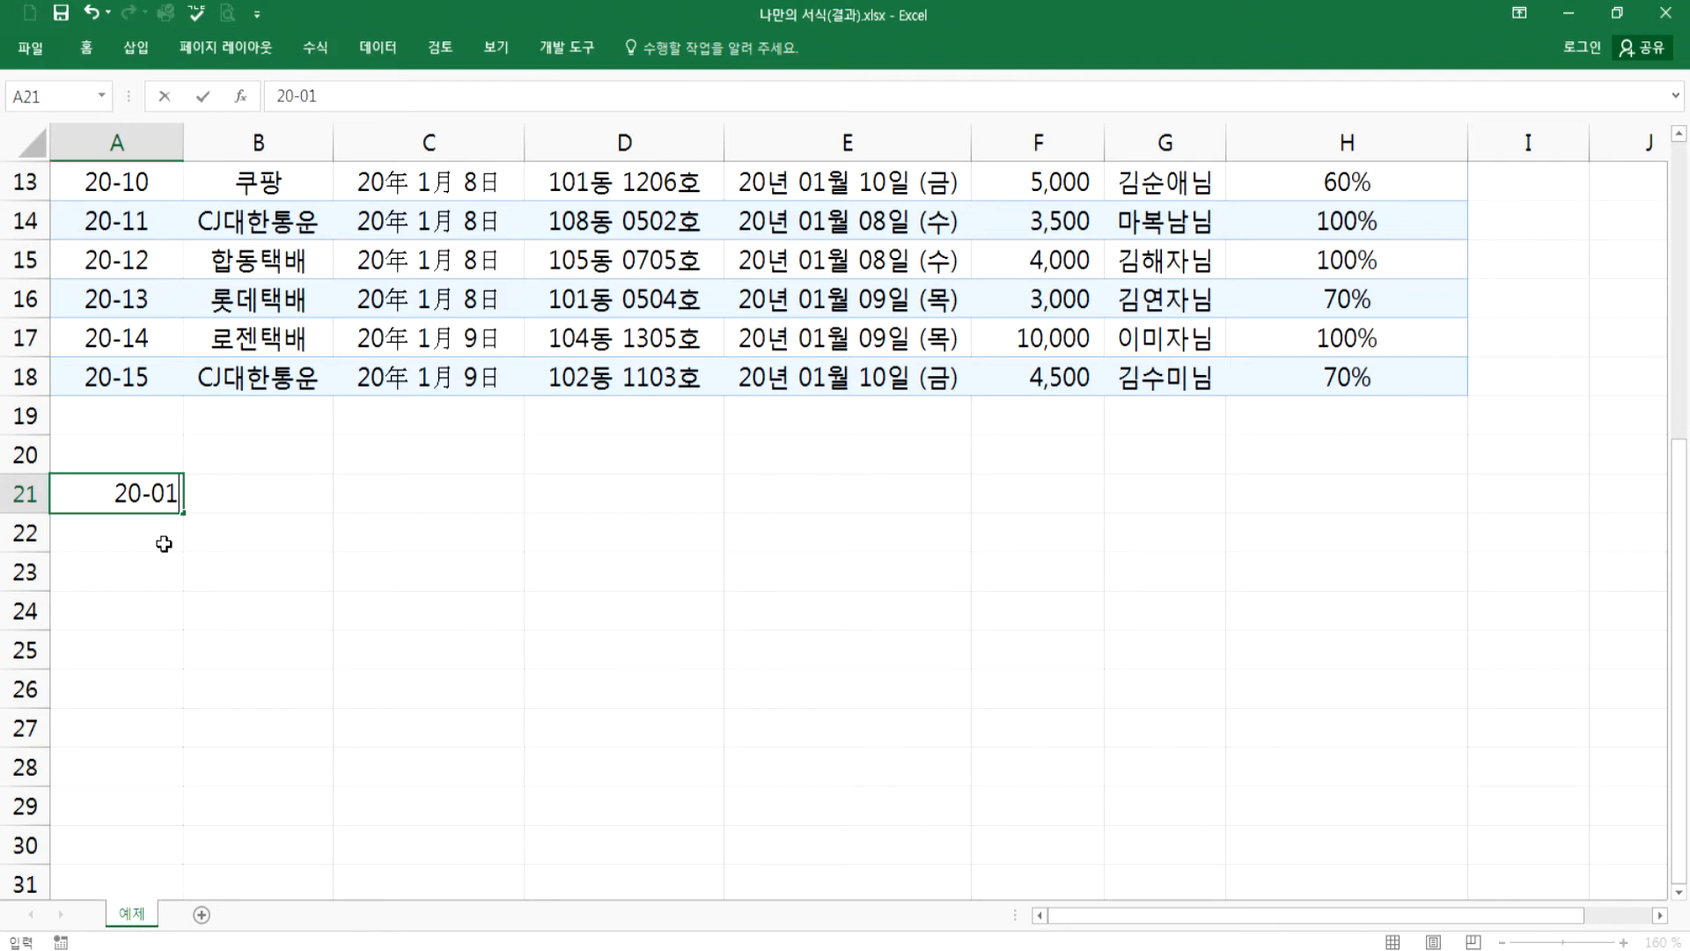
key("Escape")
key("F2")
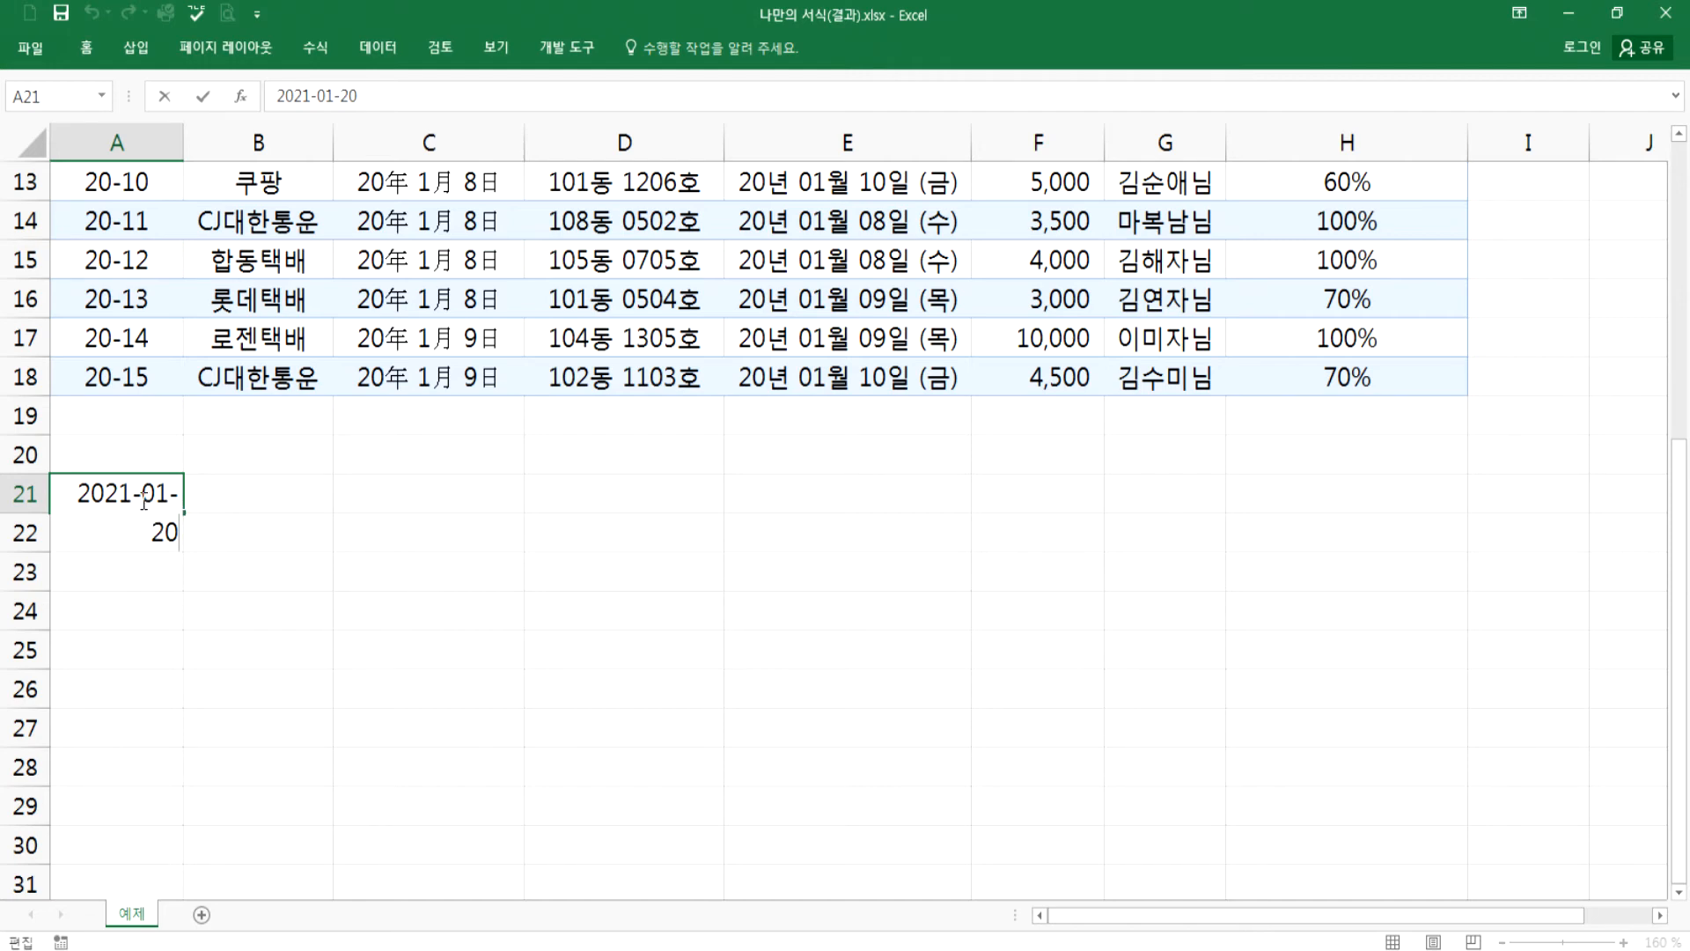
key("ctrl+Return")
- Leave the A21 entry and inspect the stored 관리번호 values in A6:A10 and A13
scroll(132, 528, "up", 3)
left_click_drag(108, 262, 122, 405)
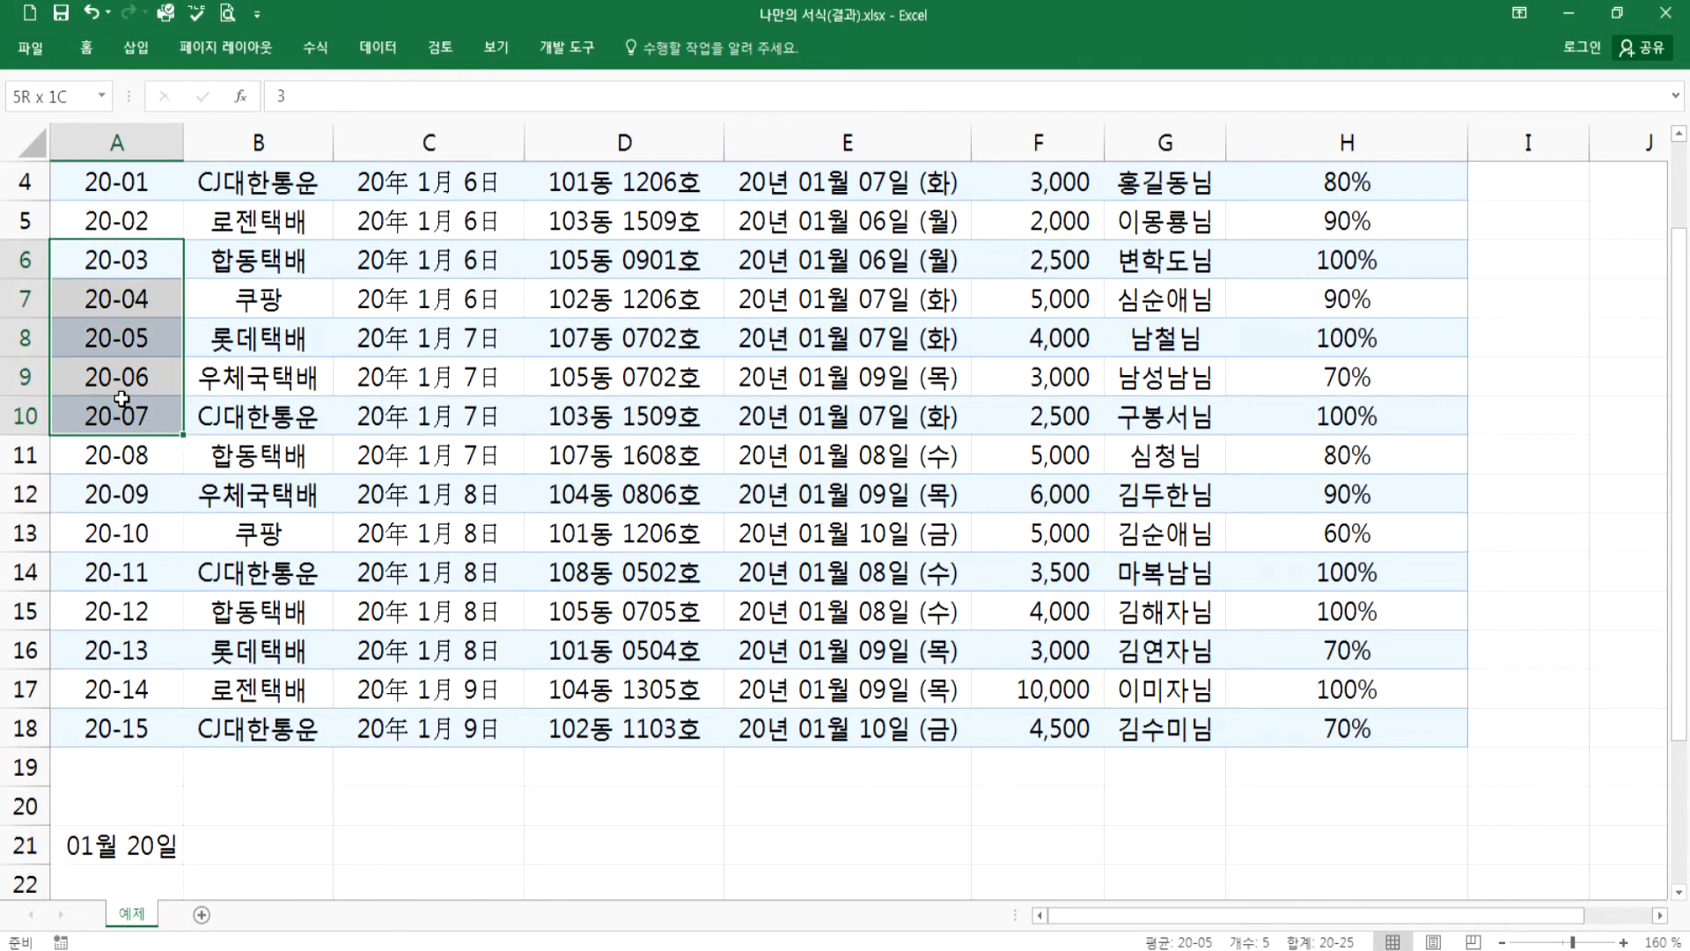
left_click(110, 525)
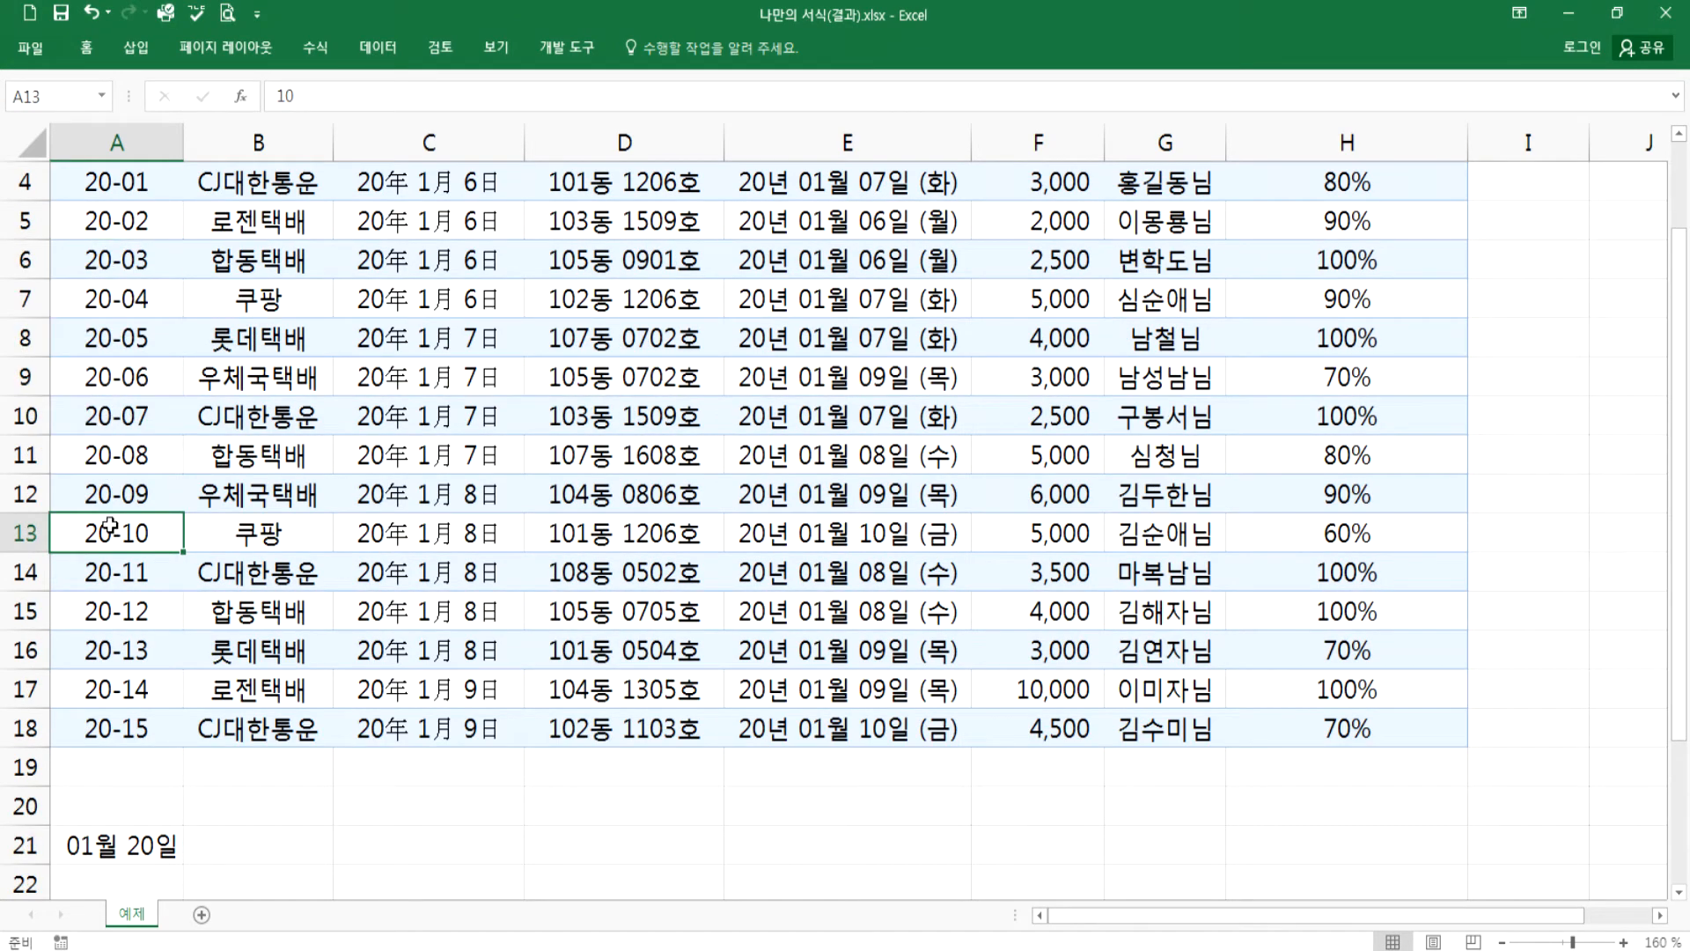
- Enter the plain numbers 1, 2 and 3 in cells A23, A24 and A25
scroll(110, 526, "down", 1)
left_click(125, 801)
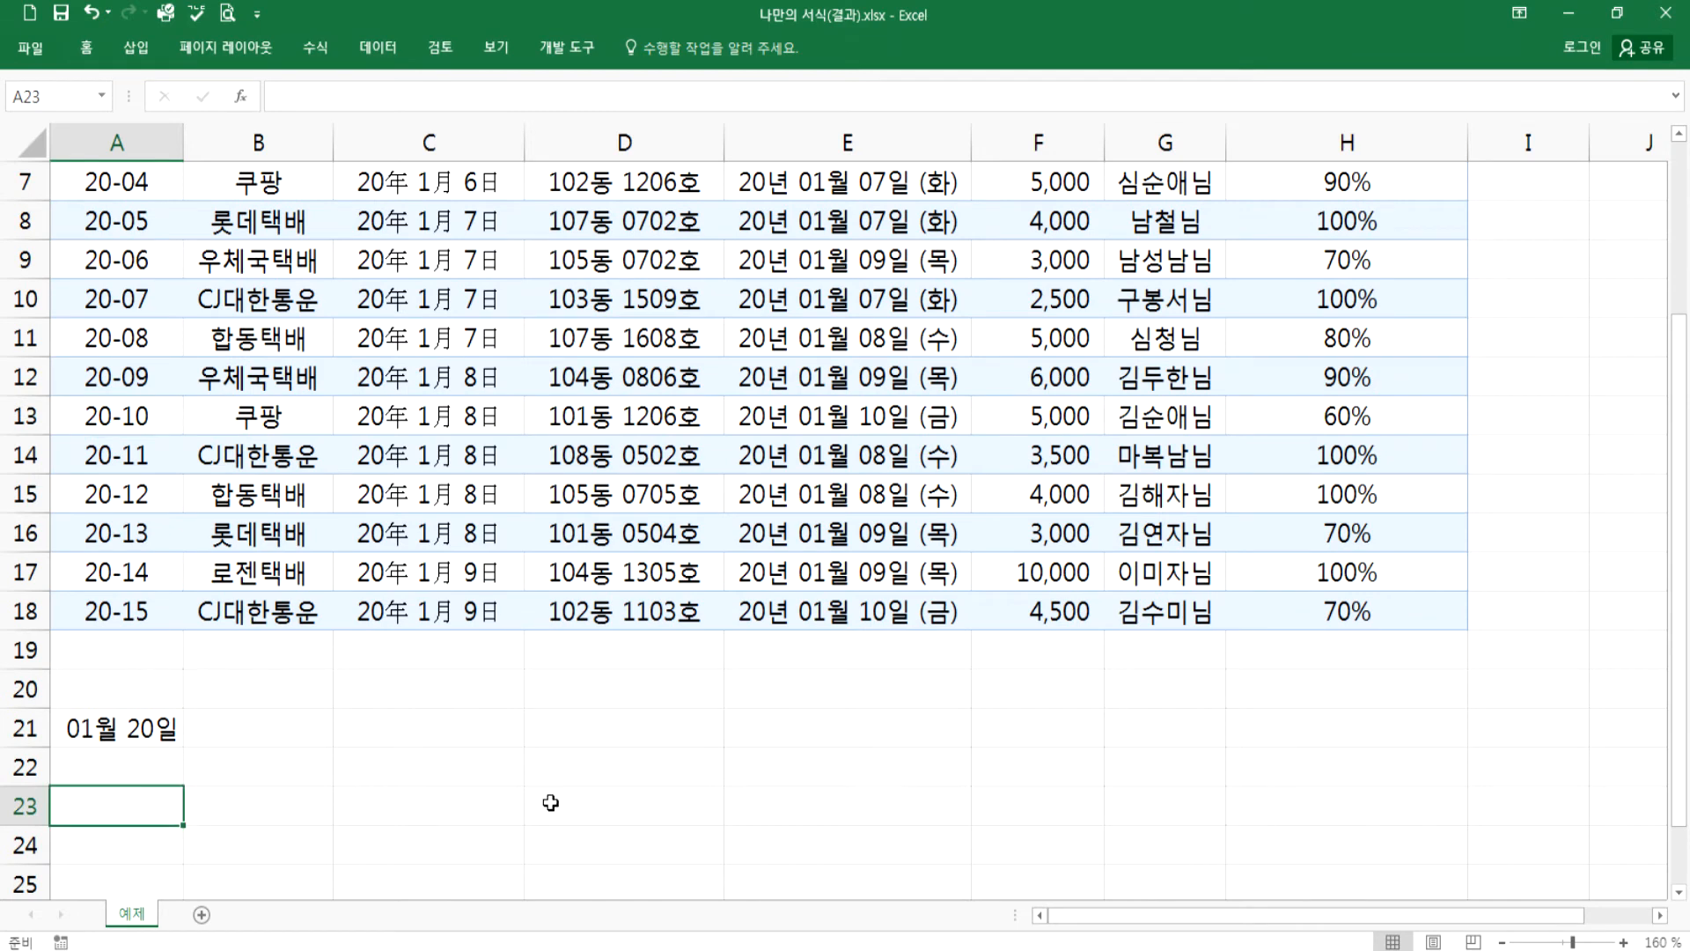
type("1")
key("Return")
type("2")
key("Return")
type("3")
key("Return")
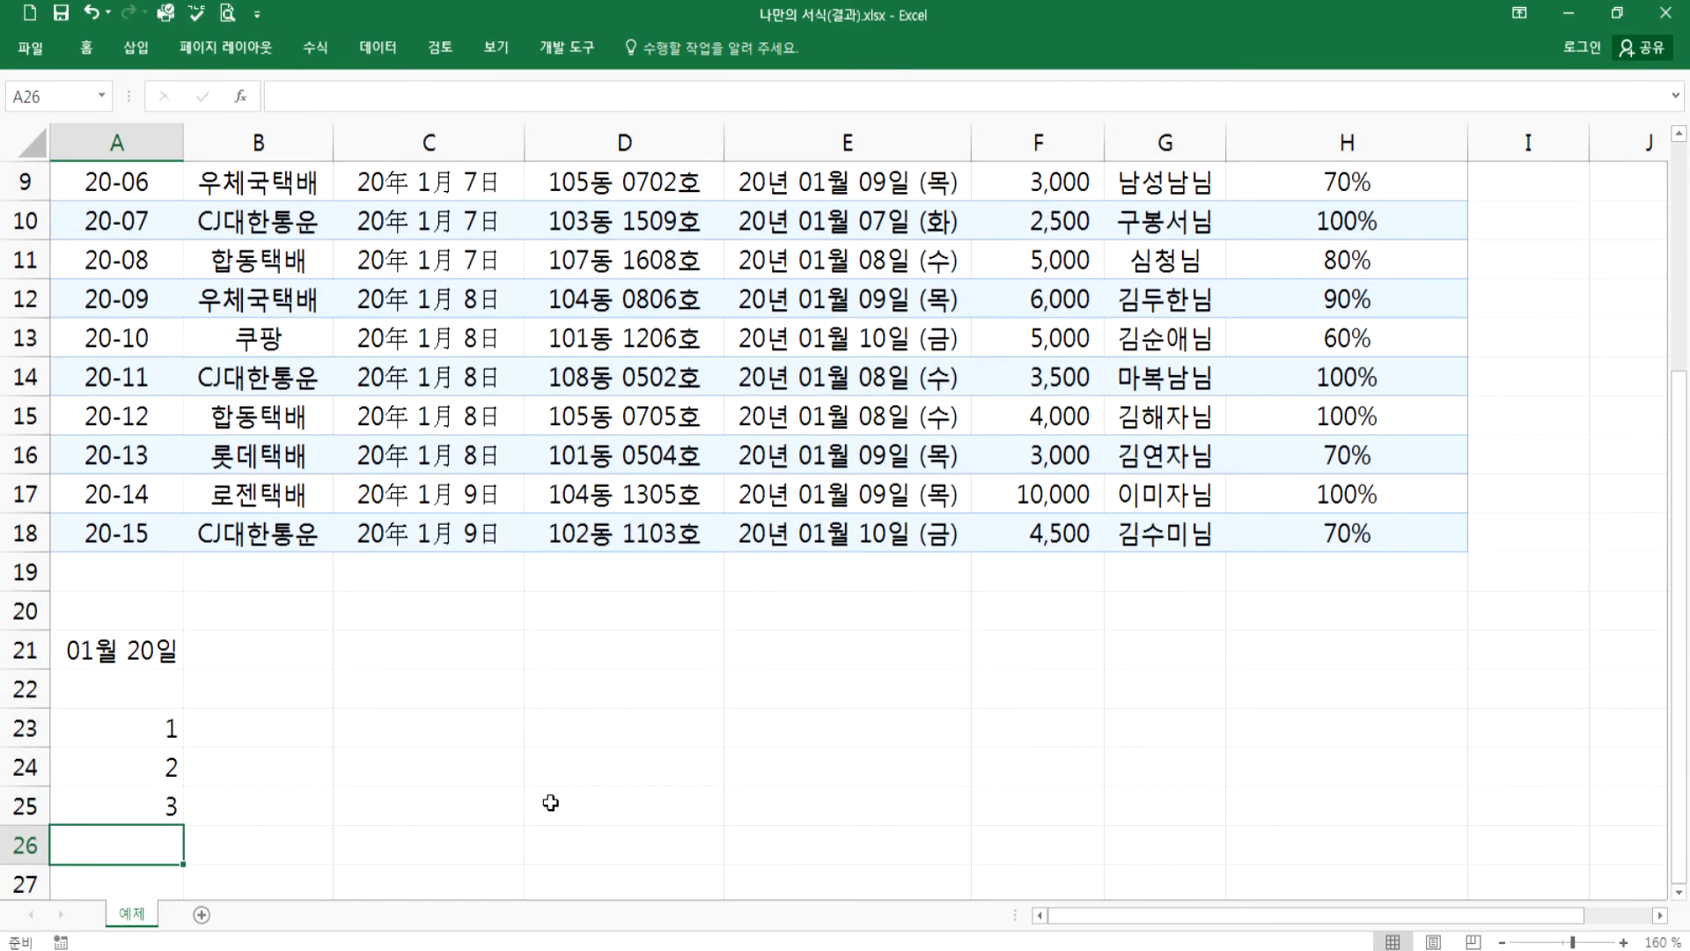
- Compare the 관리번호 values in column A with the plain numbers in A23:A25 and the value stored in A21
left_click(148, 521)
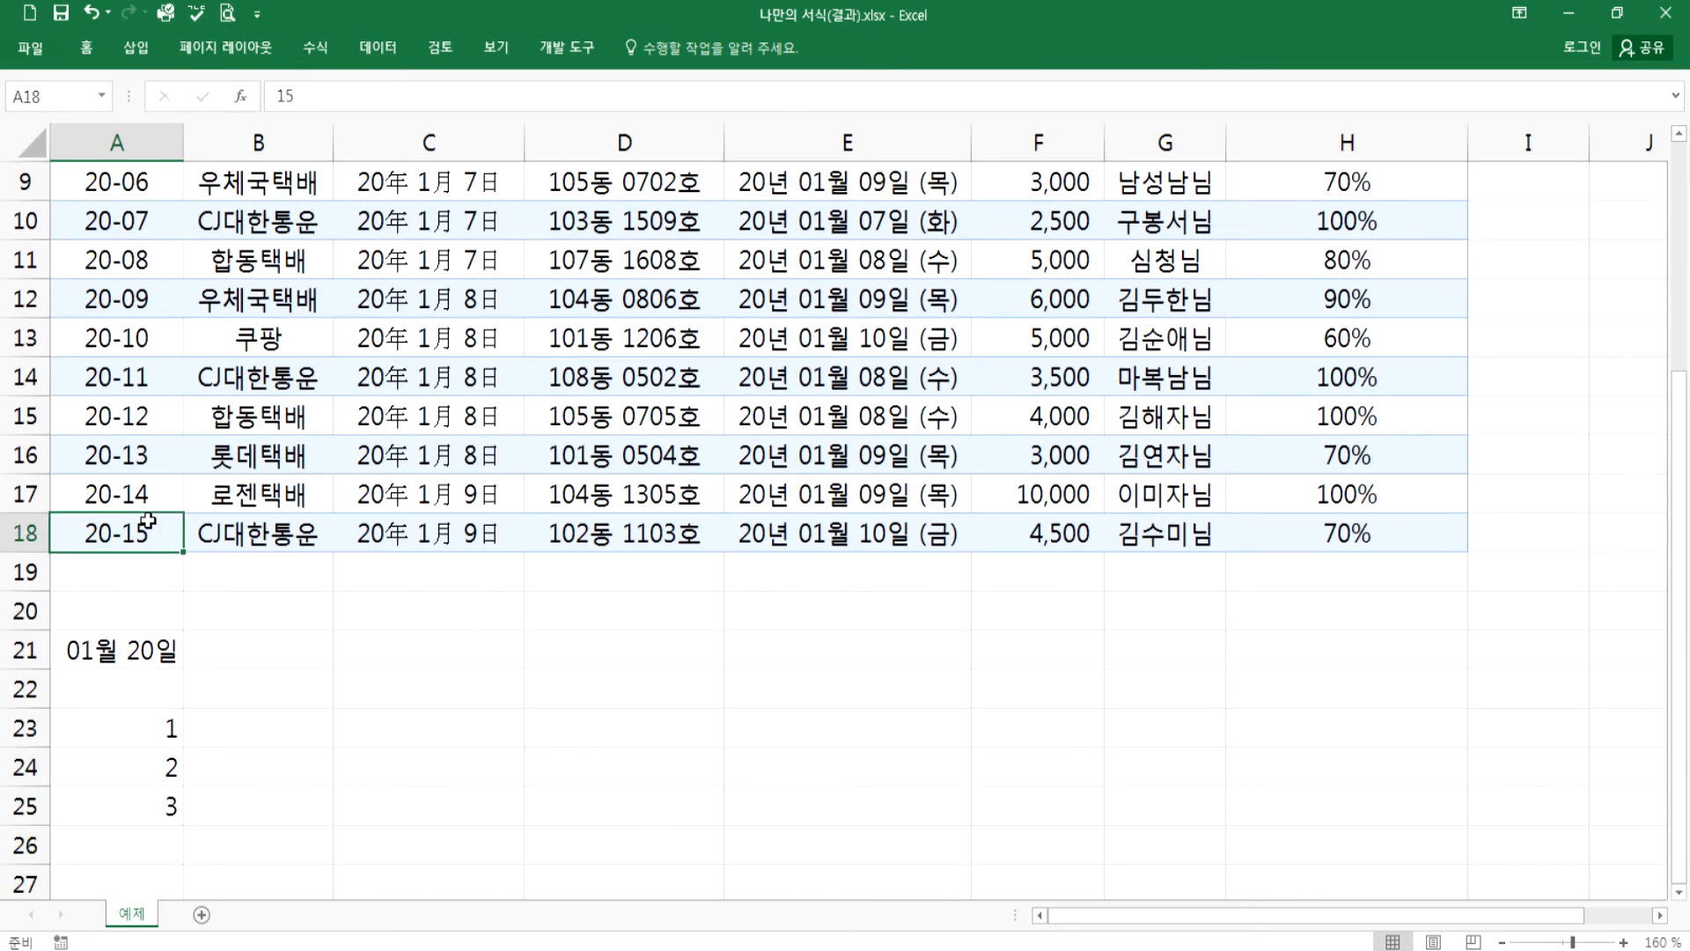
left_click_drag(158, 740, 159, 805)
left_click_drag(139, 323, 140, 411)
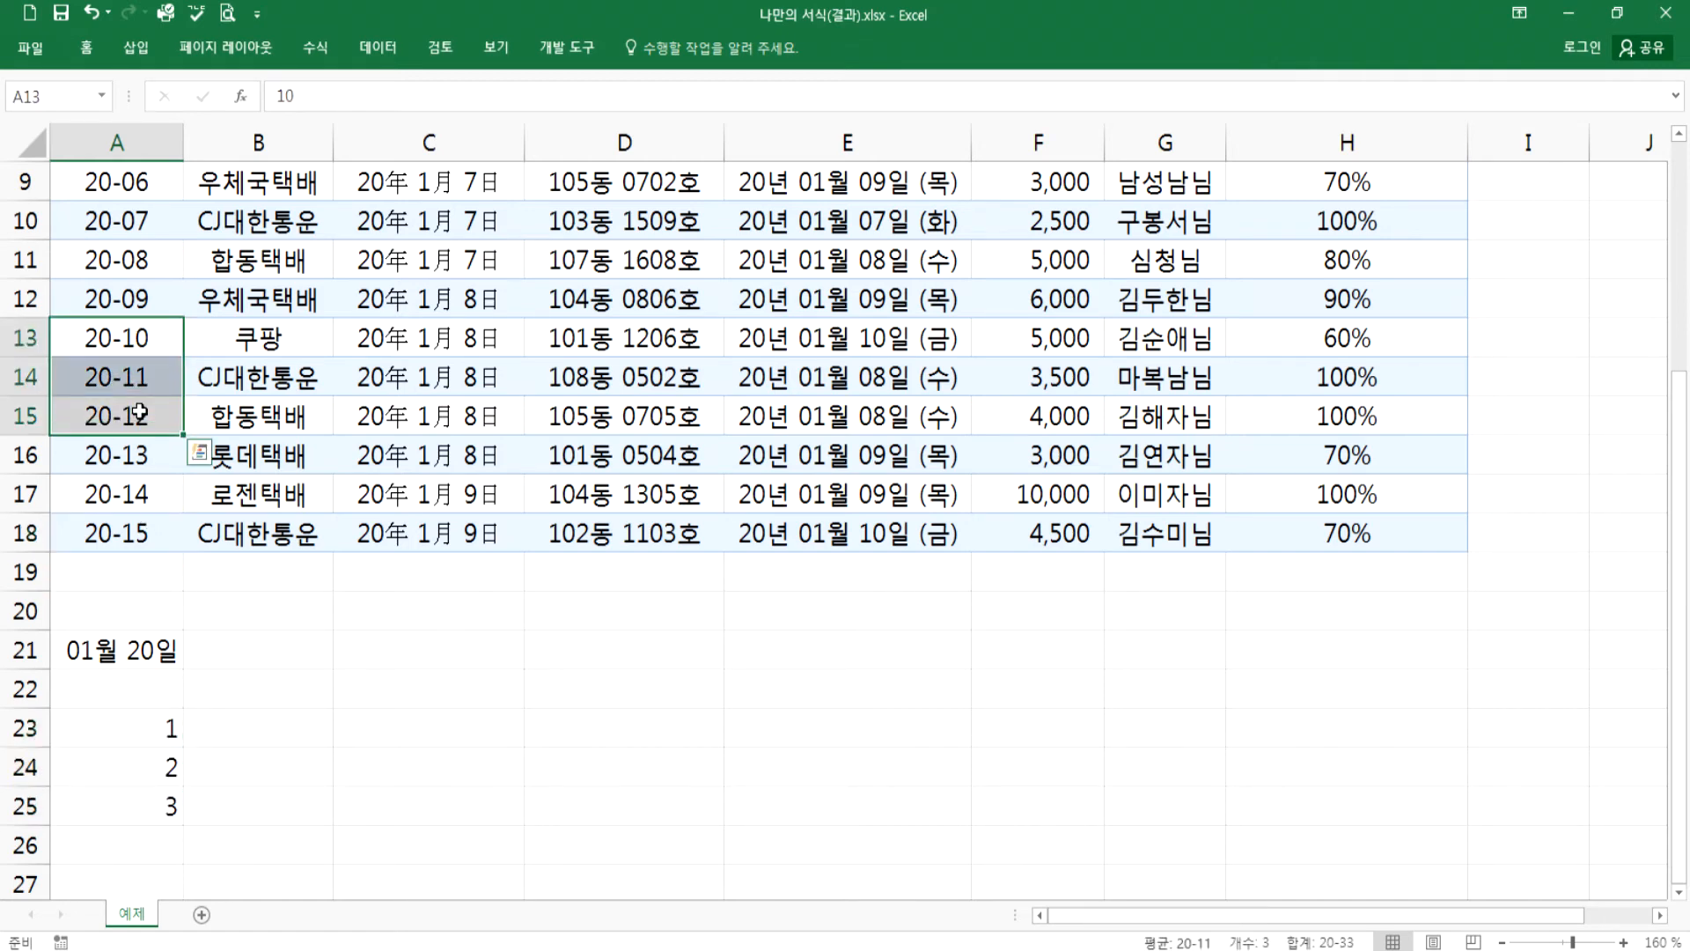
left_click_drag(119, 260, 133, 452)
left_click(130, 651)
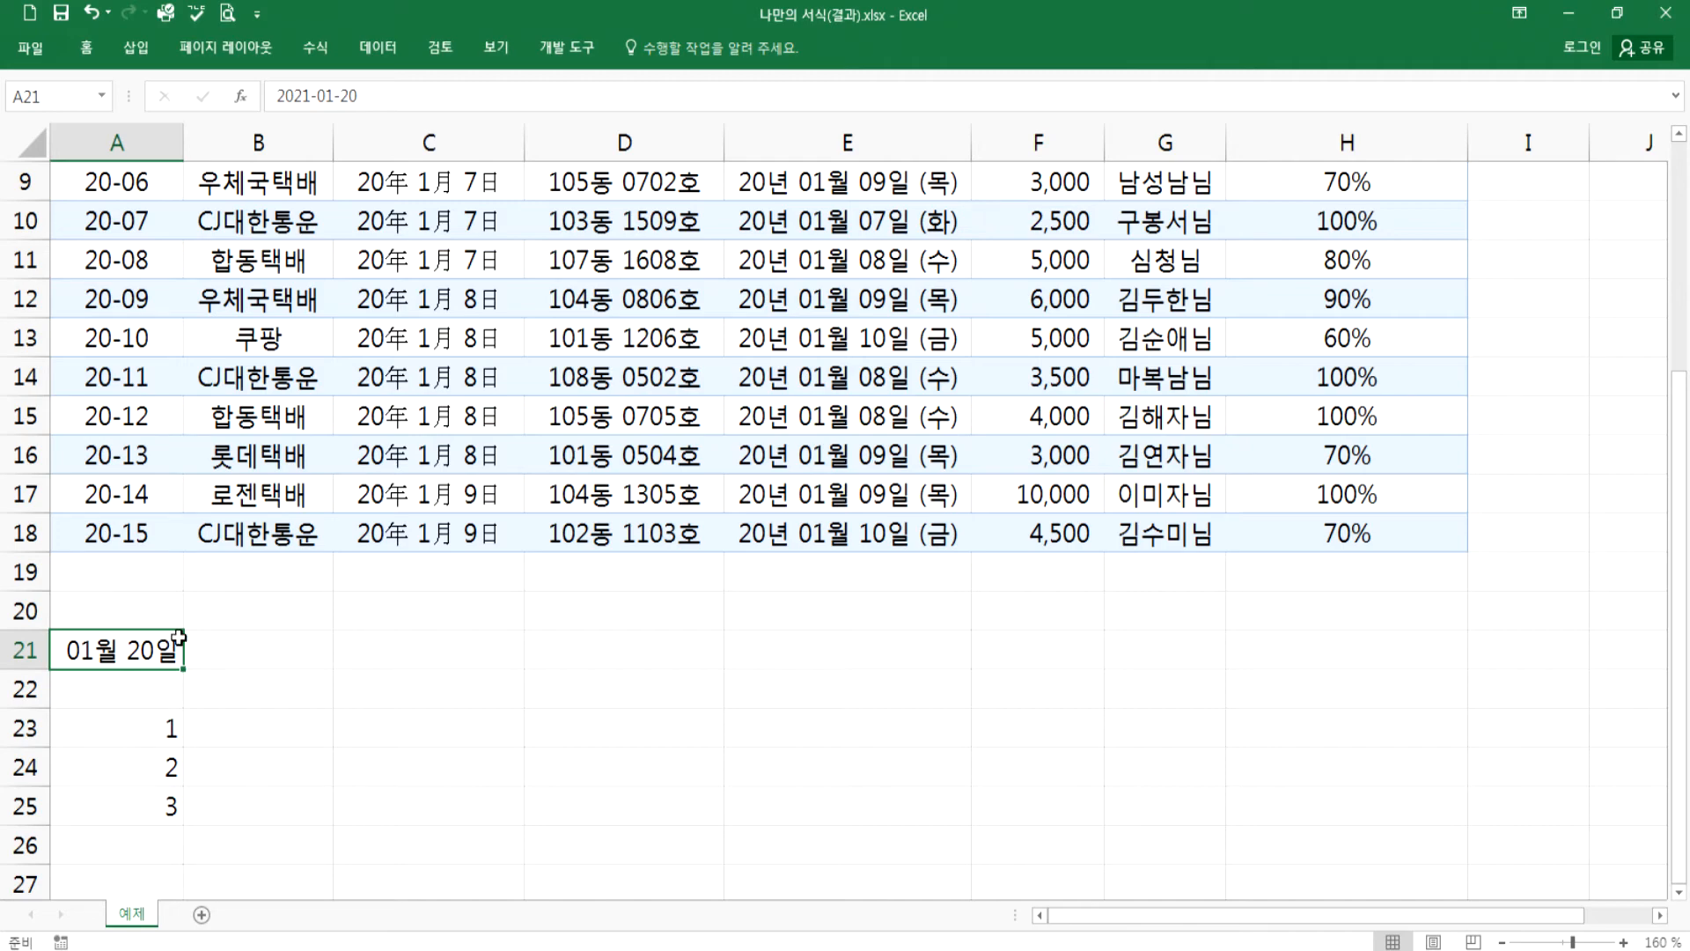
scroll(158, 636, "up", 3)
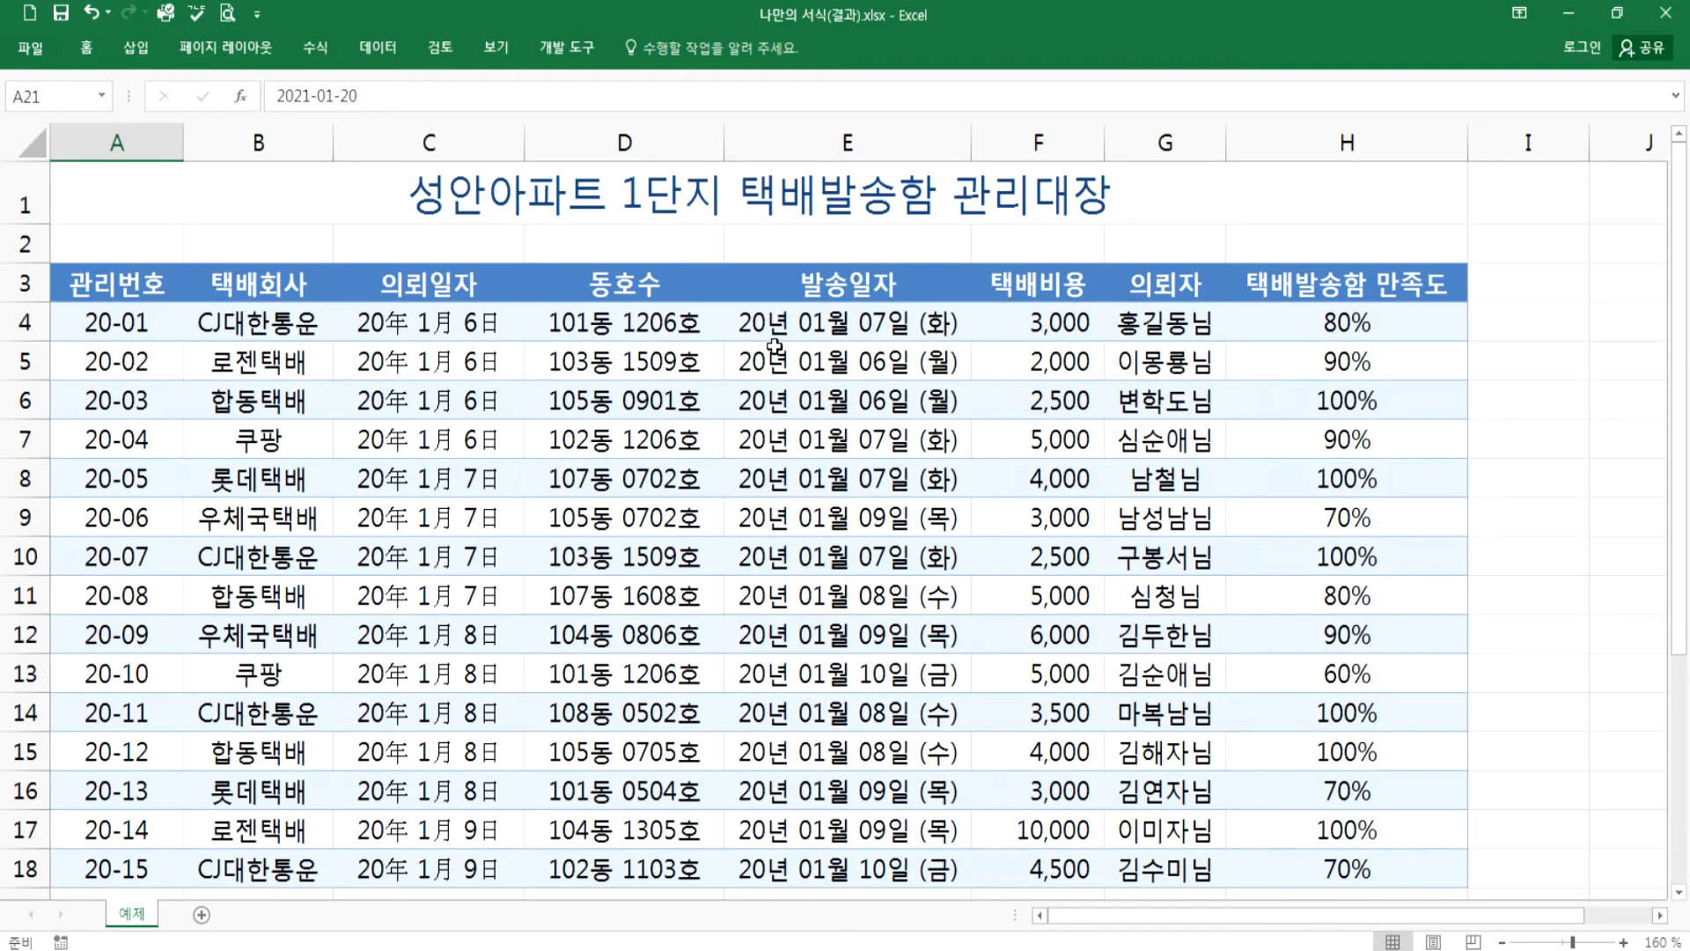
- Enter 1월 7일 in cell E21 below the shipping dates
scroll(696, 493, "down", 4)
left_click(806, 502)
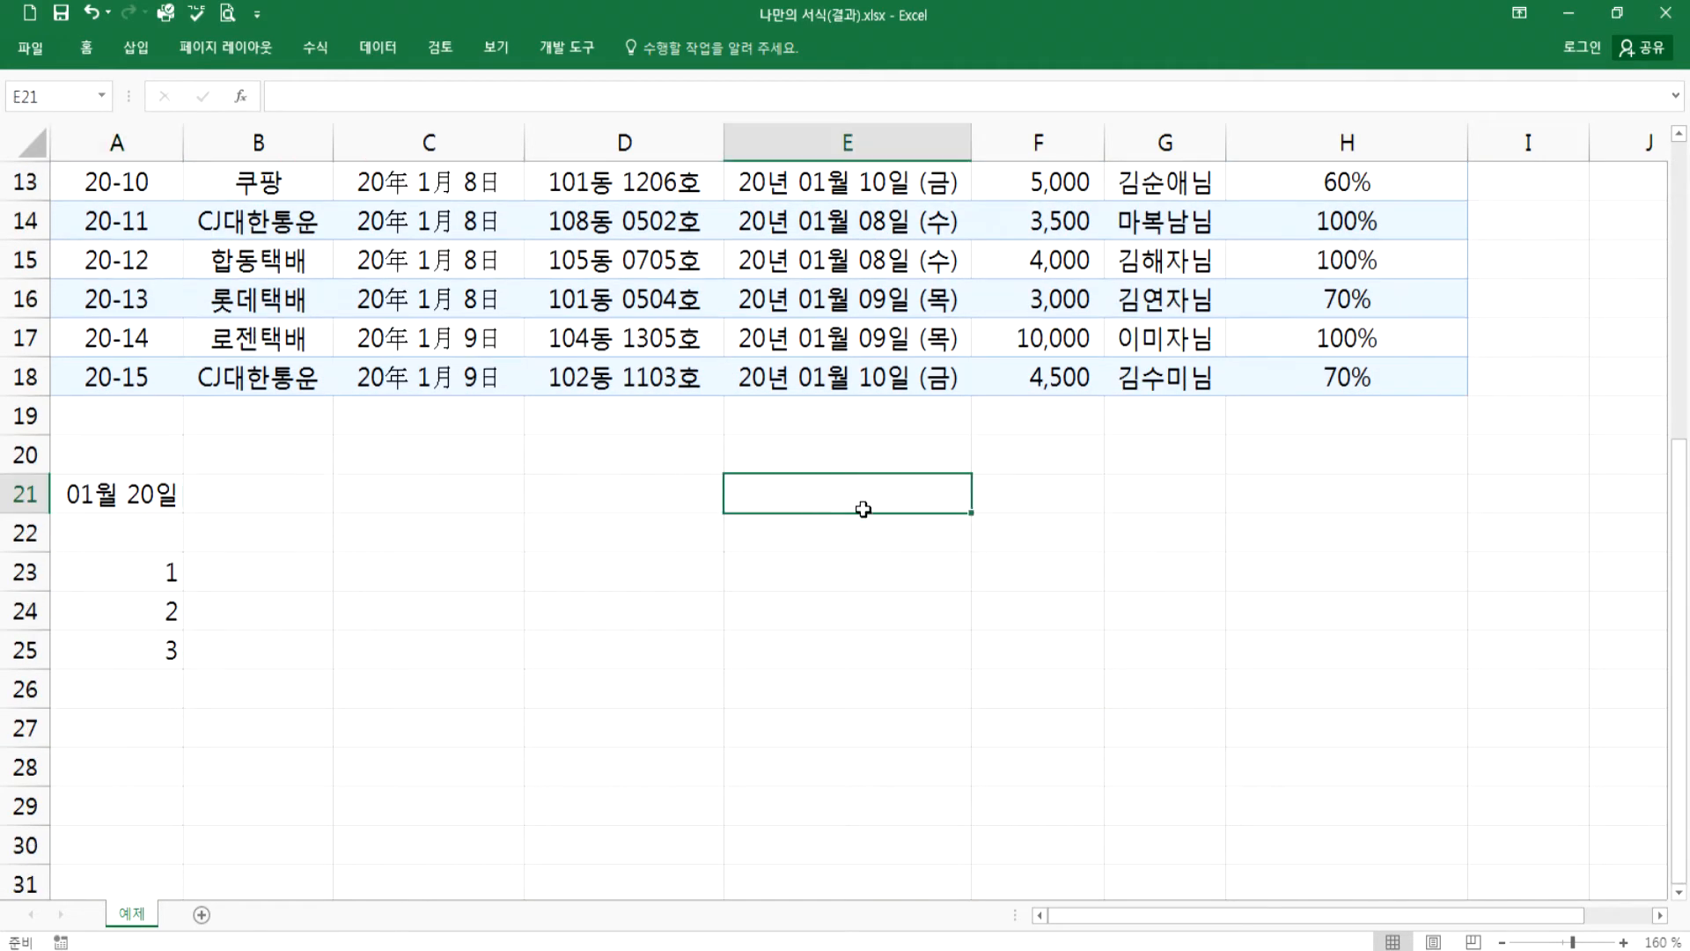
type("1dnjf 7dlf")
key("Escape")
type("1워f 7dlf")
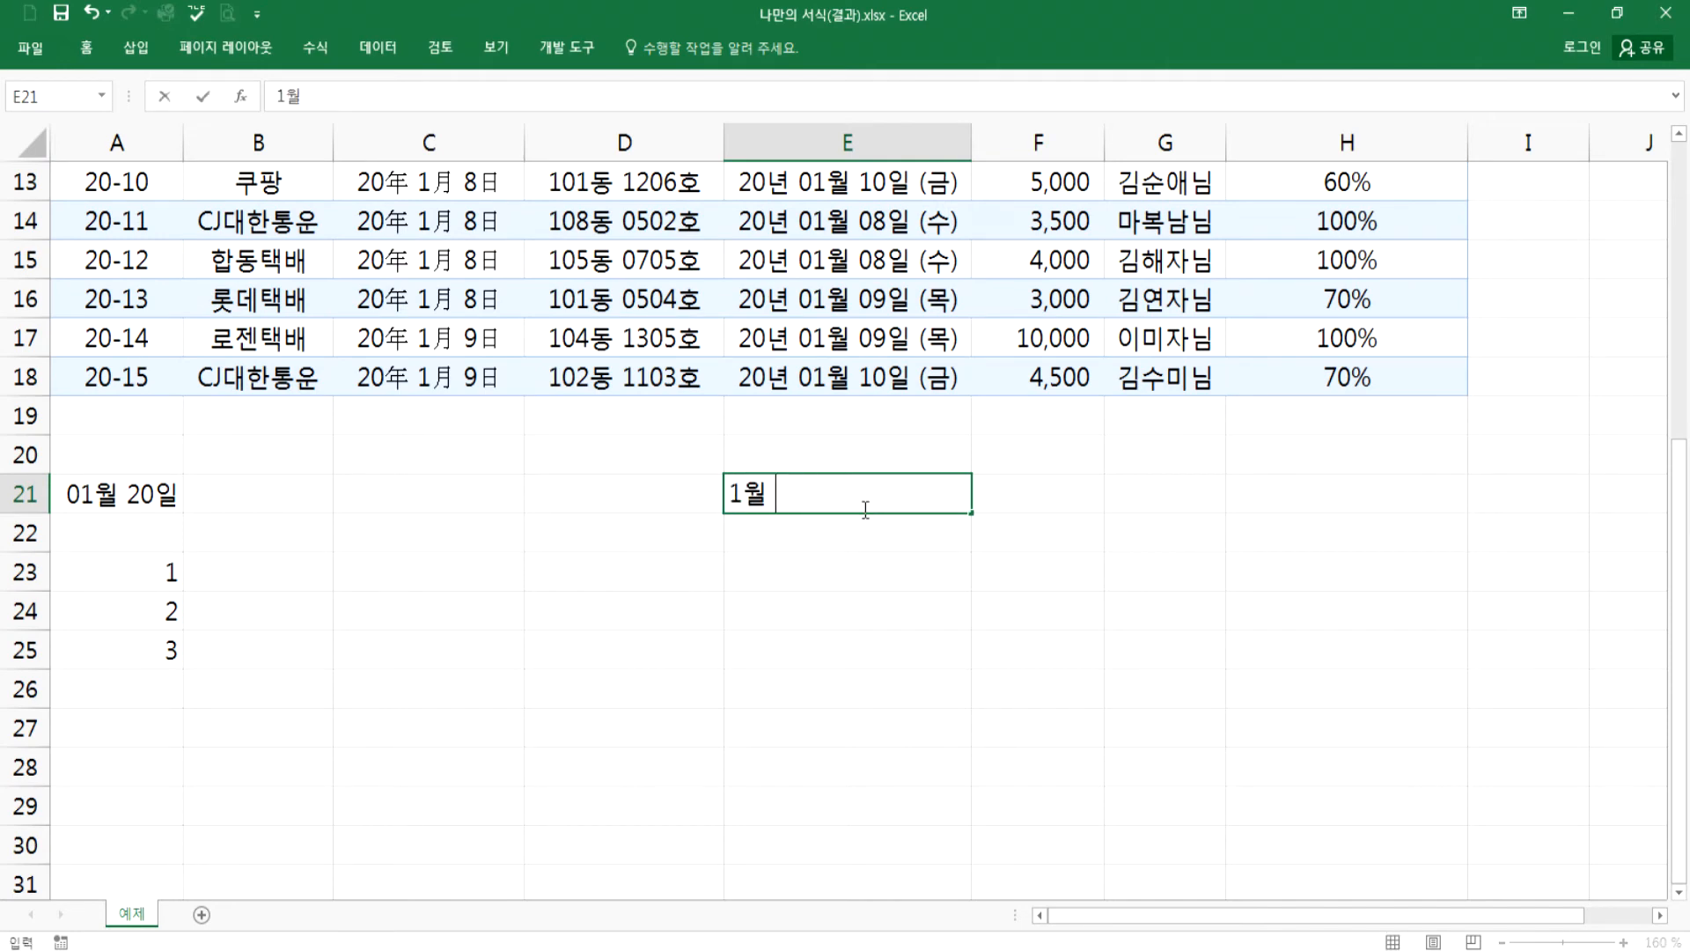
key("Return")
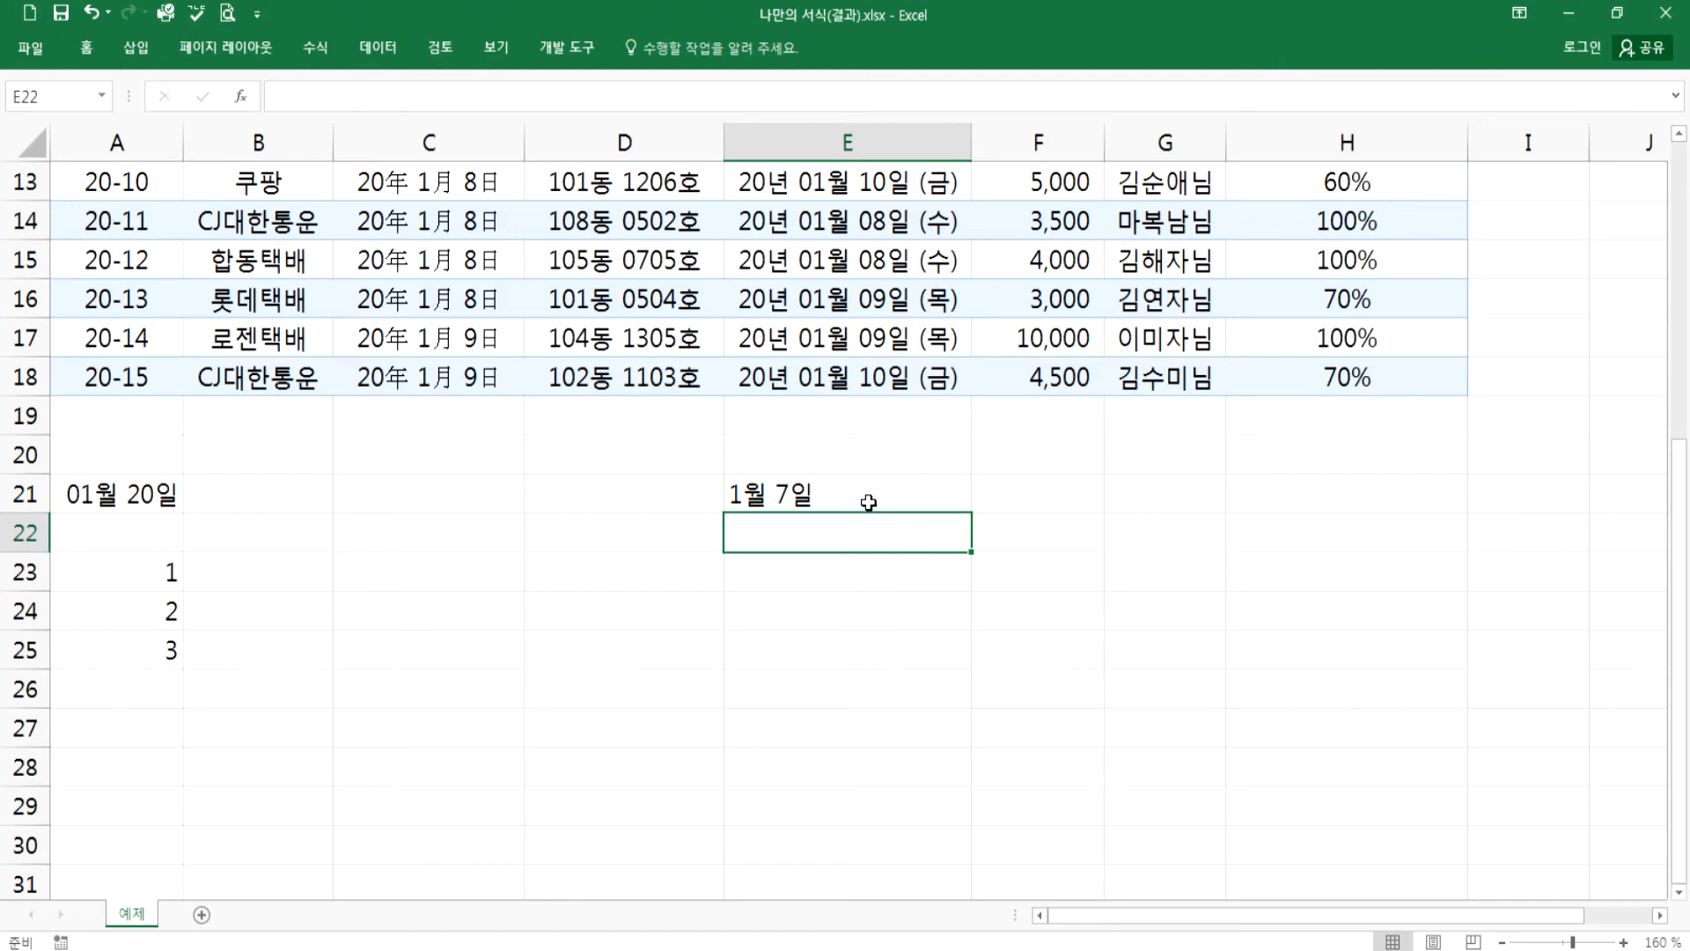
- Apply the custom number format yyyy"년" mm"월" dd"일"(aaa) to cell E21
left_click(868, 506)
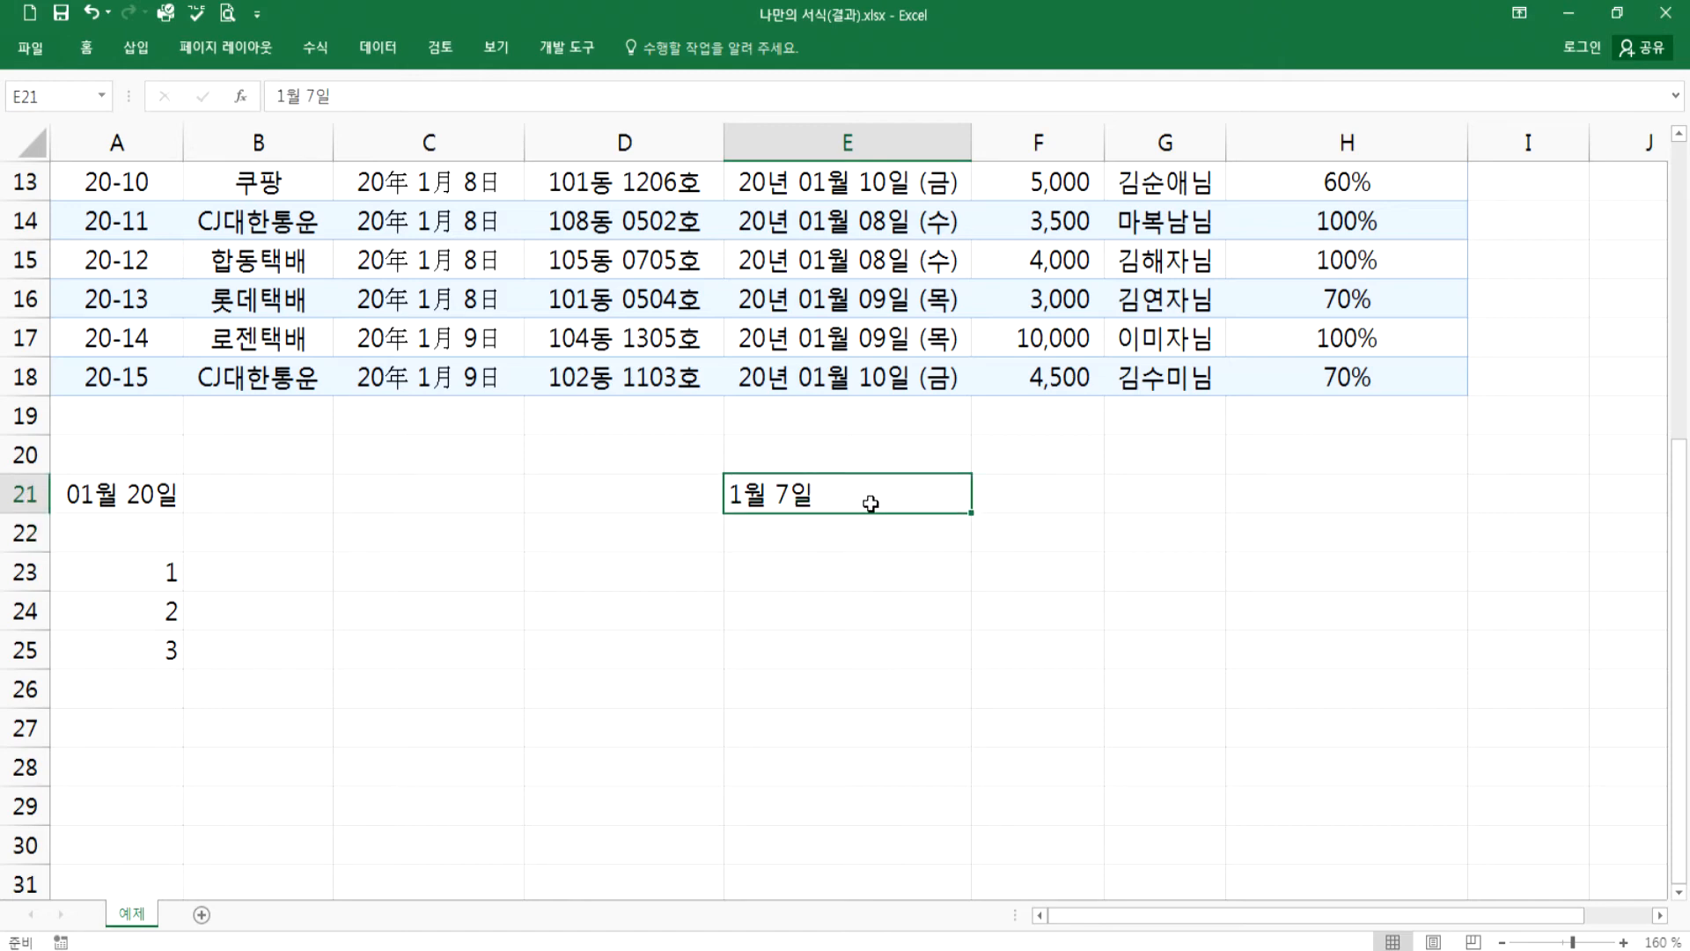
key("ctrl+1")
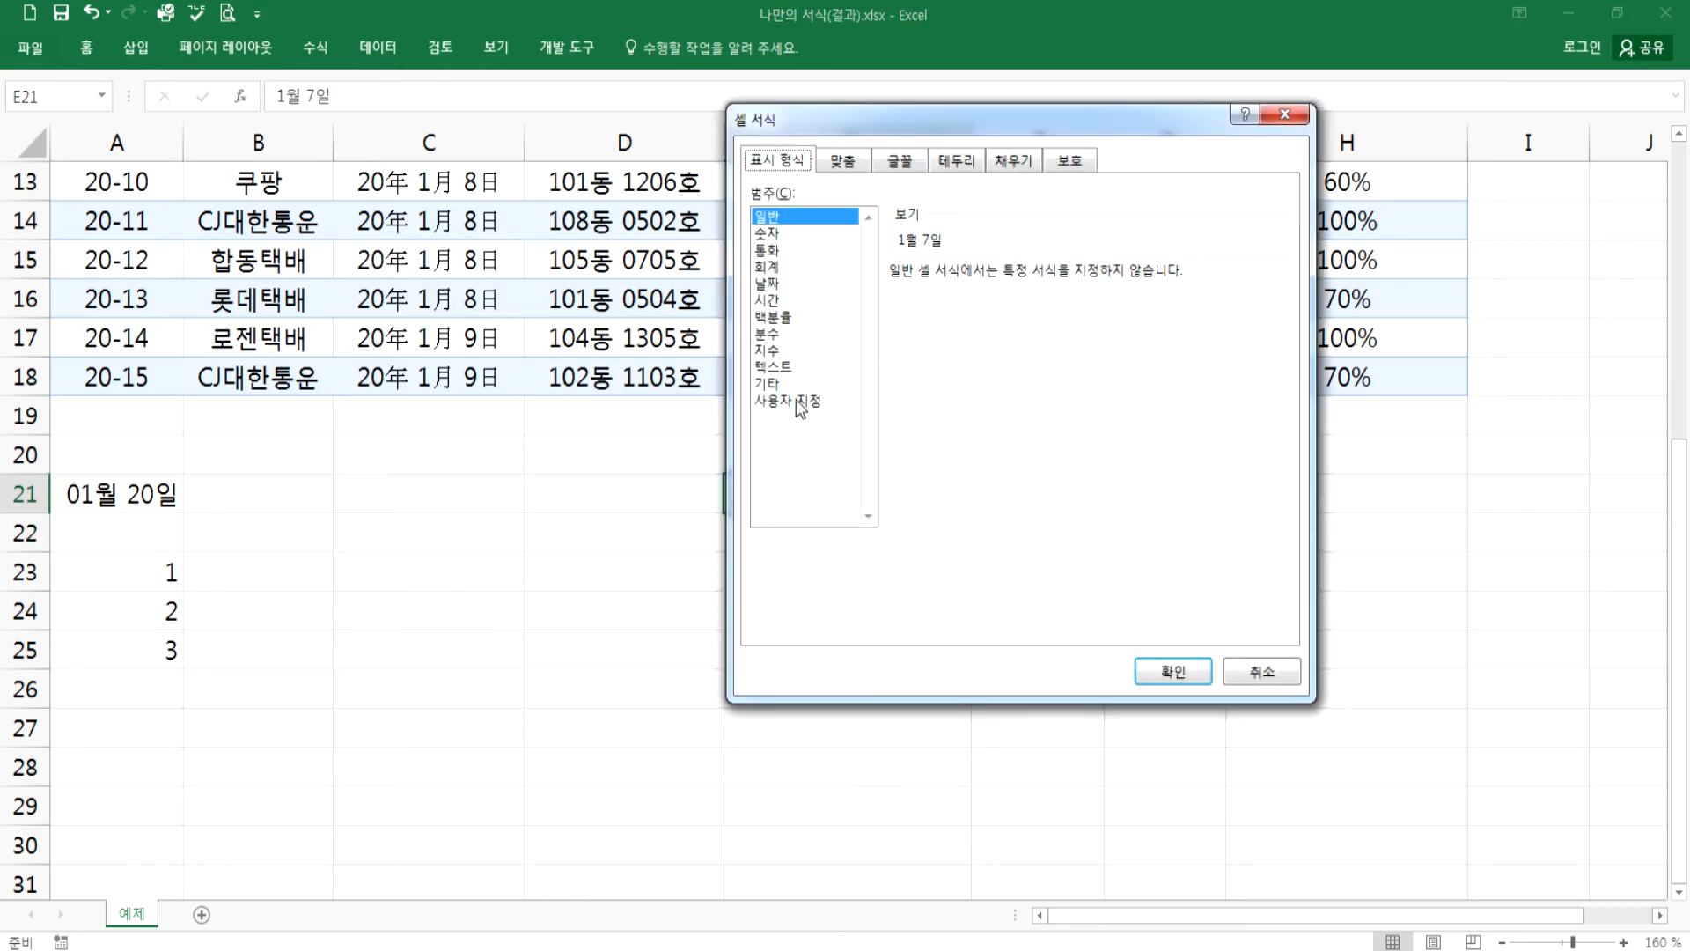
left_click(800, 403)
left_click_drag(1282, 348, 1283, 403)
left_click(995, 453)
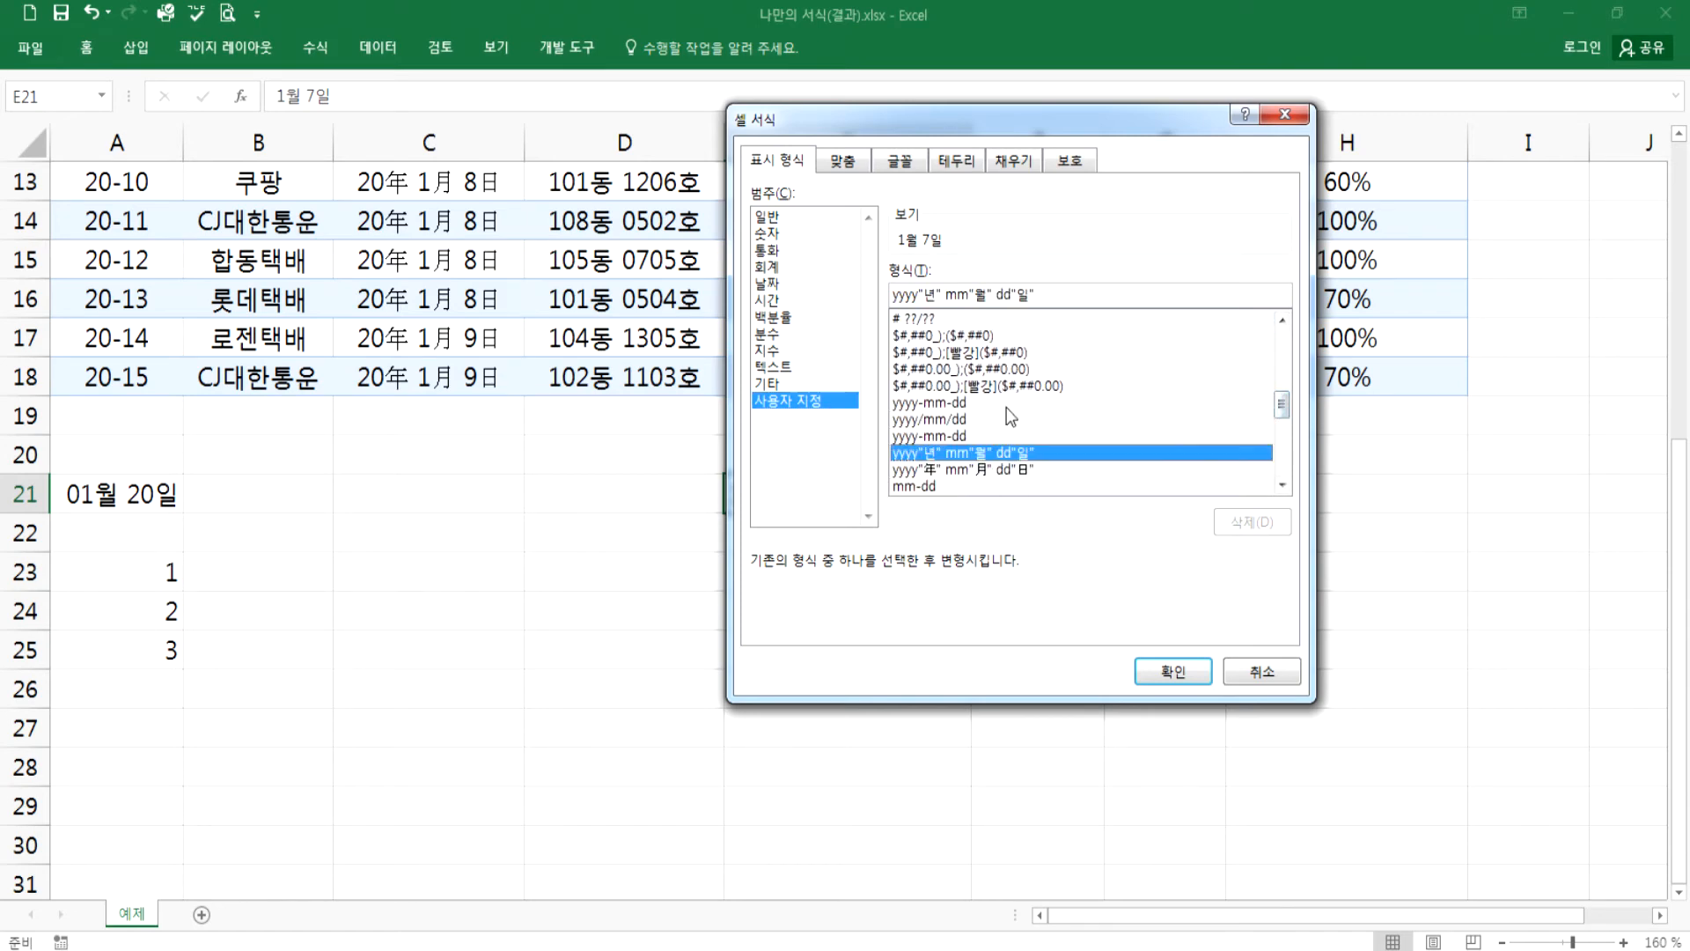
left_click(1073, 295)
type("(ㅁㅁㅁ")
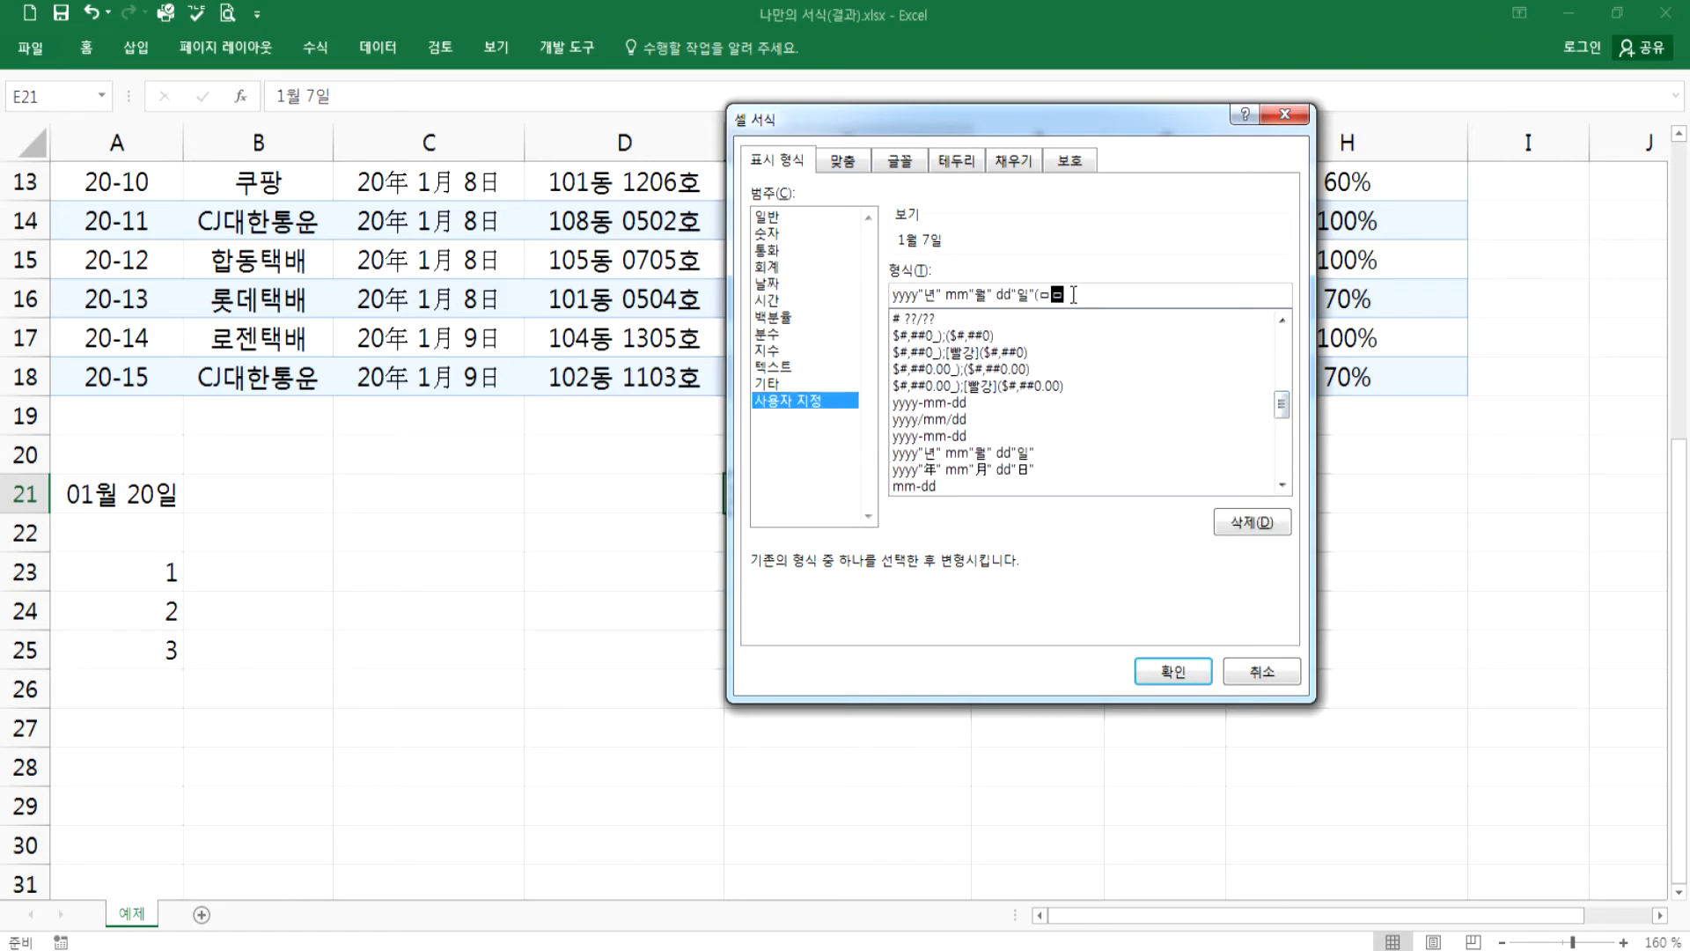
key("BackSpace")
key("BackSpace")
type("aa)")
key("Return")
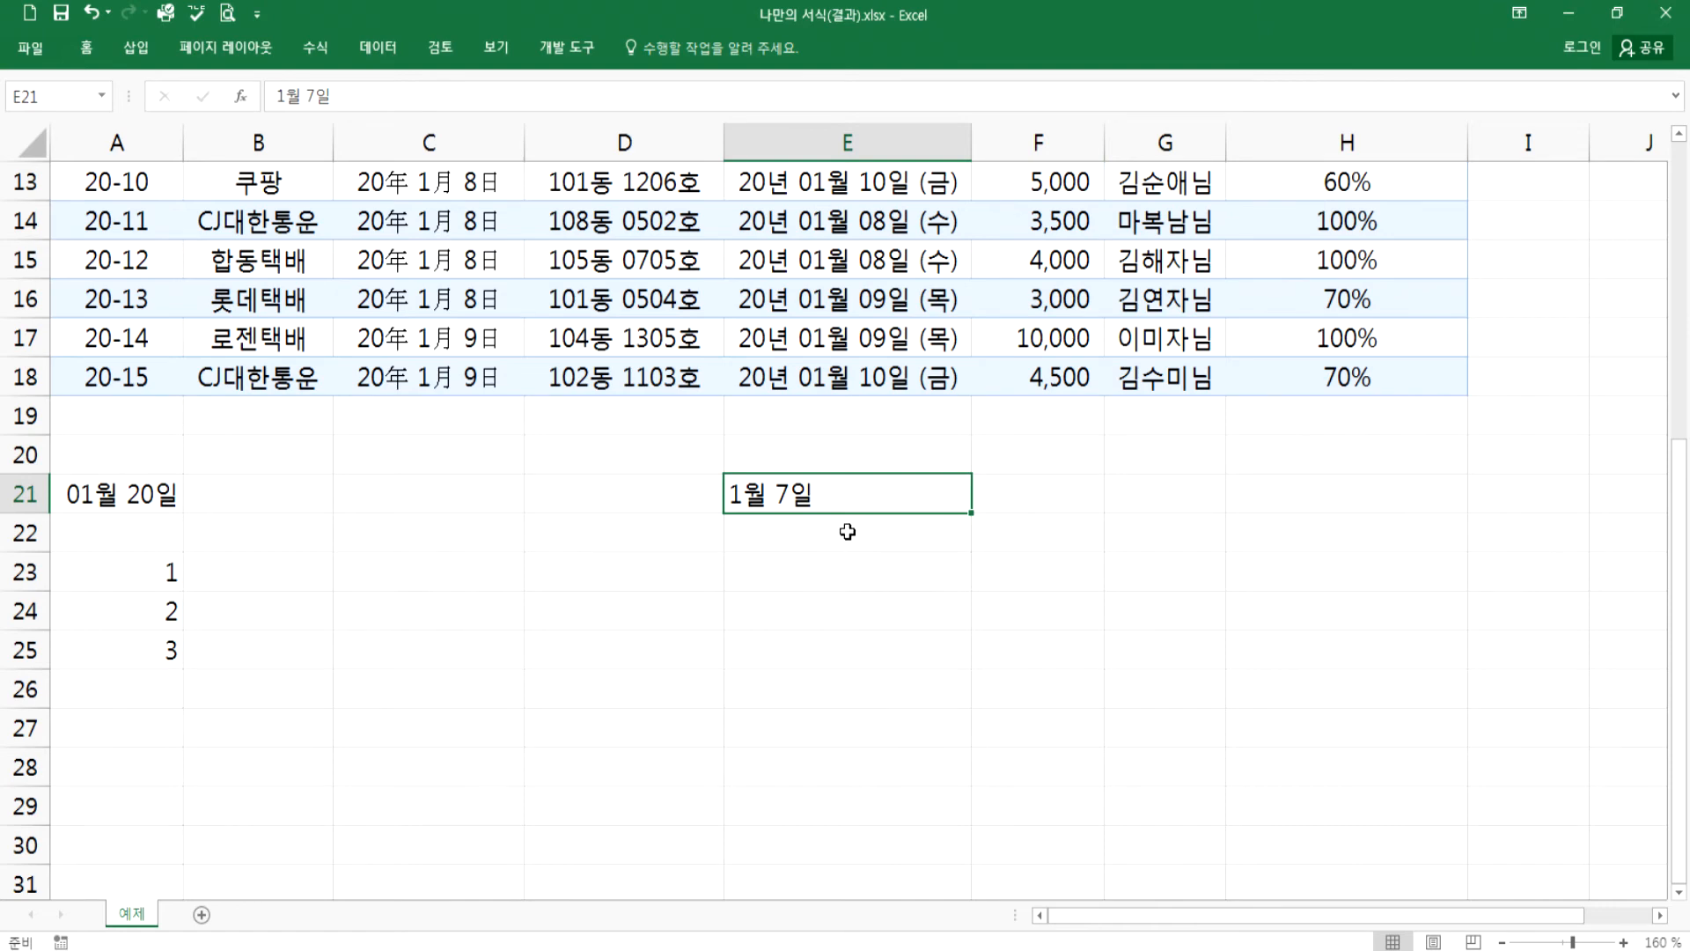
- Fill the E21 entry down to E26 and inspect the stored contents of E22 and E21
left_click_drag(971, 512, 959, 711)
left_click(789, 533)
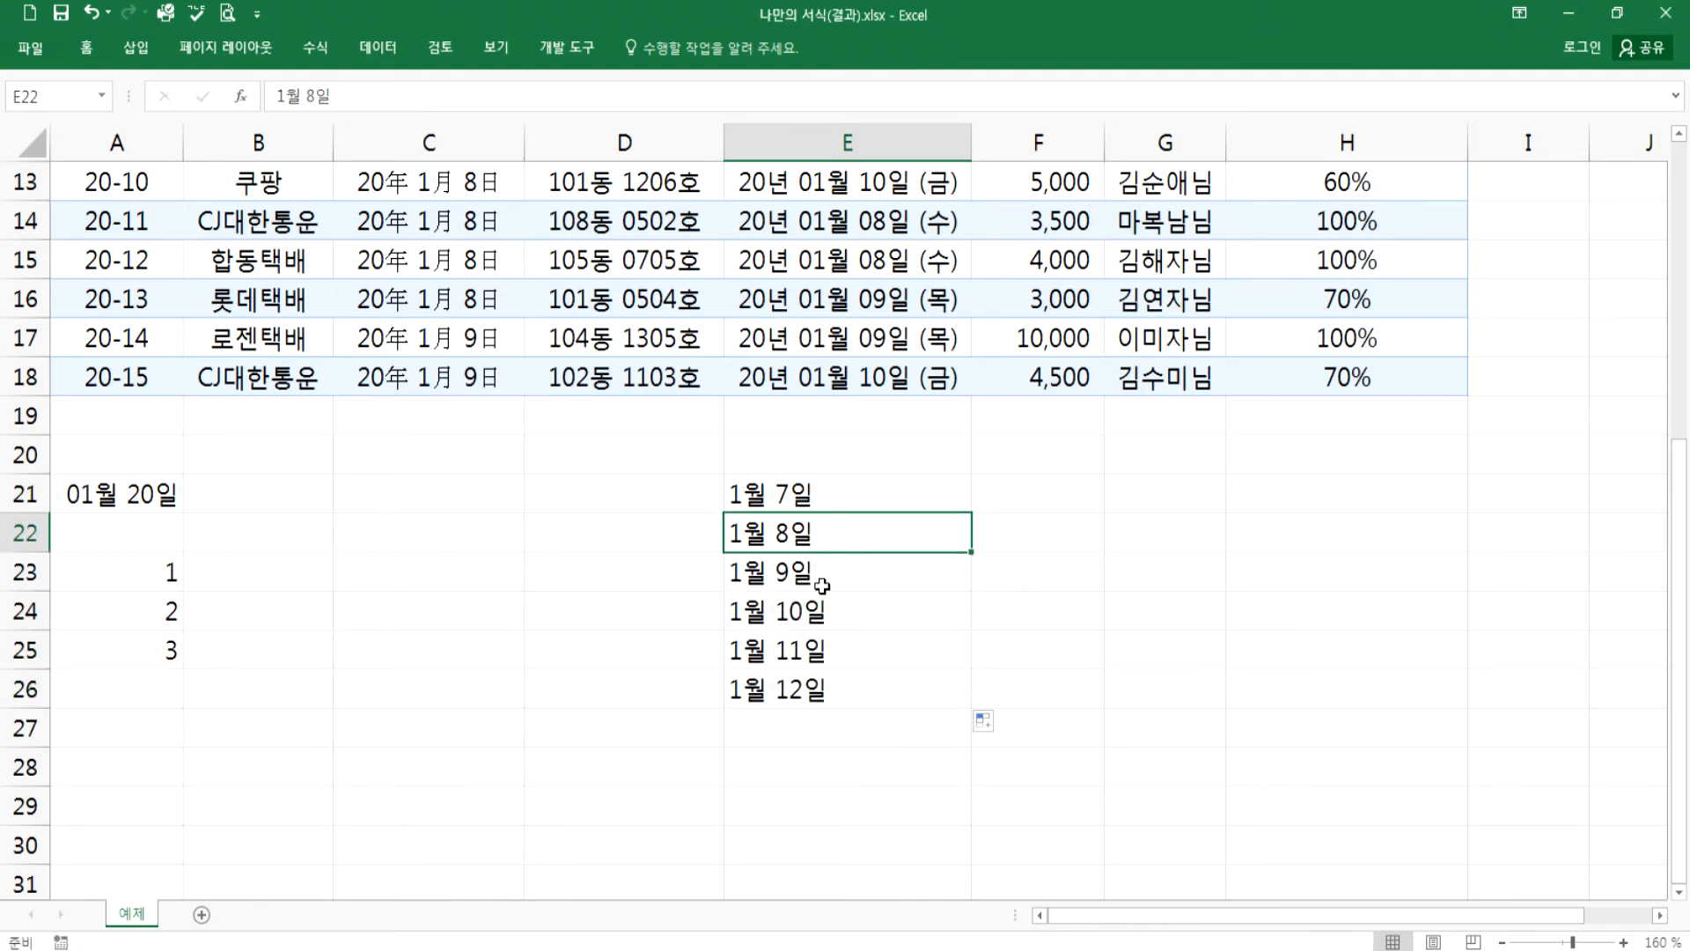
left_click(791, 498)
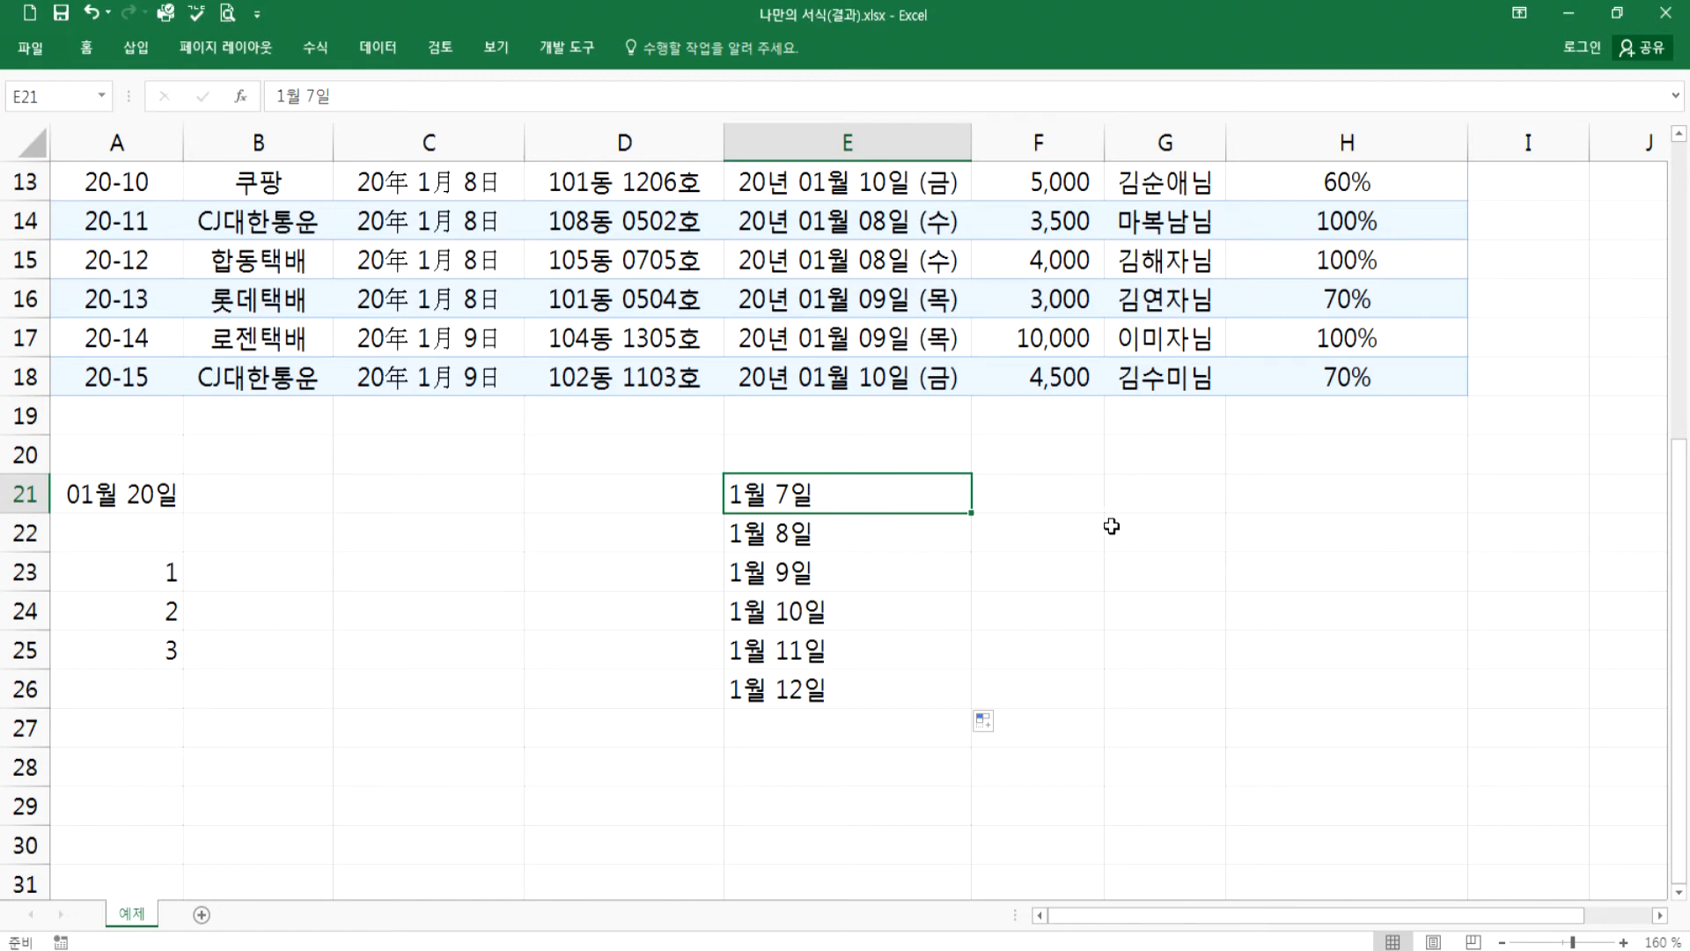
- Replace the entry in E21 with the date 1-7 and inspect its stored value
type("1-7")
key("Return")
key("Up")
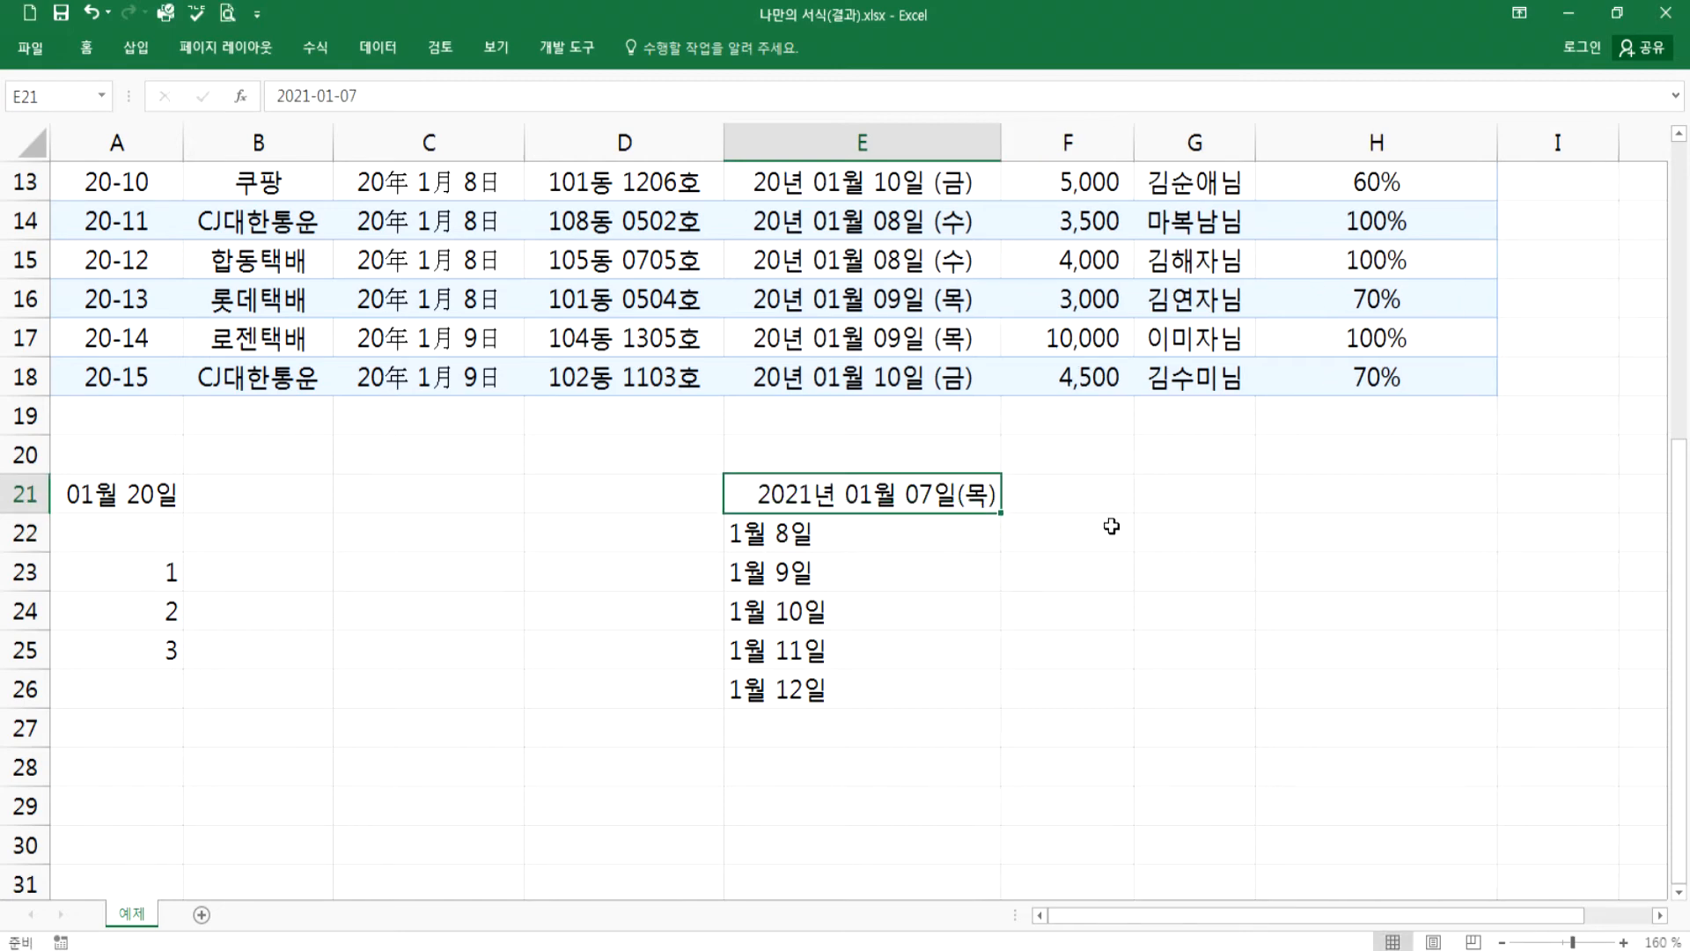
key("Down")
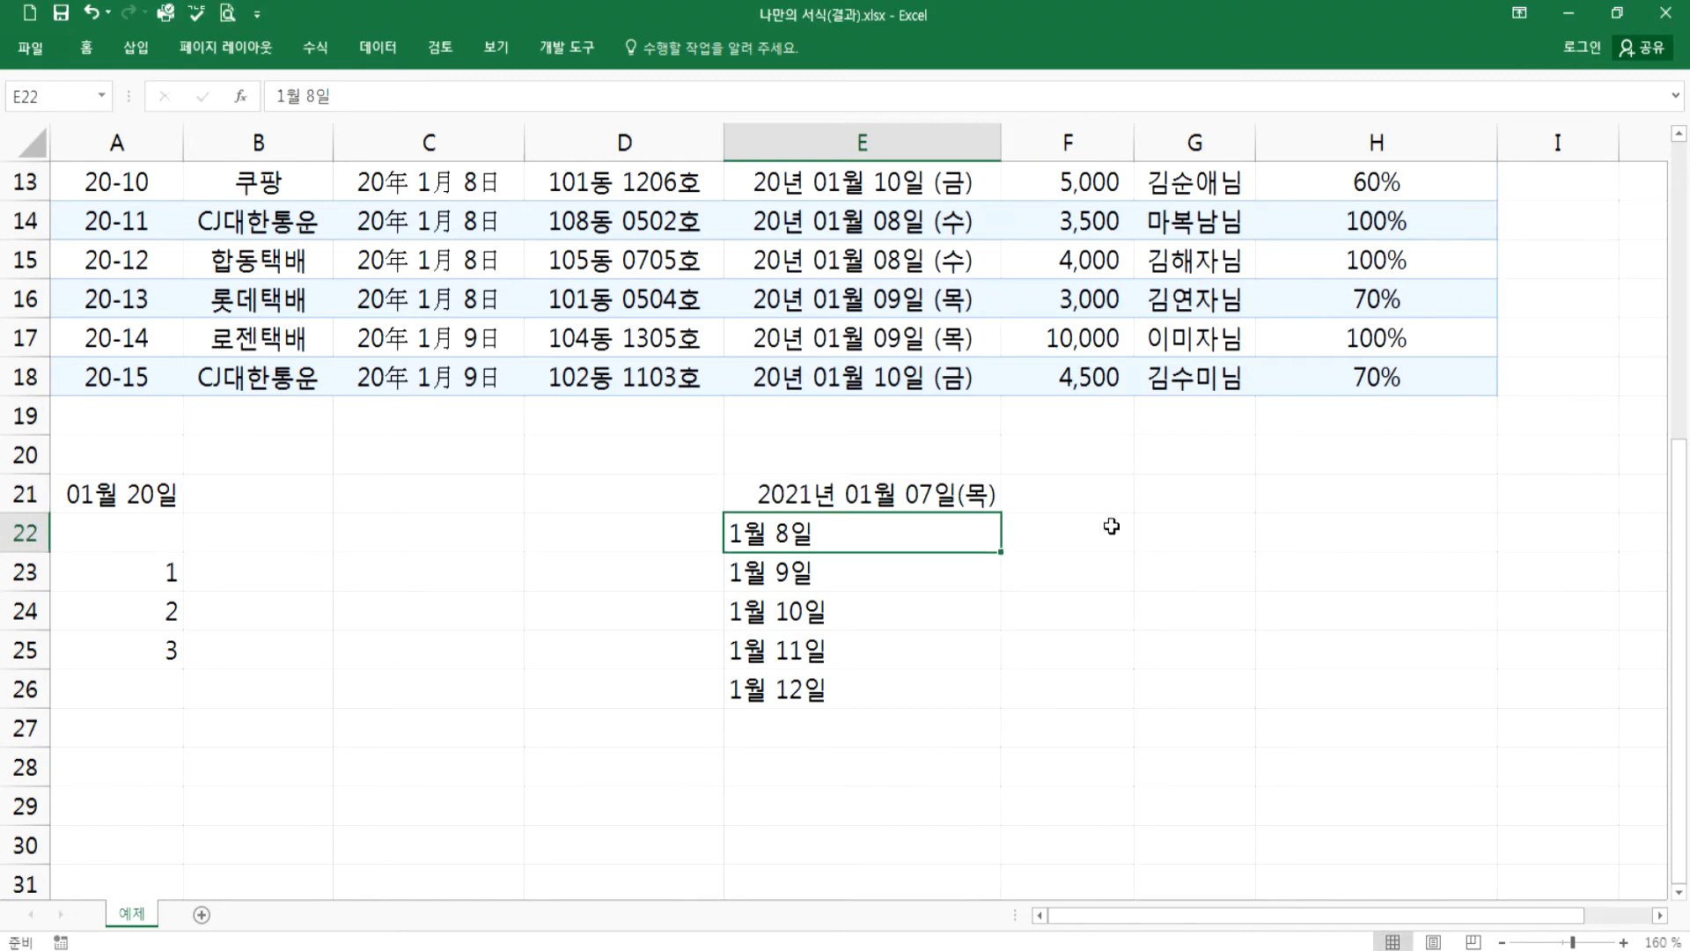
type("1dnjf8")
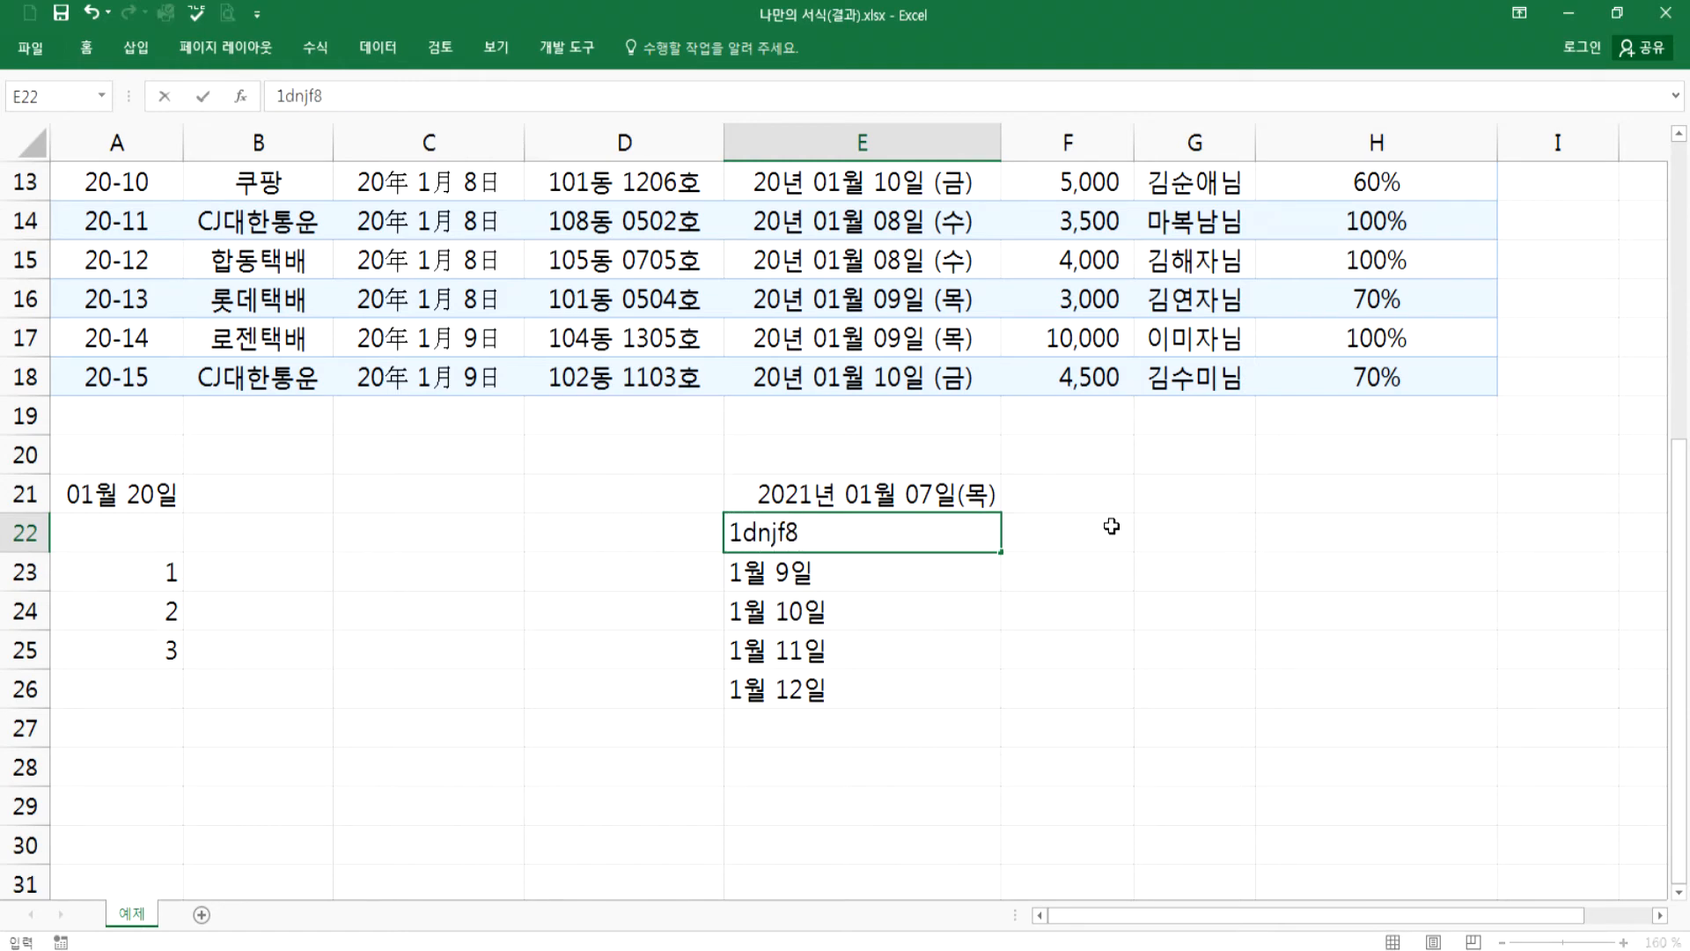
key("ctrl+Return")
type("1-8")
key("ctrl+Return")
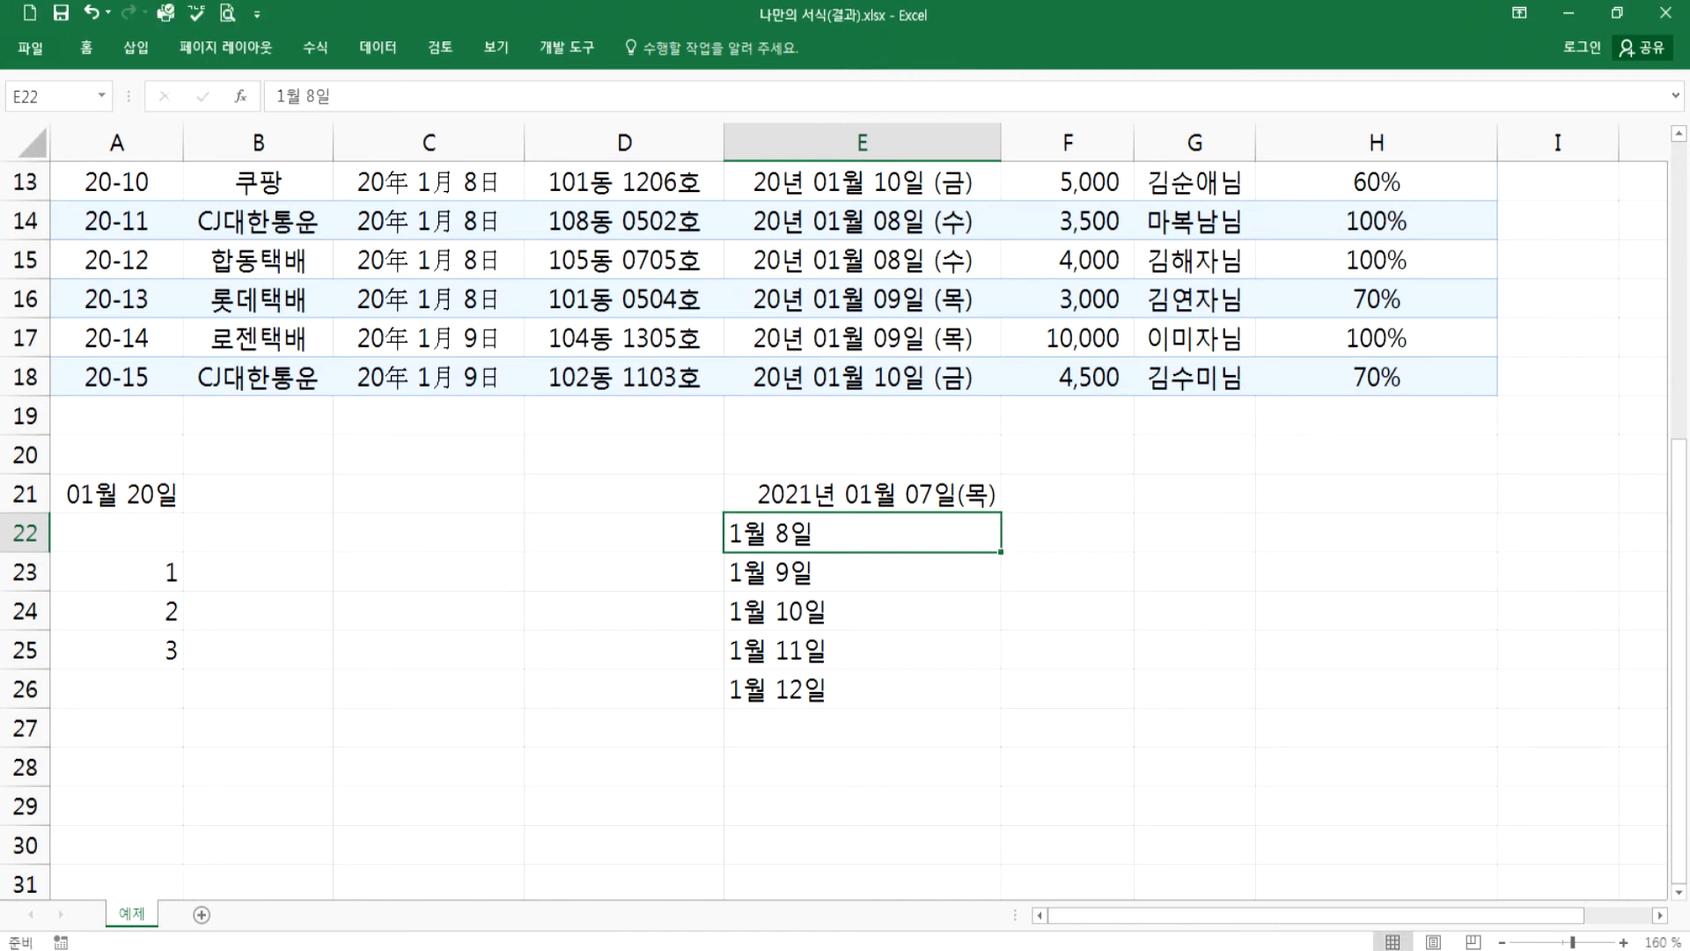
- Switch to the Notepad notes and add the heading "* 날짜 입력하는 방법" below the existing 날짜 line
left_click(308, 949)
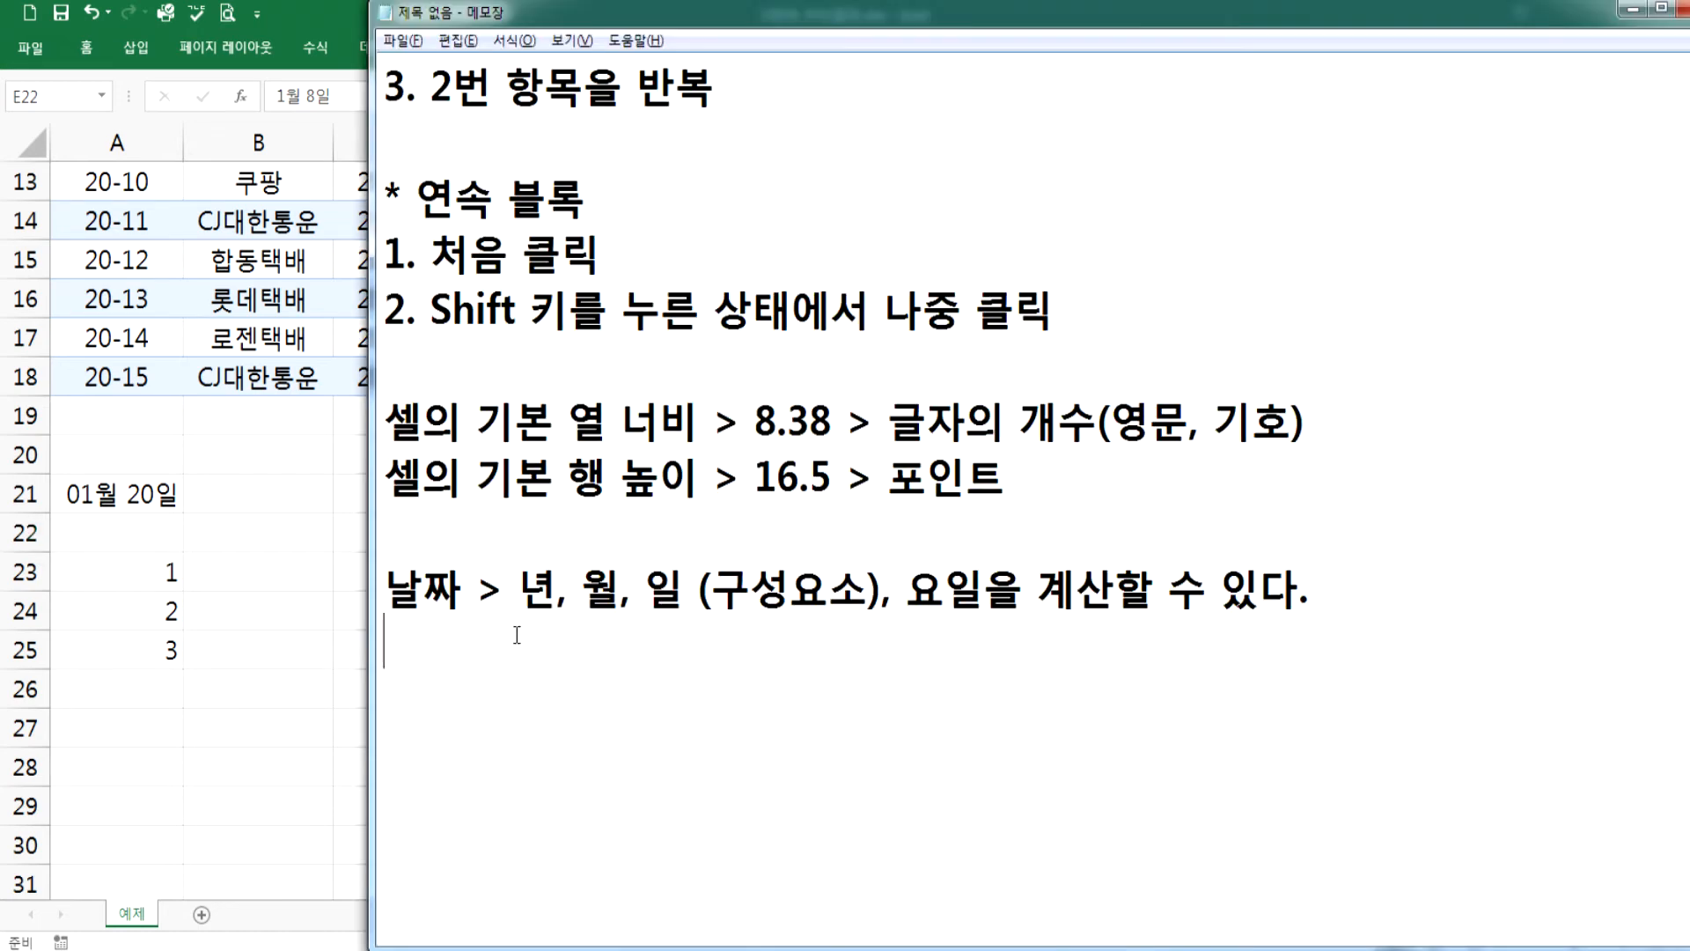
scroll(444, 344, "down", 3)
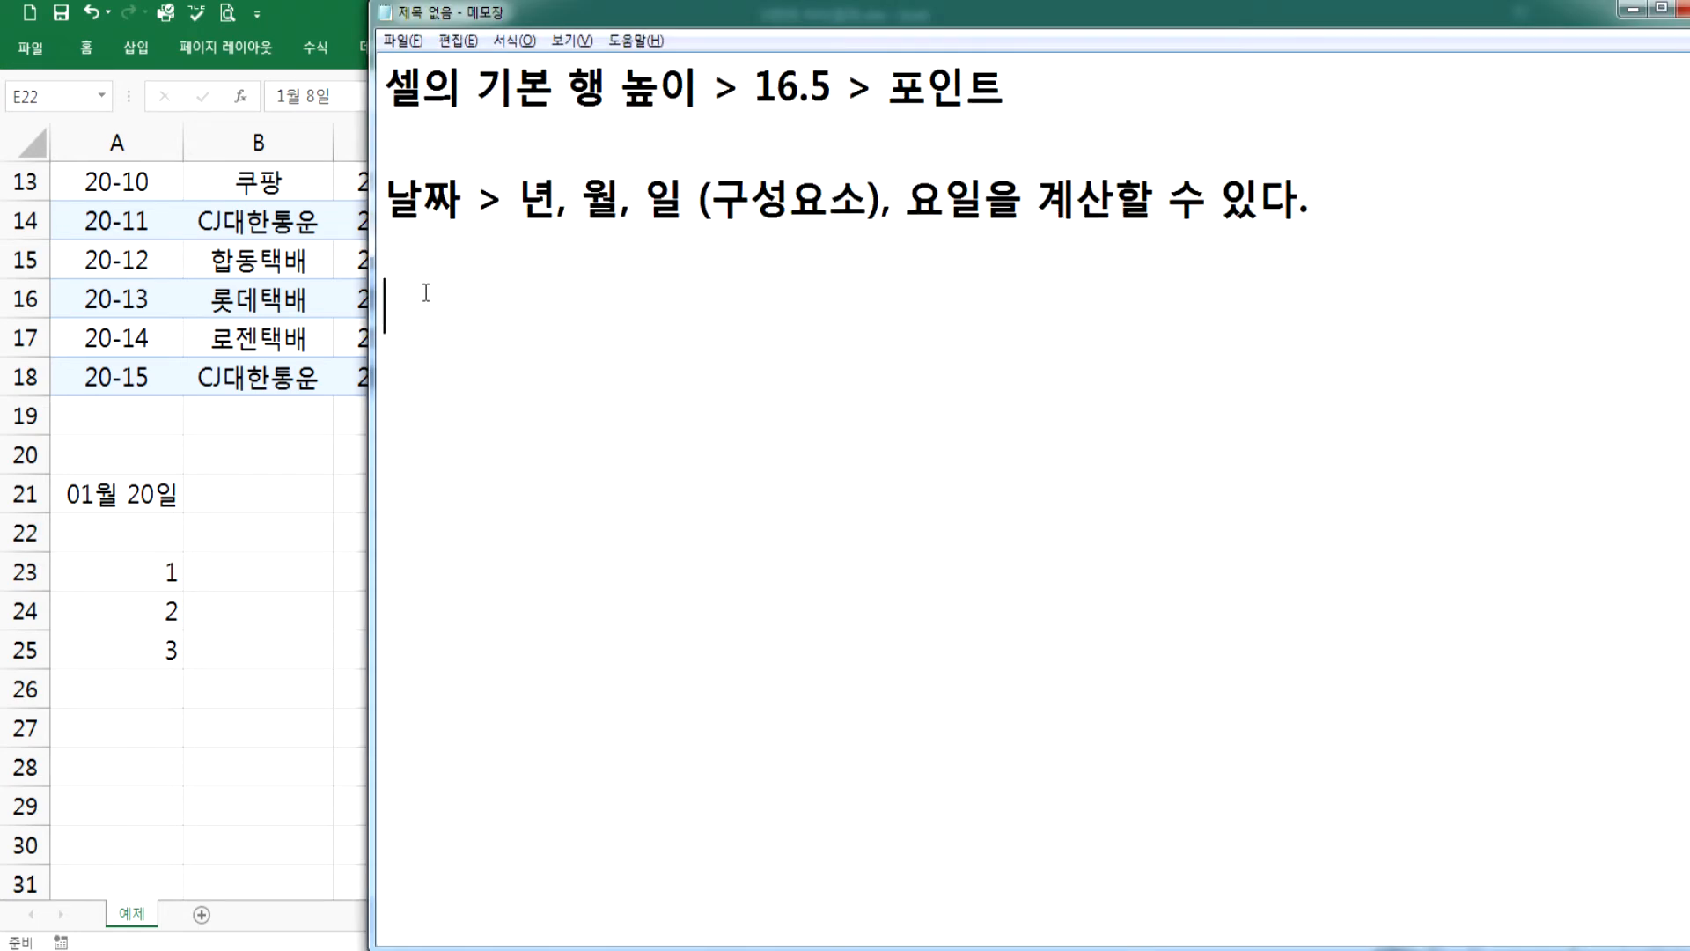
type("날짜 입려")
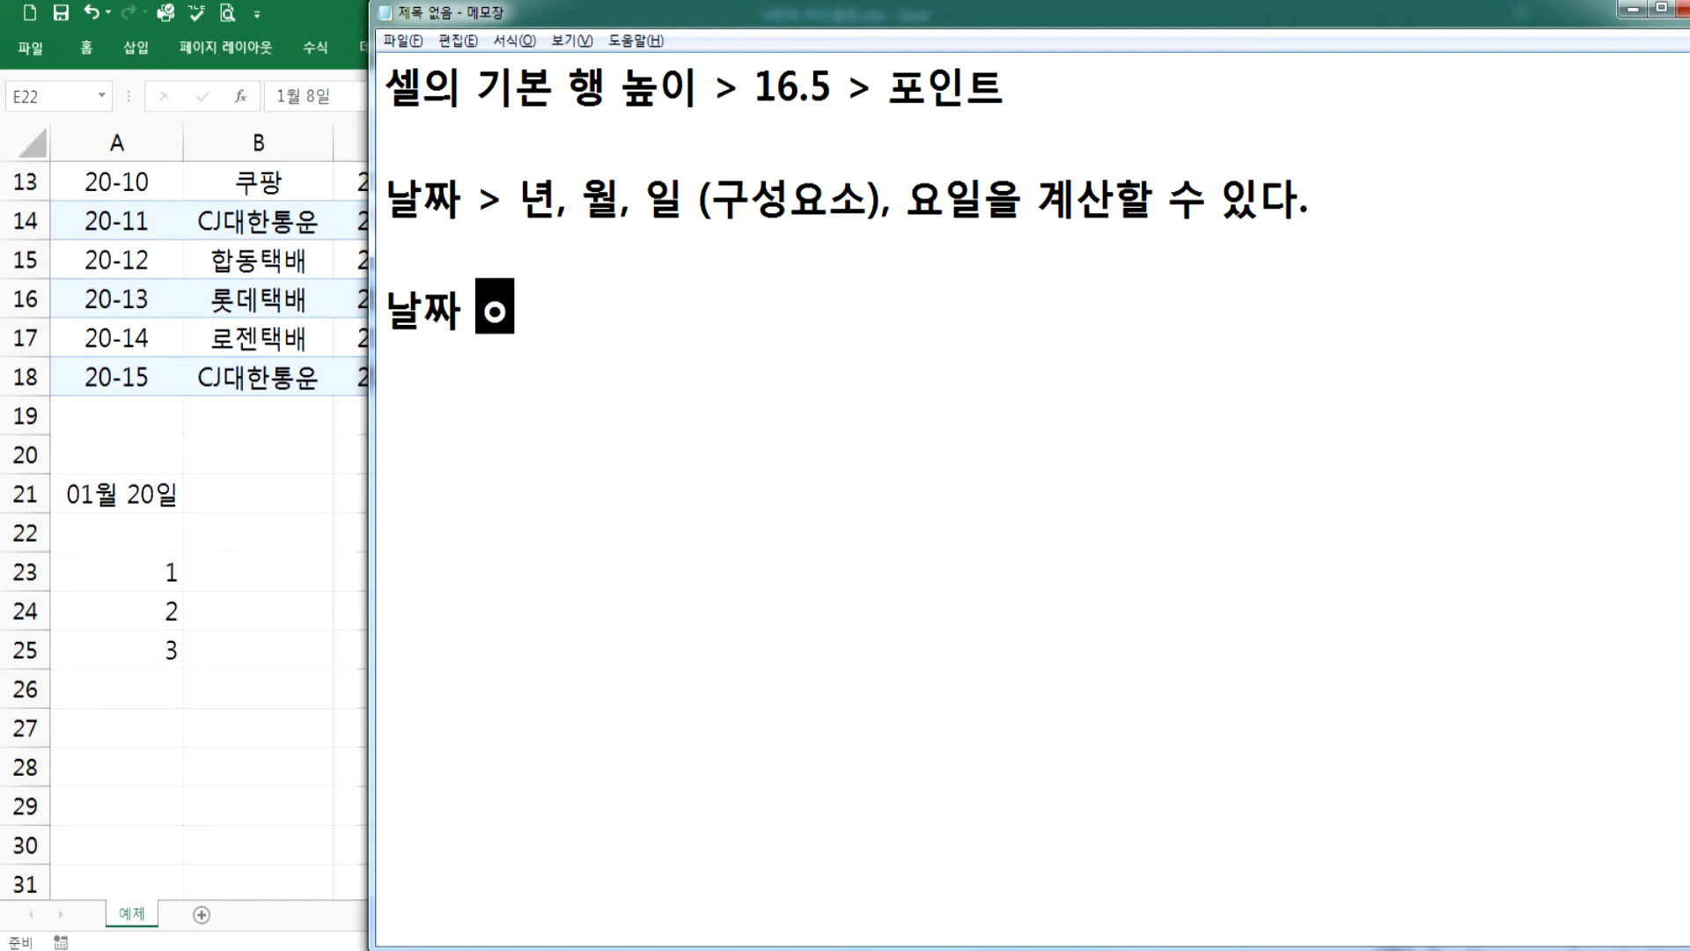
type("력방")
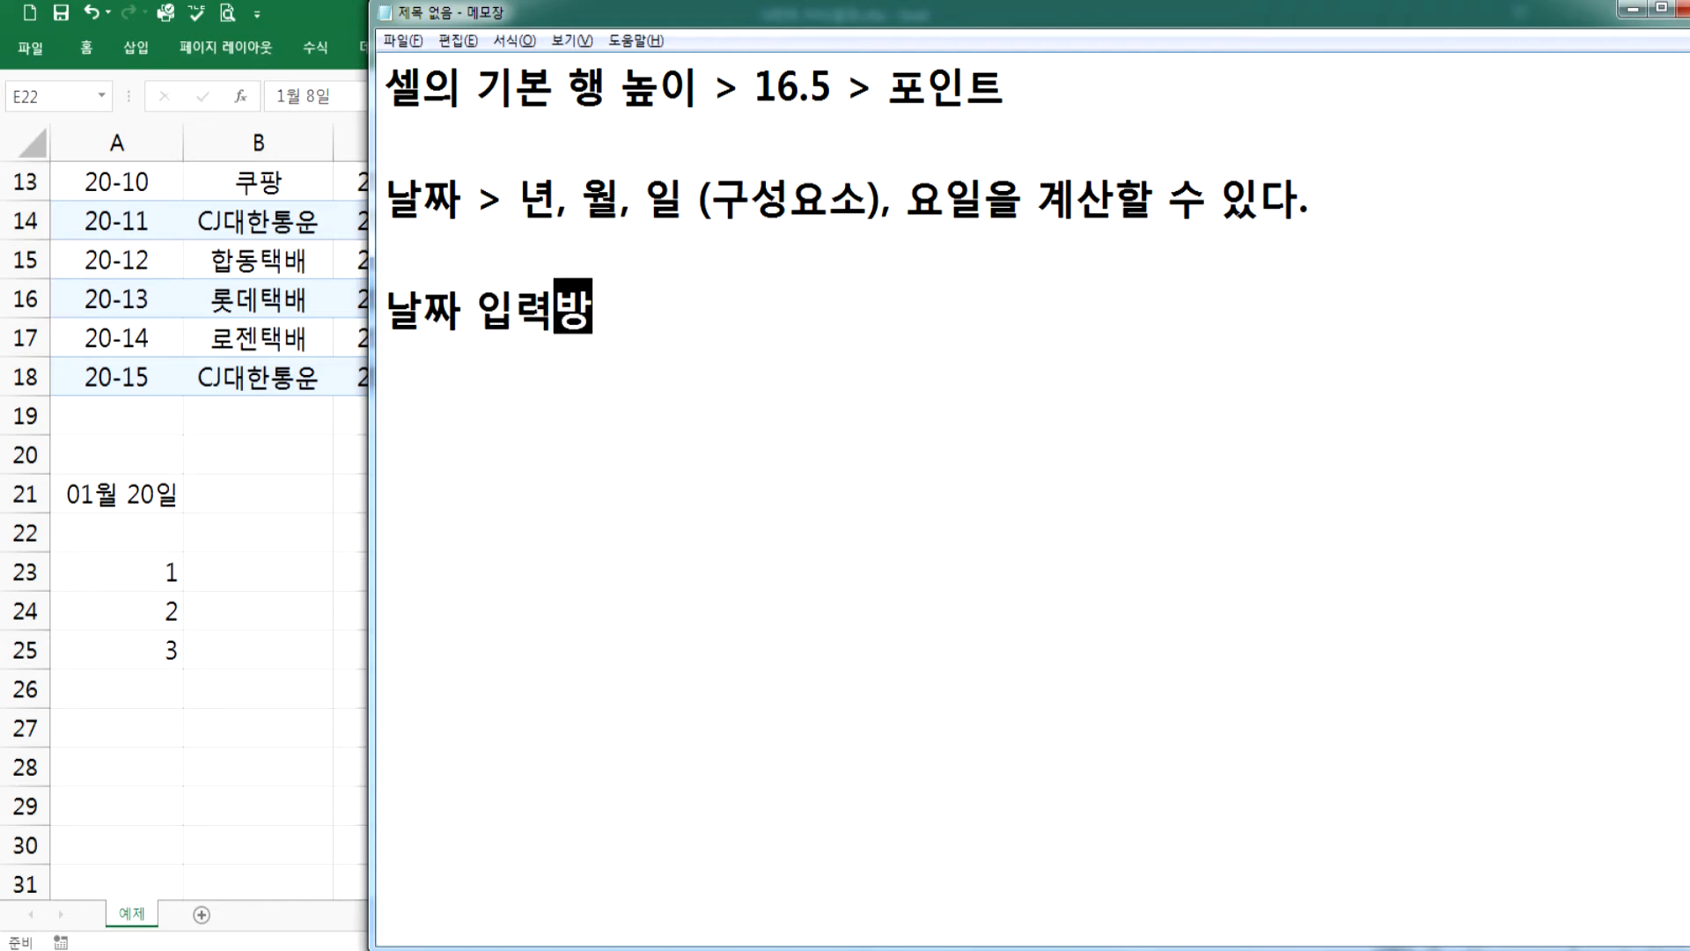
key("BackSpace")
key("BackSpace")
key("BackSpace")
type("한")
type("하는 방법")
key("Return")
key("Up")
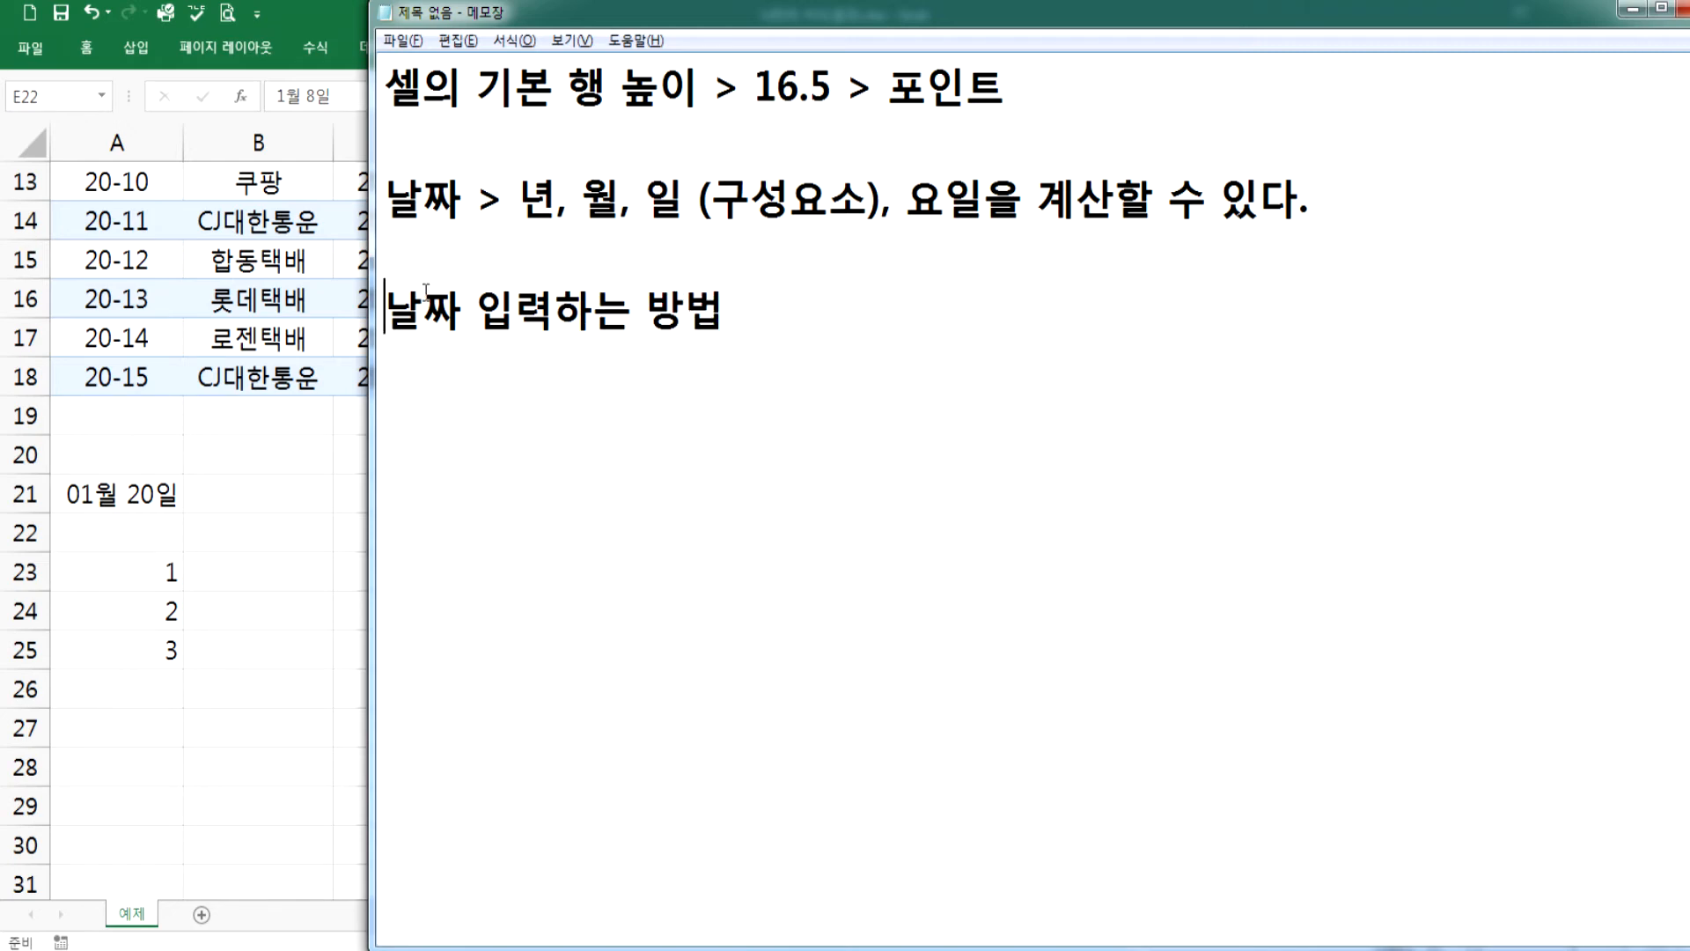
type("*")
key("Down")
- List the two date entry patterns 년-월-일 and 년/월/일 on separate lines under the heading
type("년-월-ㅇ")
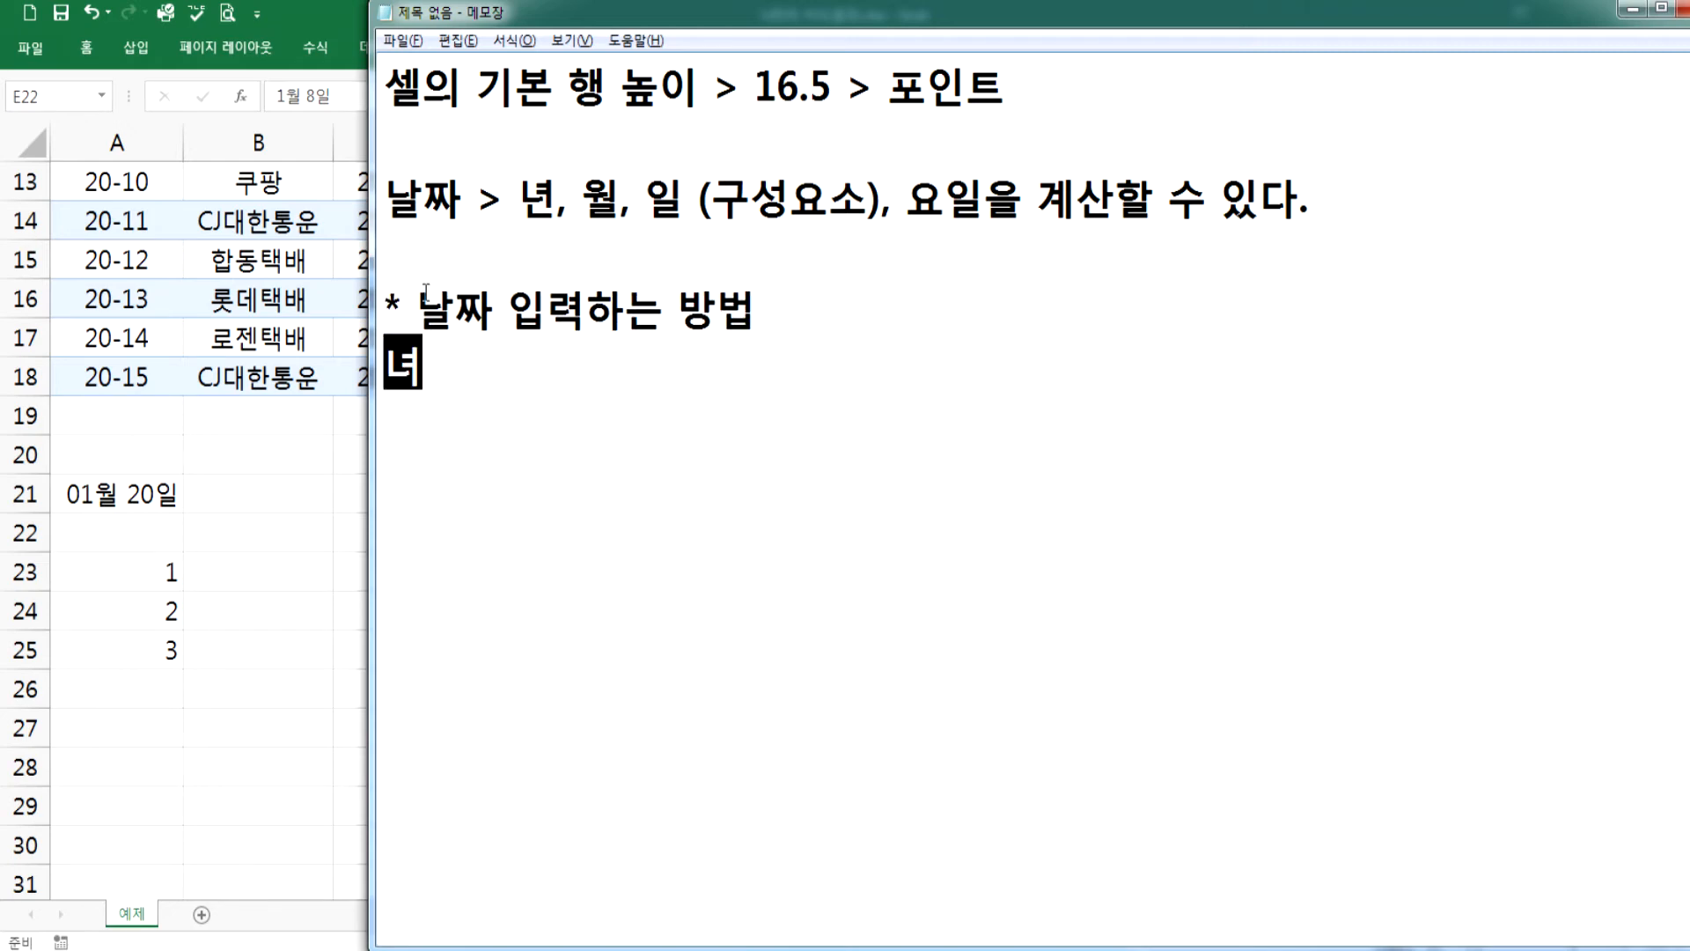
type("일")
key("Return")
type("년/ㅇ")
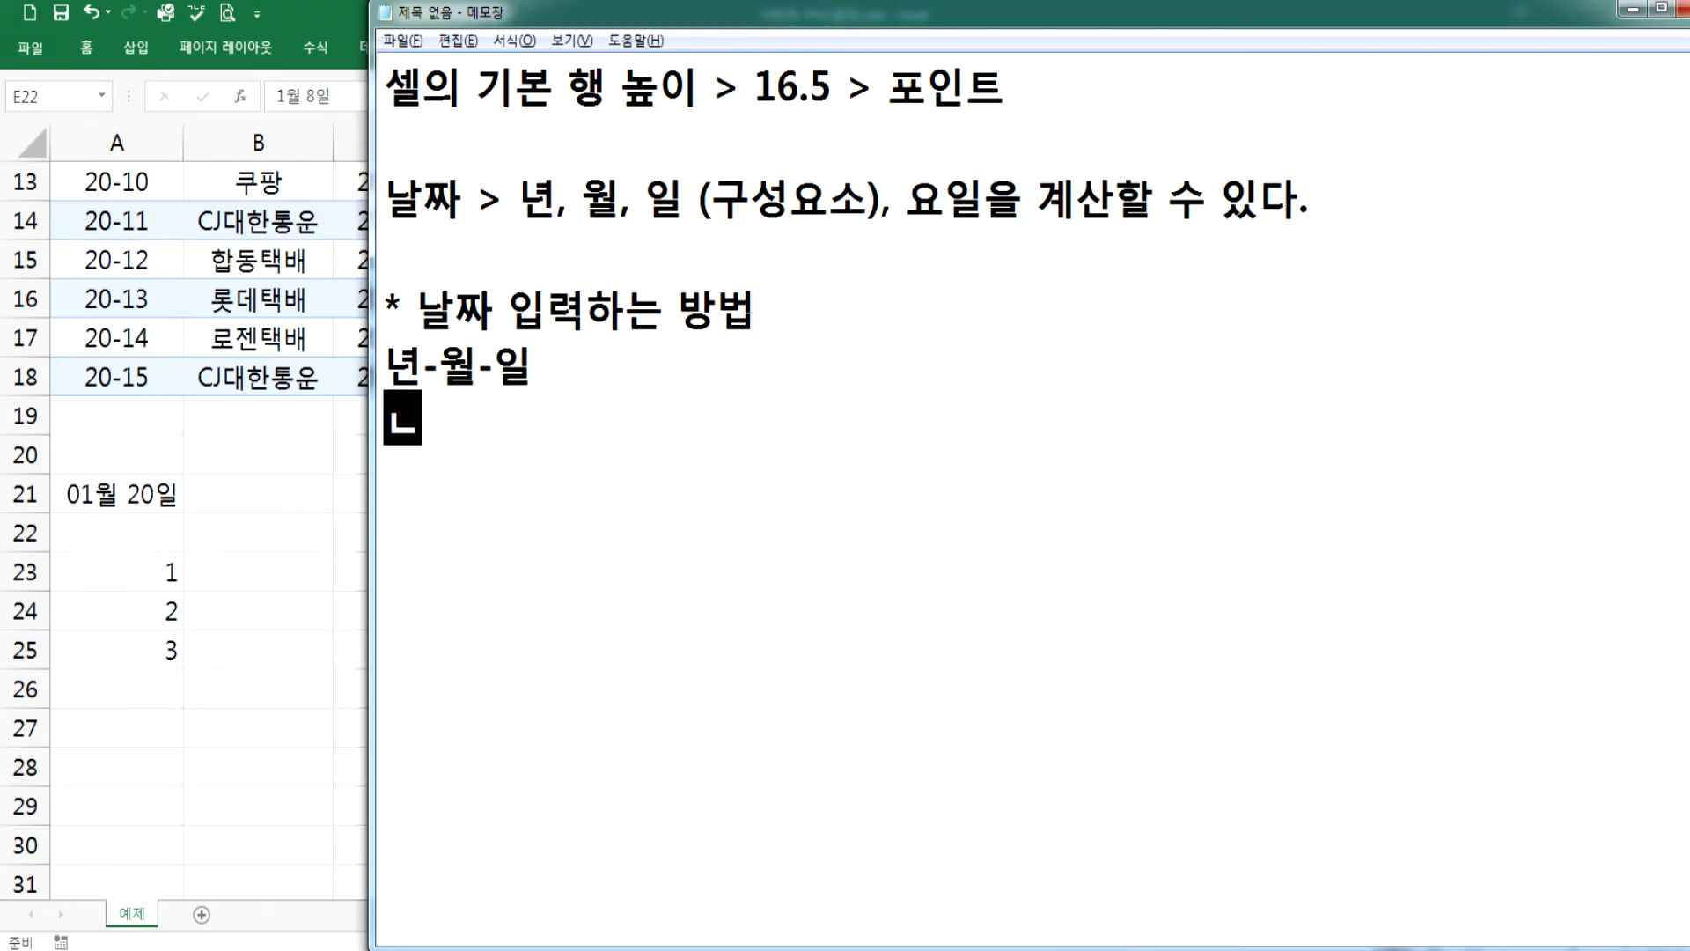
type("월/이ㅏㄹ")
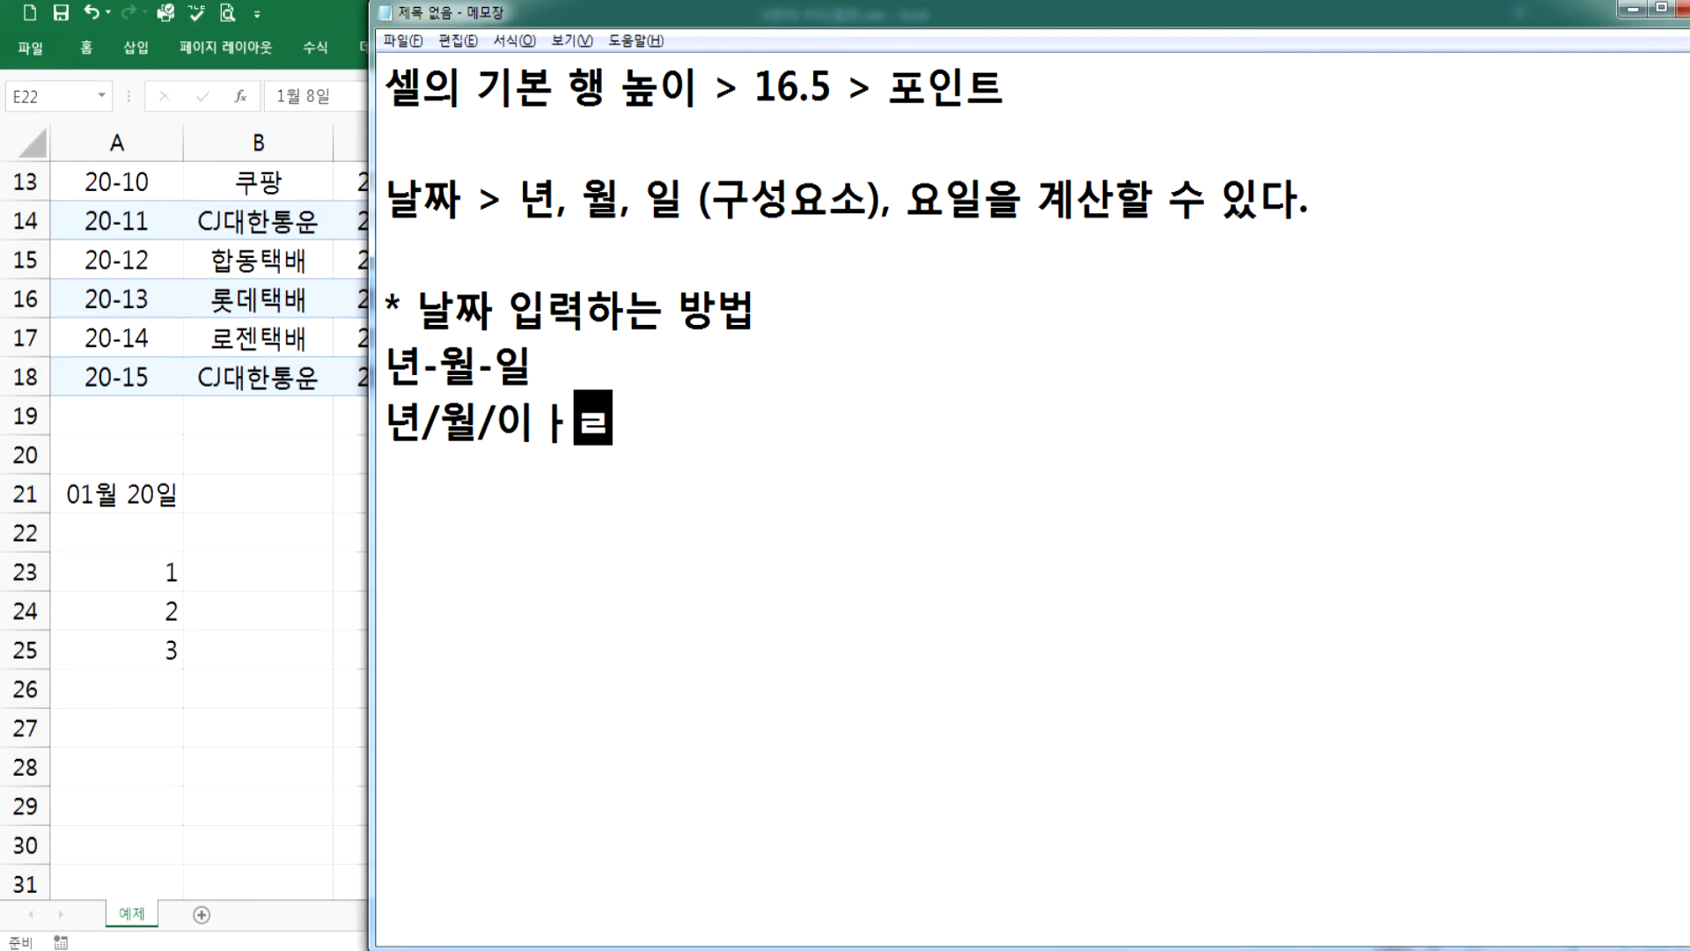
key("BackSpace")
key("BackSpace")
type("일")
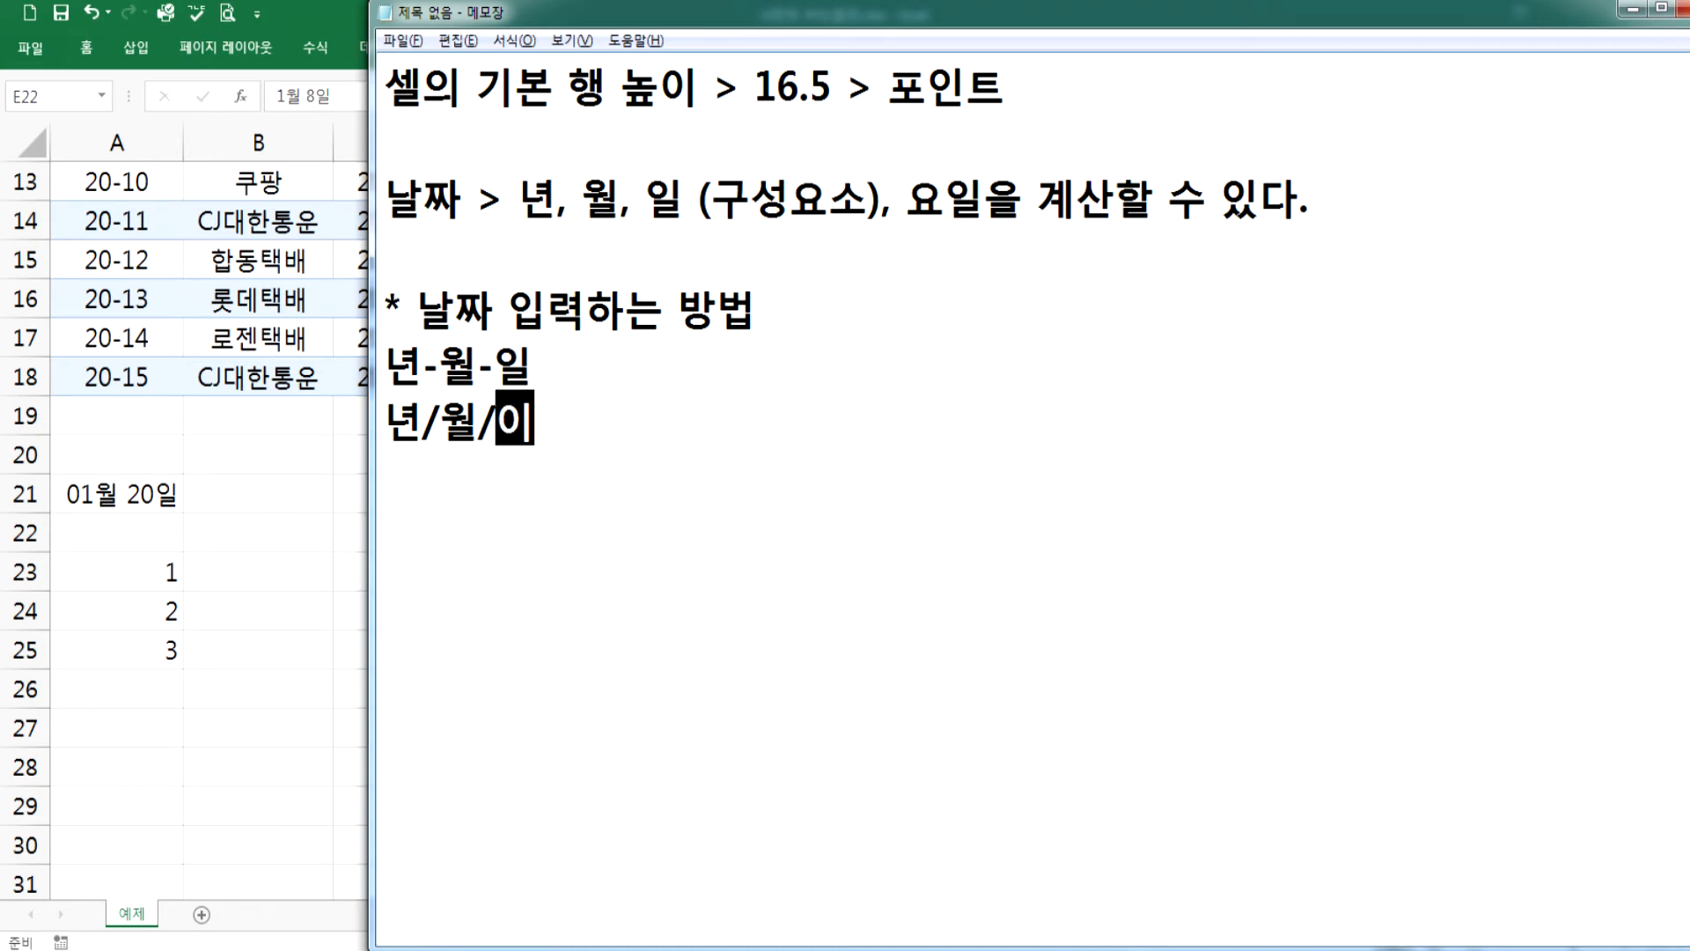
- Append the example " > 21-5-12 > 2021-05-12" to the 년-월-일 line
key("Up")
type("> ")
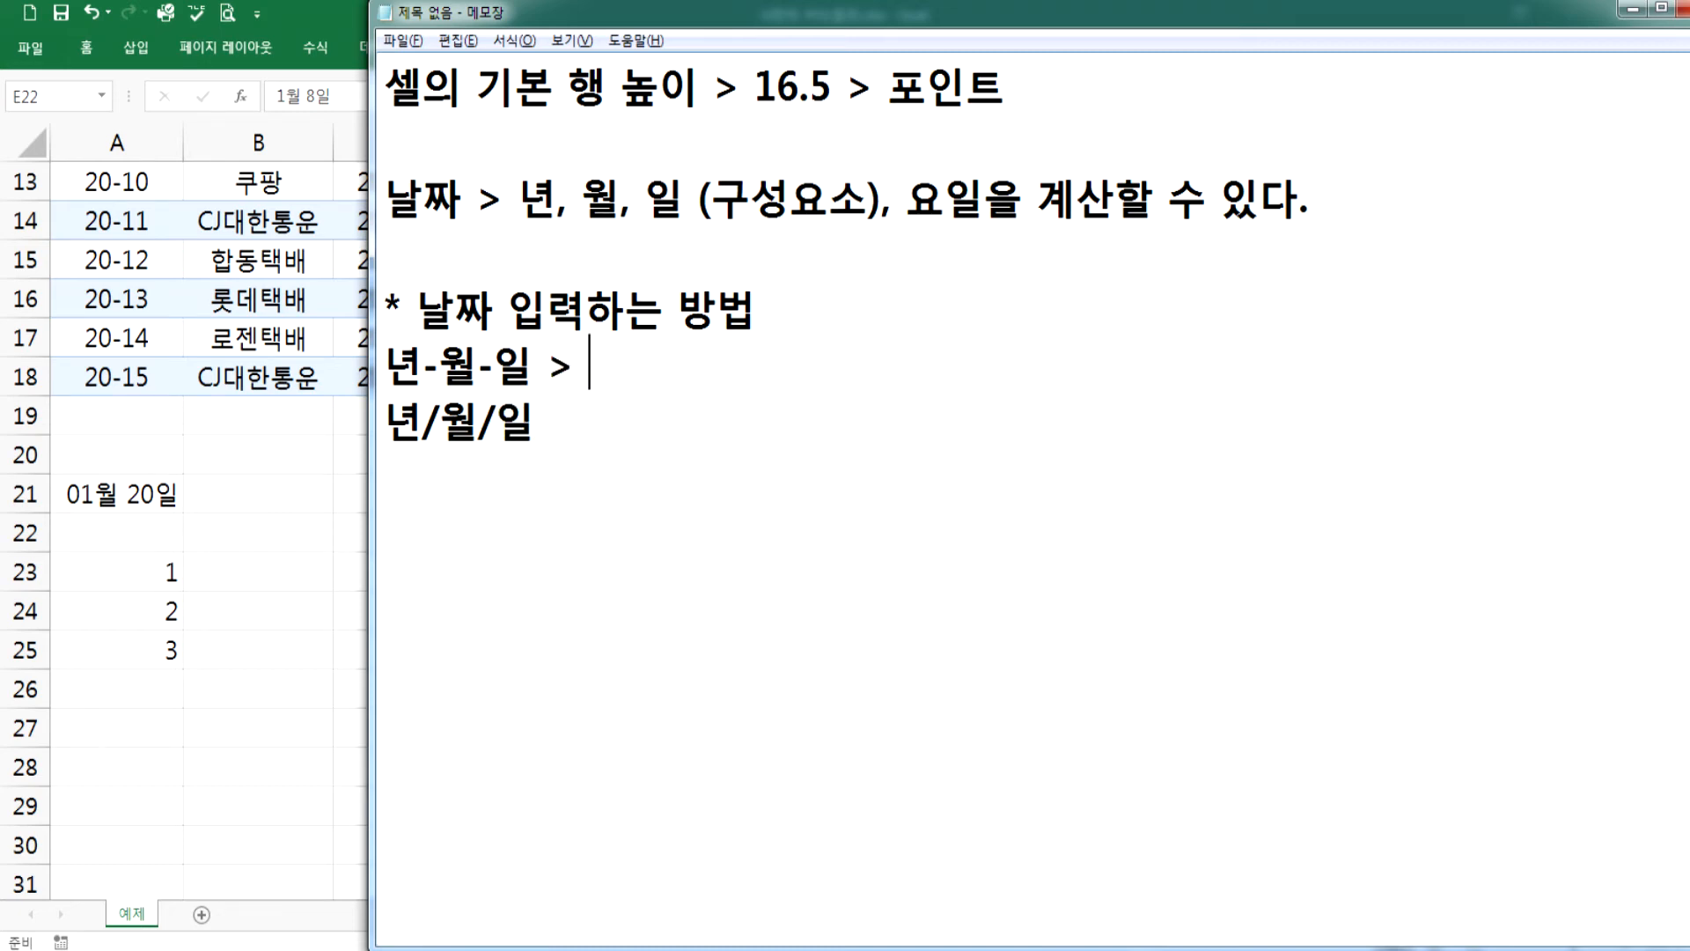
type("21-5-12")
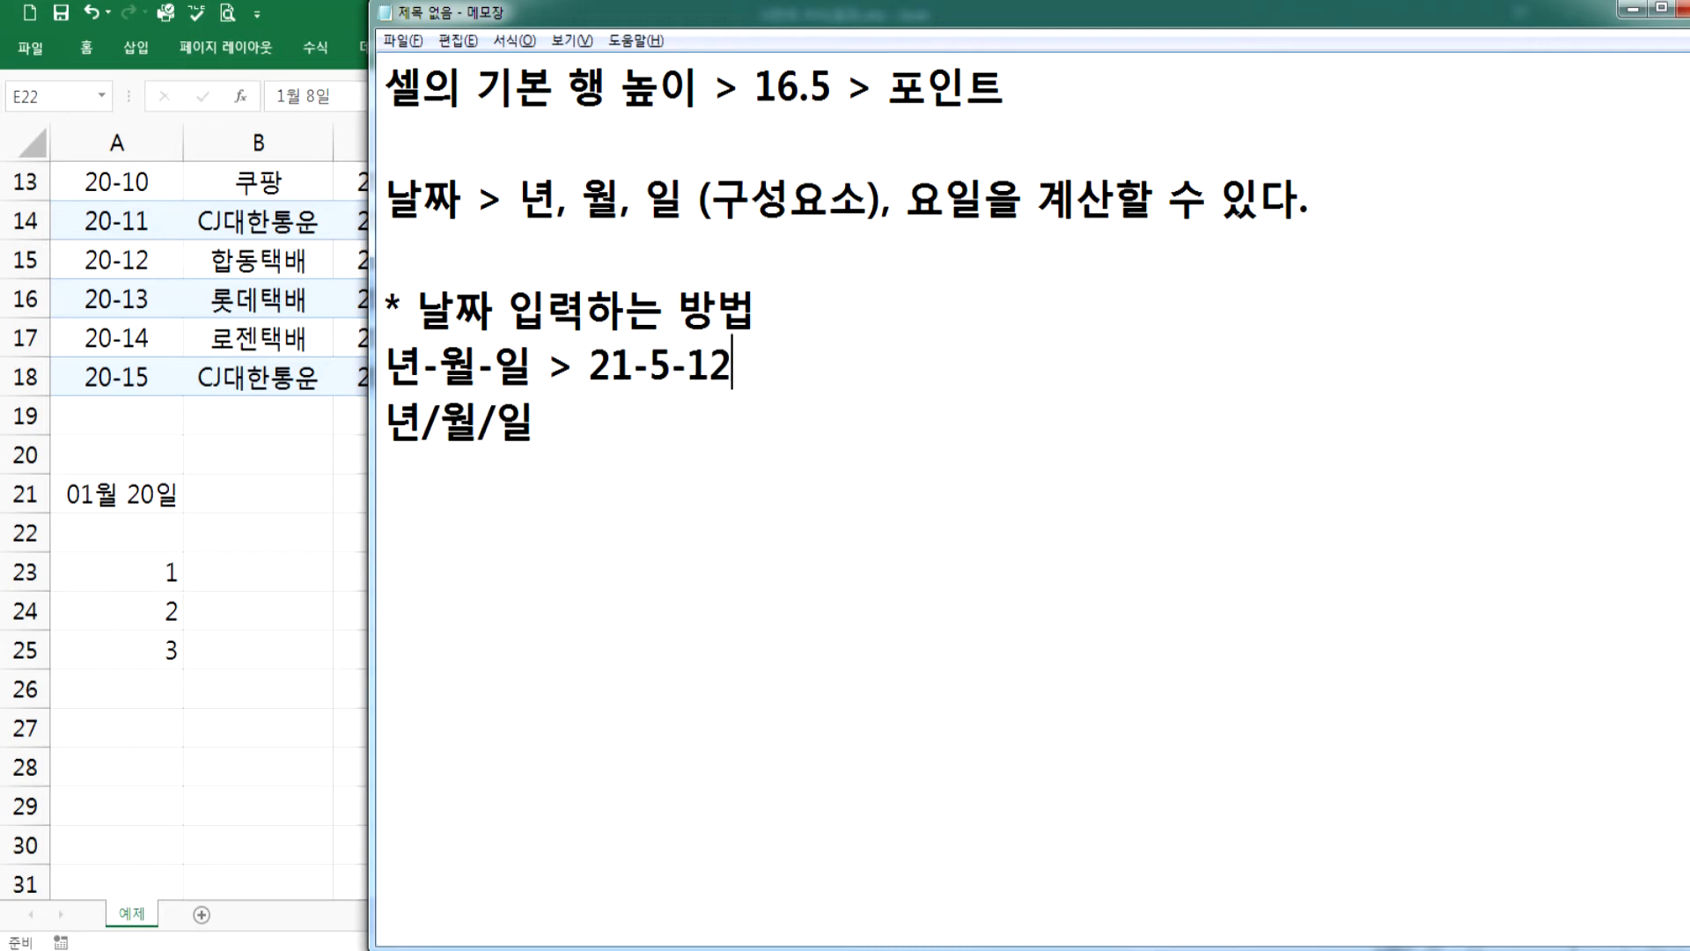
type(" > 202")
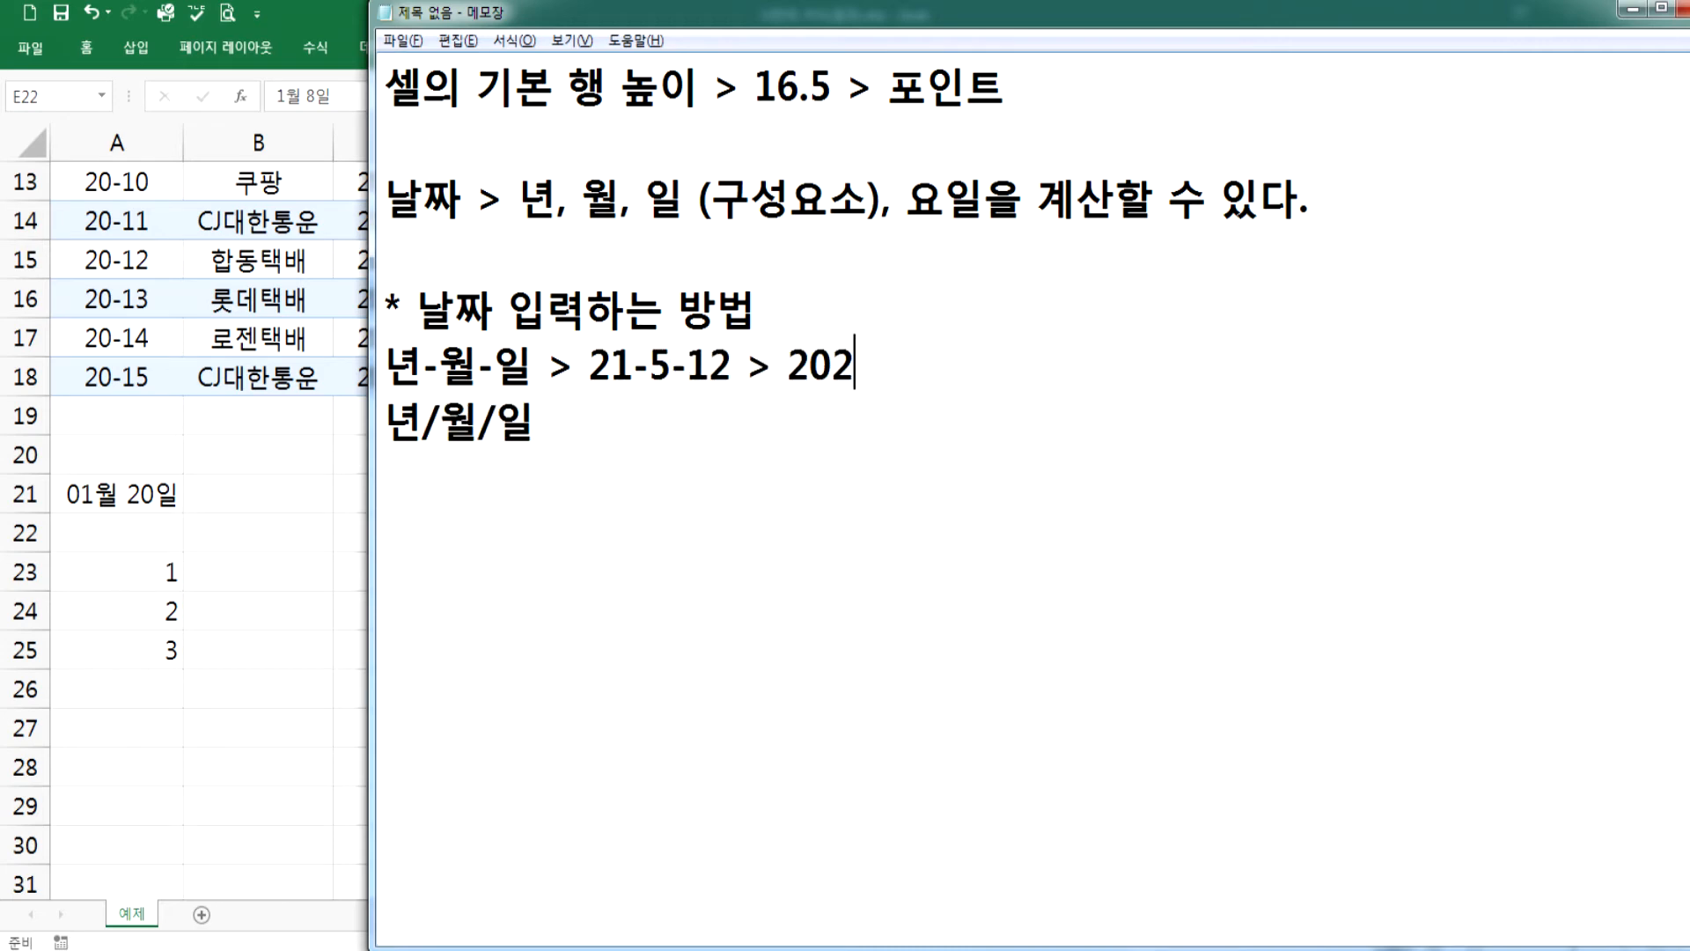
type("1-05-12")
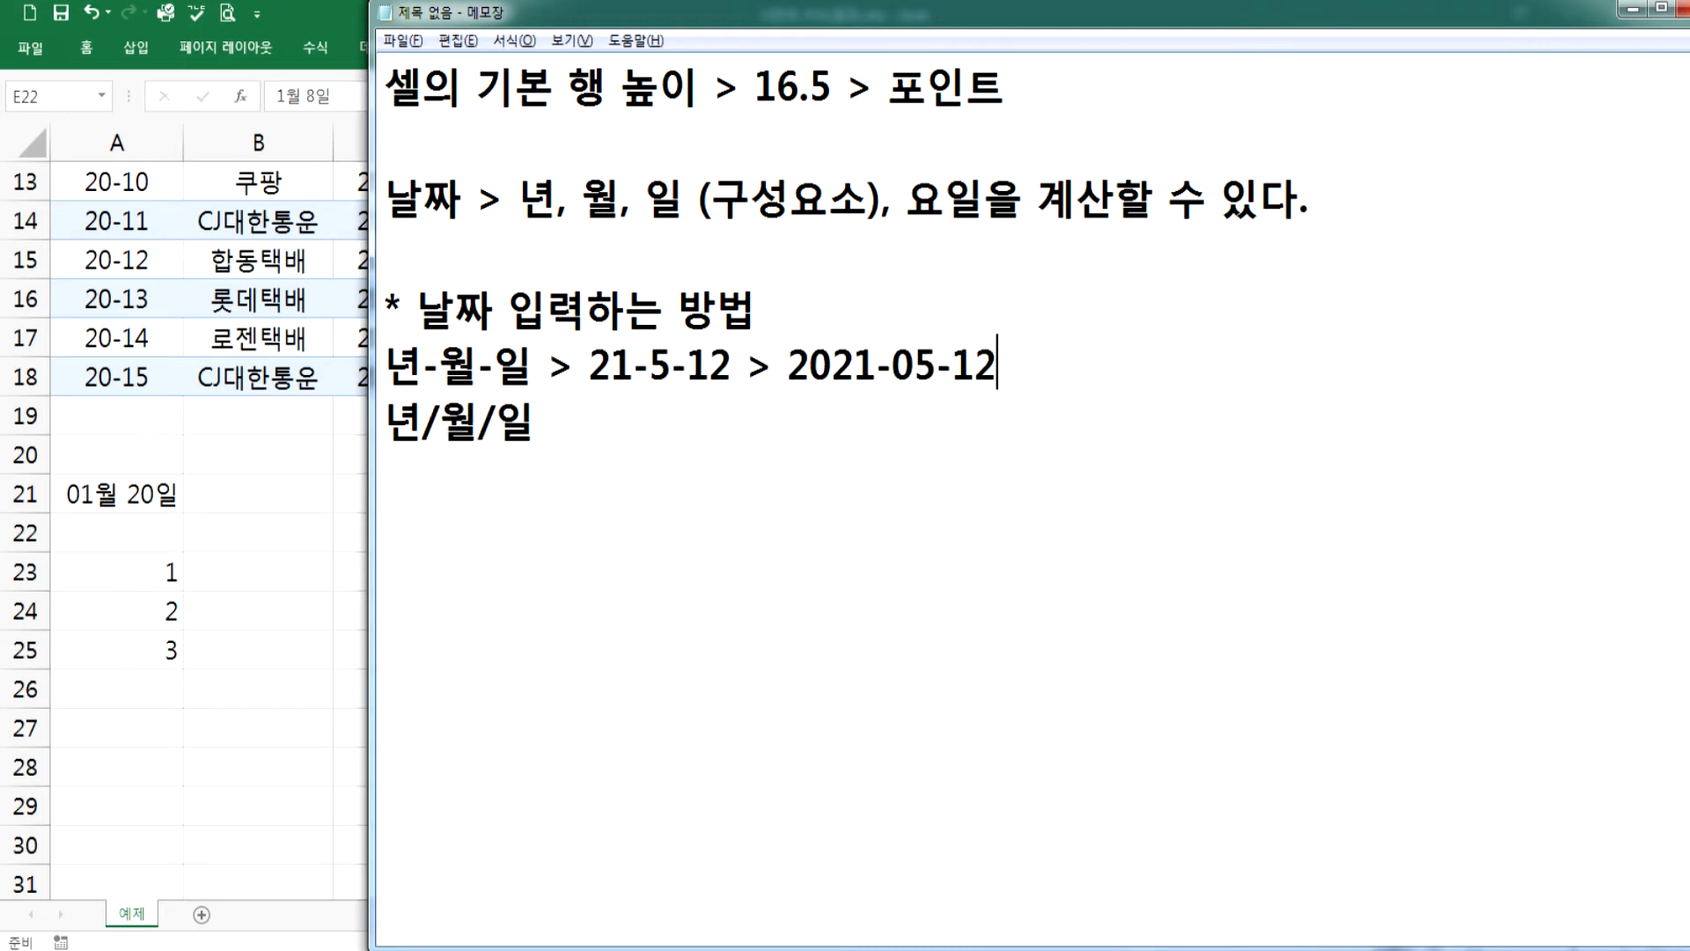
- Append the example " > 21/5/12 > 2021-05-12" to the 년/월/일 line and start a new line below it
key("Down")
type("> 21/5/")
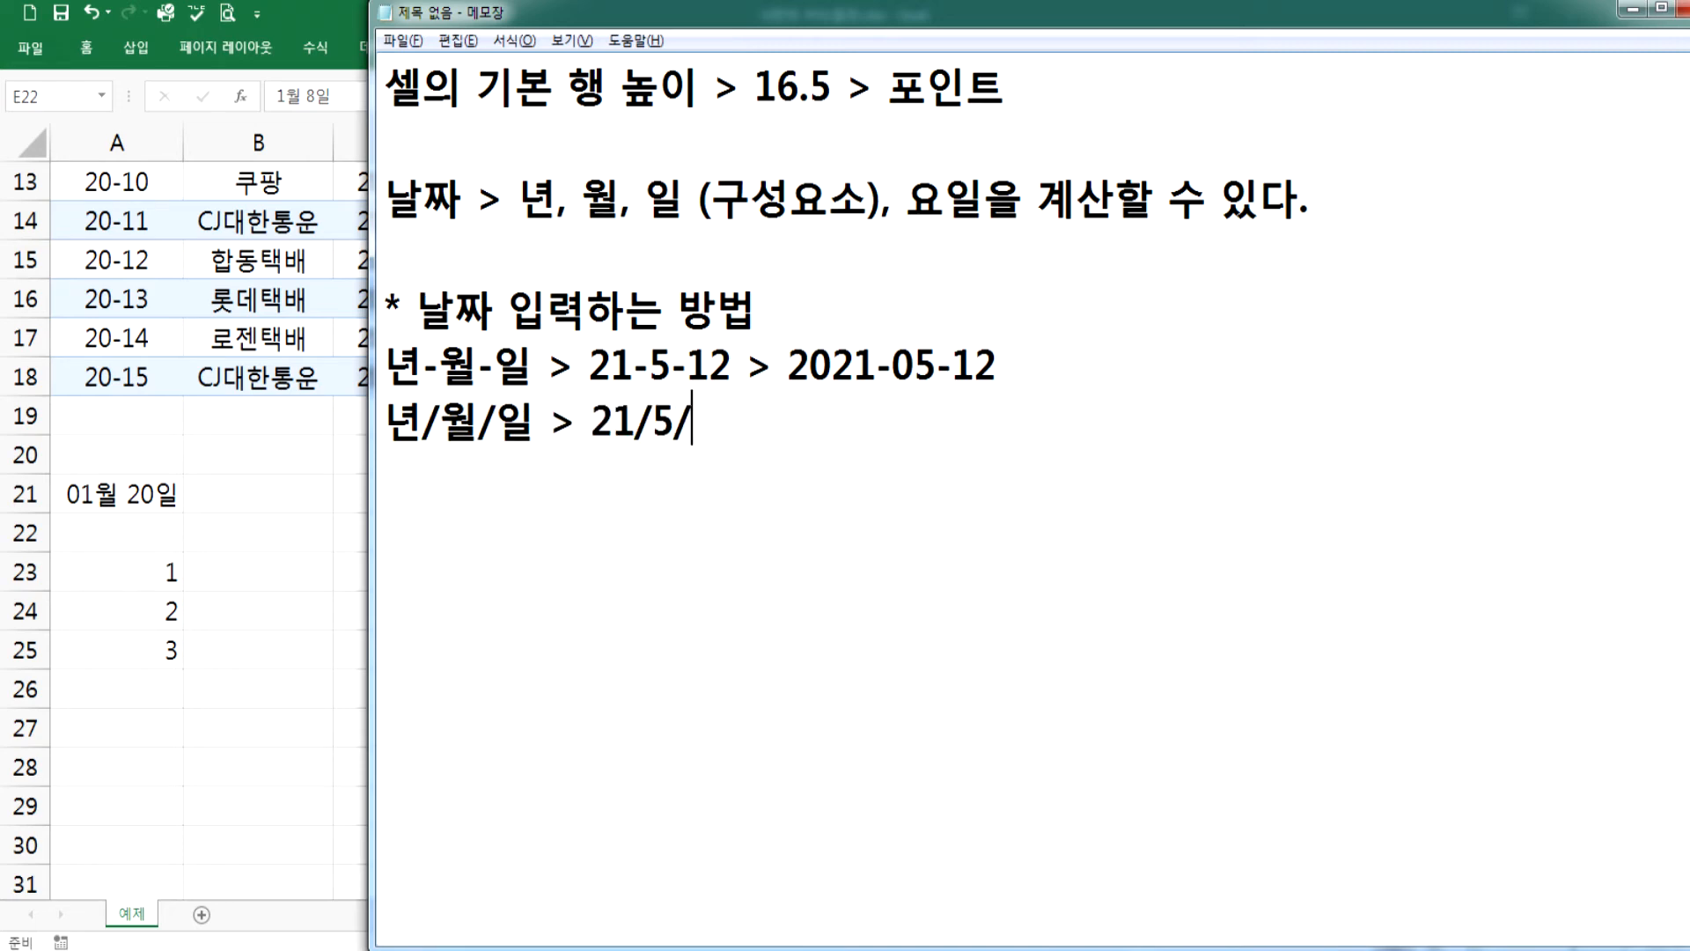
type("12 > 202")
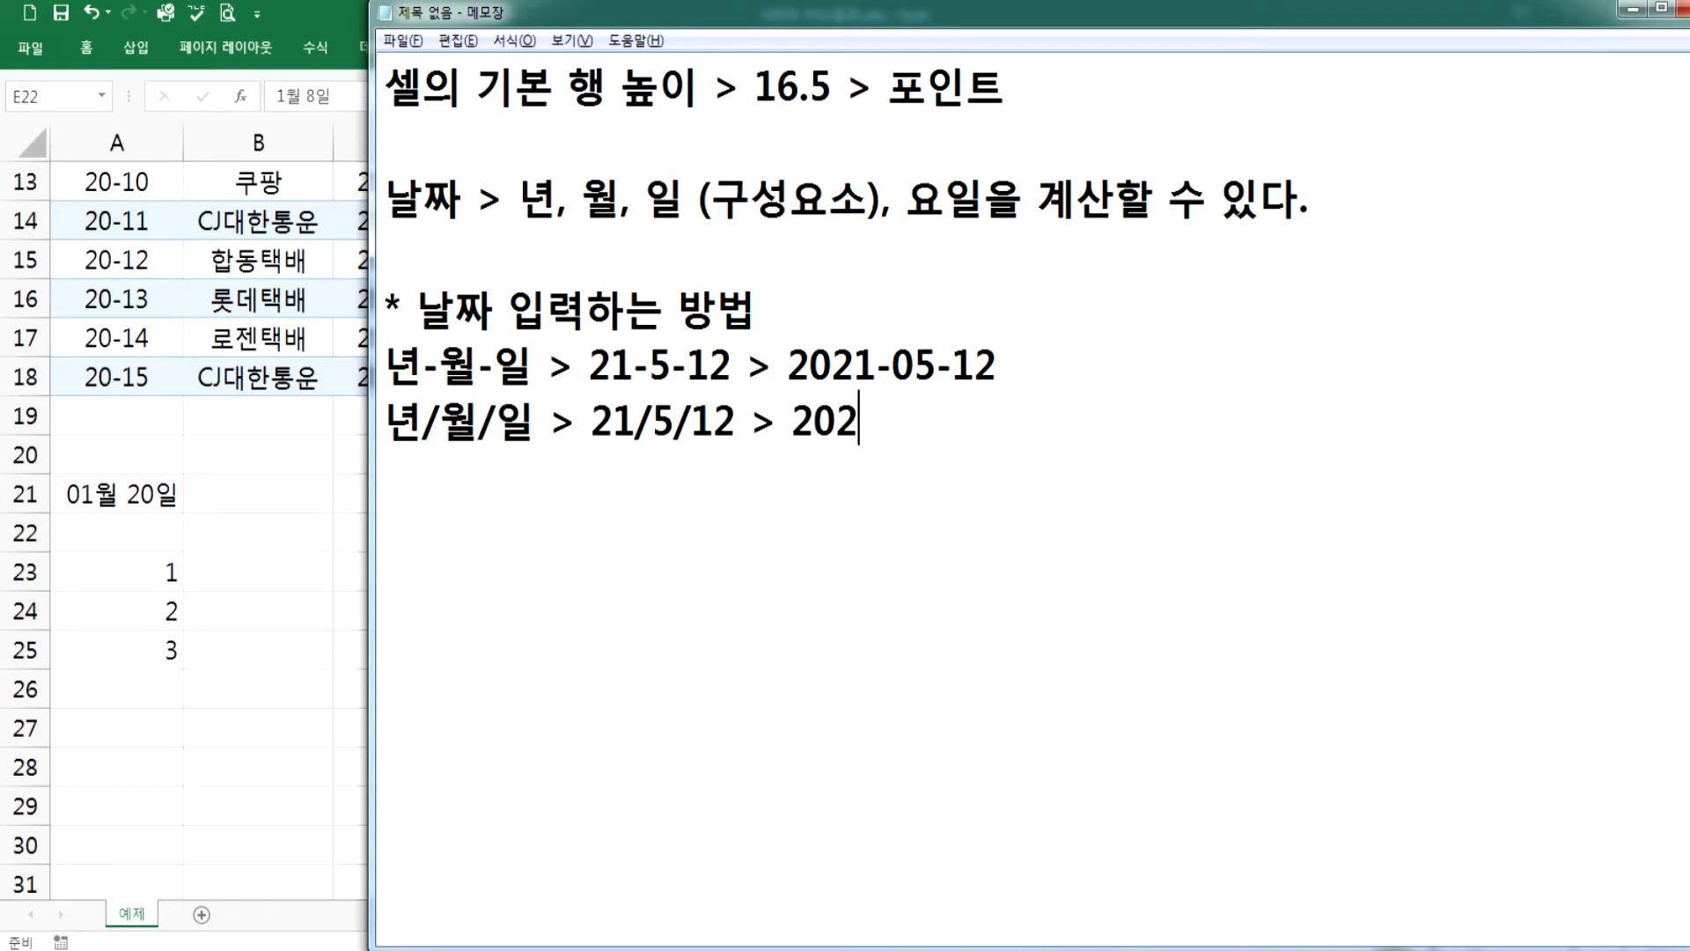
type("1-05-12")
key("Return")
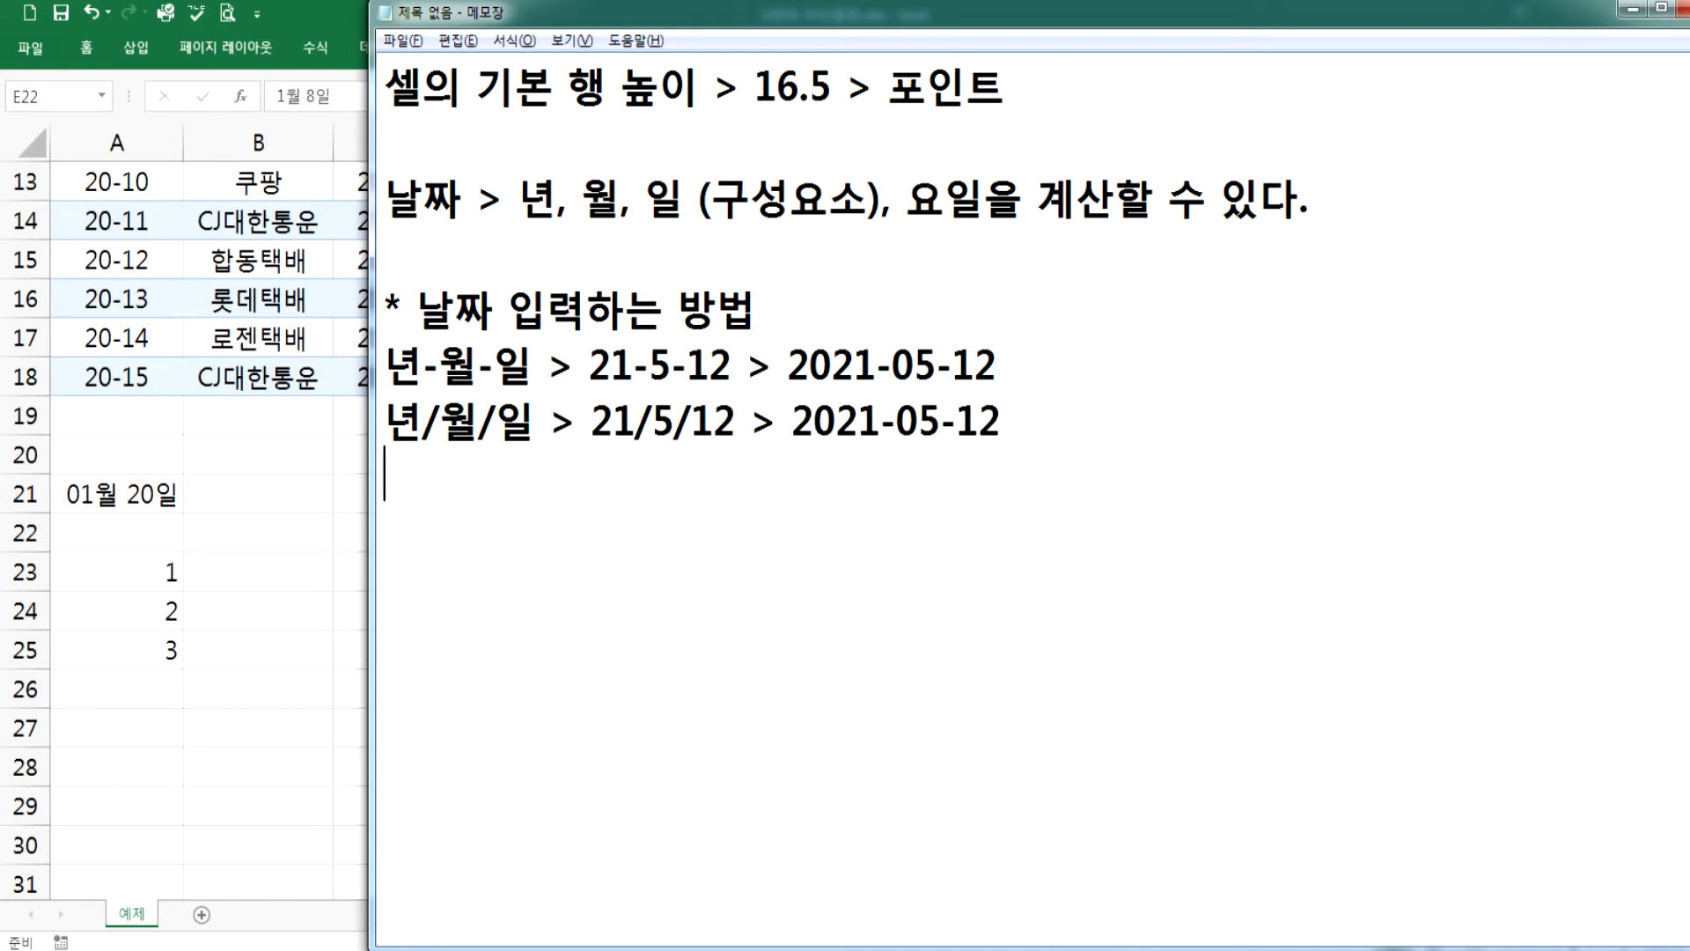
- Add a 월-일 line with the example " > 5-12 > 05월 12일" to the date entry notes
type("월ㅇ")
key("BackSpace")
type("-일 >")
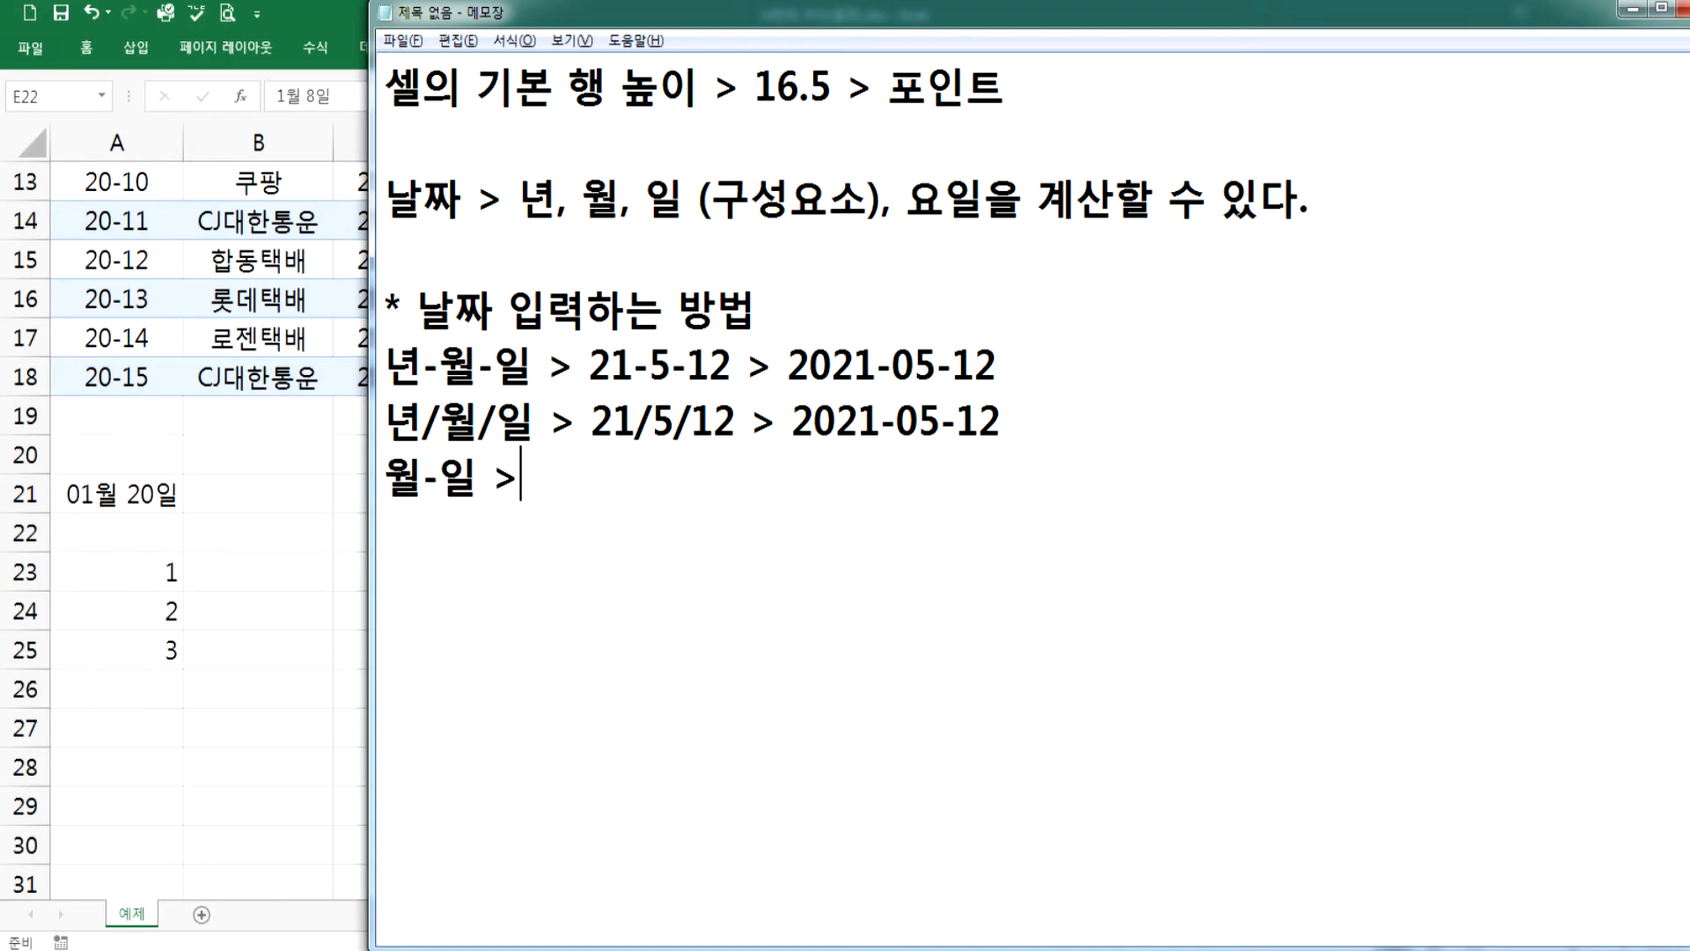
type(" 5-12 > ")
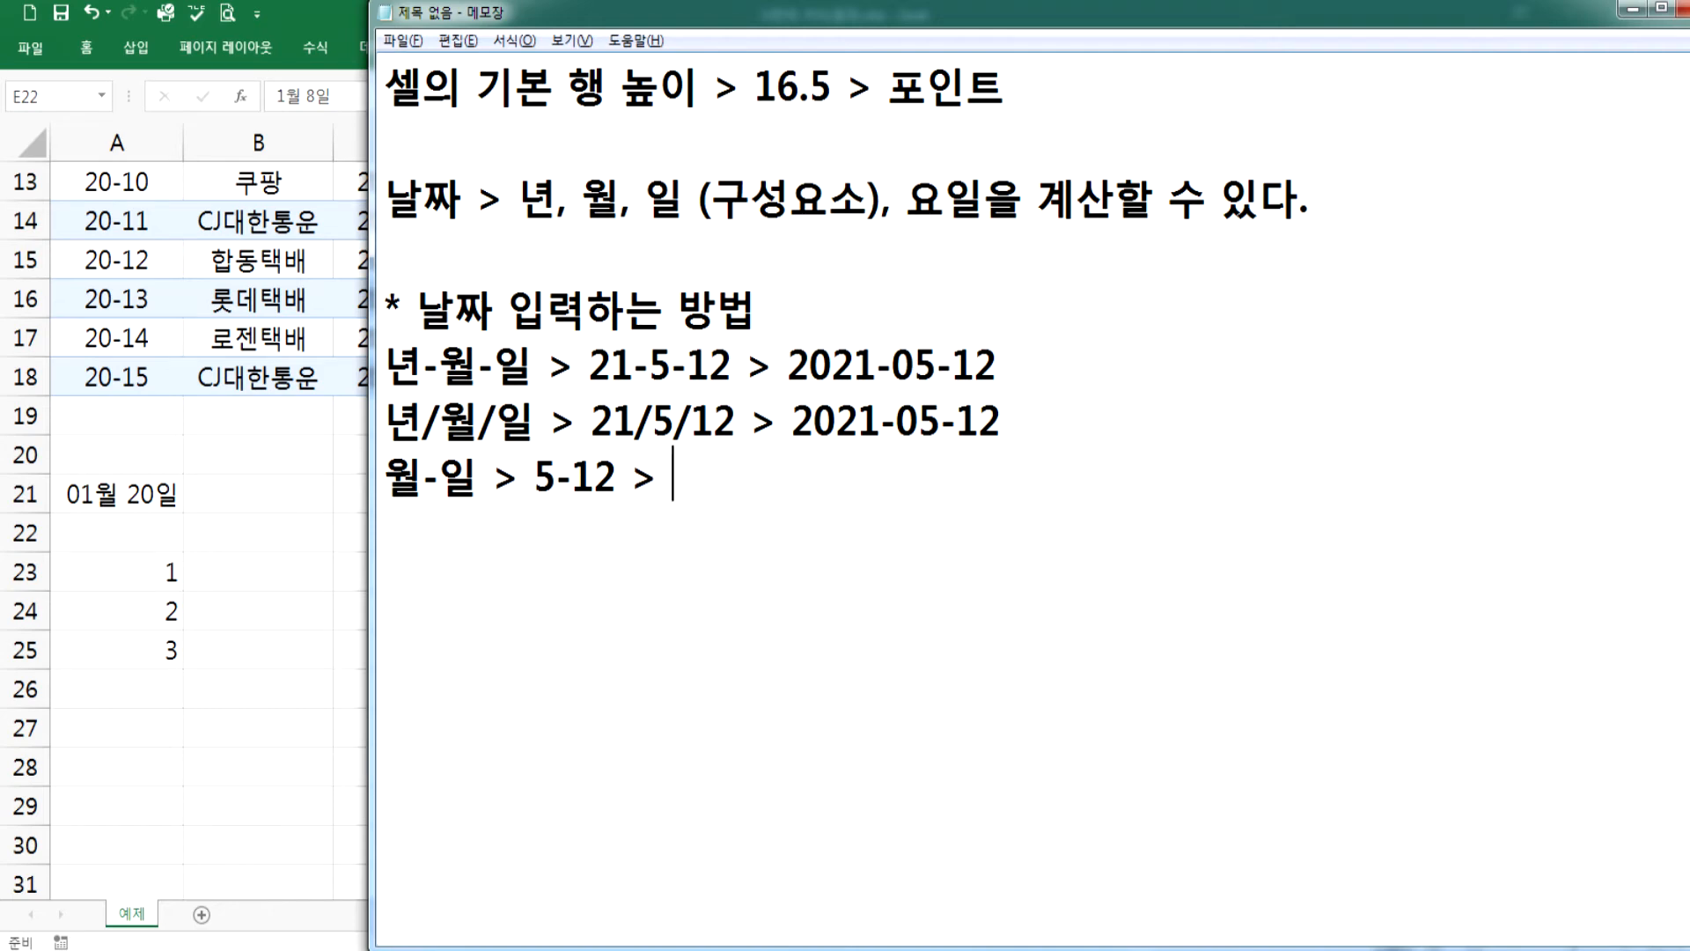
type("05월 1")
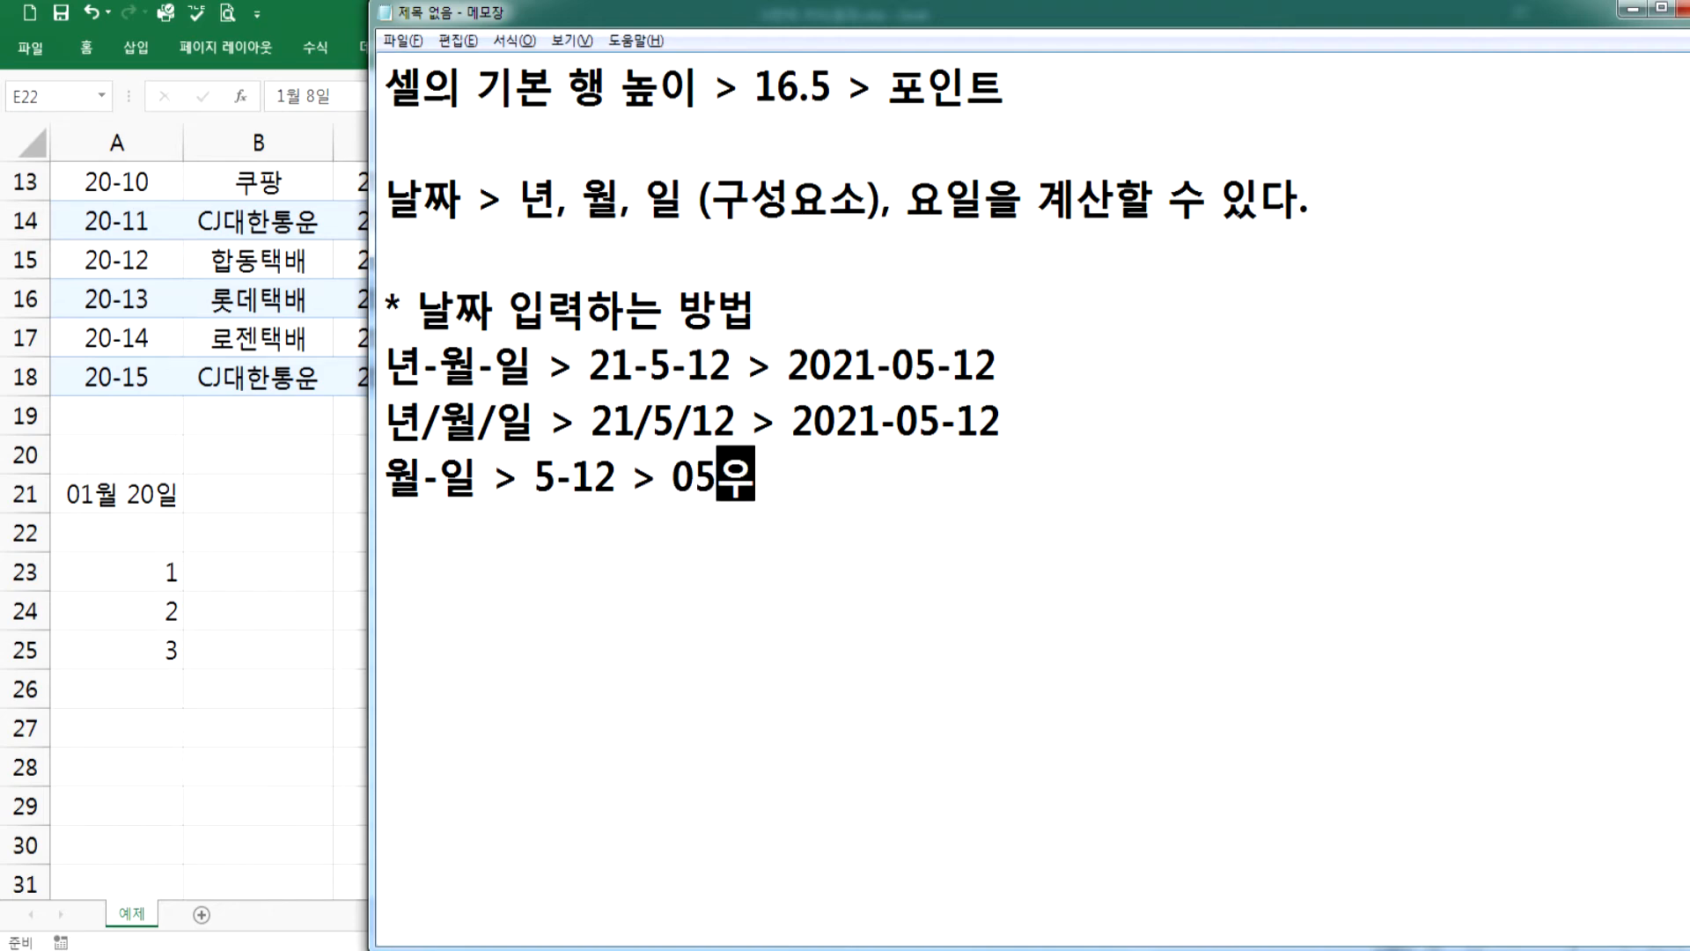
type("2일(")
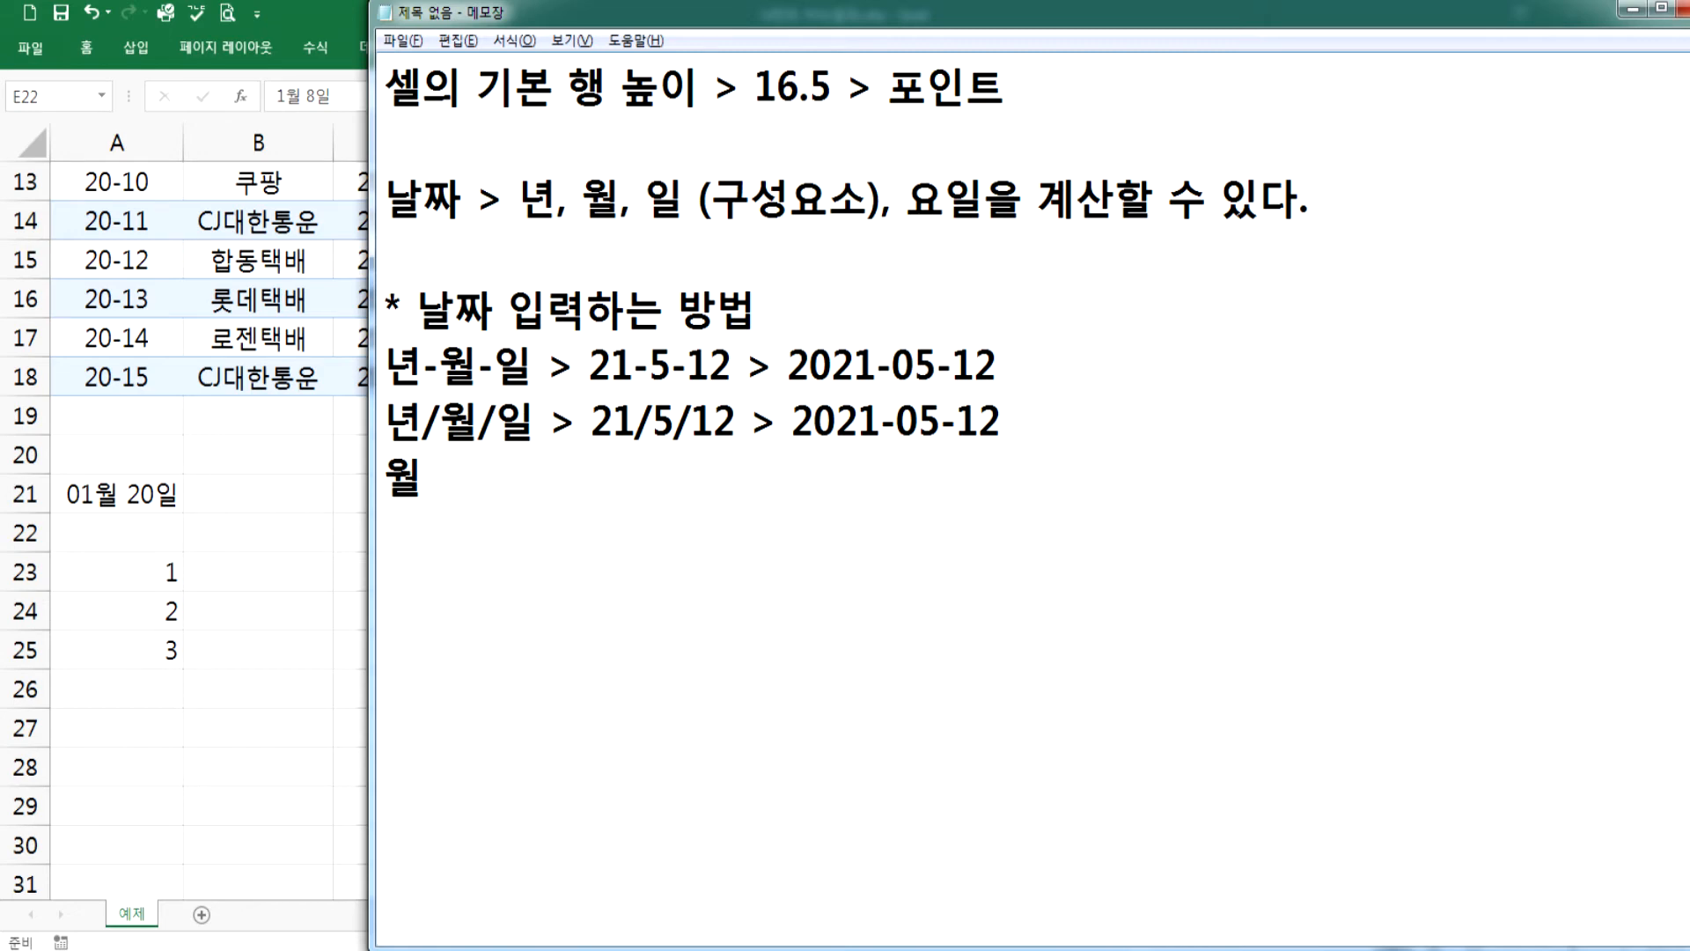
- Complete the 월-일 line with the bracketed remark "(년도는 생략된 상태로, 년도는 현재 년도)"
type("년도")
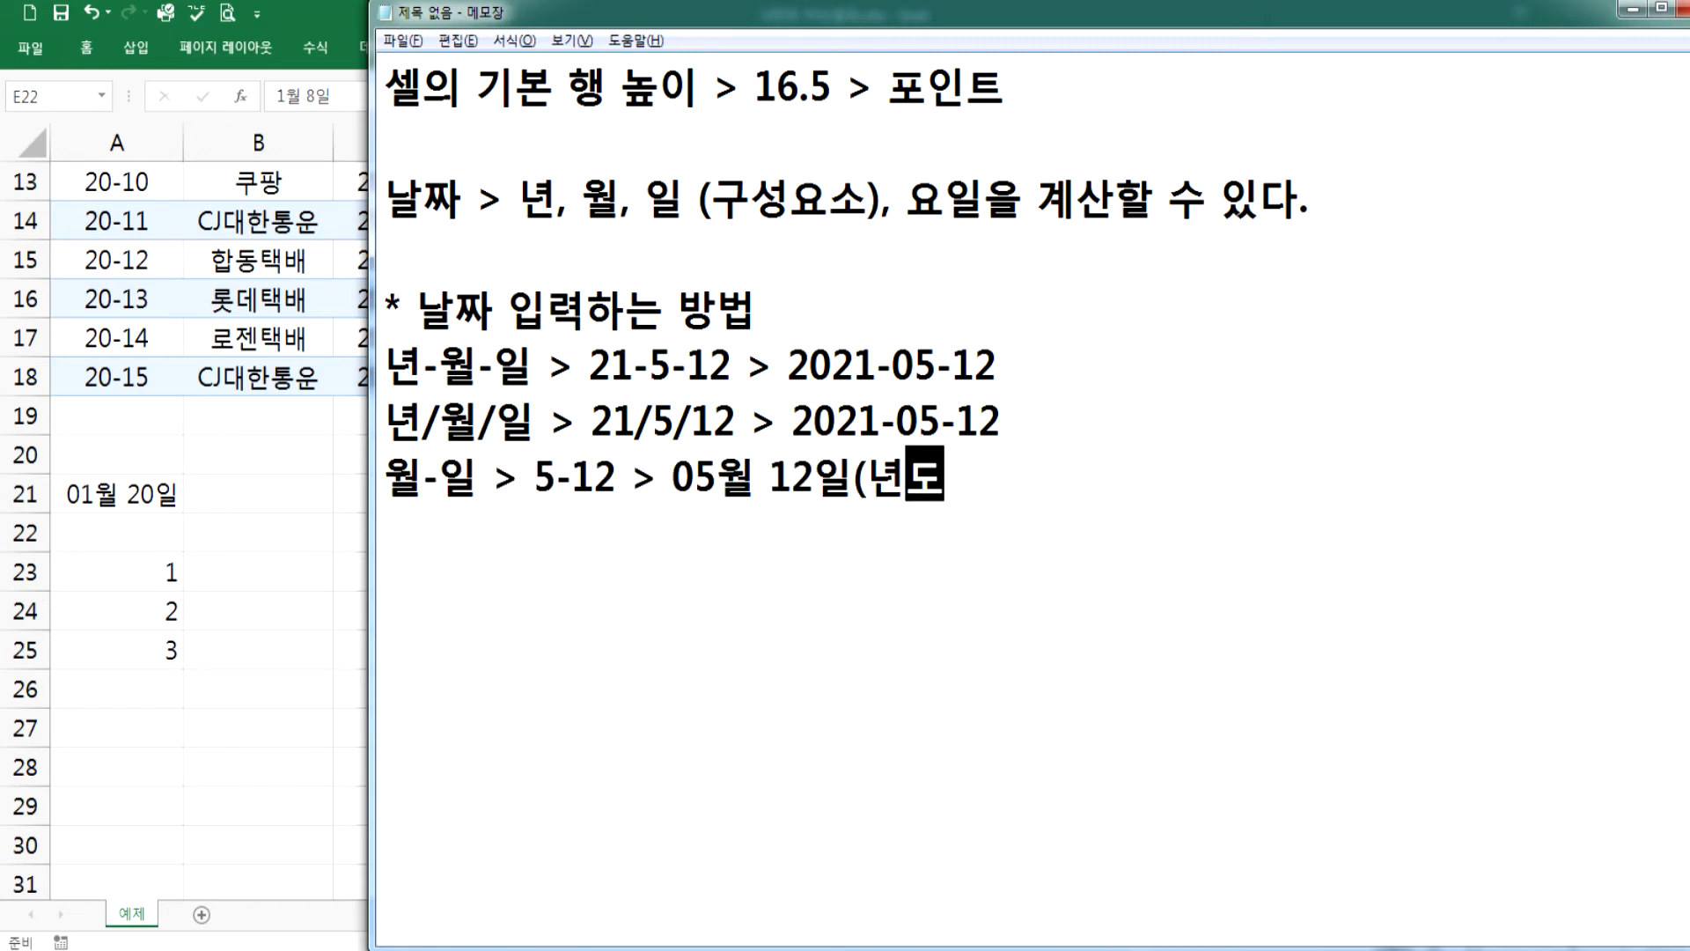
type("는 새ㅇ략되")
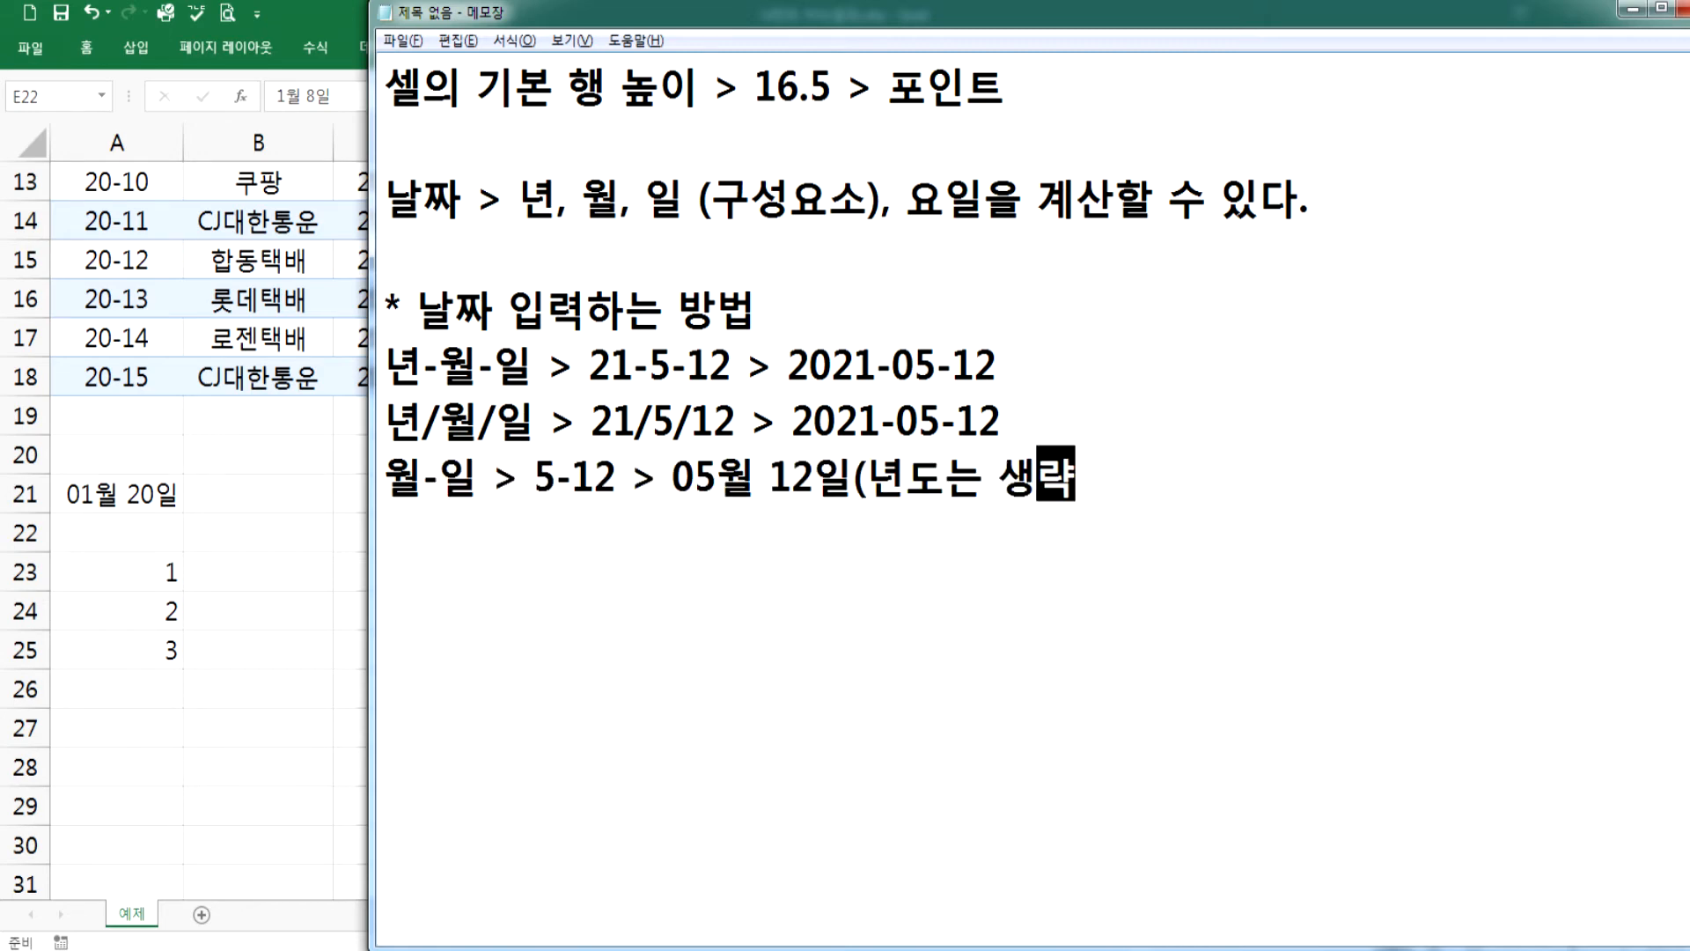
type("ㄴ 상태로, ")
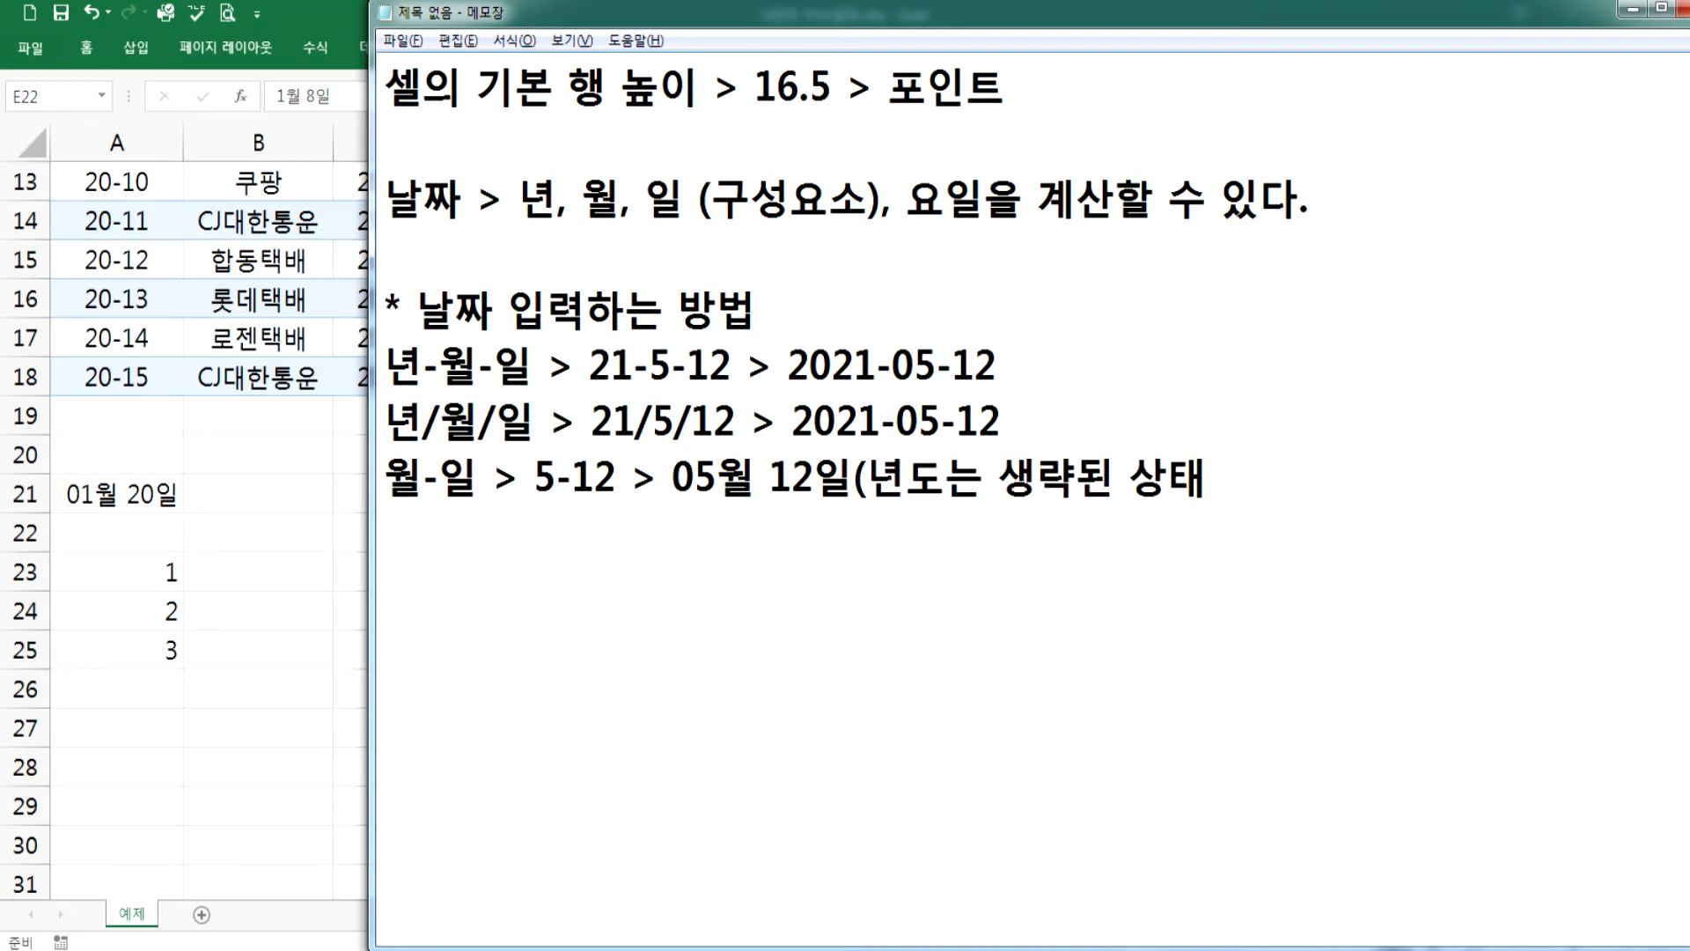
type("년도는 현재")
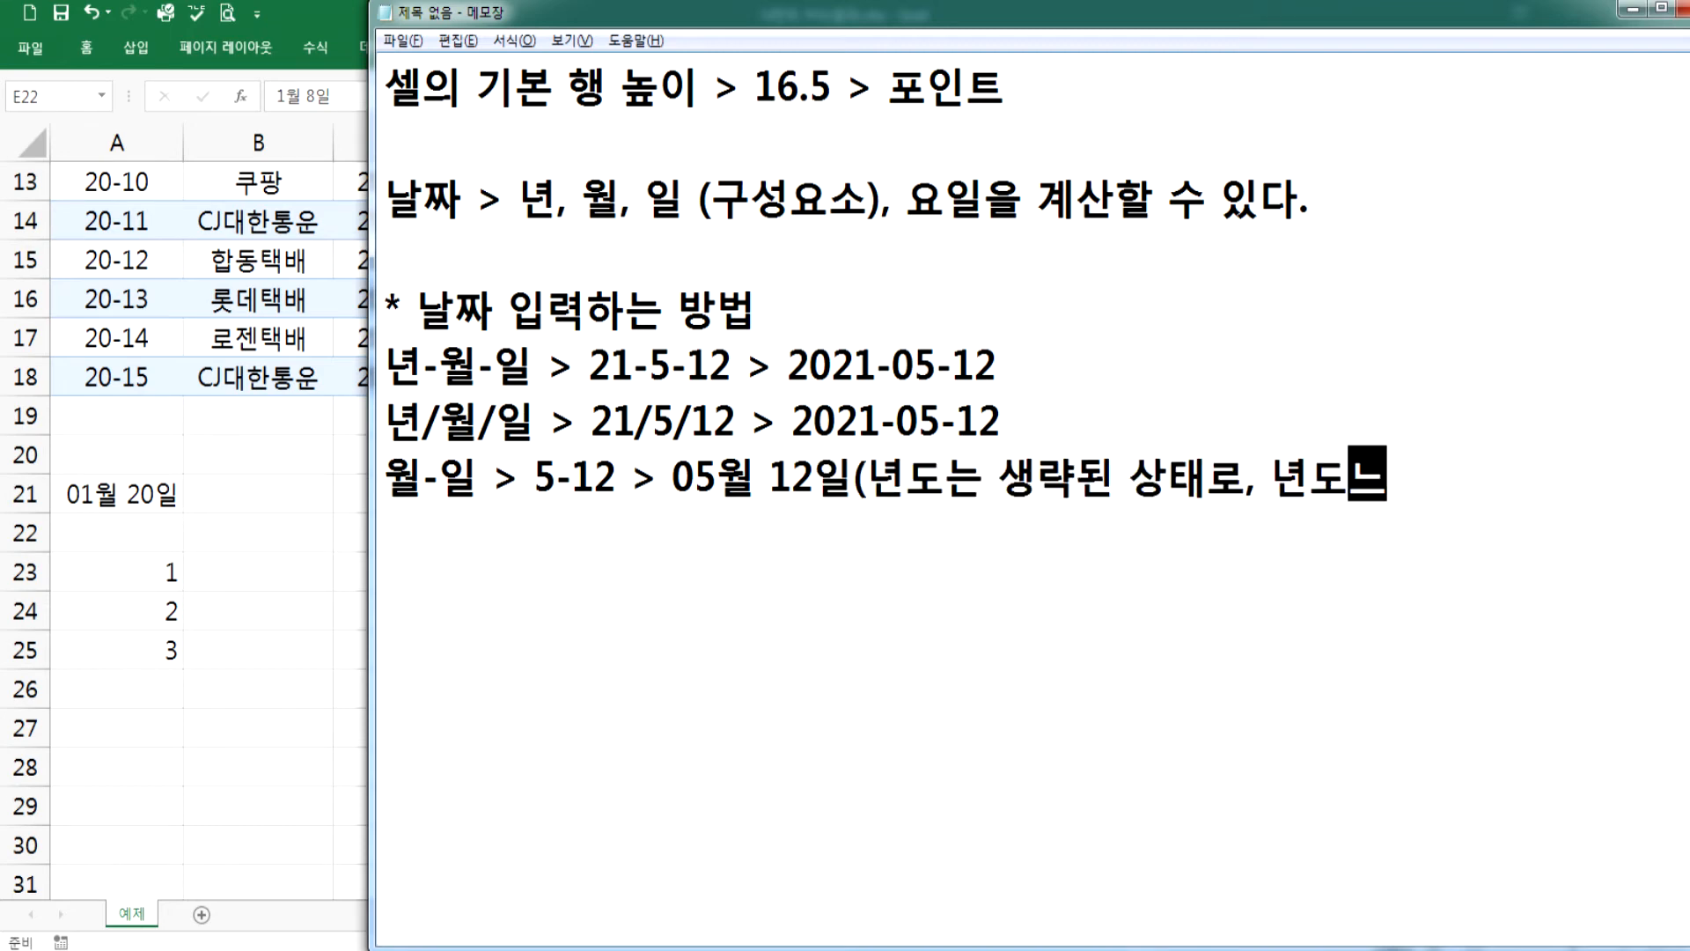
type(" 연ㄷㅗ)")
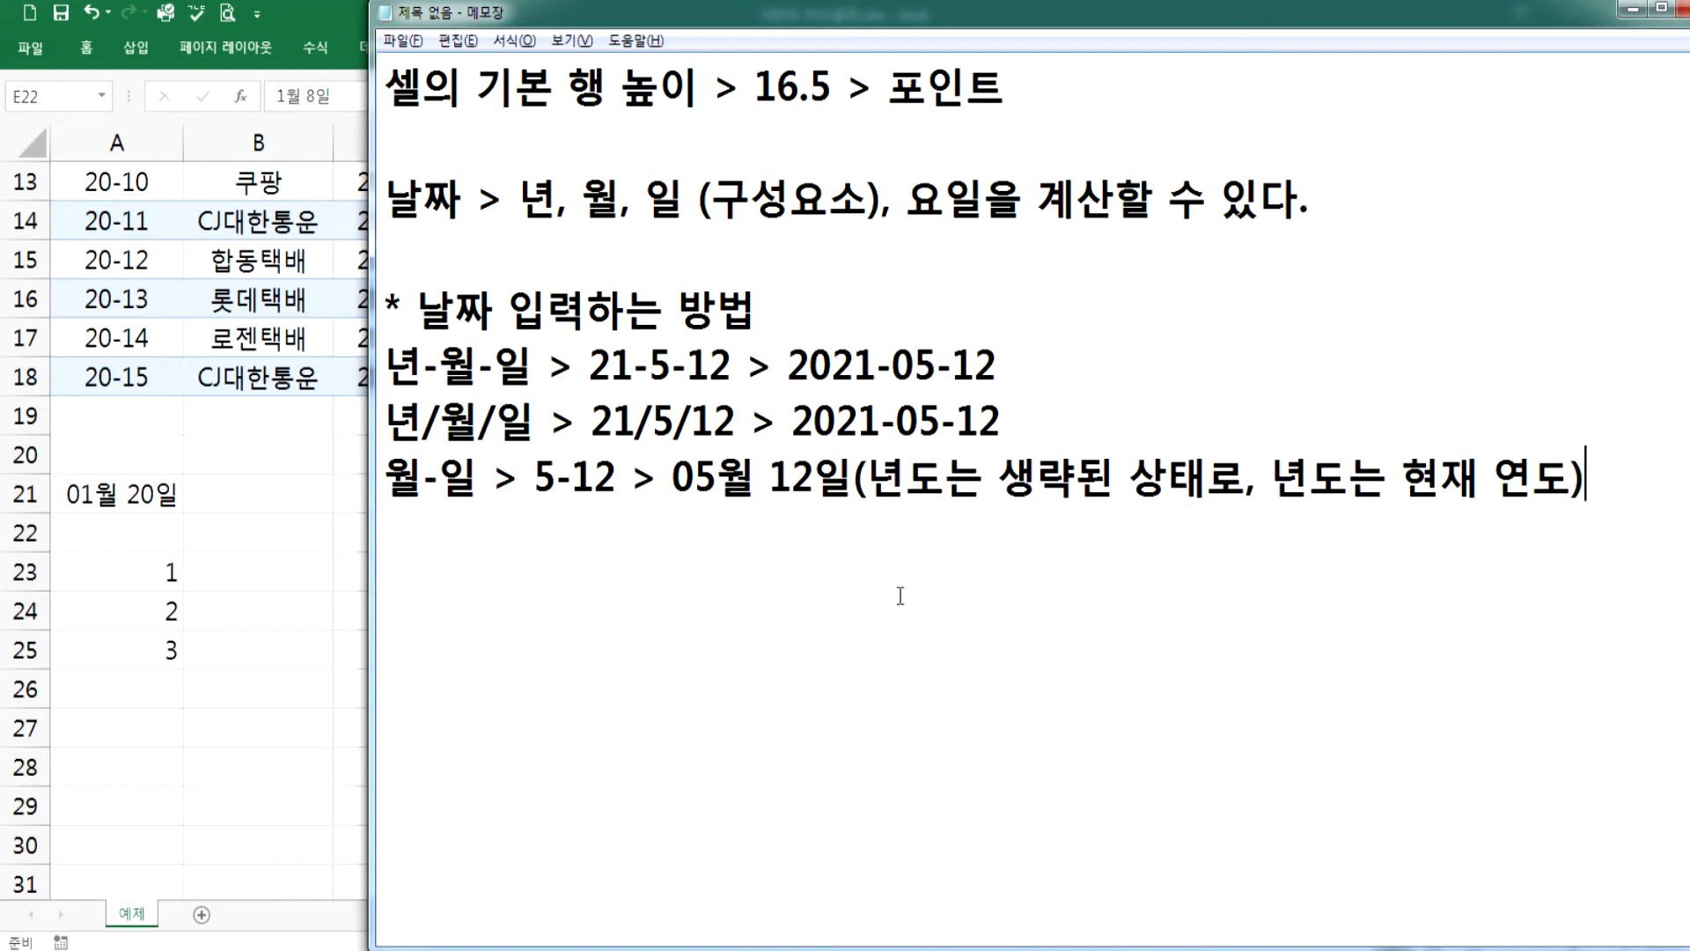
key("Return")
left_click_drag(1494, 477, 1524, 477)
type("년")
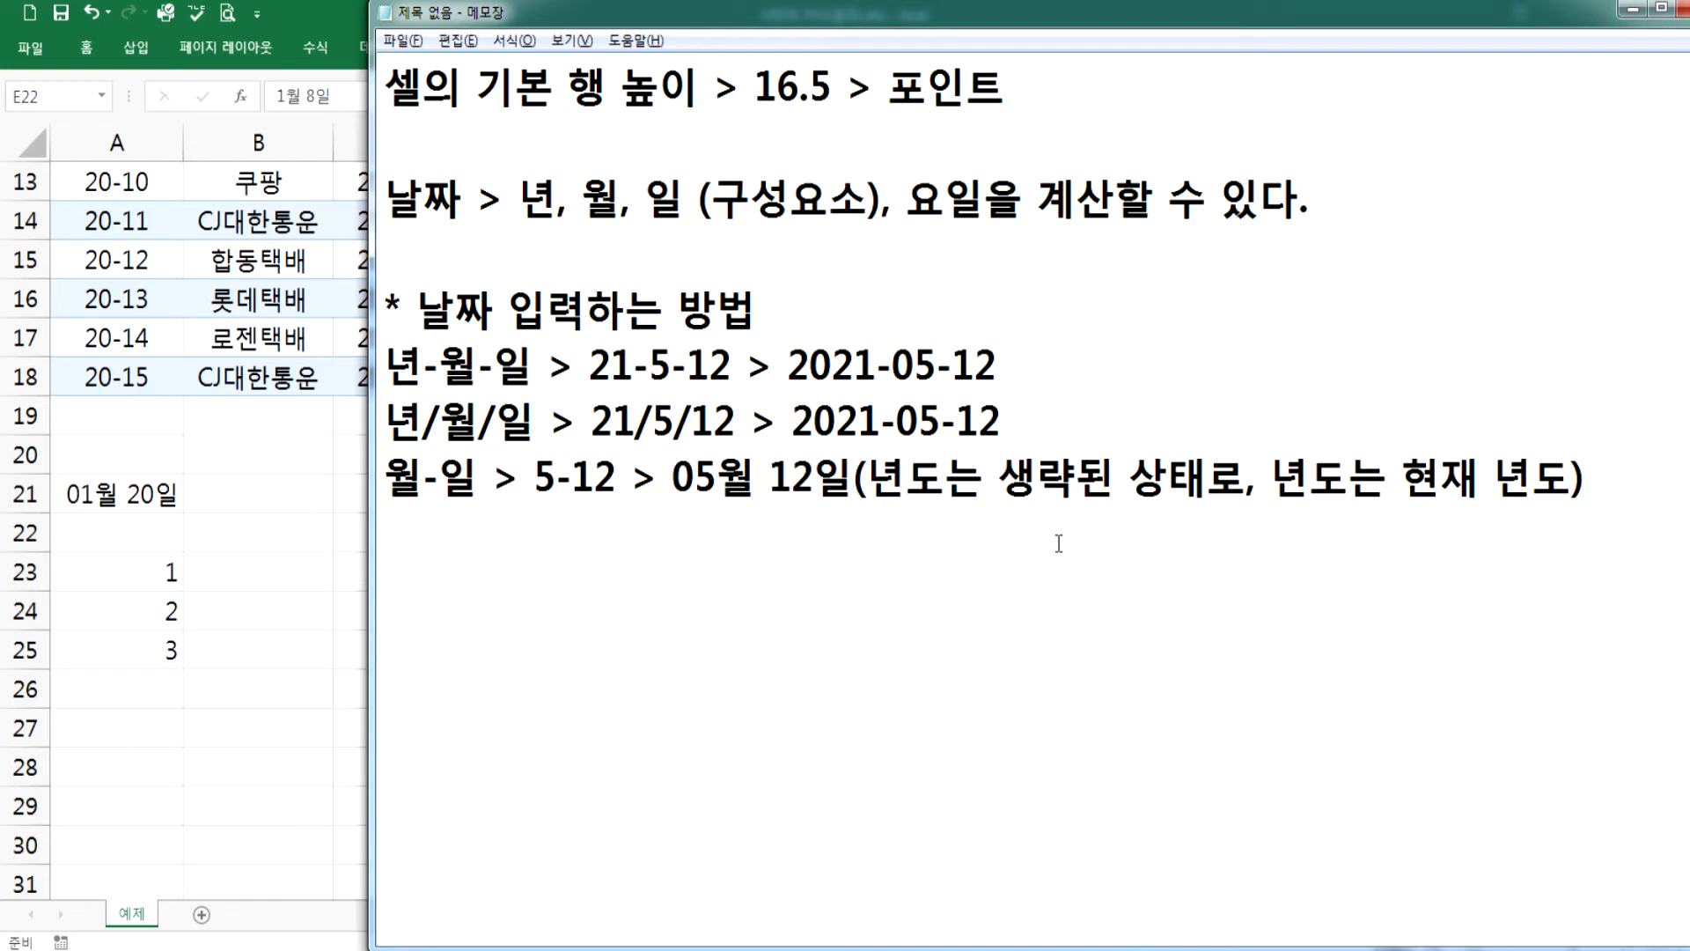
left_click_drag(674, 483, 817, 485)
left_click_drag(794, 421, 1032, 421)
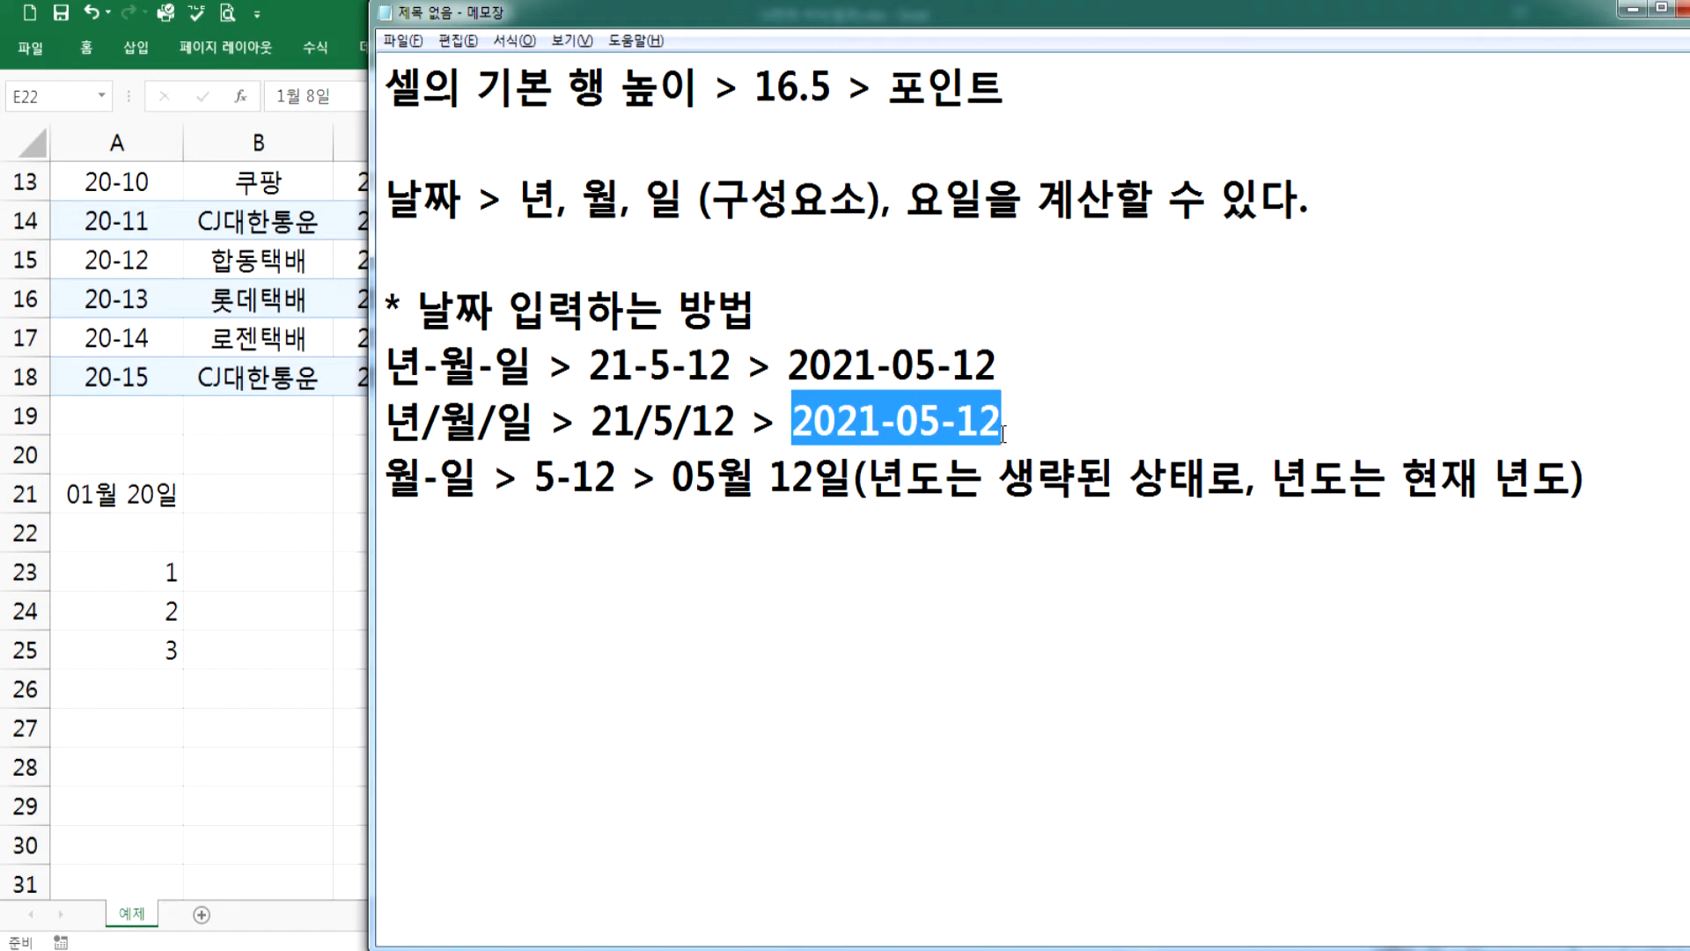
left_click_drag(790, 364, 1019, 363)
left_click_drag(673, 481, 844, 483)
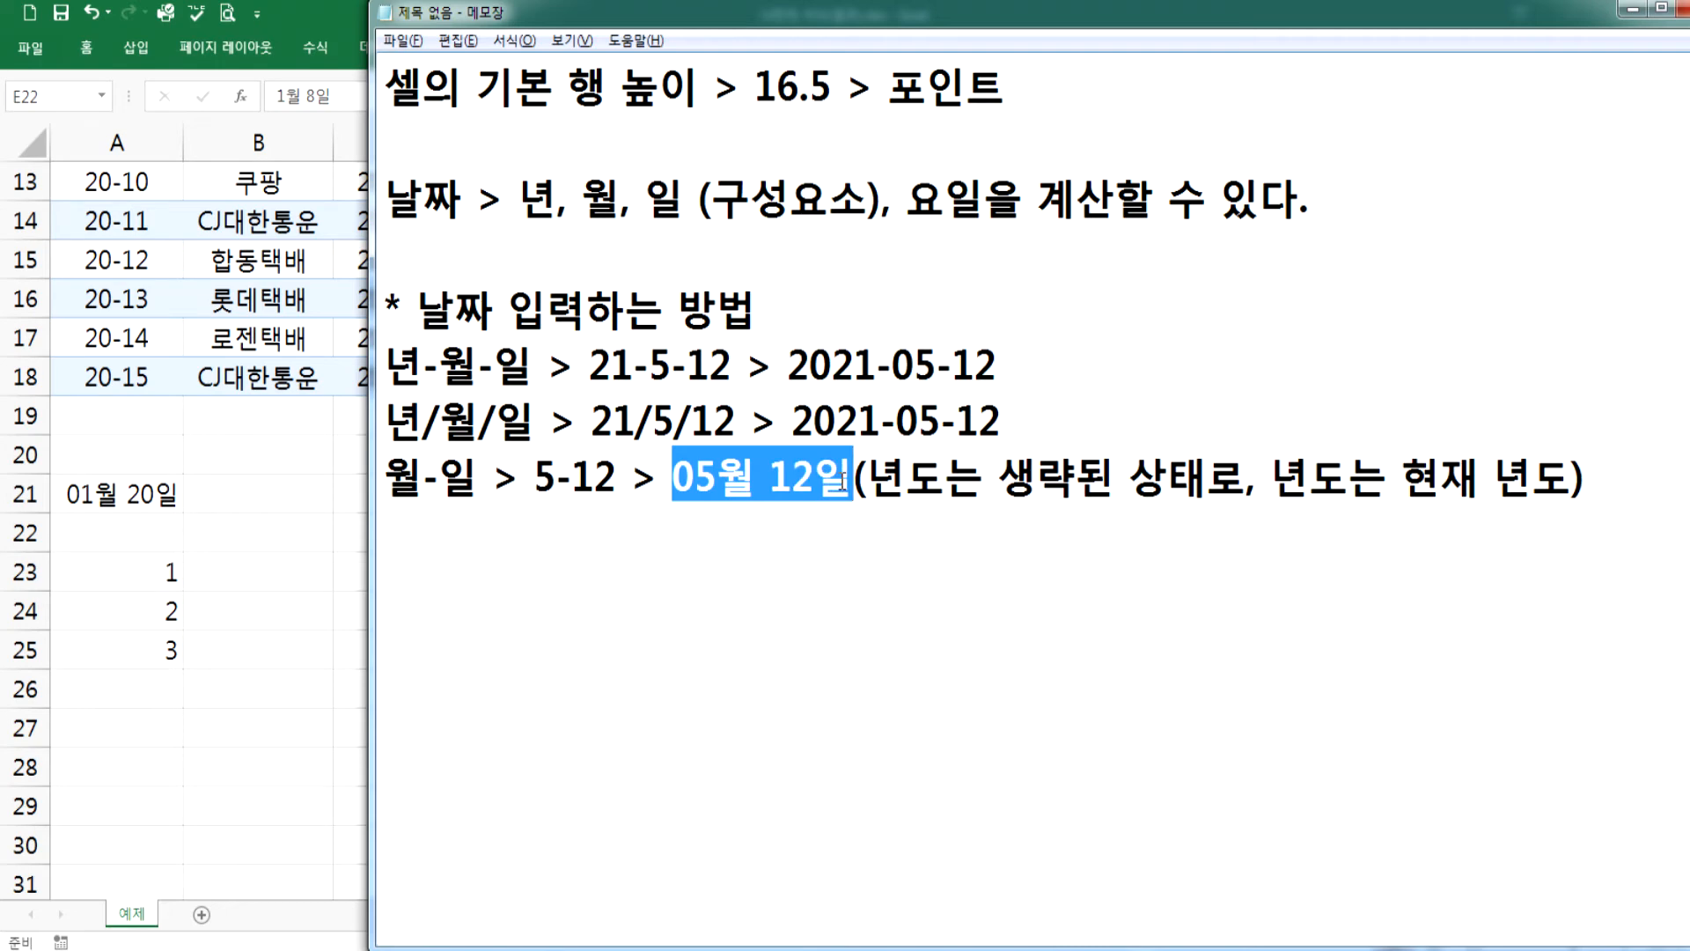
left_click_drag(790, 365, 998, 364)
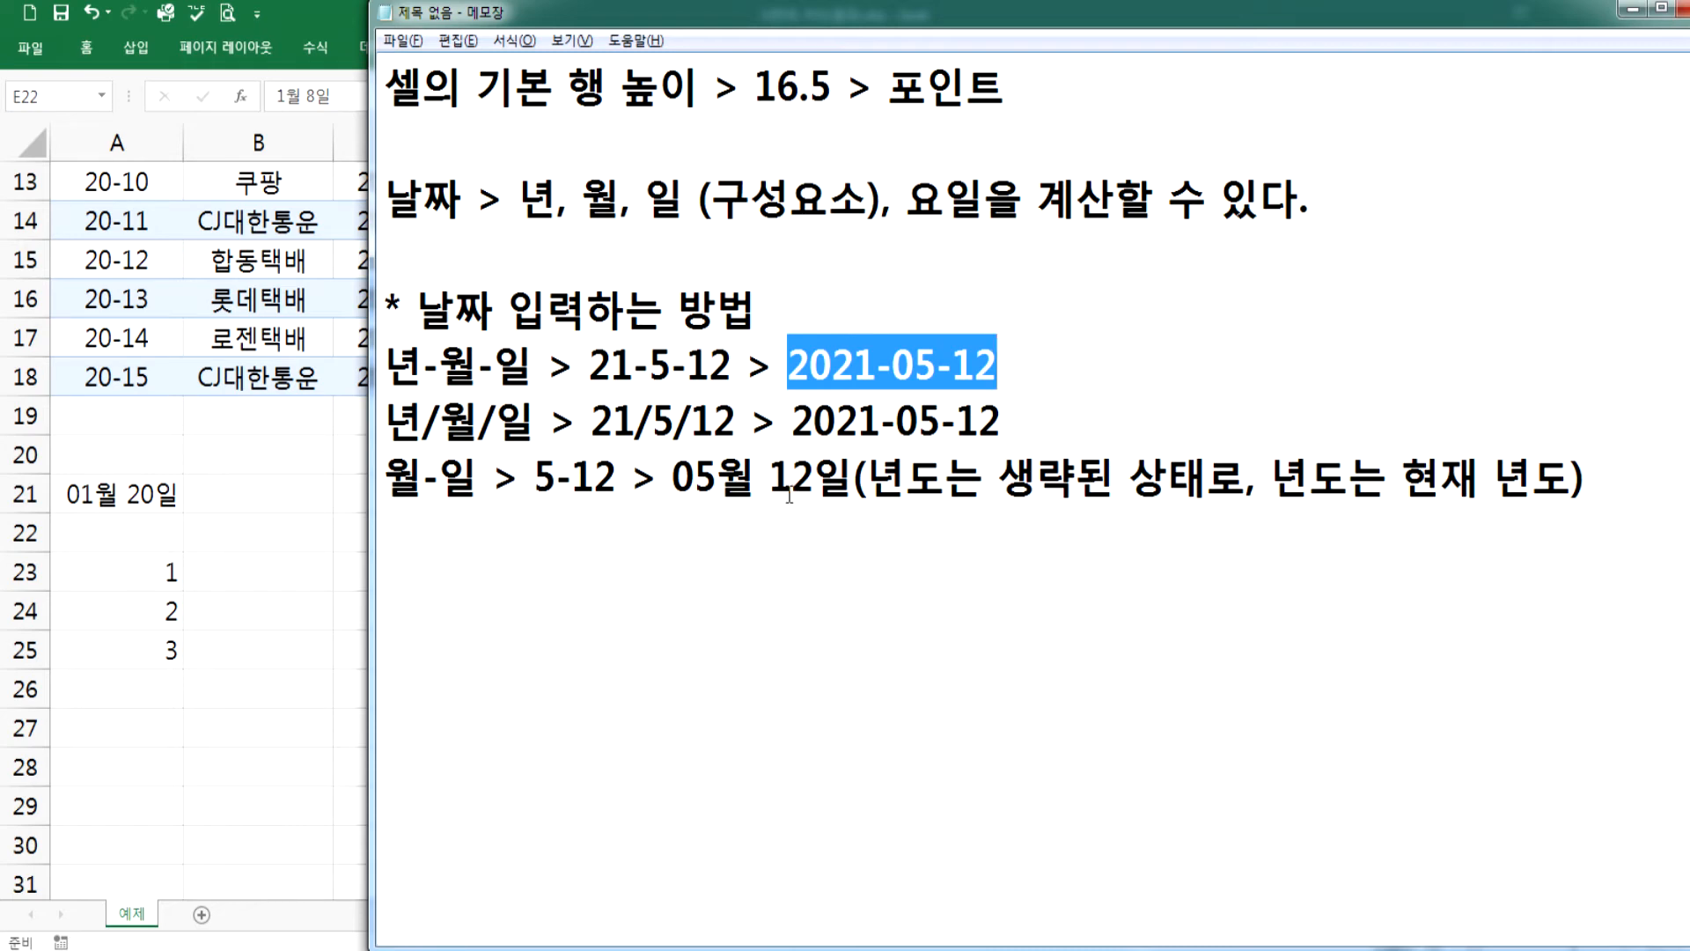
- Add the format code line "yyyy, mm, dd, aaa" below the date entry notes
left_click(772, 564)
type("yyyy, mm, dd, aaa")
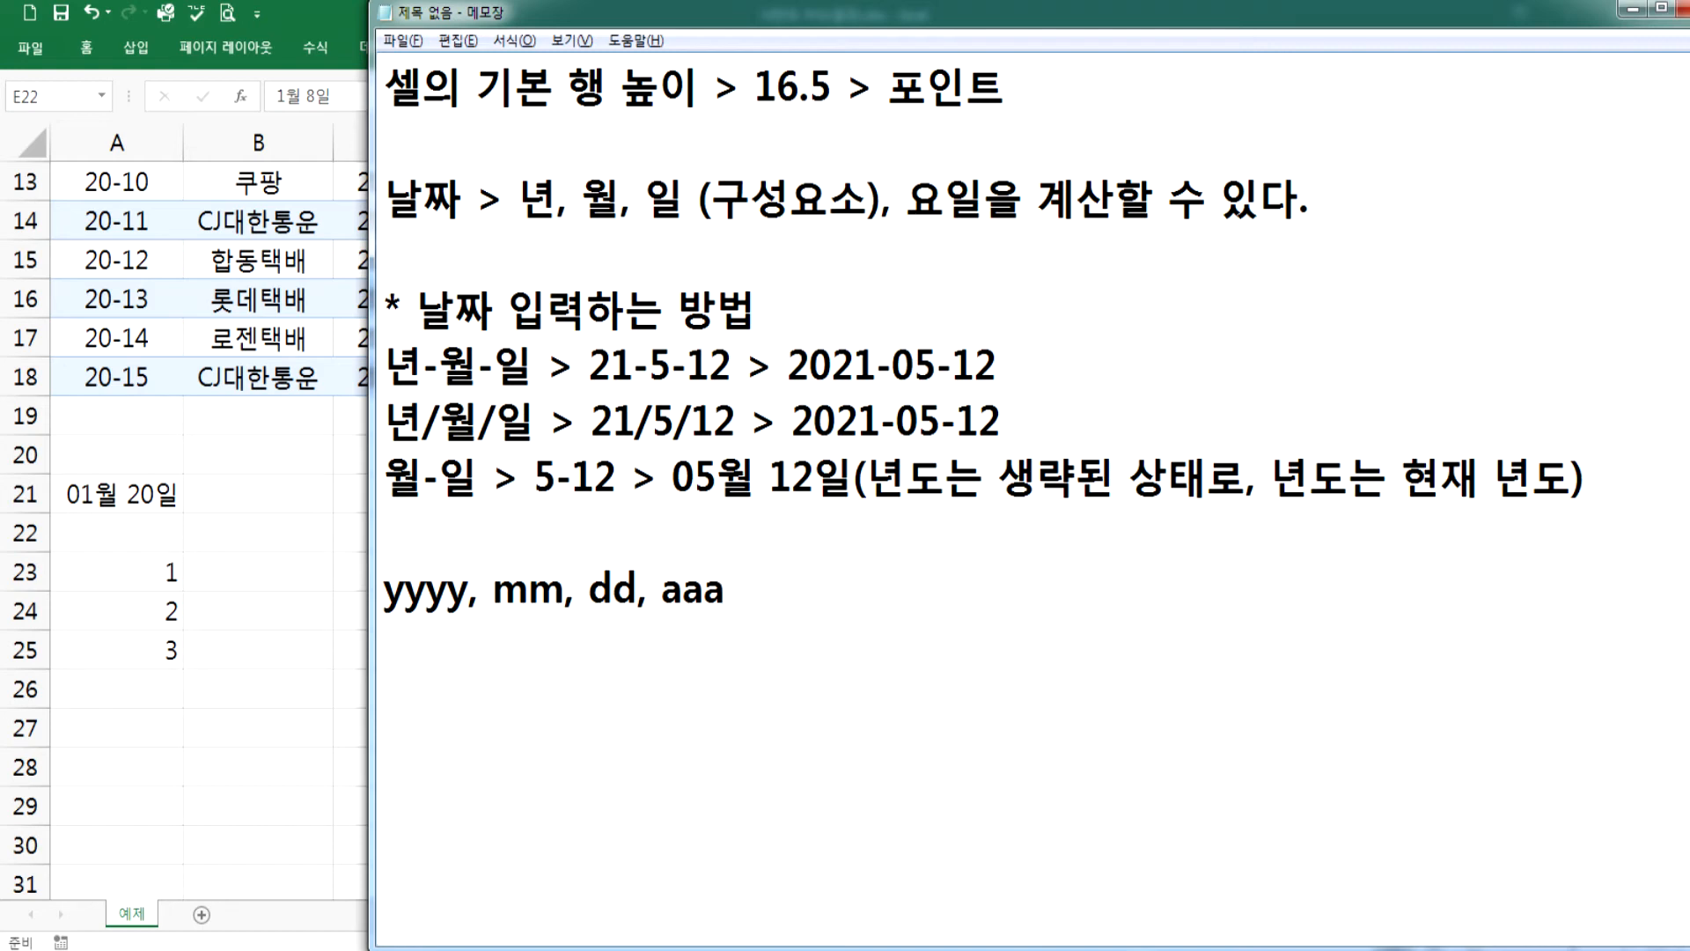
- Switch to the Excel workbook 나만의 서식.xlsx and show the start of the 예제 sheet
mouse_move(873, 950)
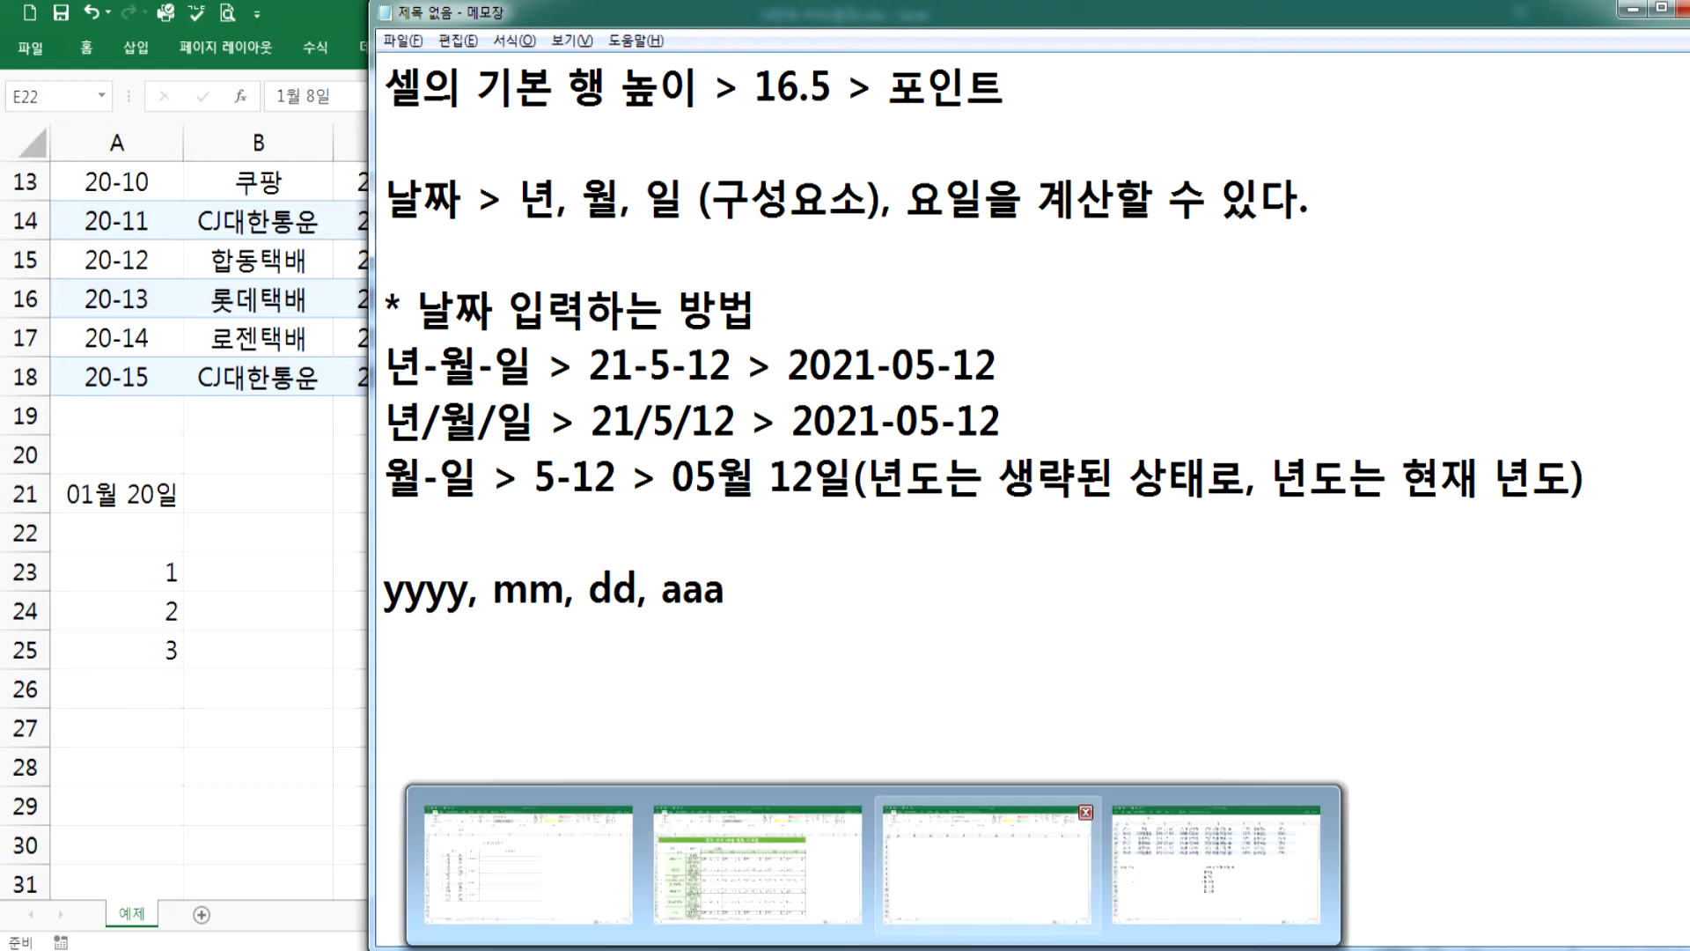
left_click(911, 921)
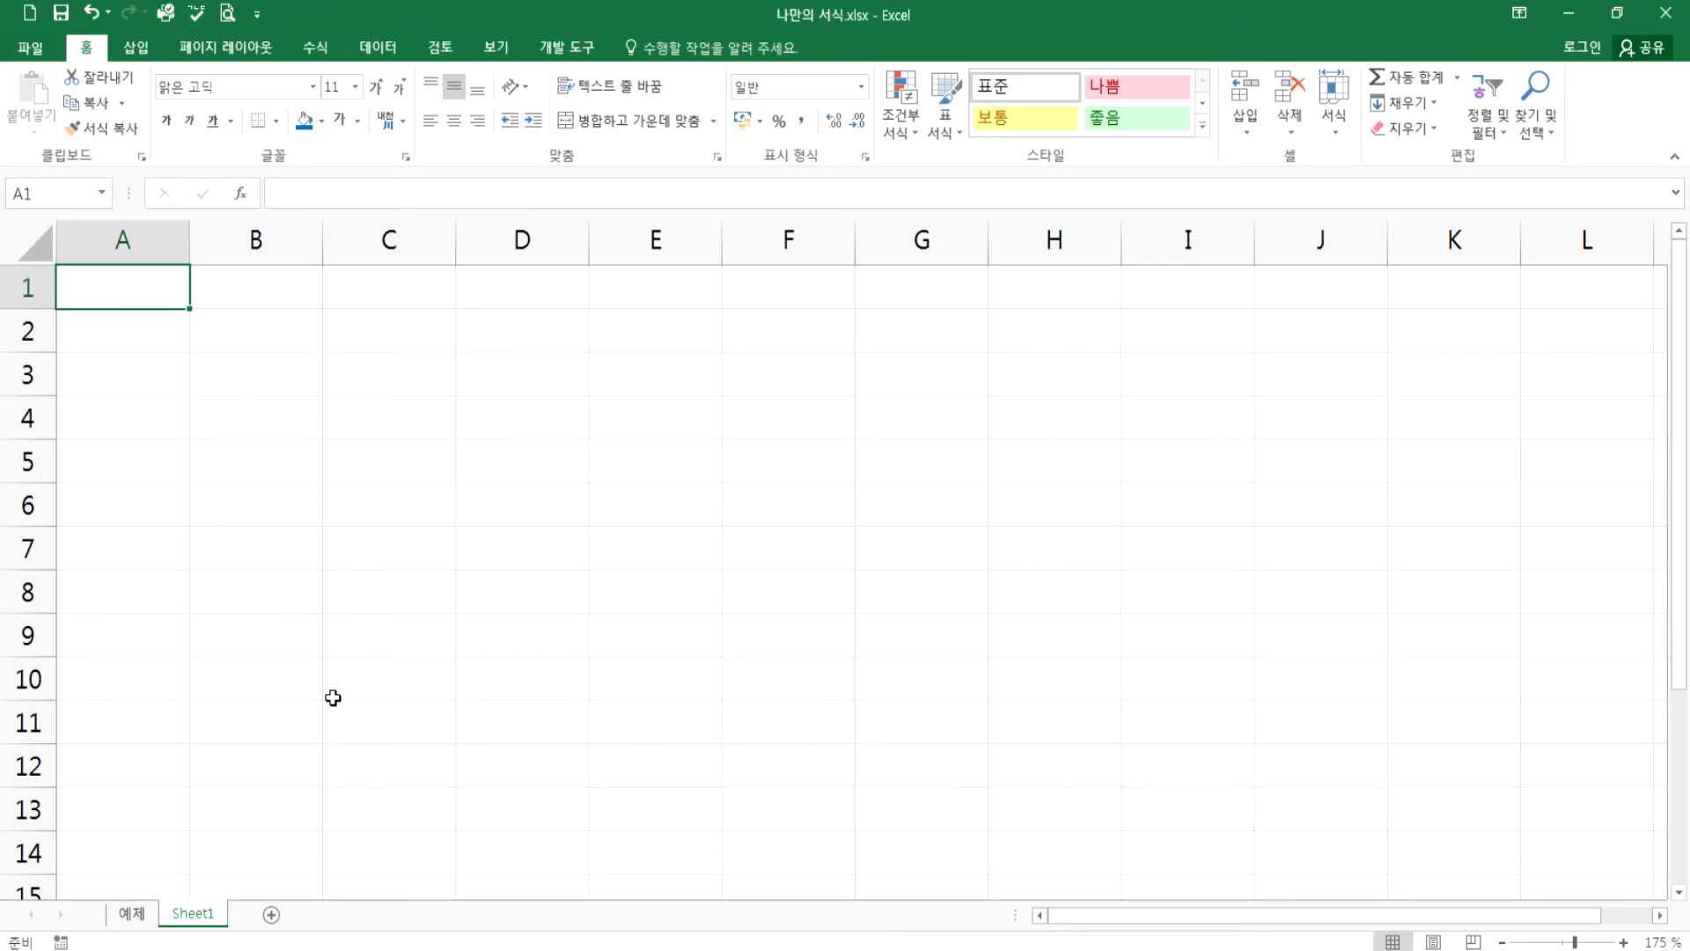
left_click(132, 913)
scroll(236, 716, "up", 4)
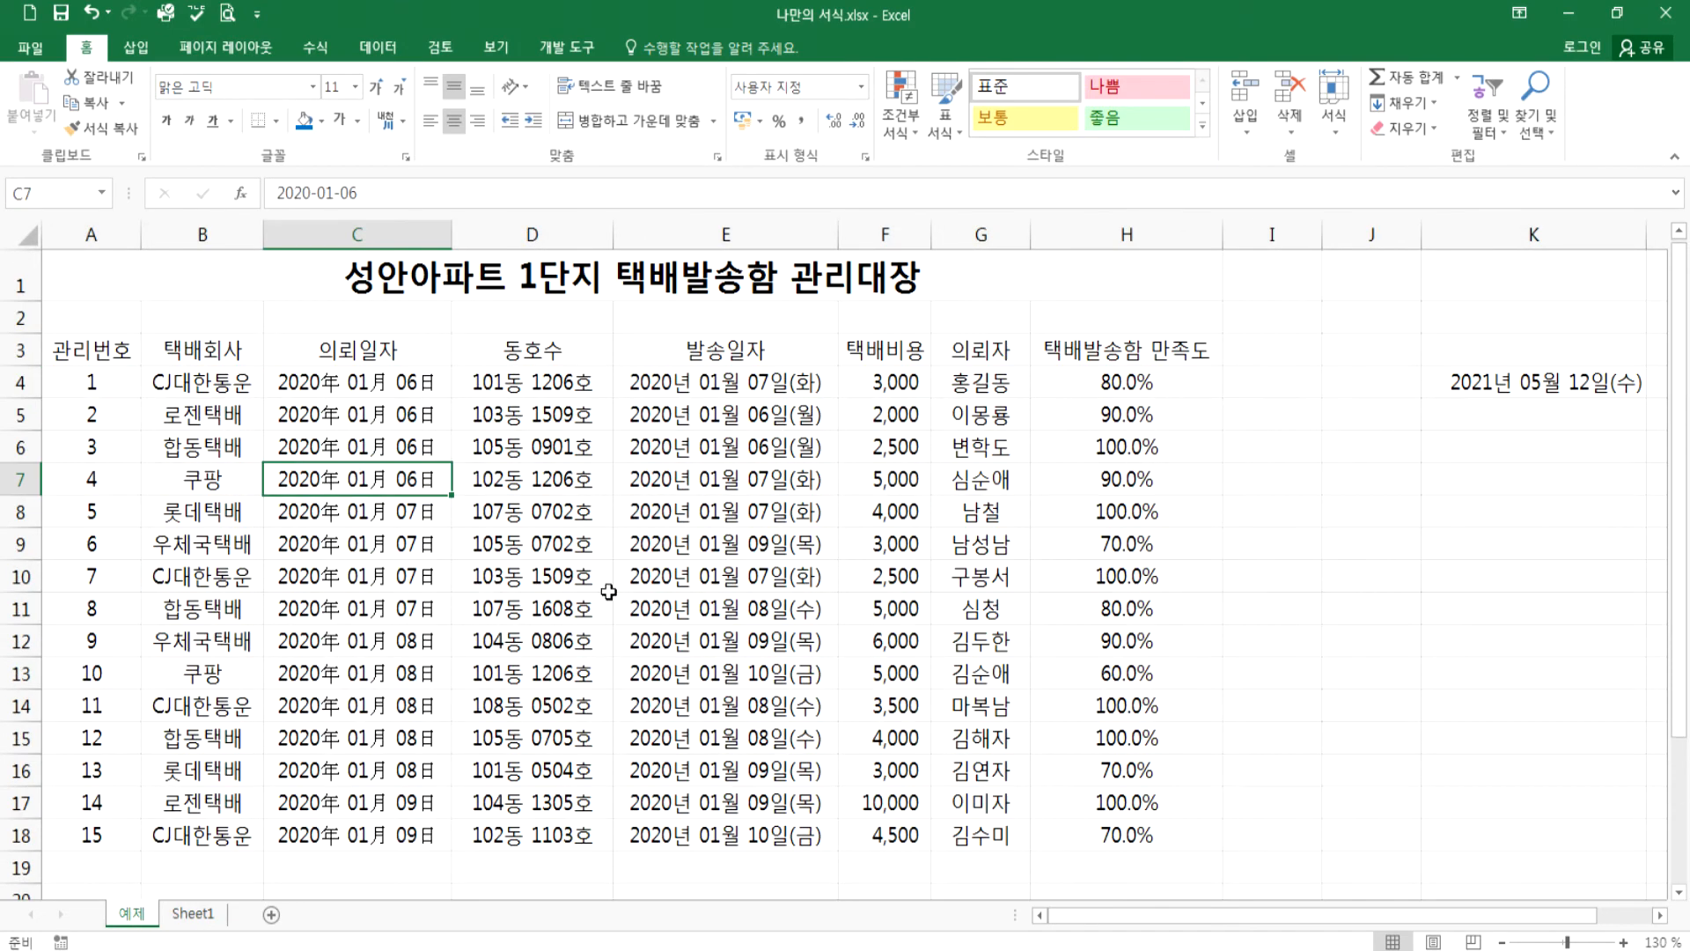
- Examine the request dates in C4:C13 and the stored 동호수 entry in D4
left_click(331, 389)
left_click_drag(353, 485, 363, 674)
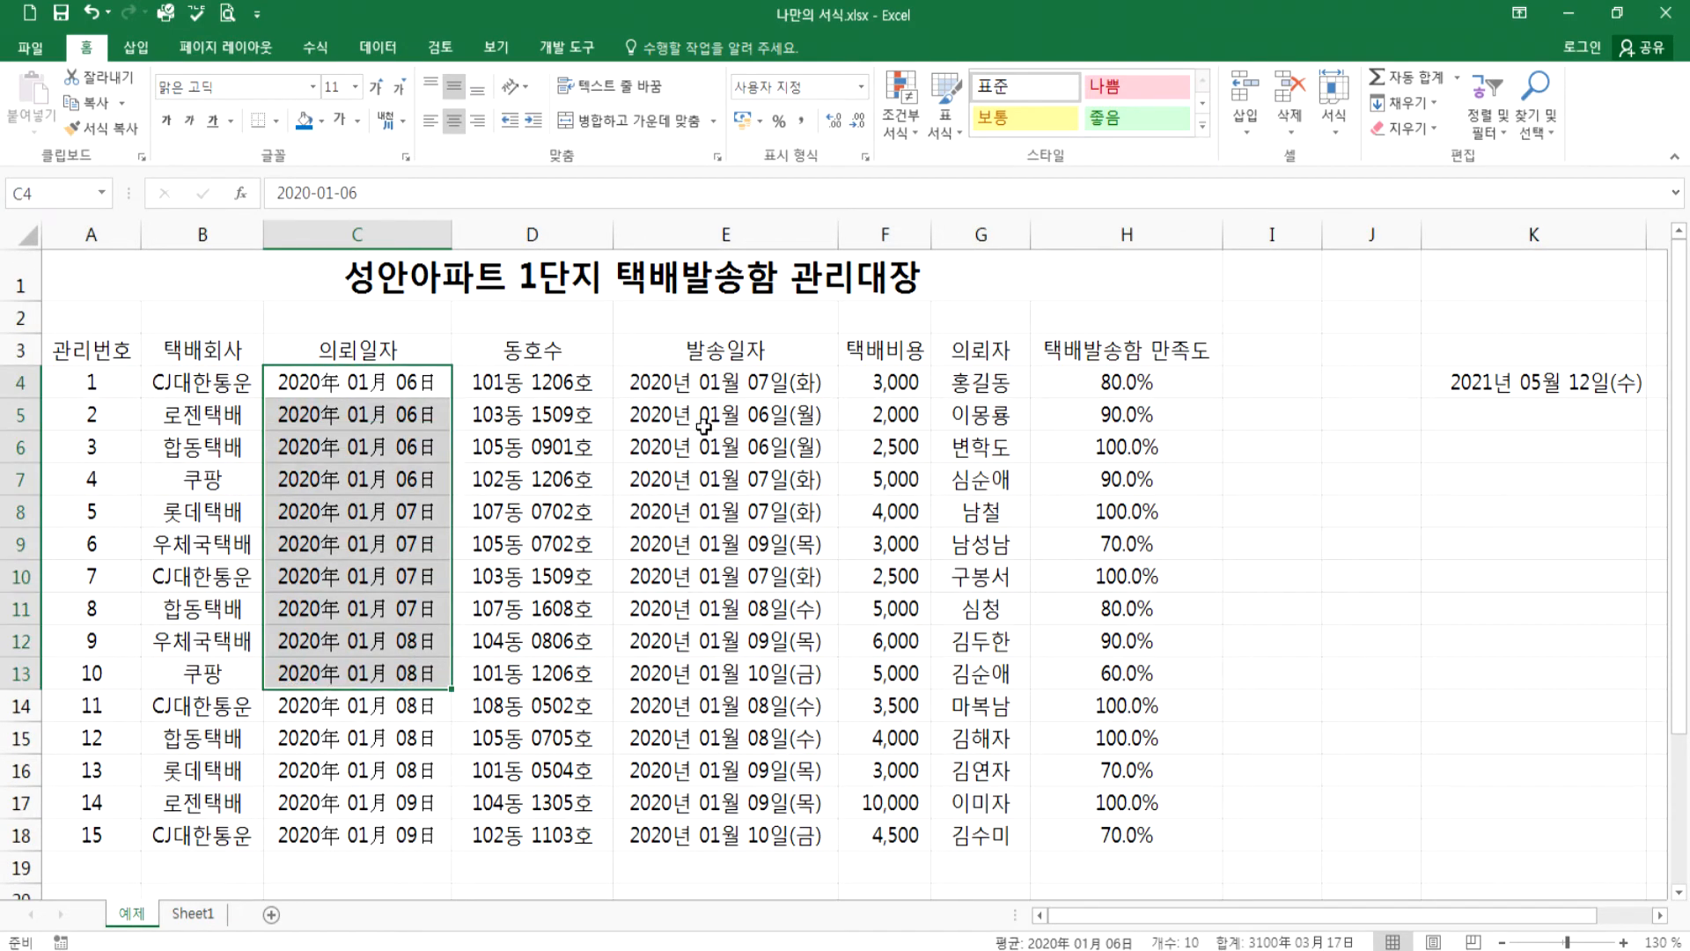
left_click(582, 382)
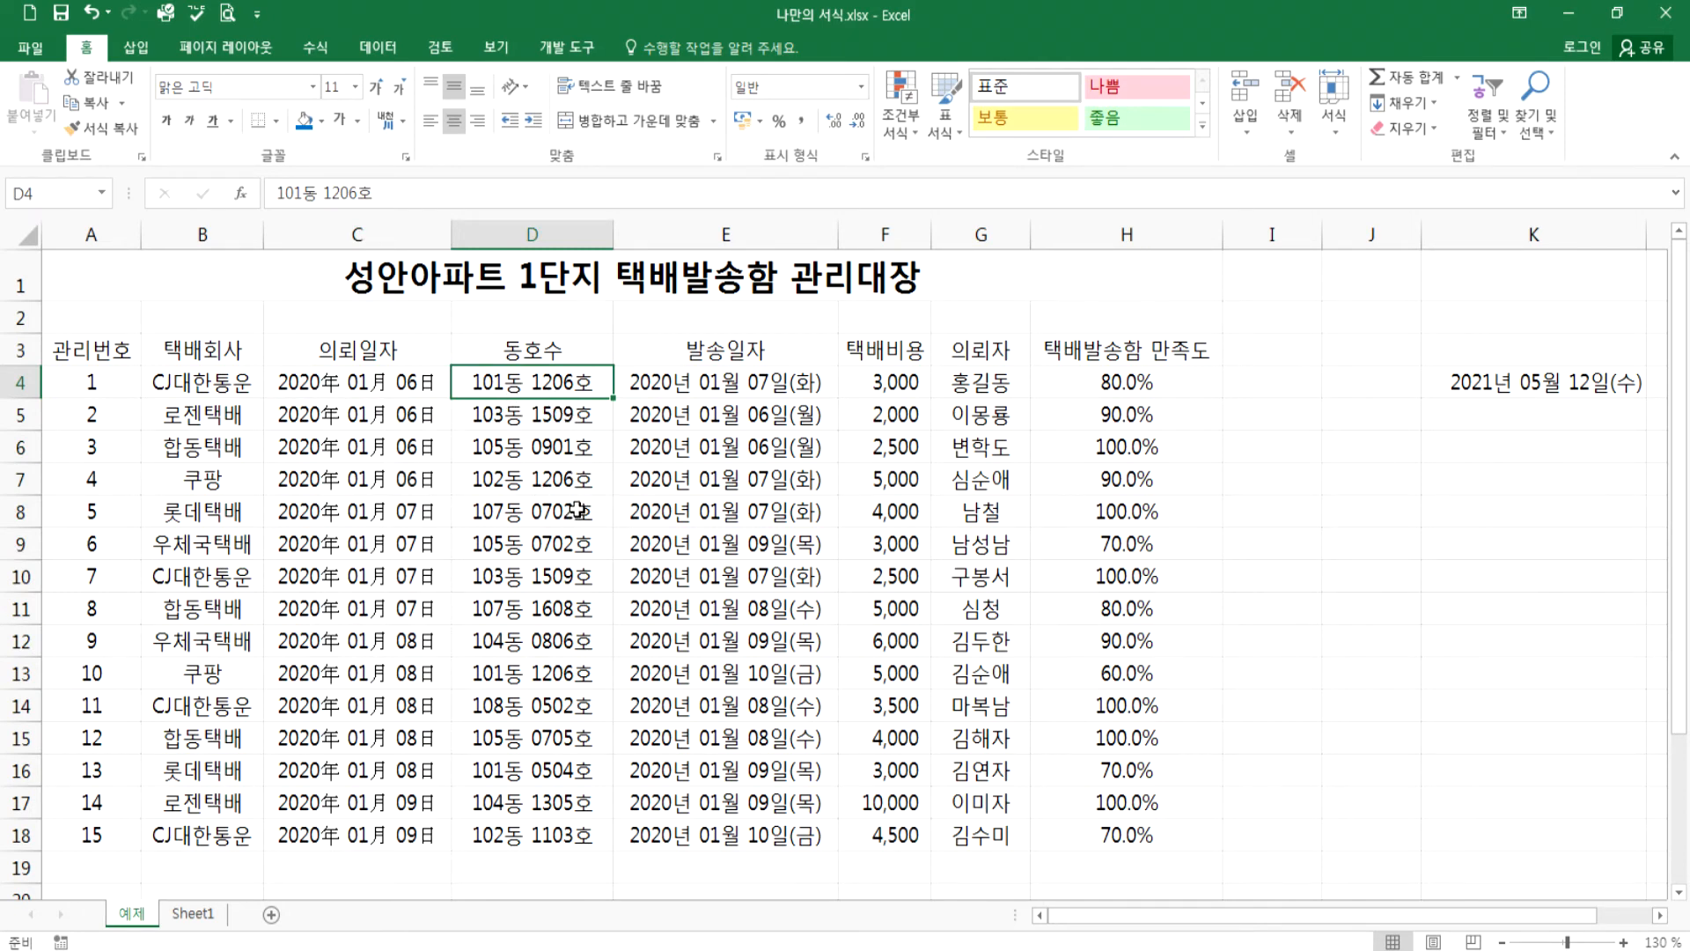
key("F2")
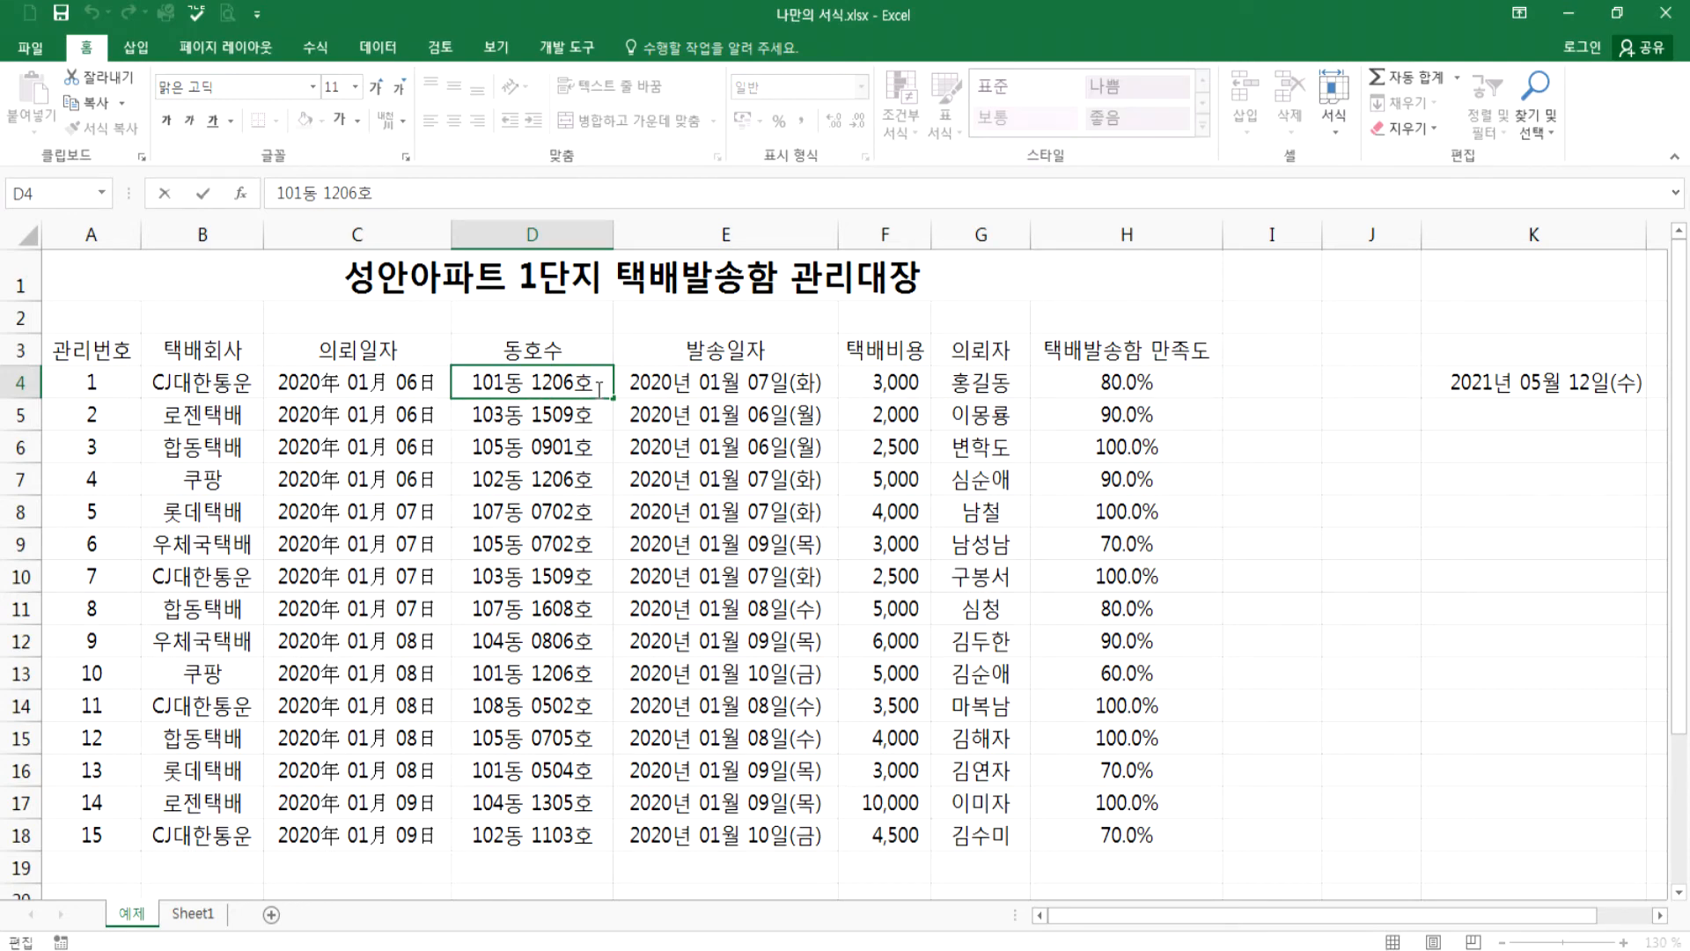
key("Escape")
scroll(594, 418, "down", 1)
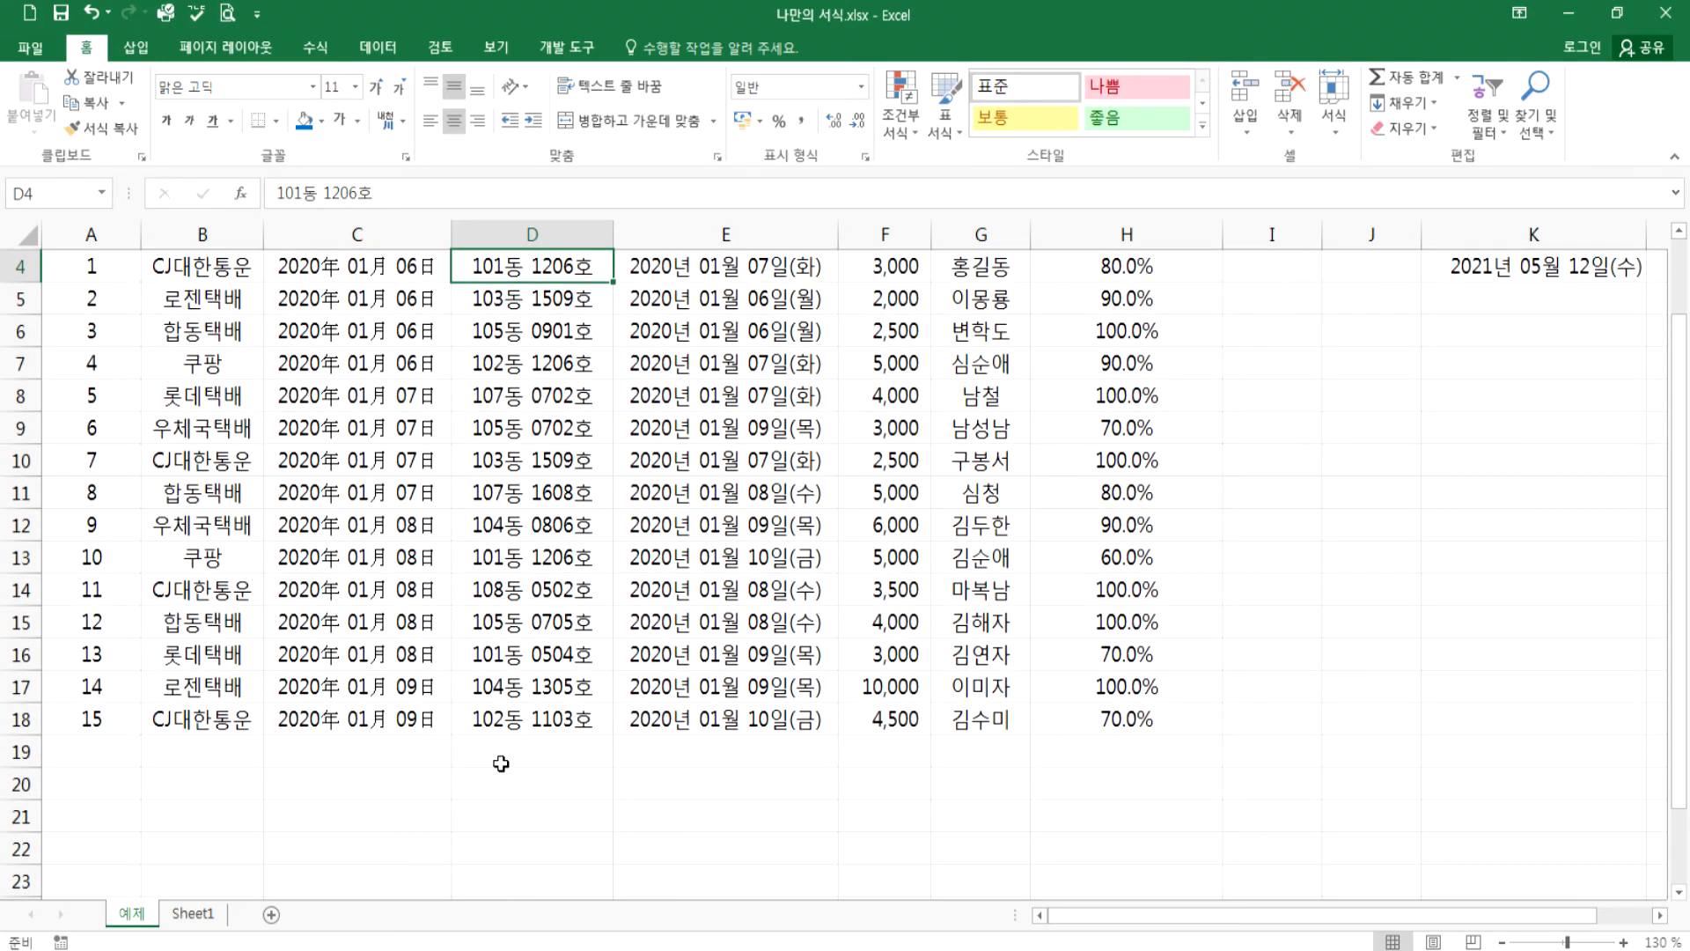
- Enter 1021103 in D19 below the 동호수 column and inspect how the number is stored
left_click(499, 758)
type("1021103")
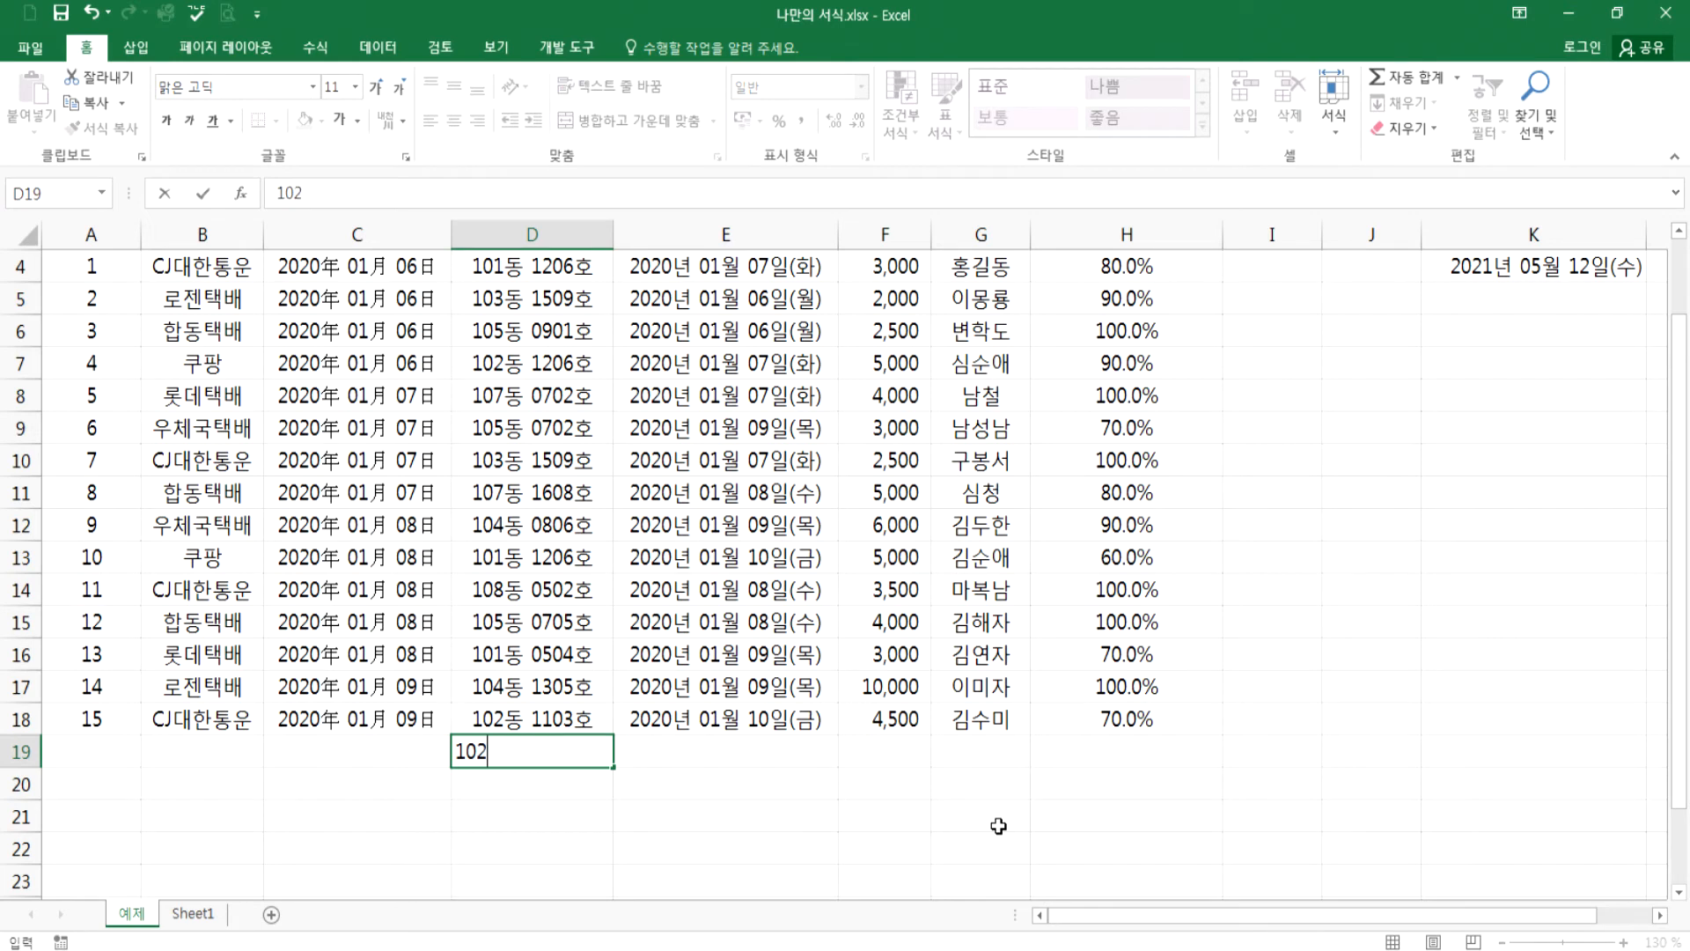
key("Return")
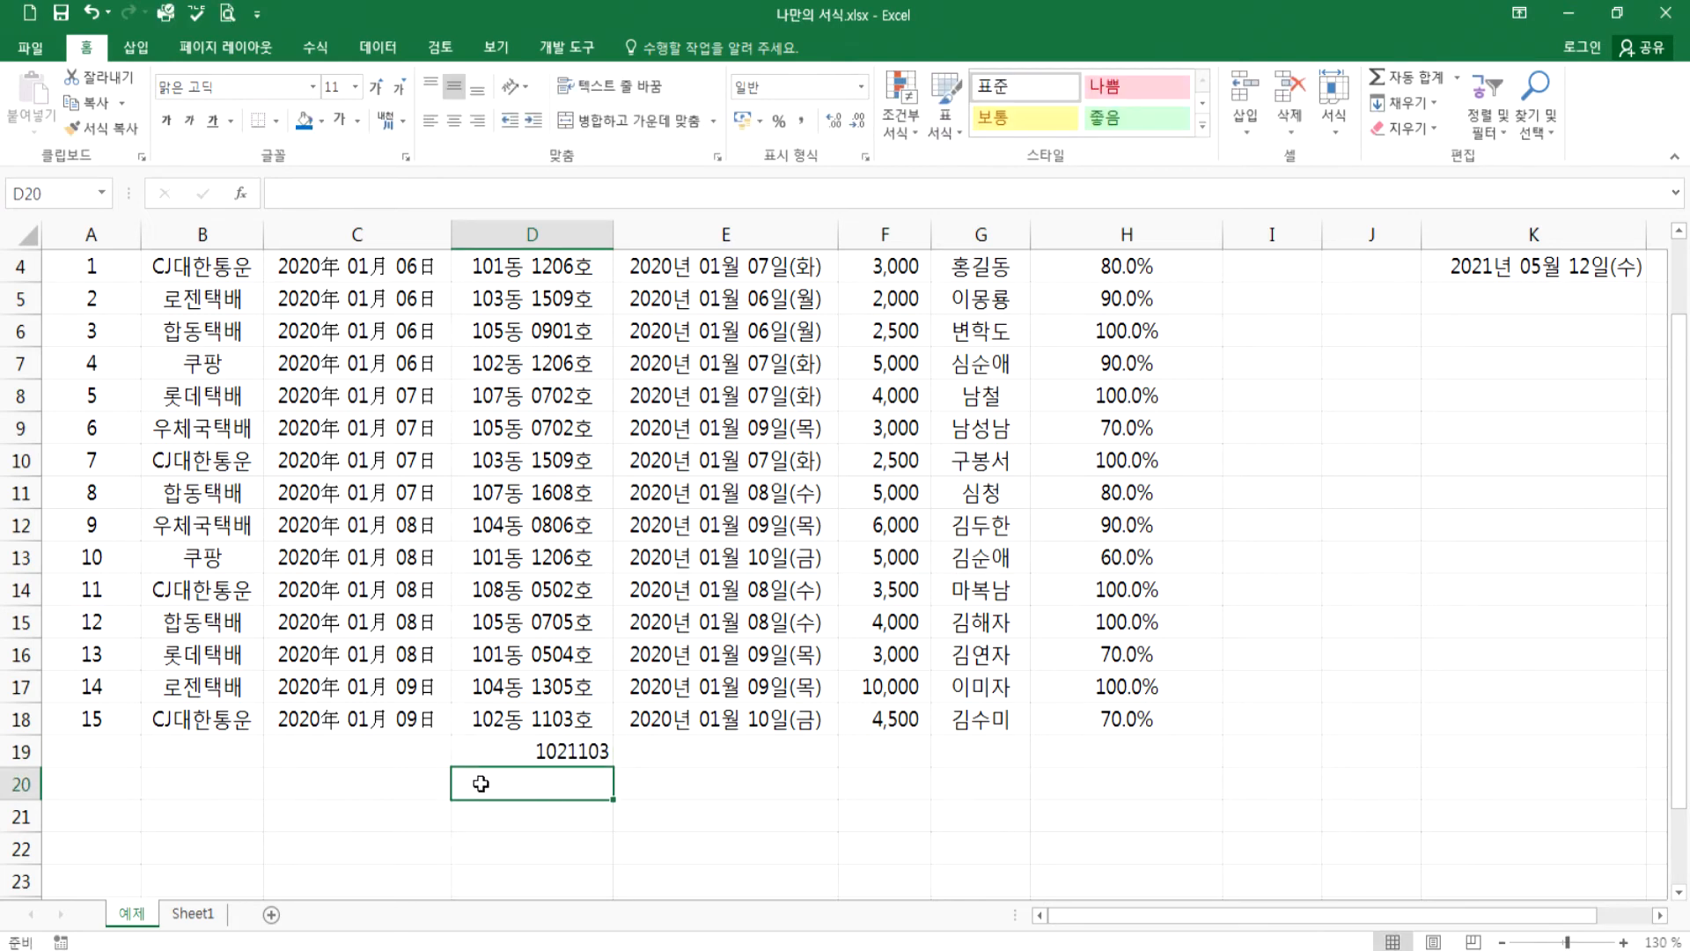
double_click(527, 752)
left_click_drag(565, 750, 642, 753)
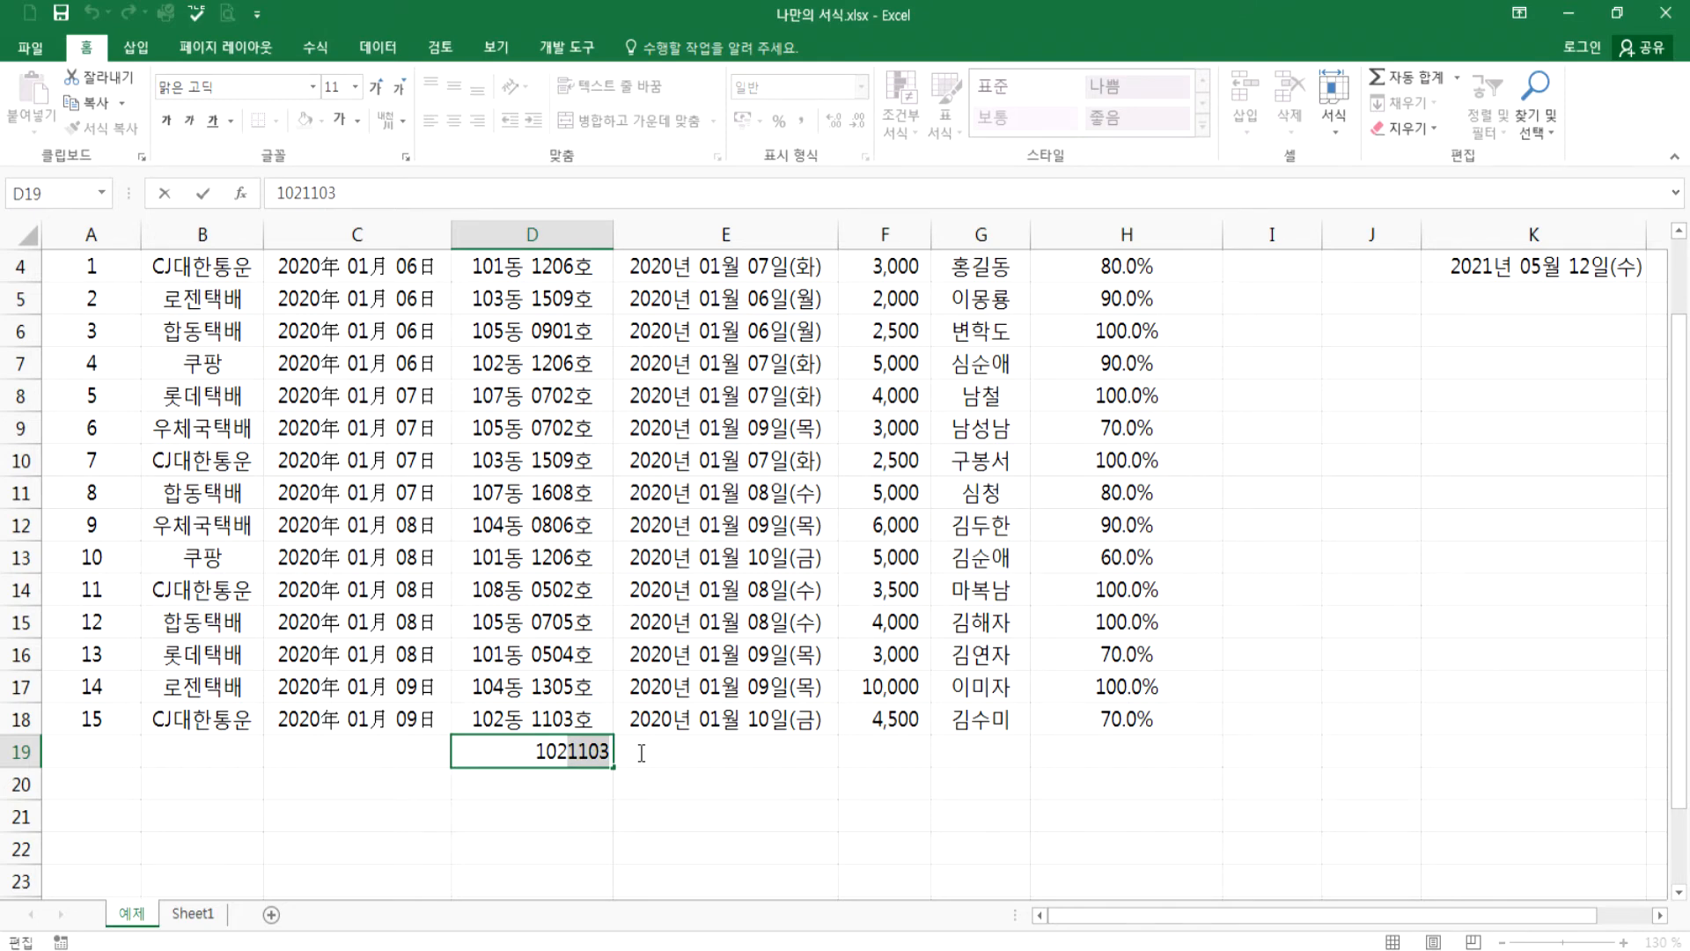
key("Escape")
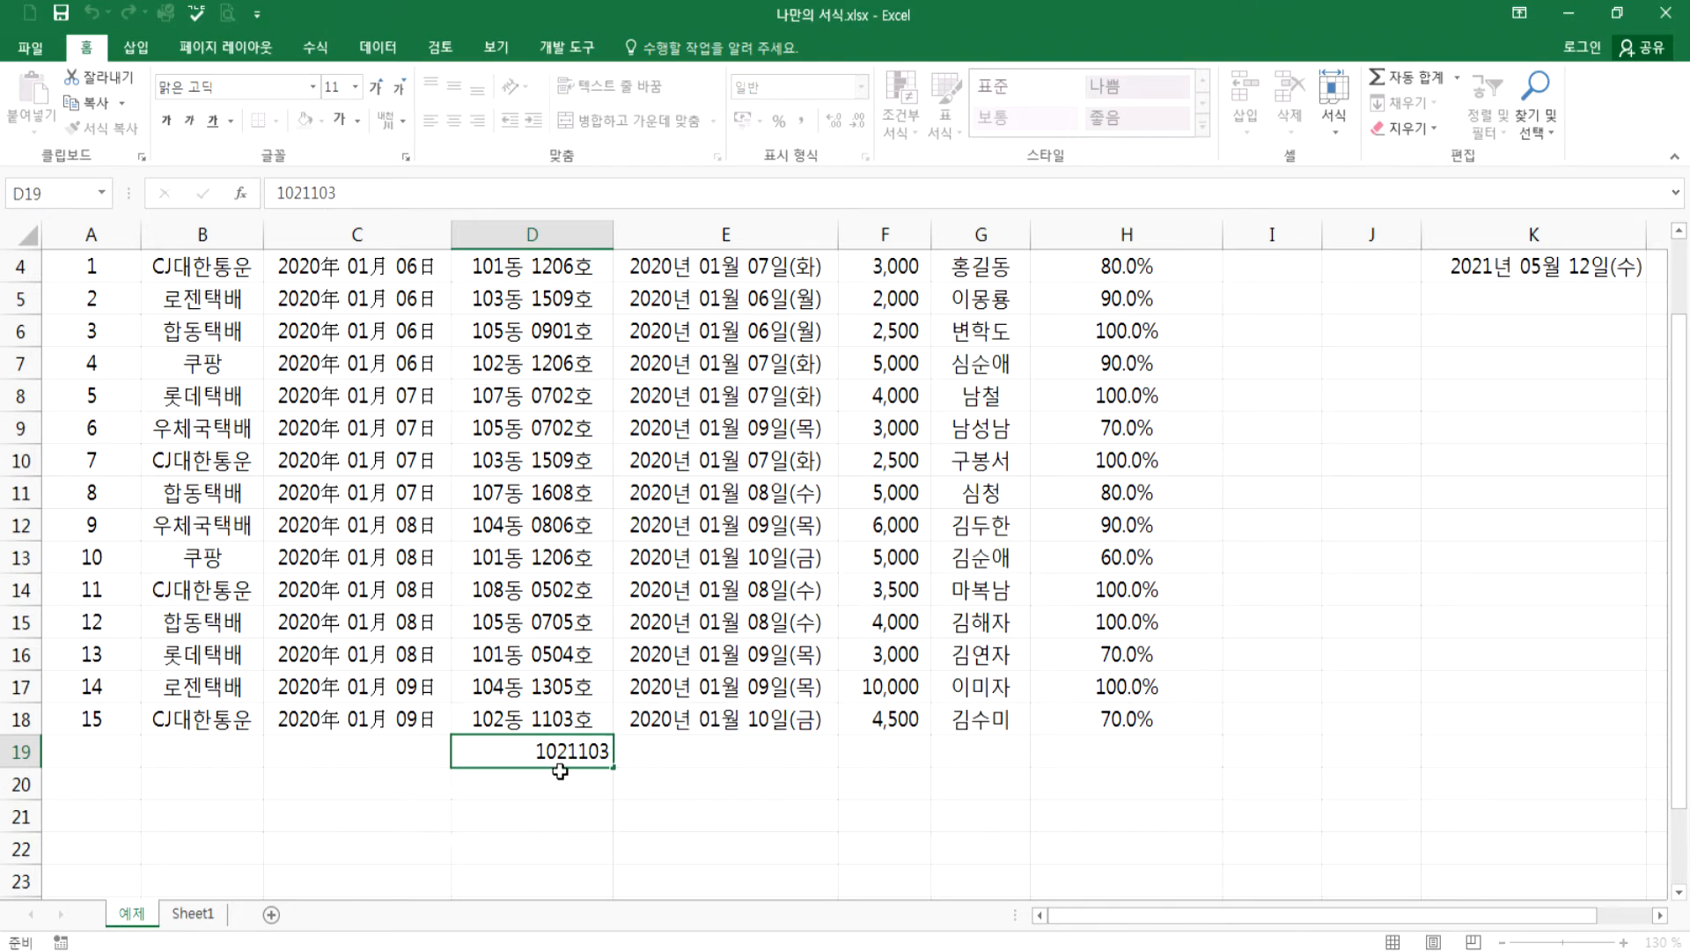
double_click(536, 754)
key("Escape")
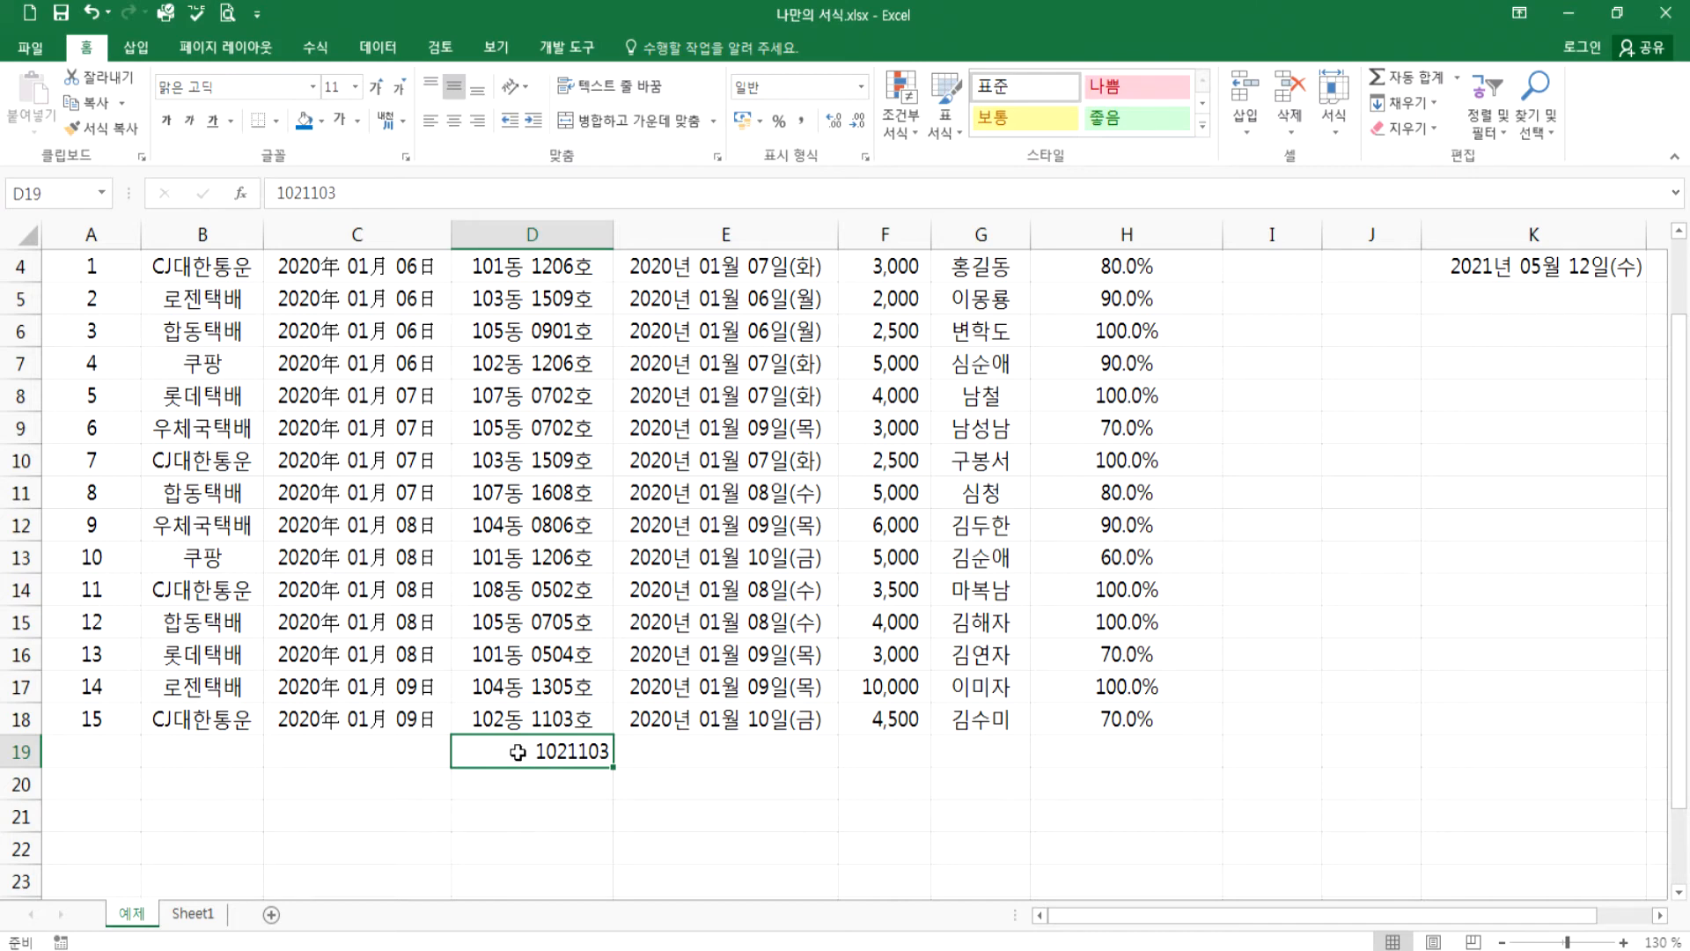
- Replace the entry in D19 with the text "102동 1302호" and compare it with the entries in D16:D18
type("102ehd 1302gh")
key("Escape")
type("102동 302")
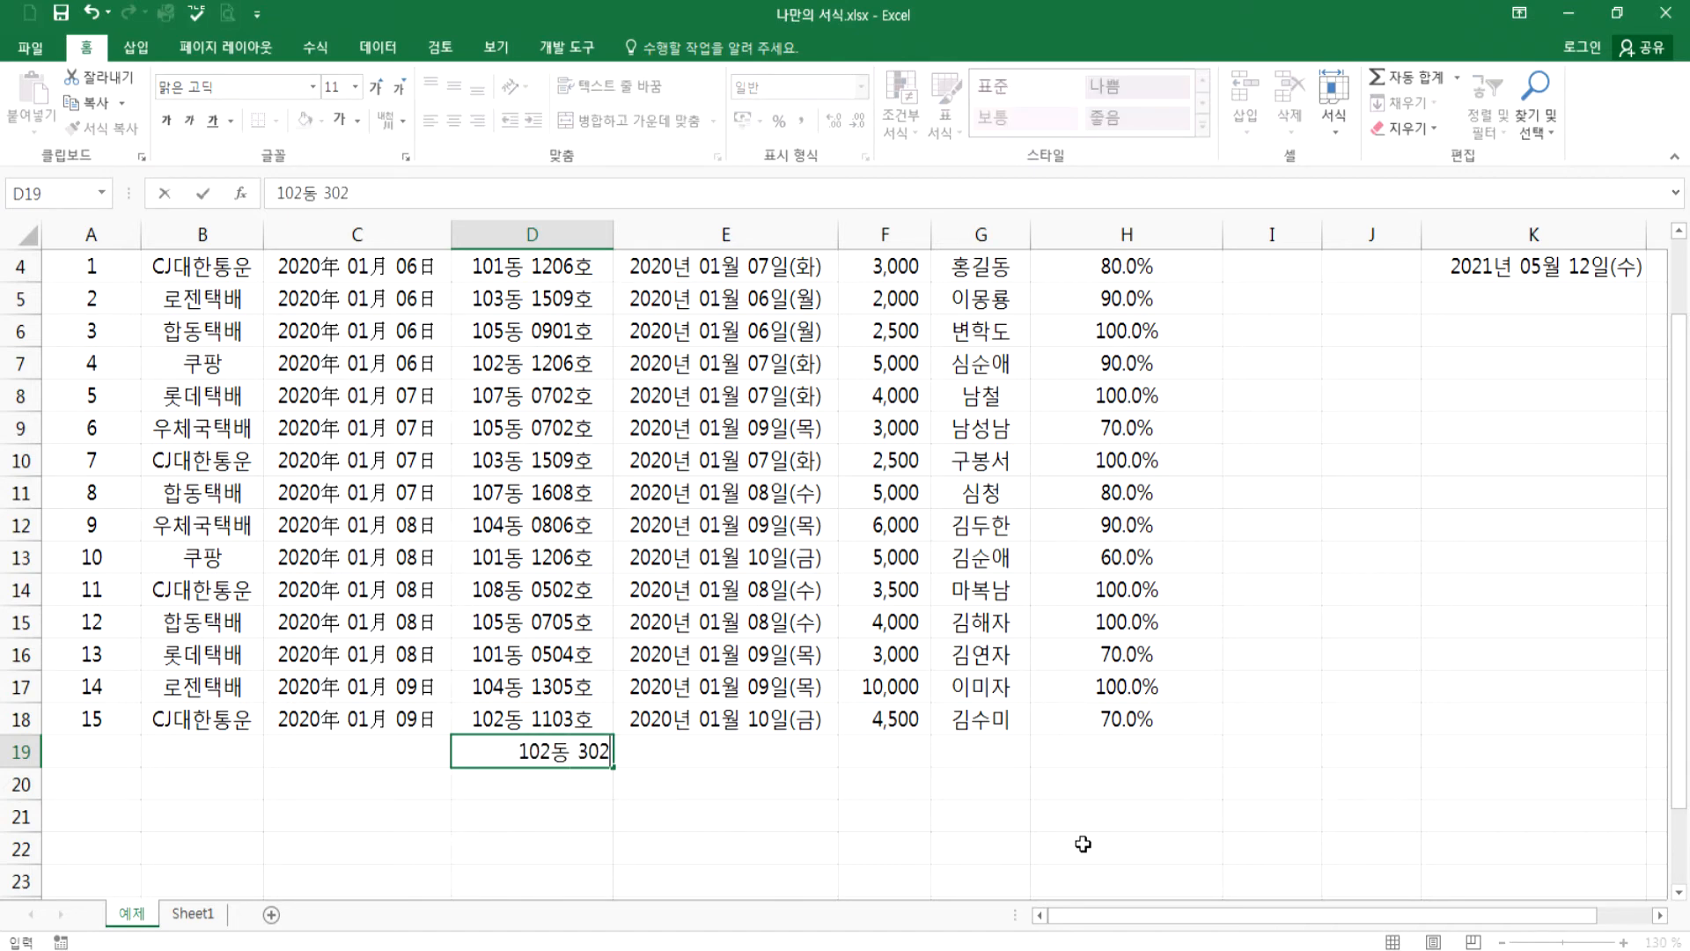
key("BackSpace")
key("BackSpace")
key("BackSpace")
type("1302호")
key("Return")
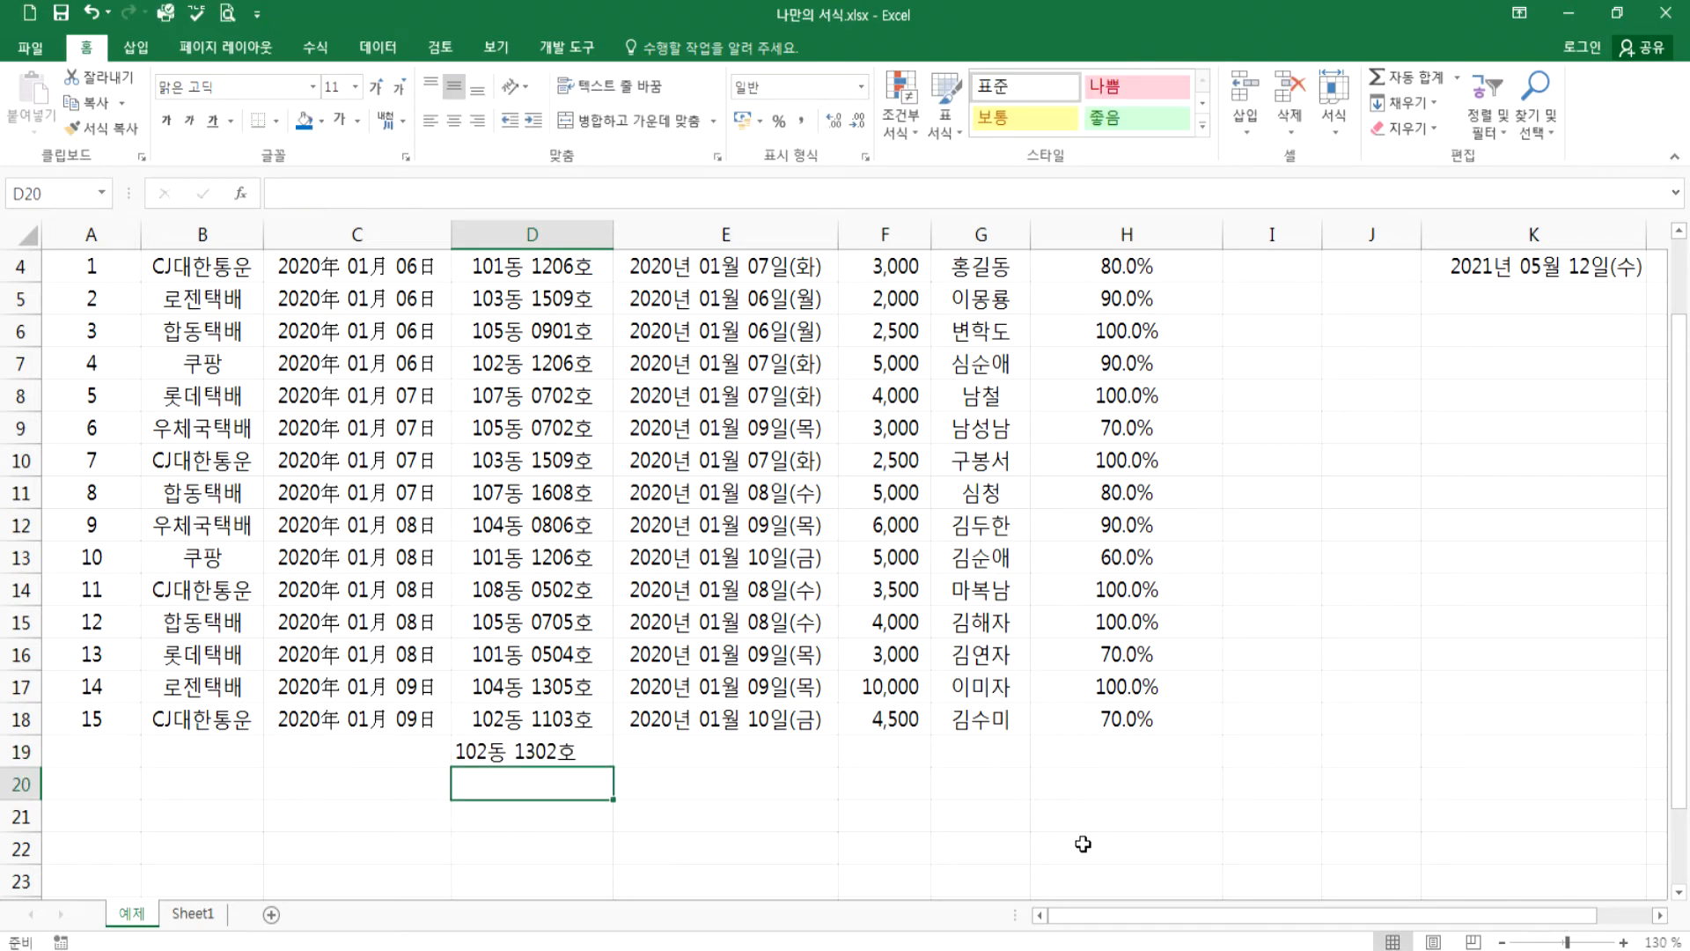
left_click_drag(532, 654, 532, 749)
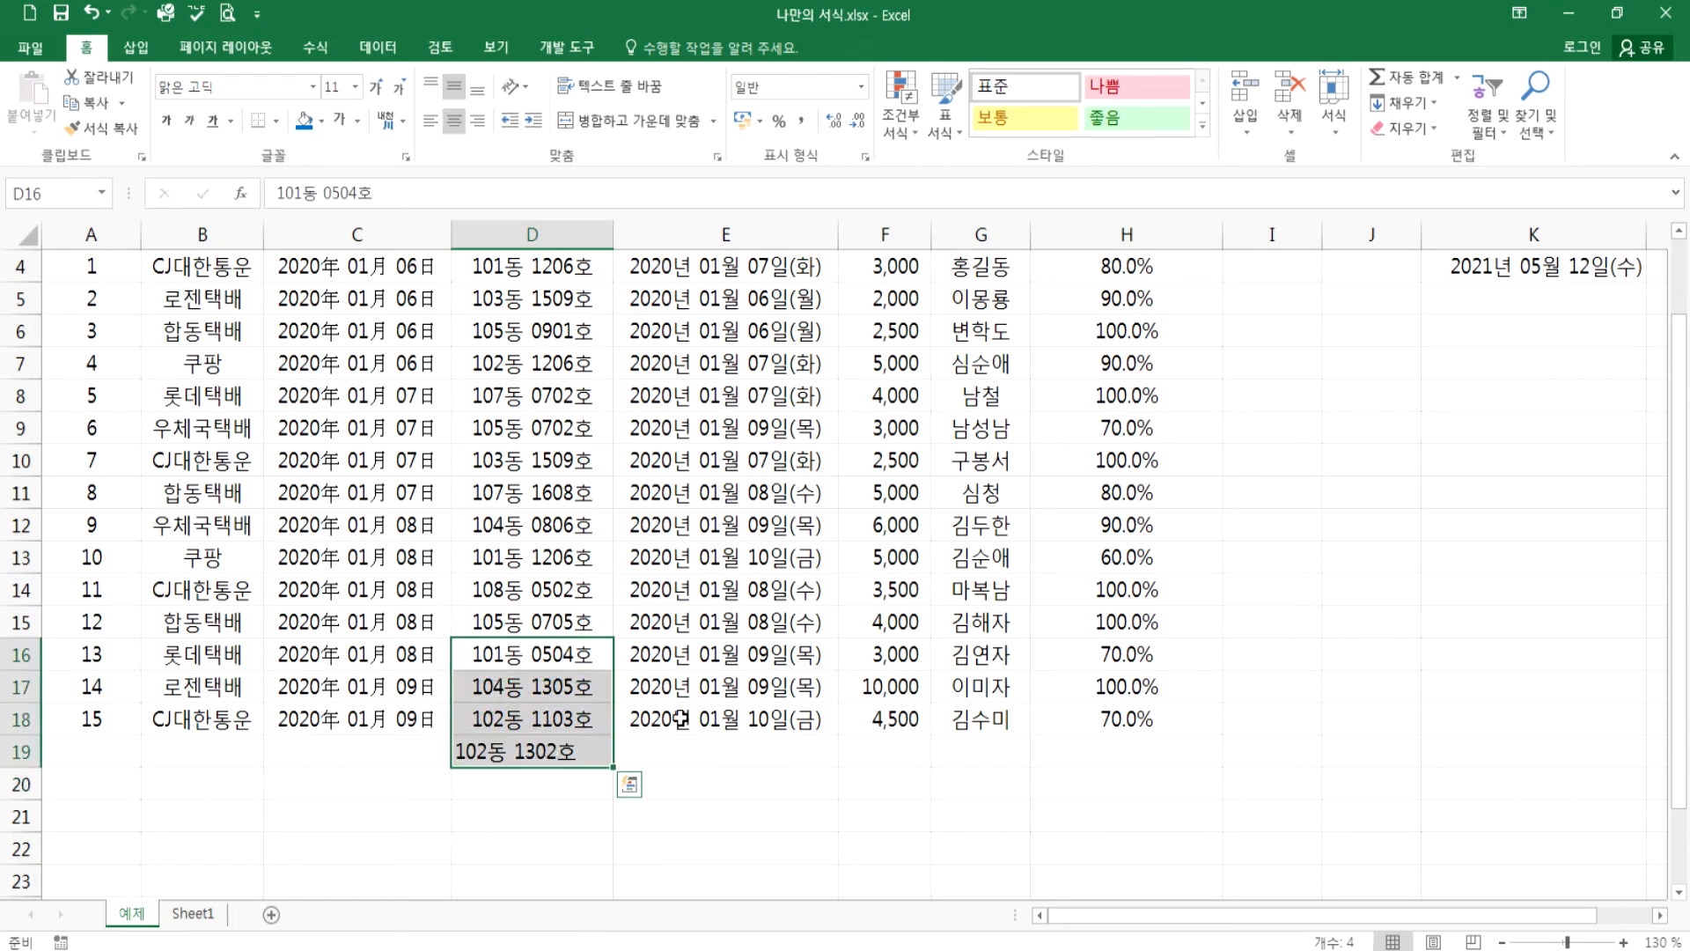
- Try entering the shipping date in E19 as the literal text 2020년 01월 10일(금) and inspect the stored entry
left_click(680, 718)
left_click(687, 750)
type("020년 ")
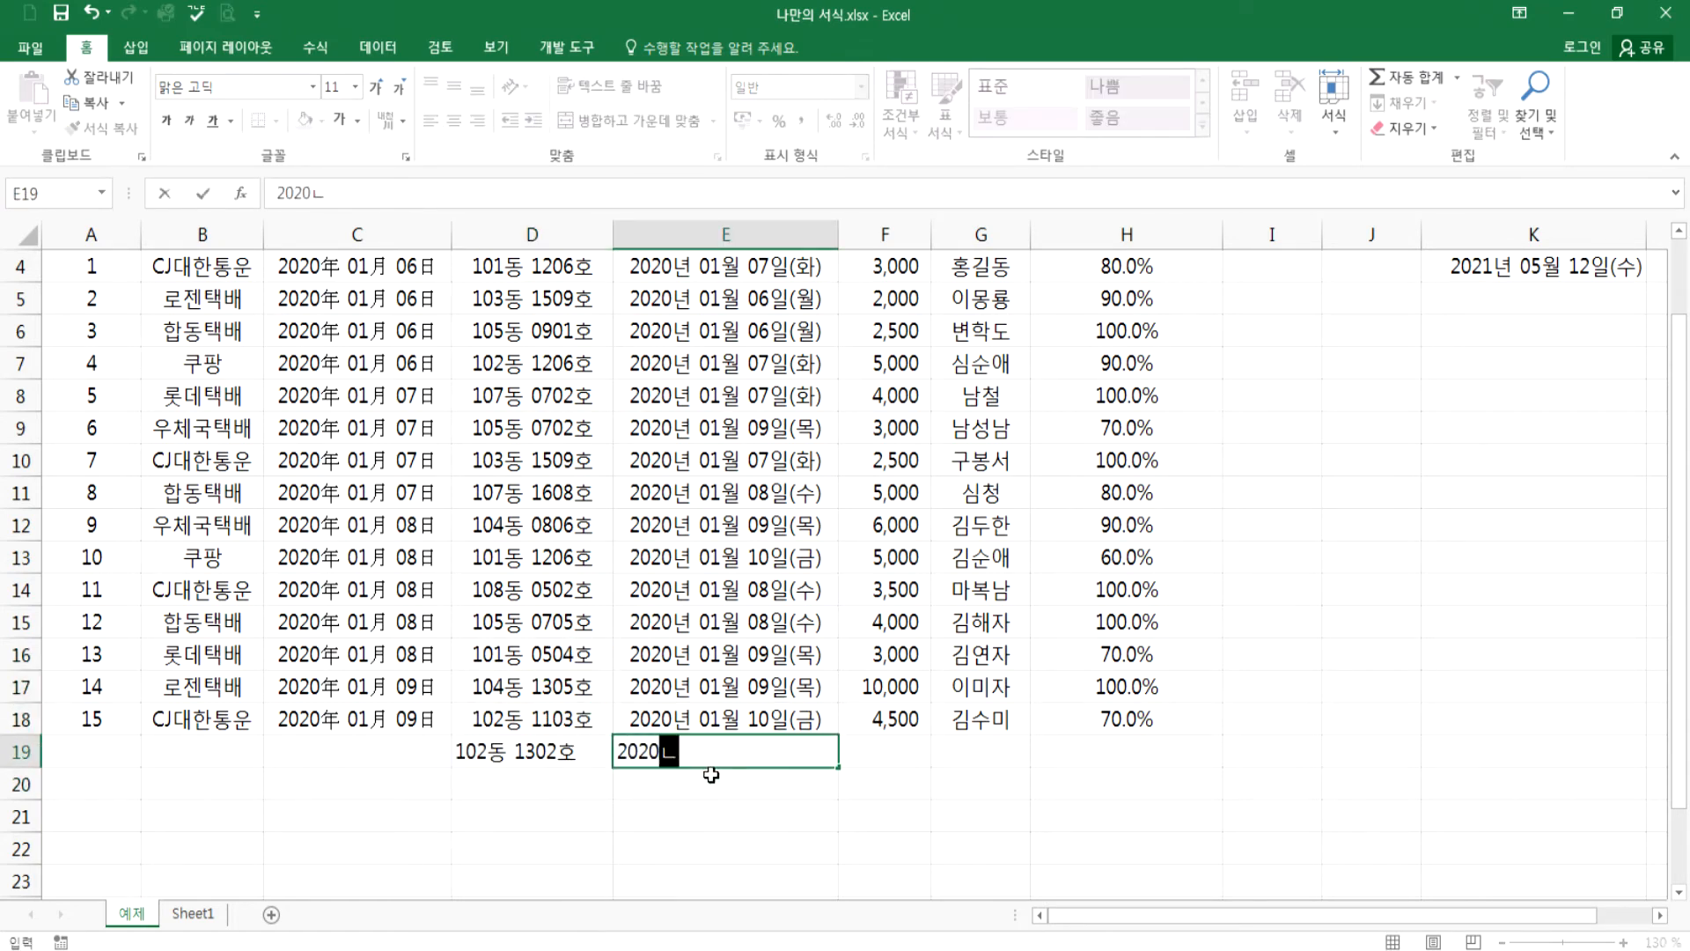
type("01월")
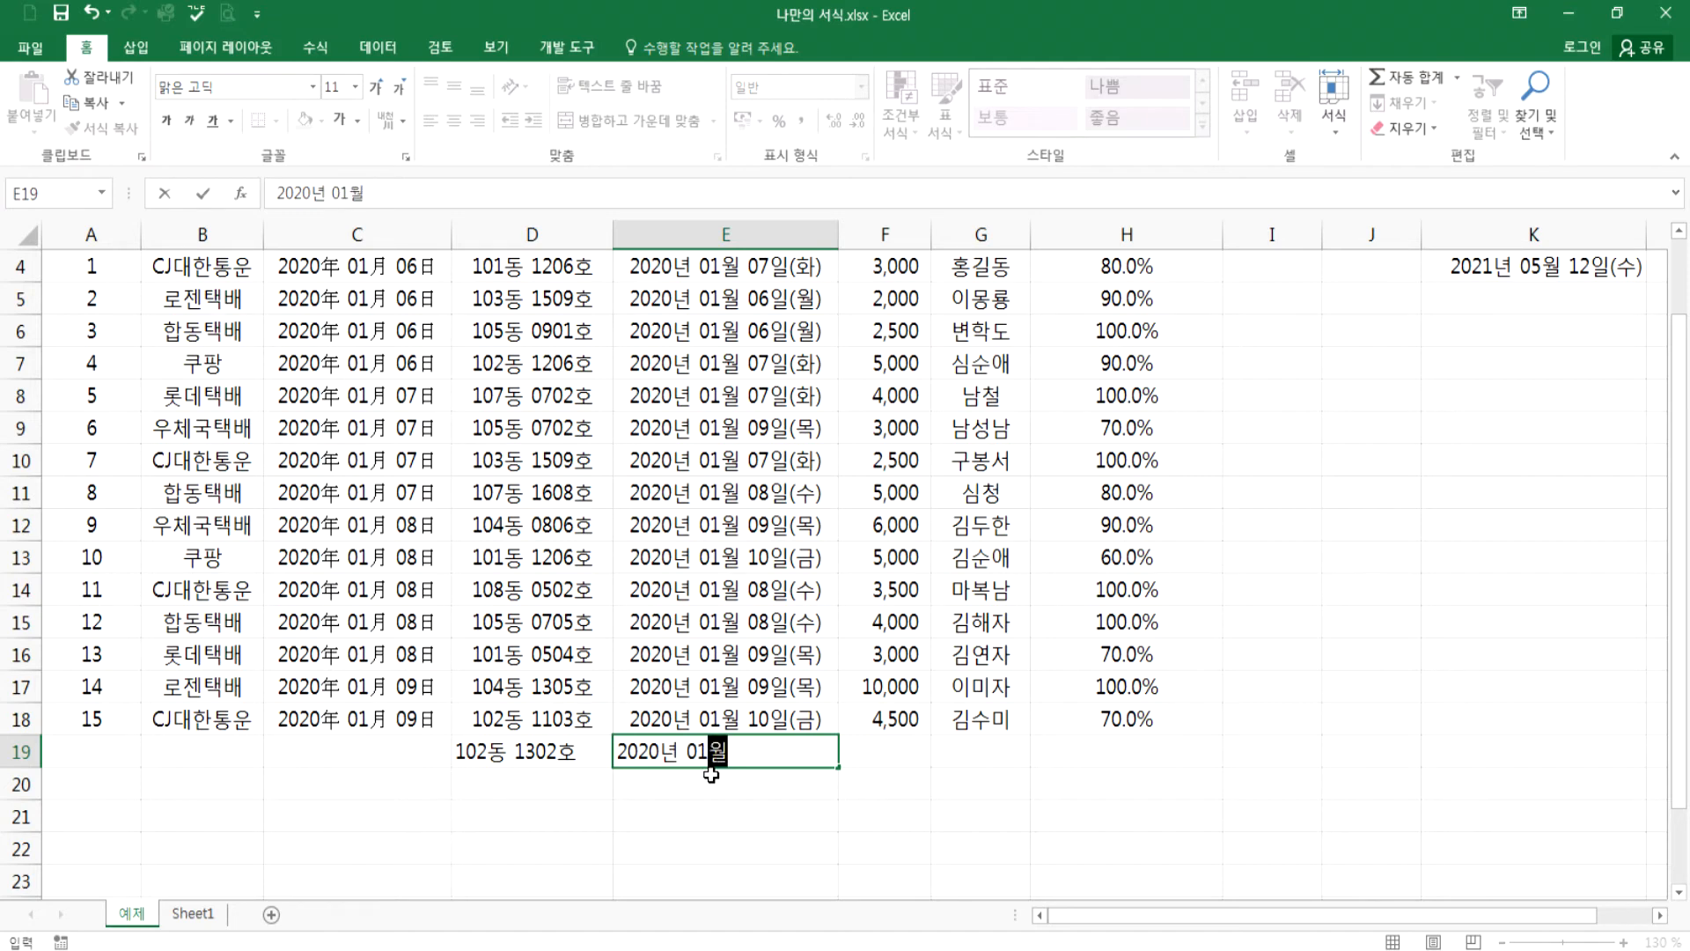
type(" 10일(금)")
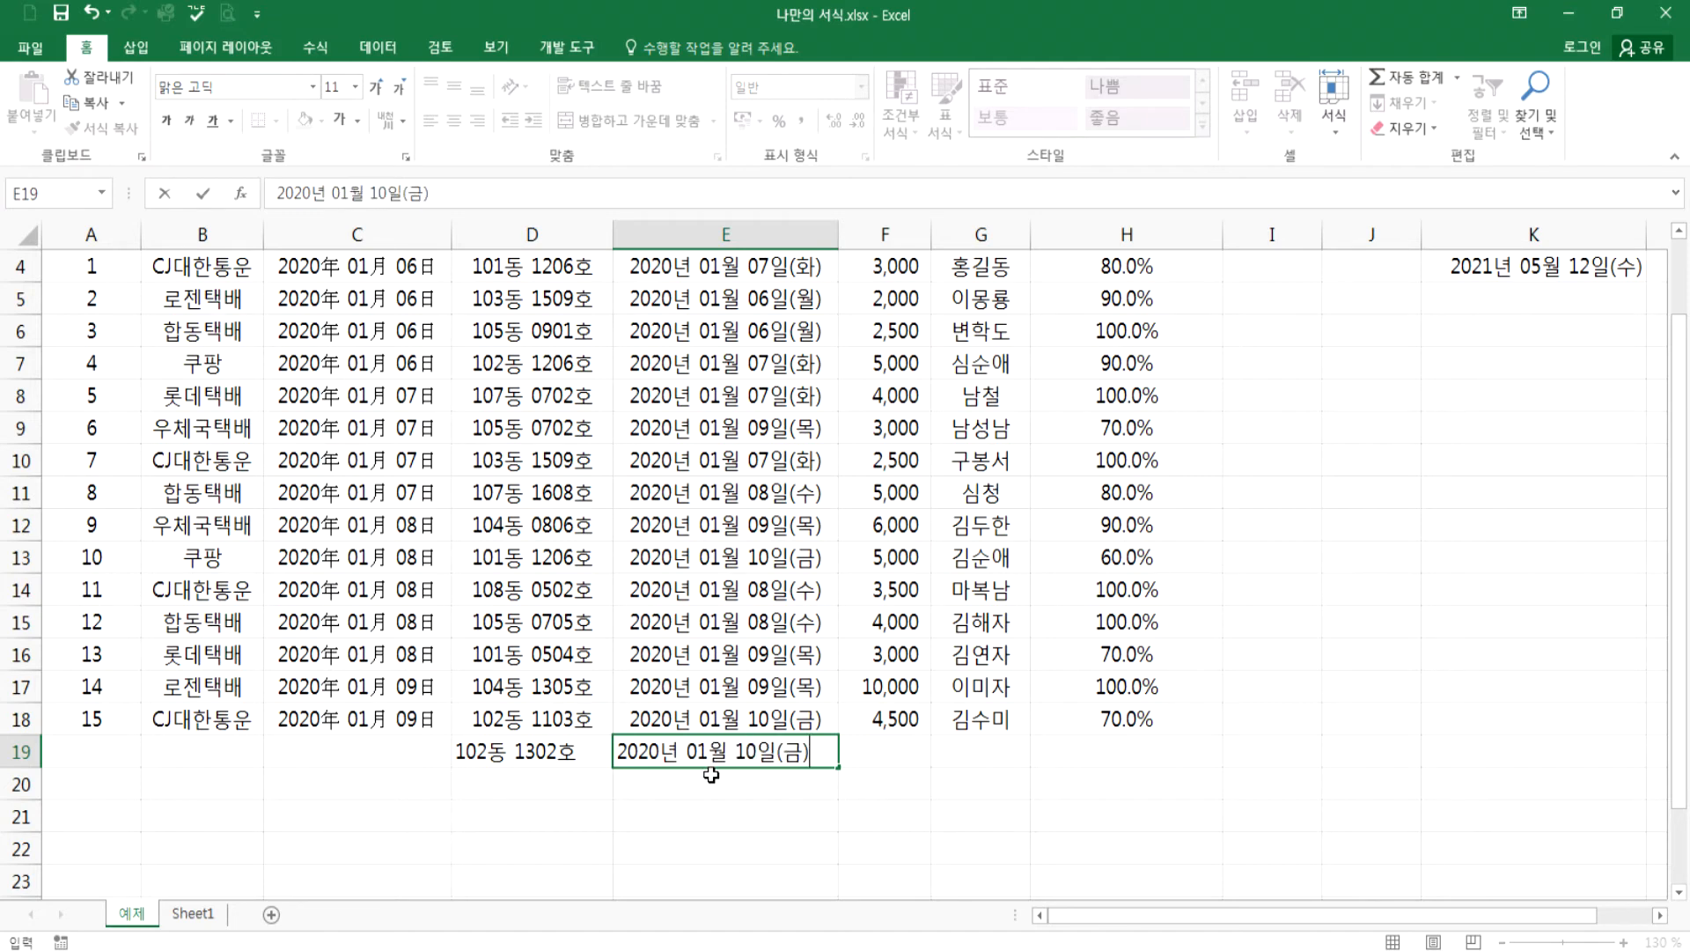
key("ctrl+Return")
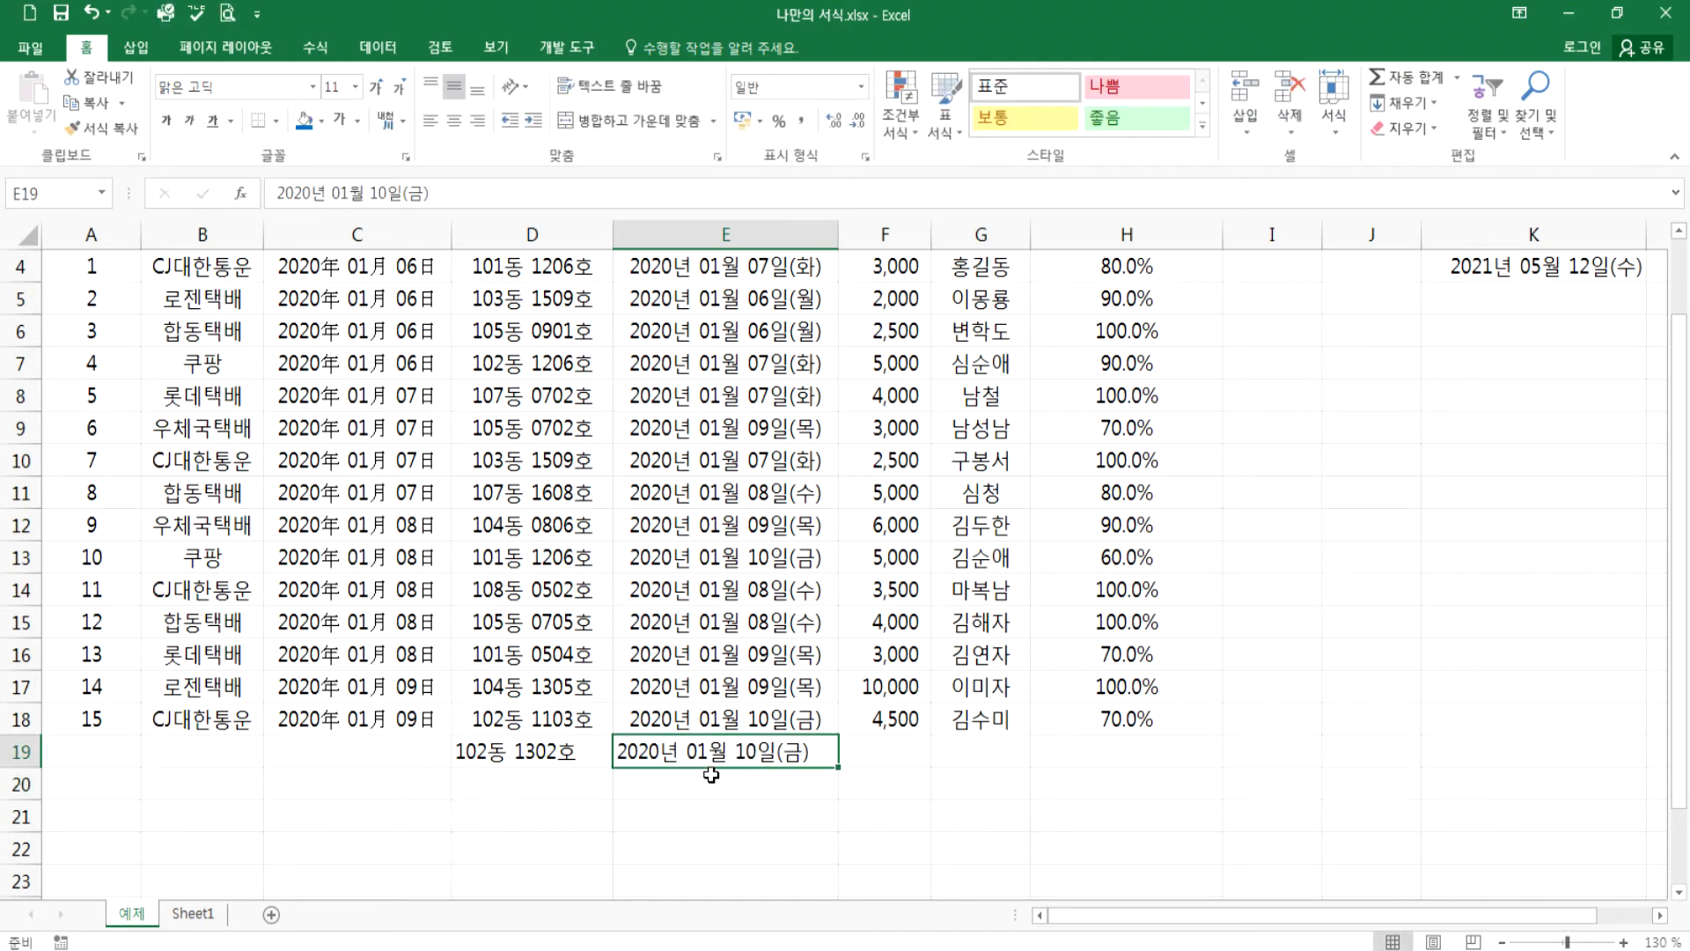
key("F2")
key("ctrl+Return")
- Replace the entry in E19 with the date 20-1-10 and inspect how it is stored
type("20-1-10")
key("Return")
key("Up")
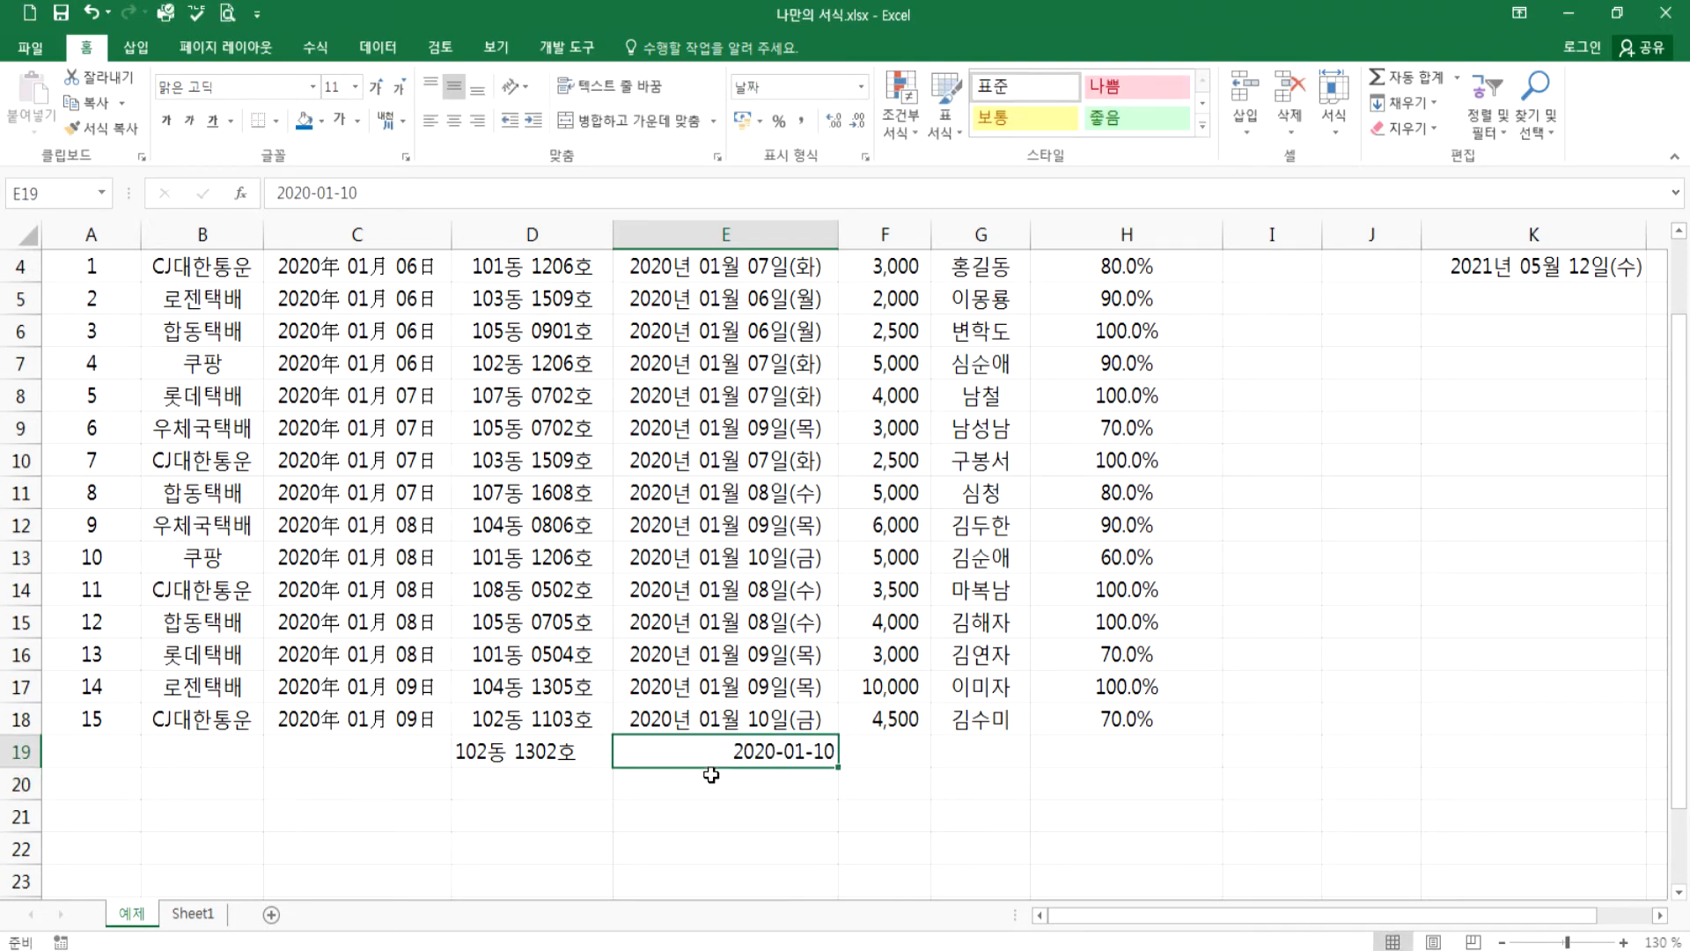
- View the custom number formats available for E19 in Format Cells without applying one
key("ctrl+1")
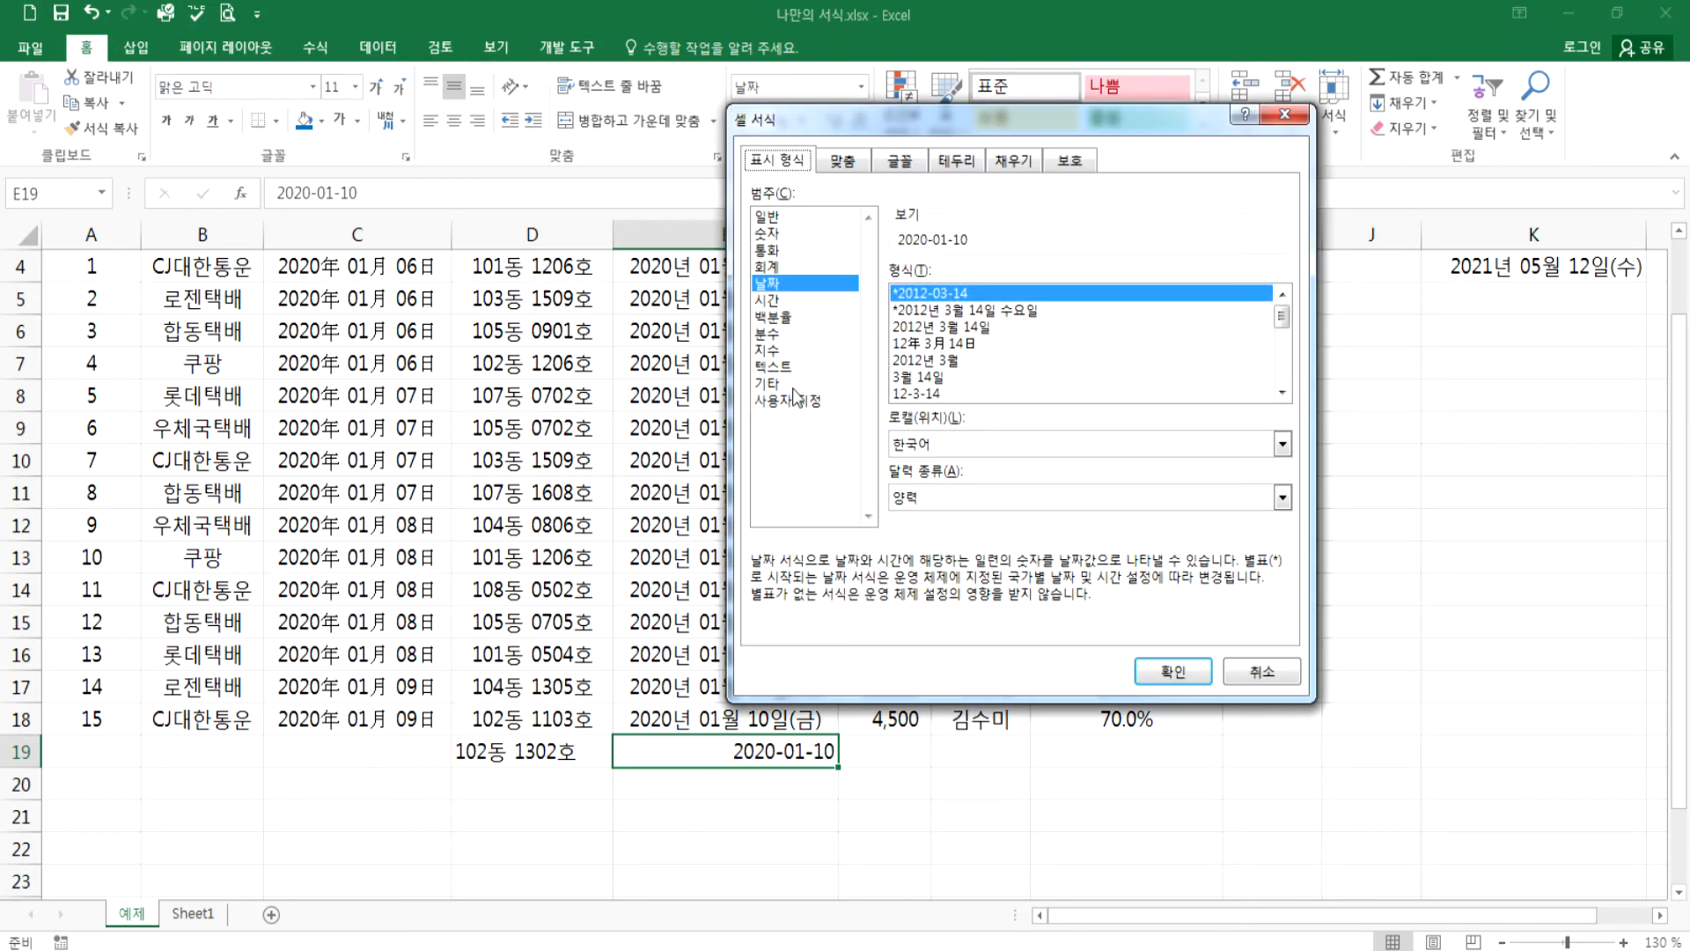
left_click(785, 402)
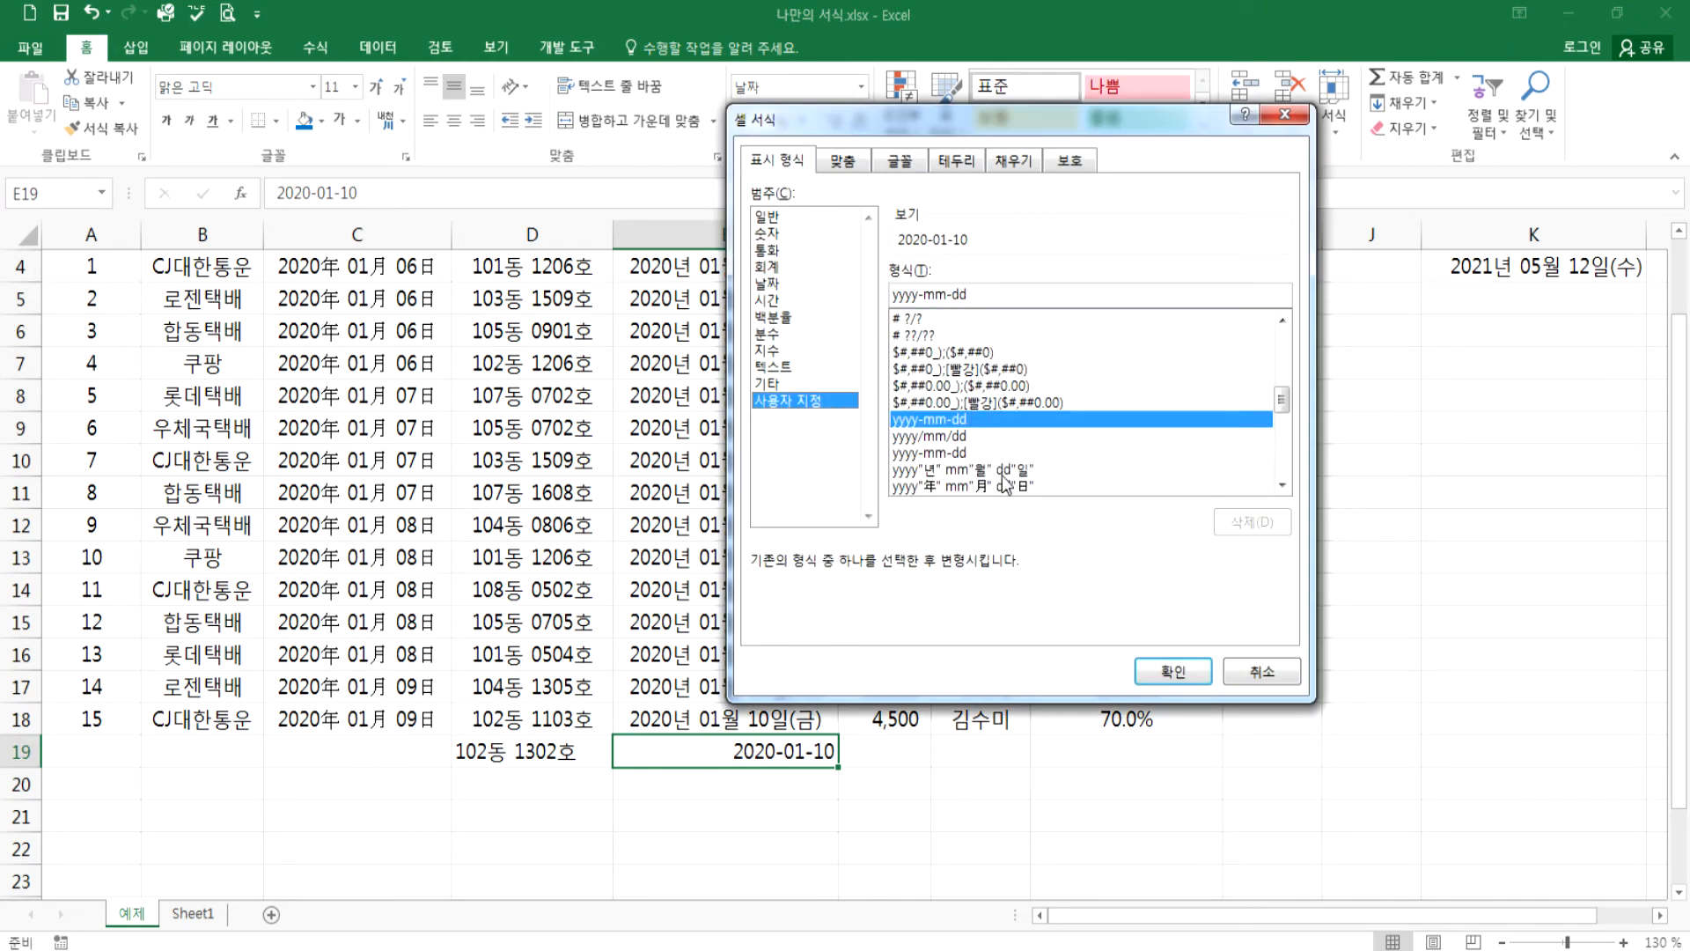
left_click(1267, 676)
- Select the formatted shipping date in E18 as the source for copying its format
scroll(804, 698, "down", 3)
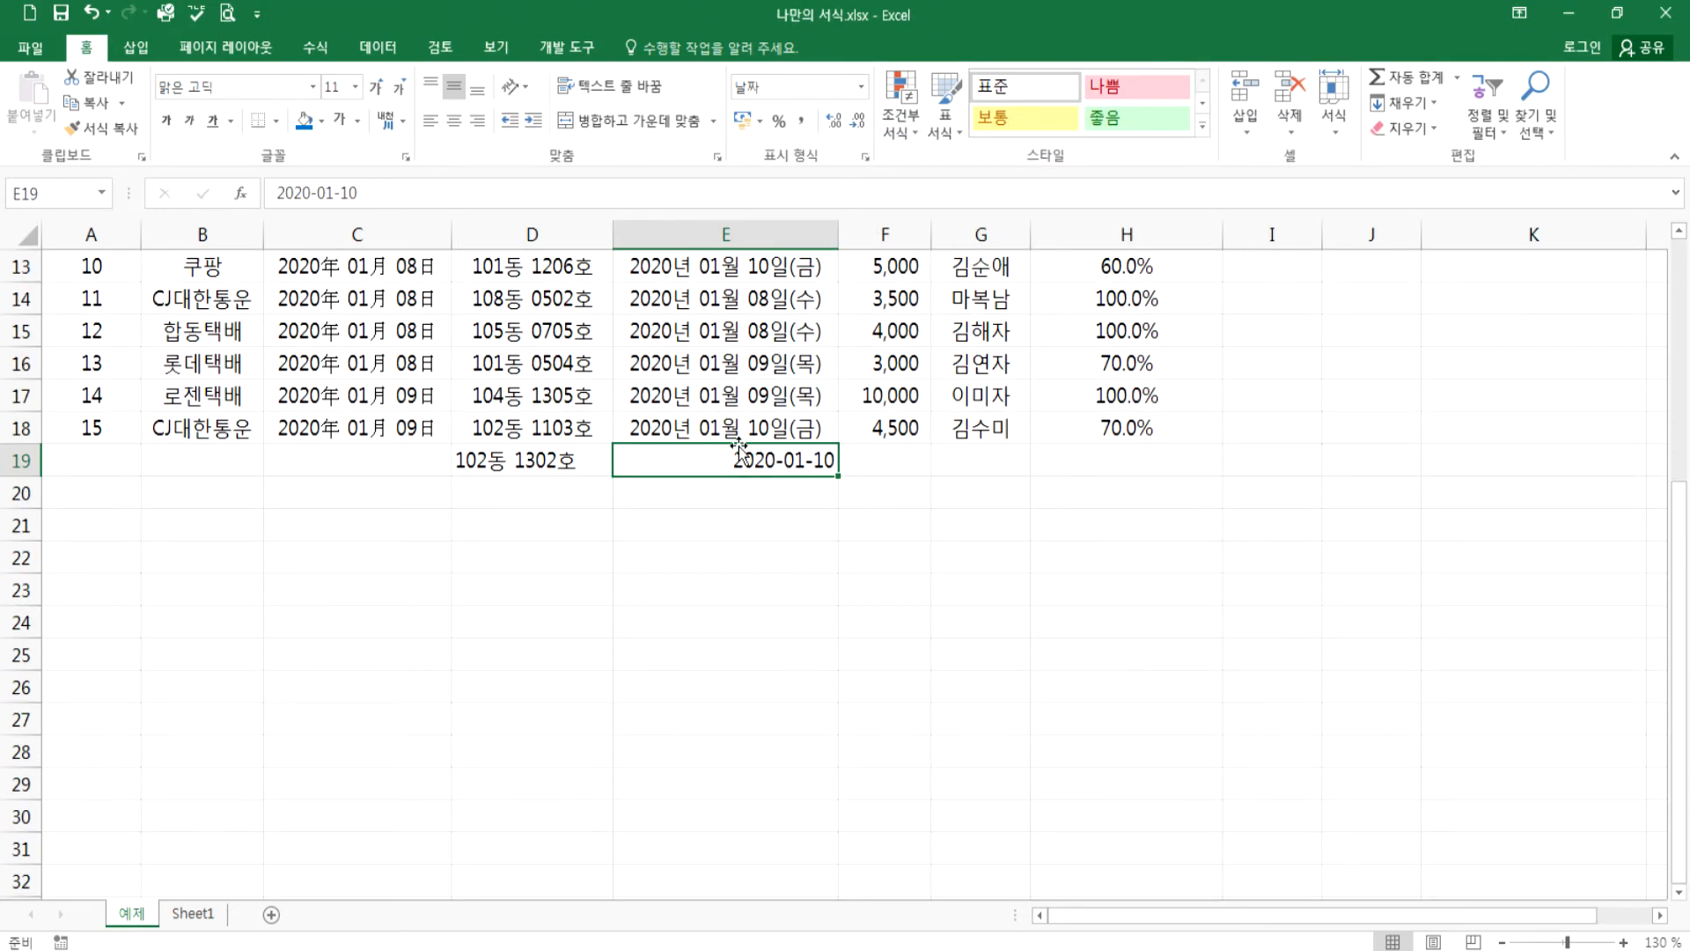
left_click(697, 429)
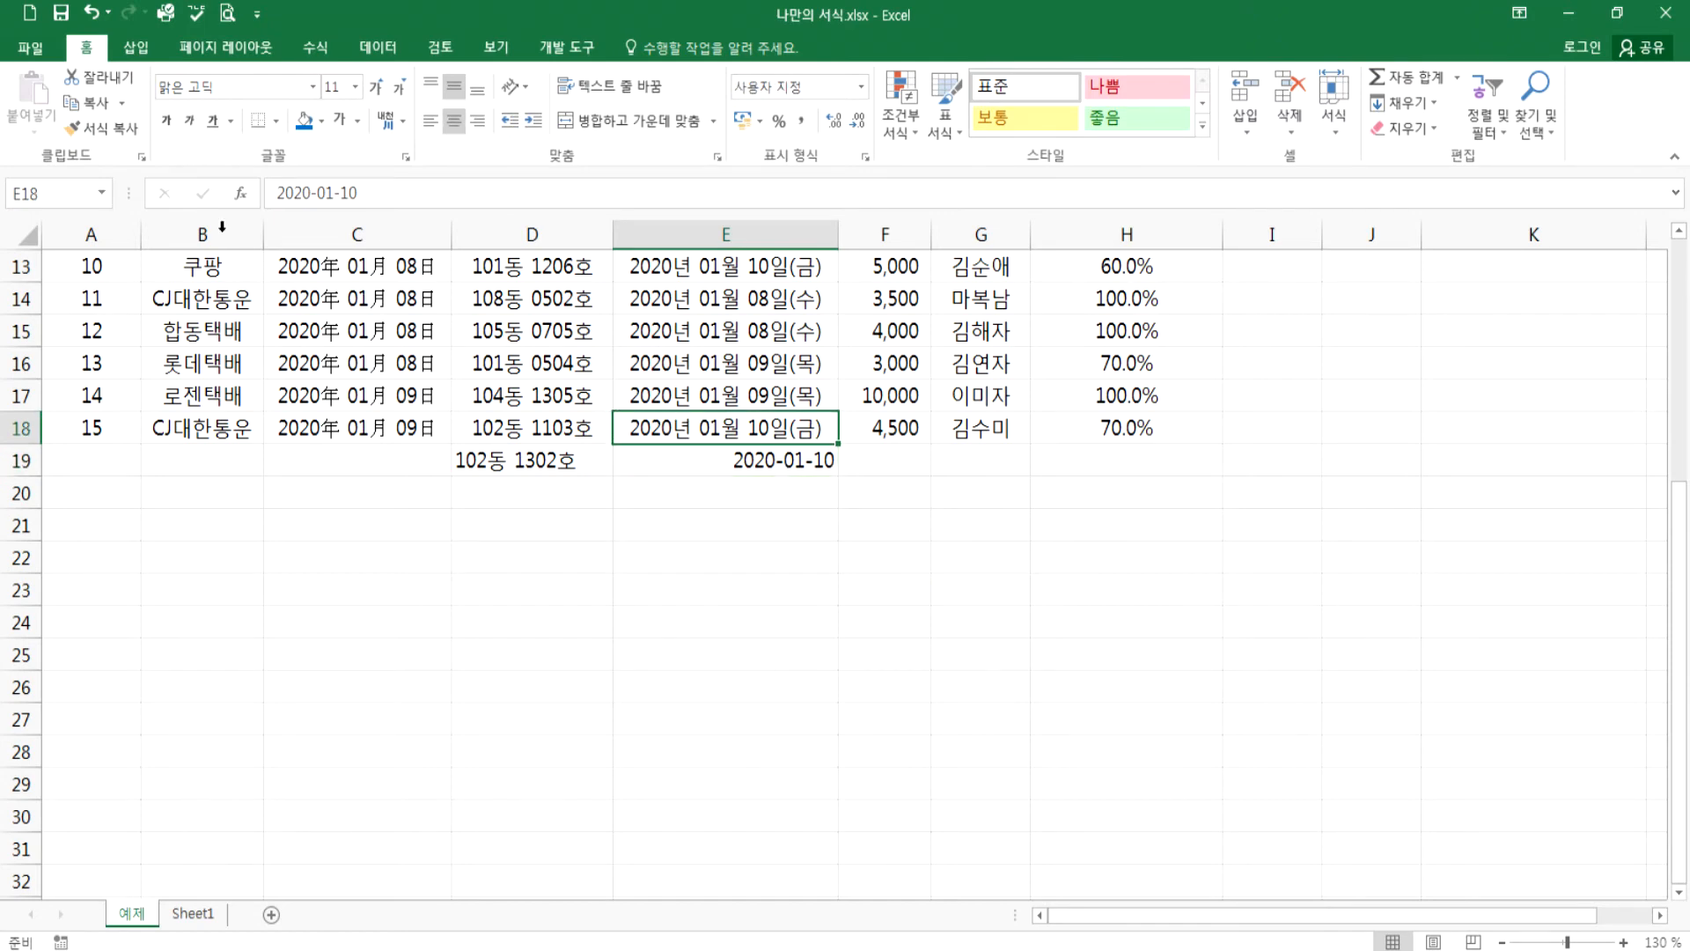
left_click(98, 125)
mouse_move(183, 147)
left_mouse_down()
mouse_move(132, 180)
mouse_move(105, 73)
mouse_move(181, 150)
left_mouse_up()
mouse_move(1151, 727)
left_mouse_down()
mouse_move(361, 299)
mouse_move(186, 168)
mouse_move(205, 234)
mouse_move(236, 159)
mouse_move(258, 155)
left_mouse_up()
mouse_move(105, 204)
left_mouse_down()
mouse_move(428, 477)
mouse_move(1149, 766)
mouse_move(1334, 797)
mouse_move(1310, 767)
mouse_move(1278, 846)
left_mouse_up()
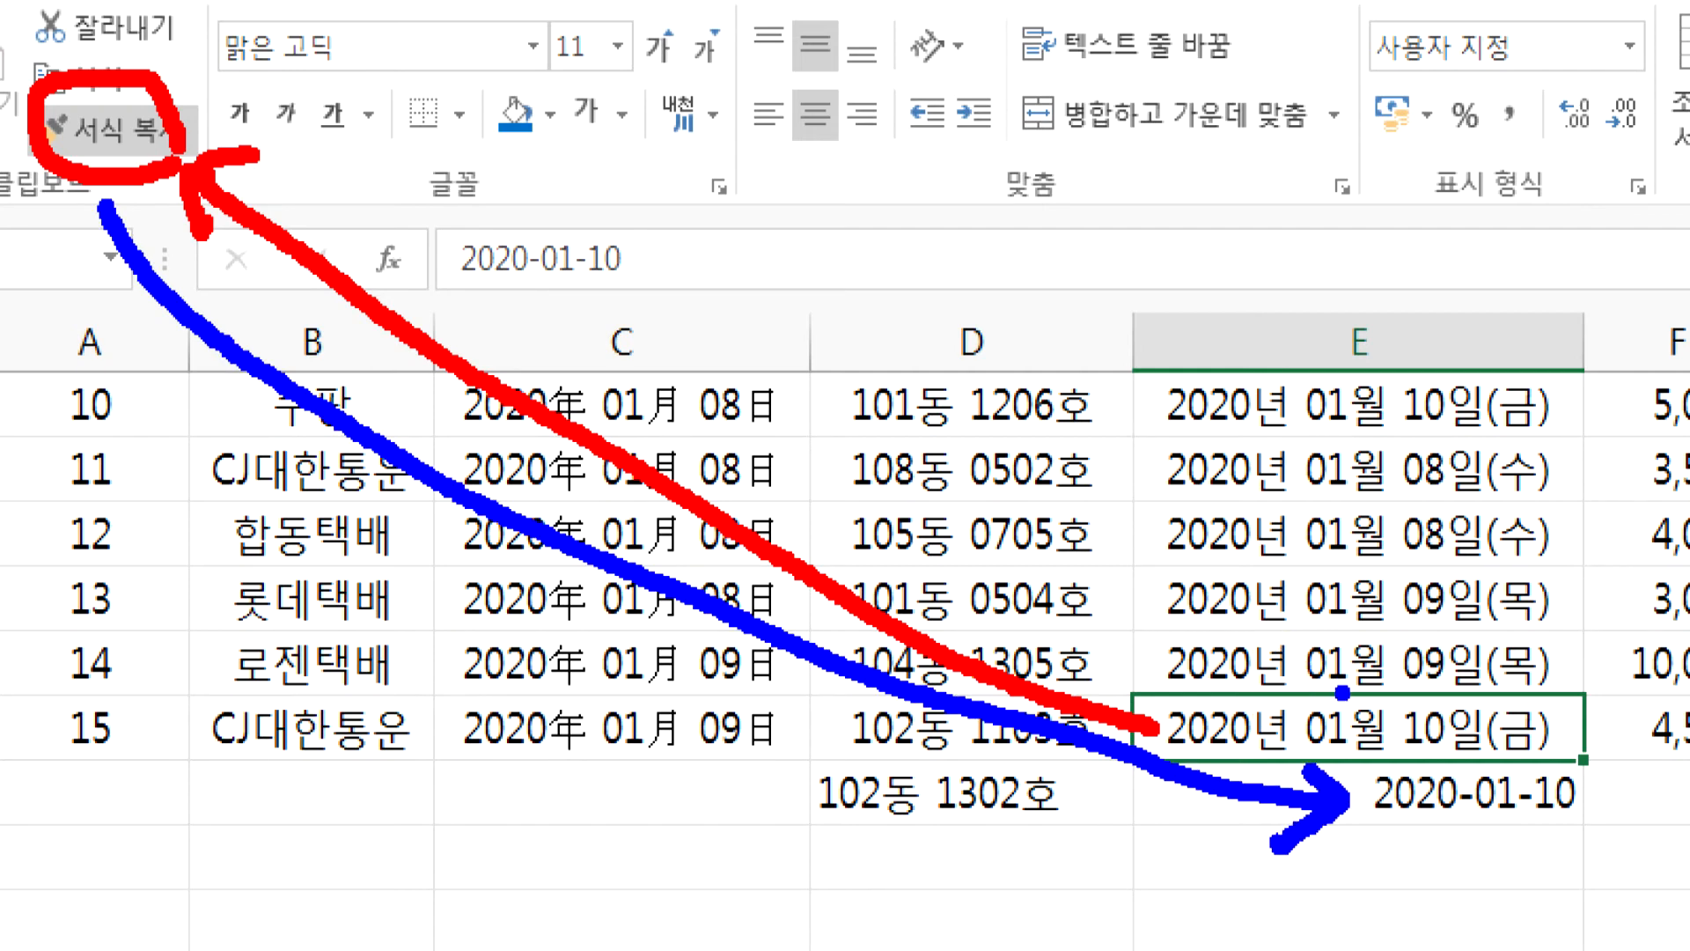
left_click_drag(1422, 673, 1415, 744)
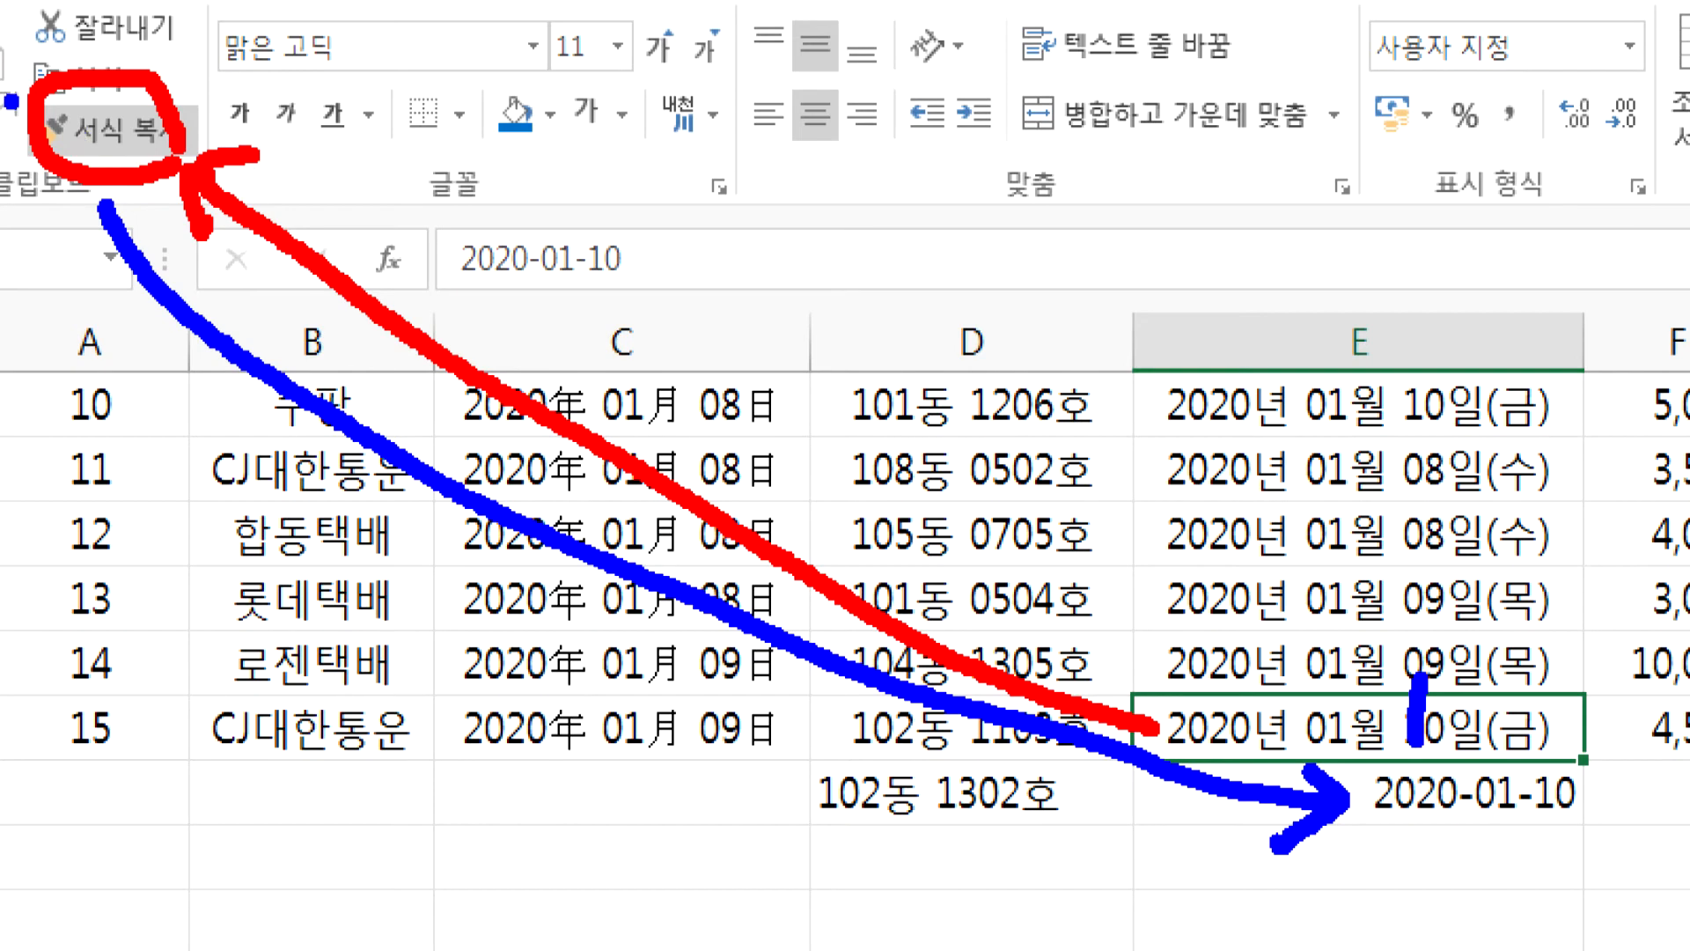
mouse_move(95, 113)
left_mouse_down()
mouse_move(106, 150)
mouse_move(202, 150)
left_mouse_up()
mouse_move(1431, 797)
left_mouse_down()
mouse_move(1445, 827)
mouse_move(1419, 887)
left_mouse_up()
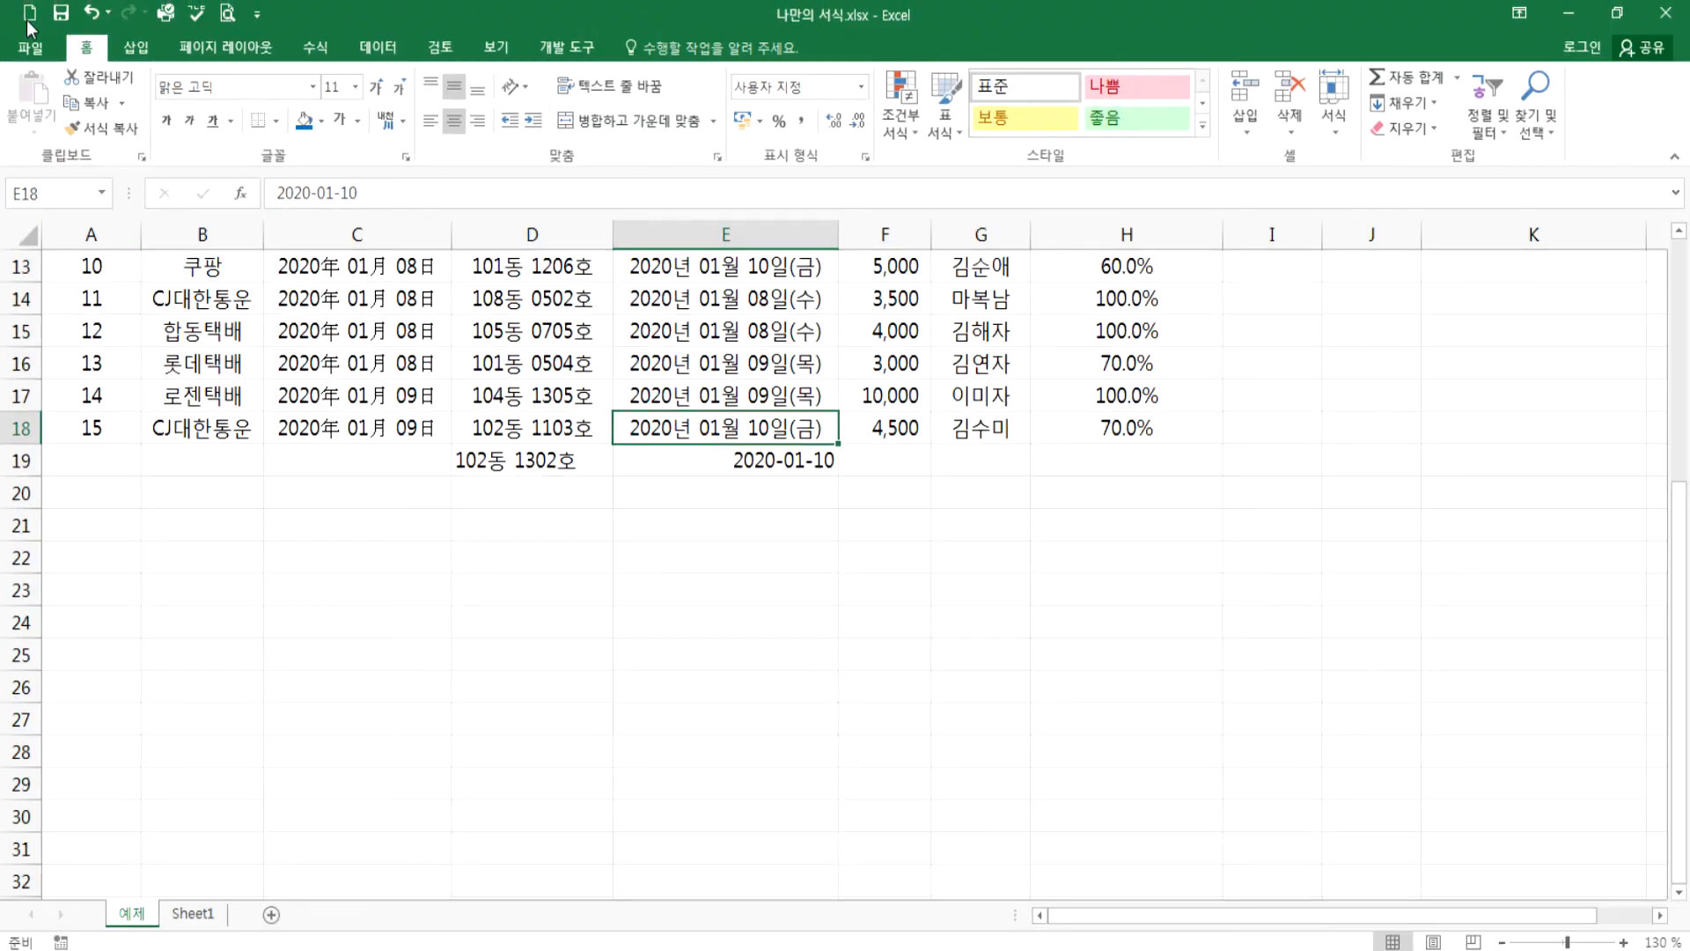
- Copy the custom date format of E18 onto E19 with Format Painter
left_click(104, 132)
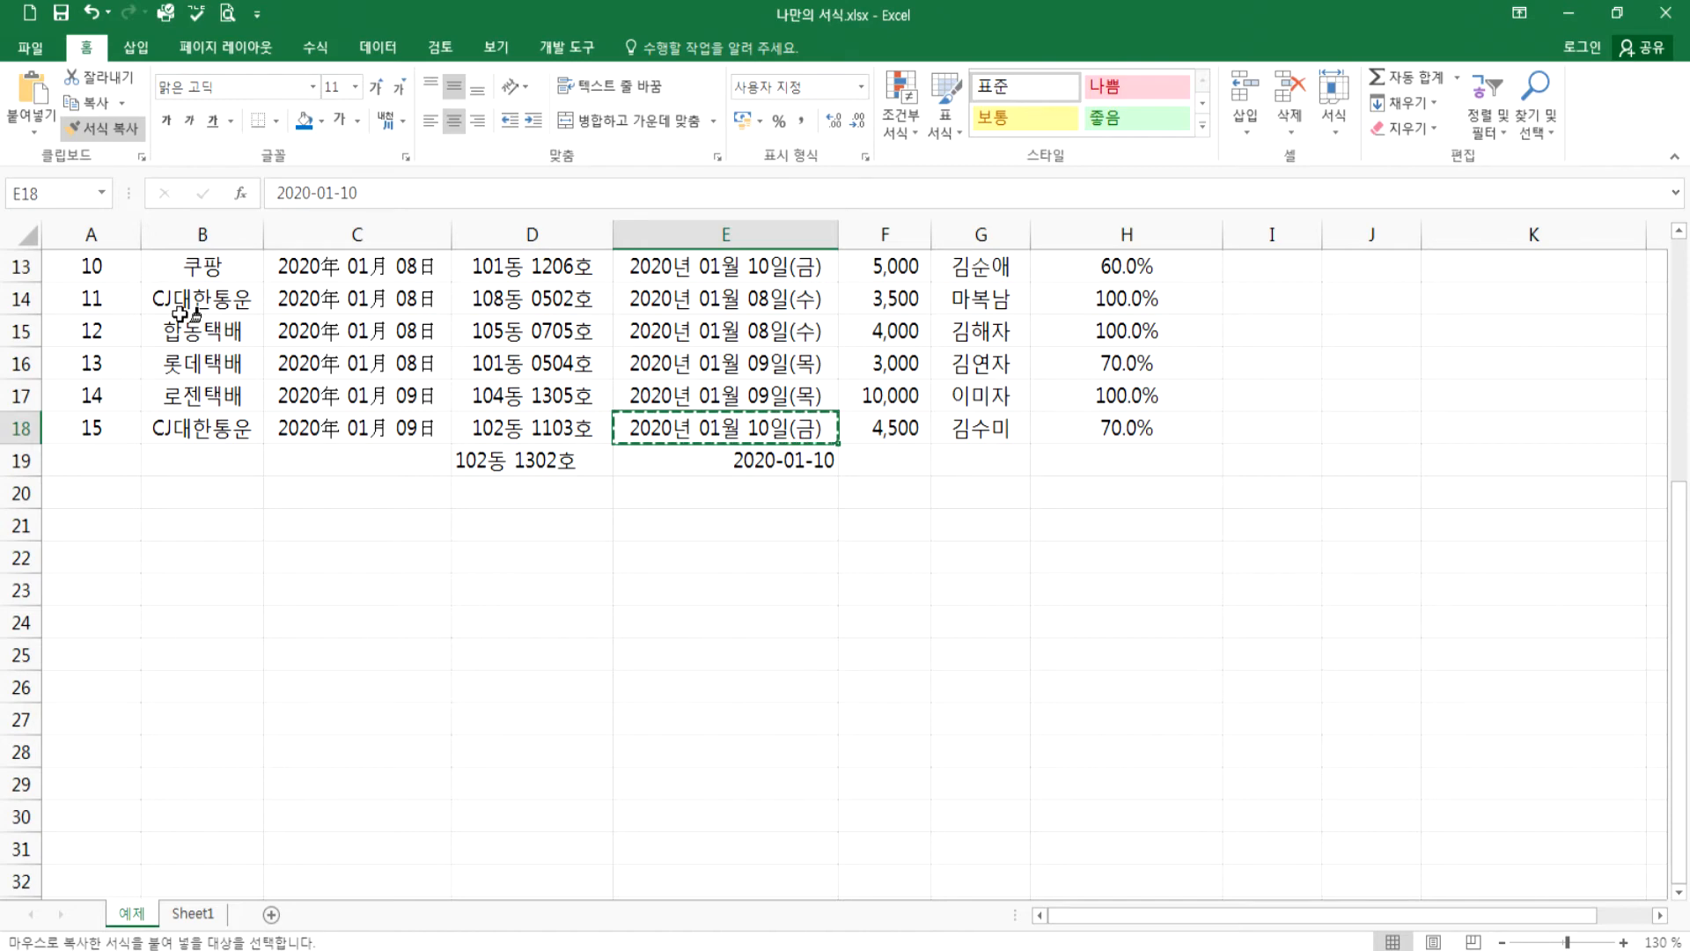
left_click(793, 460)
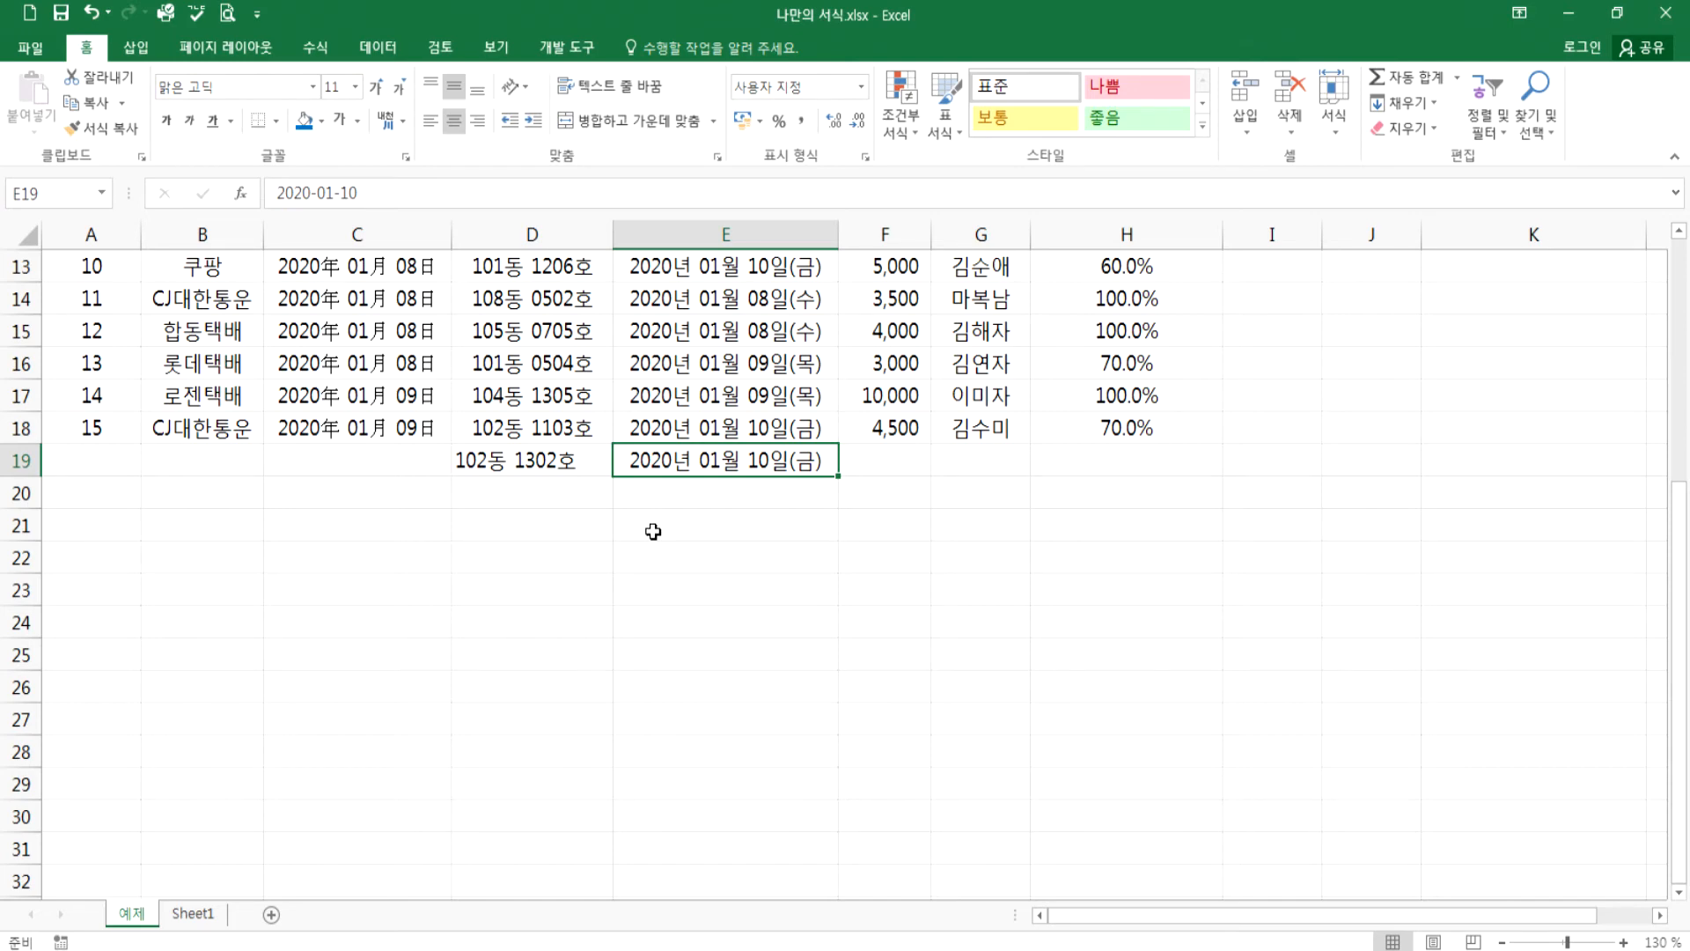
- Enter the date 5-5 in E21 and inspect how it is stored
left_click(664, 539)
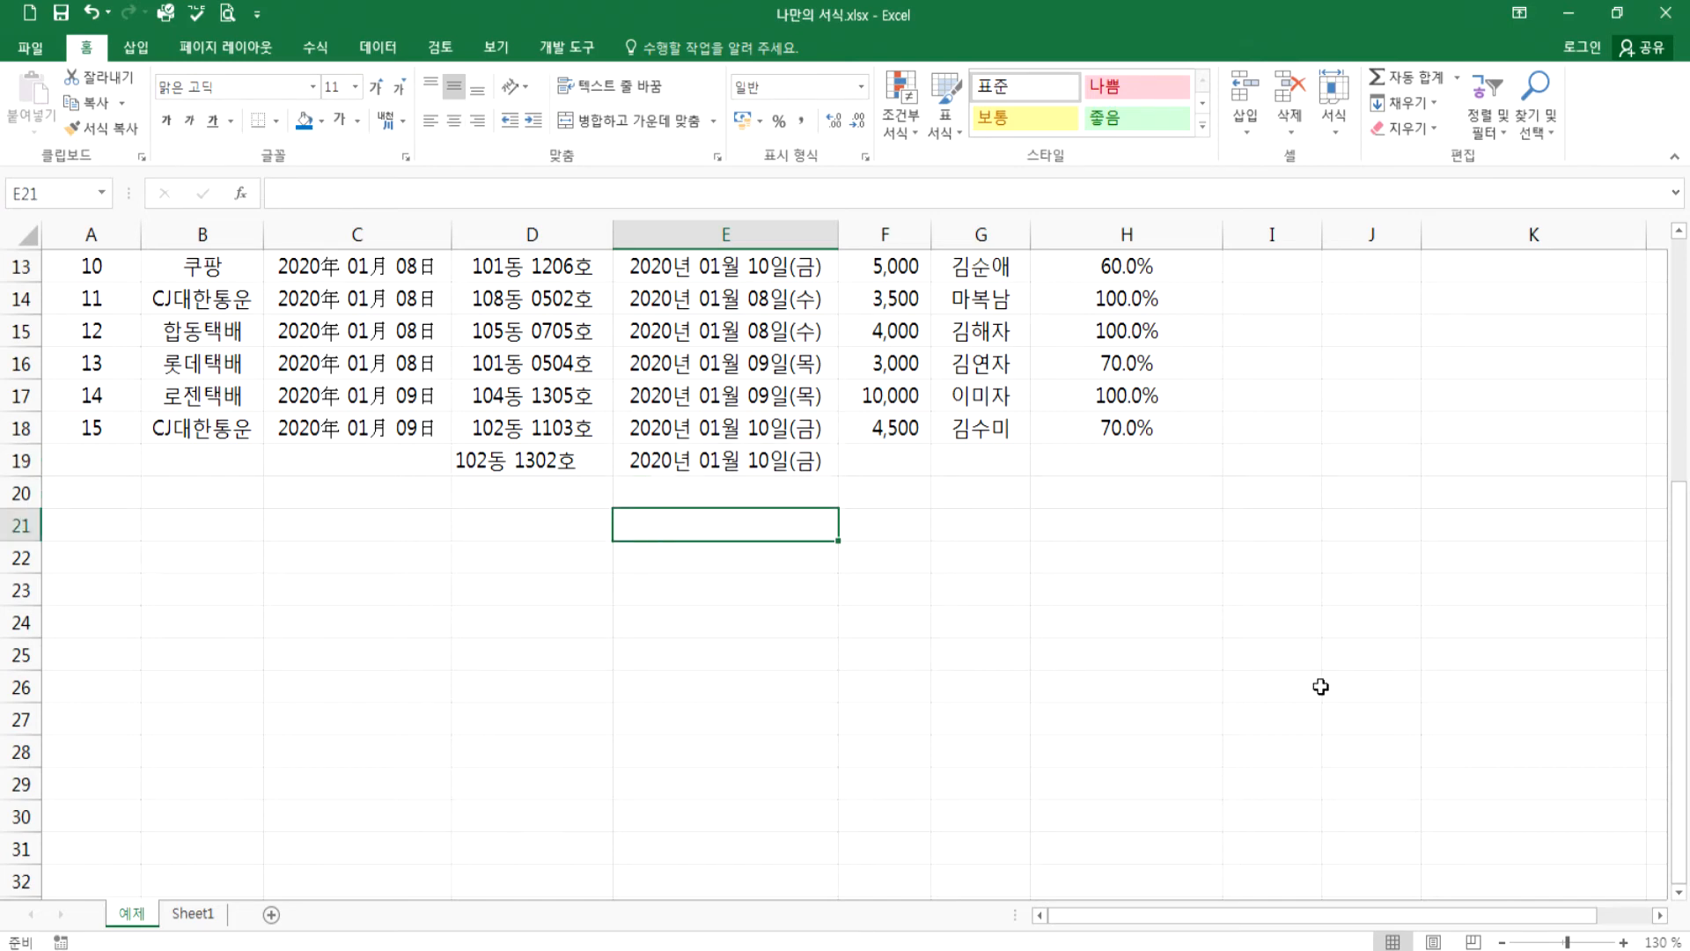
type("5-5")
key("Return")
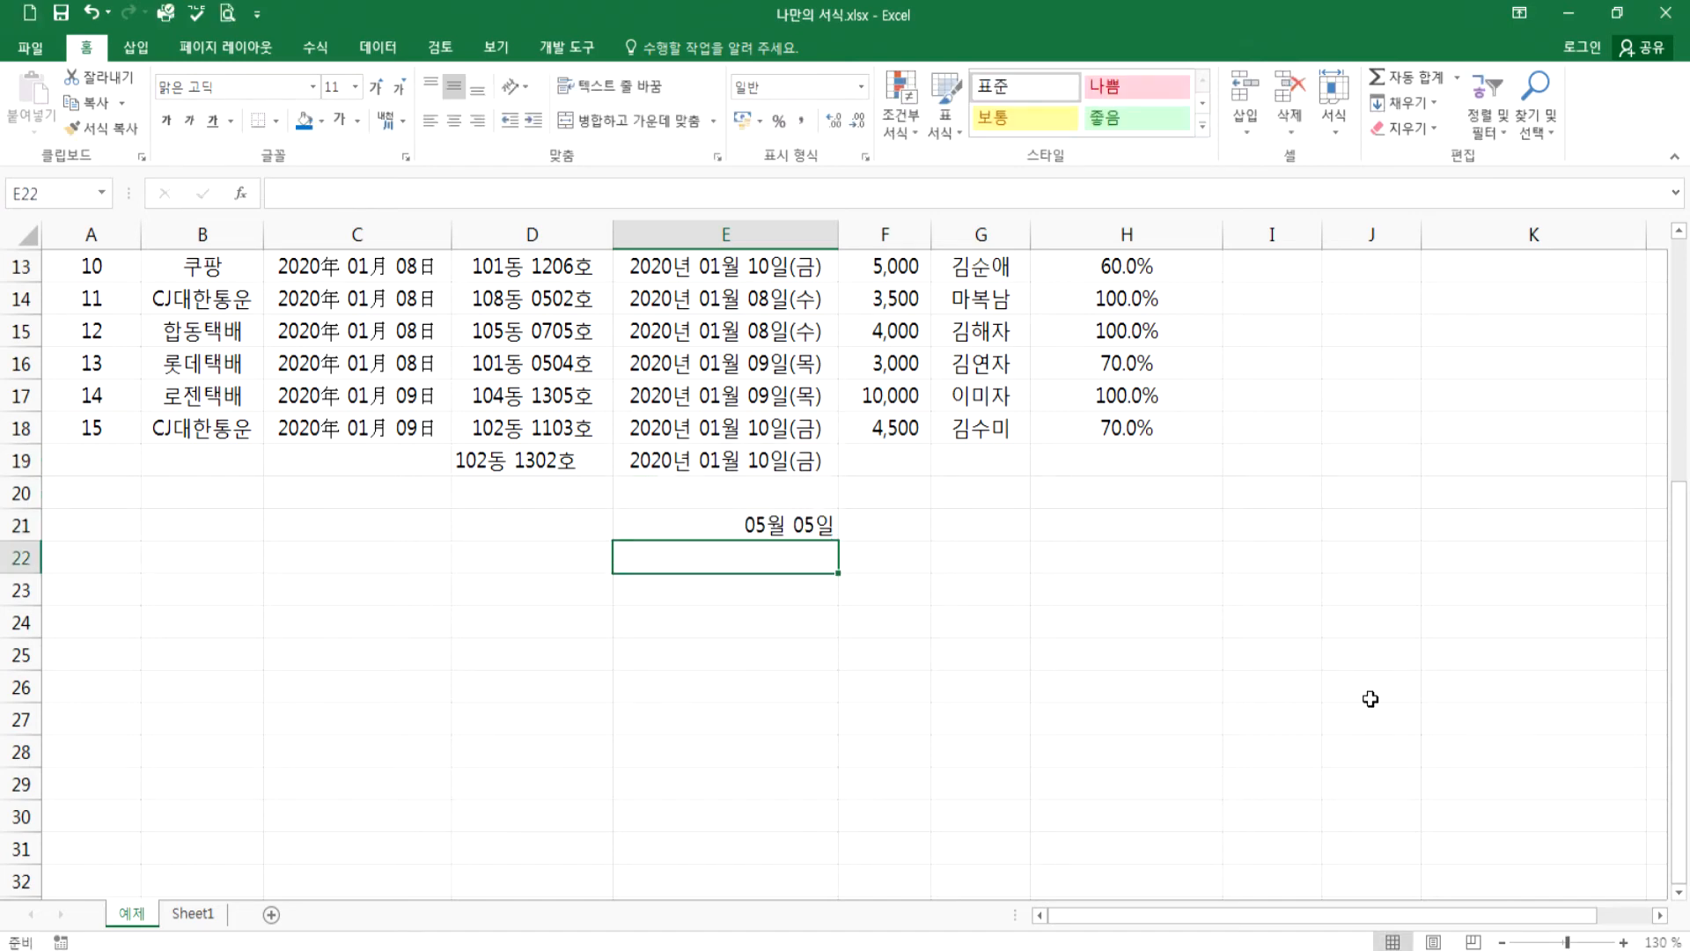
left_click(761, 521)
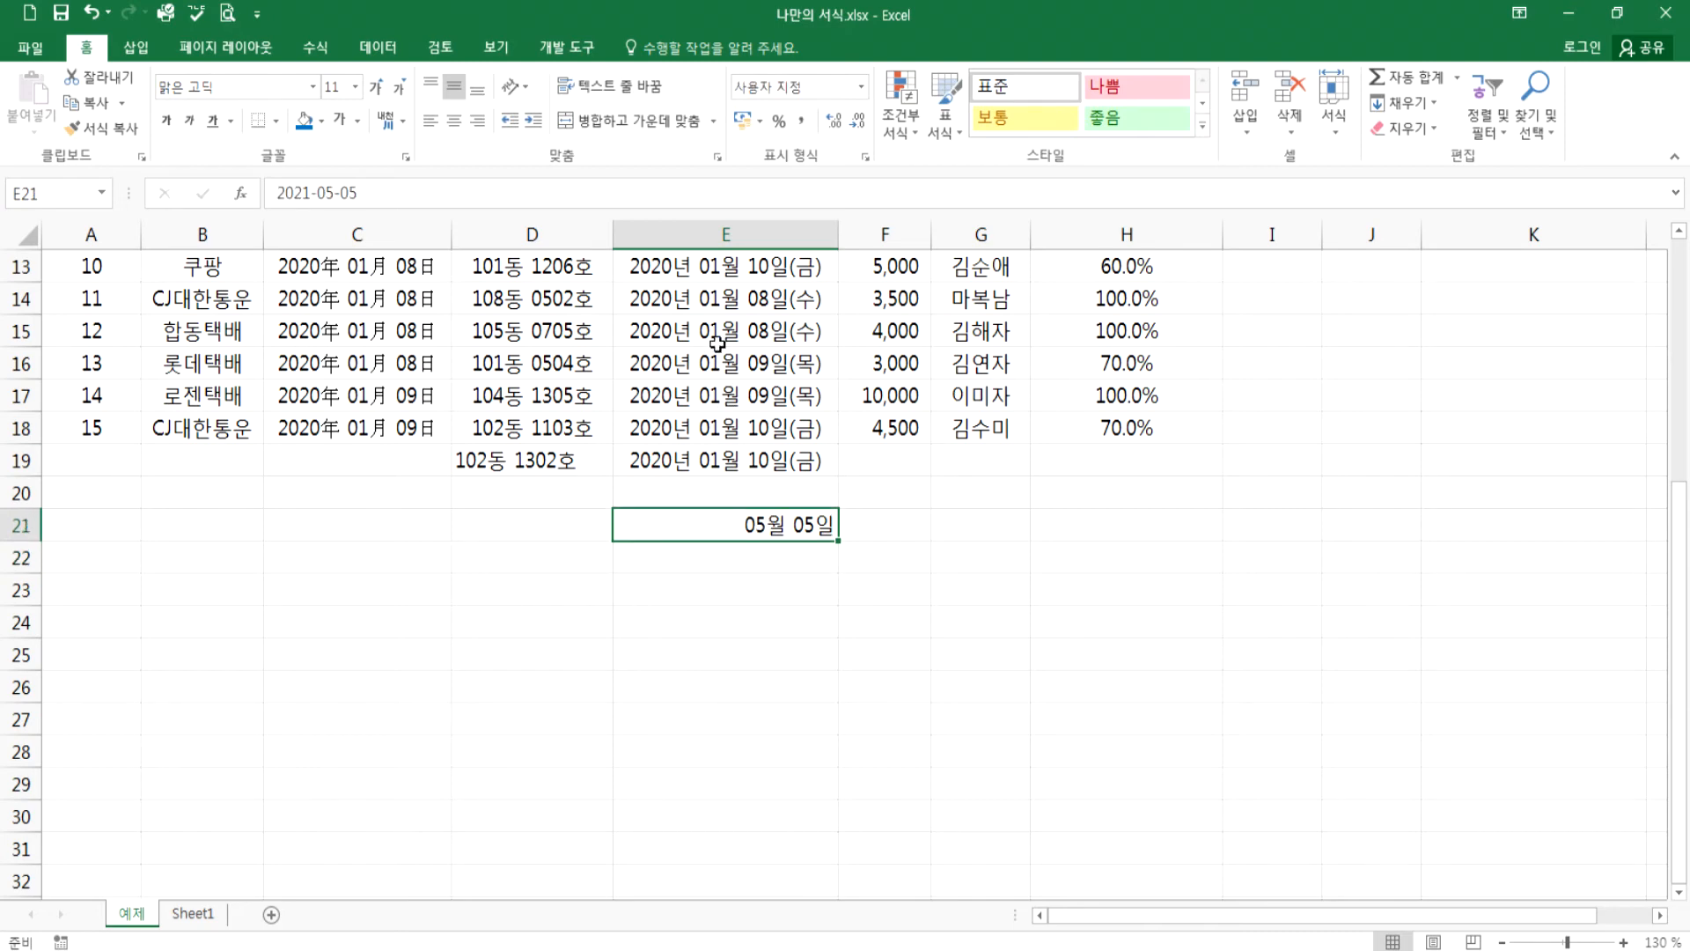
- Copy the year, month, day and weekday format of E19 onto E21 with Format Painter
left_click(709, 460)
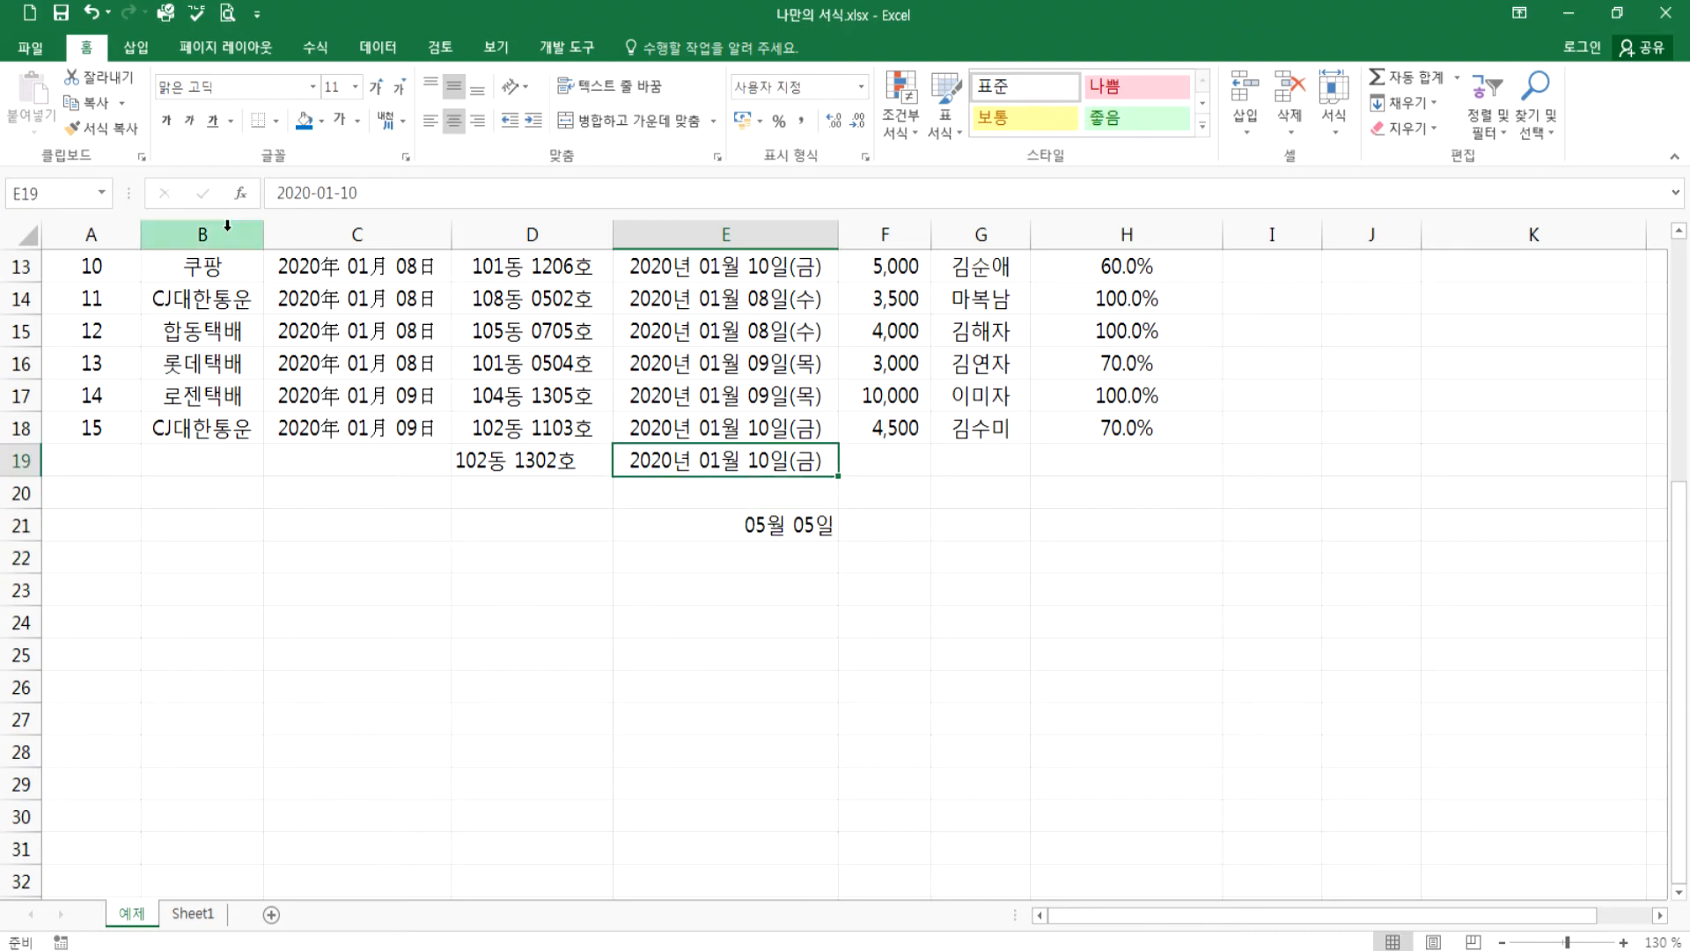
left_click(101, 128)
left_click(702, 525)
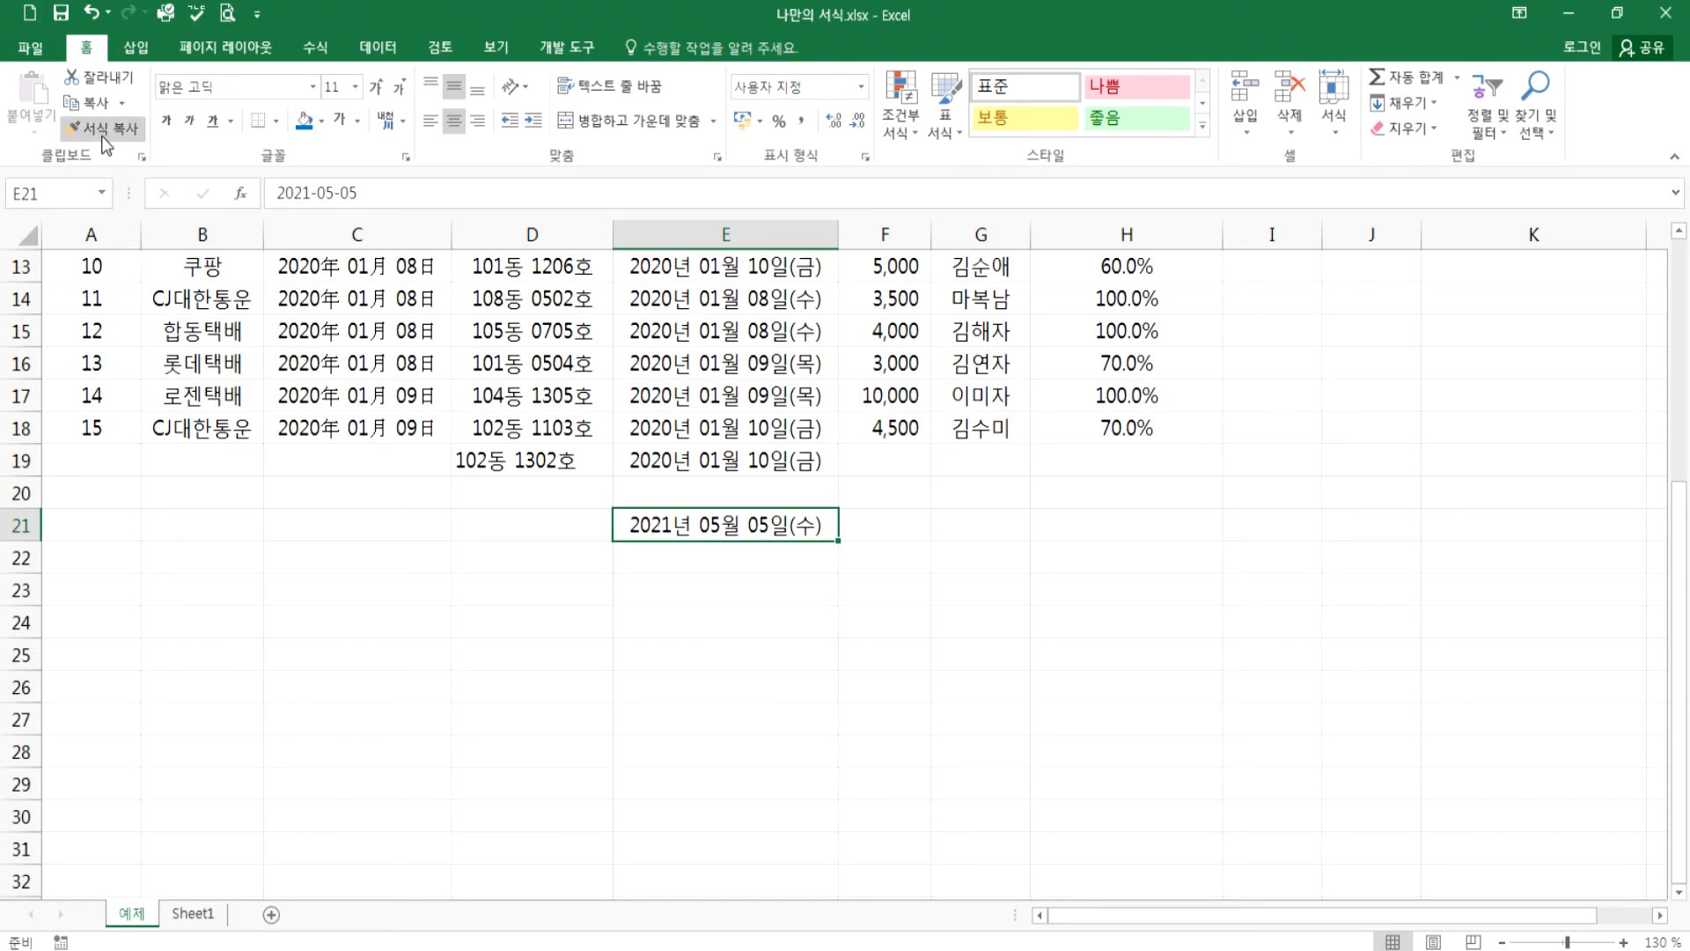
- Examine the stored contents of the first 발송일자 entry in E4 and the first 택배비용 entry in F4
scroll(923, 654, "up", 2)
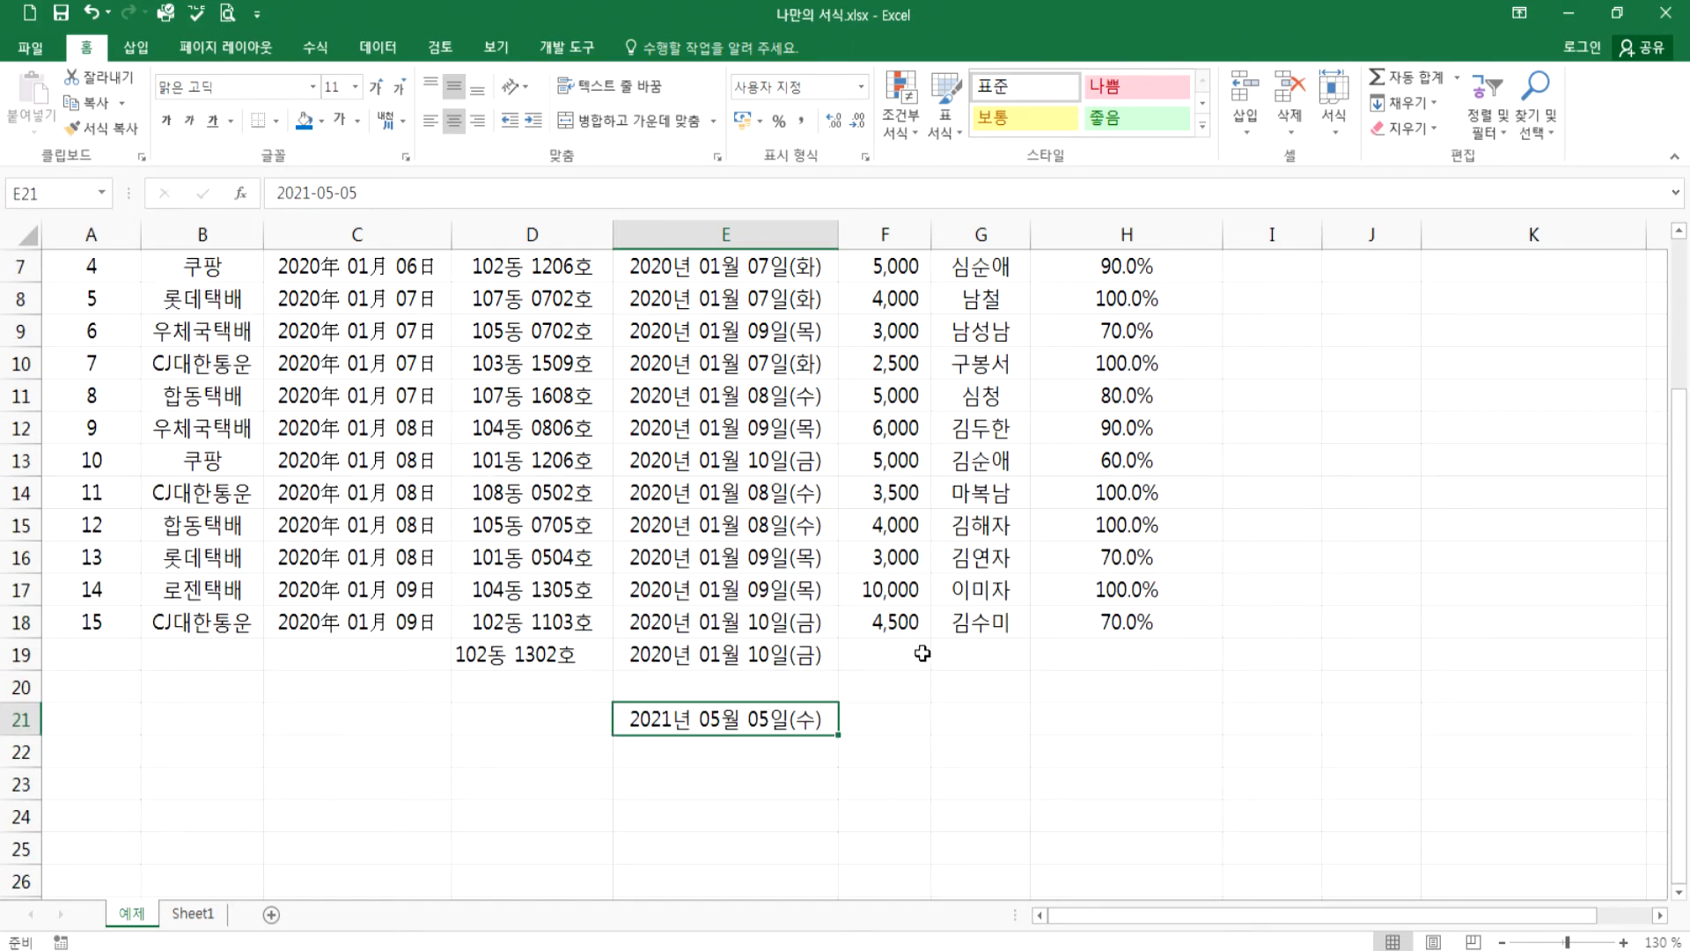
scroll(923, 654, "up", 2)
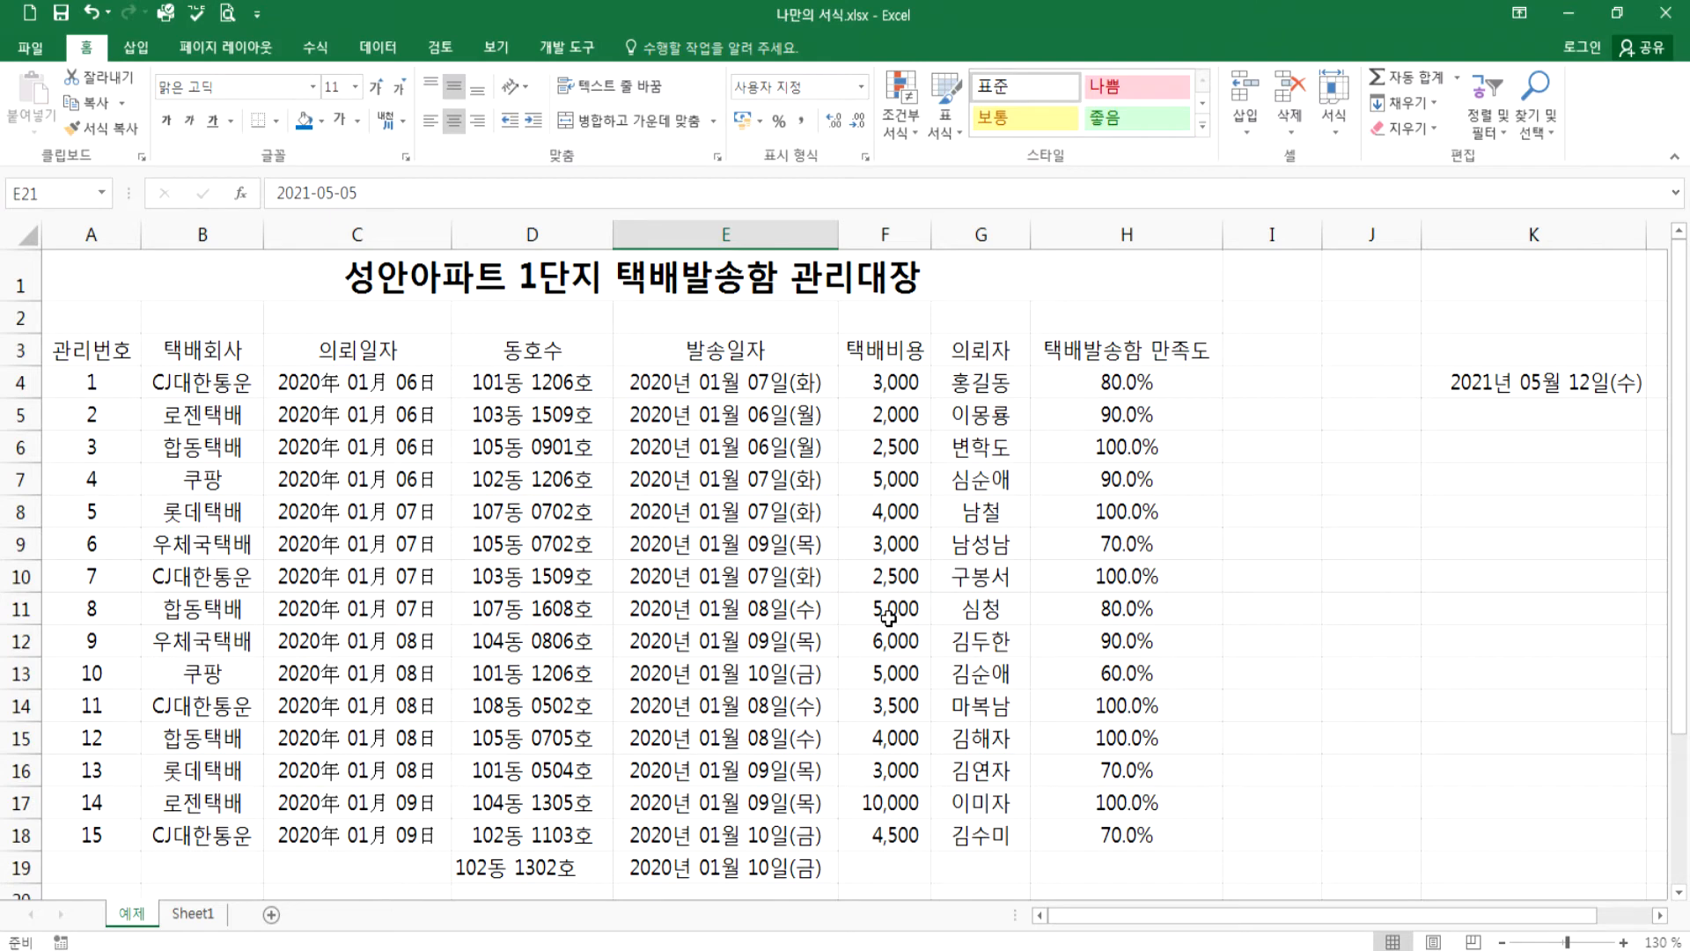
left_click(706, 382)
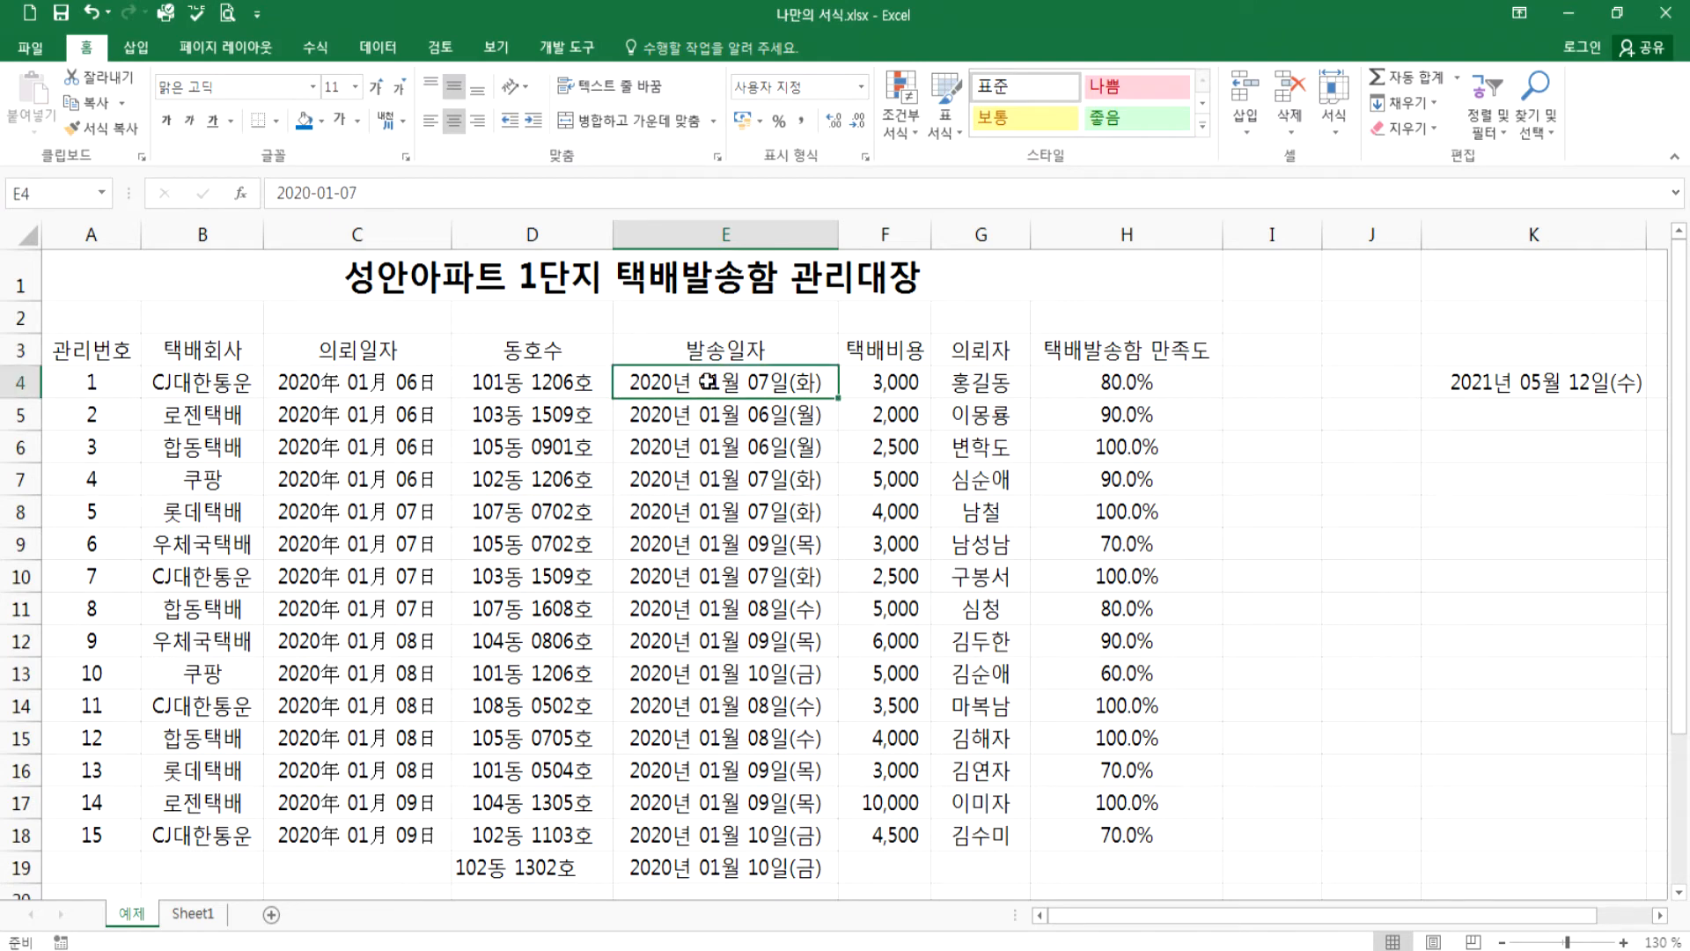
left_click(890, 383)
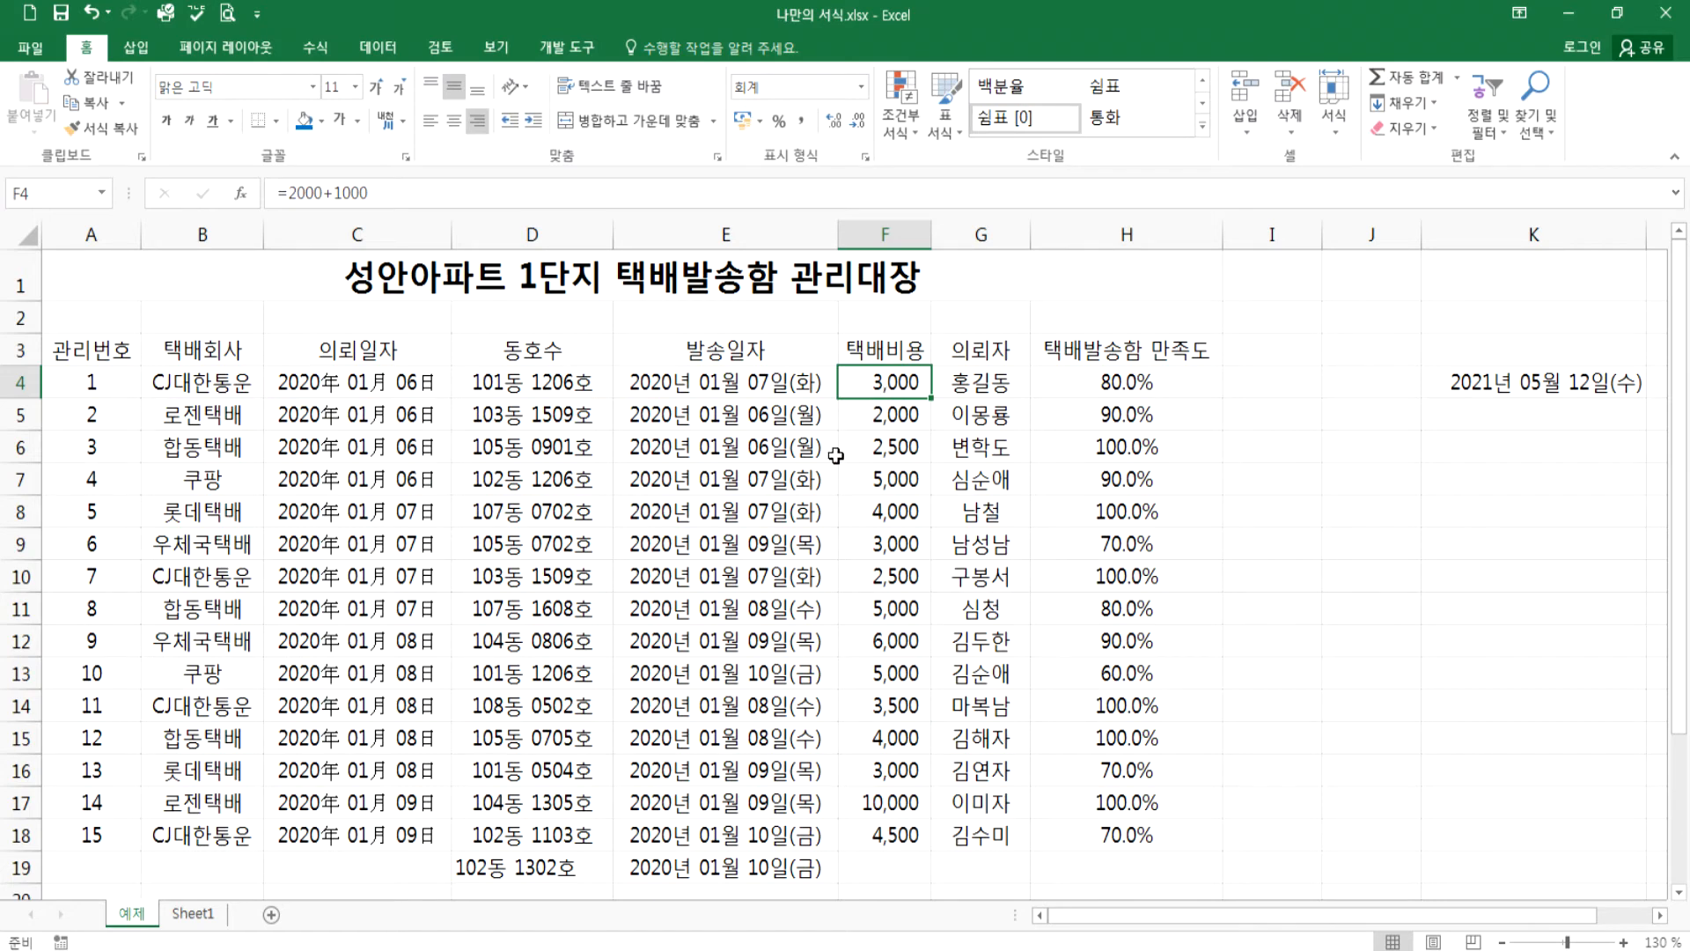
- Give the date cell K4 a yellow fill and a red font colour
scroll(816, 484, "down", 3)
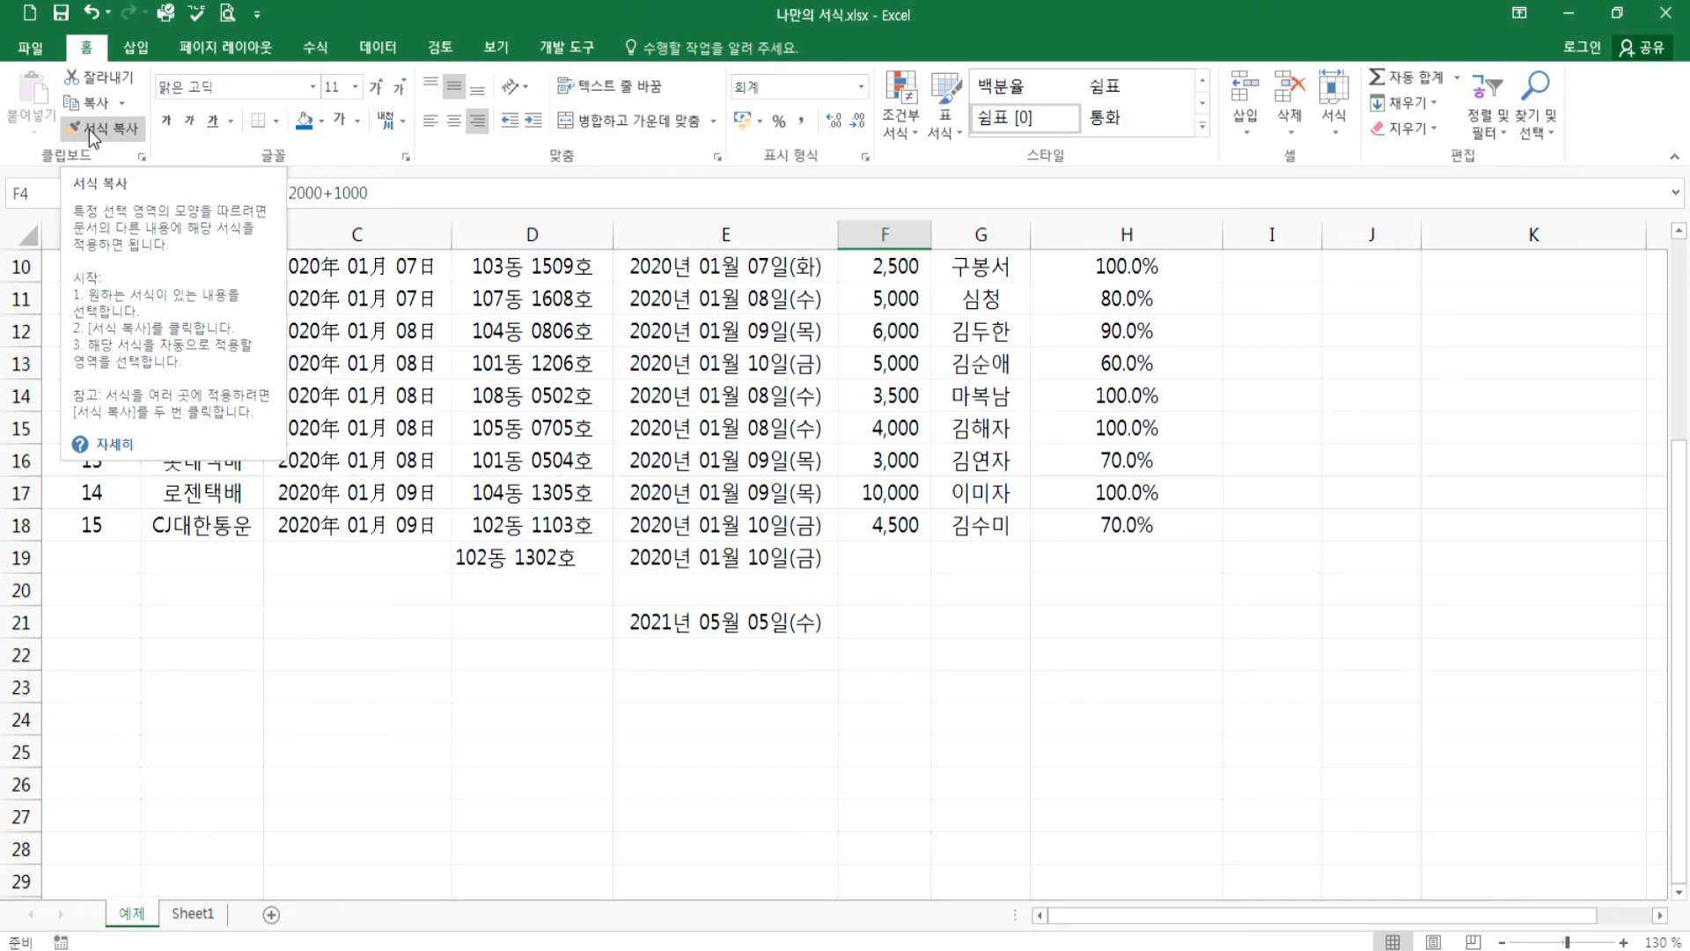
scroll(956, 549, "up", 3)
left_click(1486, 381)
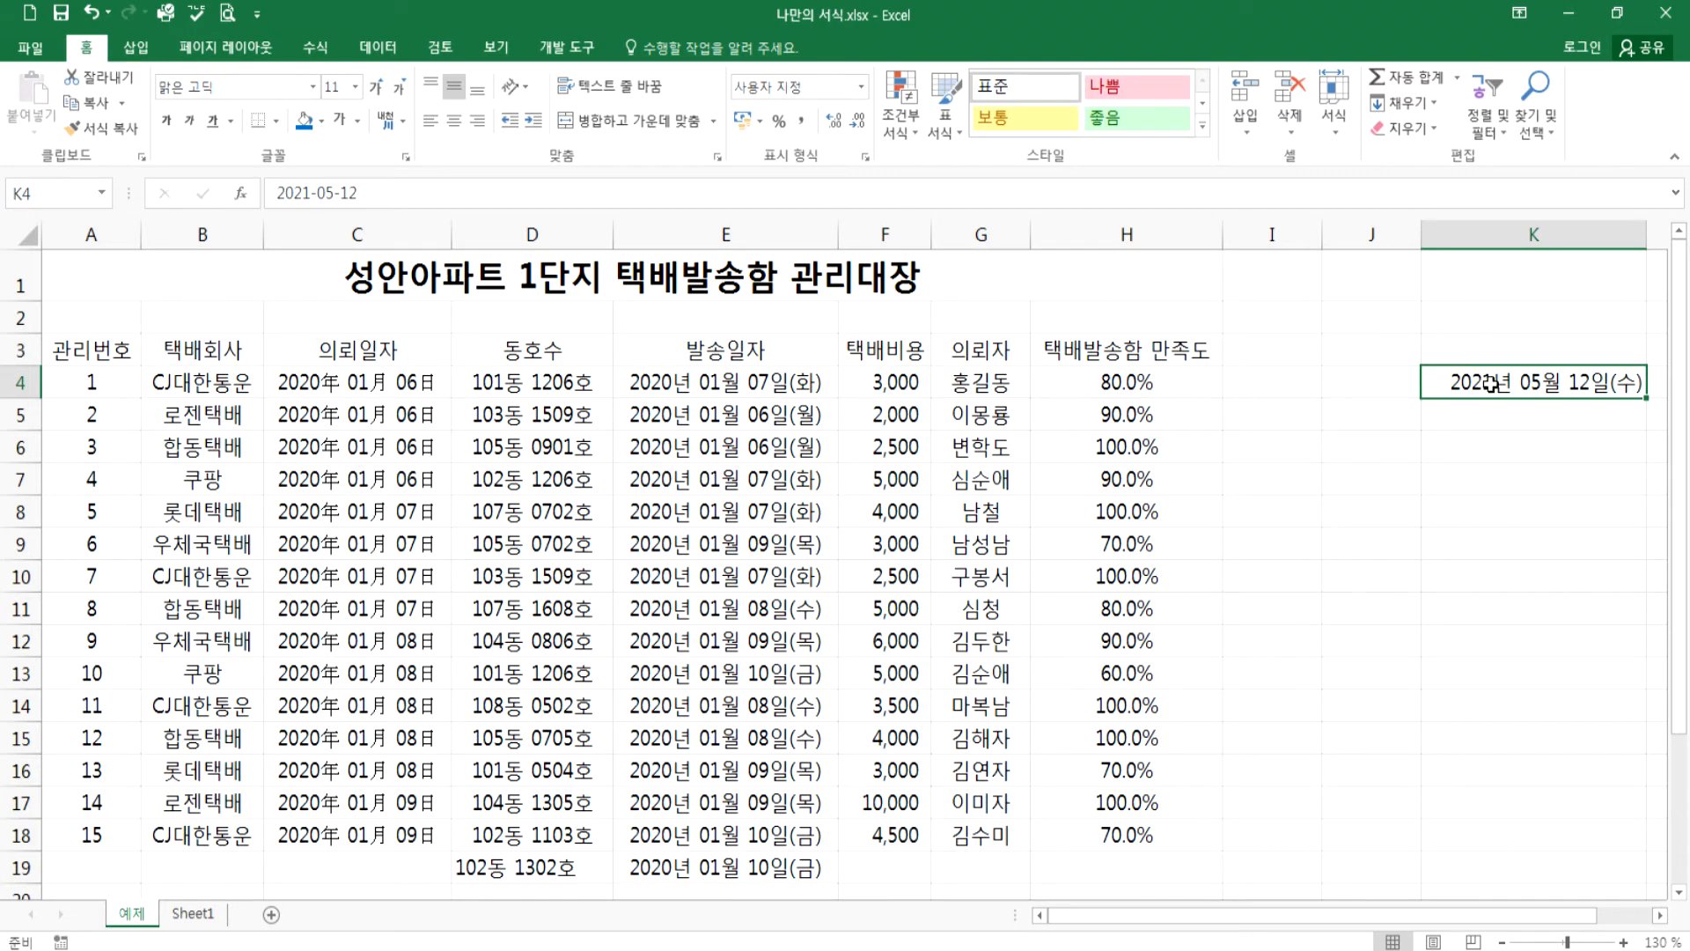
left_click(321, 121)
left_click(355, 295)
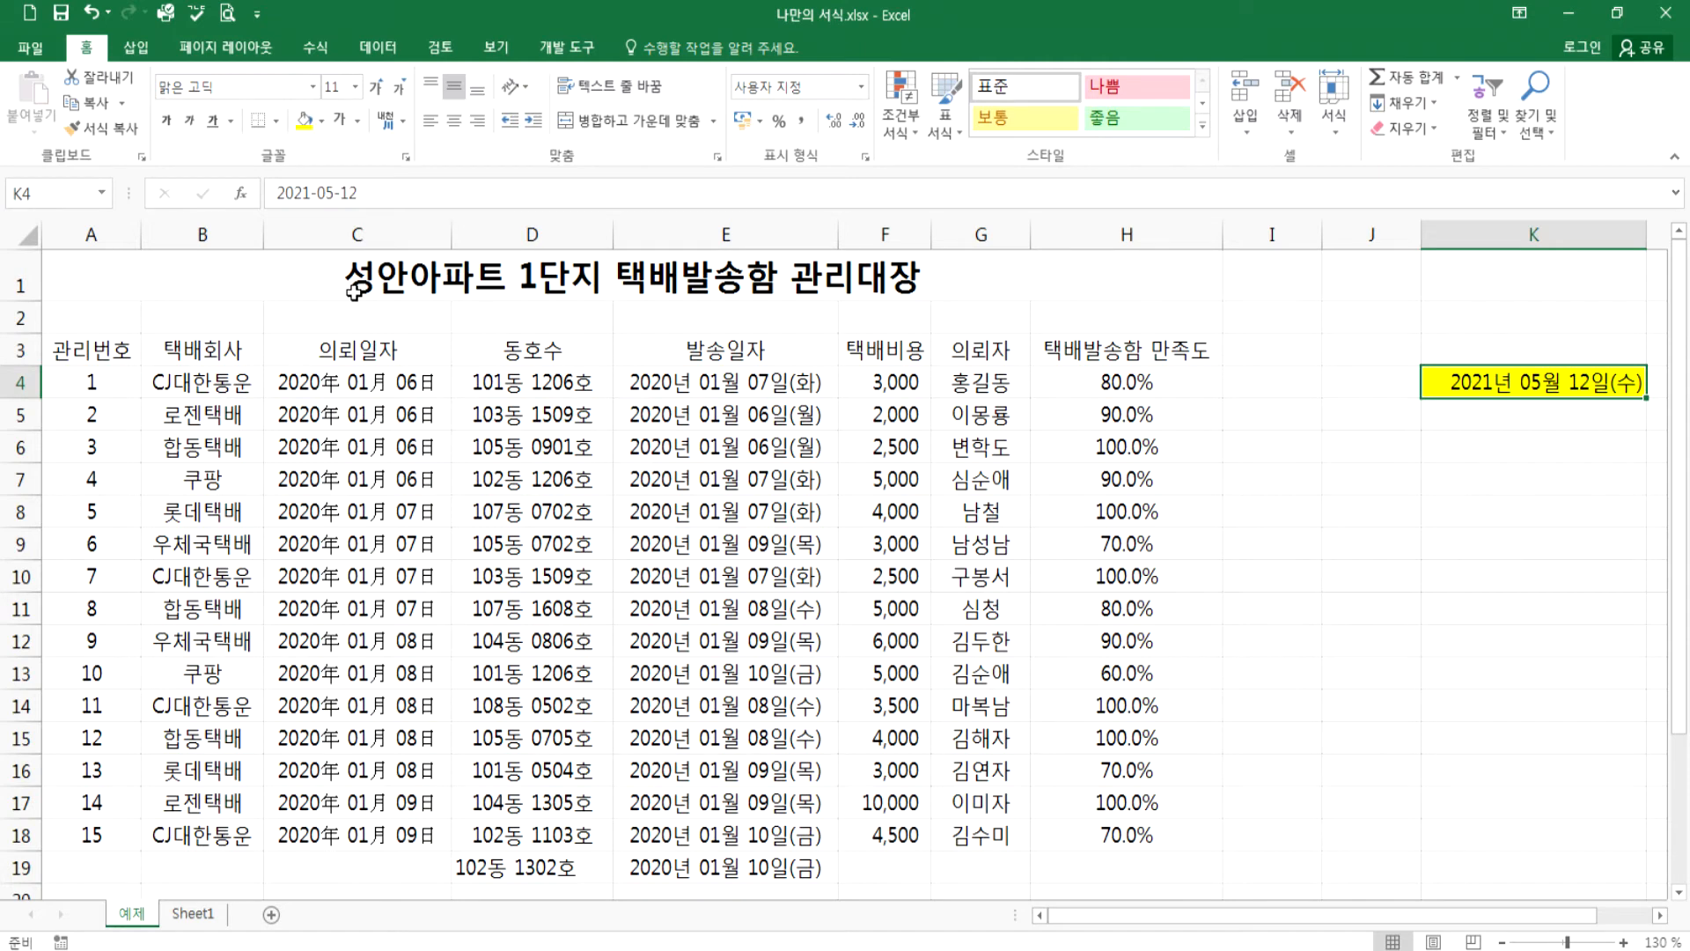
left_click(357, 121)
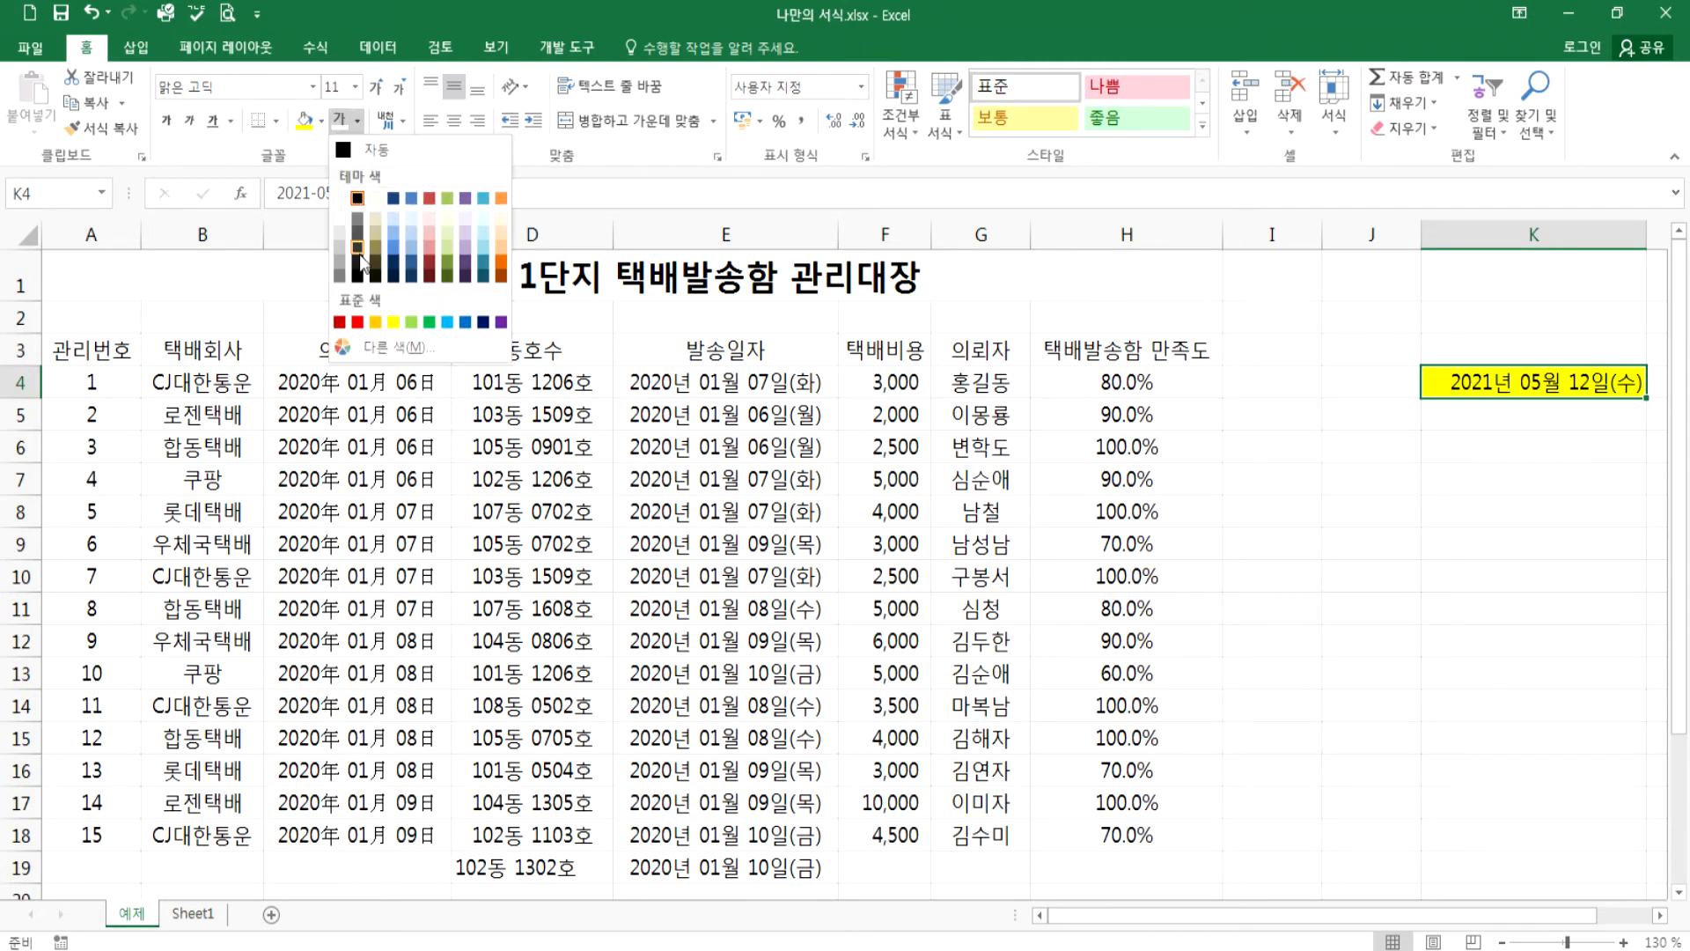
left_click(359, 317)
- Centre the date in K4 horizontally and apply all borders to the cell
left_click(453, 123)
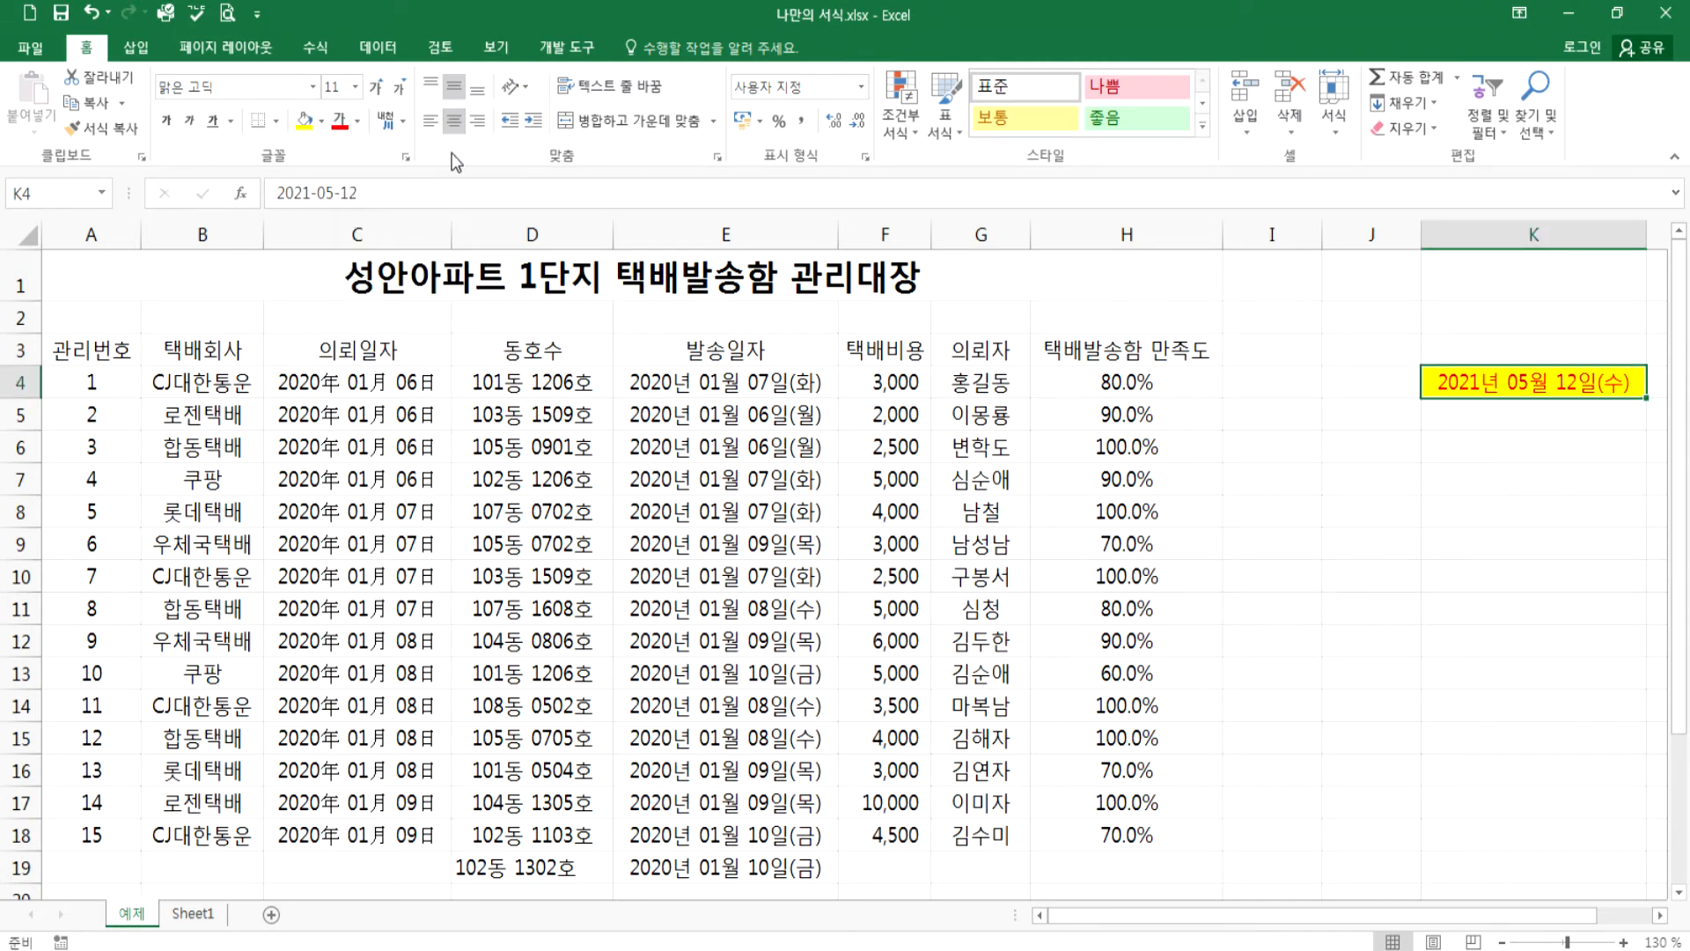
left_click(277, 121)
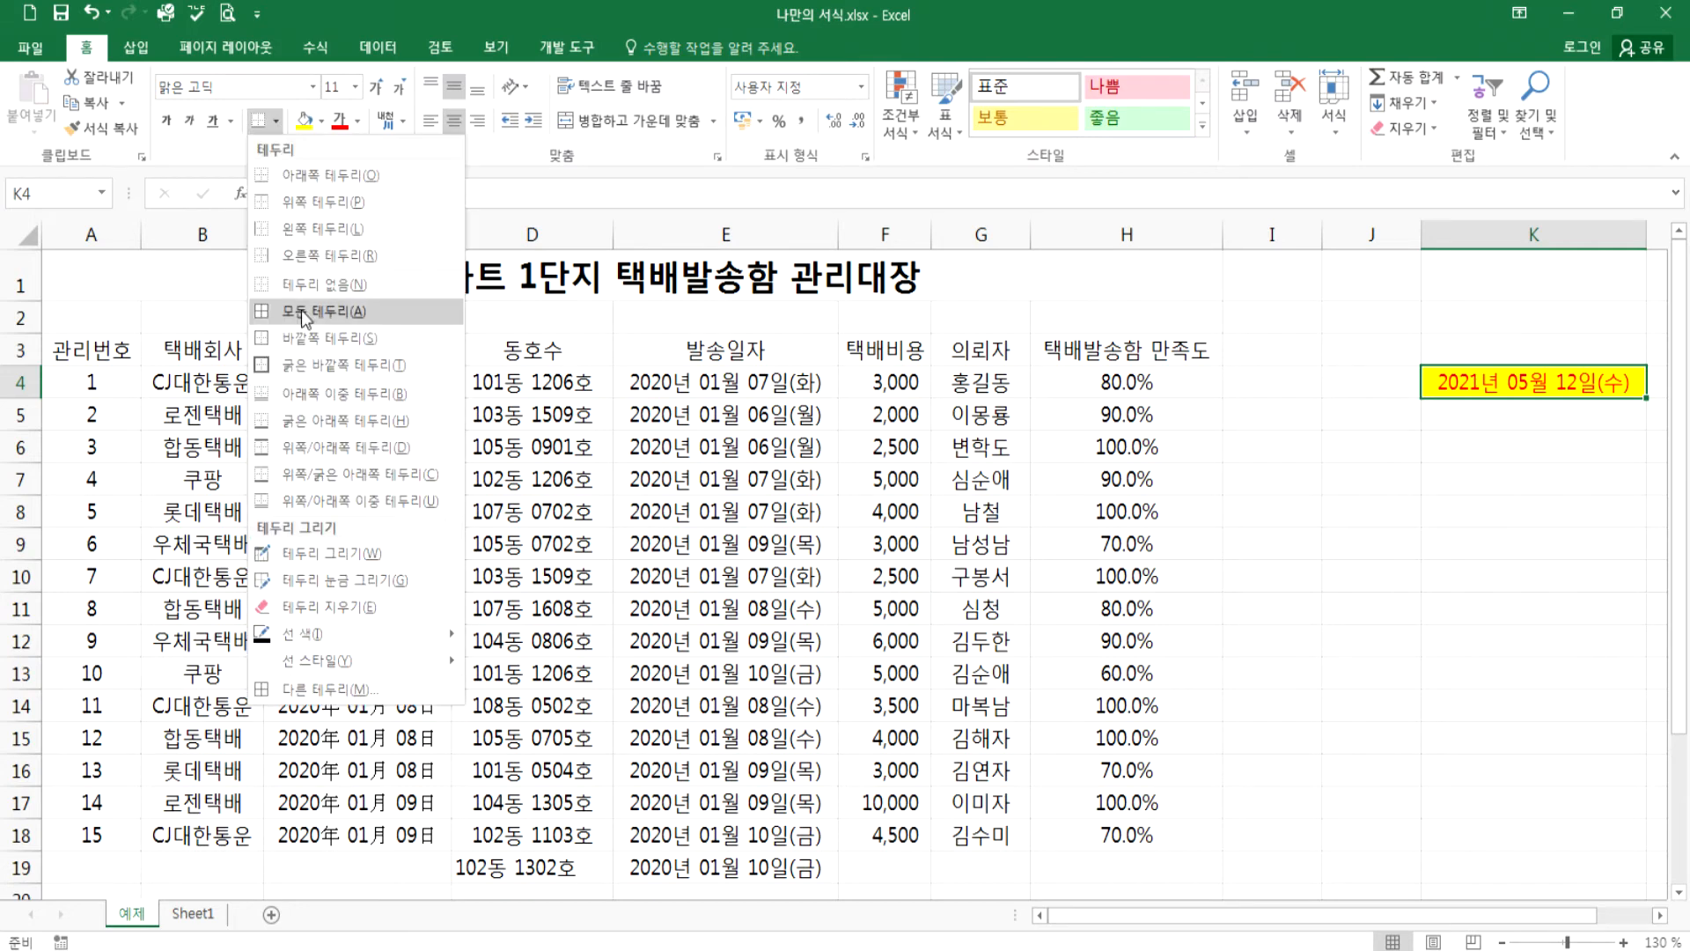
left_click(293, 324)
left_click(1400, 574)
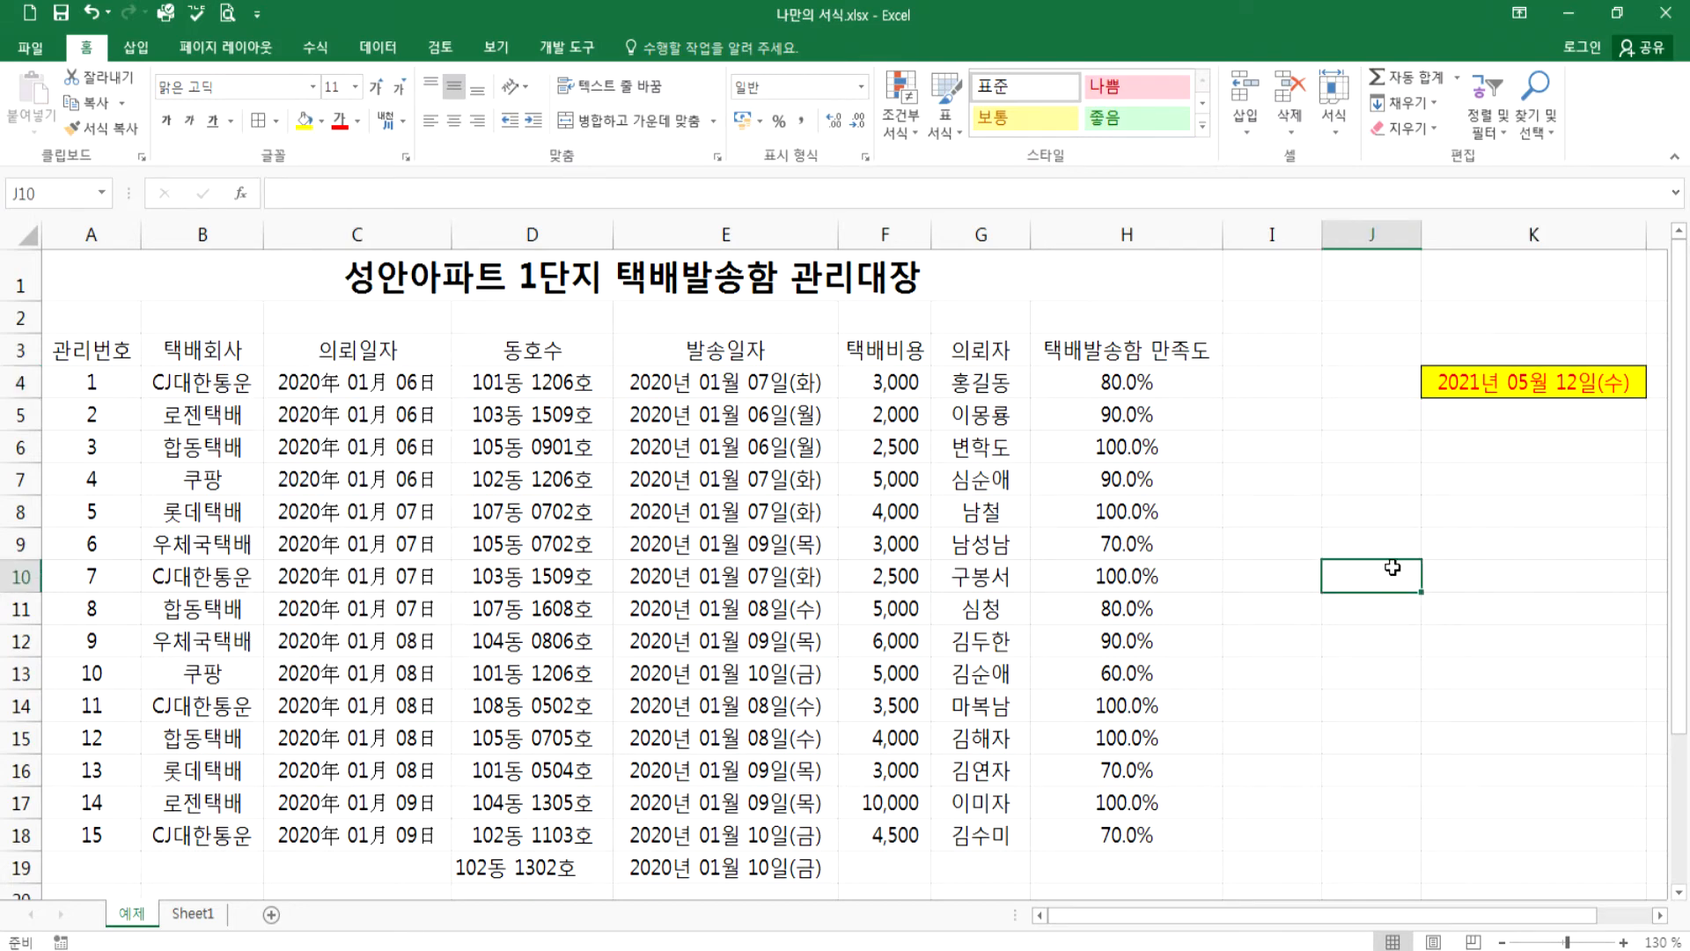
- Copy K4's formatting onto the request dates in C4:C18 with Format Painter and autofit column C's width
left_click(1451, 386)
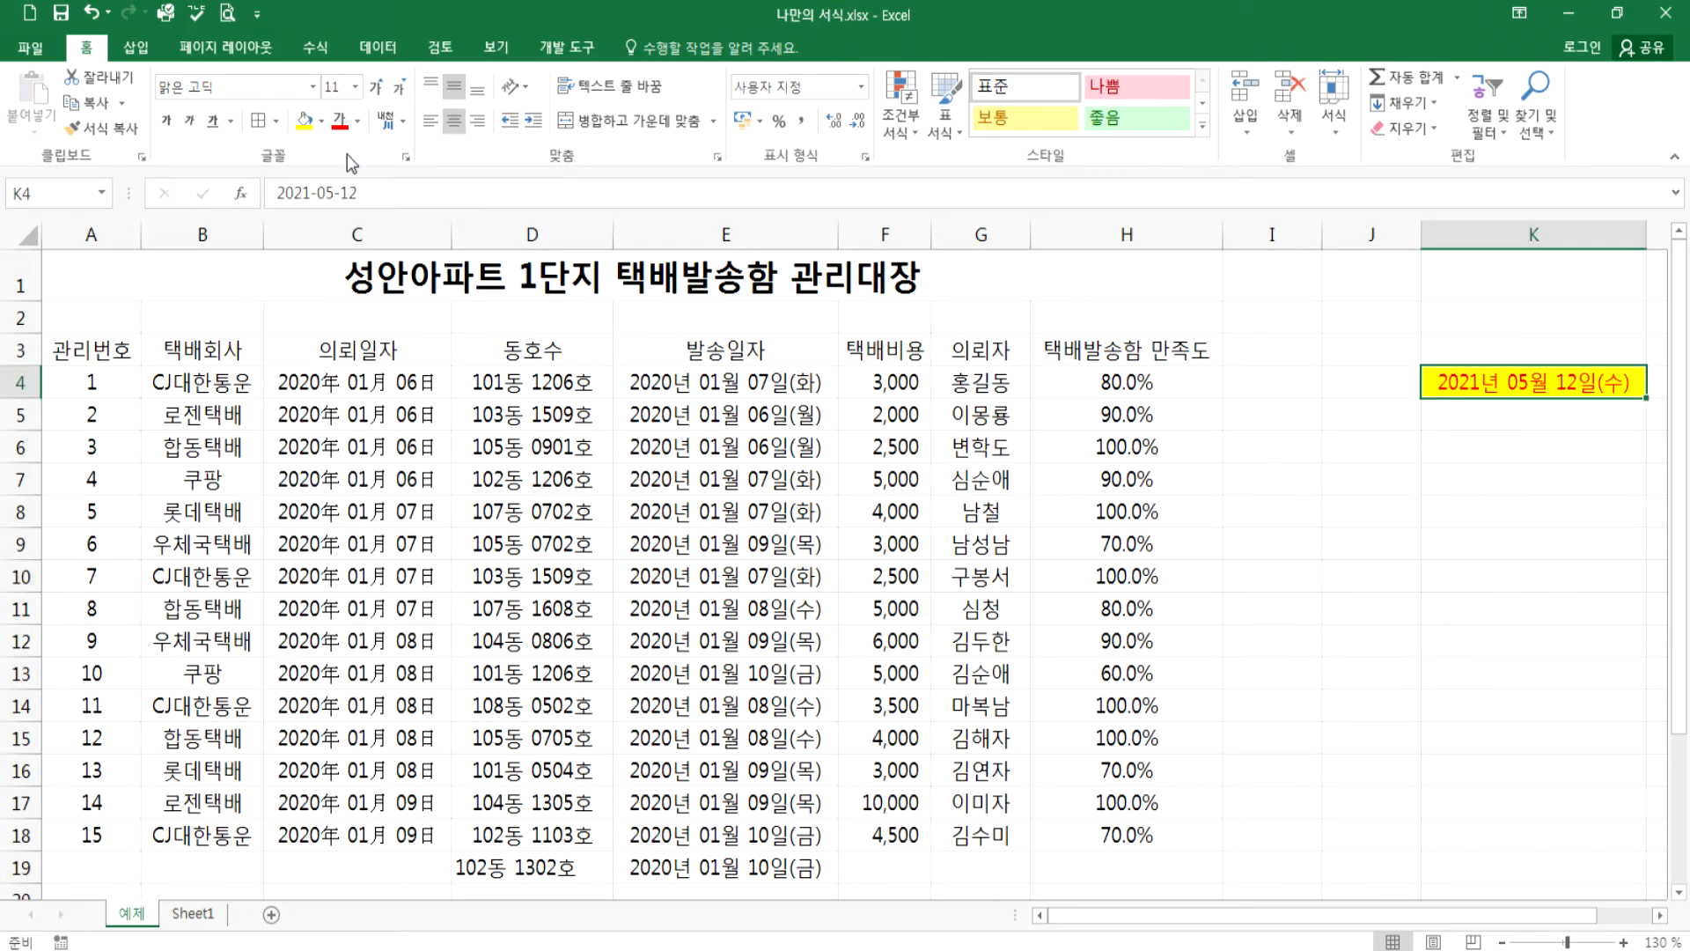
left_click(102, 129)
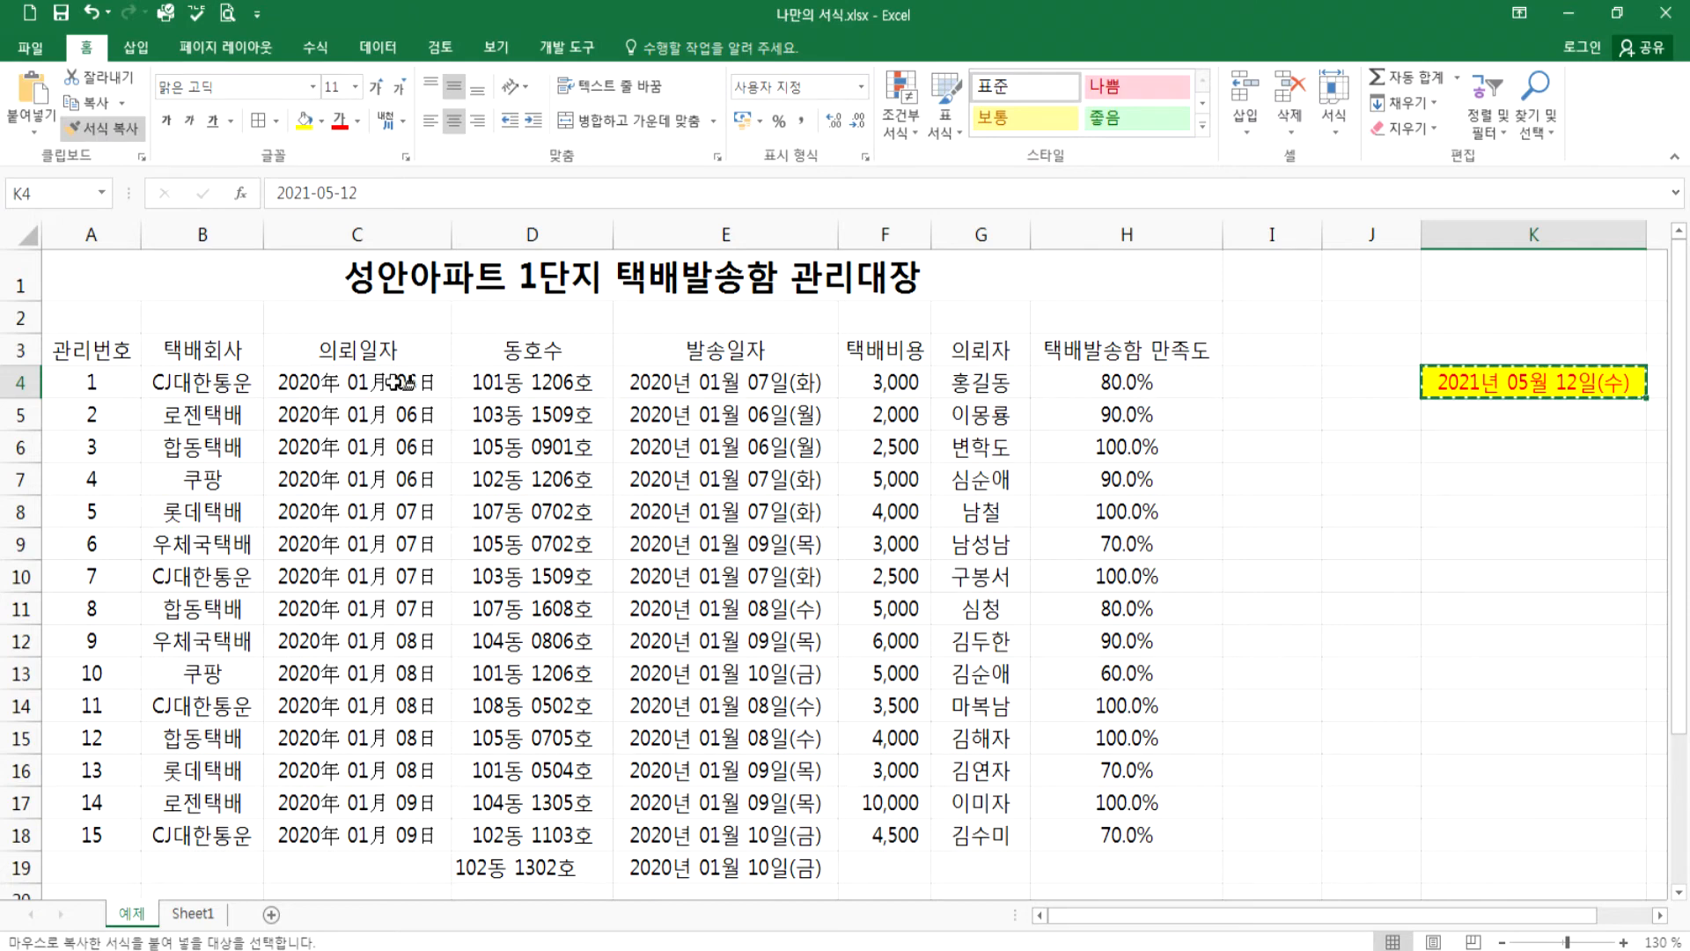
left_click_drag(387, 383, 392, 834)
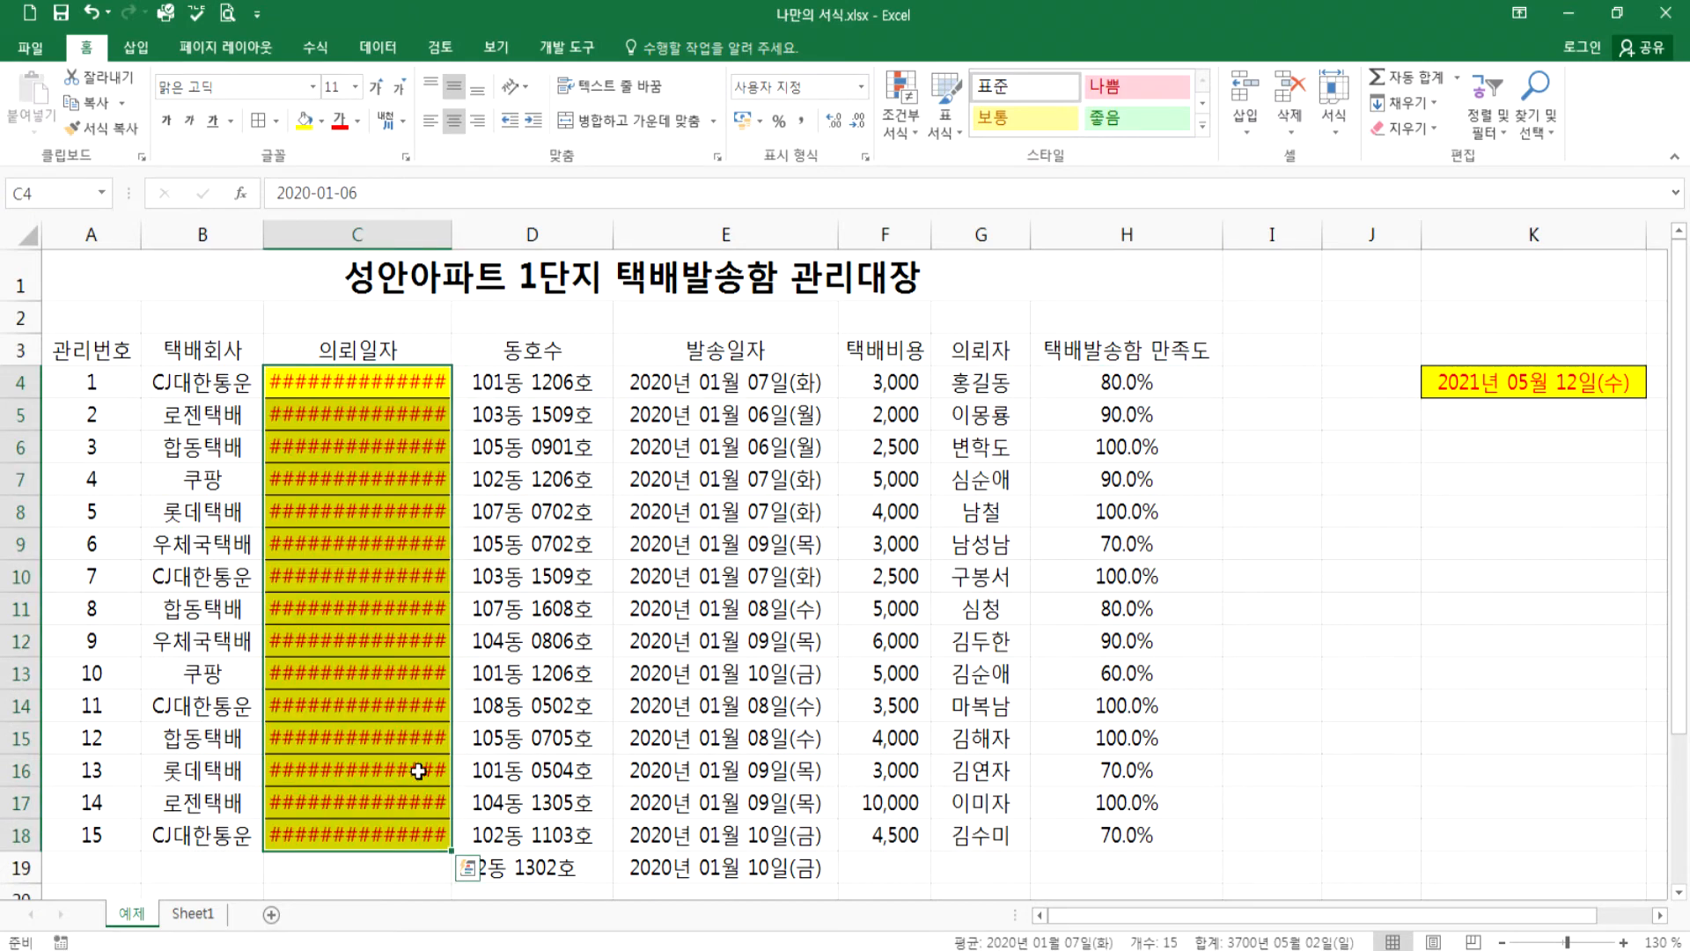
double_click(450, 236)
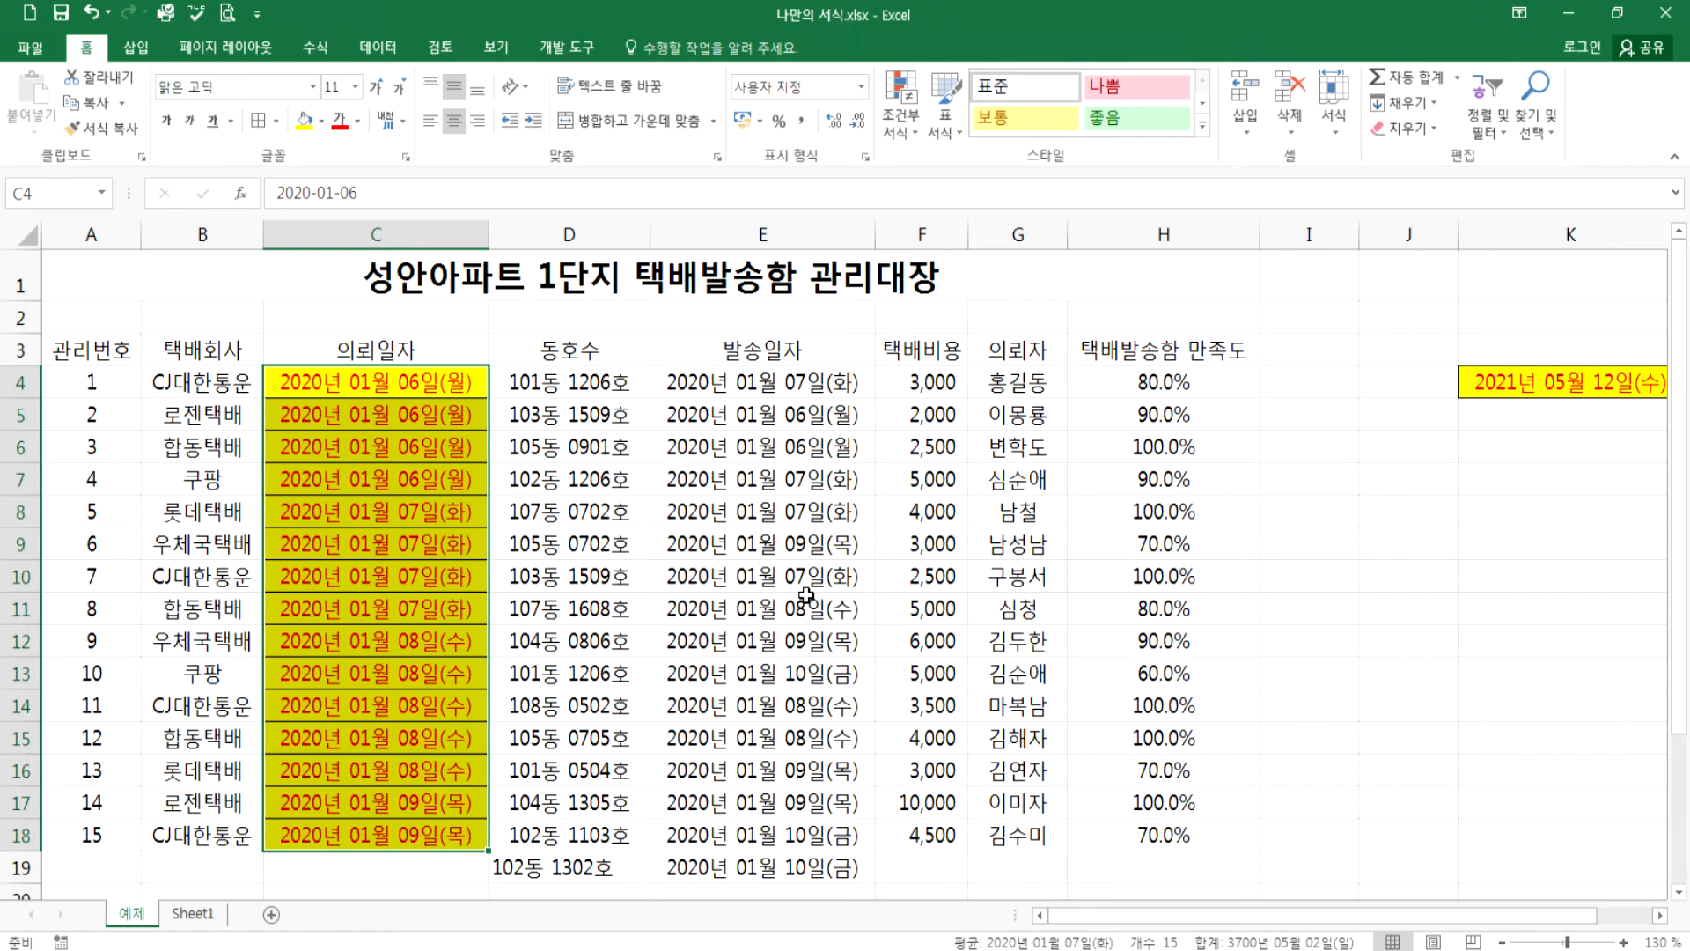
left_click(1334, 639)
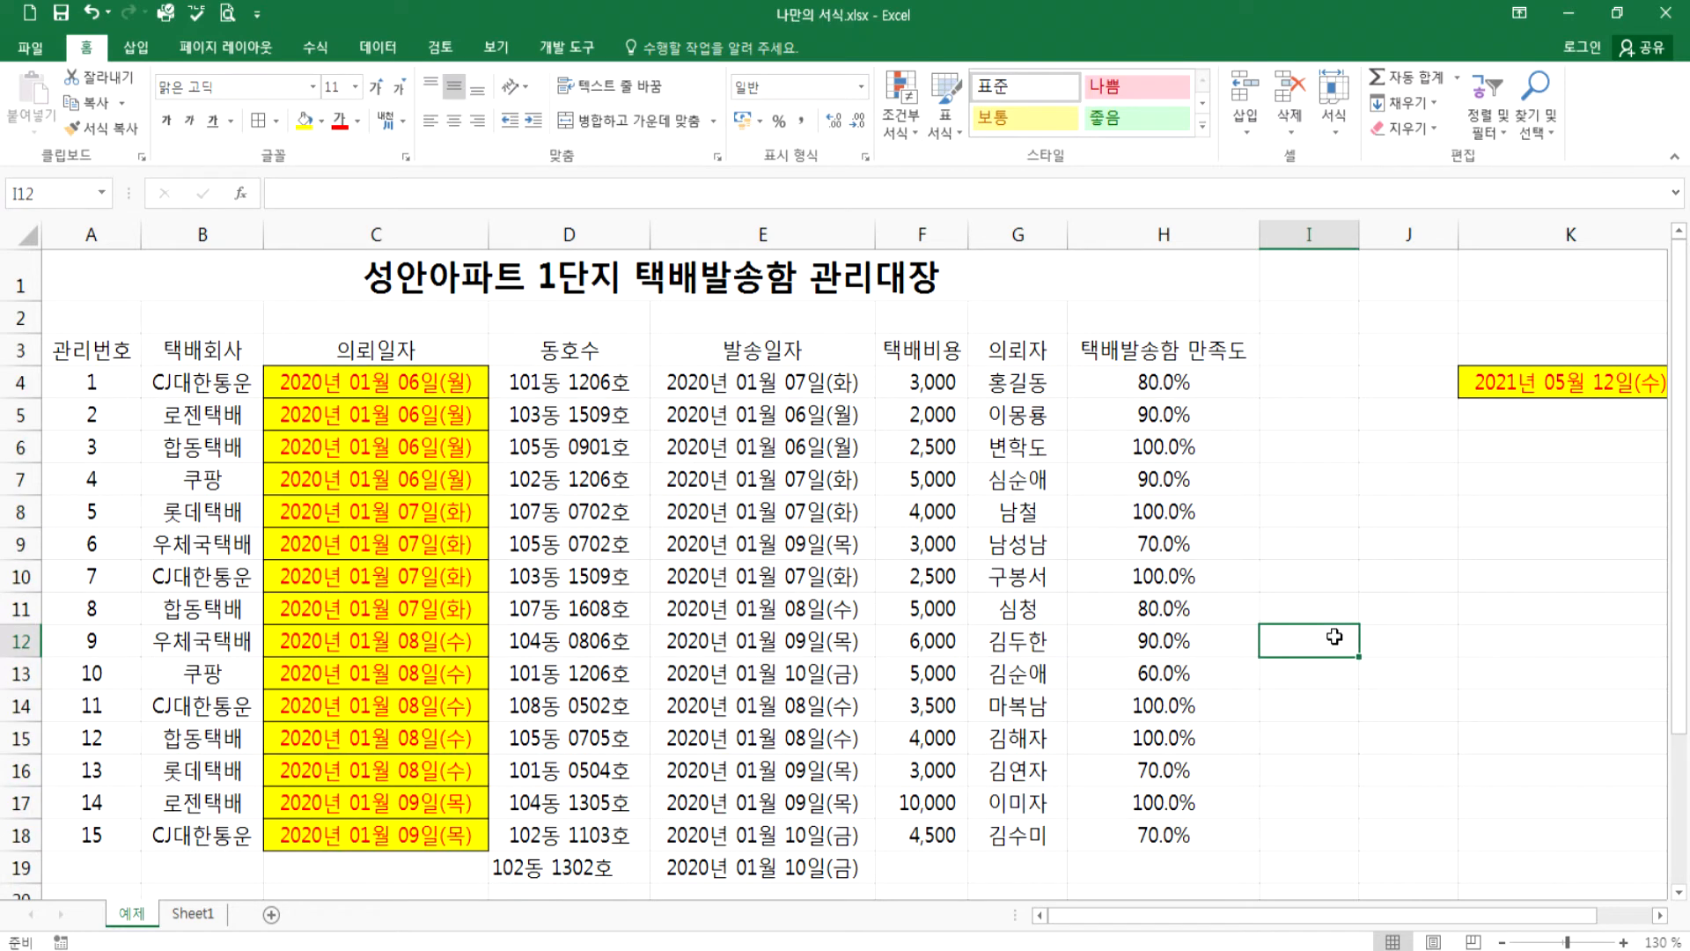
- Copy K4's formatting onto the dispatch dates in E4:E19 with Format Painter
left_click(1475, 382)
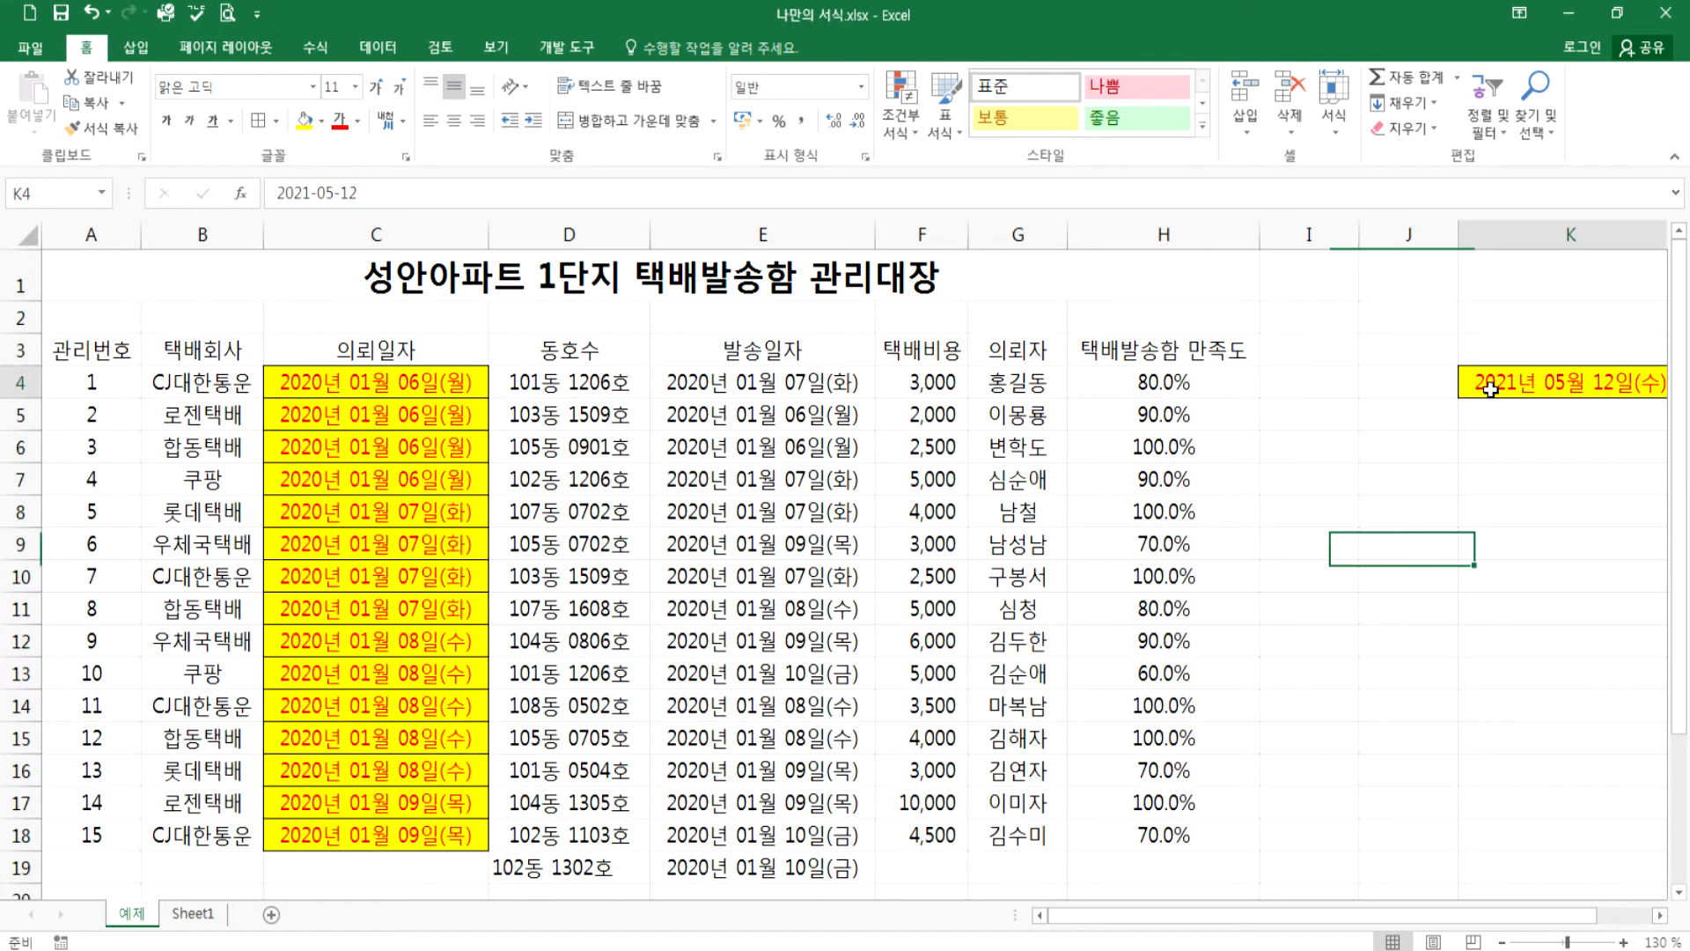
left_click(123, 132)
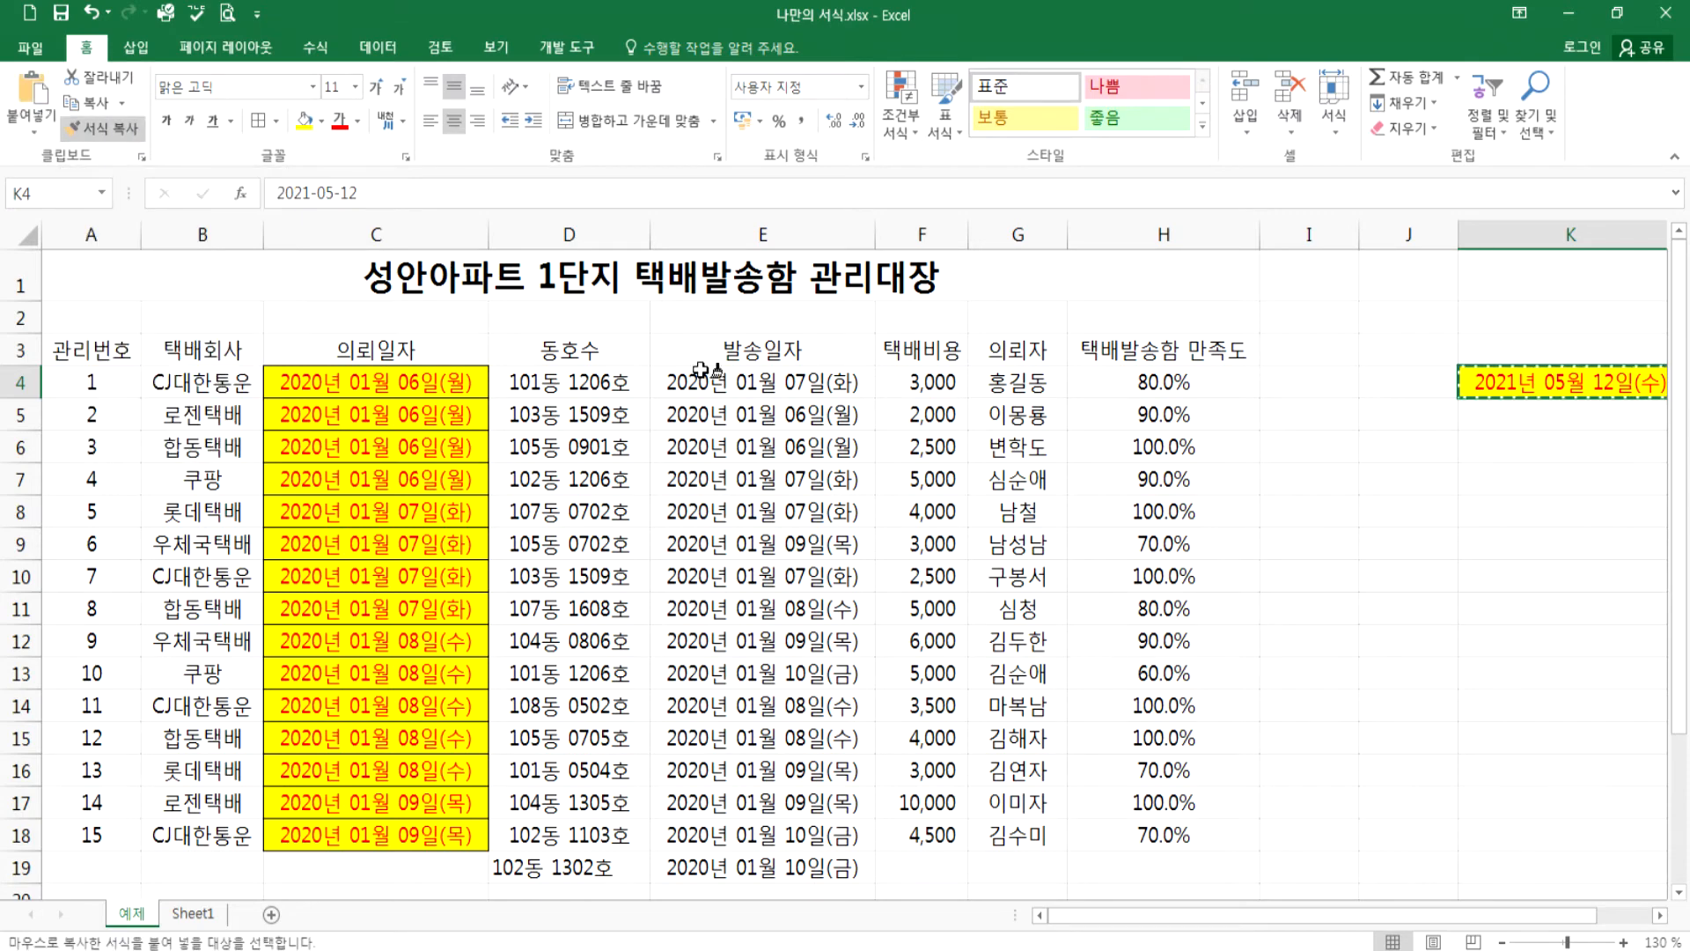
mouse_move(737, 381)
left_mouse_down()
mouse_move(755, 868)
mouse_move(773, 870)
left_mouse_up()
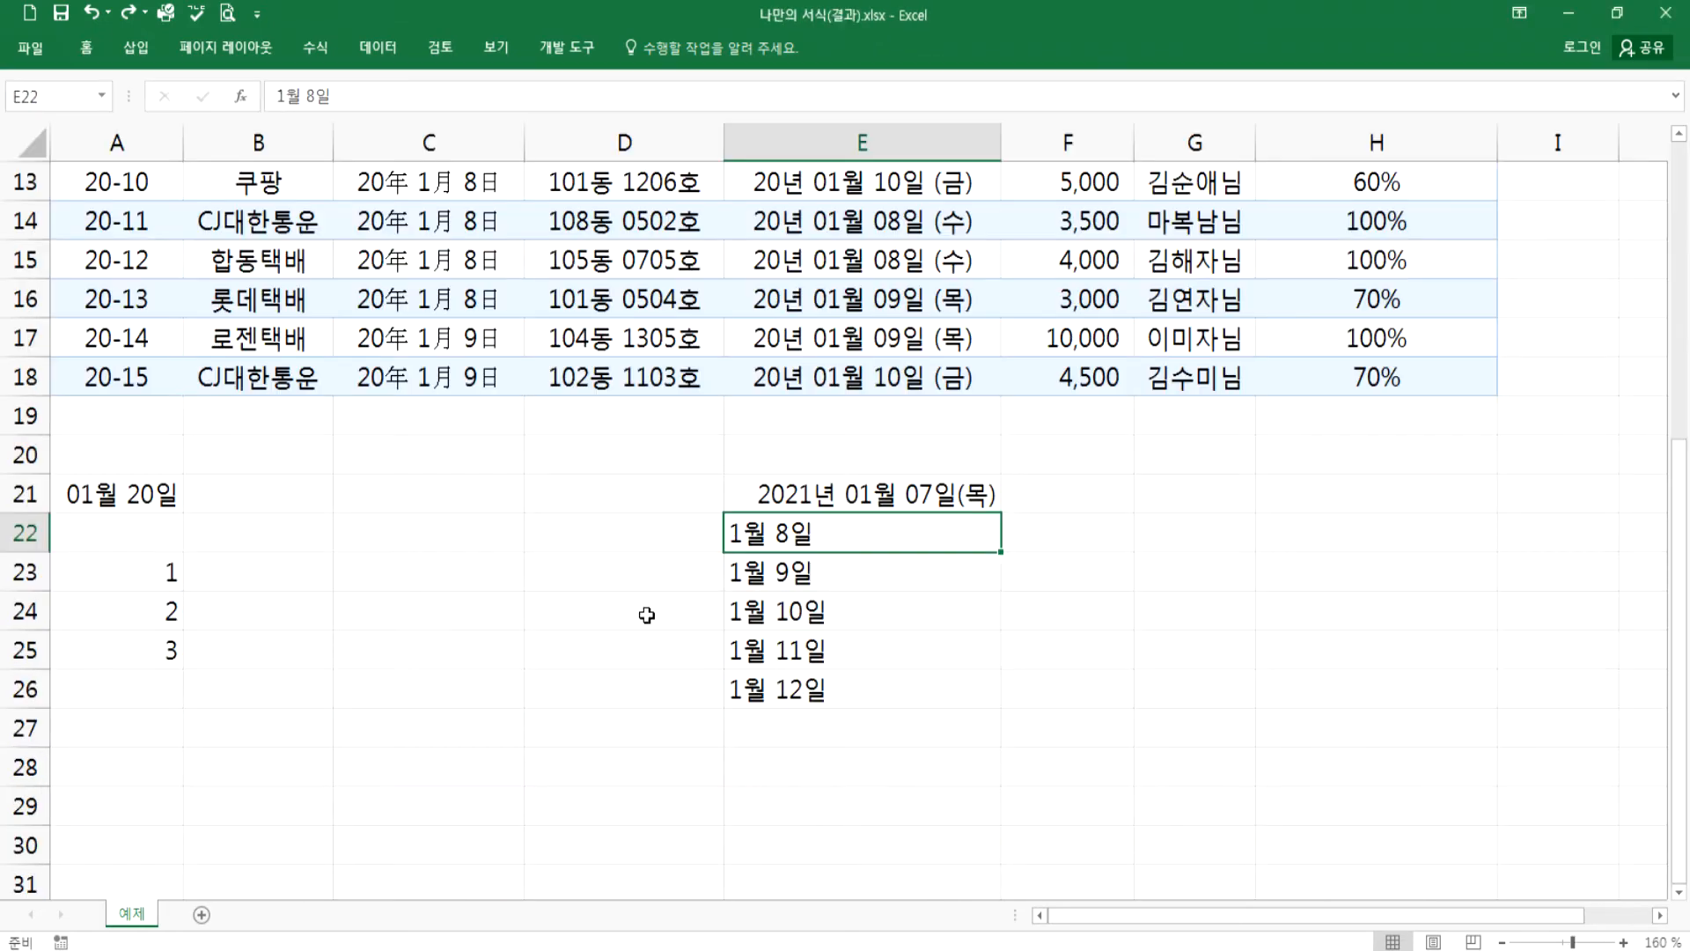
- Switch to the workbook 나만의 서식(결과).xlsx and examine the 관리번호 values in A4:A18
scroll(648, 611, "up", 4)
scroll(655, 423, "down", 3)
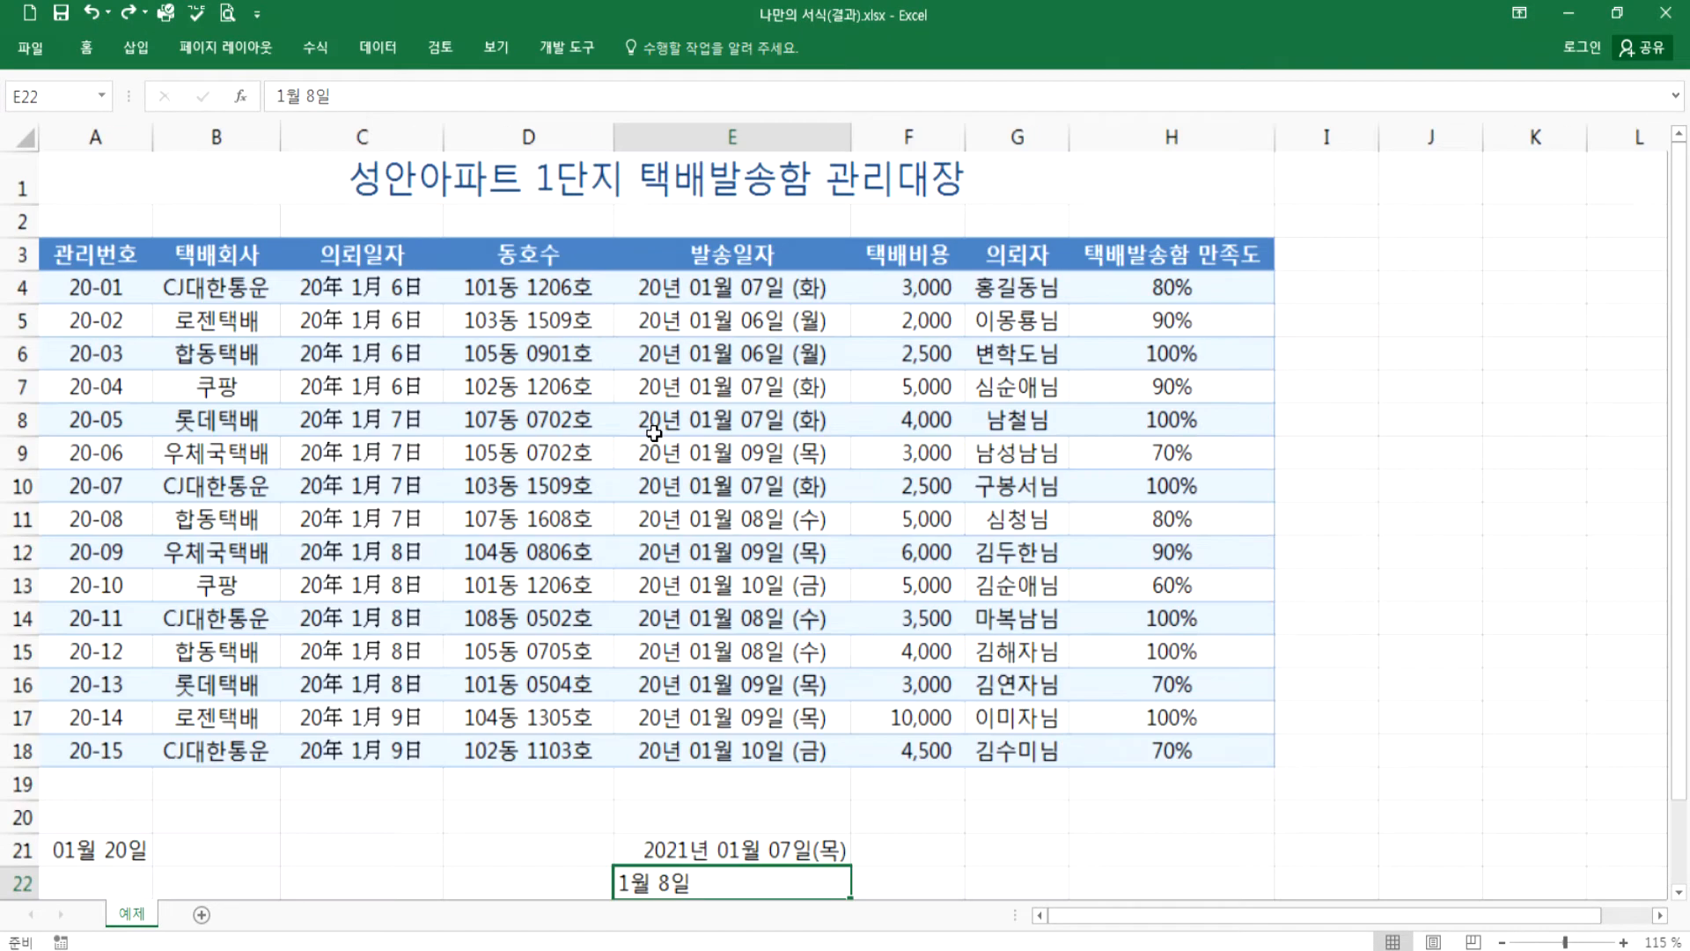
left_click_drag(86, 266, 78, 657)
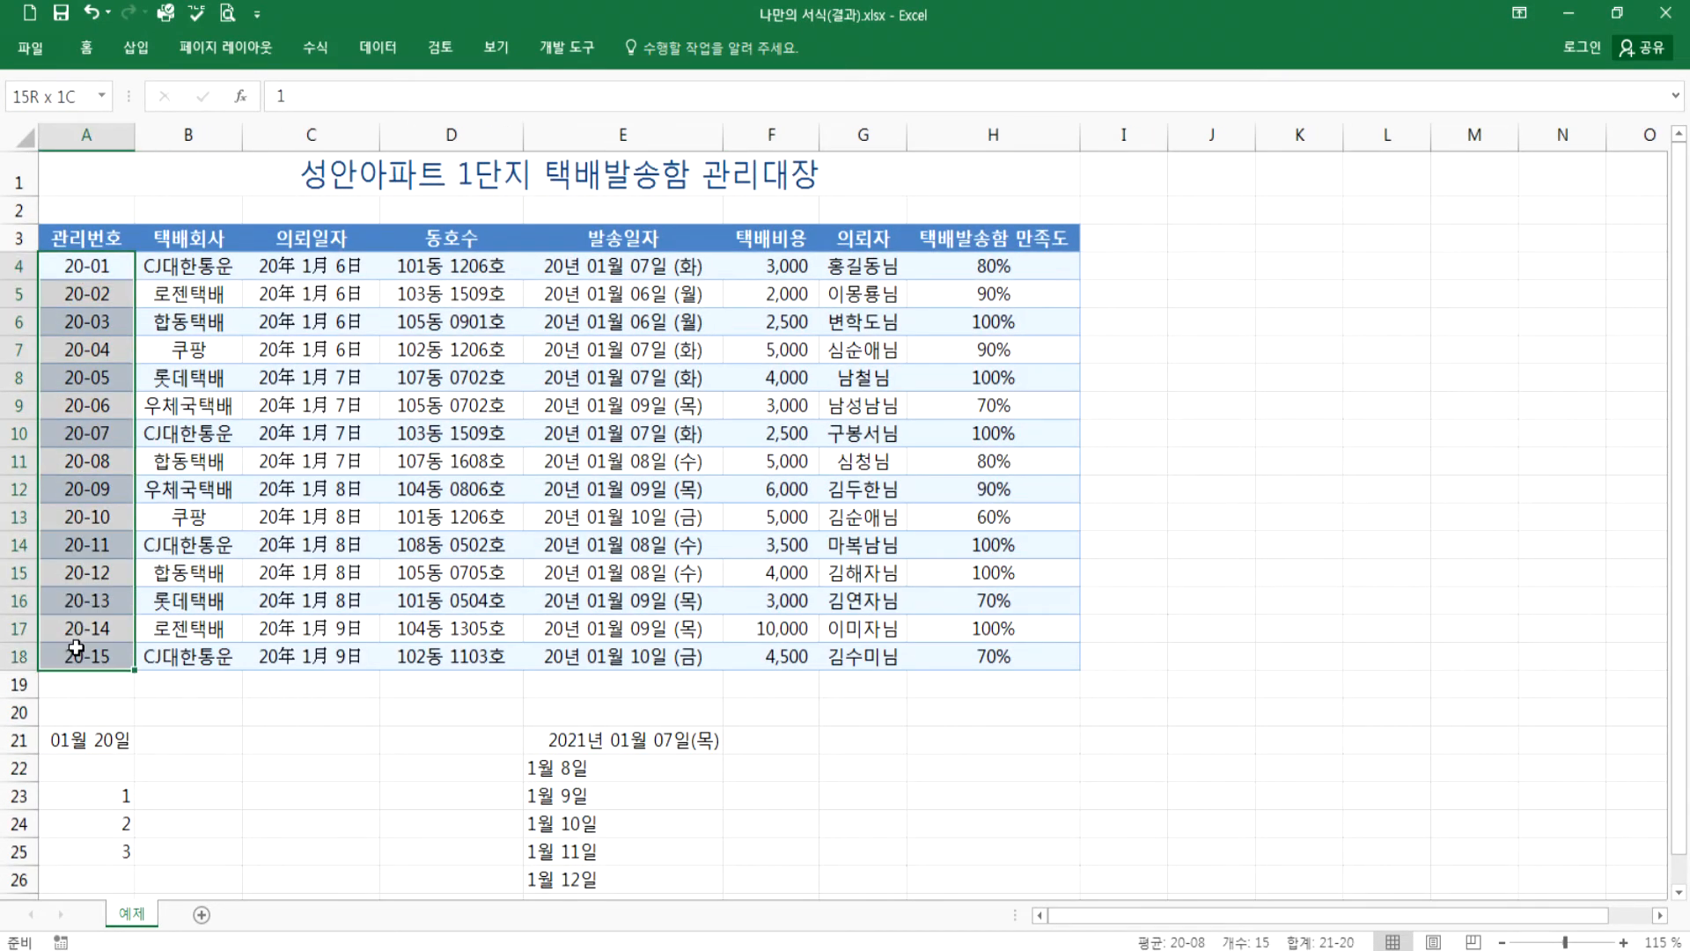
left_click(86, 410)
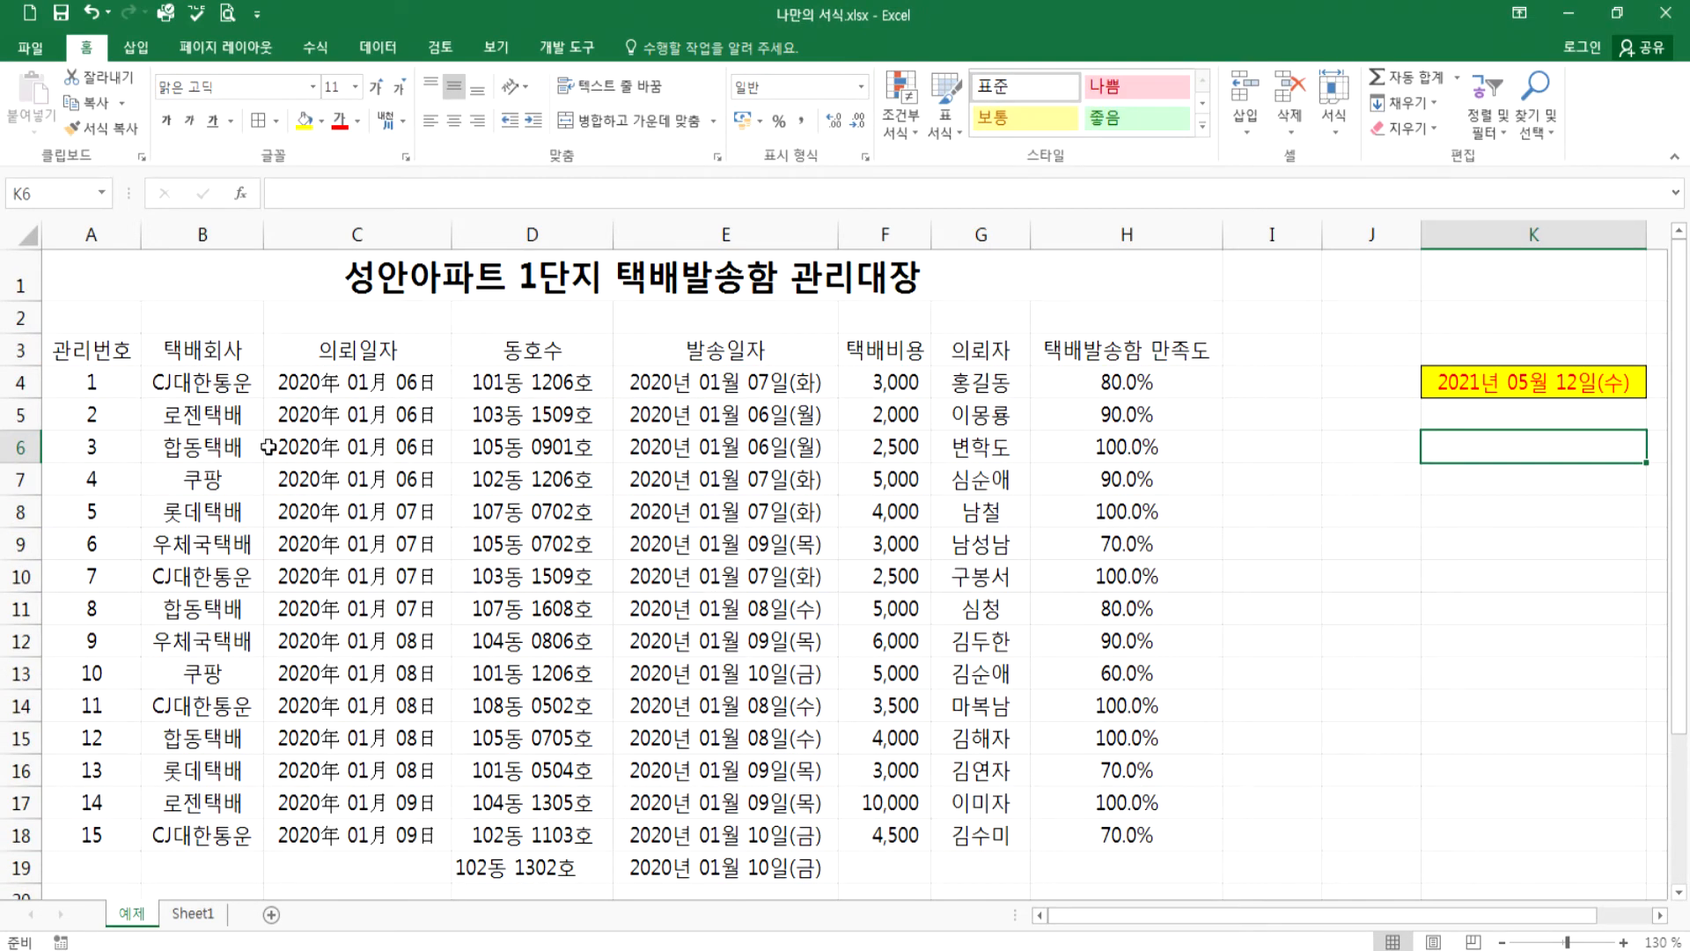
- Compare the 관리번호 cells of both workbooks and inspect the custom number format of A4 in 나만의 서식(결과).xlsx
left_click_drag(92, 381, 80, 830)
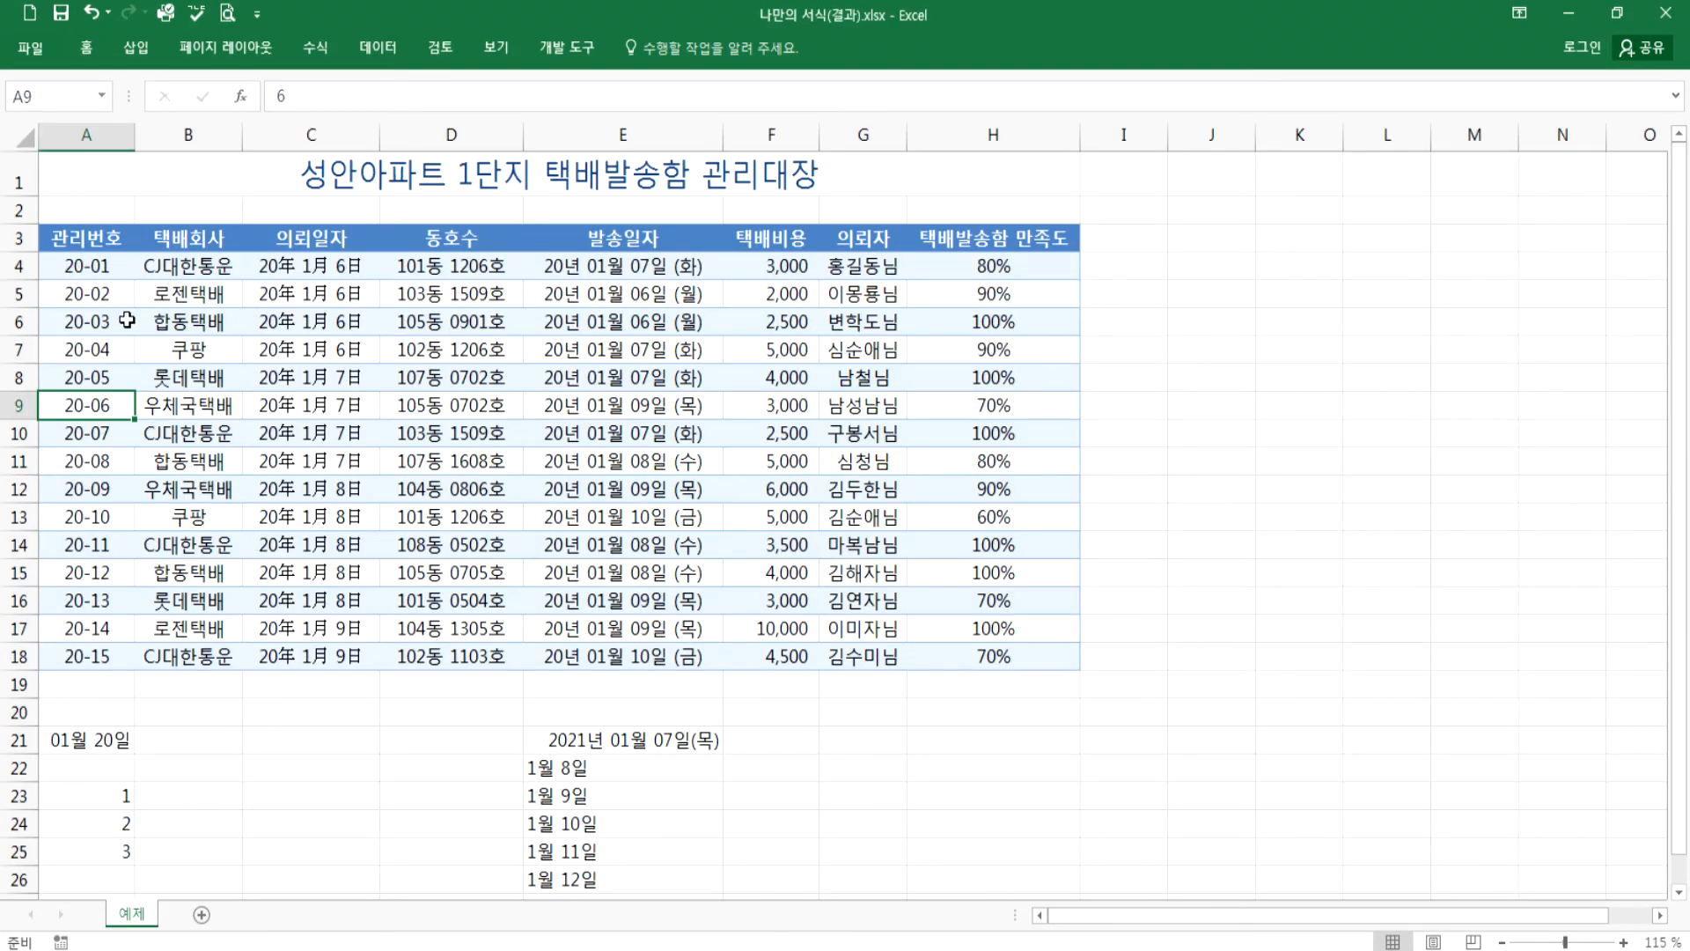
left_click(76, 266)
key("ctrl+1")
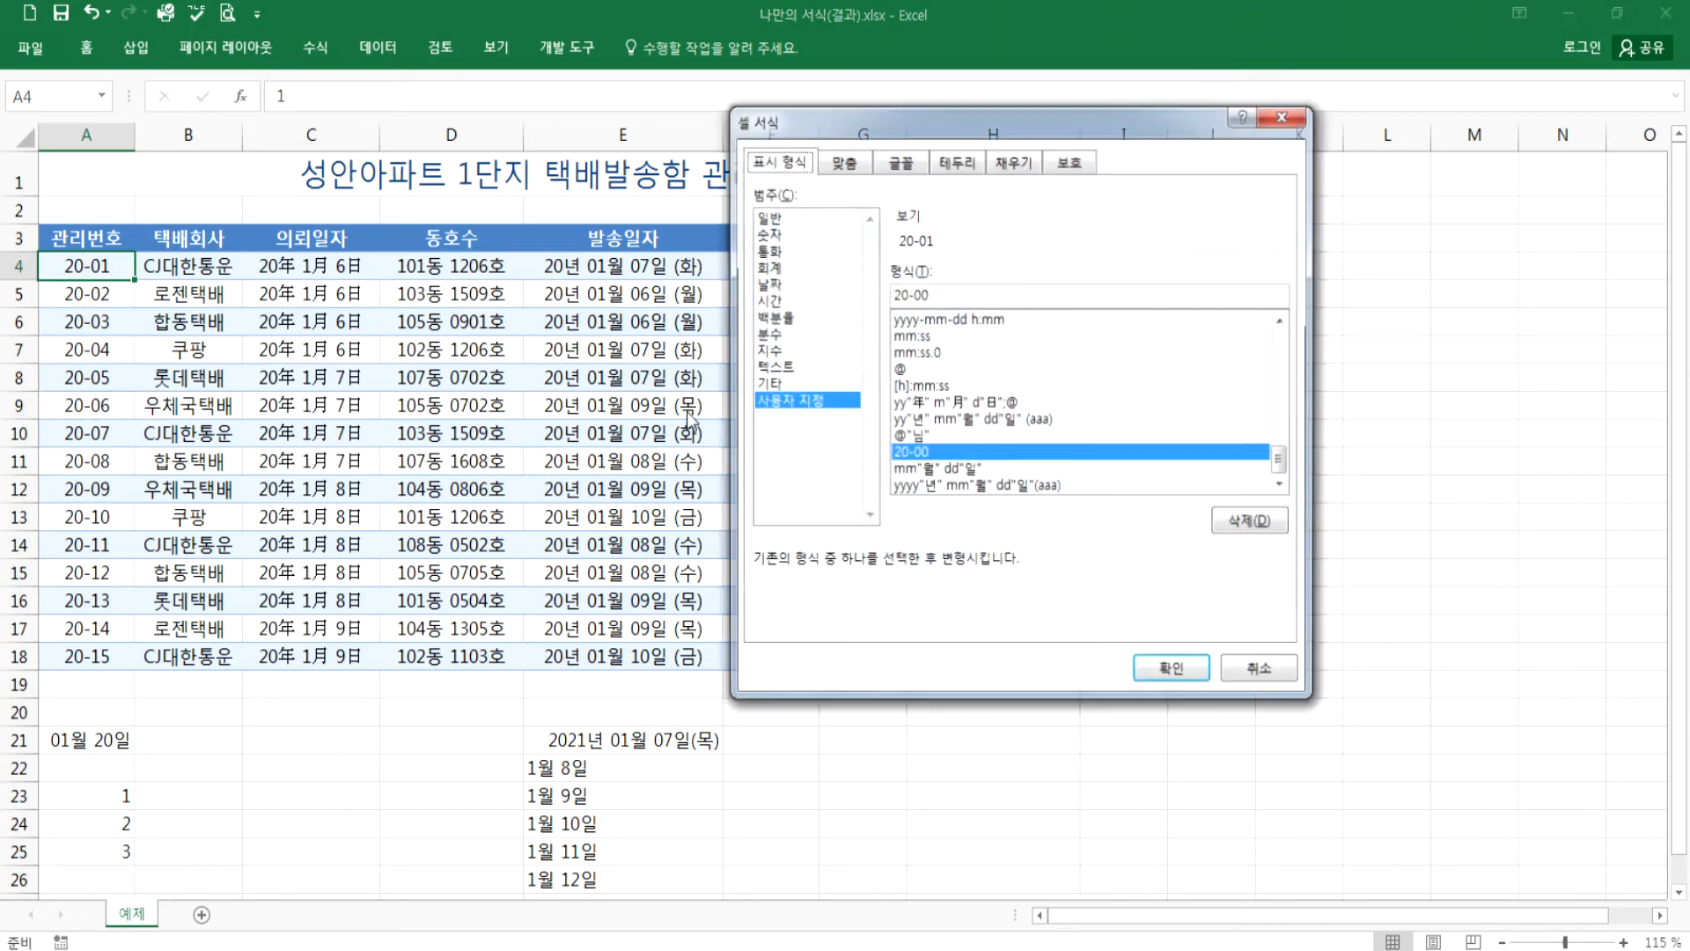
left_click_drag(910, 293, 883, 294)
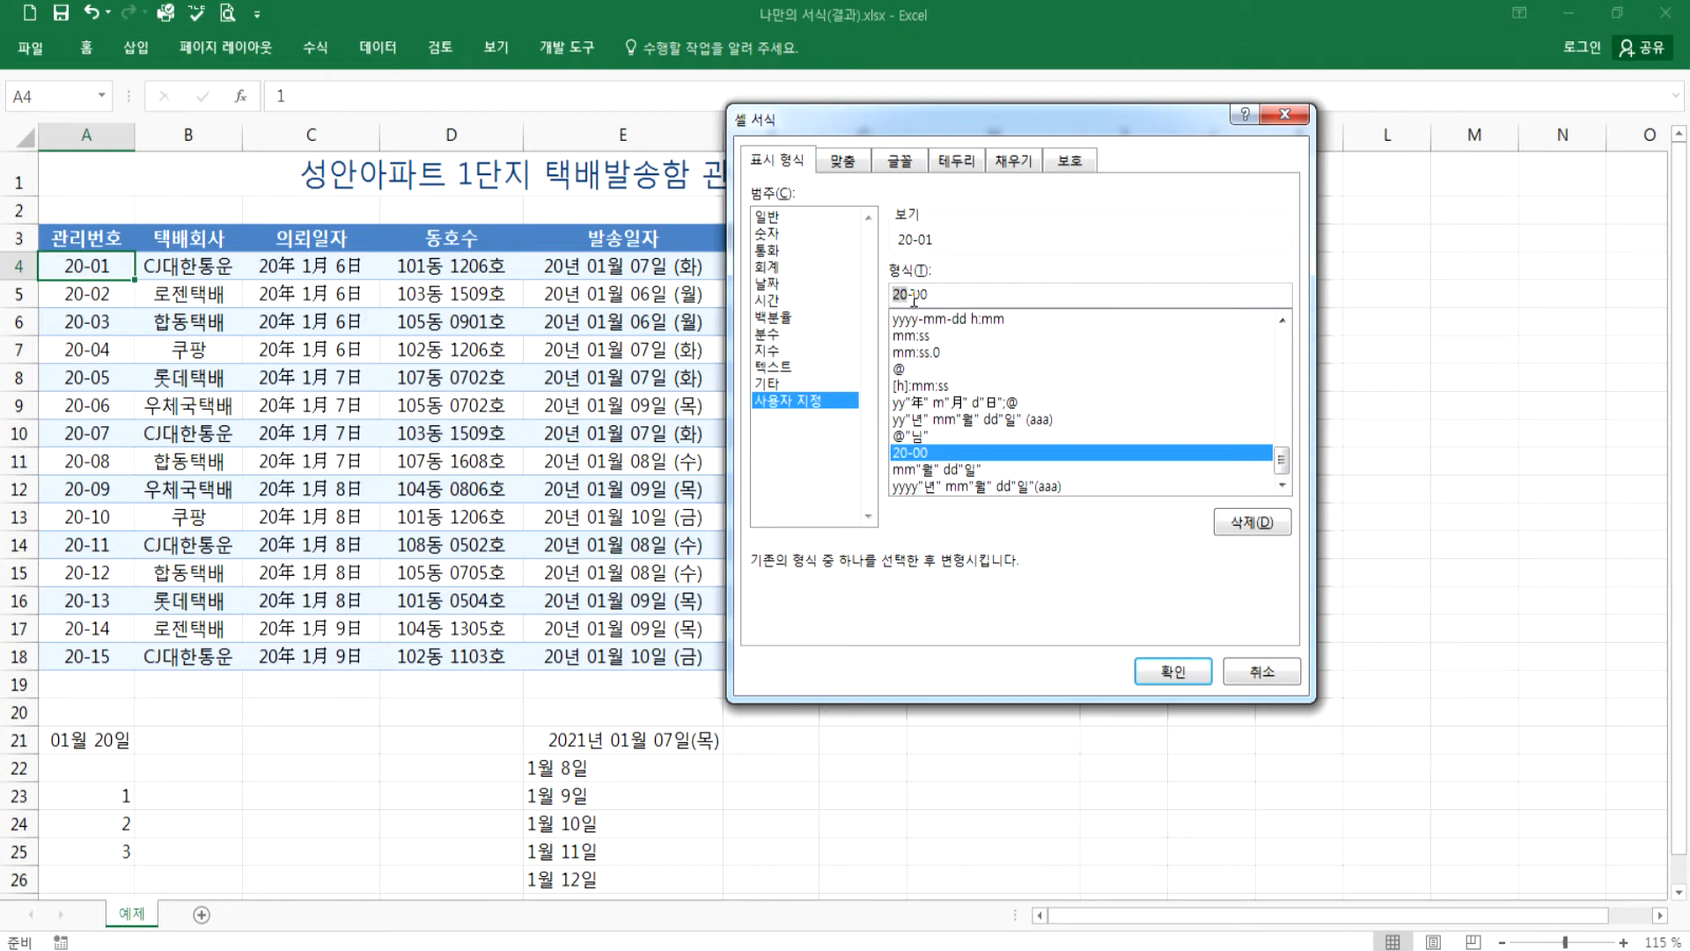
left_click_drag(915, 295, 935, 297)
key("Return")
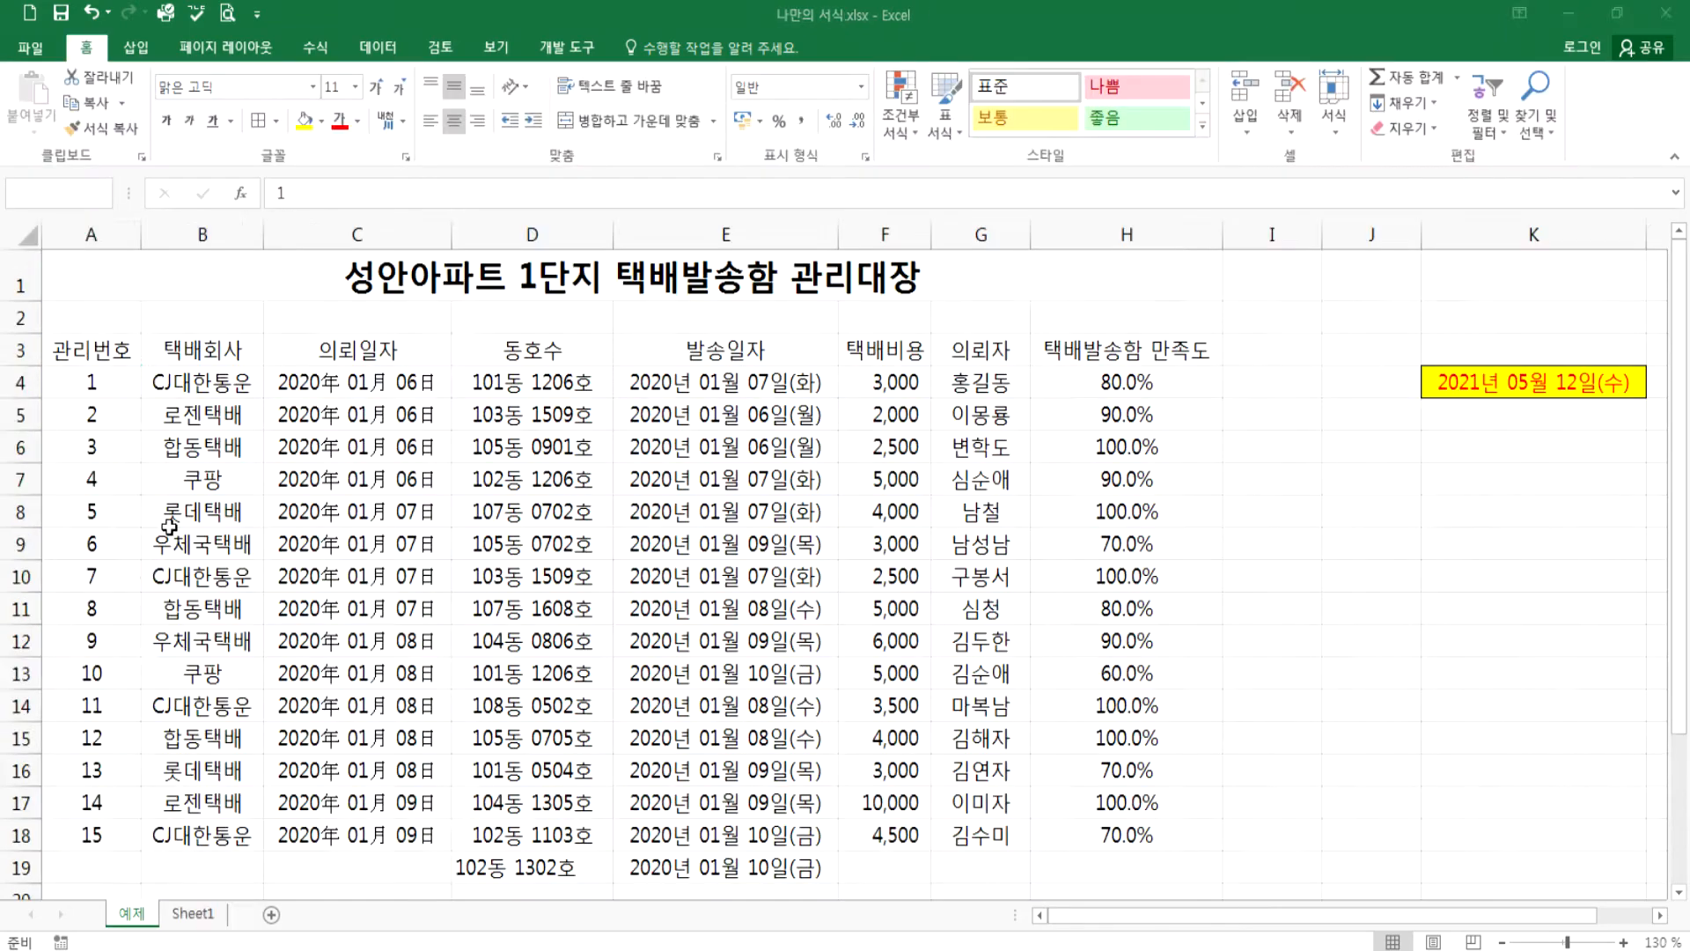
- In 나만의 서식.xlsx, try entering the management numbers with leading zeros, 01 in A4 and 02 in A5
key("ctrl+shift+Down")
left_click(83, 378)
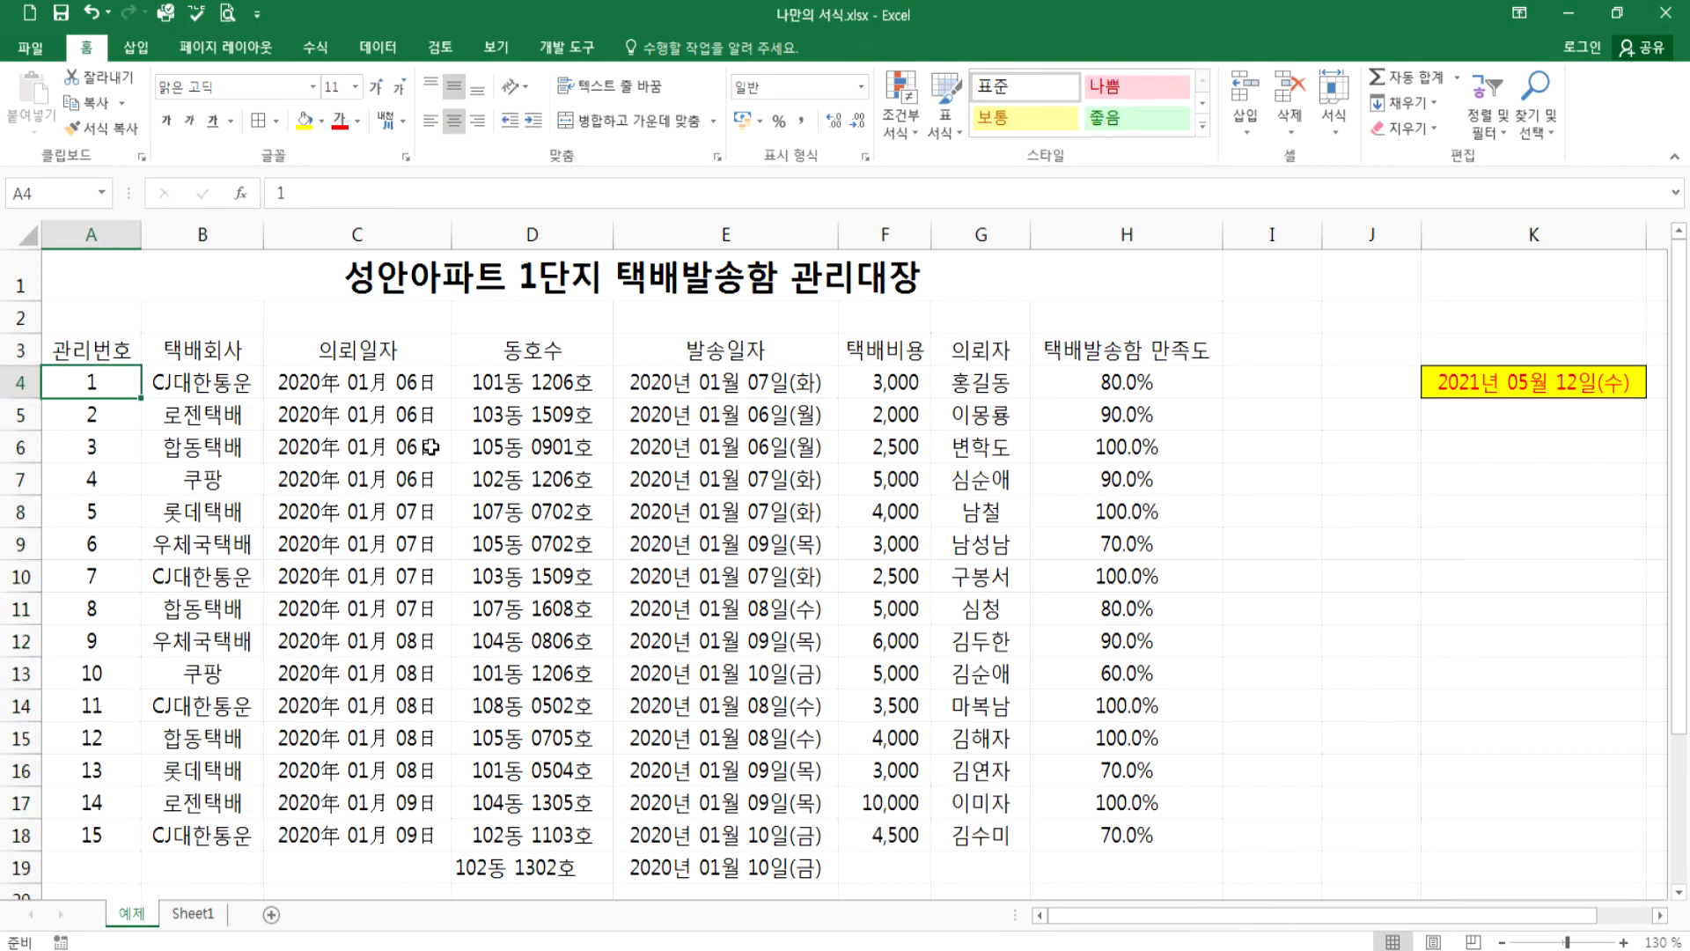
type("01")
key("Return")
type("02")
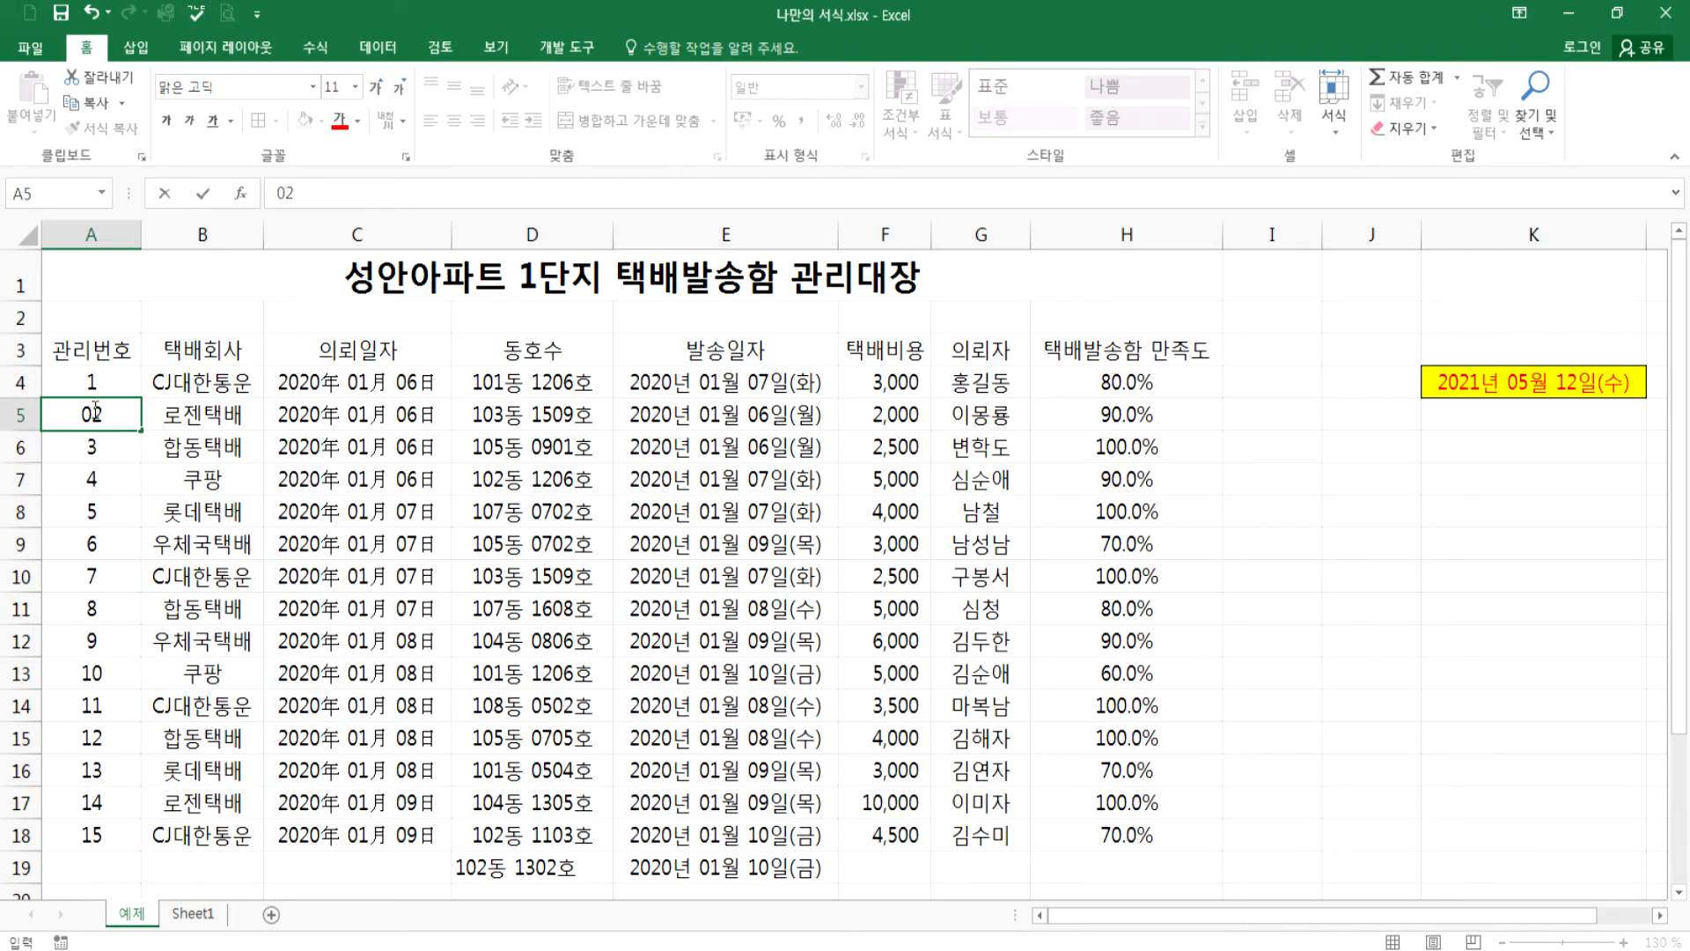
- Apply the custom number format 00 to the management numbers in A4:A18
left_click(102, 377)
left_click_drag(102, 377, 91, 823)
key("ctrl+1")
left_click(790, 402)
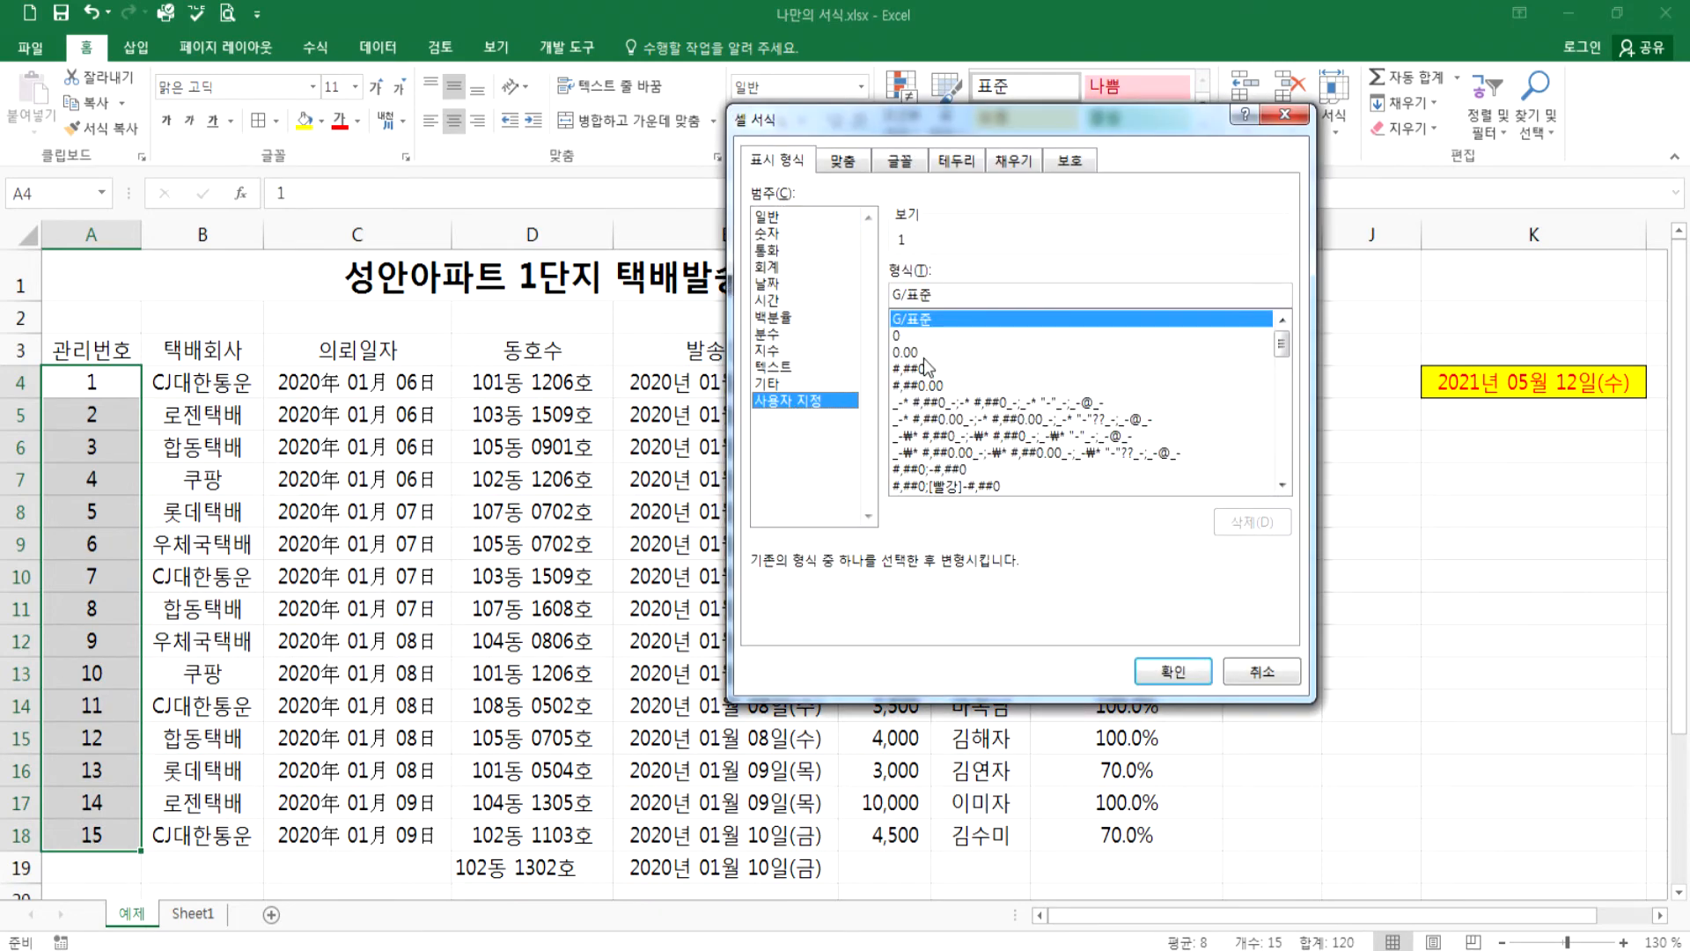
left_click(904, 340)
left_click(913, 294)
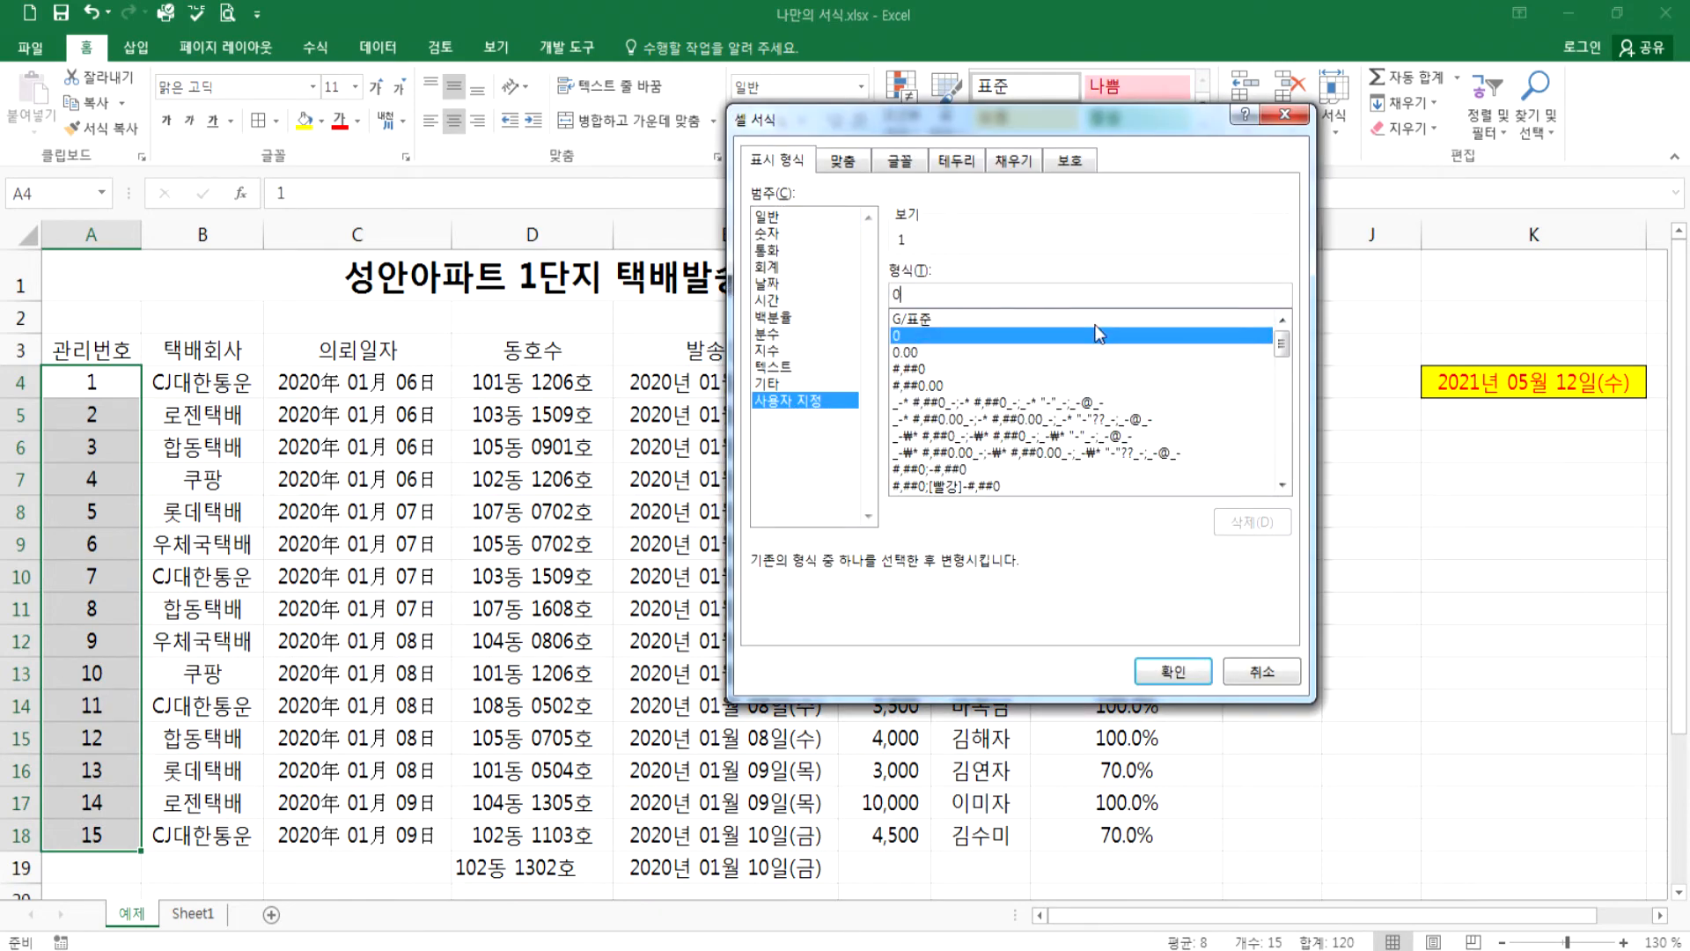
type("0")
key("Return")
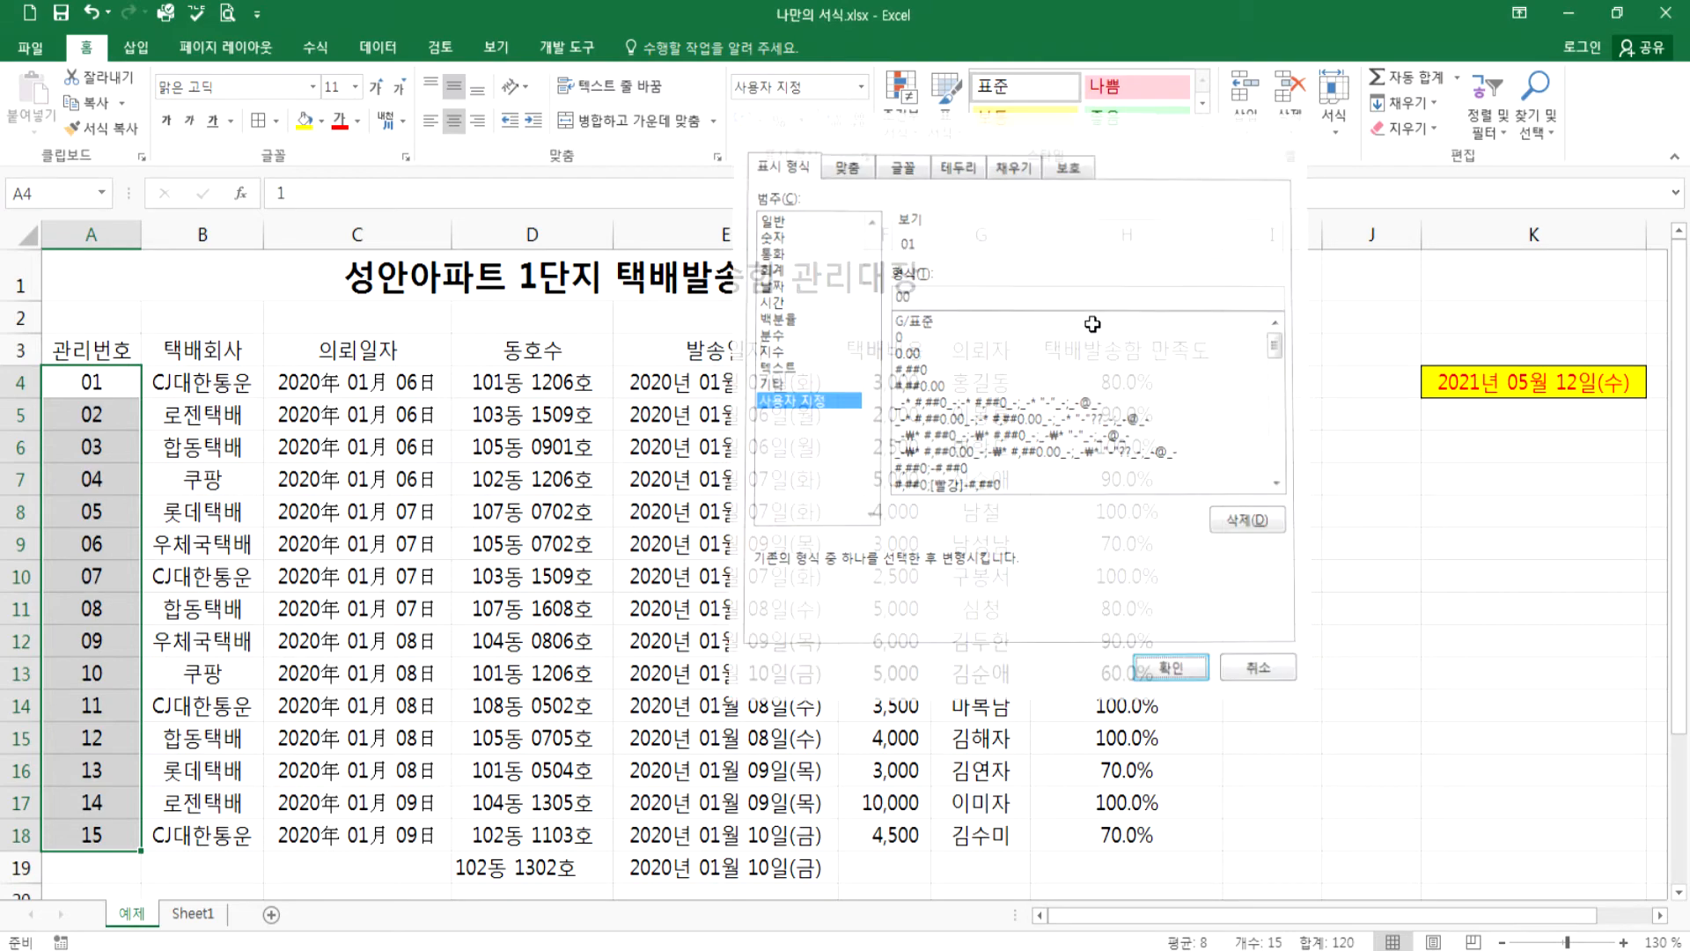
- Extend the custom number format of A4:A18 to three digits, 000
key("ctrl+1")
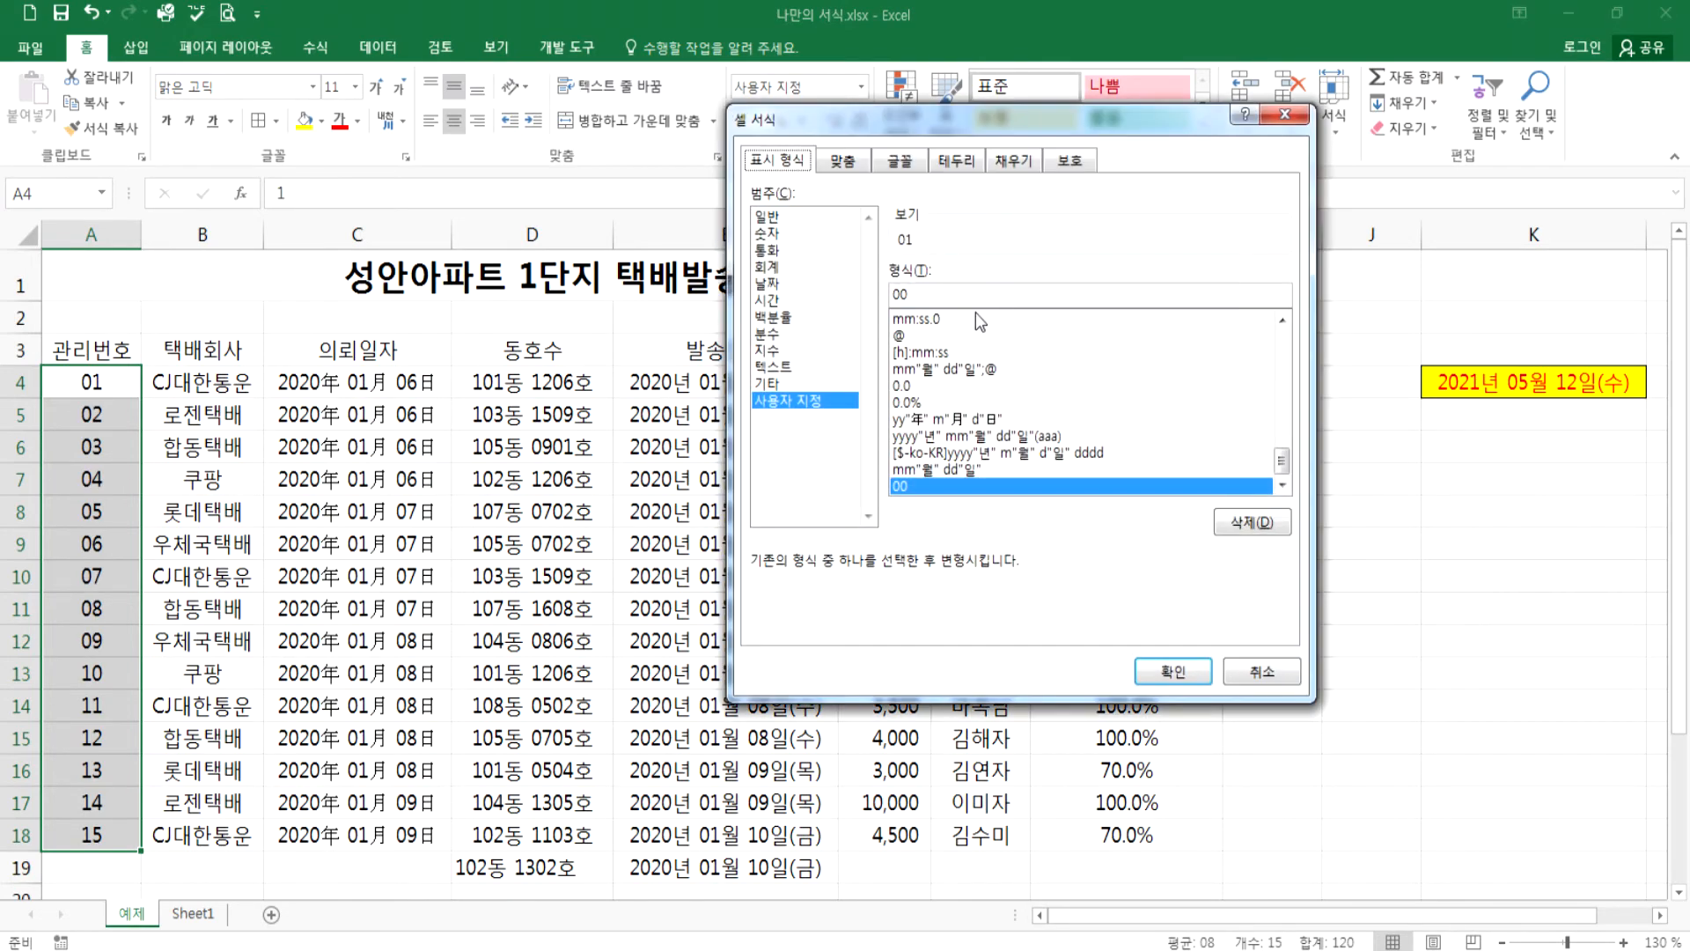
type("0")
key("Return")
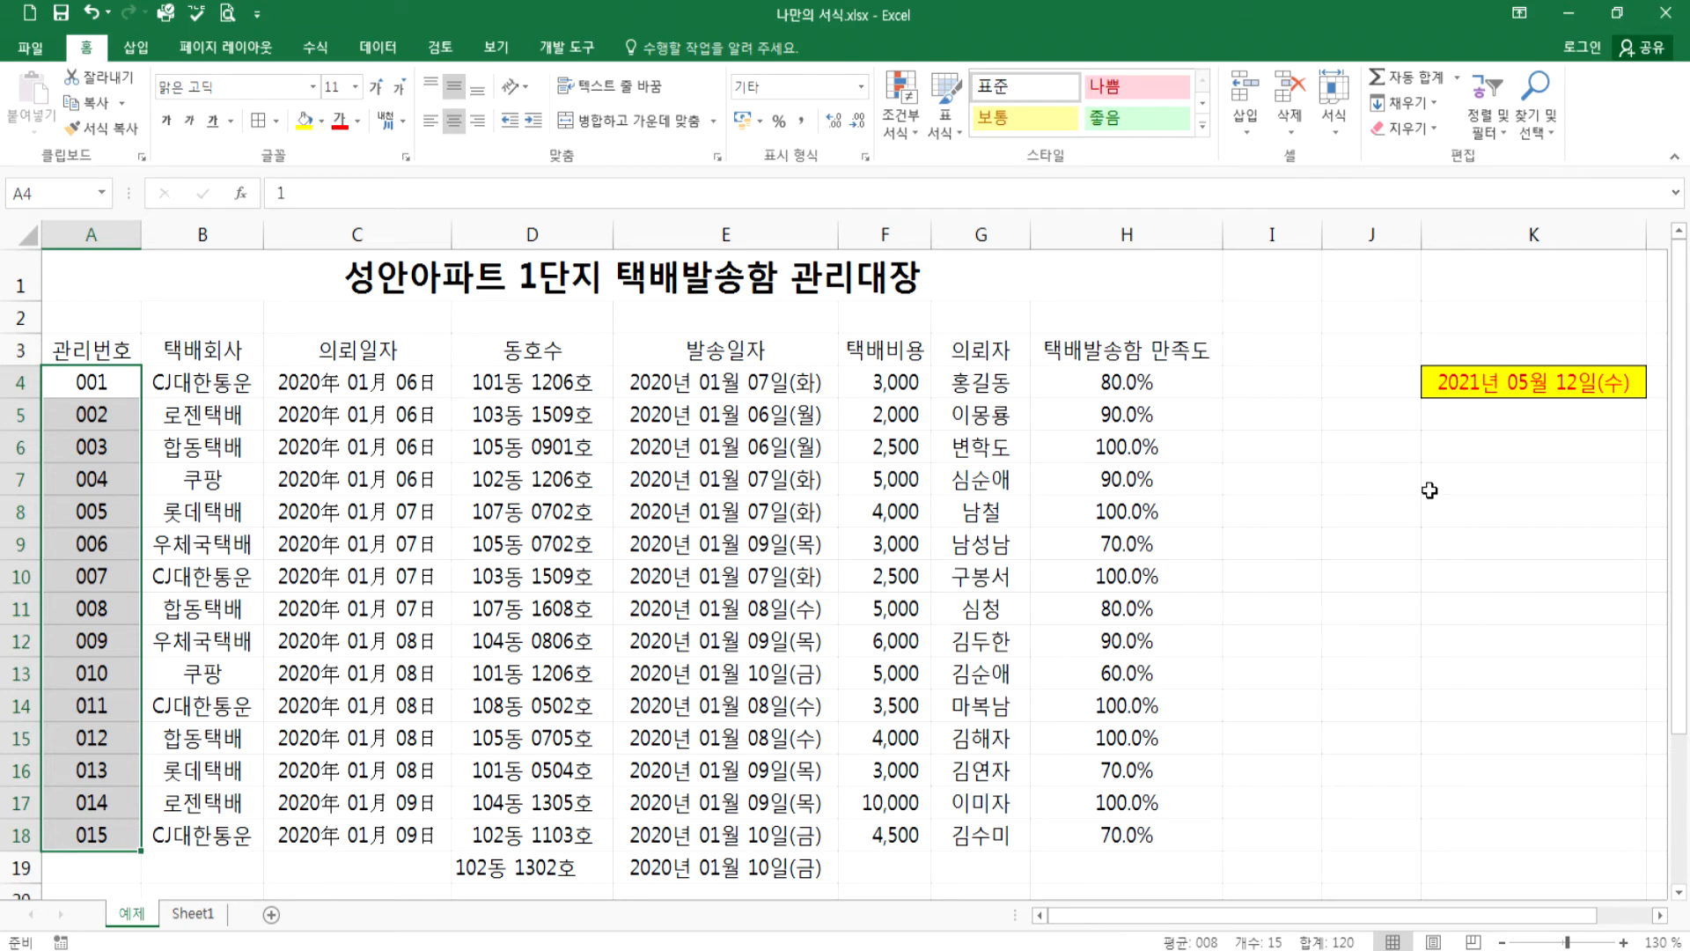
- Try entering 007 with its leading zeros in the empty cell J7
left_click(1381, 483)
type("007")
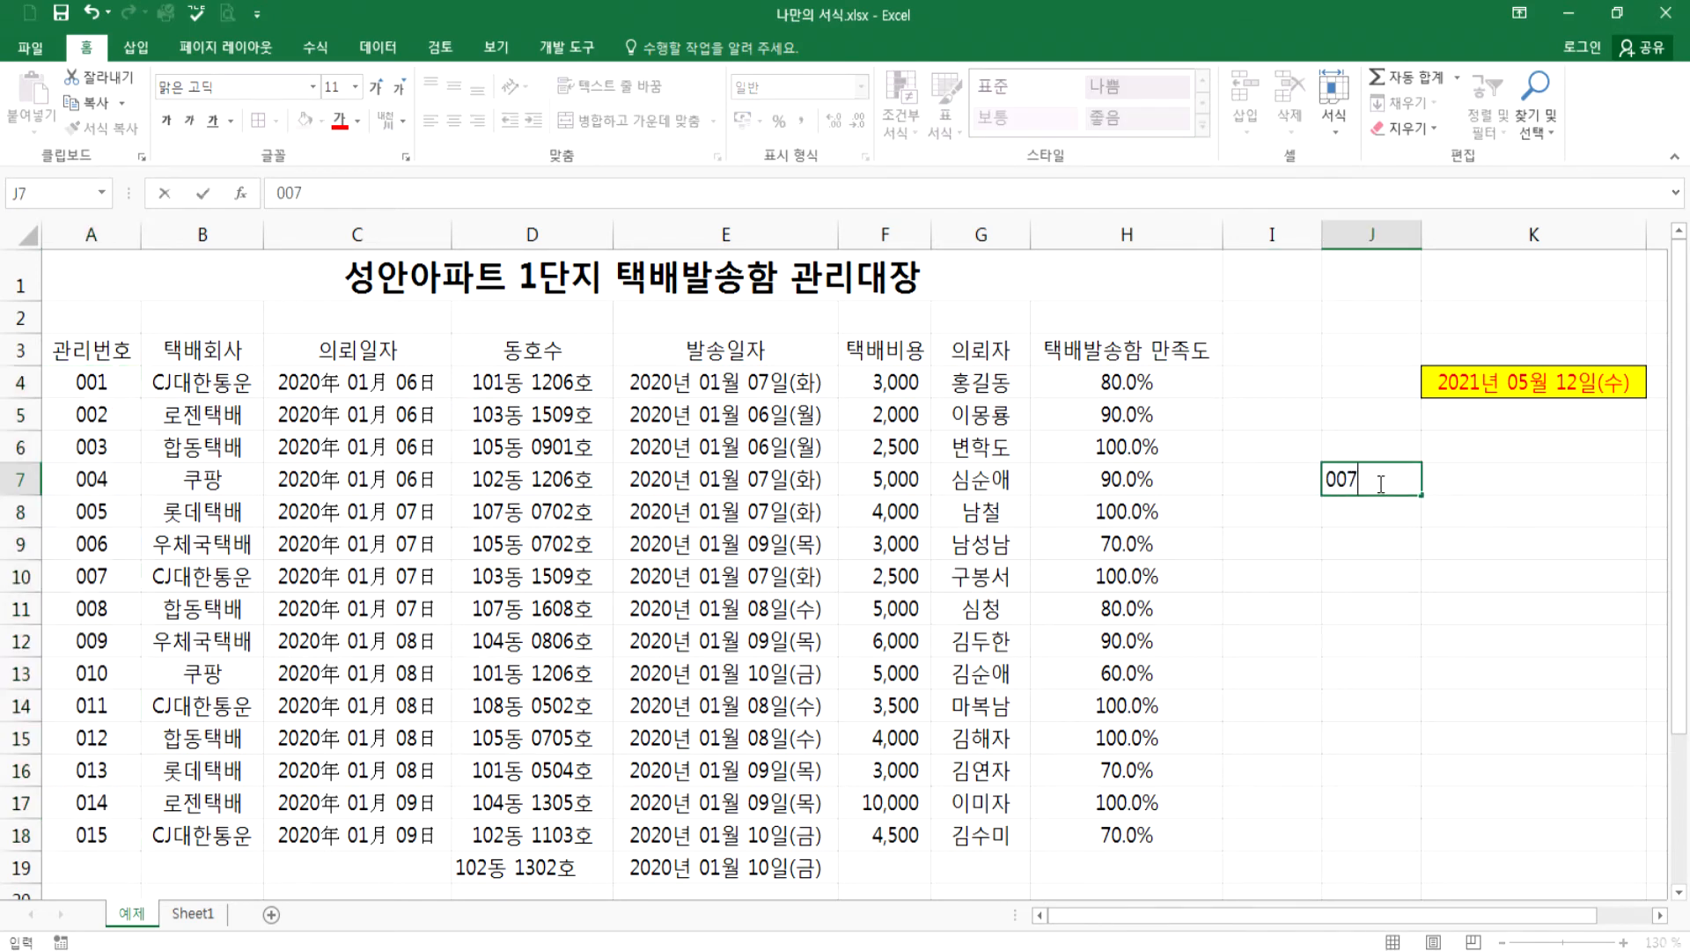
key("Return")
left_click(1379, 483)
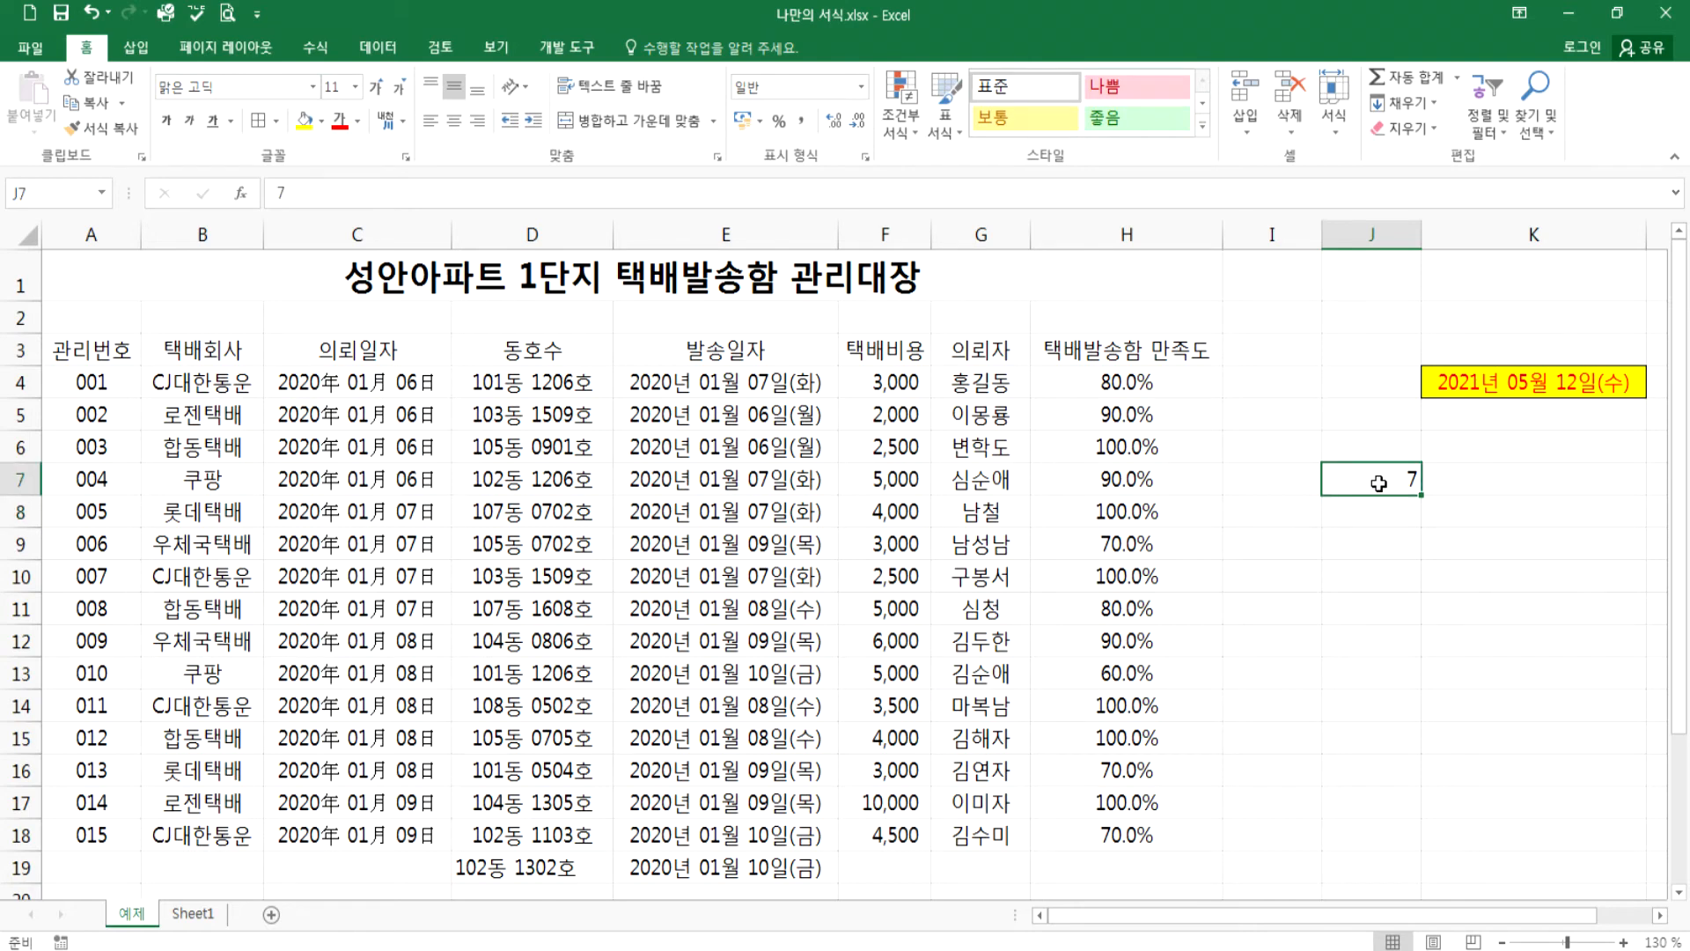
type("007")
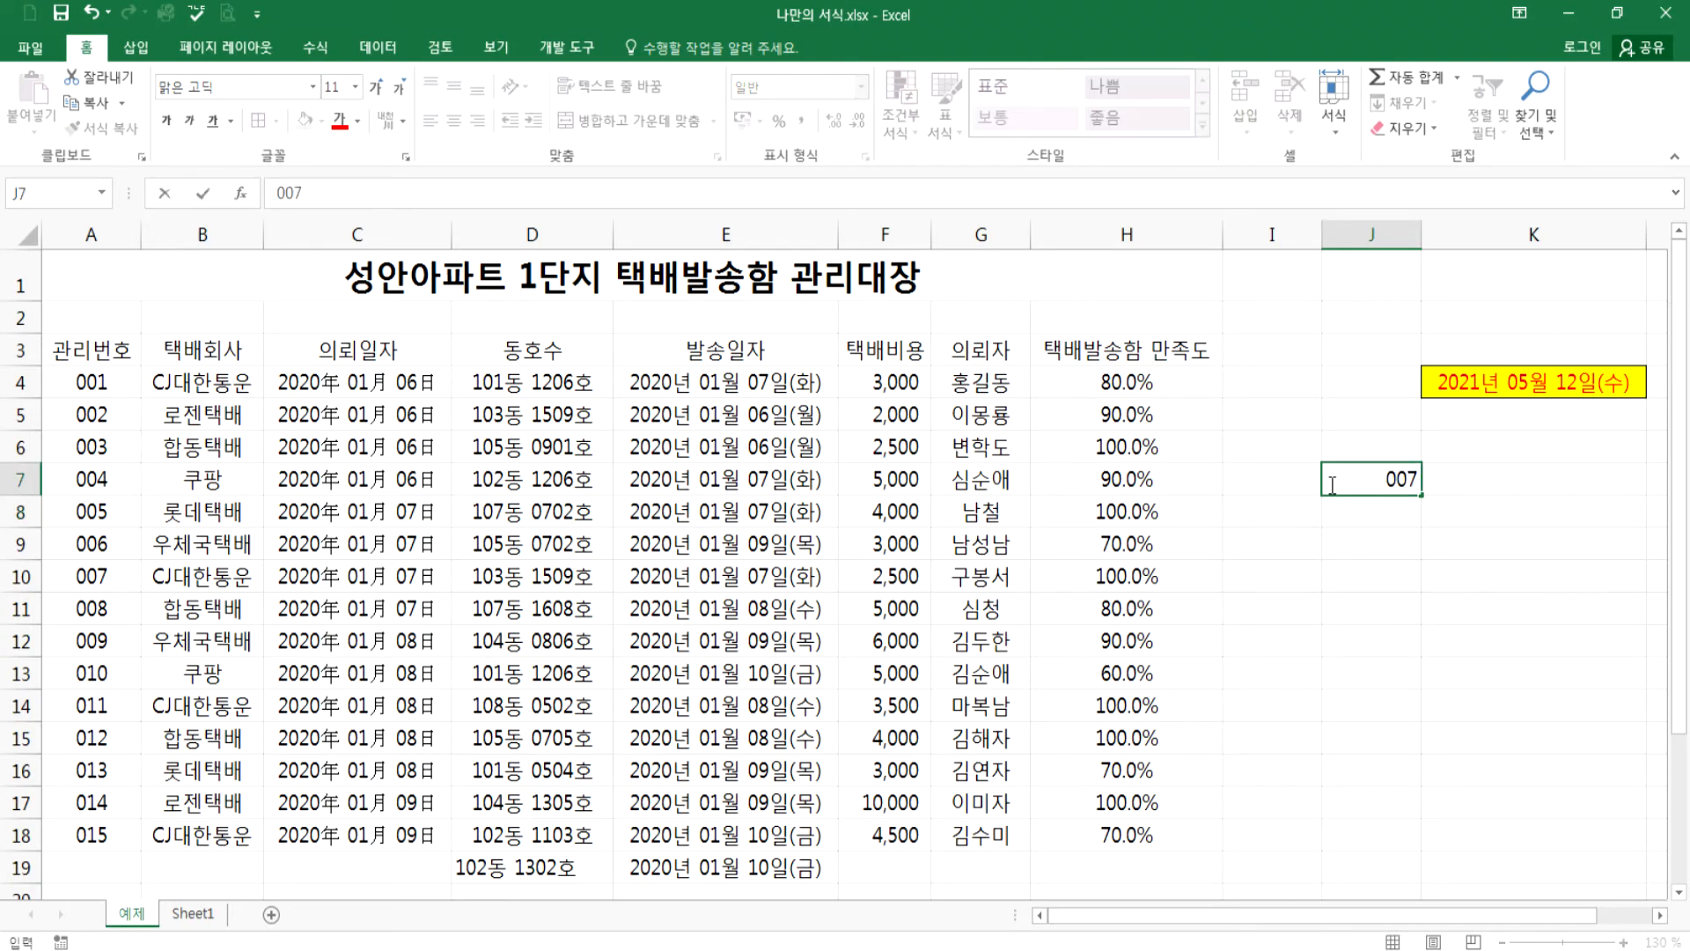
double_click(1333, 485)
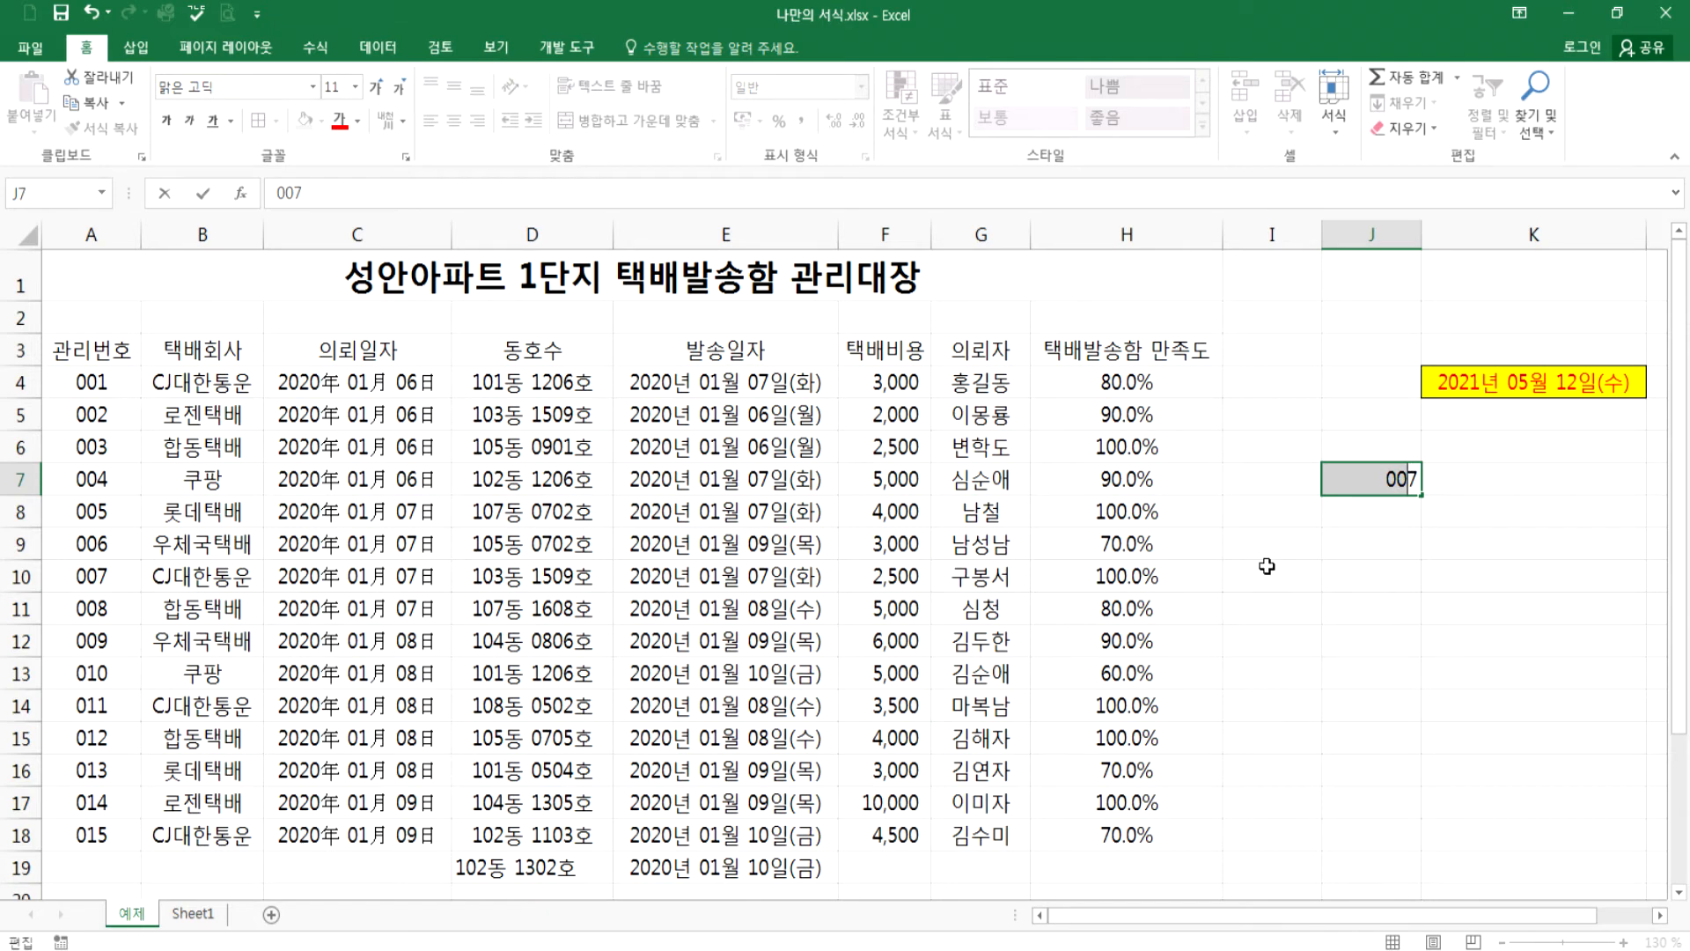
key("ctrl+Return")
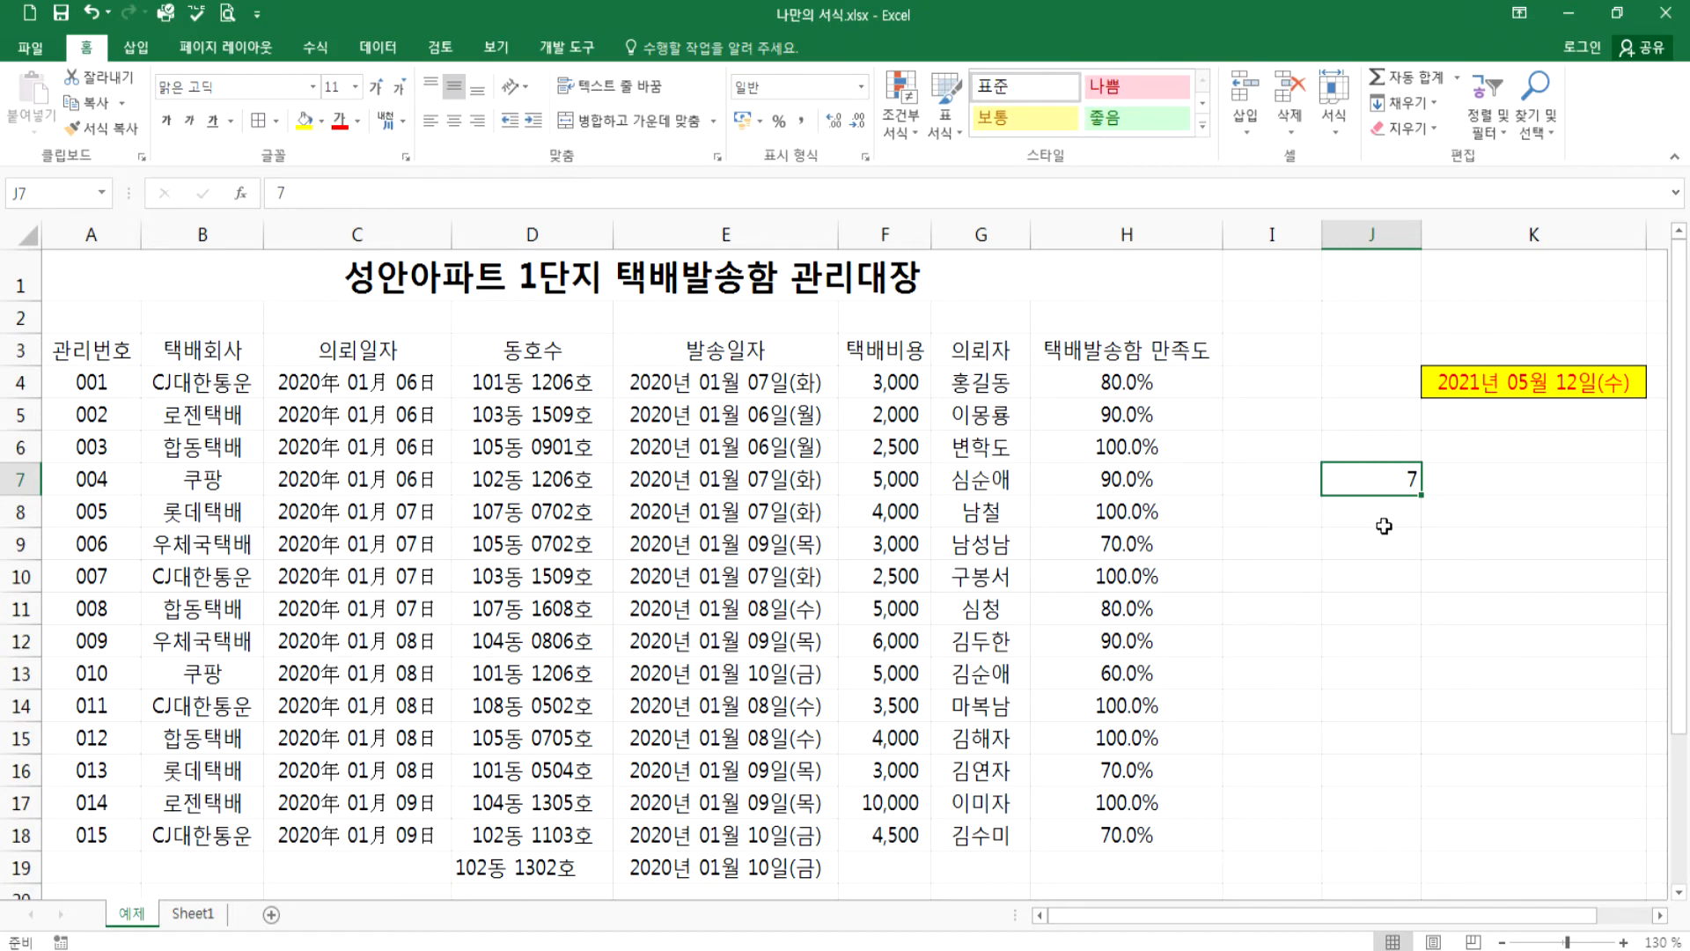
- Try entering numbers with decimal zeros: 7.0000 in J7, 7.05 in J8 and 70.0 in J9
type("7.0000")
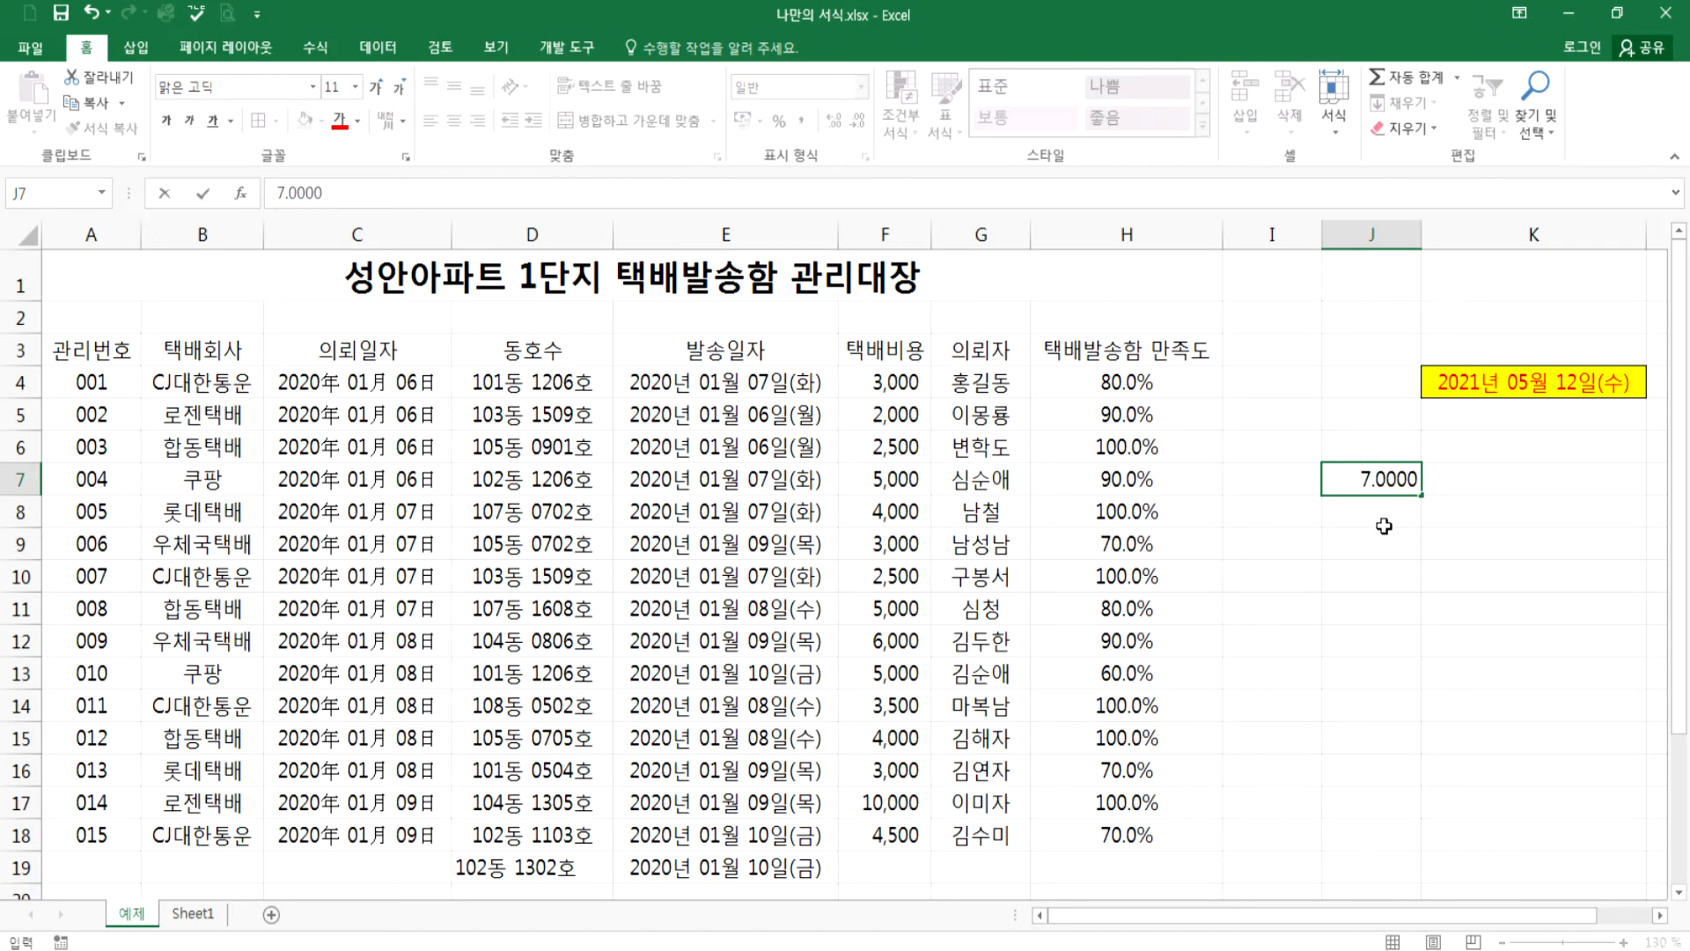
key("Return")
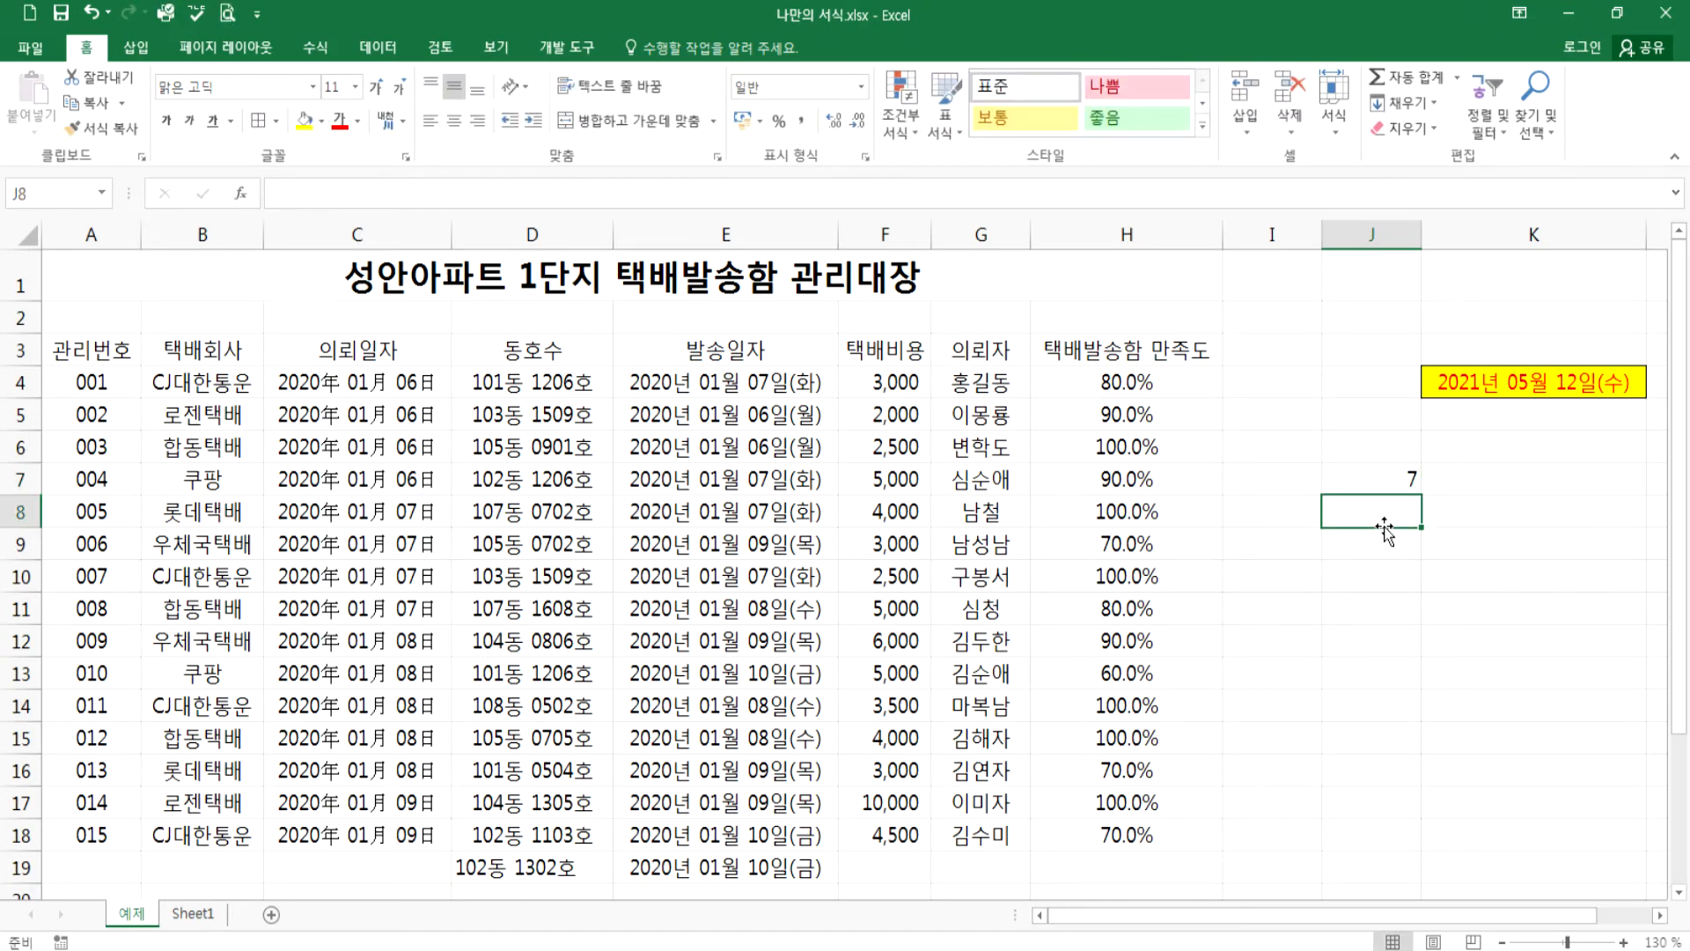
type("70")
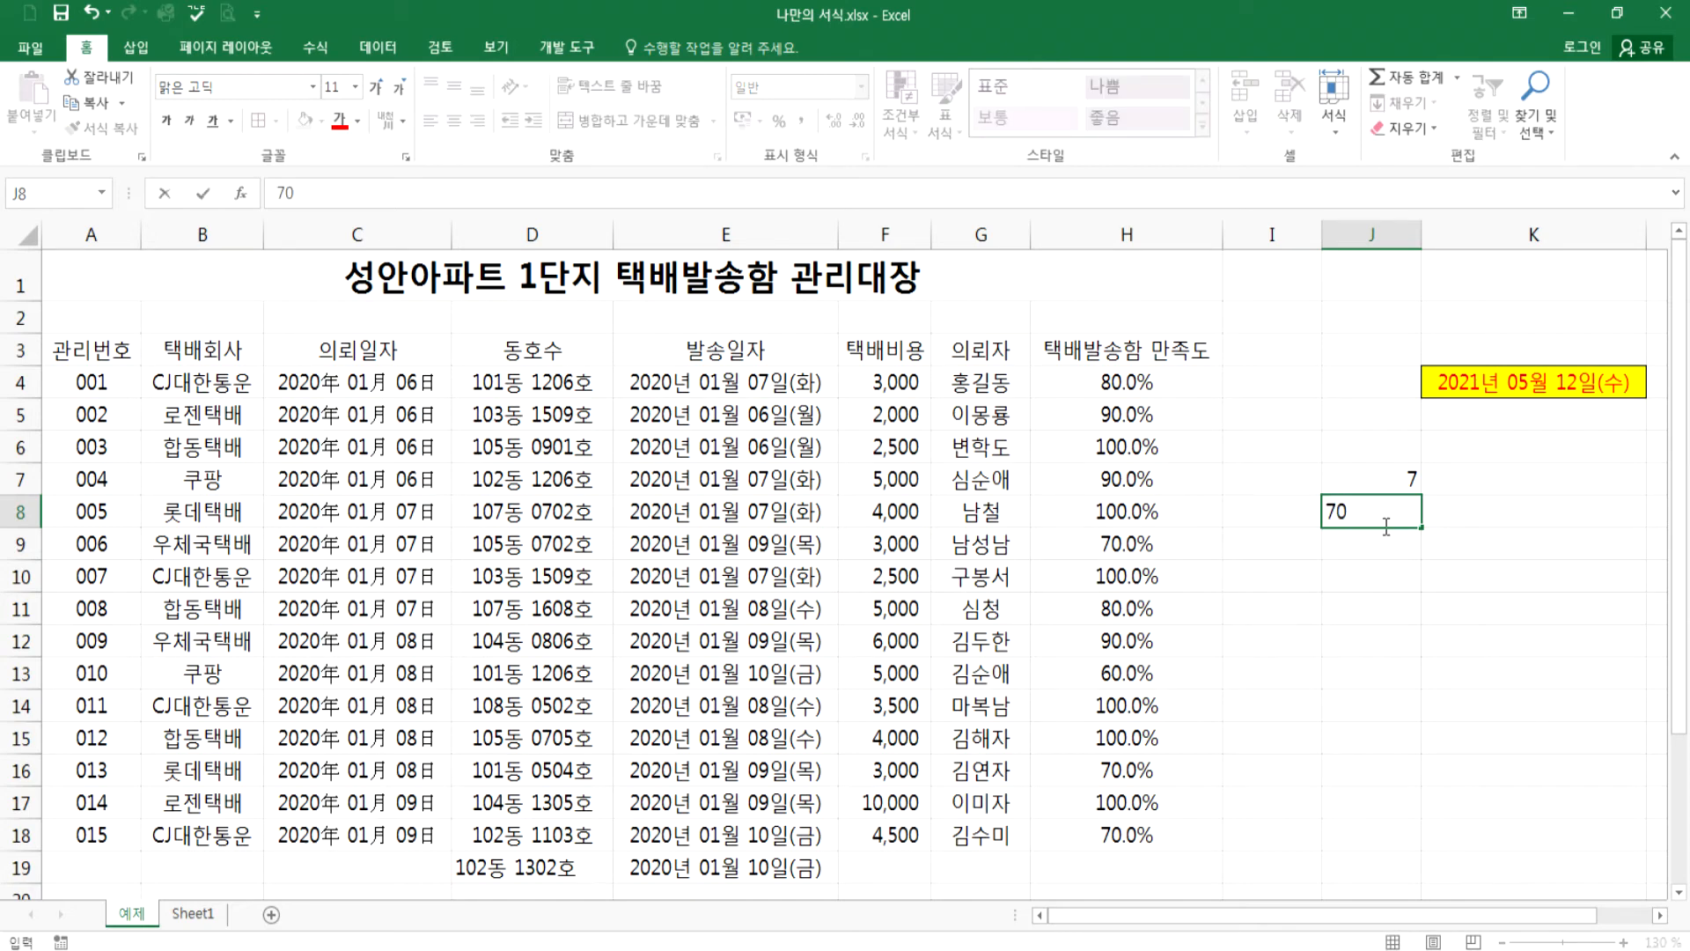
key("Escape")
type("7.3")
key("BackSpace")
type(".05")
key("Return")
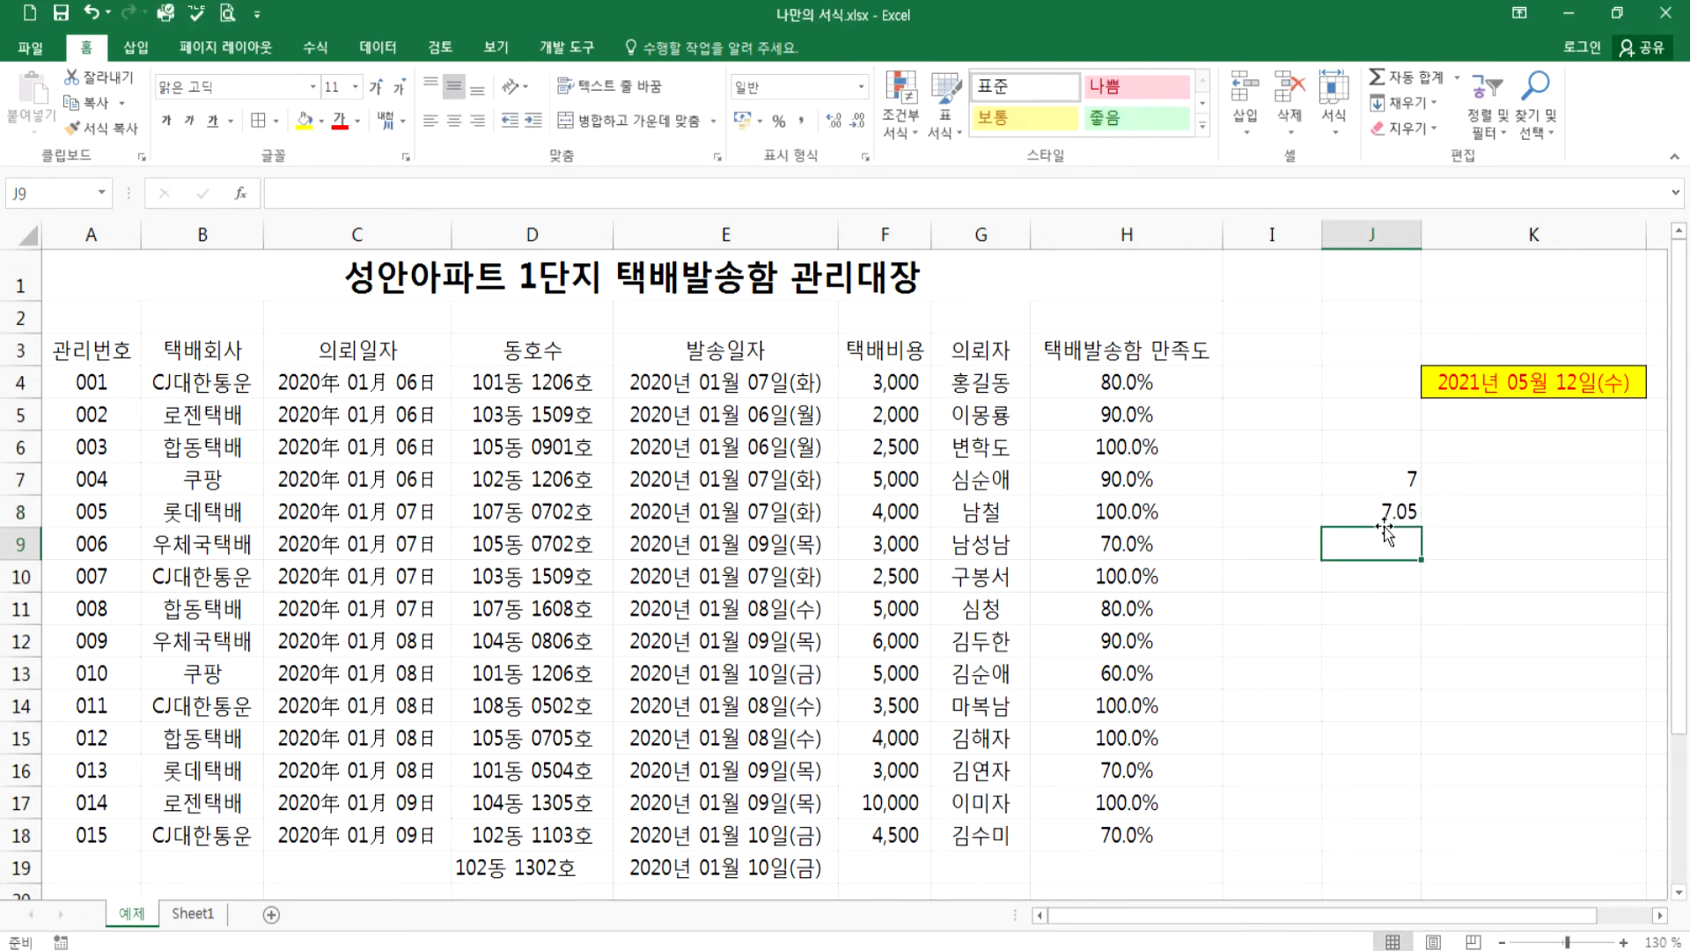
type("70")
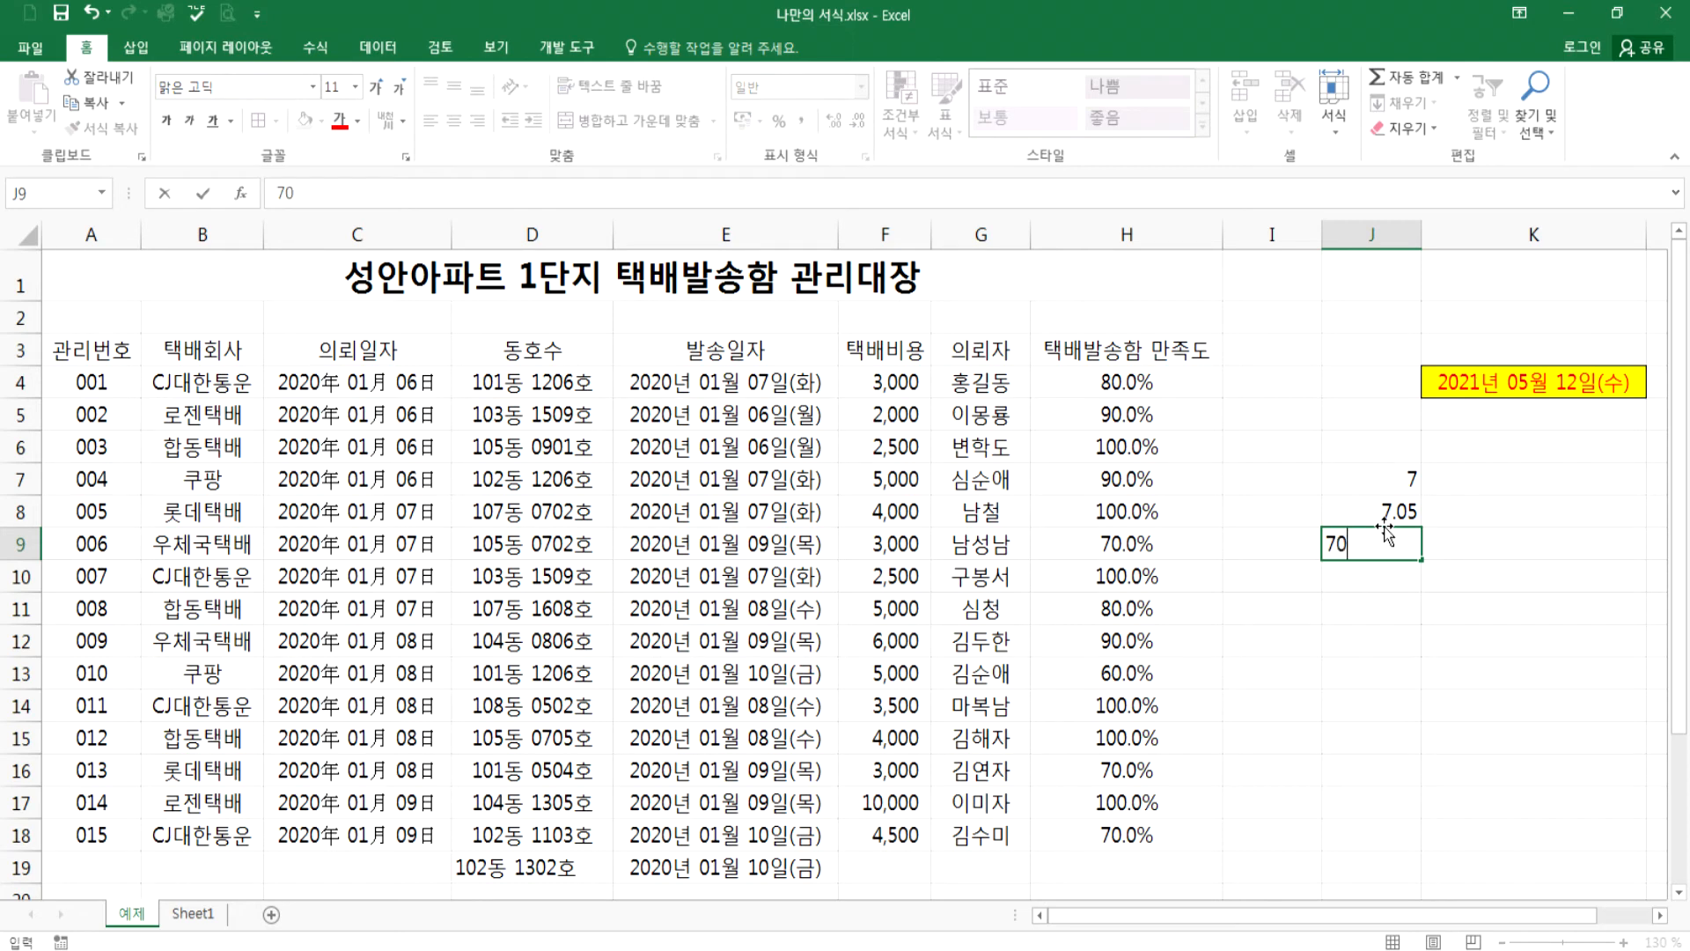
type(".0")
key("Return")
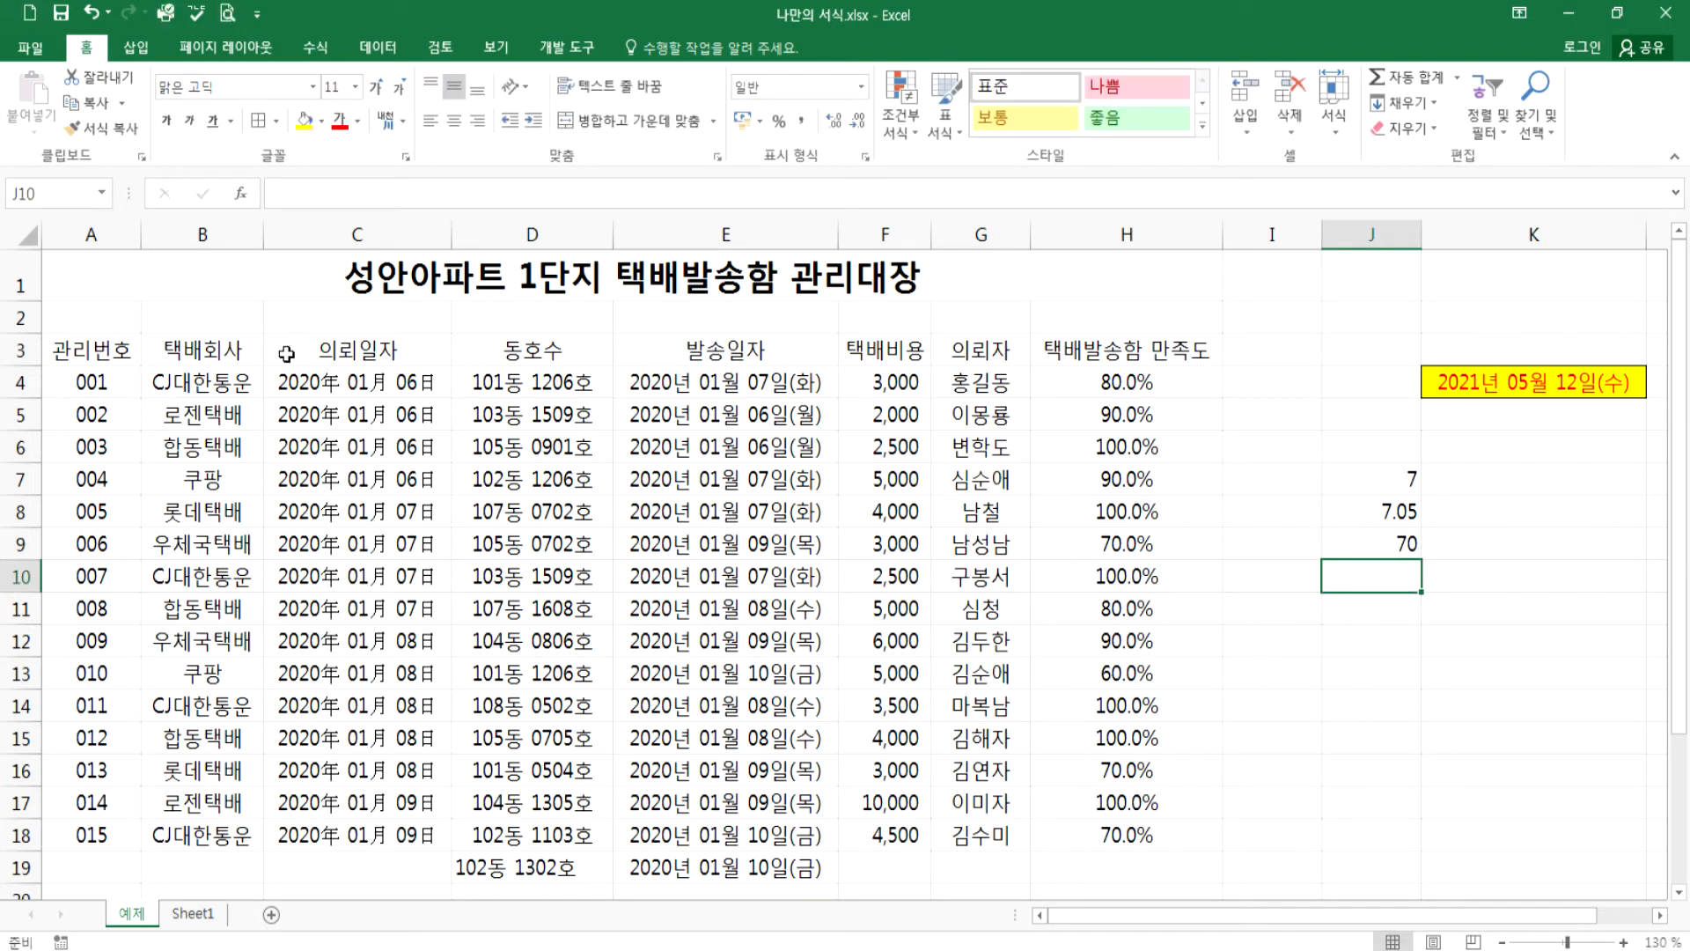
- Change the custom number format for the management numbers in A4:A18 to "20-"00
left_click_drag(75, 380, 128, 833)
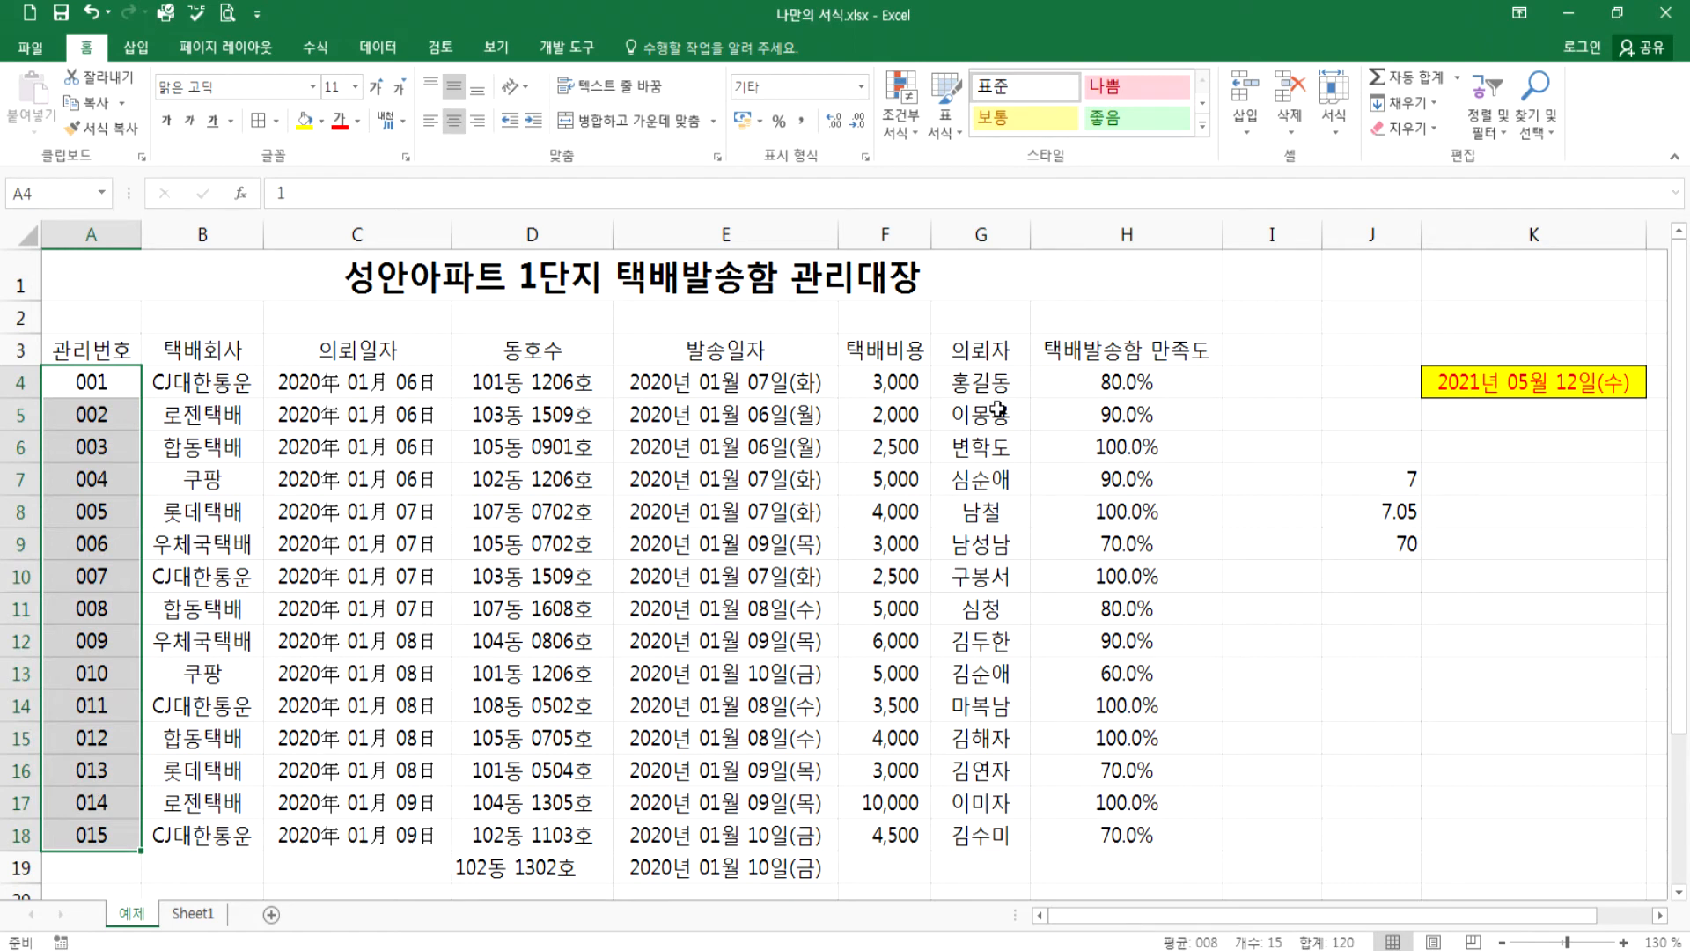
key("ctrl+1")
left_click(806, 402)
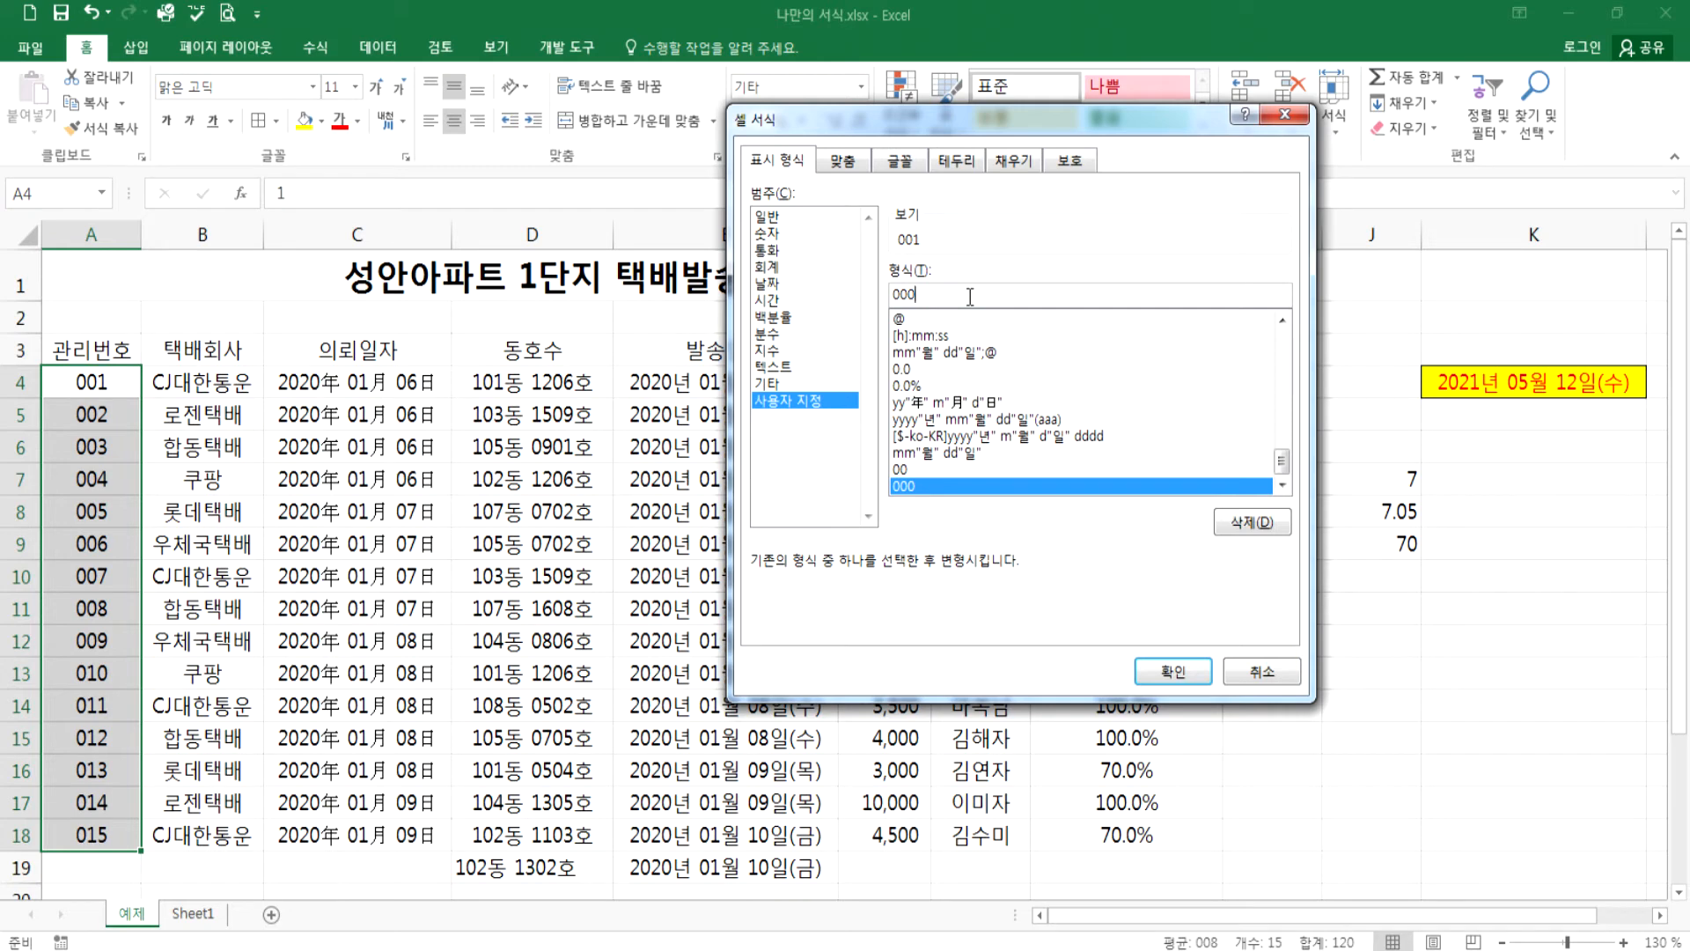
key("BackSpace")
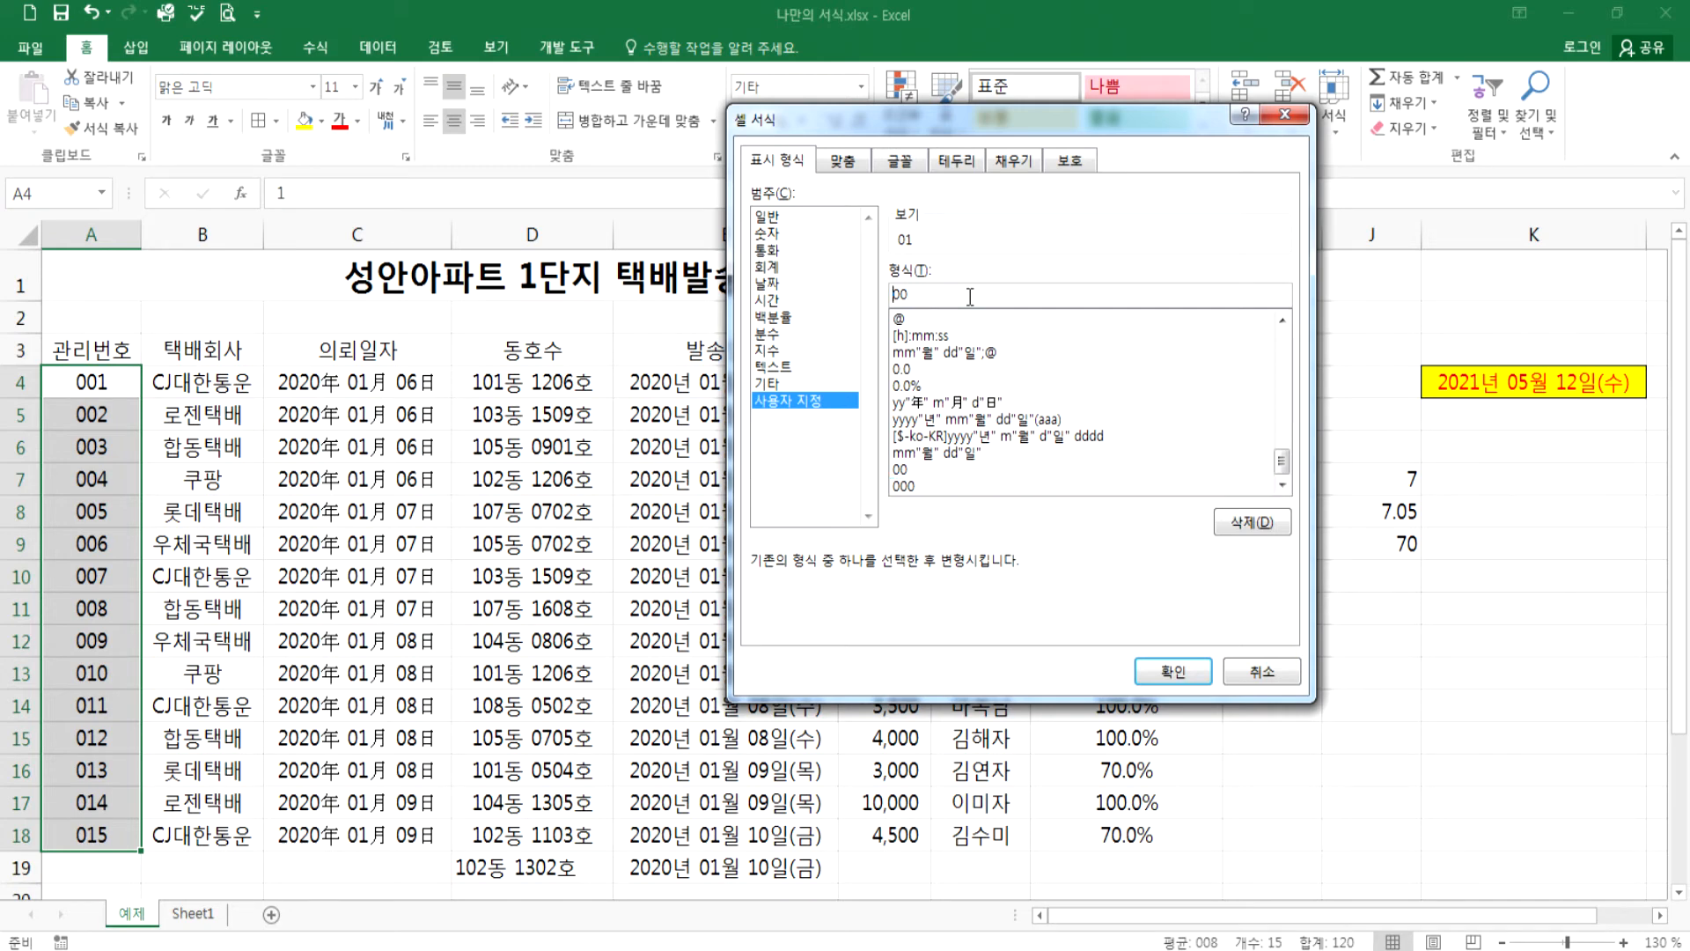
type("20")
type("-")
type("\"")
key("Right")
type("\"")
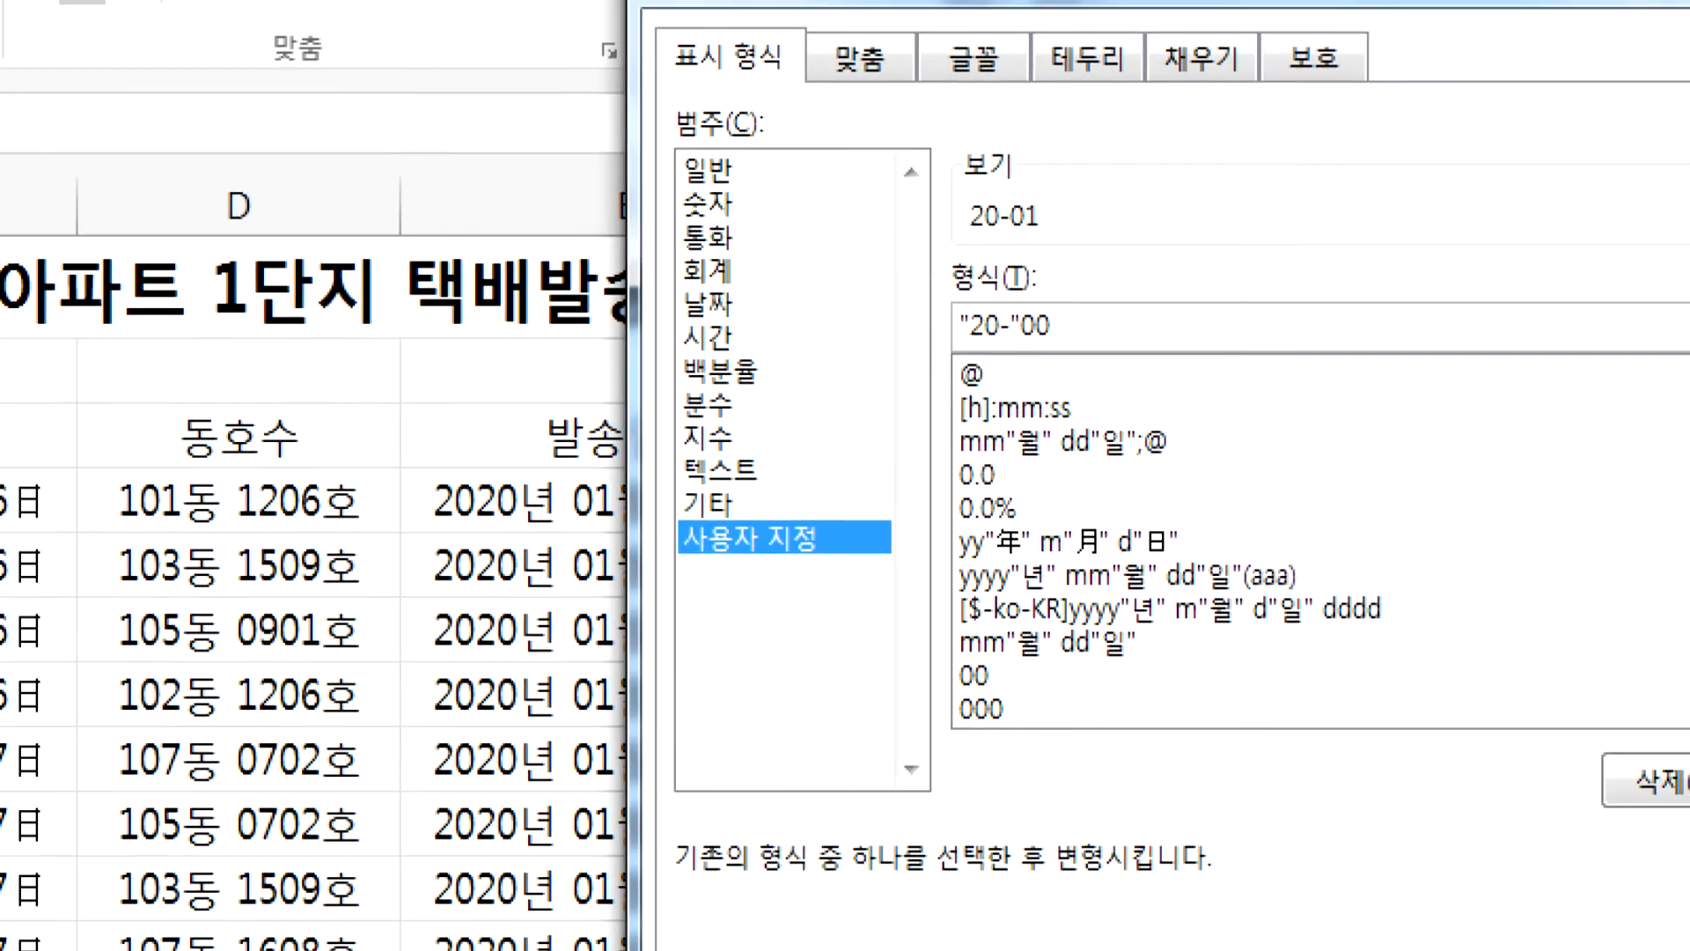
left_click_drag(891, 309, 950, 310)
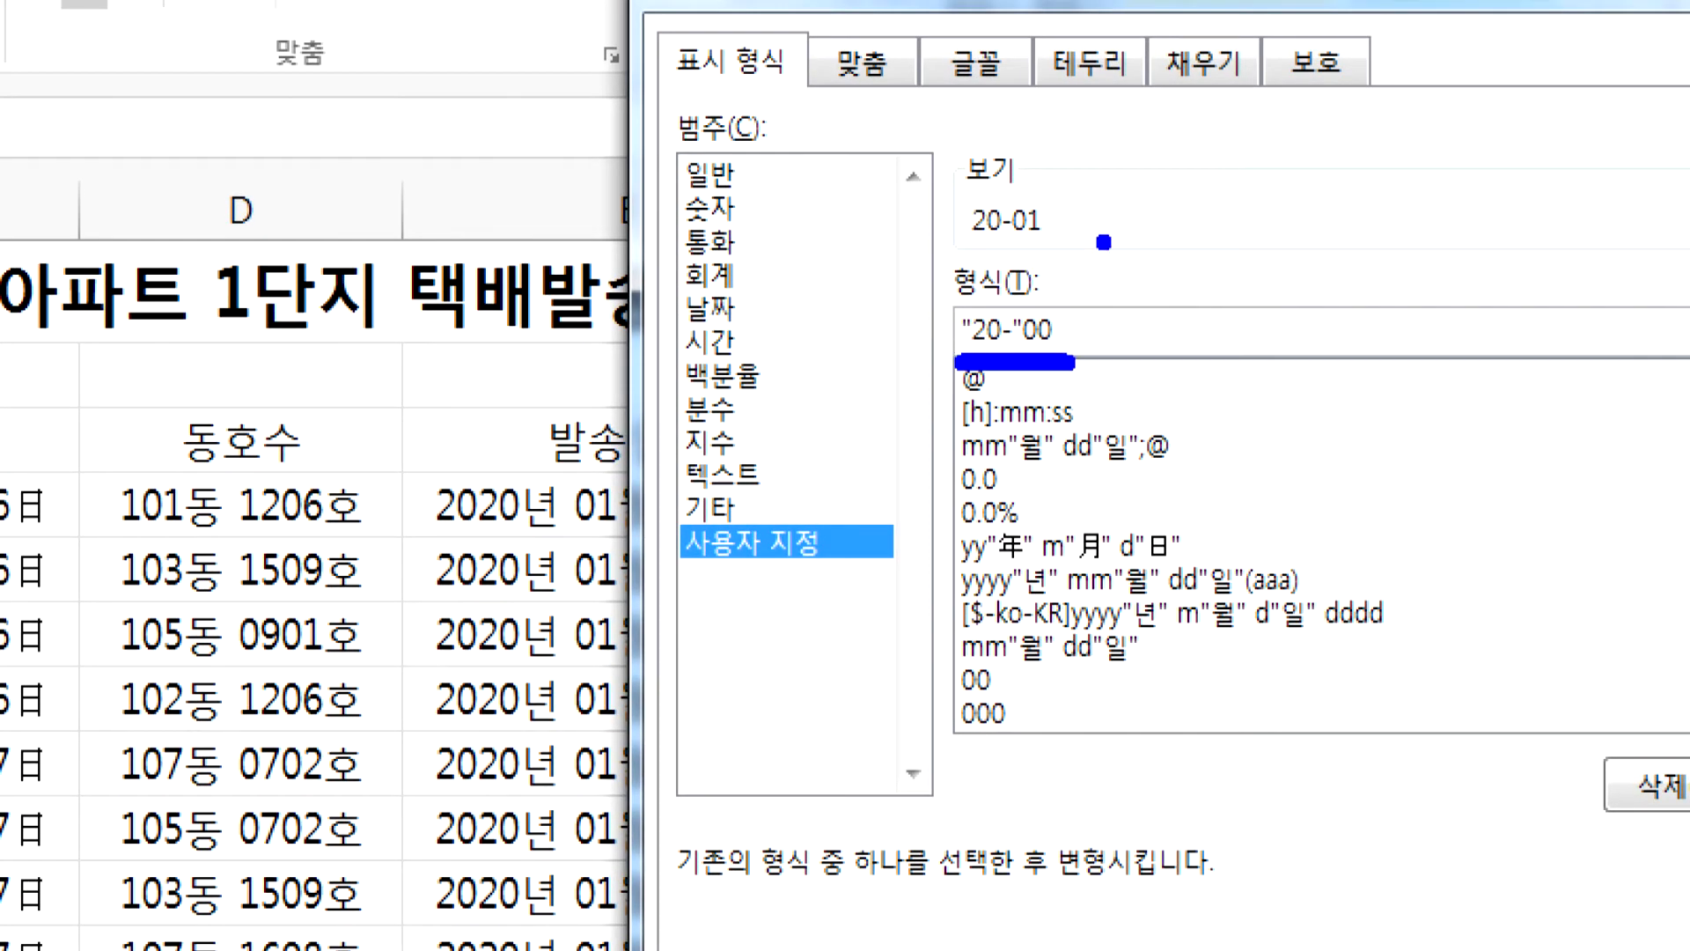
left_click_drag(1181, 177, 1252, 259)
mouse_move(1261, 189)
left_mouse_down()
mouse_move(1310, 183)
mouse_move(1321, 158)
mouse_move(1449, 192)
mouse_move(1519, 176)
mouse_move(1548, 225)
mouse_move(1584, 162)
left_mouse_up()
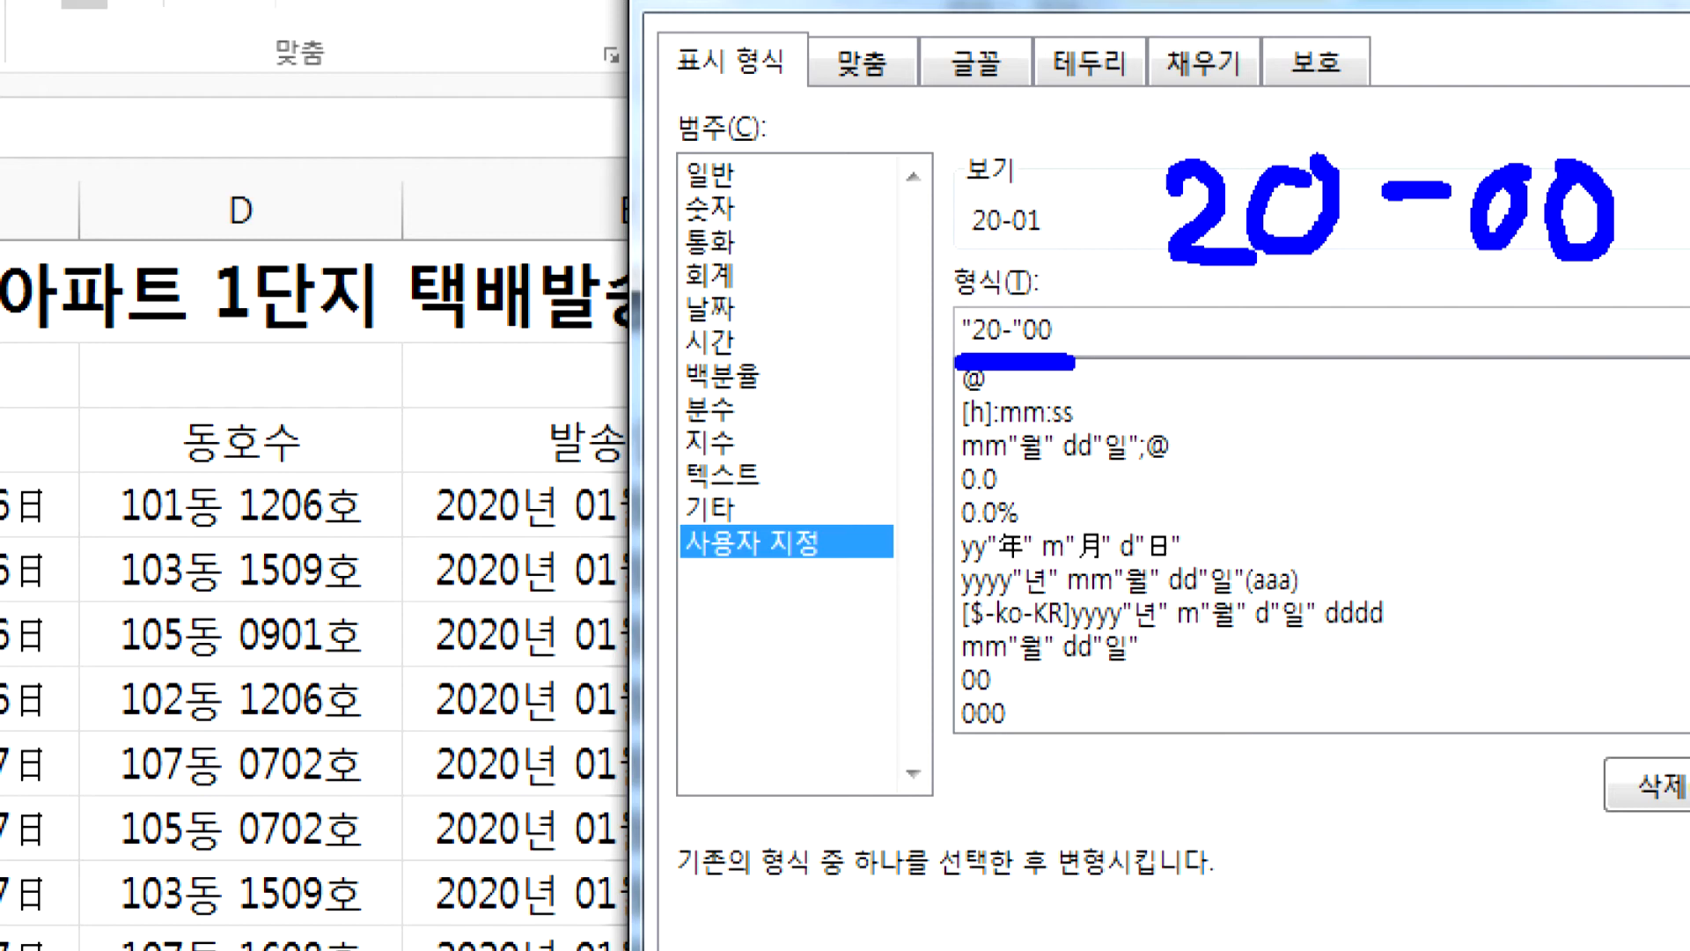
mouse_move(1181, 304)
left_mouse_down()
mouse_move(1483, 271)
mouse_move(1466, 220)
mouse_move(1619, 128)
mouse_move(1611, 291)
mouse_move(1495, 297)
left_mouse_up()
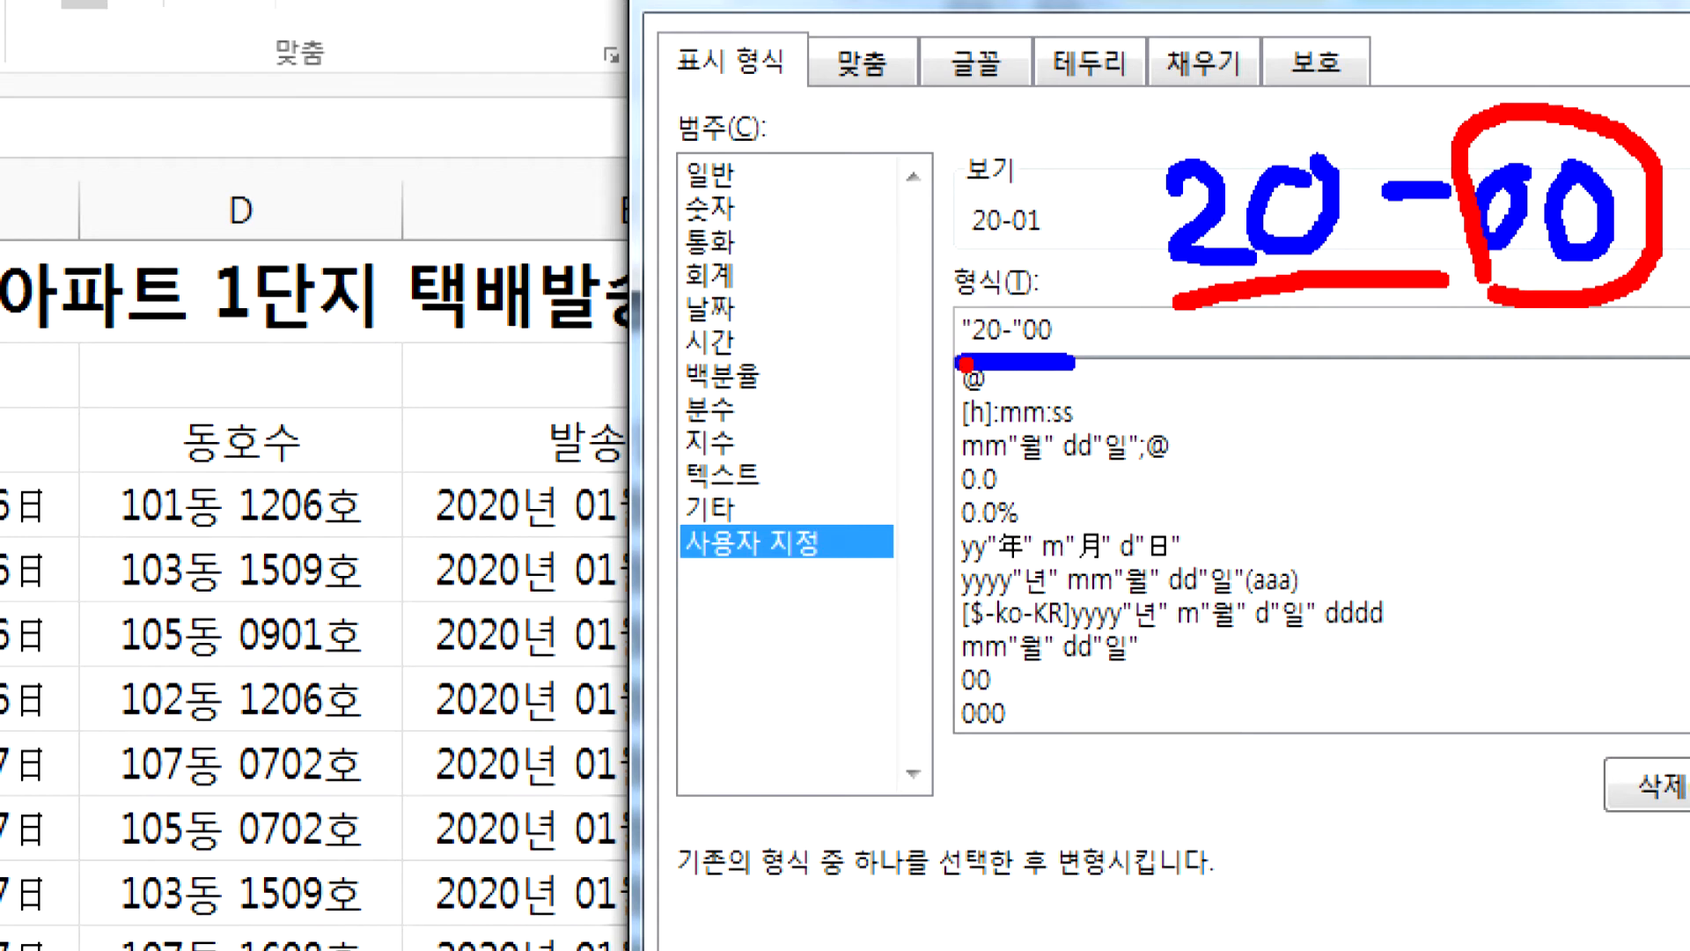
mouse_move(1146, 105)
left_mouse_down()
mouse_move(1135, 142)
mouse_move(1157, 141)
left_mouse_up()
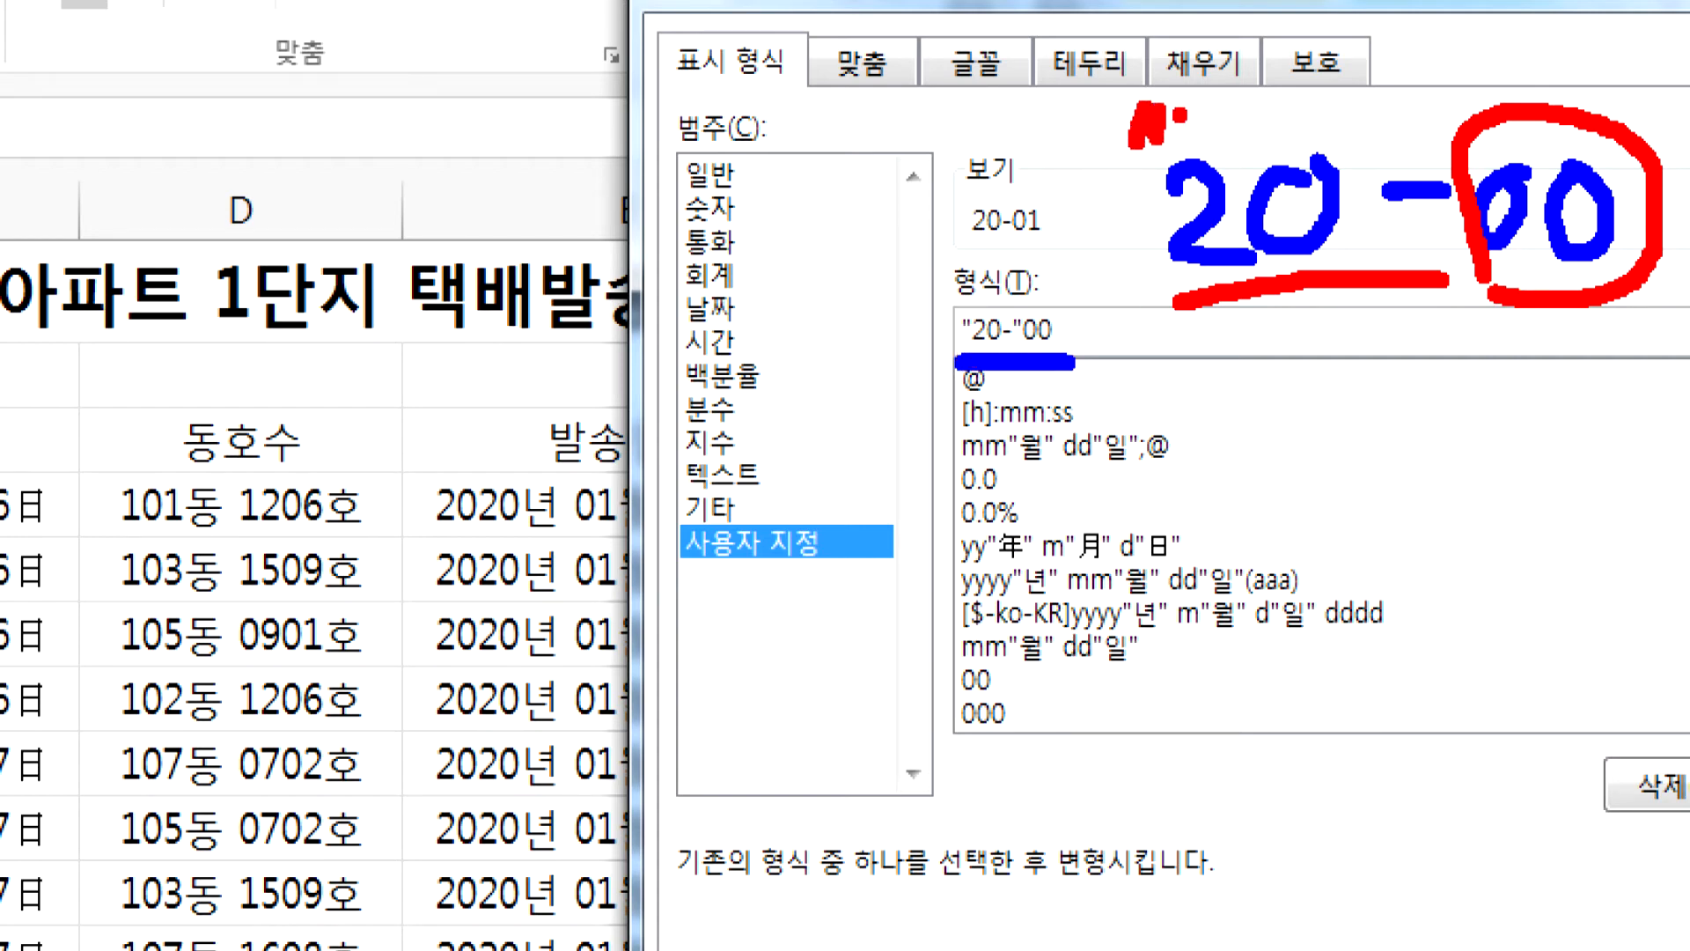
mouse_move(1464, 96)
left_mouse_down()
mouse_move(1443, 145)
mouse_move(1461, 132)
mouse_move(1422, 132)
left_mouse_up()
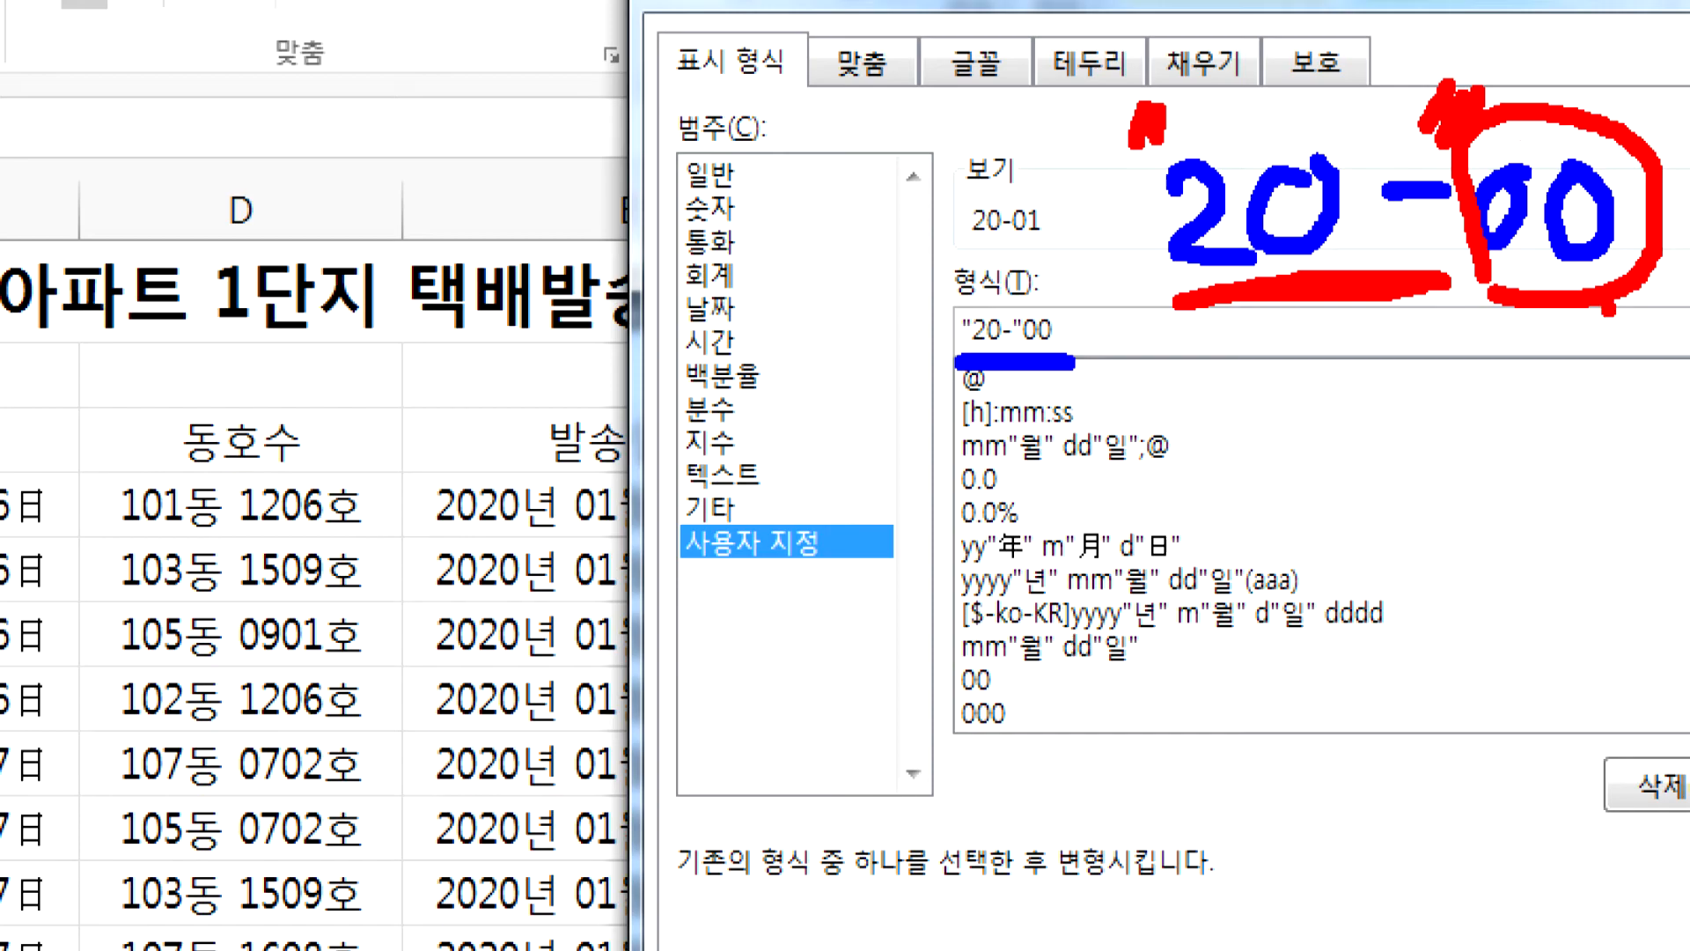
key("Escape")
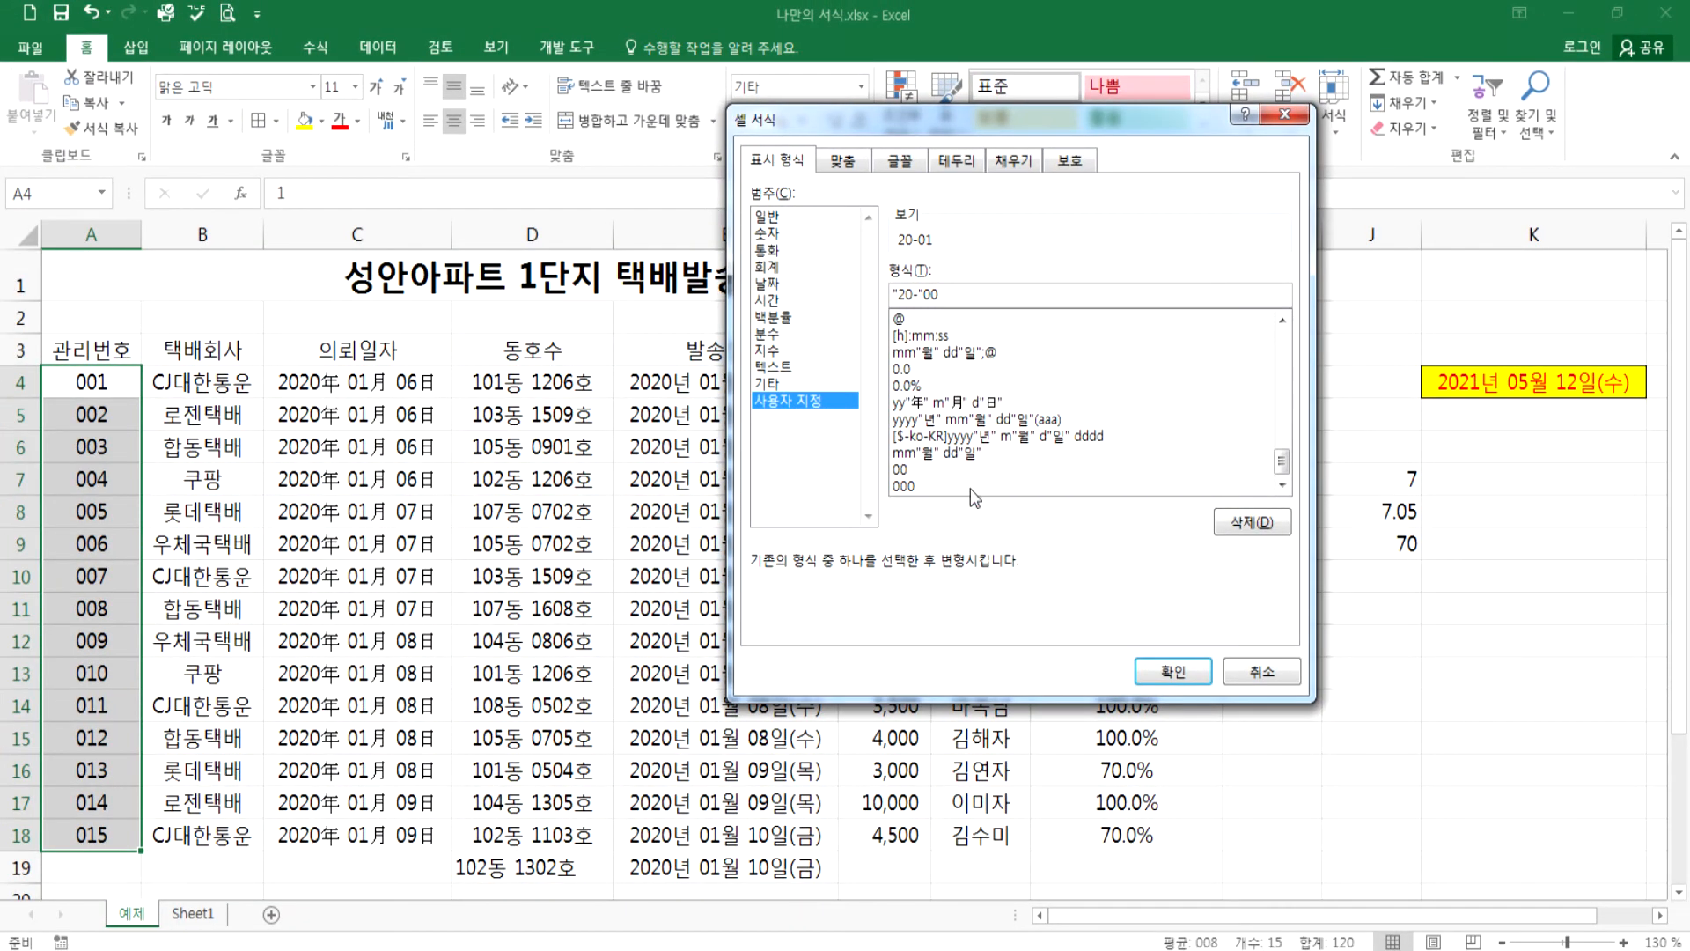
- Apply the prepared custom format to A4:A18, and try entering 20-01 directly in the empty cell A22
left_click(1173, 671)
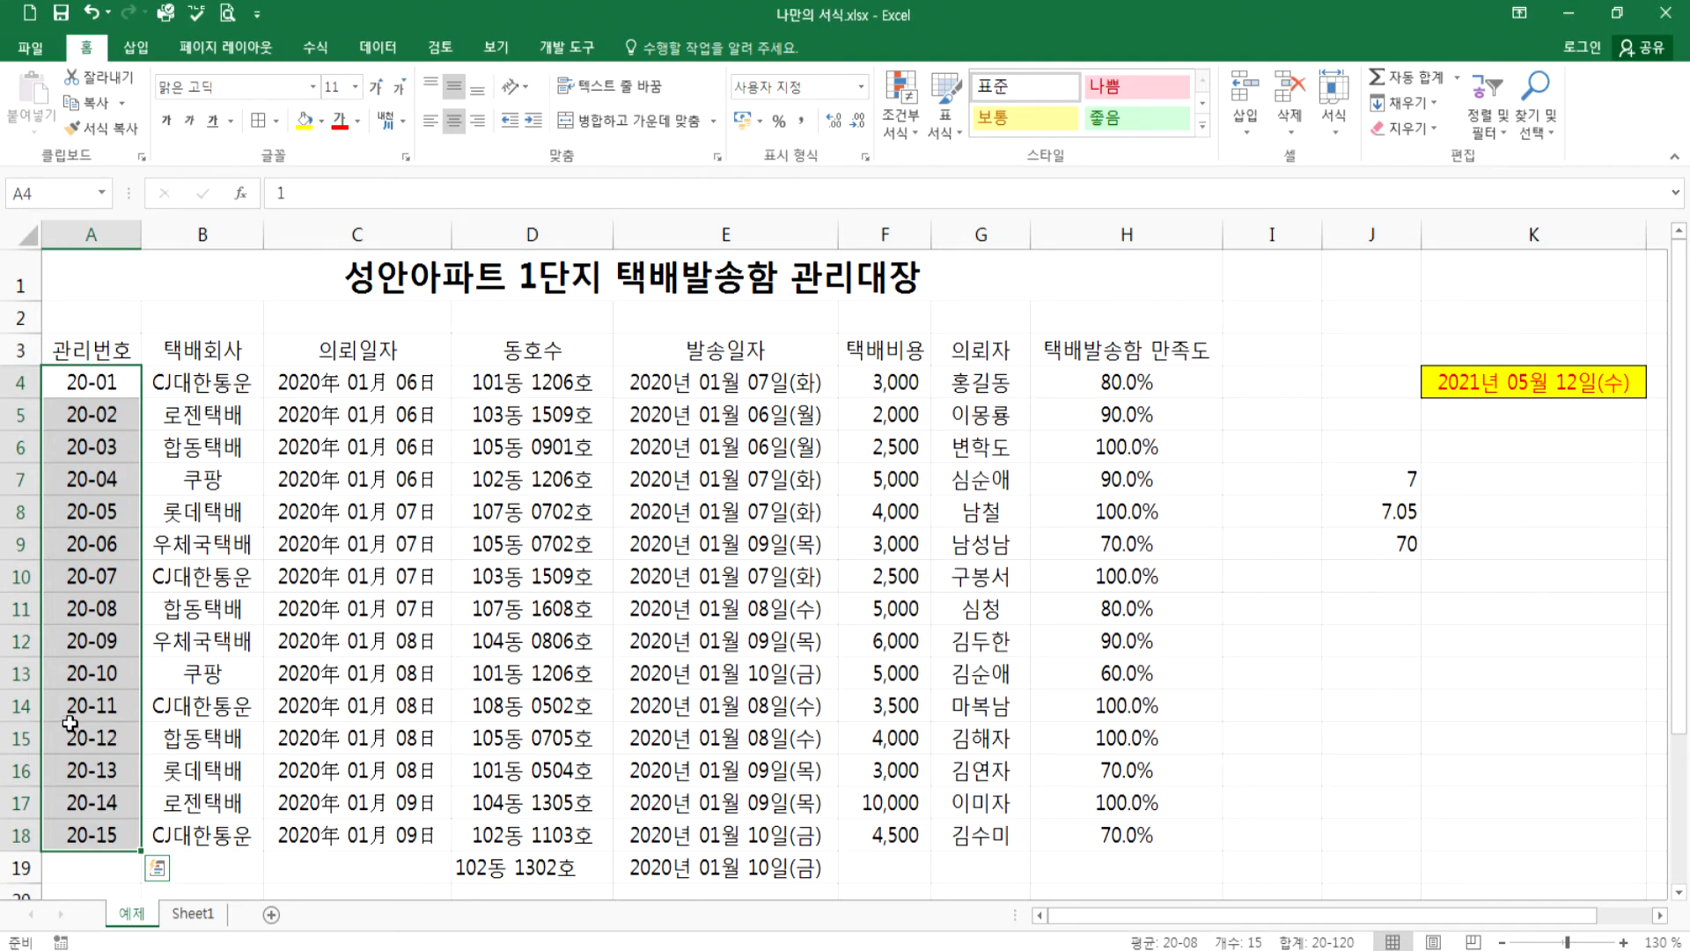
scroll(18, 718, "down", 3)
left_click_drag(89, 656, 89, 625)
left_click(89, 656)
type("20-01")
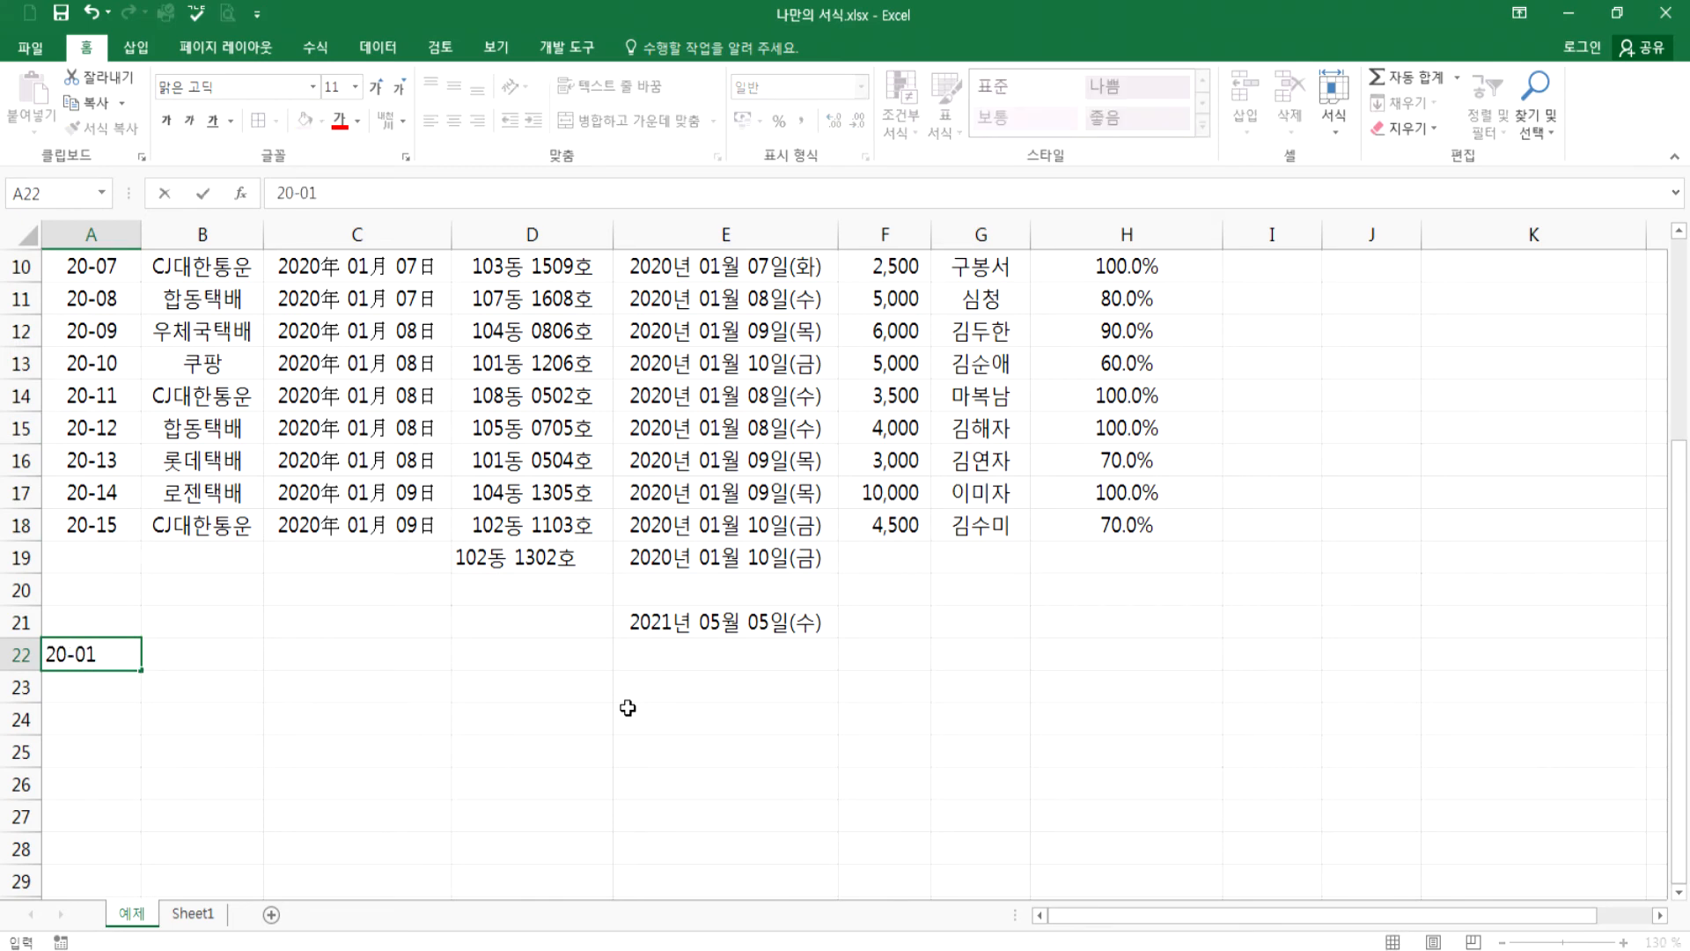
key("Return")
key("Up")
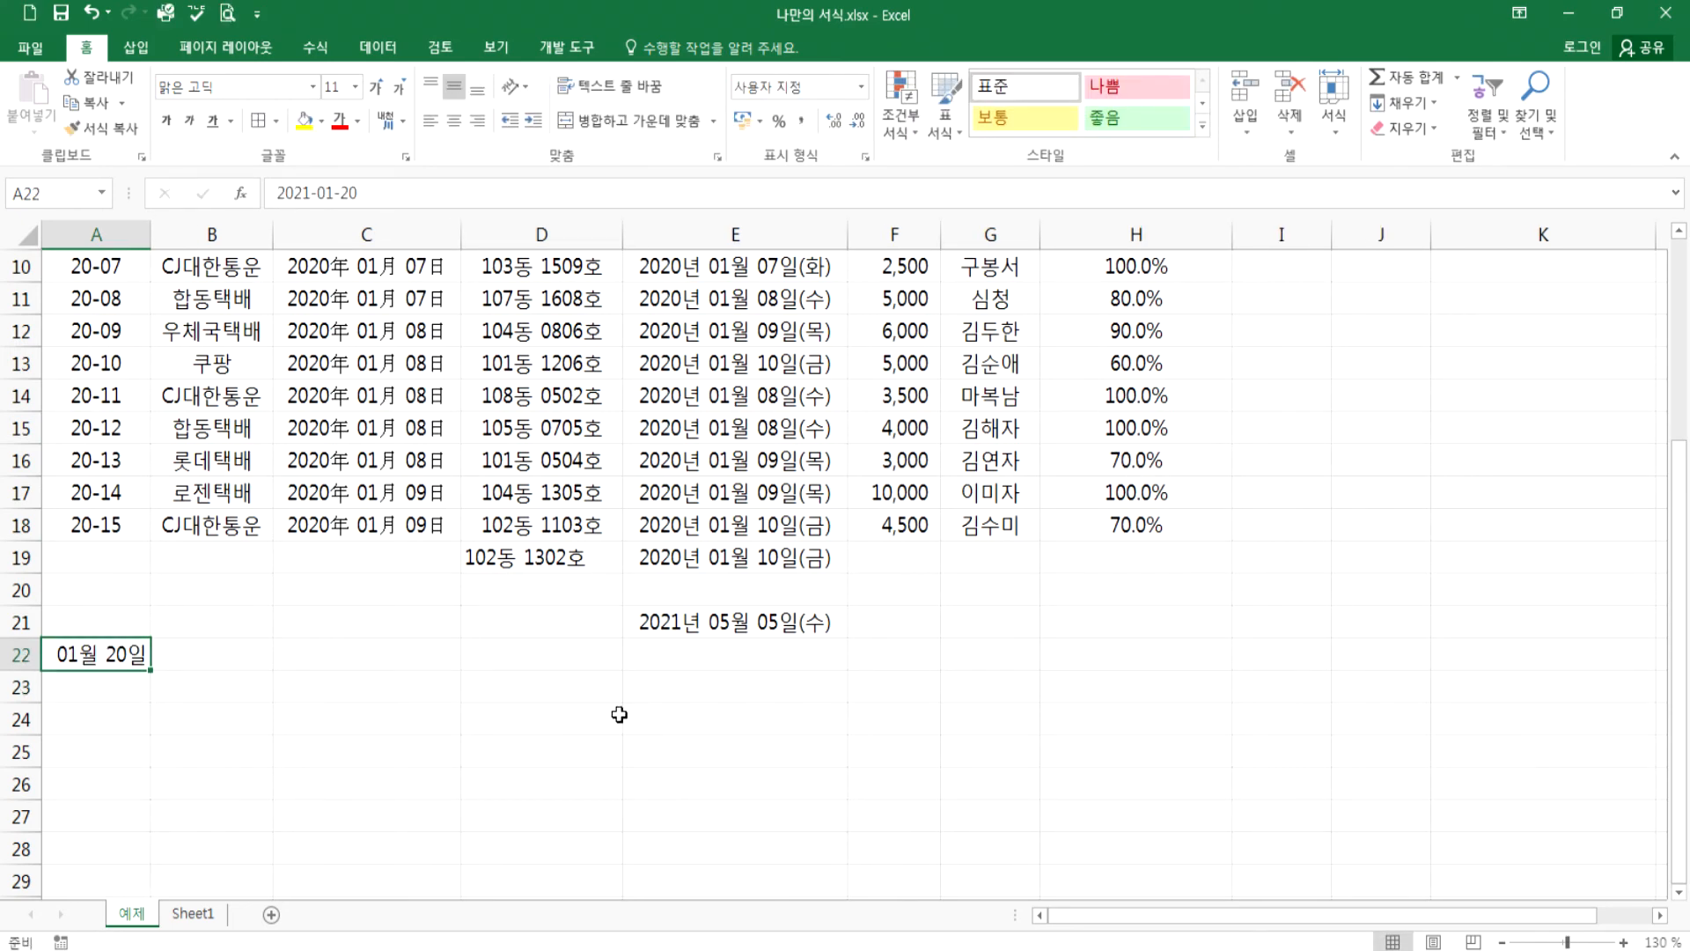
- Try entering 007 as a plain number in the empty cell H23
scroll(619, 714, "up", 3)
scroll(480, 520, "down", 5)
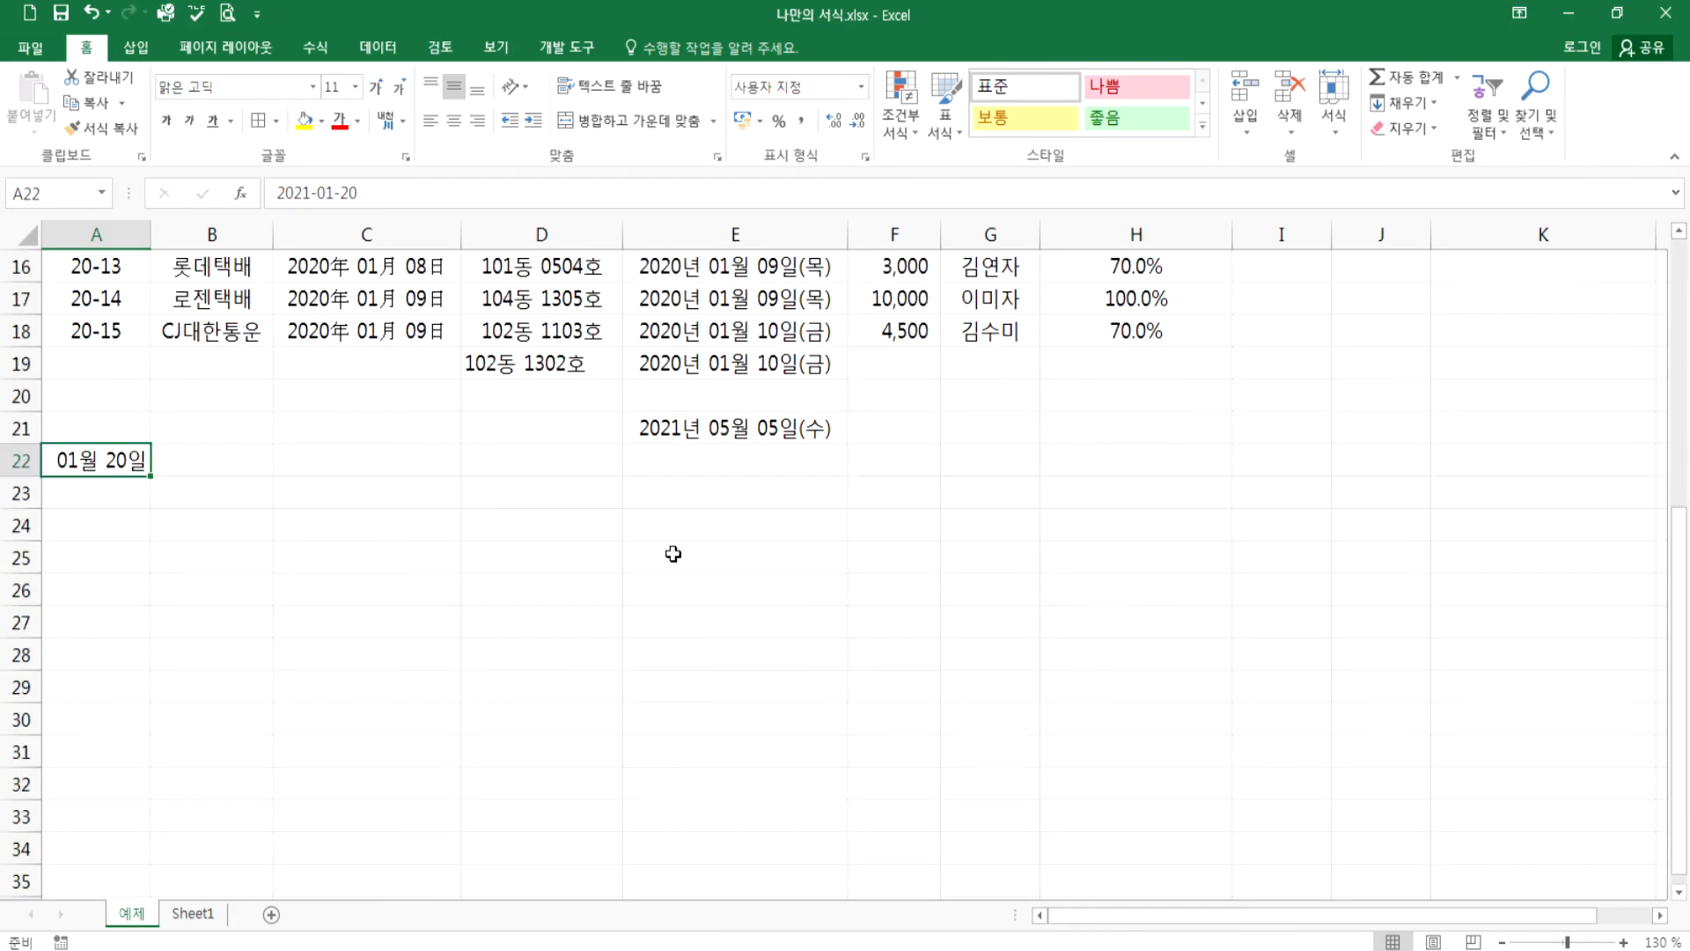
left_click(1074, 485)
scroll(1166, 545, "up", 3, "ctrl")
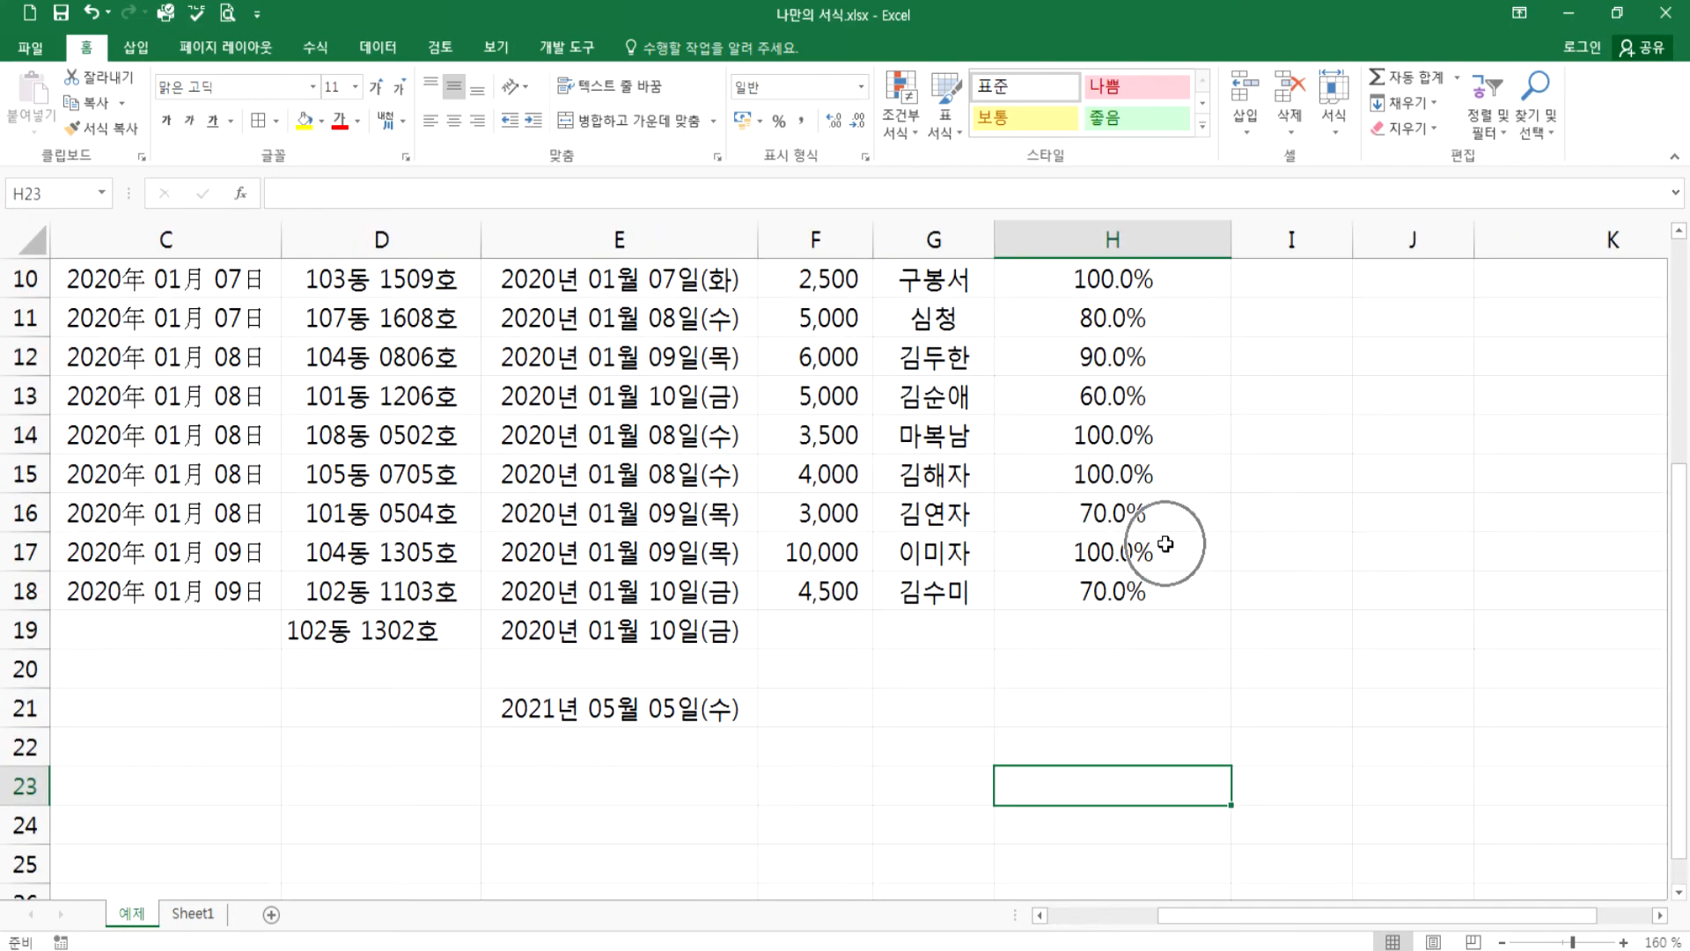
type("007")
key("Return")
- Enter '007 in H23 and '20-01 in H24, using a leading apostrophe to store both as text
scroll(1173, 519, "down", 2)
left_click(1184, 545)
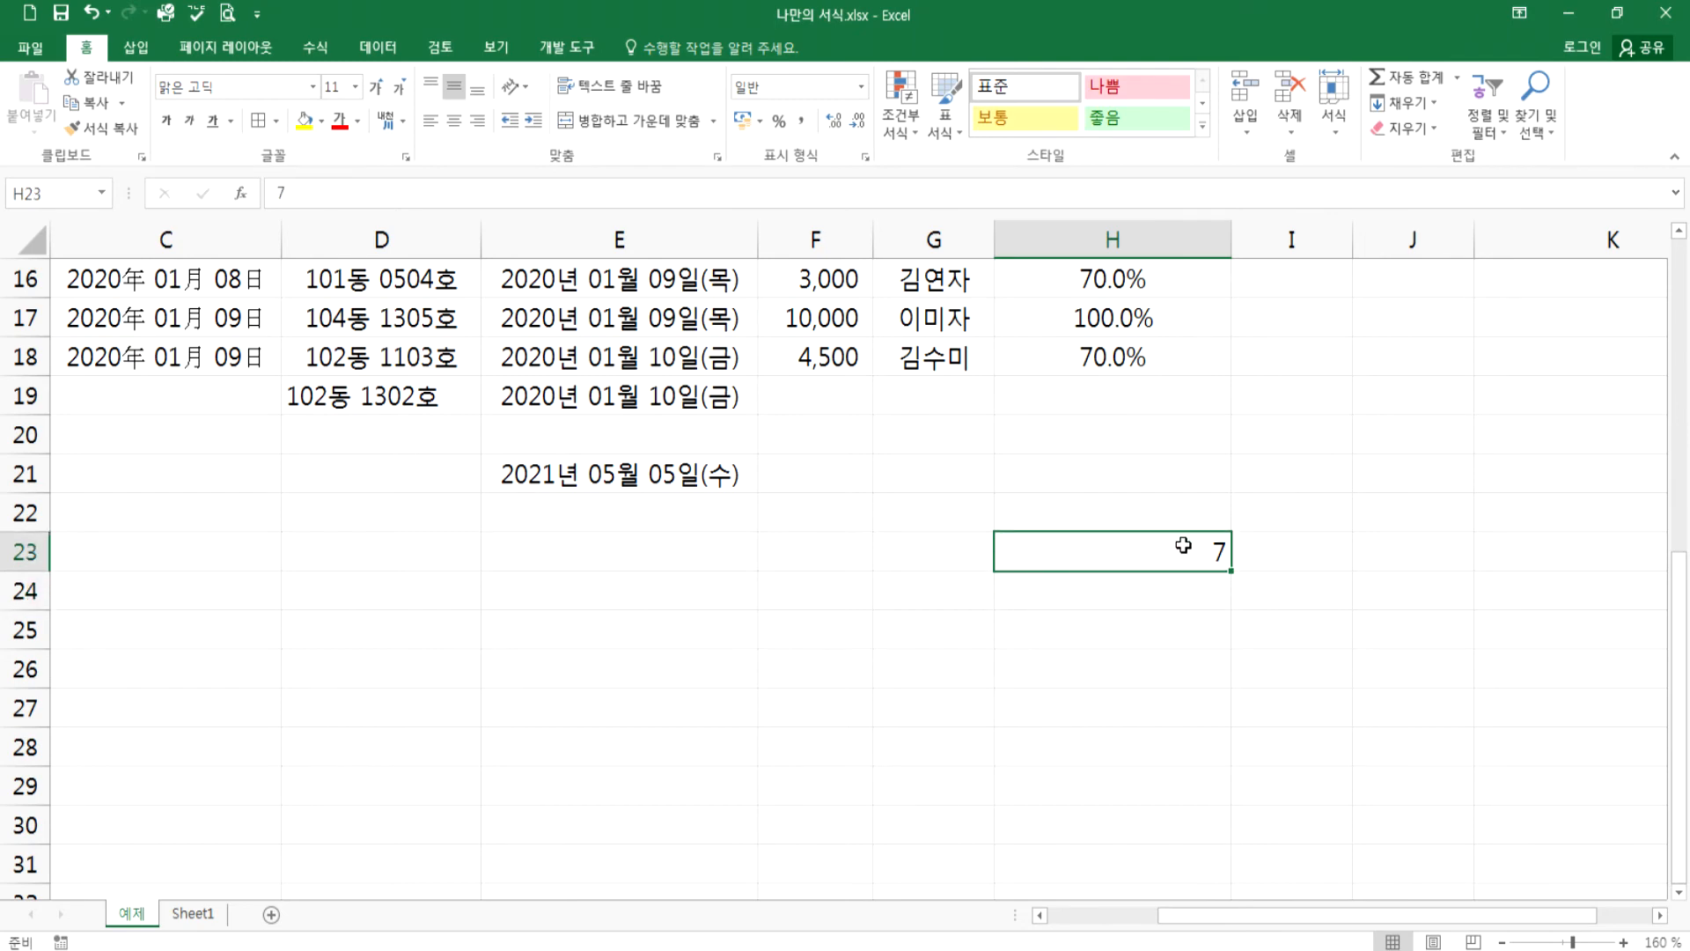
type("'")
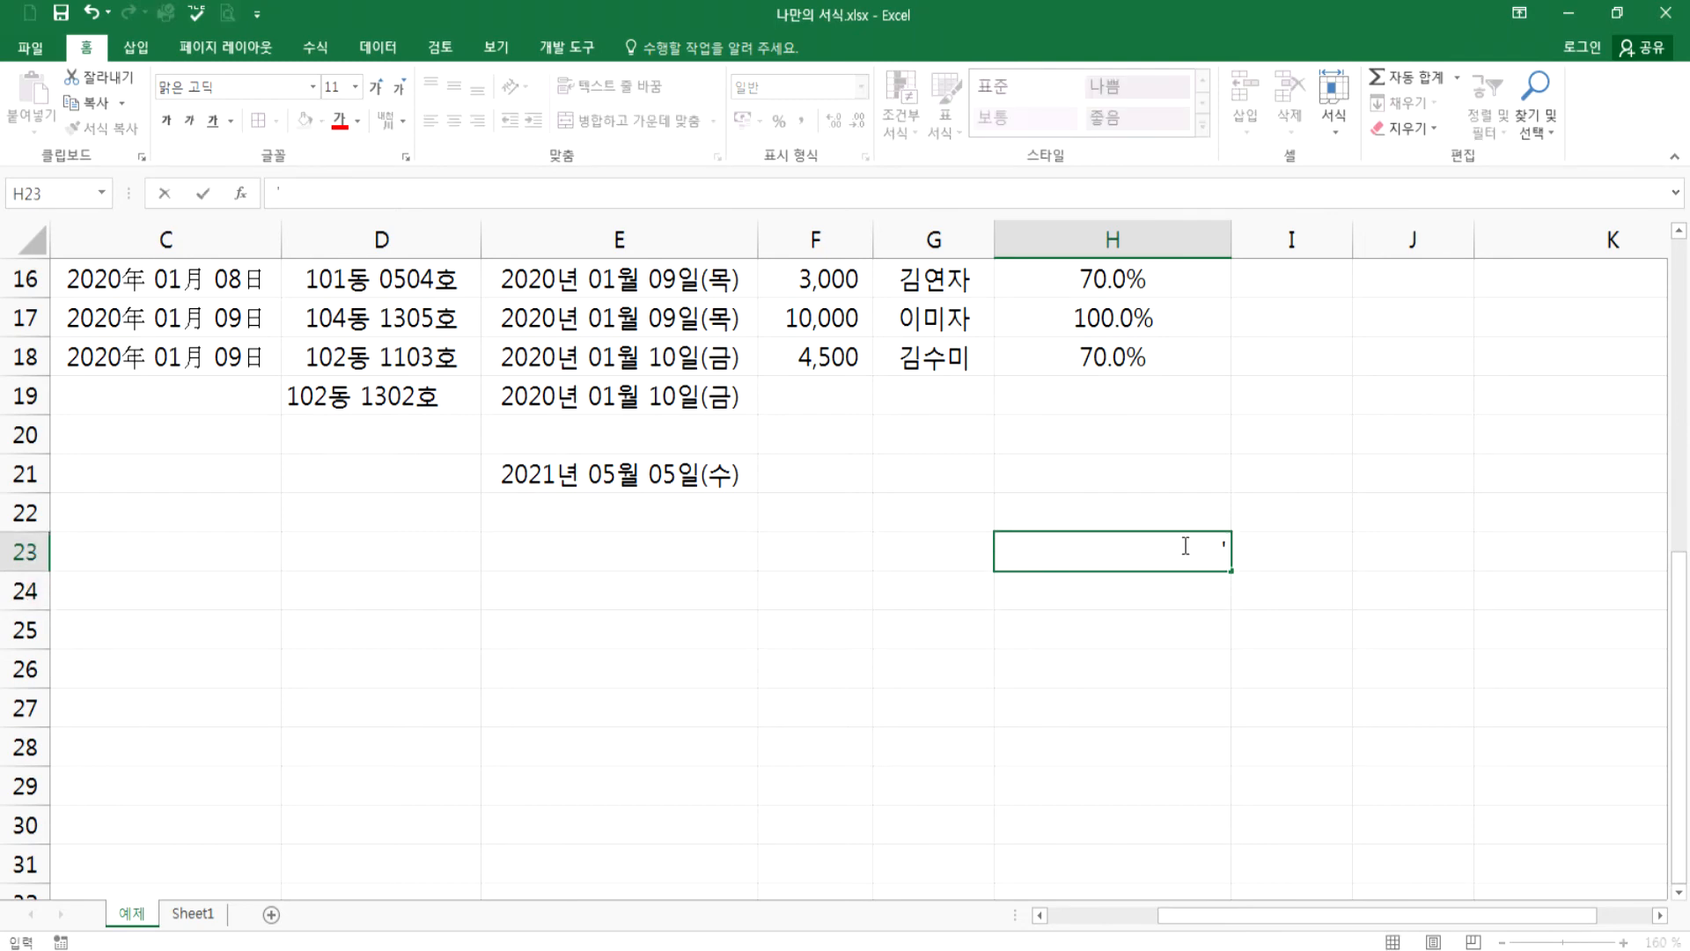
type("007")
key("Return")
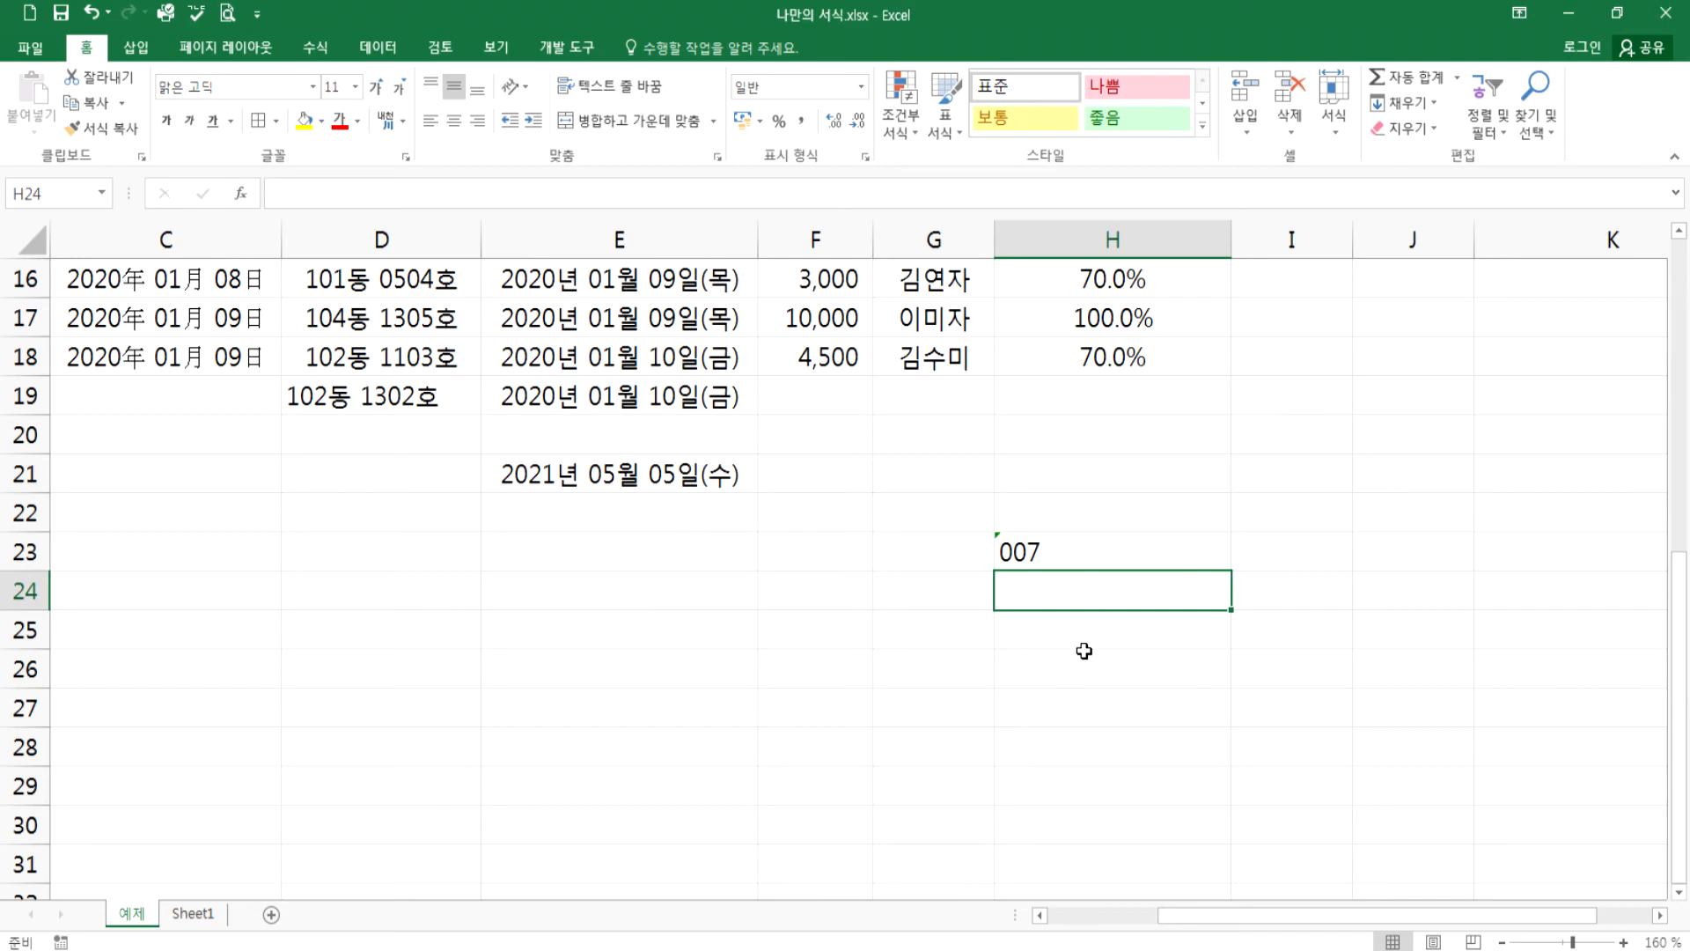
type("'20-01")
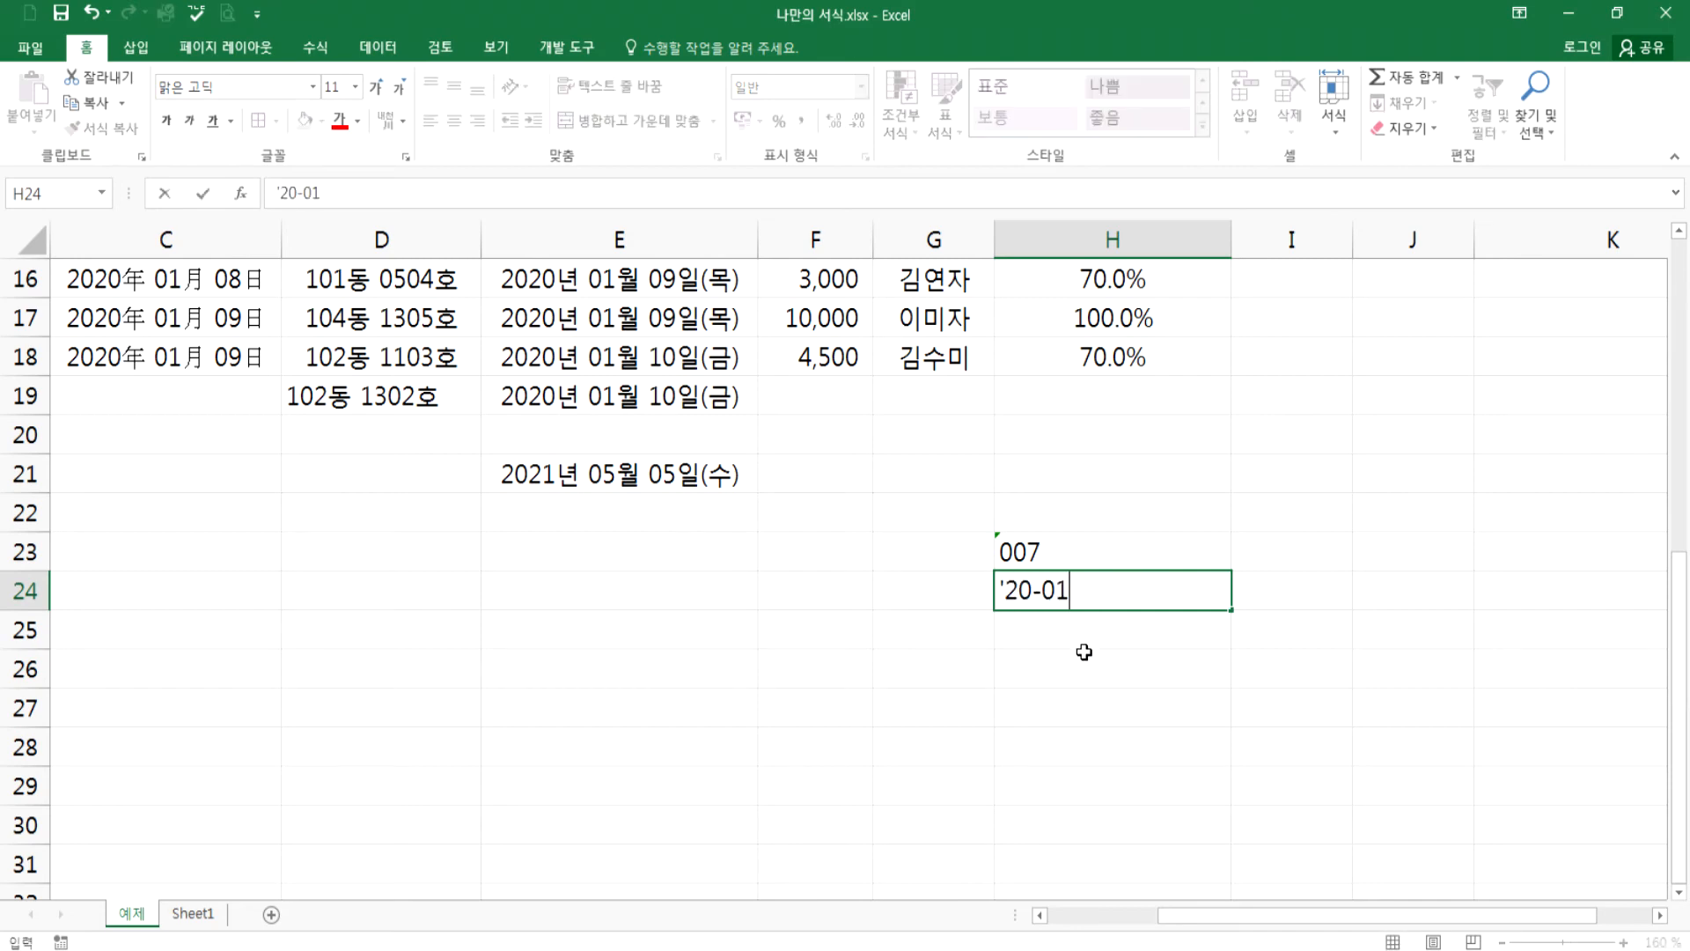
key("Return")
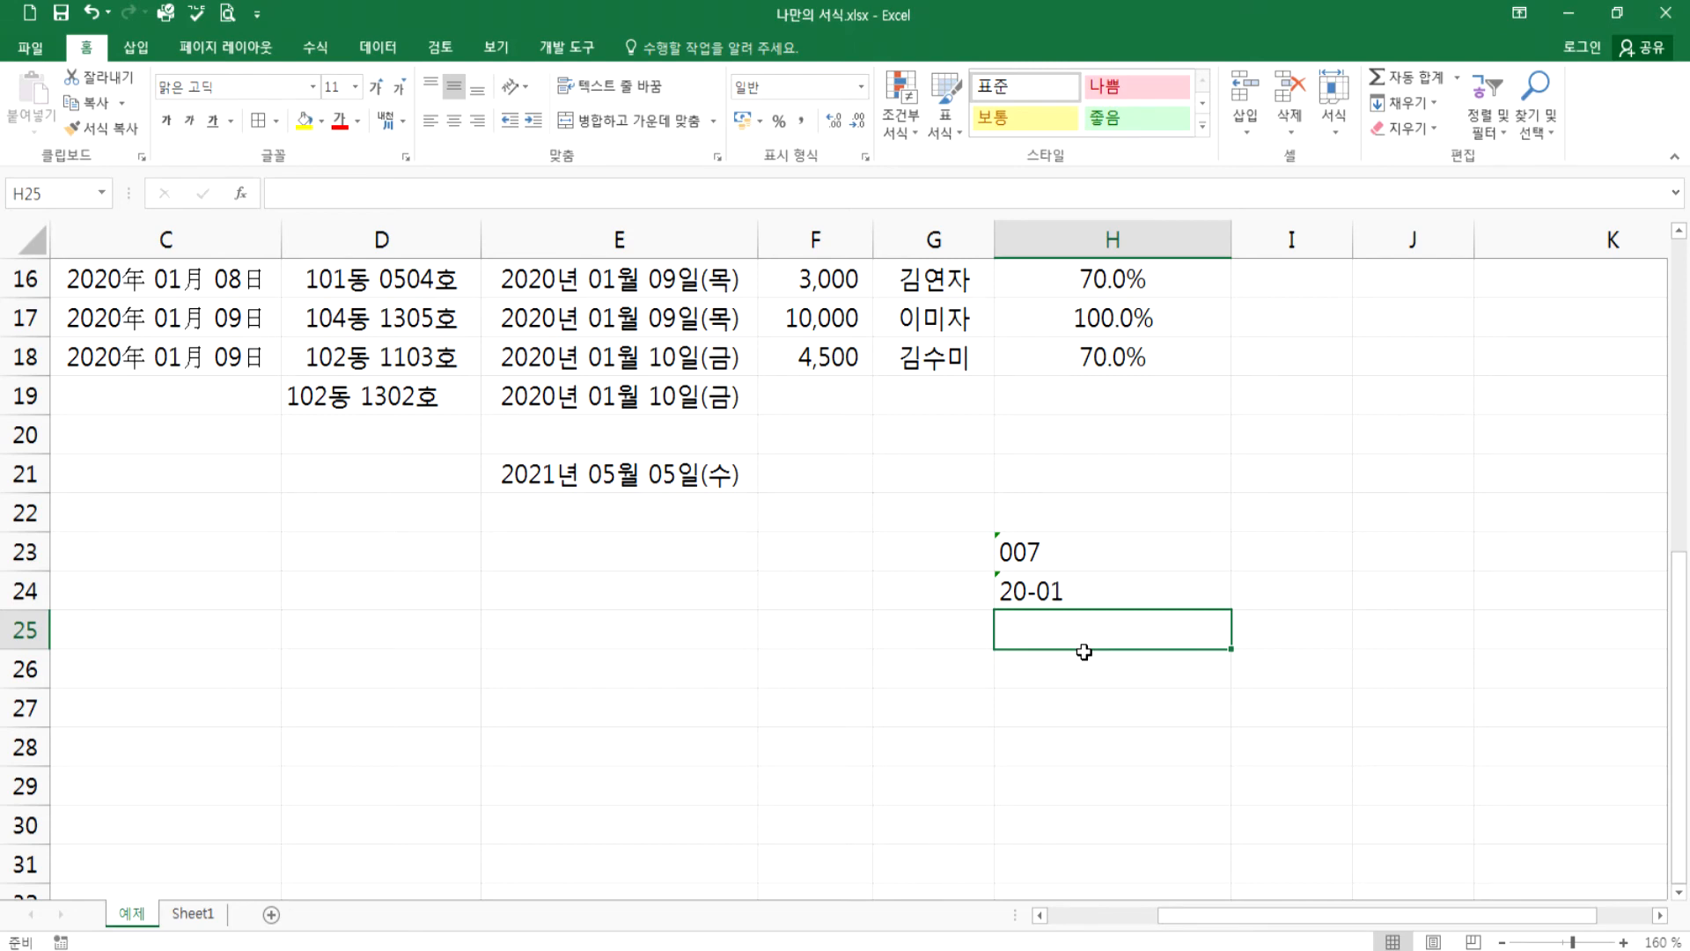
- Ignore the error indicators on the text entries in H23 and H24
left_click(1020, 552)
left_click_drag(1020, 552, 1021, 593)
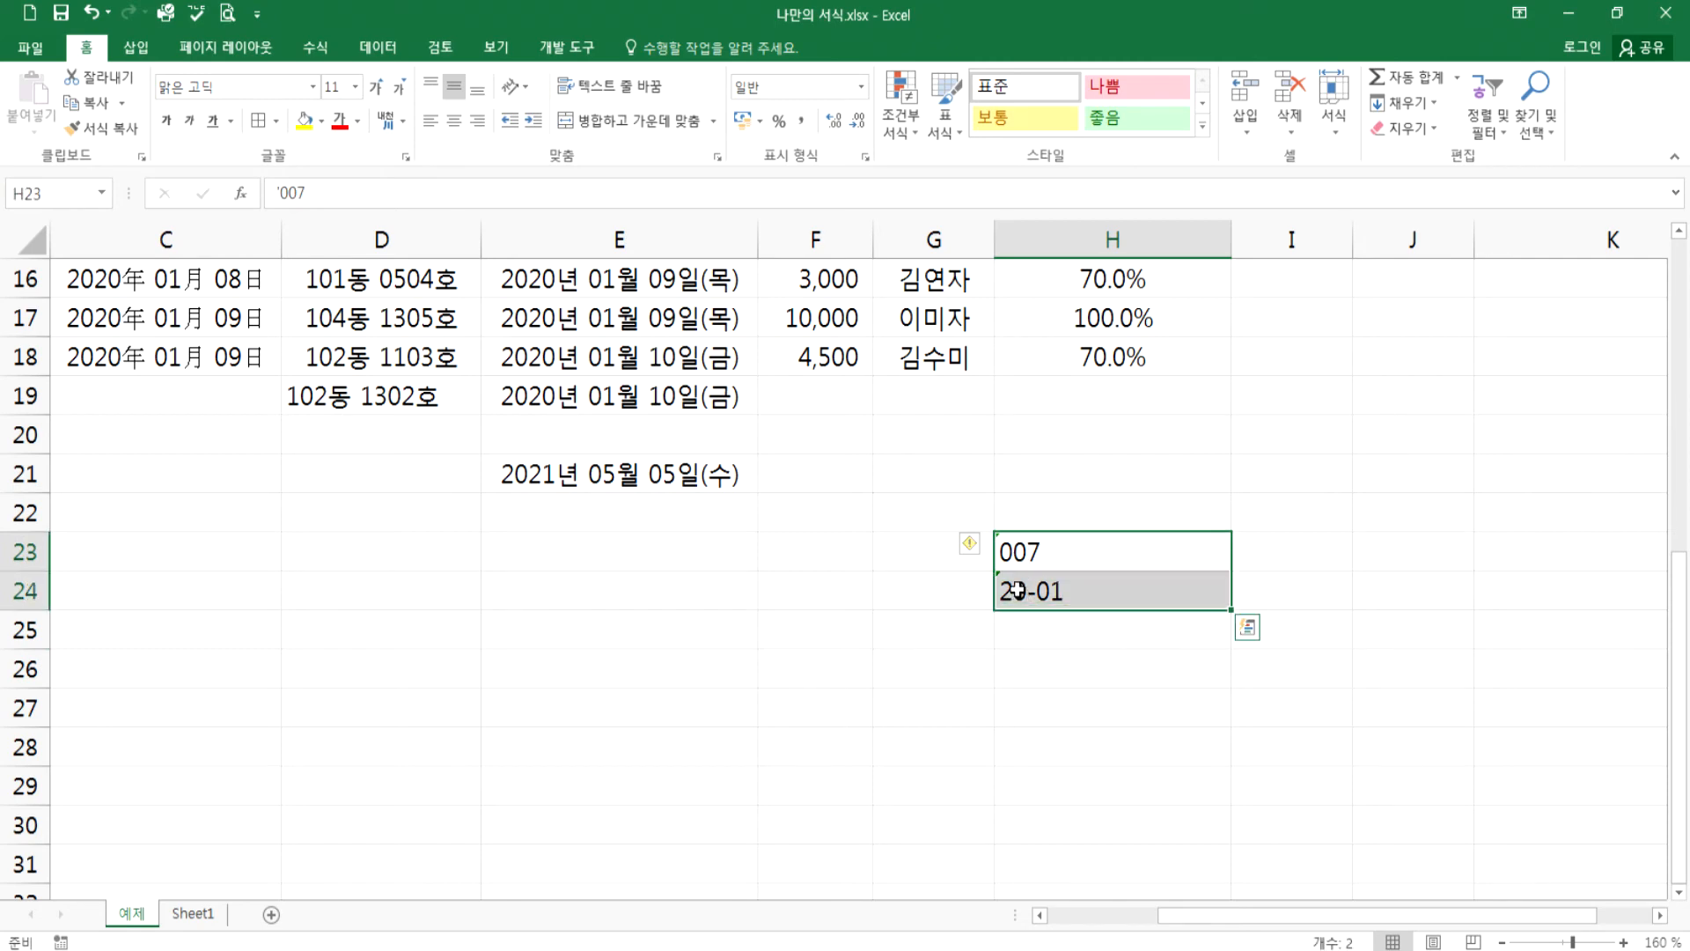
left_click(971, 544)
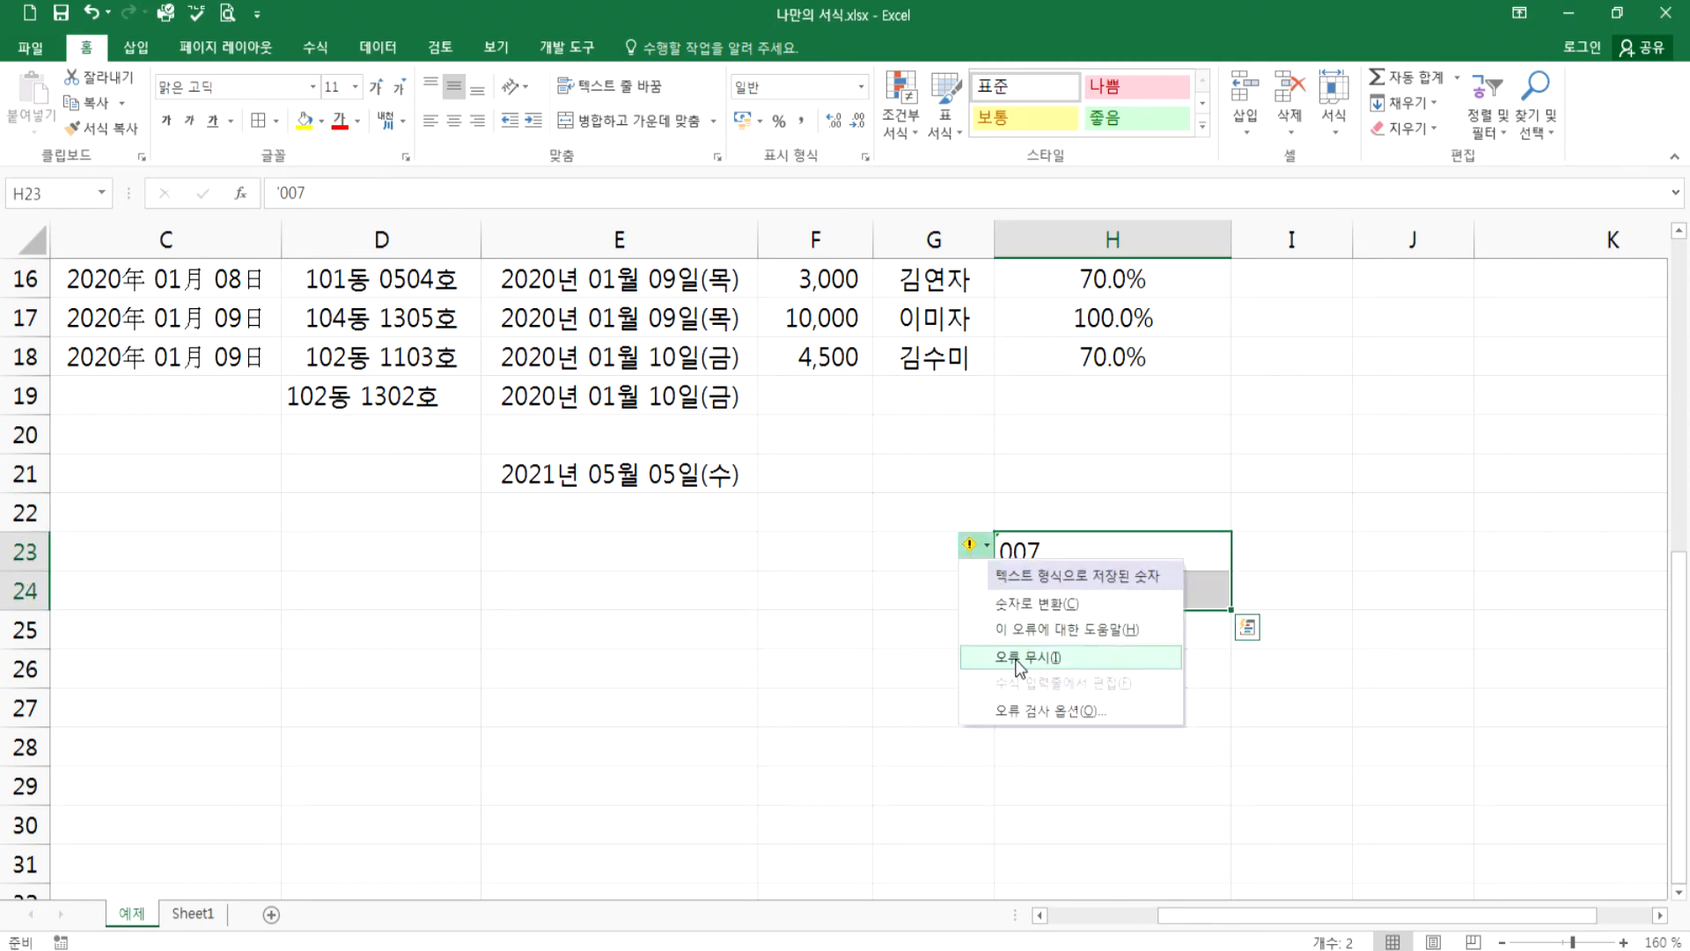
left_click(1022, 656)
left_click(1037, 591)
left_click(970, 584)
left_click(1004, 695)
left_click(933, 692)
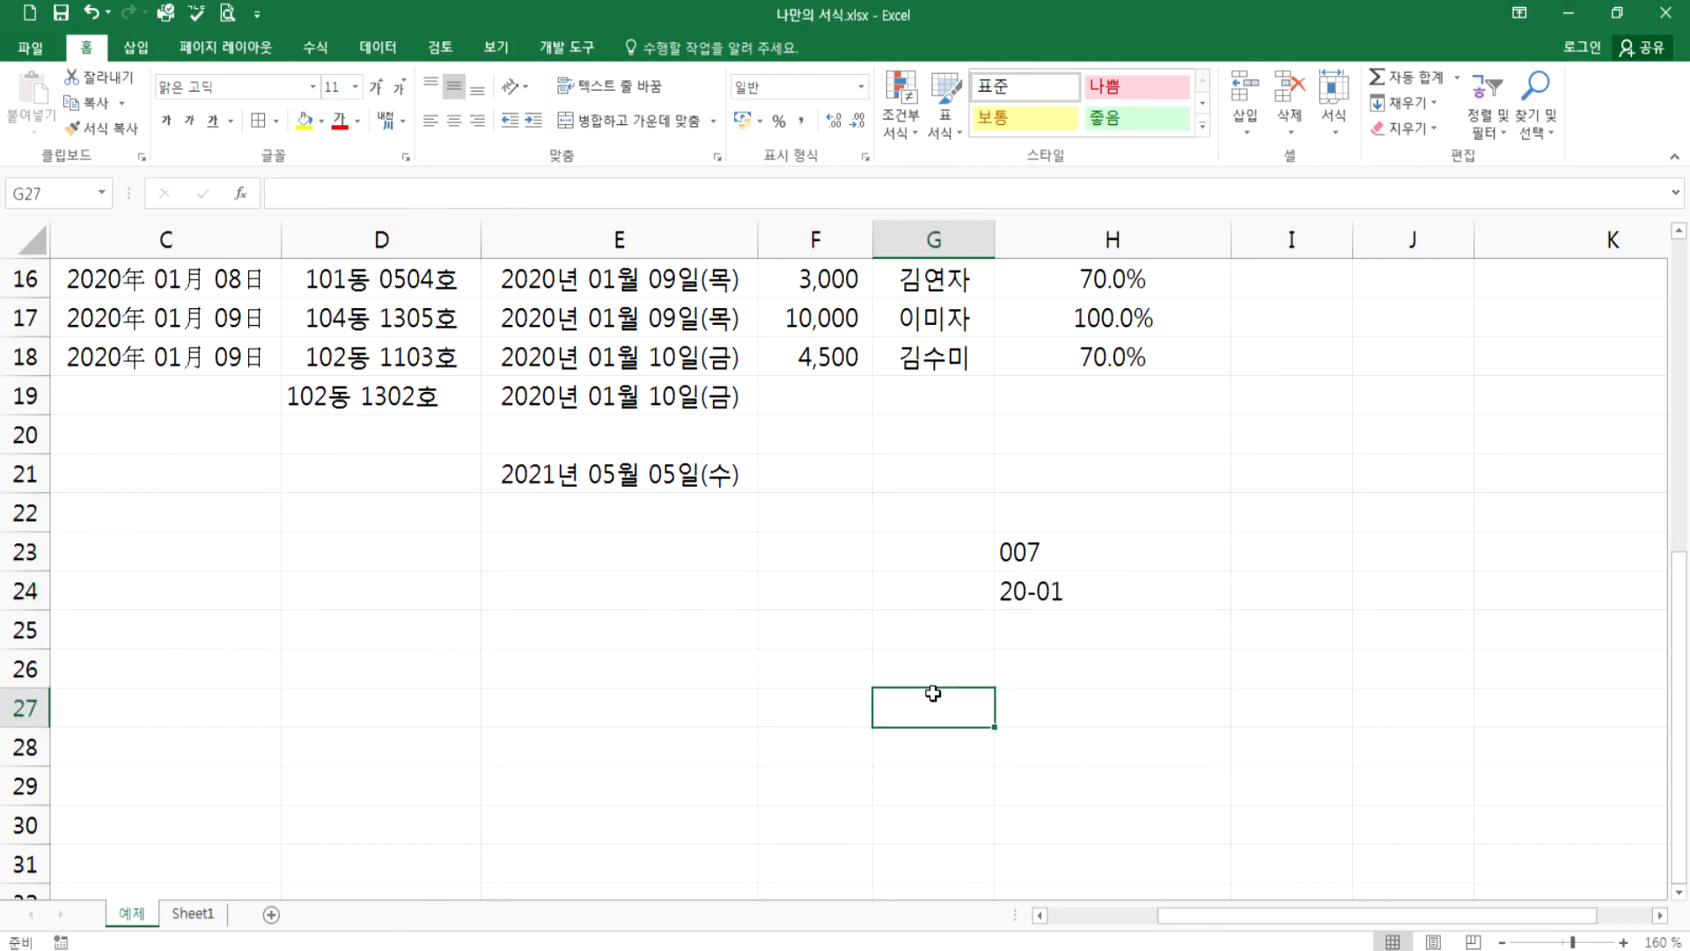
- Reopen the text entries in H24 and H23 for editing and re-enter them without changes
left_click(1082, 588)
key("F2")
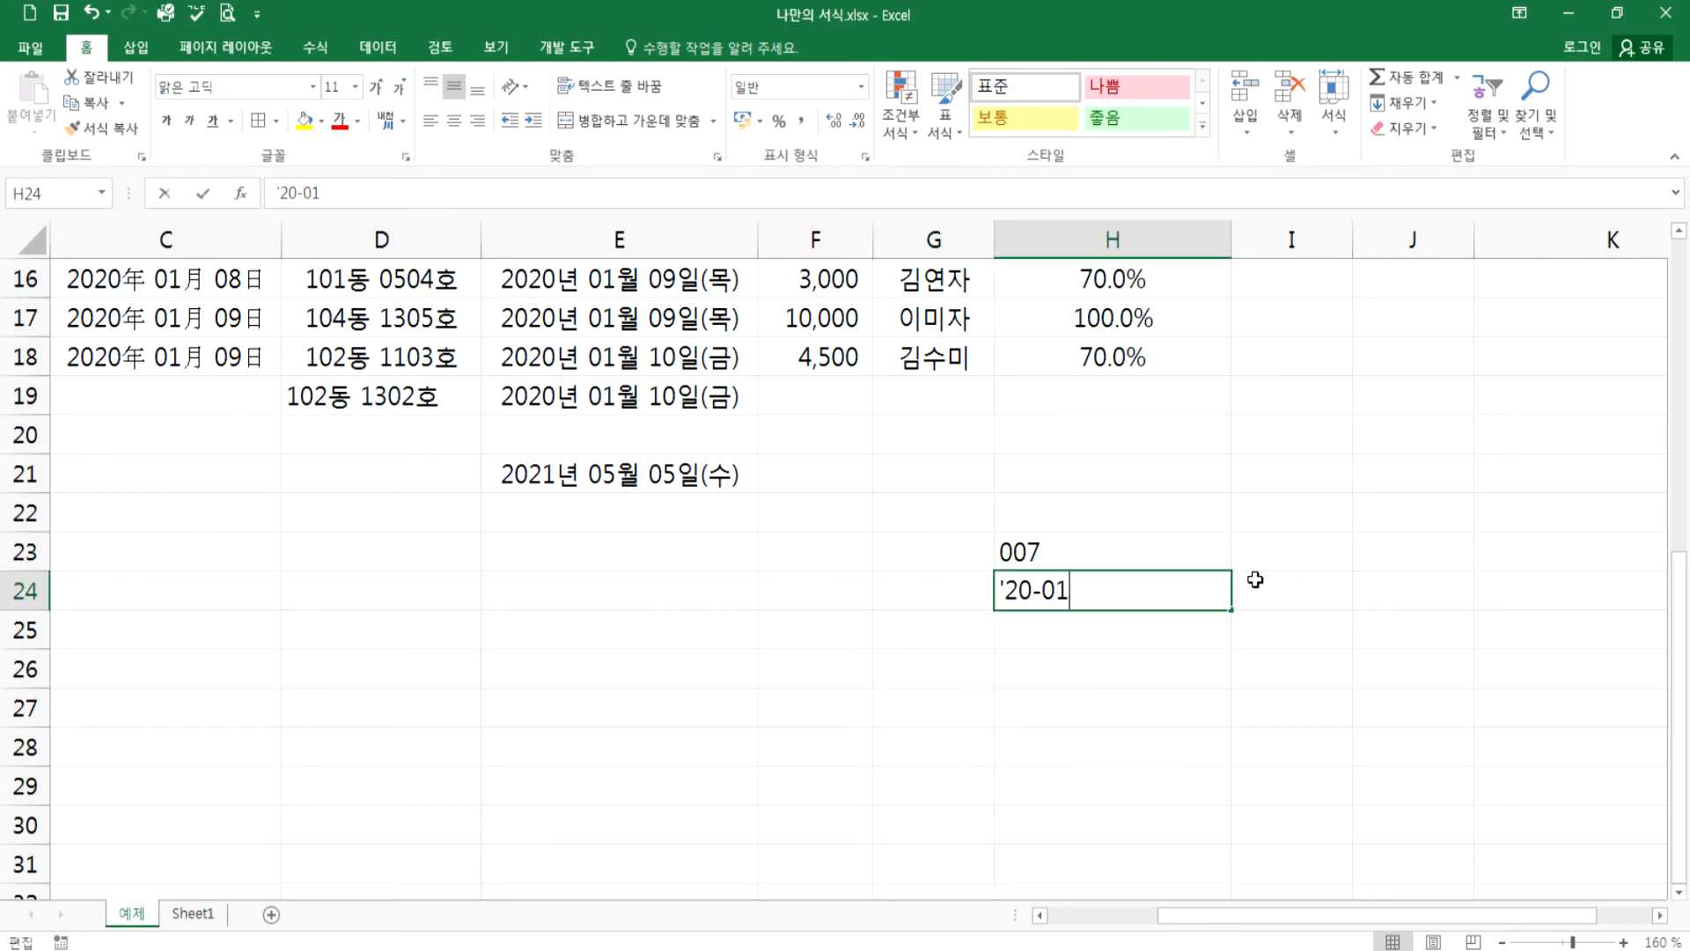
key("Return")
key("Up")
key("Up")
key("F2")
key("Return")
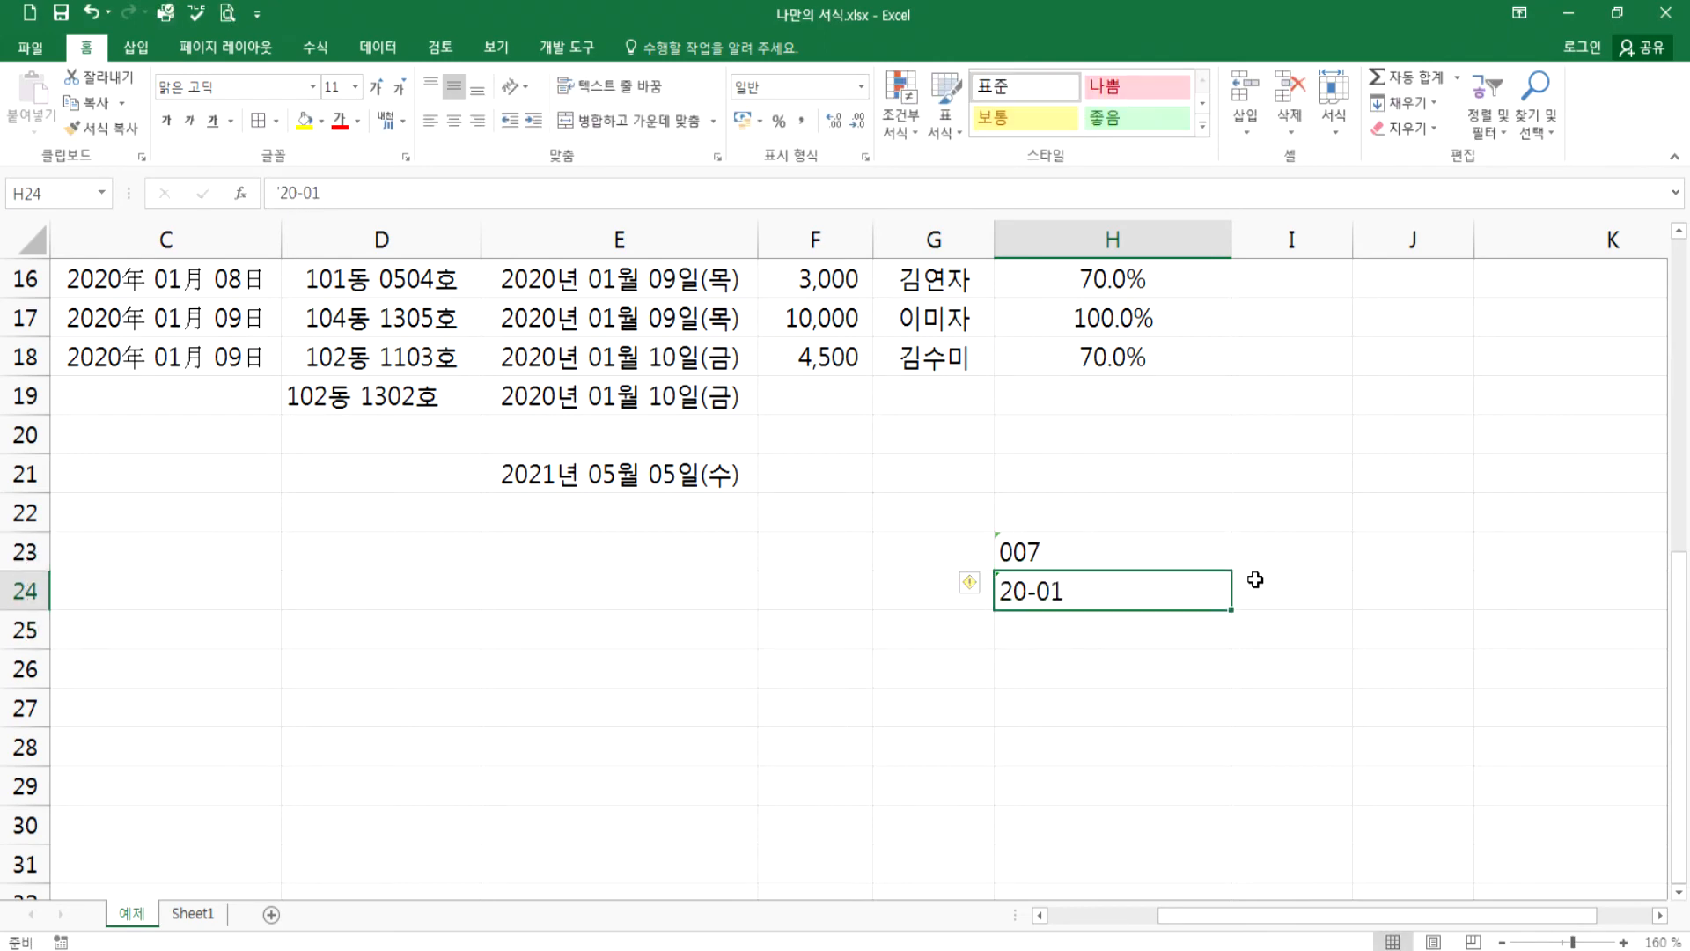
- Ignore the two-digit-year error in H24 and the number-stored-as-text error in H23, and select both cells
left_click(977, 589)
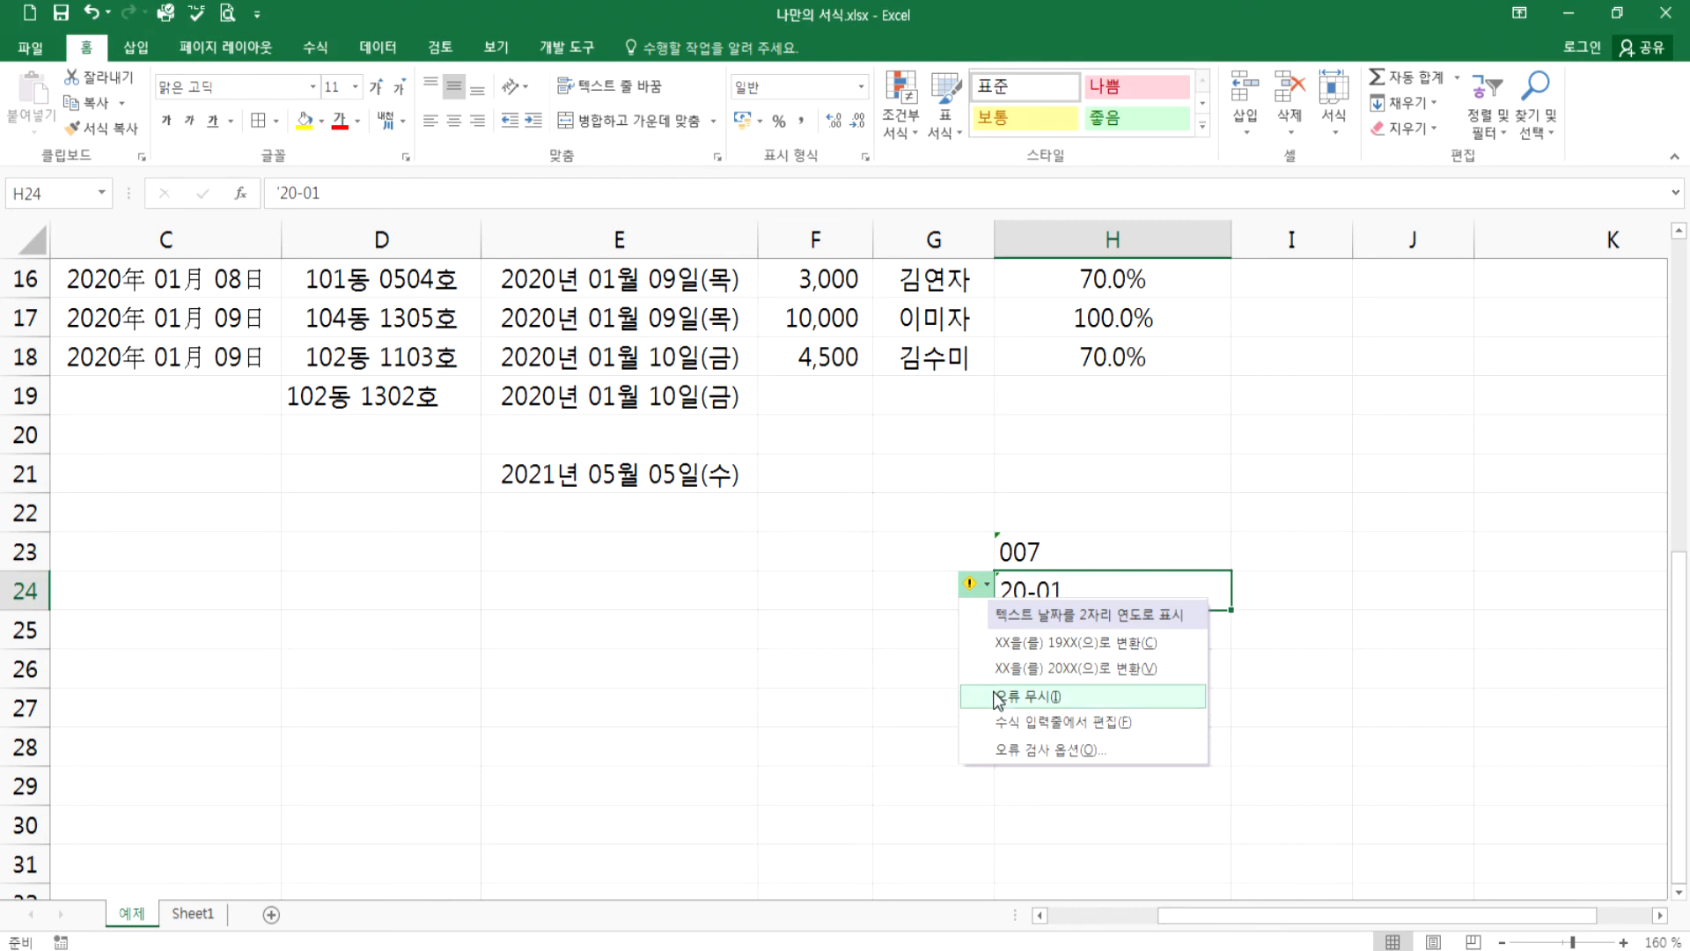
left_click(998, 698)
left_click(1012, 555)
left_click(973, 546)
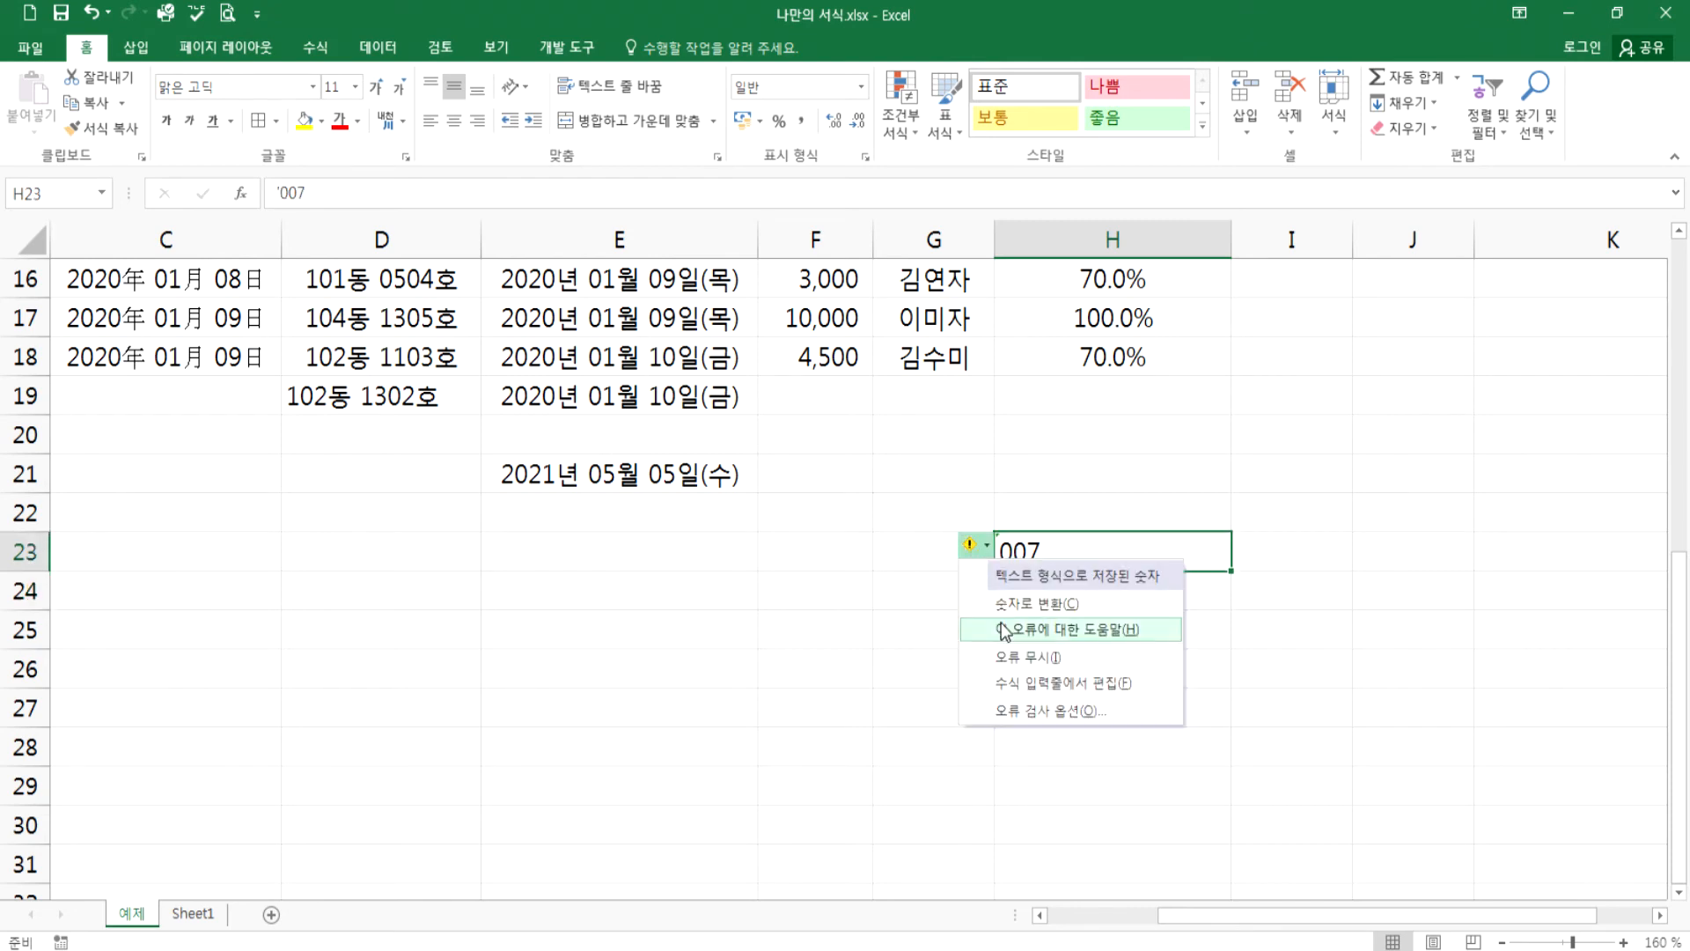
left_click(1008, 656)
left_click(953, 750)
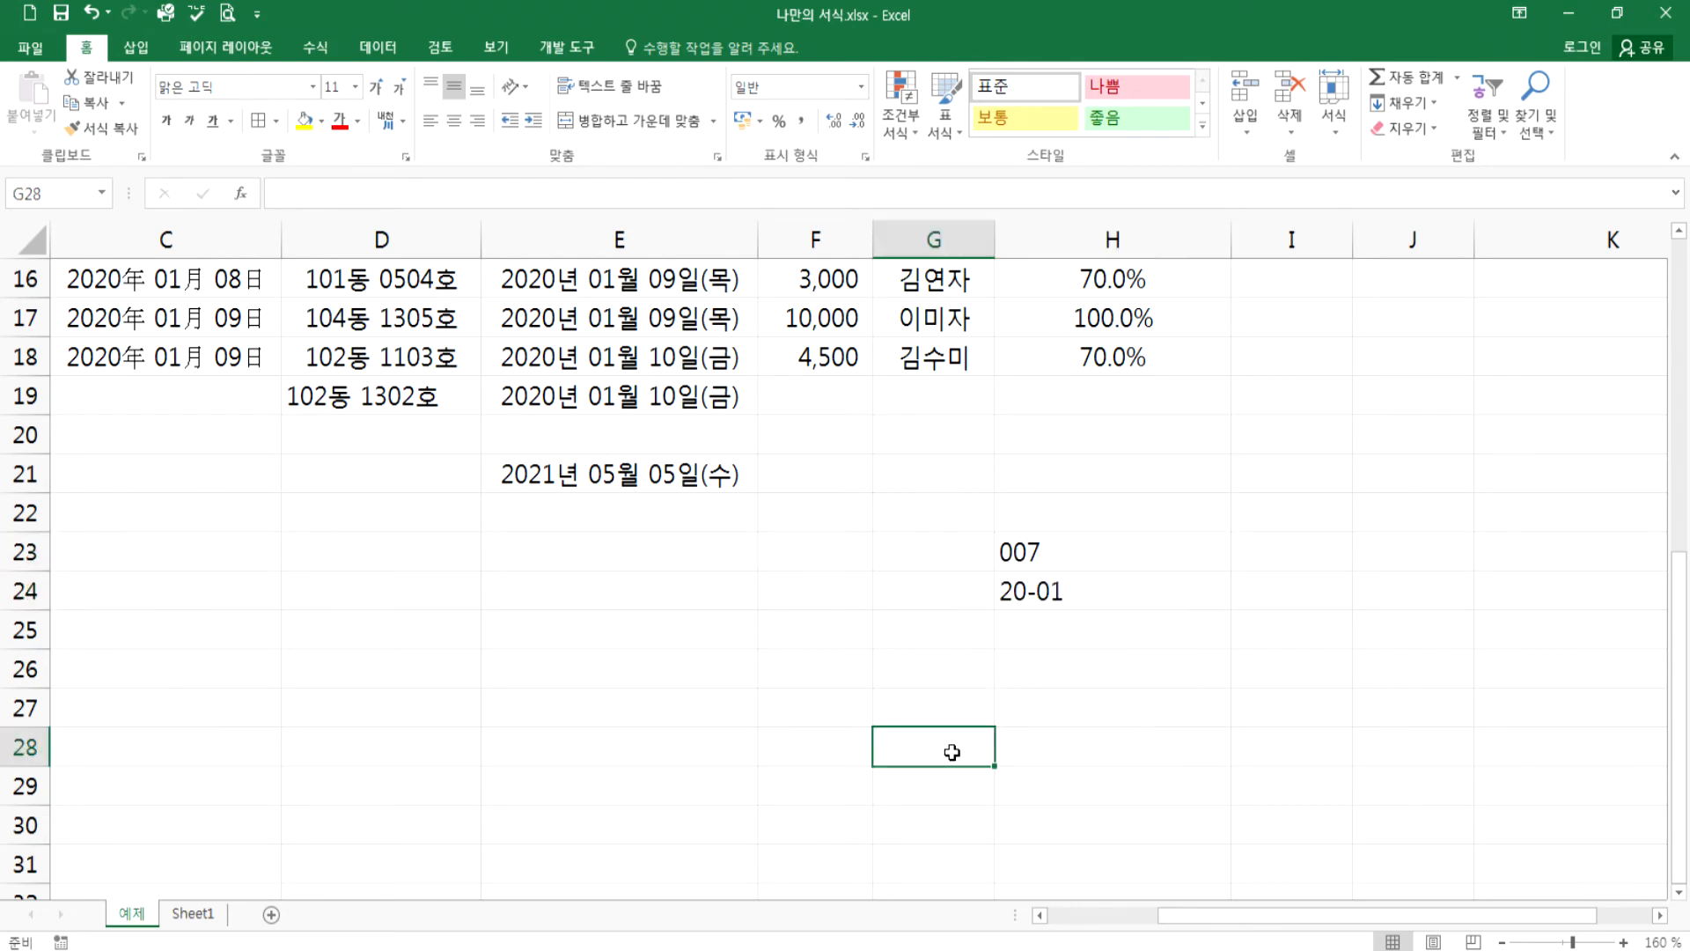
left_click_drag(1047, 554, 1049, 592)
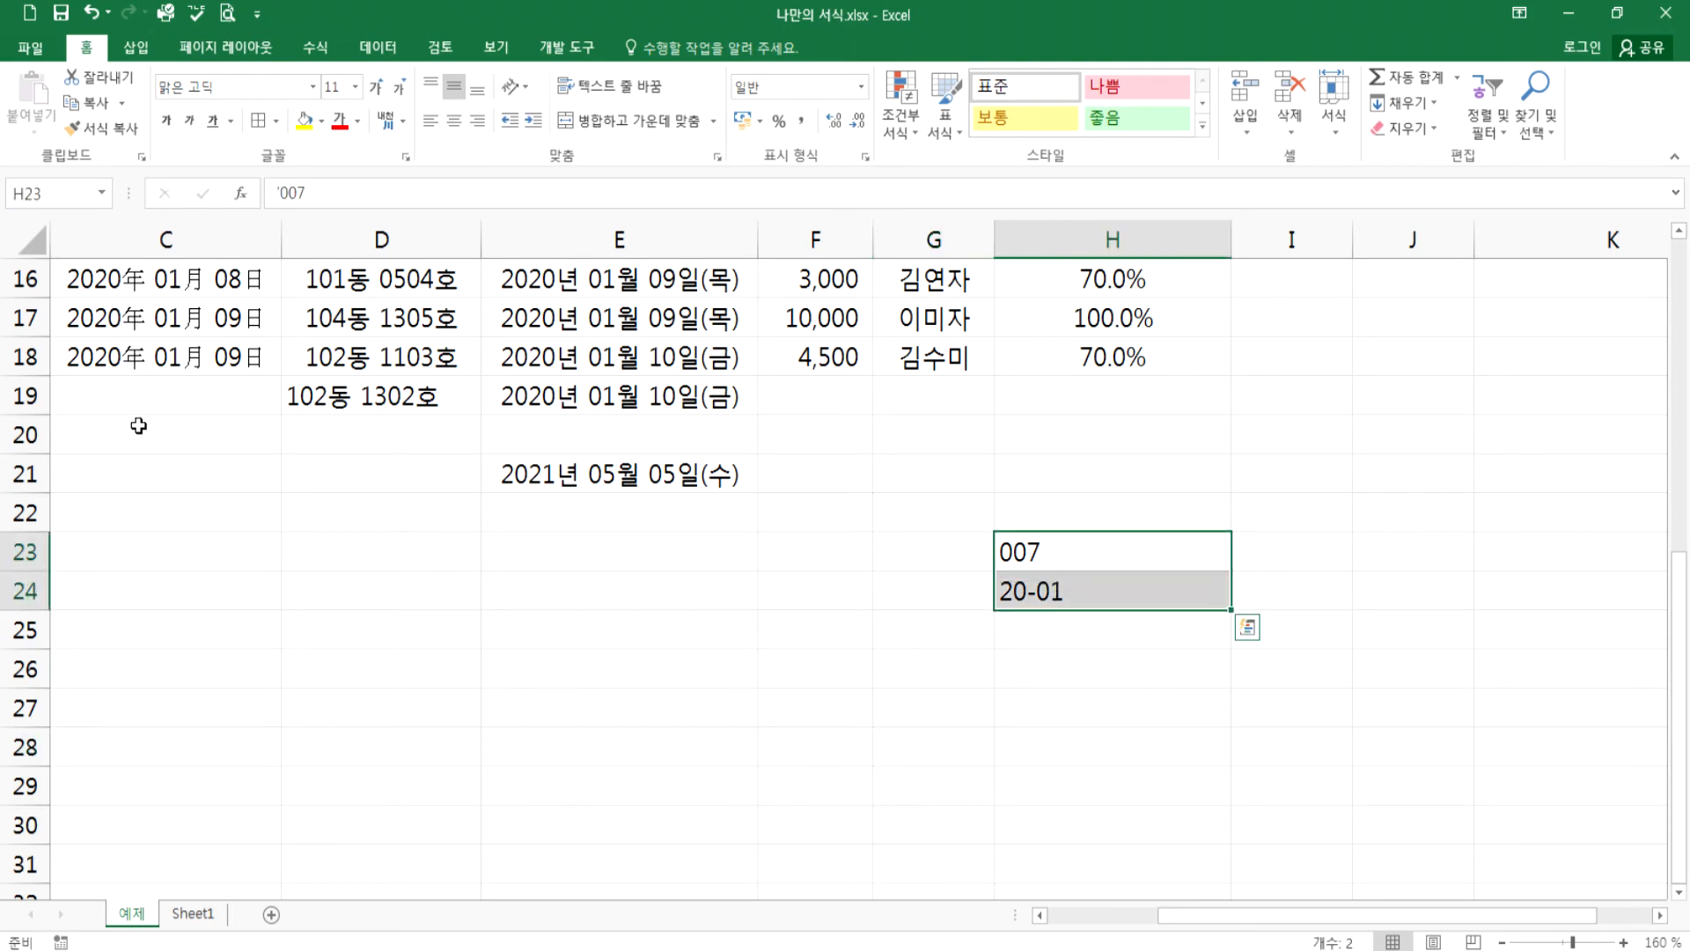
left_click(158, 520)
key("Left")
key("Left")
left_click_drag(117, 357, 114, 281)
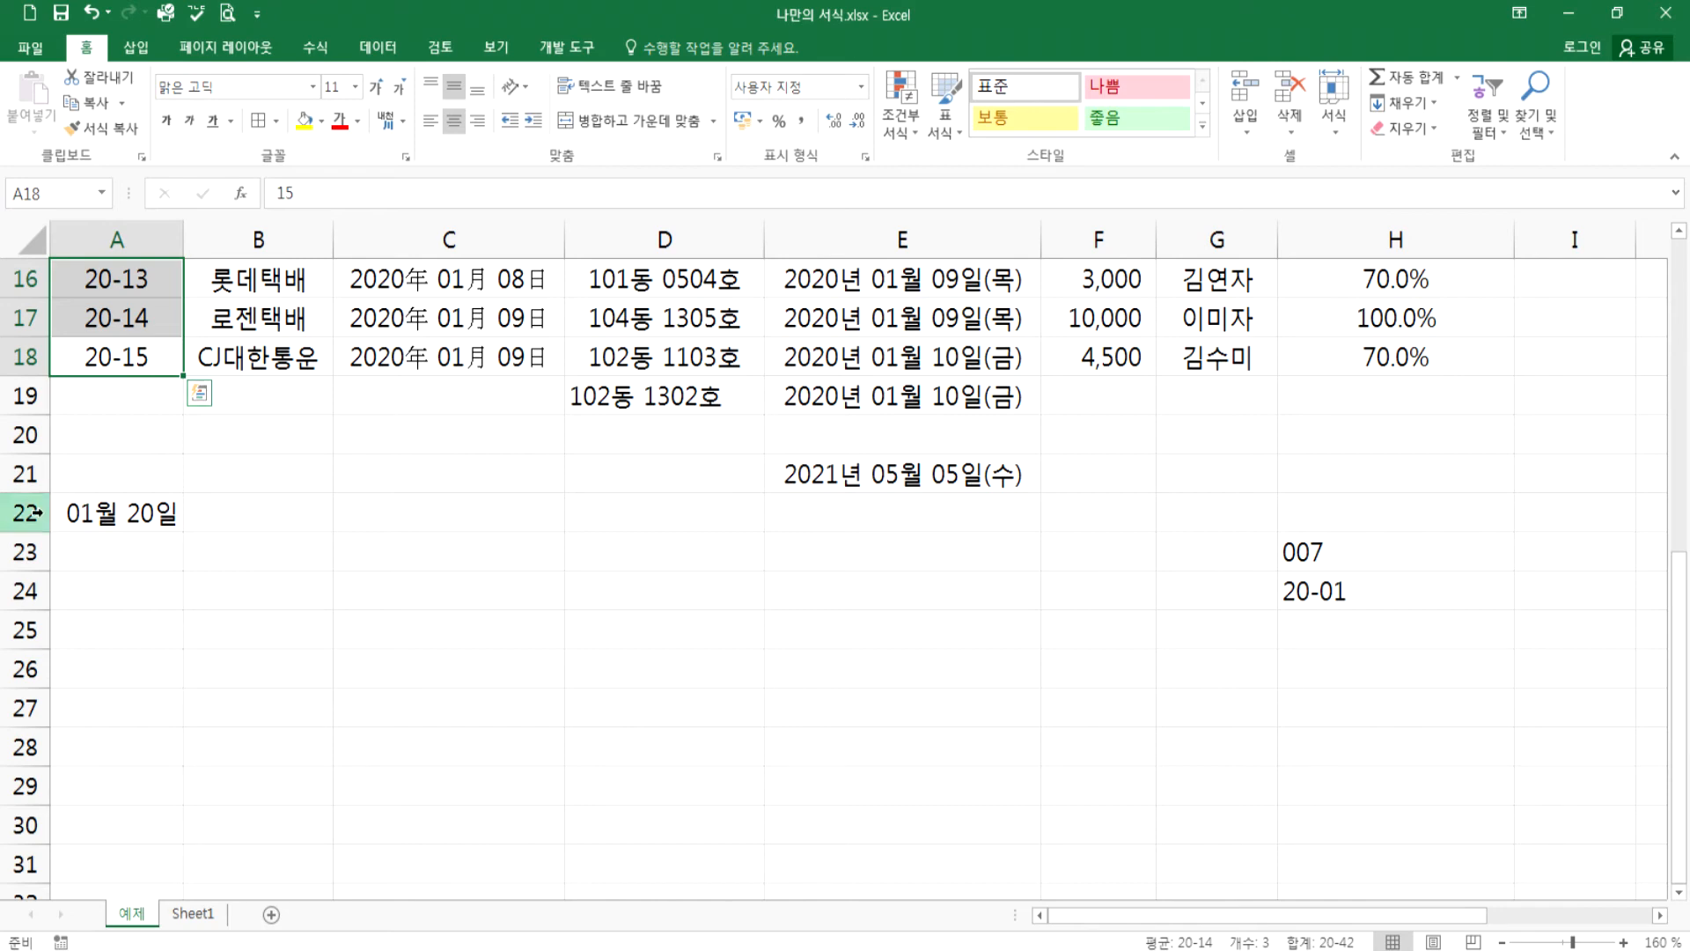
left_click(117, 404)
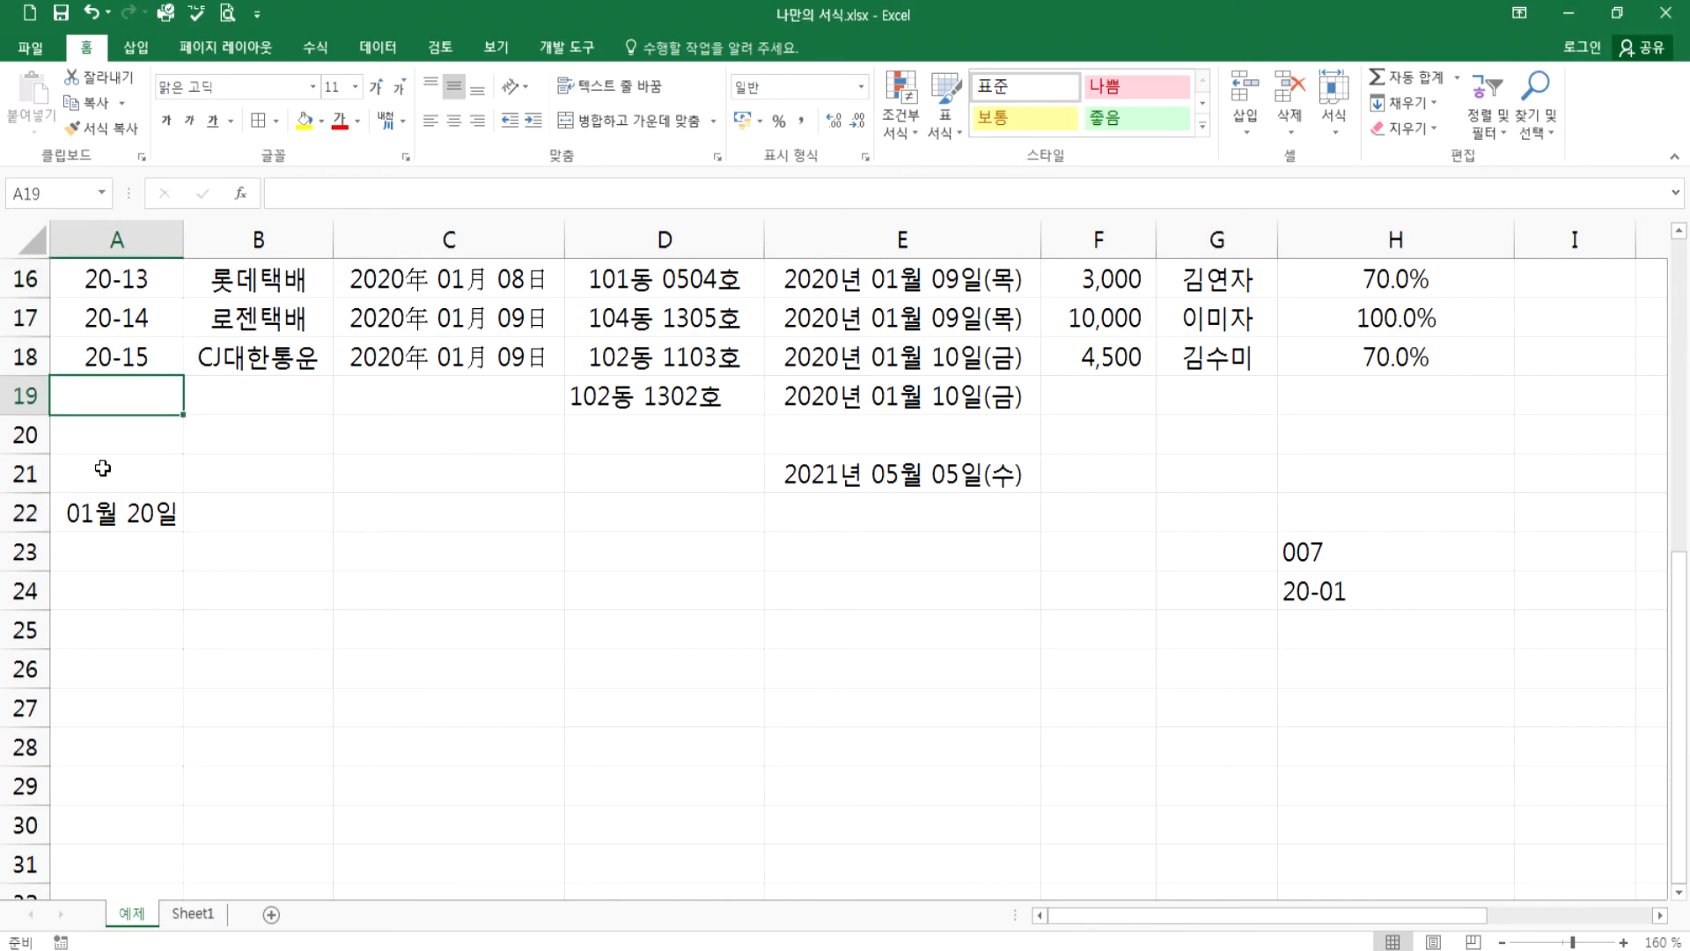
scroll(227, 467, "down", 2)
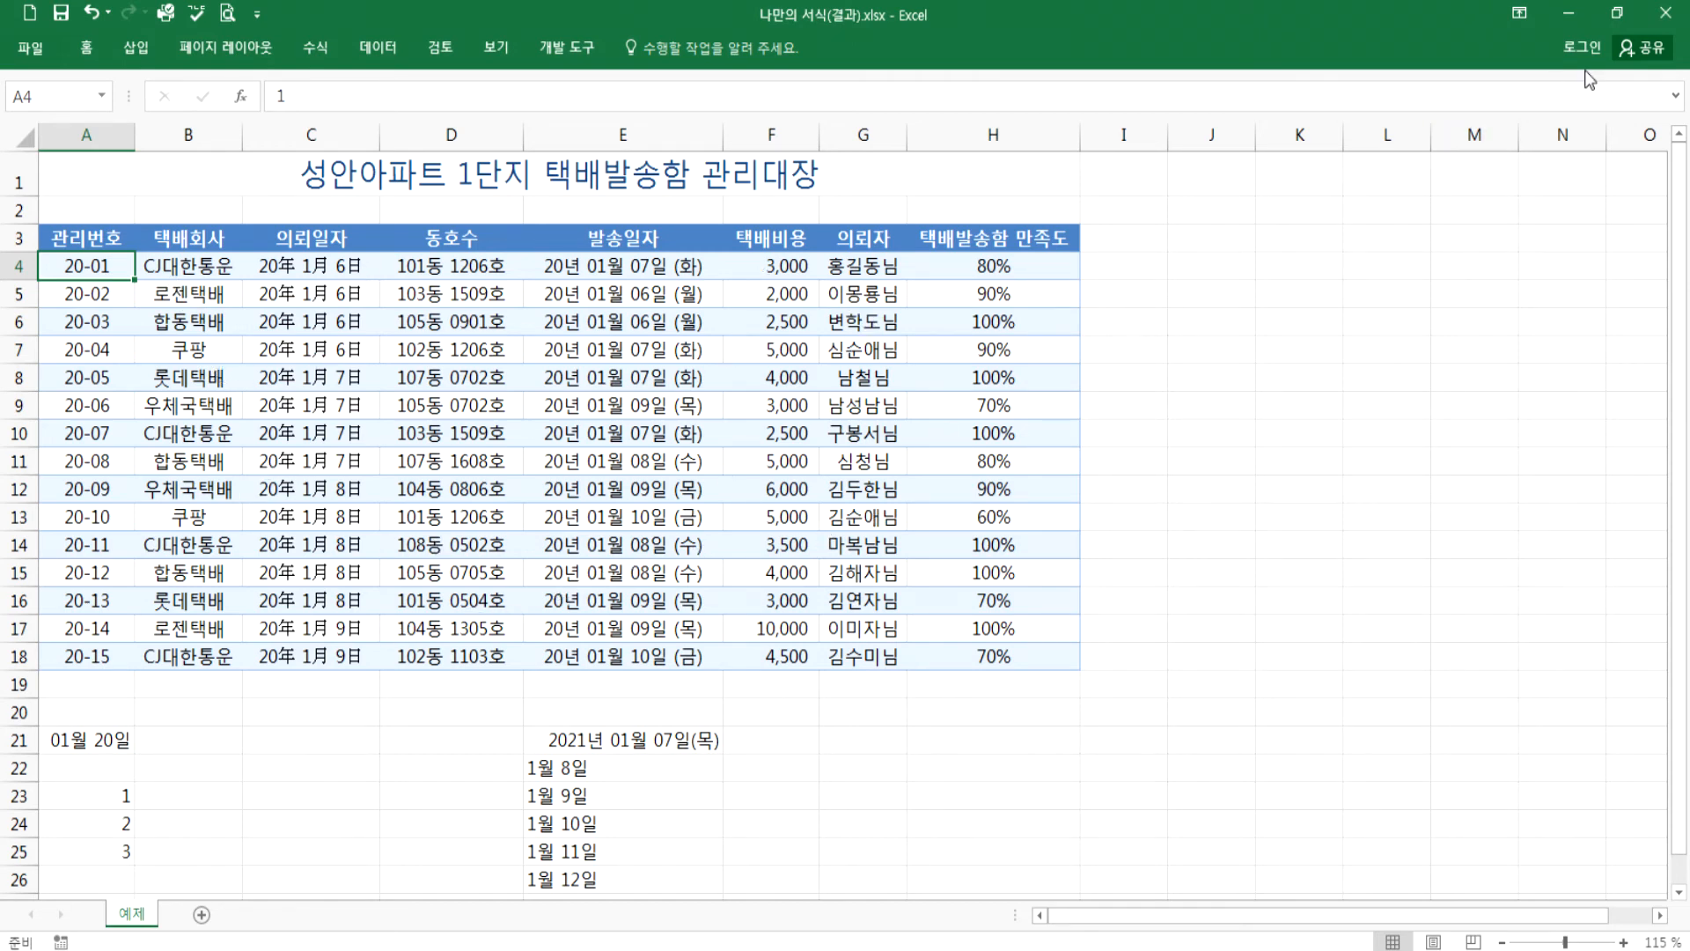
- Close the workbook 나만의 서식(결과).xlsx without saving its changes
left_click(1667, 13)
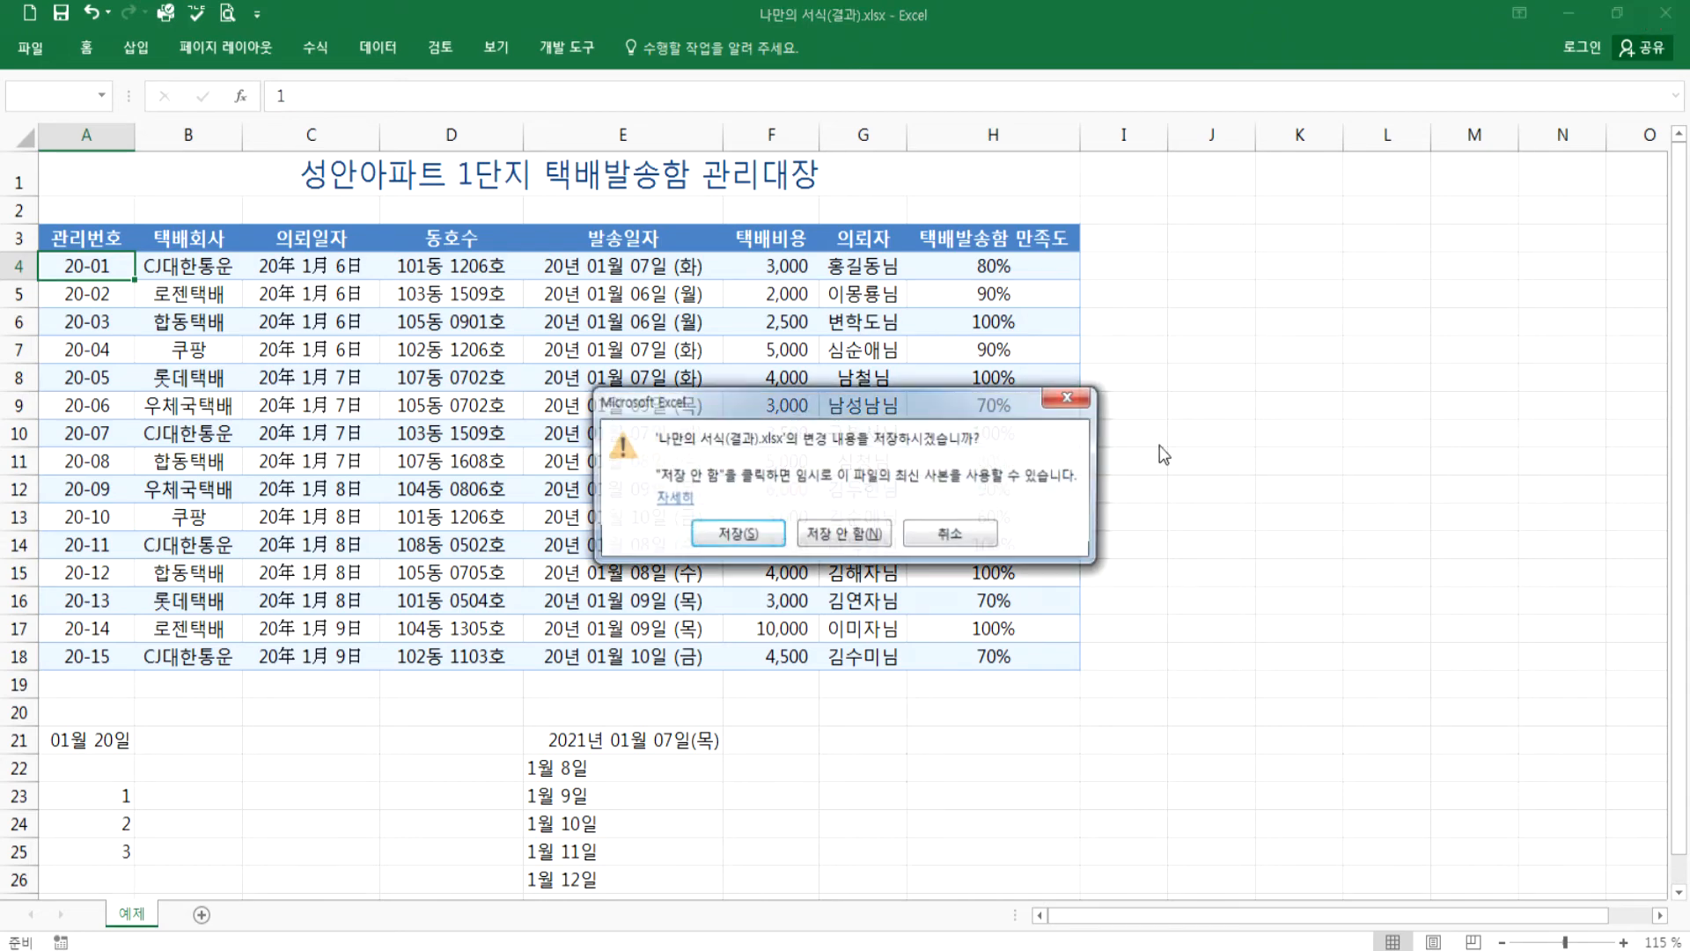
left_click(843, 534)
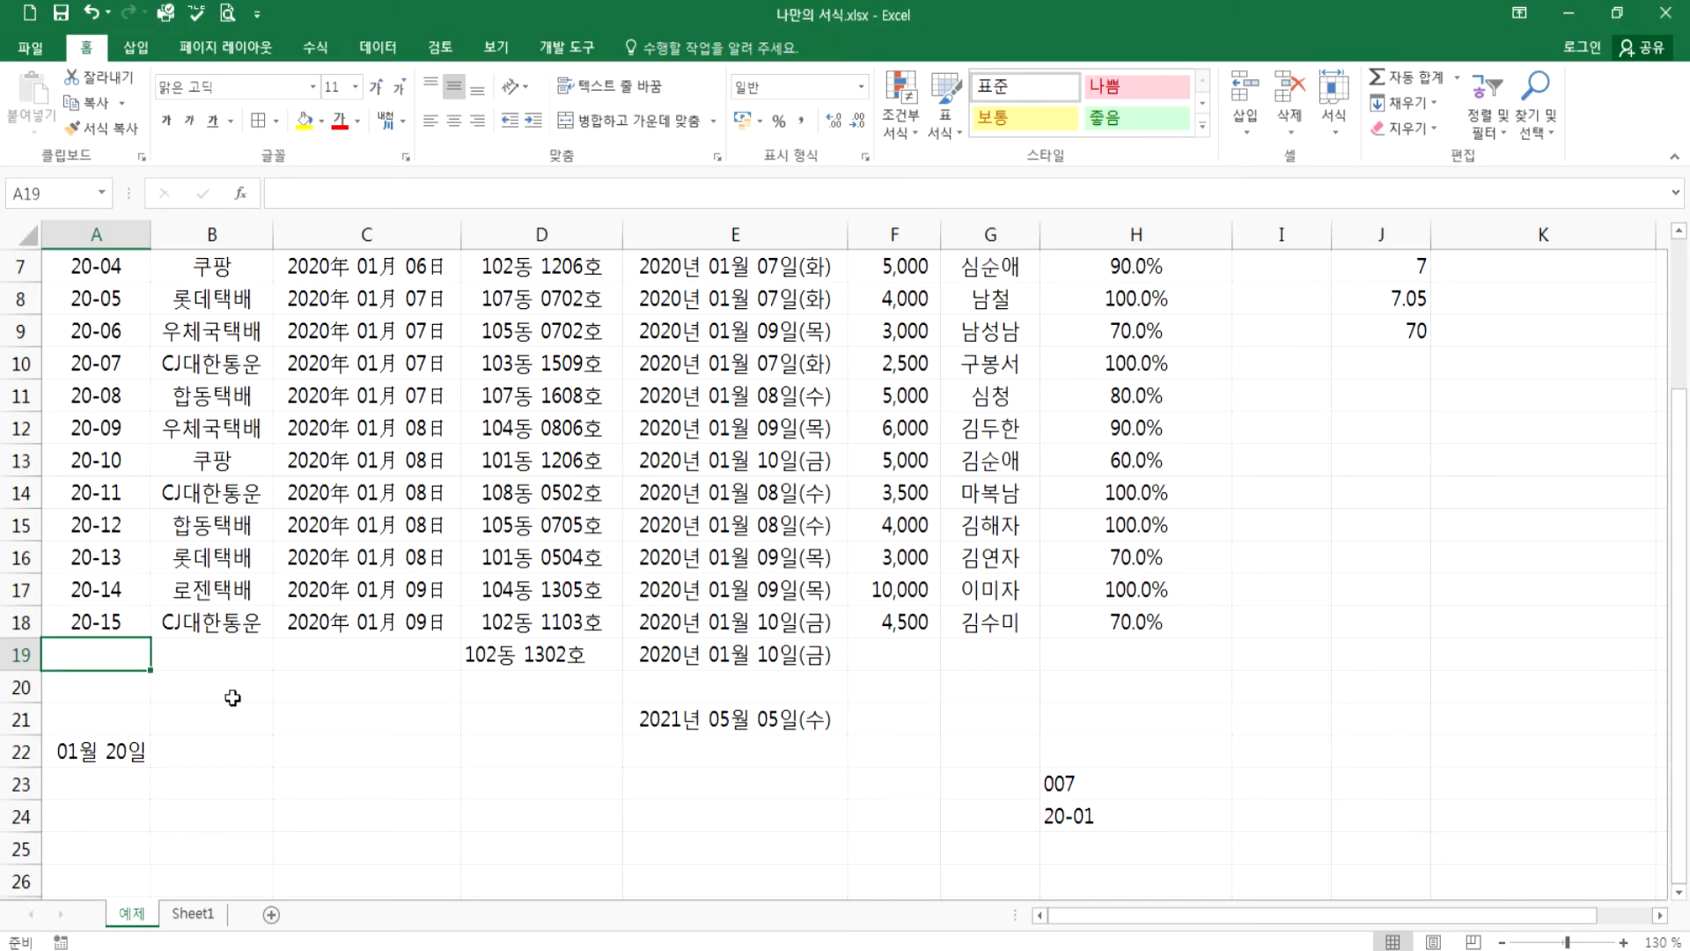
- Clear the leftover contents of the rows below the ledger, starting at row 19
left_click_drag(23, 657, 27, 905)
key("Delete")
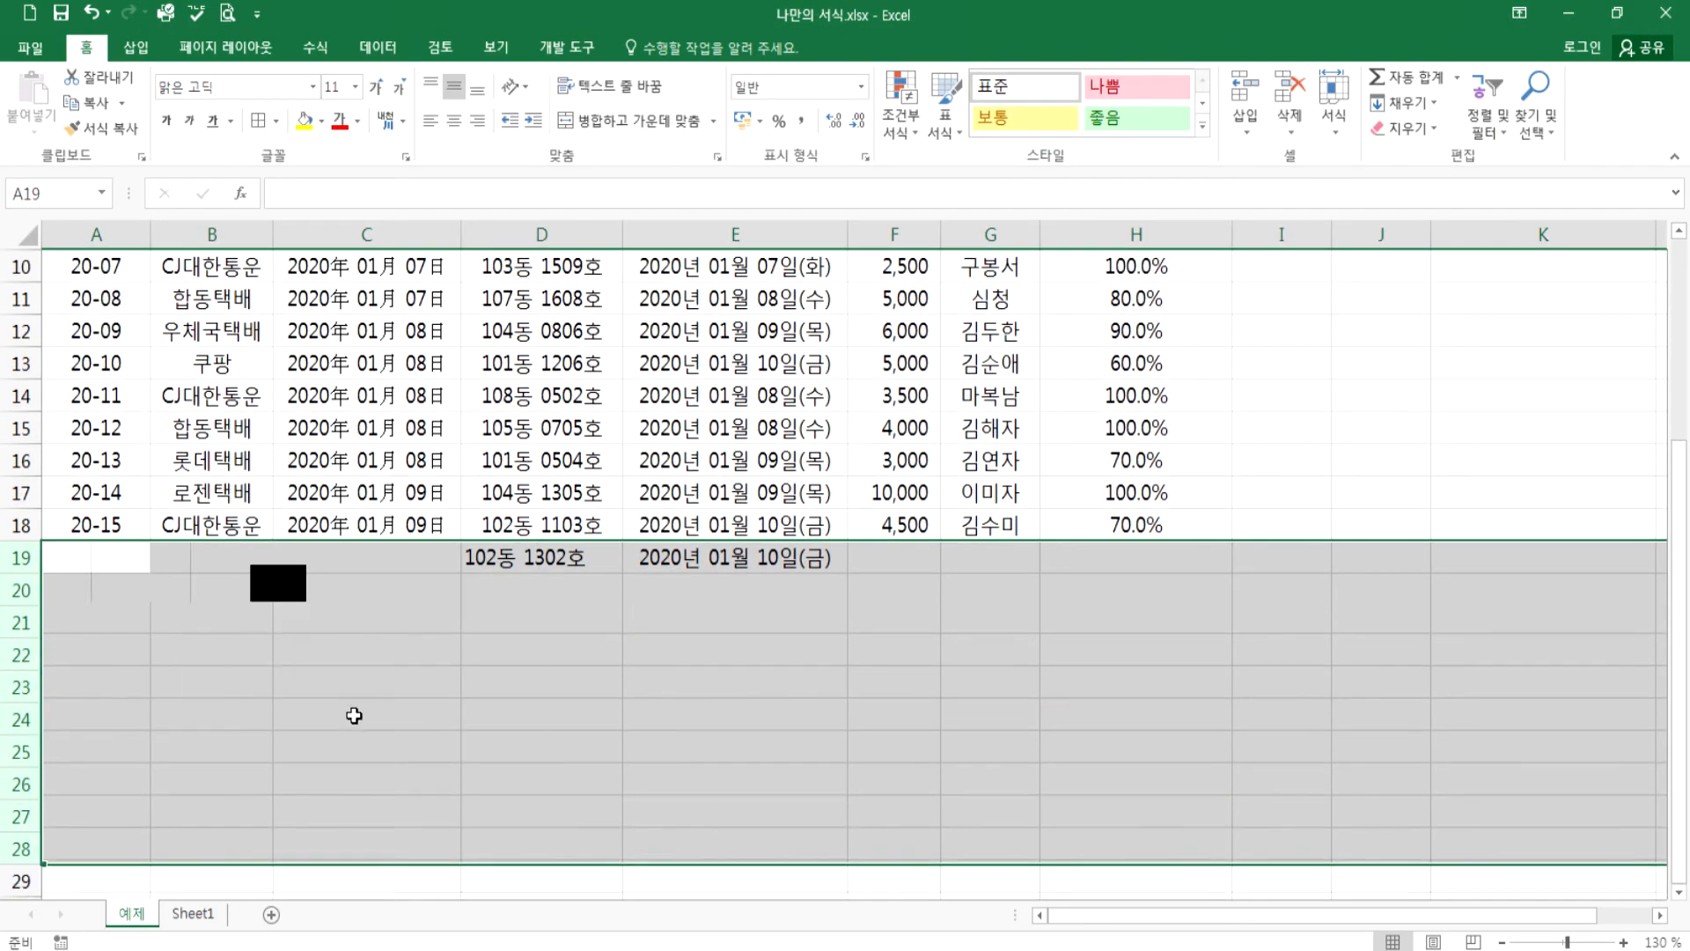
left_click(449, 619)
- Delete columns I to K with the leftover practice values beside the ledger
scroll(449, 619, "up", 3)
left_click_drag(1282, 234, 1629, 234)
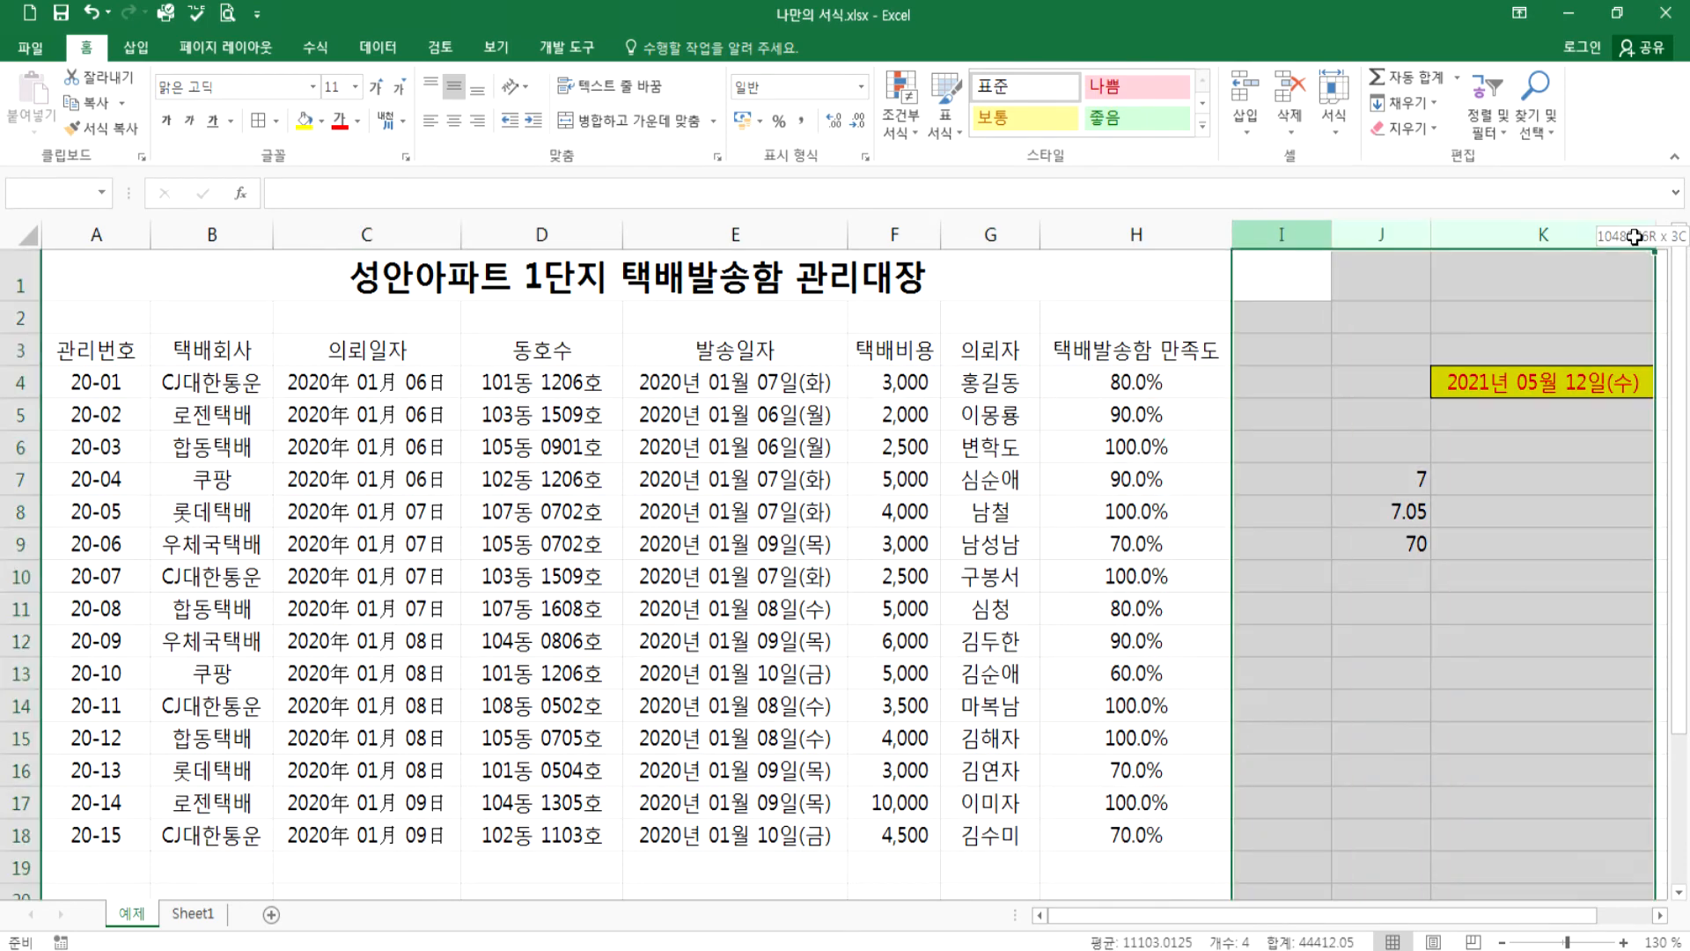
right_click(1345, 411)
left_click(1401, 592)
left_click(691, 454)
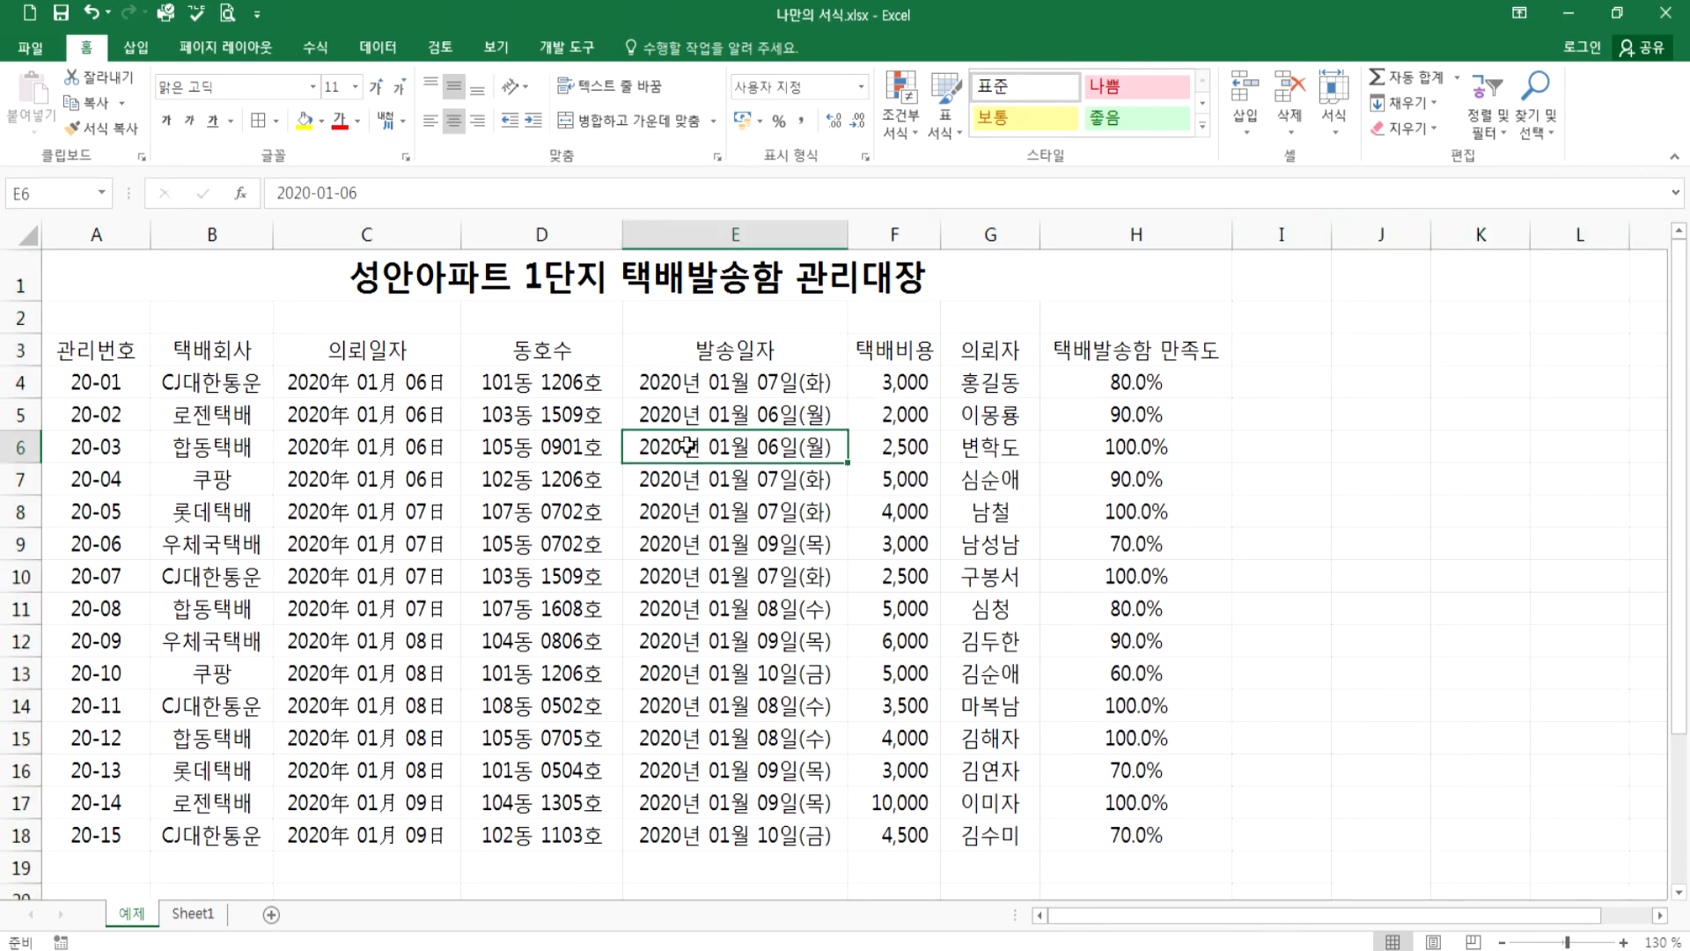
left_click(106, 447)
scroll(205, 431, "down", 1)
left_click_drag(83, 336, 977, 500)
left_click_drag(972, 566, 998, 750)
left_click_drag(611, 495, 614, 483)
left_click(607, 529)
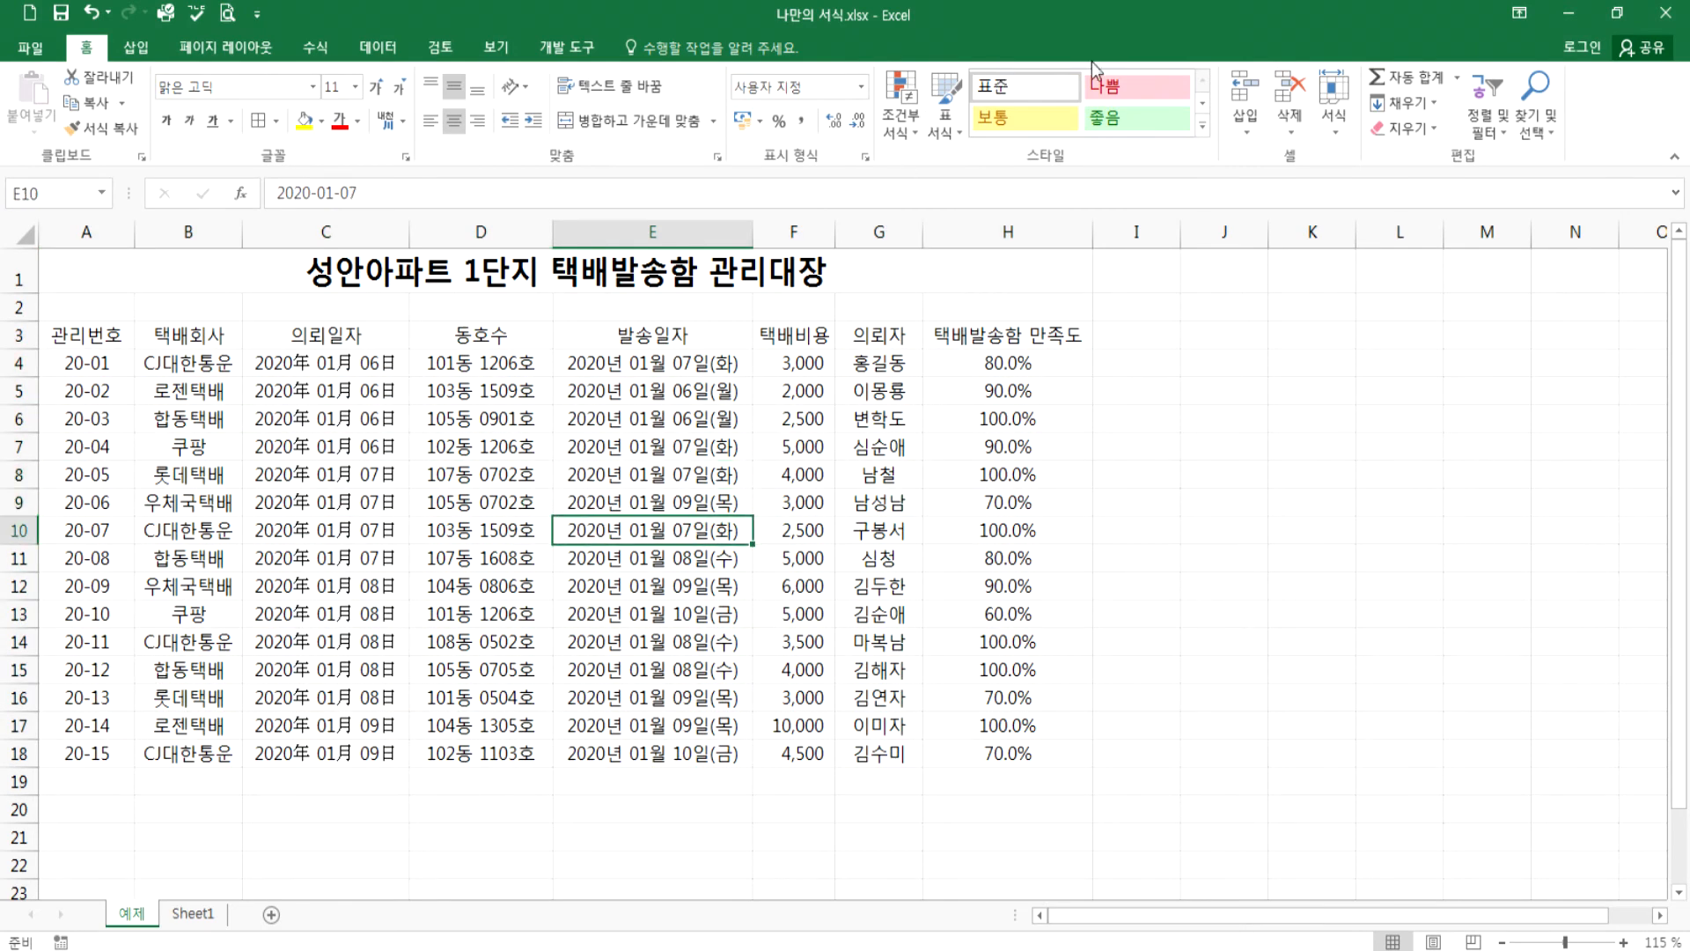
left_click(941, 129)
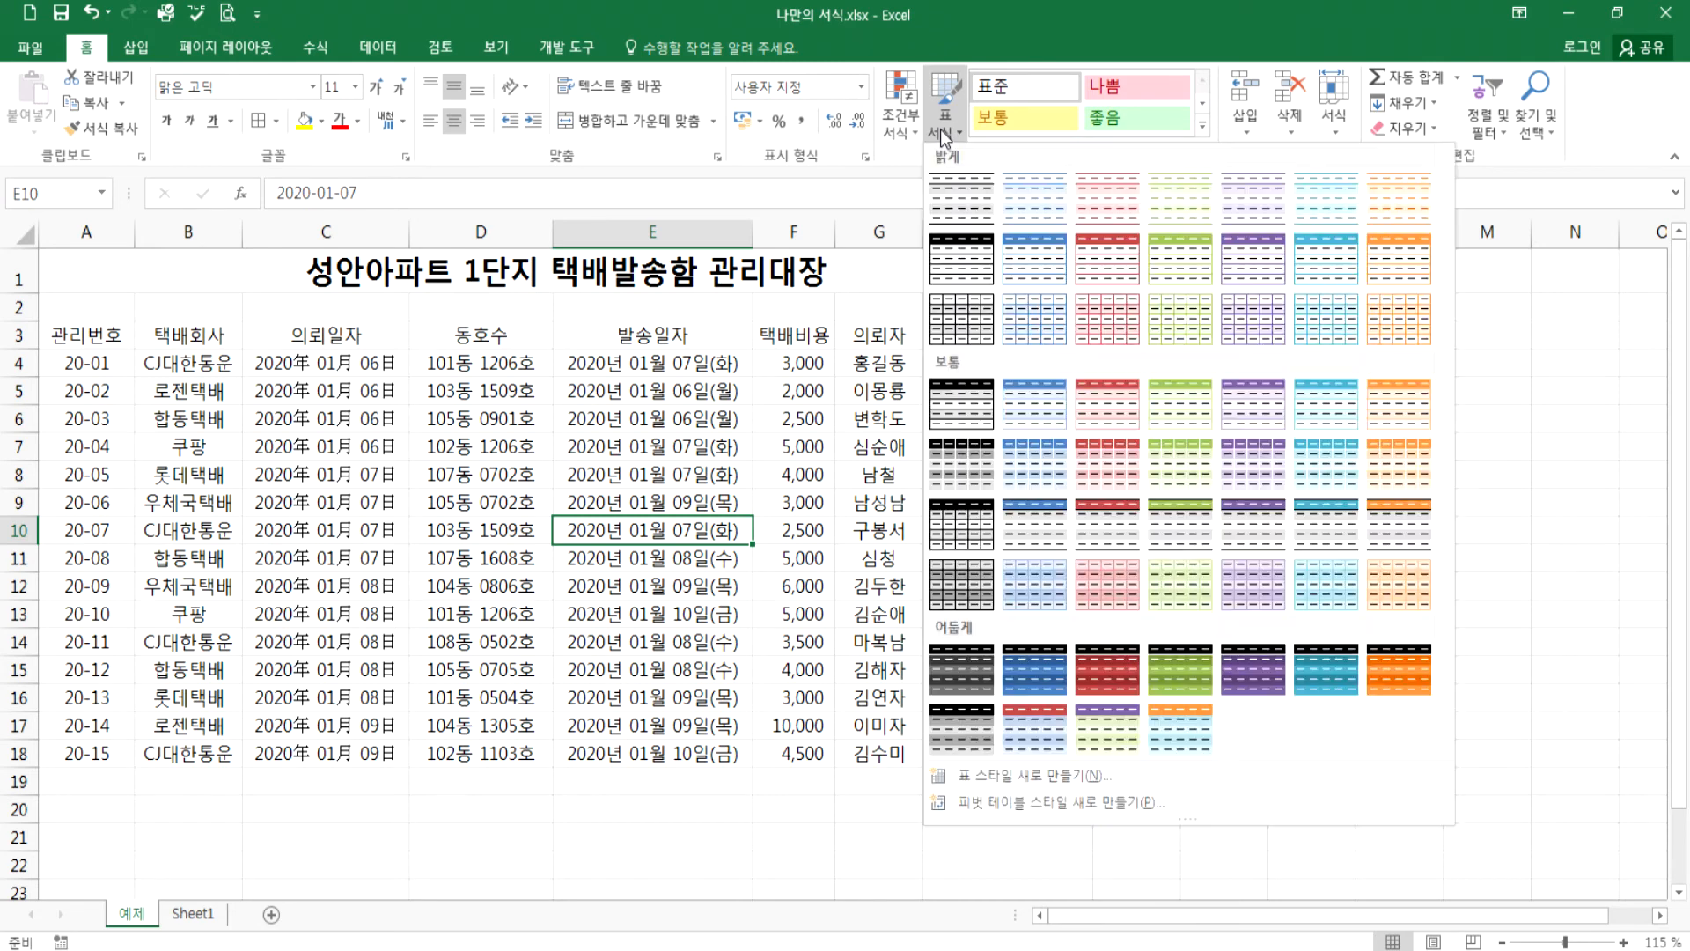
left_click(897, 140)
left_click(944, 132)
key("Escape")
left_click(481, 421)
- Examine the title in row 1, the blank row 2 and the data block starting at row 3
left_click(18, 279)
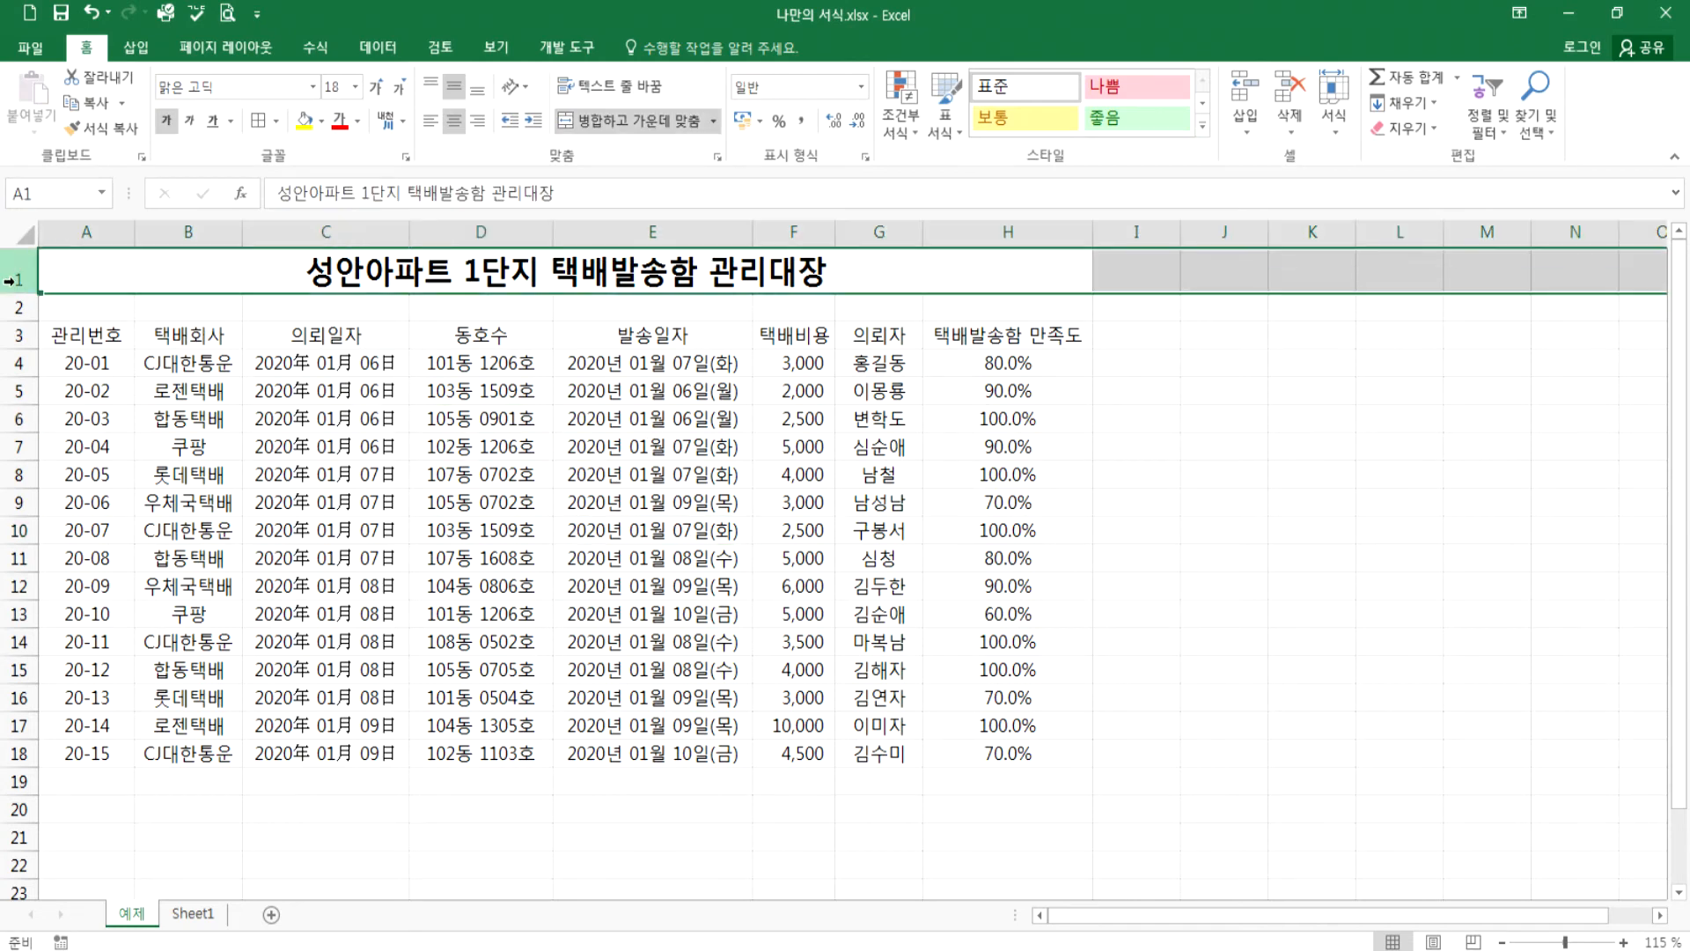
left_click_drag(19, 335, 24, 476)
left_click(17, 307)
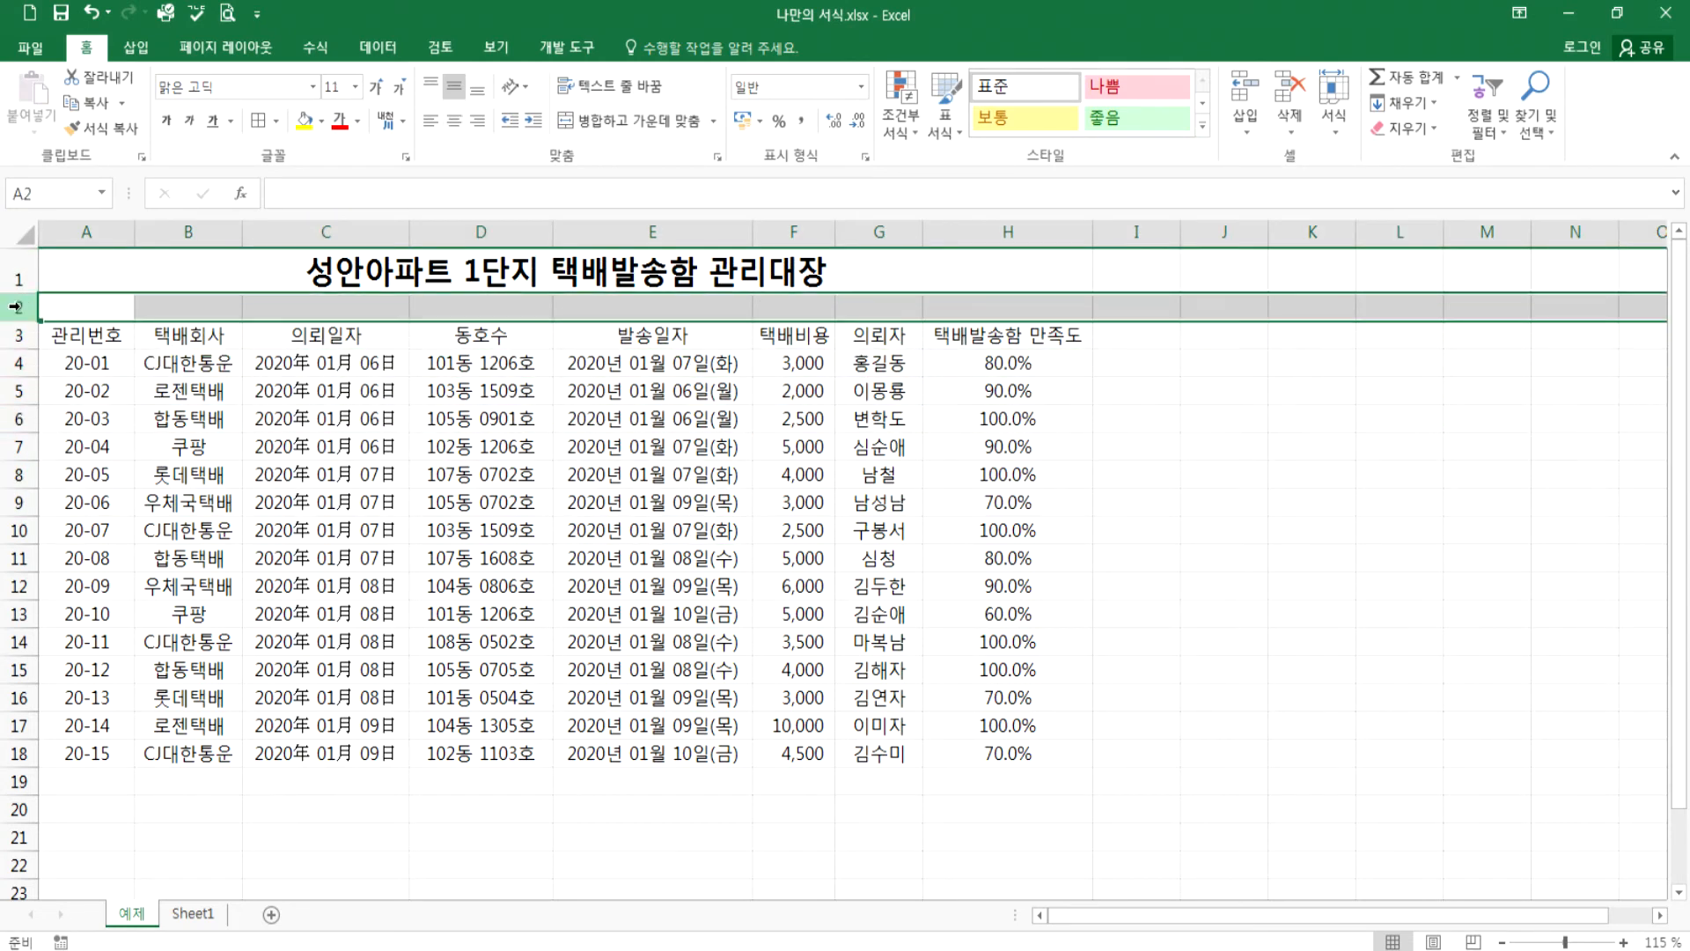
left_click(214, 446)
left_click_drag(196, 364, 705, 625)
left_click(585, 478)
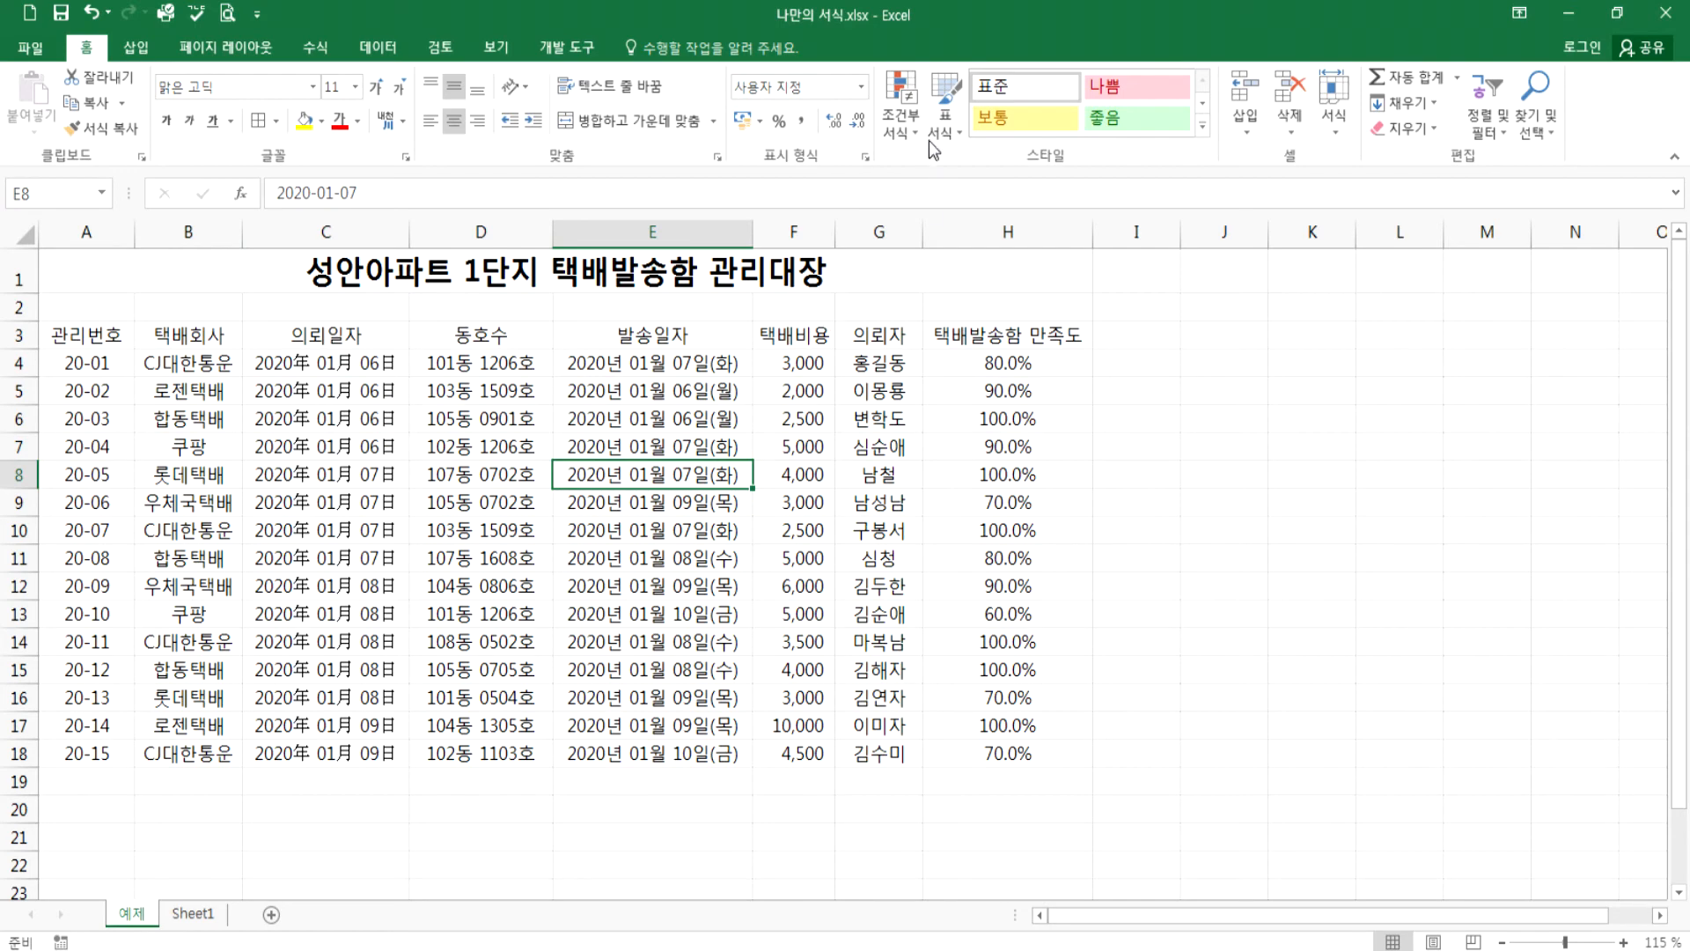
- Format the ledger range A3:H18 as a table with a medium table style, using its first row as headers
left_click(945, 119)
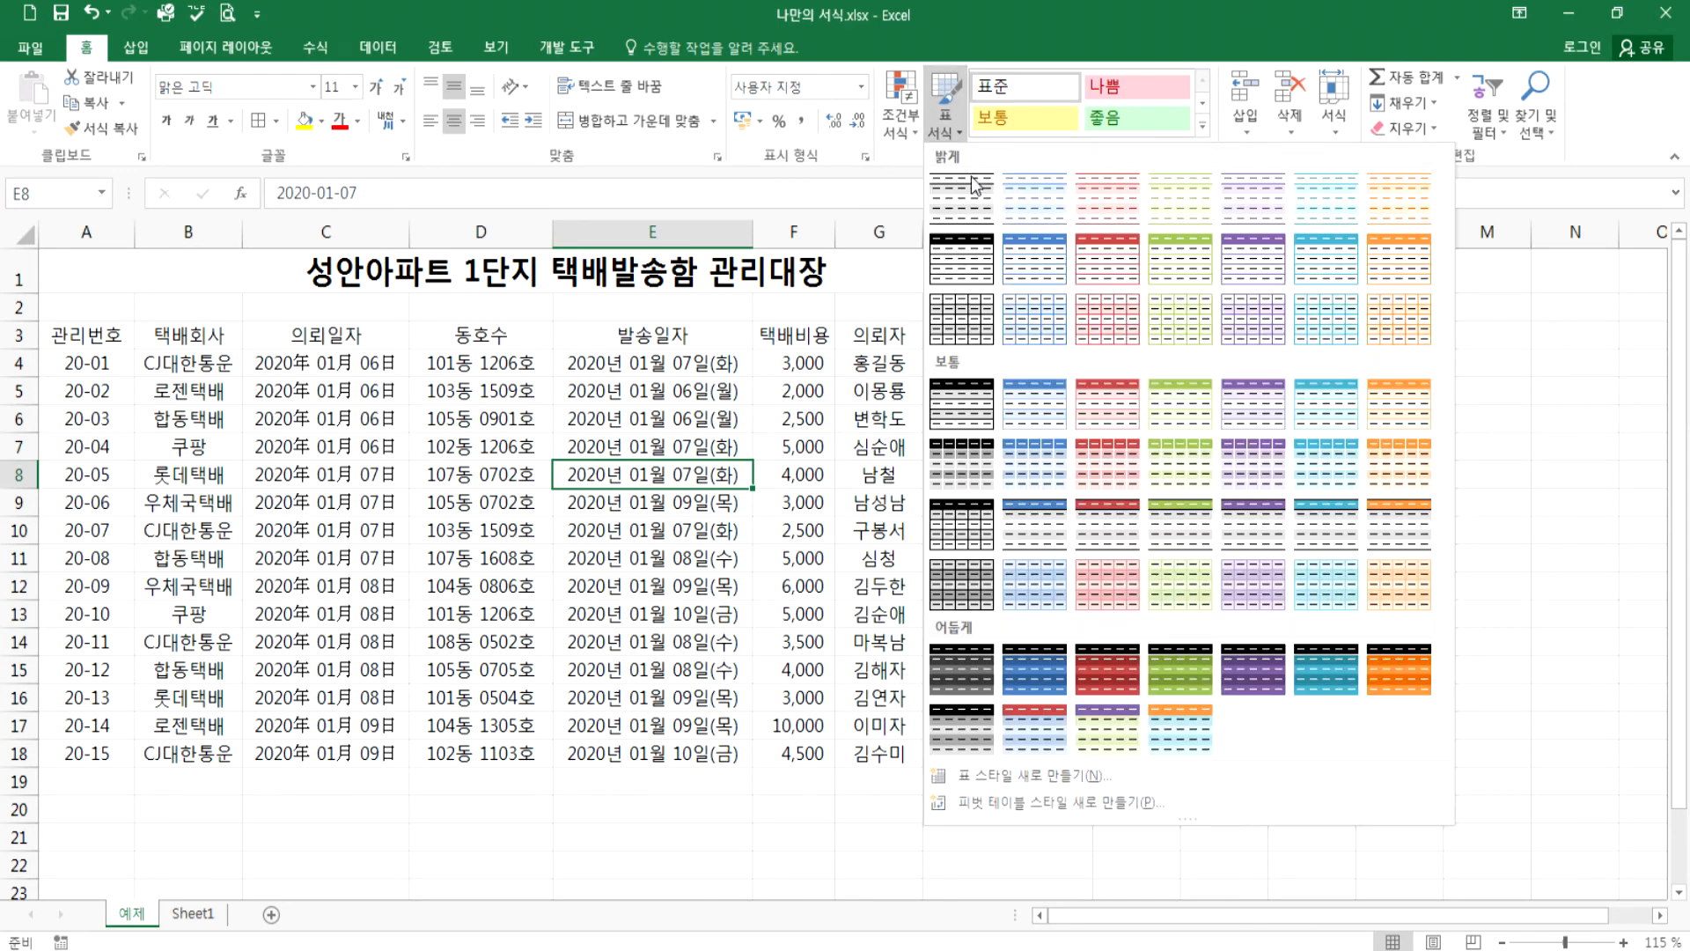
left_click(958, 412)
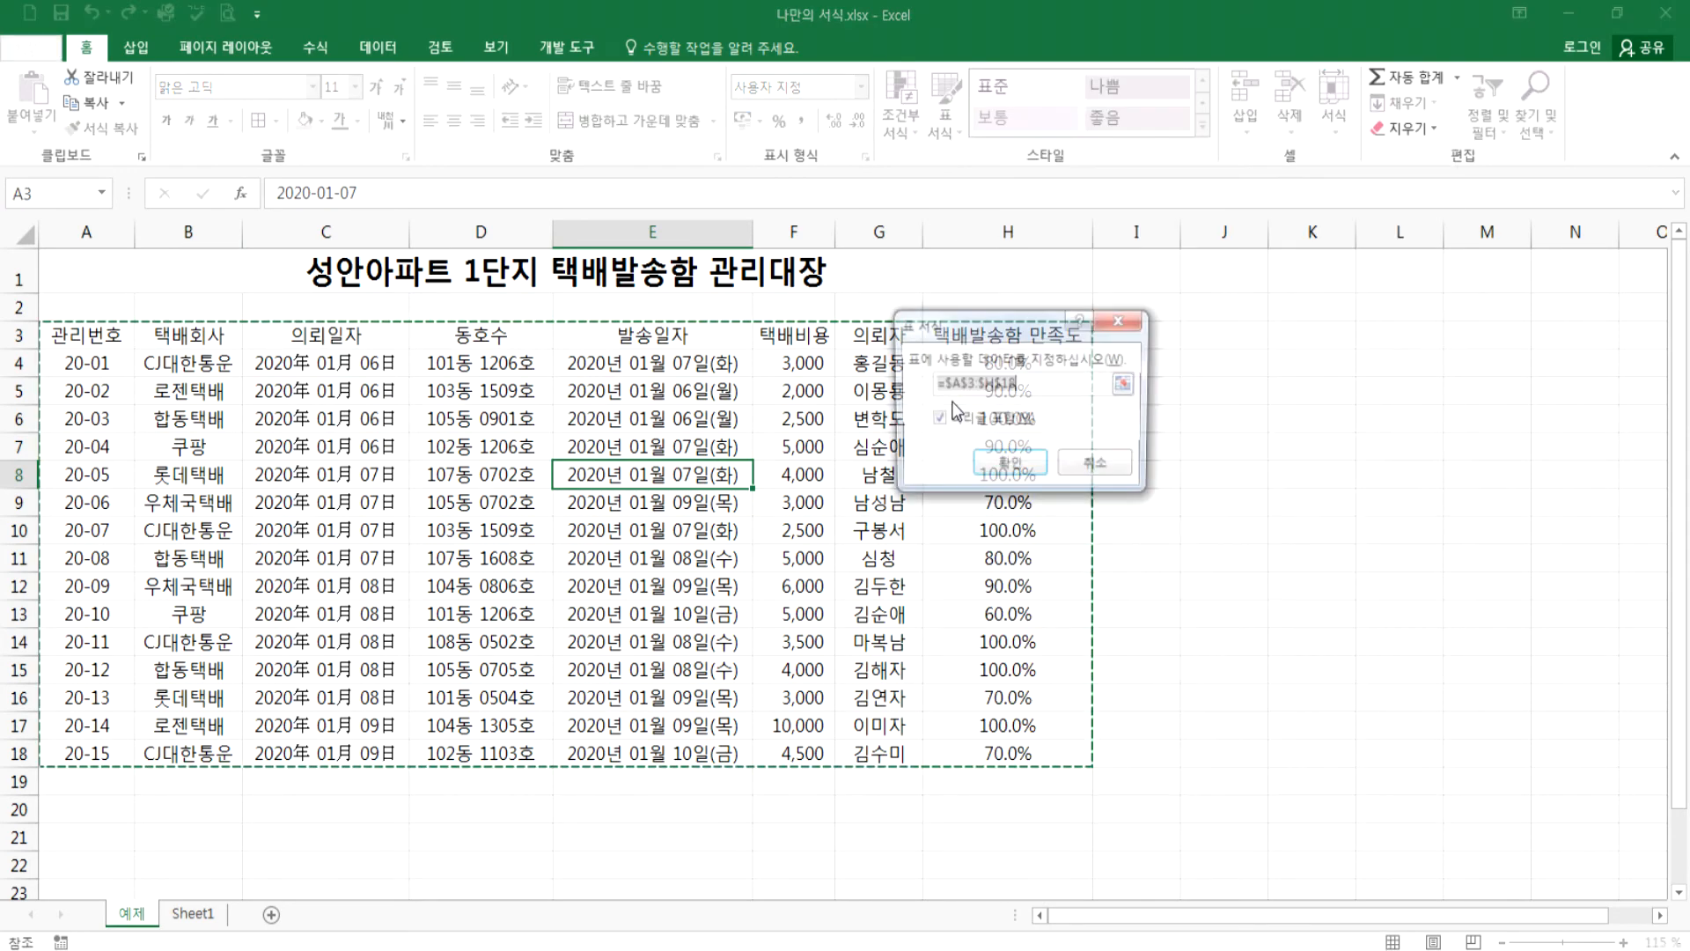
left_click(1008, 467)
left_click(1331, 534)
left_click(908, 463)
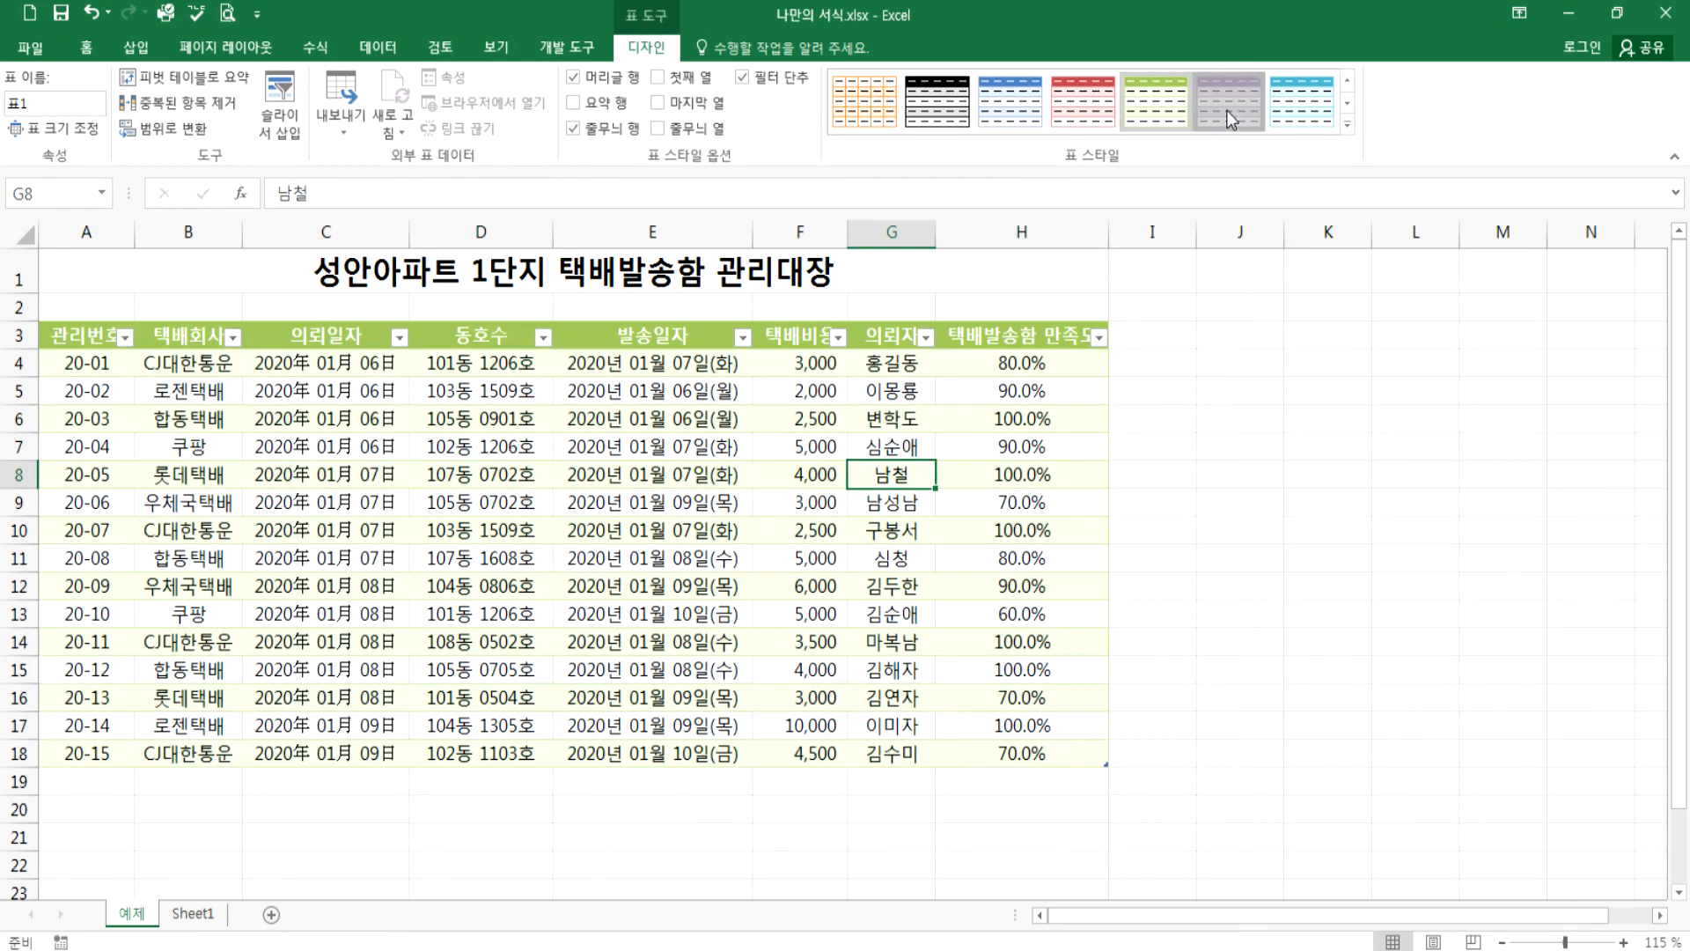
- Change the ledger table to the blue light style with a filled header row
left_click(1347, 125)
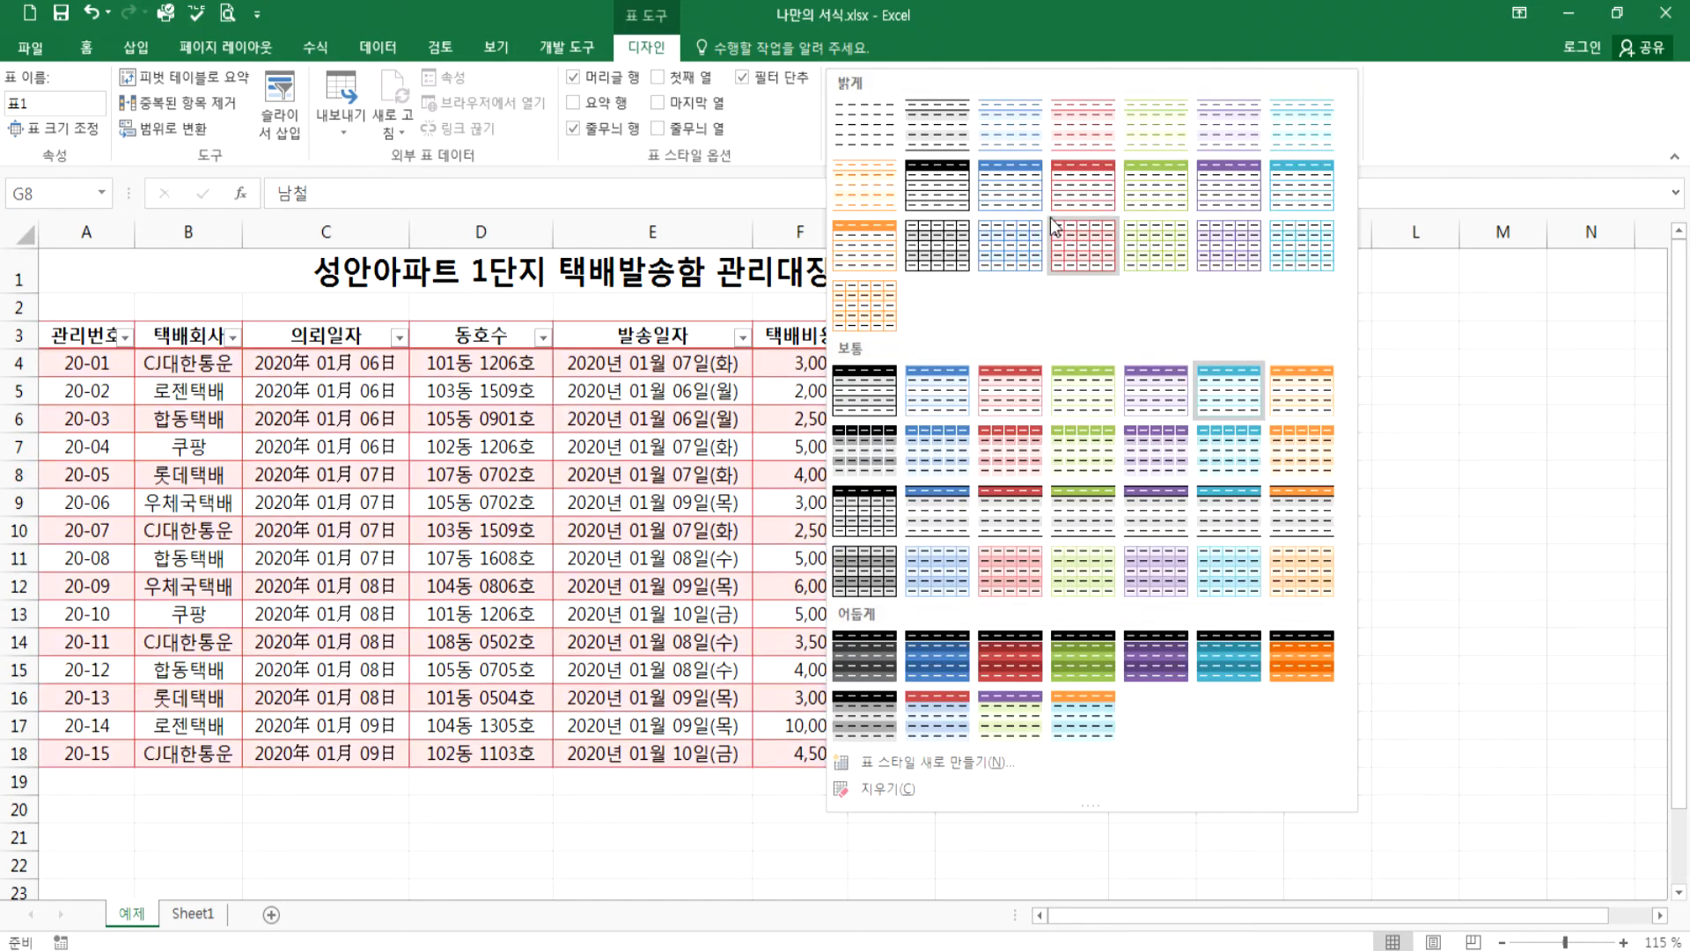
left_click(1010, 187)
left_click(498, 508)
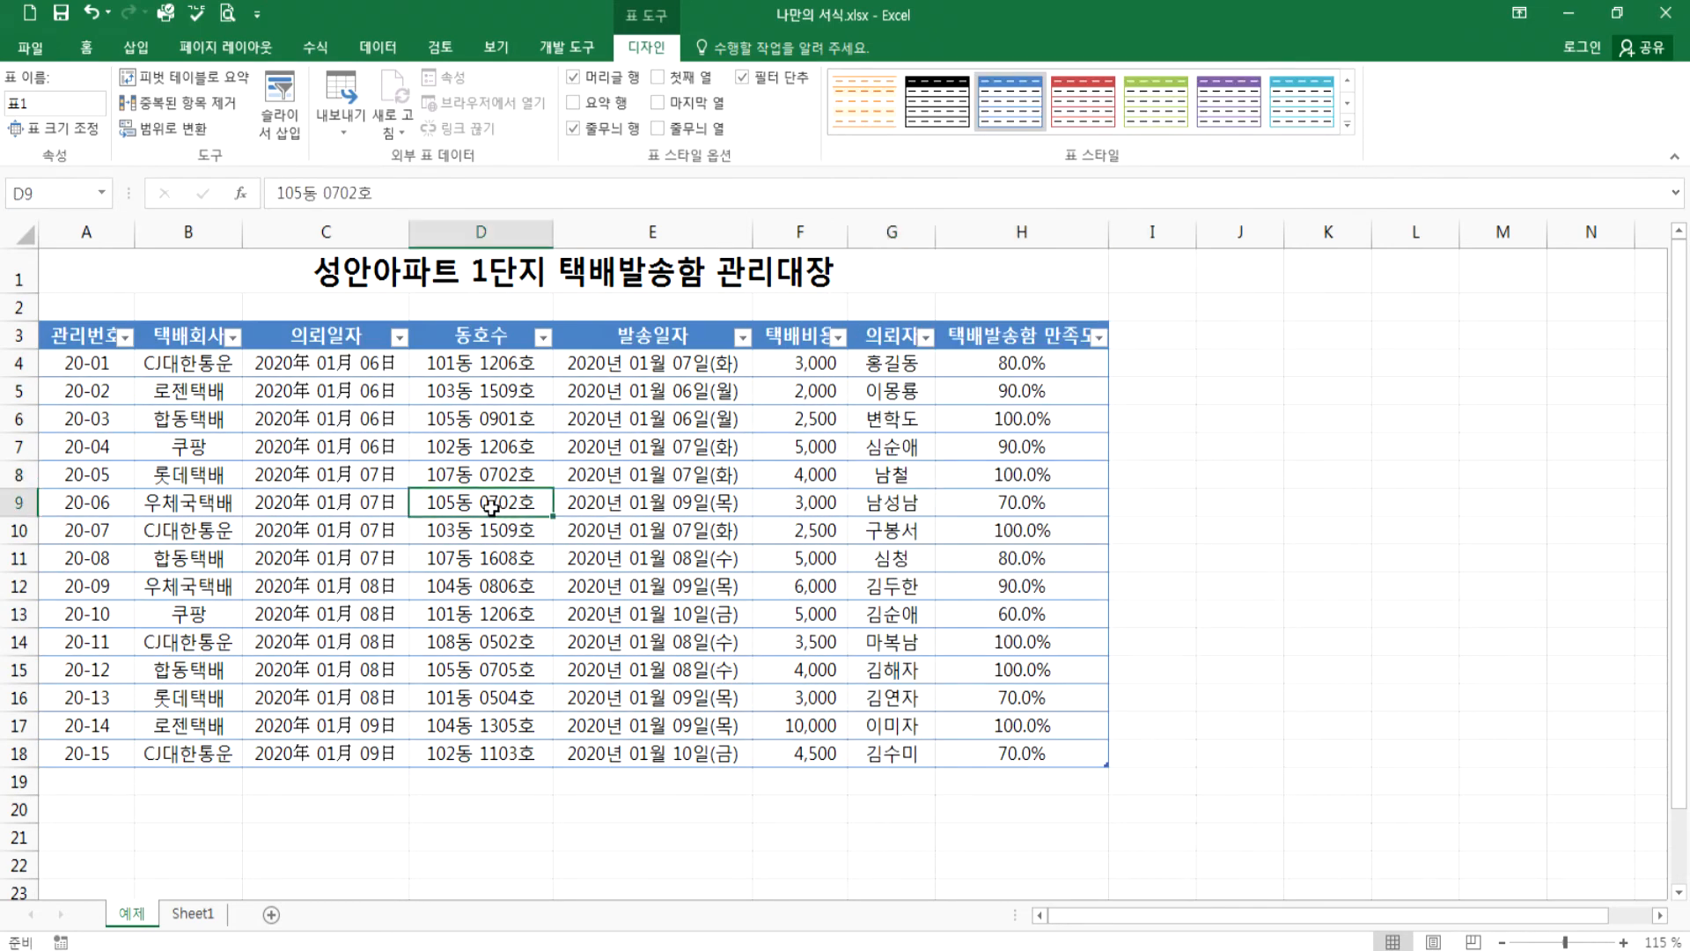
- Change the ledger table to the red banded style in the first row of the medium styles
left_click(1347, 124)
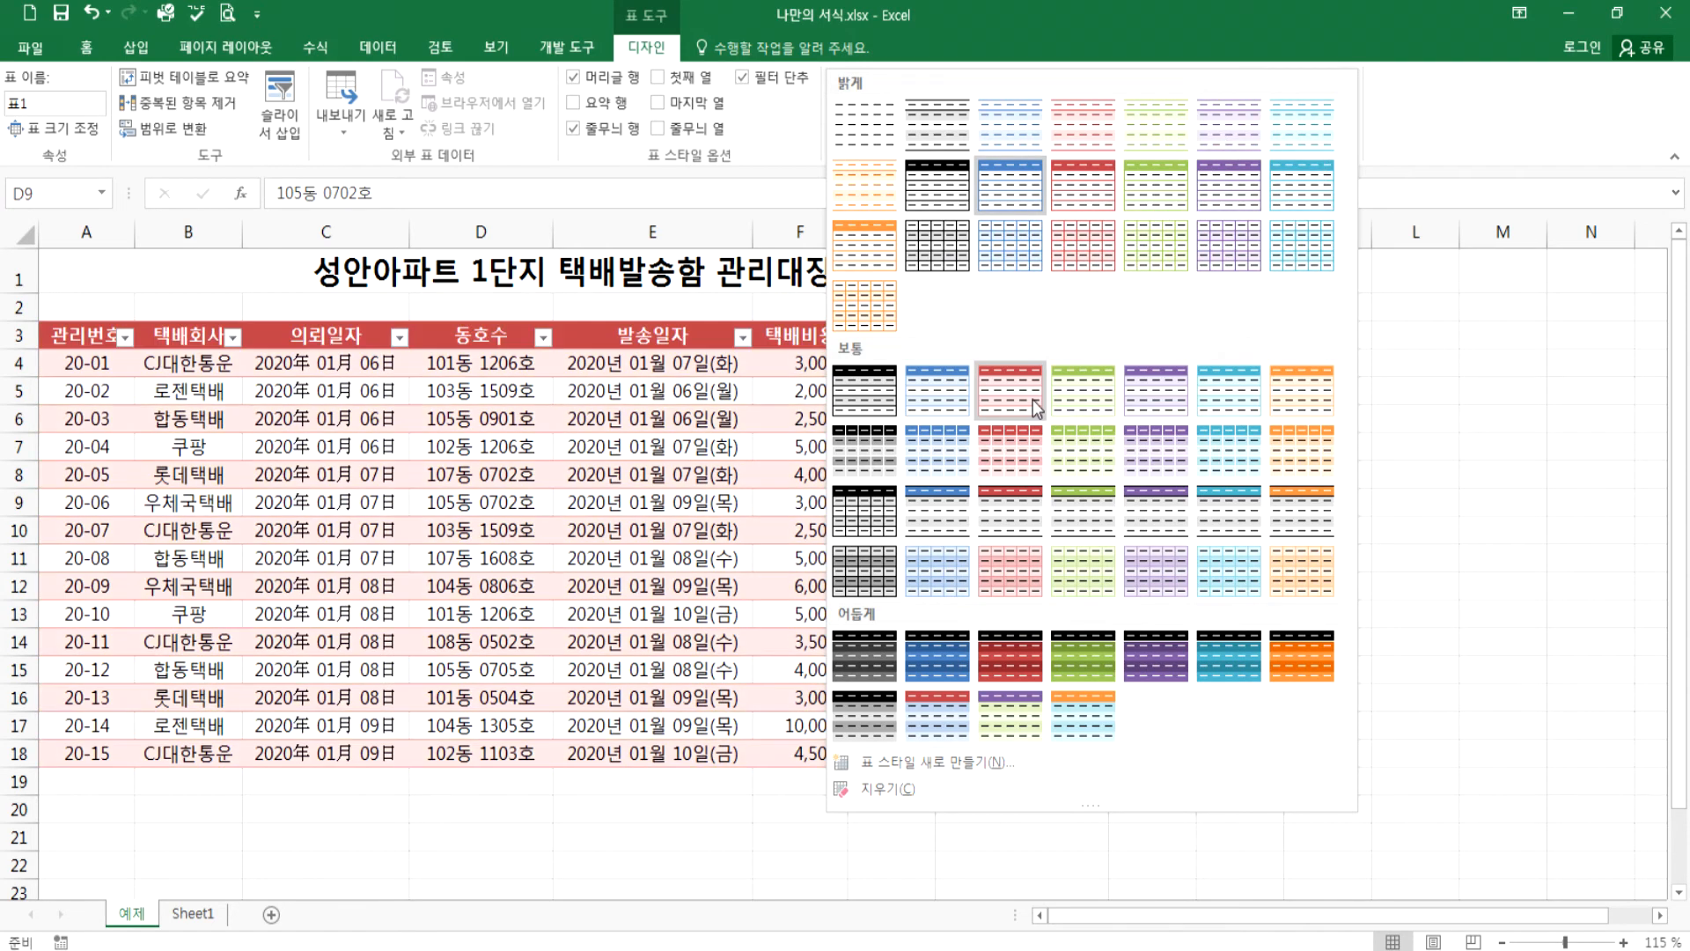
left_click(1033, 400)
left_click(747, 532)
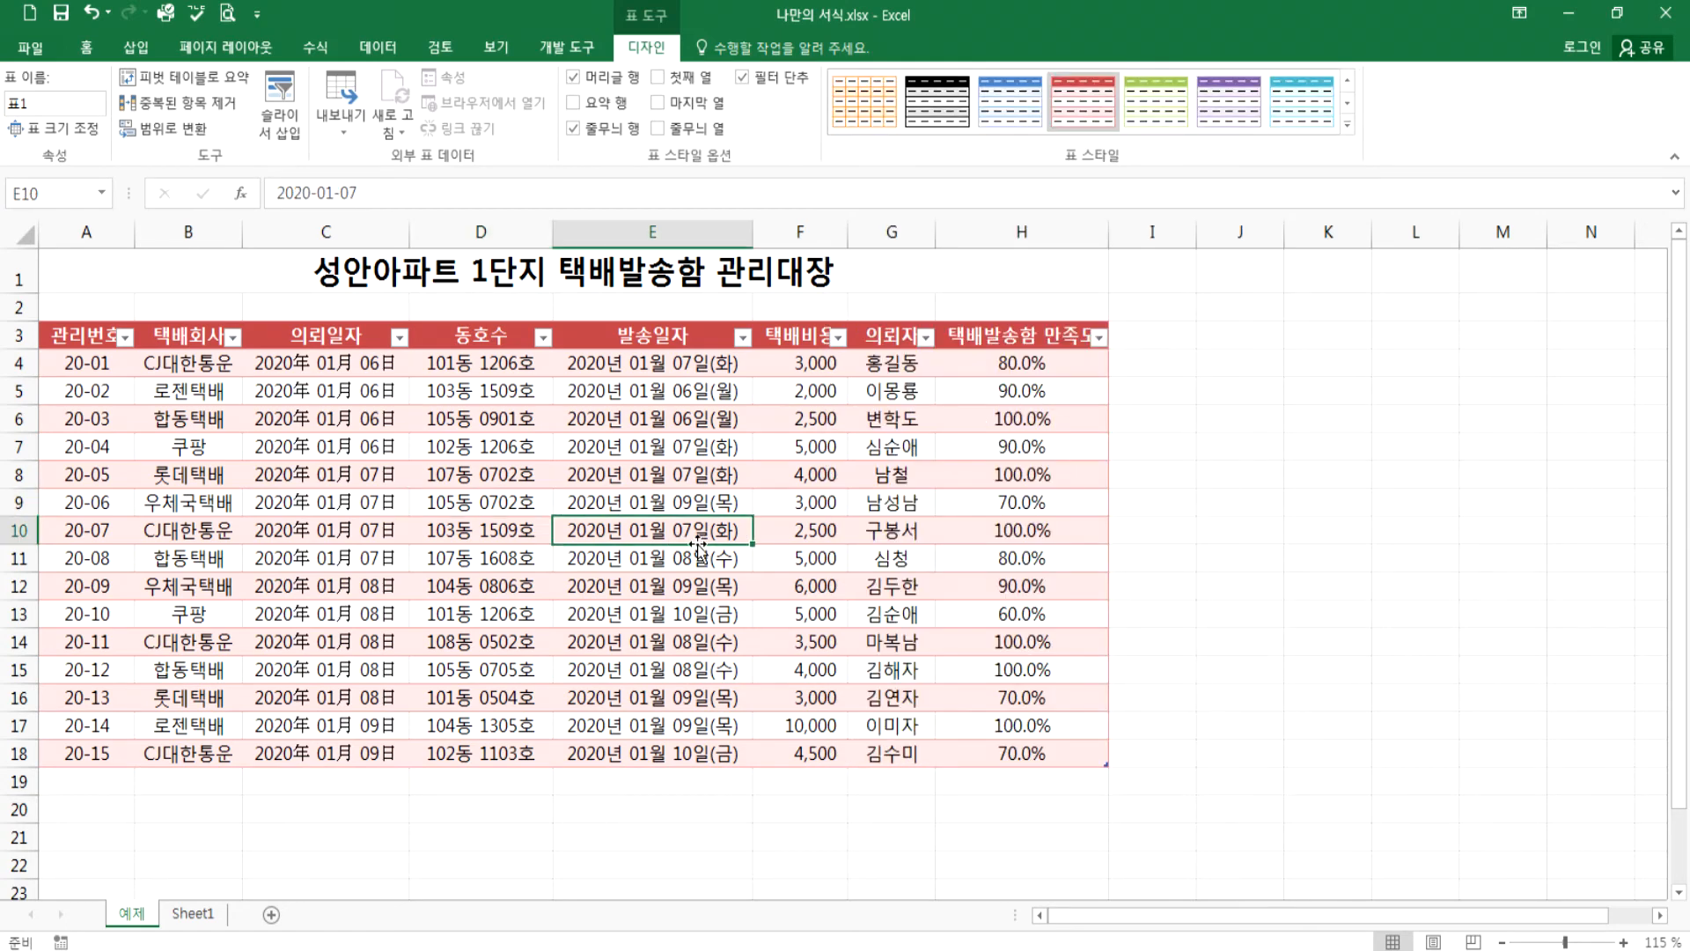
scroll(761, 532, "down", 3)
scroll(761, 532, "up", 3)
left_click(196, 917)
left_click(134, 913)
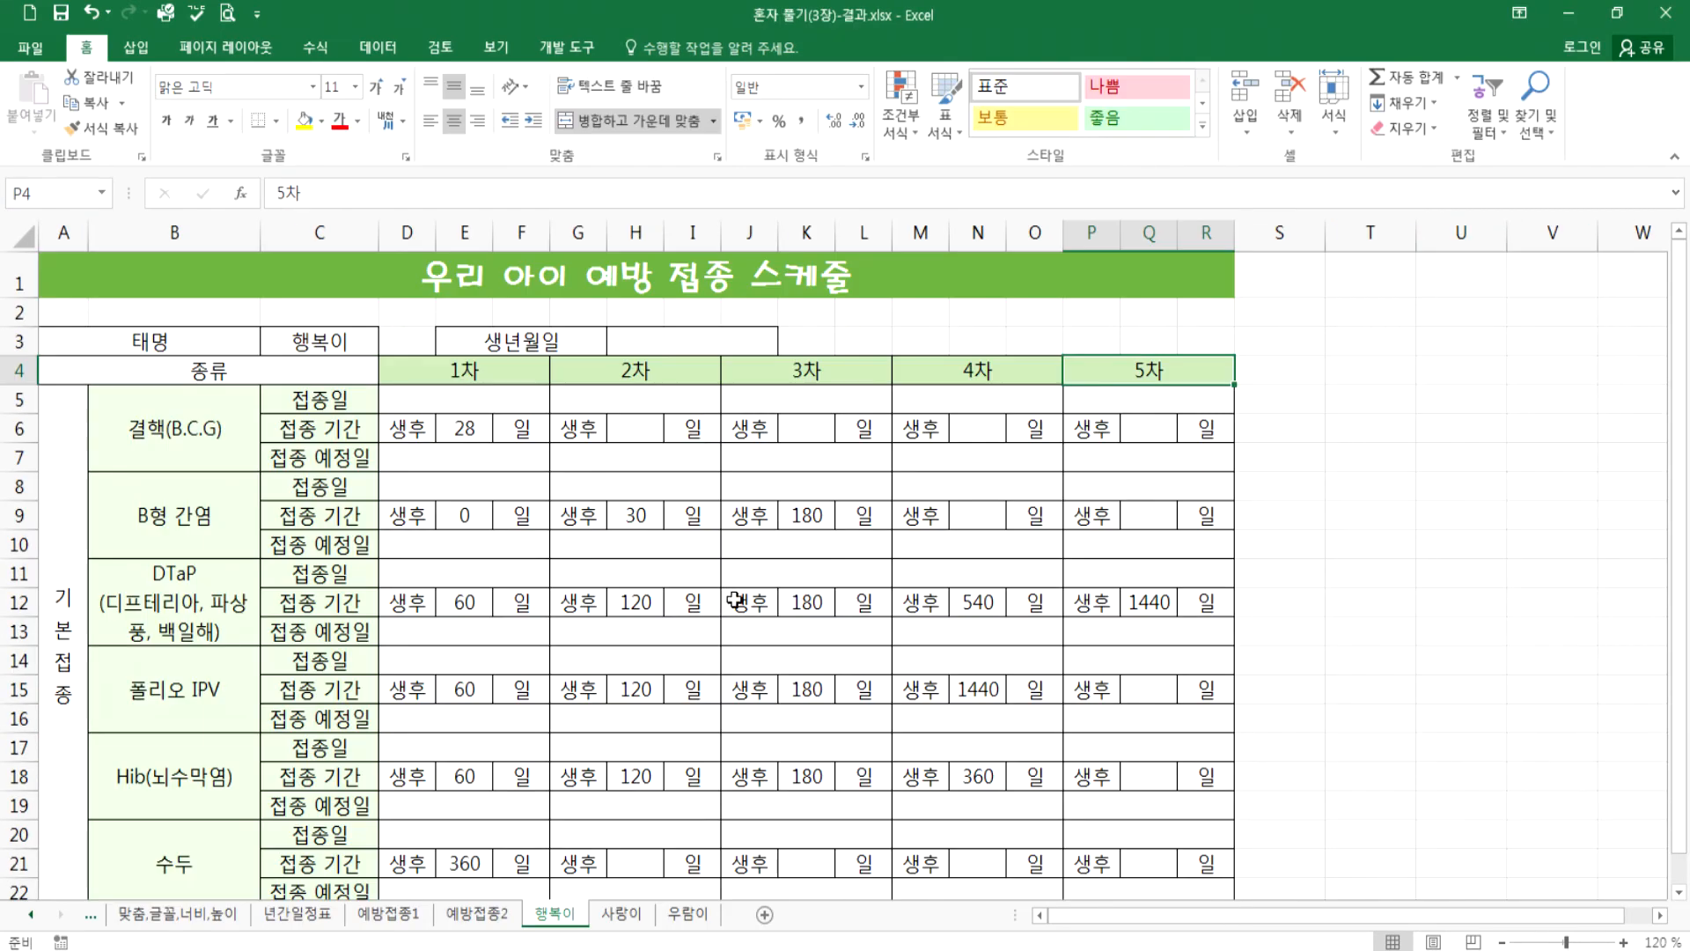
- Look over the vaccination schedule and shuttle bus timetable sheets in the workbook 혼자 풀기(3장)-결과.xlsx
scroll(692, 750, "down", 8)
left_click(208, 916)
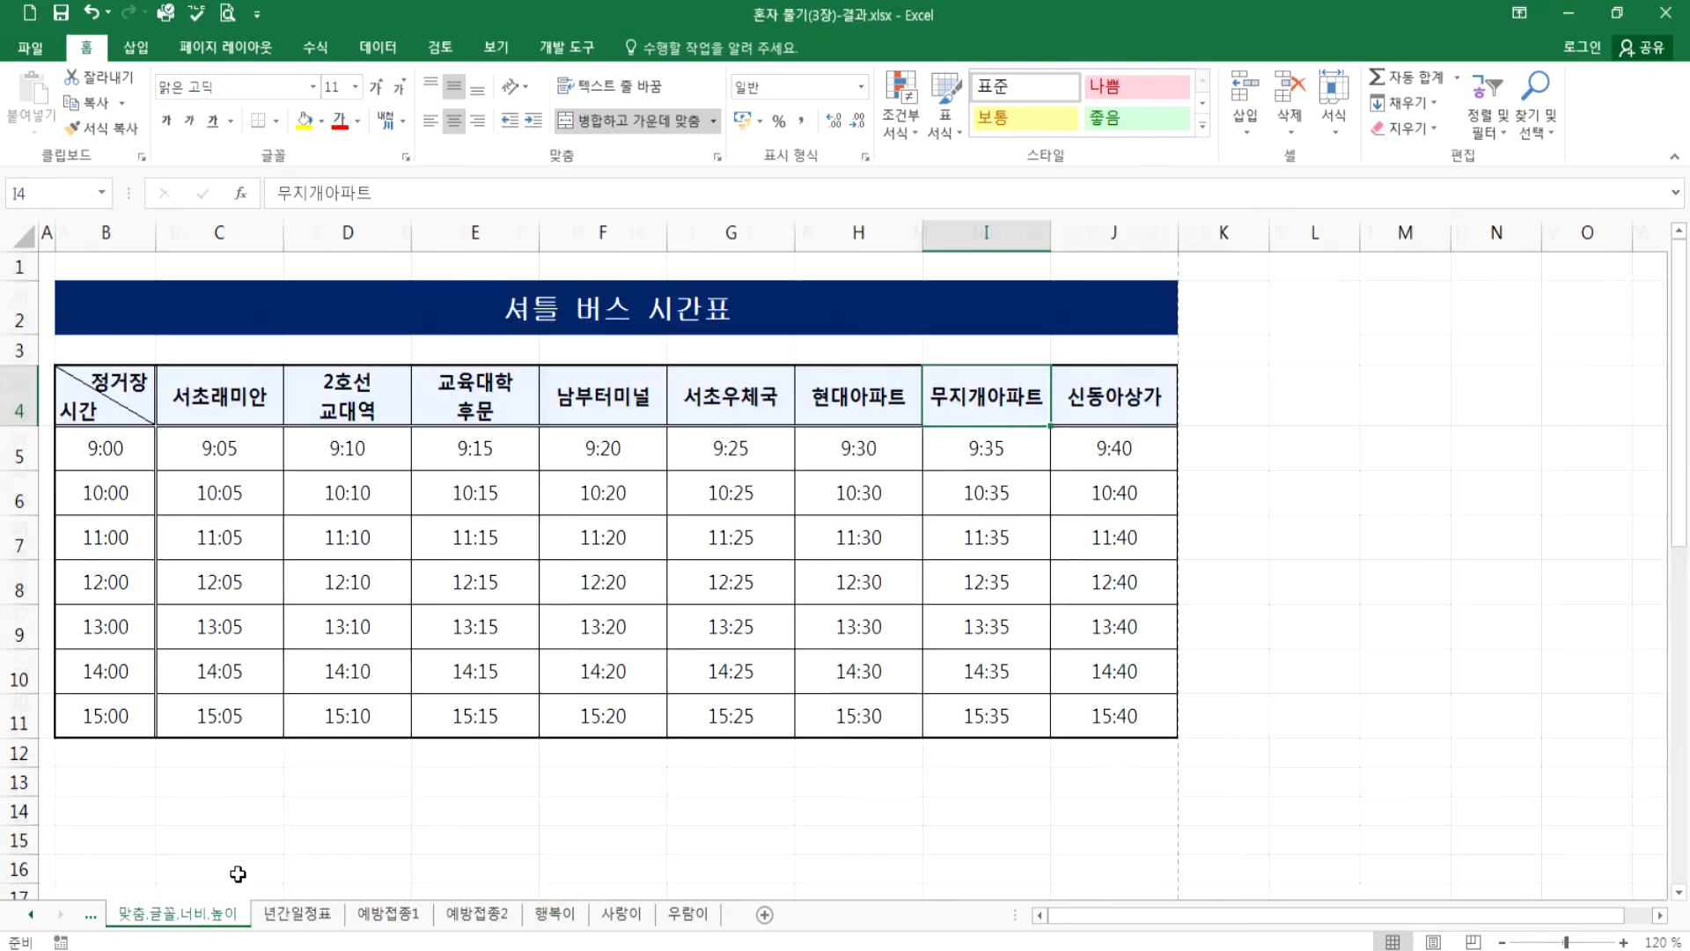
scroll(1036, 474, "down", 4)
- Move the active cell right through the empty cells of row 16 to S16, and down from there
left_click(717, 346)
key("Right")
key("Right")
key("Right")
key("Right")
key("Right")
key("Right")
key("Right")
key("Right")
key("Right")
key("Right")
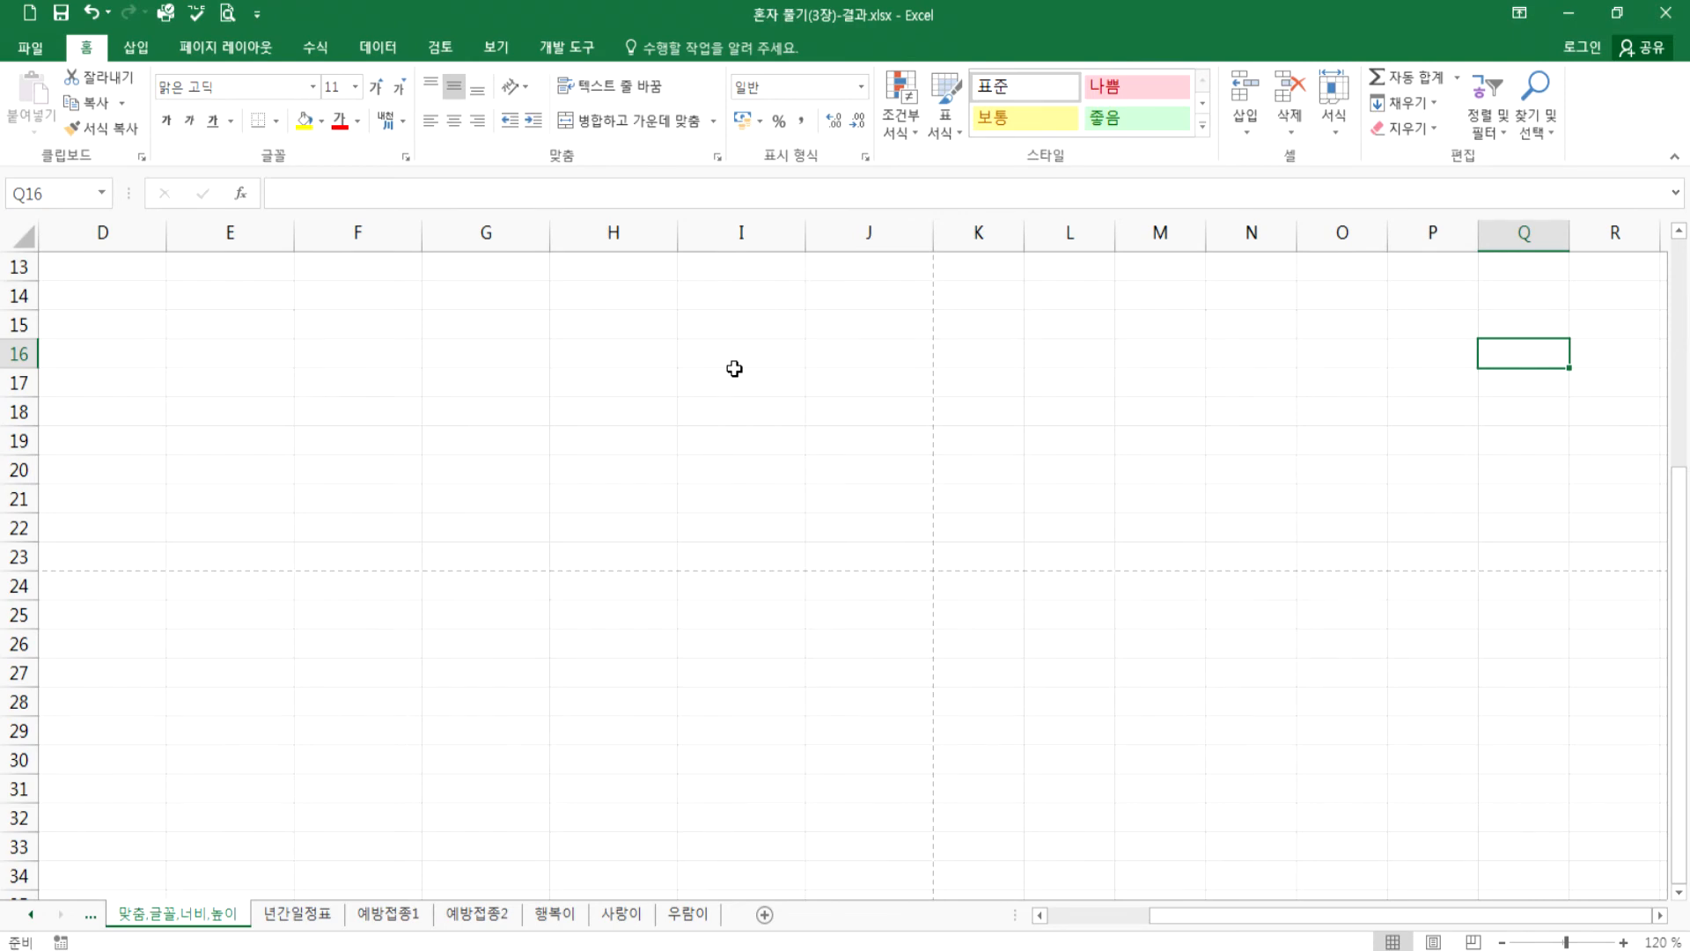
key("Right")
key("Right")
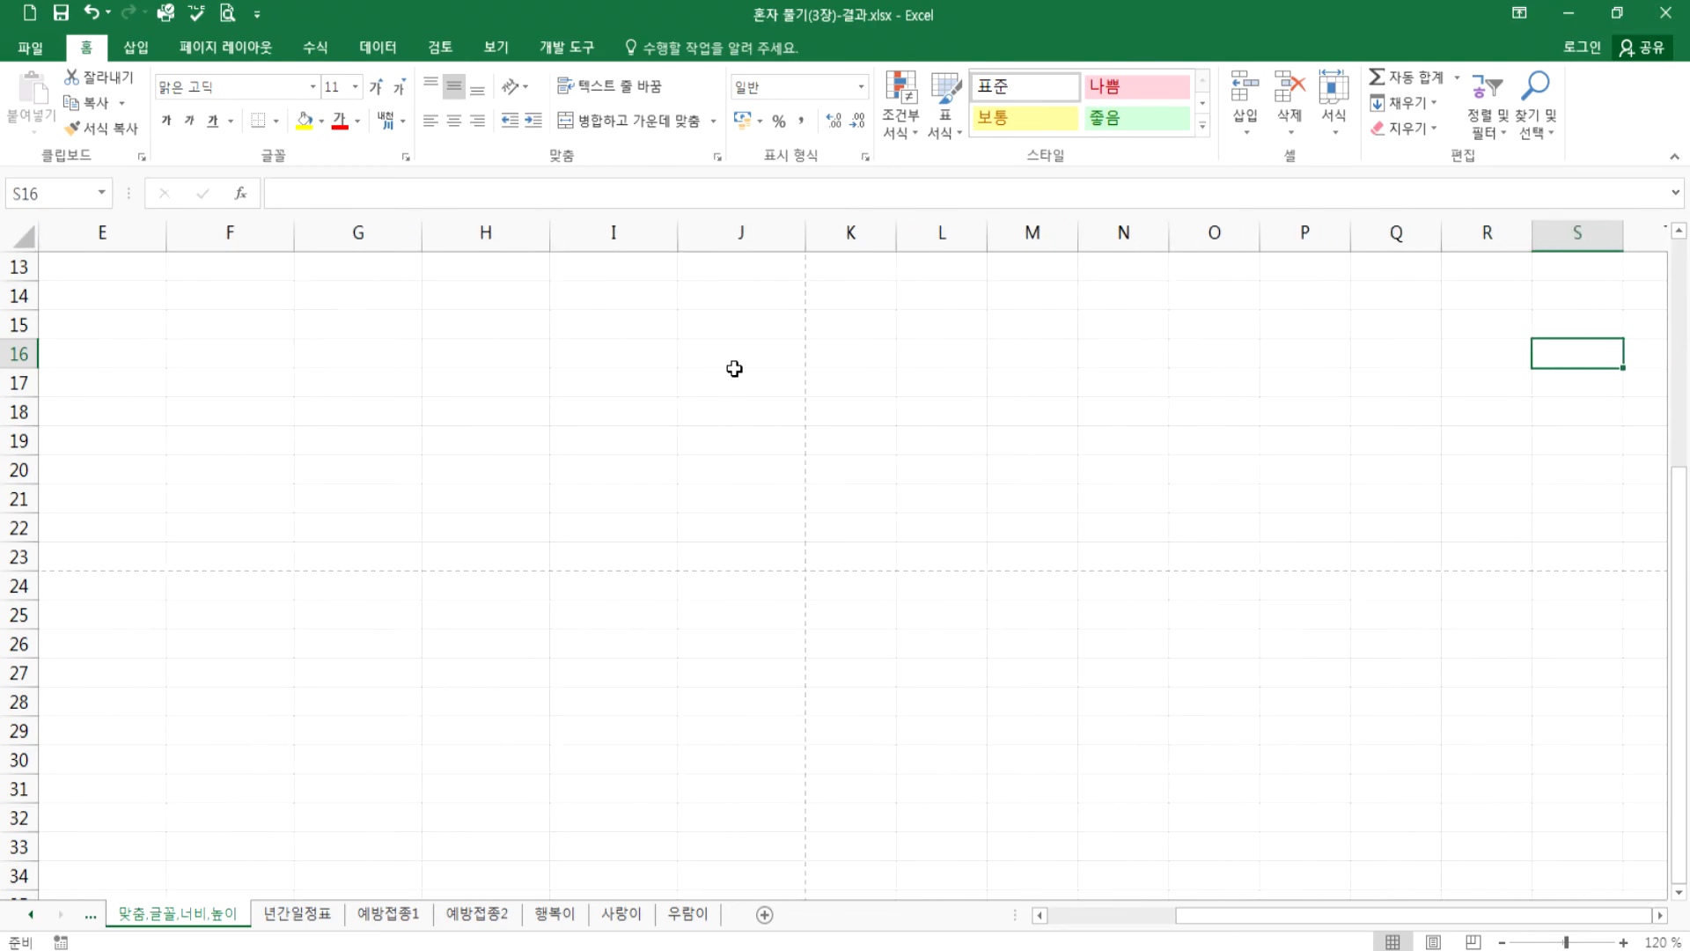
key("Return")
key("Return")
key("Return")
key("Return")
key("Return")
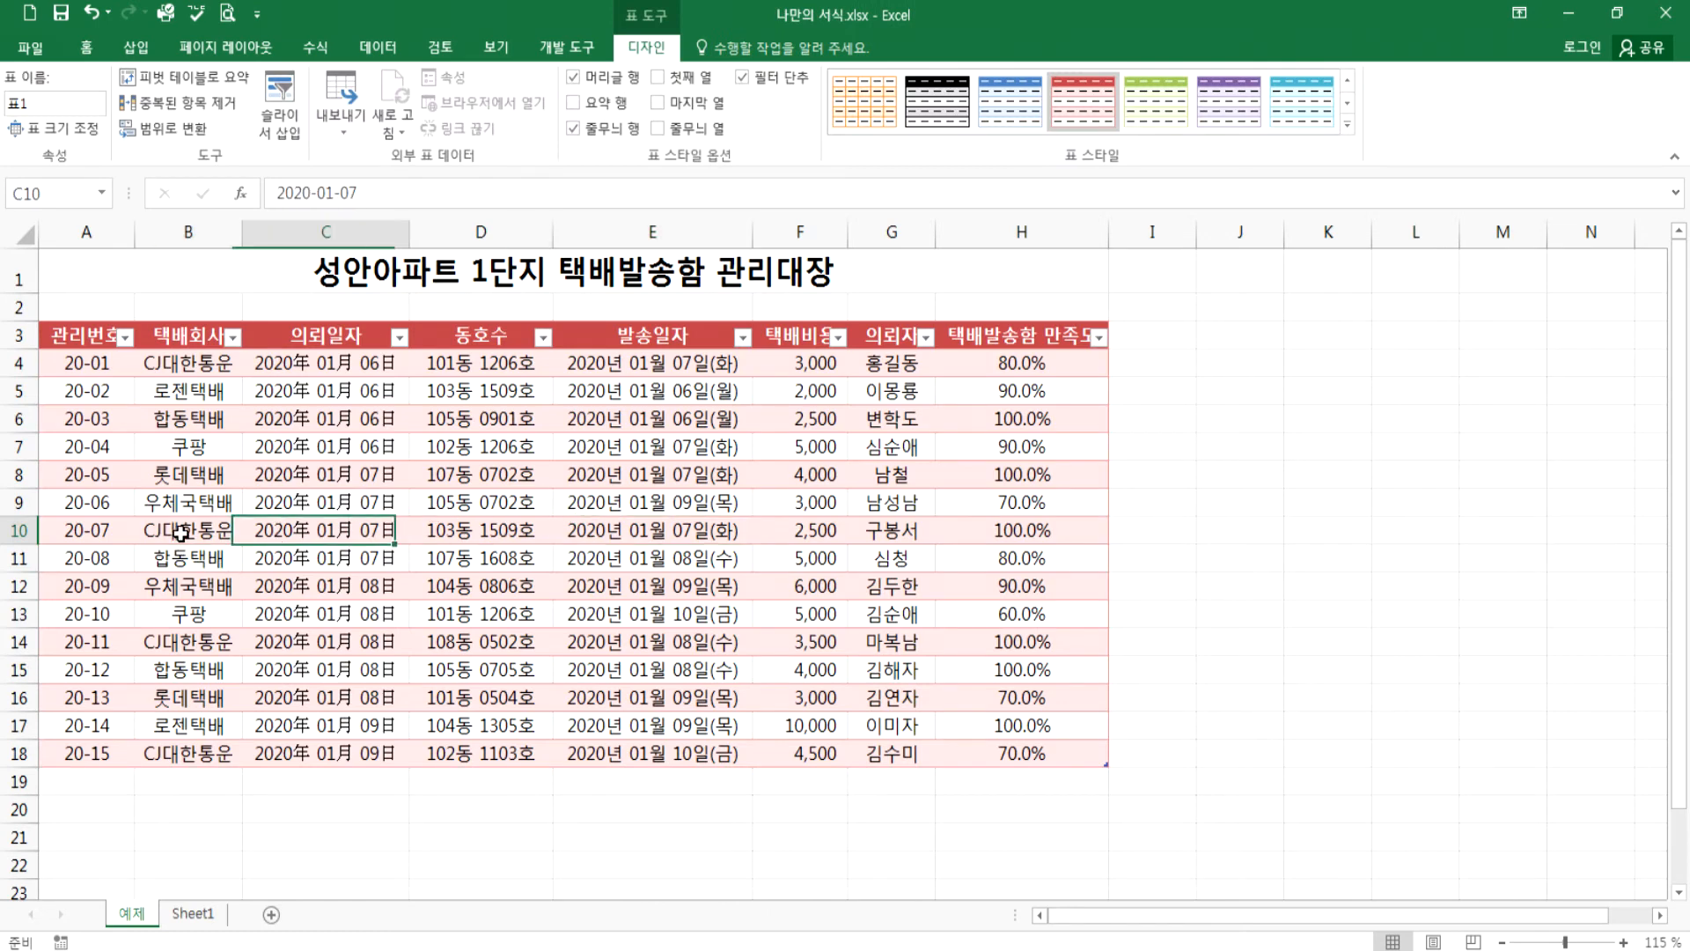
- In the parcel ledger, move cell by cell through the table rows from C10 to the last cell, H18
key("Tab")
key("Tab")
key("Tab")
key("Tab")
key("Tab")
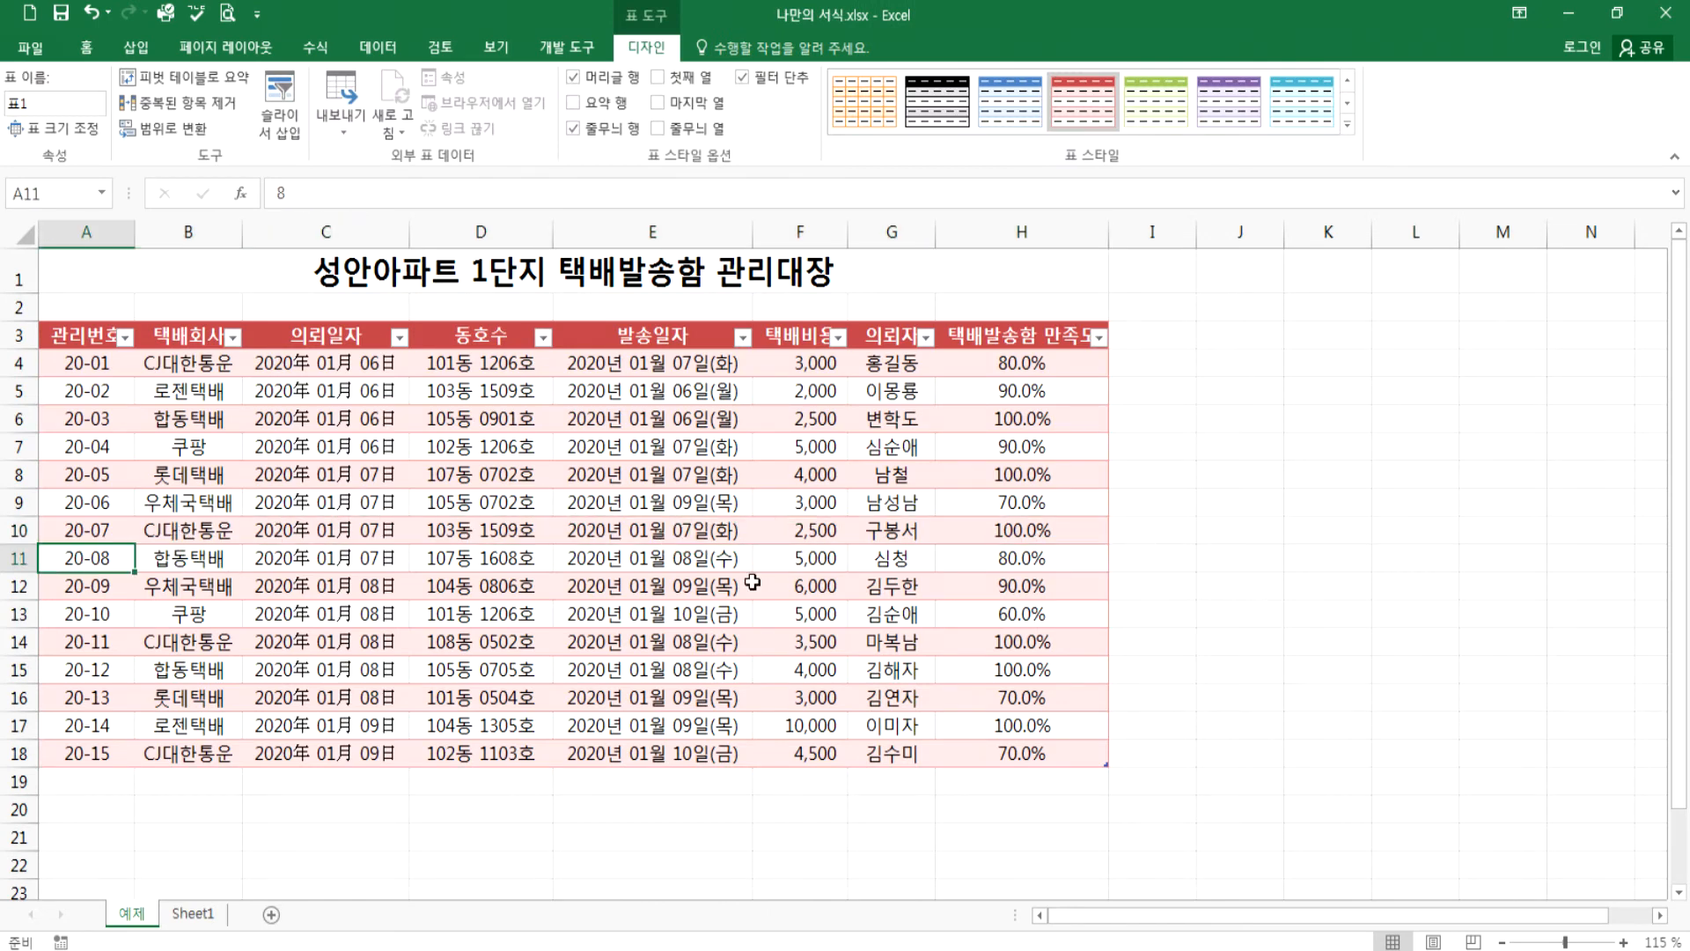
key("Tab")
key("Tab")
key("Tab")
key("Tab")
key("Tab")
key("Tab")
key("Tab")
key("Tab")
key("Tab")
key("Tab")
key("Tab")
key("Tab")
key("Tab")
key("Tab")
key("Tab")
key("Tab")
key("Tab")
key("Tab")
key("Tab")
key("Tab")
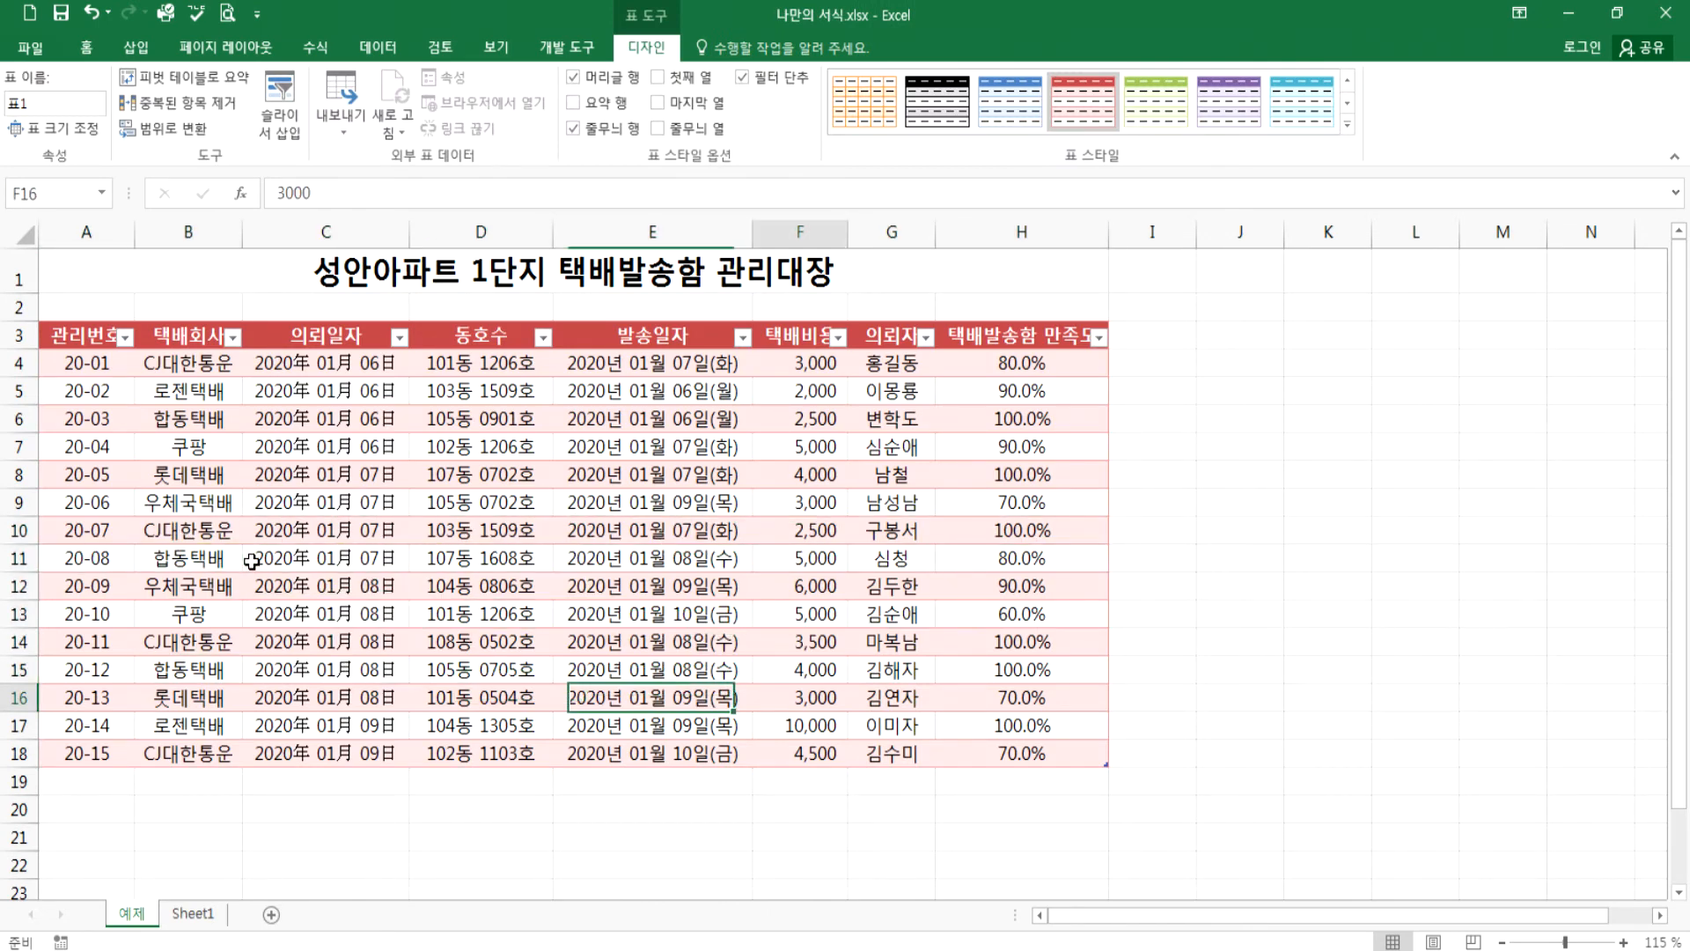
key("Tab")
key("Tab")
key("Tab")
key("Tab")
key("Tab")
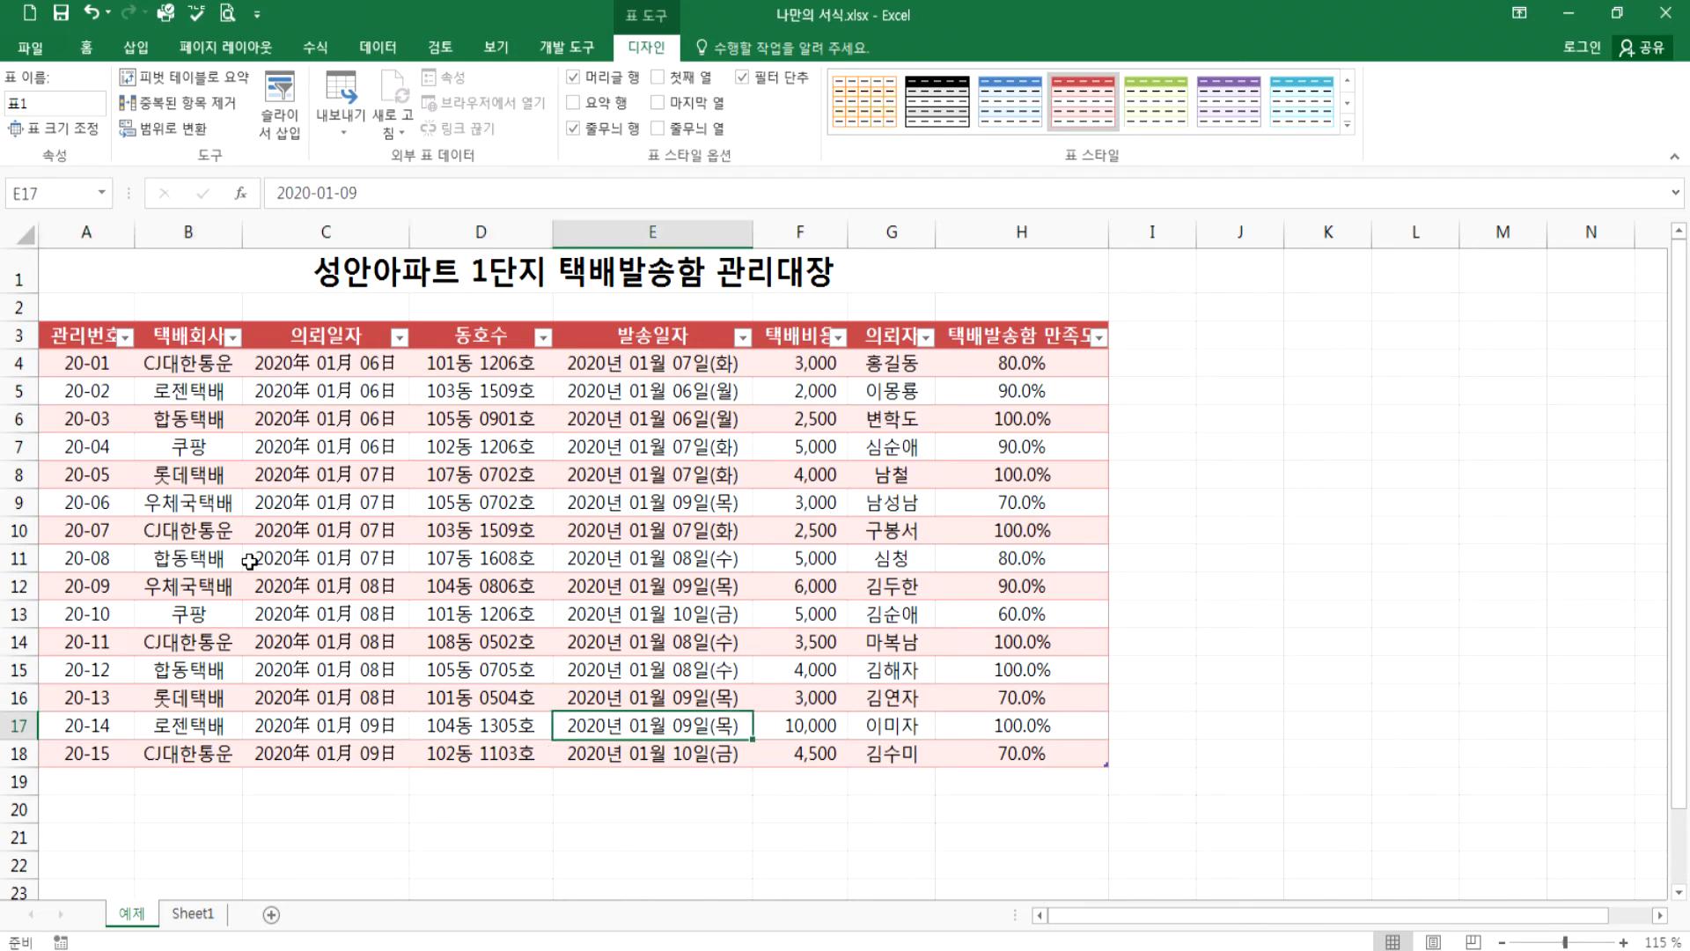
key("Tab")
key("Tab")
key("Tab")
key("Tab")
key("Tab")
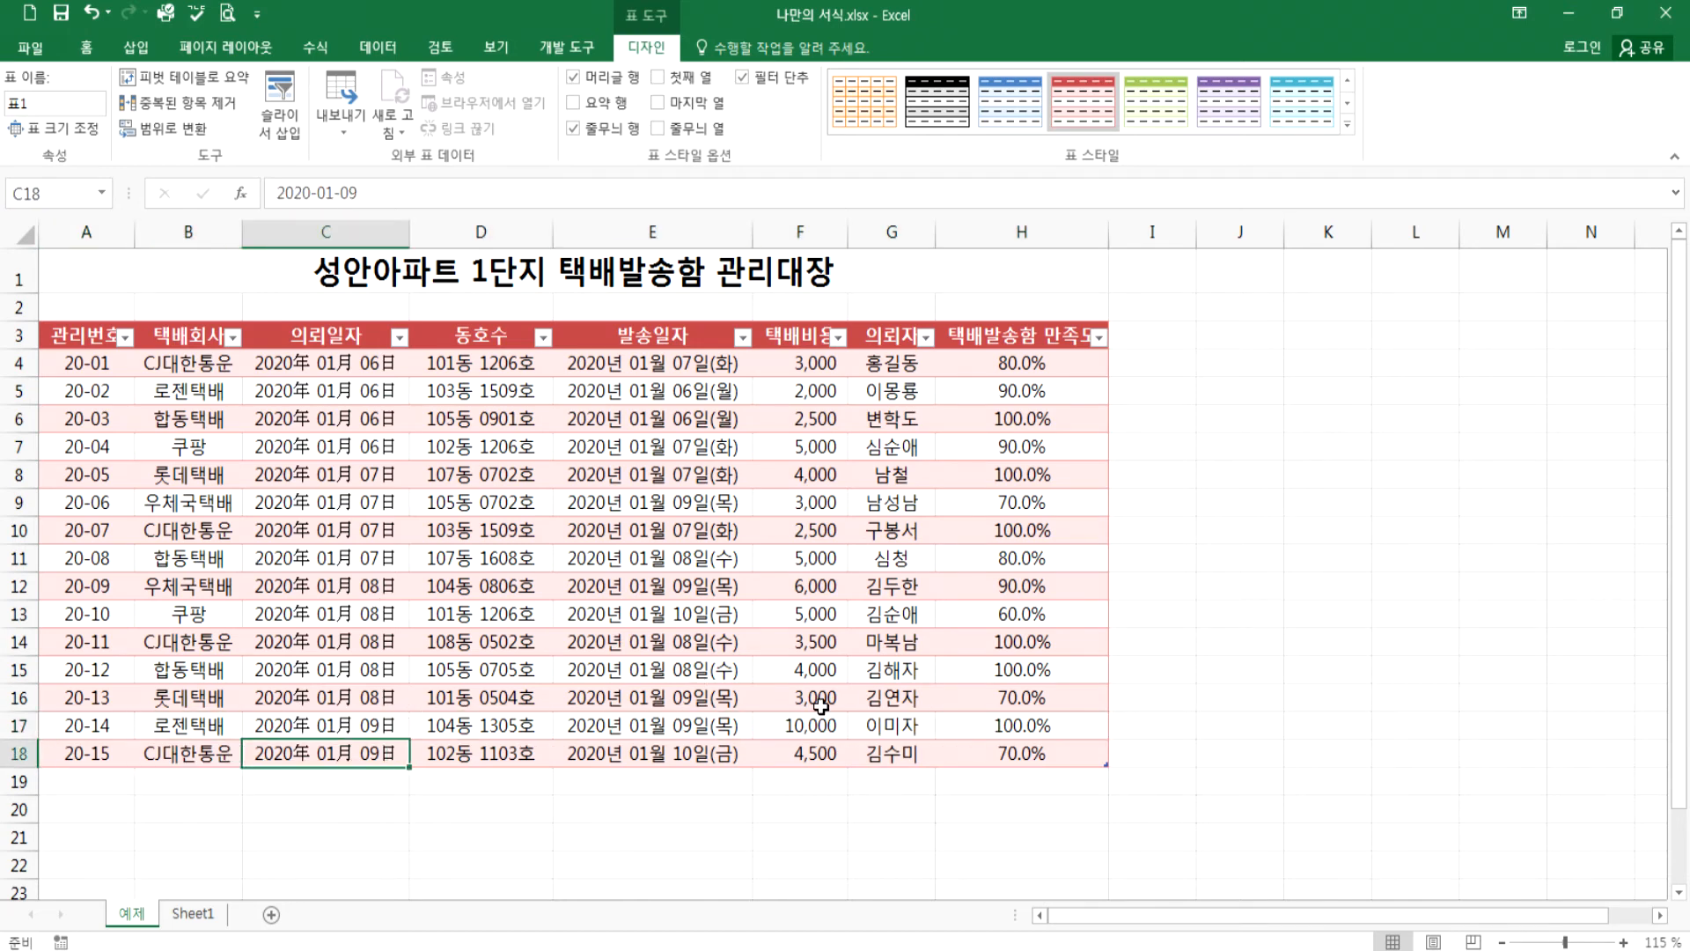
key("Tab")
key("Tab")
key("Tab")
key("Tab")
key("Tab")
scroll(1301, 630, "down", 3)
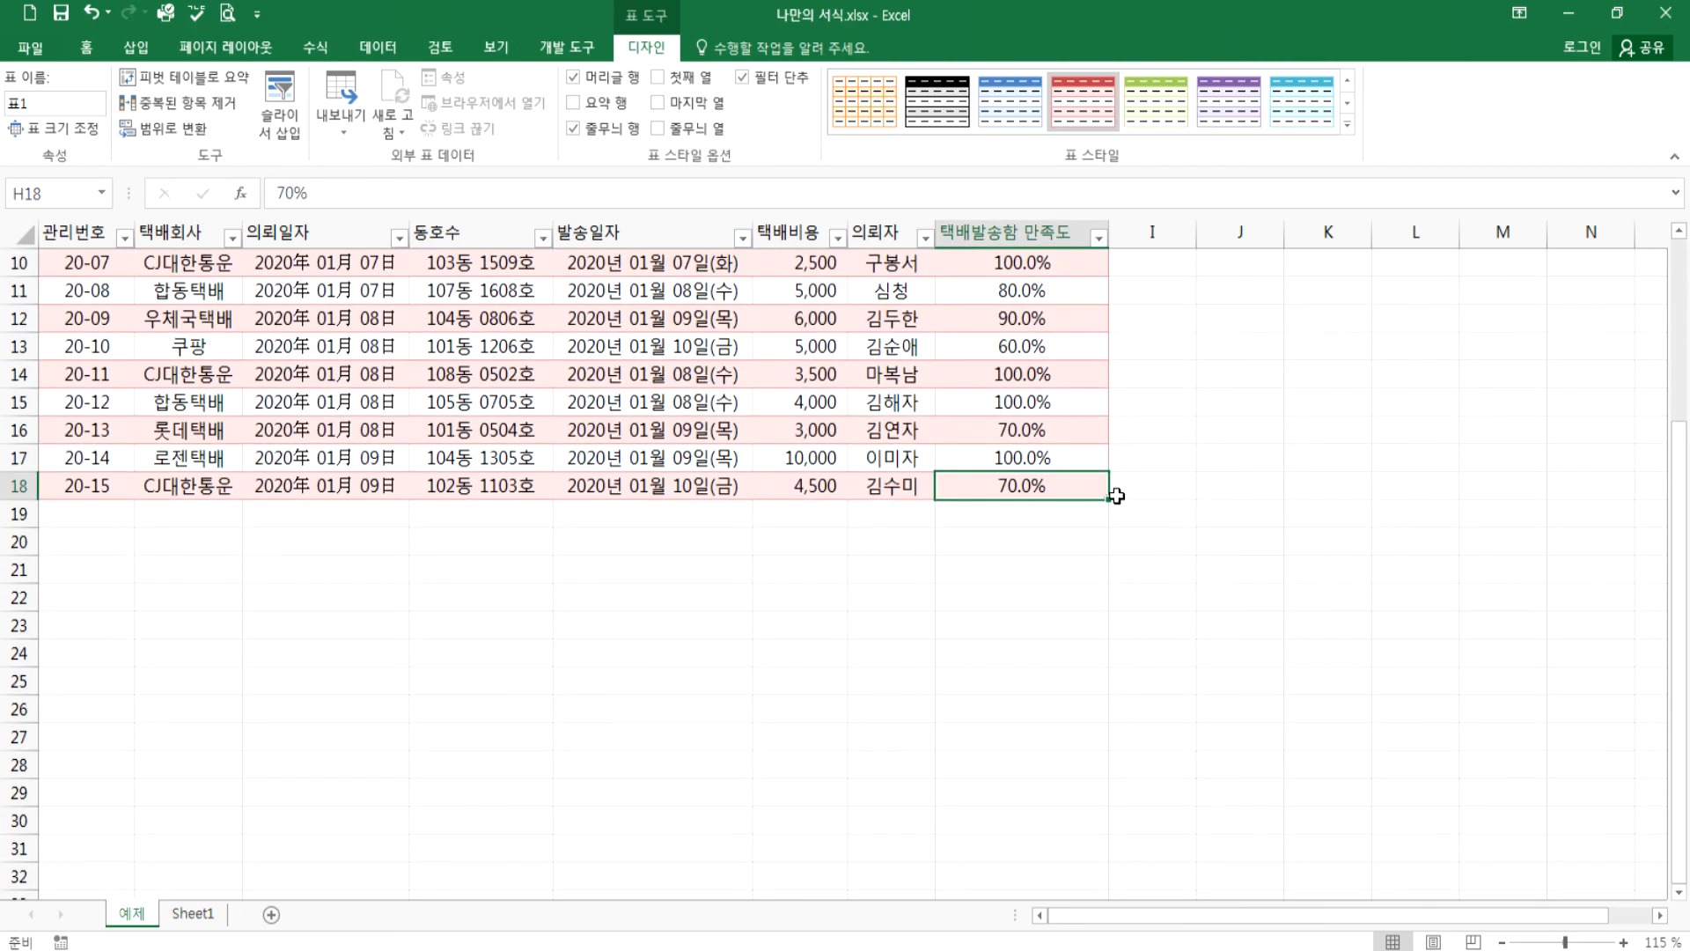
- Append row 19 to the ledger table and enter number 20-20, courier 쿠팡 and request date 1-7
key("Tab")
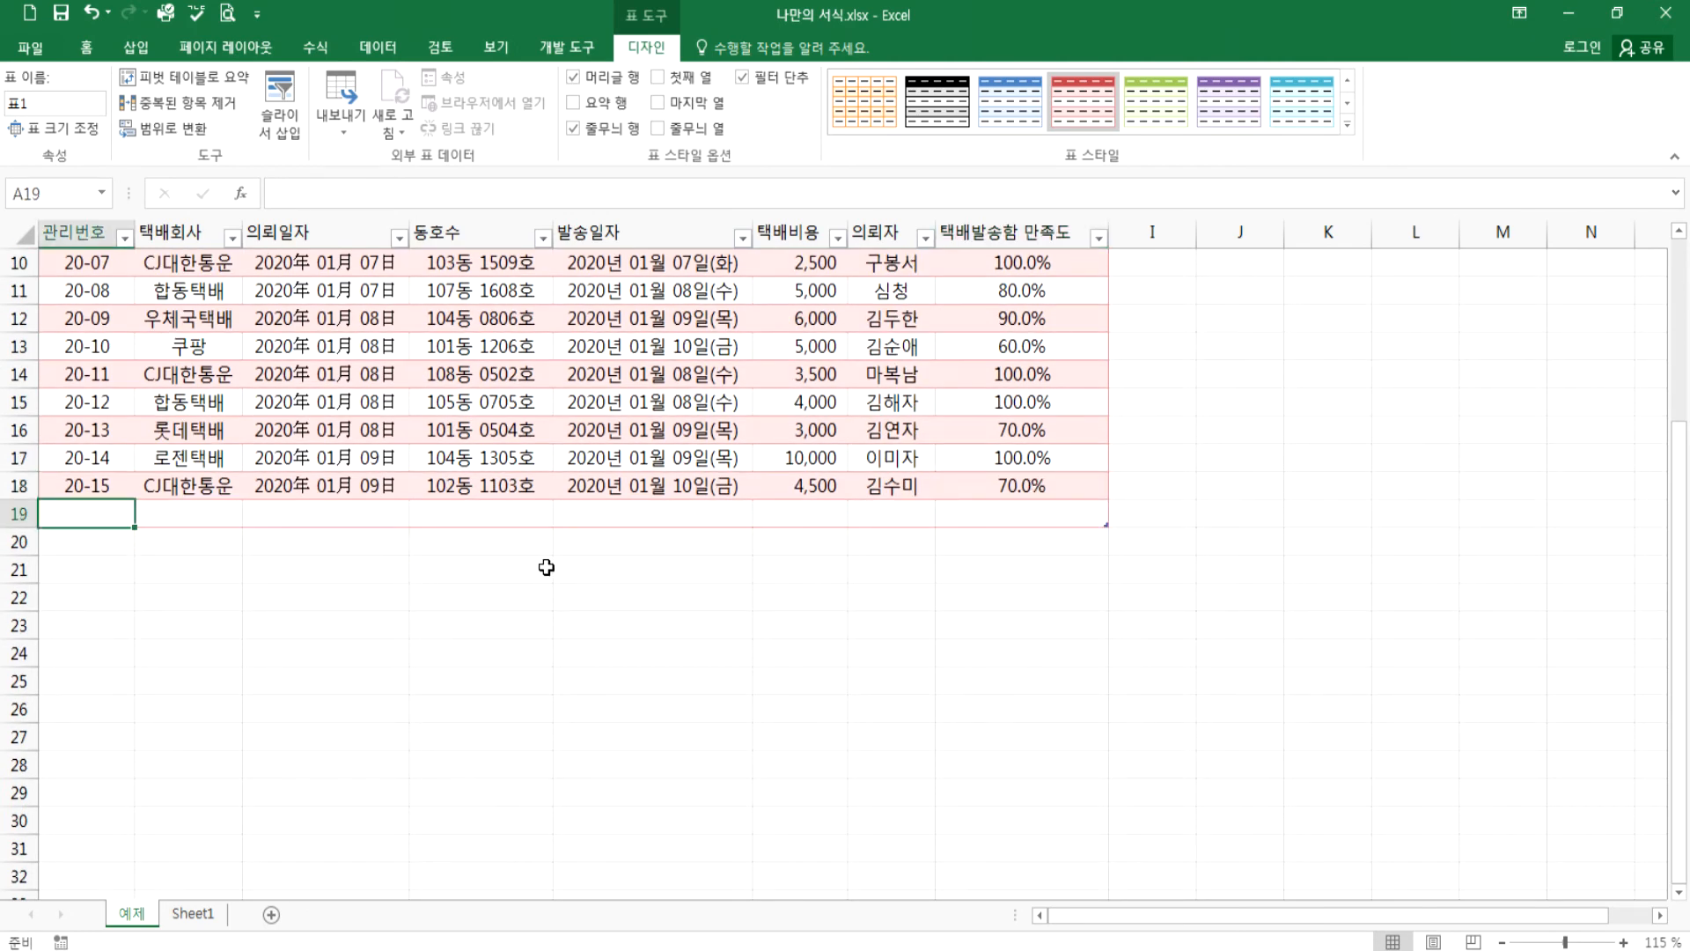
type("20-20")
key("Tab")
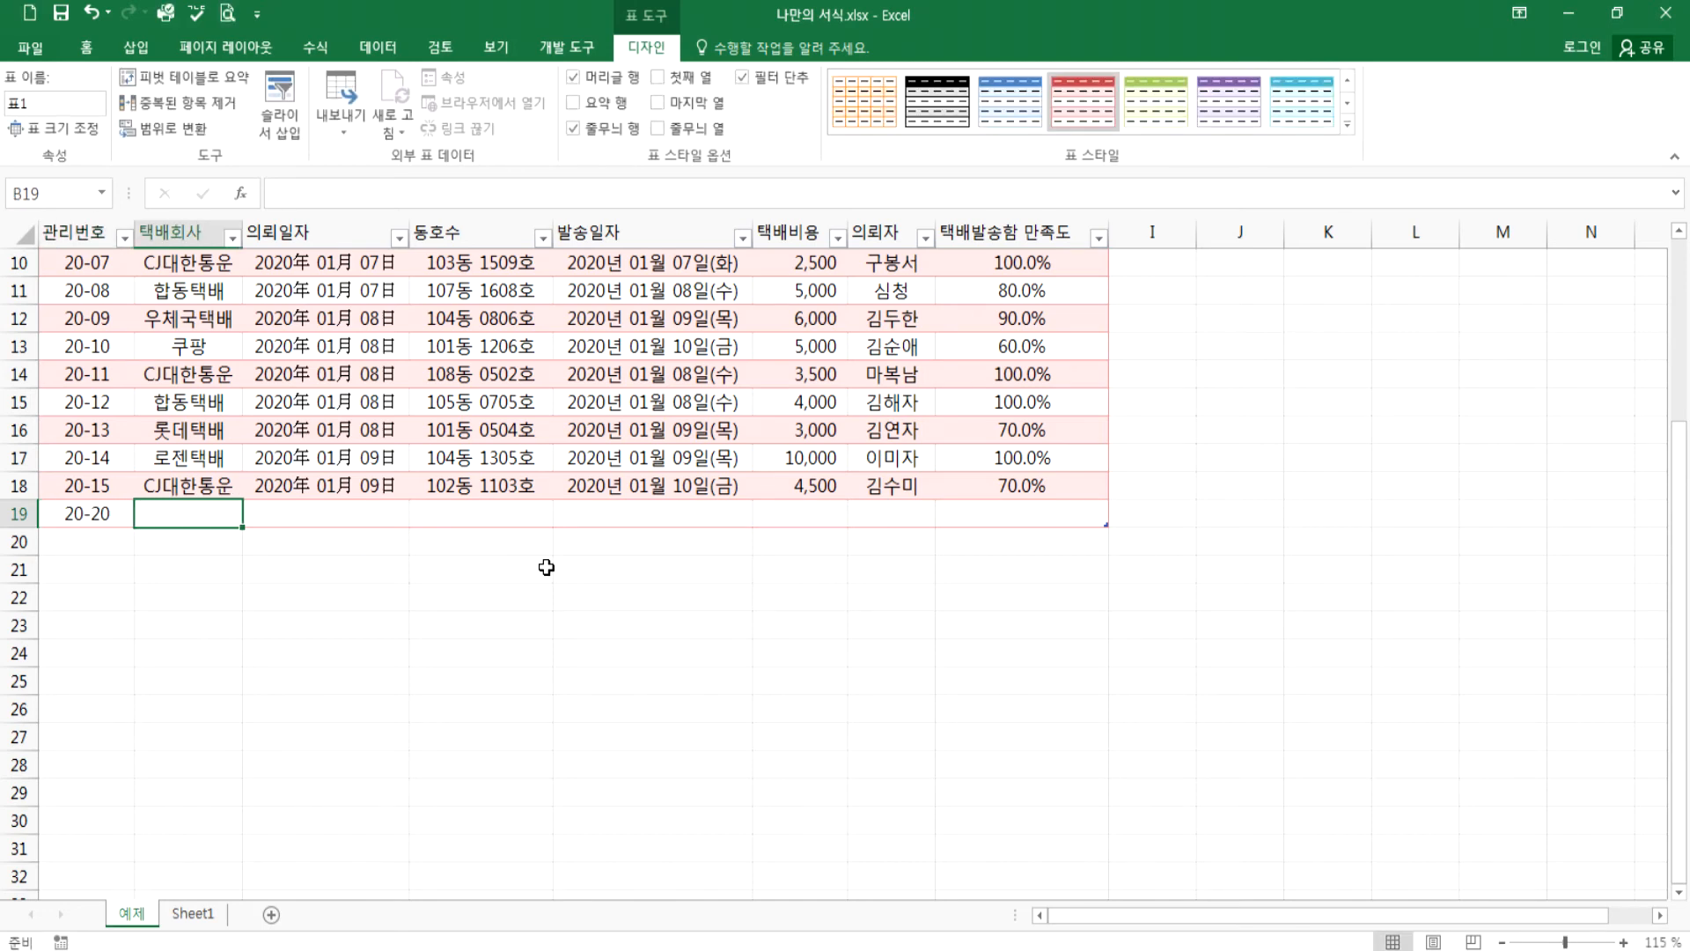
type("쿠팡")
key("Tab")
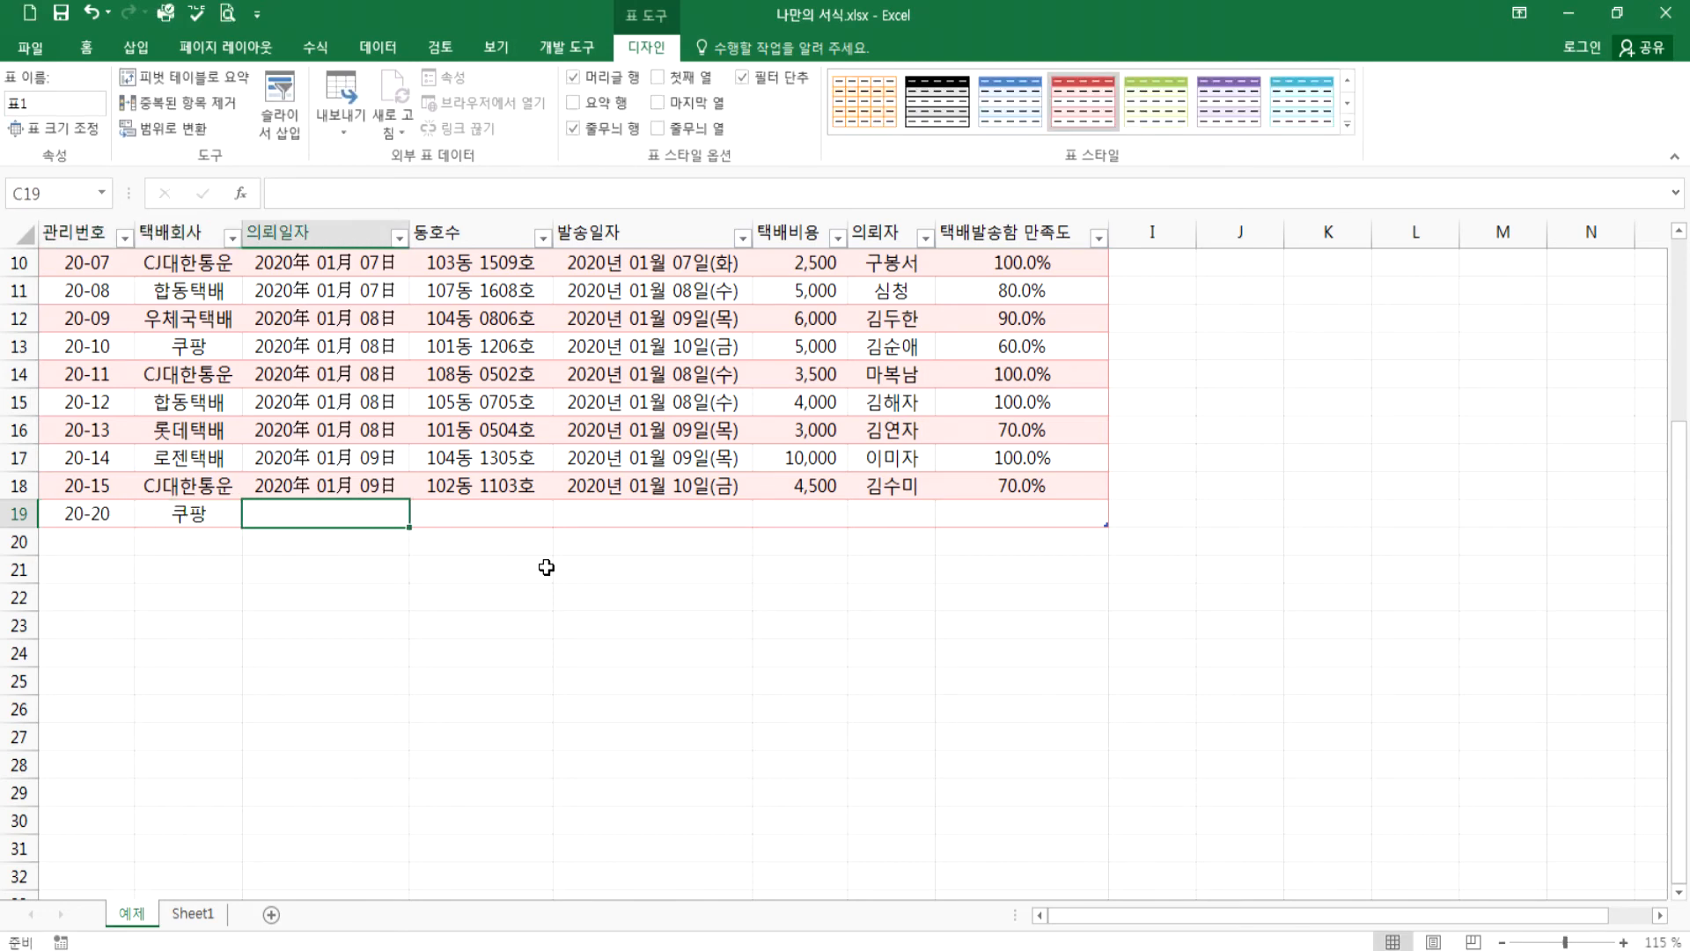
type("1-7")
key("Tab")
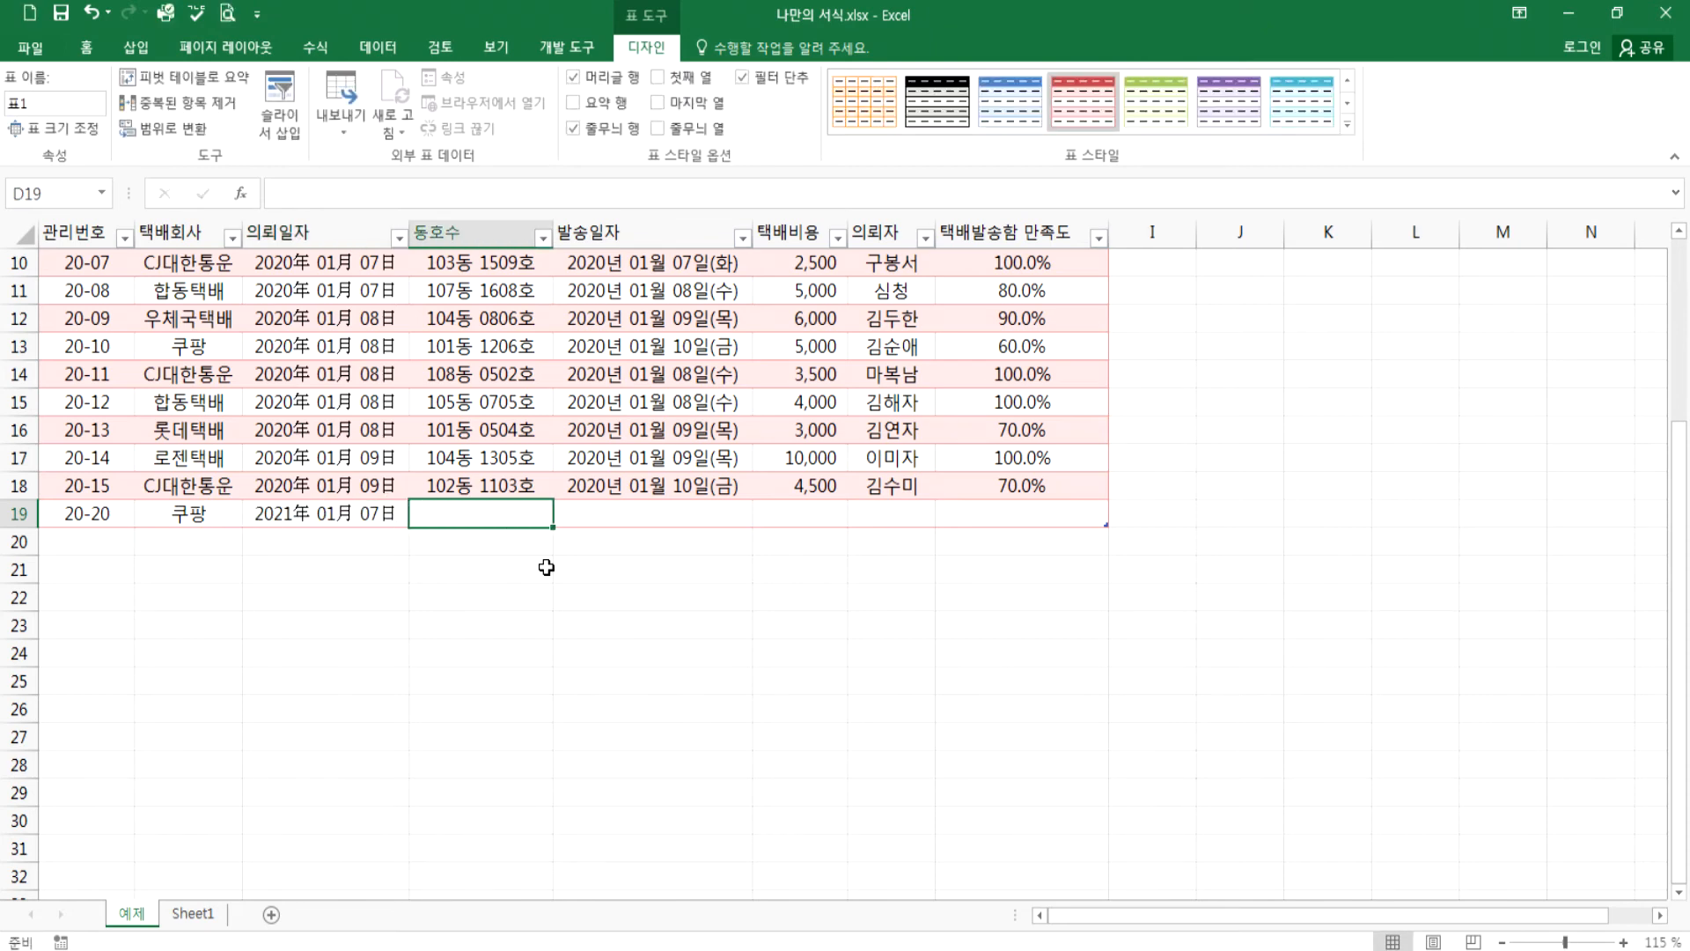
- In row 19, enter the building and unit number and the dispatch date 1-9
type("201동")
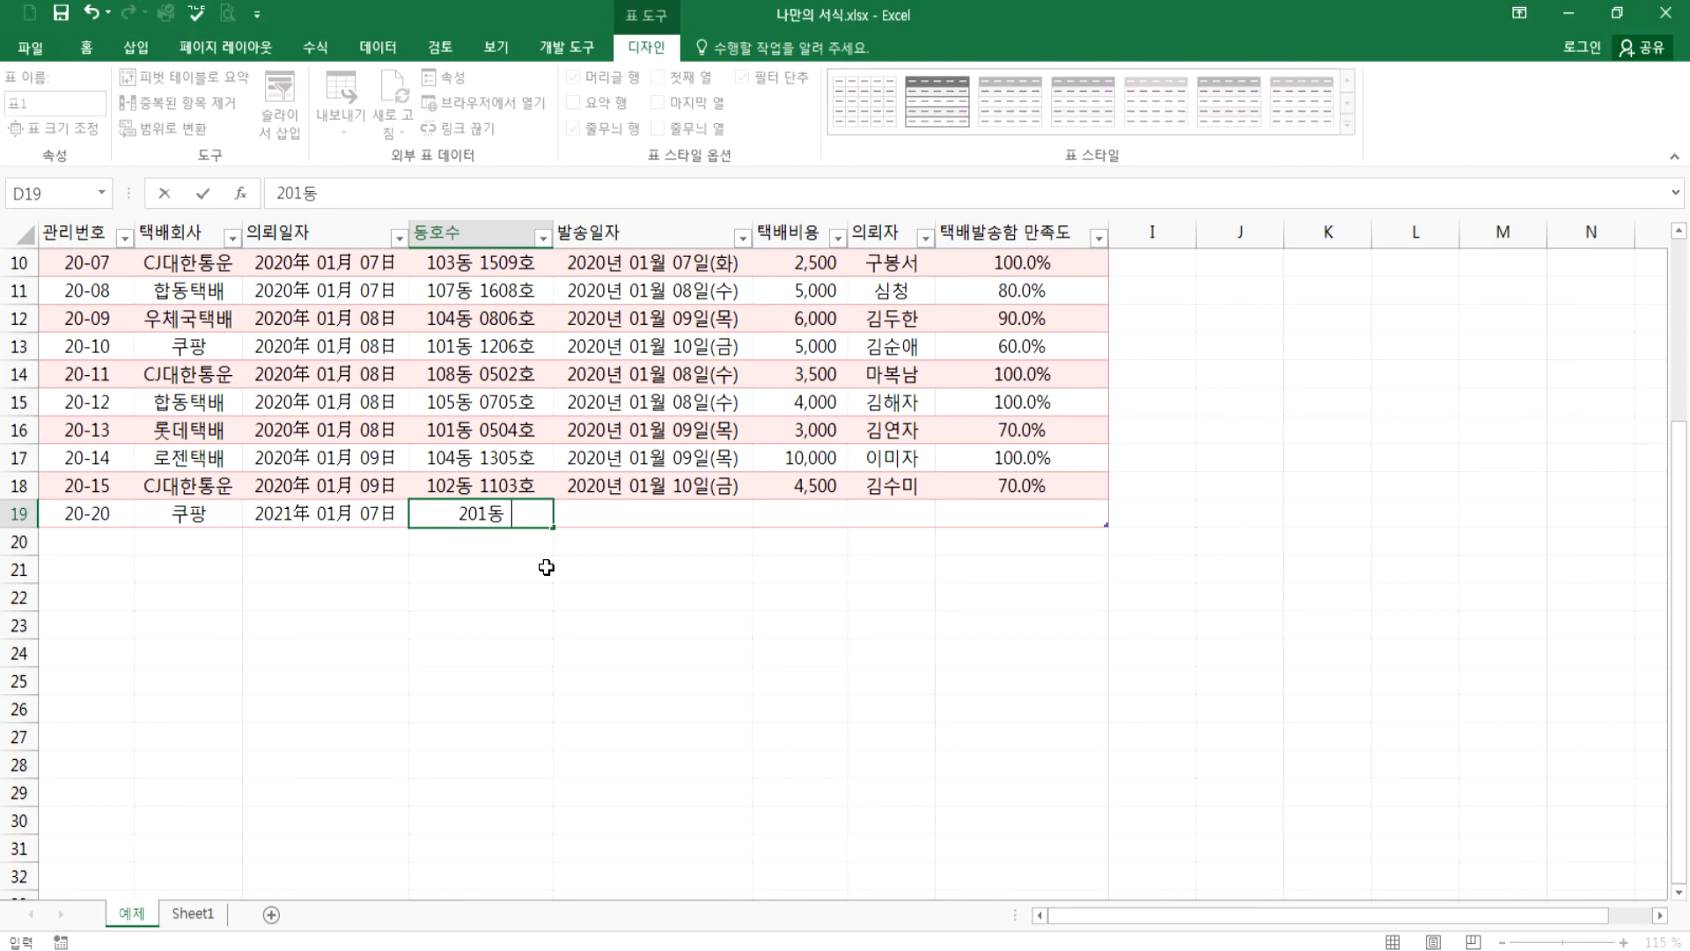
type(" 5555ㅗㅗ")
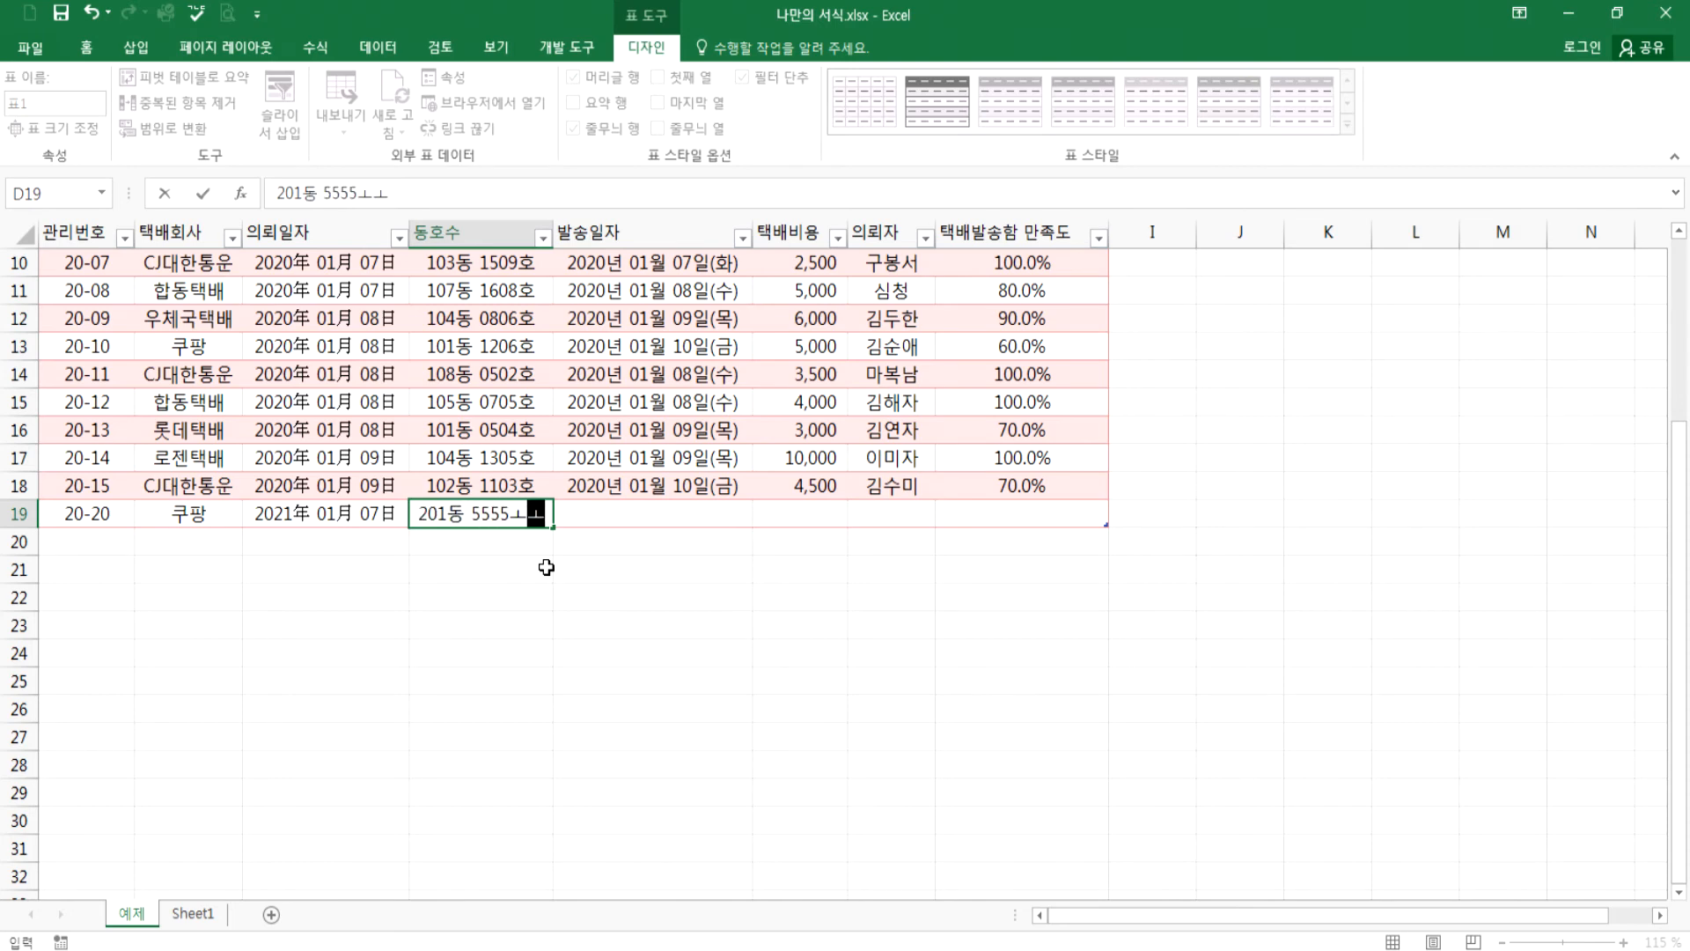
key("BackSpace")
key("BackSpace")
type("ㅎ")
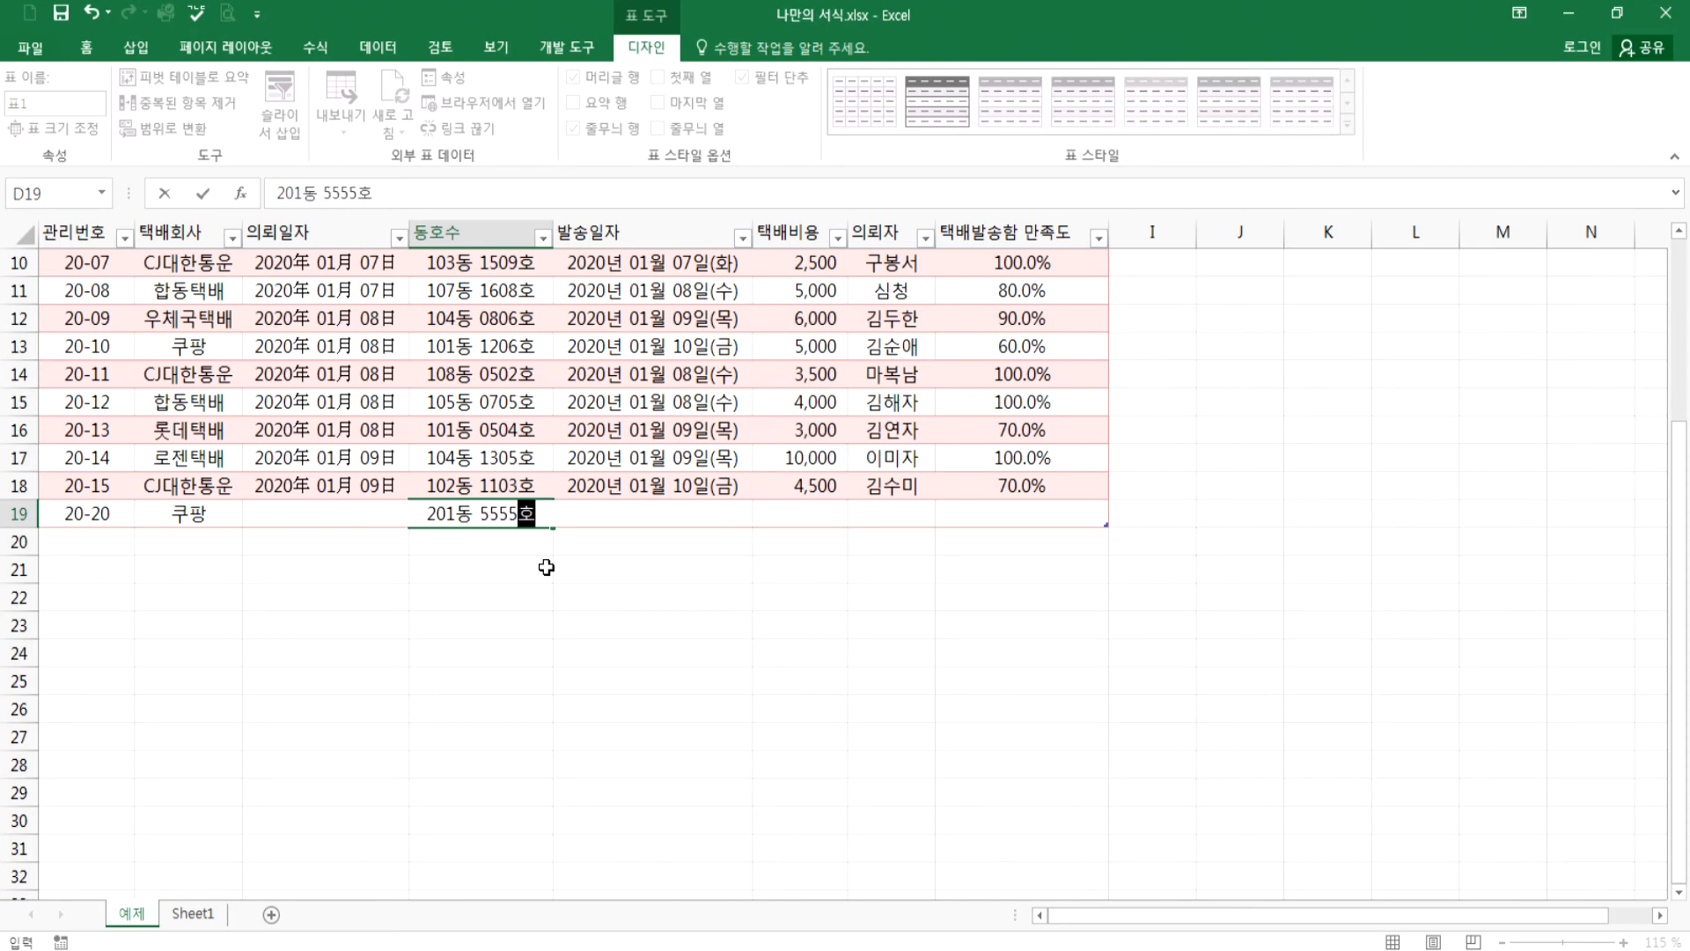
type("ㅗ")
key("Tab")
type("1-9")
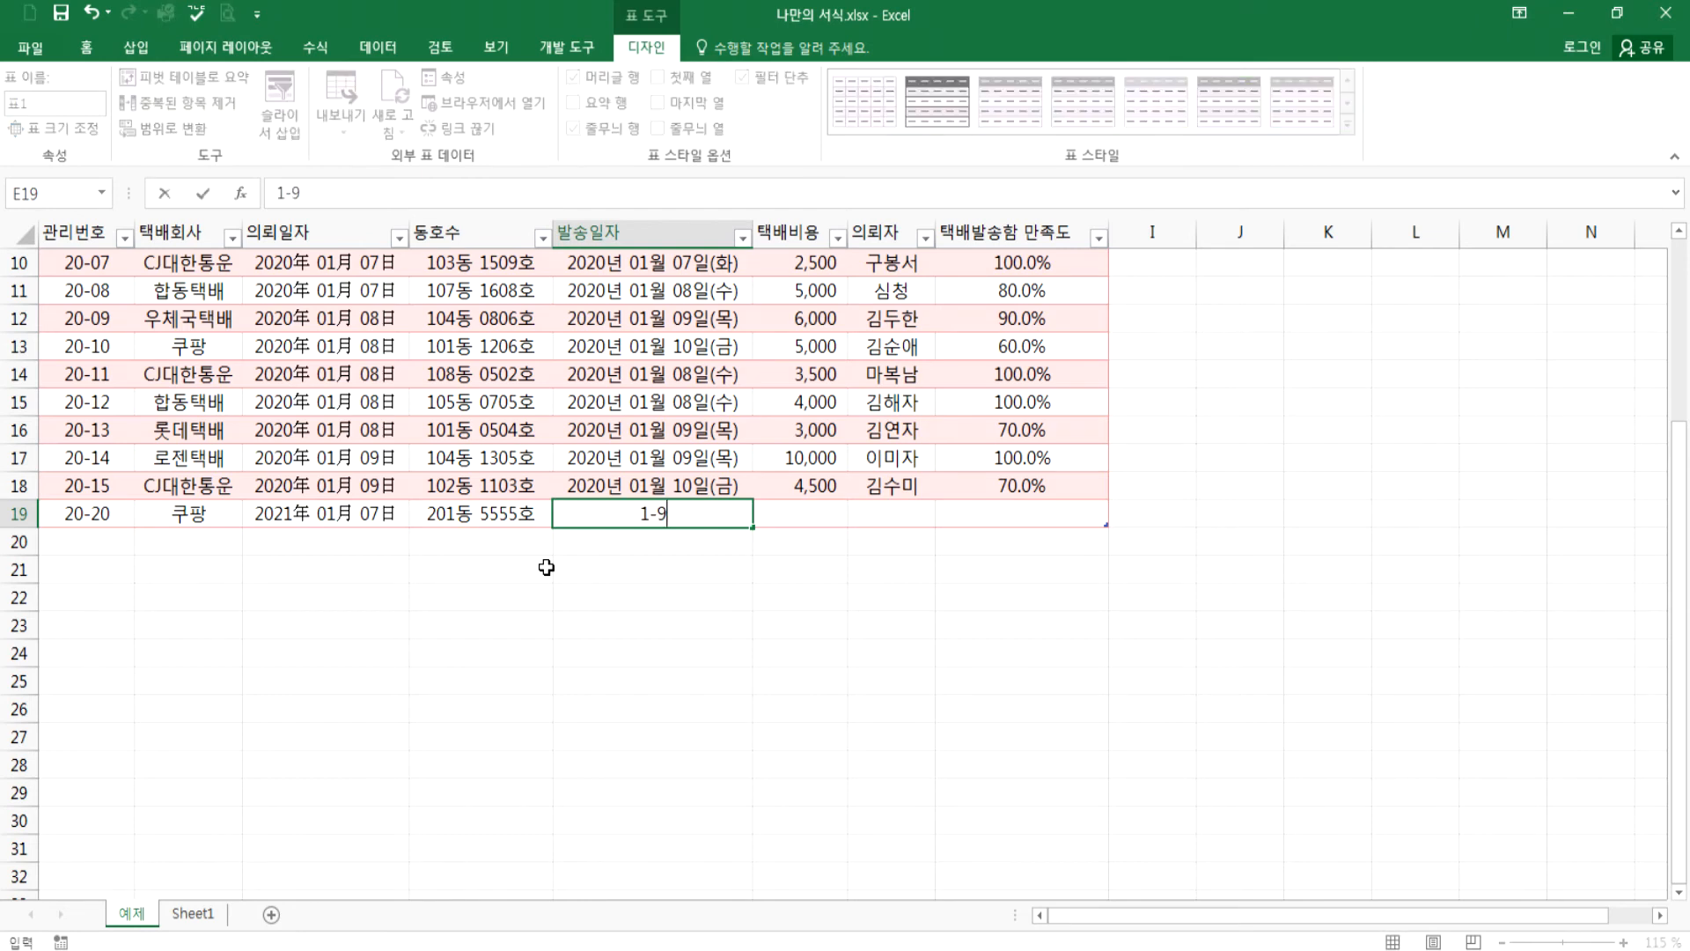
- Complete row 19 with a parcel cost of 7000, the requester's name and a satisfaction of 57%
key("Tab")
type("7000")
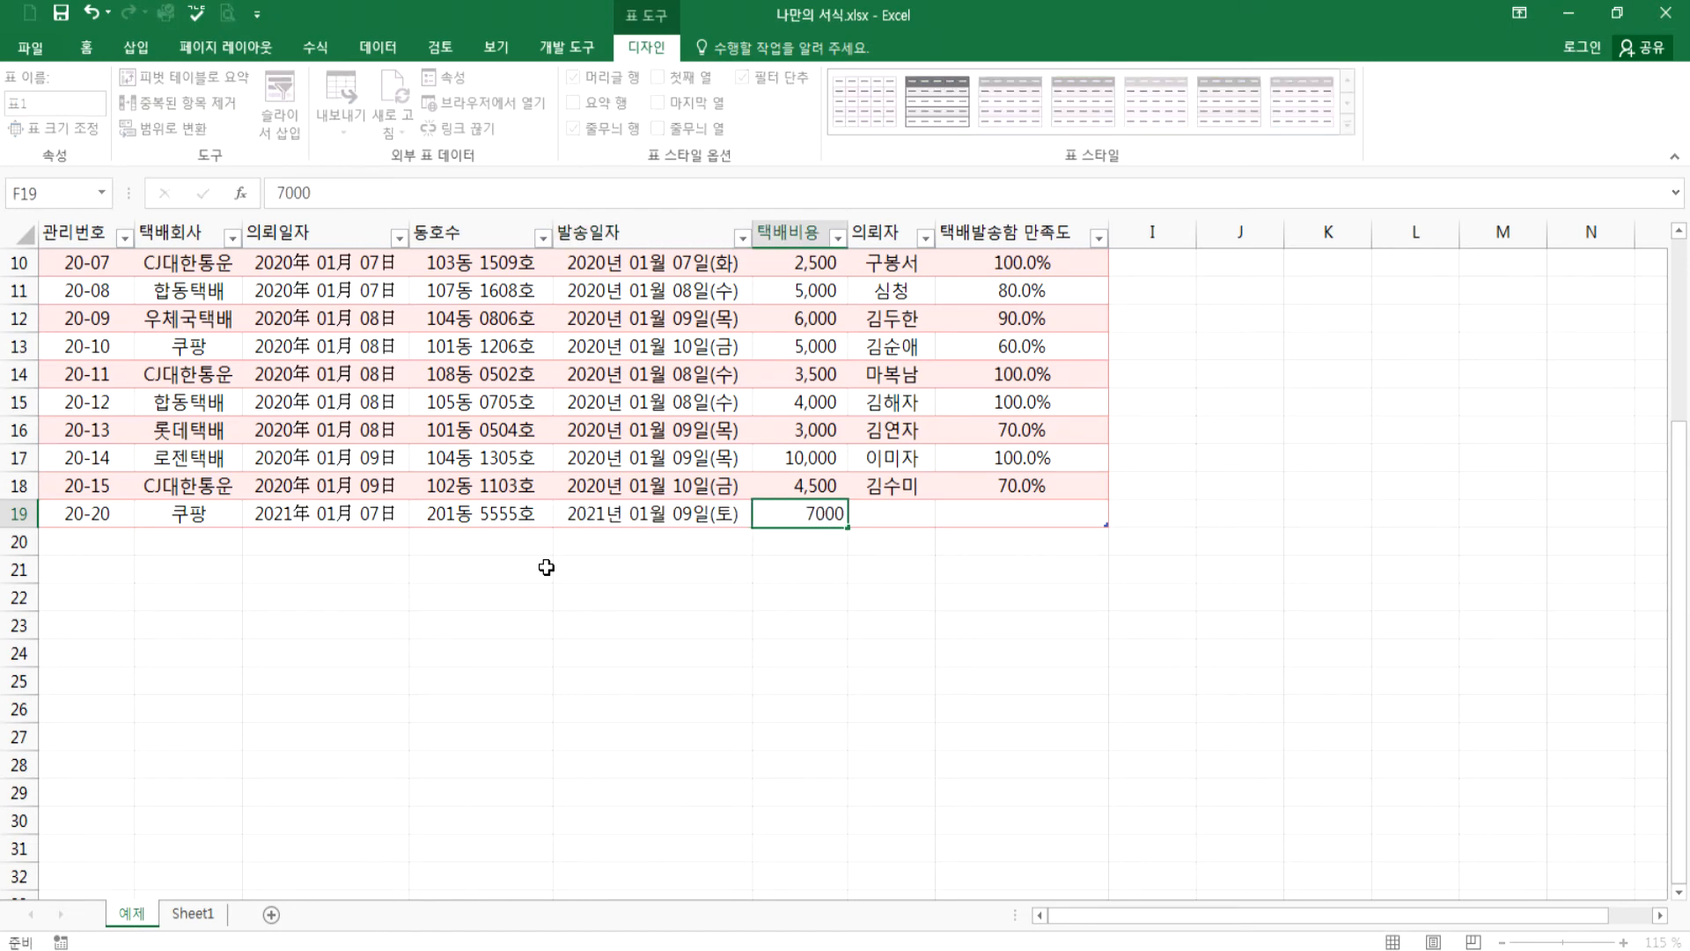
key("Tab")
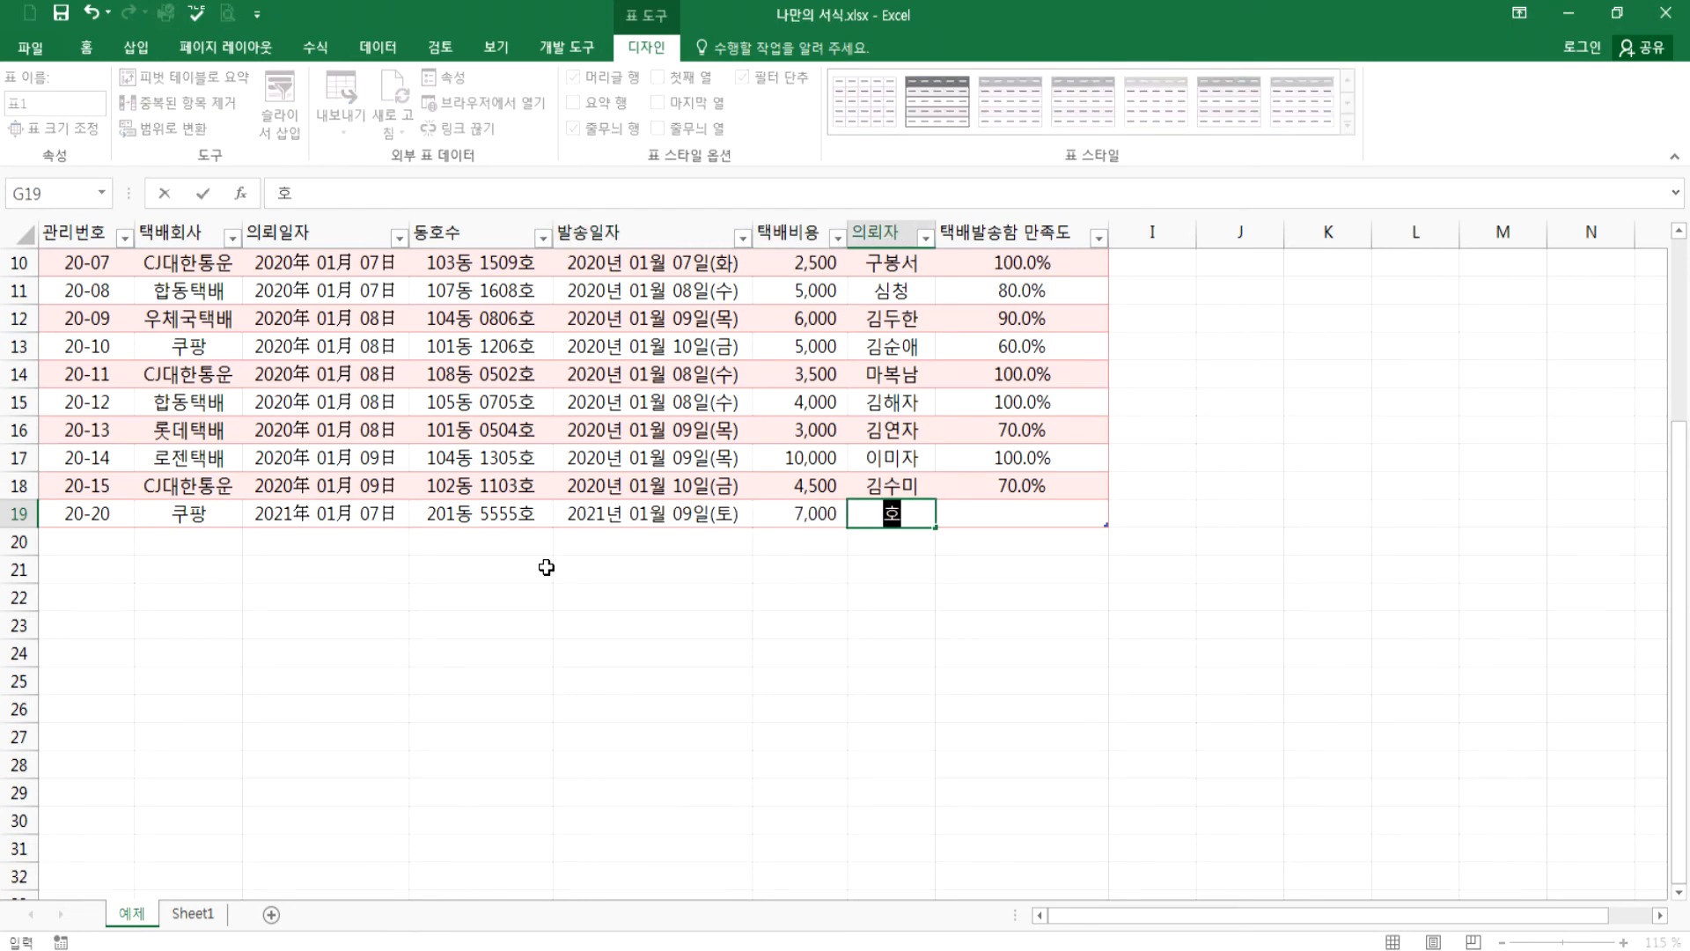
type("홍길동")
key("Tab")
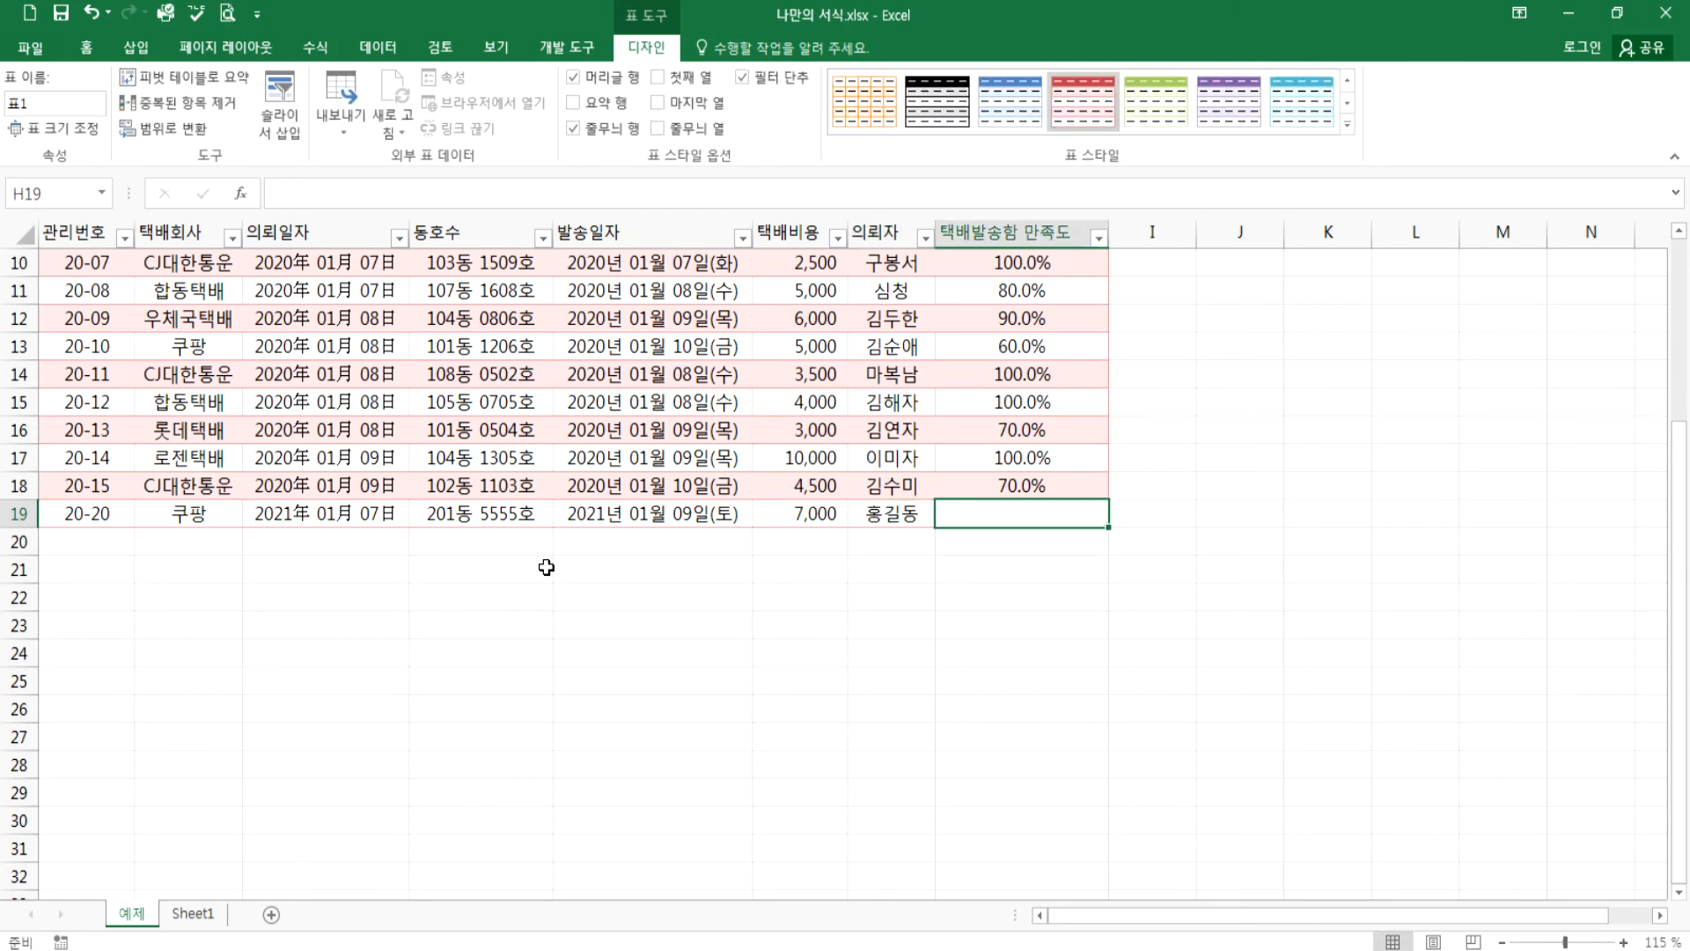
type("57")
key("Return")
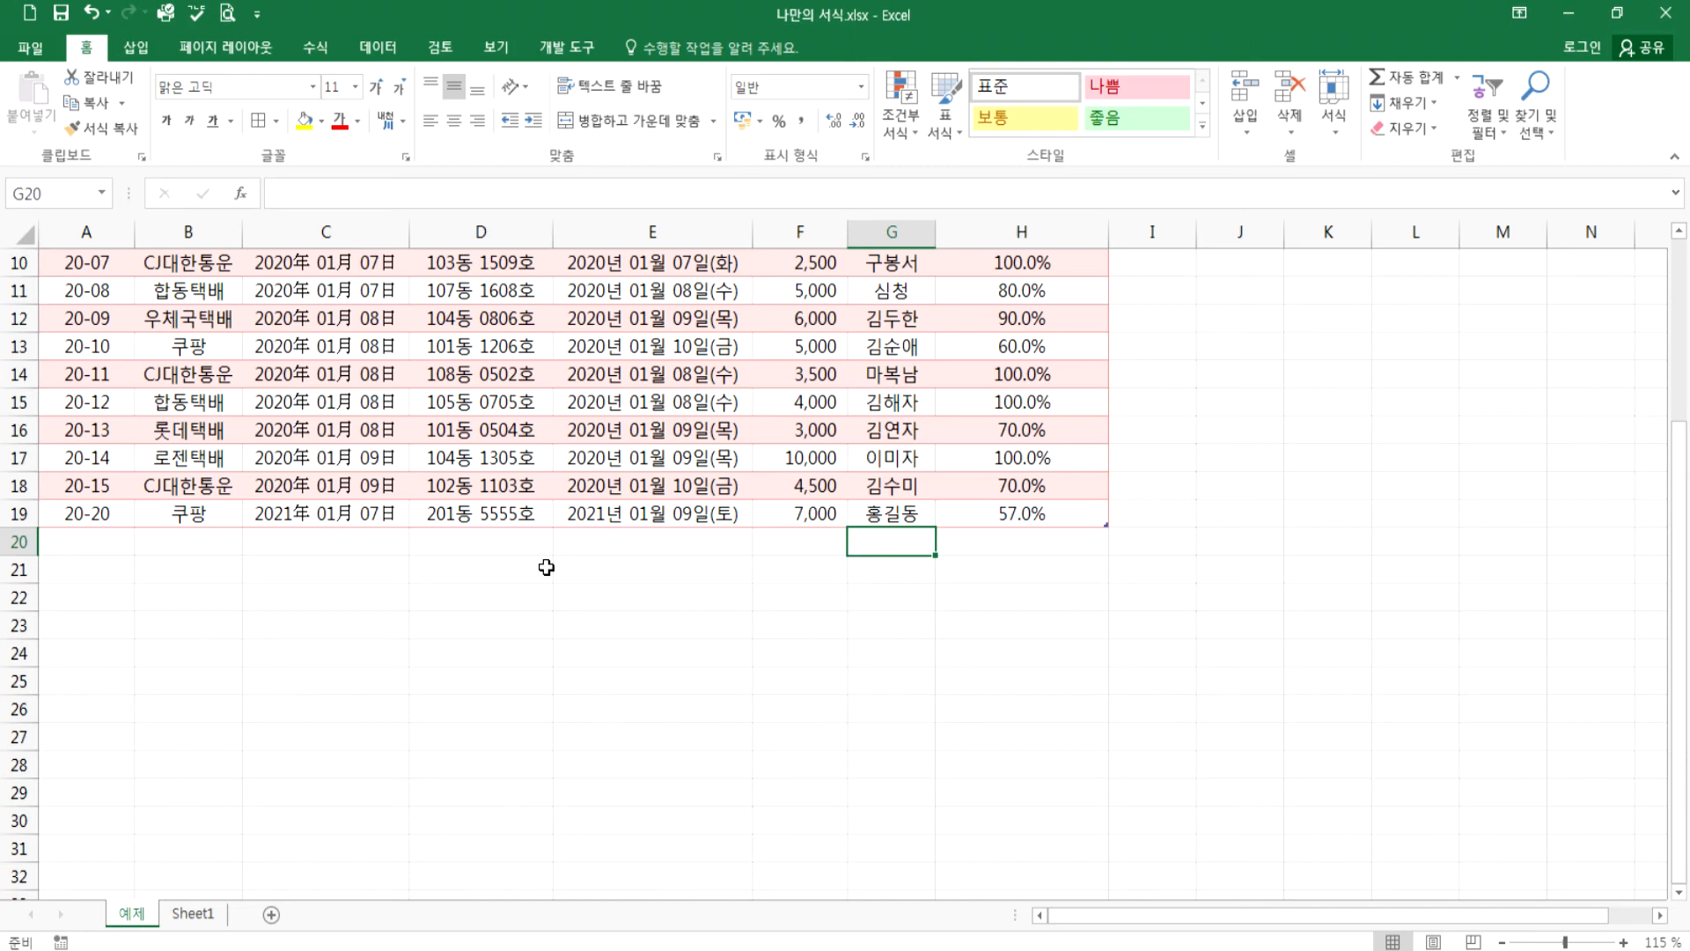
- Append a blank table row 20 by moving on from the last cell, H19
left_click(997, 513)
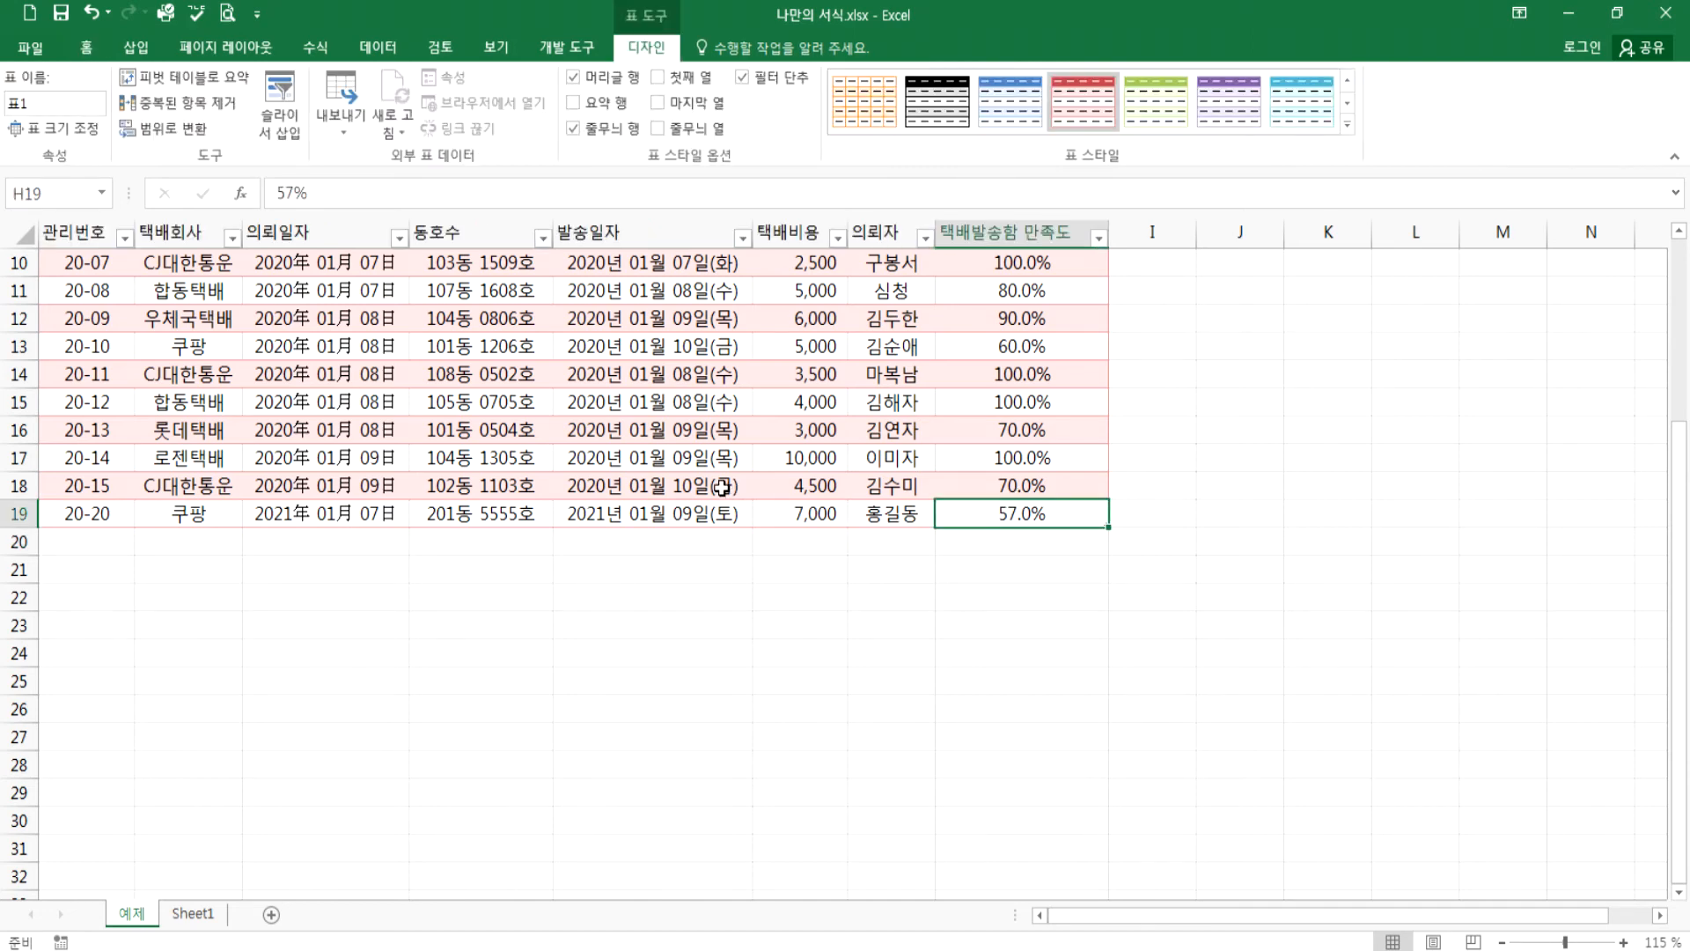
key("Tab")
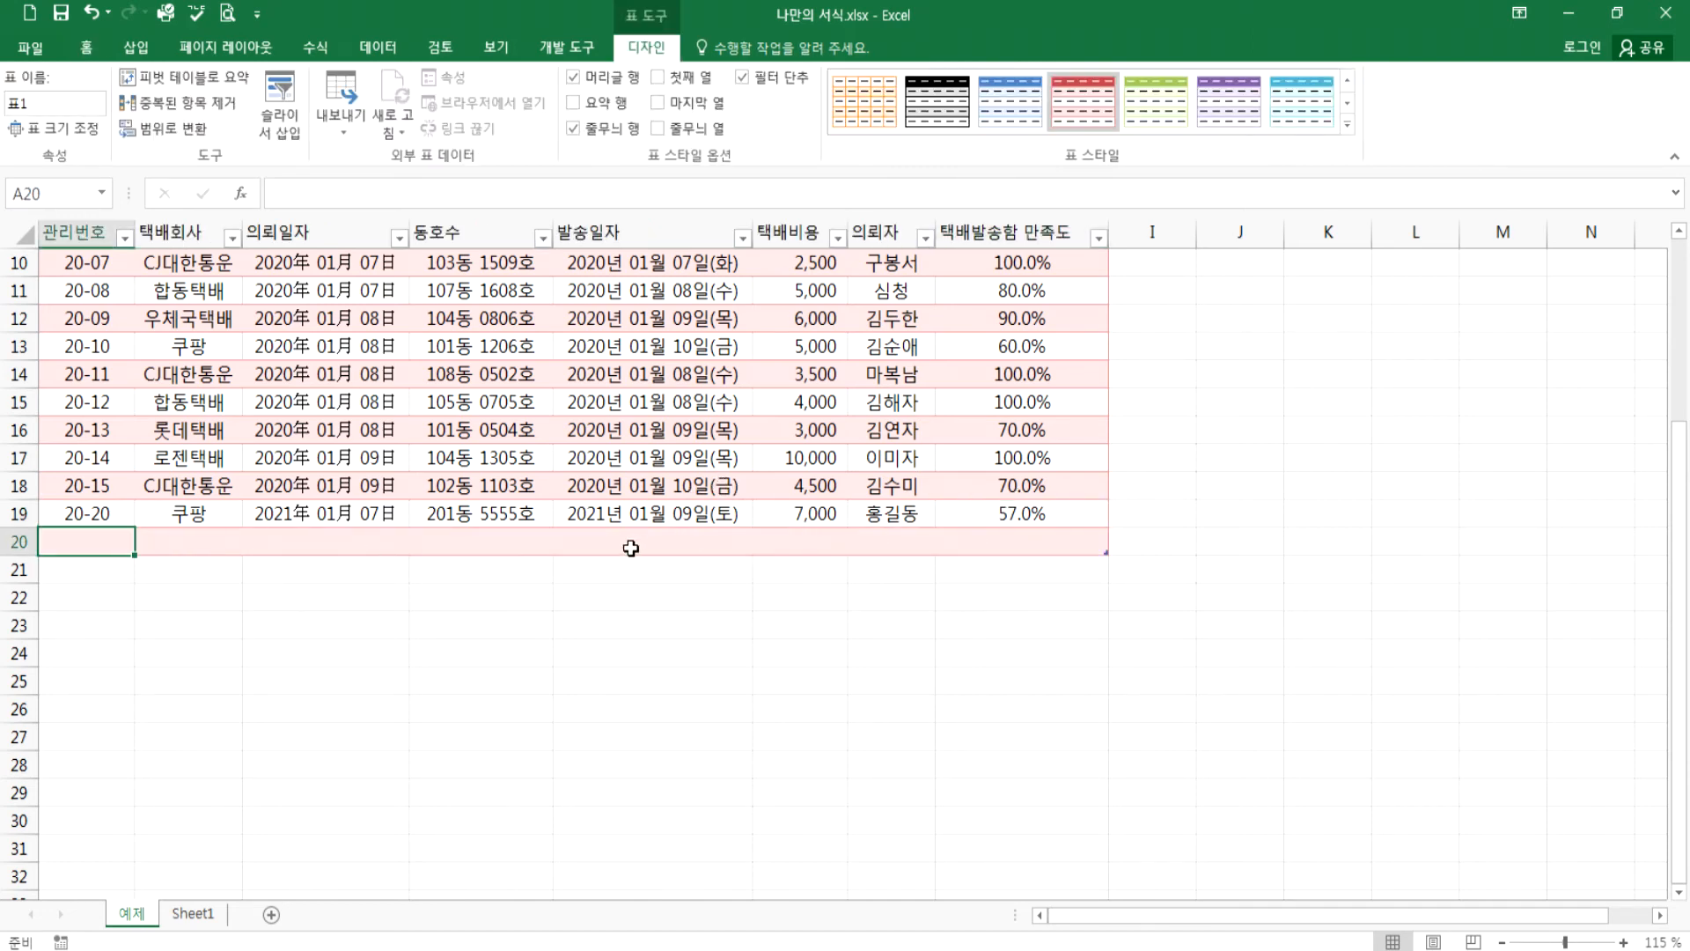
- Compare the table design tools offered for cells inside the ledger table and for blank cells beside it
left_click(879, 430)
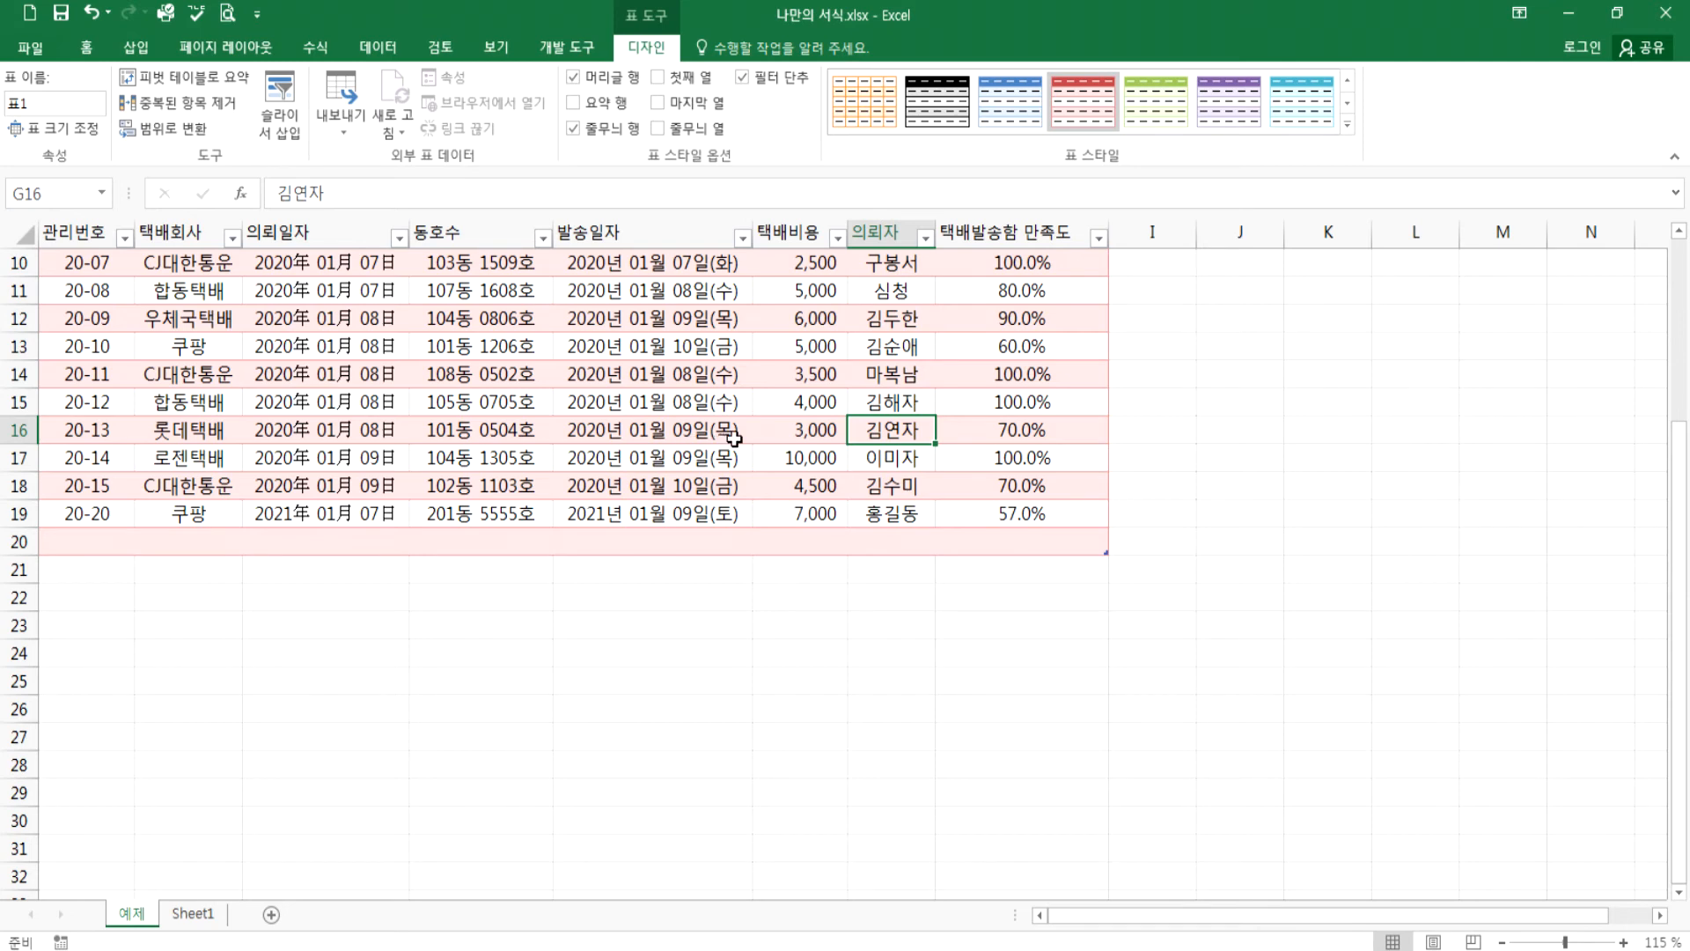
left_click(802, 423)
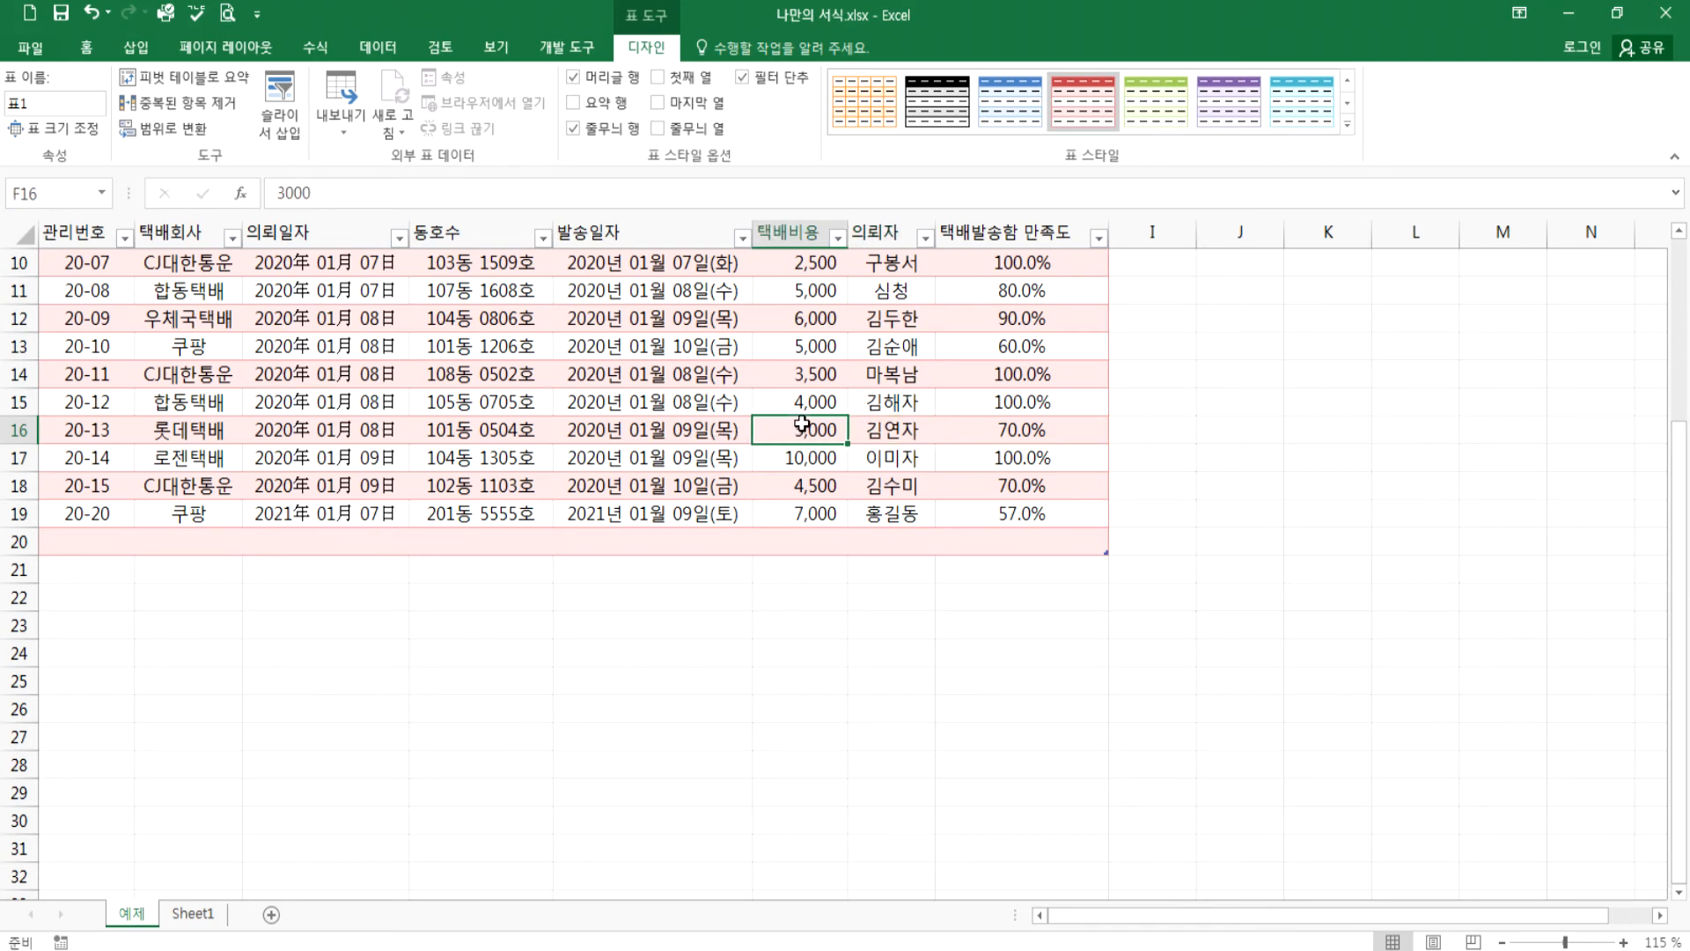
left_click(1415, 529)
left_click_drag(1232, 373, 1591, 686)
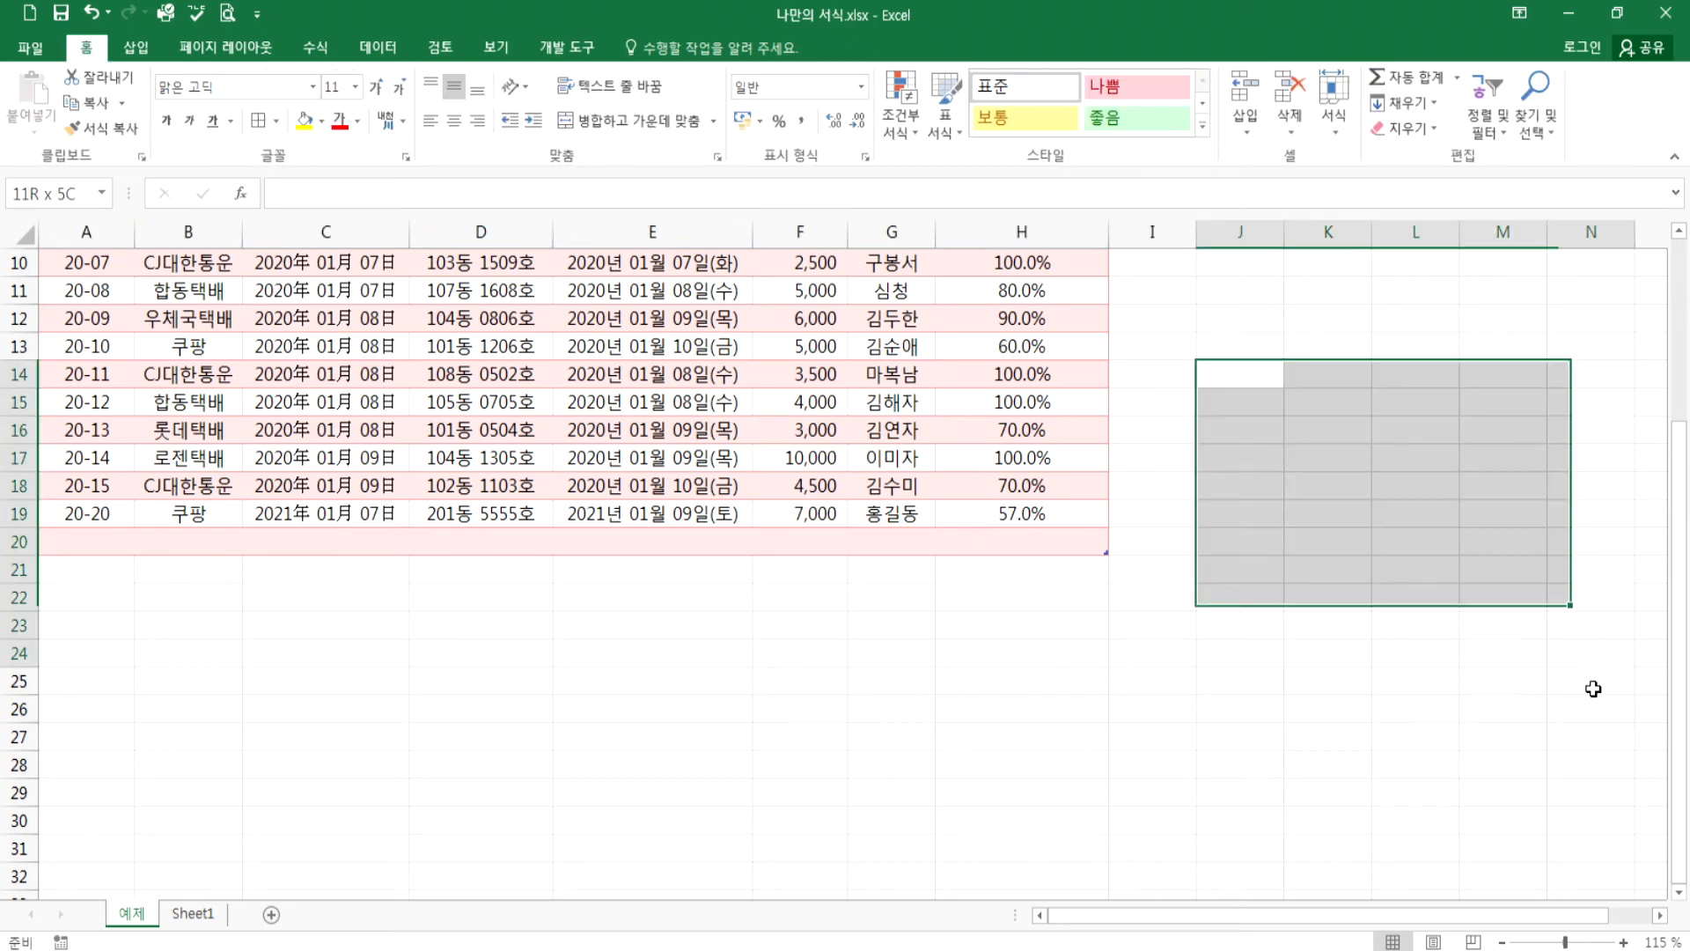
left_click(1424, 541)
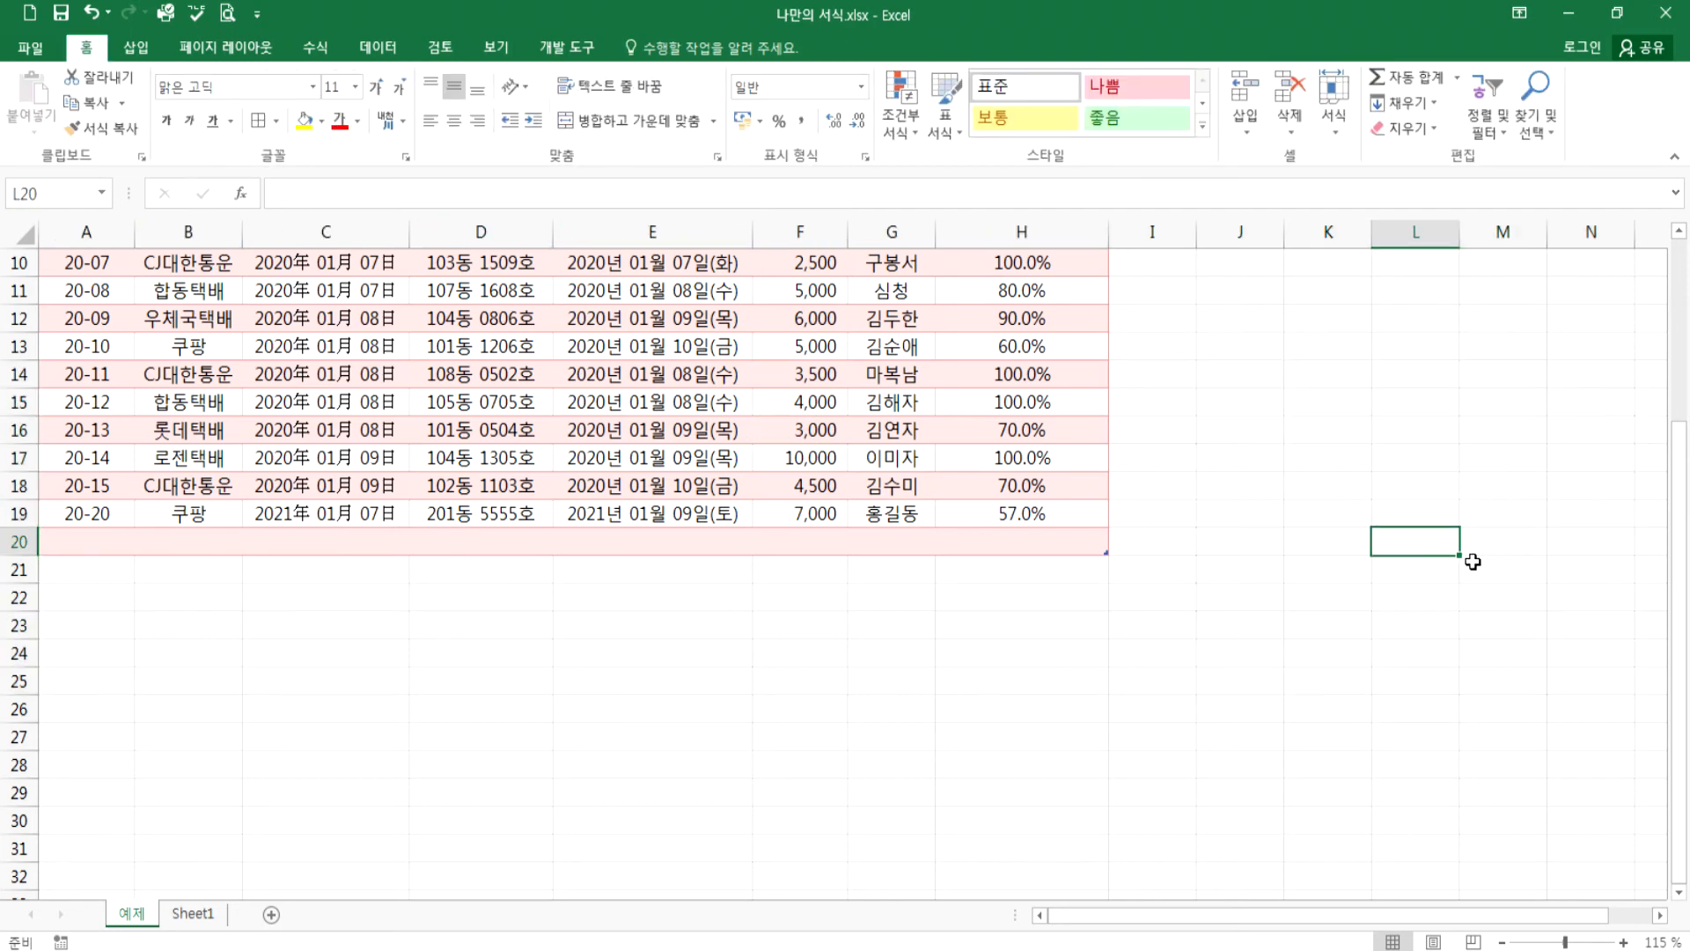
left_click(669, 401)
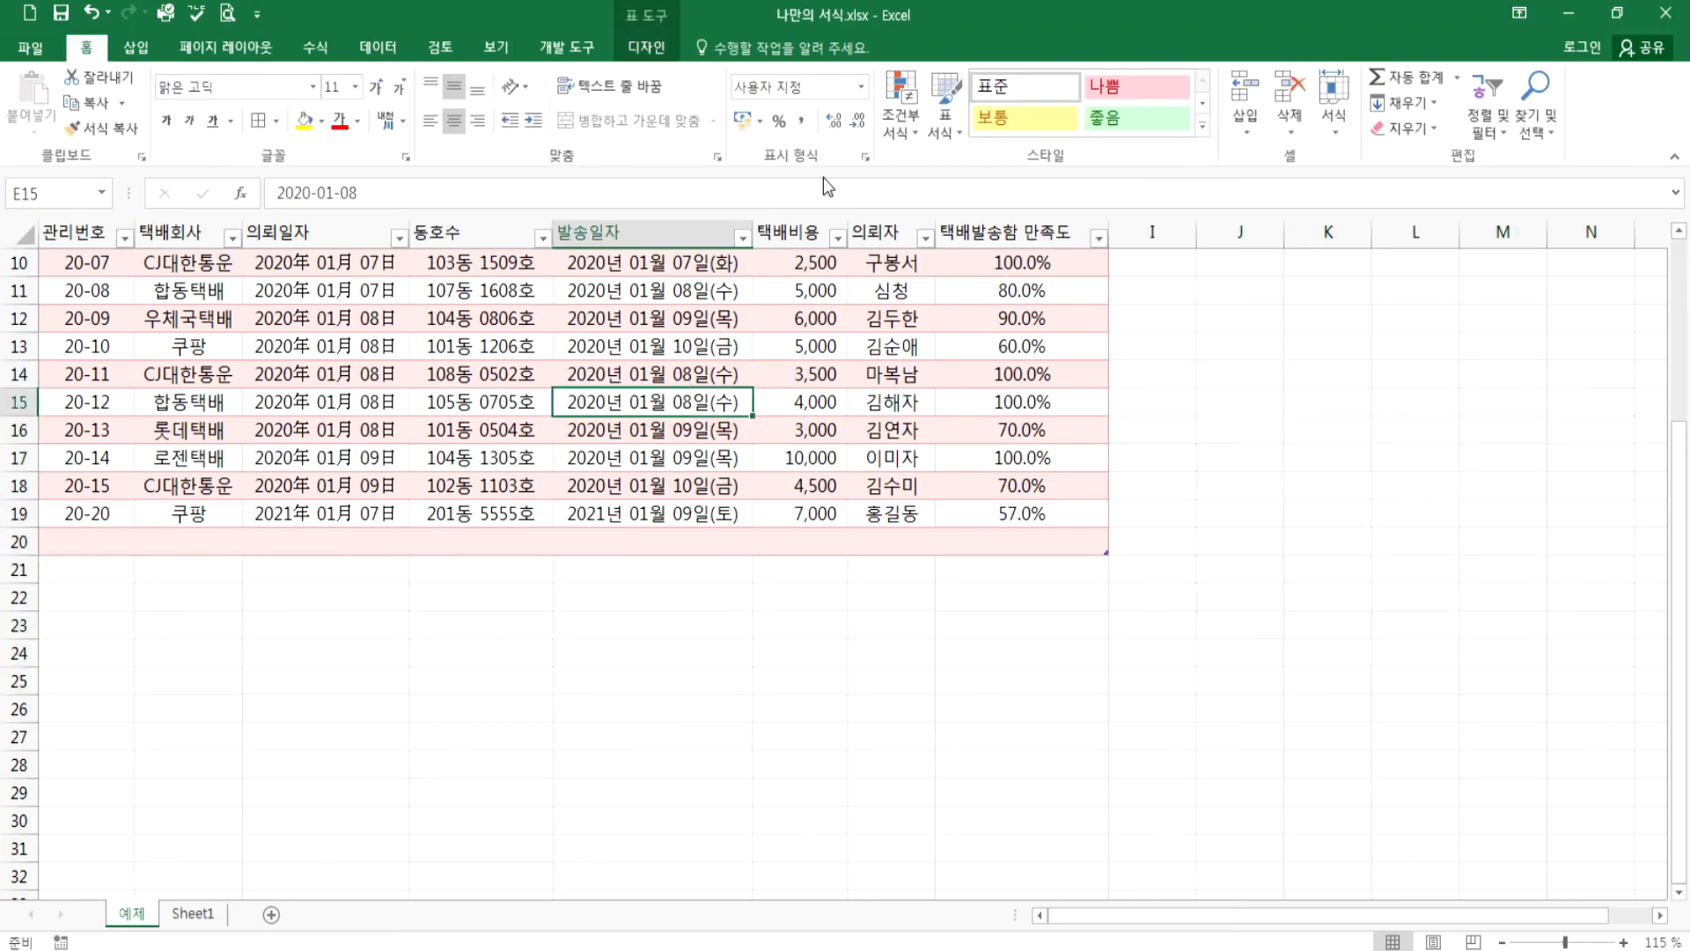
left_click(643, 48)
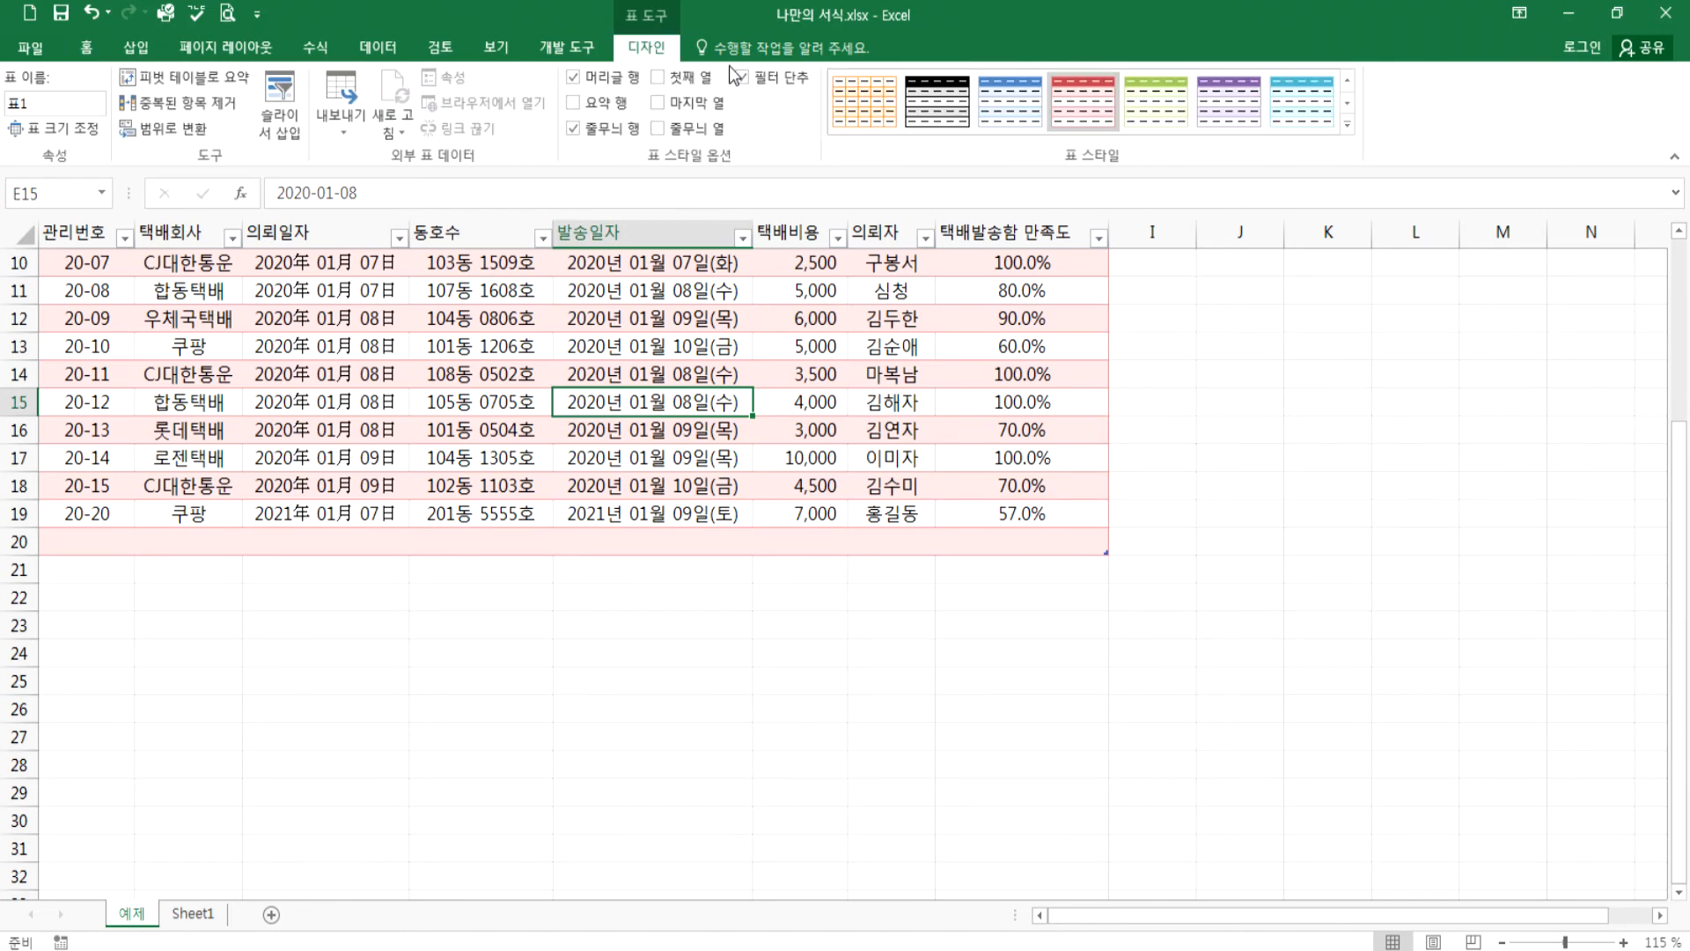
- Preview the light table styles on the ledger table
left_click(86, 47)
left_click(944, 118)
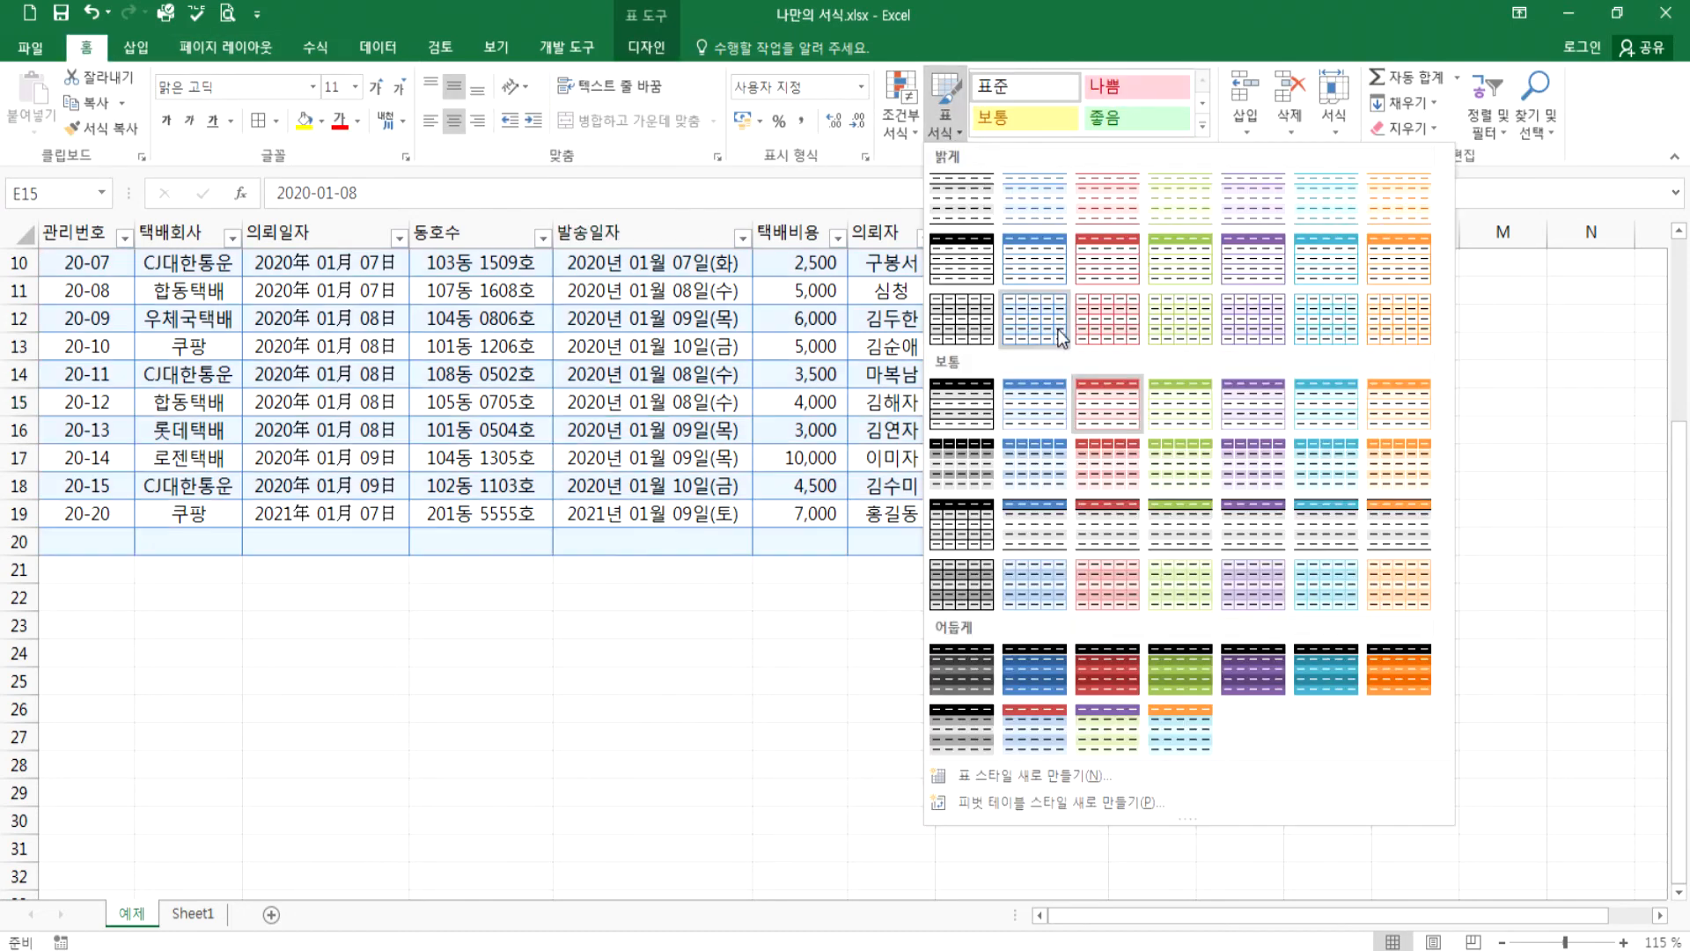
left_click(1079, 331)
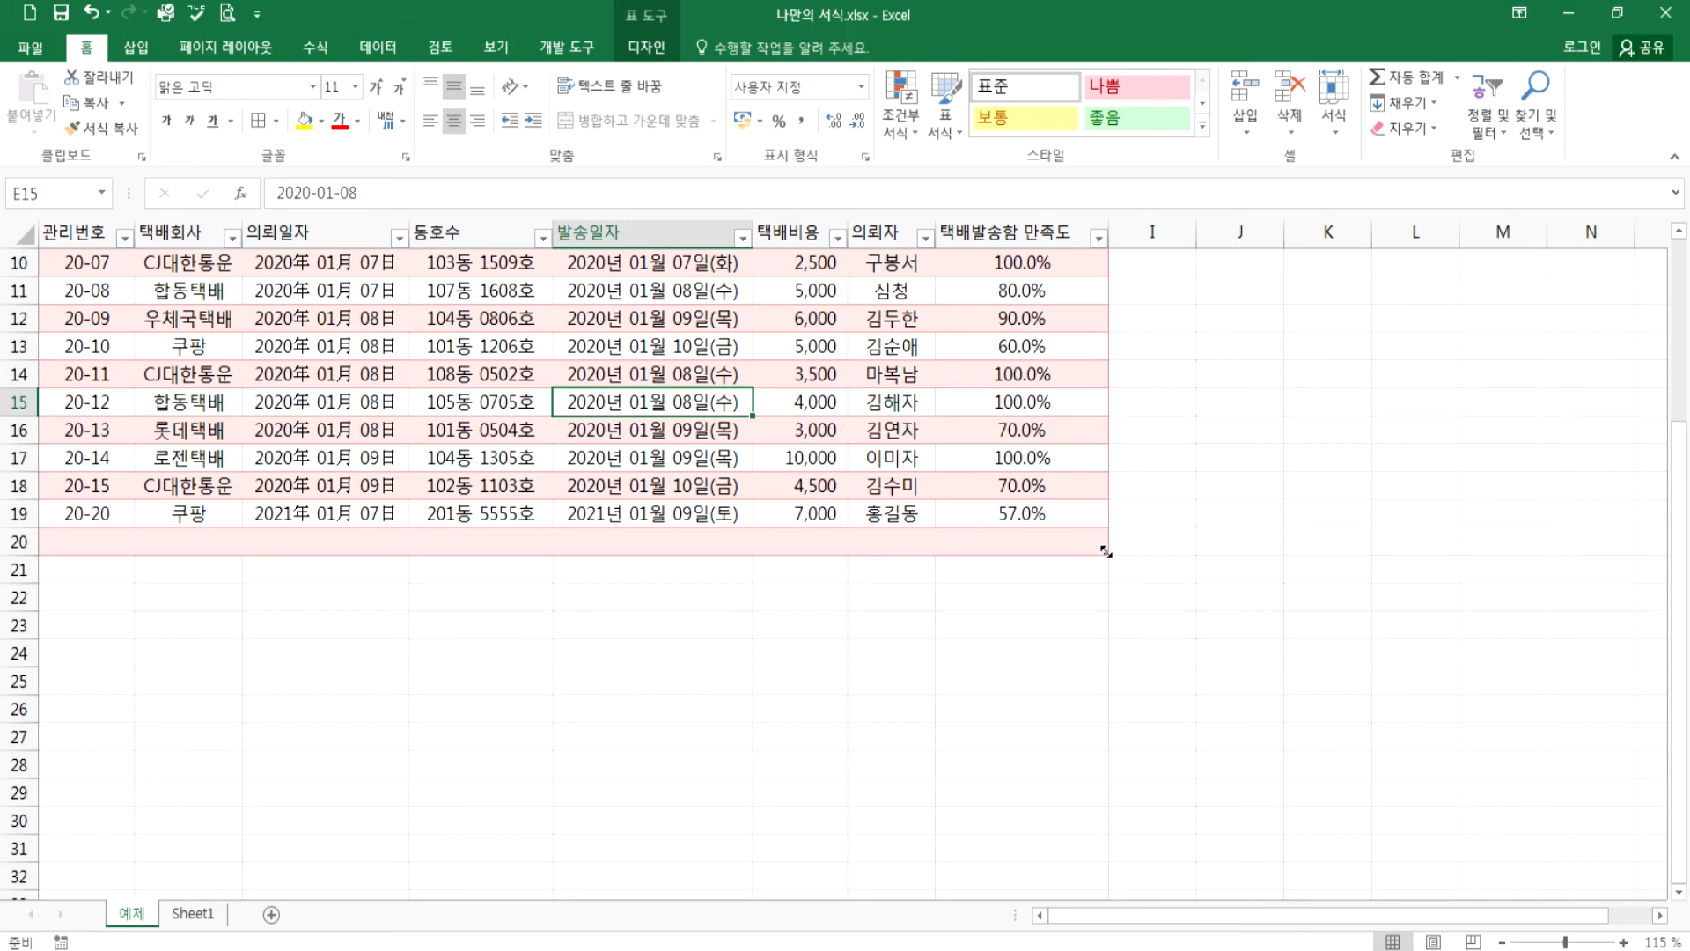
- Extend the ledger table down to row 29 with its corner resize handle
left_click_drag(1105, 550, 1118, 803)
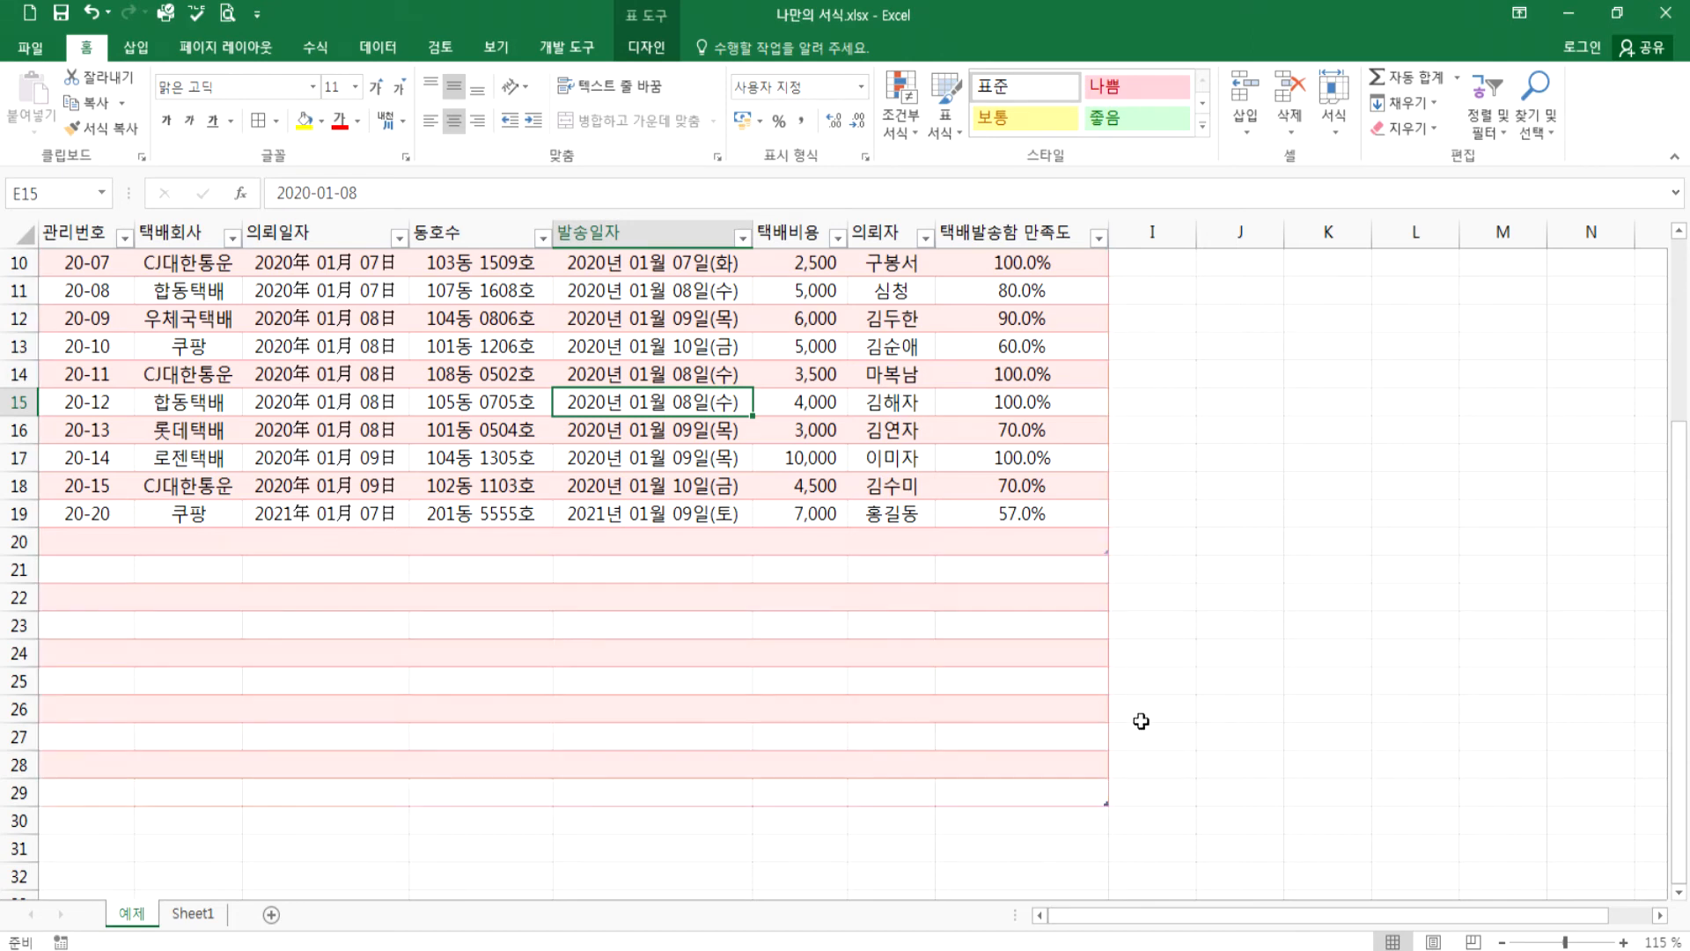
left_click(1033, 796)
scroll(1128, 710, "down", 2)
left_click(939, 738)
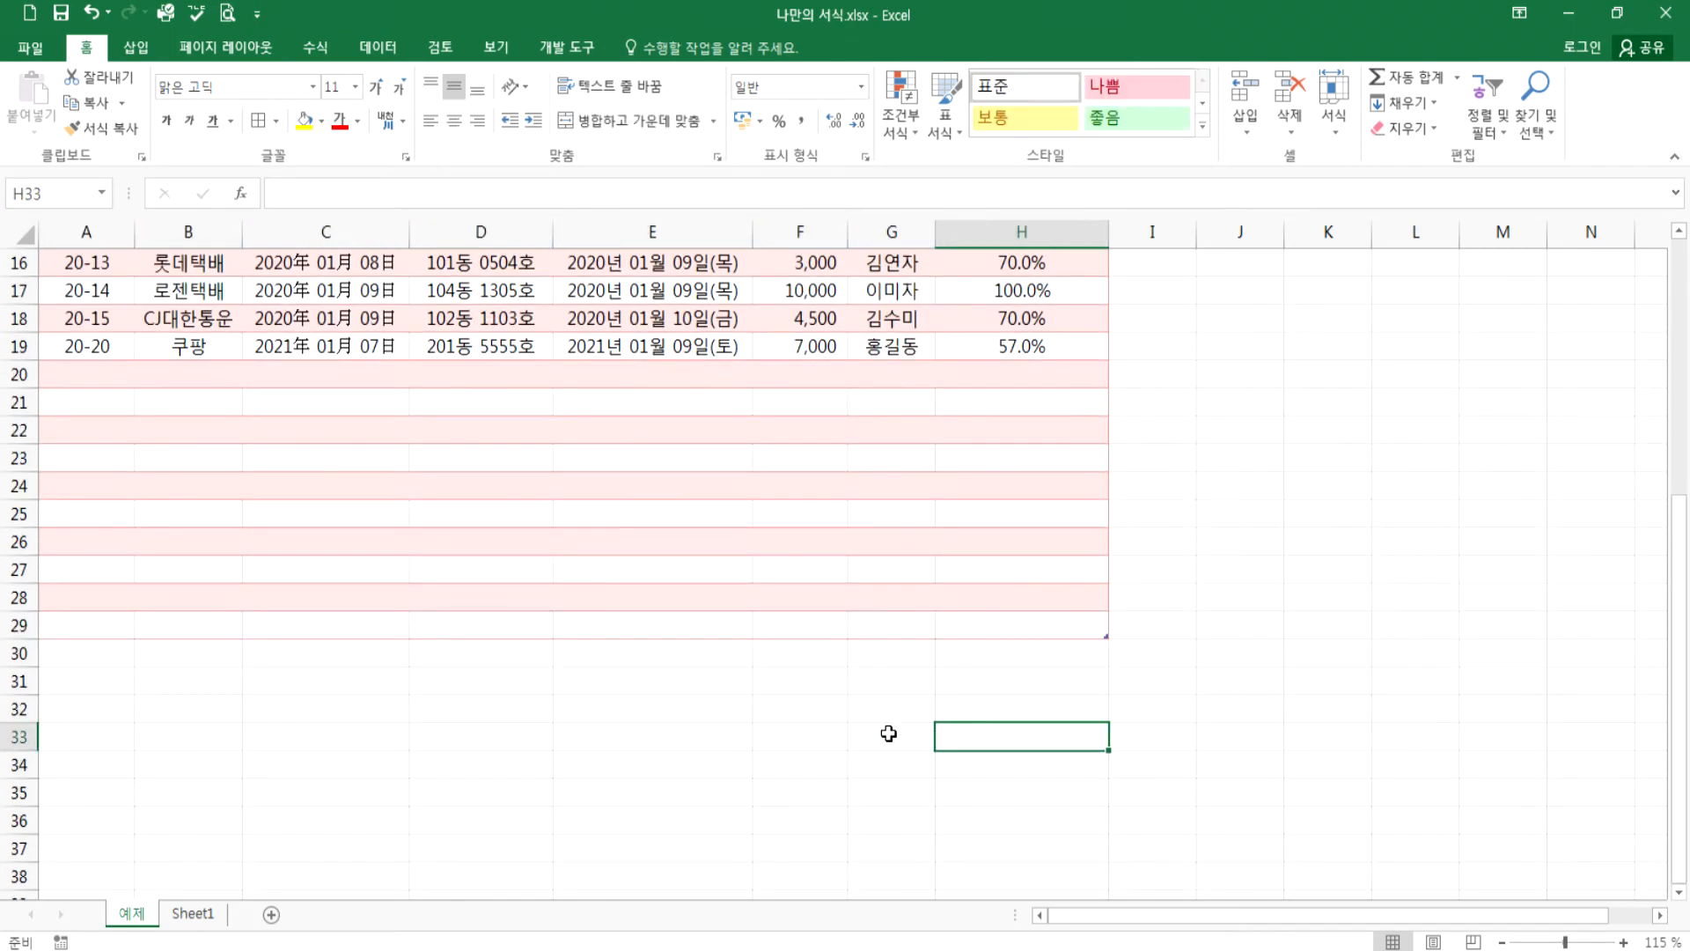
- Add blank table rows 30 to 36 by moving cell by cell from H29 on to A36
left_click(947, 626)
key("Tab")
key("Tab")
key("Tab")
key("Tab")
key("Tab")
key("Tab")
key("Tab")
key("Tab")
key("Tab")
key("Tab")
key("Tab")
key("Tab")
key("Tab")
key("Tab")
key("Tab")
key("Tab")
key("Tab")
key("Tab")
key("Tab")
key("Tab")
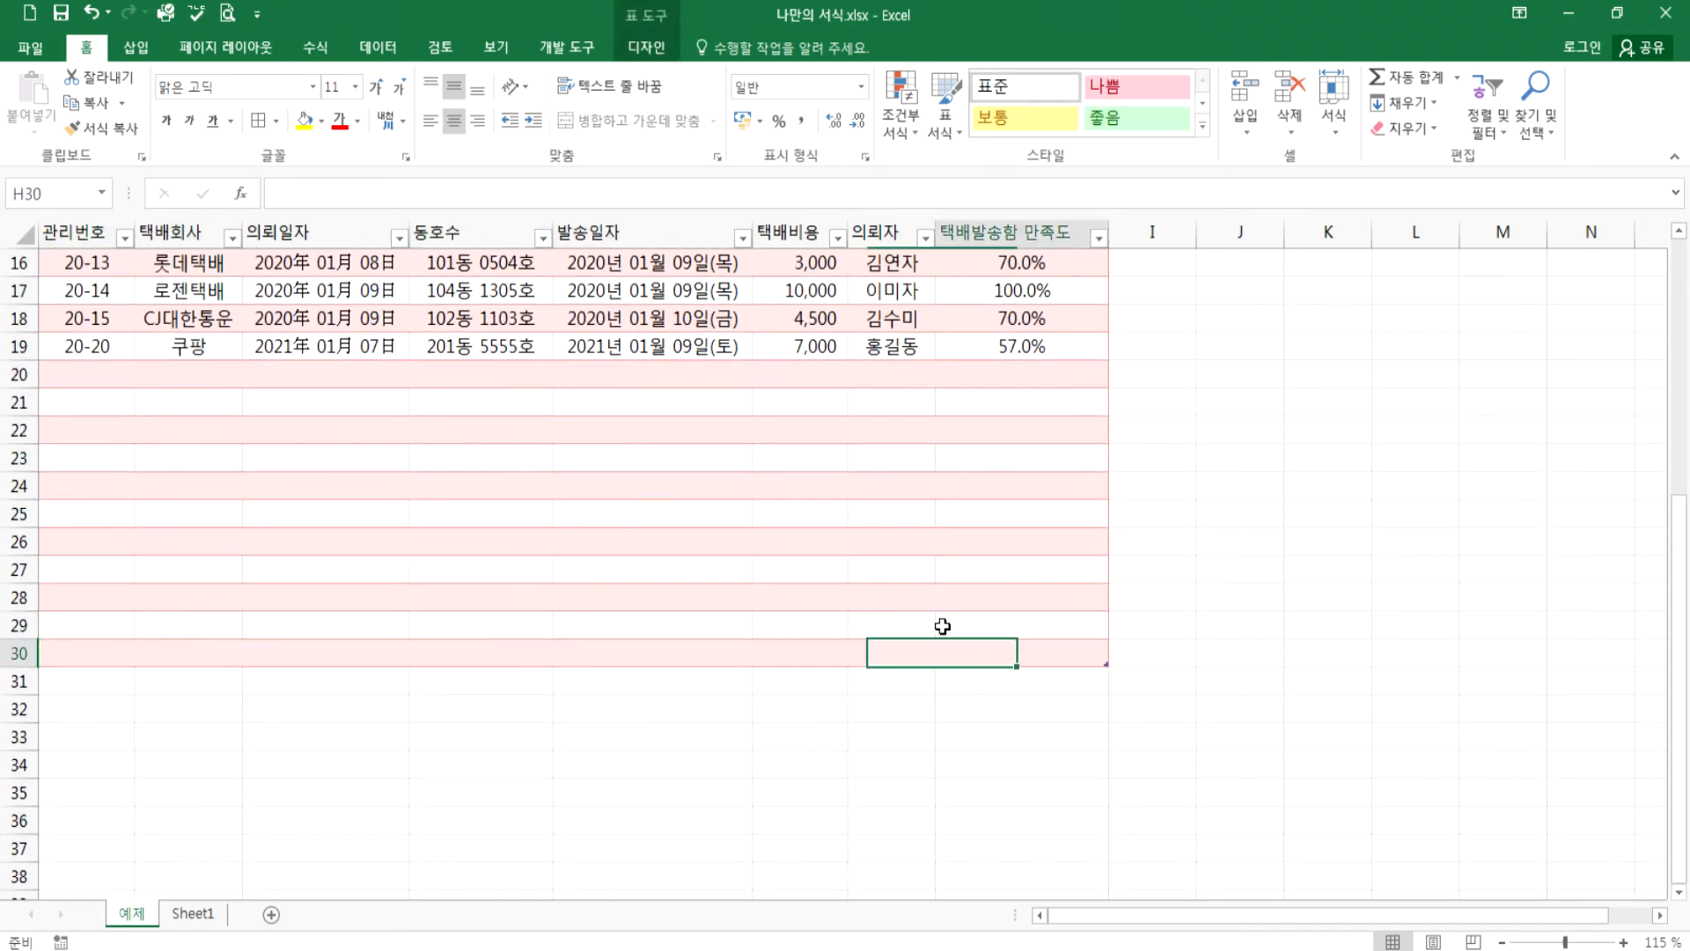
key("Tab")
key("Tab")
key("Tab")
key("Tab")
key("Tab")
key("Tab")
key("Tab")
key("Tab")
key("Tab")
key("Tab")
key("Tab")
key("Tab")
key("Tab")
key("Tab")
key("Tab")
key("Tab")
key("Tab")
key("Tab")
key("Tab")
key("Tab")
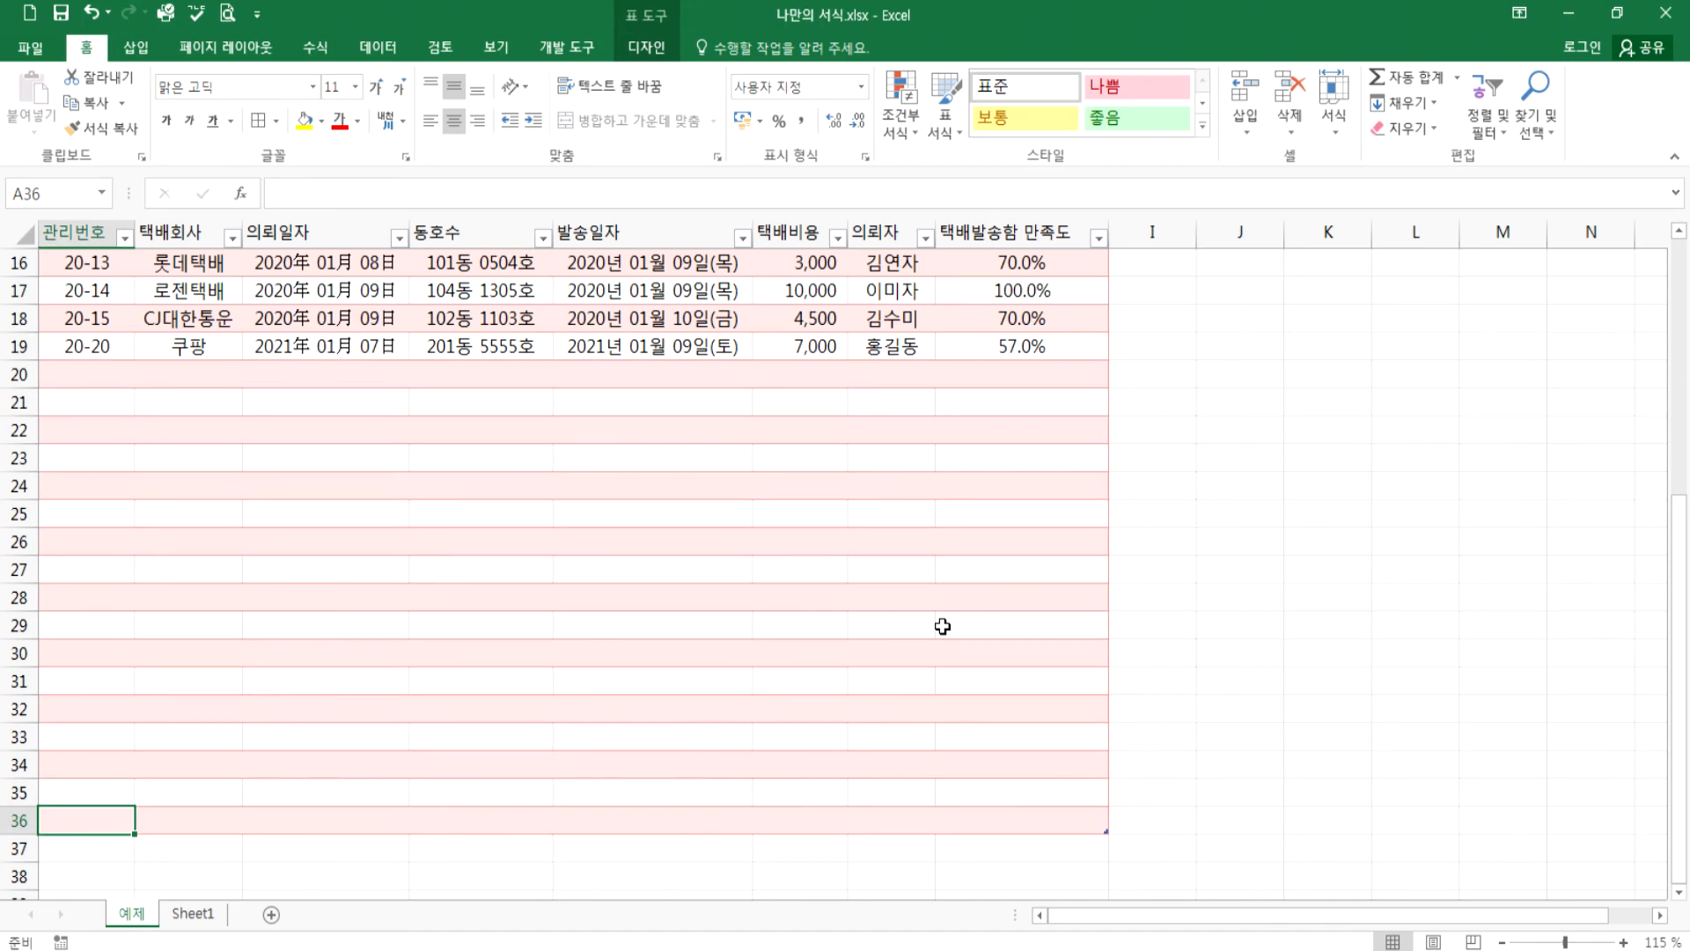
scroll(931, 625, "up", 2)
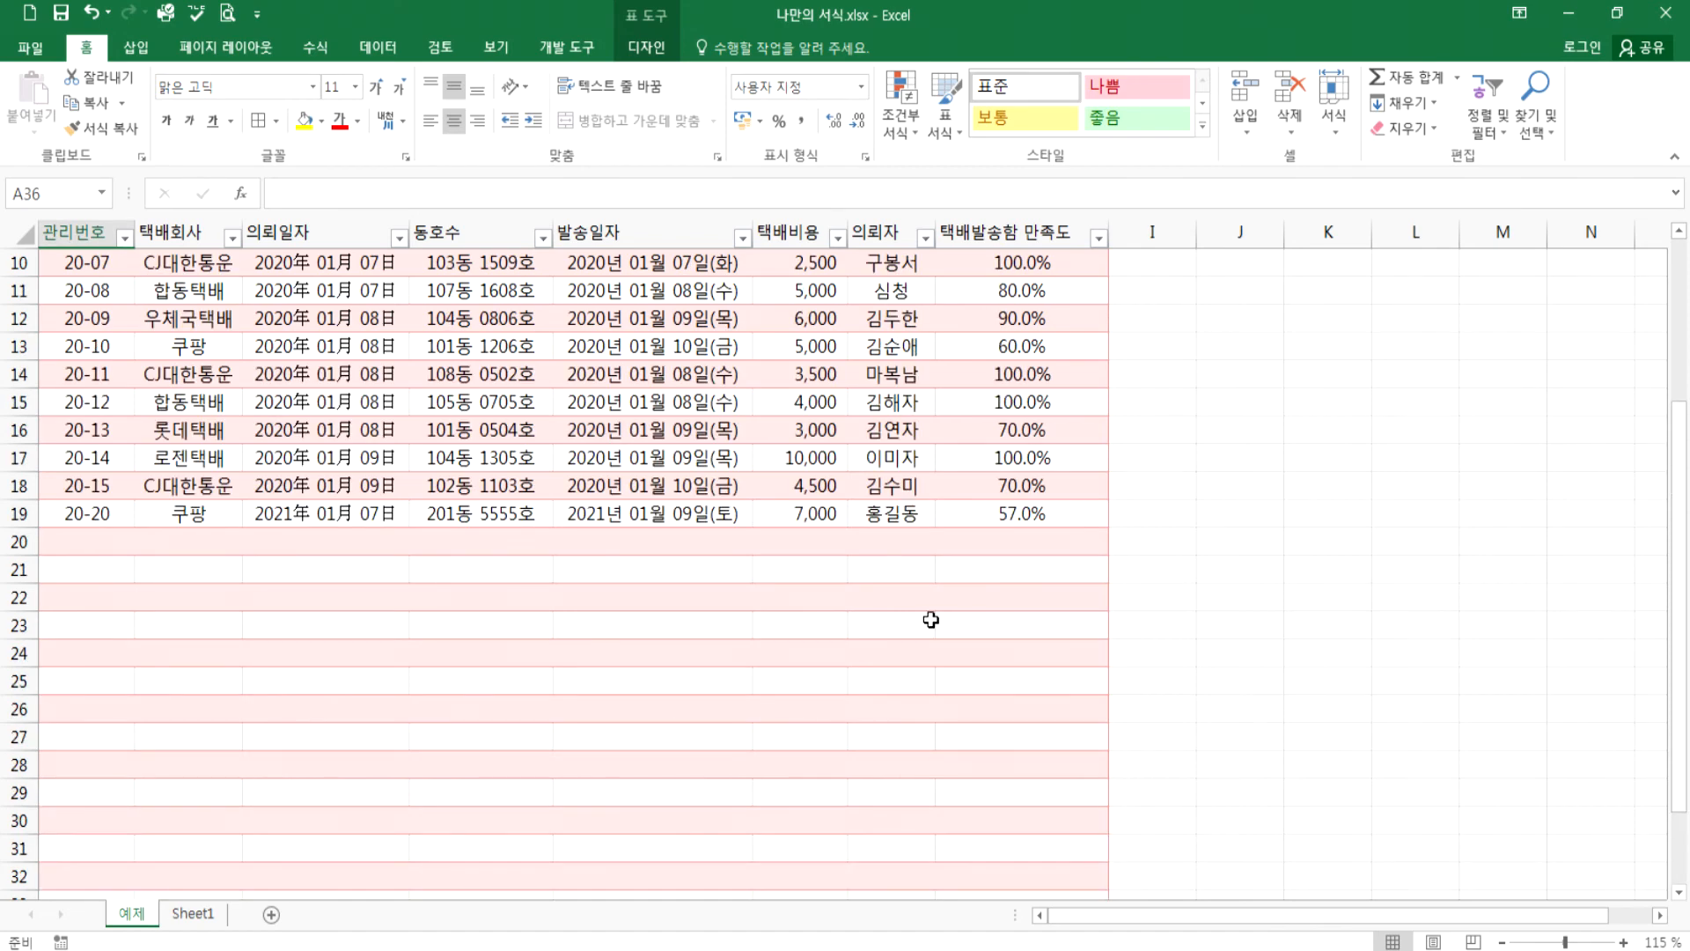
scroll(929, 620, "down", 3)
scroll(845, 597, "down", 1)
scroll(793, 573, "up", 2)
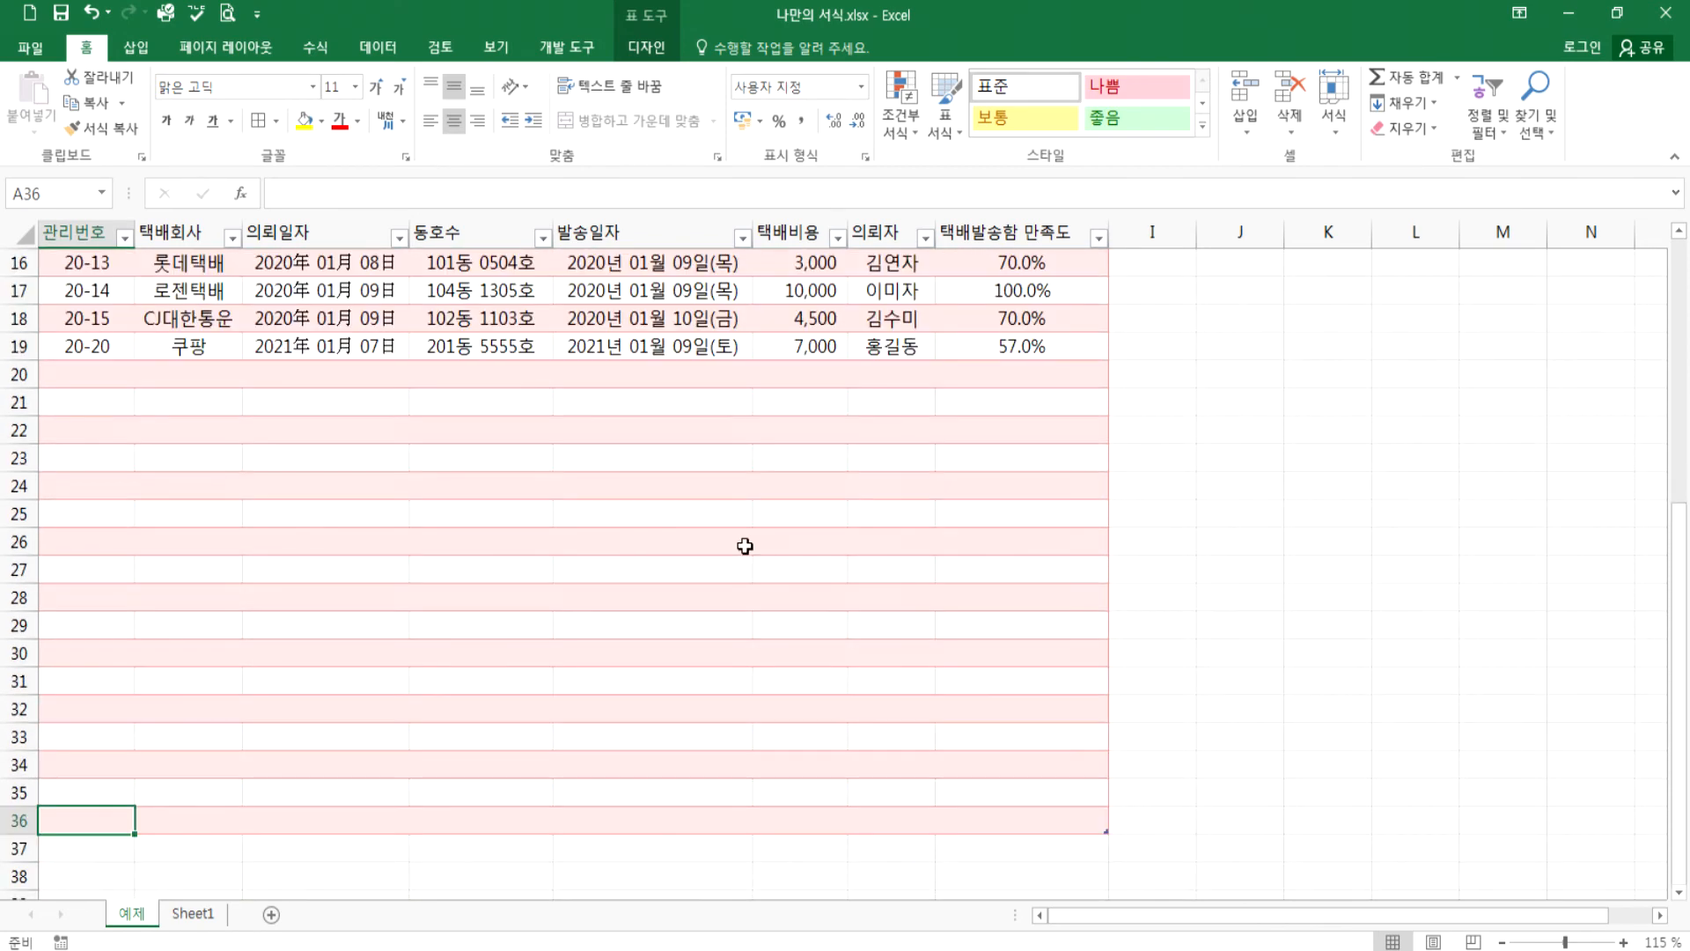
- Change the ledger table to the blue banded style in the first row of the medium styles
left_click(659, 437)
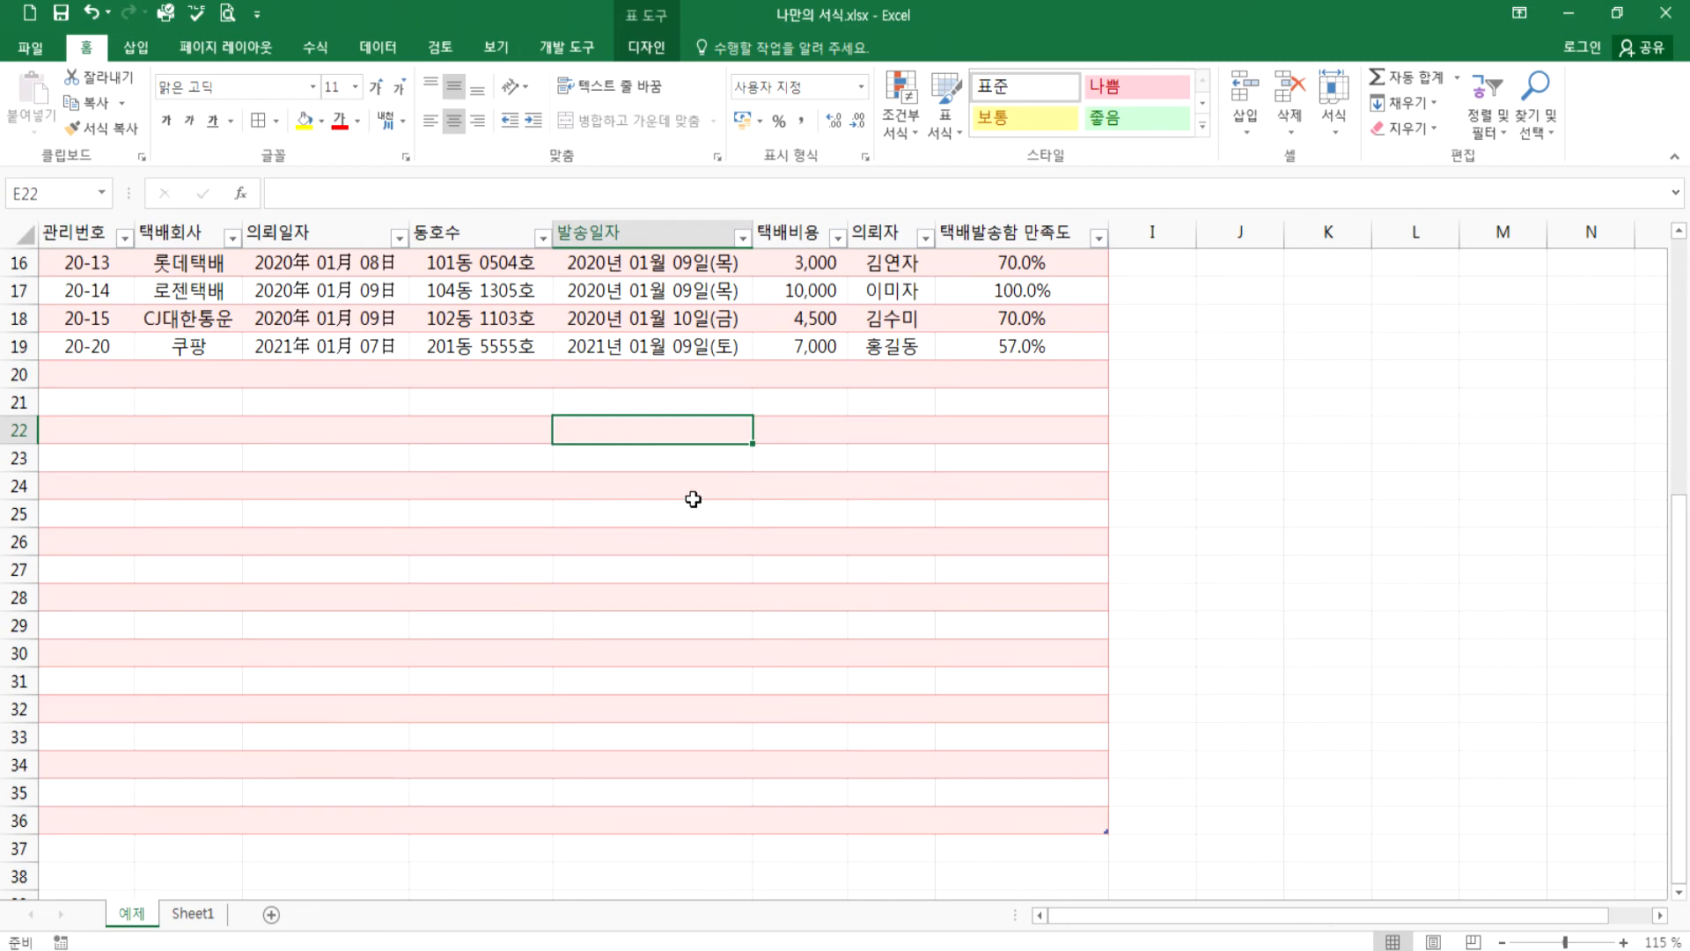
scroll(687, 506, "up", 3)
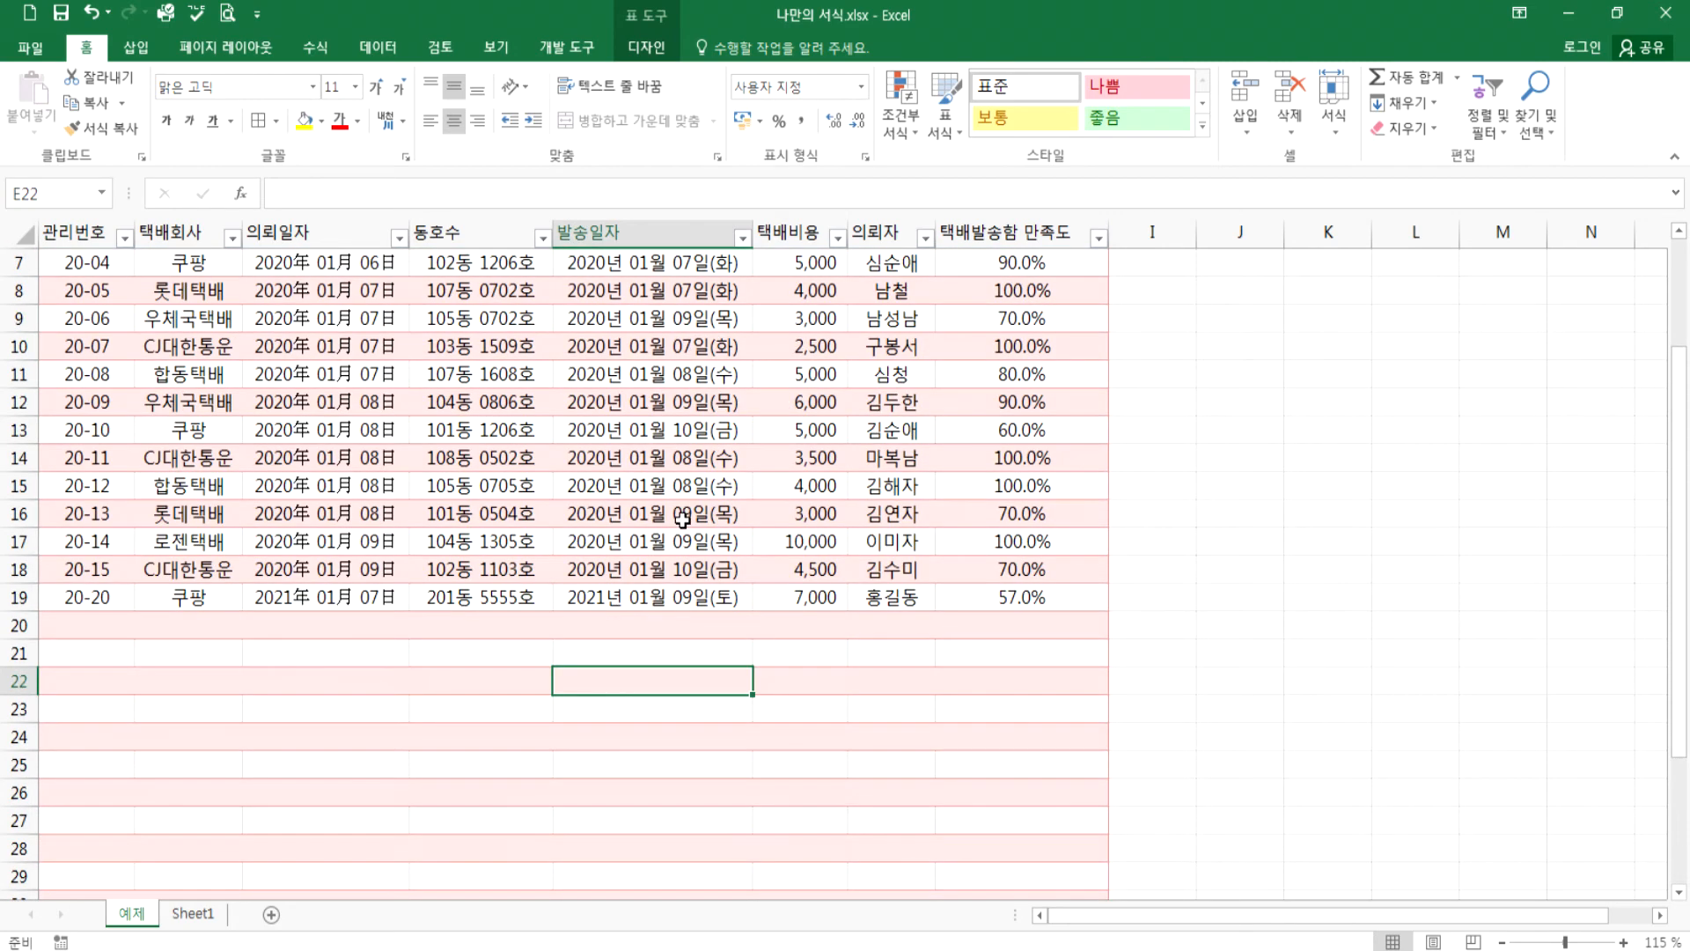
scroll(682, 515, "up", 2)
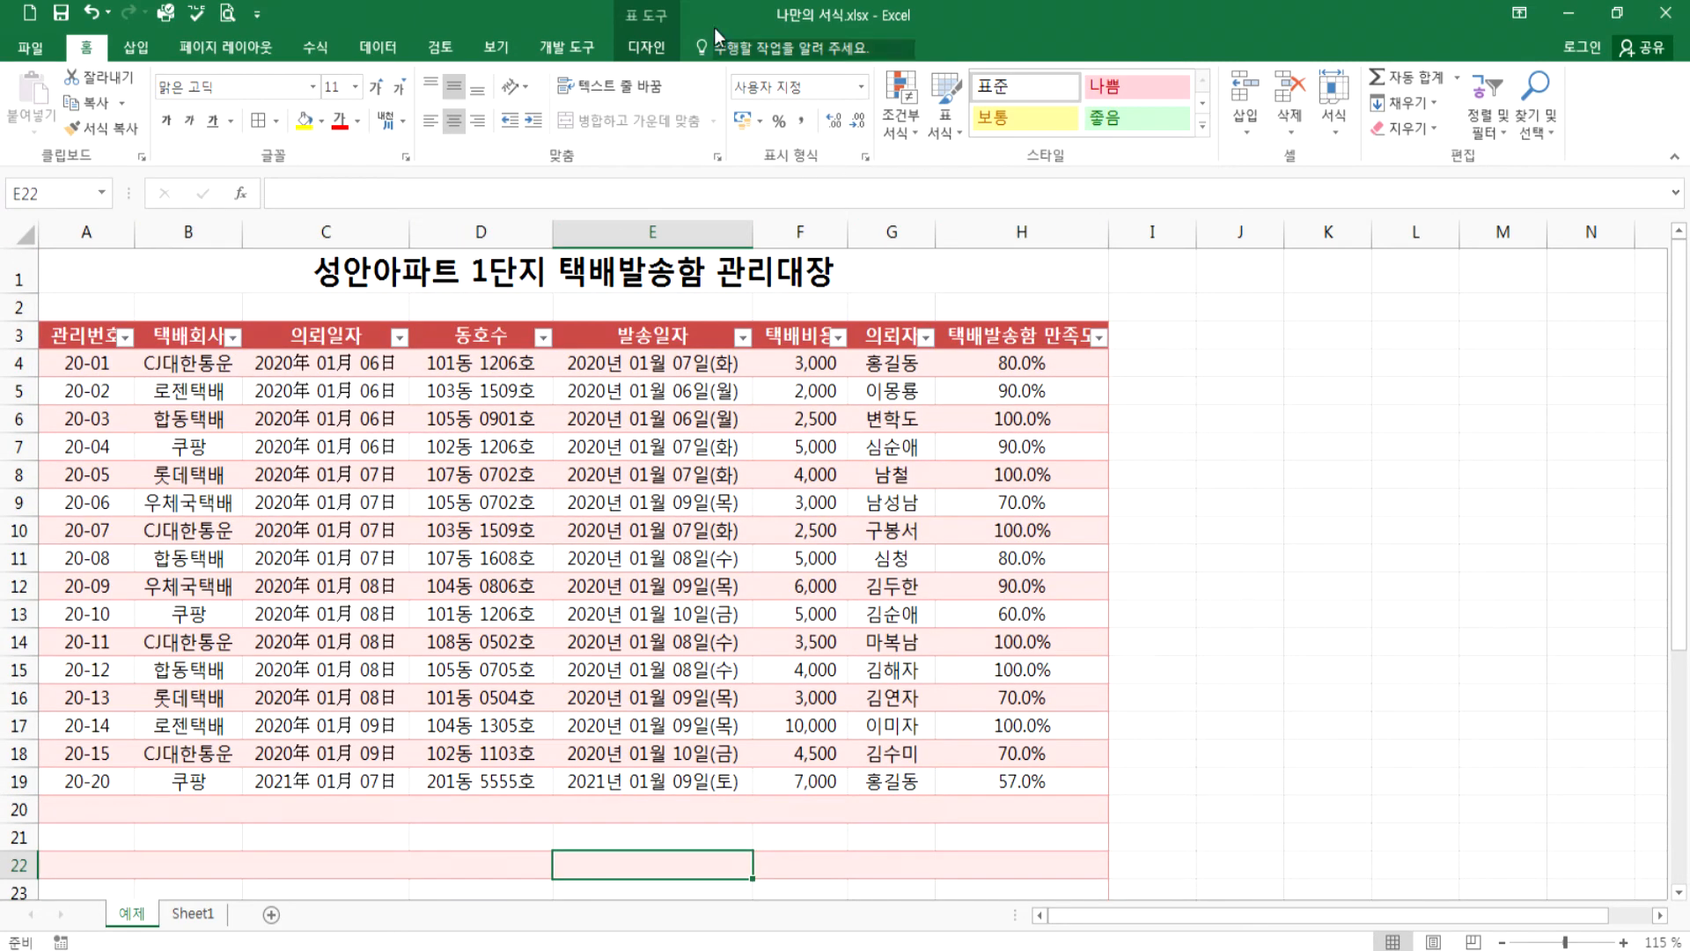
left_click(647, 44)
left_click(1010, 101)
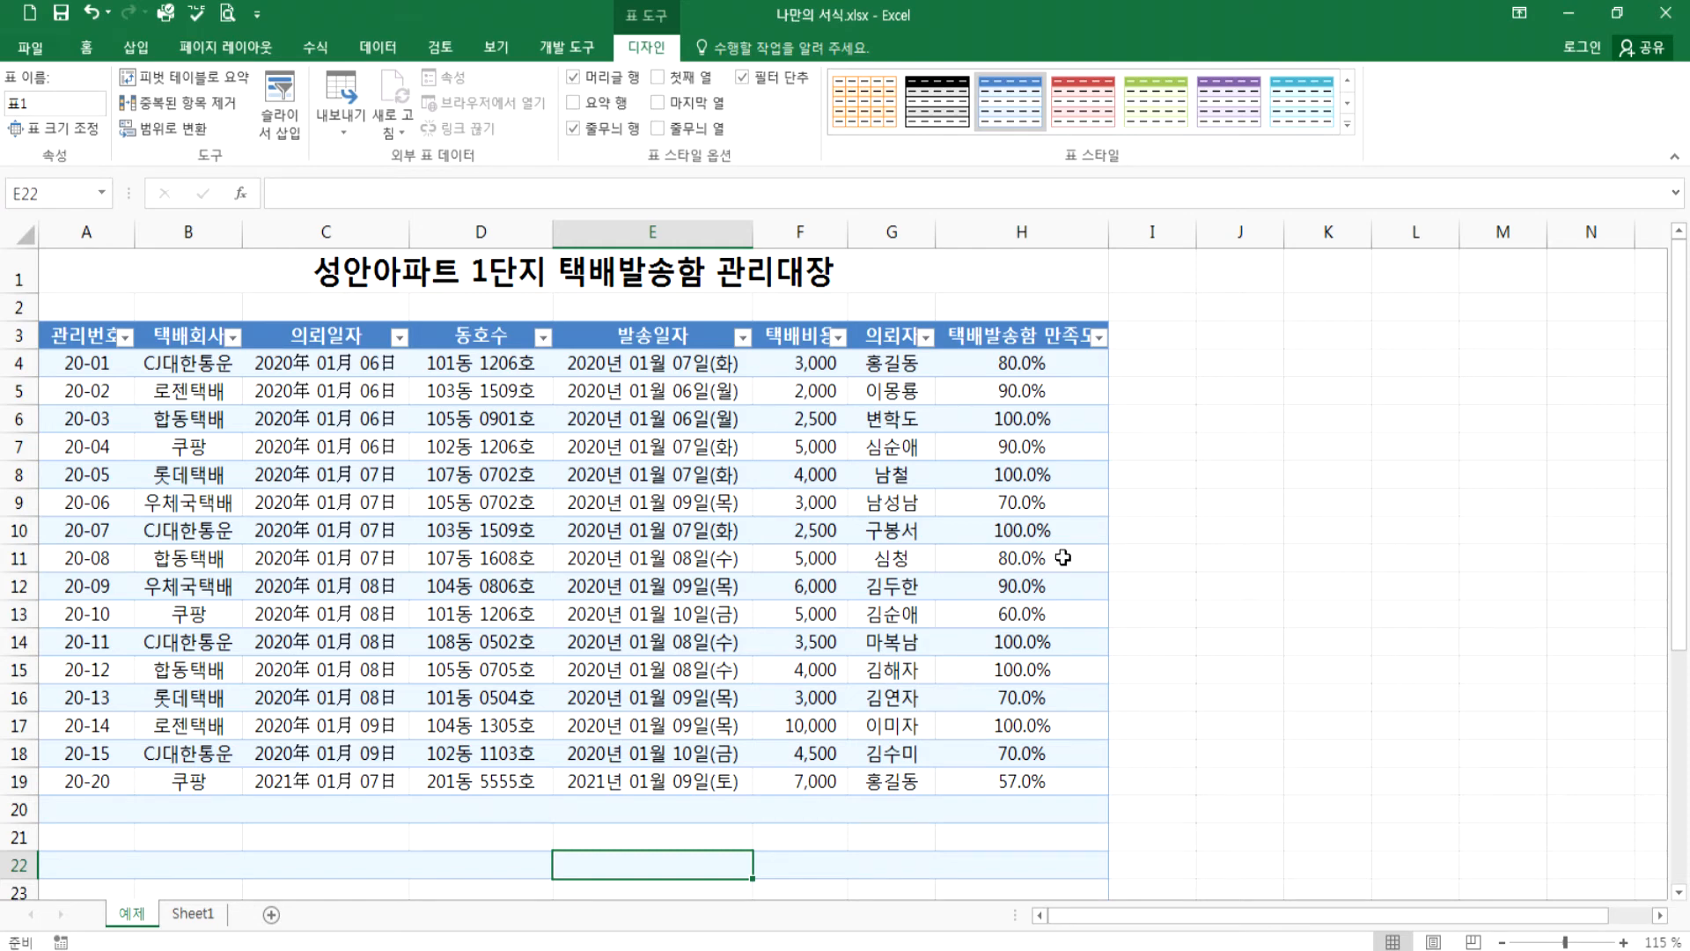
- Add a column to the ledger table by entering the heading 택배비 in I3
left_click(1136, 335)
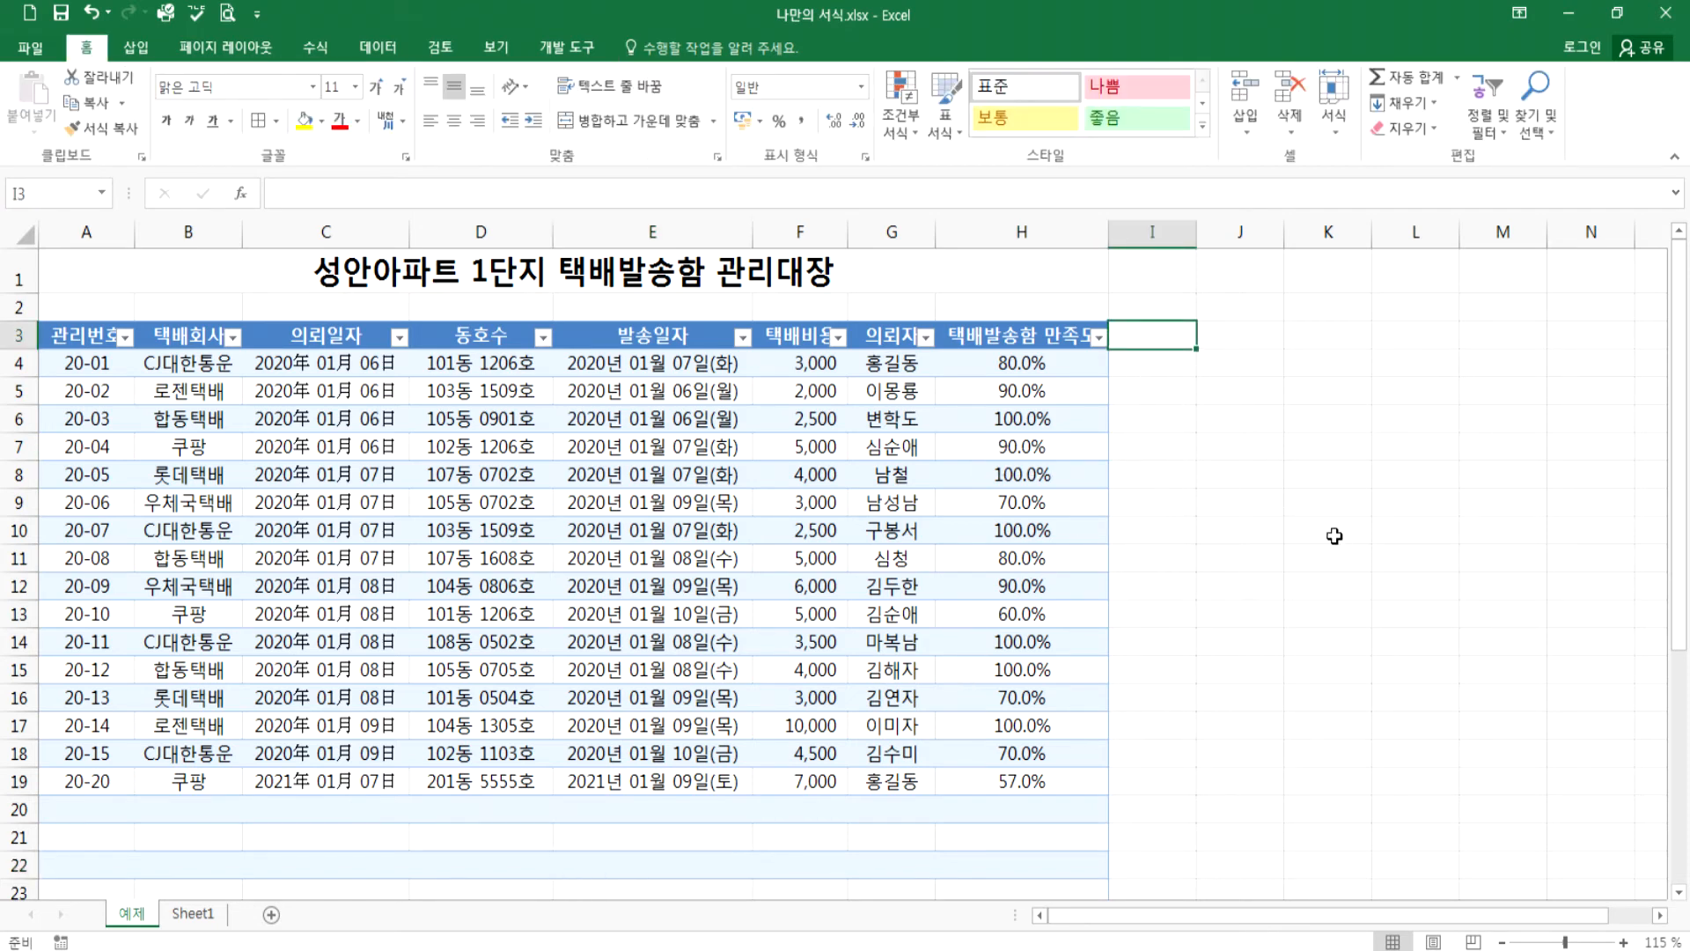
type("태ㅐㅂ")
key("Escape")
type("태ㄱ배비")
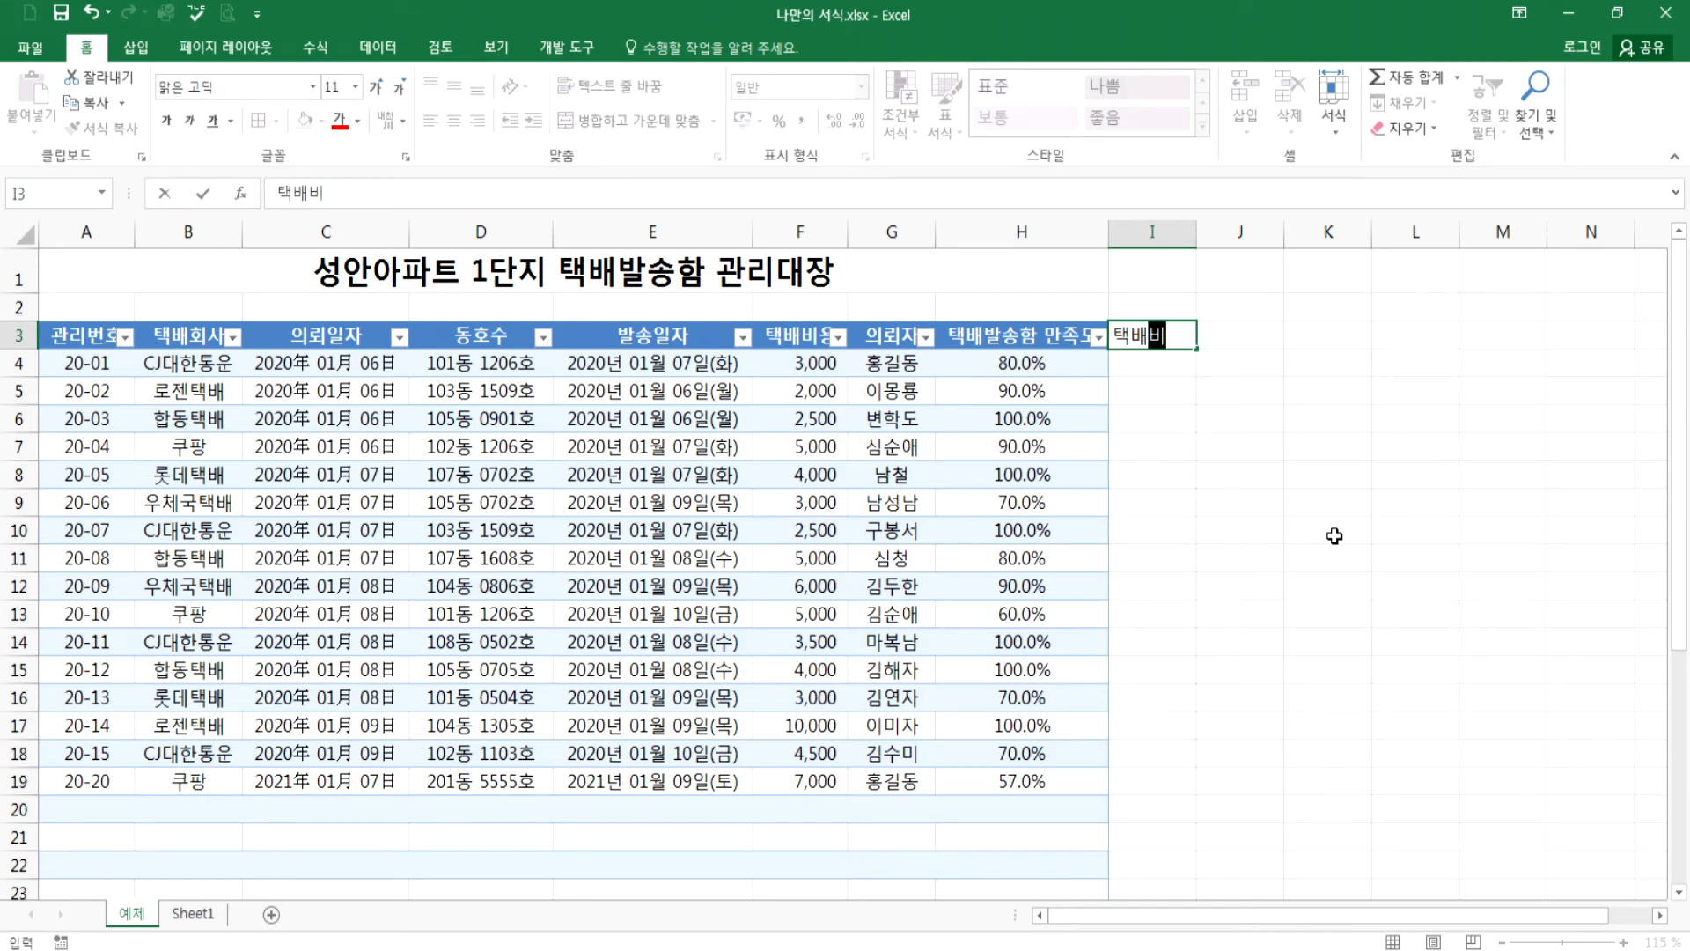
key("Return")
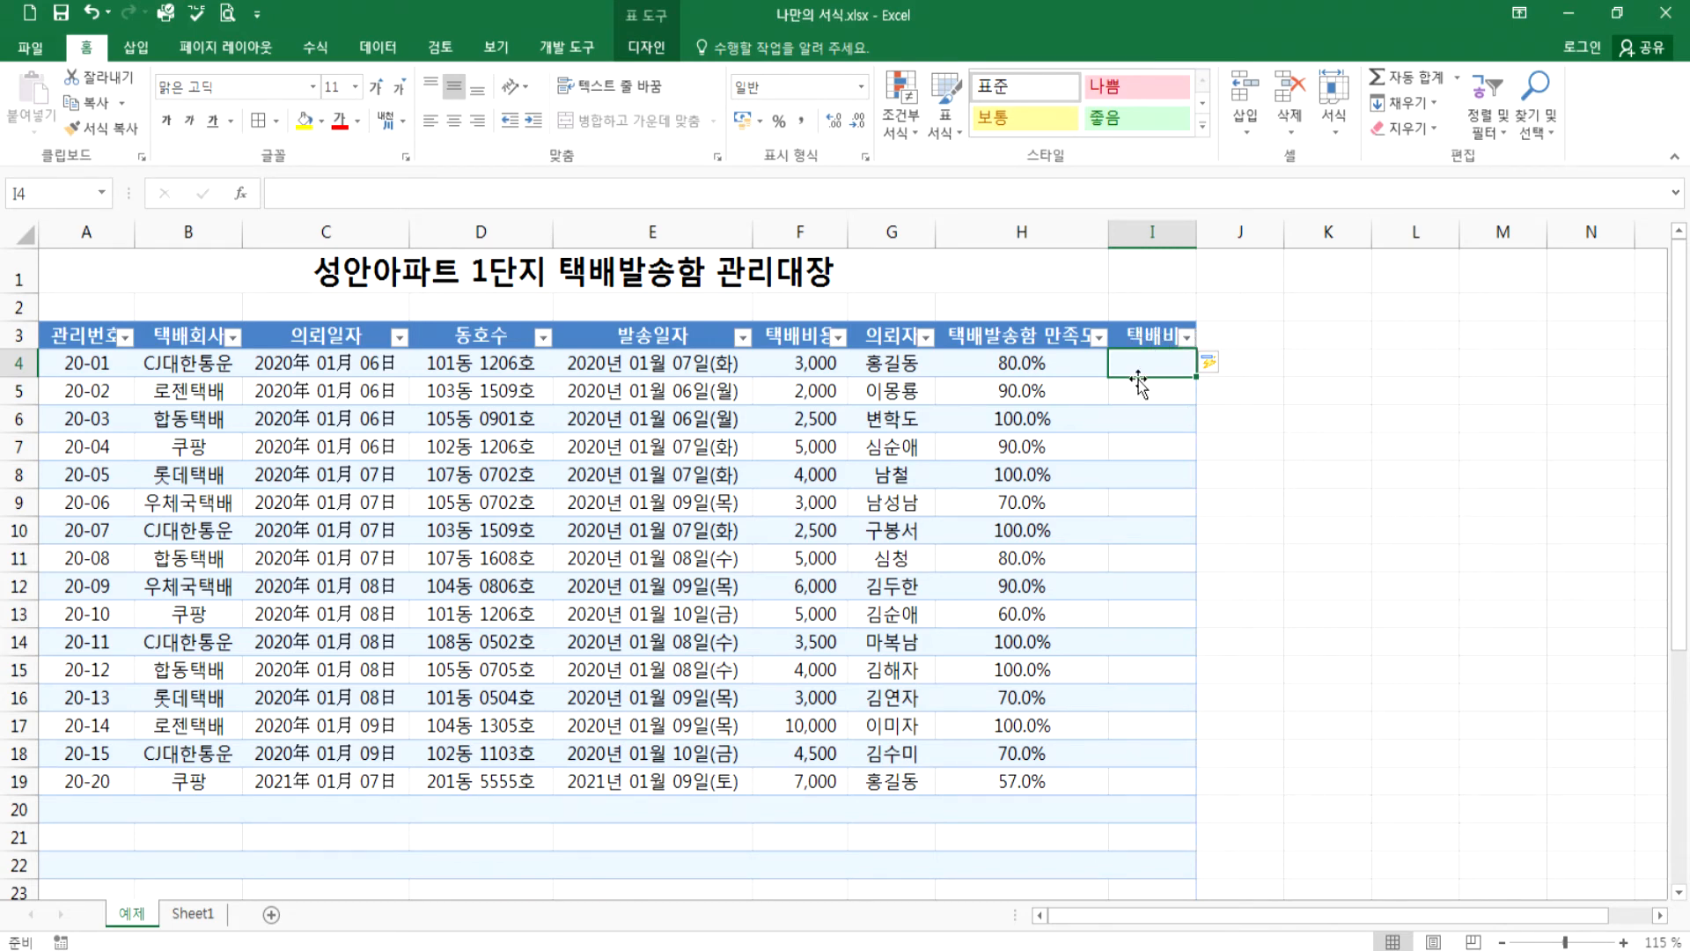
- Resize the ledger table upward so that it ends at row 19, the last row with data
left_click(1130, 222)
left_click(1155, 368)
scroll(1140, 450, "down", 3)
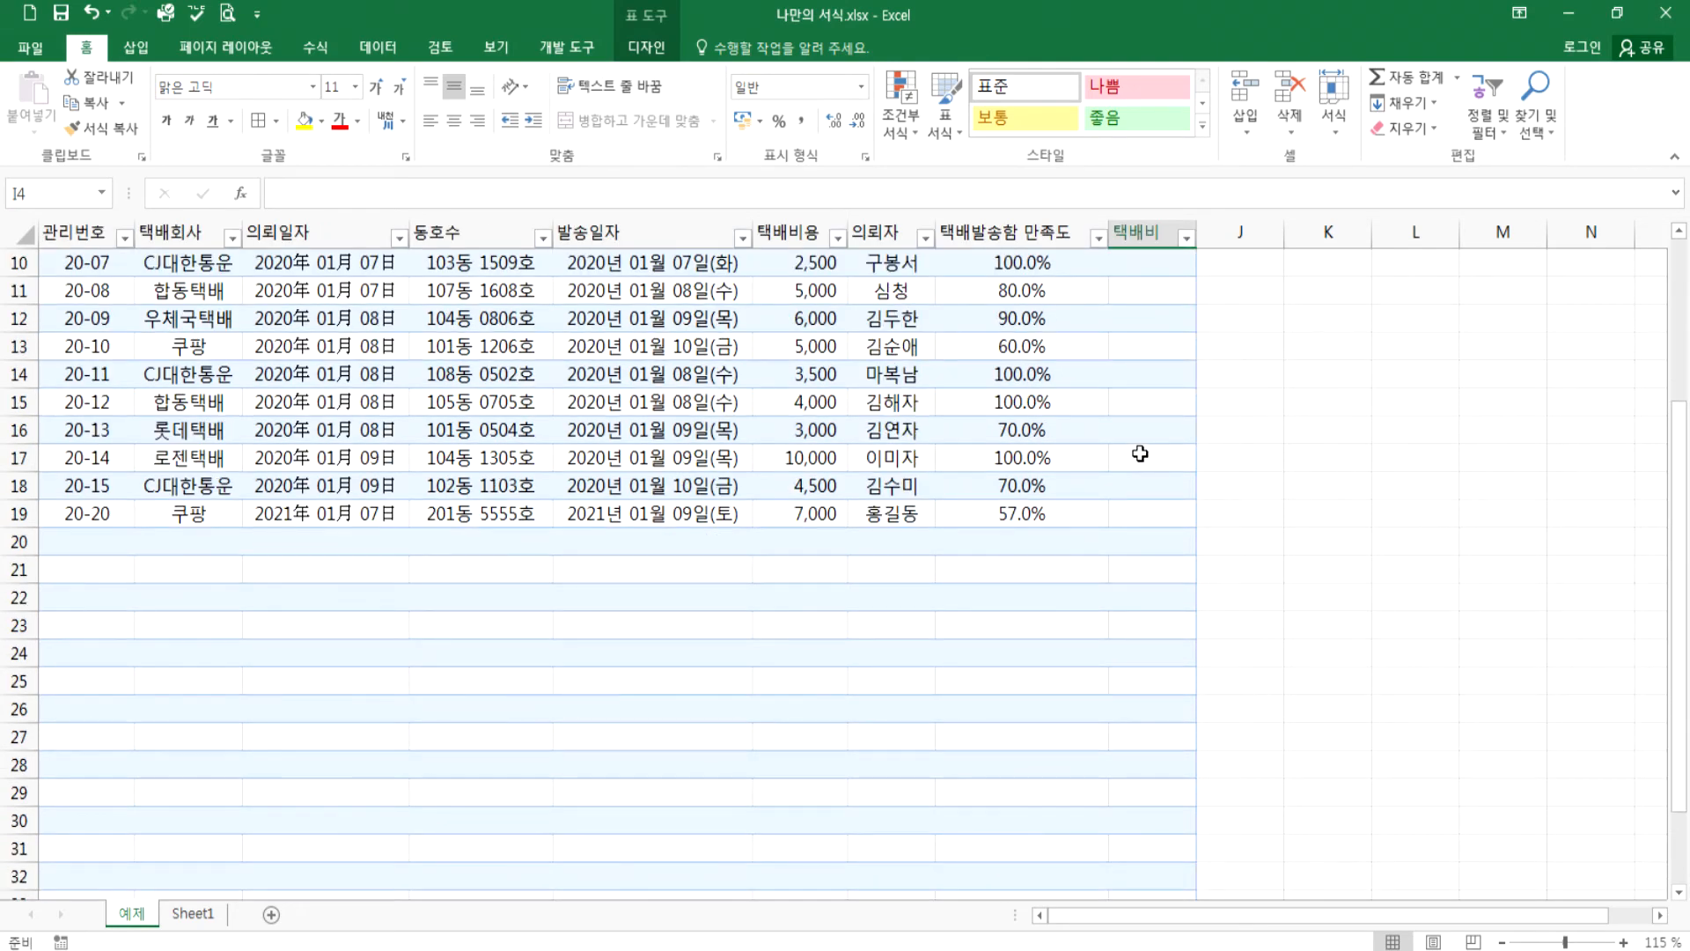
scroll(1140, 450, "up", 3)
scroll(1140, 450, "down", 4)
scroll(947, 615, "down", 3)
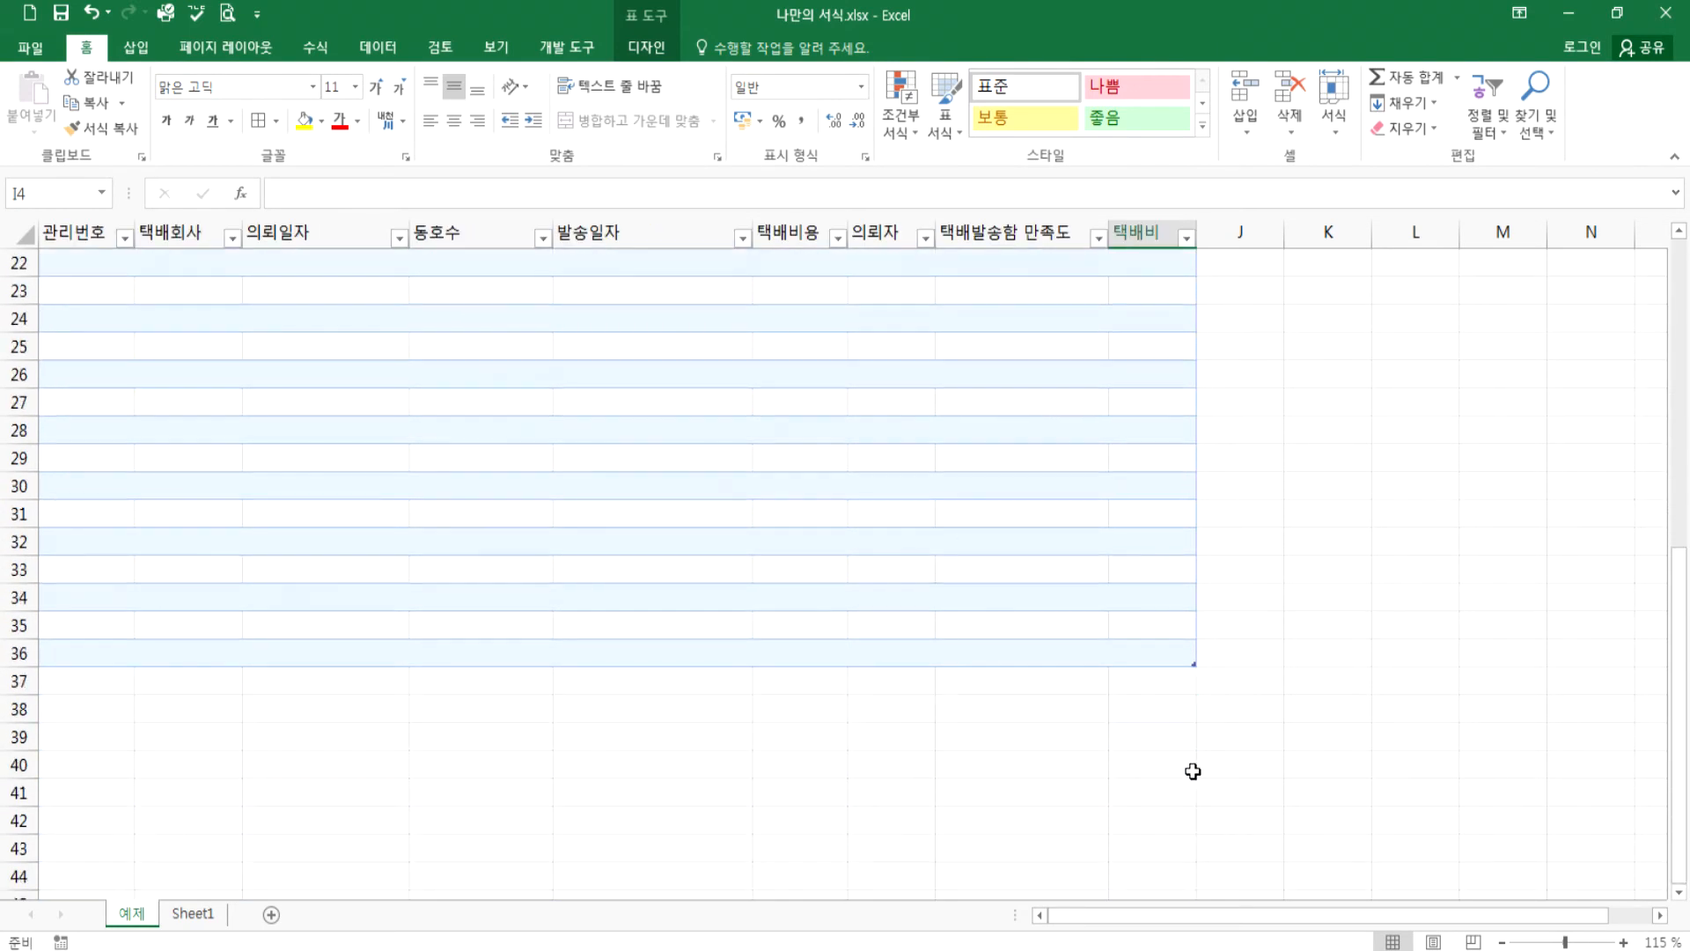
left_click_drag(1195, 673, 1162, 254)
scroll(1141, 449, "up", 3)
left_click(1136, 437)
left_click_drag(1194, 490, 1194, 444)
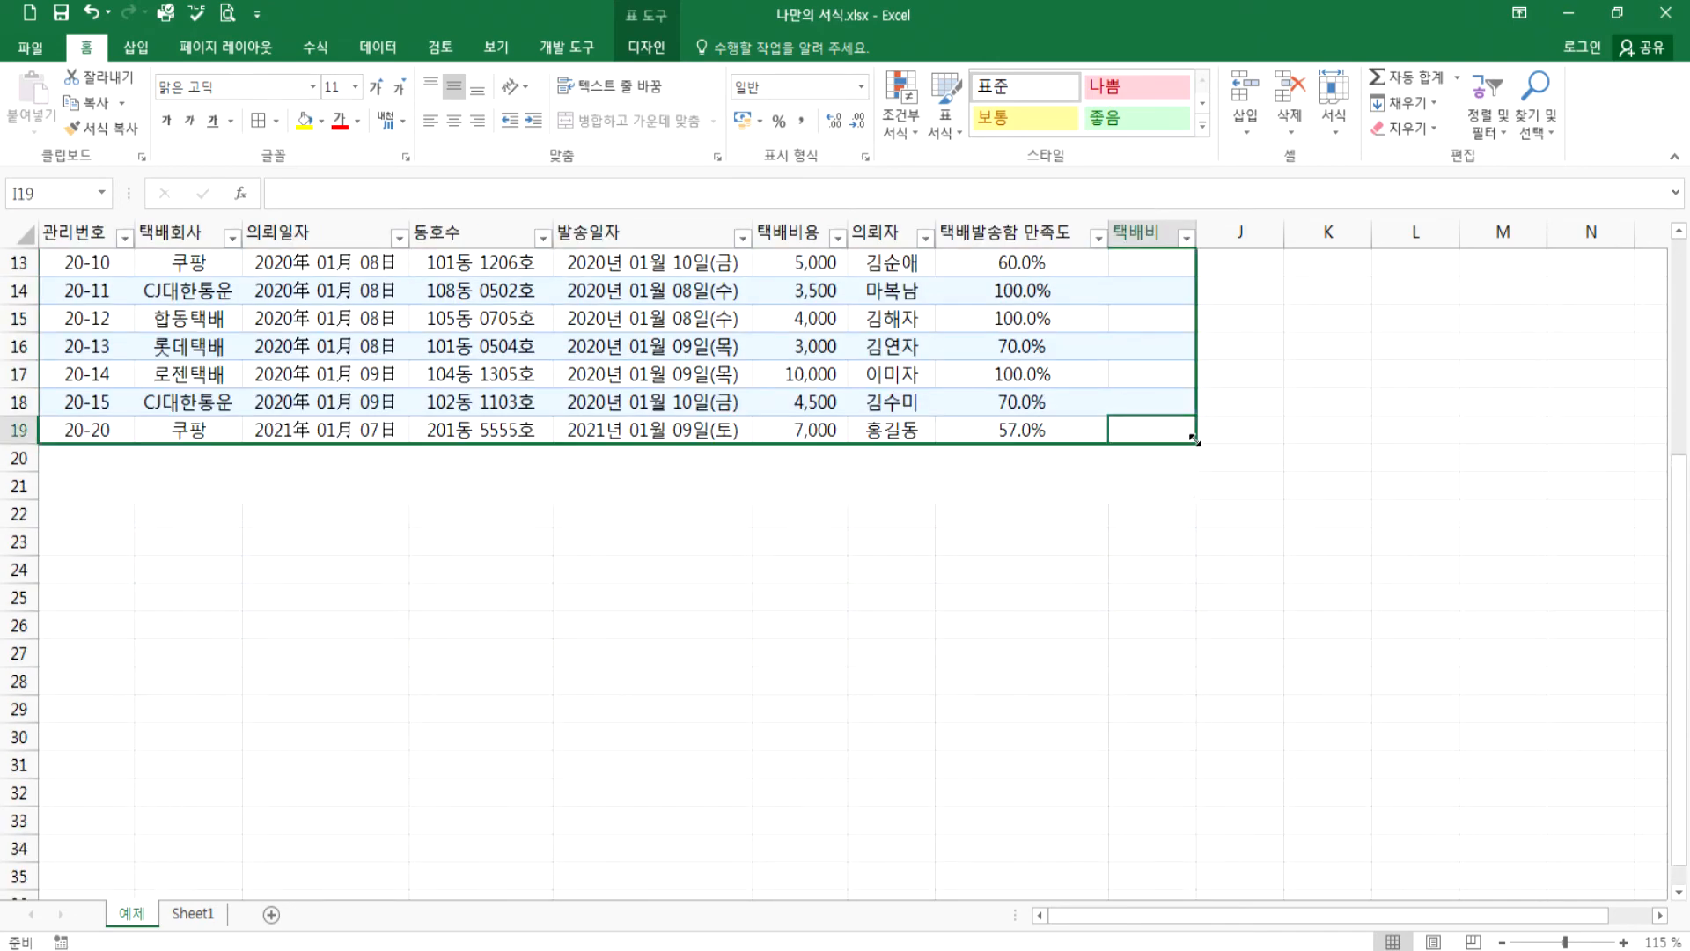
left_click(1037, 373)
scroll(924, 550, "up", 3)
scroll(924, 550, "up", 1)
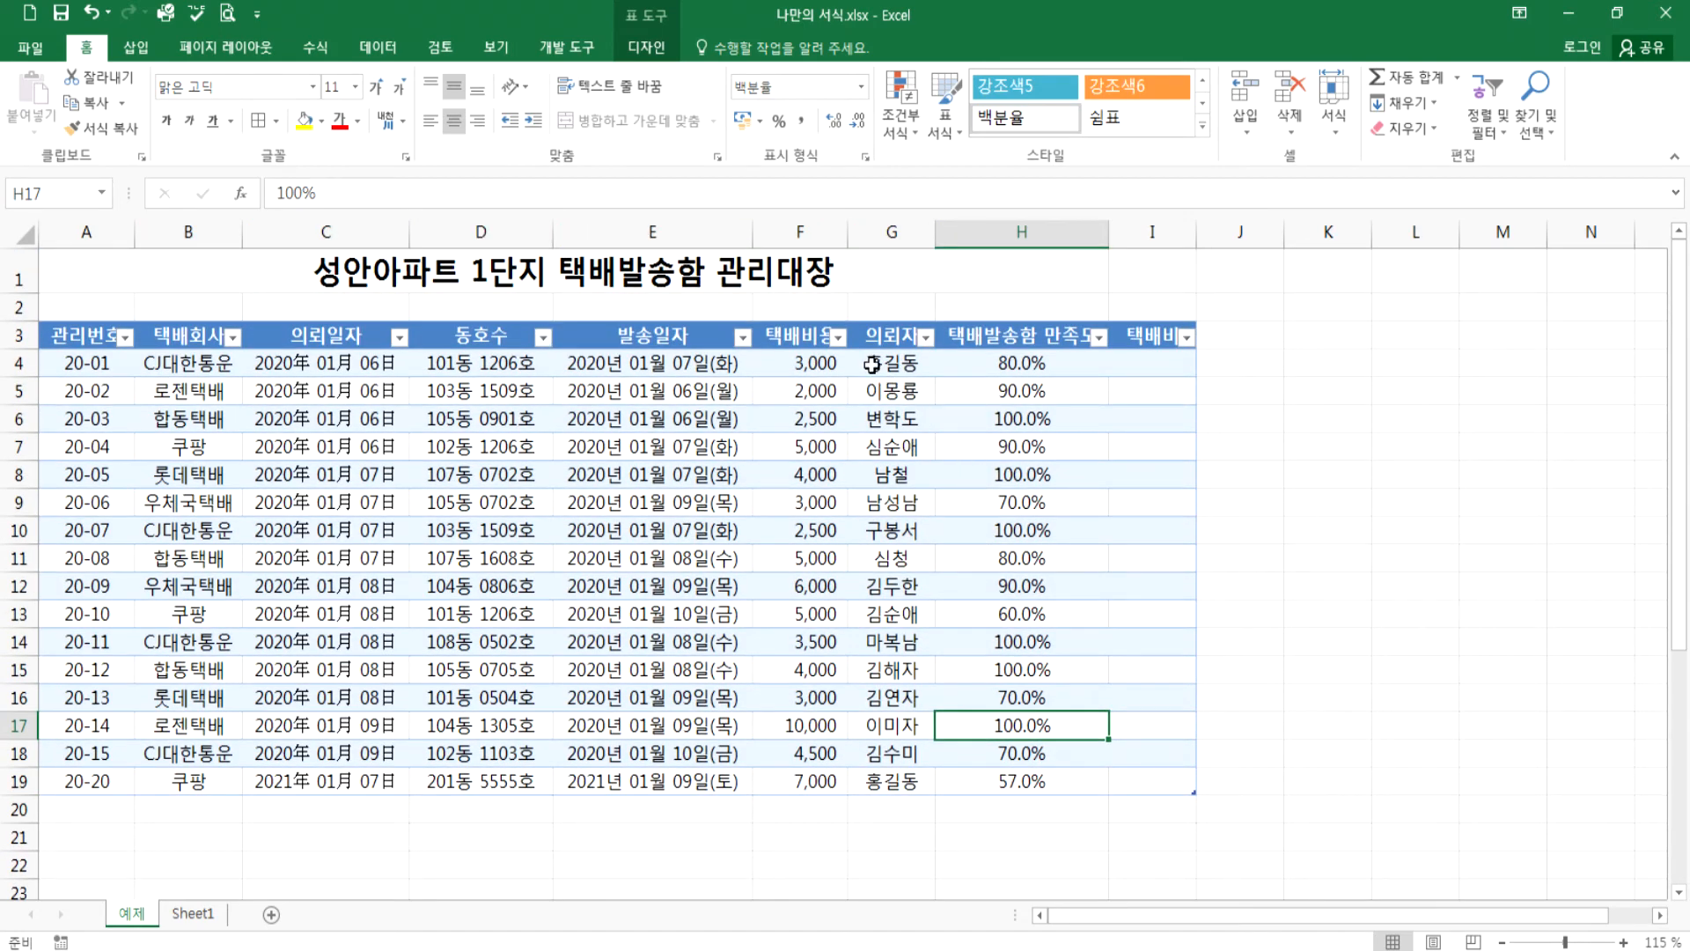
left_click(811, 372)
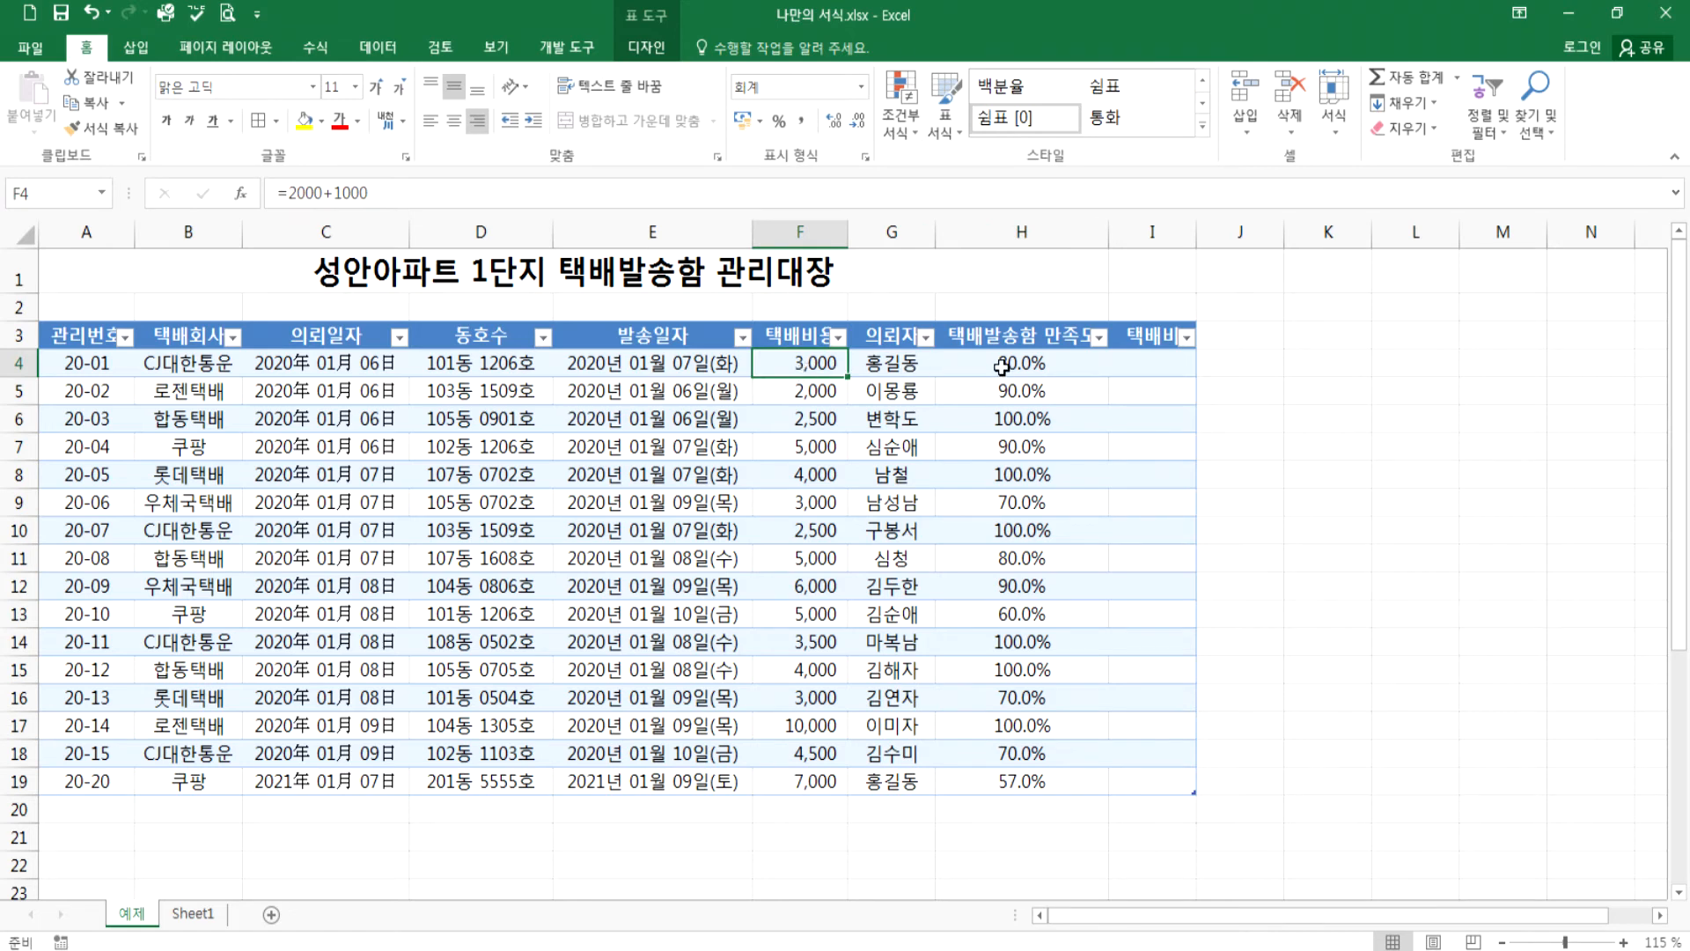
left_click(1176, 365)
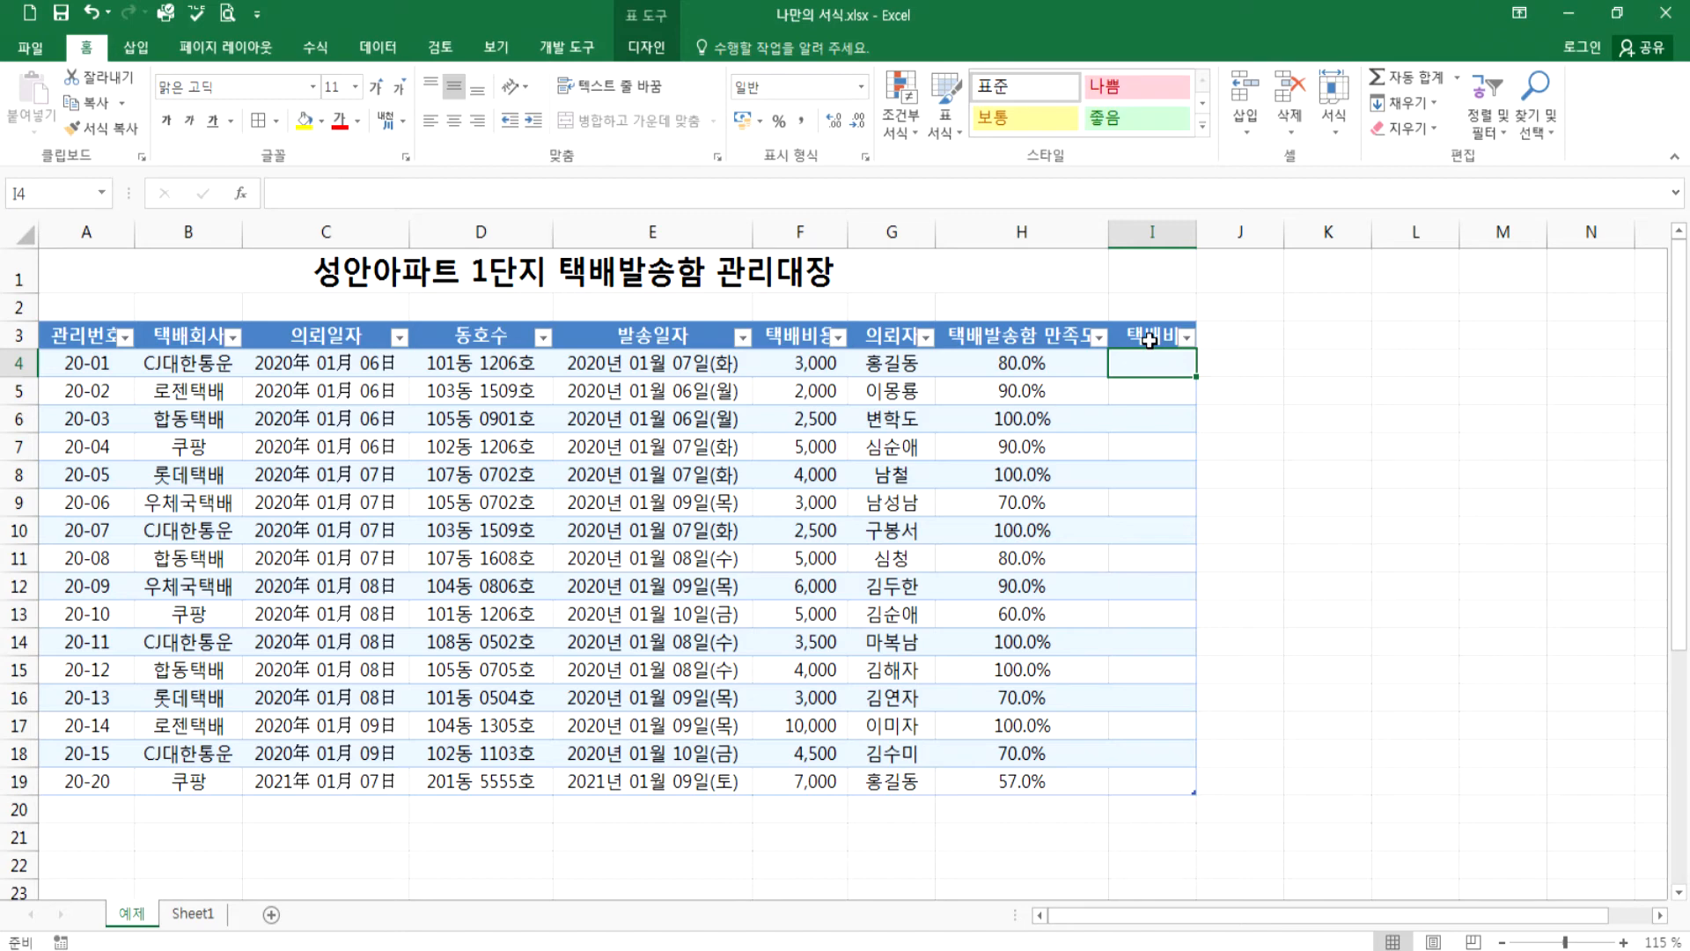
scroll(1200, 379, "up", 3, "ctrl")
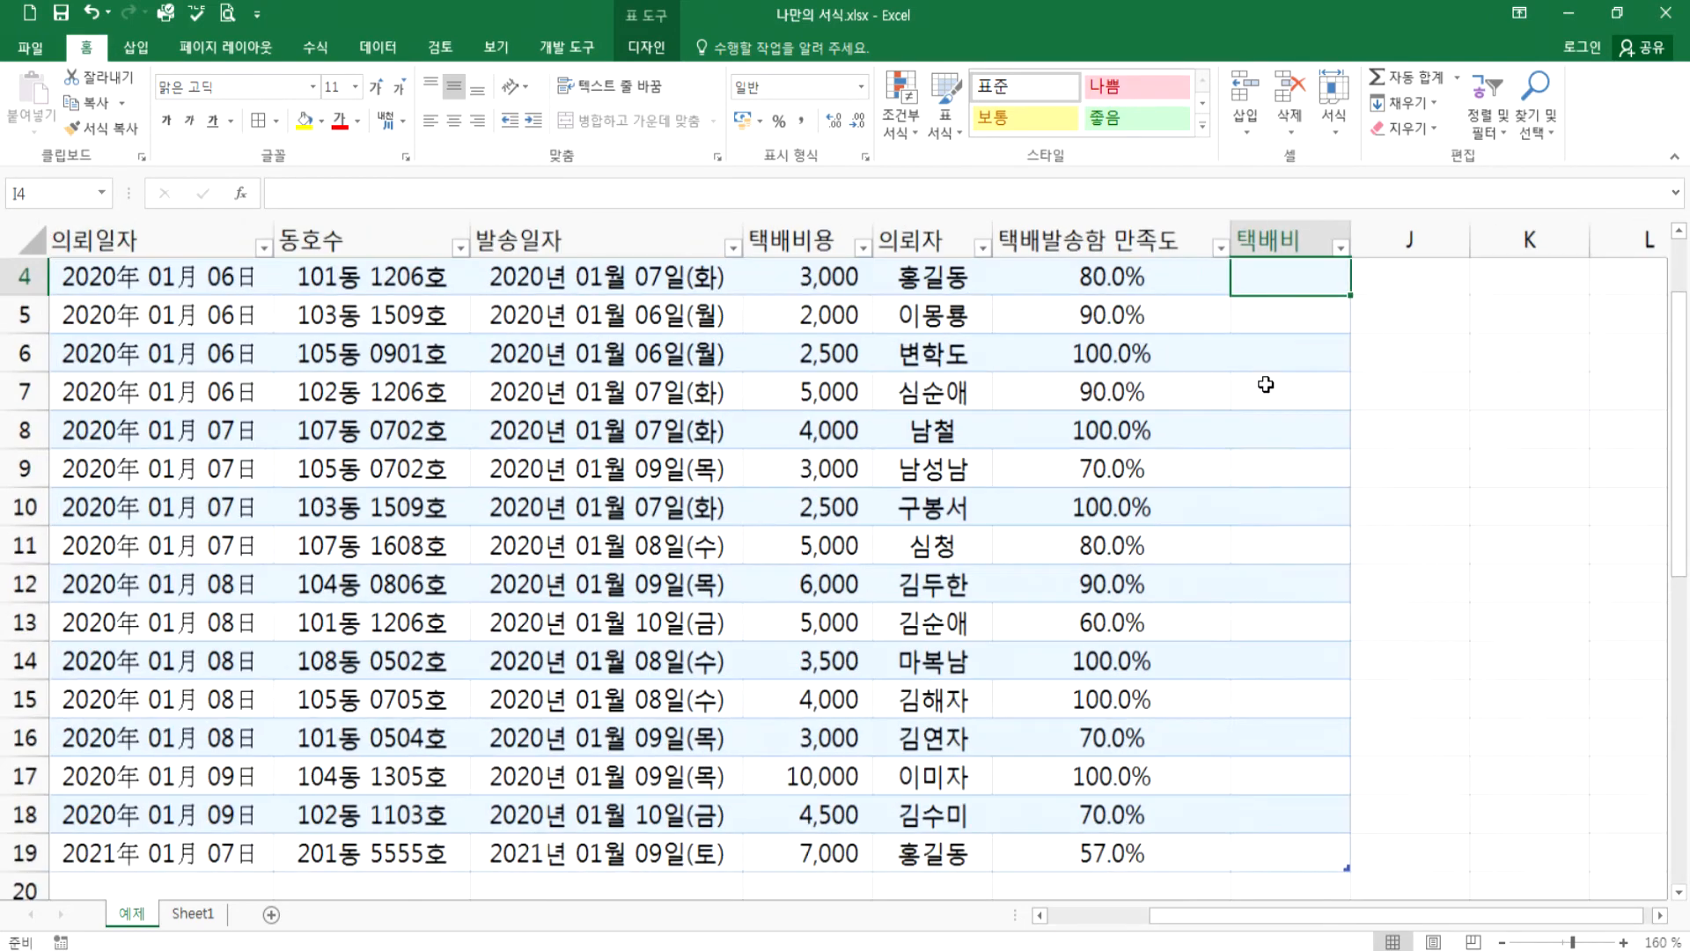
type("=")
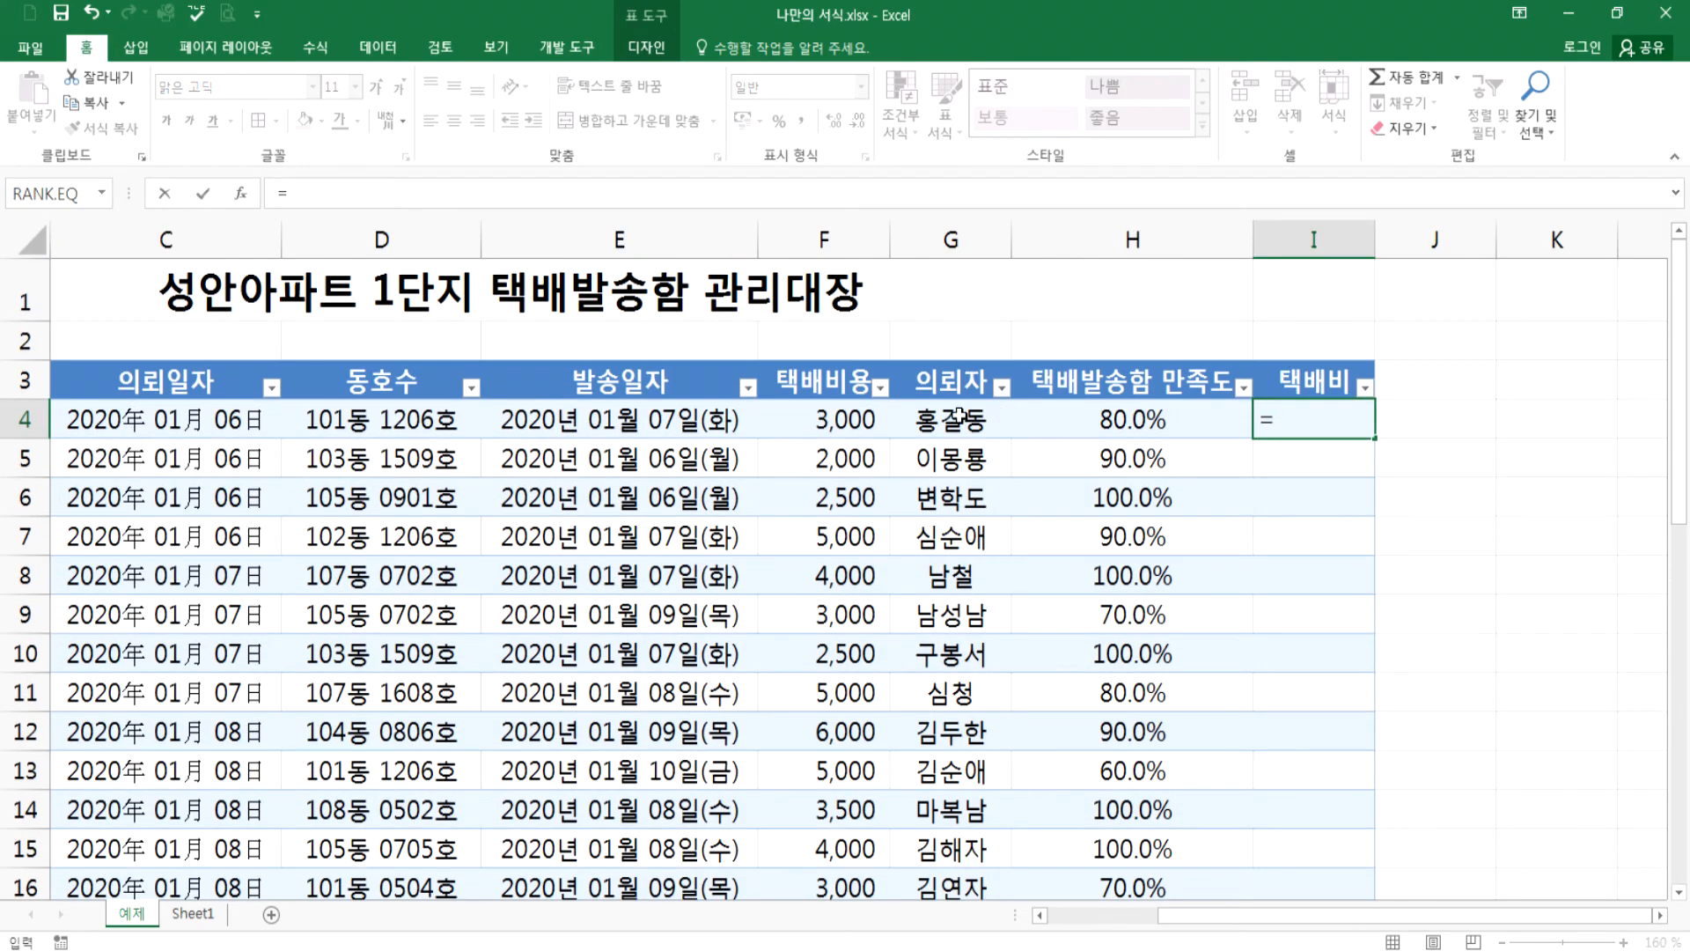
left_click(806, 420)
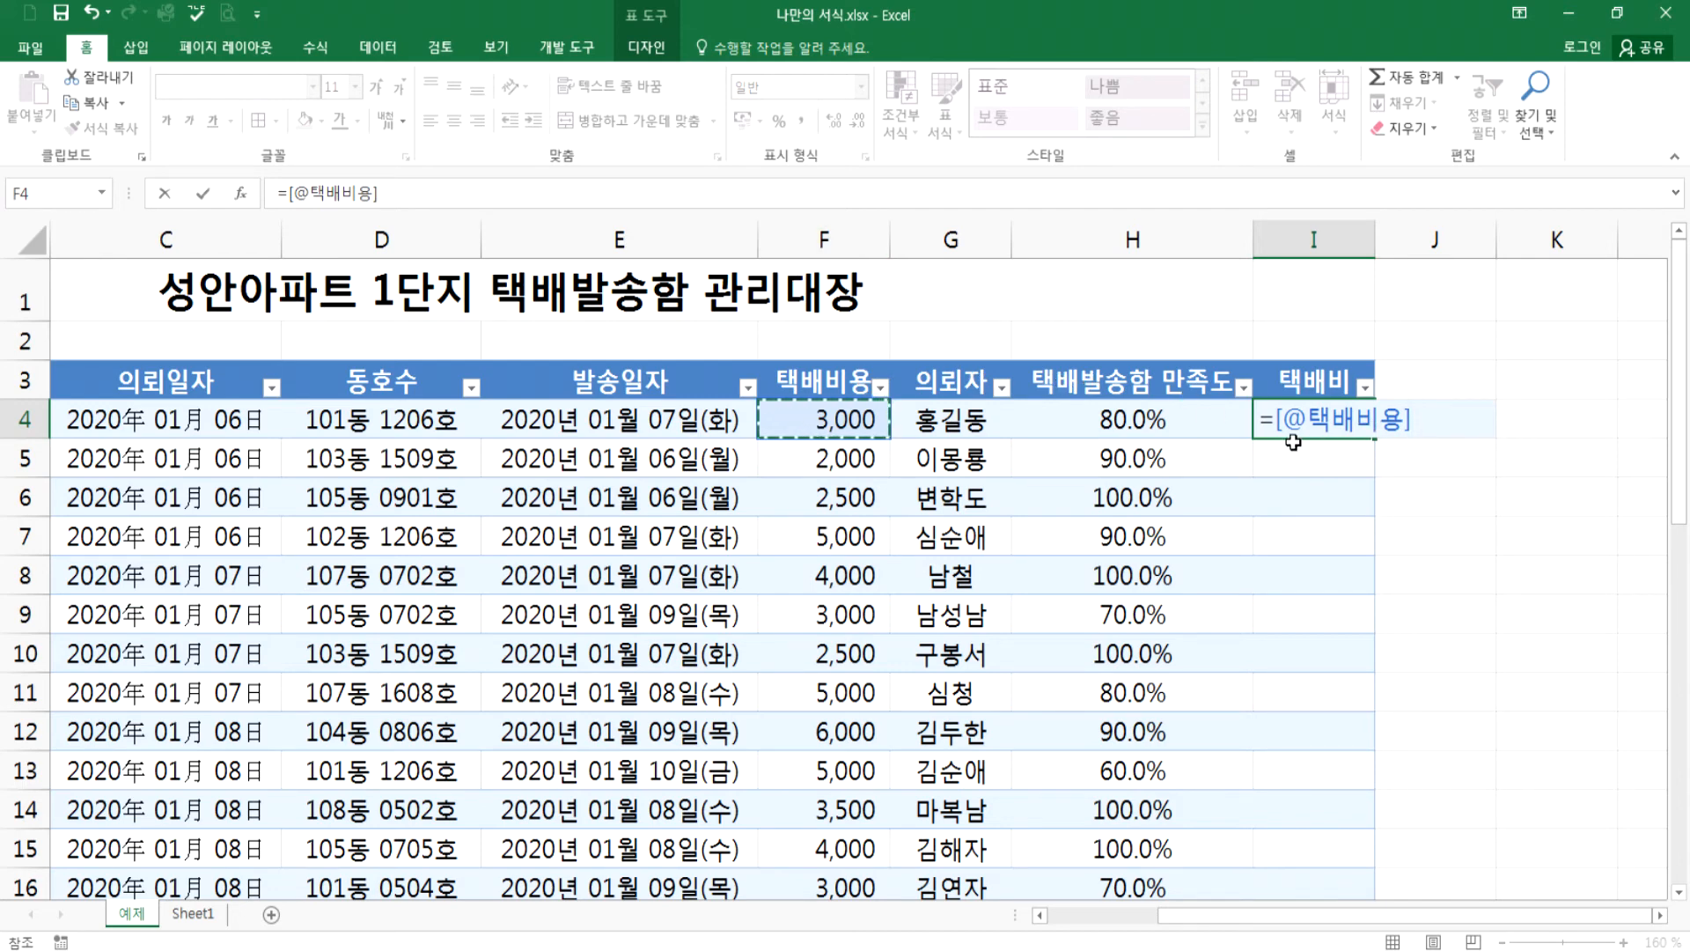
type("*")
left_click(1145, 420)
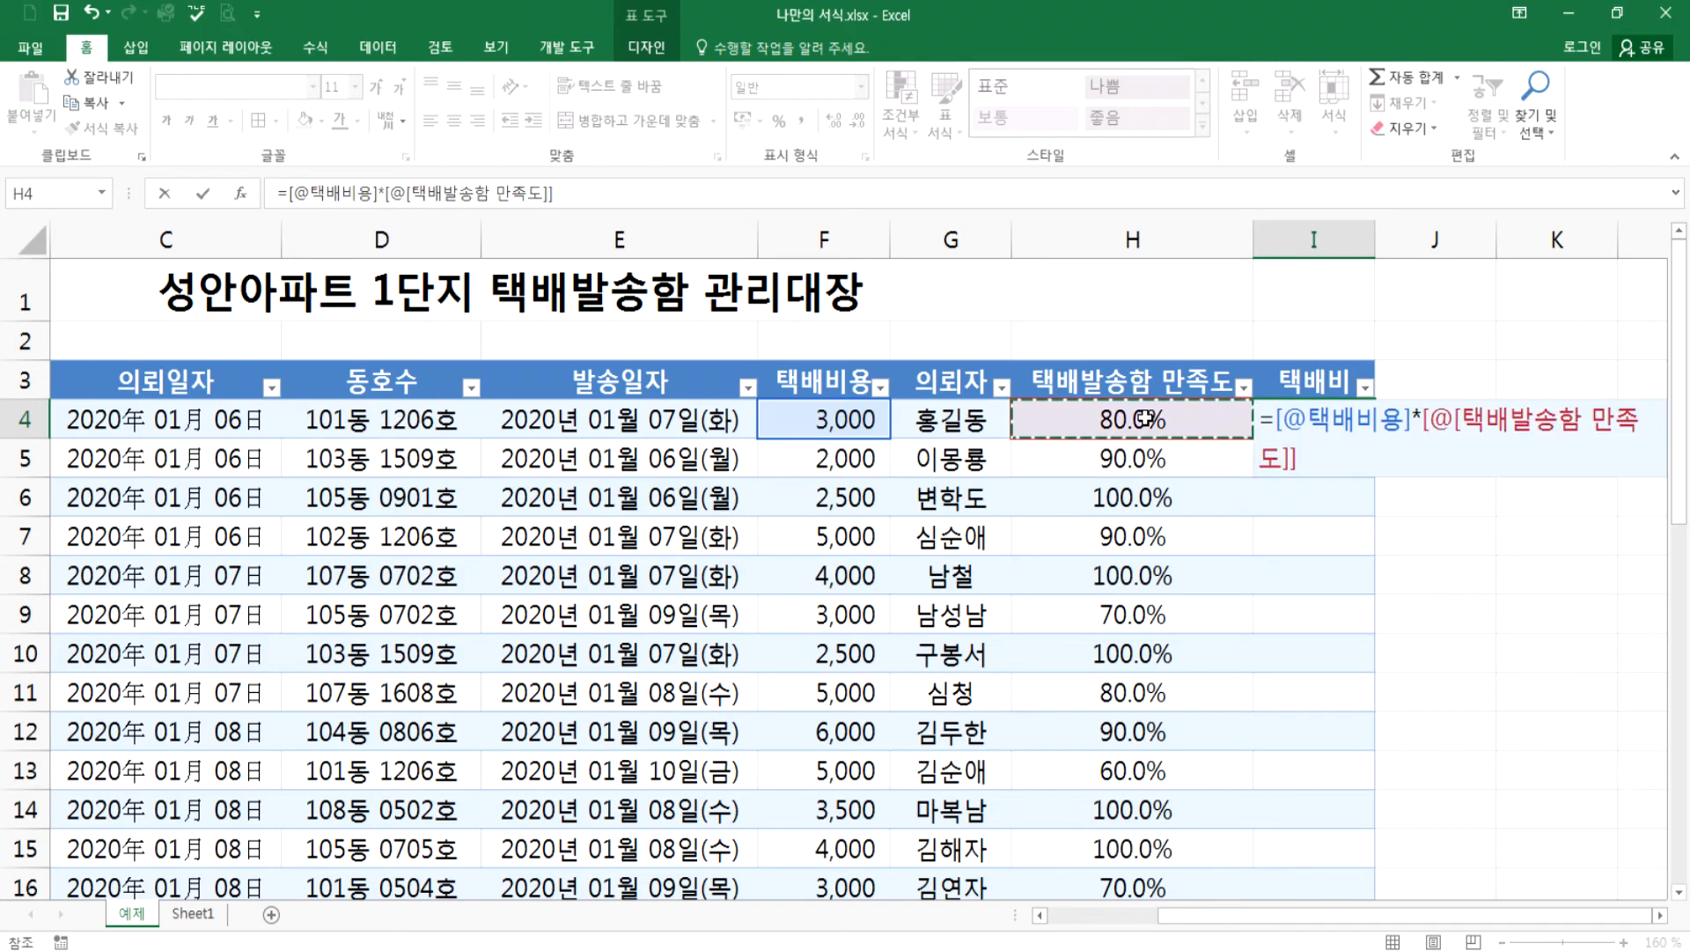
key("Return")
scroll(1295, 485, "down", 3)
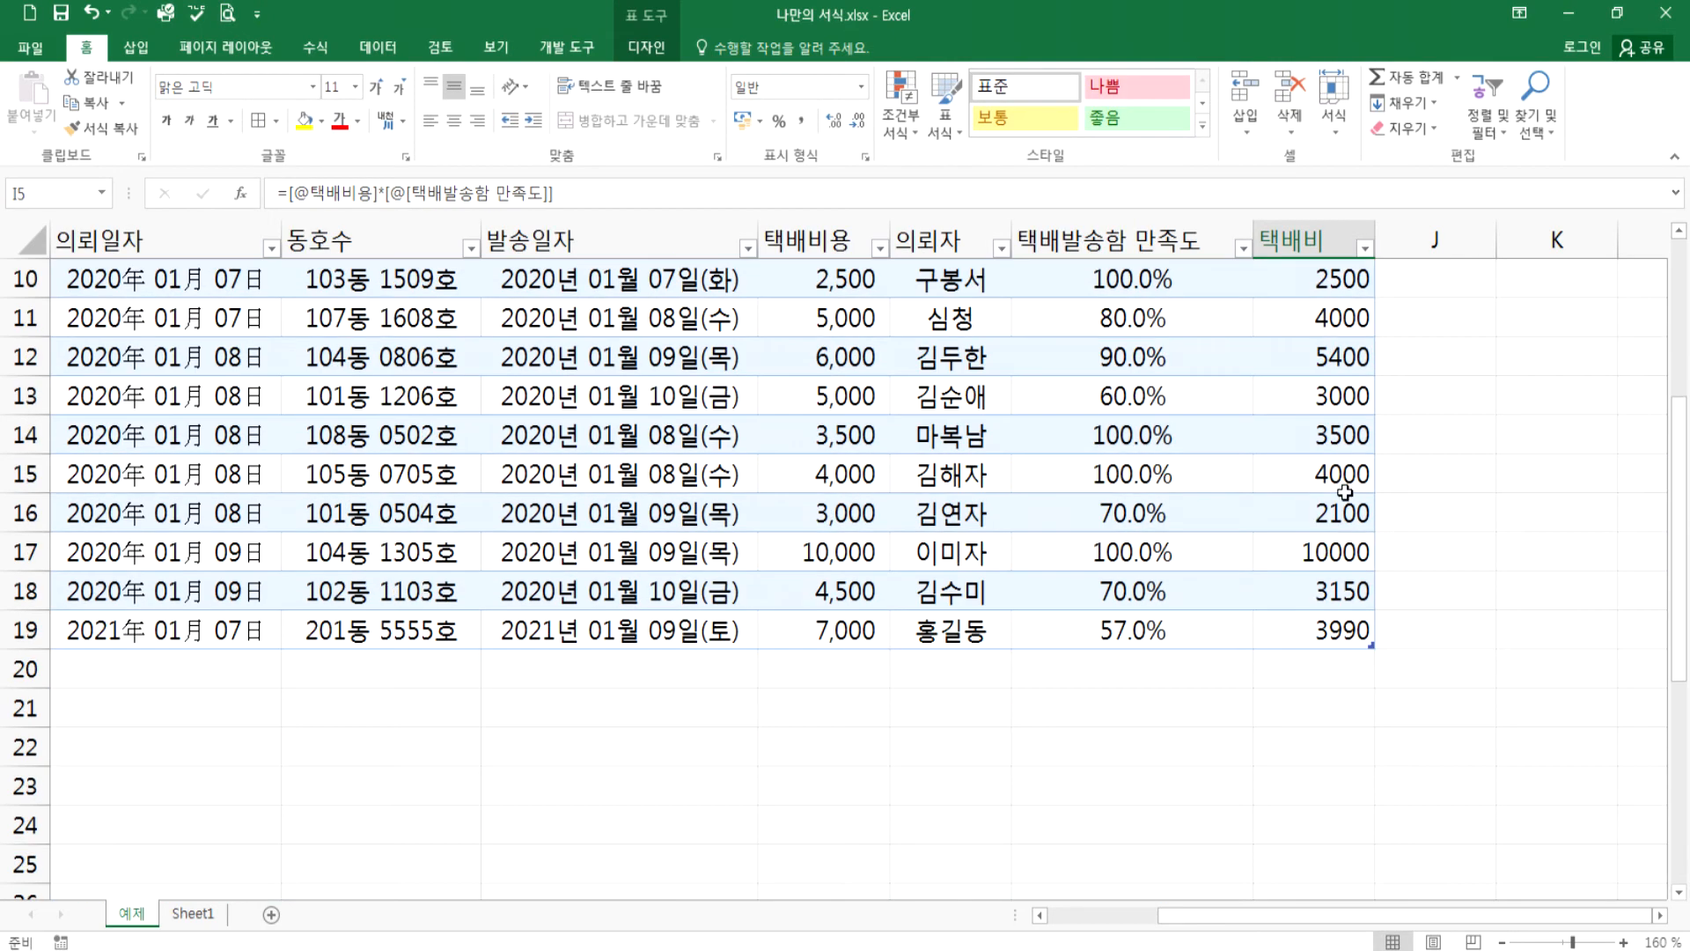
scroll(1339, 622, "up", 3)
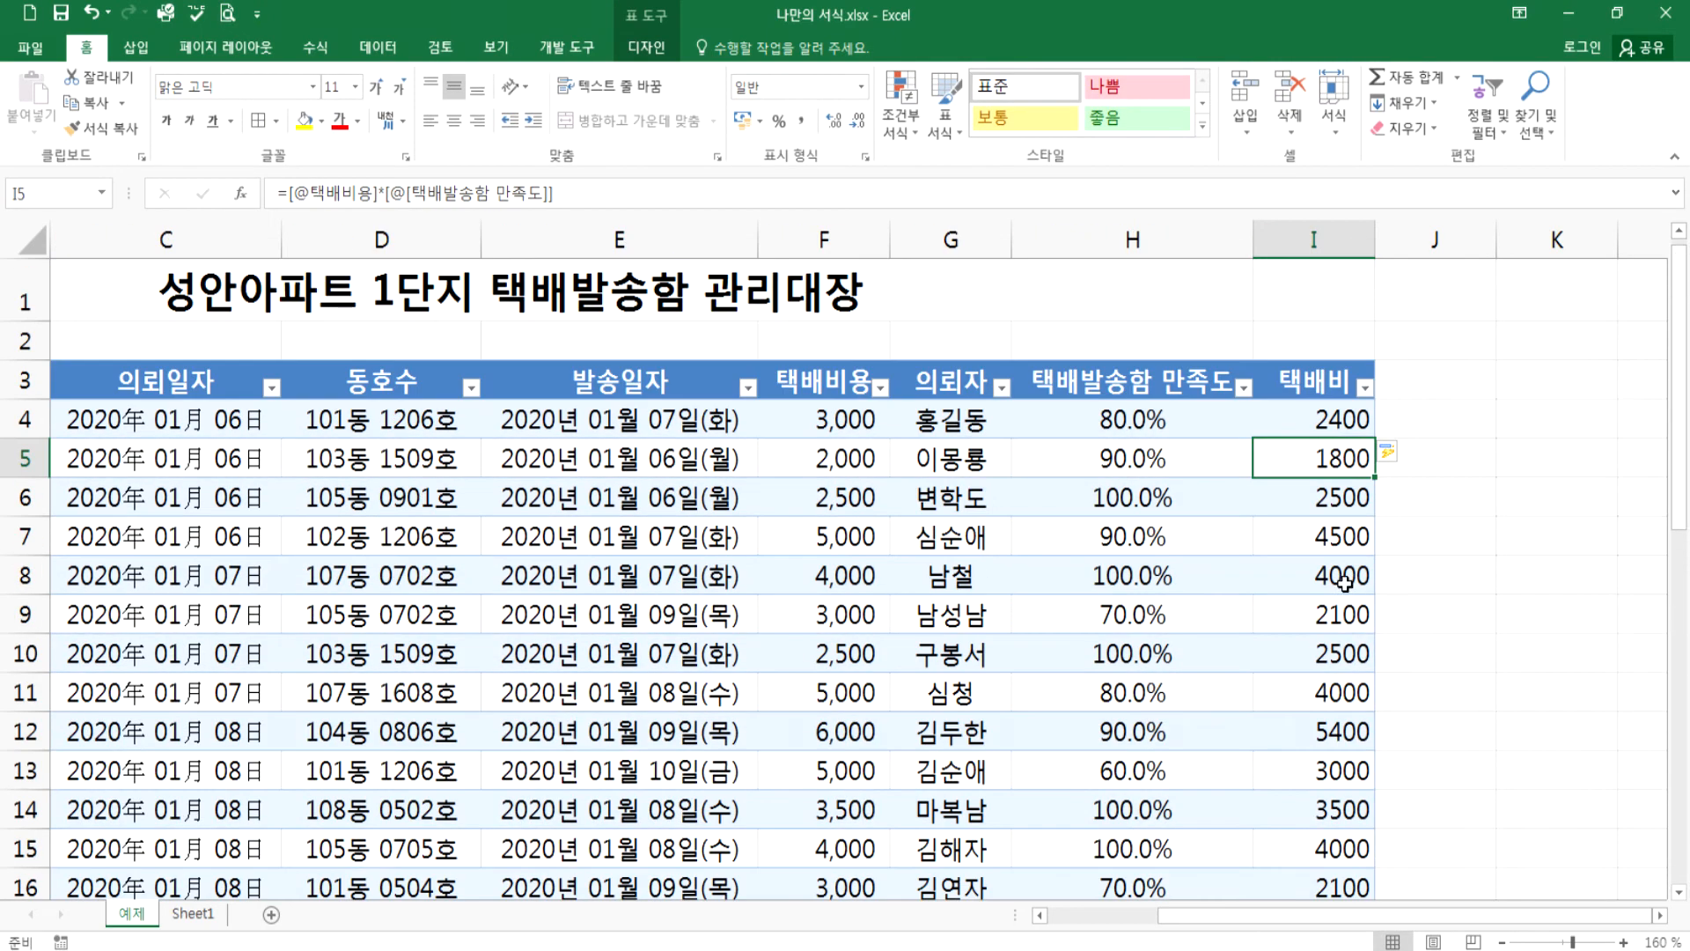
- Inspect the formula in I4 and undo its automatic fill down the 택배비 column
double_click(1304, 424)
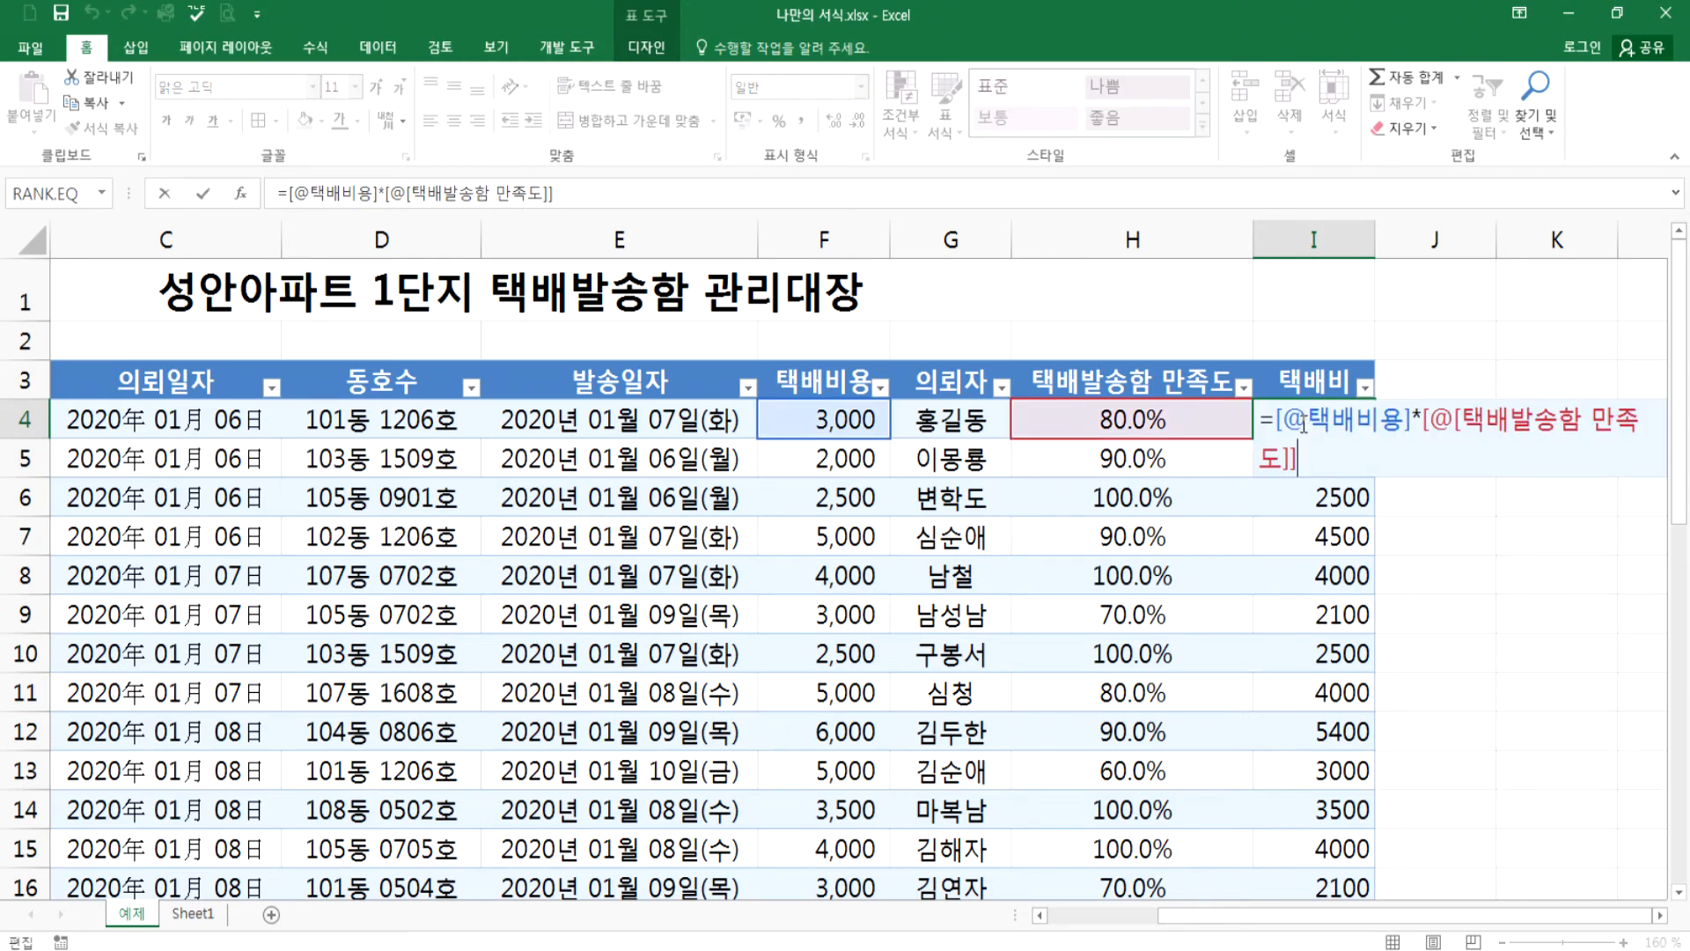
key("Escape")
key("ctrl+z")
double_click(1327, 428)
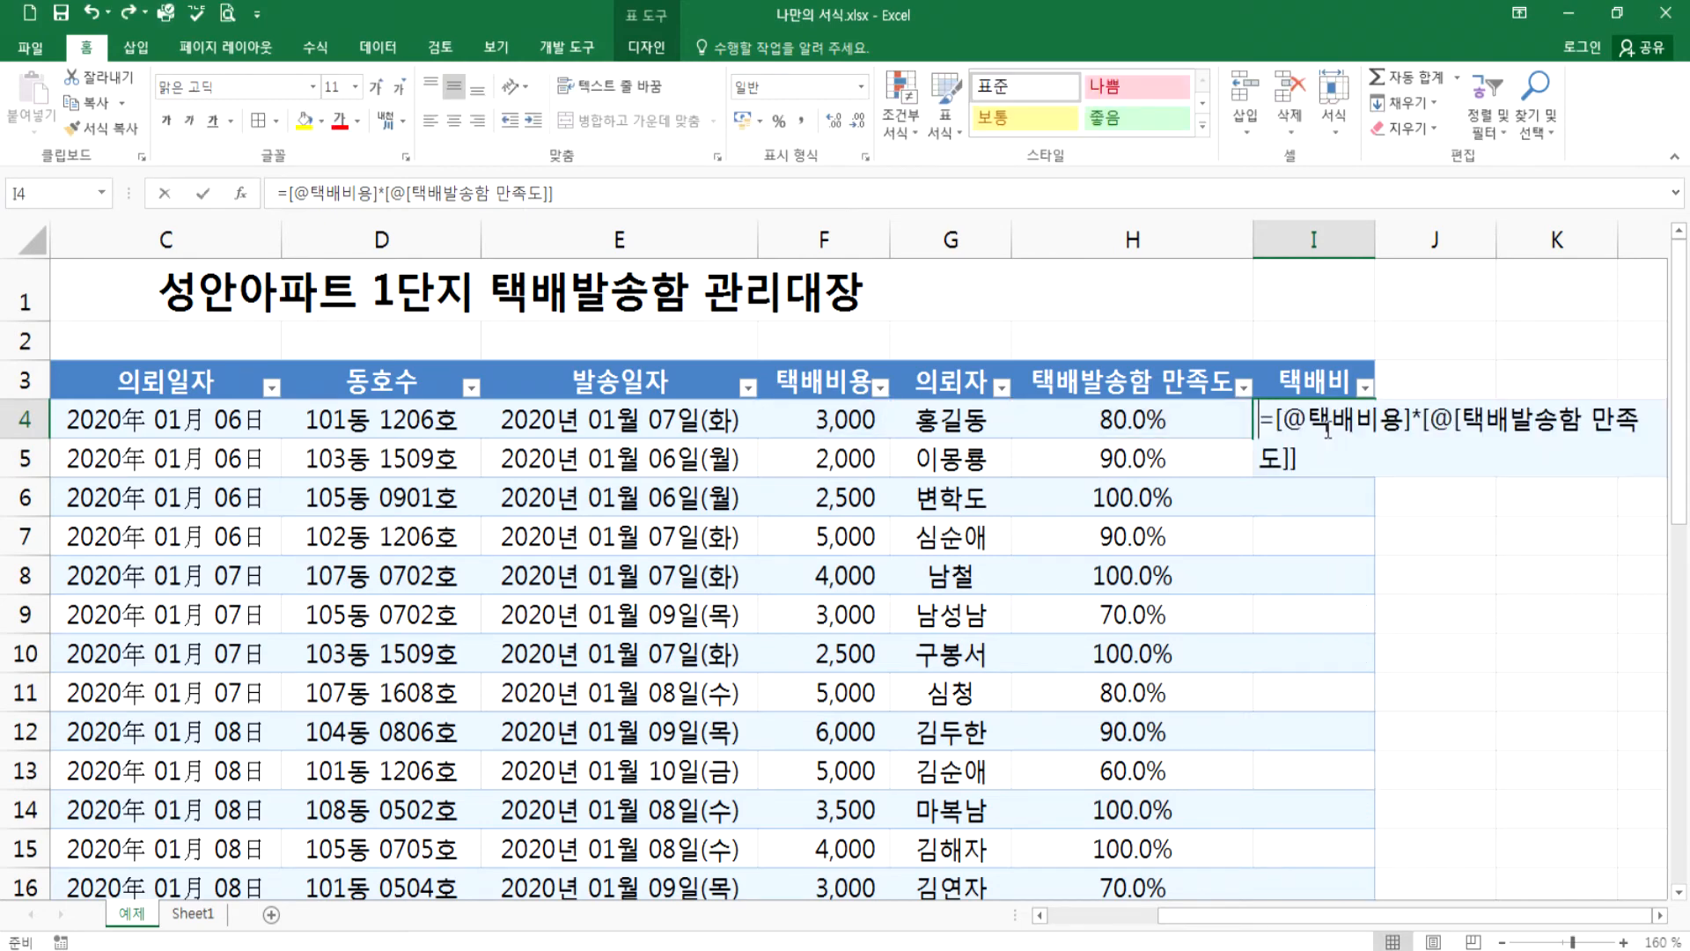
type("ㅋ")
key("Escape")
- Re-enter the 택배비용 times 택배발송함 만족도 formula in I4, review the filled column, and undo the automatic fill
type("=")
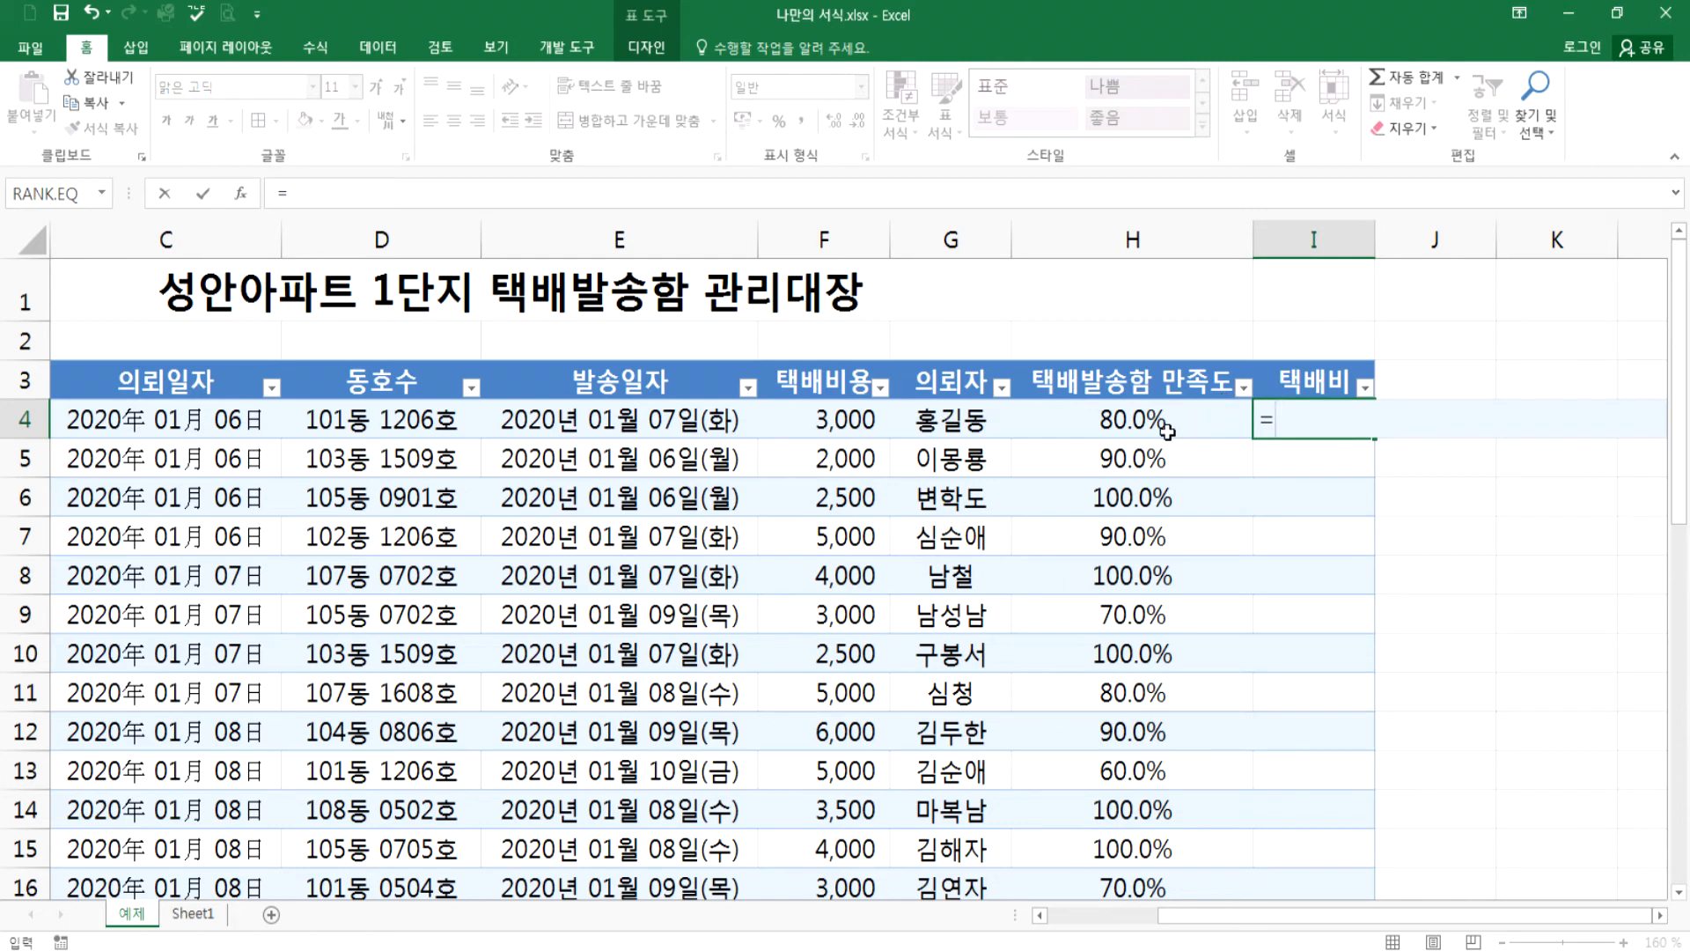
left_click(816, 420)
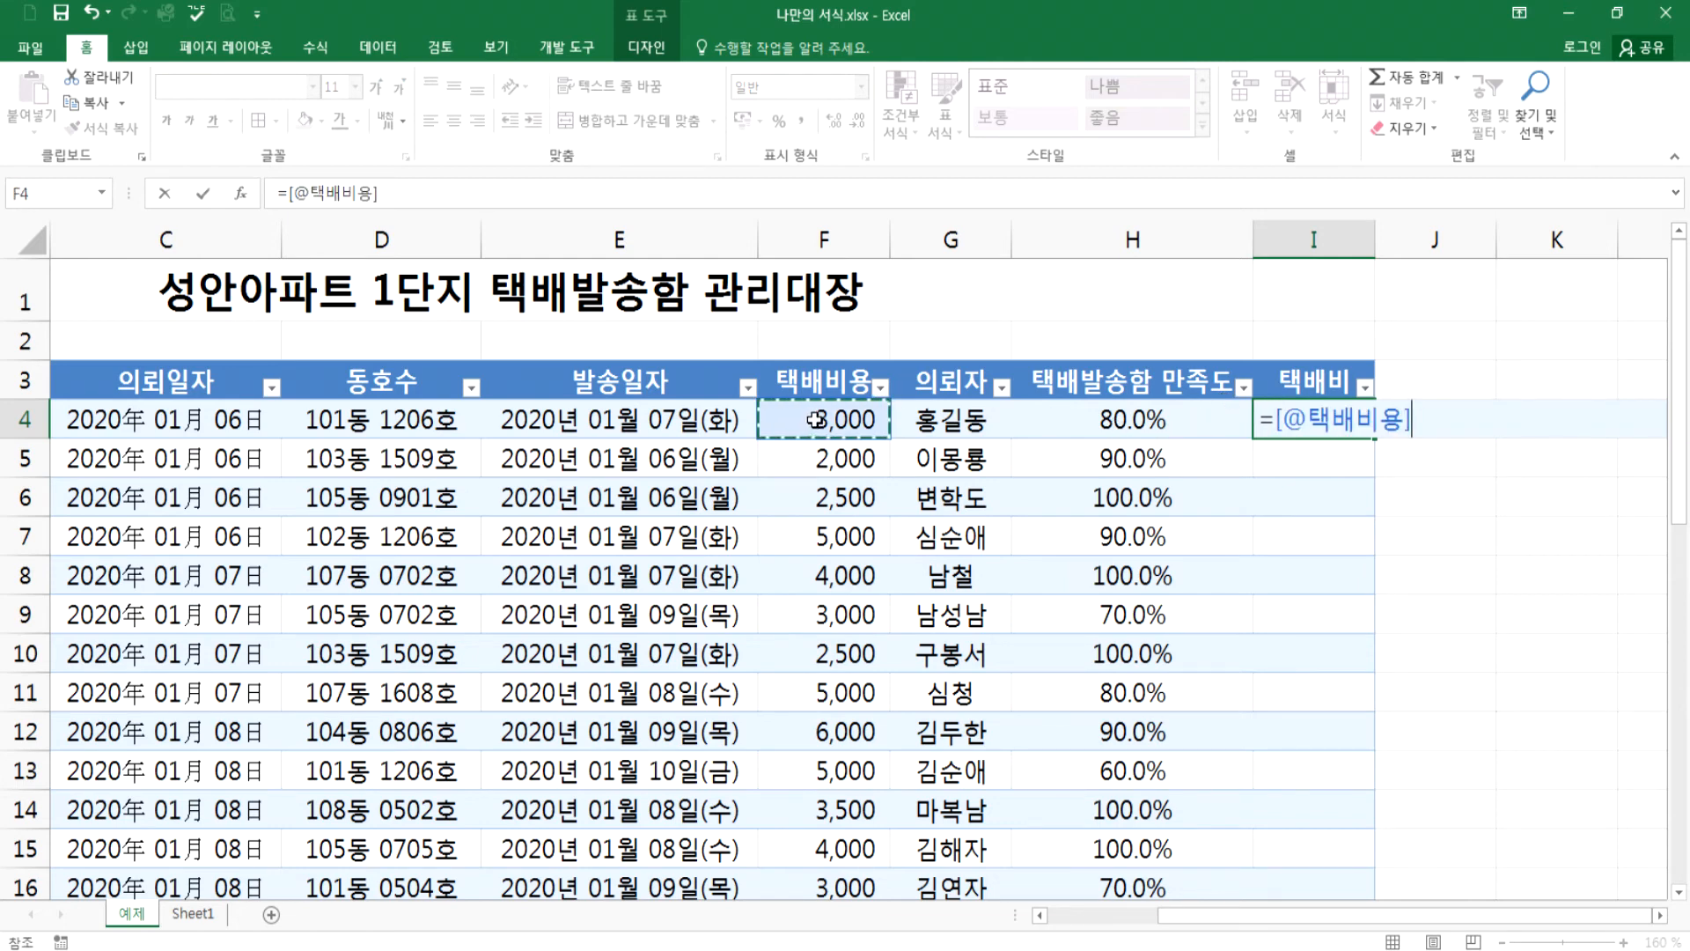
type("*")
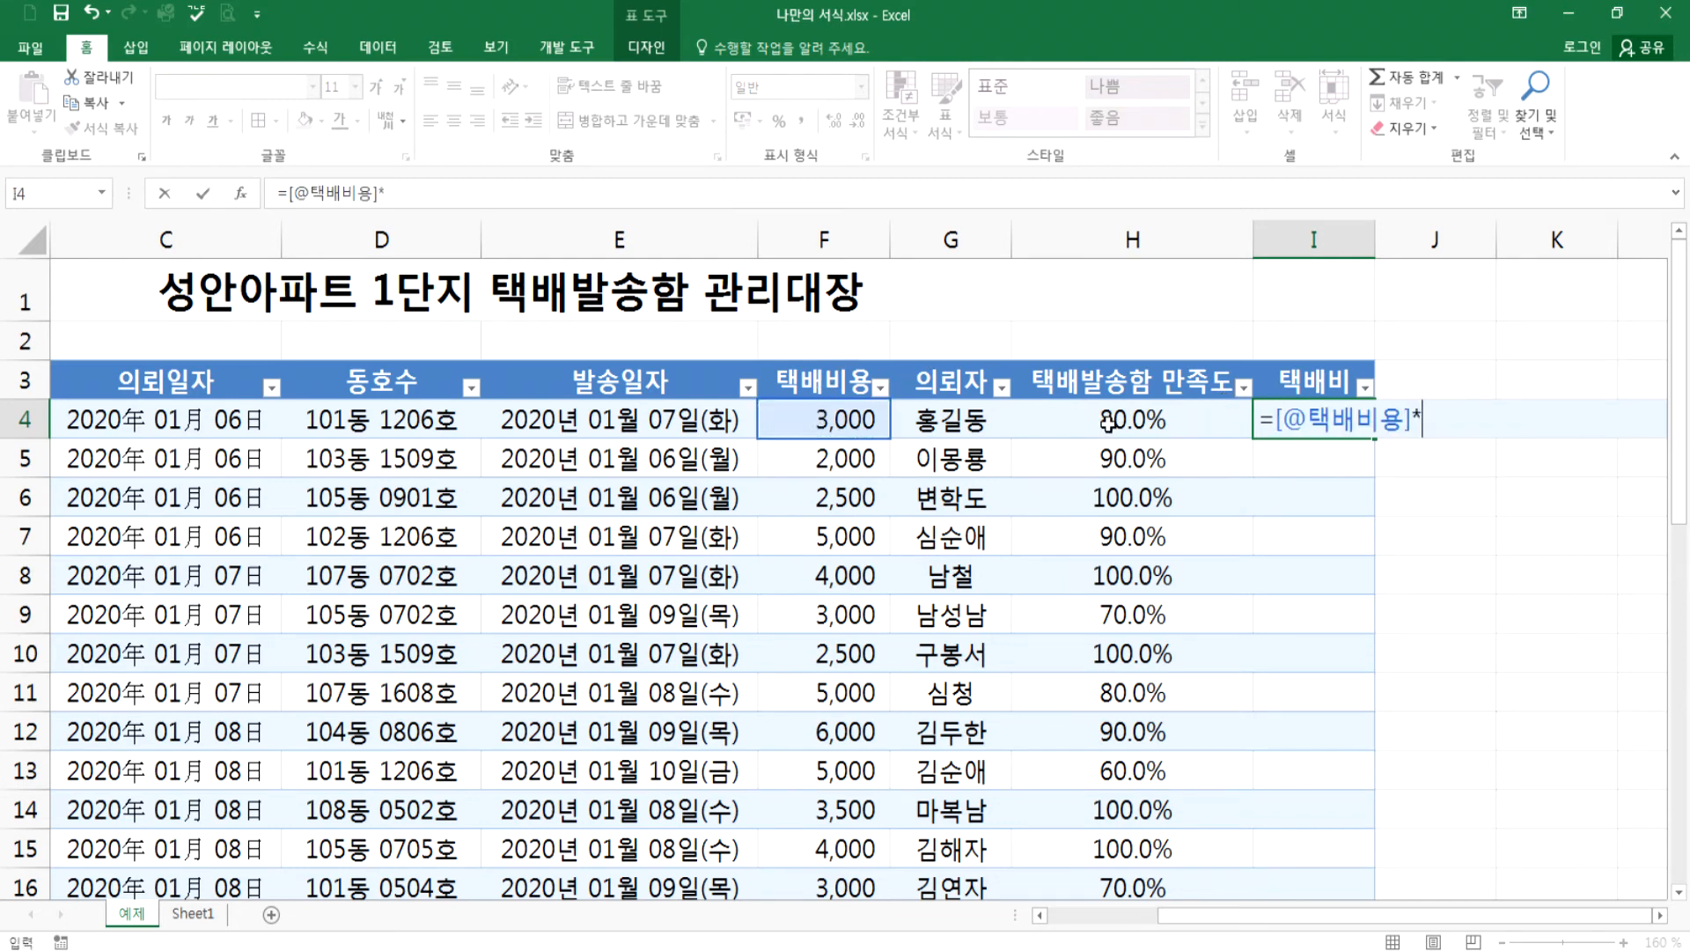
left_click(1108, 423)
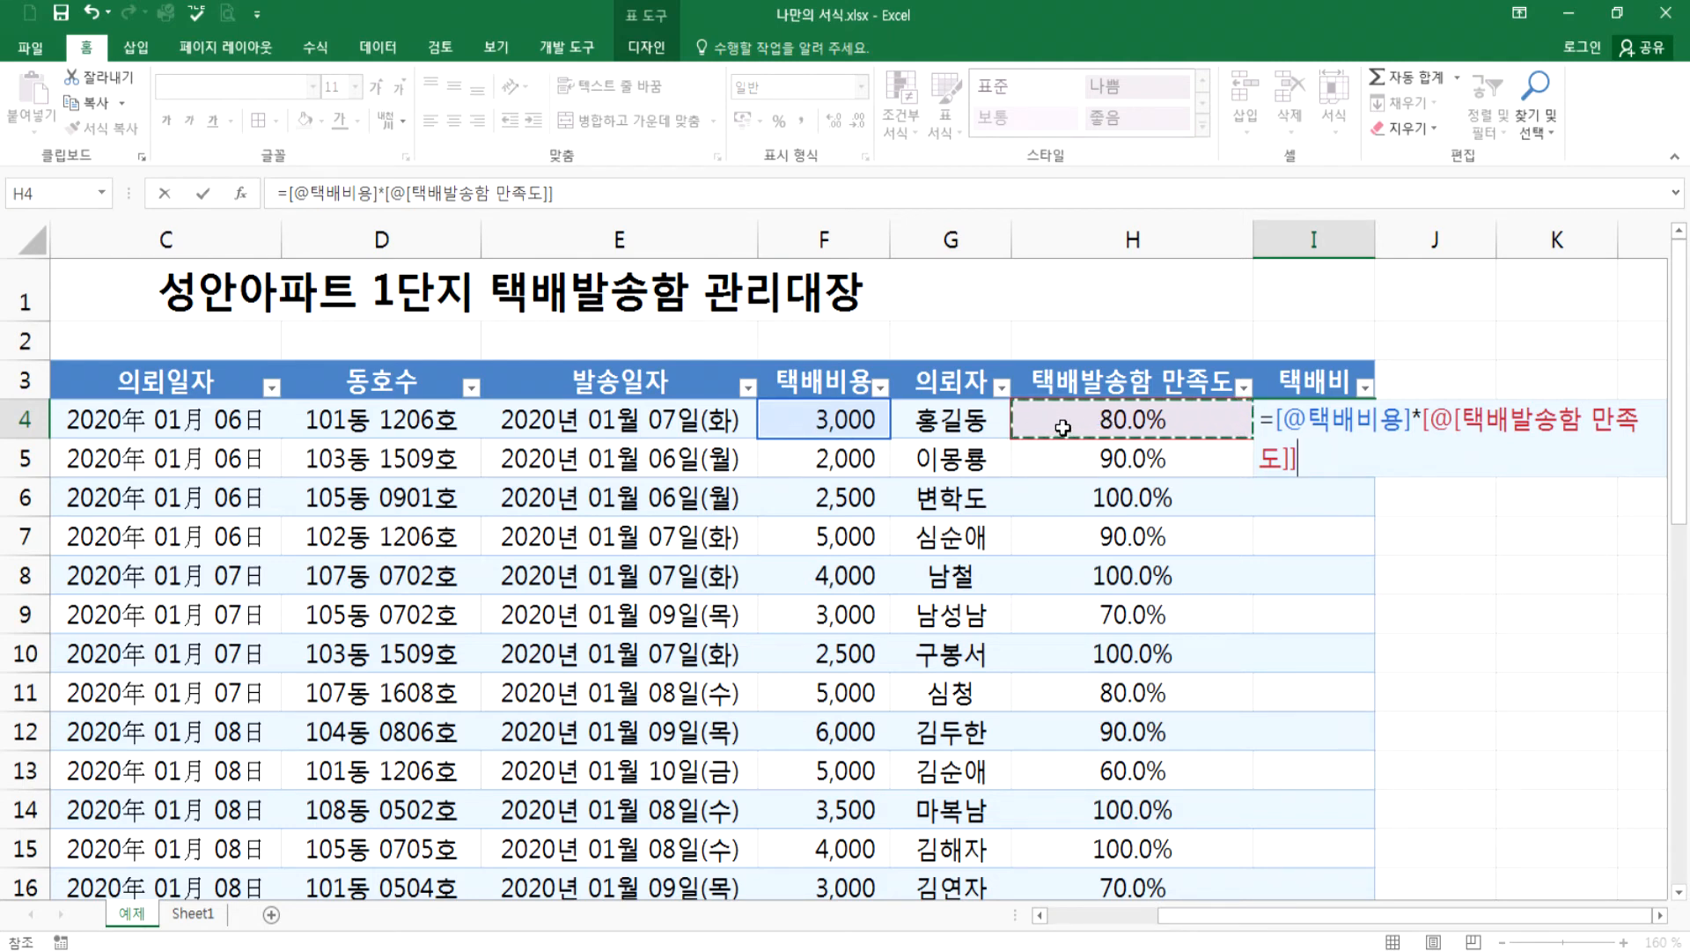
key("Return")
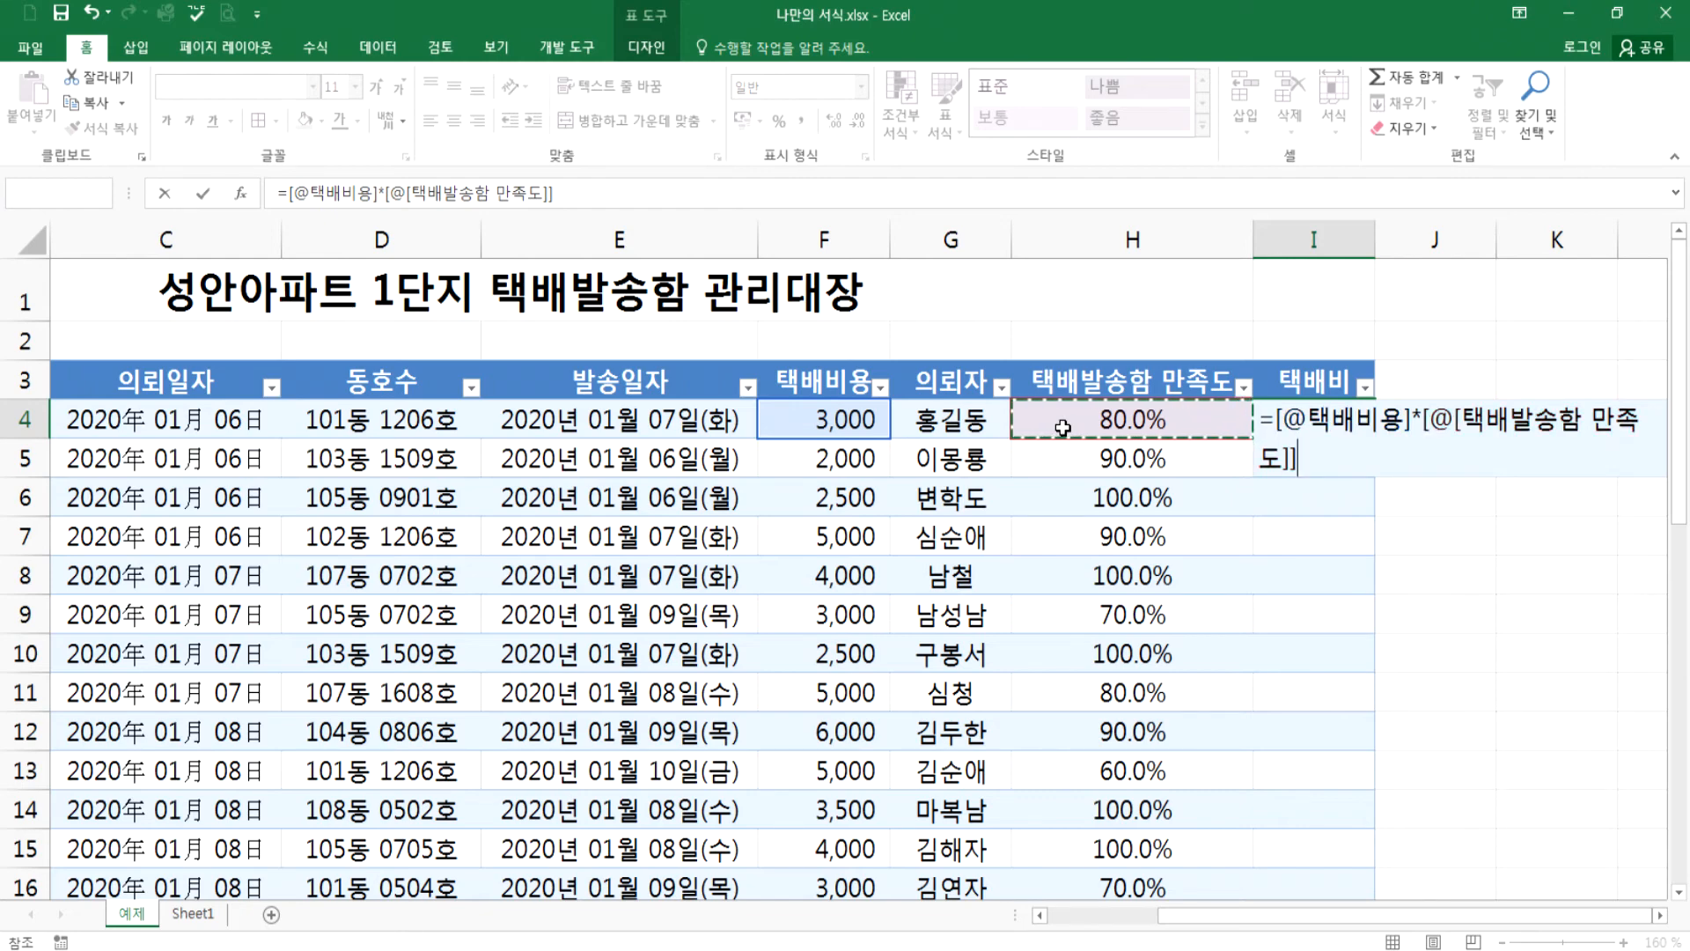
left_click(1304, 421)
scroll(1320, 616, "down", 4)
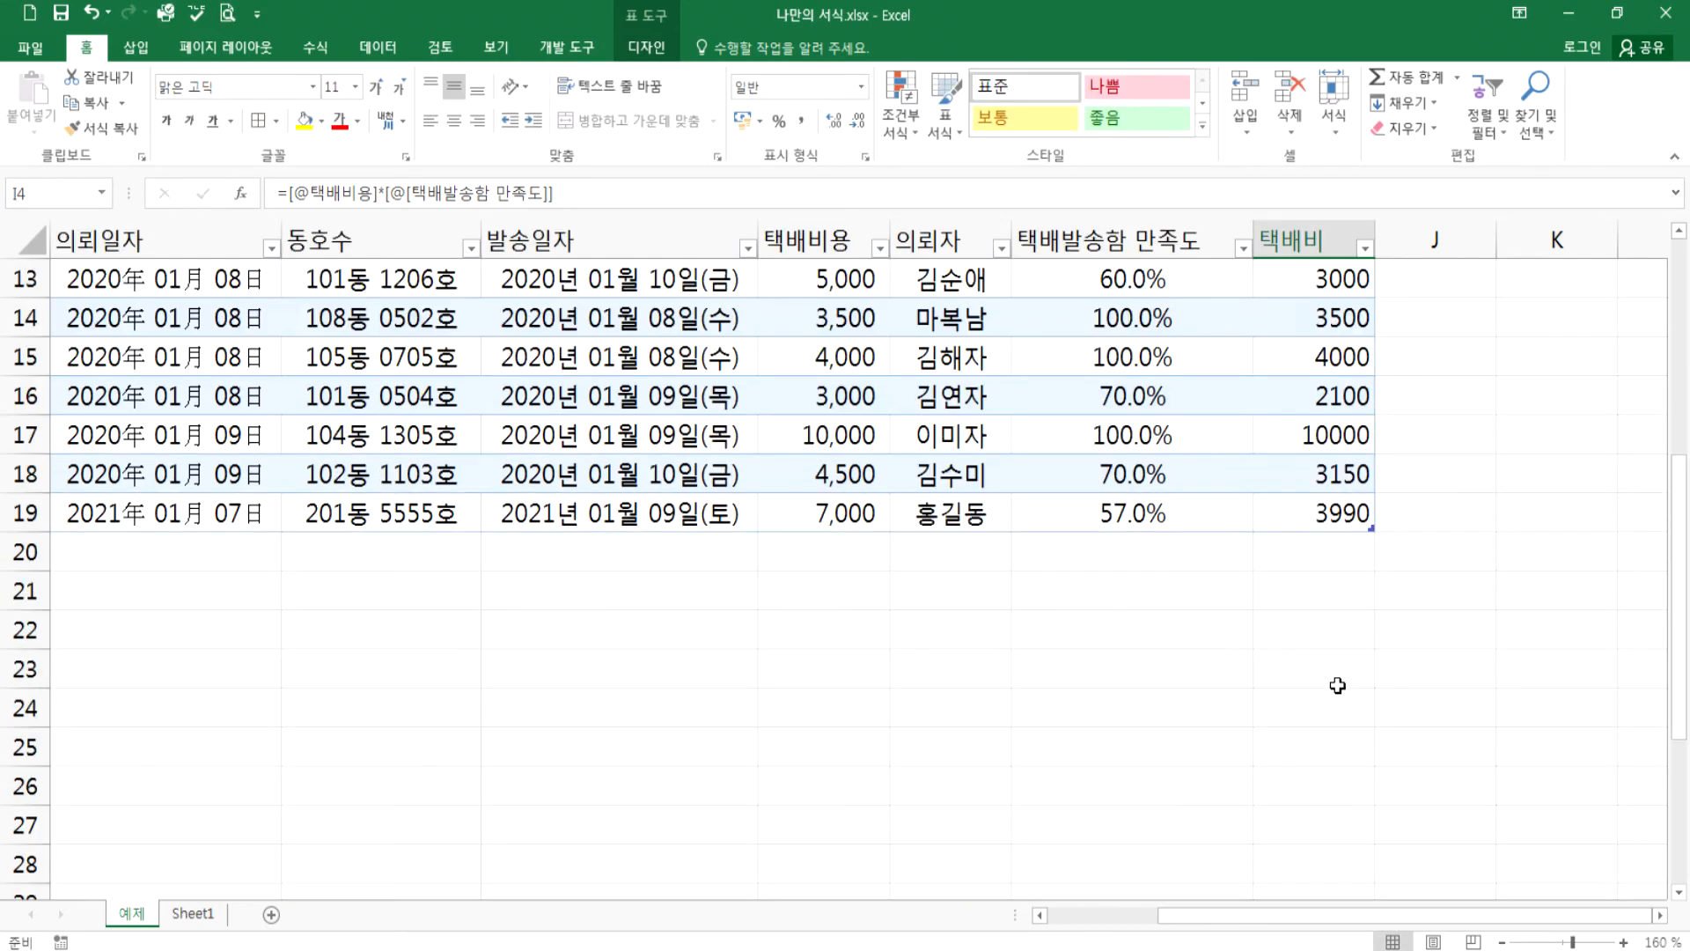
scroll(1336, 678, "up", 2)
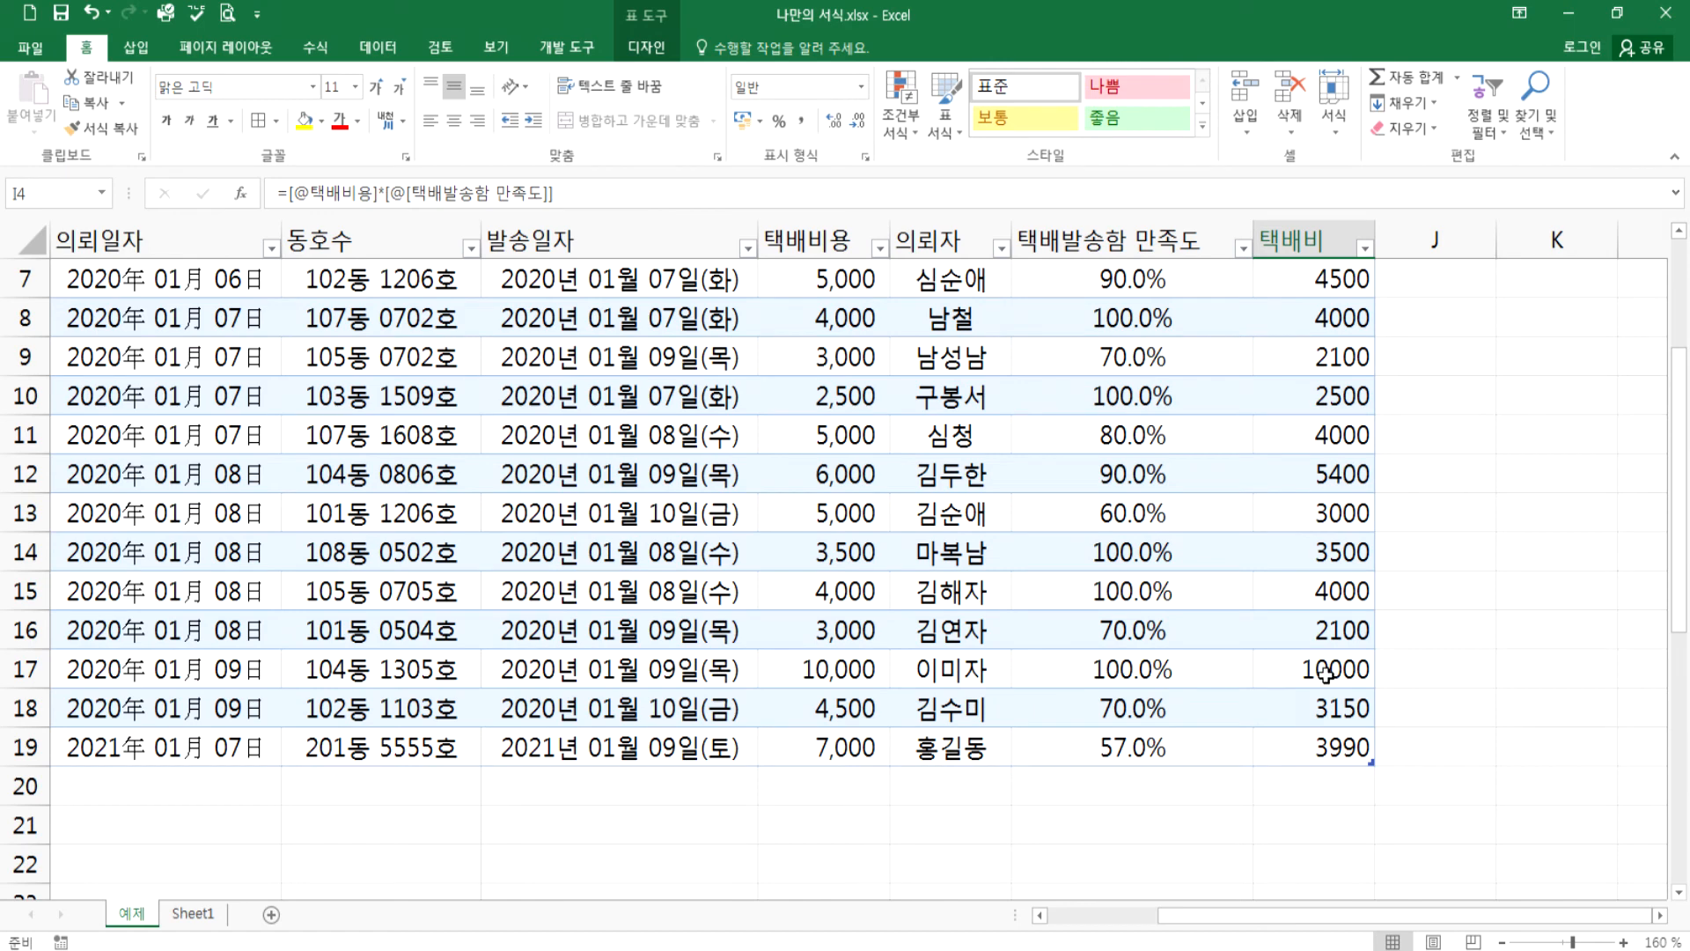
scroll(1315, 668, "up", 2)
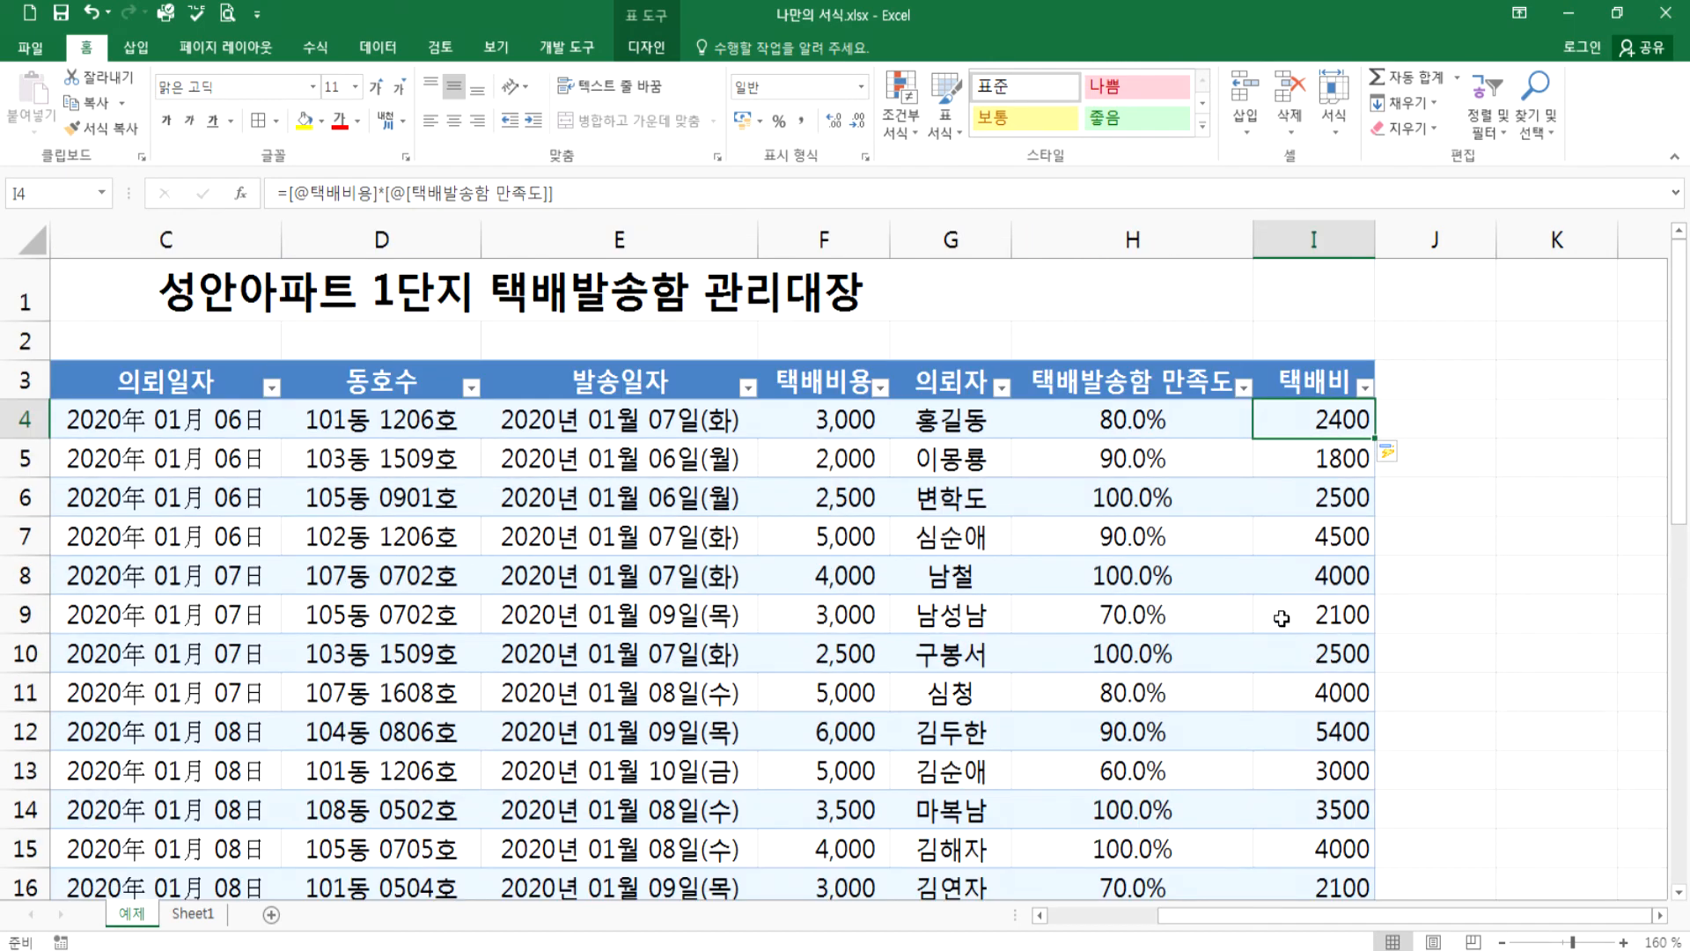
key("ctrl+z")
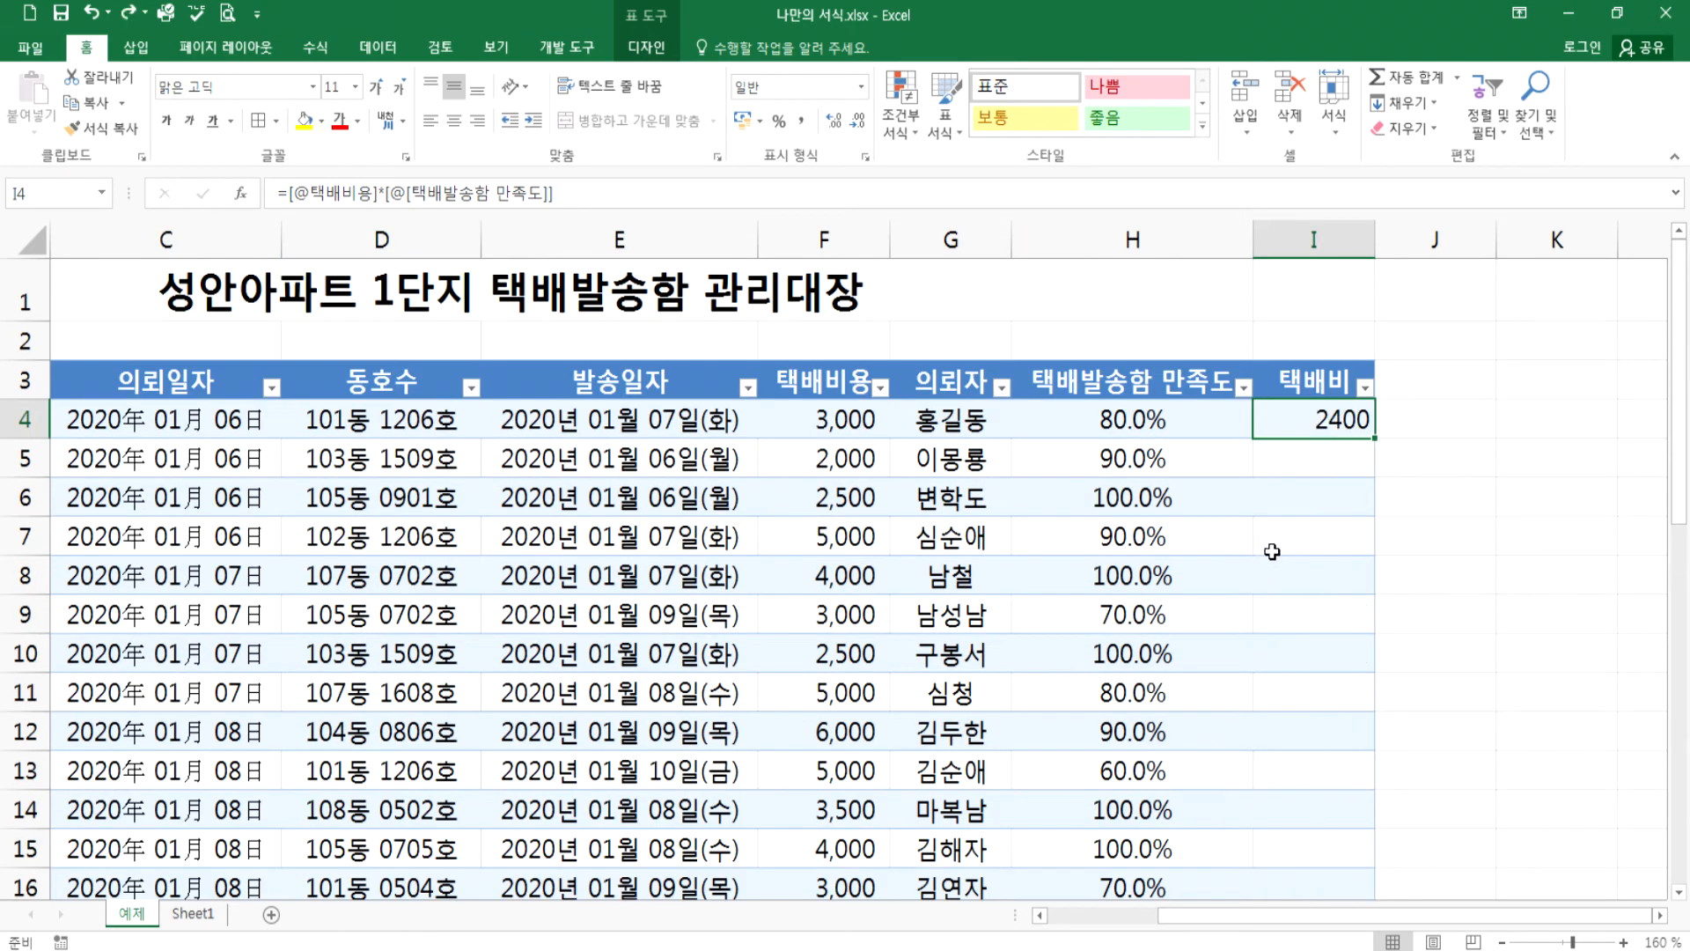
type("=")
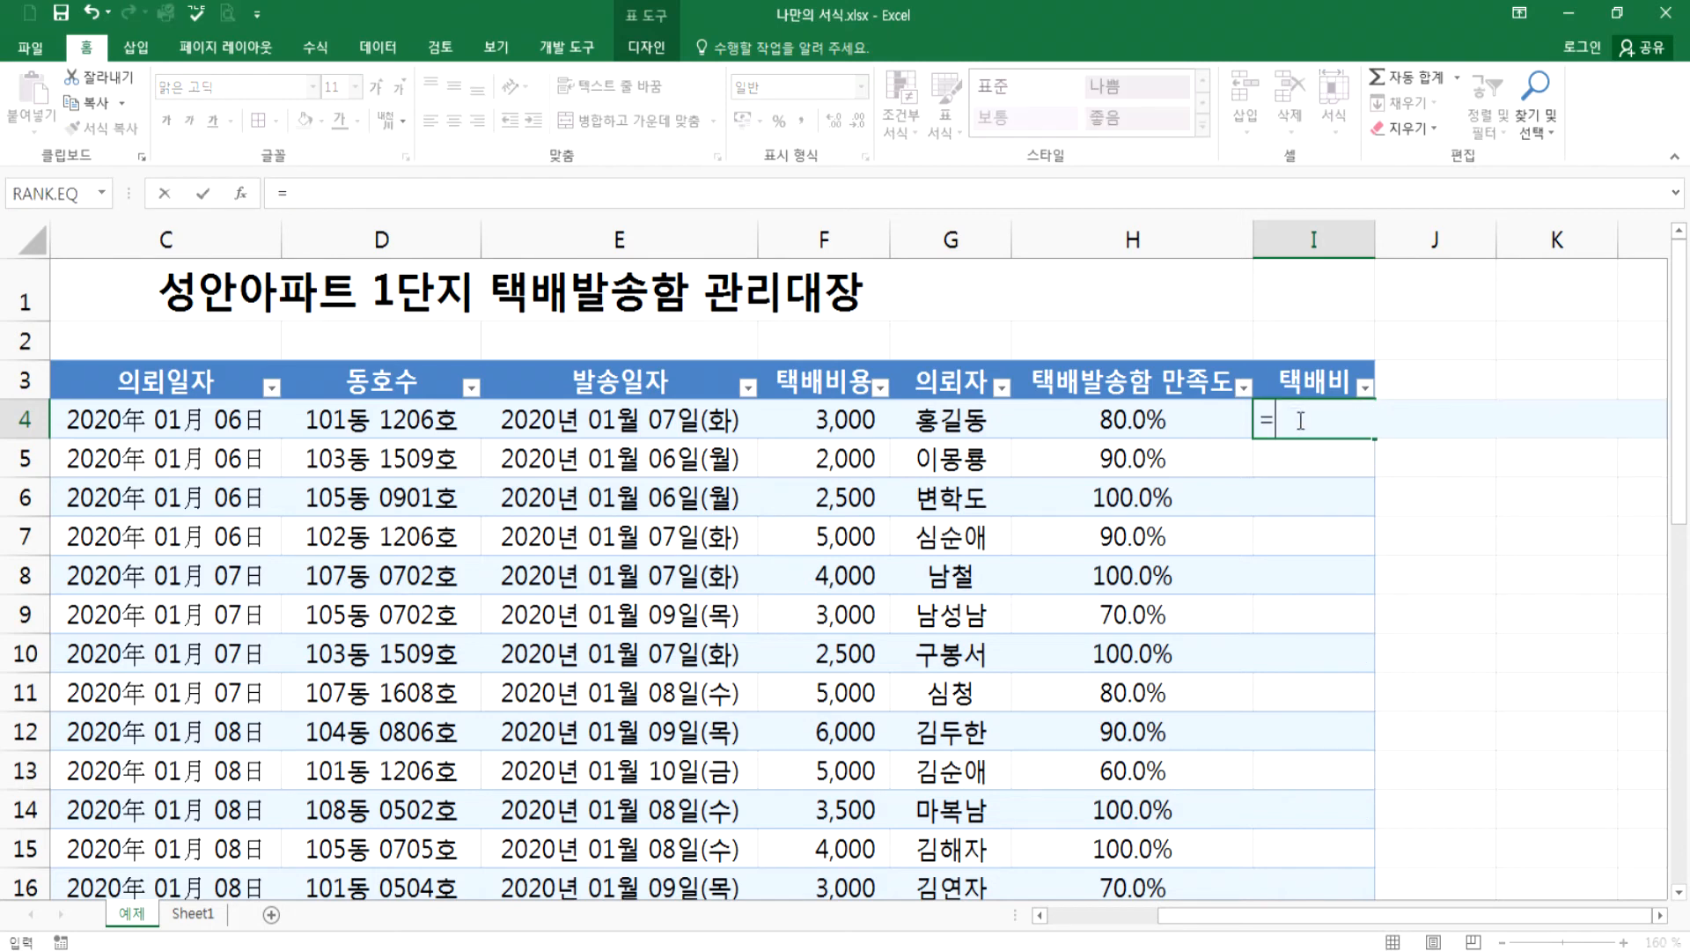
left_click(805, 412)
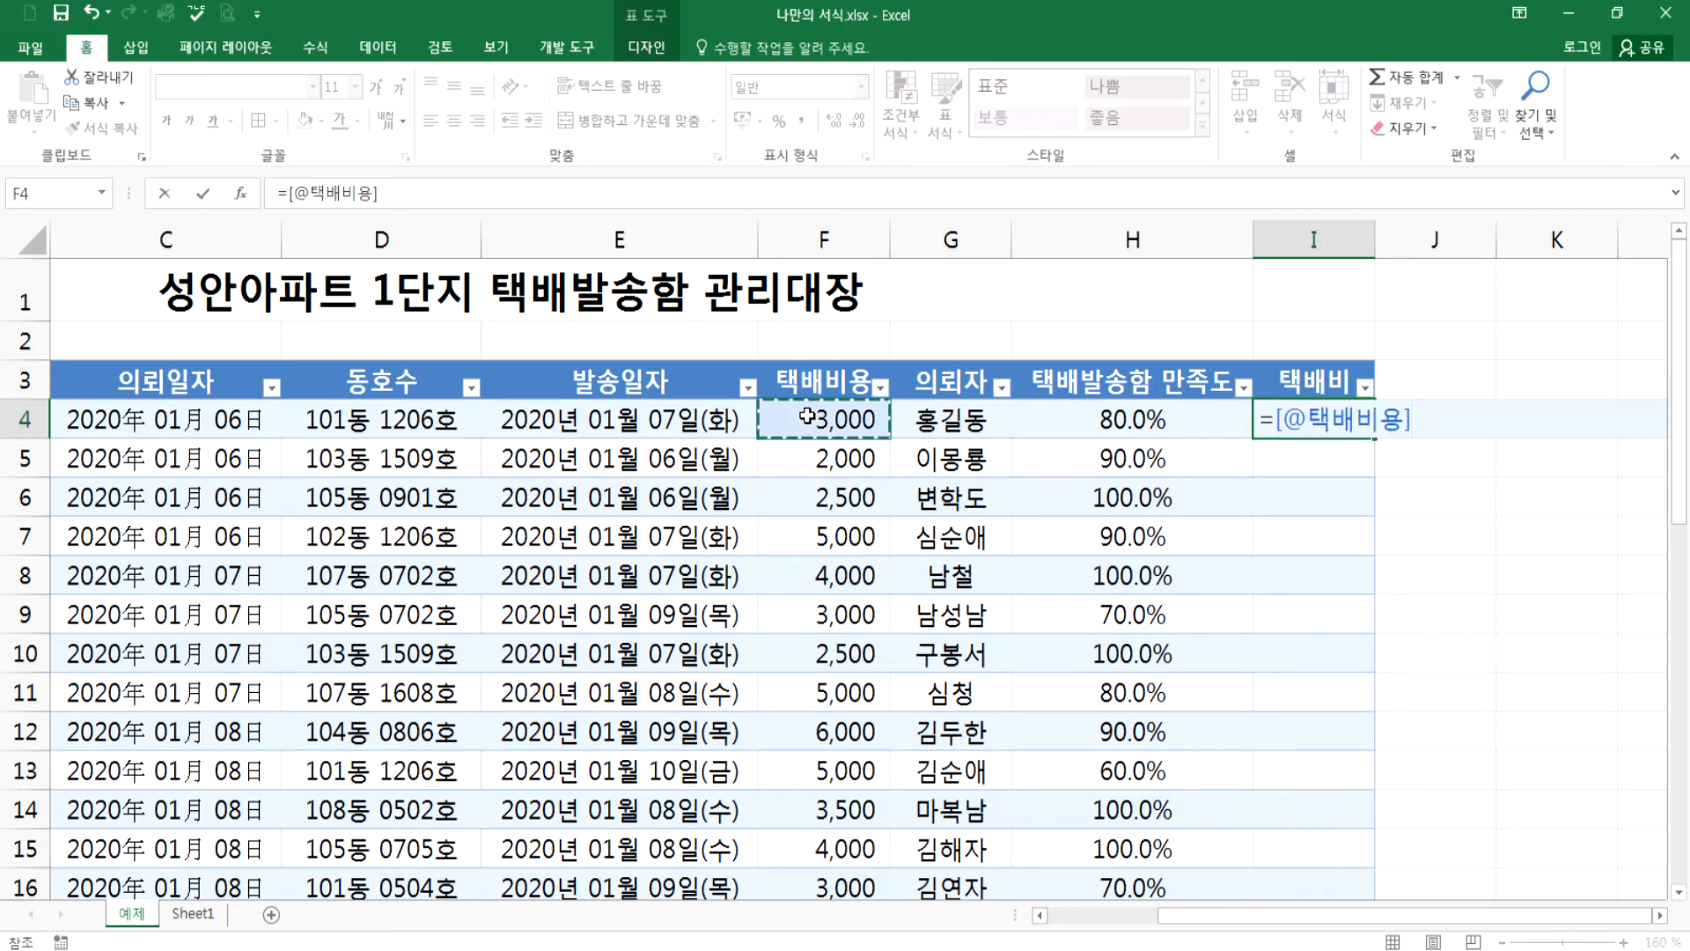
type("*")
left_click(1091, 423)
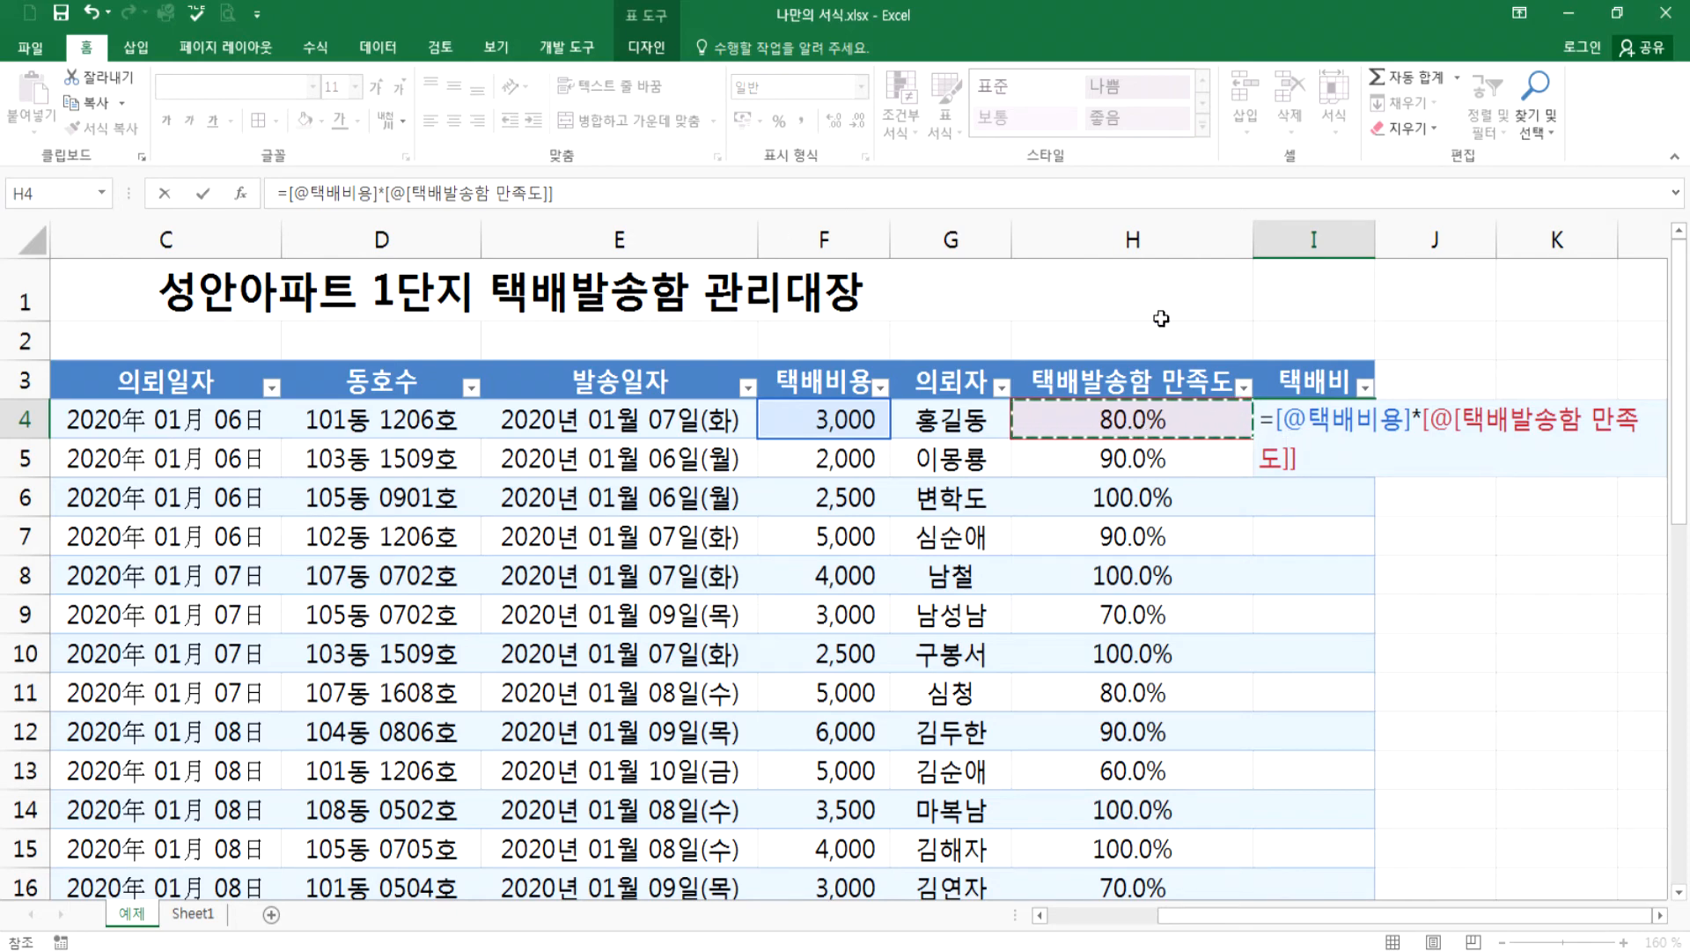
key("ctrl+Return")
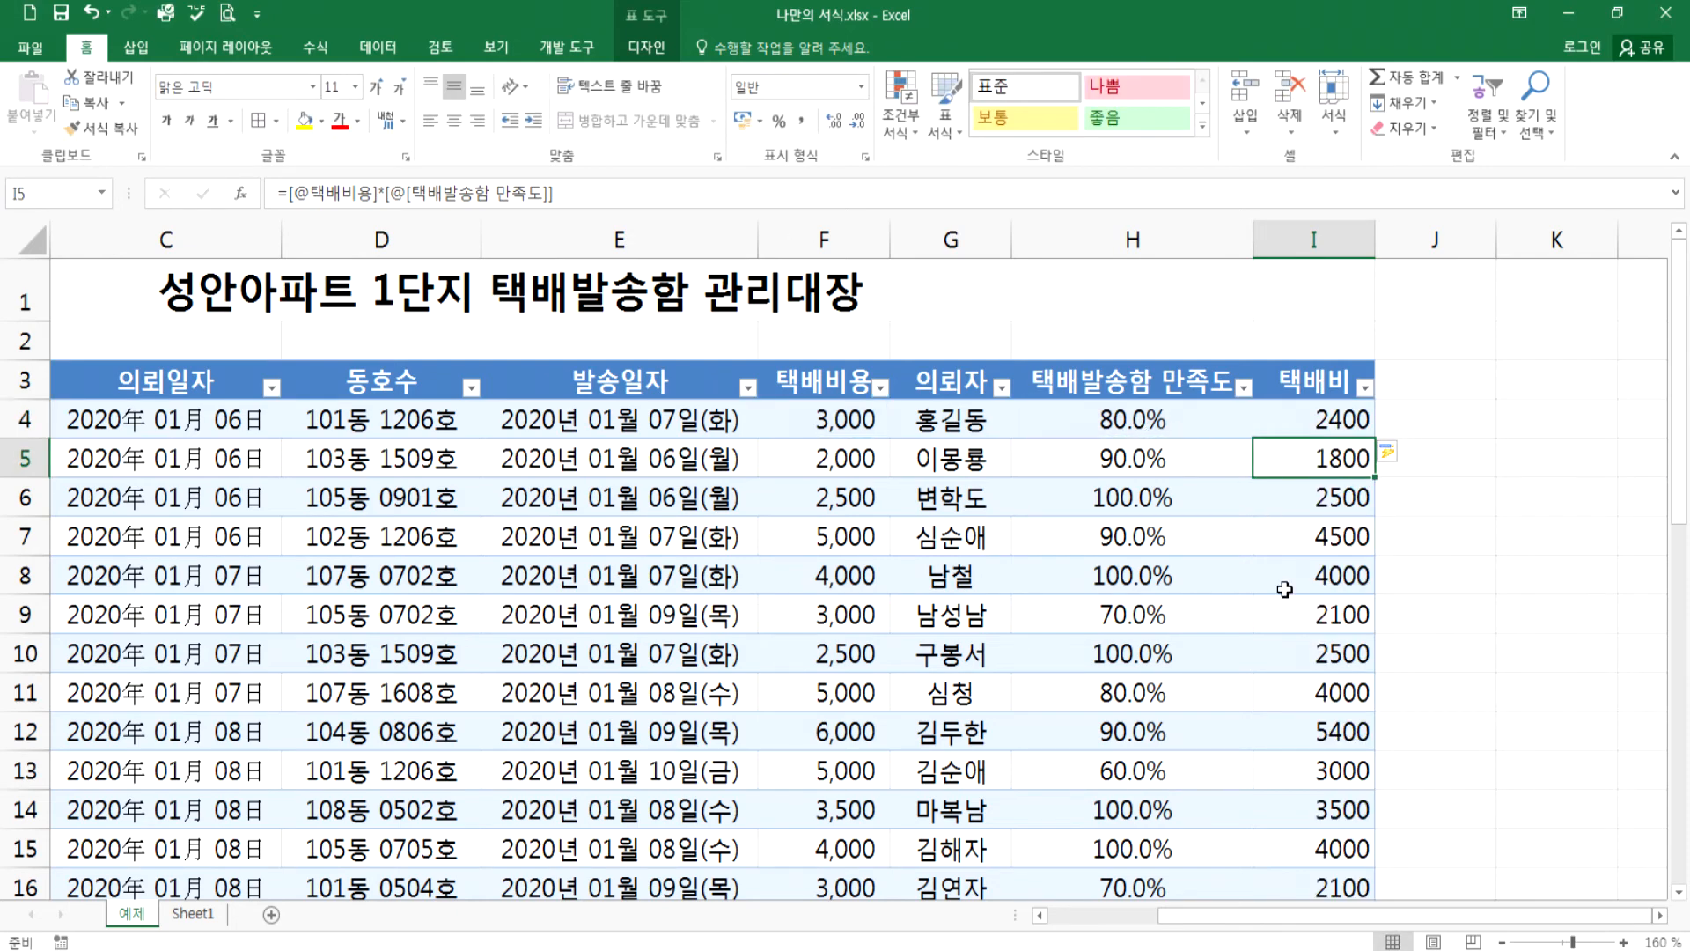
scroll(1294, 592, "down", 1)
scroll(1309, 422, "down", 2)
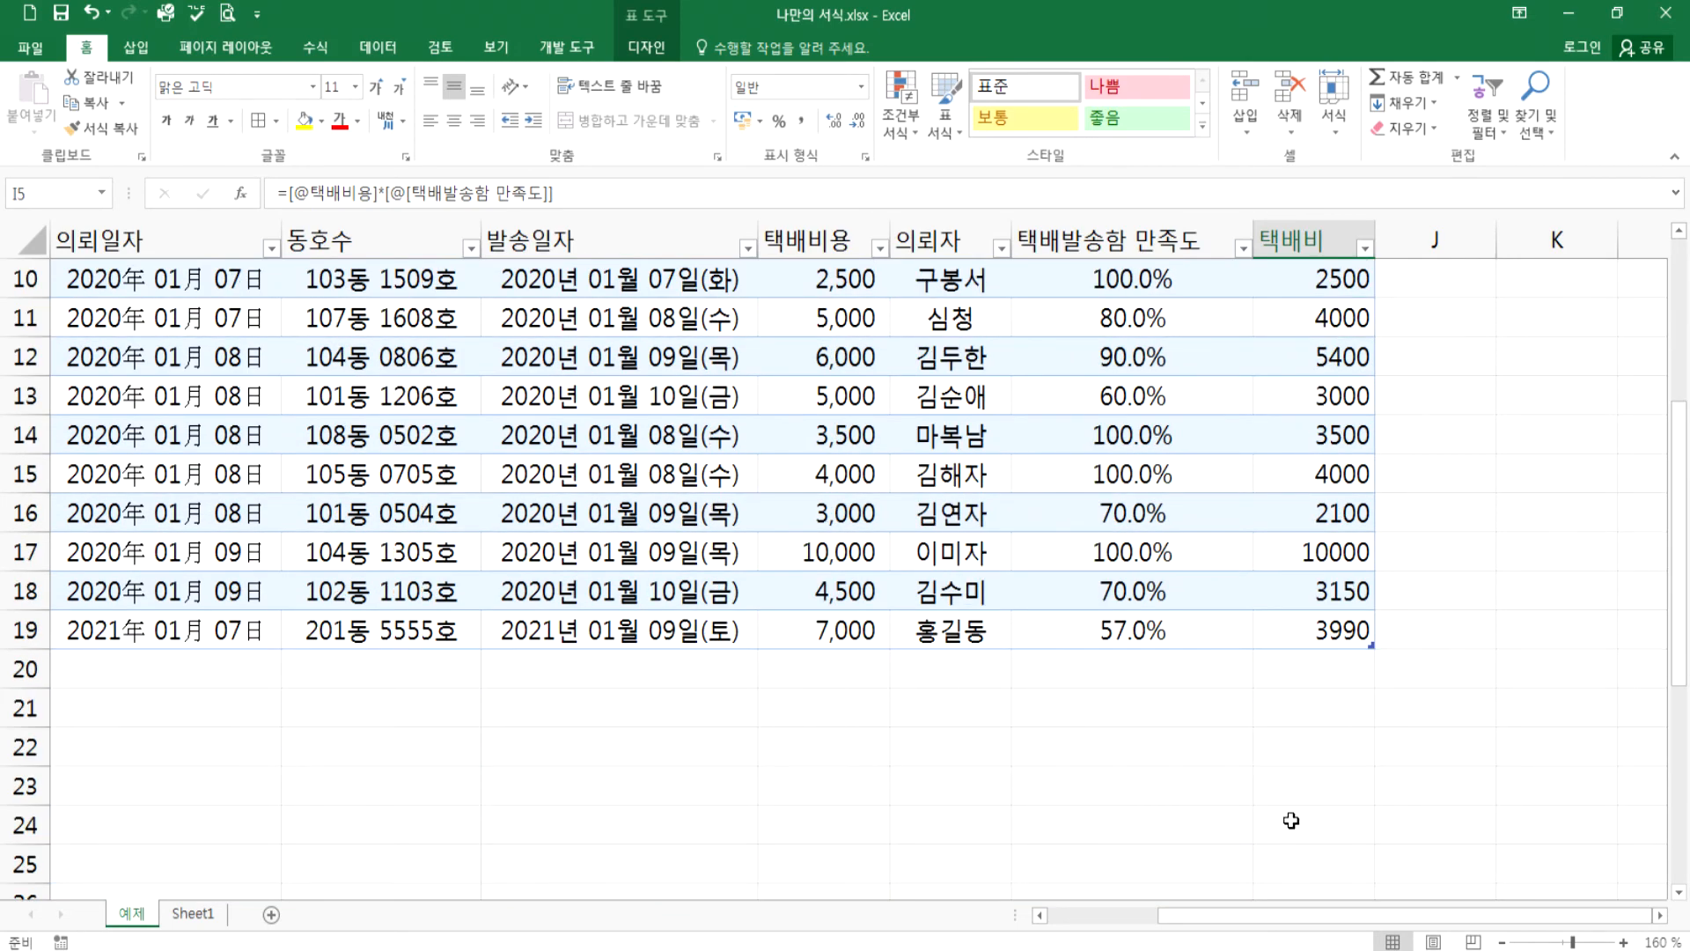
scroll(1291, 819, "up", 3)
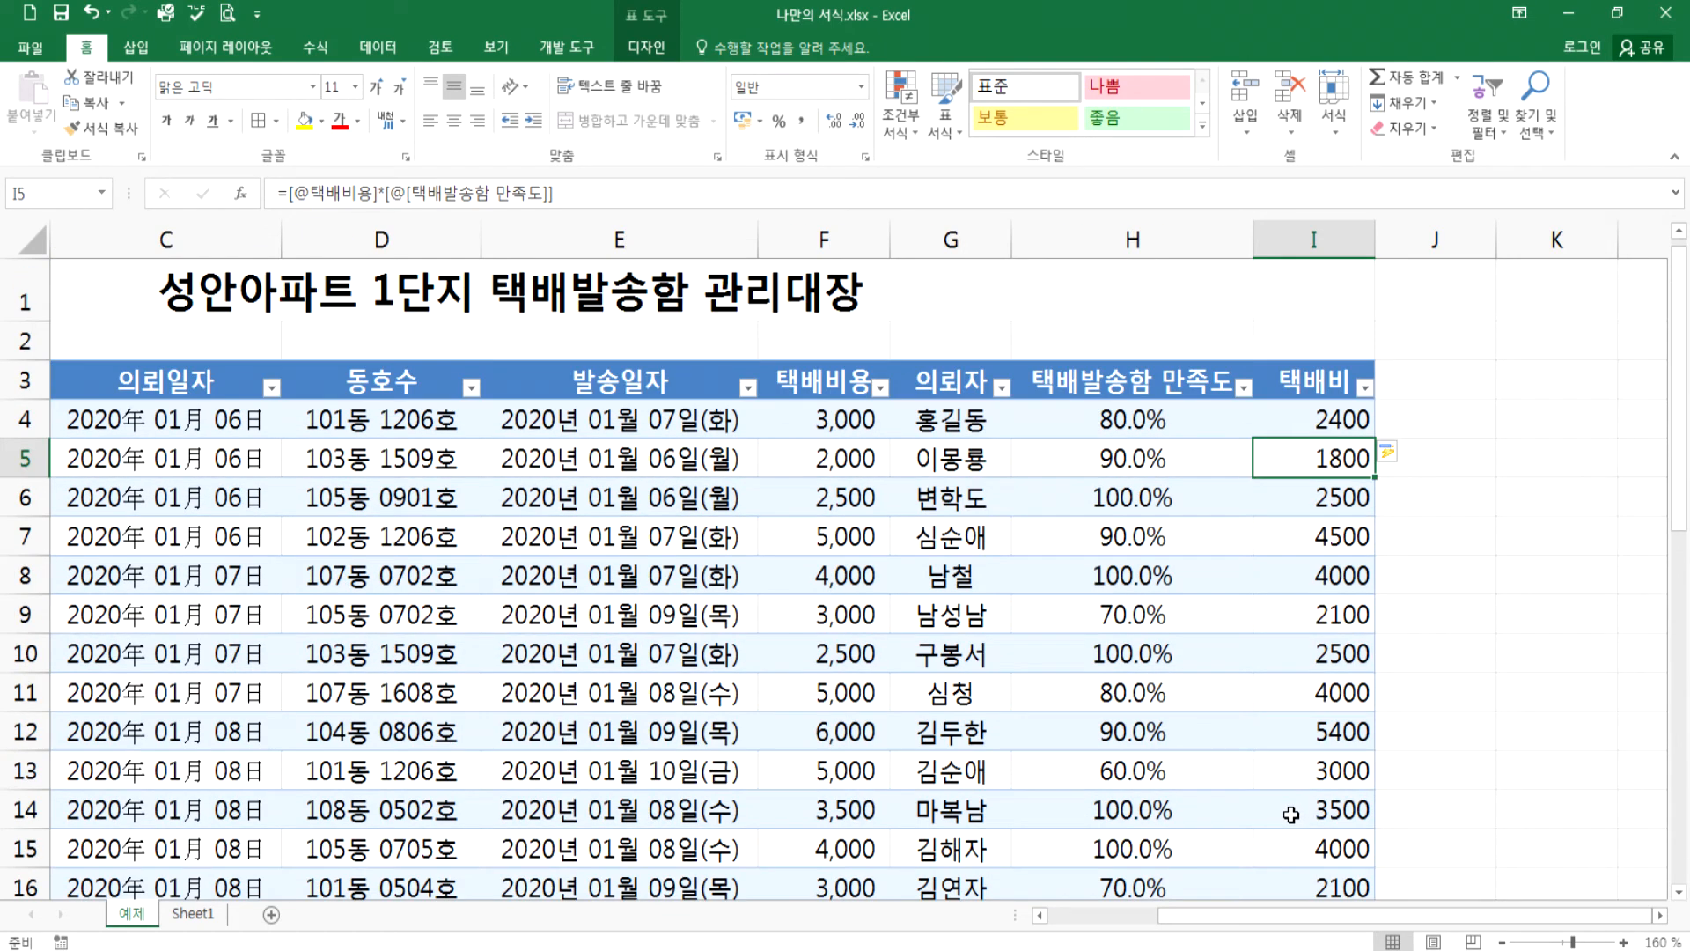
- Add a new table row 20 by moving on from the last table cell, I19
left_click(1436, 381)
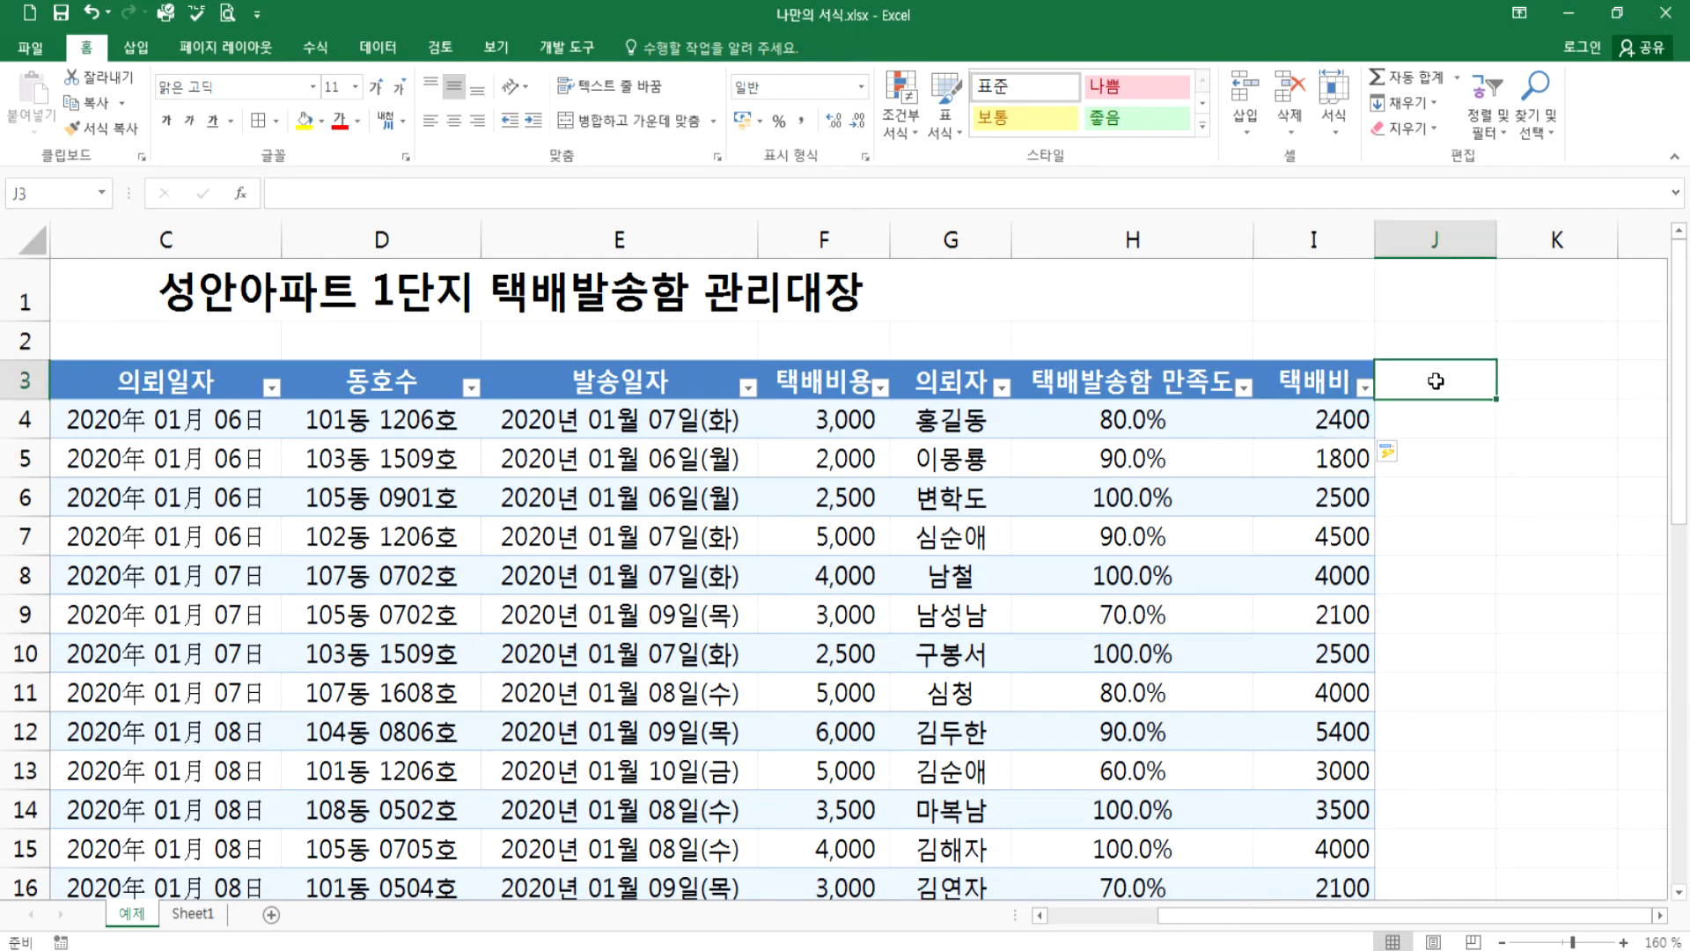
left_click(1284, 413)
scroll(1268, 568, "down", 4)
left_click(1342, 515)
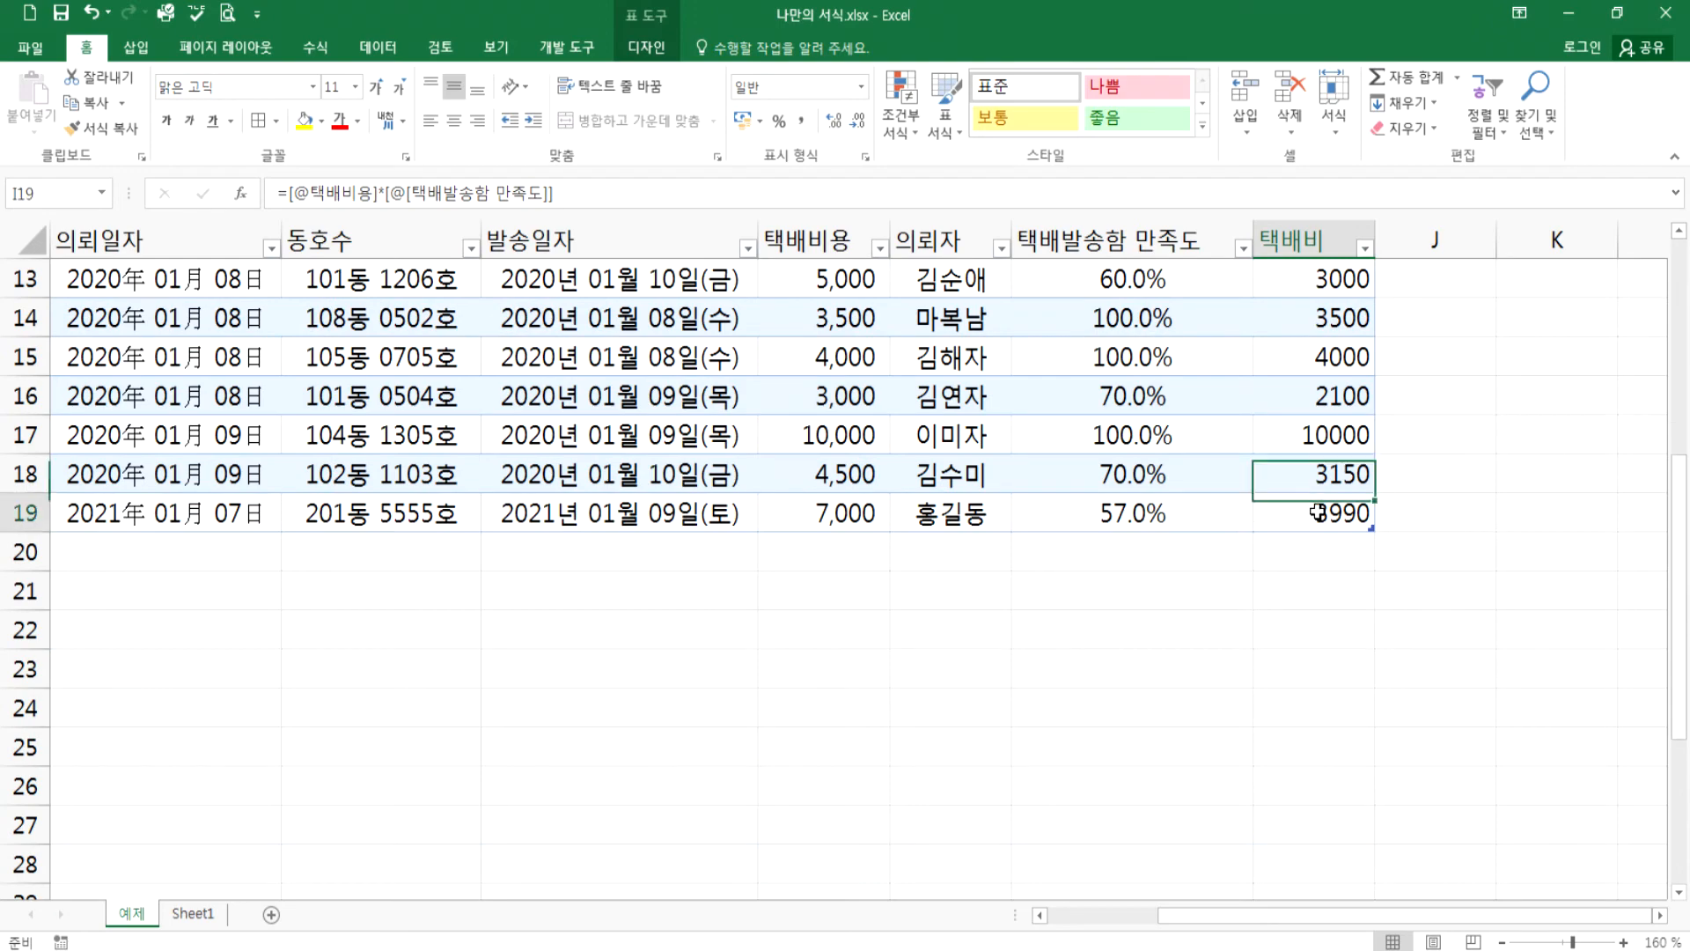
key("Tab")
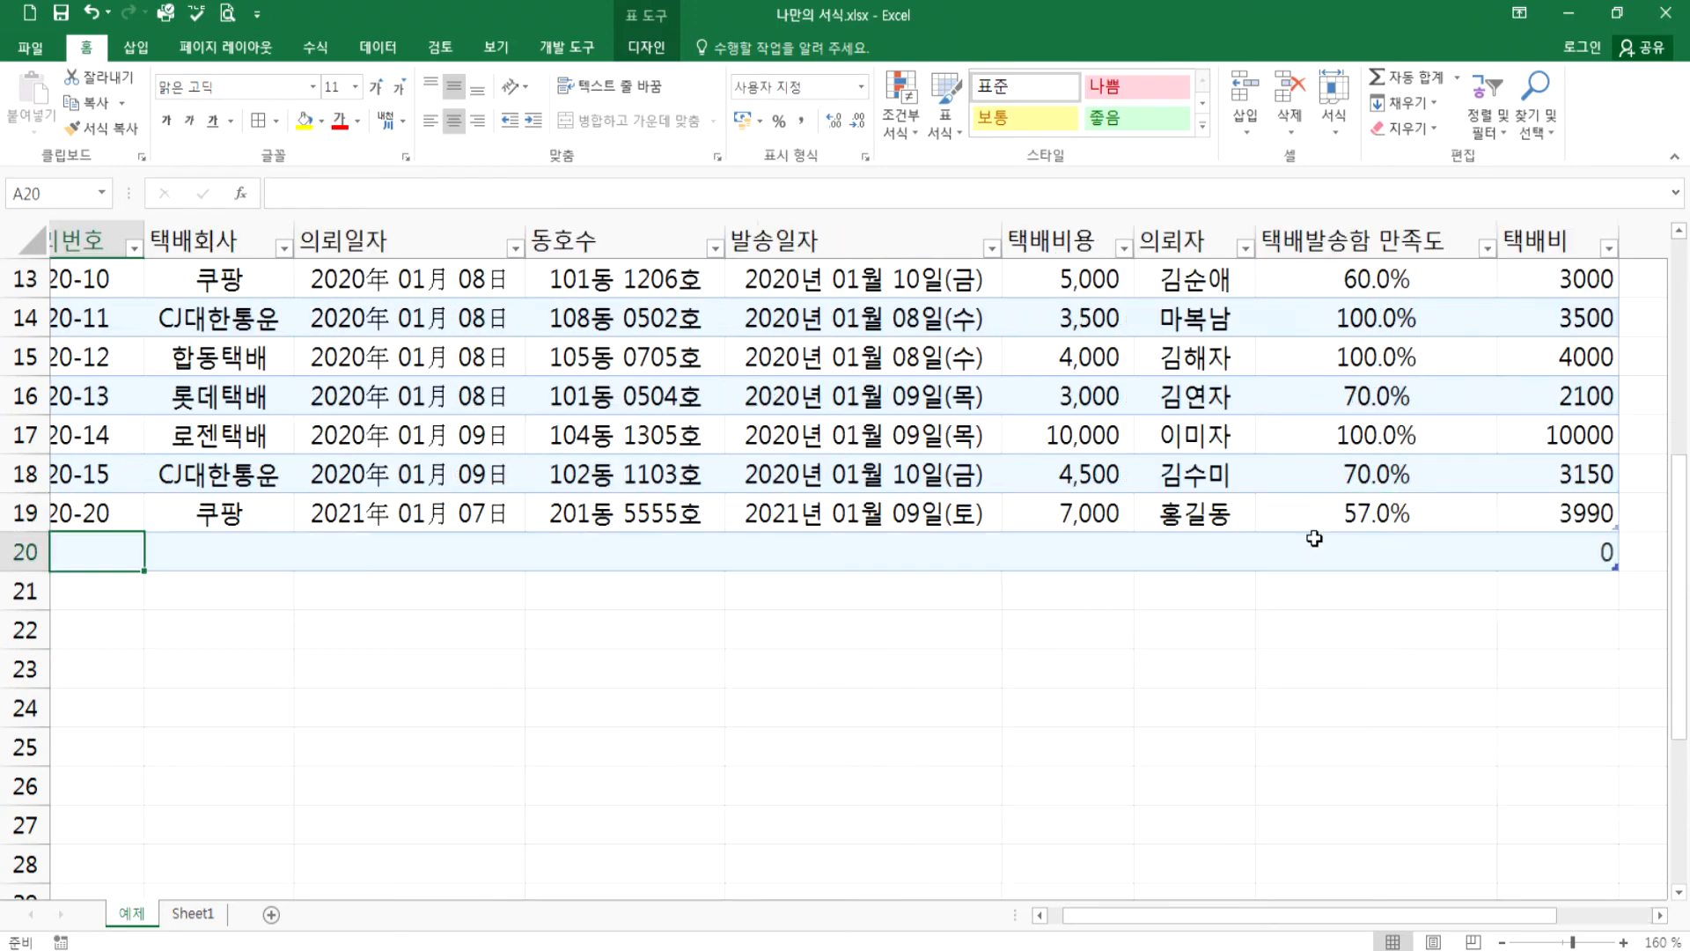
scroll(162, 548, "down", 2)
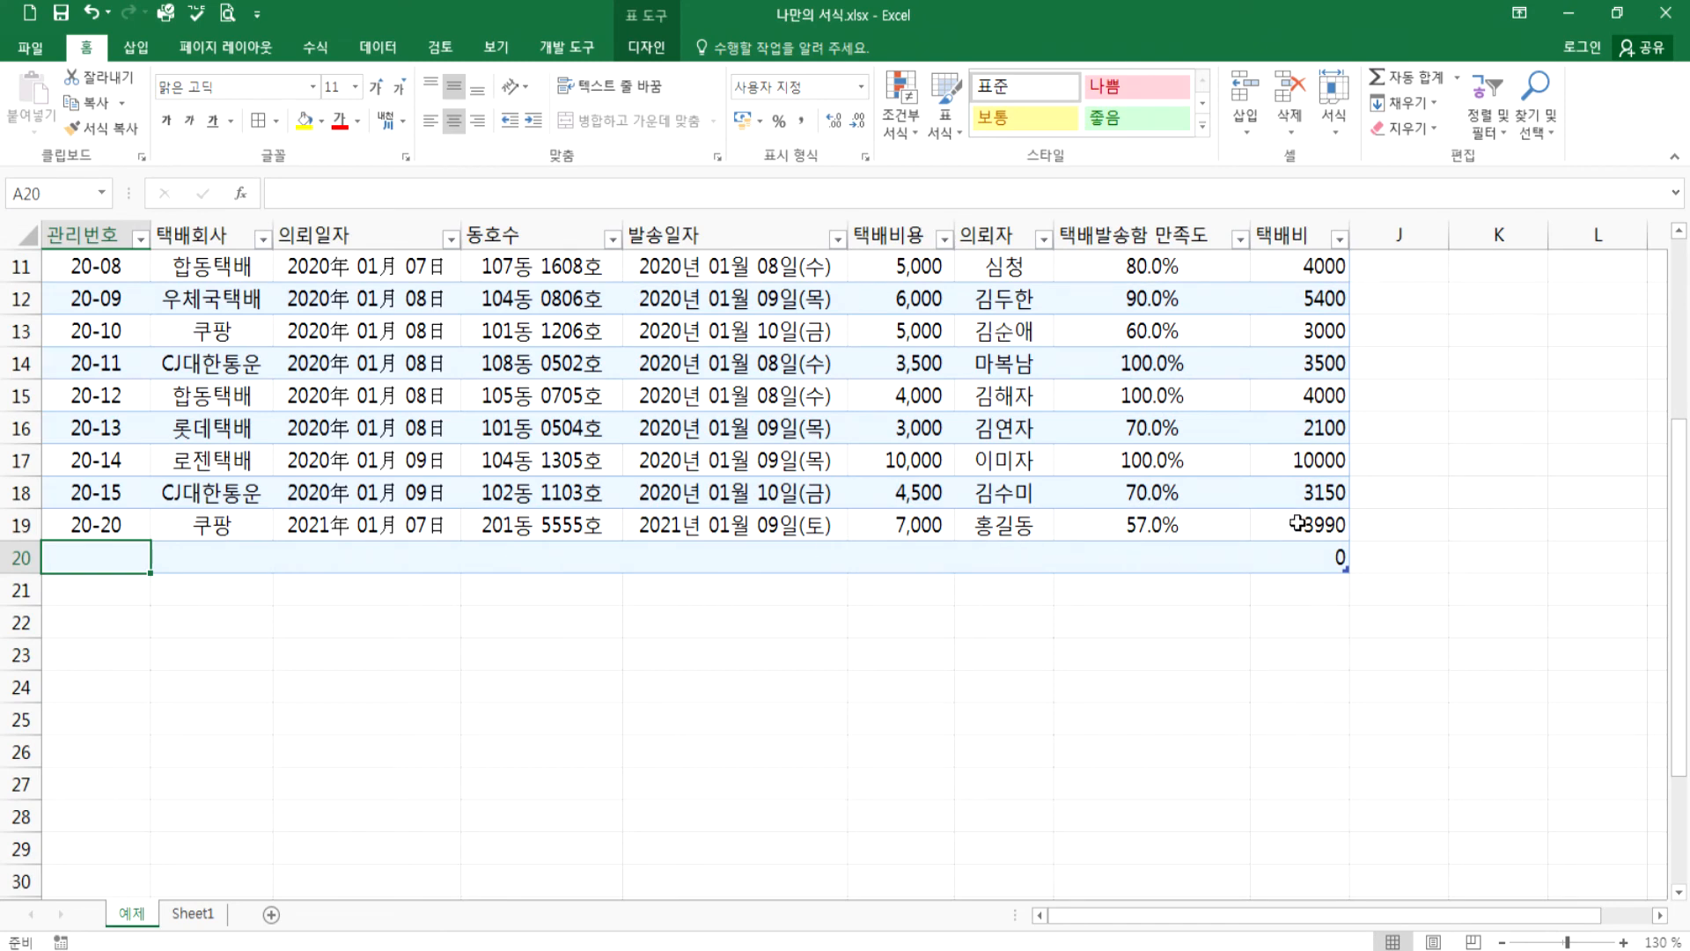
- Enter 7500 as the 택배비용 of the new row in F20
key("Tab")
key("Tab")
key("Tab")
key("Tab")
key("Tab")
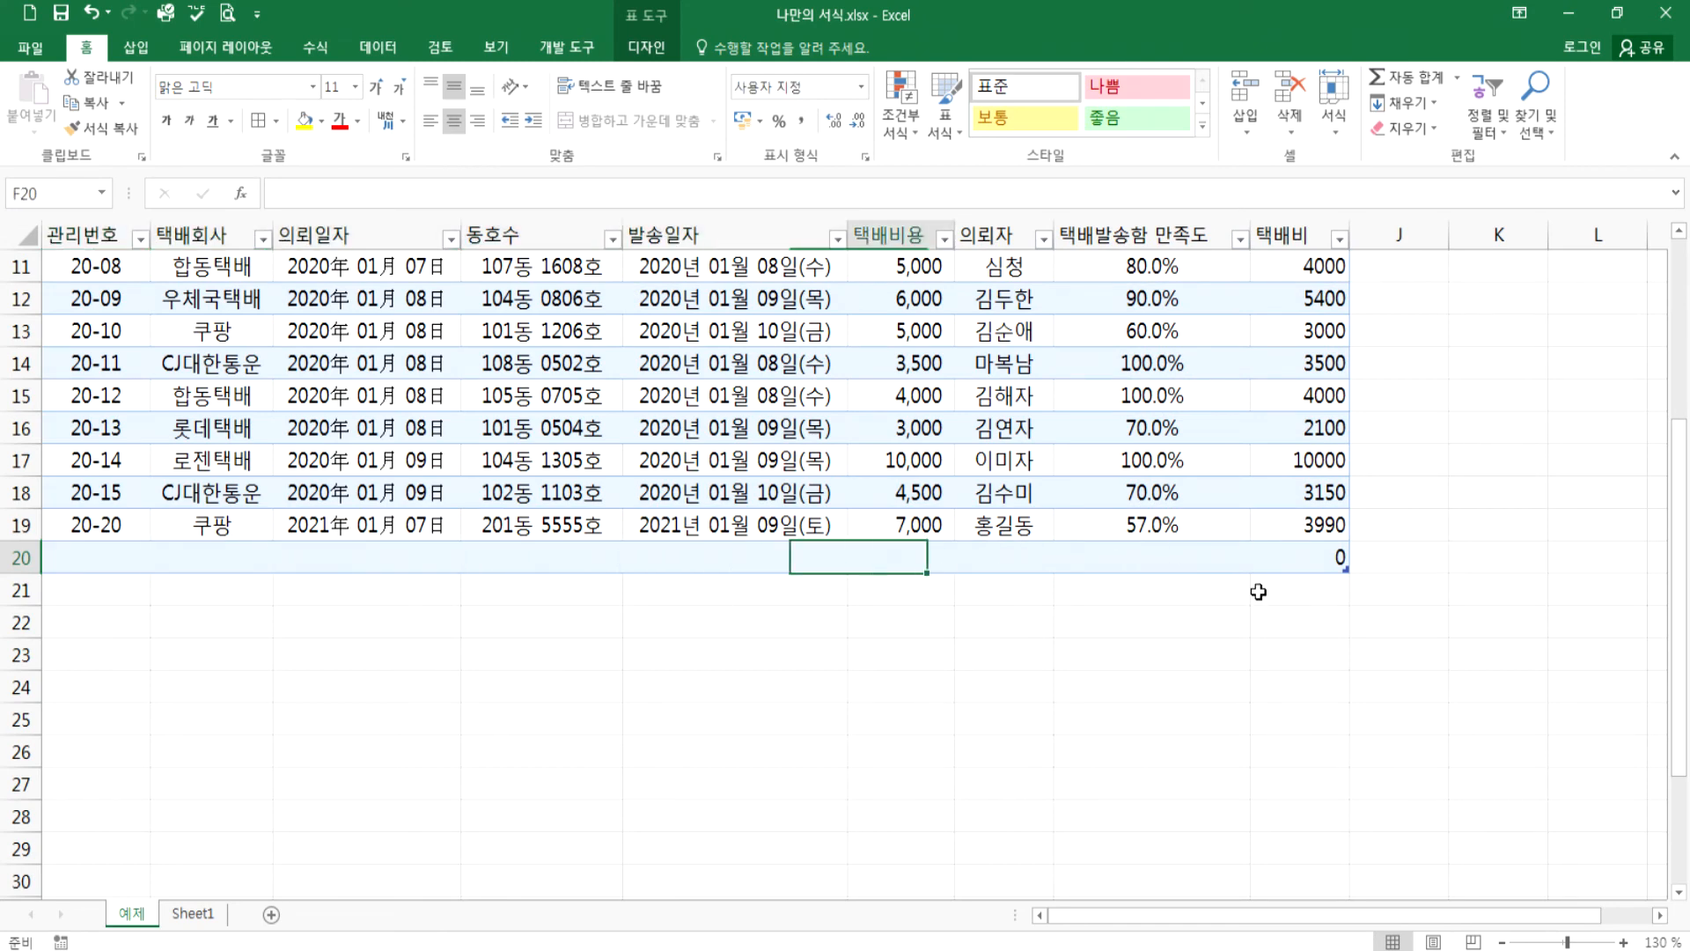
type("7500")
key("Tab")
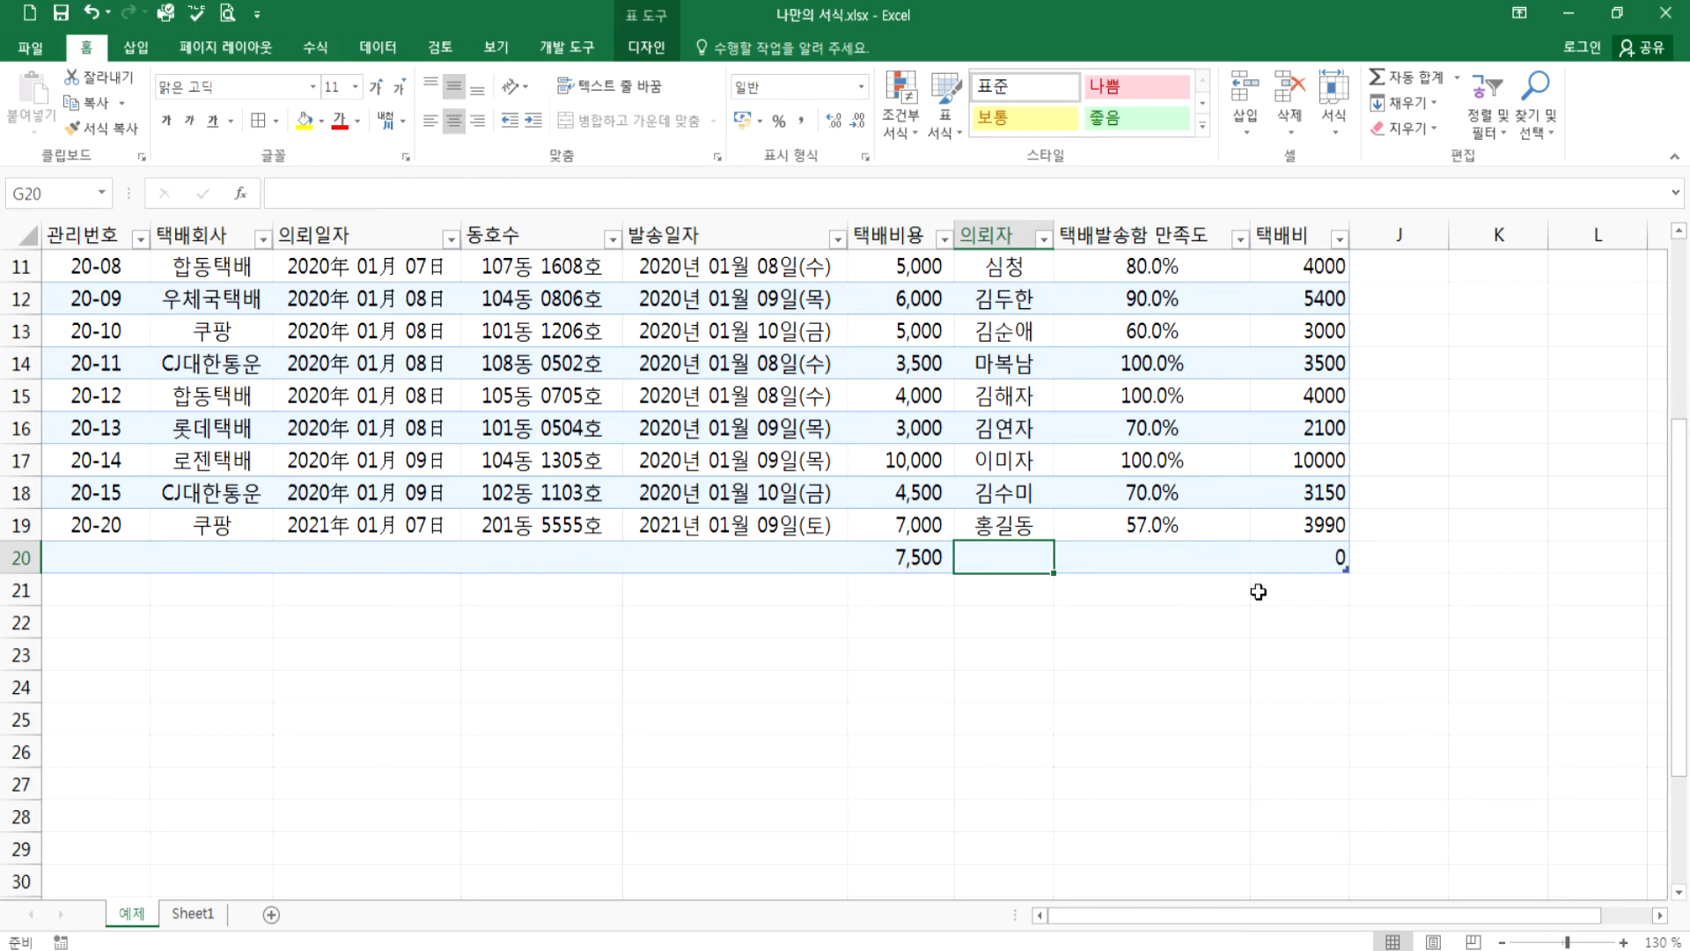
- Enter 85% as the 택배발송함 만족도 of the new row in H20
key("Tab")
type("85")
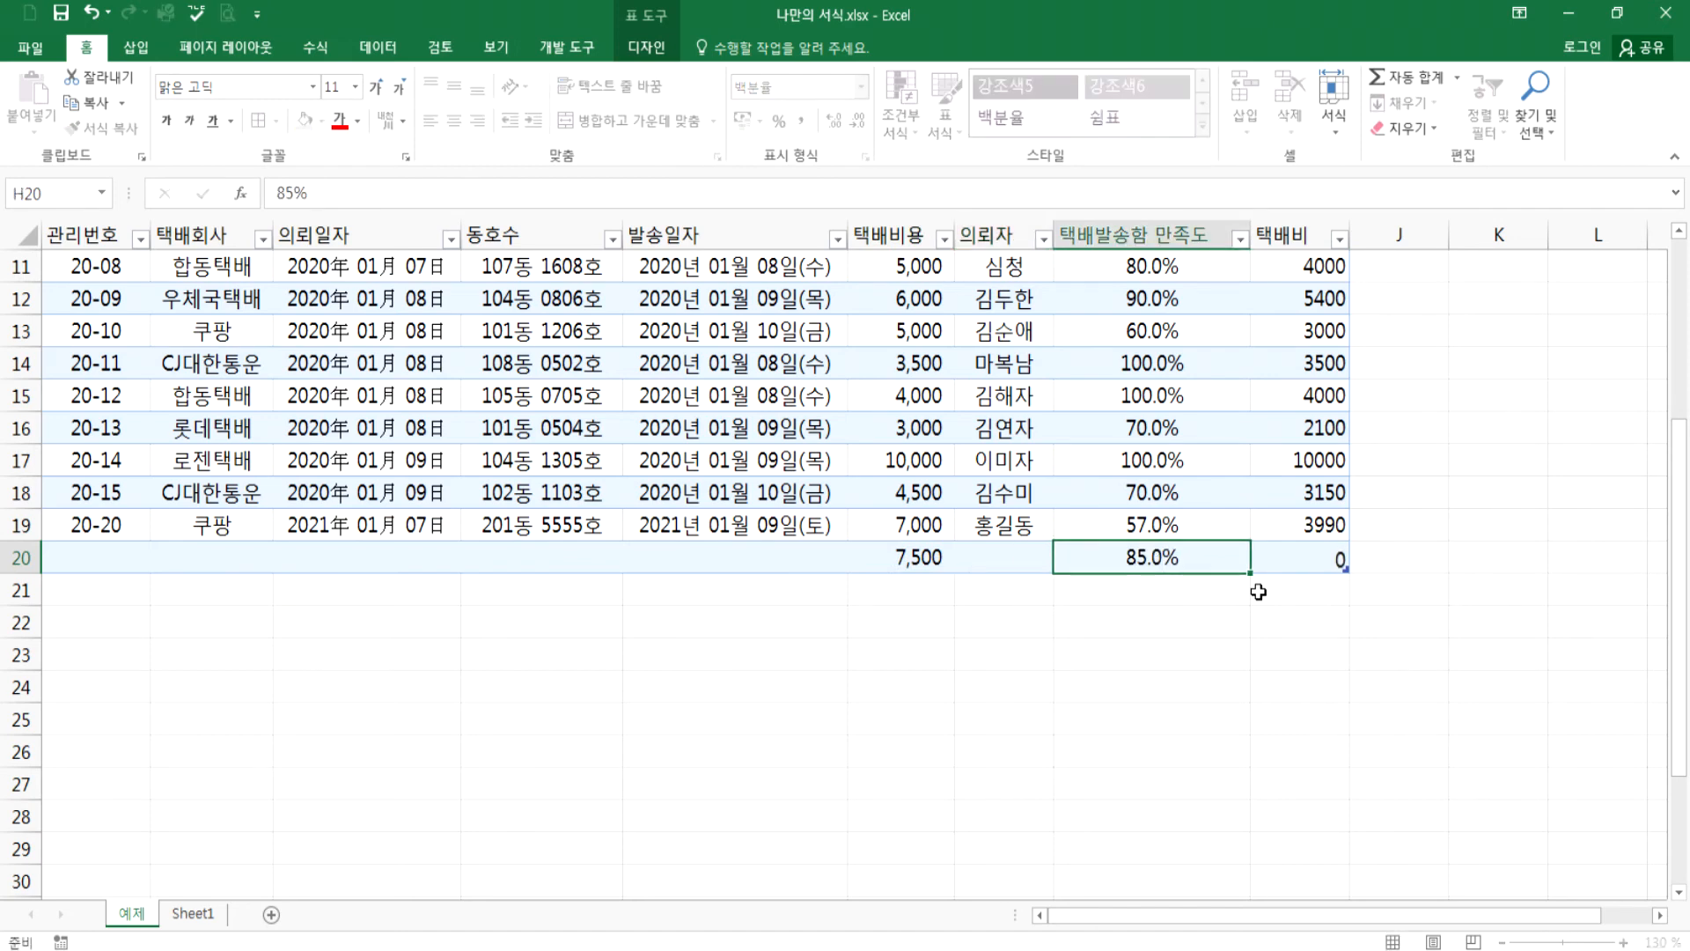
key("Tab")
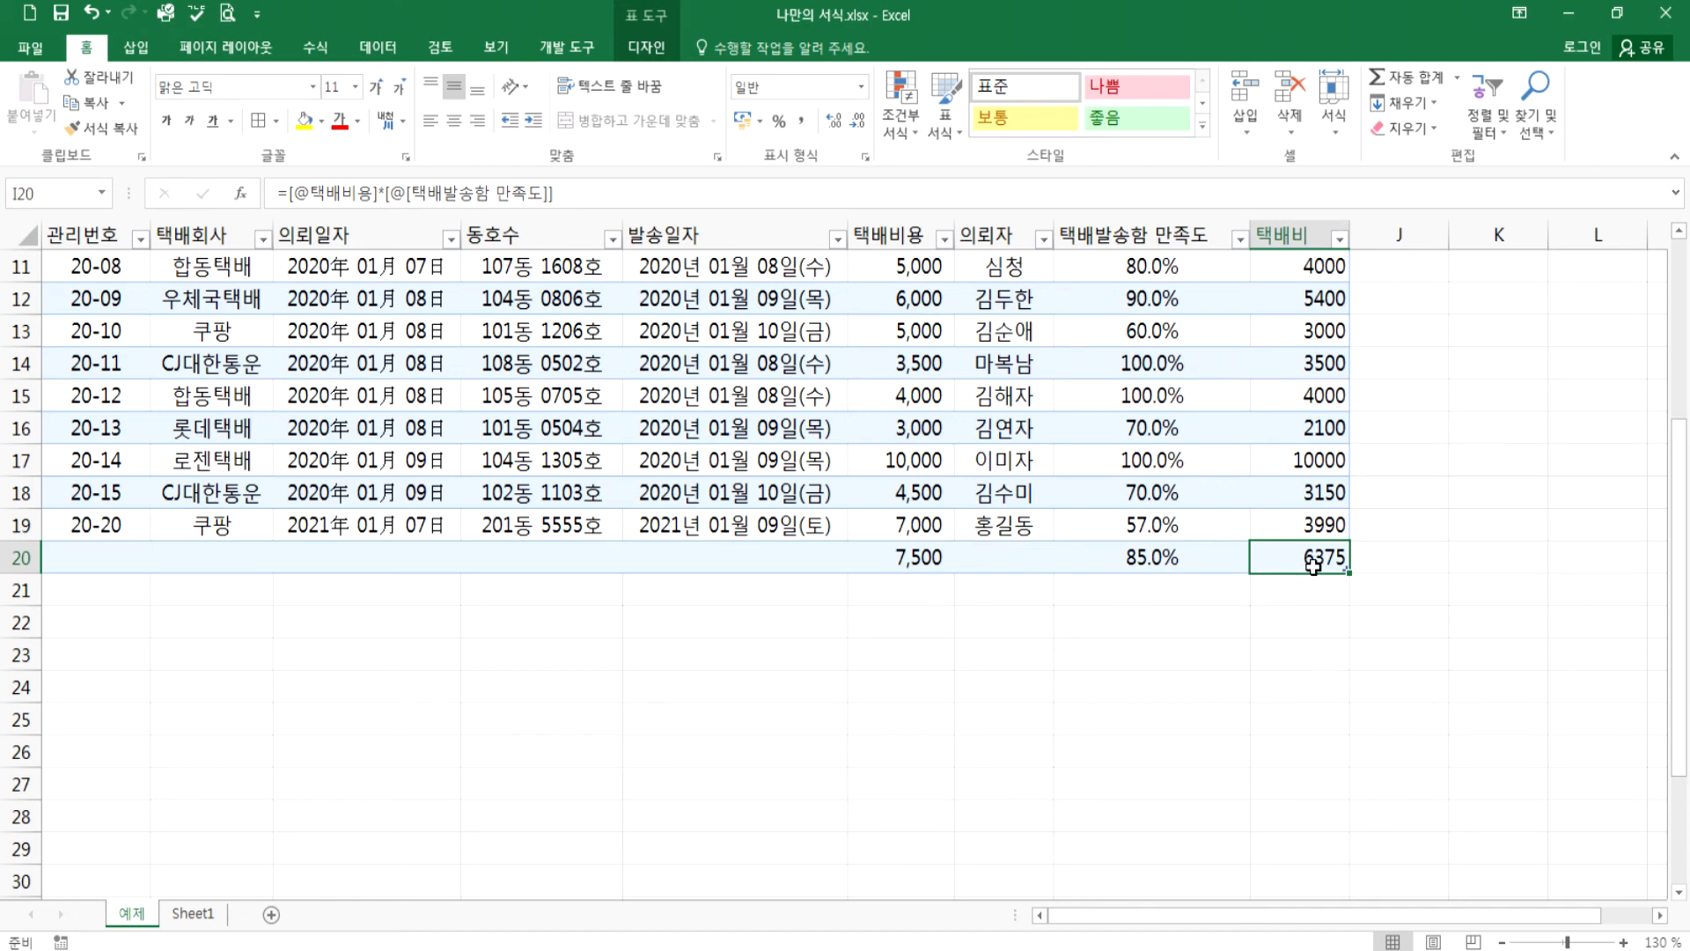
- Examine the 택배비 formula in I20 and the 택배비용 and 만족도 cells of row 20 that it uses
left_click(900, 553)
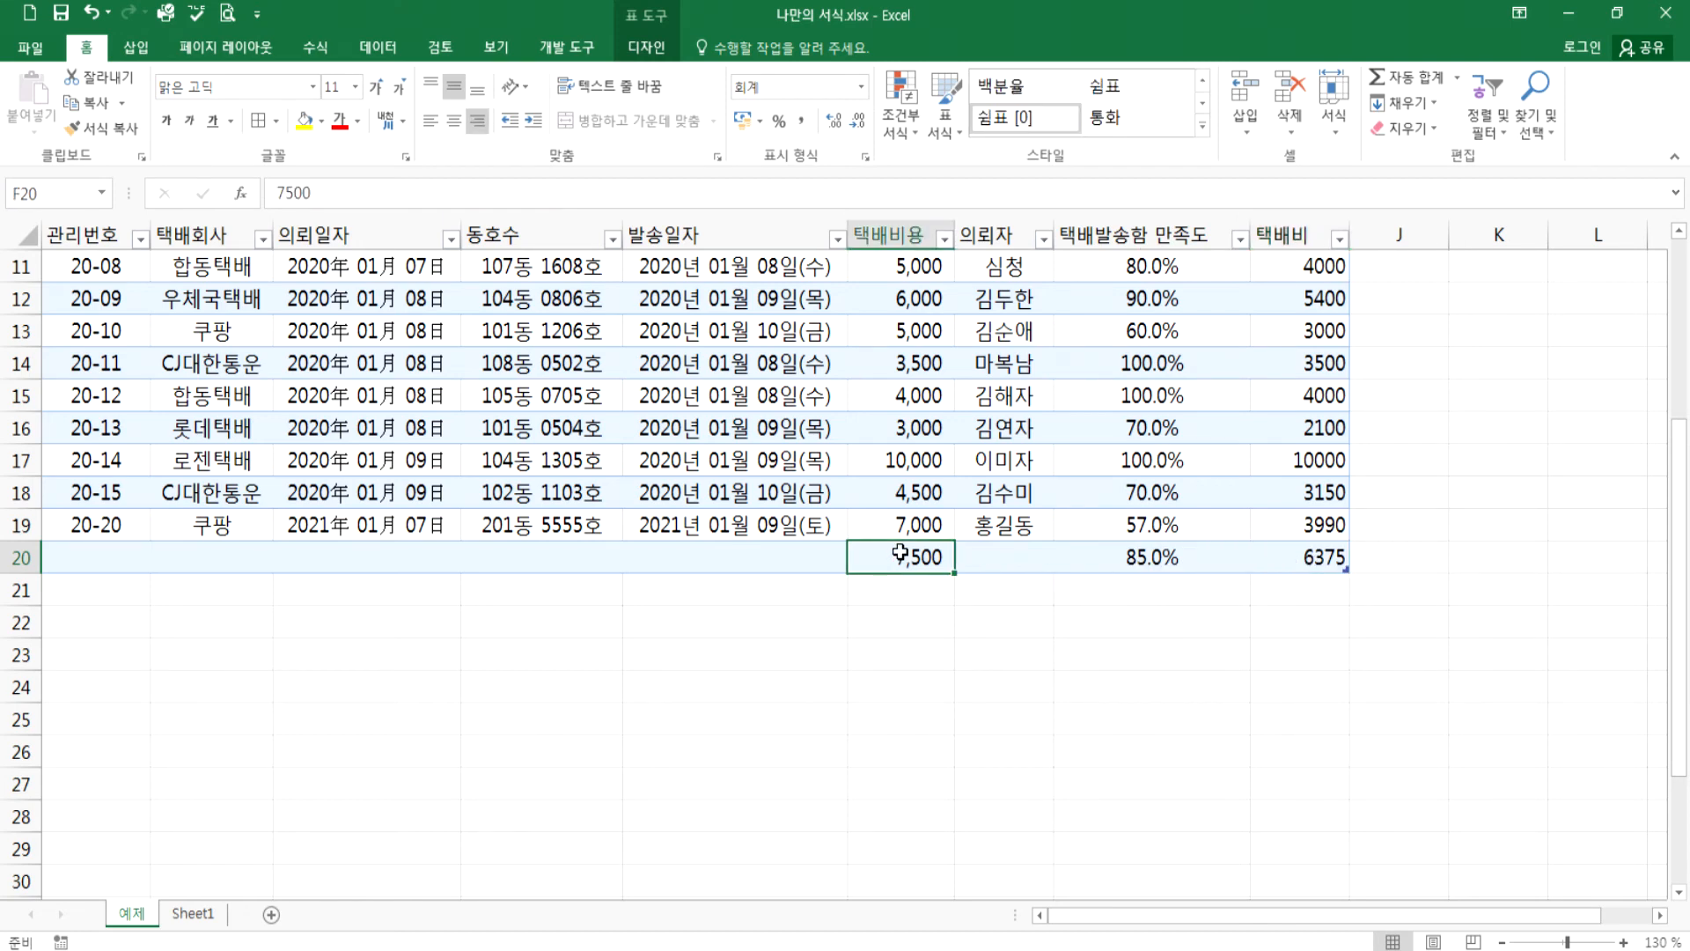
left_click(1111, 550)
left_click(1291, 562)
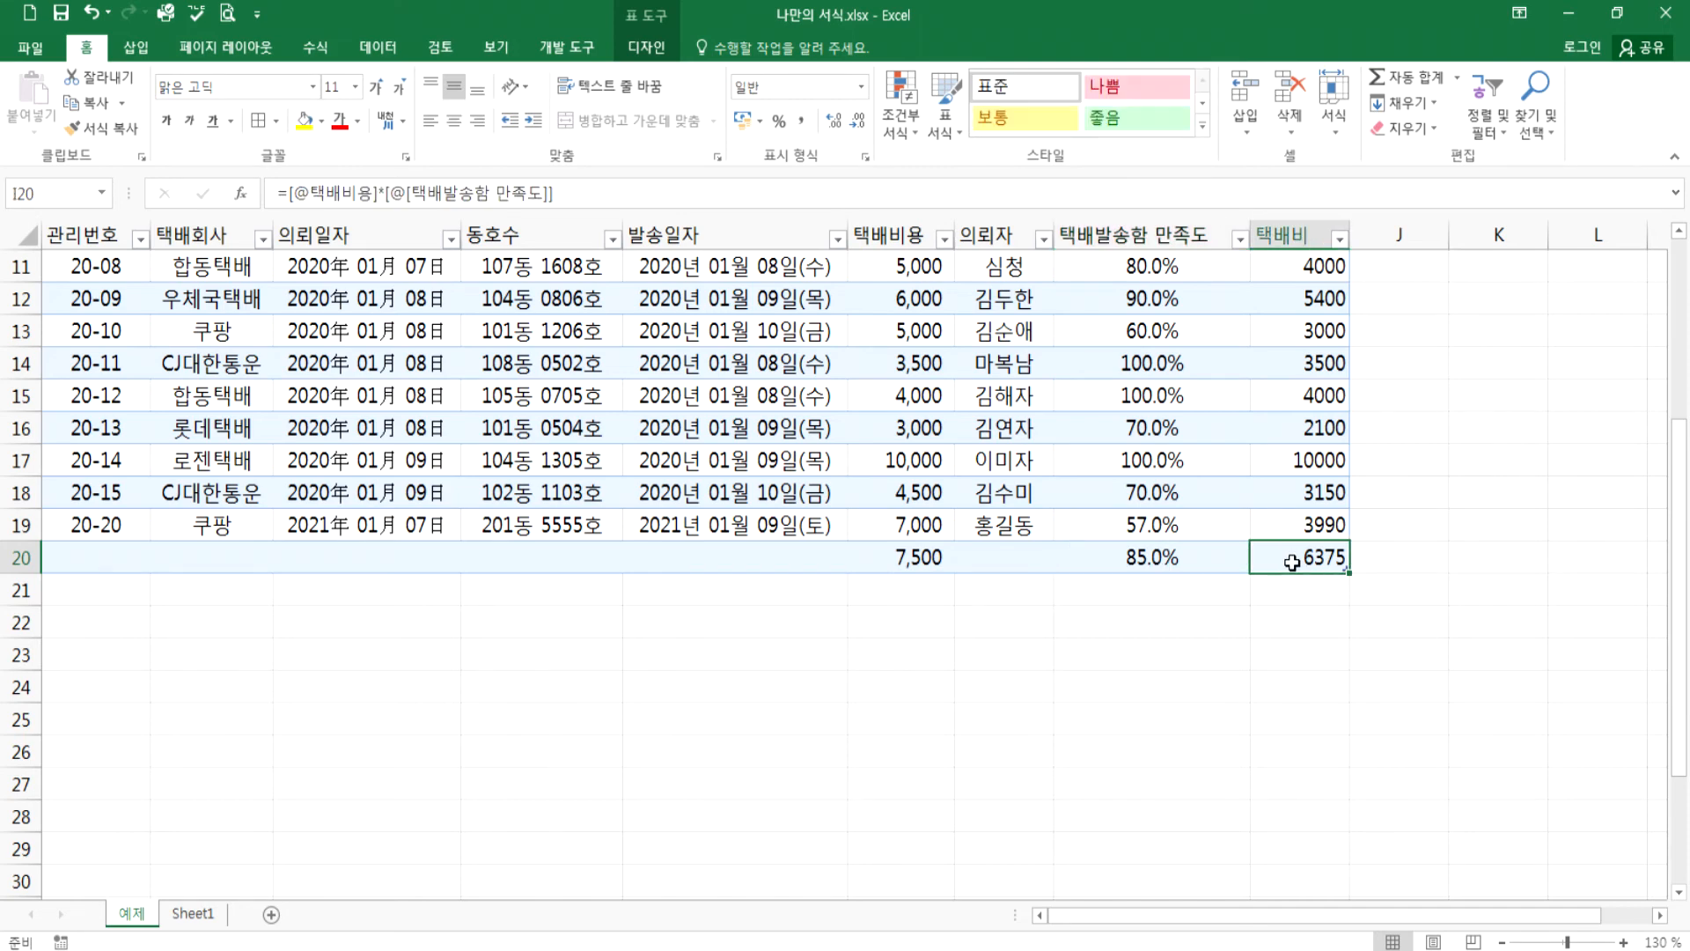
left_click(890, 556)
left_click(1137, 555)
left_click(1285, 552)
scroll(759, 387, "up", 4)
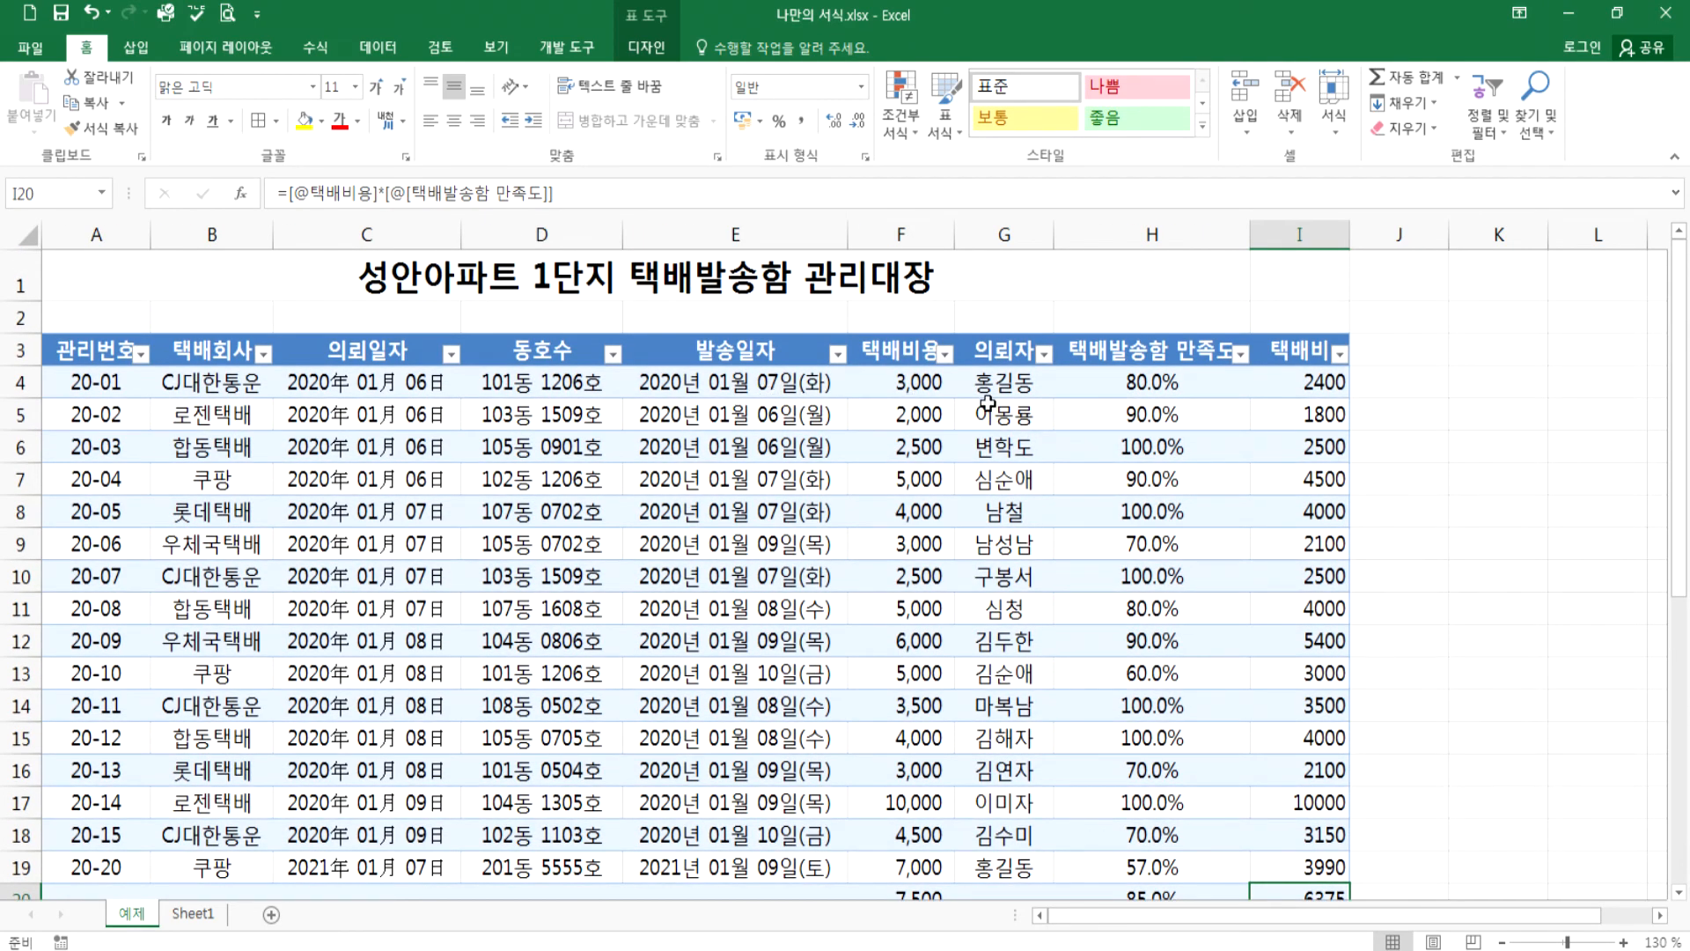
scroll(1213, 489, "down", 3)
scroll(1210, 492, "up", 2)
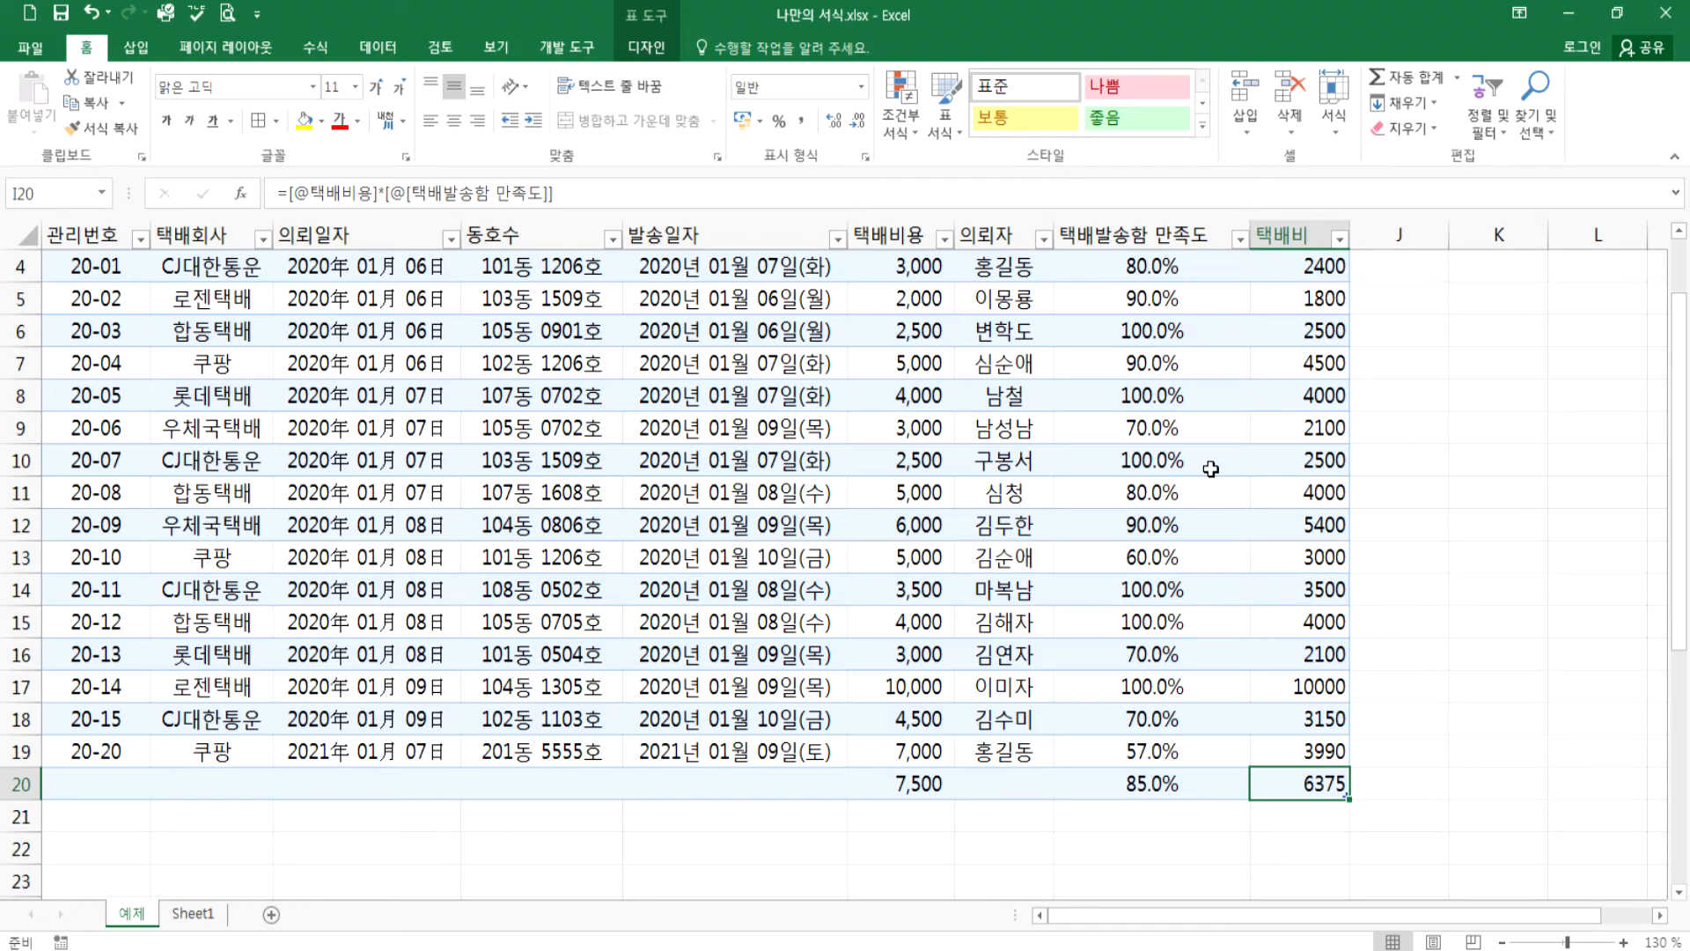
scroll(1157, 388, "down", 4)
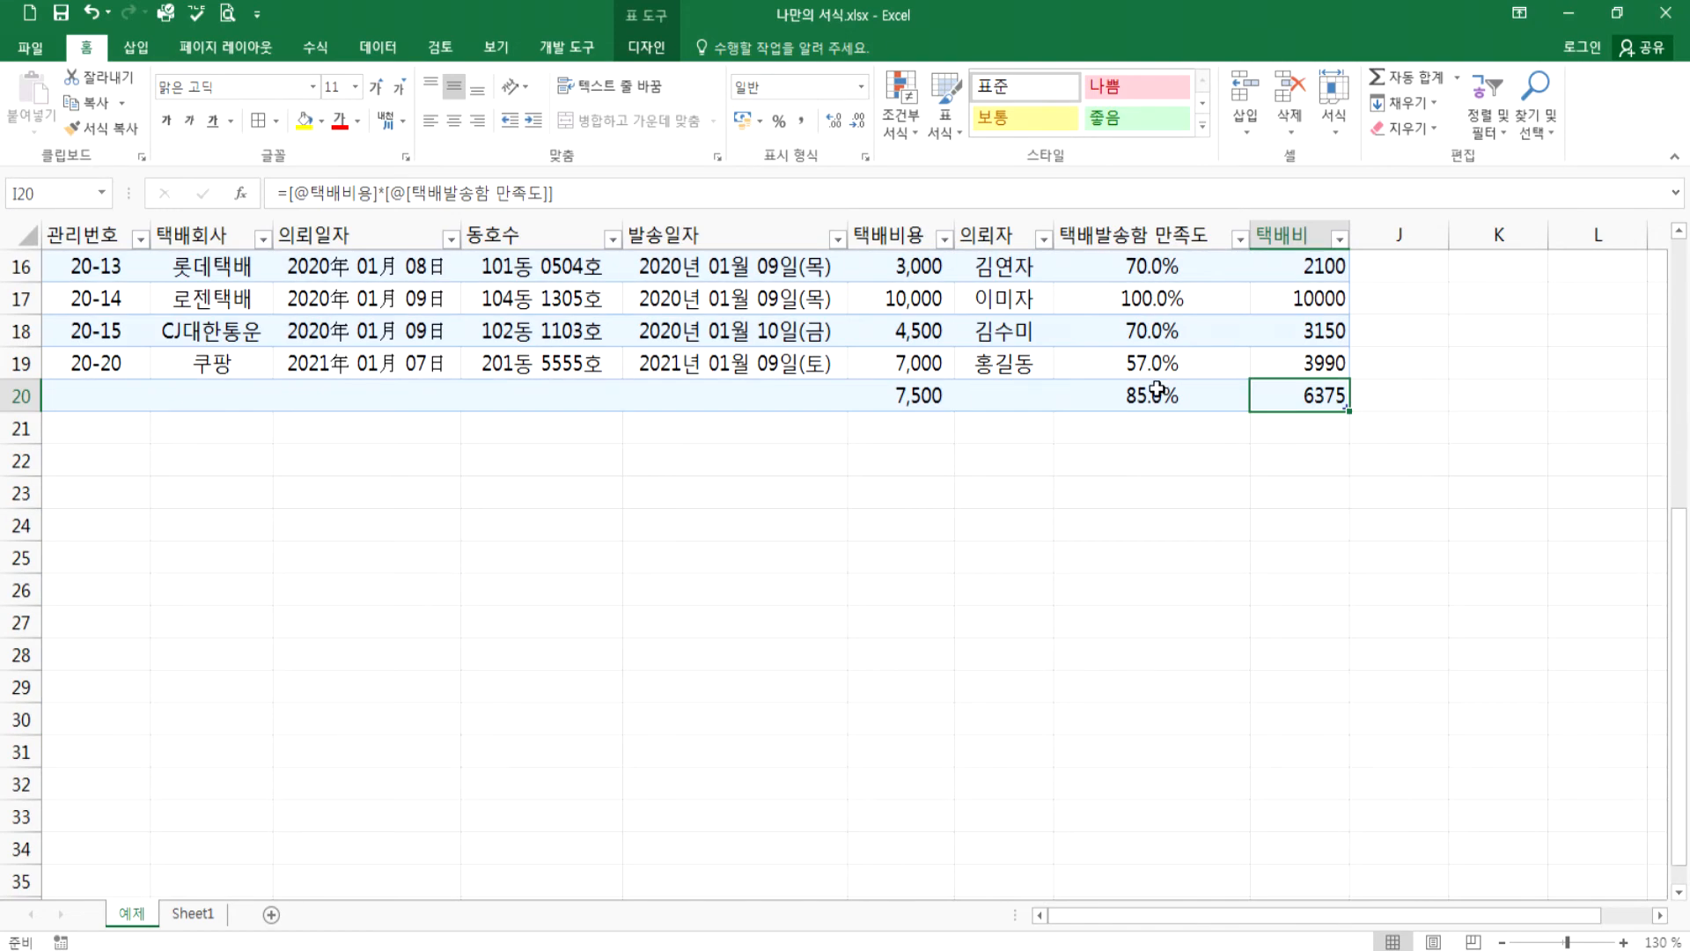
double_click(1308, 409)
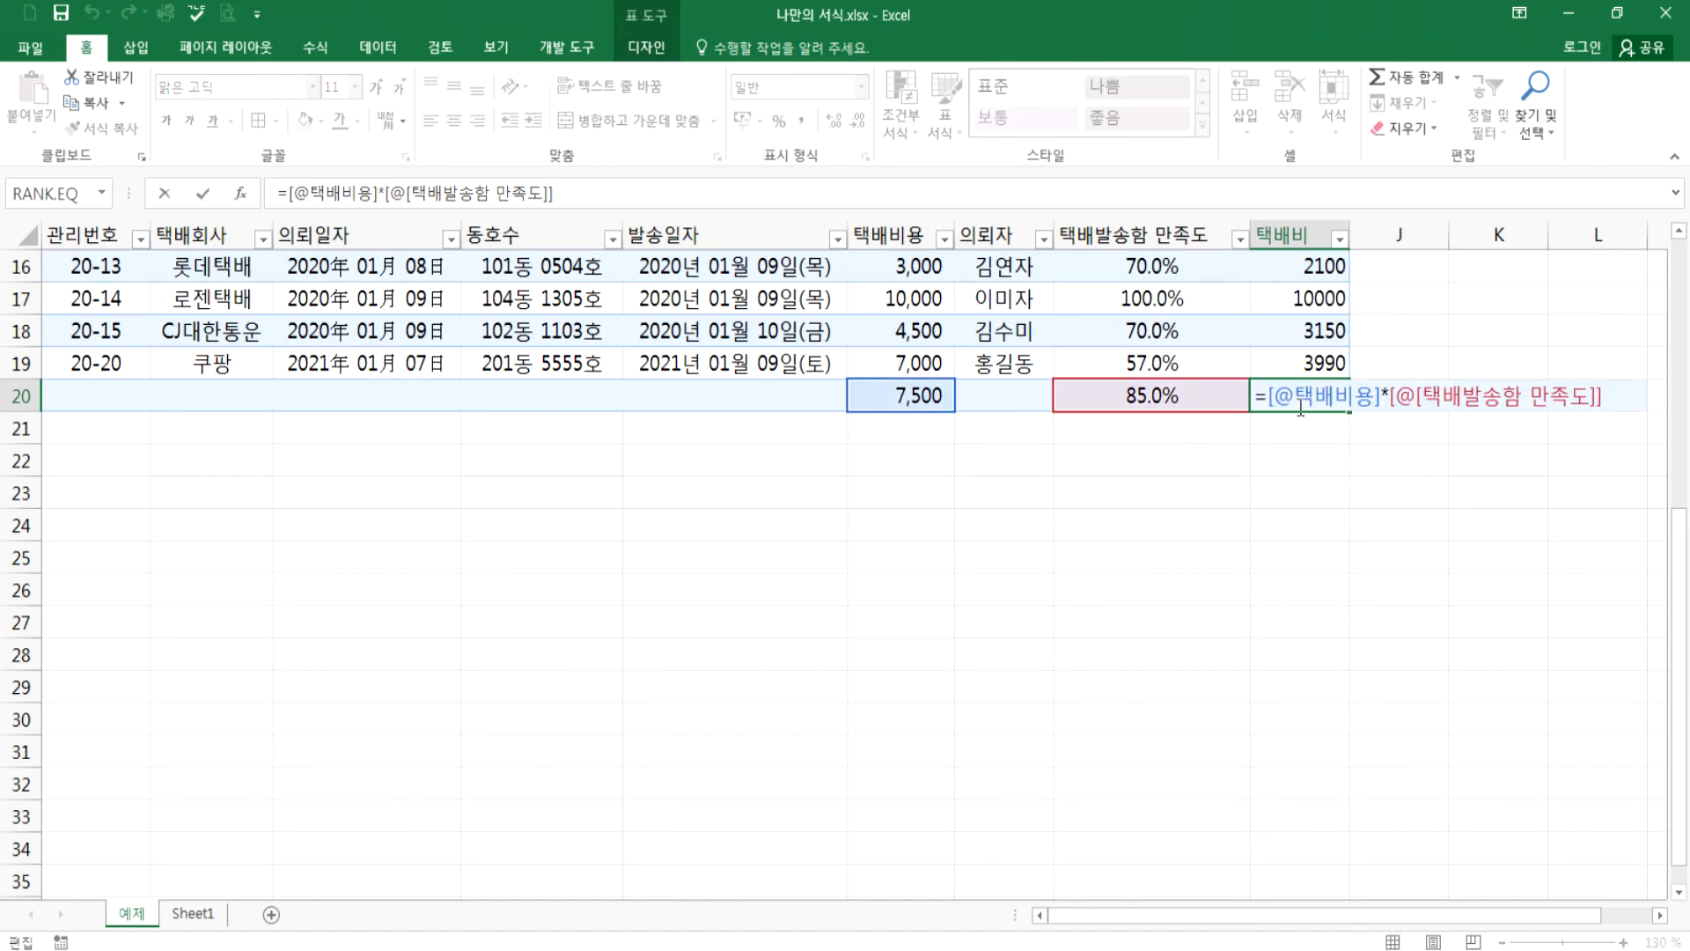
key("Escape")
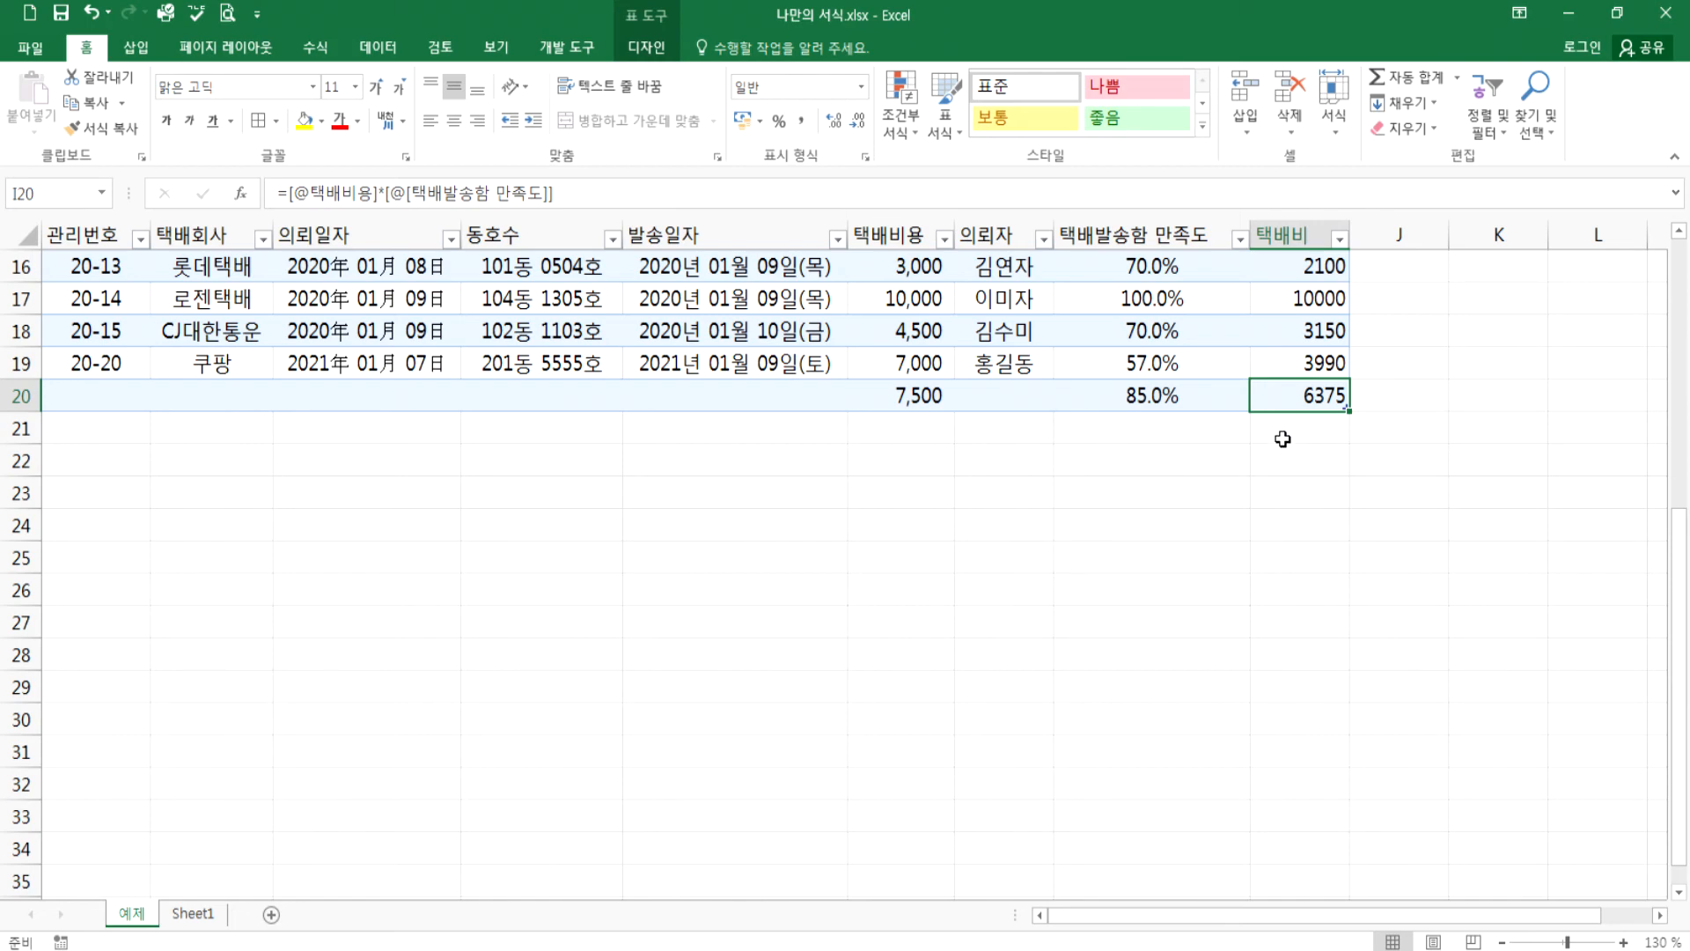
- Enter 5000 in F23 and 80% in H23, outside the table
left_click(1259, 501)
left_click(879, 487)
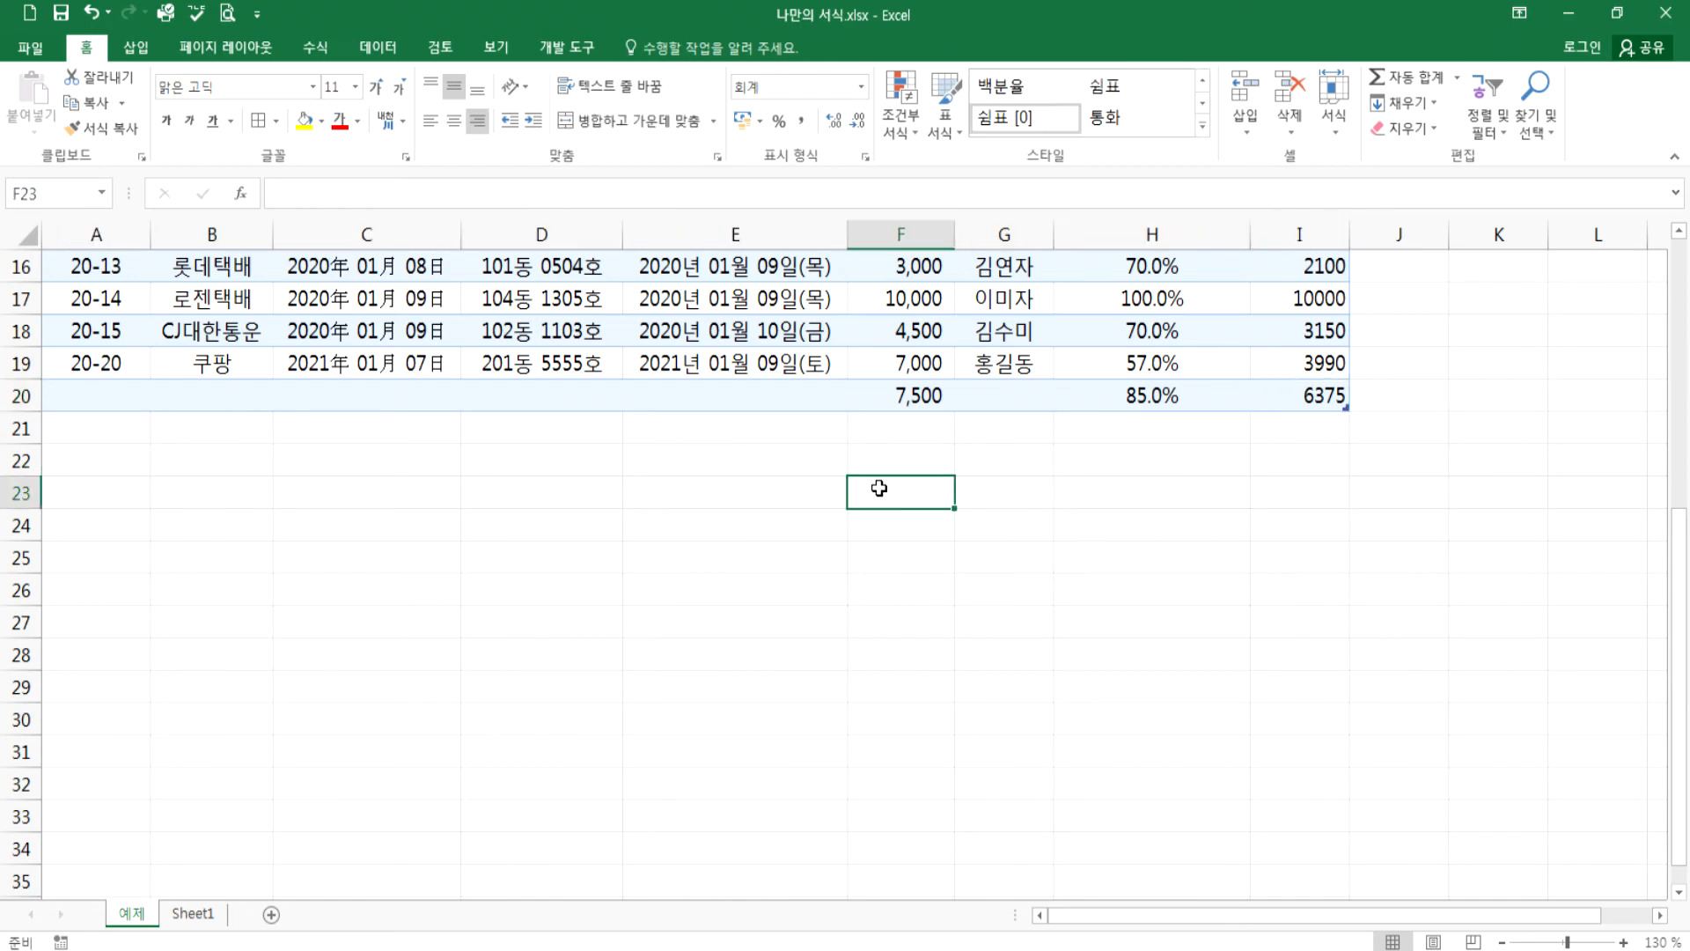
type("5000")
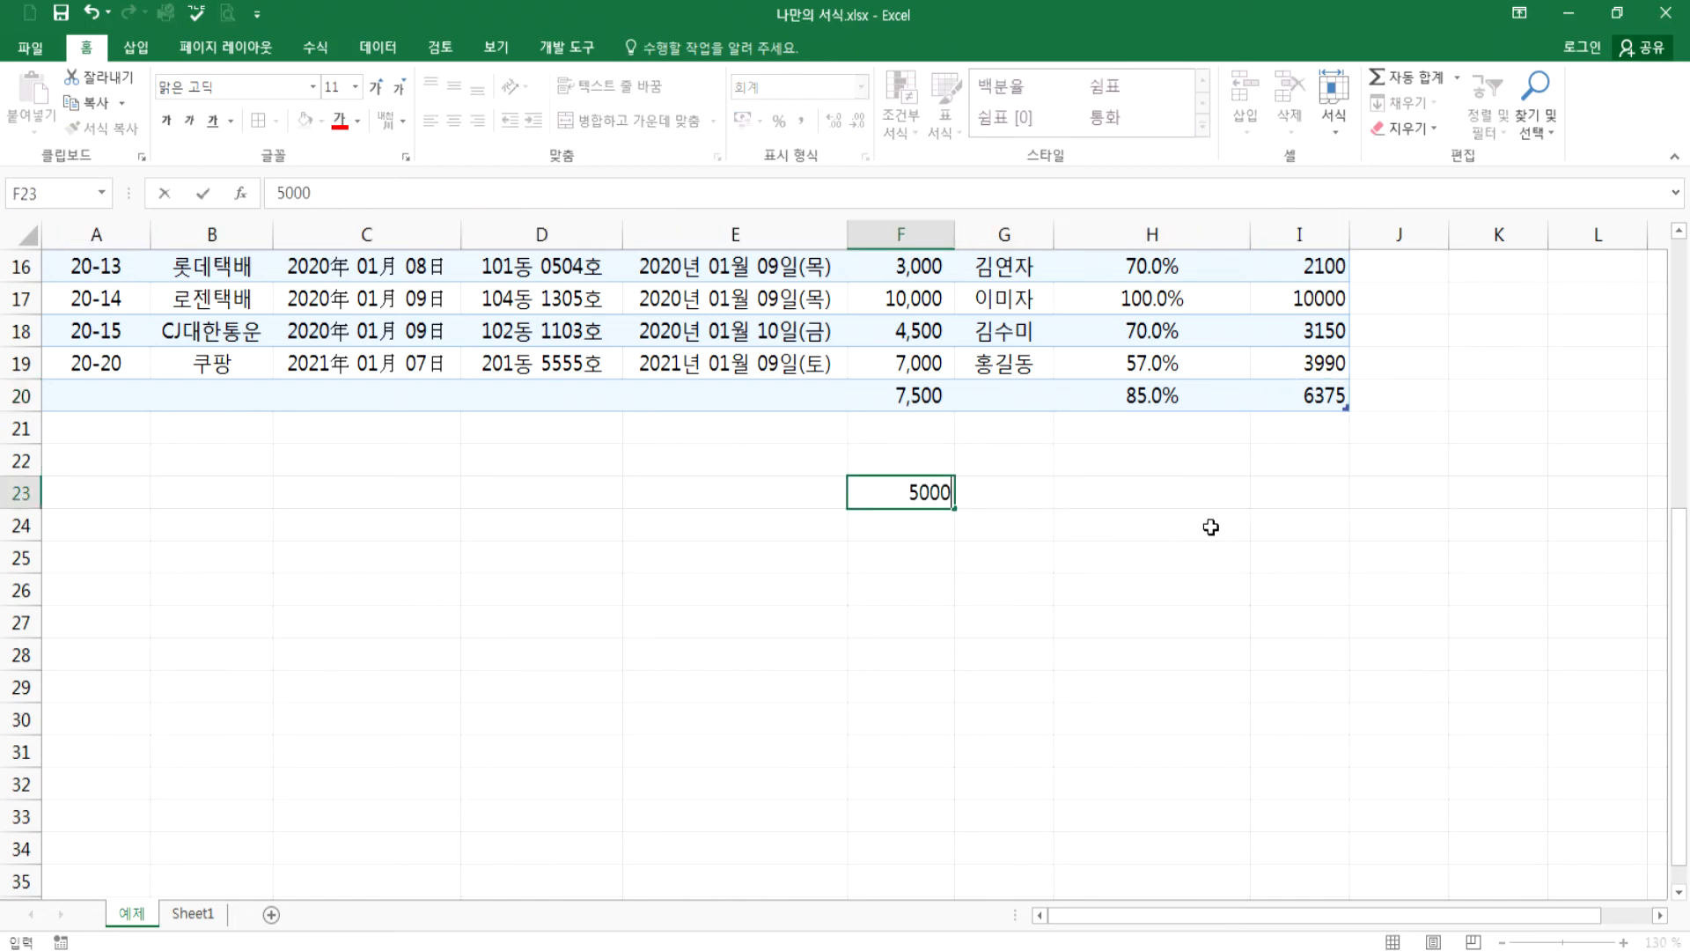
key("Tab")
key("Tab")
type("0.8")
key("BackSpace")
key("BackSpace")
key("BackSpace")
key("BackSpace")
type("80")
key("Tab")
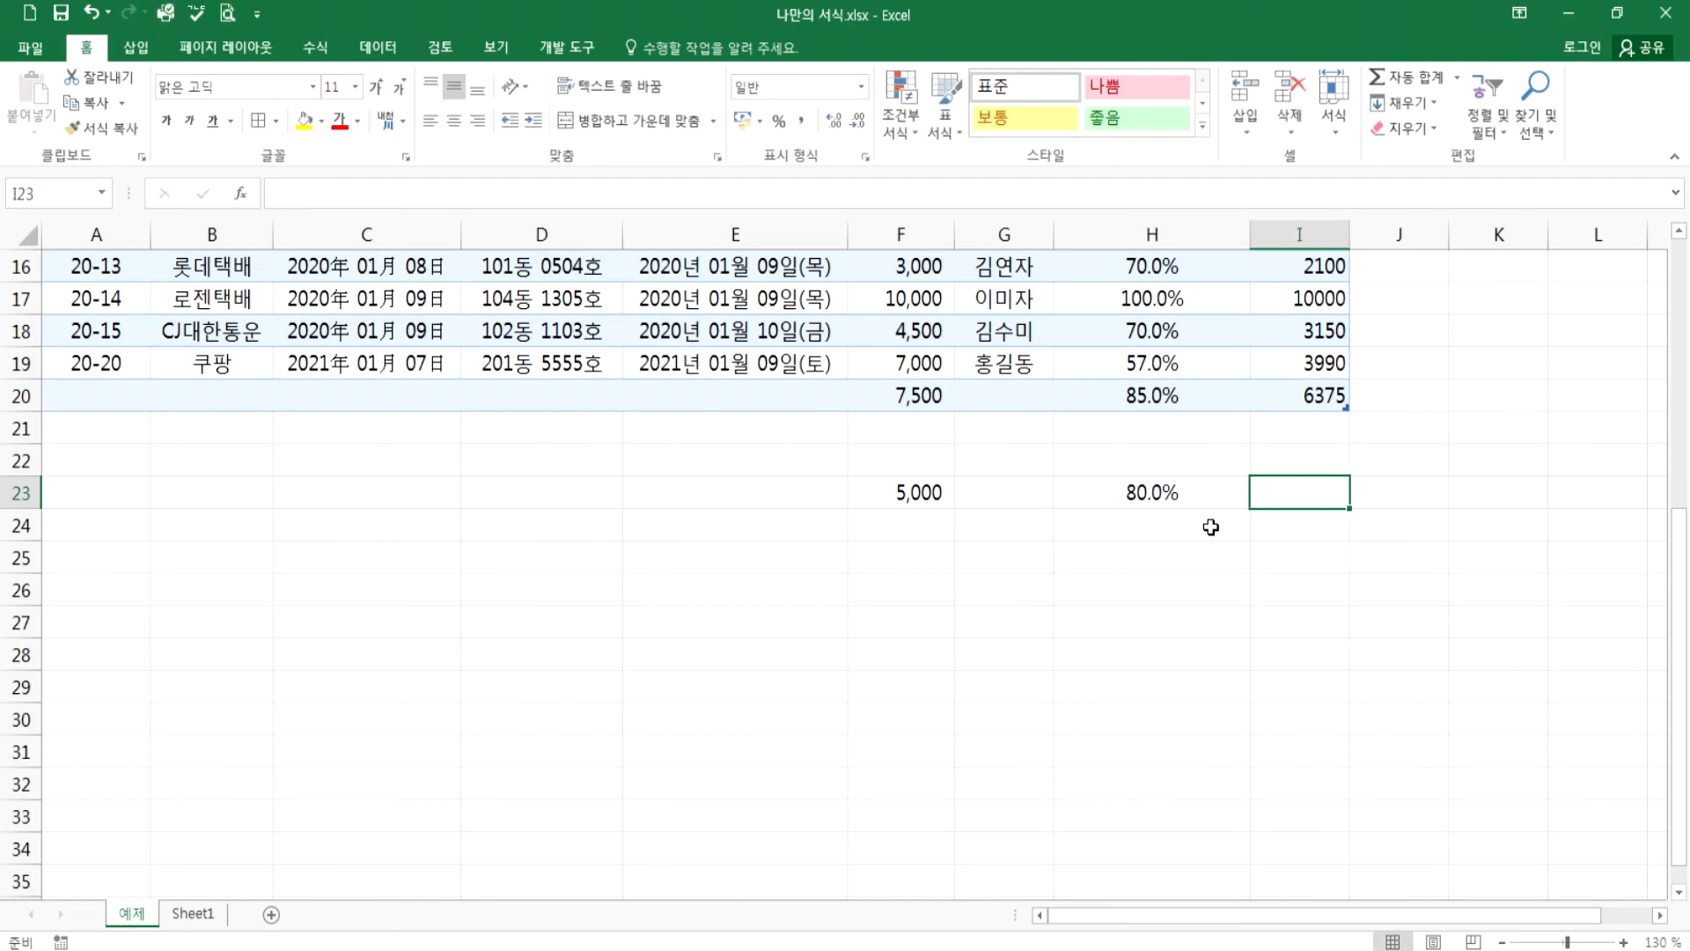
- Calculate the product in I23 with the ordinary cell-reference formula =F23*H23 and inspect its references
type("=")
left_click(891, 493)
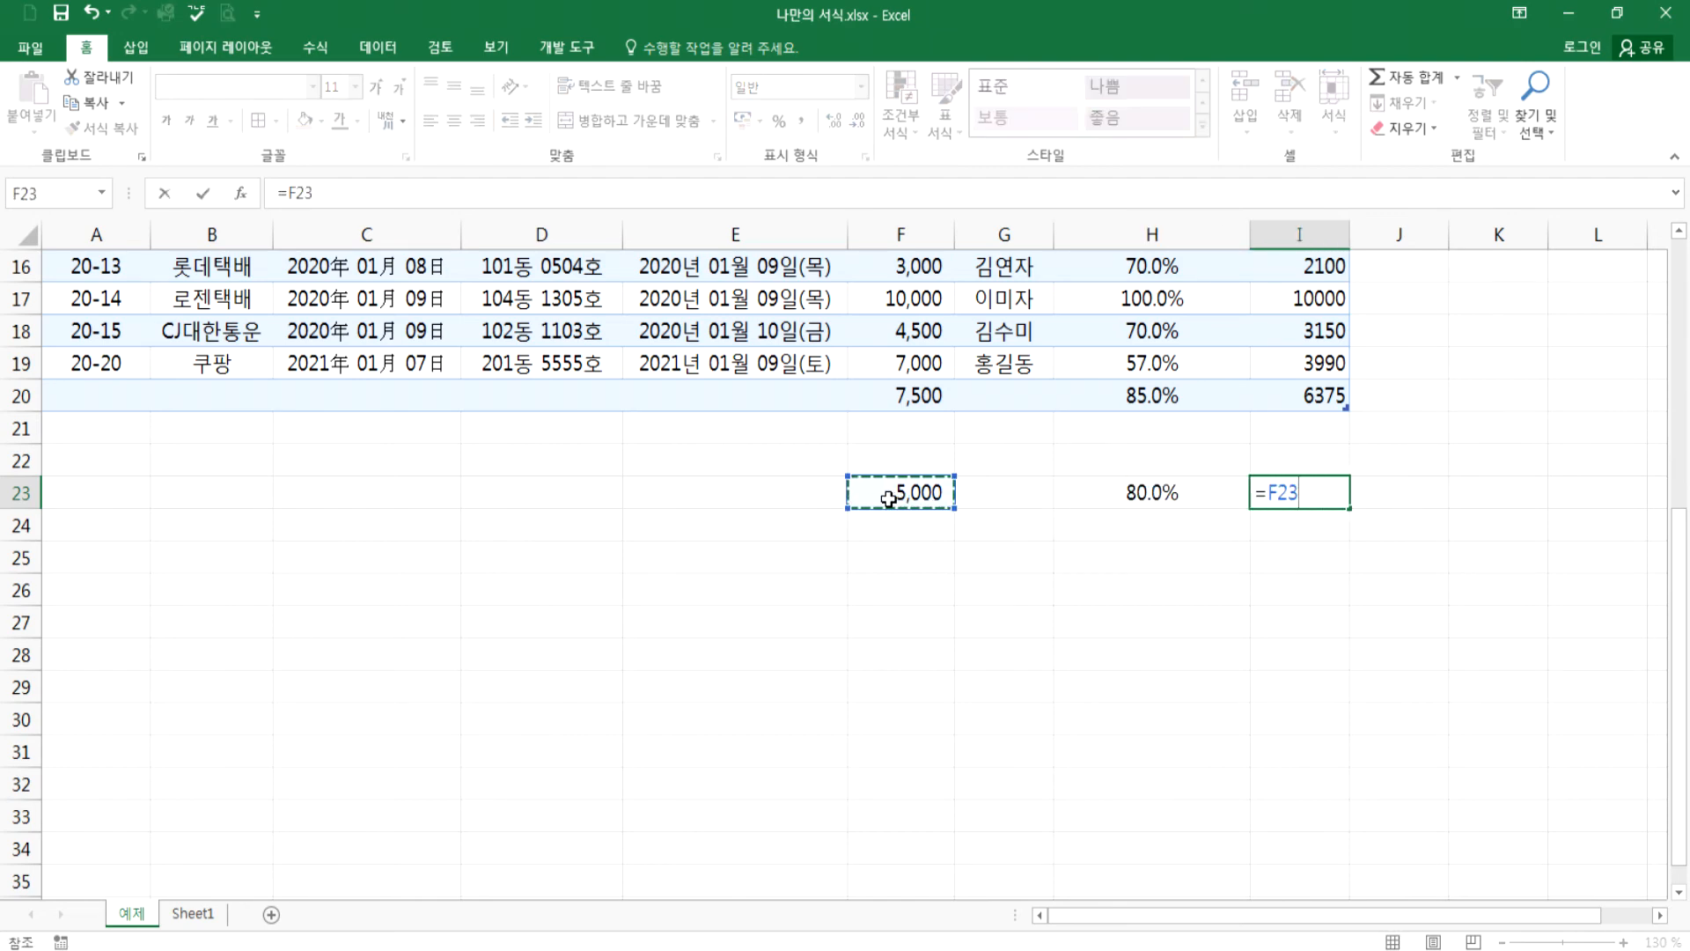
type("*")
left_click(1117, 490)
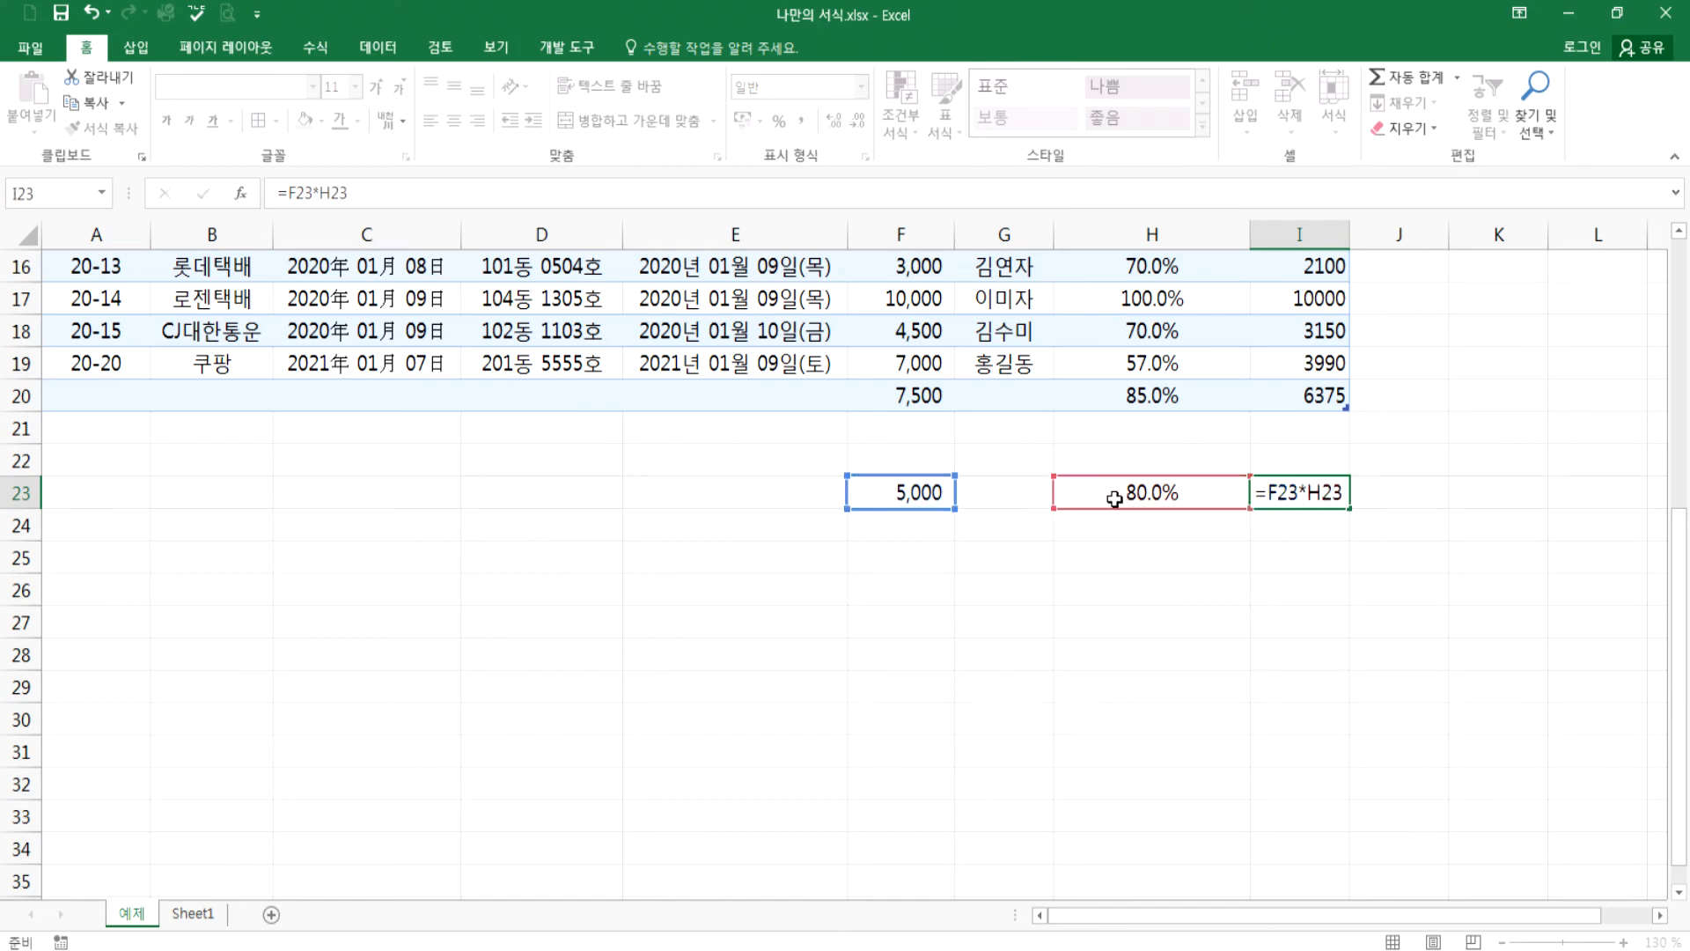
key("Return")
left_click(1301, 490)
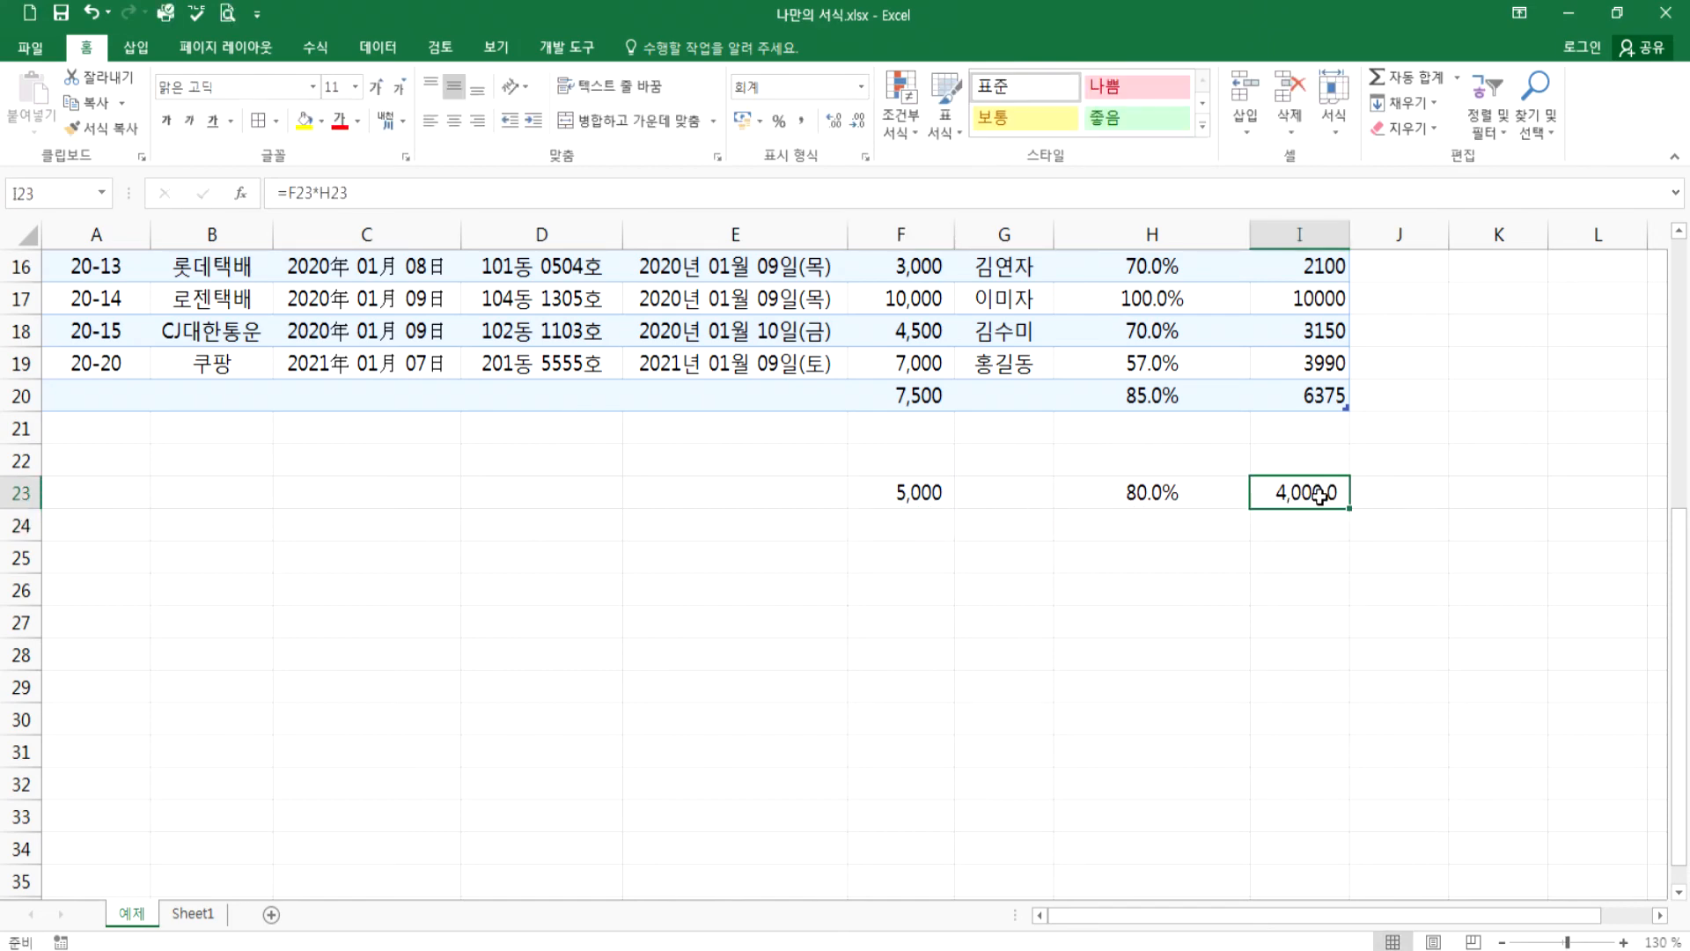
double_click(1306, 490)
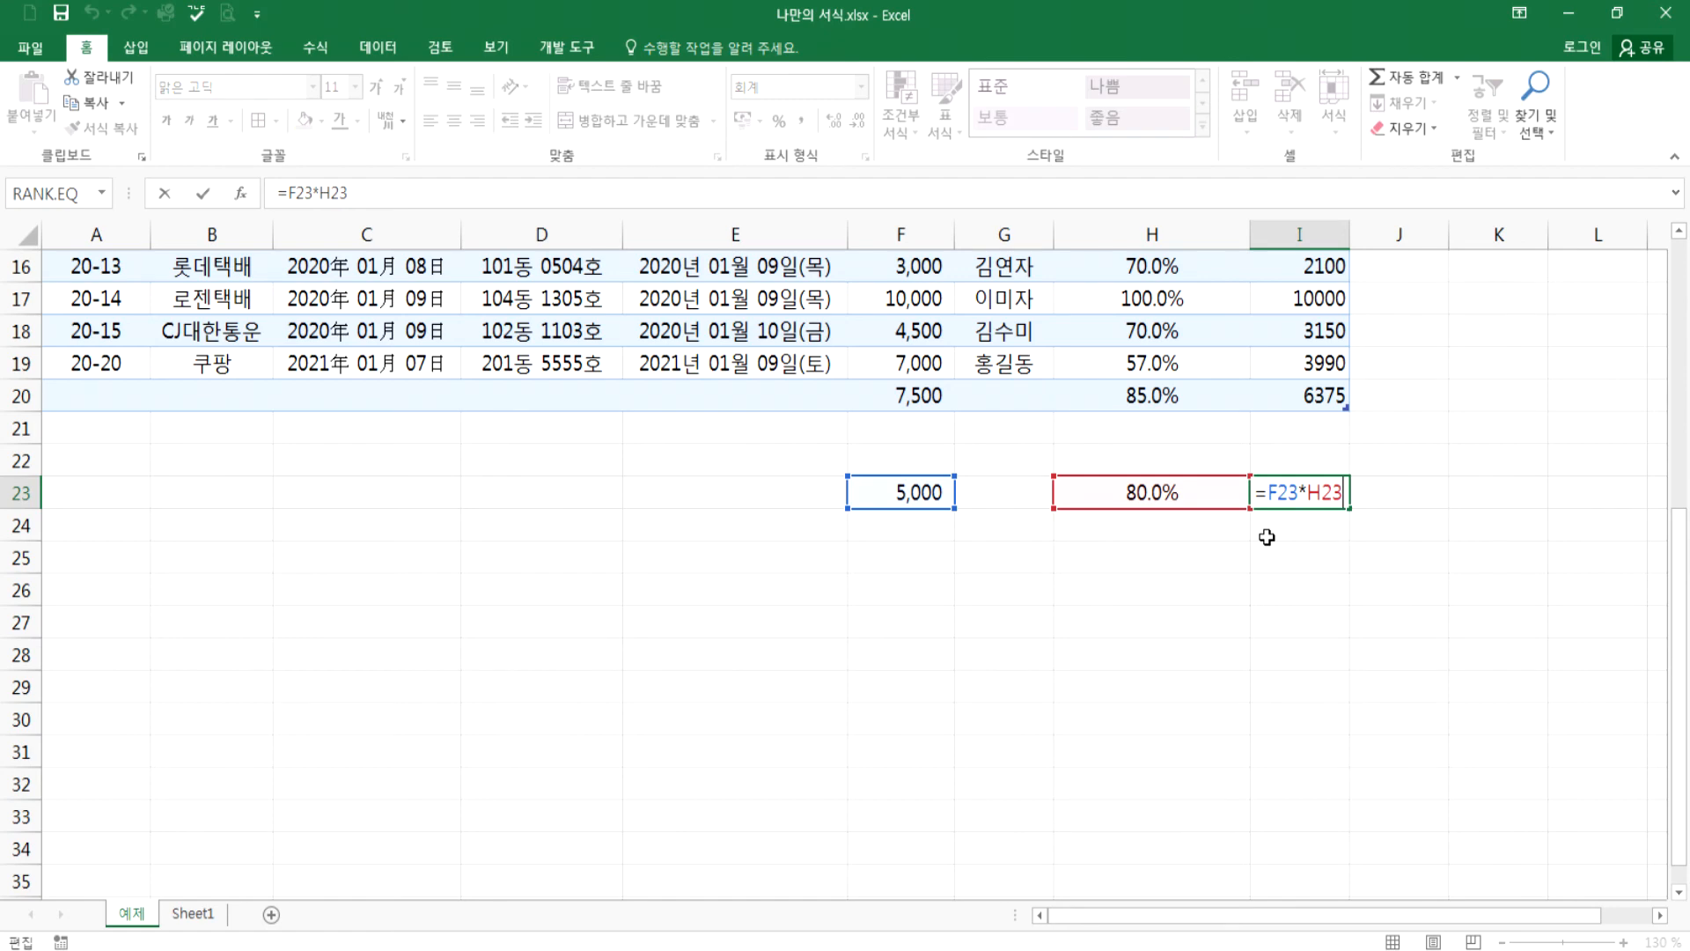
key("Escape")
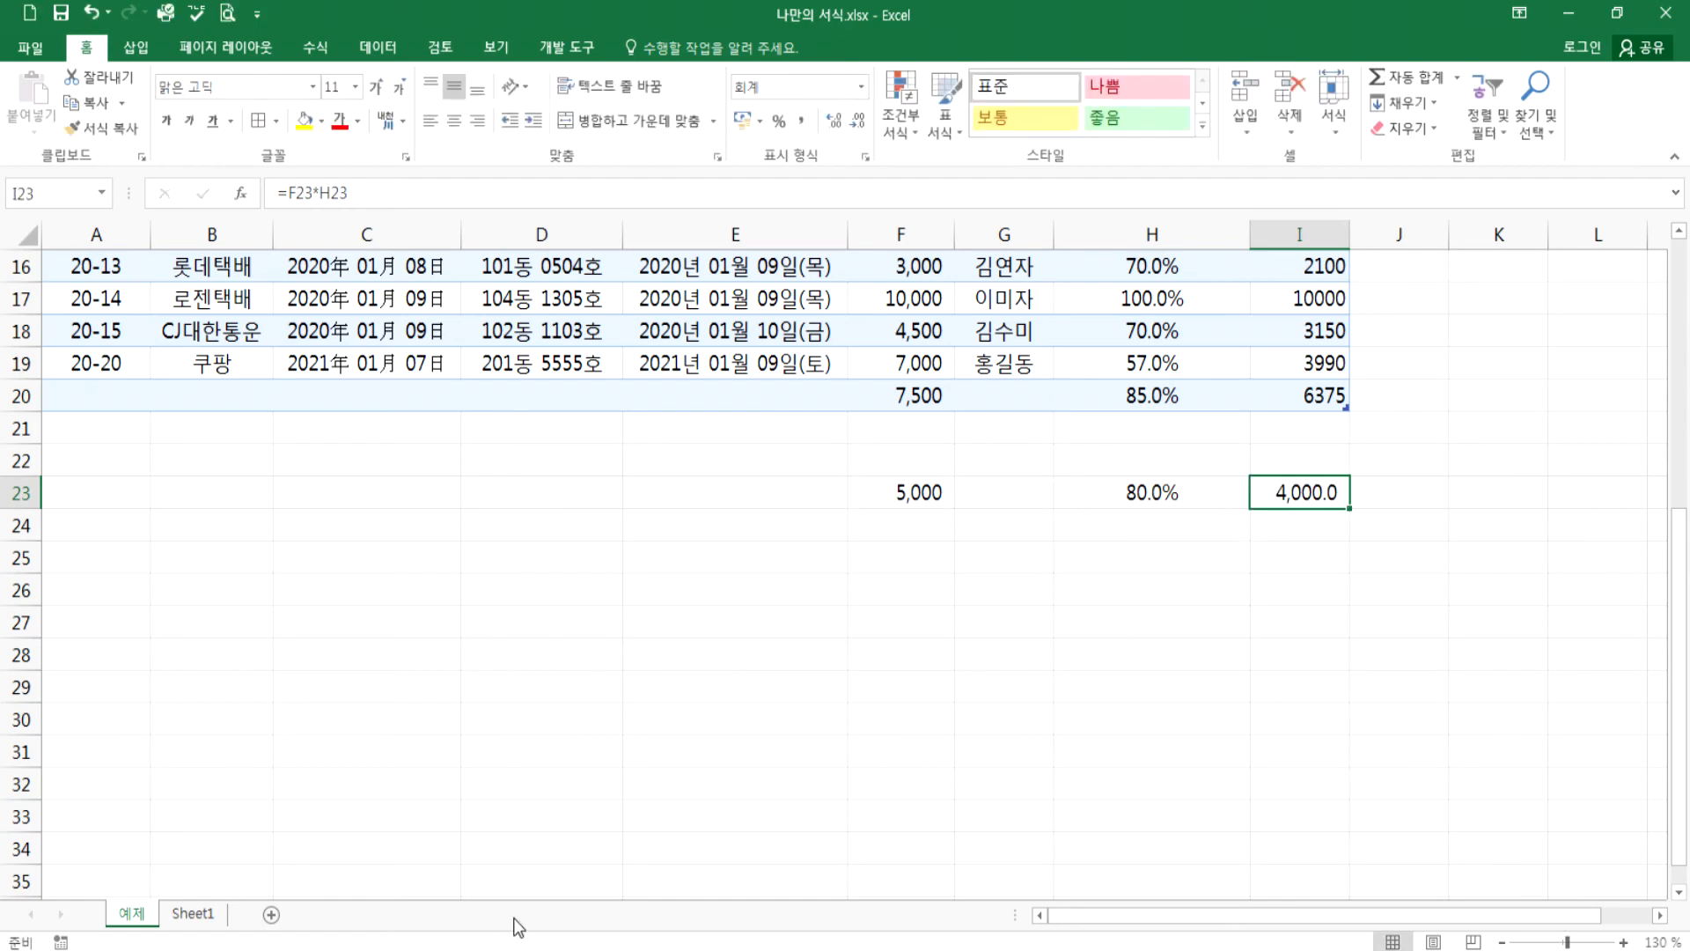
- Switch briefly to the Notepad notes, add a line break after the date codes, and open a blank canvas in Paint (그림판)
mouse_move(448, 950)
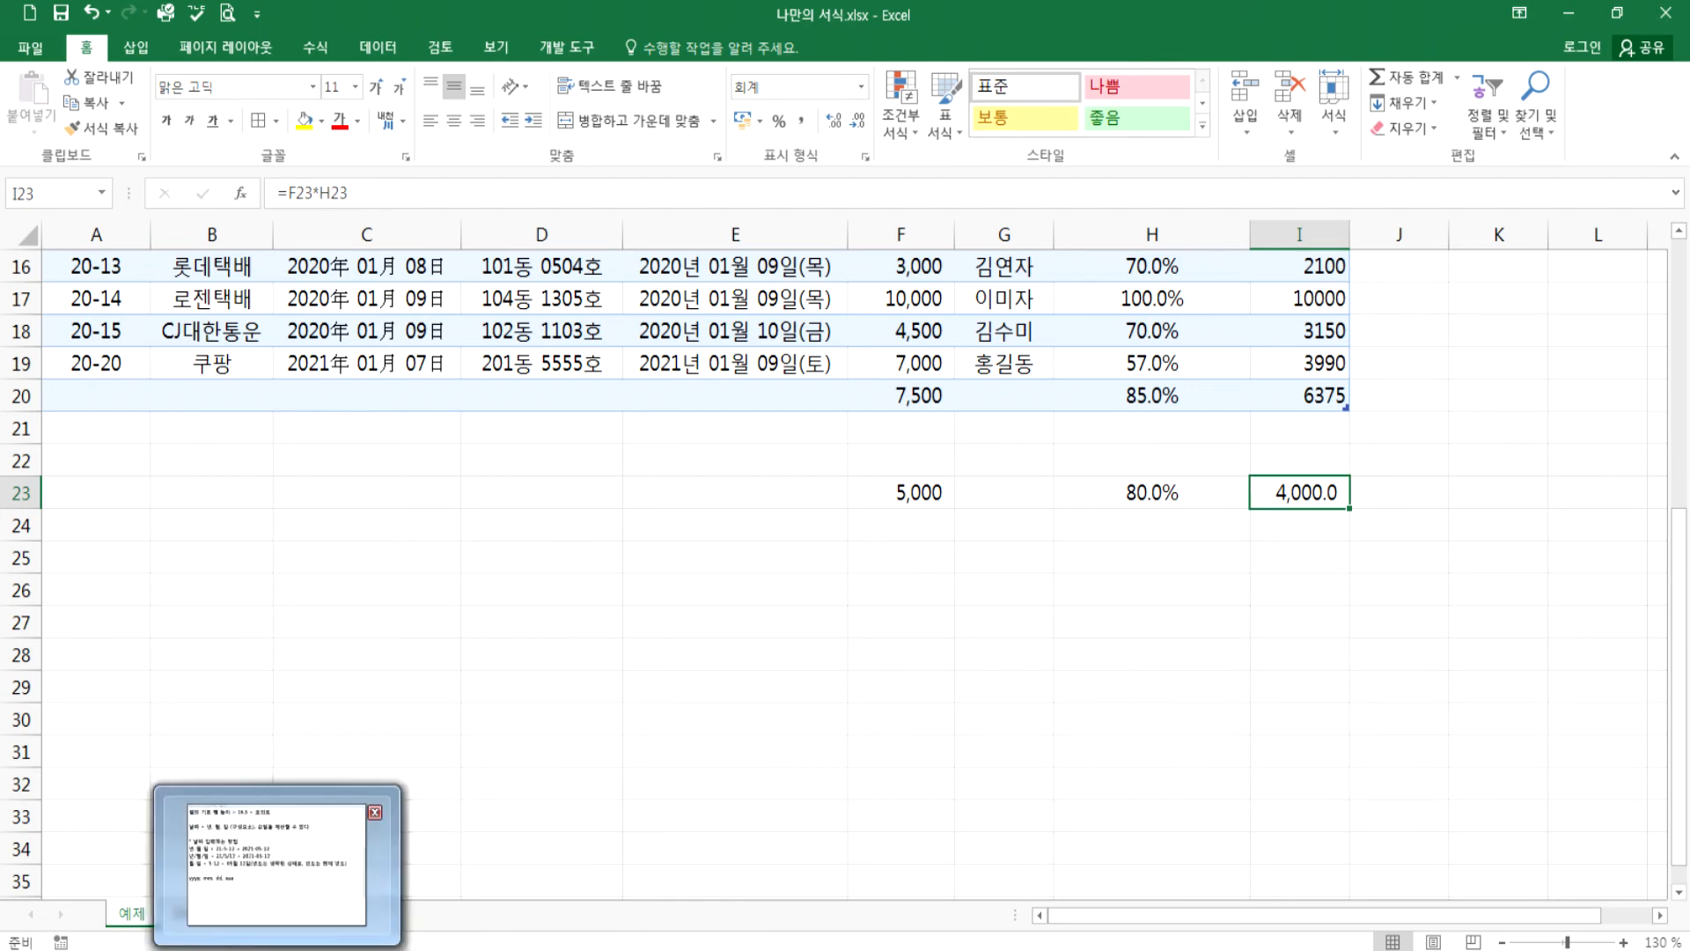
left_click(271, 950)
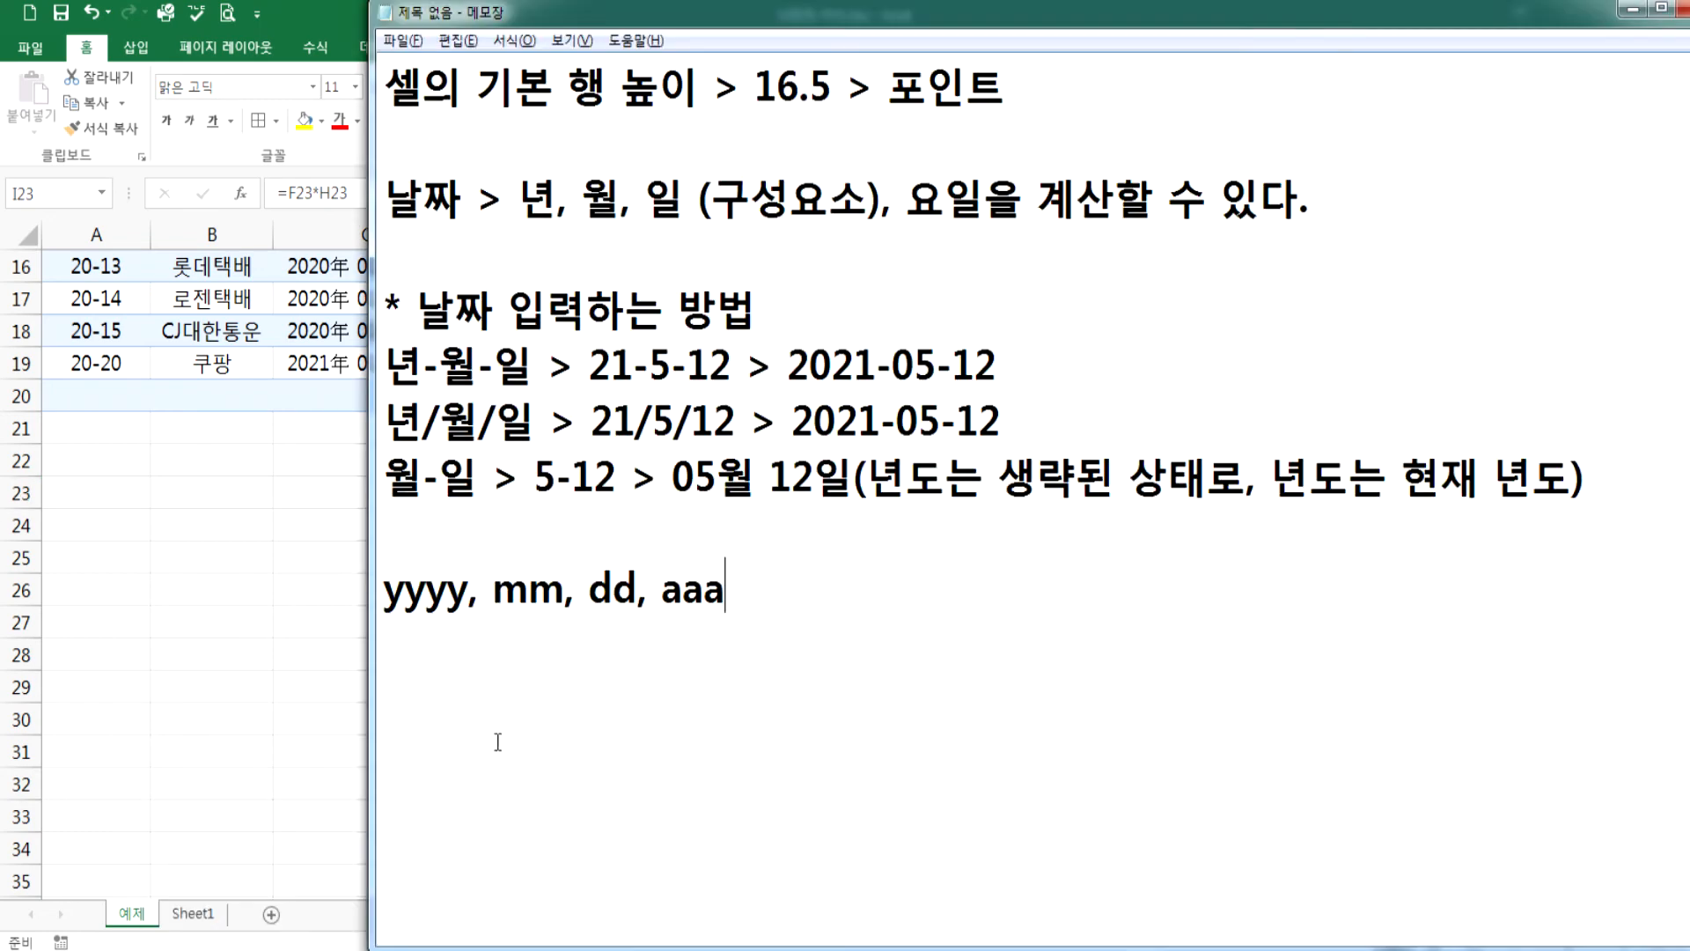
key("Return")
key("super")
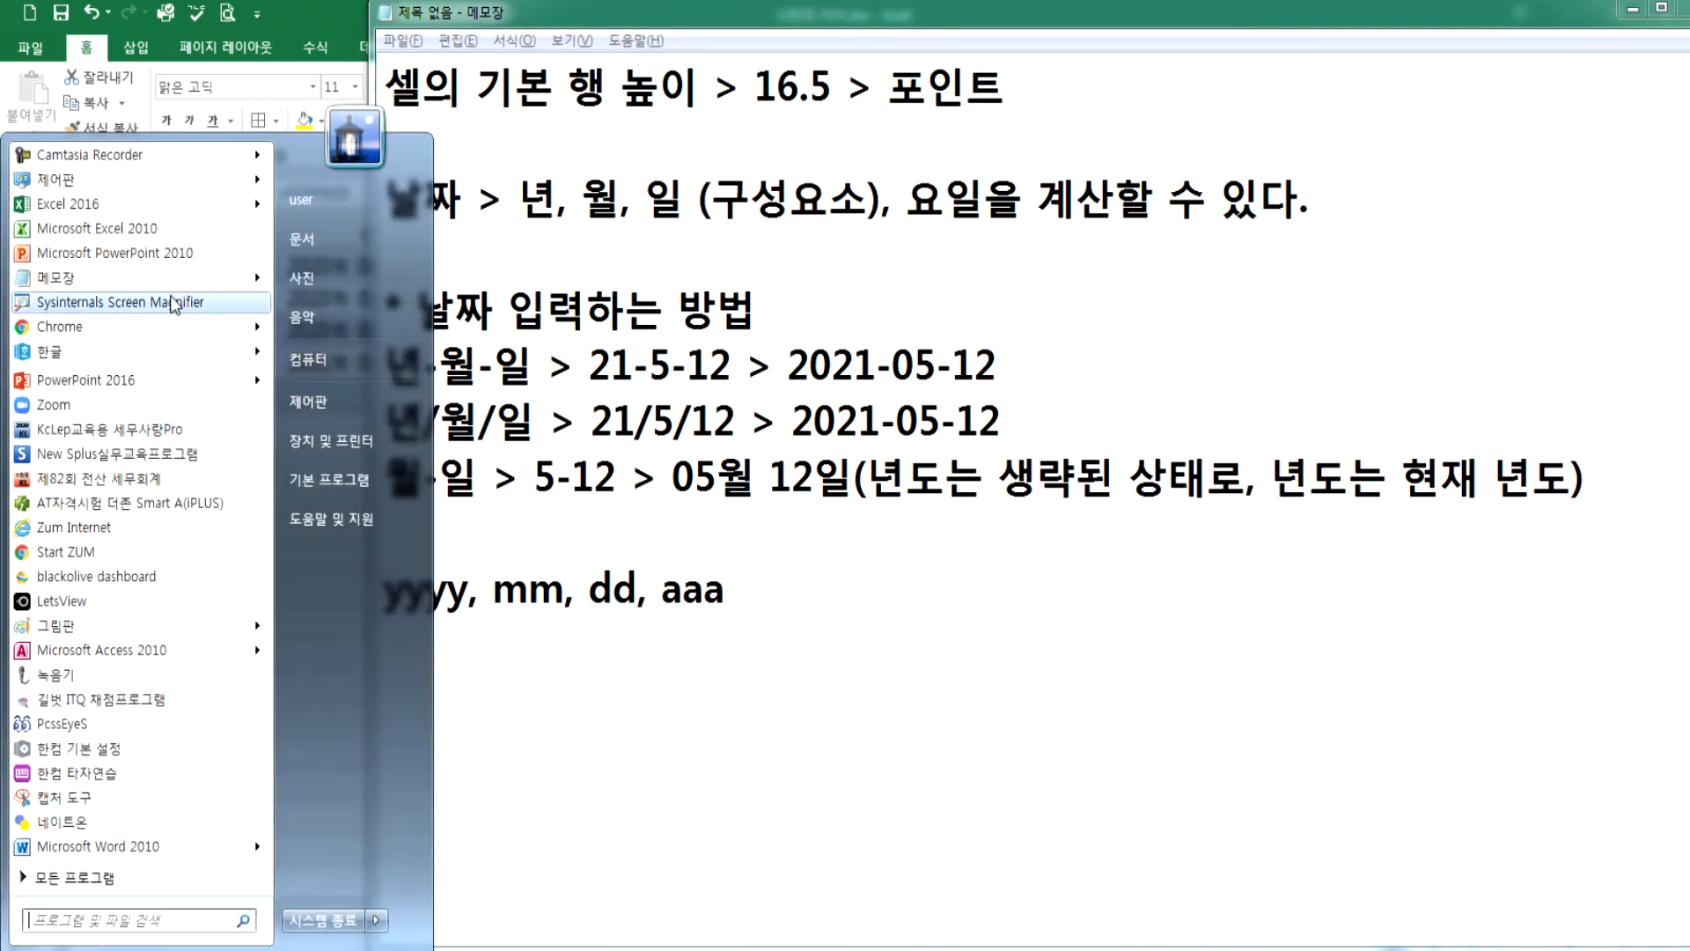
left_click(62, 625)
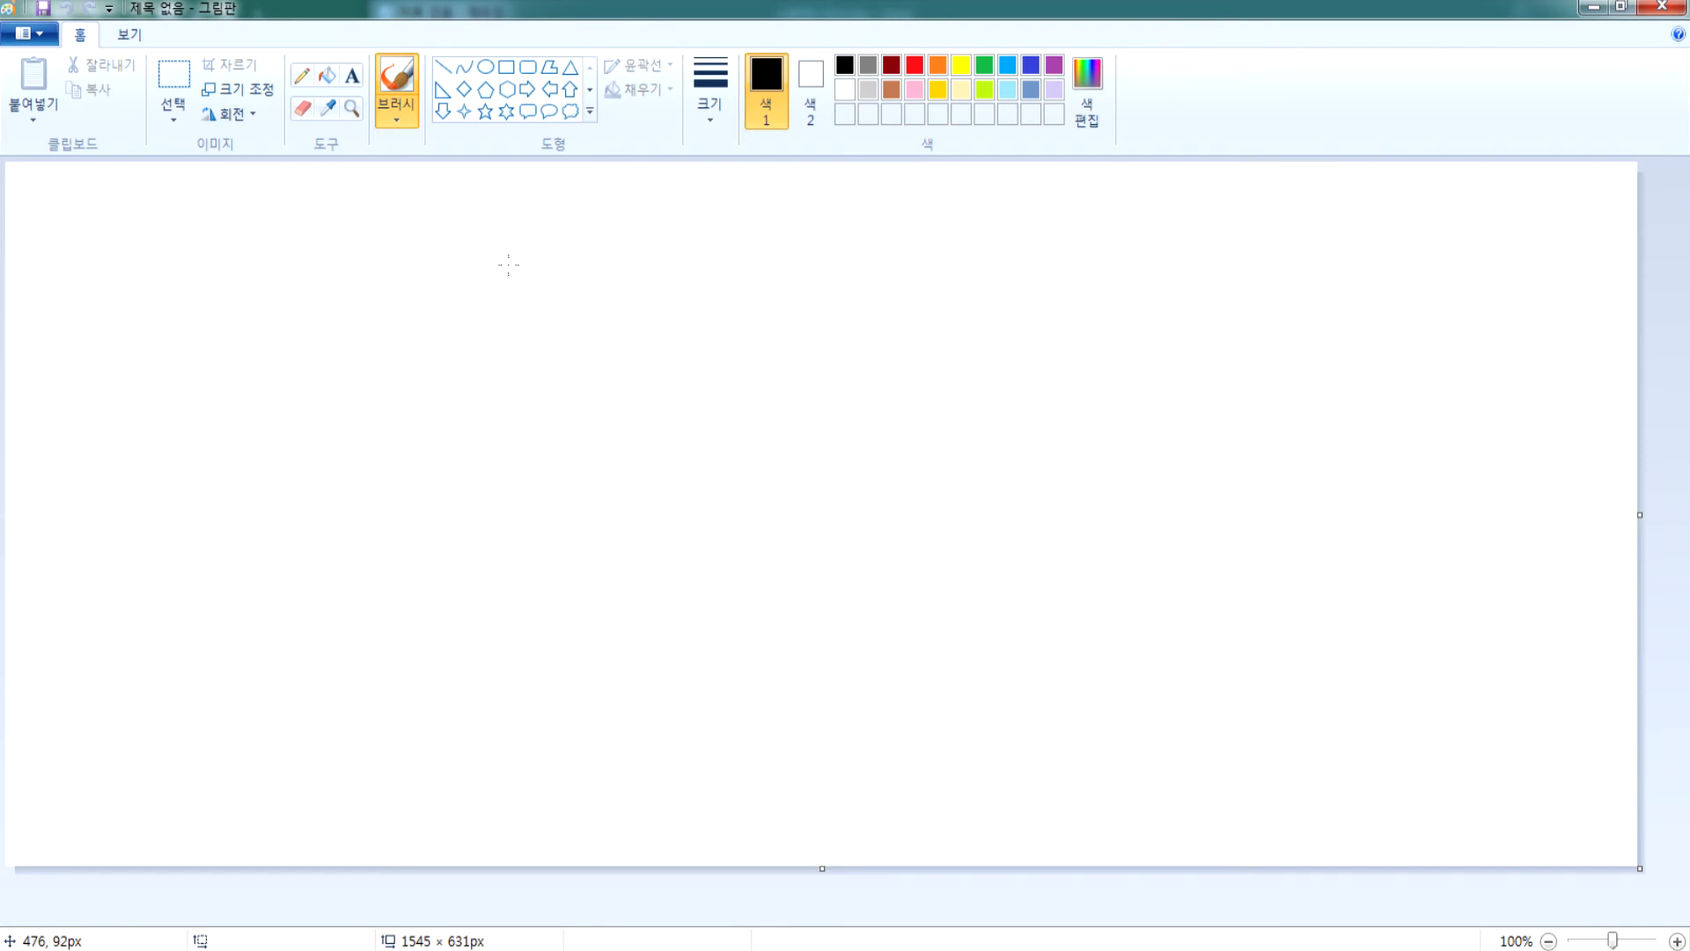
- Draw a plus, a minus, a multiplication cross and an asterisk in black in one row along the canvas's upper part
left_click_drag(166, 283, 317, 280)
left_click_drag(252, 226, 248, 344)
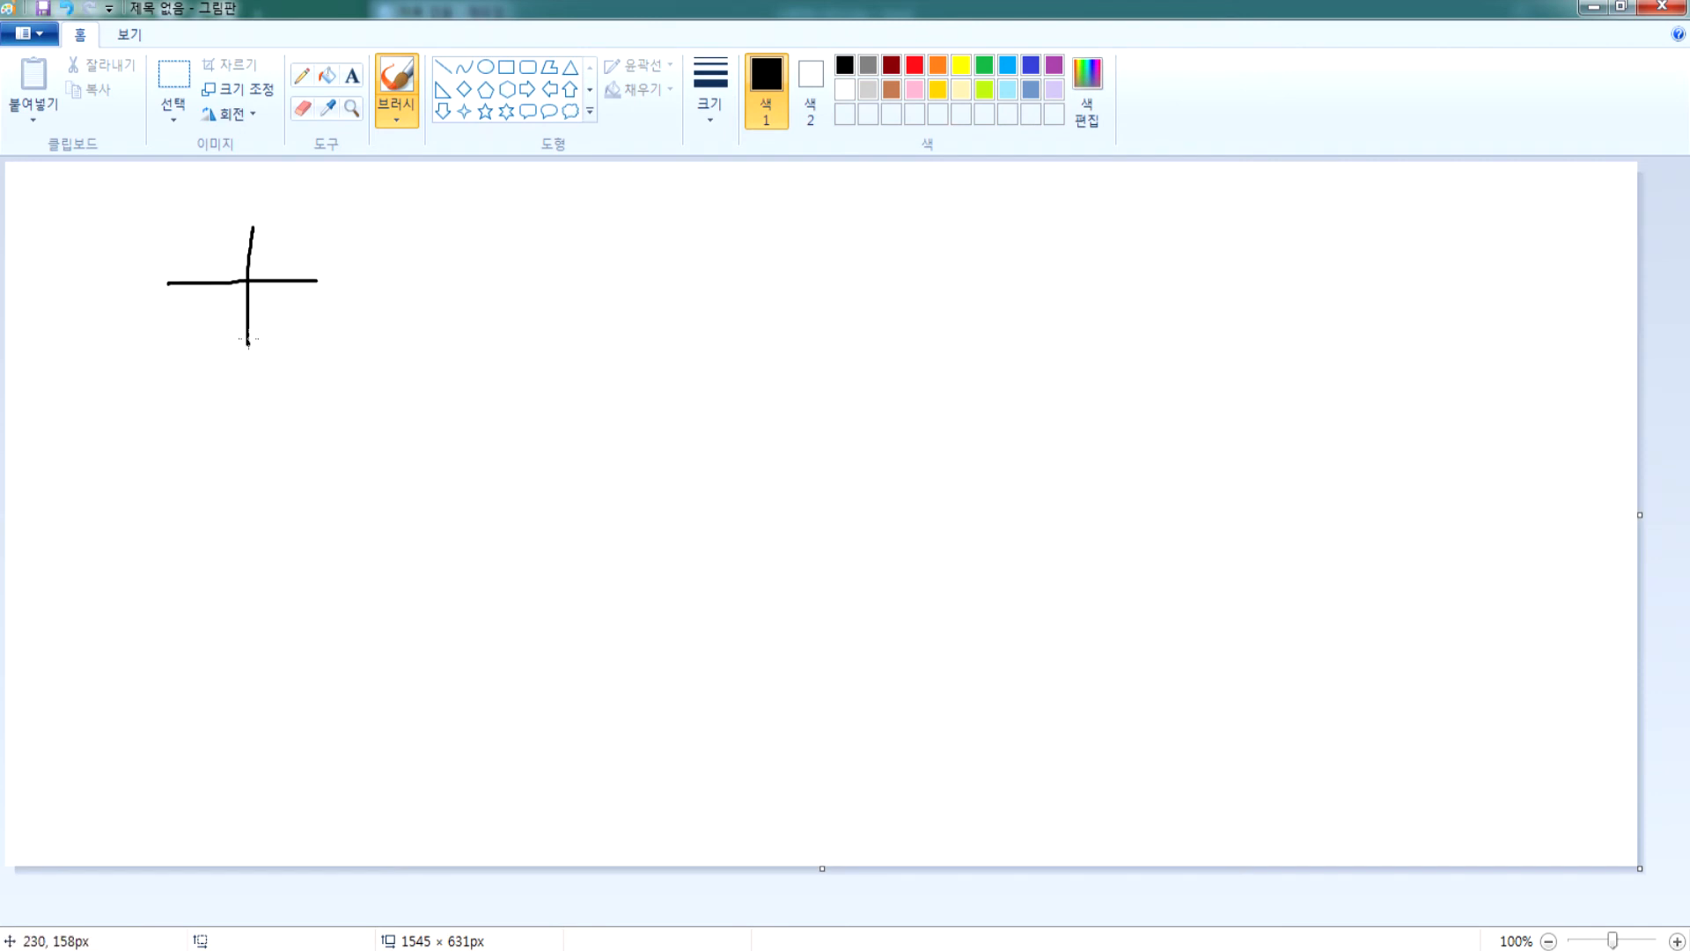
left_click_drag(377, 292, 486, 287)
left_click_drag(668, 239, 581, 350)
left_click_drag(577, 240, 673, 352)
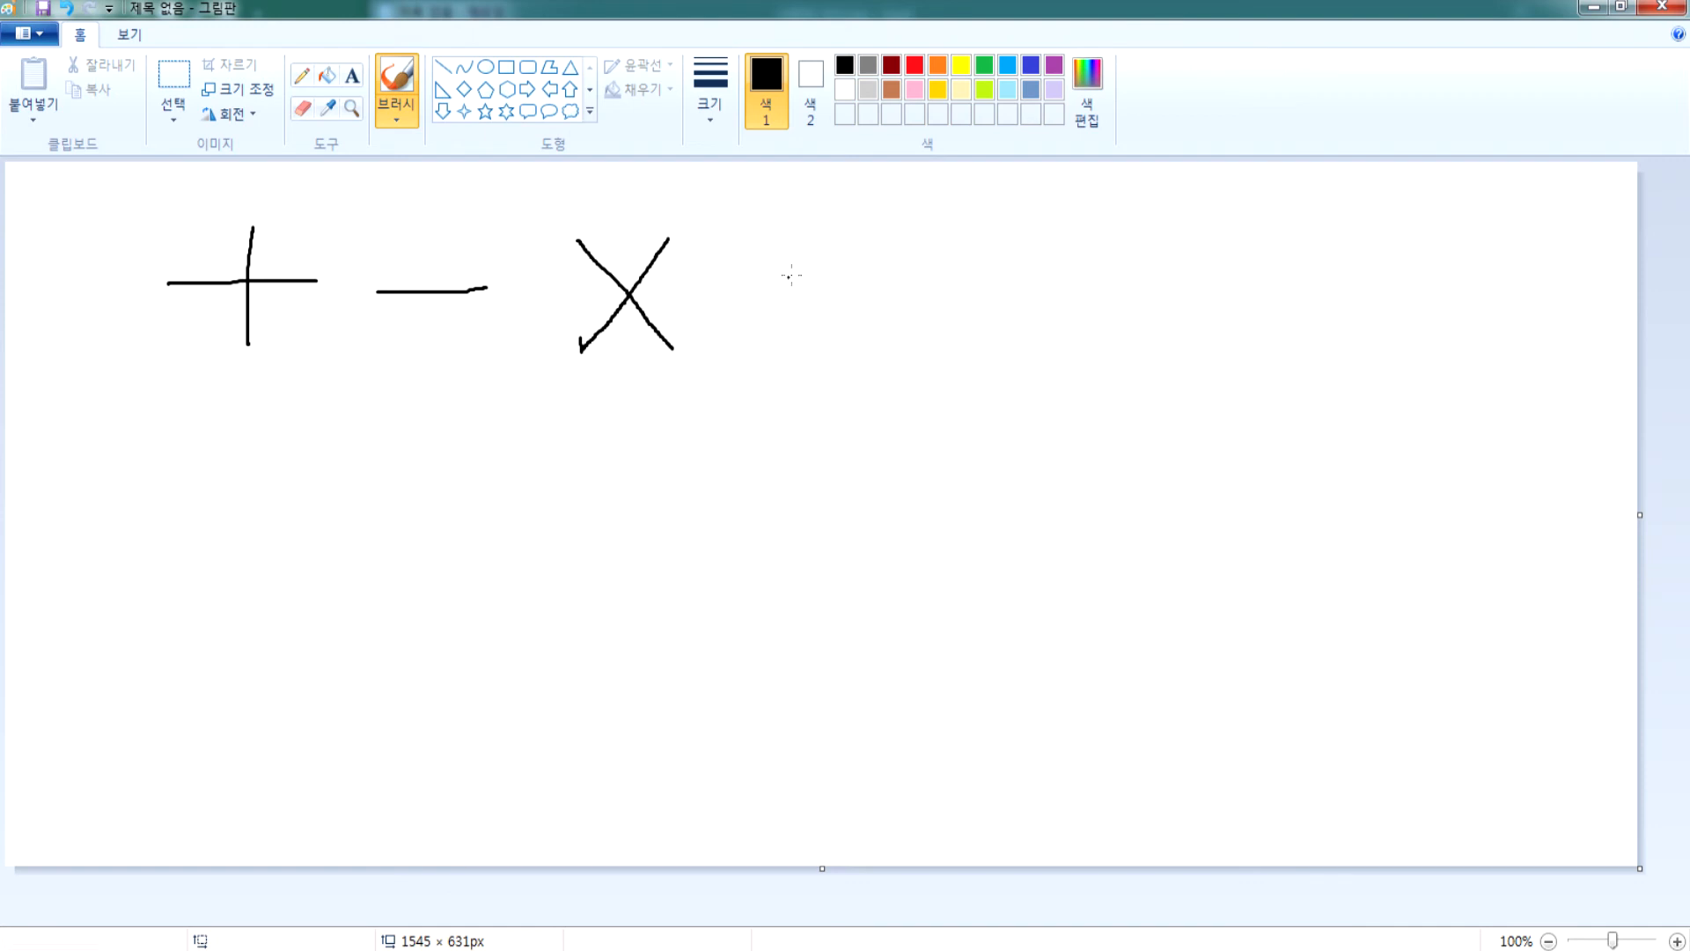
left_click_drag(838, 239, 795, 344)
left_click_drag(775, 240, 839, 332)
left_click_drag(772, 288, 868, 297)
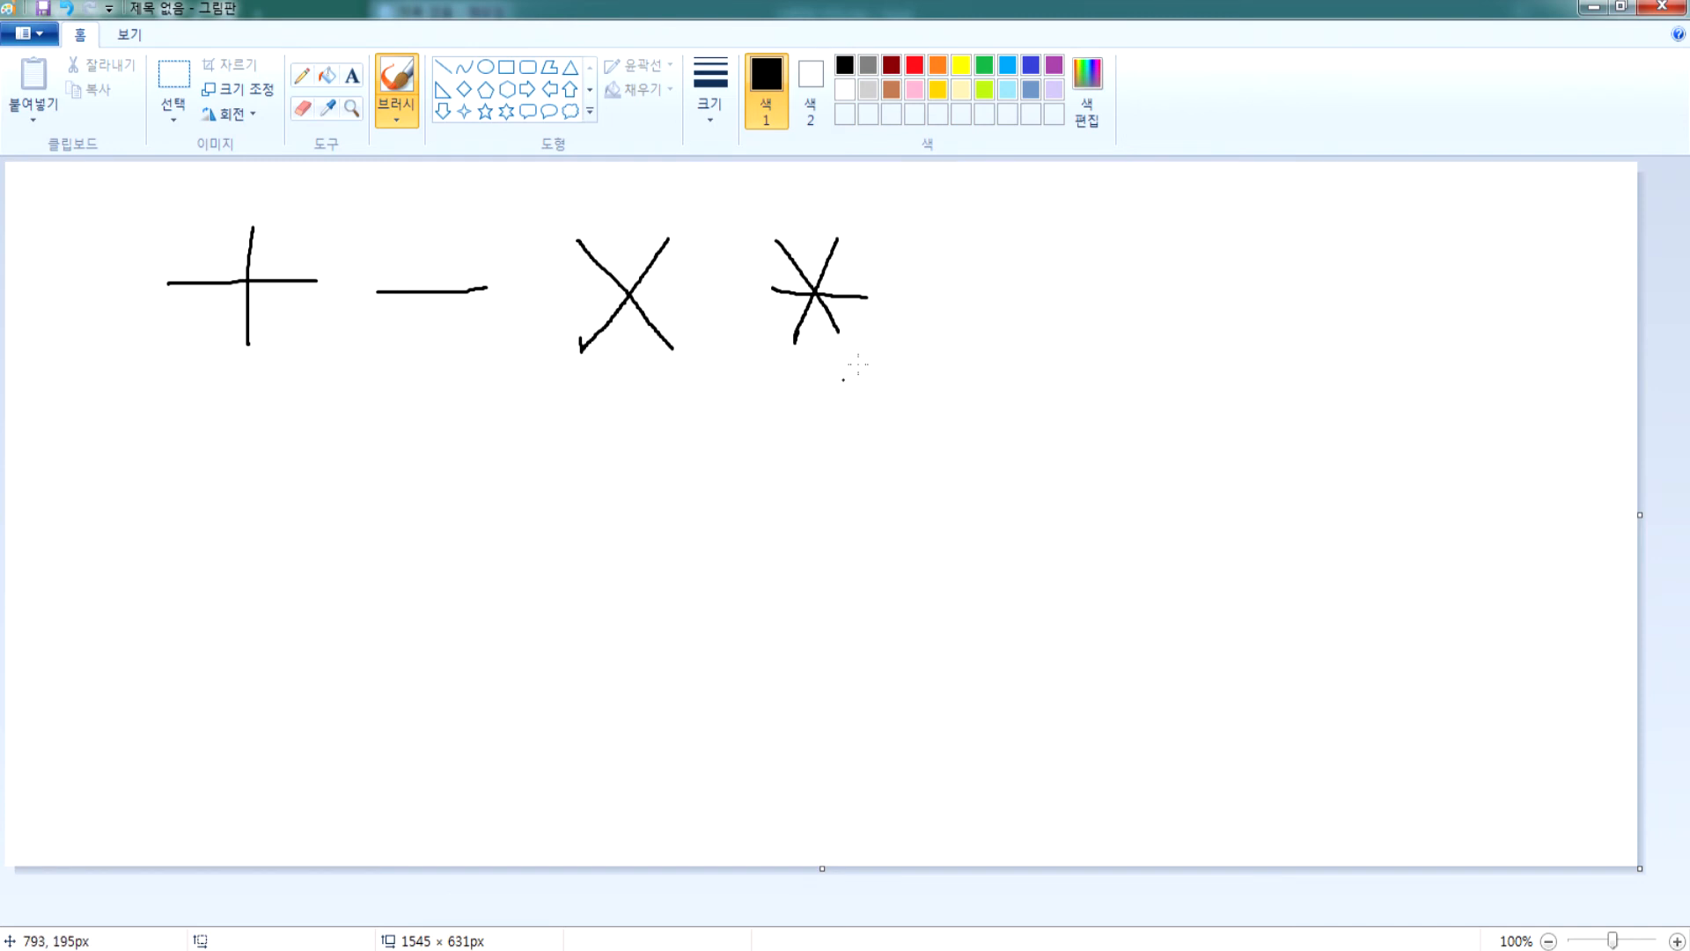
- Handwrite the word "Asterisk" in black beside the asterisk symbol
mouse_move(931, 310)
left_mouse_down()
mouse_move(998, 301)
mouse_move(992, 265)
mouse_move(1028, 306)
mouse_move(1106, 267)
mouse_move(1075, 310)
mouse_move(1177, 327)
left_mouse_up()
mouse_move(1173, 304)
left_mouse_down()
mouse_move(1219, 295)
mouse_move(1250, 322)
left_mouse_up()
mouse_move(1230, 268)
left_mouse_down()
mouse_move(1292, 297)
mouse_move(1299, 326)
left_mouse_up()
mouse_move(1334, 240)
left_mouse_down()
mouse_move(1334, 322)
mouse_move(1375, 321)
left_mouse_up()
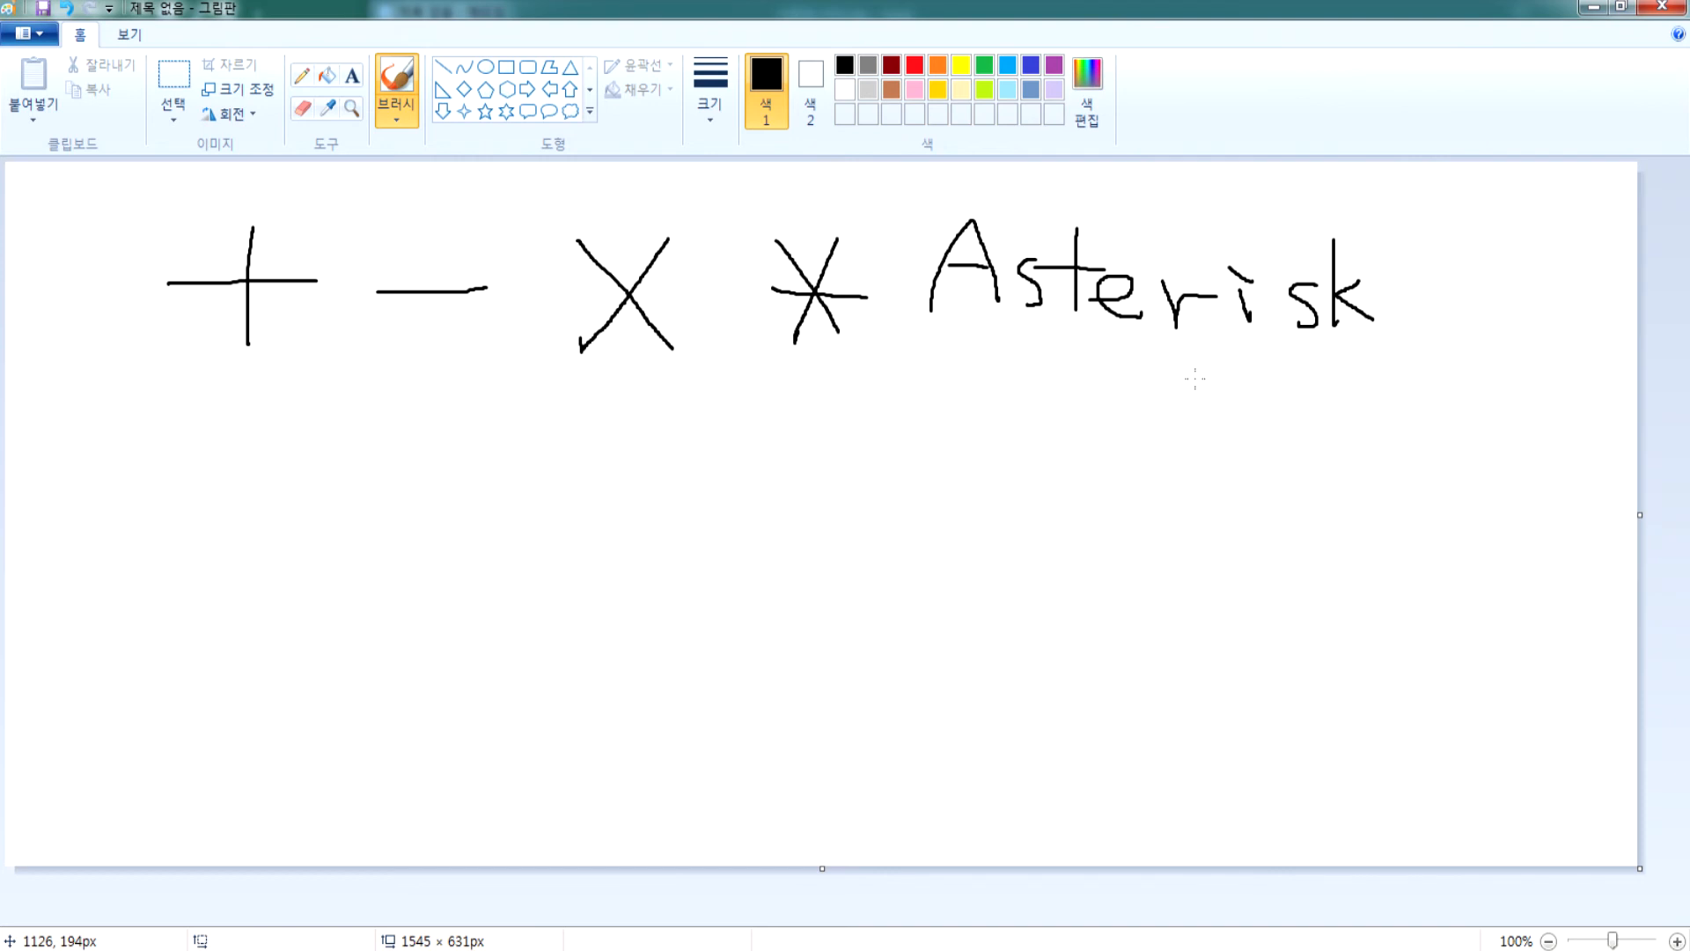
left_click(810, 348)
- Write "3 × 4" in black below the plus and minus signs and draw an outline around it
mouse_move(243, 482)
left_mouse_down()
mouse_move(268, 522)
mouse_move(254, 603)
left_mouse_up()
left_click_drag(473, 483, 398, 564)
left_click_drag(401, 486, 480, 556)
left_click_drag(545, 467, 687, 553)
left_click_drag(649, 479, 570, 616)
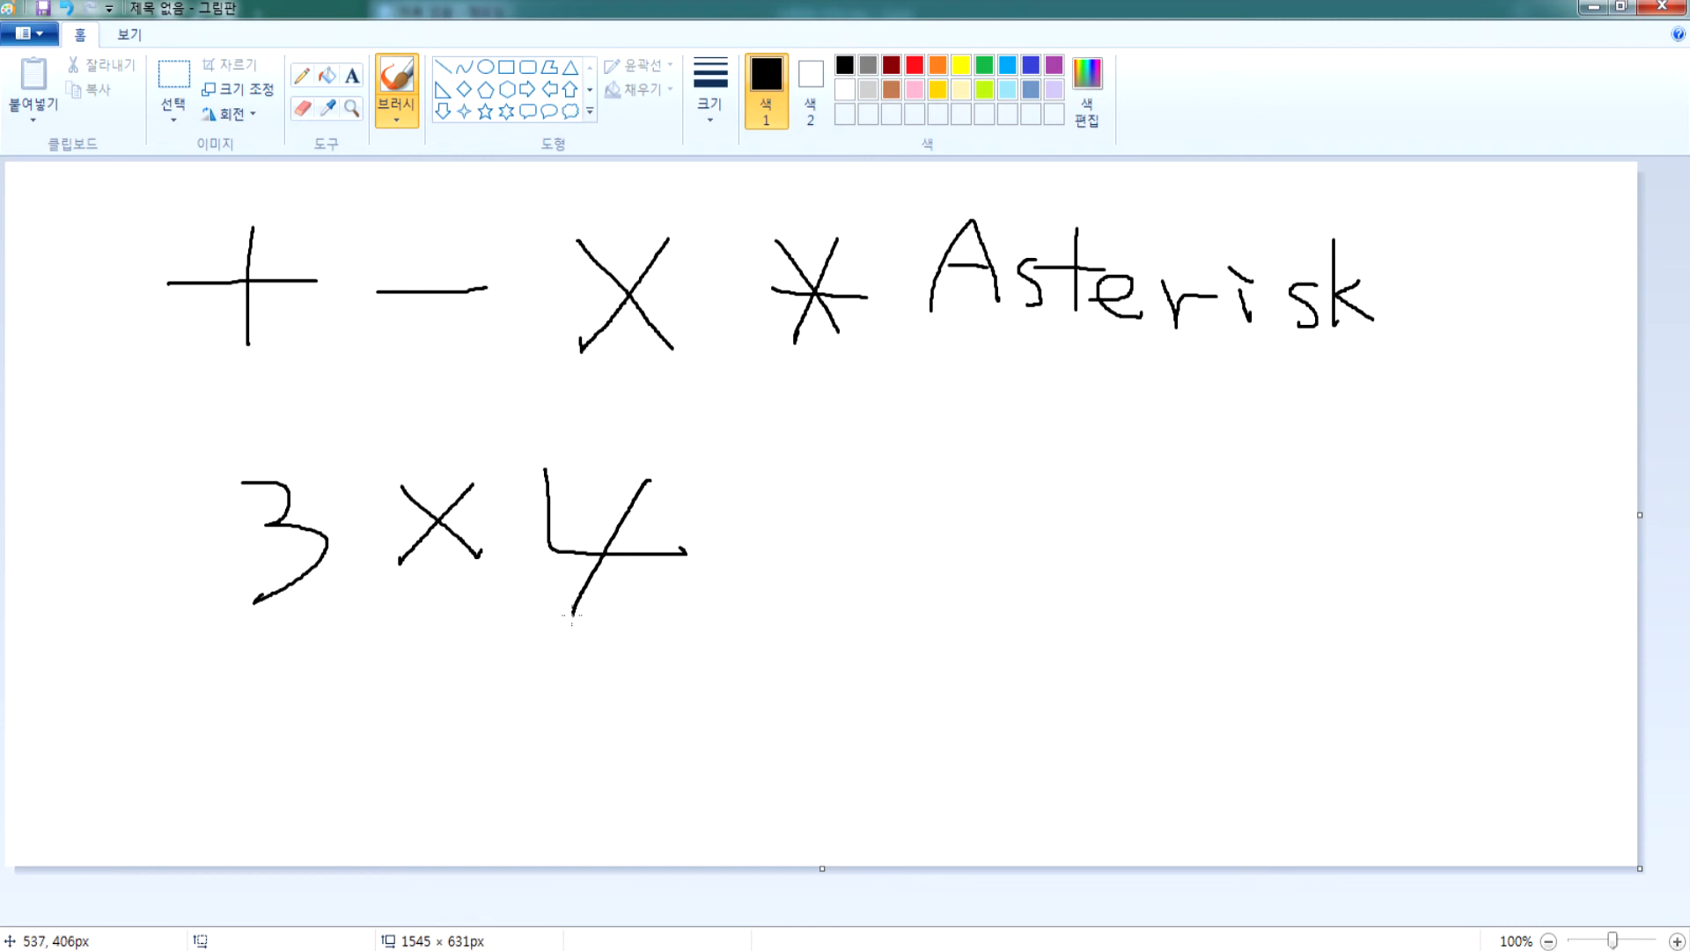
mouse_move(225, 657)
left_mouse_down()
mouse_move(655, 480)
mouse_move(220, 539)
mouse_move(255, 641)
left_mouse_up()
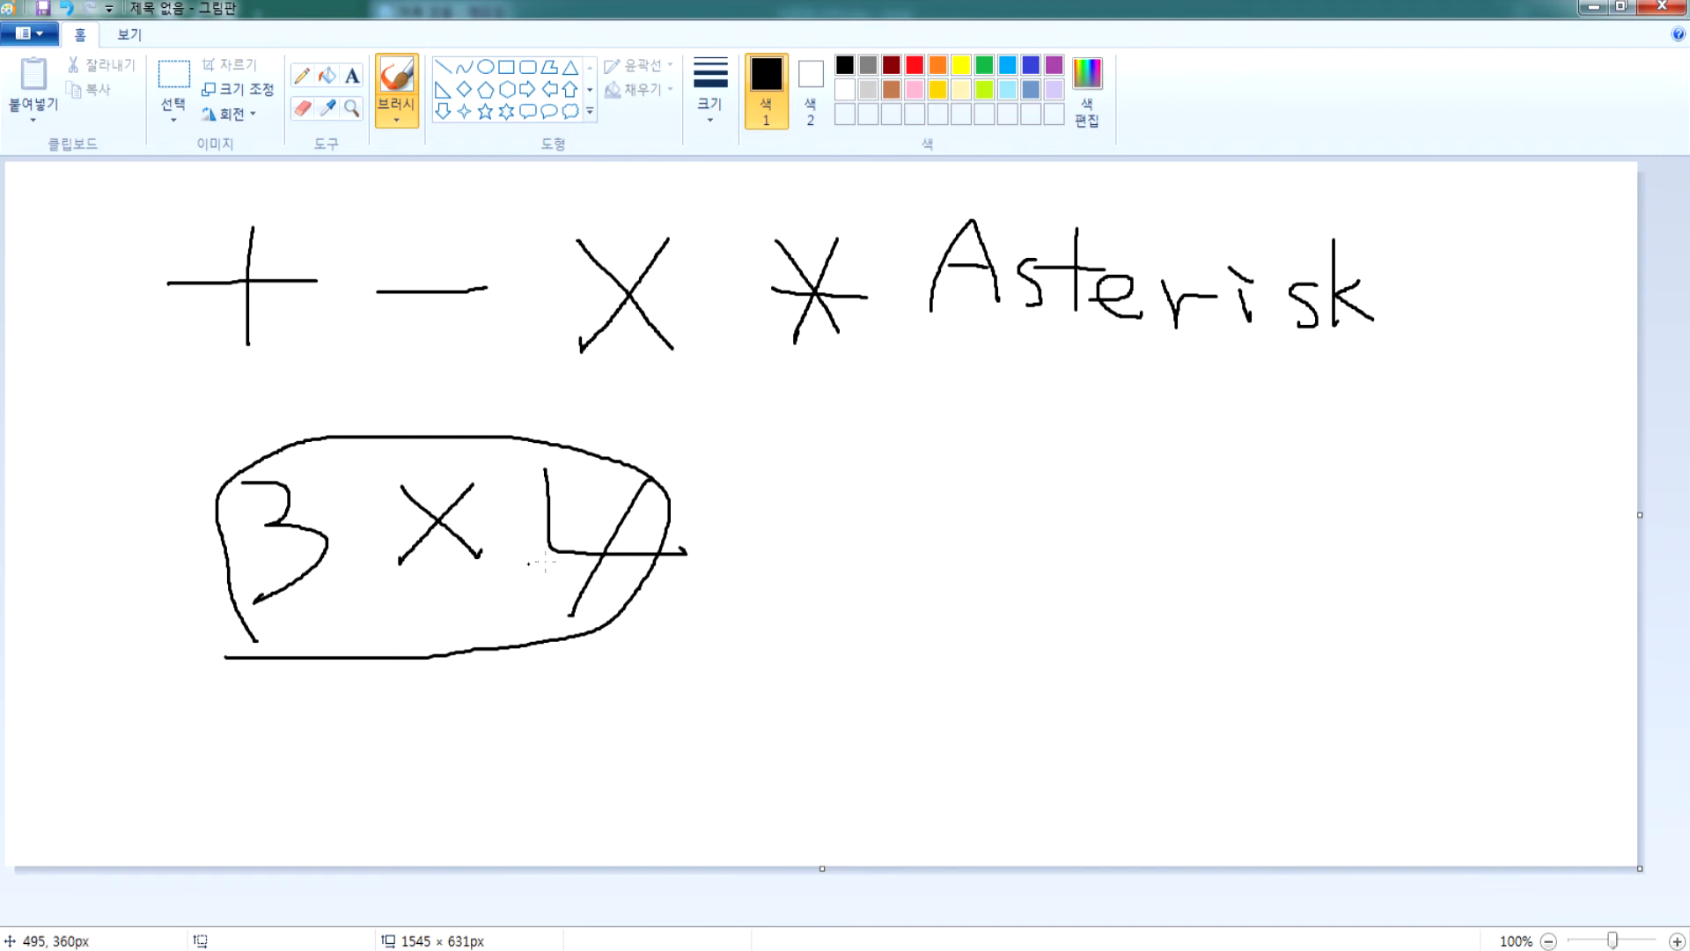
- Write "W X Y" in black beside the 3 × 4 expression and draw an outline around the letters
mouse_move(870, 454)
left_mouse_down()
mouse_move(956, 541)
mouse_move(1011, 433)
left_mouse_up()
left_click_drag(1123, 454, 1053, 541)
left_click_drag(1051, 443, 1141, 539)
left_click_drag(1164, 431, 1209, 486)
mouse_move(1278, 456)
left_mouse_down()
mouse_move(1236, 489)
mouse_move(1198, 616)
left_mouse_up()
mouse_move(1067, 697)
left_mouse_down()
mouse_move(1025, 697)
mouse_move(1281, 455)
mouse_move(1118, 706)
left_mouse_up()
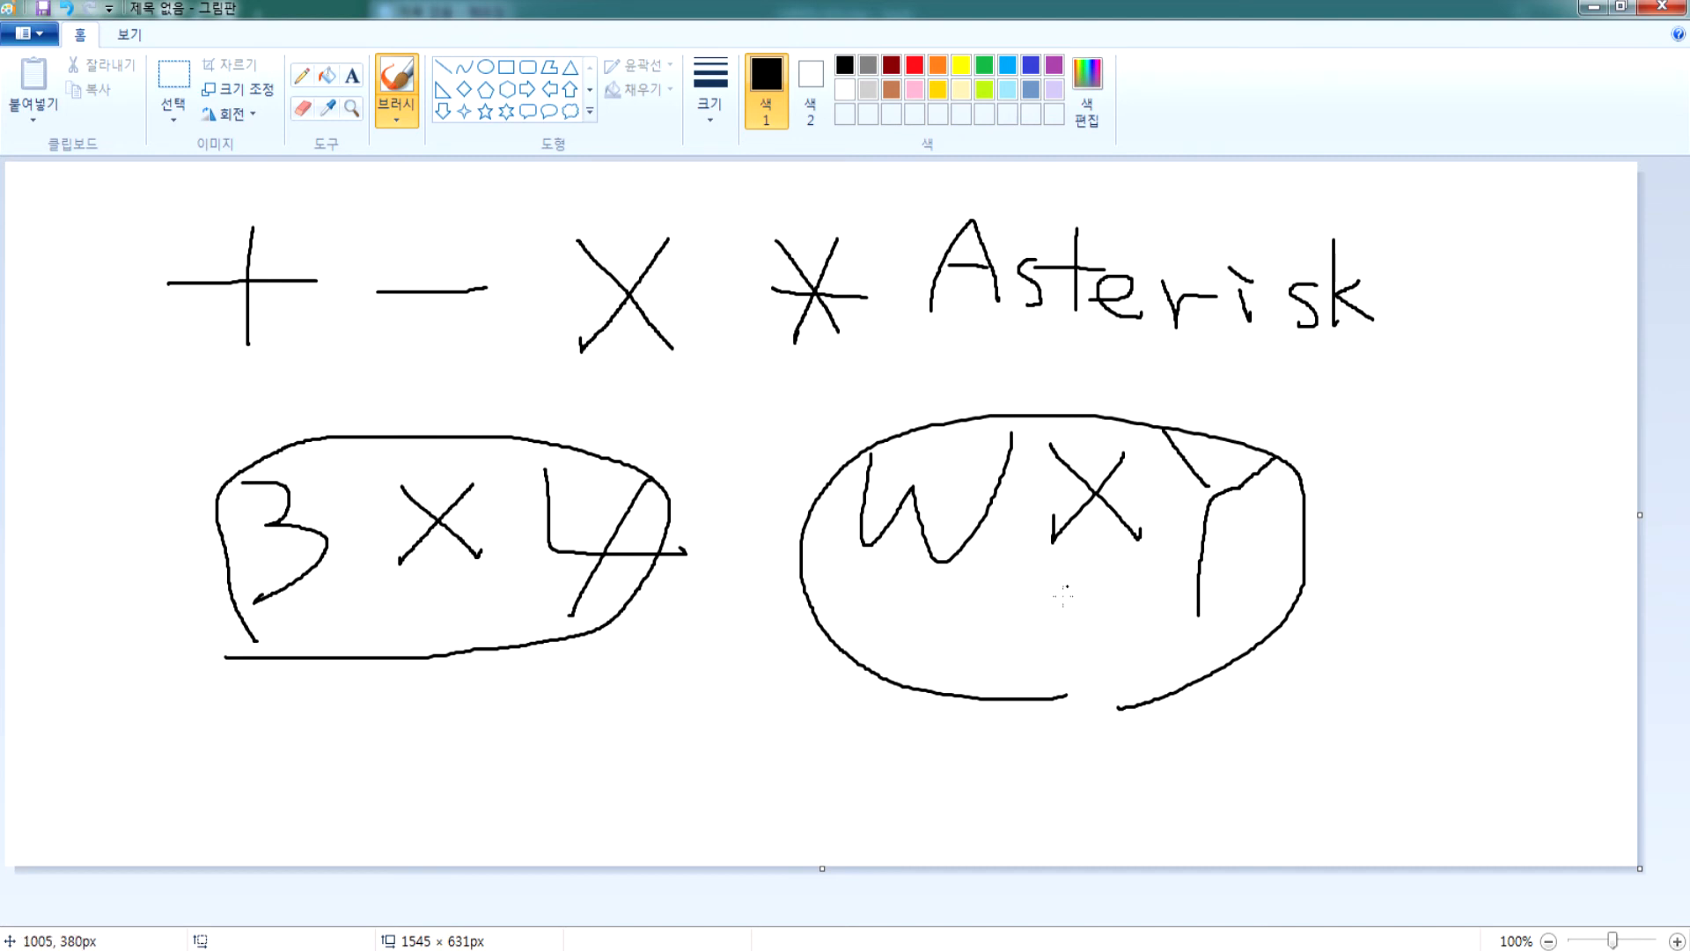
- Circle the cross in 3 × 4, the X between W and Y, and the asterisk symbol in black
mouse_move(465, 600)
left_mouse_down()
mouse_move(337, 544)
mouse_move(466, 601)
left_mouse_up()
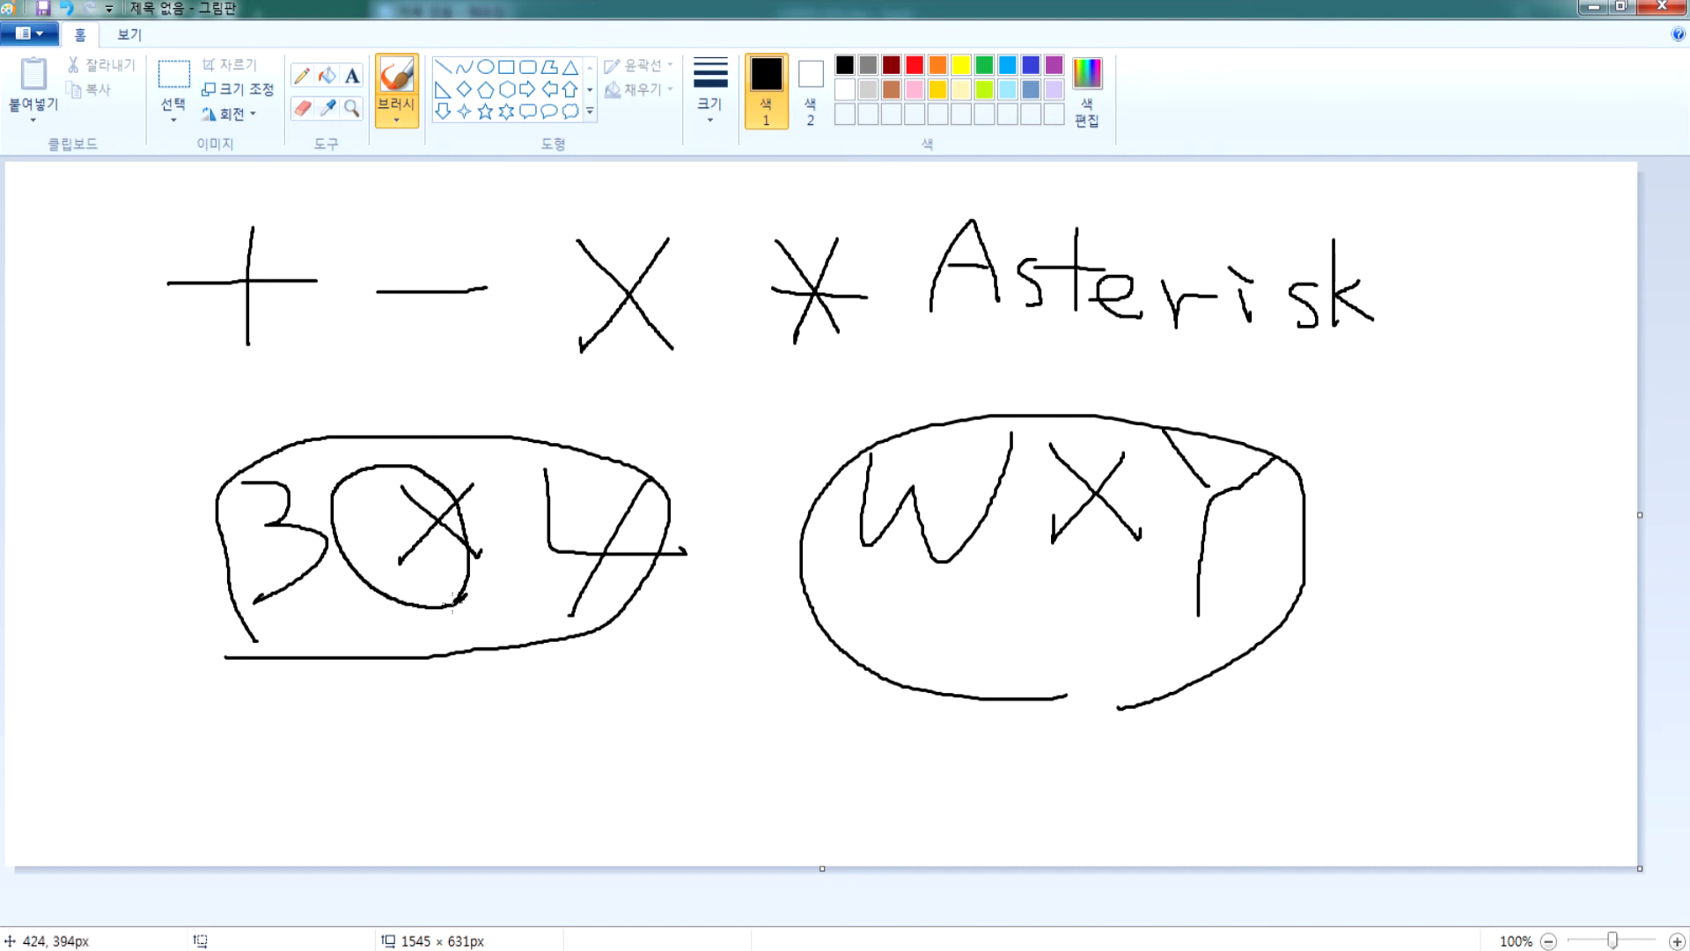
mouse_move(1054, 565)
left_mouse_down()
mouse_move(1010, 515)
mouse_move(1162, 546)
mouse_move(1070, 580)
left_mouse_up()
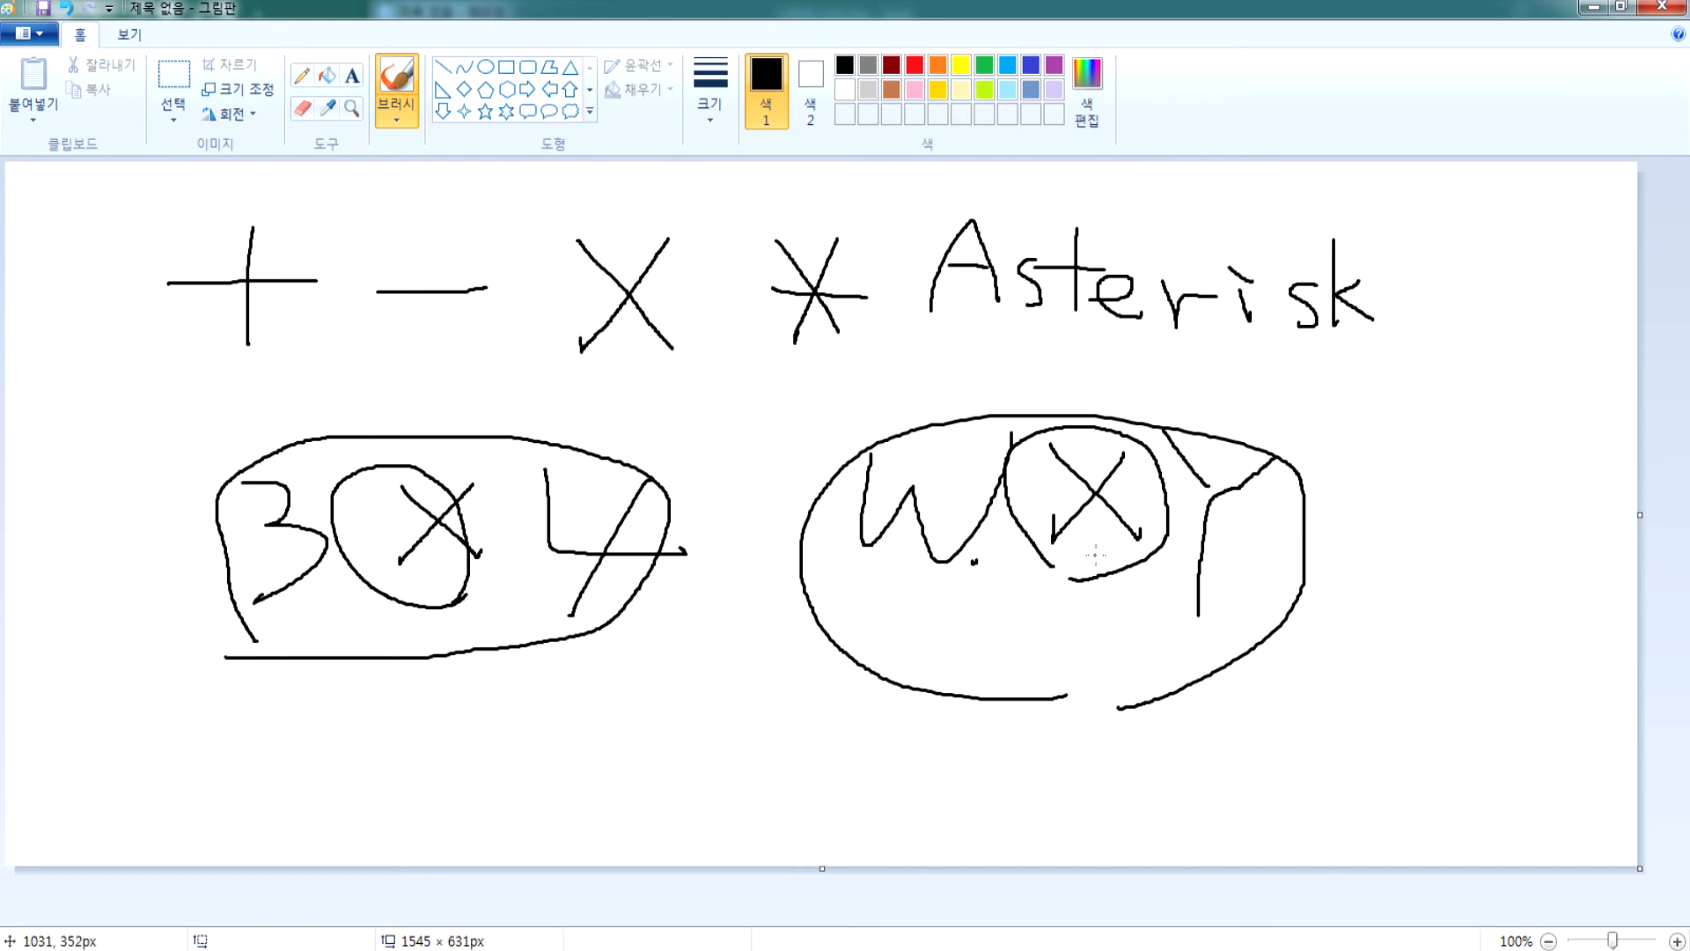
mouse_move(805, 384)
left_mouse_down()
mouse_move(741, 298)
mouse_move(869, 258)
mouse_move(810, 389)
left_mouse_up()
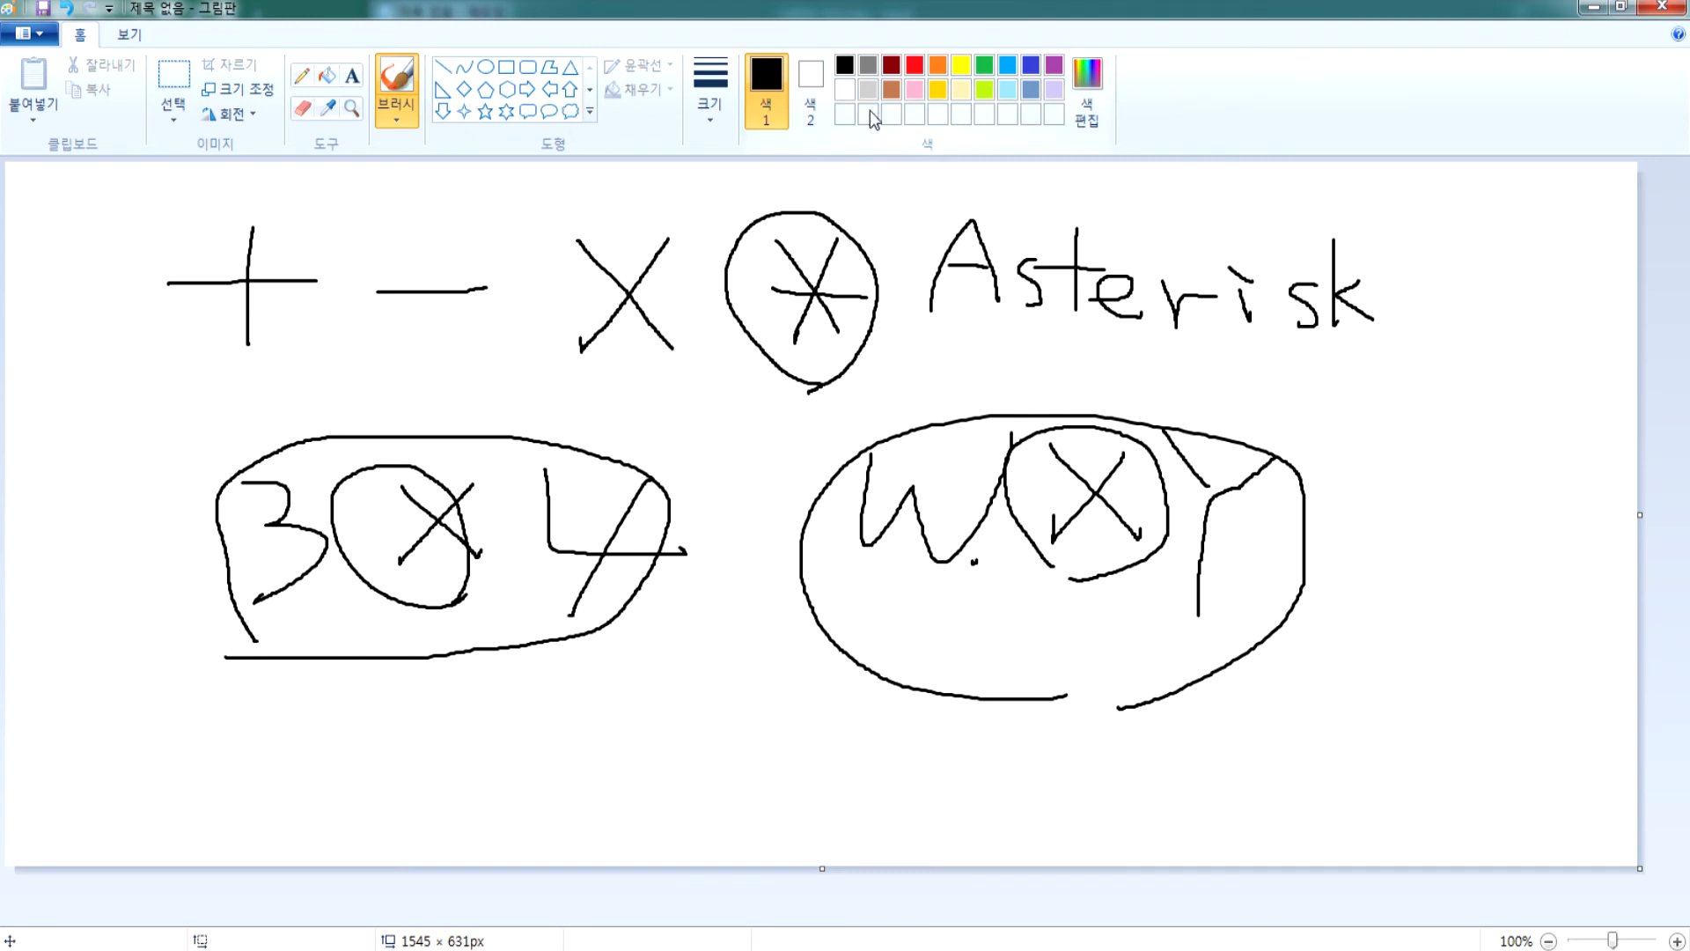
- Draw a red slash after the word Asterisk and a red division sign between the minus and the multiplication cross
left_click(915, 64)
left_click_drag(1537, 215, 1382, 407)
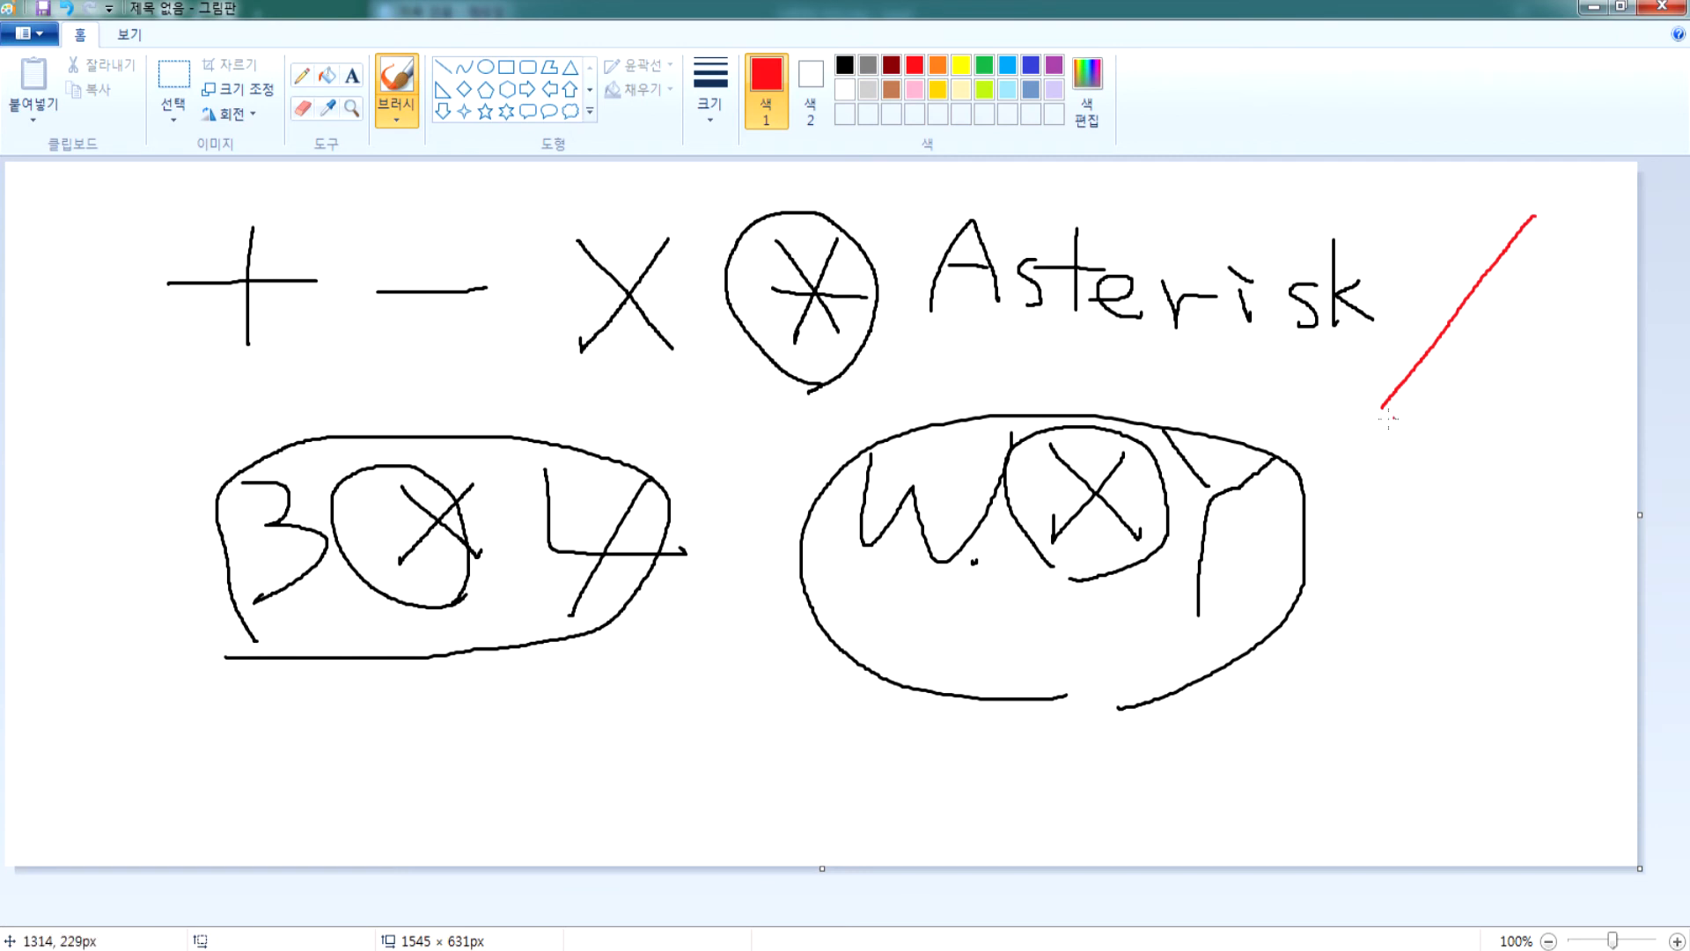
mouse_move(449, 299)
left_mouse_down()
mouse_move(583, 290)
mouse_move(526, 257)
left_mouse_up()
left_click_drag(521, 328, 521, 338)
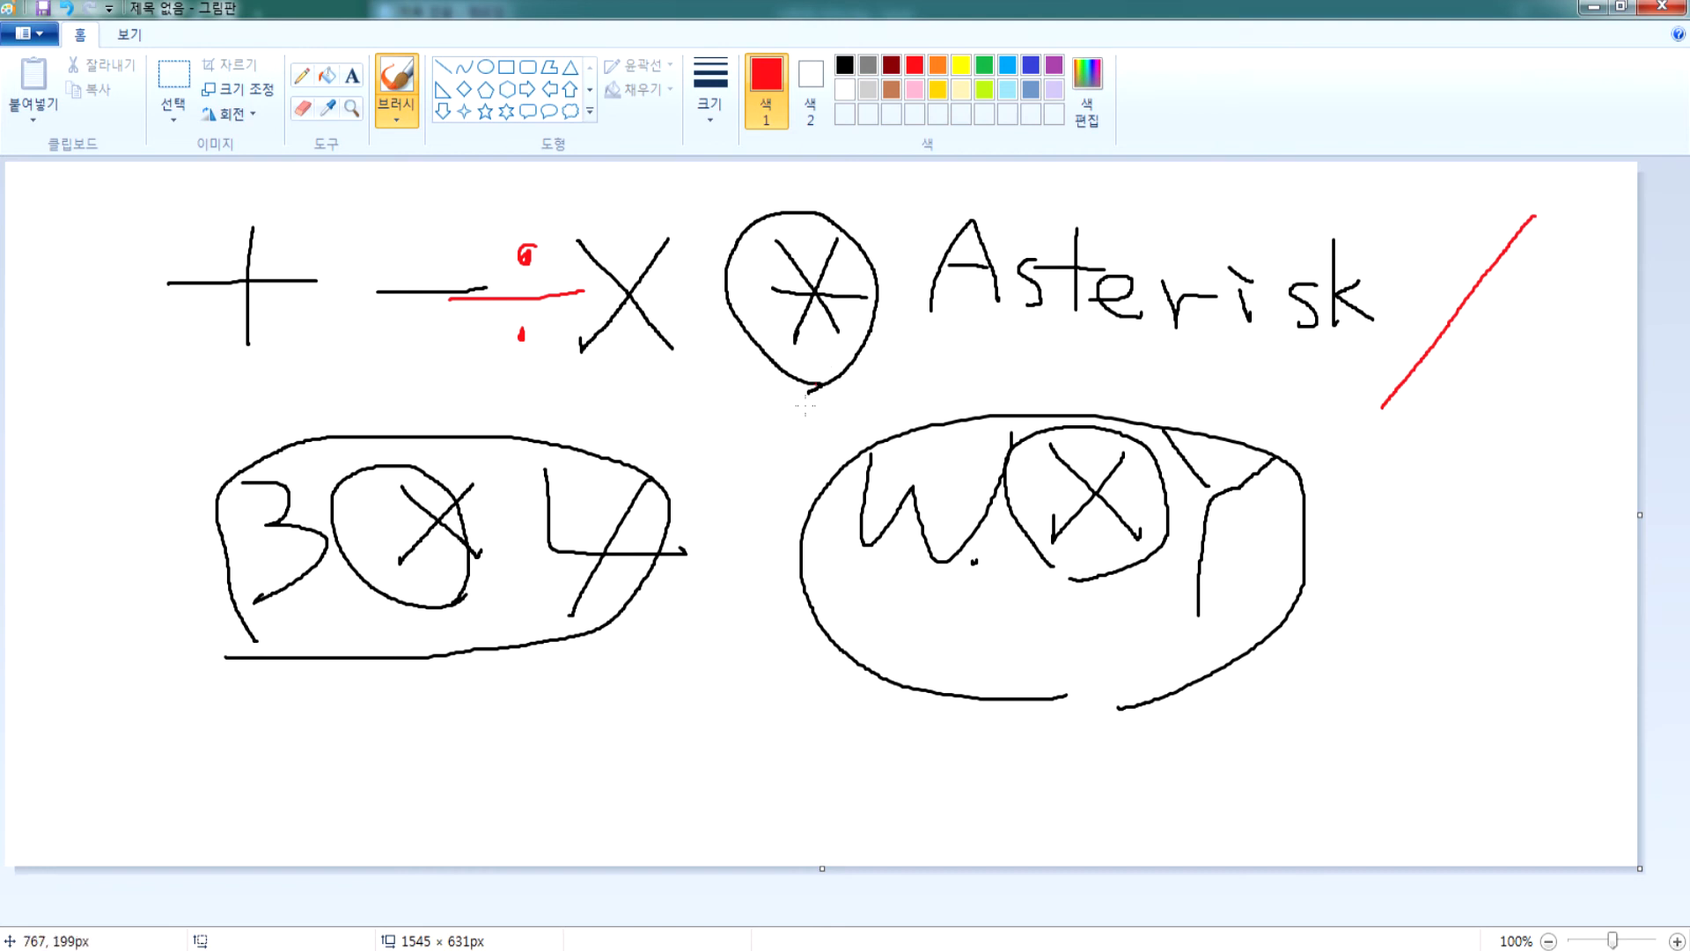
- Outline the 3 × 4 expression in red and draw a red asterisk over its multiplication cross
mouse_move(396, 656)
left_mouse_down()
mouse_move(190, 650)
mouse_move(651, 433)
mouse_move(462, 647)
left_mouse_up()
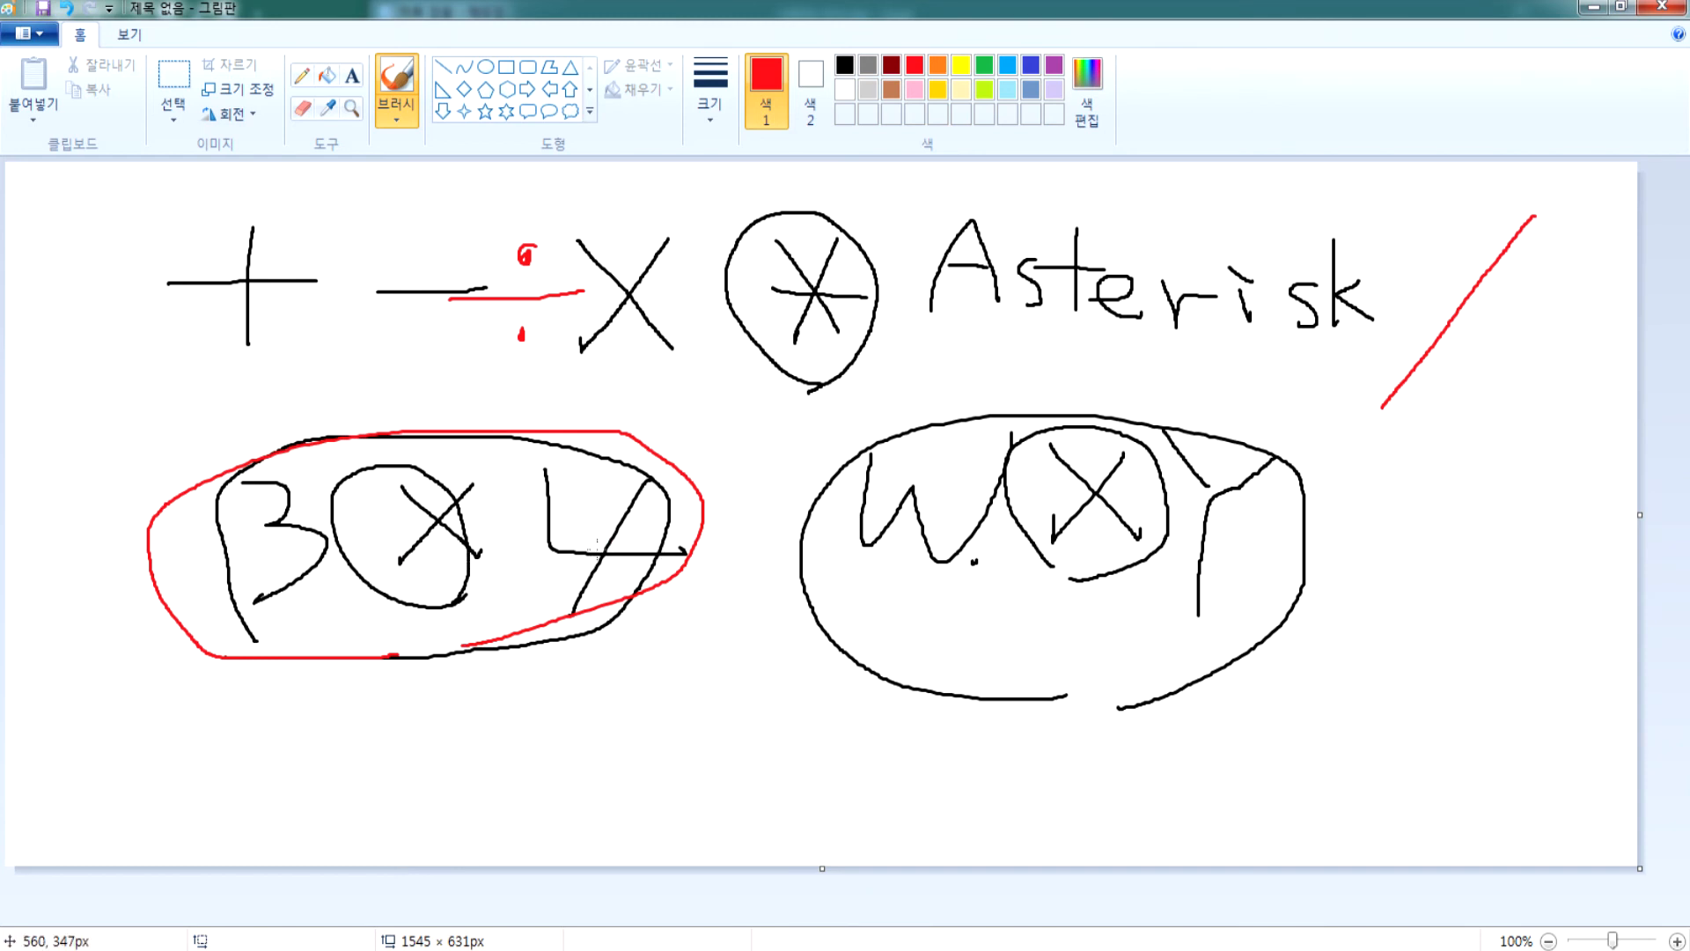
left_click_drag(453, 480, 377, 568)
left_click_drag(384, 479, 456, 583)
left_click_drag(370, 526, 476, 526)
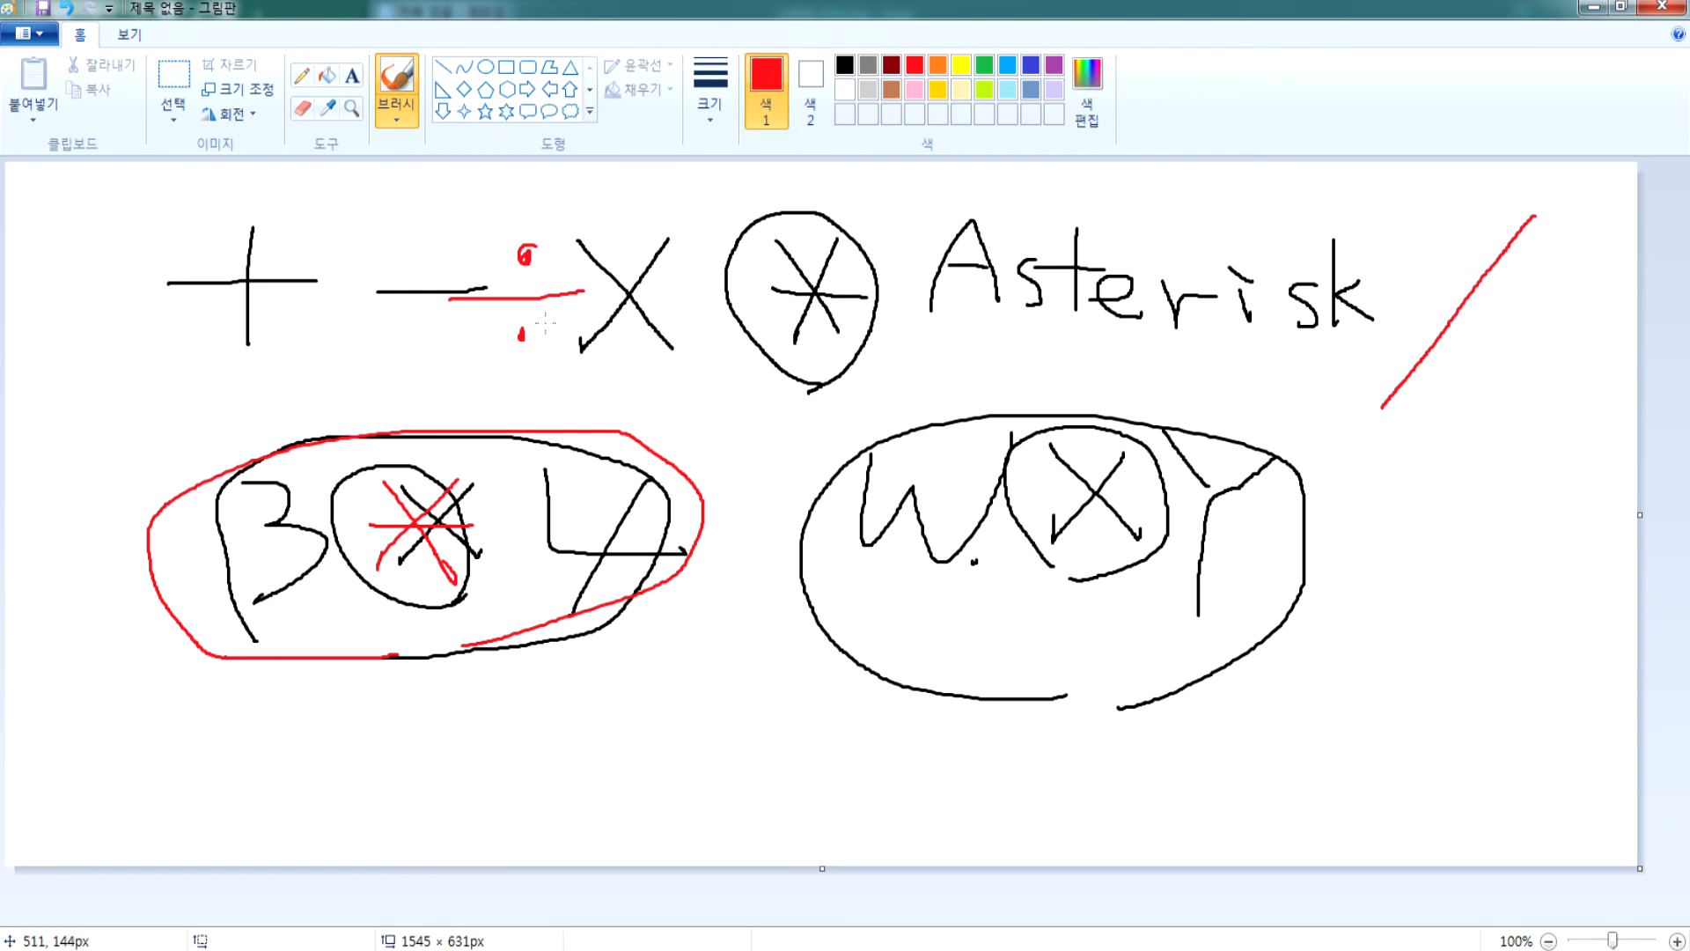
- Write 5 ÷ 3 twice in red below the red slash, and put a 5 and a 3 on either side of the slash
mouse_move(1336, 414)
left_mouse_down()
mouse_move(1328, 495)
mouse_move(1400, 442)
mouse_move(1426, 465)
mouse_move(1472, 440)
mouse_move(1453, 495)
left_mouse_up()
left_click(1412, 442)
left_click(1414, 487)
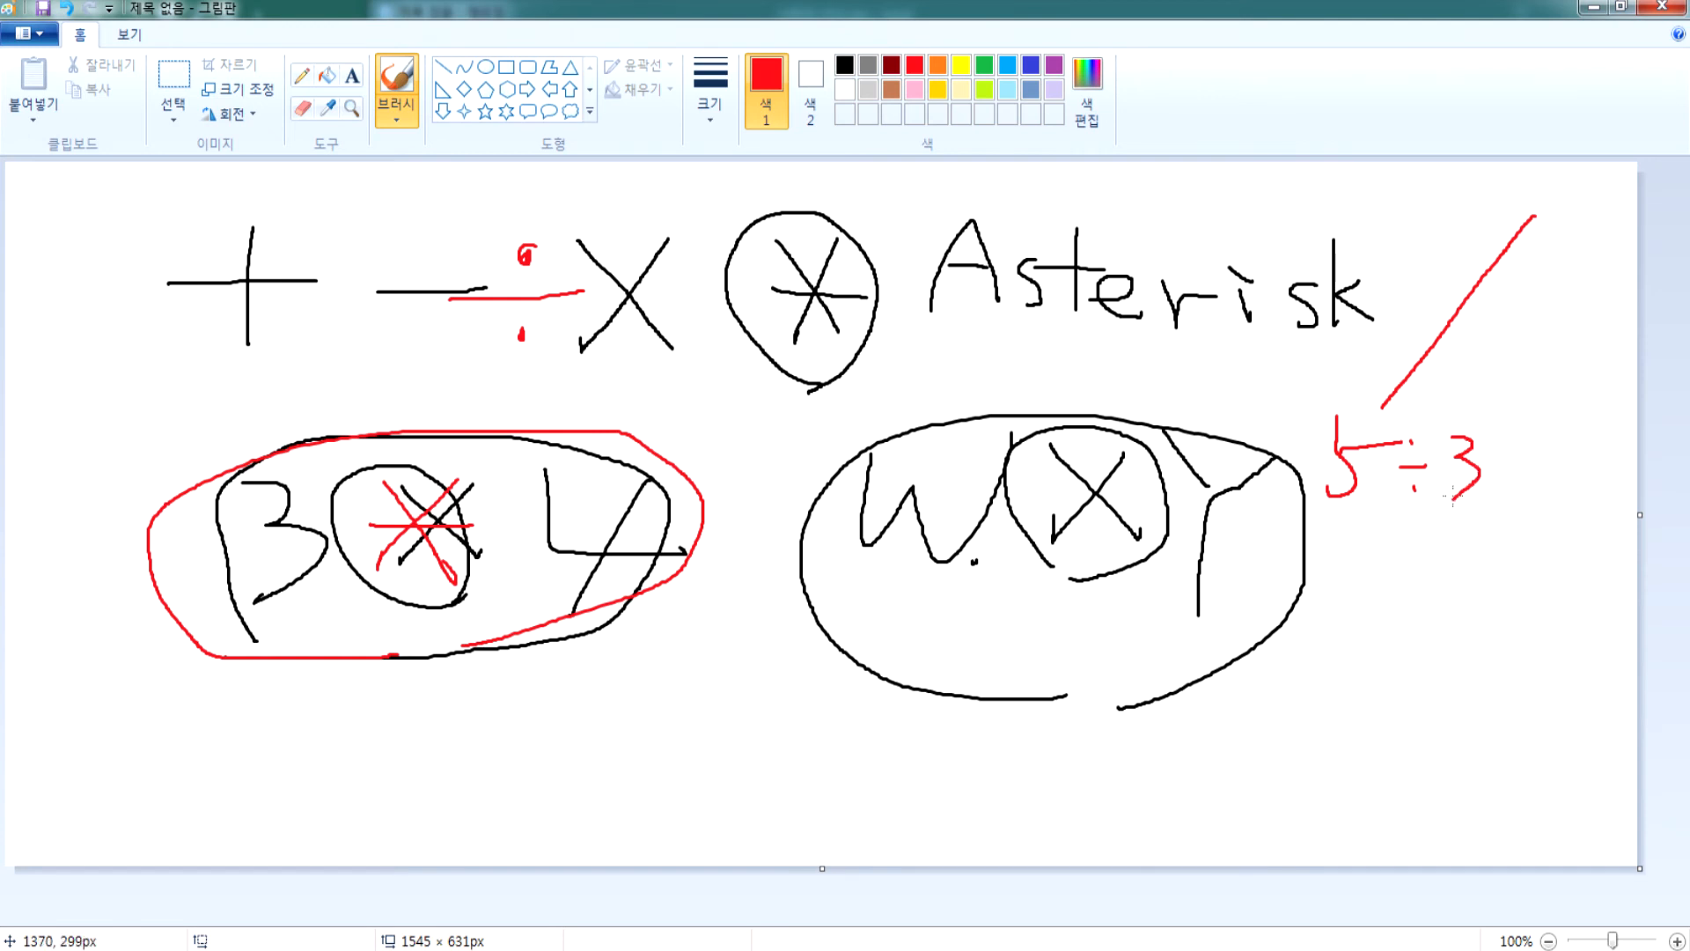
mouse_move(1361, 536)
left_mouse_down()
mouse_move(1343, 626)
mouse_move(1492, 596)
mouse_move(1466, 627)
left_mouse_up()
left_click_drag(1484, 636, 1507, 653)
left_click_drag(1547, 560, 1589, 669)
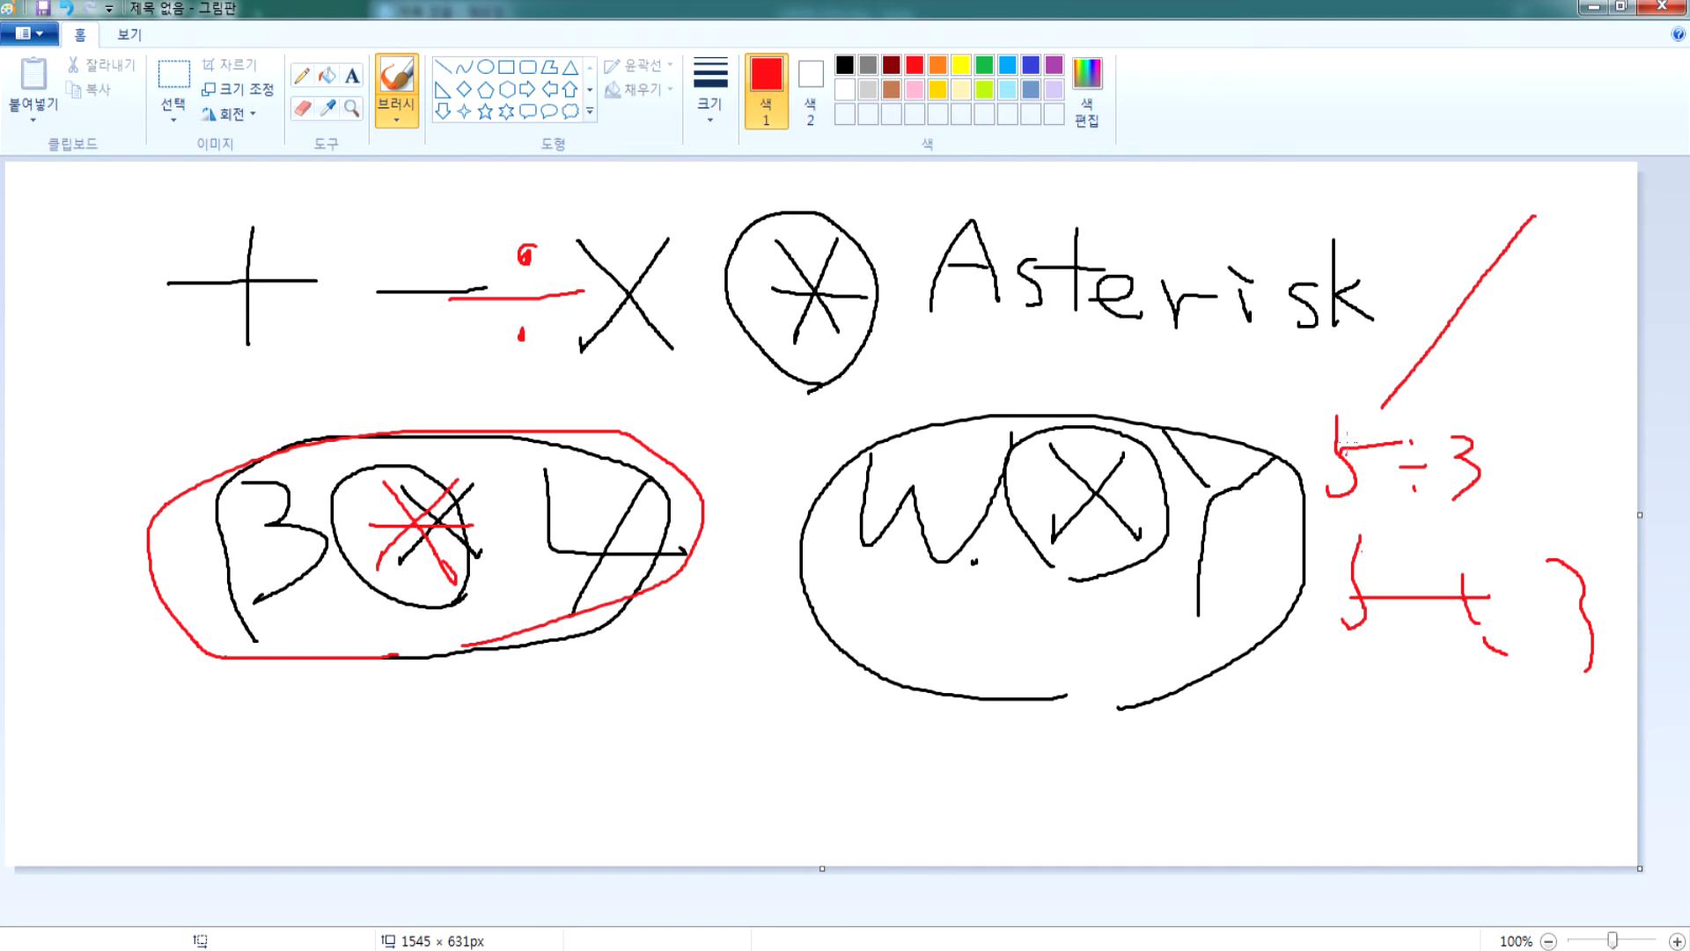
mouse_move(1414, 209)
left_mouse_down()
mouse_move(1437, 264)
mouse_move(1404, 295)
mouse_move(1488, 240)
left_mouse_up()
mouse_move(1545, 304)
left_mouse_down()
mouse_move(1559, 335)
mouse_move(1534, 374)
left_mouse_up()
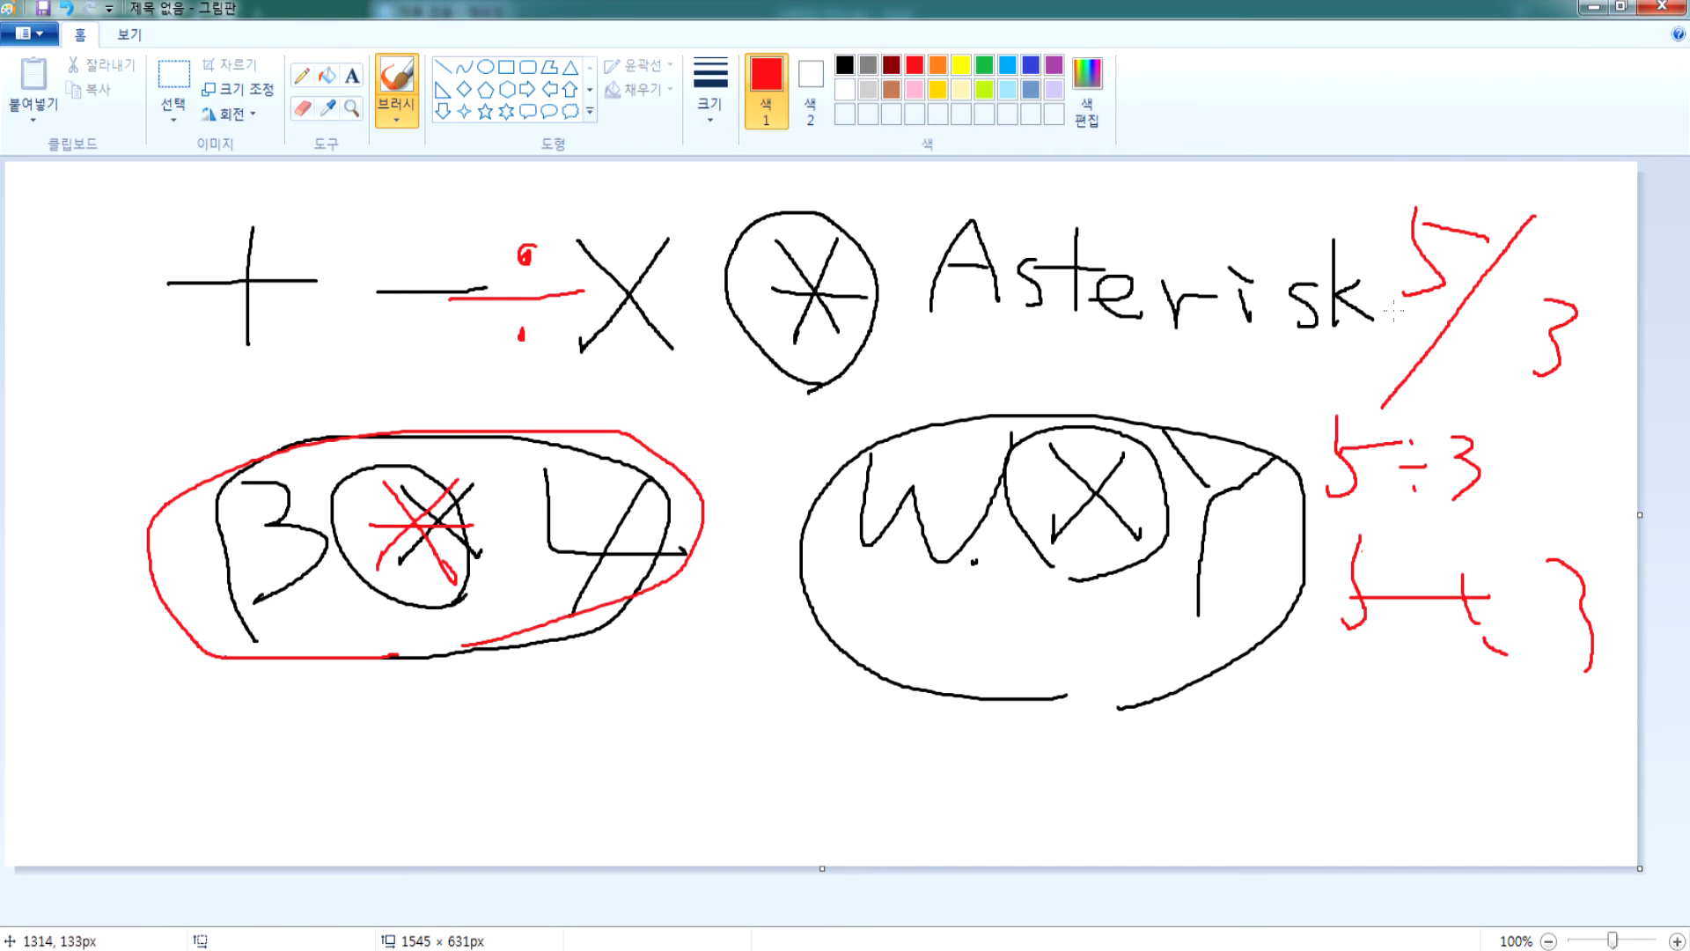
- Write red D and P letters along the drawing's left edge and over the plus and minus signs, with short bars across the D stems
mouse_move(71, 203)
left_mouse_down()
mouse_move(70, 331)
mouse_move(132, 240)
mouse_move(71, 330)
mouse_move(93, 537)
left_mouse_up()
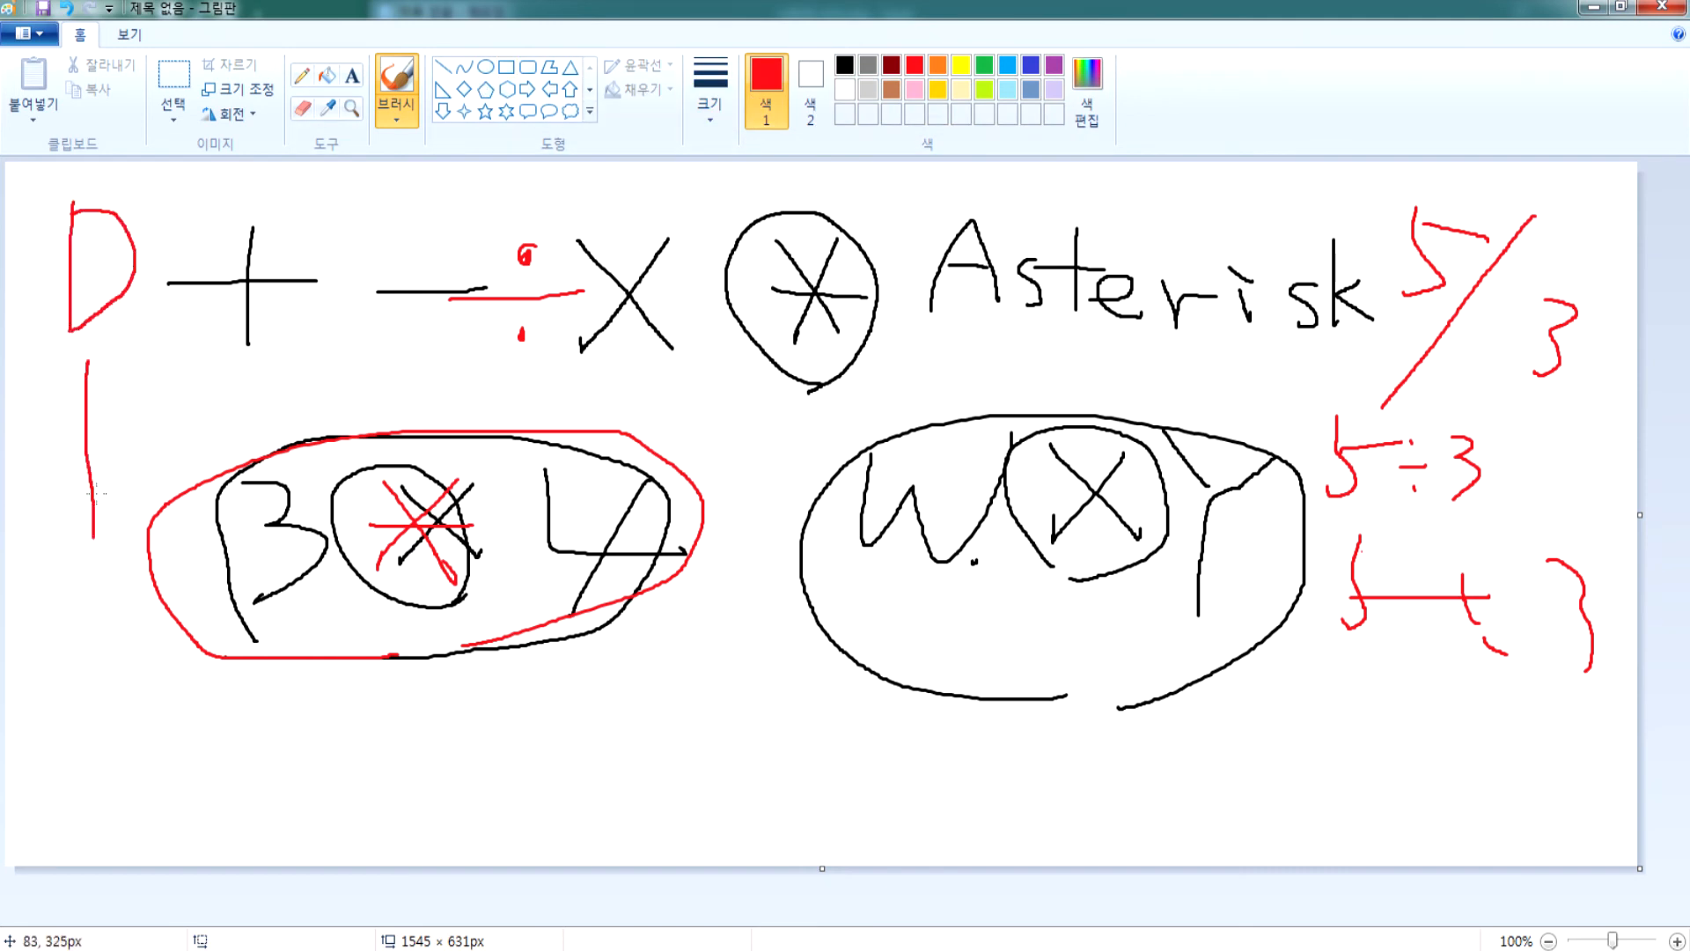
mouse_move(87, 362)
left_mouse_down()
mouse_move(141, 423)
mouse_move(87, 450)
left_mouse_up()
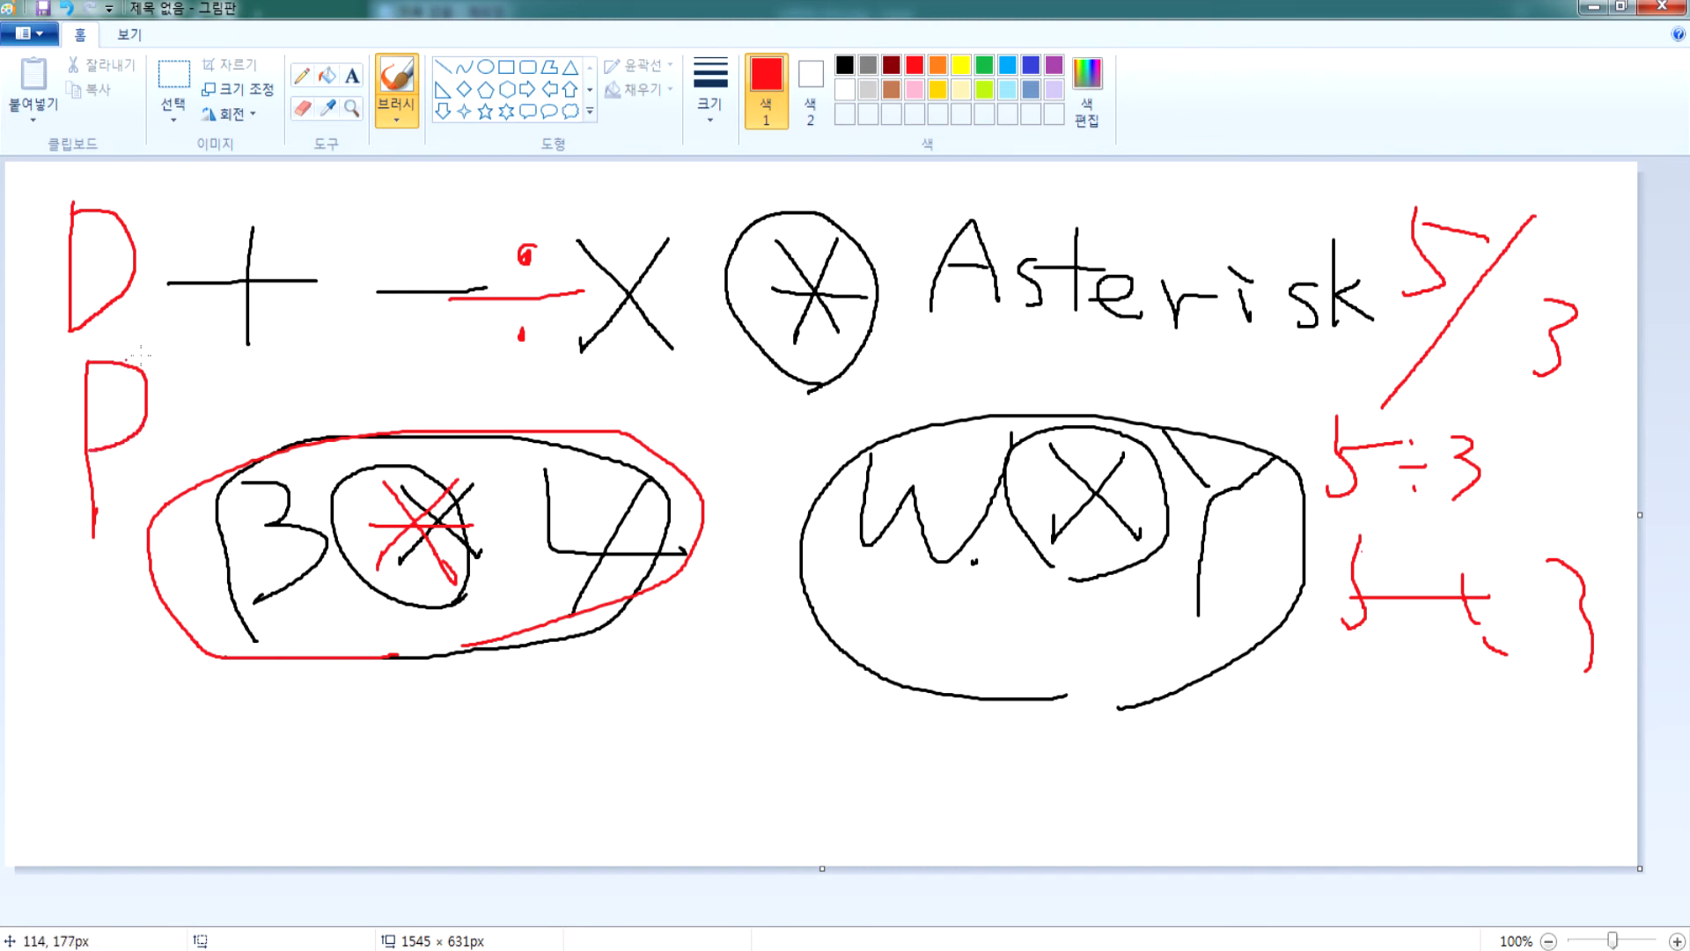
left_click_drag(306, 238, 306, 403)
mouse_move(306, 247)
left_mouse_down()
mouse_move(347, 257)
mouse_move(368, 339)
mouse_move(314, 380)
left_mouse_up()
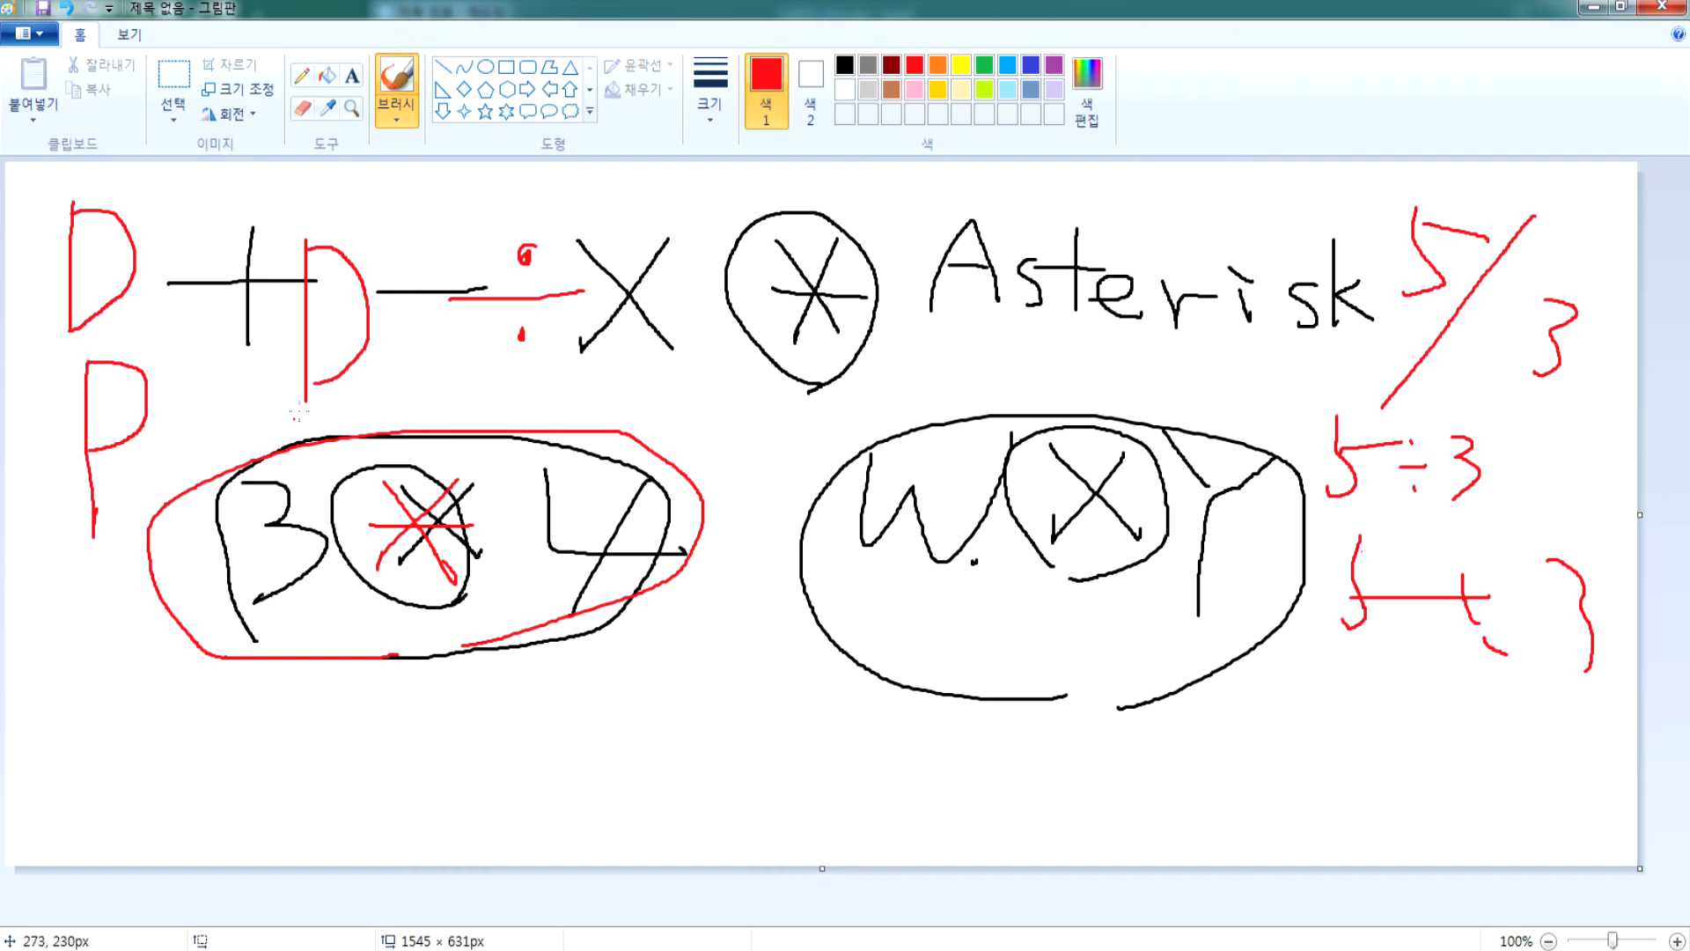
left_click_drag(308, 396, 303, 444)
mouse_move(417, 207)
left_mouse_down()
mouse_move(430, 339)
mouse_move(418, 222)
mouse_move(471, 280)
mouse_move(432, 319)
mouse_move(430, 263)
left_mouse_up()
left_click_drag(40, 262, 84, 264)
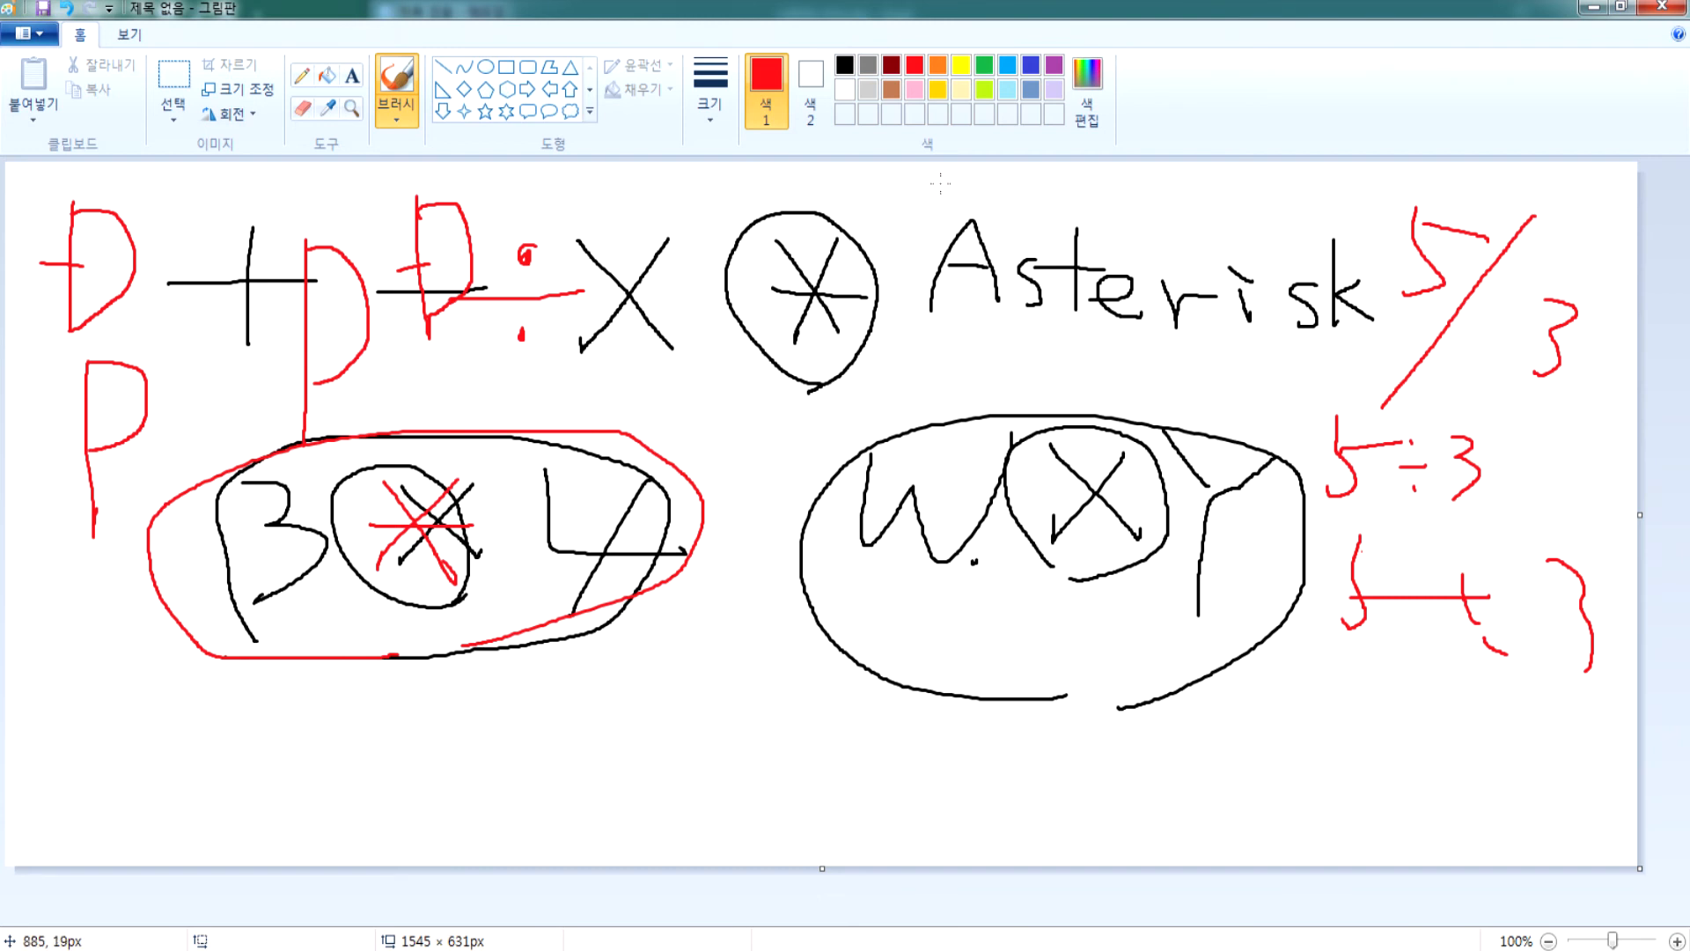
- Clear the entire drawing from the canvas
key("ctrl+a")
key("Delete")
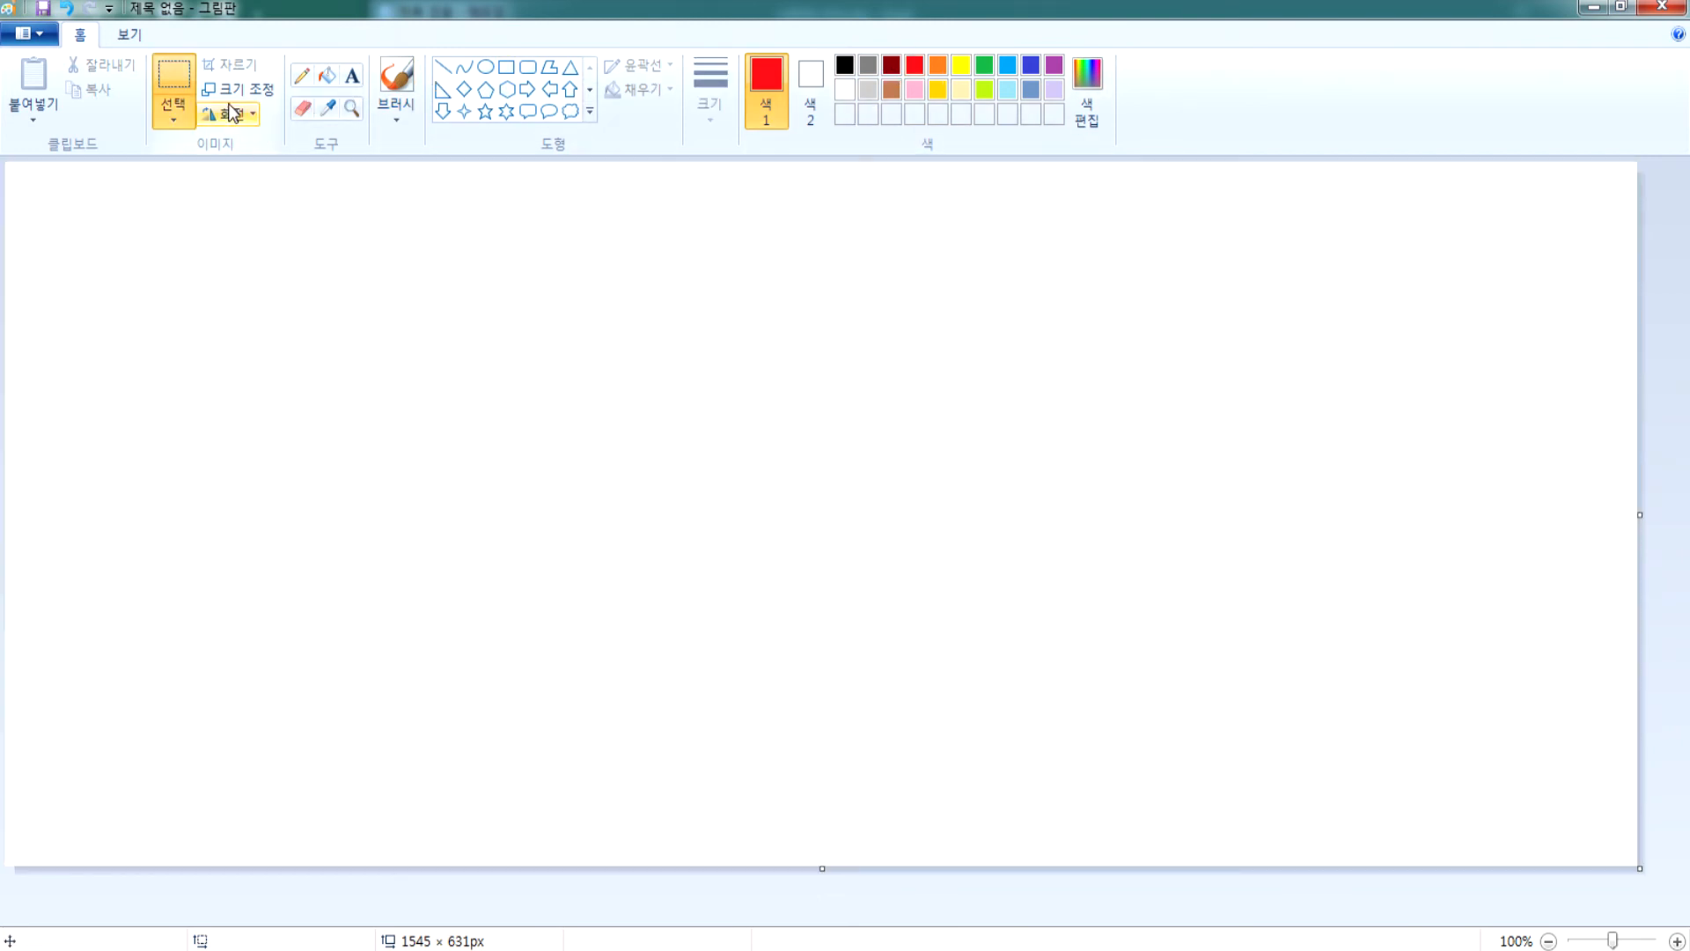
left_click_drag(228, 263, 230, 354)
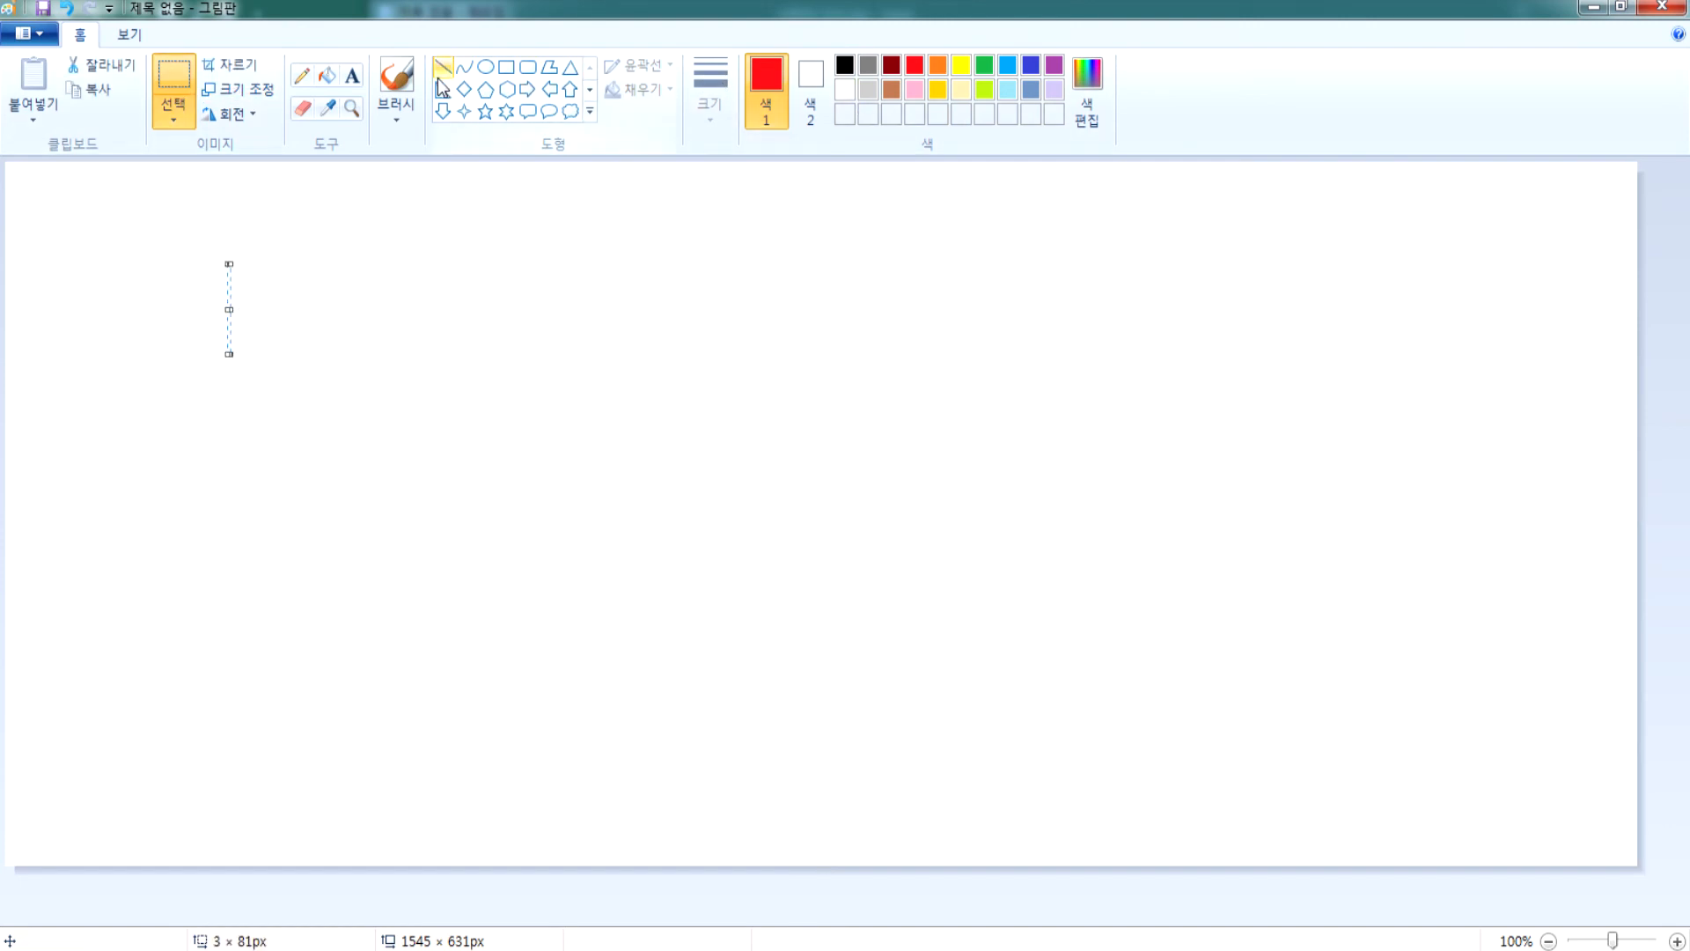
- Write "I LOVE" in red brush capitals across the upper part of the canvas
left_click(397, 79)
left_click_drag(365, 317, 363, 413)
mouse_move(459, 305)
left_mouse_down()
mouse_move(449, 401)
mouse_move(522, 410)
left_mouse_up()
mouse_move(583, 305)
left_mouse_down()
mouse_move(612, 352)
mouse_move(569, 316)
left_mouse_up()
mouse_move(634, 310)
left_mouse_down()
mouse_move(668, 392)
mouse_move(719, 300)
mouse_move(873, 314)
left_mouse_up()
mouse_move(797, 313)
left_mouse_down()
mouse_move(795, 337)
mouse_move(885, 404)
left_mouse_up()
left_click_drag(778, 364, 889, 363)
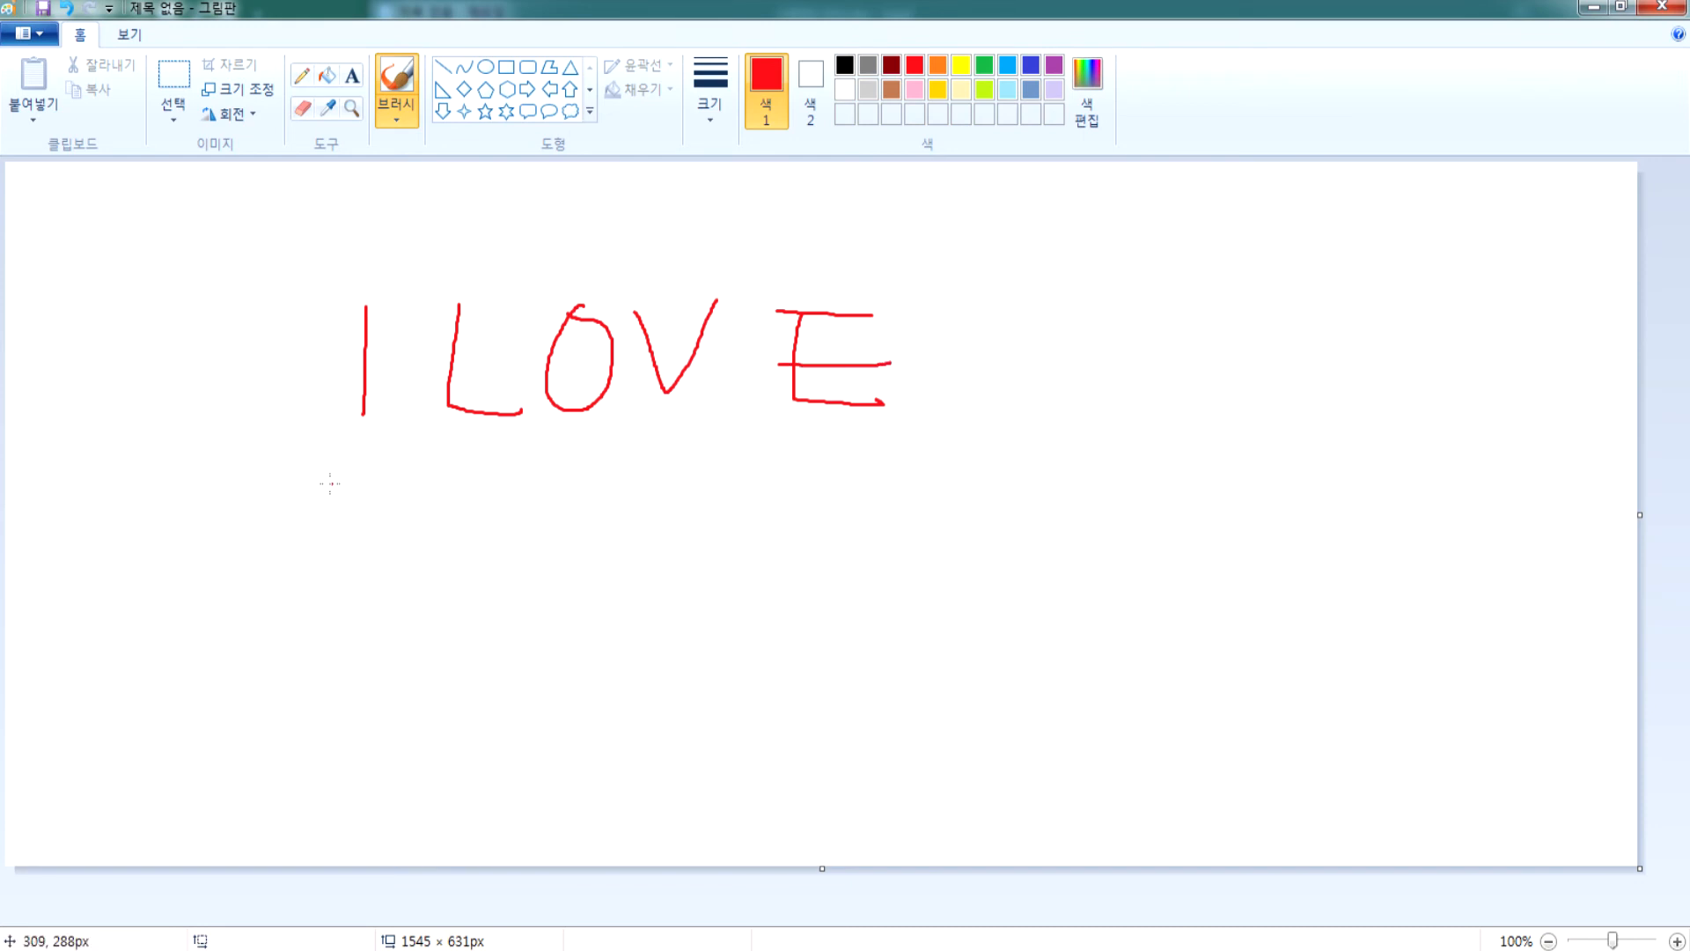
- Write another red "I" under the first one, add a vertical stroke, an "i" and an "L" beside it, and circle those three characters
left_click_drag(361, 483, 359, 576)
left_click(502, 541)
left_click_drag(549, 556, 553, 656)
mouse_move(690, 635)
left_mouse_down()
mouse_move(714, 592)
mouse_move(744, 638)
mouse_move(757, 623)
left_mouse_up()
left_click_drag(701, 530, 707, 536)
mouse_move(823, 524)
left_mouse_down()
mouse_move(829, 626)
mouse_move(926, 627)
left_mouse_up()
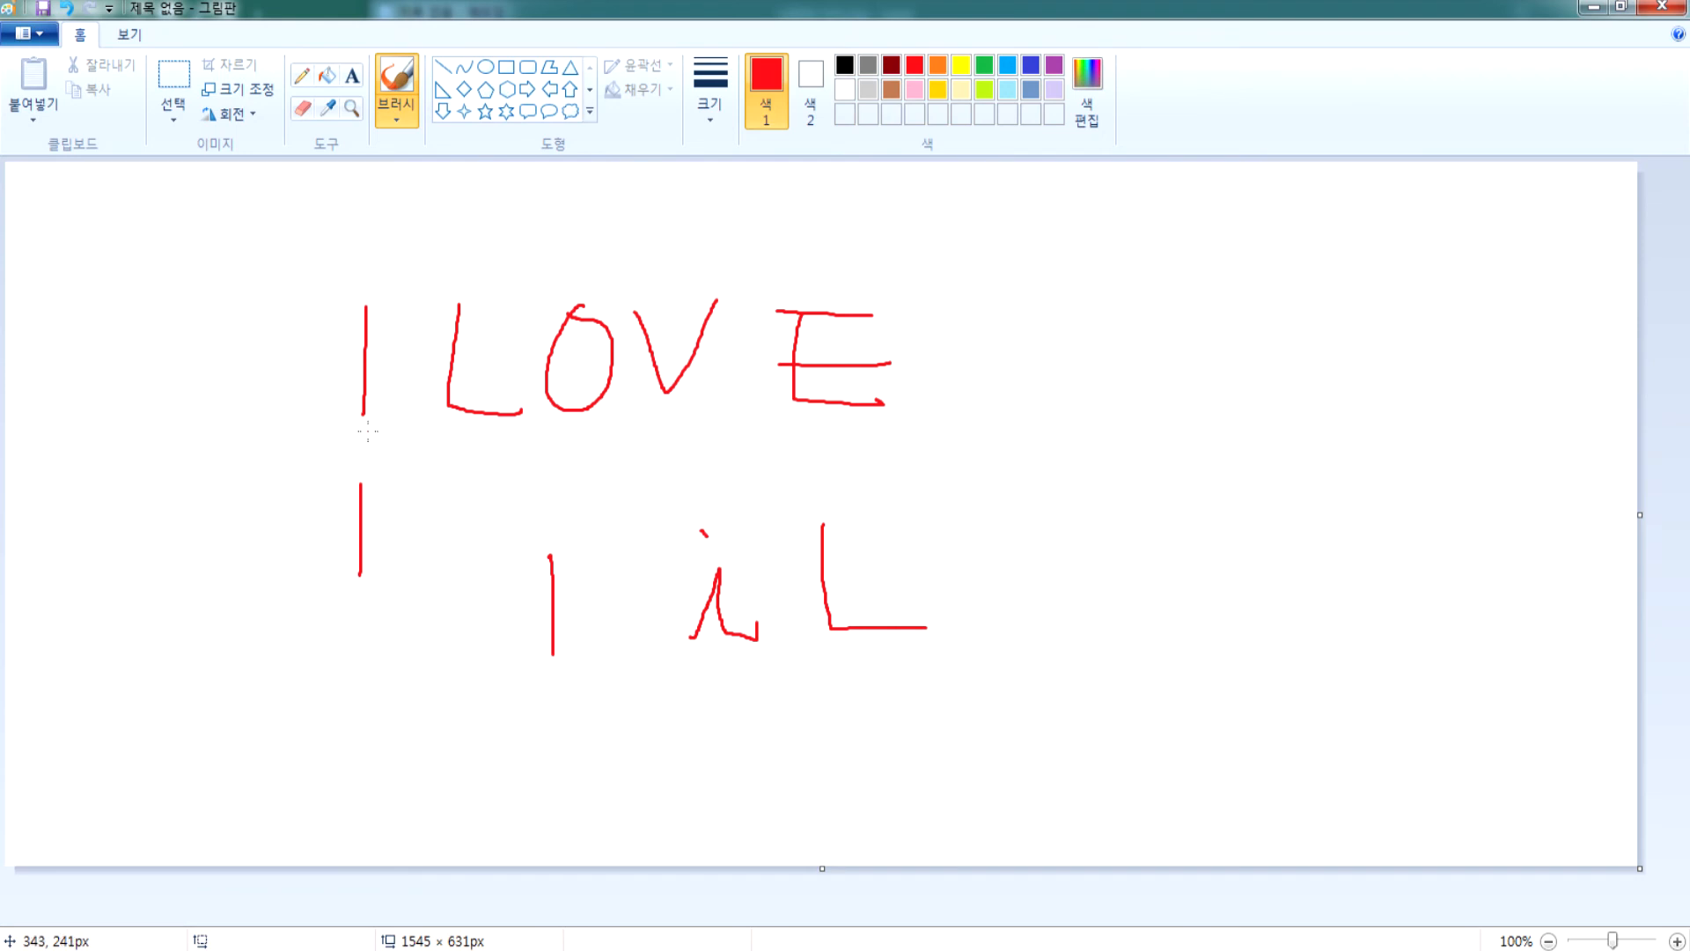
mouse_move(705, 656)
left_mouse_down()
mouse_move(720, 518)
mouse_move(759, 642)
left_mouse_up()
mouse_move(862, 662)
left_mouse_down()
mouse_move(968, 572)
mouse_move(887, 678)
left_mouse_up()
mouse_move(625, 687)
left_mouse_down()
mouse_move(568, 687)
mouse_move(623, 653)
left_mouse_up()
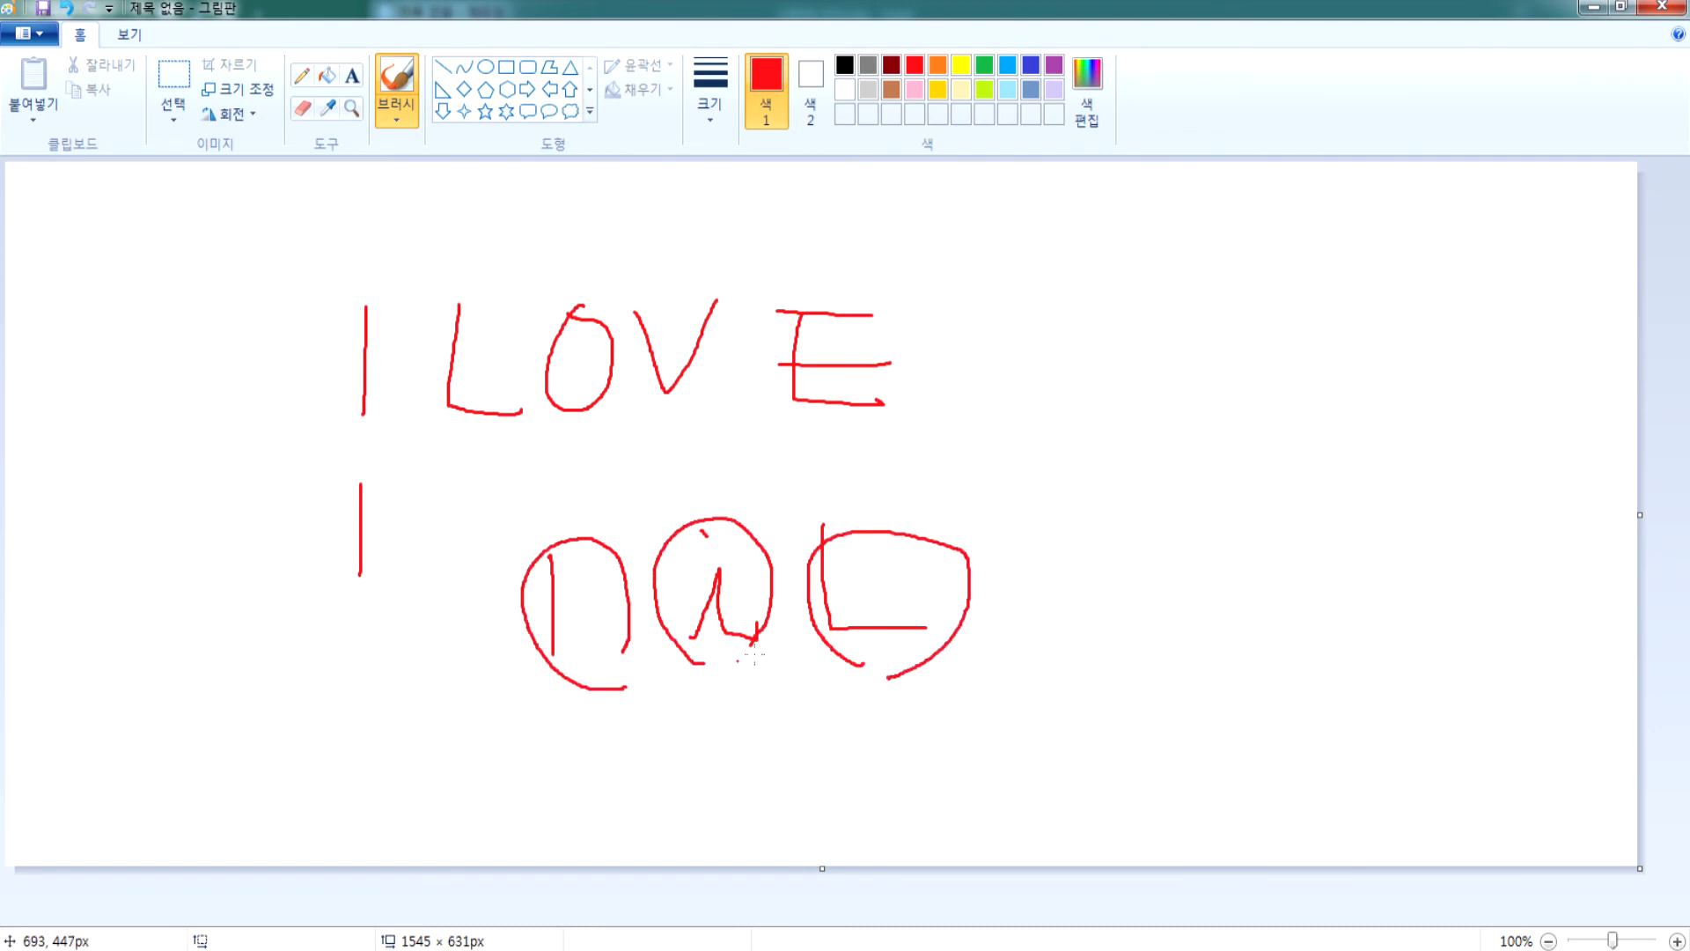
- Switch to Notepad and add the lines 3X4 and WXY below the yyyy, mm, dd, aaa line
left_click(1660, 8)
left_click(359, 949)
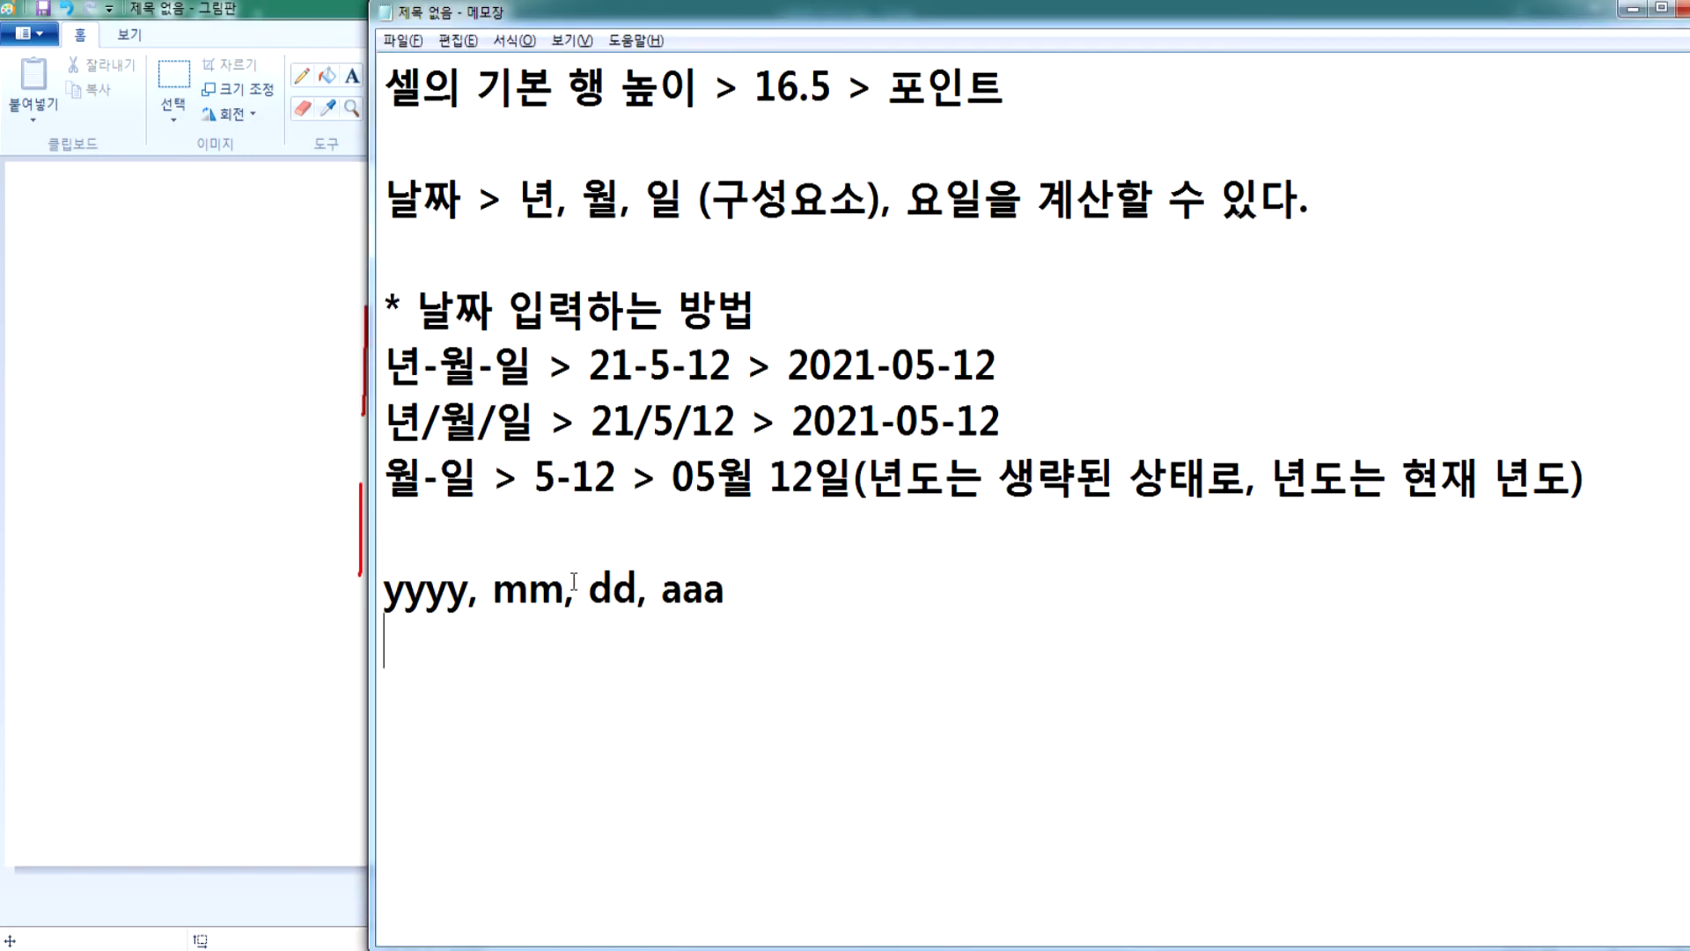
scroll(655, 623, "down", 3)
key("Return")
type("3X")
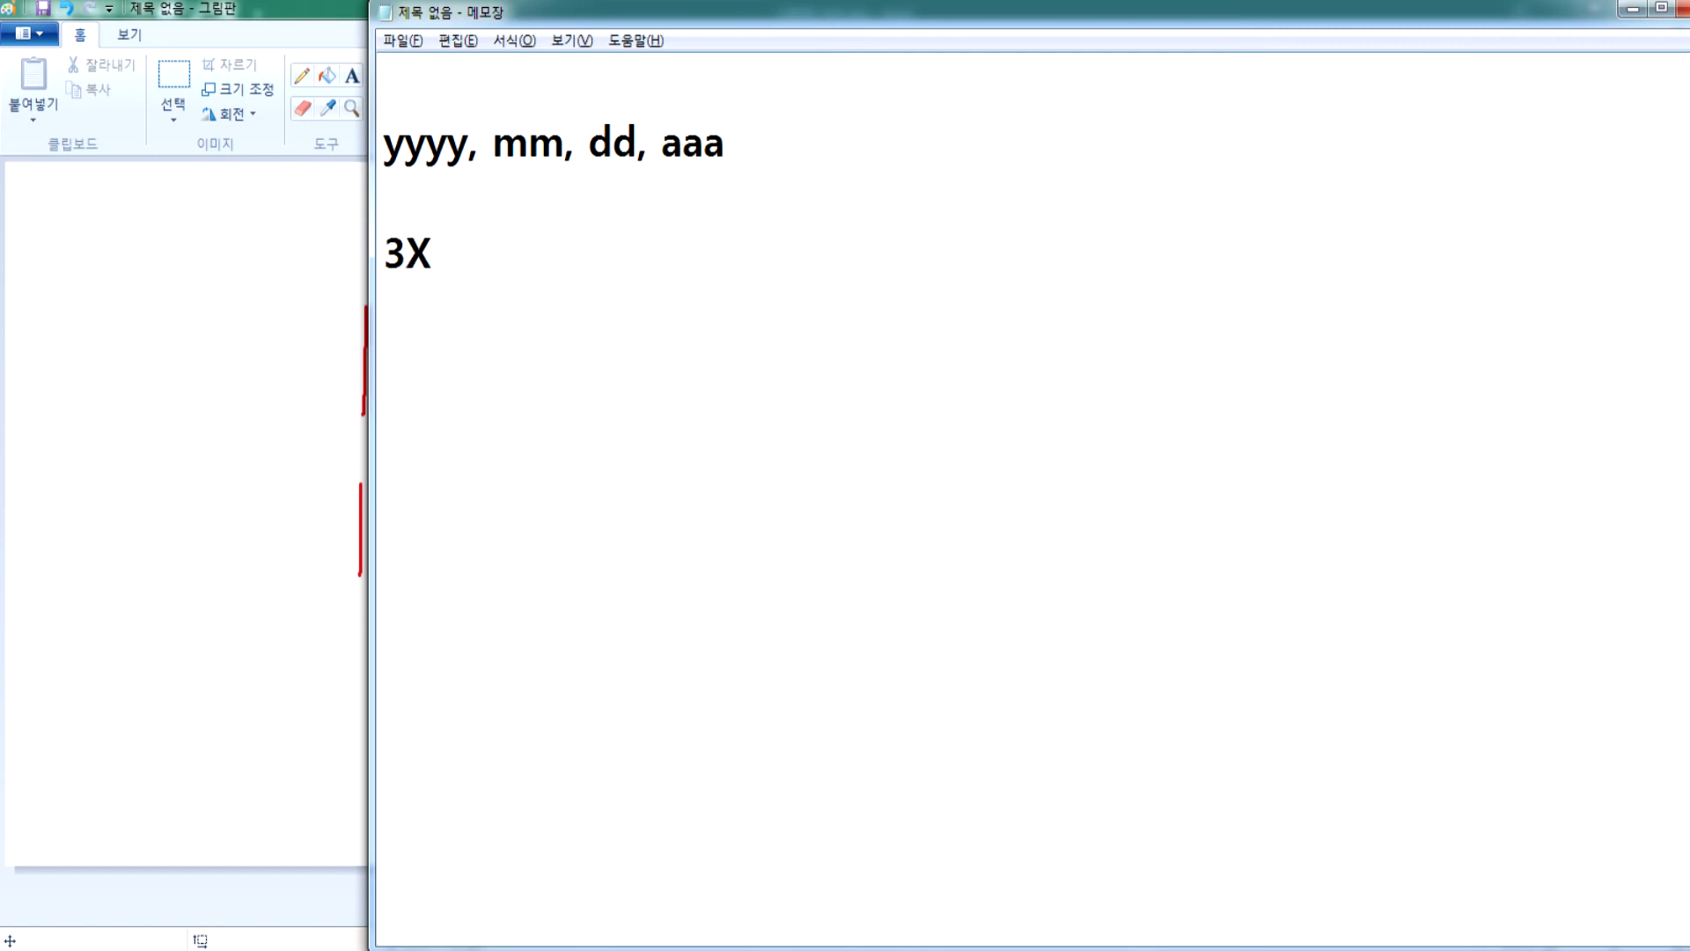
type("4")
key("Return")
type("WXY")
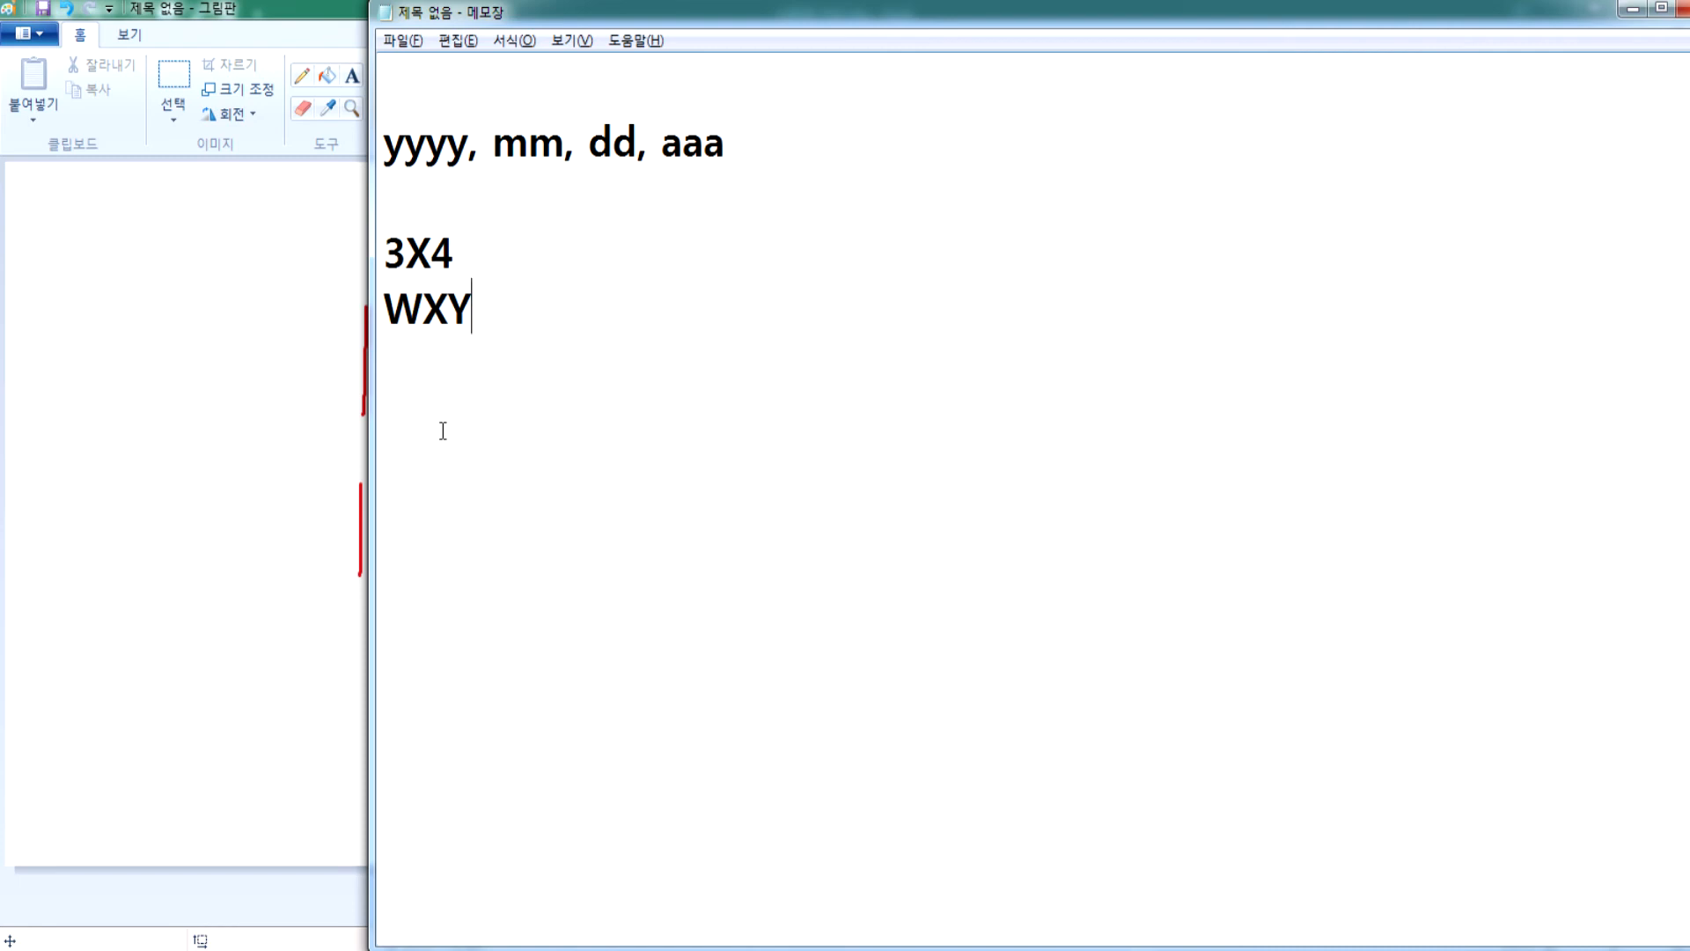
- Replace the X in 3X4 with an asterisk and insert a lowercase x before the Y in WXY
key("Up")
key("Left")
key("Left")
type("*")
key("Delete")
key("Down")
key("Right")
type("x")
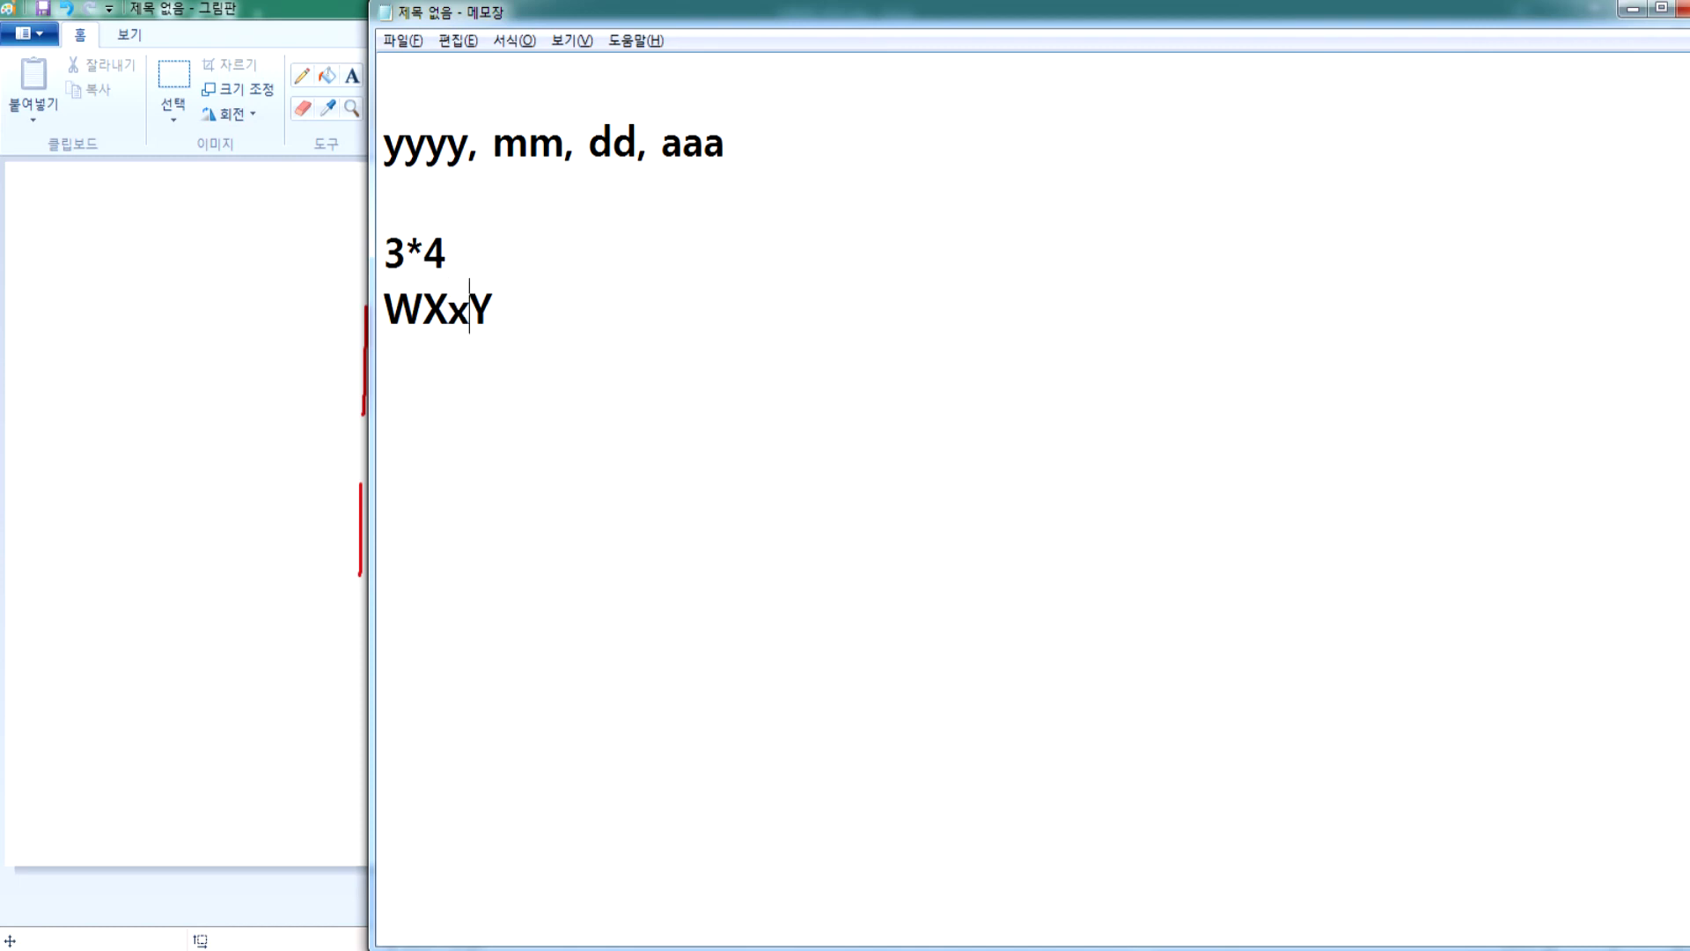
key("Up")
key("Left")
key("Left")
- Switch back to Paint and draw a large red asterisk in the empty area beyond the word LOVE
key("alt+Tab")
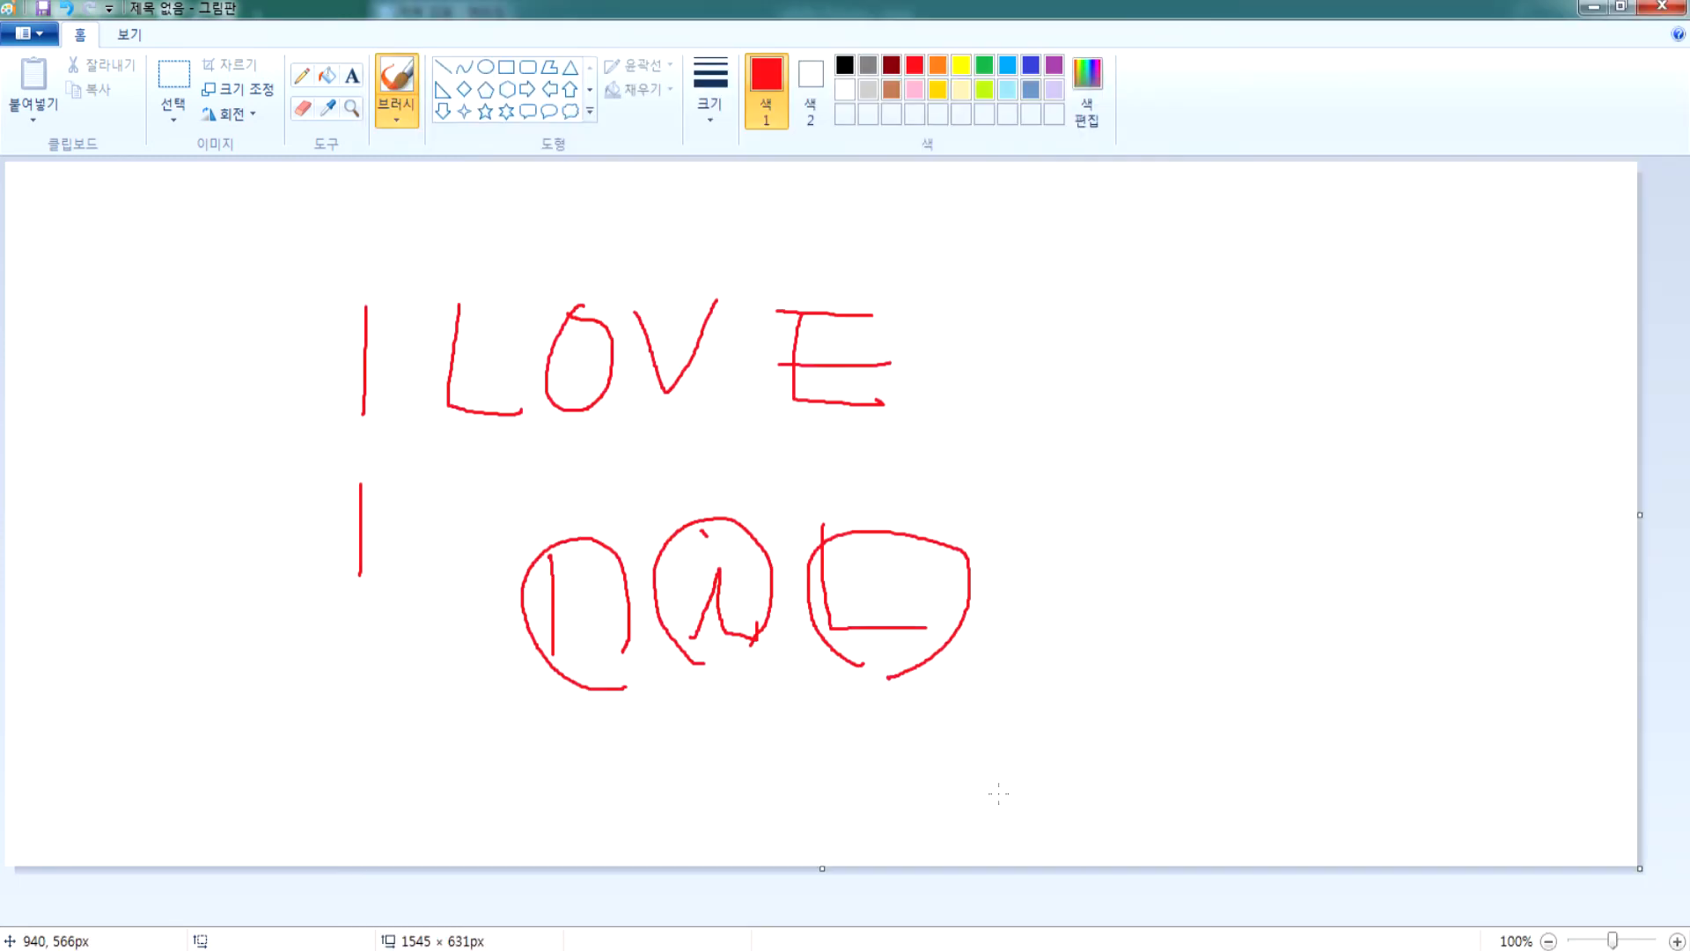
left_click_drag(1271, 205, 1123, 416)
left_click_drag(1136, 198, 1306, 426)
left_click_drag(1126, 284, 1331, 283)
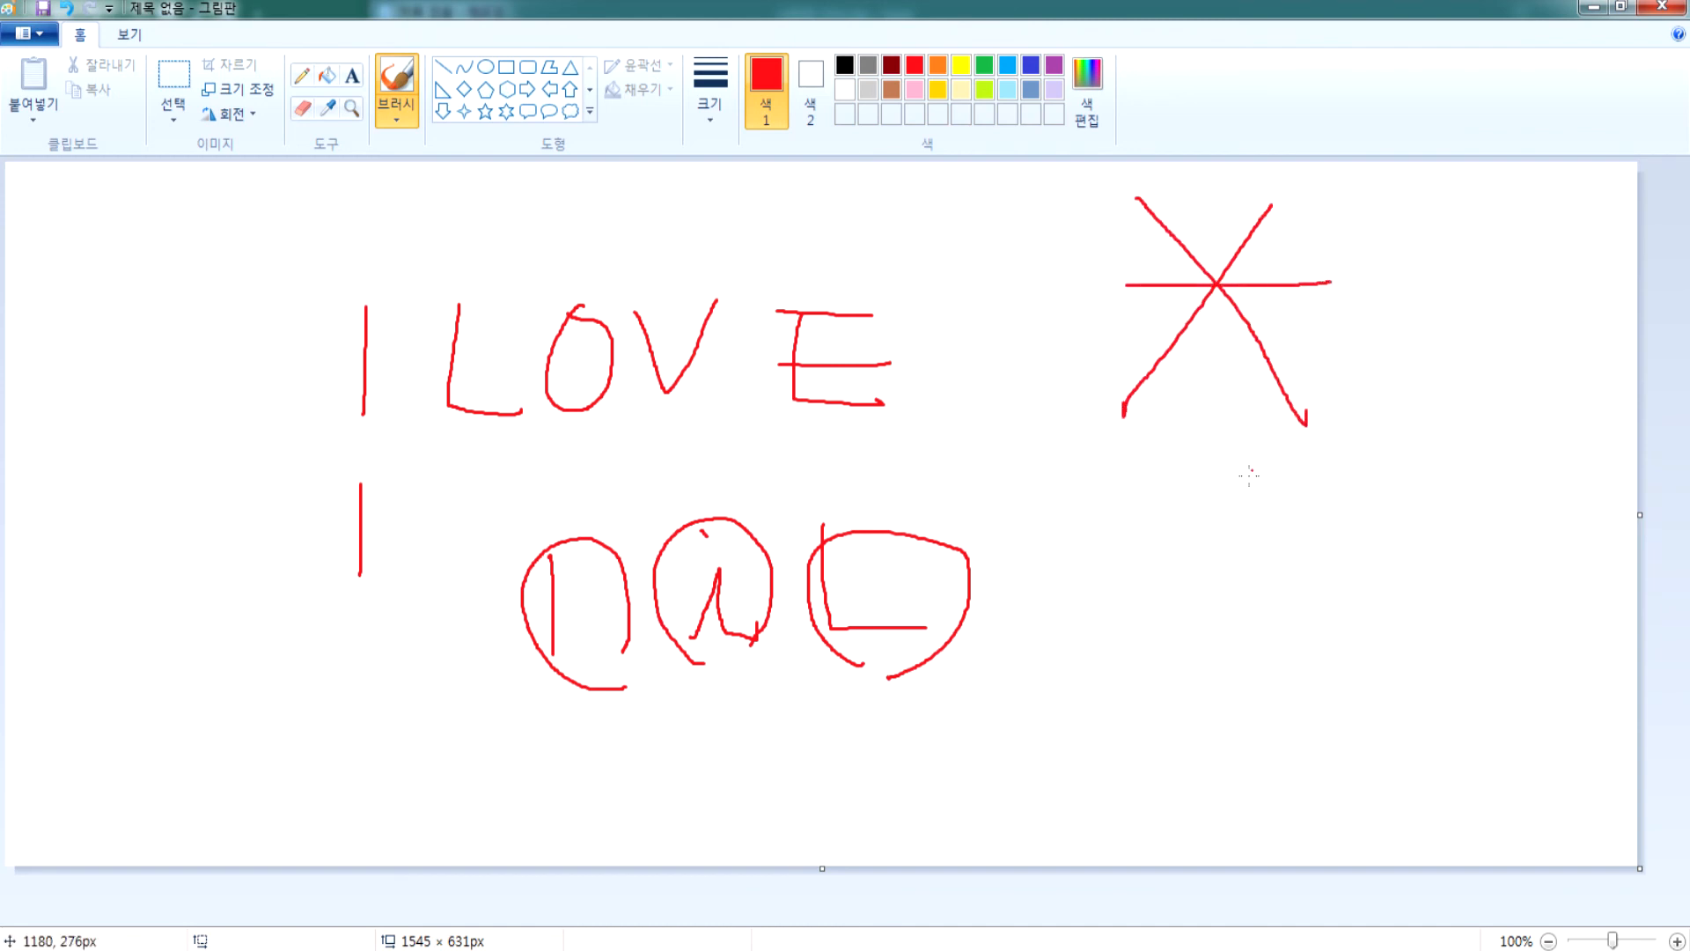
- Close the Paint drawing and delete the 3*4 and WXxY lines from the Notepad notes
left_click(1662, 7)
left_click(894, 489)
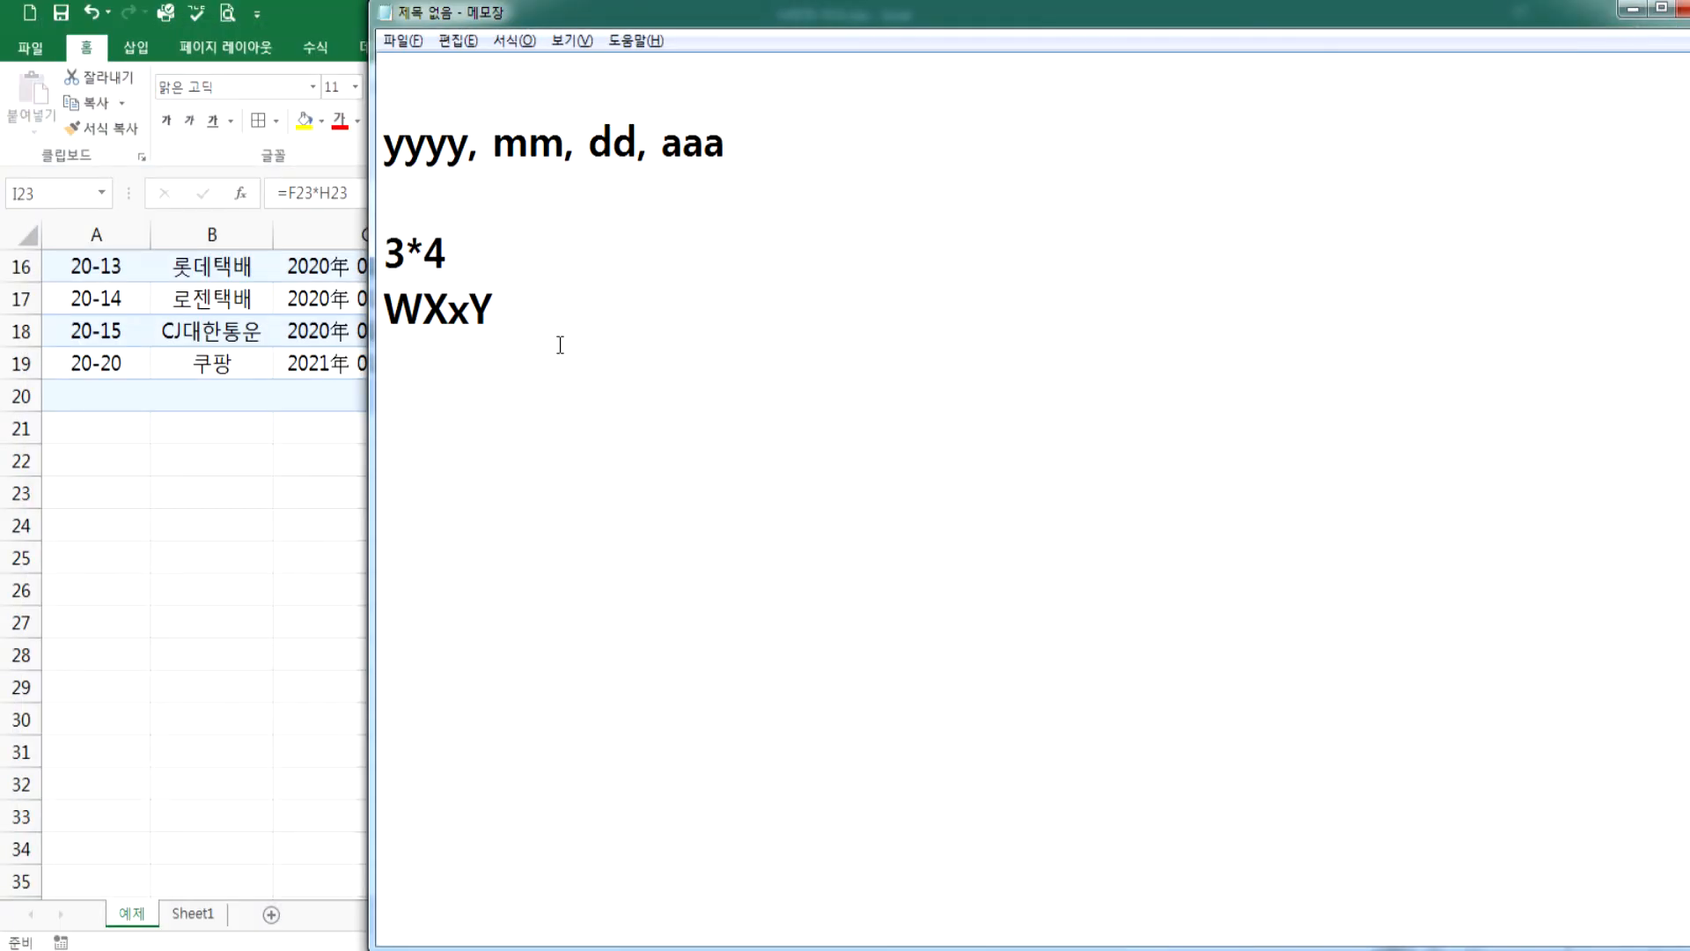
key("ctrl+End")
key("shift+Up")
key("shift+Up")
key("shift+Up")
key("shift+Up")
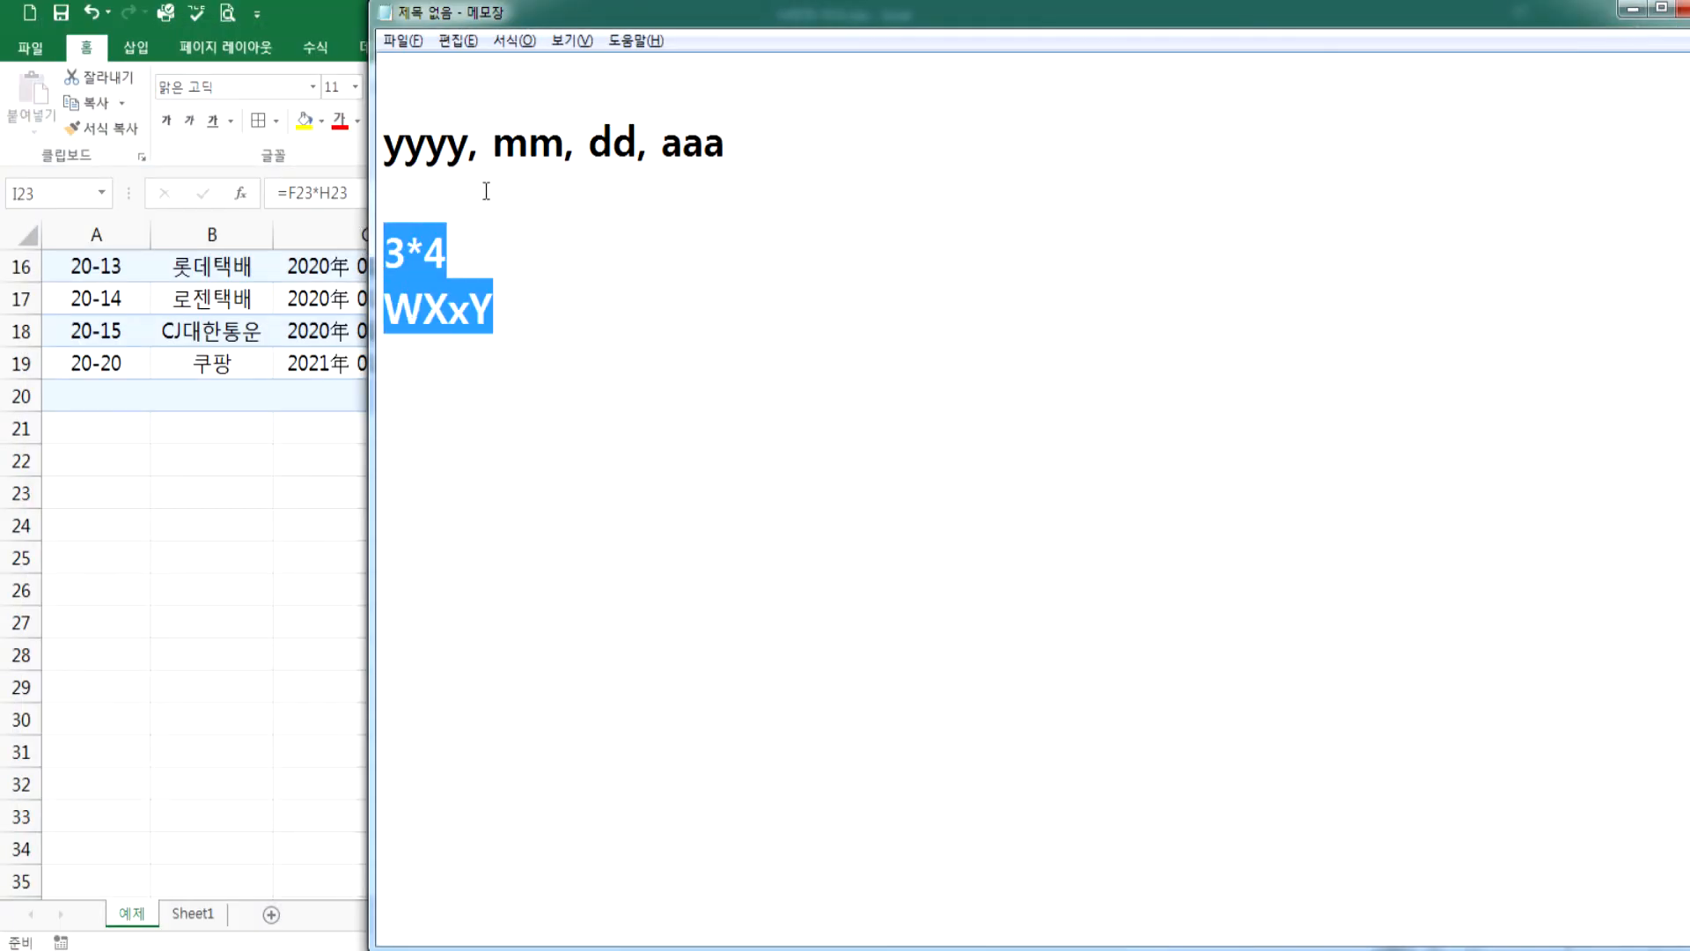
key("Delete")
- Switch to Excel, enter 6000 in F24 and 70% in H24, and check the multiplication formula in I23 against the empty cell I24
left_click(279, 402)
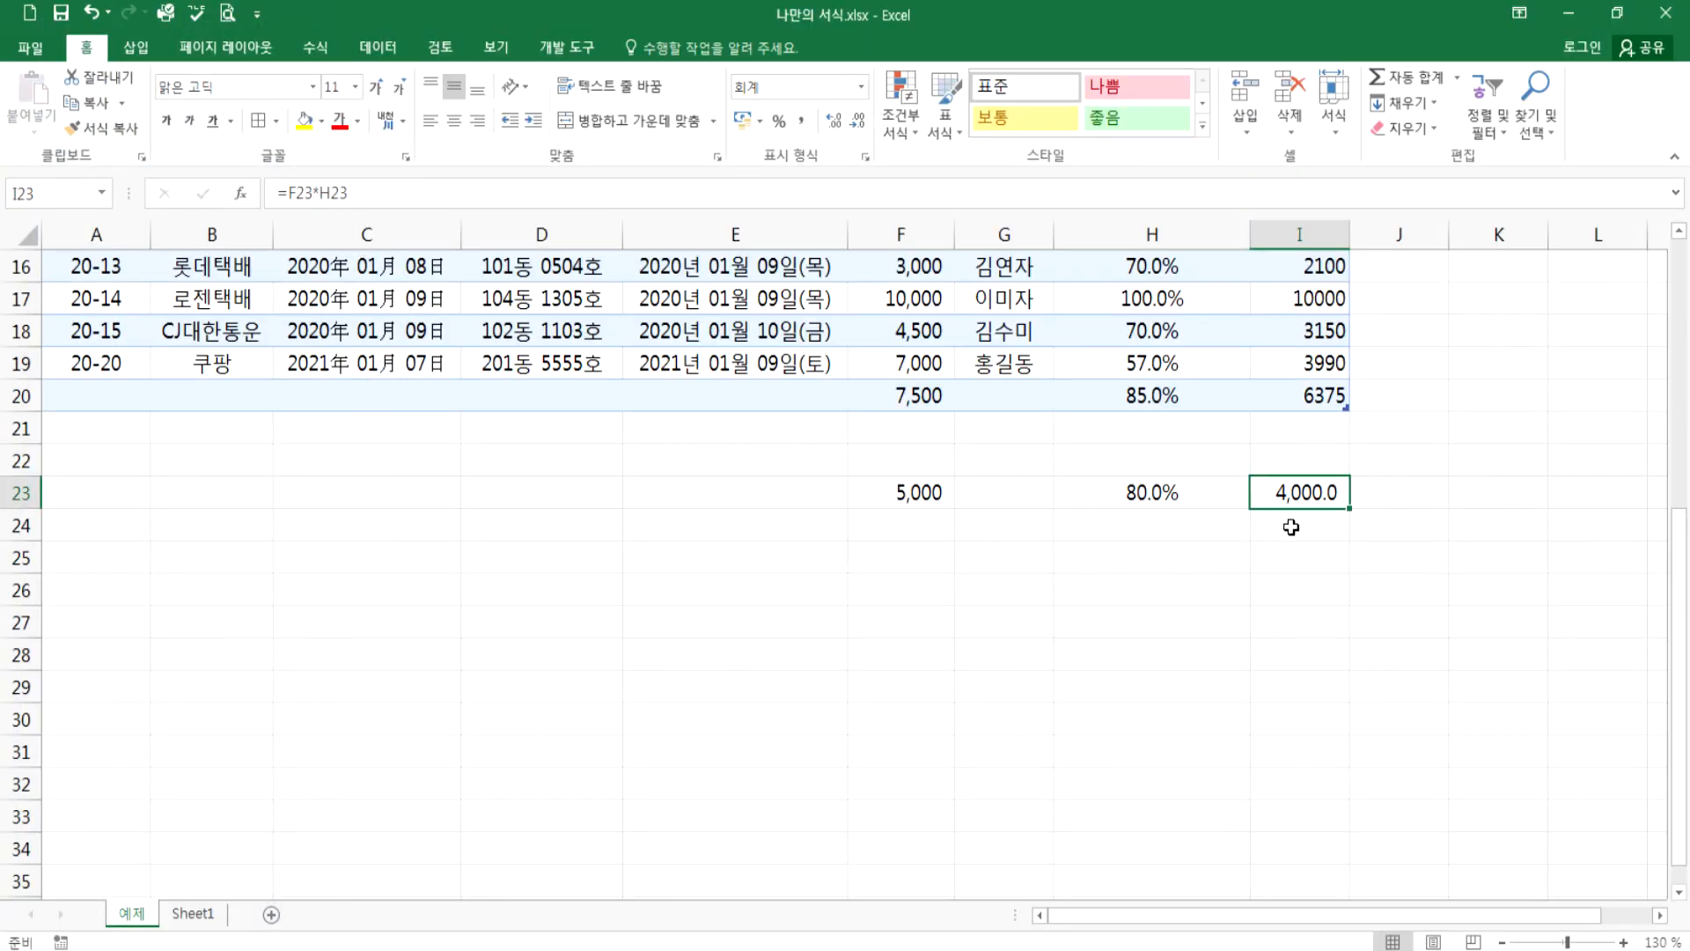
double_click(1274, 486)
key("ctrl+Return")
left_click(882, 526)
type("6000")
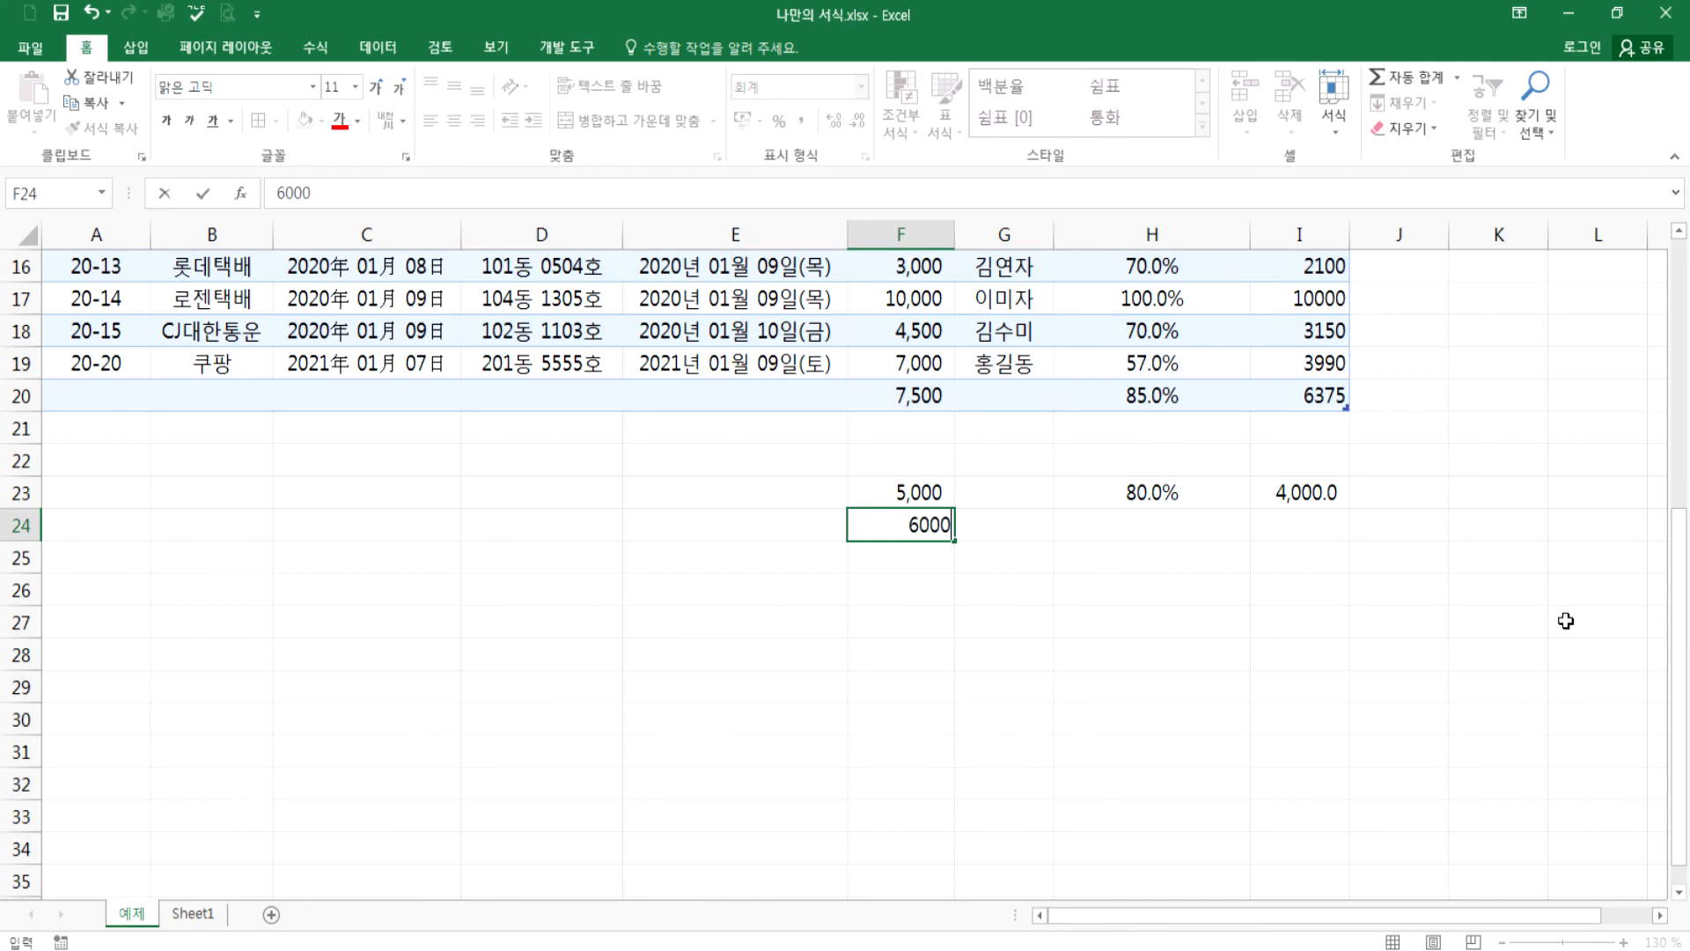
key("Tab")
key("Tab")
type("70")
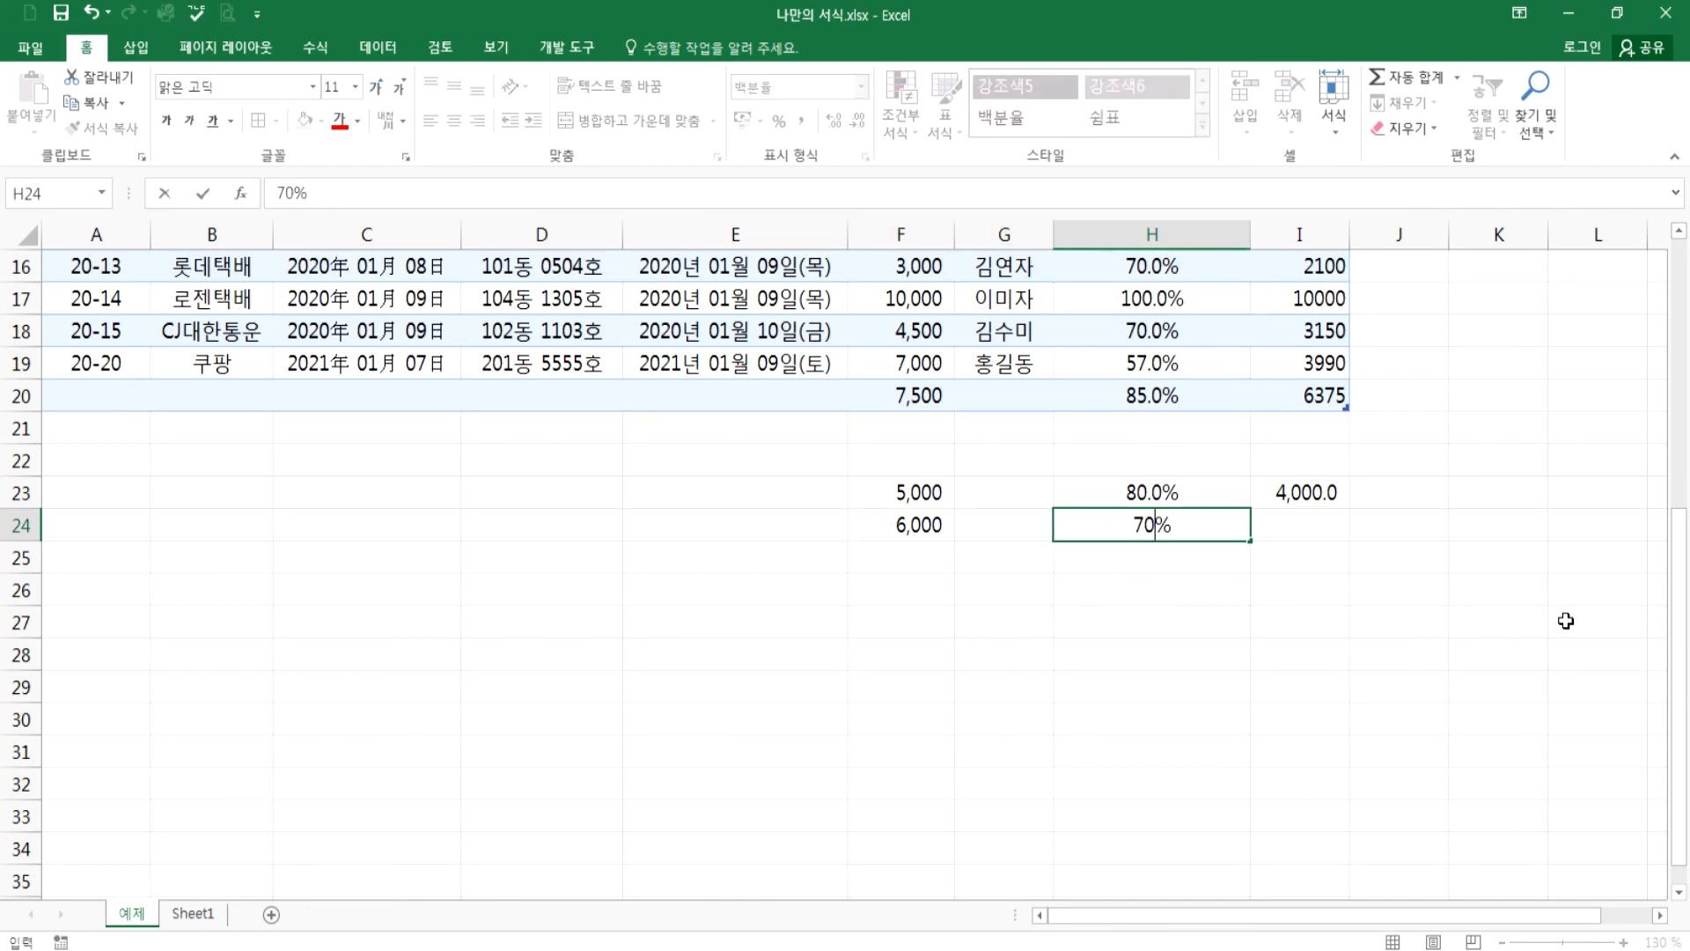
key("Return")
left_click(1288, 526)
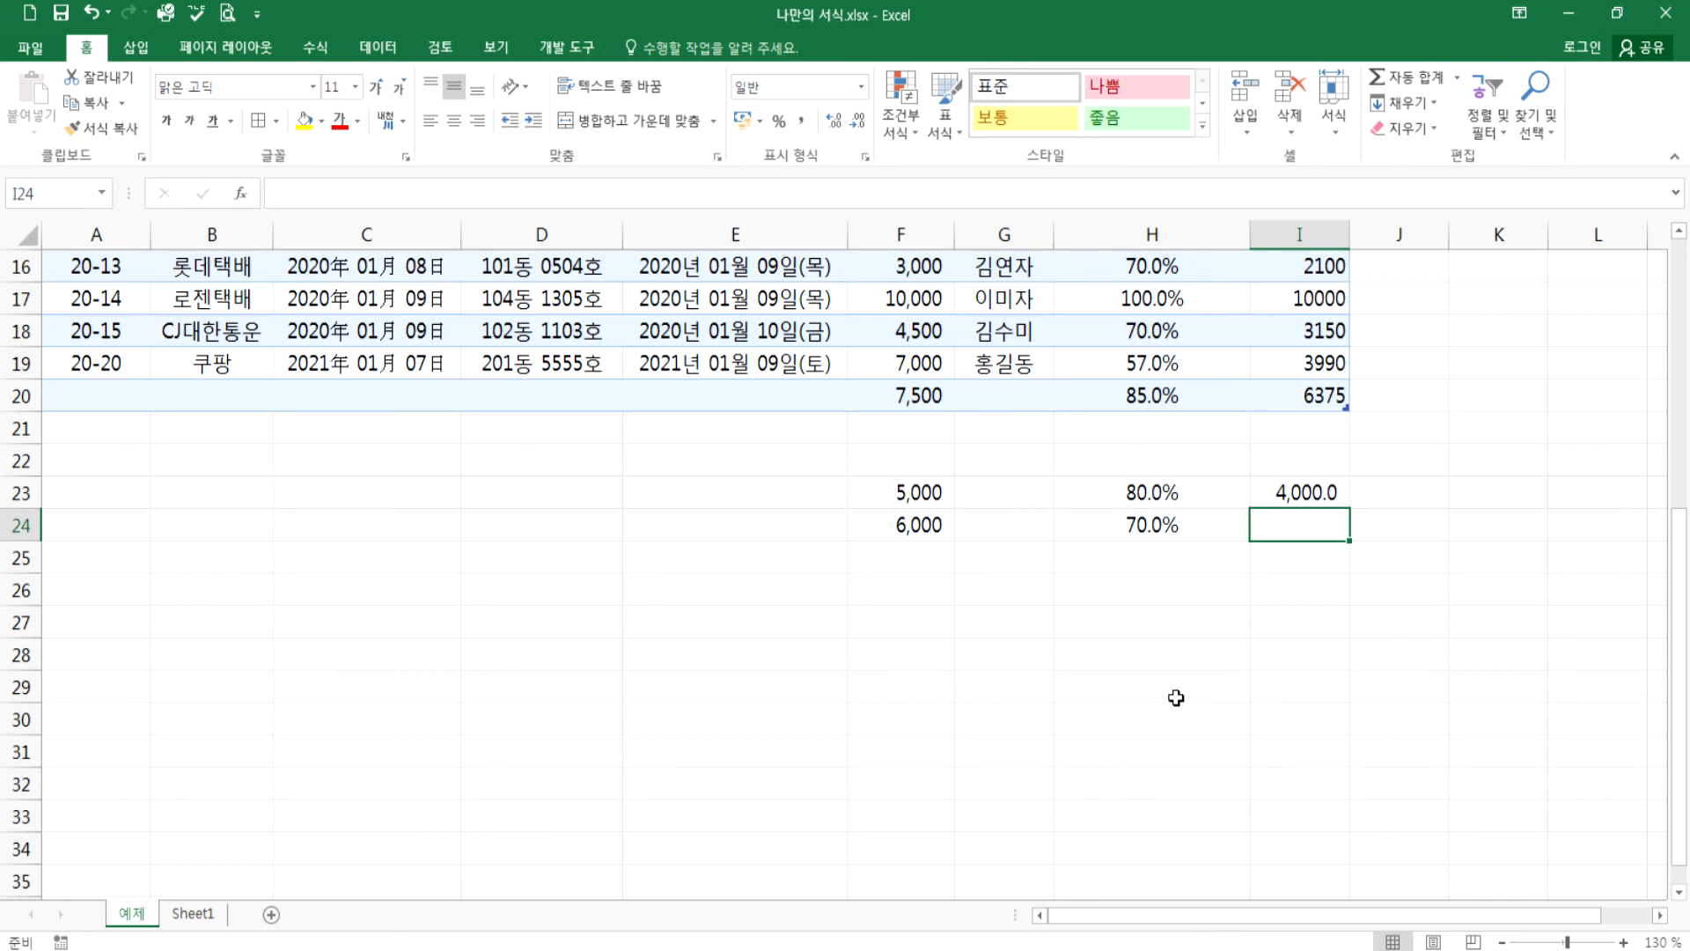
left_click(1330, 495)
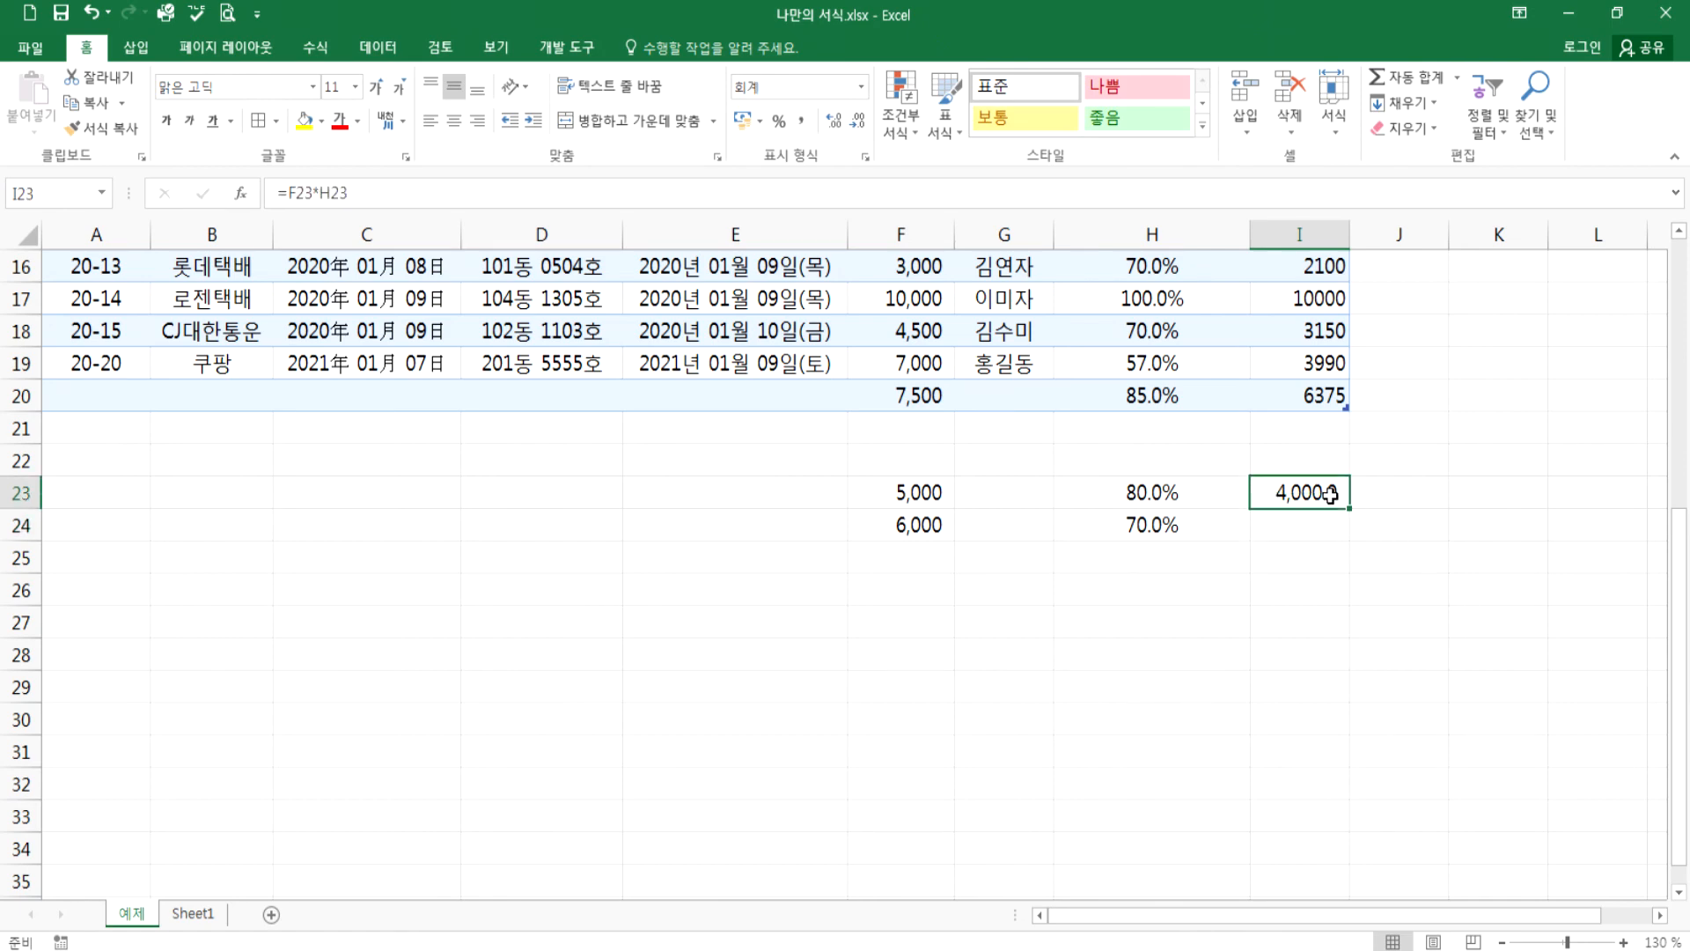
double_click(1330, 495)
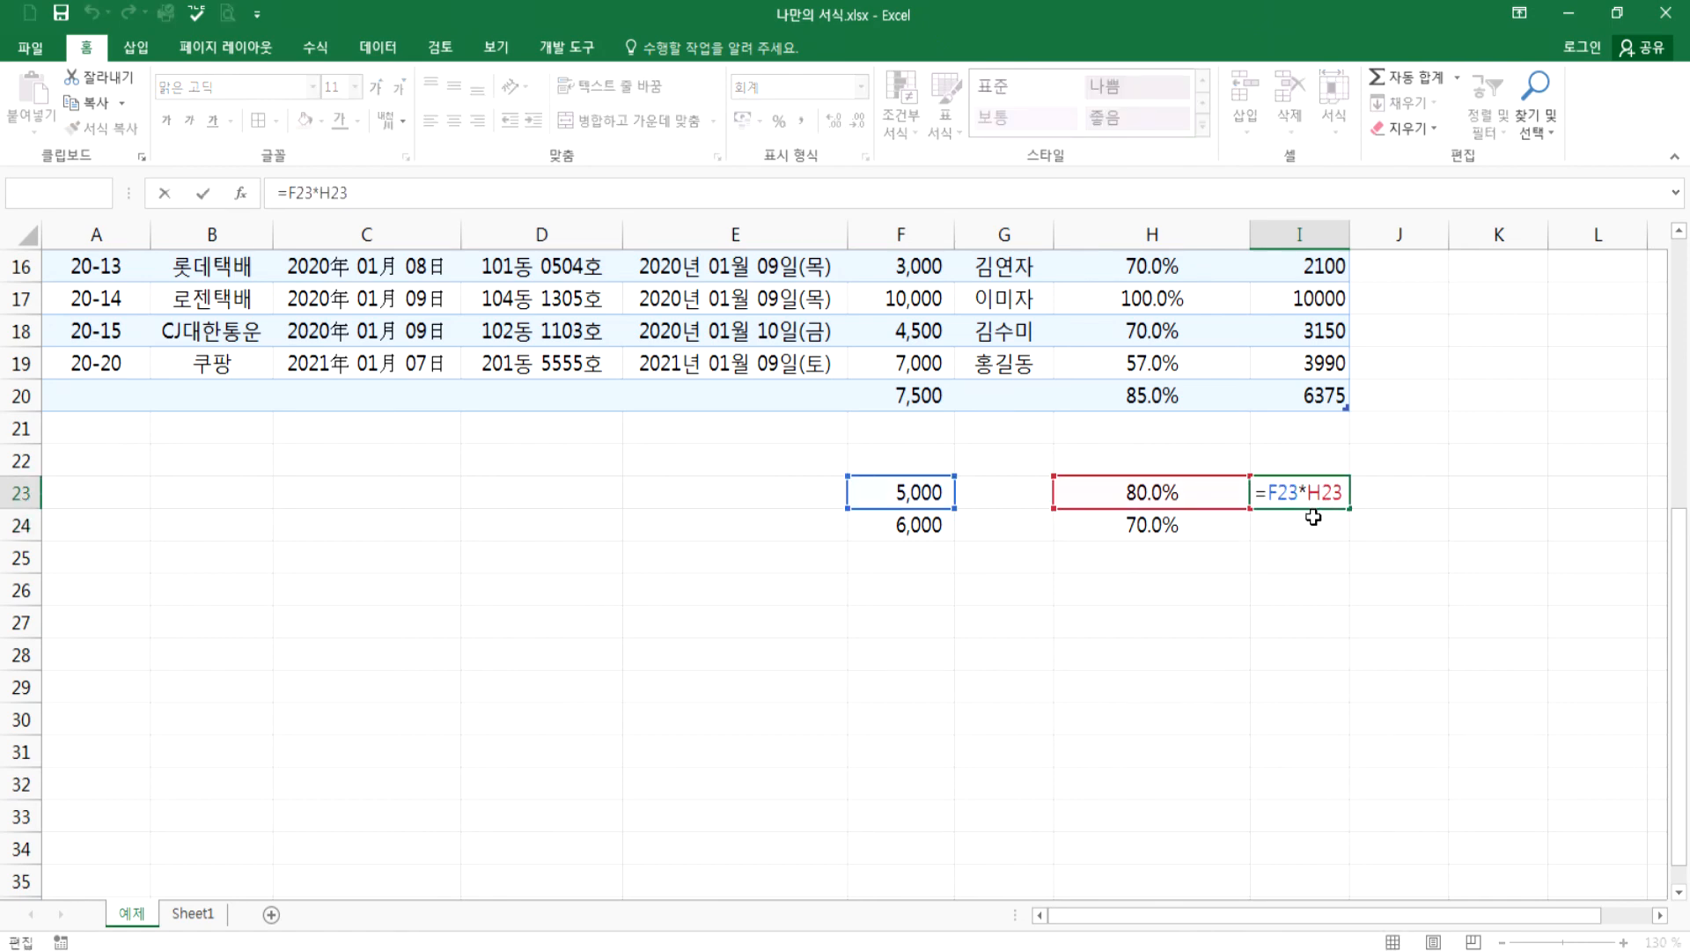
key("ctrl+Return")
left_click(1310, 531)
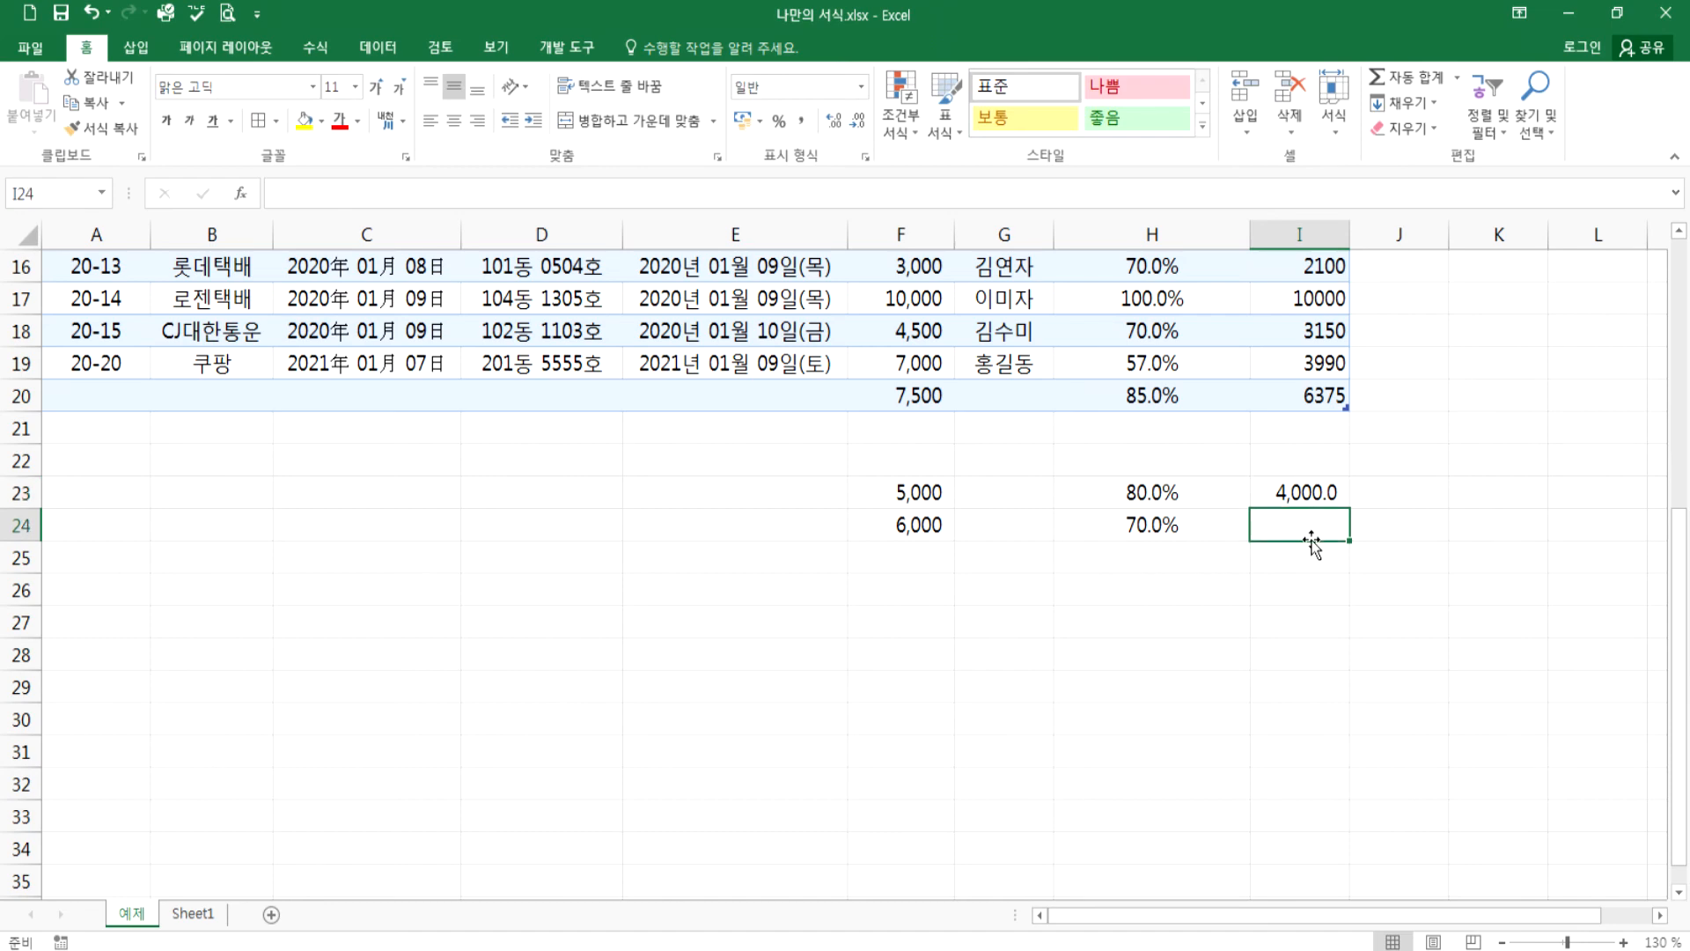
- Extend the ledger table down to row 21 and enter 5000 for 택배비용 and 90% for 택배발송함 만족도 in the new row
left_click_drag(1346, 406, 1347, 440)
key("Tab")
key("Tab")
key("Tab")
key("Tab")
key("Tab")
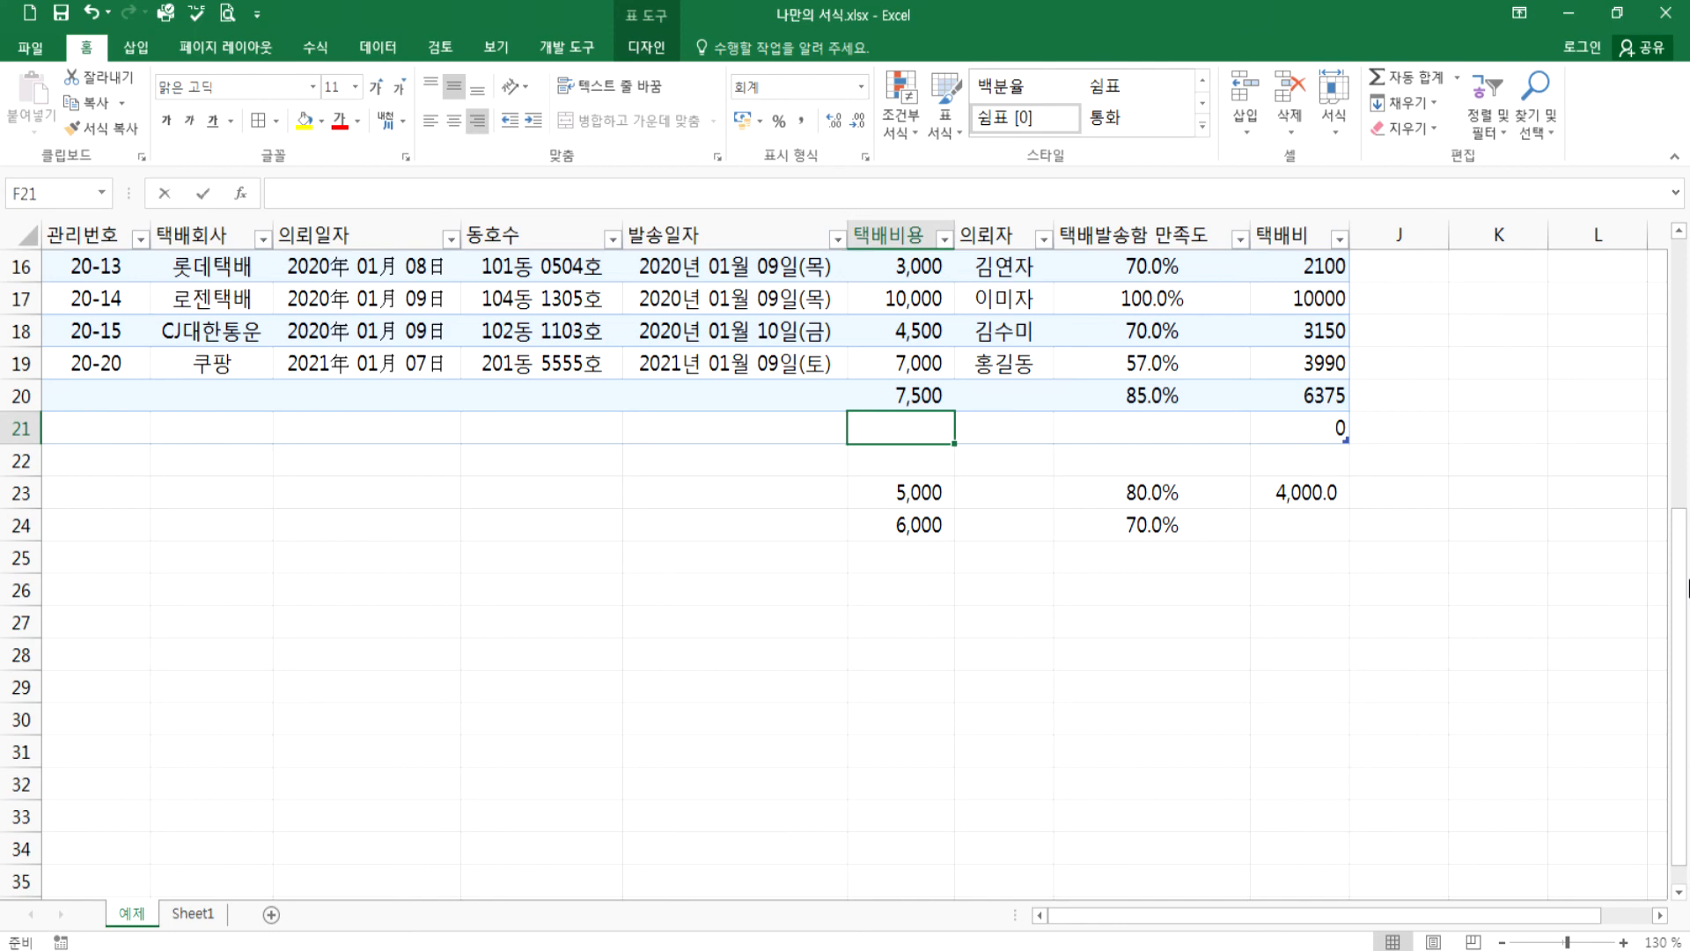
type("5000")
key("Tab")
key("Tab")
type("90")
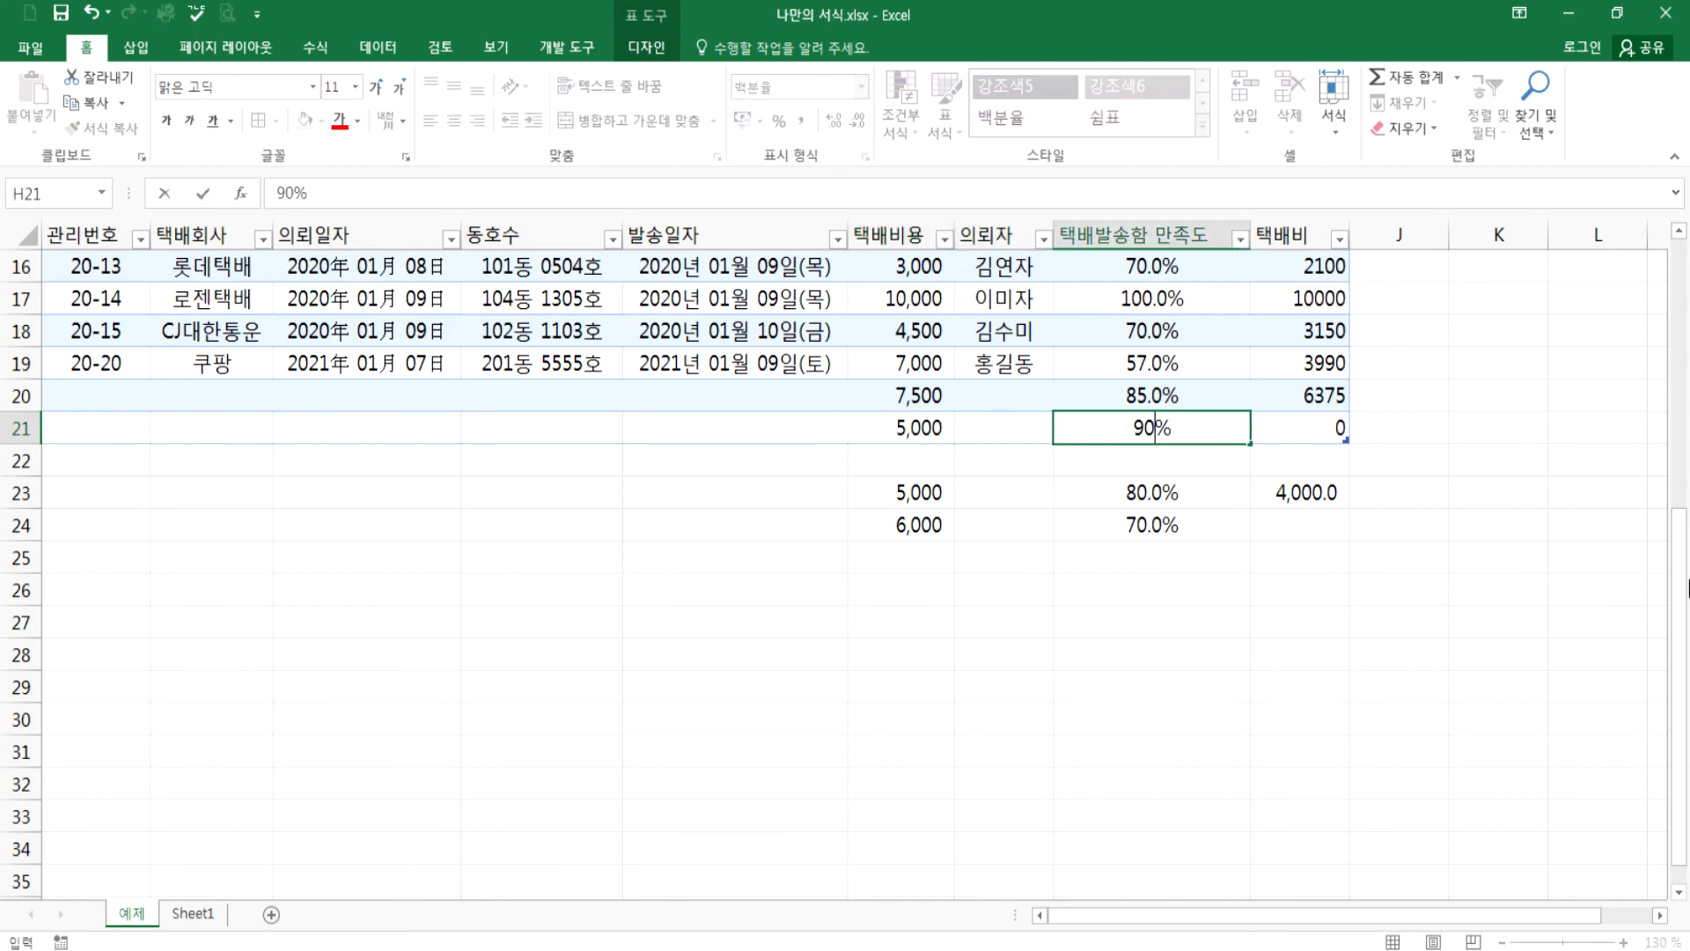
key("Tab")
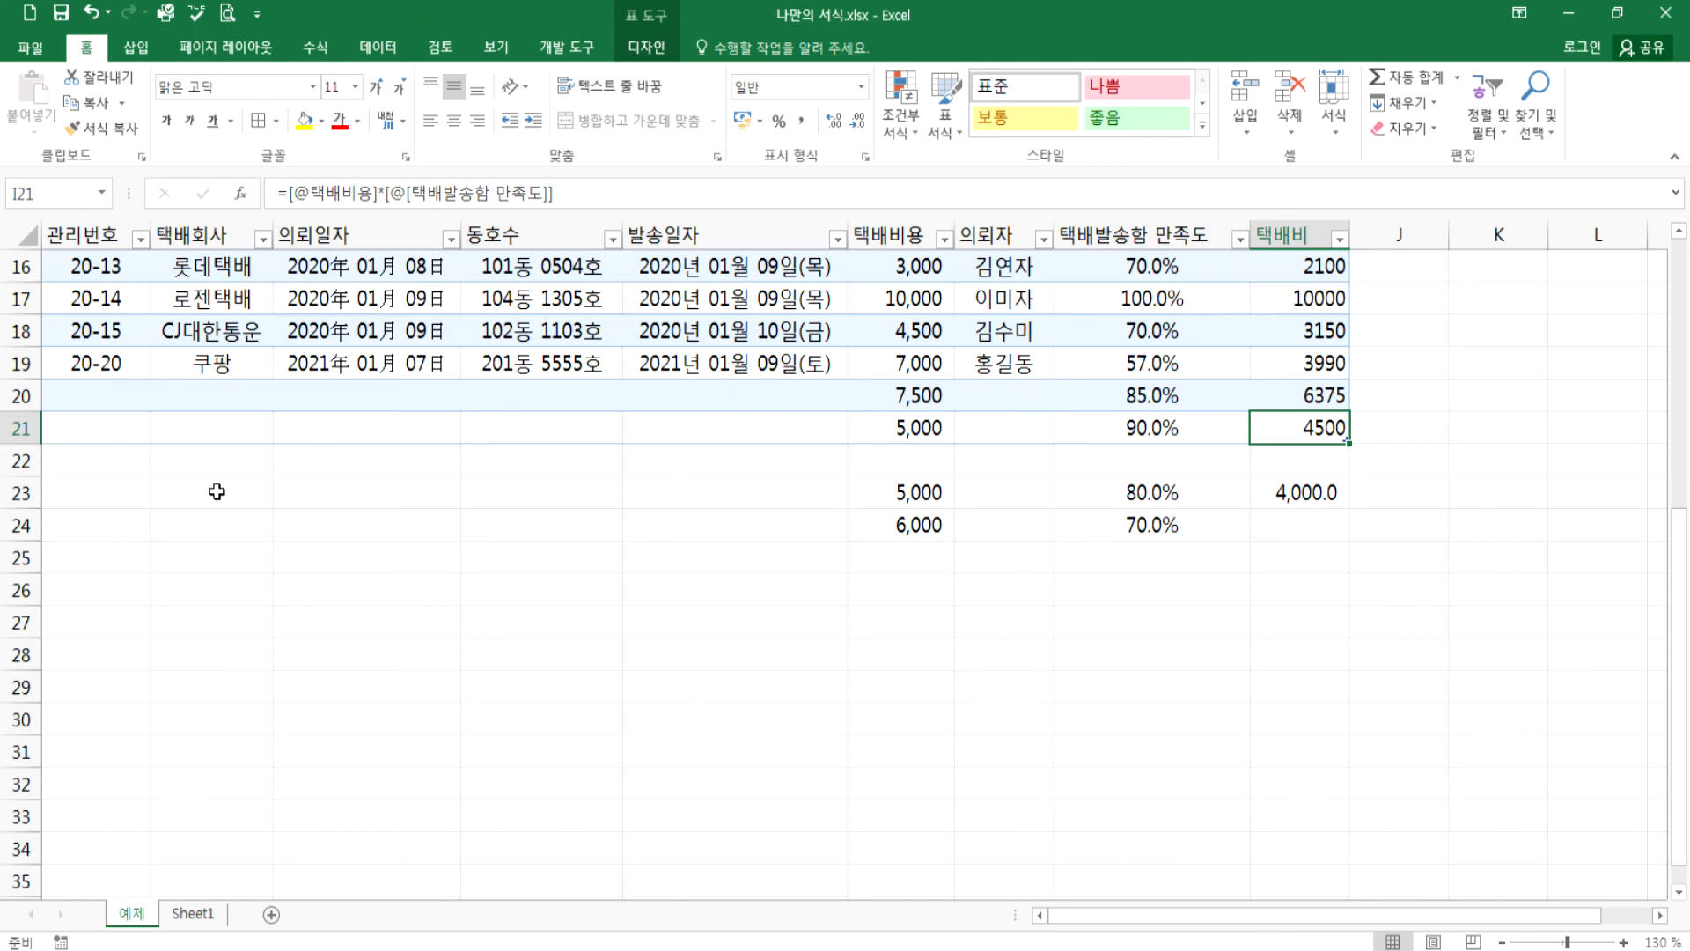
- Delete worksheet rows 22 to 28 below the table, including the ordinary formula example
left_click_drag(25, 462, 34, 623)
right_click(160, 554)
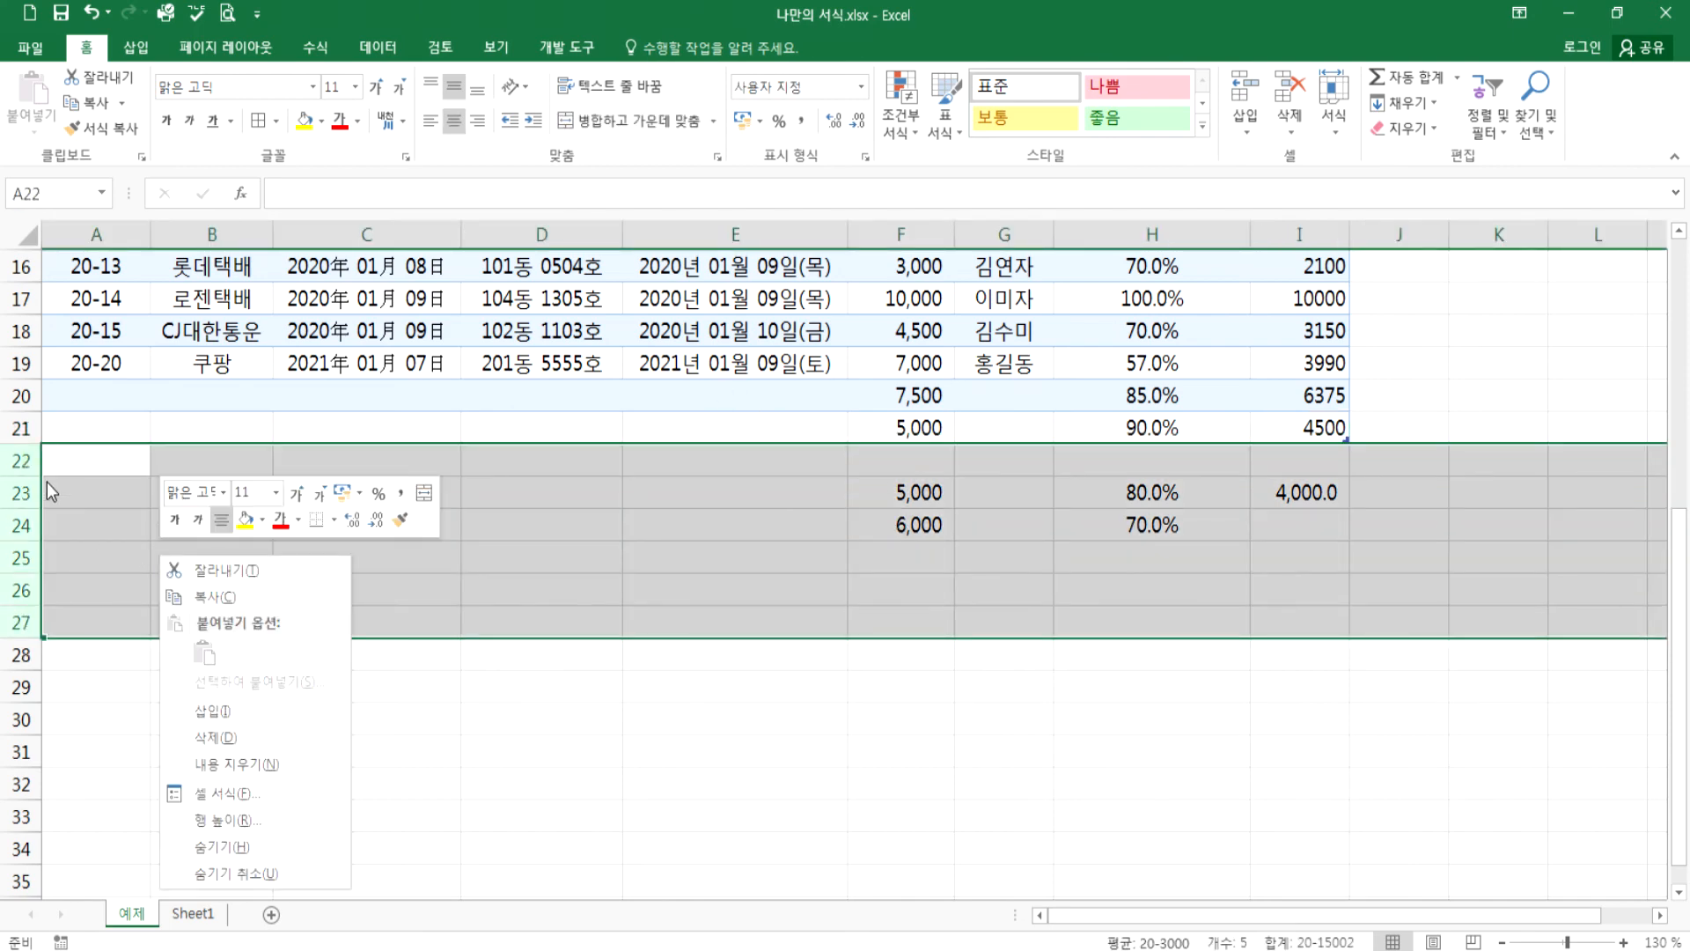
left_click(9, 463)
left_click_drag(6, 463, 14, 655)
right_click(108, 565)
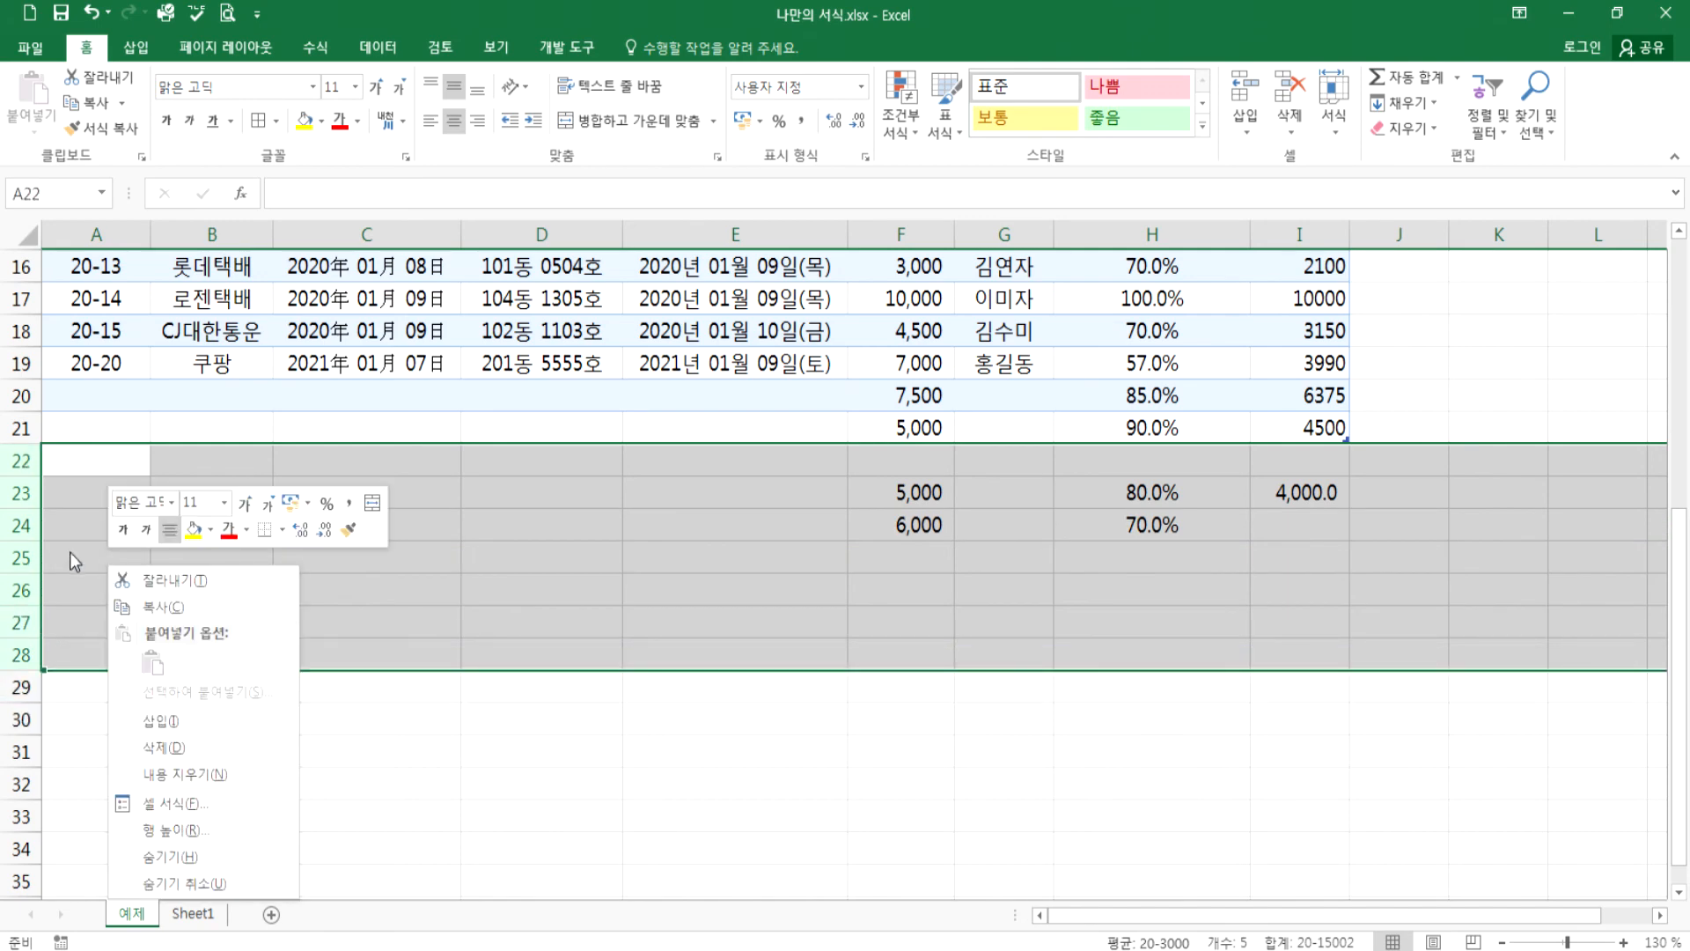
key("d")
left_click(245, 517)
- Compare the available table design options with a ledger table cell selected and with the empty cell K4 selected
scroll(810, 435, "up", 5)
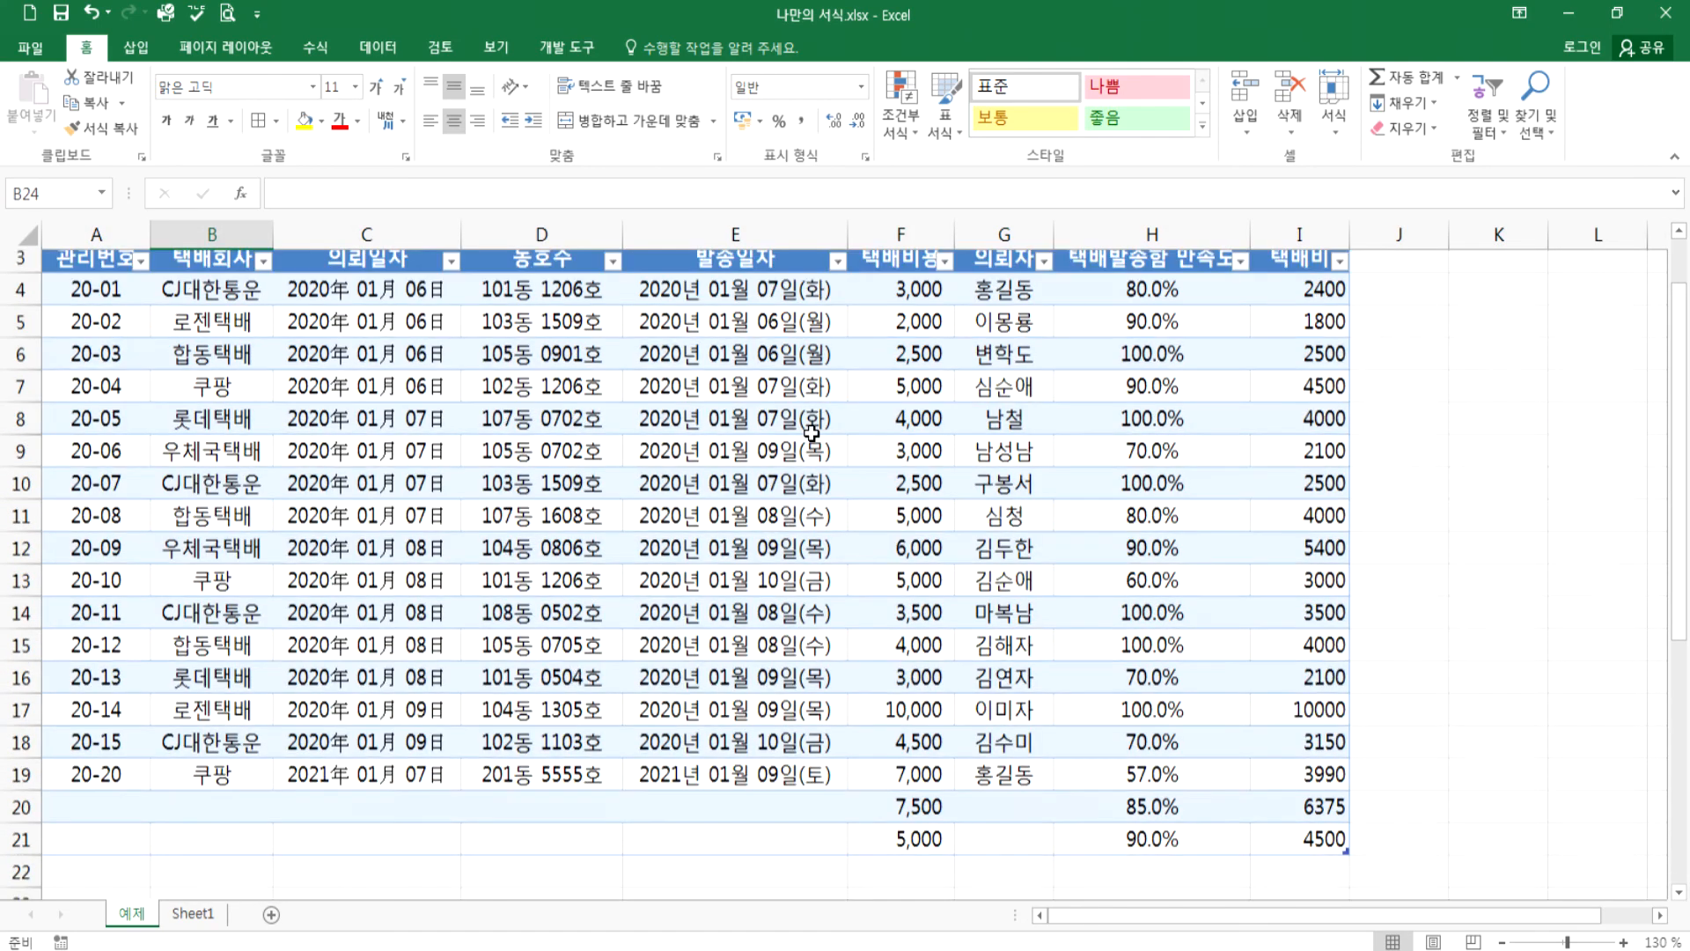
left_click(921, 446)
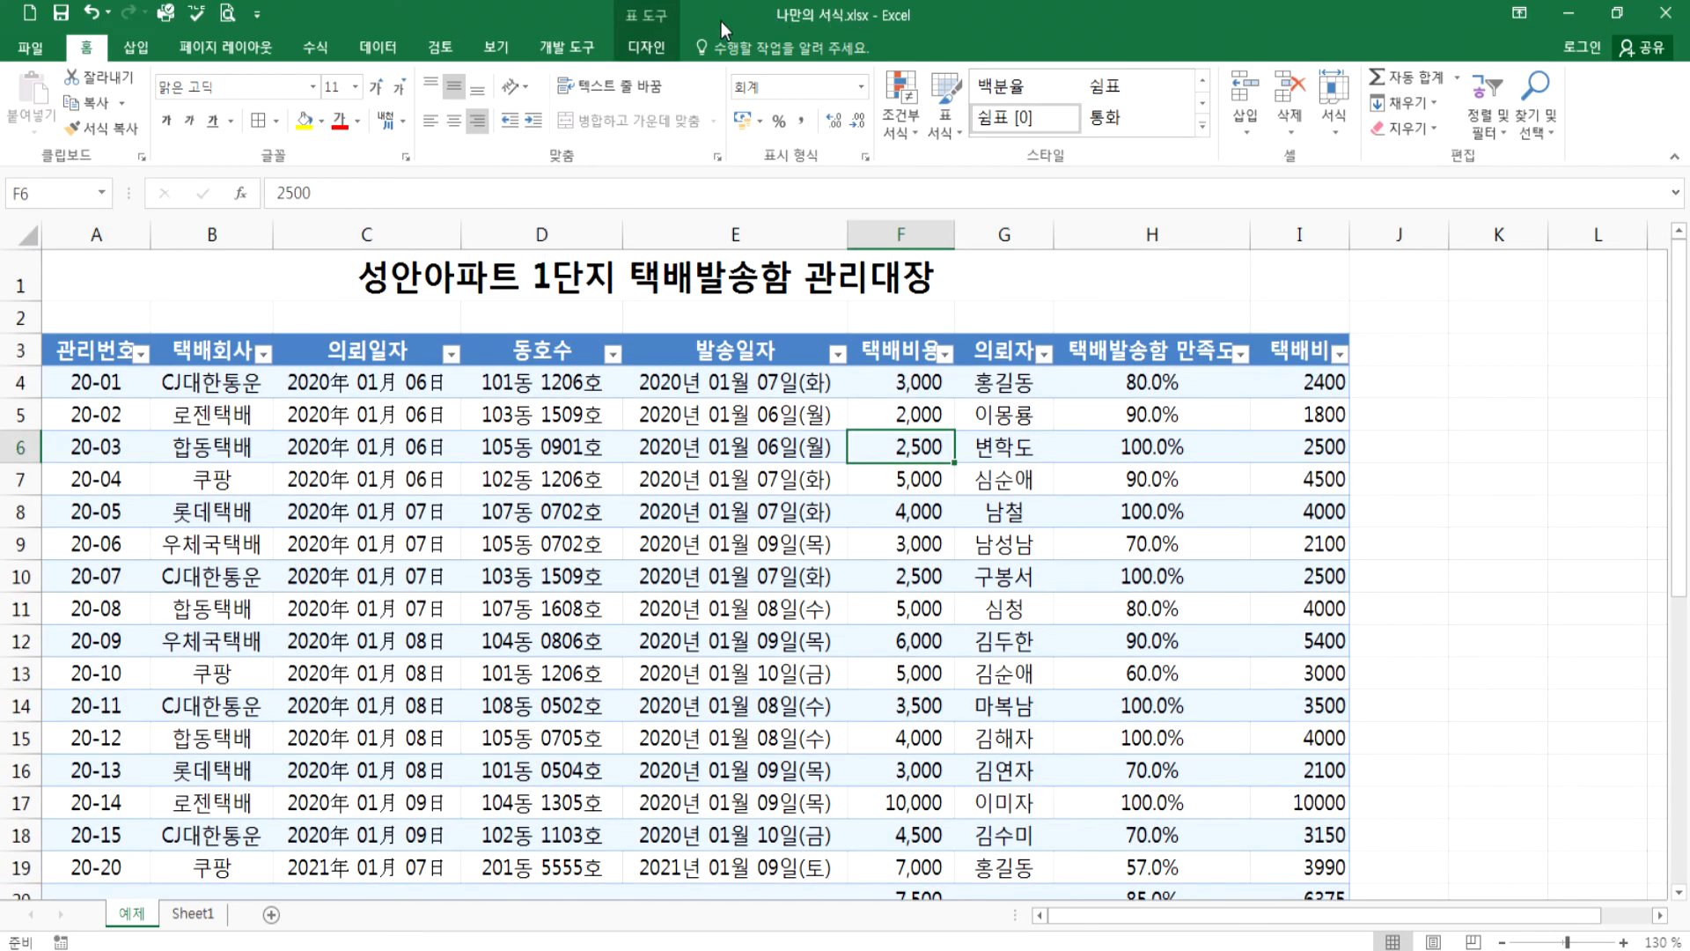
left_click(656, 51)
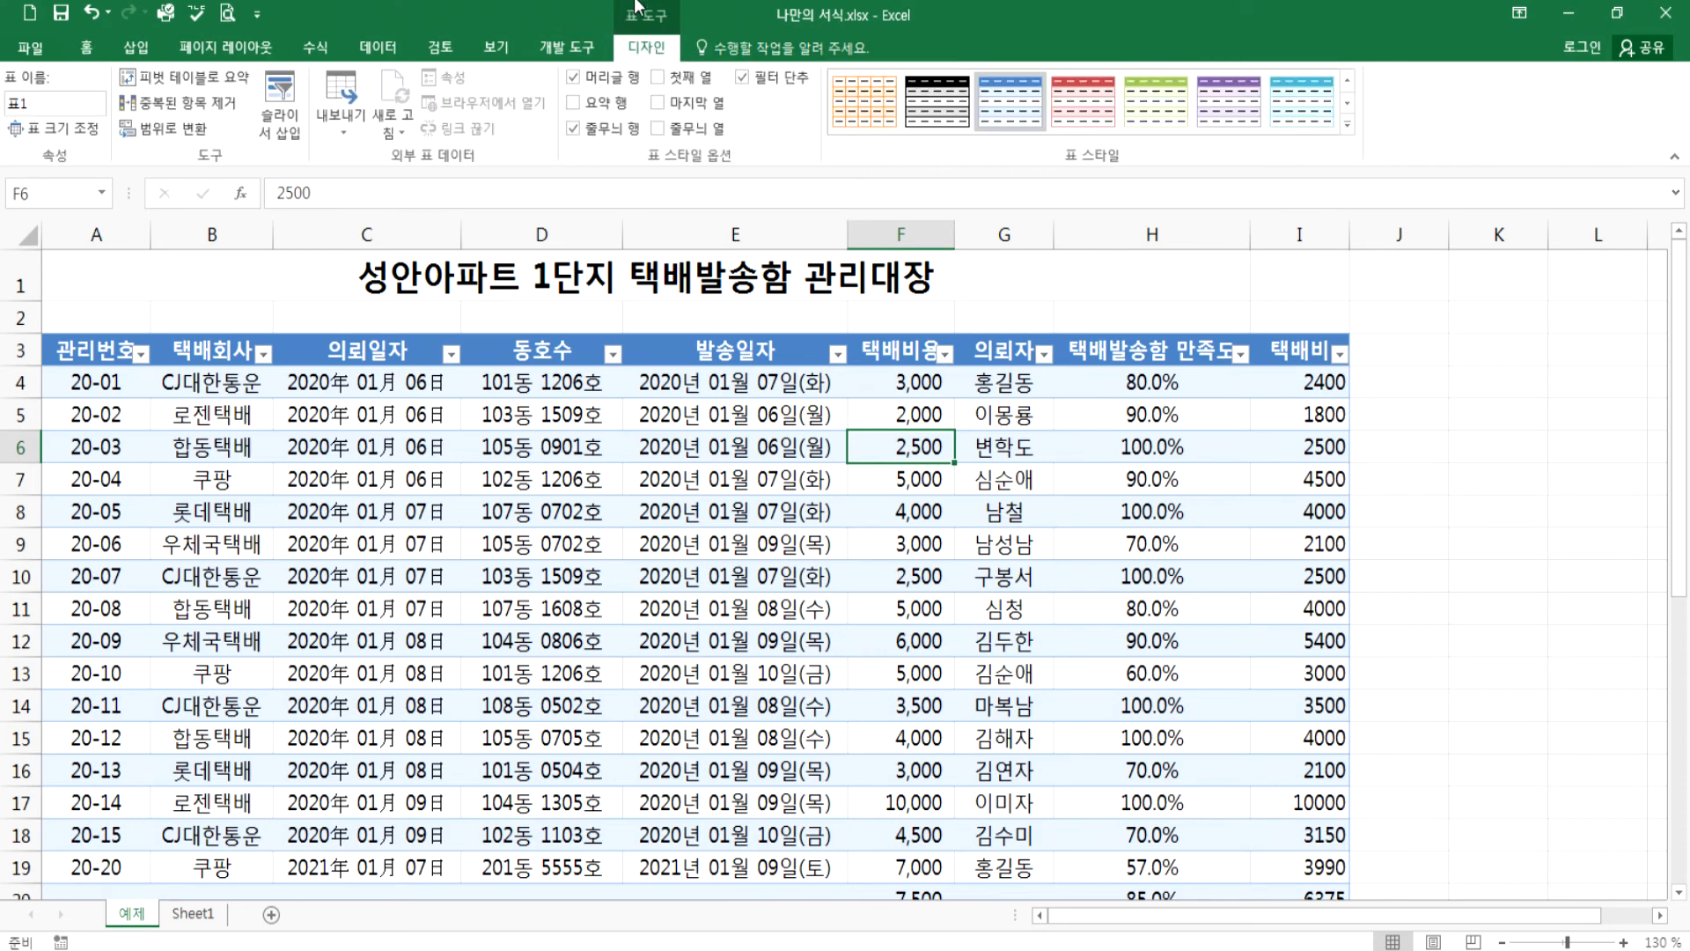
left_click(1545, 384)
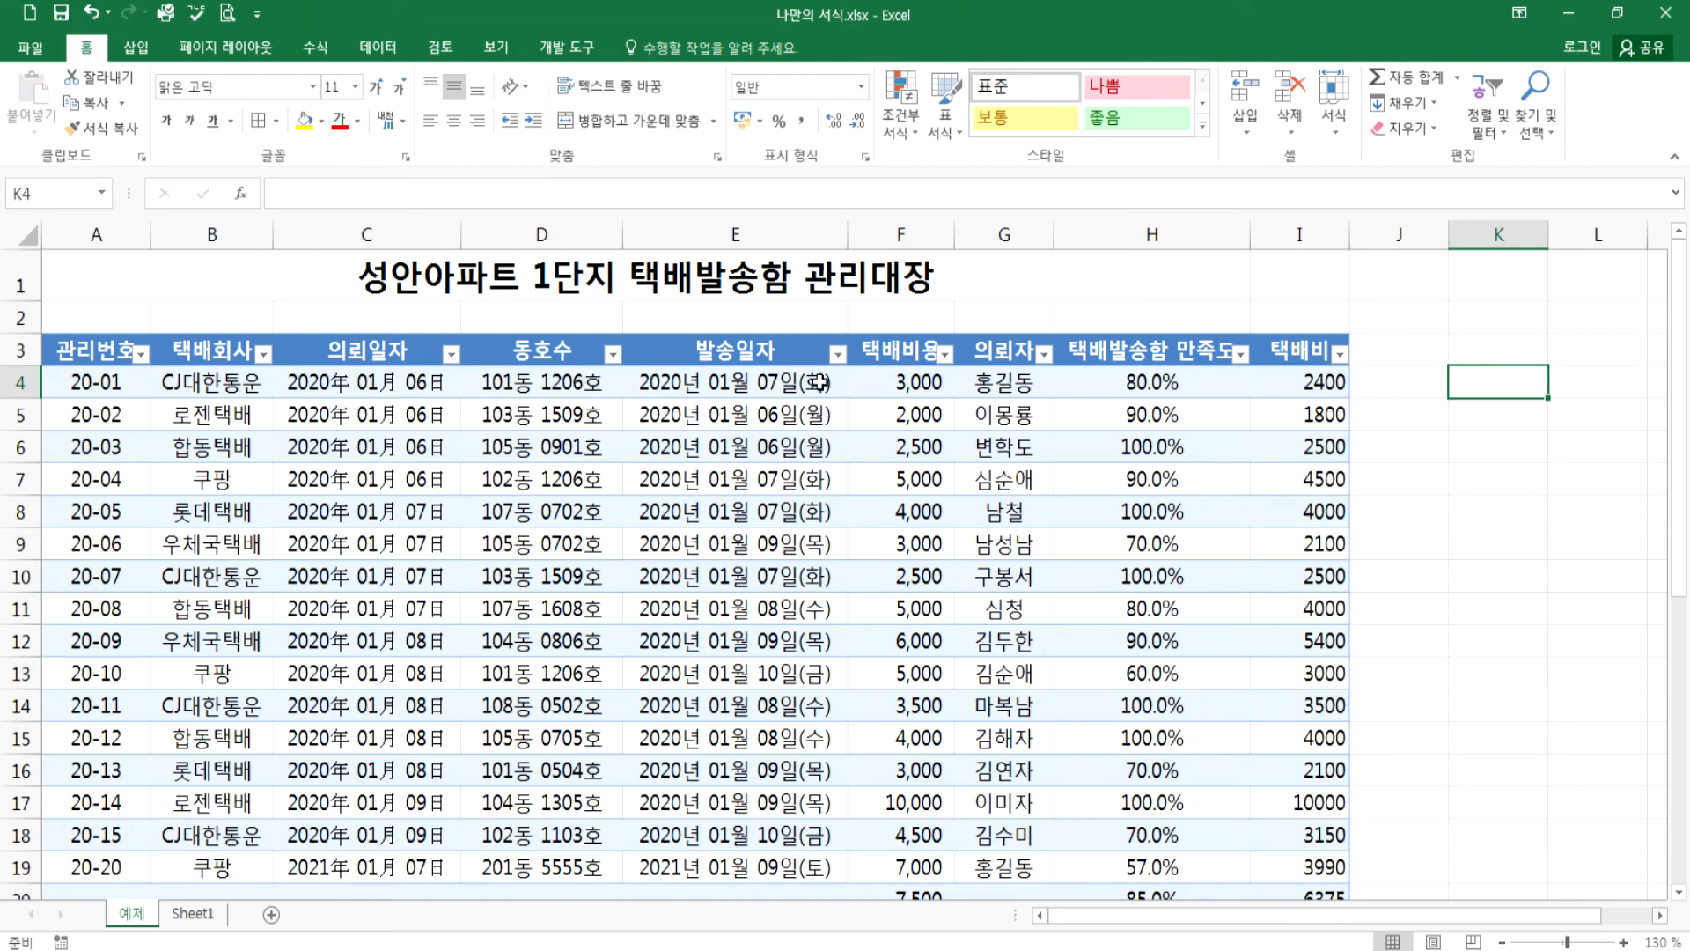
left_click(814, 409)
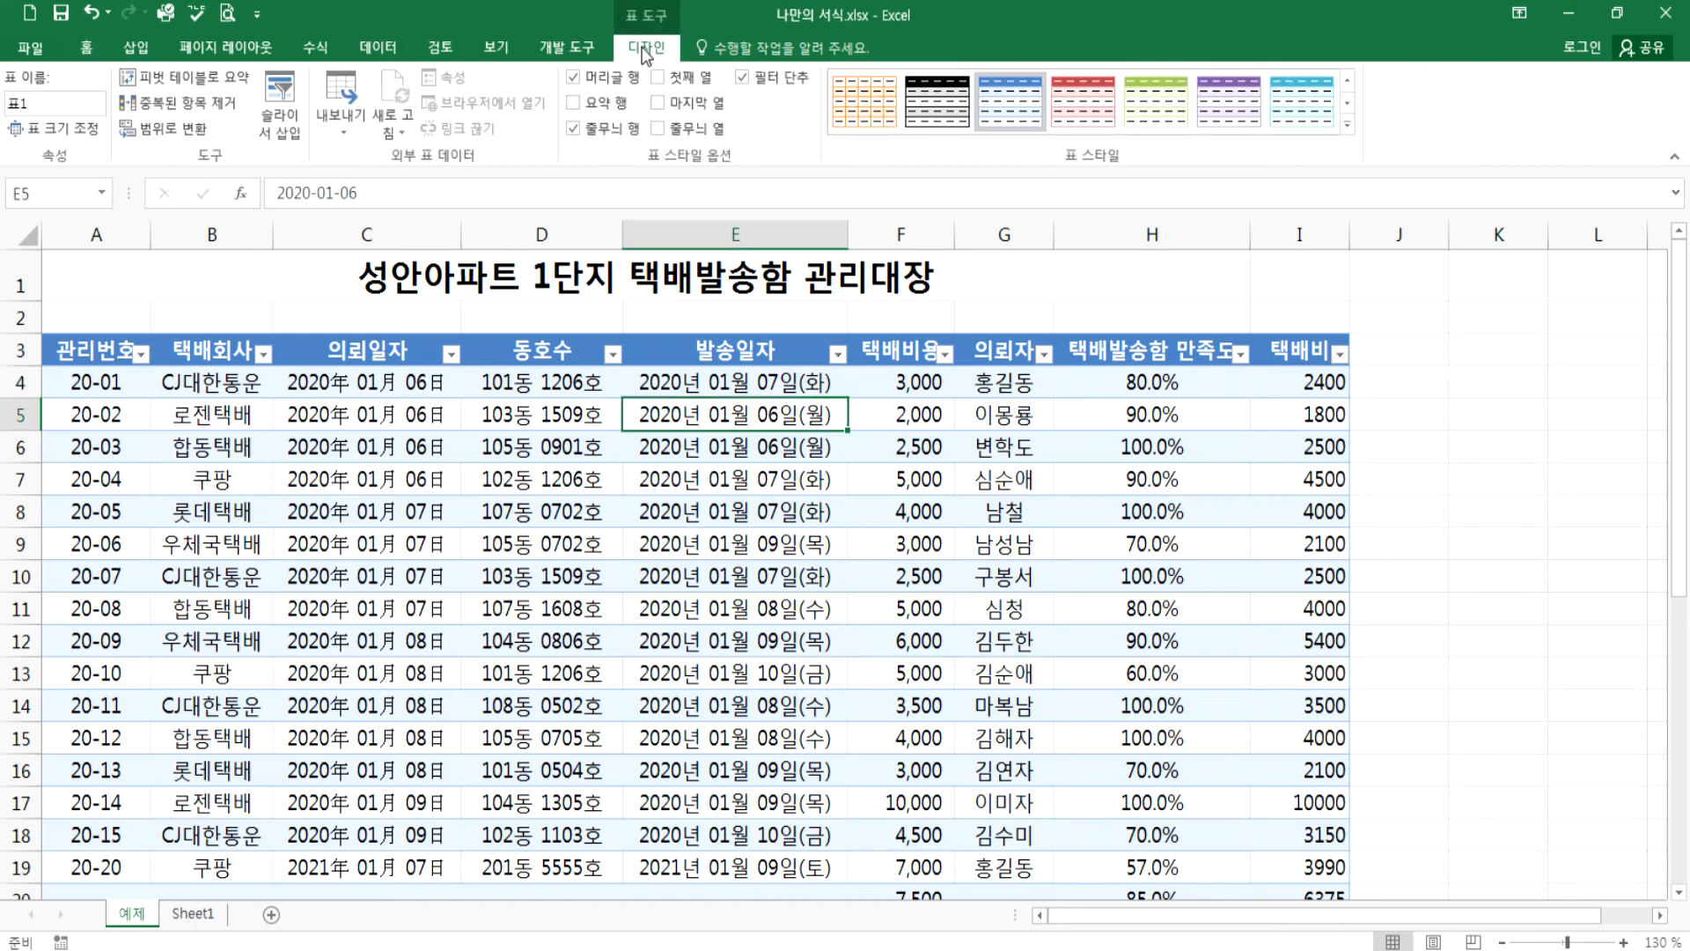
- Try the ledger table's header row, banded rows, banded columns and filter button options, restoring each to its original setting
left_click(589, 79)
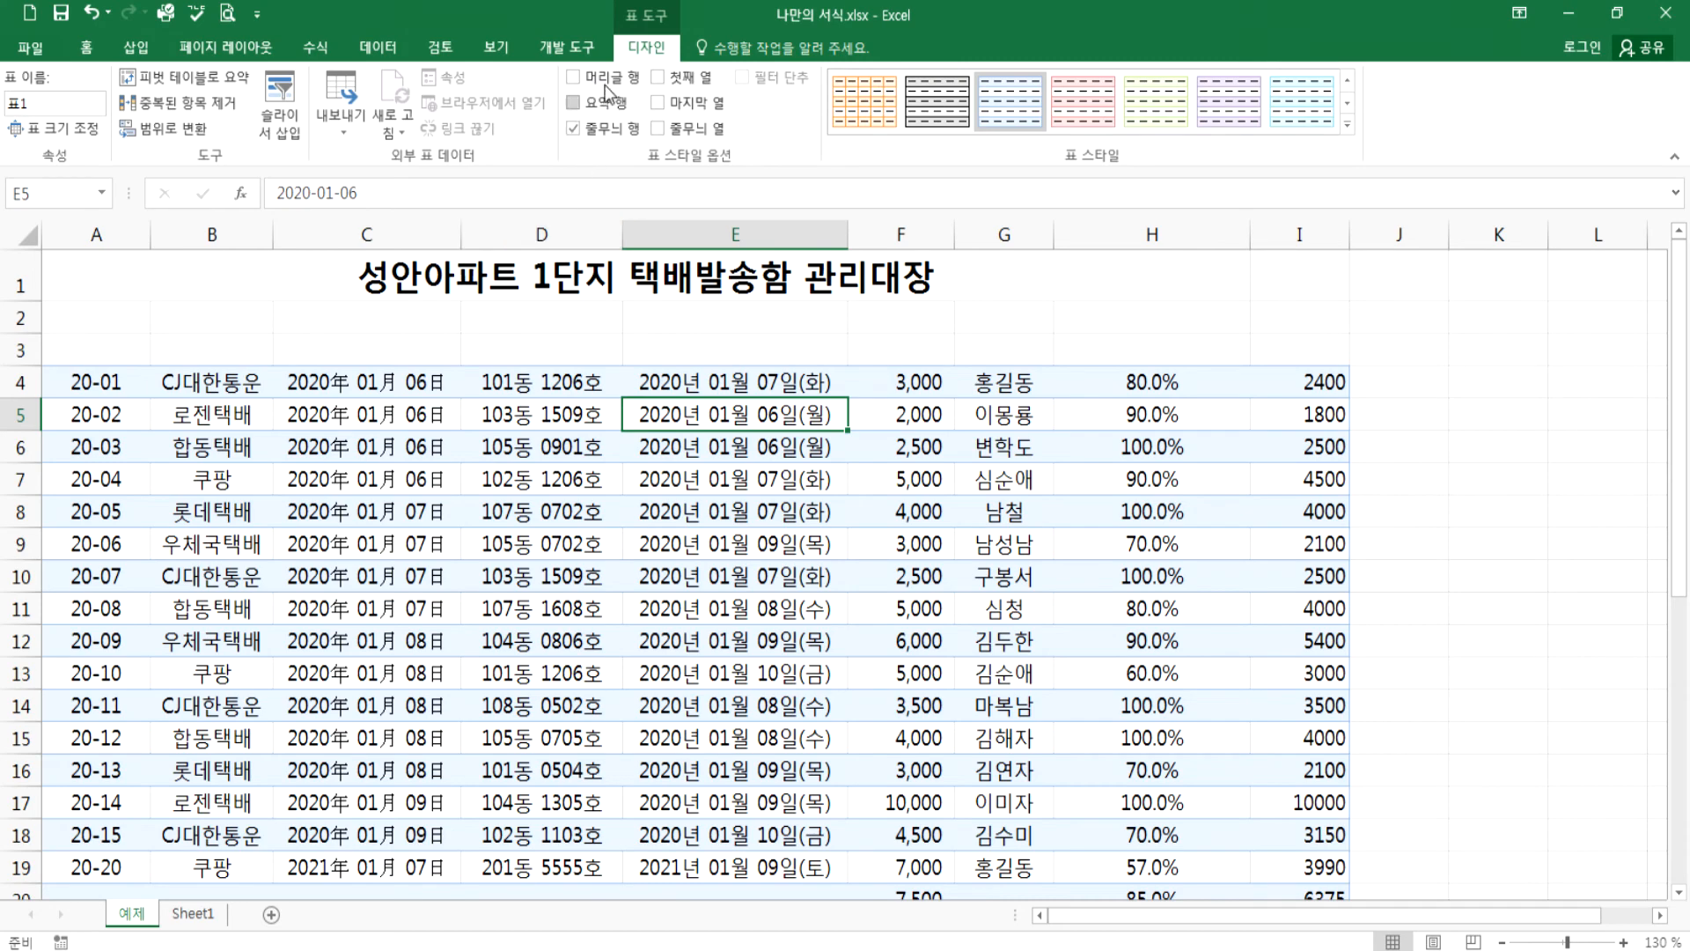
left_click(605, 85)
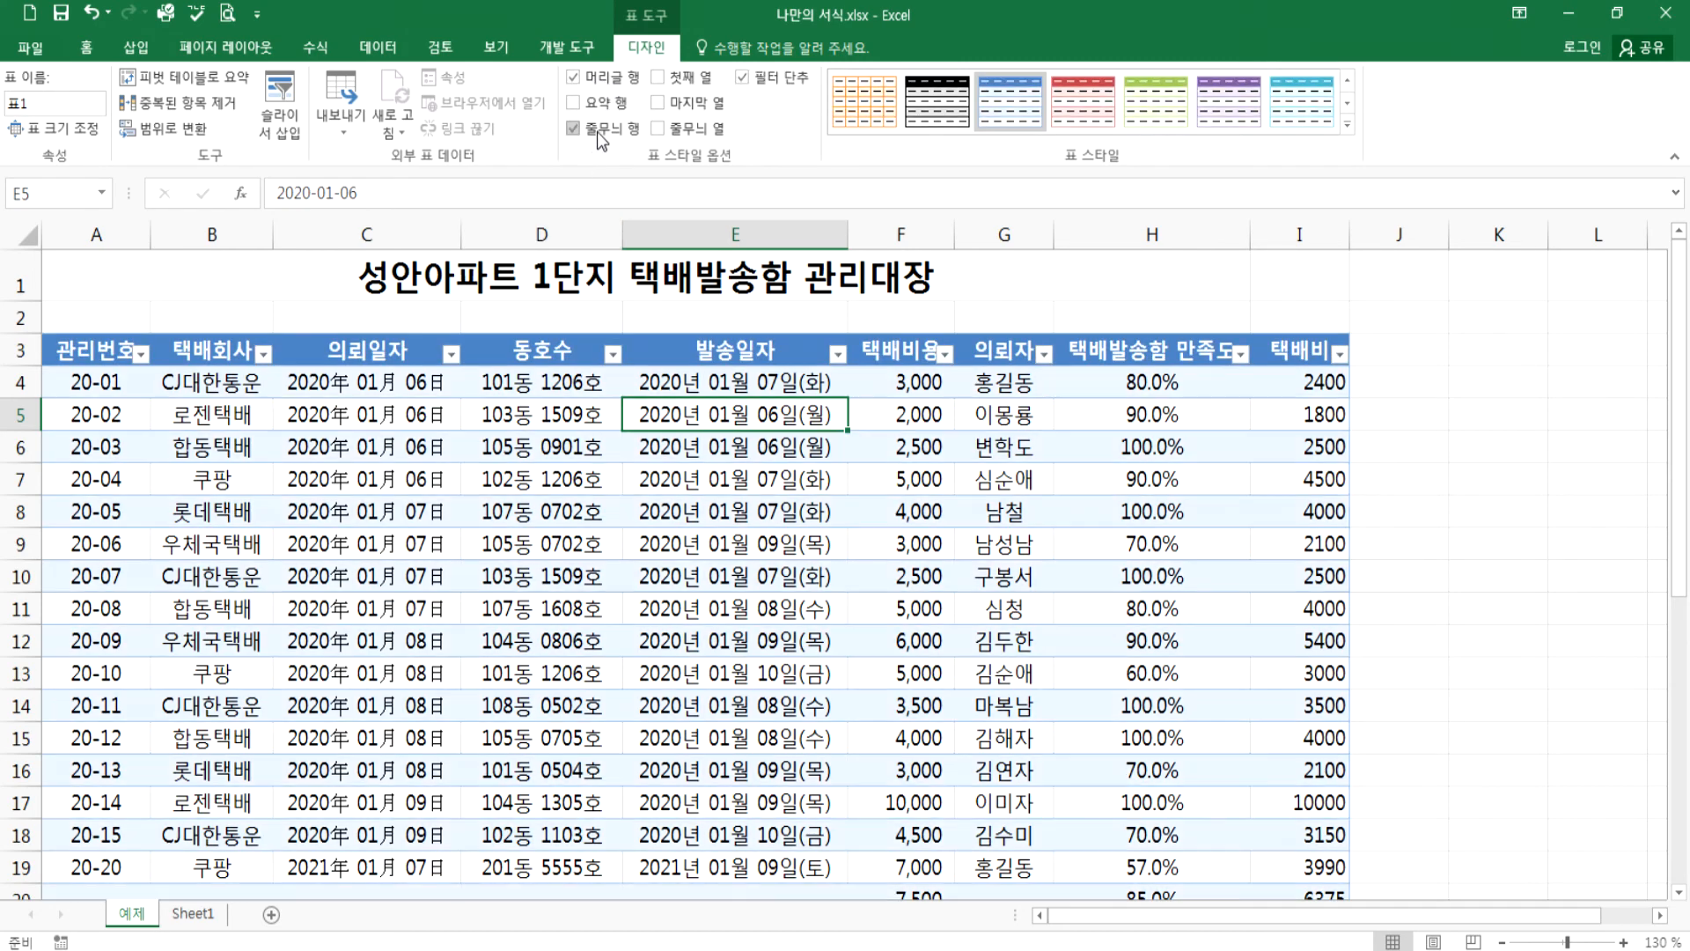
left_click(597, 130)
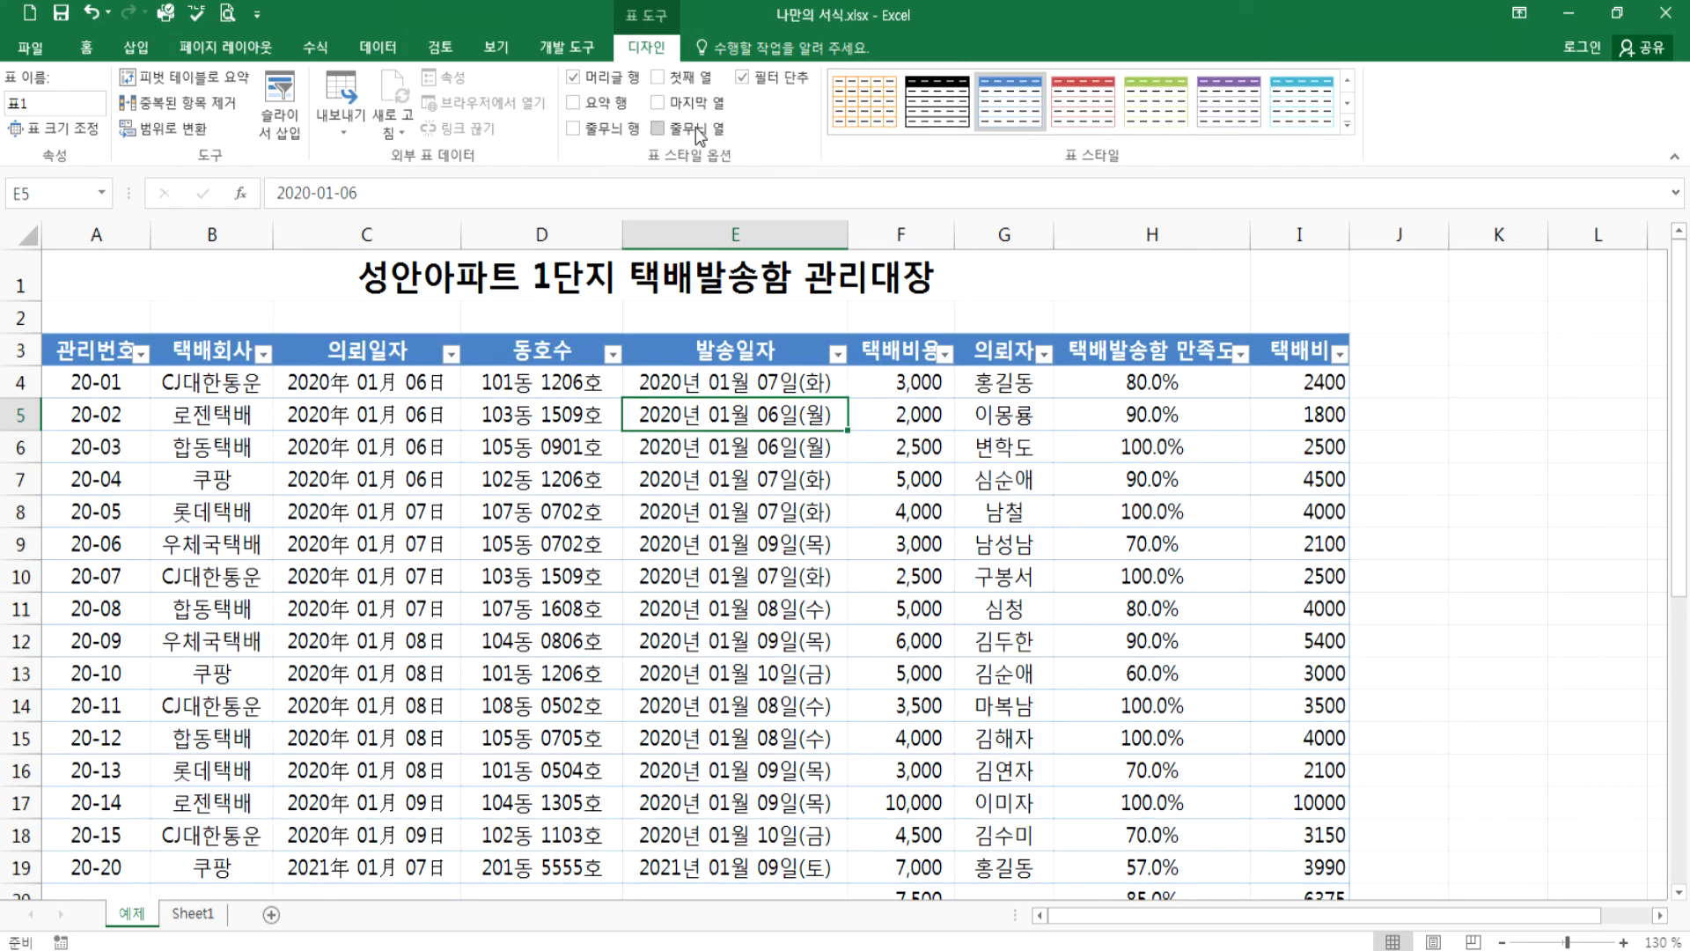
left_click(684, 130)
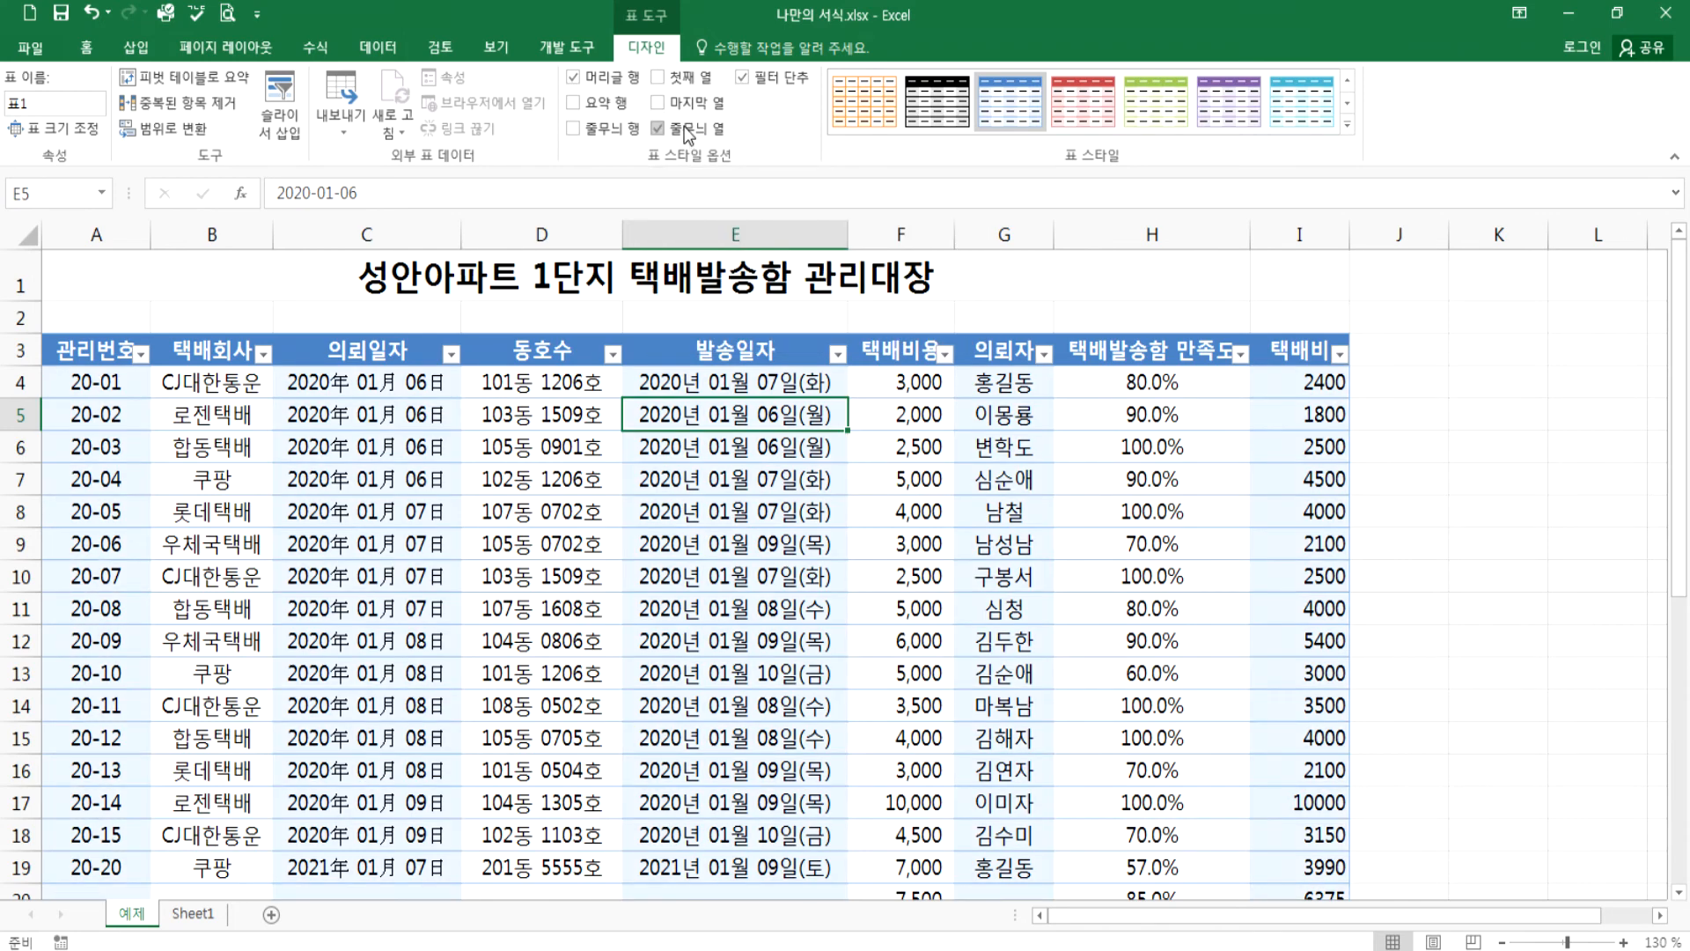
left_click(685, 129)
left_click(604, 130)
left_click(604, 132)
left_click(684, 130)
left_click(687, 132)
left_click(614, 133)
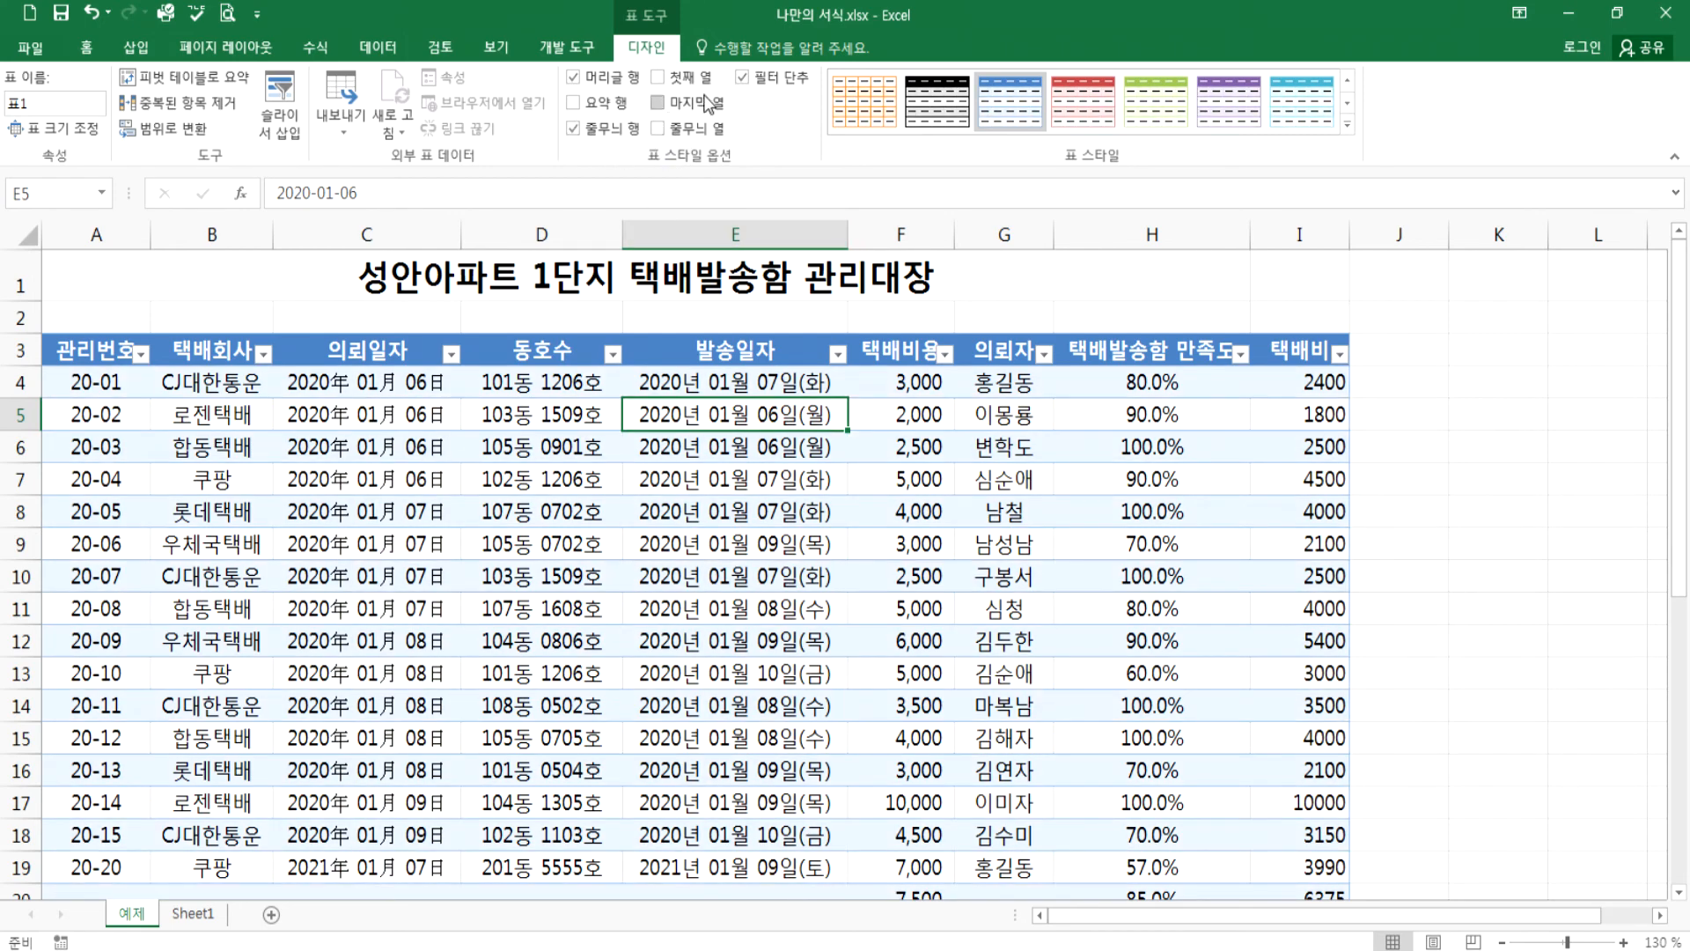
left_click(741, 79)
left_click(742, 79)
- Delete the worksheet rows from row 20 down, removing the two incomplete entries at the end of the ledger table
scroll(184, 483, "down", 1)
scroll(186, 483, "up", 1)
scroll(194, 484, "down", 4)
left_click_drag(18, 490, 19, 590)
right_click(18, 506)
left_click(70, 682)
left_click_drag(212, 395, 212, 428)
scroll(222, 405, "up", 4)
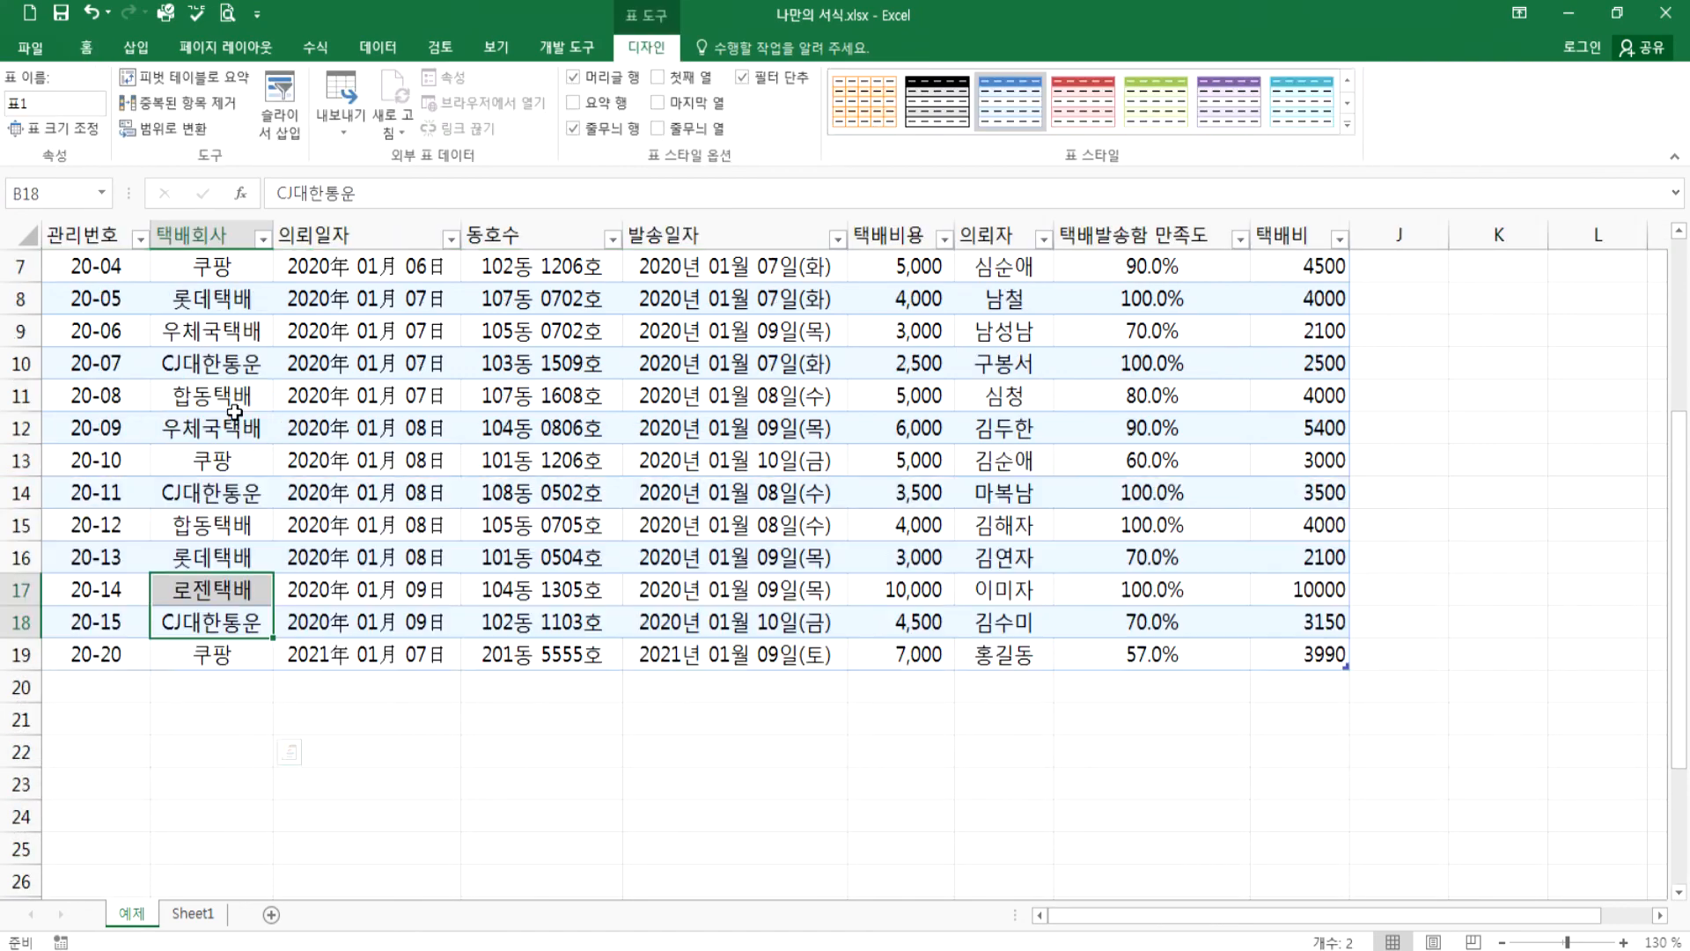
- Filter the 택배회사 column to show only 쿠팡
left_click(222, 407)
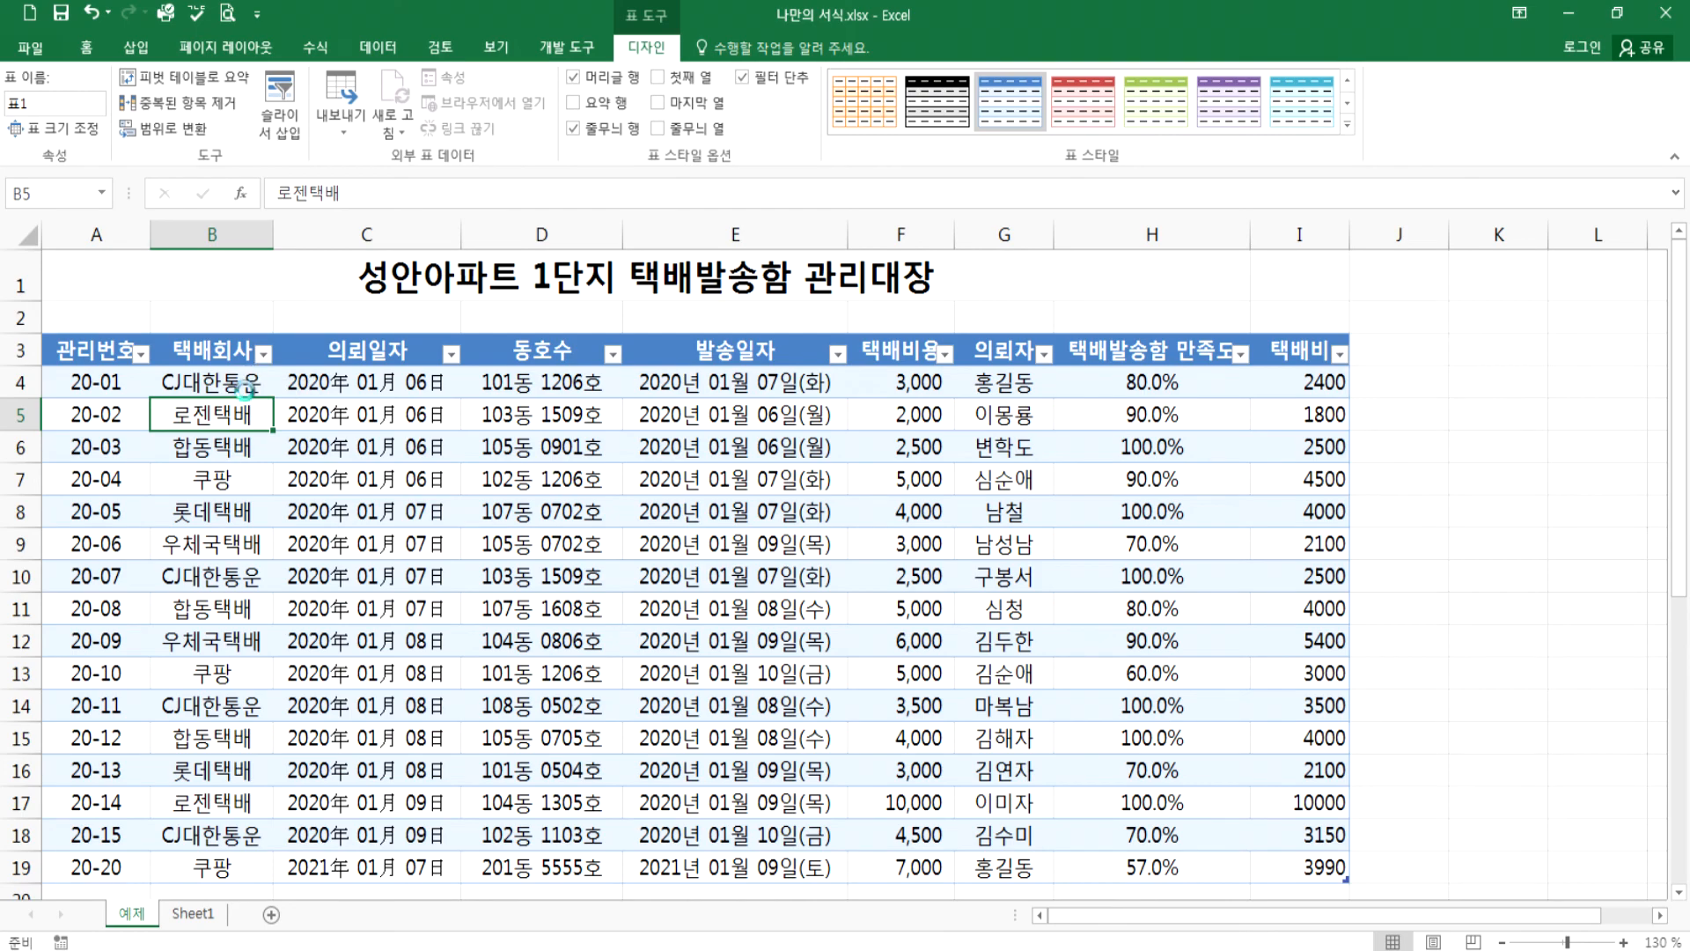
scroll(245, 392, "up", 5)
scroll(228, 387, "up", 1)
key("Left")
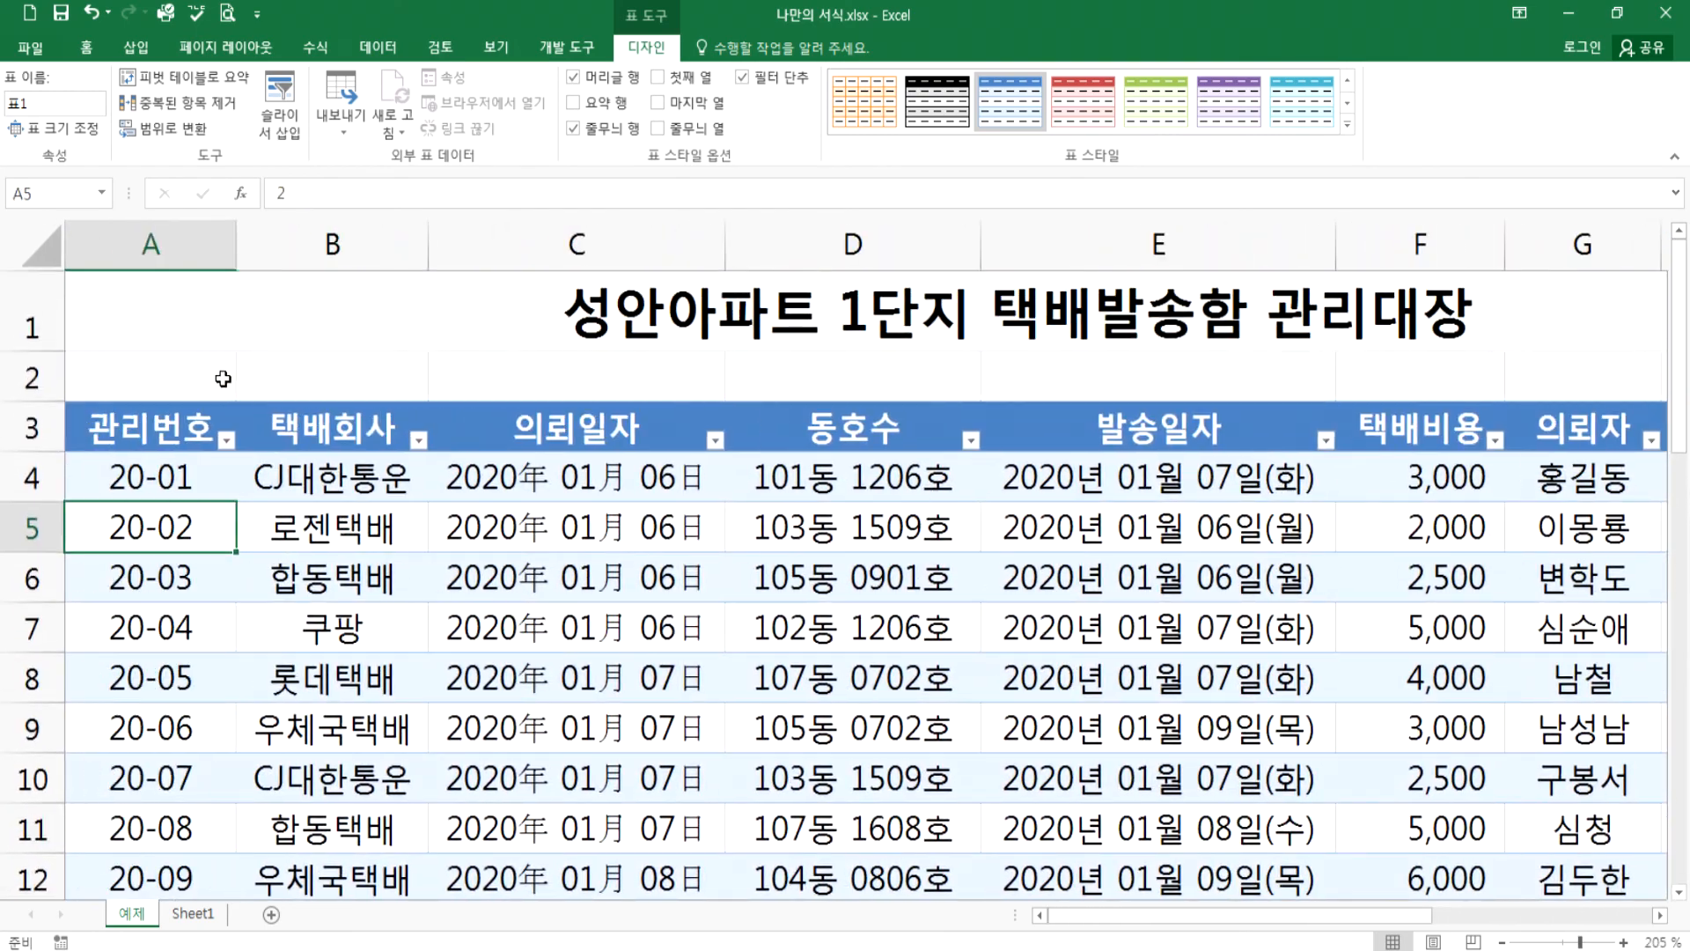
left_click(418, 439)
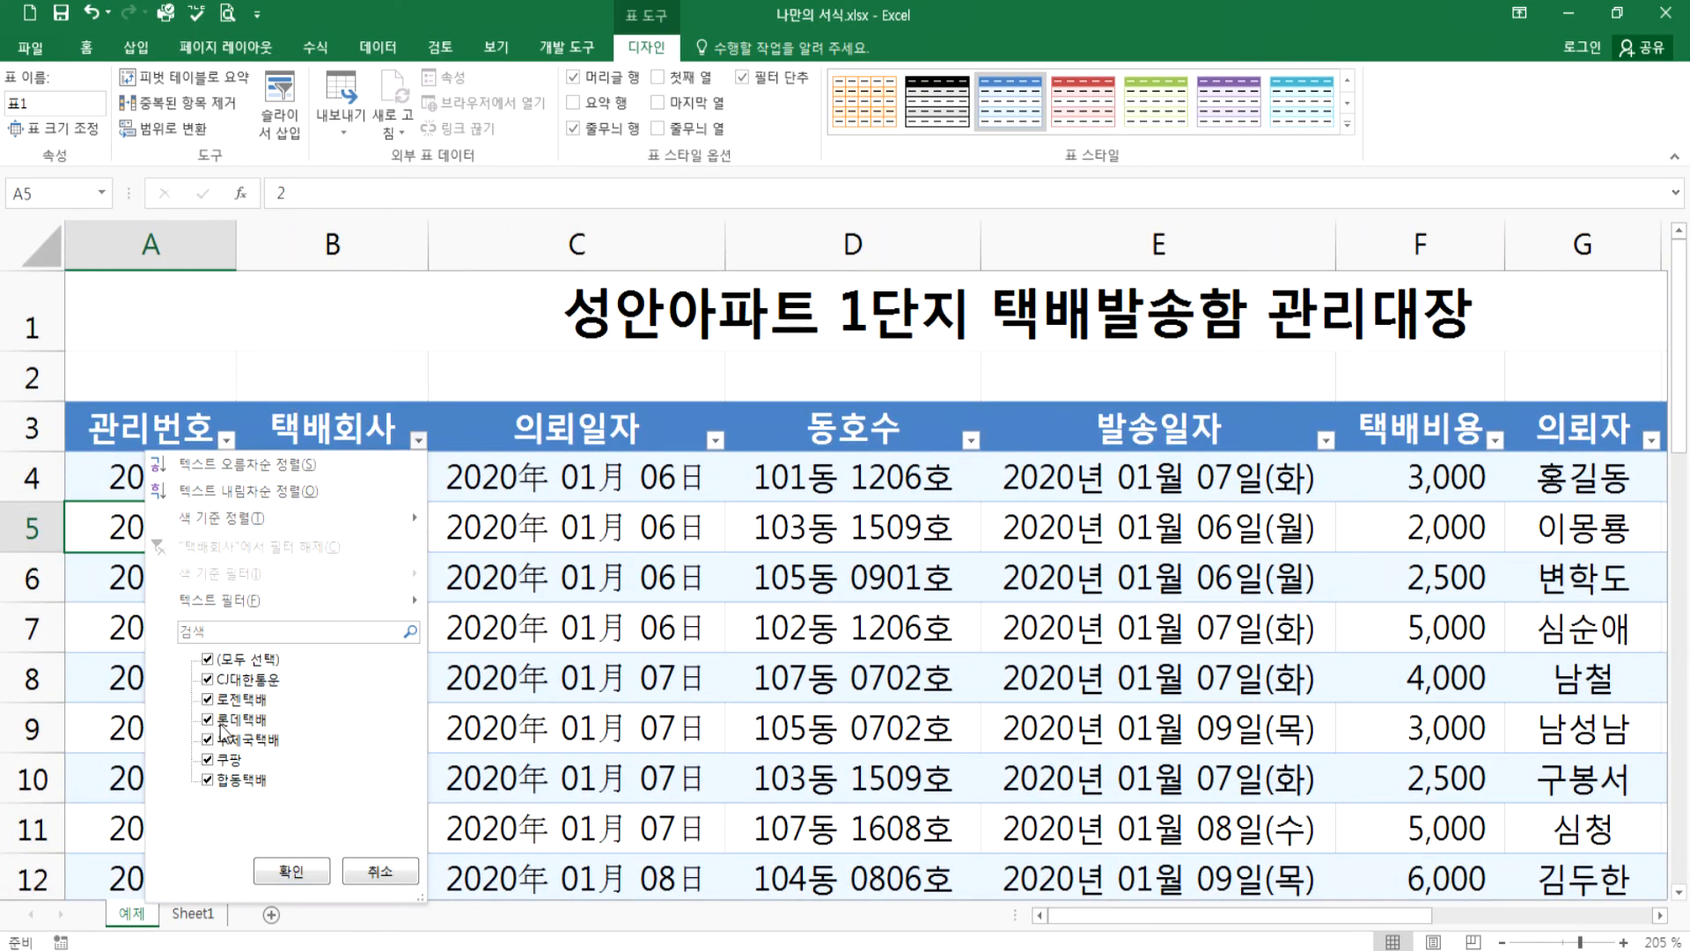
left_click(208, 659)
left_click(207, 760)
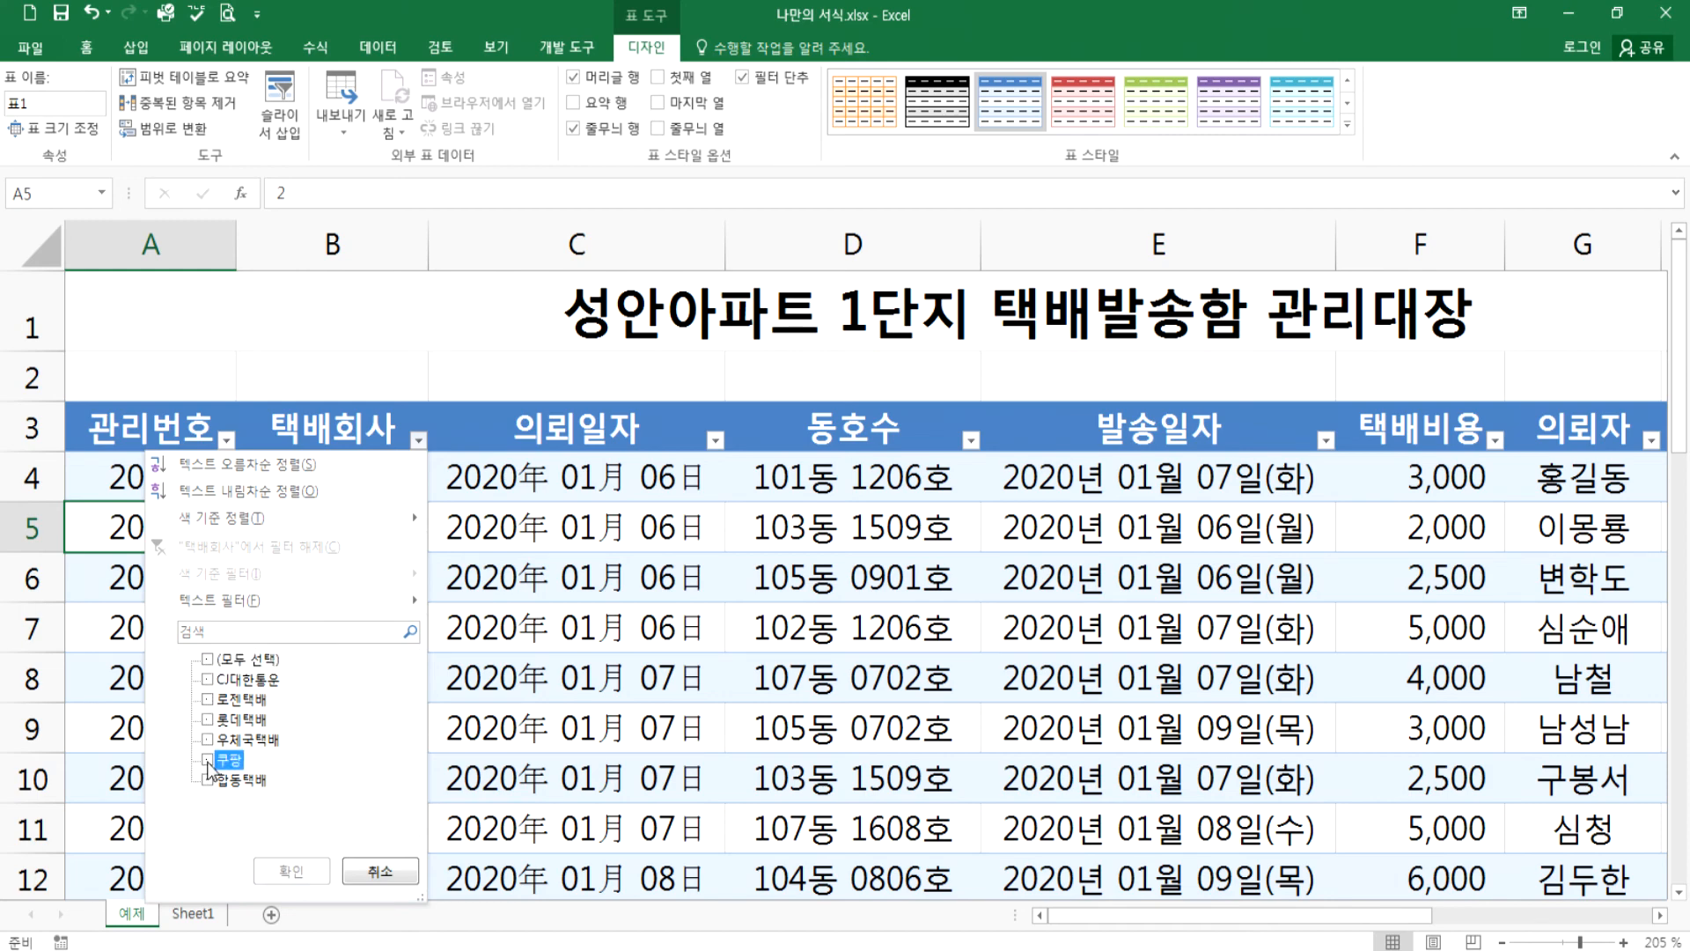
left_click(291, 871)
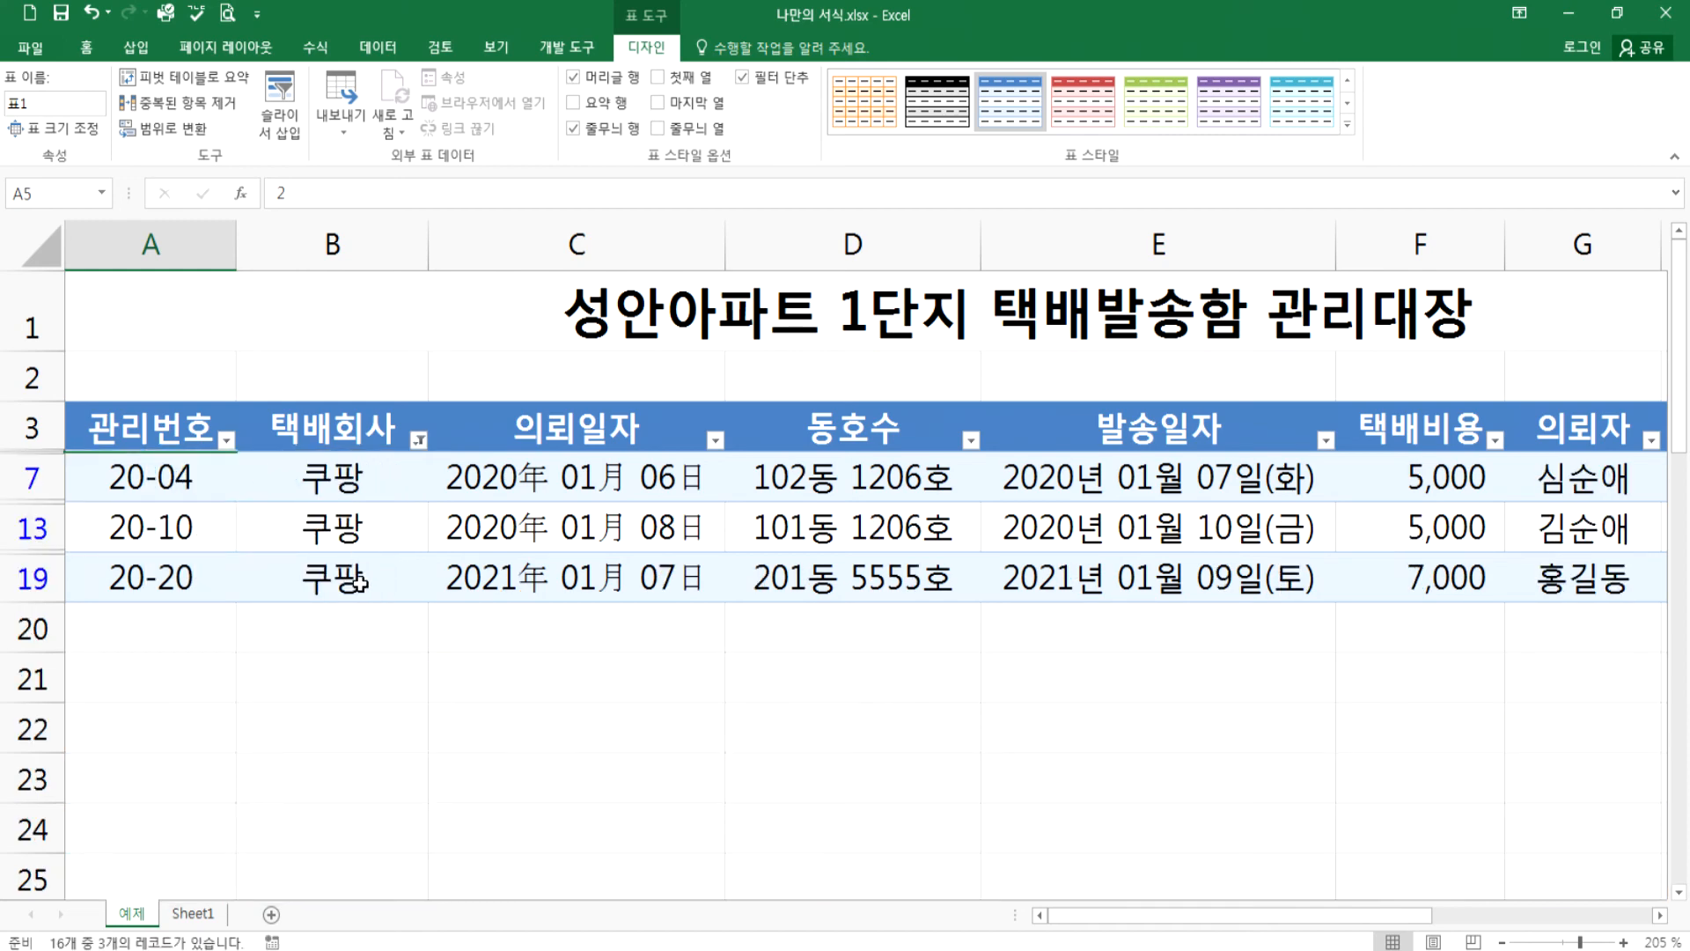
- Change the 택배회사 filter to show only 로젠택배
left_click(351, 566)
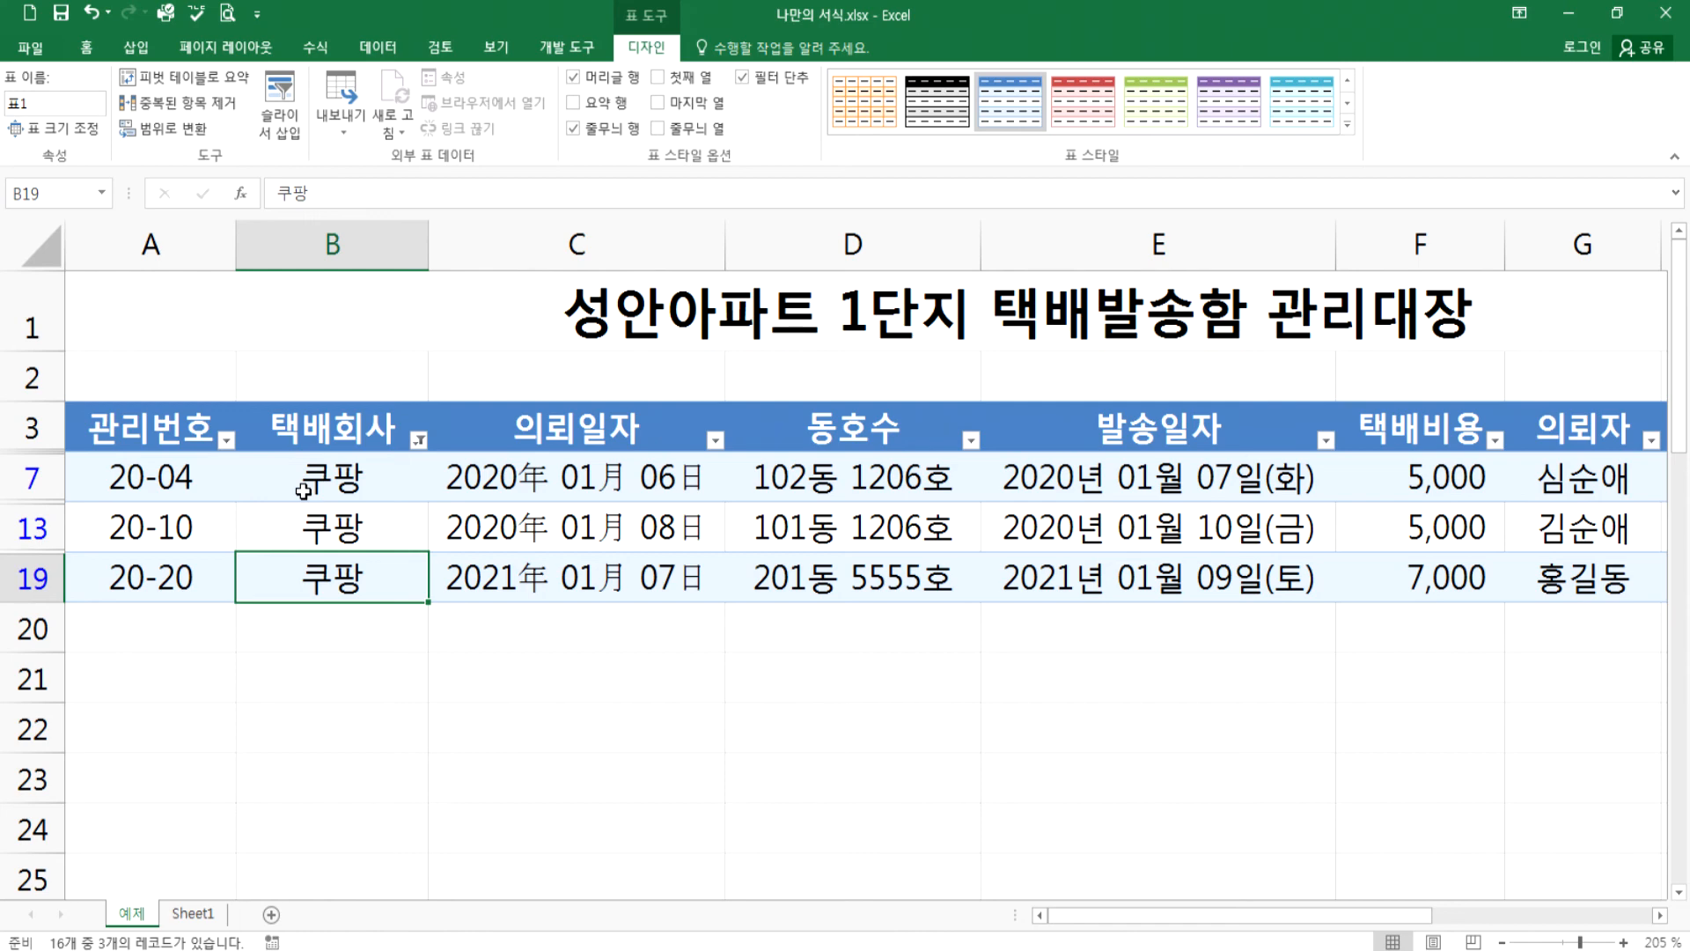
left_click(419, 439)
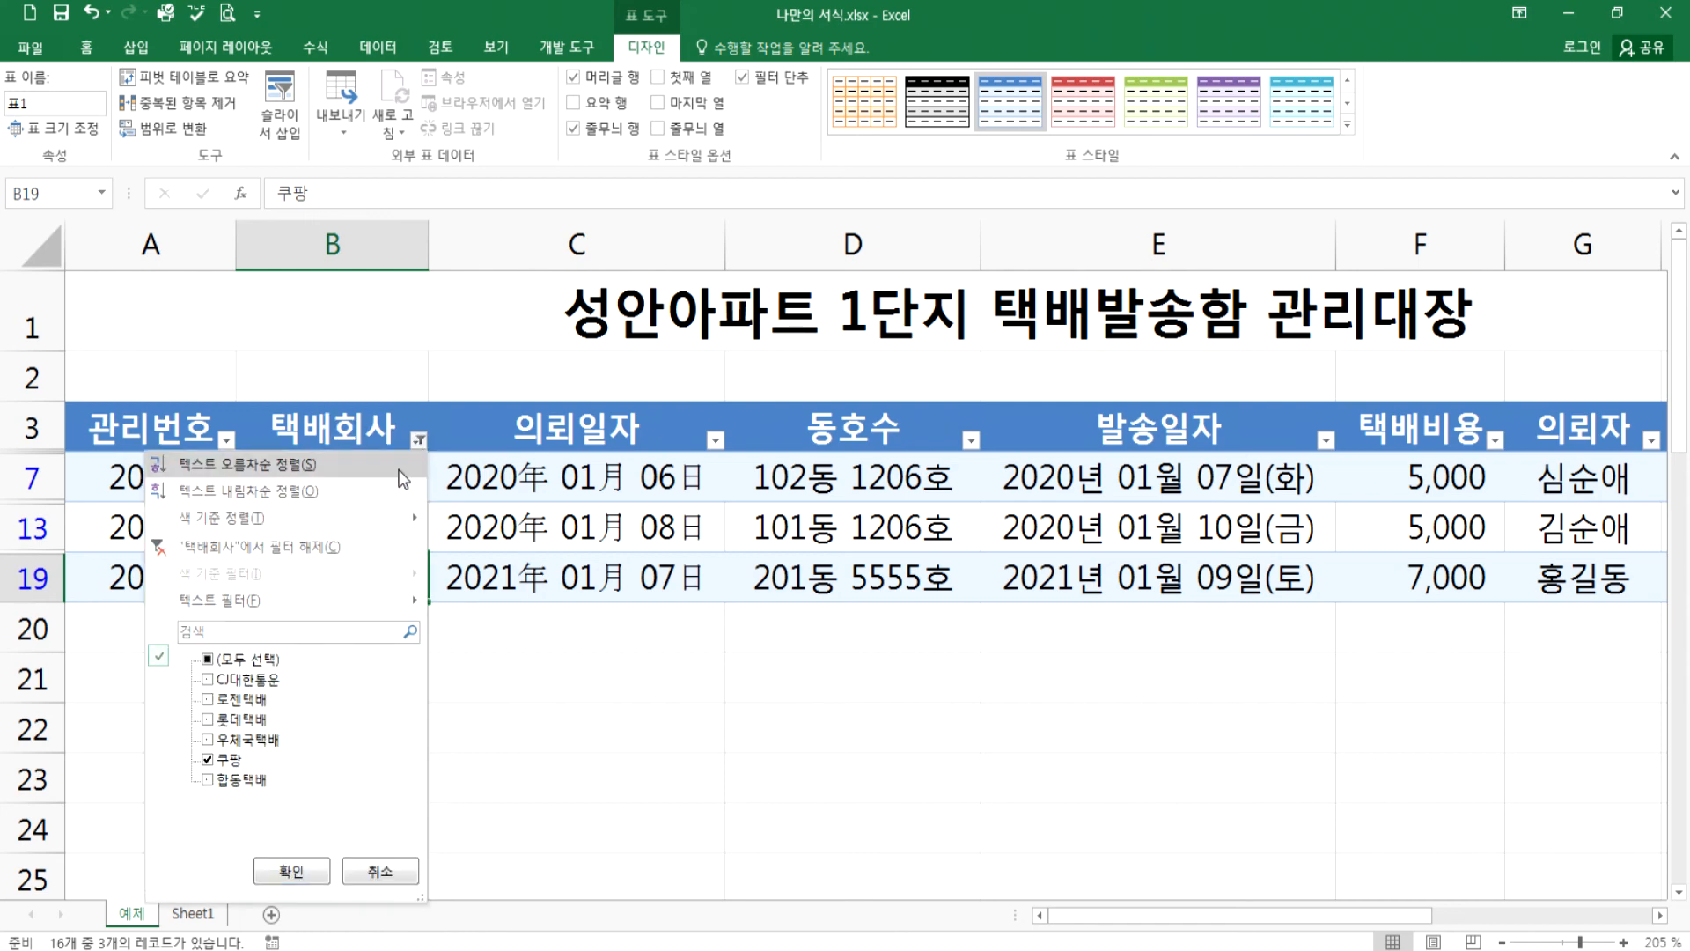
left_click(204, 662)
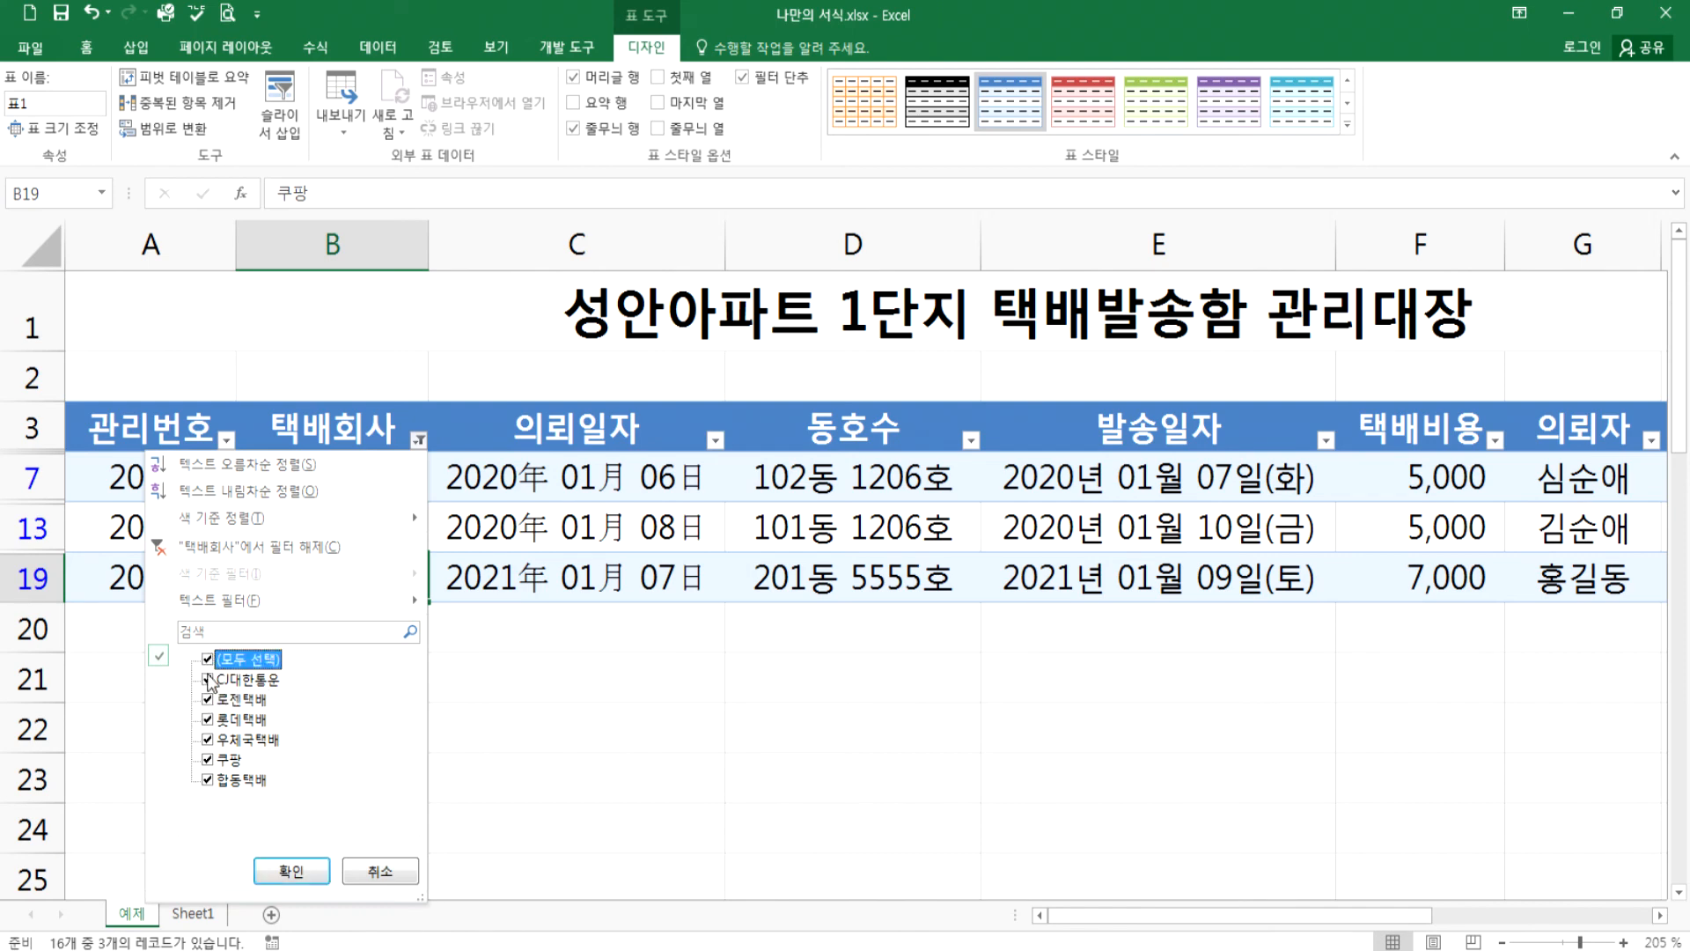
left_click(208, 699)
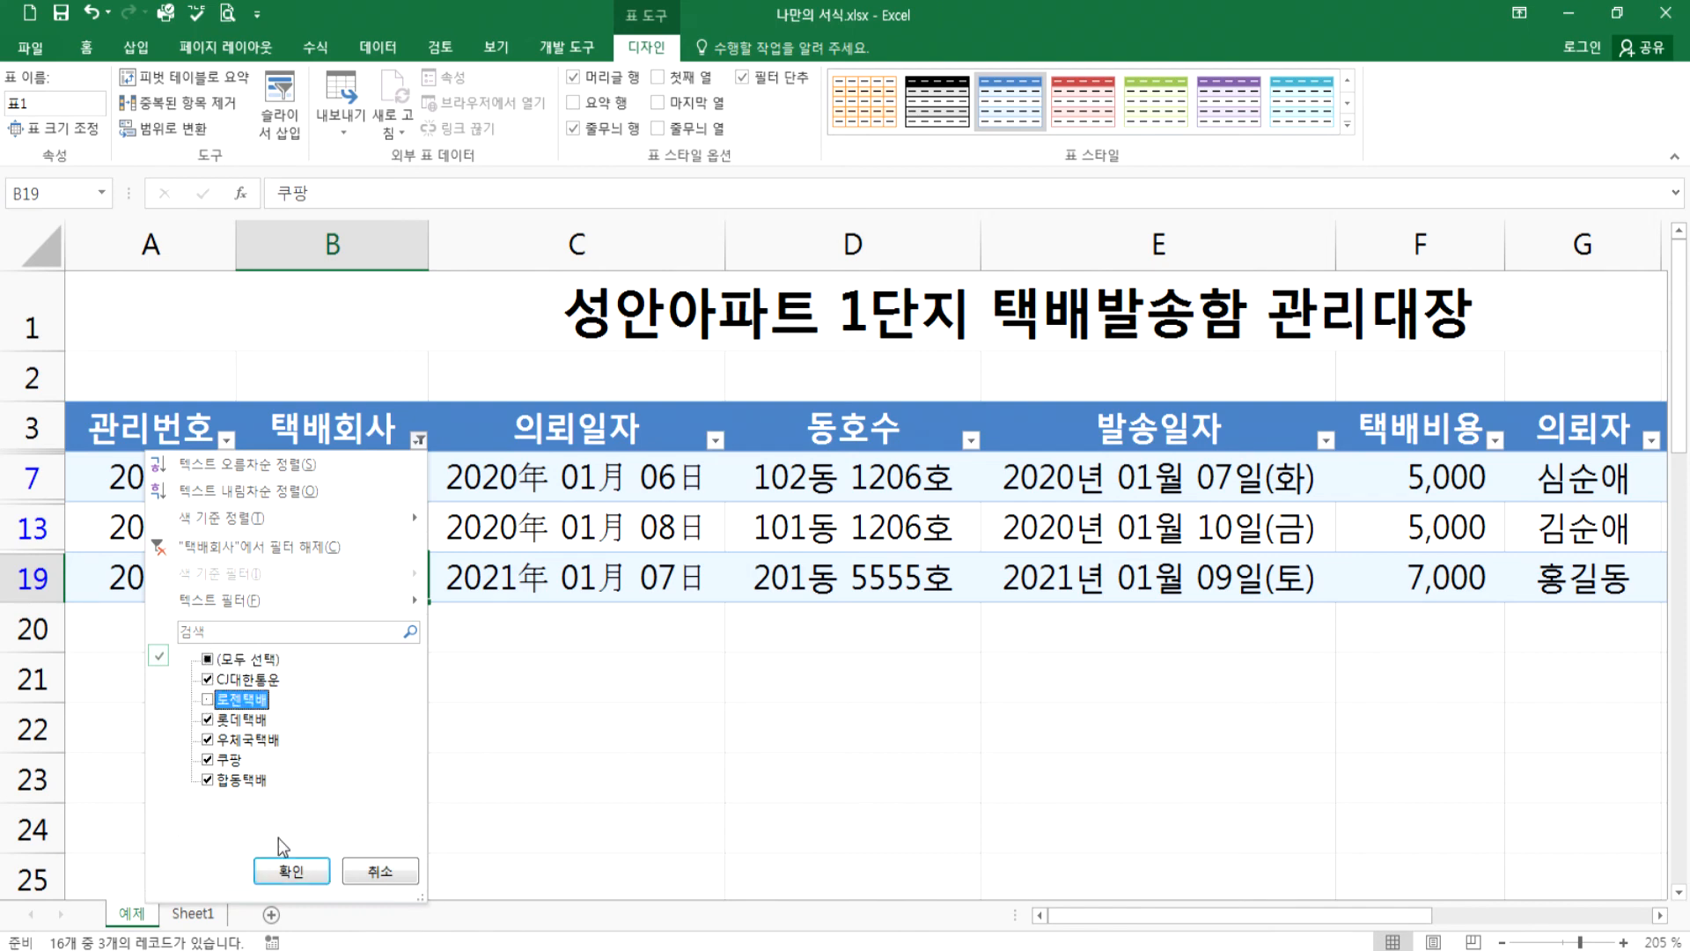
left_click(206, 659)
left_click(206, 660)
left_click(206, 701)
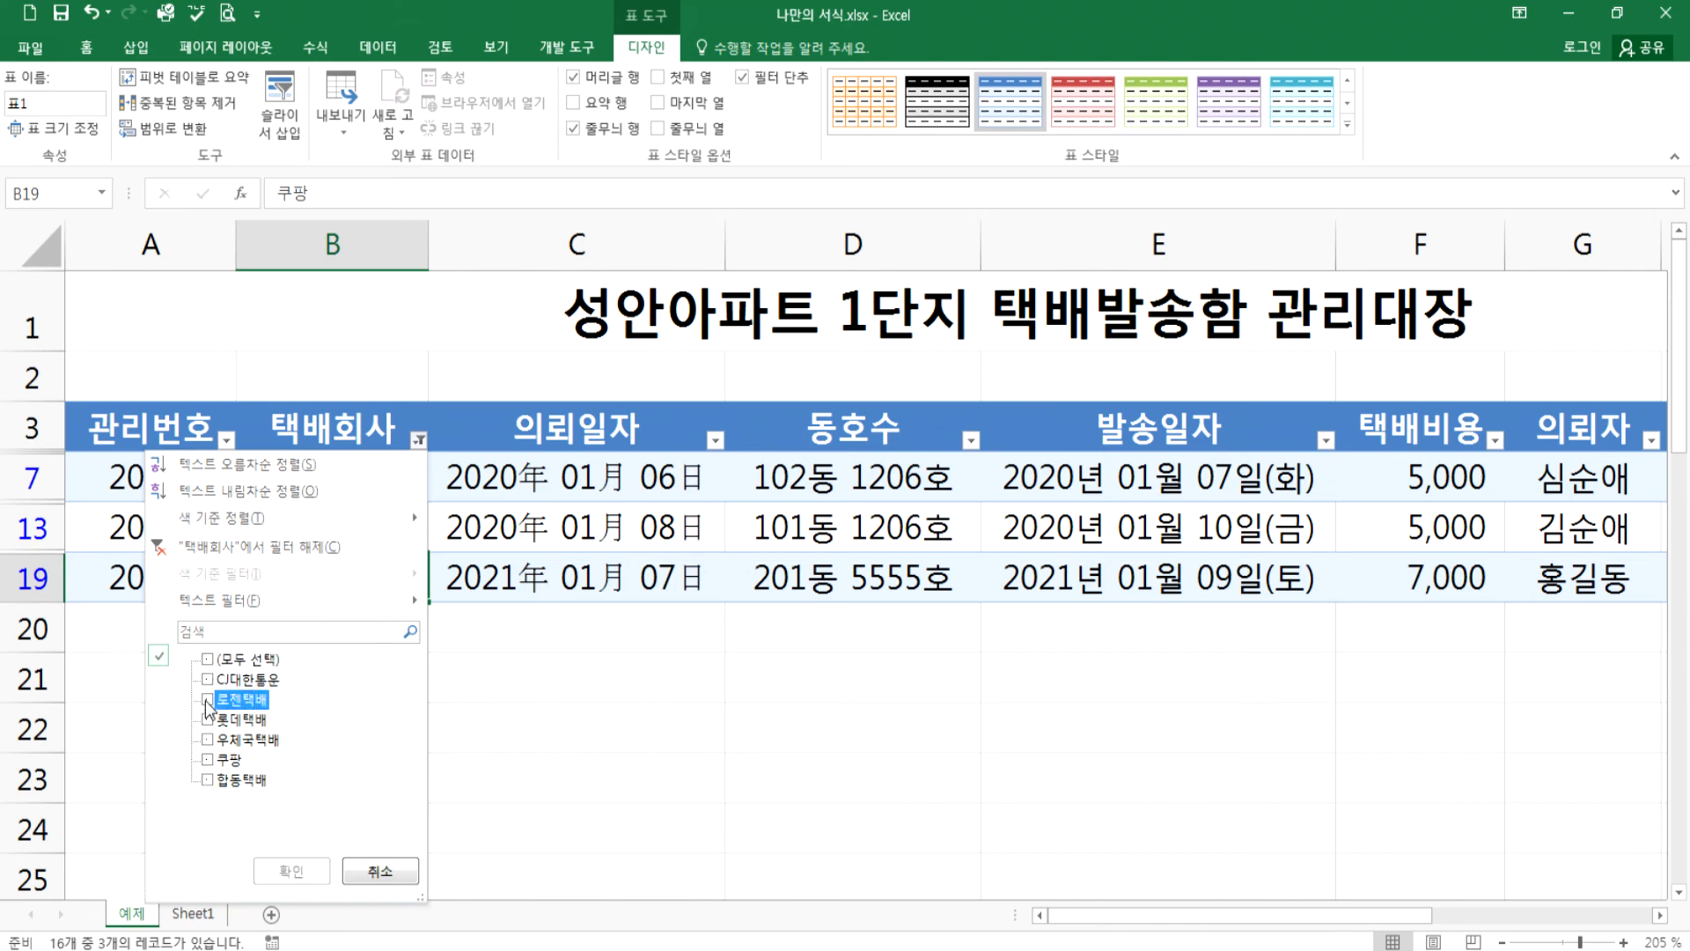
left_click(292, 871)
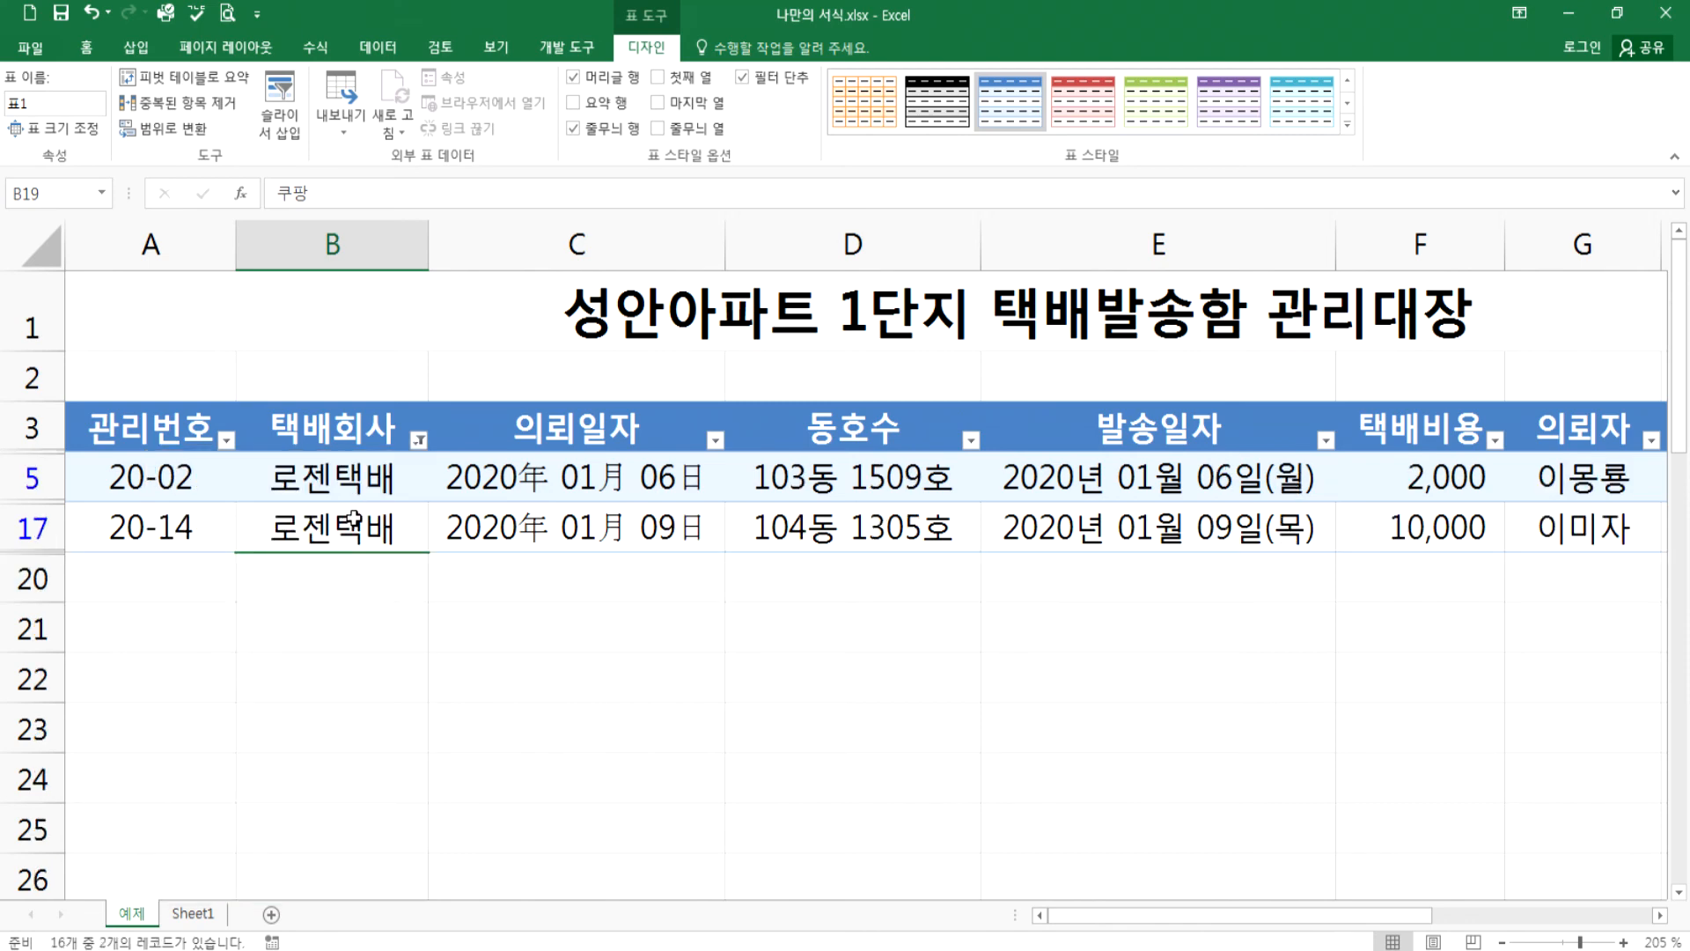
- Add 롯데택배 and 쿠팡 to the couriers shown by the 택배회사 filter
left_click(418, 439)
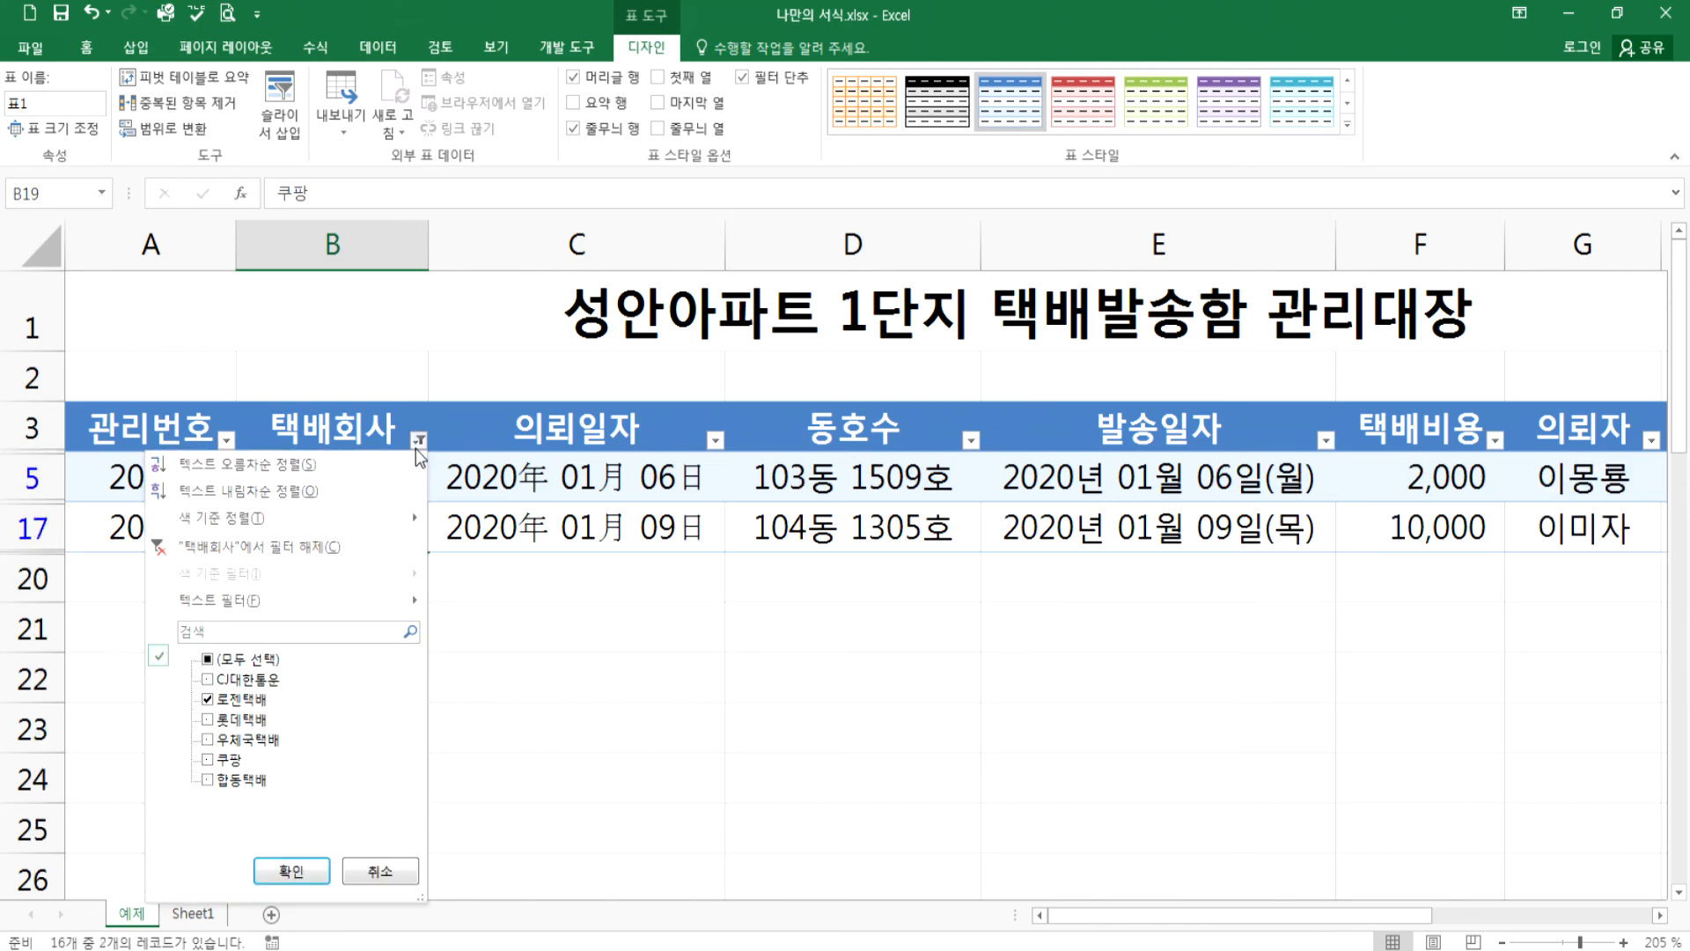
left_click(208, 720)
left_click(209, 761)
left_click(282, 869)
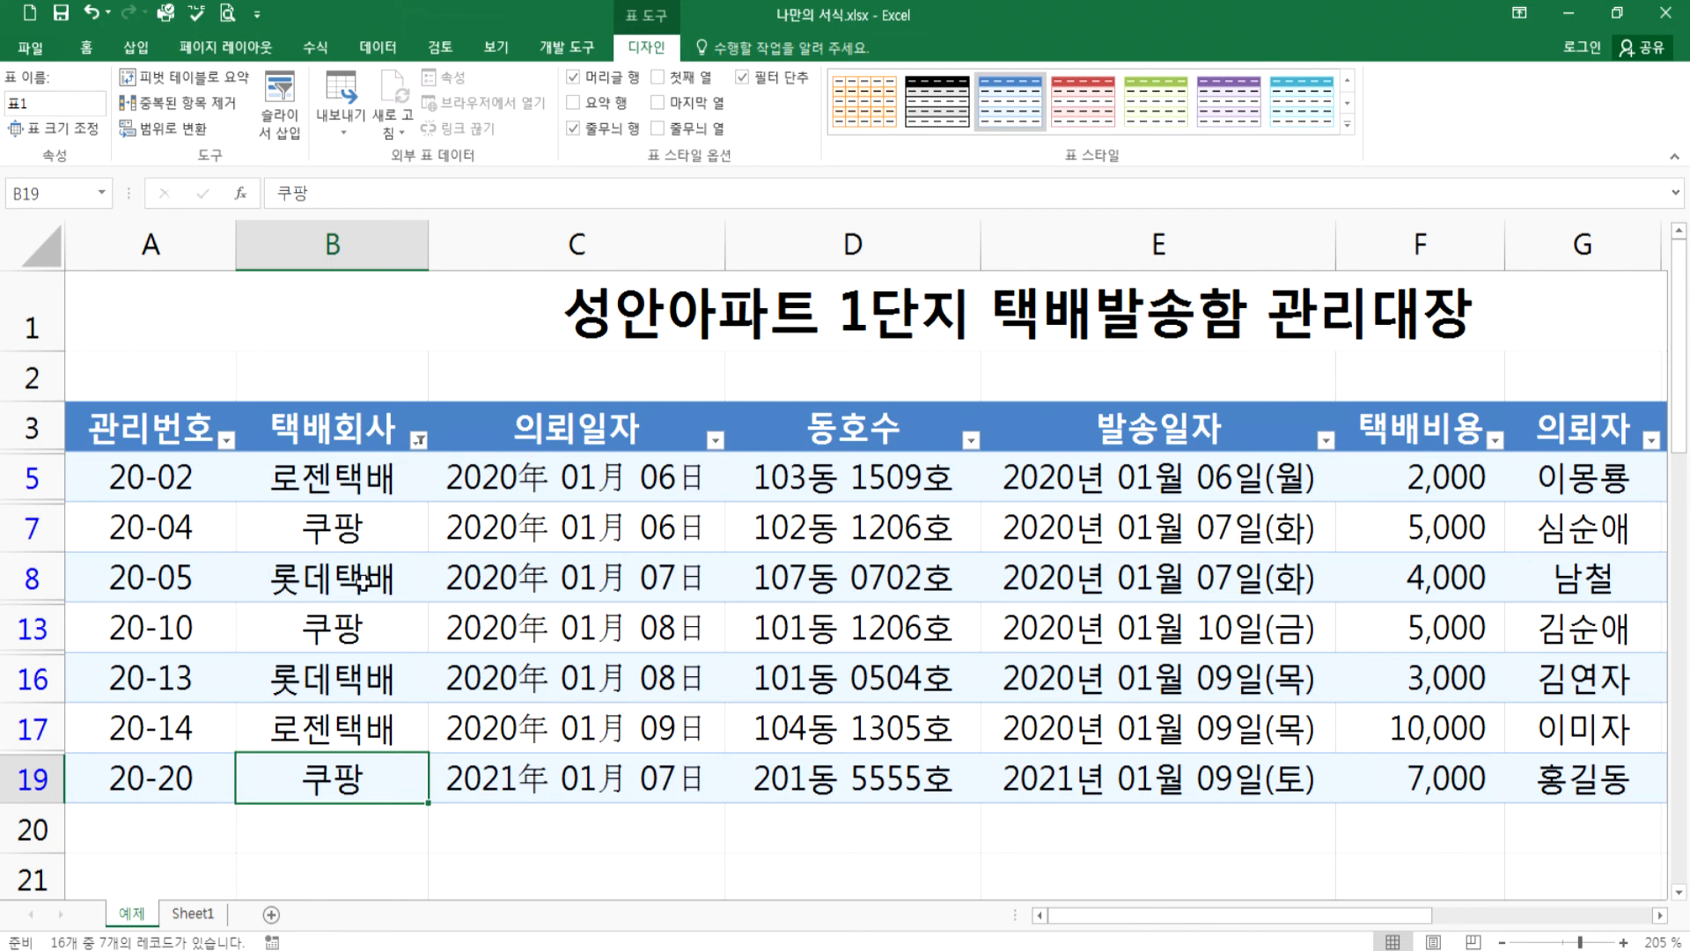
- Select all couriers in the 택배회사 filter to show every ledger row again
left_click(421, 442)
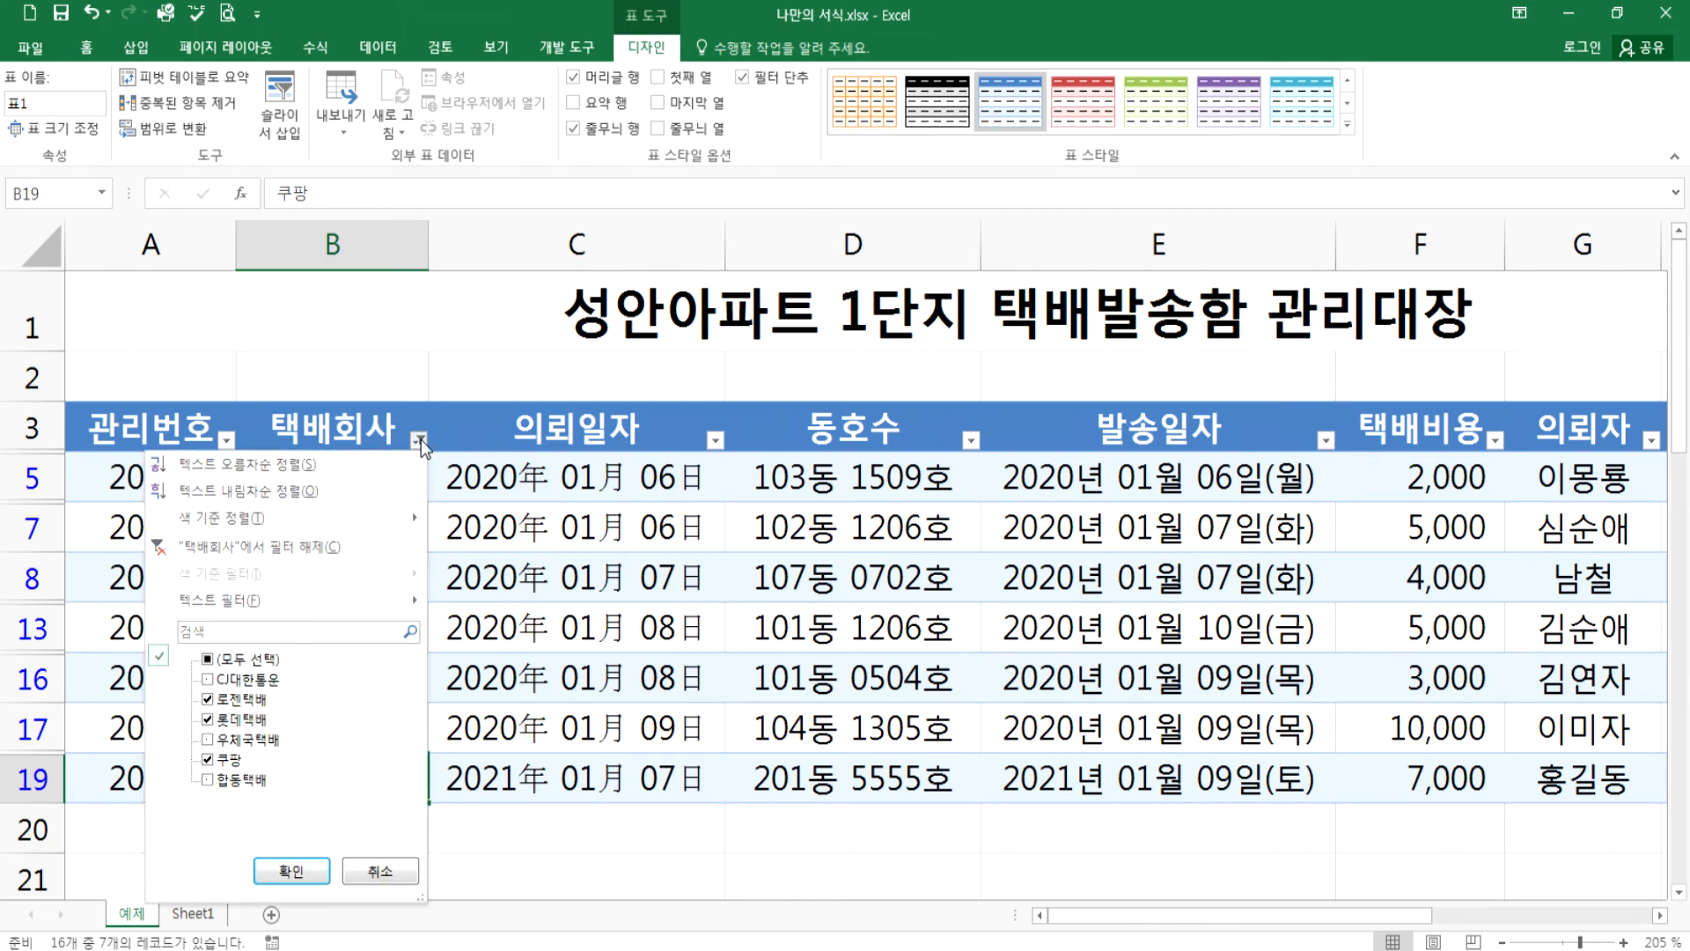
left_click(208, 659)
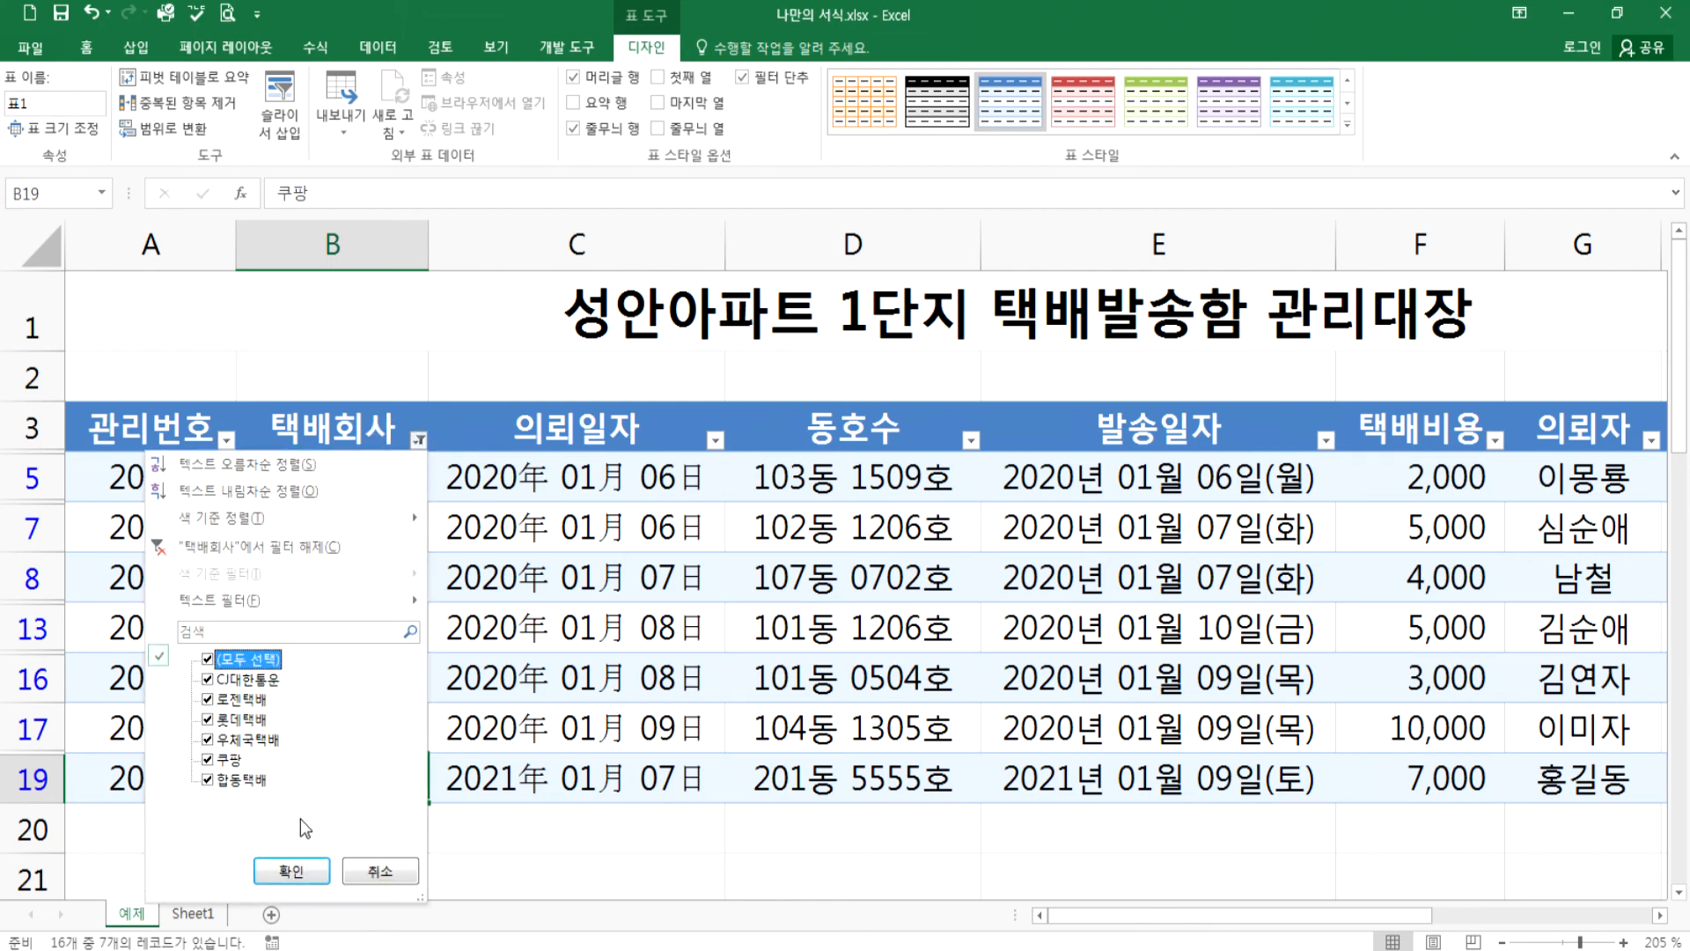
left_click(291, 872)
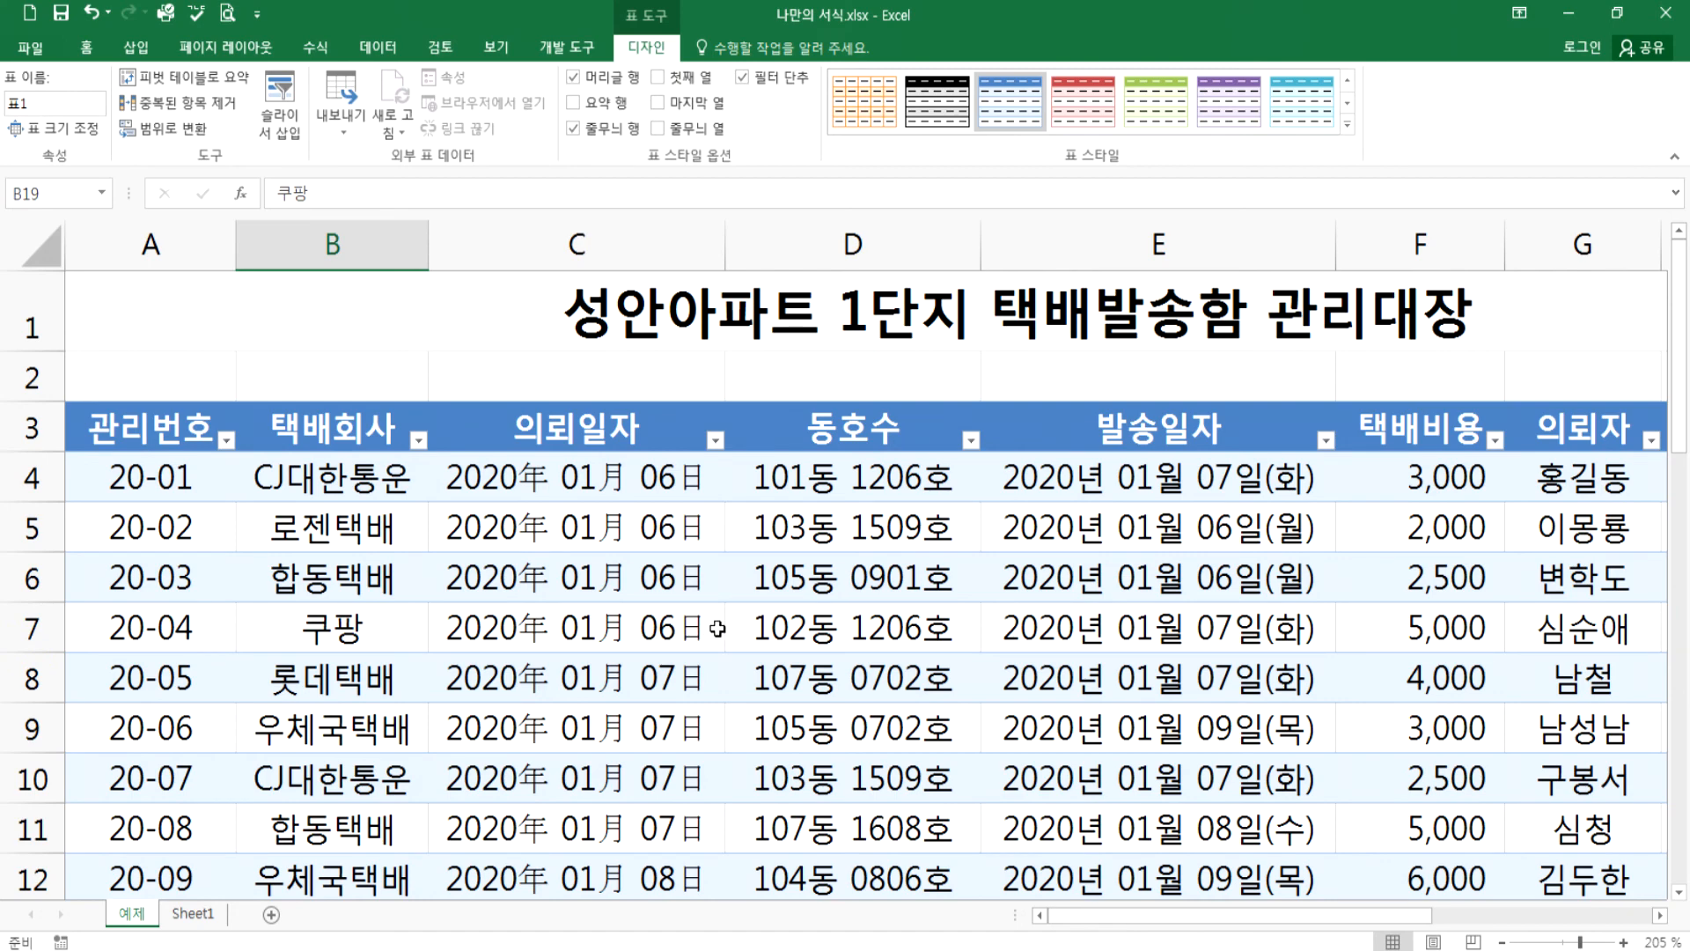
- Examine the 발송일자 filter's date groups by expanding 2021년 and 2020년, and close it without applying a filter
scroll(806, 531, "down", 3)
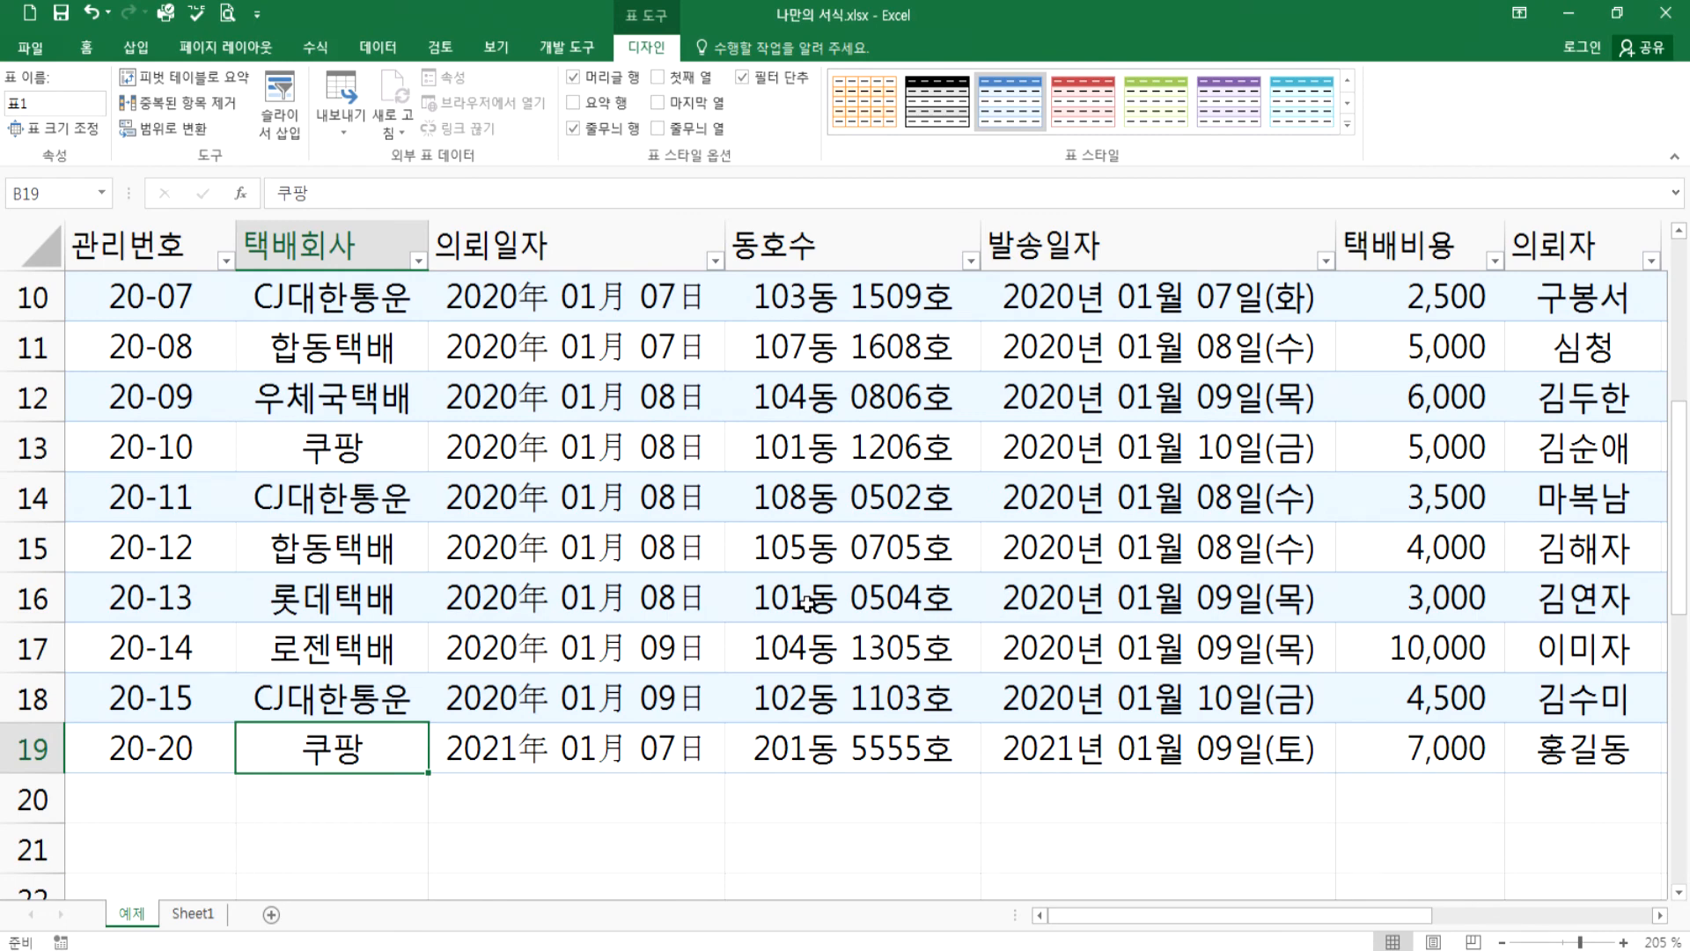
scroll(807, 602, "up", 3)
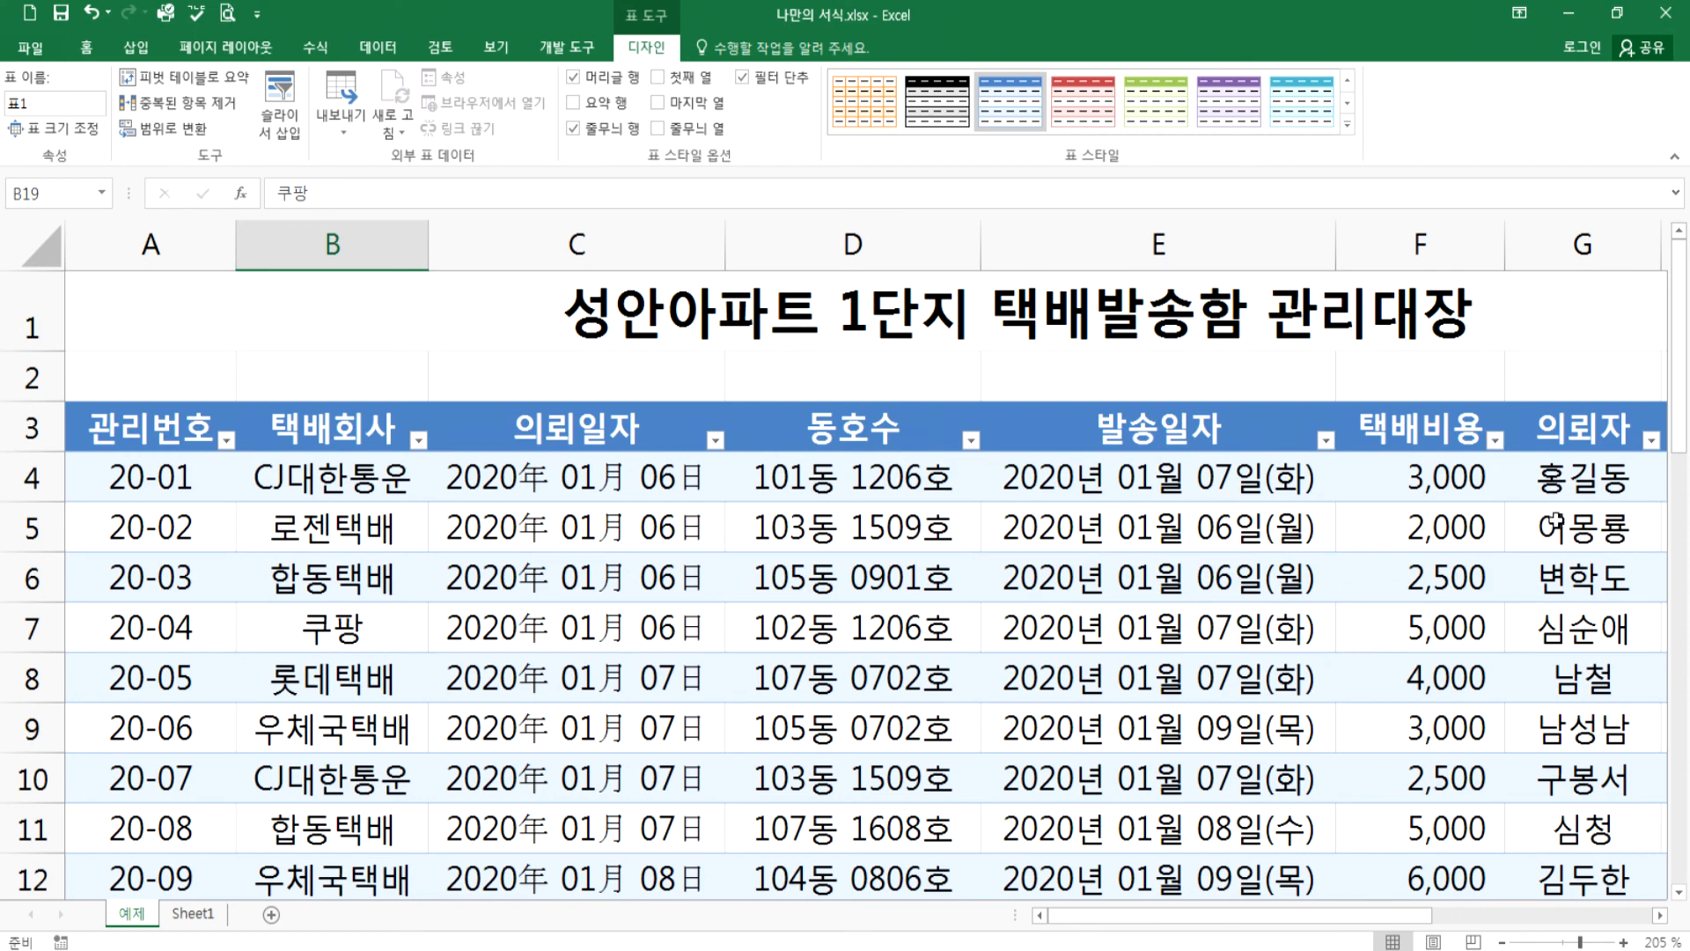
scroll(1531, 533, "down", 3)
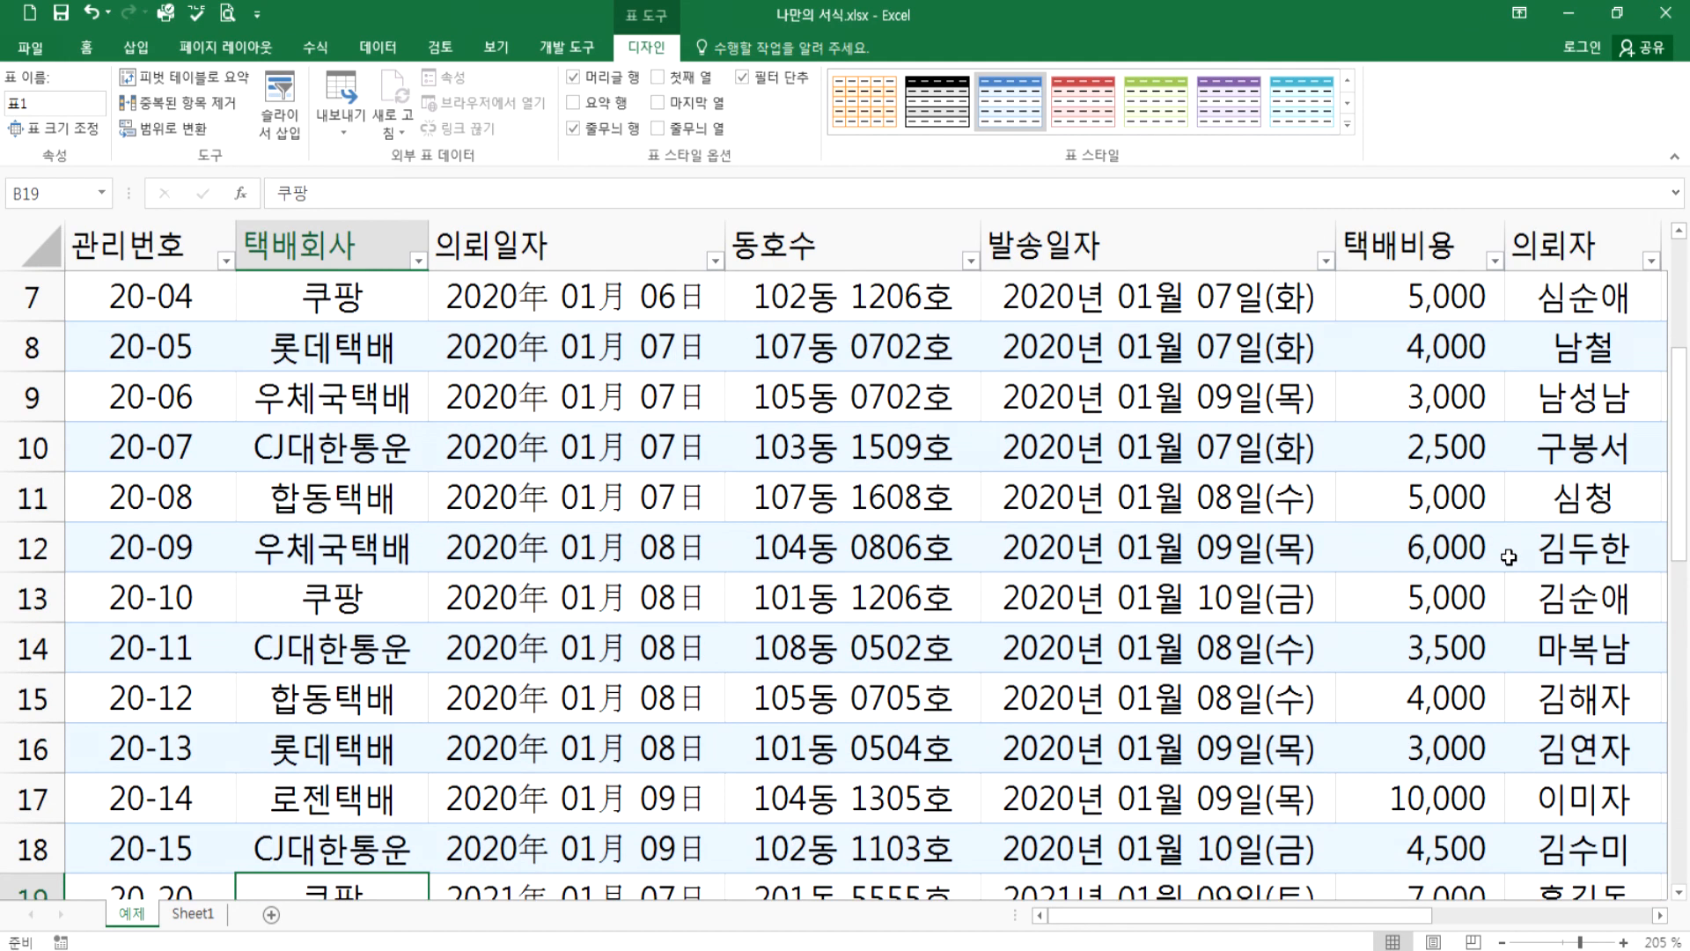
scroll(1426, 524, "up", 1)
scroll(1144, 325, "down", 4)
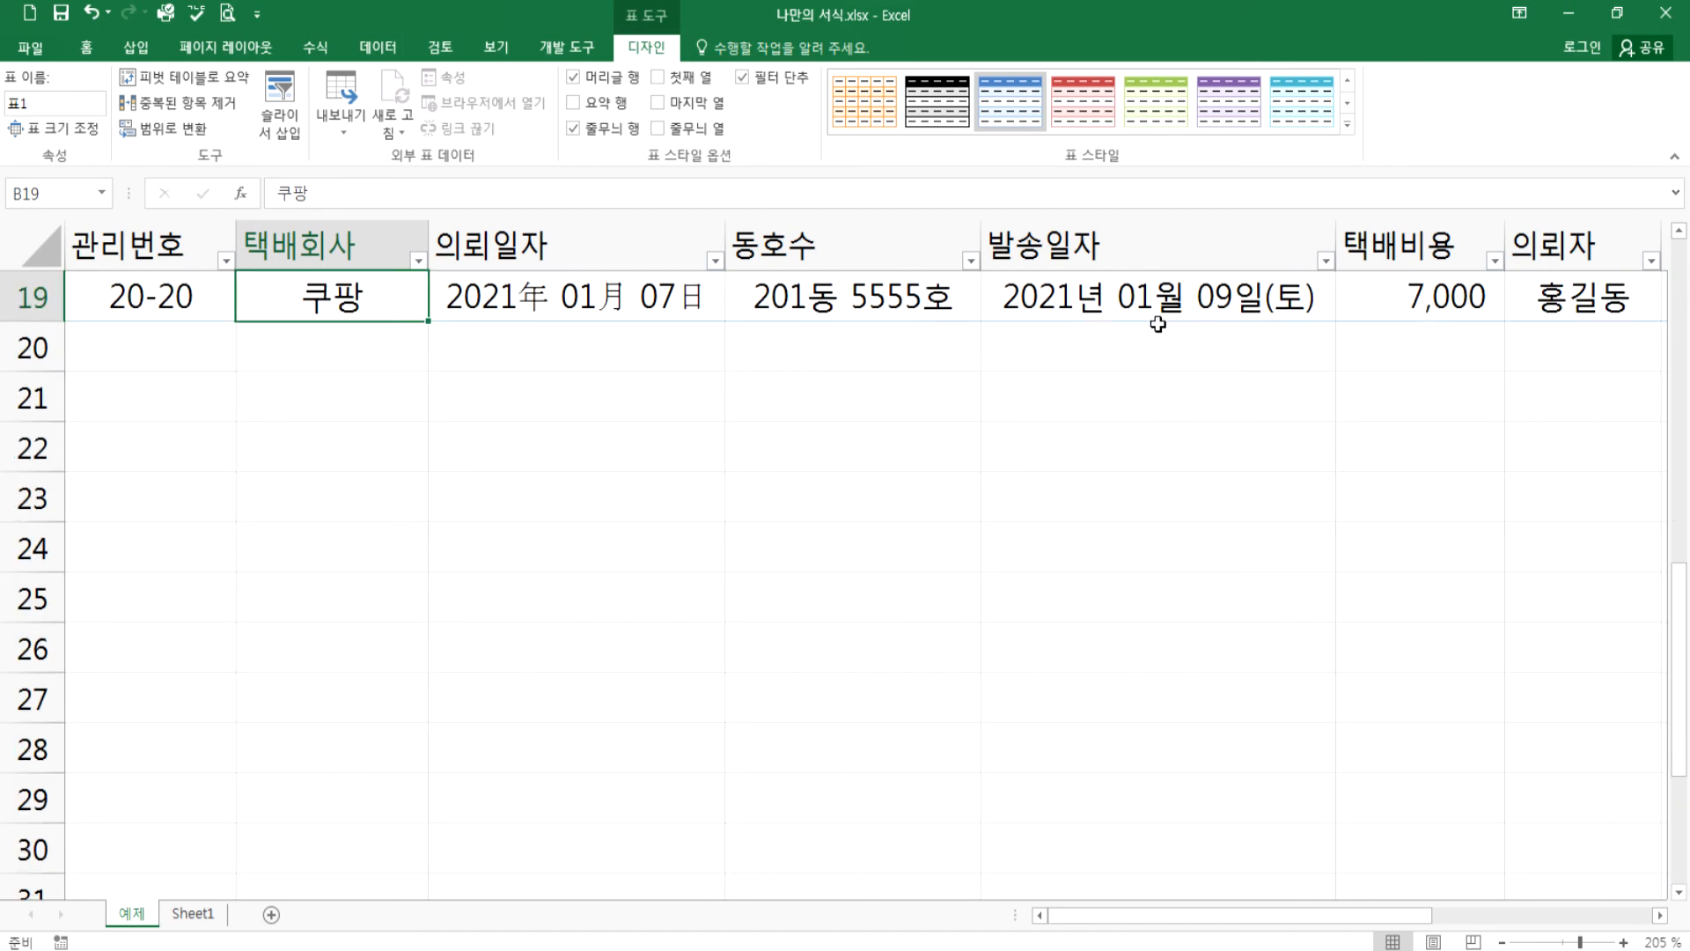
scroll(1157, 325, "up", 2)
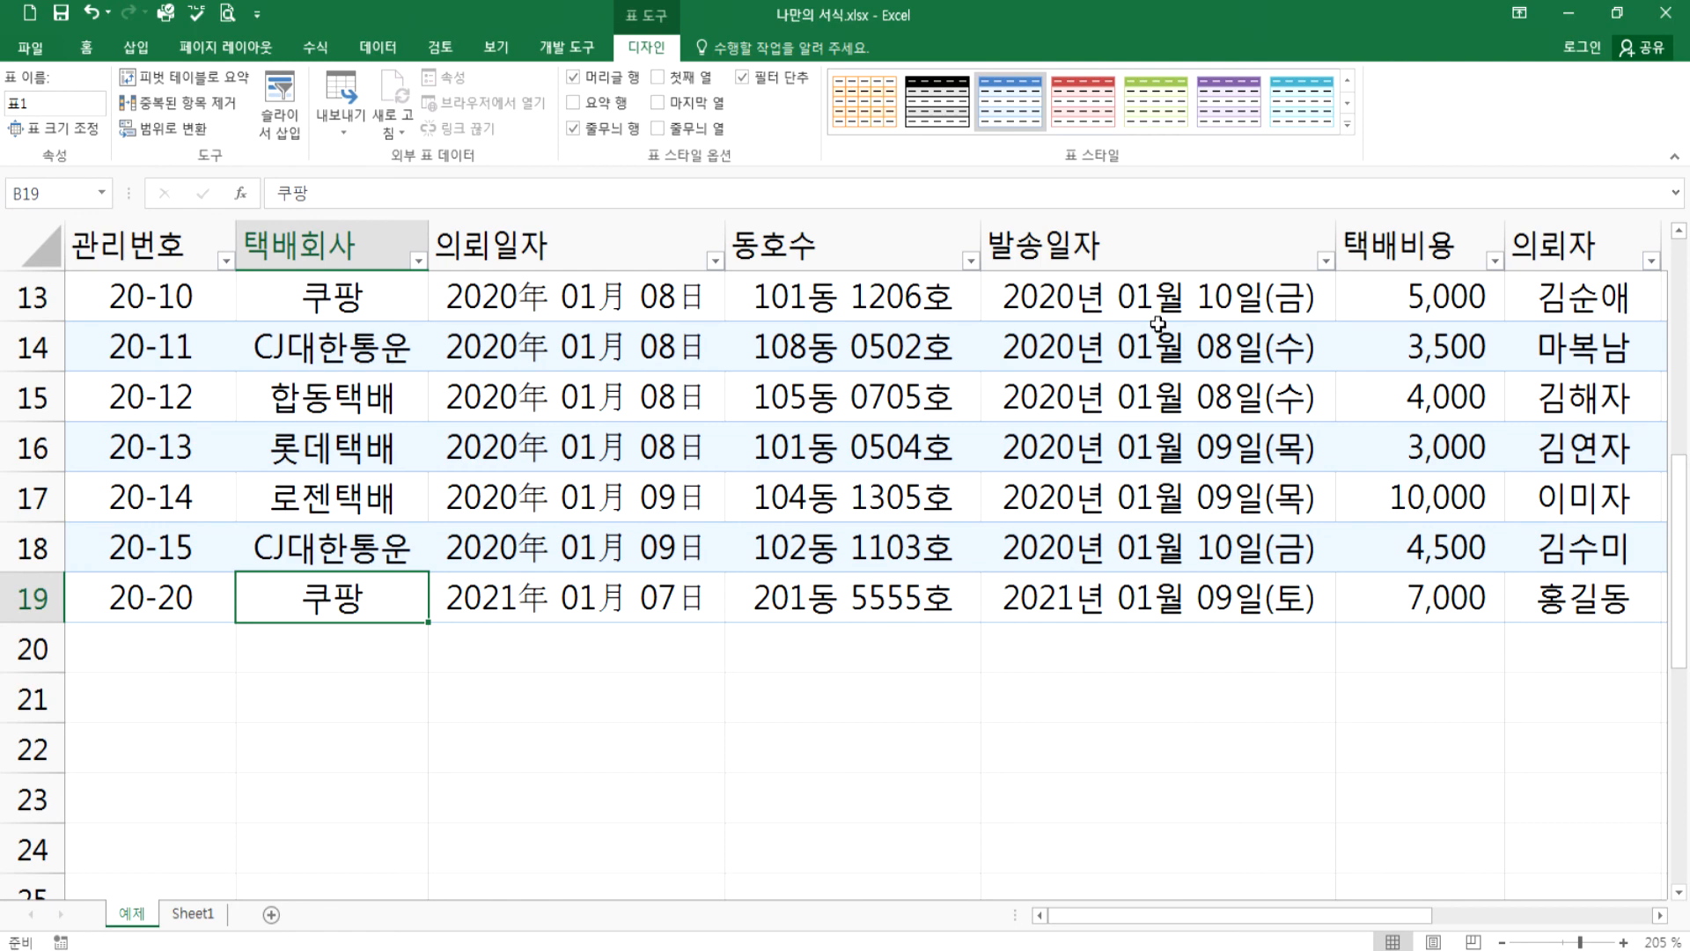
left_click(1325, 261)
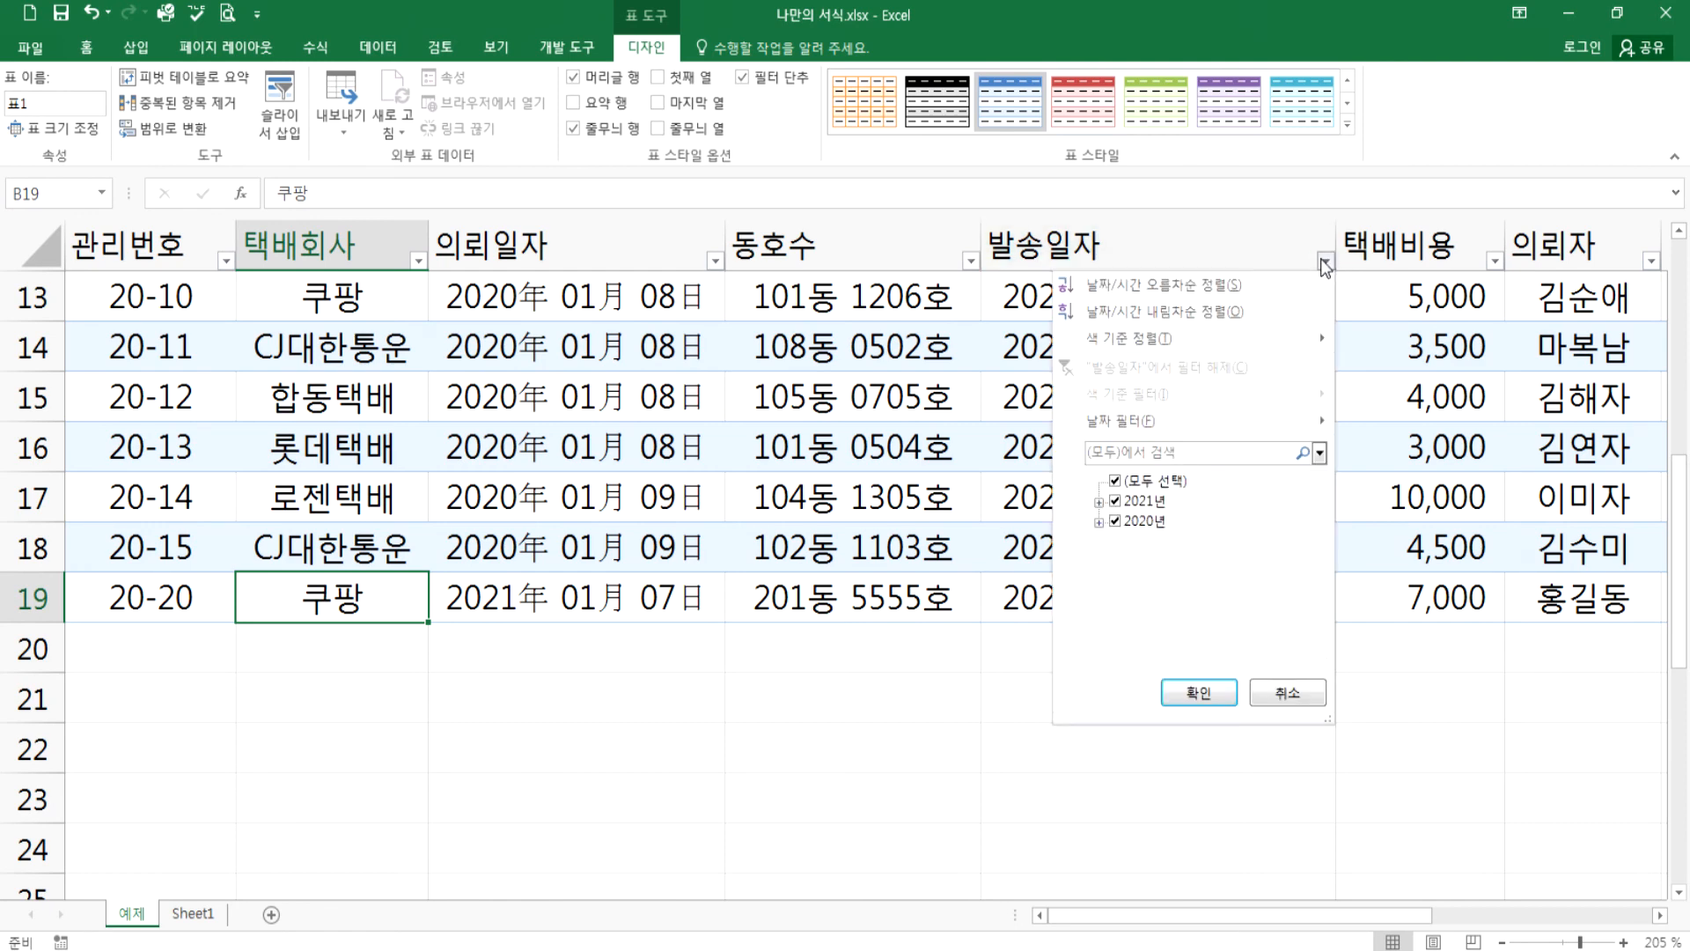
left_click(1099, 503)
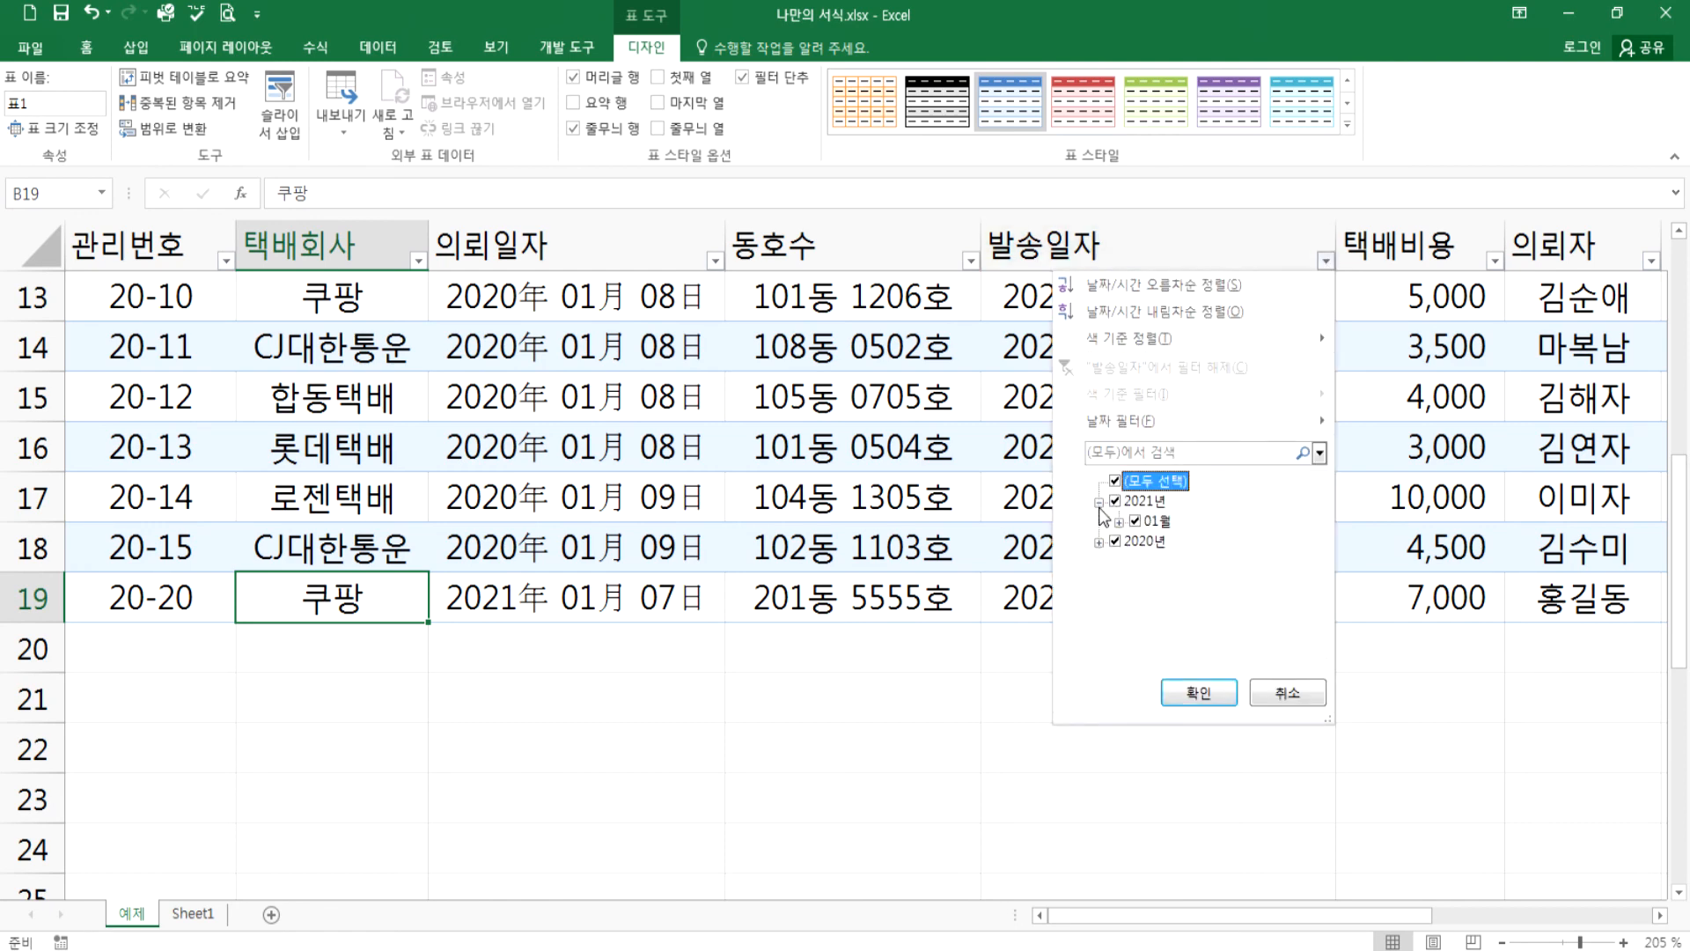
left_click(1100, 542)
left_click(1286, 693)
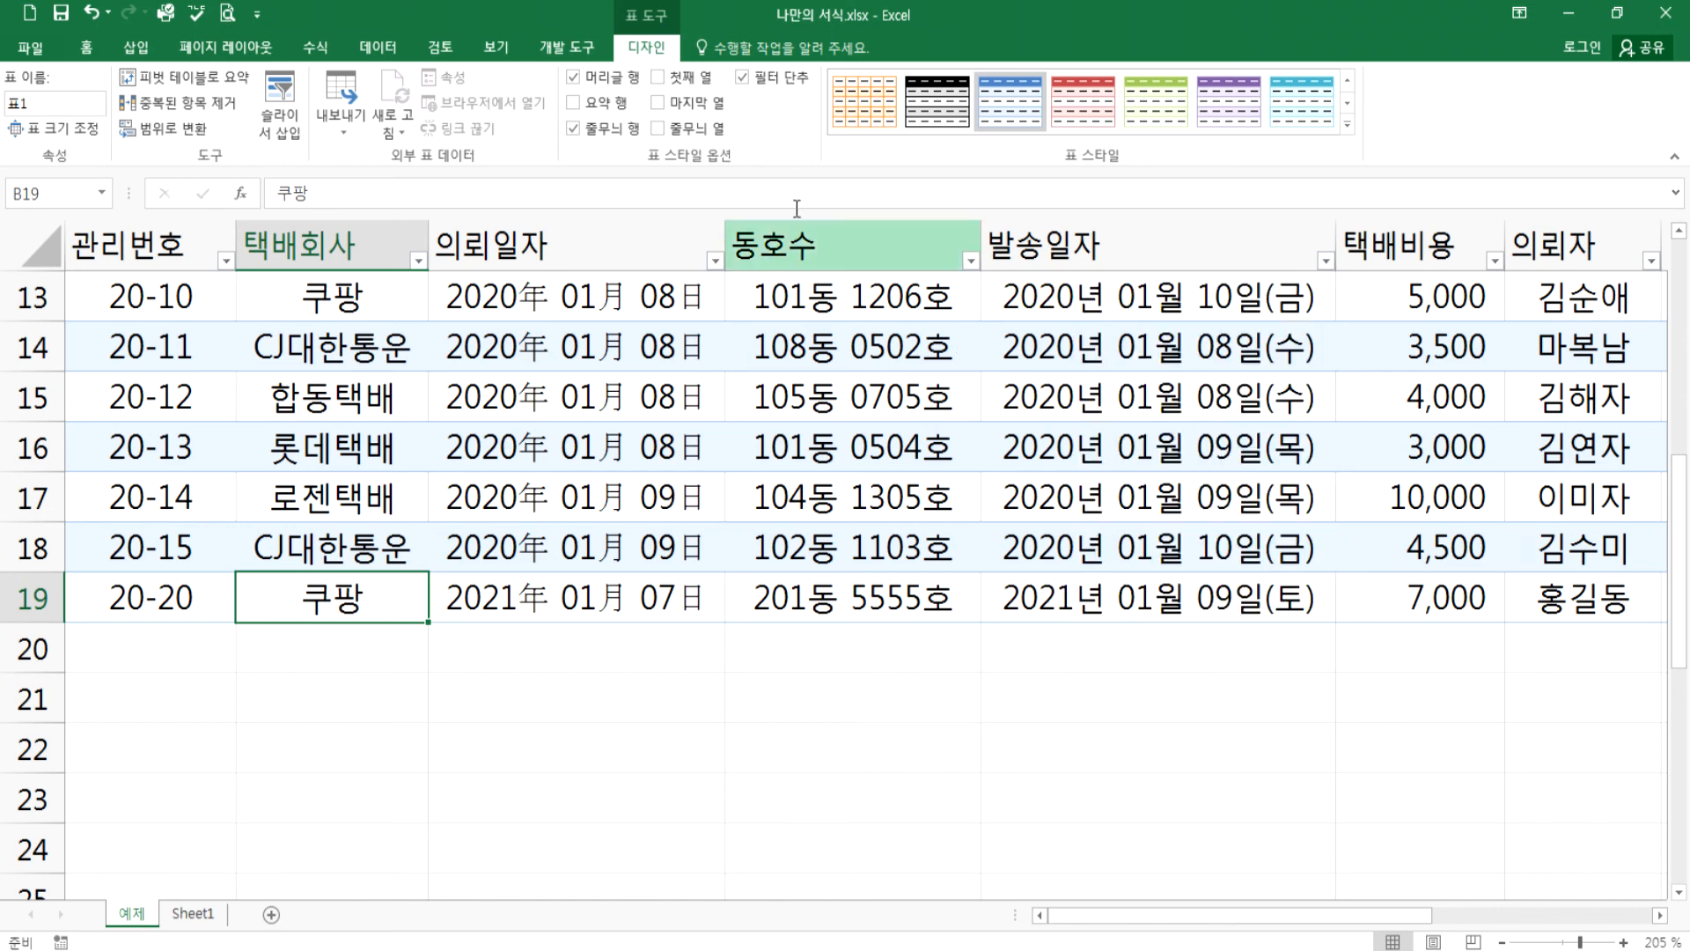
- Toggle the filter buttons on the parcel ledger's header row off and back on
left_click(748, 81)
left_click(748, 342)
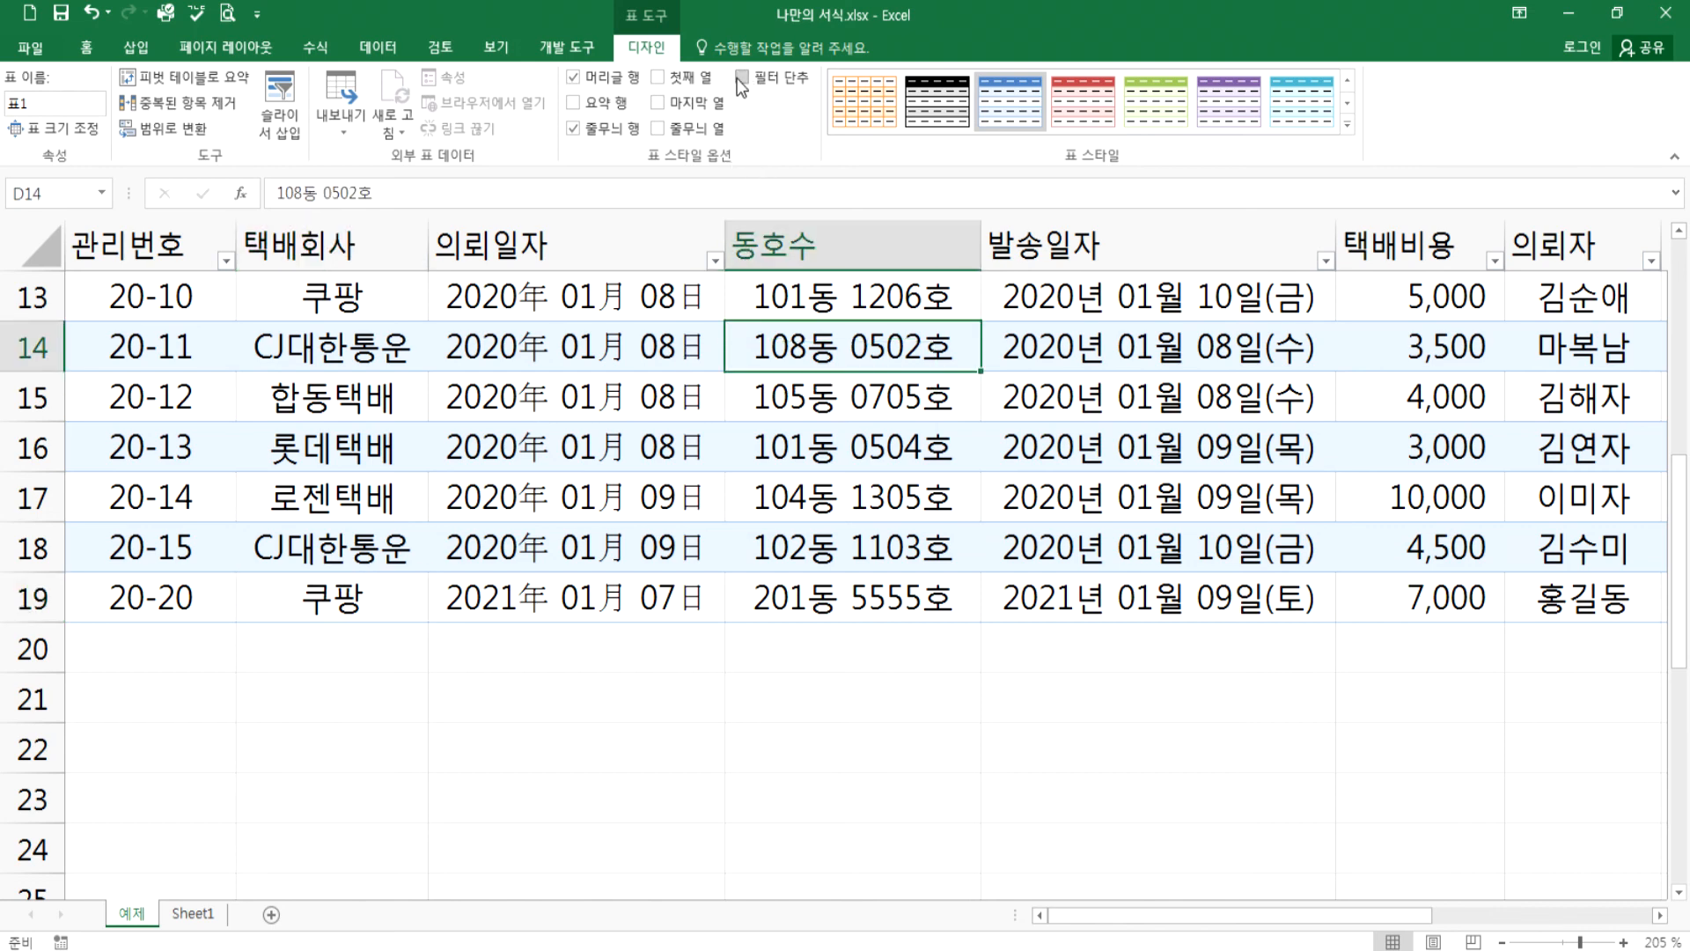
left_click(679, 336)
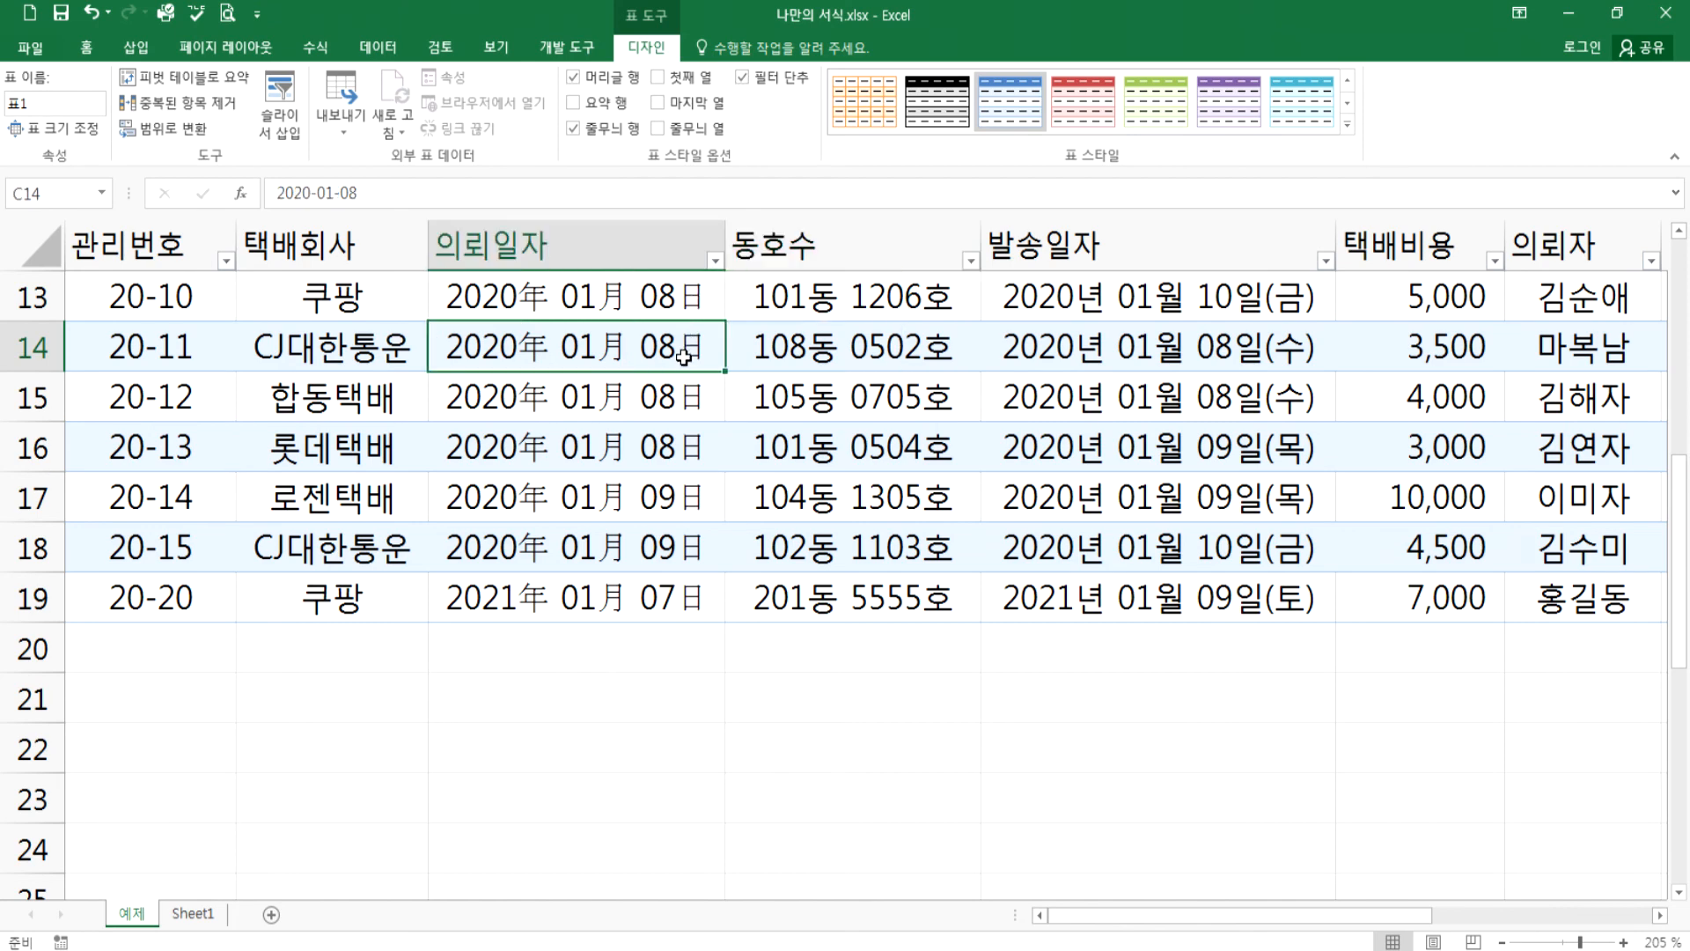
scroll(685, 364, "up", 4)
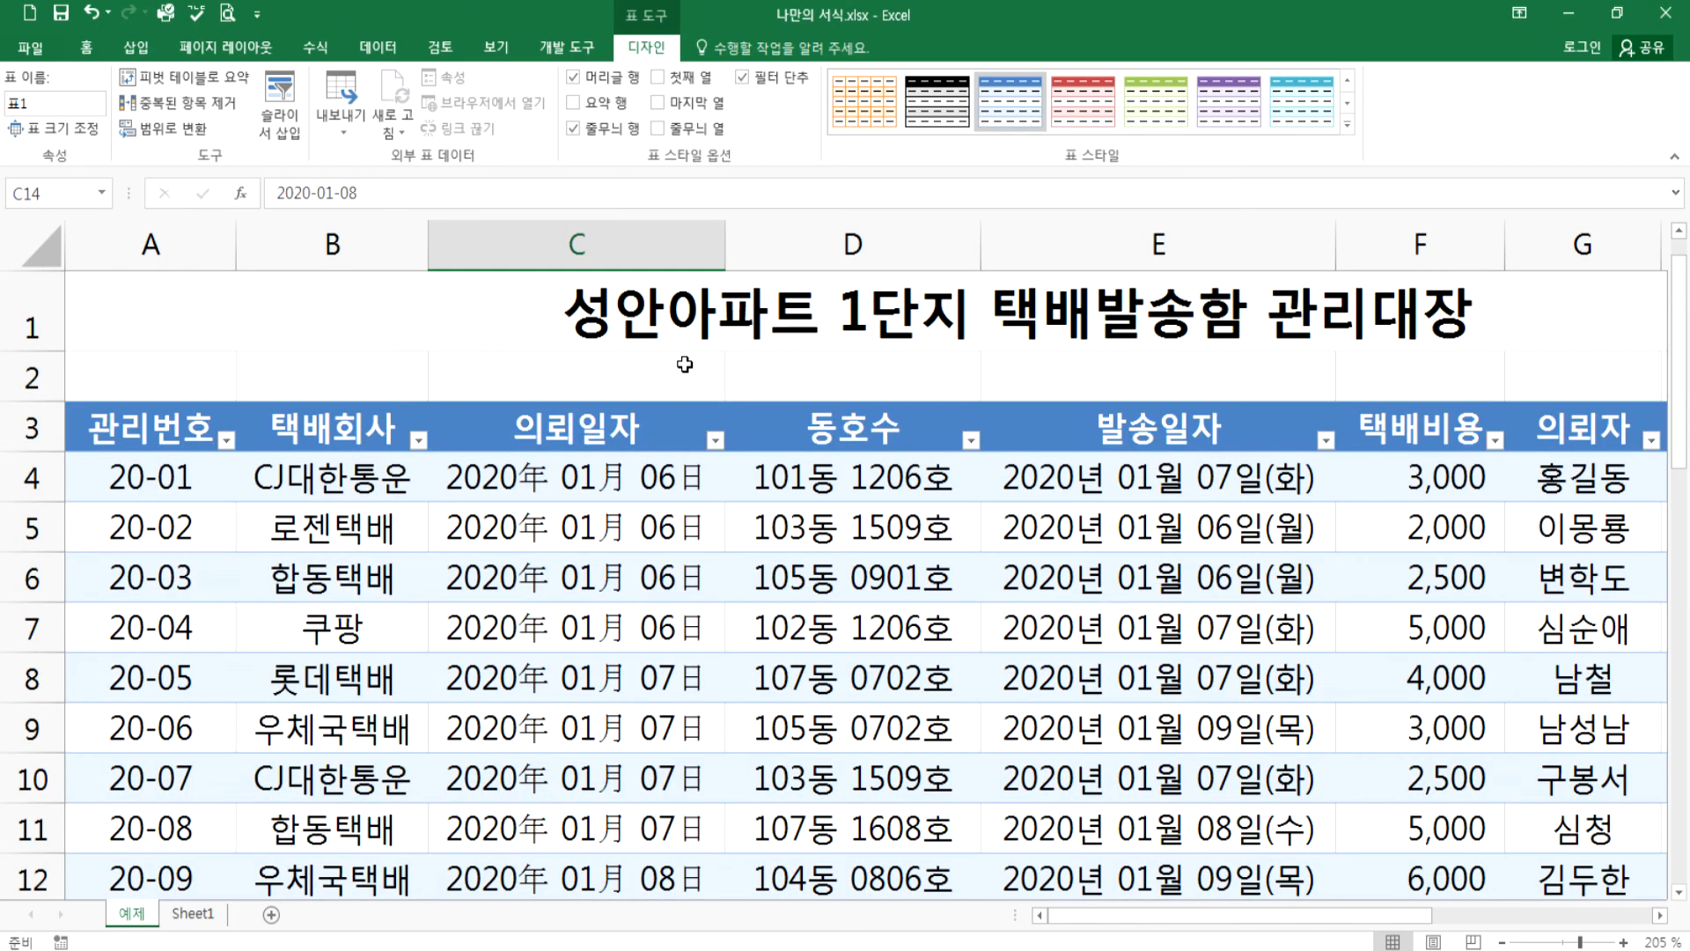
left_click(740, 80)
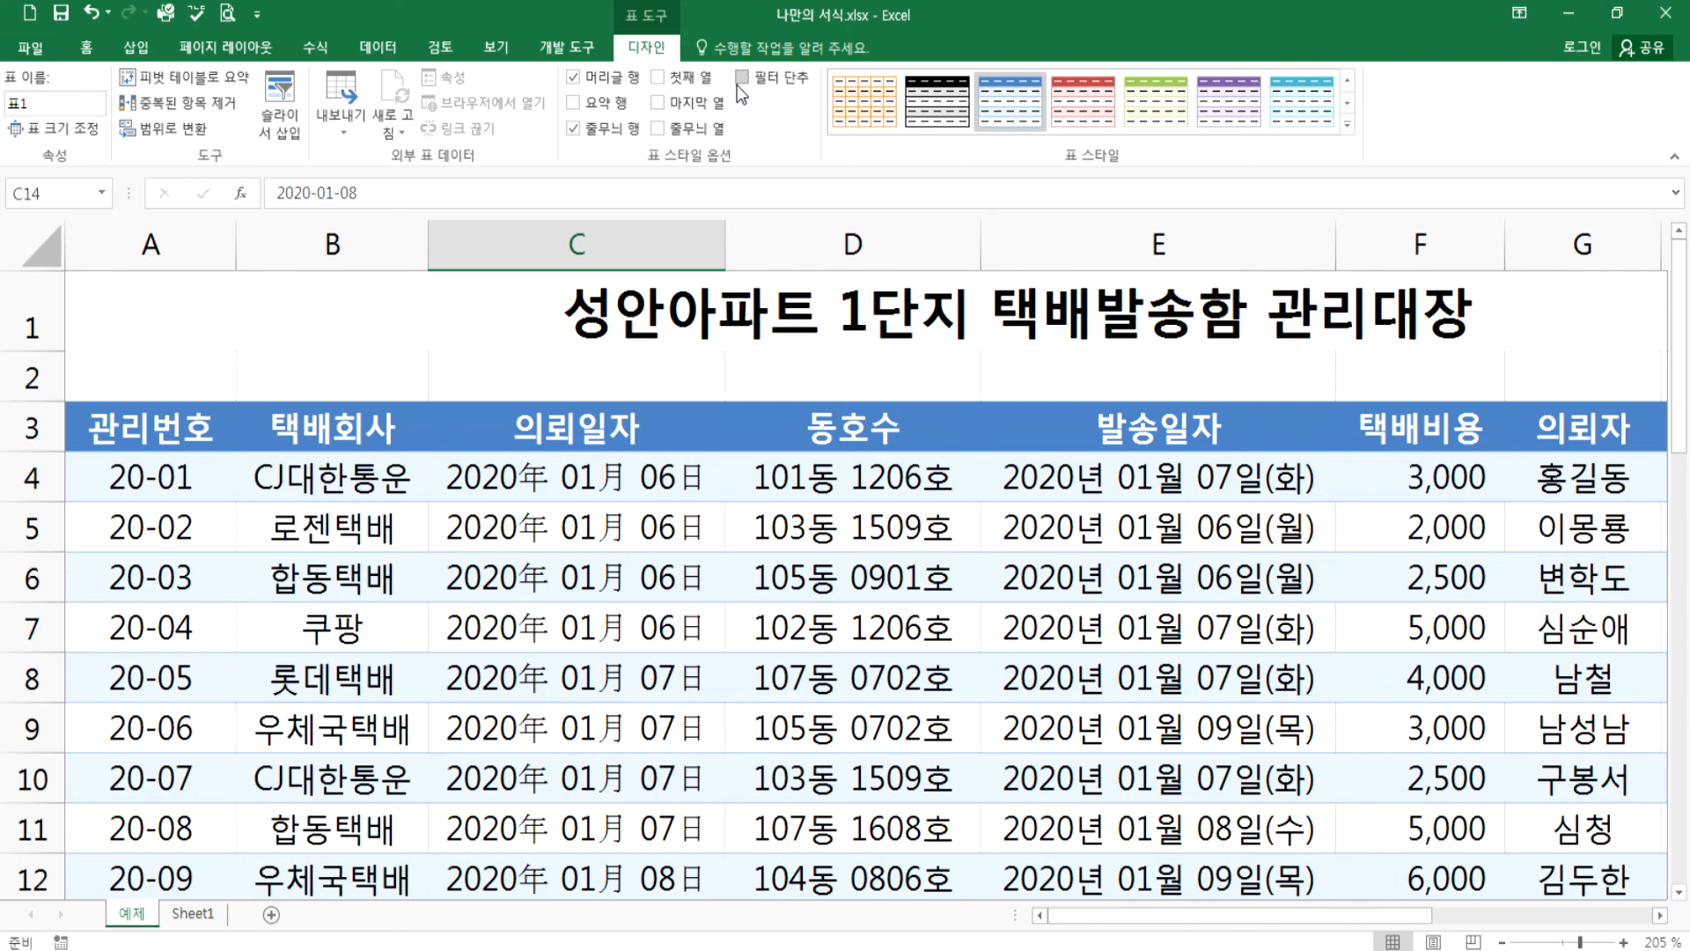
left_click(795, 583)
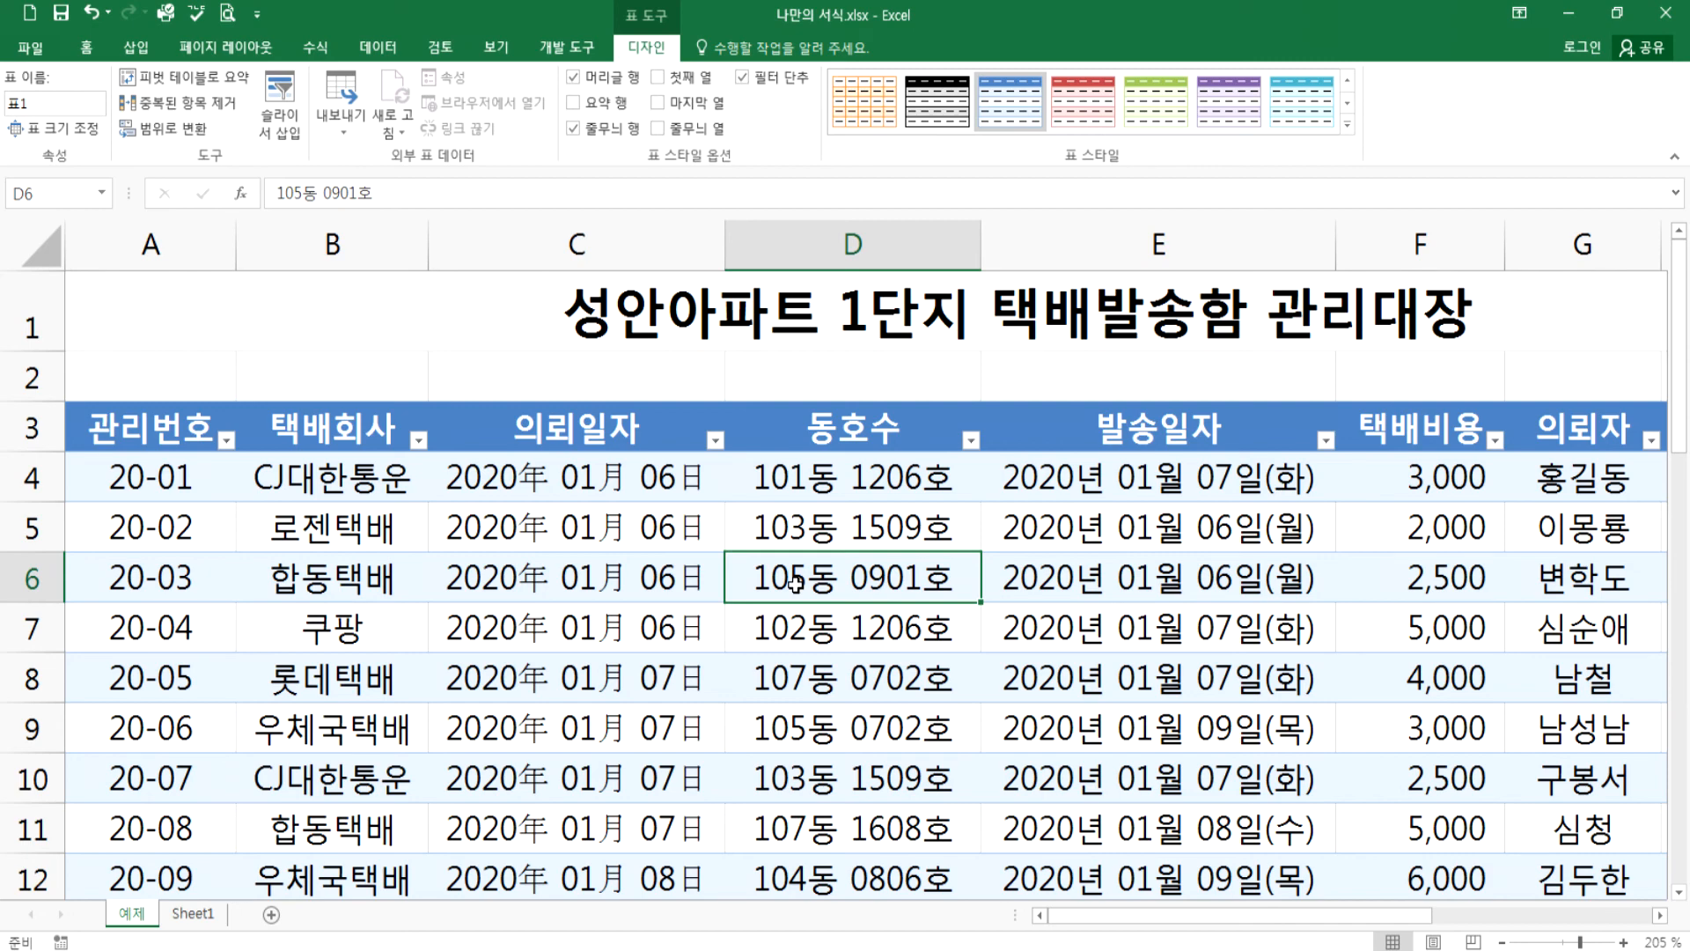
left_click(686, 533)
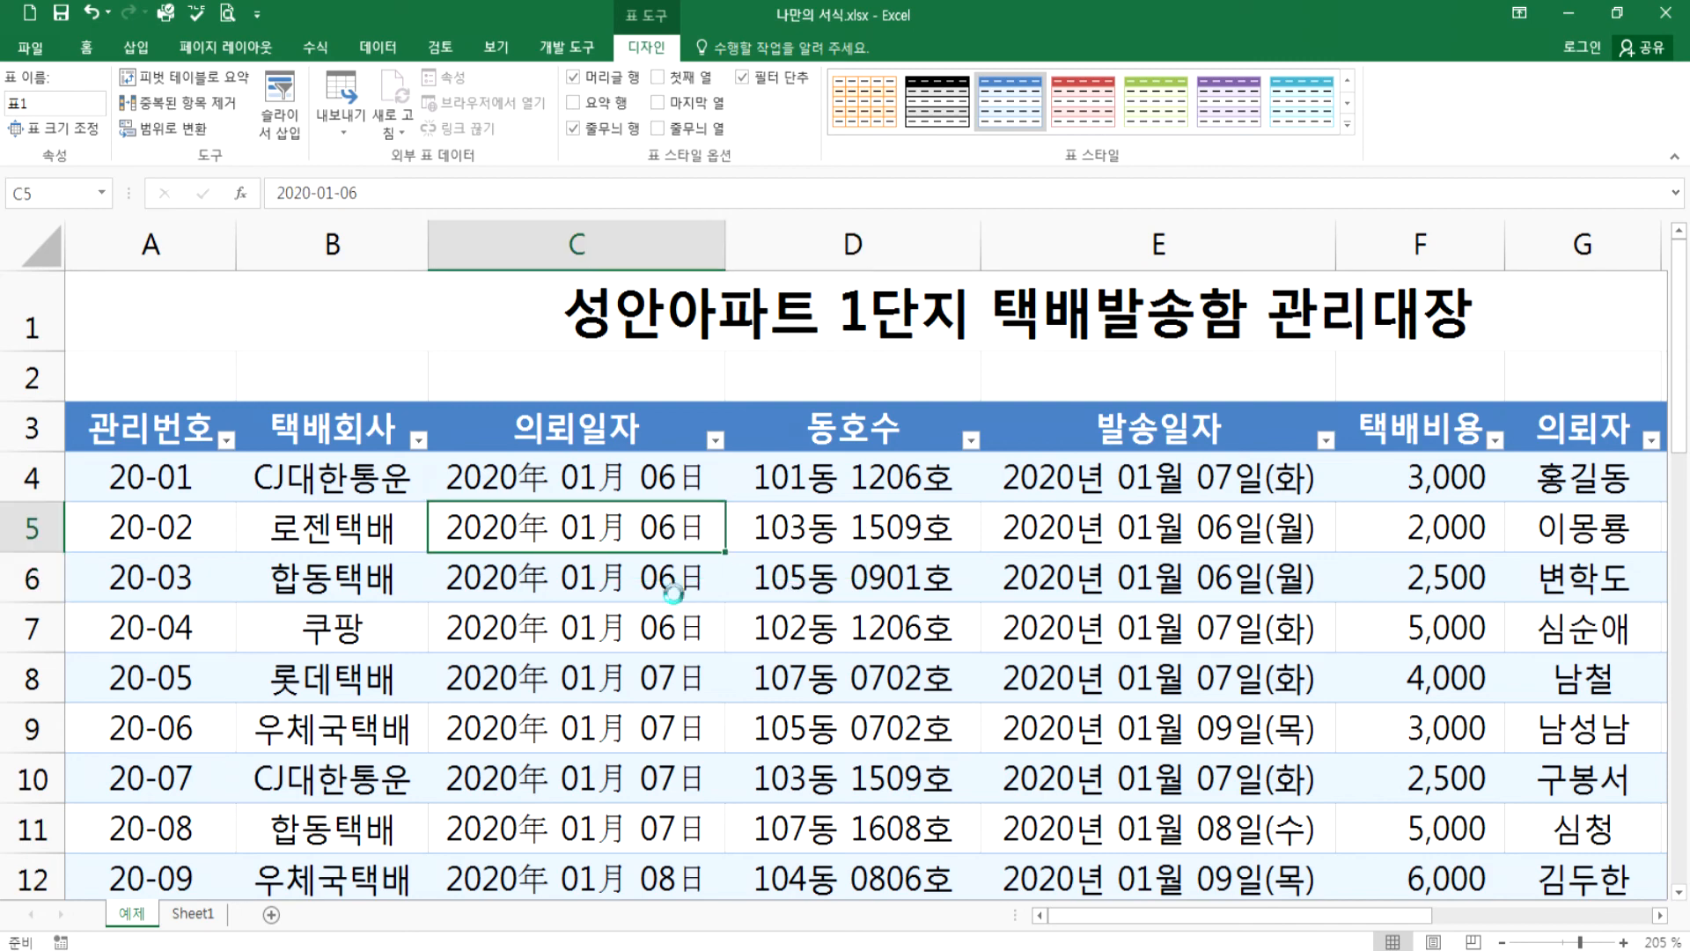
- Try the red and green table styles on the parcel ledger, and settle on the black one
scroll(669, 588, "down", 4, "ctrl")
scroll(680, 604, "down", 2, "ctrl")
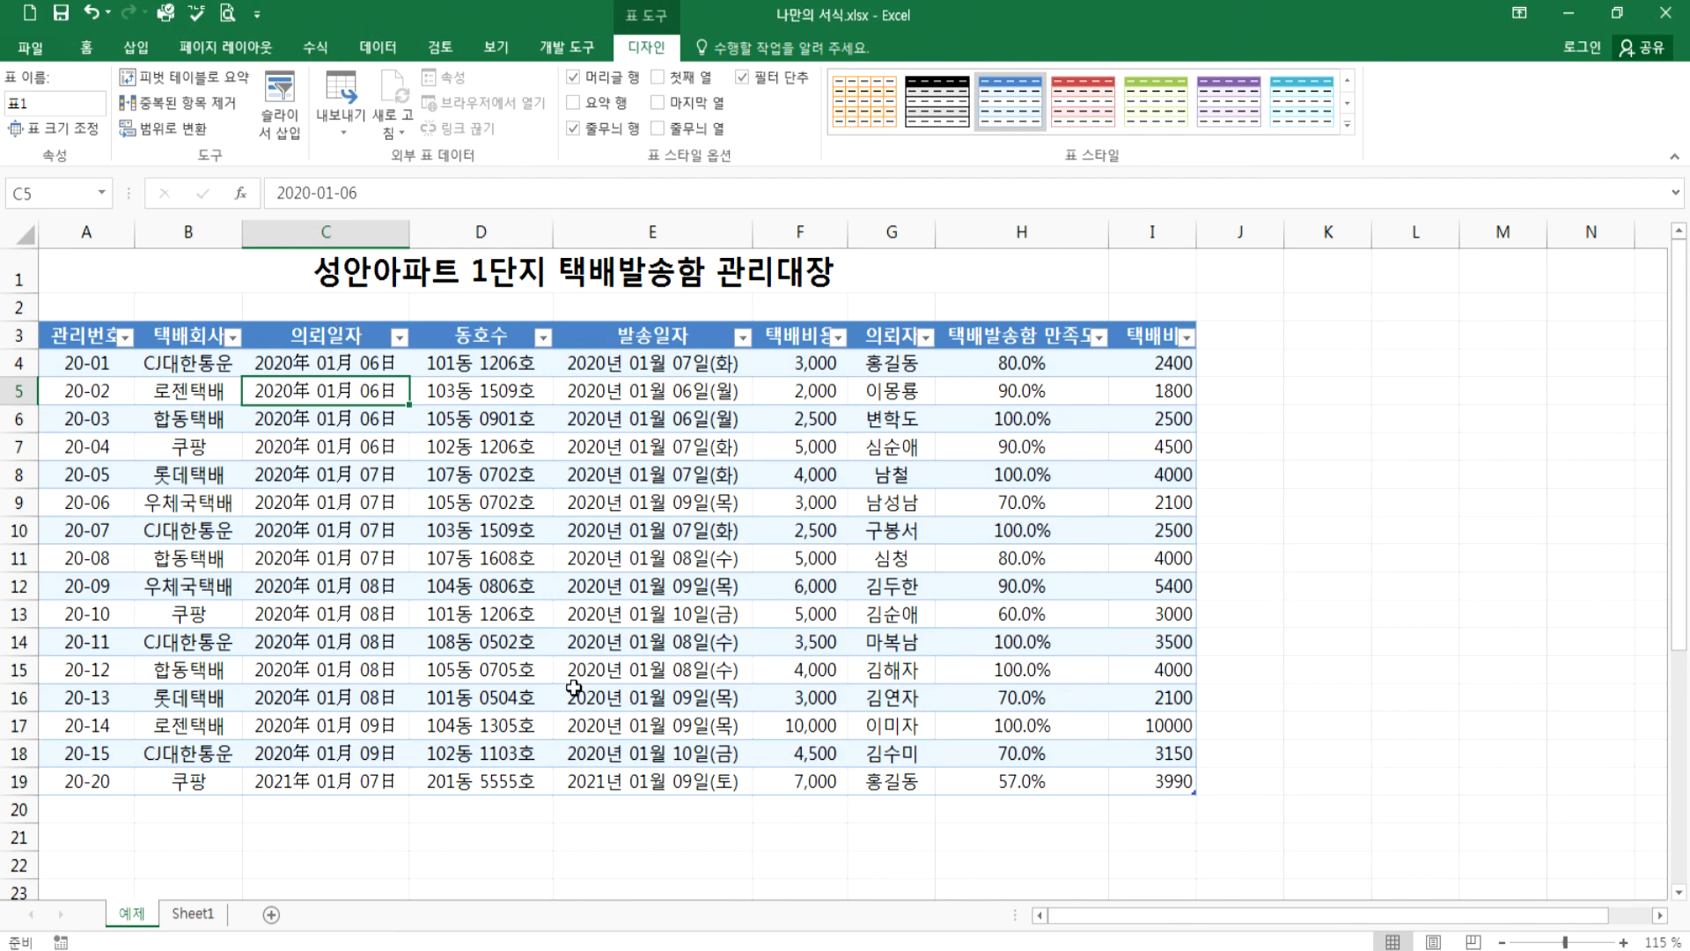
scroll(159, 676, "down", 4)
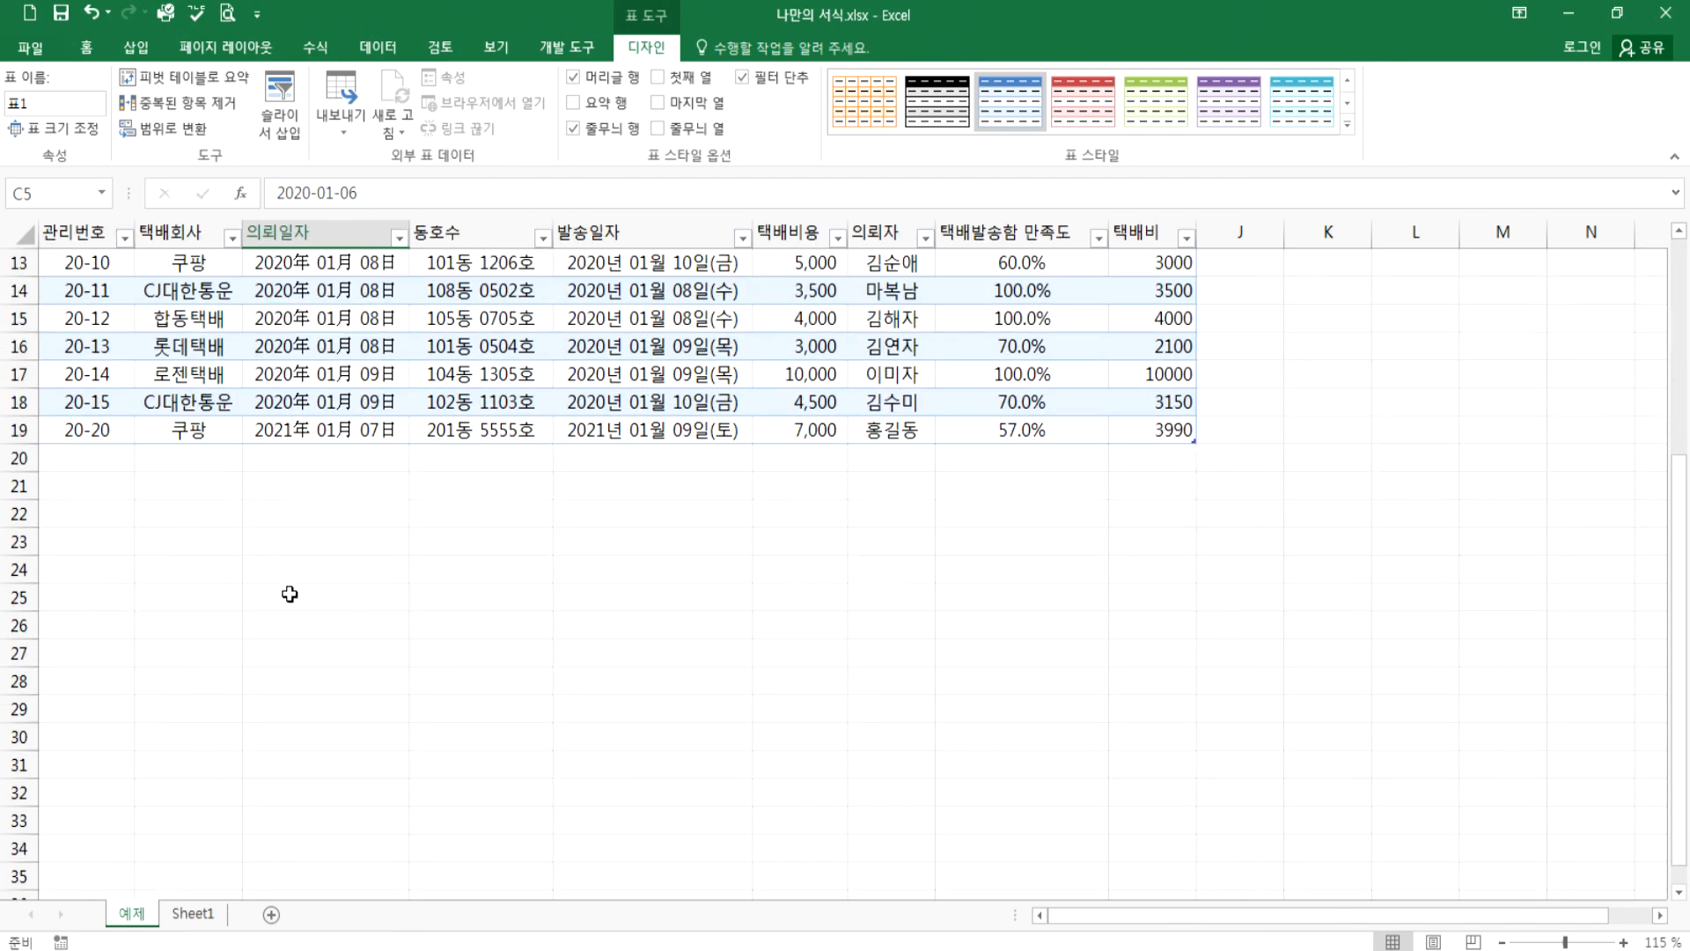
scroll(315, 679, "up", 4)
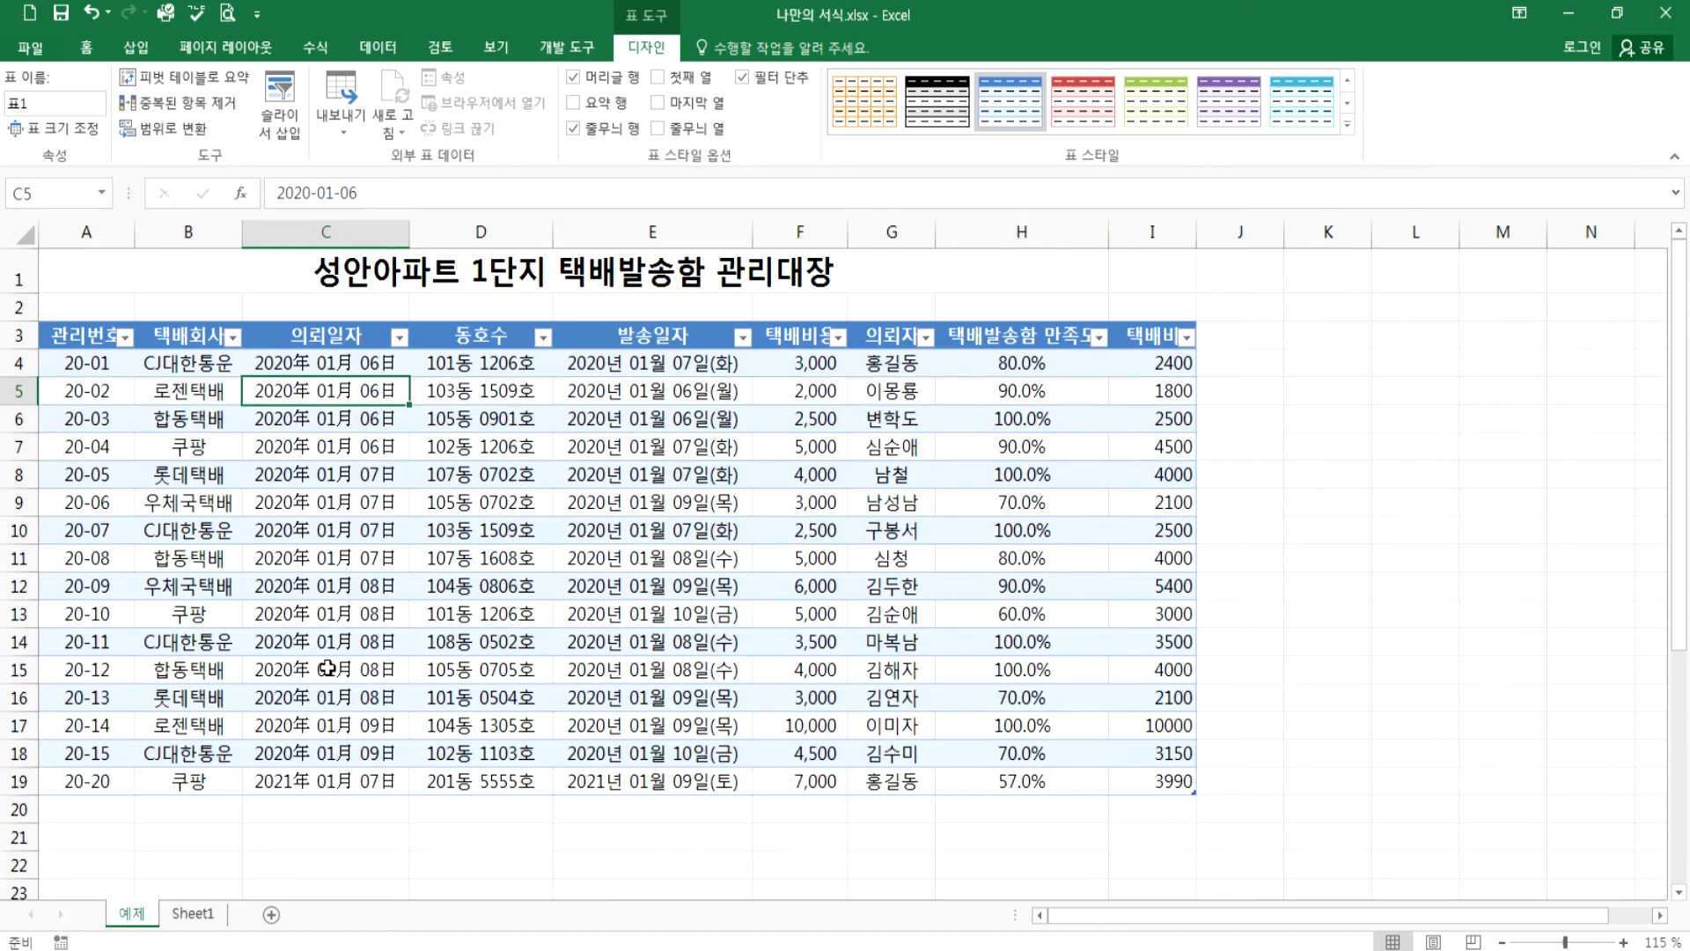
left_click(556, 529)
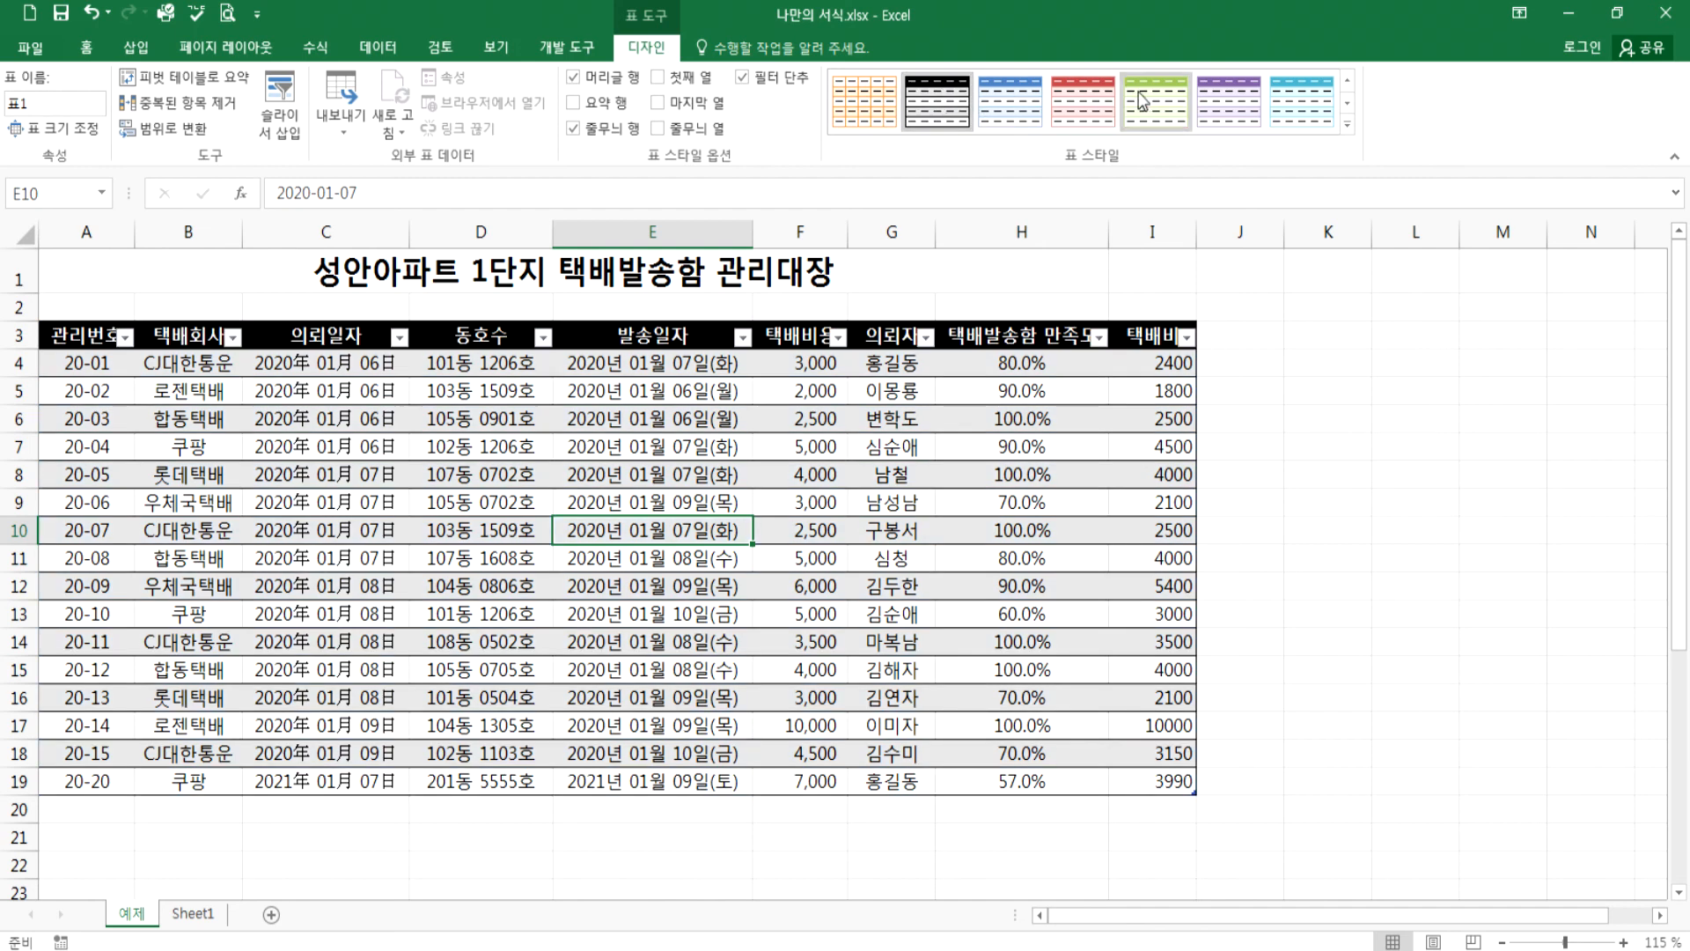
left_click(1083, 101)
left_click(1176, 113)
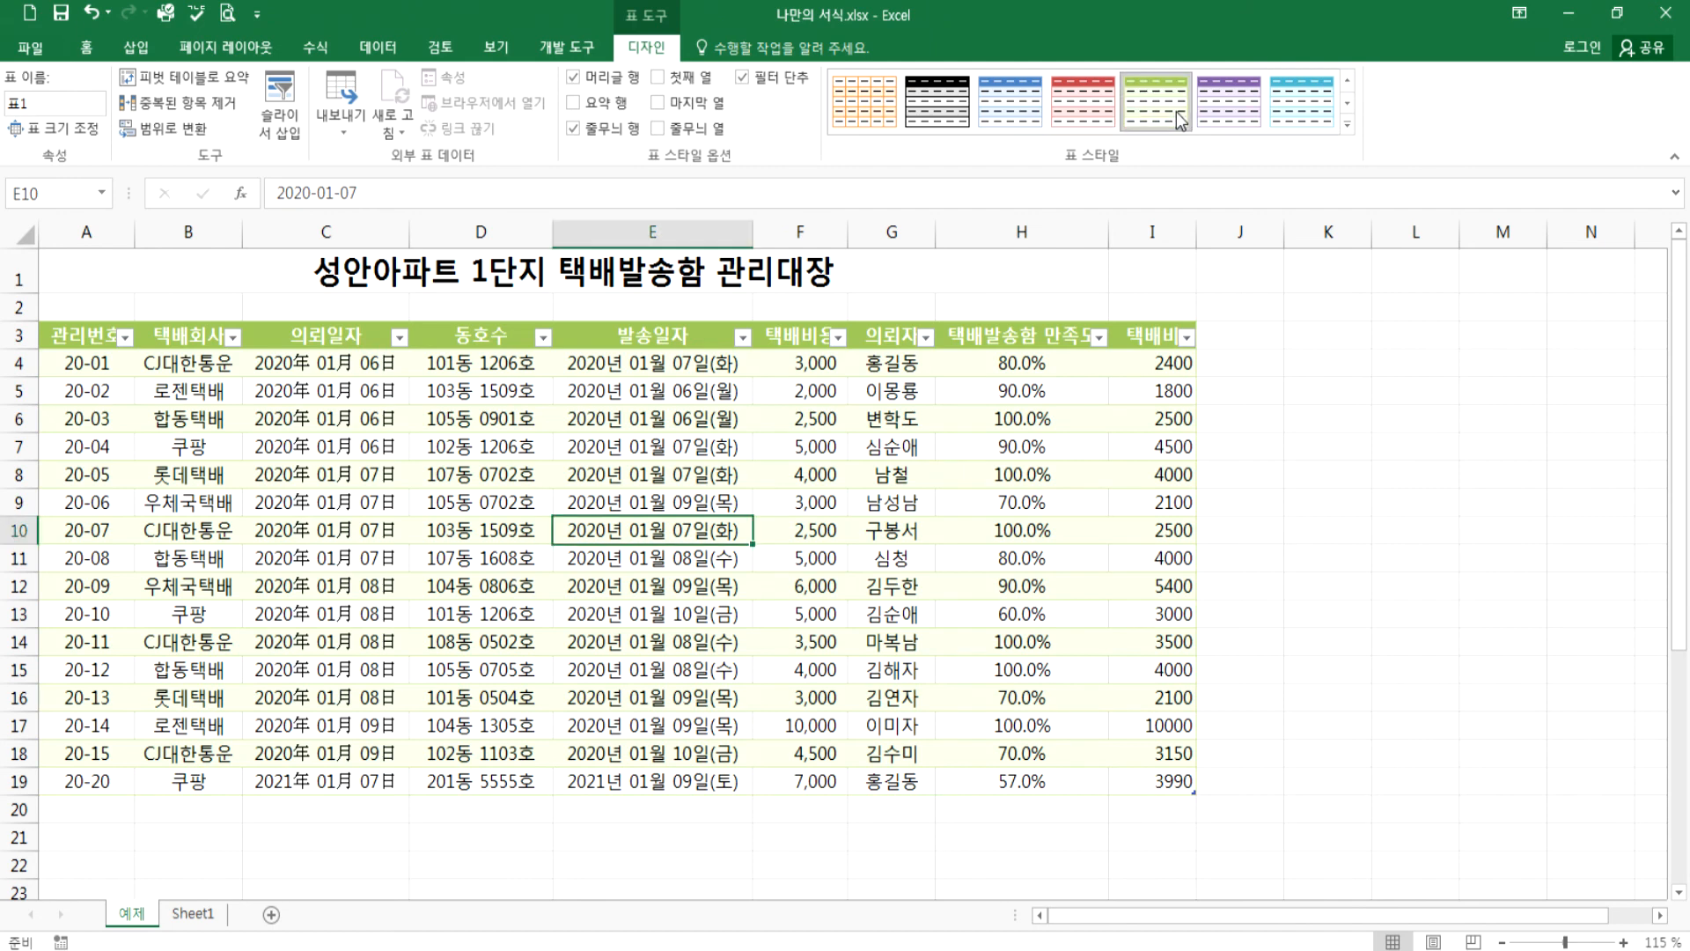
left_click(938, 101)
left_click(790, 448)
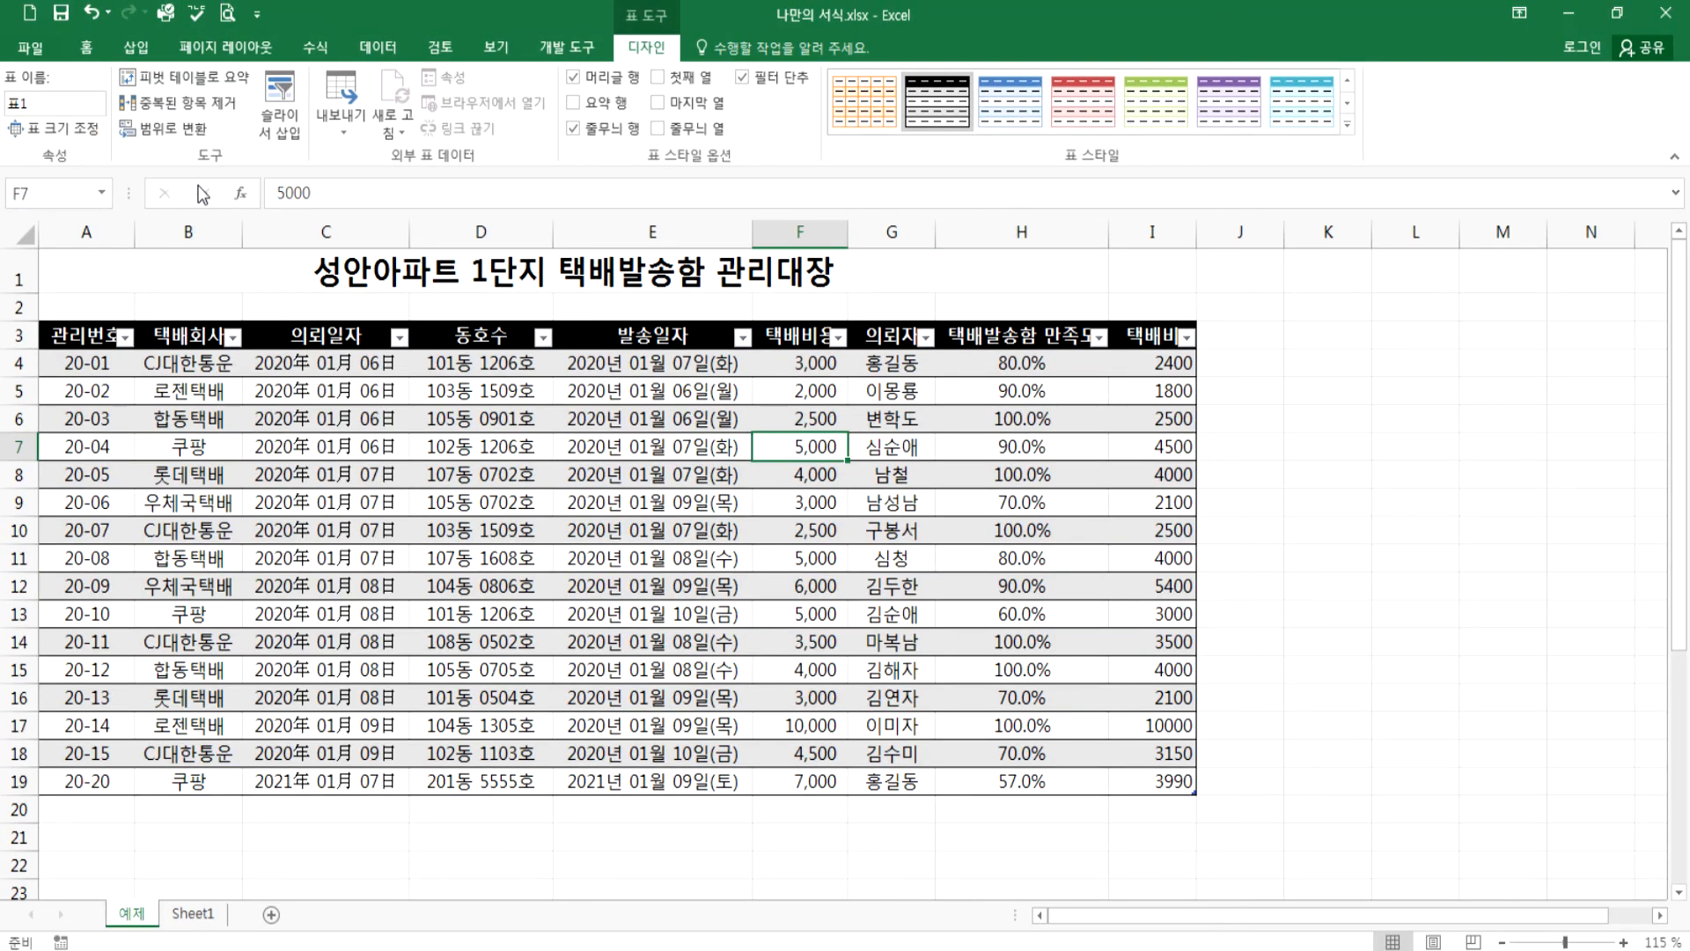
- Convert the parcel ledger table to a normal cell range
left_click(170, 129)
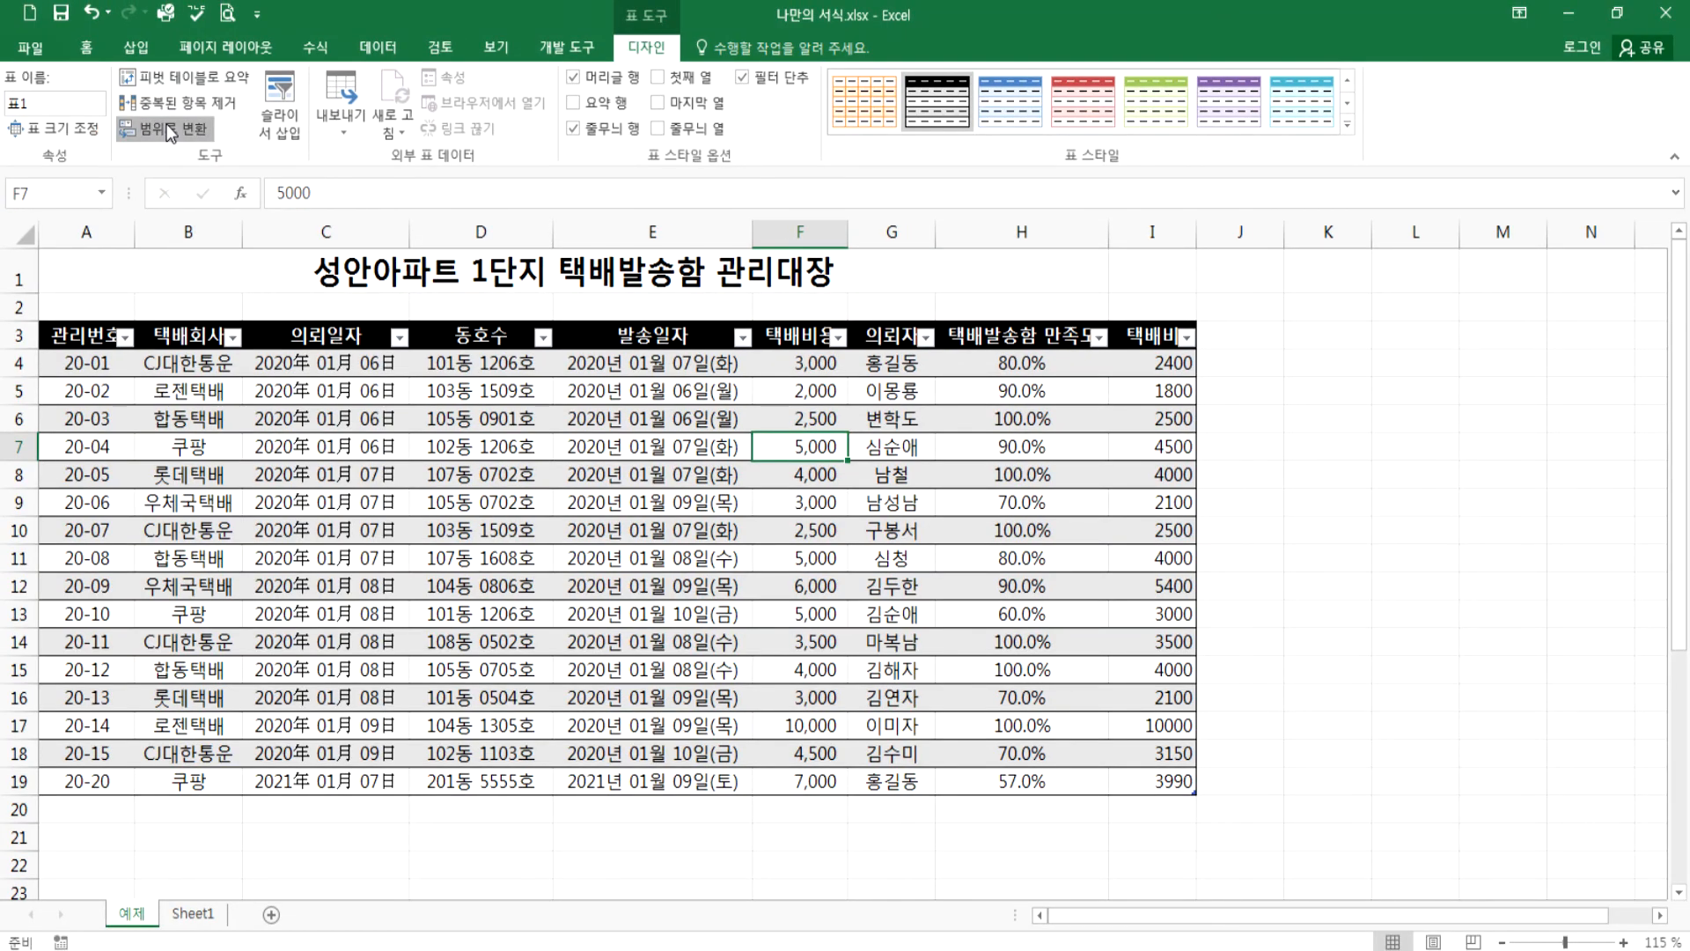
left_click(768, 539)
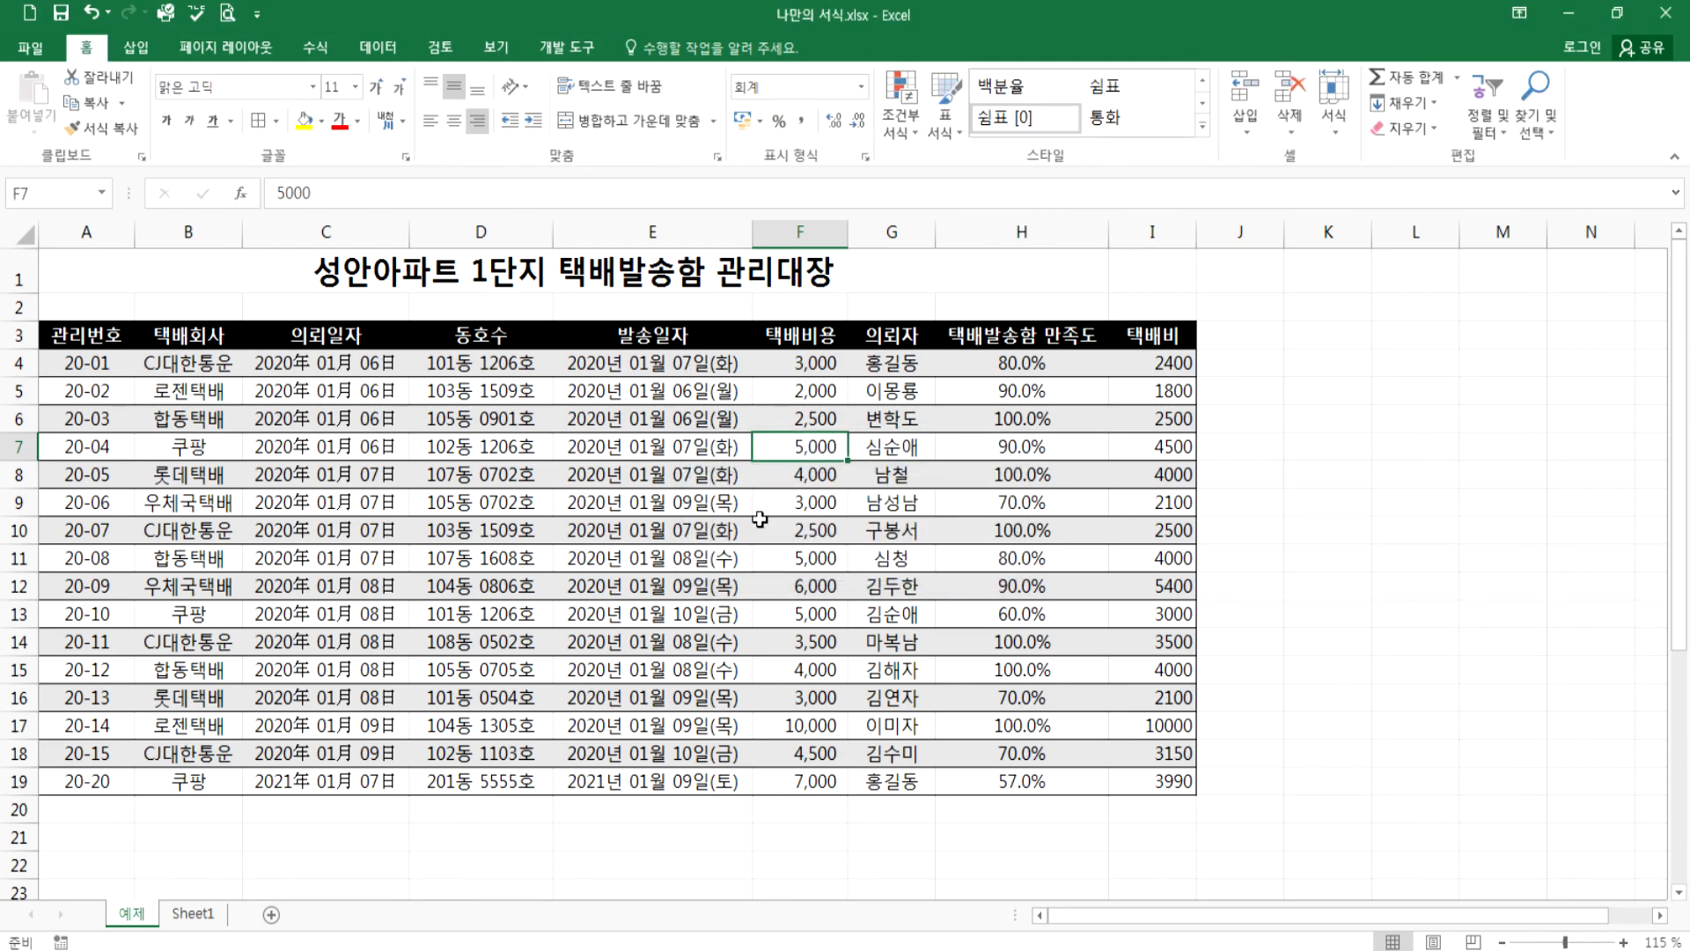
left_click(595, 557)
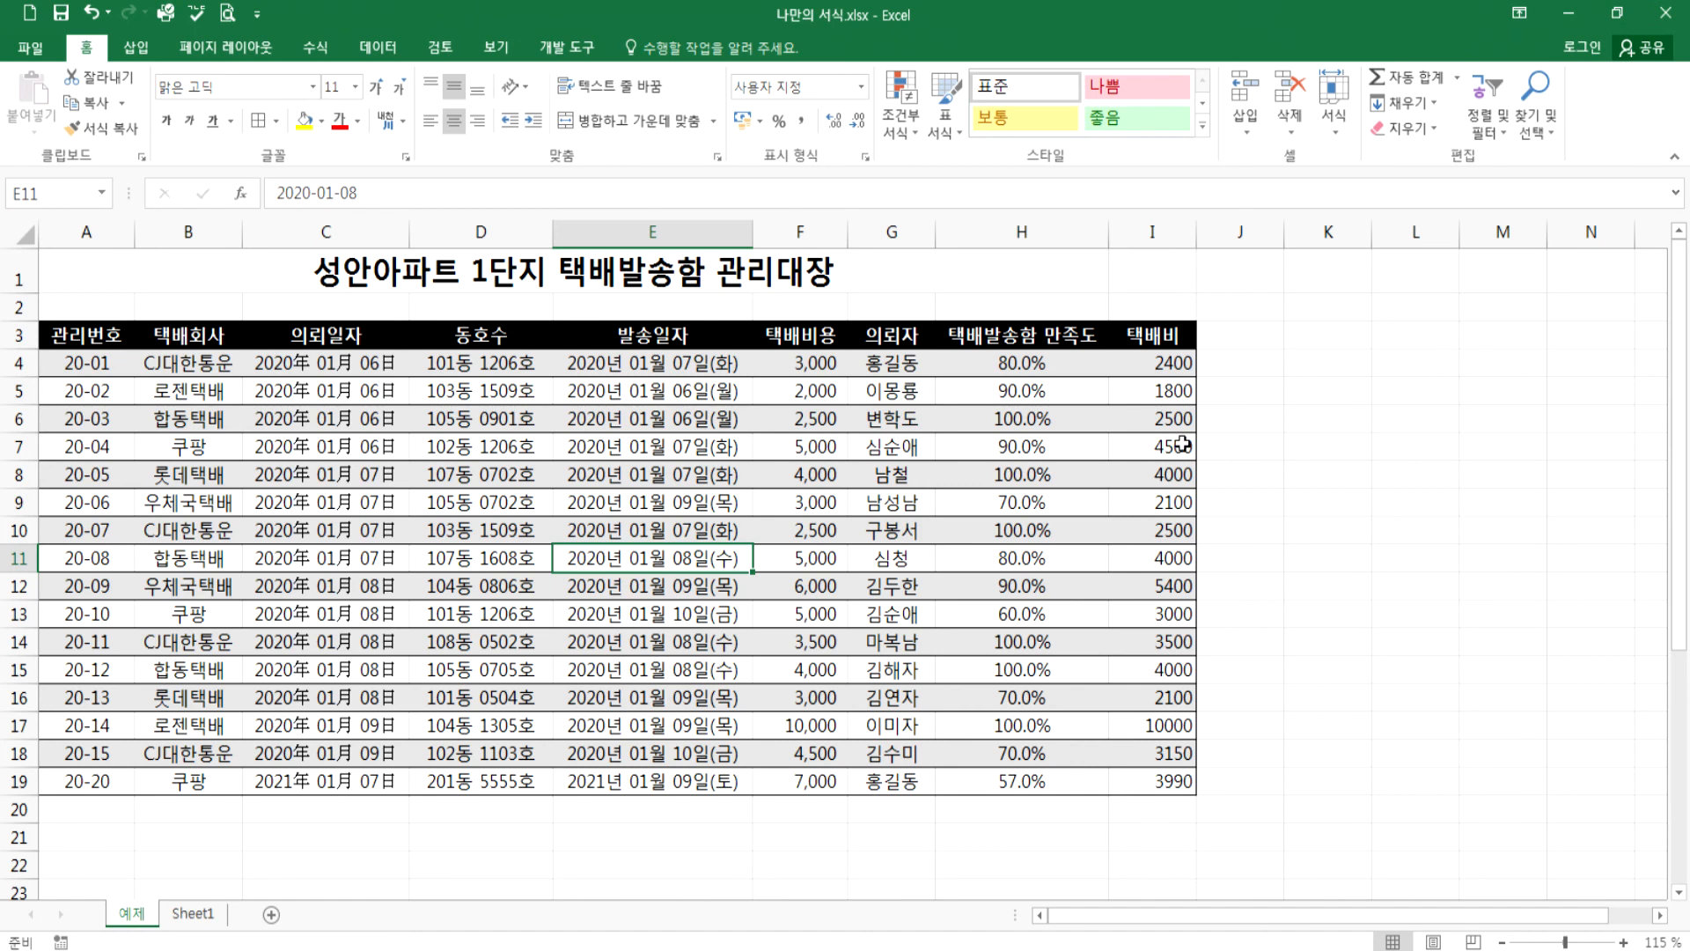
left_click(1160, 363)
left_click(802, 438)
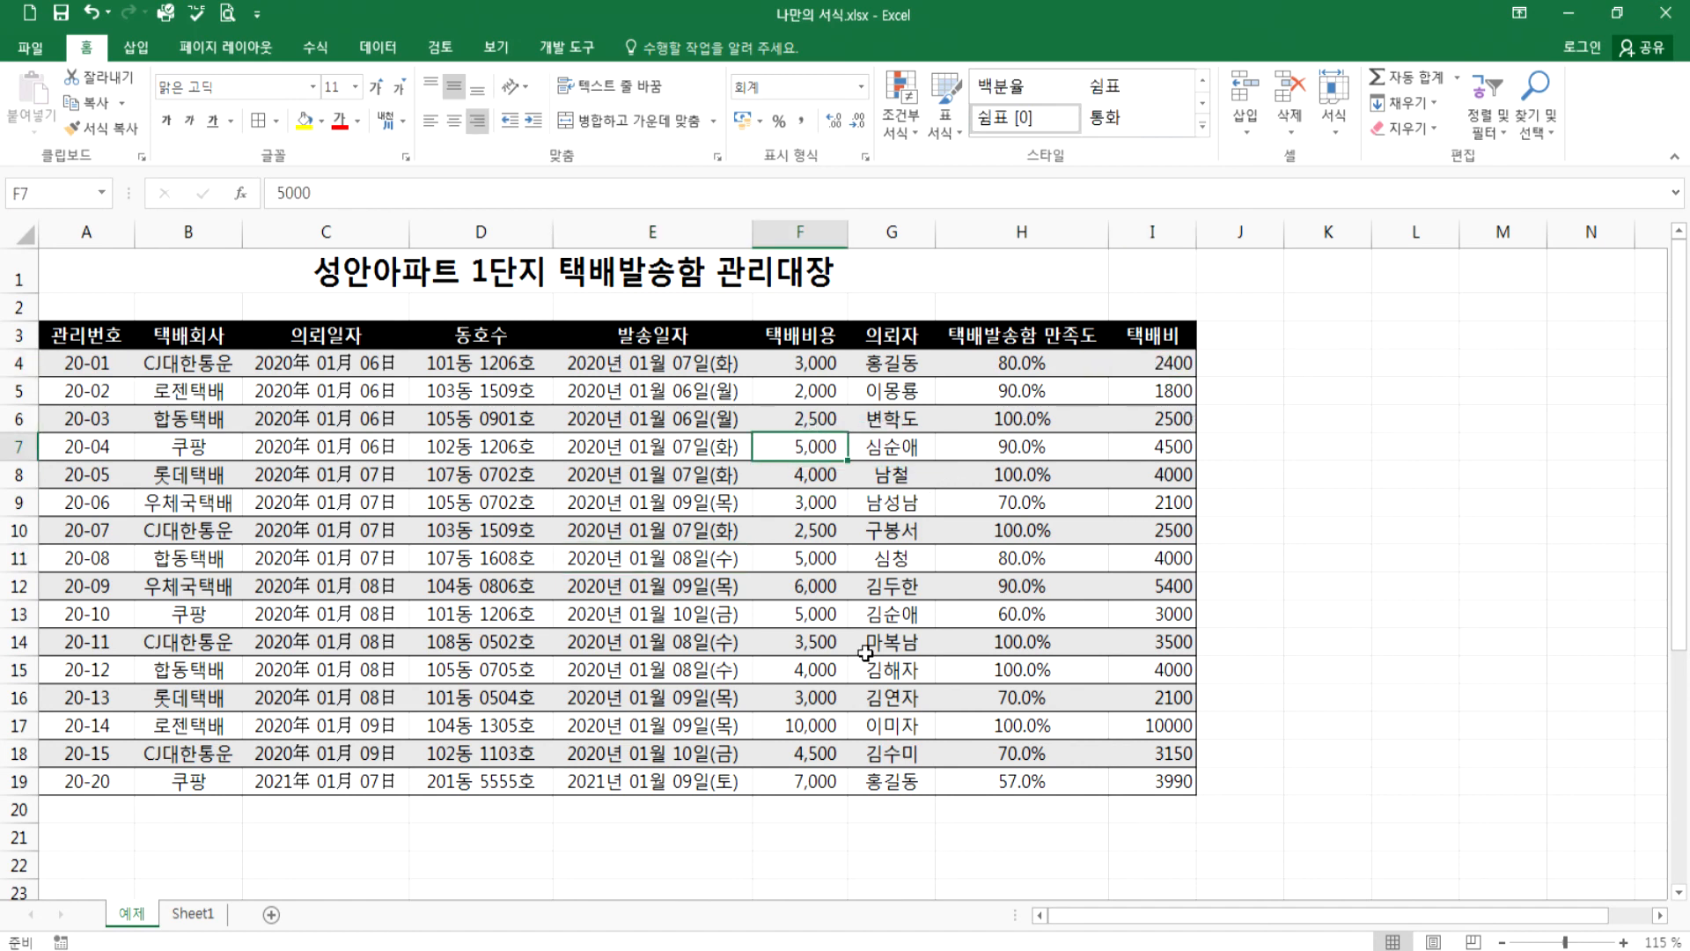
left_click(435, 426)
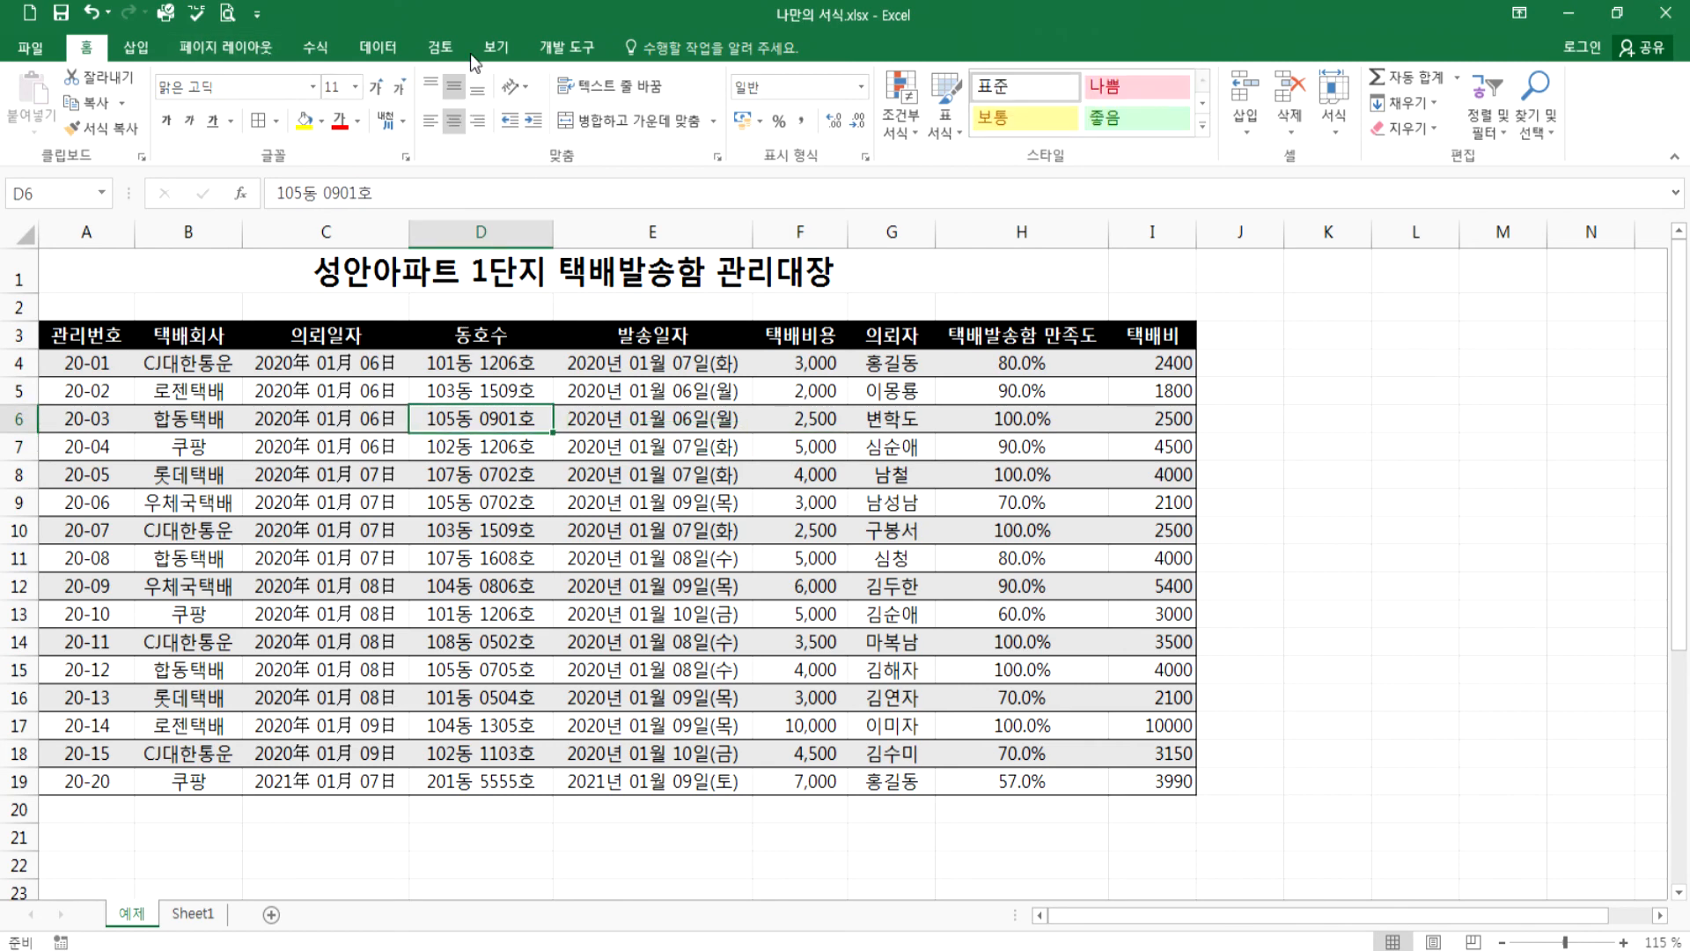
- Try formatting the blank range D25:I35 below the ledger as a blue medium-style table, and undo it
left_click(948, 131)
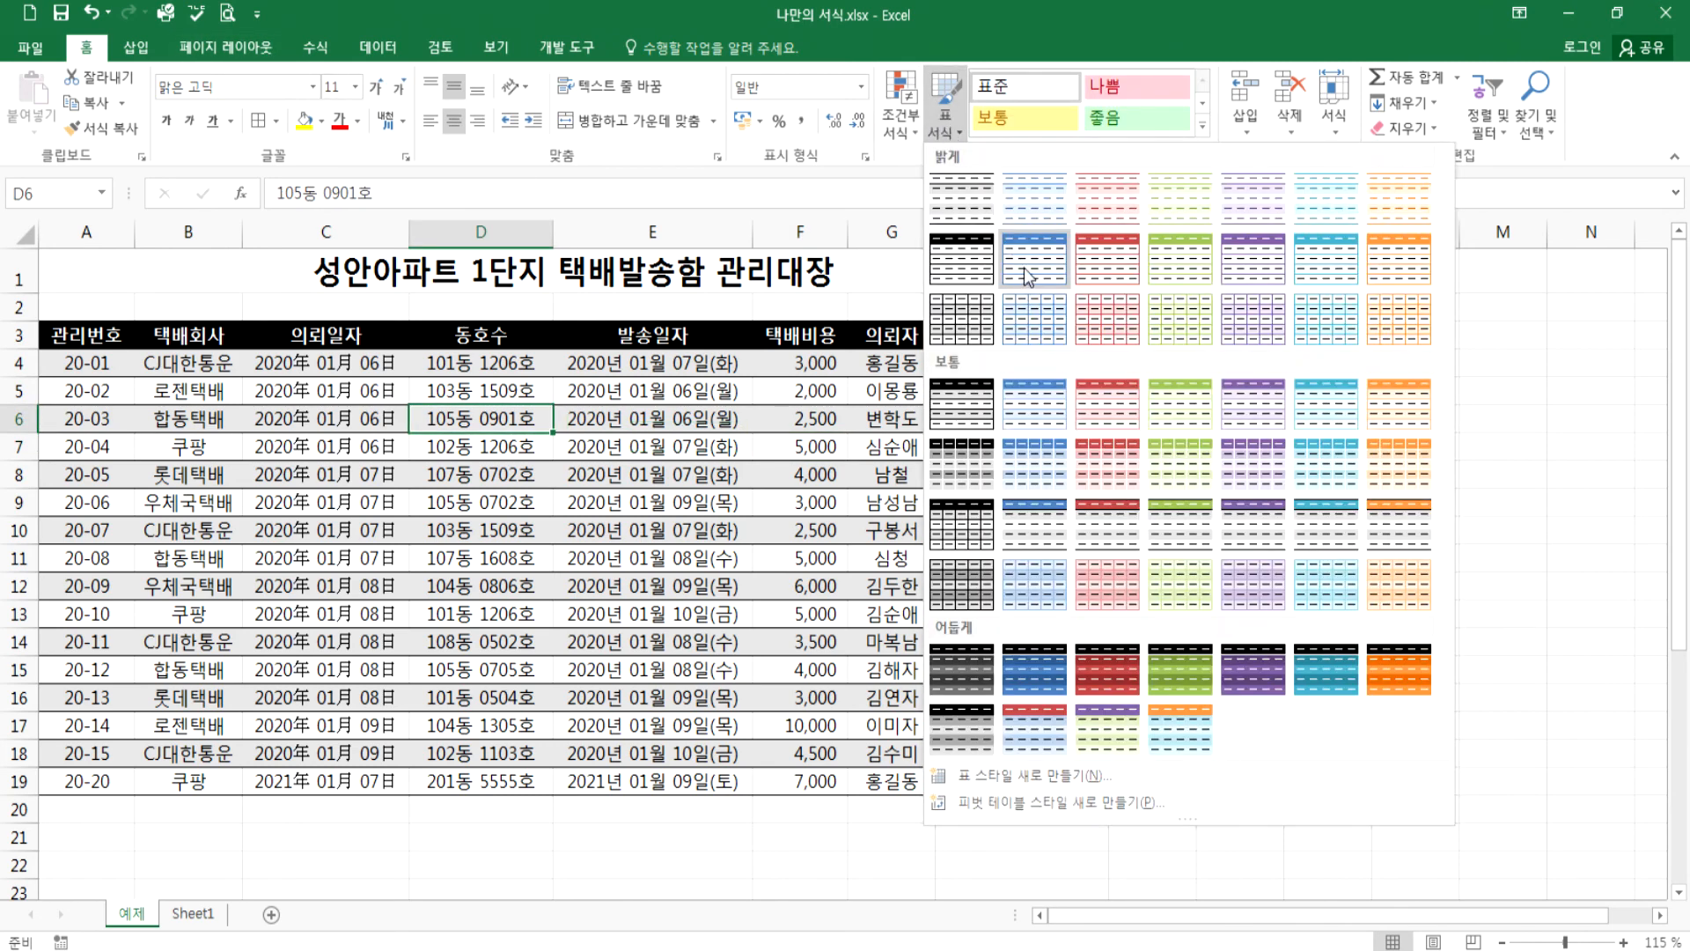
left_click(753, 520)
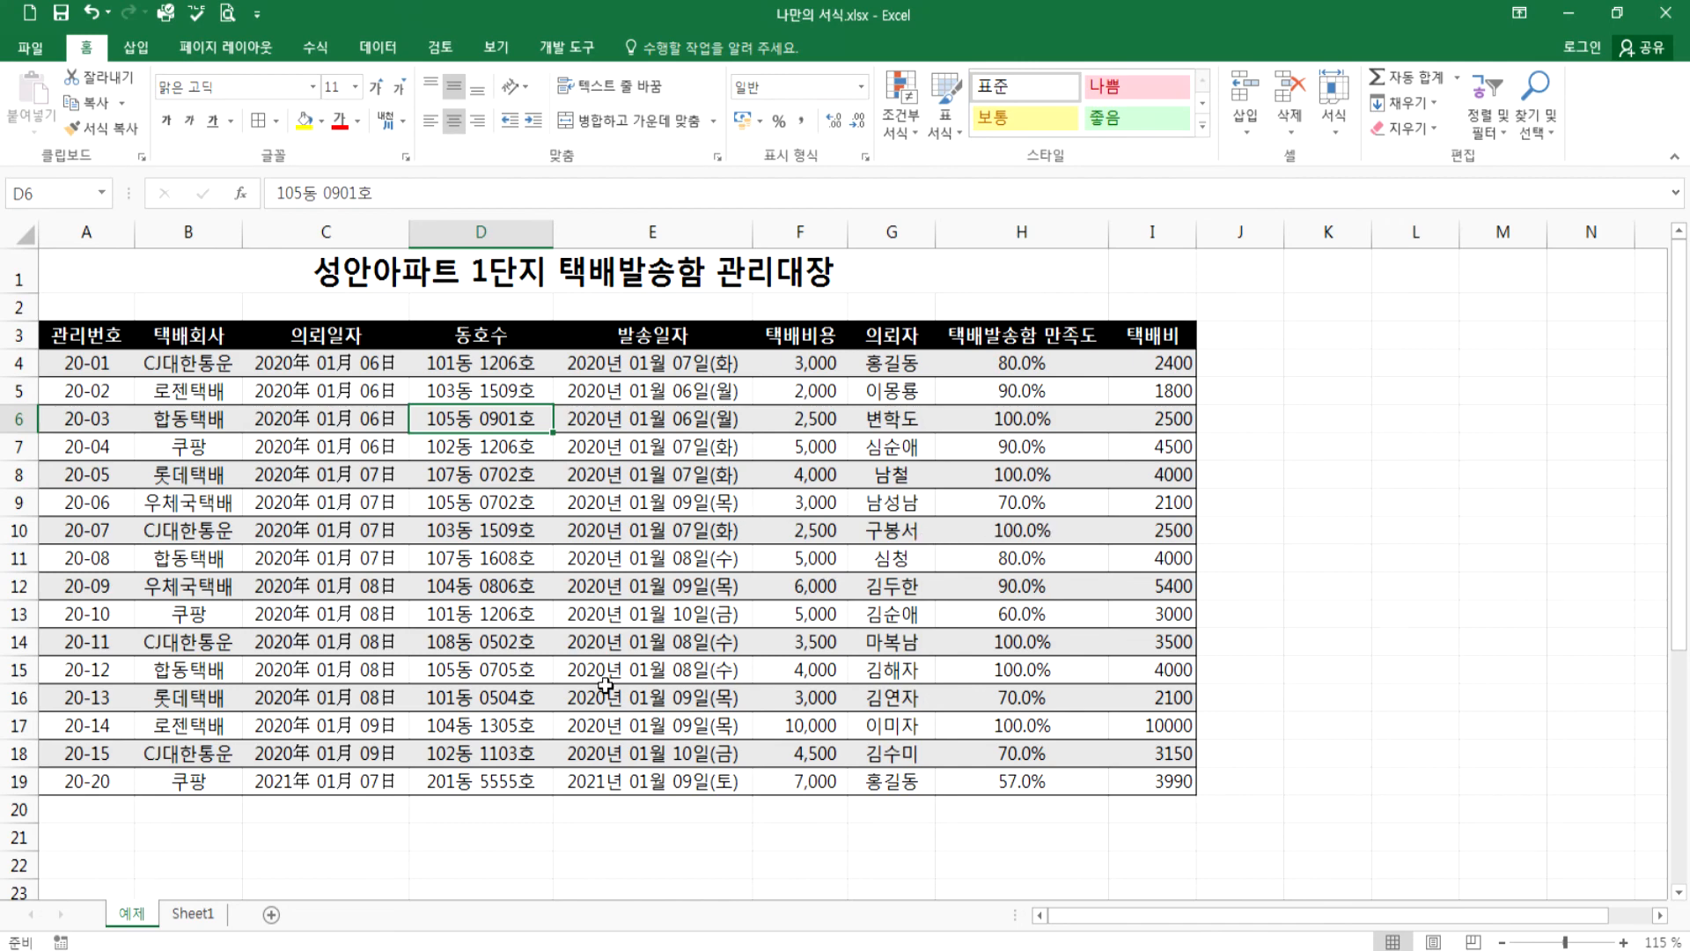
scroll(717, 812, "down", 4)
left_click_drag(457, 662, 1047, 849)
left_click(748, 725)
left_click_drag(494, 611, 1162, 883)
left_click(955, 130)
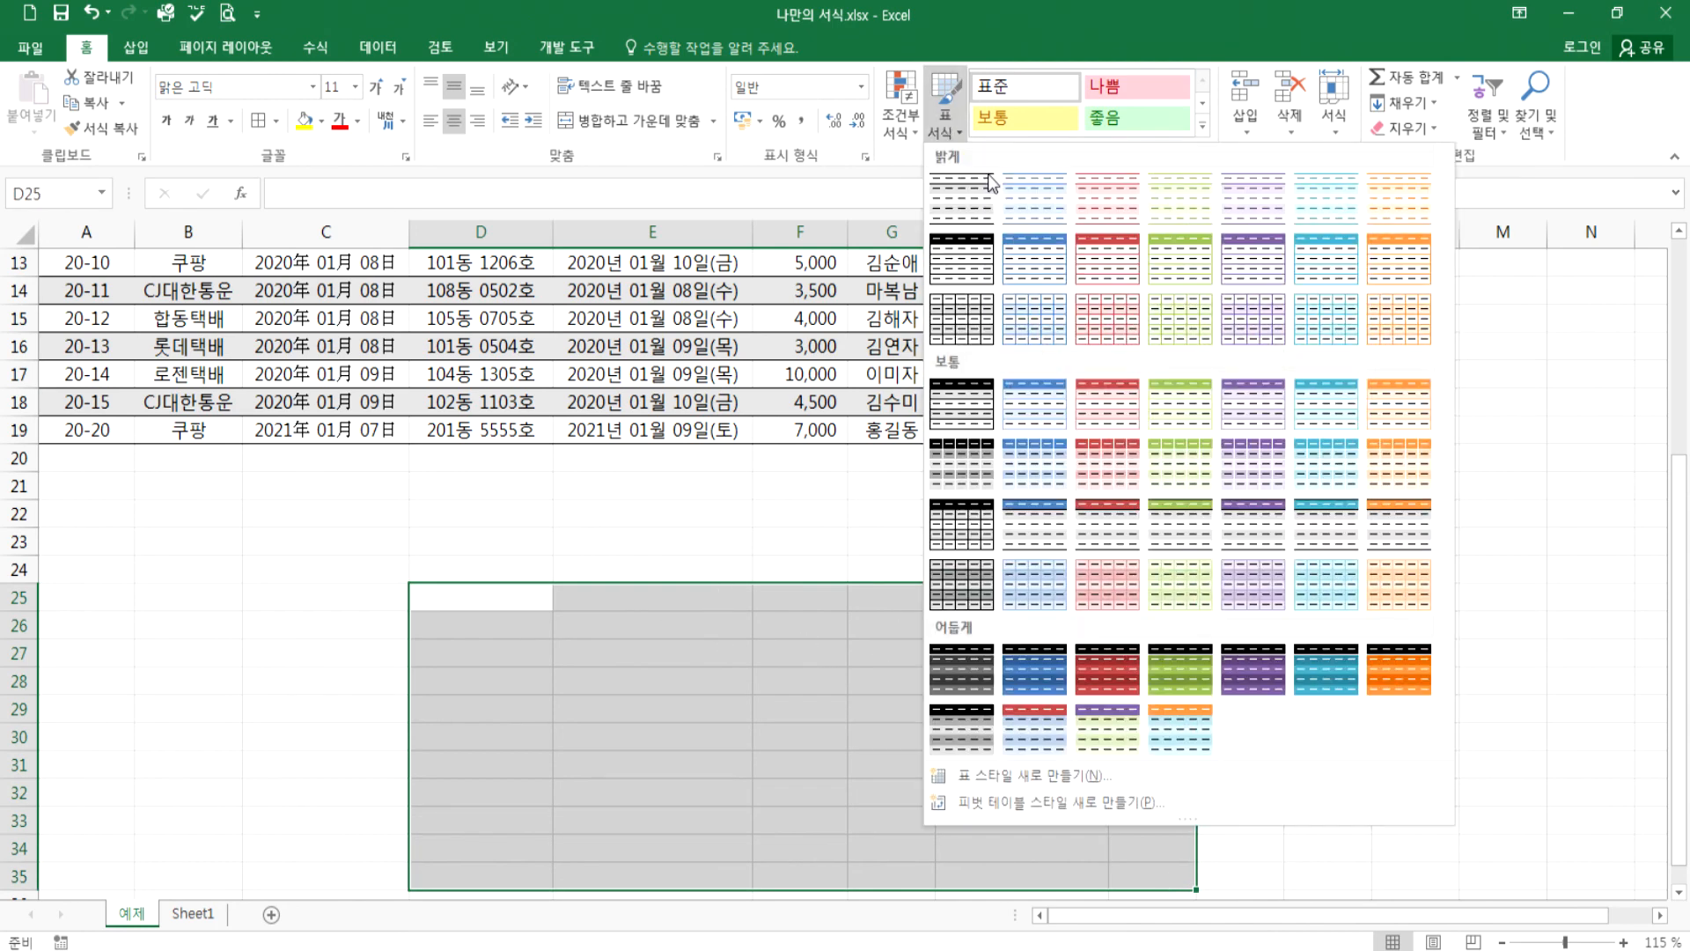
left_click(1052, 378)
left_click(1010, 467)
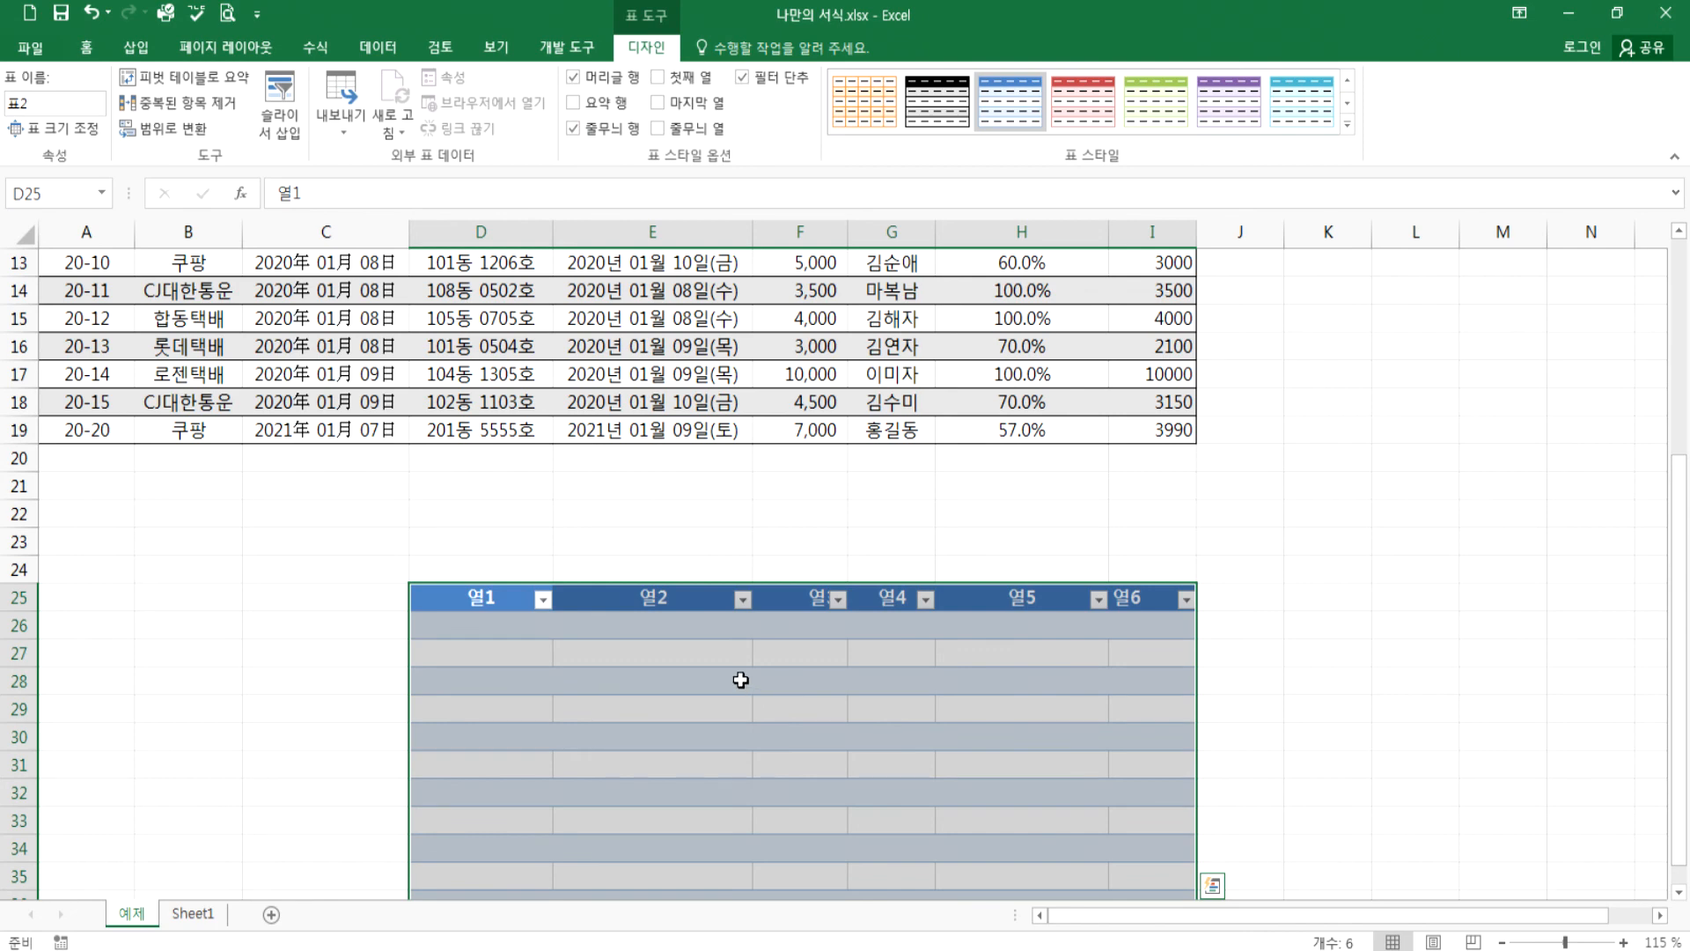
key("ctrl+z")
- Switch to the 통합 문서1 workbook, open Sheet11 and select the shuttle bus timetable's header row
left_click(480, 376)
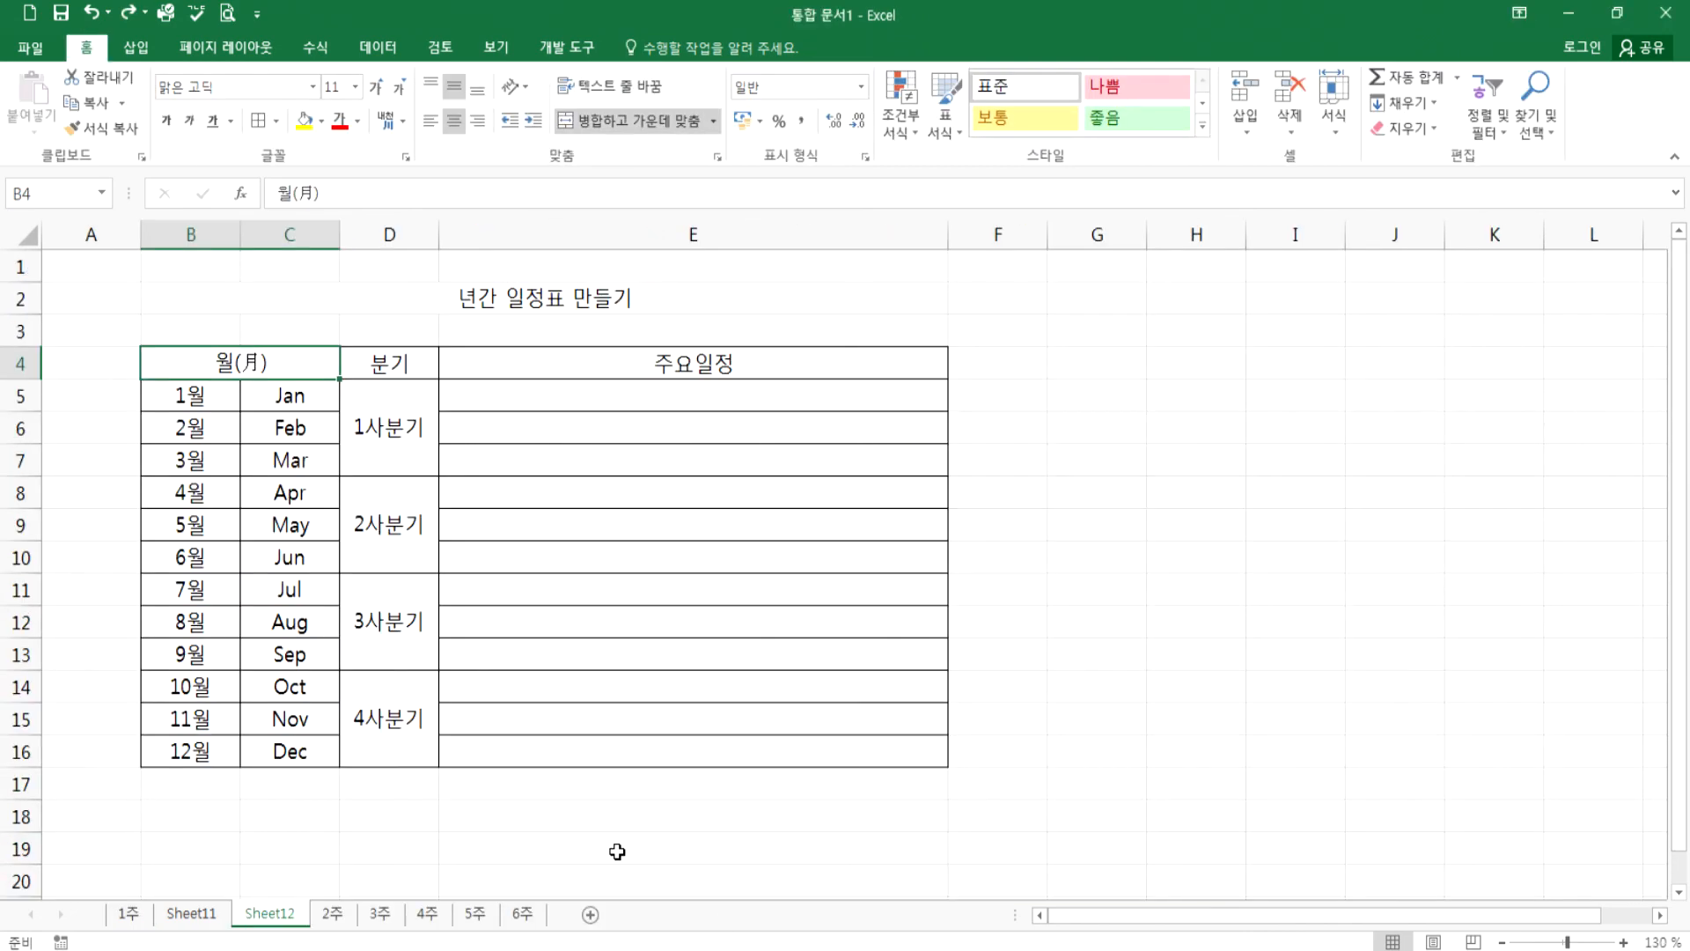
left_click(183, 920)
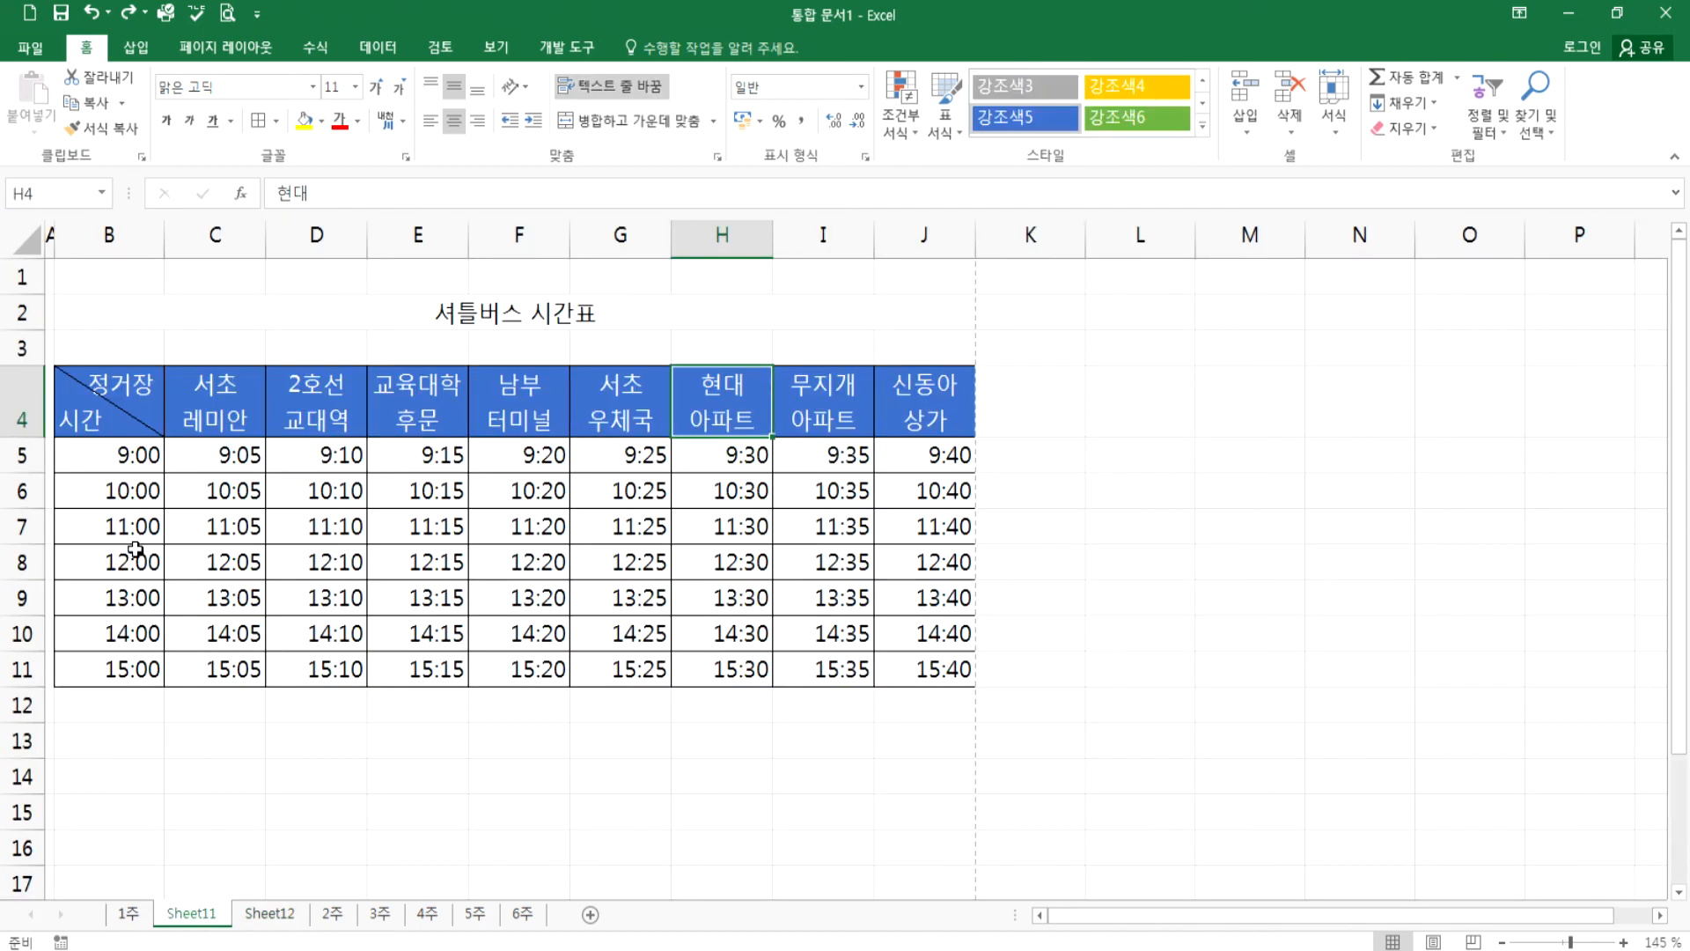
left_click_drag(916, 402, 102, 418)
- Fill the timetable's 10:00, 12:00 and 14:00 rows with yellow
left_click_drag(88, 491, 913, 493)
left_click_drag(101, 568, 916, 562)
left_click(306, 122)
left_click_drag(123, 634, 922, 636)
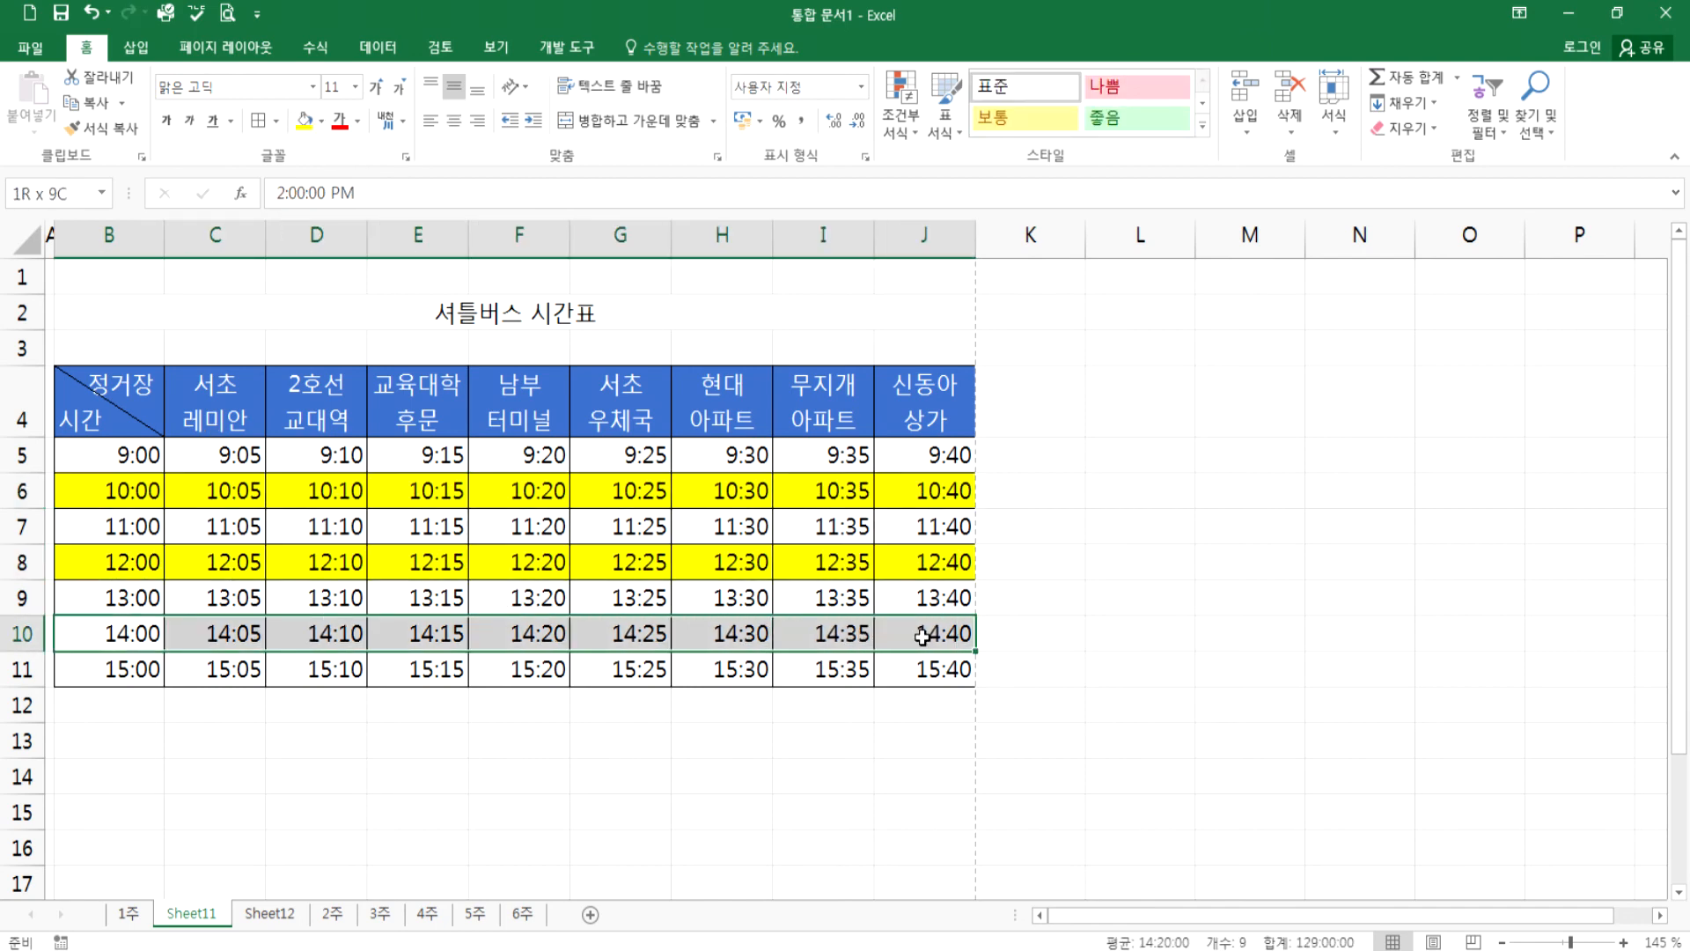
left_click(306, 121)
left_click(577, 533)
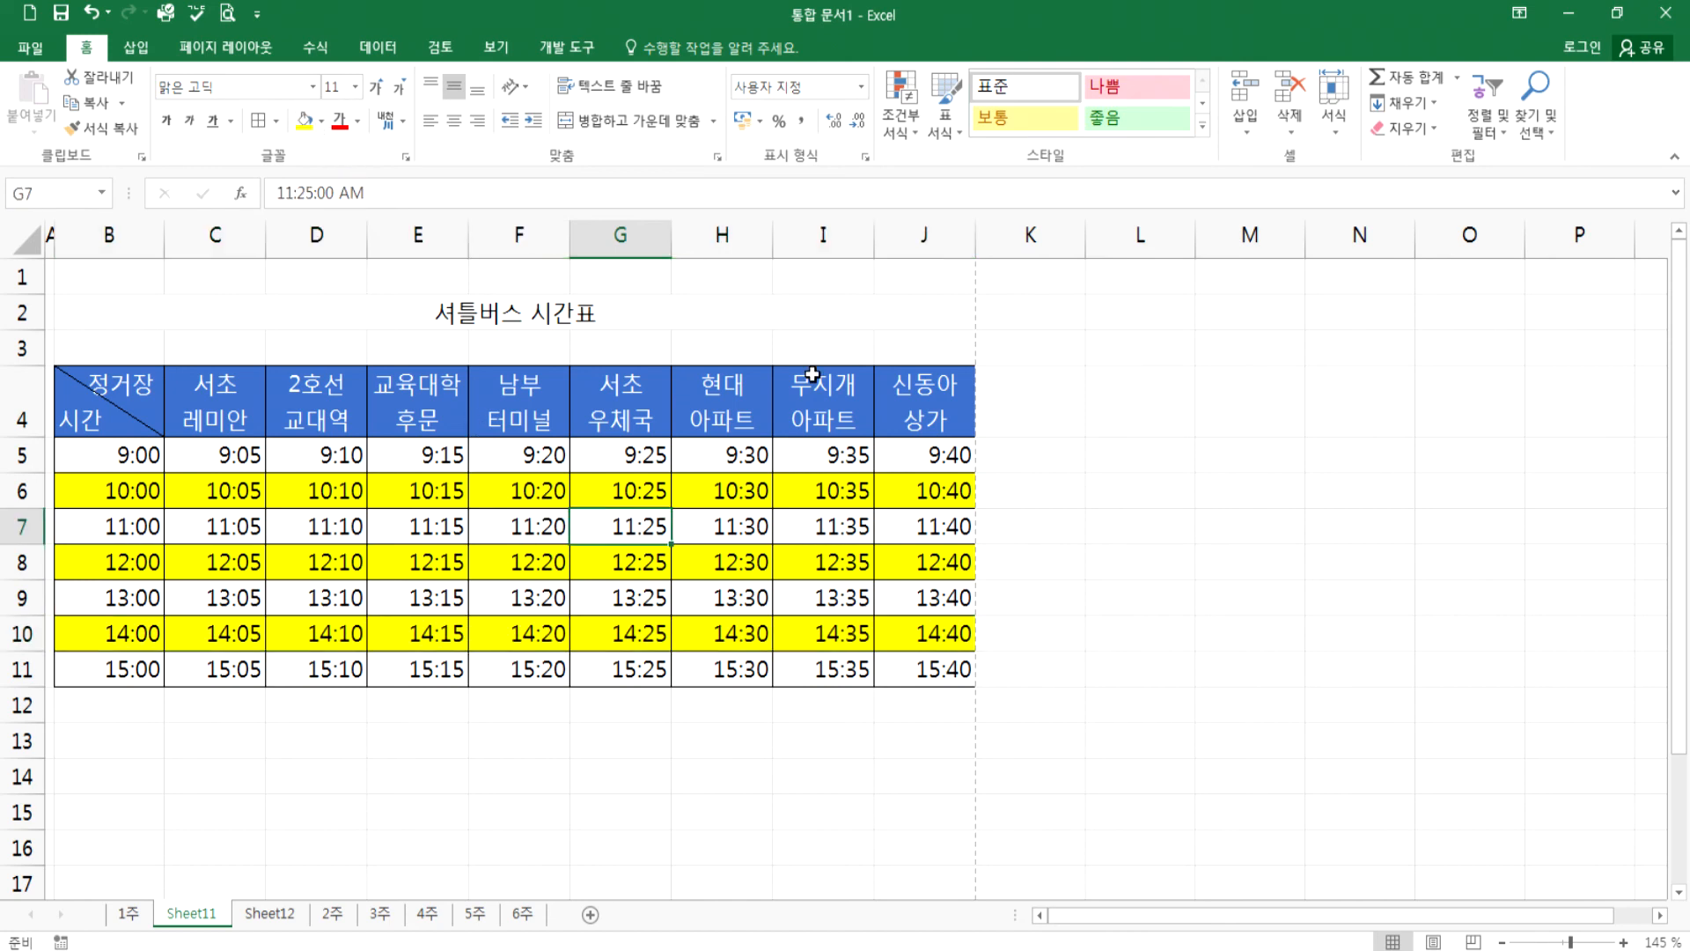
- Format the timetable B4:J11 as a table with headers, and switch its style from gray to the light gold one
left_click(940, 129)
left_click(1178, 419)
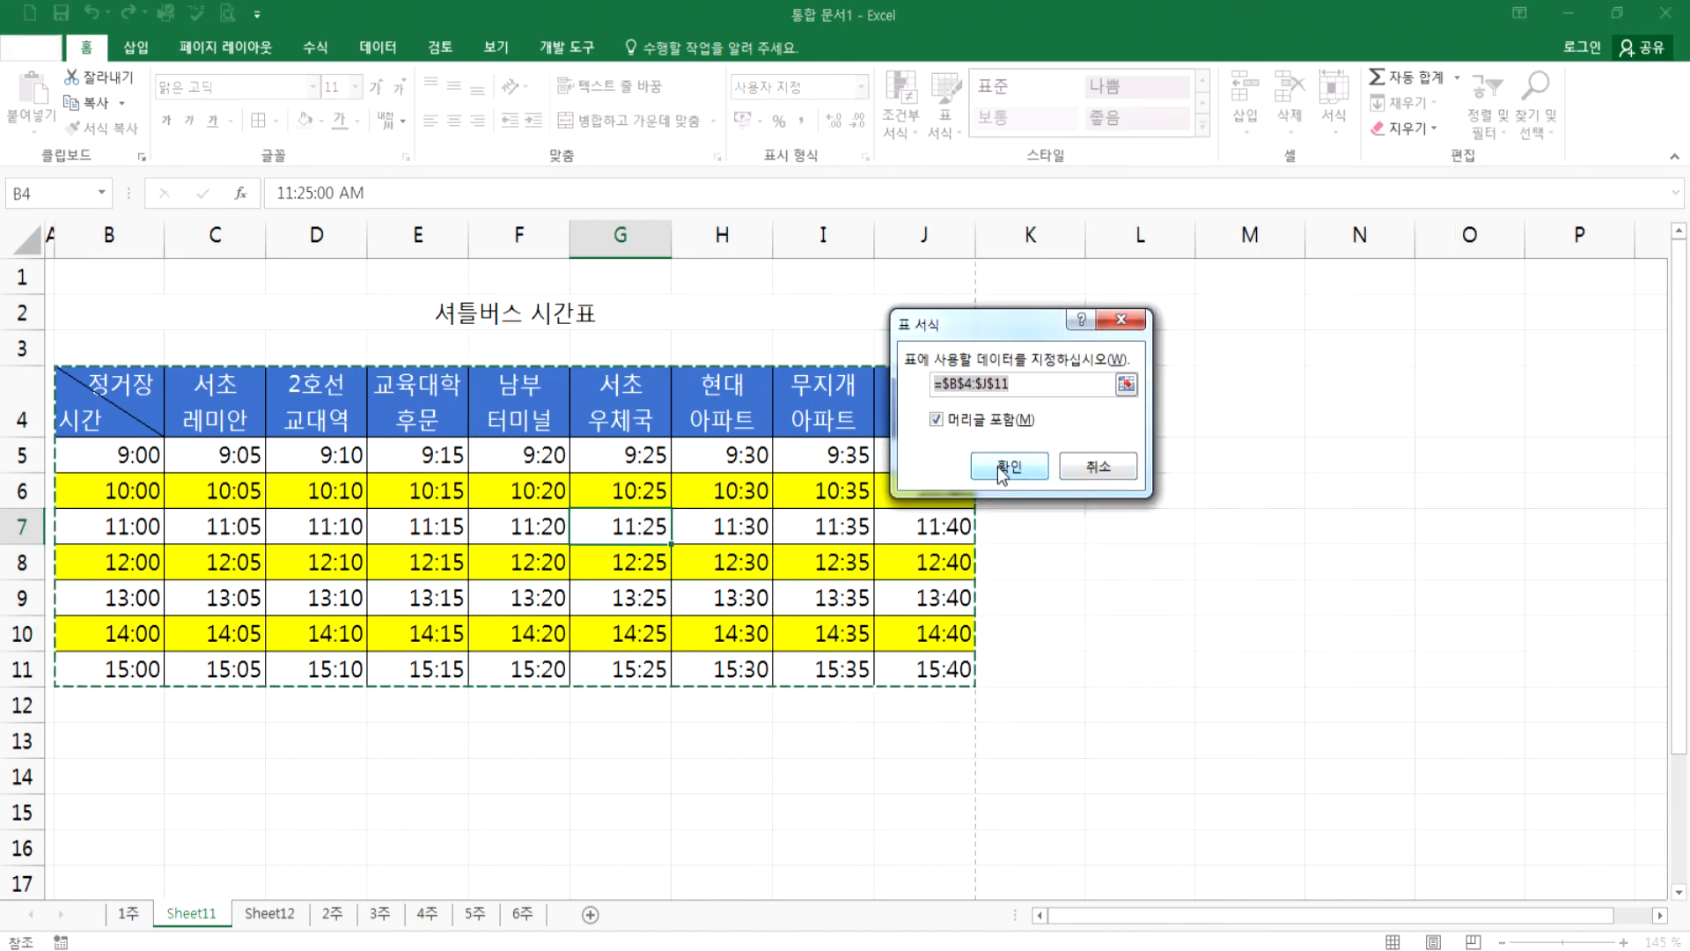
left_click(1010, 466)
left_click(589, 628)
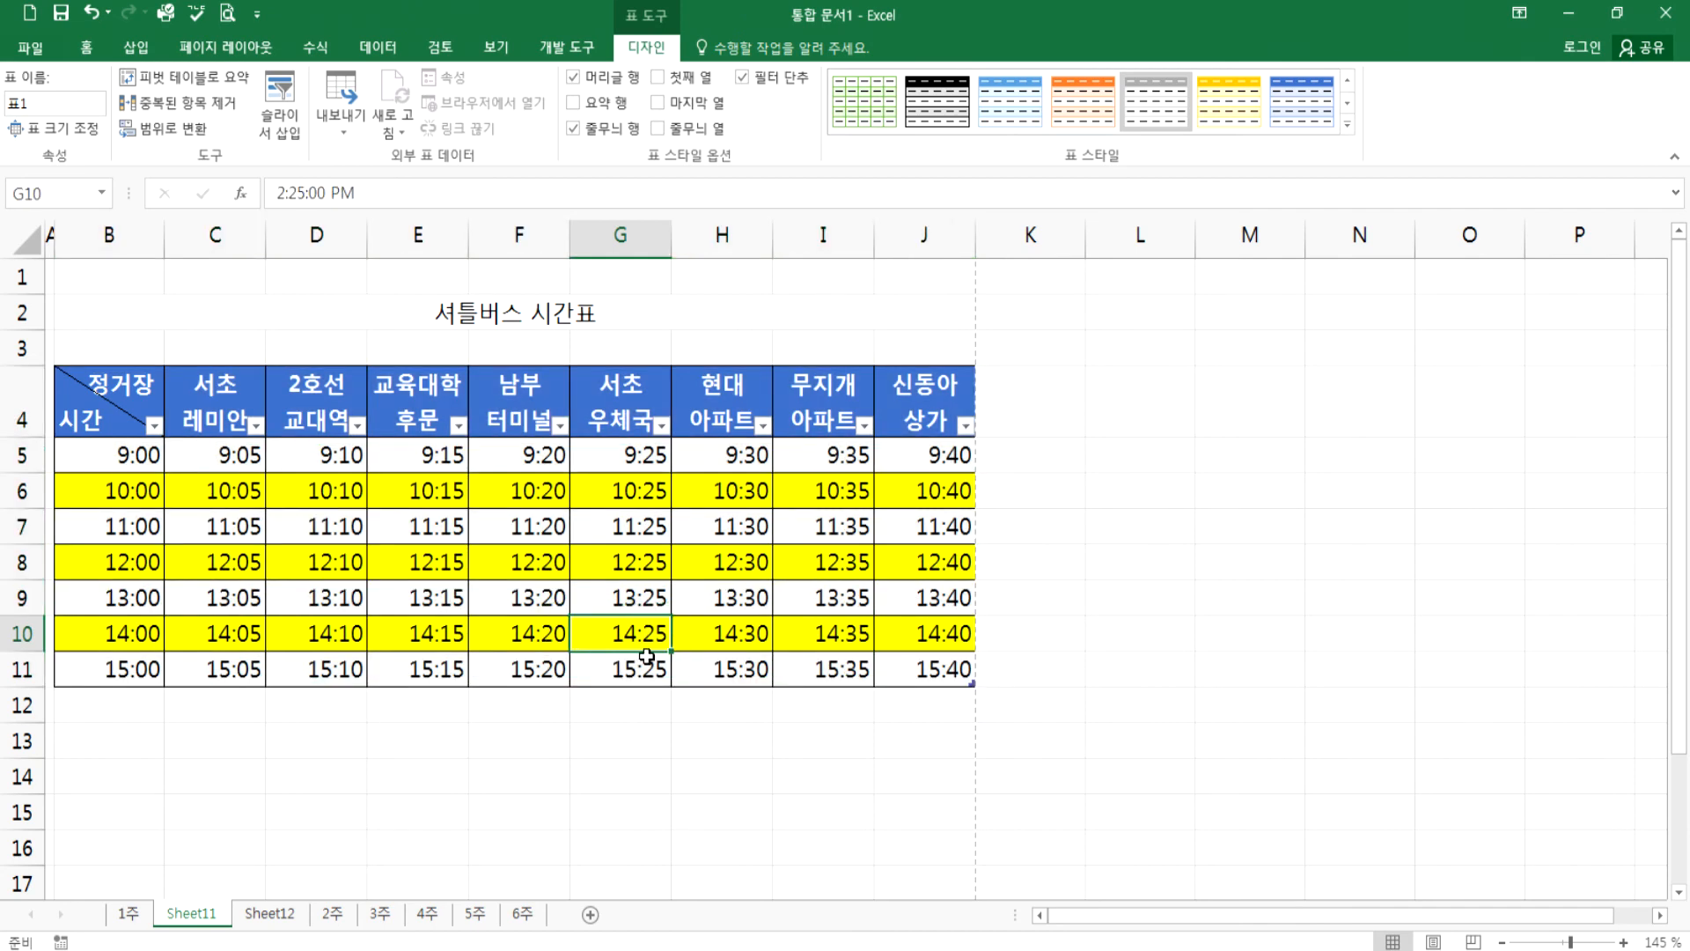
left_click(970, 112)
left_click(1231, 113)
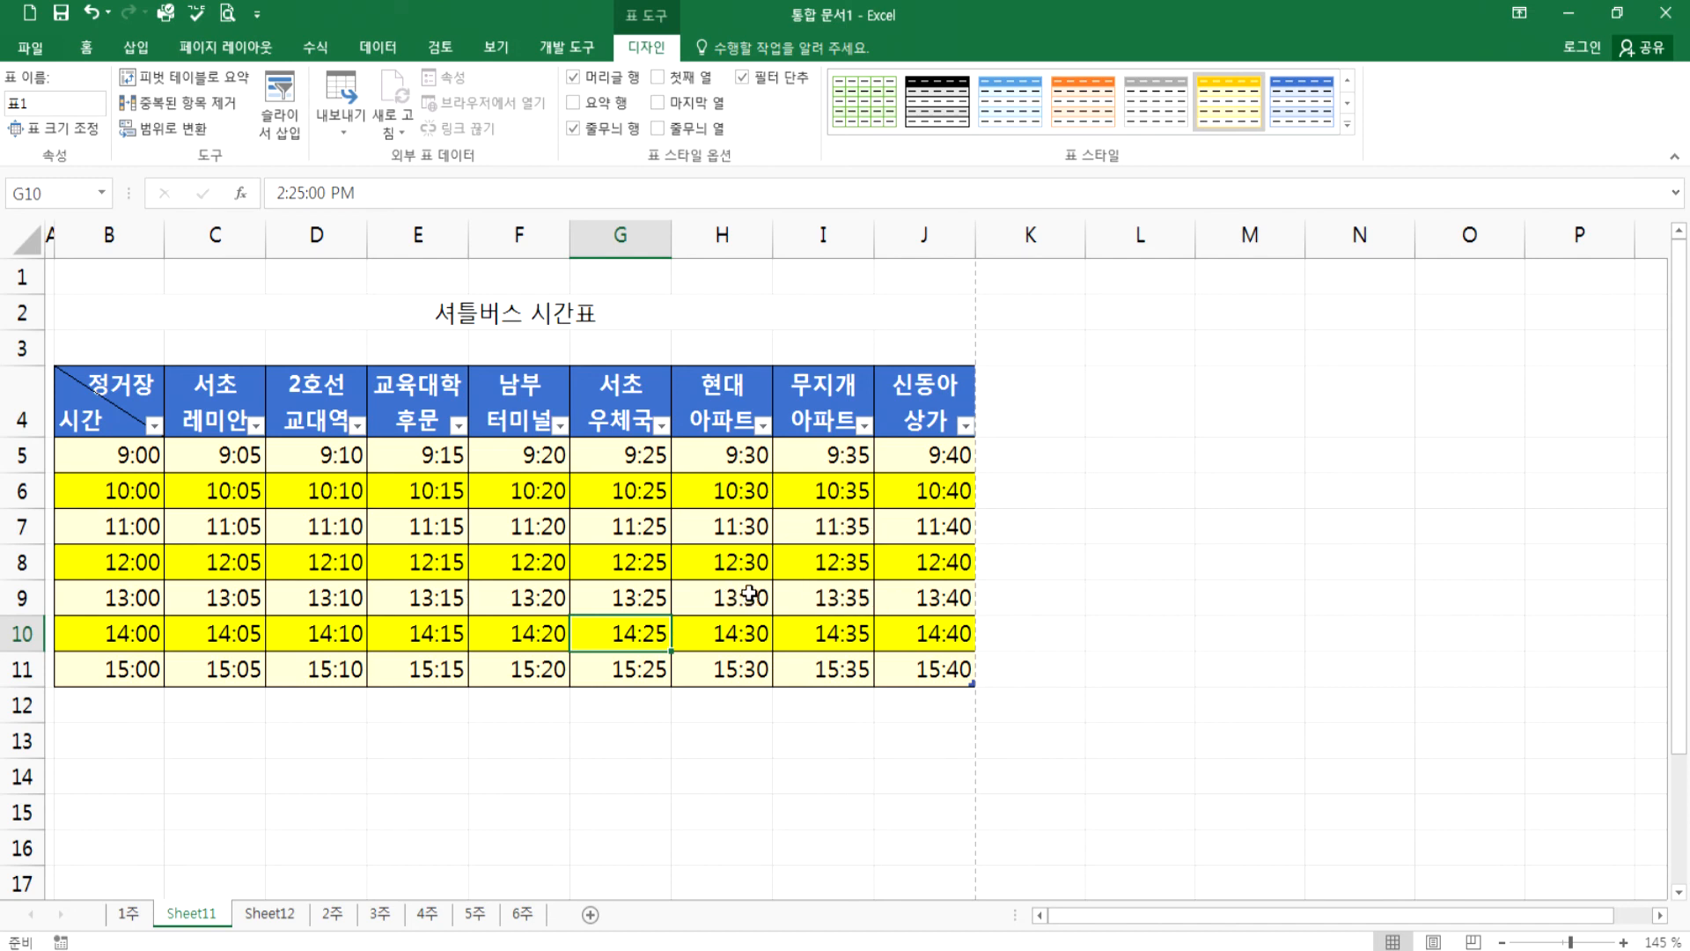
- Remove the manual fill color from the timetable's data cells B5:J11
left_click_drag(107, 455, 931, 676)
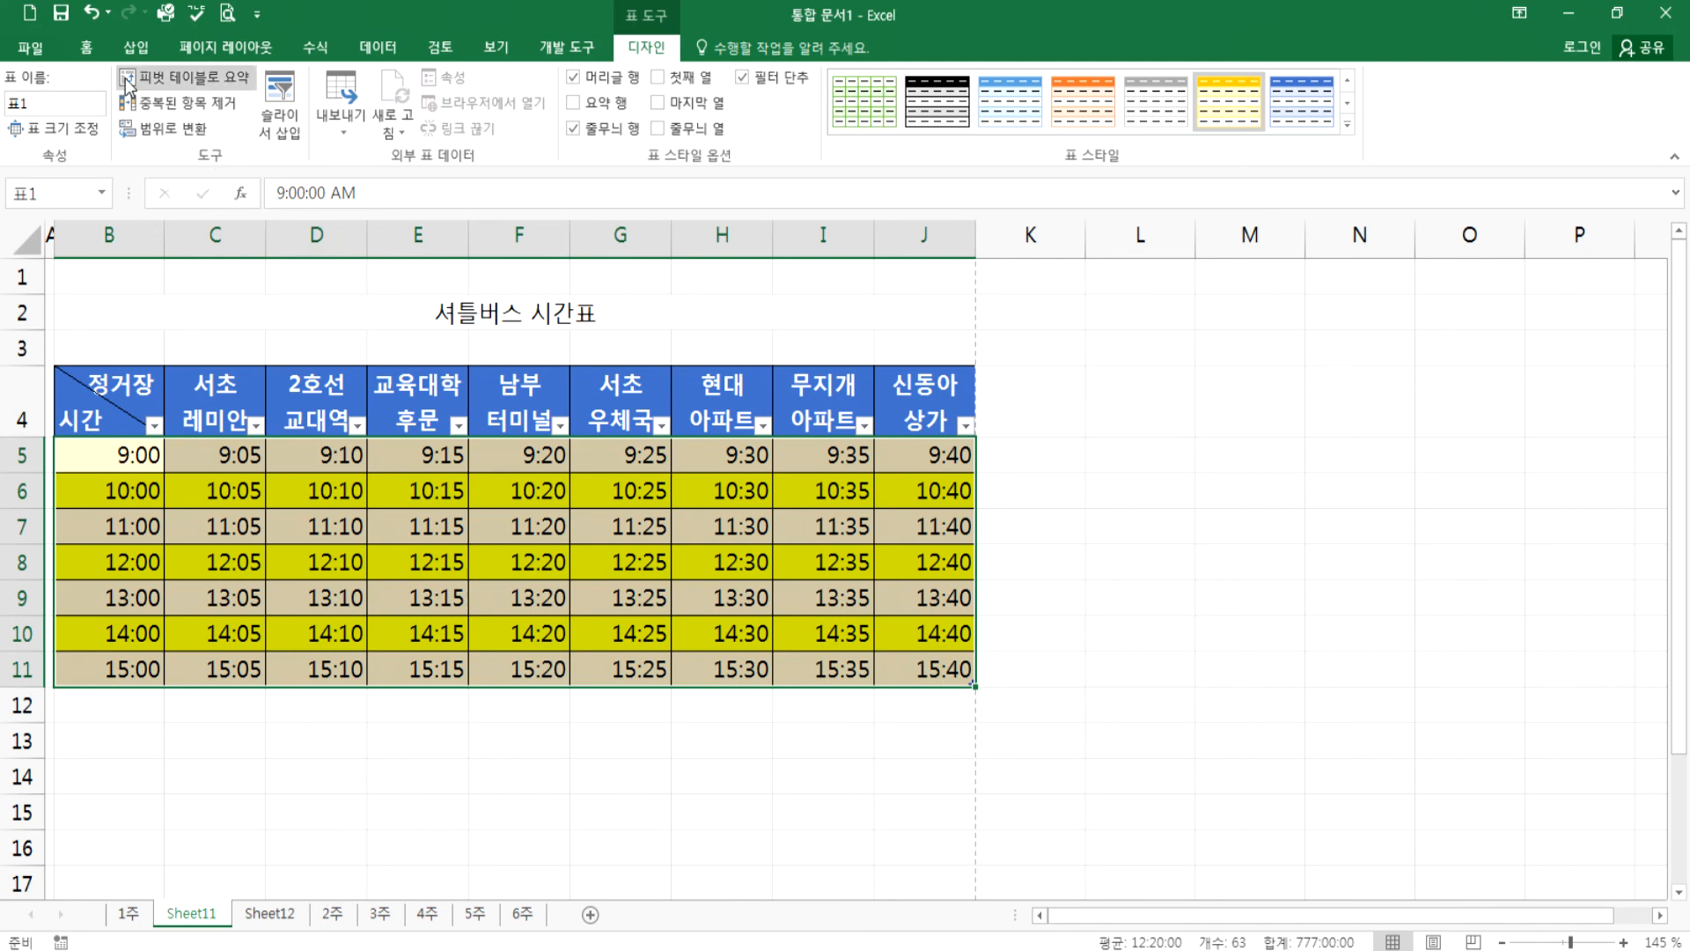
left_click(87, 48)
left_click(321, 120)
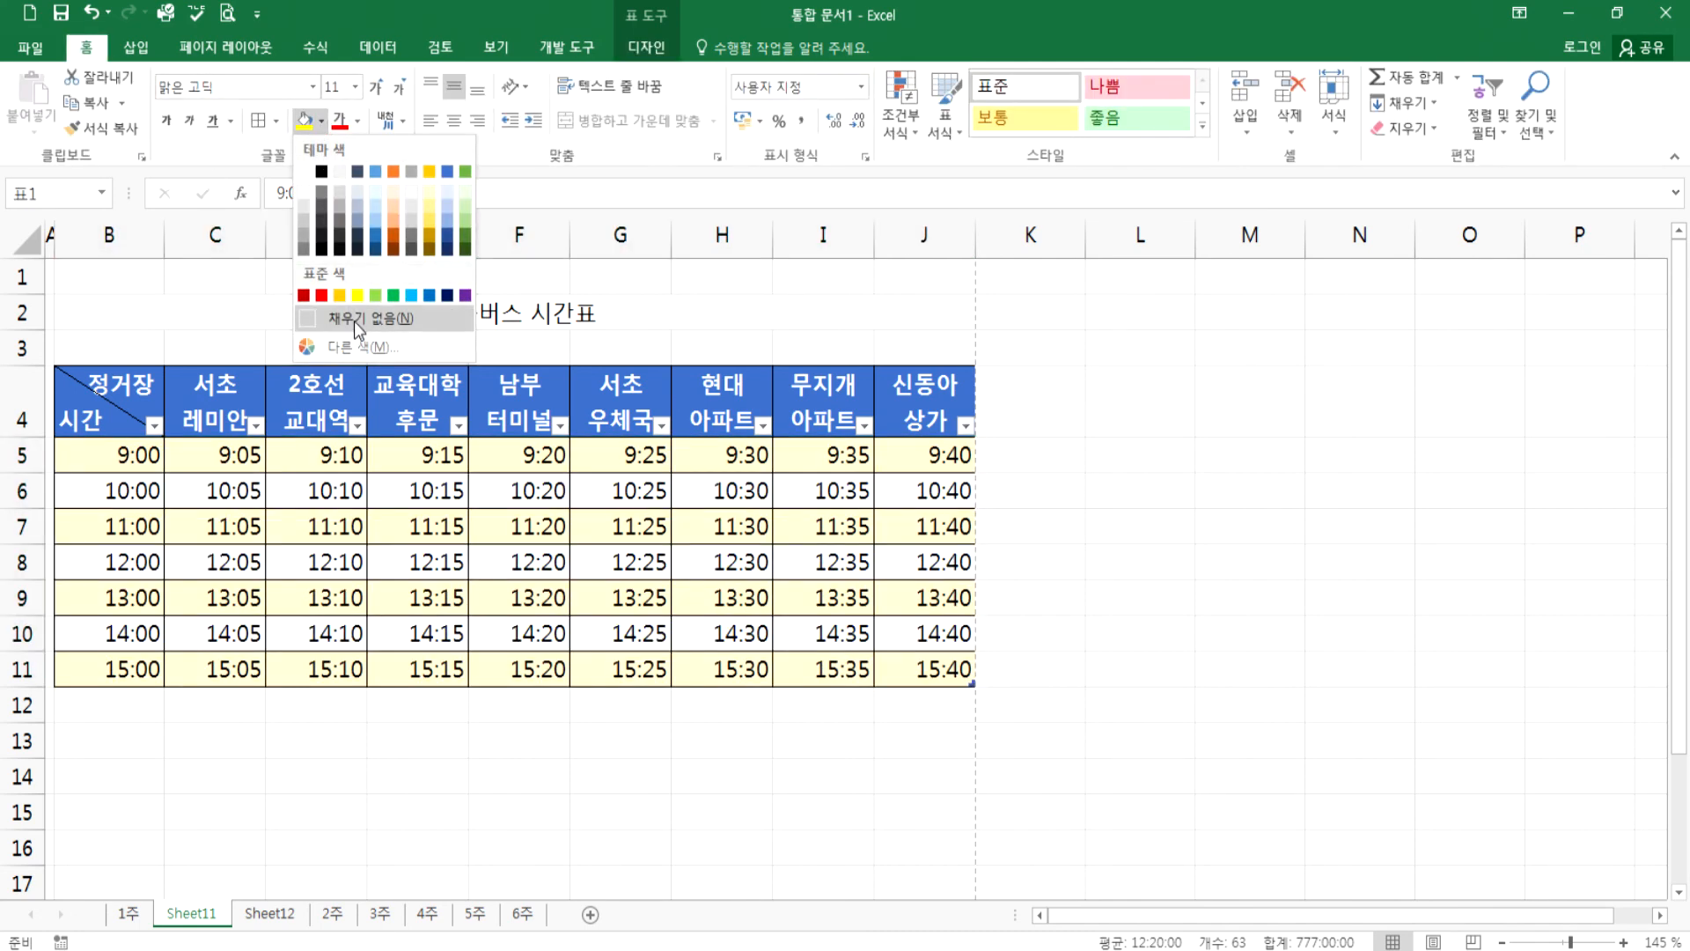
left_click(423, 565)
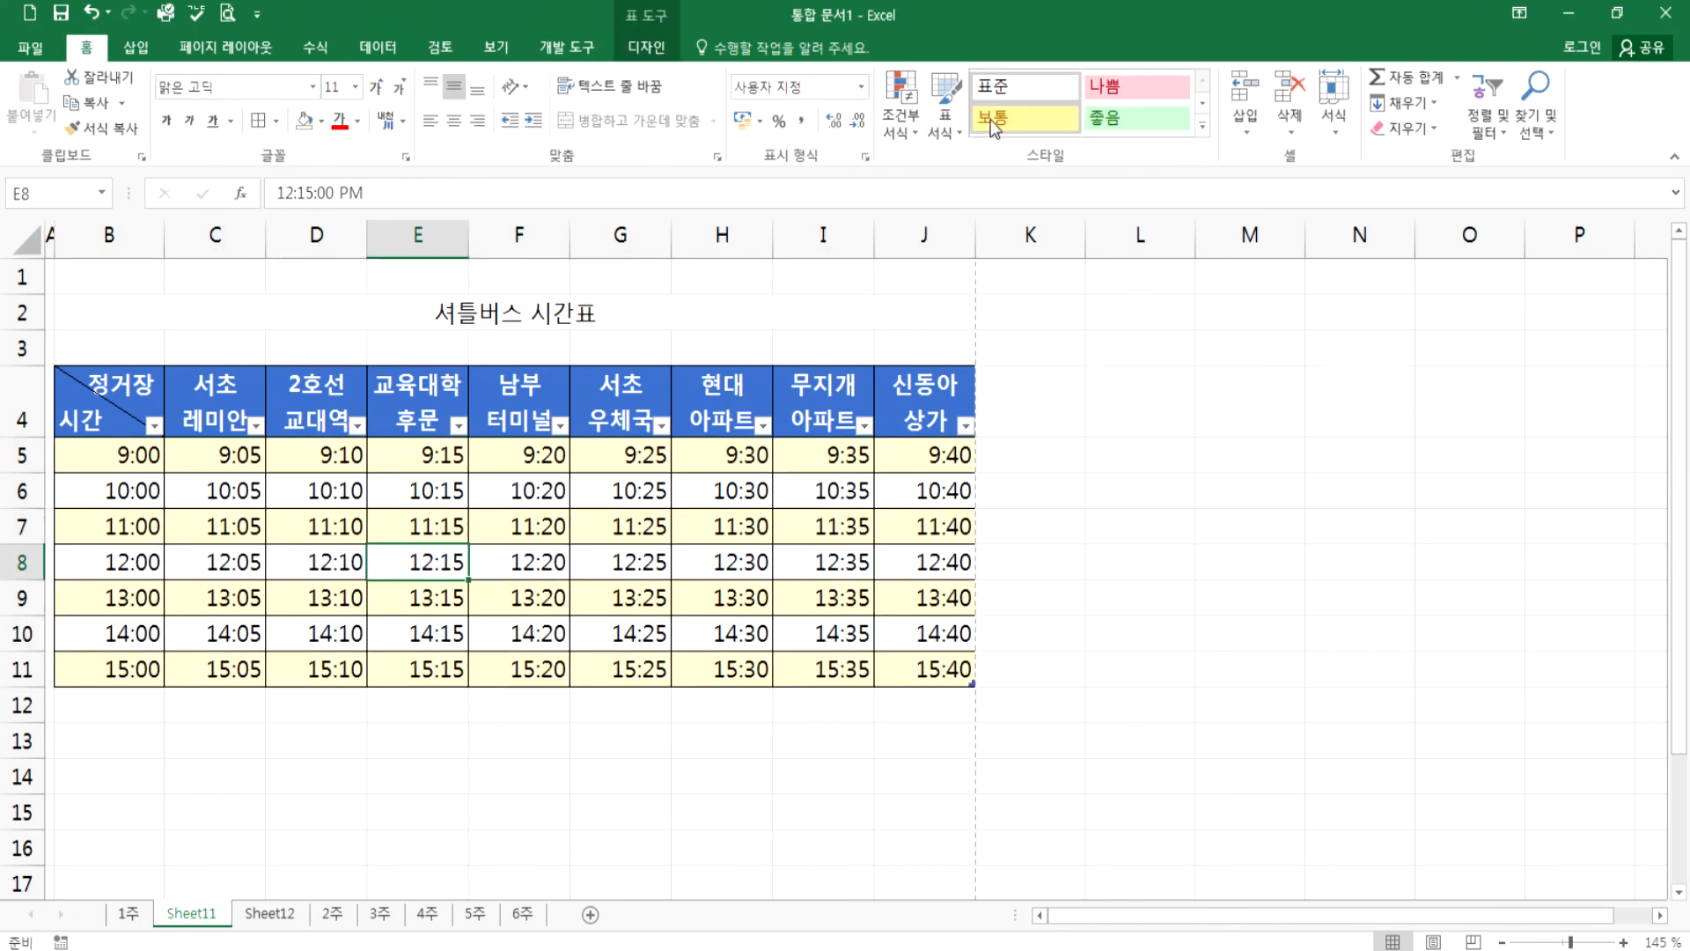
- Try the dark gold table style on the timetable, and replace it with the black and gray banded style
left_click(646, 48)
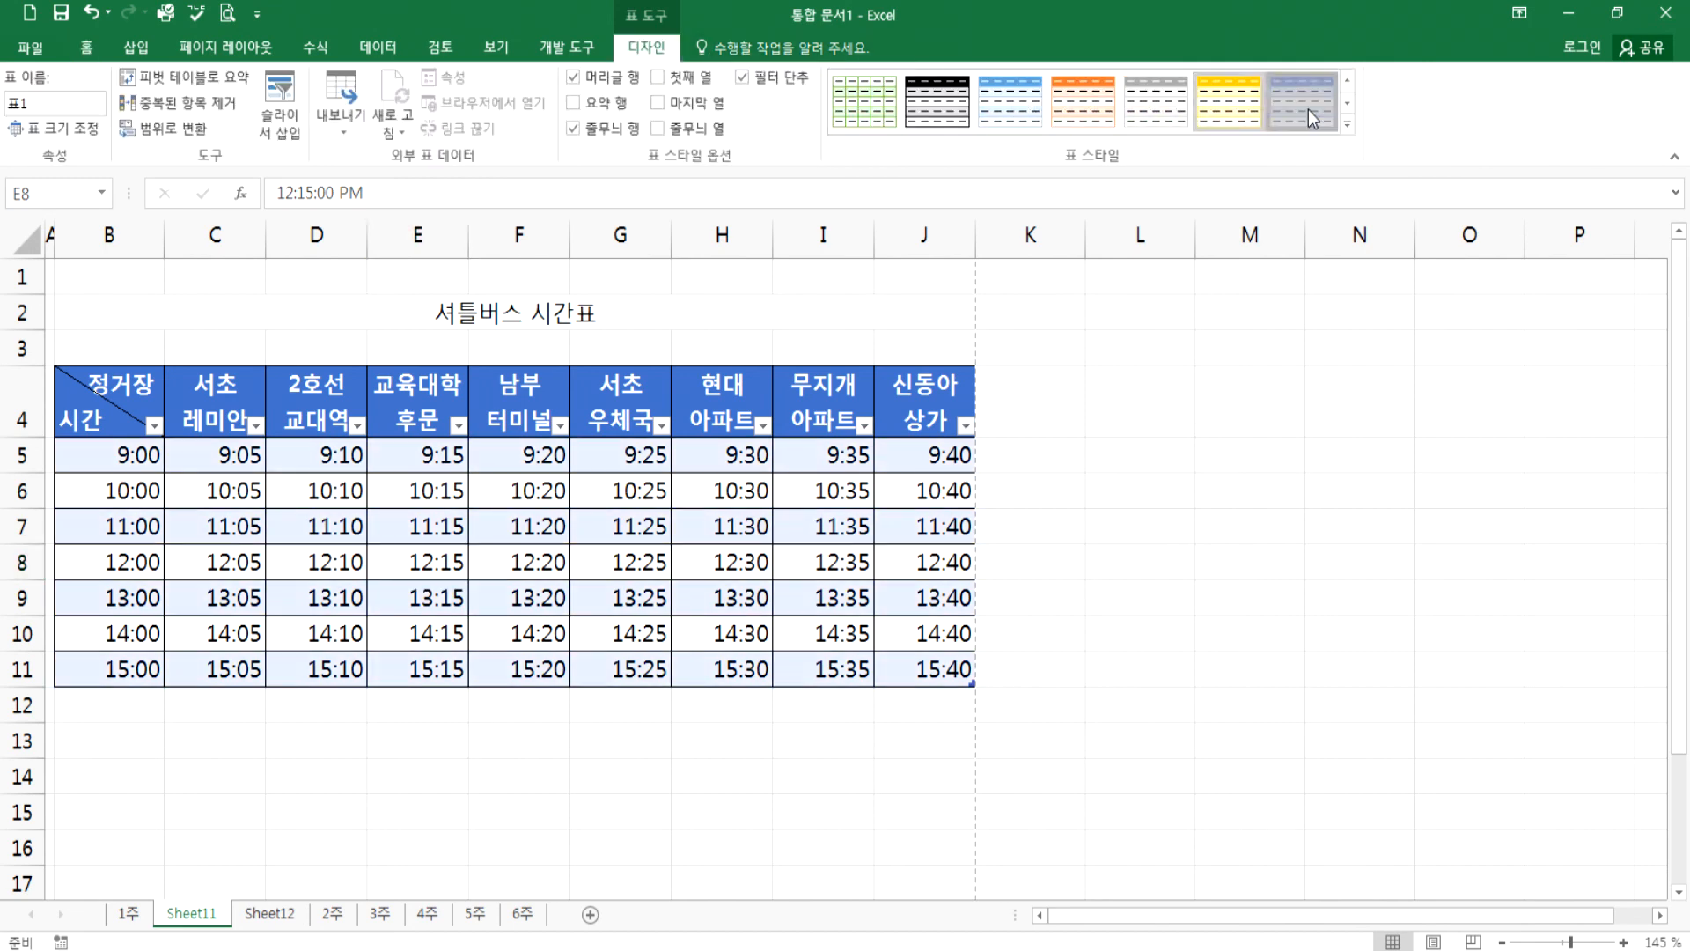
left_click(1348, 124)
left_click(1156, 656)
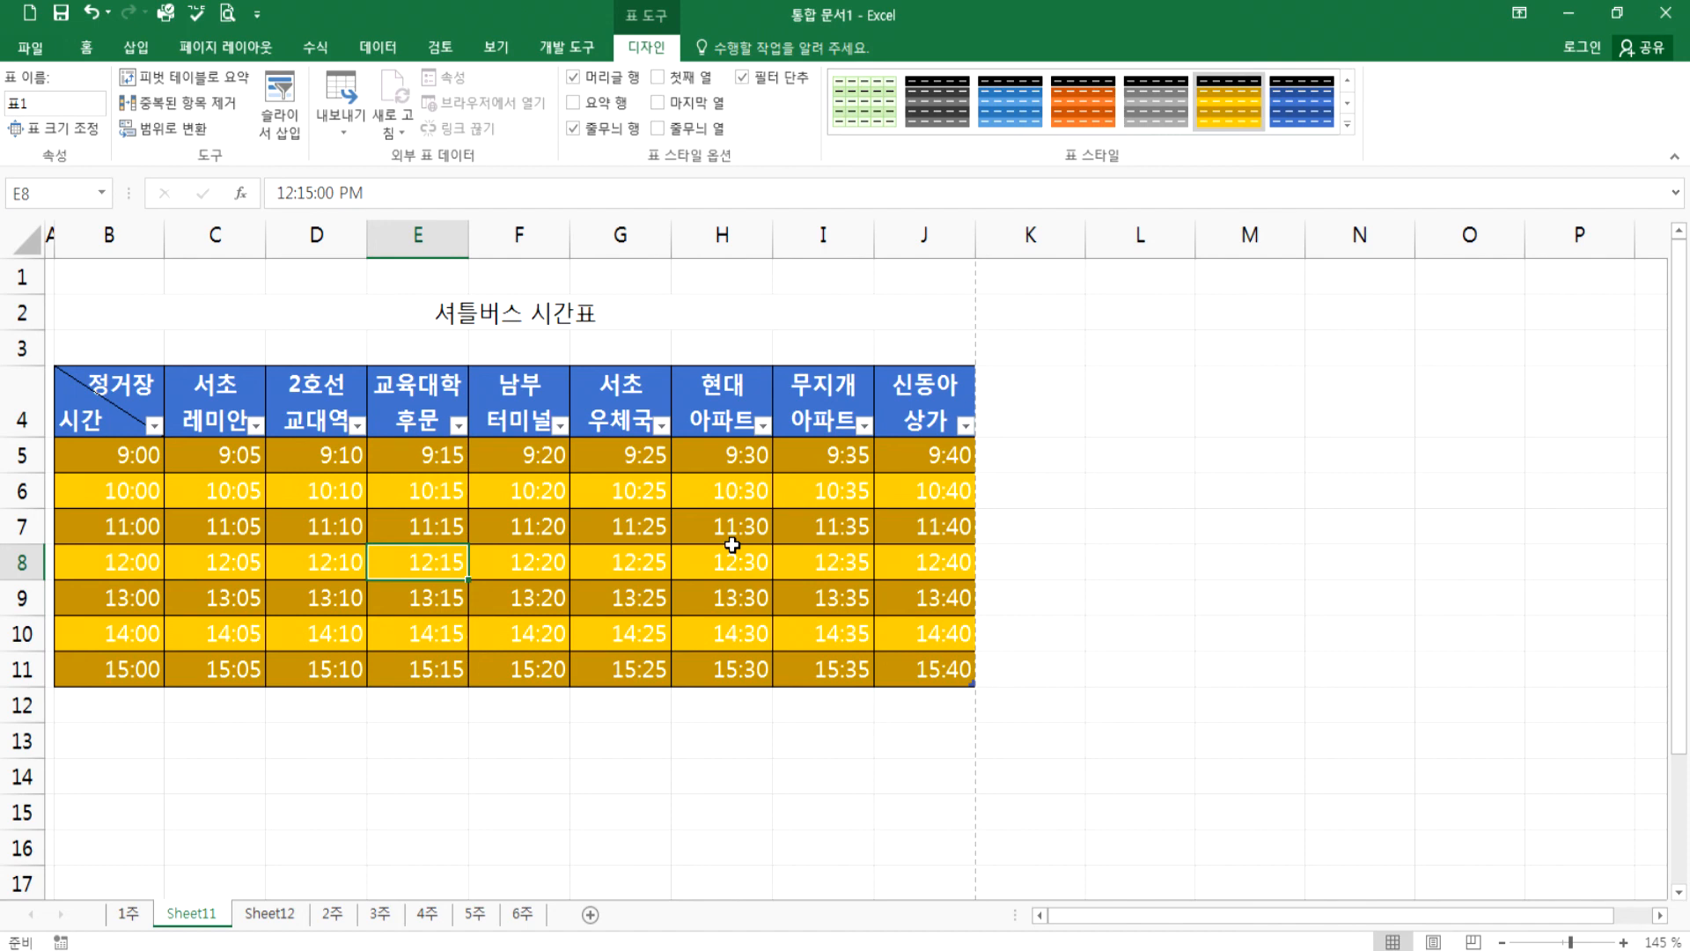
left_click(1348, 83)
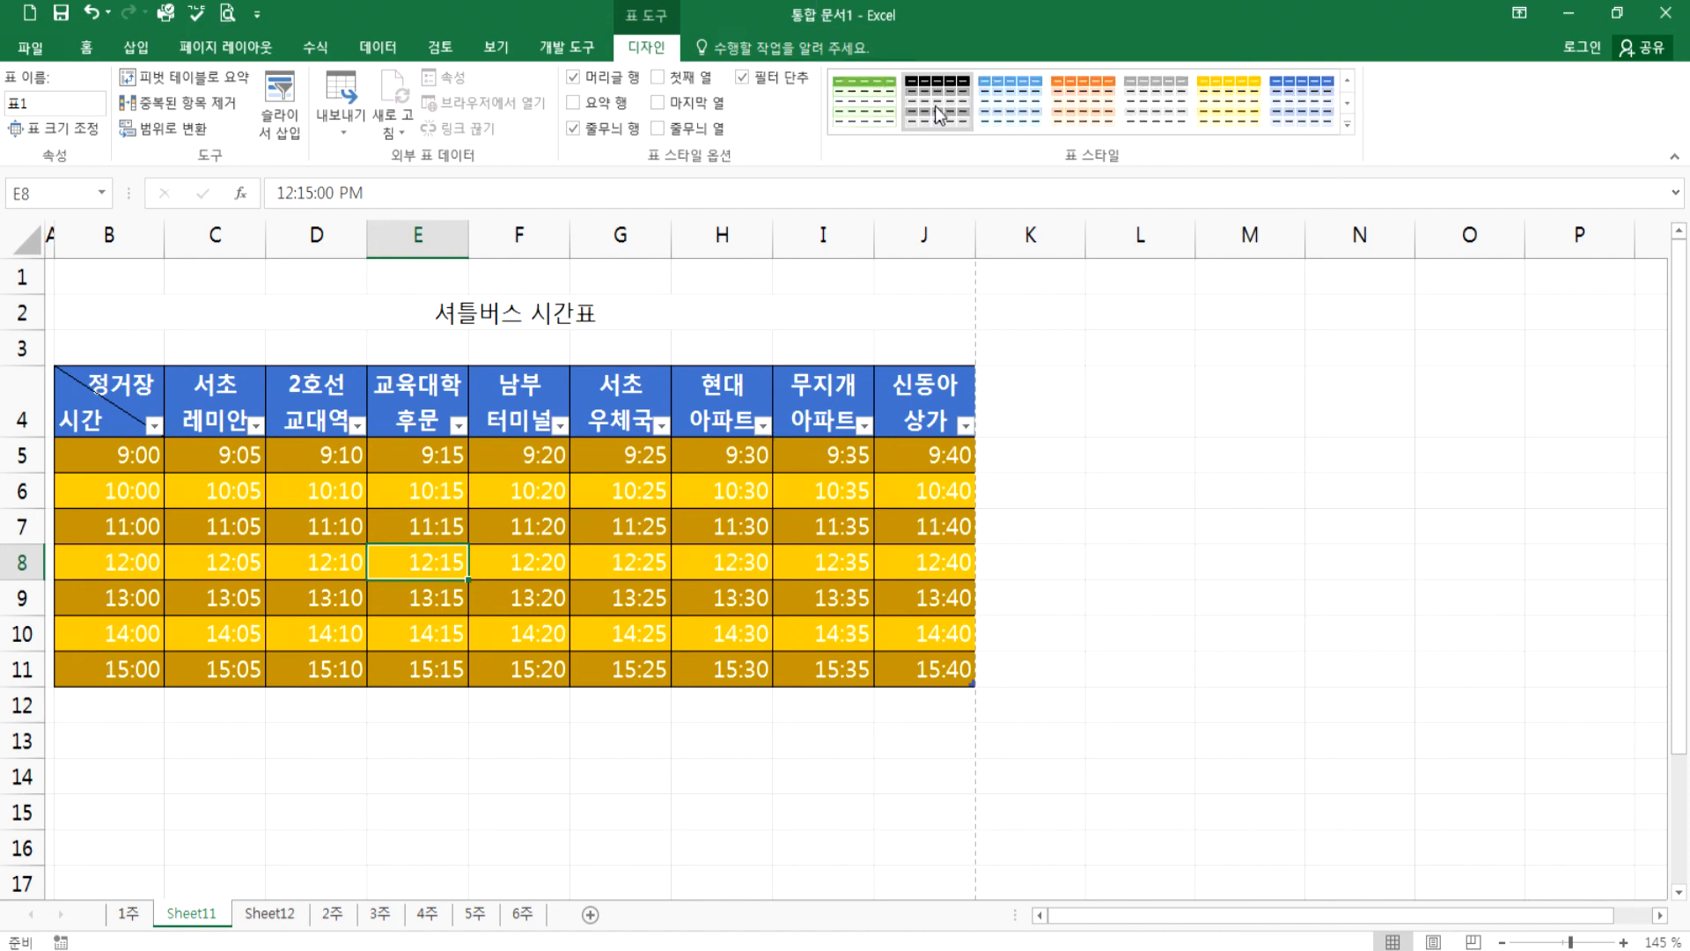
left_click(938, 101)
left_click(780, 503)
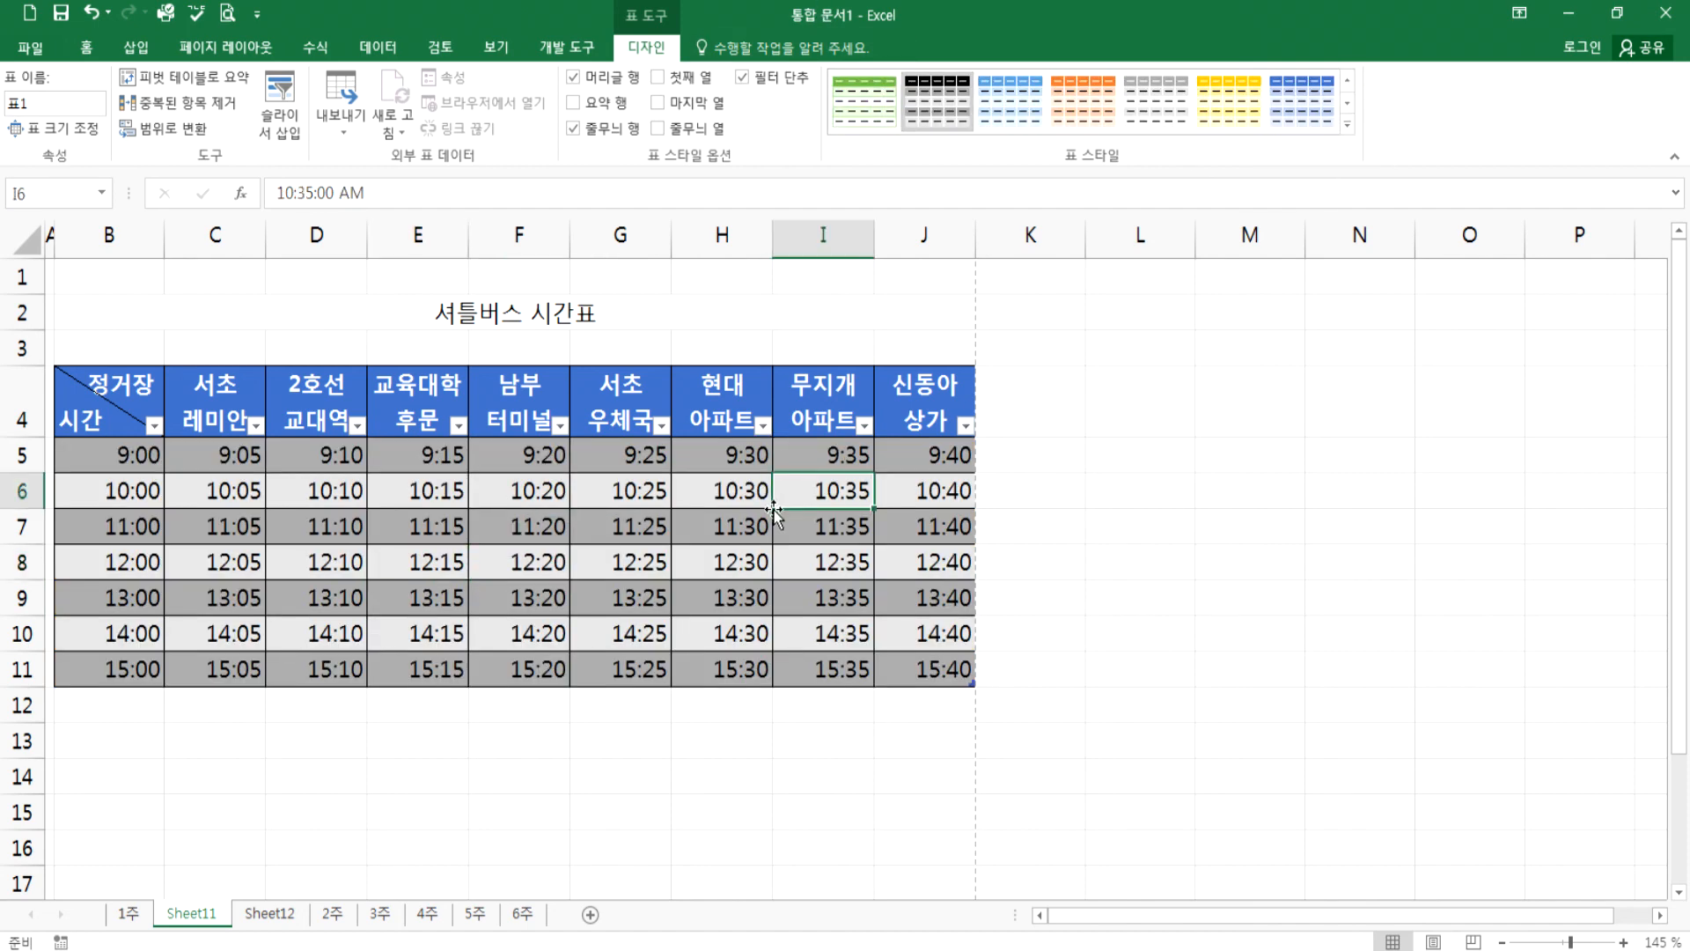
- Convert the shuttle timetable from a table back to a normal range
left_click(172, 140)
left_click(797, 556)
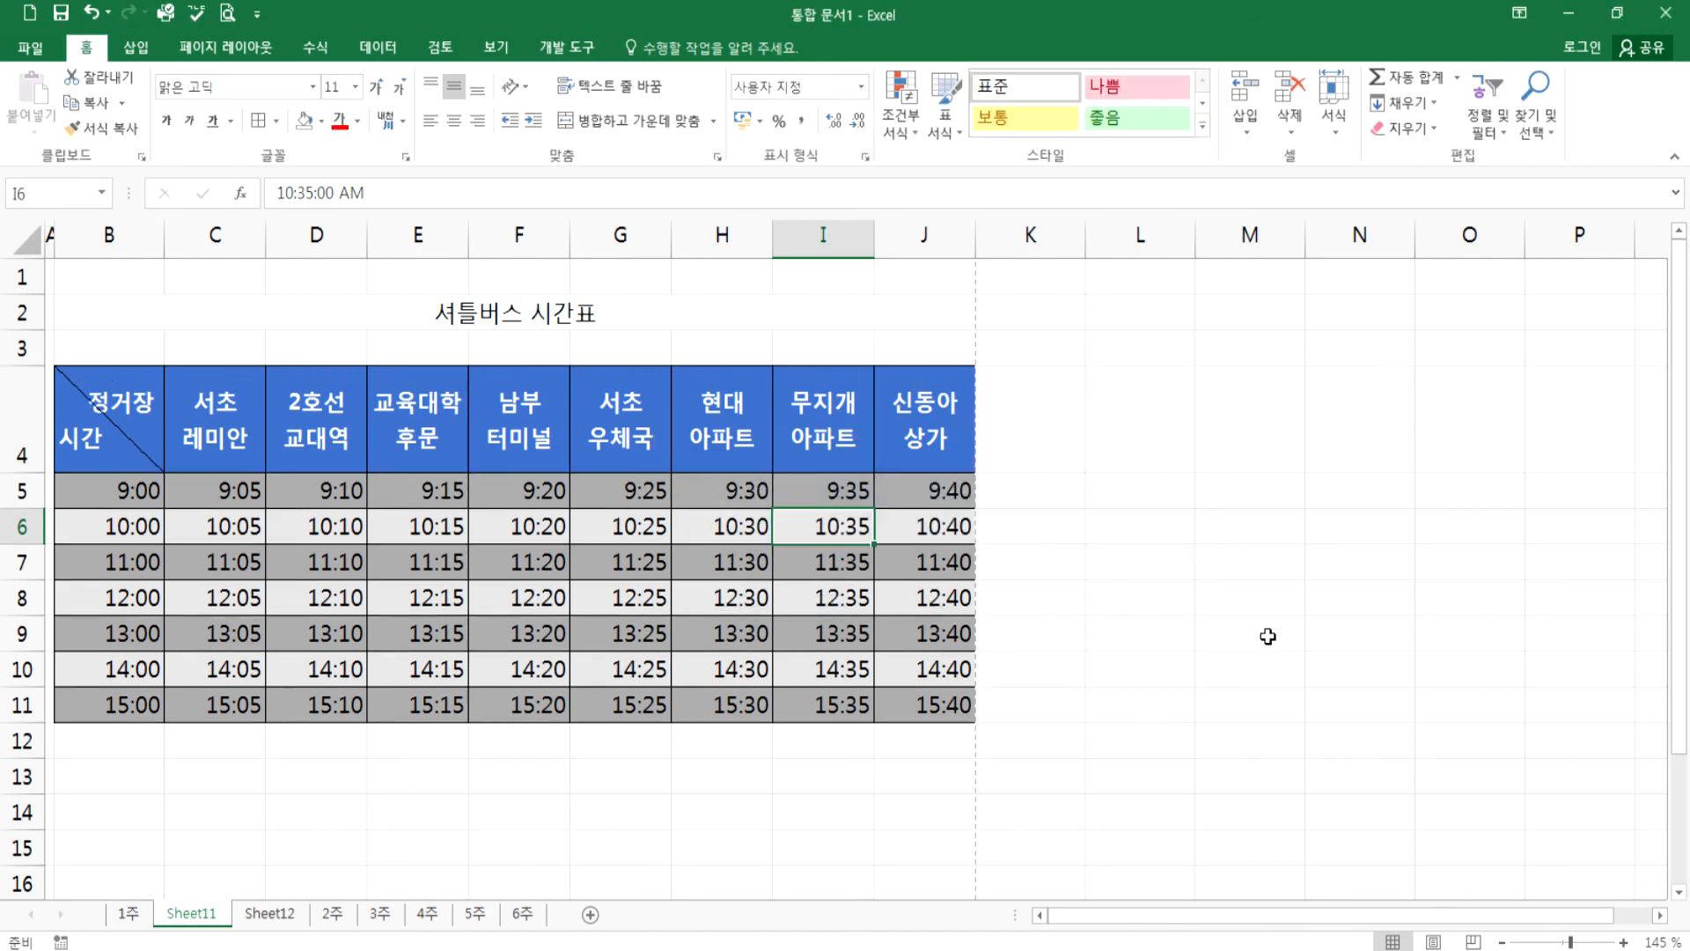
left_click(1275, 634)
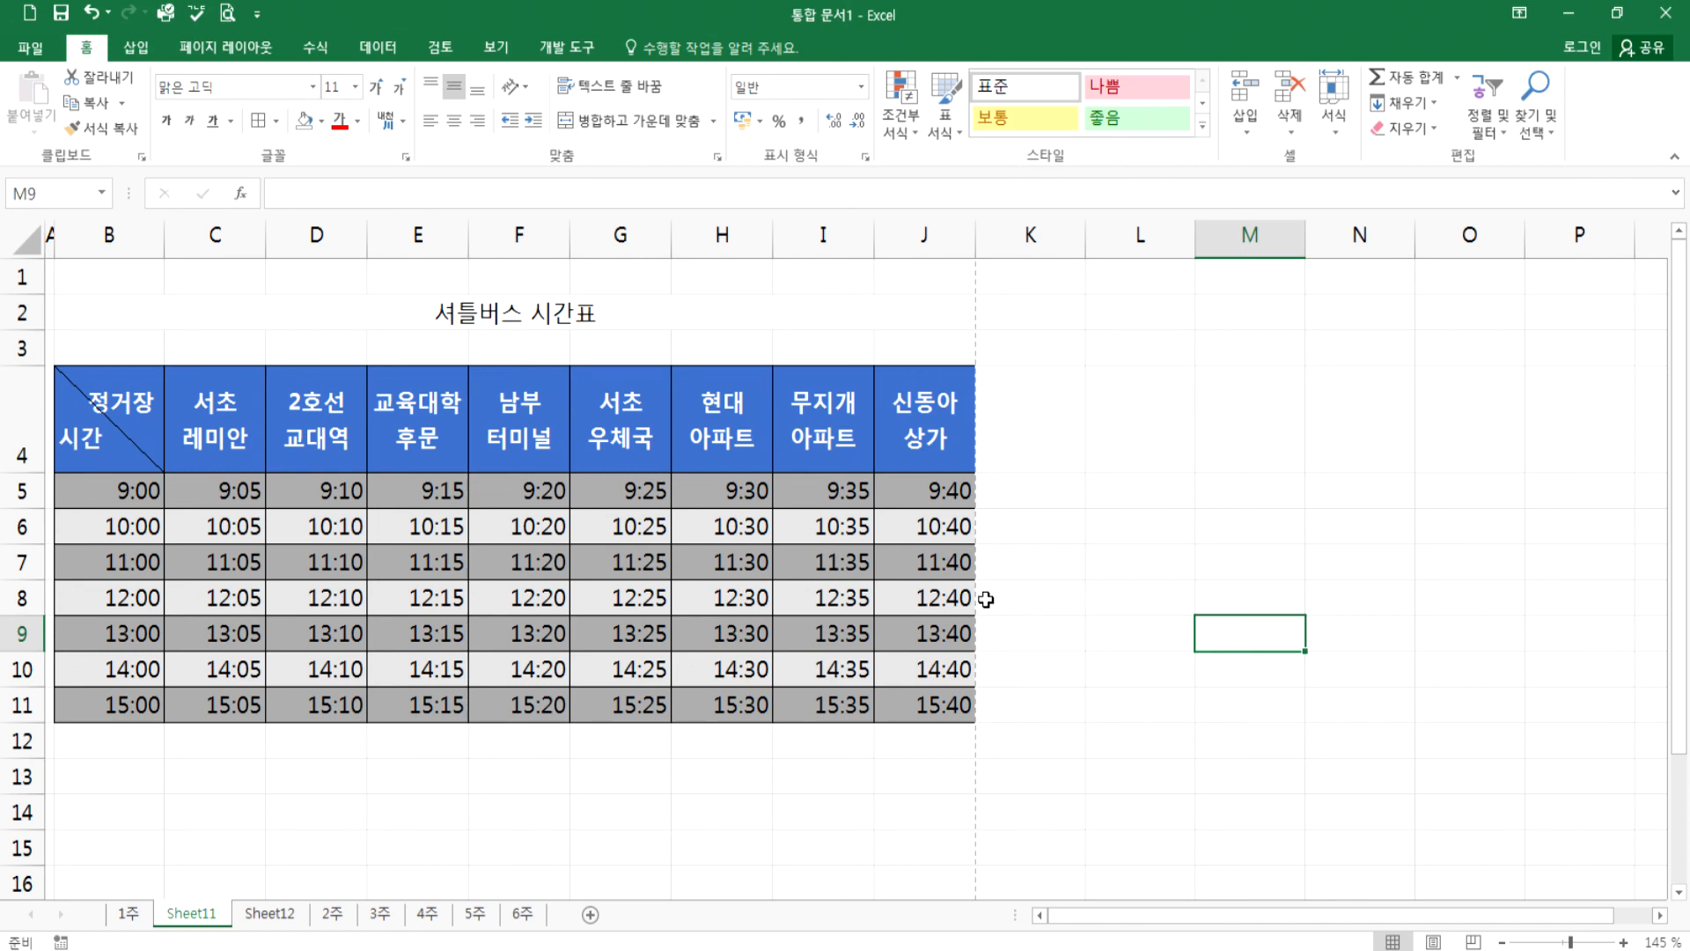
scroll(678, 621, "down", 2)
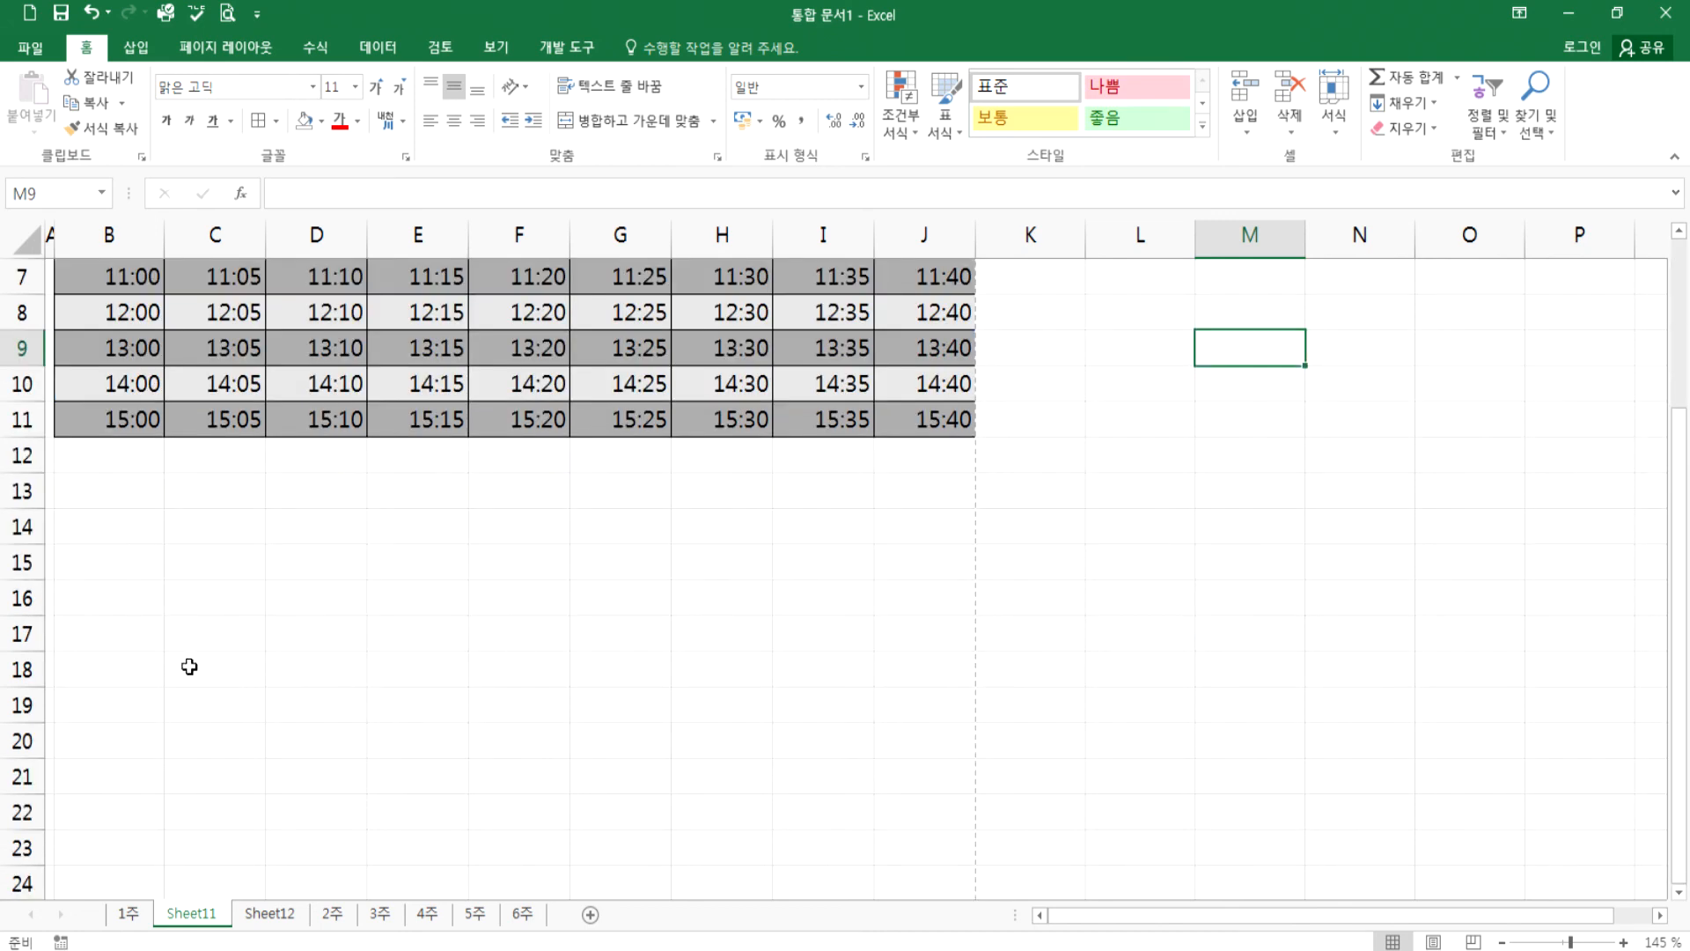
left_click(169, 639)
scroll(341, 668, "up", 1)
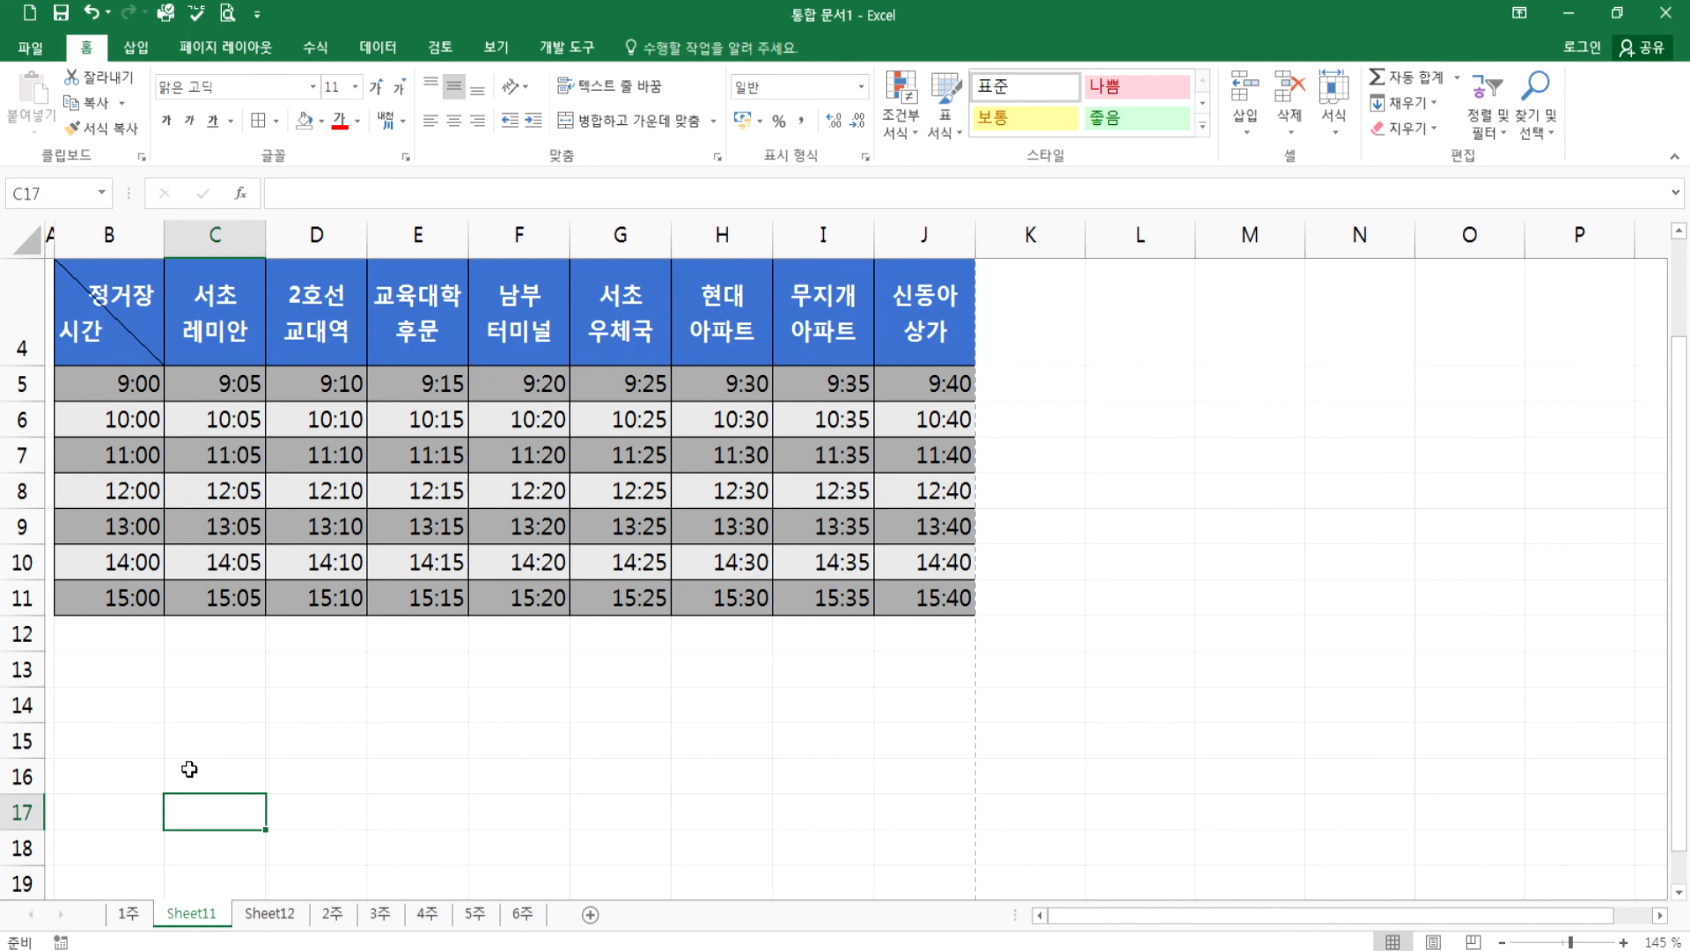
- Switch to Notepad and add the heading "* 표 서식을 지정" below the date format codes
key("alt+Tab")
type("VY")
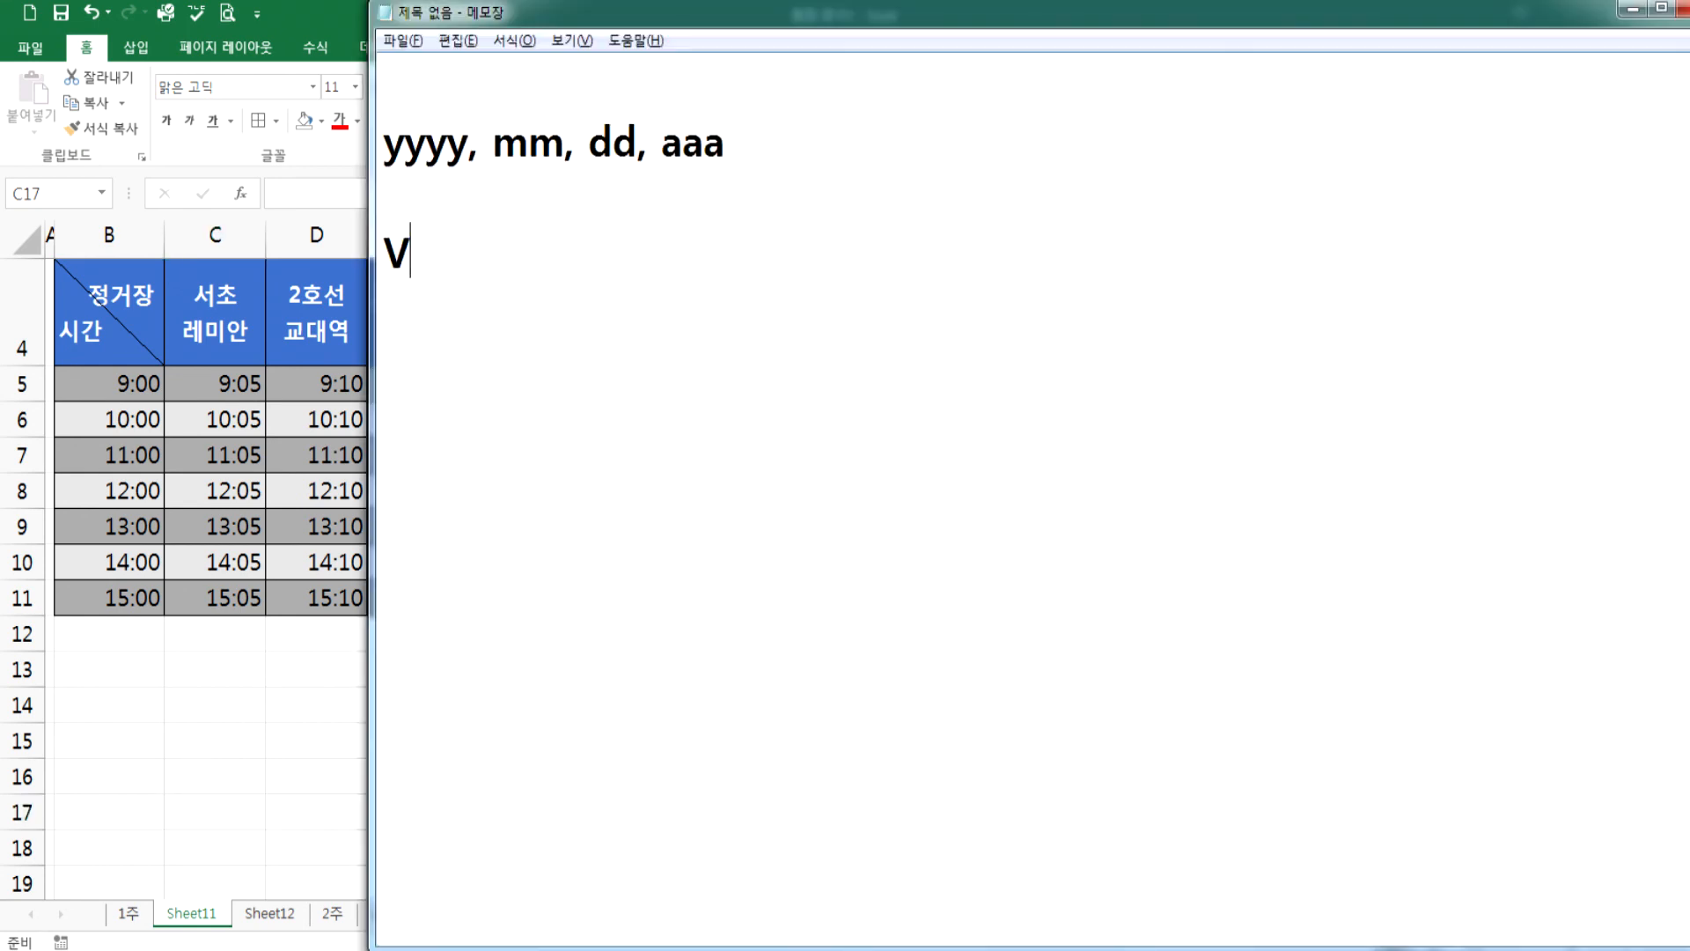
key("BackSpace")
key("BackSpace")
type("표 서")
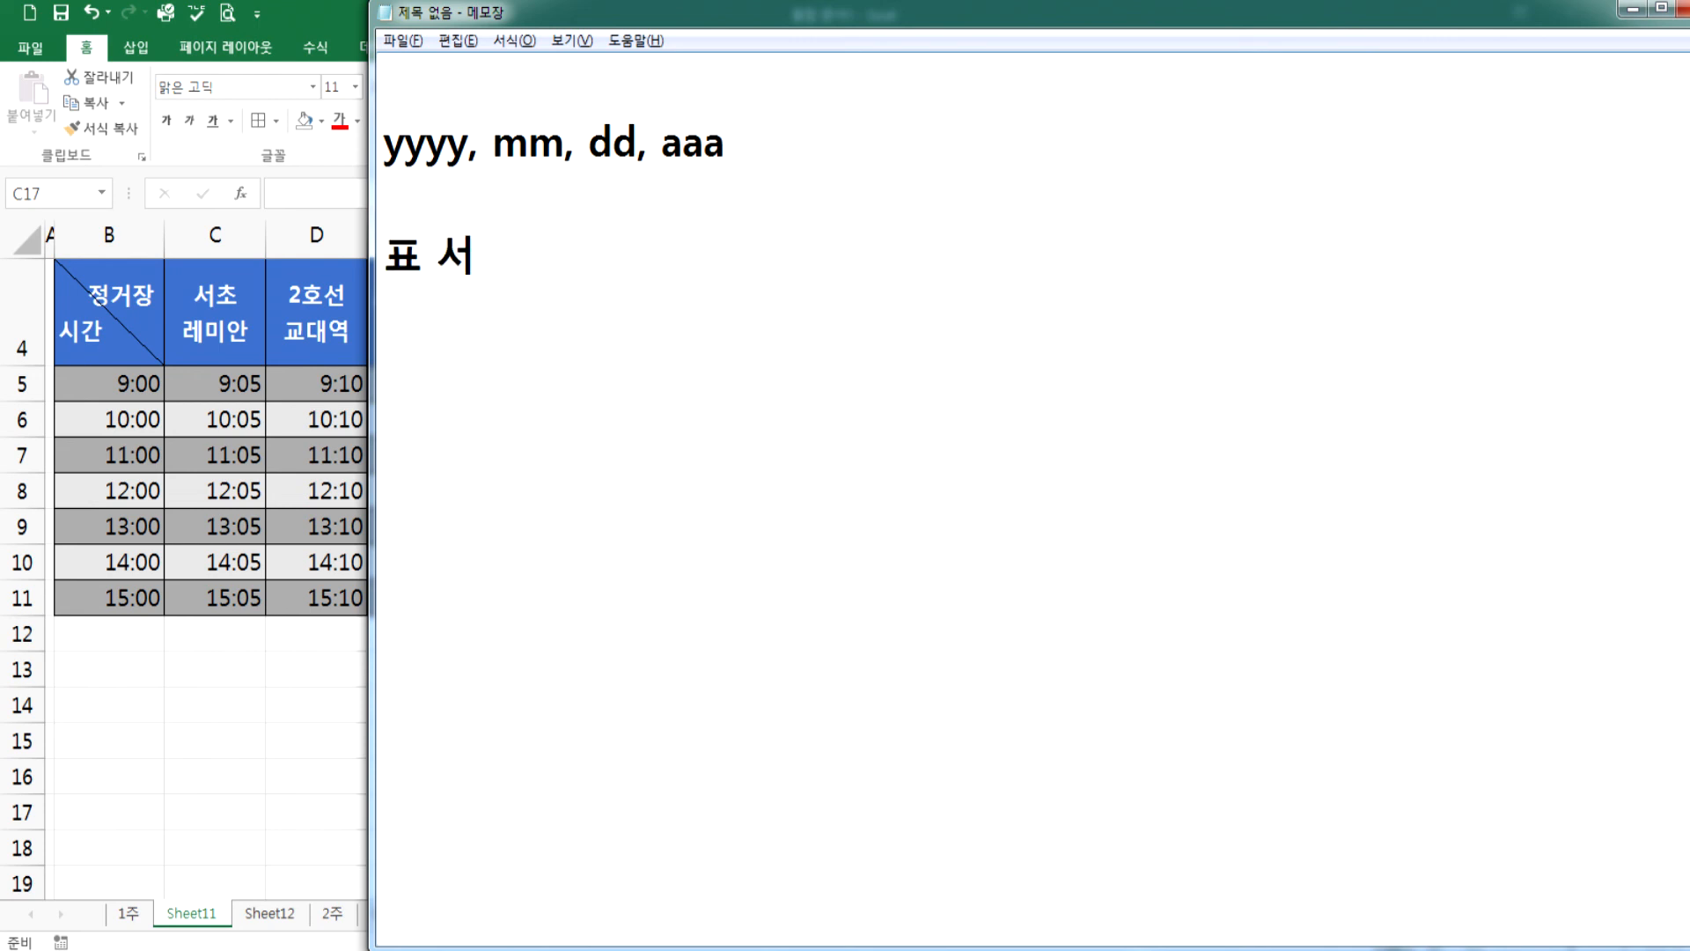
type("식을 지정")
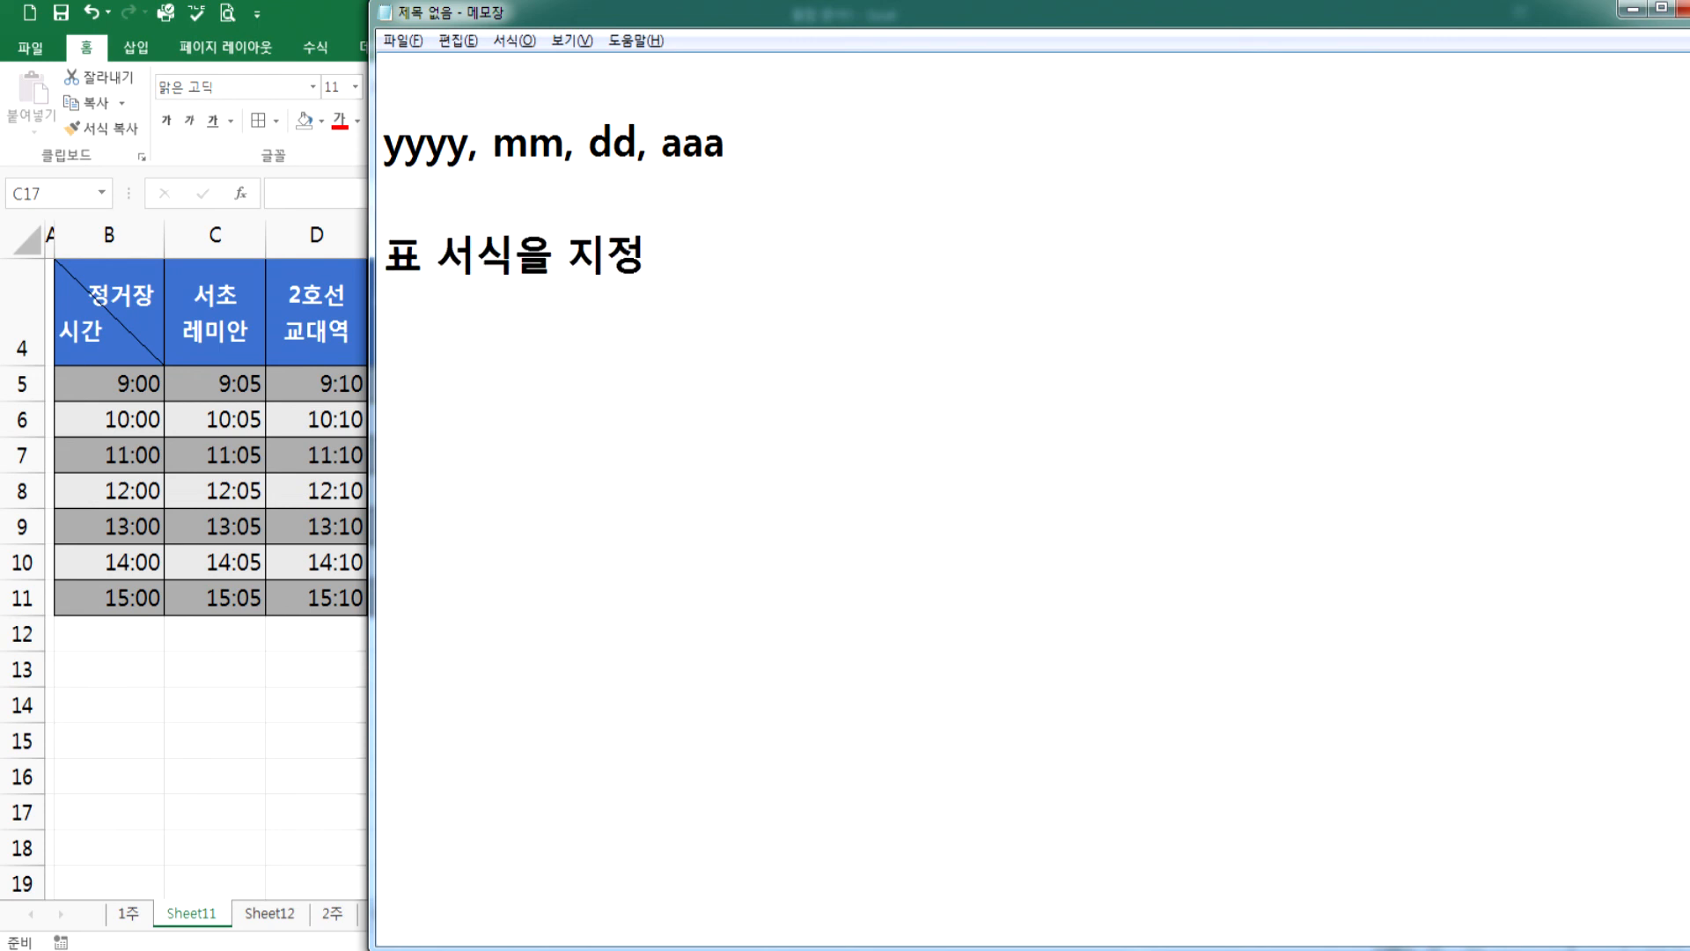
key("Up")
type("*")
key("Down")
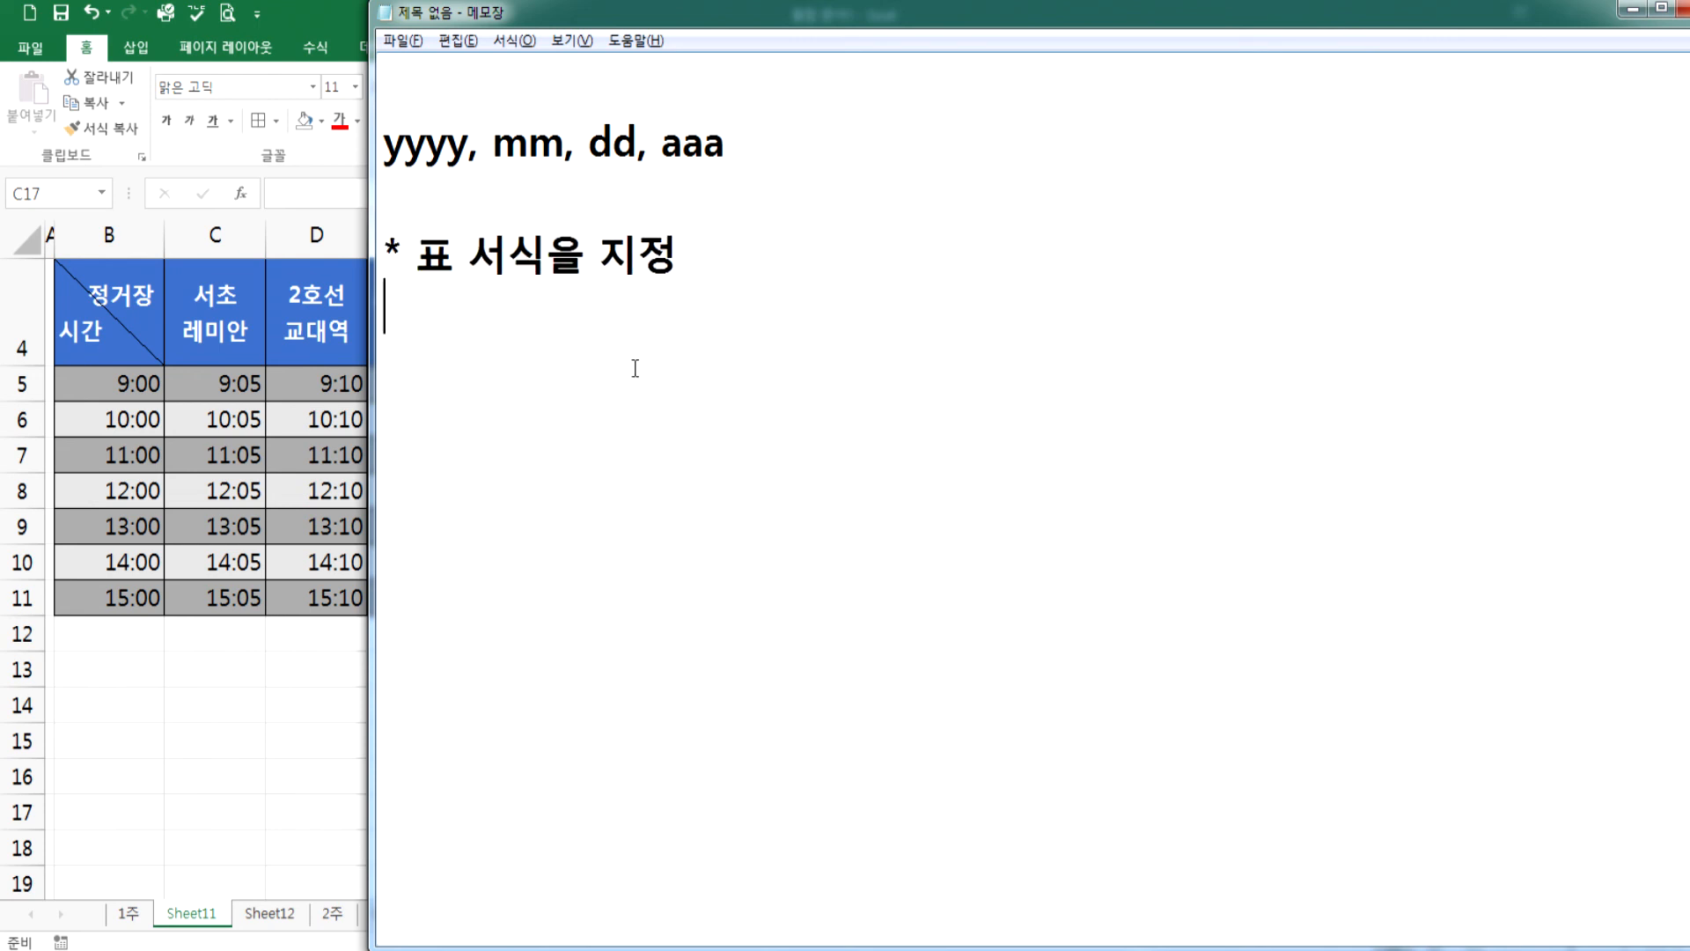
- Write the first note under the heading: "1. 데이터 추가 > 자동으로 서식이 설정"
type("1. 데이")
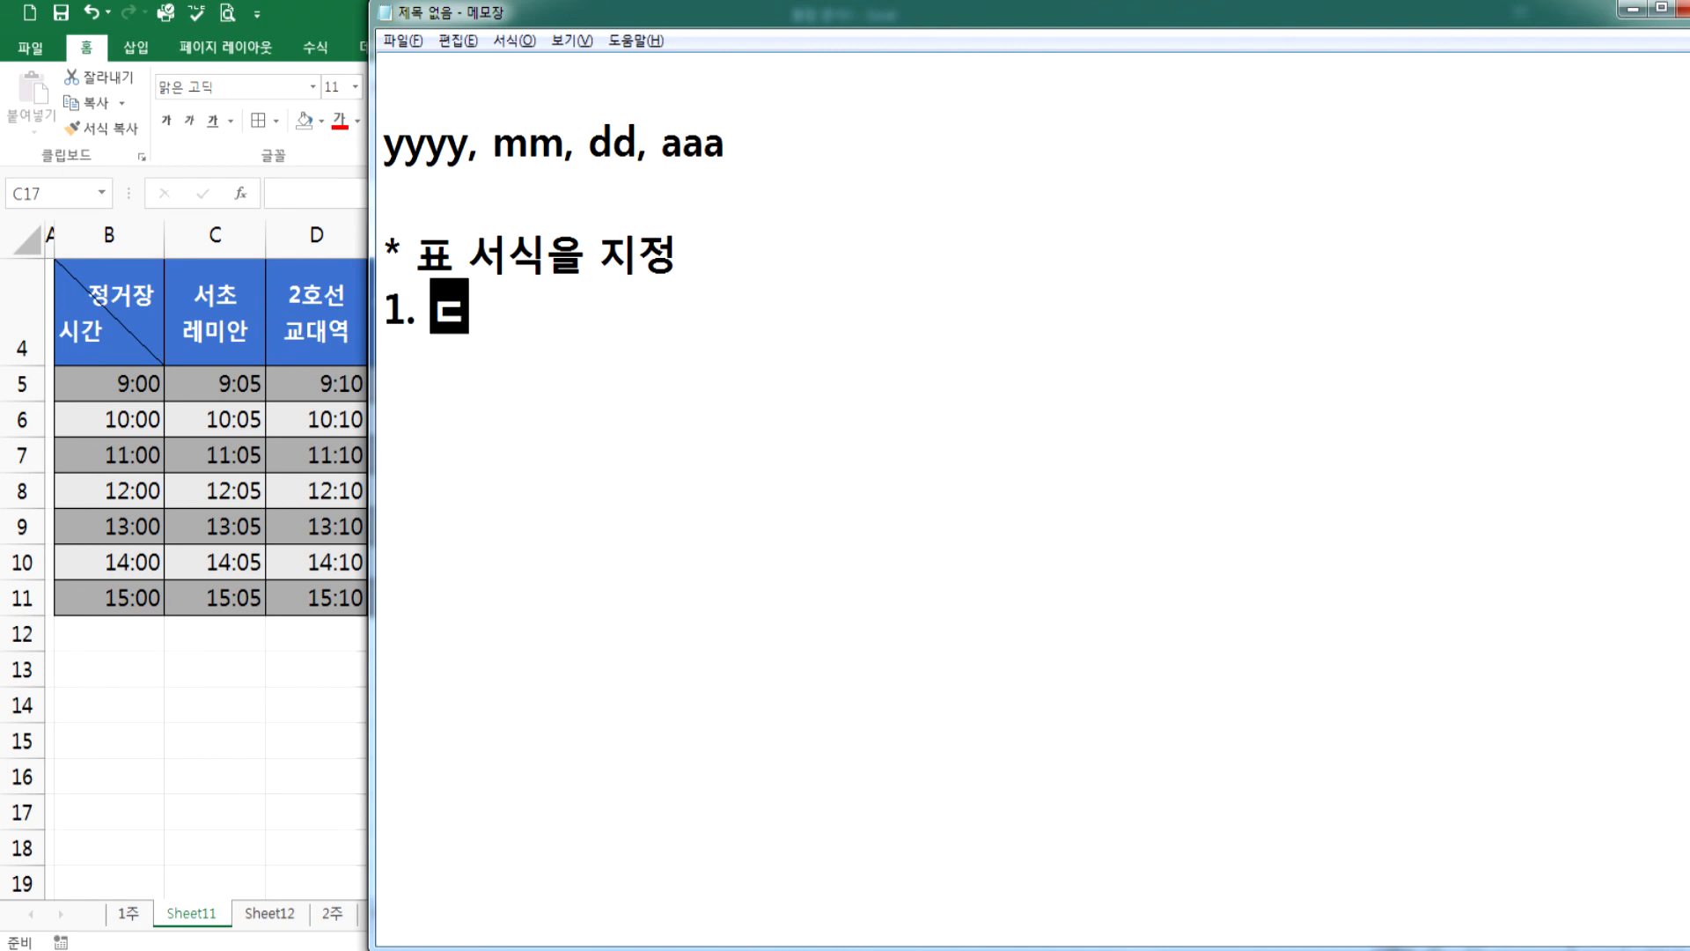
type("터 추가")
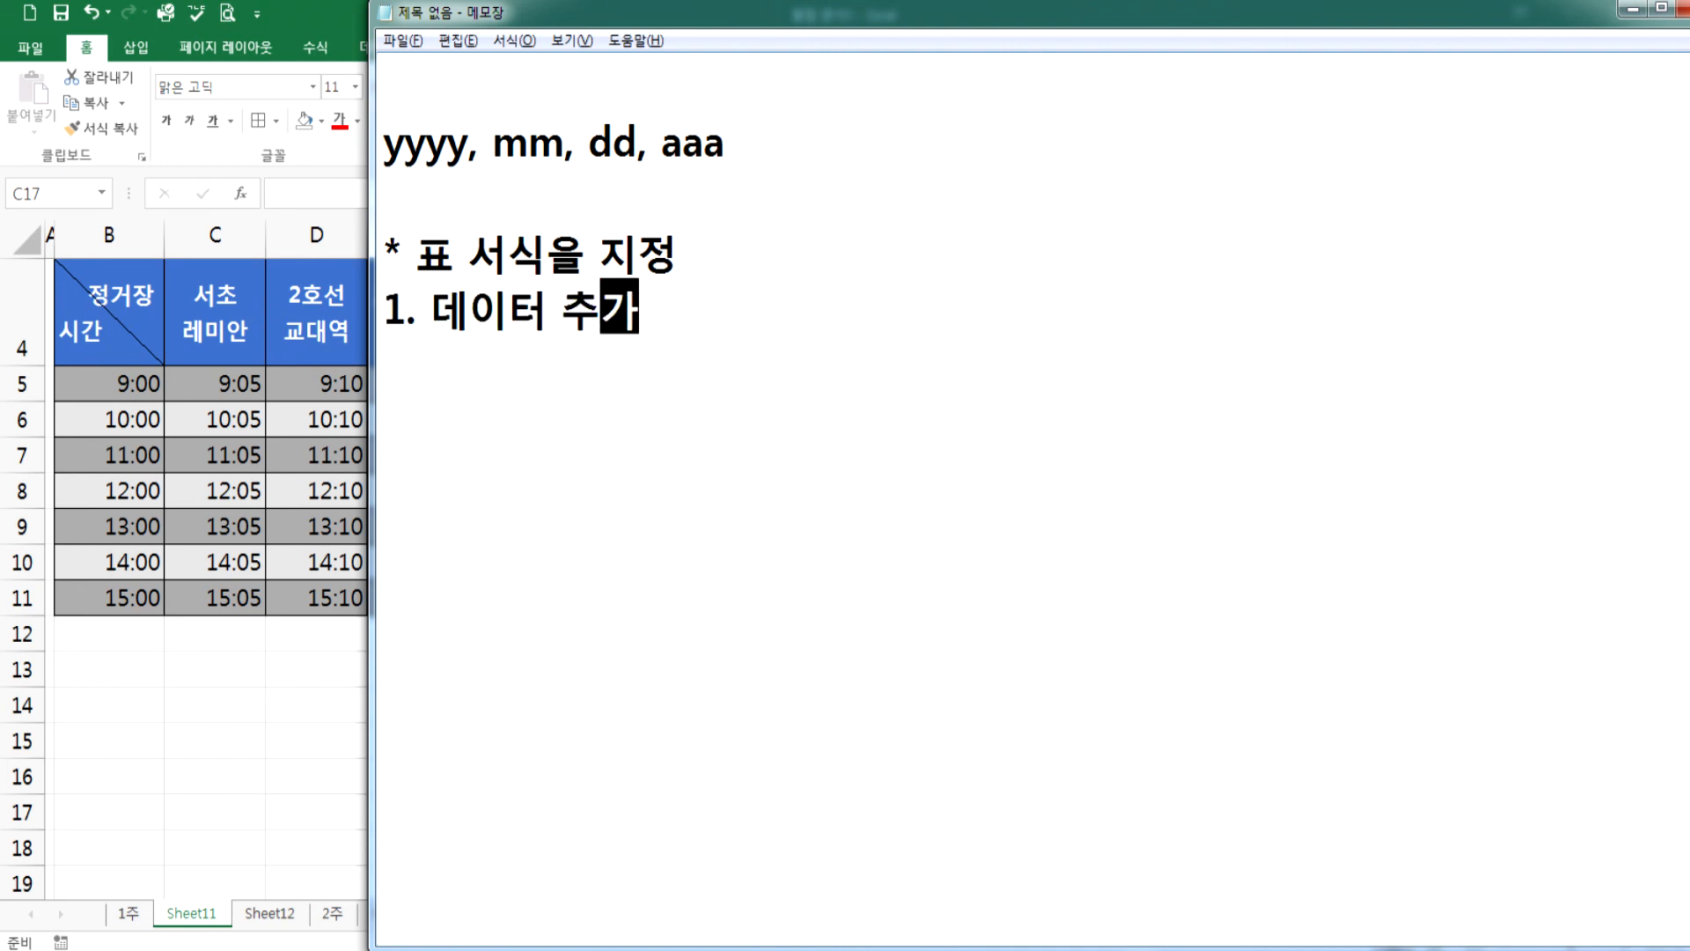
type("  >자돈ㅇ")
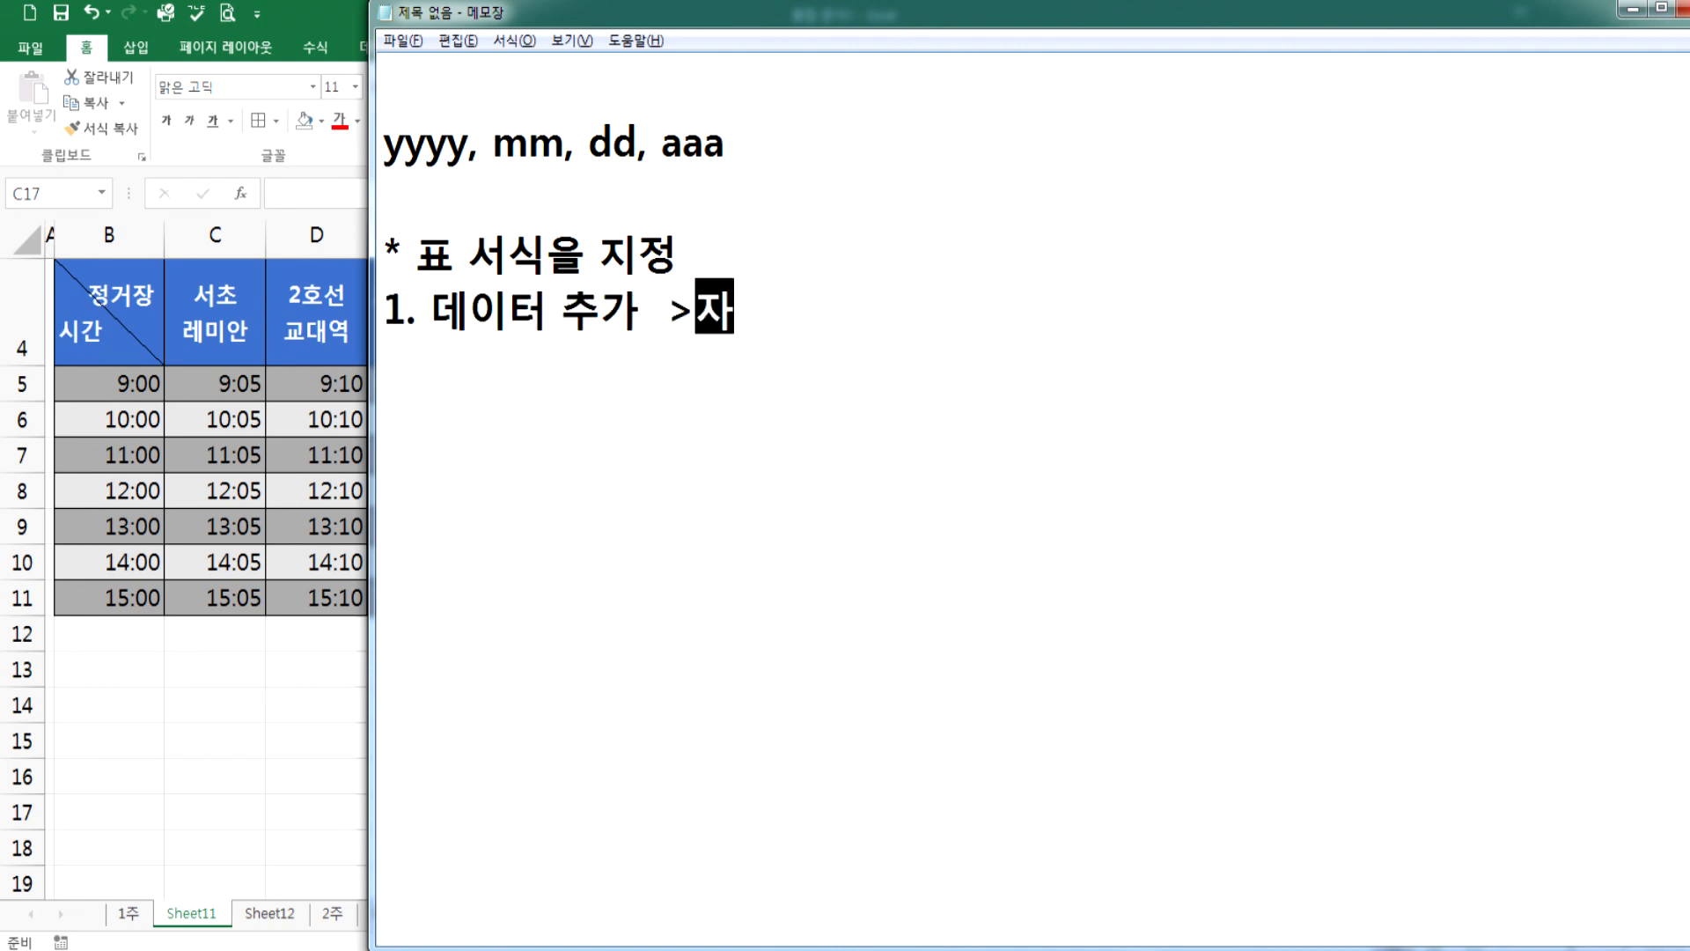
key("BackSpace")
key("BackSpace")
key("BackSpace")
type("자동ㅇ")
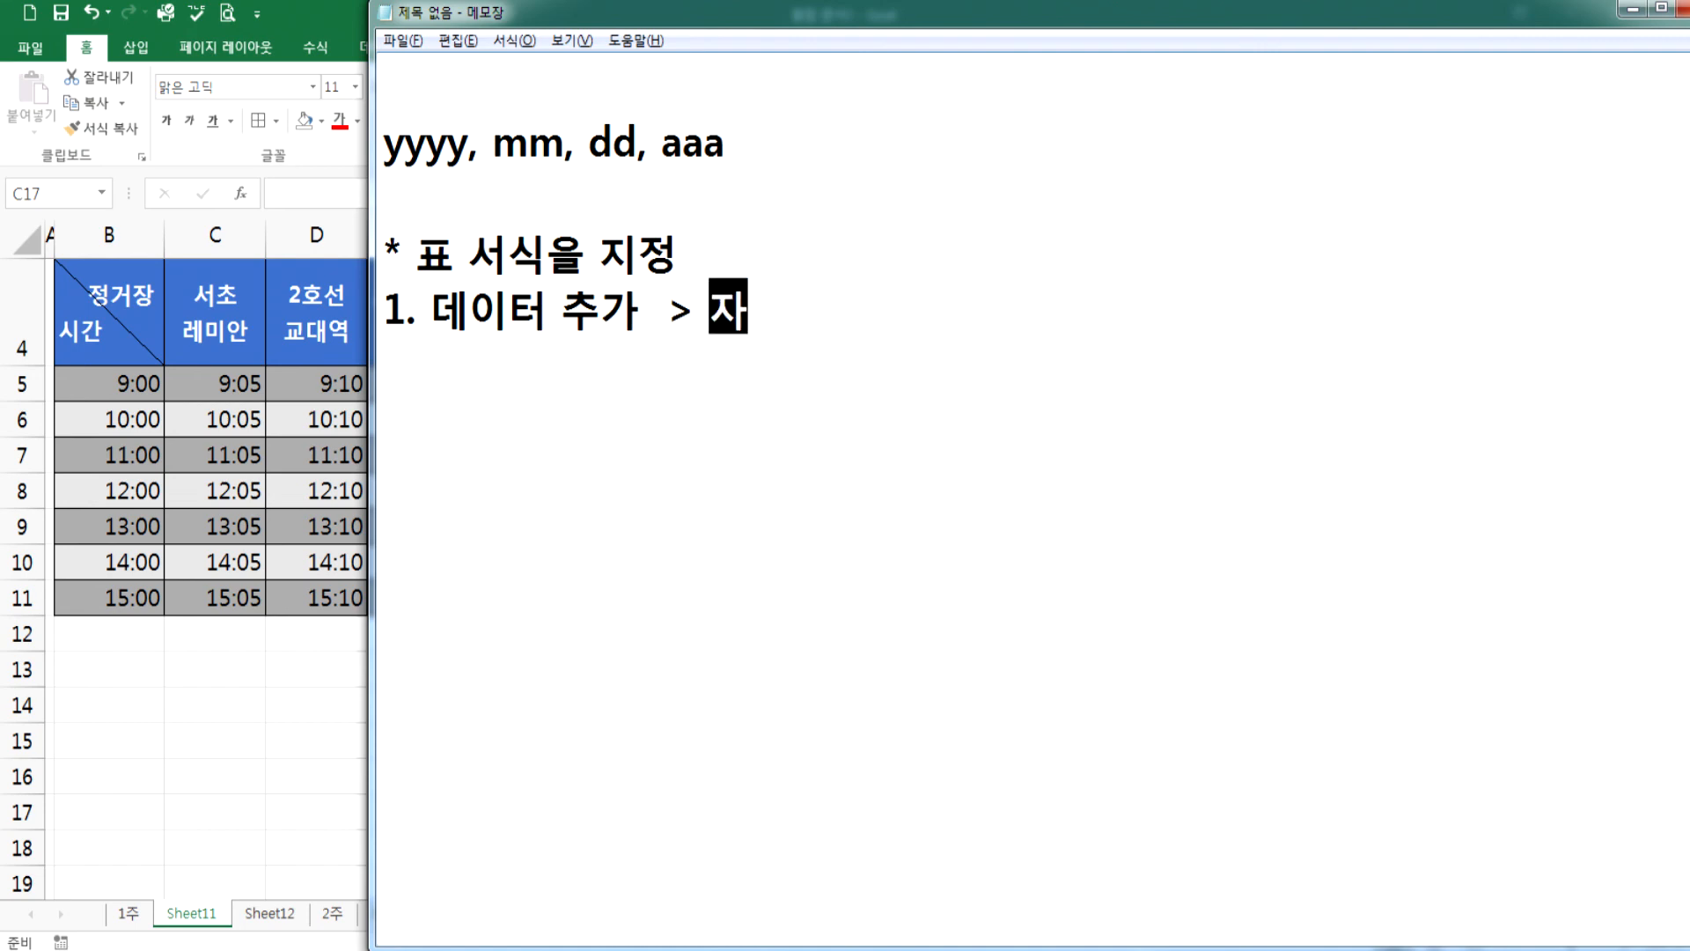
type("으로 서식이 ")
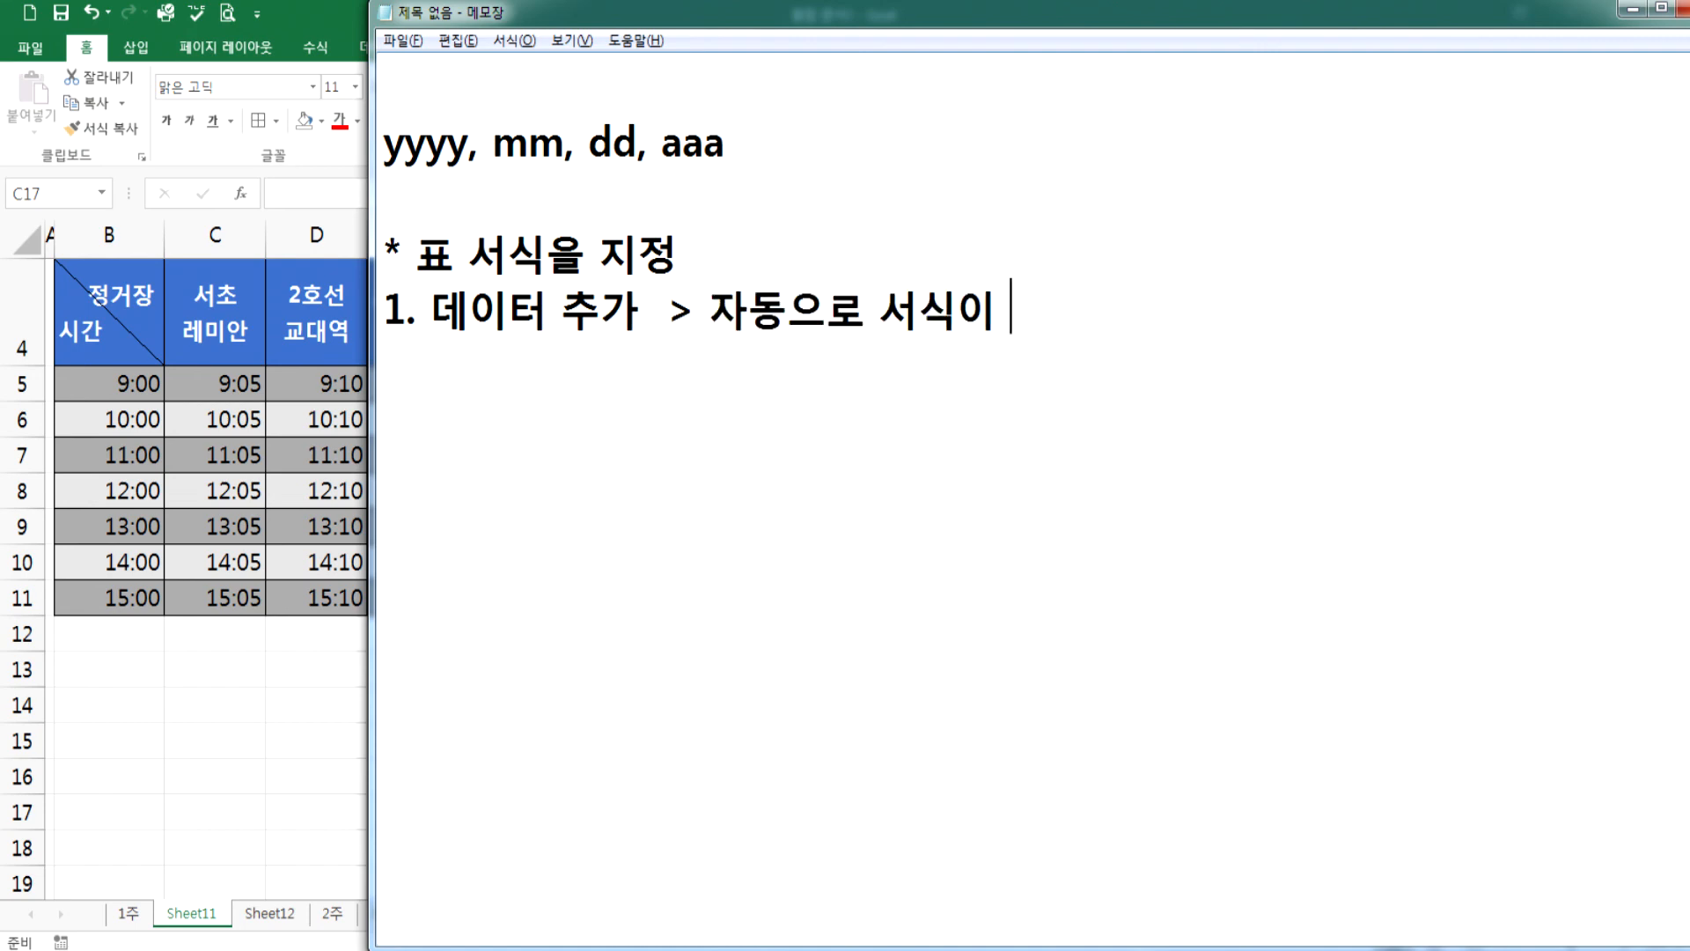
type("설정")
key("Return")
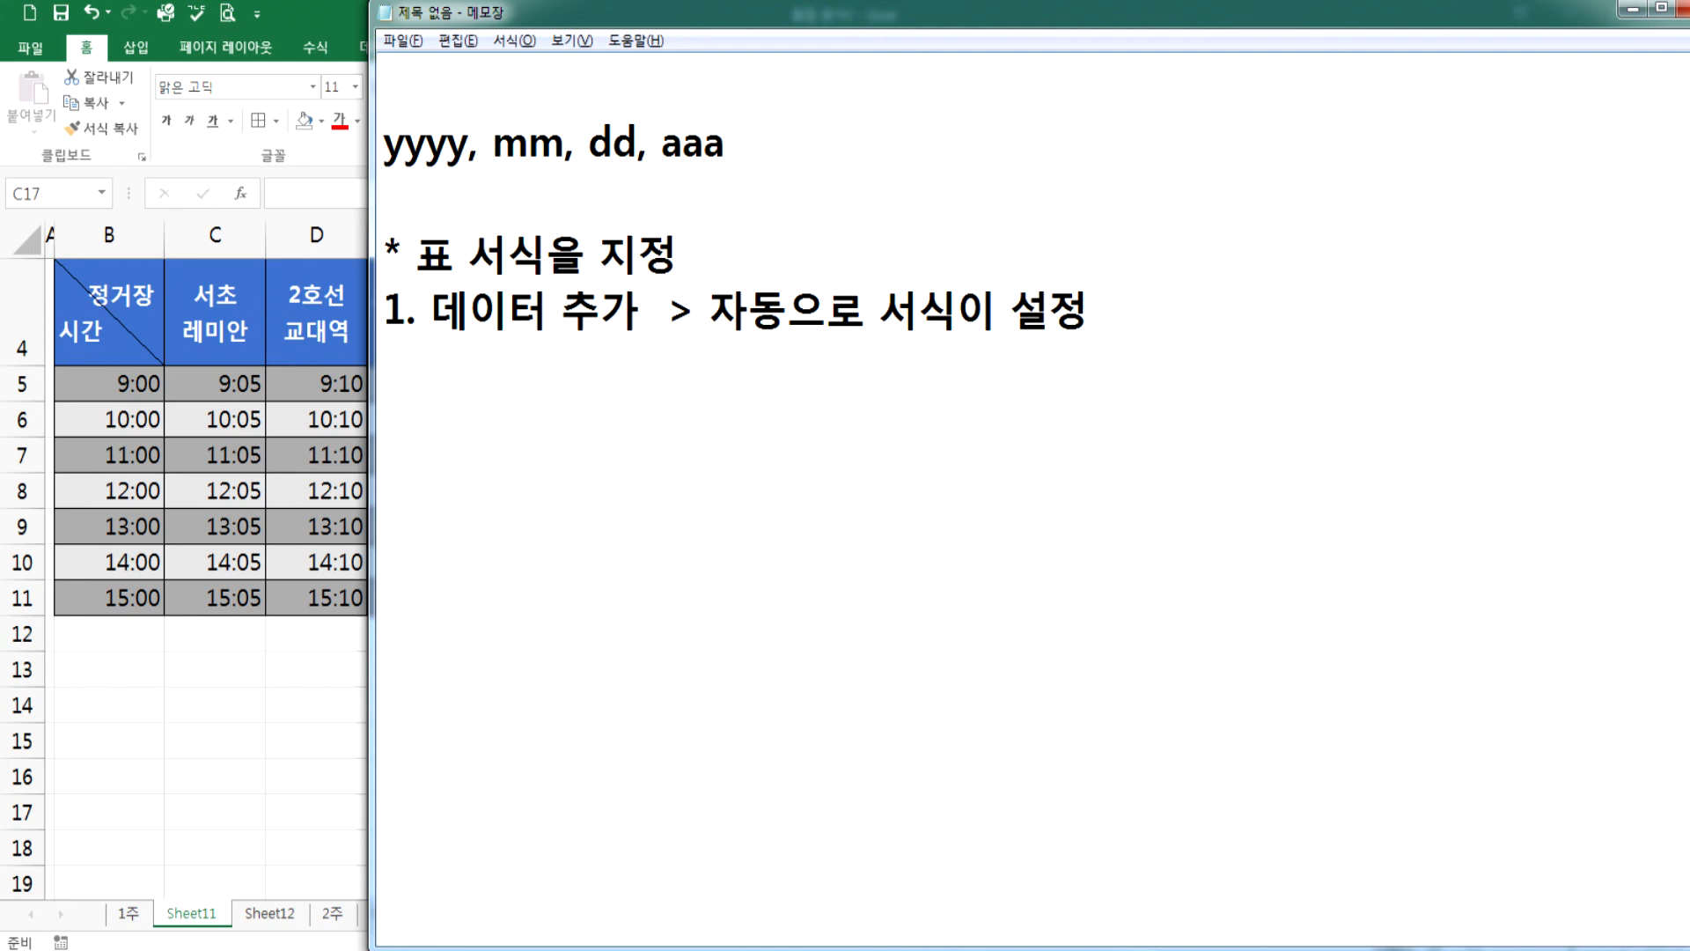
- Add the second note line: "2. 필터 기능도 생긴다."
type("2. 필")
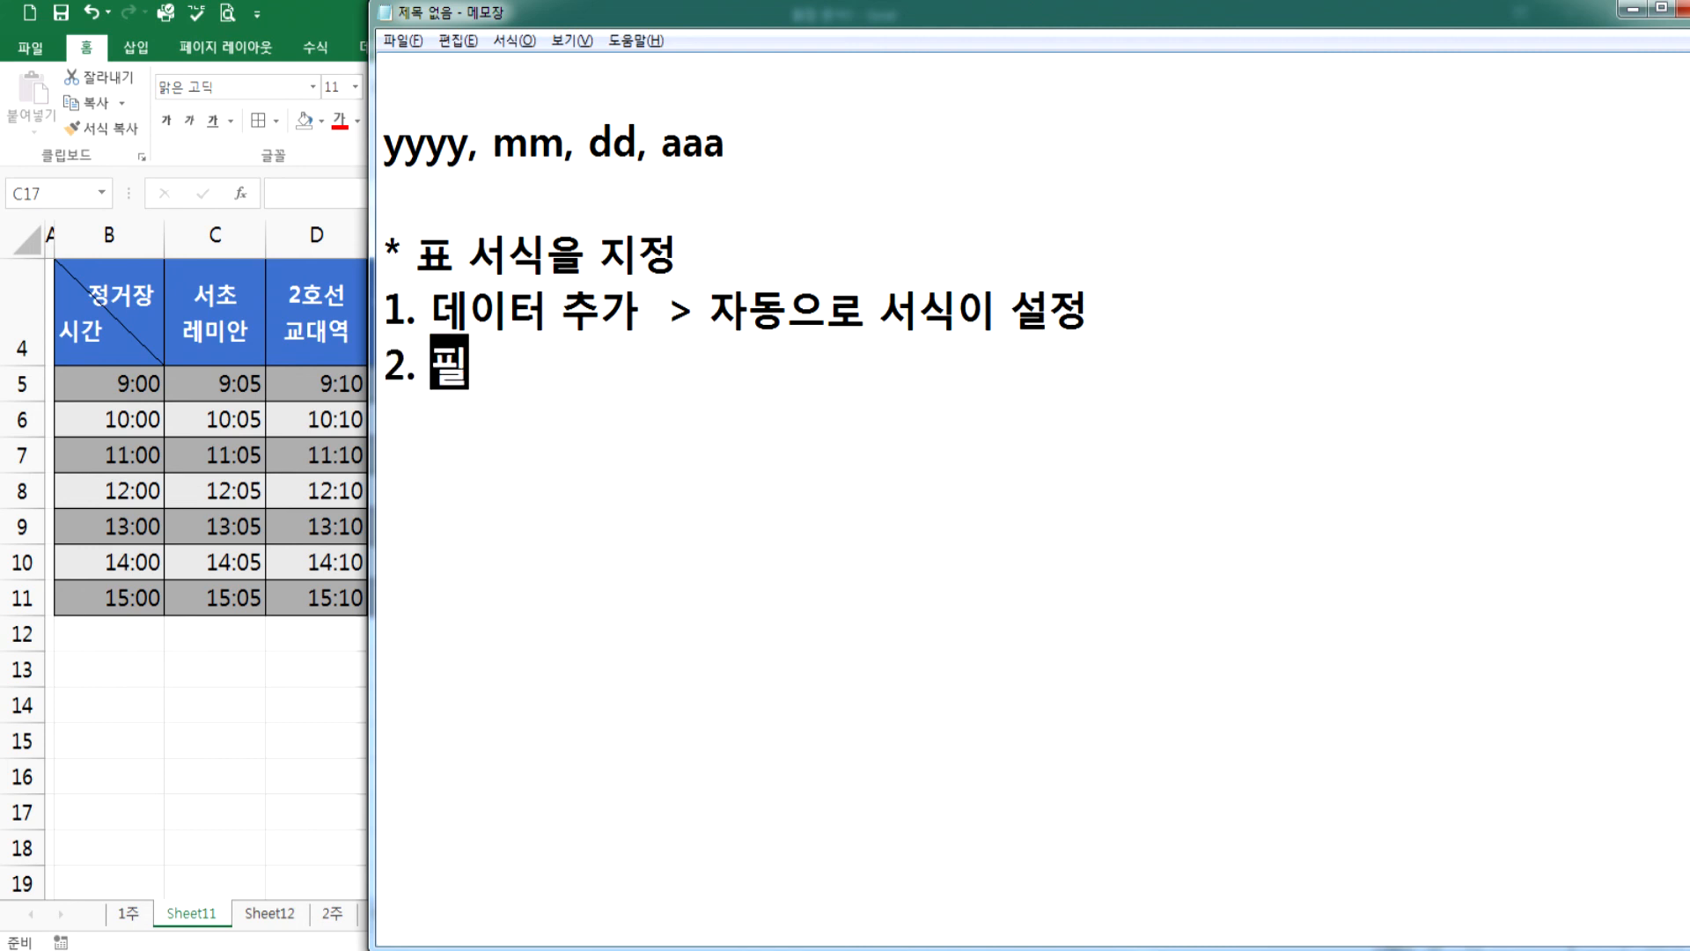
type("터 기능도 ")
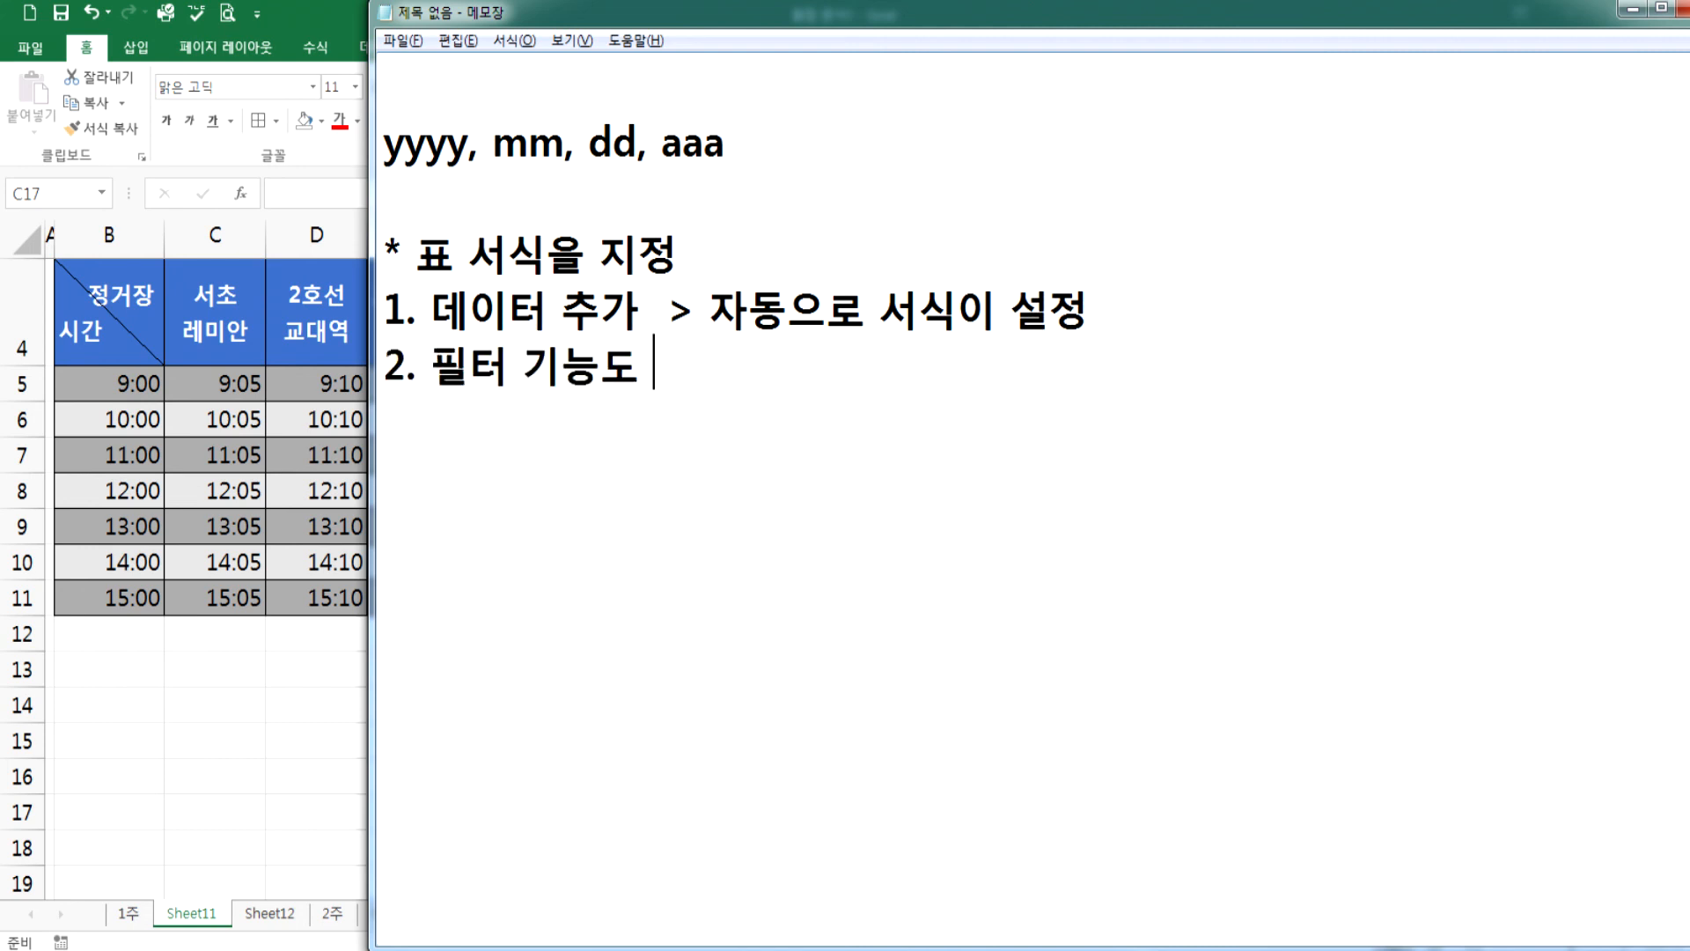
type("새생긴다.")
key("Return")
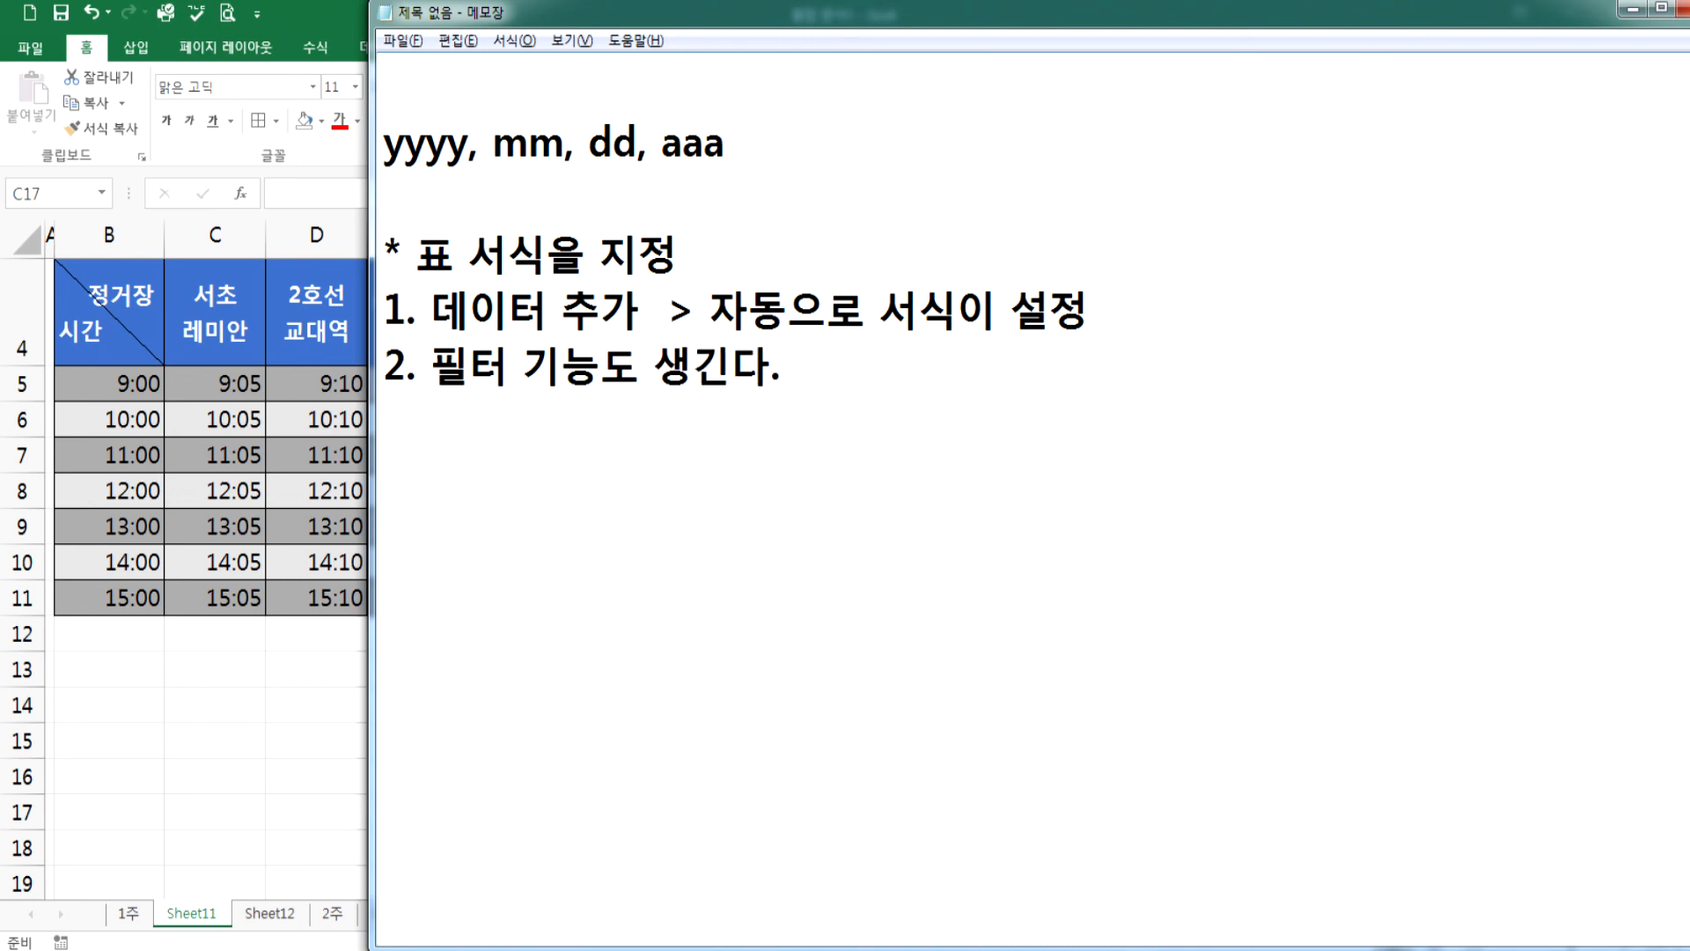
- Add the third note line: "3. 계산식 > 자동 계산이 이루어진다."
type("3. ㄱ")
key("BackSpace")
type("계산식")
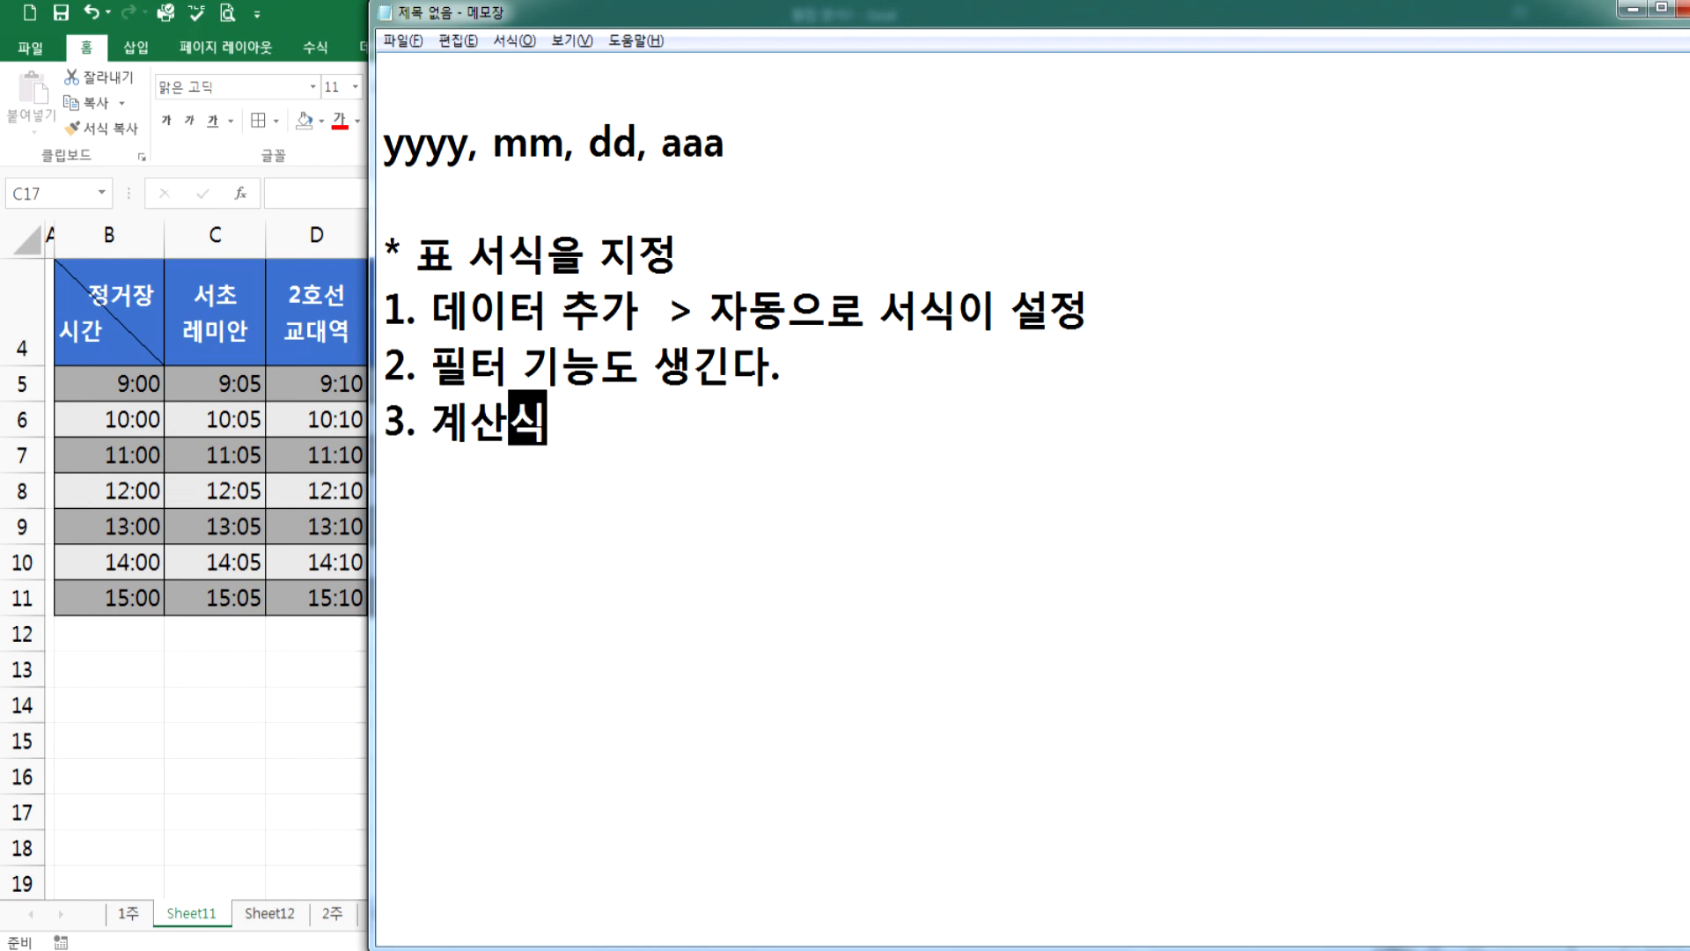
type(" > 자동ㅇ")
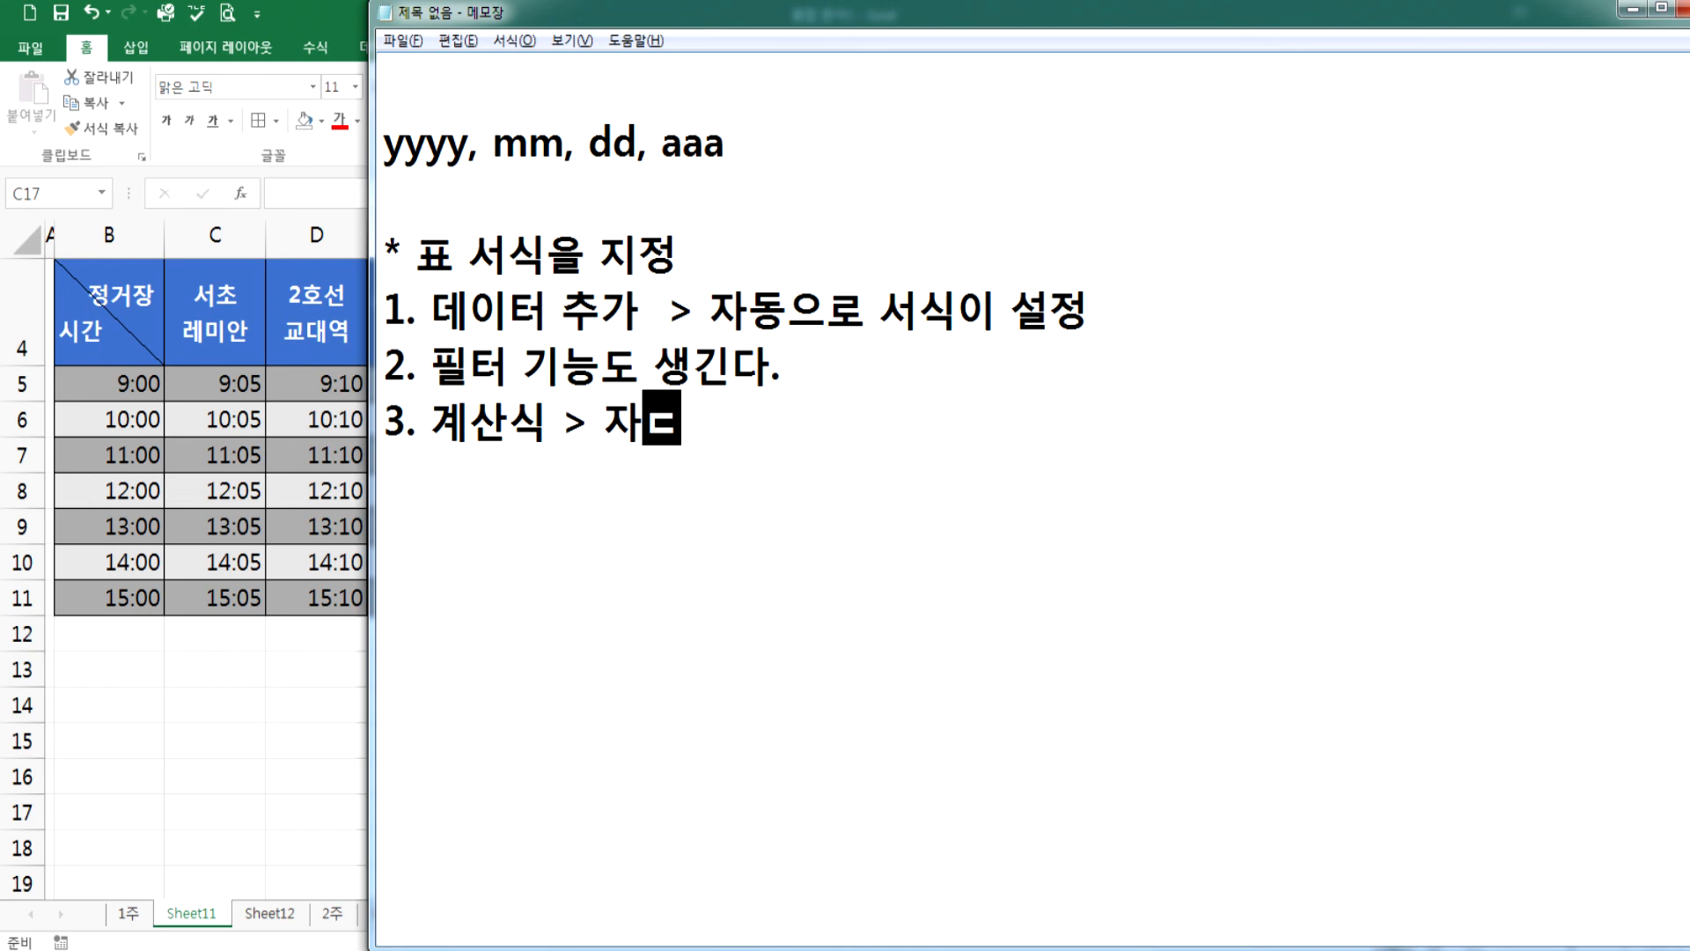
key("BackSpace")
type("계산")
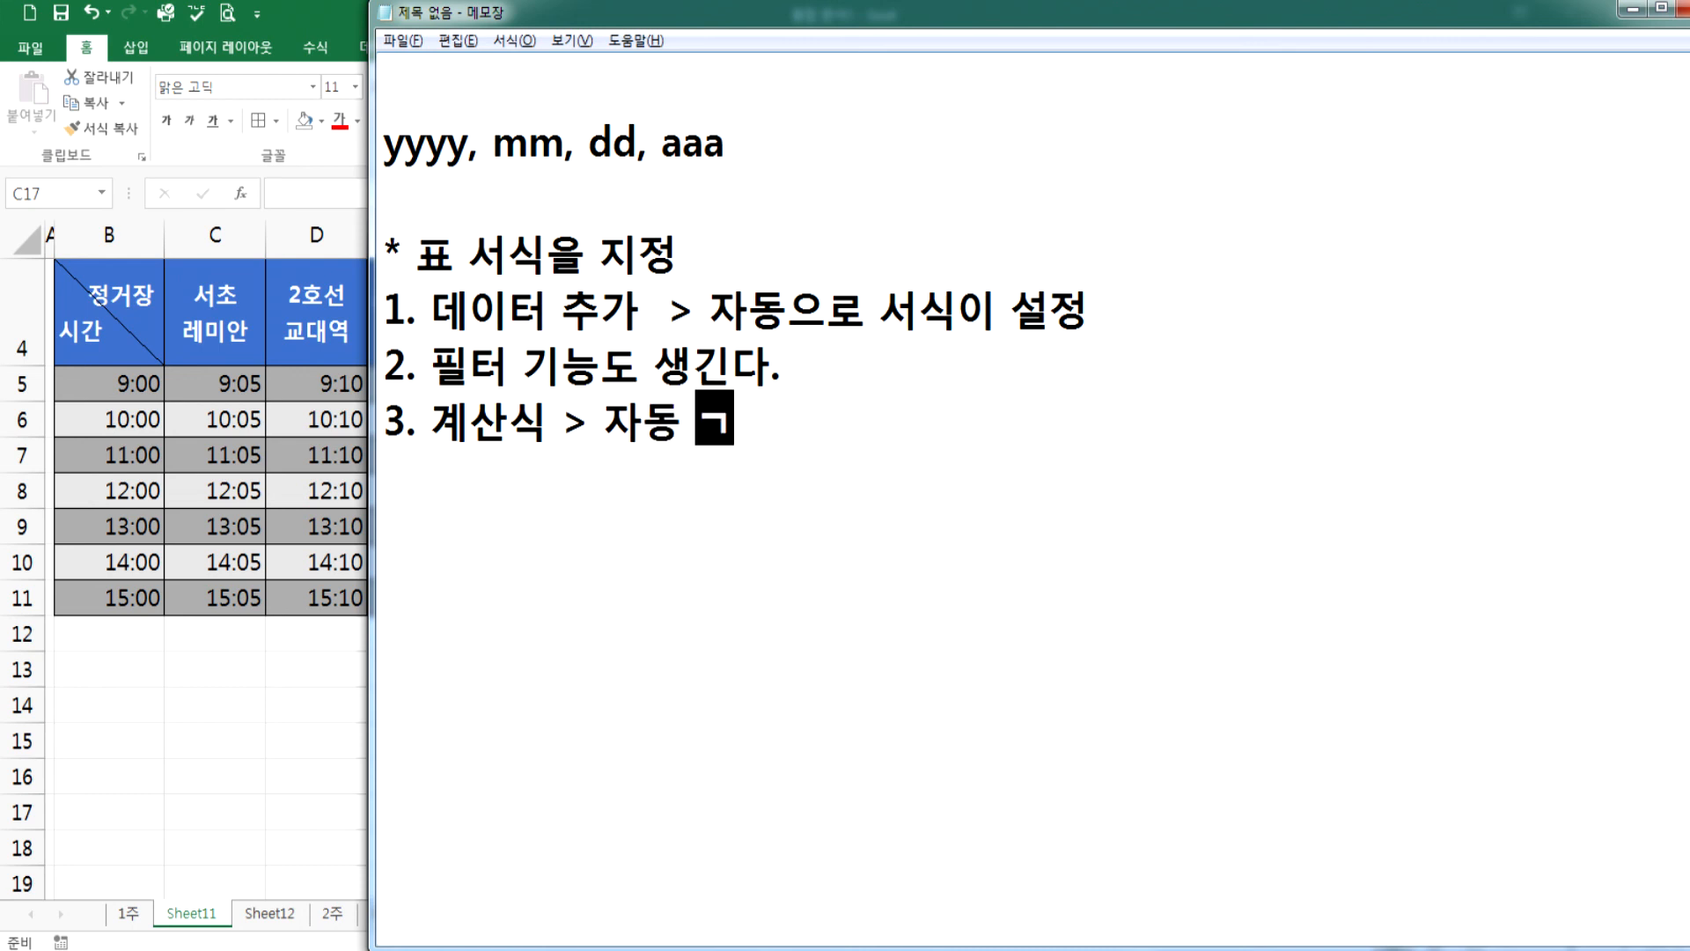
type("이 이루")
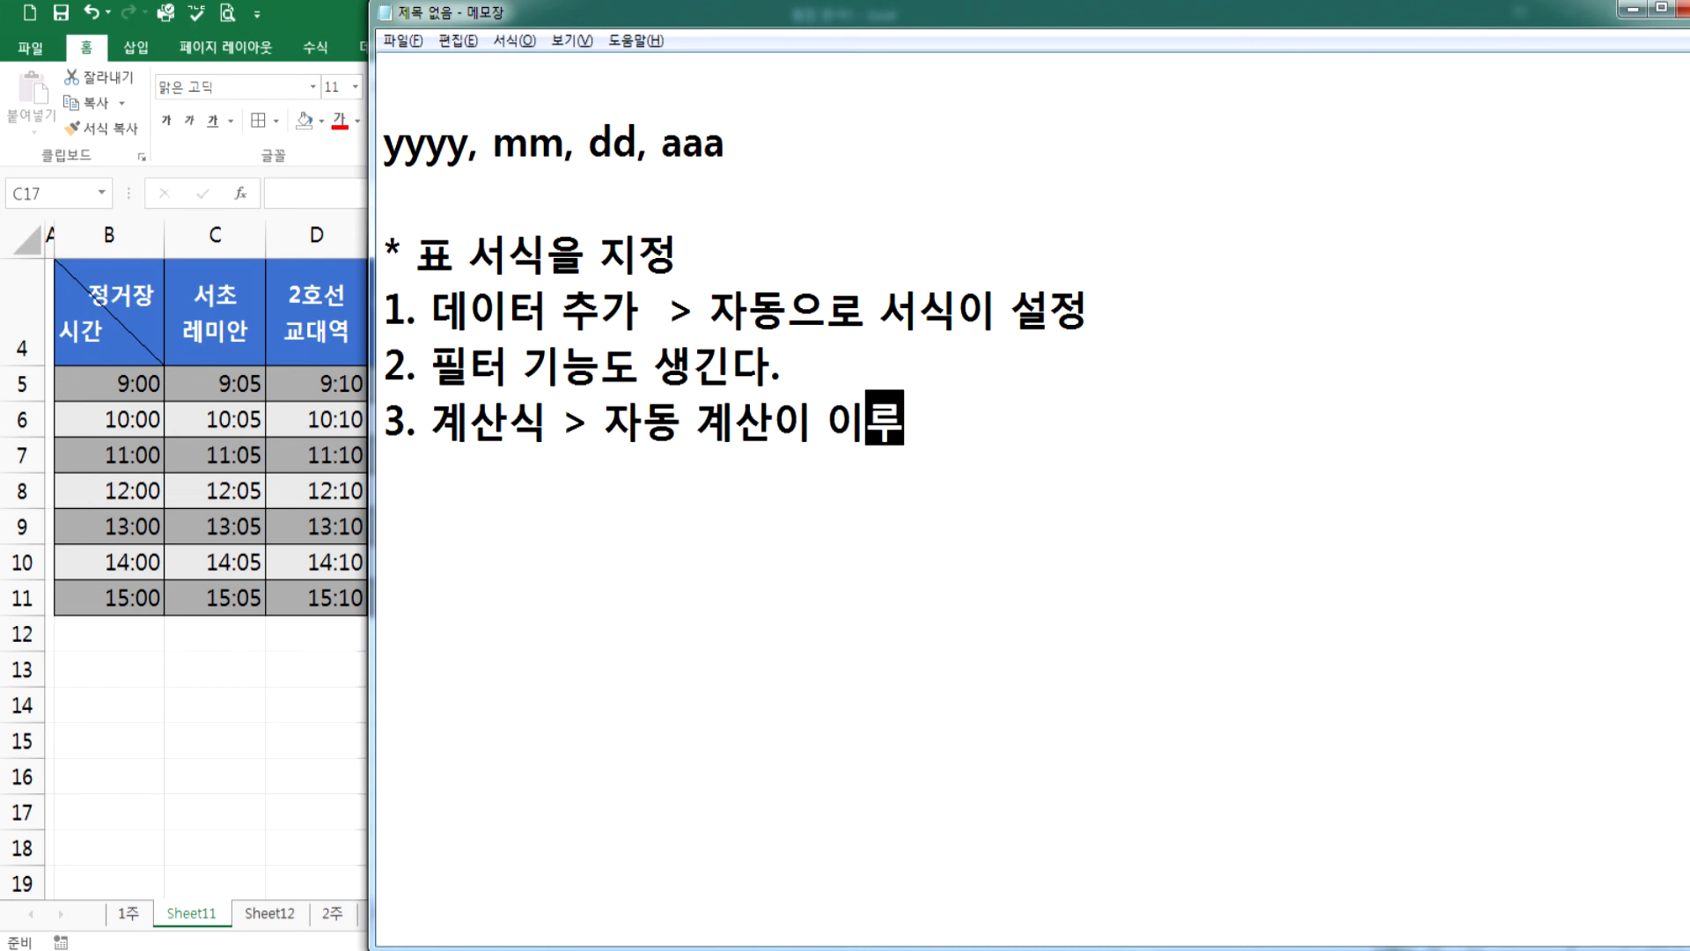
type("어지ㄴ다.")
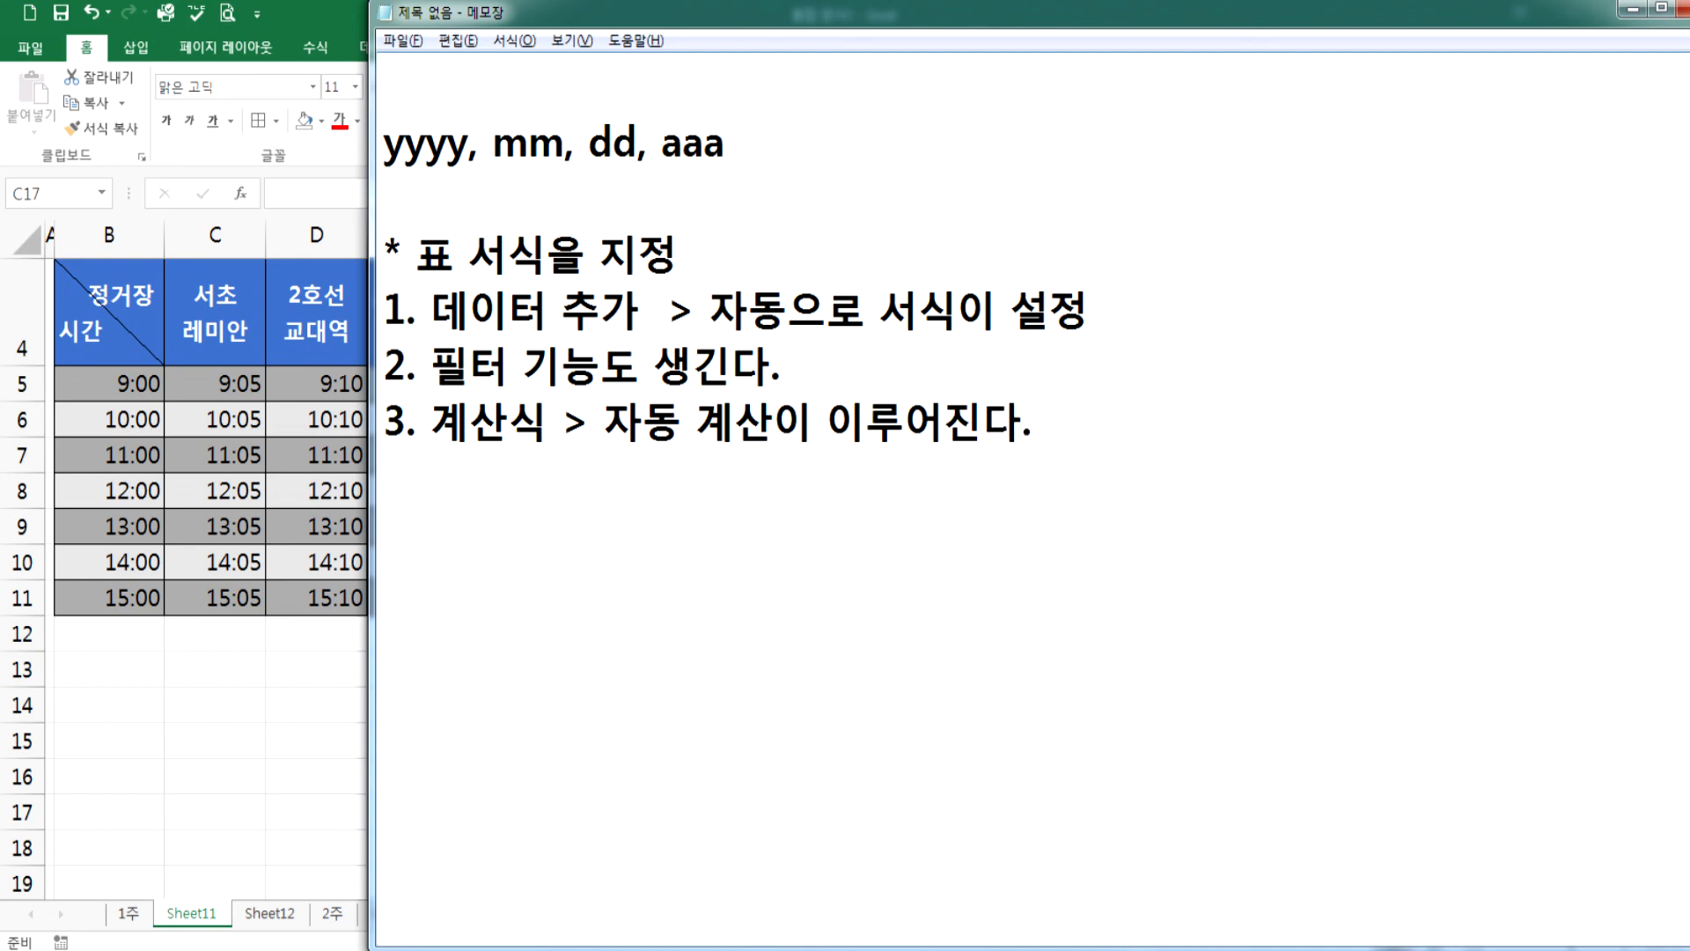
- Switch back to Excel and merge and center cells F5:G5 of the timetable, accepting the loss of the second value
key("alt+Tab")
left_click_drag(520, 383, 641, 380)
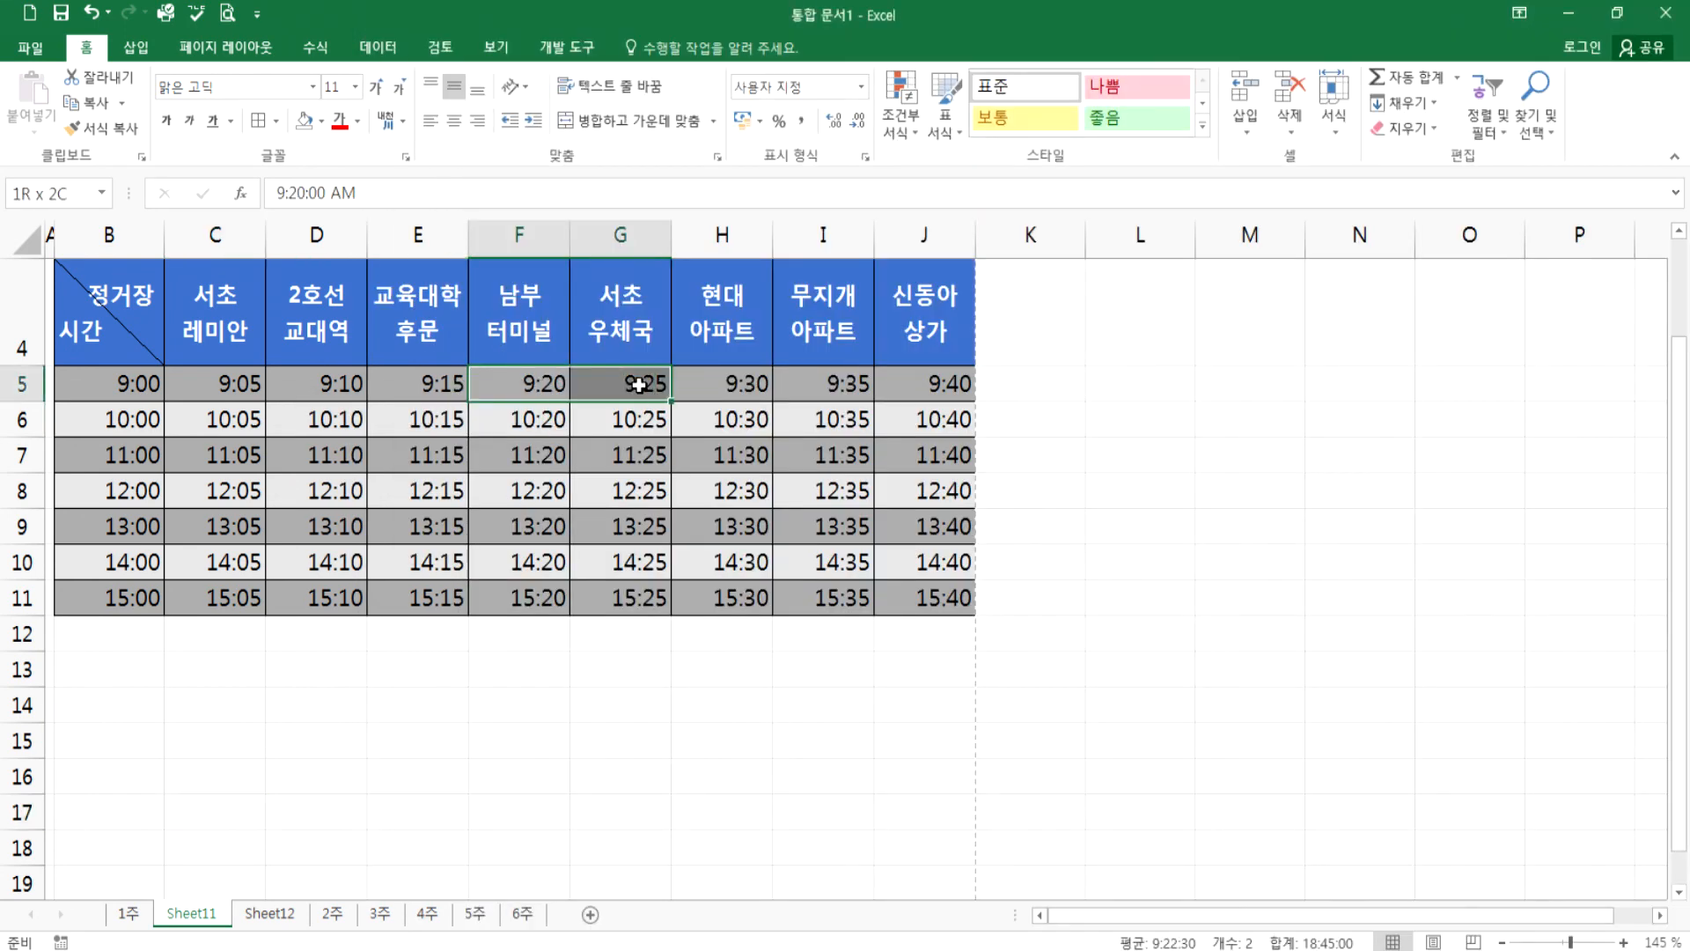
left_click(636, 120)
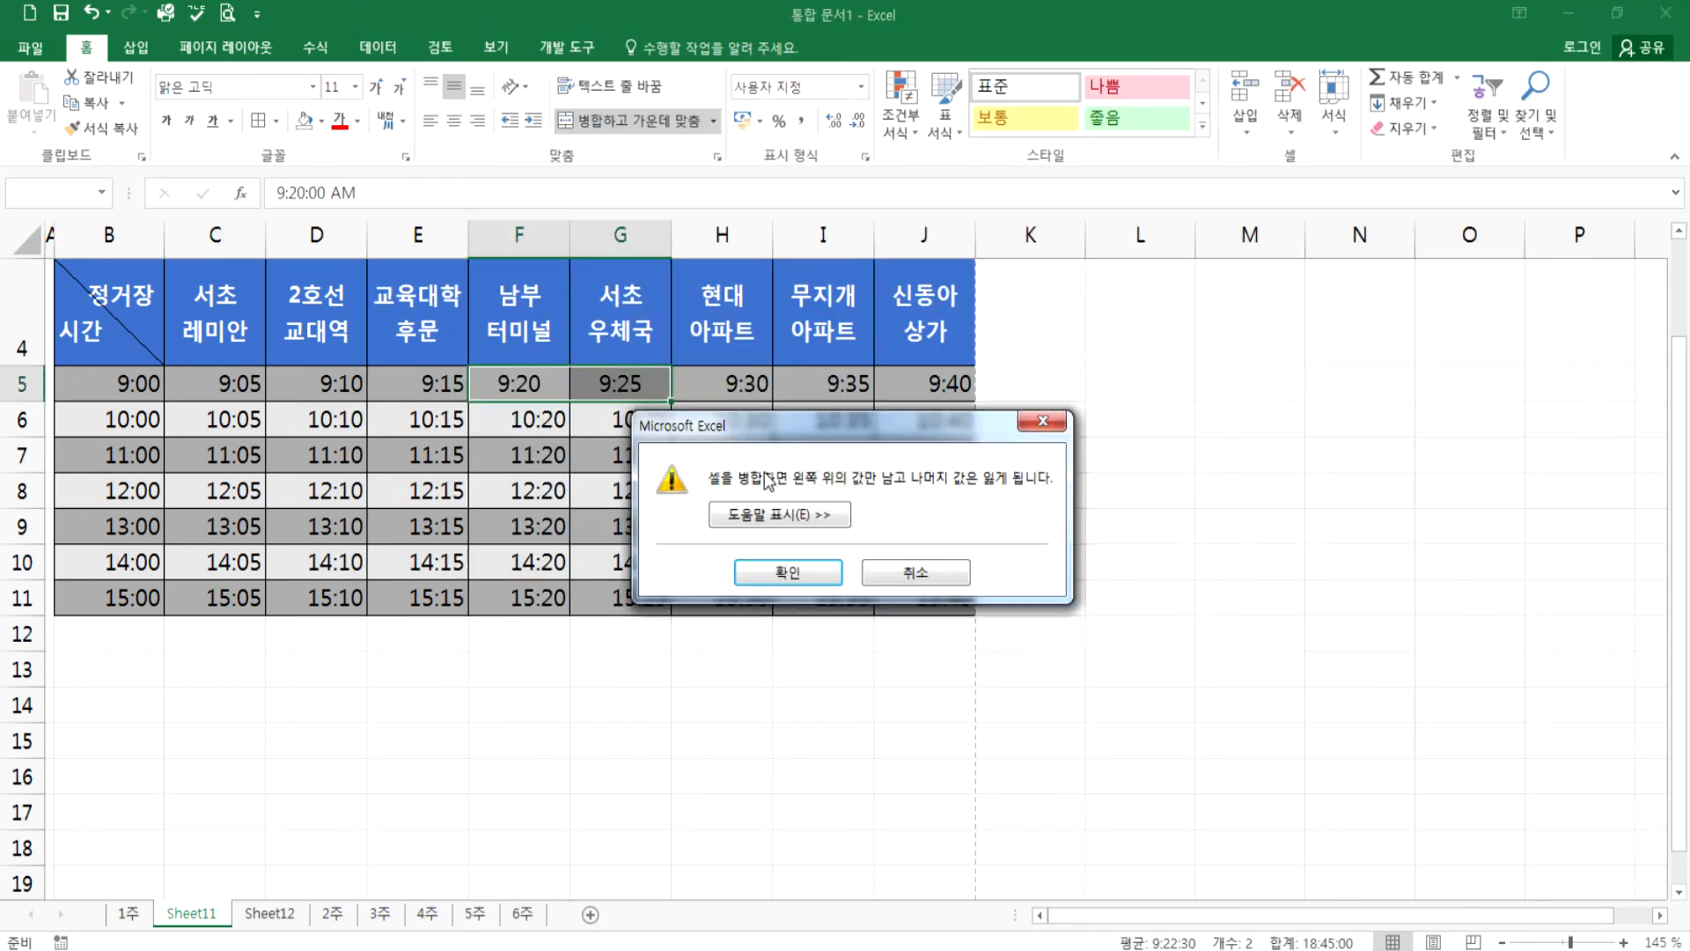
left_click(788, 573)
- Switch to the parcel ledger in the 나만의 서식.xlsx workbook
left_click(619, 451)
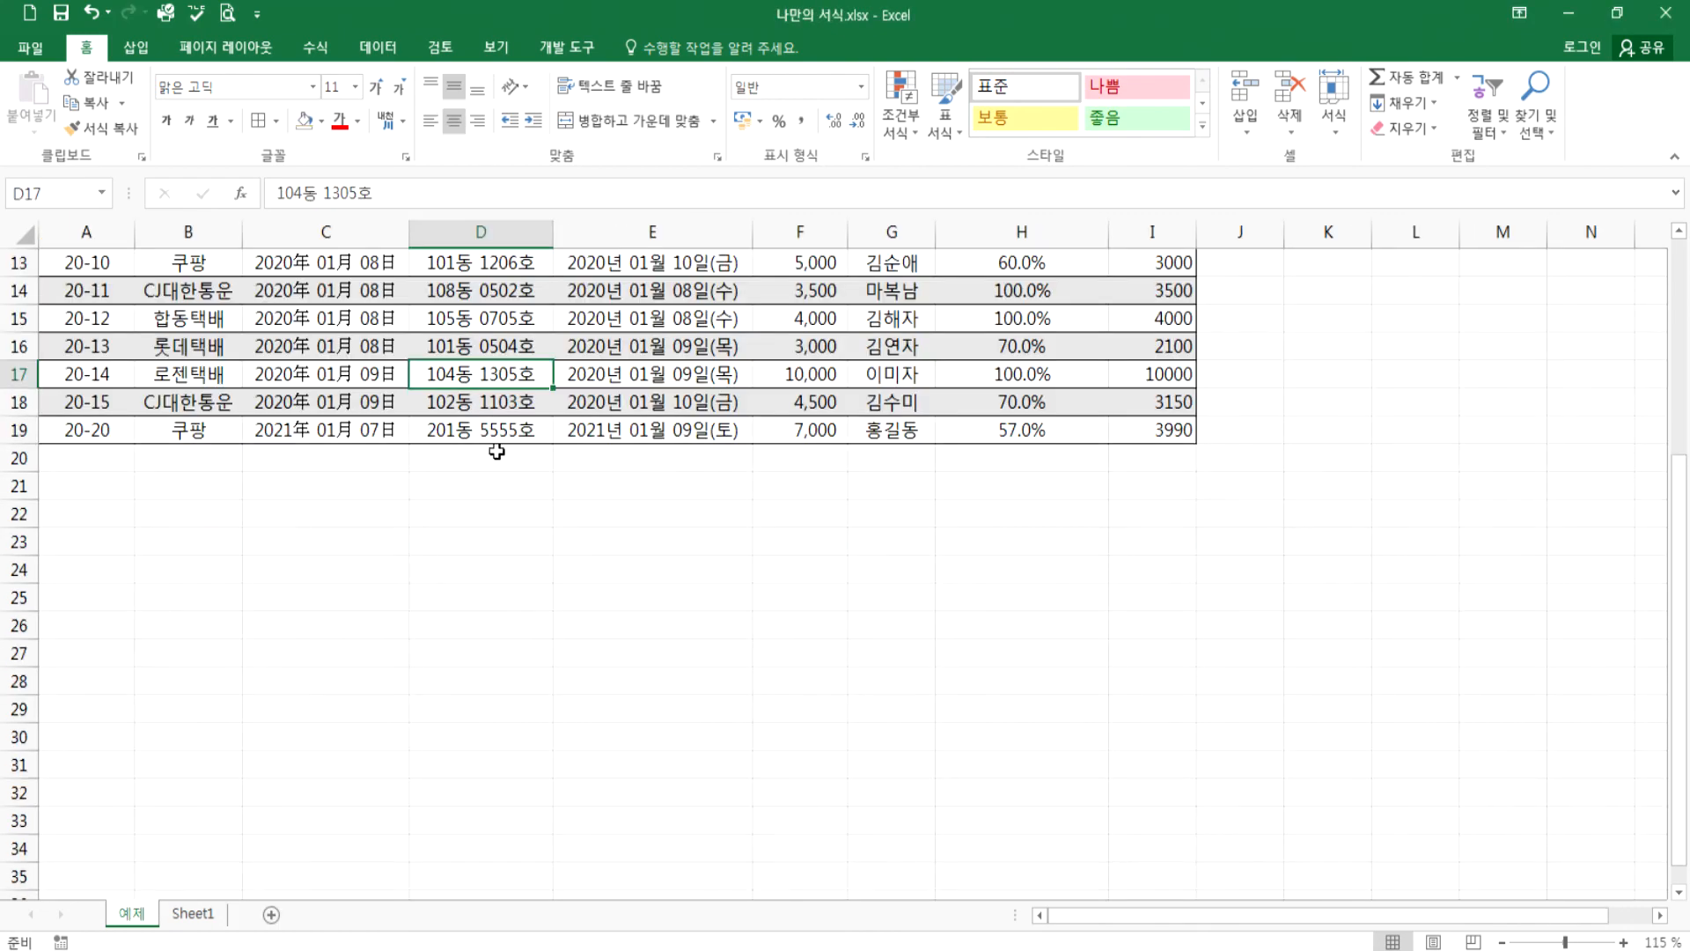
scroll(528, 453, "up", 5)
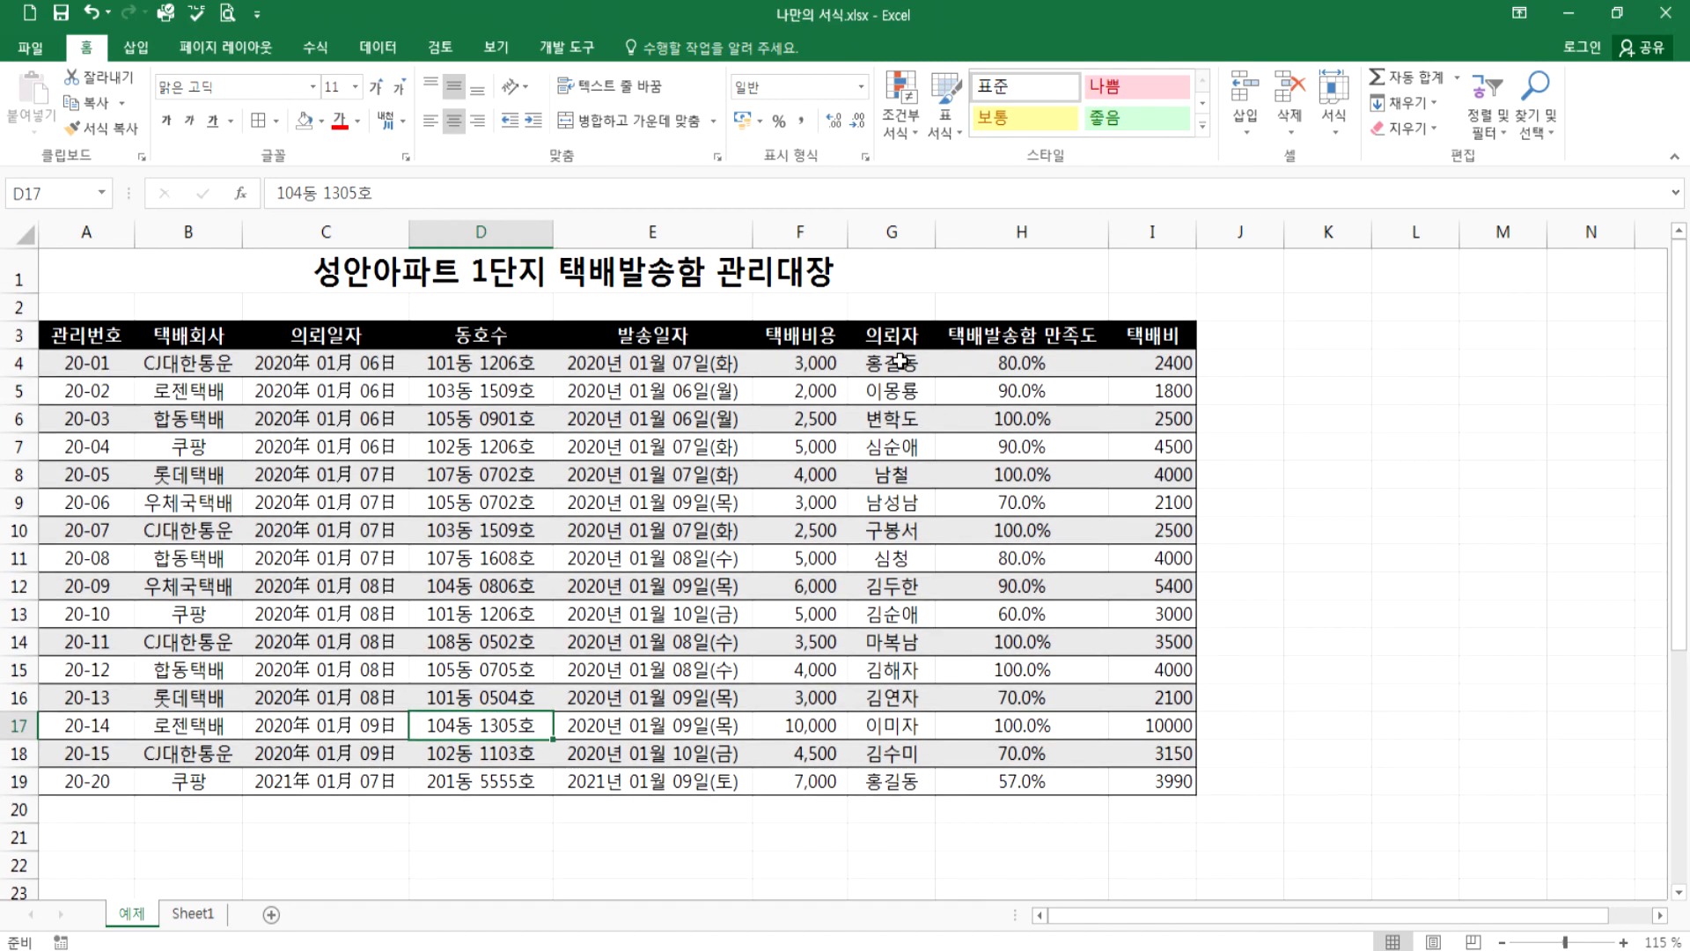
left_click(901, 360)
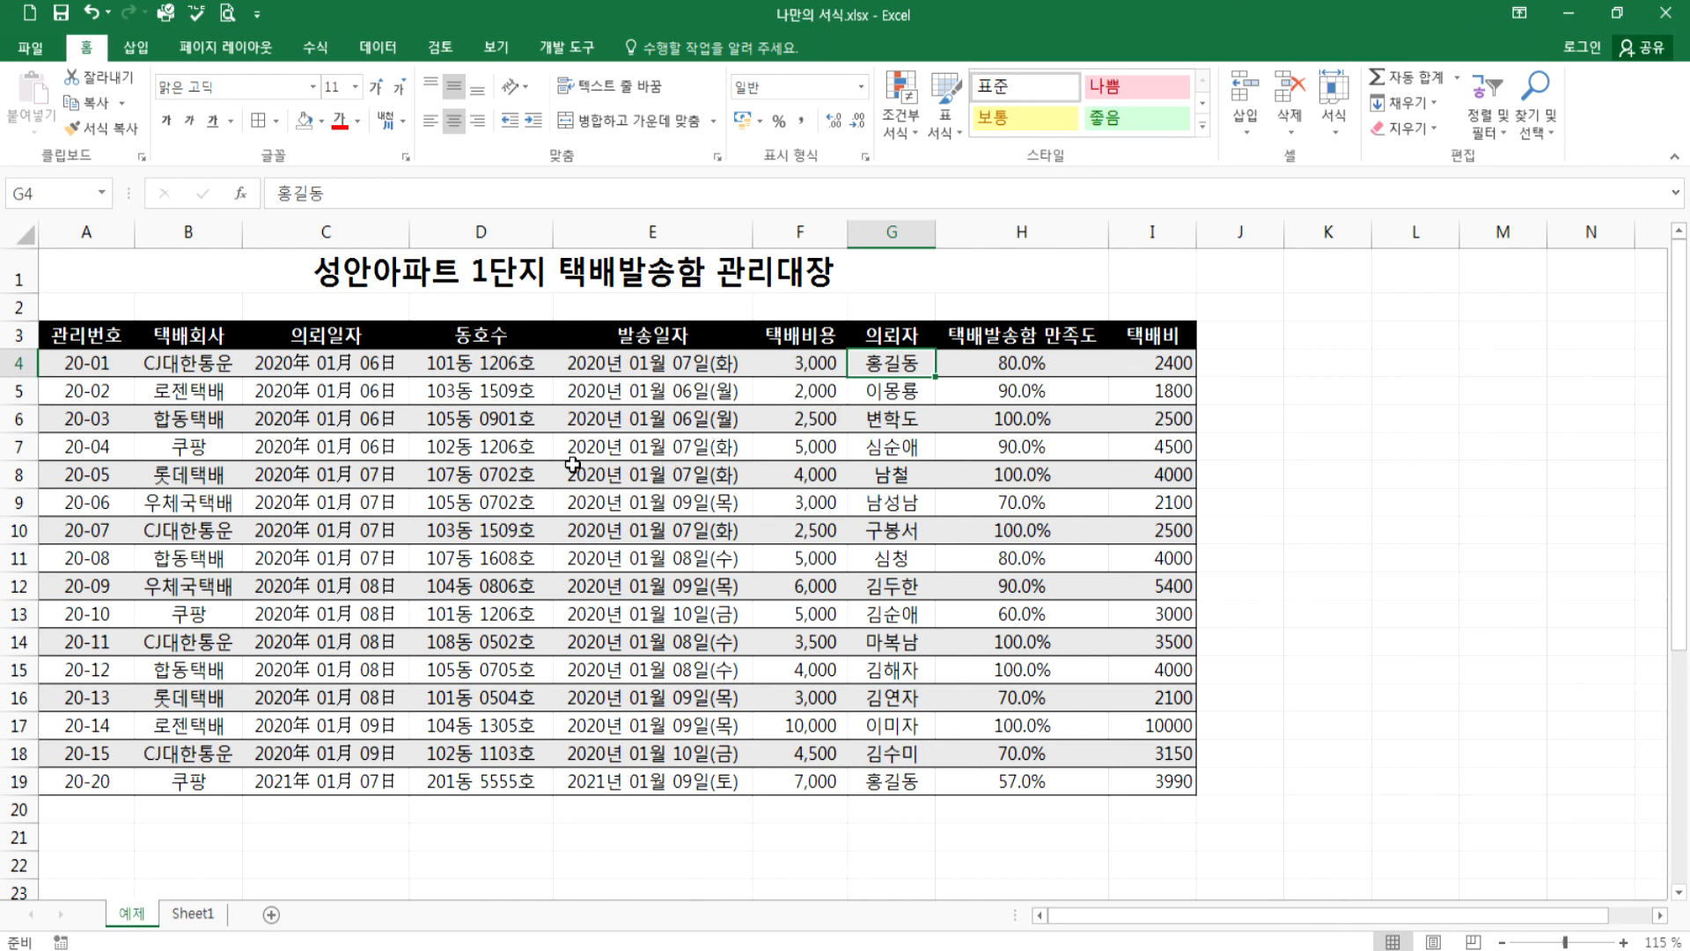
left_click(602, 423)
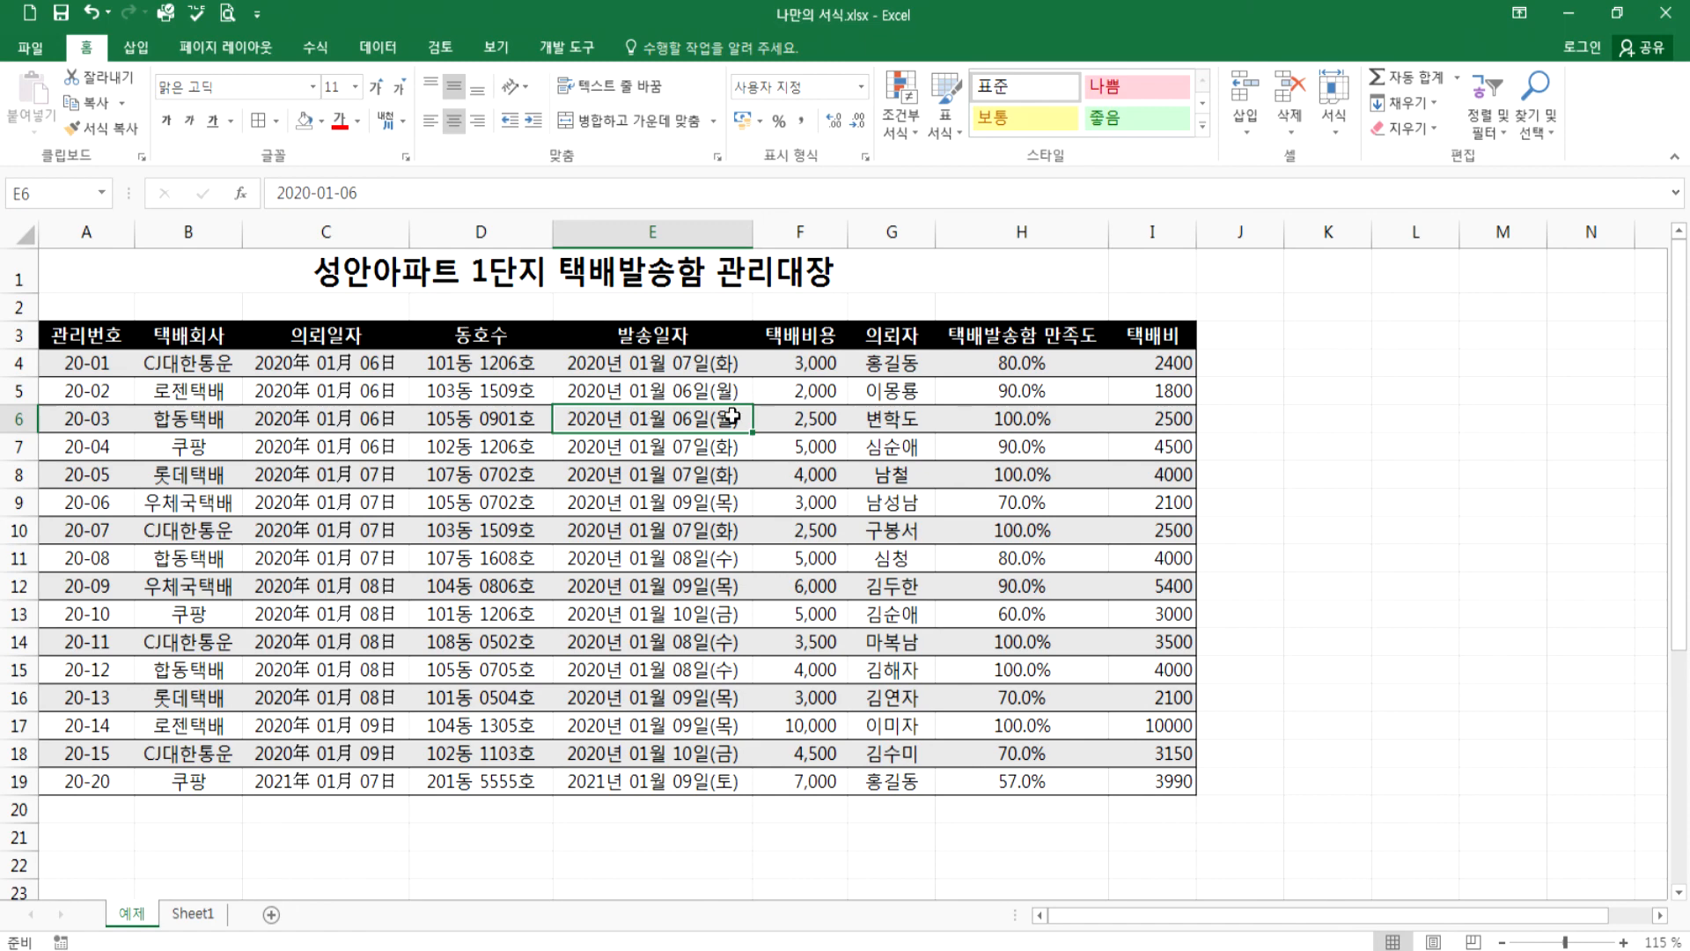
- Insert an empty column before the 택배비용 column F of the parcel ledger, and undo the insertion
right_click(809, 231)
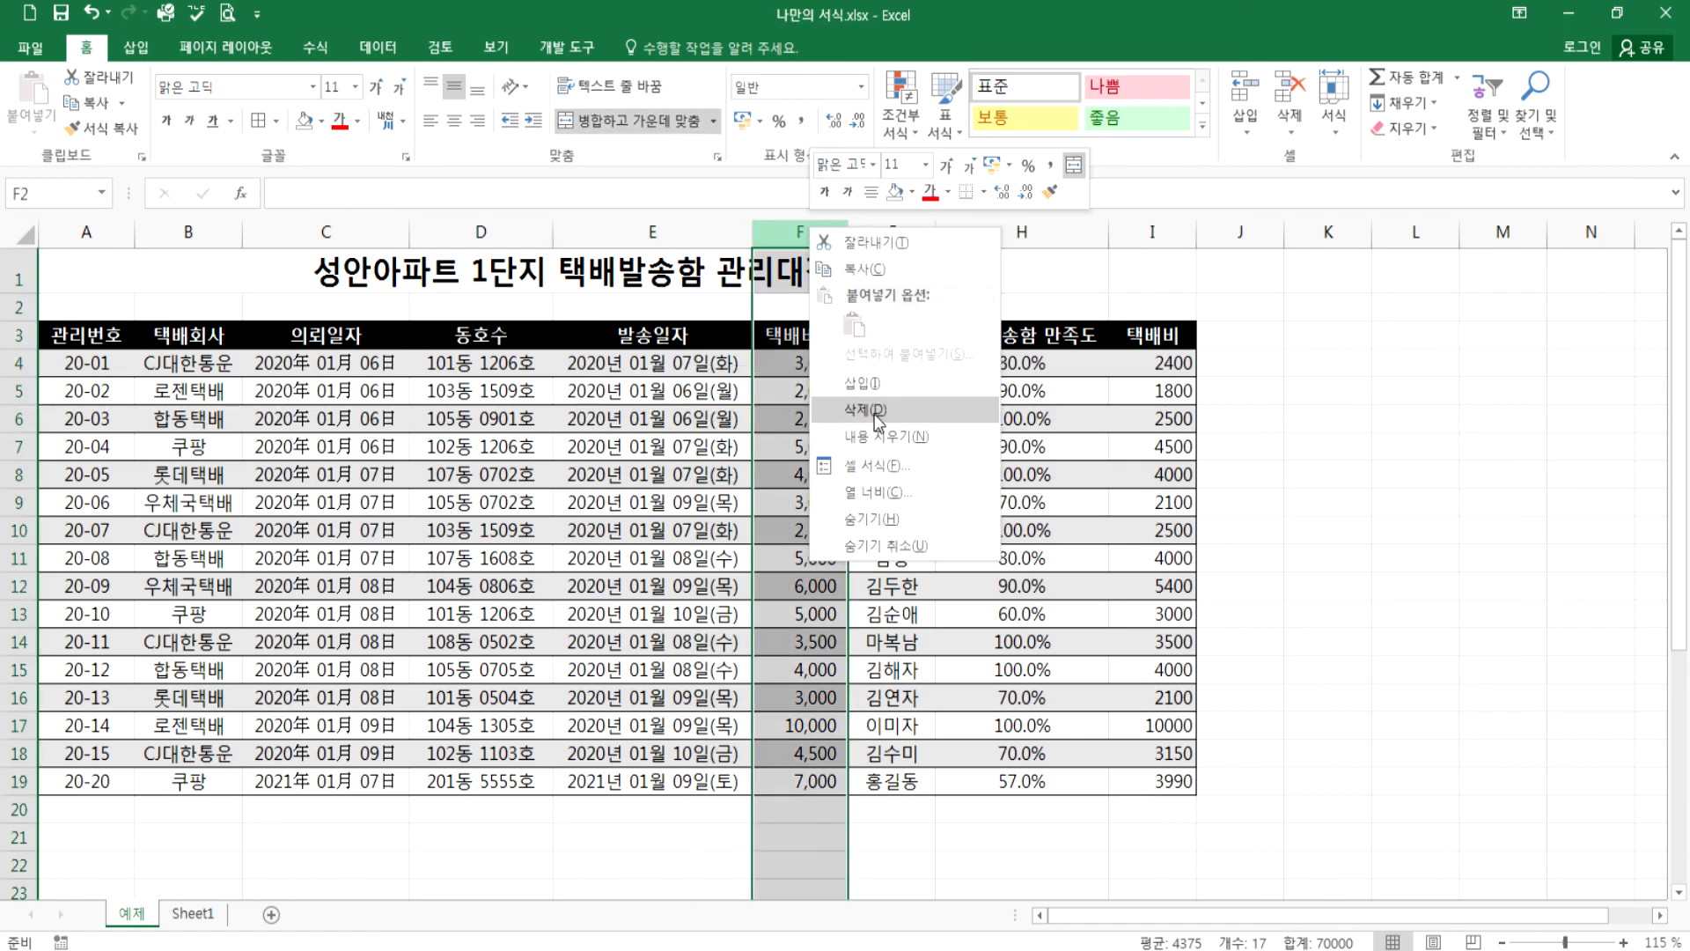
left_click(859, 383)
left_click(790, 412)
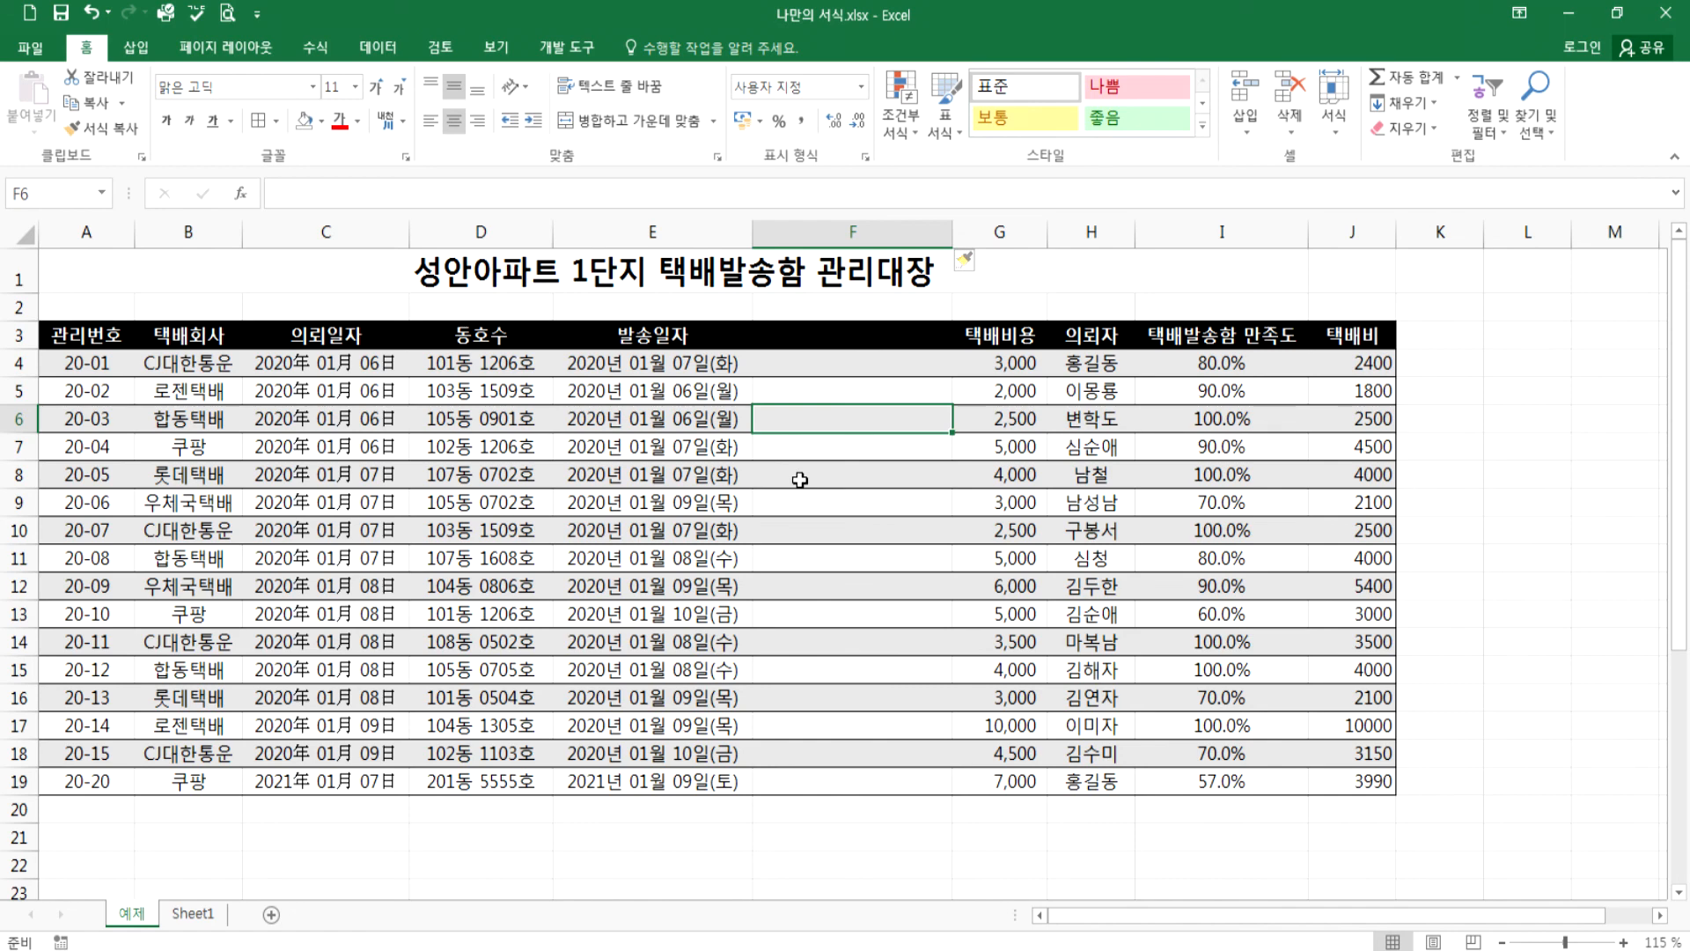
key("ctrl+z")
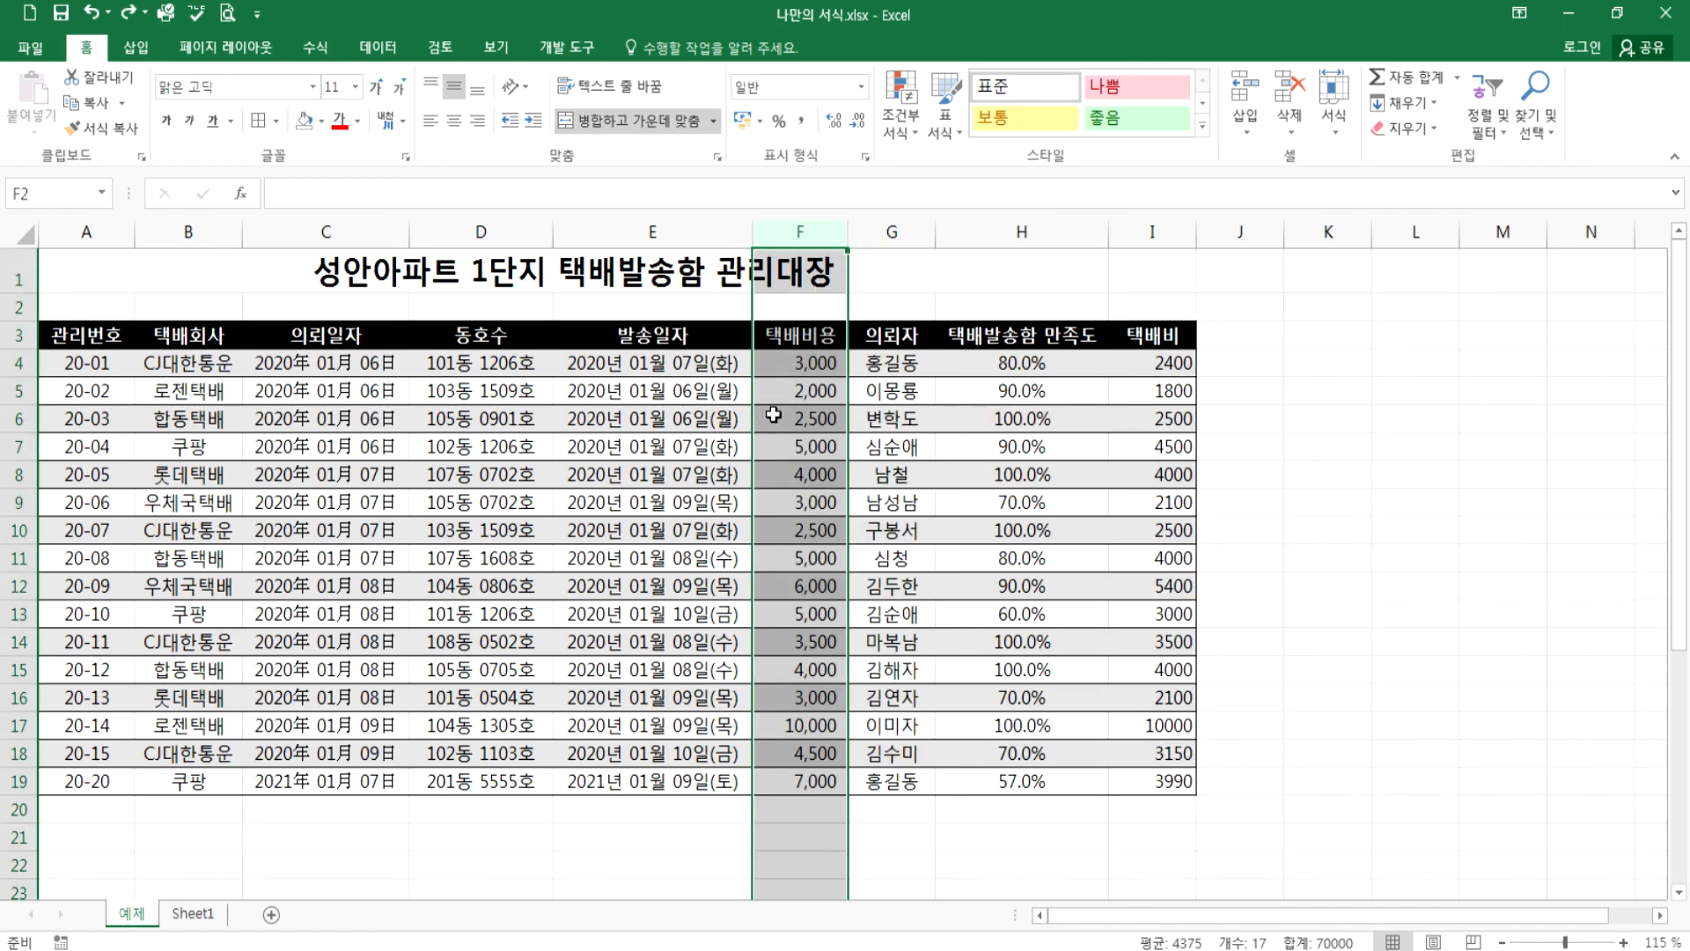
left_click(782, 418)
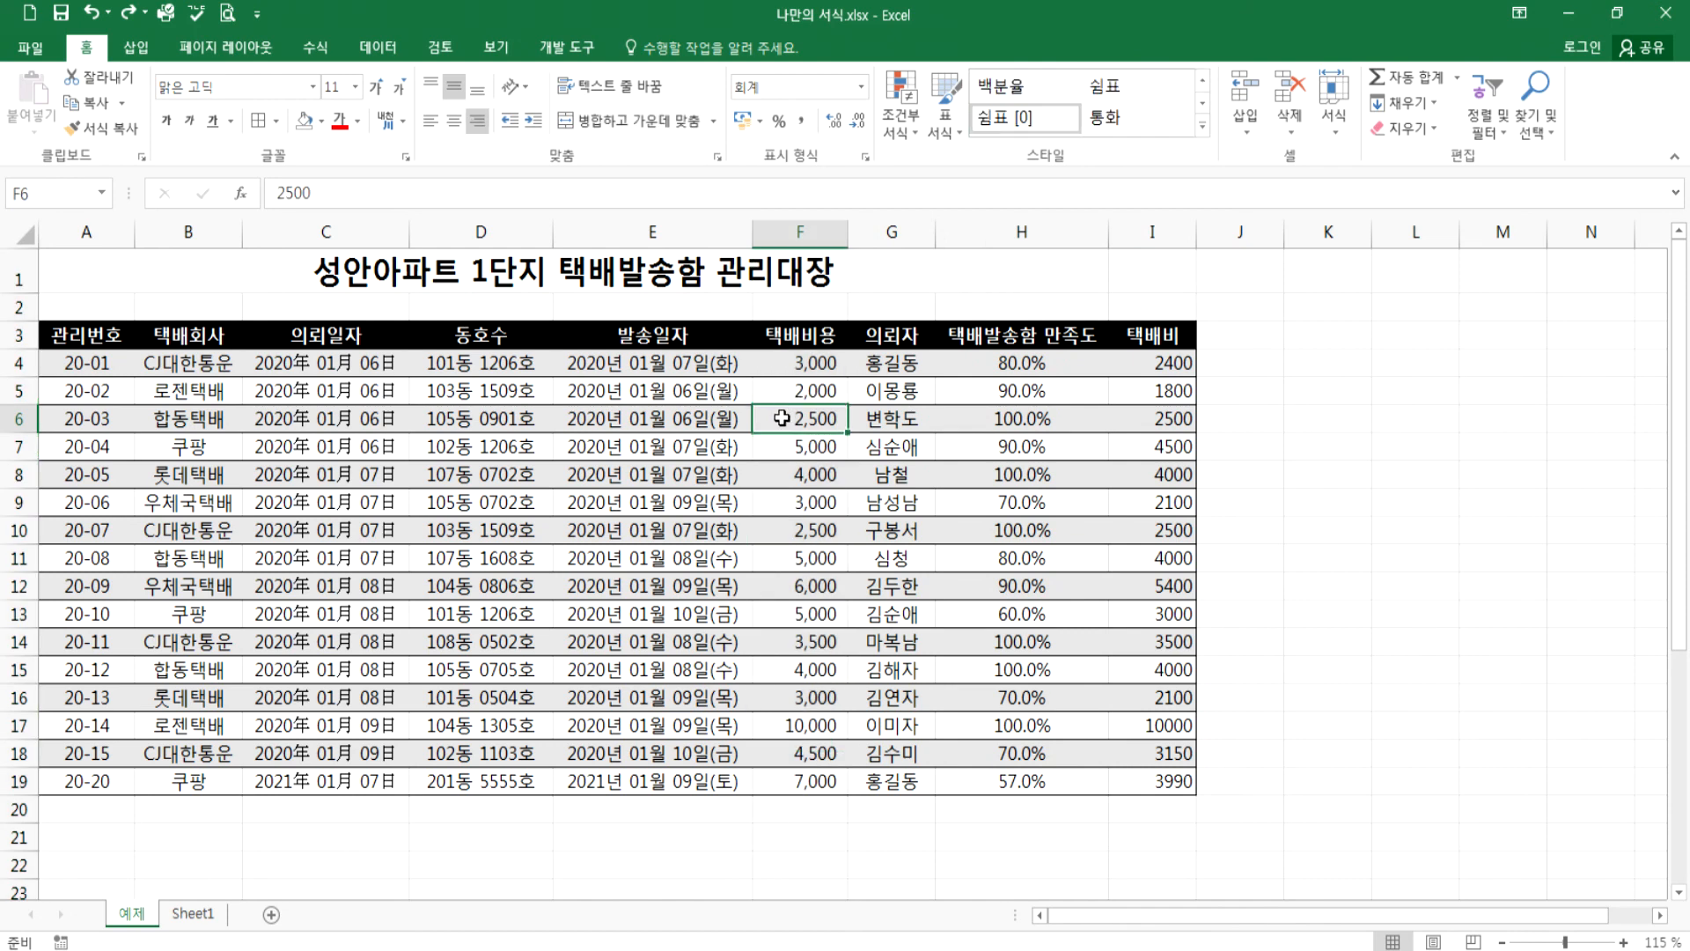
- Delete only the 발송일자 cell E6 from the parcel ledger, shifting the cells below it up
right_click(714, 421)
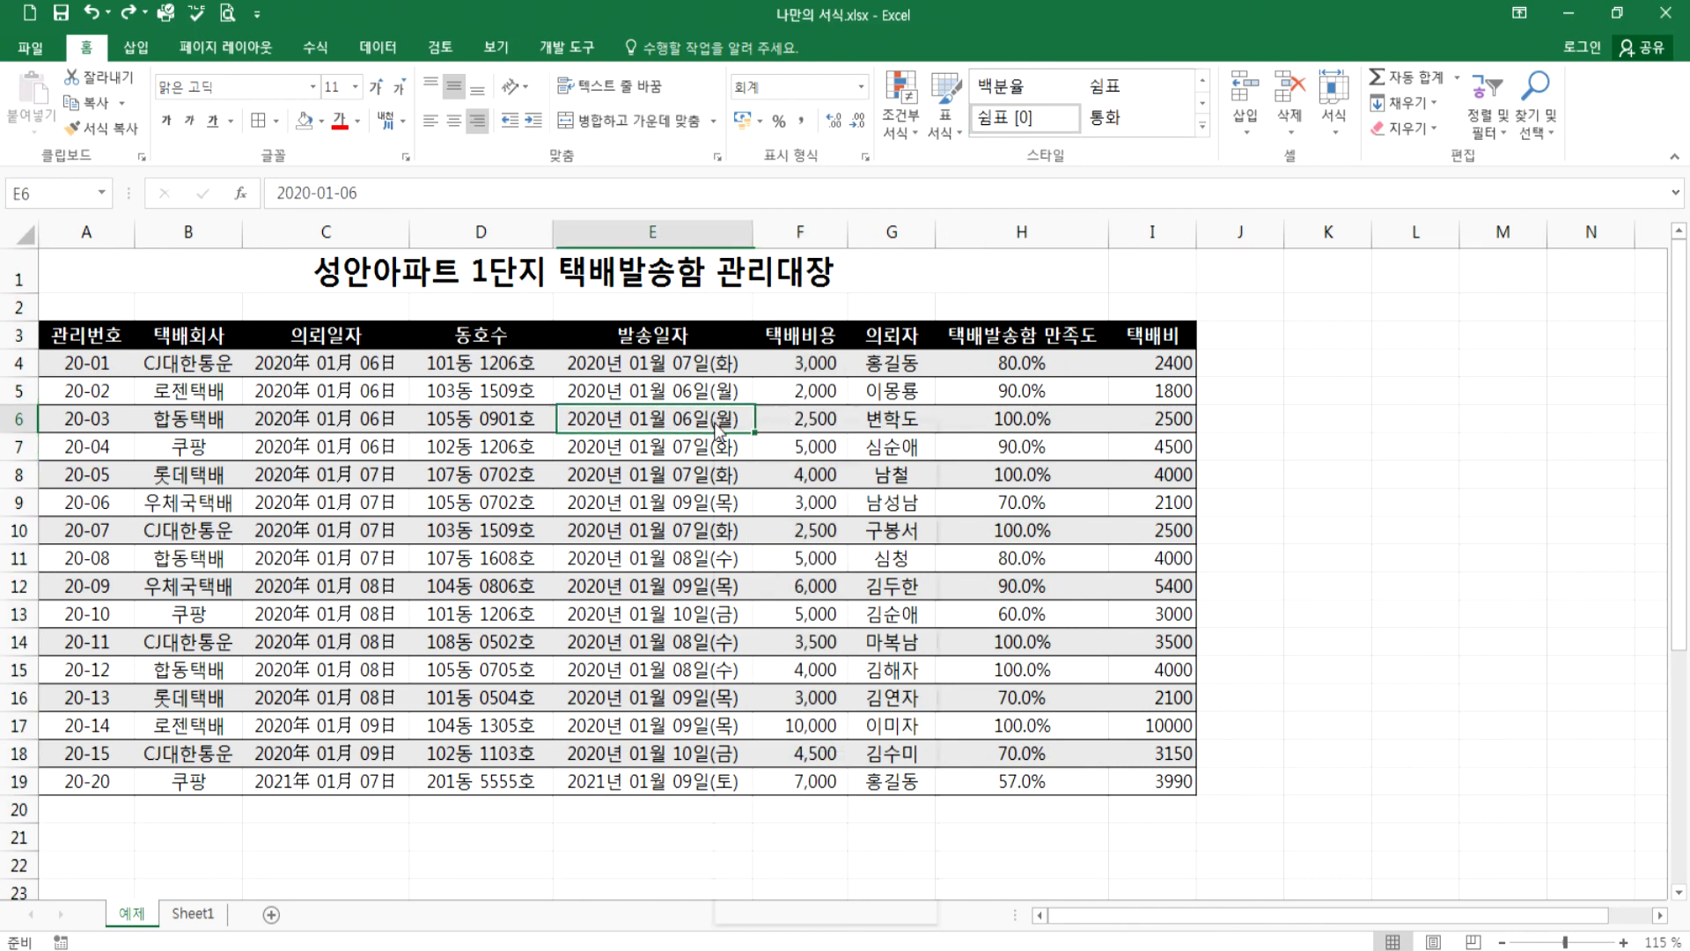
left_click(762, 634)
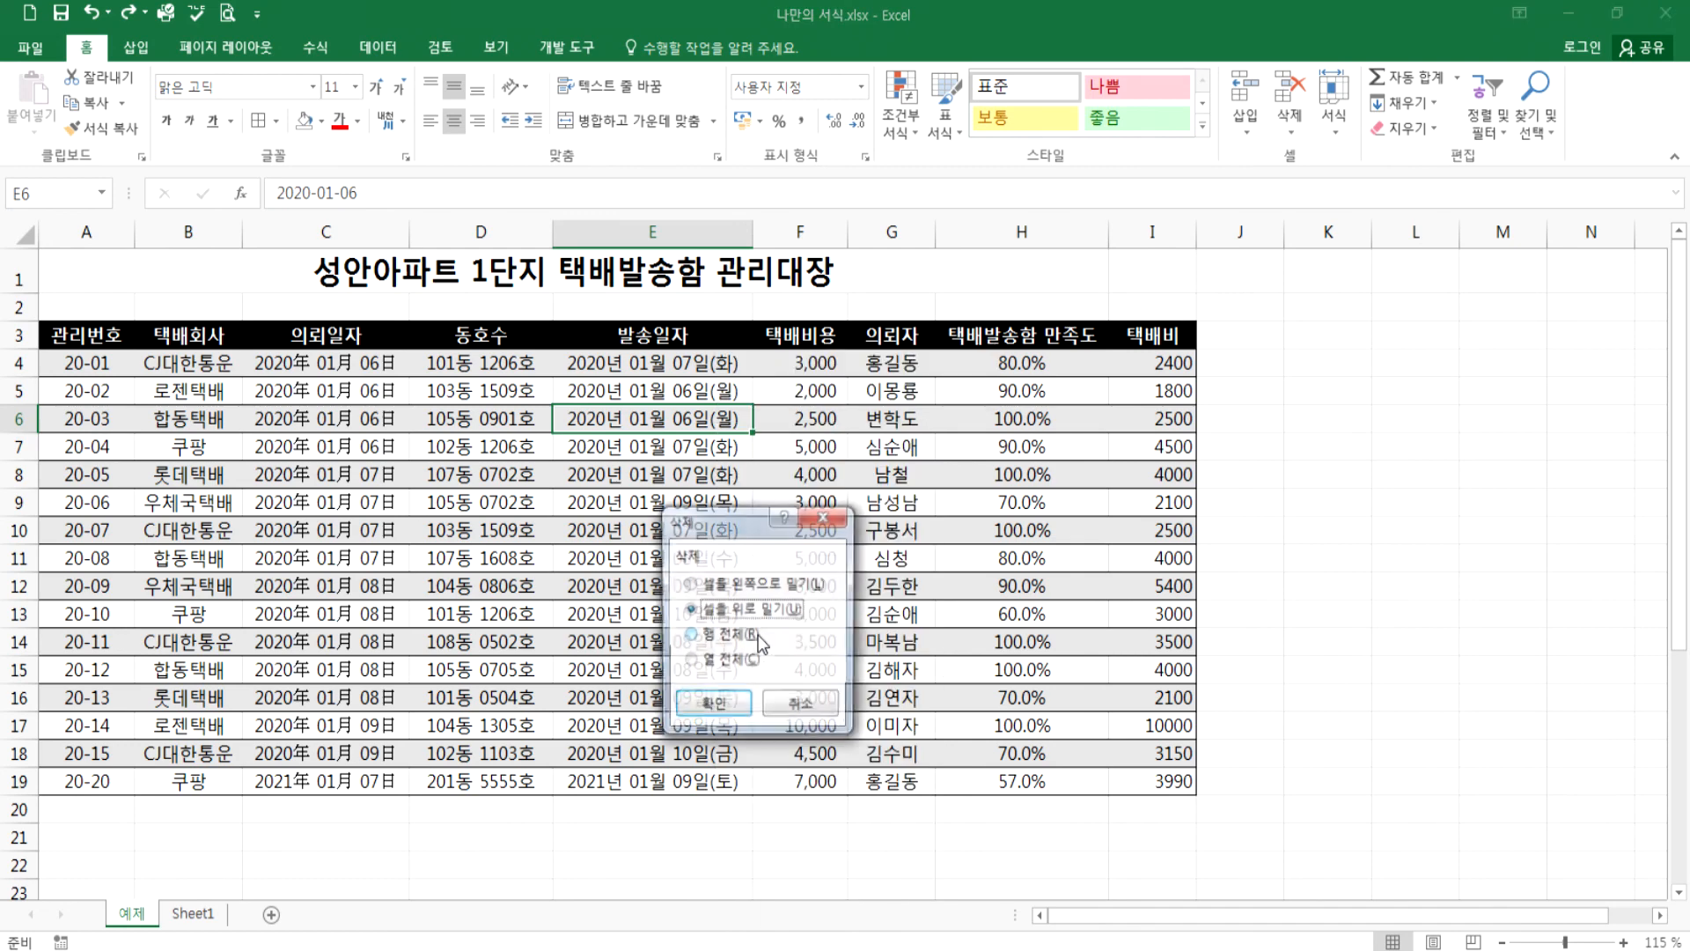
left_click(714, 706)
left_click(697, 780)
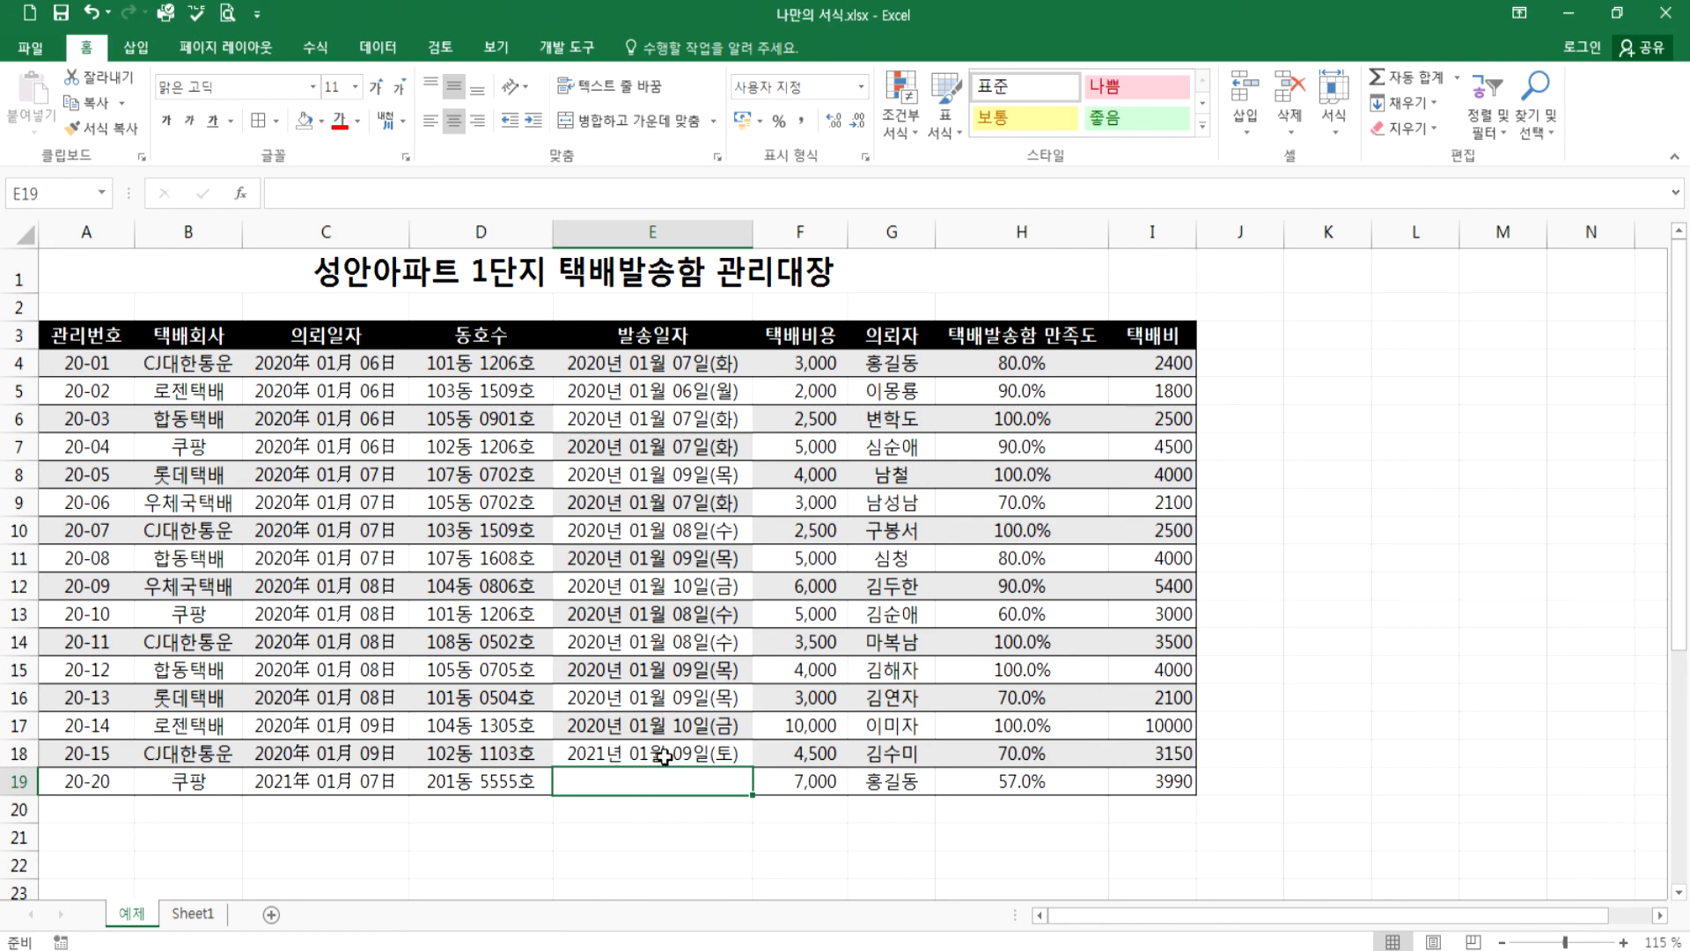
- Undo the deletion of the 발송일자 cell E6 in the parcel ledger
key("ctrl+z")
left_click(640, 449)
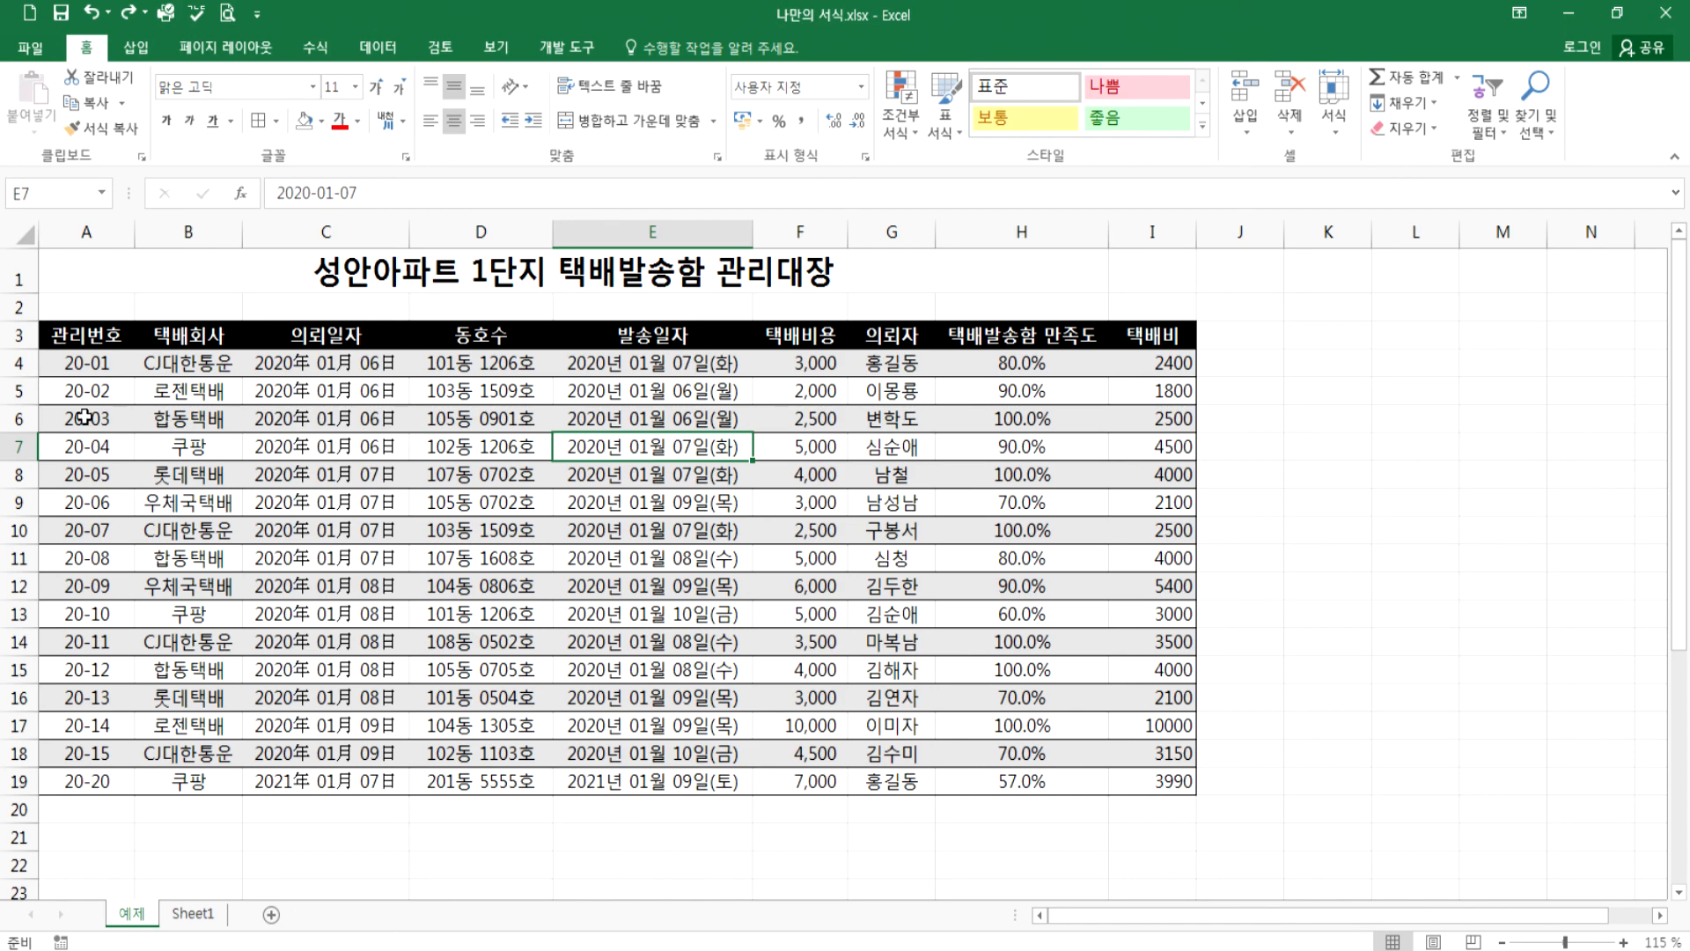
- Insert five empty rows above record 20-03 of the parcel ledger, and undo the insertion
left_click_drag(20, 419, 22, 533)
right_click(26, 464)
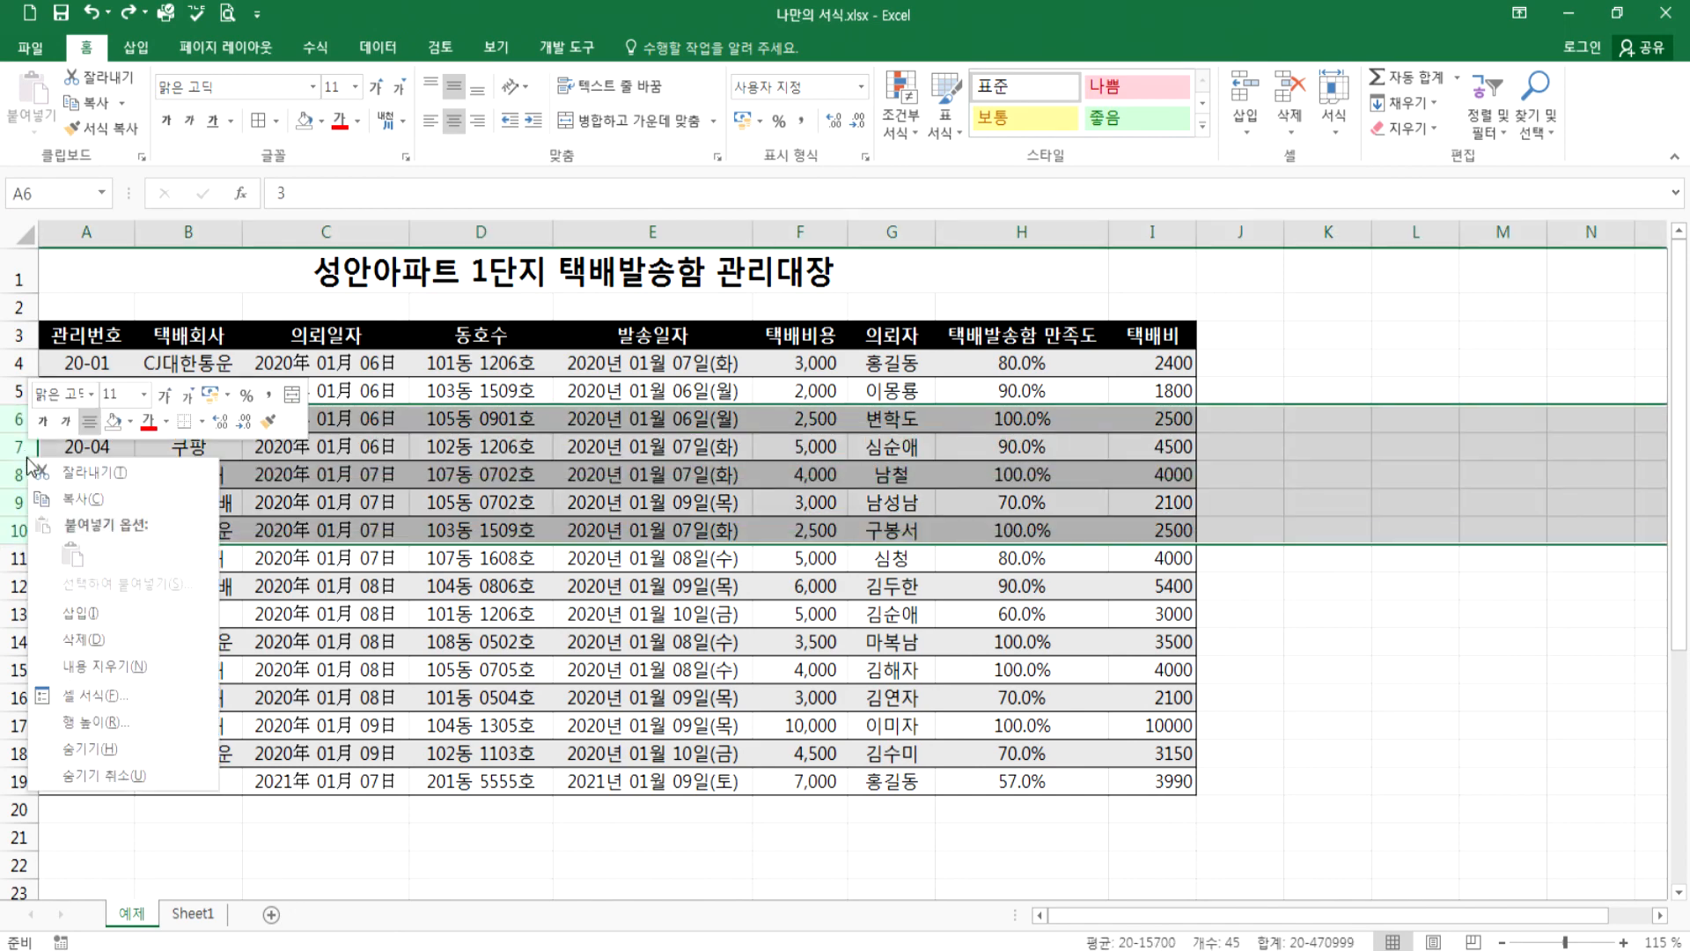
left_click(88, 613)
left_click(440, 472)
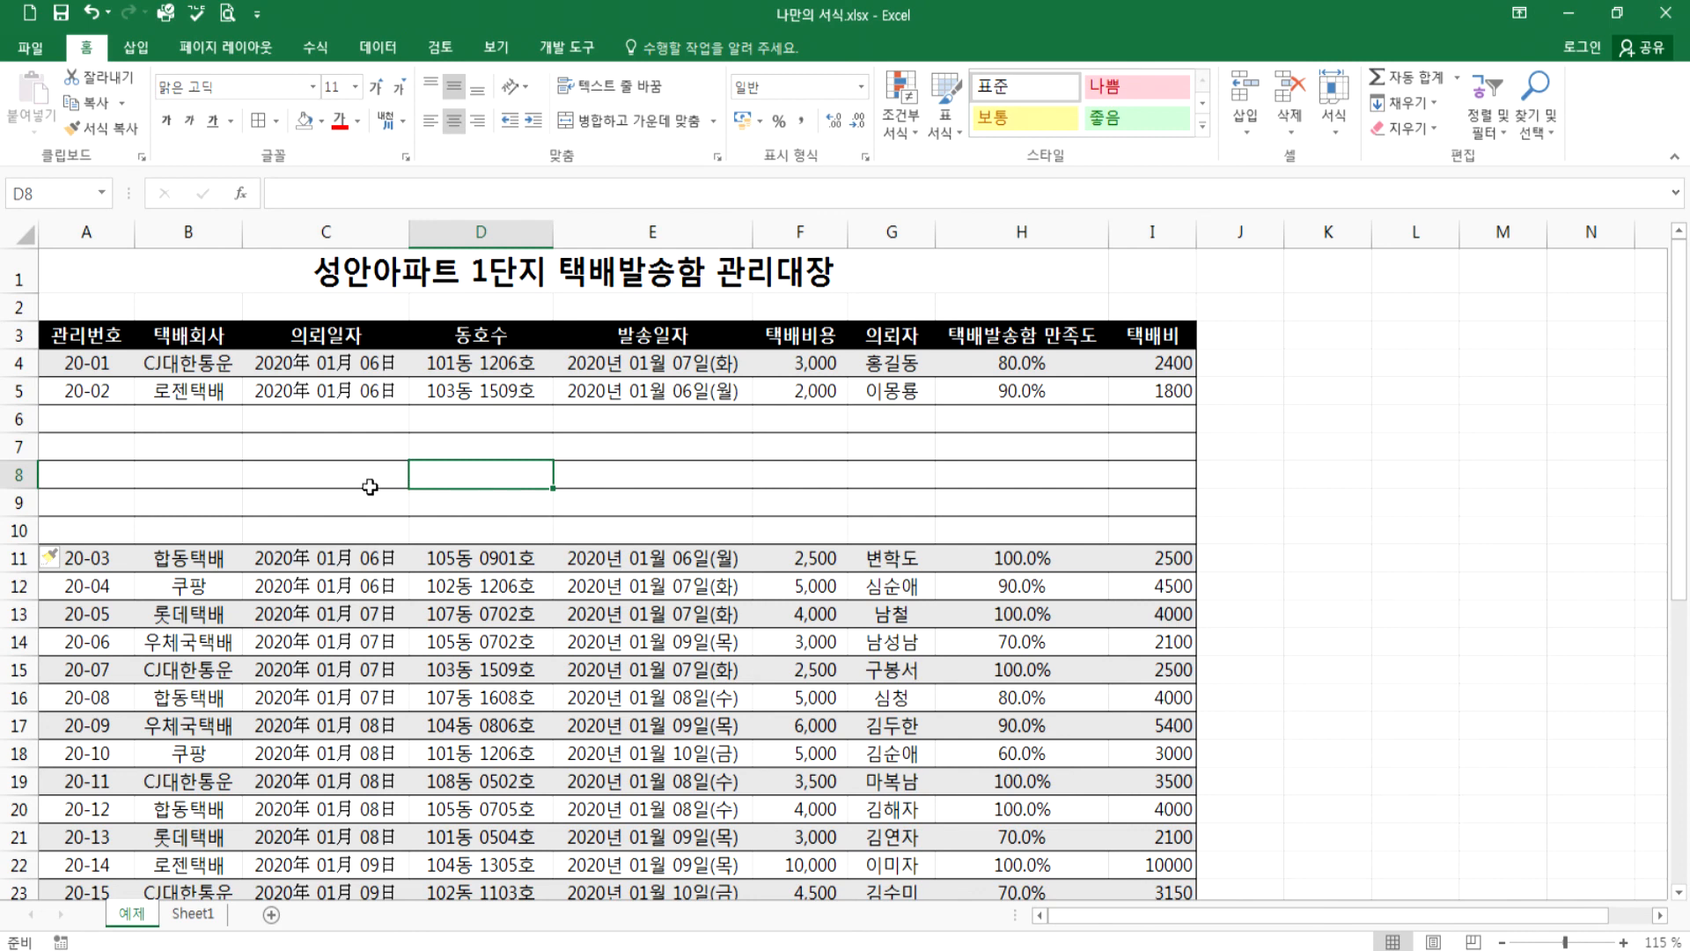
left_click(87, 416)
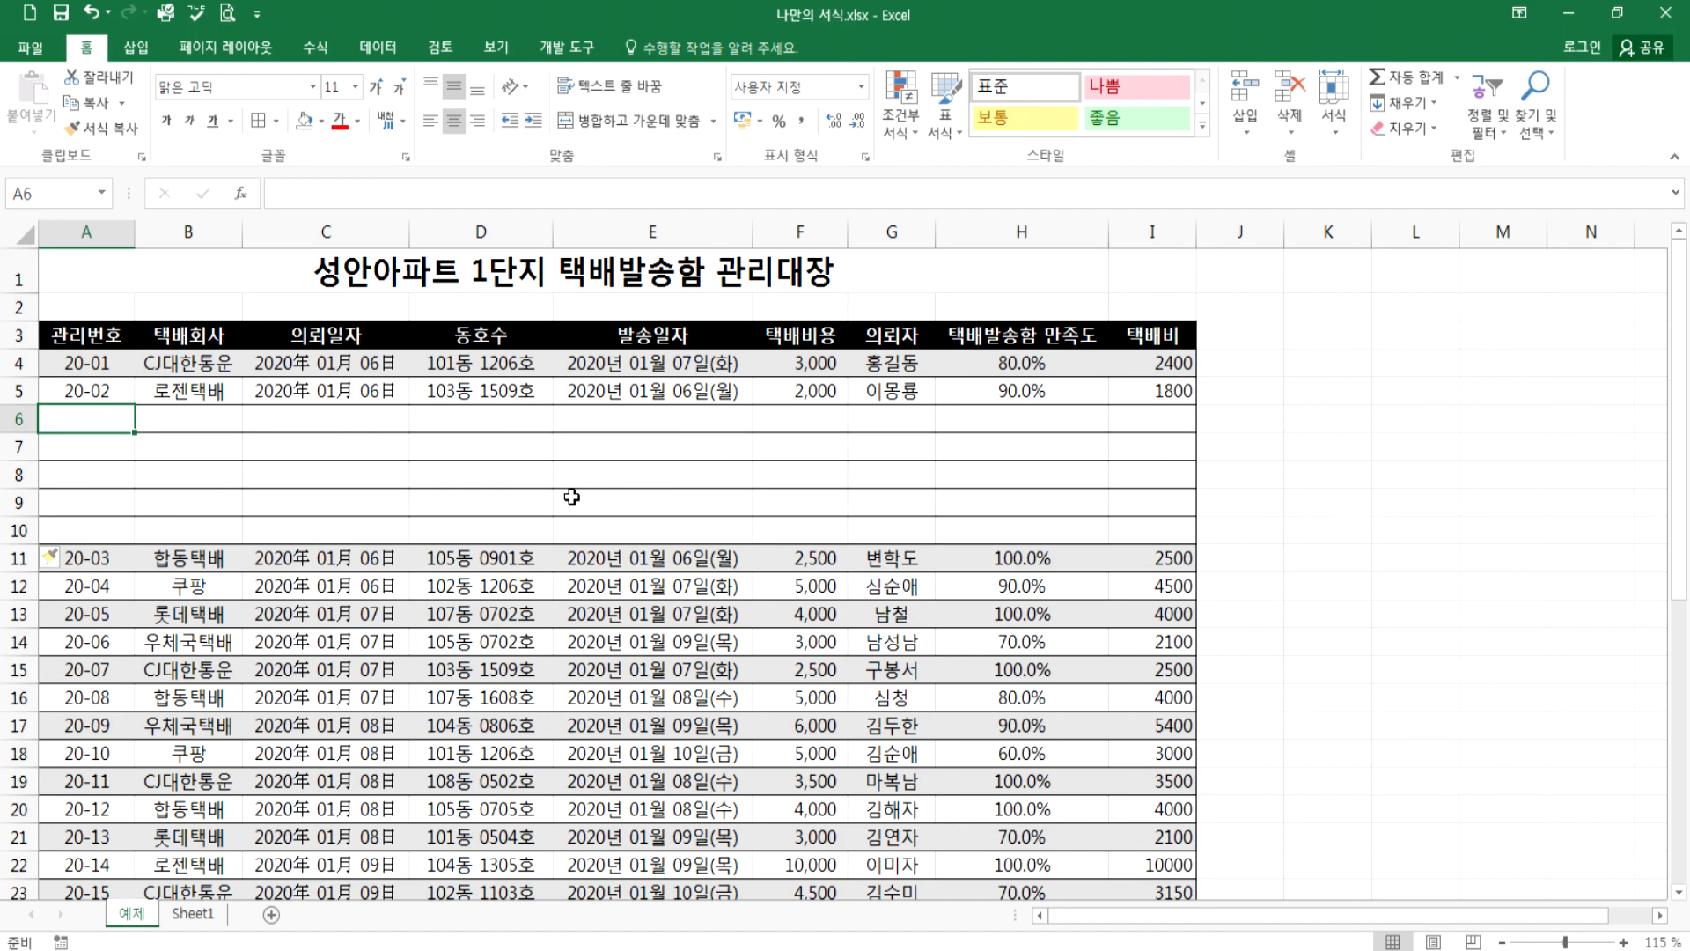
scroll(1171, 704, "down", 4)
left_click(1147, 572)
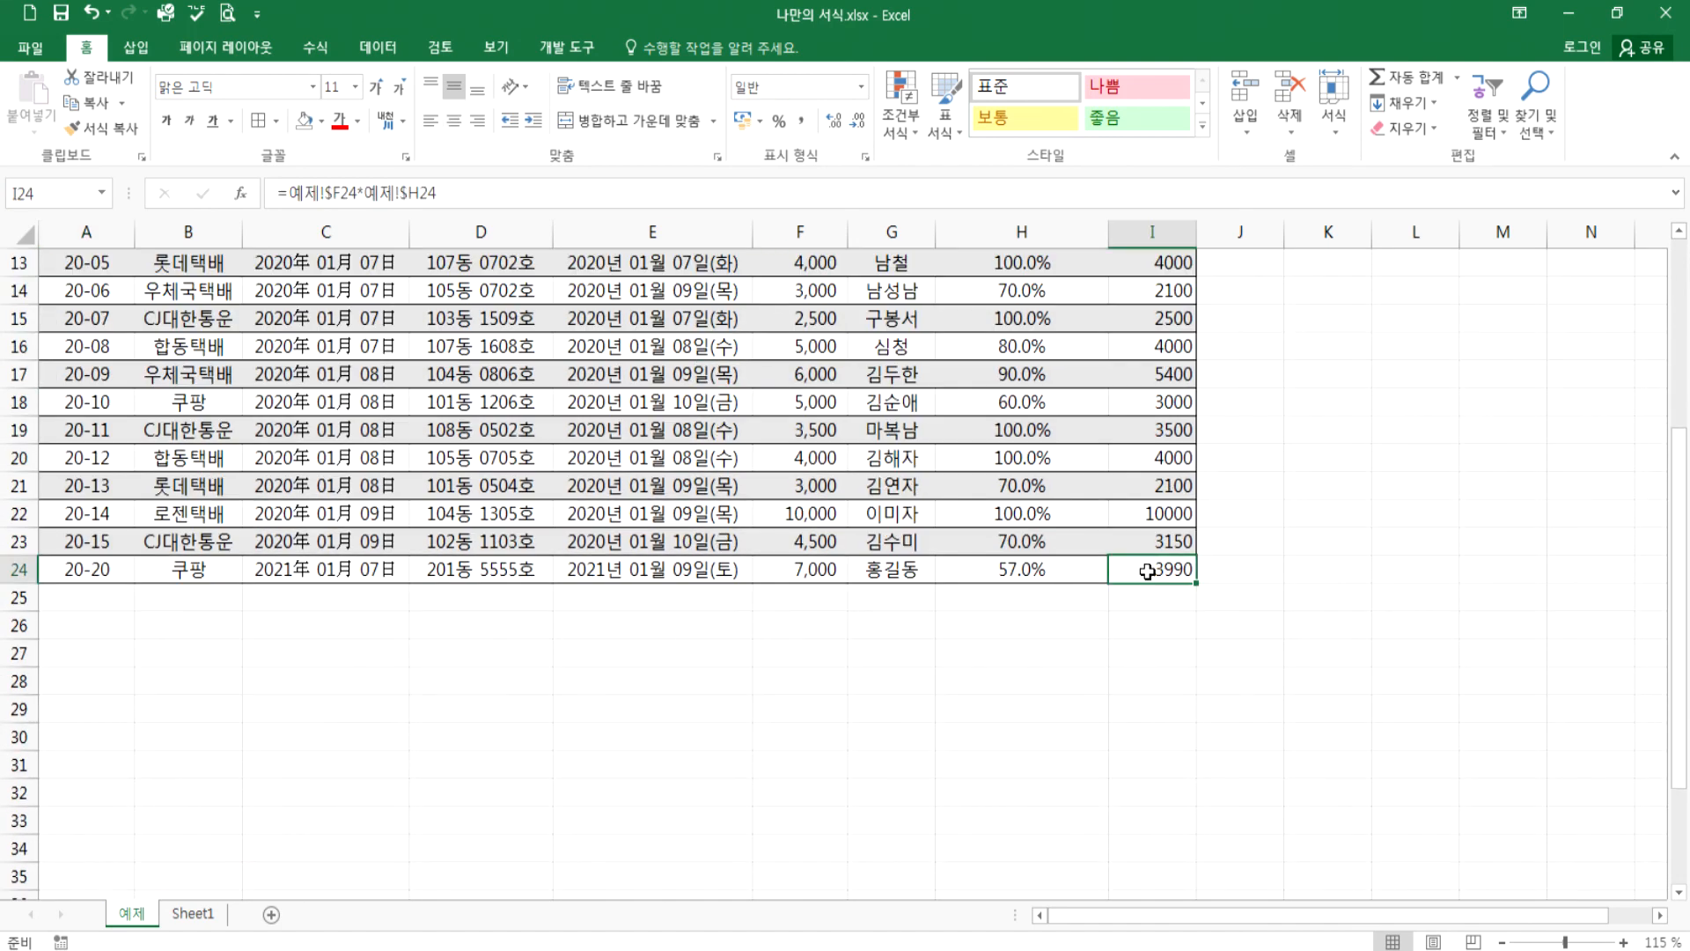
scroll(880, 528, "up", 4)
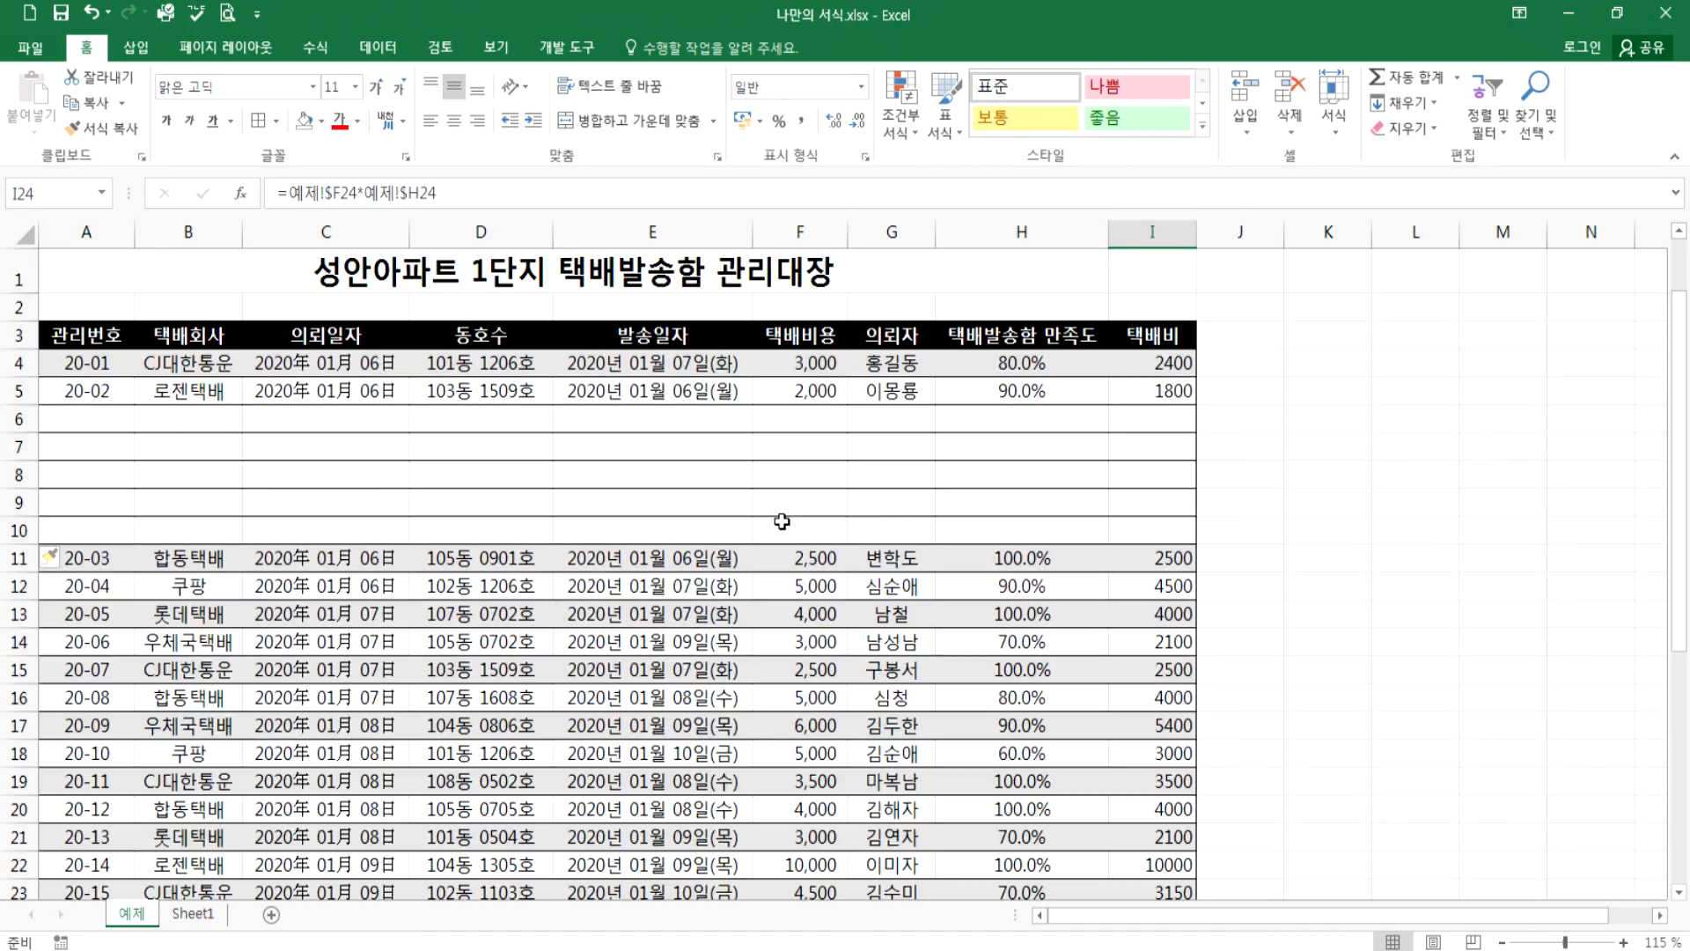
key("ctrl+z")
left_click(653, 523)
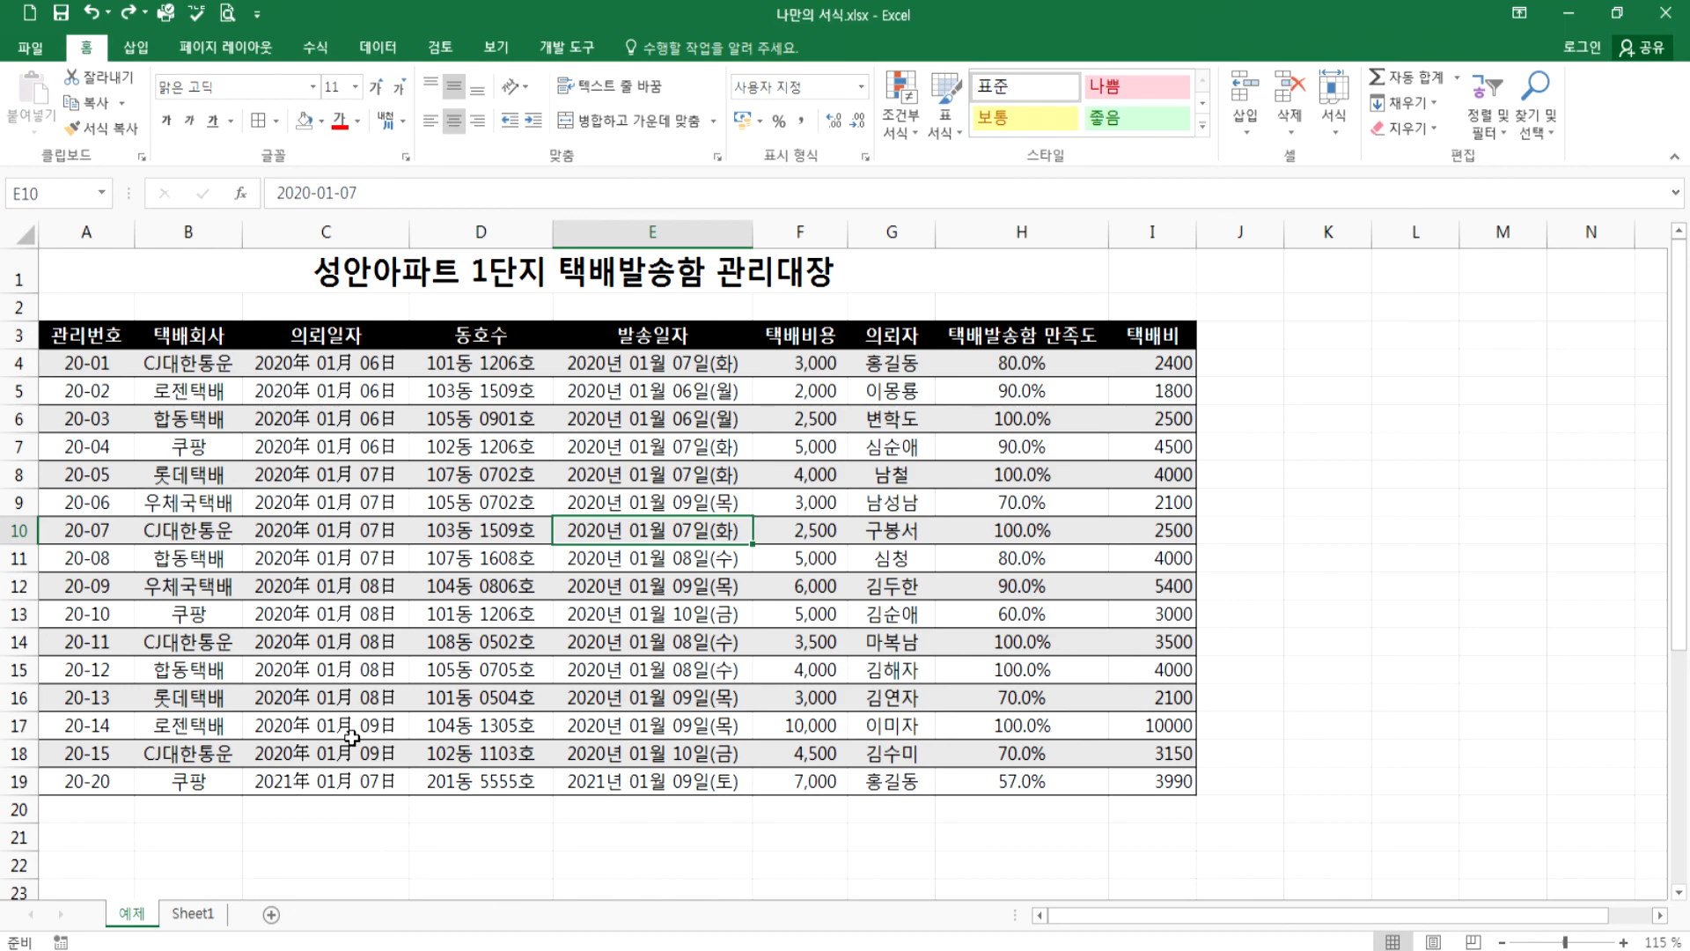
- Remove the fill colour from ledger range A3:I19 and set its font colour to black
left_click_drag(85, 346, 1162, 782)
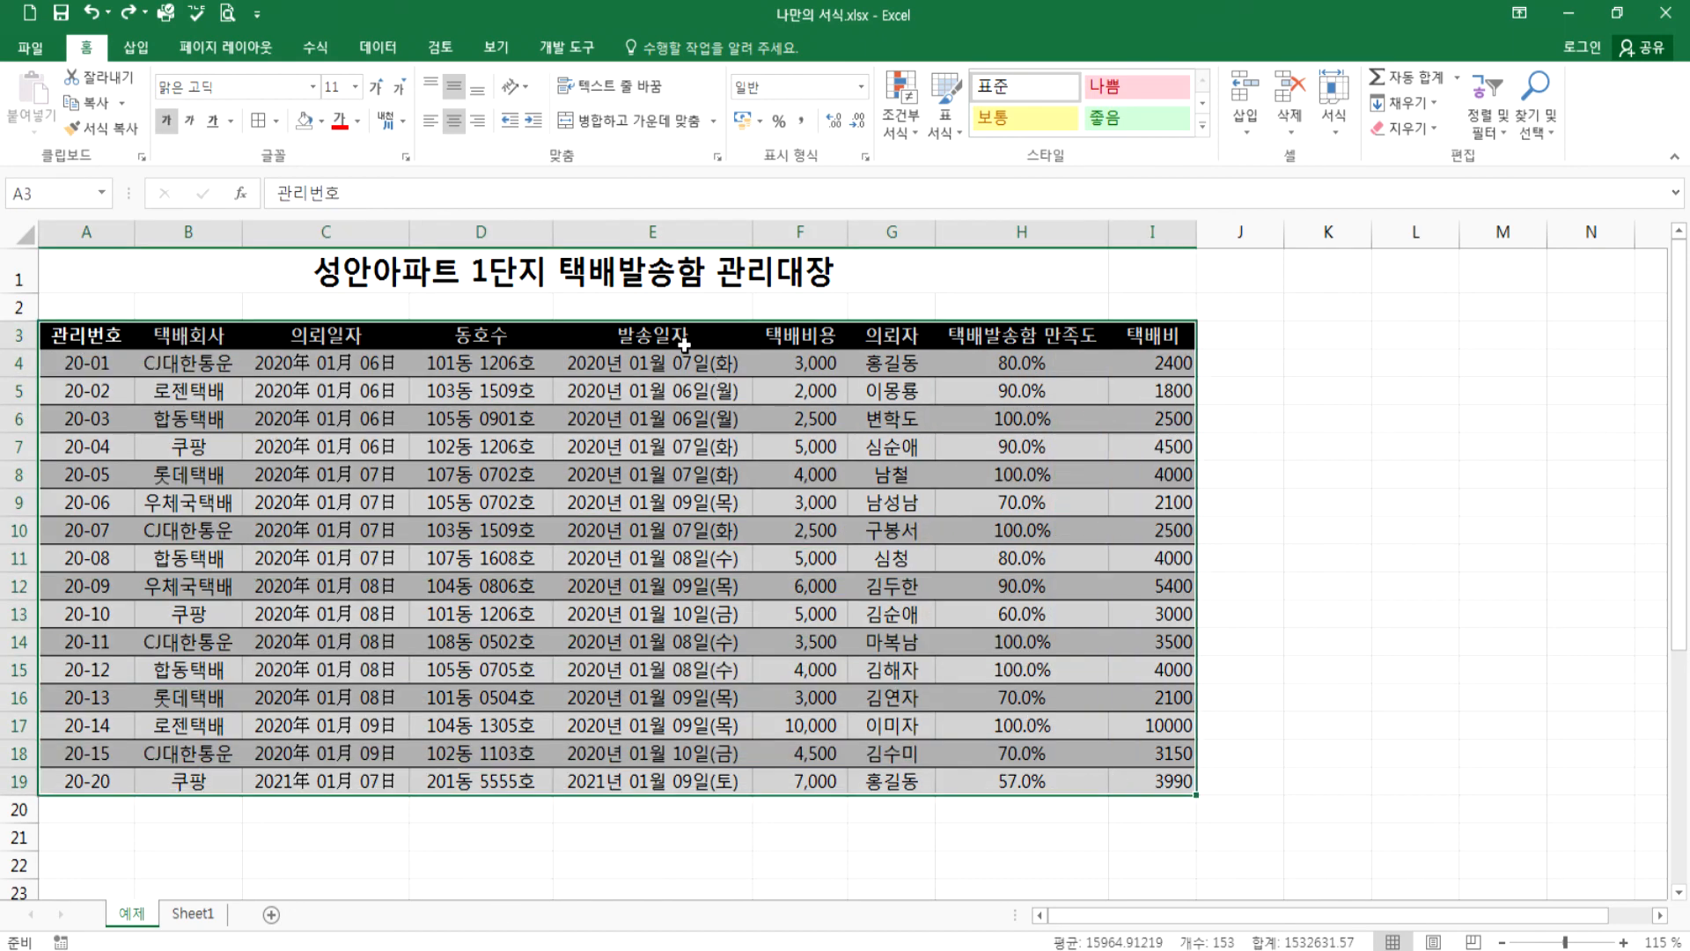
left_click(322, 120)
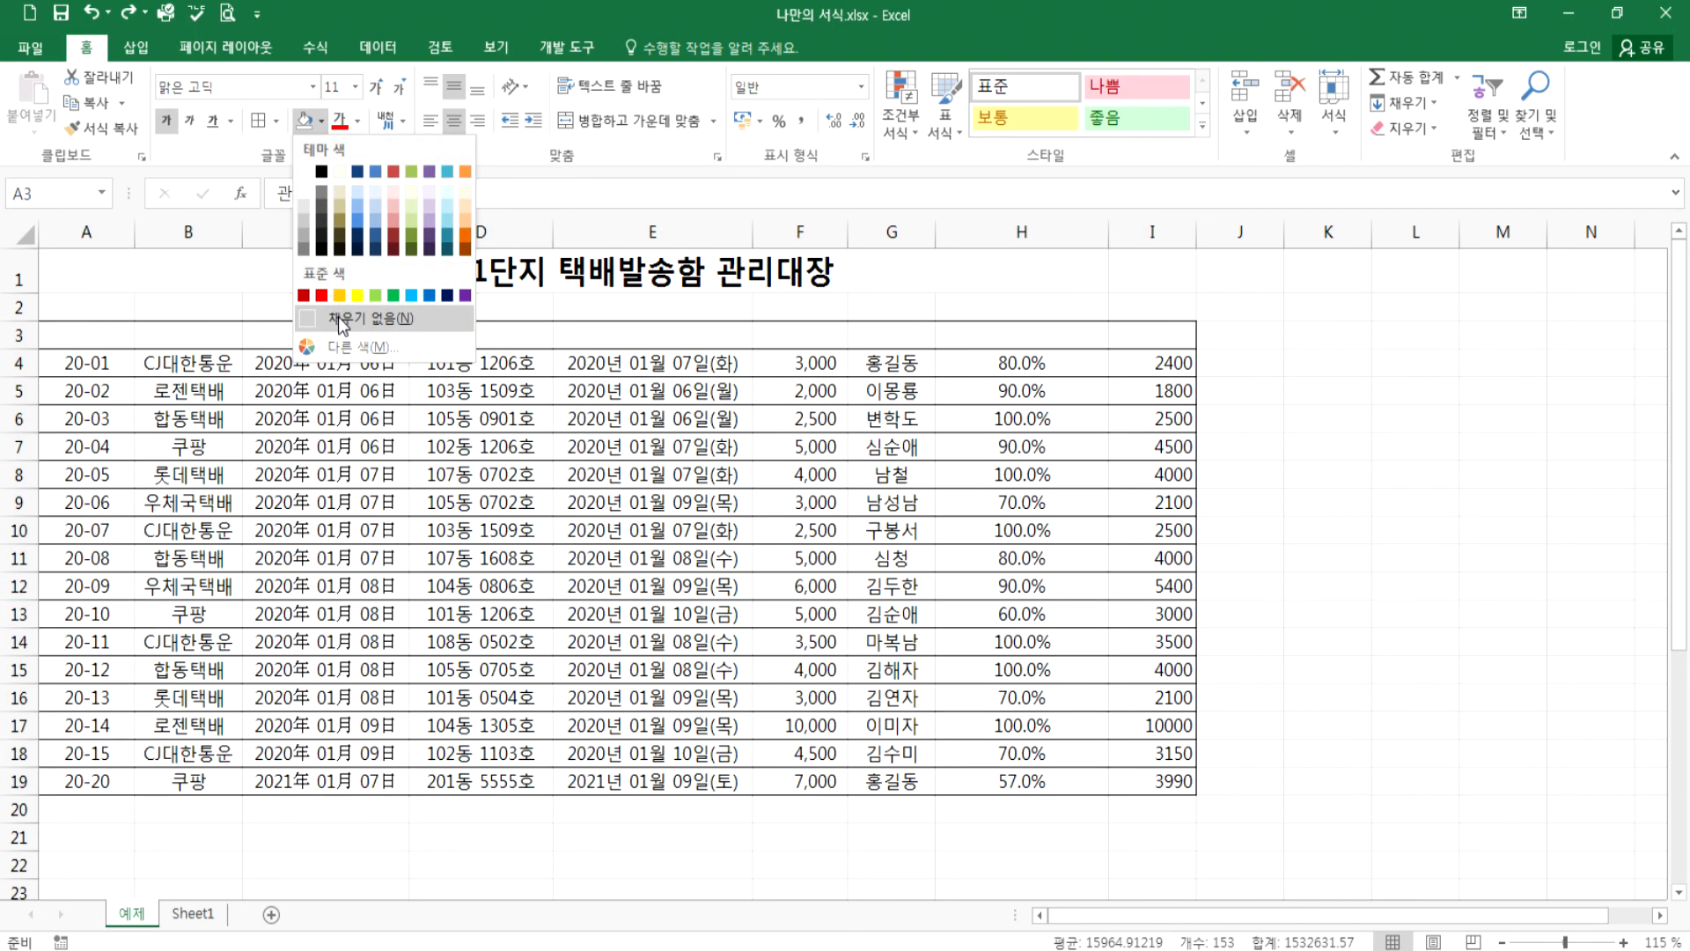
left_click(338, 315)
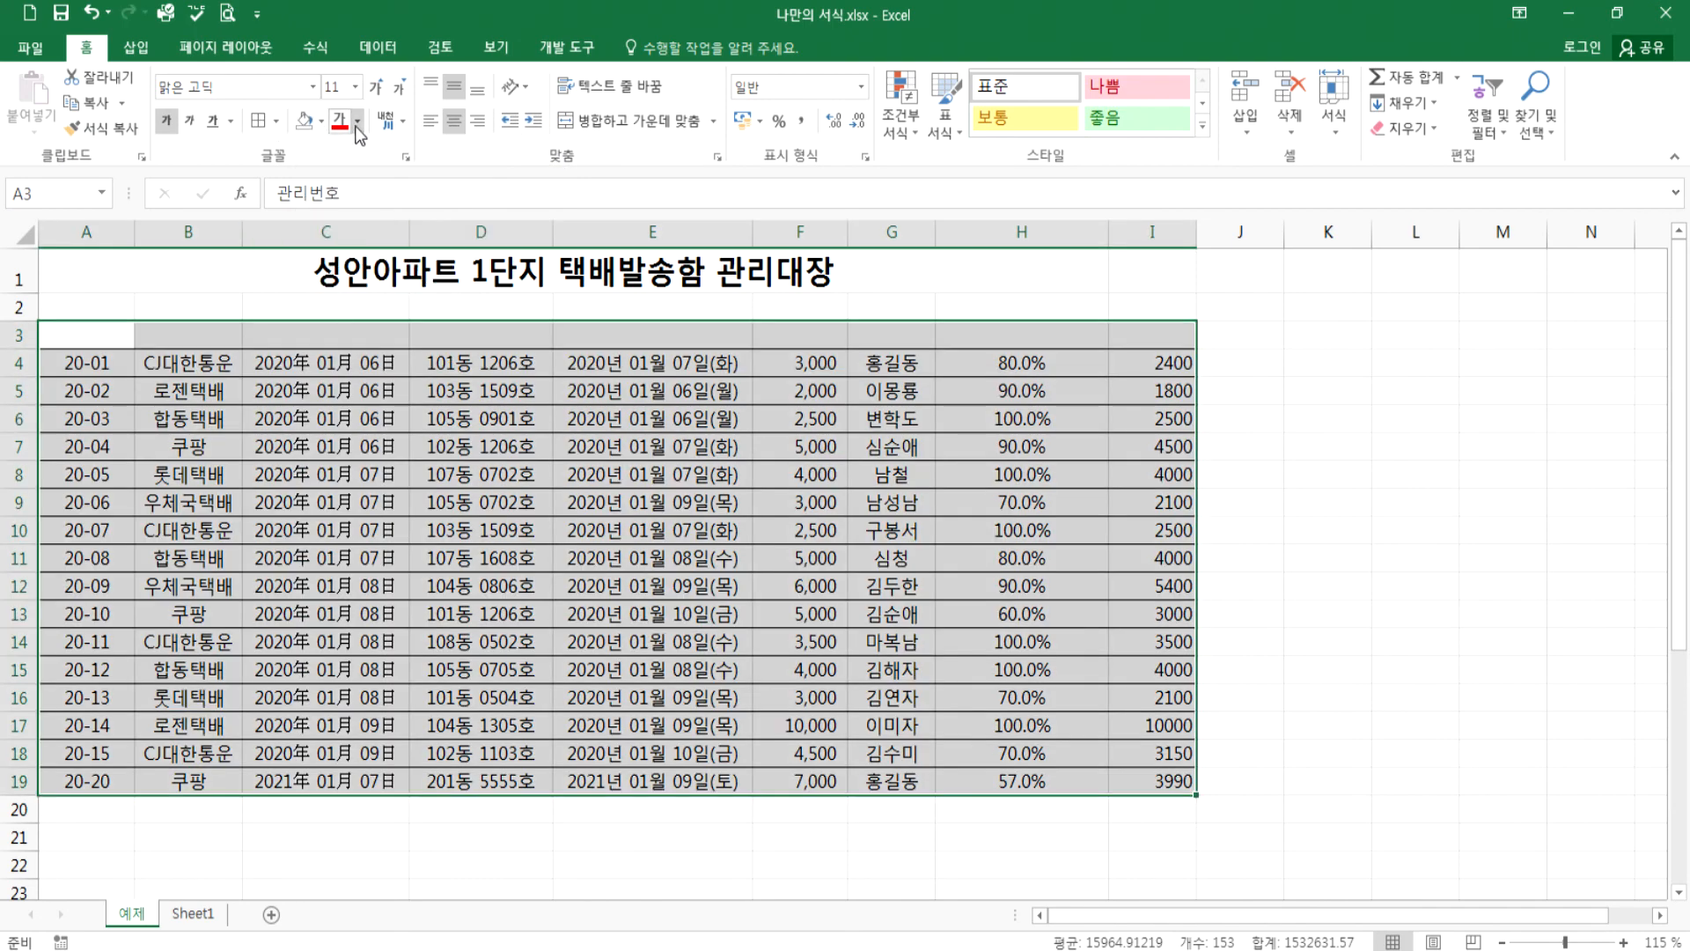
left_click(357, 121)
left_click(357, 151)
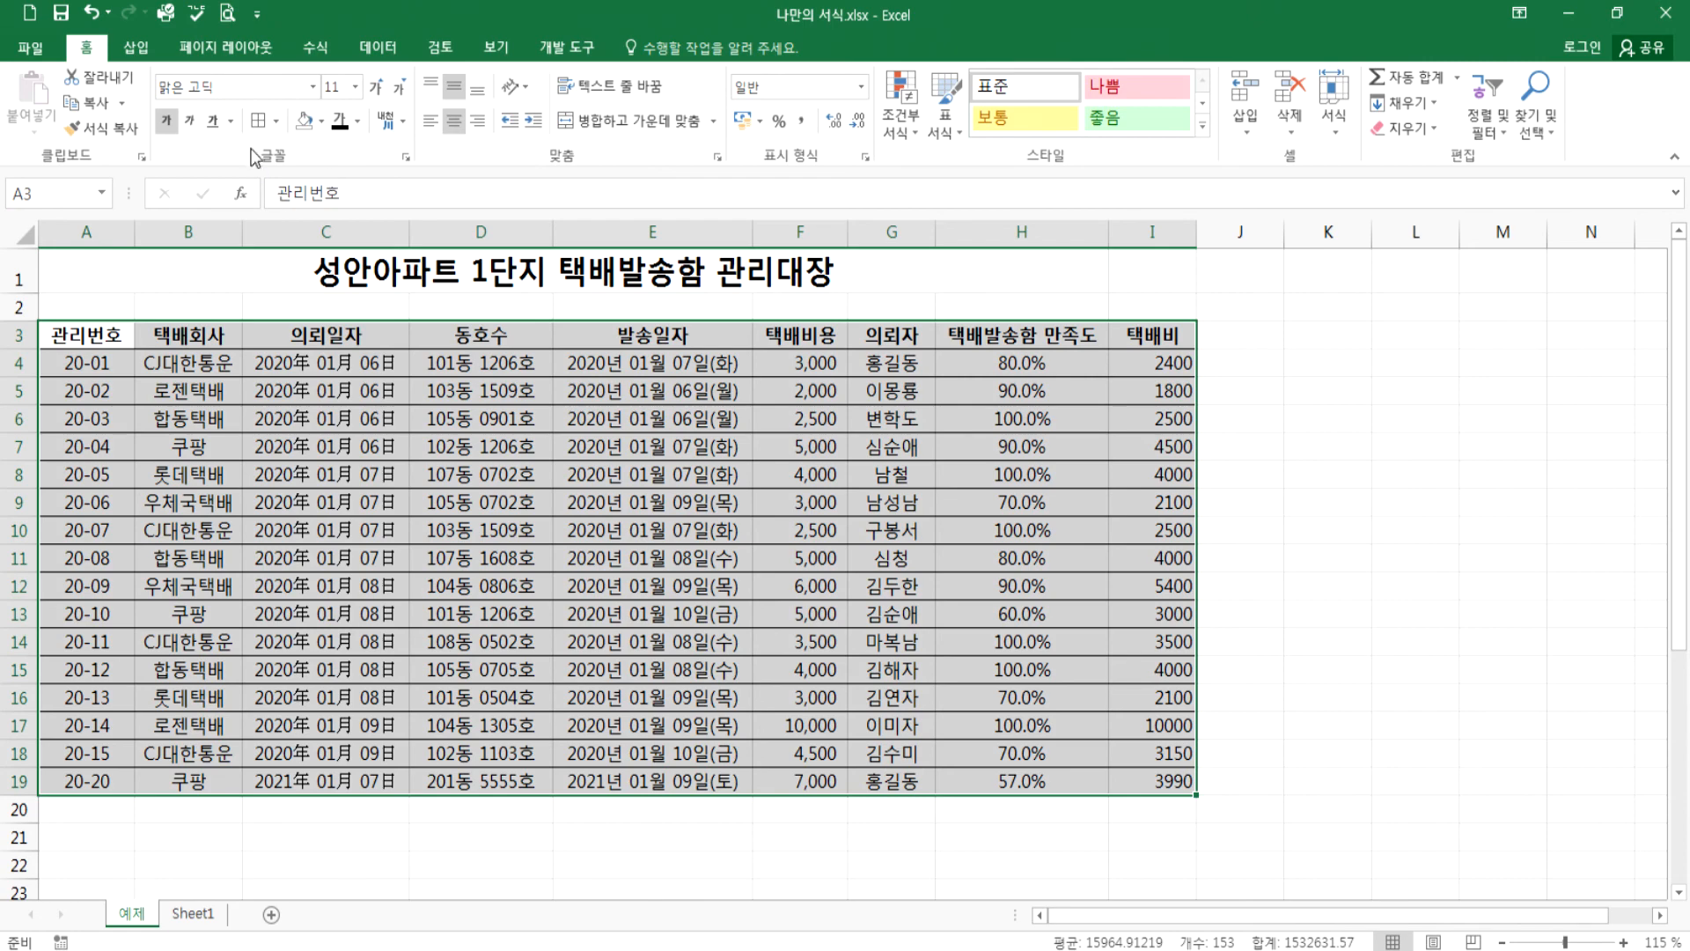
- Remove all borders from ledger range A3:I19 and turn off bold for the header row A3:I3
left_click(276, 121)
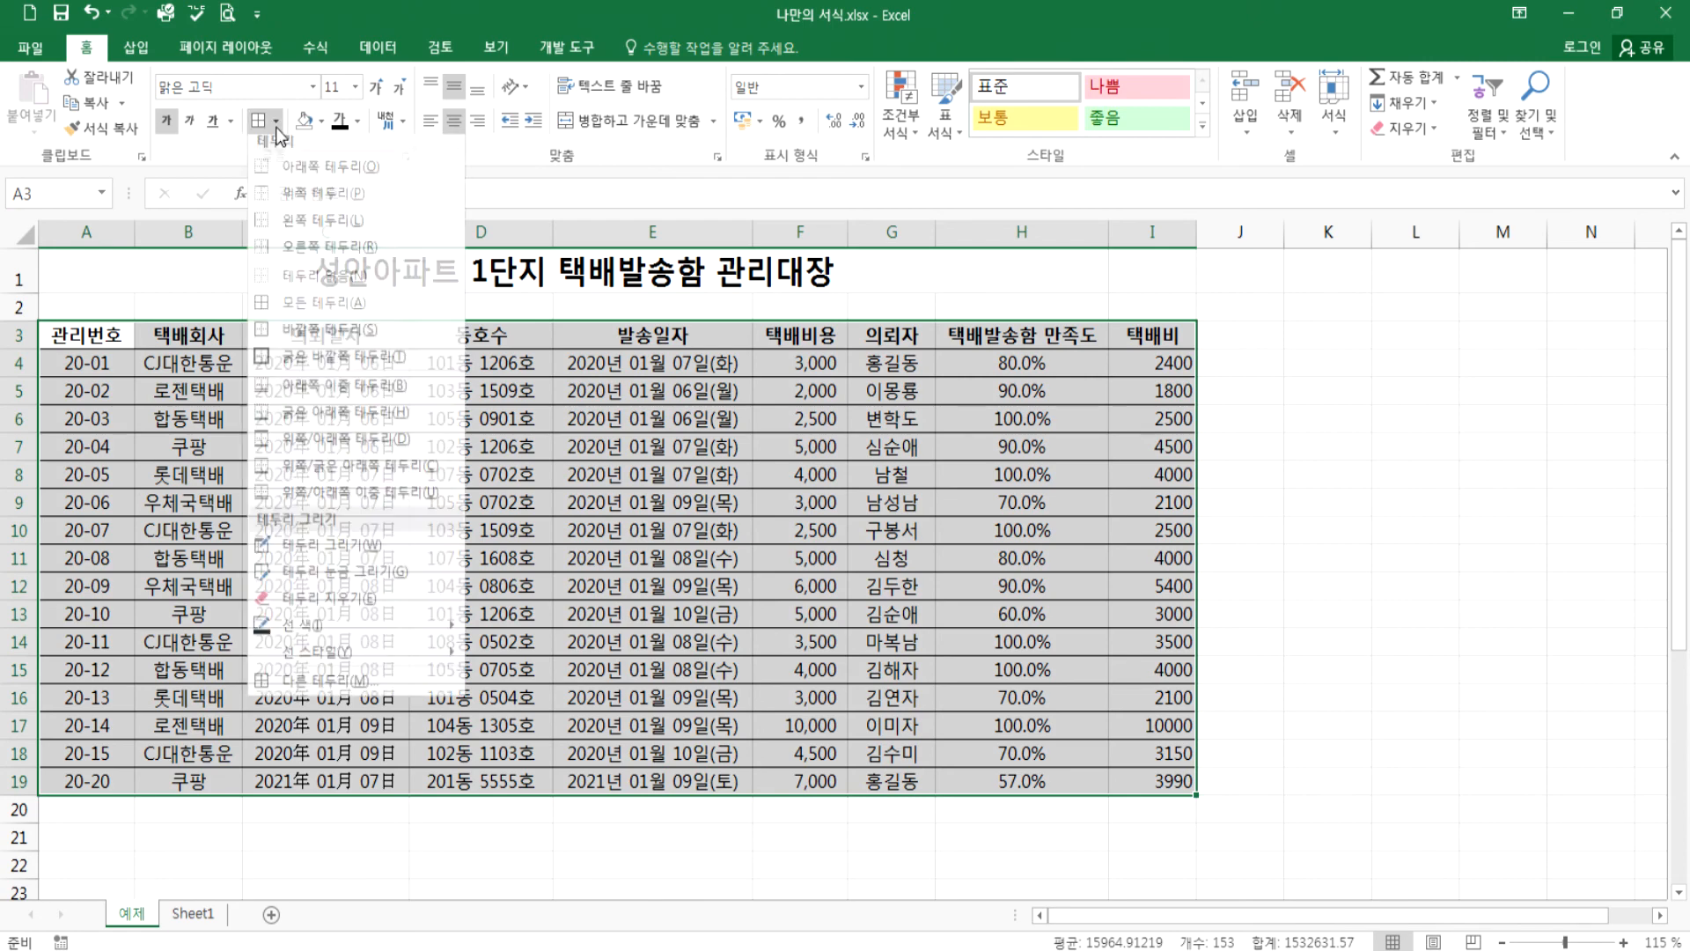
left_click(284, 285)
left_click(171, 443)
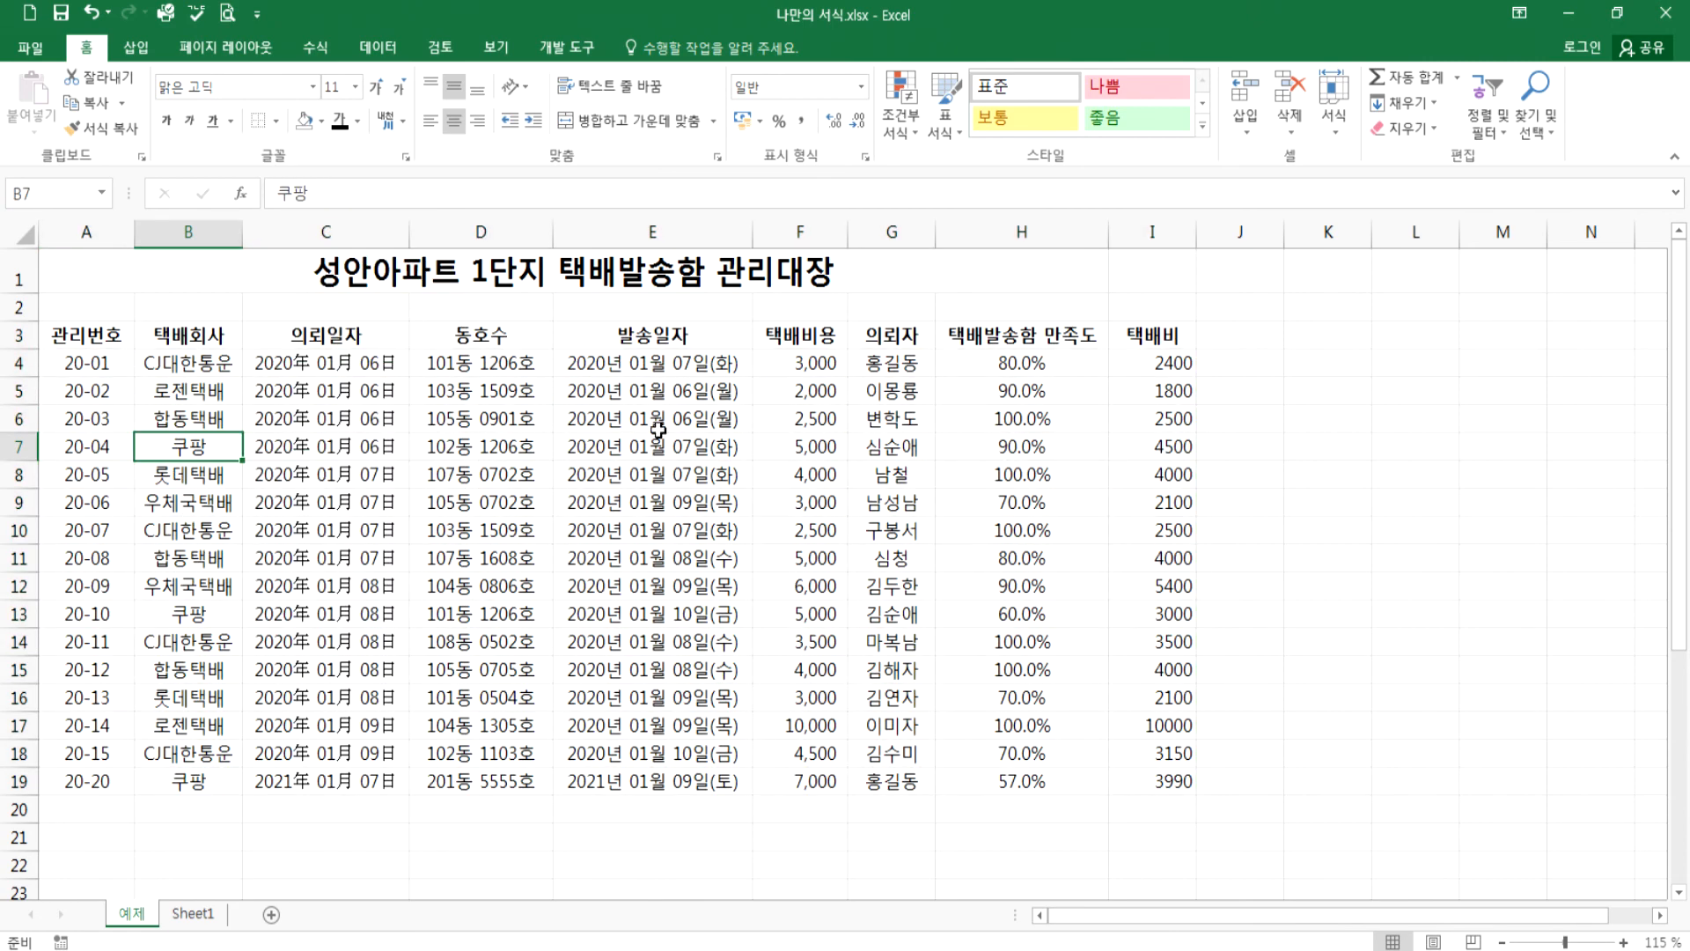
left_click_drag(72, 342, 1162, 332)
left_click(166, 120)
left_click(326, 446)
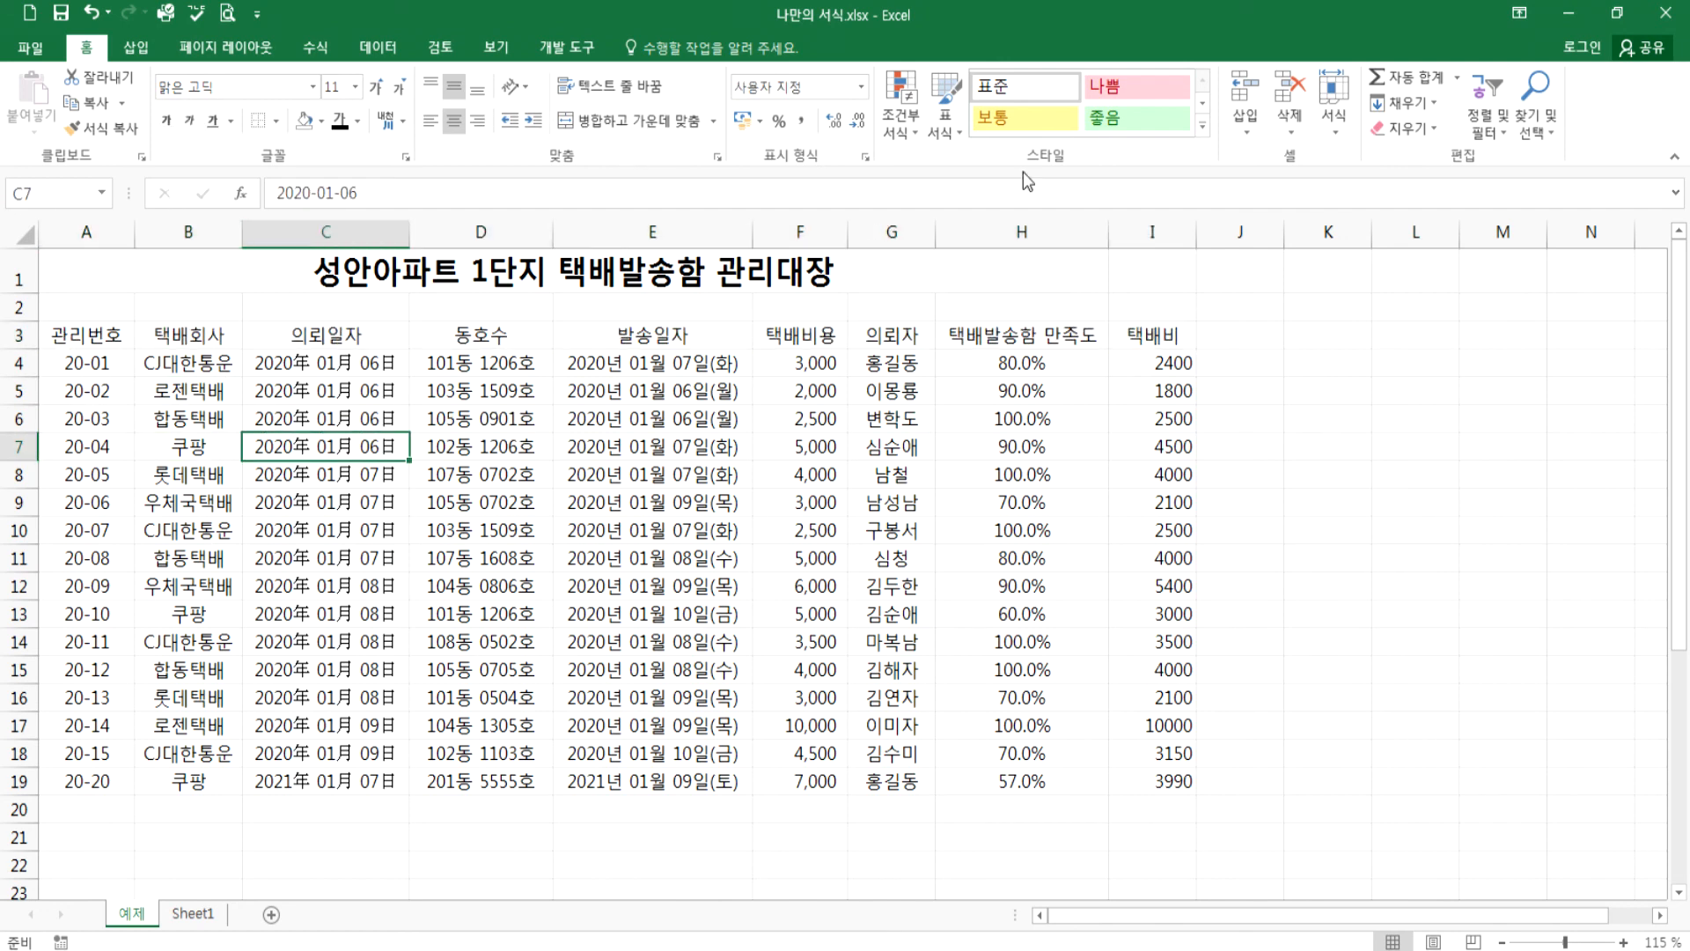
- Format ledger range A3:I19 as a table and apply a blue medium table style with banded rows
left_click(956, 132)
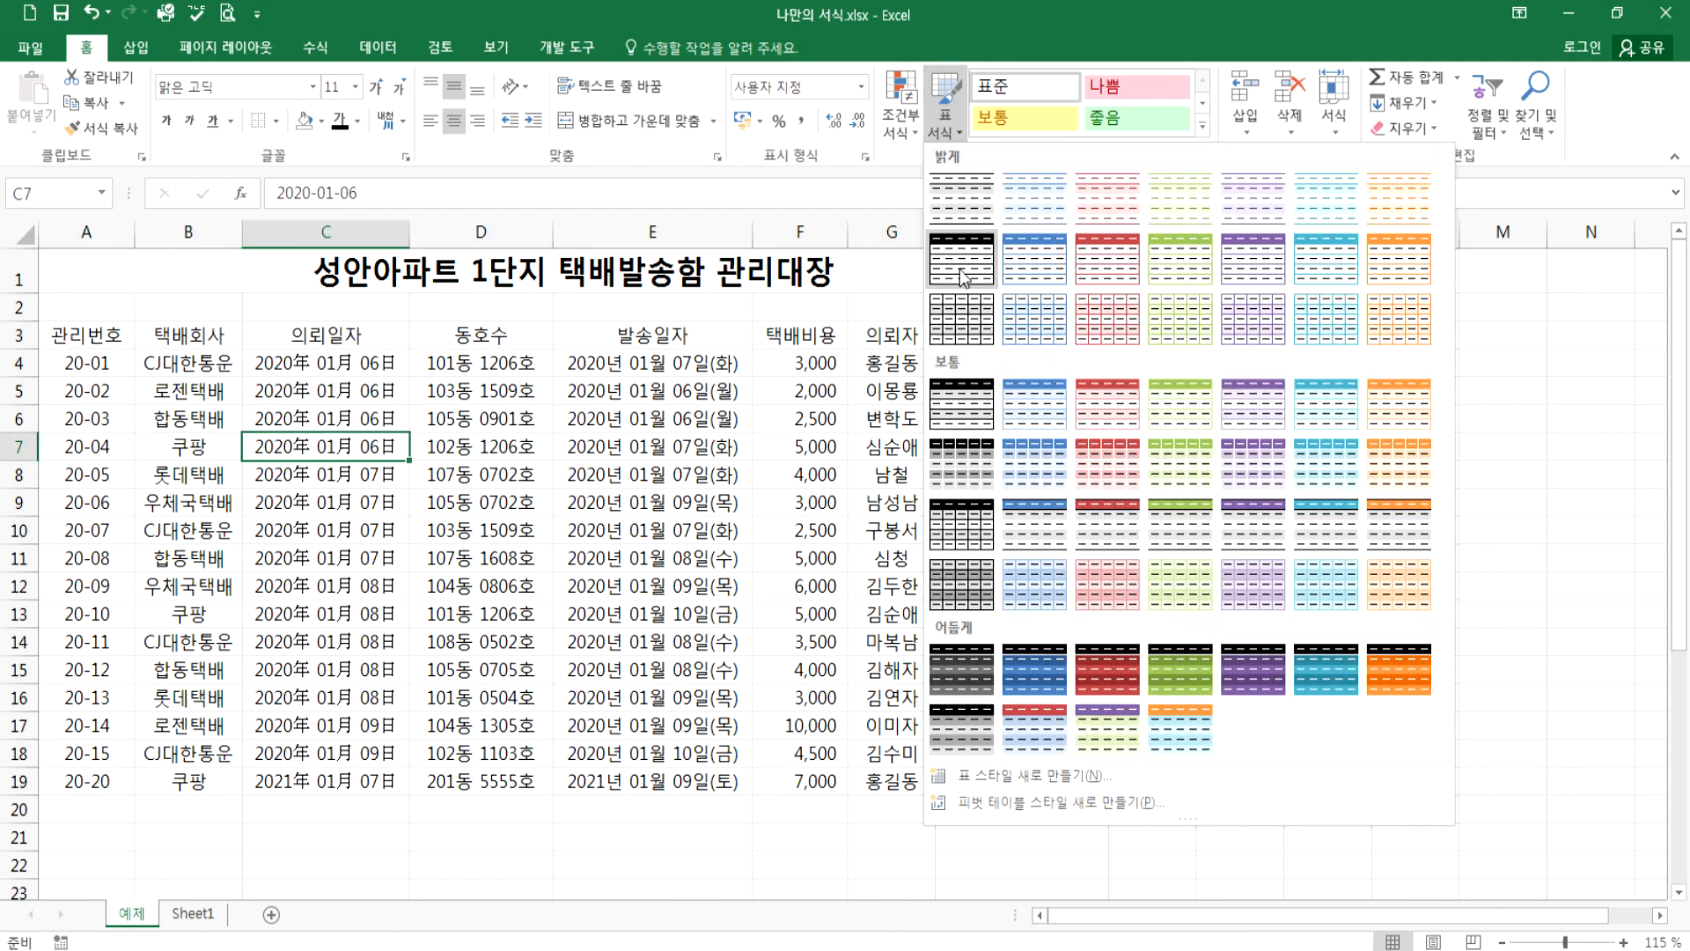
left_click(961, 404)
left_click(1102, 445)
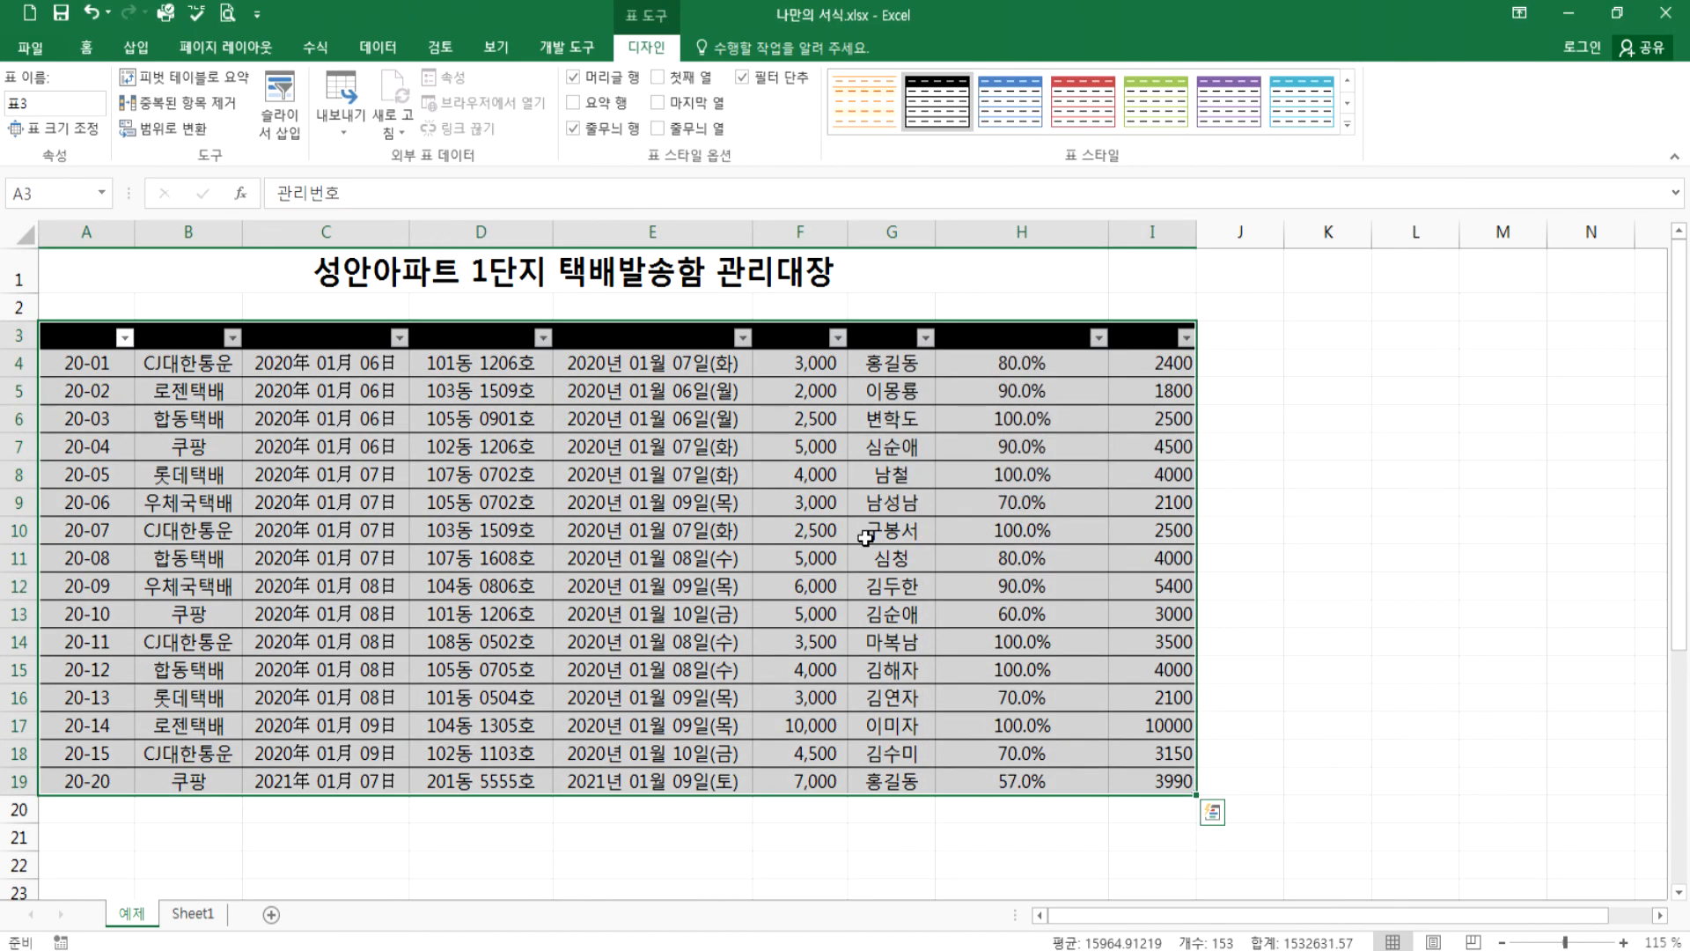
left_click(900, 521)
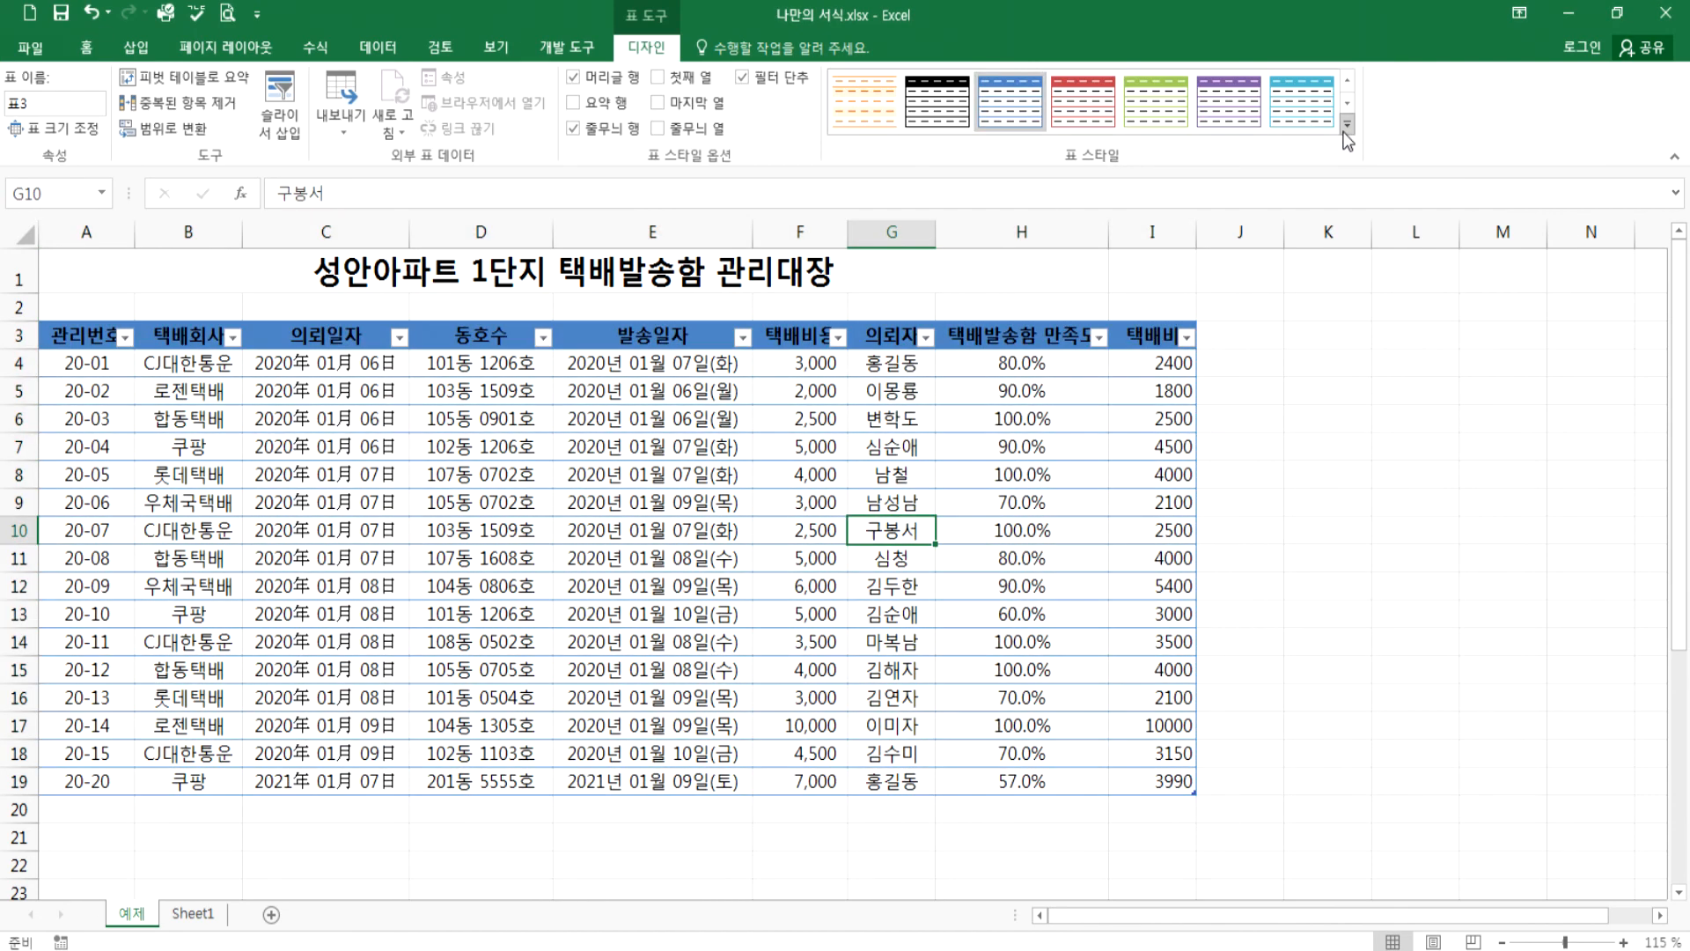
left_click(1347, 124)
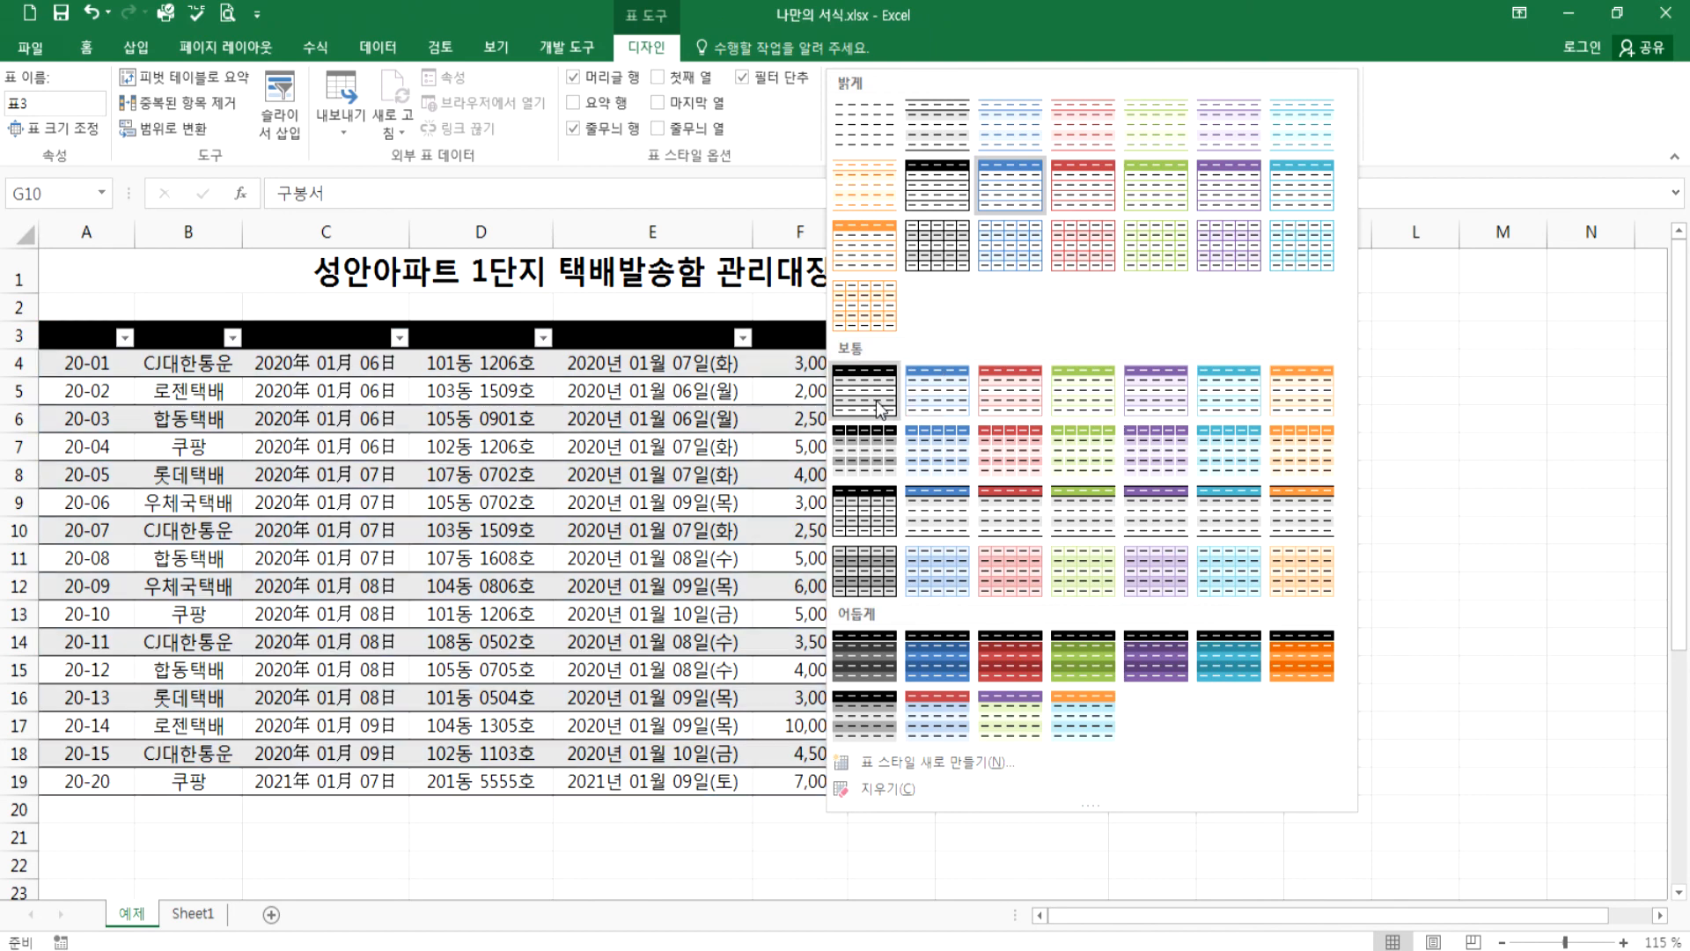
left_click(933, 400)
left_click(697, 475)
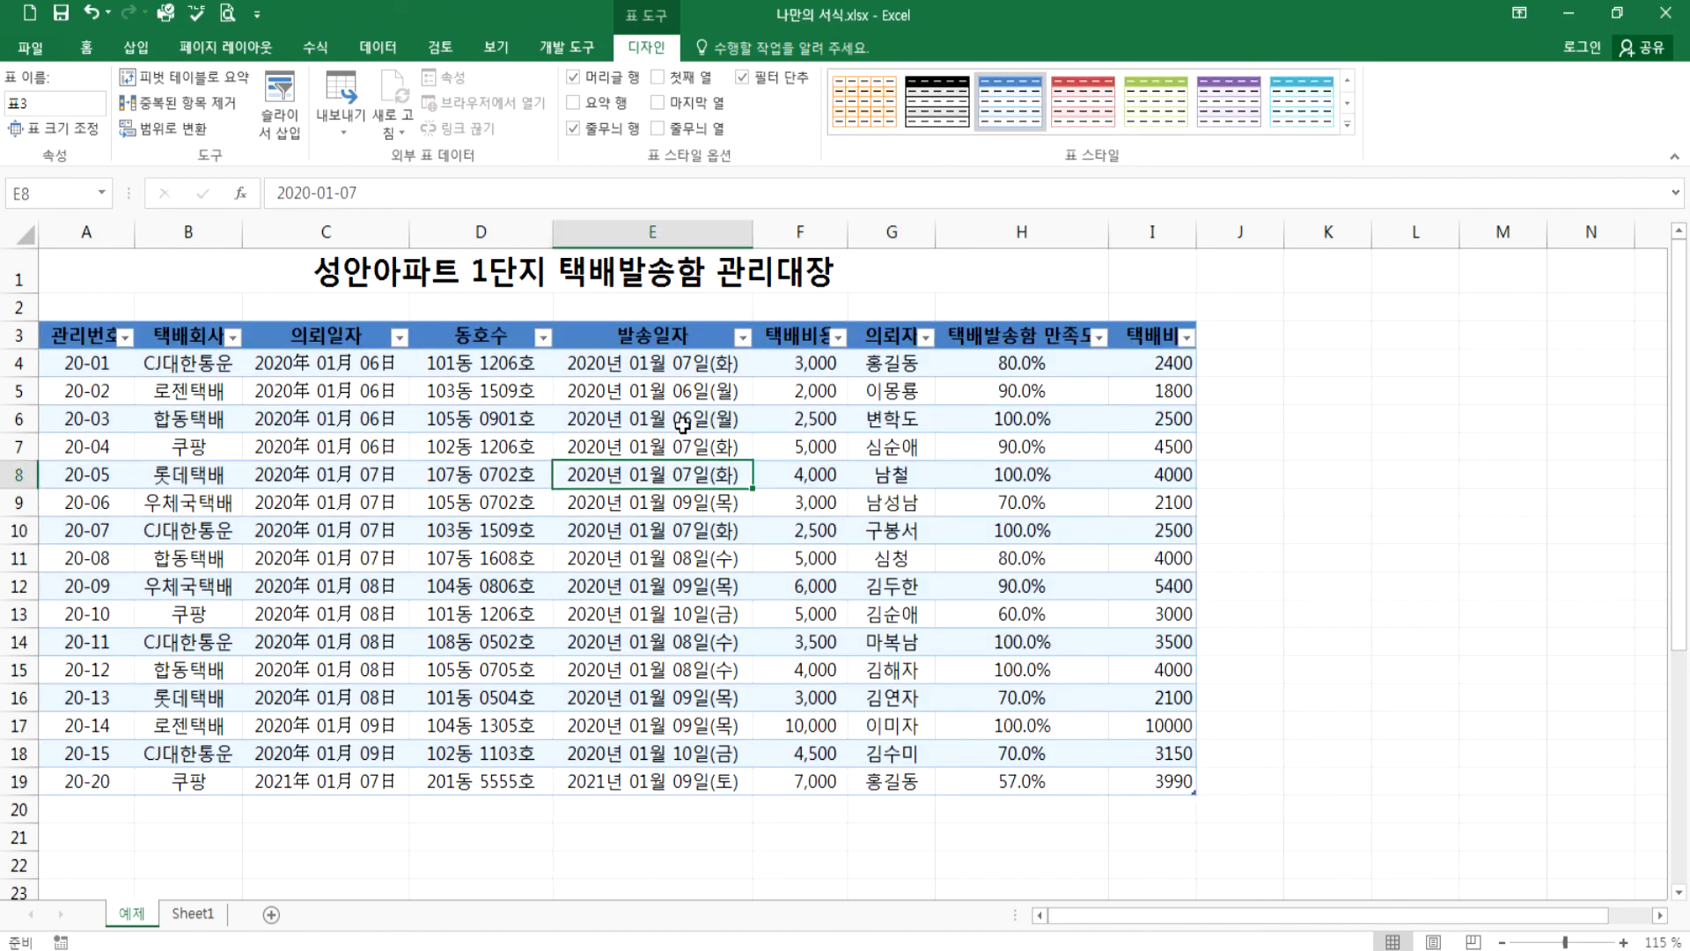
- Check whether merge and center is available for cells E6:F6 inside the table
left_click_drag(683, 421, 797, 414)
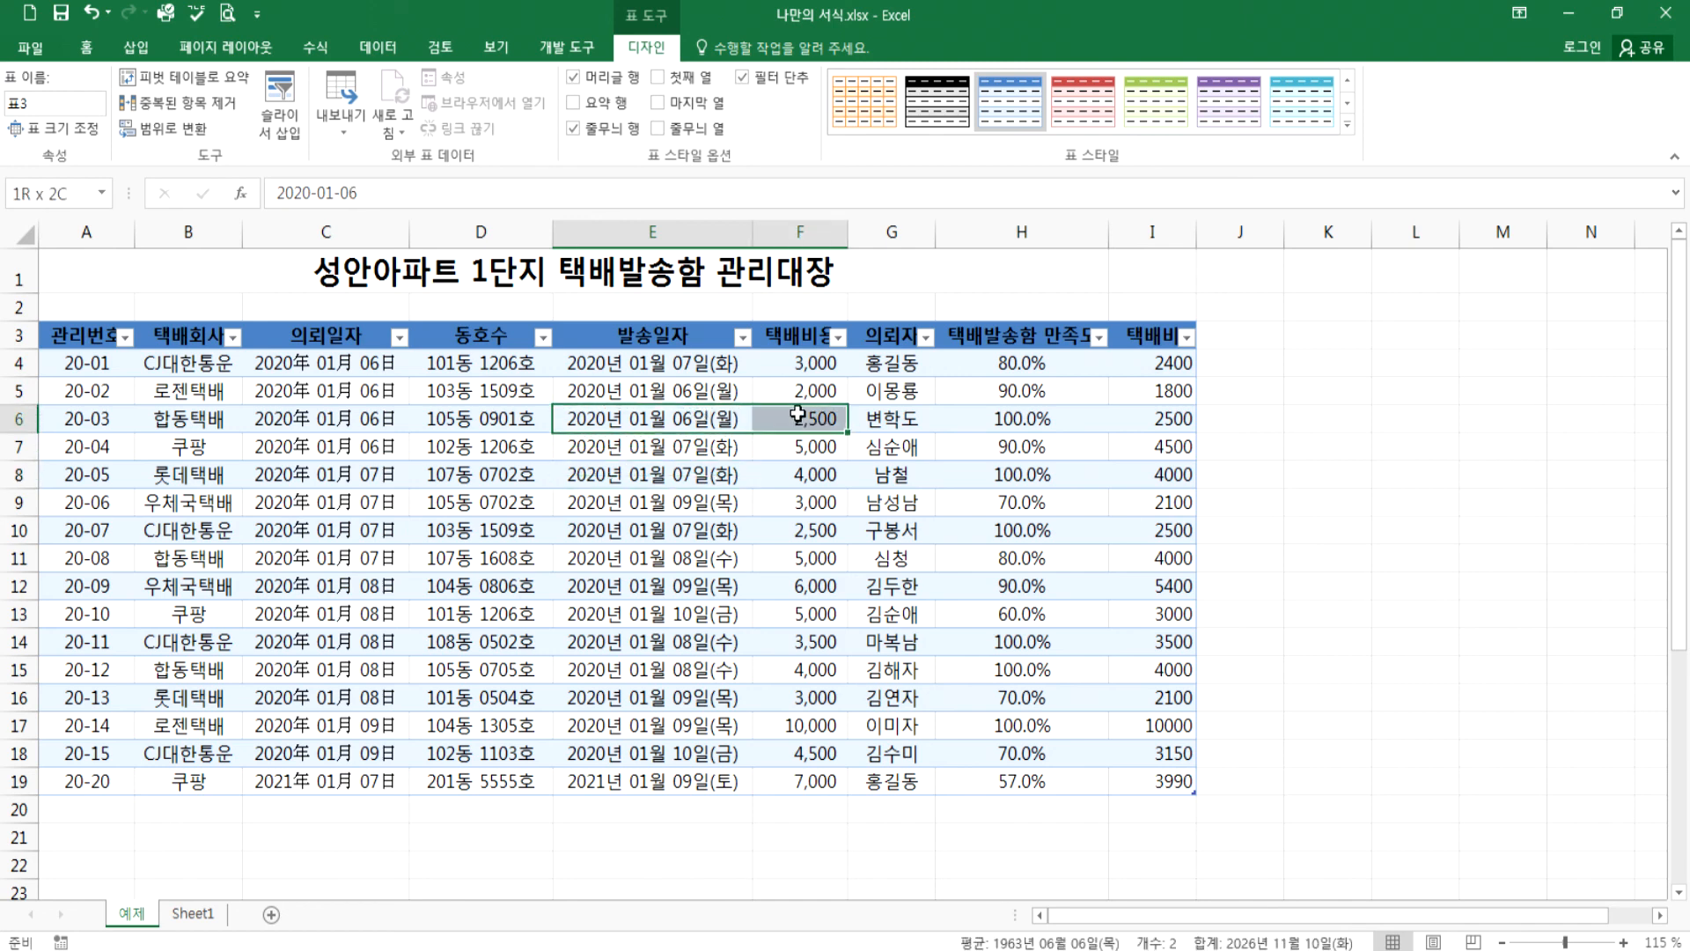
left_click(76, 50)
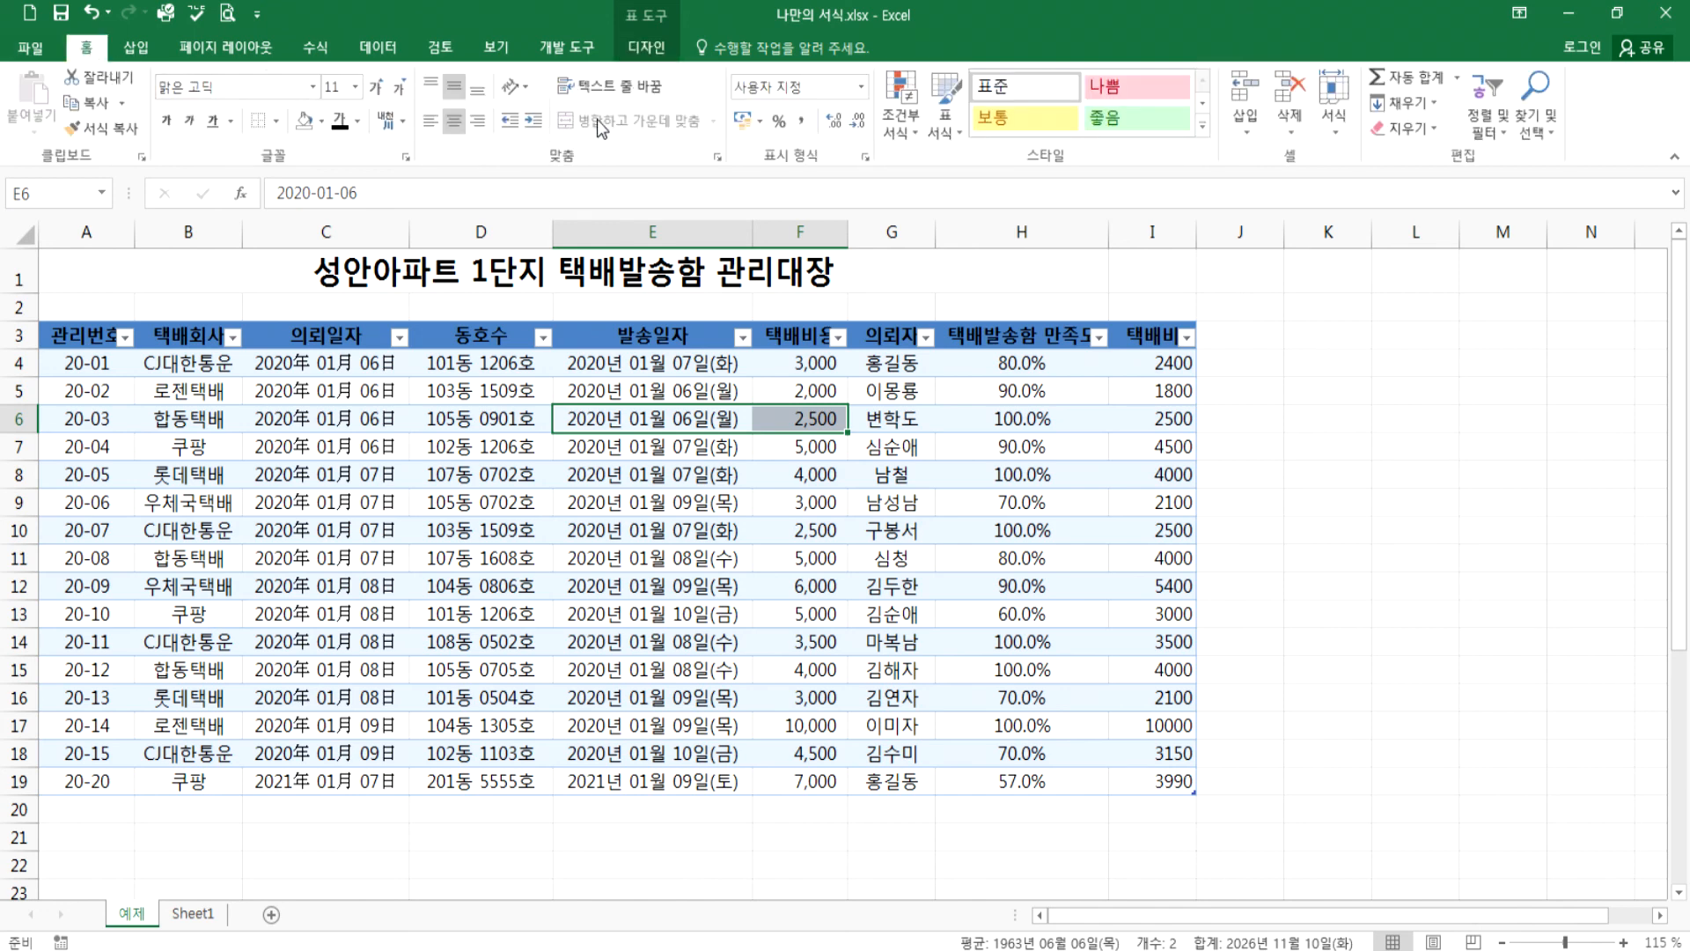
left_click(727, 527)
left_click(731, 447)
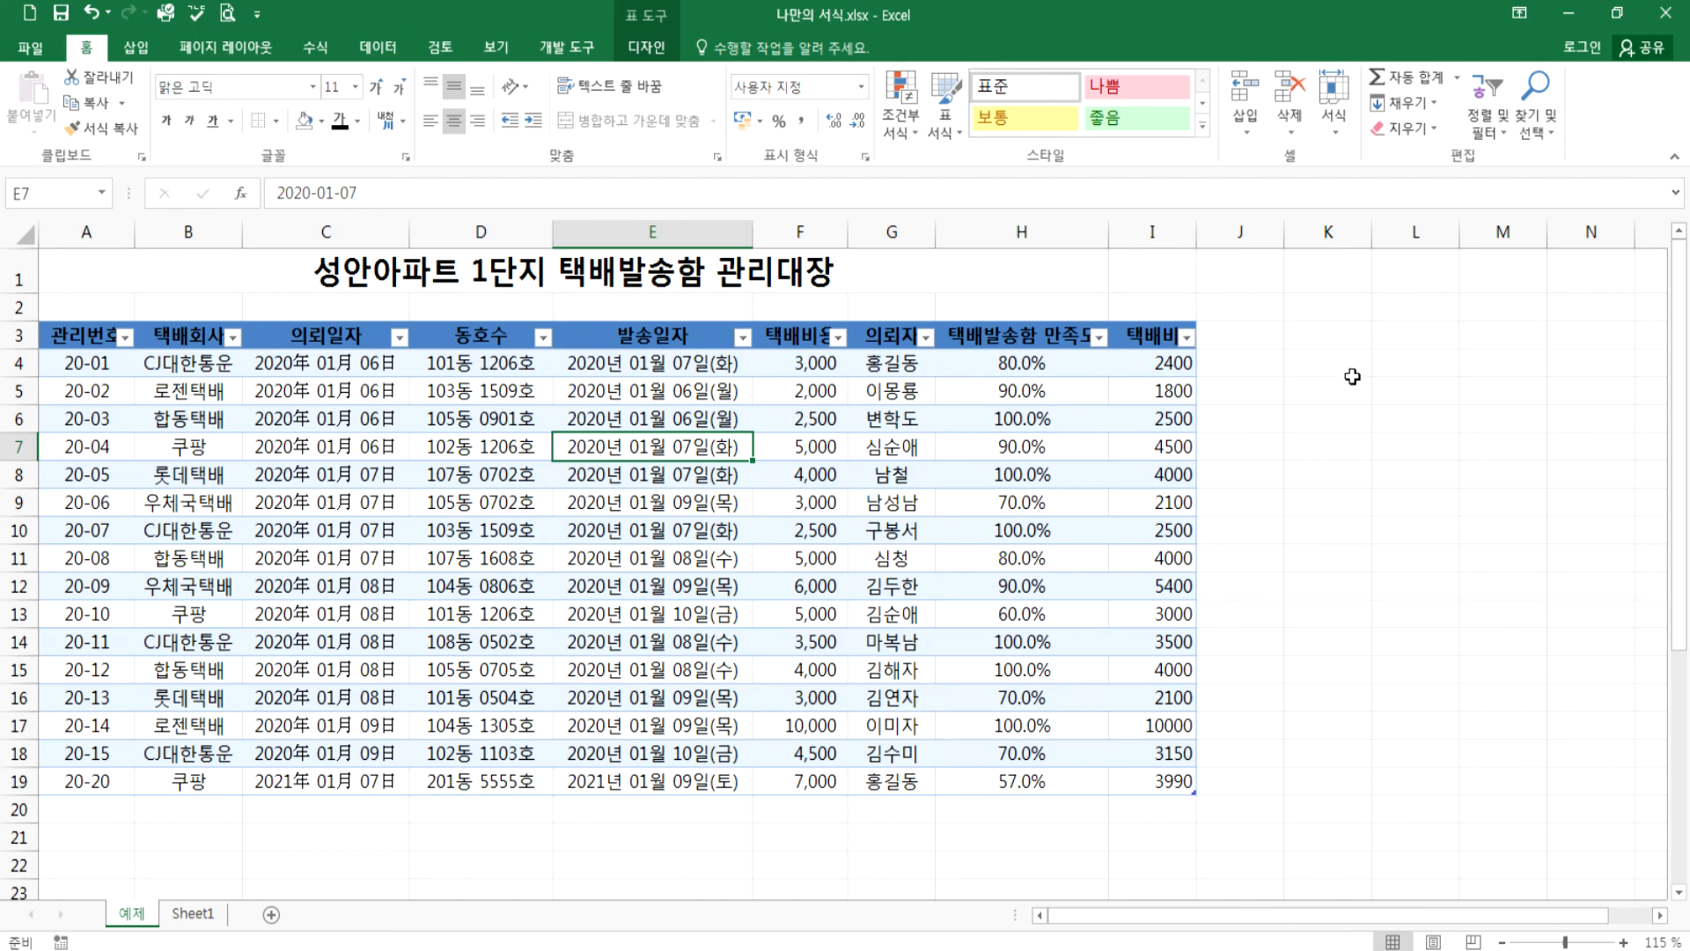
- Merge and center empty cells K4:M7 outside the table, and check the same command for table cells F7:H11
left_click_drag(1351, 375, 1487, 426)
left_click(638, 118)
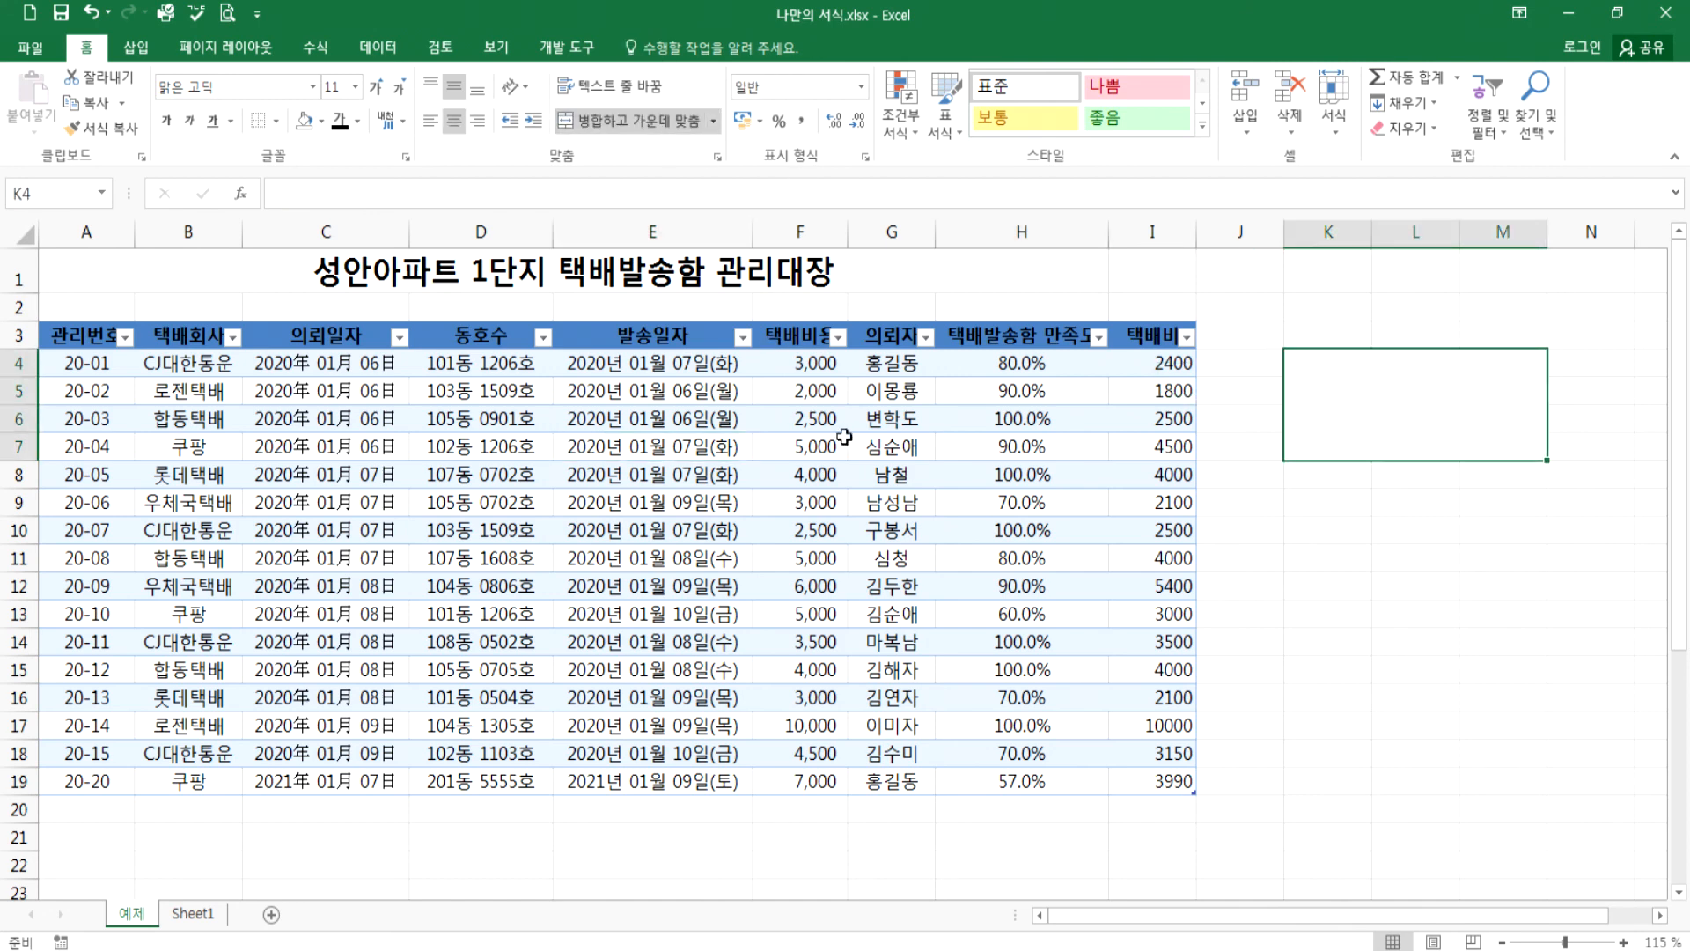
left_click_drag(841, 440, 1021, 564)
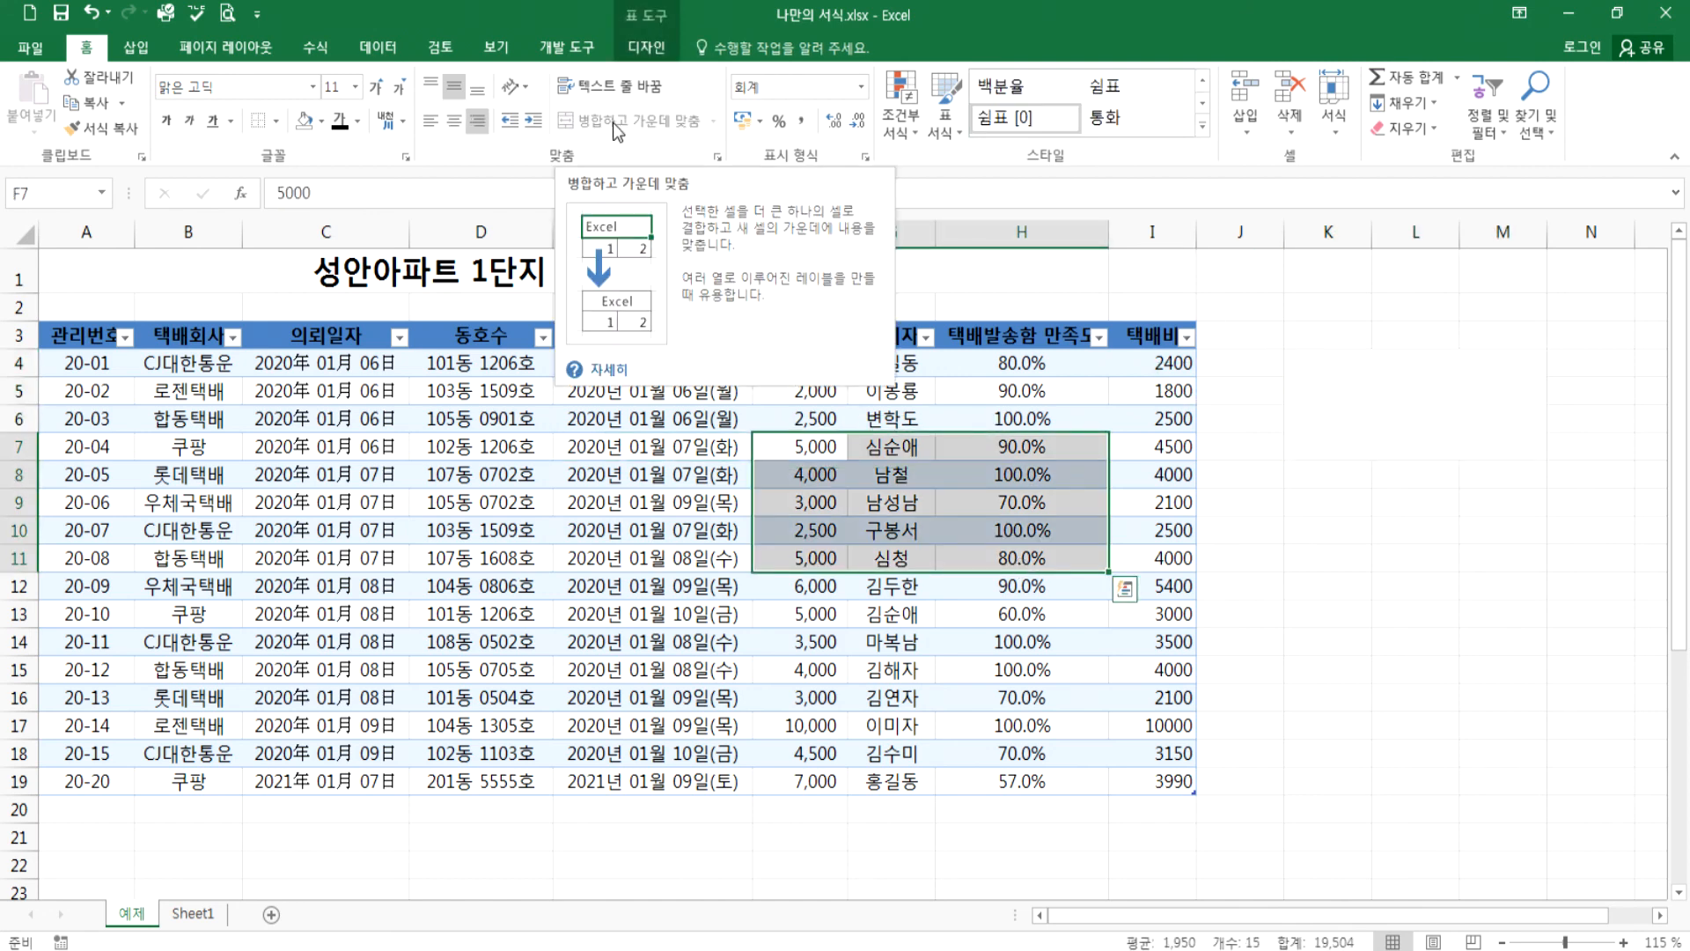
left_click(447, 442)
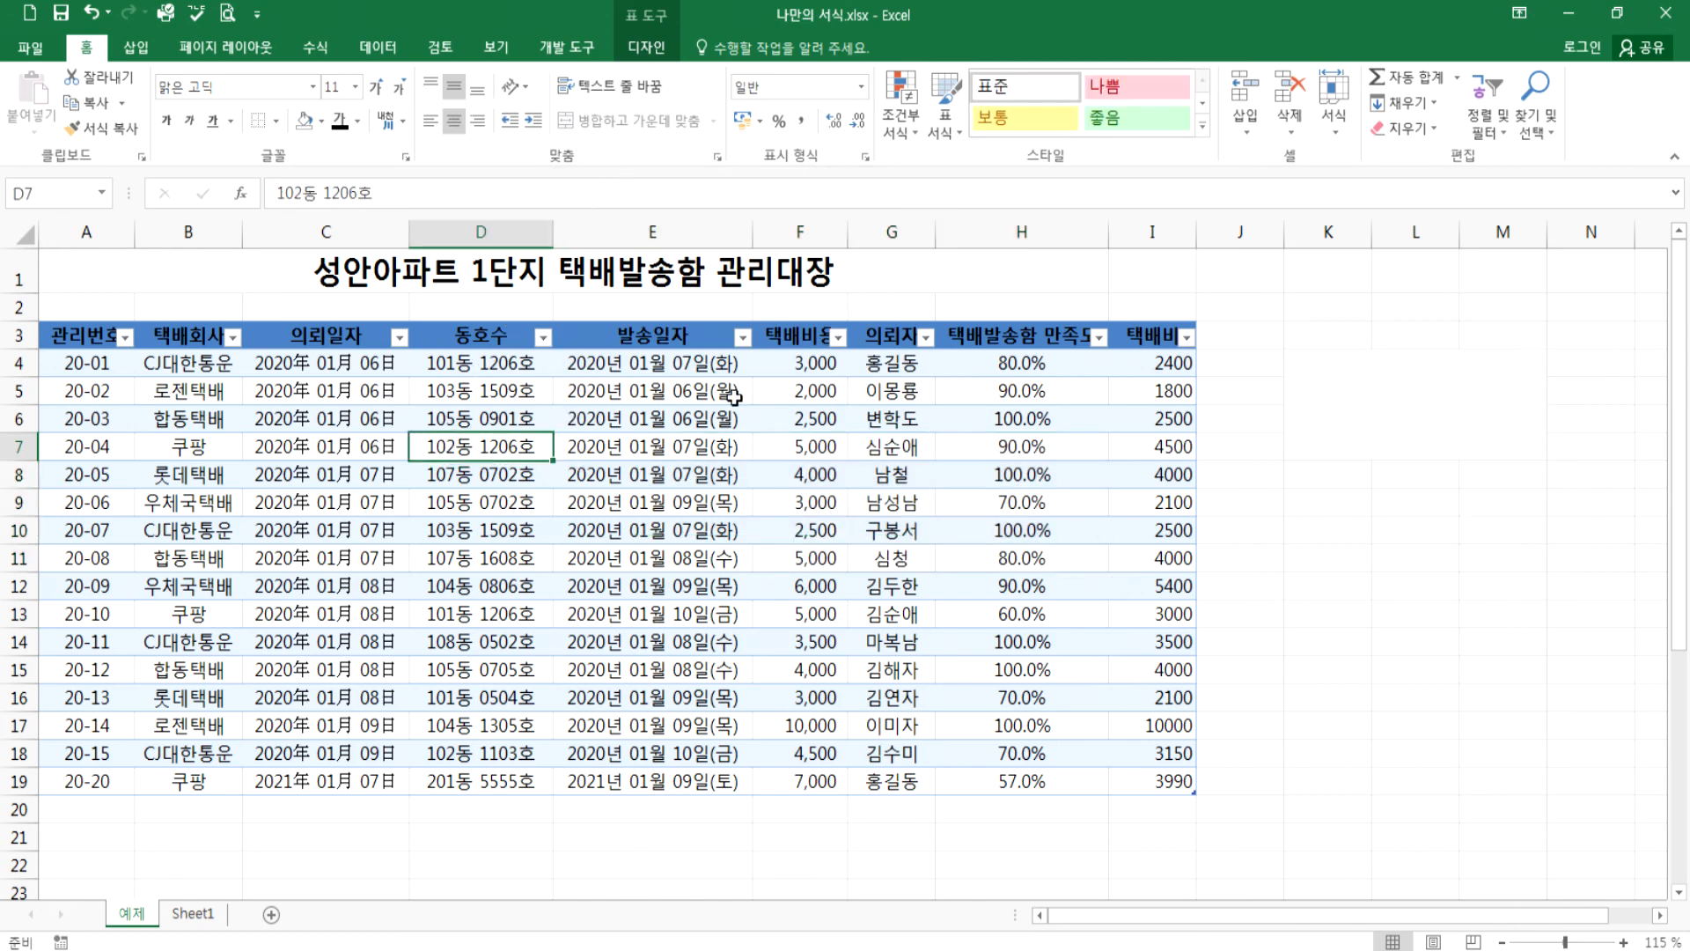
- Insert six empty rows above record 20-02 in the table
left_click(746, 391)
left_click_drag(20, 391, 20, 532)
right_click(32, 481)
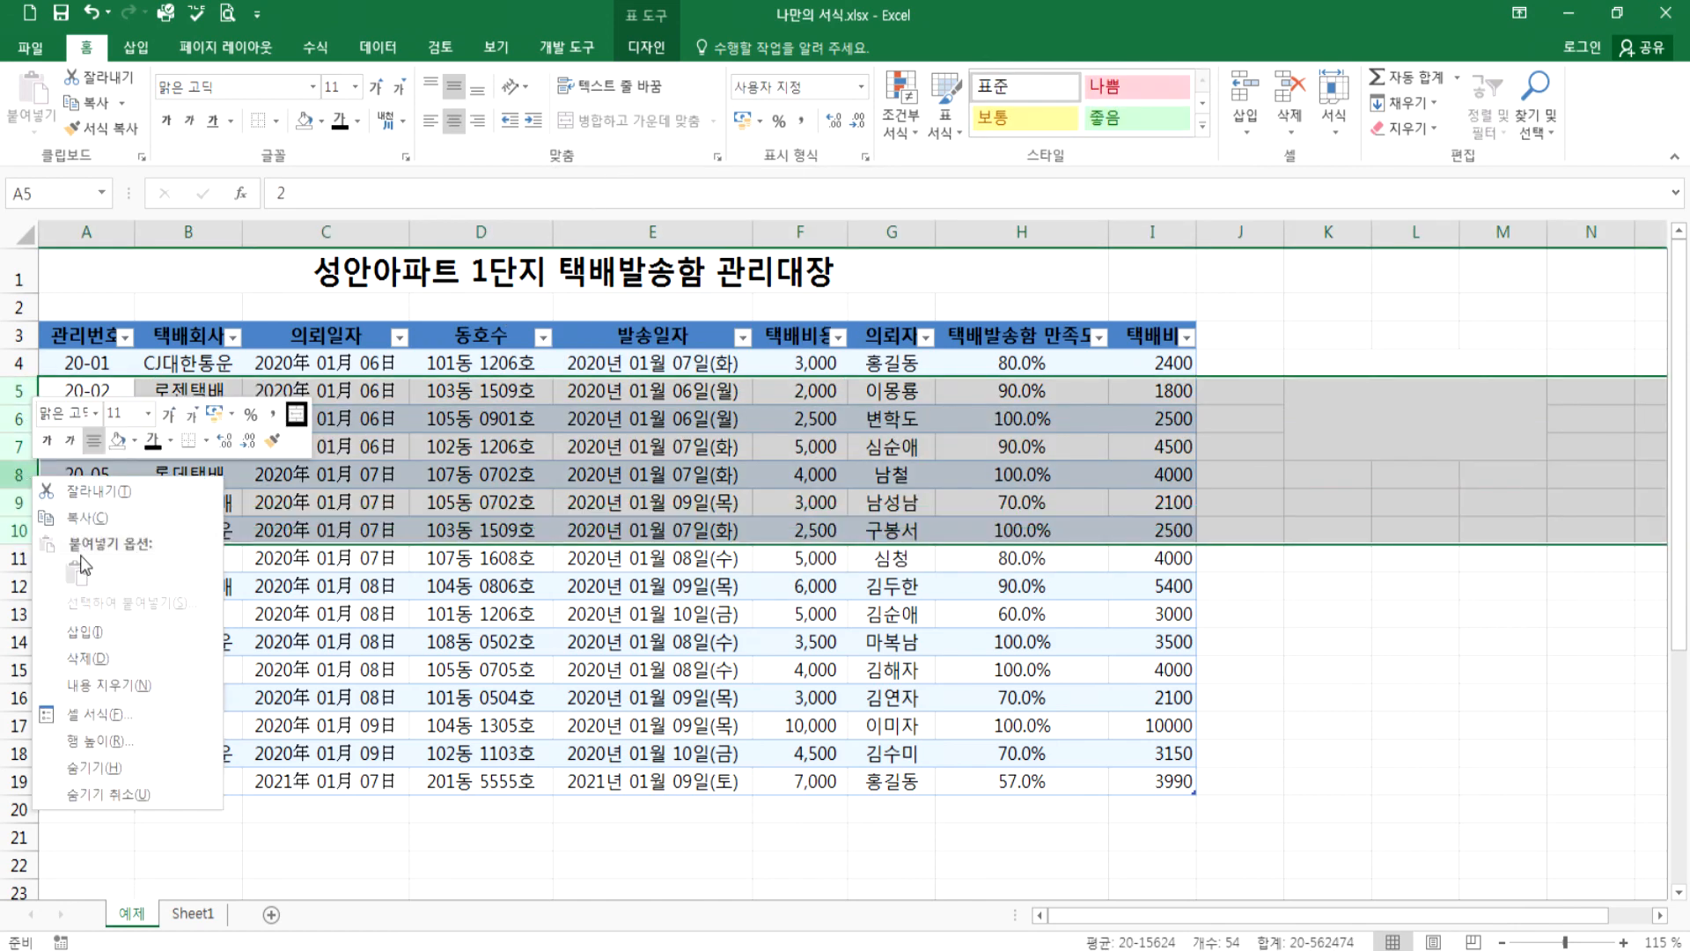
left_click(85, 631)
left_click(561, 480)
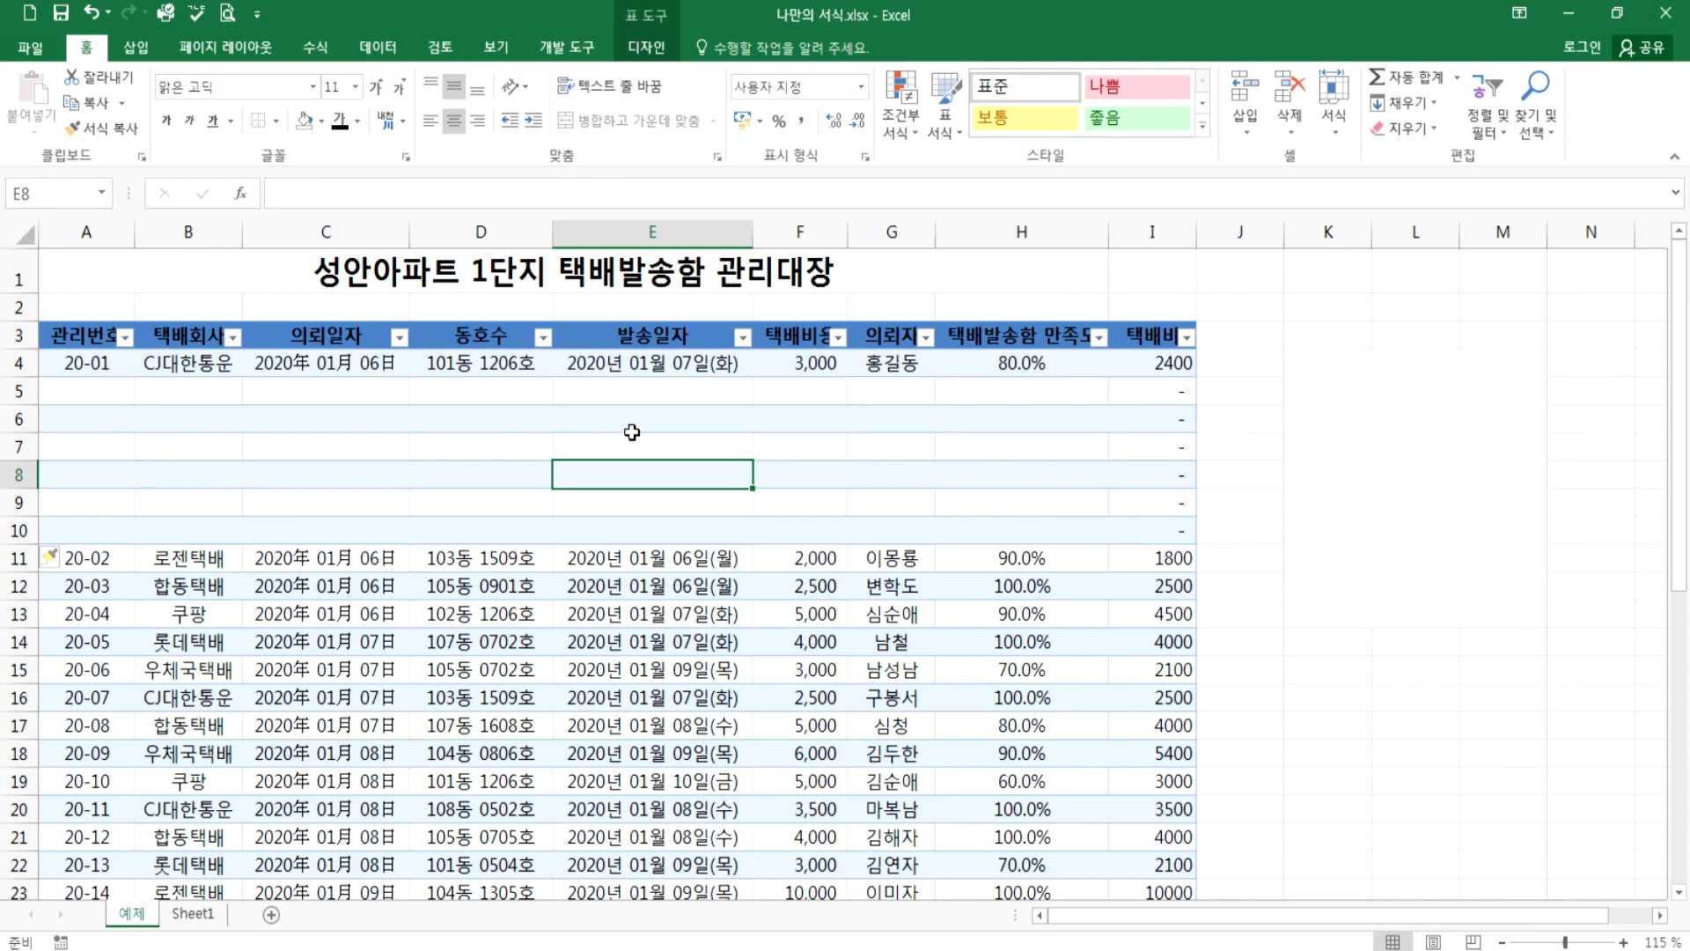
- Examine the delete options offered for the 발송일자 cell E11 inside the table
scroll(634, 432, "down", 2)
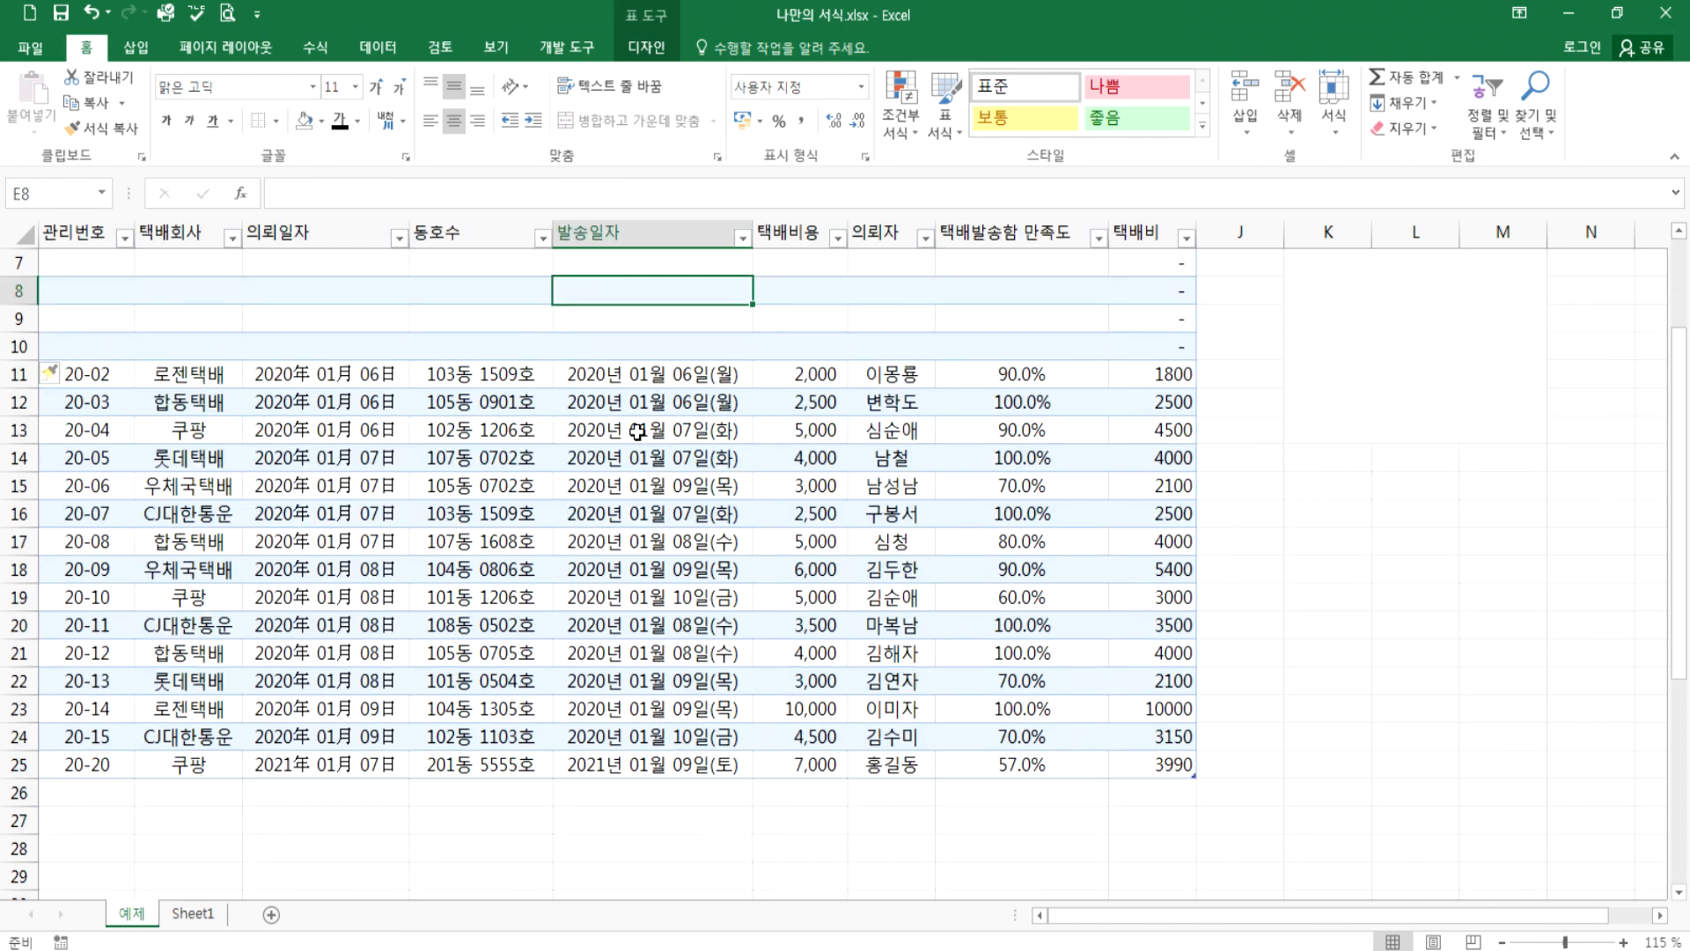
left_click(618, 388)
right_click(618, 388)
mouse_move(684, 627)
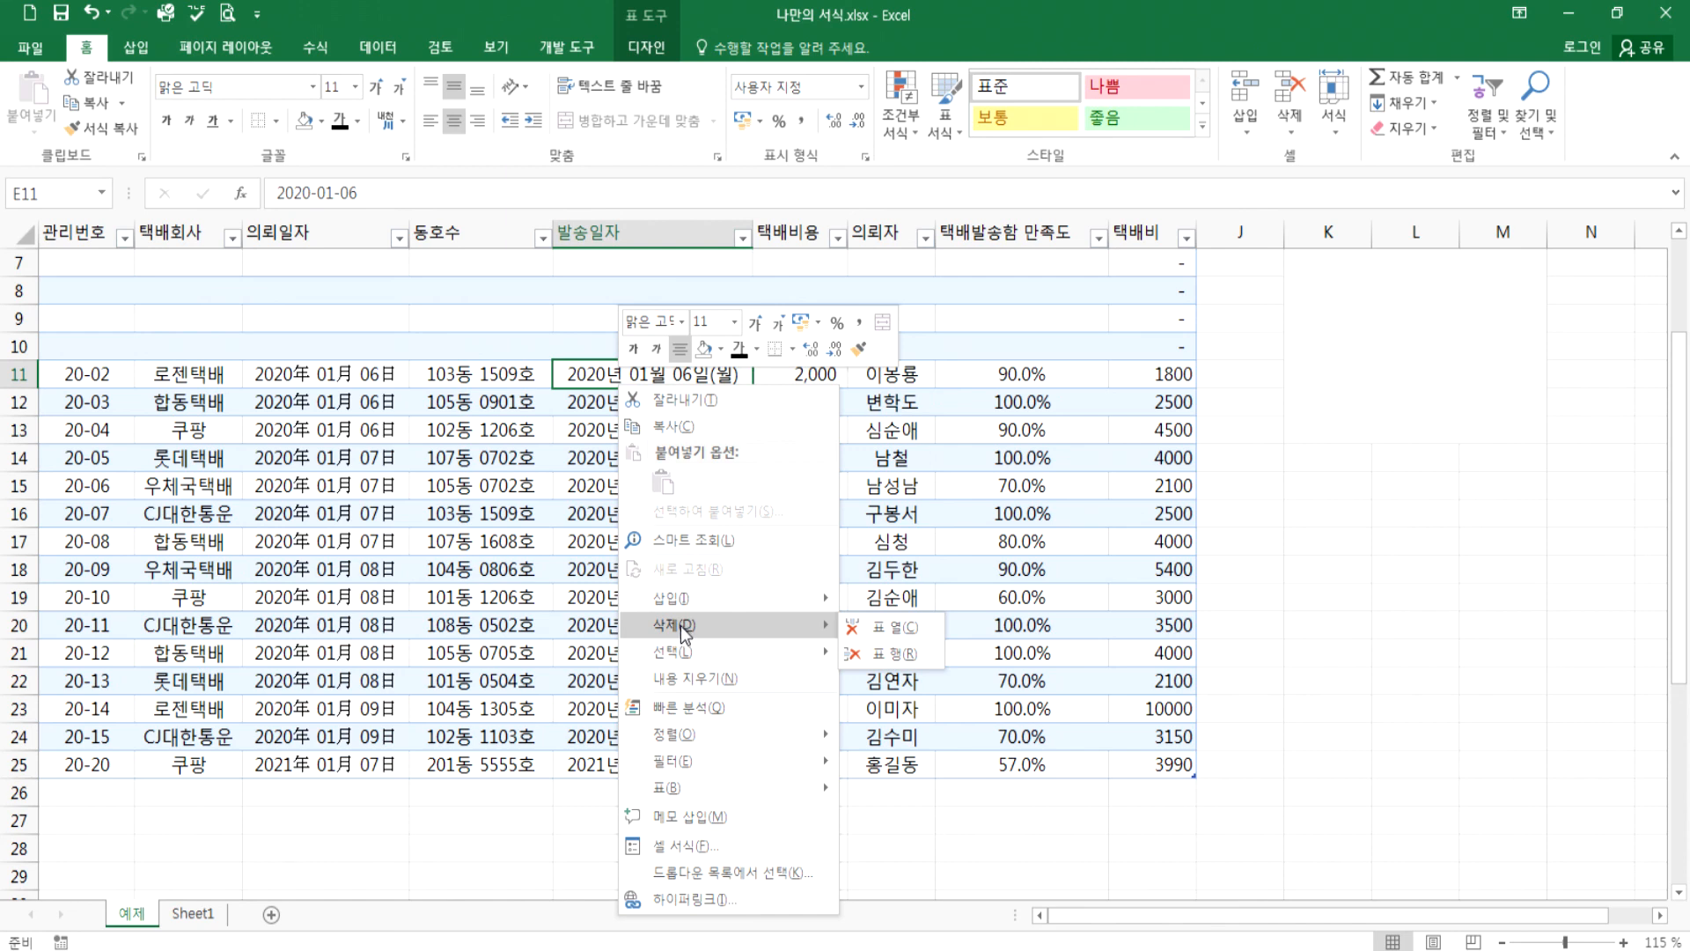
left_click(588, 541)
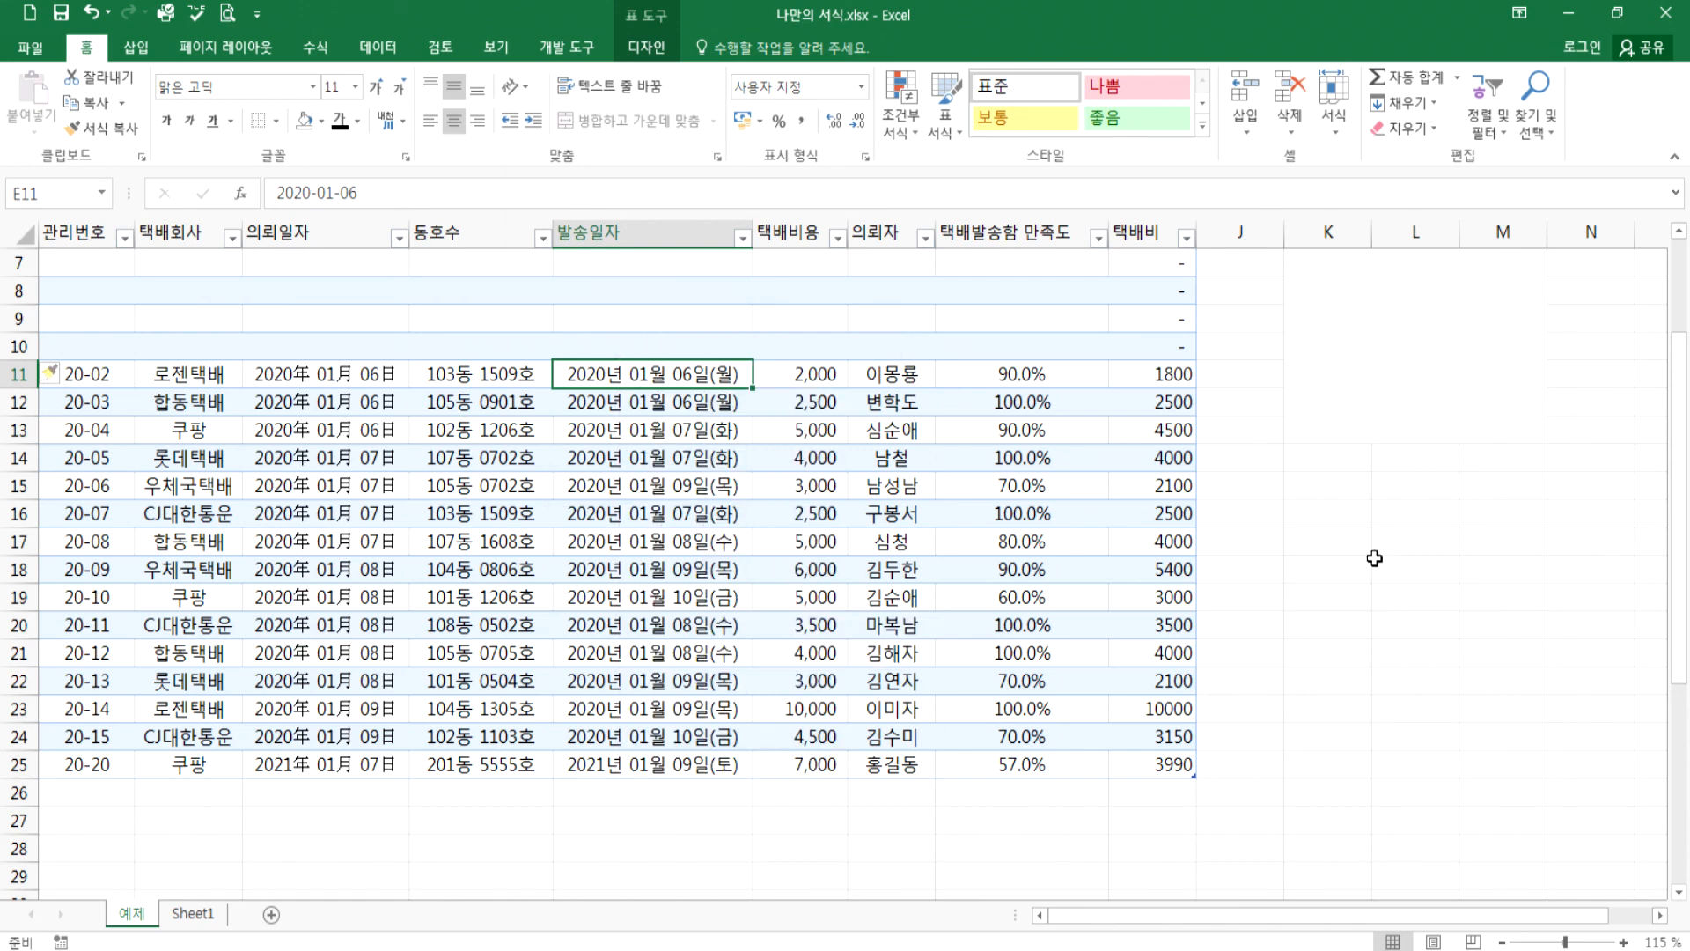
- Open the delete options for empty cell L18 outside the table and cancel them
left_click(1453, 566)
right_click(1453, 565)
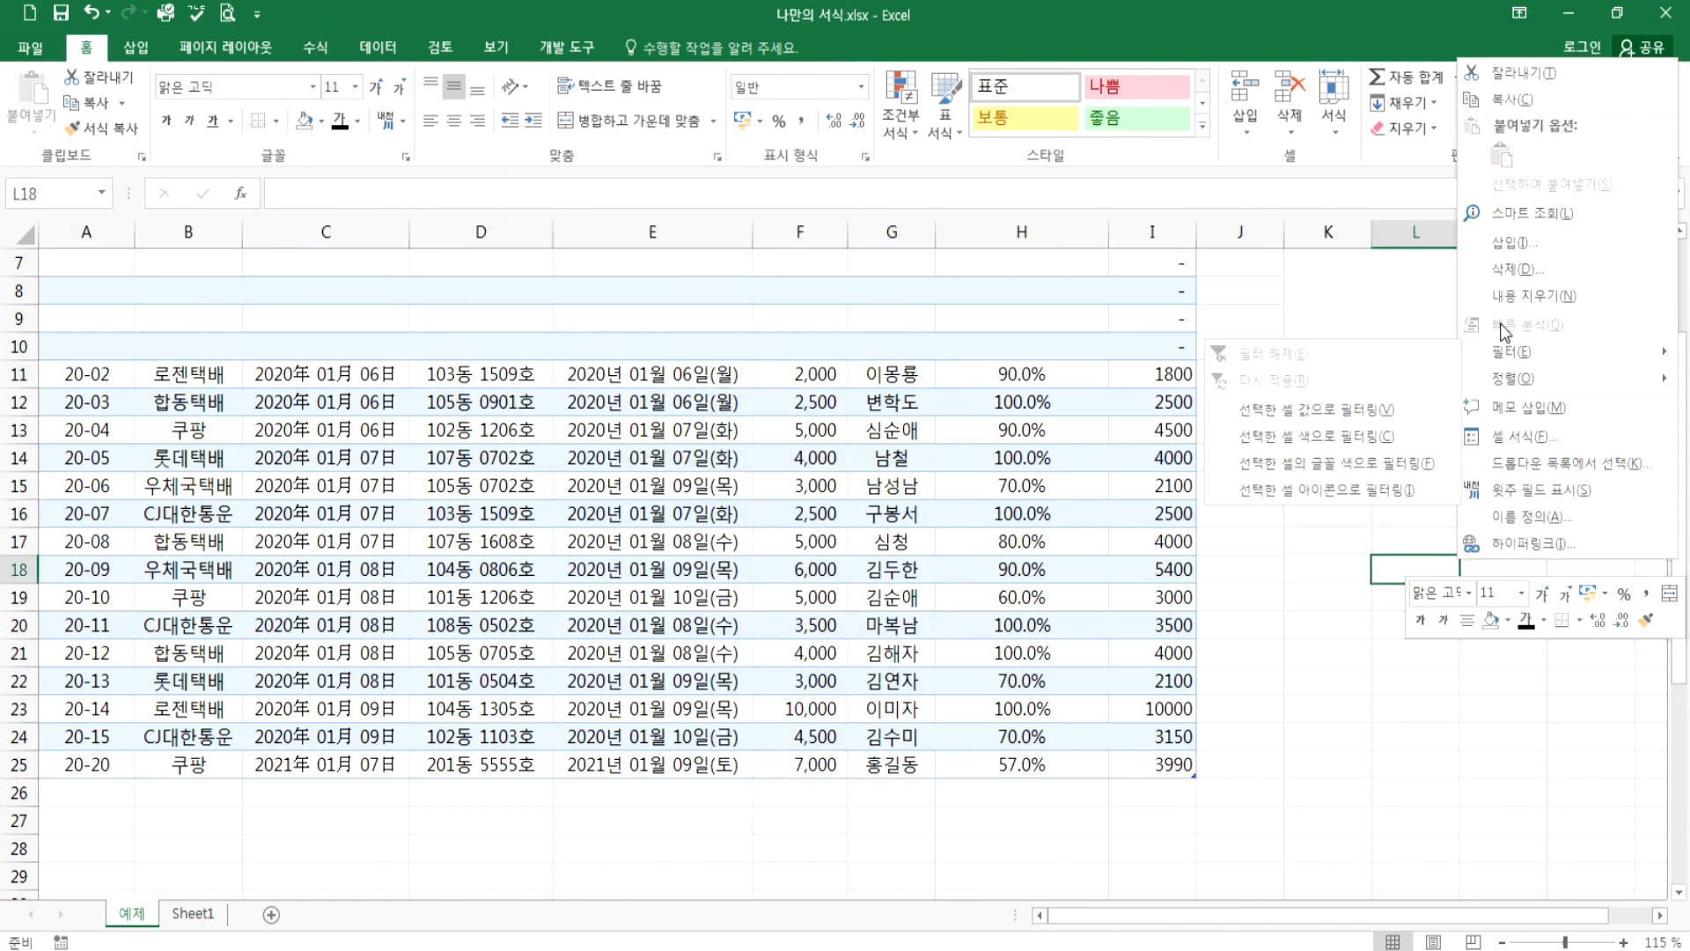
left_click(1514, 268)
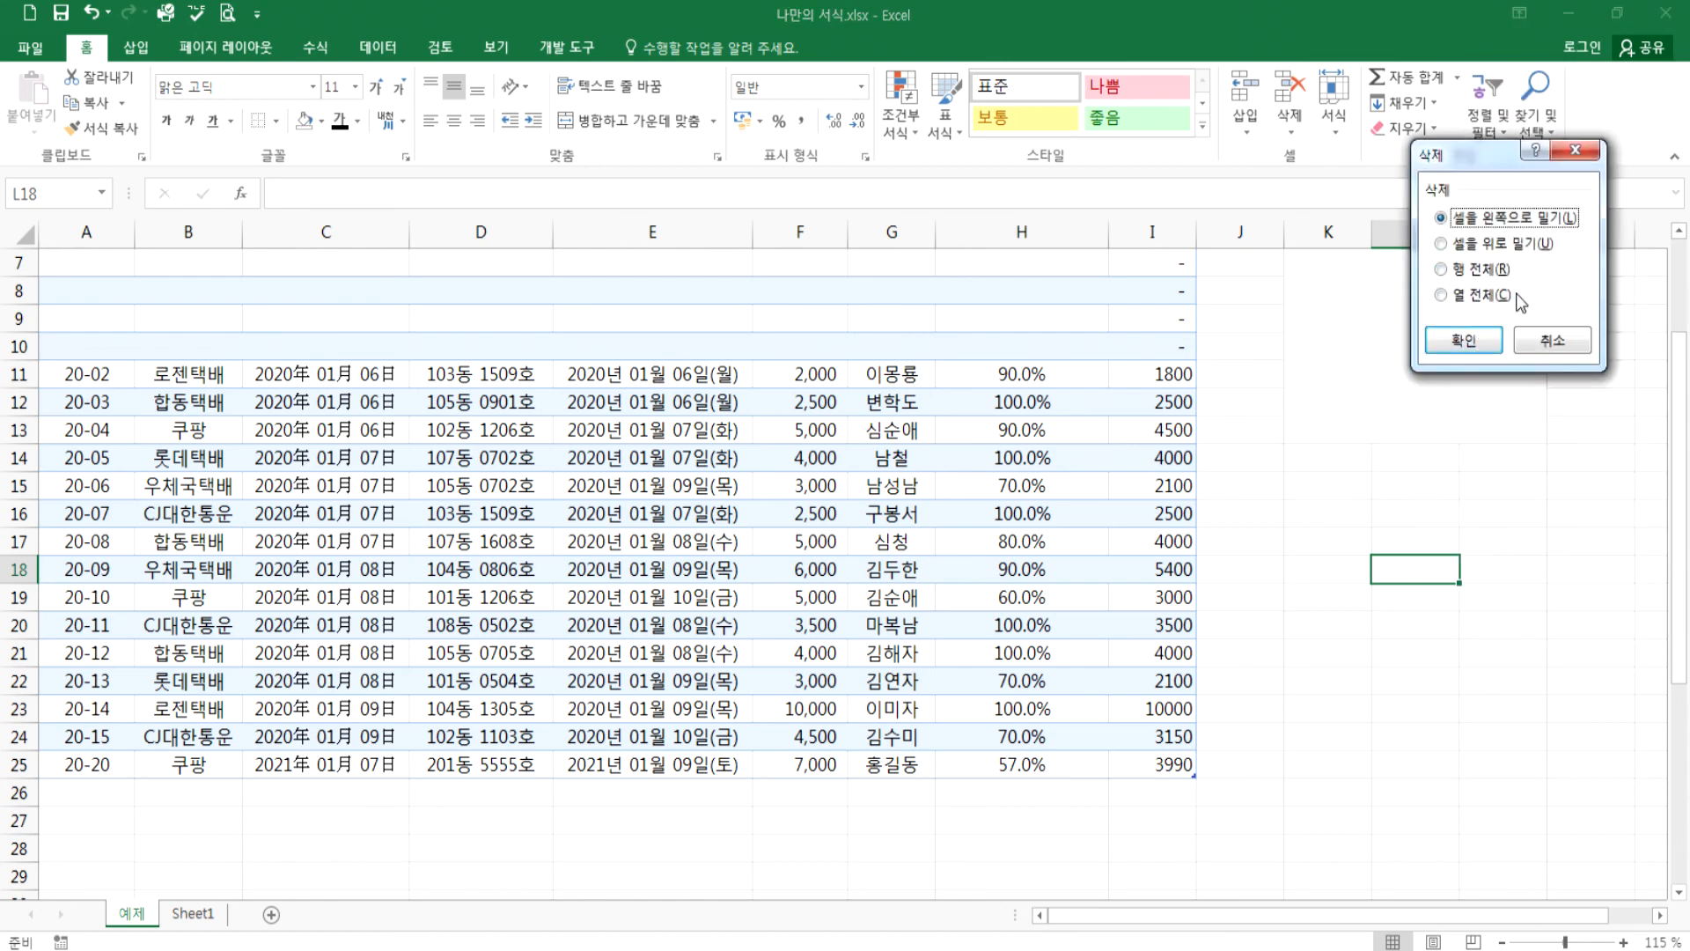
key("Escape")
- Examine the delete options offered for the 택배비용 cell F14 inside the table
right_click(783, 460)
mouse_move(842, 658)
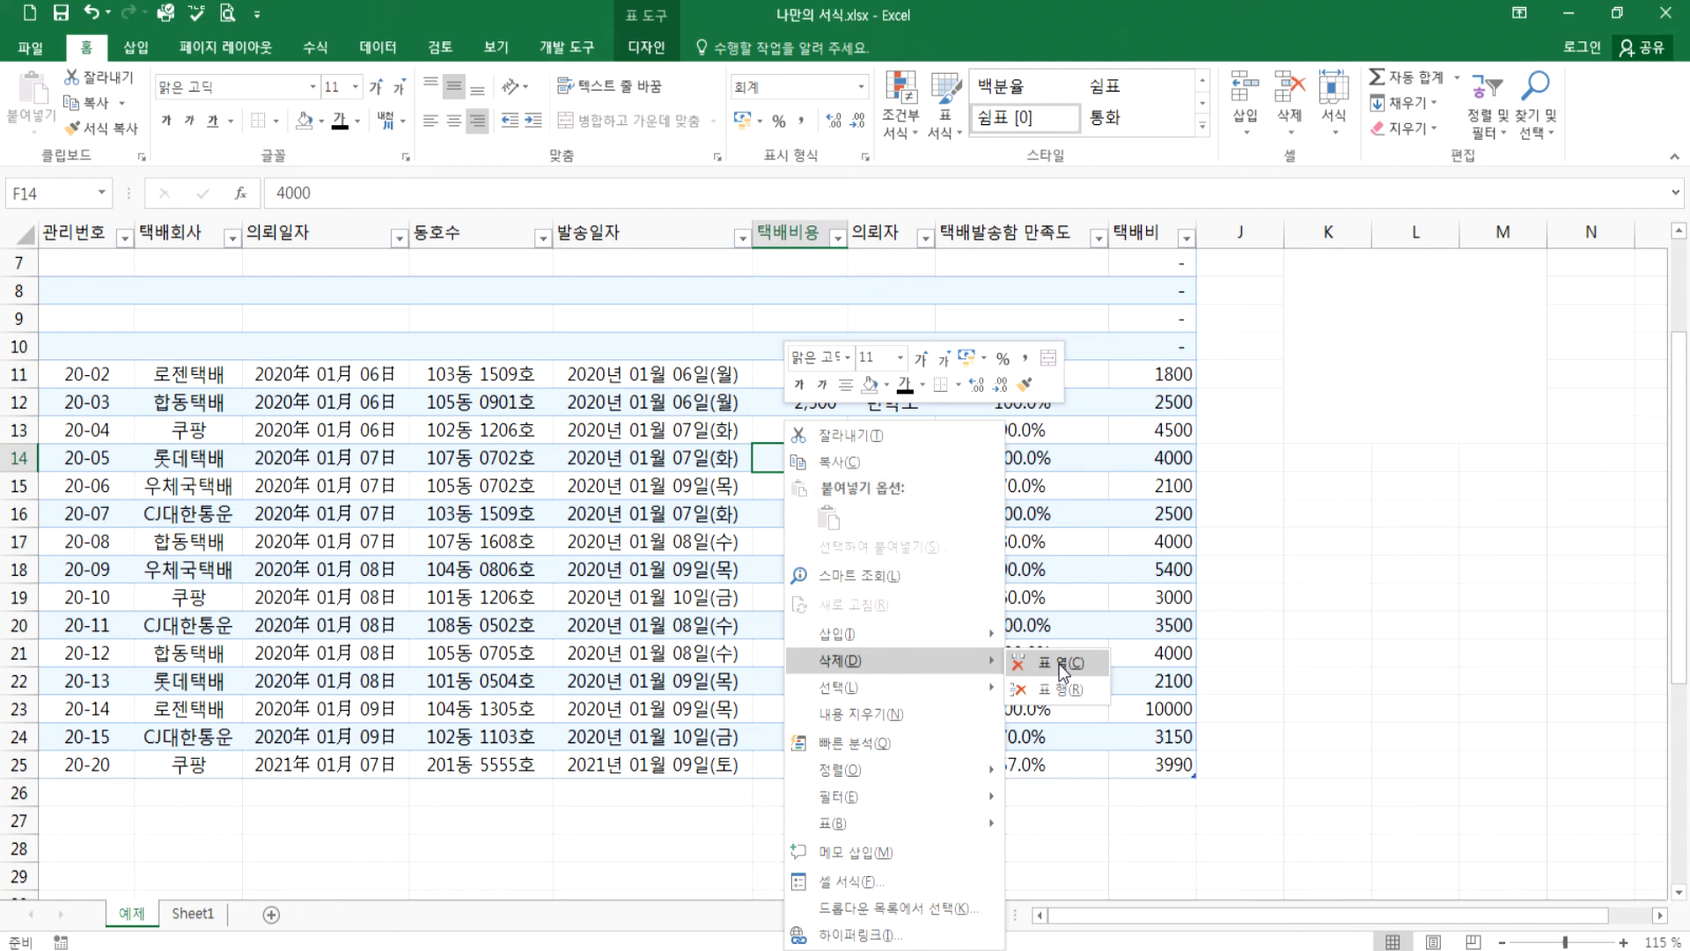
left_click(638, 507)
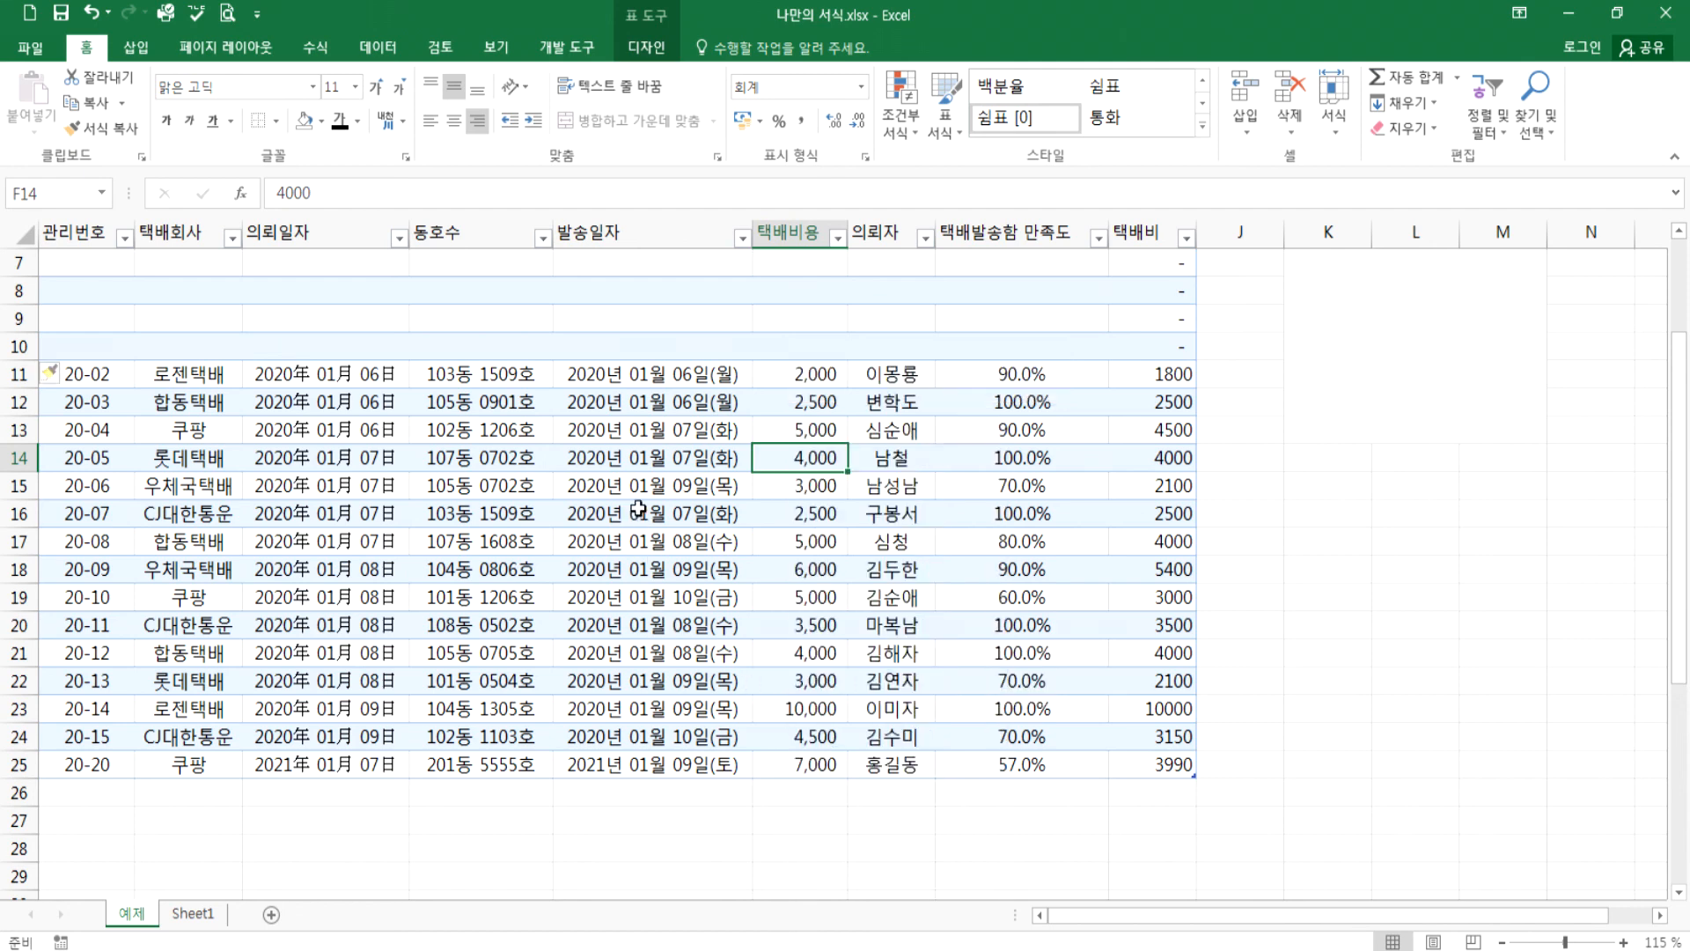
- Insert an empty column before the 발송일자 column E of the table
right_click(645, 228)
left_click(706, 393)
left_click_drag(616, 430, 612, 459)
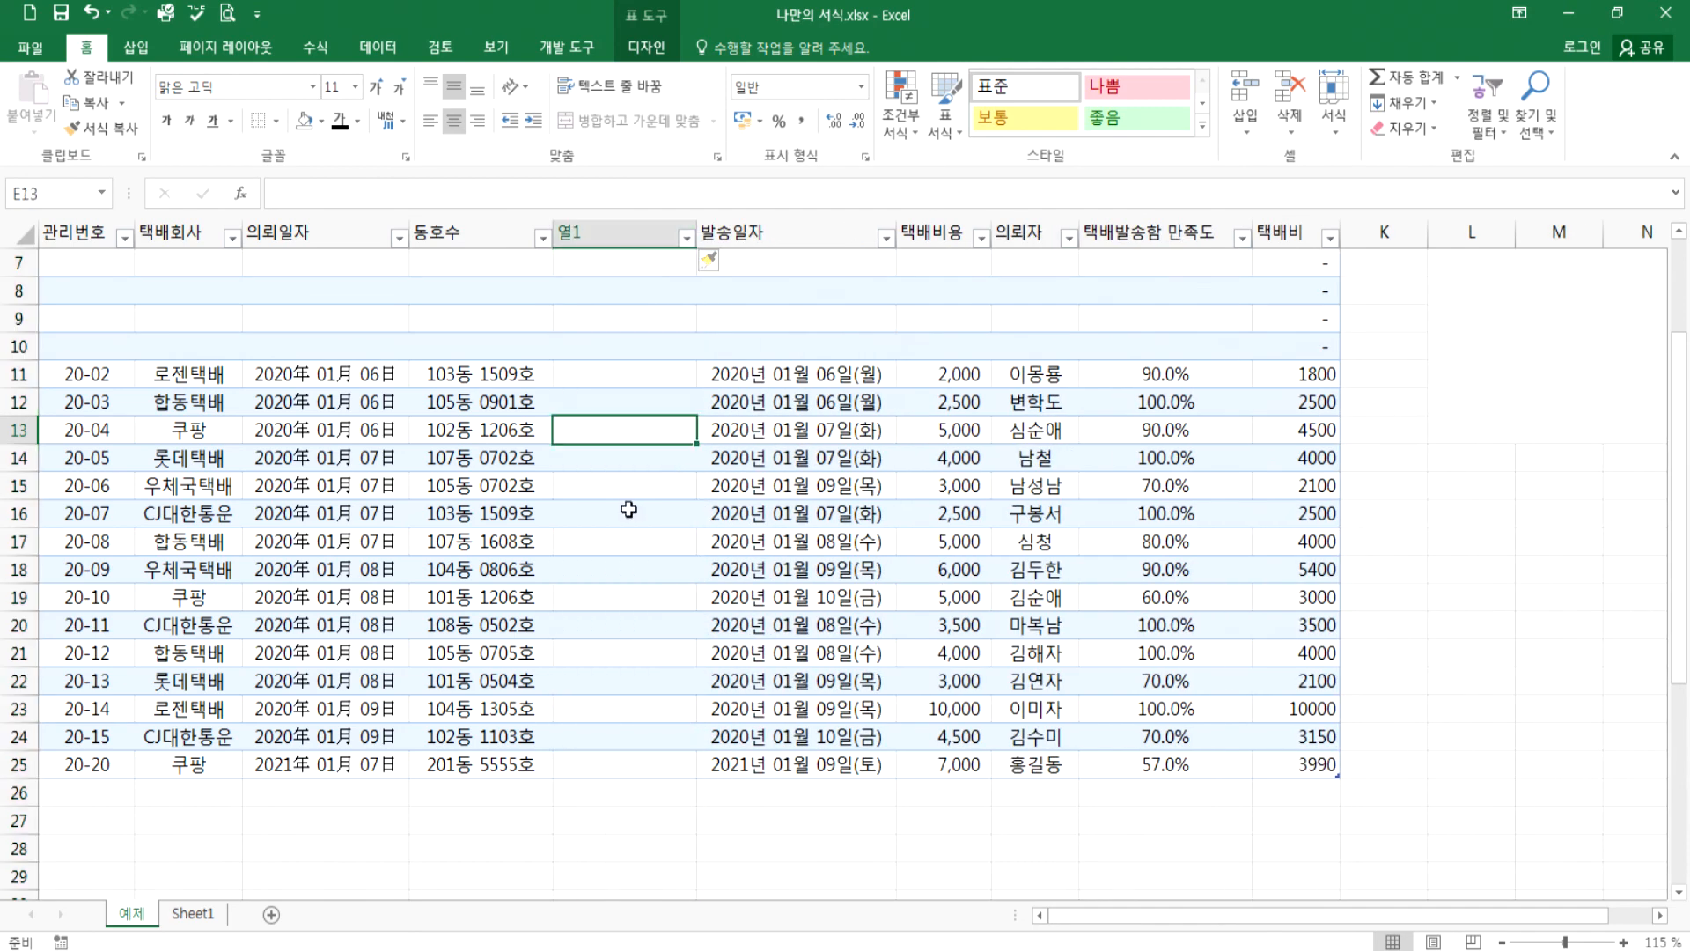
- Extend the table with five empty rows below its last record in row 25, down to row 30
left_click(1384, 231)
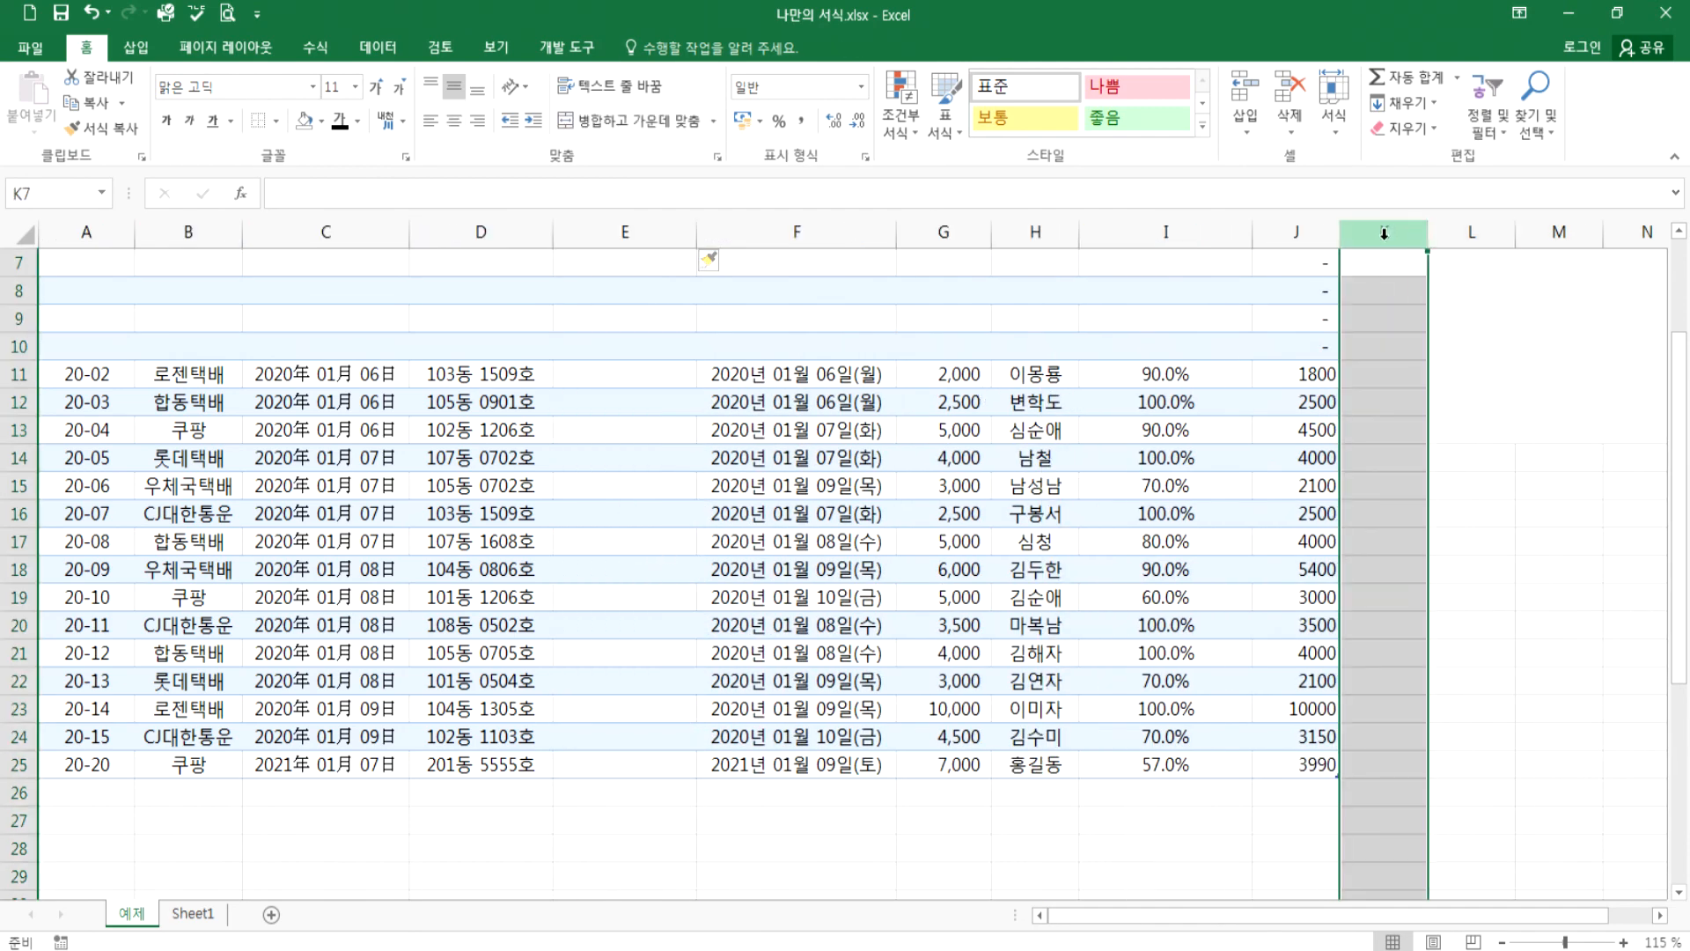
left_click(1285, 769)
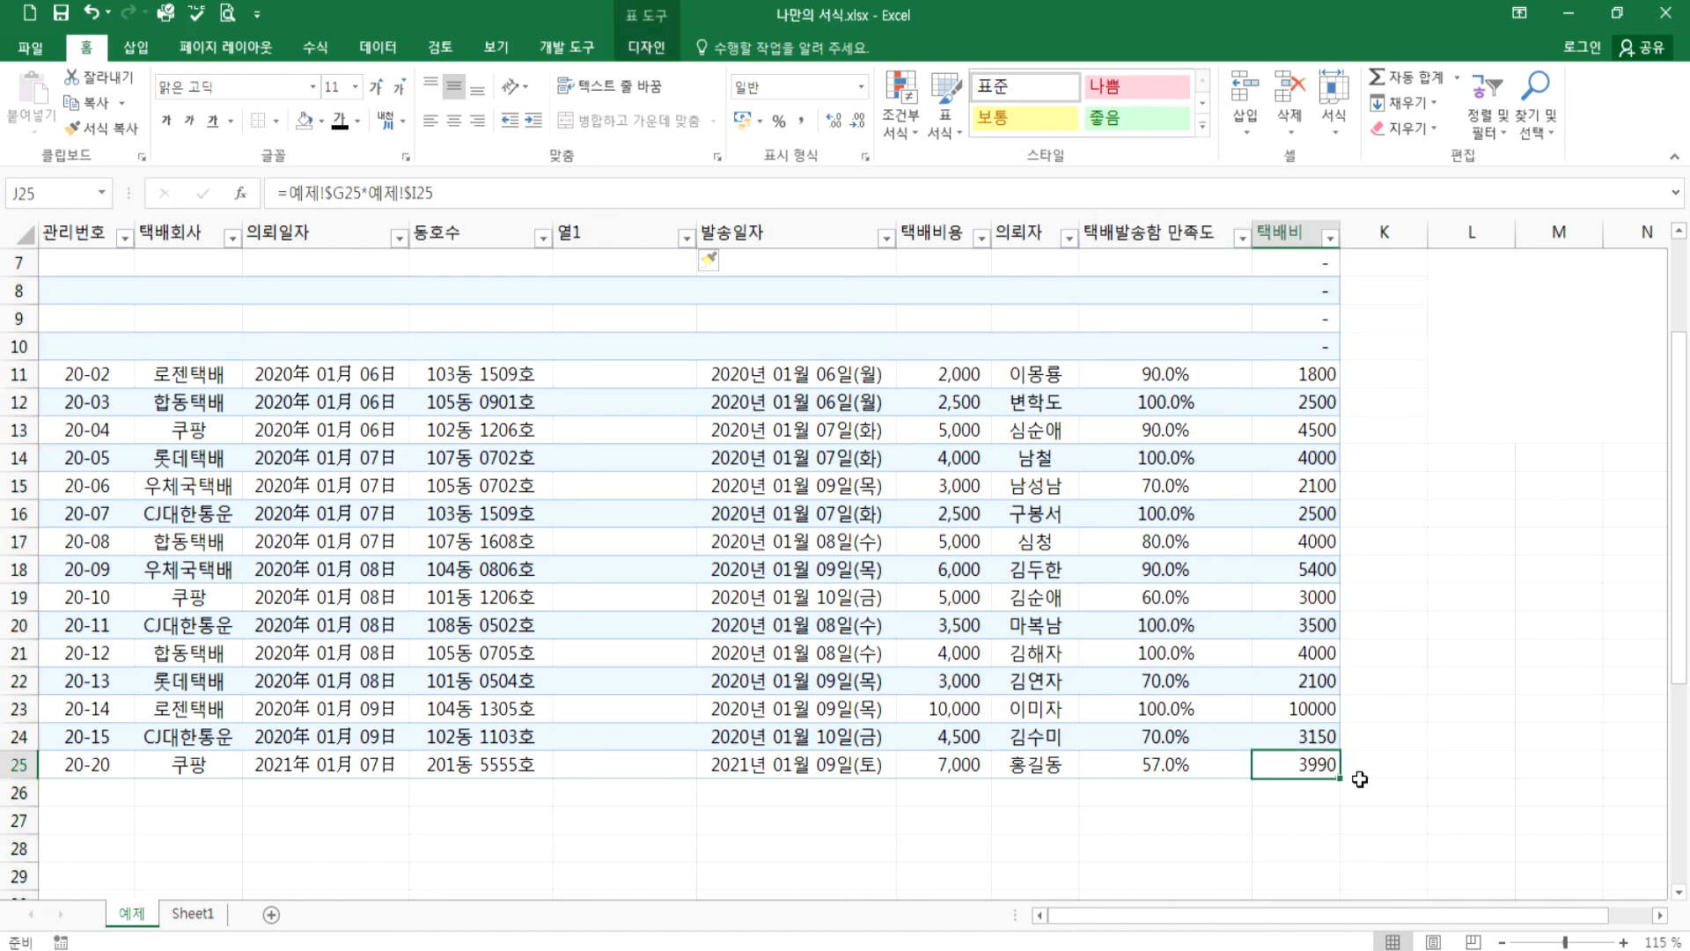
left_click_drag(1358, 777, 1371, 860)
key("Tab")
key("Tab")
key("Tab")
key("Tab")
key("Tab")
key("Tab")
key("Tab")
key("Tab")
key("Tab")
key("Tab")
key("Tab")
key("Tab")
key("Tab")
key("Tab")
key("Tab")
scroll(1370, 759, "down", 5)
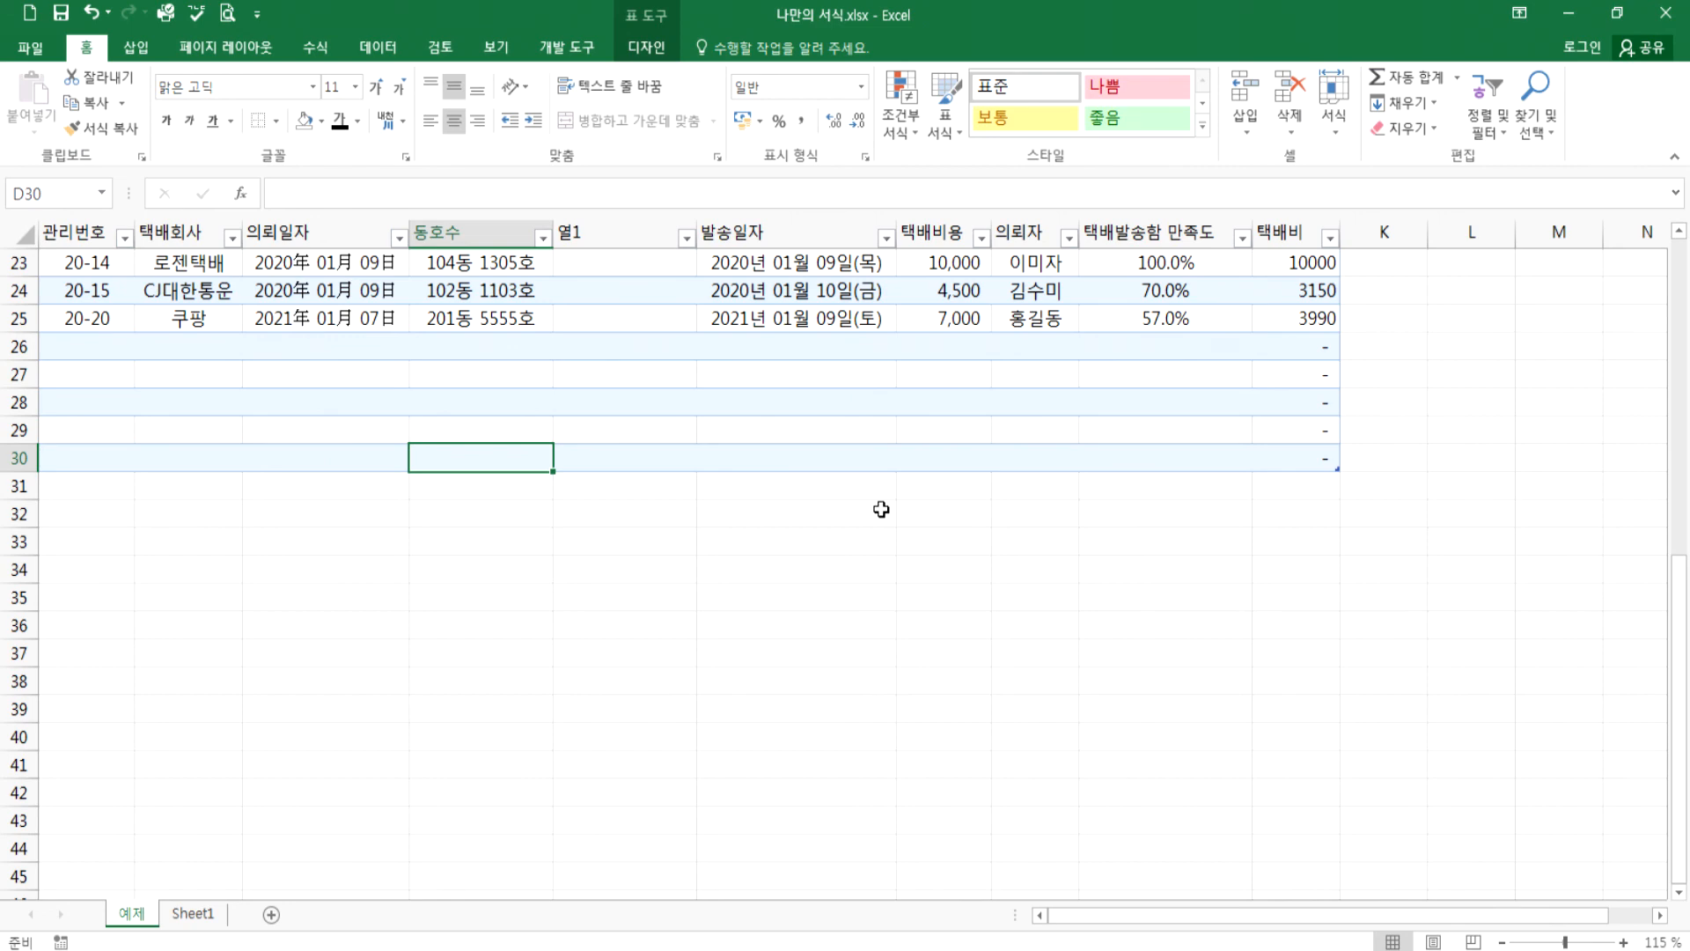
- Switch to Notepad and add the lines "4. 병합이 불가" and "5. 삽입/삭제 작업이 불편" to the table formatting notes
key("alt+Tab")
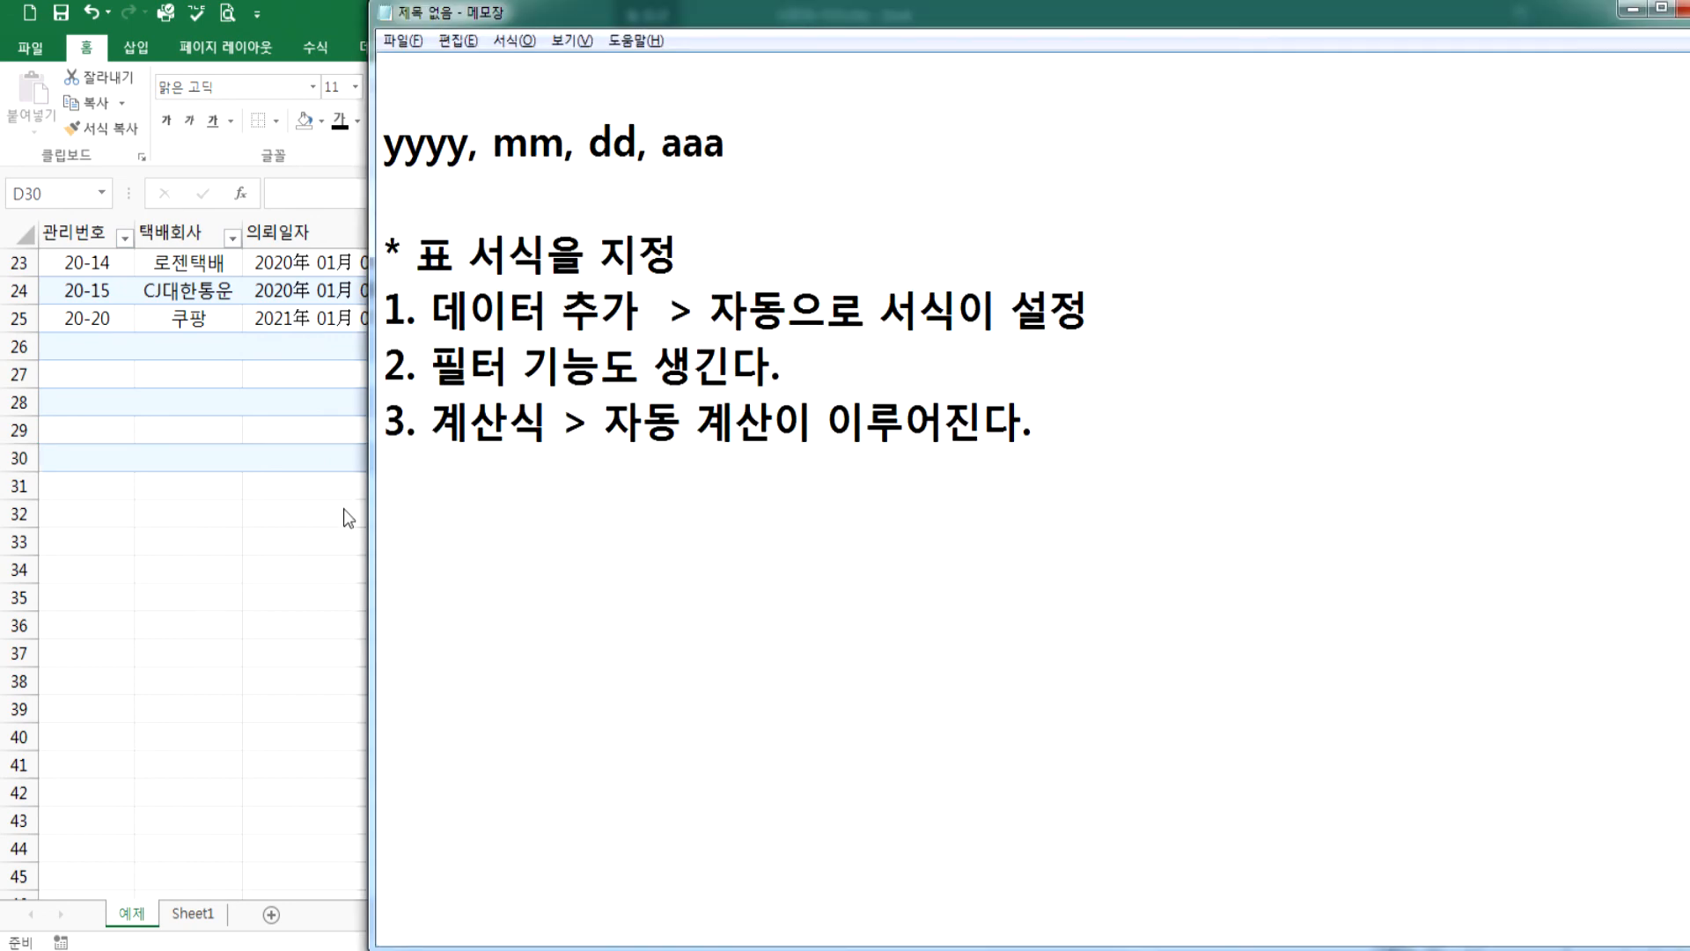
type("4. 병합이 불가")
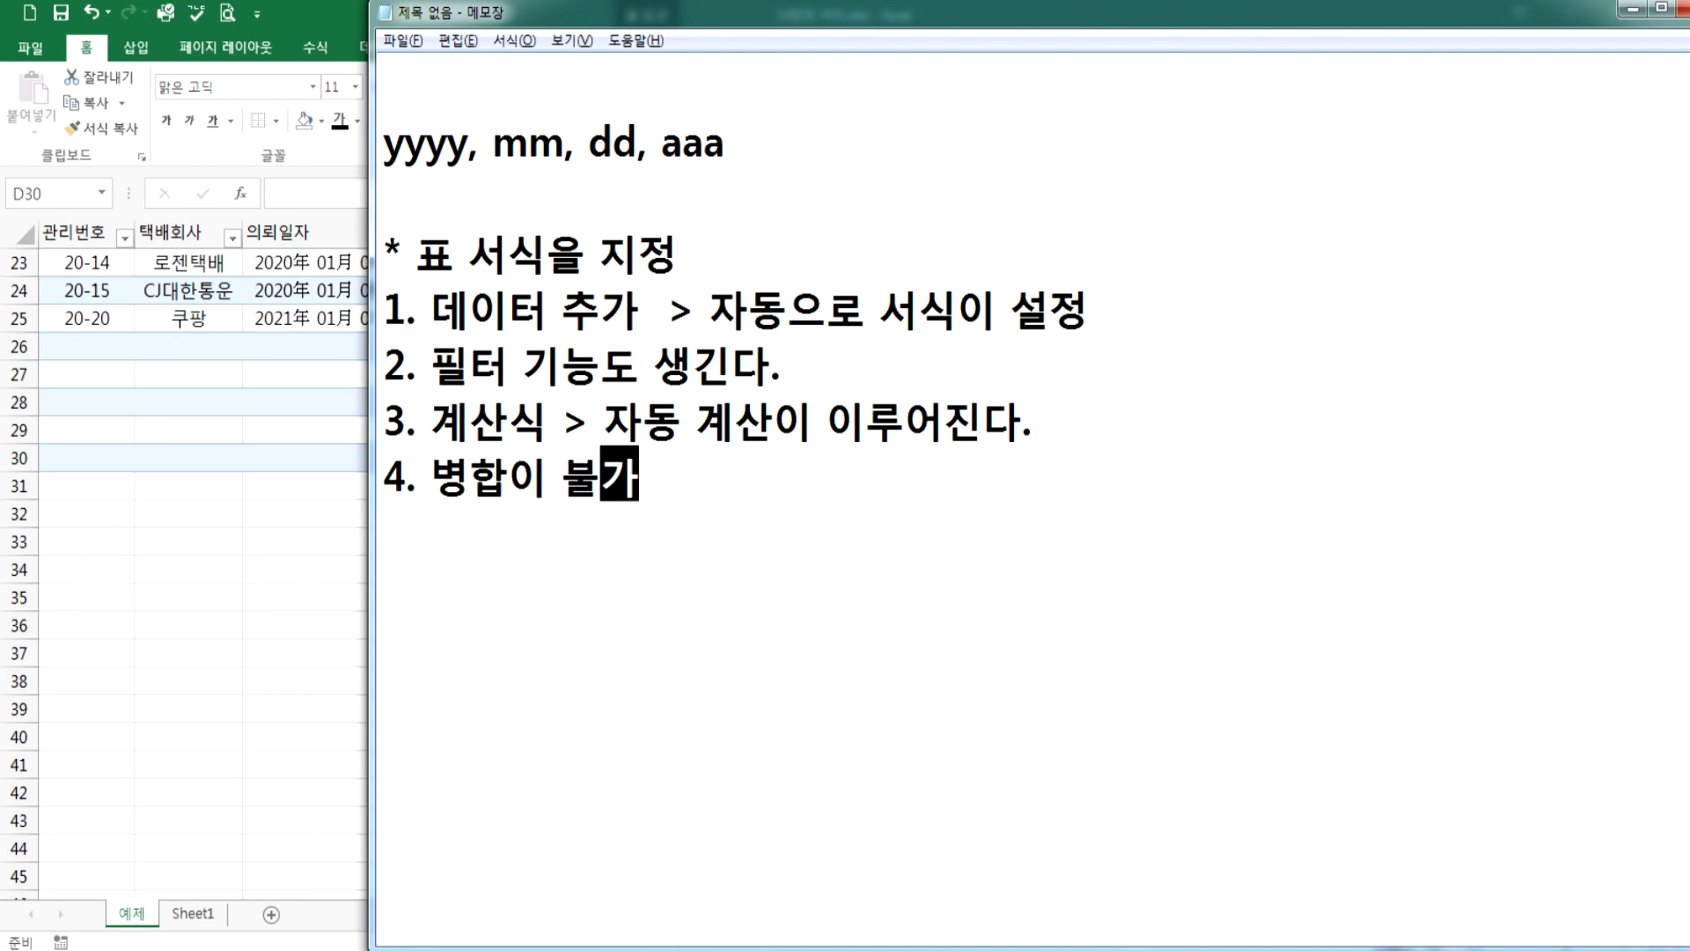
key("Return")
type("5. 사ㅂ입/삭ㅈ")
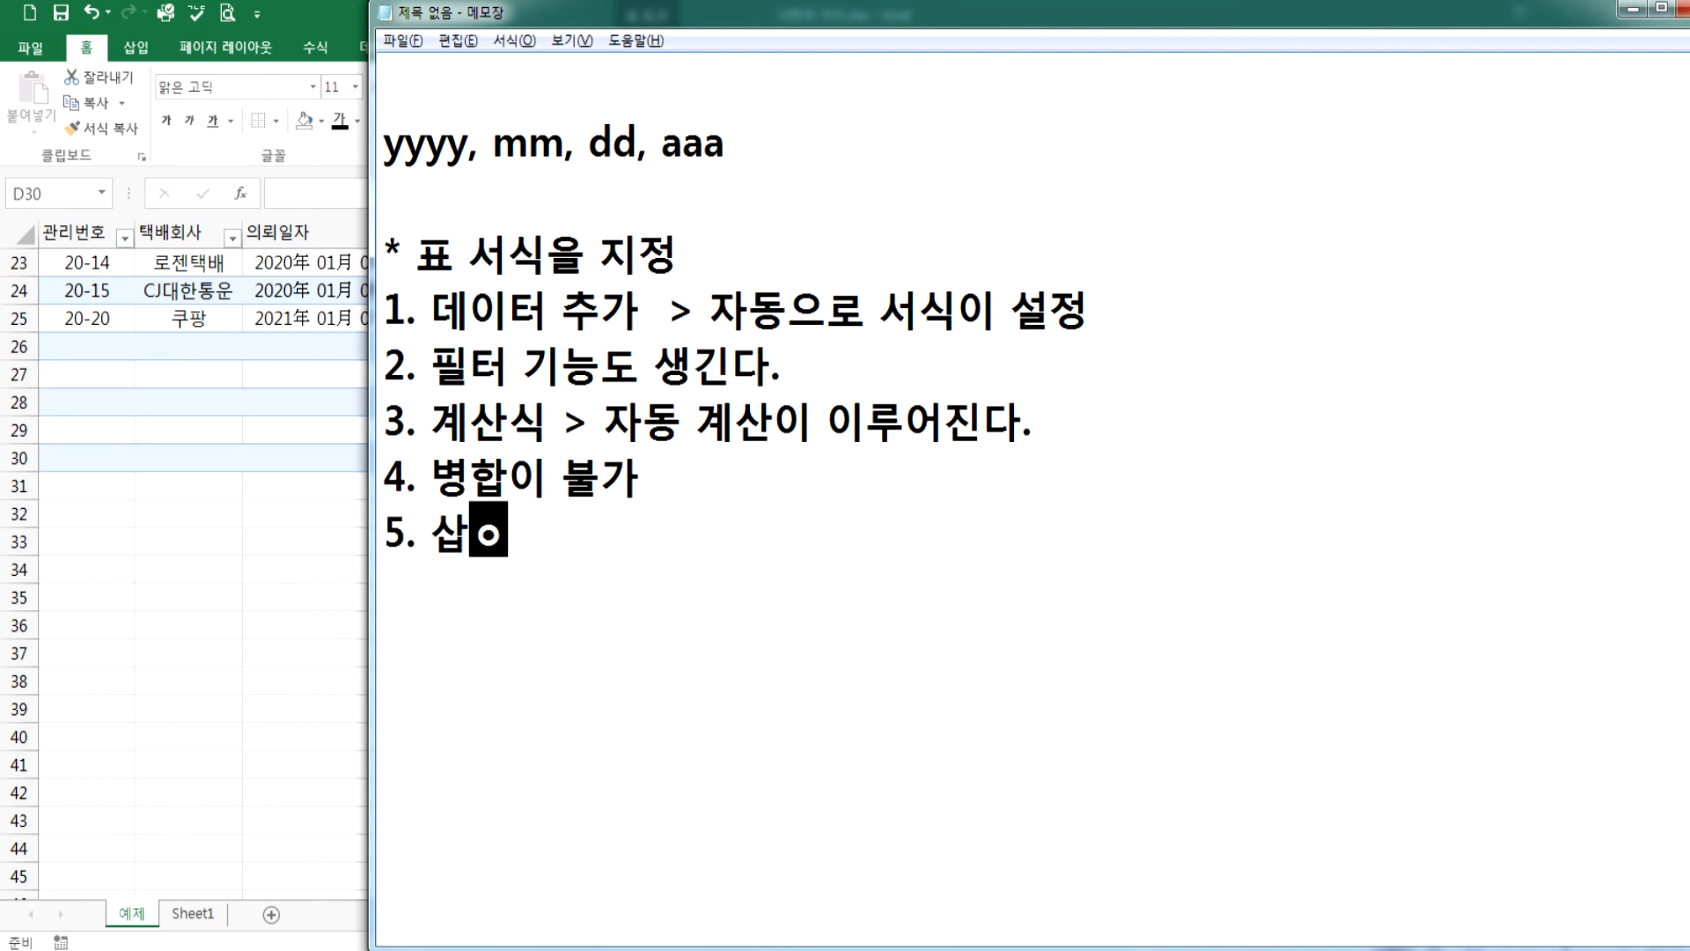
type("ㅔ 작업이 ")
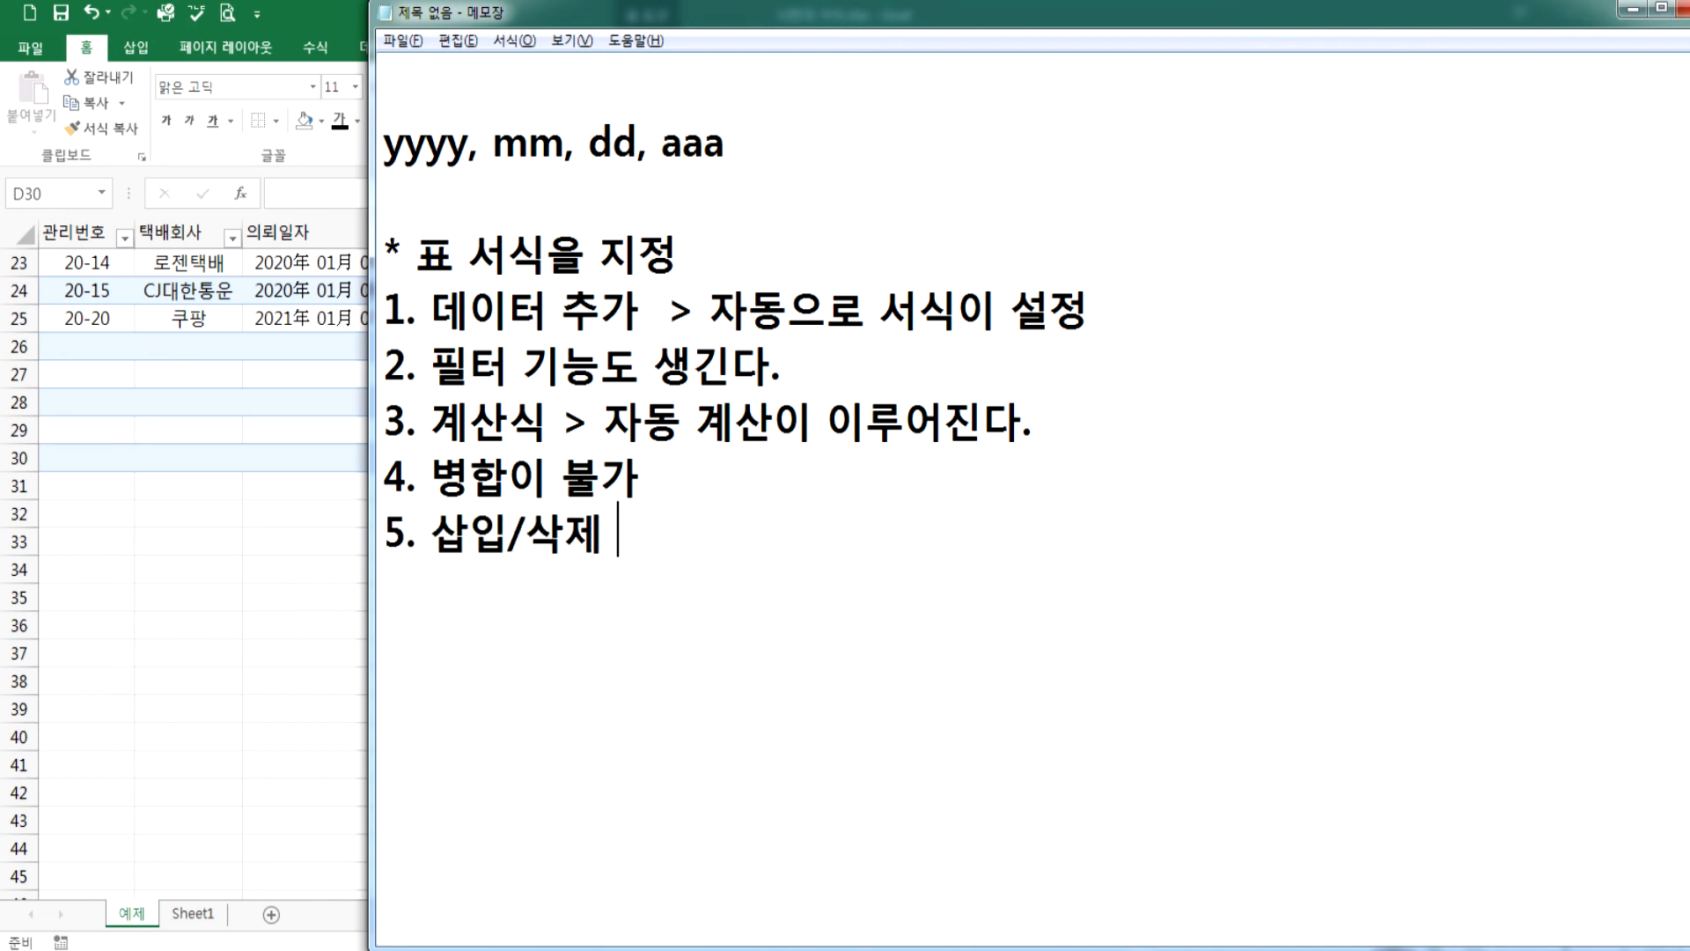
type("불편")
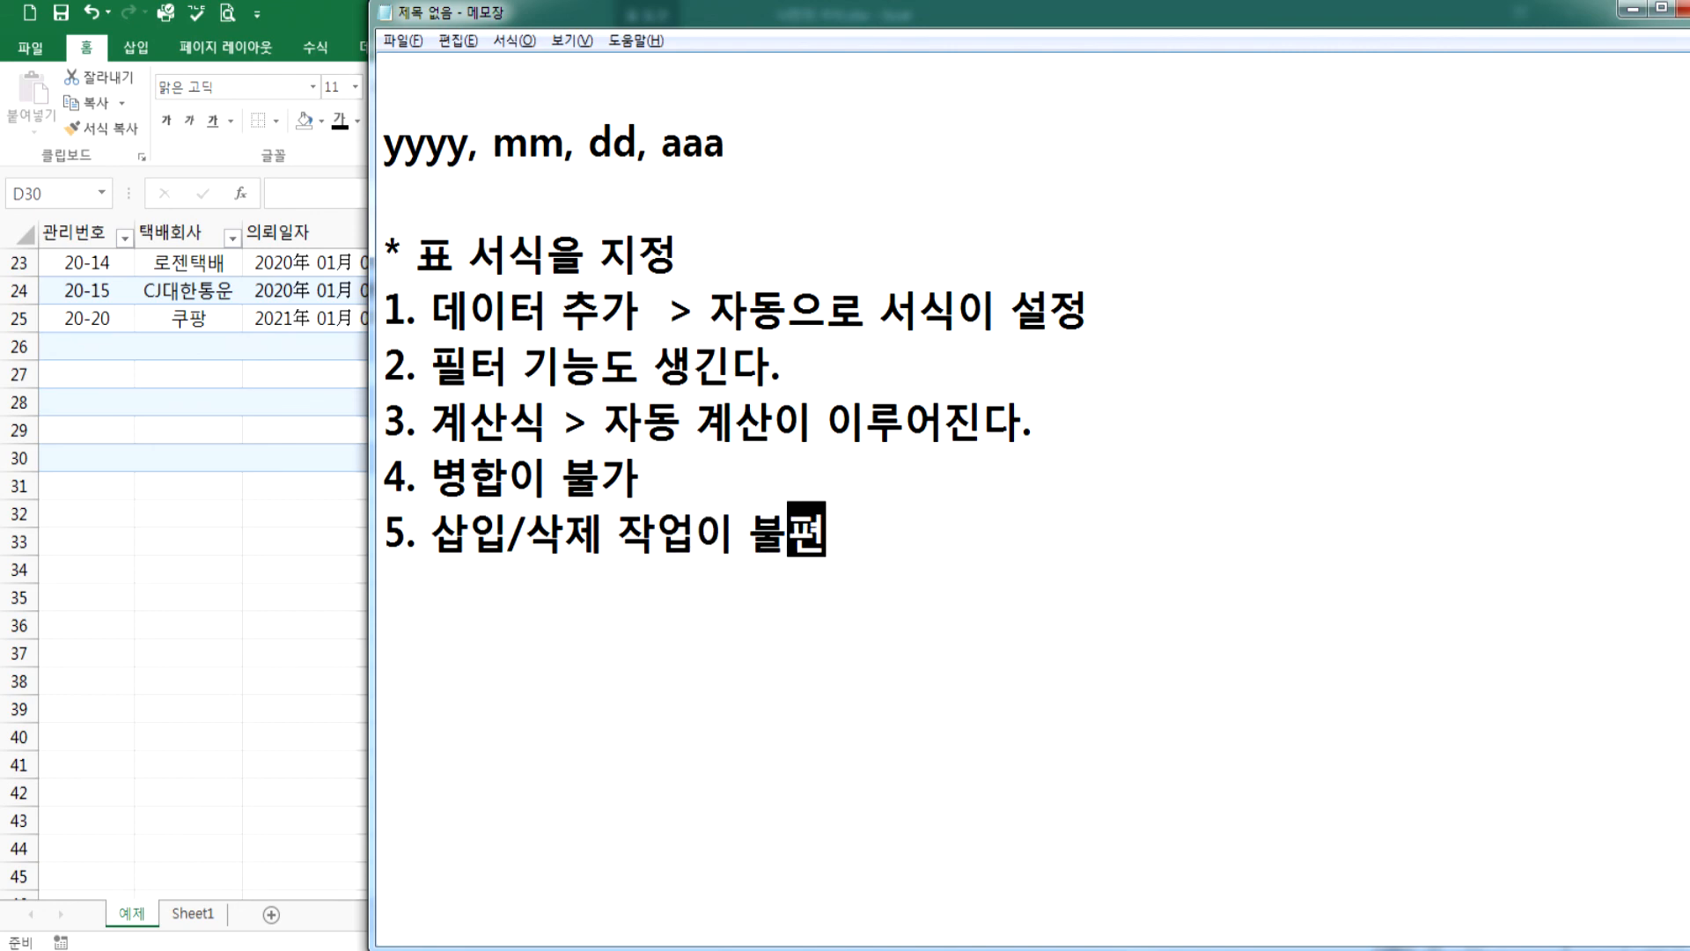
key("Return")
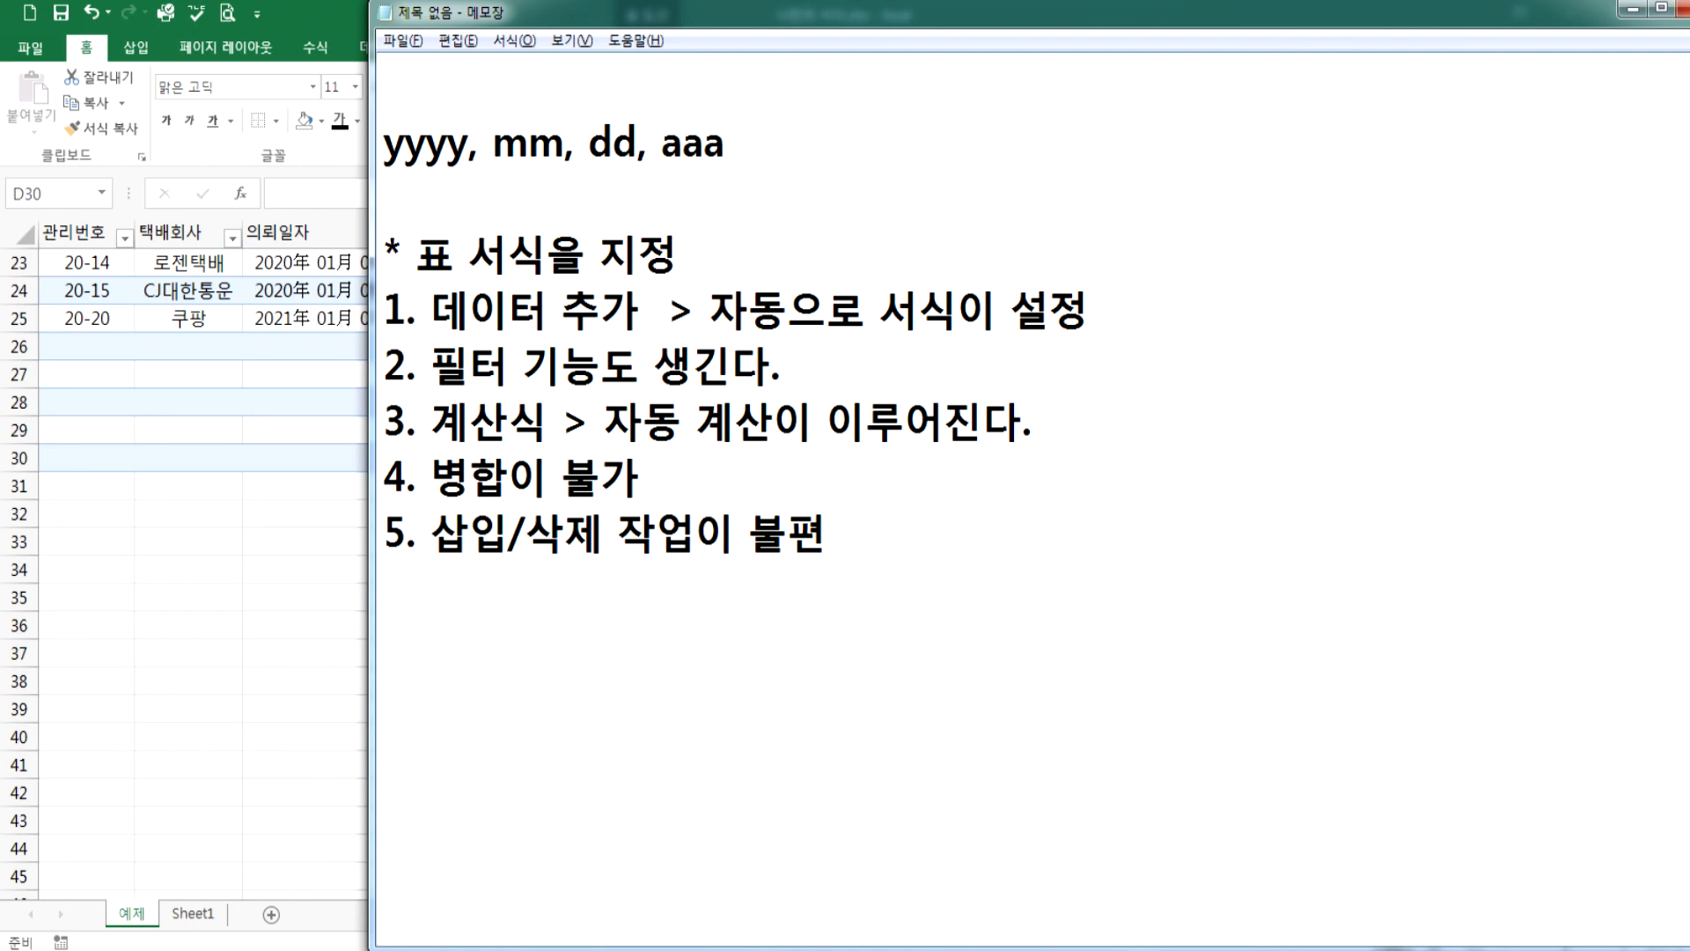
- Add the line "6. 작업이 진행되는 형태(ing)" to the table formatting notes
type("6. 작")
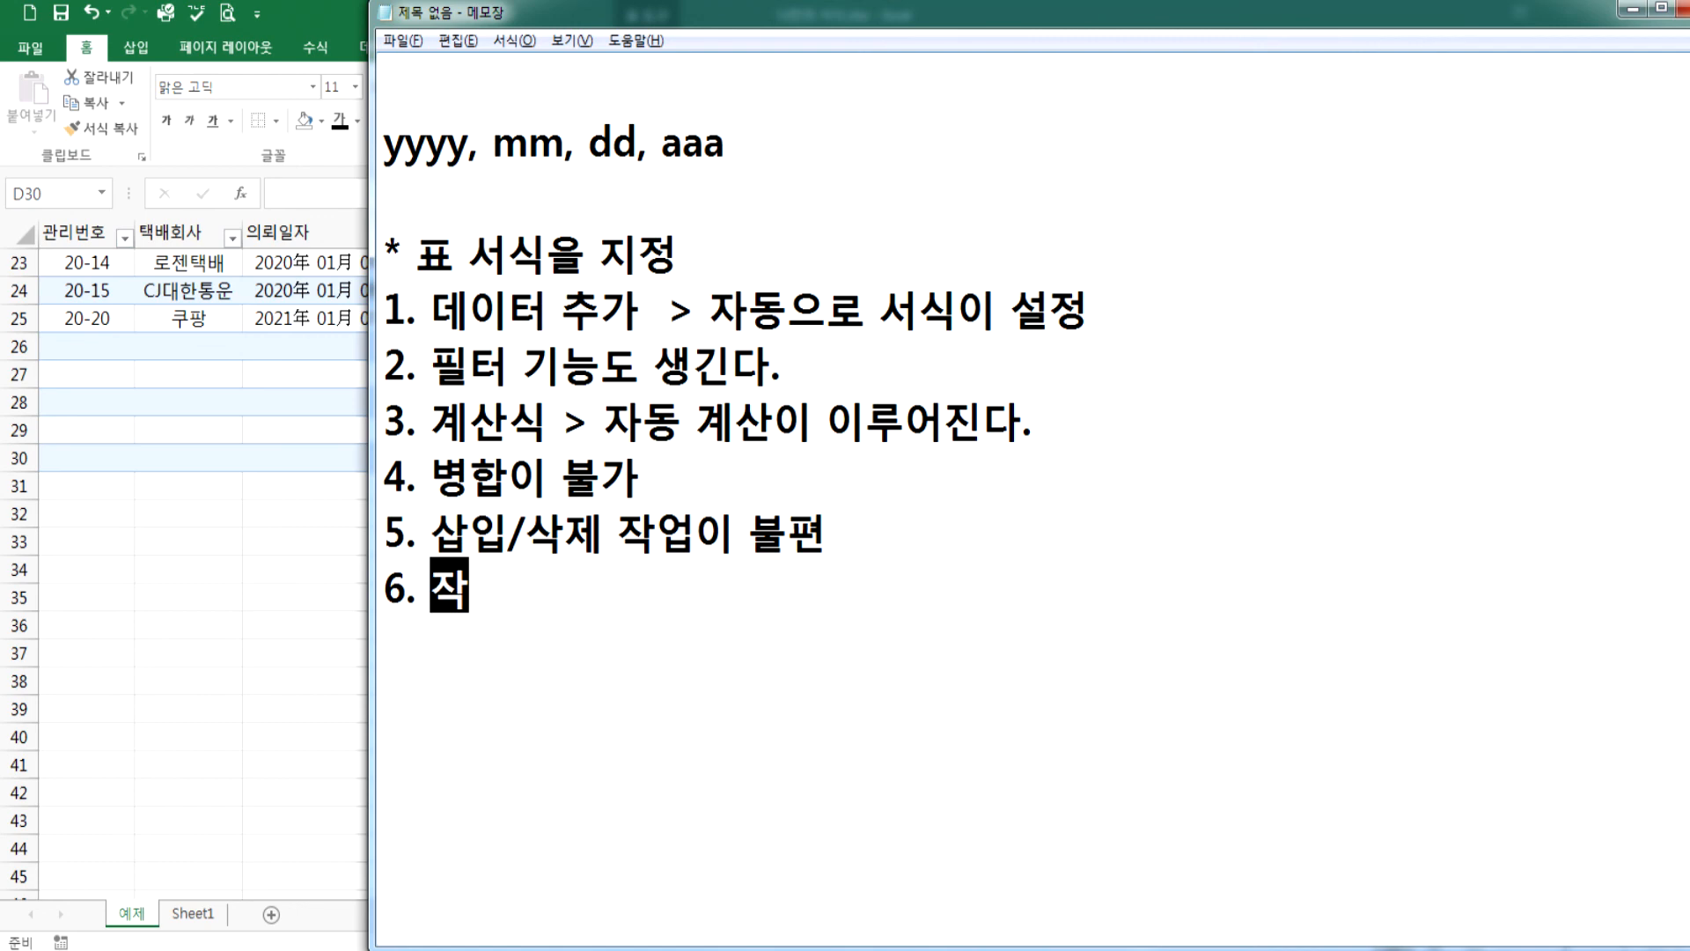
type("업이 진행되ㄴ")
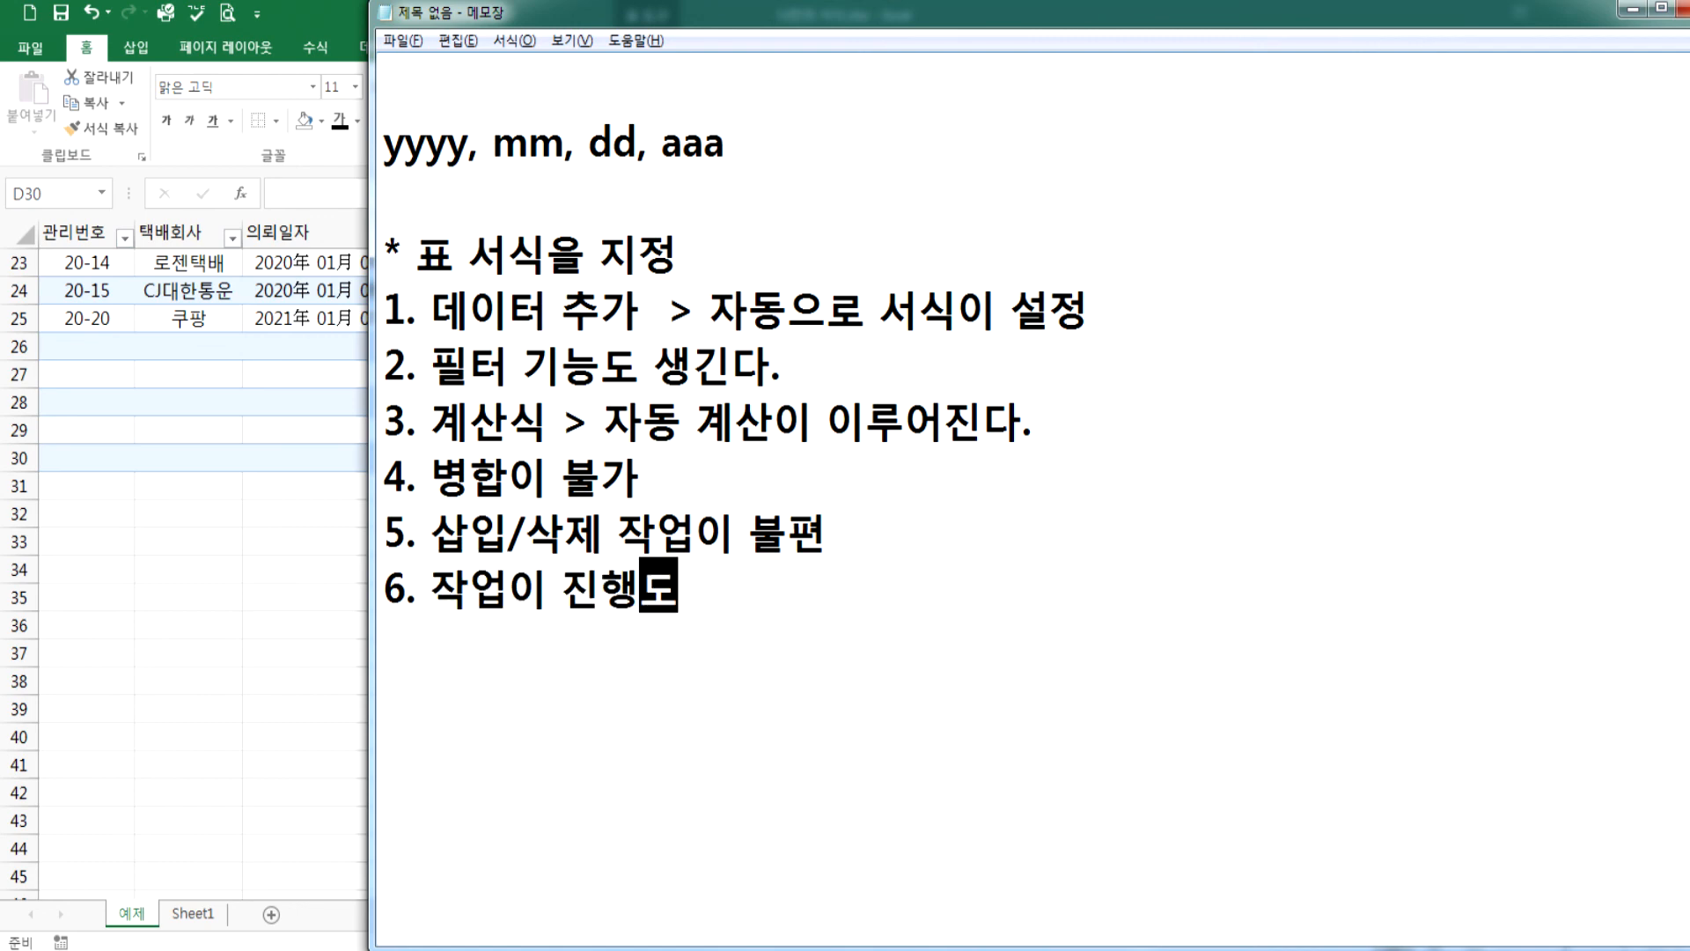
type("는 형태")
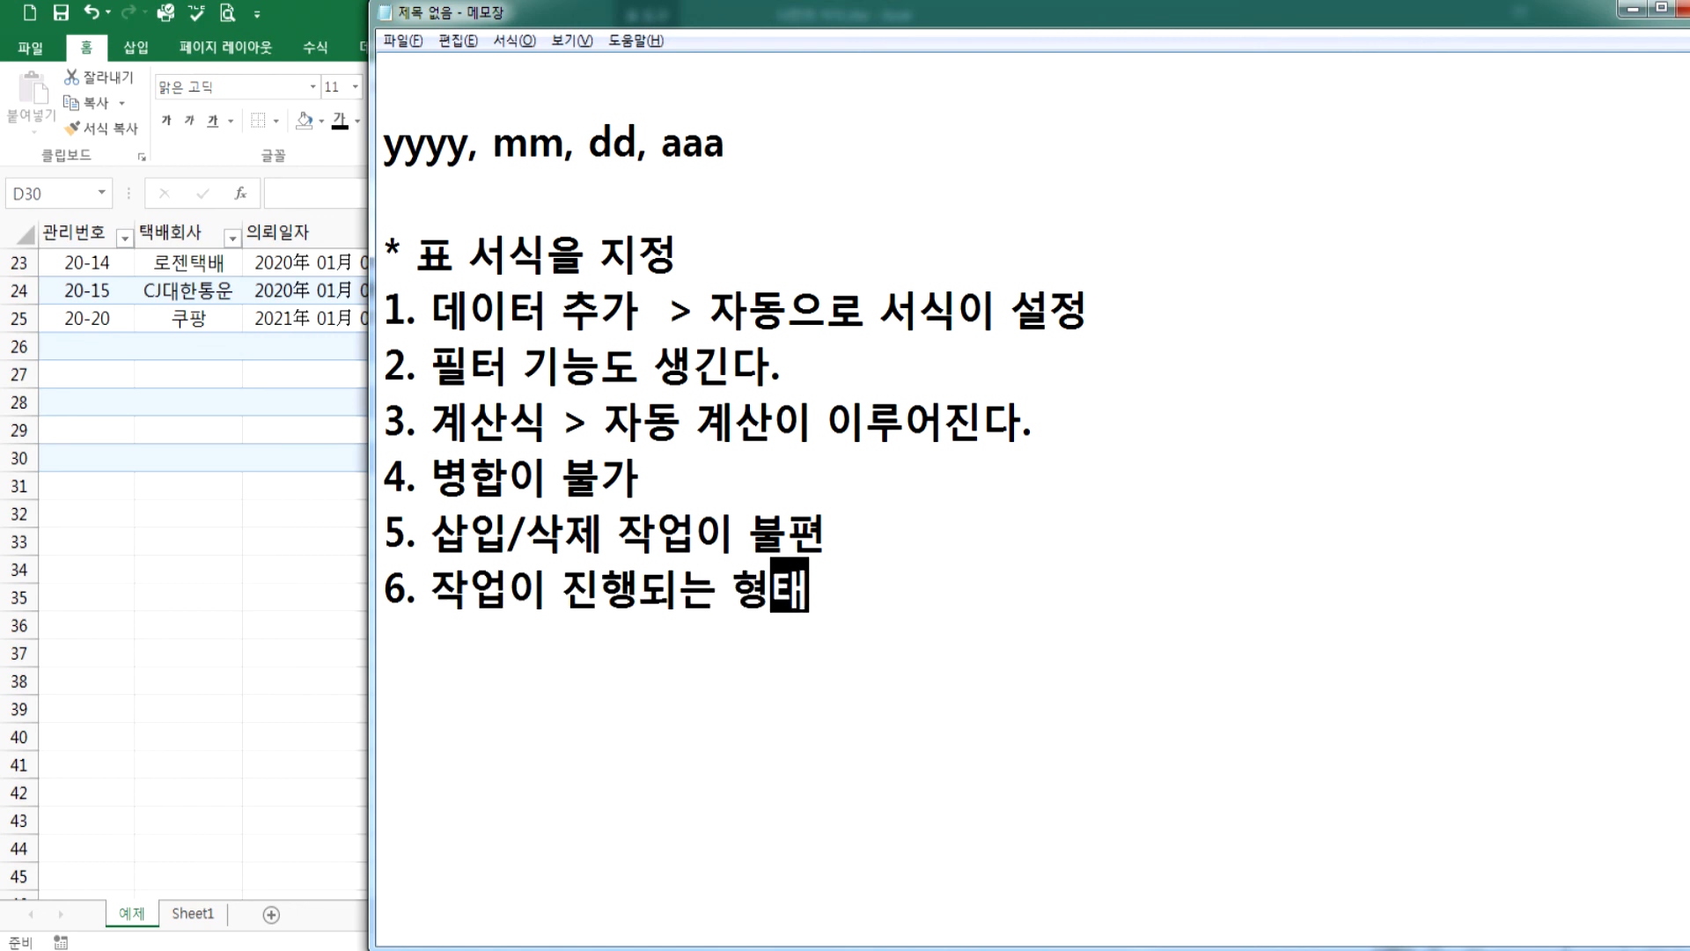
type("(ING")
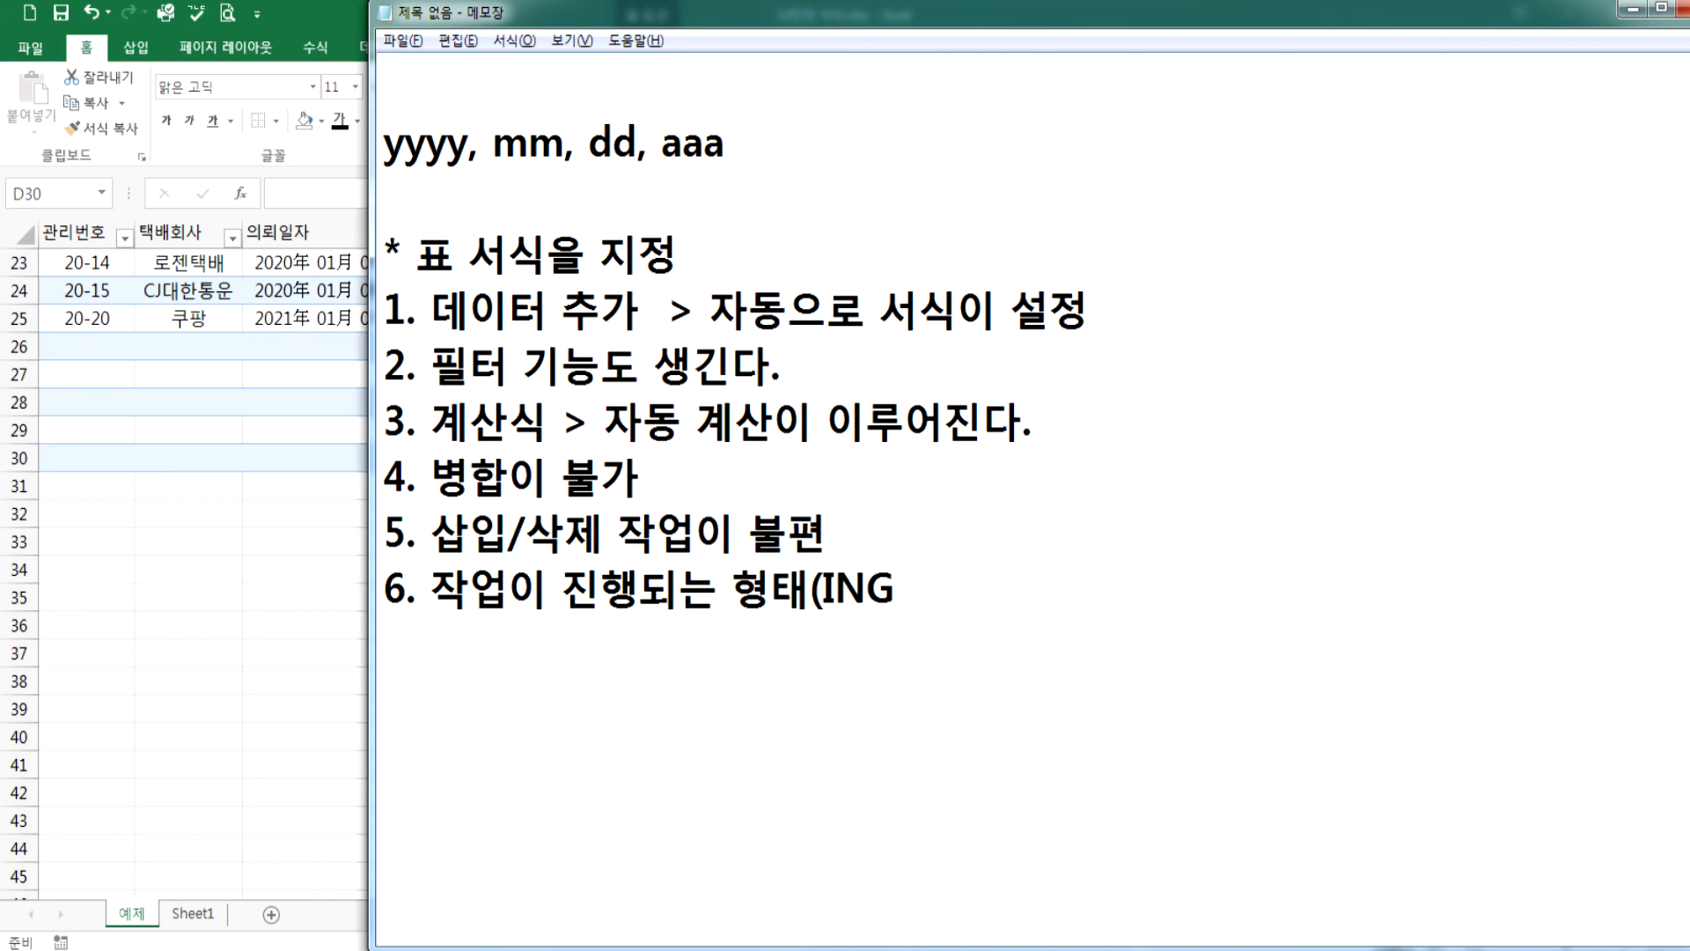
key("BackSpace")
key("BackSpace")
key("BackSpace")
type("ing)")
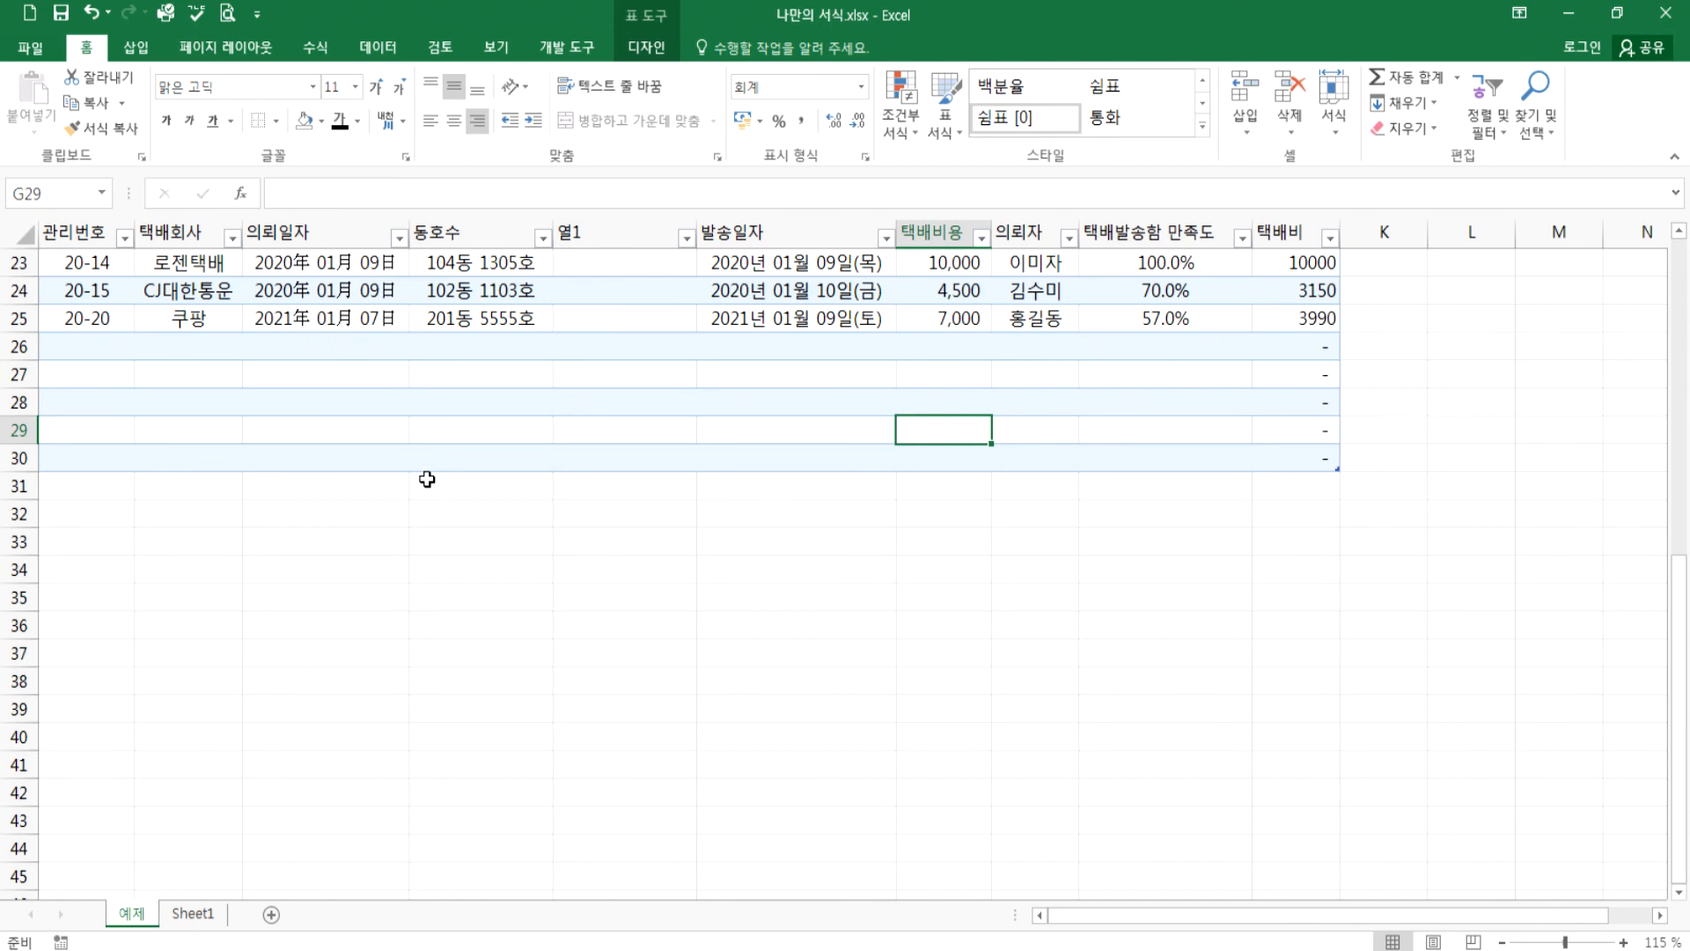
- Return to Excel and examine the table from its header to row 30, including the 택배비용, 발송일자 and 의뢰자 columns
scroll(528, 502, "up", 7)
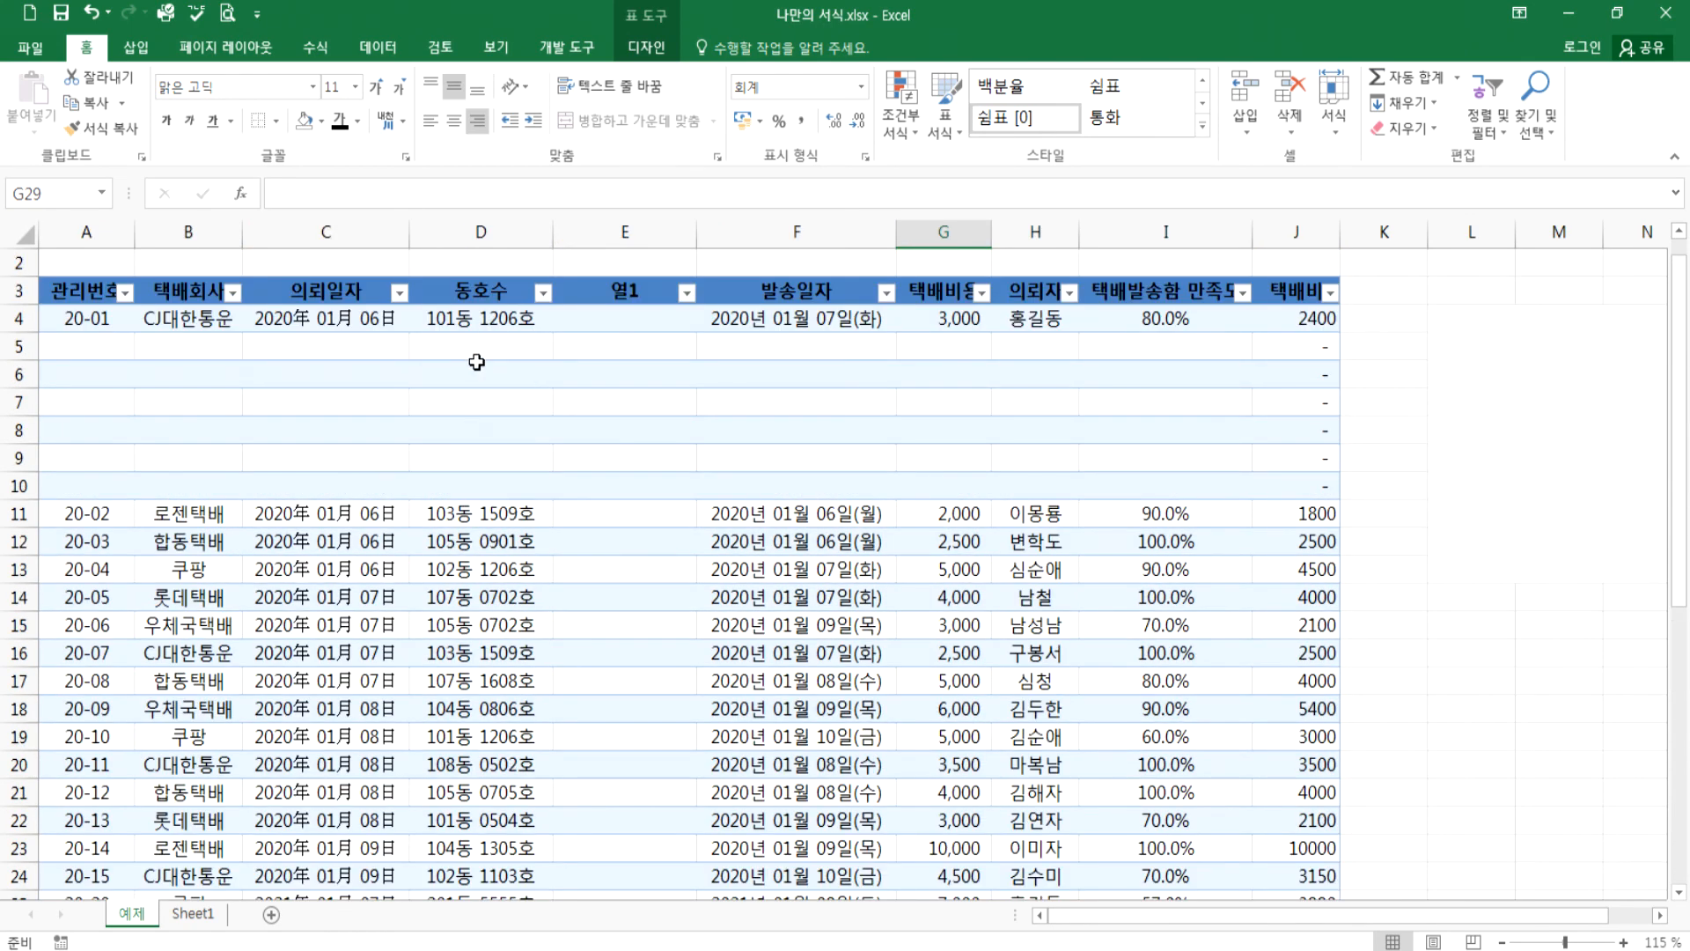
left_click(943, 234)
left_click(948, 508)
scroll(948, 509, "down", 1)
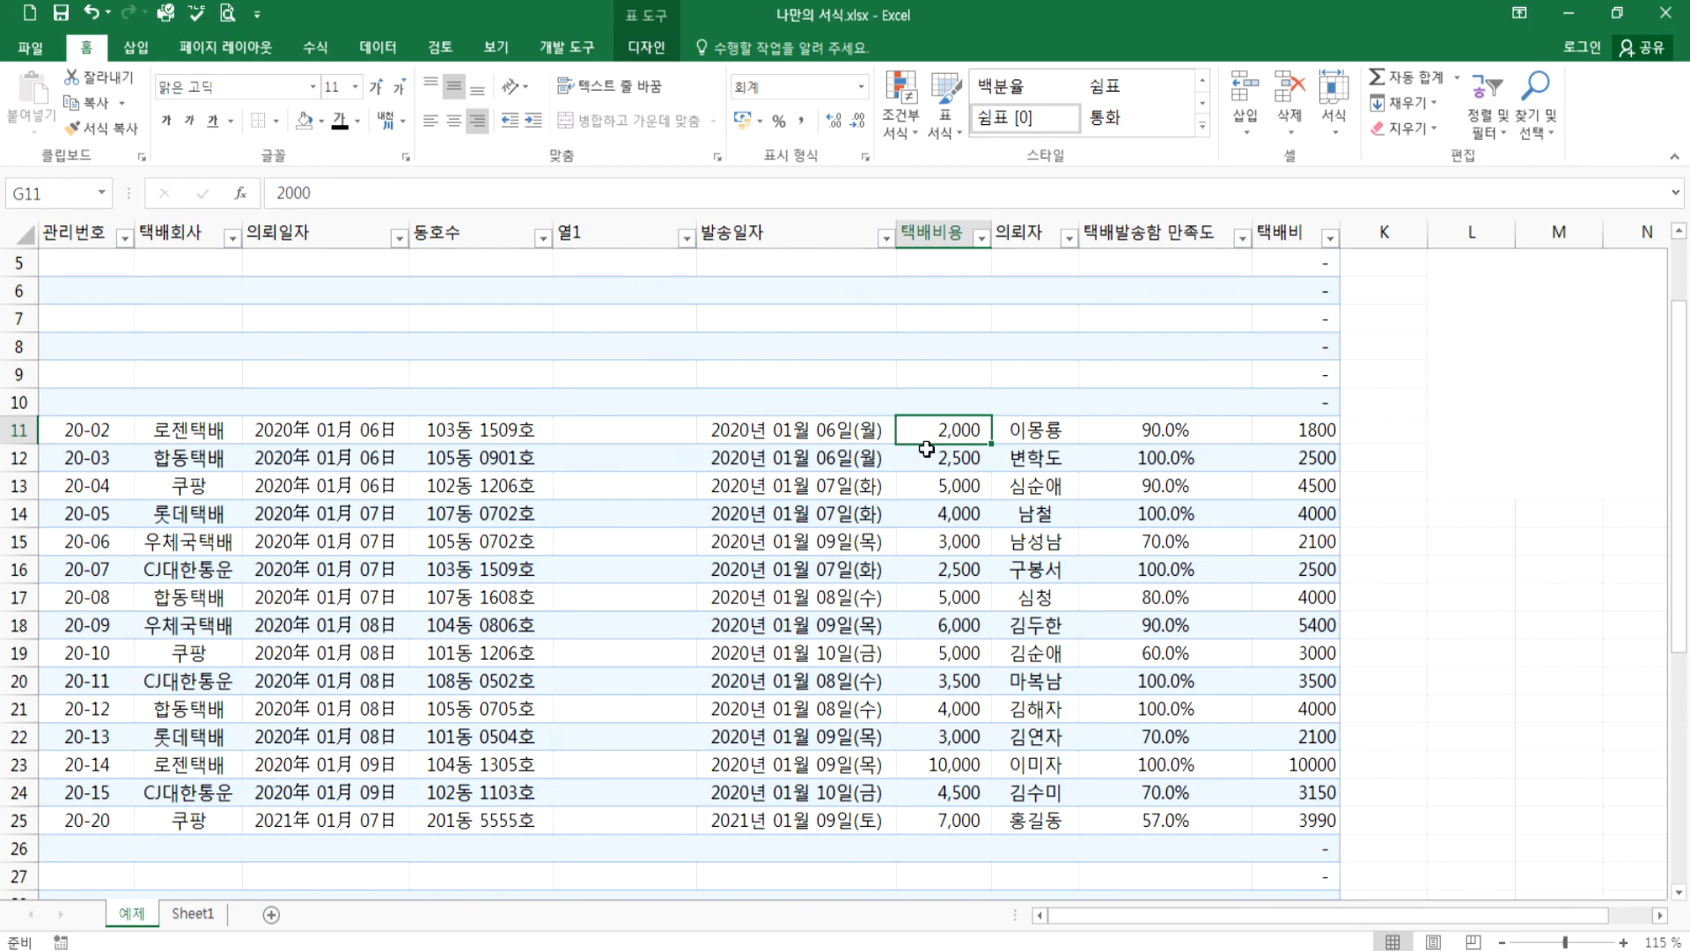
scroll(927, 501, "down", 2)
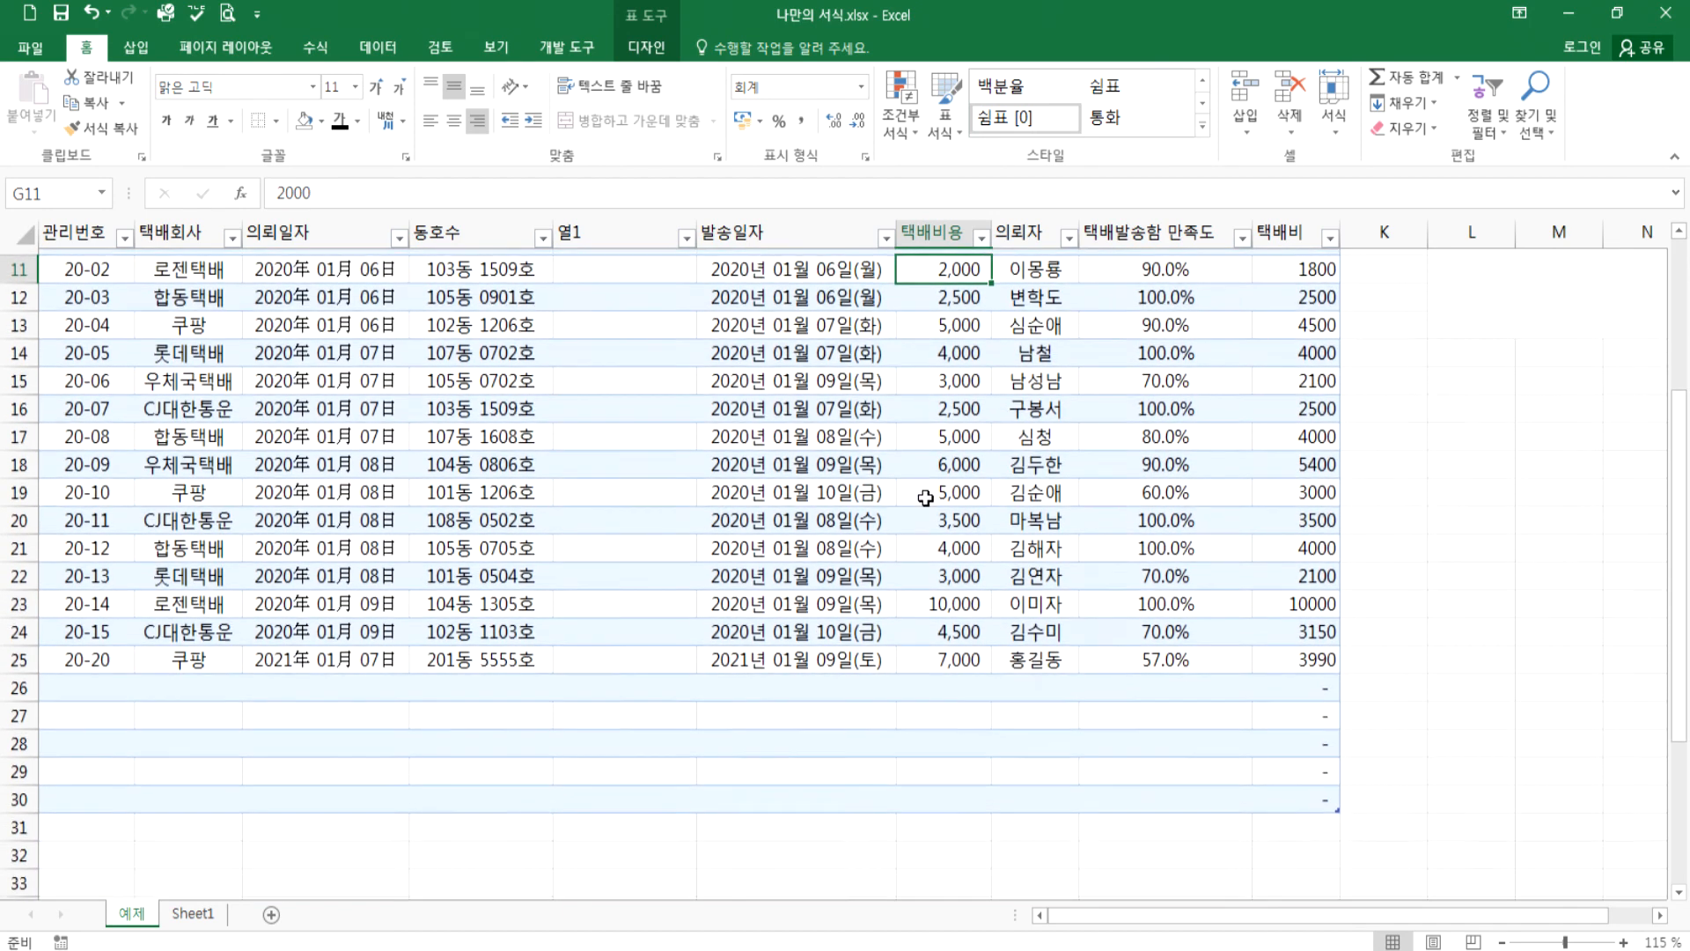
left_click(831, 431)
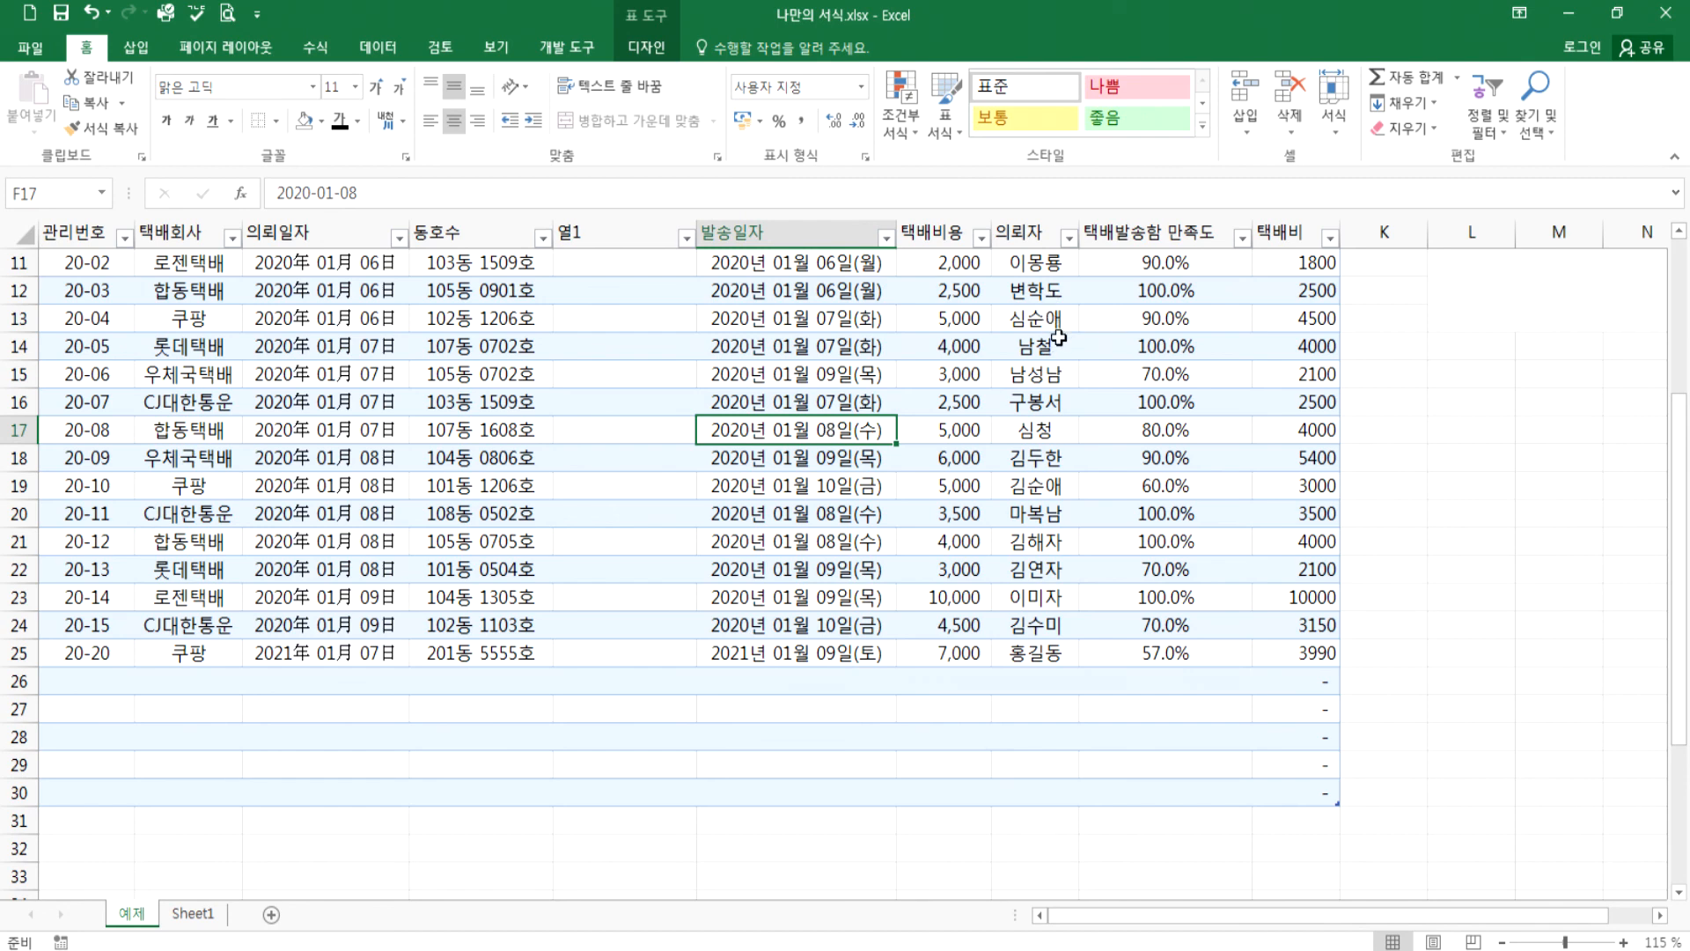
left_click_drag(1039, 322, 1030, 538)
left_click(1021, 429)
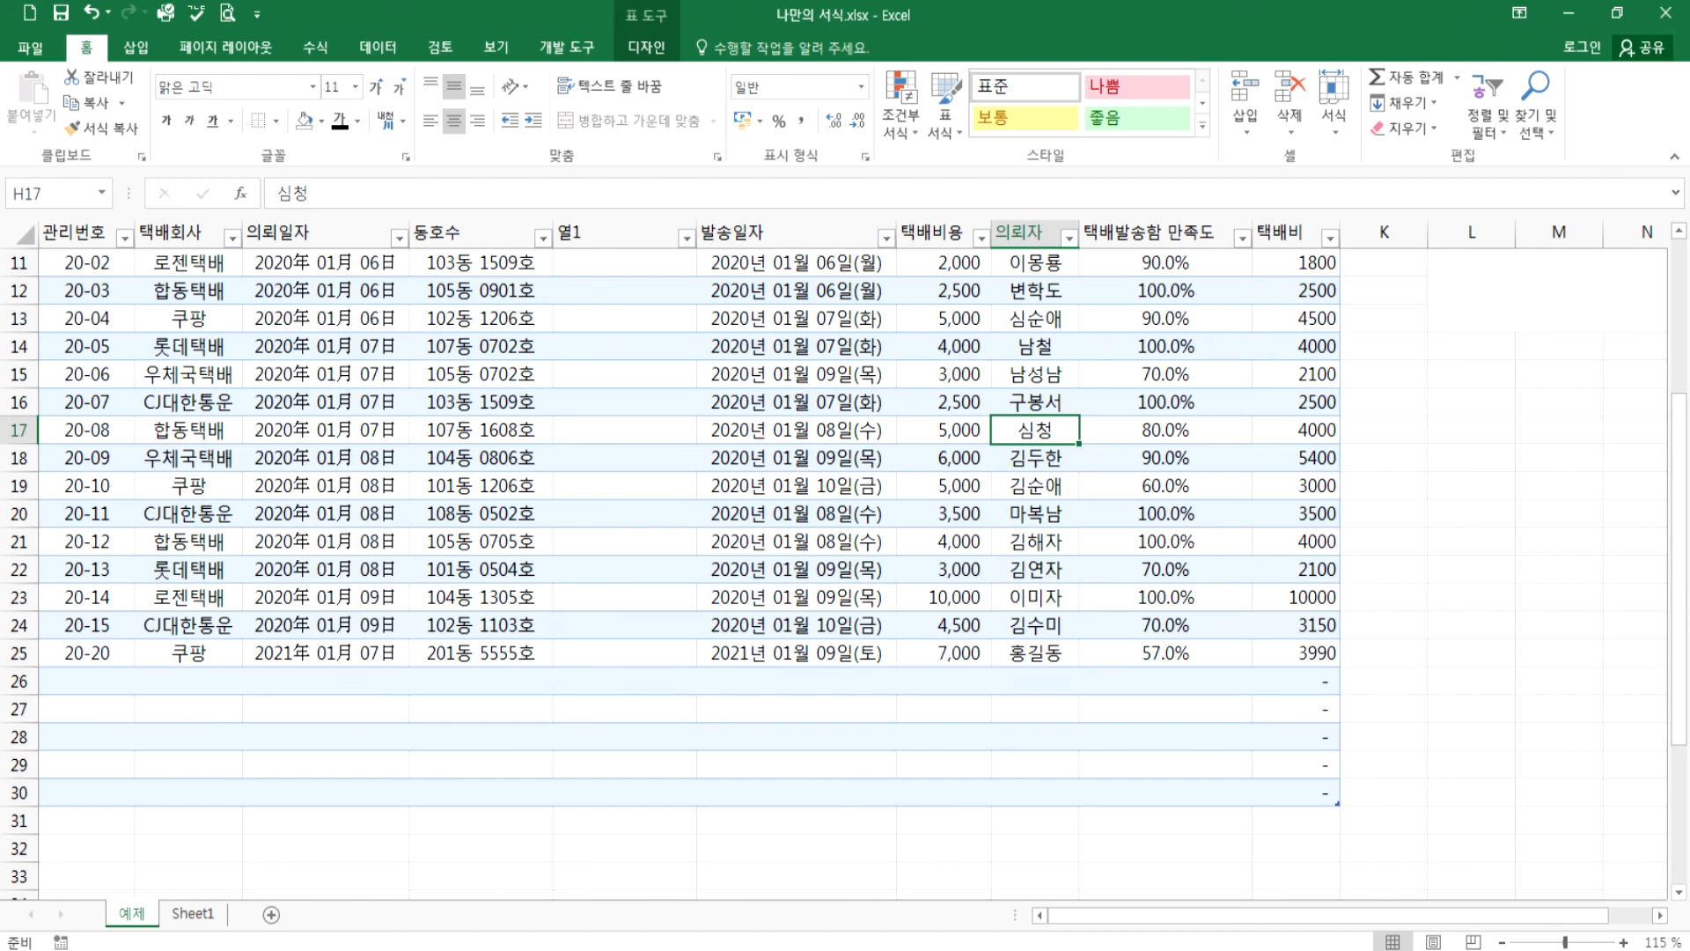
- Switch to Notepad, go back to the earlier notes on block selection and cell sizes, and maximize the window
key("alt+Tab")
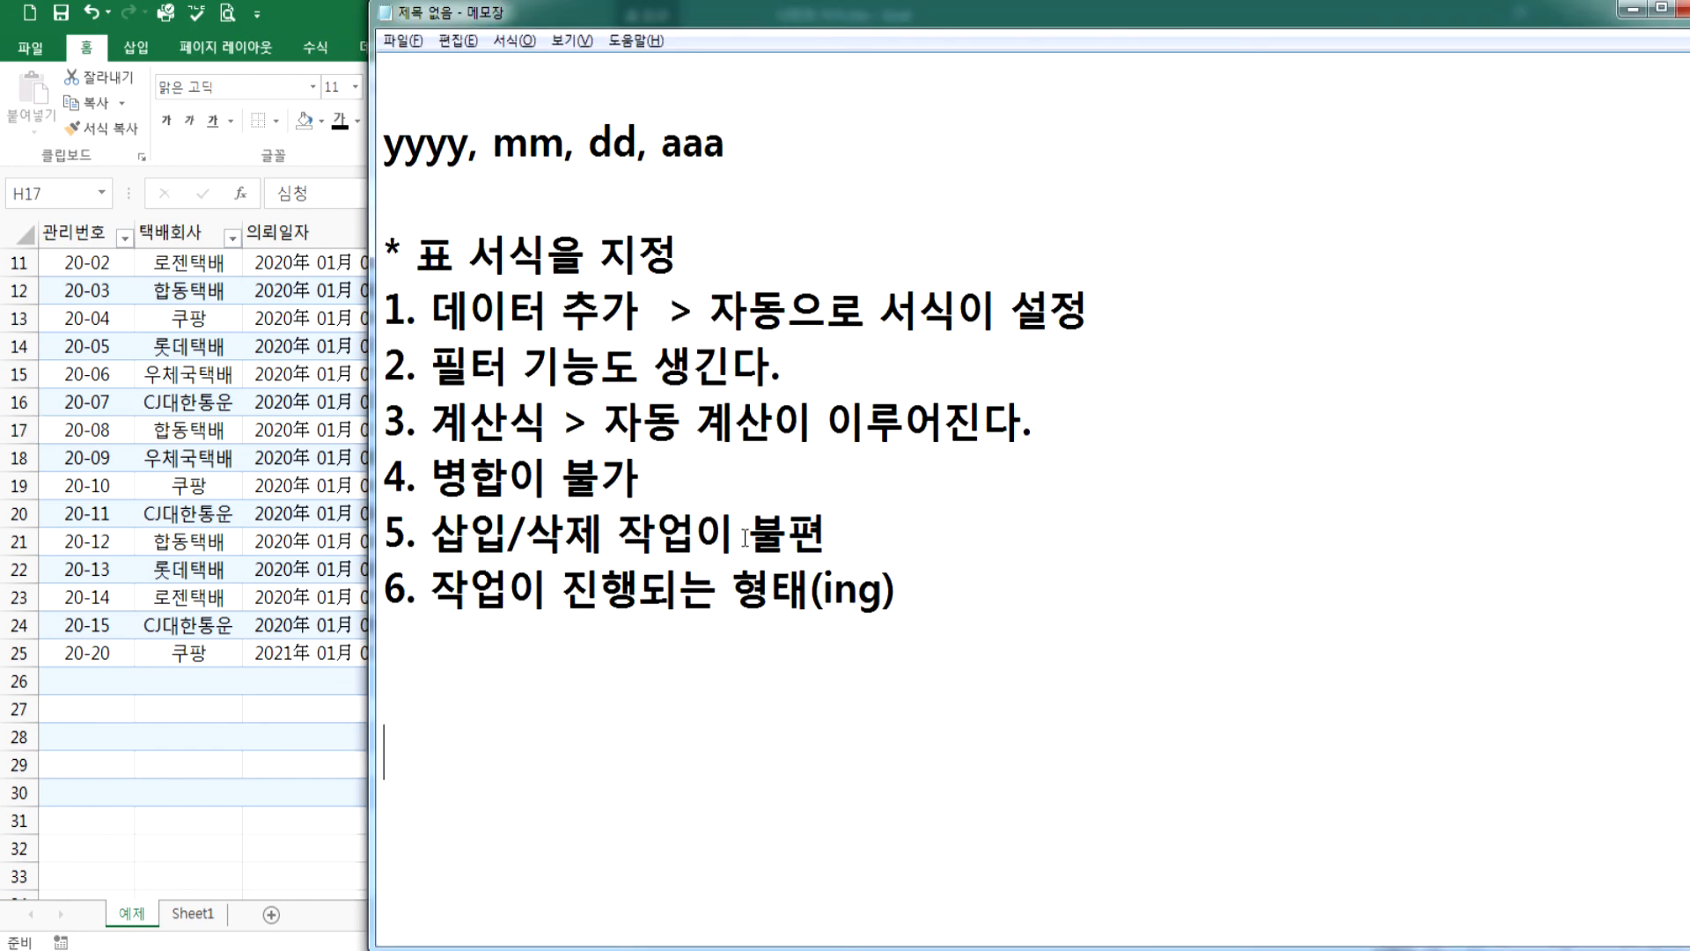
scroll(631, 315, "up", 5)
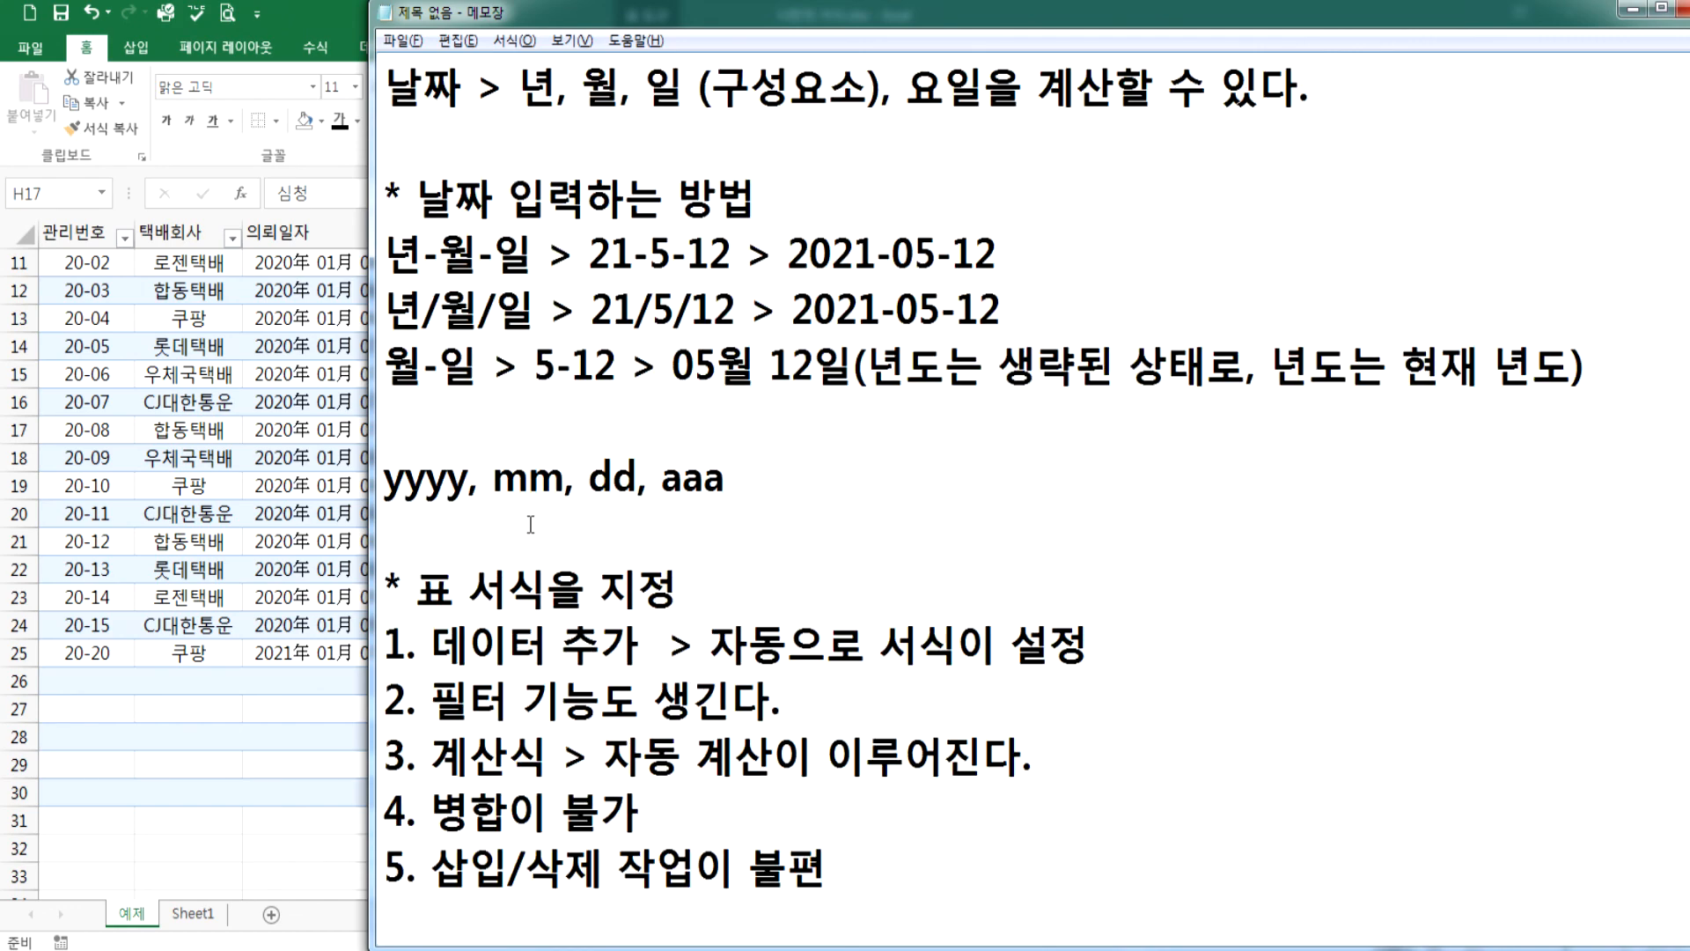
left_click_drag(737, 27, 775, 107)
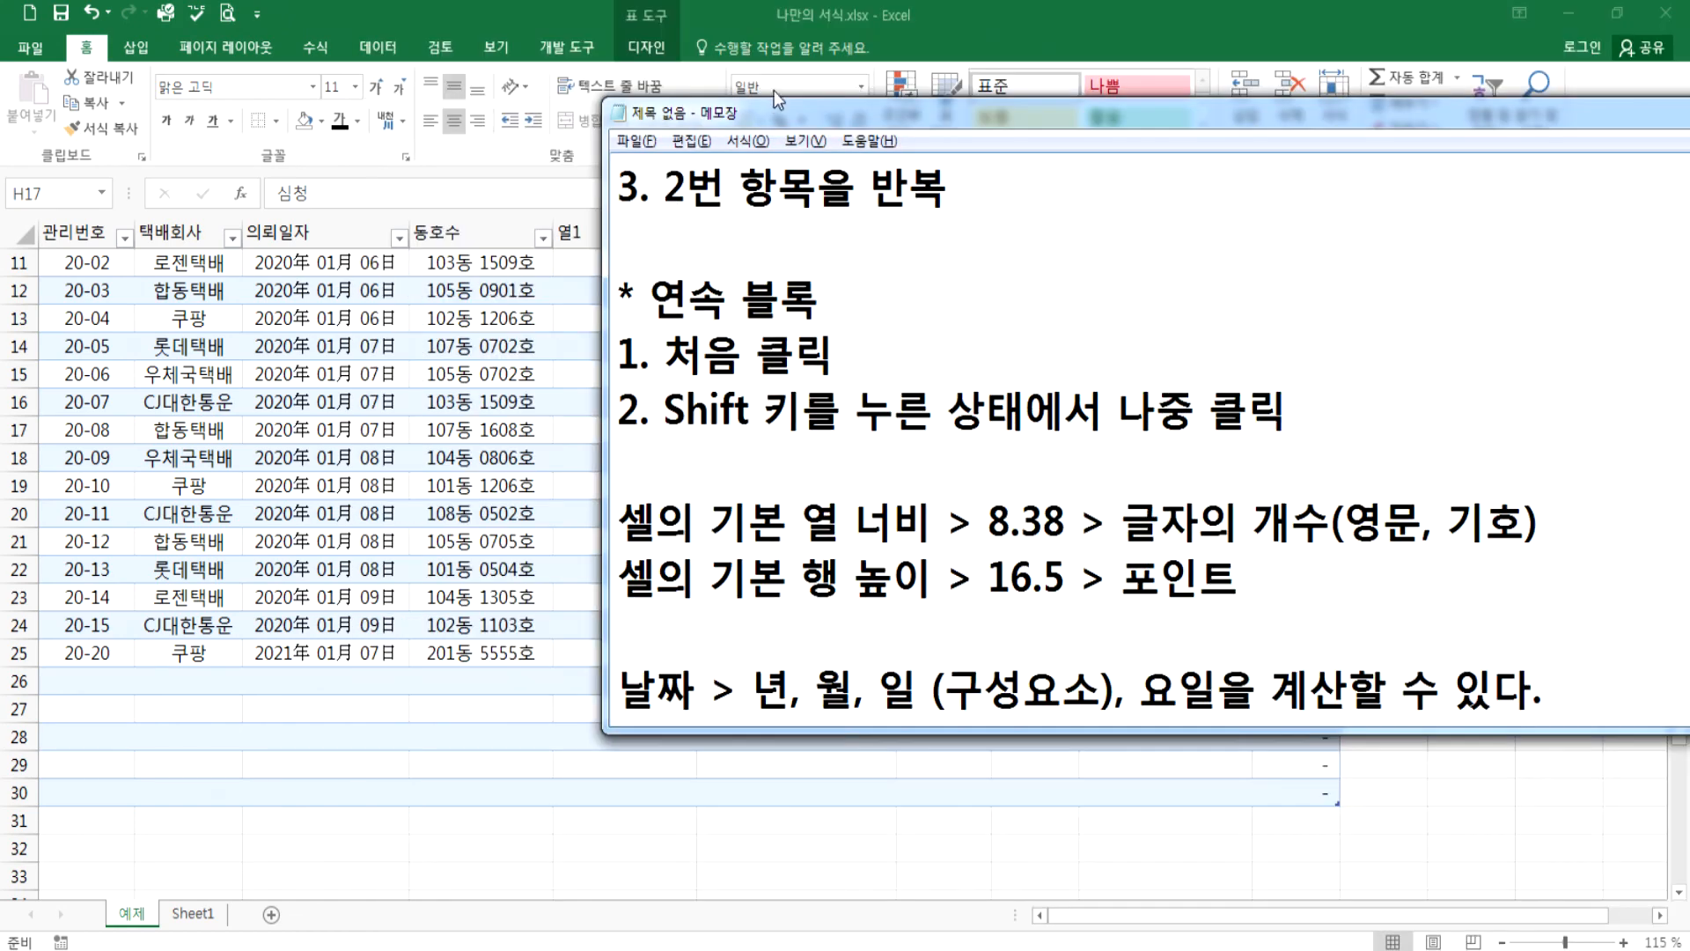
double_click(775, 119)
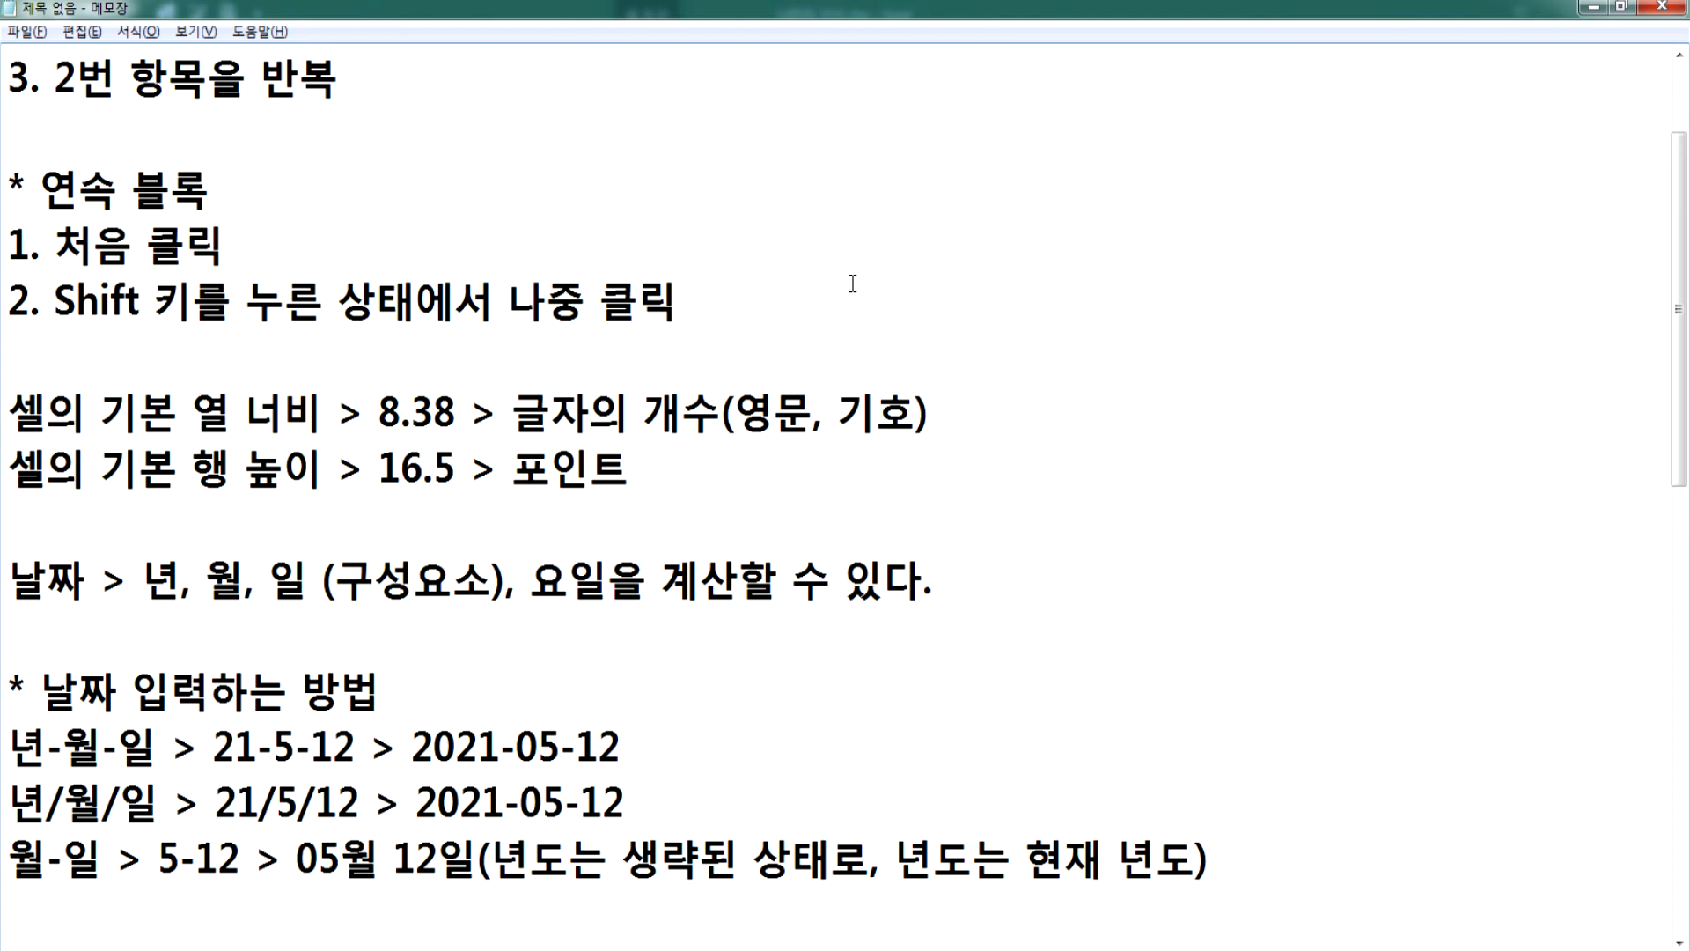